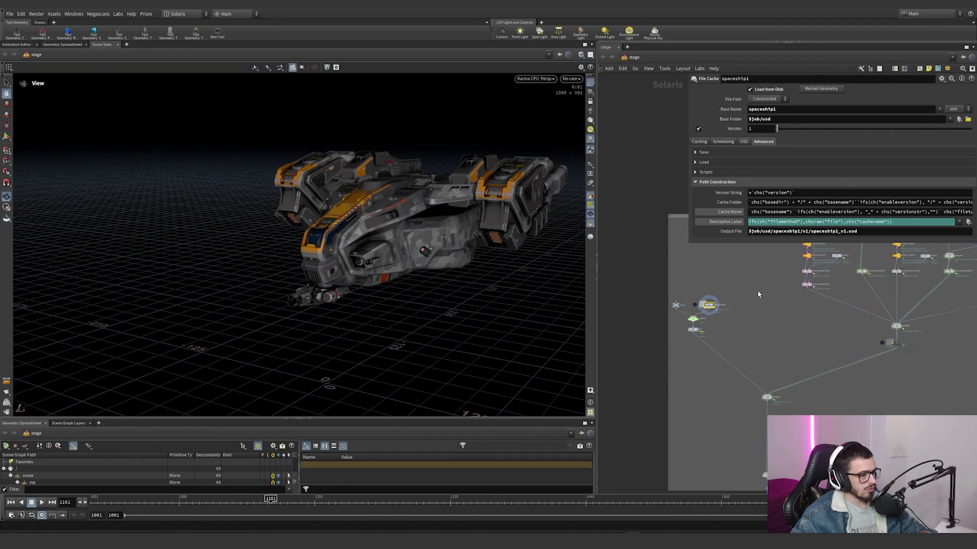
Step: Display the output of the switch1 node and open its parameters
middle_click_drag(787, 324, 672, 372)
left_click_drag(685, 373, 682, 351)
middle_click_drag(673, 350, 785, 320)
scroll(691, 338, "up", 8)
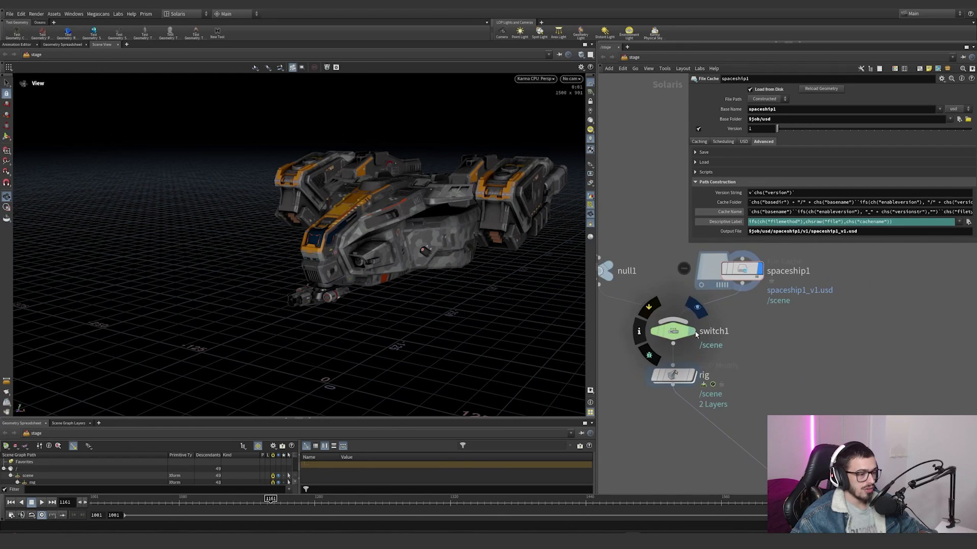
left_click(672, 332)
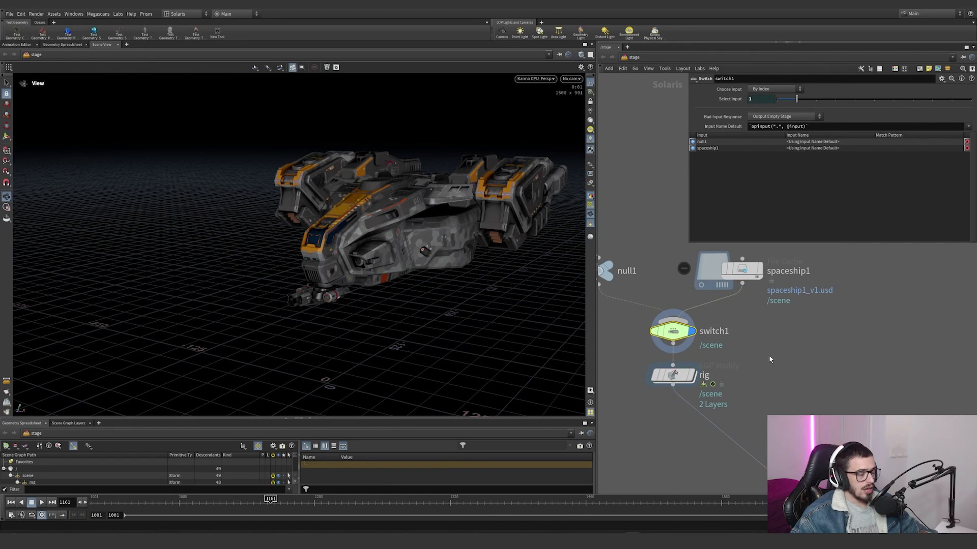
Step: Display the rig node's output and switch the viewport renderer from Karma CPU to Houdini GL
scroll(768, 356, "down", 1)
left_click(702, 348)
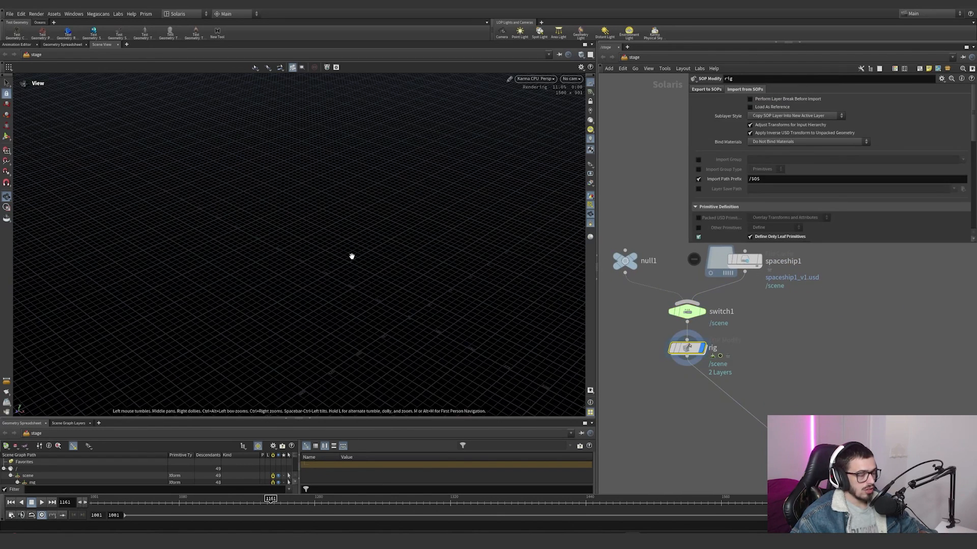
left_click(535, 79)
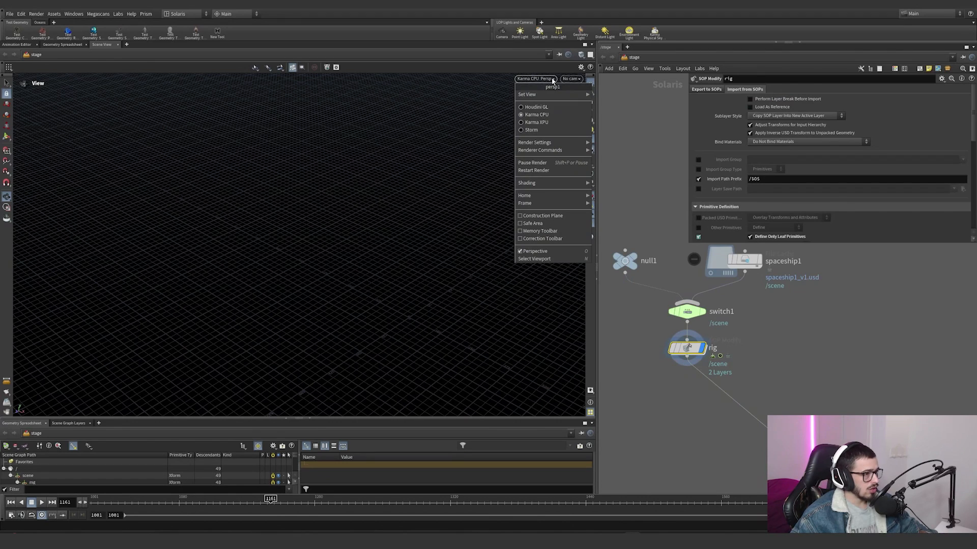
left_click(532, 104)
left_click_drag(346, 276, 313, 239)
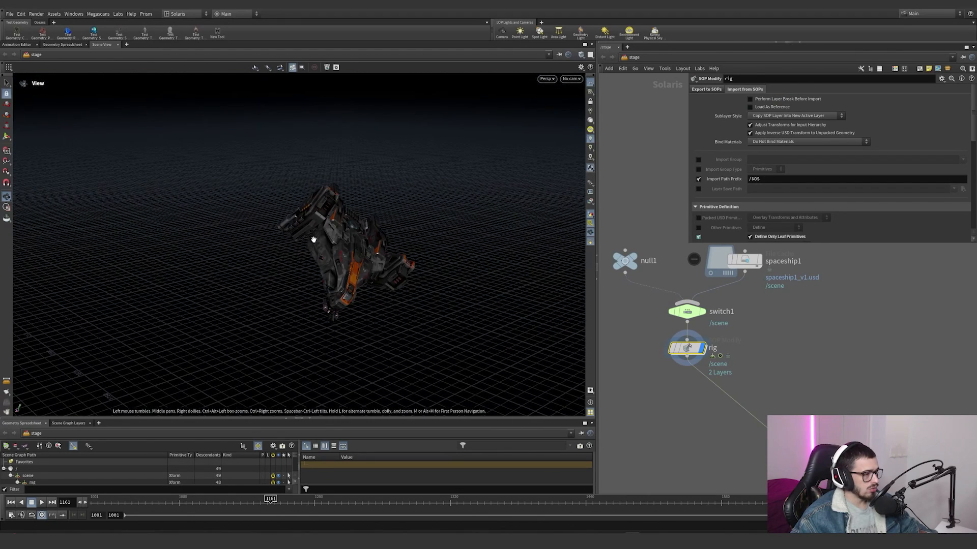
Step: Toggle the Ship option on null1 off and on repeatedly to compare the two ship versions in the viewport
left_click(624, 261)
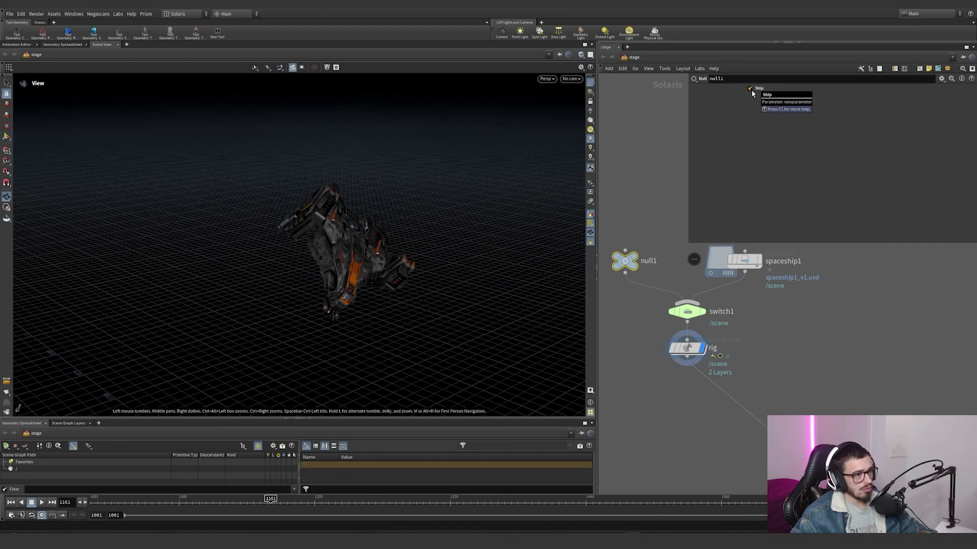
left_click(750, 89)
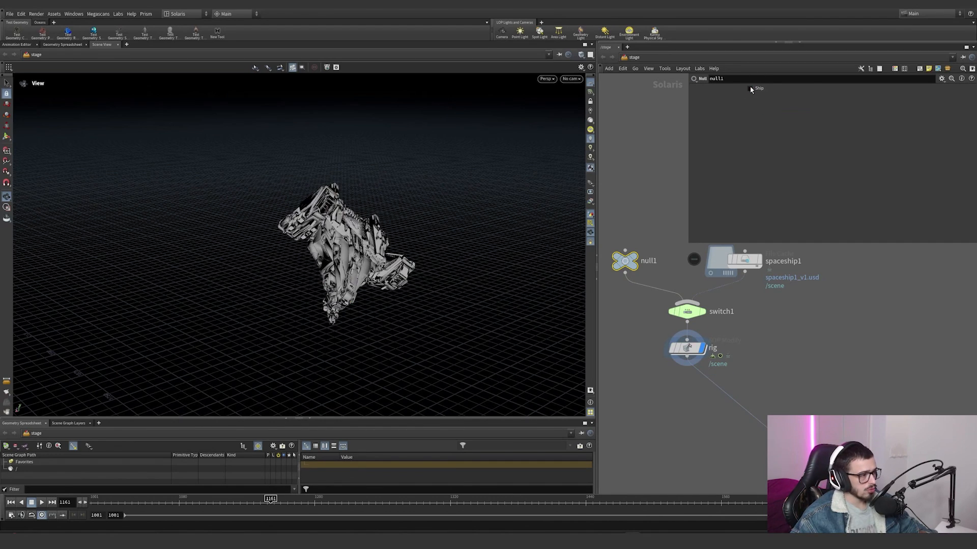
left_click(751, 88)
left_click(750, 89)
left_click(750, 88)
left_click(750, 88)
left_click(750, 88)
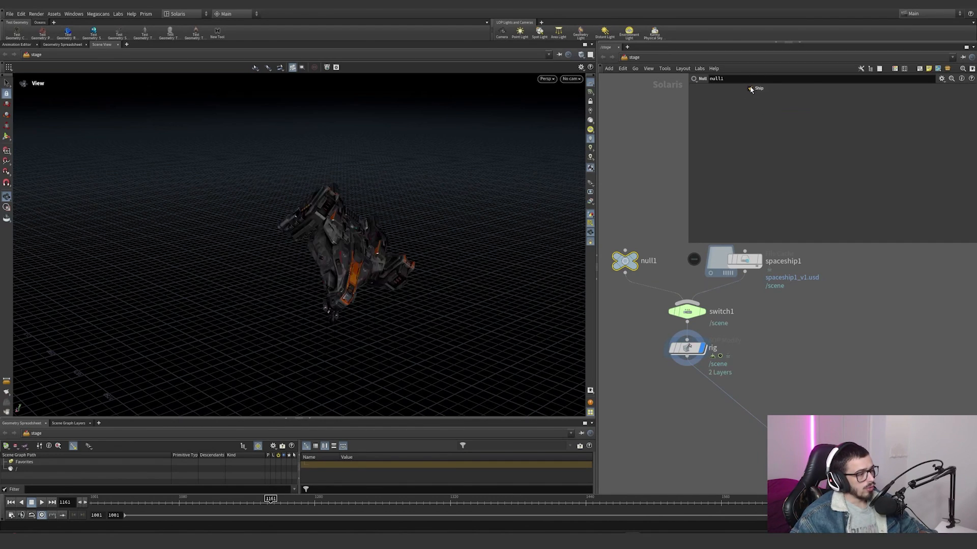
left_click(751, 88)
left_click(750, 88)
left_click(751, 88)
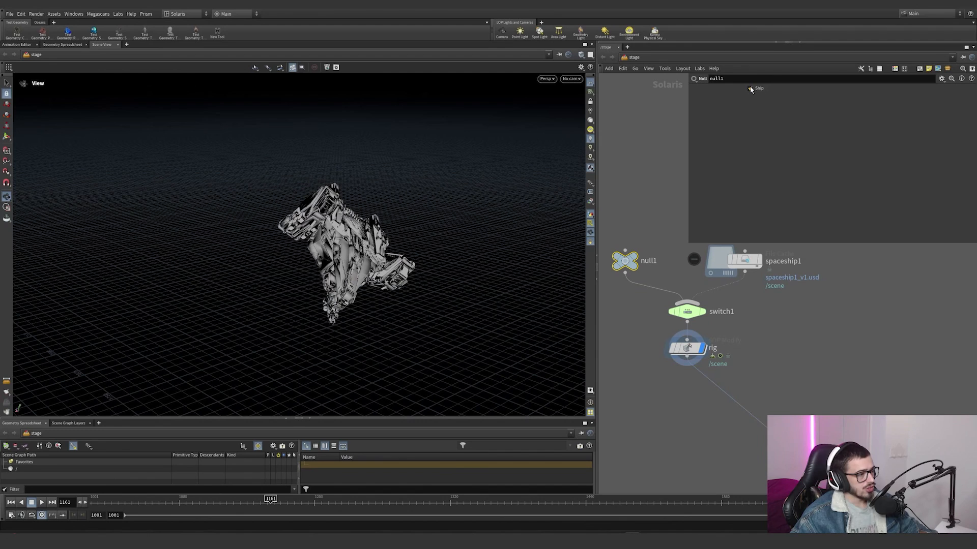
left_click(750, 88)
Step: Enter the rig node's inner geometry network and widen the network editor to fit the node graph
left_click(686, 348)
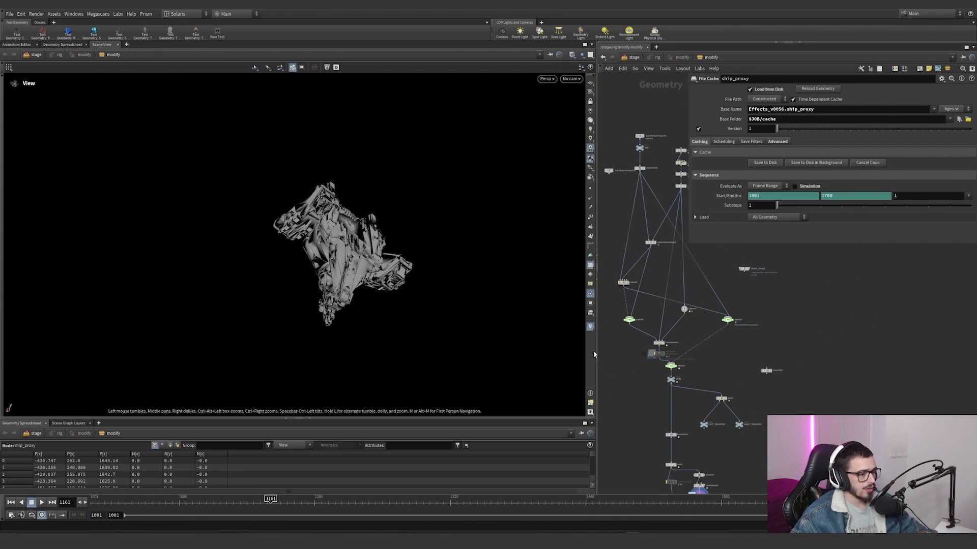
left_click_drag(595, 356, 389, 356)
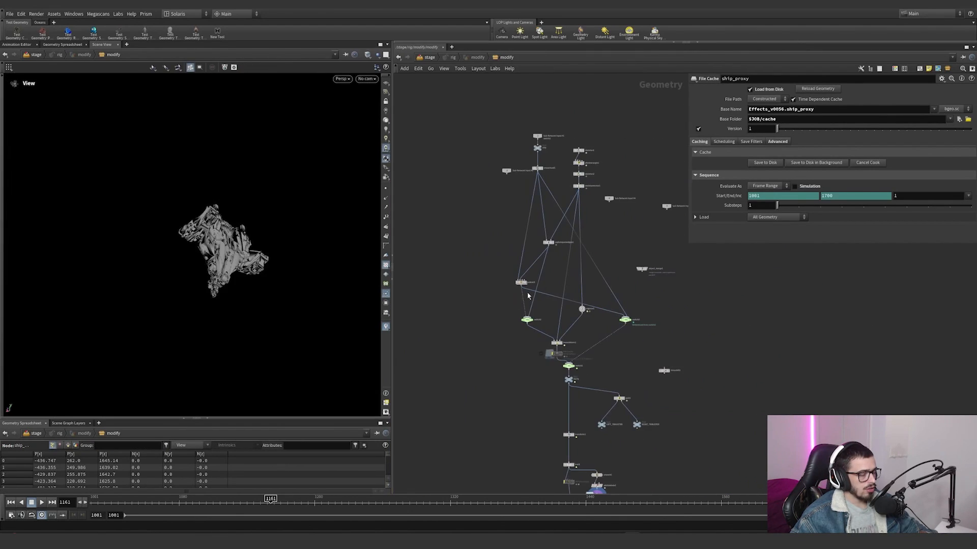
scroll(554, 275, "up", 4)
scroll(514, 239, "up", 3)
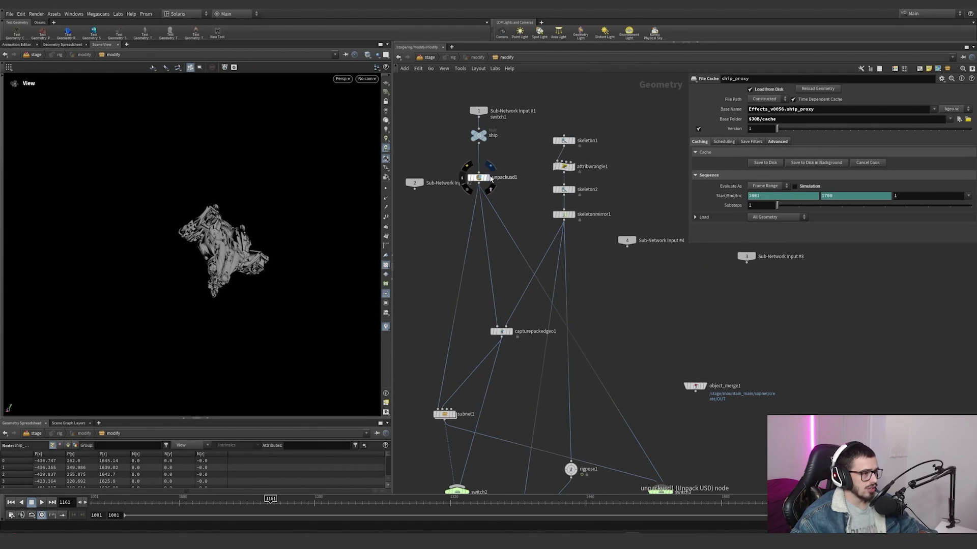
Step: Display the unpackusd1 node, frame the ship in the viewport and check it in wireframe and shaded modes
left_click(478, 177)
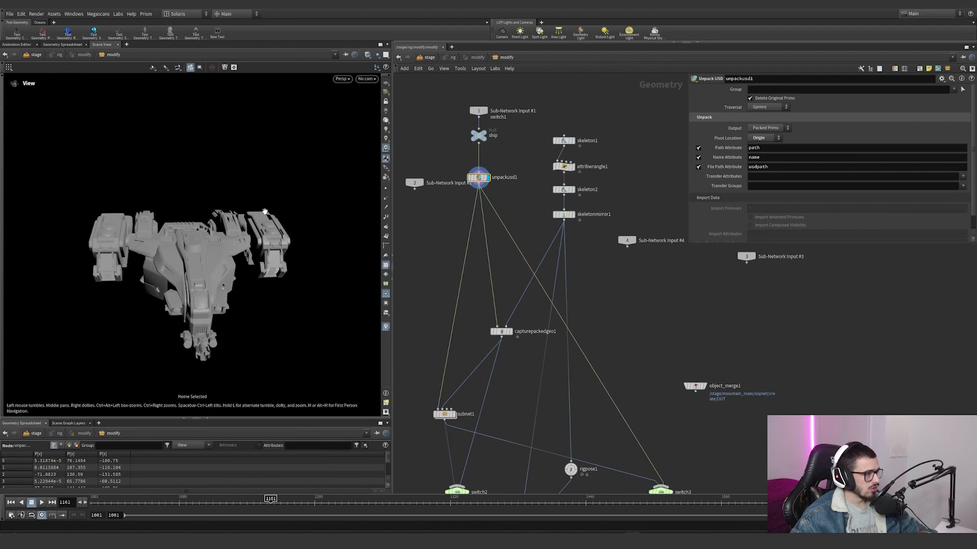
mouse_move(223, 285)
left_mouse_down()
mouse_move(223, 251)
mouse_move(170, 260)
mouse_move(305, 219)
mouse_move(266, 162)
mouse_move(288, 242)
left_mouse_up()
key("shift+w")
key("shift+w")
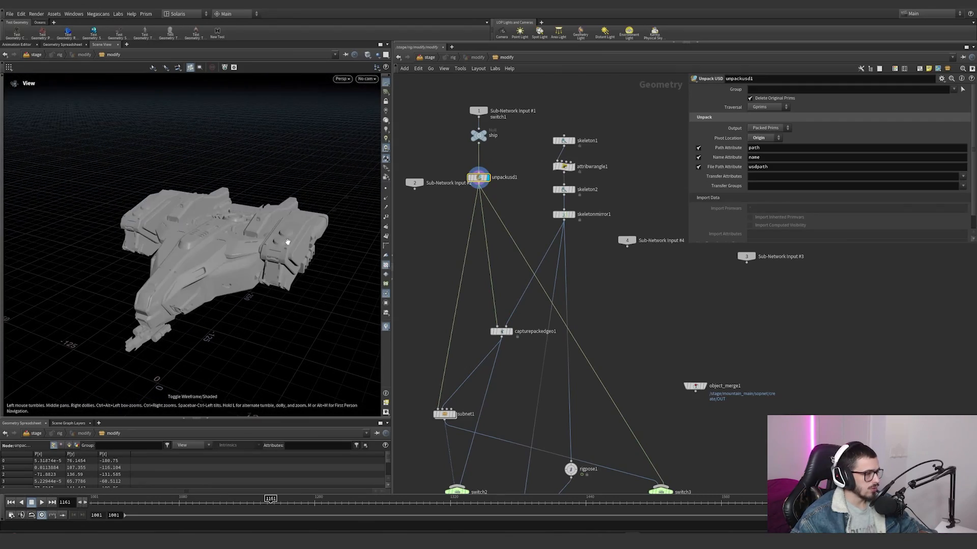
Step: Select the ship's packed pieces one at a time, including the body and side engines, to examine how the geometry is divided
key("s")
left_click(282, 260)
left_click(154, 217)
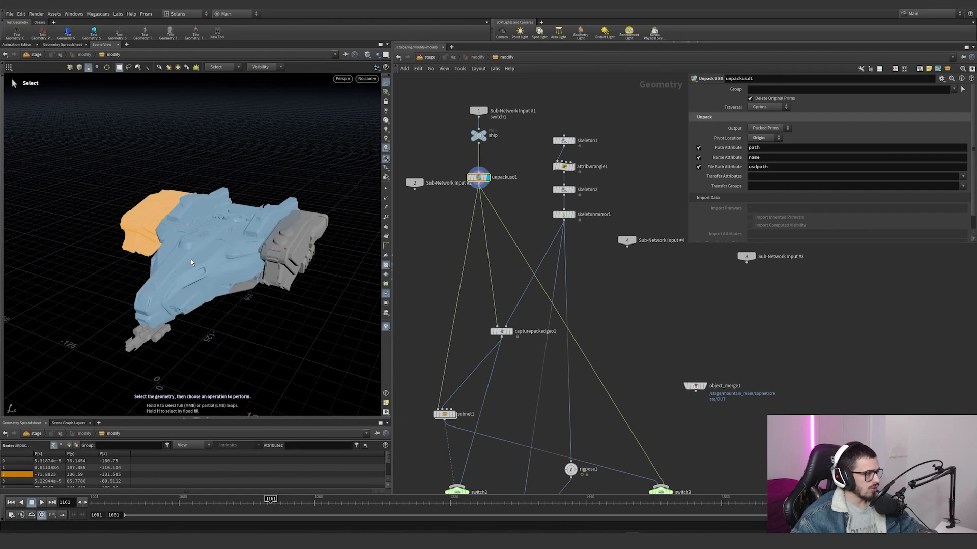
left_click(193, 264)
key("Escape")
mouse_move(194, 267)
left_mouse_down()
mouse_move(215, 240)
mouse_move(262, 318)
left_mouse_up()
left_click(243, 307)
left_click(192, 318)
left_click(143, 299)
left_click(219, 285)
left_click(277, 231)
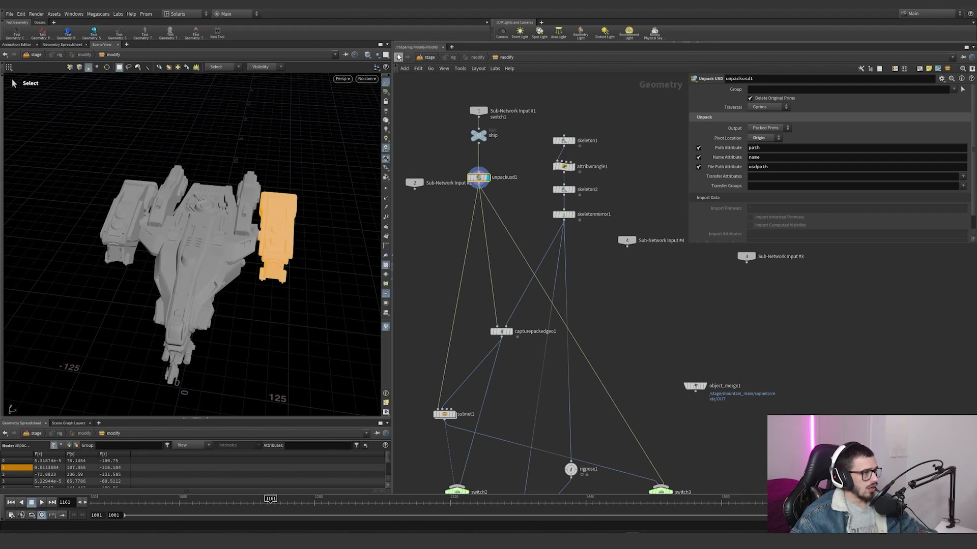
Step: Return to the stage network, review the rig node's import settings, and re-enter its inner geometry network
left_click(399, 57)
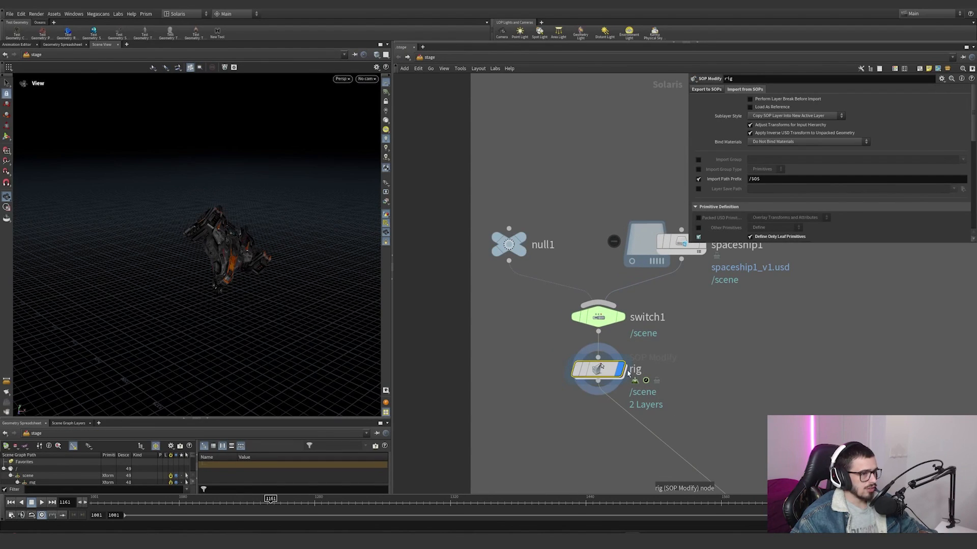
scroll(721, 216, "down", 6)
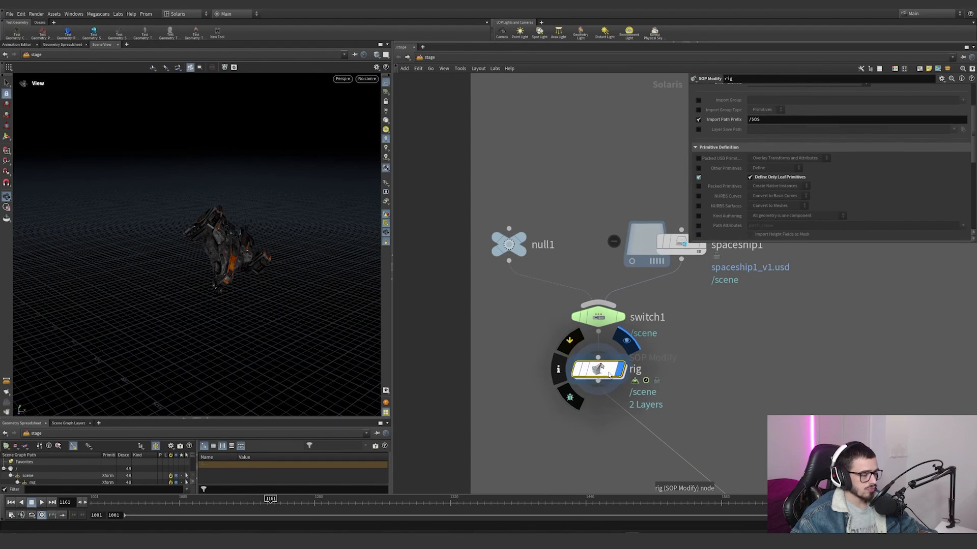
middle_click_drag(724, 330, 644, 360)
left_click_drag(690, 326, 576, 224)
left_click(526, 399)
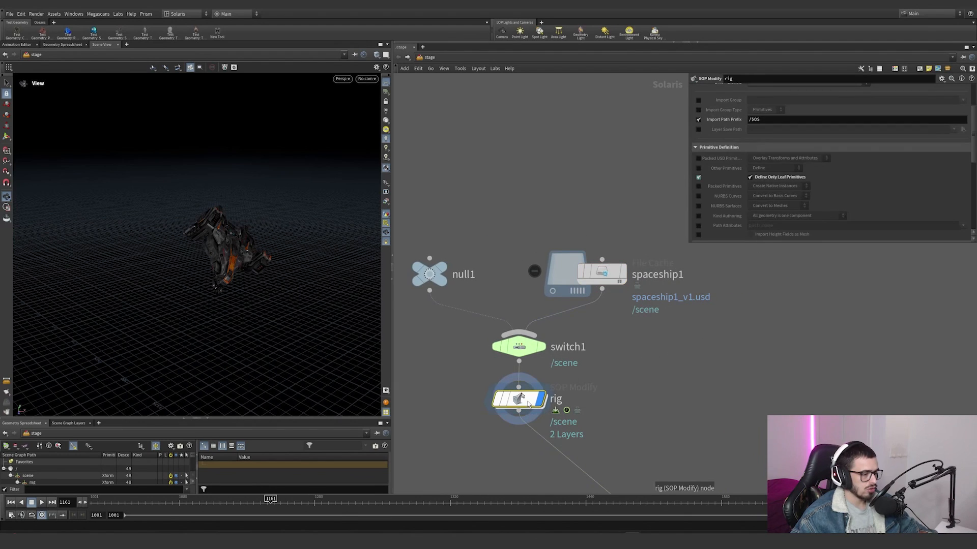
double_click(526, 399)
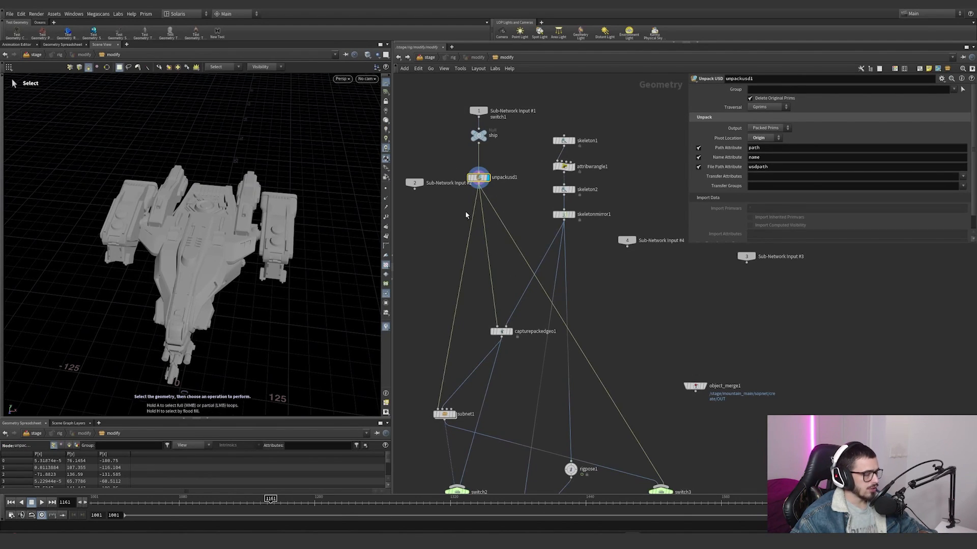
Step: Display skeleton1 with unpackusd1 templated as a wireframe reference, and view the skeleton inside the ship
middle_click(479, 179)
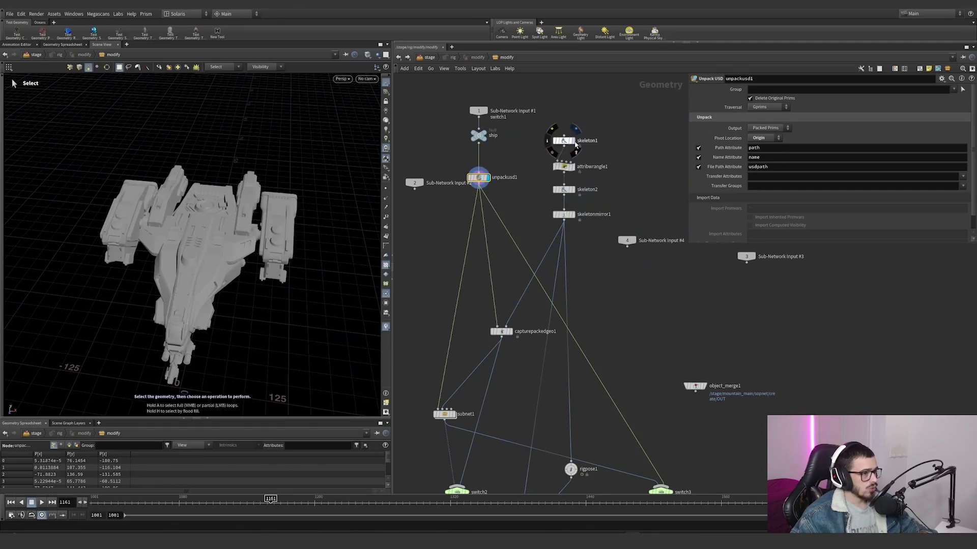
left_click(575, 145)
left_click(485, 177)
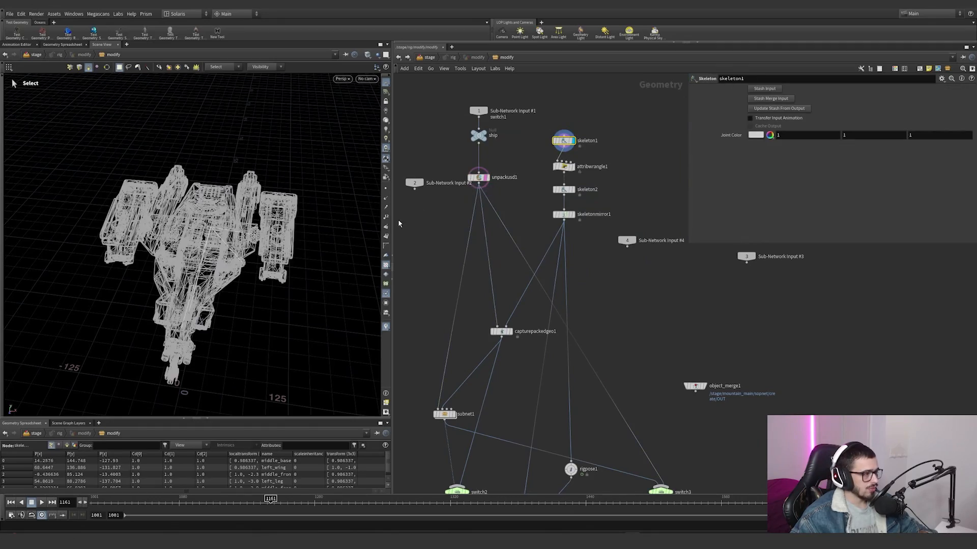
left_click(214, 227)
left_click_drag(263, 291, 236, 233, "alt")
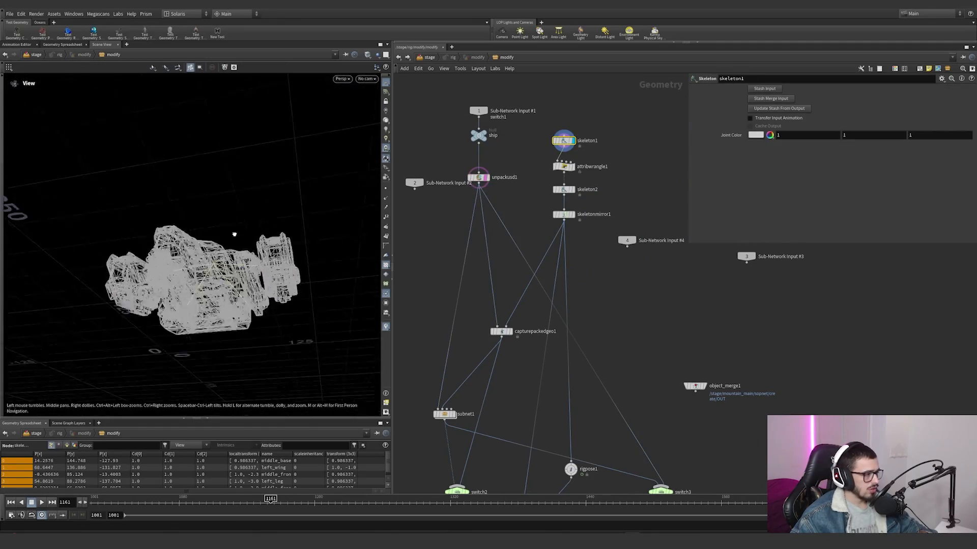
right_click_drag(235, 234, 371, 220, "alt")
left_click_drag(370, 220, 183, 264, "alt")
right_click_drag(182, 264, 112, 254, "alt")
left_click_drag(240, 209, 244, 234, "alt")
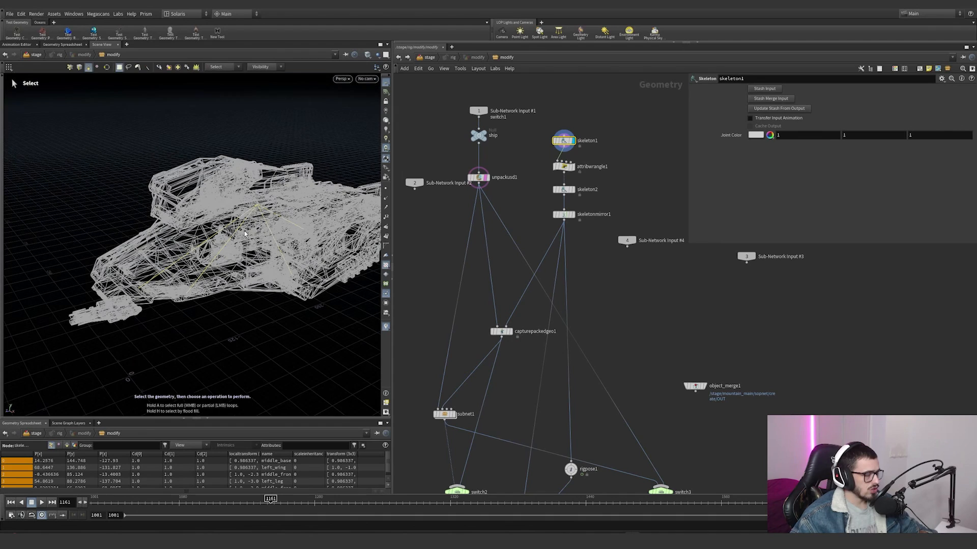
Step: Activate the Skeleton tool on skeleton1 and examine its joint chain inside the wireframe ship
key("Return")
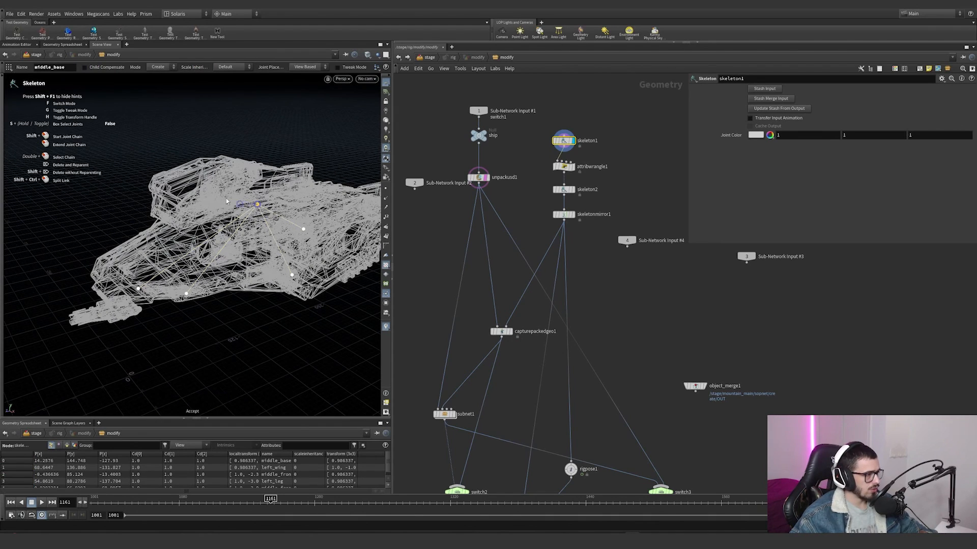
key("ctrl+z")
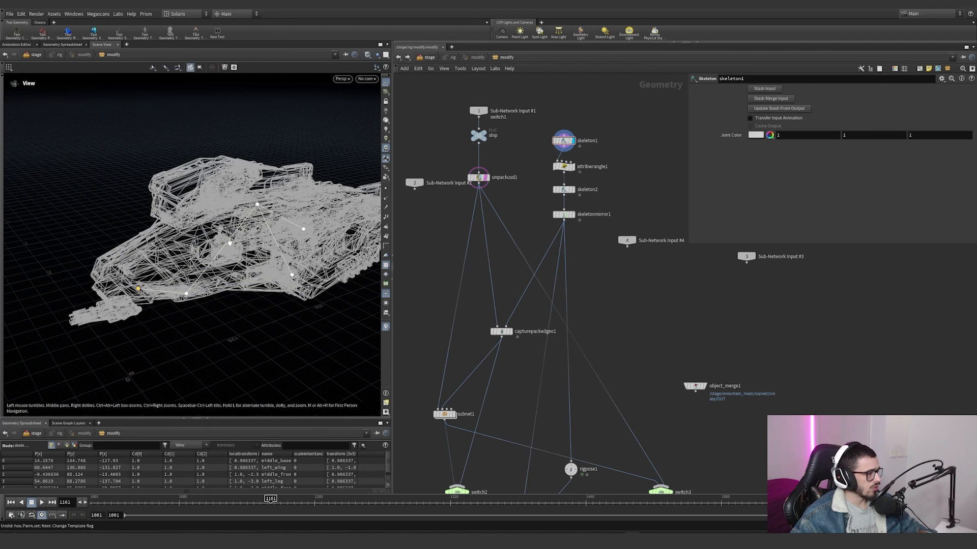
left_click_drag(229, 242, 273, 228, "alt")
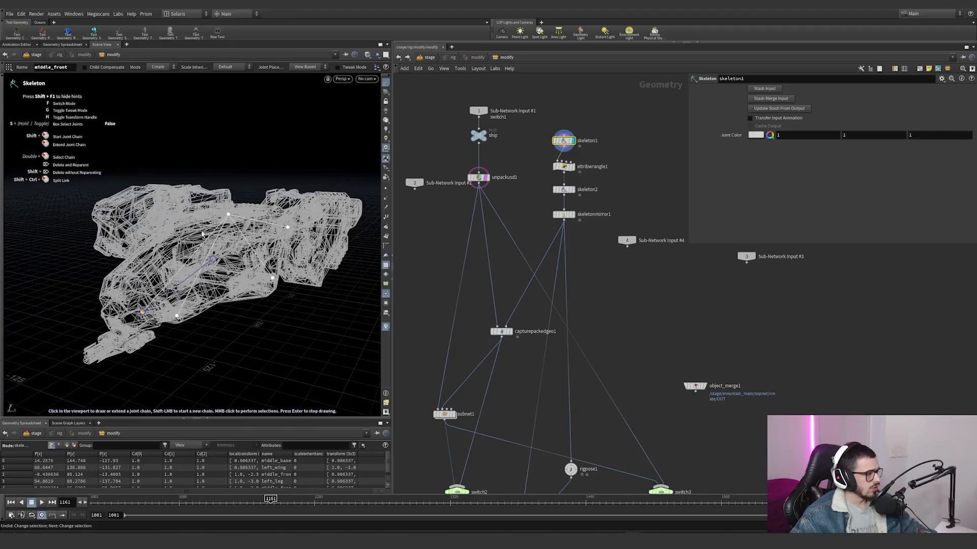
left_click_drag(203, 235, 336, 175, "alt")
Step: Display attribwrangle1 and skeleton2 in turn and examine the joints against the wireframe ship
left_click(564, 166)
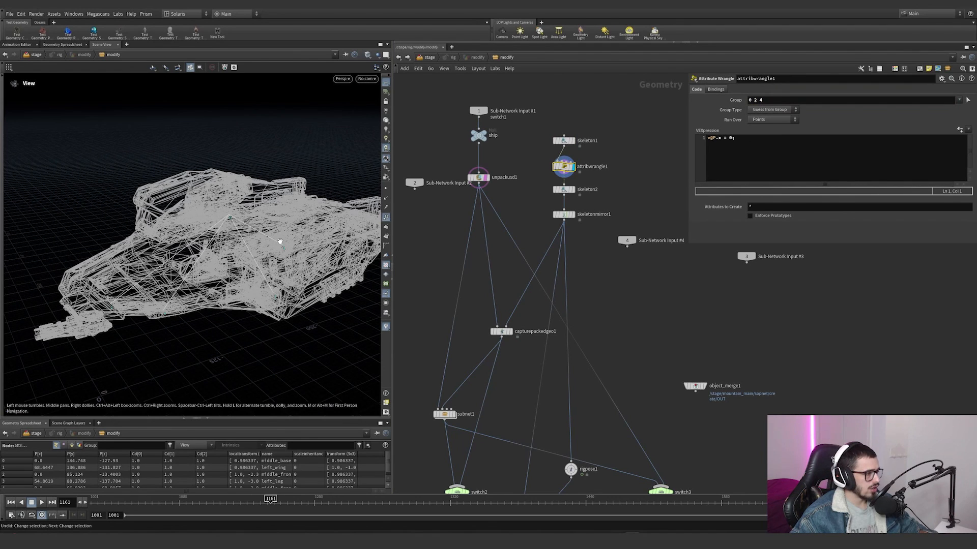
left_click_drag(123, 307, 168, 324, "alt")
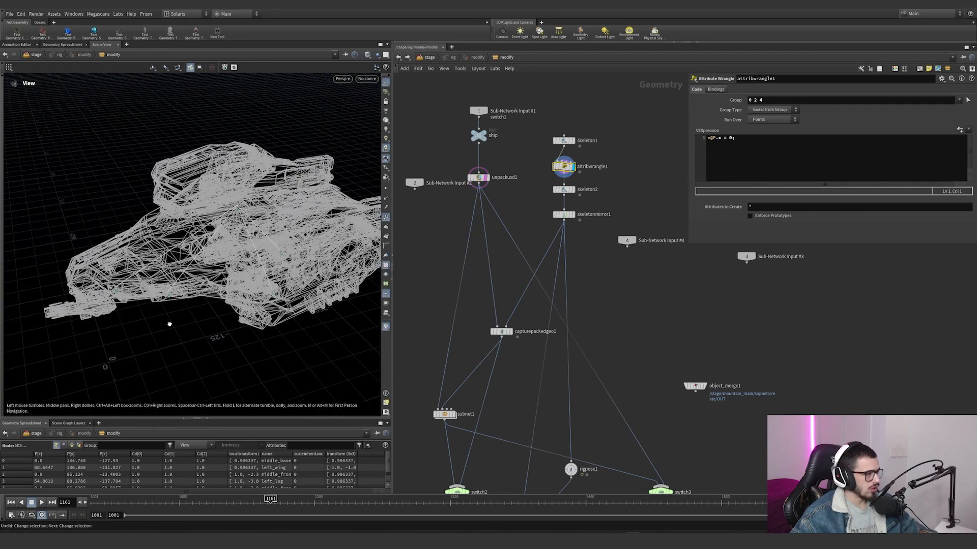
left_click(565, 189)
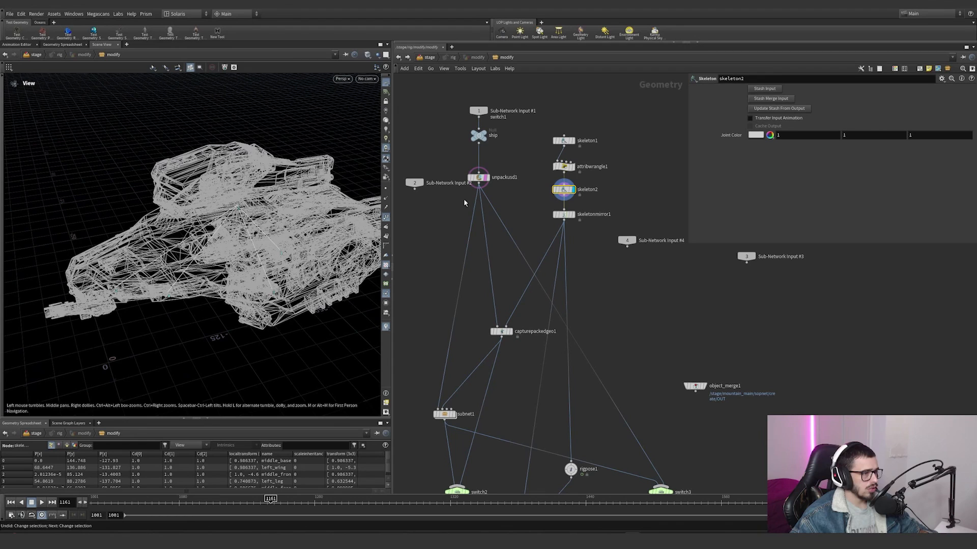
left_click_drag(214, 234, 359, 186)
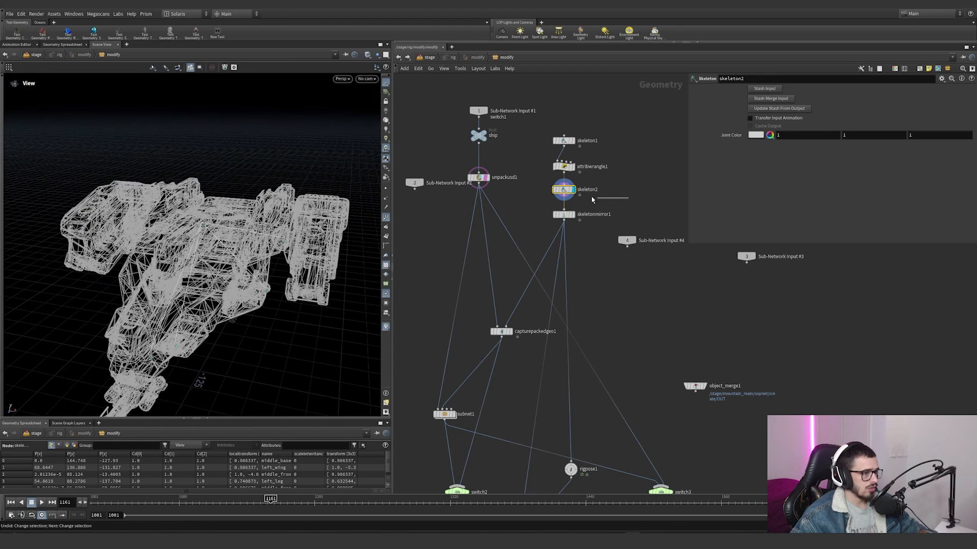
mouse_move(563, 191)
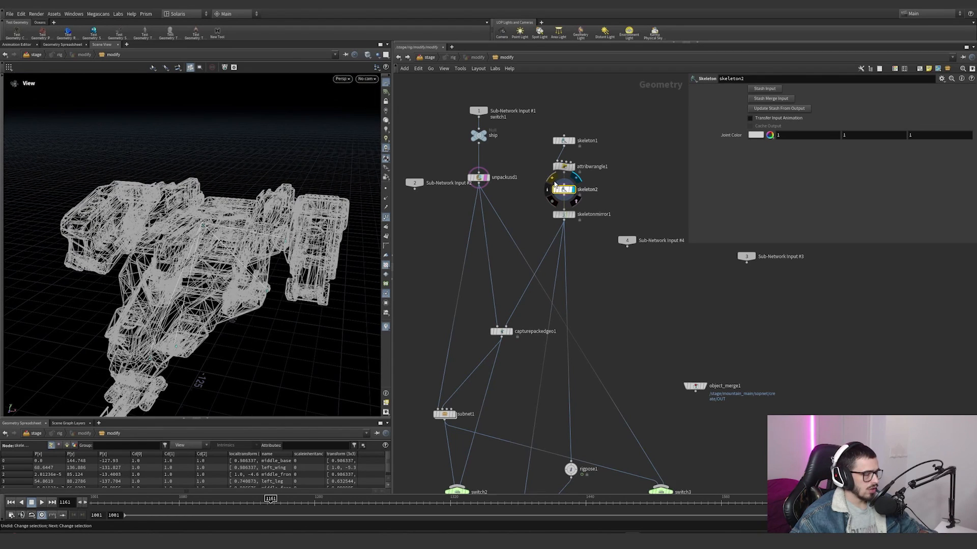
left_click(554, 183)
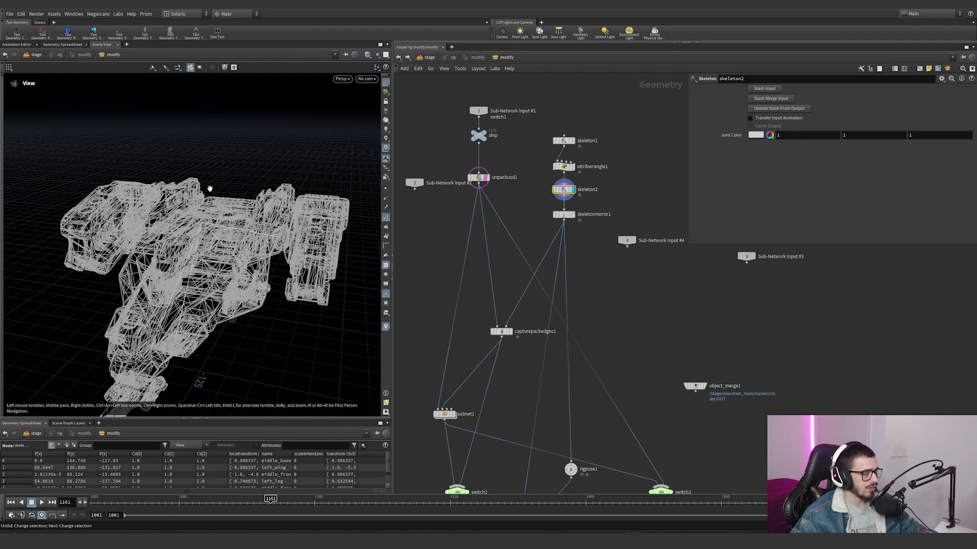
left_click_drag(235, 248, 202, 232)
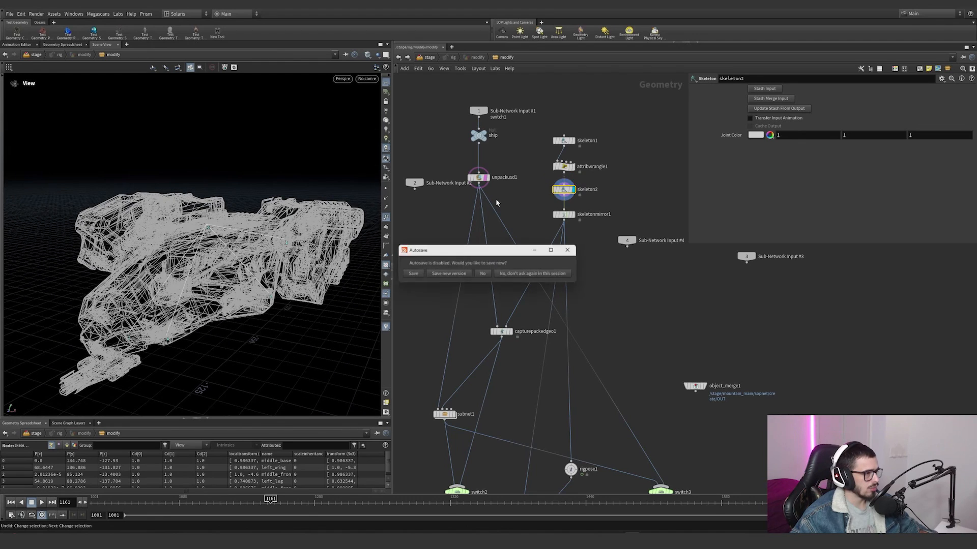
Step: Dismiss the autosave prompt without saving, and display skeletonmirror1 with its parameters
left_click(574, 250)
mouse_move(608, 198)
left_mouse_down()
mouse_move(526, 178)
mouse_move(598, 198)
left_mouse_up()
left_click(574, 205)
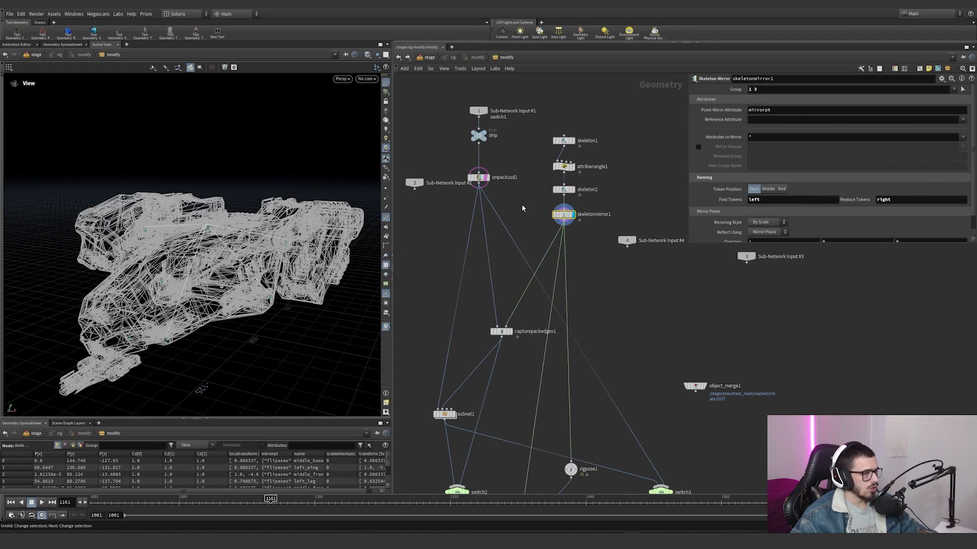
Step: Check the left and right naming tokens of skeletonmirror1 and clear its Group value
left_click_drag(198, 235, 315, 234)
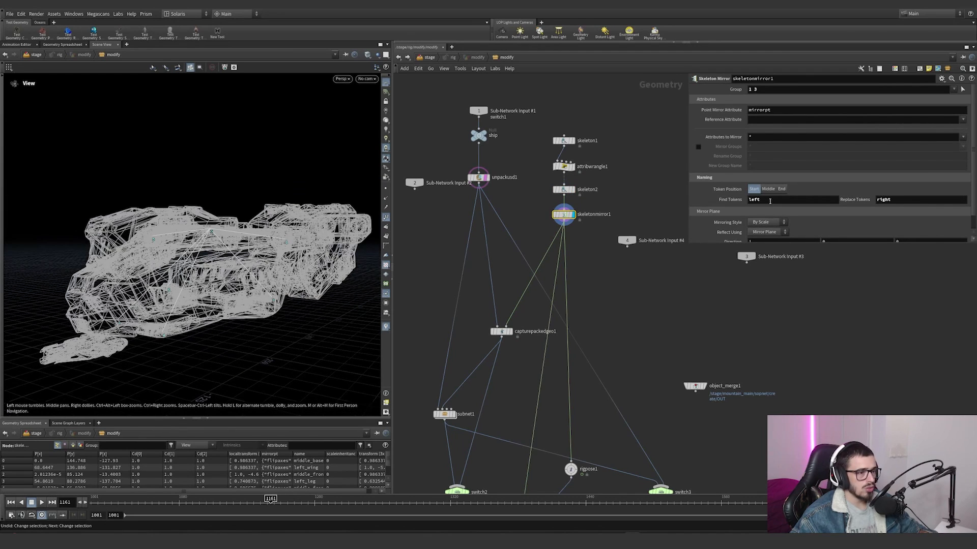
left_click_drag(770, 201, 757, 200)
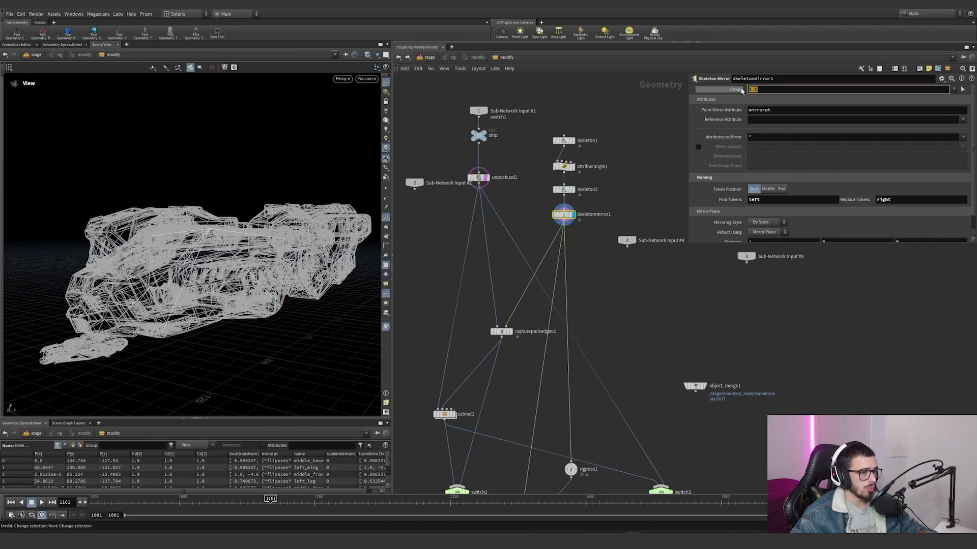
left_click(563, 160)
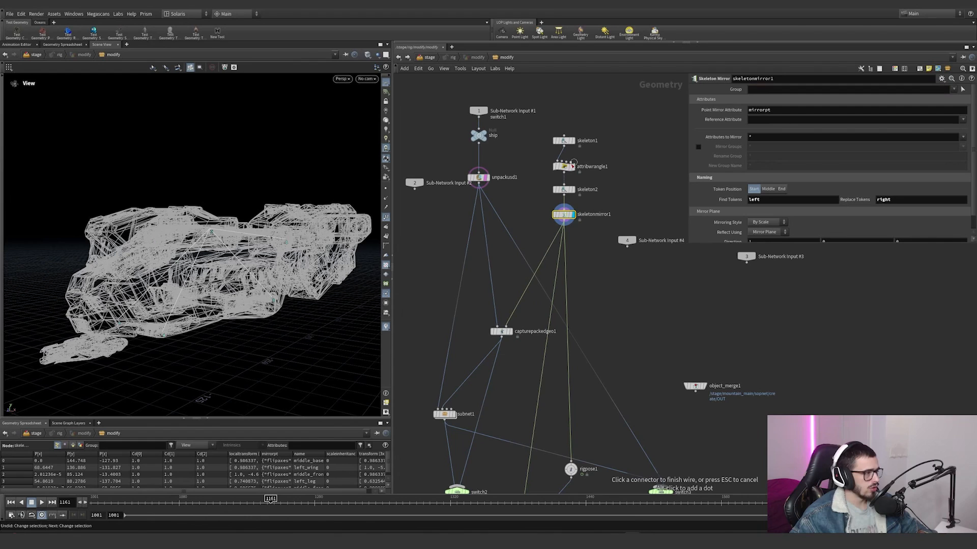
key("Escape")
Step: Review the mirror plane settings and joint names of skeletonmirror1 and view the mirrored joints inside the wireframe ship
scroll(726, 197, "down", 1)
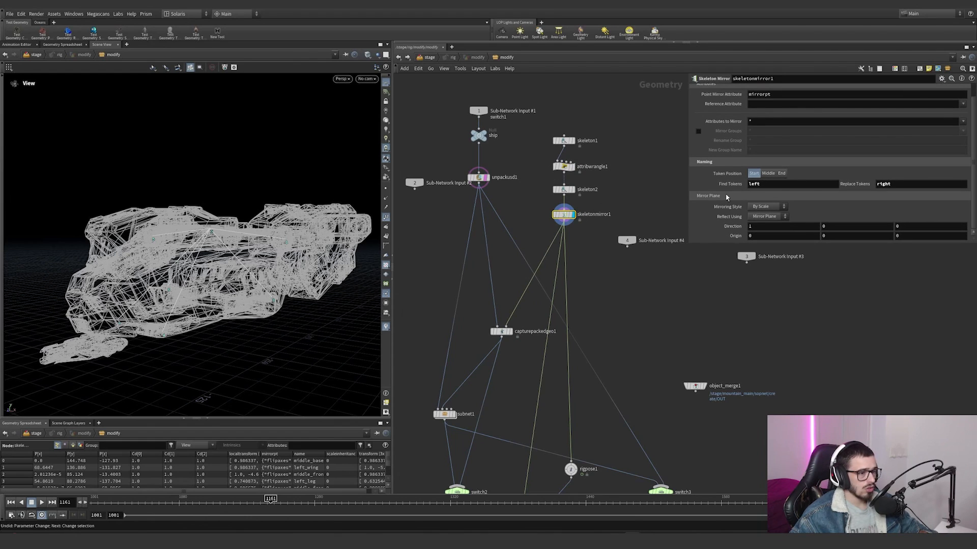
middle_click(574, 220)
left_click_drag(604, 242, 542, 276)
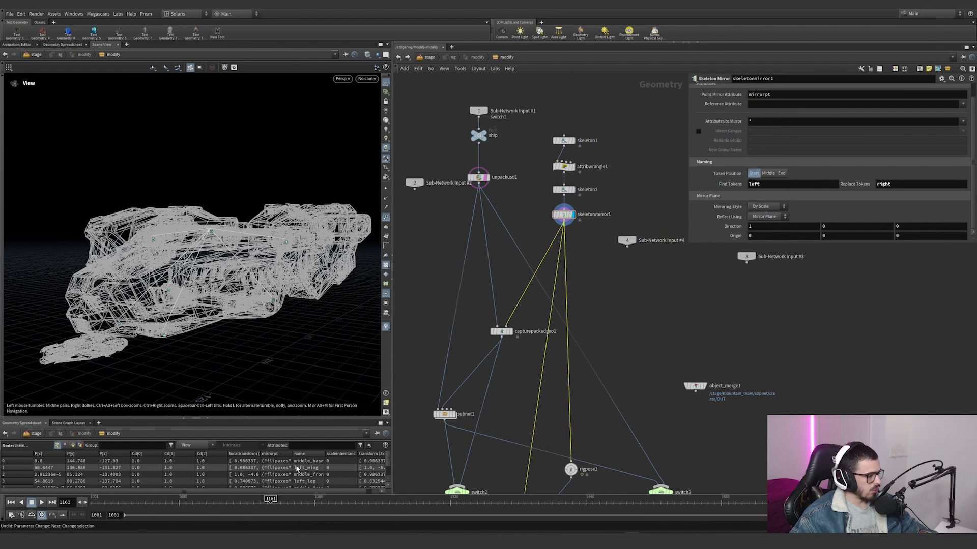
left_click_drag(185, 240, 219, 242)
Step: Display capturepackedgeo1 and examine the joints available for the Engine1 capture entry, keeping left_wing
middle_click_drag(519, 316, 524, 282)
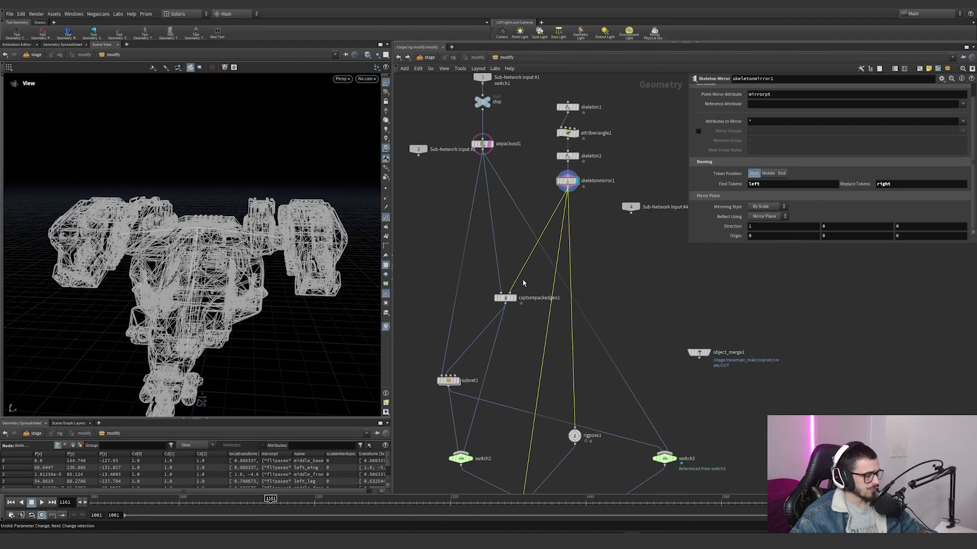
left_click(515, 299)
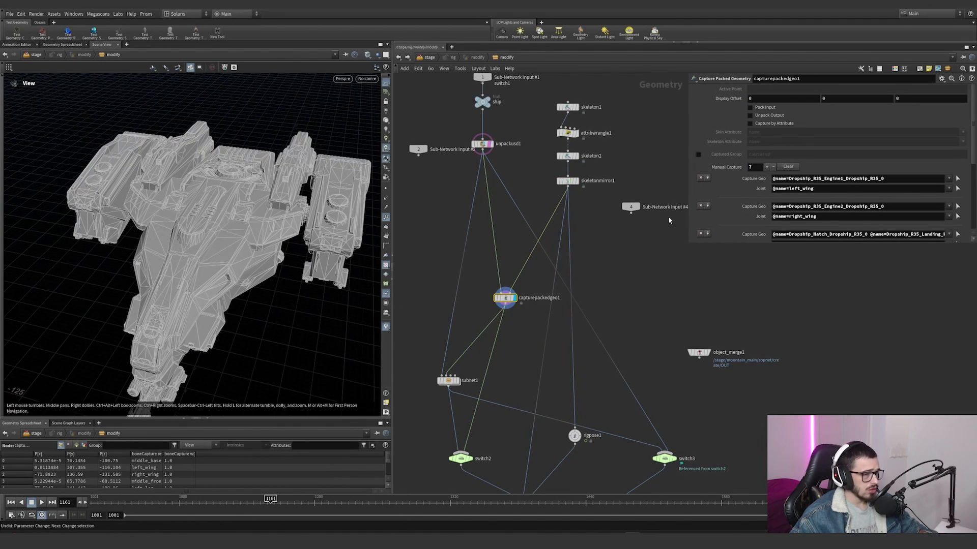
scroll(873, 151, "down", 2)
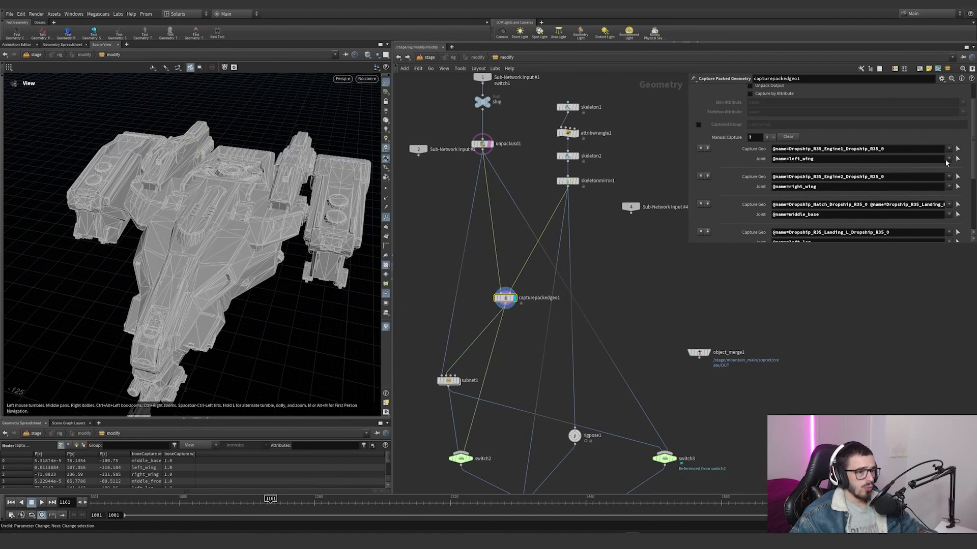
left_click(948, 160)
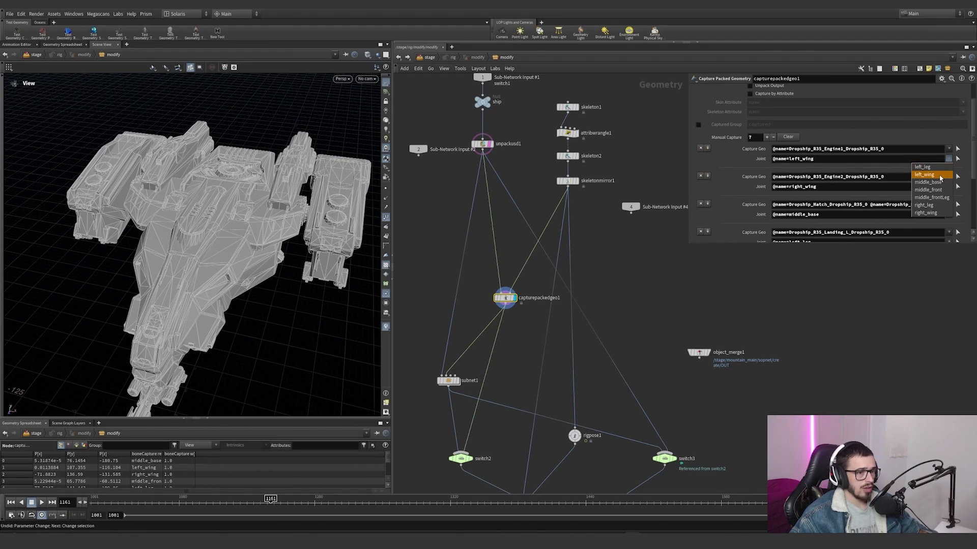
left_click(950, 160)
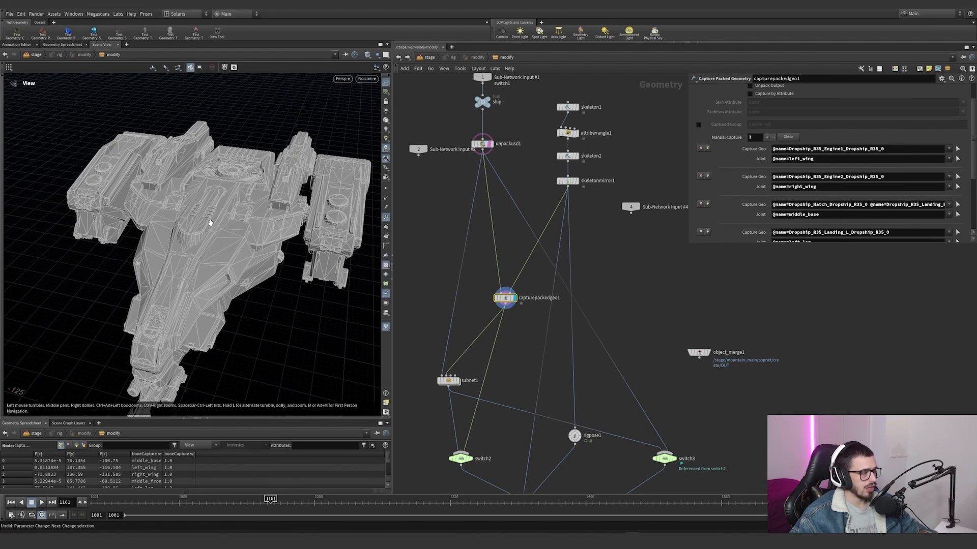
Step: Preview the Engine1 capture geometry in the viewport, leave the selection without changes and view the whole ship
left_click_drag(210, 222, 388, 191)
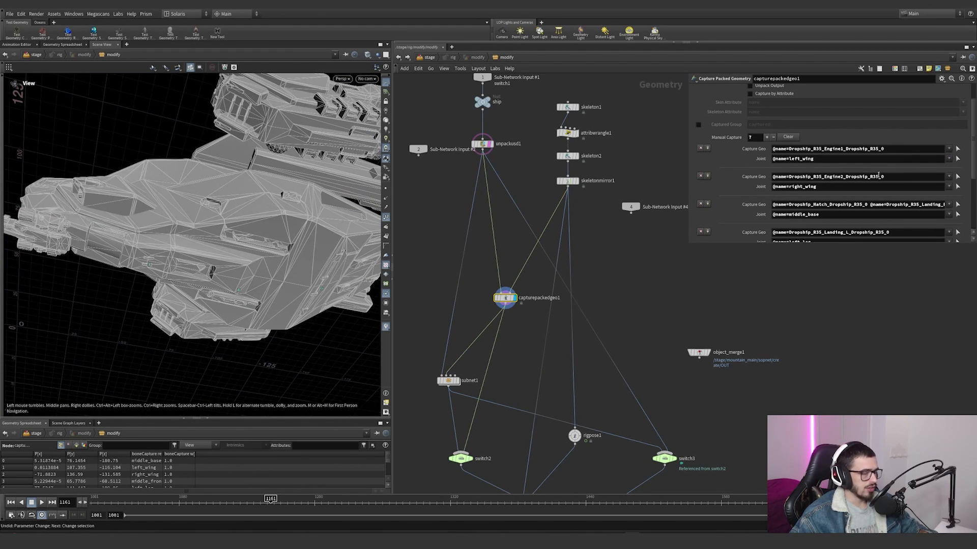
left_click(958, 150)
mouse_move(224, 178)
left_mouse_down()
mouse_move(308, 170)
mouse_move(312, 201)
mouse_move(314, 116)
left_mouse_up()
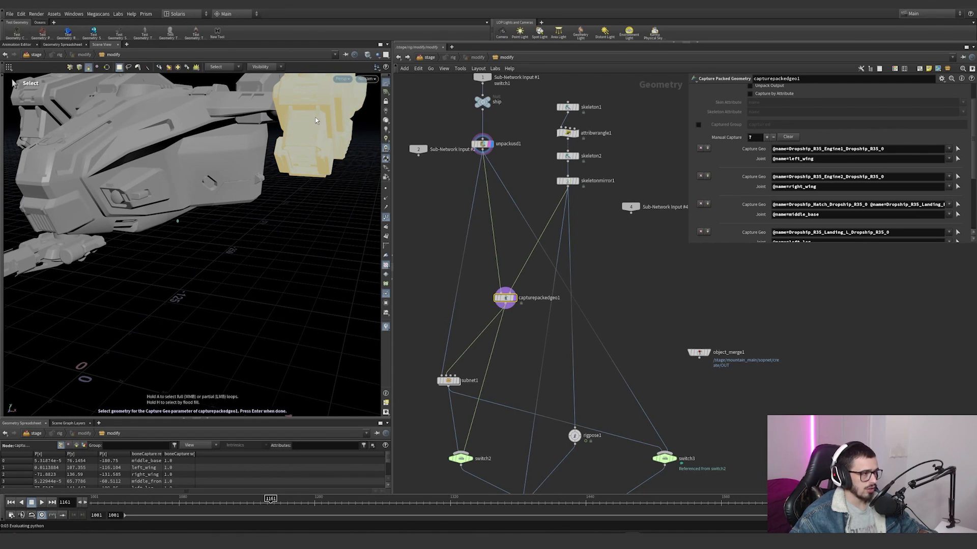
key("ctrl+z")
right_click_drag(319, 154, 208, 208)
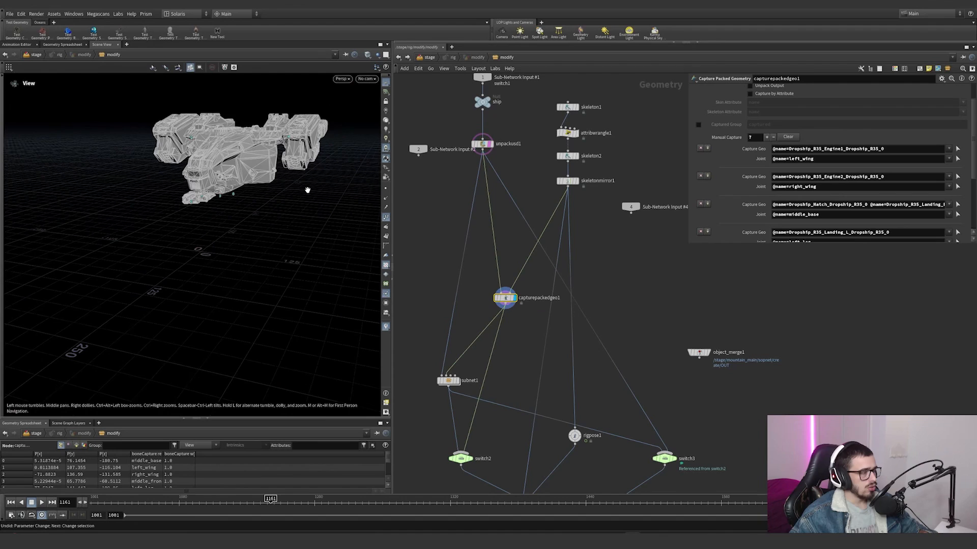
left_click_drag(275, 170, 288, 239)
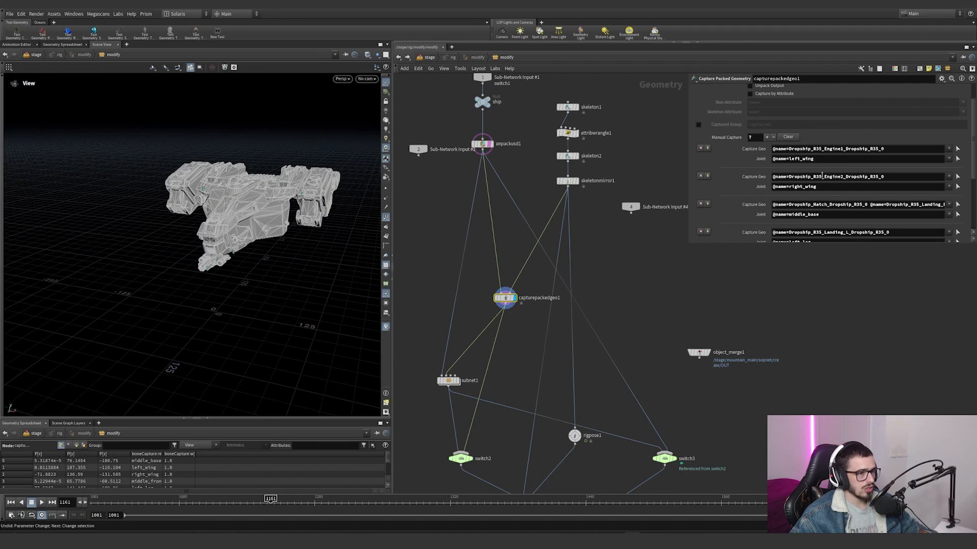
Step: Check the right_wing entry and preview the geometry captured by the middle_base joint, leaving the selection without changes
left_click_drag(823, 188, 768, 194)
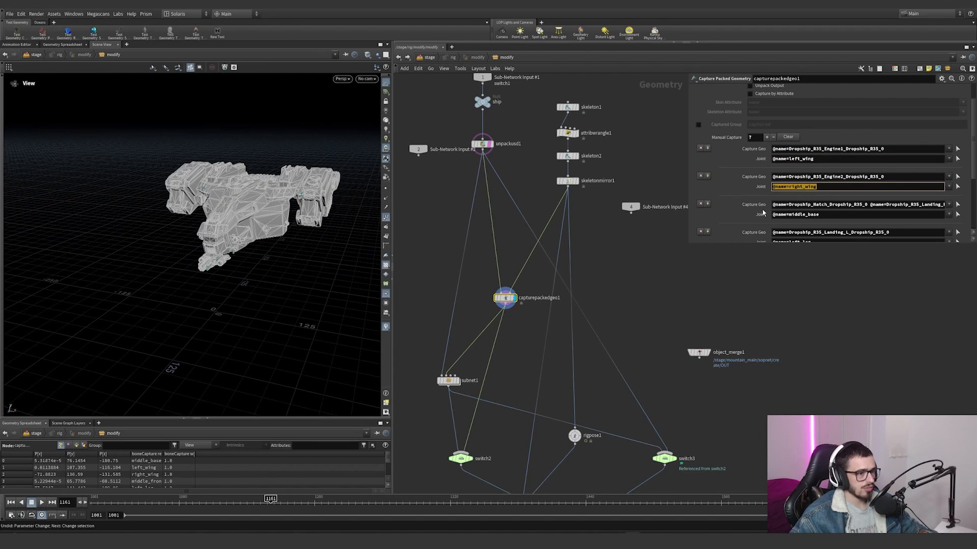
scroll(808, 205, "down", 1)
left_click(957, 196)
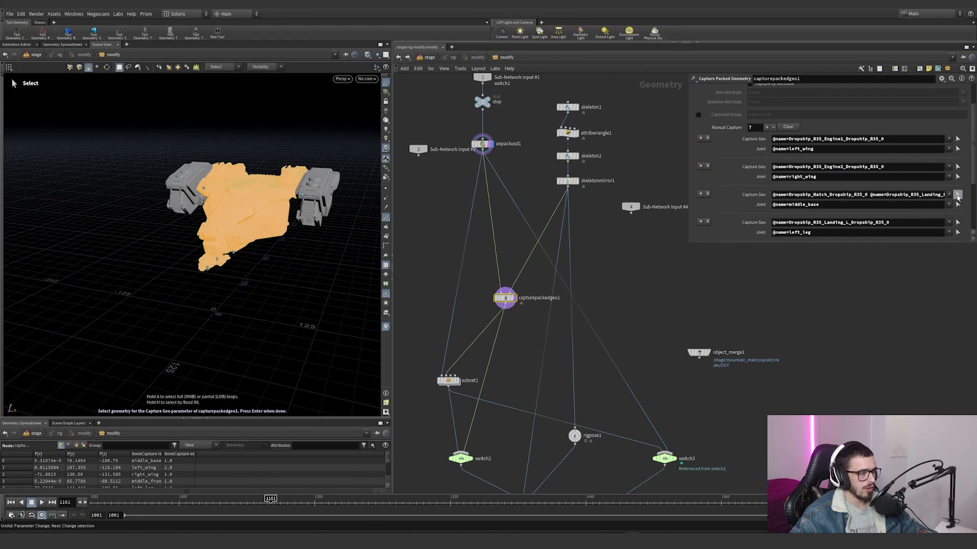
left_click_drag(240, 237, 301, 205, "alt")
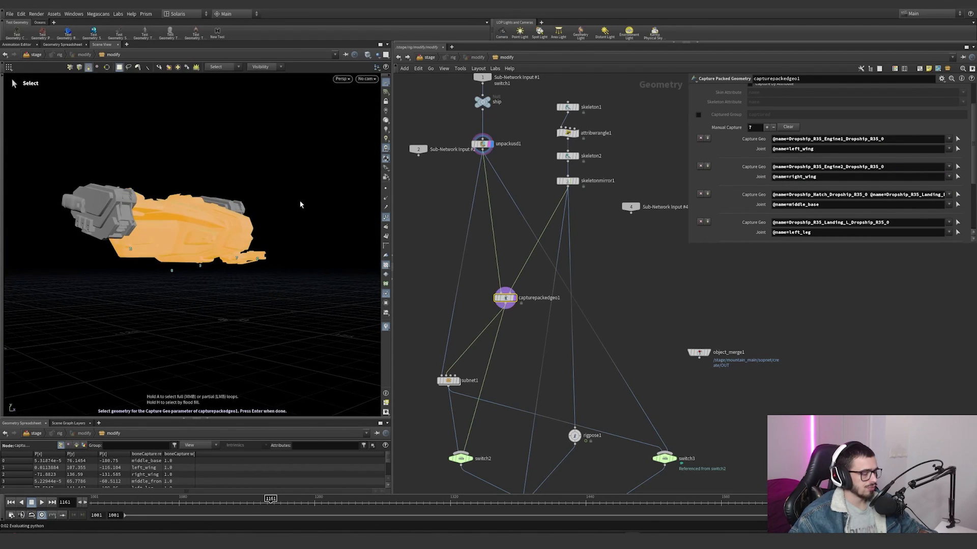
key("Escape")
Step: Display bonedeform1 with its parameters and frame the deformed ship in the viewport
middle_click_drag(505, 431, 504, 331)
scroll(504, 331, "down", 2)
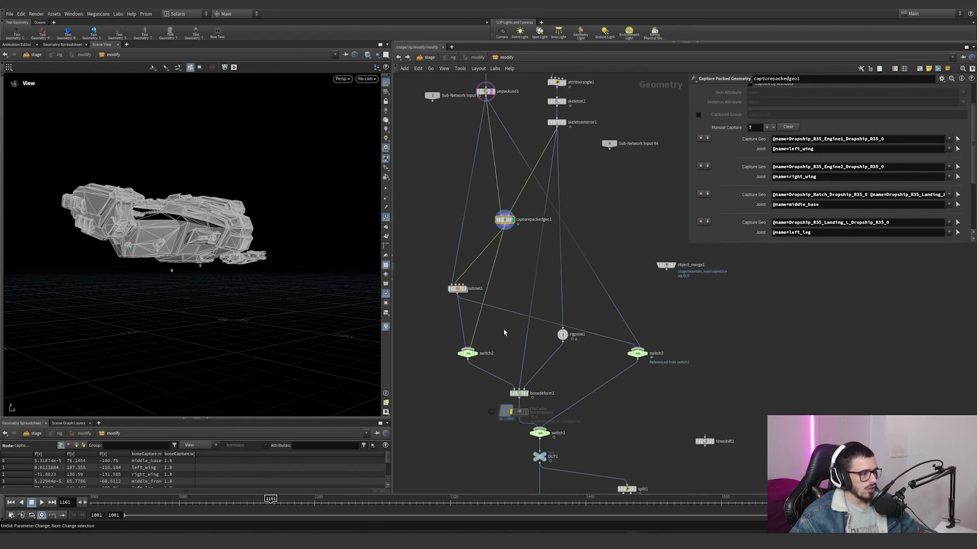
left_click(526, 393)
scroll(548, 405, "up", 3)
left_click(499, 385)
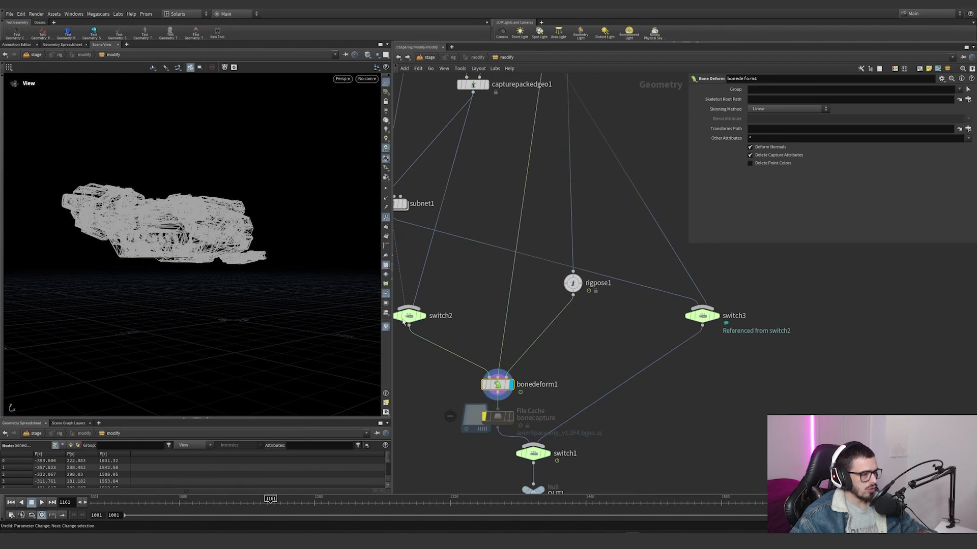
key("space+g")
left_click_drag(234, 214, 214, 262)
Step: Select rigpose1 and activate its Rig Pose tool to inspect the joints on the ship
left_click_drag(607, 323, 520, 236)
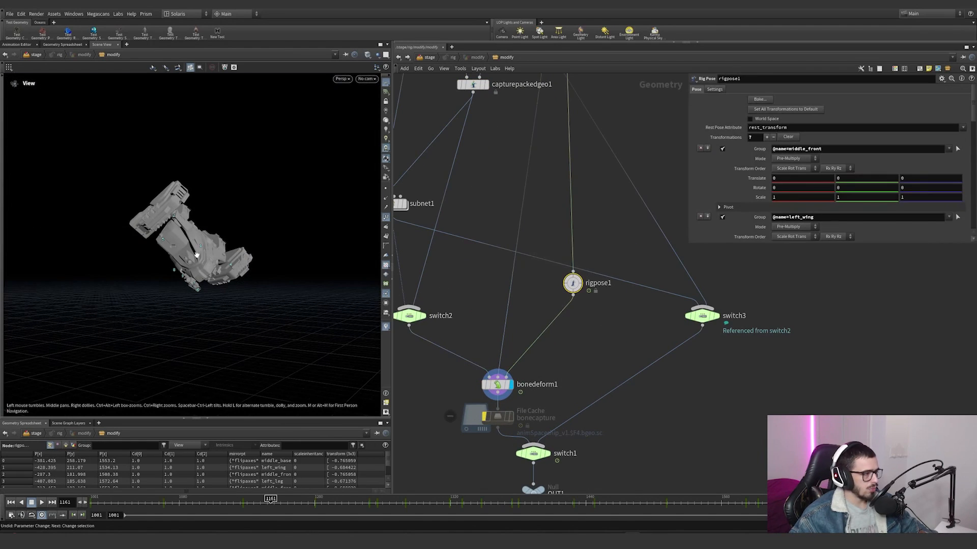
key("Return")
left_click_drag(199, 259, 123, 239, "alt")
scroll(123, 239, "up", 3, "alt")
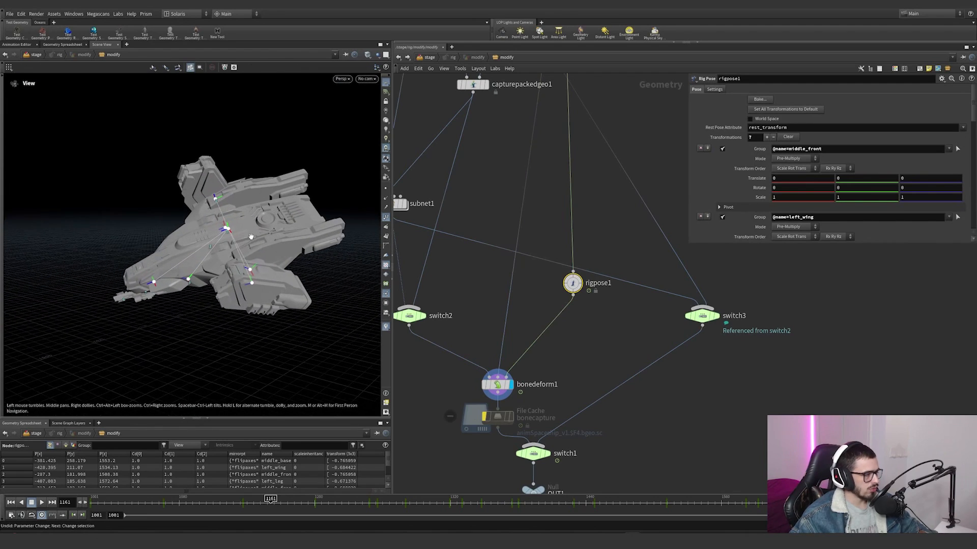
Step: Try rotating the middle_base joint and the left_wing joint of rigpose1, undoing each change
left_click(230, 232)
left_click_drag(231, 233, 204, 214, "alt")
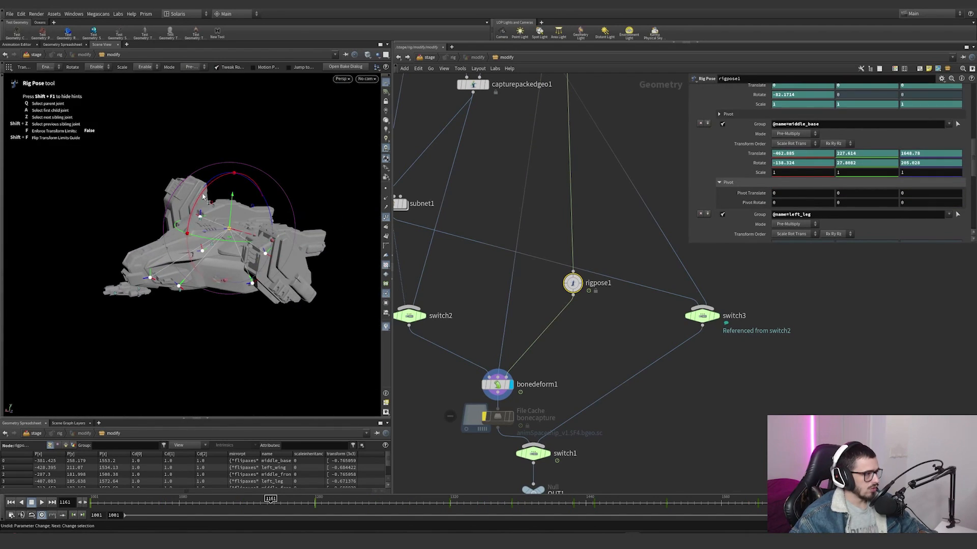
left_click_drag(221, 177, 197, 195)
key("ctrl+z")
left_click(265, 256)
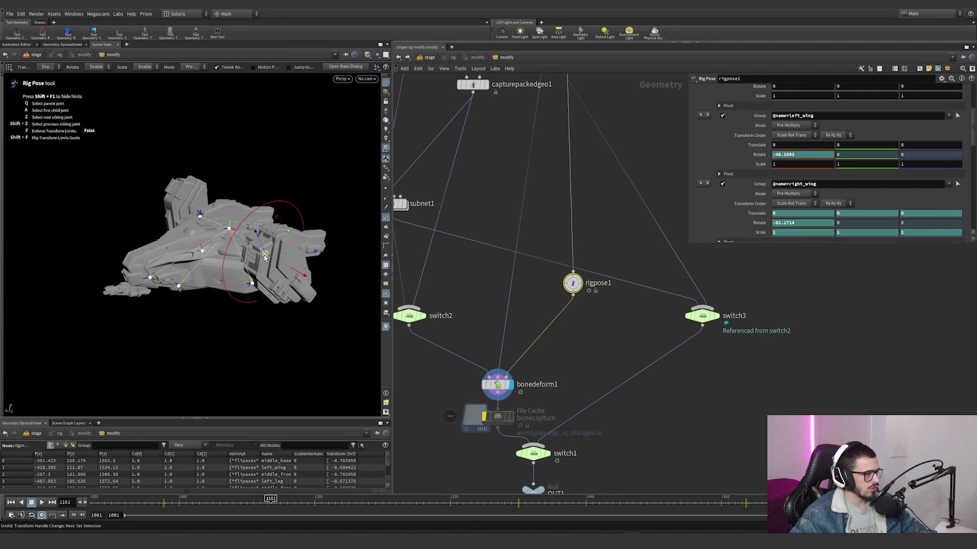
left_click_drag(235, 234, 234, 280)
key("ctrl+z")
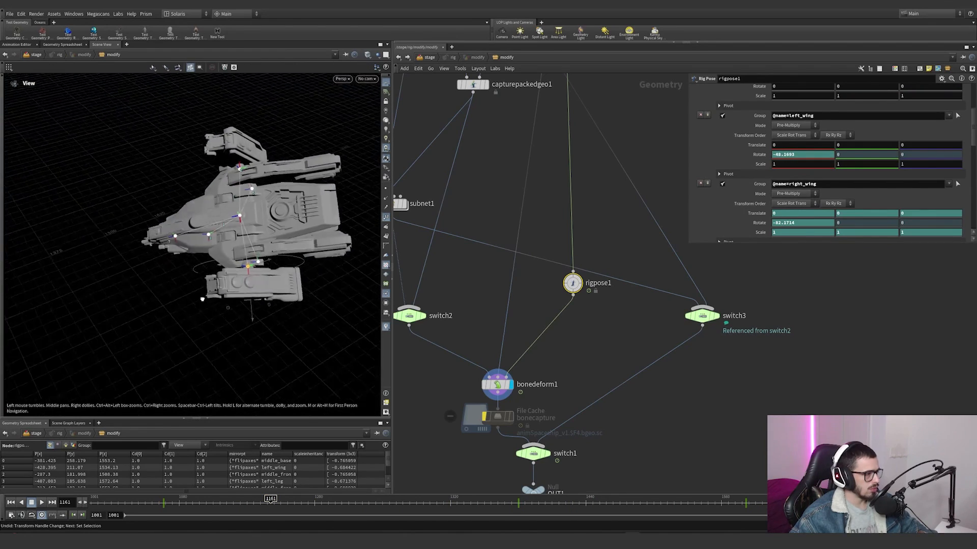
Step: Examine up close where the left_wing joint sits in the wing's round connector
right_click_drag(234, 280, 360, 241, "alt")
scroll(271, 275, "up", 10)
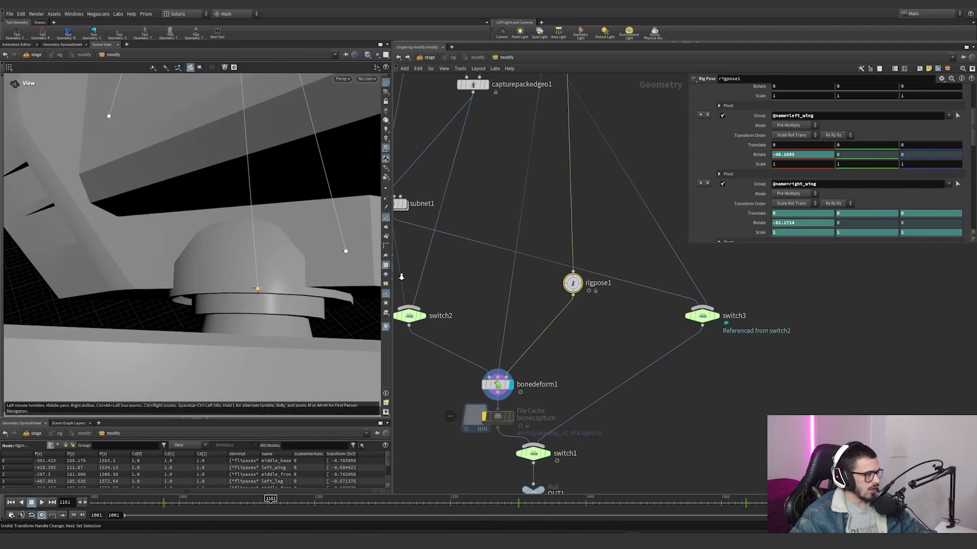
left_click_drag(271, 275, 255, 209, "alt")
left_click_drag(285, 323, 313, 309, "alt")
Step: Go to frame 1001 and inspect the posed ship with the Rig Pose tool active
left_click_drag(203, 501, 91, 501)
key("space+g")
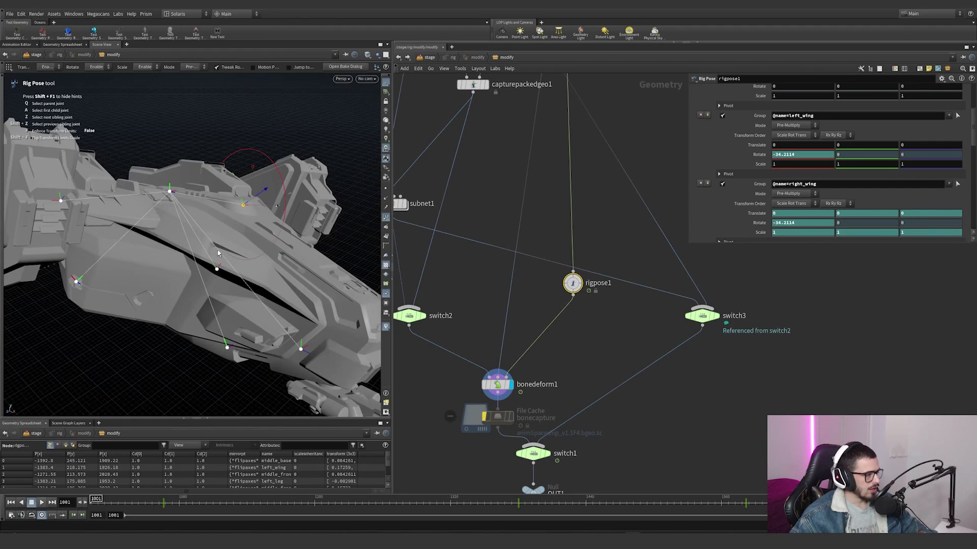
left_click_drag(219, 239, 163, 240, "alt")
key("Return")
Step: Bypass rigpose1 and view the ship from bonedeform1 without the pose
scroll(498, 332, "down", 2)
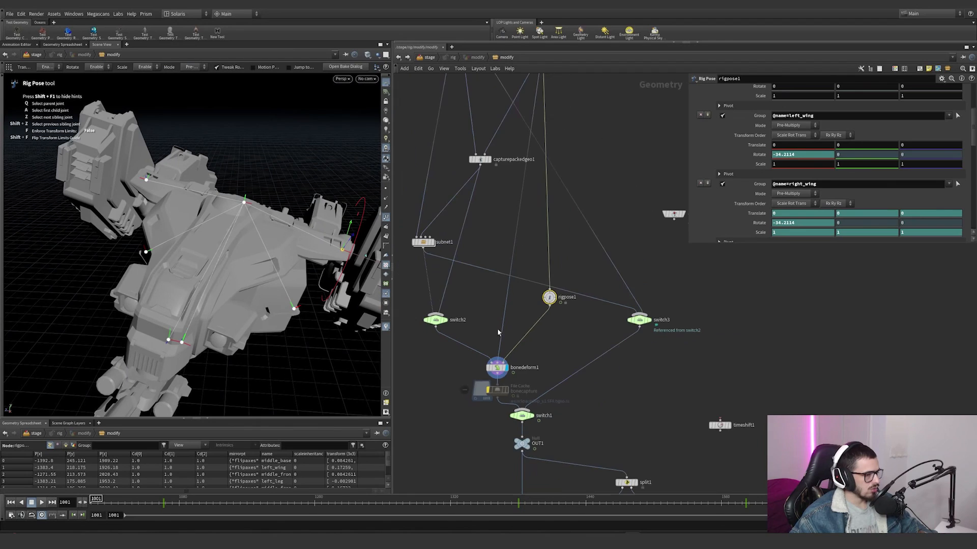
left_click(507, 368)
left_click(545, 297)
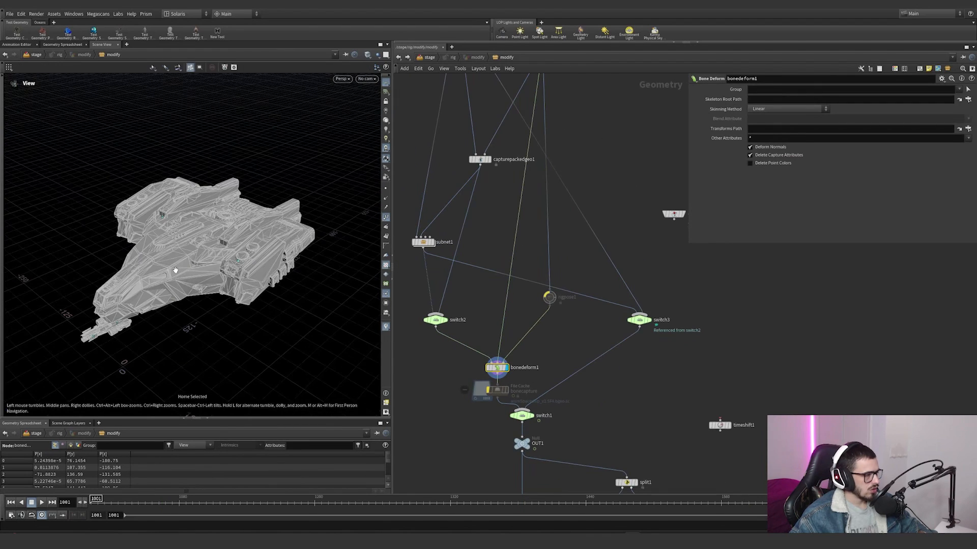
left_click_drag(174, 268, 172, 232, "alt")
scroll(573, 267, "down", 1)
middle_click_drag(573, 267, 547, 341)
scroll(517, 161, "up", 2)
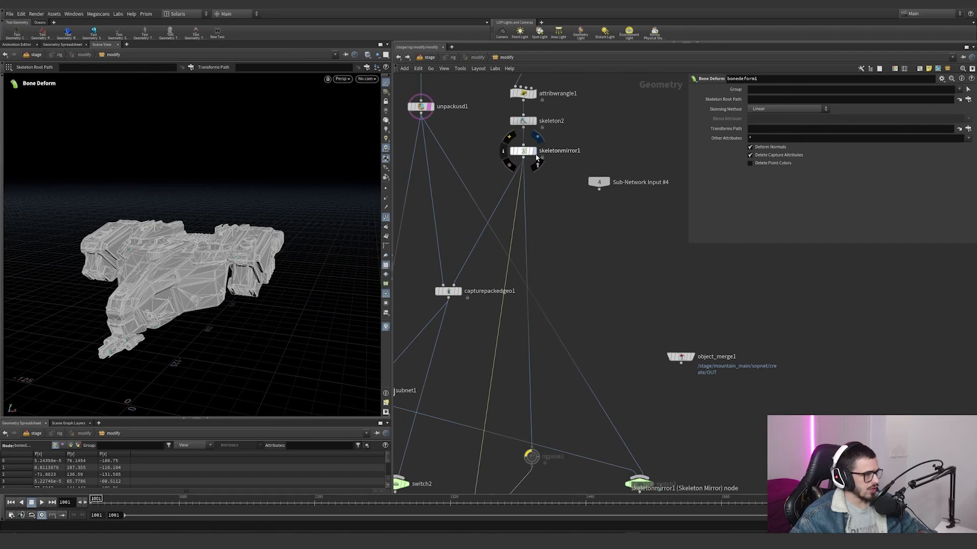
Step: Display rigpose1 and re-enable it, and return the display to bonedeform1
middle_click_drag(523, 415, 520, 316)
scroll(520, 317, "up", 2)
left_click(547, 349)
middle_click_drag(535, 387, 555, 313)
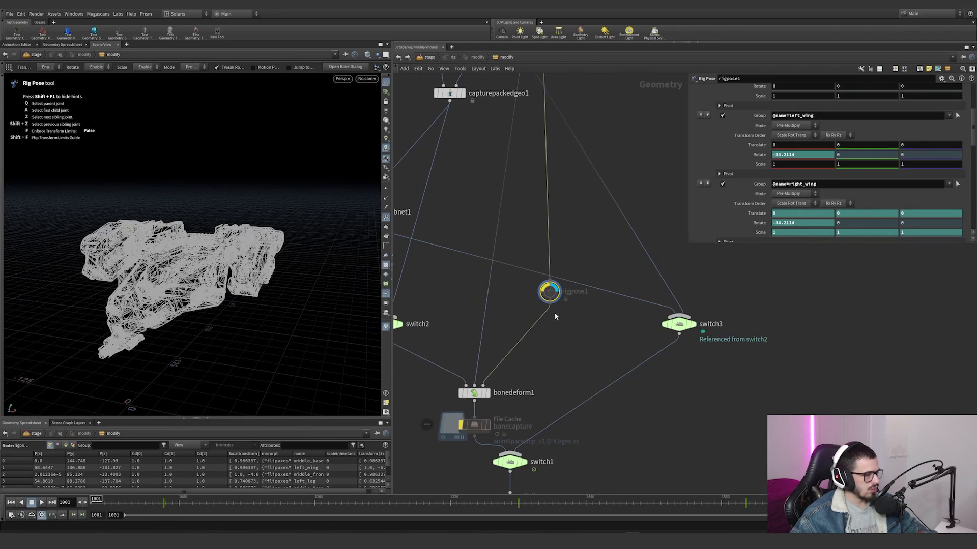
key("Tab")
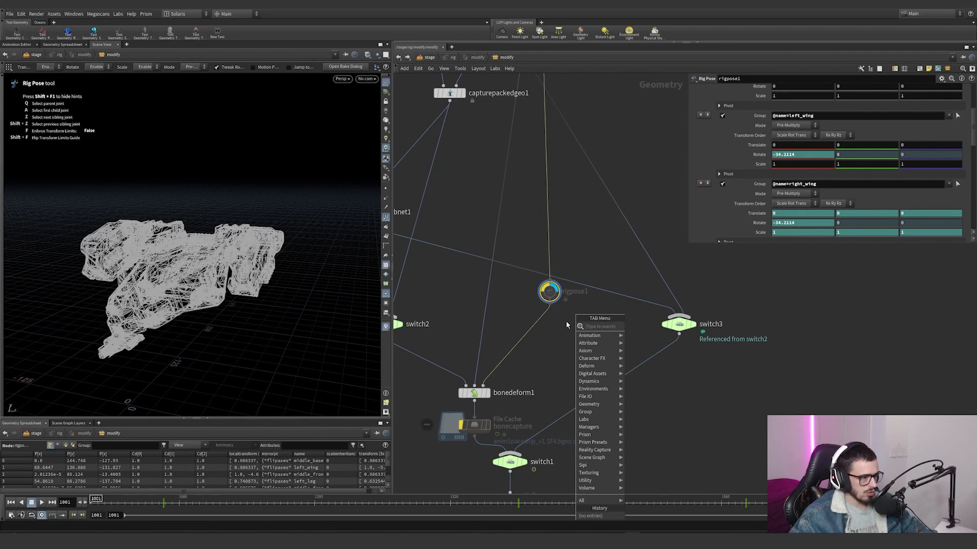
key("Escape")
mouse_move(531, 277)
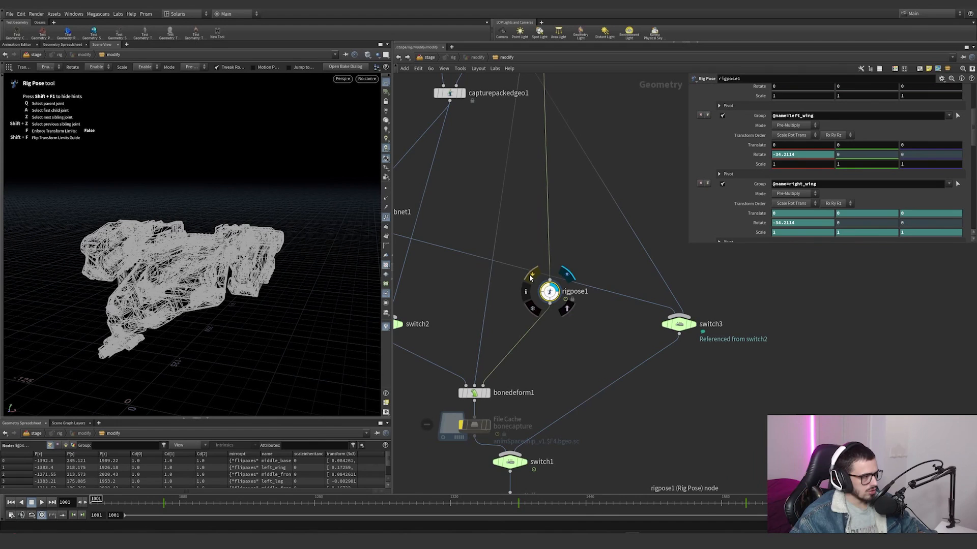
left_click(485, 393)
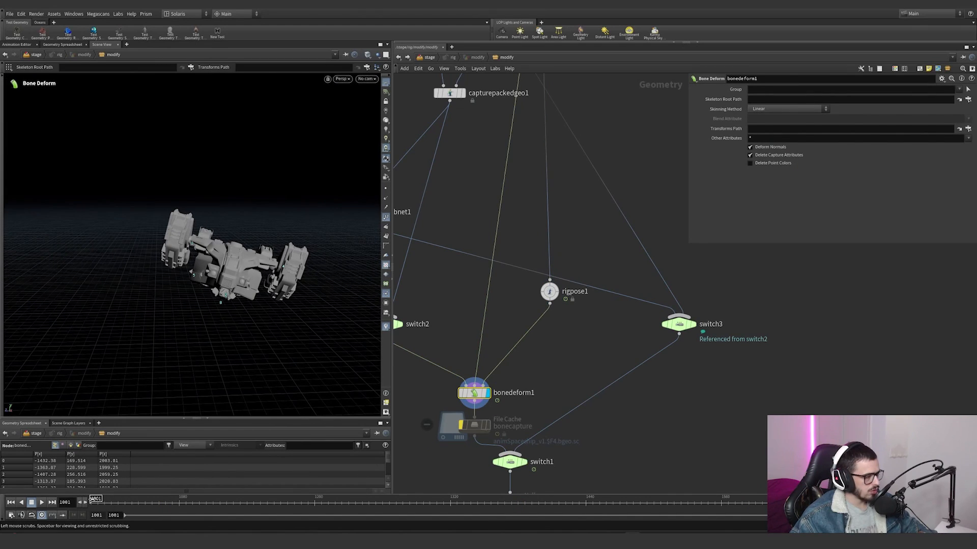
Step: Select rigpose1 and view the posed ship and its joints from above with the Rig Pose tool
left_click_drag(596, 350, 495, 270)
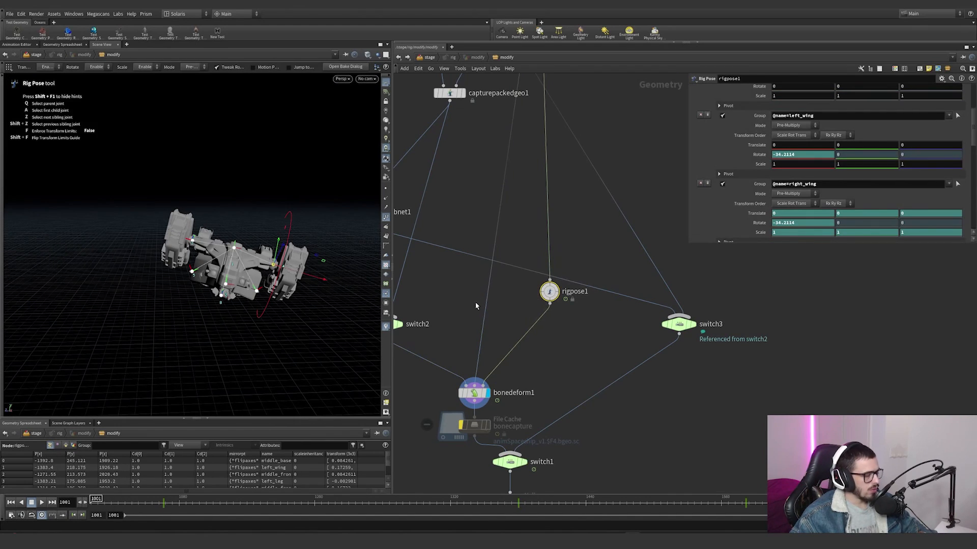
key("Tab")
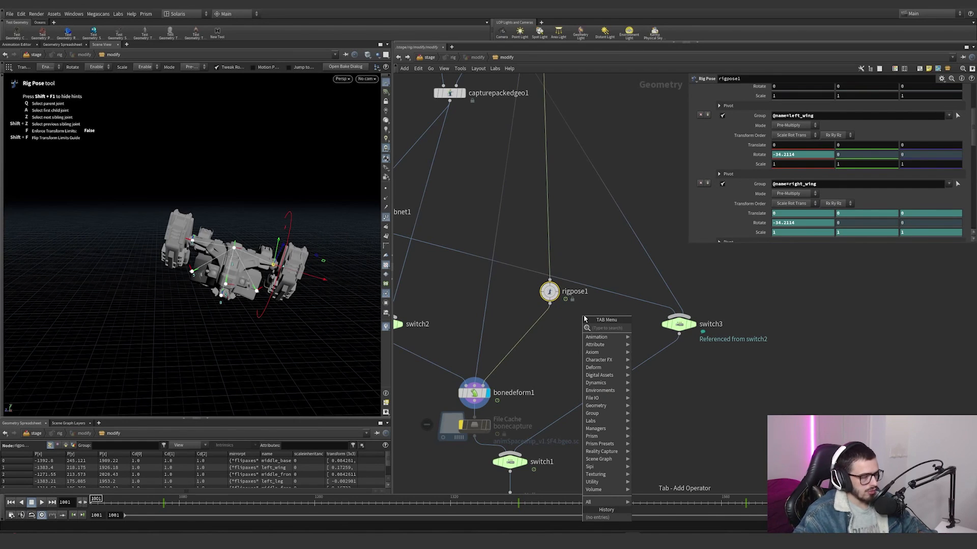
key("Escape")
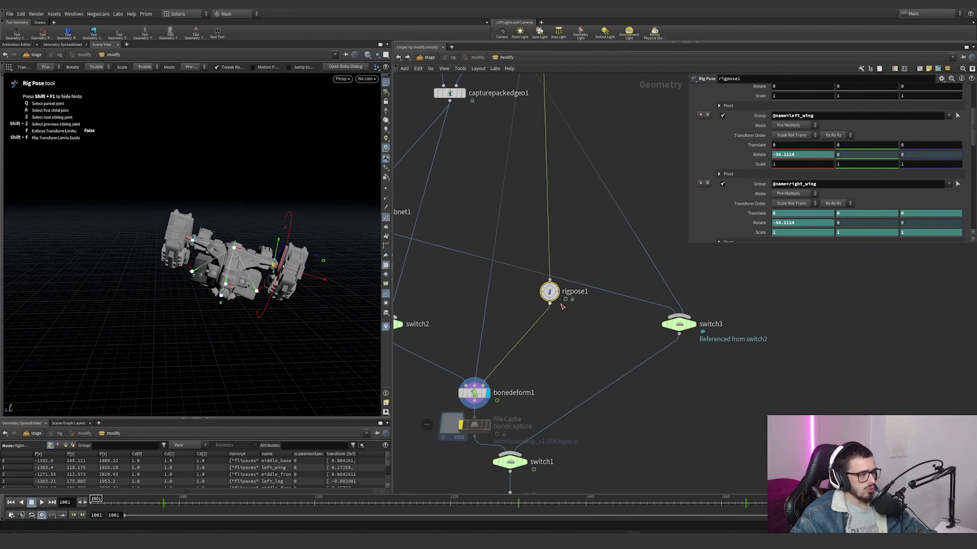
right_click_drag(290, 272, 413, 238, "alt")
left_click_drag(413, 238, 476, 297, "alt")
scroll(772, 153, "up", 1)
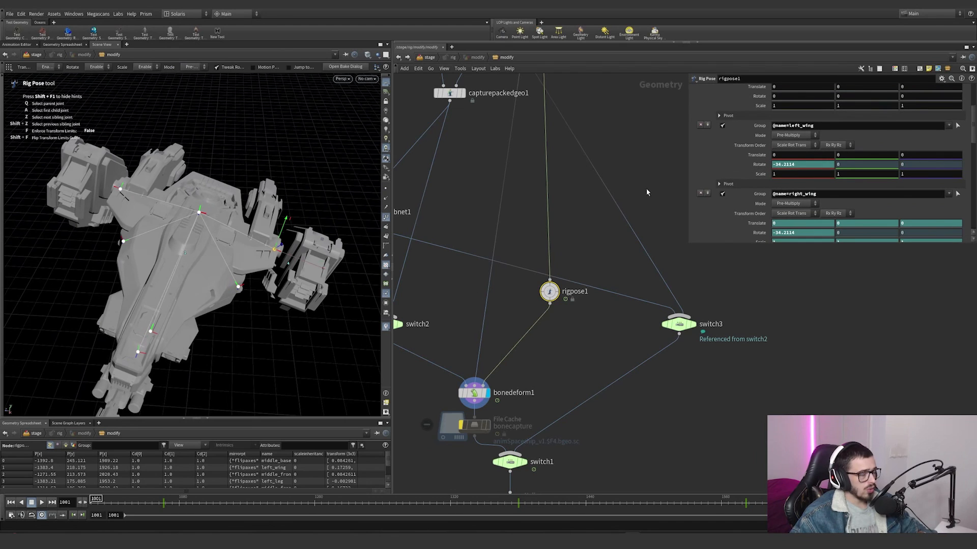
Step: Try a different X rotation for left_wing while close to the wing joint, and undo the change
right_click_drag(239, 305, 318, 292, "alt")
left_click_drag(318, 292, 100, 321, "alt")
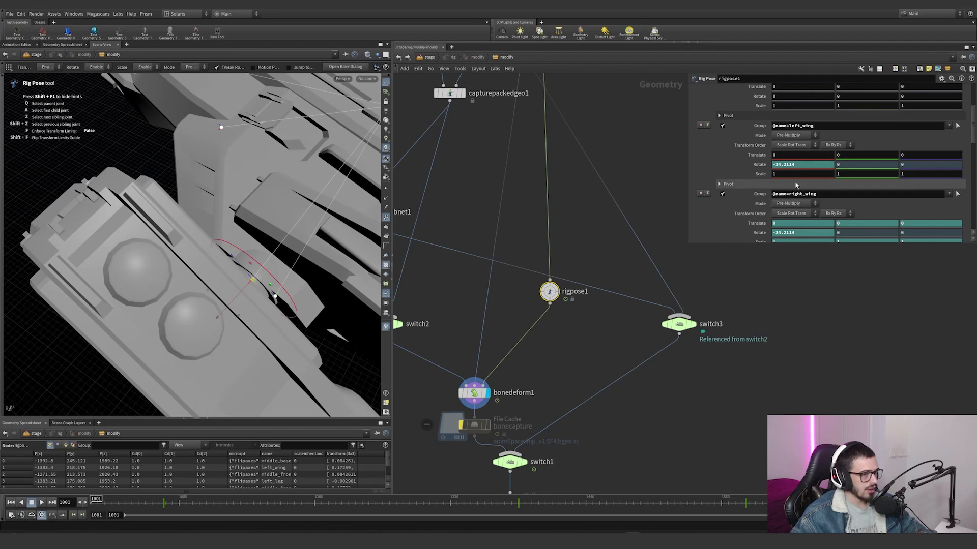
mouse_move(804, 164)
middle_mouse_down()
mouse_move(939, 168)
mouse_move(807, 167)
middle_mouse_up()
key("ctrl+z")
Step: Review the rigpose1 transformations from right_wing and middle_base through the legs to middle_frontLeg
scroll(755, 187, "down", 3)
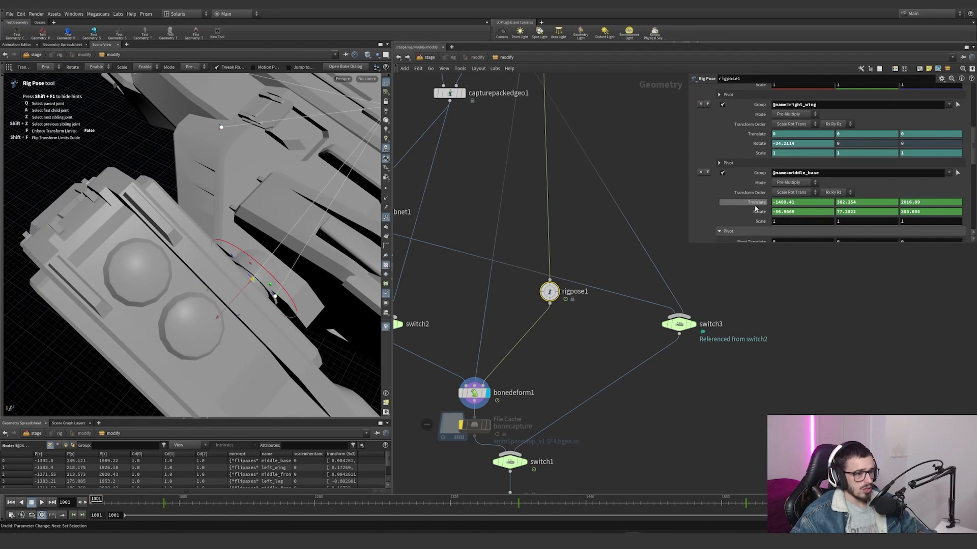
scroll(755, 209, "down", 5)
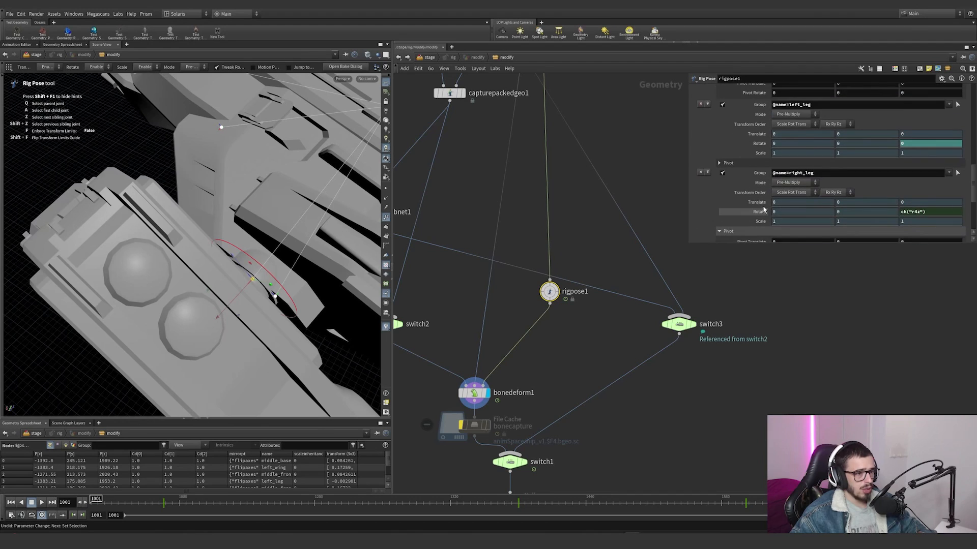
scroll(763, 208, "down", 3)
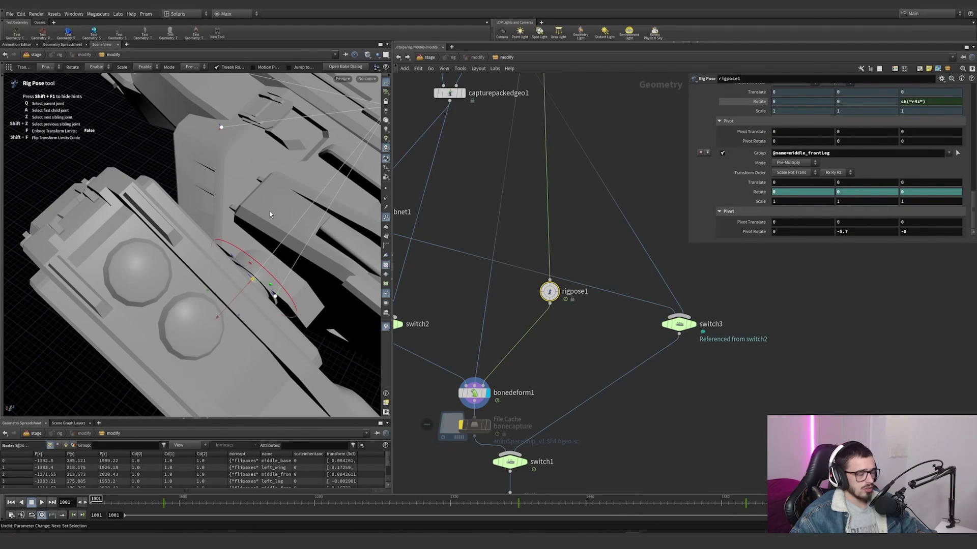
Step: Try moving the middle_frontLeg joint by changing its X translation to -3.6
key("Escape")
mouse_move(270, 214)
left_mouse_down()
mouse_move(253, 166)
mouse_move(267, 233)
left_mouse_up()
middle_click_drag(267, 233, 264, 200, "alt")
middle_click_drag(791, 184, 904, 189)
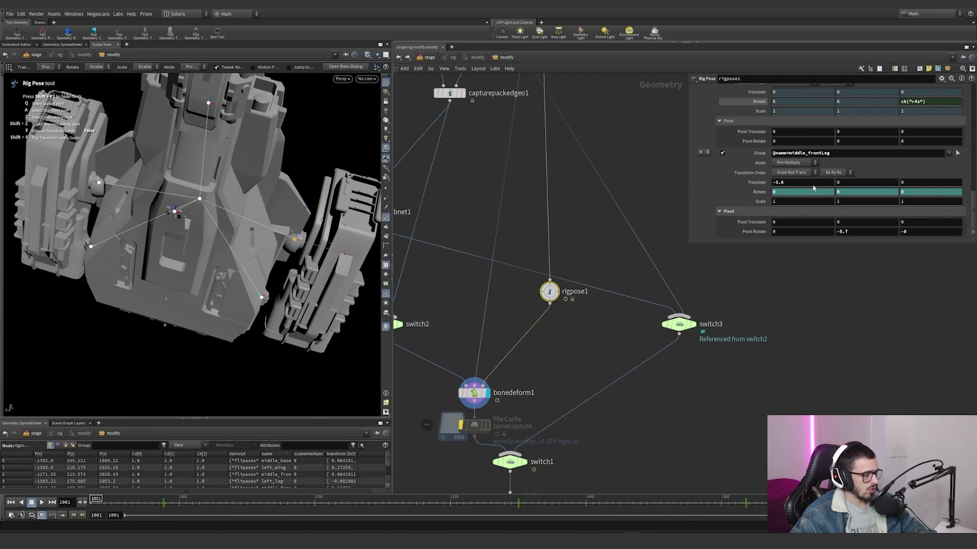
Step: Compare the left_leg and right_leg rotations and switch right_leg's rotation from its expression to its evaluated value
scroll(758, 208, "up", 2)
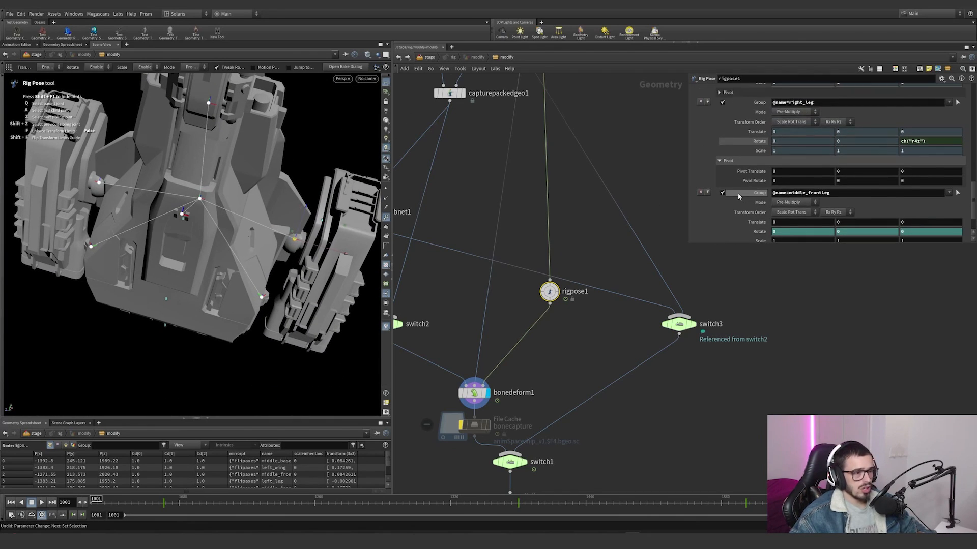
scroll(753, 162, "up", 2)
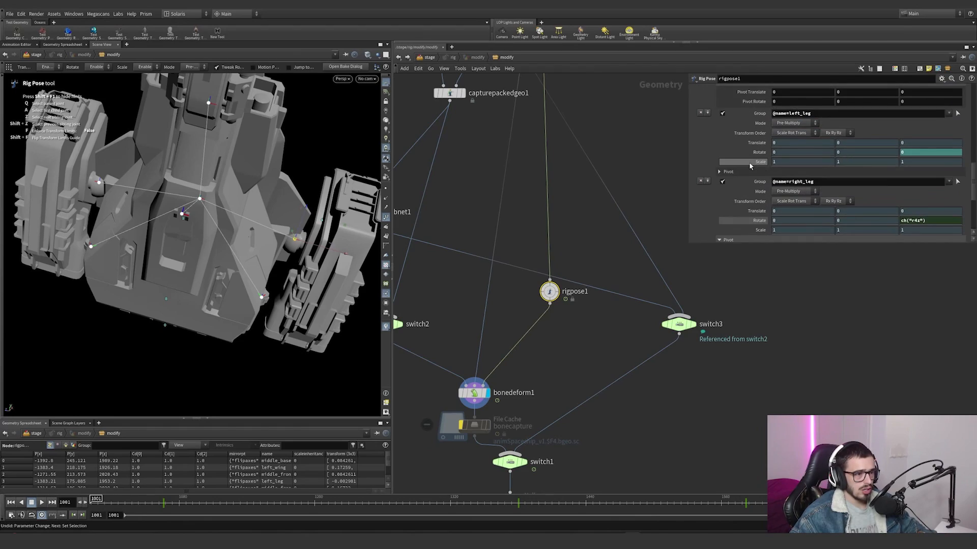
scroll(750, 162, "down", 4)
left_click(758, 142)
scroll(528, 267, "down", 2)
Step: Bring the deformed ship back into view from bonedeform1 and reselect rigpose1 for posing
key("space+g")
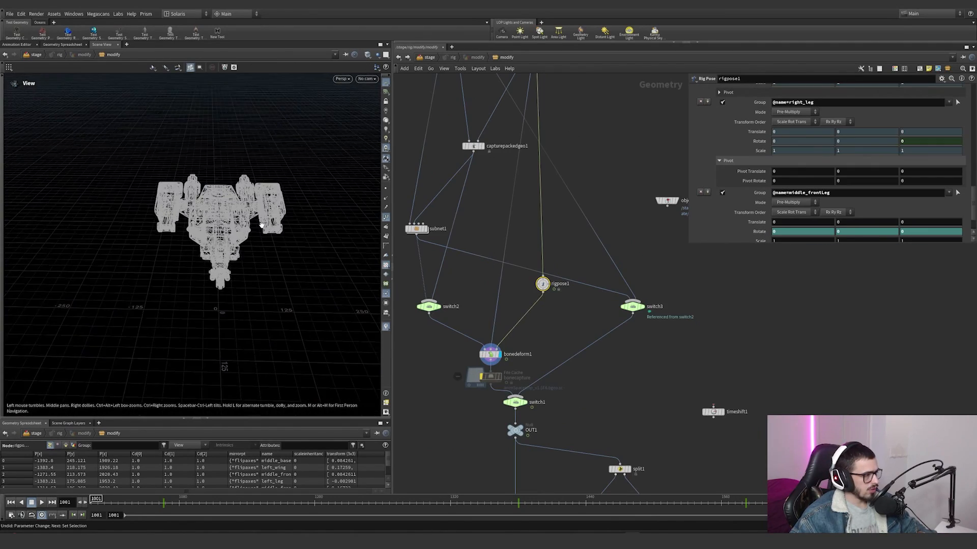
key("space+g")
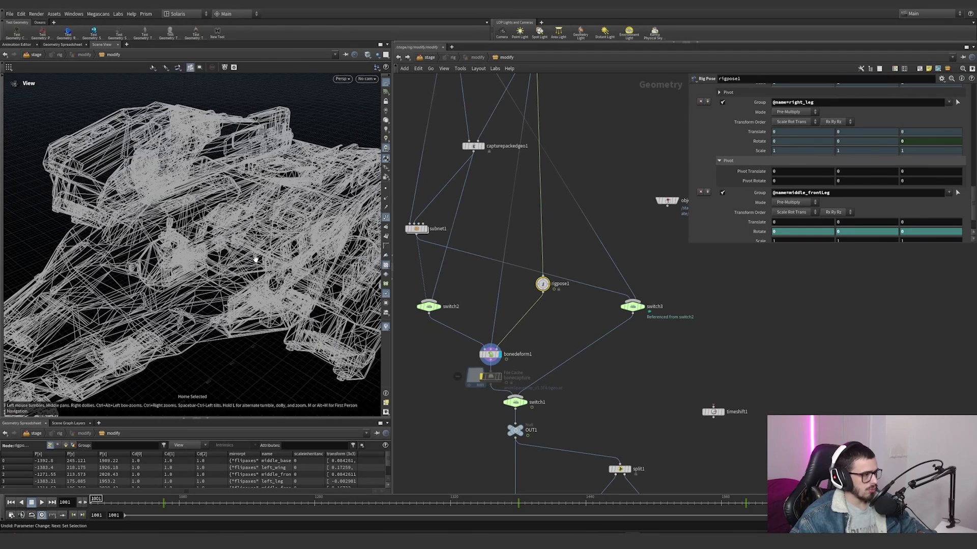
left_click(488, 353)
left_click_drag(214, 232, 249, 249)
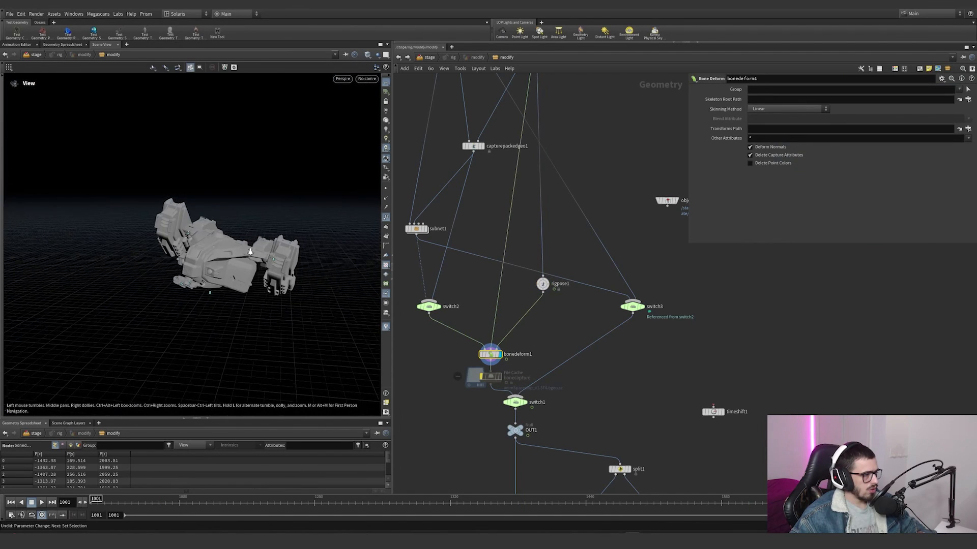
scroll(248, 250, "up", 4)
left_click(542, 285)
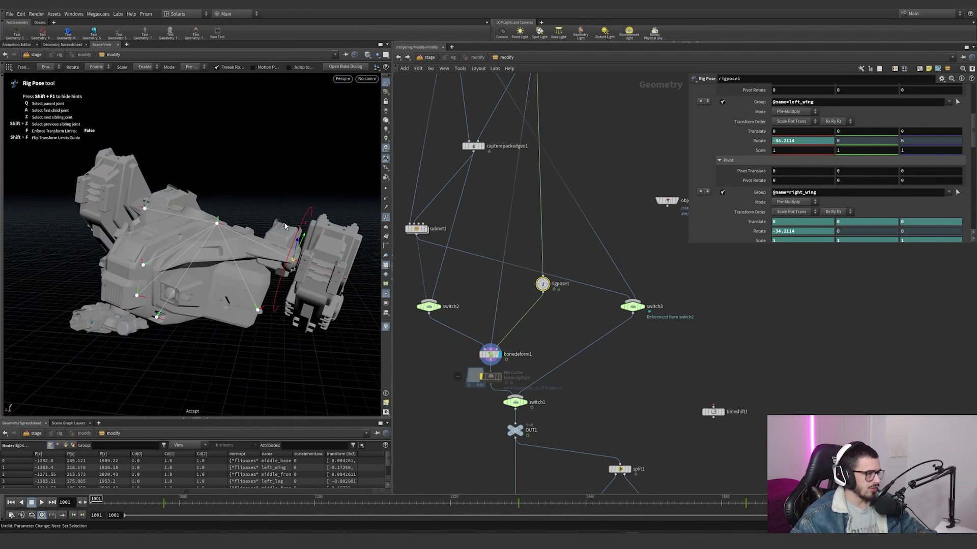
Step: Try rotating the left_wing joint with its viewport handle from different angles, undoing each change
left_click_drag(295, 227, 248, 235, "alt")
left_click_drag(308, 243, 265, 293)
key("ctrl+z")
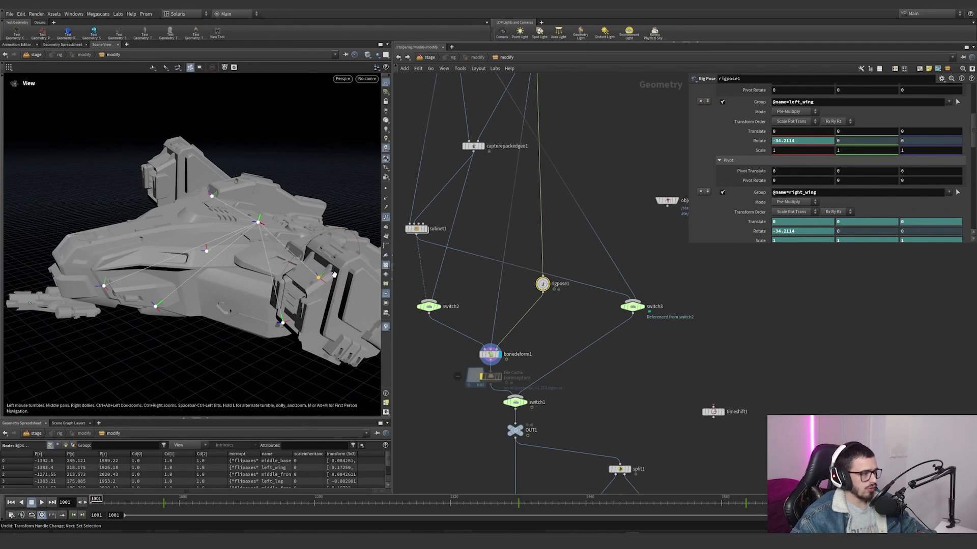
left_click_drag(328, 268, 357, 300, "alt")
left_click_drag(318, 230, 306, 201, "alt")
key("ctrl+z")
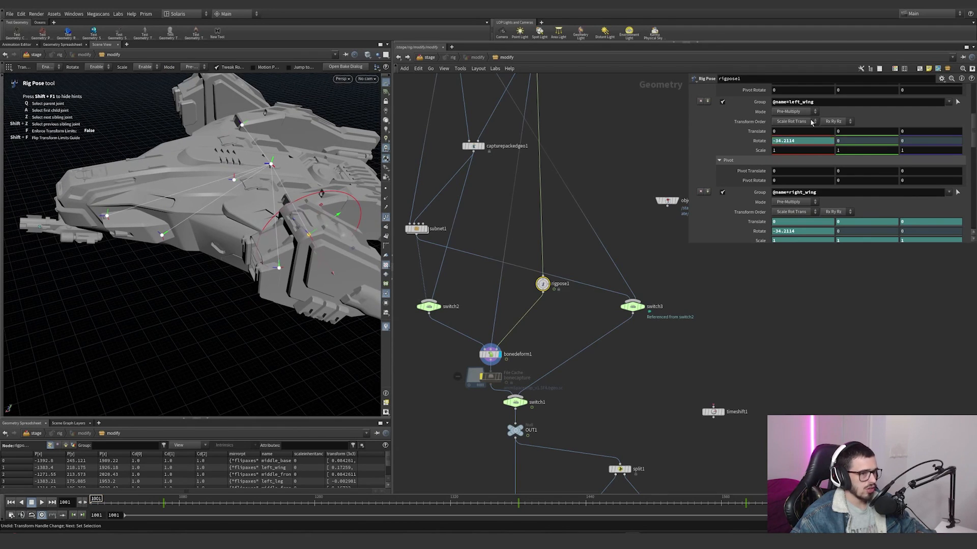
Step: Lock the Y rotation parameter of the left_wing transformation in rigpose1
right_click(853, 142)
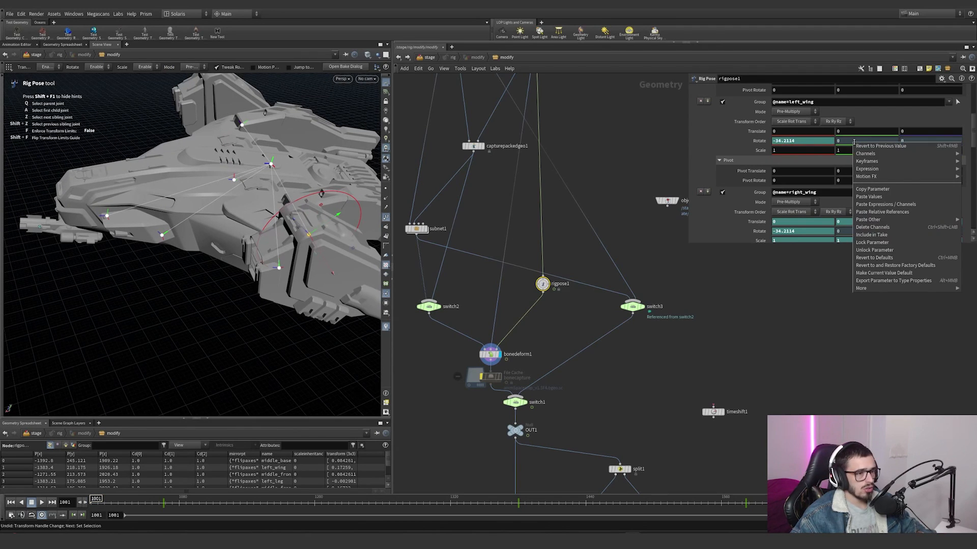
left_click(872, 243)
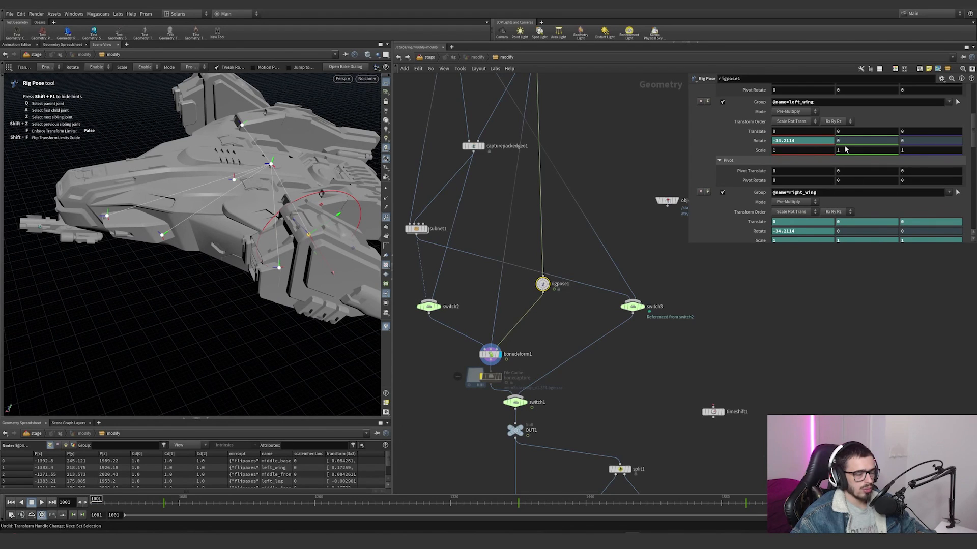
scroll(755, 133, "up", 5)
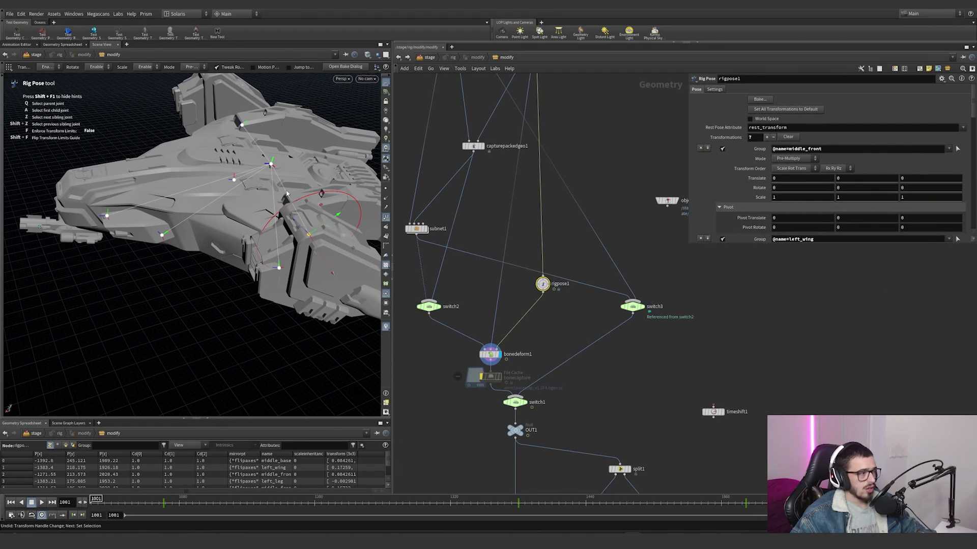
Step: Scrub the middle_base joint's animation to frame 1102 and view the deformed ship from bonedeform1
left_click(288, 168)
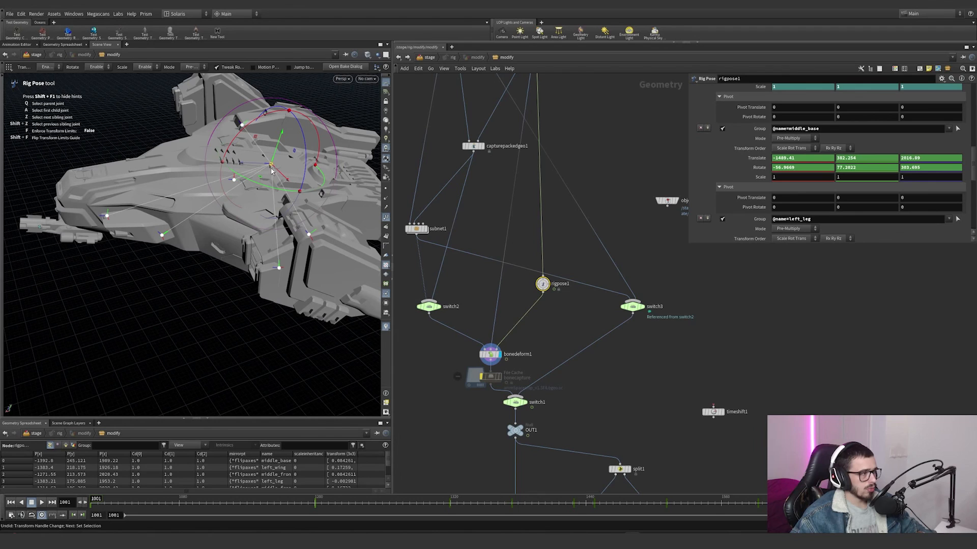
left_click_drag(230, 503, 186, 502)
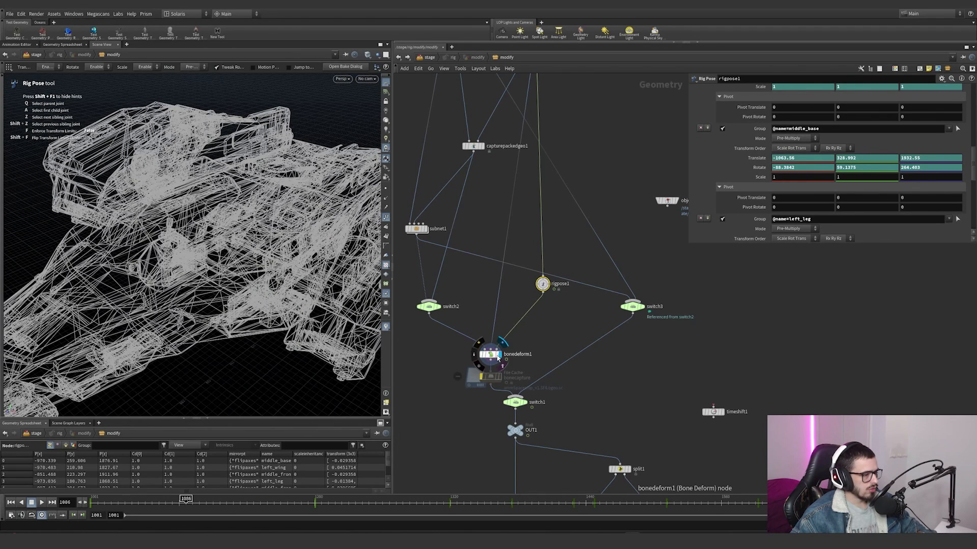
left_click(498, 358)
left_click_drag(530, 365, 491, 353)
key("space+g")
left_click_drag(204, 189, 138, 222, "alt")
scroll(144, 229, "down", 5)
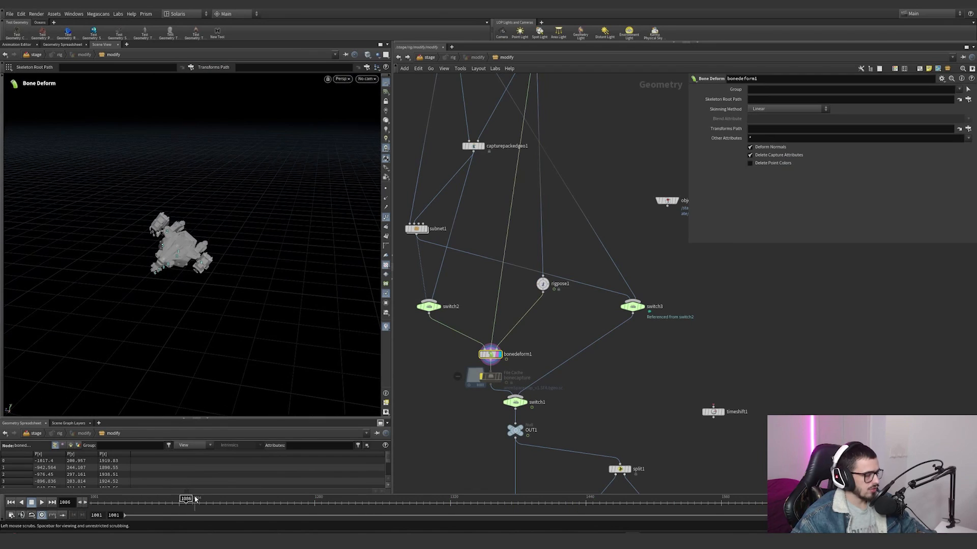
mouse_move(195, 500)
left_mouse_down()
mouse_move(257, 500)
mouse_move(203, 500)
left_mouse_up()
key("Escape")
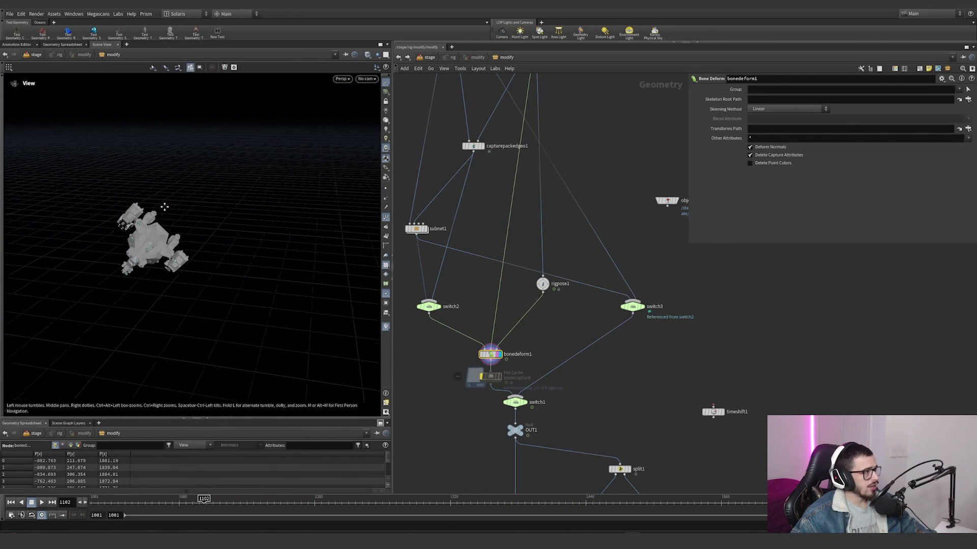
key("Return")
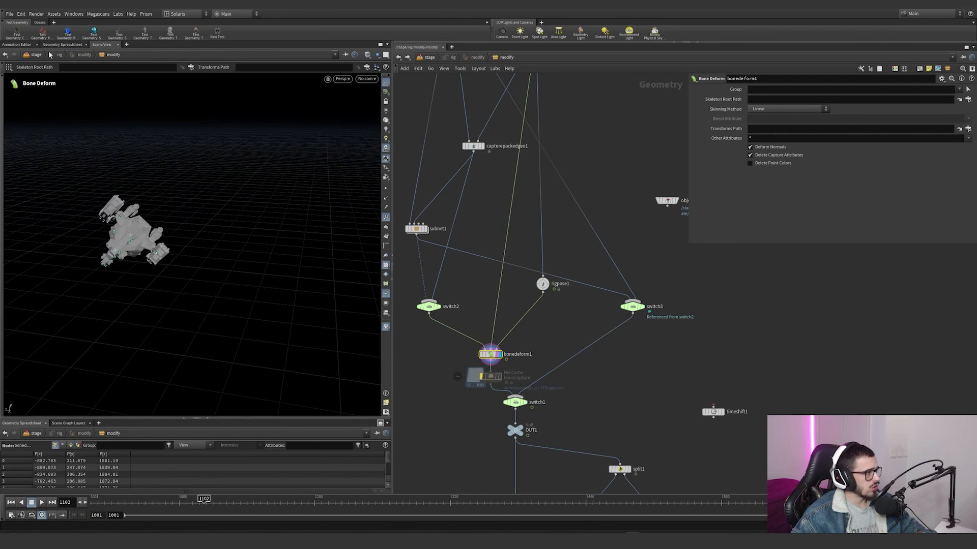
Step: Split the viewport pane side by side to show the Scene View next to the Animation Editor
left_click(21, 45)
left_click(386, 44)
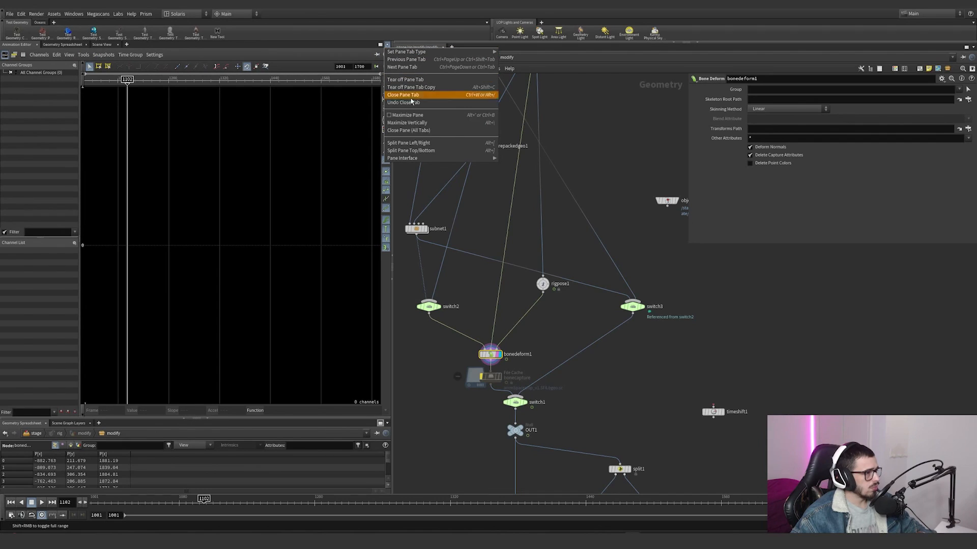
left_click(432, 144)
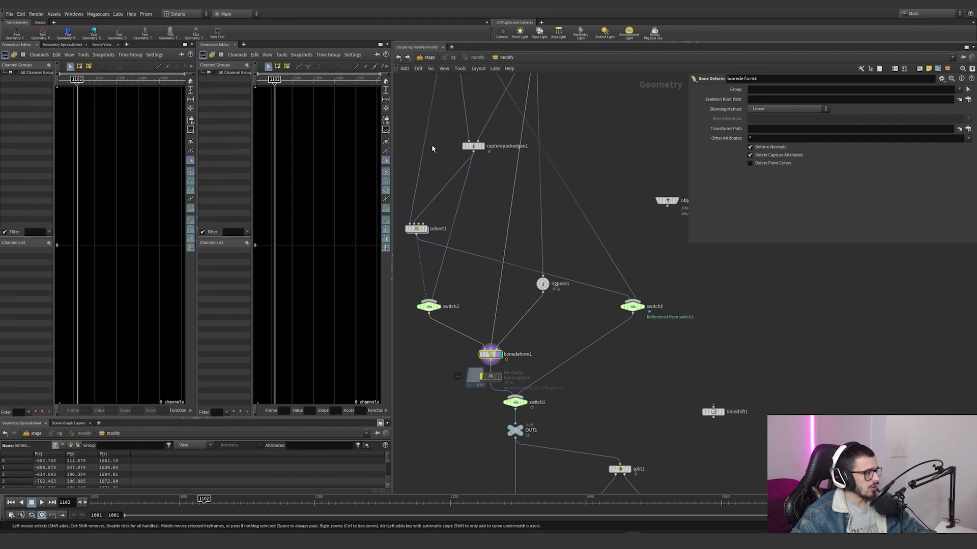
left_click(104, 46)
Step: Resize the panes to give the Animation Editor more width between the Scene View and the network
left_click_drag(197, 185, 280, 213)
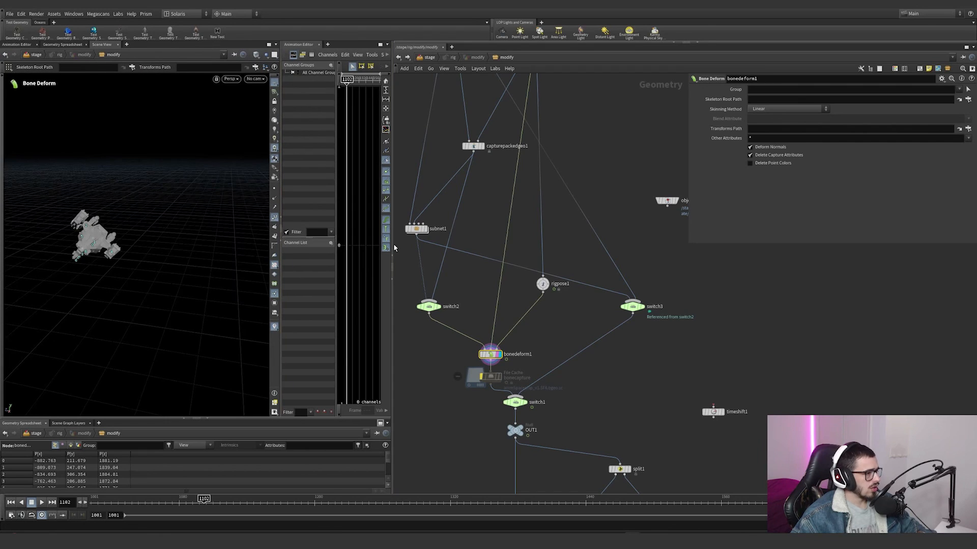
left_click_drag(394, 248, 640, 249)
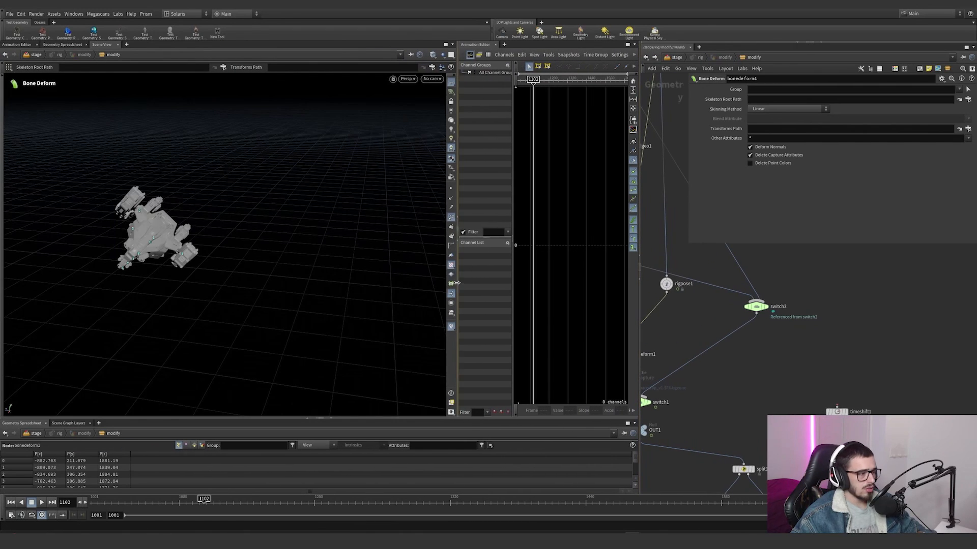
left_click_drag(456, 283, 300, 283)
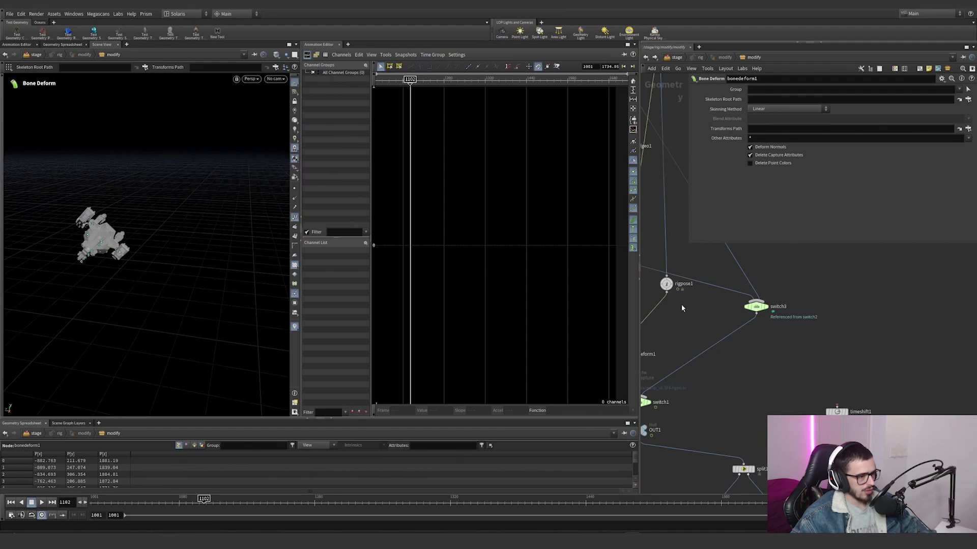
Step: Select rigpose1 and frame the middle_base channel curves in the Animation Editor
middle_click_drag(681, 305, 699, 309)
left_click(683, 289)
key("h")
right_click_drag(473, 230, 516, 262)
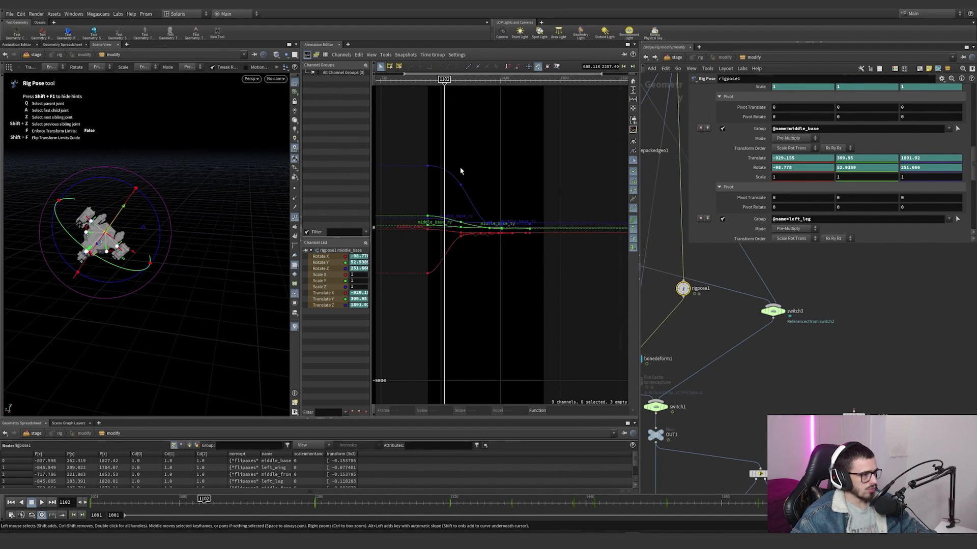
Step: Try raising middle_base's Translate Z key at frame 1200, and undo the change
left_click(461, 186)
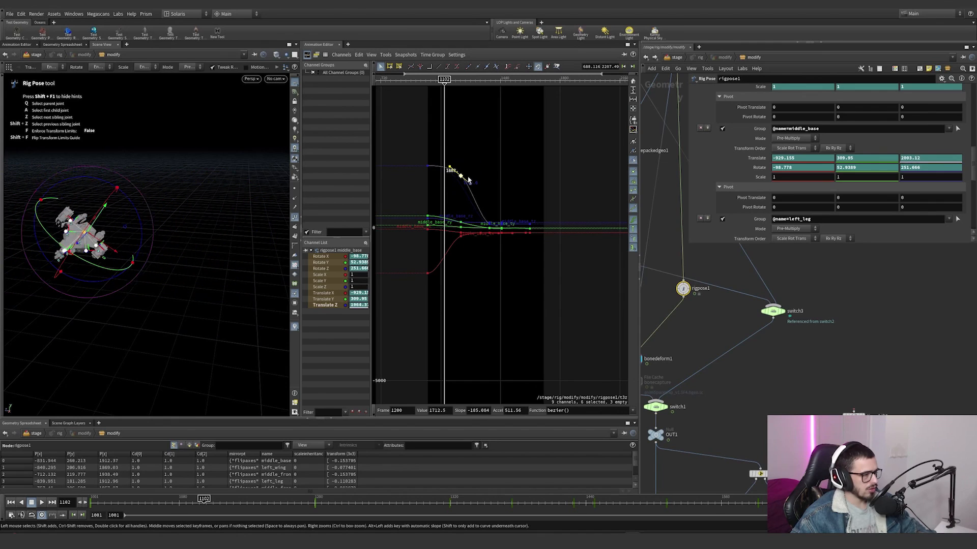
key("ctrl+z")
Step: Lower middle_base's Translate Y key at frame 1200 to about -37.5
left_click(461, 224)
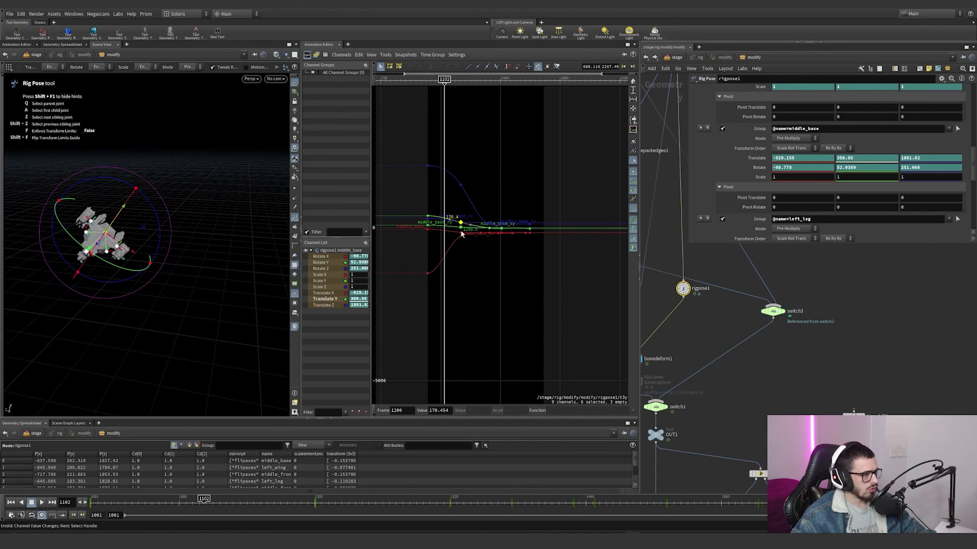
right_click_drag(467, 246, 491, 180)
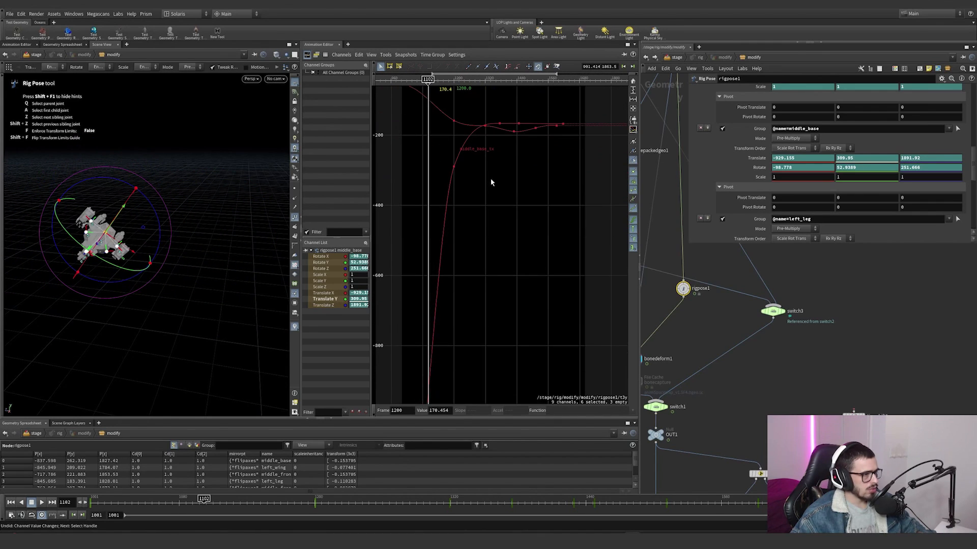
middle_click_drag(491, 180, 497, 220)
right_click_drag(499, 196, 530, 338)
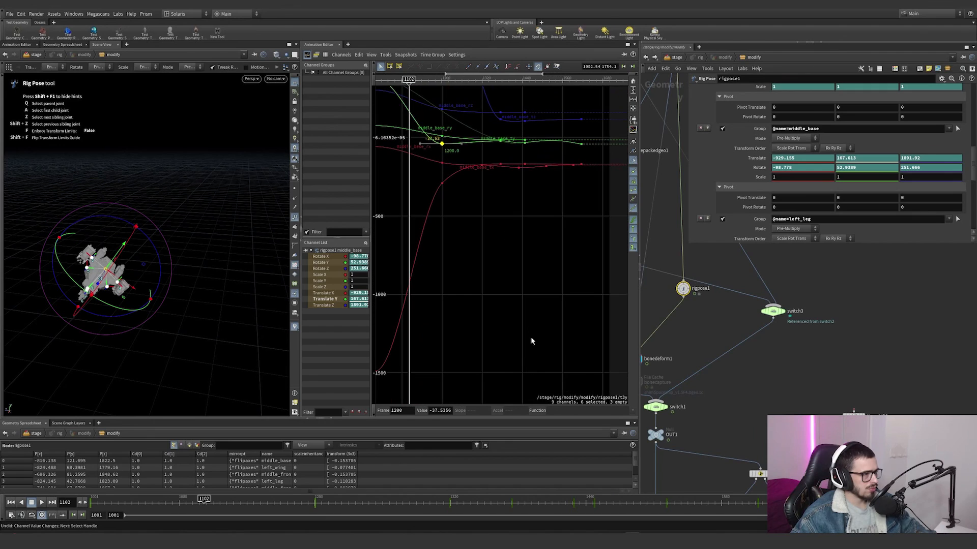
Step: Undo the last Translate Y key change and try reshaping middle_base's Translate Y tangent at frame 1200
key("ctrl+z")
middle_click_drag(497, 238, 514, 310)
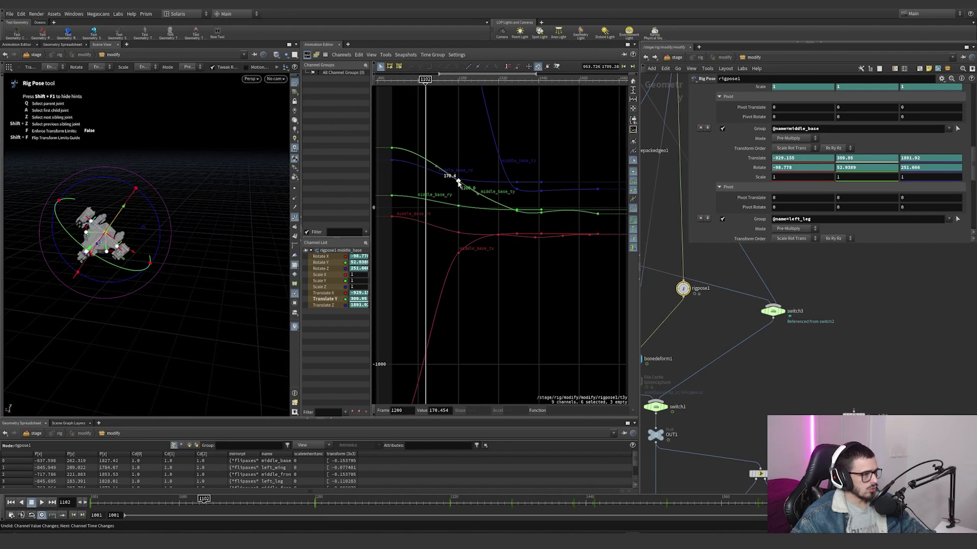
left_click_drag(479, 197, 460, 188)
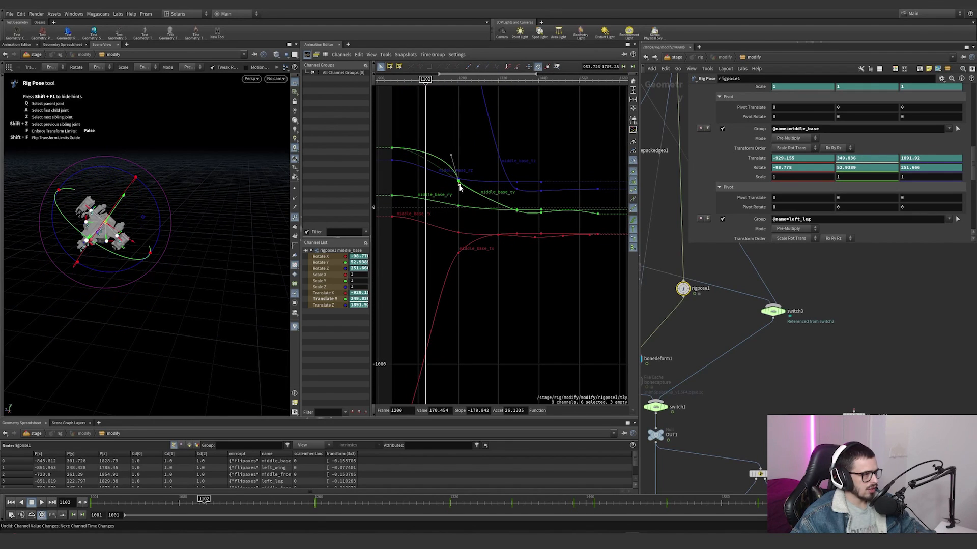
Step: Scrub the timeline to frame 1124 and orbit around the ship to examine its pose
left_click_drag(148, 500, 229, 458)
scroll(498, 311, "down", 2)
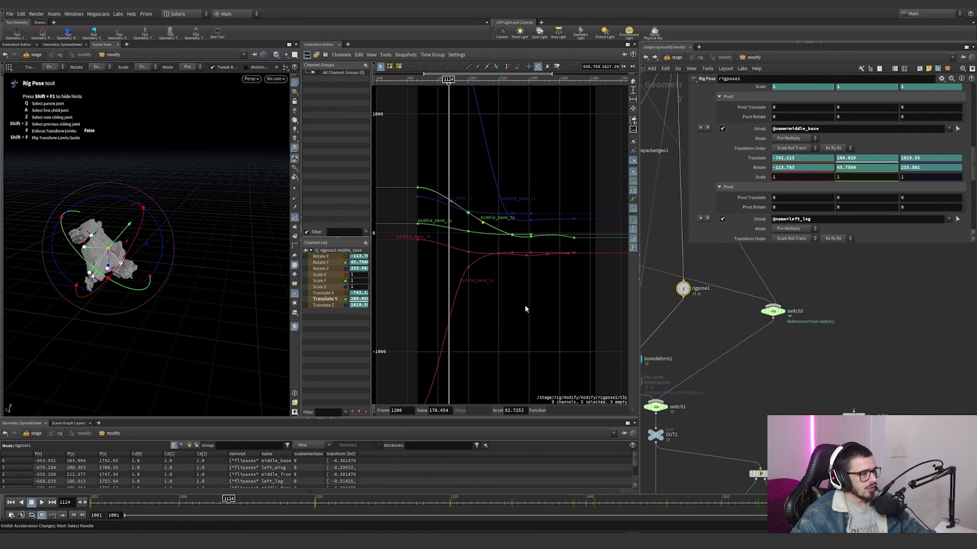
scroll(675, 320, "down", 3)
middle_click_drag(675, 320, 730, 314)
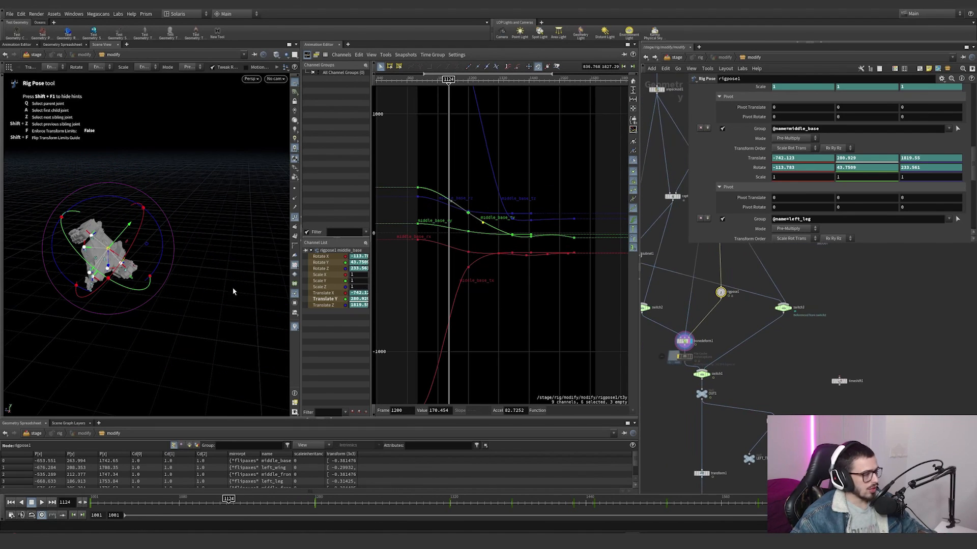
left_click_drag(168, 266, 196, 260, "alt")
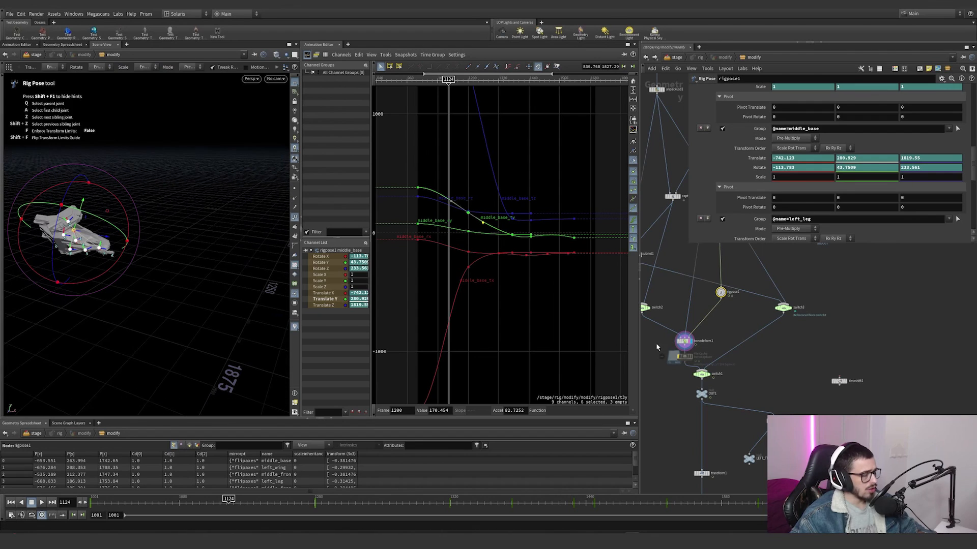
Step: Review the skeleton nodes upstream and inspect the manual capture joint assignments on capturepackedgeo1
middle_click_drag(748, 335, 741, 413)
scroll(739, 386, "down", 3)
middle_click_drag(733, 277, 727, 306)
scroll(728, 308, "up", 3)
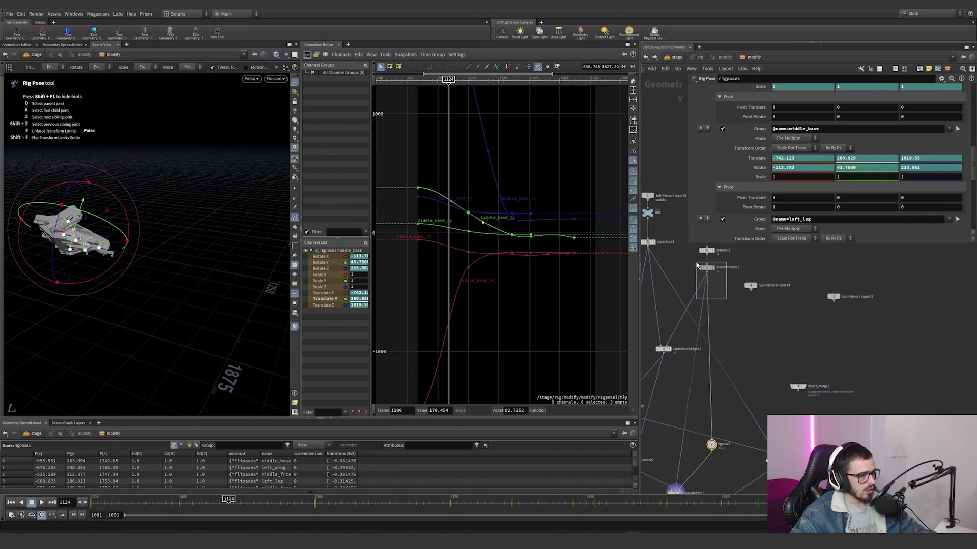
left_click(706, 267)
middle_click_drag(736, 349, 726, 261)
left_click(652, 261)
middle_click_drag(659, 327, 697, 287)
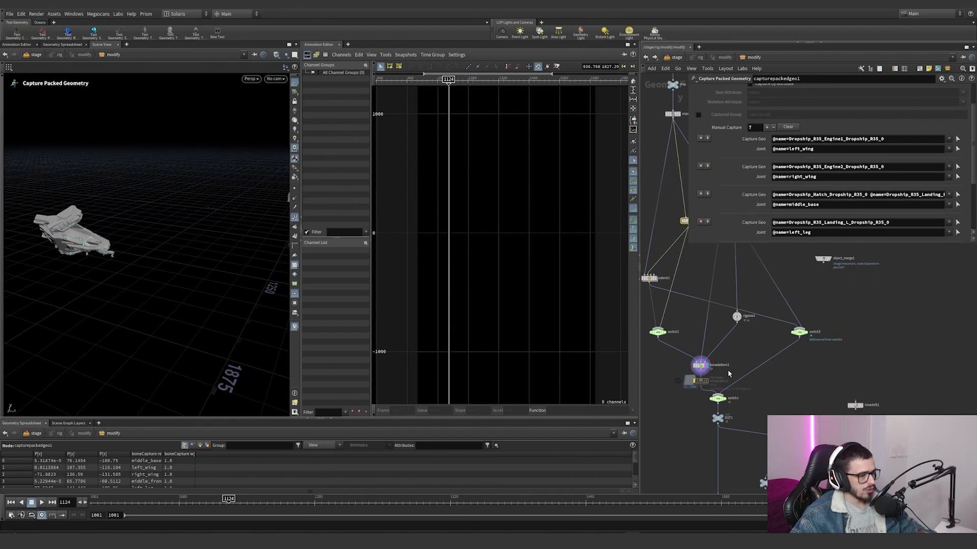
Step: Select rigpose1, try moving middle_base's Translate X key at frame 1200, and undo the change
left_click(736, 317)
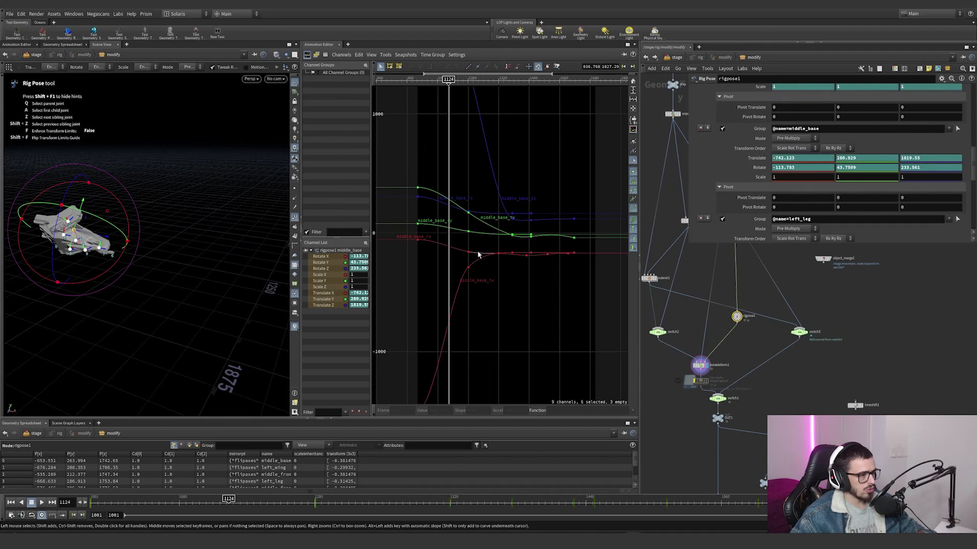
mouse_move(468, 267)
left_mouse_down()
mouse_move(467, 254)
mouse_move(467, 270)
left_mouse_up()
key("ctrl+z")
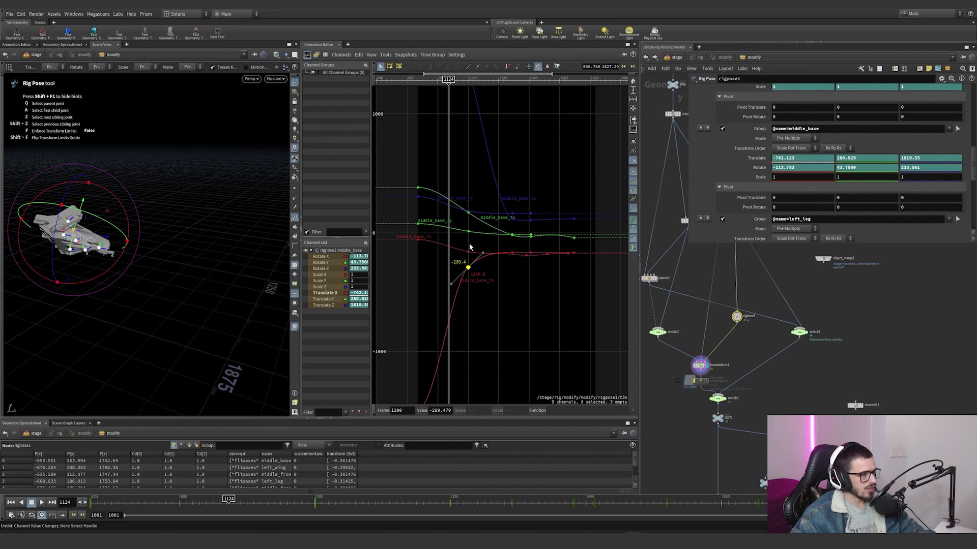
Step: Display the OUT1 null and close the Animation Editor pane beside the Scene View
scroll(743, 430, "up", 3)
scroll(747, 425, "down", 2)
middle_click_drag(749, 422, 715, 313)
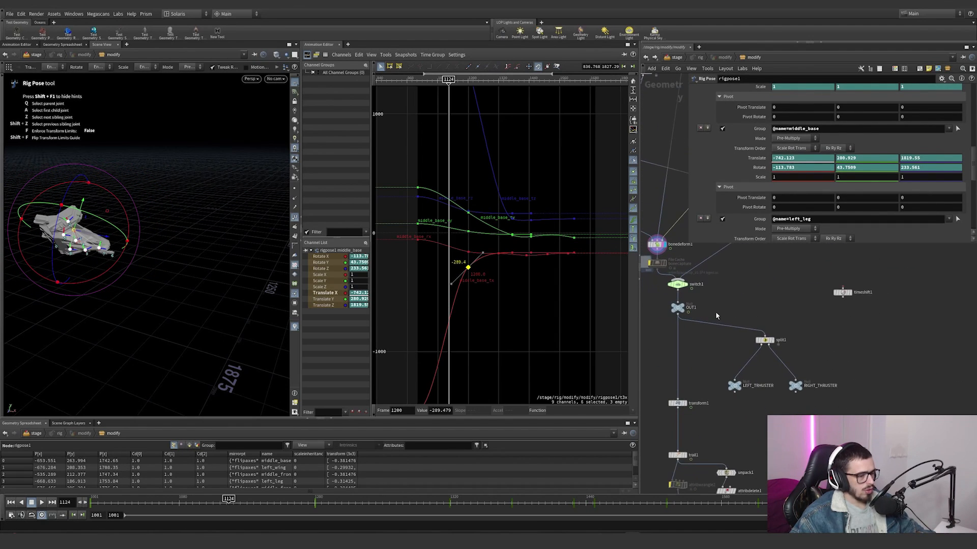
left_click(678, 308)
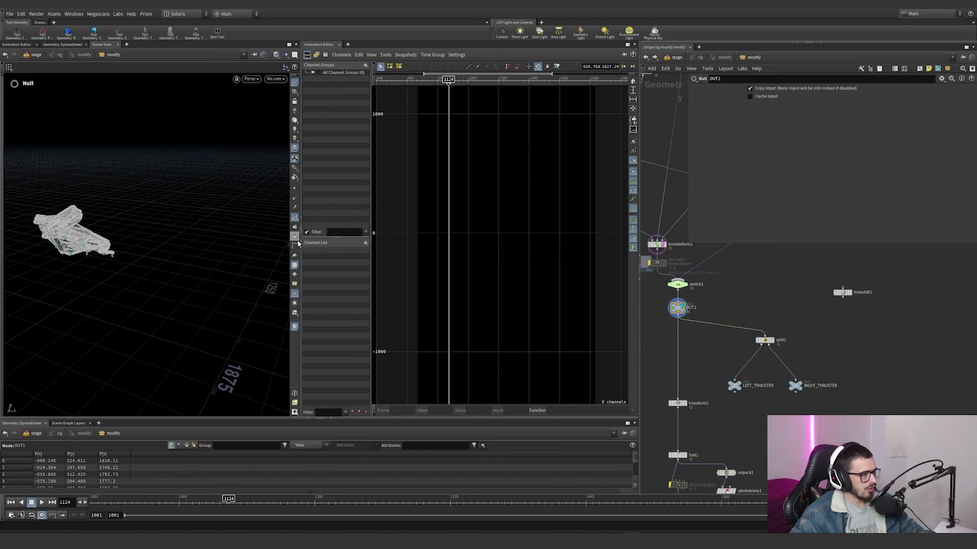
left_click(634, 45)
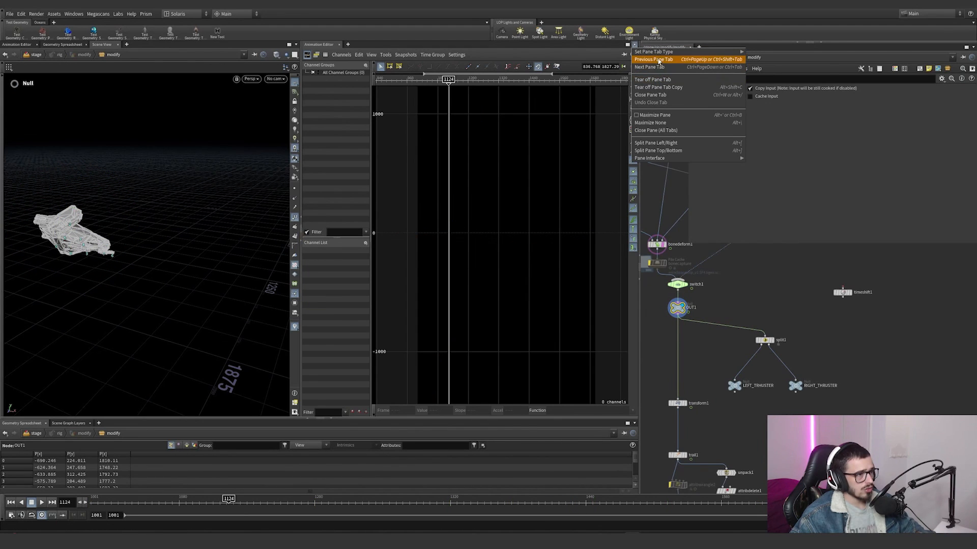
left_click(662, 149)
Step: Select switch1 together with OUT1, frame the ship, and examine the deformed geometry up close
left_click_drag(698, 332, 665, 278)
key("space+g")
left_click_drag(448, 277, 275, 224)
right_click_drag(433, 239, 570, 295)
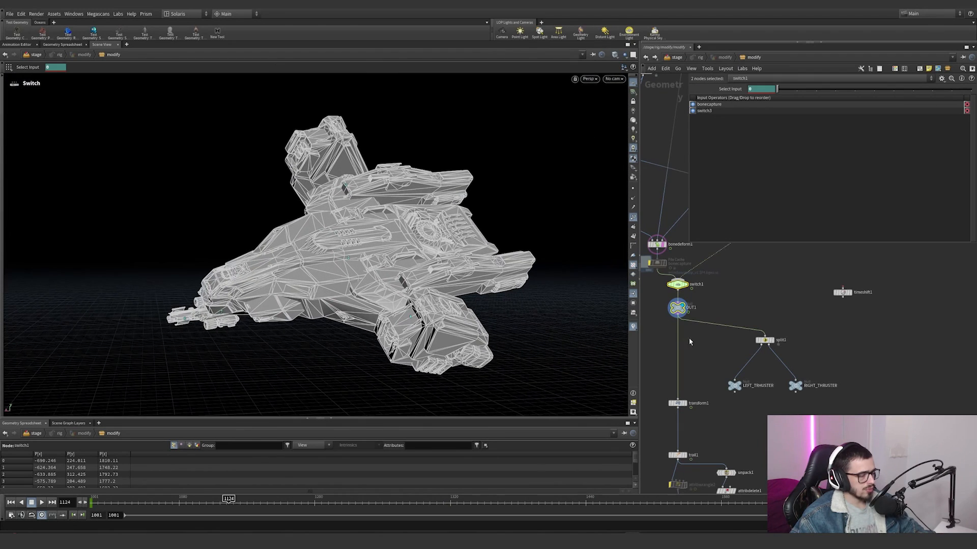
Step: Inspect split1's engine group and display its LEFT_THRUSTER and RIGHT_THRUSTER outputs in turn
left_click(775, 341)
left_click(740, 387)
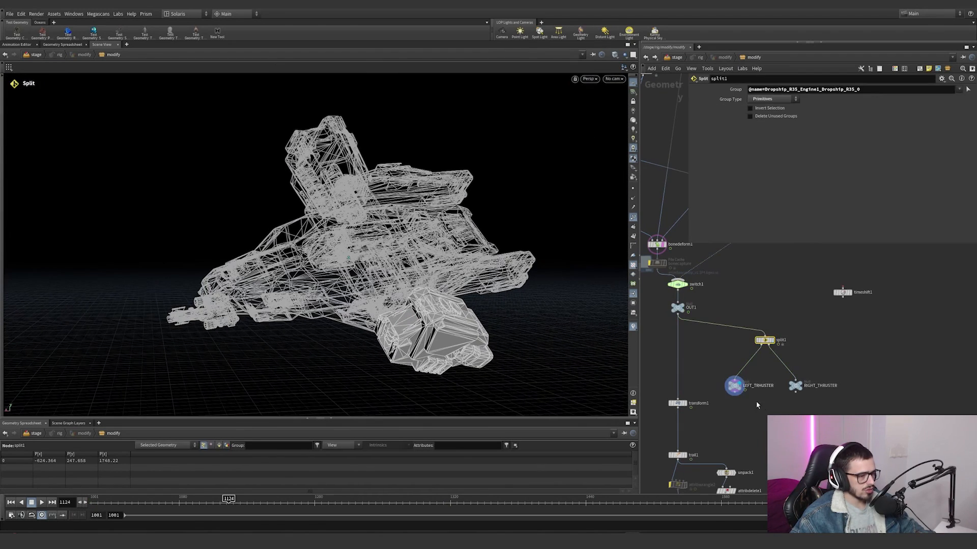
left_click(803, 388)
left_click_drag(833, 414, 775, 372)
left_click_drag(351, 240, 686, 390, "alt")
middle_click_drag(705, 418, 712, 366)
scroll(694, 352, "up", 2)
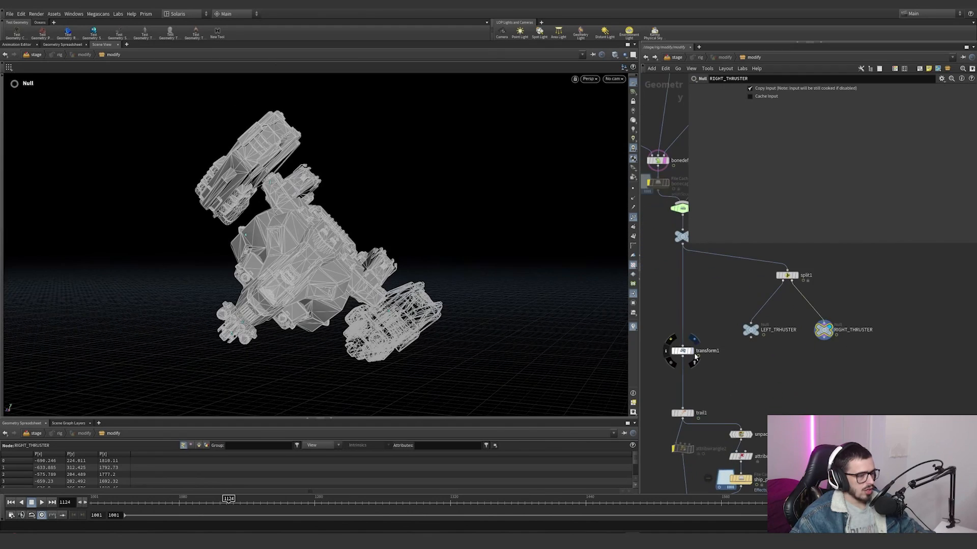
Step: Display transform1, scrub the timeline to around frame 1611, and frame the ship
left_click(692, 351)
left_click_drag(315, 259, 395, 367, "alt")
left_click(535, 501)
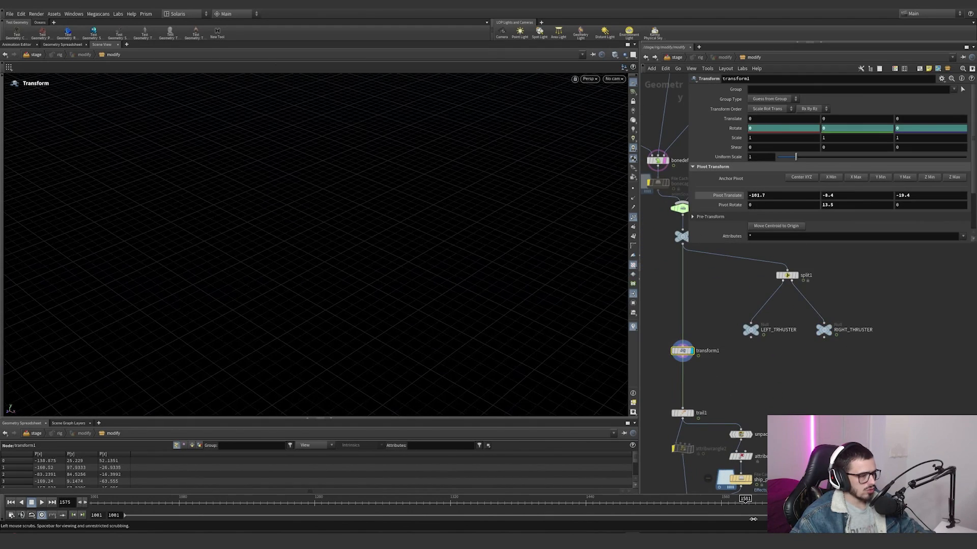
key("space+g")
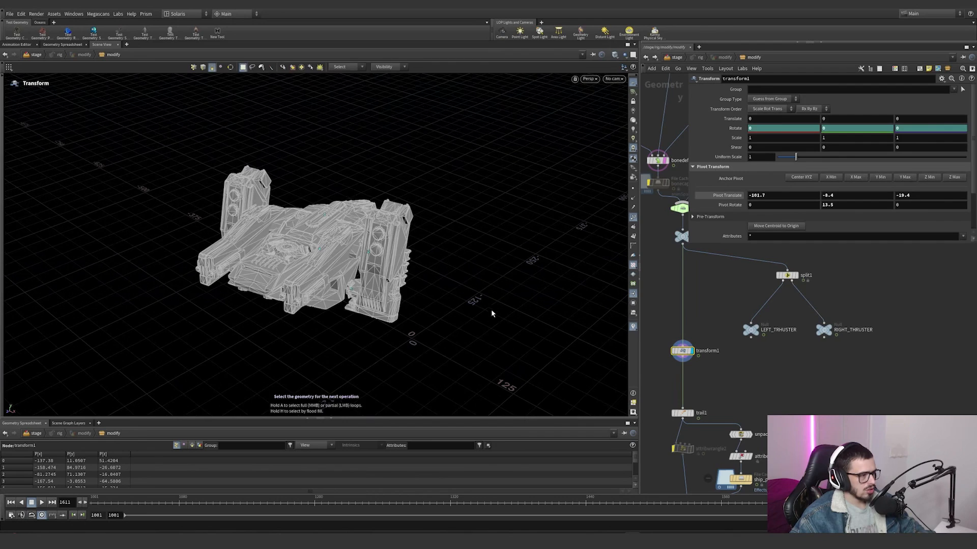
left_click_drag(491, 311, 199, 236, "alt")
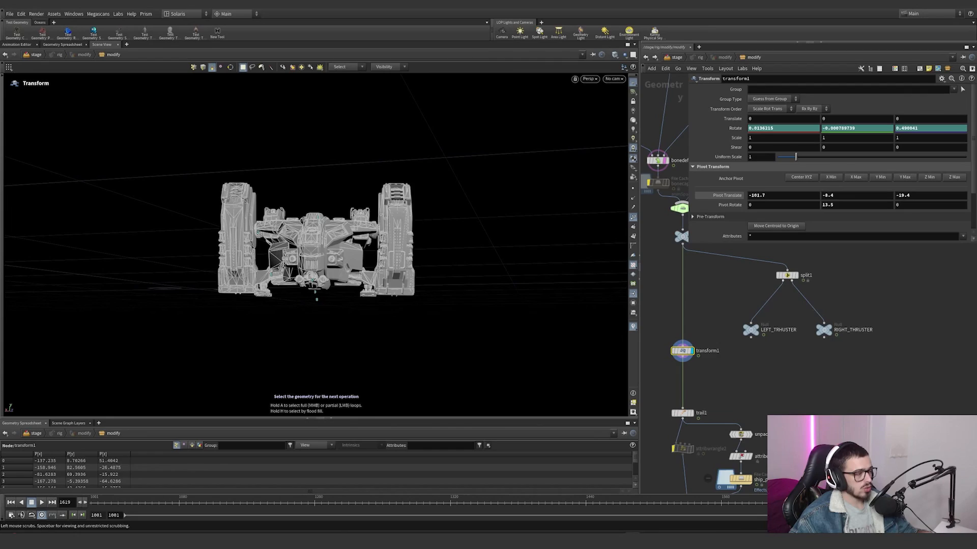
Step: Scrub from frame 1612 to frame 1700 and examine transform1's animated rotation of the ship from several angles
left_click_drag(617, 320, 601, 320)
left_click_drag(327, 296, 251, 279, "alt")
right_click_drag(251, 279, 360, 246, "alt")
left_click_drag(359, 246, 314, 277, "alt")
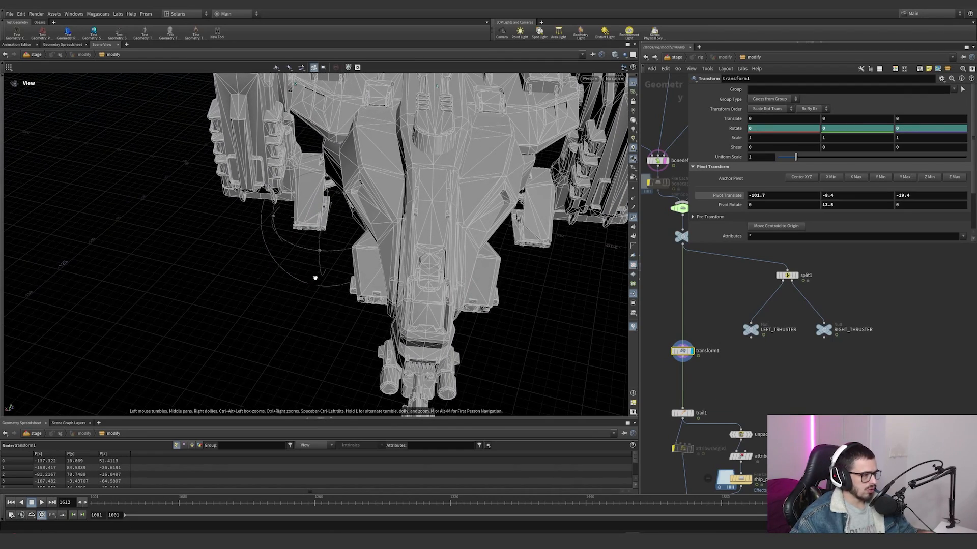
left_click_drag(779, 503, 880, 503)
right_click_drag(387, 255, 265, 330, "alt")
right_click_drag(451, 252, 420, 273, "alt")
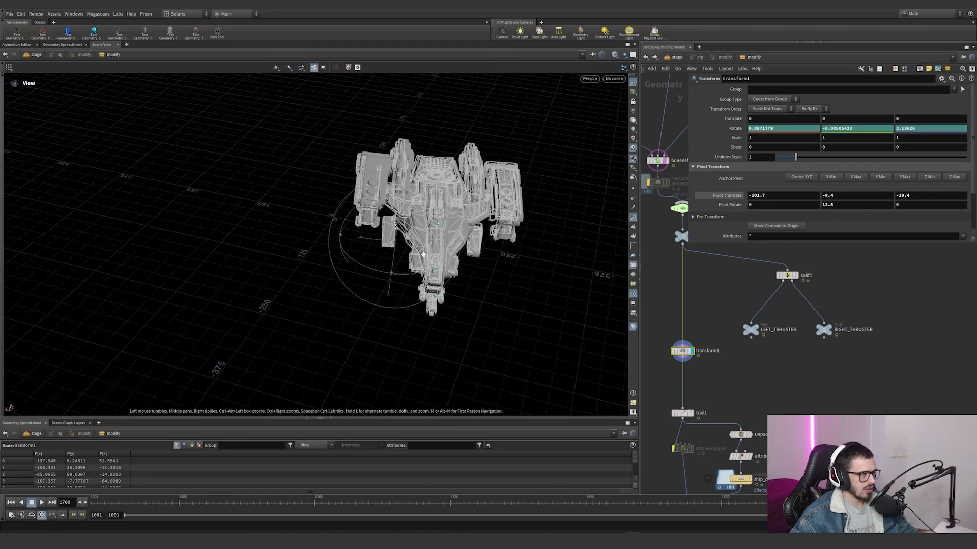
left_click_drag(420, 272, 430, 203, "alt")
Step: Check trail1, display the ship_proxy file cache, and hide the teal geometry markers in the viewport
middle_click_drag(714, 405, 715, 305)
scroll(684, 314, "up", 2)
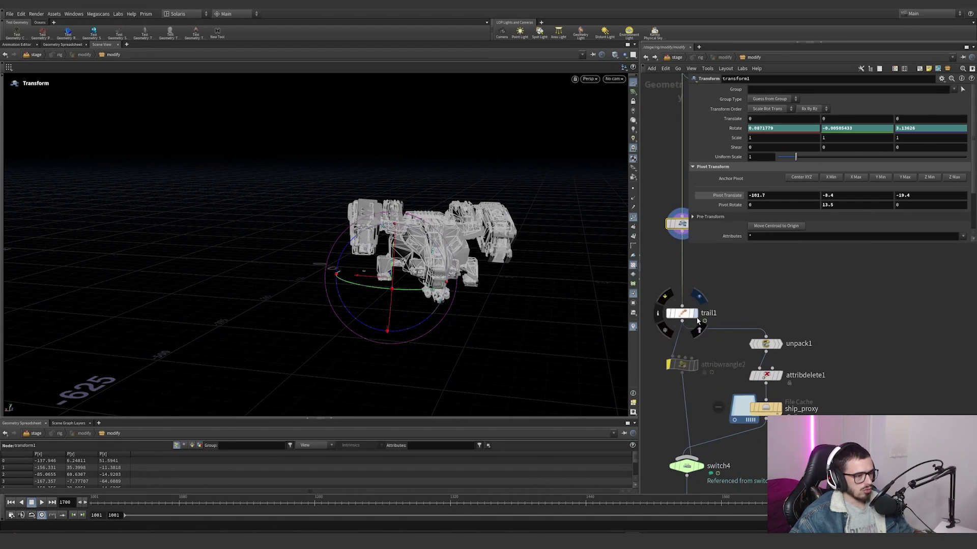
left_click(695, 313)
left_click(782, 410)
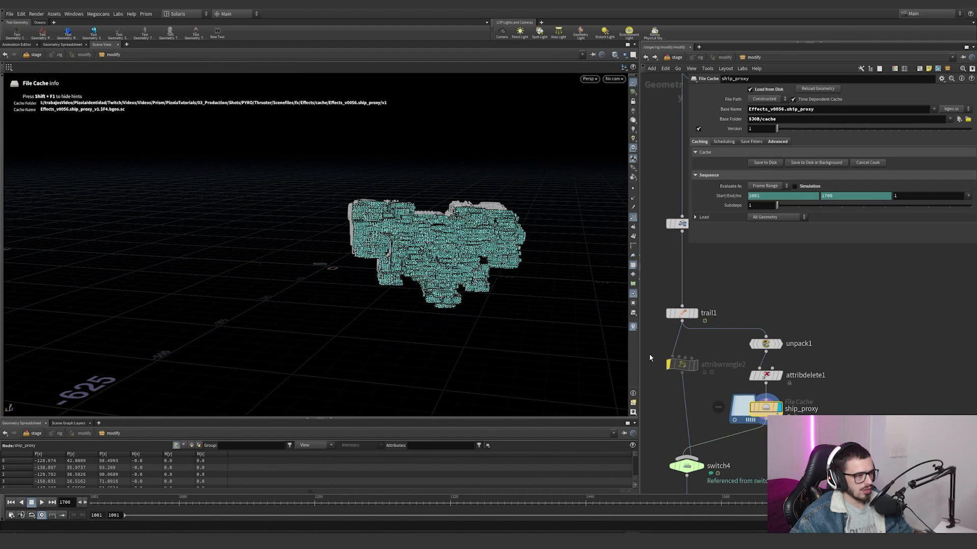
left_click(635, 219)
right_click_drag(489, 262, 561, 254, "alt")
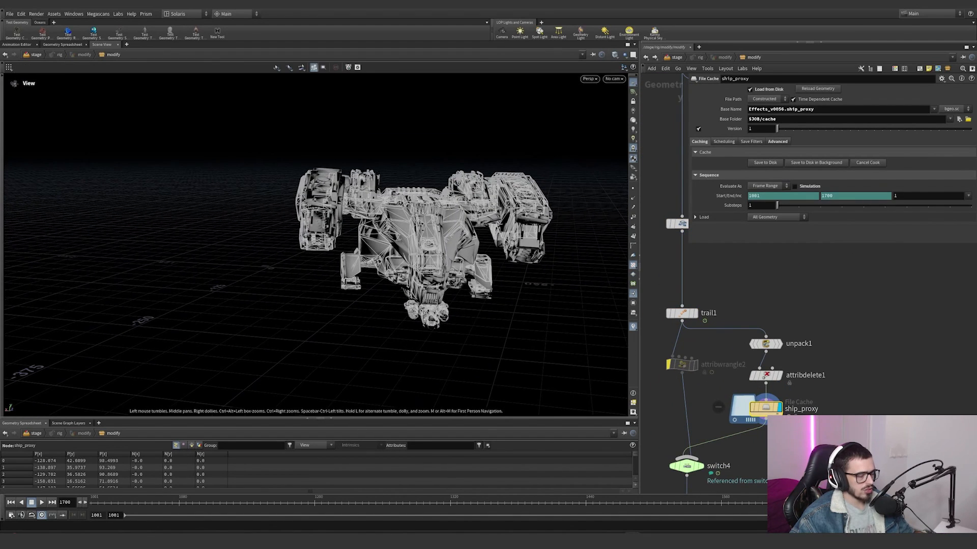
left_click(777, 411)
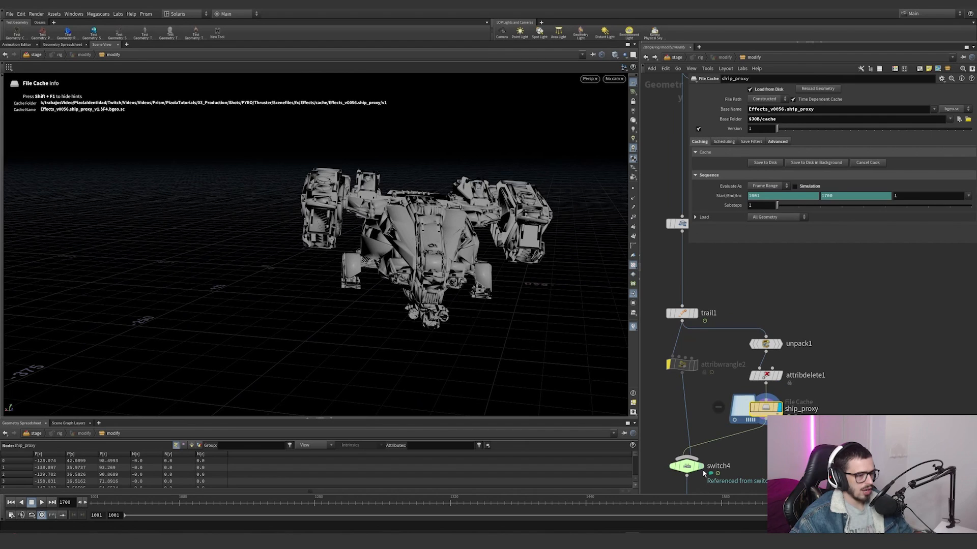
Step: Scrub to frame 1675, display the final OUT output node, and return to the stage network
left_click_drag(878, 503, 850, 502)
middle_click_drag(720, 489, 714, 391)
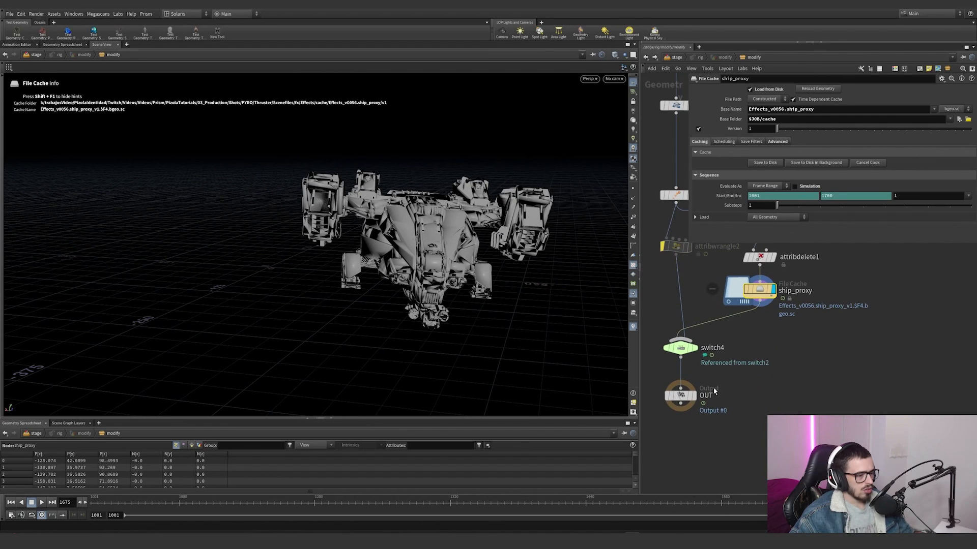
left_click(695, 397)
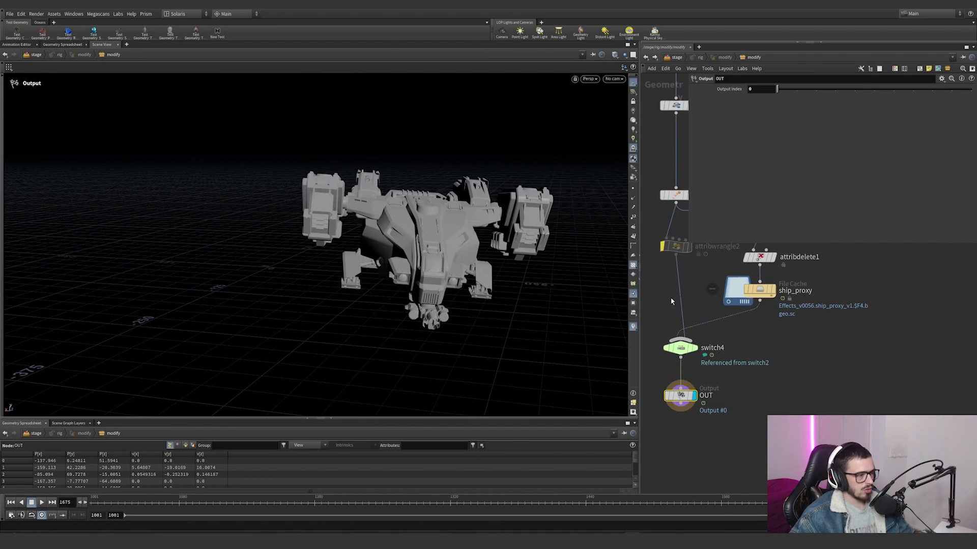
left_click(646, 57)
Step: Widen the stage network pane, rewind to frame 1001, and frame the textured ship
left_click_drag(636, 349, 430, 349)
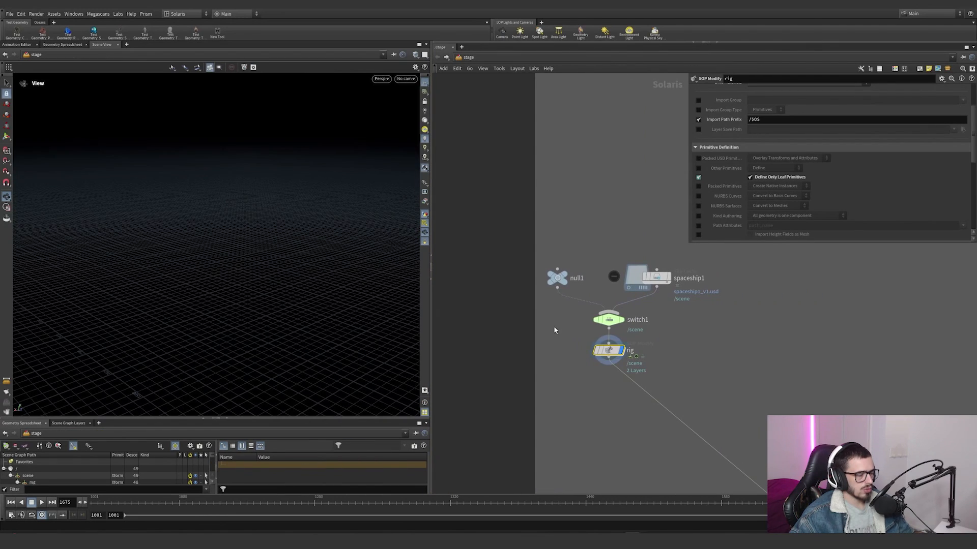
left_click_drag(156, 508, 80, 502)
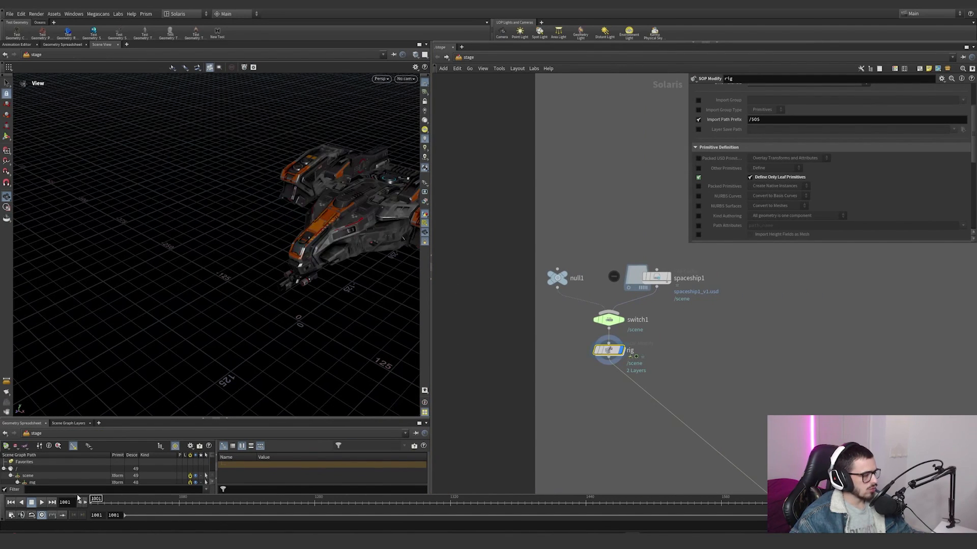
key("space+f")
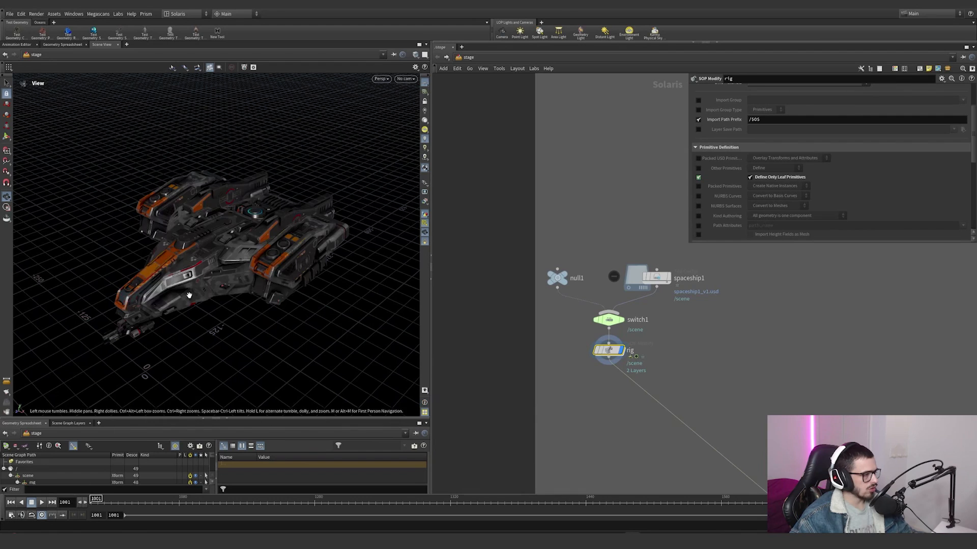
left_click_drag(218, 239, 359, 265)
Step: Reopen the rig's geometry network, inspect the switch3 and unpackusd1 settings, and return to the stage network
double_click(608, 350)
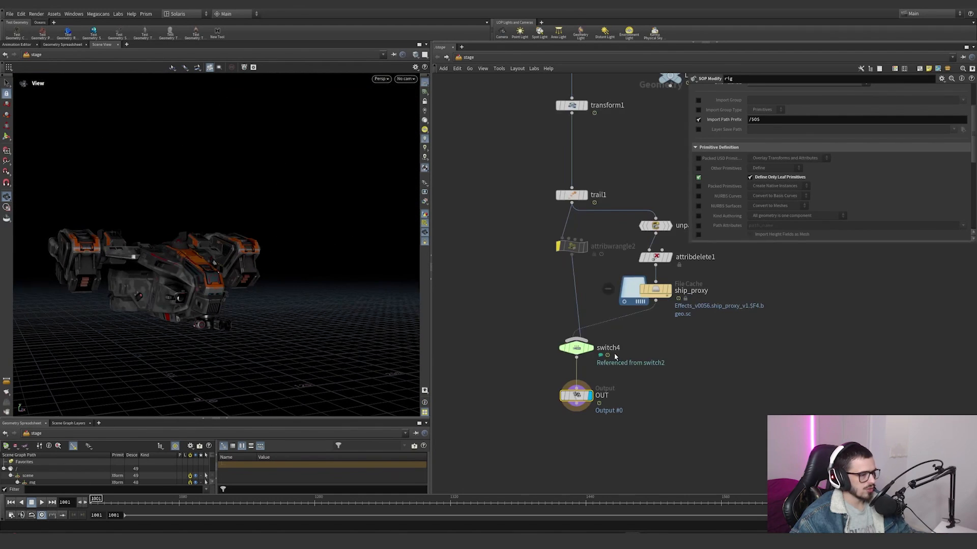
middle_click_drag(654, 286, 639, 348)
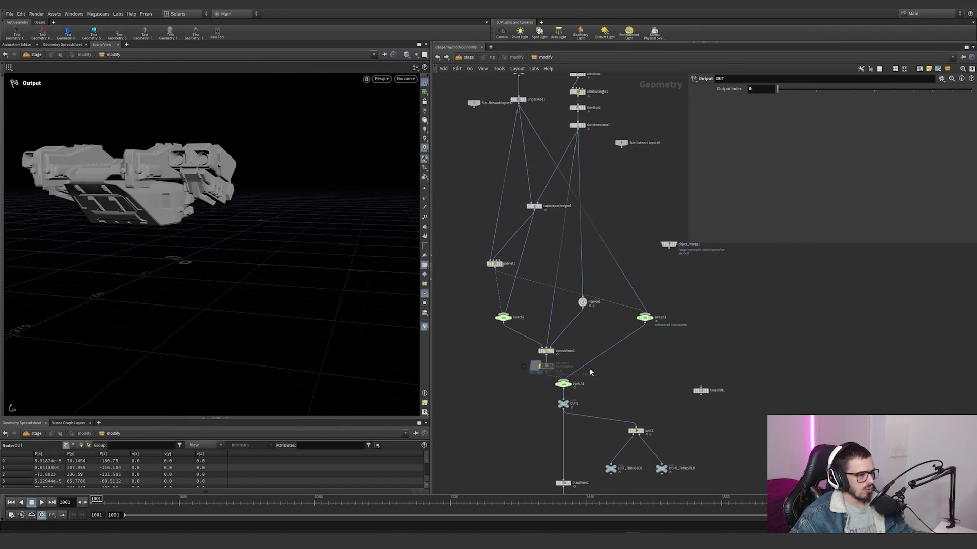
scroll(590, 387, "up", 1)
left_click_drag(591, 399, 544, 368)
left_click(659, 307)
middle_click_drag(590, 207, 618, 331)
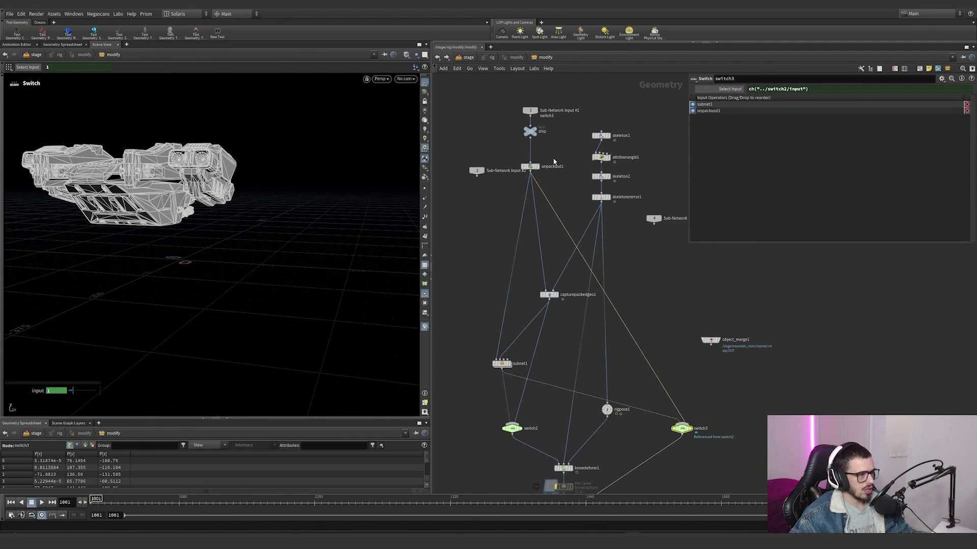
left_click(540, 167)
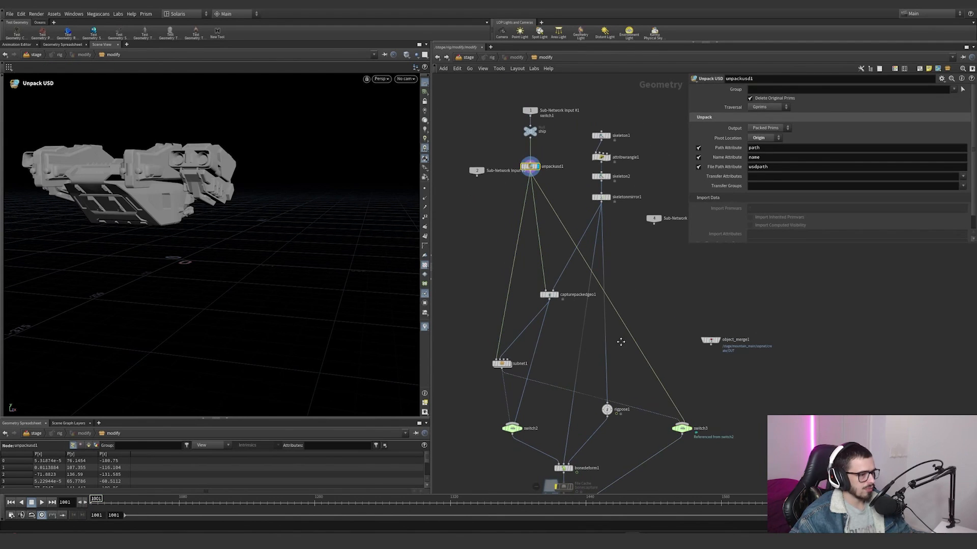
middle_click_drag(620, 342, 596, 238)
left_click(437, 58)
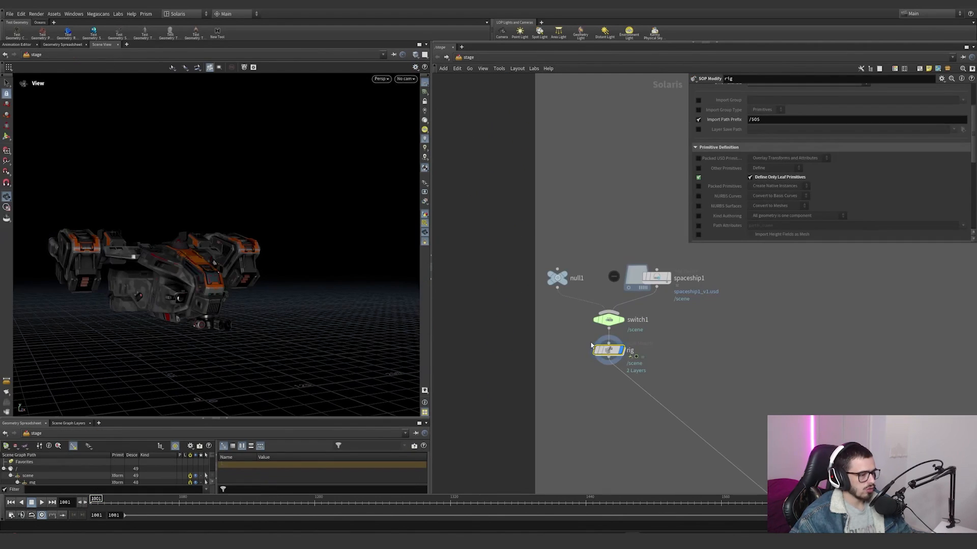
Step: Select the stage's switch1 and rig nodes, view the ship from the side, and bring up the blue light constraint nodes
left_click_drag(691, 377, 579, 308)
left_click_drag(198, 265, 109, 259)
scroll(444, 311, "down", 5)
scroll(621, 269, "up", 5)
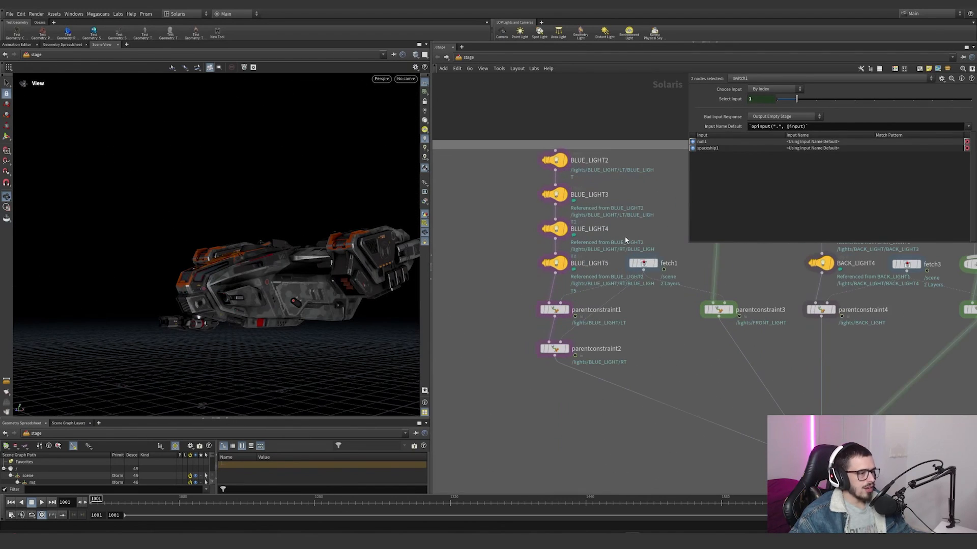
Step: Check BLUE_LIGHT2 and the rig node one after the other, and select the four blue light nodes
left_click(564, 161)
scroll(484, 299, "down", 4)
middle_click_drag(483, 298, 629, 247)
scroll(527, 325, "up", 3)
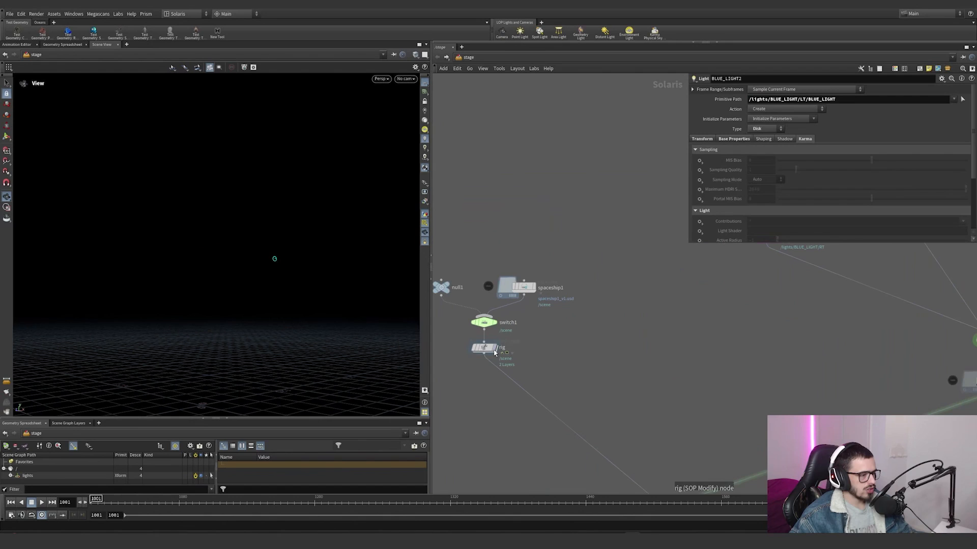
left_click(495, 349)
middle_click_drag(669, 314, 504, 427)
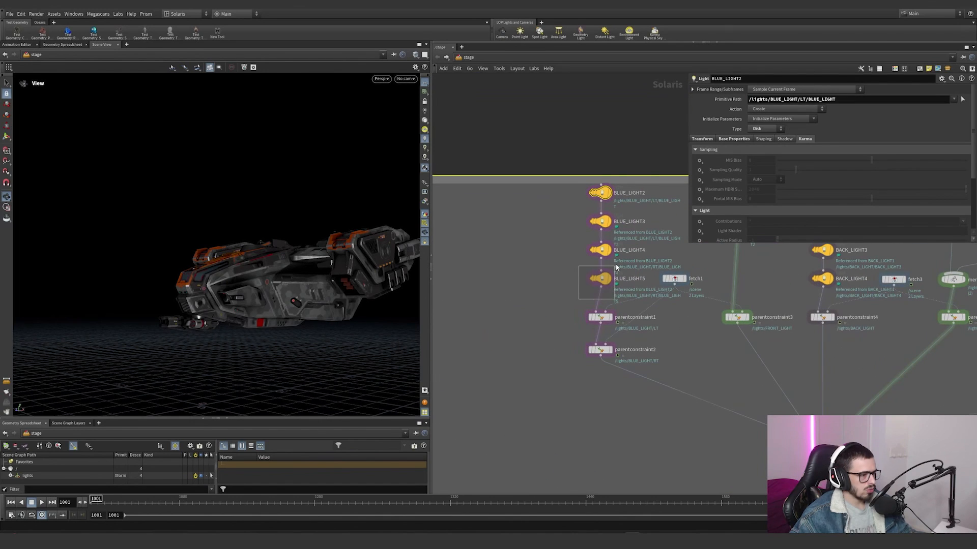
left_click_drag(617, 267, 581, 205)
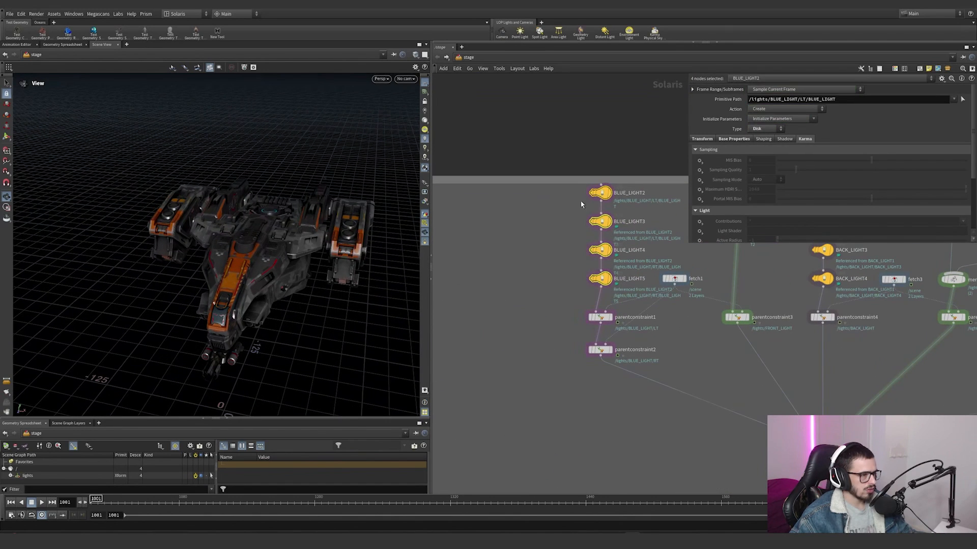
Step: Display the merge7 node, adjust the viewport lighting, and view the ship's thrusters from behind
scroll(546, 344, "down", 2)
middle_click_drag(546, 343, 573, 219)
scroll(572, 218, "down", 2)
left_click(550, 417)
left_click_drag(219, 158, 143, 190)
left_click(425, 130)
left_click_drag(285, 201, 245, 198)
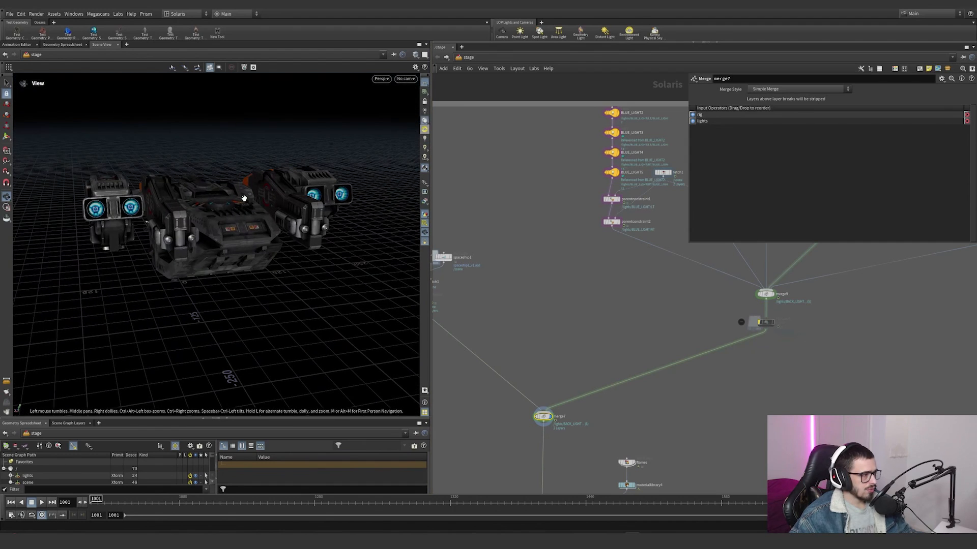
Step: Select BLUE_LIGHT2, activate its light handles, and examine the light's placement inside the thruster up close
middle_click_drag(604, 144, 555, 198)
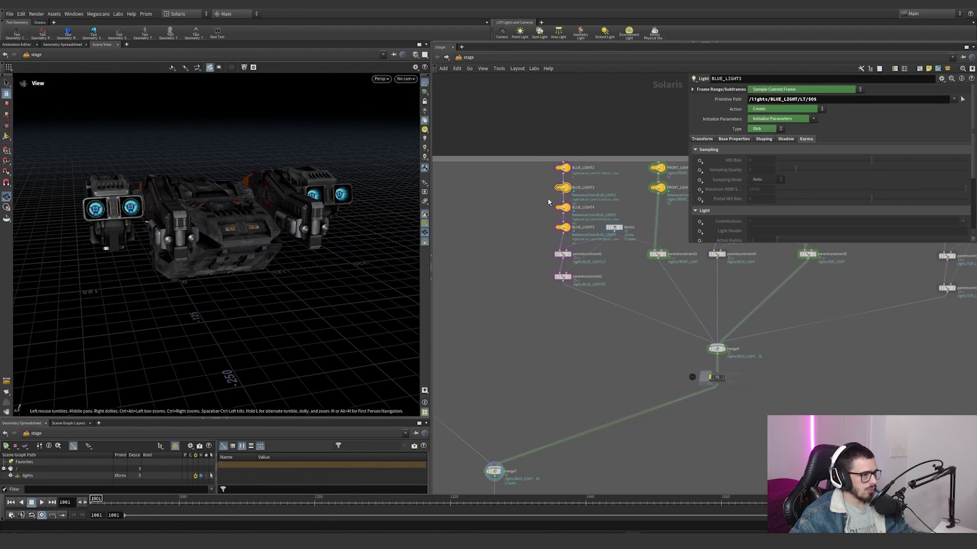
key("Up")
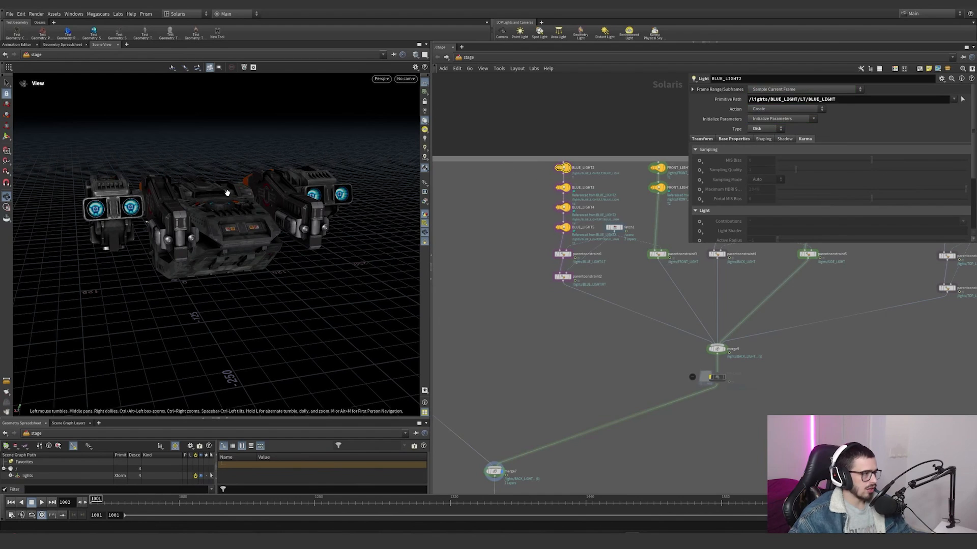
key("Left")
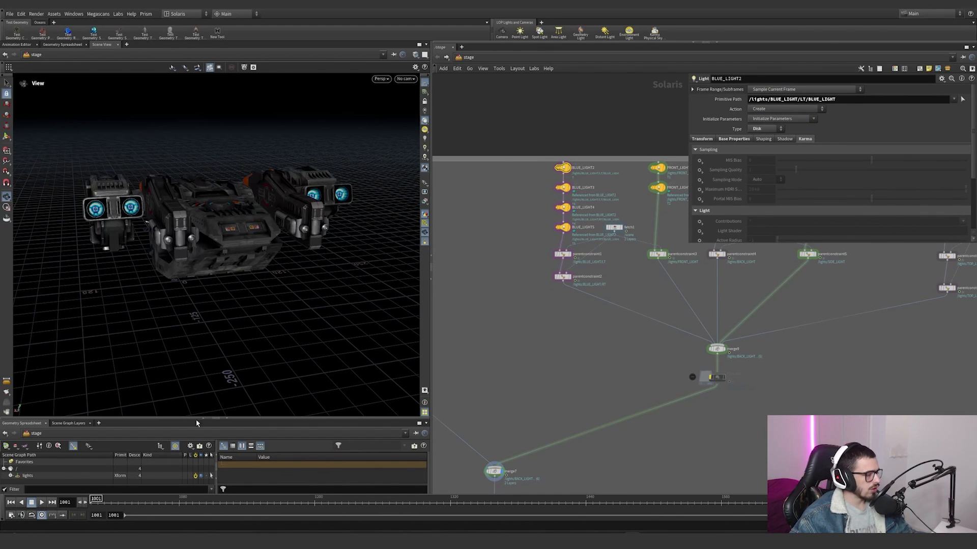
key("Return")
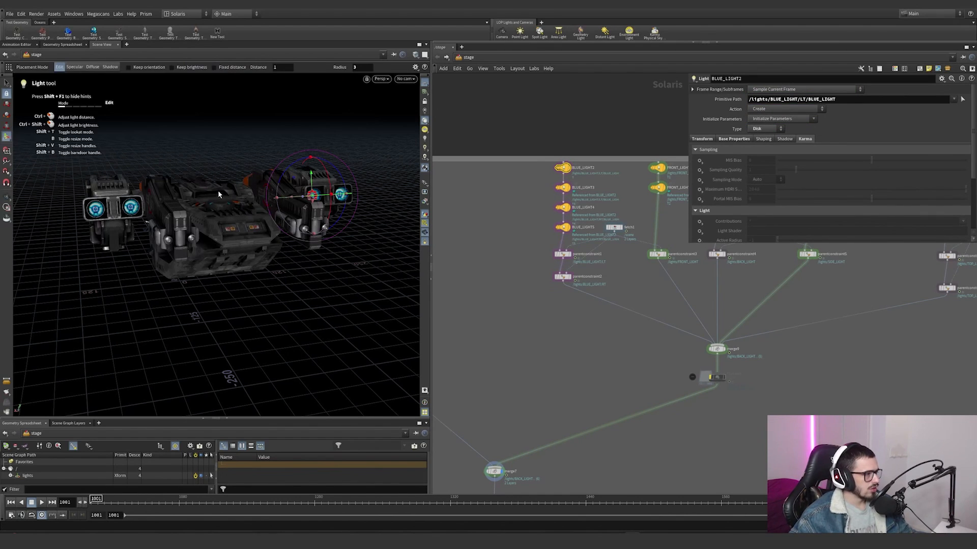
left_click_drag(218, 192, 278, 193, "alt")
scroll(316, 198, "up", 10, "alt")
middle_click_drag(328, 198, 316, 206, "alt")
left_click_drag(317, 206, 293, 170, "alt")
scroll(375, 183, "up", 5, "alt")
key("Return")
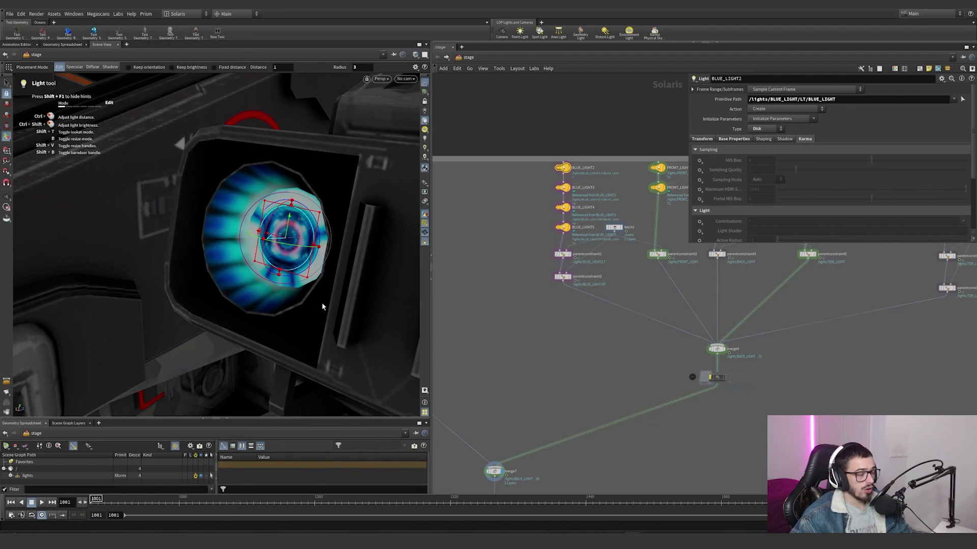
Step: Pull back to view the whole ship and open the parentconstraint1 settings
middle_click_drag(488, 279, 556, 259)
left_click_drag(203, 265, 214, 244, "alt")
right_click_drag(214, 244, 197, 254, "alt")
key("h")
key("Return")
scroll(565, 271, "up", 6)
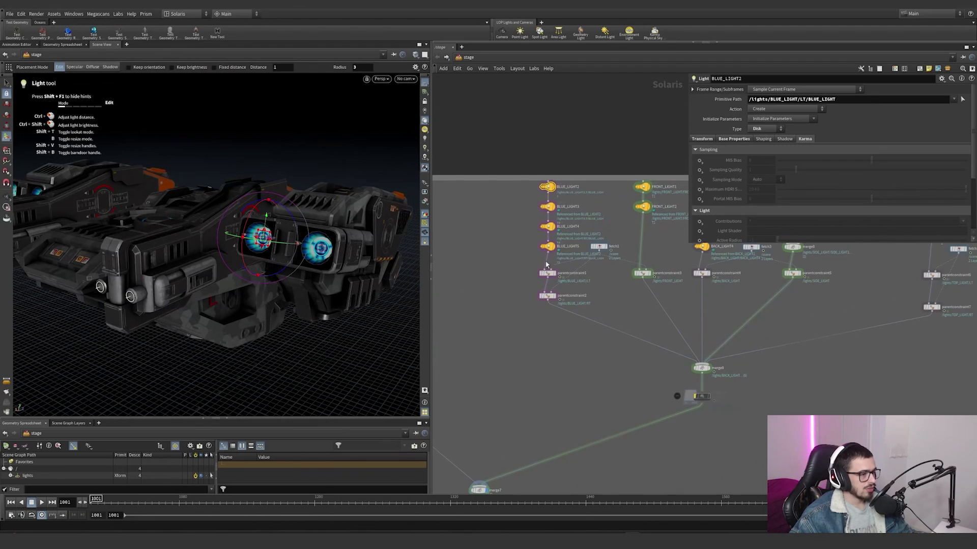
scroll(641, 296, "up", 1)
mouse_move(656, 310)
left_mouse_down()
mouse_move(481, 252)
mouse_move(661, 292)
left_mouse_up()
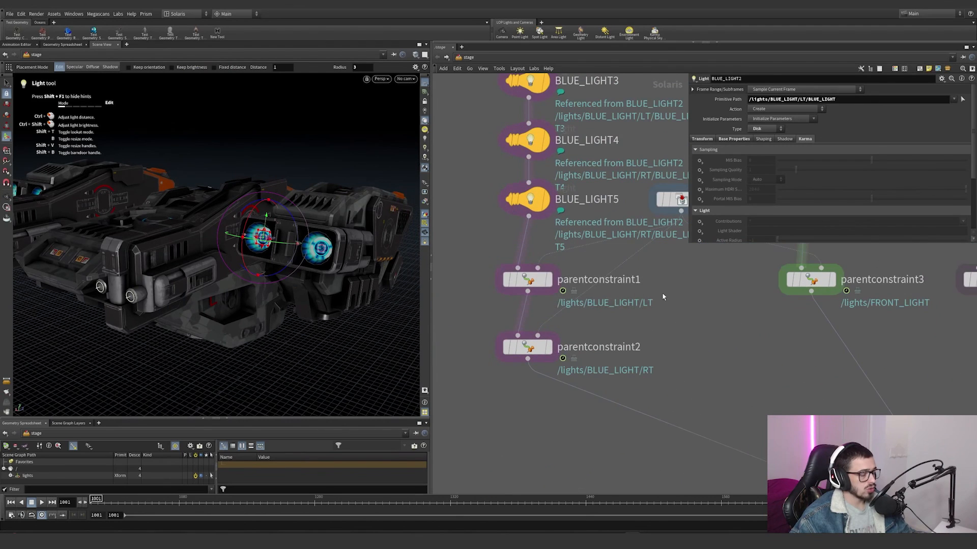
scroll(650, 301, "down", 2)
key("h")
left_click(564, 287)
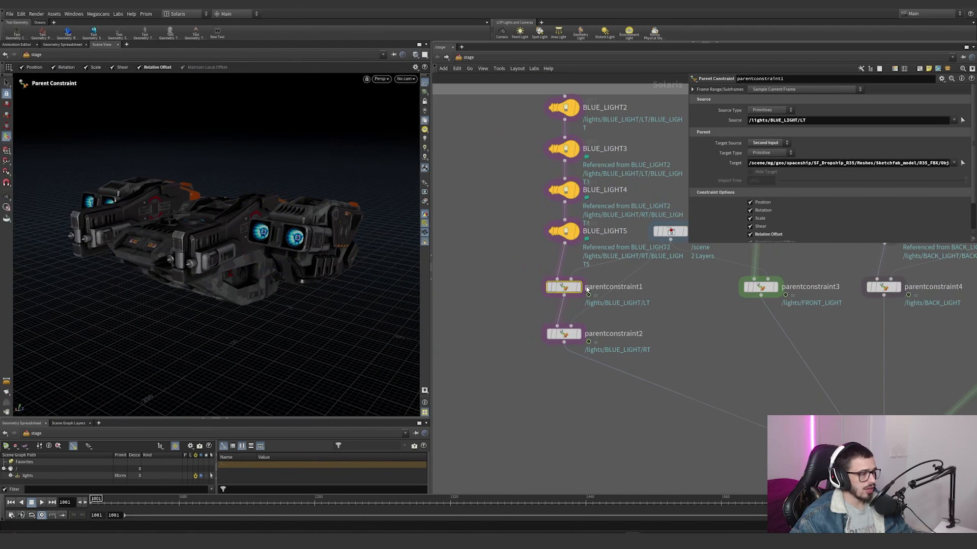
Step: Compare the primitive paths of the blue light nodes, checking their LT and RT groups
left_click(563, 107)
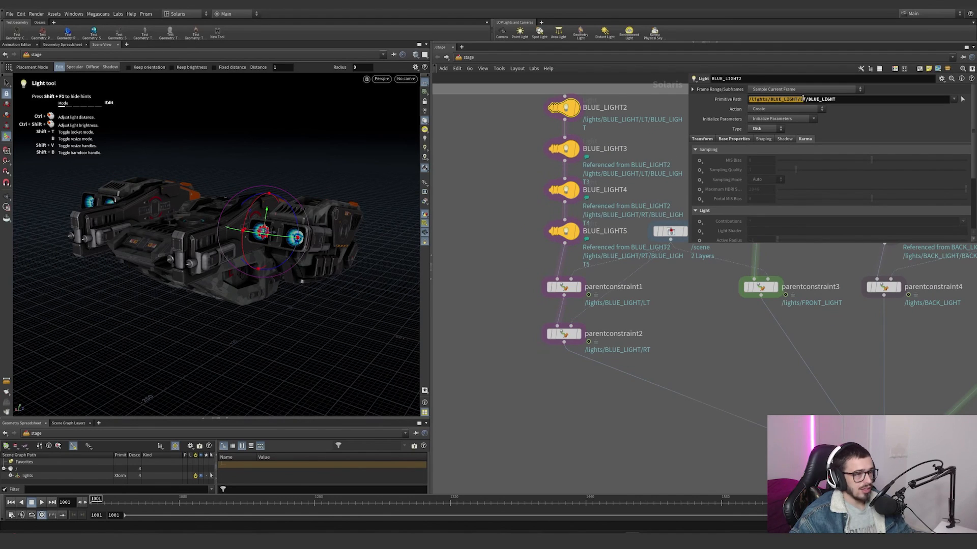
left_click(564, 191)
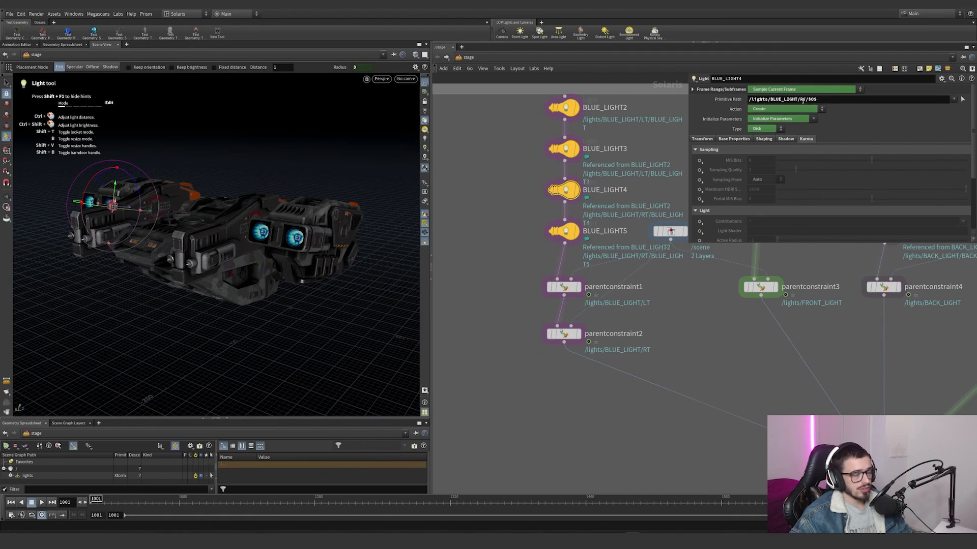
left_click(564, 231)
left_click(564, 193)
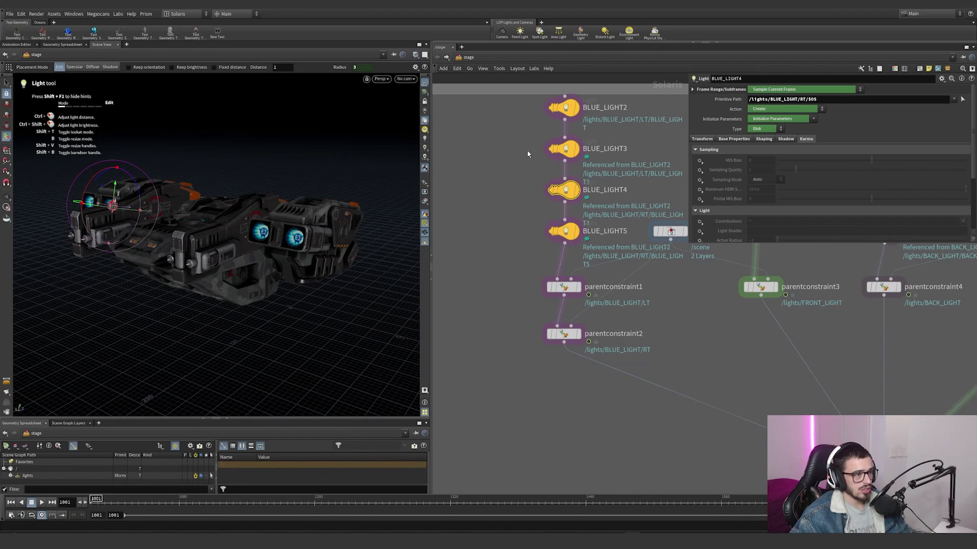
left_click(576, 145)
Step: Display parentconstraint1 and inspect its source path, /lights/BLUE_LIGHT/LT
left_click(570, 288)
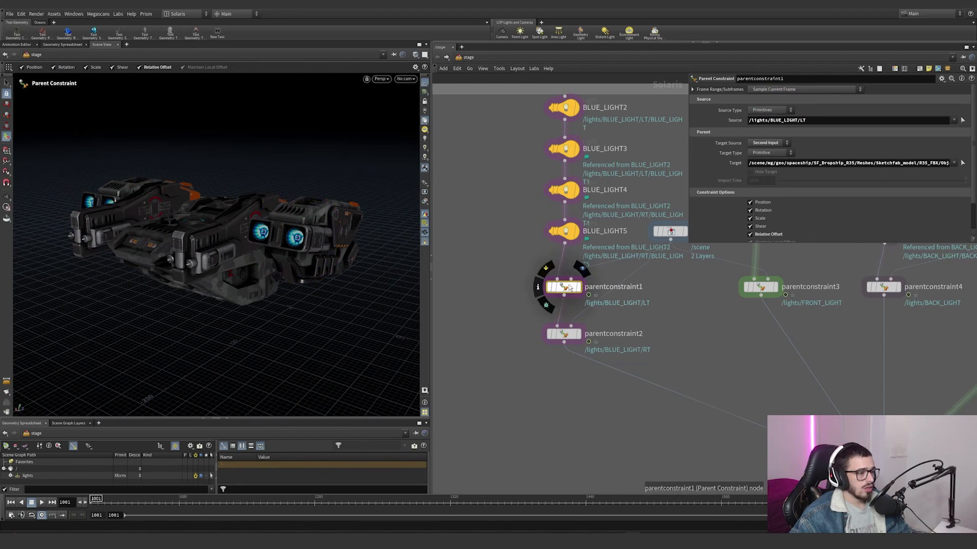
left_click(580, 288)
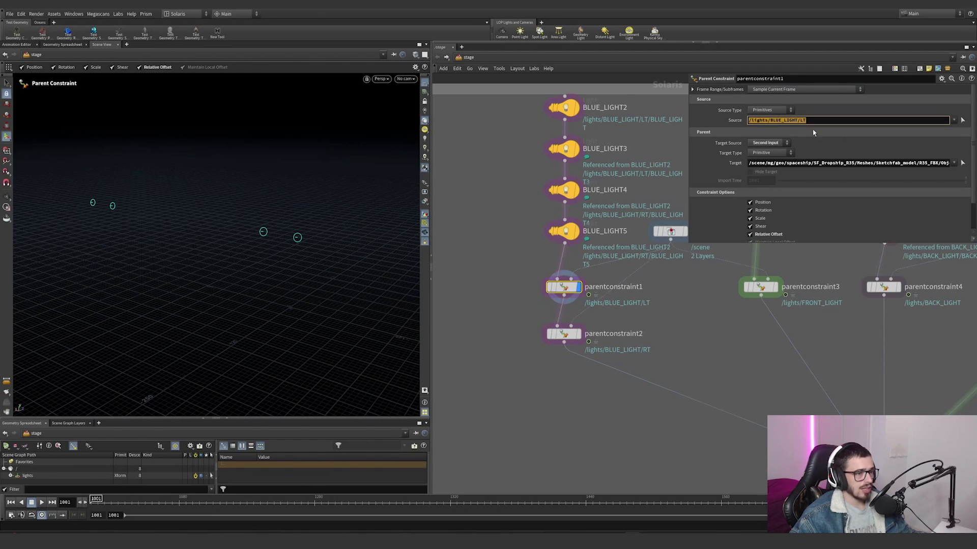
scroll(700, 317, "down", 2)
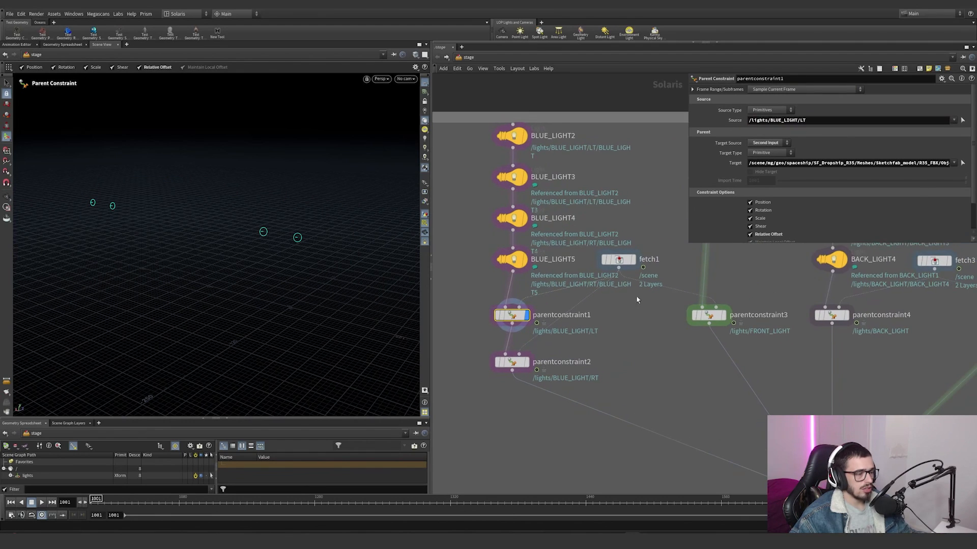
Step: Display fetch1, show the network's dependency links, and trace its link to the rig node
left_click(629, 258)
scroll(665, 269, "down", 3)
middle_click_drag(664, 270, 667, 266)
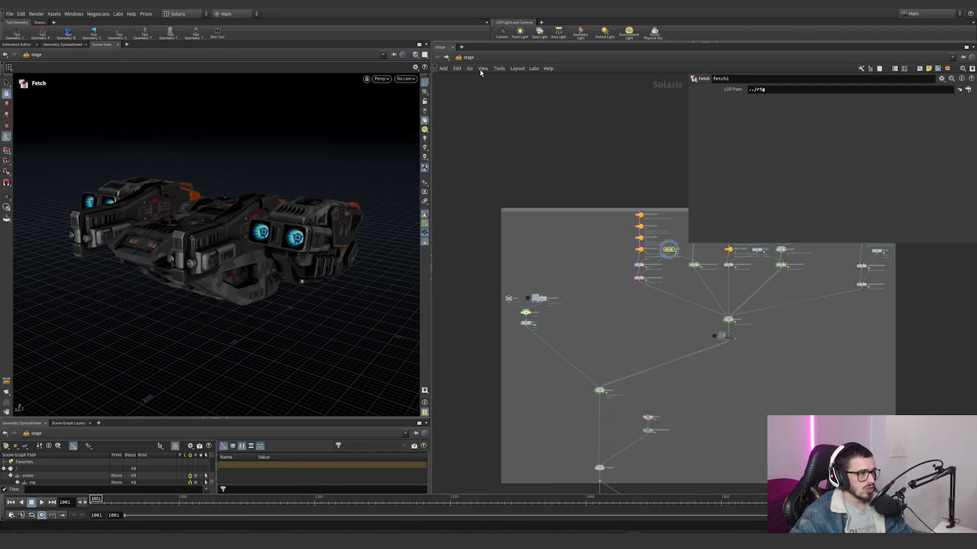
left_click(481, 70)
left_click(492, 171)
scroll(565, 321, "up", 4)
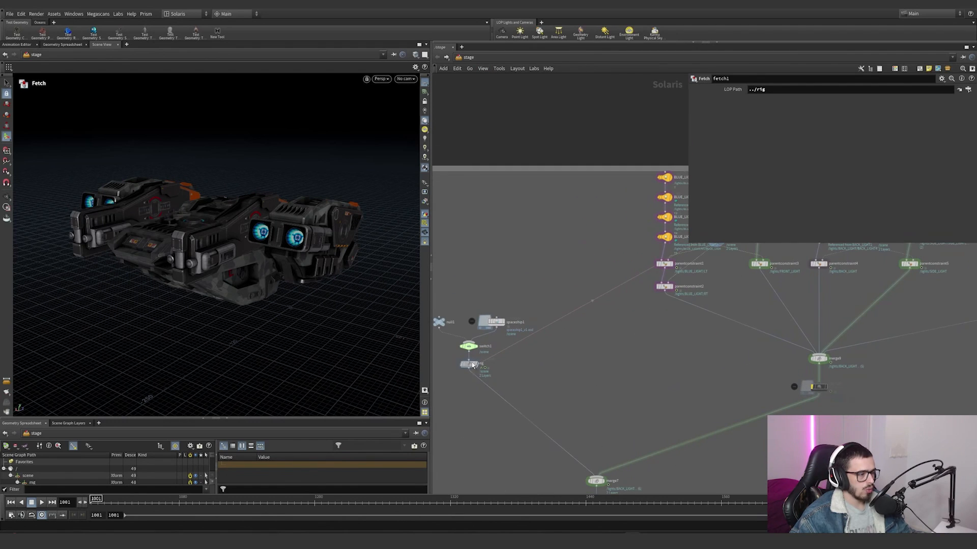
scroll(743, 260, "up", 3)
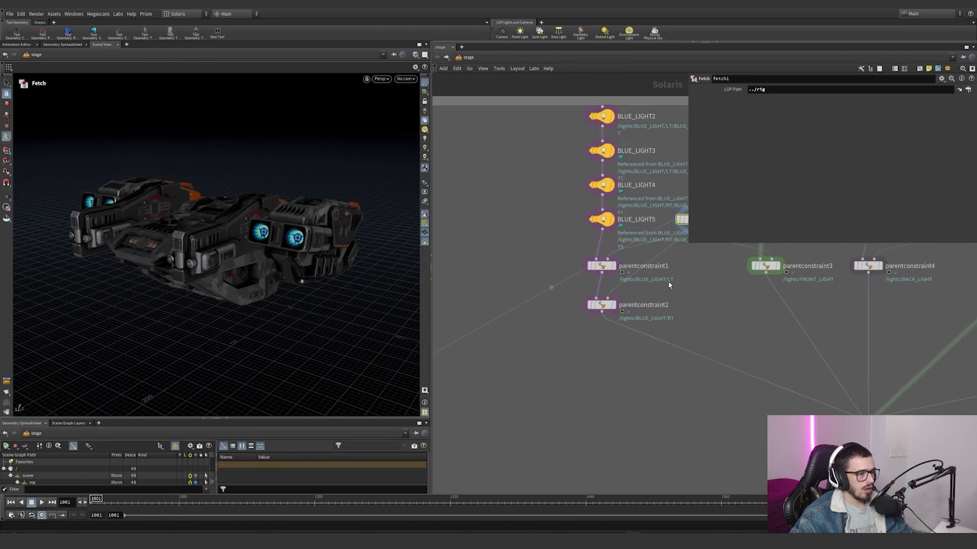
Step: Inspect parentconstraint1's target primitive and view the corresponding thruster pod on the ship
left_click(590, 279)
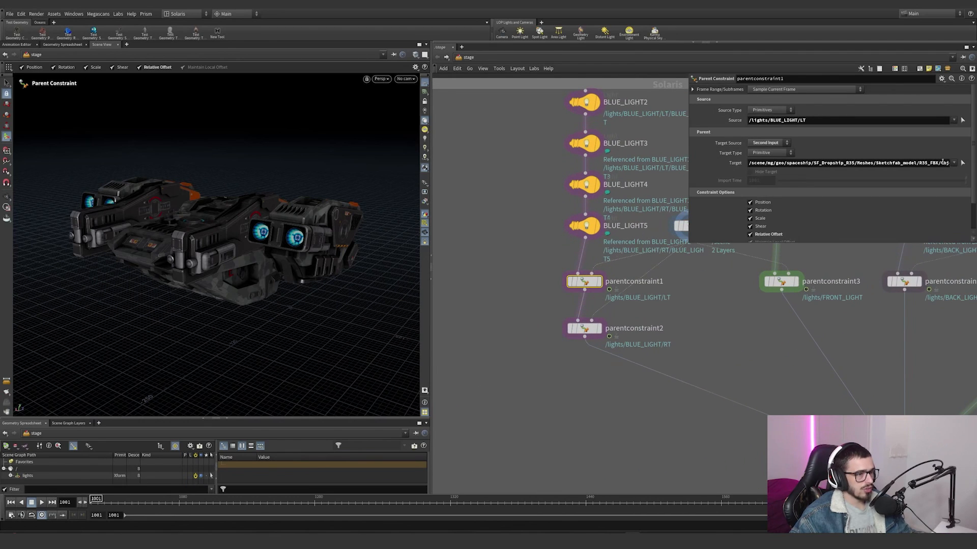
left_click(963, 167)
left_click_drag(307, 234, 292, 196)
right_click_drag(285, 196, 283, 153, "alt")
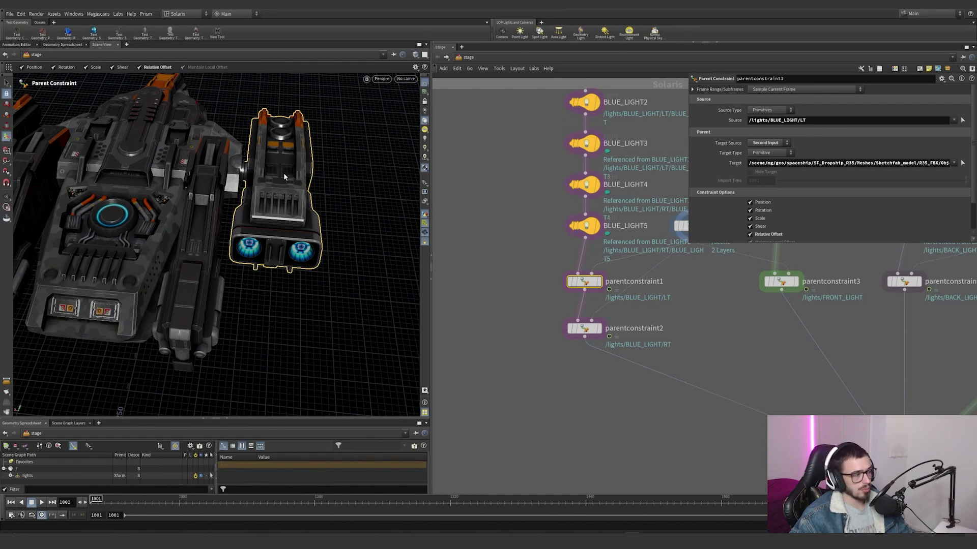
left_click_drag(284, 177, 274, 174, "alt")
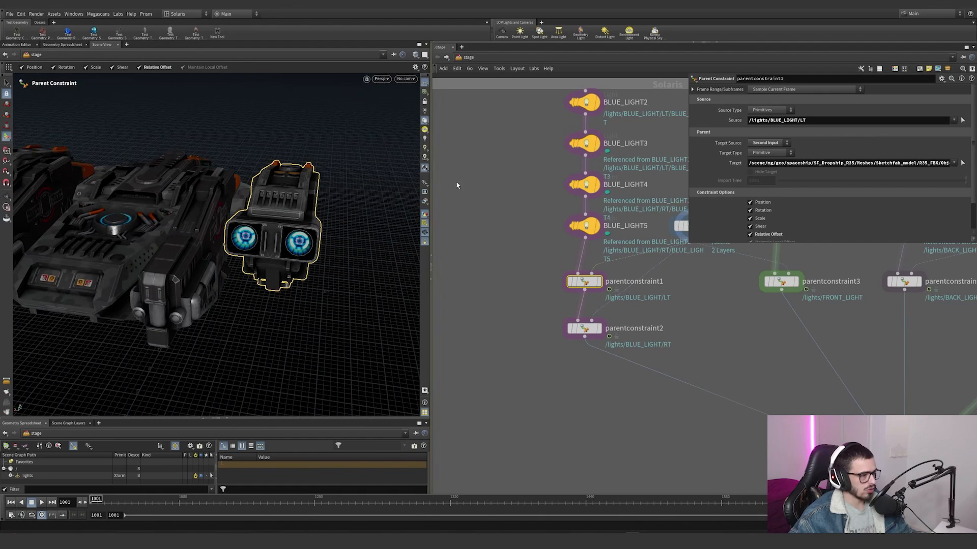
Step: Display parentconstraint1 alone and scrub to frame 1273 to watch the constrained lights move
left_click(598, 282)
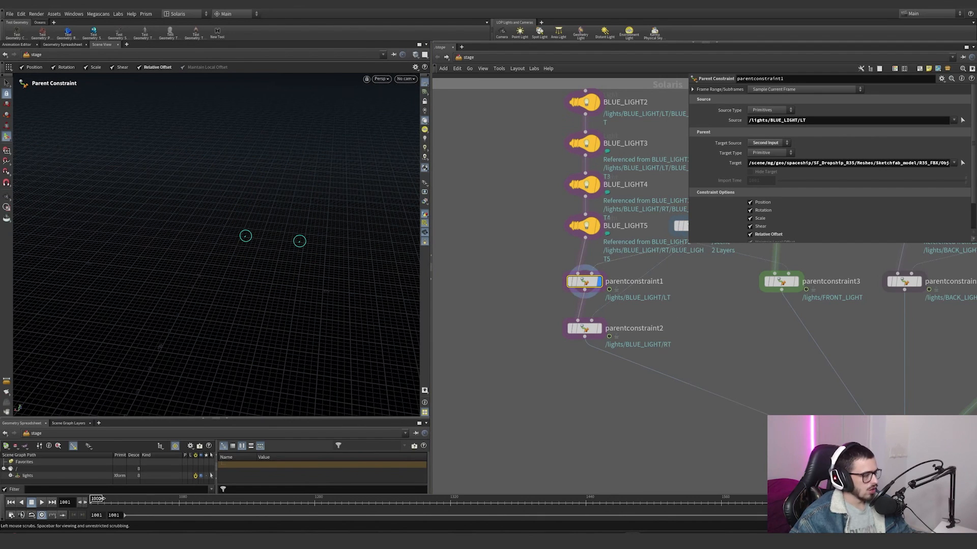
key("space+a")
left_click_drag(192, 264, 174, 279, "alt")
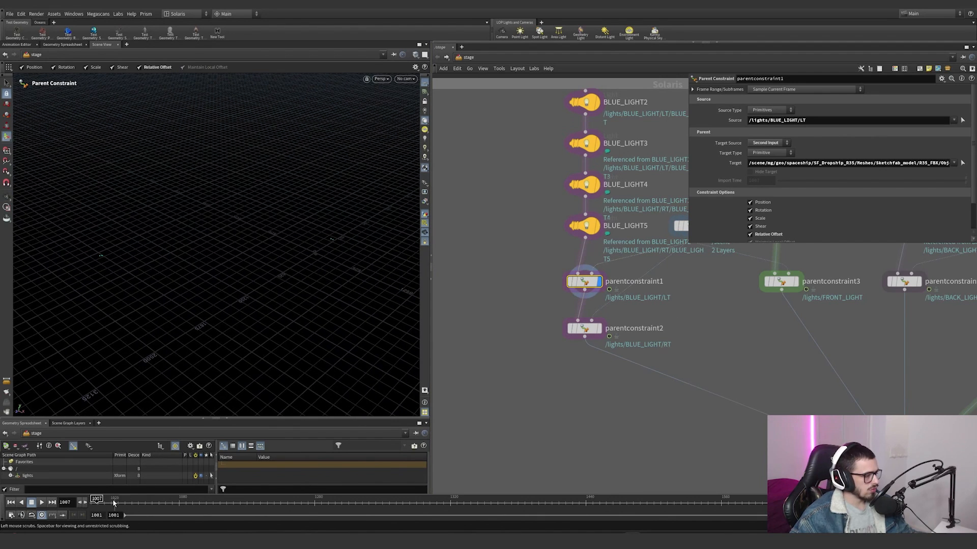
left_click_drag(398, 499, 397, 499)
Step: Display merge7, return to frame 1001, and frame the ship's thruster pod
scroll(495, 209, "down", 5)
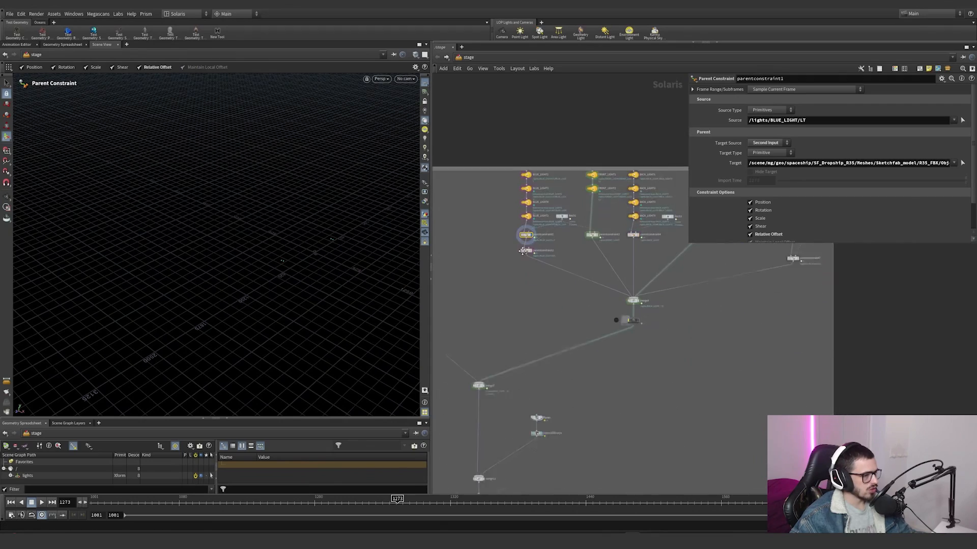
scroll(502, 425, "up", 3)
left_click(468, 359)
right_click_drag(381, 254, 399, 176, "alt")
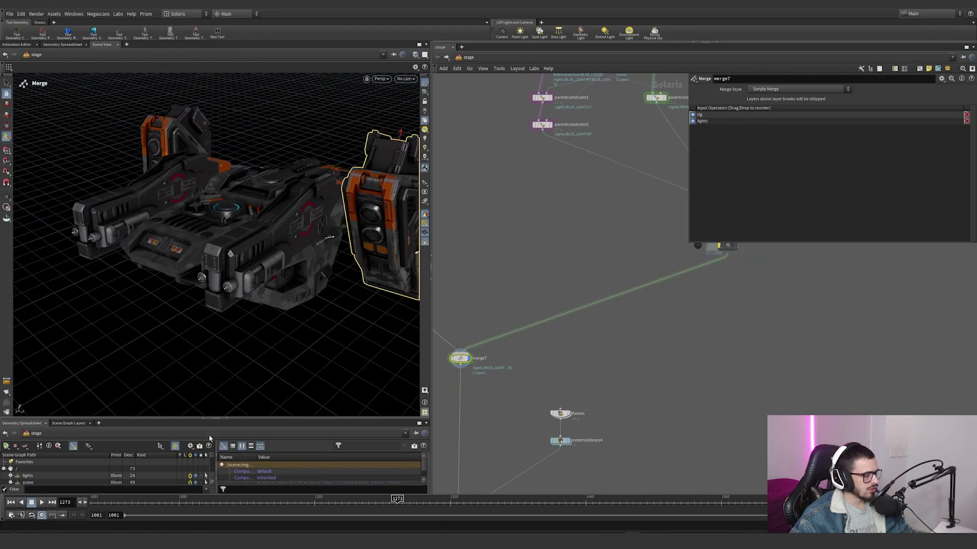
left_click_drag(141, 502, 94, 502)
key("space+f")
left_click_drag(253, 258, 364, 227, "alt")
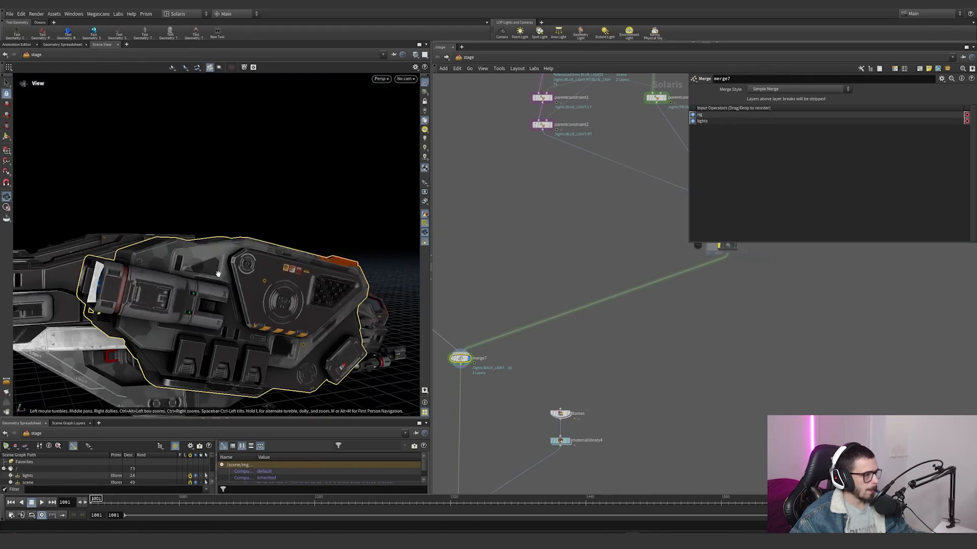
Step: Go to frame 1092, reframe the moving ship, and orbit around it
mouse_move(90, 311)
left_mouse_down("alt")
mouse_move(239, 301)
mouse_move(285, 286)
left_mouse_up("alt")
left_click(192, 503)
key("space+f")
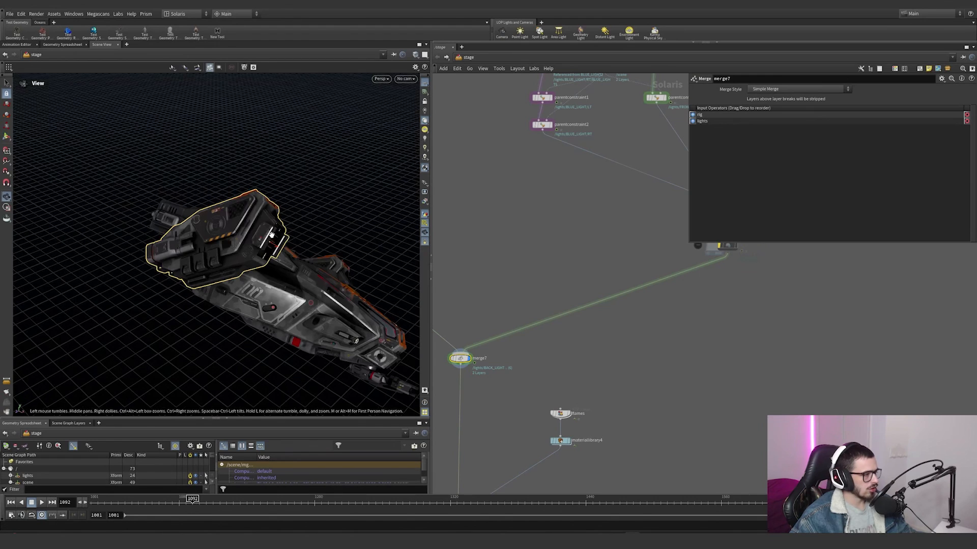
right_click_drag(281, 264, 212, 274, "alt")
left_click_drag(211, 275, 338, 261, "alt")
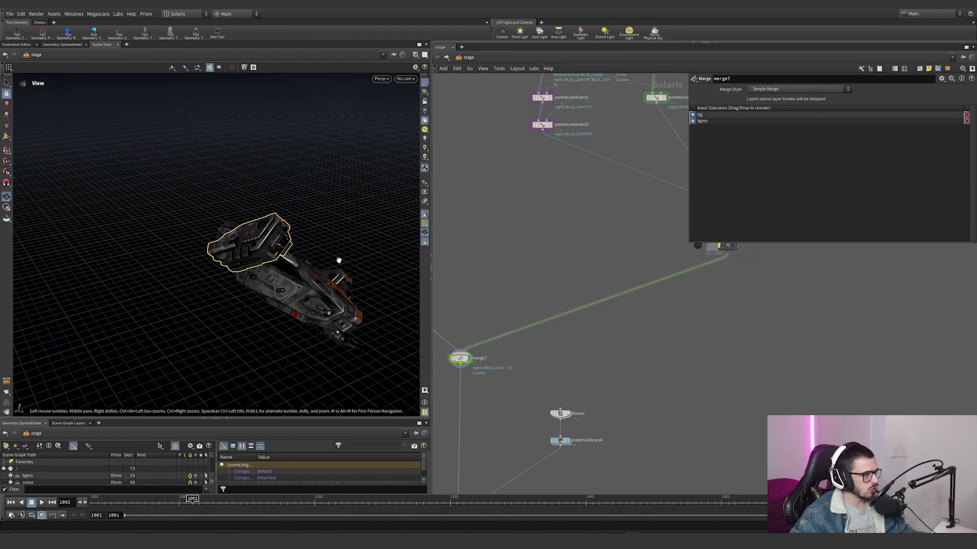
Step: Change the viewport lighting, switch the viewport renderer to Karma CPU, and view the ship at frame 1124
left_click(424, 142)
middle_click_drag(278, 195, 215, 160, "alt")
left_click(381, 80)
left_click(395, 116)
left_click_drag(219, 261, 245, 241, "alt")
left_click_drag(194, 503, 229, 502)
middle_click_drag(301, 294, 277, 285, "alt")
left_click_drag(277, 285, 187, 251, "alt")
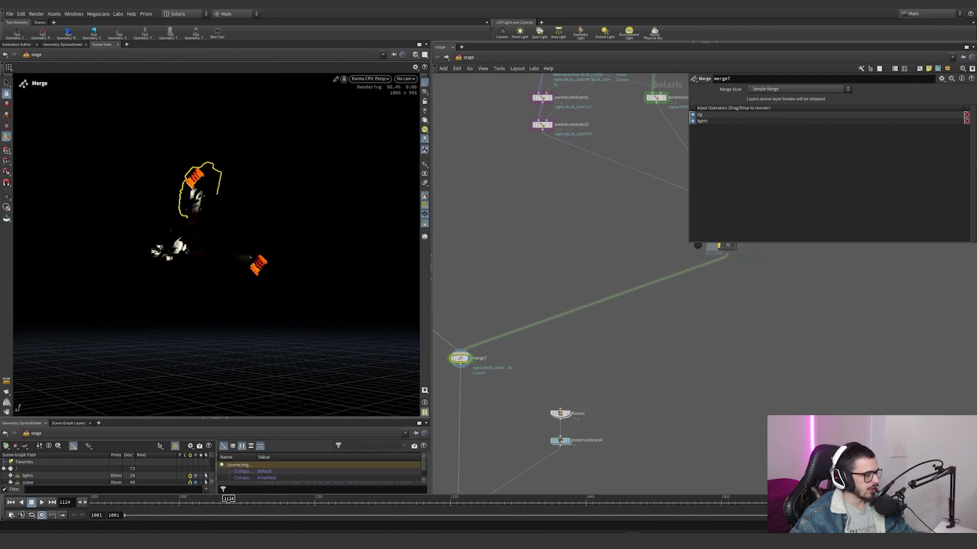
Step: Scrub to frame 1200 and orbit around the rendered ship to check its lights
left_click_drag(229, 503, 314, 503)
right_click_drag(306, 305, 249, 276, "alt")
middle_click_drag(249, 277, 177, 293, "alt")
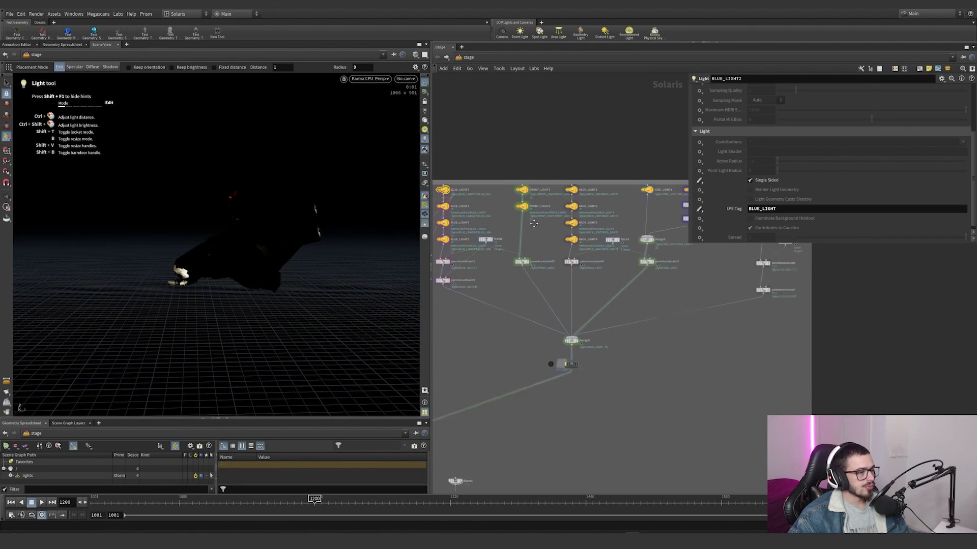
Step: Select FRONT_LIGHT1 and examine the lit parts of the rendered ship up close
scroll(538, 205, "up", 2)
left_click(507, 193)
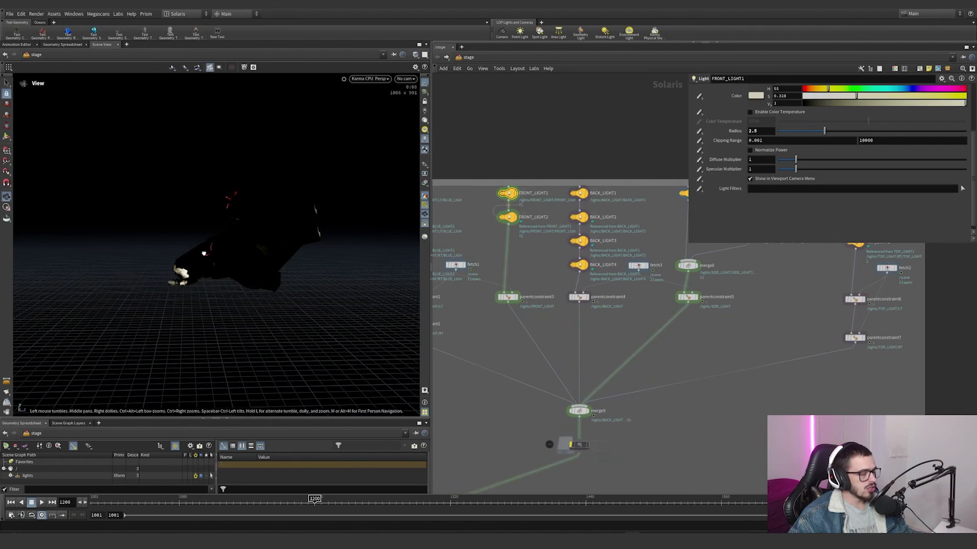
left_click_drag(203, 253, 181, 271, "alt")
middle_click_drag(181, 270, 242, 201, "alt")
right_click_drag(142, 219, 192, 204, "alt")
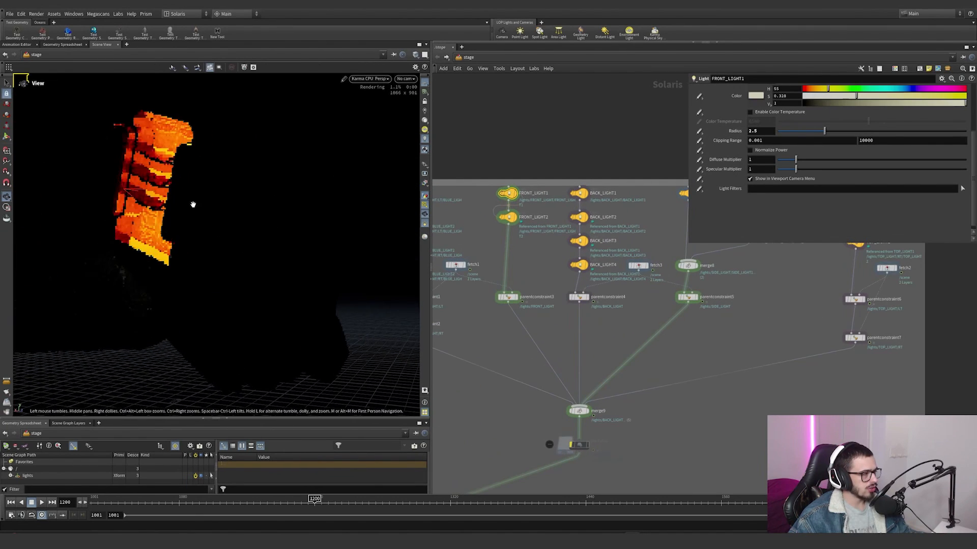
Step: Orbit around the rendered ship and move closer to examine the area lit by the front lights
left_click_drag(193, 204, 249, 212, "alt")
right_click_drag(229, 272, 20, 317, "alt")
left_click_drag(199, 241, 379, 253, "alt")
right_click_drag(275, 244, 204, 261, "alt")
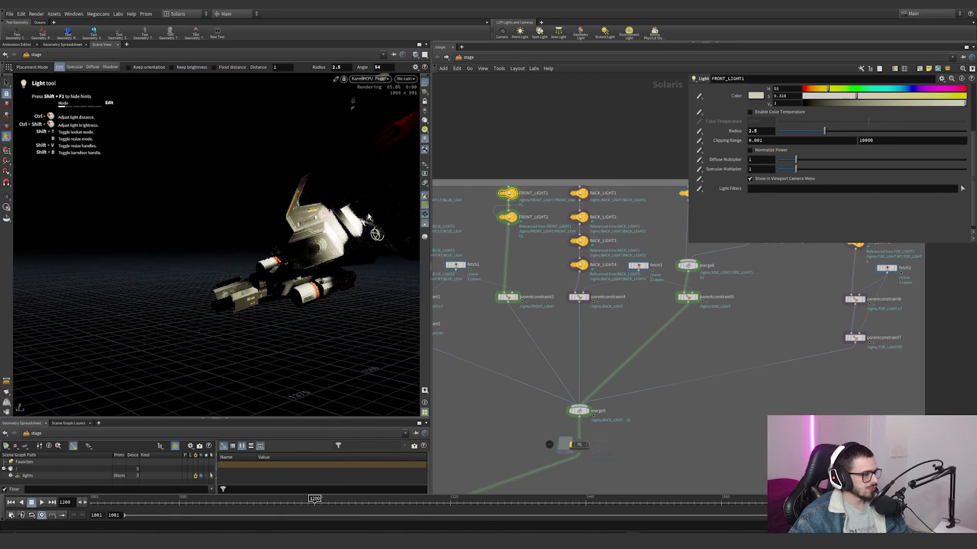
right_click_drag(285, 254, 371, 239, "alt")
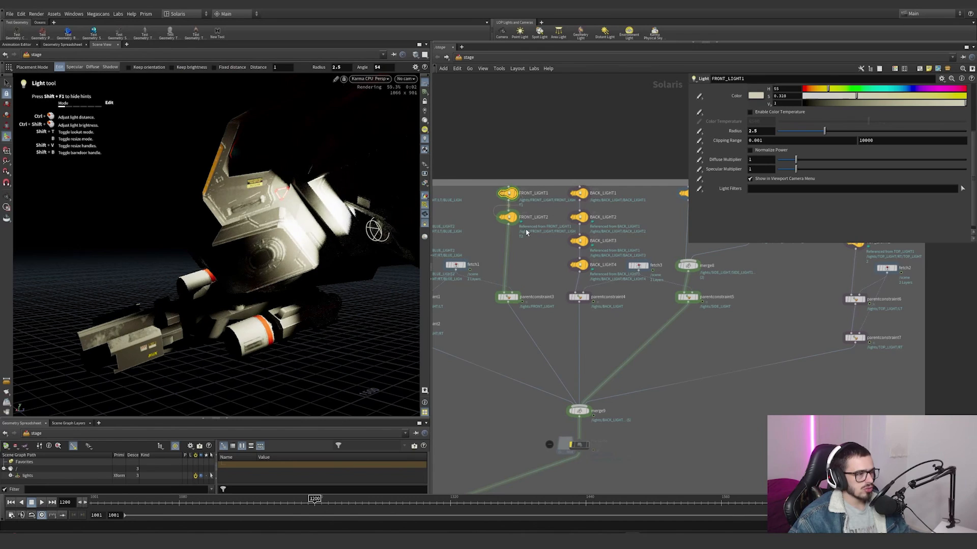
Step: Select FRONT_LIGHT2 in the network and show its base properties
middle_click_drag(461, 215, 532, 246)
scroll(535, 243, "up", 2)
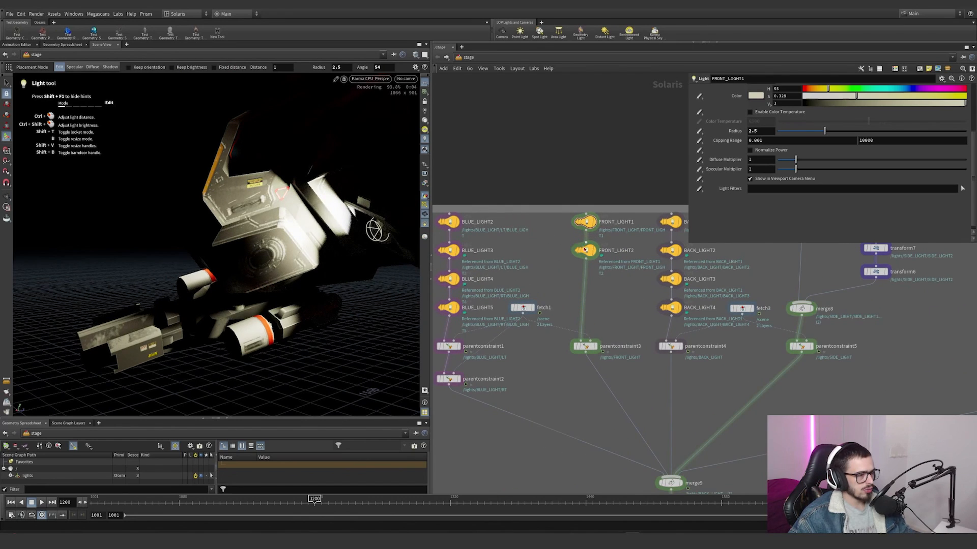
left_click_drag(585, 249, 582, 250)
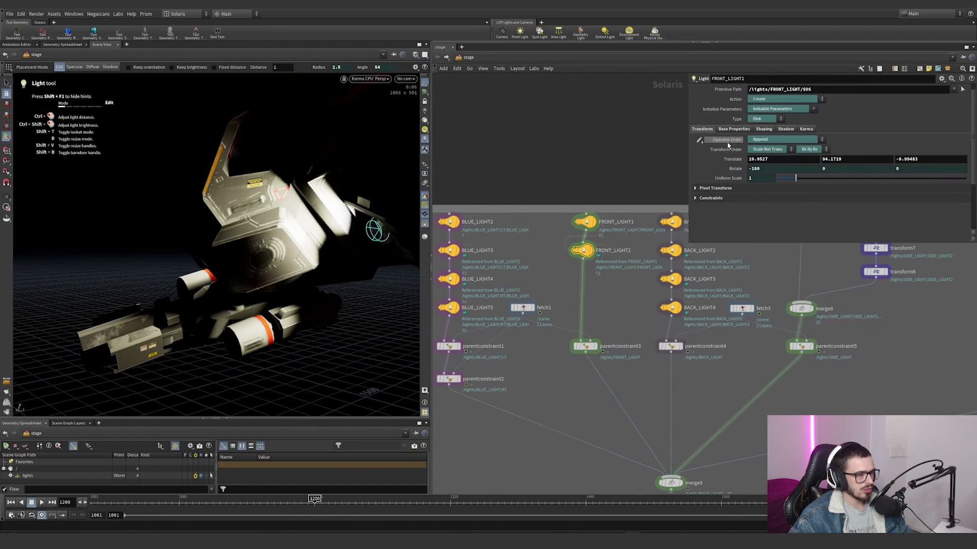
scroll(728, 146, "up", 1)
left_click(733, 138)
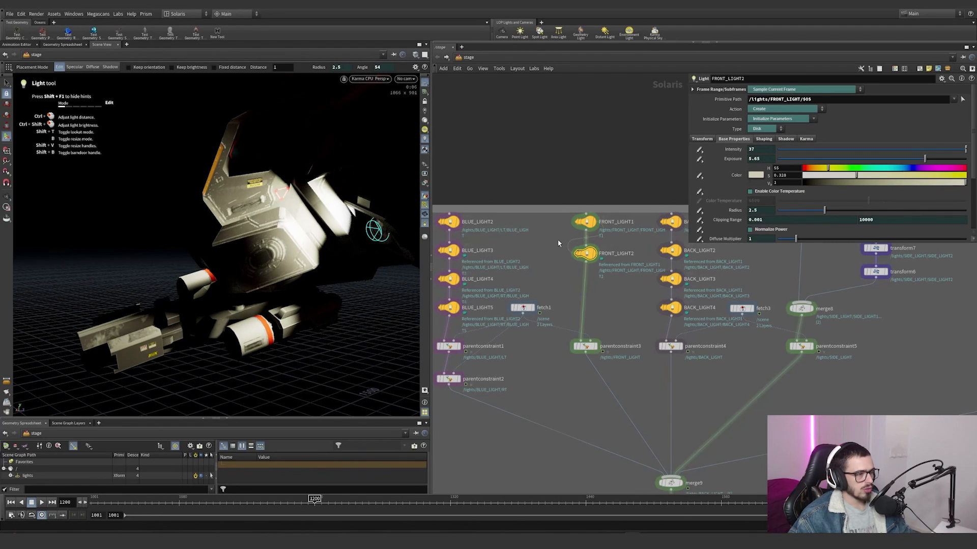
Step: Try making a reference copy of FRONT_LIGHT1 beside the front light chain, and undo the copy
left_click(602, 221)
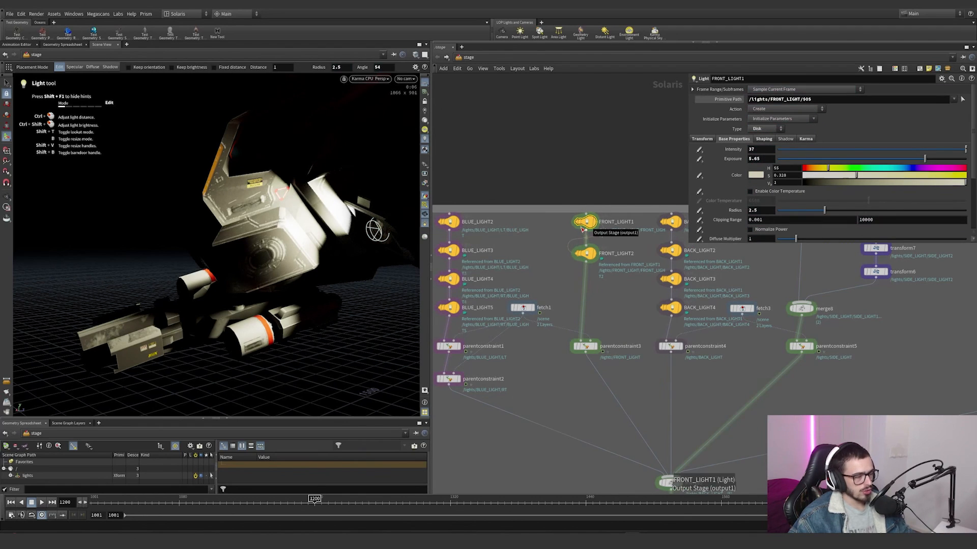
left_click_drag(587, 225, 629, 303, "ctrl+alt")
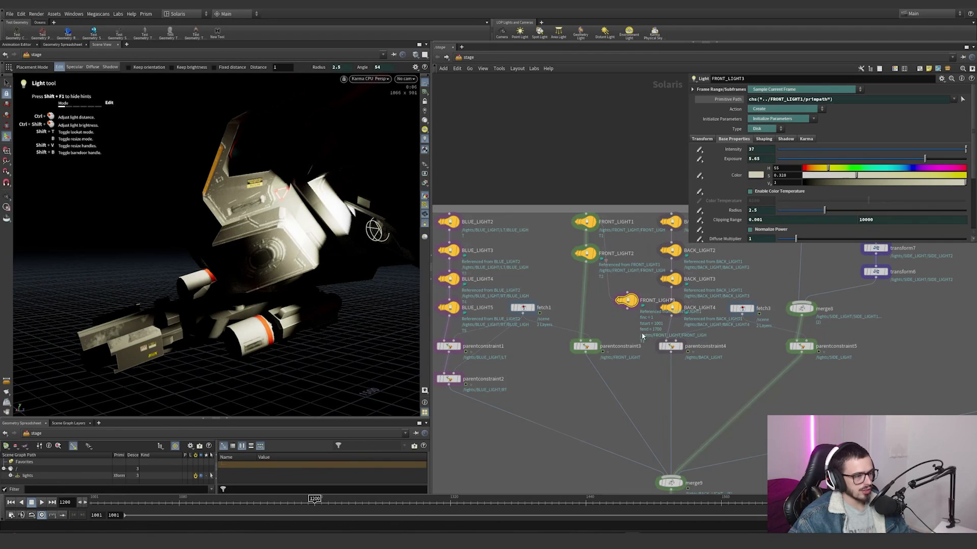
key("ctrl+z")
Step: Test FRONT_LIGHT1's spotlight softness at 0 in the render and restore it to 0.0833
left_click(761, 140)
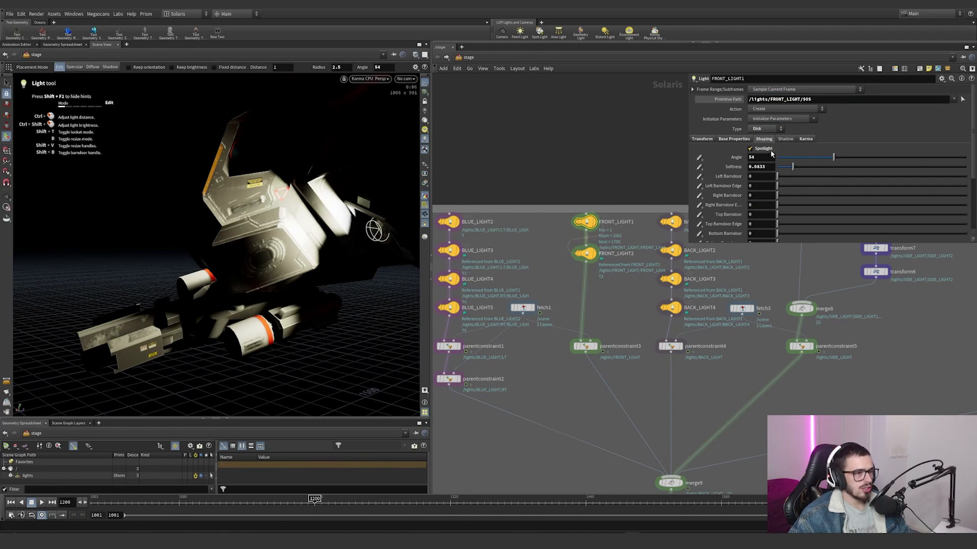
left_click_drag(834, 158, 757, 176)
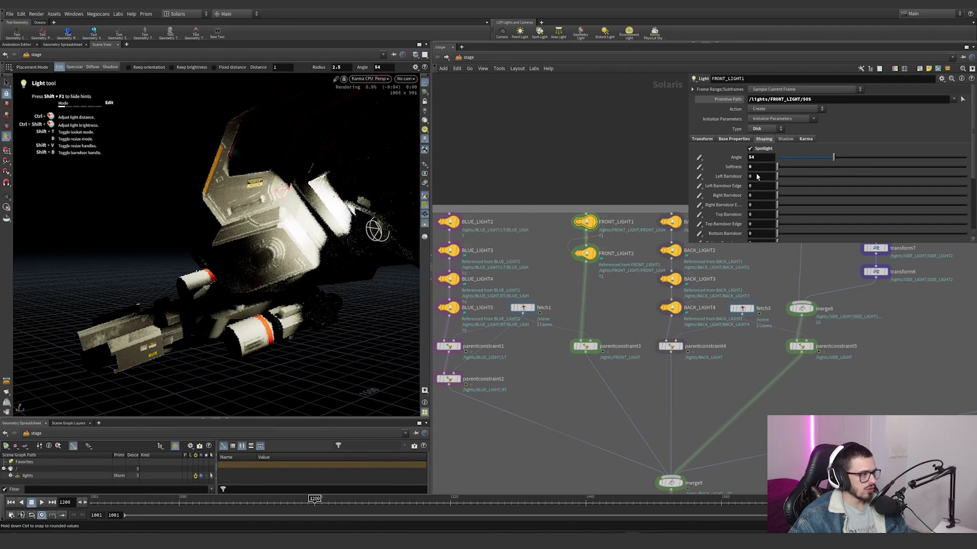
left_click_drag(851, 169, 824, 171)
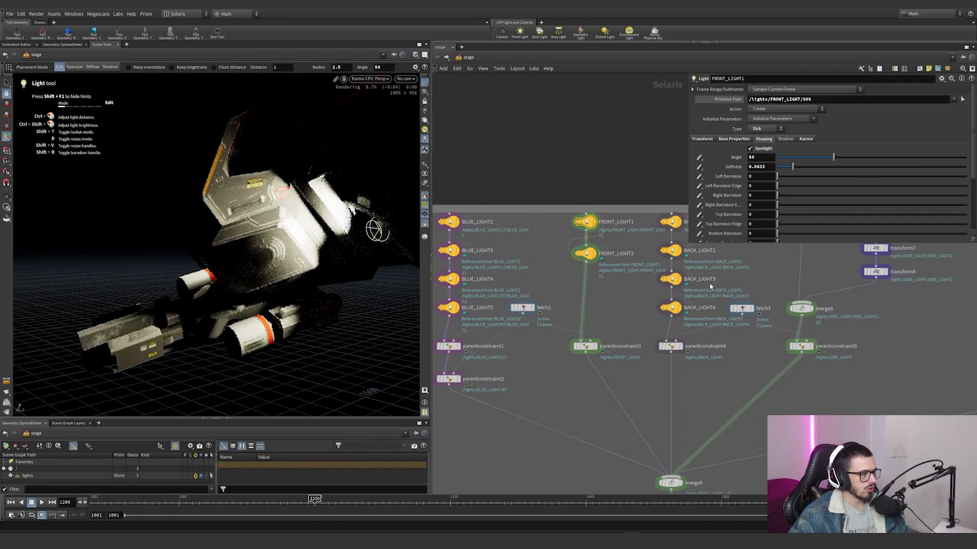
Step: Orbit around the rendered ship to examine its underside and the orange-lit panels
middle_click_drag(625, 307, 566, 294)
scroll(566, 294, "down", 2)
left_click_drag(214, 224, 356, 209, "alt")
right_click_drag(377, 198, 452, 170, "alt")
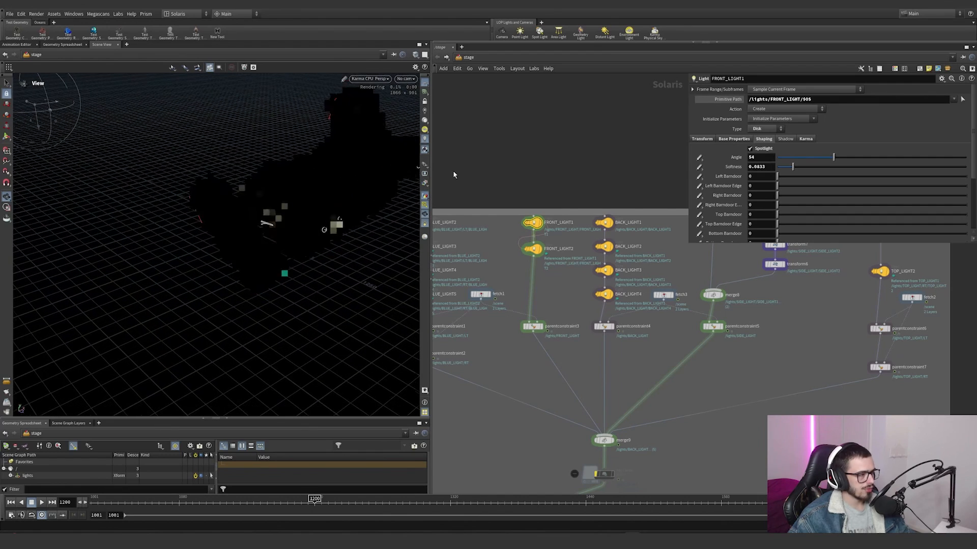
middle_click_drag(330, 195, 263, 217, "alt")
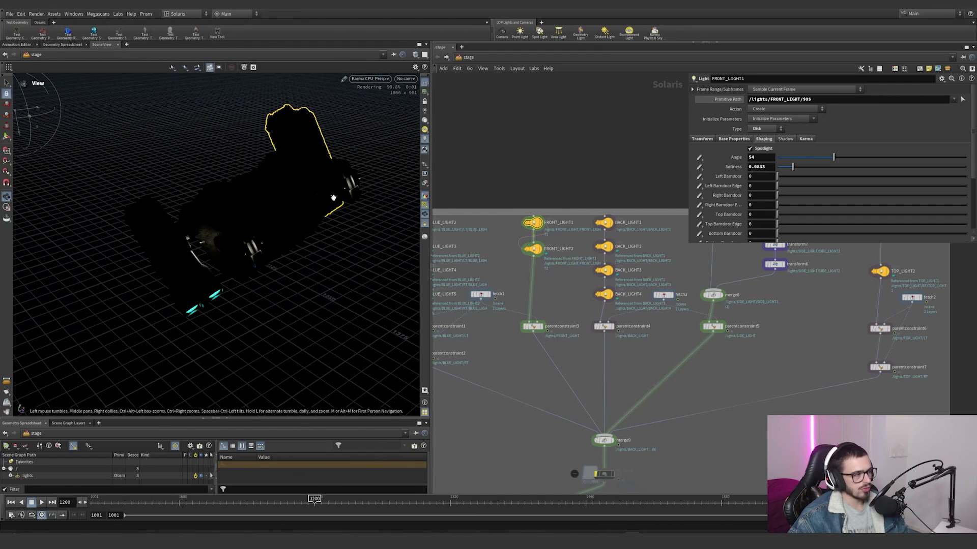
left_click_drag(308, 200, 363, 232, "alt")
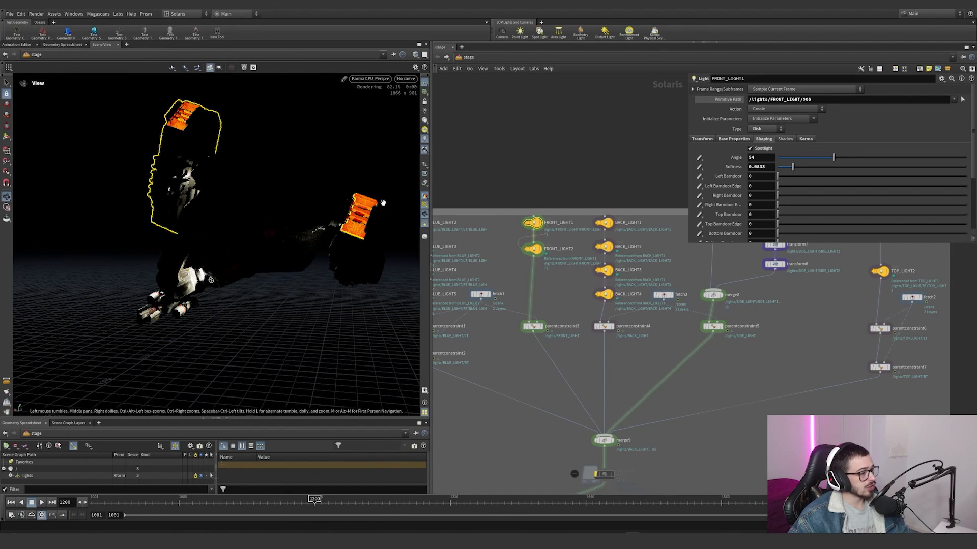
Step: Select TOP_LIGHT1, show its base properties, and try a higher intensity before undoing that change
middle_click_drag(643, 315, 575, 321)
middle_click_drag(673, 313, 579, 333)
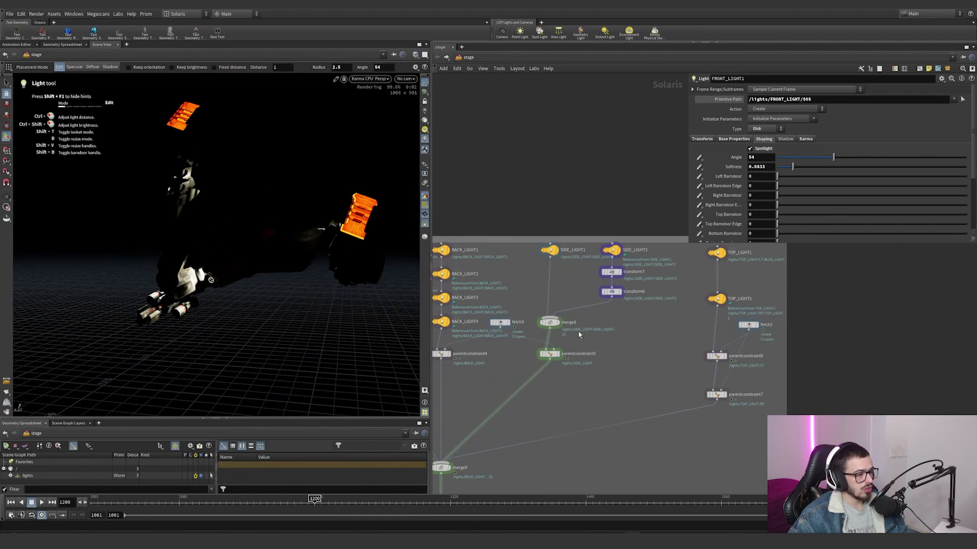
middle_click_drag(717, 326, 683, 335)
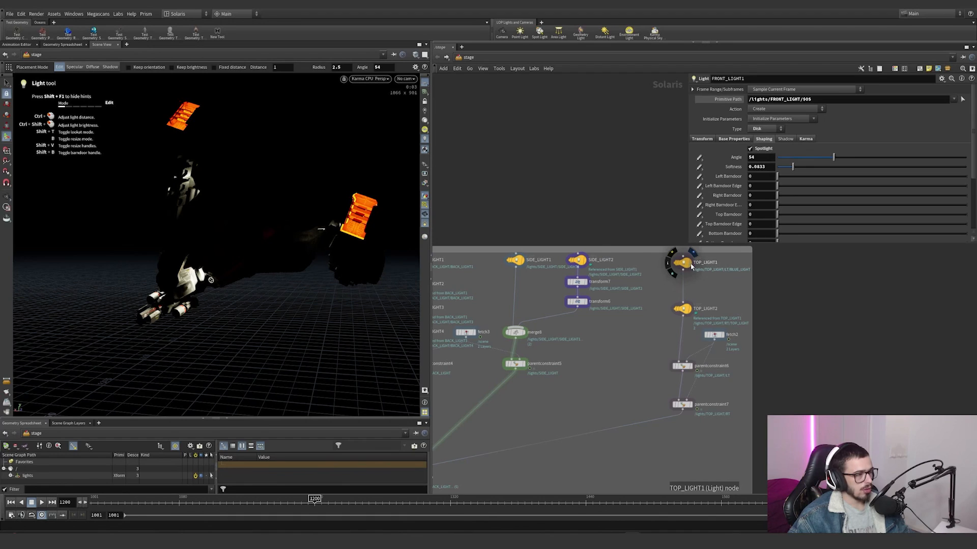
left_click_drag(661, 257, 660, 256)
left_click(722, 139)
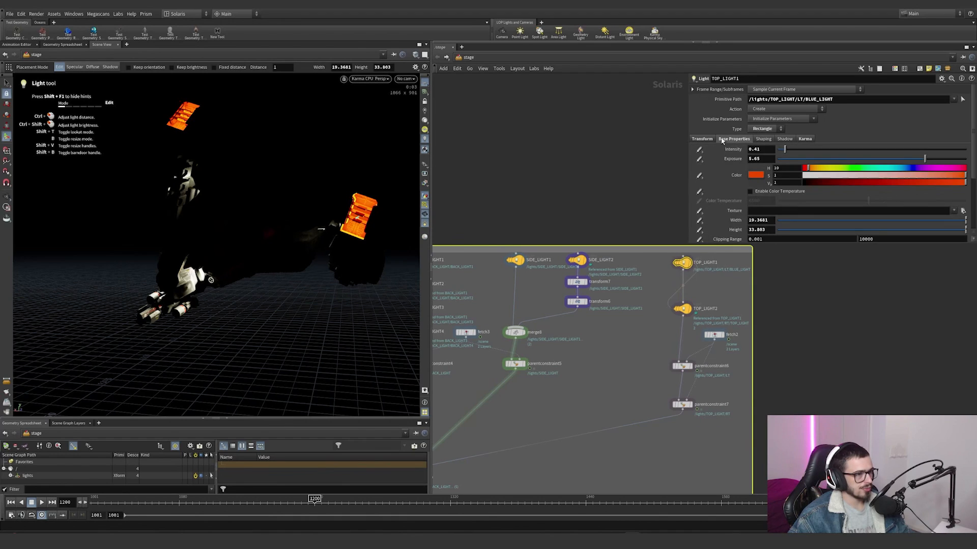
left_click_drag(788, 151, 958, 167)
key("ctrl+z")
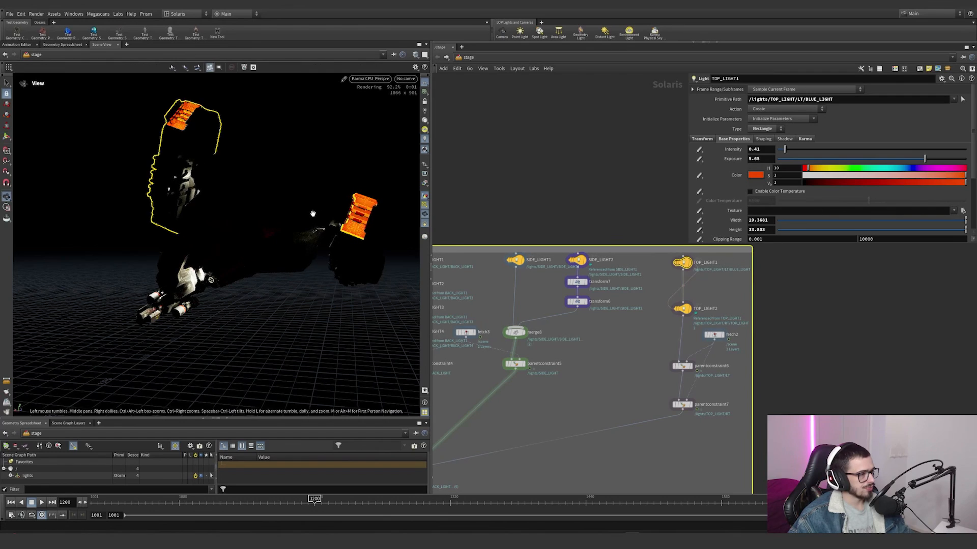
Step: Orbit around the rendered ship to examine the top lights and the thrusters from several sides
left_click_drag(312, 214, 349, 240, "alt")
left_click_drag(250, 170, 297, 186, "alt")
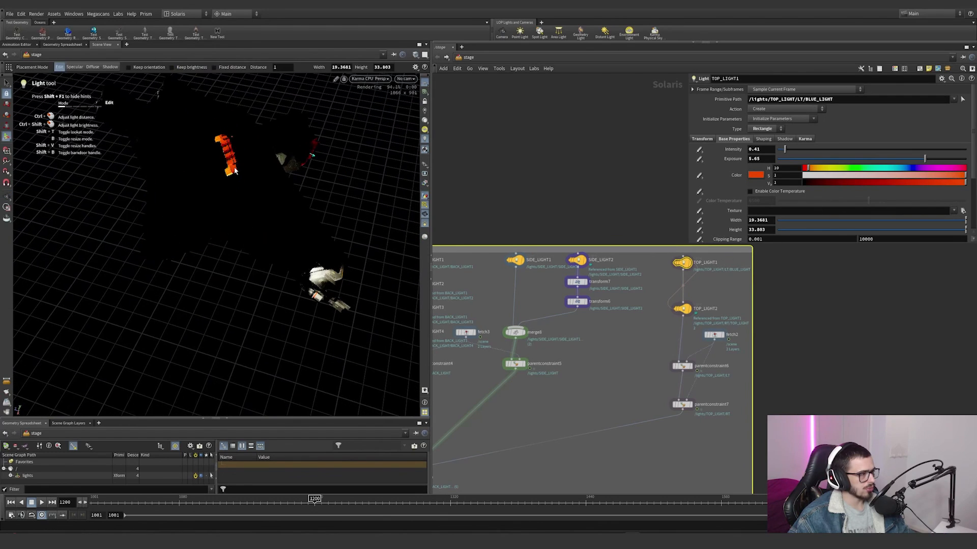
left_click_drag(212, 240, 303, 142, "alt")
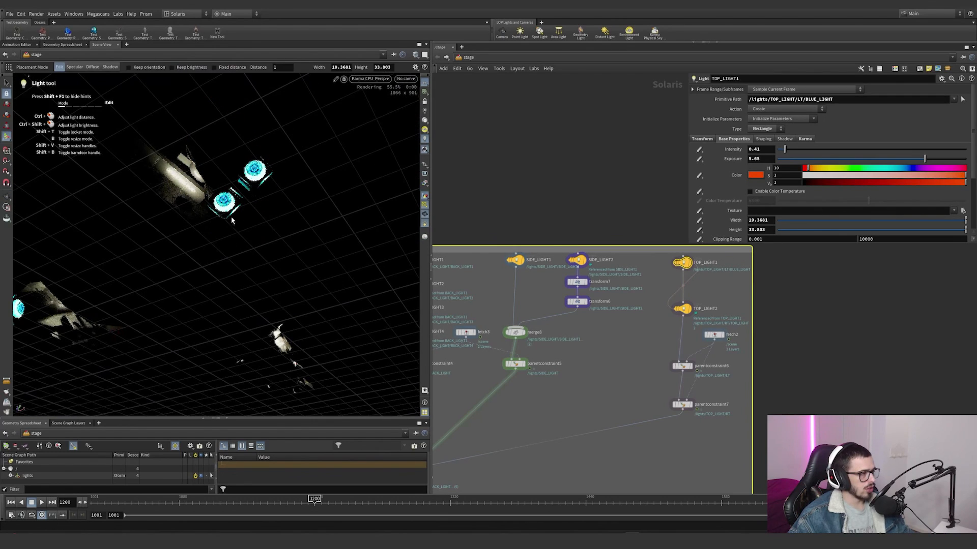
left_click_drag(254, 182, 397, 294, "alt")
middle_click_drag(460, 305, 493, 292)
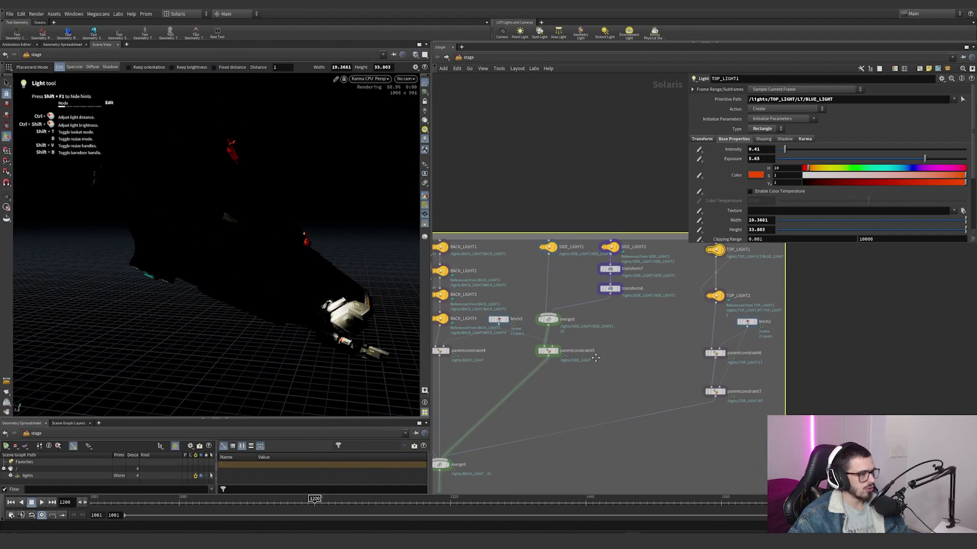
Step: Move in close to the hull and examine the selected rectangular light and the surfaces around it
mouse_move(249, 235)
left_mouse_down("alt")
mouse_move(203, 238)
mouse_move(364, 244)
mouse_move(263, 256)
mouse_move(327, 218)
mouse_move(342, 220)
mouse_move(199, 238)
mouse_move(239, 234)
left_mouse_up("alt")
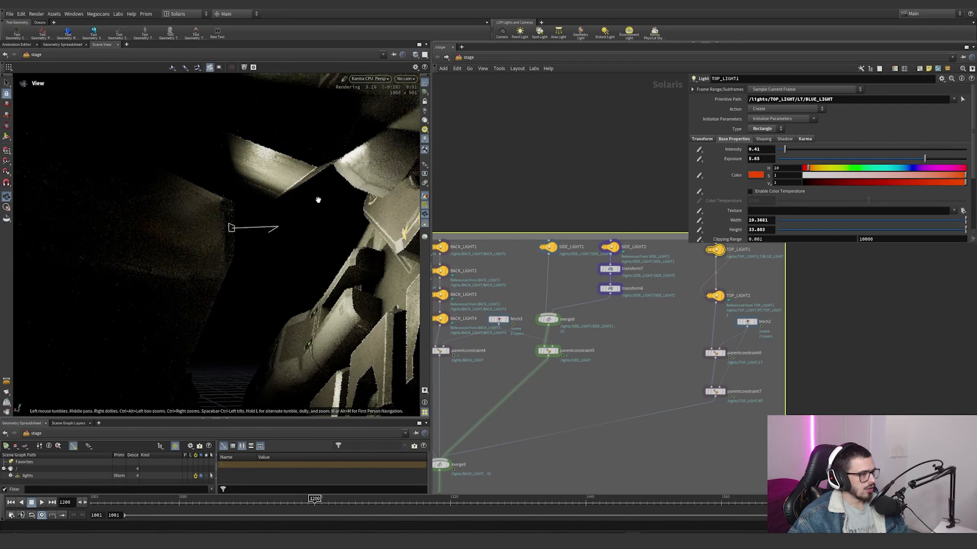
key("Return")
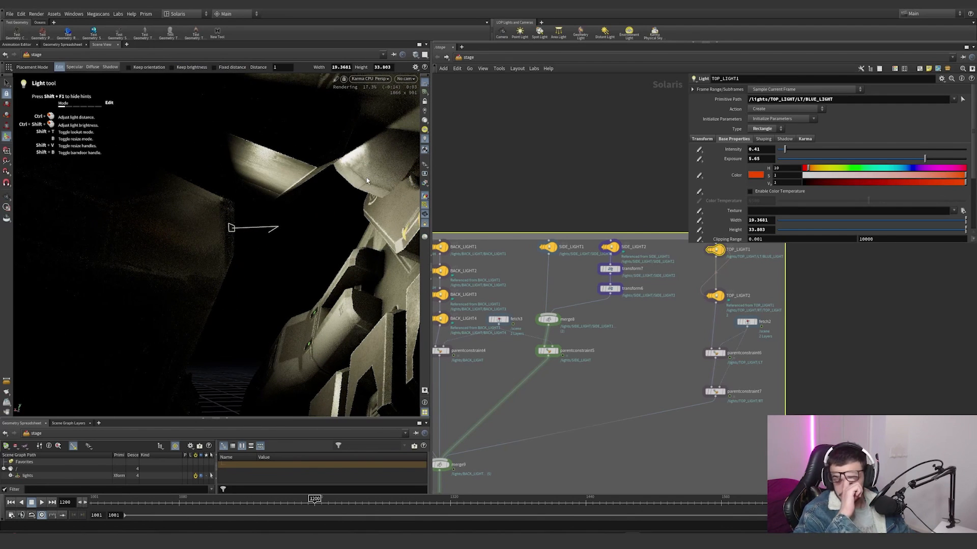
key("Escape")
left_click_drag(367, 178, 264, 216)
key("Return")
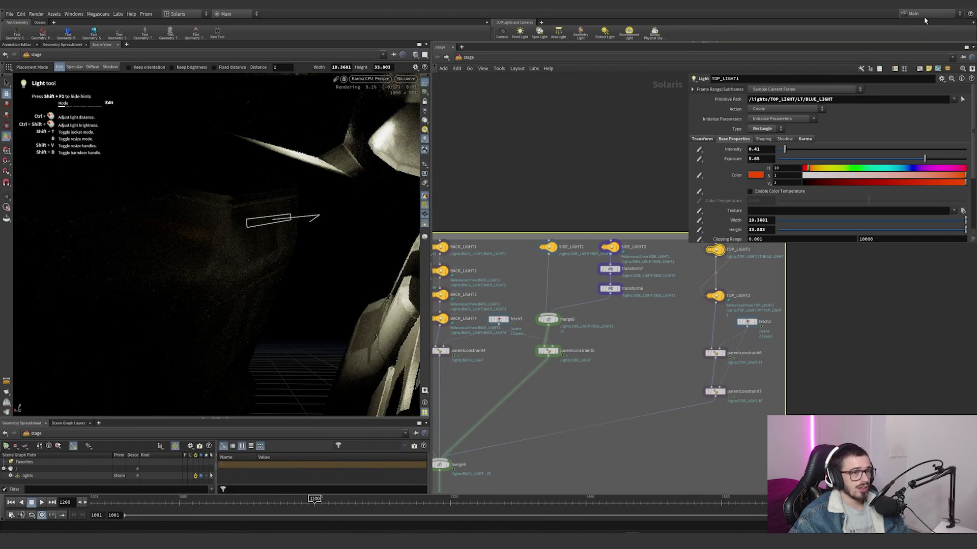
Step: Switch to the Spaceship take and box-select the light rig nodes in the network
left_click(923, 14)
left_click(922, 44)
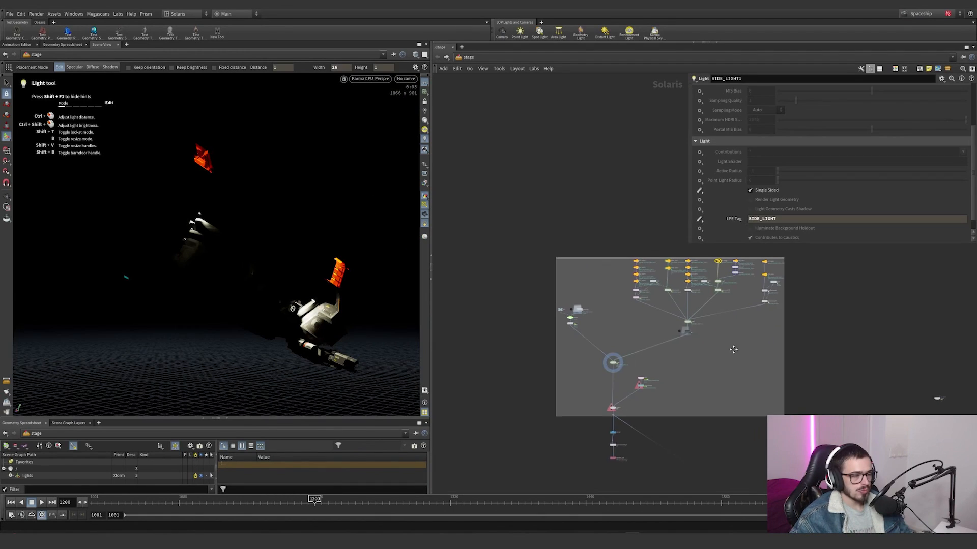
middle_click_drag(733, 349, 715, 358)
left_click_drag(799, 371, 509, 245)
Step: Select the merge7 node that combines the rig with the lights
scroll(612, 345, "up", 5)
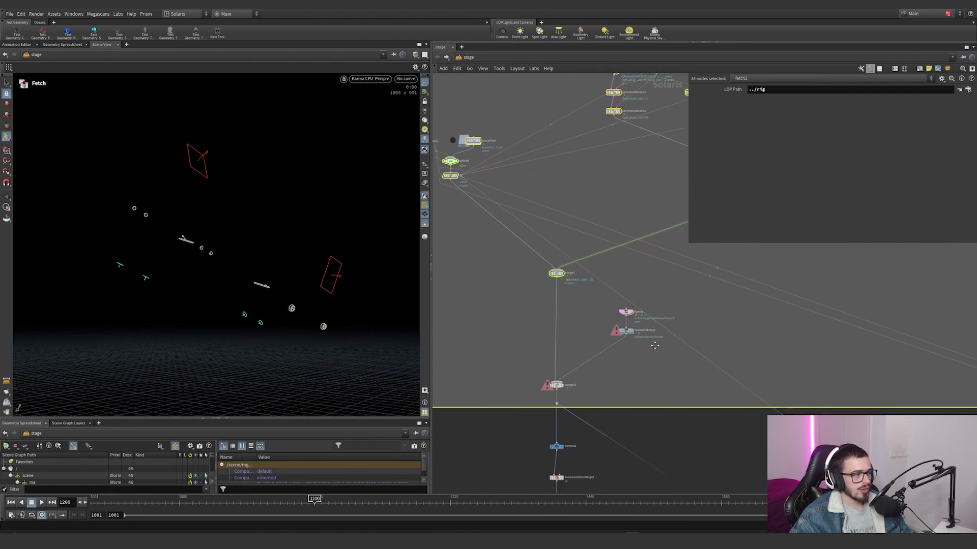
scroll(639, 327, "up", 4)
middle_click_drag(578, 301, 607, 275)
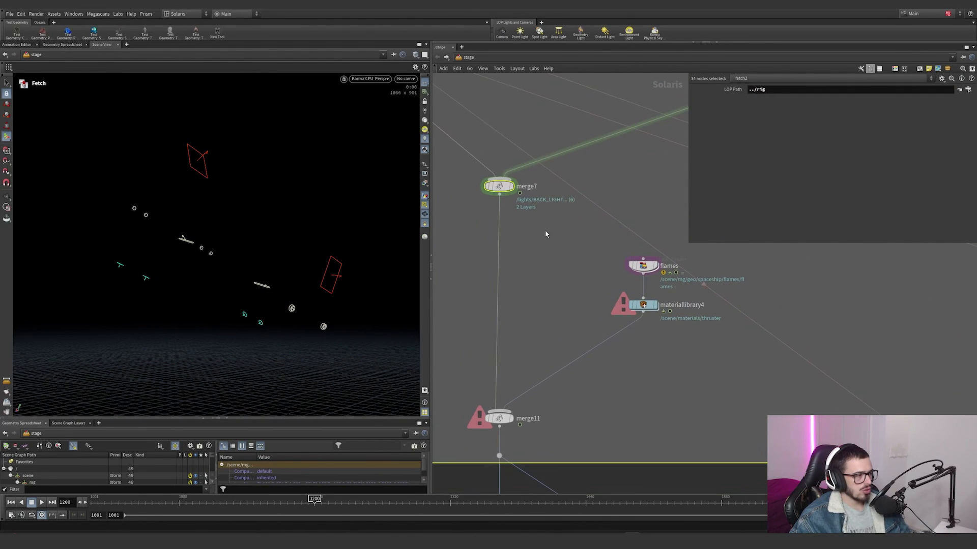
left_click(509, 187)
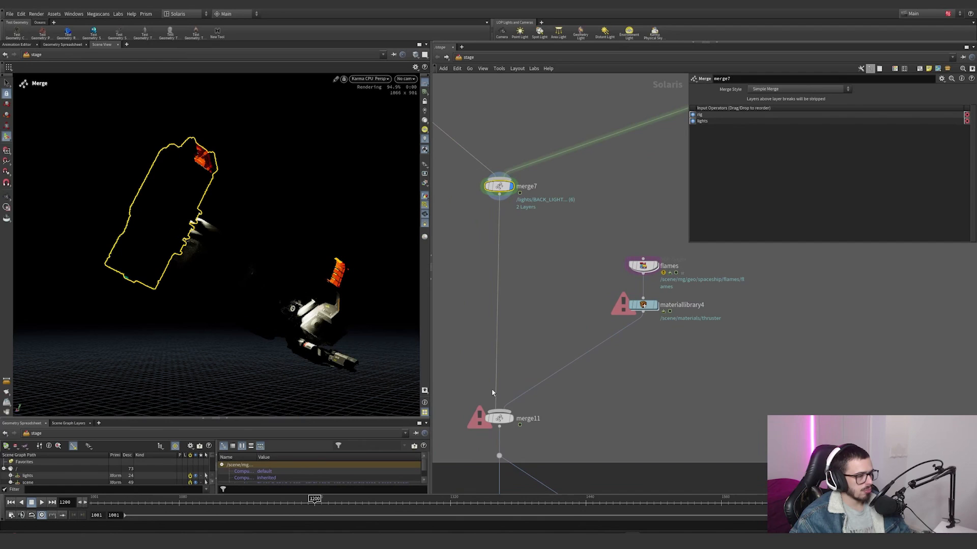
Step: Display and select merge11, and examine the rendered thruster flames up close
left_click(511, 419)
left_click_drag(563, 440, 451, 379)
left_click_drag(189, 275, 198, 233, "alt")
scroll(198, 234, "up", 8)
middle_click_drag(199, 233, 242, 222, "alt")
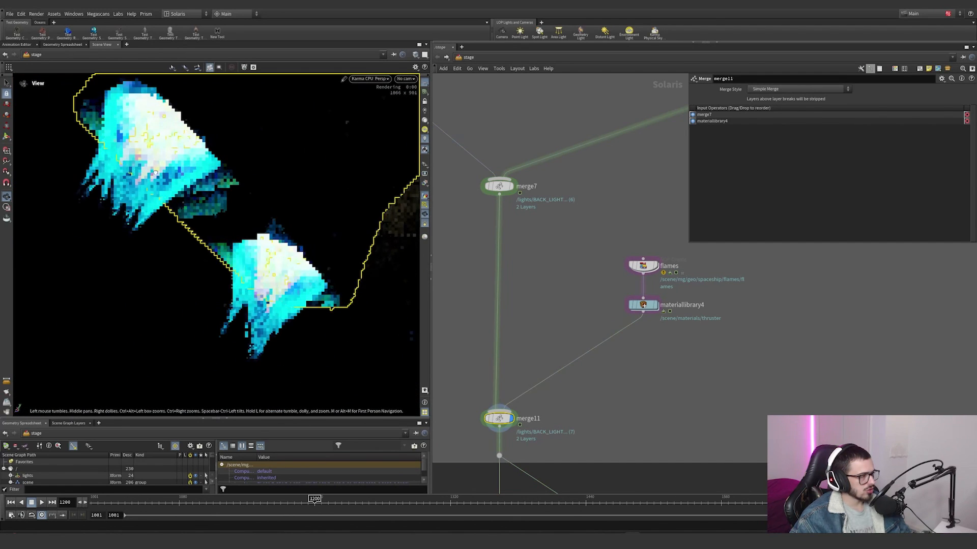
left_click_drag(156, 173, 124, 181, "alt")
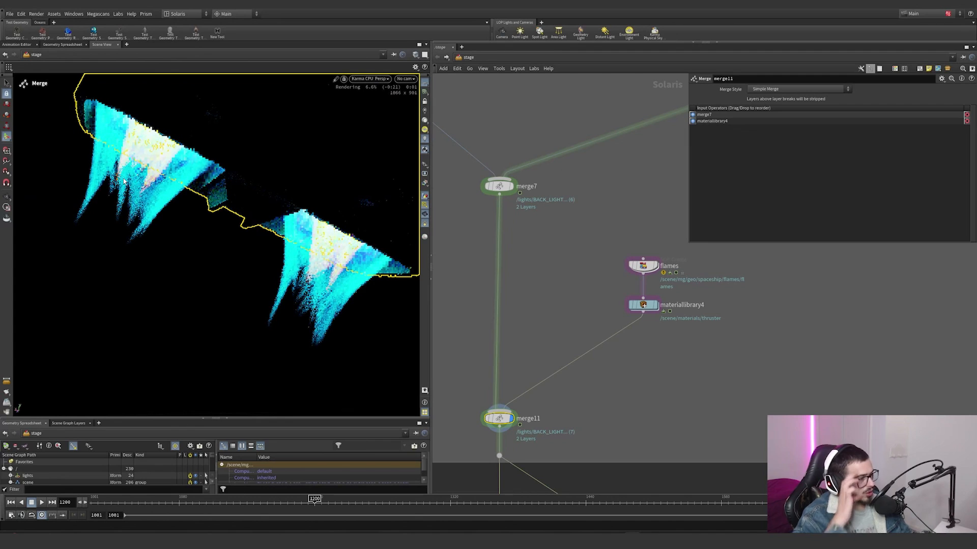
Step: Select the flames and materiallibrary4 nodes, and go inside the flames node
middle_click_drag(585, 254, 533, 286)
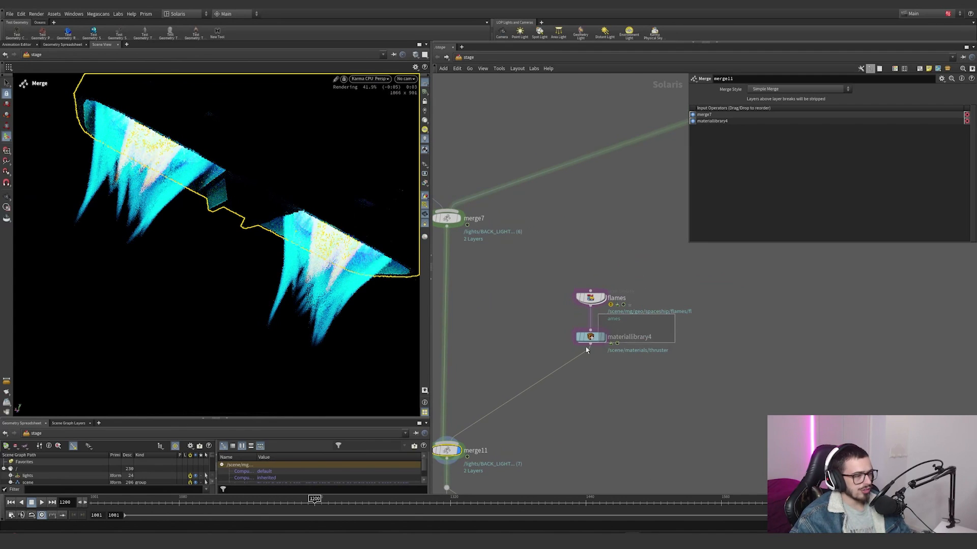
left_click_drag(675, 314, 557, 356)
double_click(590, 298)
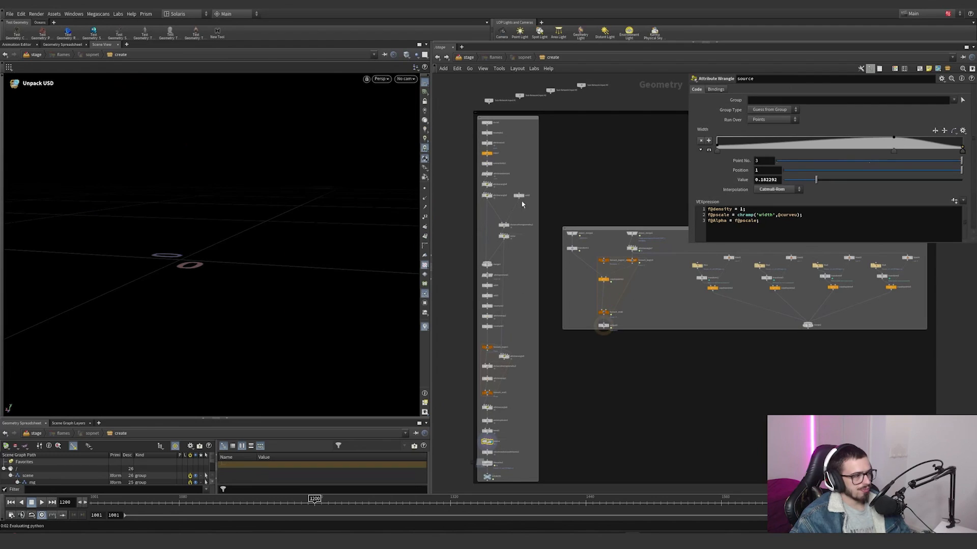
Step: View the first flame nodes in order, from circle1 through resample1 to attribnoise1, toggling the viewport's point display
left_click(489, 123)
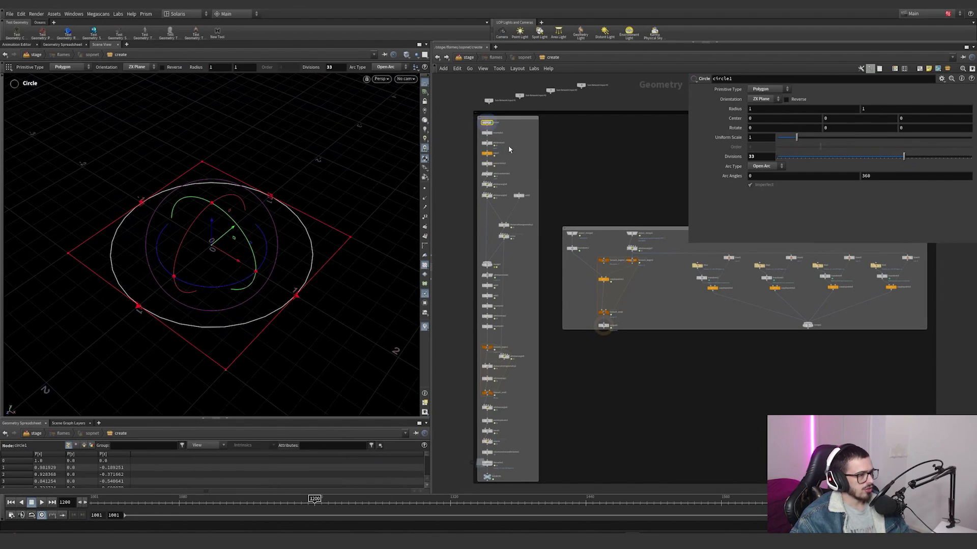
scroll(489, 130, "up", 5)
left_click(496, 140)
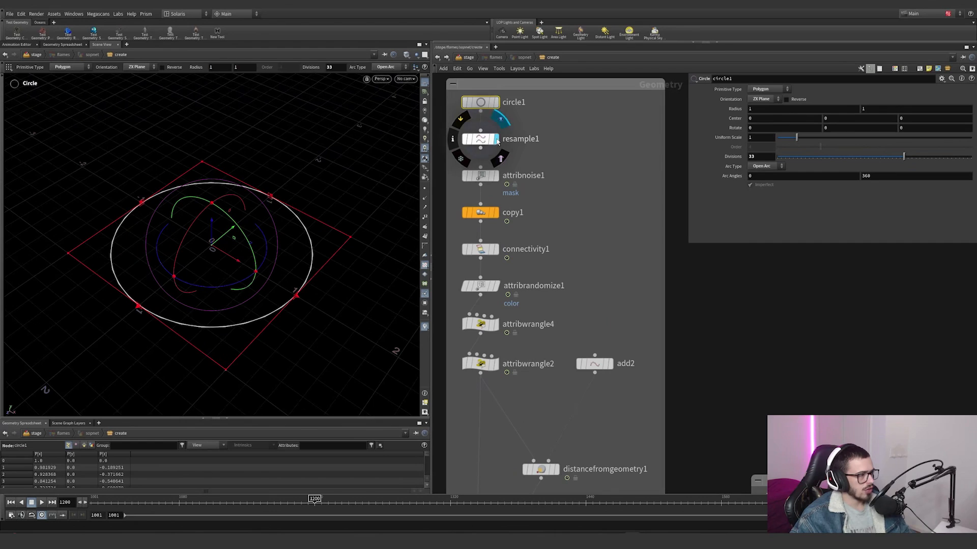
left_click(425, 189)
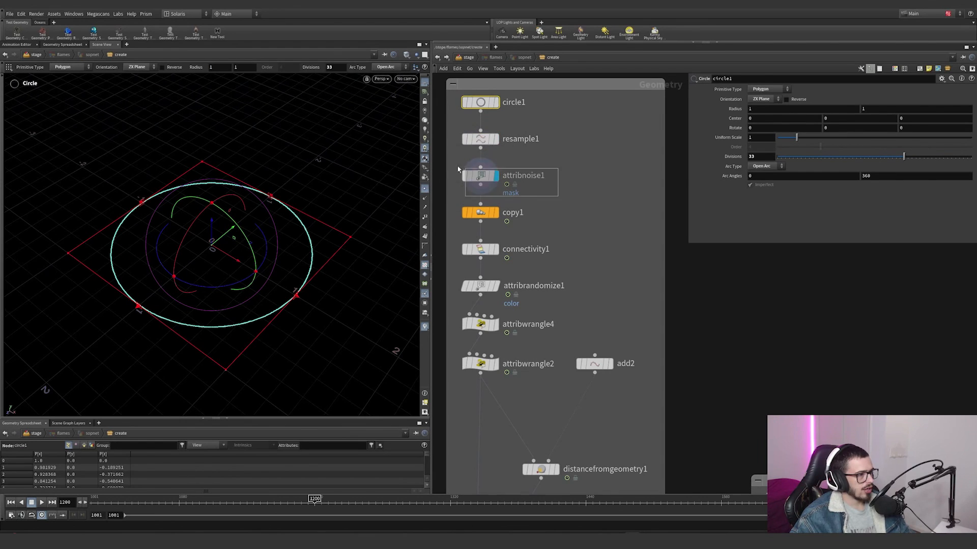
left_click(496, 177)
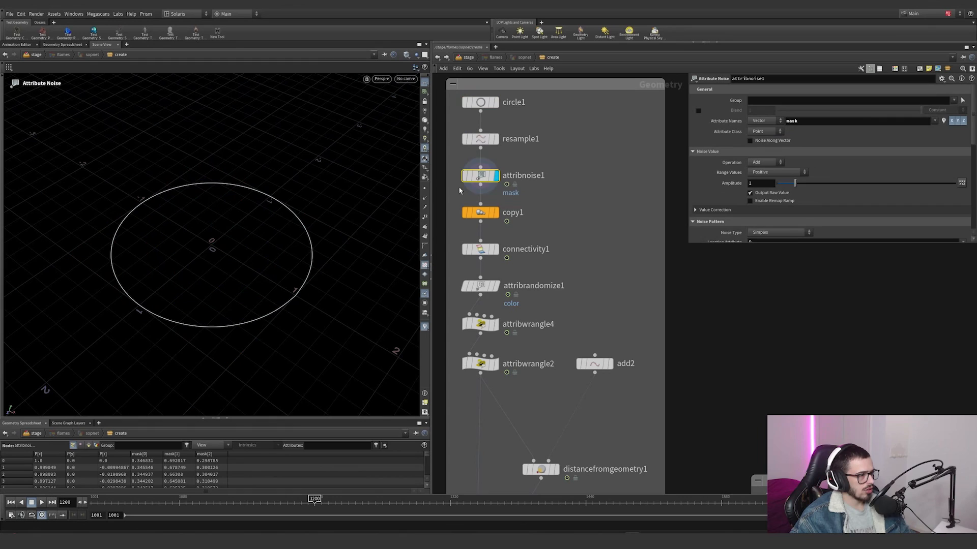
Step: Visualize attribnoise1's mask attribute on the circle, and display copy1 to view the copied concentric rings
middle_click(484, 177)
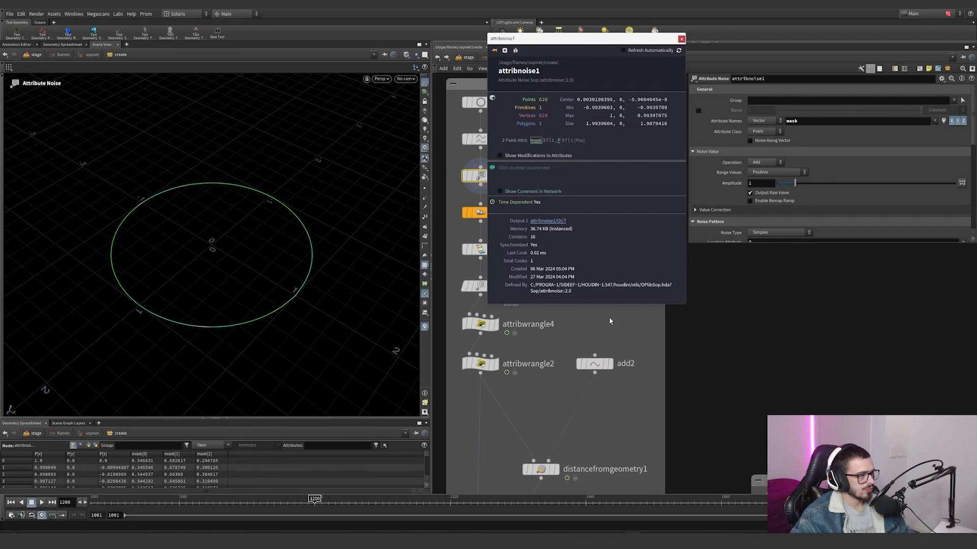
scroll(376, 477, "down", 1)
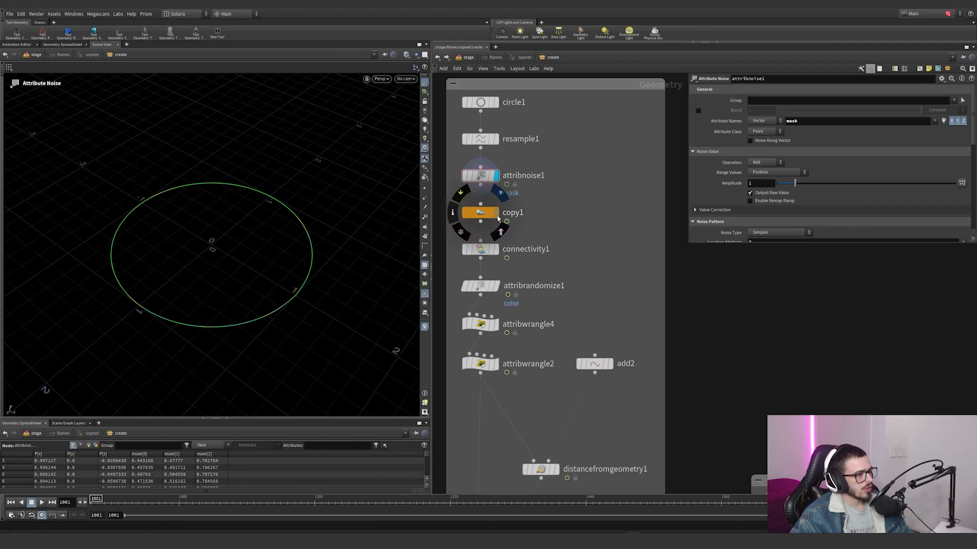
left_click(496, 212)
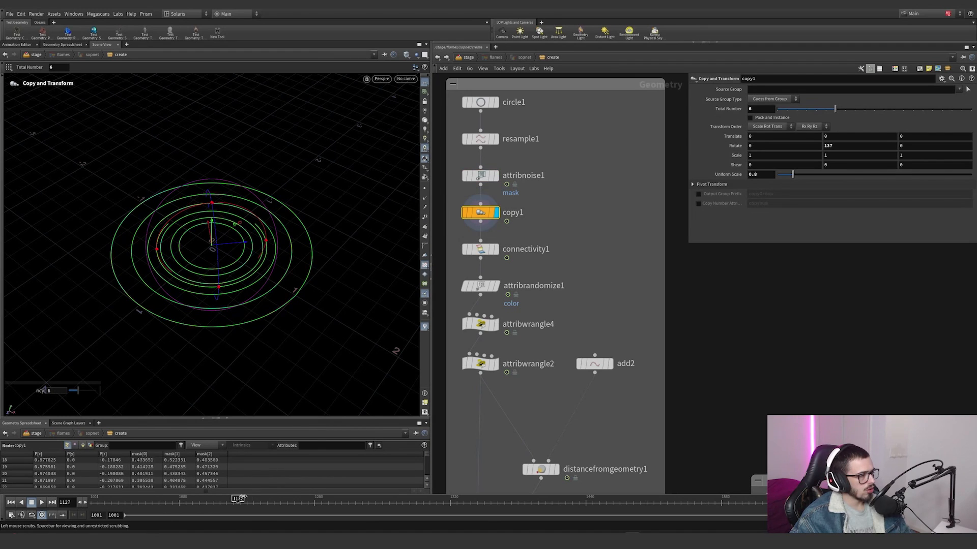
left_click_drag(223, 216, 211, 268, "alt")
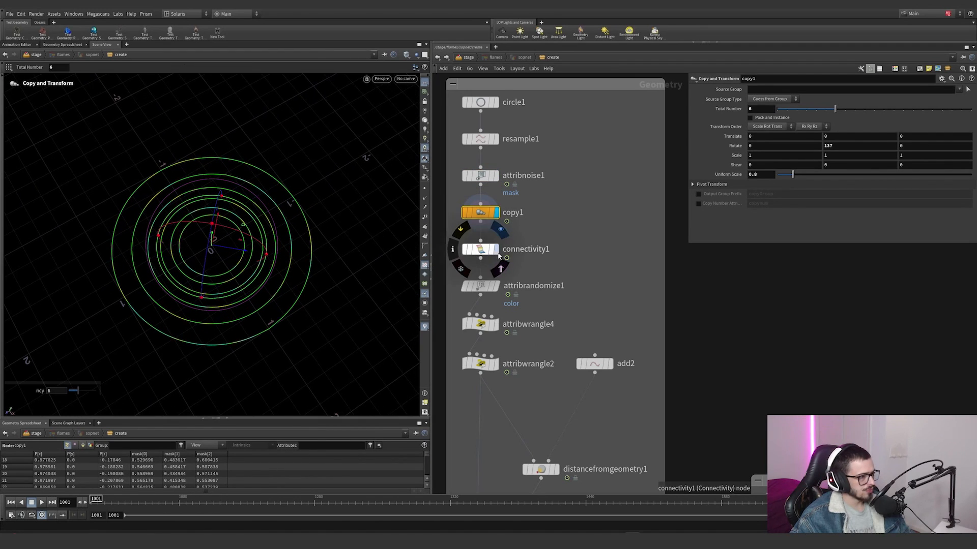
Step: Display connectivity1, visualize its class attribute on the rings, and sort the point spreadsheet by class
left_click(497, 249)
middle_click(488, 254)
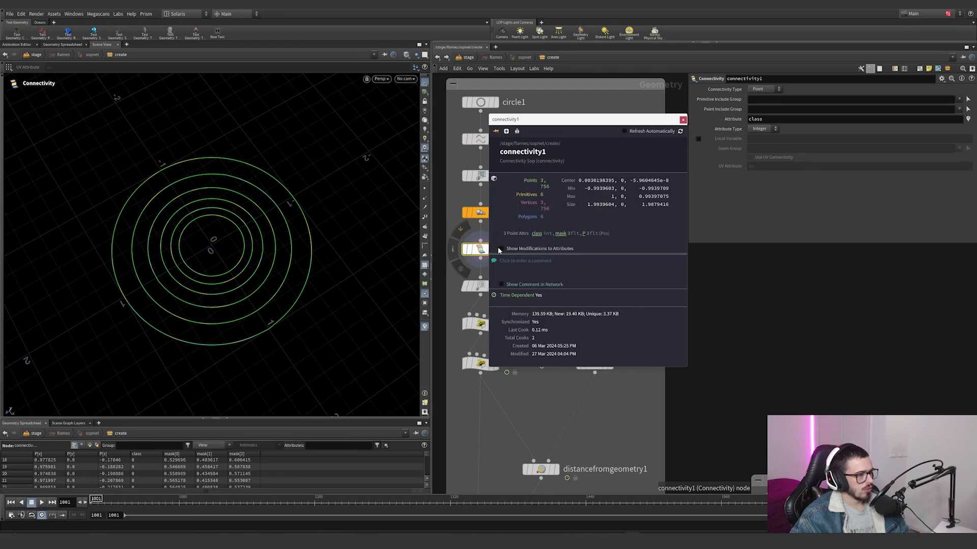
left_click(540, 234)
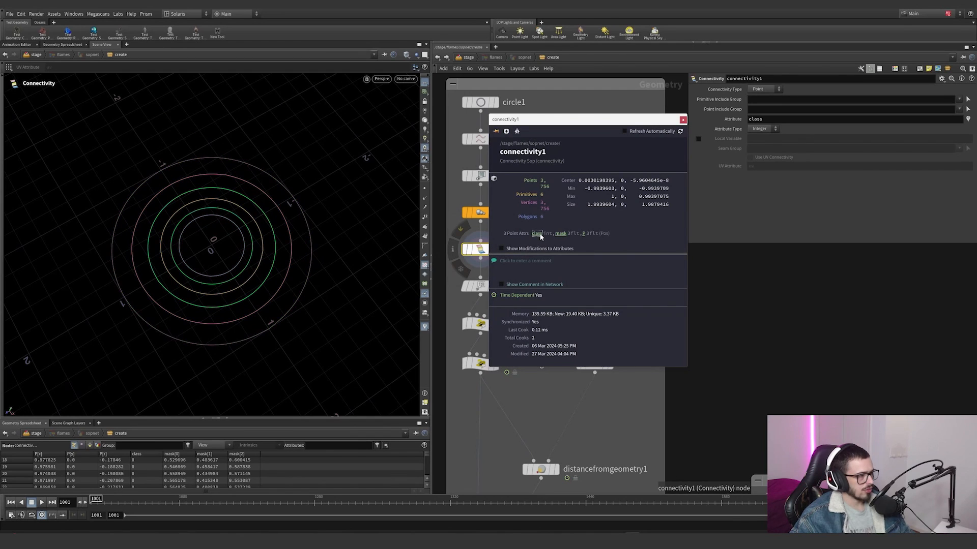
left_click(682, 121)
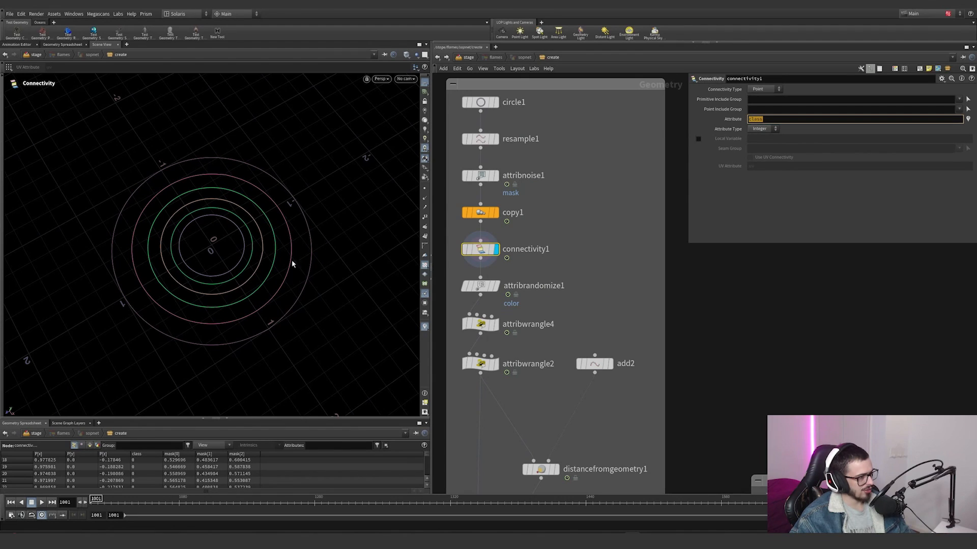
left_click(141, 455)
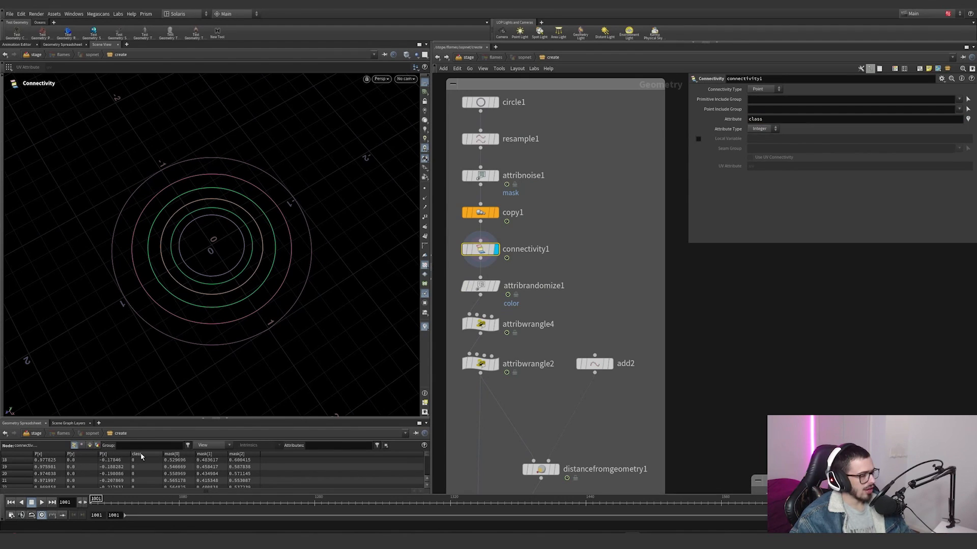
Step: Display attribrandomize1 and examine its color attribute in the primitive spreadsheet, sorting the values by color
left_click(488, 286)
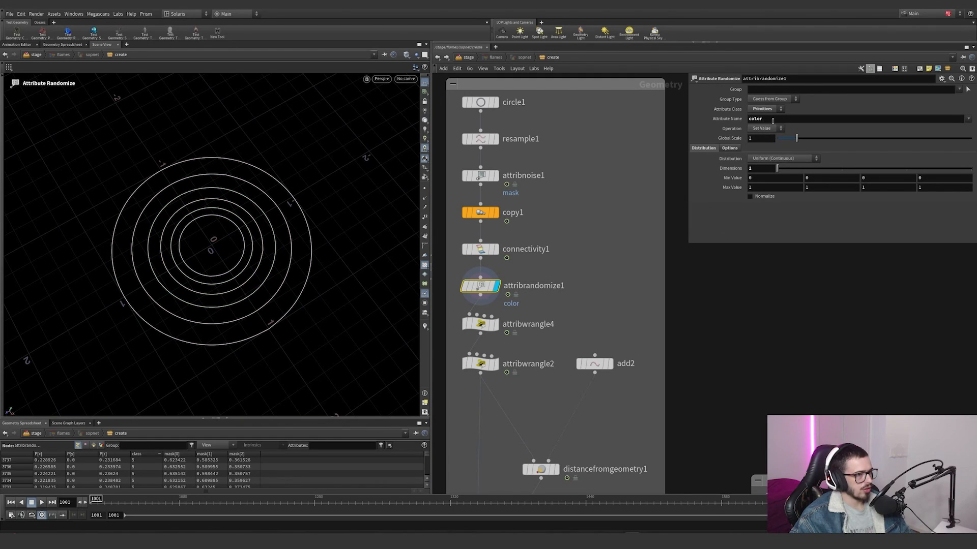
left_click(769, 117)
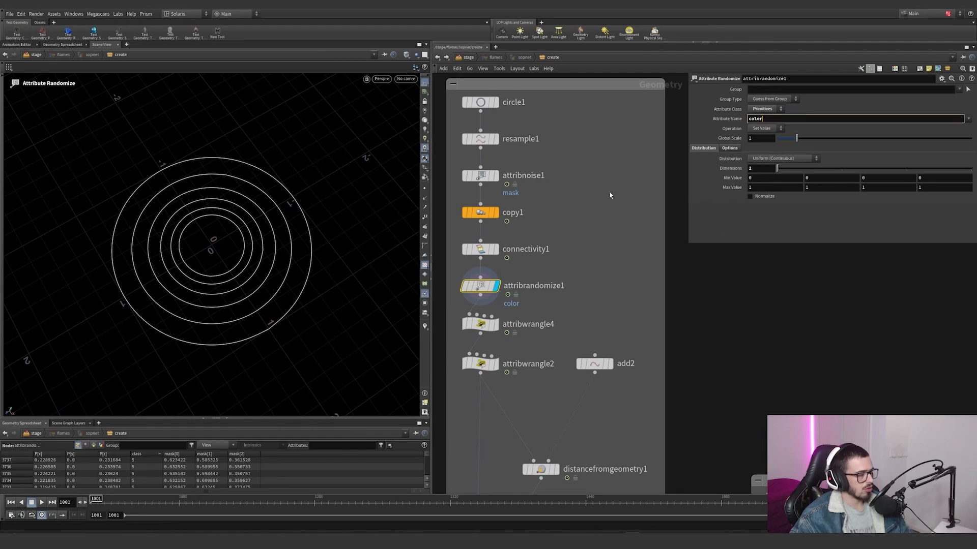
left_click(93, 445)
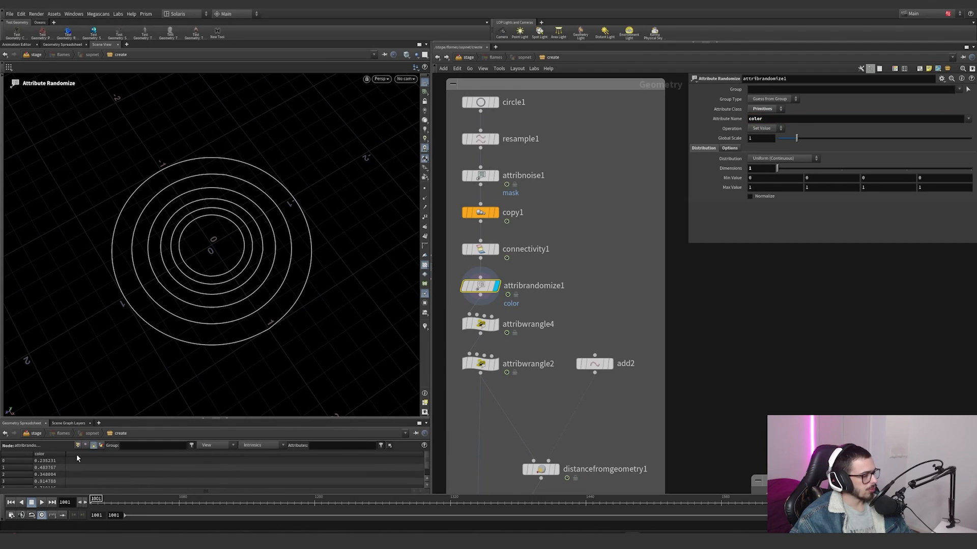
left_click(50, 454)
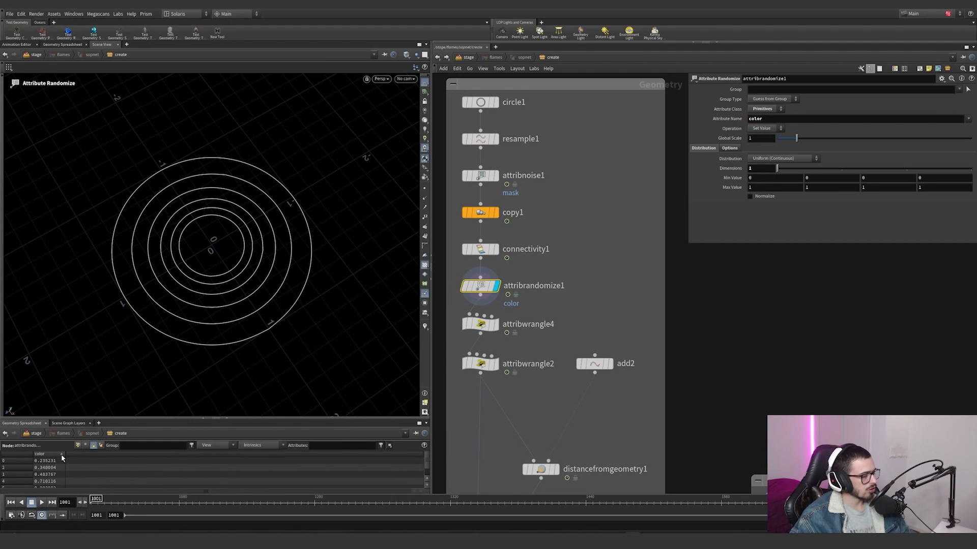
left_click(62, 454)
Step: Visualize attribrandomize1's color attribute on the rings and toggle its scene visualizer
mouse_move(481, 286)
left_click(451, 286)
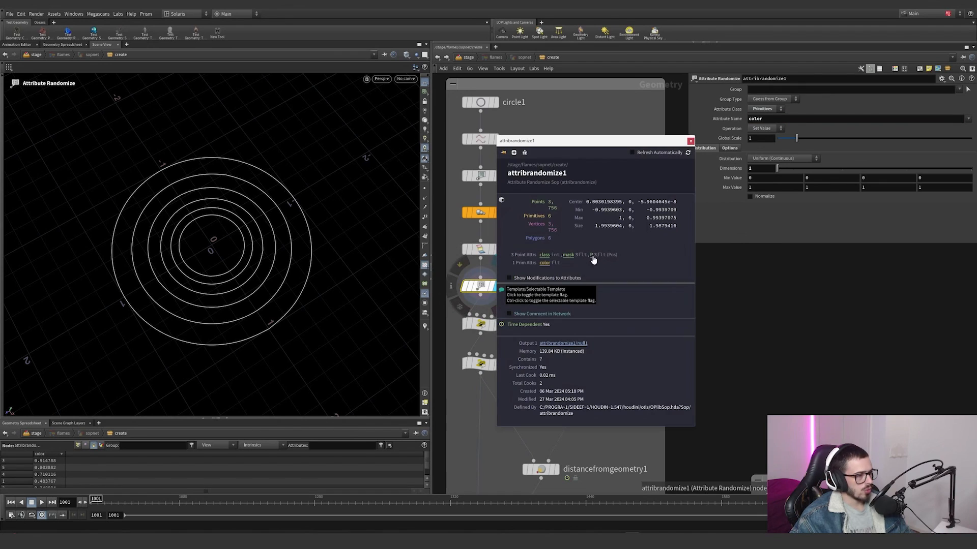
left_click(424, 327)
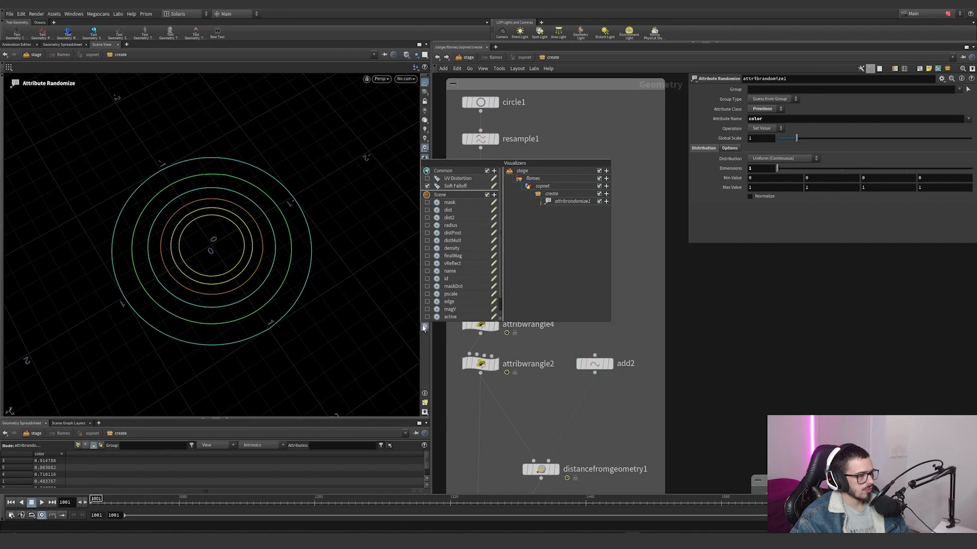
scroll(428, 305, "down", 1)
left_click(428, 317)
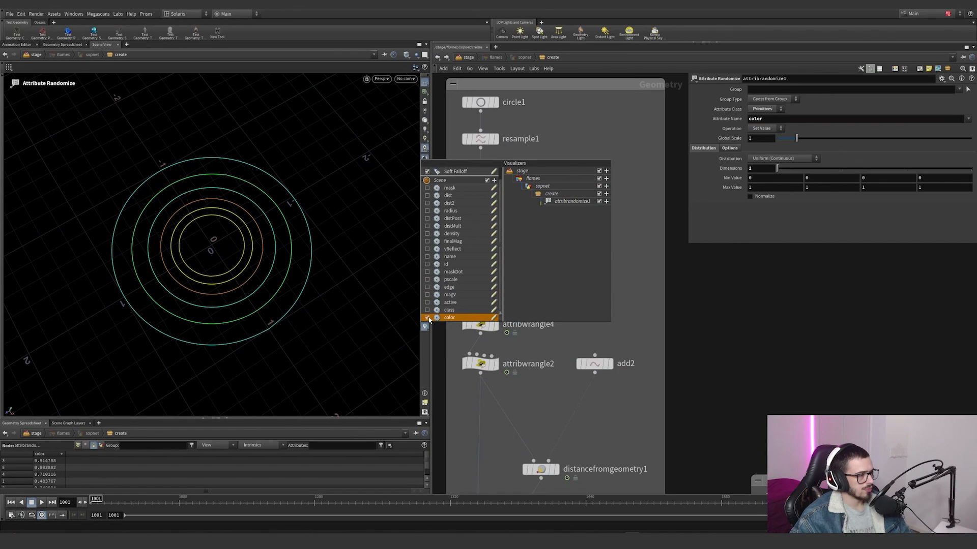
Step: Display attribwrangle4, highlight the color lookup in its chramp expression, and remove the yellow end point from the Cd ramp
left_click(481, 324)
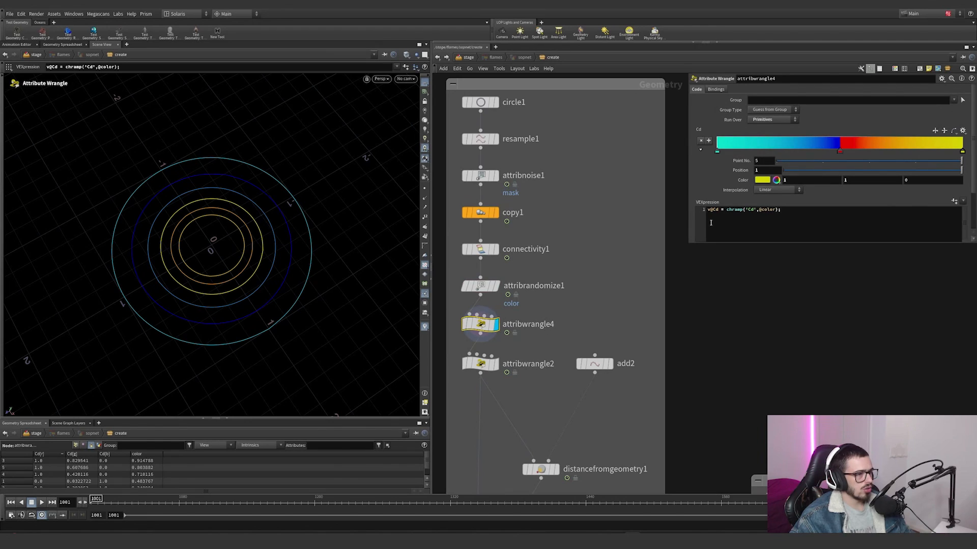
left_click_drag(719, 211, 771, 210)
left_click_drag(962, 151, 648, 164)
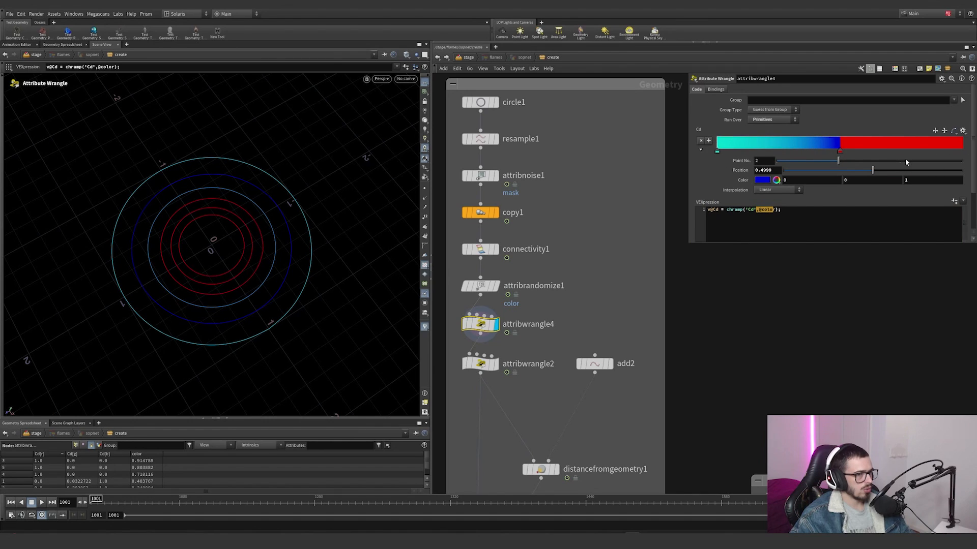
Step: Try shifting the blue point along attribwrangle4's Cd ramp, undoing each move
left_click_drag(840, 154, 898, 157)
key("ctrl+z")
mouse_move(838, 153)
left_mouse_down()
mouse_move(761, 155)
mouse_move(831, 158)
left_mouse_up()
key("ctrl+z")
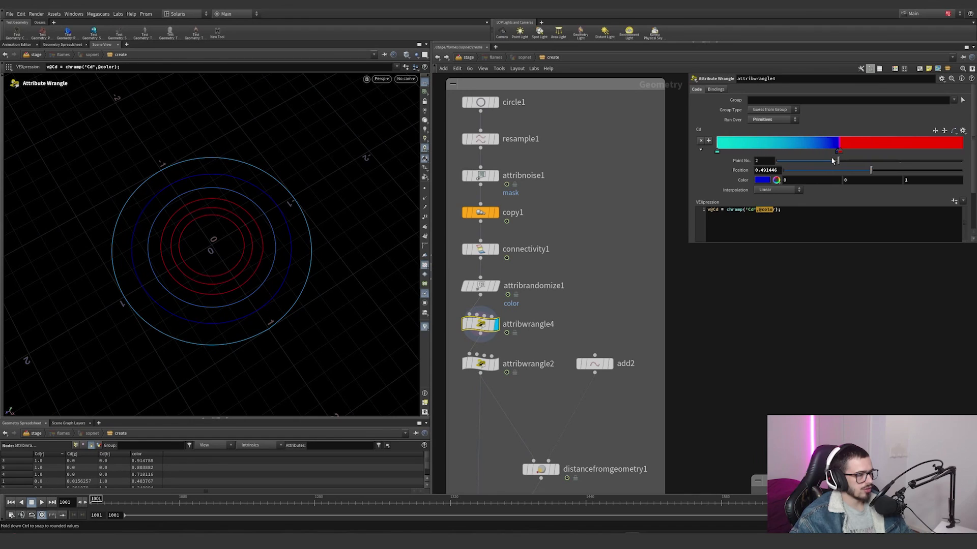
Step: Display attribwrangle2 to view its point id expression, and display the neighbouring add2 node
left_click(496, 364)
left_click(474, 357)
left_click_drag(511, 334, 490, 323)
left_click_drag(551, 395, 470, 354)
middle_click_drag(537, 353, 544, 282)
middle_click_drag(557, 340, 563, 293)
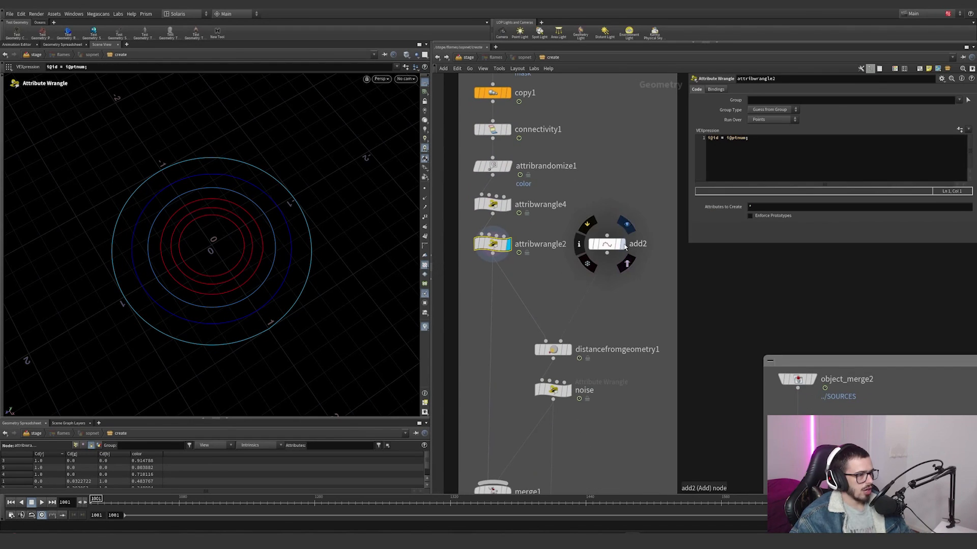
left_click(627, 224)
Step: Display distancefromgeometry1 and examine its dist attribute on the rings using the scene visualizers
left_click(569, 351)
left_click_drag(625, 381, 482, 317)
scroll(621, 345, "down", 2)
middle_click_drag(621, 345, 628, 283)
scroll(628, 284, "down", 1)
scroll(602, 310, "up", 2)
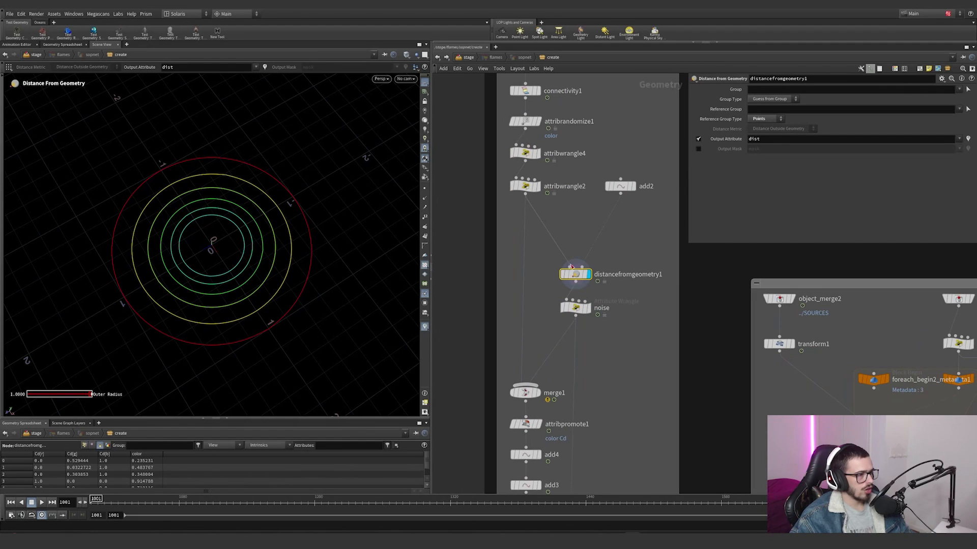
right_click(424, 327)
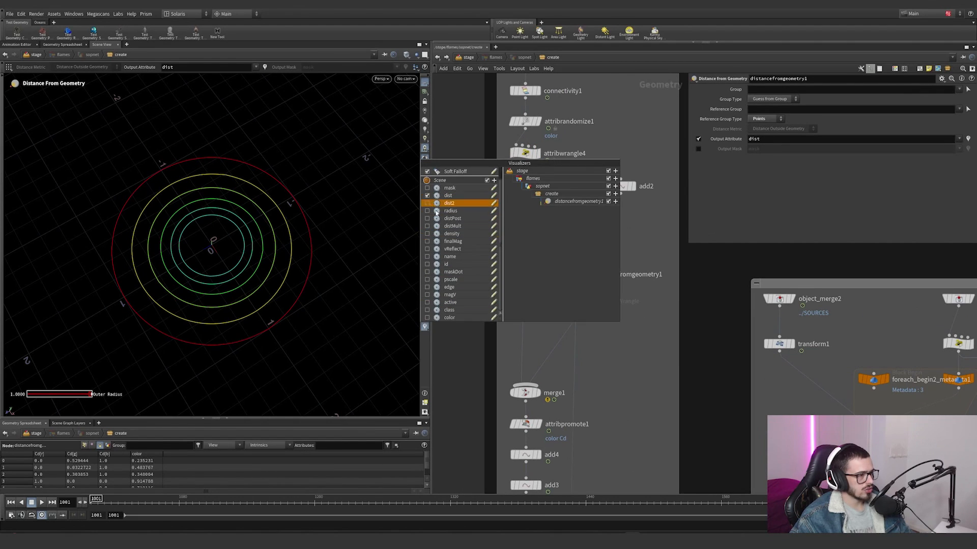
left_click_drag(242, 264, 209, 252)
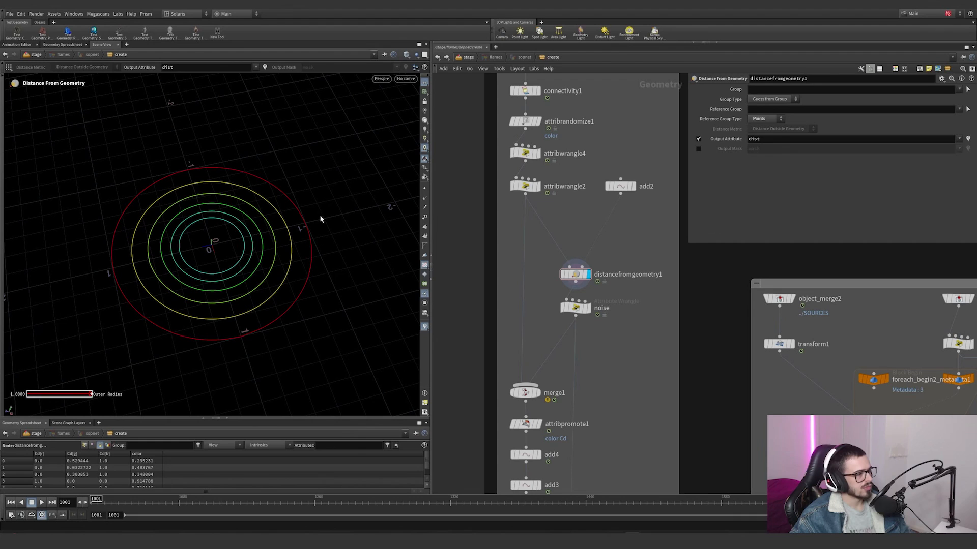
Step: Display the noise wrangle and examine the vertically displaced rings from the side
left_click(589, 309)
left_click_drag(642, 336, 570, 303)
right_click_drag(266, 213, 105, 257, "alt")
left_click_drag(224, 260, 202, 237, "alt")
right_click_drag(202, 237, 334, 218, "alt")
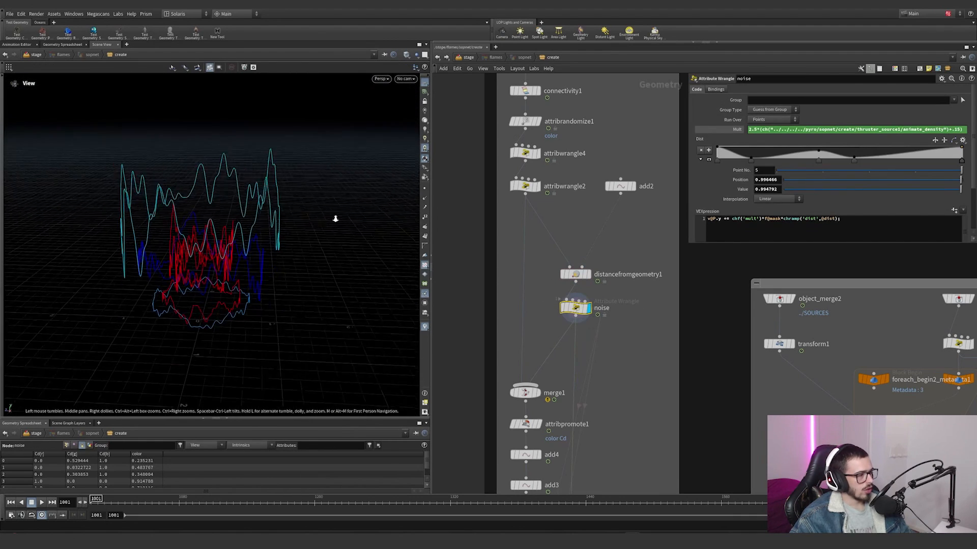
Step: Enlarge the noise wrangle's parameter view and highlight the reference to thruster_source1's animate_density in its Mult expression
left_click_drag(690, 242, 608, 408)
left_click(652, 131)
left_click(654, 131)
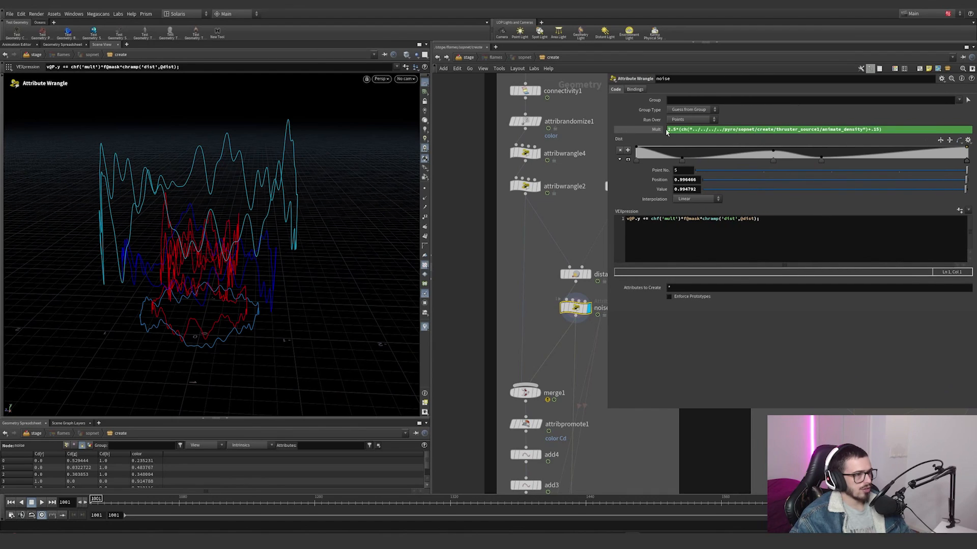
left_click_drag(678, 129, 862, 129)
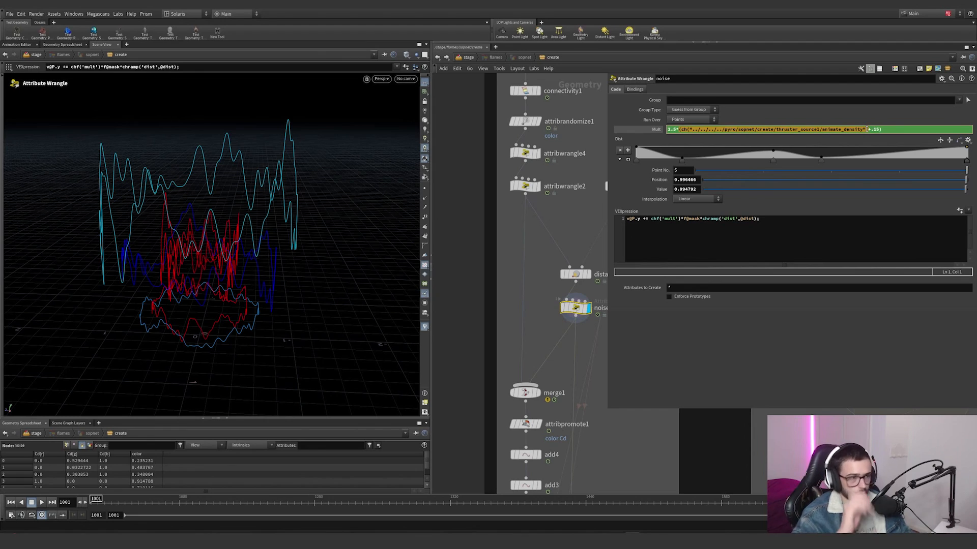
scroll(613, 434, "down", 5)
middle_click_drag(613, 434, 537, 360)
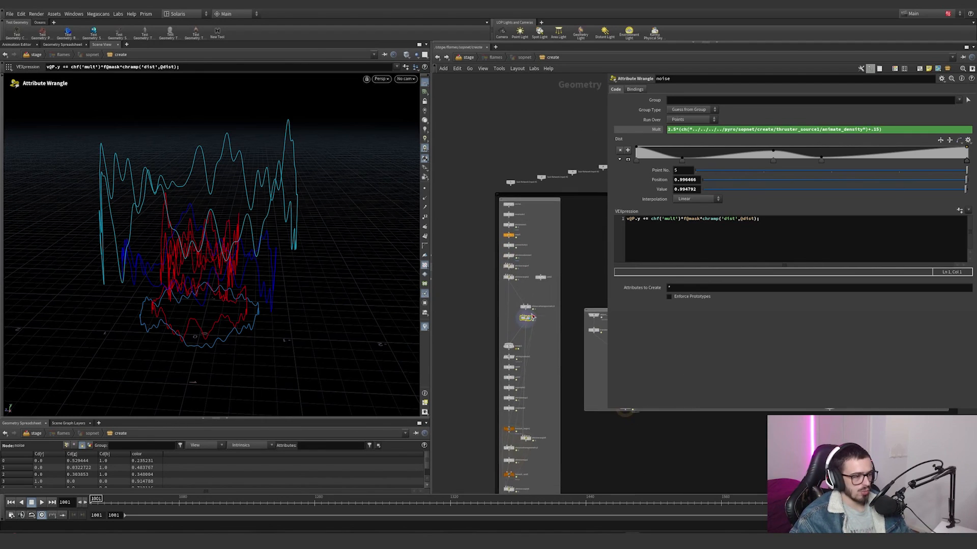
scroll(538, 316, "up", 5)
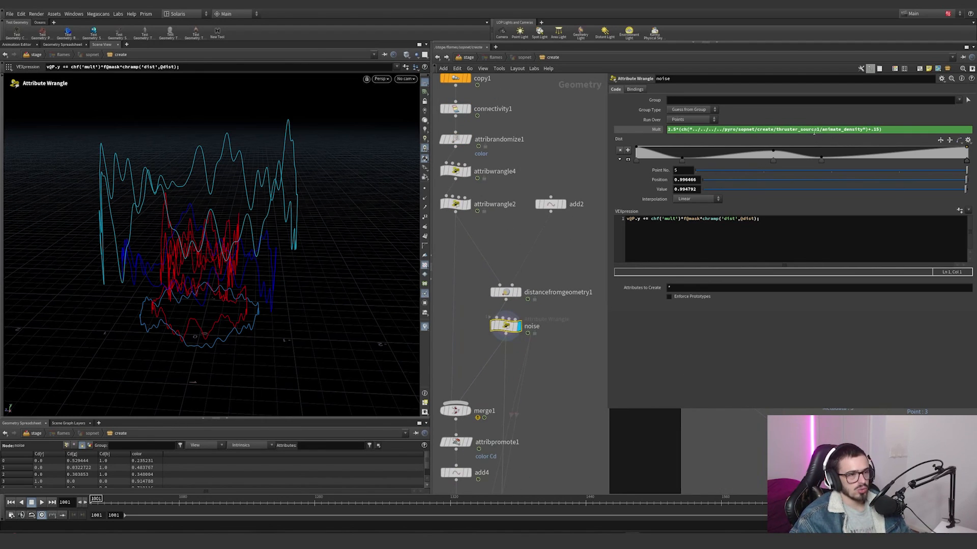
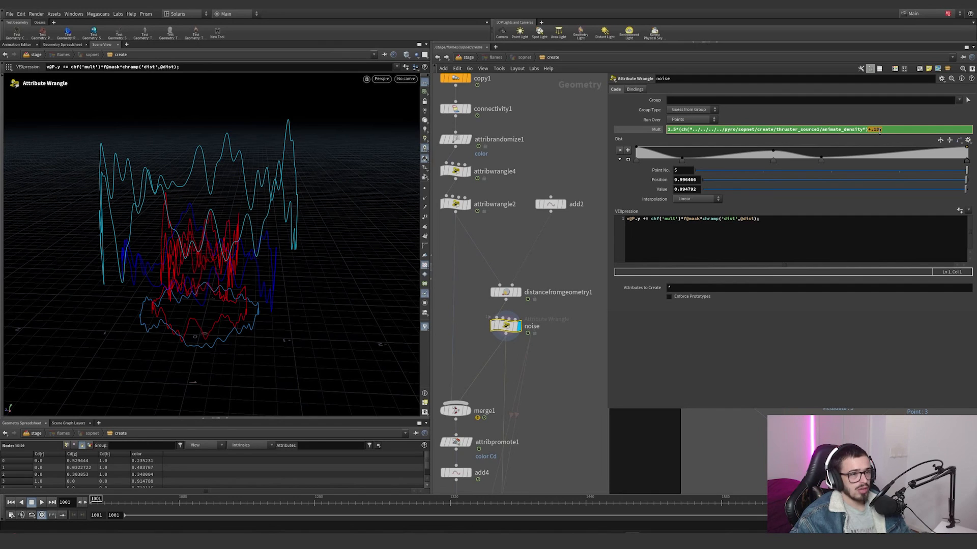
Step: Move to frame 1004 and try shifting points on the noise wrangle's Dist ramp, undoing the changes
left_click_drag(206, 502, 96, 478)
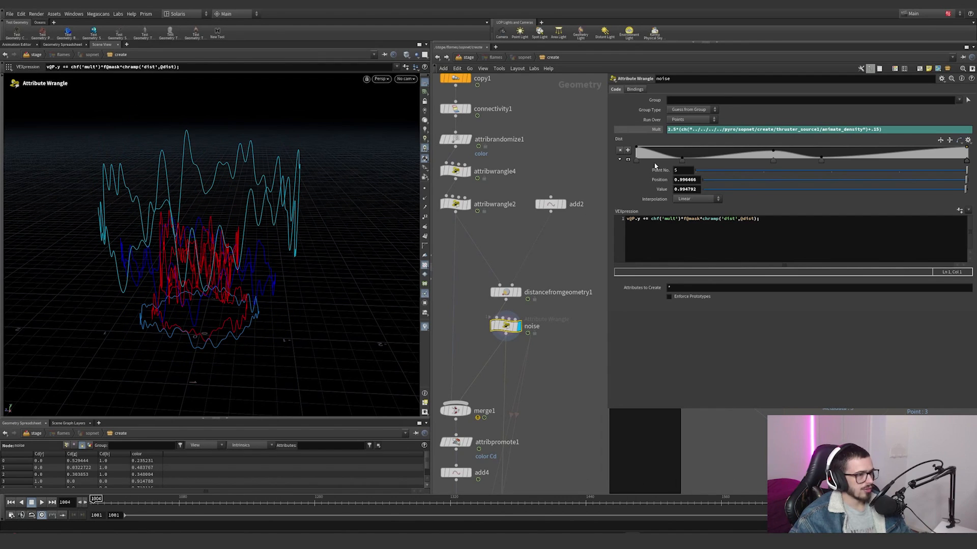
left_click(683, 160)
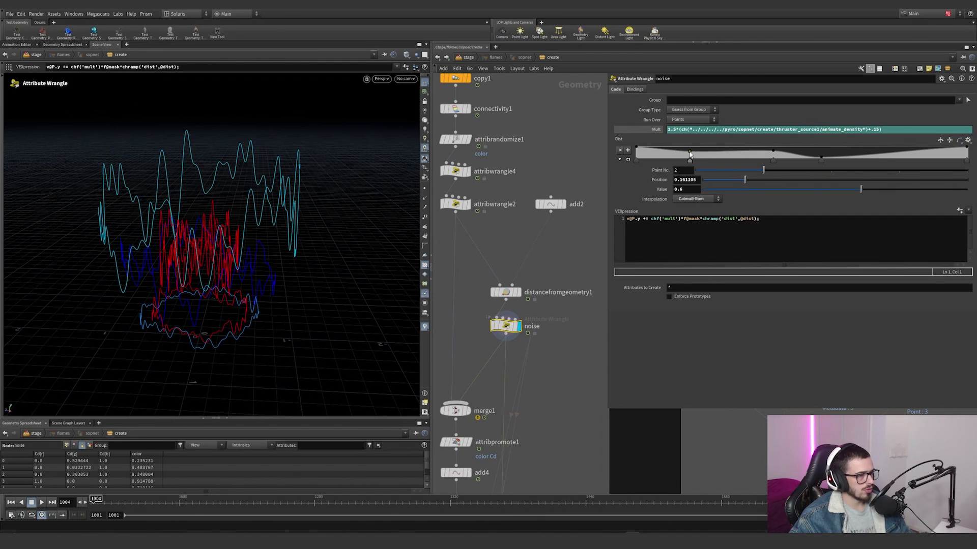
key("ctrl+z")
left_click_drag(820, 158, 821, 153)
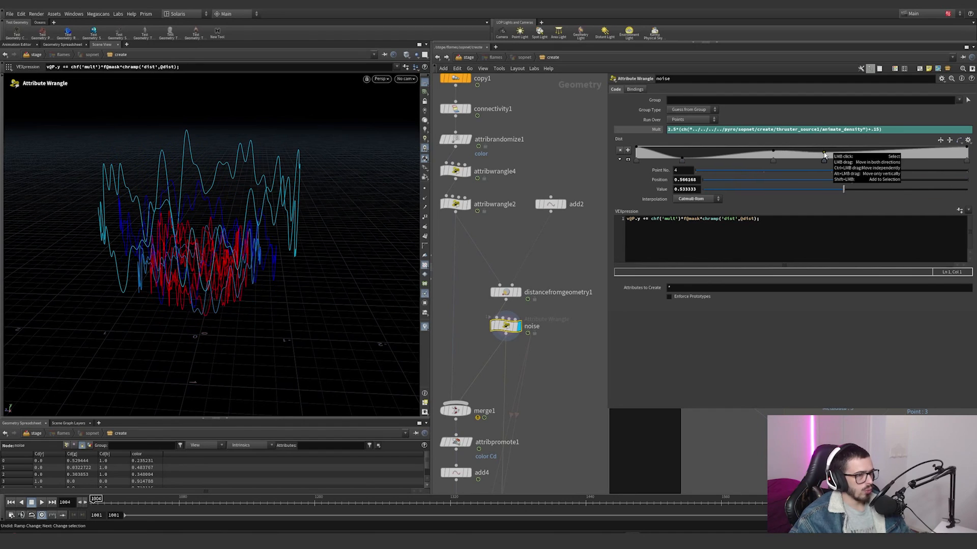
key("ctrl+z")
left_click(966, 160)
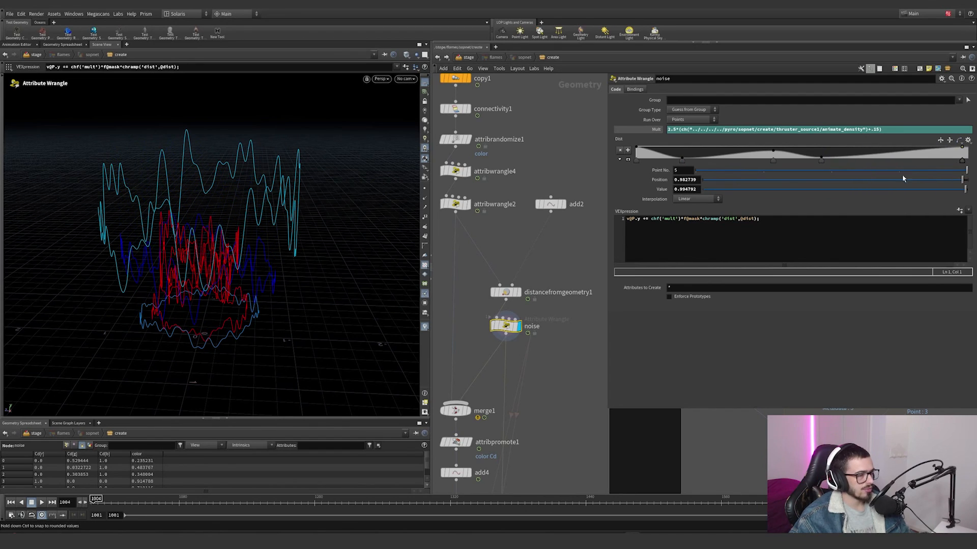
left_click(629, 219)
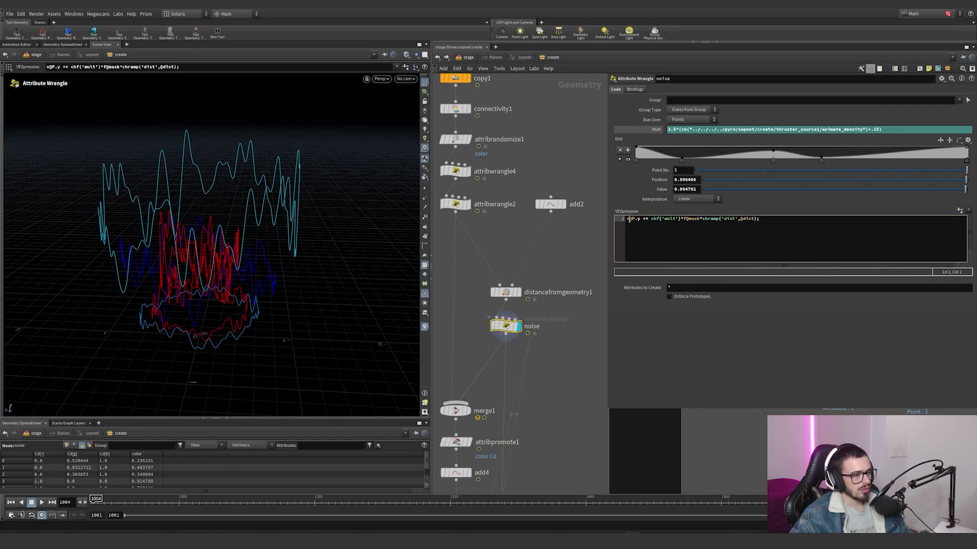
left_click_drag(645, 221, 652, 222)
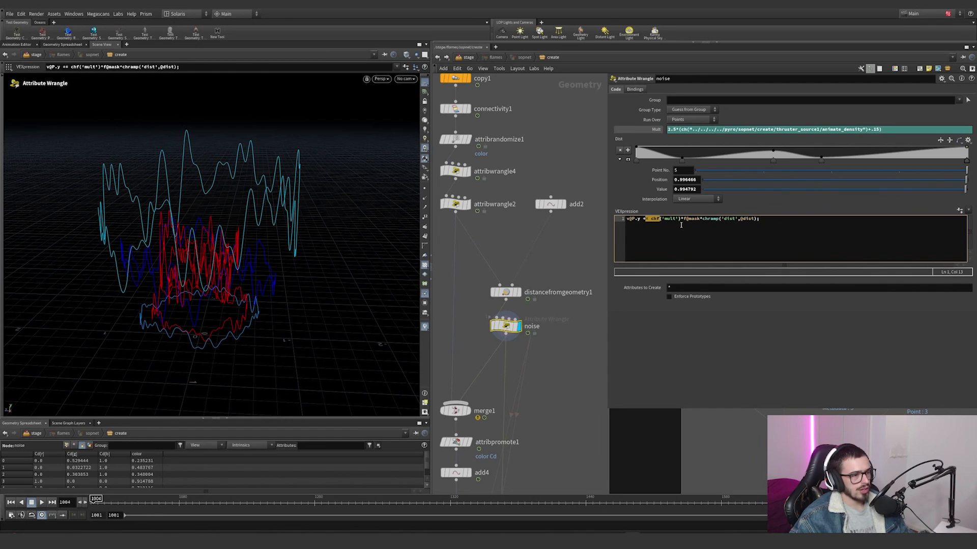
left_click_drag(680, 221, 697, 221)
scroll(531, 220, "down", 4)
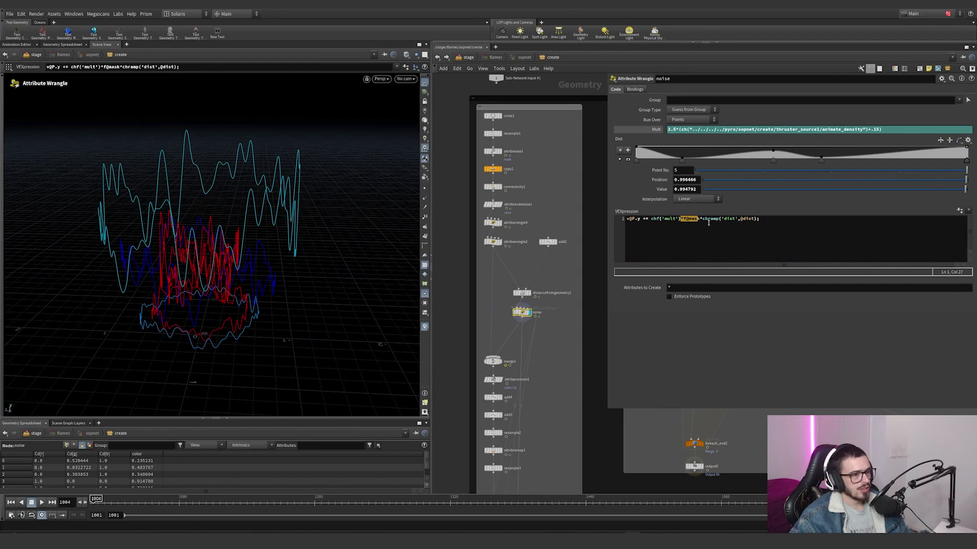
left_click_drag(704, 223, 749, 223)
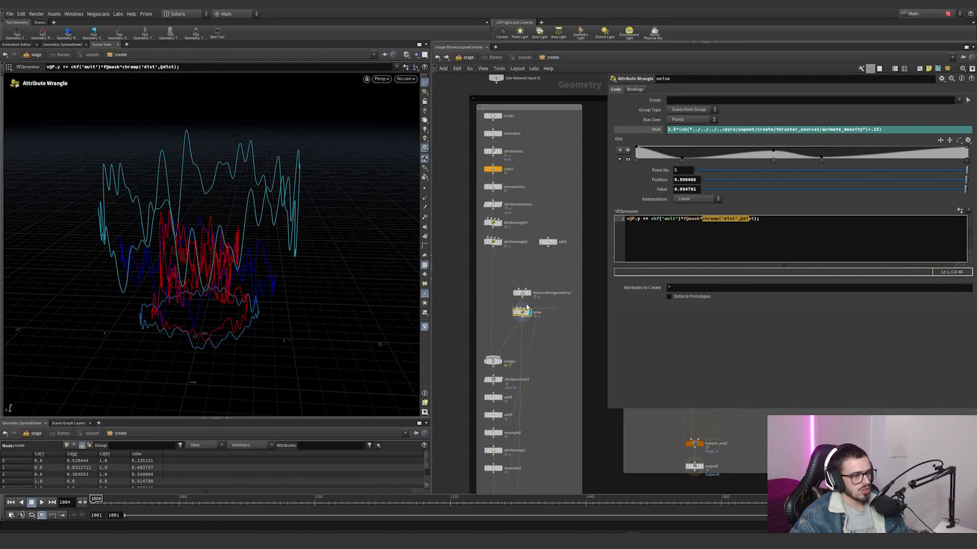
Step: Display merge1, and display attribpromote1 to view its promotion of color and Cd from primitives to points
scroll(509, 351, "up", 2)
left_click(498, 361)
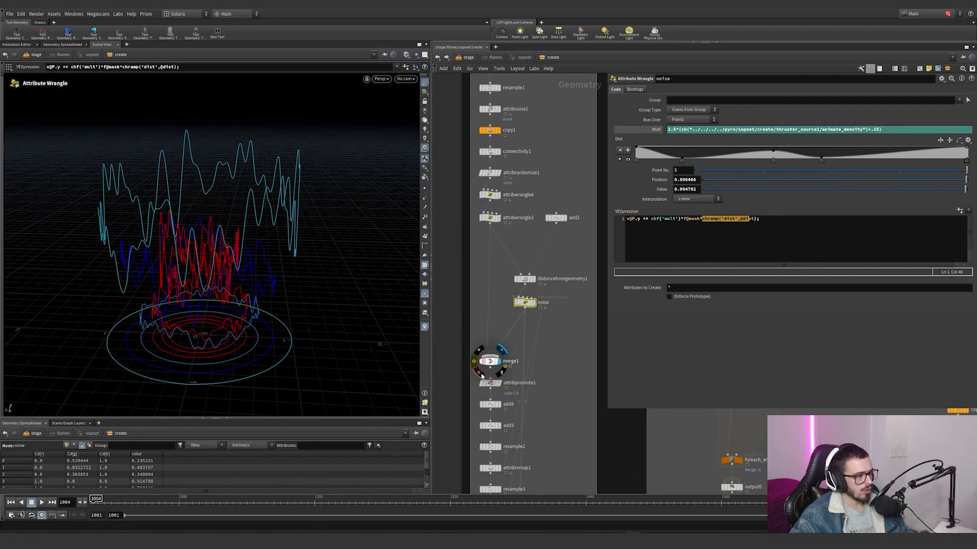
left_click(499, 384)
left_click_drag(561, 396, 453, 377)
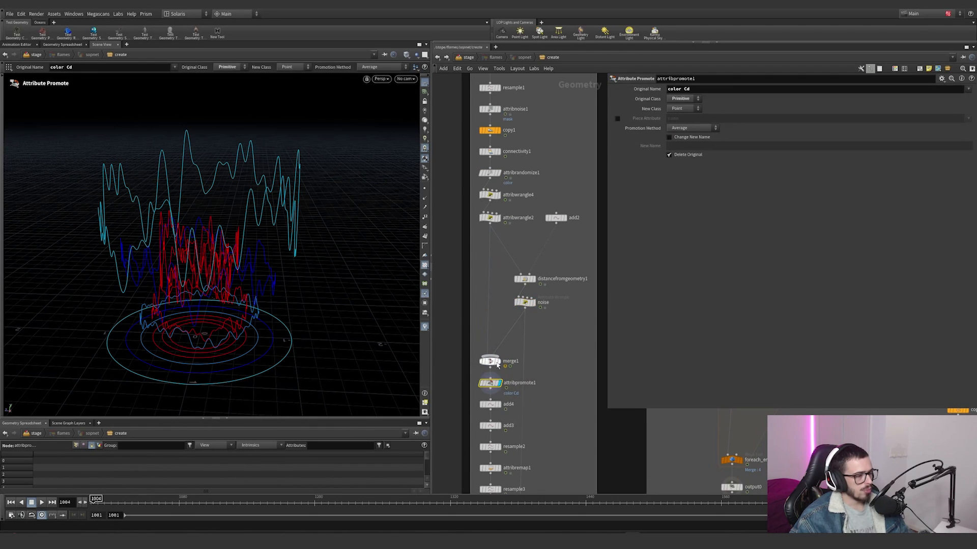
middle_click_drag(559, 348, 564, 336)
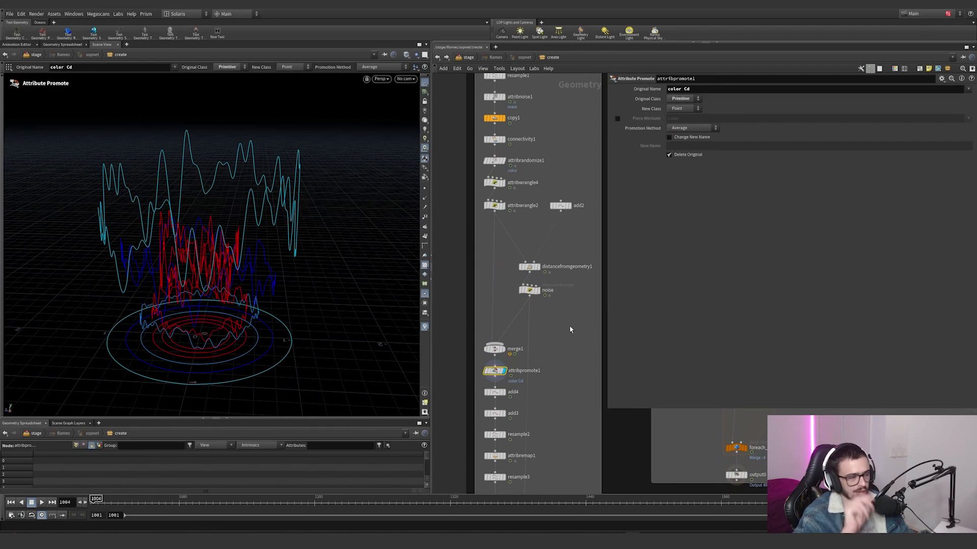
scroll(554, 354, "up", 3)
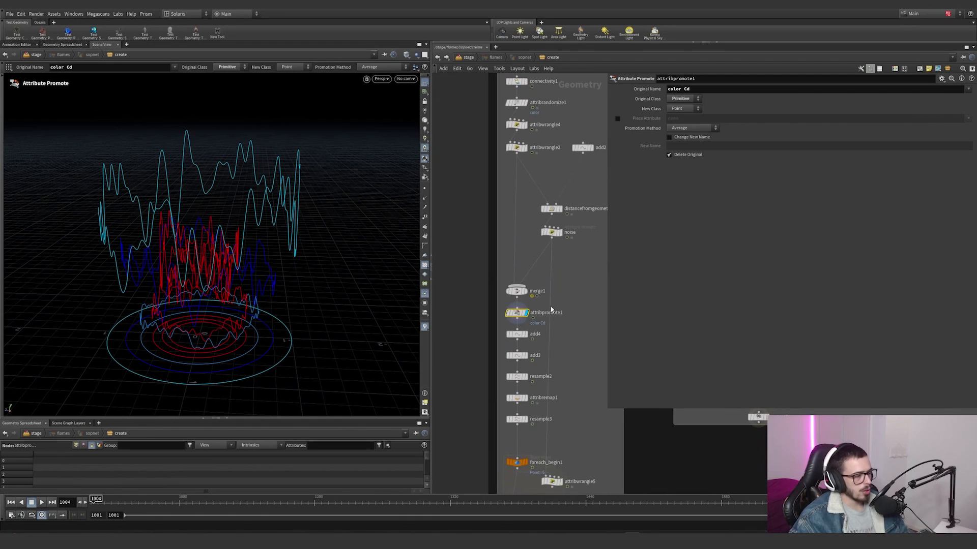
Step: Display add4, hide the coloured axis markers on its points, and examine the remaining points from the side
left_click(522, 333)
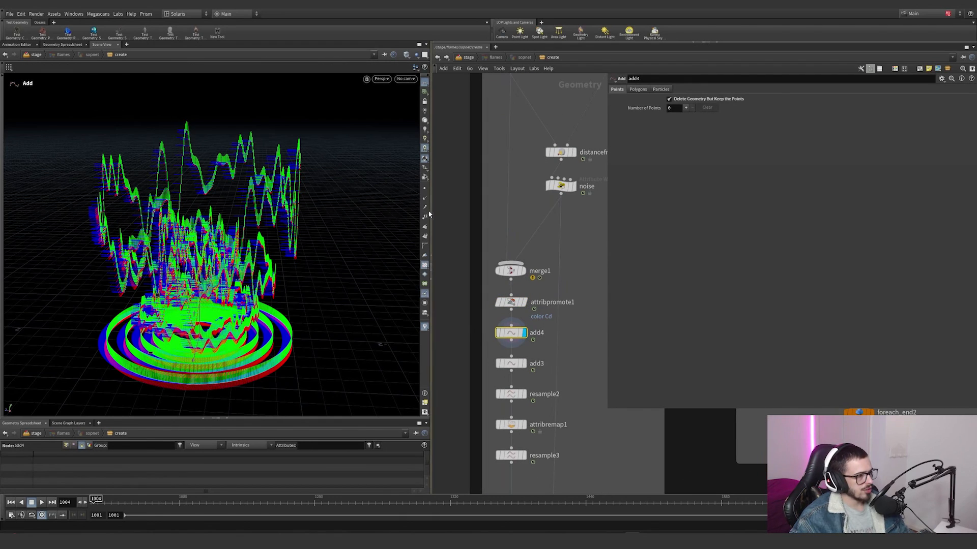
left_click(425, 294)
left_click_drag(255, 283, 225, 297, "alt")
middle_click_drag(224, 296, 251, 222, "alt")
left_click_drag(252, 221, 228, 219, "alt")
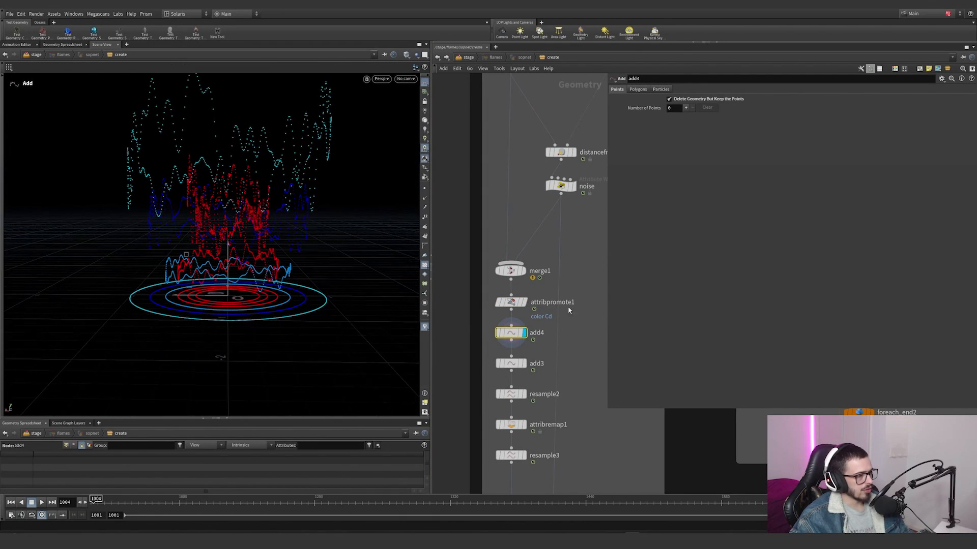
Step: Display add3 and highlight the id attribute that it uses to connect the points into polygons
middle_click_drag(564, 304, 559, 244)
left_click(517, 304)
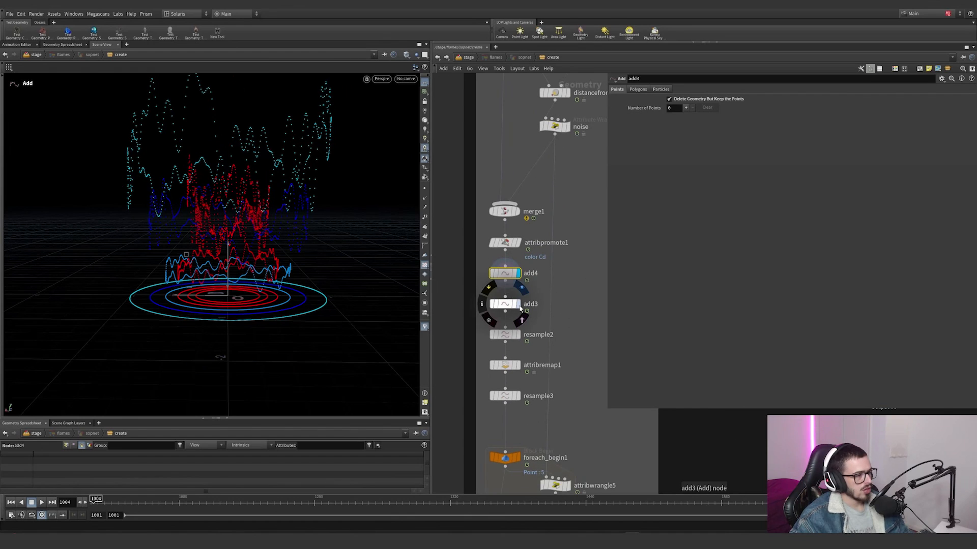
left_click(502, 304)
double_click(670, 148)
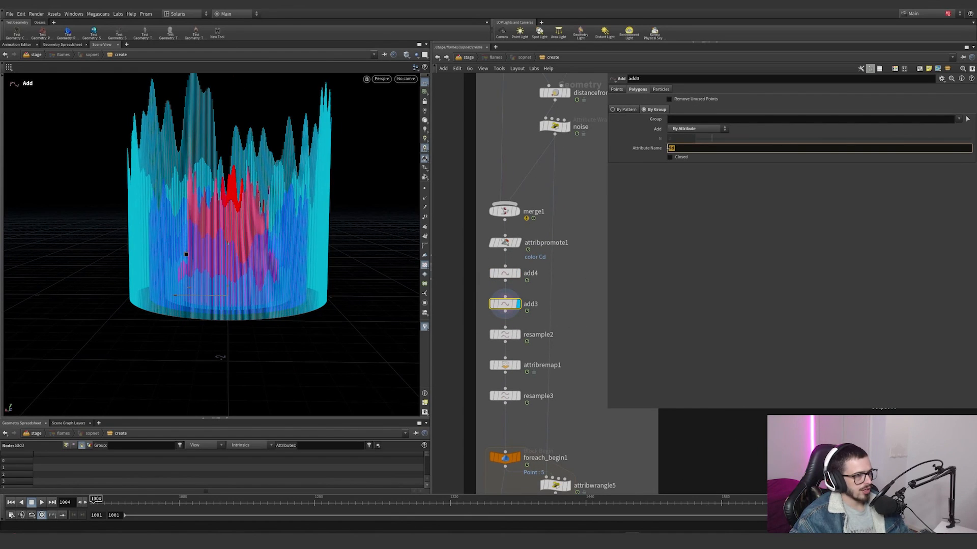
left_click_drag(587, 271, 464, 279)
left_click_drag(573, 311, 480, 292)
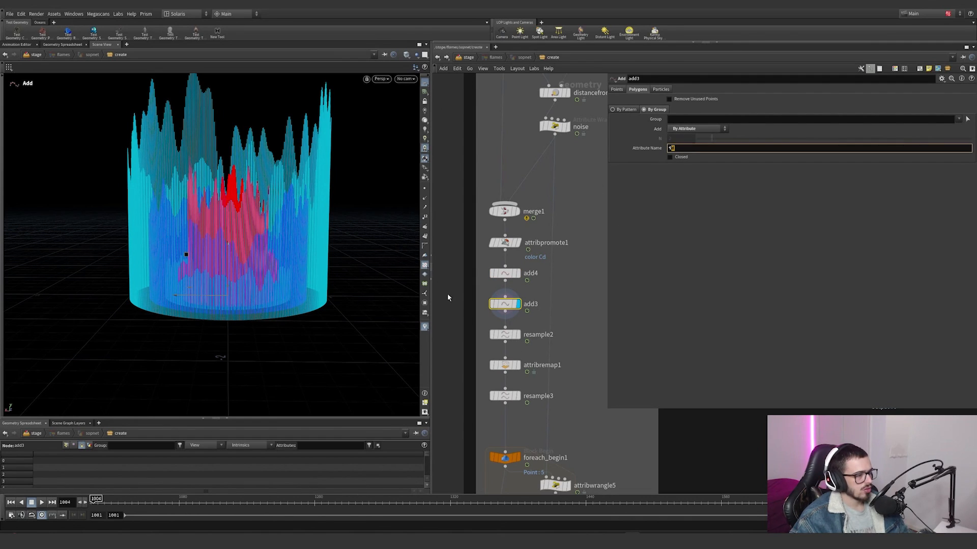
Step: Show the point markers in the viewport and display resample2 to examine the points along the vertical curves
key("Escape")
left_click_drag(217, 105, 194, 95, "alt")
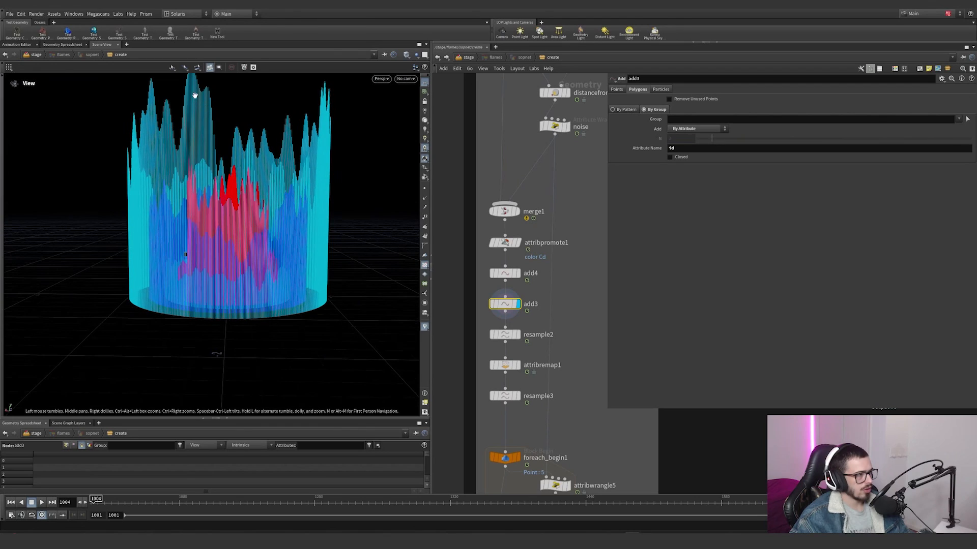
left_click(425, 191)
left_click(517, 335)
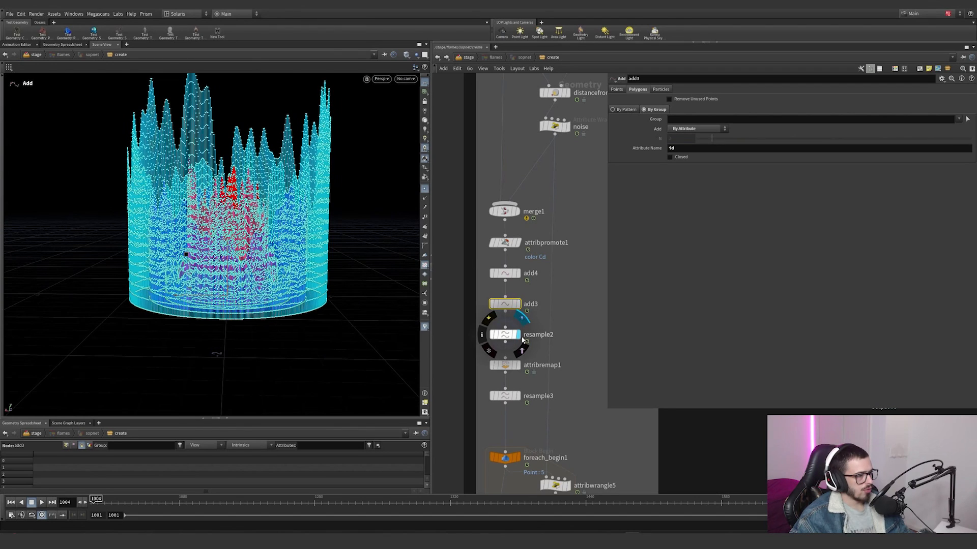
Step: Display attribremap1 and compare its pscale remap settings with the Curve U Attribute in resample2
left_click(518, 366)
left_click(505, 365)
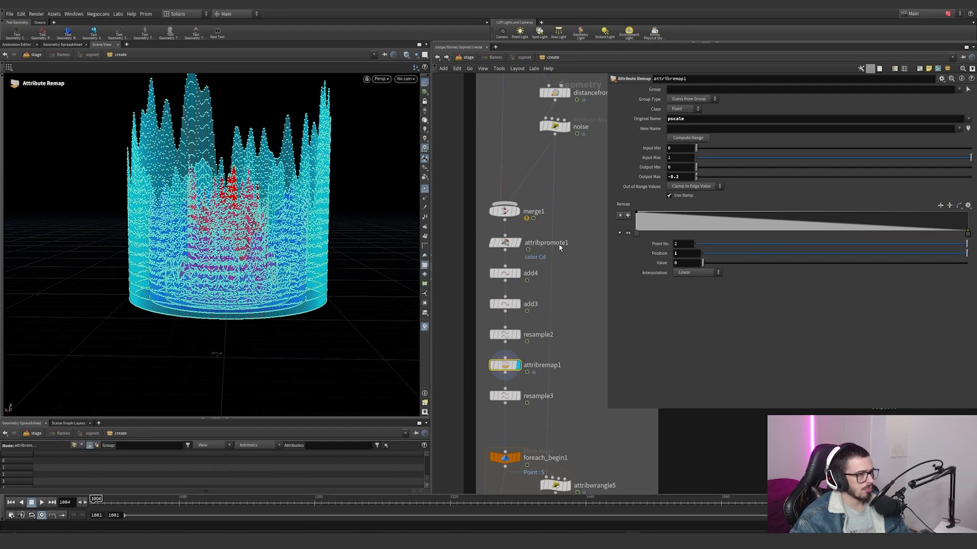
left_click(550, 336)
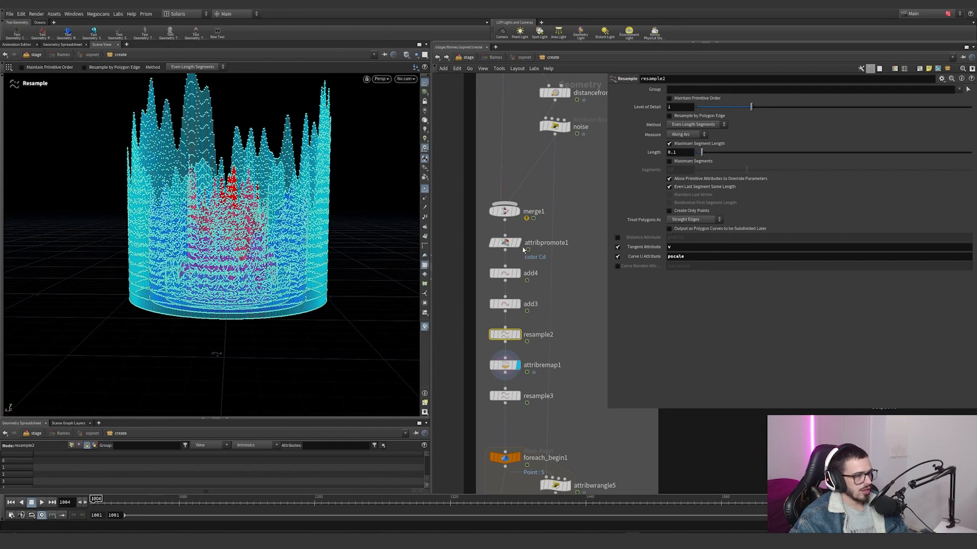
left_click(574, 375)
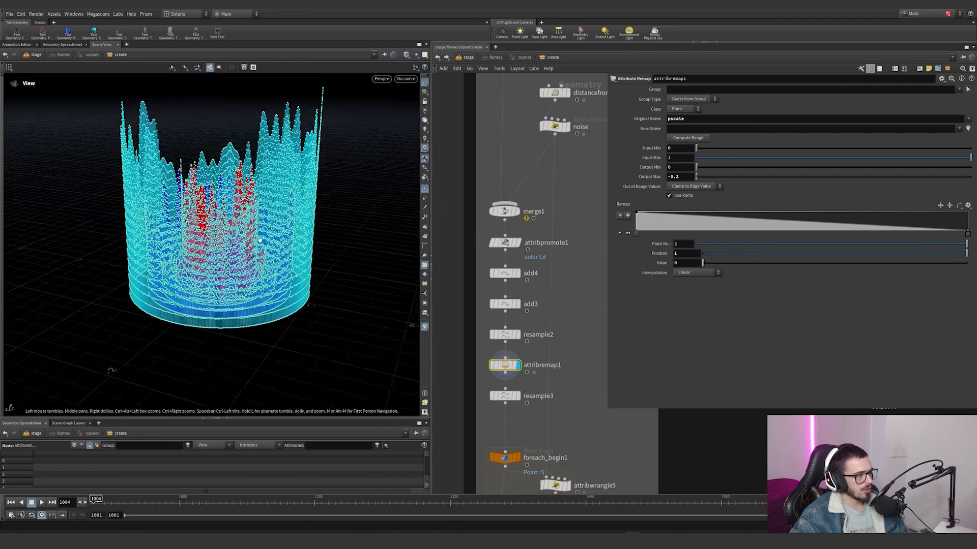
Step: Turn on the pscale scene visualizer and move the first point of attribremap1's Remap ramp to position 0.018412
left_click(425, 326)
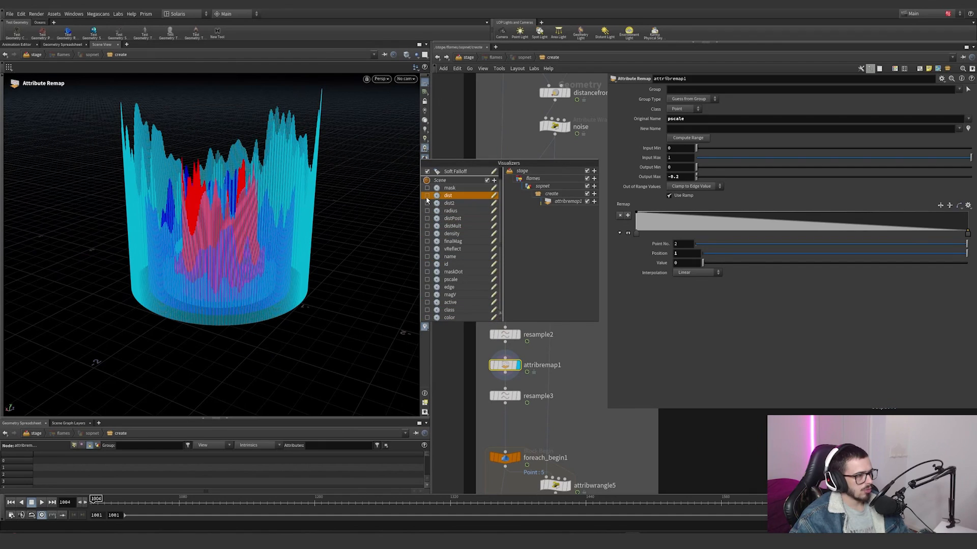
left_click(427, 279)
left_click(584, 379)
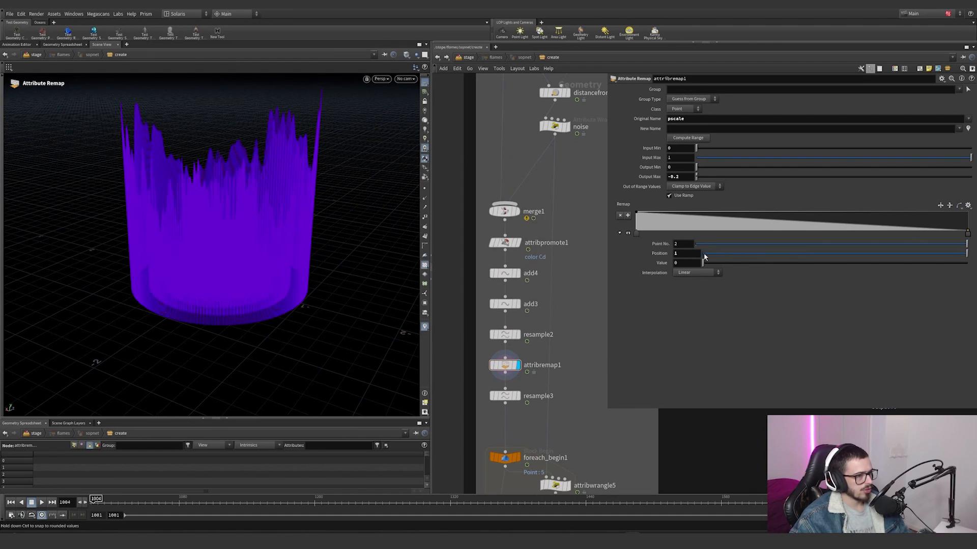
left_click_drag(636, 234, 642, 234)
Step: Check the ramp range in the pscale visualizer's settings, and examine the Output Max value of attribremap1
left_click(425, 327)
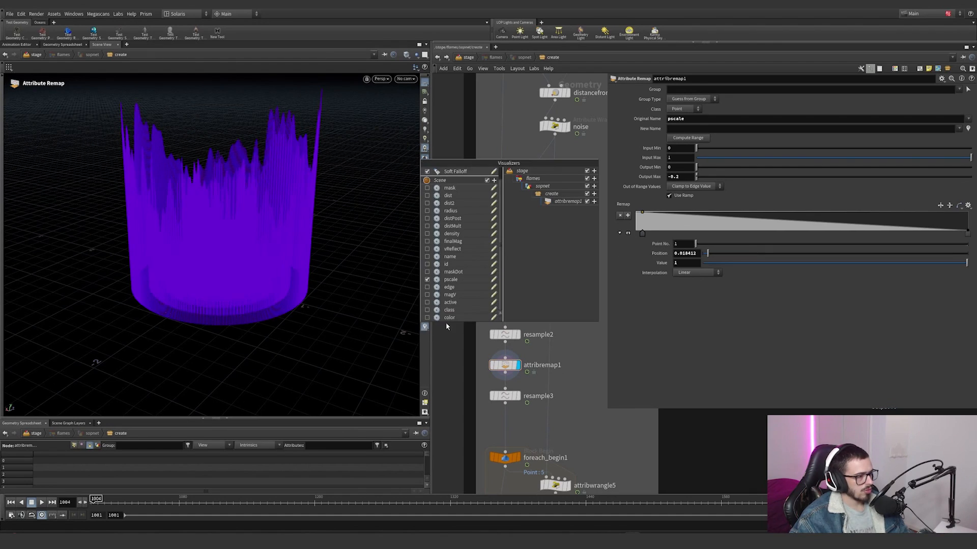
left_click(493, 279)
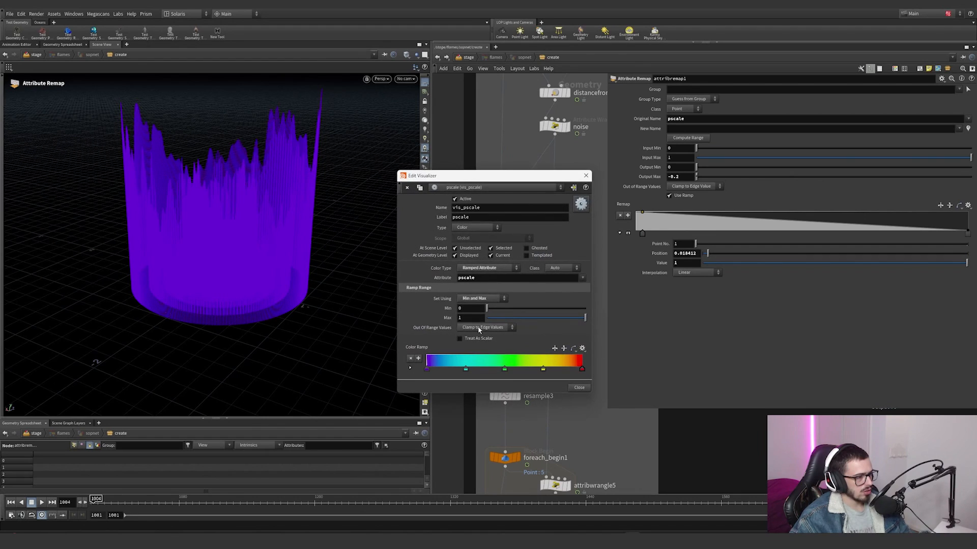
left_click(585, 175)
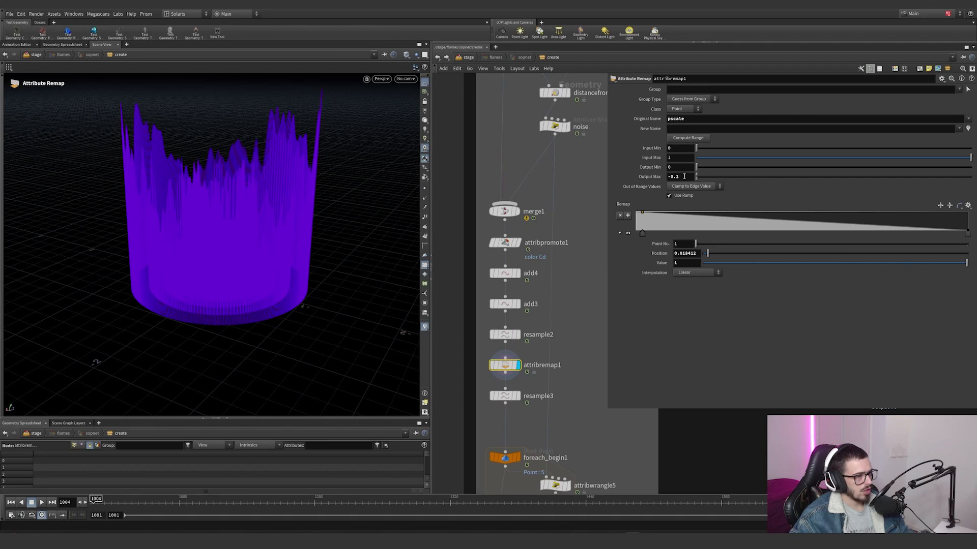
left_click_drag(667, 177, 659, 177)
scroll(563, 337, "up", 2)
middle_click_drag(564, 338, 566, 275)
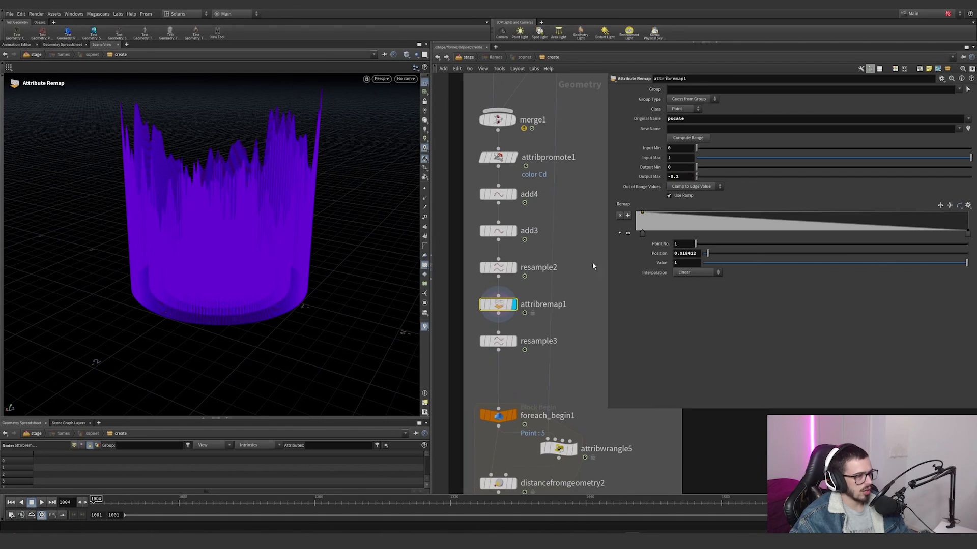
Step: Display resample3, highlight its Tangent Attribute v, and turn on point trails for a close look at the curves
left_click(514, 343)
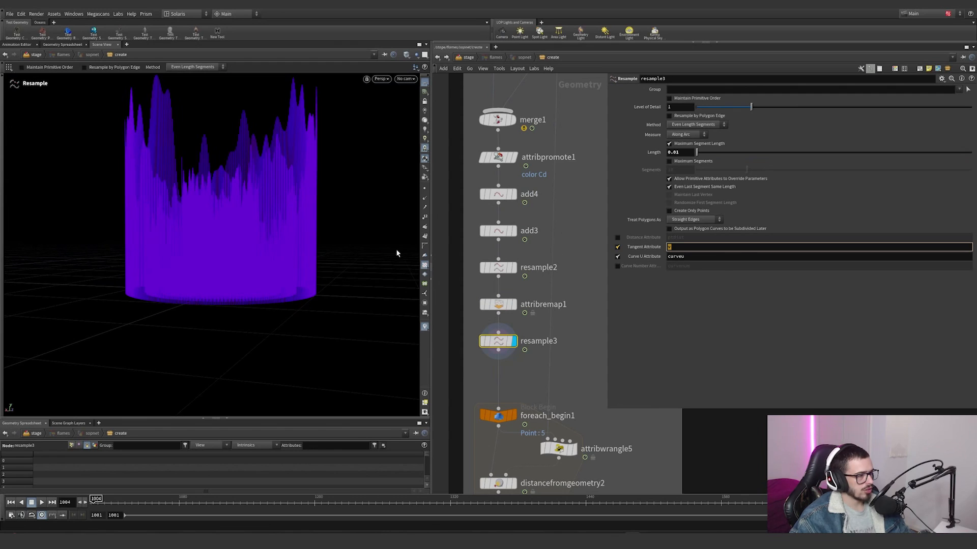
left_click(425, 207)
key("Escape")
right_click_drag(298, 170, 395, 142, "alt")
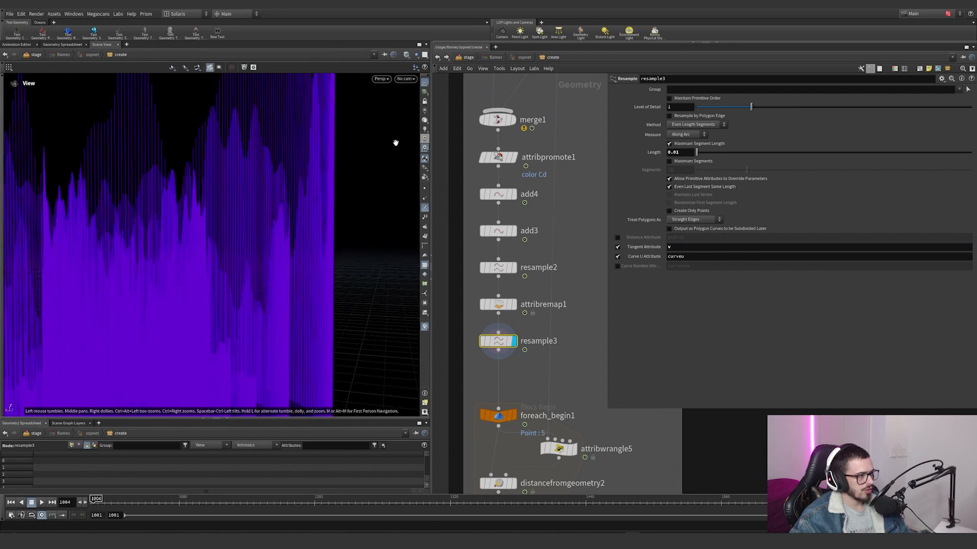
left_click_drag(394, 142, 349, 157, "alt")
Step: Connect a new Add node to resample3, delete the geometry but keep the points, and examine their velocity trails
left_click(498, 350)
key("Tab")
type("add")
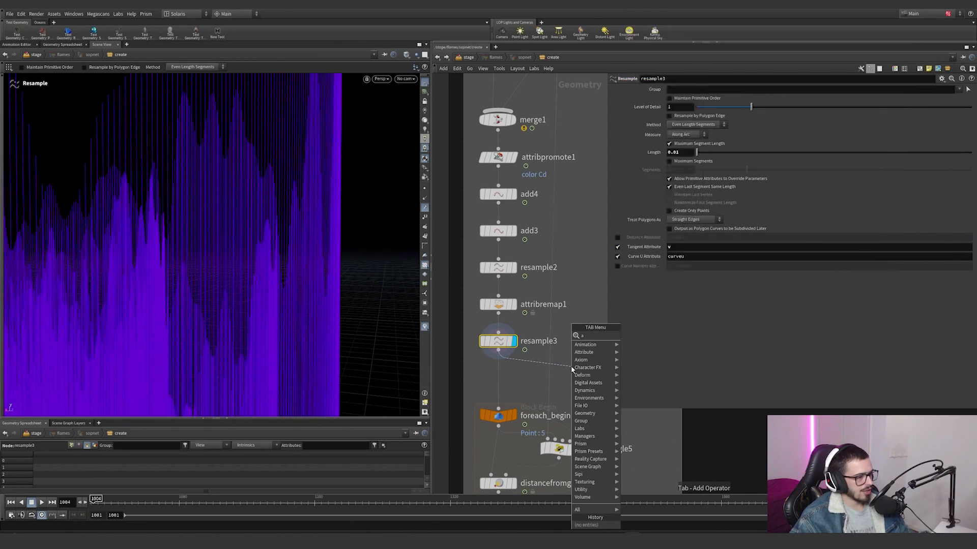
key("Return")
left_click(669, 99)
left_click_drag(300, 171, 218, 150, "alt")
right_click_drag(218, 151, 103, 192, "alt")
left_click_drag(102, 193, 226, 250, "alt")
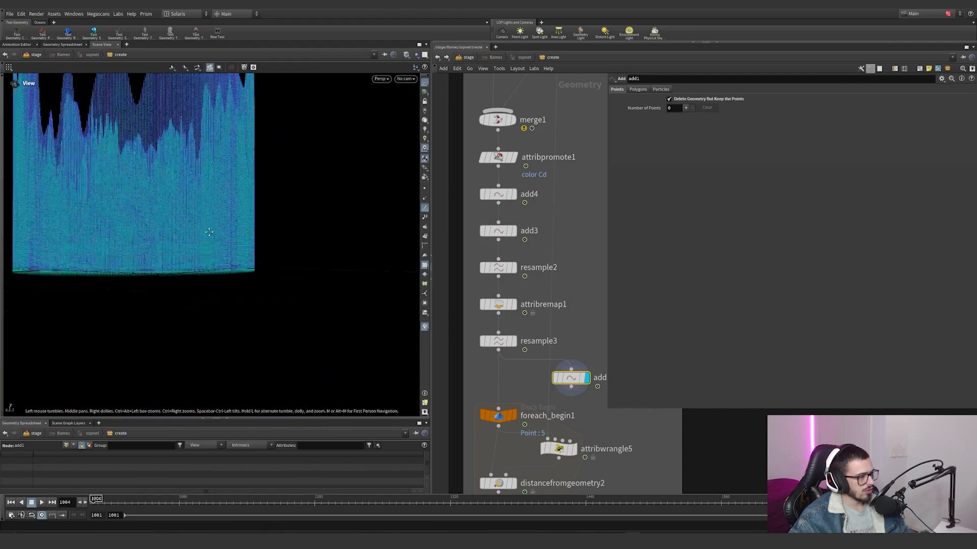
right_click_drag(226, 249, 349, 233, "alt")
left_click_drag(349, 233, 302, 304, "alt")
right_click_drag(269, 196, 136, 317, "alt")
left_click_drag(135, 317, 146, 277)
Step: Select resample3, look through the scene visualizers, and open the node's information to read its point attributes
left_click(498, 341)
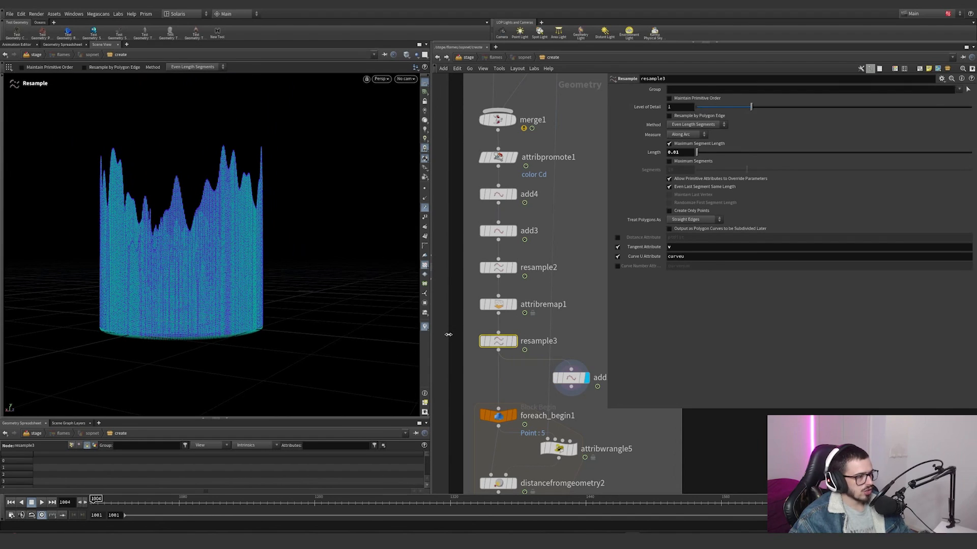
left_click(425, 329)
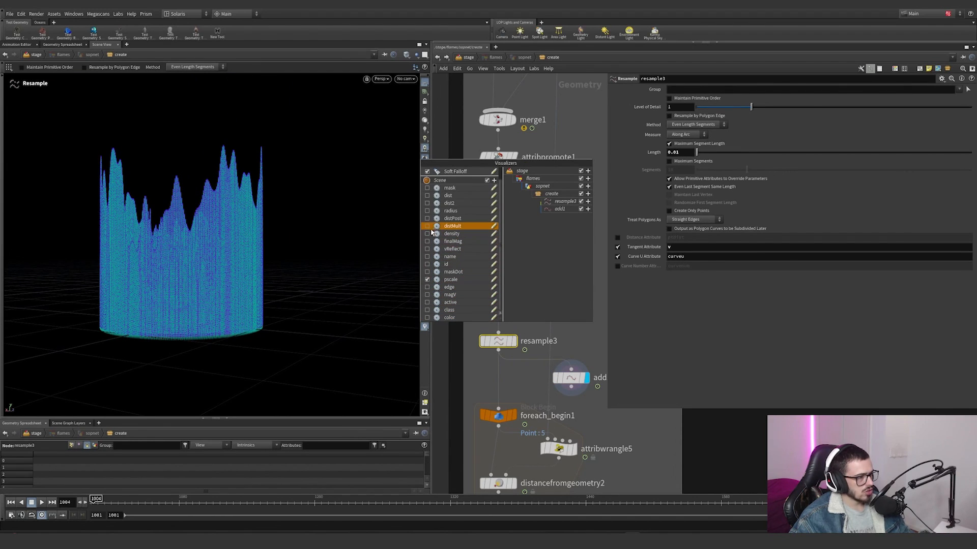
left_click(470, 341)
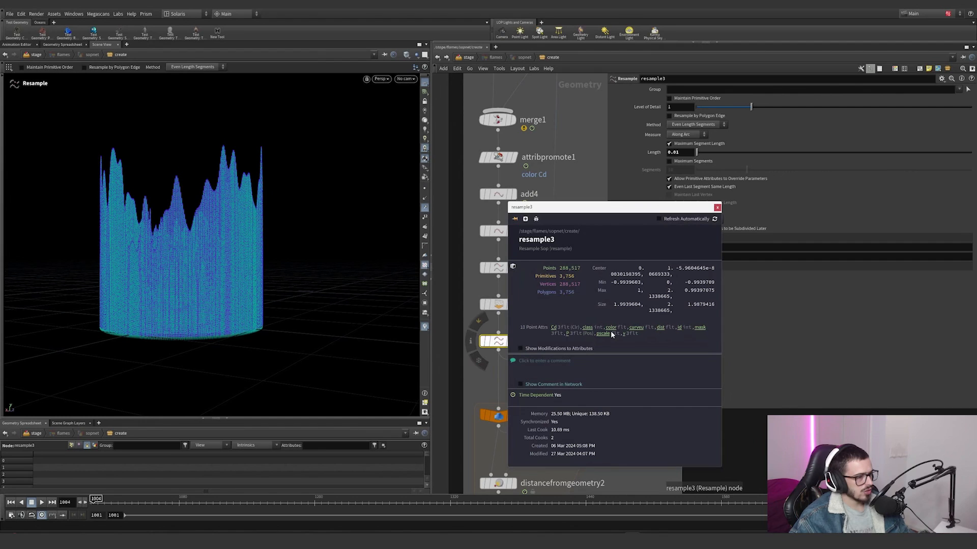
Step: Visualize resample3's curveu attribute from its node information and view the coloured curves from above
left_click(638, 329)
left_click_drag(218, 307, 209, 327, "alt")
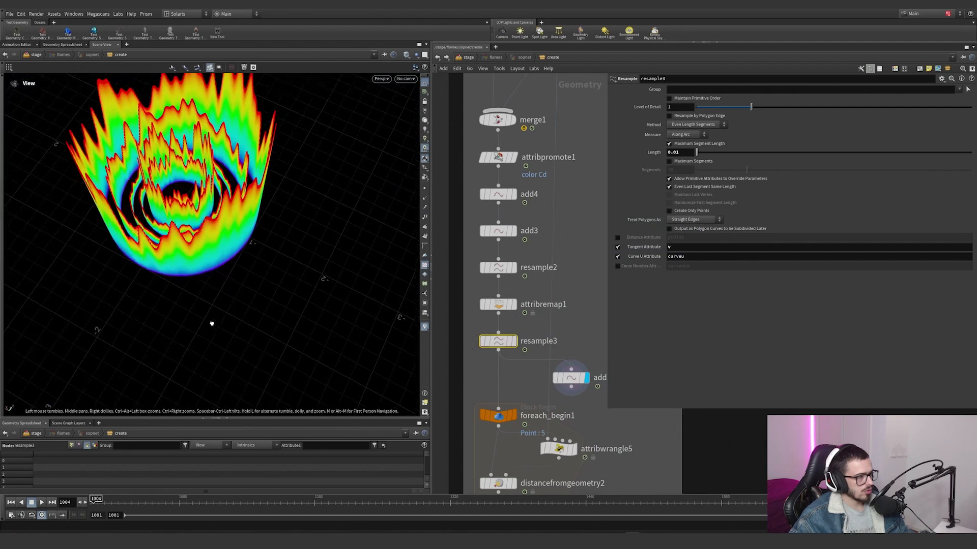
middle_click_drag(495, 363, 466, 303)
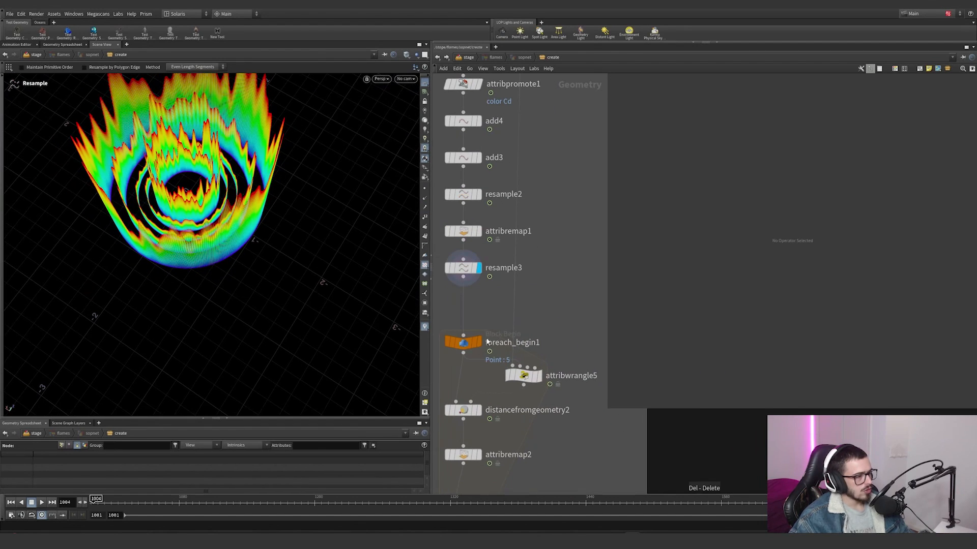
Step: Display foreach_begin1 to view a single loop piece, and compare it with the curves of the noise node
left_click(486, 322)
left_click(458, 348)
middle_click_drag(491, 434, 494, 306)
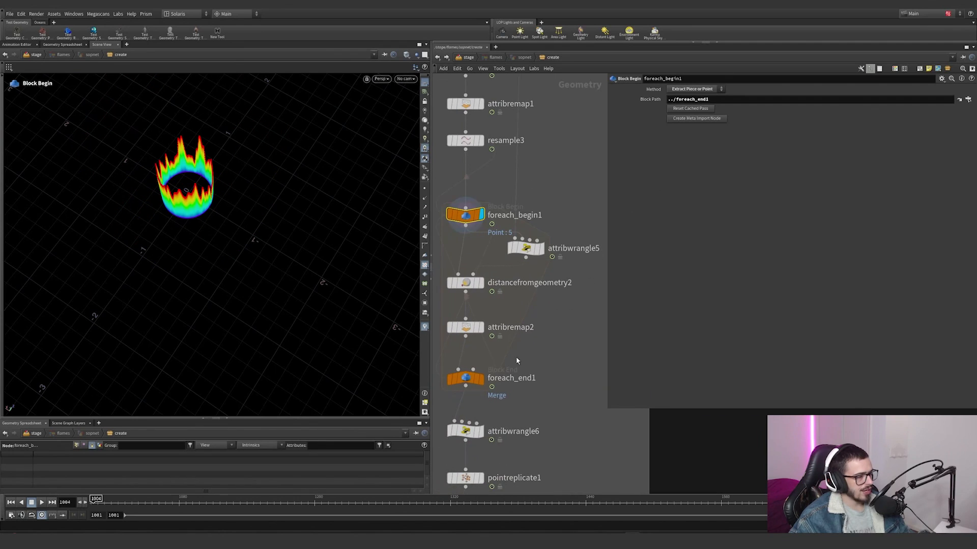
left_click(466, 378)
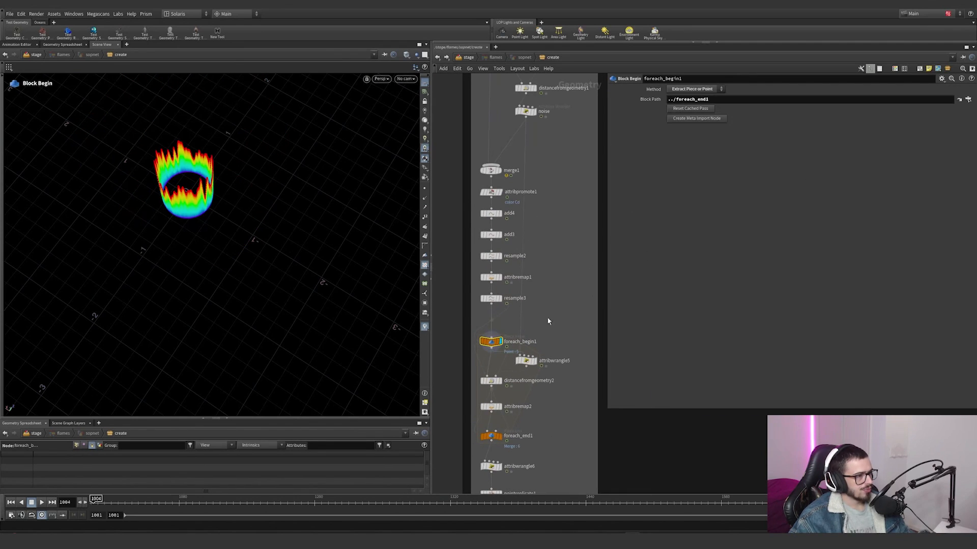
left_click(534, 112)
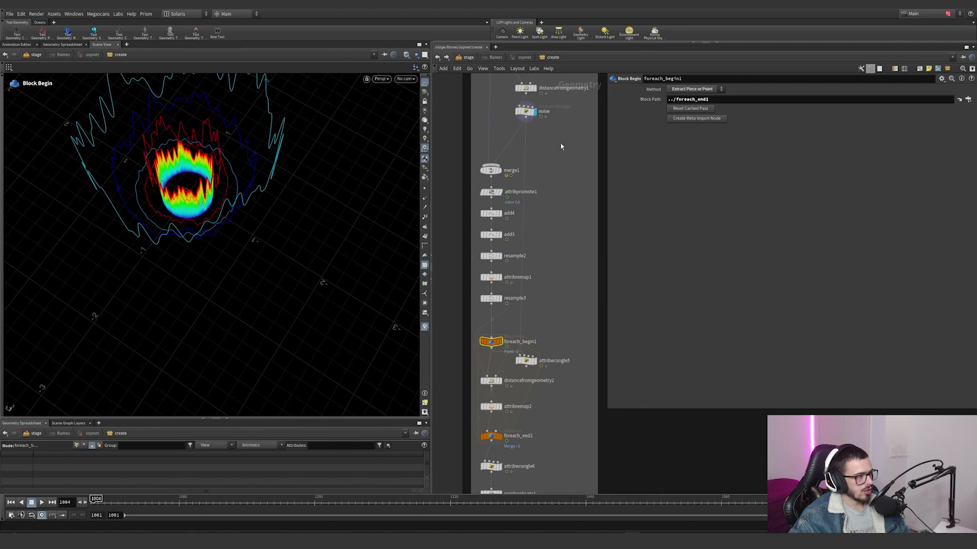
Step: Display attribwrangle5 and examine its findattribvalcount condition and the removepoint line in the VEXpression
left_click_drag(543, 382, 500, 341)
left_click(534, 362)
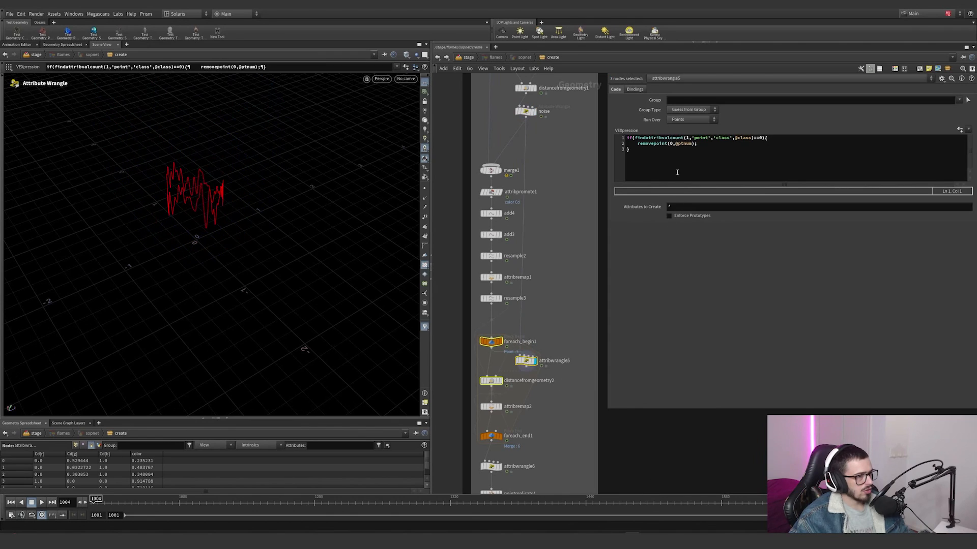
left_click_drag(647, 139, 711, 140)
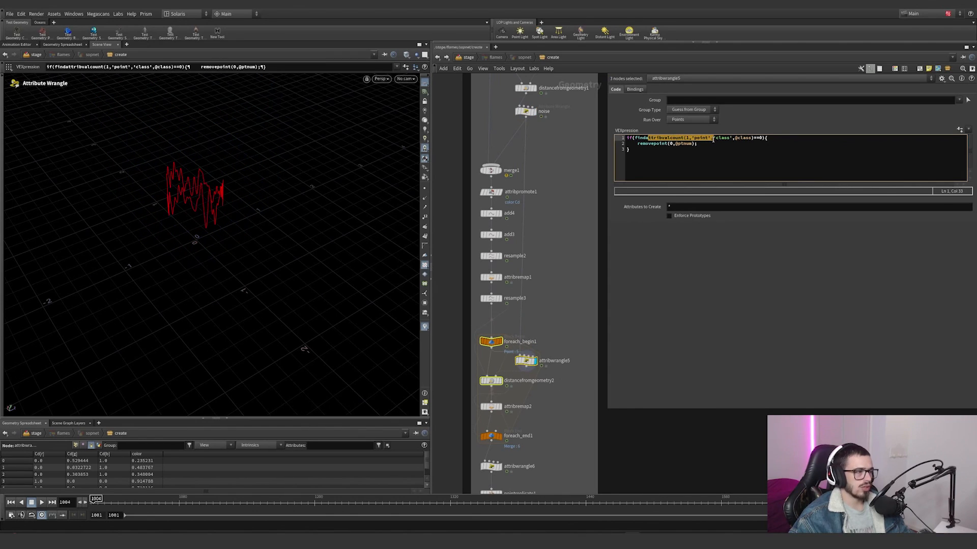
left_click(682, 142)
scroll(504, 350, "up", 2)
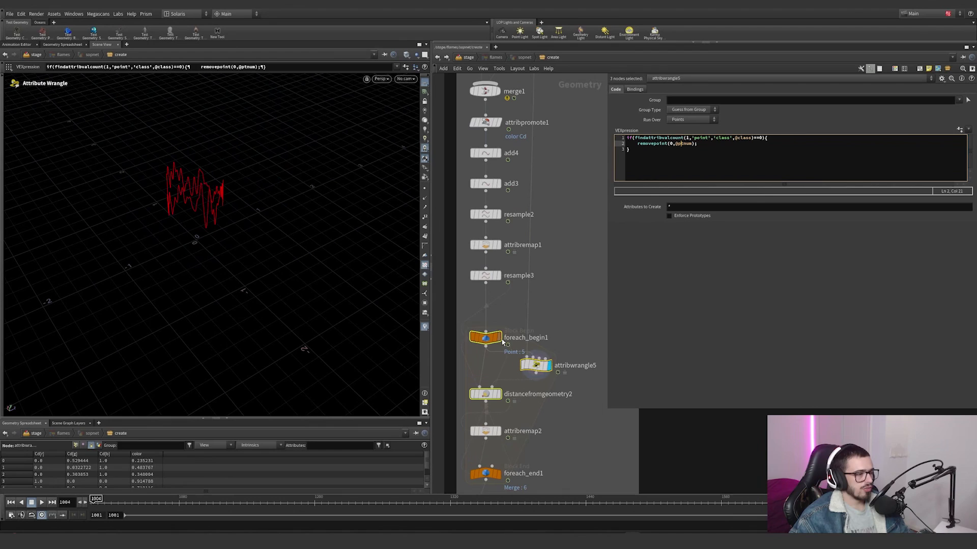
left_click(500, 339)
left_click(536, 365)
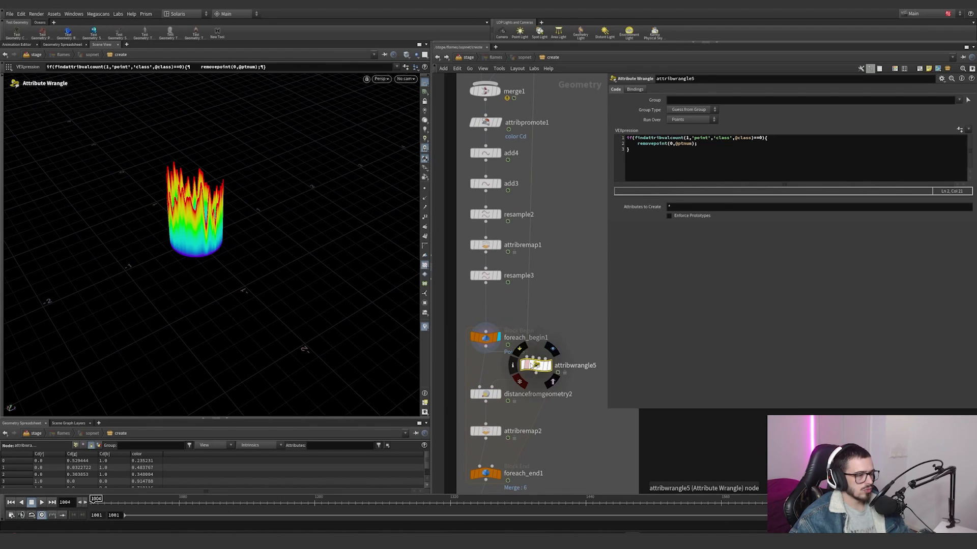
left_click(486, 349)
left_click(521, 360)
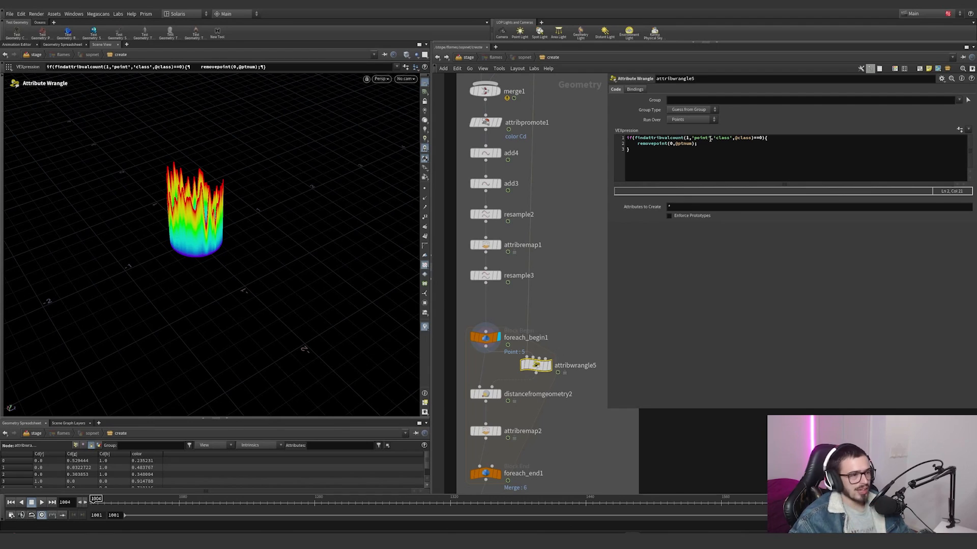
left_click(736, 138)
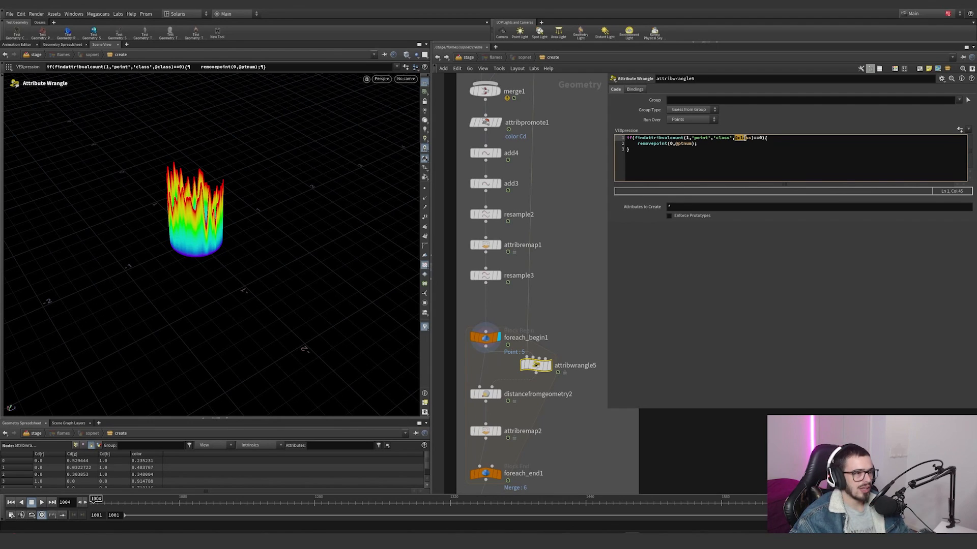
left_click_drag(746, 138, 719, 139)
left_click(735, 140)
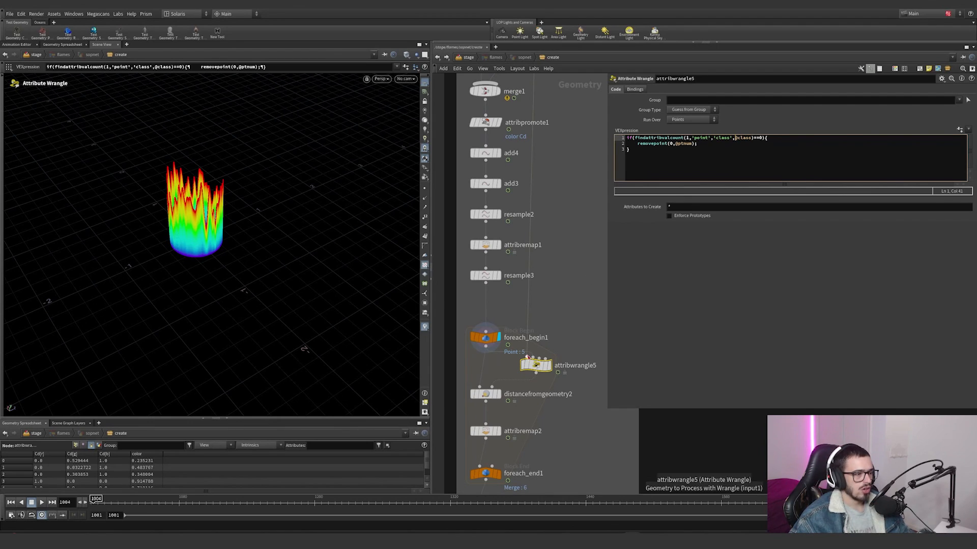
scroll(555, 172, "down", 1)
middle_click_drag(555, 172, 529, 171)
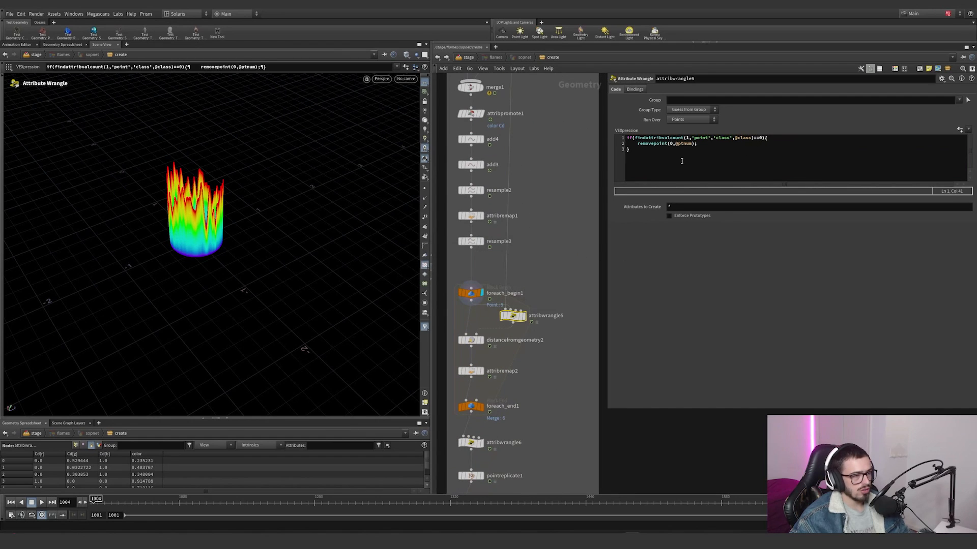
Step: Compare the displayed output of attribwrangle5, the noise node and foreach_begin1, viewing the flame from above
left_click(524, 316)
scroll(544, 222, "down", 4)
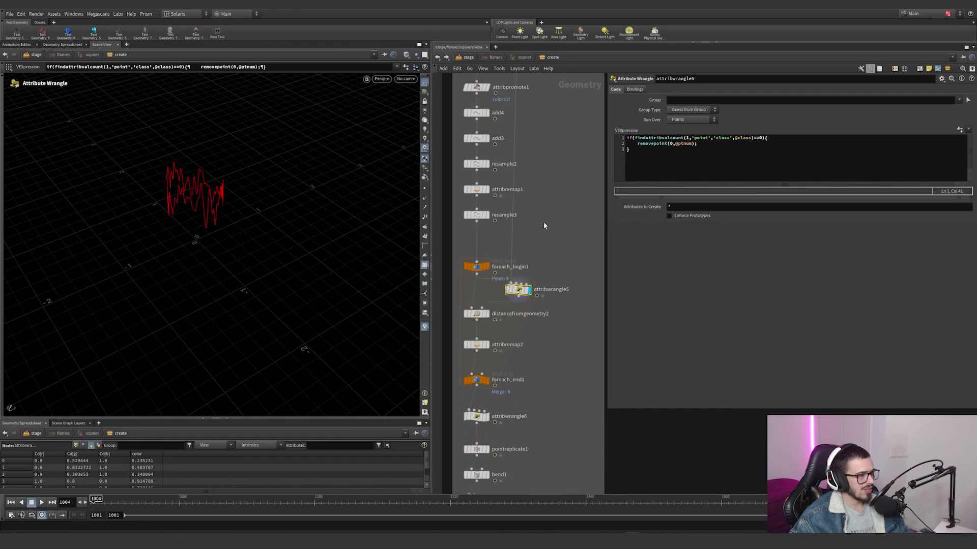
left_click(500, 148)
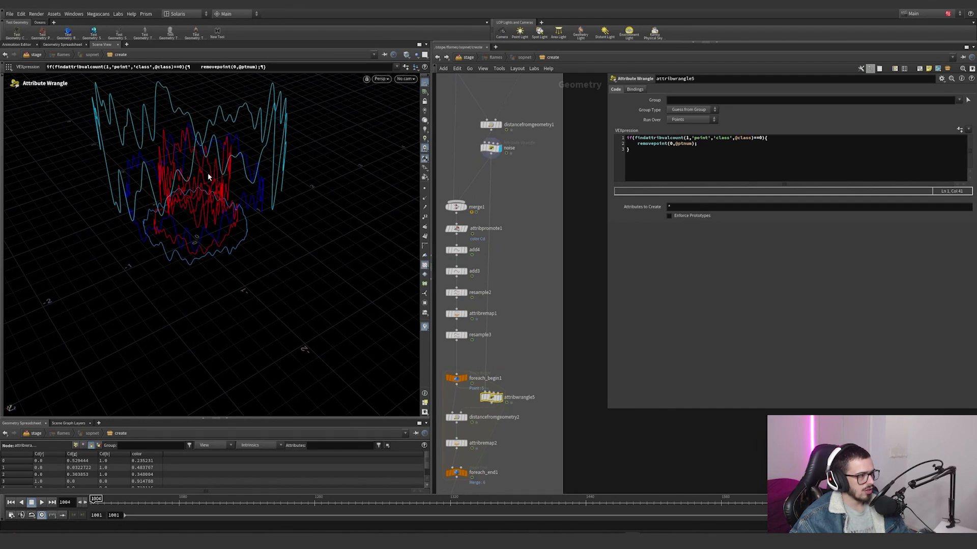
left_click_drag(207, 174, 218, 239, "alt")
middle_click_drag(561, 380, 620, 292)
scroll(516, 338, "up", 4)
left_click(521, 316)
left_click(471, 286)
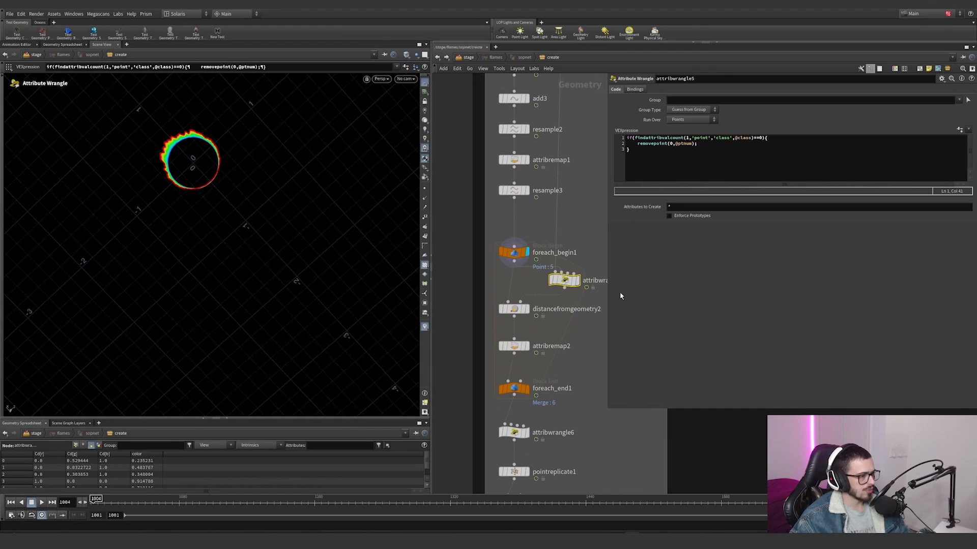
Step: Display distancefromgeometry2 and turn on the dist visualizer to examine the flame's colouring
left_click(527, 310)
left_click_drag(551, 327, 494, 294)
left_click_drag(230, 217, 240, 178, "alt")
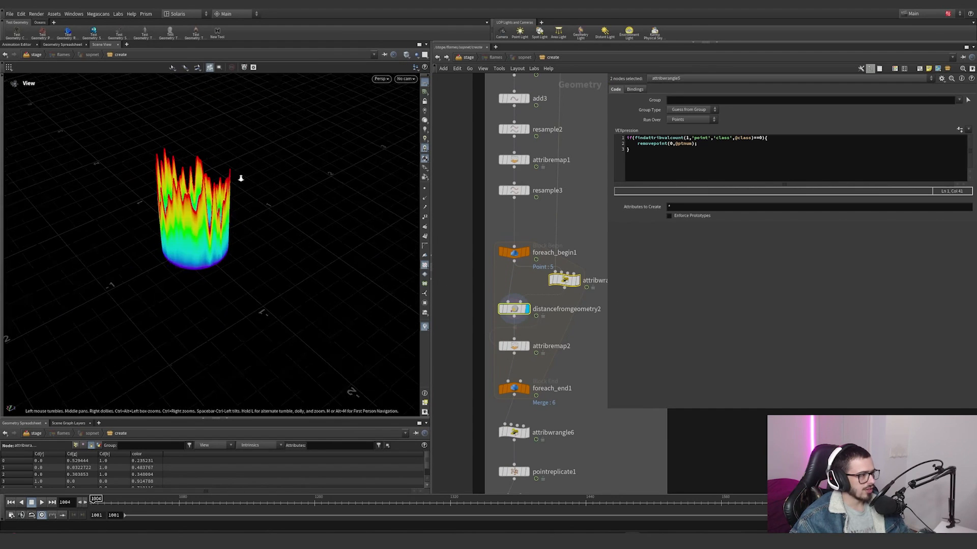
scroll(240, 179, "up", 4)
left_click(425, 327)
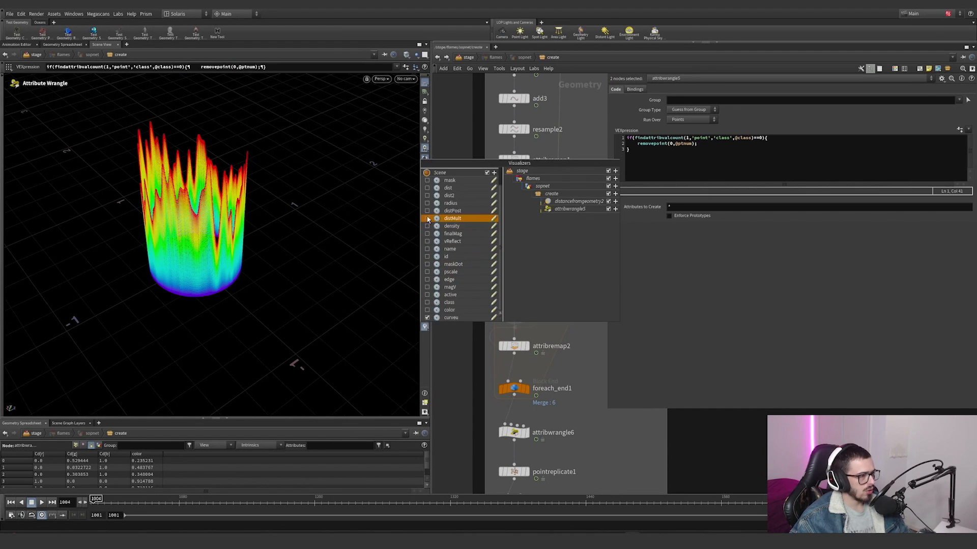
left_click(427, 189)
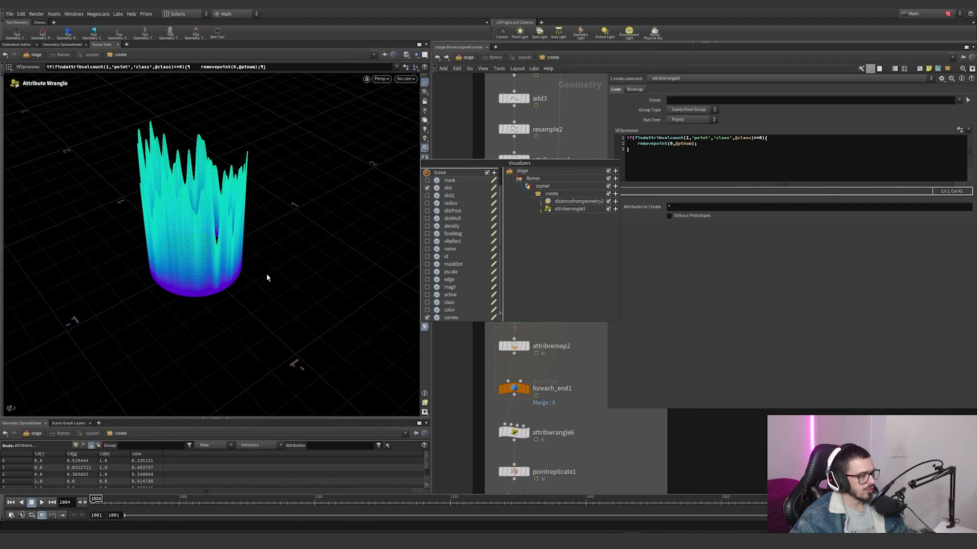
left_click_drag(266, 273, 361, 300, "alt")
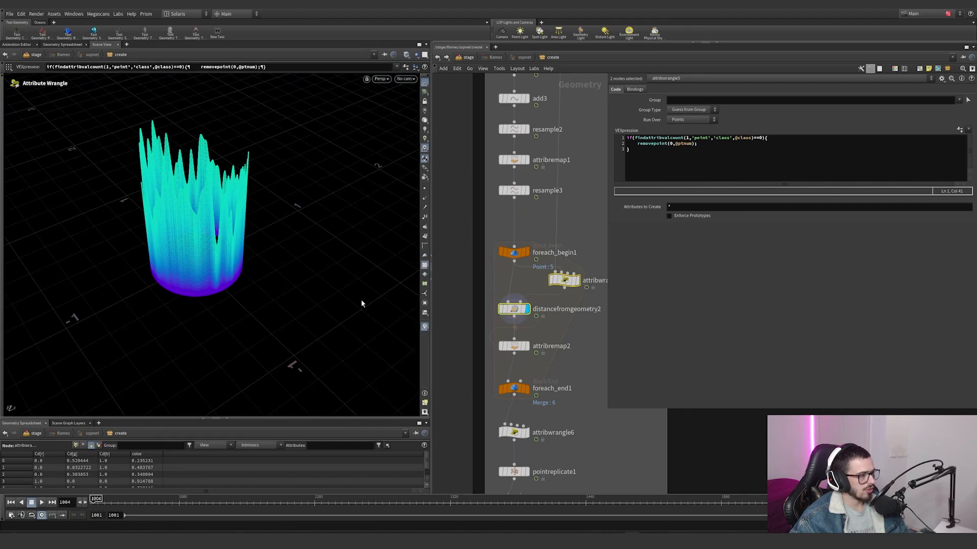
Step: Display attribremap2 and trace its Input Max expression to the Mult parameter on the noise node
left_click(514, 346)
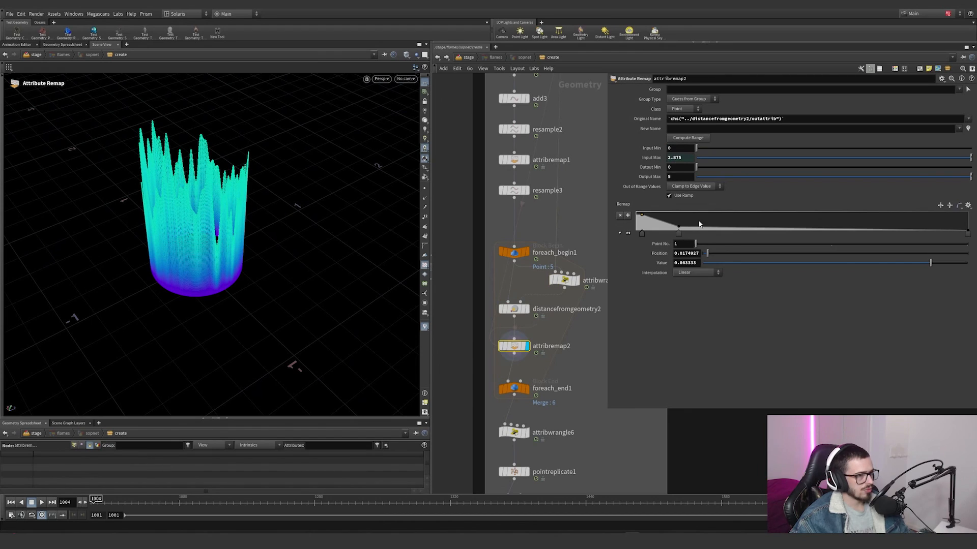
left_click(658, 160)
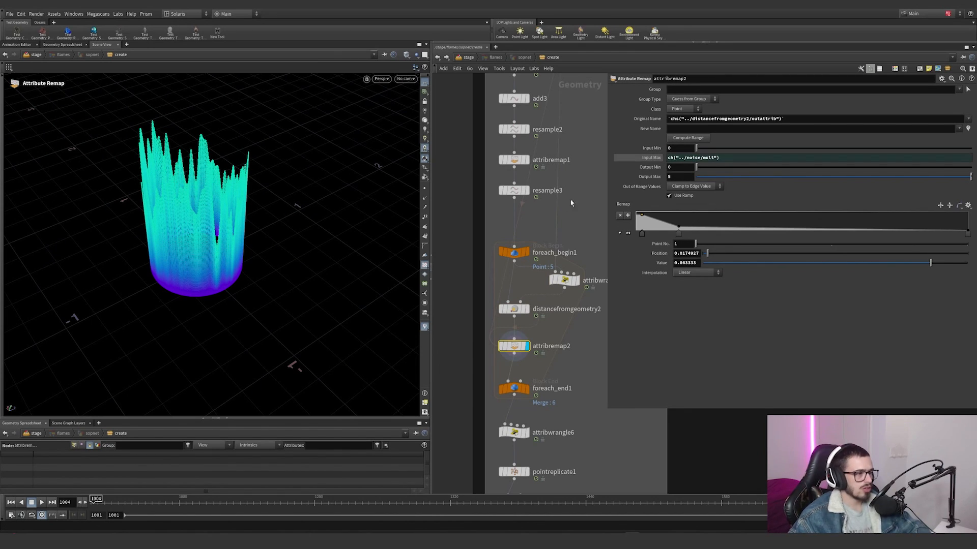
scroll(571, 203, "down", 3)
left_click(553, 137)
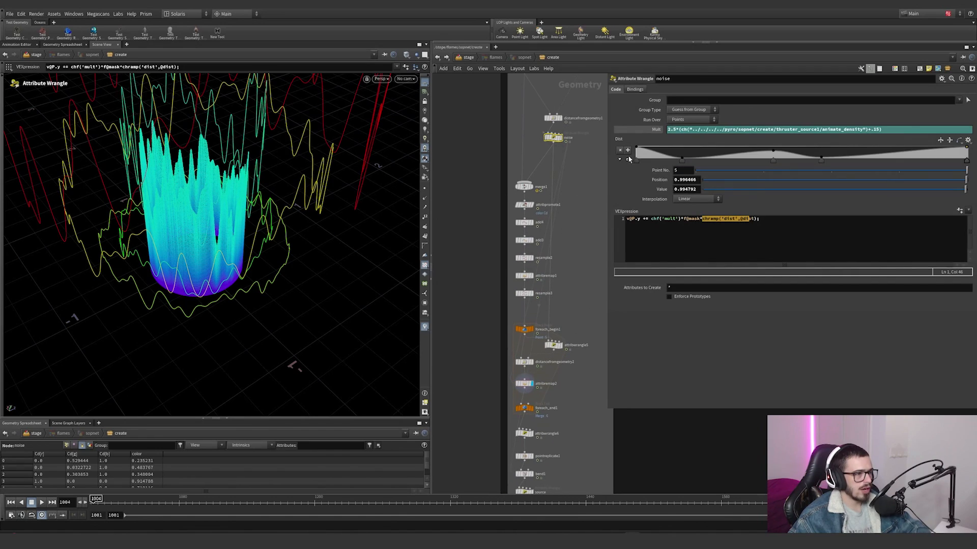
left_click(648, 131)
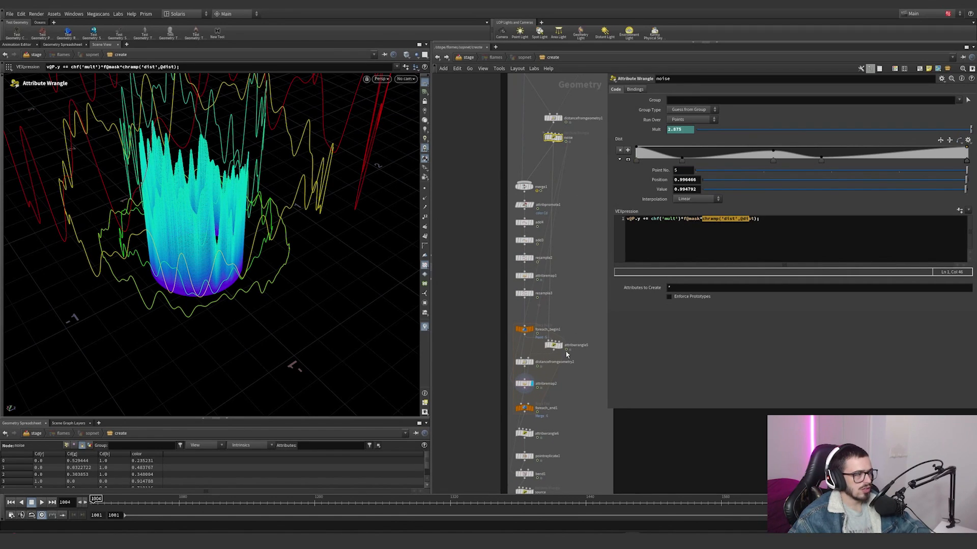
middle_click_drag(567, 354, 570, 324)
left_click(527, 353)
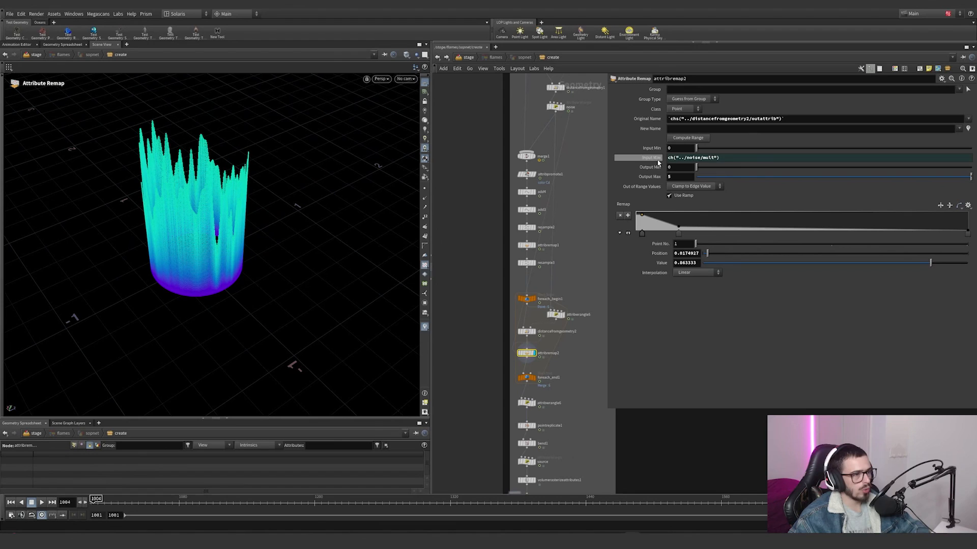
left_click(656, 158)
Step: Try an Output Max of 11.7 on attribremap2 and inspect the channel reference in its Original Name
middle_click_drag(676, 178, 642, 186)
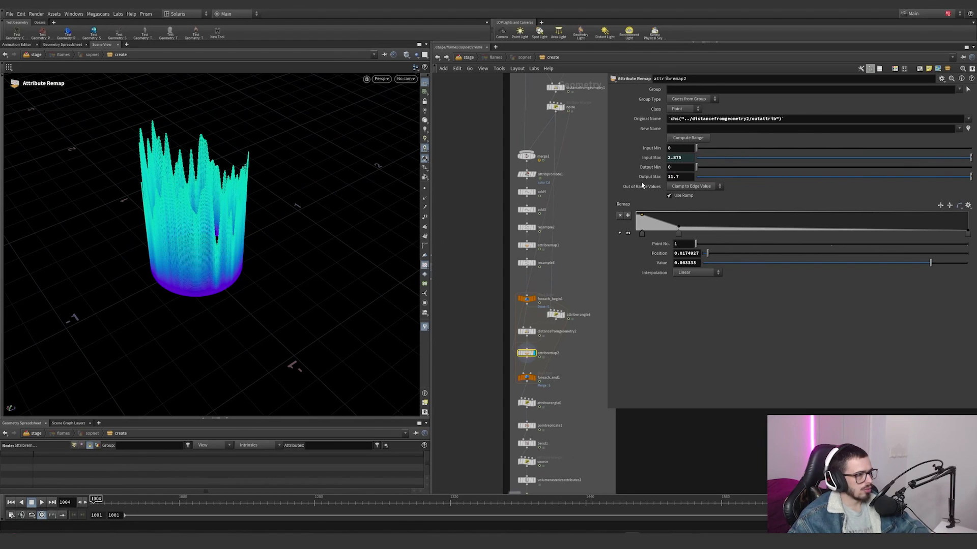
left_click(426, 329)
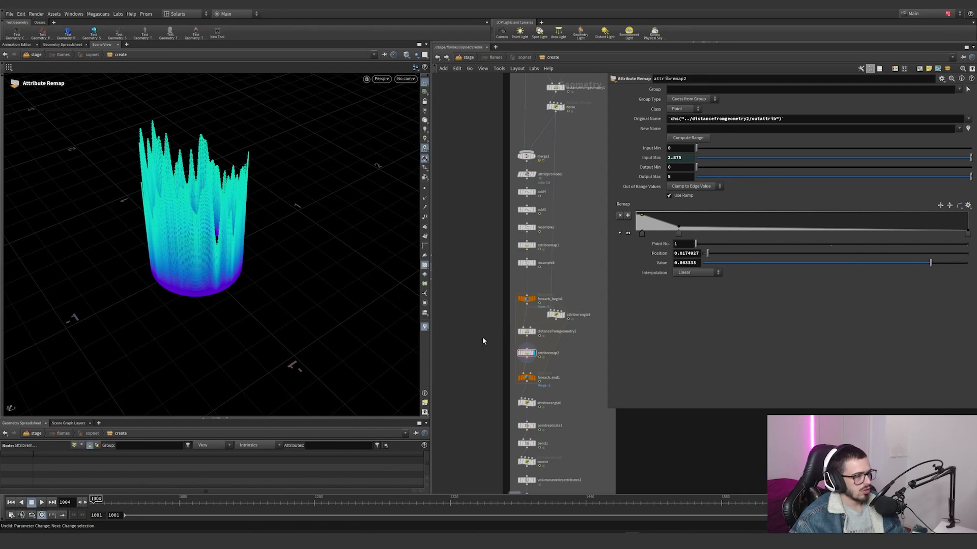
left_click(652, 119)
left_click(652, 120)
left_click(652, 119)
left_click(652, 119)
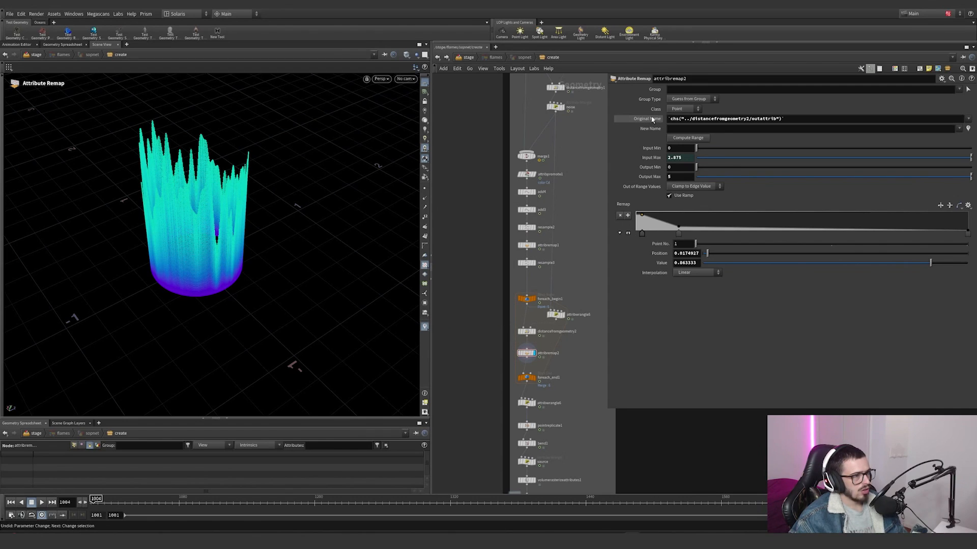
left_click(652, 120)
left_click(653, 120)
left_click(652, 119)
left_click(652, 119)
Step: Show the edge attribute on attribremap2 and adjust the Max of the edge visualizer's ramp range
left_click(526, 331)
left_click(520, 353)
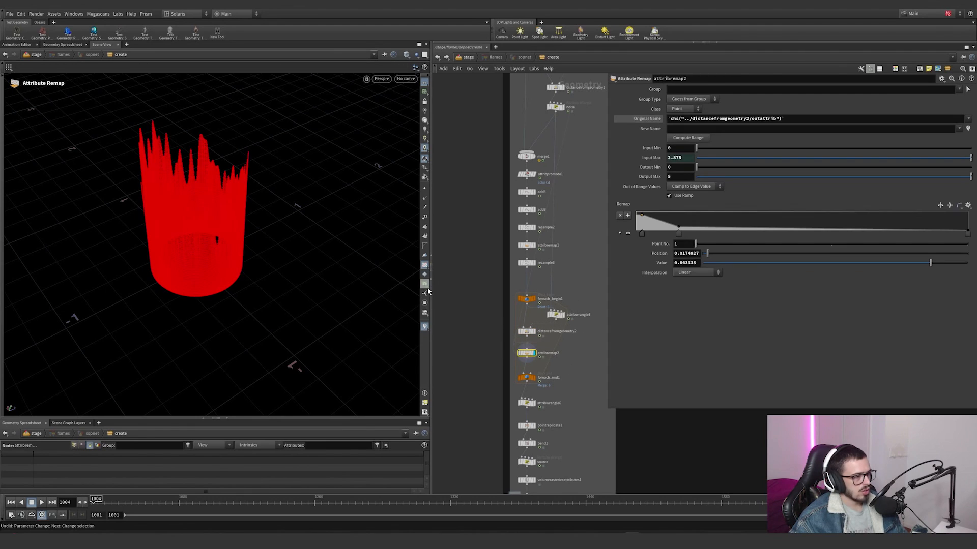
left_click(425, 326)
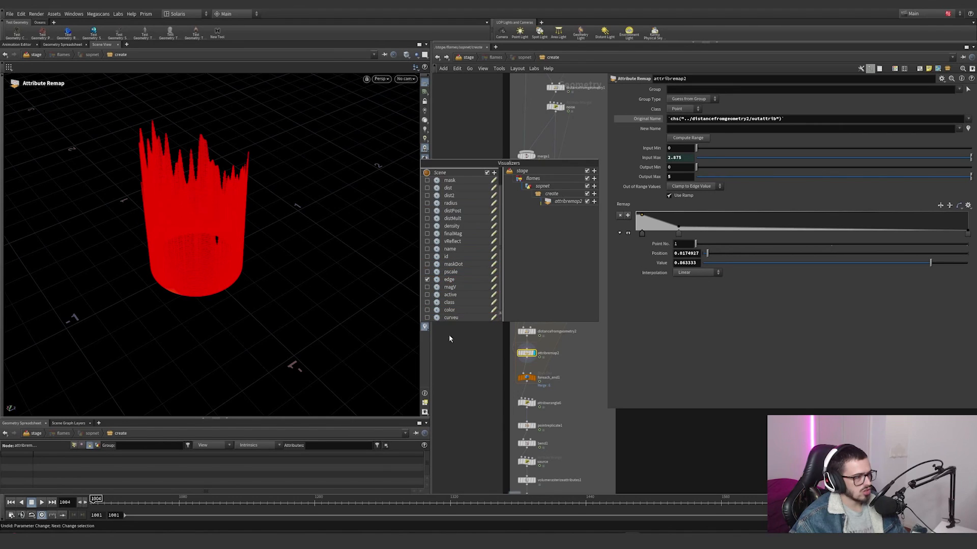
left_click(425, 326)
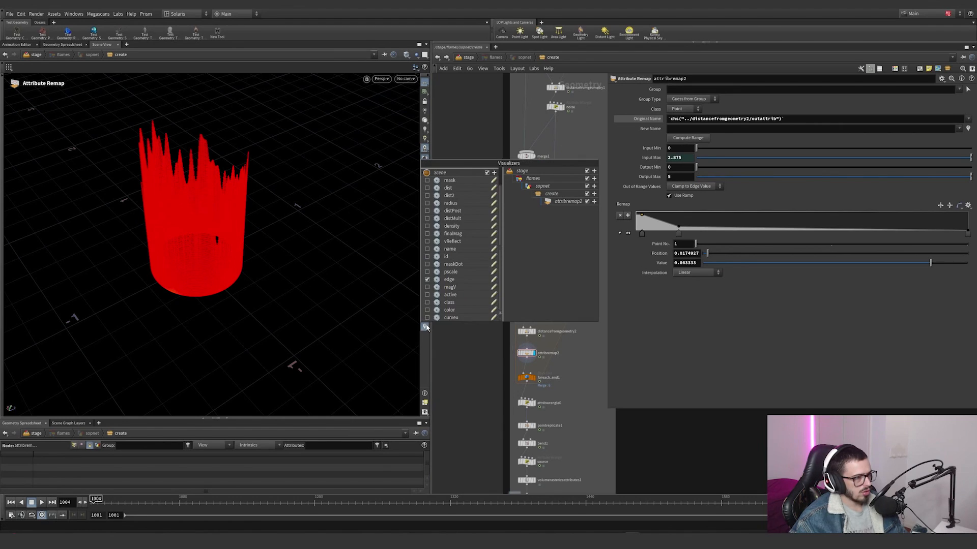
left_click(496, 283)
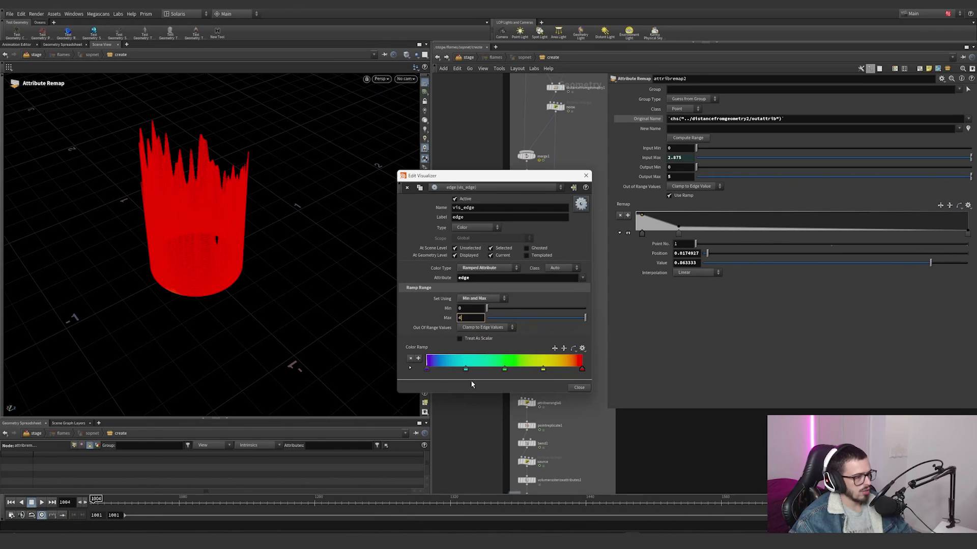
key("Return")
left_click(585, 176)
Step: Try moving the second point of attribremap2's remap ramp closer to the ramp's start
left_click_drag(678, 232, 649, 233)
key("ctrl+z")
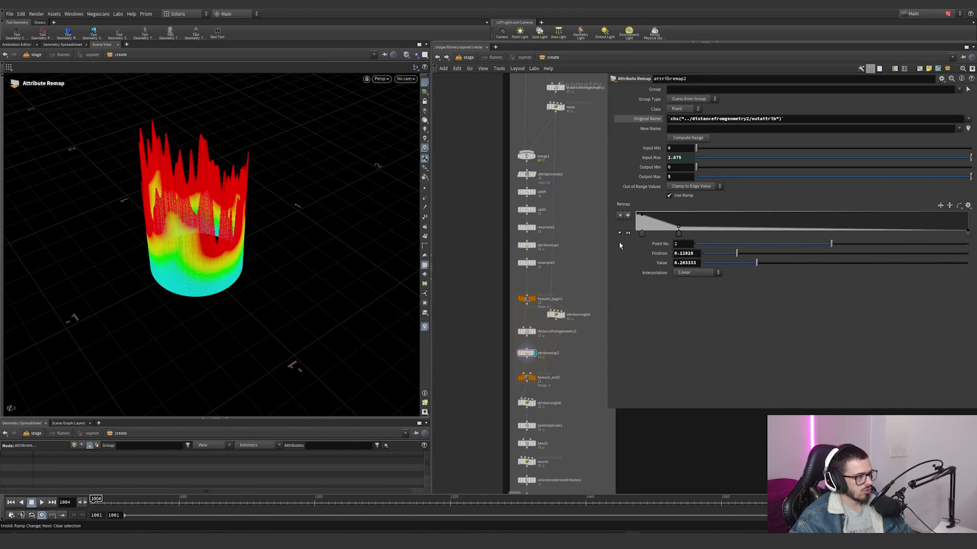
Step: Select and display foreach_end1, and examine the edge colouring on the merged flame rings from several angles
scroll(545, 392, "up", 4)
left_click(527, 369)
left_click(513, 369)
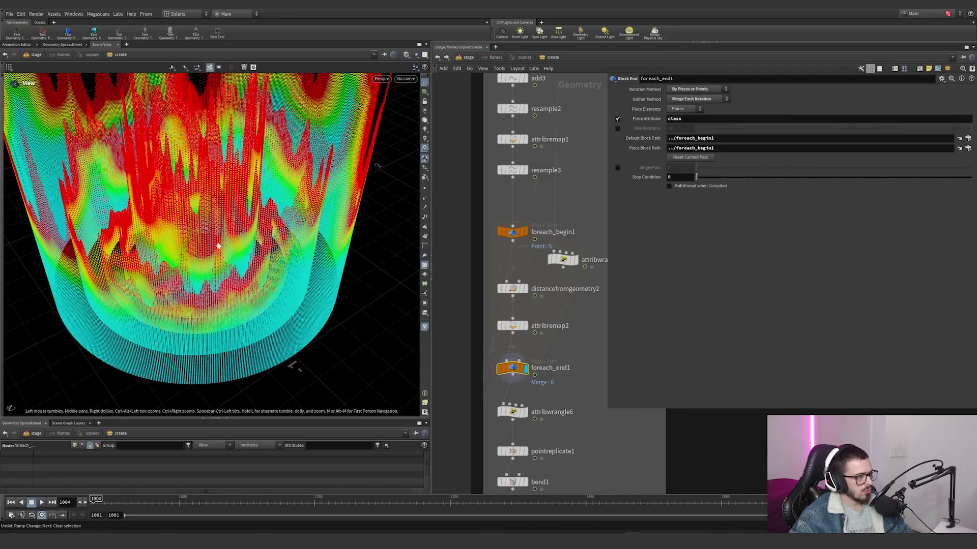
left_click_drag(219, 244, 122, 255)
right_click_drag(122, 254, 139, 338)
left_click_drag(140, 338, 257, 233)
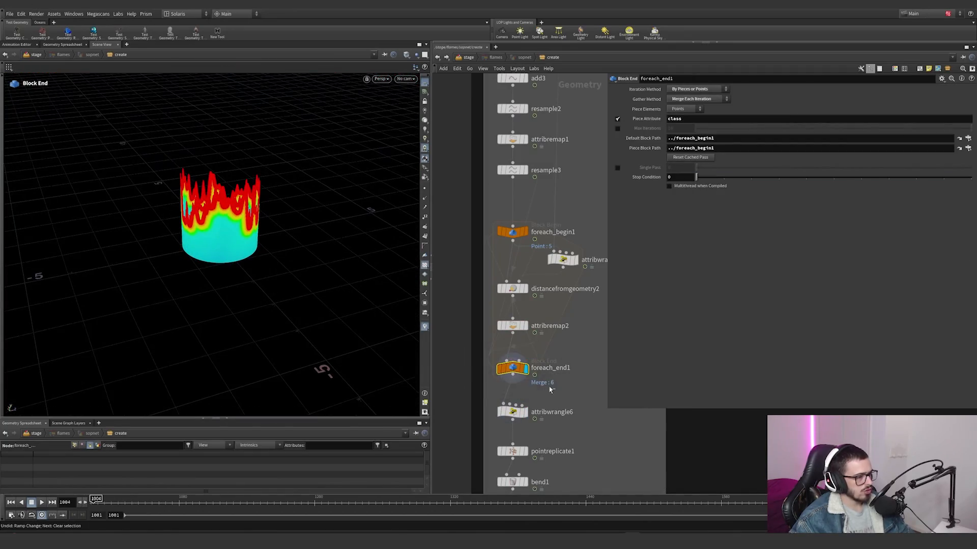
Step: Move the timeline to frame 1385, and select and display attribwrangle6 to read its VEXpression
left_click_drag(360, 511, 523, 500)
left_click(513, 412)
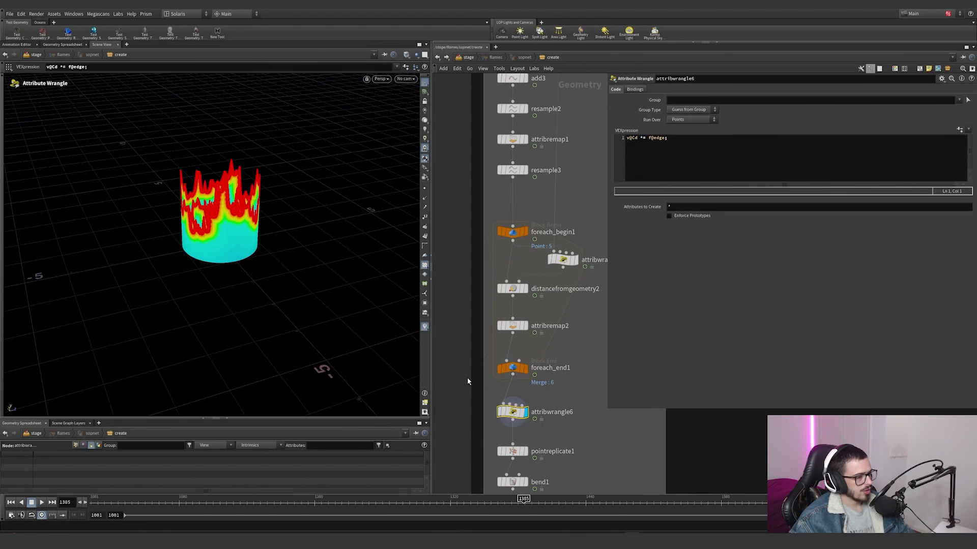
Step: Turn off the edge visualizer and toggle attribwrangle6's bypass to compare the flame ring colours from several angles
left_click_drag(338, 188, 328, 219, "alt")
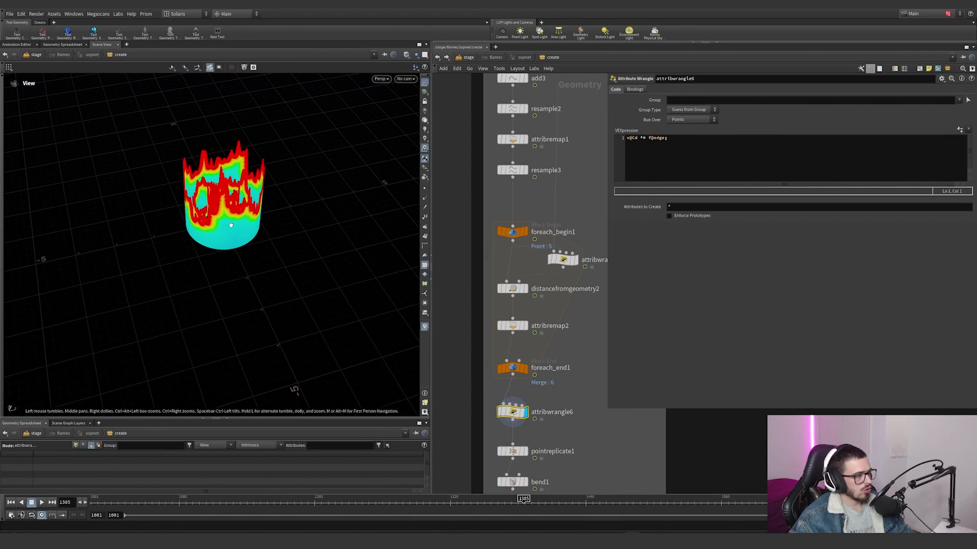
left_click(424, 327)
right_click_drag(318, 204, 332, 176, "alt")
left_click_drag(332, 176, 289, 256, "alt")
left_click(497, 398)
left_click(497, 398)
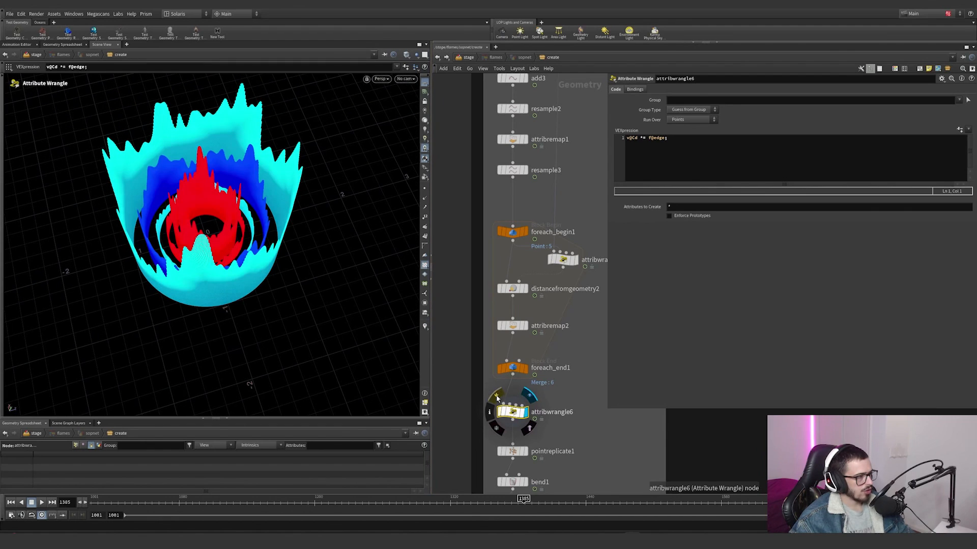
left_click_drag(338, 300, 285, 231, "alt")
middle_click_drag(285, 231, 295, 266, "alt")
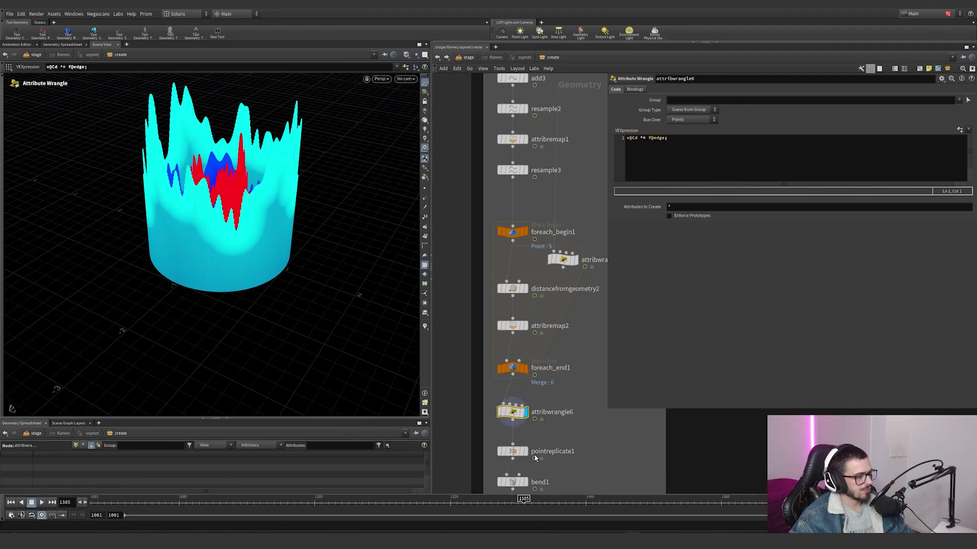
Step: Select and display pointreplicate1, and review its shape, attribute and quantity settings
left_click(525, 451)
left_click(640, 107)
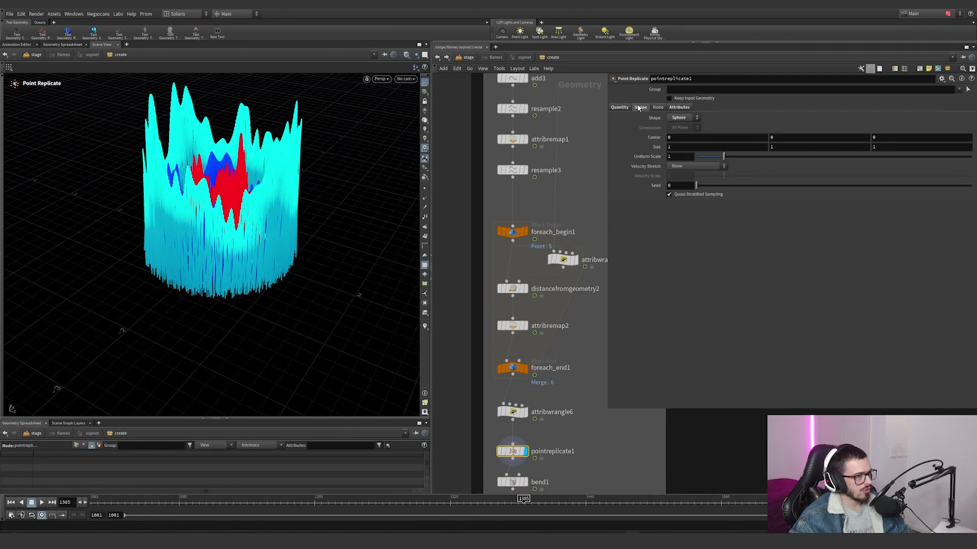
left_click(681, 108)
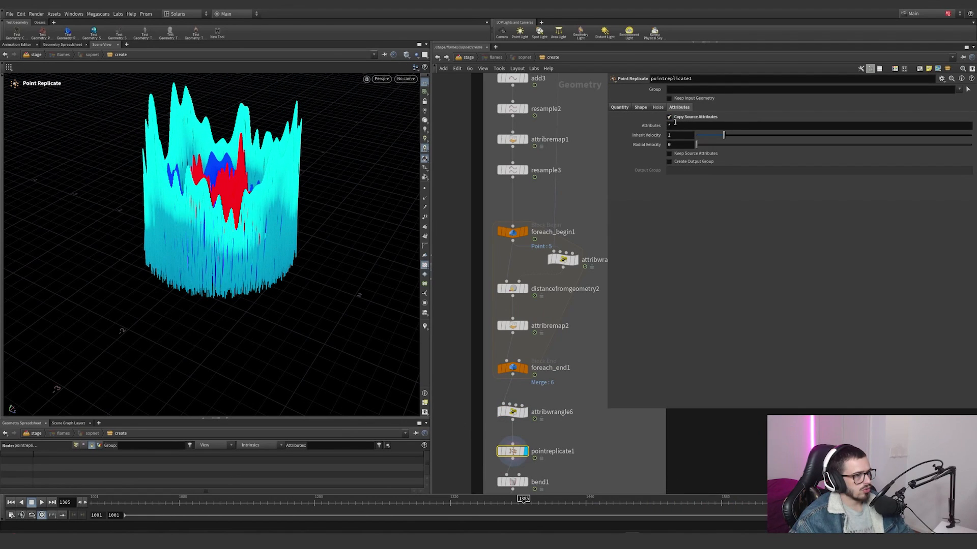
left_click(619, 107)
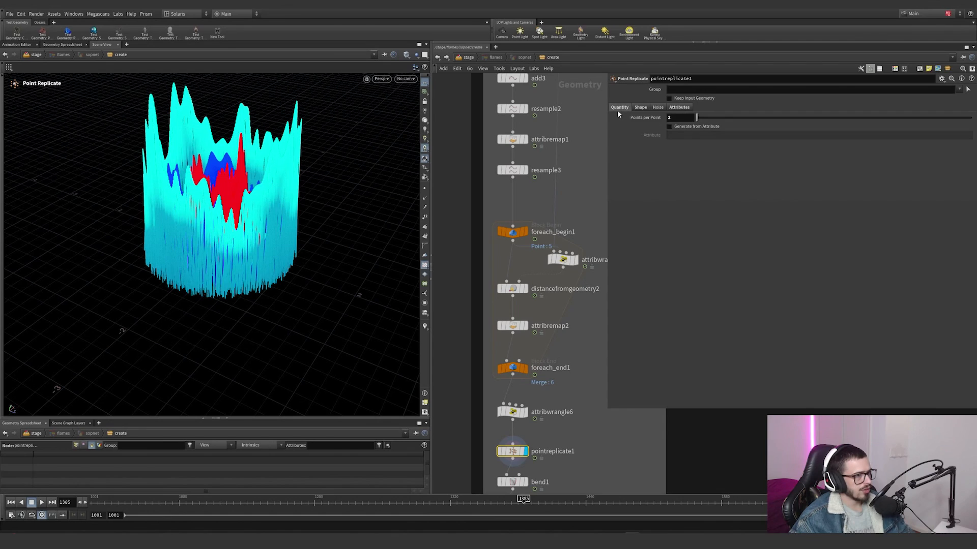
Step: Turn on point display in the viewport and examine the replicated flame points up close
middle_click_drag(528, 481, 513, 366)
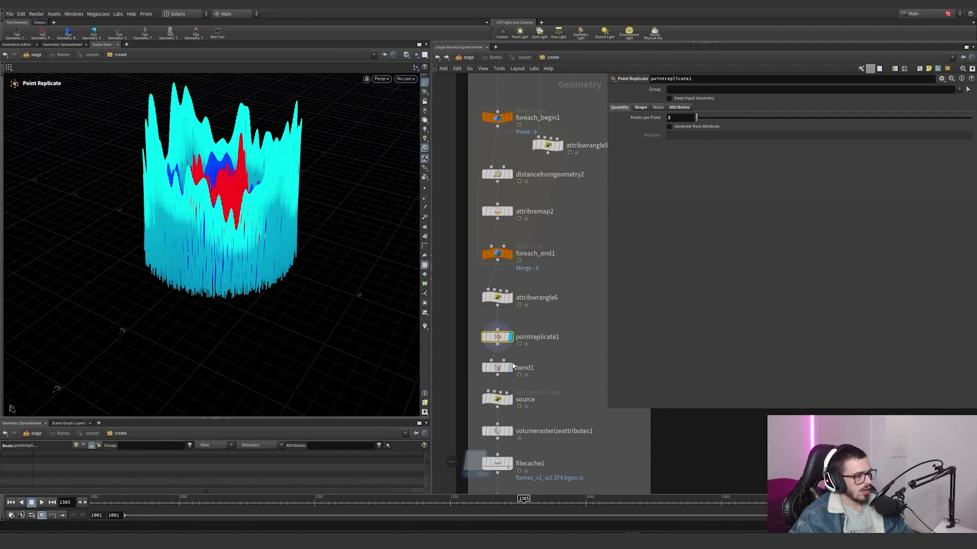
left_click(425, 209)
right_click_drag(318, 253, 364, 252, "alt")
middle_click_drag(265, 224, 294, 303, "alt")
right_click_drag(295, 303, 227, 313, "alt")
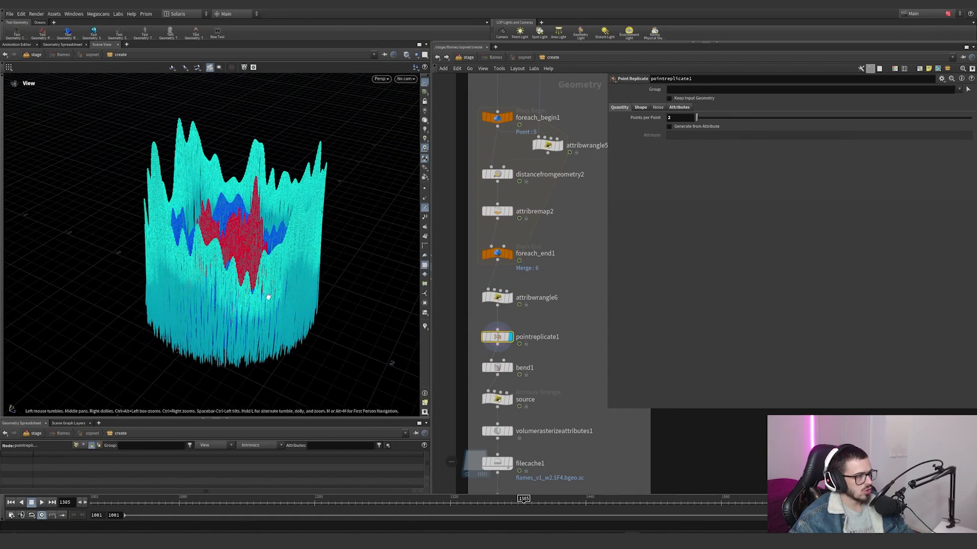
left_click_drag(268, 297, 275, 346)
Step: Select and display bend1, and review its taper settings and the expression driving Capture Length
left_click(510, 368)
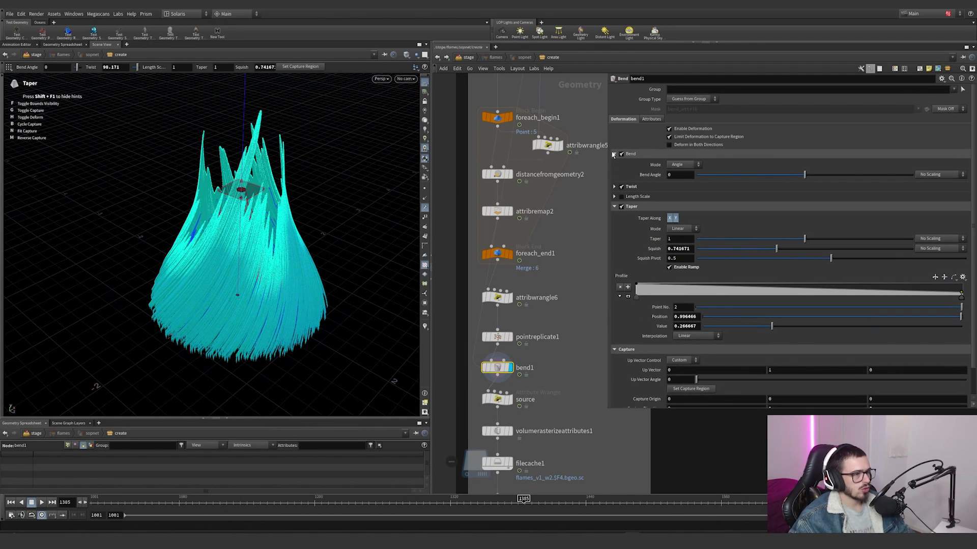
left_click_drag(301, 245, 288, 201, "alt")
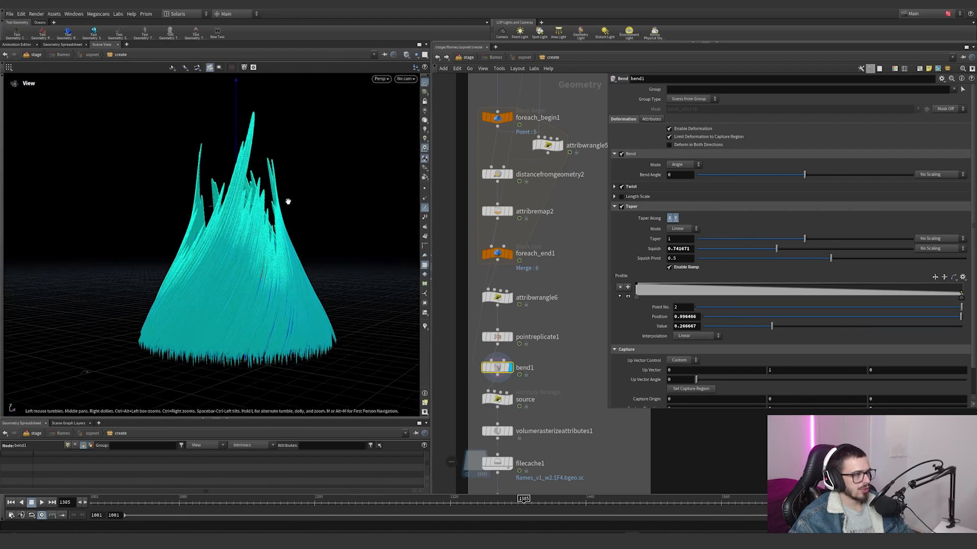
scroll(288, 200, "down", 4)
scroll(631, 341, "down", 3)
left_click(636, 389)
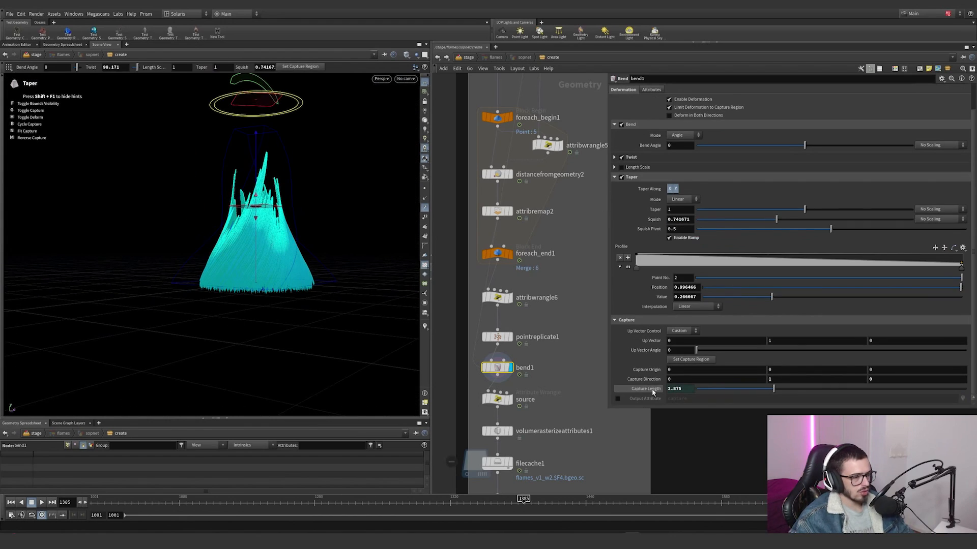
left_click(658, 389)
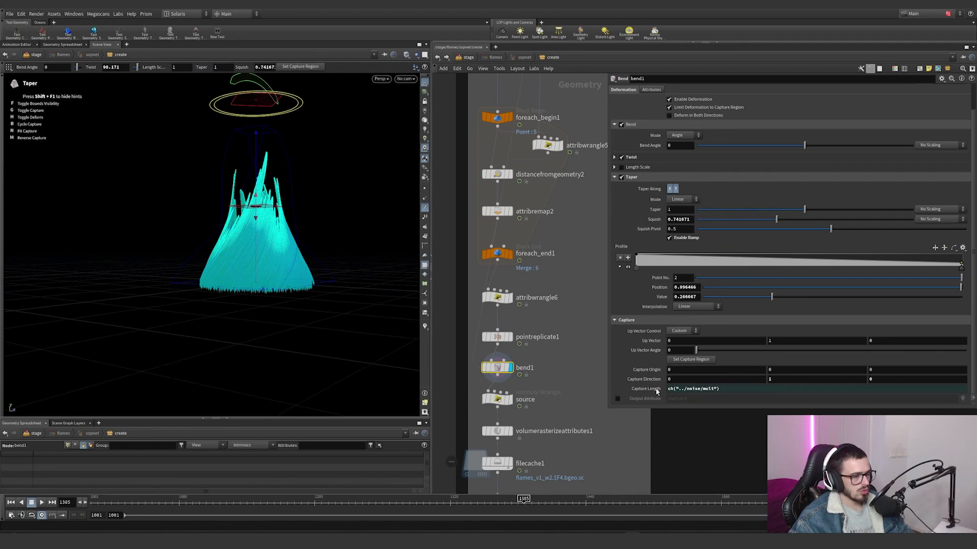
left_click(657, 390)
Step: Try twisting the flames to about -187 with bend1's twist handle, and undo the change
middle_click_drag(266, 151, 258, 180, "alt")
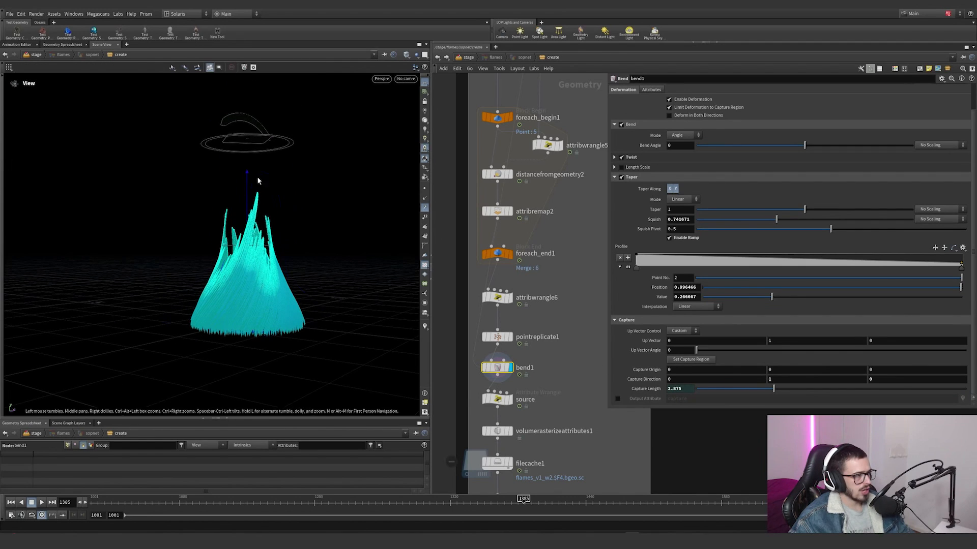
left_click_drag(283, 145, 198, 140)
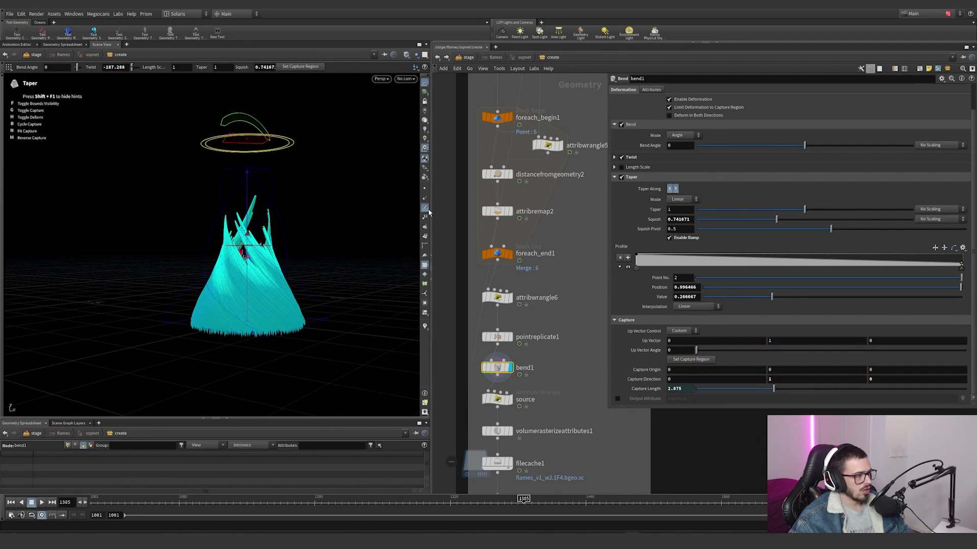
key("ctrl+z")
Step: Examine the twisted and tapered flame points of bend1 up close from several angles
middle_click_drag(569, 416, 563, 335)
right_click_drag(264, 301, 465, 275, "alt")
left_click_drag(292, 251, 253, 331, "alt")
right_click_drag(252, 332, 349, 277, "alt")
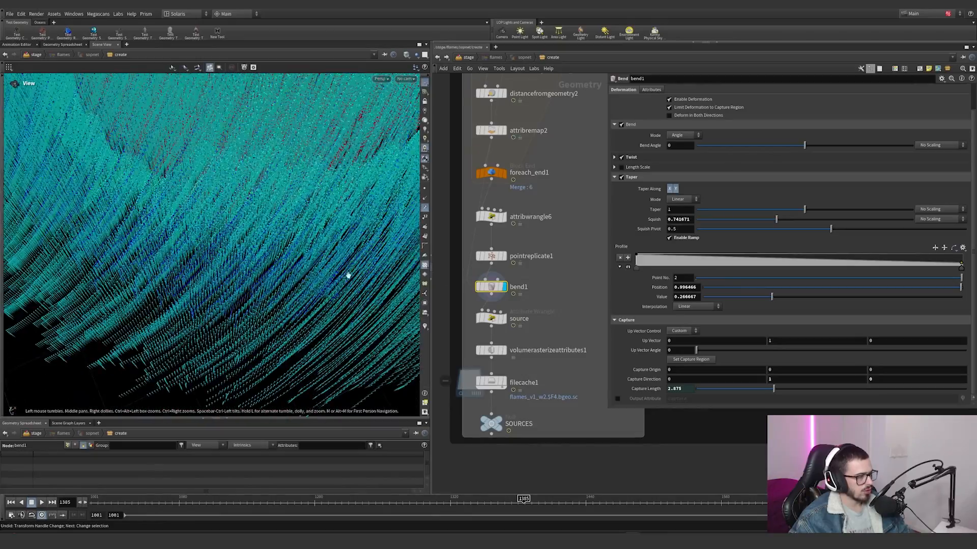
left_click_drag(318, 236, 282, 235, "alt")
right_click_drag(281, 236, 270, 190, "alt")
left_click_drag(242, 253, 292, 338, "alt")
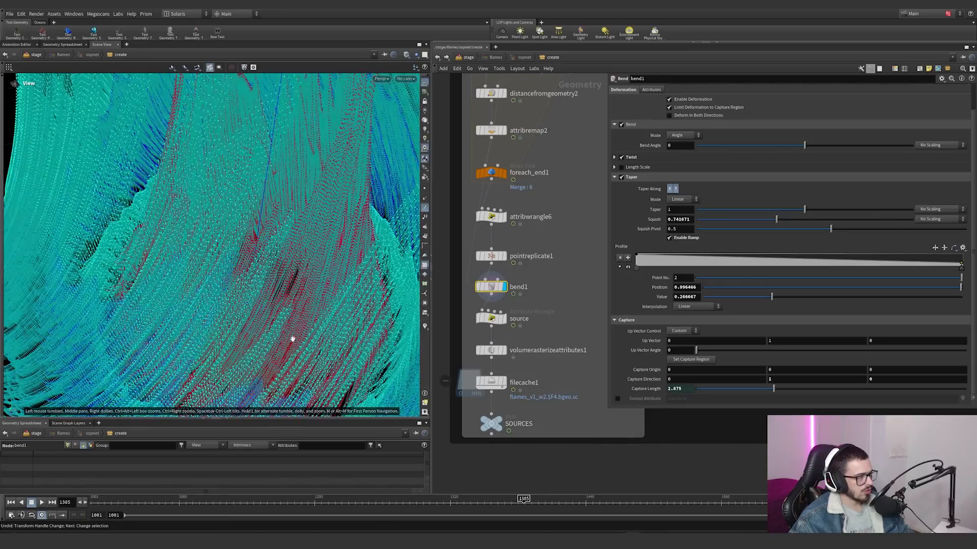
right_click_drag(292, 338, 253, 280, "alt")
left_click_drag(253, 280, 367, 188, "alt")
Step: Select and display the source wrangle, and examine its Width ramp, VEXpression and flame points
key("Return")
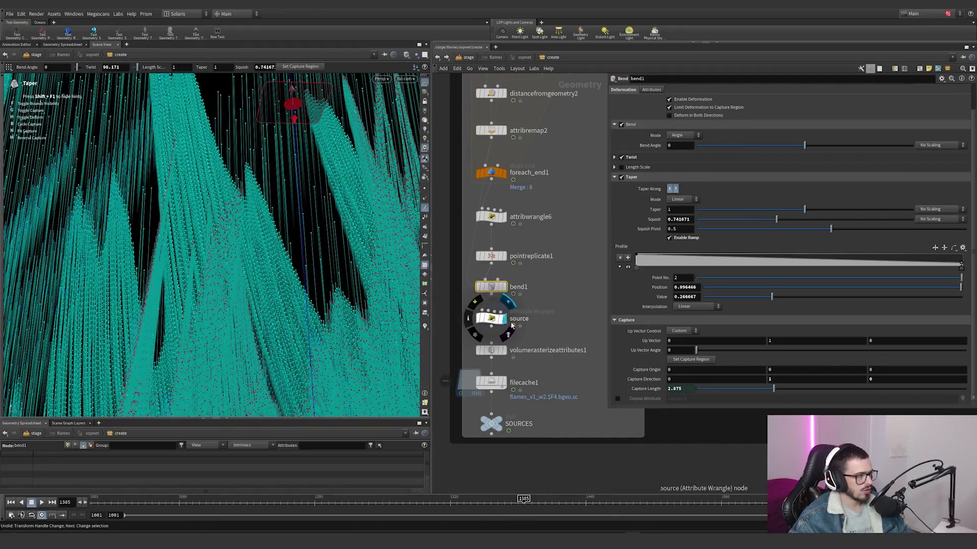
left_click(512, 323)
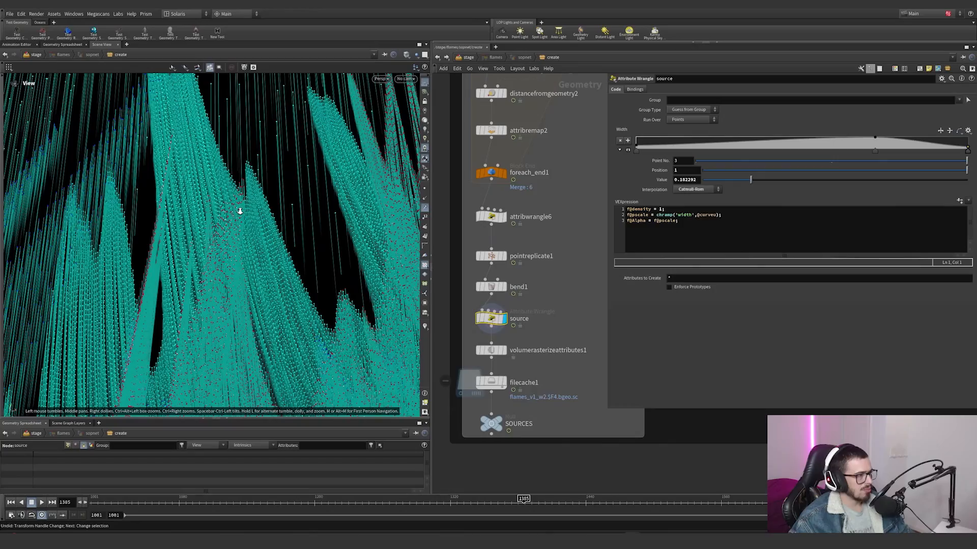
left_click_drag(279, 184, 342, 264)
Step: Select and display volumerasterizeattributes1, and examine the rasterized flame volume and its settings
key("Return")
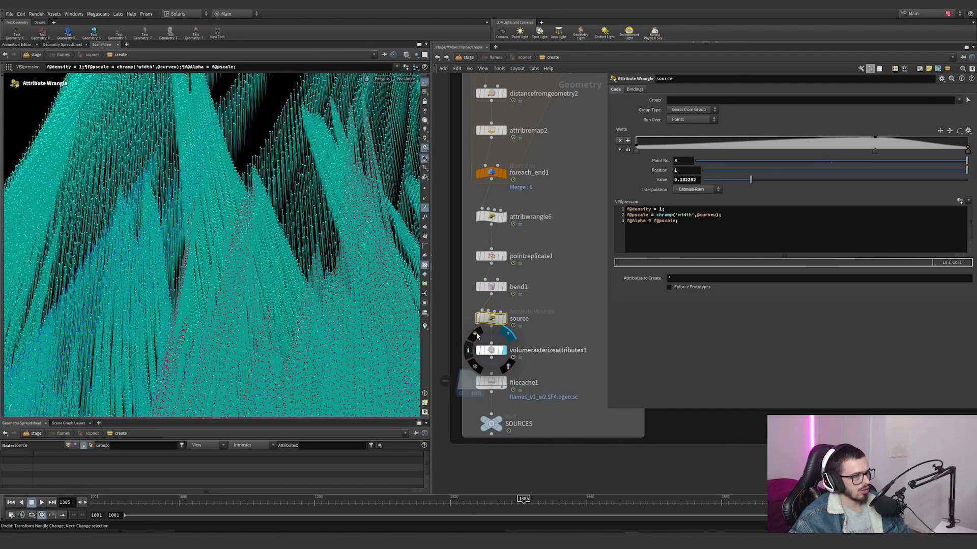
left_click(490, 343)
right_click_drag(142, 261, 25, 295, "alt")
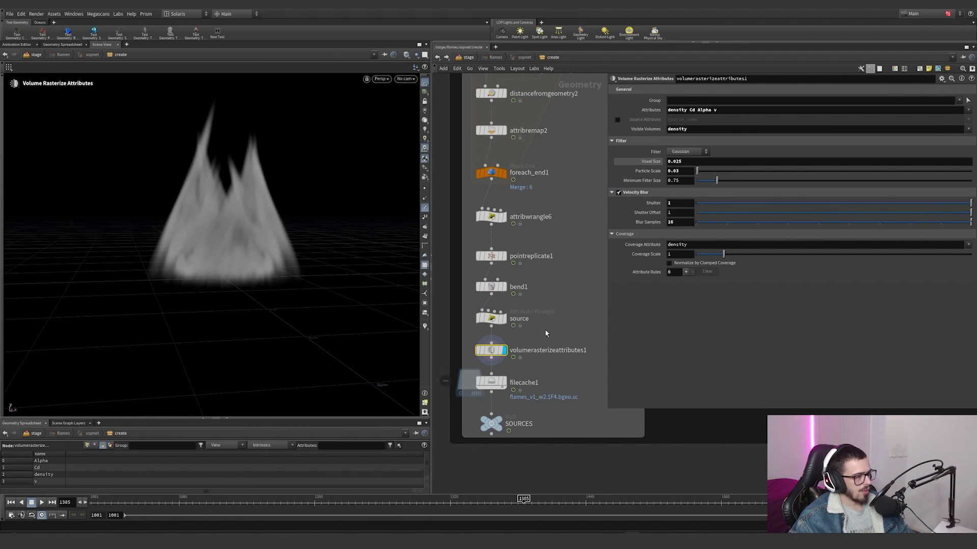
Step: Select and display bend1 again, and review its attribute transform options
left_click(537, 319)
left_click(532, 287)
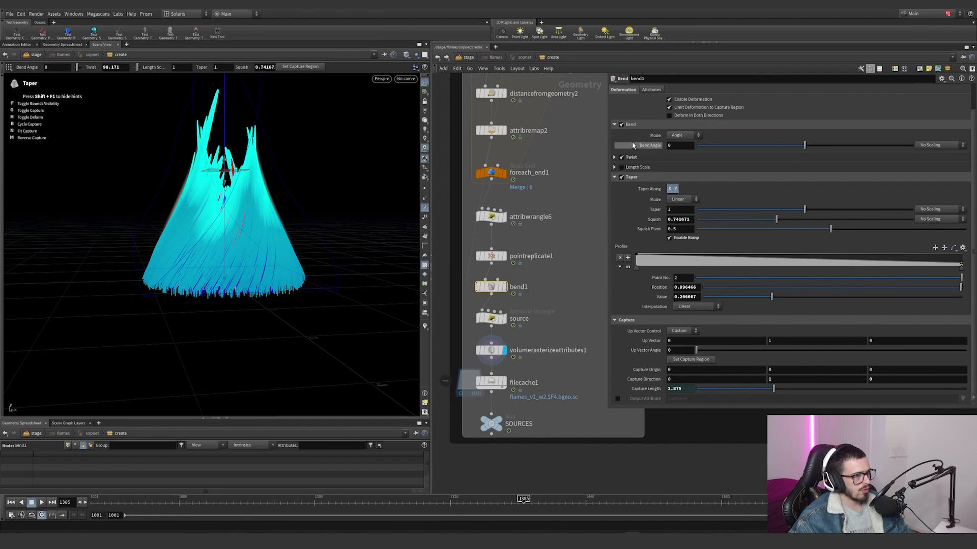
scroll(636, 132, "up", 2)
left_click(649, 120)
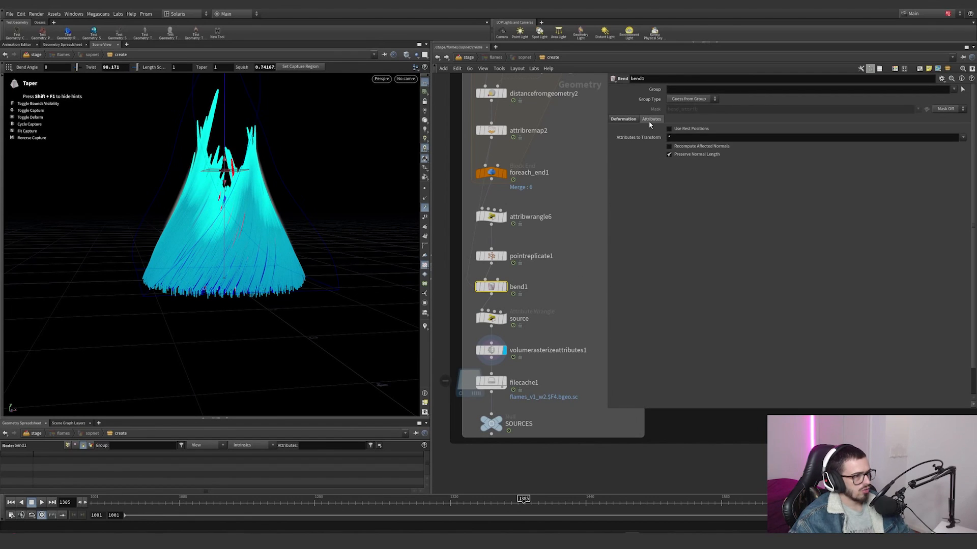
left_click(501, 287)
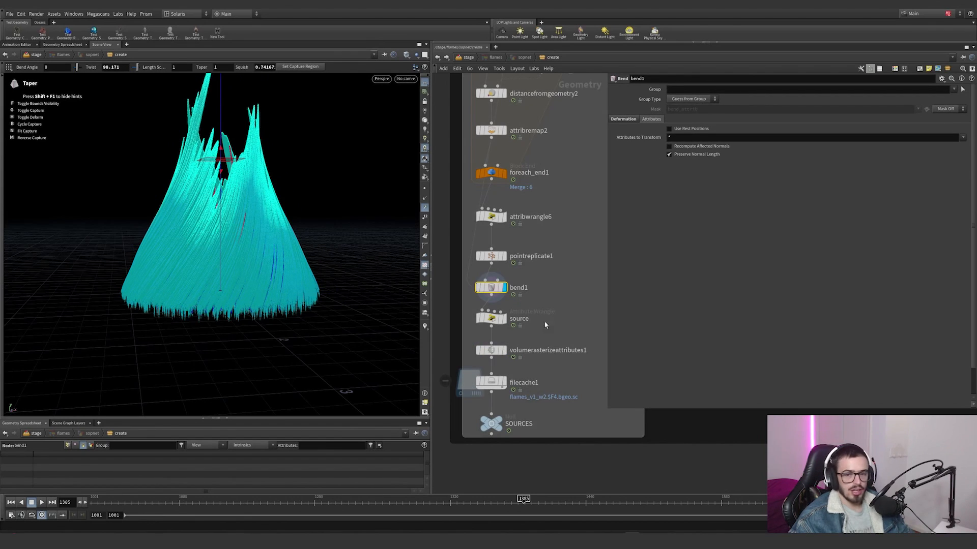
Step: Move bend1 out of the main chain and try adding a Rest Position node, deleting it again
middle_click_drag(544, 325, 520, 286)
left_click_drag(467, 283, 468, 323, "ctrl")
left_click_drag(470, 250, 528, 253)
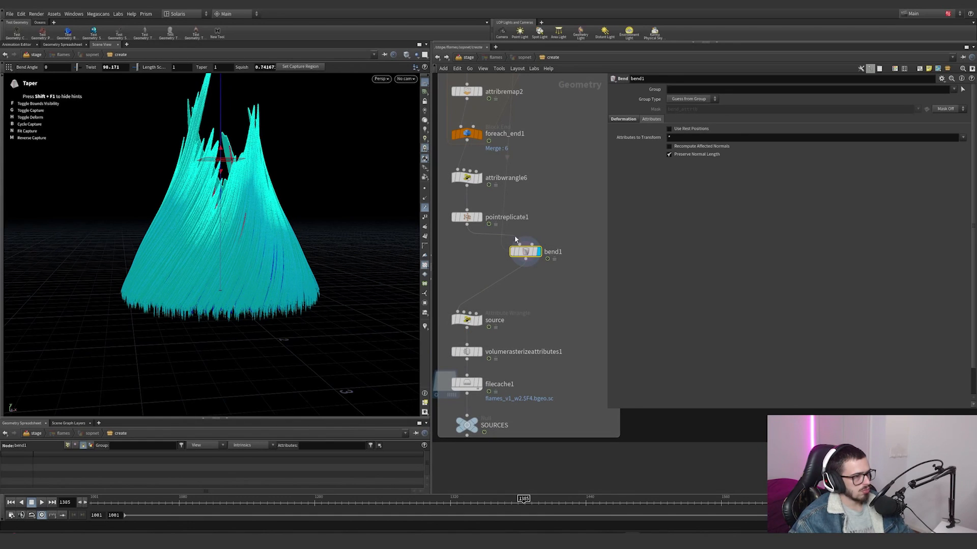
key("Tab")
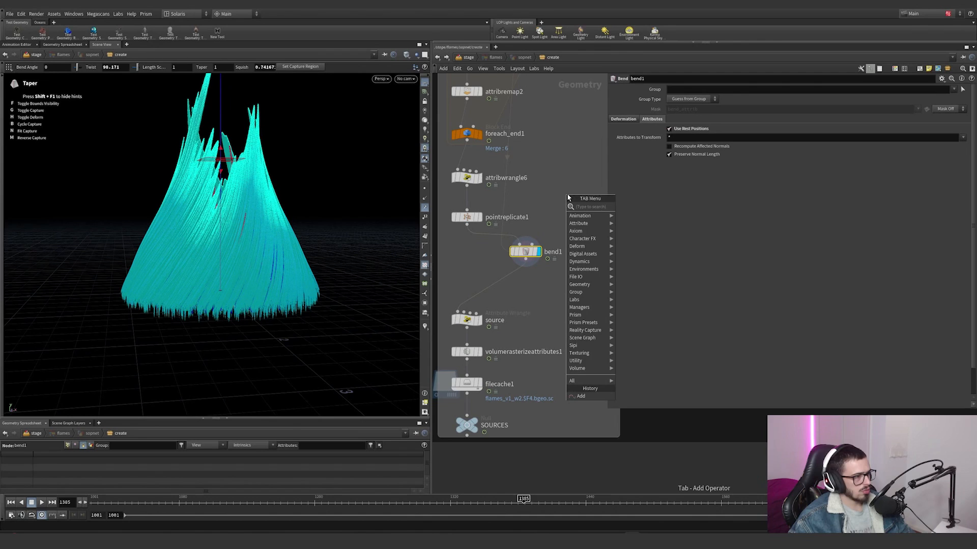
type("rest")
key("Return")
left_click(508, 256)
key("Delete")
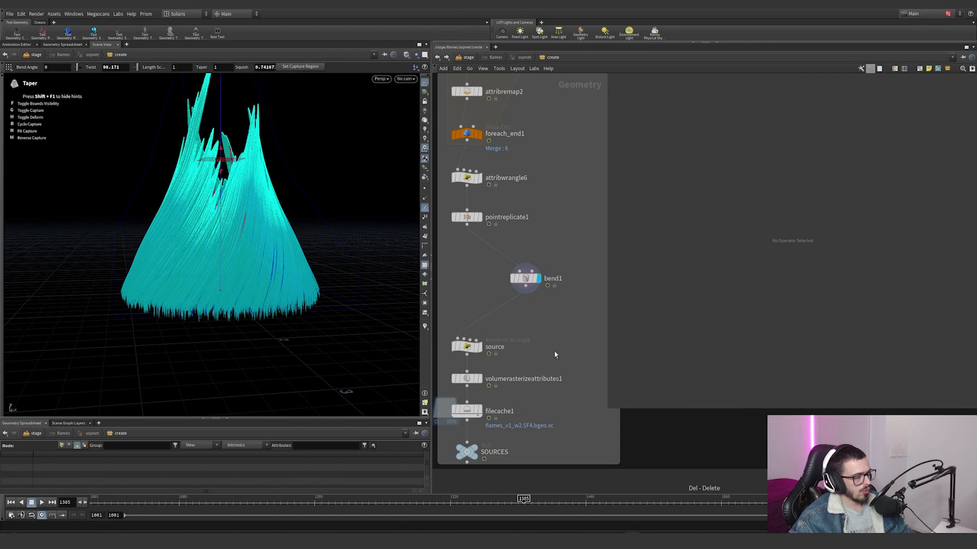
Step: Try adding a Point Deform node beside bend1 and wiring pointreplicate1 into its mesh and rest lattice inputs
key("Tab")
type("poin t")
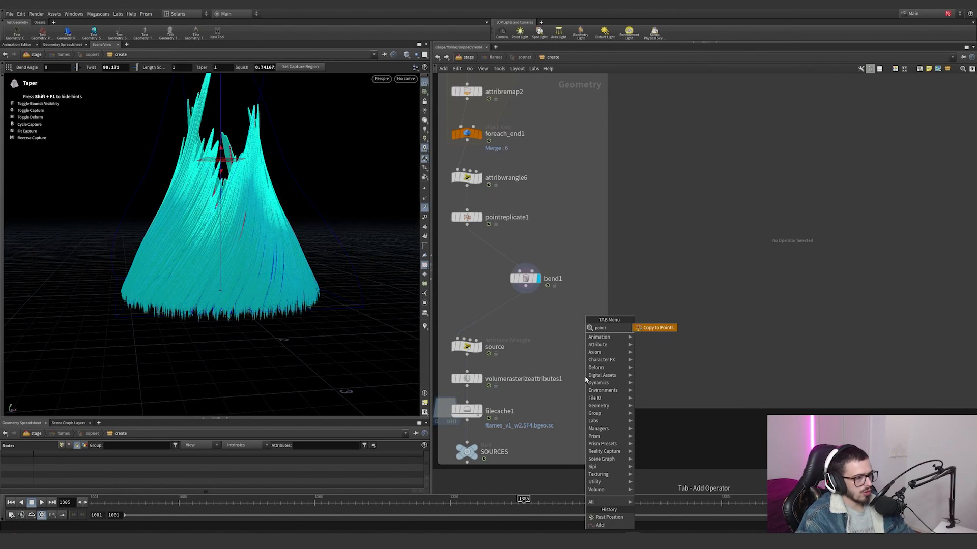
key("BackSpace")
key("BackSpace")
type("tde")
key("Return")
left_click(463, 278)
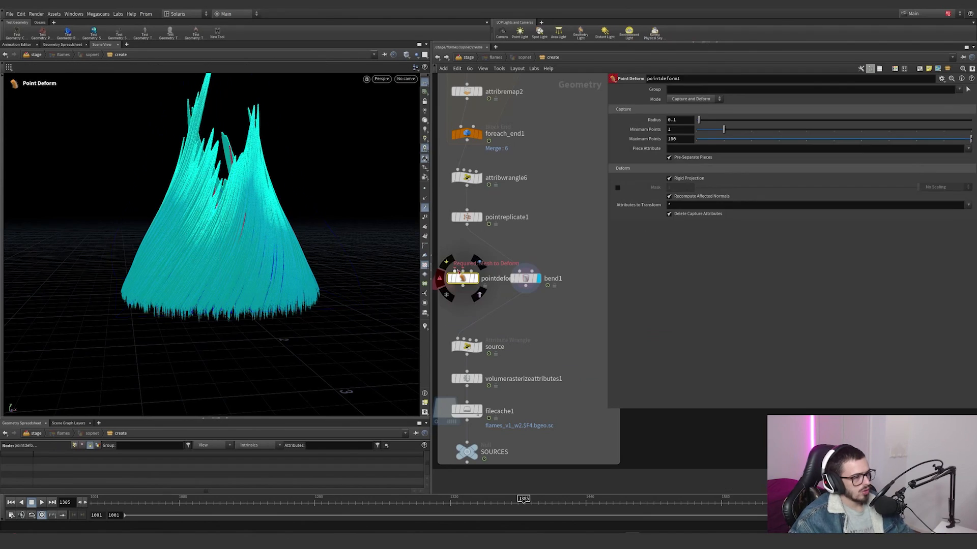
left_click(456, 270)
left_click(465, 227)
left_click_drag(463, 279, 458, 292)
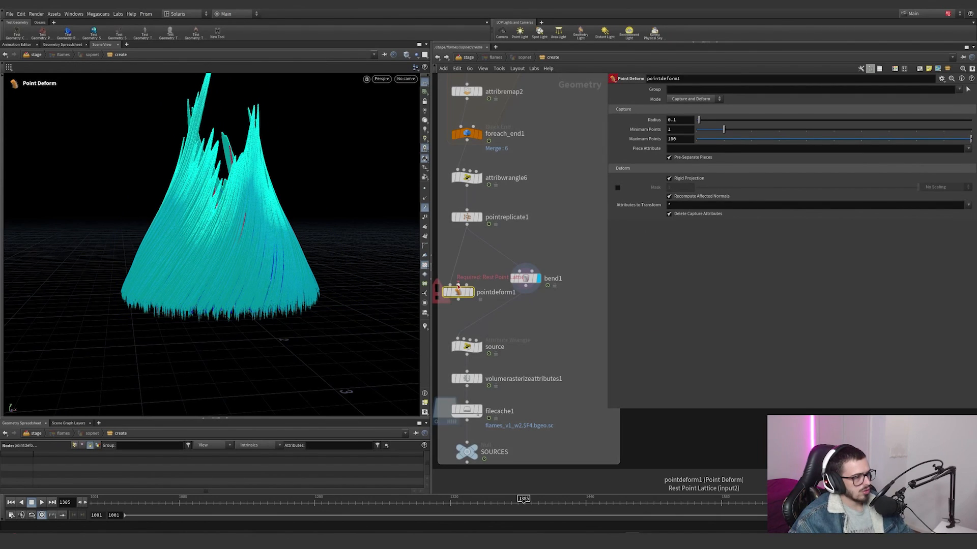
left_click(457, 286)
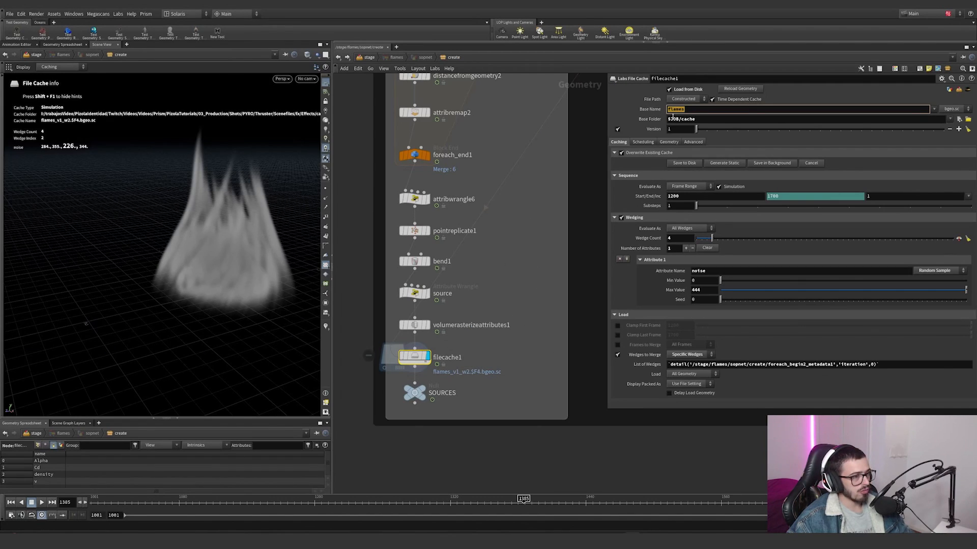
Step: Review filecache1's Base Folder and noise wedge attribute, and select attribnoise1 to inspect its Offset parameter
left_click(704, 120)
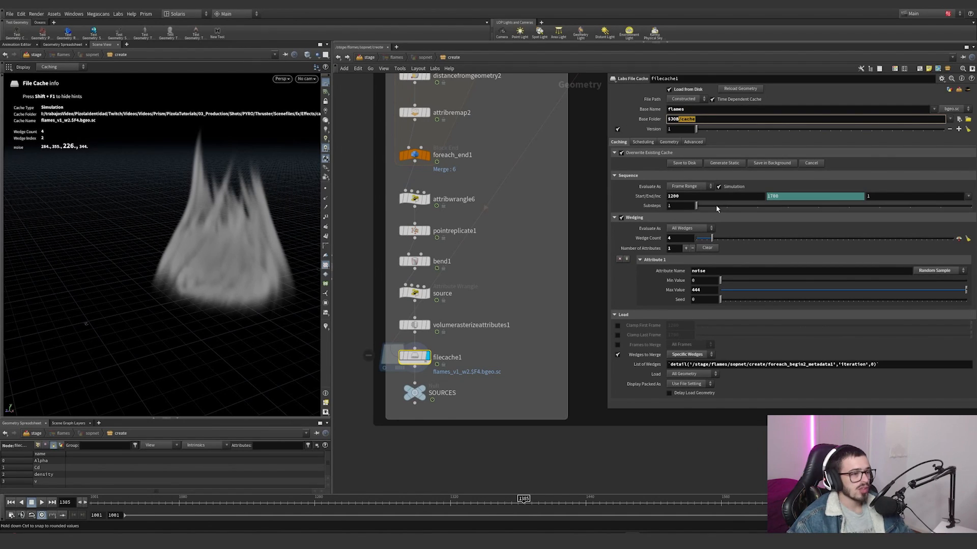
scroll(514, 279, "down", 4)
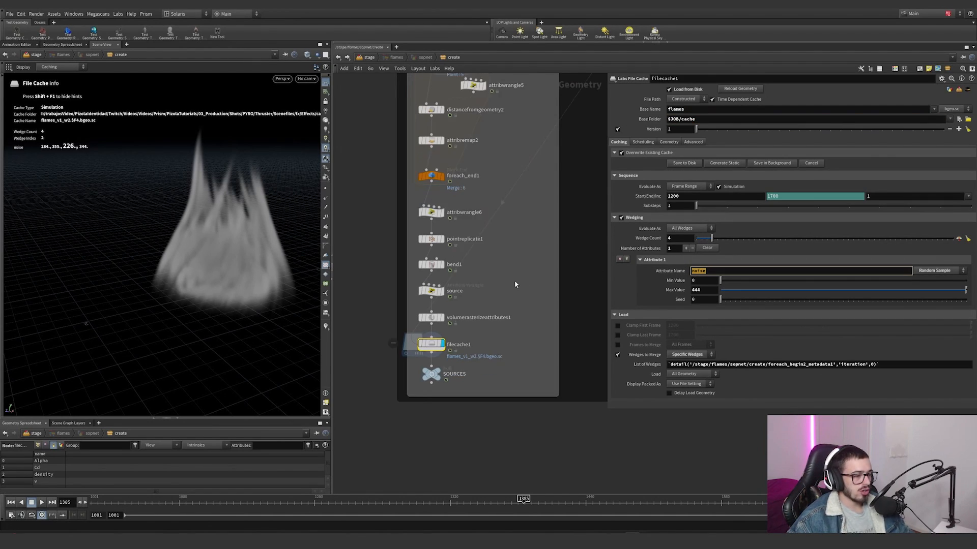
scroll(514, 285, "down", 3)
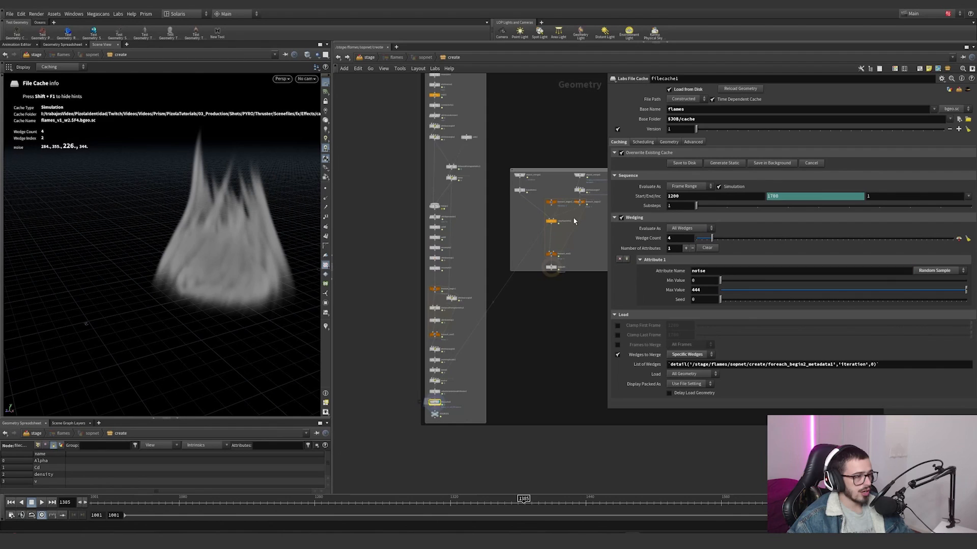
scroll(569, 259, "up", 2)
scroll(482, 270, "down", 2)
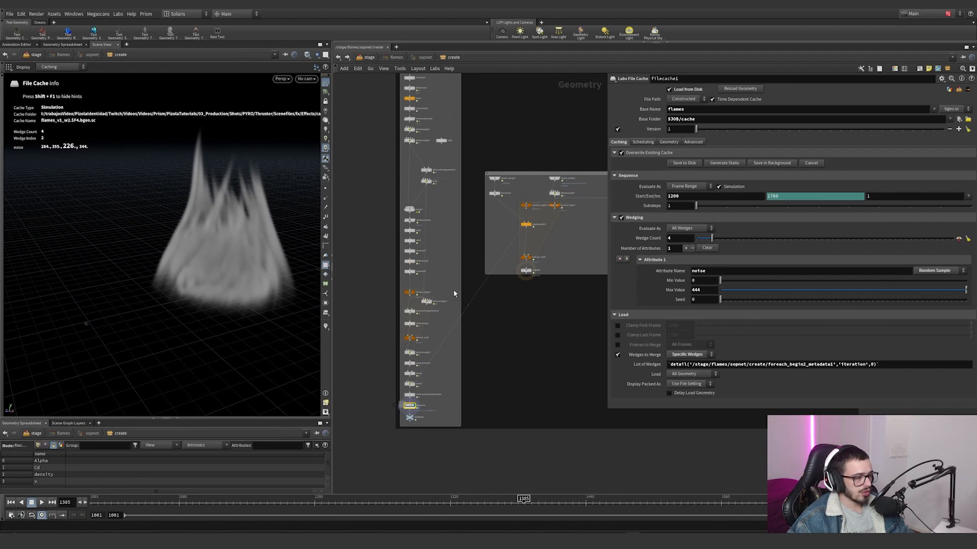
scroll(440, 188, "up", 5)
left_click(413, 183)
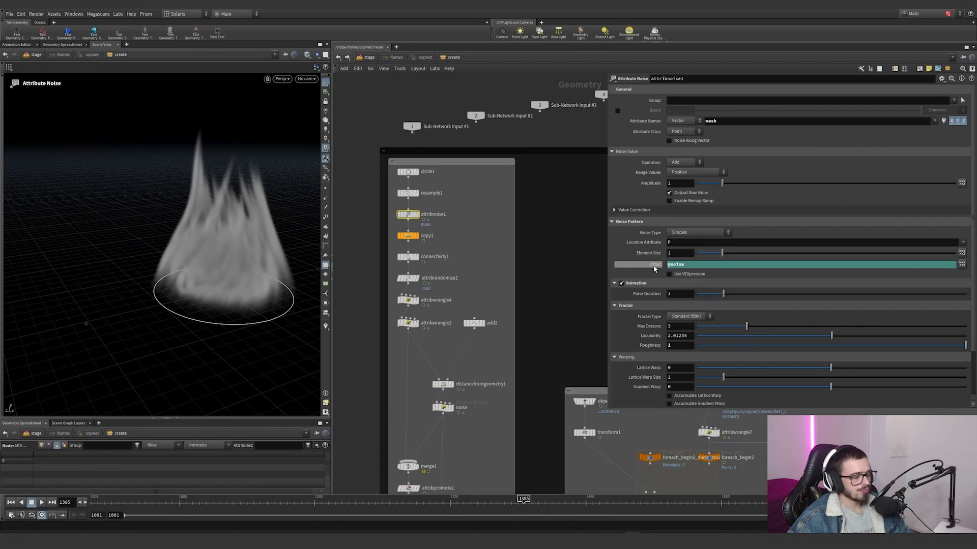
Step: Compare attribnoise1's Offset expression with its evaluated value, and select filecache1 to show its settings
left_click(654, 265)
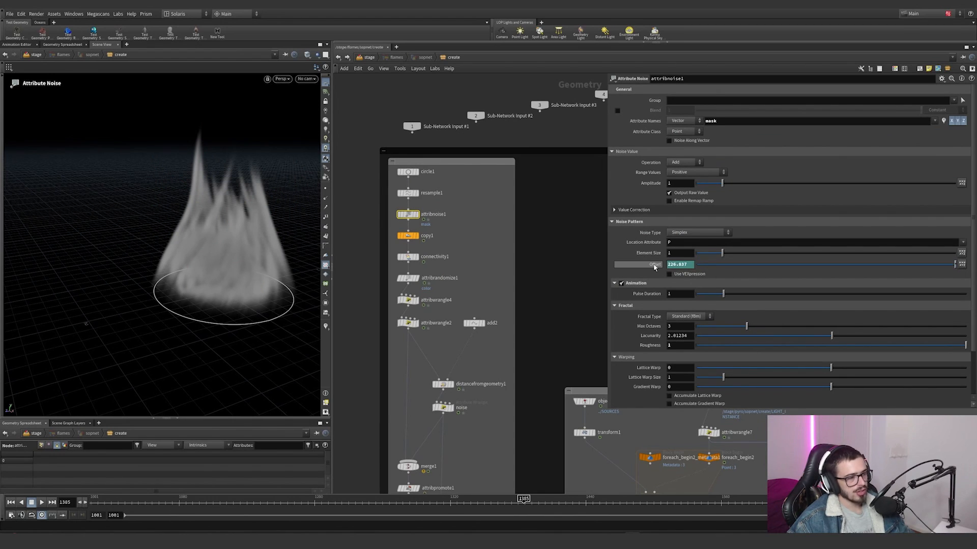
left_click(655, 265)
left_click(655, 265)
scroll(488, 303, "down", 5)
middle_click_drag(453, 478, 439, 343)
scroll(439, 343, "up", 6)
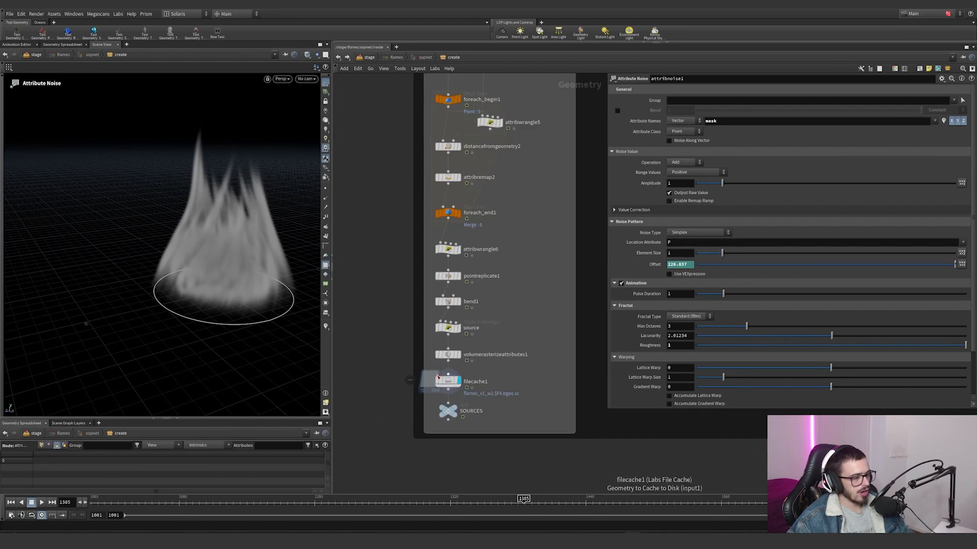
left_click(445, 382)
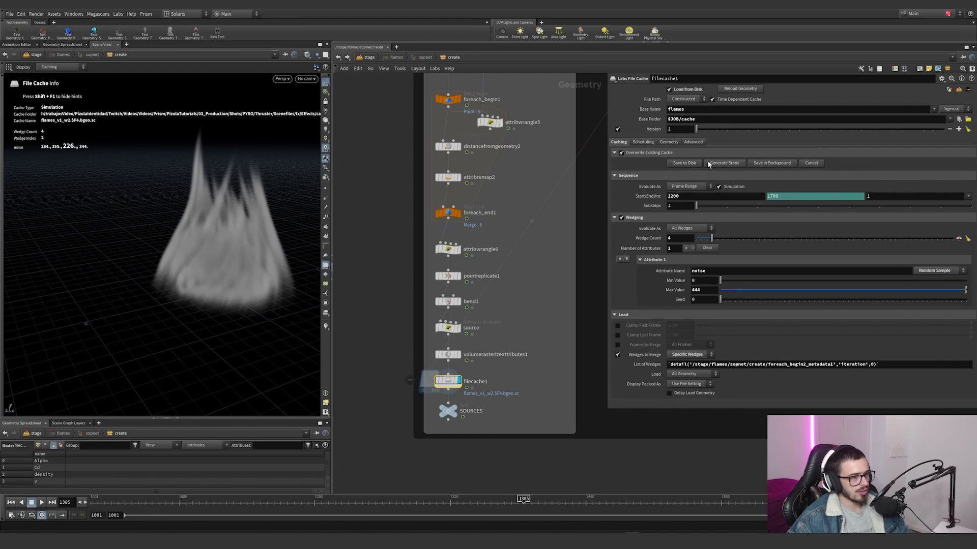
Step: Step through filecache1's noise wedges while Wedges to Merge is enabled
scroll(458, 362, "up", 3)
left_click(468, 350)
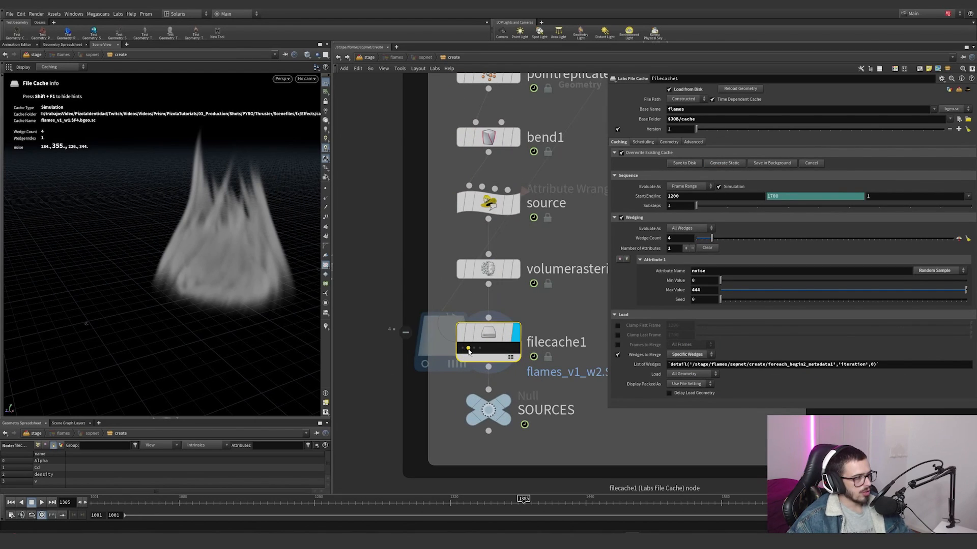
left_click(474, 349)
left_click(480, 350)
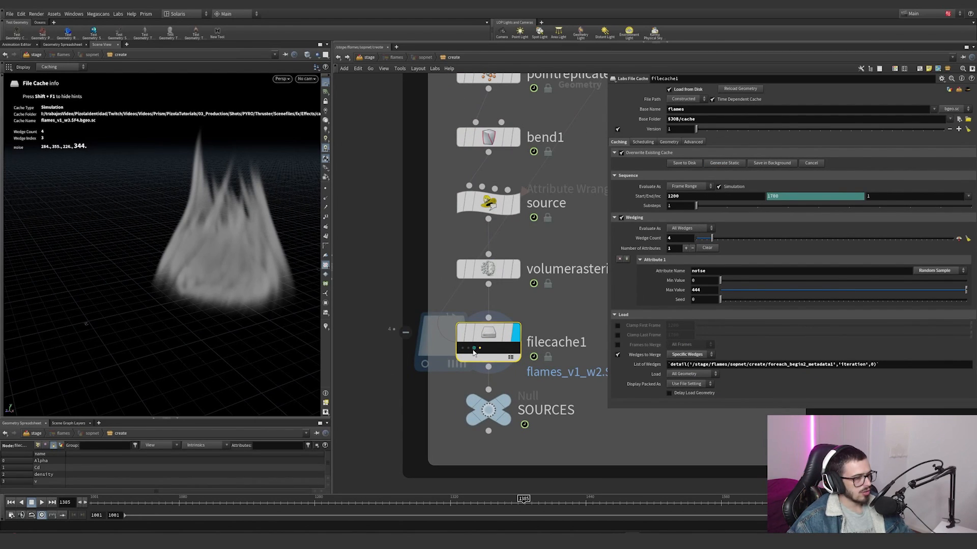
Step: Preview filecache1's wedges without Load from Disk and Wedges to Merge, restoring both options after comparing the flame variations
left_click(617, 356)
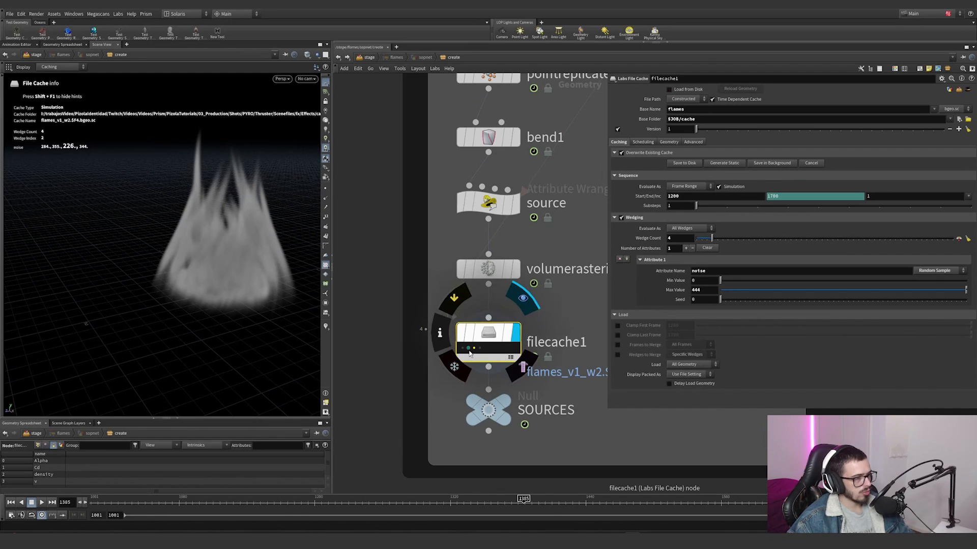
left_click(469, 350)
left_click(463, 350)
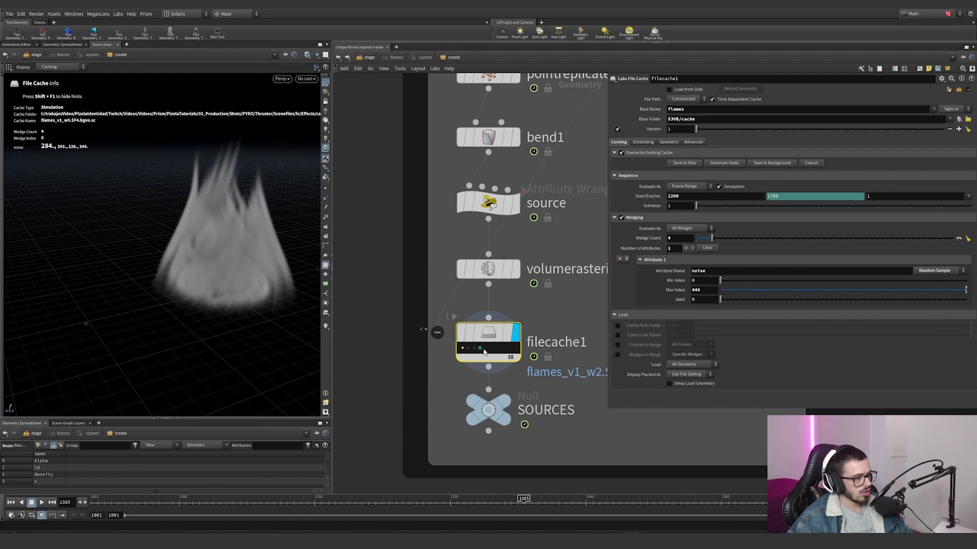
left_click(480, 350)
left_click(469, 350)
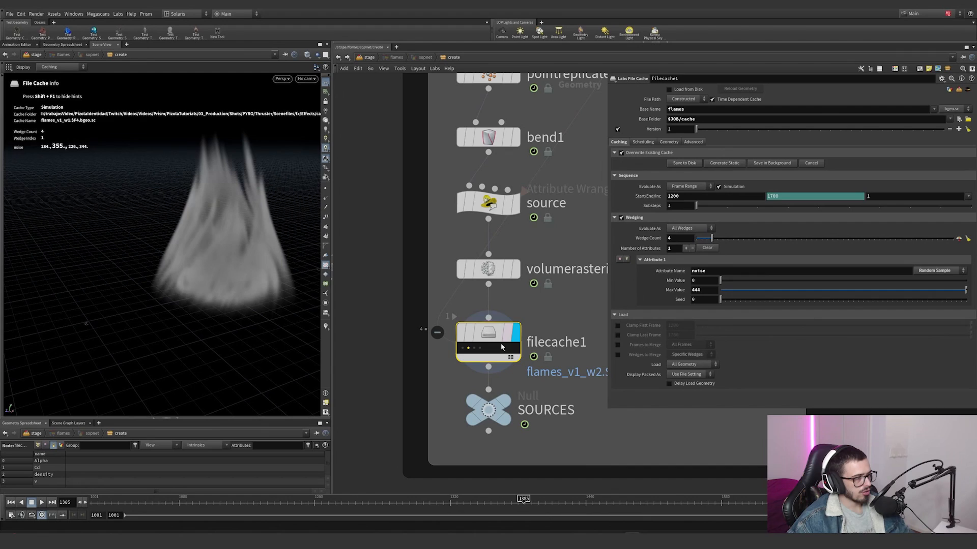
left_click(670, 90)
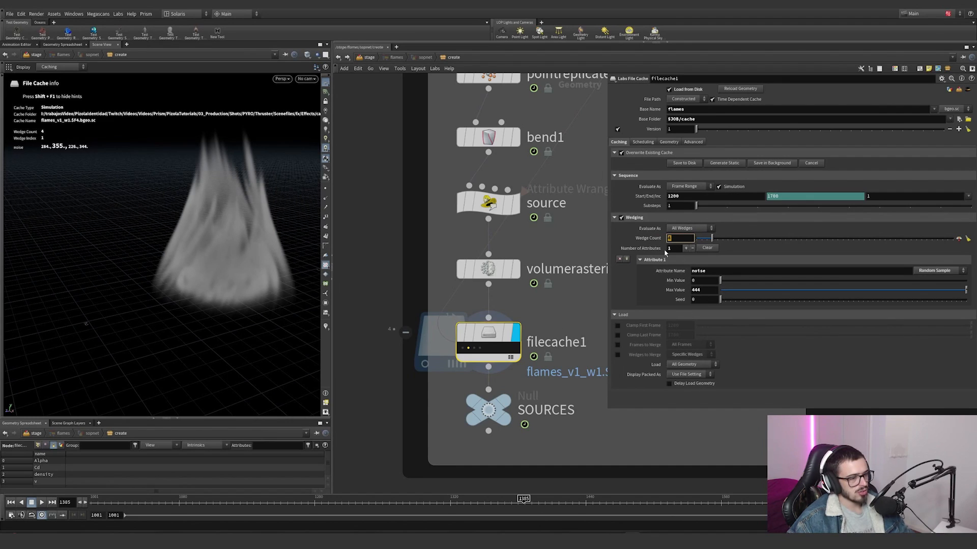
left_click(617, 355)
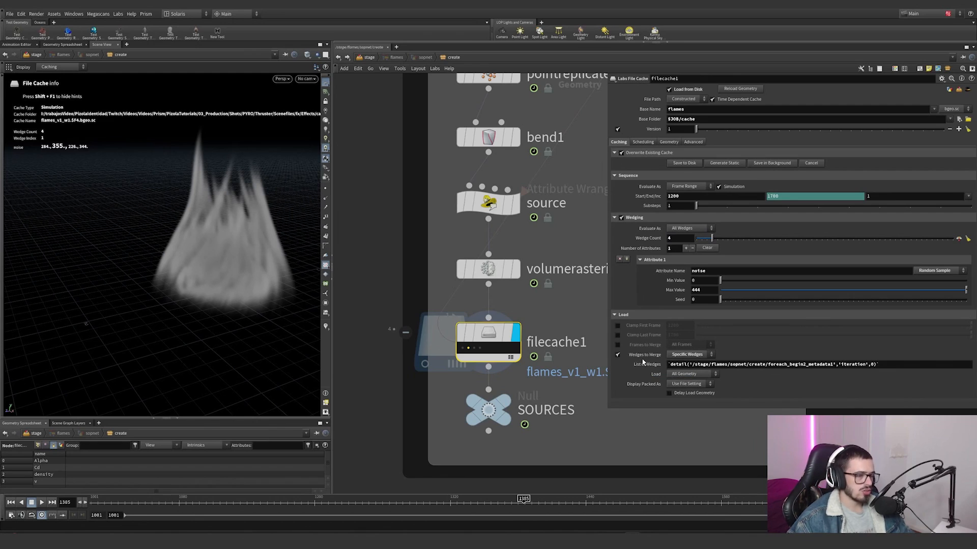
Step: Examine how filecache1 and the SOURCES null at the end of the main chain relate to the for-each copy network
scroll(589, 351, "down", 10)
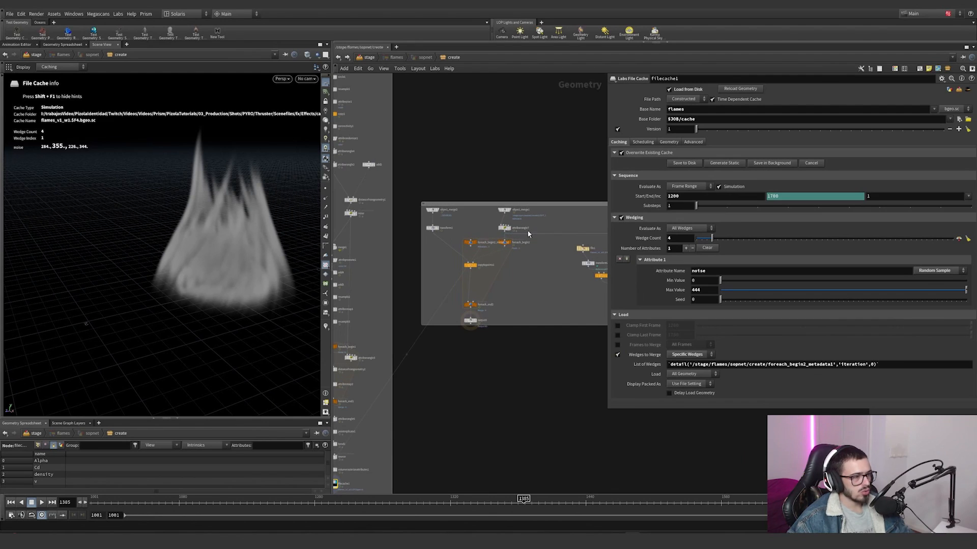
scroll(528, 222, "up", 4)
scroll(432, 237, "down", 2)
middle_click_drag(410, 238, 463, 239)
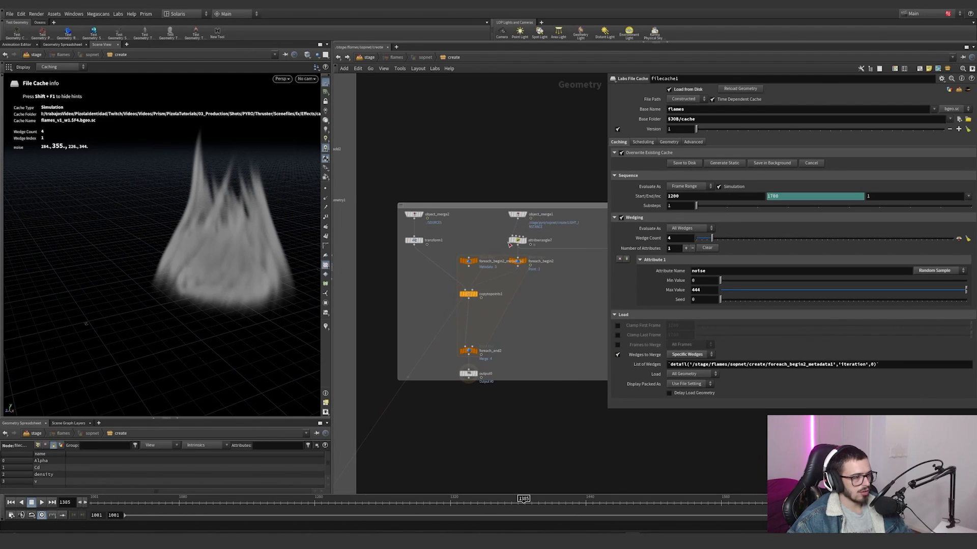
scroll(509, 313, "down", 3)
middle_click_drag(510, 312, 535, 207)
scroll(421, 383, "up", 4)
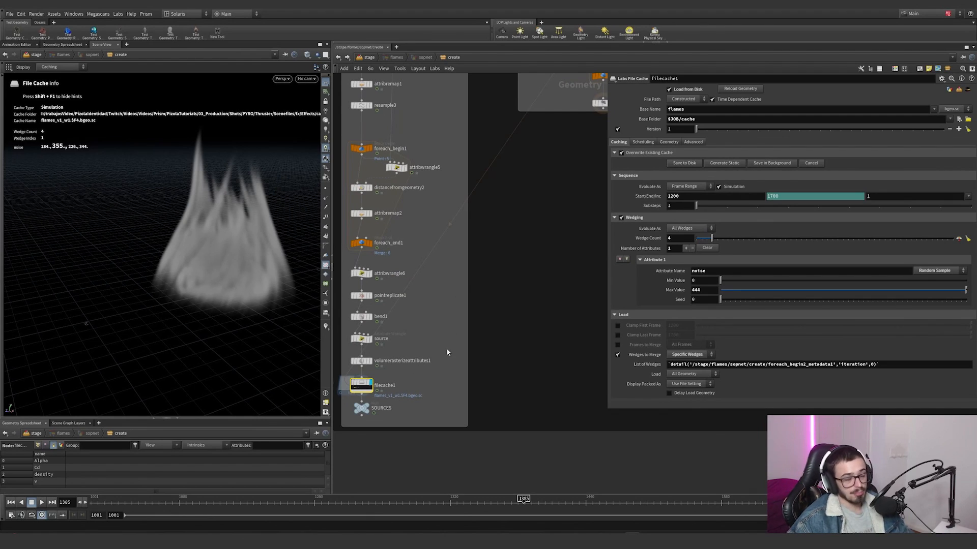
middle_click_drag(424, 379, 466, 360)
scroll(449, 379, "up", 2)
left_click_drag(367, 346, 367, 346)
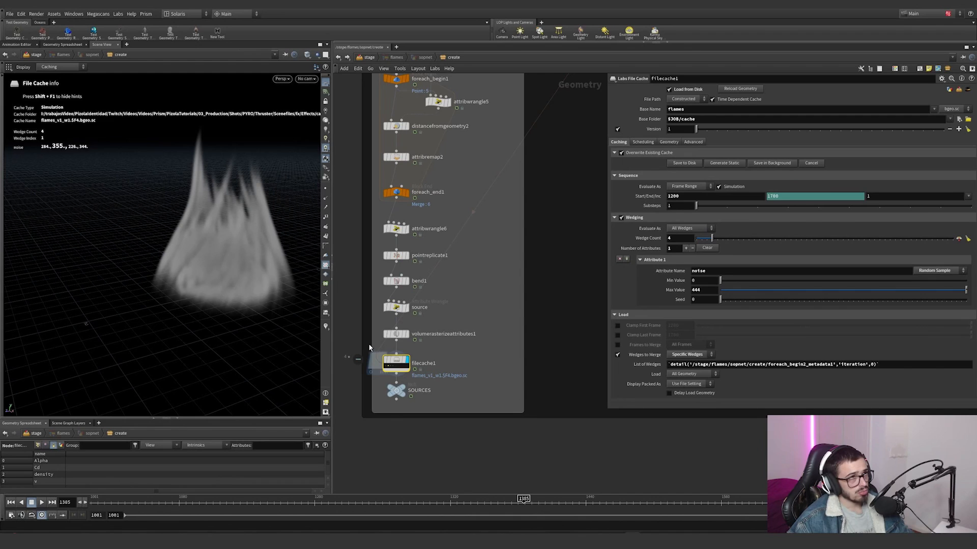
scroll(499, 322, "down", 5)
middle_click_drag(507, 251, 453, 321)
scroll(414, 413, "up", 4)
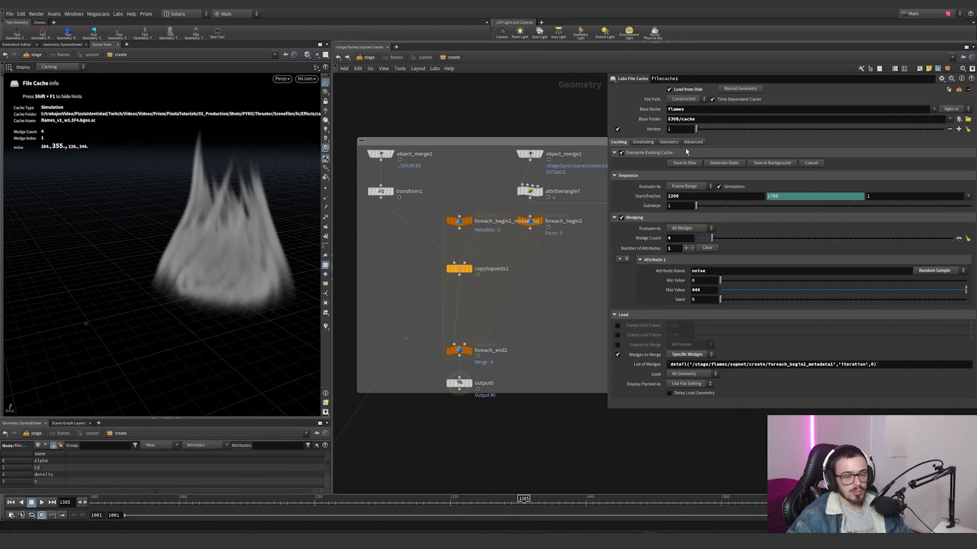
Step: Display object_merge2, which brings in ../SOURCES, and inspect the flame volume from different distances
scroll(415, 168, "up", 2)
left_click(367, 149)
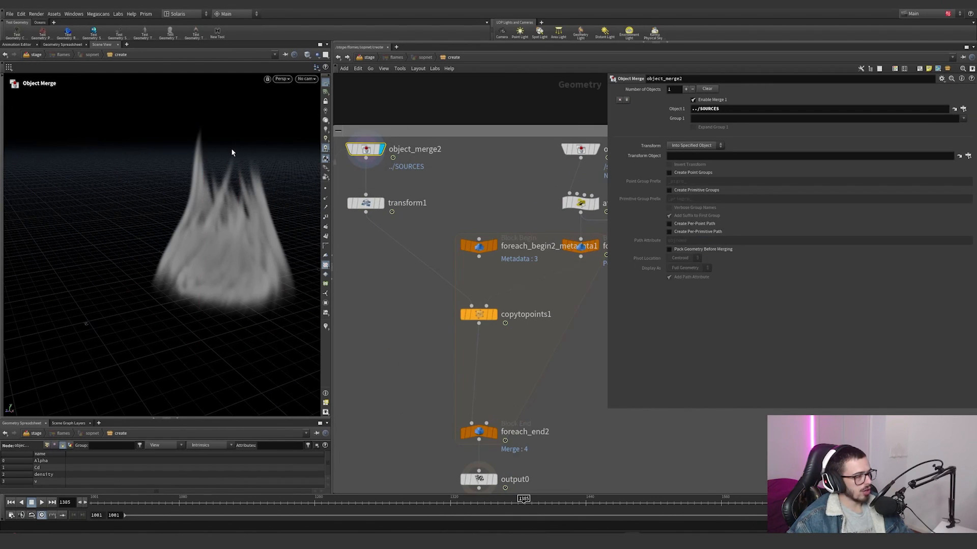
scroll(215, 155, "down", 4)
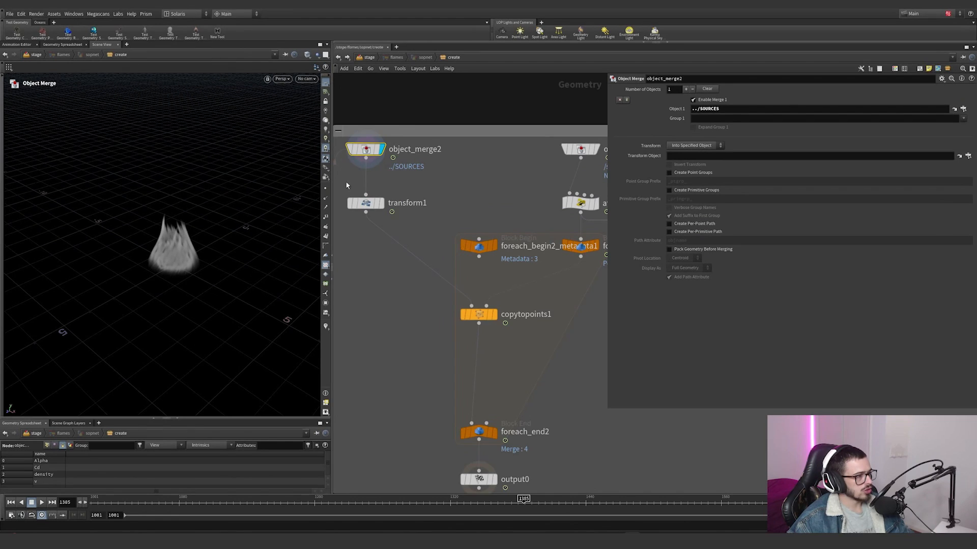
scroll(348, 186, "down", 5)
middle_click_drag(346, 381, 433, 380)
right_click_drag(118, 257, 386, 208, "alt")
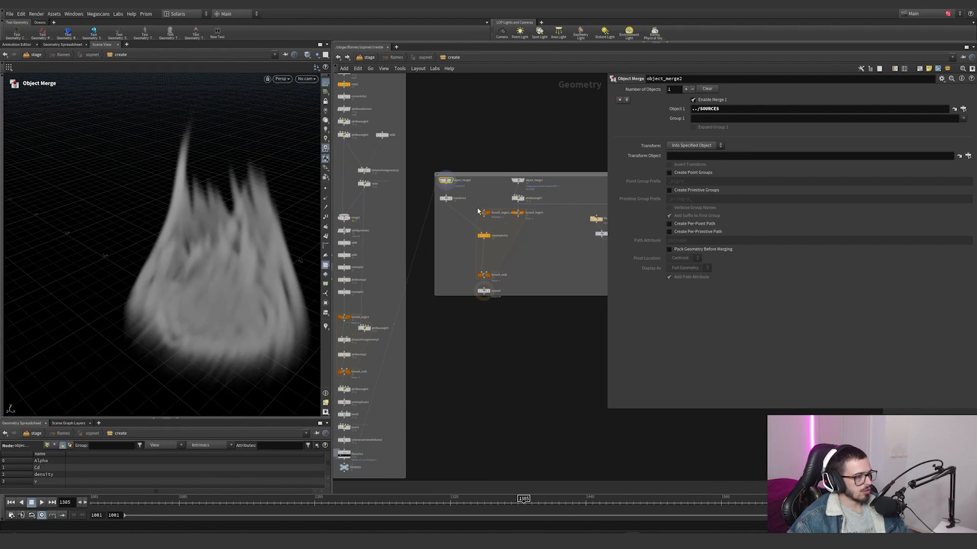
Step: Select and display transform1 and inspect the flame's rotated orientation
scroll(488, 178, "up", 5)
left_click(393, 231)
left_click_drag(429, 214, 377, 246)
right_click_drag(305, 247, 224, 251, "alt")
left_click_drag(225, 251, 180, 235, "alt")
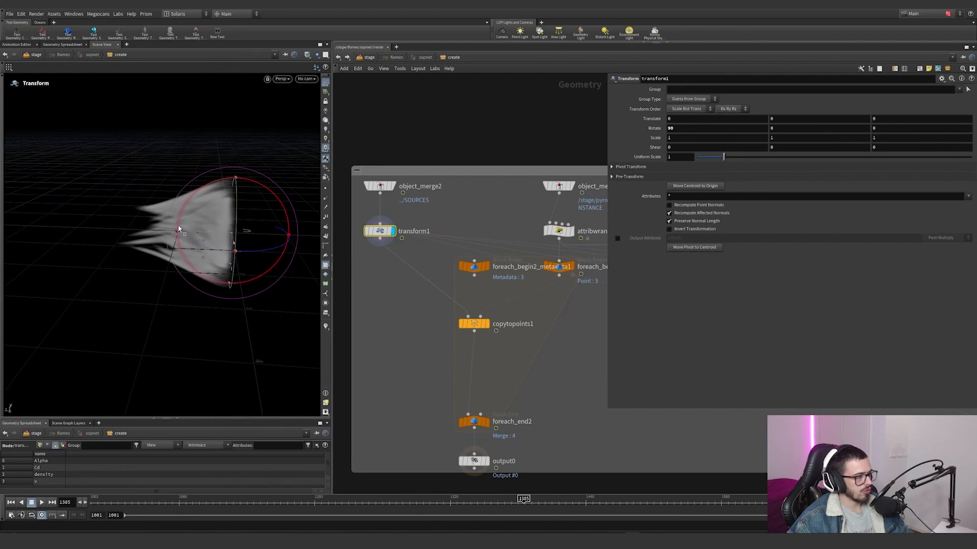
Step: Display object_merge1, which brings in LIGHT_INSTANCE, and view its instance points
middle_click_drag(488, 220, 360, 234)
left_click(445, 199)
left_click_drag(460, 218, 372, 189)
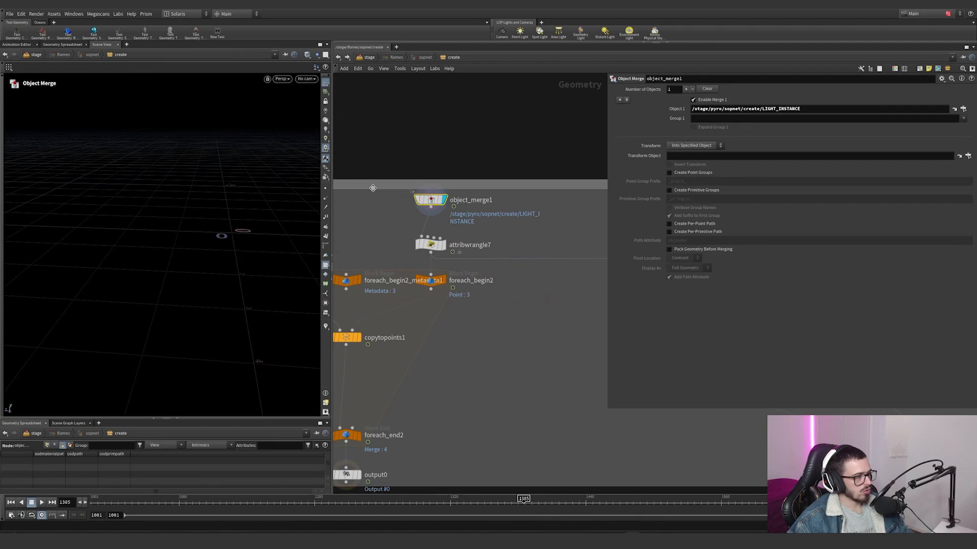
left_click_drag(200, 185, 177, 247, "alt")
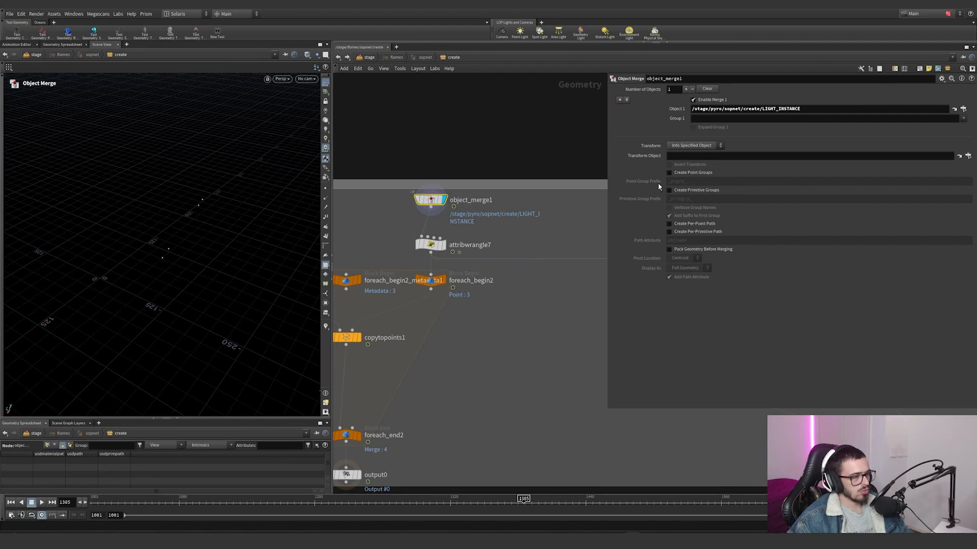
Step: Jump to the LIGHT_INSTANCE null in the pyro network and display object_merge7 with the LEFT_SOURCE disks
left_click(953, 110)
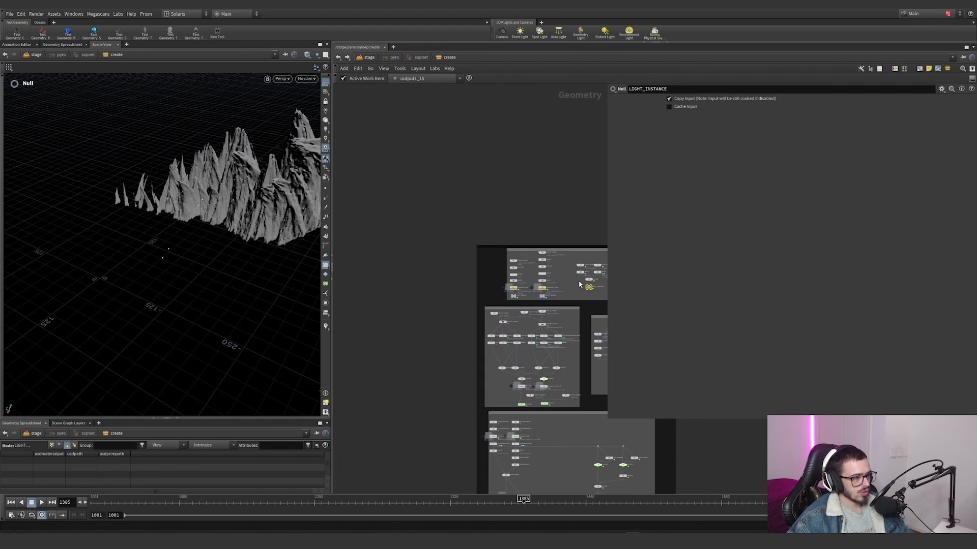
scroll(449, 294, "up", 3)
left_click(435, 238)
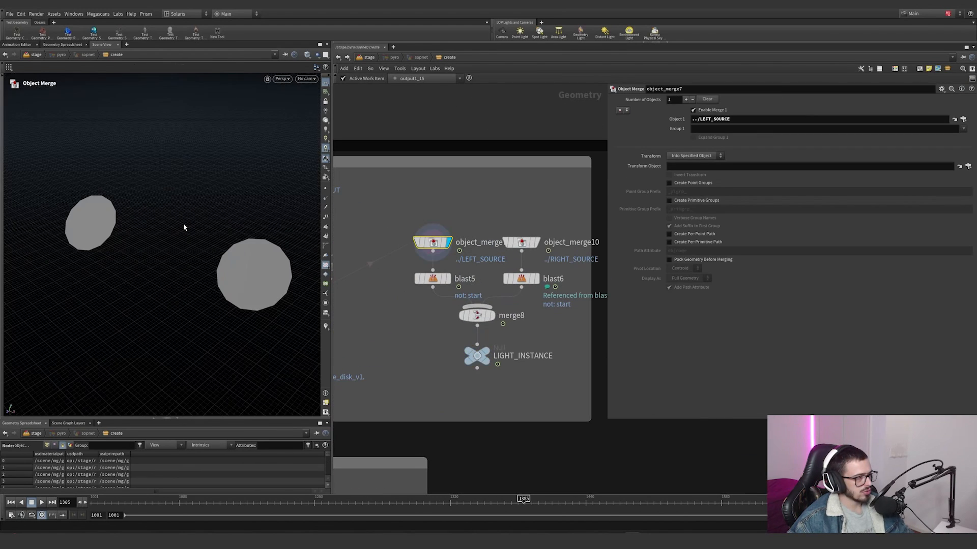
Step: Display object_merge1 at the start of the LEFT_SOURCE chain and frame the left thruster geometry
scroll(440, 232, "down", 3)
middle_click_drag(440, 232, 570, 228)
scroll(458, 276, "up", 4)
left_click(419, 164)
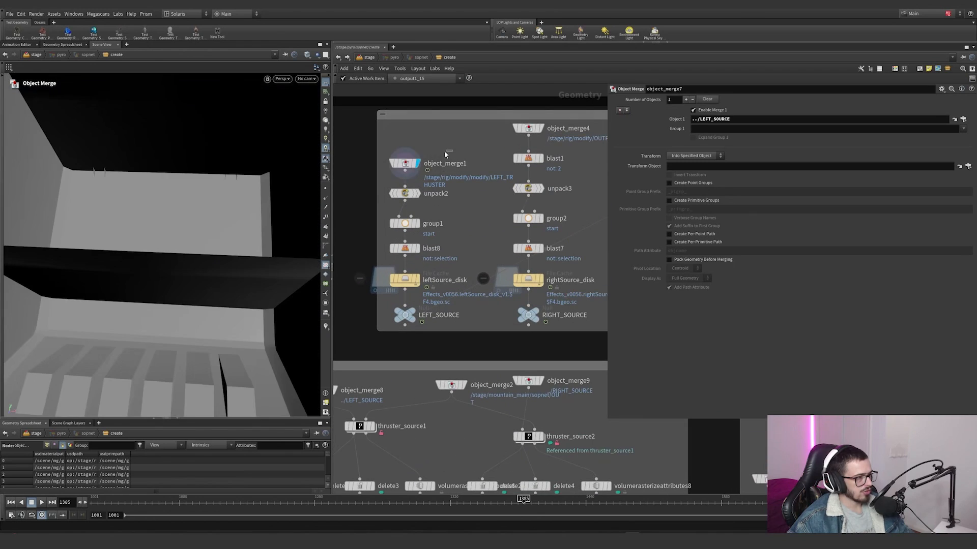
key("space+g")
left_click_drag(193, 210, 63, 170, "alt")
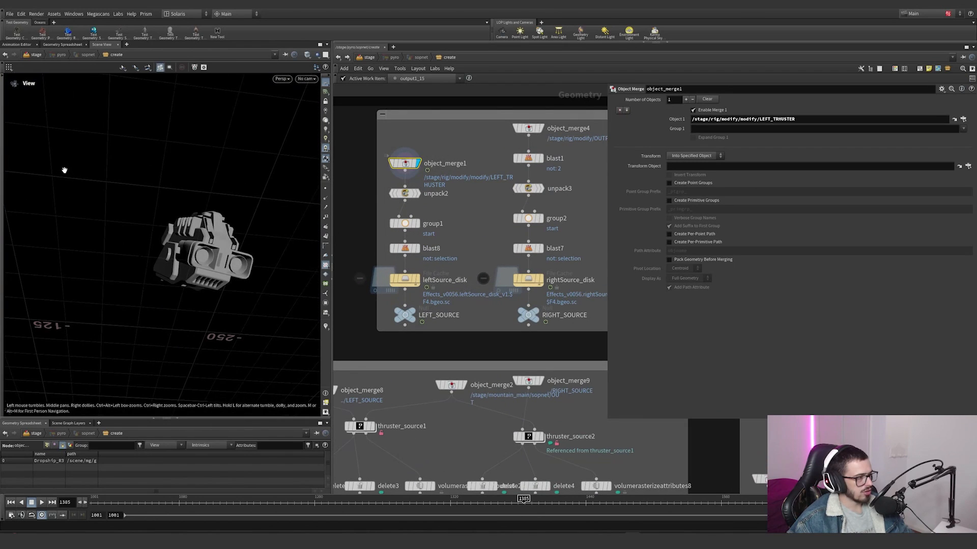
Step: Display group1, which defines the start point group, and look closely at the left thruster's nozzles
left_click(418, 225)
mouse_move(214, 239)
left_mouse_down("alt")
mouse_move(170, 261)
mouse_move(204, 249)
left_mouse_up("alt")
right_click_drag(204, 249, 312, 241, "alt")
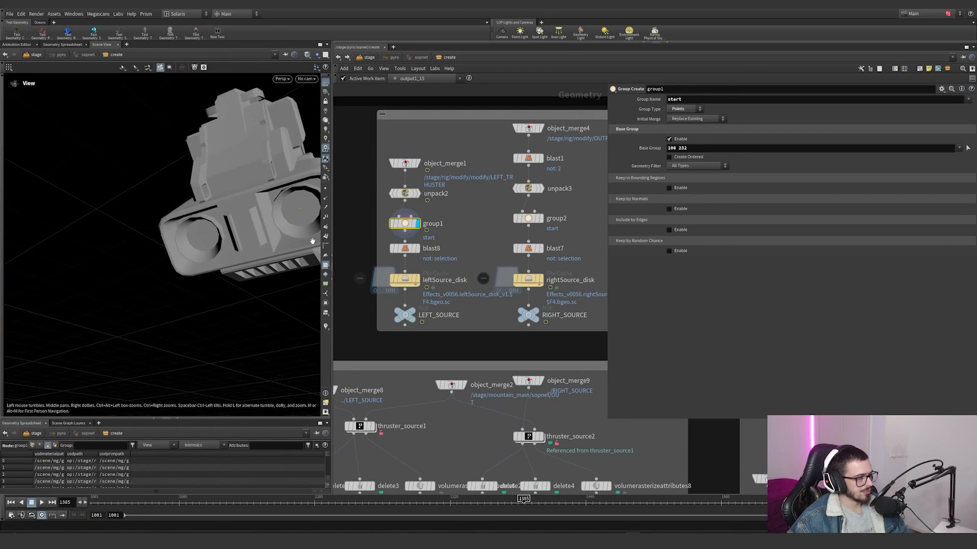
Step: Display blast8 and blast7 in turn to inspect the isolated left and right thruster disks
left_click(417, 249)
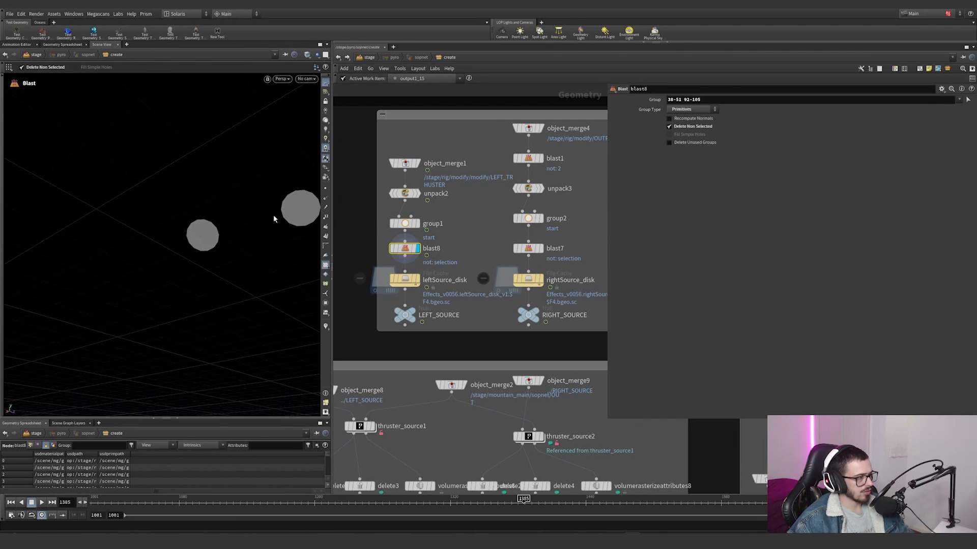
left_click_drag(241, 227, 196, 230, "alt")
middle_click_drag(515, 180, 454, 203)
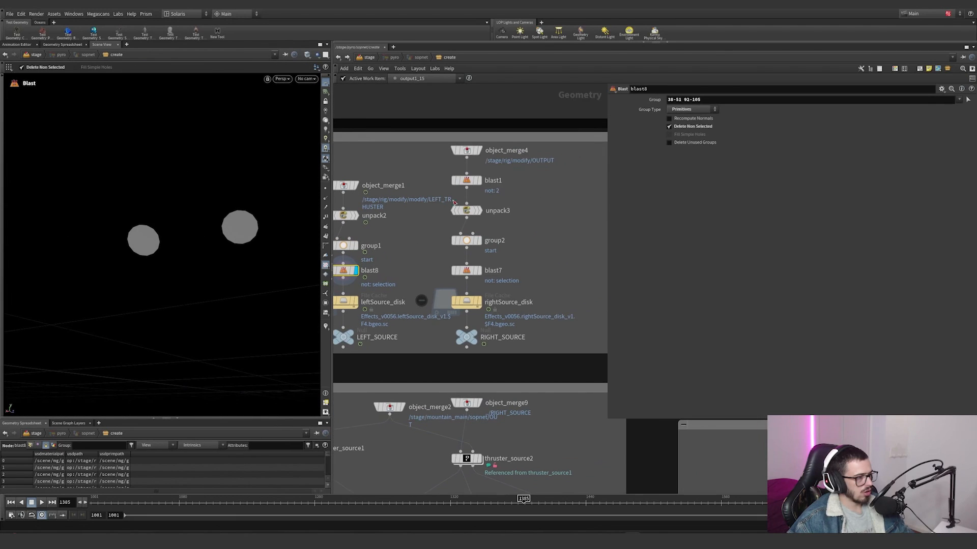
left_click(479, 270)
right_click_drag(216, 240, 128, 264, "alt")
Step: Display blast5 and blast6 above merge8 to check the points kept by the start group
scroll(535, 287, "down", 3)
middle_click_drag(536, 287, 343, 272)
scroll(432, 267, "up", 4)
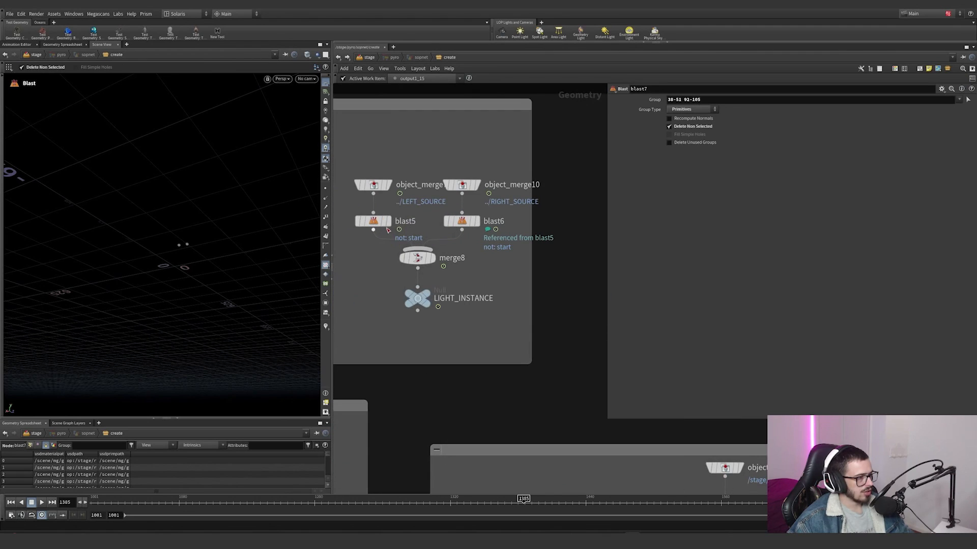
left_click(388, 221)
left_click(477, 220)
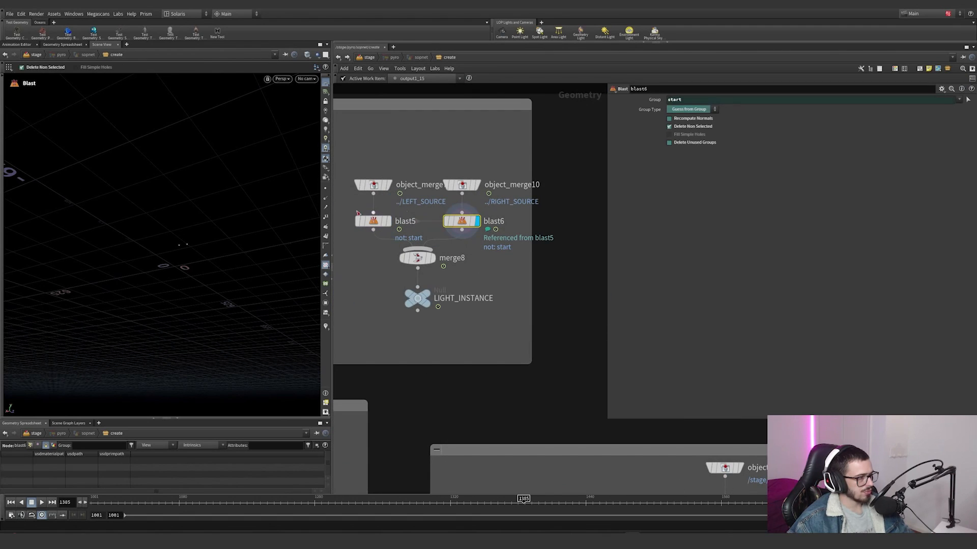
Step: Inspect blast6's remaining points in the viewport and its node information, and display blast5 for comparison
left_click(325, 198)
right_click_drag(185, 246, 238, 227, "alt")
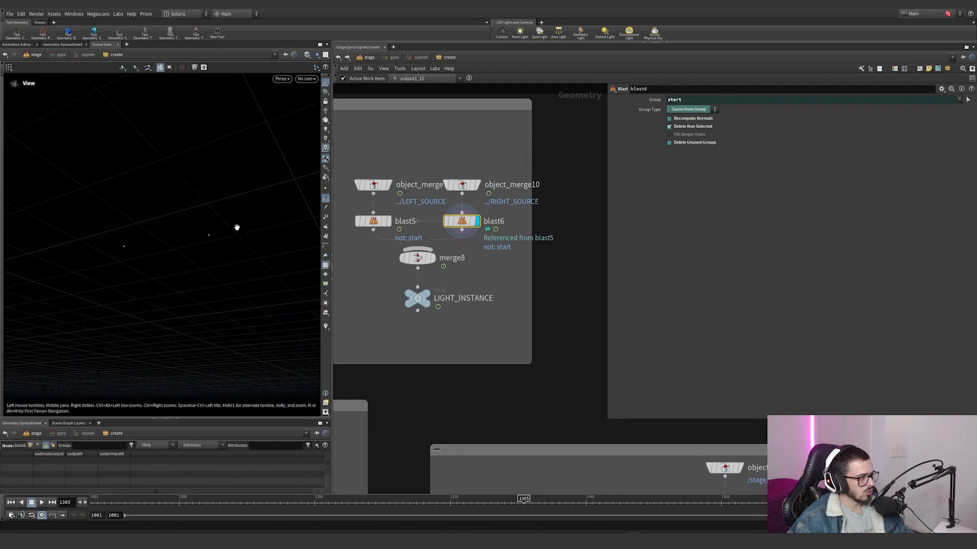
left_click_drag(237, 226, 219, 233, "alt")
key("Return")
middle_click(465, 227)
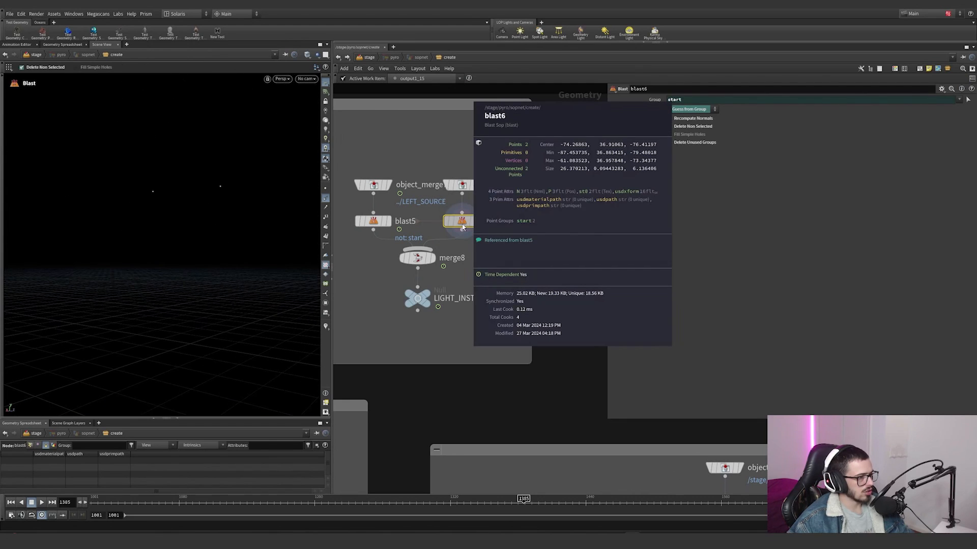
left_click(373, 221)
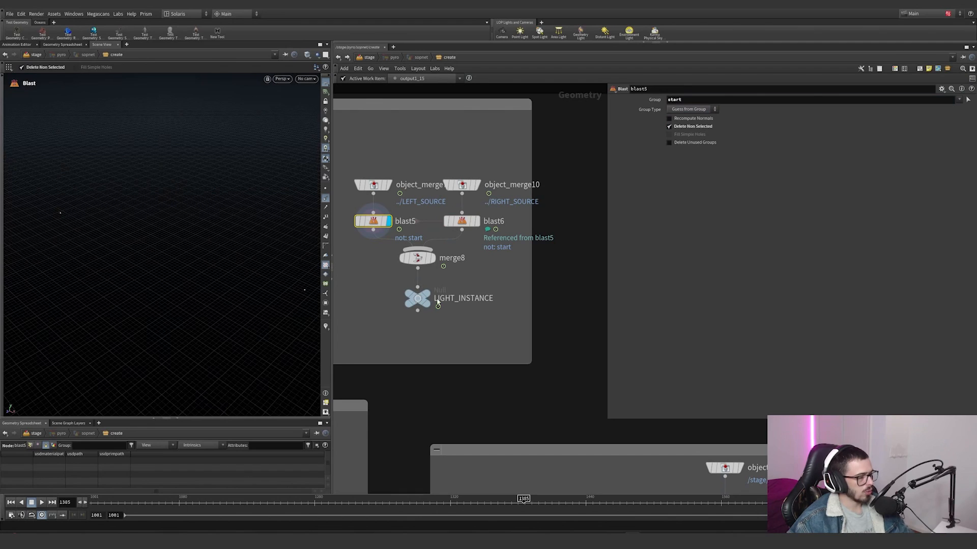
Step: Display the LIGHT_INSTANCE null and return through the stage to the flames node's internal network
left_click(420, 299)
key("u")
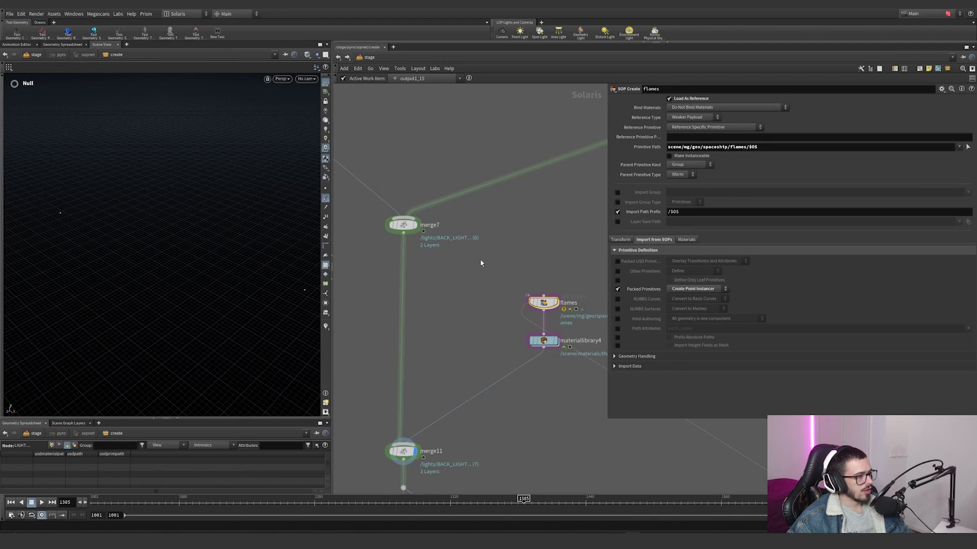
key("i")
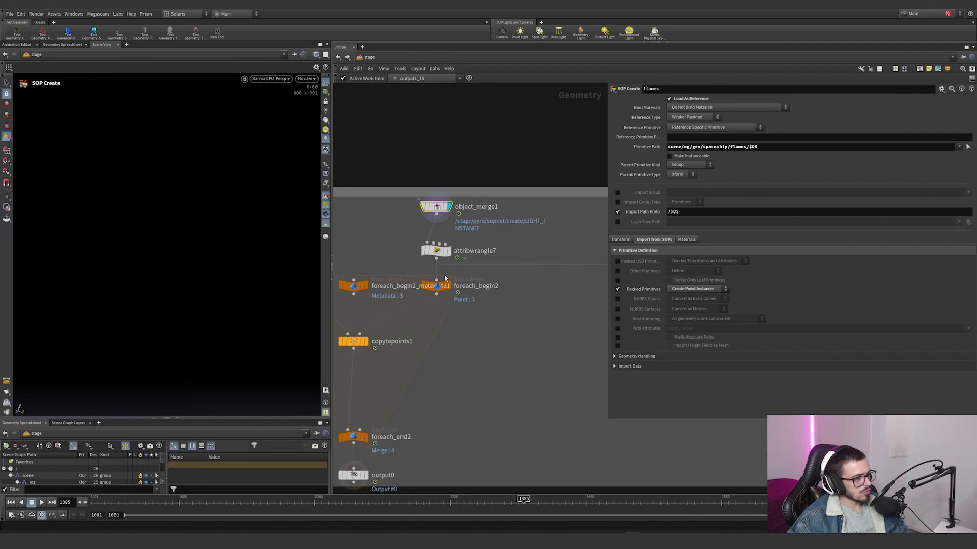
Step: Display foreach_end2 and inspect the loop's foreach_begin2 and foreach_begin2_metadata1 blocks
middle_click_drag(440, 322, 526, 267)
left_click(467, 355)
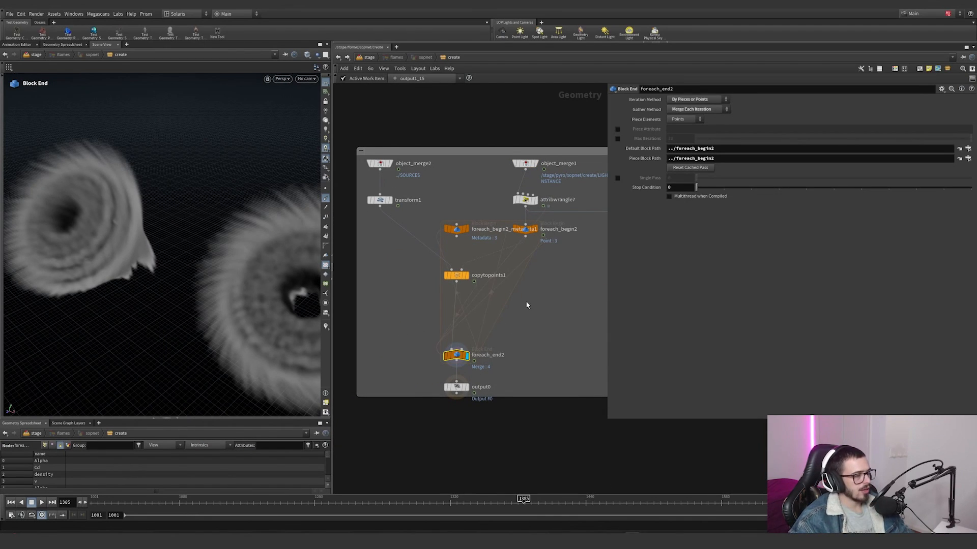
left_click(525, 229)
left_click_drag(483, 205, 442, 244)
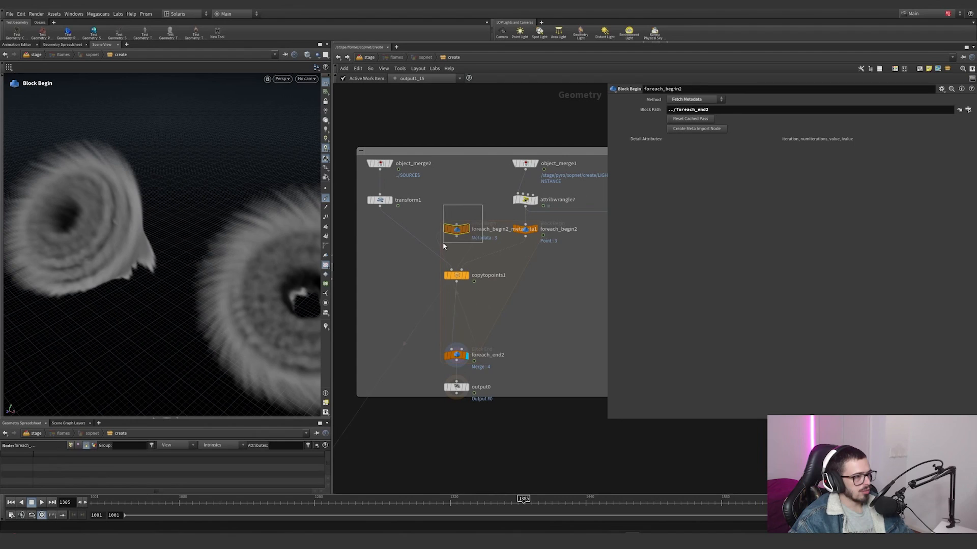
scroll(501, 298, "down", 6)
scroll(488, 277, "up", 1)
middle_click_drag(472, 261, 520, 198)
scroll(519, 198, "up", 3)
left_click_drag(556, 217, 531, 247)
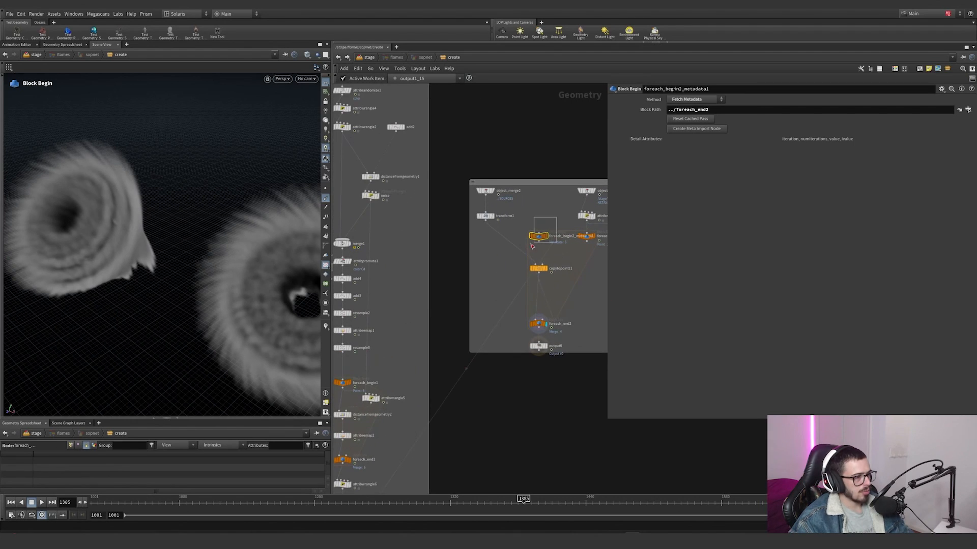
Step: Select filecache1 to examine its List of Wedges iteration expression, and return to foreach_end2 in the instancing network
middle_click_drag(461, 301, 498, 167)
left_click(406, 453)
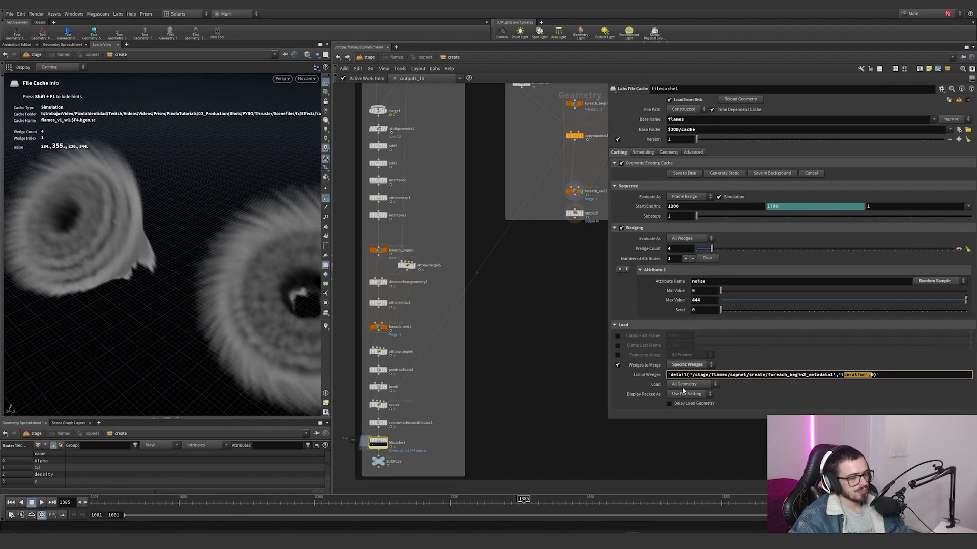
left_click(656, 377)
middle_click_drag(540, 289, 447, 399)
scroll(491, 259, "up", 3)
left_click_drag(425, 334, 426, 335)
scroll(473, 319, "down", 5)
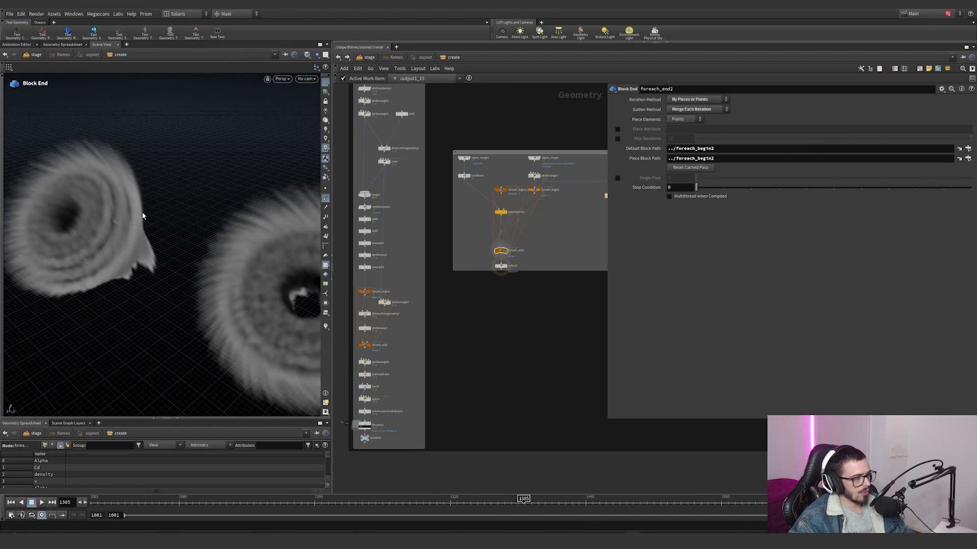
Step: Inspect the copied thruster flames at foreach_end2 from the side and from farther away
scroll(527, 255, "up", 4)
middle_click_drag(417, 127, 431, 150)
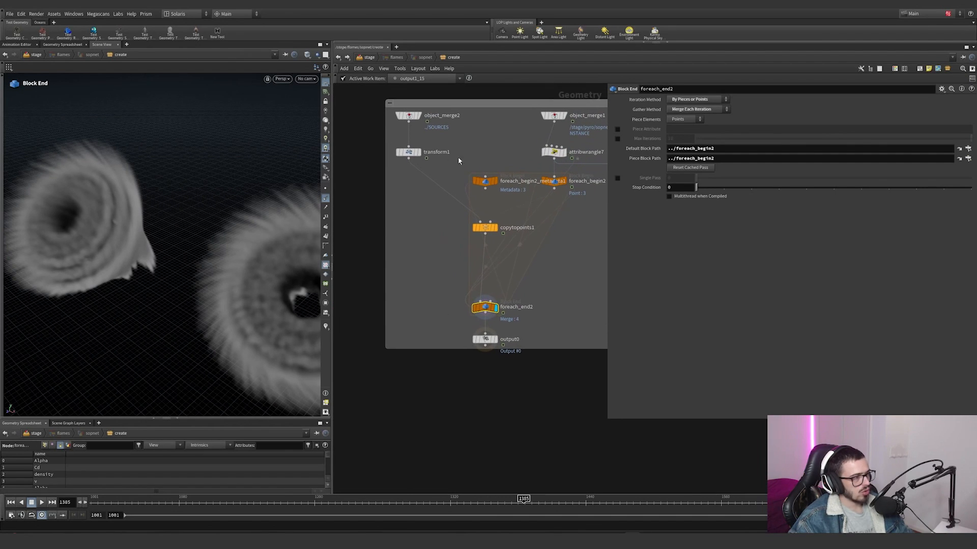
scroll(246, 274, "down", 5)
left_click_drag(245, 273, 149, 309, "alt")
scroll(200, 261, "down", 3)
right_click_drag(140, 280, 297, 280, "alt")
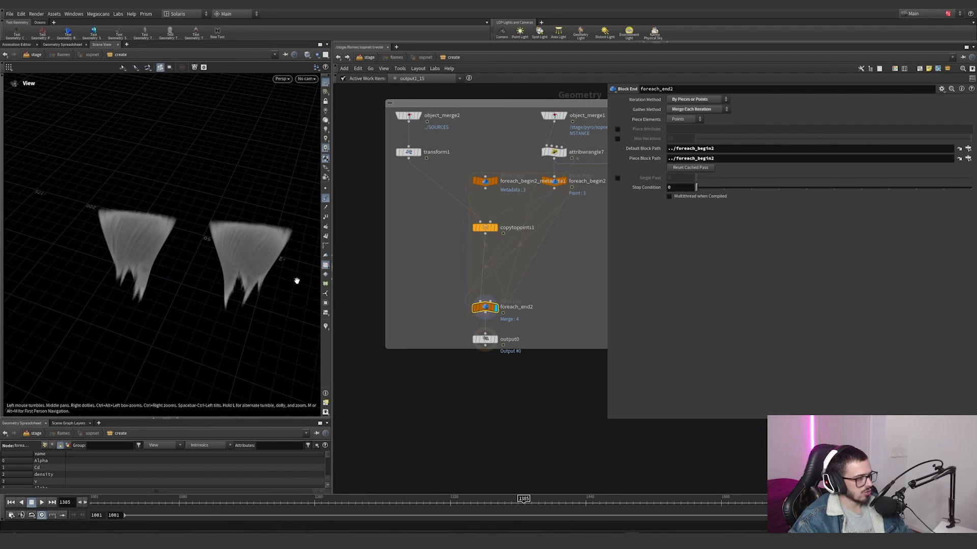
middle_click_drag(84, 247, 434, 255, "alt")
middle_click_drag(109, 231, 321, 283, "alt")
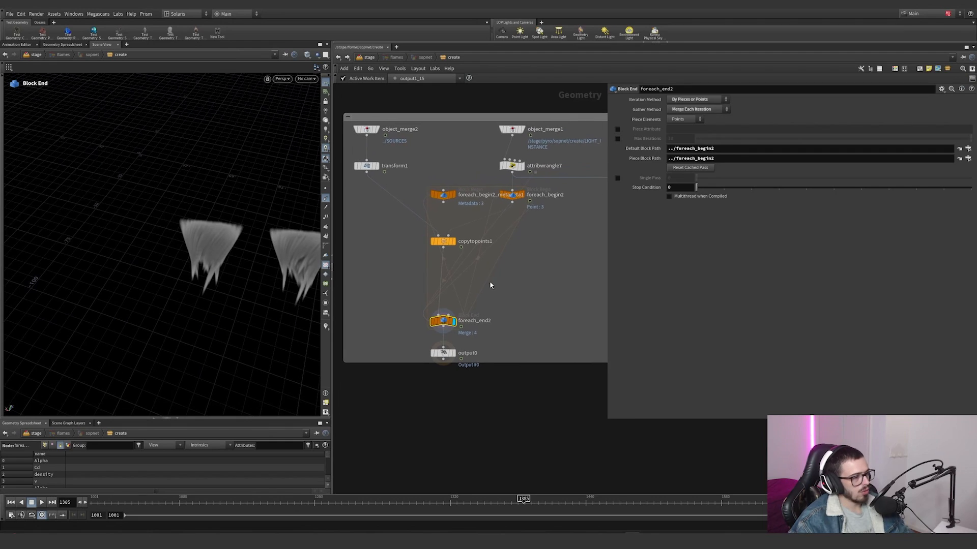
Step: Go back to the stage network and examine the mountain_main terrain from above and from the side
scroll(490, 280, "down", 6)
left_click_drag(602, 353, 559, 365)
middle_click_drag(560, 373, 503, 377)
left_click_drag(539, 368, 471, 345)
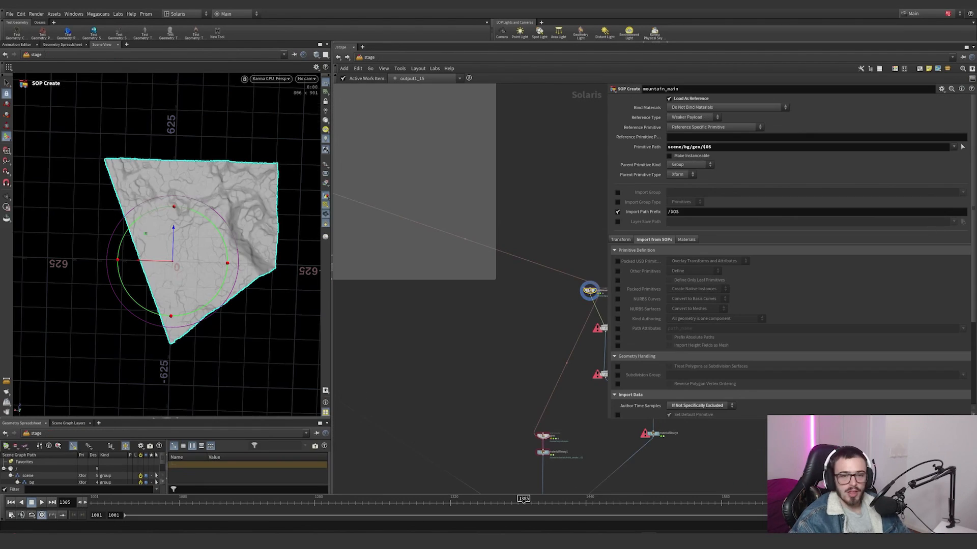
scroll(484, 292, "down", 7)
middle_click_drag(484, 292, 484, 247)
left_click_drag(209, 271, 201, 192, "alt")
scroll(510, 249, "up", 5)
middle_click_drag(511, 250, 447, 270)
scroll(448, 271, "up", 6)
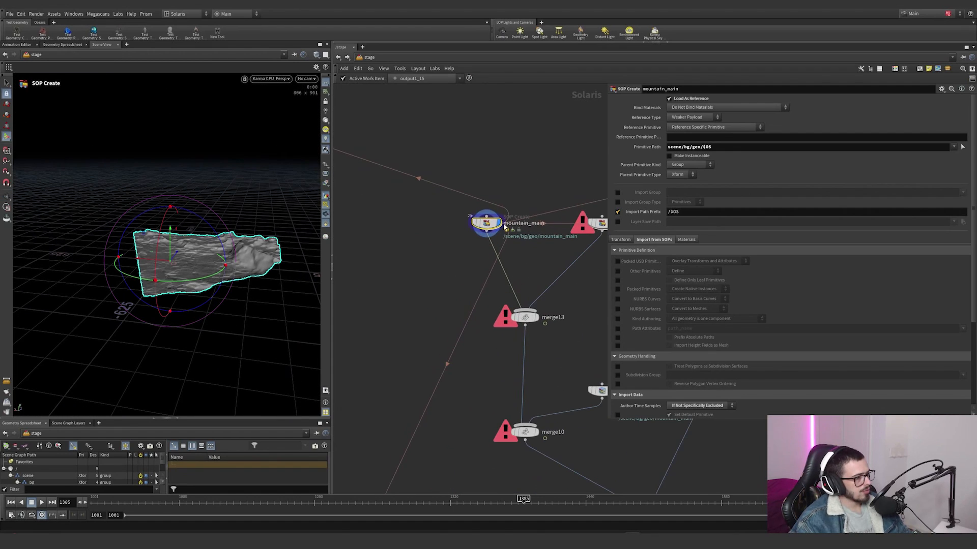
Step: Enter mountain_main's internal network and display heightfield1 with its parameters
double_click(487, 225)
scroll(429, 205, "up", 8)
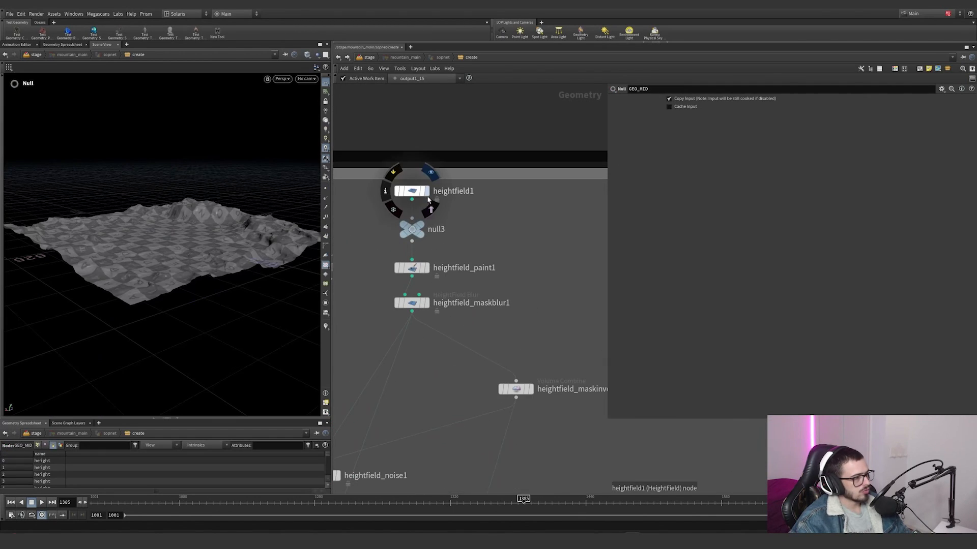
left_click(428, 202)
left_click_drag(476, 210, 423, 191)
left_click_drag(216, 211, 182, 255, "alt")
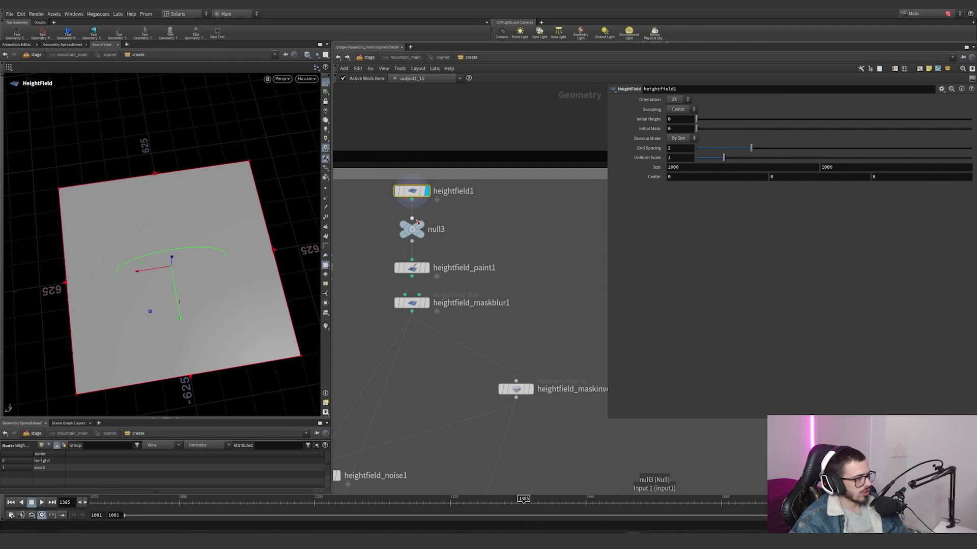
Step: Display null3 and heightfield_paint1 in turn to examine the painted mask and paint settings
left_click(422, 223)
left_click_drag(475, 241, 420, 230)
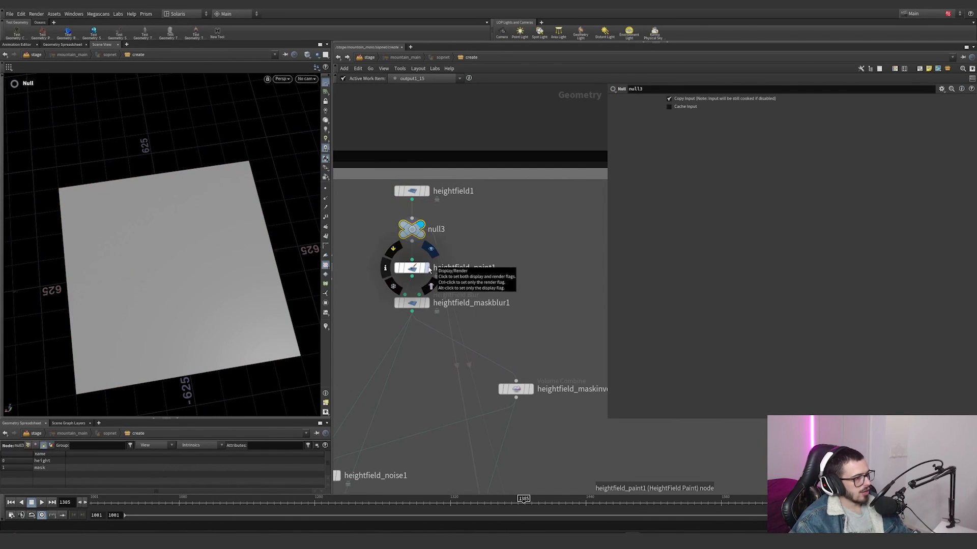
left_click(427, 268)
left_click(413, 269)
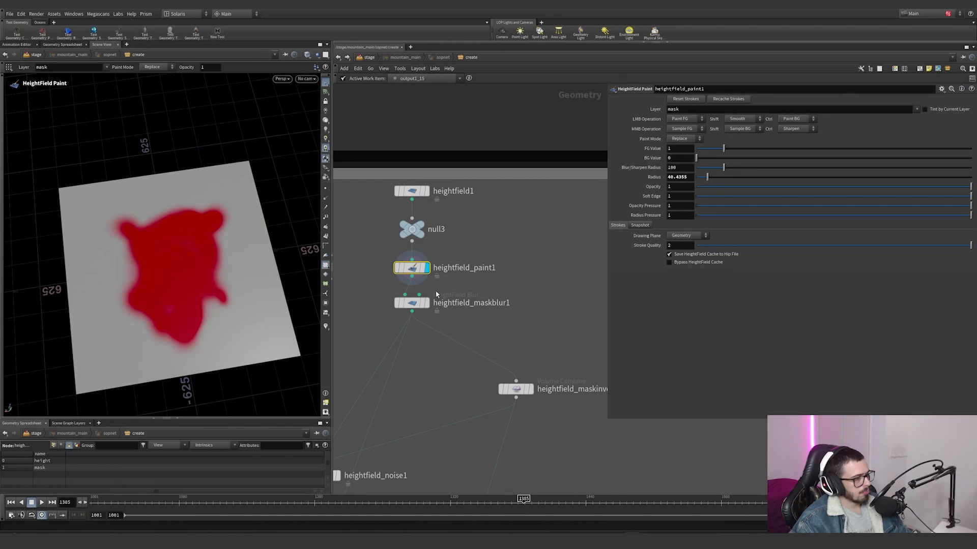
Step: Display heightfield_maskblur1 and inspect the blurred mask and its parameters
left_click(427, 303)
left_click_drag(460, 313, 422, 304)
left_click_drag(232, 284, 206, 273, "alt")
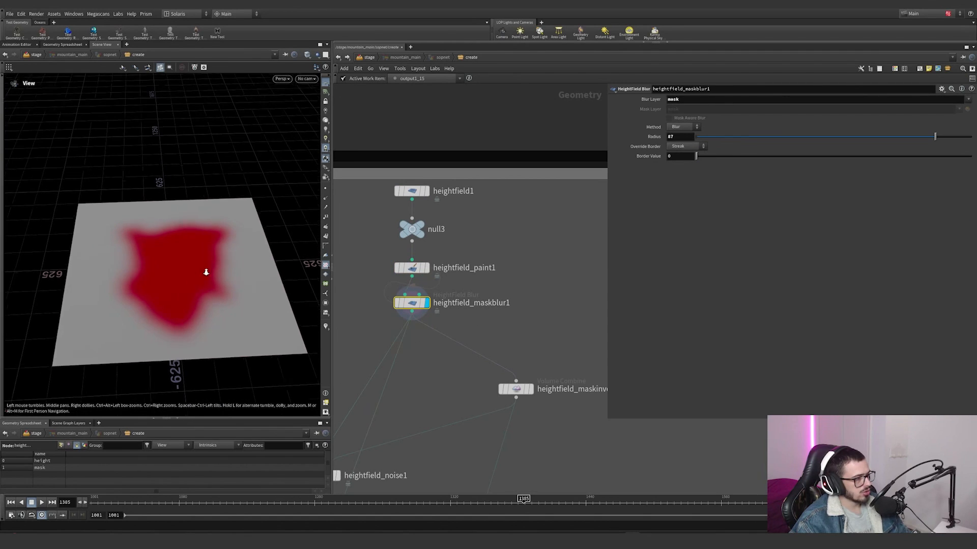
scroll(206, 272, "up", 3)
scroll(493, 312, "down", 2)
middle_click_drag(504, 304, 492, 225)
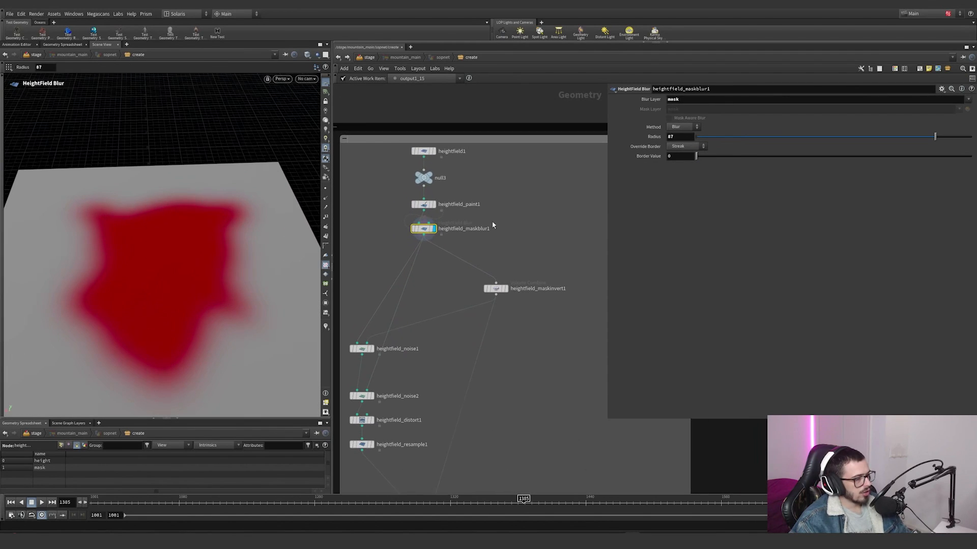
Step: Display heightfield_noise1 and compare its terrain with the mask from heightfield_maskinvert1
left_click(373, 349)
left_click_drag(424, 370, 364, 347)
left_click_drag(207, 290, 261, 263, "alt")
scroll(226, 269, "up", 3)
left_click(506, 289)
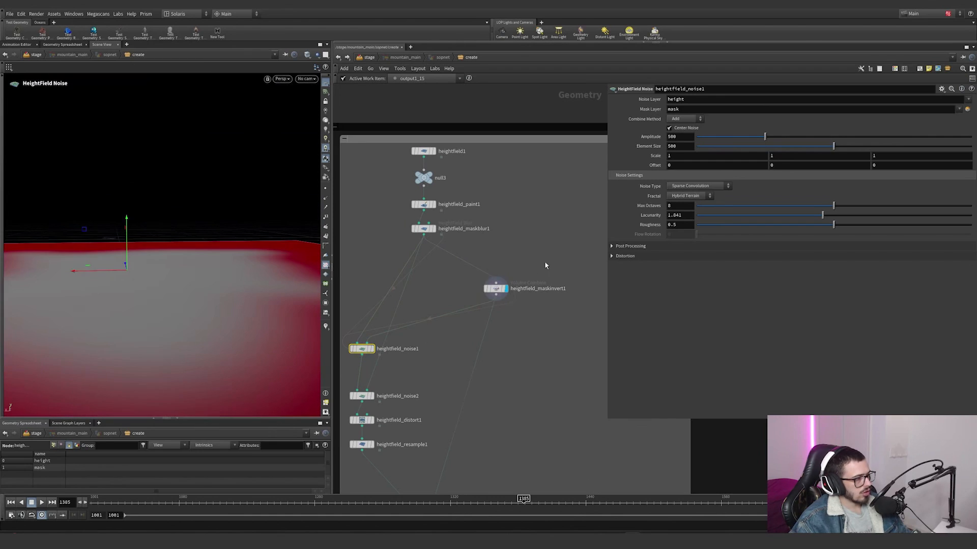
left_click(372, 349)
left_click_drag(414, 368, 364, 347)
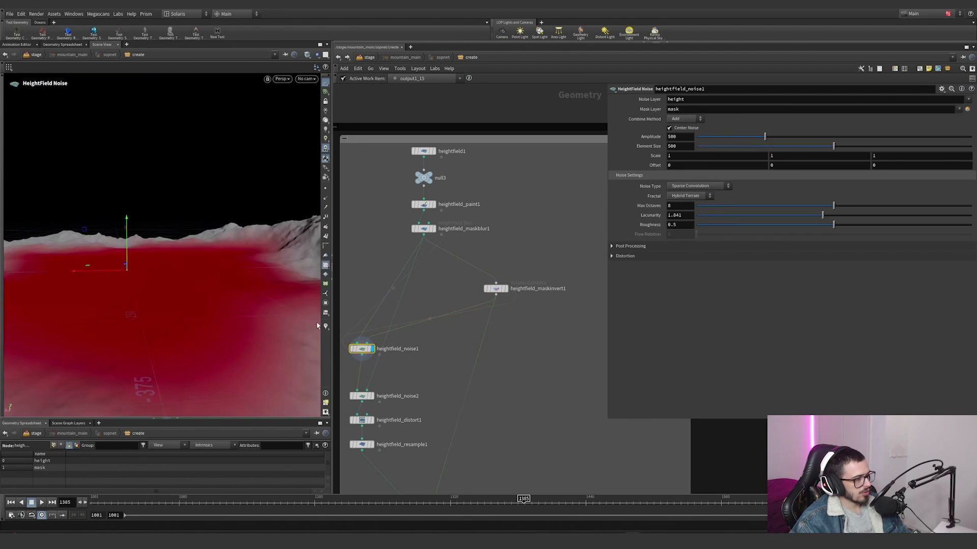
Step: Try a much higher Amplitude on heightfield_noise1 and undo the change
scroll(226, 267, "down", 4)
left_click_drag(227, 264, 356, 254, "alt")
right_click(237, 278)
left_click(239, 289)
scroll(196, 259, "up", 5)
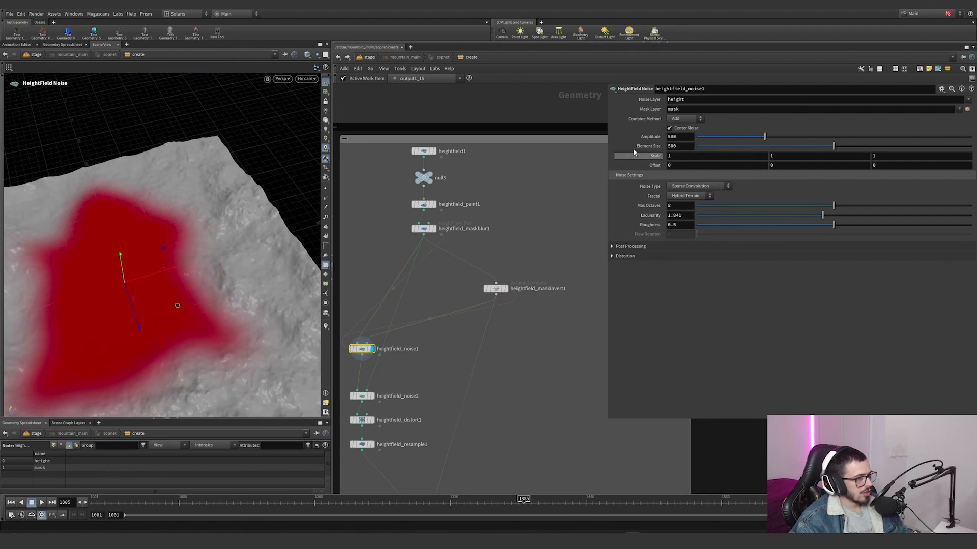
left_click_drag(769, 137, 960, 137)
key("ctrl+z")
Step: Switch the display to heightfield_maskinvert1 and back to heightfield_noise1 to check where the inverted mask applies noise
middle_click_drag(428, 311, 485, 272)
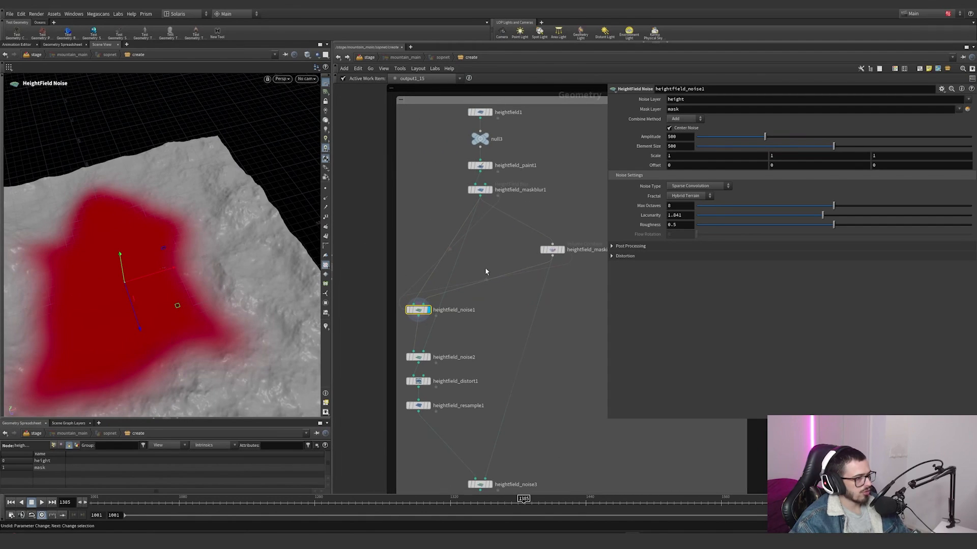
left_click(563, 249)
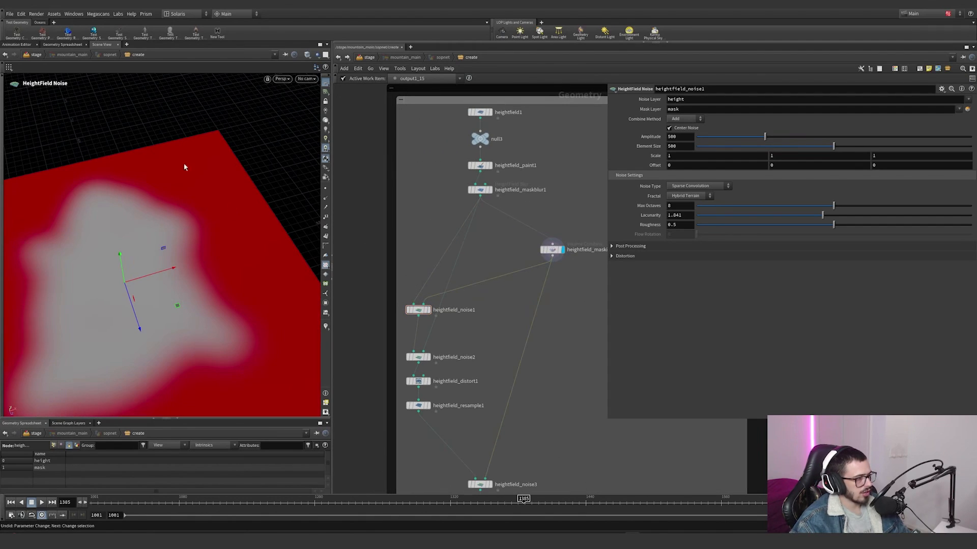
left_click(429, 310)
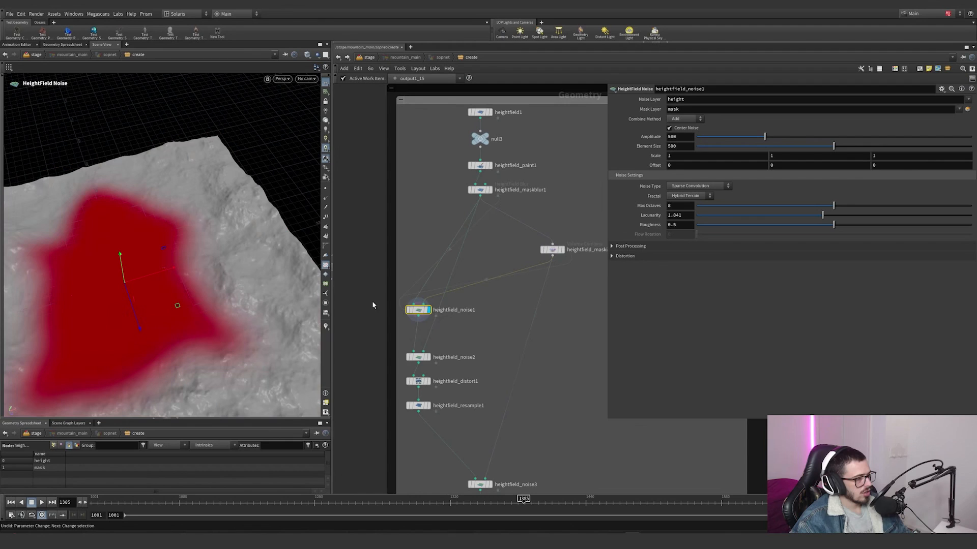
middle_click_drag(442, 338, 503, 290)
Step: View the heightfield_noise1 terrain through cam1, and return to a free perspective view
scroll(168, 276, "down", 3)
middle_click_drag(168, 276, 229, 218, "alt")
left_click_drag(229, 219, 256, 155, "alt")
scroll(358, 208, "up", 3)
left_click(306, 78)
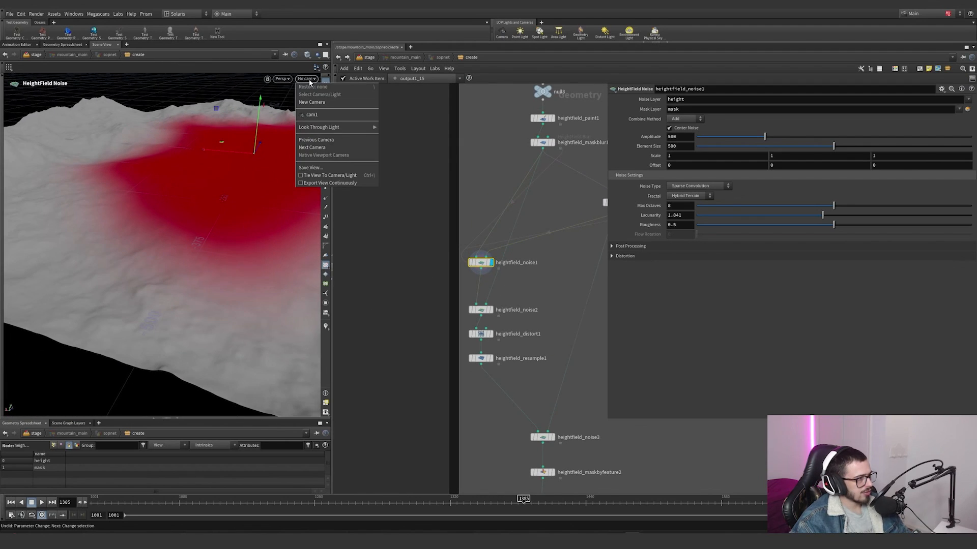
left_click(312, 115)
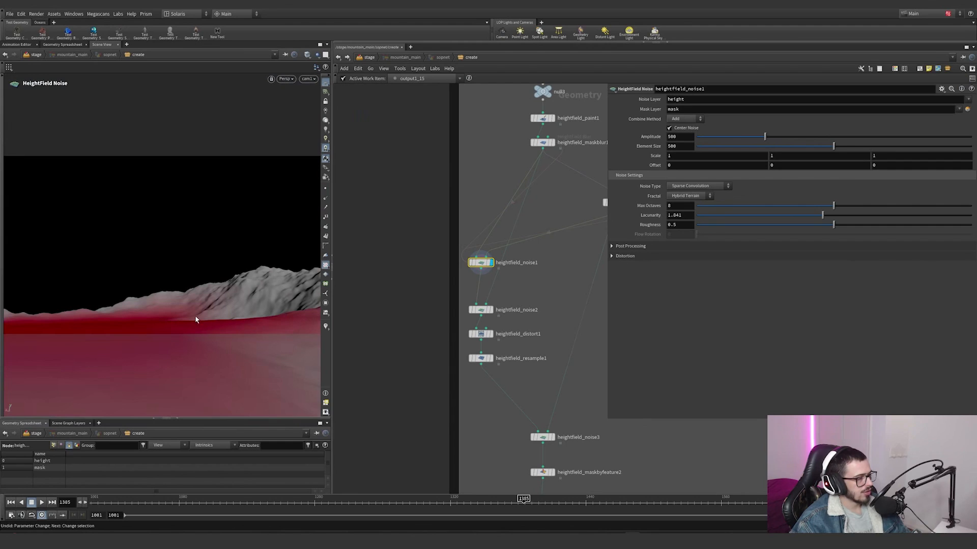
left_click_drag(195, 320, 265, 222, "alt")
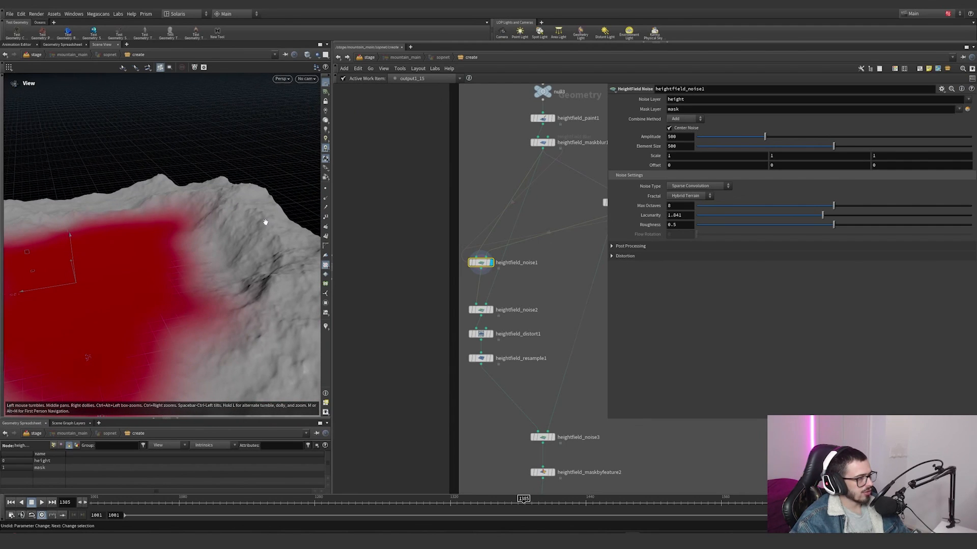
Step: Split the viewport into two stacked views, with the lower one looking through cam1
left_click(325, 55)
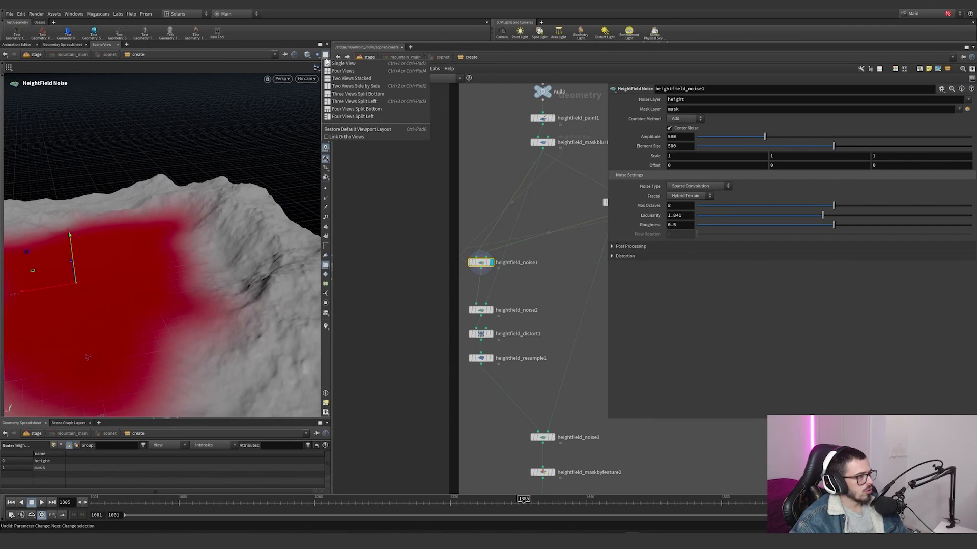
left_click(344, 79)
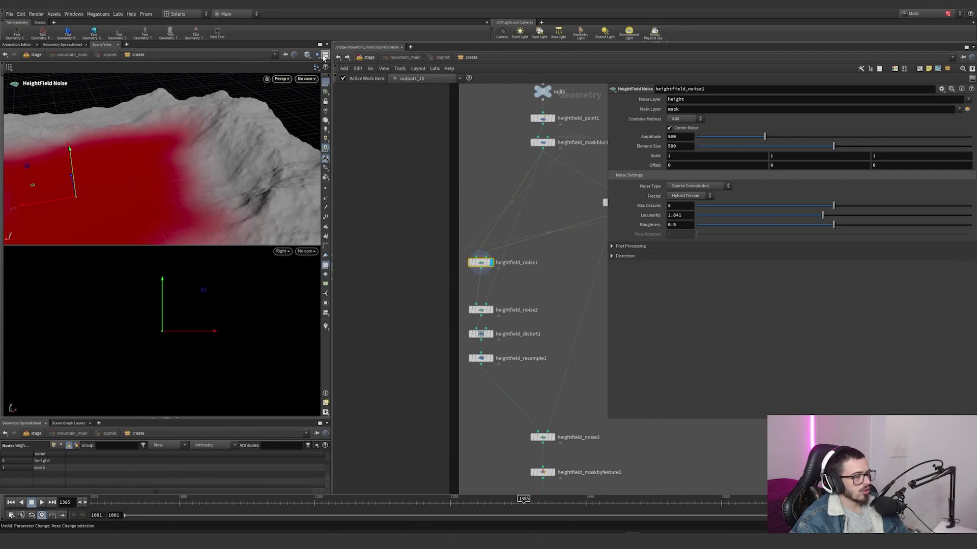
left_click(306, 252)
left_click(313, 279)
Step: Bring the whole terrain into the upper free view and move the timeline to frame 1311
left_click_drag(195, 197, 158, 177, "alt")
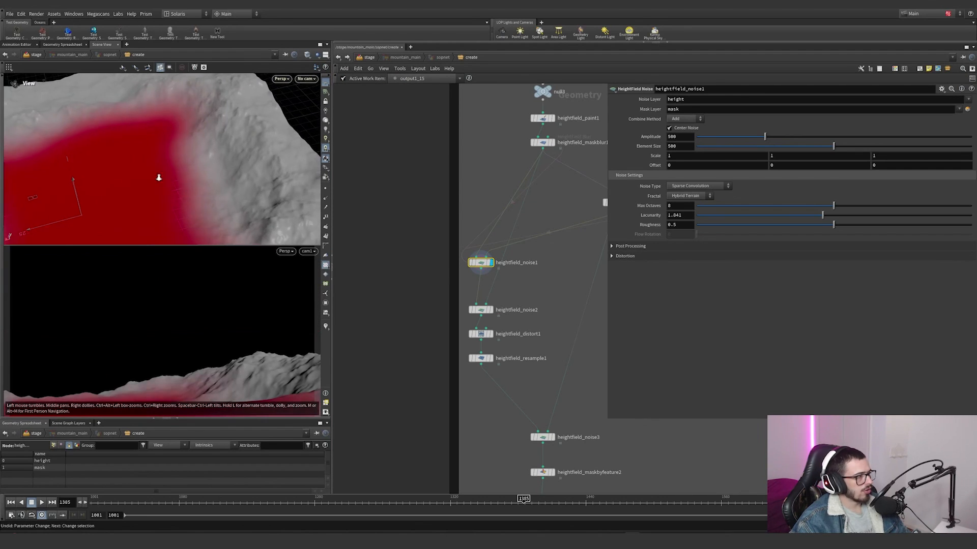
scroll(178, 160, "down", 5)
left_click_drag(326, 501, 440, 450)
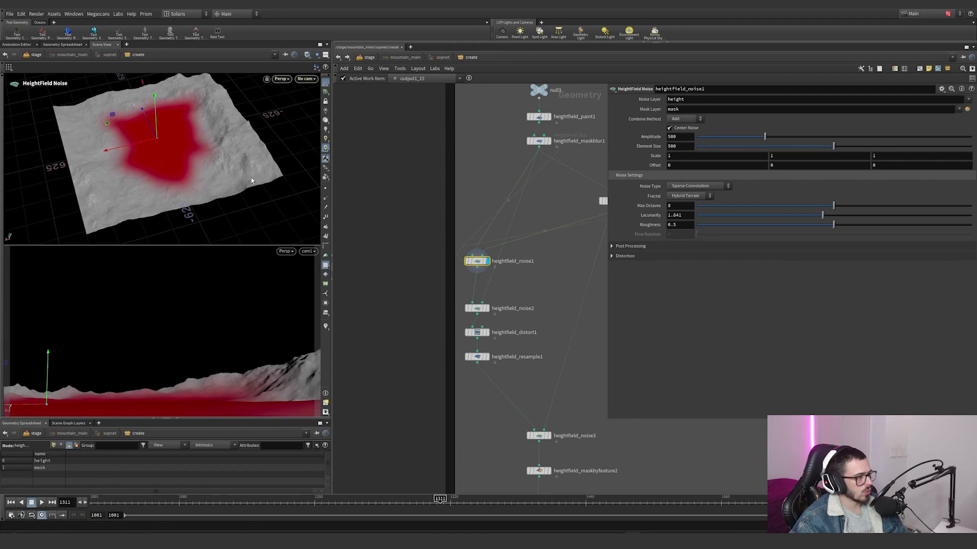
Step: Display heightfield_noise2 and inspect the noise inside the masked valley from a low angle
scroll(496, 317, "up", 2)
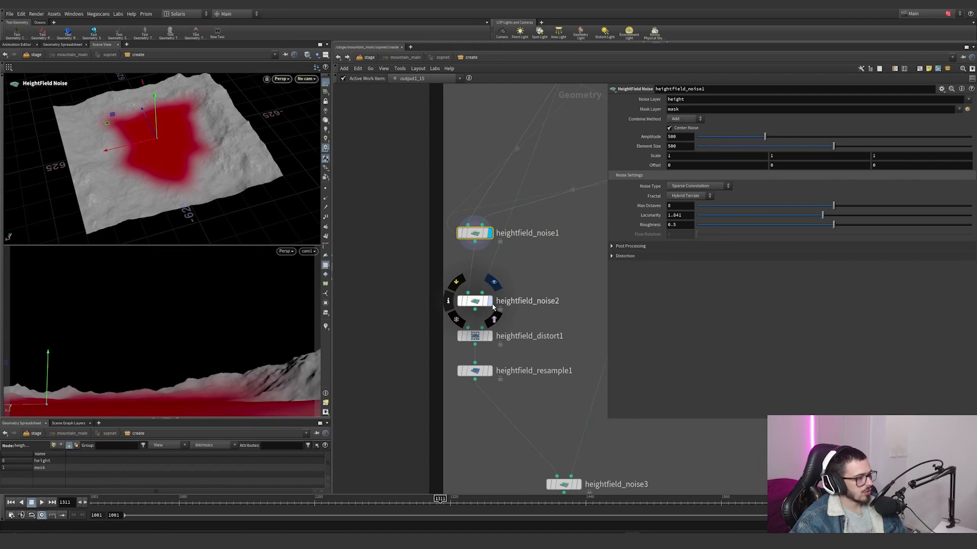
left_click(491, 302)
right_click_drag(185, 157, 267, 158, "alt")
left_click_drag(267, 158, 247, 122, "alt")
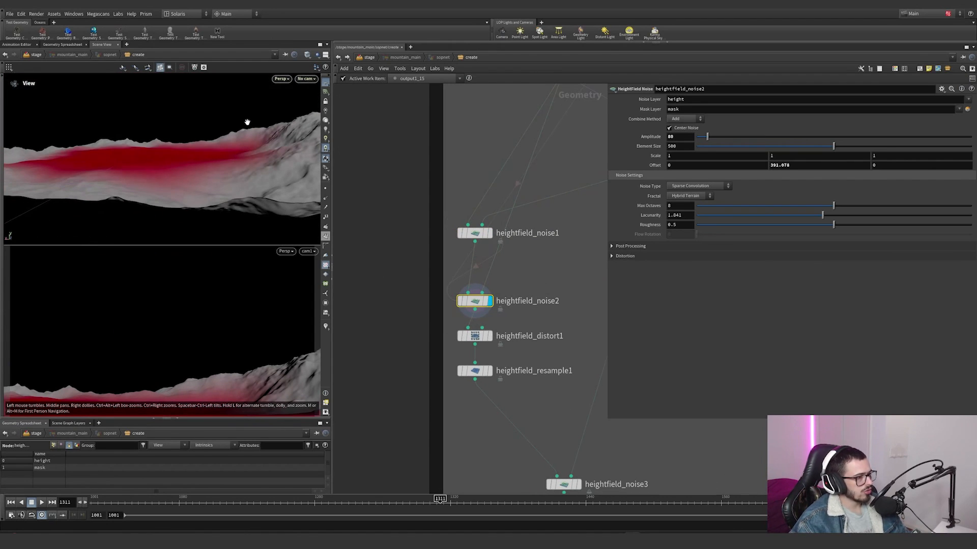
scroll(535, 246, "down", 1)
middle_click_drag(535, 246, 508, 279)
Step: Toggle heightfield_noise2's bypass to compare the valley floor with and without its noise
left_click_drag(200, 126, 194, 156, "alt")
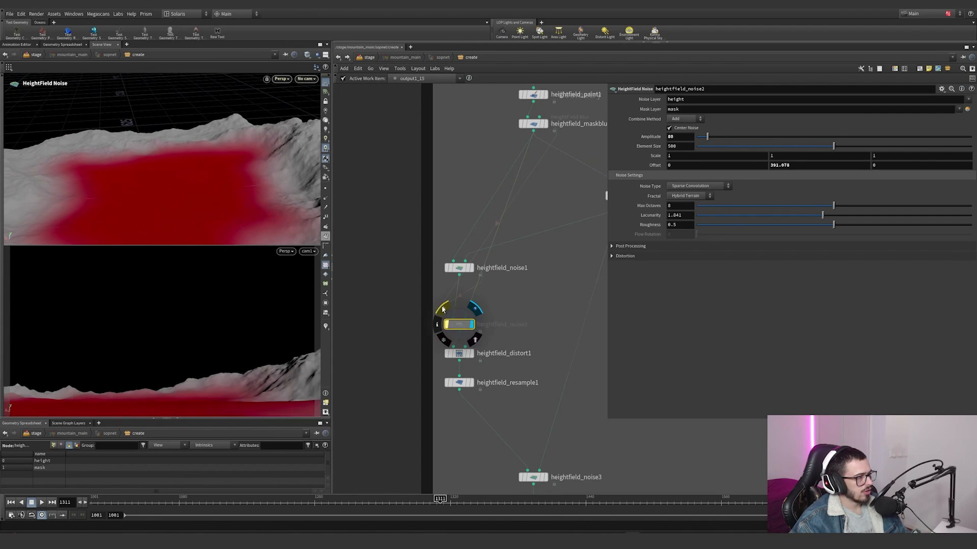
left_click(443, 309)
left_click(443, 309)
right_click_drag(157, 203, 247, 185, "alt")
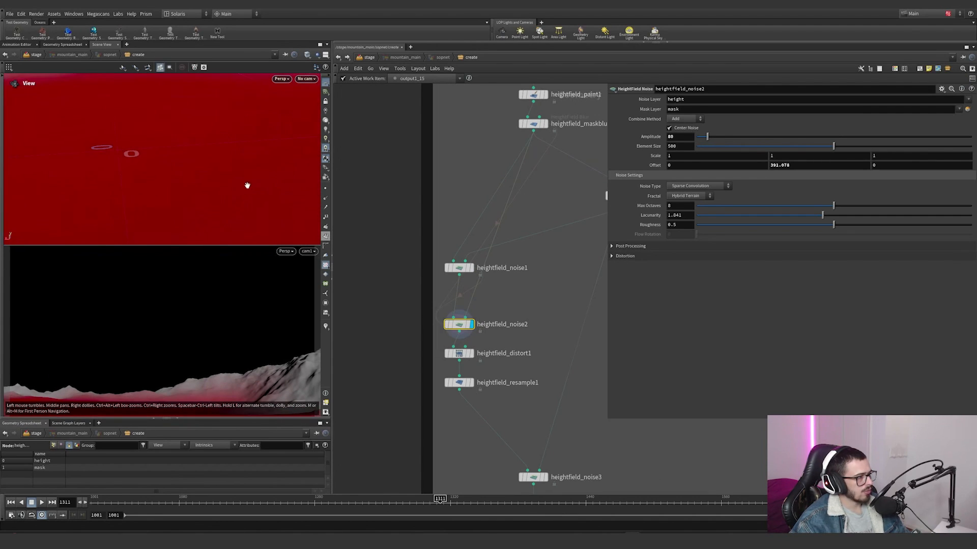
left_click_drag(214, 160, 135, 181)
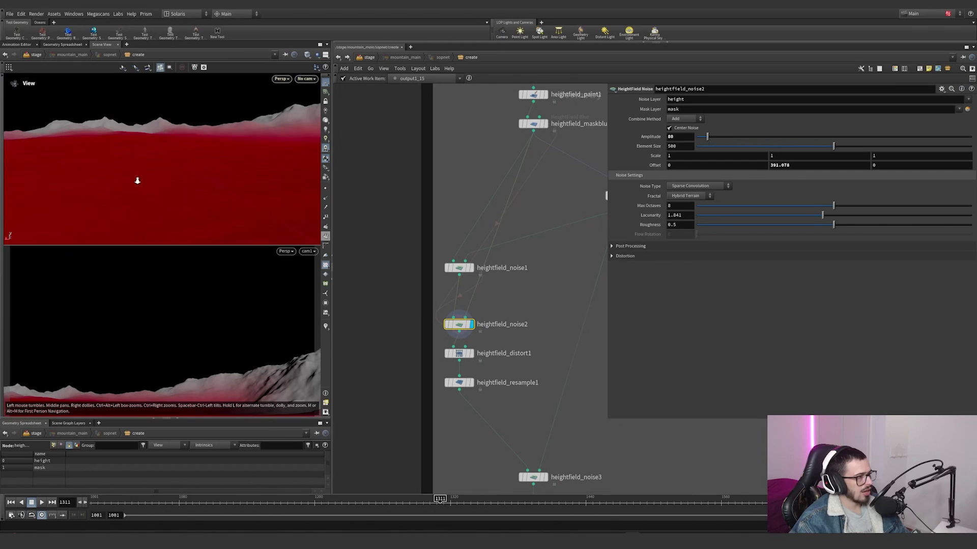
Step: Display heightfield_distort1, inspect the distorted terrain, and bypass the node for comparison
left_click(473, 355)
right_click_drag(175, 185, 83, 200, "alt")
left_click_drag(83, 200, 239, 172, "alt")
mouse_move(240, 172)
right_mouse_down("alt")
mouse_move(167, 184)
mouse_move(243, 175)
right_mouse_up("alt")
left_click_drag(243, 176, 219, 145, "alt")
left_click(446, 343)
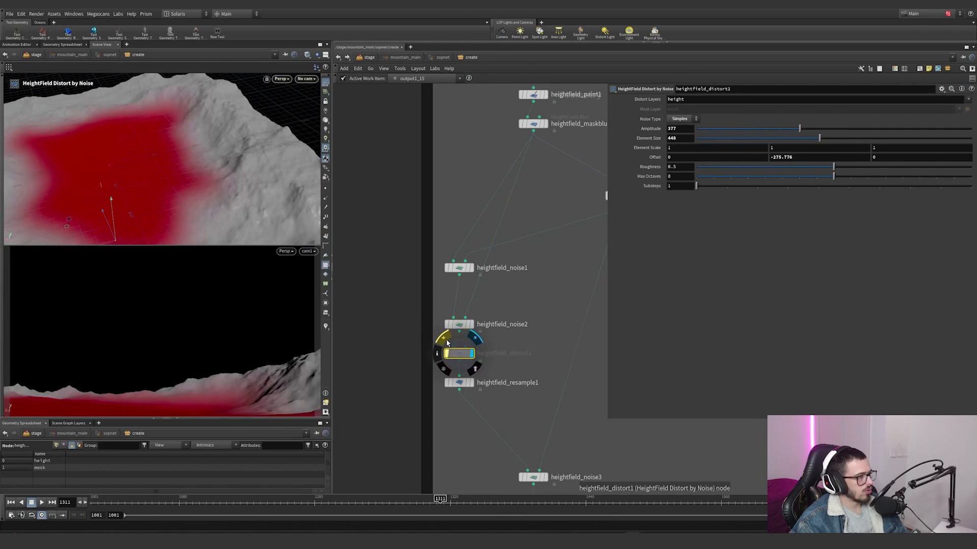
Step: Toggle heightfield_distort1's bypass, leaving the node active, and undo a trial change to its Element Size
left_click(446, 342)
left_click(446, 342)
left_click(447, 342)
mouse_move(819, 138)
left_mouse_down()
mouse_move(744, 138)
mouse_move(884, 136)
mouse_move(835, 130)
left_mouse_up()
key("ctrl+z")
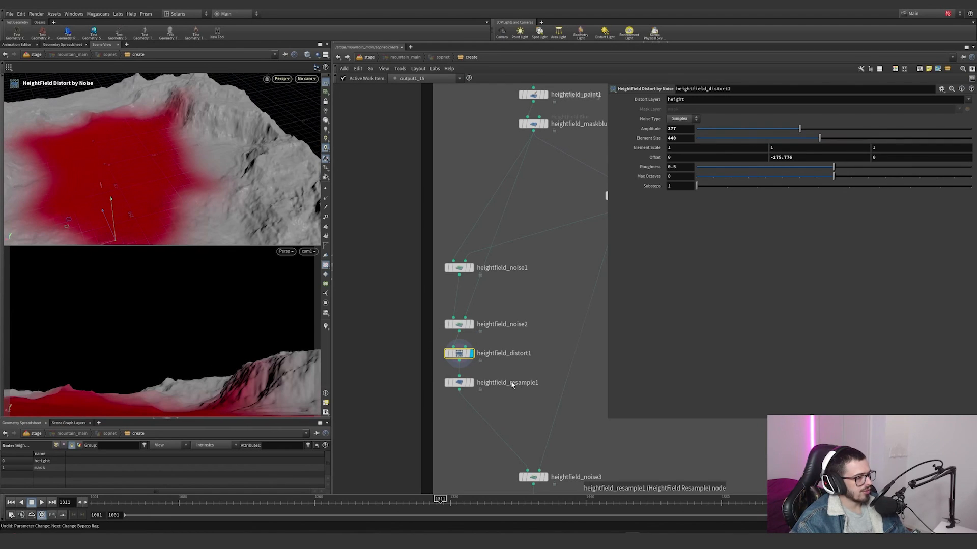
Step: Display heightfield_resample1 to check its resampling settings, and heightfield_noise3 to inspect its masked detail noise from a low angle
left_click(459, 382)
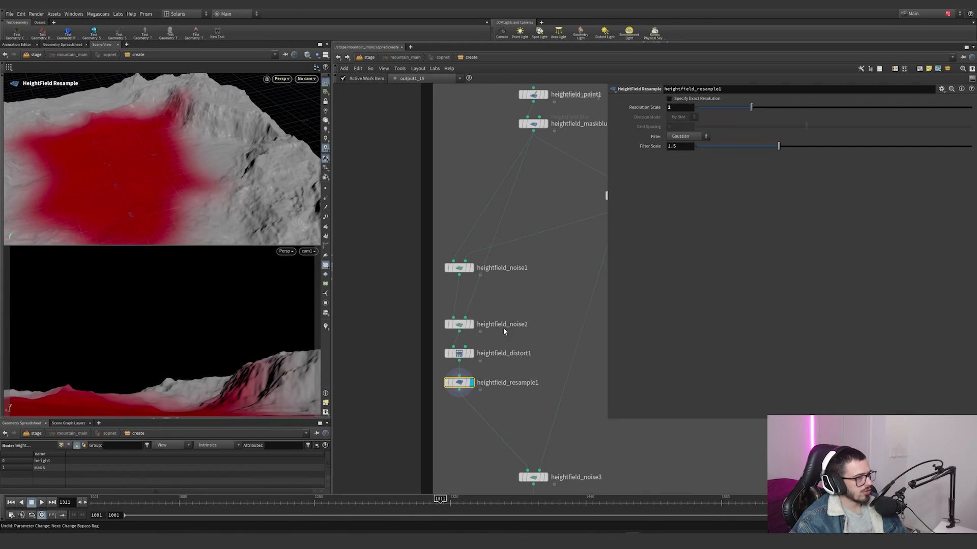
middle_click(455, 386)
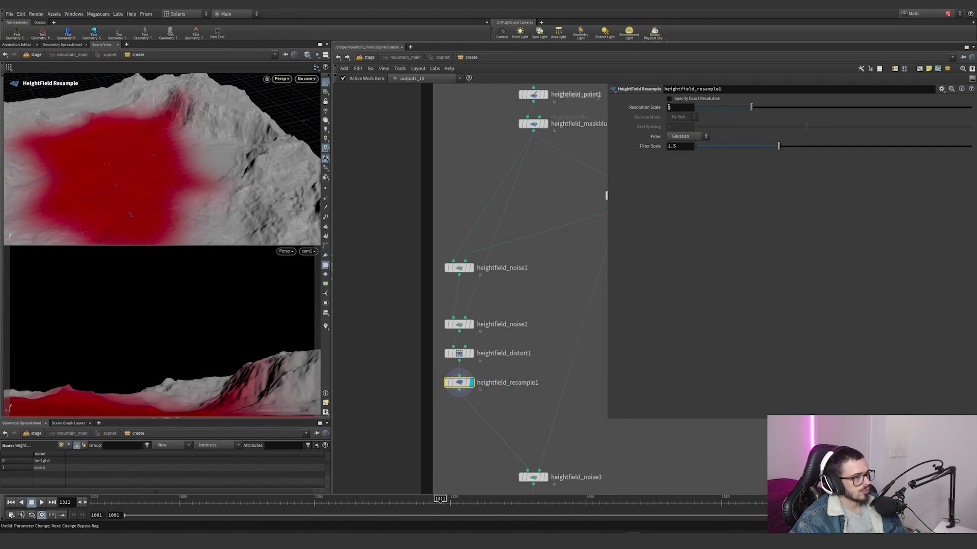
scroll(535, 328, "down", 2)
middle_click_drag(536, 328, 505, 298)
scroll(509, 381, "up", 3)
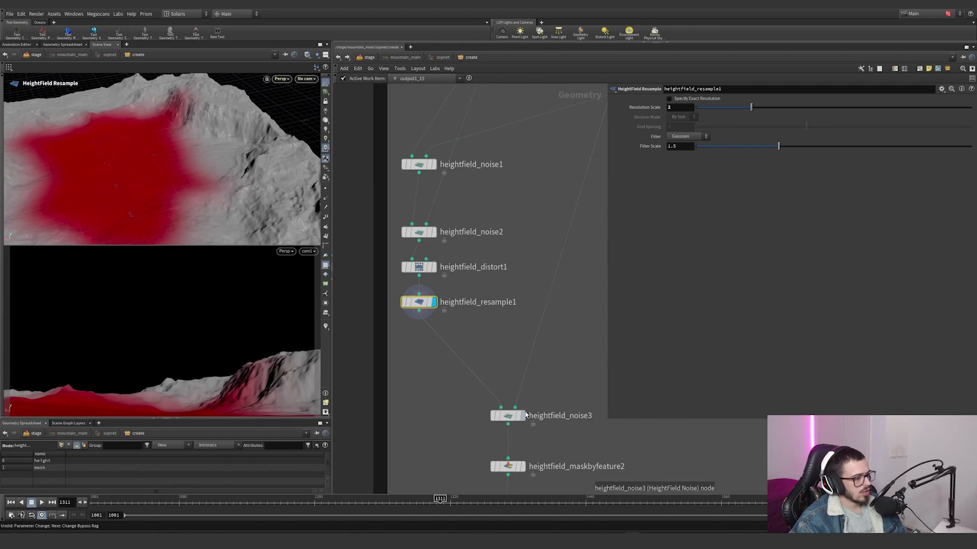
left_click(523, 416)
right_click_drag(209, 178, 394, 146, "alt")
left_click_drag(214, 219, 239, 183, "alt")
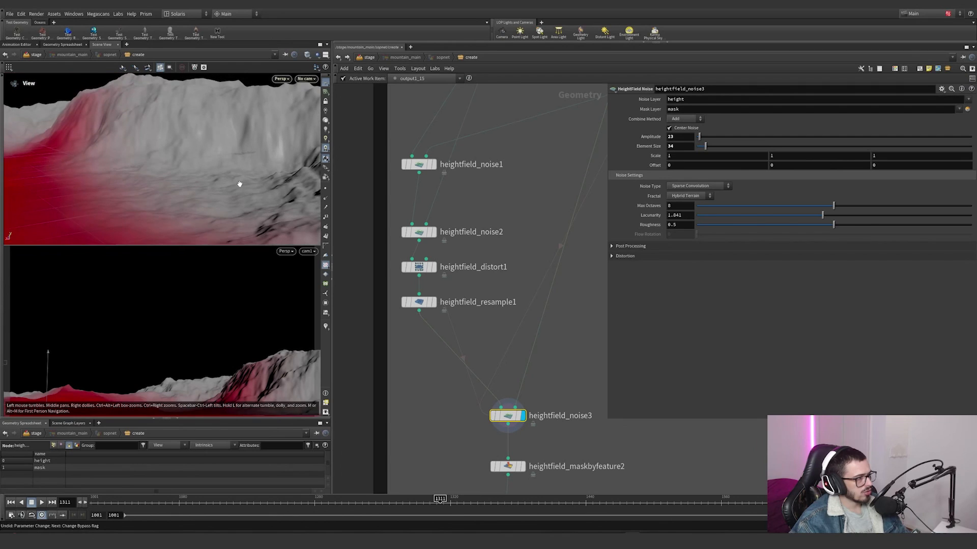
right_click_drag(240, 183, 137, 249, "alt")
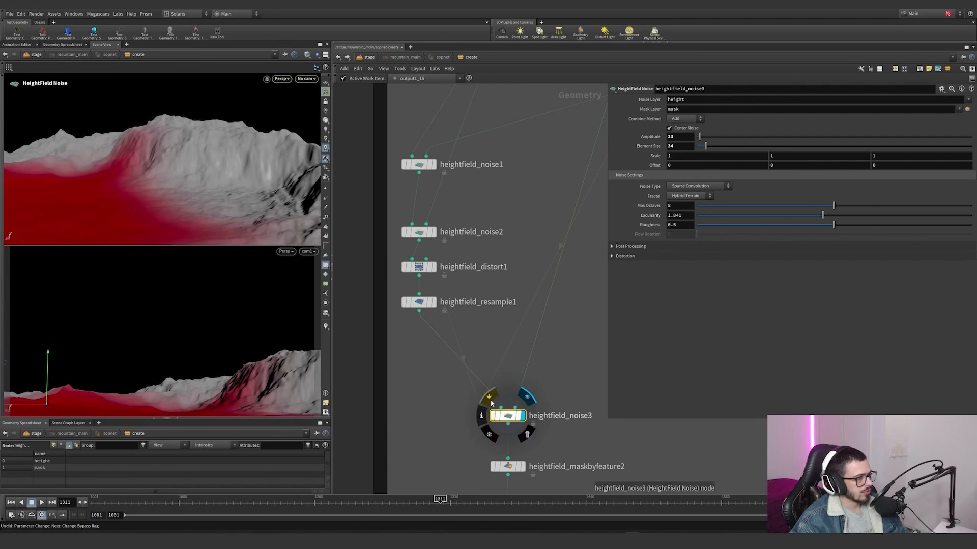
Step: Display heightfield_maskbyfeature2, inspect its slope mask over the whole terrain, and undo a trial shift of a Slope Ramp point
middle_click_drag(545, 453, 523, 370)
left_click(502, 385)
left_click_drag(533, 418, 464, 370)
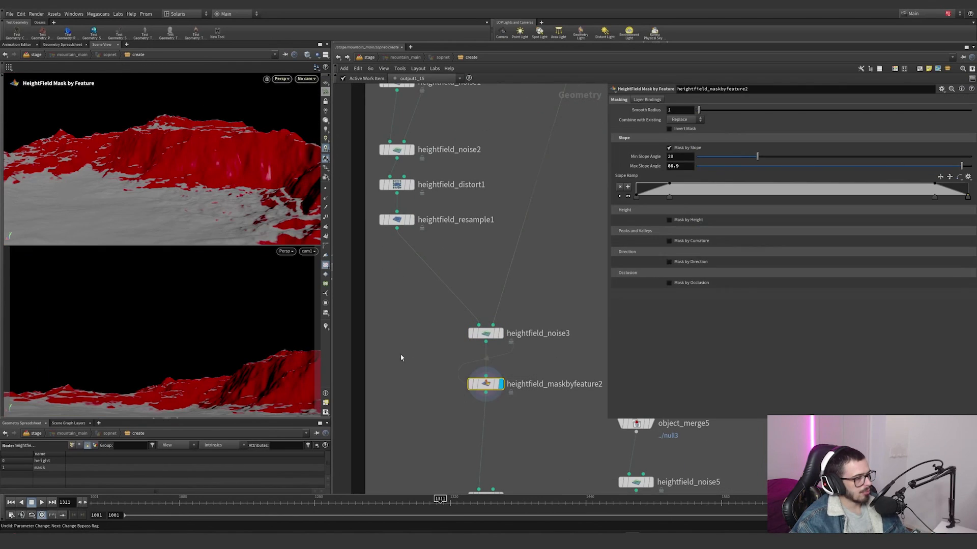
right_click_drag(200, 125, 102, 198, "alt")
left_click_drag(102, 199, 134, 189, "alt")
middle_click_drag(135, 189, 193, 150, "alt")
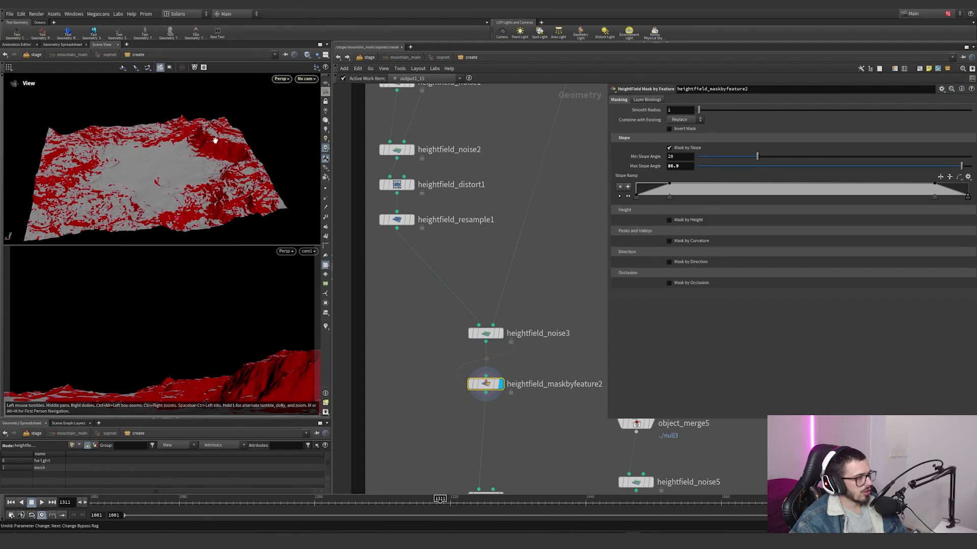
left_click_drag(670, 198, 633, 200)
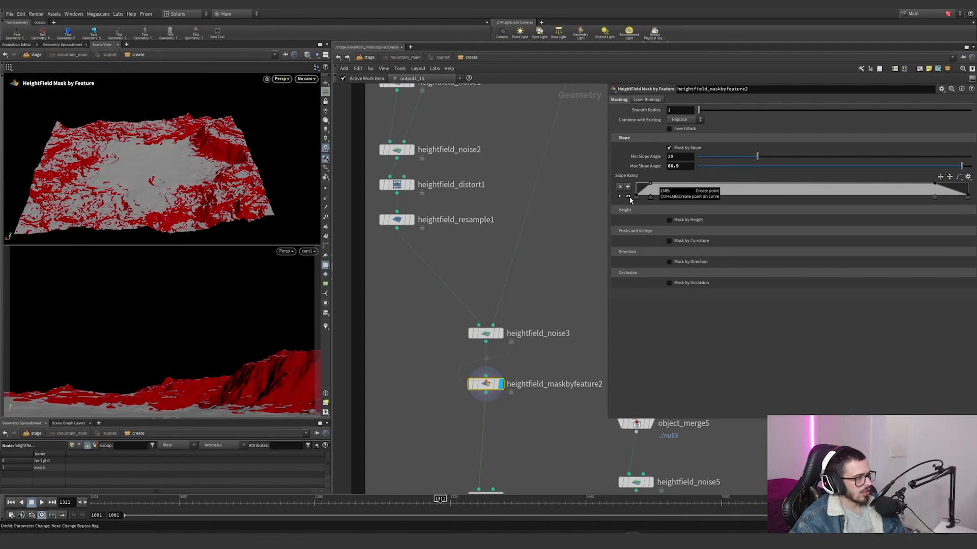
key("ctrl+z")
Step: Display heightfield_terrace1, inspect the cliffs up close, and toggle its bypass to compare the terrain with and without terracing
middle_click_drag(522, 425, 514, 316)
scroll(499, 392, "up", 1)
left_click(493, 390)
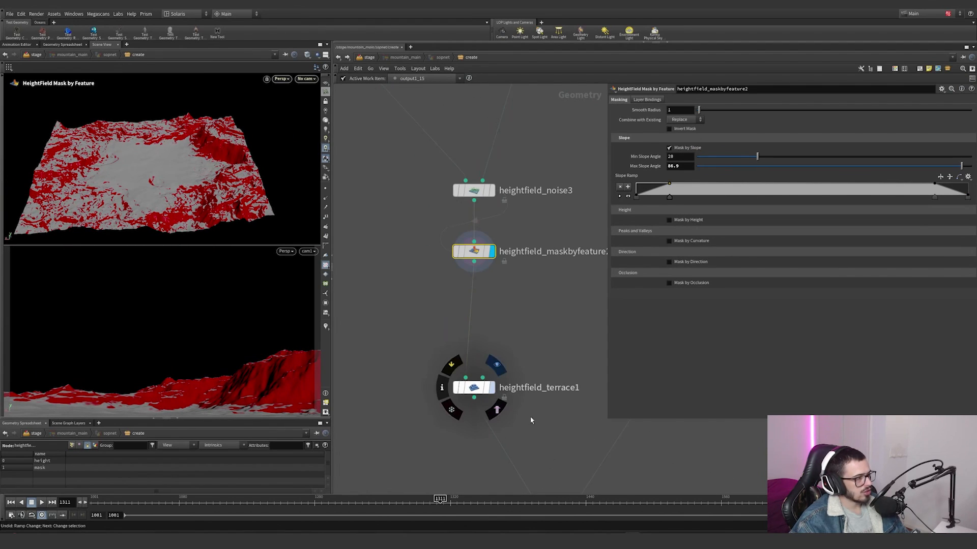
left_click_drag(530, 421, 457, 371)
right_click_drag(214, 197, 170, 180, "alt")
left_click_drag(132, 185, 285, 172, "alt")
mouse_move(459, 384)
left_click(447, 366)
left_click(447, 365)
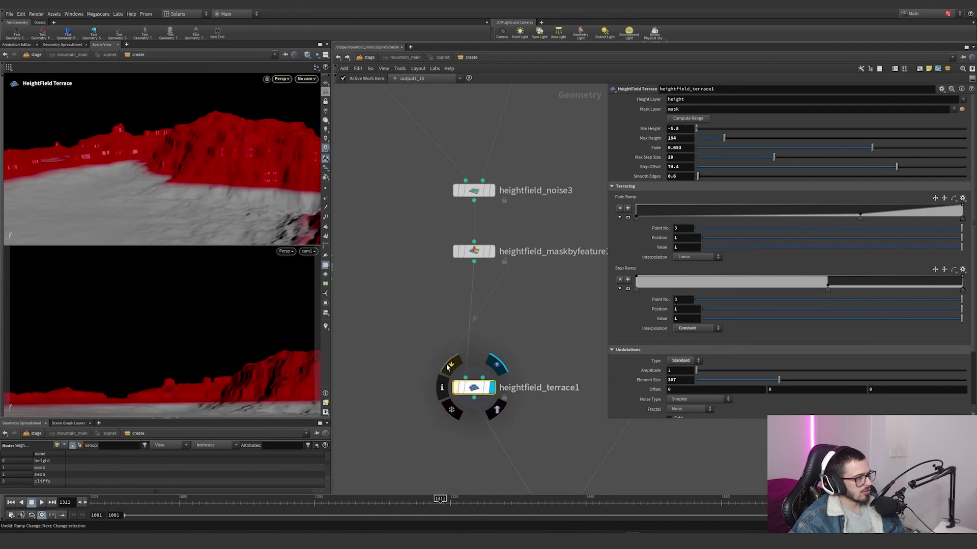
left_click_drag(170, 161, 250, 169, "alt")
Step: Display object_merge5 and inspect the base heightfield it brings in from ../null3
scroll(474, 329, "down", 4)
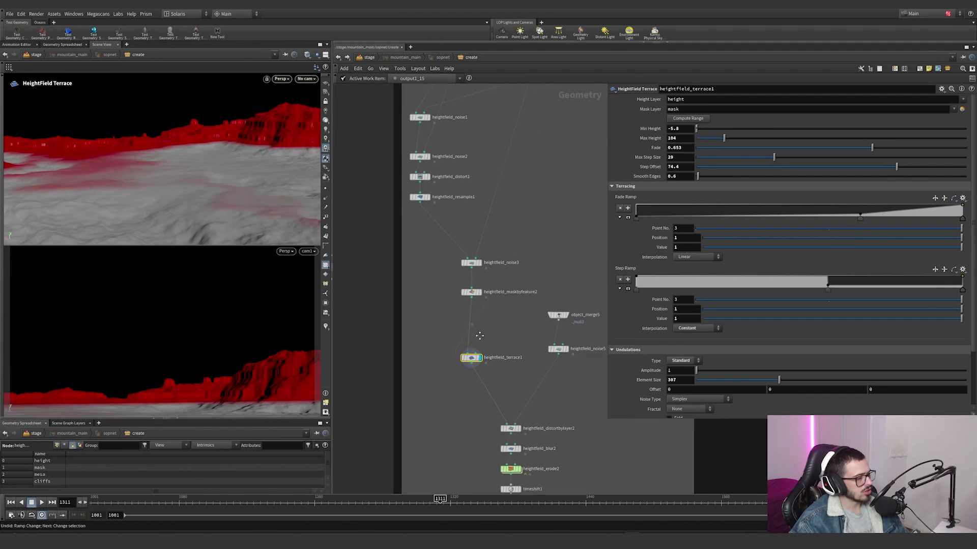
middle_click_drag(560, 377, 488, 371)
scroll(488, 371, "up", 2)
middle_click_drag(451, 336, 457, 324)
left_click(506, 269)
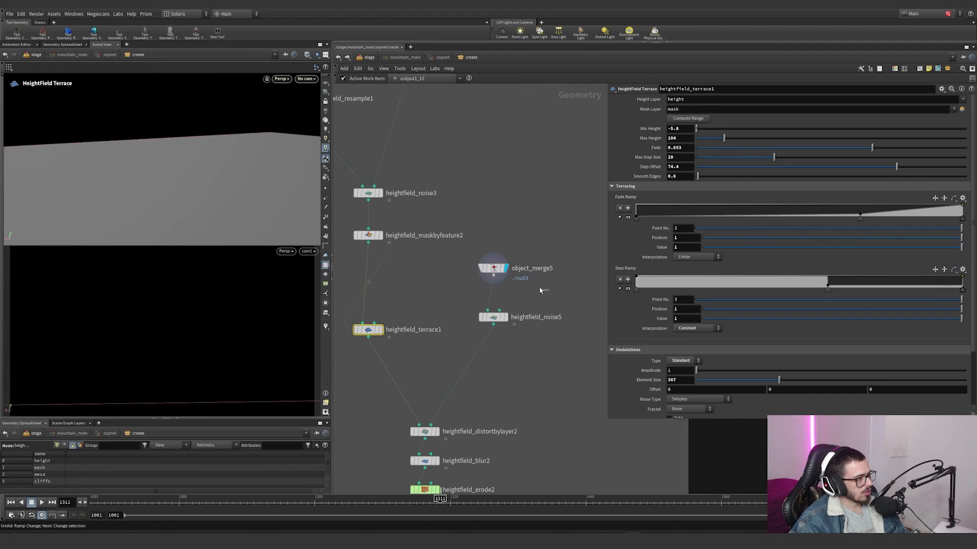
left_click_drag(541, 290, 481, 257)
right_click_drag(168, 219, 4, 209, "alt")
left_click_drag(172, 140, 177, 185, "alt")
scroll(526, 223, "down", 4)
middle_click_drag(534, 219, 544, 377)
scroll(446, 242, "up", 4)
left_click(461, 179)
scroll(541, 376, "down", 3)
scroll(544, 377, "up", 5)
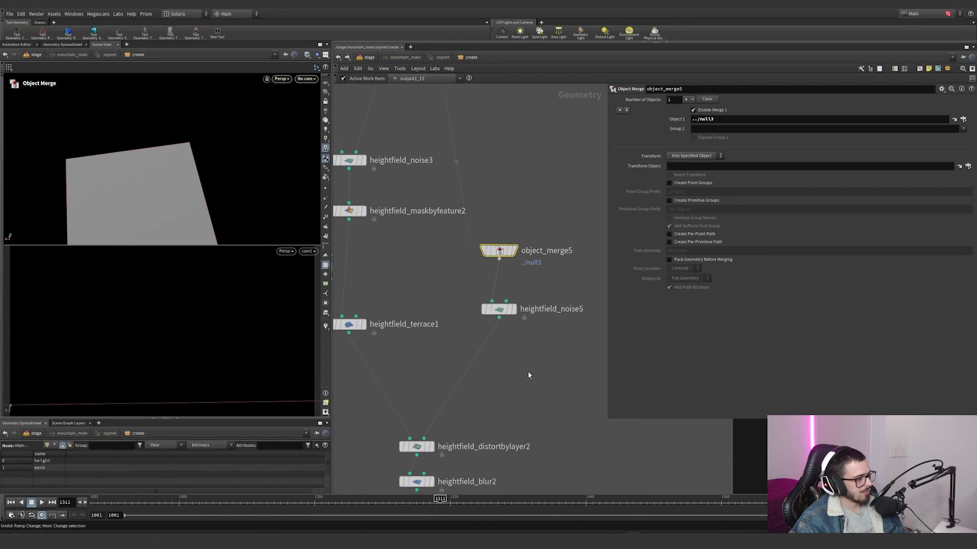
Step: Display heightfield_noise5 and the heightfield_distortbylayer2 node that uses its noise to distort the terraced terrain
left_click(513, 309)
left_click(499, 310)
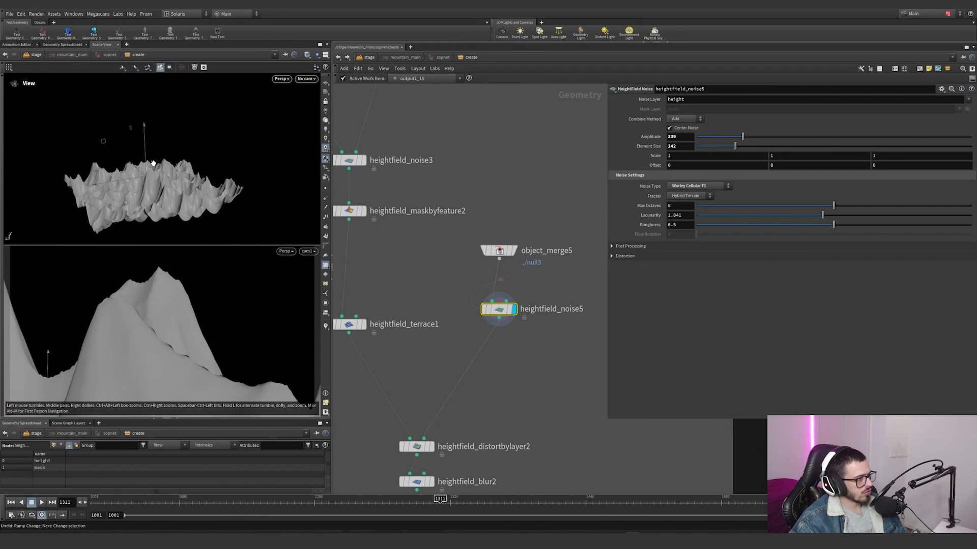
middle_click_drag(520, 352, 536, 278)
scroll(478, 377, "up", 2)
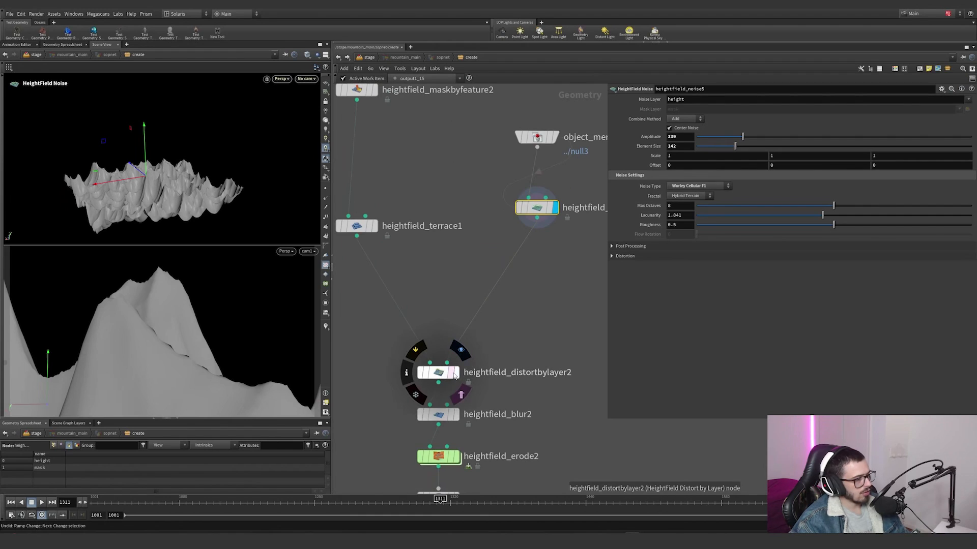
left_click(460, 351)
left_click(437, 372)
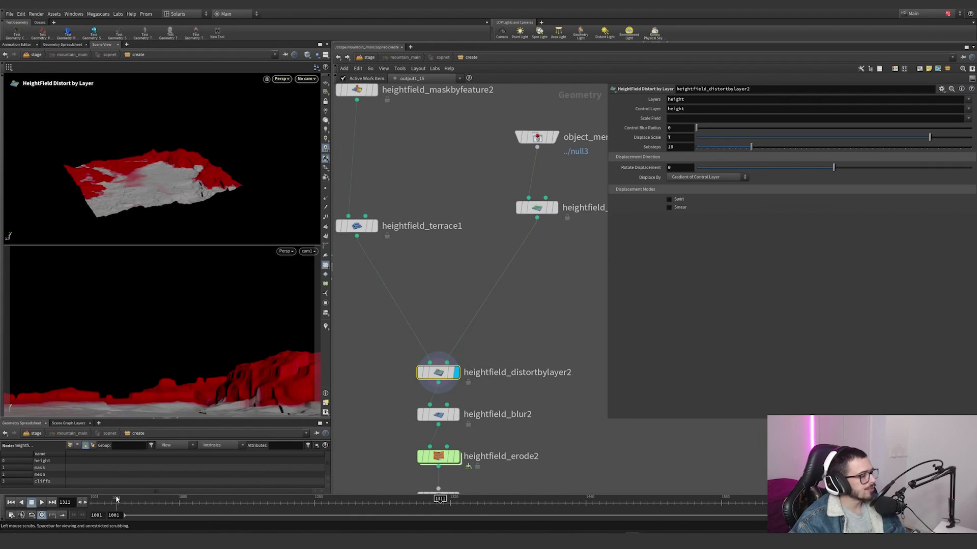
Step: Move the timeline to frame 1001 and toggle heightfield_distortbylayer2's bypass to compare the cliffs with and without the distortion
left_click_drag(116, 499, 94, 500)
left_click_drag(140, 135, 151, 201, "alt")
right_click_drag(150, 200, 268, 156, "alt")
left_click_drag(276, 245, 207, 124, "alt")
right_click_drag(207, 124, 305, 133, "alt")
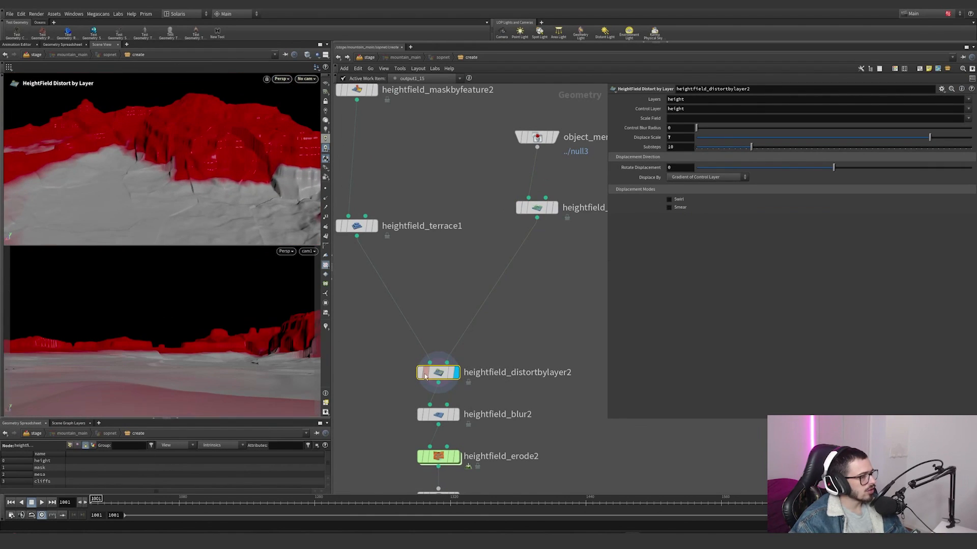
left_click(415, 351)
left_click(414, 352)
left_click_drag(204, 157, 223, 202, "alt")
Step: Display heightfield_blur2 to inspect the softened terrain, and heightfield_erode2 for the erosion stage
left_click(457, 415)
left_click_drag(185, 148, 271, 250, "alt")
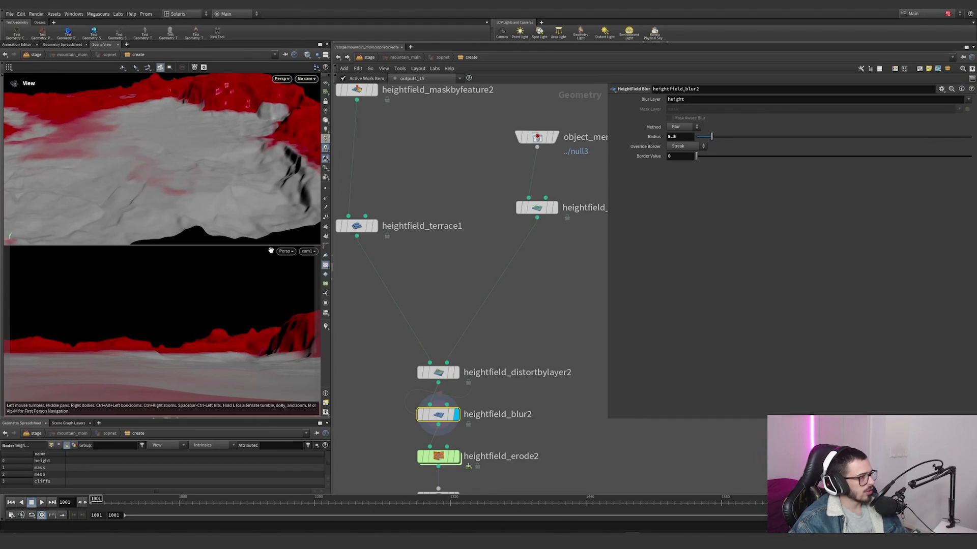
middle_click_drag(514, 391, 508, 285)
left_click(451, 351)
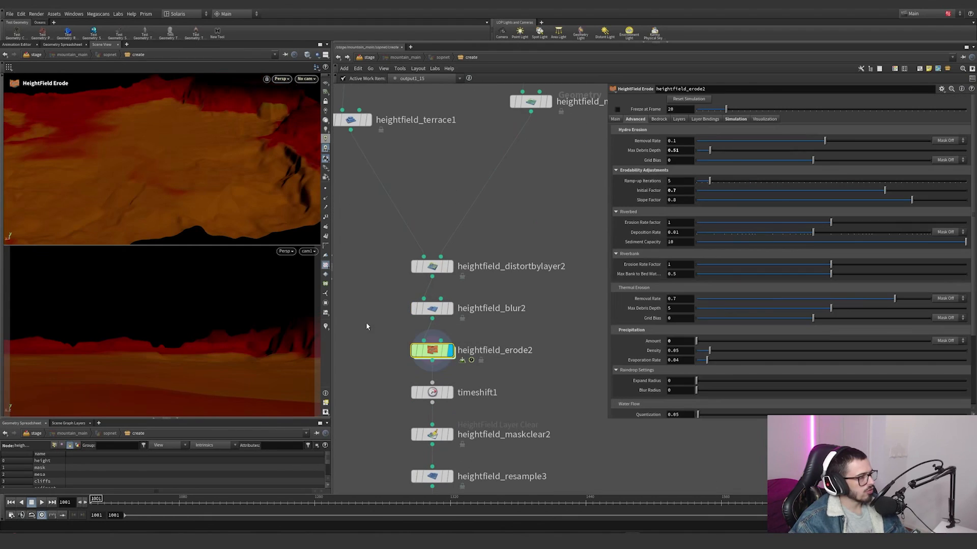
Step: Display timeshift1 and inspect the eroded terrain from a lower angle
mouse_move(450, 398)
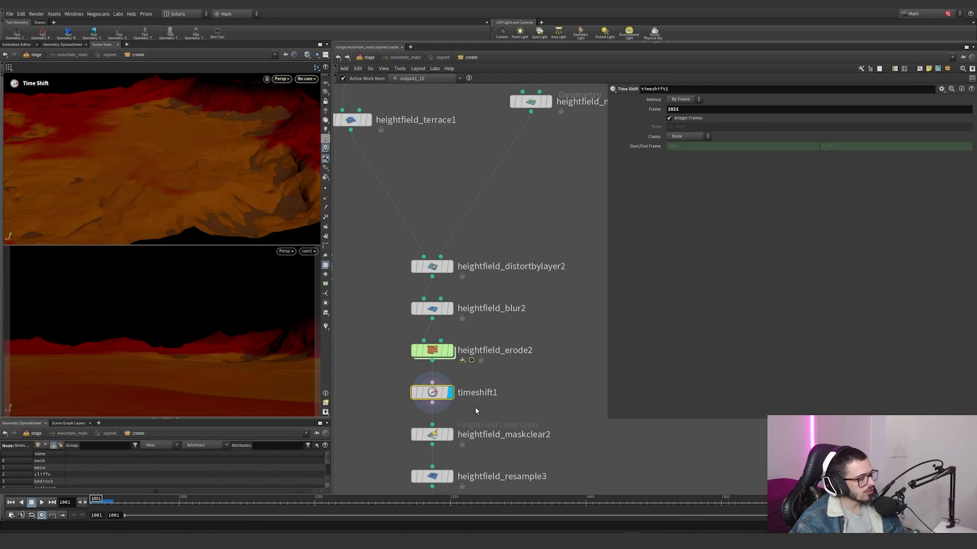
key("Escape")
left_click_drag(305, 170, 307, 124)
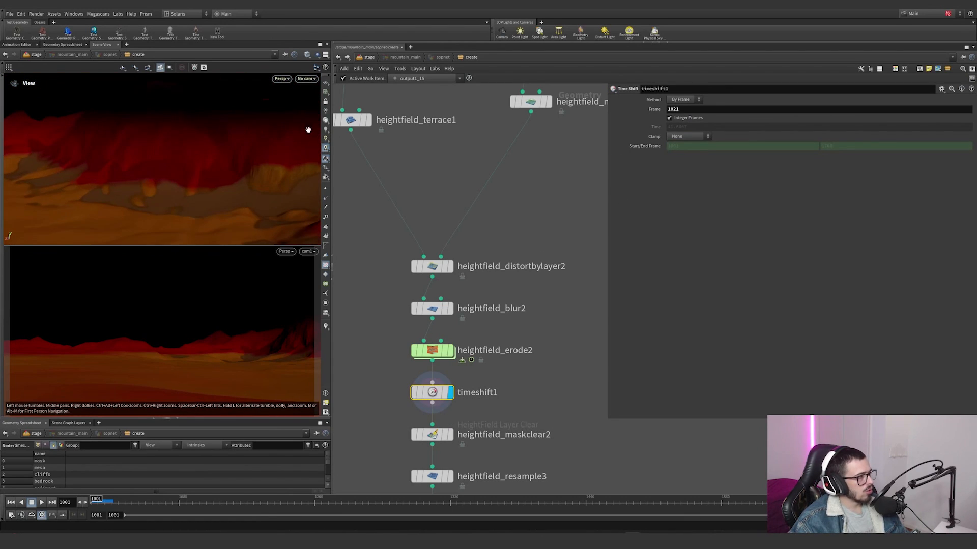
key("Return")
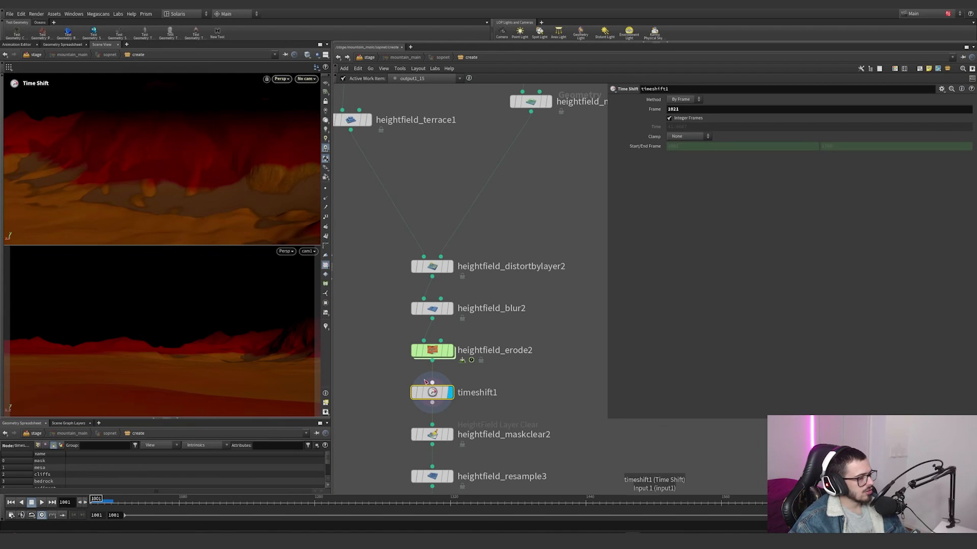
Step: Display heightfield_maskclear2, show heightfield_erode2's parameters, and inspect the eroded slopes and debris
left_click(450, 435)
left_click(532, 350)
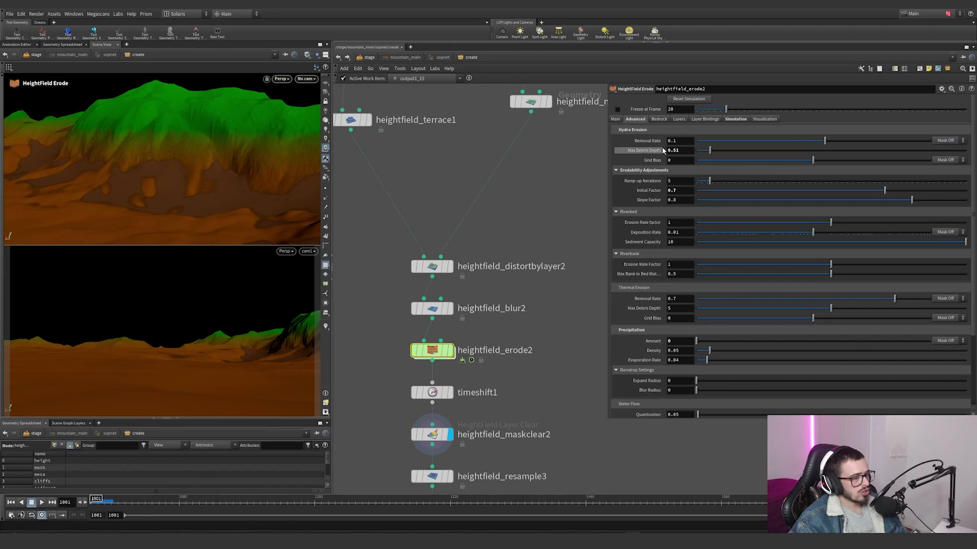
left_click_drag(258, 202, 236, 191, "alt")
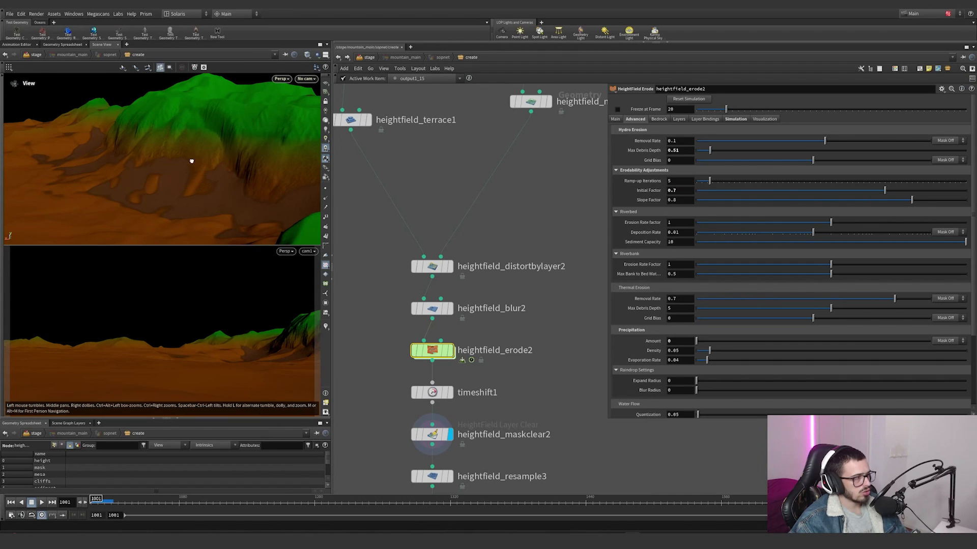
left_click_drag(192, 160, 225, 146, "alt")
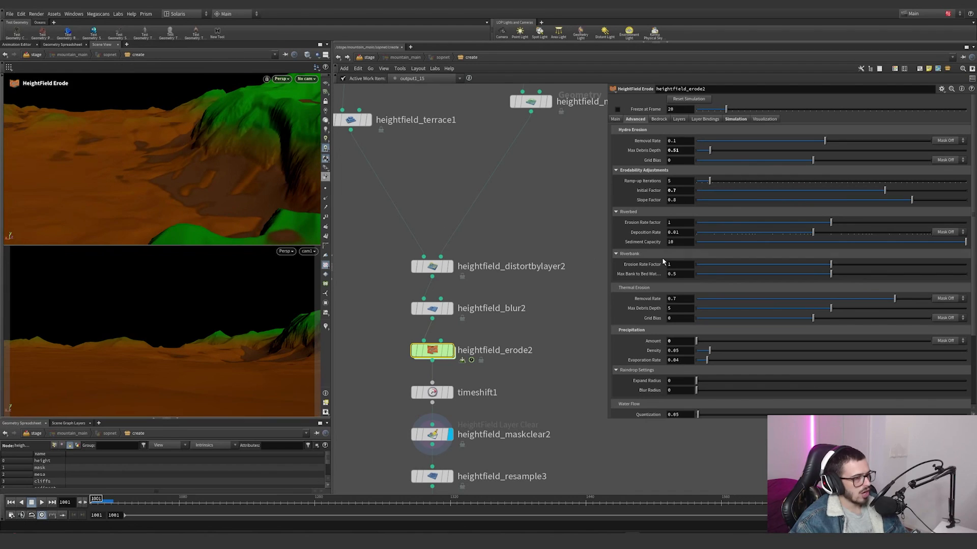
Step: Review heightfield_erode2's advanced erosion and debris flow parameters, along with its simulation start frame and cache settings
scroll(642, 331, "down", 3)
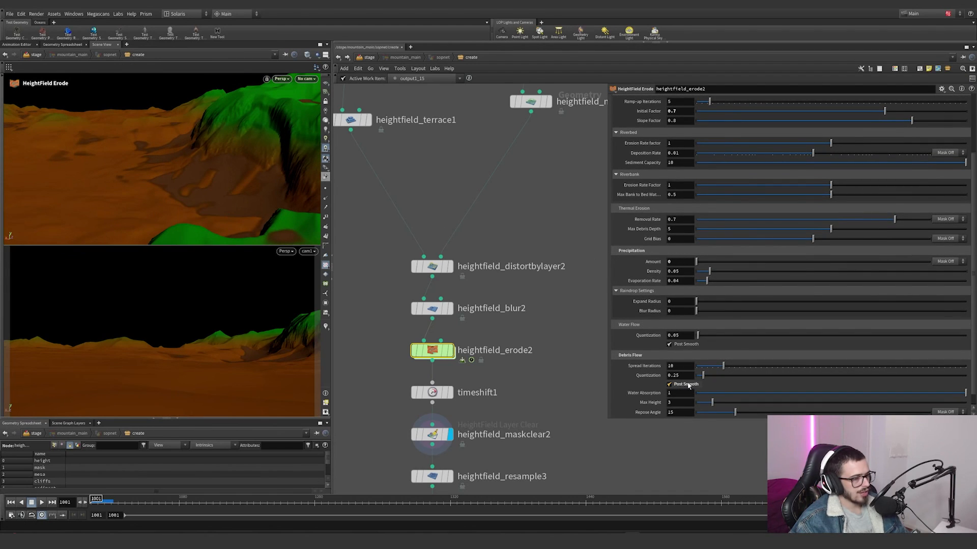
right_click_drag(165, 221, 316, 183, "alt")
right_click_drag(204, 178, 318, 183, "alt")
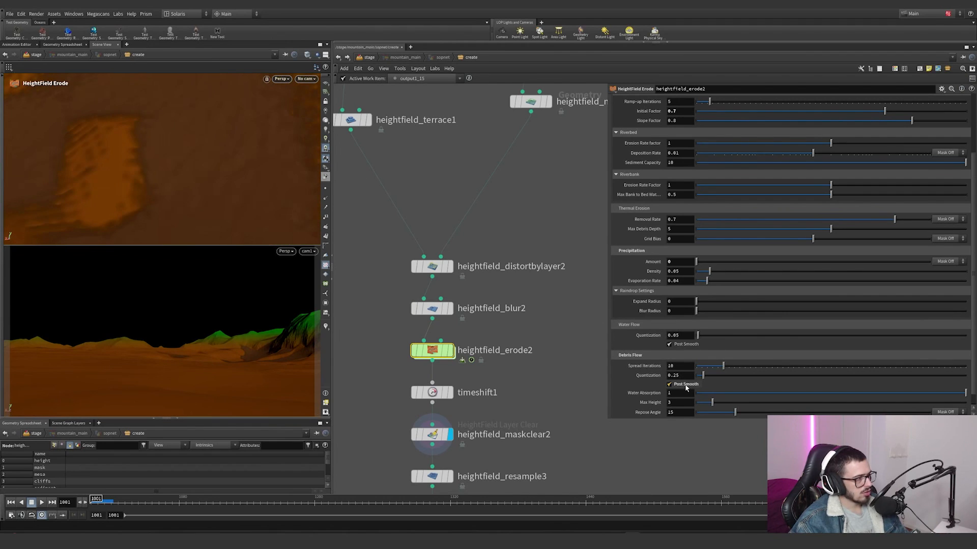
scroll(686, 387, "up", 10)
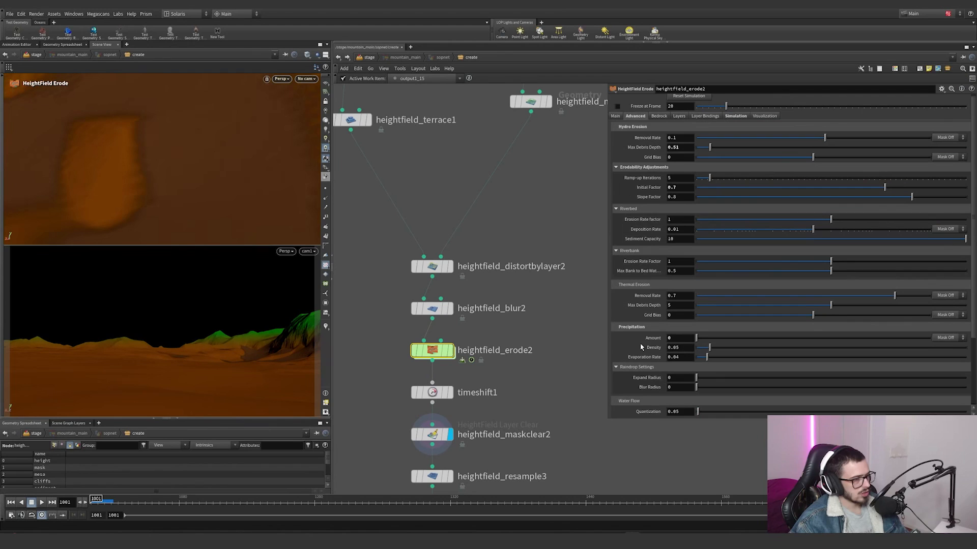
left_click(735, 118)
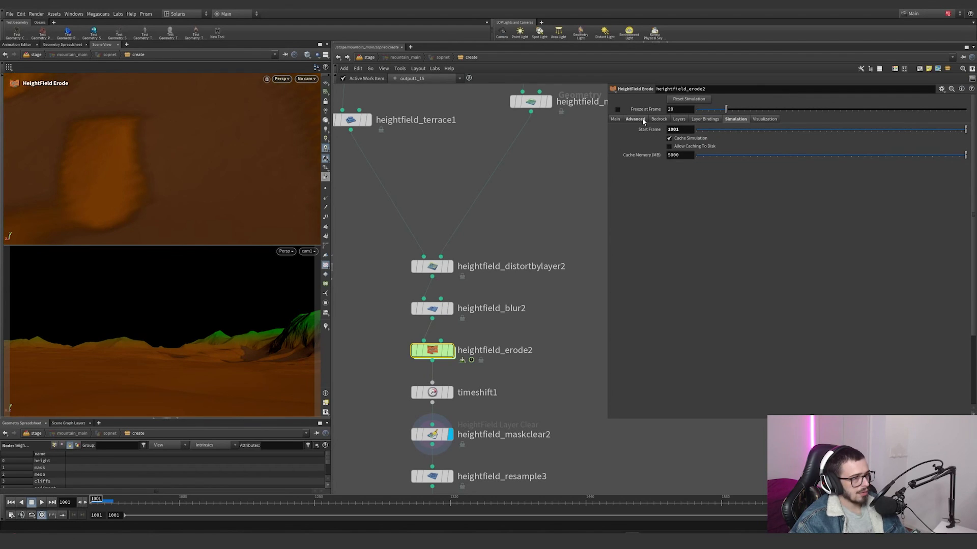
left_click(635, 119)
scroll(651, 257, "down", 5)
scroll(533, 361, "down", 2)
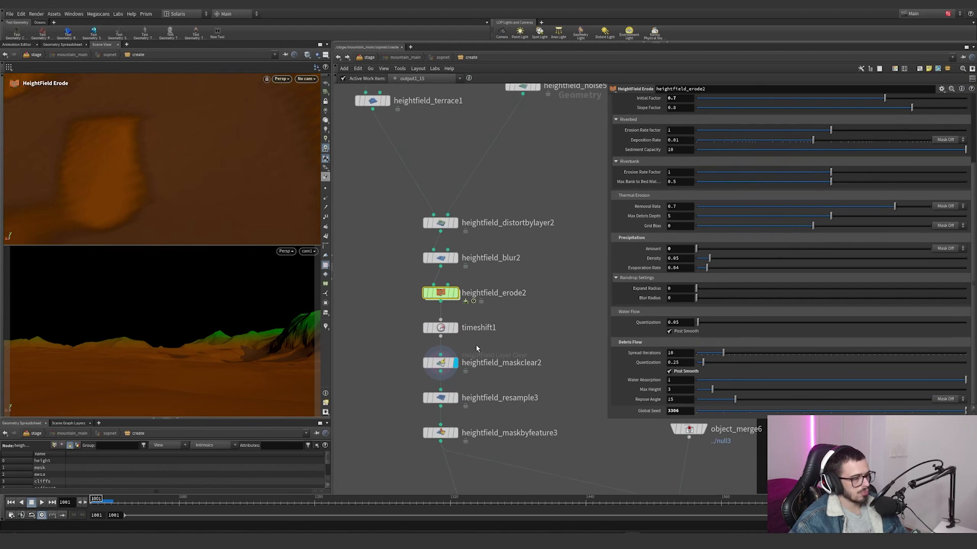
Step: Show heightfield_maskclear2's parameters and display heightfield_resample3 to check its resampling settings
left_click(440, 363)
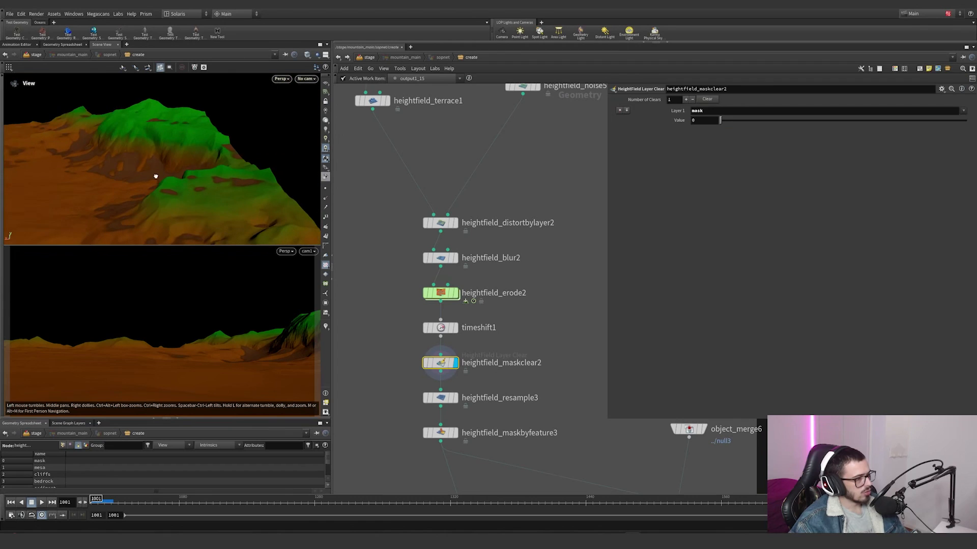
left_click(457, 398)
left_click_drag(502, 418, 385, 380)
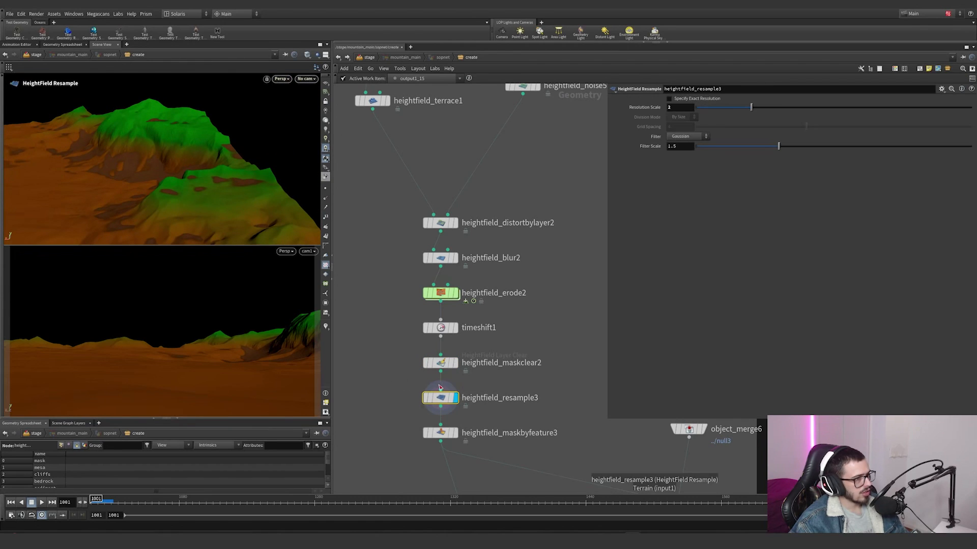
Step: Display heightfield_maskbyfeature3 and inspect its inverted slope mask on the eroded terrain
middle_click_drag(529, 400, 538, 336)
left_click(464, 370)
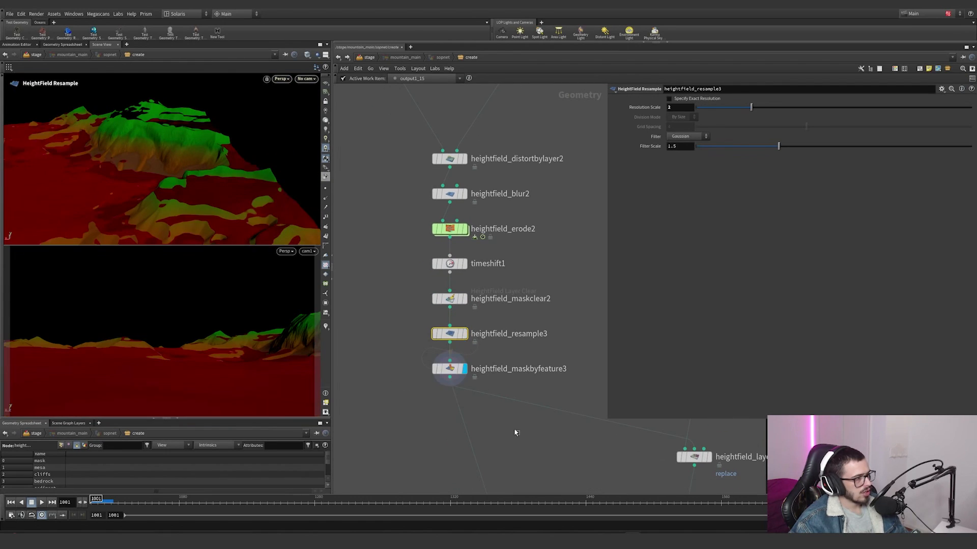
left_click_drag(515, 431, 414, 361)
left_click_drag(163, 185, 210, 162)
Step: Display heightfield_layer1 and show its parameters, checking the Replace layer mode applied to the mask layer
scroll(535, 468, "down", 2)
middle_click_drag(534, 468, 385, 294)
scroll(499, 245, "up", 1)
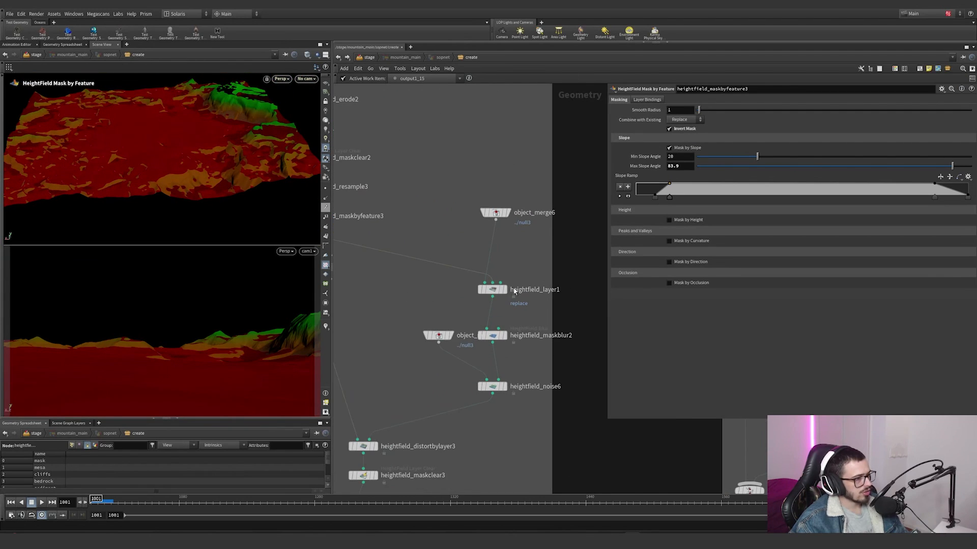
left_click(513, 290)
left_click(493, 289)
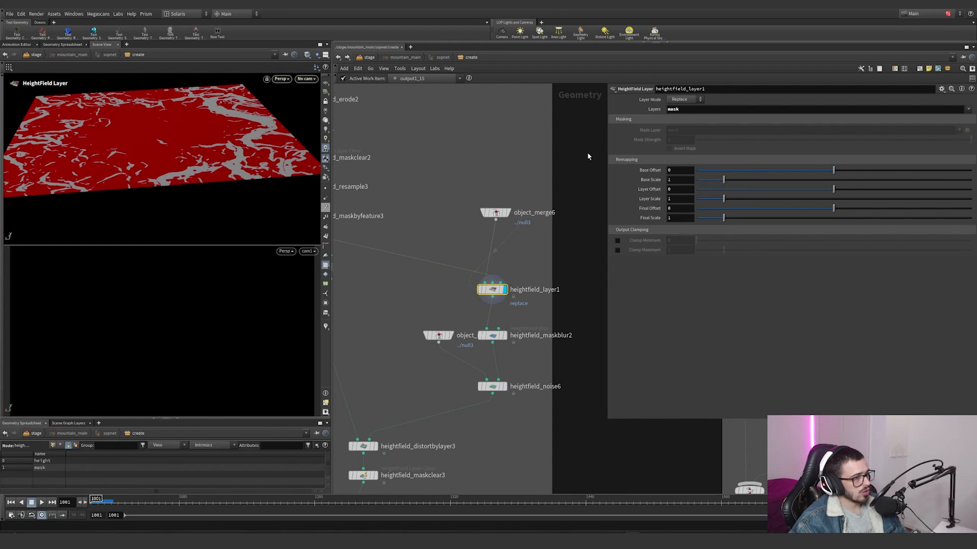
Step: Compare object_merge6's heightfield with heightfield_layer1's copied mask, and display heightfield_maskblur2 to check the blurred mask
mouse_move(452, 242)
middle_mouse_down()
mouse_move(490, 249)
mouse_move(446, 233)
middle_mouse_up()
left_click(502, 204)
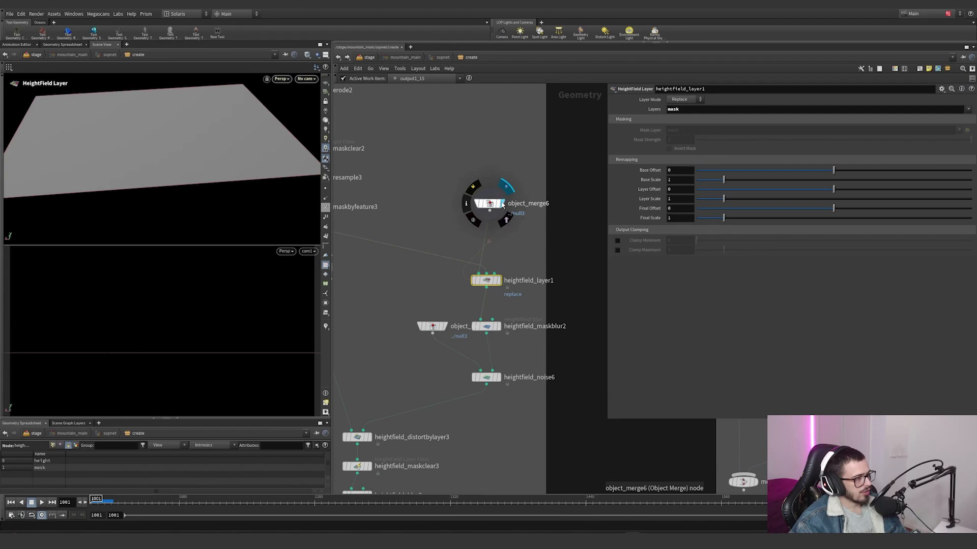
left_click(498, 280)
left_click(499, 326)
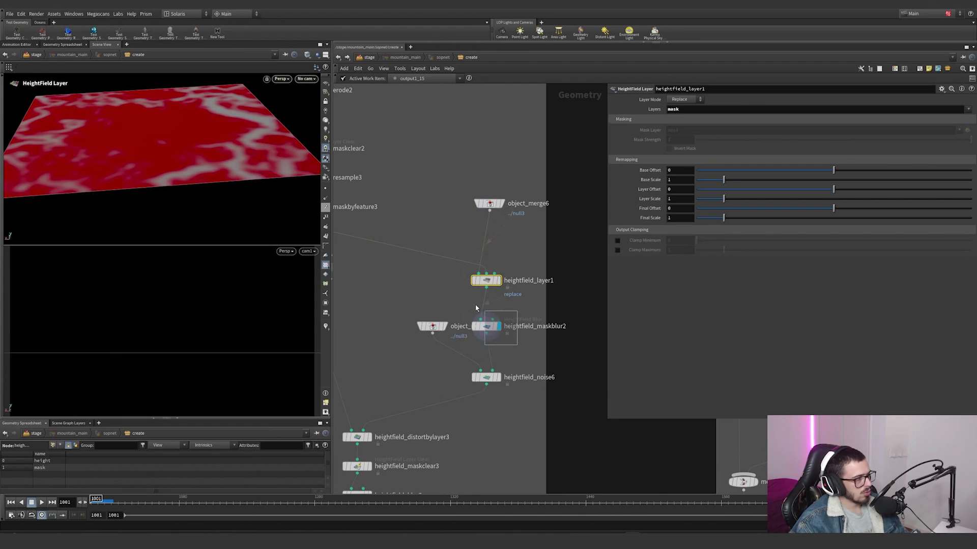
left_click(486, 326)
Step: Display heightfield_noise6, show its Worley Cellular F1 noise settings, and inspect the resulting spikes
left_click(499, 379)
left_click(512, 377)
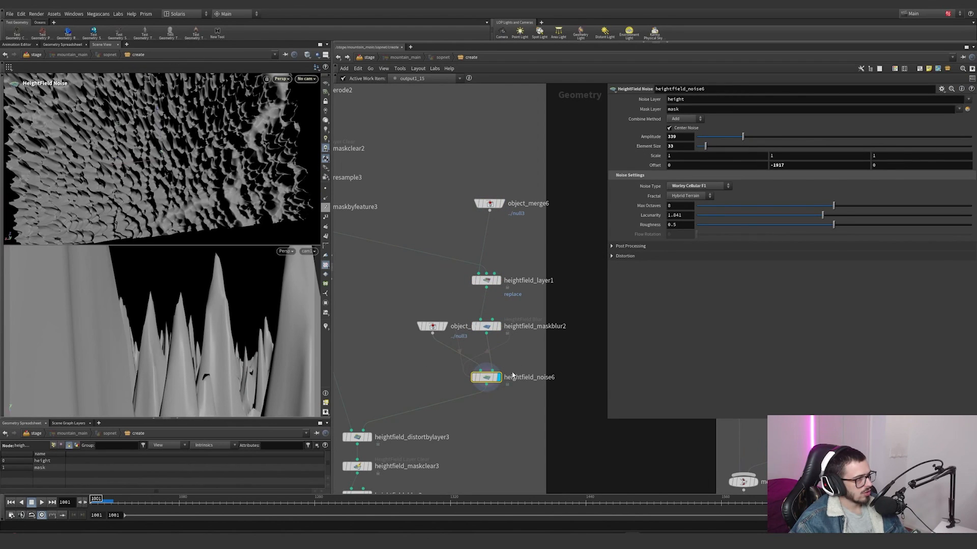
left_click(474, 376)
left_click(474, 376)
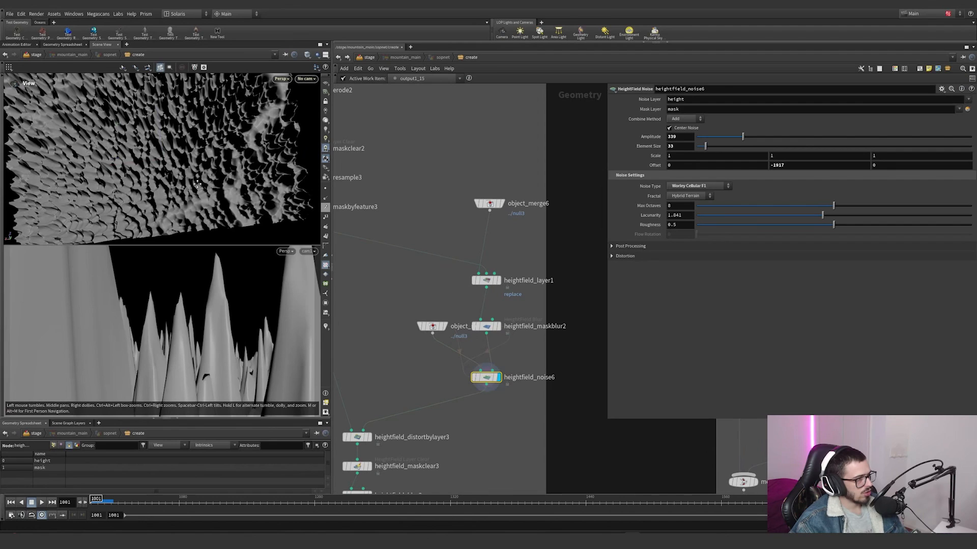
middle_click_drag(197, 183, 239, 279, "alt")
left_click_drag(238, 279, 229, 326, "alt")
Step: Display heightfield_maskbyfeature3 to view the masked terrain that feeds the next distortion
scroll(342, 347, "down", 3)
middle_click_drag(343, 347, 415, 319)
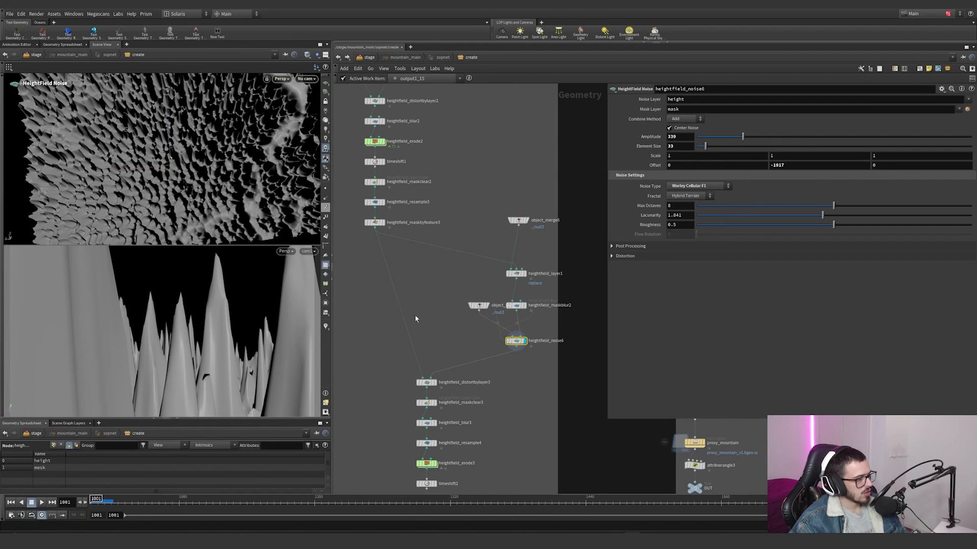
left_click(382, 226)
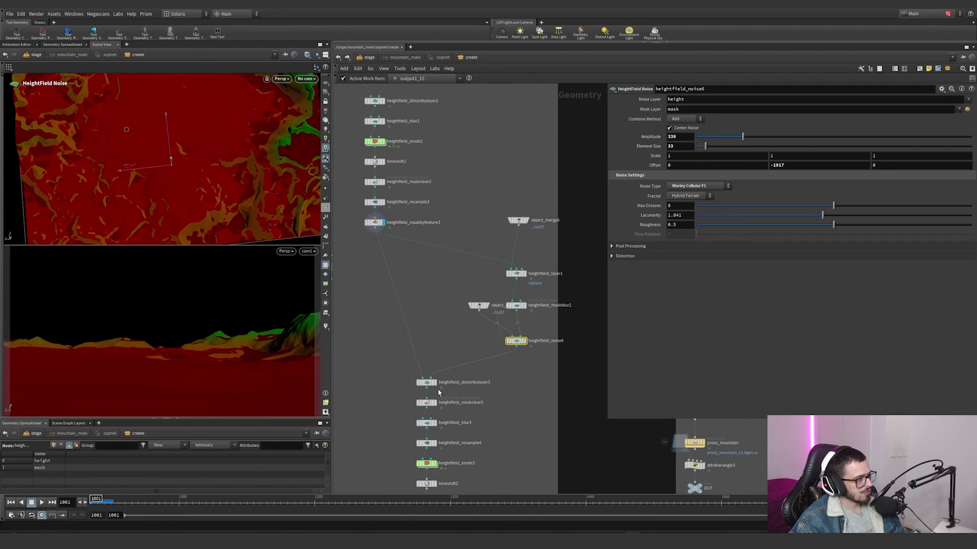
Step: Display heightfield_distortbylayer3 with its parameters and change the viewport lighting to see the distorted terrain's relief
mouse_move(437, 389)
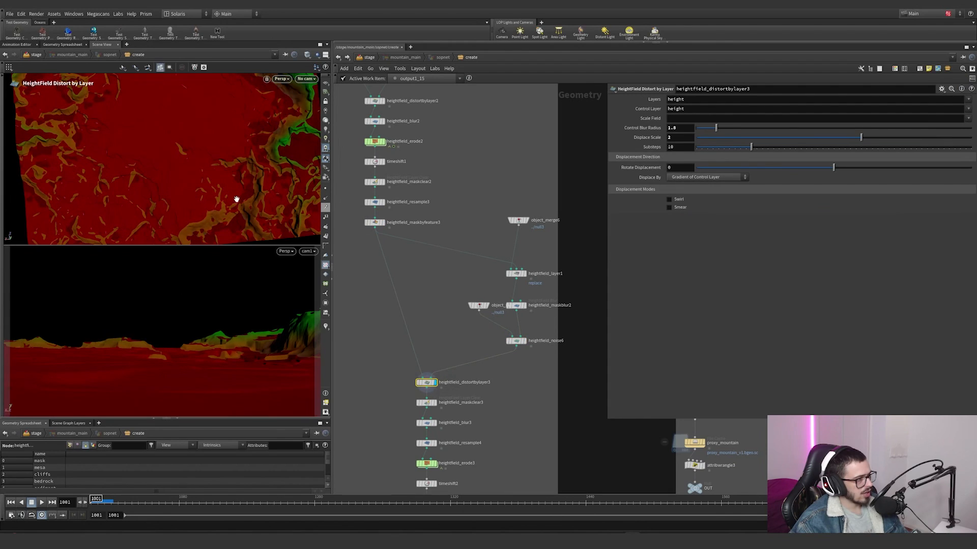
left_click_drag(236, 198, 277, 184, "alt")
left_click(326, 121)
Step: Toggle the bypass of heightfield_distortbylayer3 repeatedly to compare the terrain with and without the distortion
left_click(416, 375)
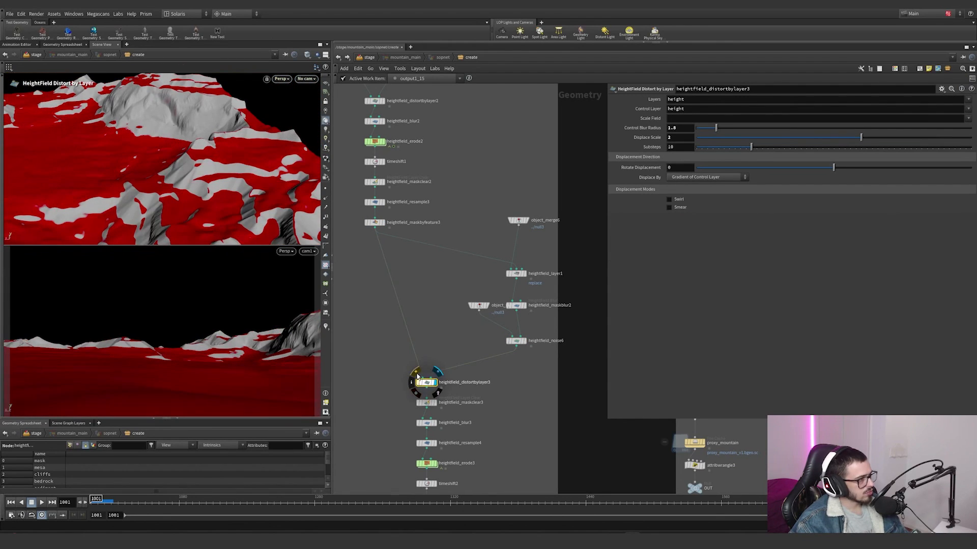
left_click(417, 375)
left_click(417, 375)
left_click(416, 375)
left_click(416, 375)
left_click(416, 375)
left_click(416, 375)
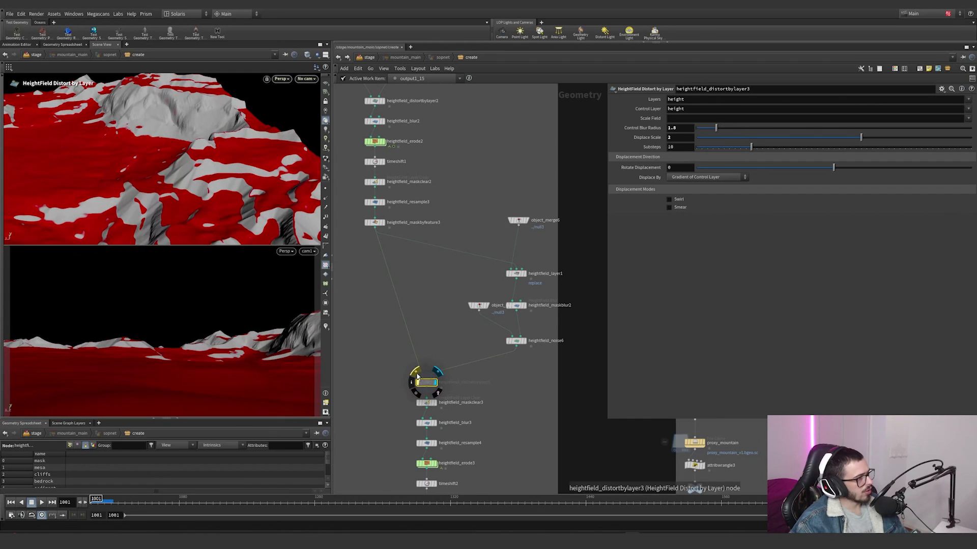
left_click(416, 375)
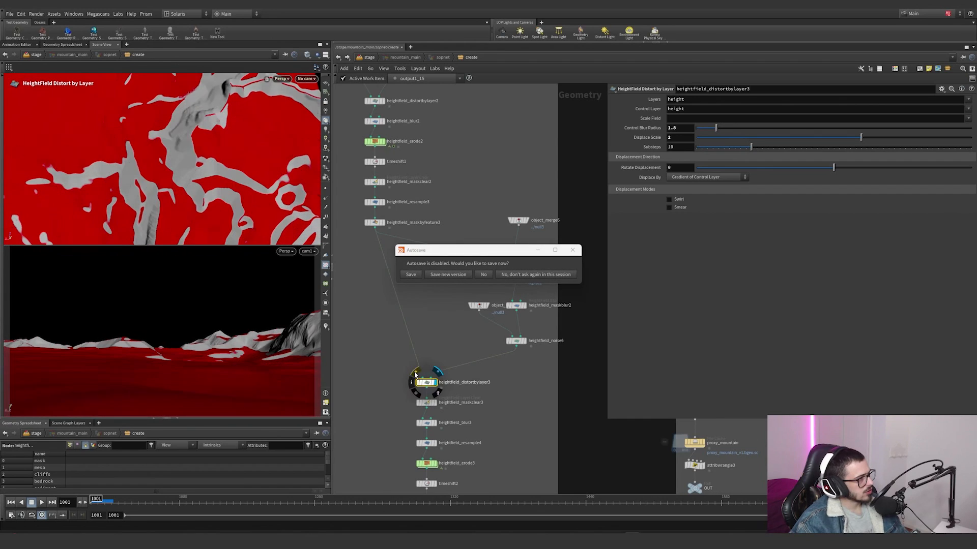
left_click(415, 373)
left_click(415, 374)
left_click(415, 374)
left_click(416, 374)
left_click(415, 373)
left_click(415, 374)
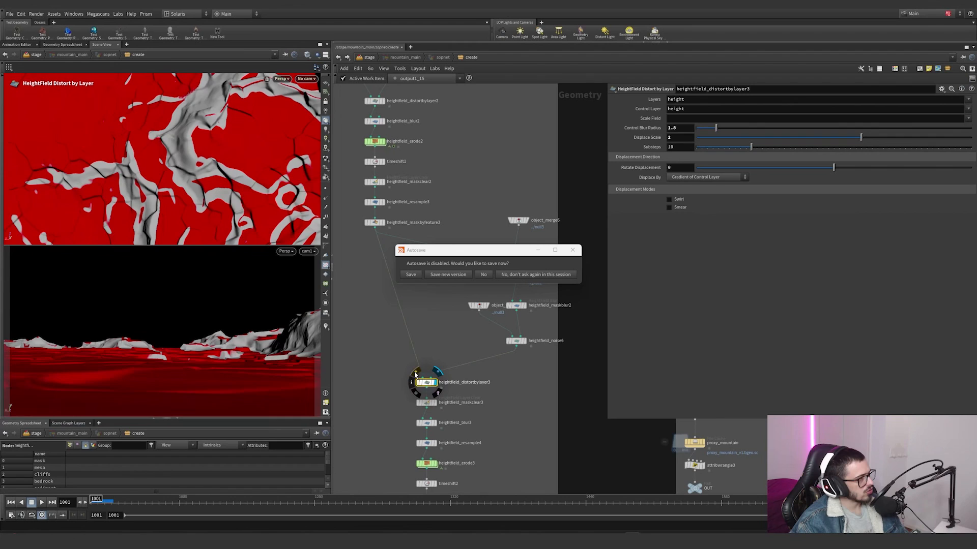
left_click(415, 373)
left_click(415, 374)
left_click(415, 373)
left_click(415, 374)
left_click(415, 373)
left_click(416, 374)
left_click(415, 374)
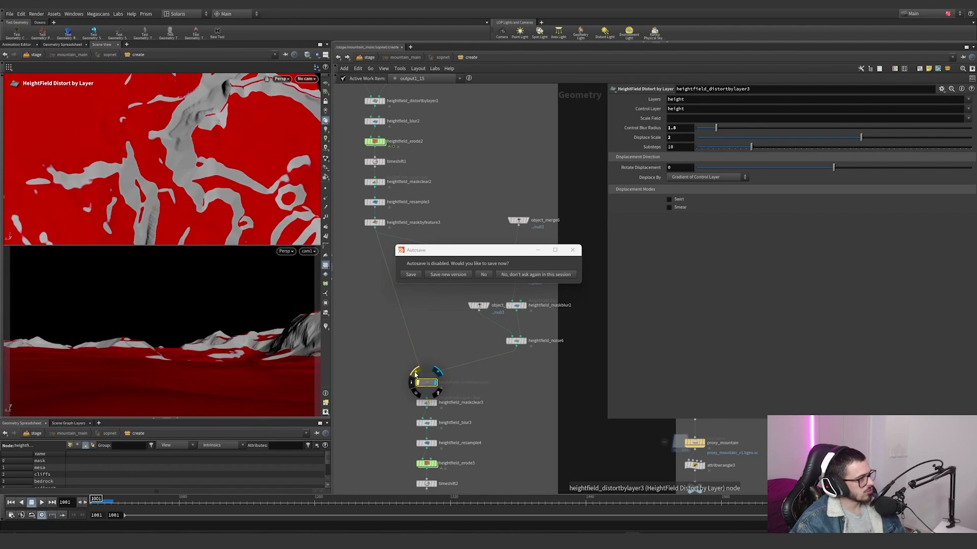
left_click(415, 374)
Step: Inspect the distorted ground up close from a low angle and dismiss the autosave prompt without saving
left_click_drag(224, 214, 157, 190, "alt")
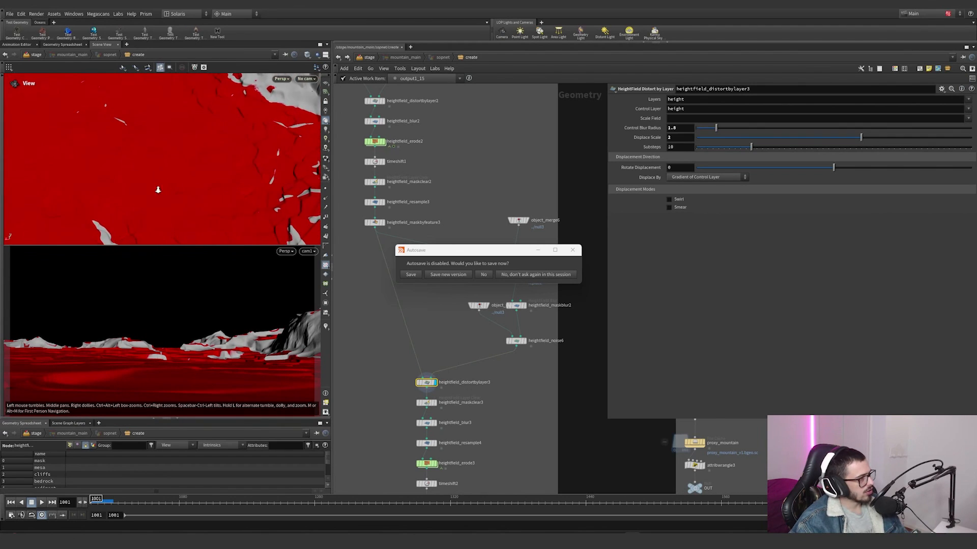
right_click_drag(158, 190, 211, 158, "alt")
left_click_drag(211, 157, 209, 139, "alt")
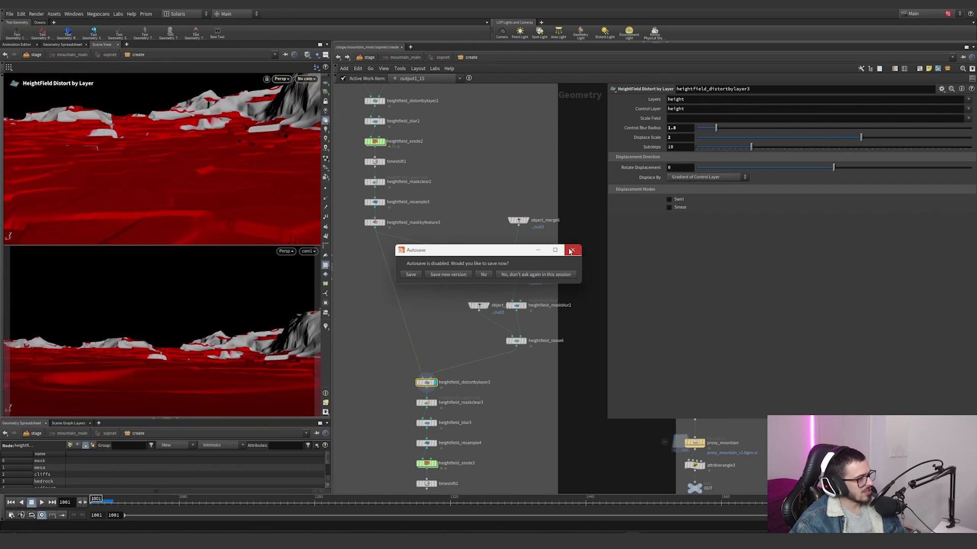
left_click(571, 251)
Step: Display heightfield_noise6 to inspect the noise pattern, and switch the display back to heightfield_distortbylayer3
left_click(524, 341)
left_click(516, 341)
left_click_drag(153, 193, 161, 205, "alt")
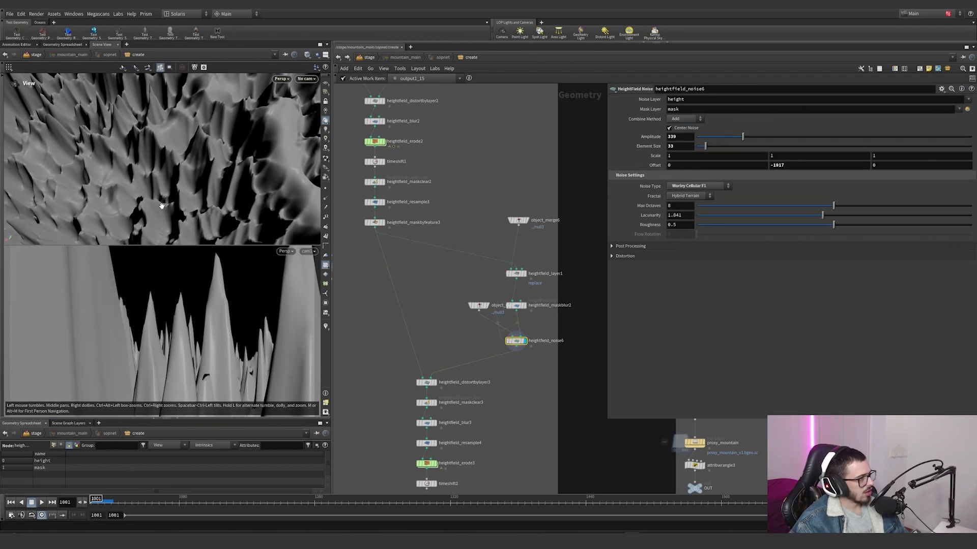
right_click_drag(162, 206, 125, 224, "alt")
left_click(434, 383)
left_click_drag(466, 399, 409, 354)
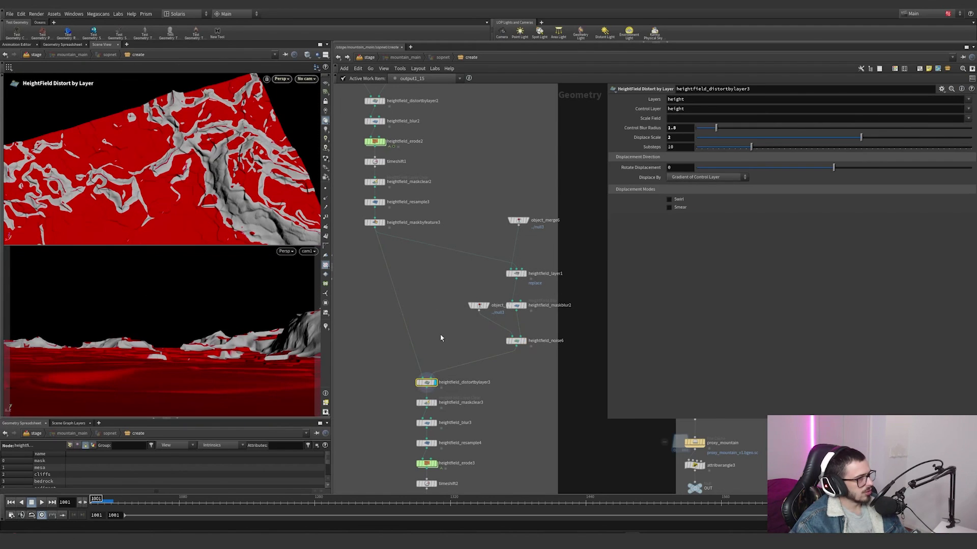
Step: Try heightfield_distortbylayer3 with its heightfield_noise6 input disconnected to compare the distortion
scroll(425, 422, "up", 5)
mouse_move(406, 324)
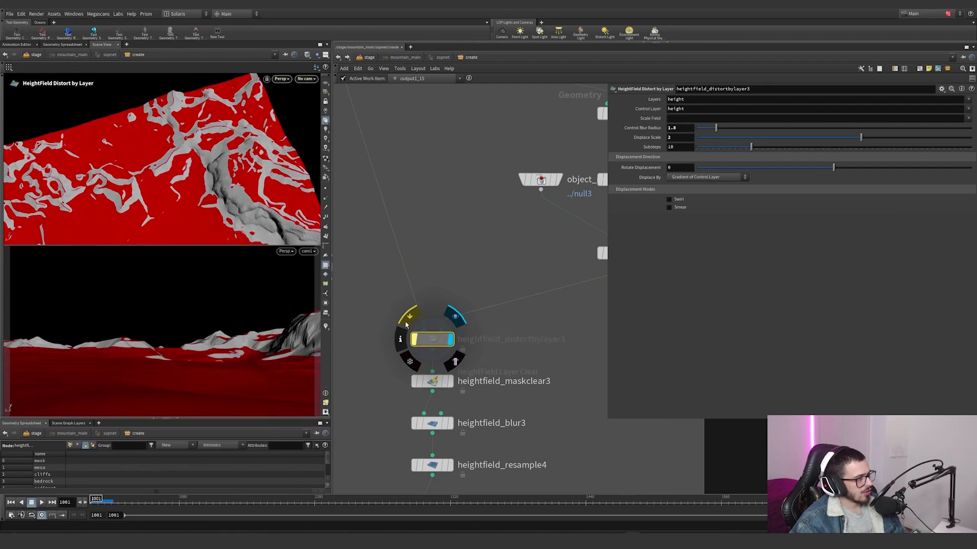
left_click_drag(556, 327, 554, 330)
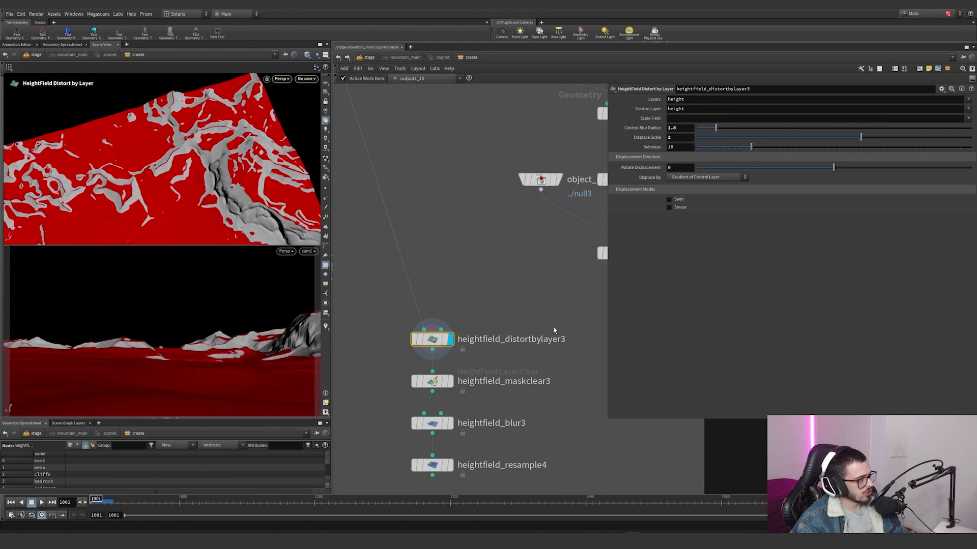
Step: Display heightfield_maskclear3 and inspect the cracked terrain with the mask cleared
middle_click_drag(500, 321, 511, 289)
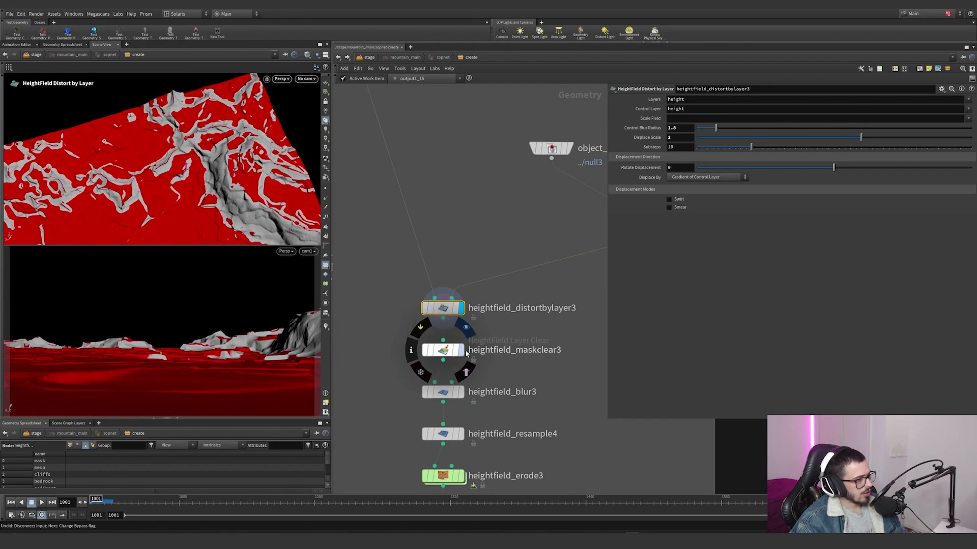
left_click(460, 350)
left_click_drag(191, 189, 221, 171)
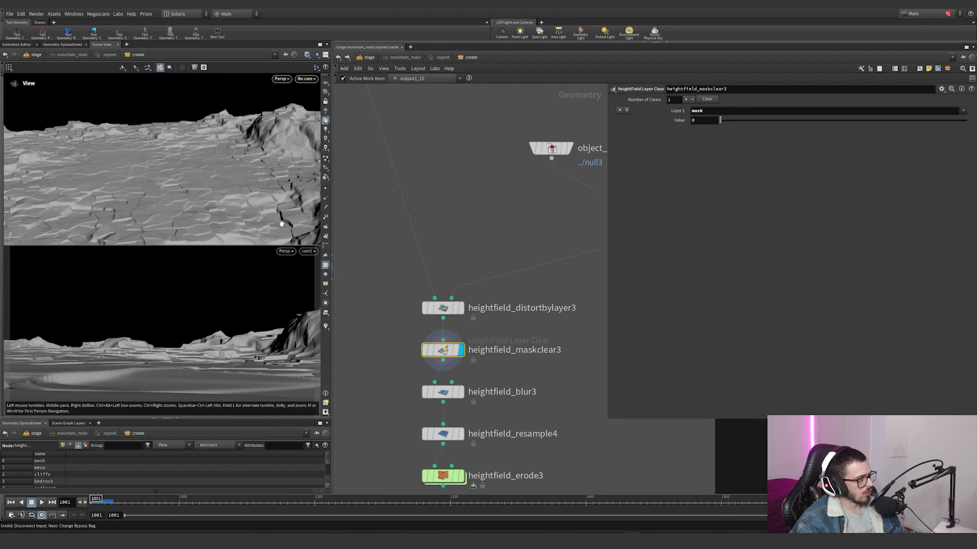
Step: Display heightfield_blur3 and toggle its bypass to compare the ground with and without the height blur
left_click(460, 391)
left_click_drag(347, 179, 105, 166)
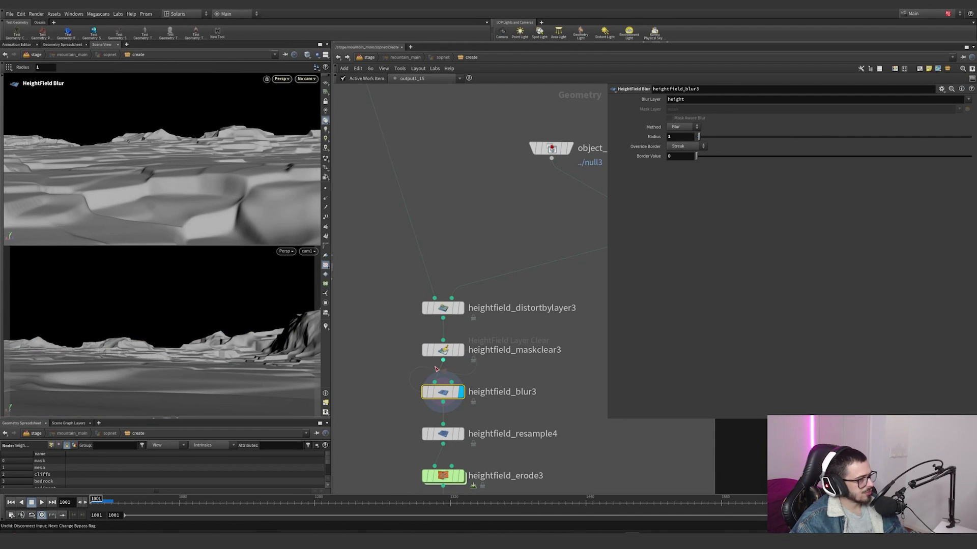
left_click(416, 375)
left_click(416, 375)
Step: Display heightfield_resample4, check its resampling parameters, and bring the erosion and time shift nodes below it into view
middle_click_drag(468, 436, 469, 391)
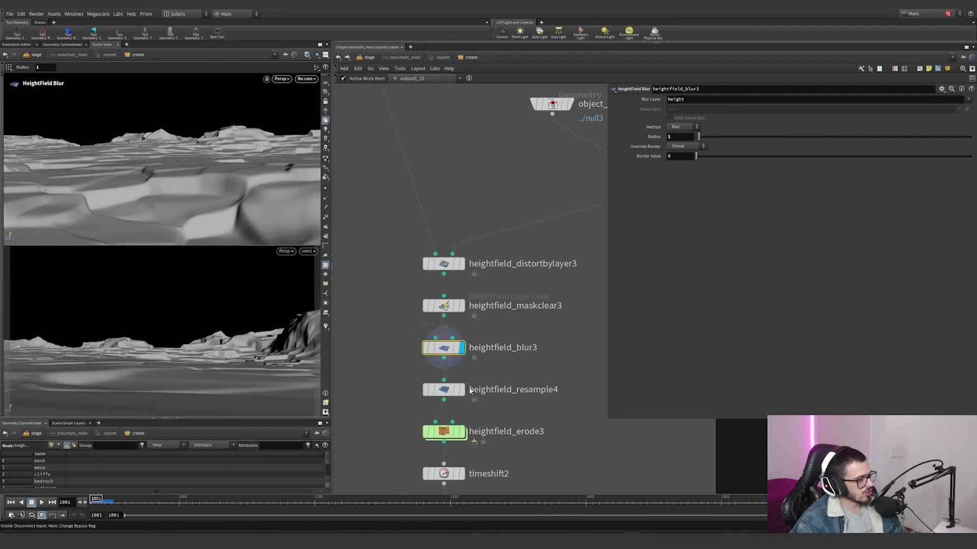
left_click(517, 399)
middle_click_drag(538, 411, 537, 339)
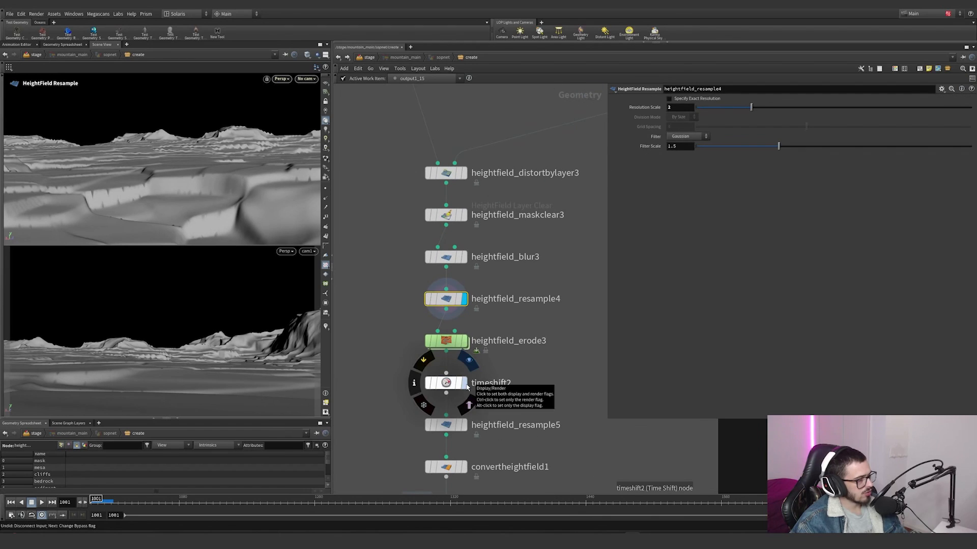
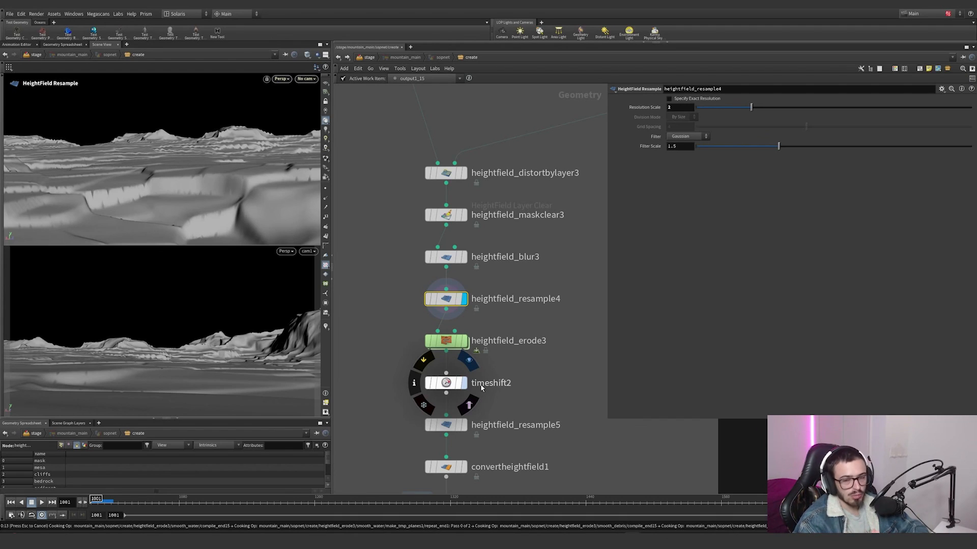
Step: Display timeshift2 and inspect the eroded ground and mountain slopes up close
key("r")
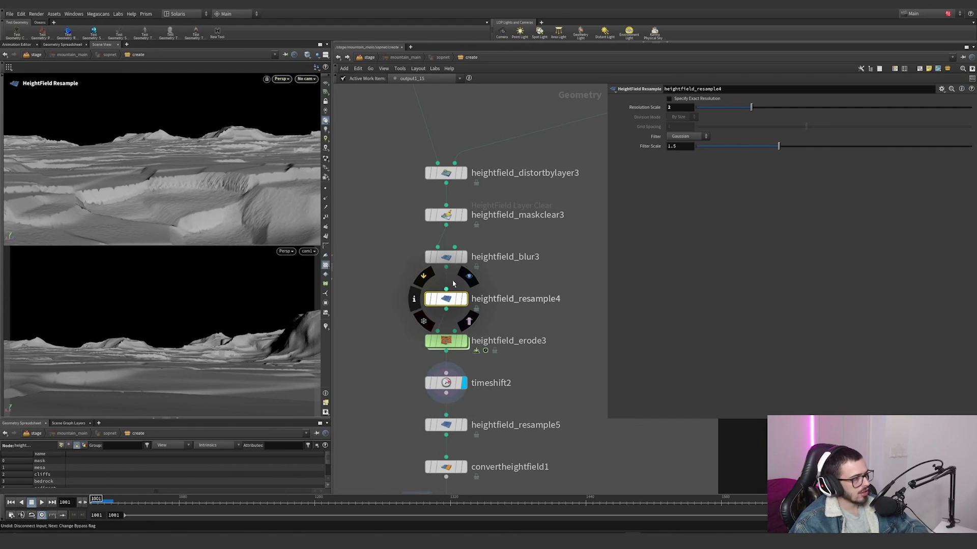
left_click_drag(225, 205, 232, 175, "alt")
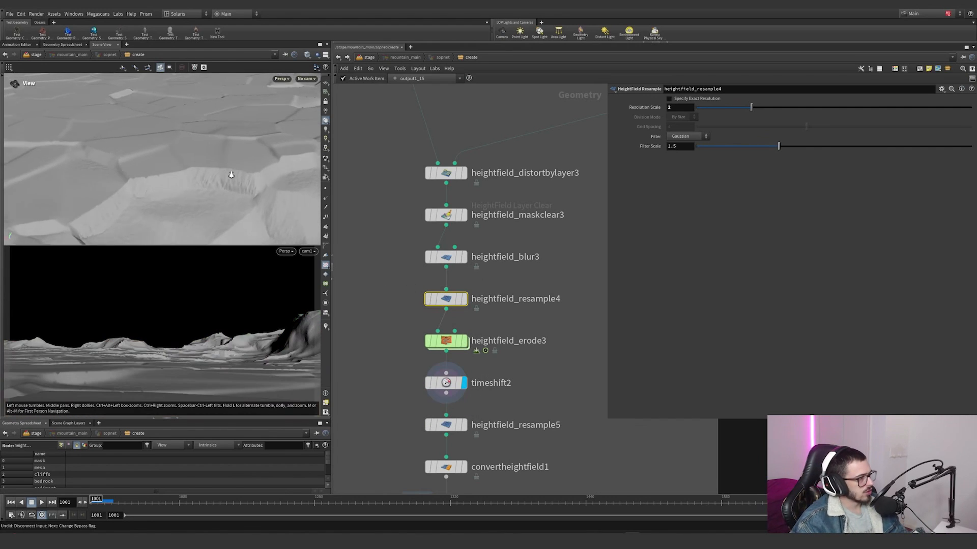
right_click(325, 159)
mouse_move(232, 175)
right_mouse_down("alt")
mouse_move(319, 159)
mouse_move(215, 170)
mouse_move(229, 166)
right_mouse_up("alt")
left_click(282, 175)
left_click_drag(228, 166, 189, 146, "alt")
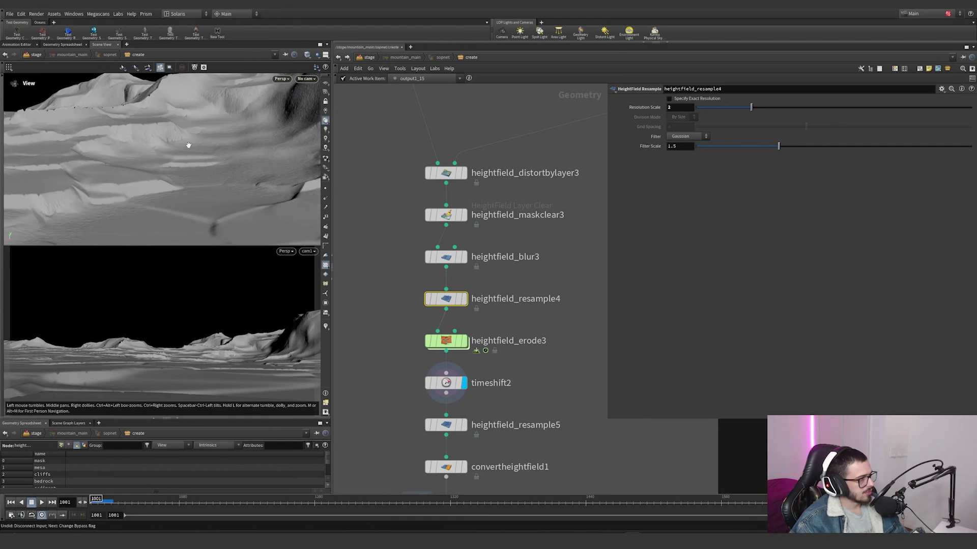
right_click_drag(188, 146, 116, 193)
Step: Display heightfield_resample5 and inspect the downsampled terrain from close up to the full extent
middle_click_drag(525, 444, 537, 392)
key("r")
left_click_drag(538, 392, 438, 356)
left_click_drag(171, 156, 178, 157)
right_click_drag(177, 157, 278, 170)
left_click_drag(279, 170, 126, 174)
key("Return")
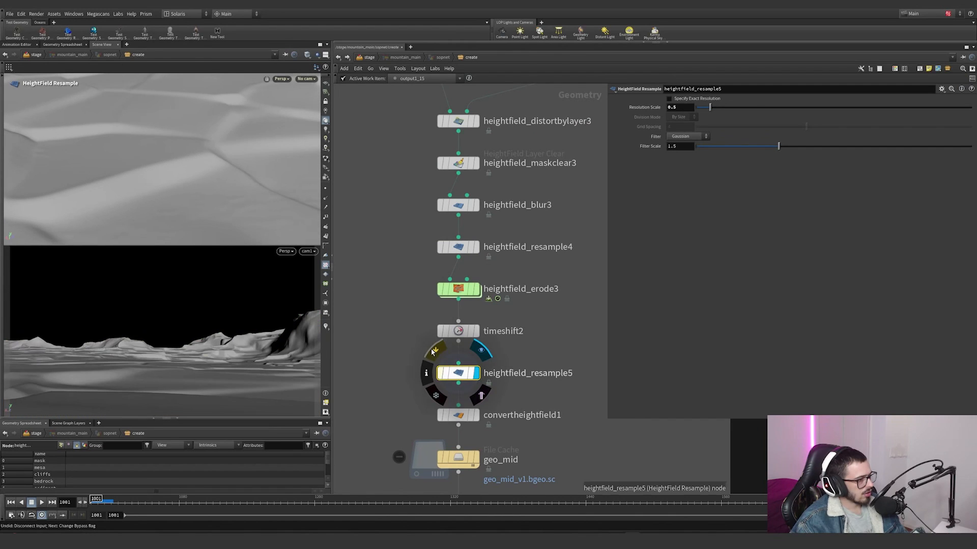
right_click_drag(229, 188, 35, 216, "alt")
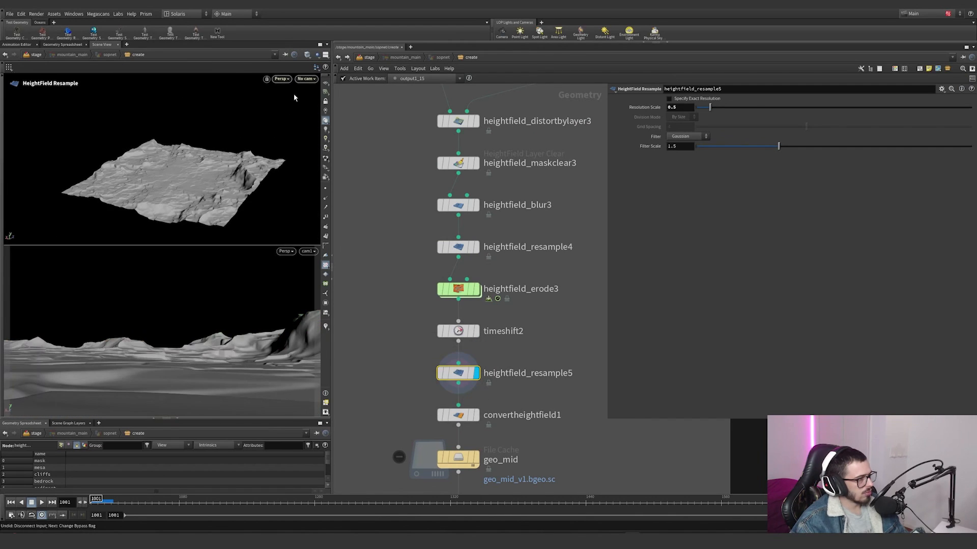
Step: Display convertheightfield1, check its conversion parameters and inspect the resulting polygon terrain
middle_click_drag(481, 410, 462, 346)
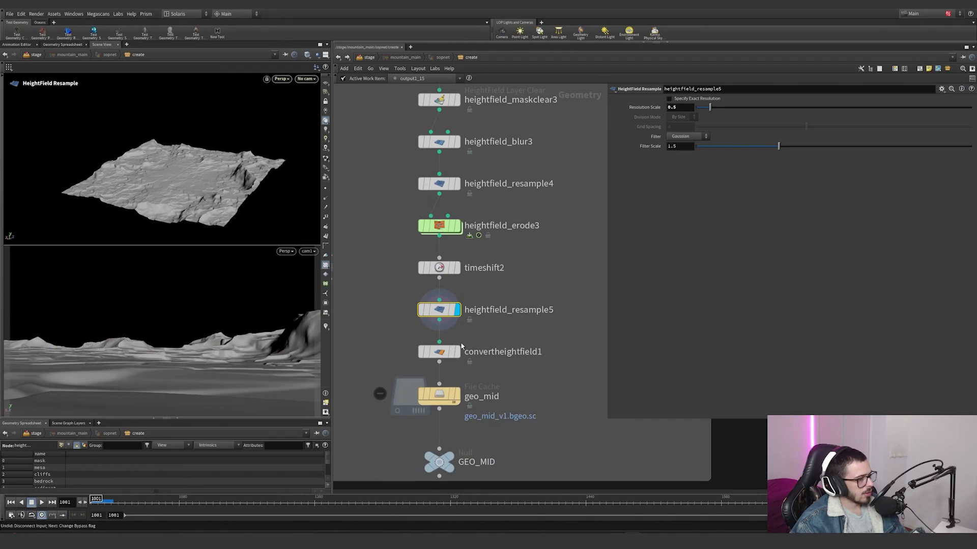
left_click(459, 354)
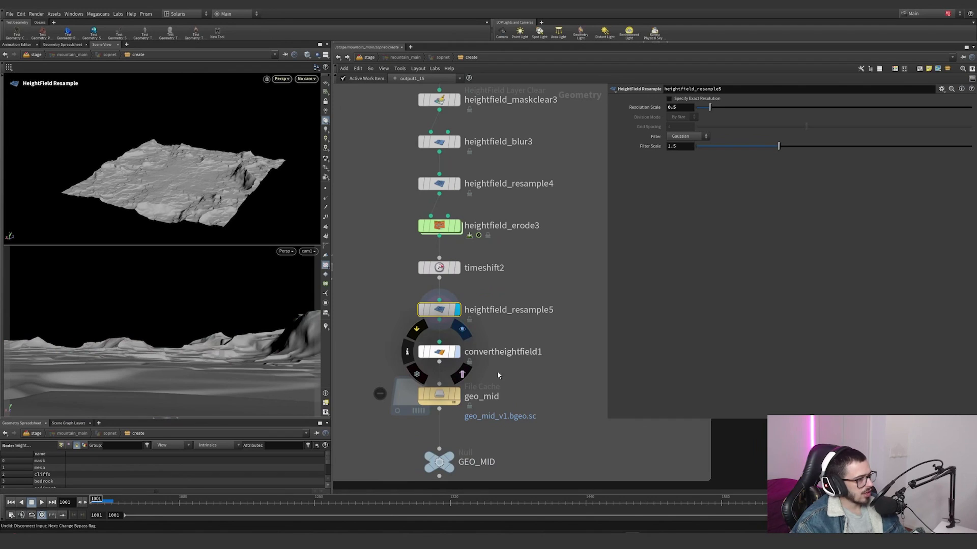
left_click(439, 352)
middle_click(439, 353)
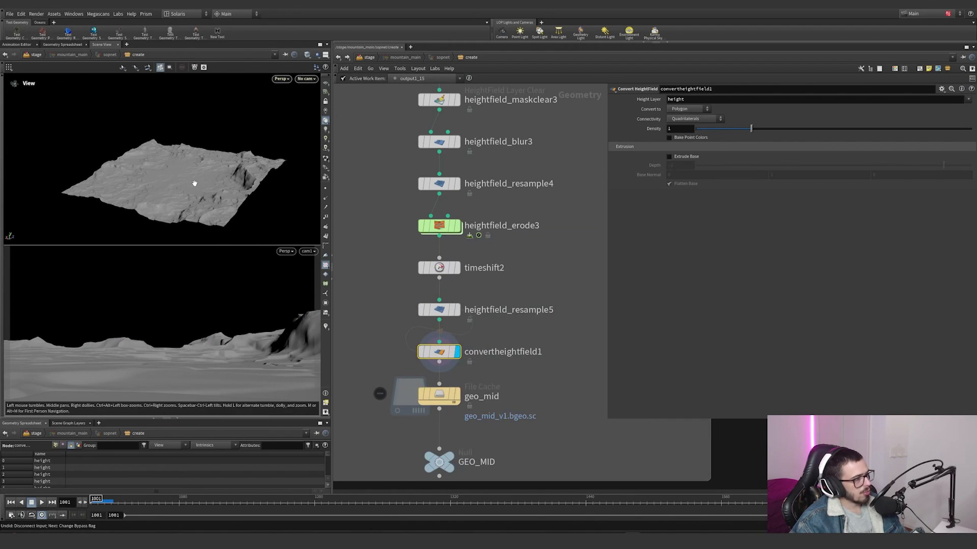
right_click_drag(194, 183, 255, 185, "alt")
left_click_drag(255, 185, 244, 194, "alt")
right_click_drag(244, 193, 378, 161, "alt")
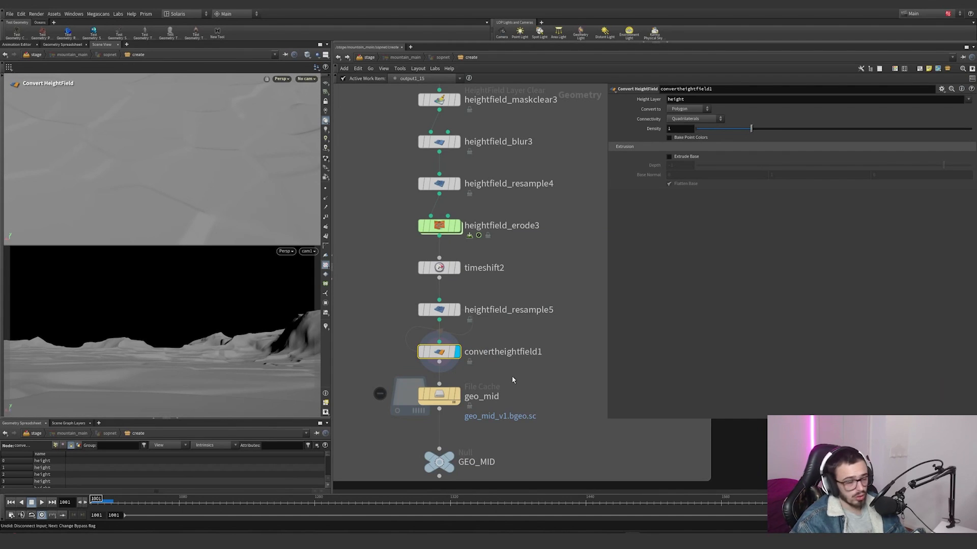
Step: Display the geo_mid file cache, check its settings and view the whole cached terrain
left_click(457, 395)
left_click(436, 395)
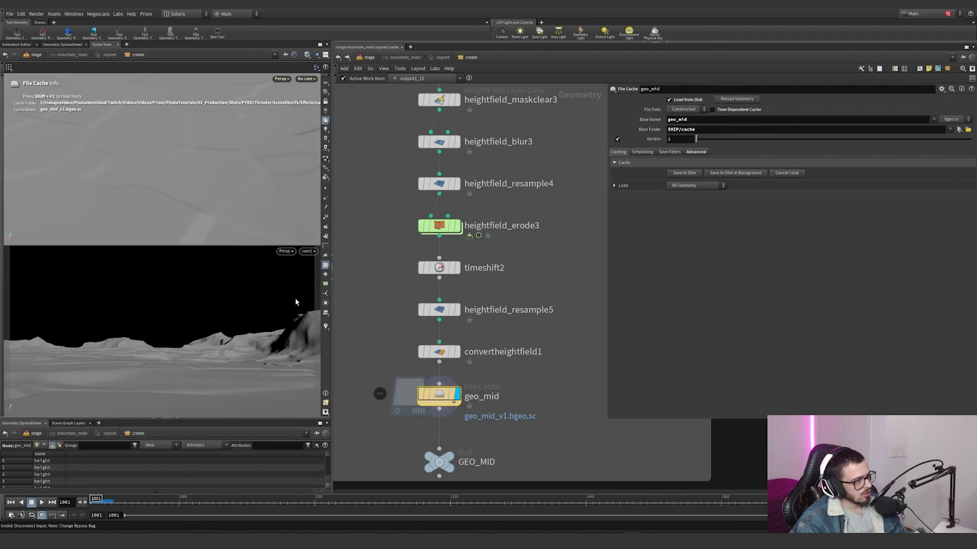
right_click_drag(228, 184, 189, 161, "alt")
left_click_drag(190, 161, 209, 153, "alt")
Step: Go to the culling network and display null2 and object_merge8, which bring in GEO_MID
scroll(571, 377, "down", 10)
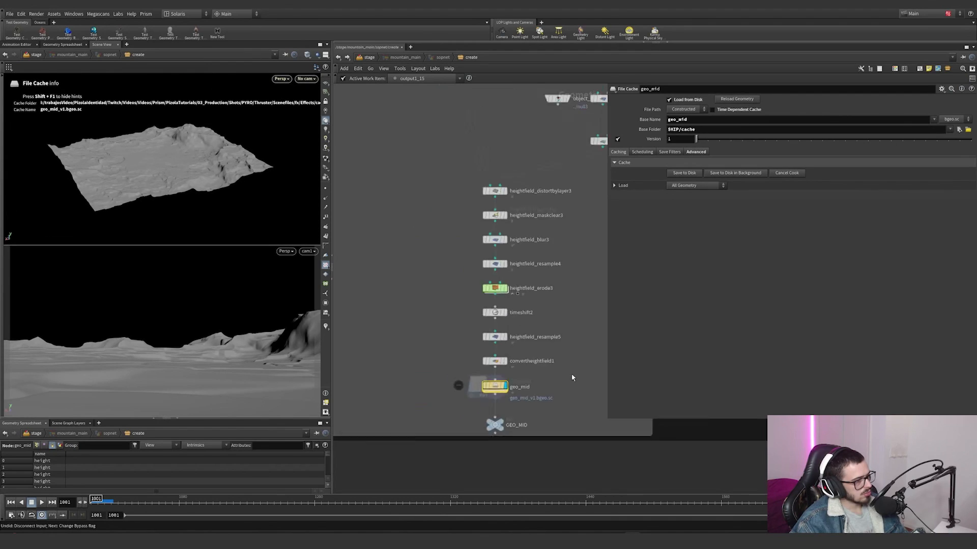
scroll(440, 323, "up", 8)
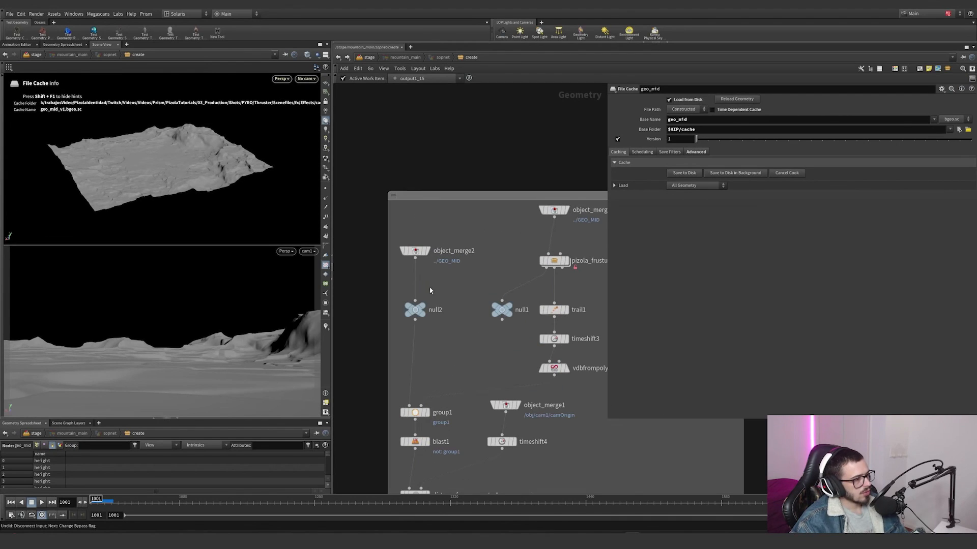
left_click(414, 309)
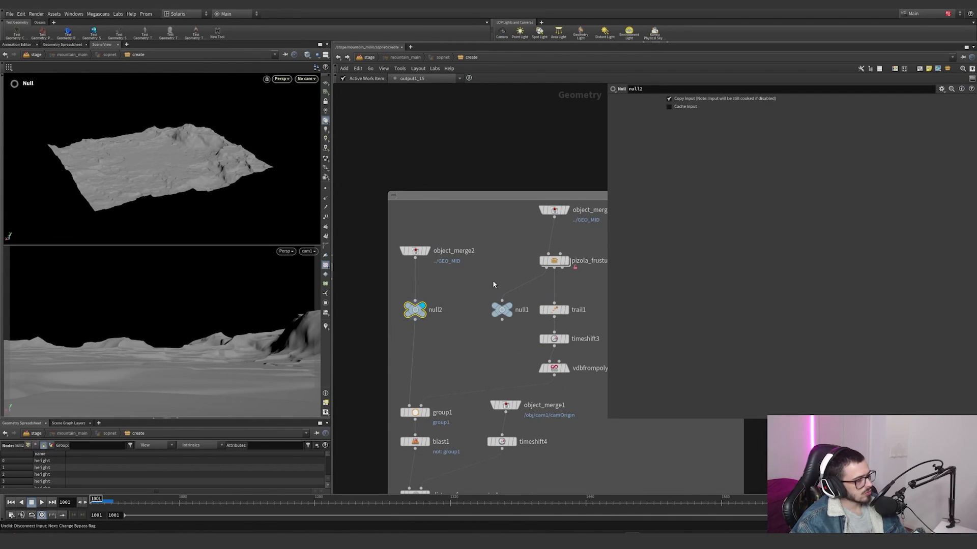
middle_click_drag(566, 229, 551, 224)
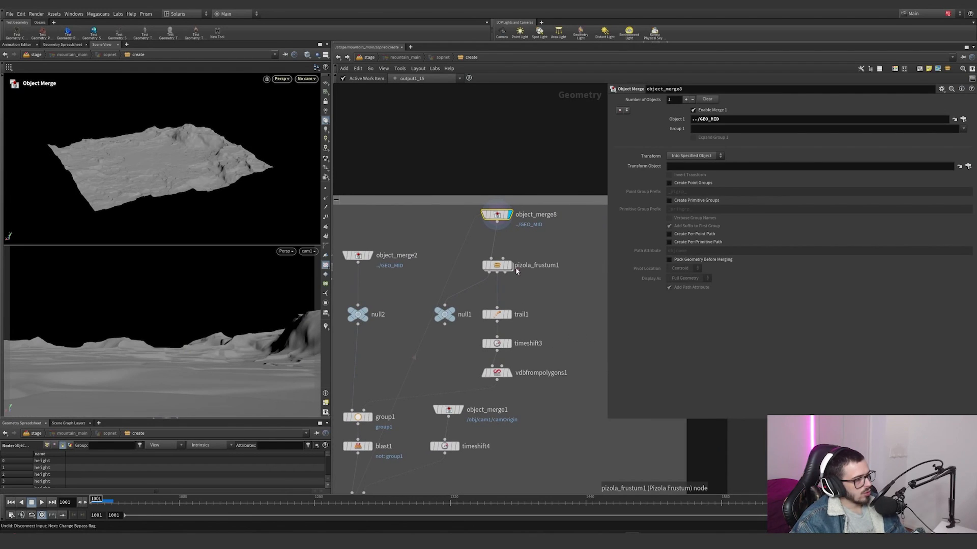
Step: Display pizola_frustum1 and trail1 to compare the terrain with the camera frustum shape
mouse_move(514, 269)
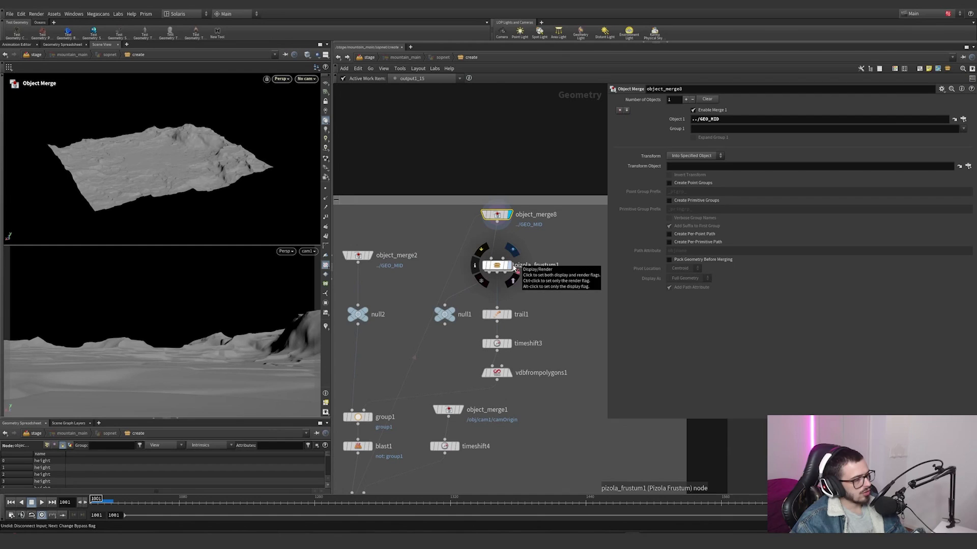
left_click(509, 266)
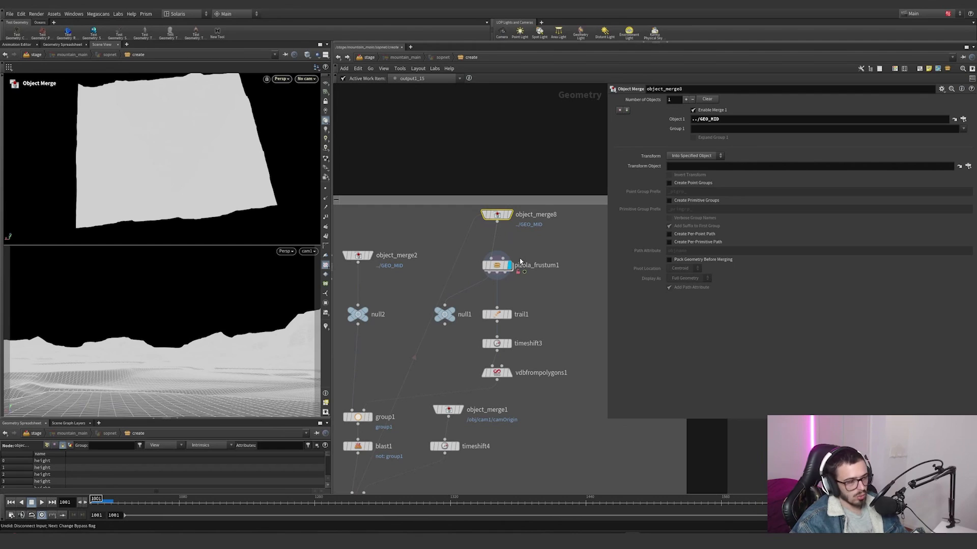
left_click(509, 314)
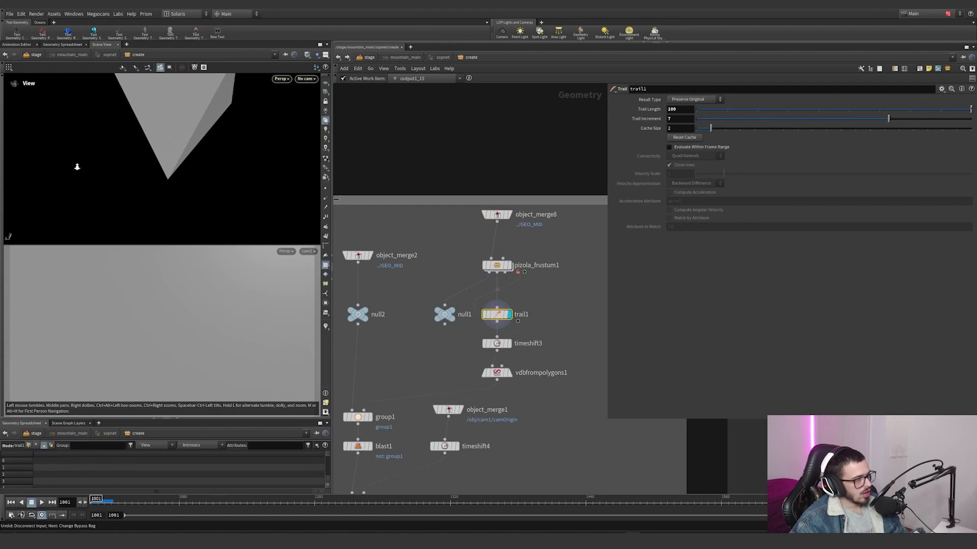
left_click_drag(77, 167, 204, 117)
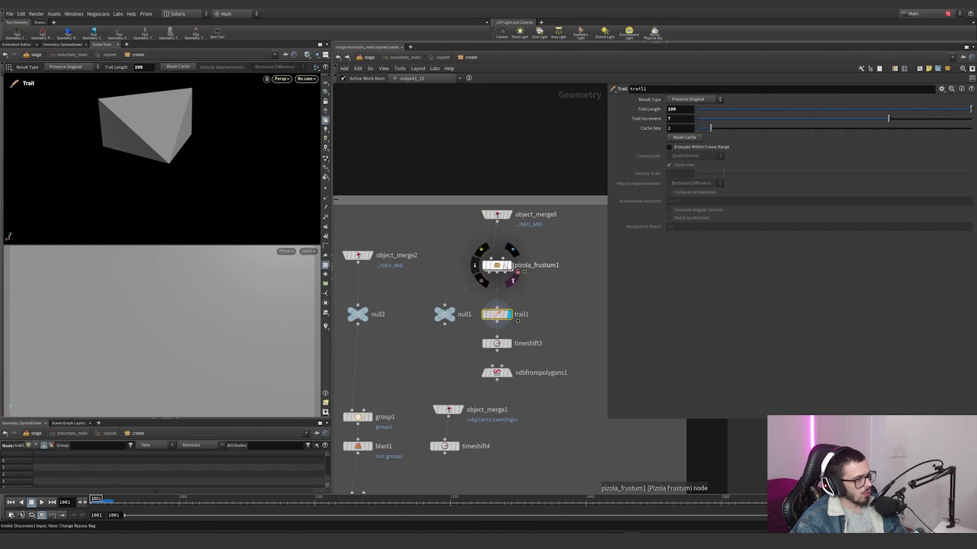
Step: Open pizola_frustum1, browse its internal network and display output1 to inspect the frustum geometry
double_click(504, 266)
middle_click_drag(421, 307, 361, 296)
scroll(523, 332, "up", 8)
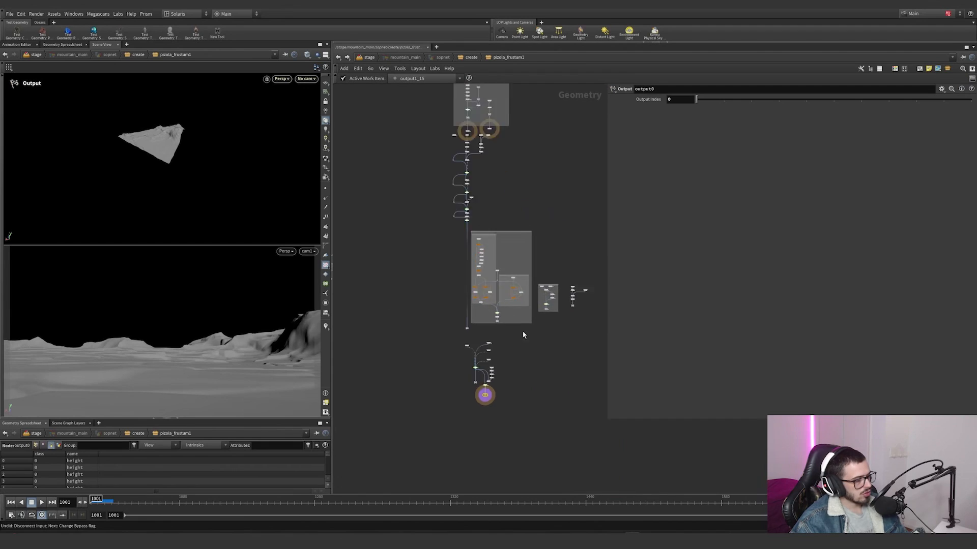
middle_click_drag(536, 301, 503, 198)
middle_click_drag(471, 390, 357, 388)
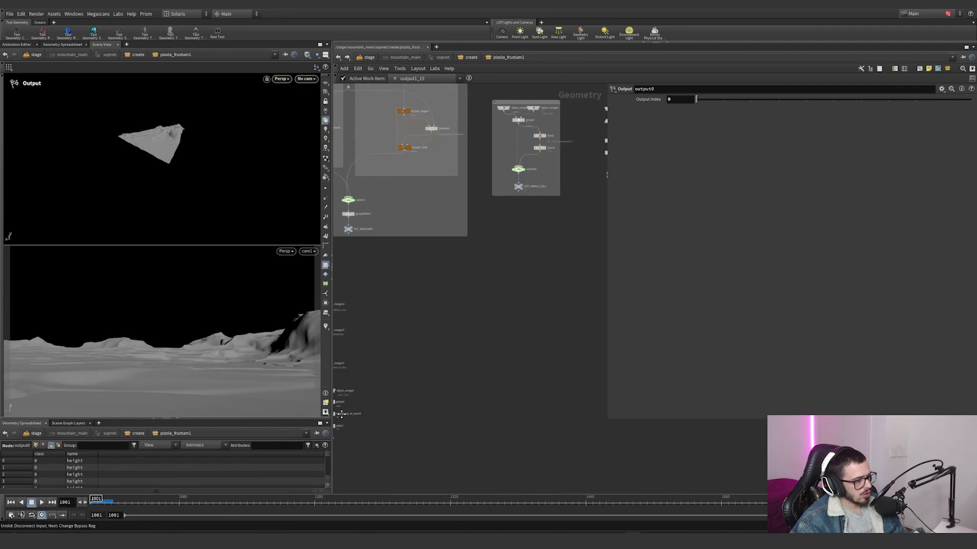
middle_click_drag(552, 192, 459, 295)
scroll(460, 294, "up", 3)
scroll(489, 291, "down", 4)
middle_click_drag(478, 138, 561, 280)
scroll(403, 266, "up", 4)
left_click(468, 331)
left_click(460, 332)
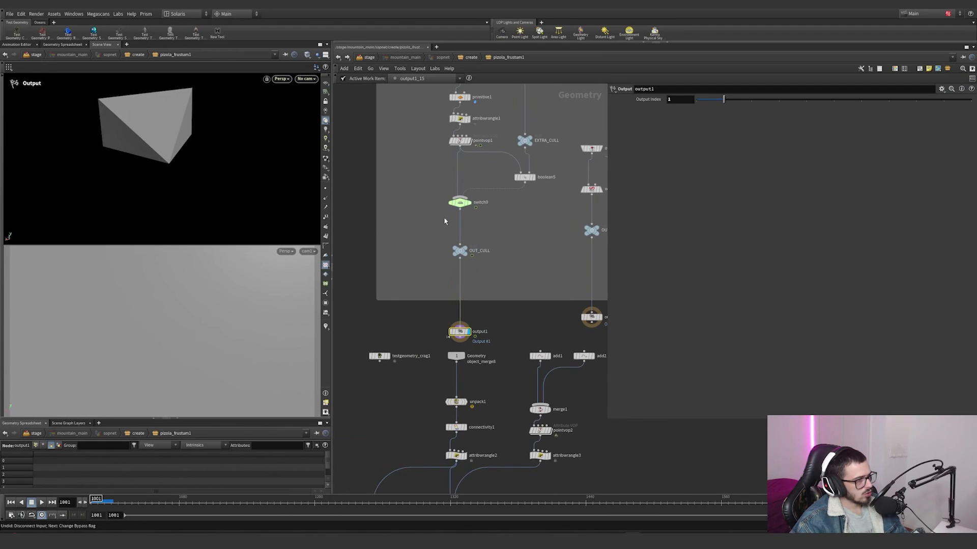
middle_click_drag(485, 176, 456, 290)
left_click_drag(233, 147, 113, 123, "alt")
right_click_drag(112, 123, 328, 126, "alt")
Step: Display box1 and pointvop1, look inside pointvop1 at the fromndcgeo1 camera setting, and return to the frustum network
left_click(438, 128)
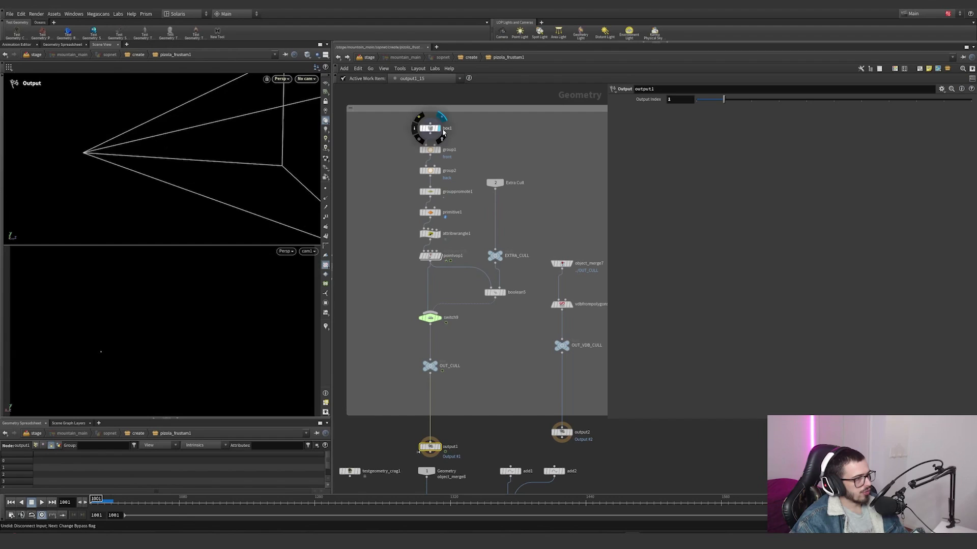
left_click(430, 128)
left_click(438, 256)
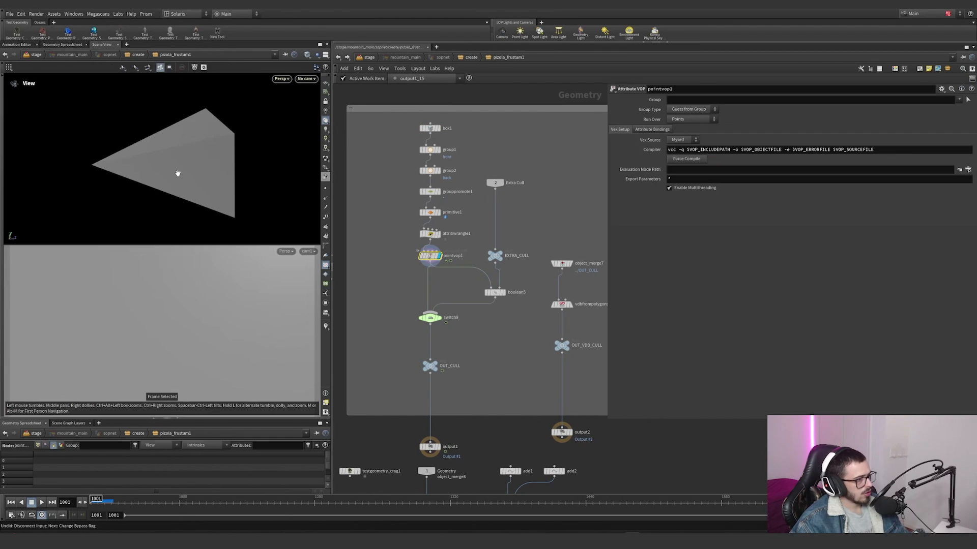
double_click(431, 257)
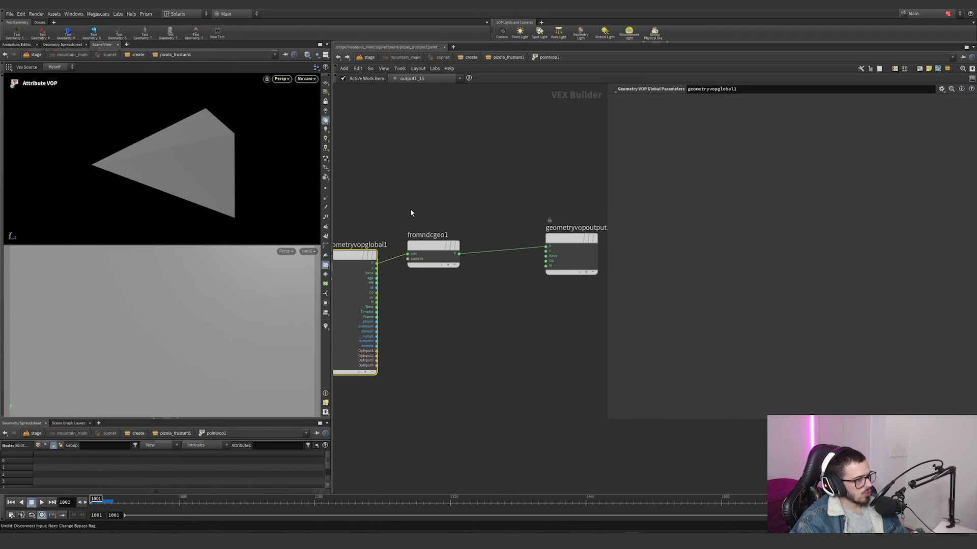
left_click(432, 251)
mouse_move(475, 294)
left_mouse_down()
mouse_move(377, 204)
mouse_move(475, 293)
left_mouse_up()
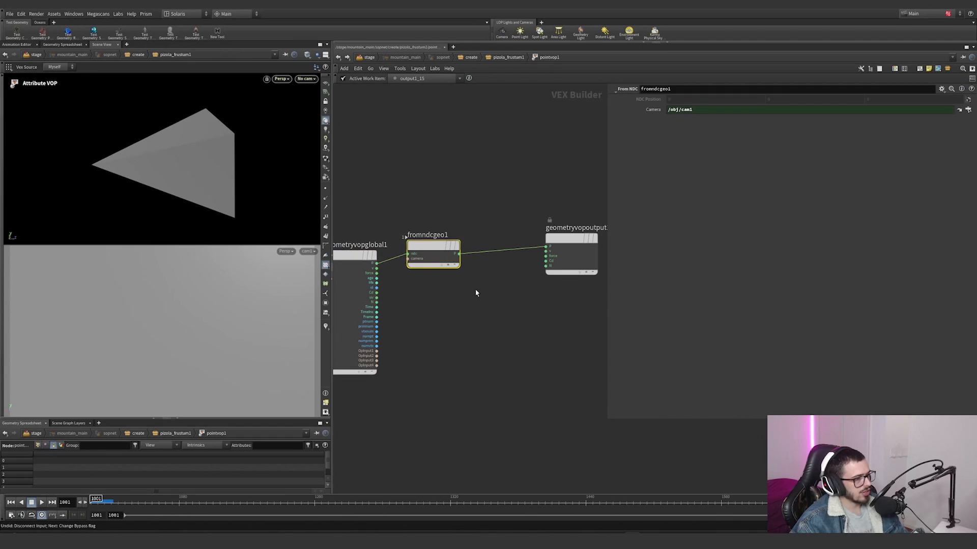
left_click(339, 57)
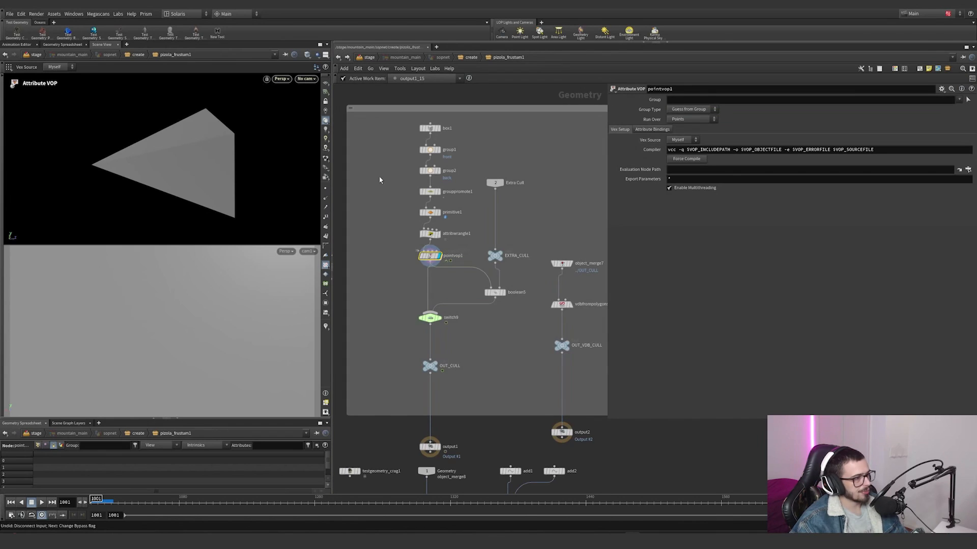
Step: Display attribwrangle1 to examine its front, back and padding code, with the viewport reference grid turned on
left_click_drag(405, 272, 457, 248)
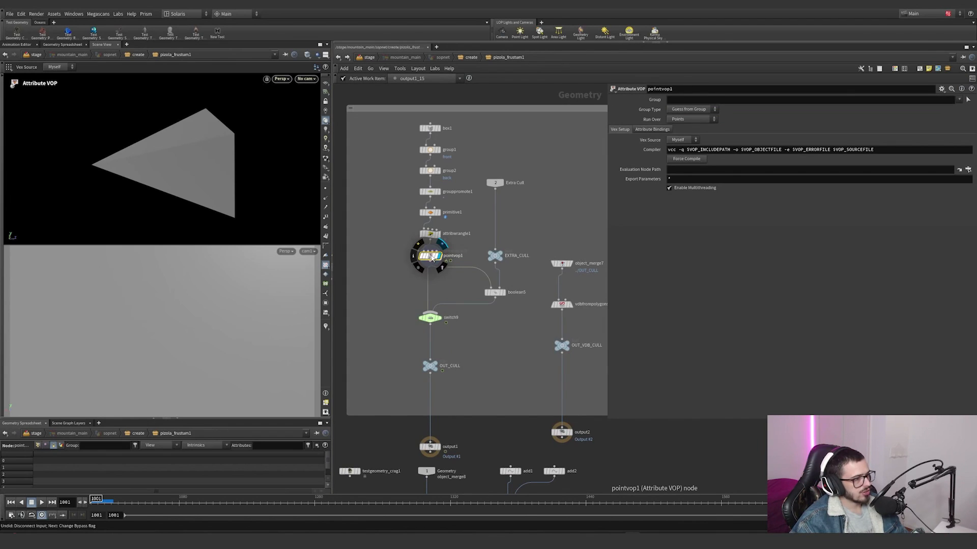
left_click_drag(231, 186, 170, 151, "alt")
left_click(439, 234)
left_click(431, 234)
left_click(325, 86)
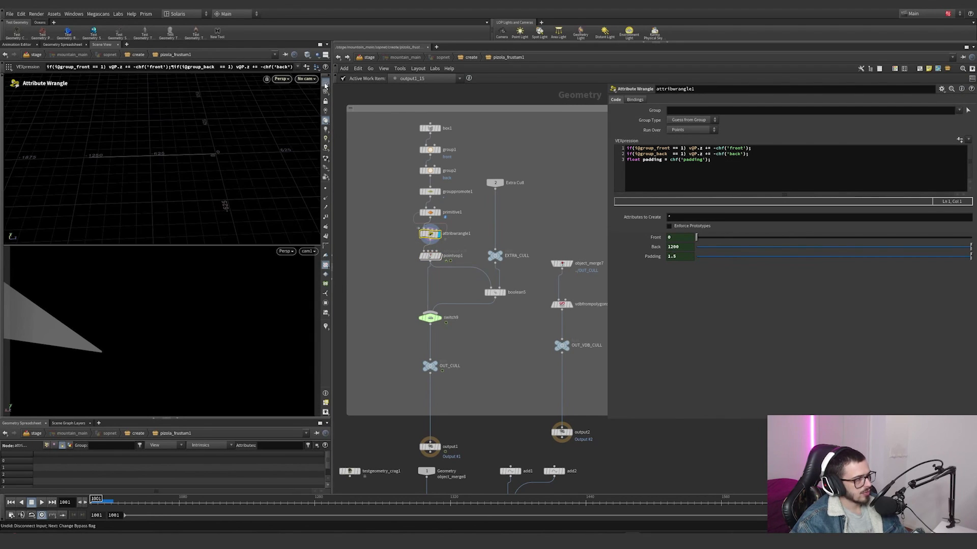
Step: Display pointvop1 again and orbit around the box deformed into the camera frustum
left_click(441, 256)
left_click_drag(395, 243, 460, 286)
left_click_drag(224, 163, 289, 138)
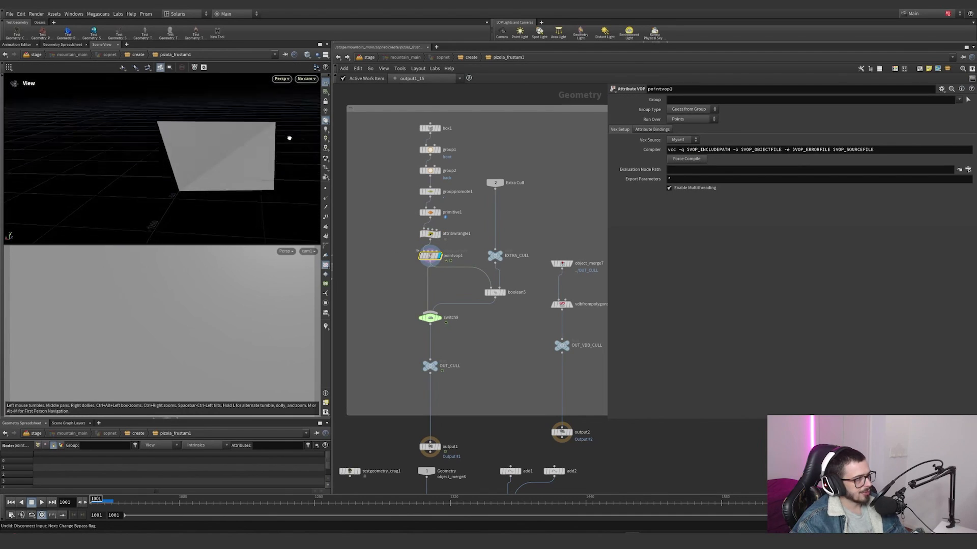
key("Return")
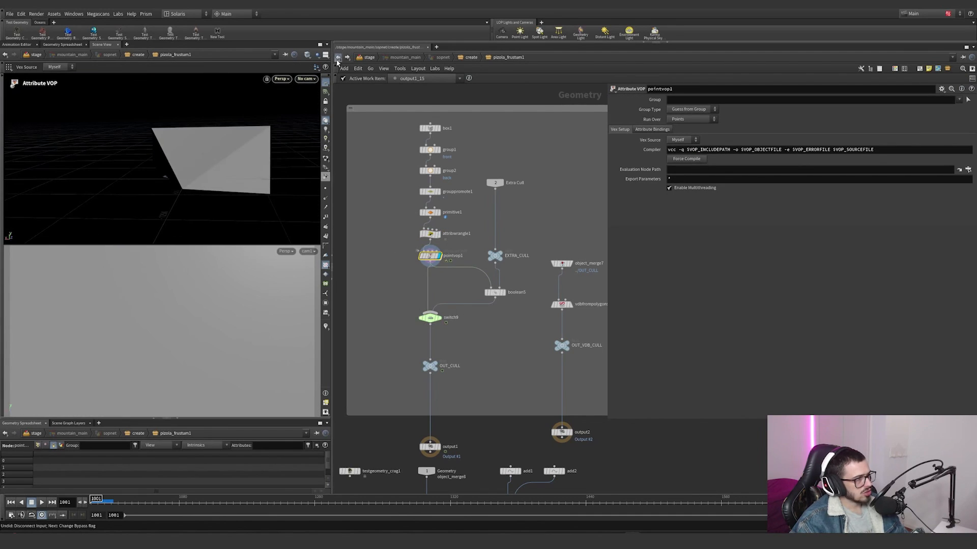
Step: Return to the create network and check trail1's trail length and increment
key("u")
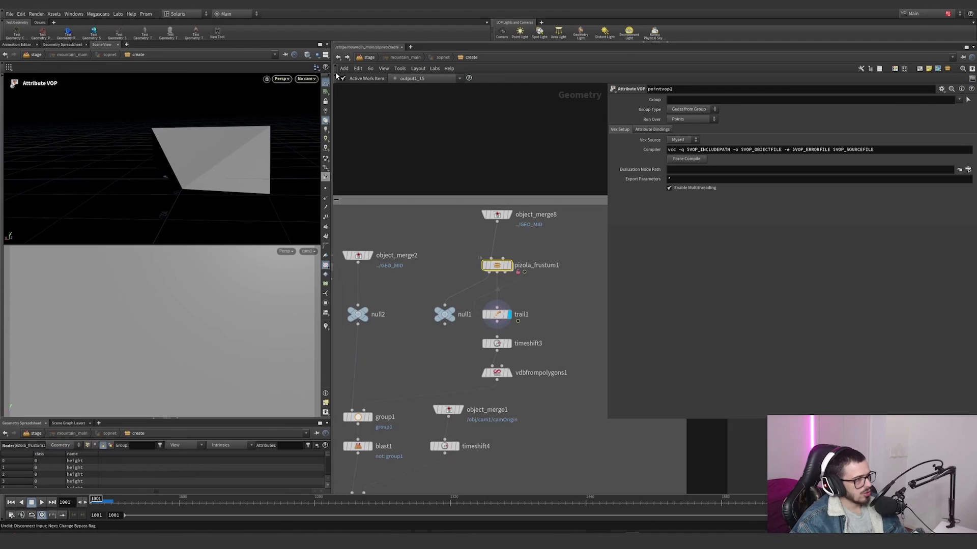
left_click(499, 315)
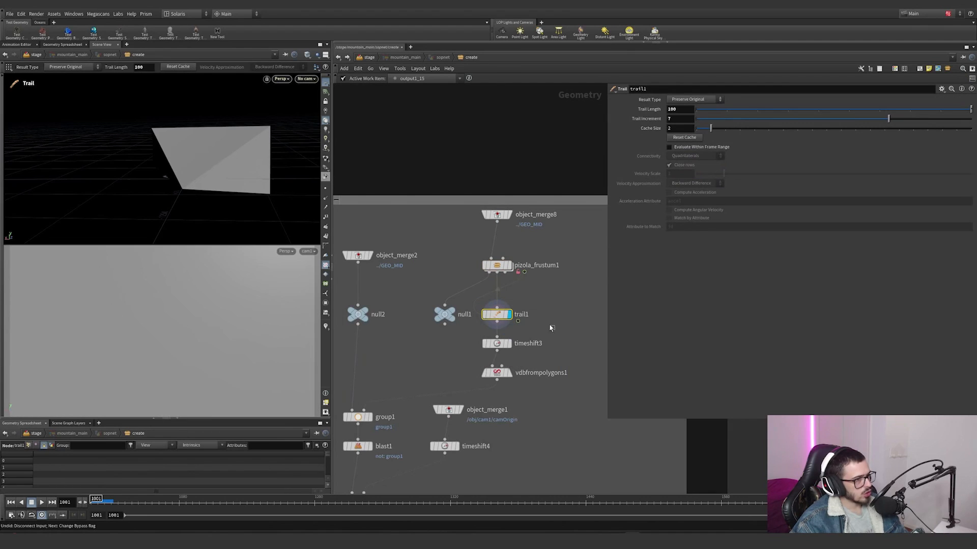
left_click_drag(685, 109, 663, 124)
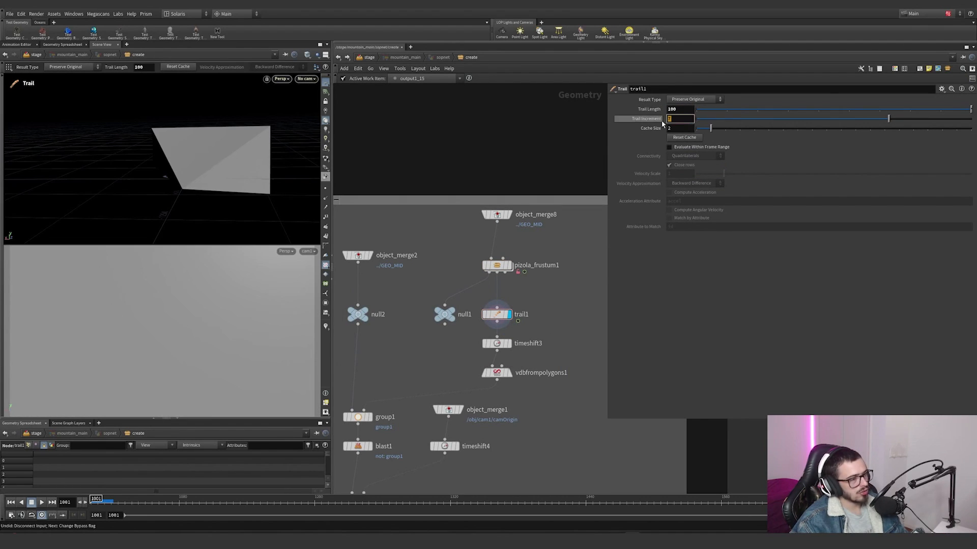
Step: Display timeshift3 and vdbfrompolygons1 to inspect the accumulated frustum trail and its VDB conversion
left_click(509, 344)
left_click_drag(247, 150, 206, 202, "alt")
right_click_drag(206, 203, 251, 162, "alt")
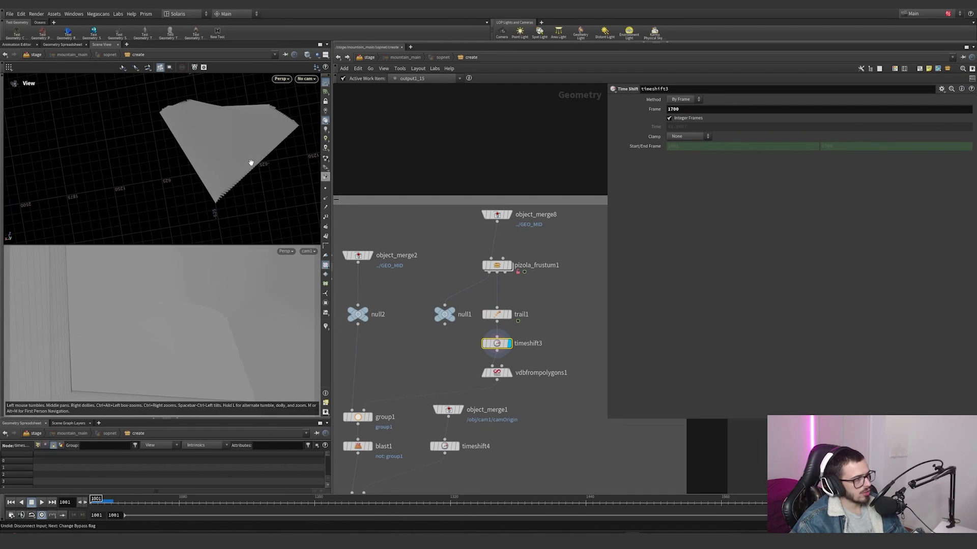
left_click(509, 374)
middle_click_drag(465, 357, 522, 306)
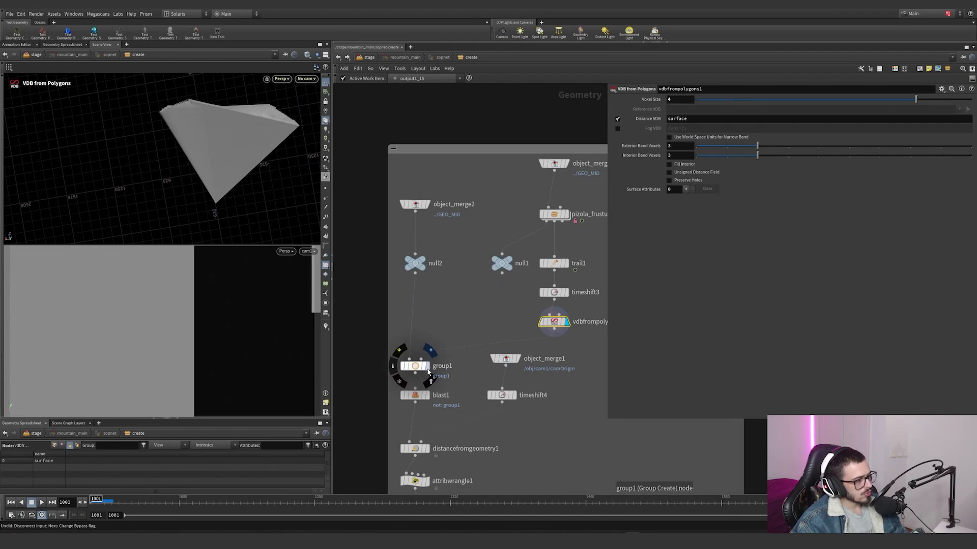
Step: Display group1 and blast1 to inspect the terrain points grouped and kept inside the frustum volume
left_click(427, 366)
right_click_drag(247, 189, 258, 181, "alt")
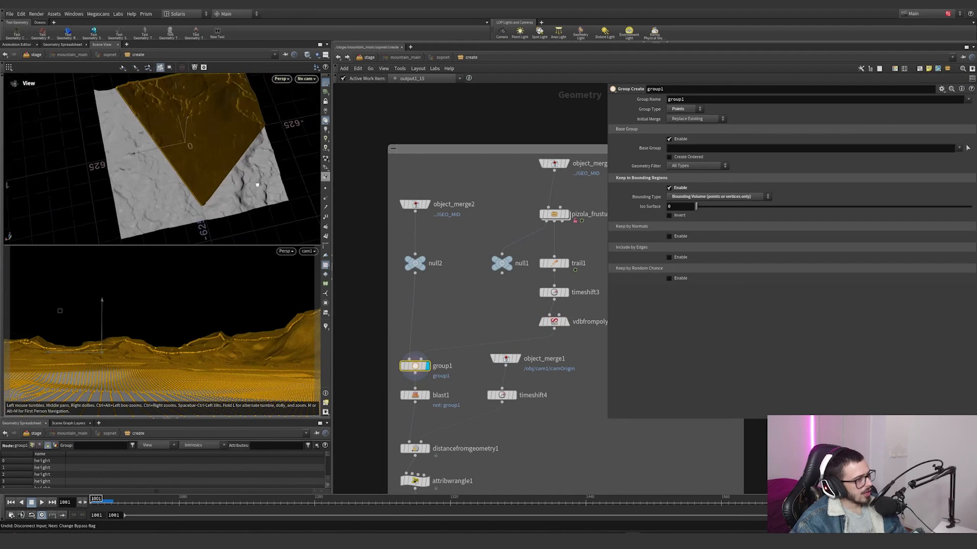
left_click_drag(257, 181, 200, 199, "alt")
right_click_drag(246, 214, 340, 182, "alt")
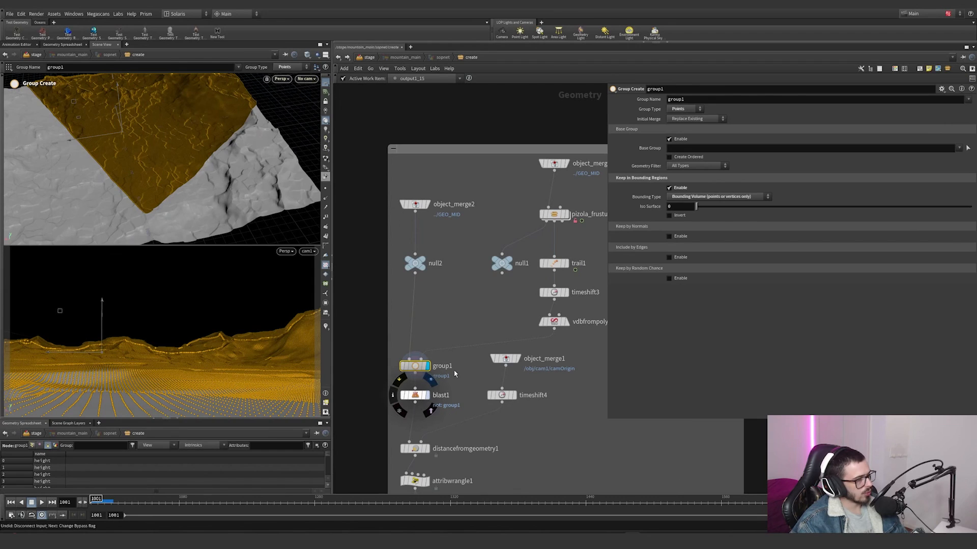
left_click(427, 395)
Step: Display object_merge1 and timeshift4 to check the imported camera origin and the frame it is held at
middle_click_drag(454, 374, 484, 209)
scroll(483, 209, "down", 1)
scroll(511, 259, "up", 2)
middle_click_drag(514, 260, 493, 306)
left_click(528, 215)
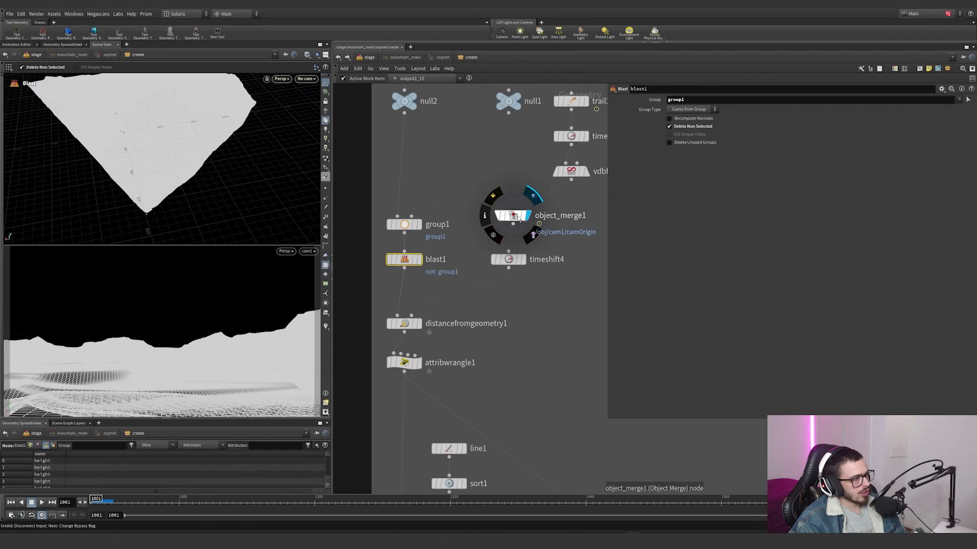
left_click_drag(518, 216, 509, 220)
left_click(524, 260)
left_click_drag(582, 292, 458, 242)
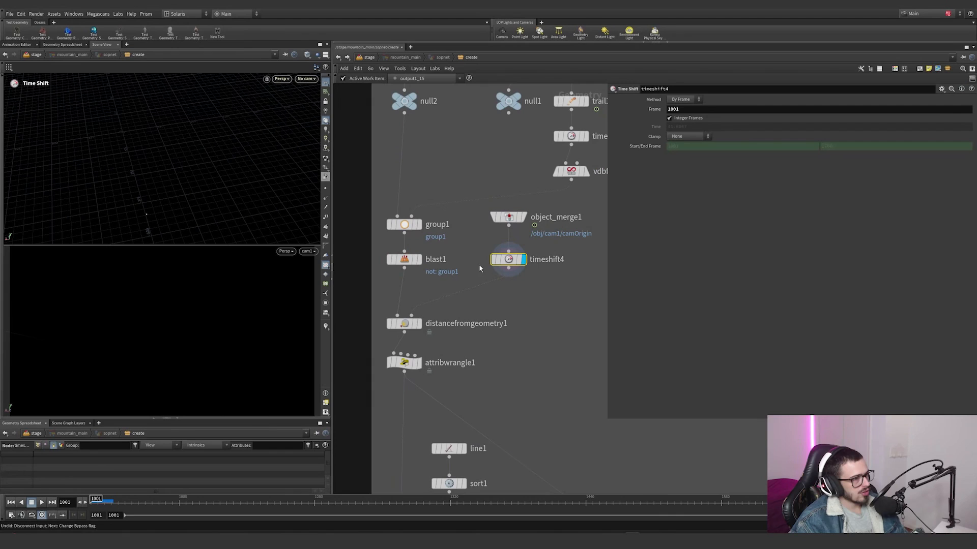
Step: Display distancefromgeometry1 and look for its dist point attribute in the node information
mouse_move(420, 328)
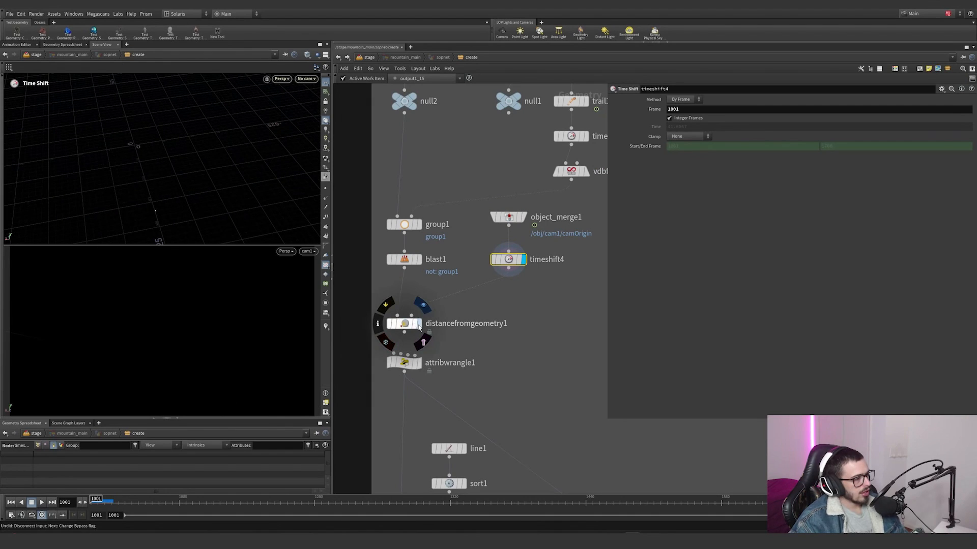
left_click(423, 305)
key("h")
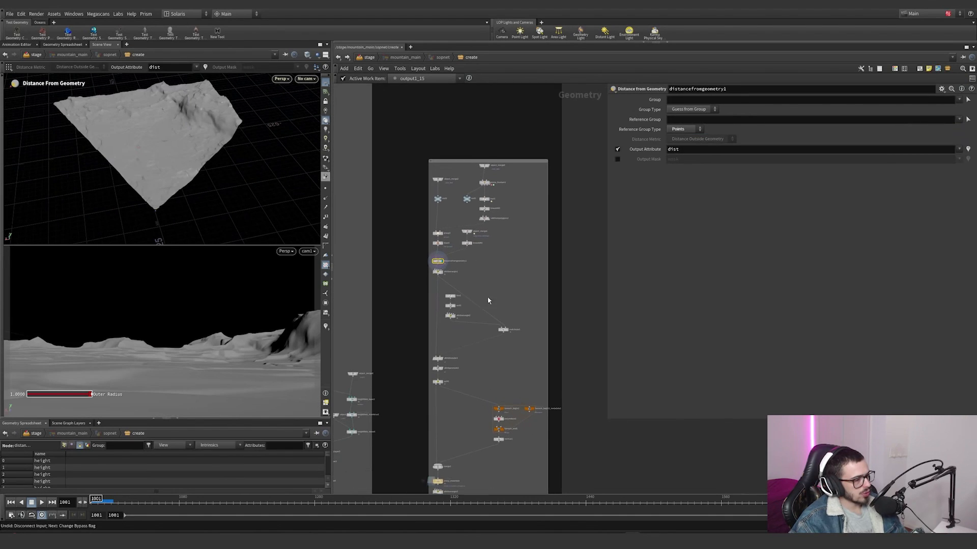
scroll(439, 262, "up", 5)
middle_click(437, 257)
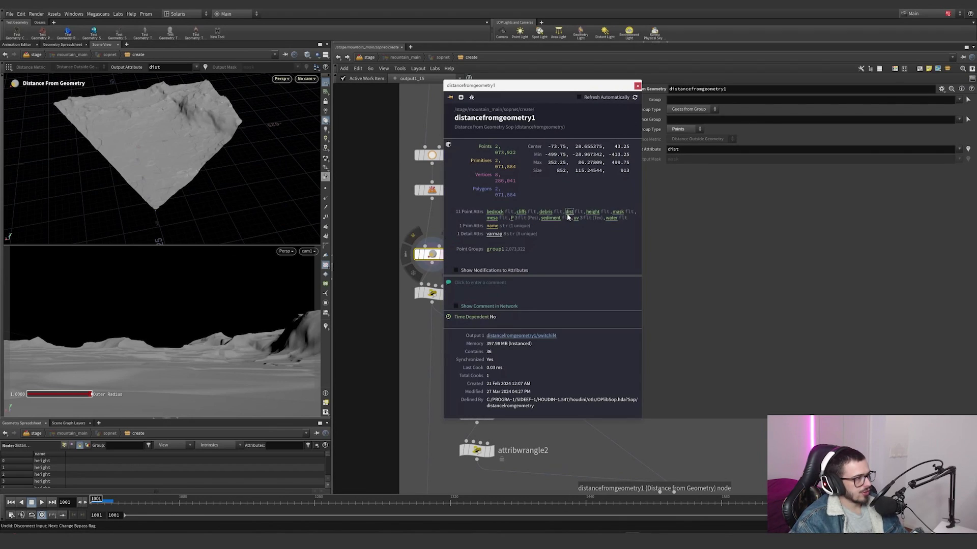
left_click(637, 85)
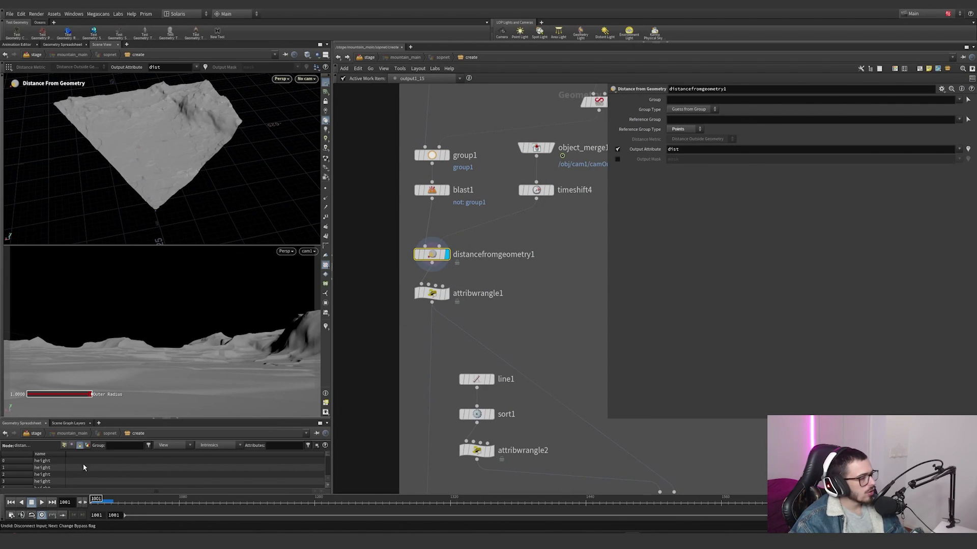
Step: Show the point attributes in the geometry spreadsheet and filter them to dist
left_click(65, 446)
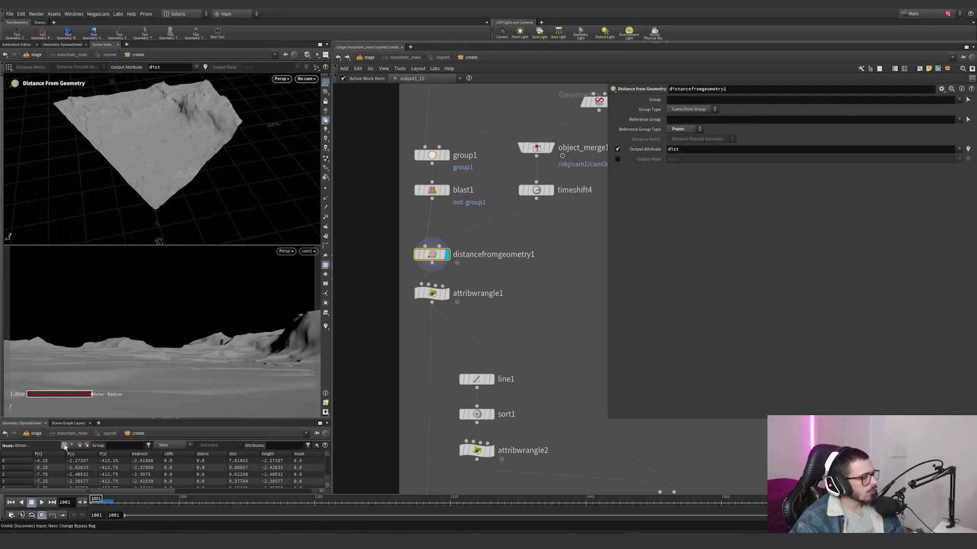
left_click(276, 445)
type("dist")
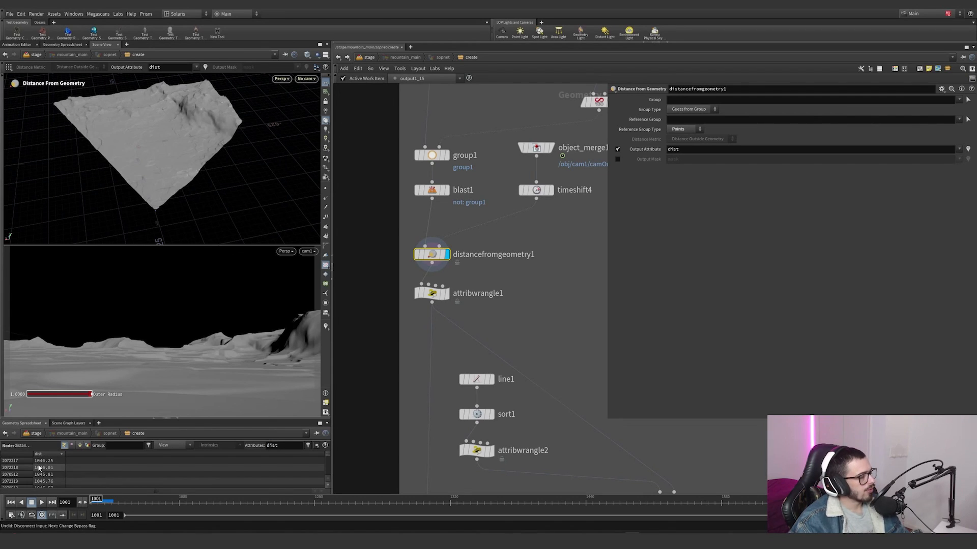
Step: Display attribwrangle1 below distancefromgeometry1 and examine the fit expression that remaps dist
left_click(450, 297)
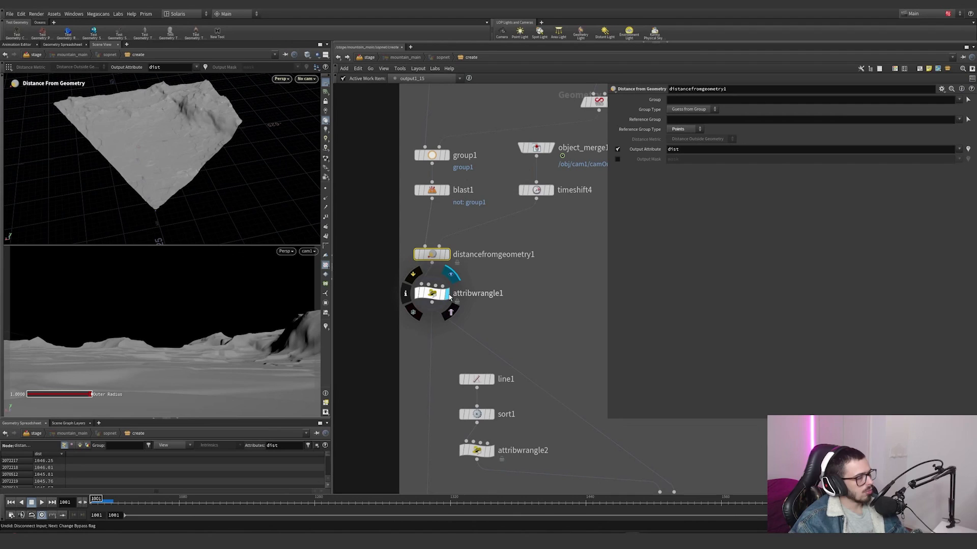
left_click(432, 294)
left_click(670, 148)
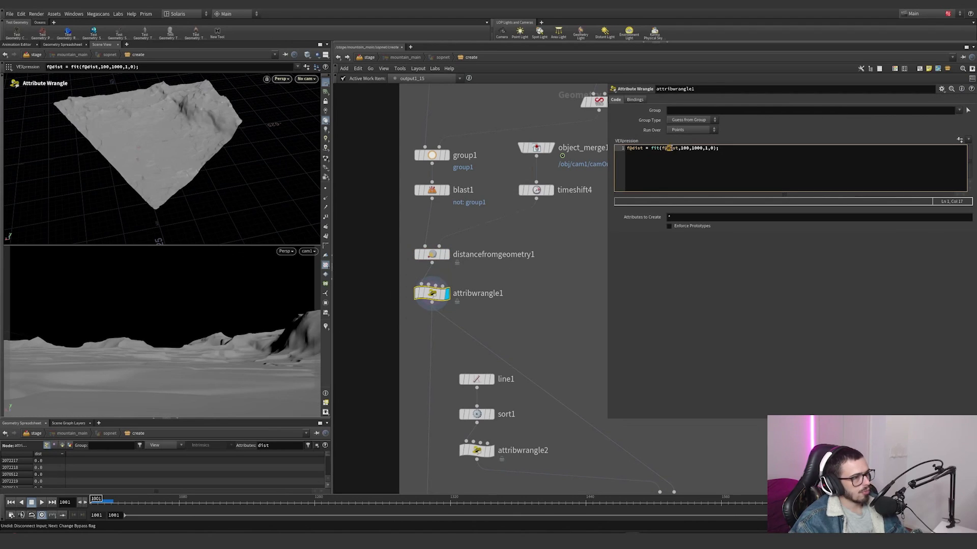
Step: Visualize the dist attribute on the culled terrain and view it from above in a single maximized viewport
right_click(326, 329)
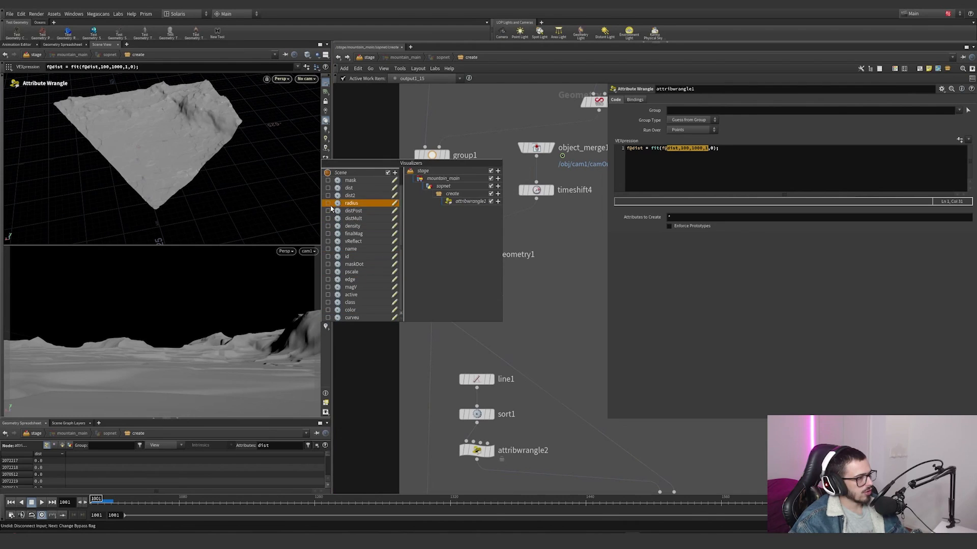
left_click(330, 188)
left_click_drag(168, 153, 222, 209, "alt")
key("space+b")
right_click_drag(223, 209, 52, 307, "alt")
left_click_drag(52, 307, 199, 294, "alt")
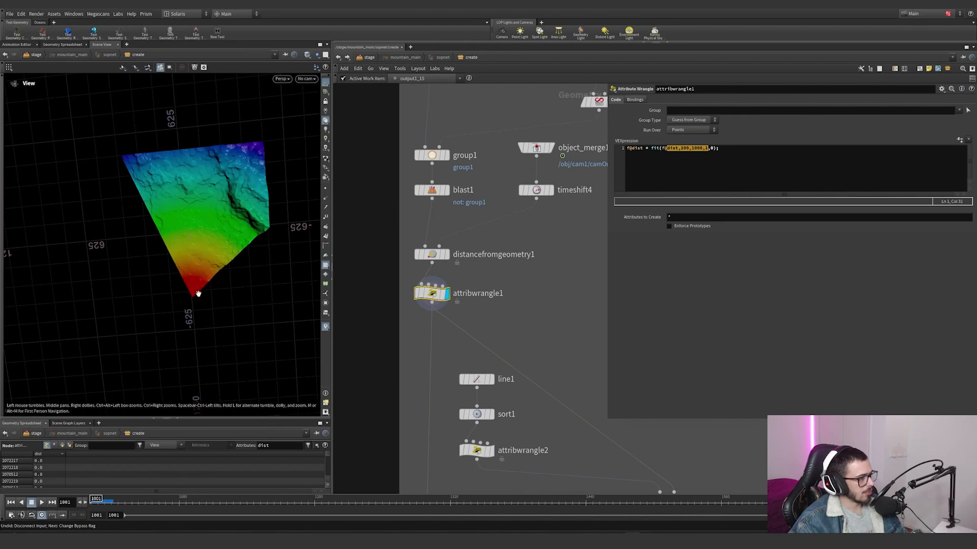
Step: Display line1 and sort1, then frame the line to inspect its direction, point count and reversed point order
scroll(491, 300, "down", 2)
middle_click_drag(491, 299, 430, 188)
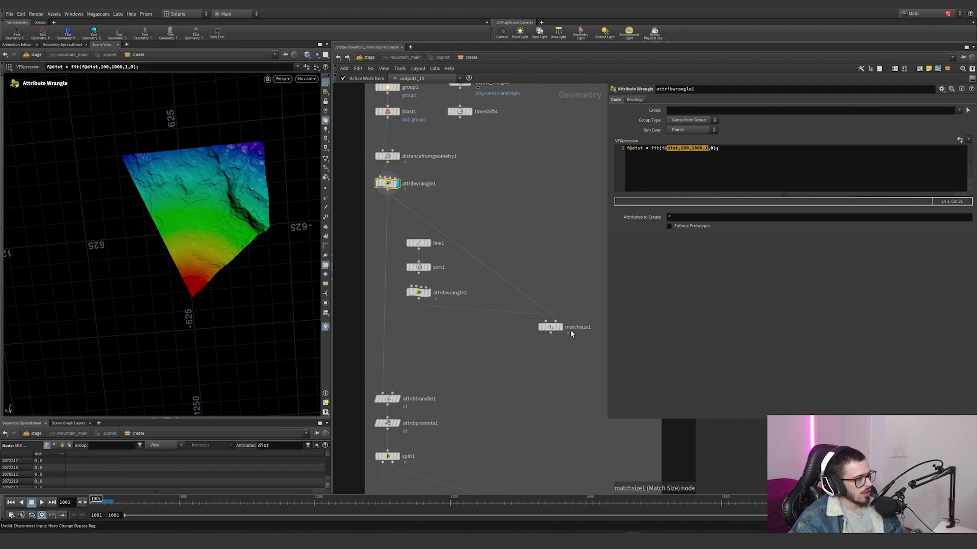
scroll(474, 200, "down", 3)
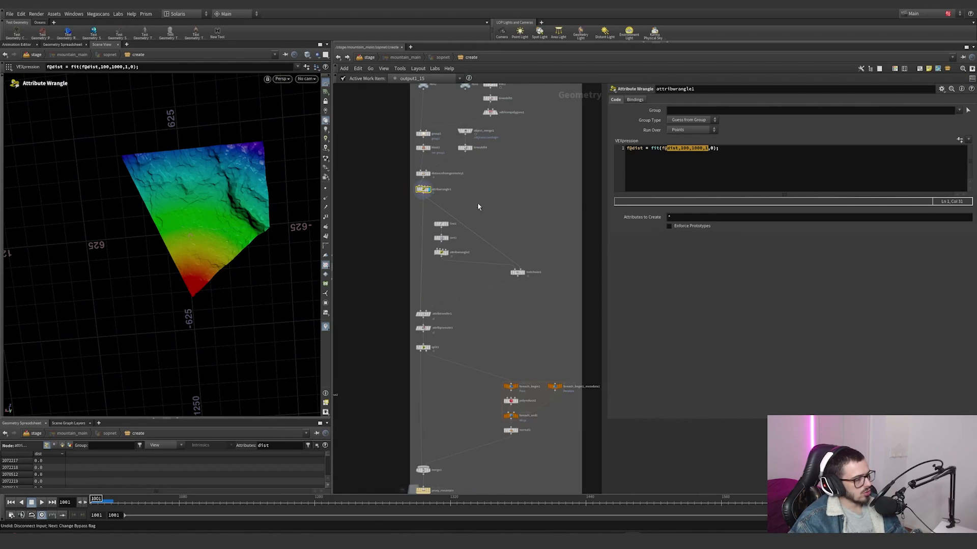
scroll(477, 238, "up", 3)
left_click(424, 214)
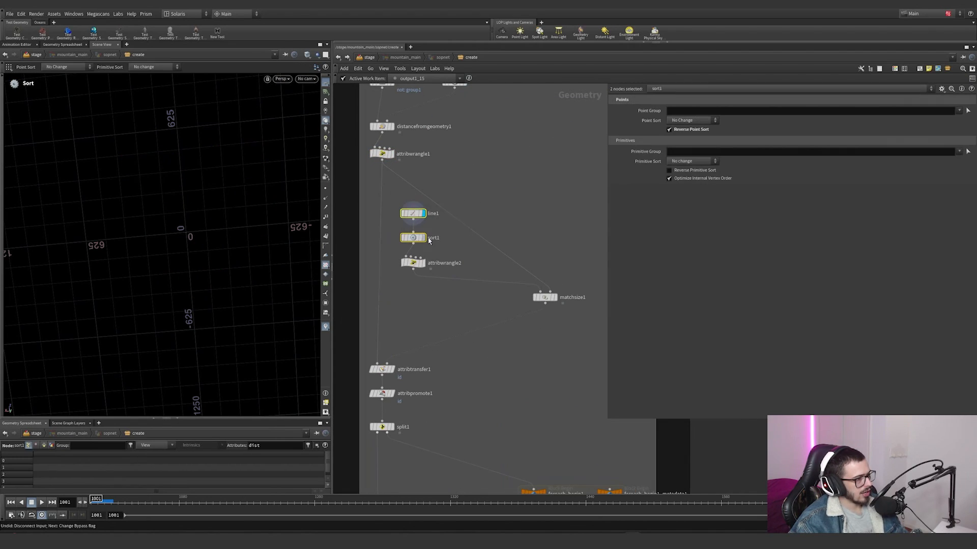
left_click(413, 237)
left_click_drag(206, 254, 209, 246, "alt")
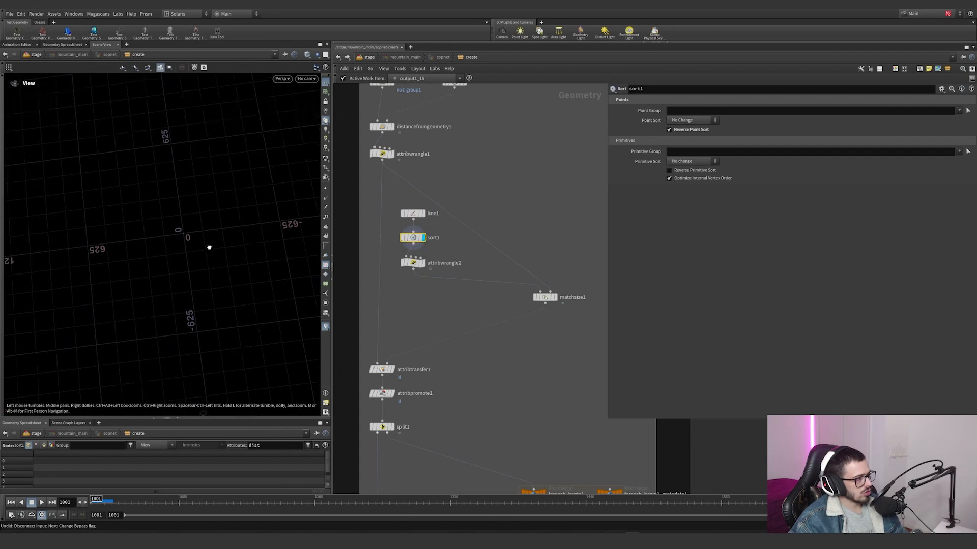
right_click_drag(209, 246, 286, 214, "alt")
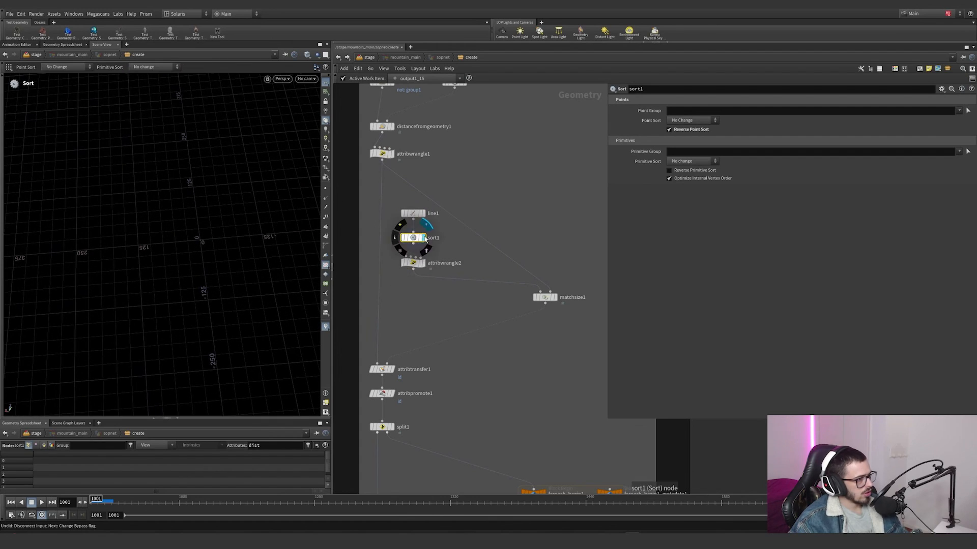
left_click(412, 213)
key("space+g")
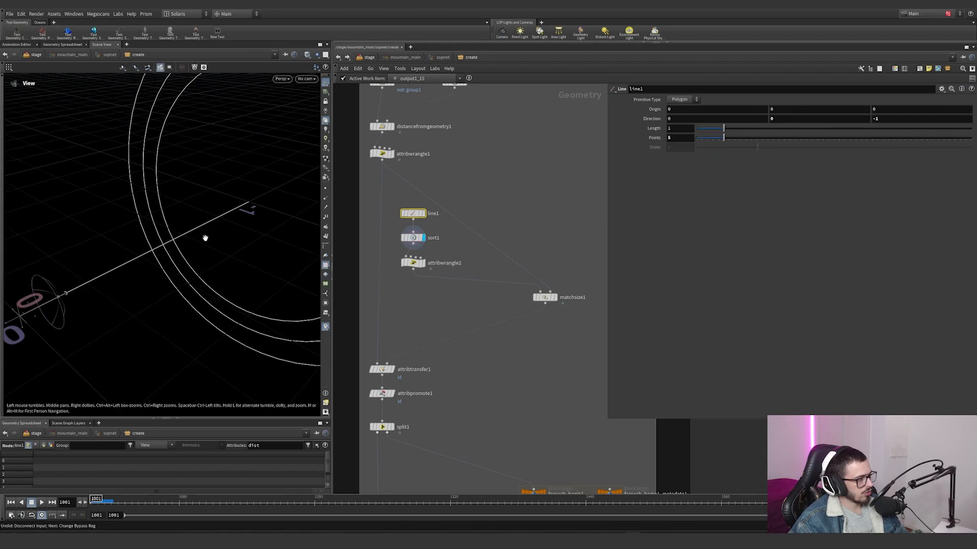
left_click_drag(205, 238, 244, 224, "alt")
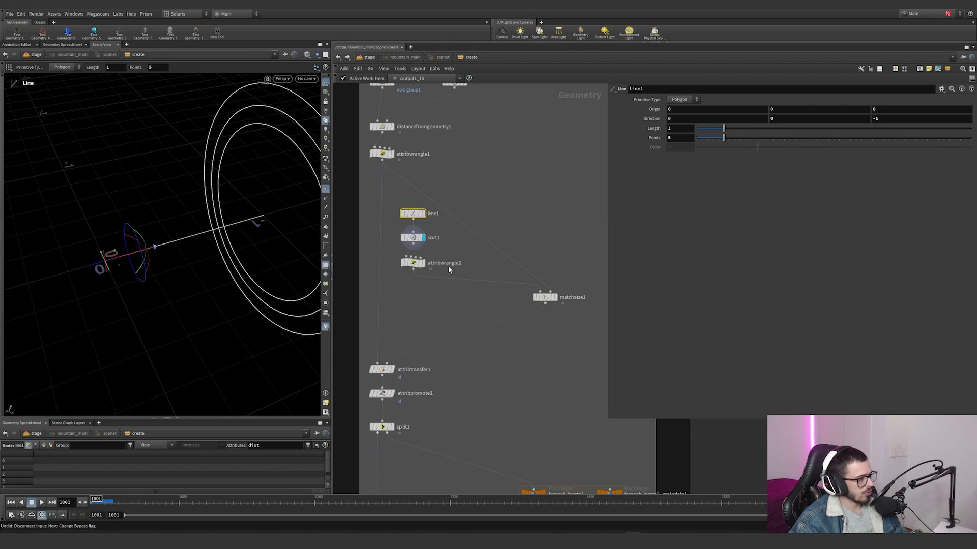
Step: Display attribwrangle2 and matchsize1 to inspect the point id expression and the line fitted to the terrain
left_click(412, 262)
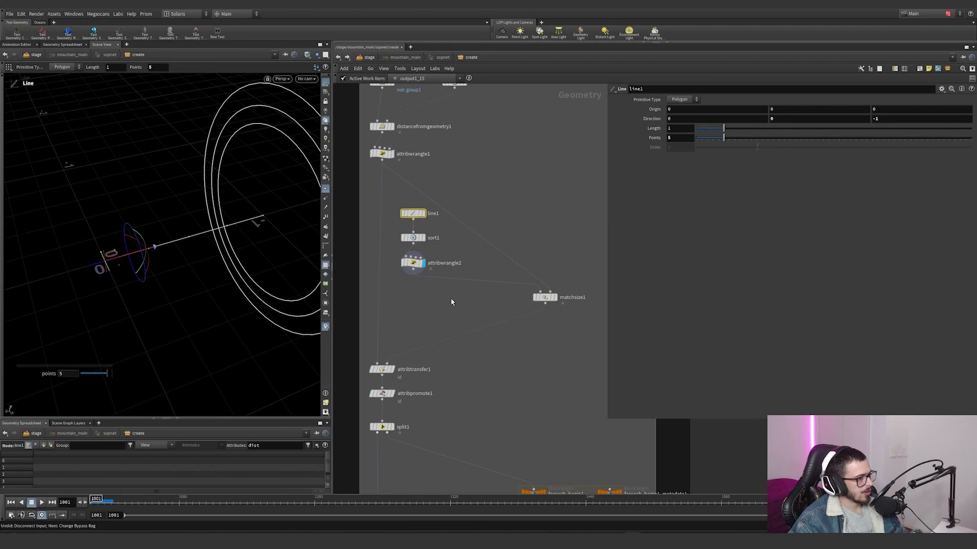
left_click(545, 297)
left_click_drag(147, 259, 209, 300, "alt")
Step: Display attribtransfer1 and hide the point markers on the terrain
scroll(442, 255, "down", 2)
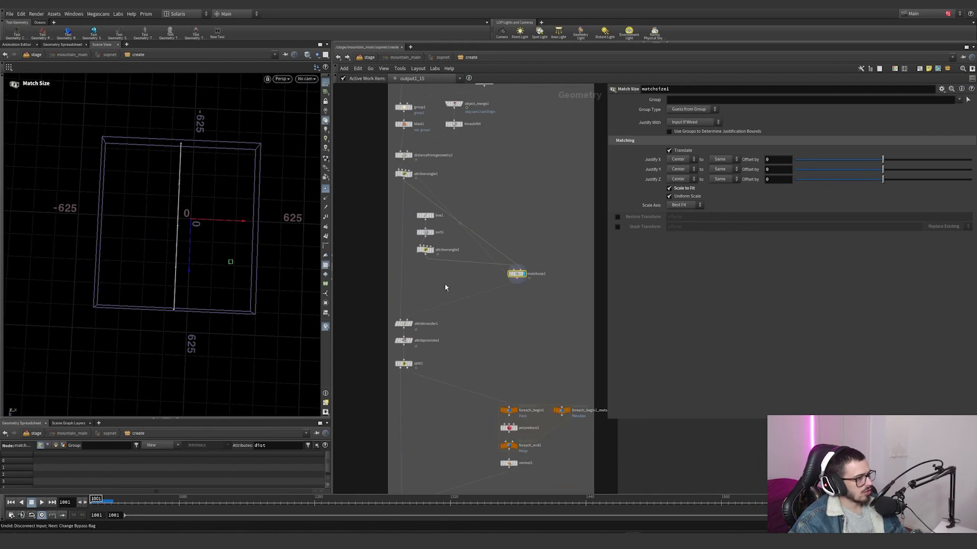
scroll(442, 305, "up", 1)
left_click(406, 325)
left_click_drag(455, 336, 371, 313)
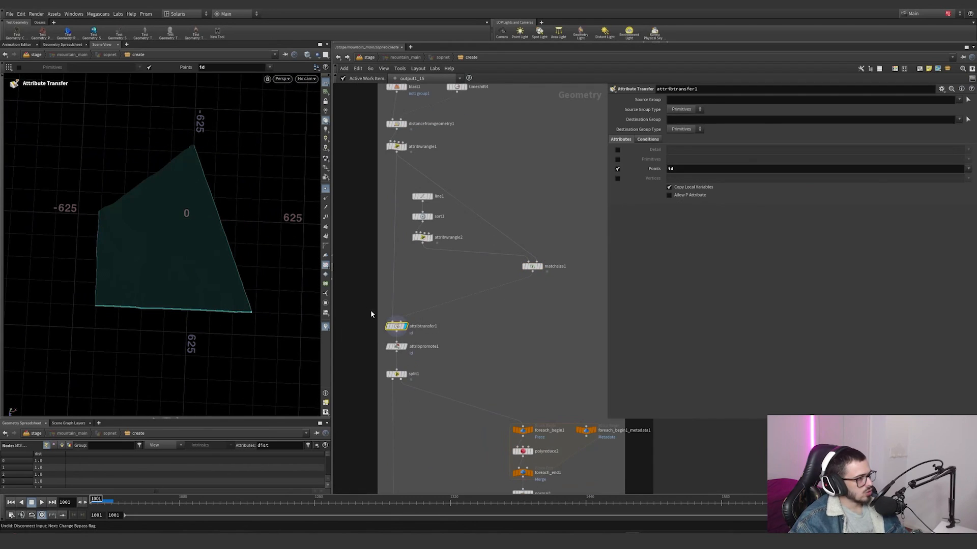
left_click(326, 191)
scroll(231, 225, "up", 5)
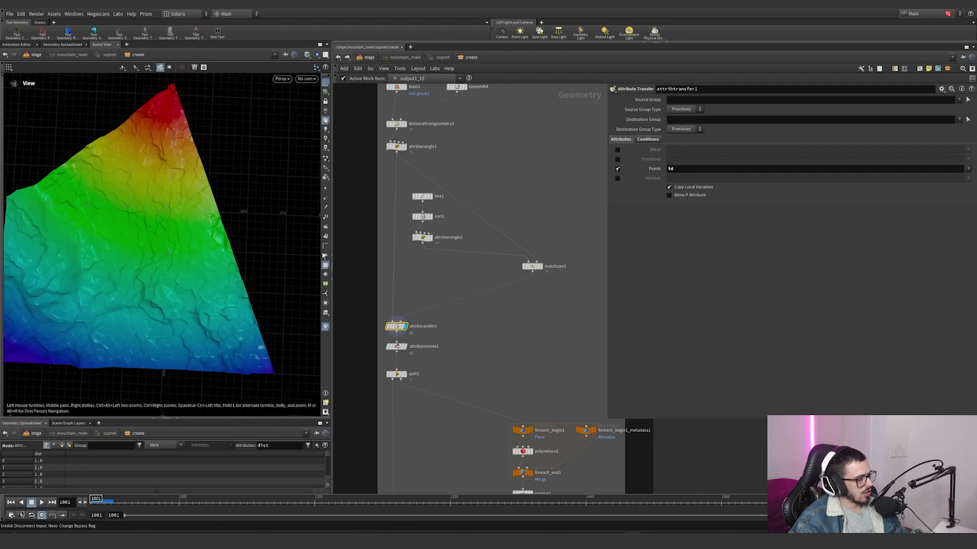
Step: Switch the viewport visualizer from dist to id and orbit around the terrain's id bands
left_click(326, 328)
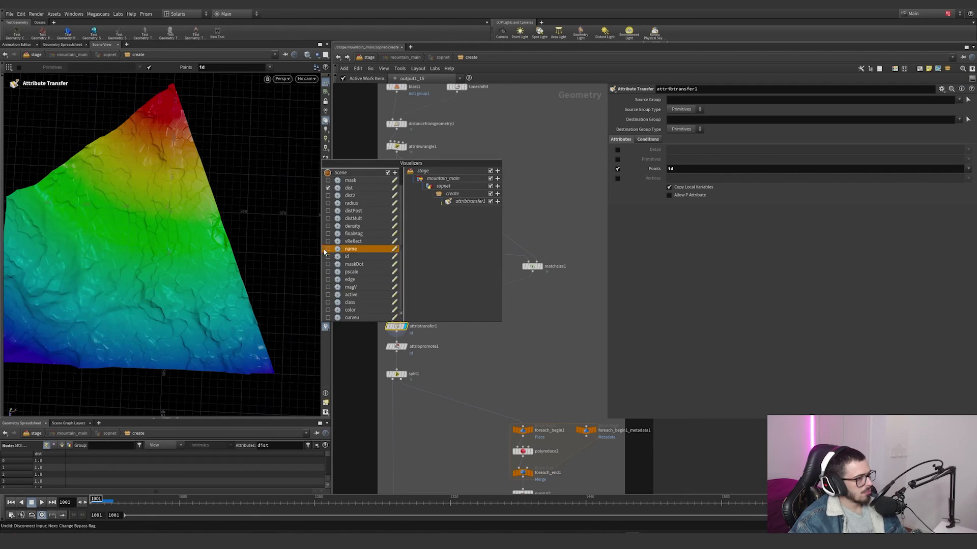
left_click(328, 188)
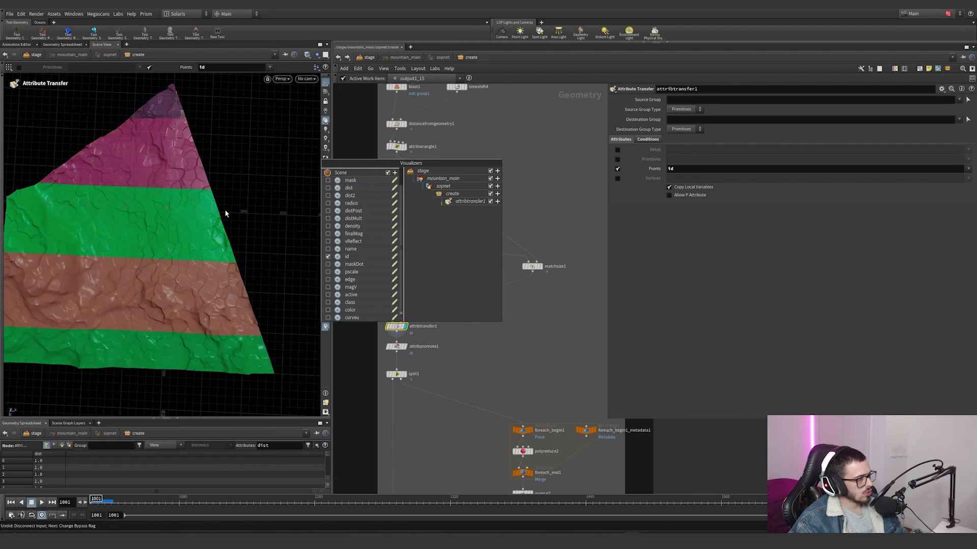
key("Escape")
scroll(243, 201, "down", 3)
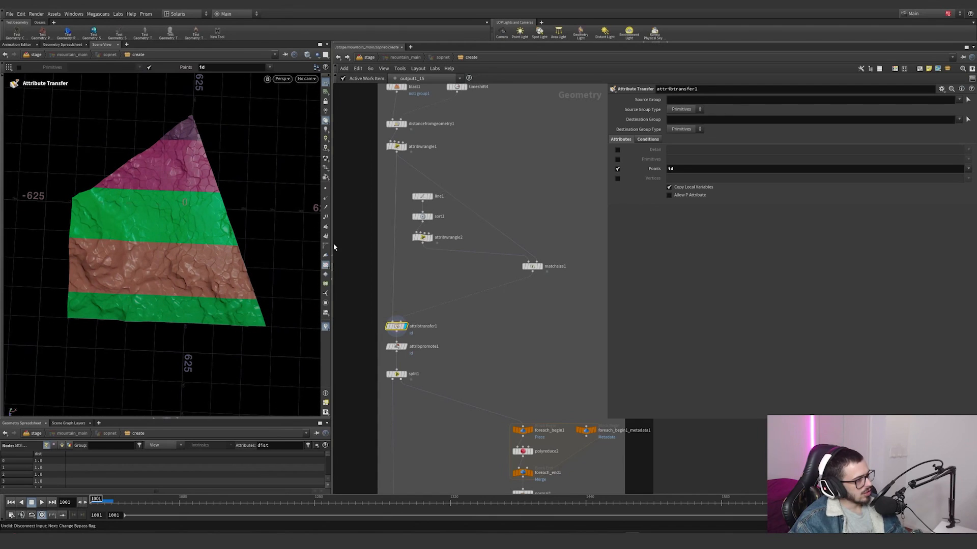
left_click_drag(229, 138, 160, 258, "alt")
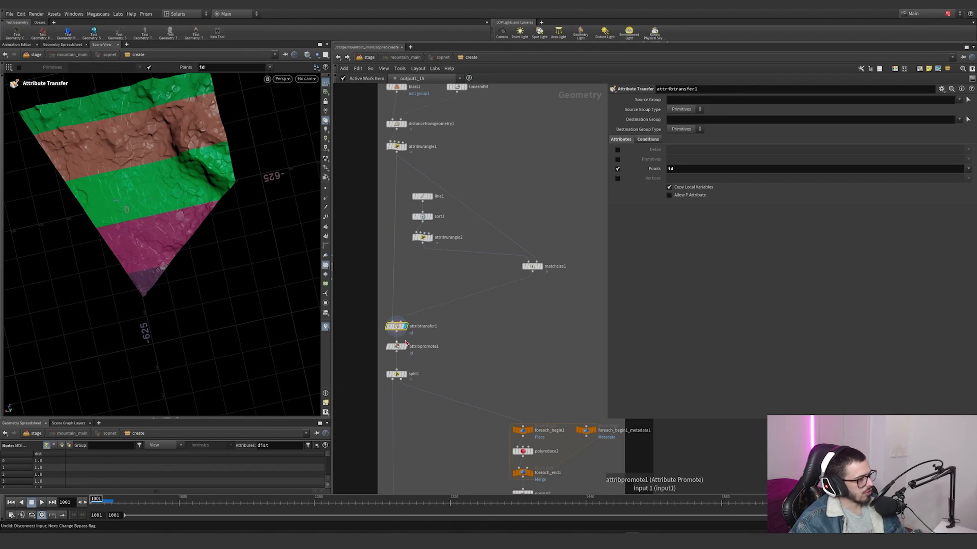
Step: Display split1 and check the primitive group expression that isolates the piece nearest the camera
left_click(432, 358)
middle_click_drag(435, 361, 460, 310)
scroll(429, 328, "up", 3)
scroll(430, 332, "down", 2)
left_click(400, 299)
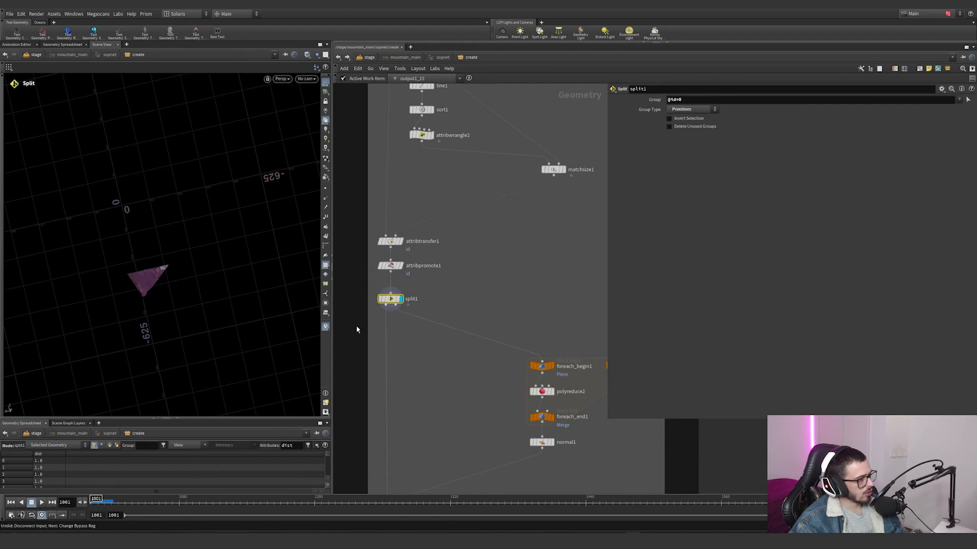
middle_click_drag(453, 282, 458, 193)
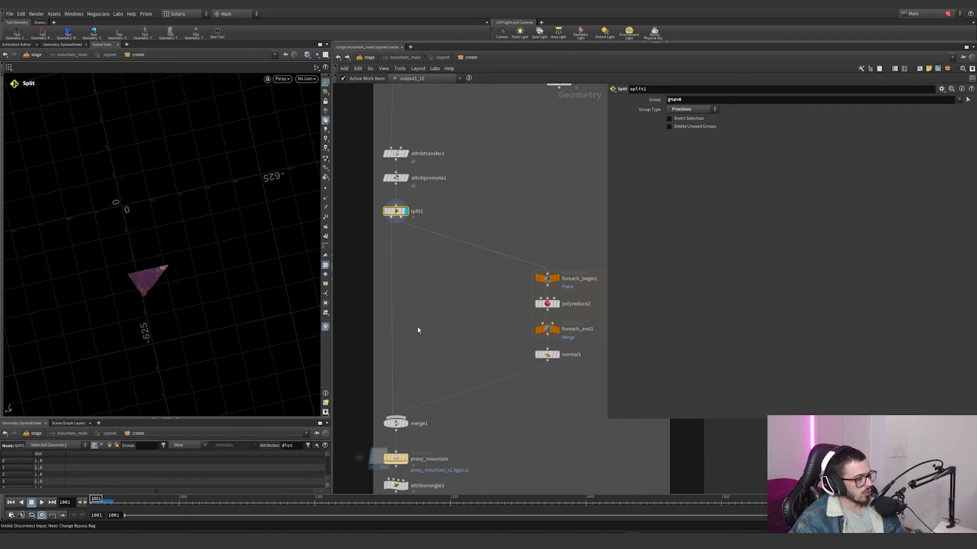
Step: Frame the piece isolated by split1 and set the viewport shading to Flat Wire Shaded to inspect its mesh density
key("space+h")
right_click_drag(159, 289, 291, 83, "alt")
left_click(325, 82)
left_click(307, 55)
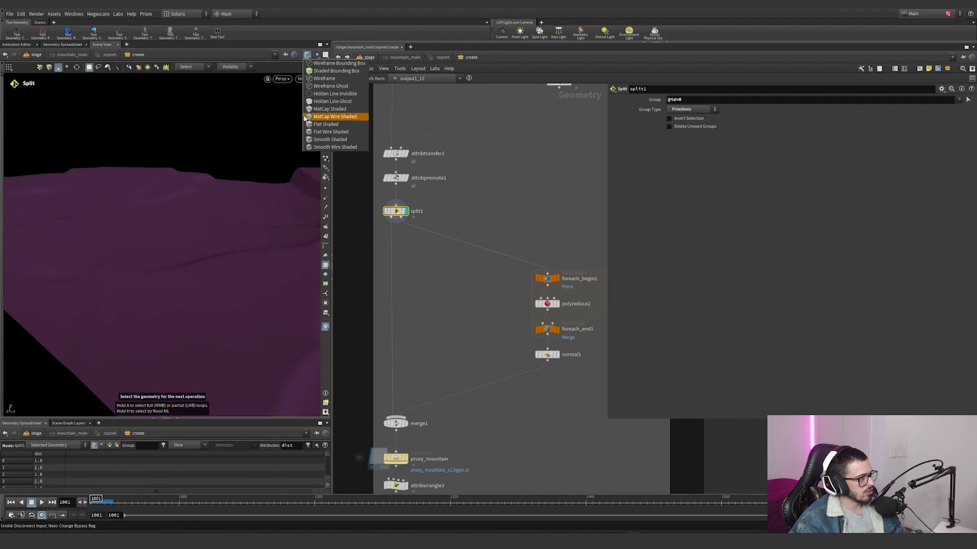
left_click(312, 131)
right_click_drag(275, 158, 146, 235, "alt")
left_click_drag(146, 236, 219, 244, "alt")
Step: Examine the branch after split1, with its foreach loop around polyreduce2 followed by normal1
mouse_move(456, 305)
middle_mouse_down()
mouse_move(426, 290)
mouse_move(436, 307)
middle_mouse_up()
scroll(425, 293, "down", 3)
scroll(502, 251, "up", 3)
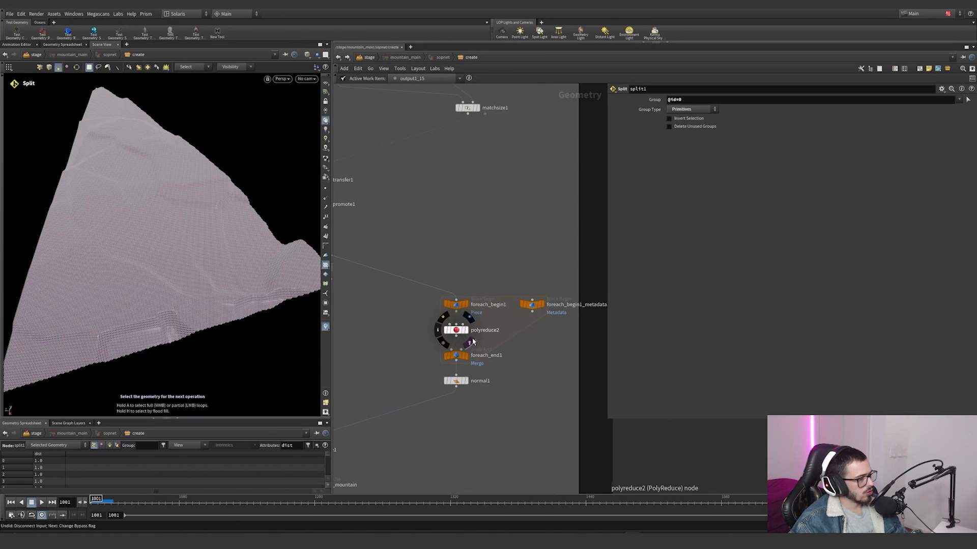
middle_click_drag(458, 386, 538, 320)
middle_click_drag(558, 230, 525, 259)
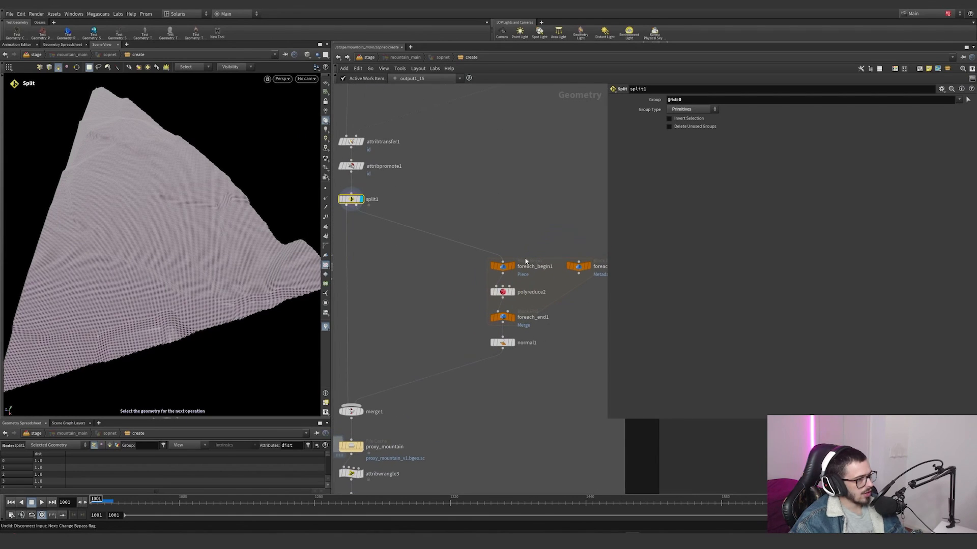
left_click_drag(506, 228, 531, 206)
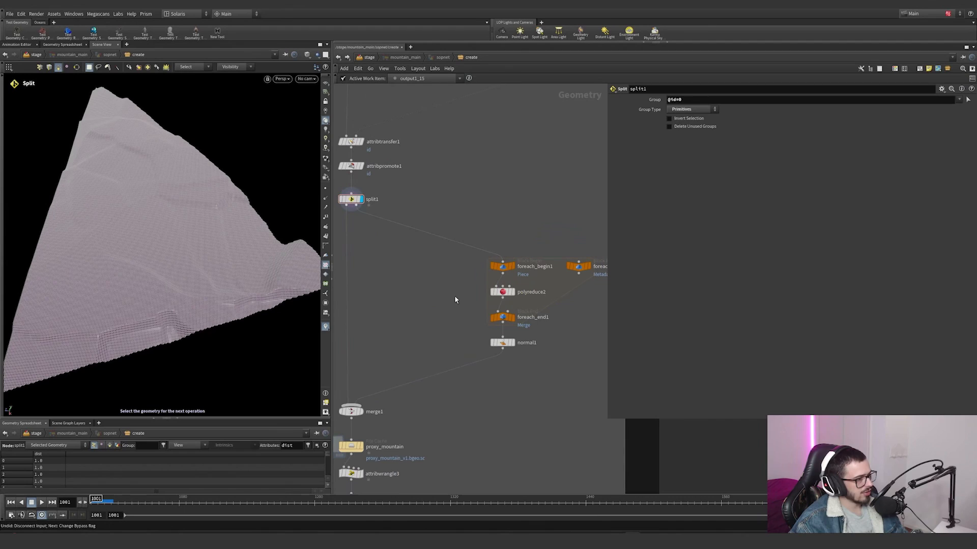
Step: Review the reduction settings of polyreduce2 and display the proxy_mountain file cache below merge1
left_click(502, 292)
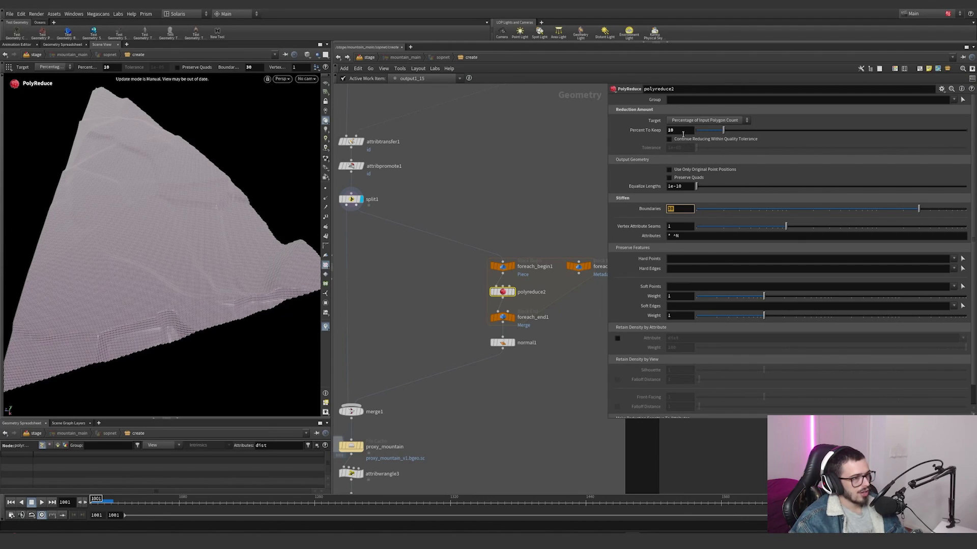
scroll(642, 249, "down", 1)
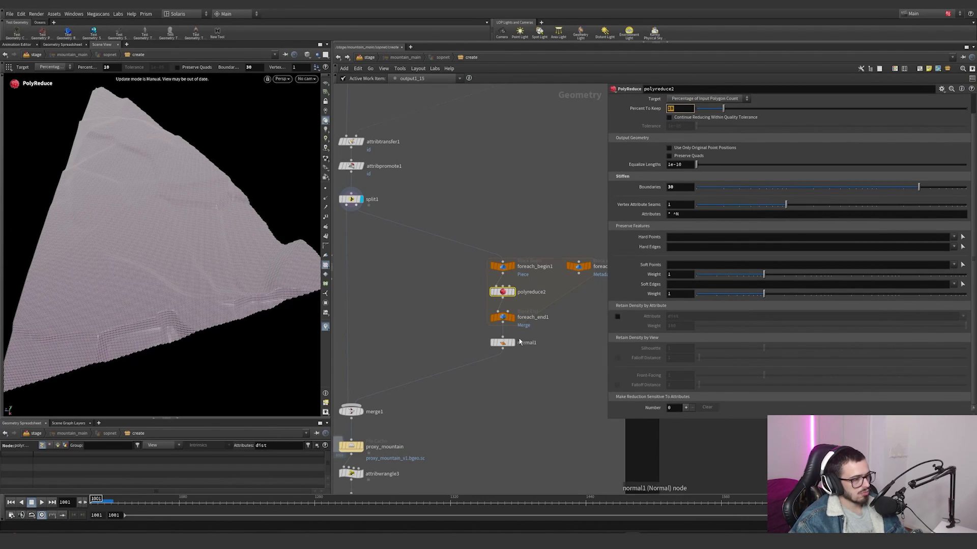
key("h")
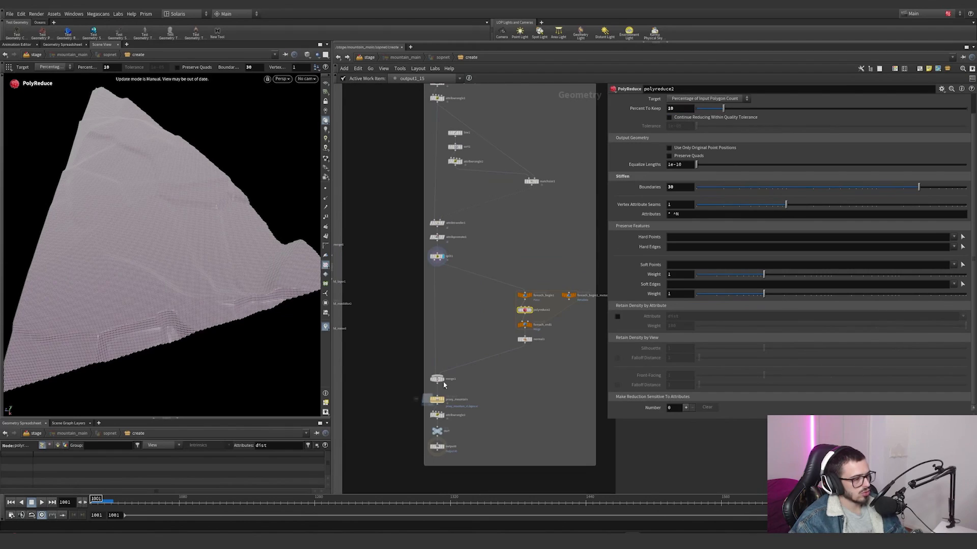
scroll(441, 386, "up", 1)
middle_click(437, 209)
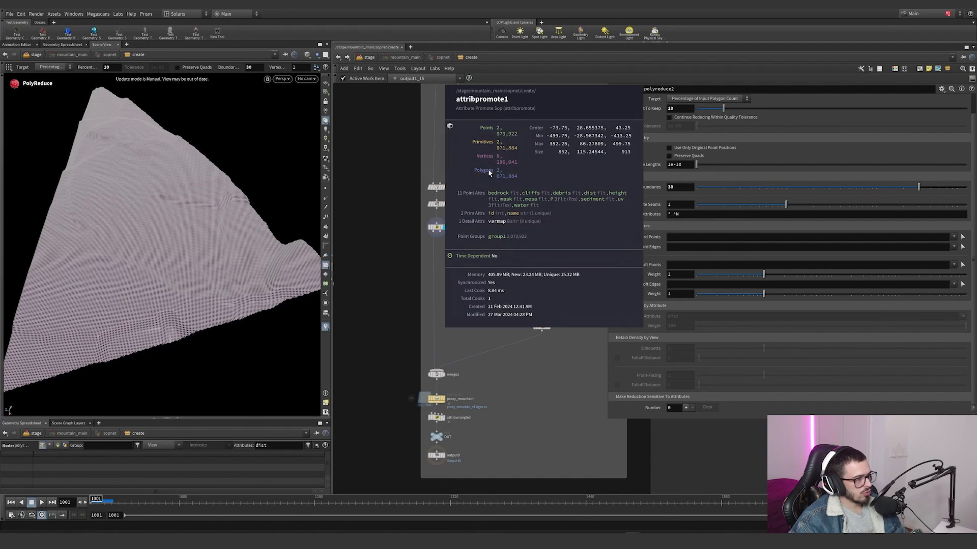
left_click(449, 405)
left_click(434, 397)
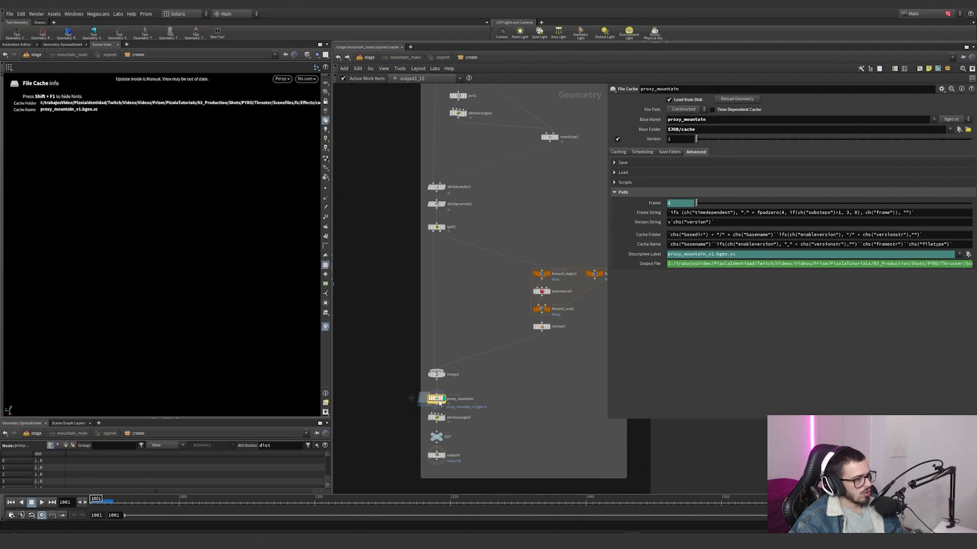
Step: Inspect the mesh density across the cached terrain's id bands, both up close and through the cam1 camera
left_click_drag(244, 275, 96, 248, "alt")
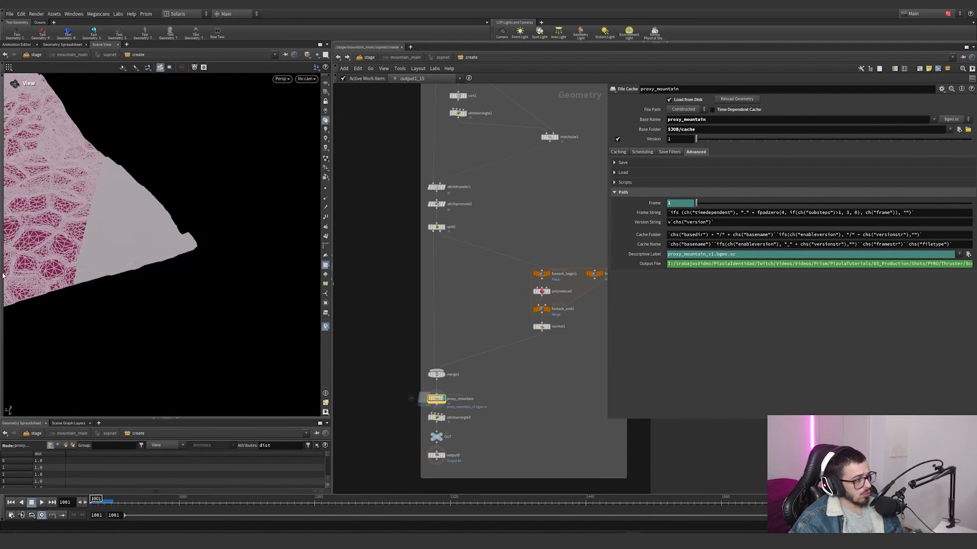
left_click_drag(167, 241, 101, 309, "alt")
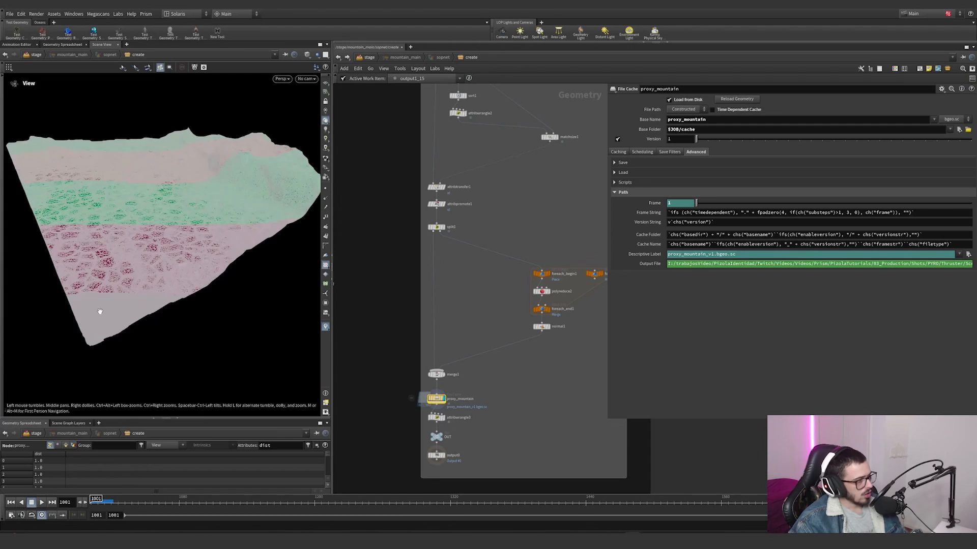
right_click_drag(100, 309, 162, 286, "alt")
left_click_drag(231, 261, 229, 168, "alt")
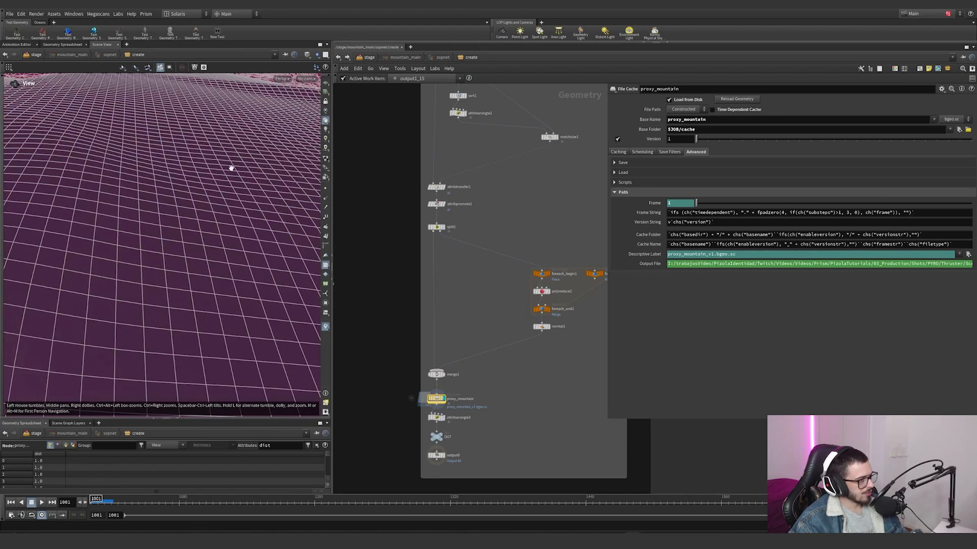
left_click(305, 79)
left_click(312, 114)
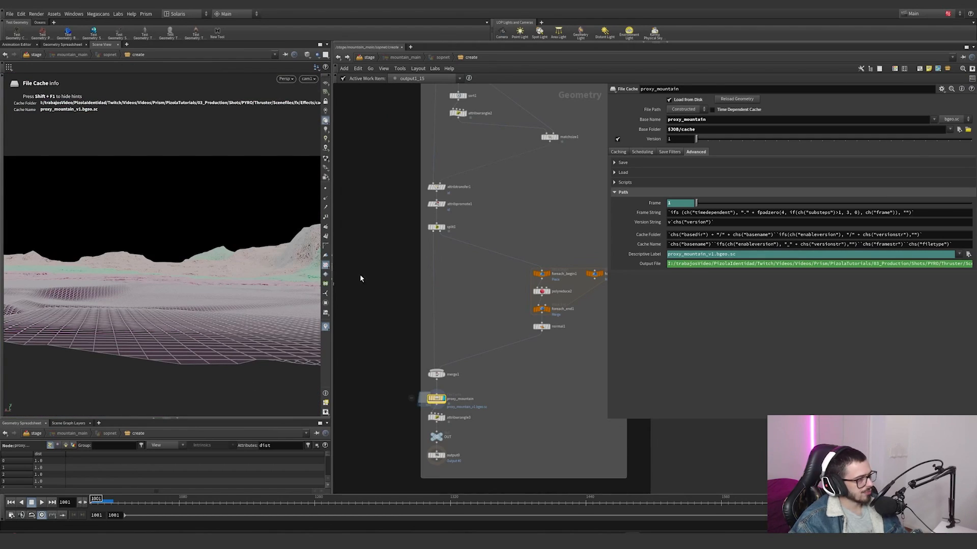
Step: Go to frame 1110 and compare attribpromote1 with the proxy_mountain cache through cam1
scroll(441, 401, "up", 3)
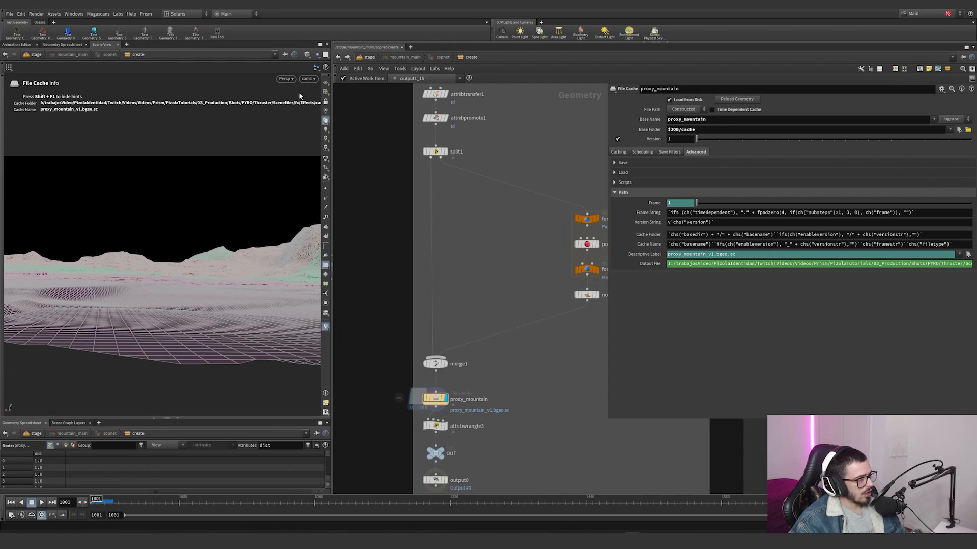
left_click(306, 56)
left_click(330, 140)
left_click_drag(277, 502, 213, 502)
left_click(436, 118)
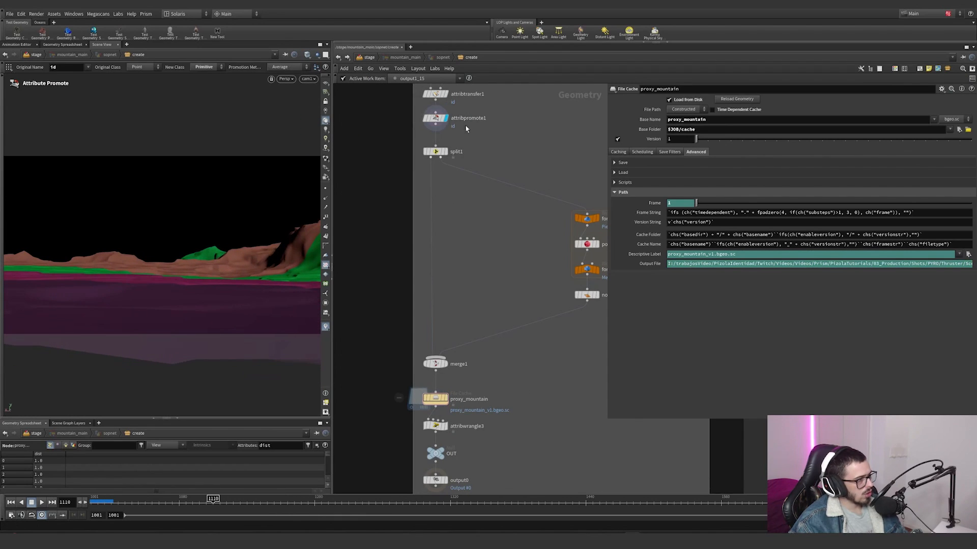
left_click(436, 397)
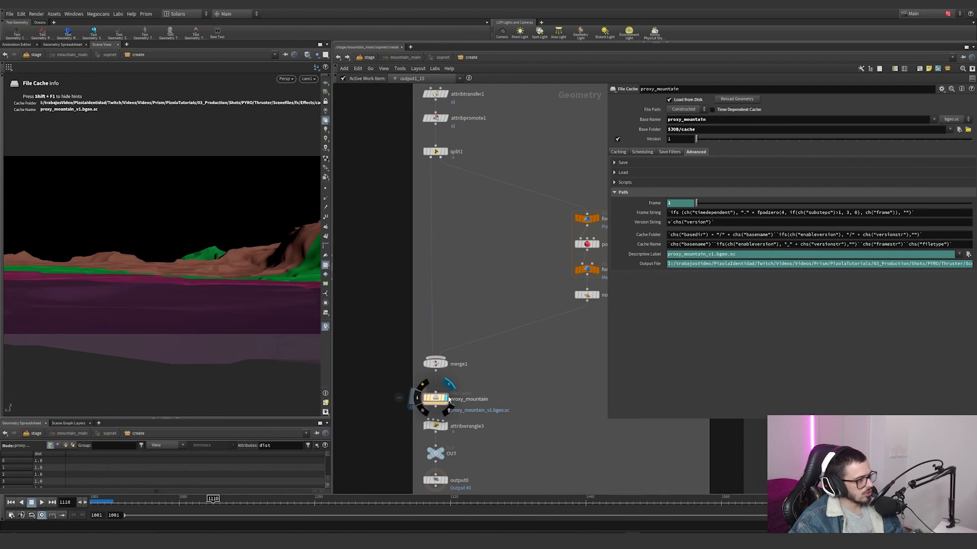
left_click(446, 118)
Step: Compare the terrain's surface detail up close by alternating the display between attribpromote1 and proxy_mountain
right_click_drag(286, 266, 389, 242, "alt")
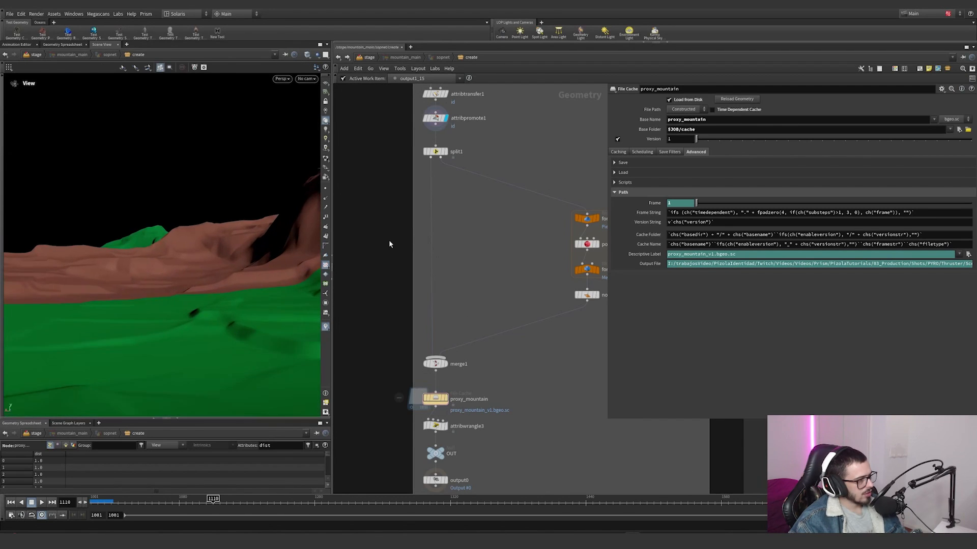
right_click_drag(285, 247, 349, 229, "alt")
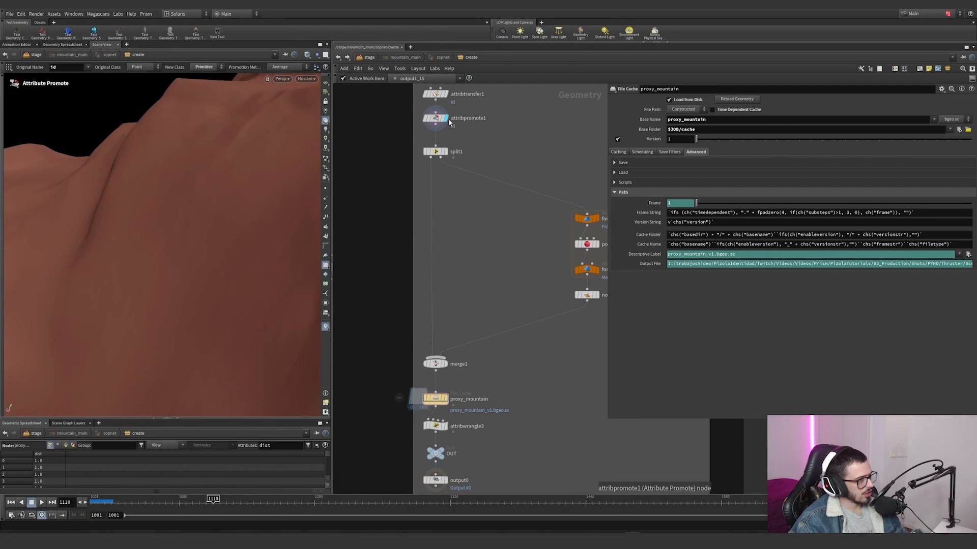
left_click(446, 400)
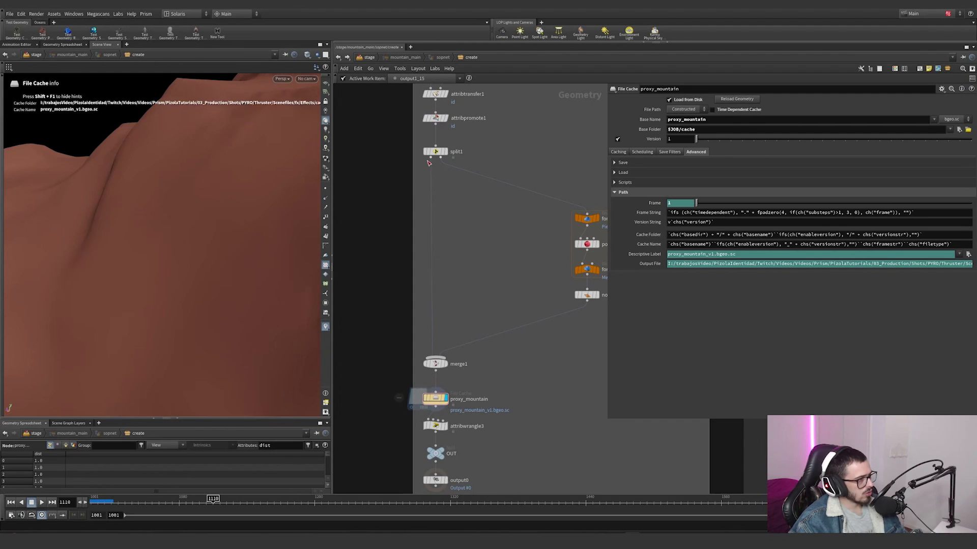
right_click_drag(203, 269, 99, 281, "alt")
left_click_drag(98, 282, 237, 279, "alt")
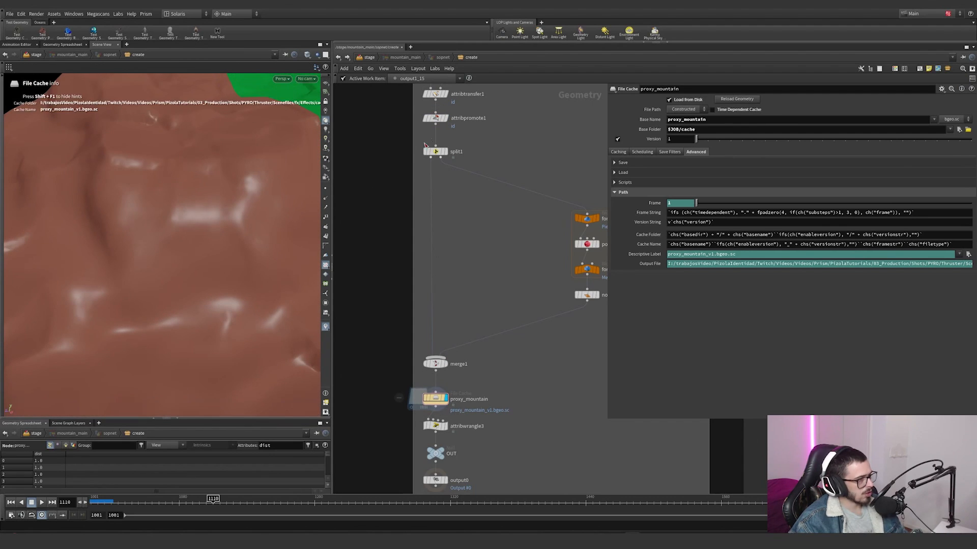
left_click(446, 119)
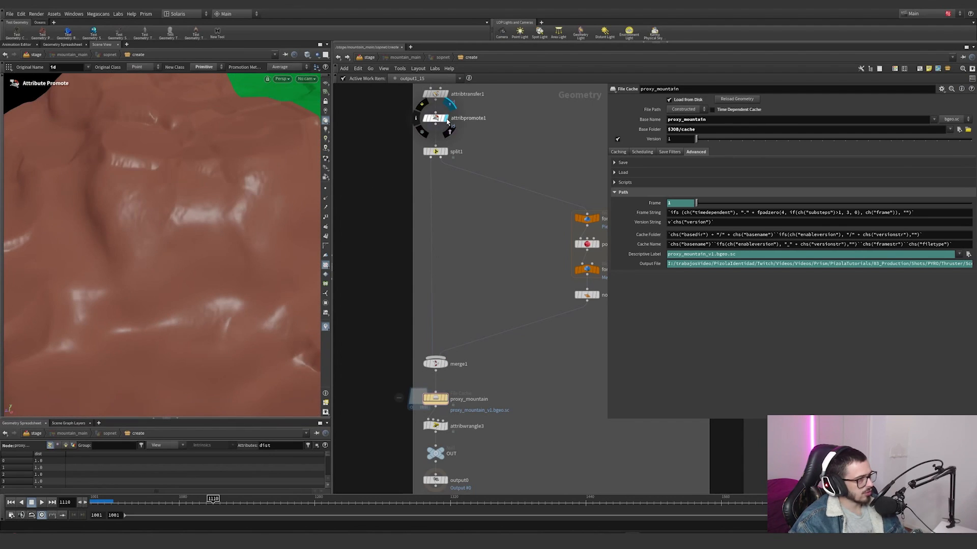
left_click(446, 399)
Step: Check the VEX expression in attribwrangle3 that assigns the sizeF attribute after the cache
middle_click_drag(456, 421, 456, 359)
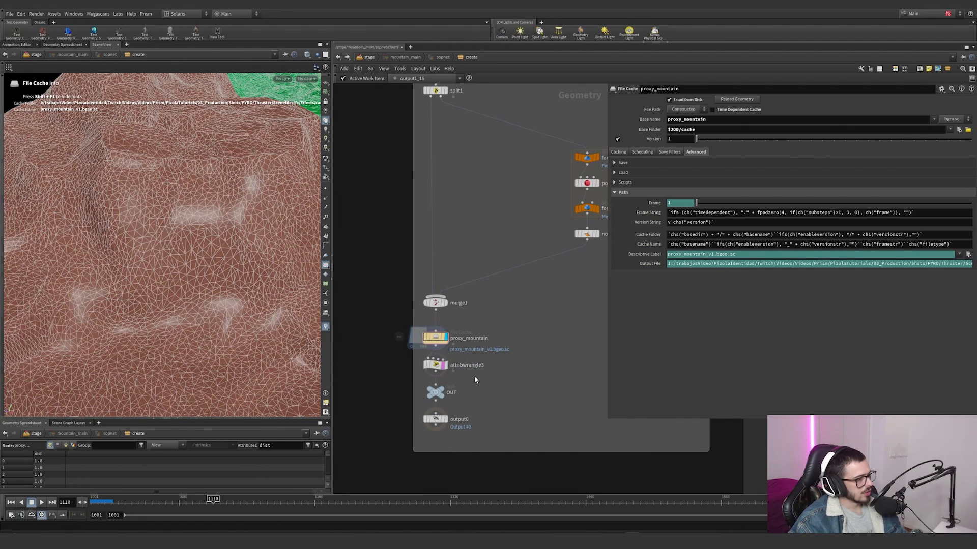
left_click(438, 364)
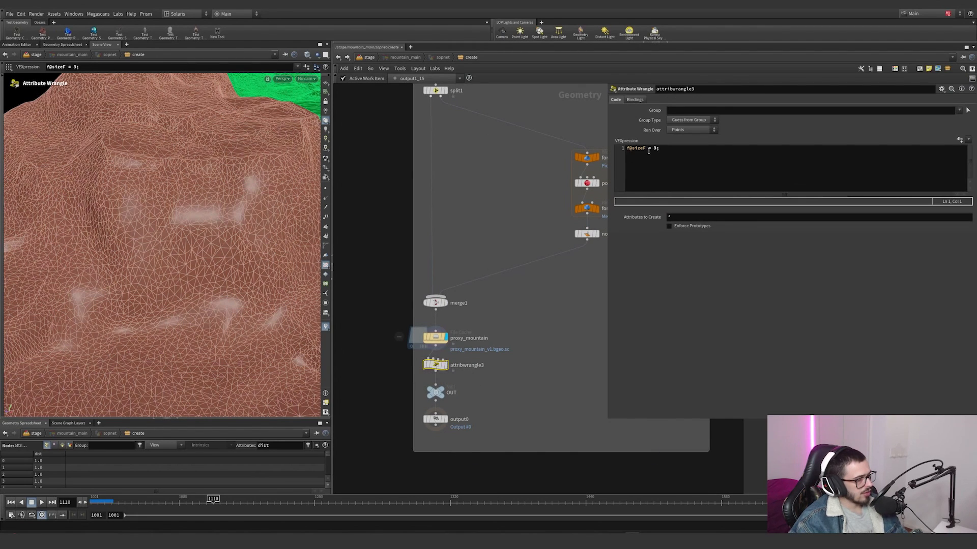
left_click_drag(663, 153, 610, 157)
left_click(503, 379)
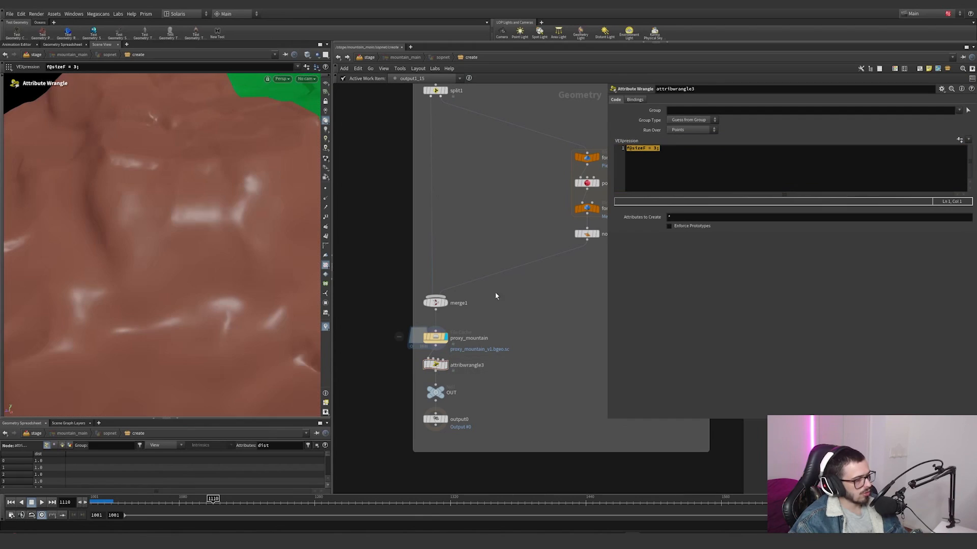
Step: Display the OUT null and look over the whole output terrain and its network
left_click(435, 393)
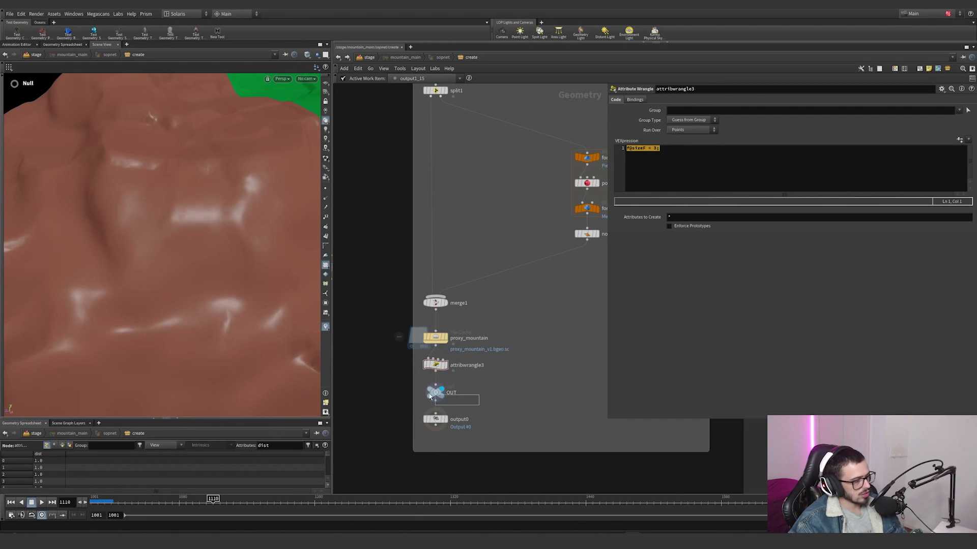
scroll(450, 397, "down", 10)
middle_click_drag(491, 401, 505, 401)
right_click_drag(168, 212, 76, 285, "alt")
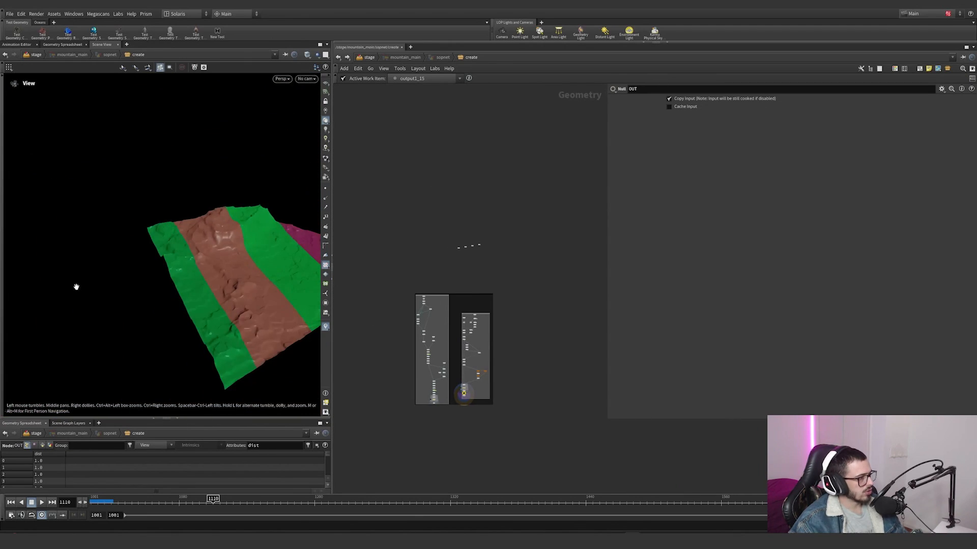
left_click_drag(76, 285, 285, 262, "alt")
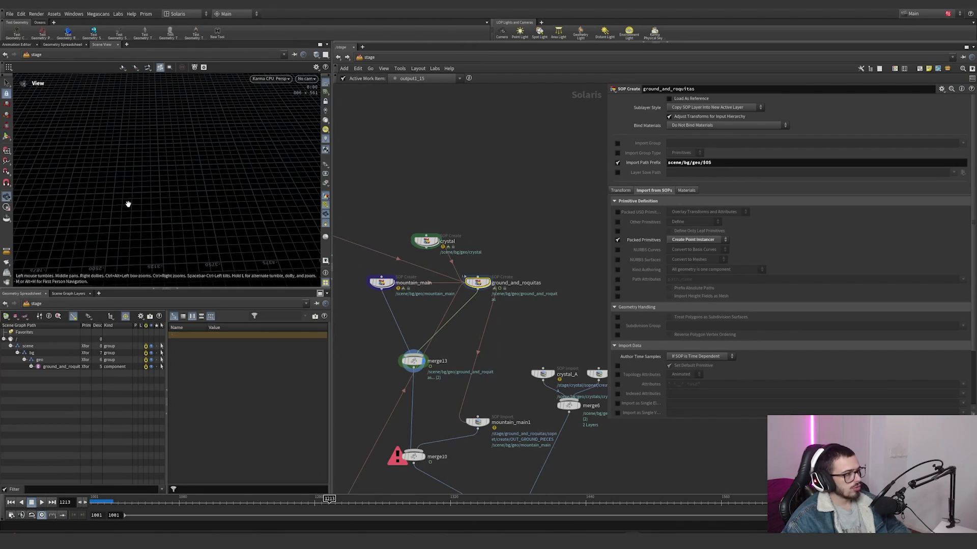
Step: Frame the merge13 geometry in the stage and examine the ground_and_roquitas rocks scattered over the terrain
left_click_drag(160, 187, 134, 190, "alt")
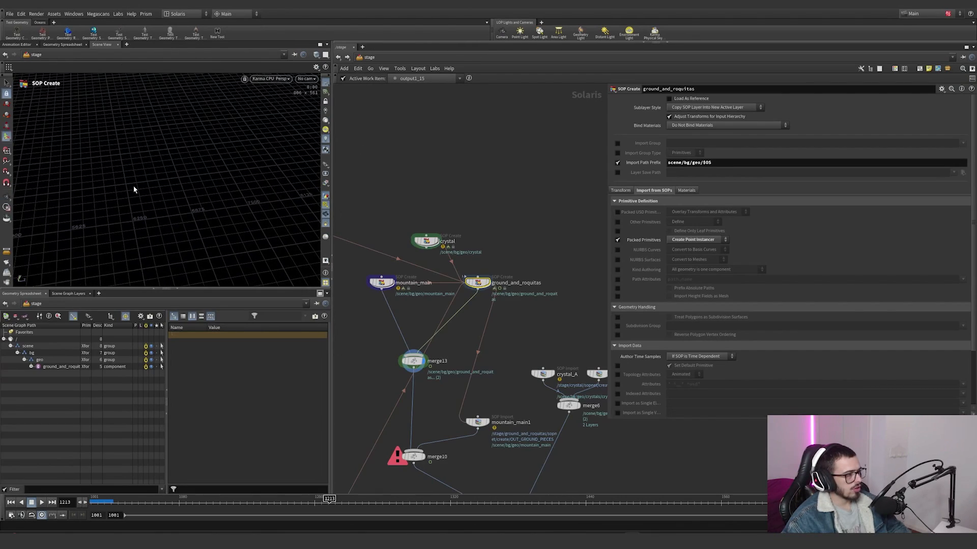
key("space+g")
right_click_drag(133, 190, 317, 136, "alt")
middle_click_drag(229, 168, 276, 127)
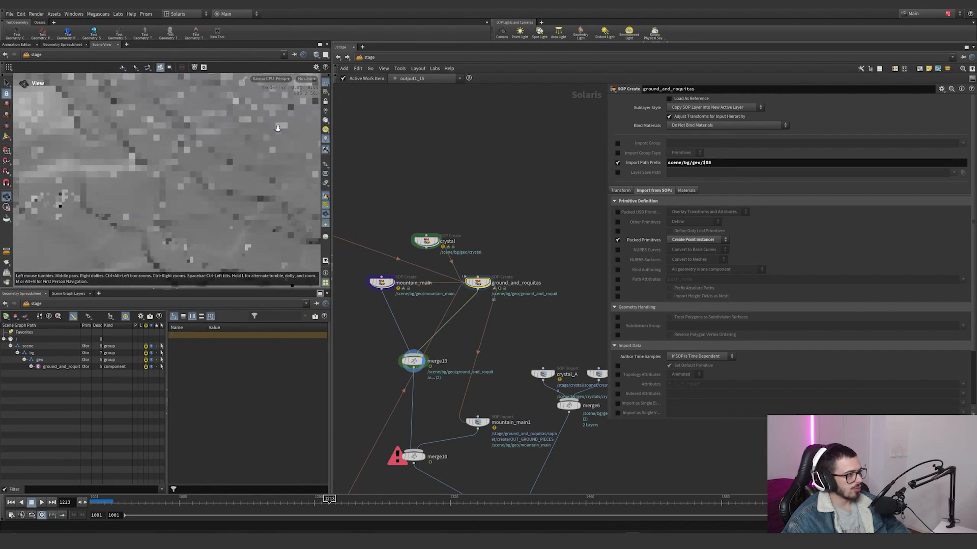
right_click_drag(276, 126, 296, 122)
middle_click_drag(193, 178, 207, 155)
right_click_drag(208, 155, 311, 103)
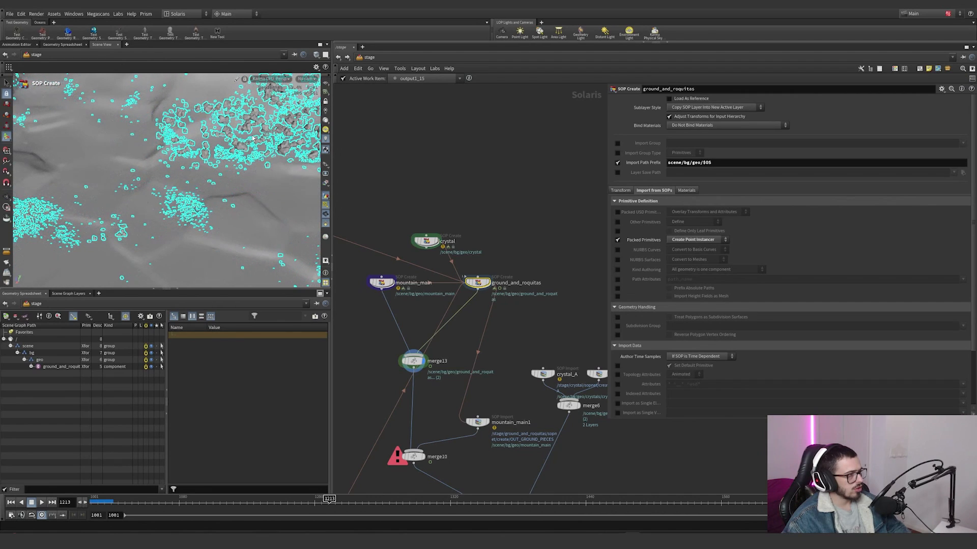
middle_click_drag(168, 158, 292, 178, "alt")
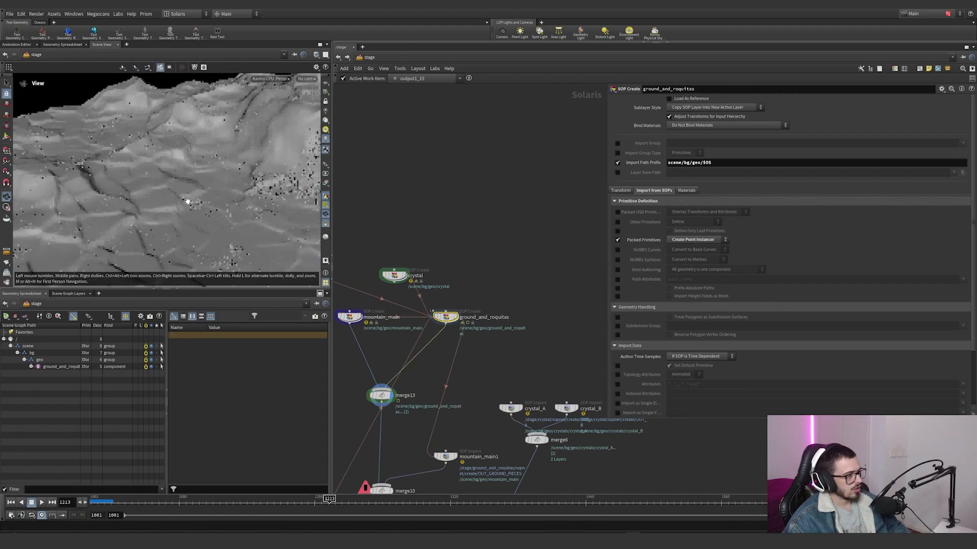
middle_click_drag(185, 201, 202, 246, "alt")
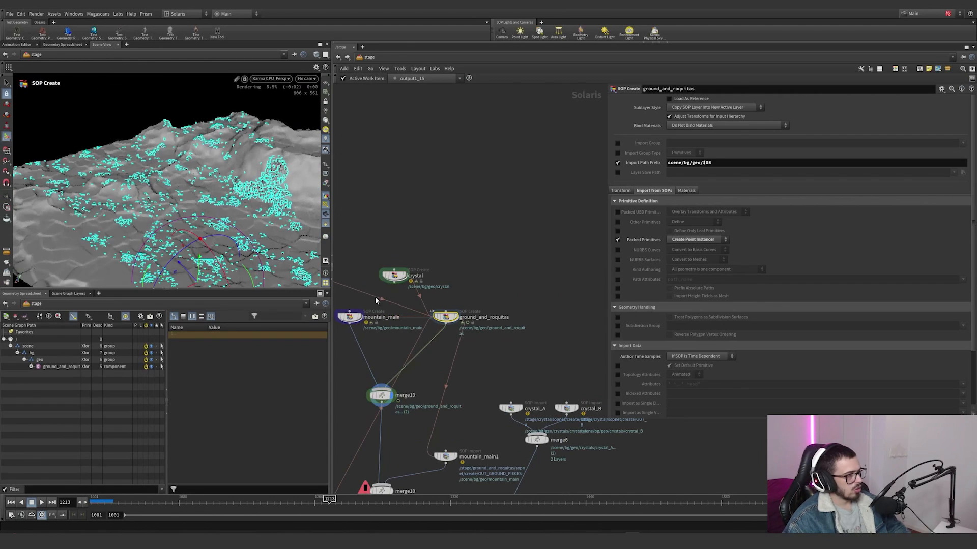
Step: Display the crystal SOP Create node on its own and examine its geometry from a wider view
left_click(404, 276)
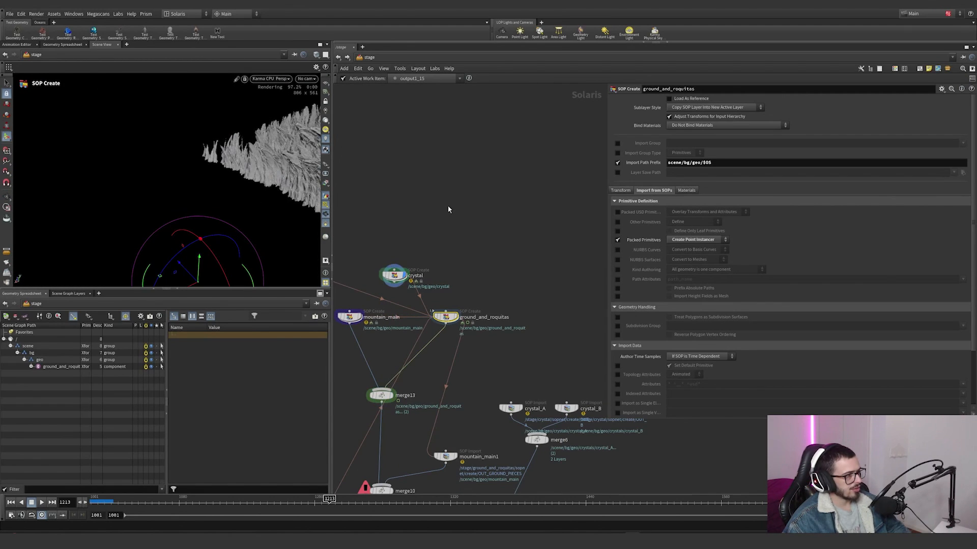
middle_click_drag(232, 179, 167, 167, "alt")
scroll(252, 167, "down", 2, "alt")
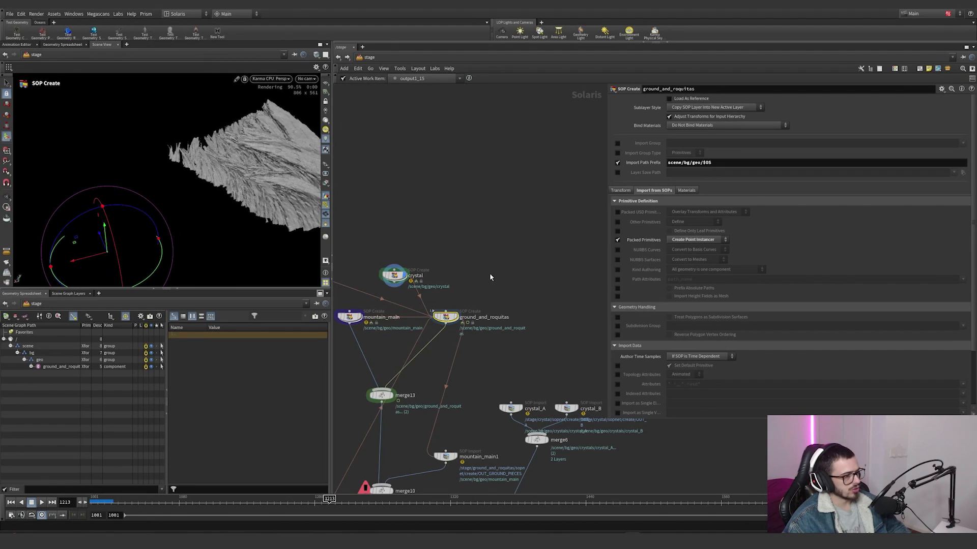
Step: Bypass the ground_and_roquitas and mountain_main1 nodes in the stage network
middle_click_drag(489, 274, 478, 236)
left_click(423, 267)
middle_click_drag(453, 384, 472, 328)
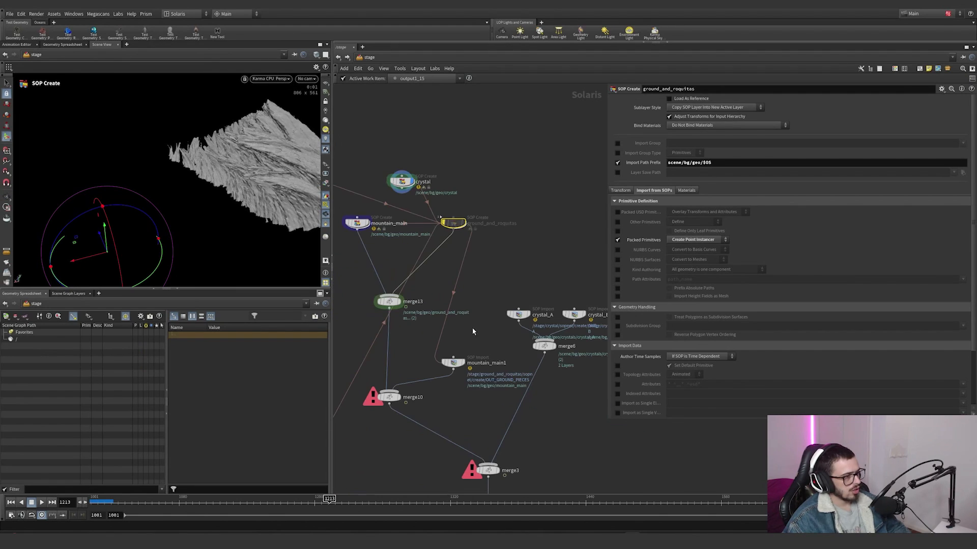
left_click(443, 350)
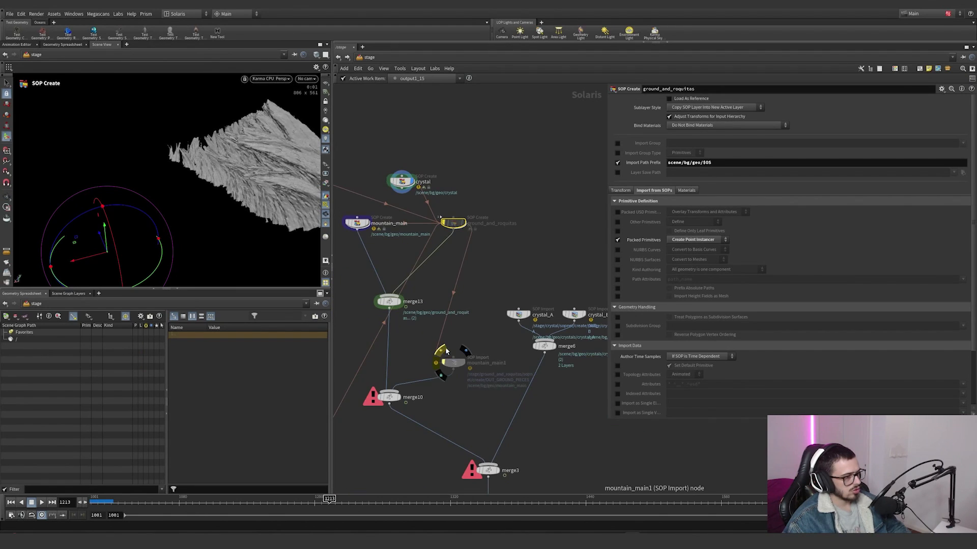
middle_click_drag(480, 373, 485, 331)
Step: Display merge3 and inspect the crystals combined with the mountain terrain
left_click(506, 429)
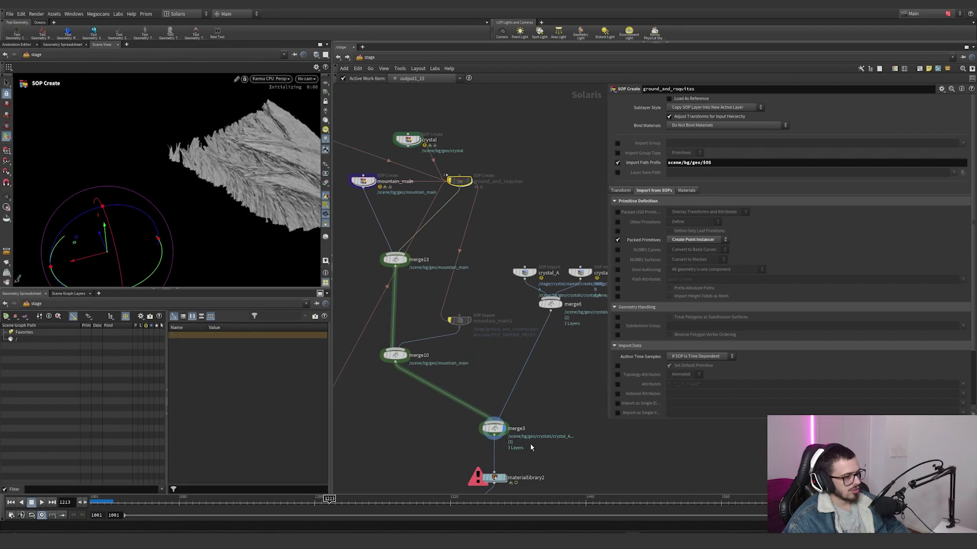
right_click_drag(251, 215, 163, 220, "alt")
left_click_drag(164, 221, 155, 197, "alt")
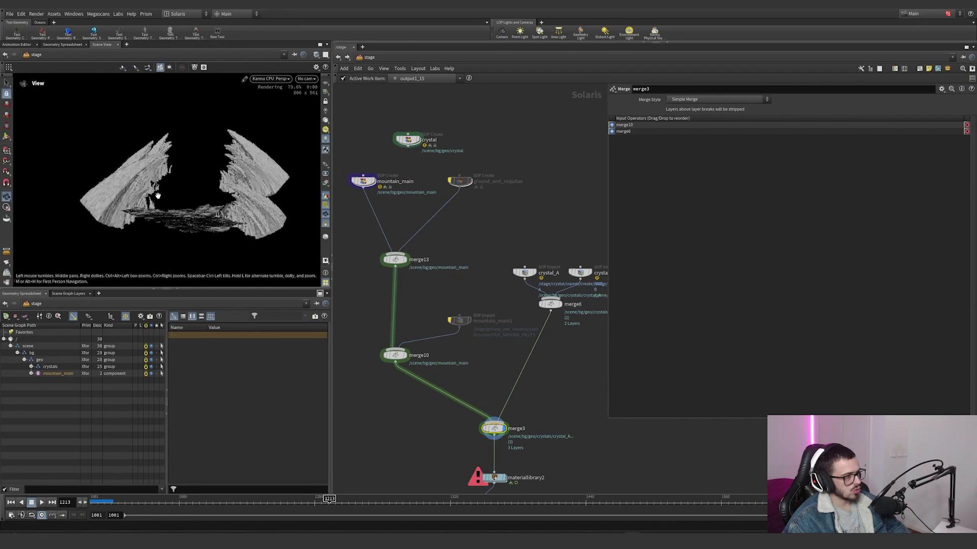
right_click_drag(155, 196, 346, 202, "alt")
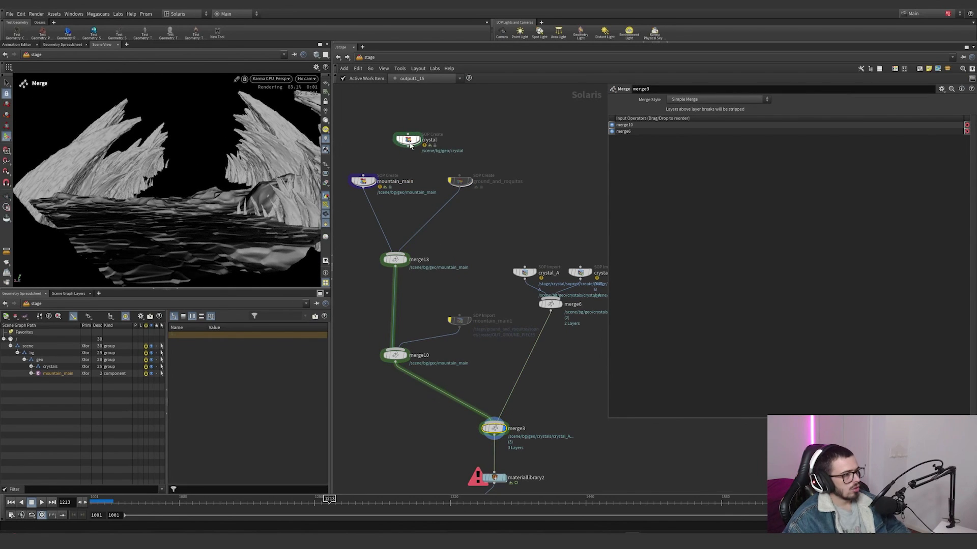
Step: Reposition the crystal SOP Create node above the crystal_A and crystal_B import nodes in the stage network
left_click_drag(410, 146, 559, 140)
middle_click_drag(559, 140, 527, 169)
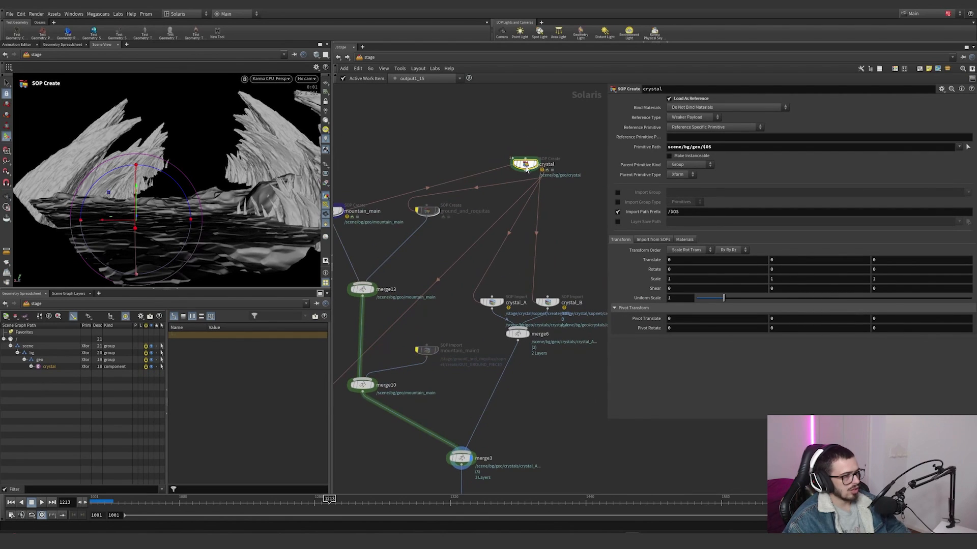
left_click_drag(527, 169, 532, 163)
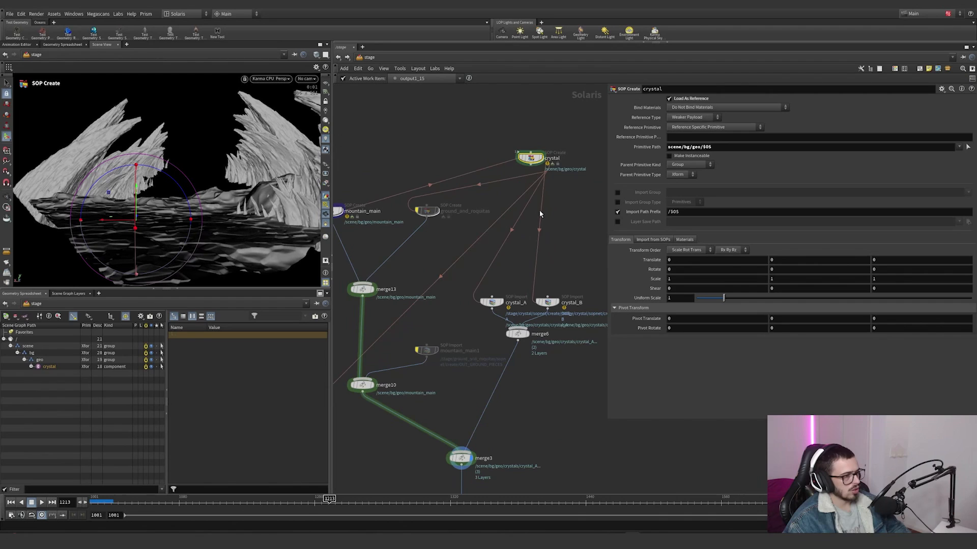
key("Tab")
type("sop n")
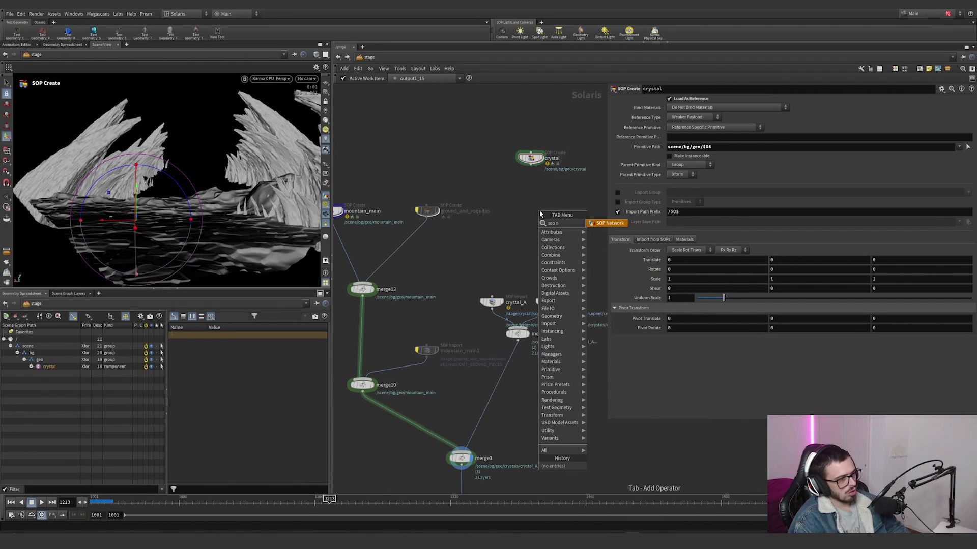
key("Escape")
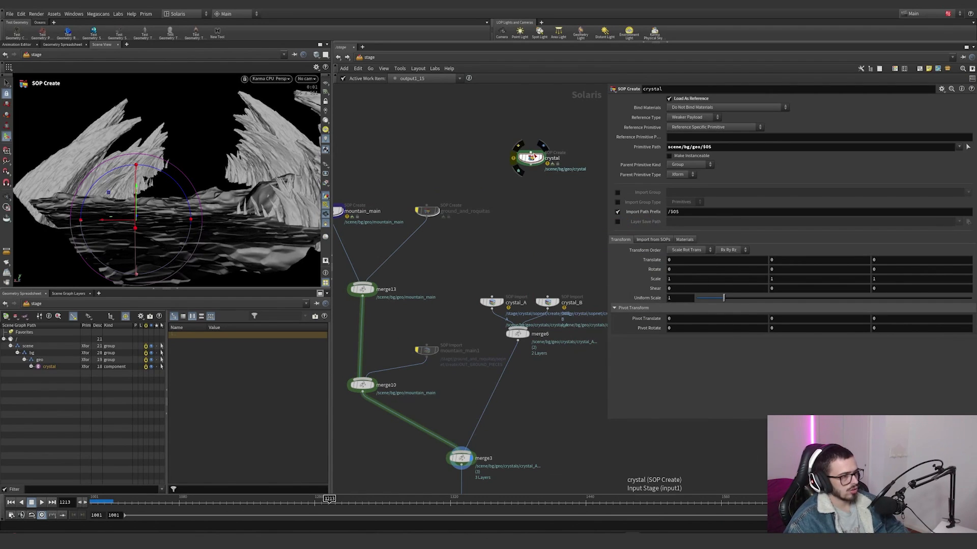
Step: Enter the crystal node's SOP network and display object_merge1 to inspect the mountain terrain it brings in
left_click(531, 151)
double_click(531, 155)
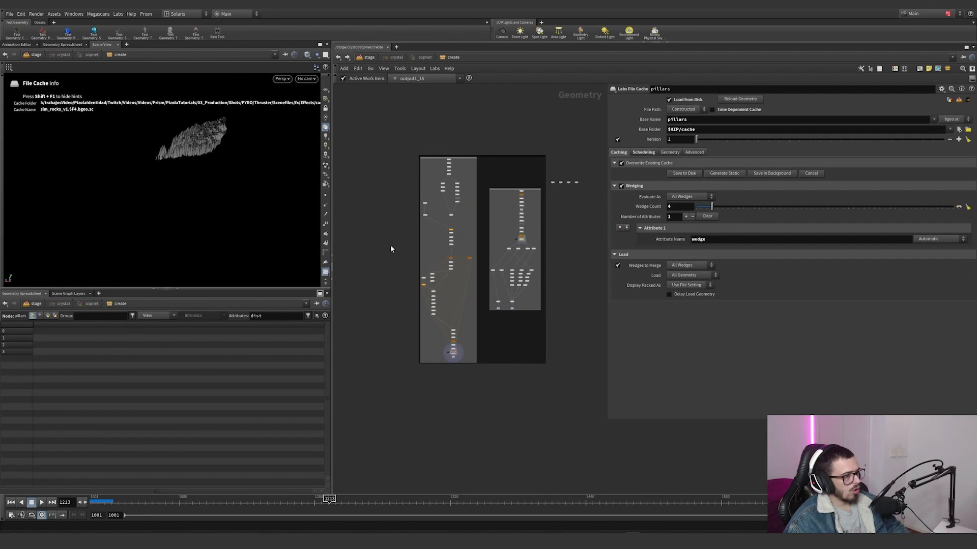
scroll(453, 163, "up", 8)
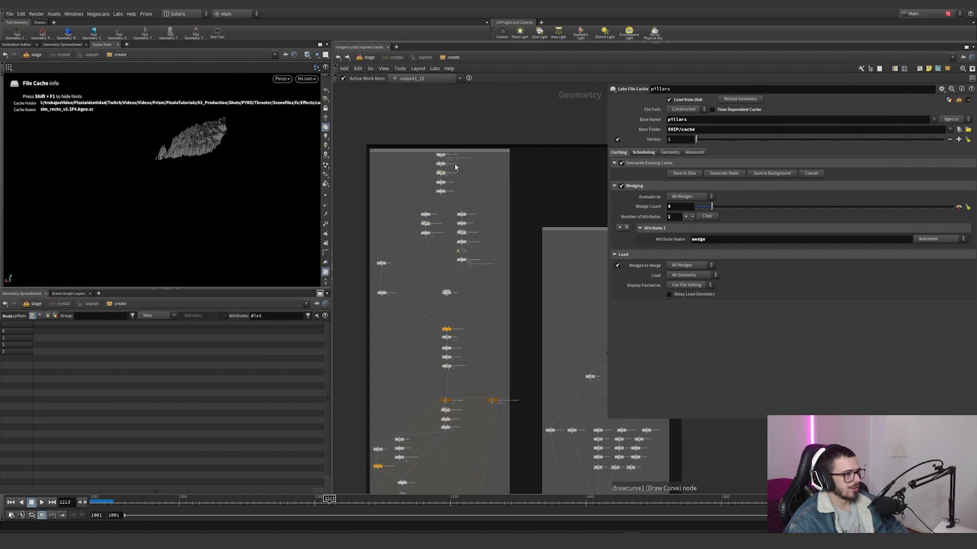
left_click(447, 152)
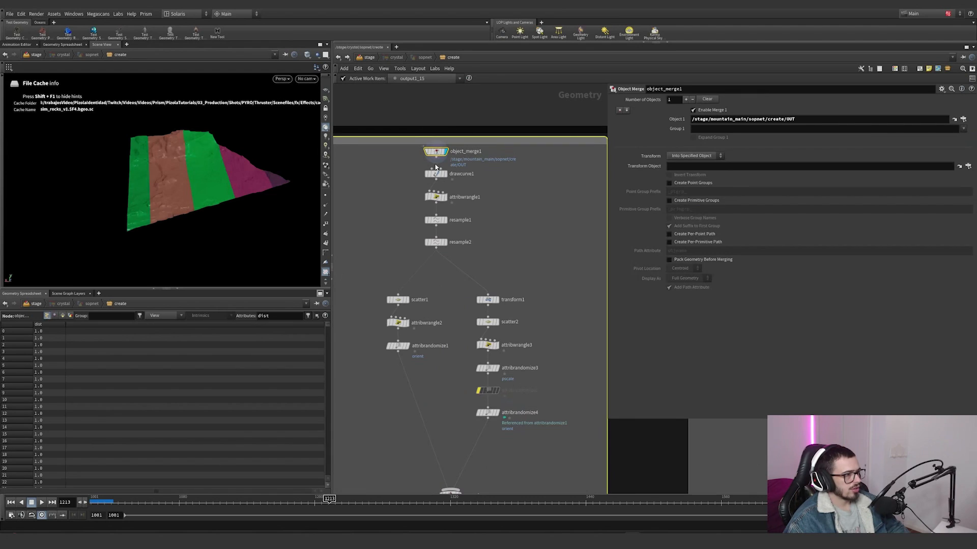
left_click_drag(409, 146, 408, 145)
left_click_drag(224, 165, 138, 149, "alt")
right_click_drag(138, 149, 239, 146, "alt")
left_click_drag(240, 146, 158, 168, "alt")
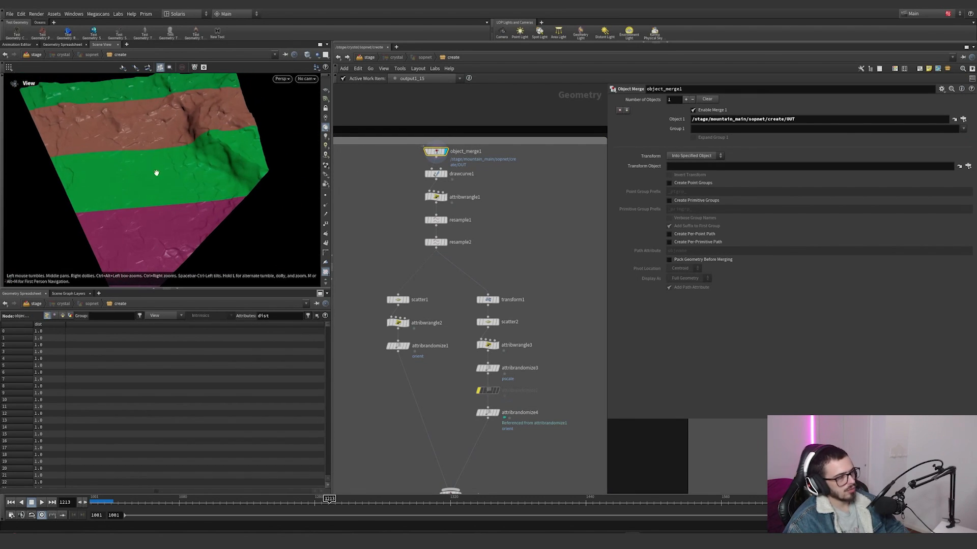
Step: Display drawcurve1 and examine closely the curve drawn across the terrain
scroll(445, 184, "up", 2)
left_click(446, 170)
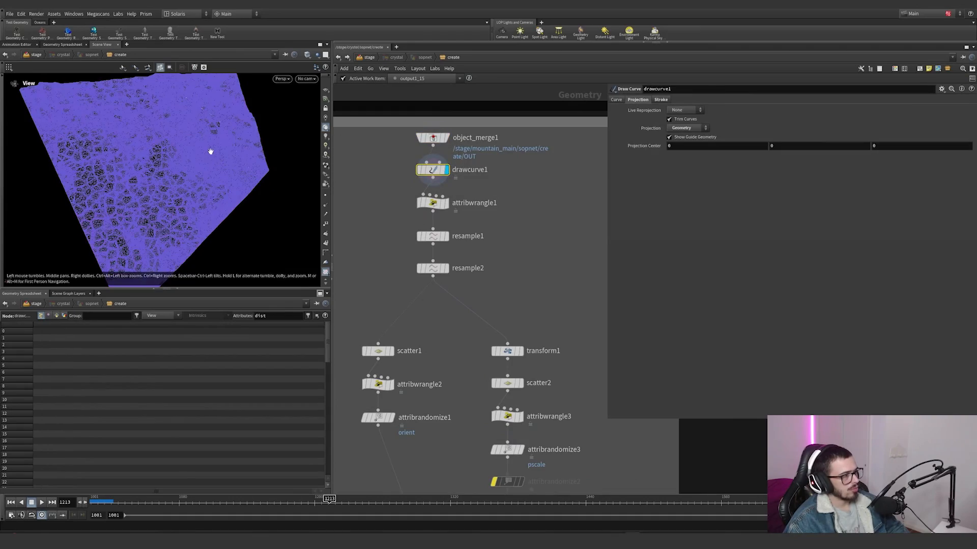
left_click_drag(209, 148, 193, 112)
right_click_drag(193, 111, 251, 145)
left_click_drag(252, 145, 237, 220)
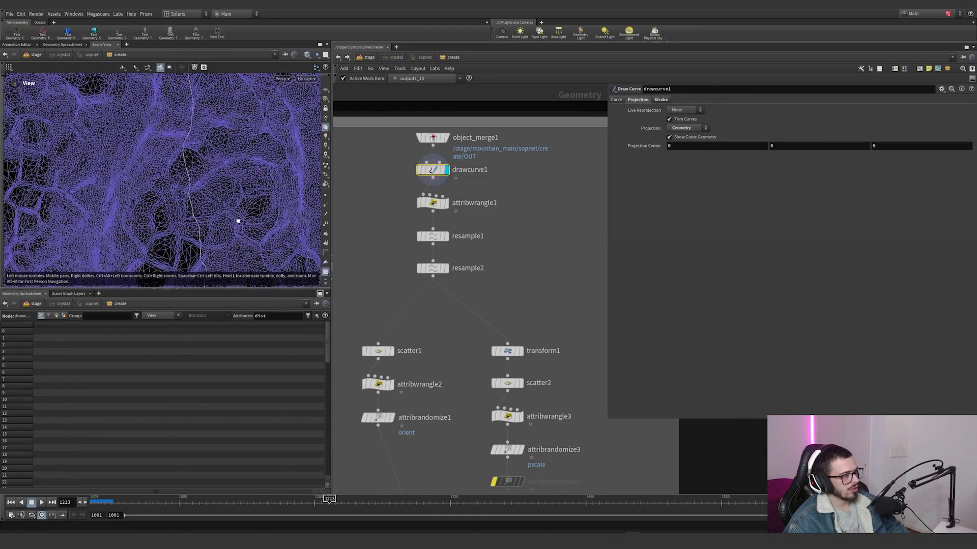
middle_click_drag(279, 145, 277, 180)
Step: Display attribwrangle1 and inspect the flattened curve against the reference grid
left_click(447, 204)
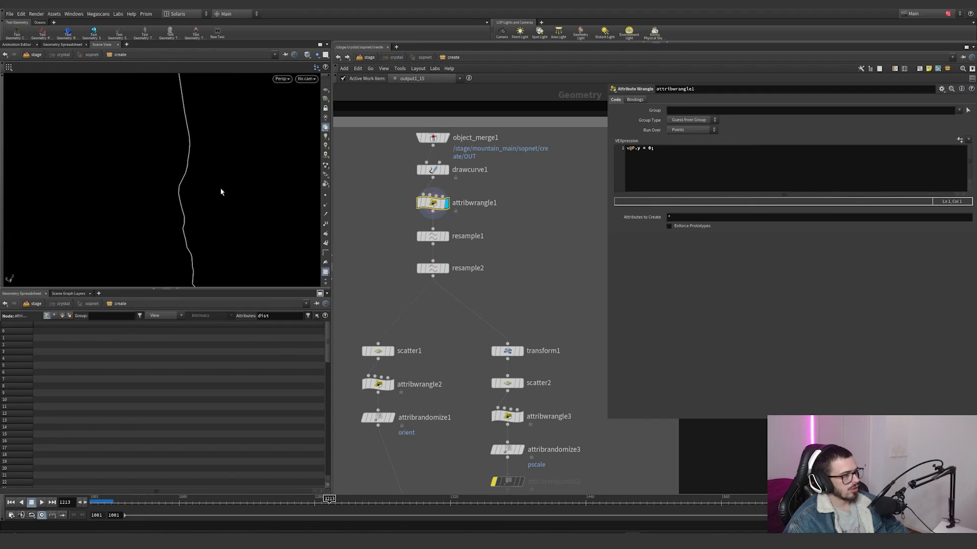
left_click_drag(220, 191, 212, 168)
right_click_drag(211, 168, 97, 231)
left_click(326, 90)
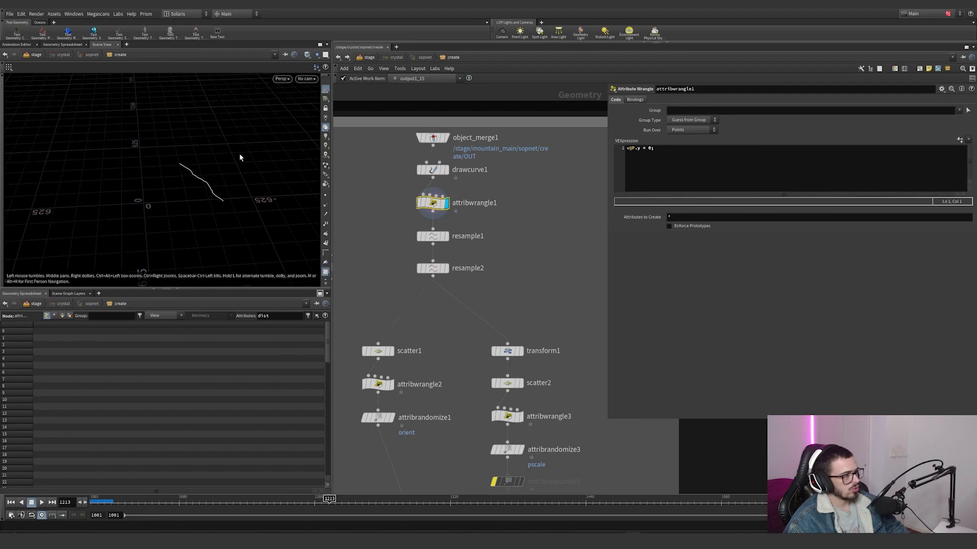
Step: Display resample1 and resample2 in turn and show the points along the resampled curve
left_click(432, 236)
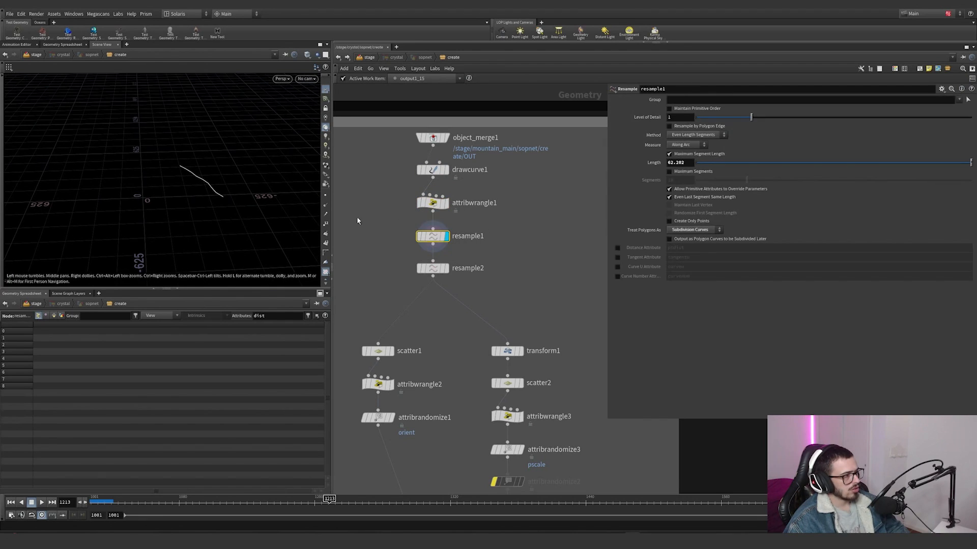
left_click(446, 268)
left_click_drag(221, 189, 218, 205)
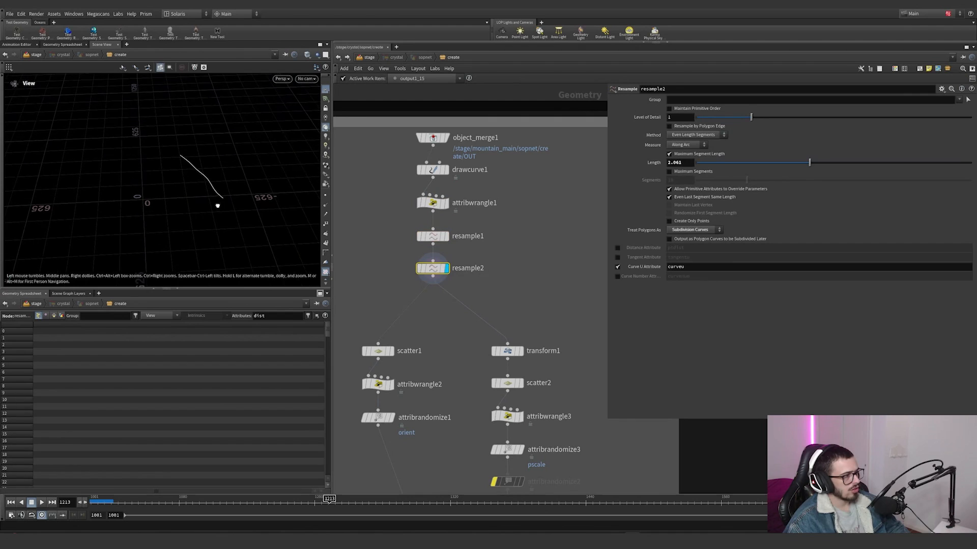
right_click_drag(217, 205, 336, 182)
left_click(327, 196)
middle_click_drag(496, 303, 498, 230)
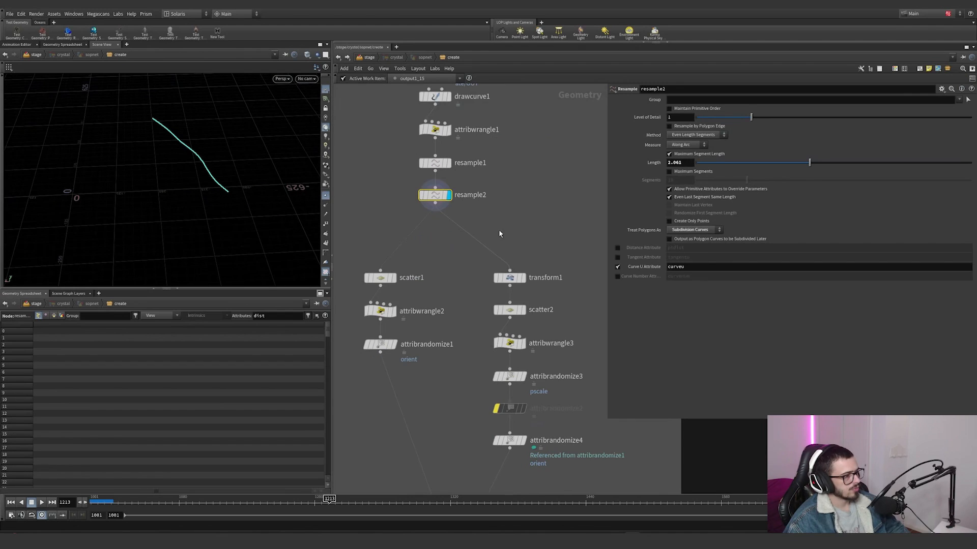
Step: Display scatter1 and review its point count and wedge-driven seed, along with the network branches below it
left_click(392, 278)
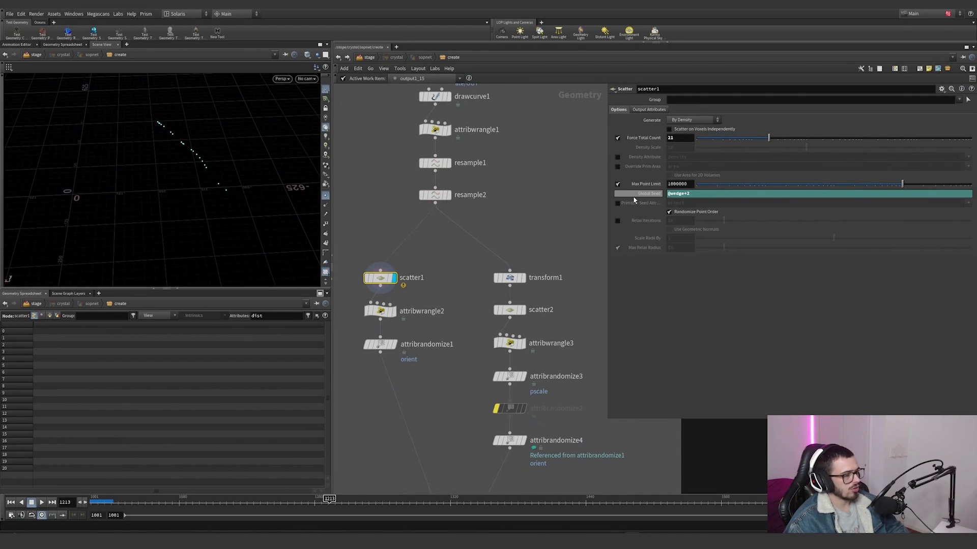
scroll(456, 152, "down", 5)
middle_click_drag(499, 308, 482, 215)
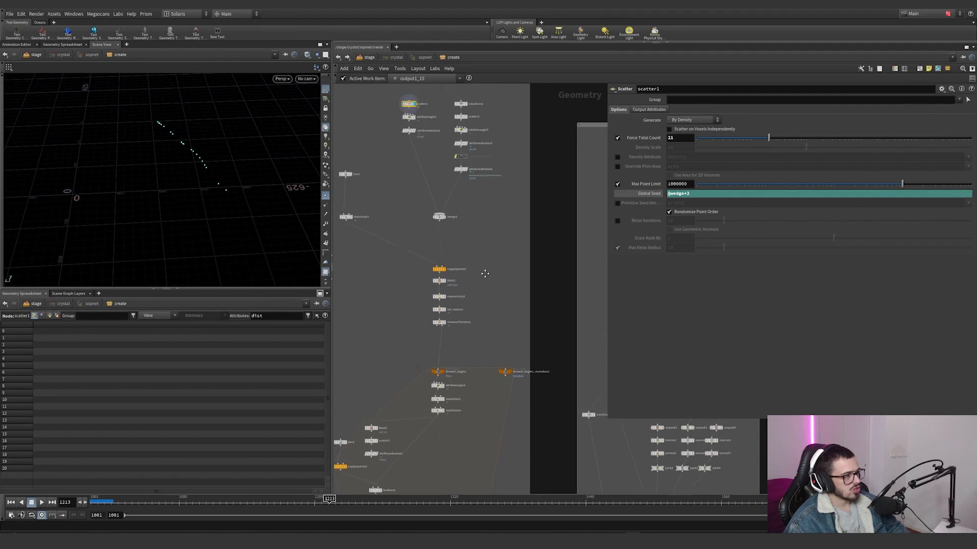
middle_click_drag(497, 141, 498, 174)
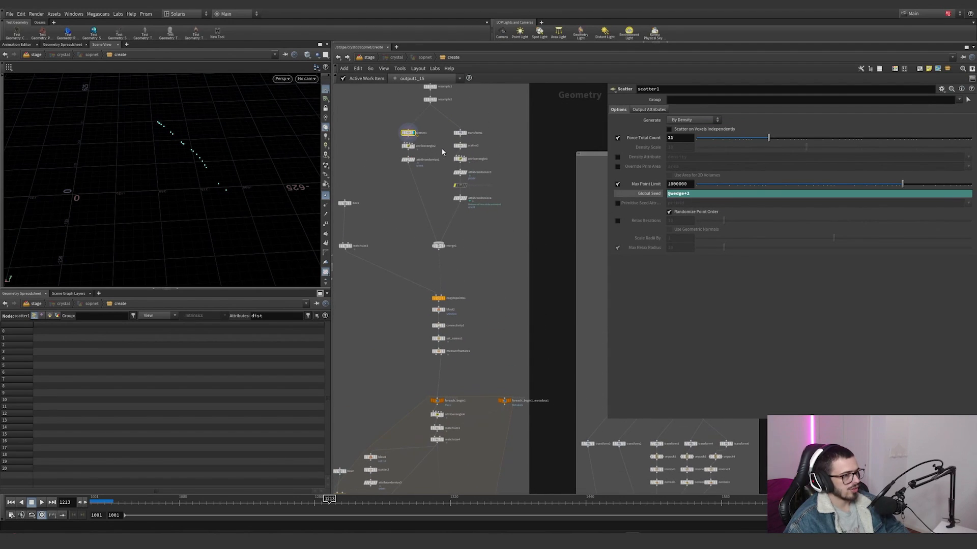
scroll(426, 228, "up", 4)
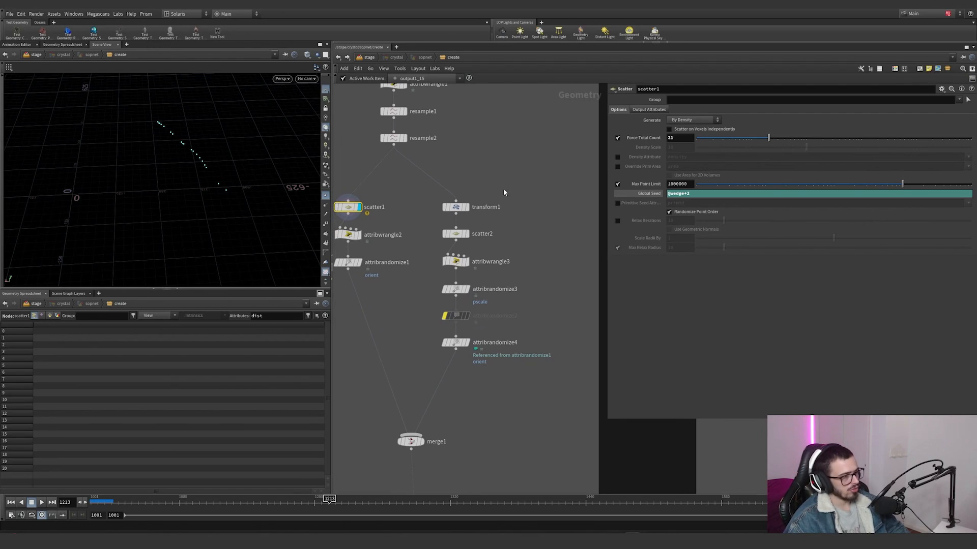
Step: Display transform1 and scatter2 in turn to inspect the offset copy of the curve and its scattered points
left_click(464, 208)
mouse_move(444, 200)
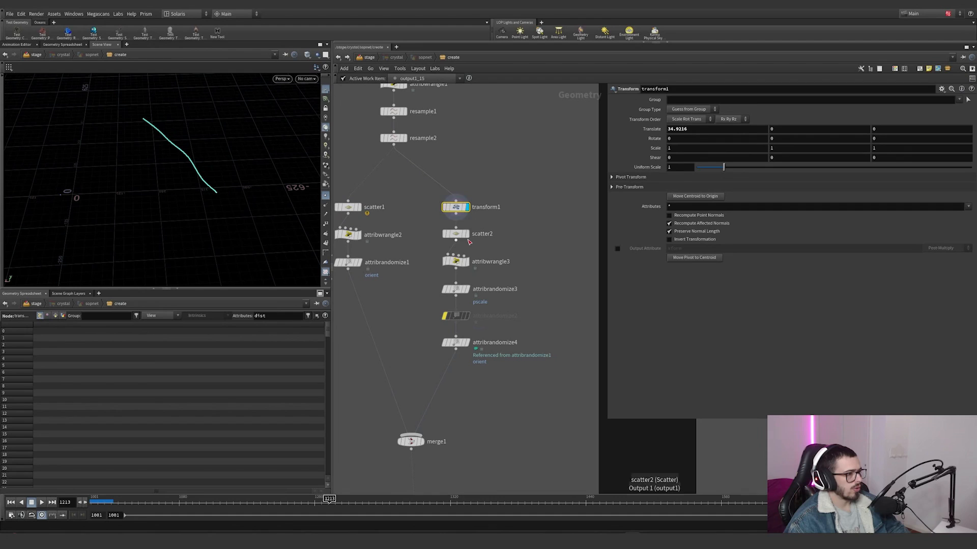
left_click(467, 233)
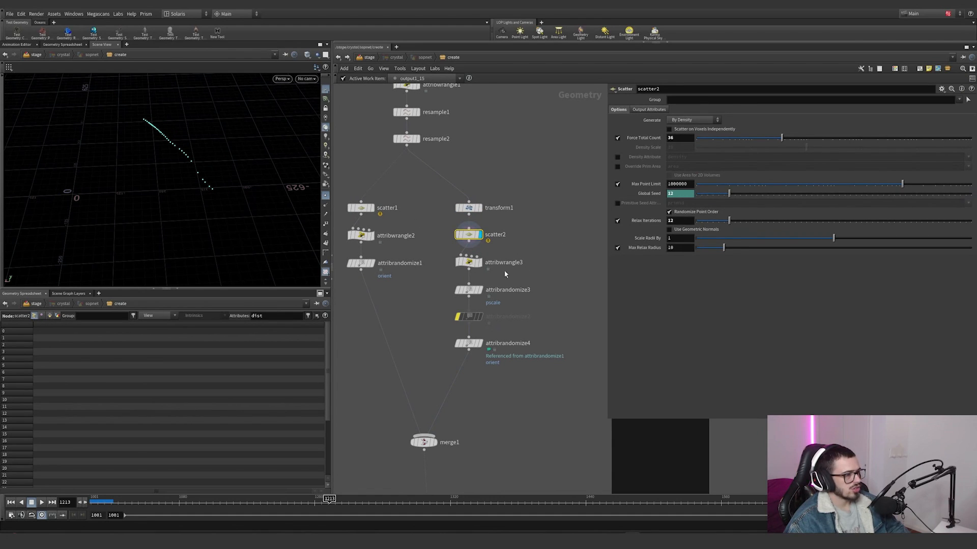
Step: Review the orient randomization in attribrandomize1, and display copytopoints1 to see the boxes copied onto the merged points
left_click(376, 266)
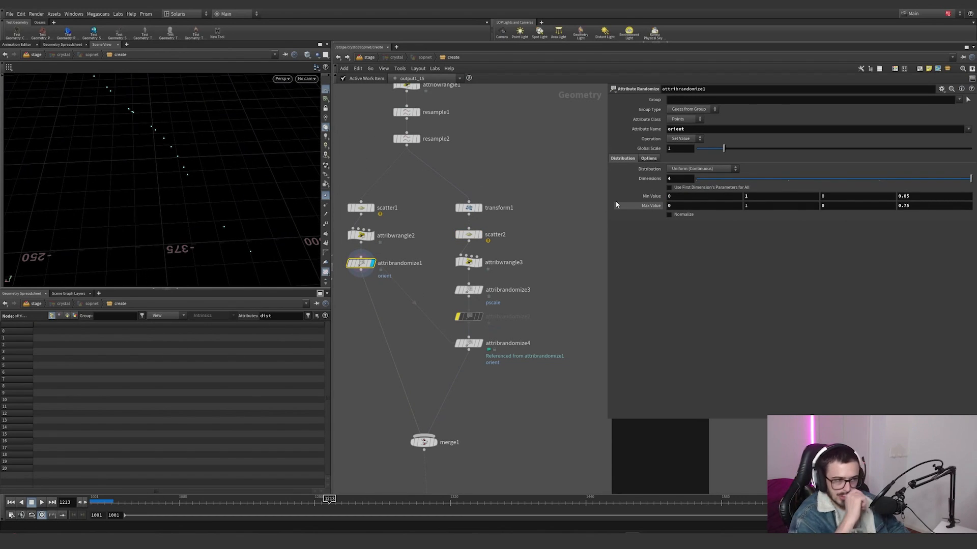
scroll(419, 361, "down", 1)
middle_click_drag(406, 272, 404, 149)
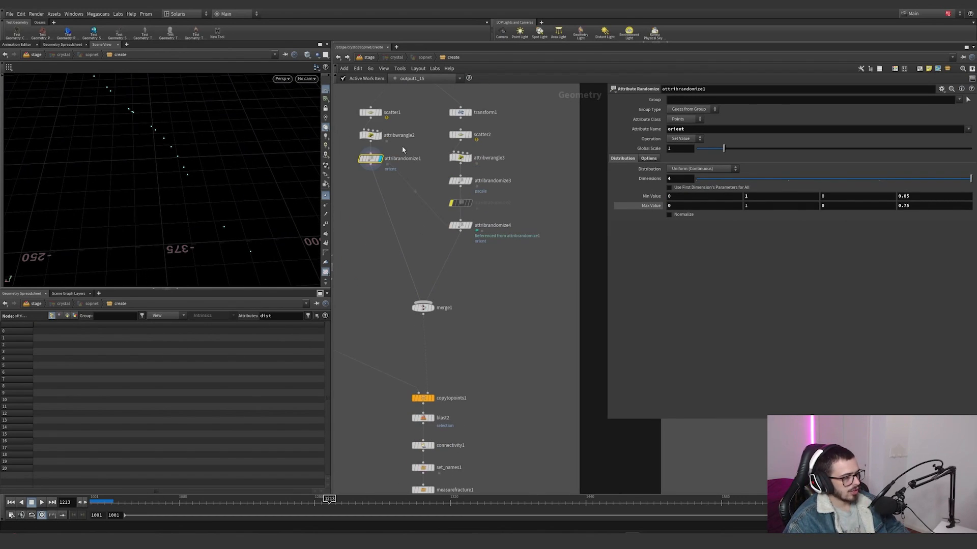
middle_click_drag(431, 264, 505, 224)
scroll(511, 310, "down", 1)
left_click(493, 346)
left_click(486, 345)
scroll(59, 227, "down", 6)
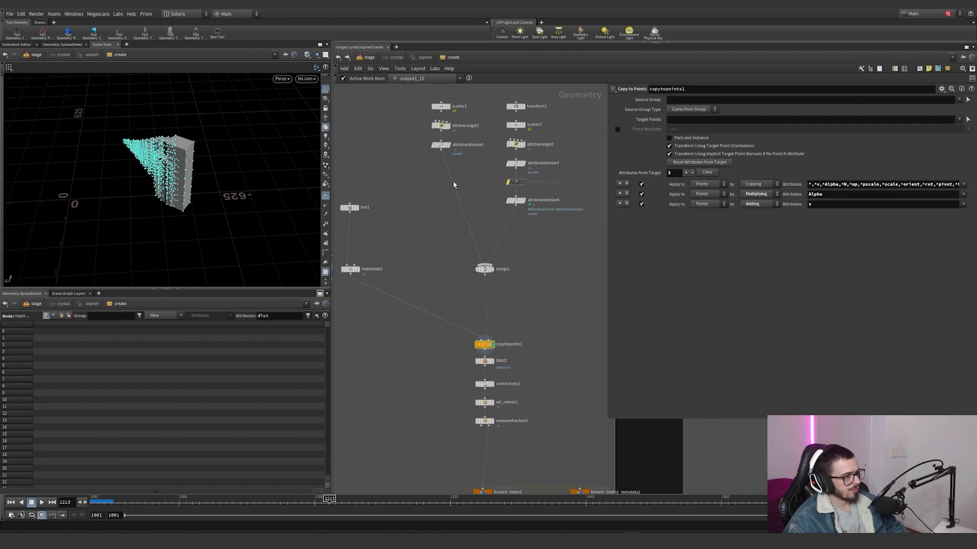
Step: Try different first and fourth Max Values for the orient attribute in attribrandomize1, and undo both changes
scroll(420, 158, "up", 3)
middle_click_drag(419, 158, 393, 277)
left_click(430, 256)
middle_click_drag(691, 205, 725, 203)
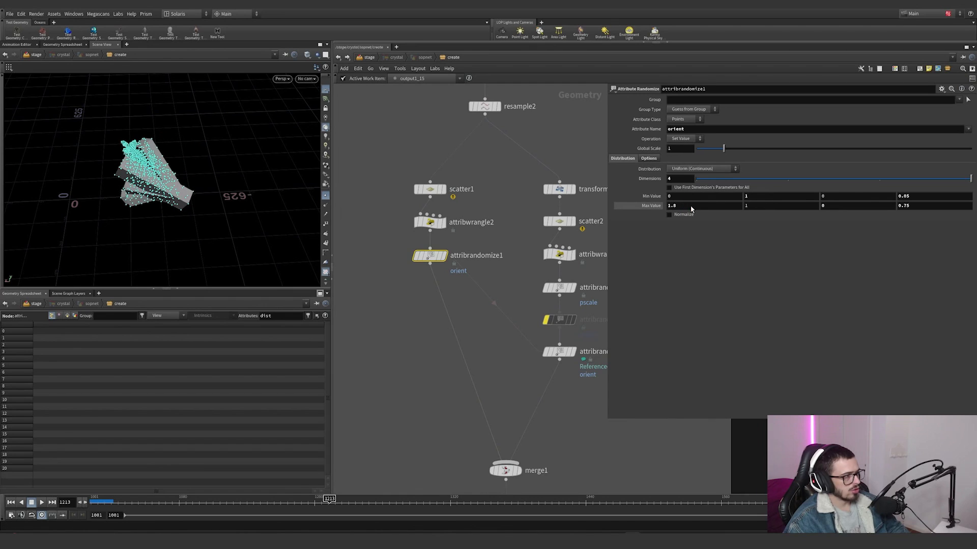
key("ctrl+z")
middle_click_drag(918, 209, 942, 210)
key("ctrl+z")
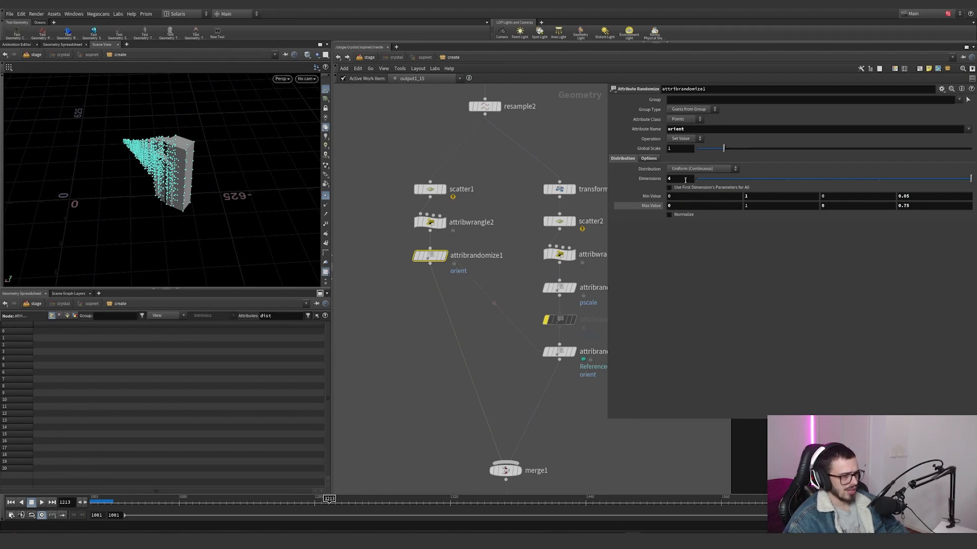
Step: Try a different Global Scale for the pscale randomization in attribrandomize3 while viewing the pillars up close, and undo it
middle_click_drag(502, 290, 458, 285)
left_click(515, 284)
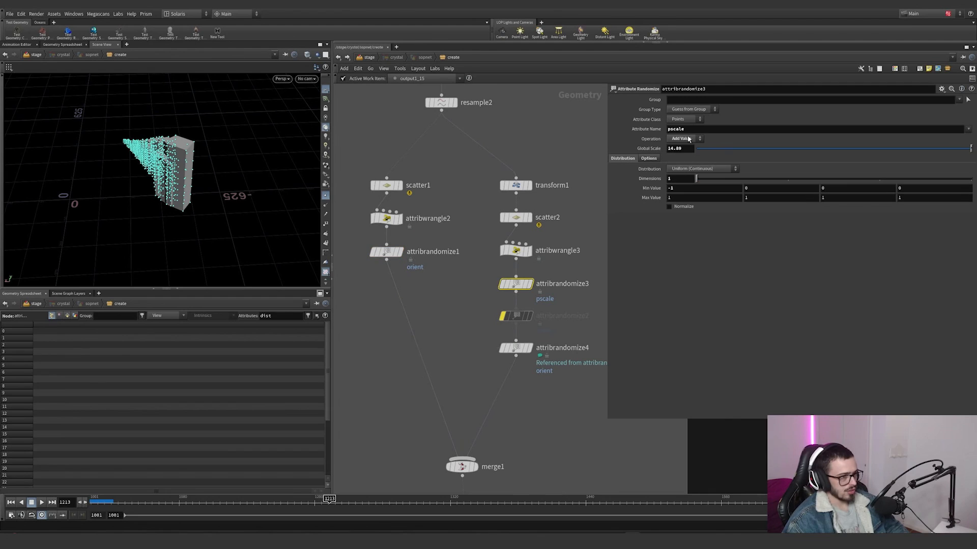
left_click_drag(203, 198, 163, 184, "alt")
scroll(163, 184, "up", 5)
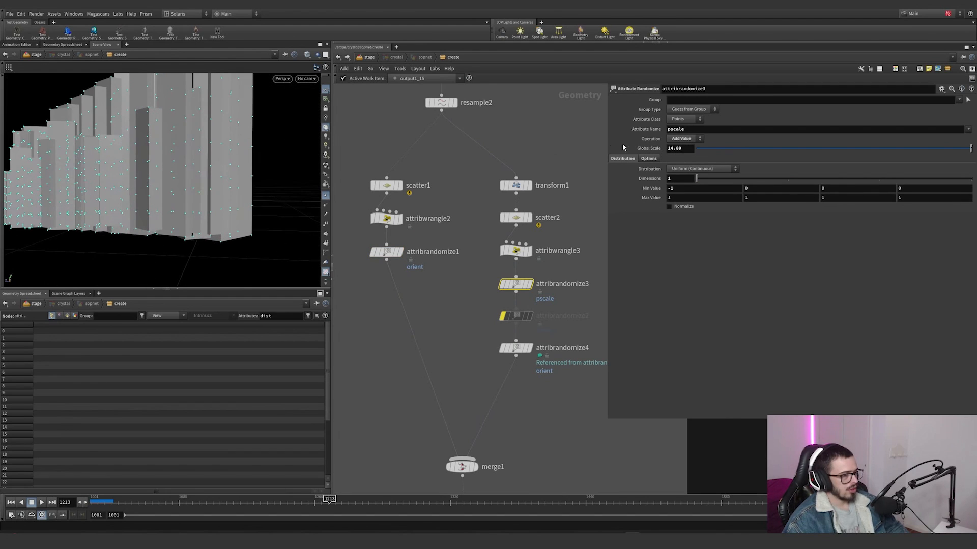
mouse_move(686, 148)
middle_mouse_down()
mouse_move(819, 144)
mouse_move(671, 132)
mouse_move(698, 133)
middle_mouse_up()
key("ctrl+z")
Step: Review the resample2 and resample1 settings, including the curveu attribute output
scroll(472, 211, "down", 3)
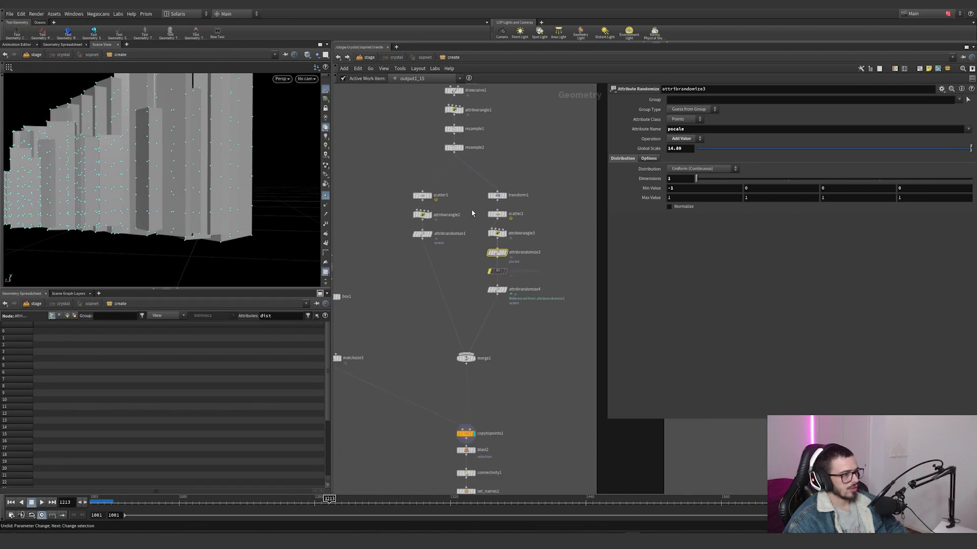
middle_click_drag(473, 211, 464, 242)
scroll(468, 192, "up", 1)
left_click(442, 177)
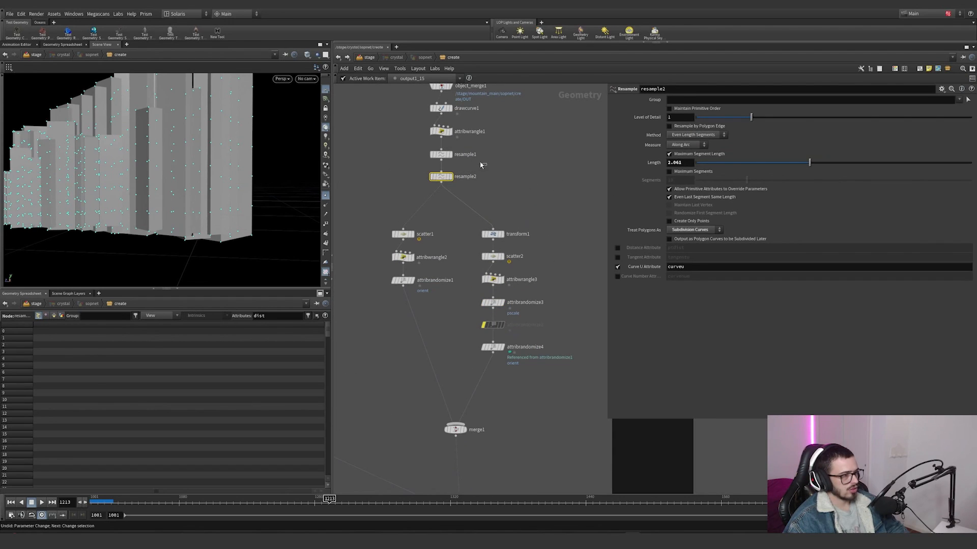
key("Up")
left_click_drag(411, 158, 412, 160)
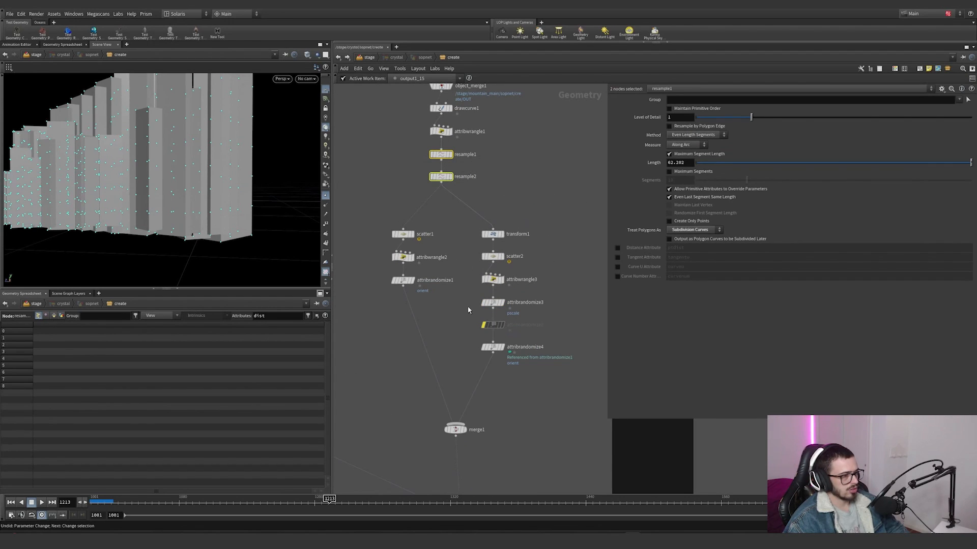
Step: Try a different M multiplier and curveu ramp shape in attribwrangle3, and undo both changes
left_click(492, 280)
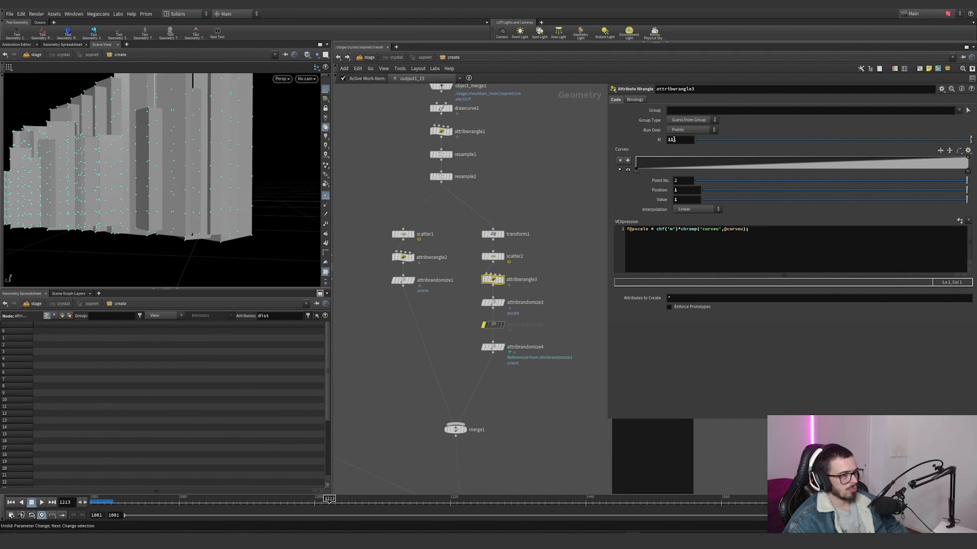
middle_click_drag(674, 140, 699, 170)
key("ctrl+z")
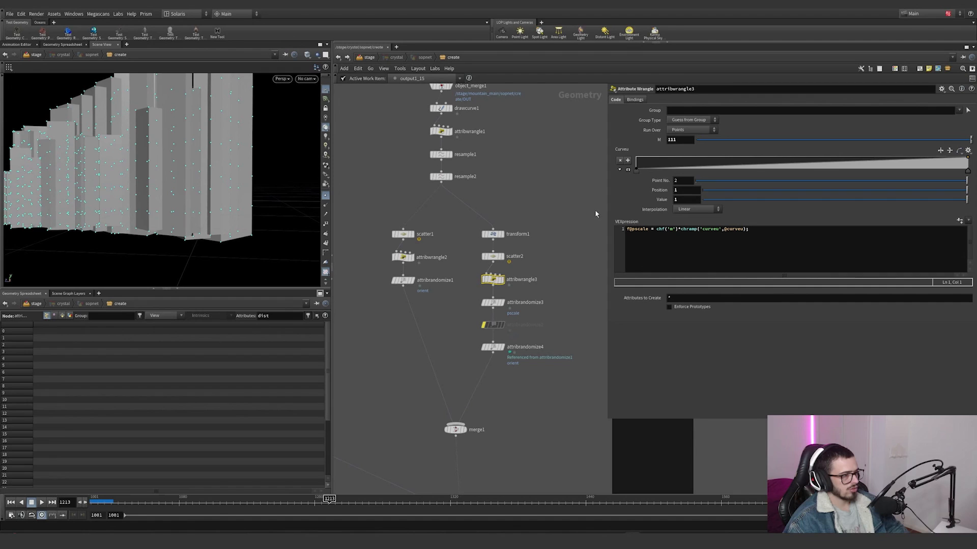
left_click_drag(967, 172, 884, 168)
key("ctrl+z")
Step: Review the pscale expression in attribwrangle2 and examine the copied pillars from a wider, elevated angle
left_click(405, 260)
key("ctrl+z")
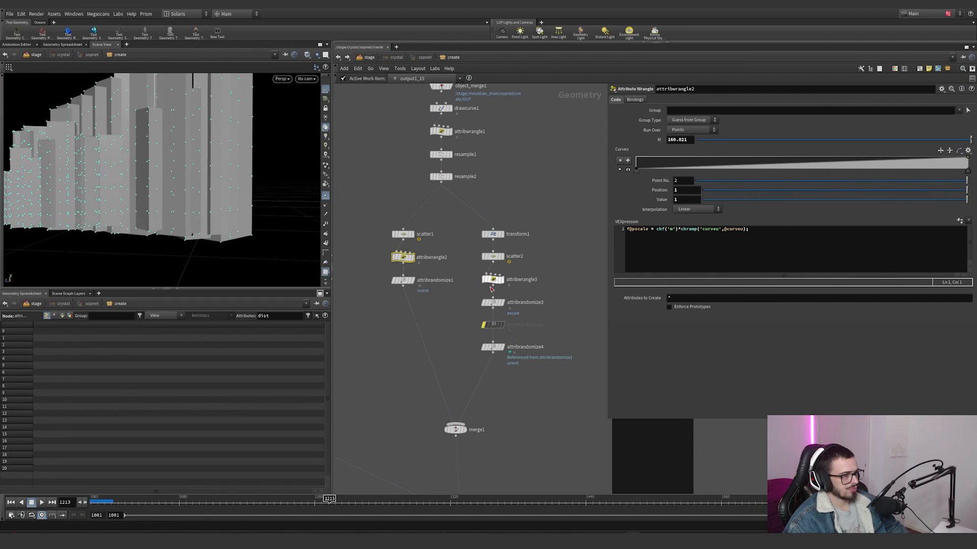
left_click_drag(404, 296, 403, 294)
left_click_drag(118, 165, 87, 209, "alt")
scroll(87, 209, "down", 5)
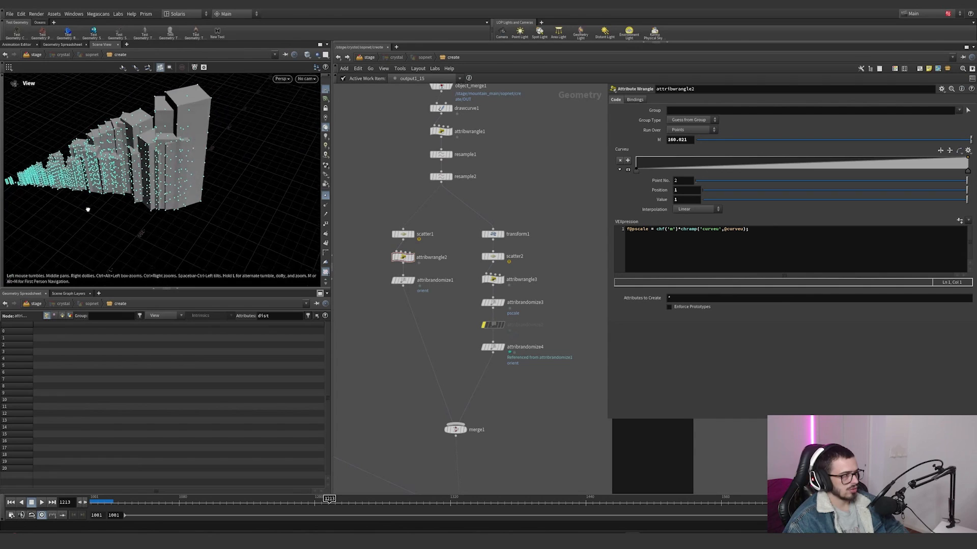
Step: Try adding a copy of the attribrandomize3 pscale node below attribrandomize1, and delete the copy
middle_click_drag(432, 376, 420, 290)
left_click(480, 215)
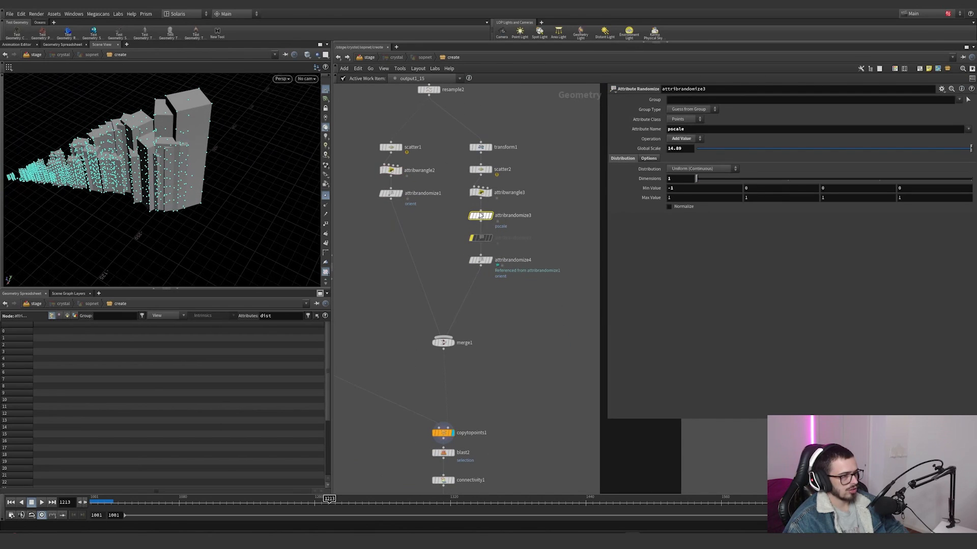
left_click_drag(480, 215, 410, 219, "alt")
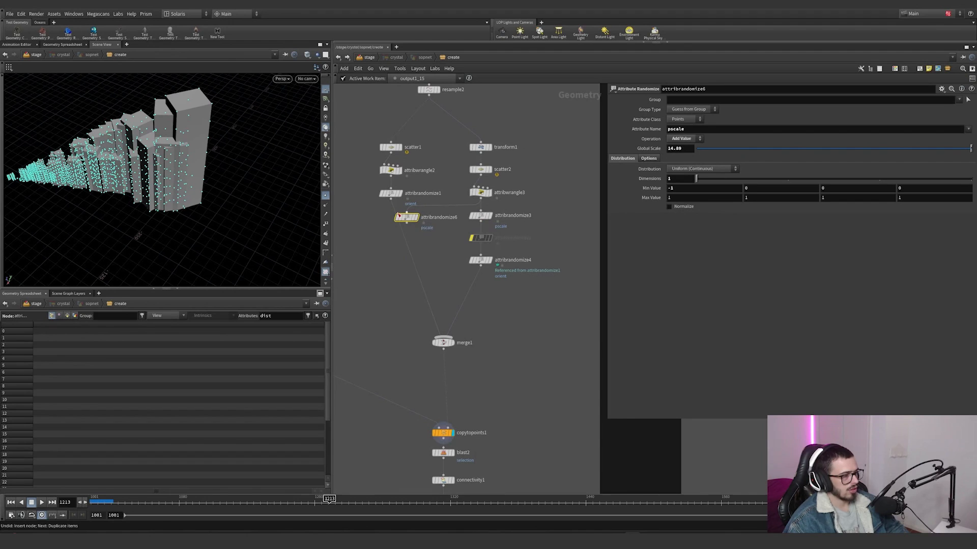
key("Delete")
Step: Review the source box in box1 and its matchsize3 settings while examining the single pillar in the viewport
scroll(549, 296, "down", 1)
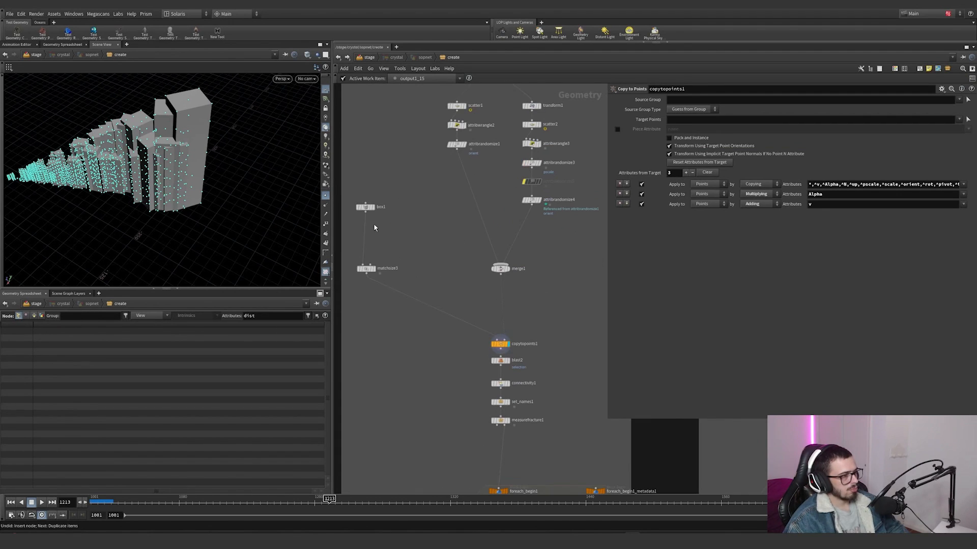
left_click(374, 268)
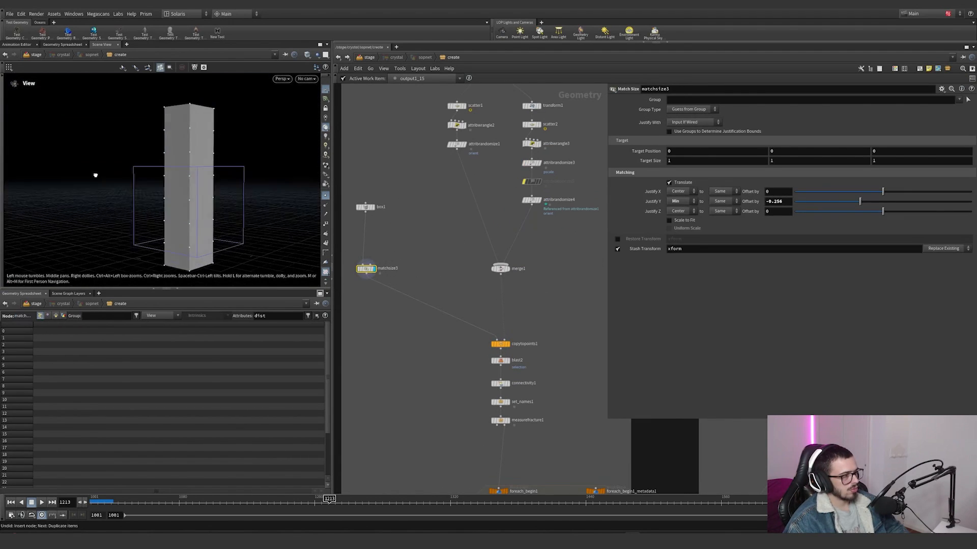
left_click_drag(95, 175, 120, 179, "alt")
left_click(374, 207)
left_click(375, 269)
mouse_move(175, 227)
left_mouse_down("alt")
mouse_move(149, 205)
mouse_move(270, 229)
mouse_move(279, 216)
mouse_move(234, 248)
mouse_move(187, 240)
left_mouse_up("alt")
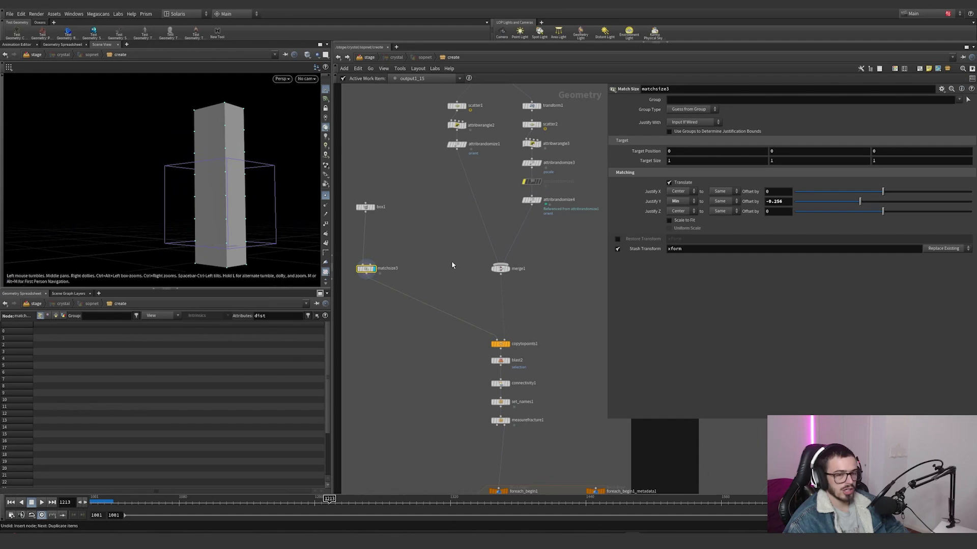
Step: Display the copytopoints1 result and examine all copied pillars framed in the viewport
left_click(507, 348)
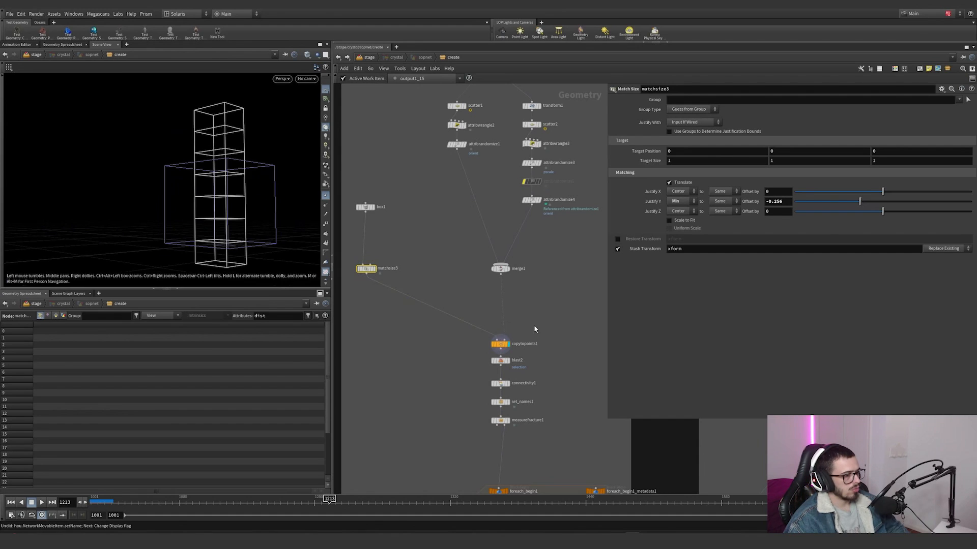
left_click(500, 344)
key("g")
left_click_drag(182, 205, 246, 197, "alt")
scroll(523, 338, "up", 3)
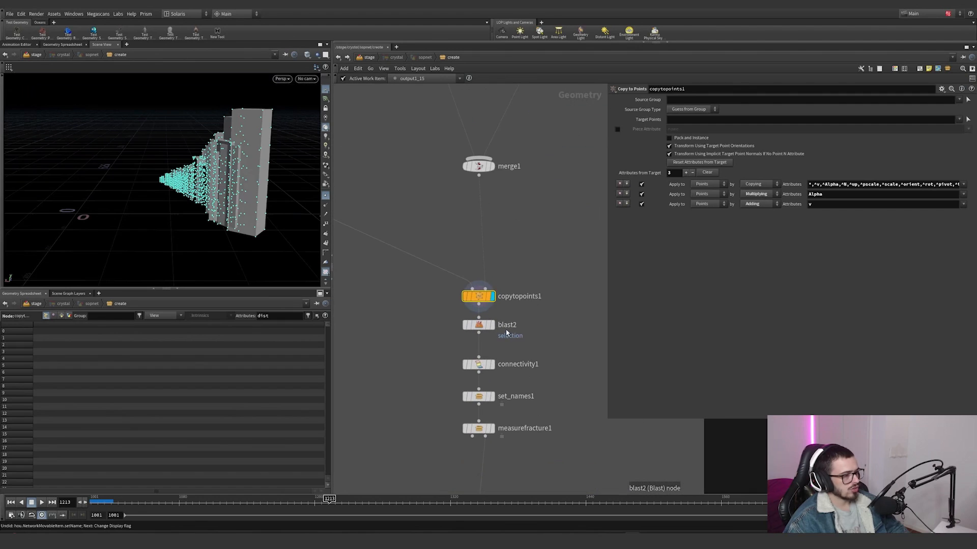
Step: Display blast2 and repeatedly toggle its bypass to compare the pillars with and without the deleted points
left_click(493, 328)
left_click(488, 326)
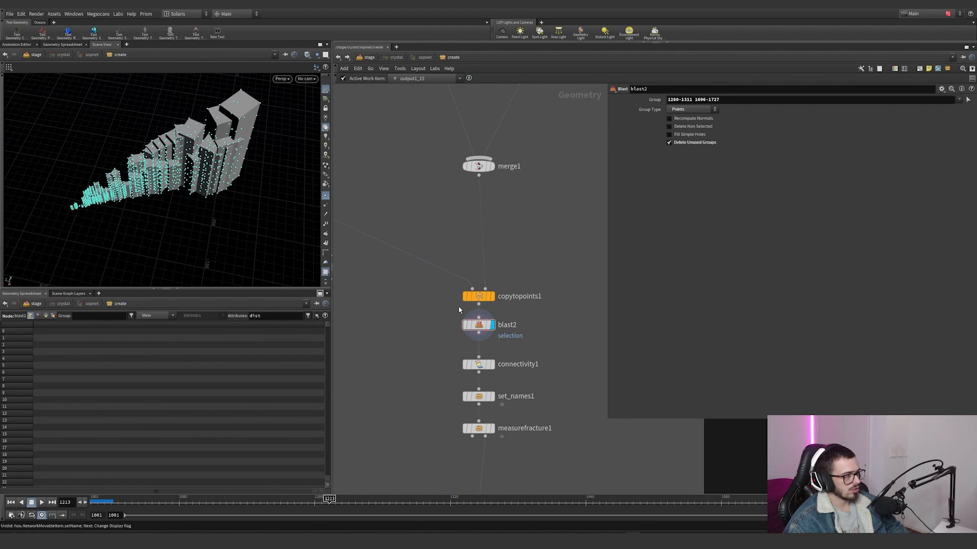
mouse_move(474, 329)
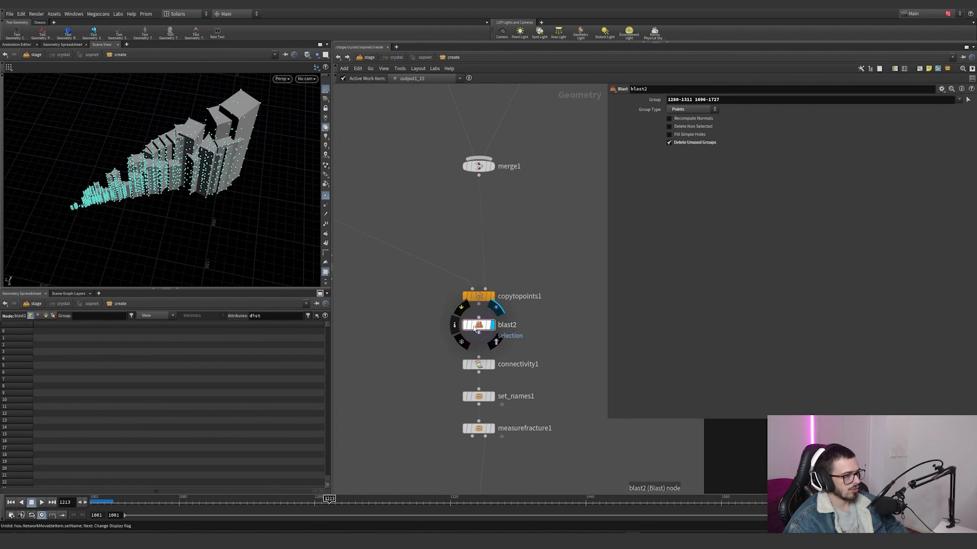
left_click(459, 314)
right_click_drag(244, 219, 425, 165, "alt")
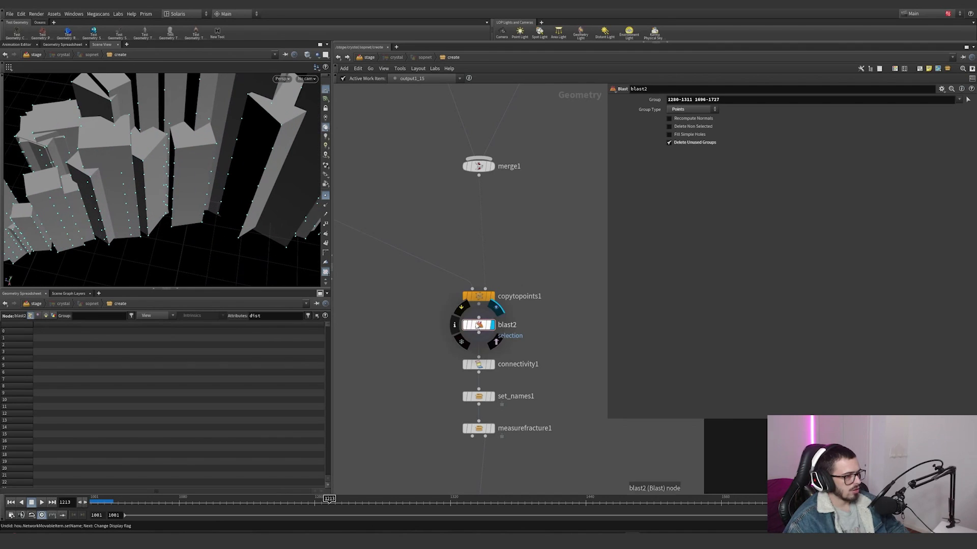
left_click(456, 310)
left_click(457, 310)
left_click(457, 310)
left_click(456, 310)
left_click(457, 310)
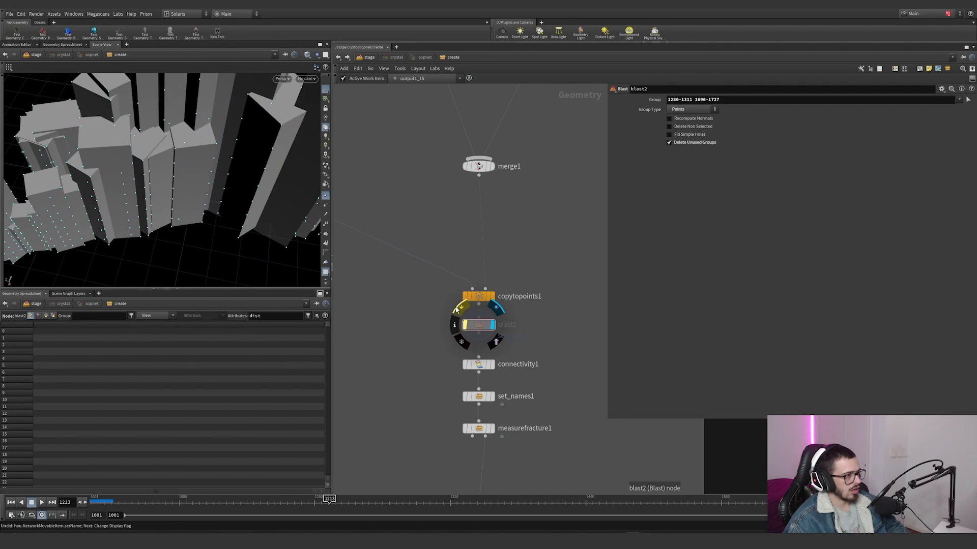
left_click(456, 310)
left_click(457, 310)
left_click(457, 310)
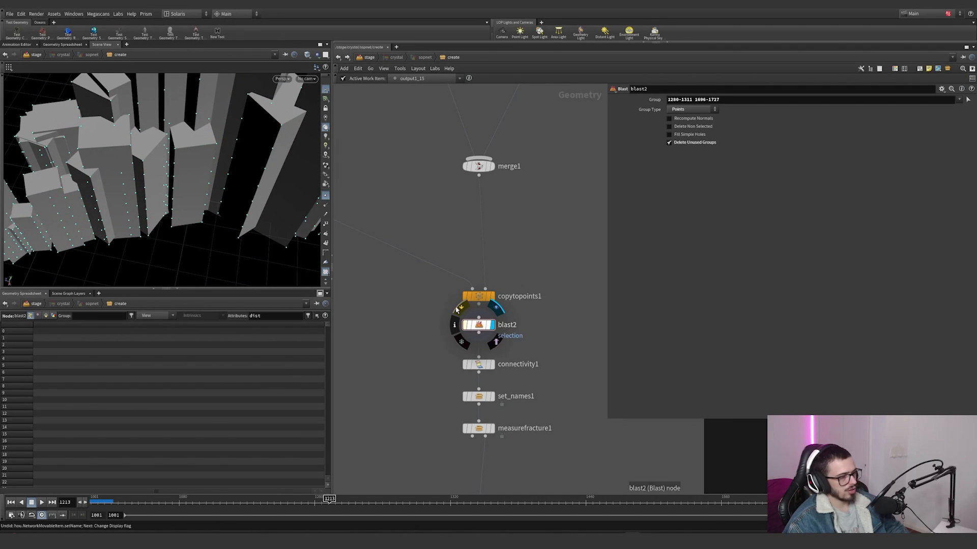
Step: Display connectivity1 and review its primitive class attribute settings
left_click(493, 364)
left_click_drag(543, 382, 422, 342)
middle_click_drag(556, 351, 570, 268)
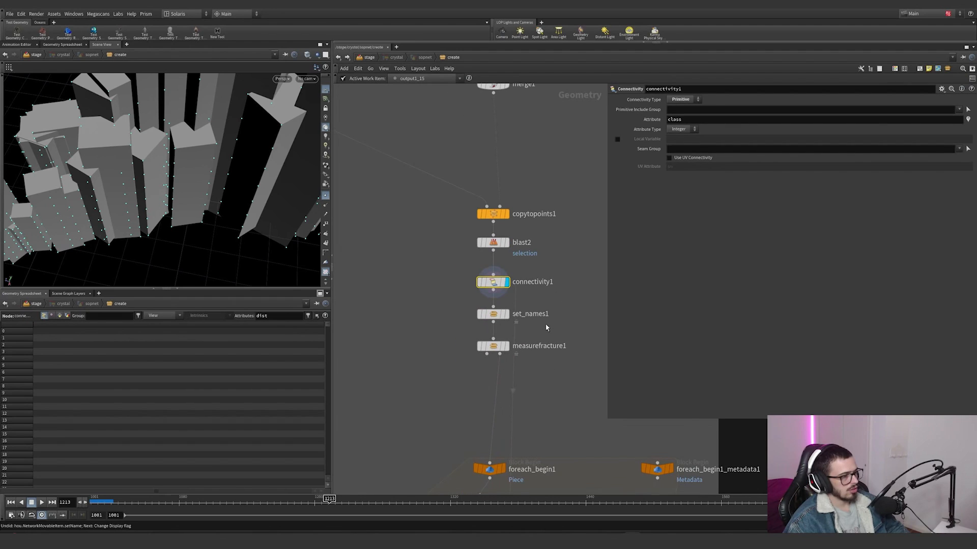
Step: Display set_names1 and turn on the visualization of its name attribute from the node info
left_click(507, 317)
left_click_drag(529, 331, 435, 291)
left_click_drag(225, 204, 197, 214, "alt")
middle_click(493, 317)
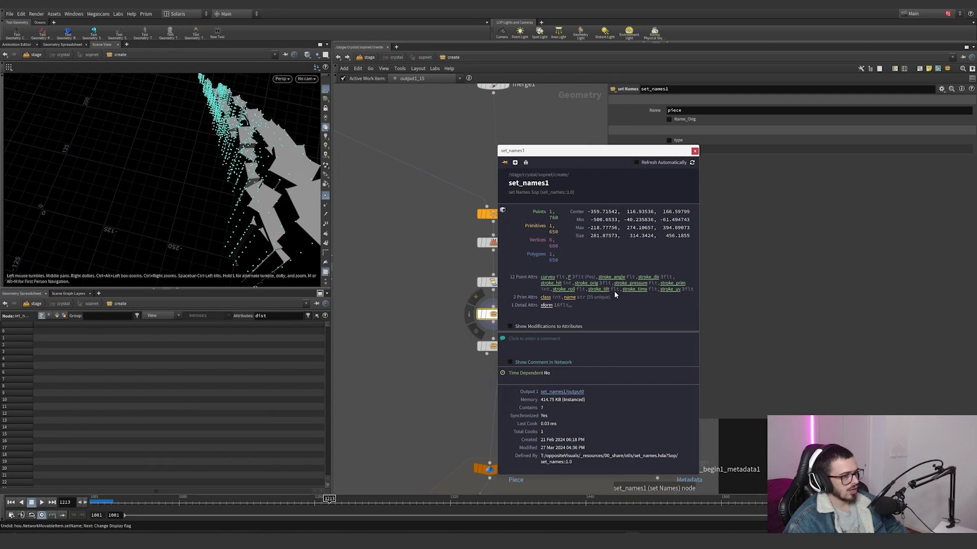
left_click(568, 298)
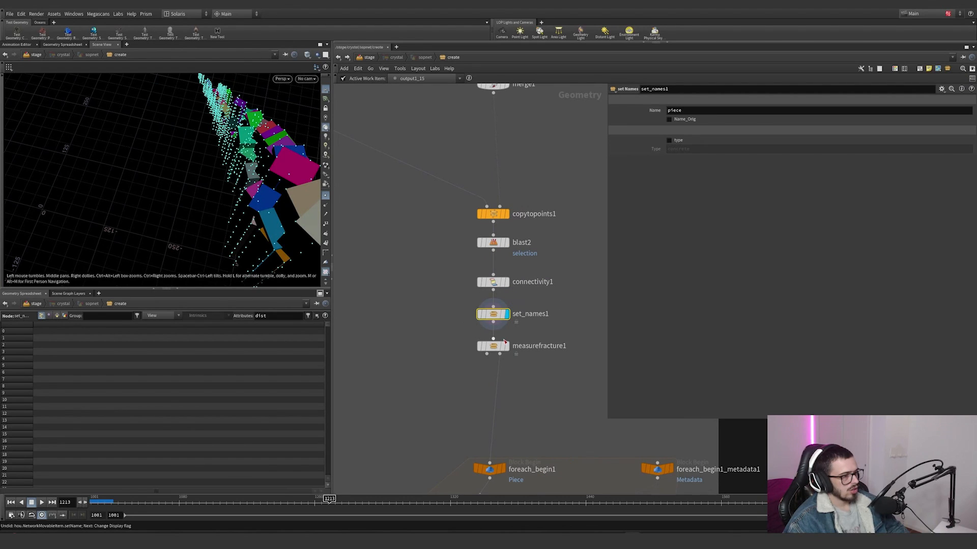
Step: Go inside set_names1, review the set_name expression with the geometry spreadsheet filtered by name, and return to the create network
double_click(494, 315)
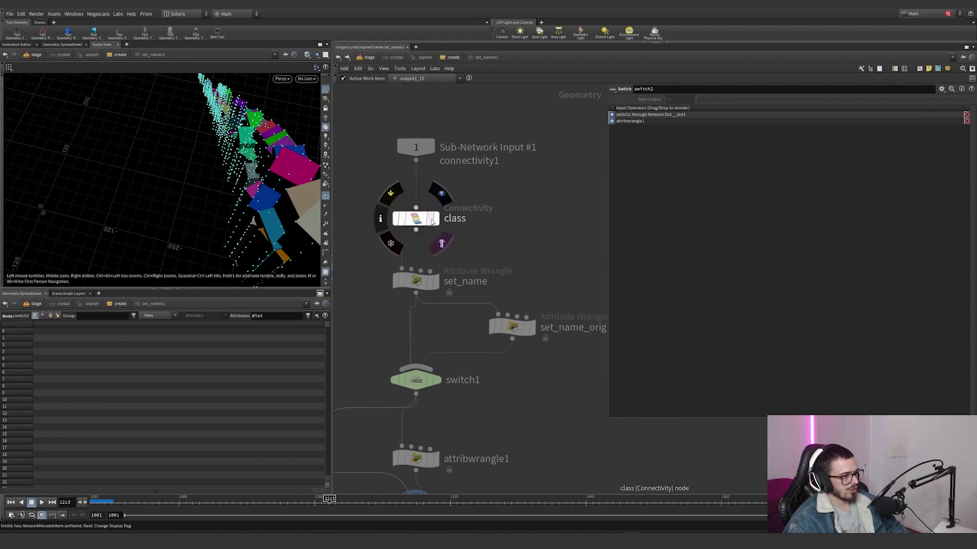
left_click(448, 218)
left_click_drag(488, 229, 358, 304)
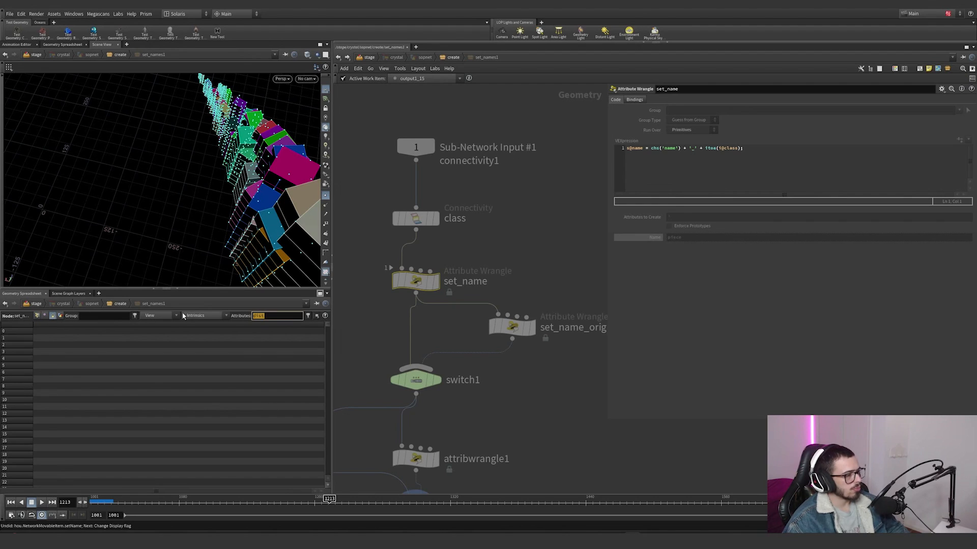
type("e")
key("Return")
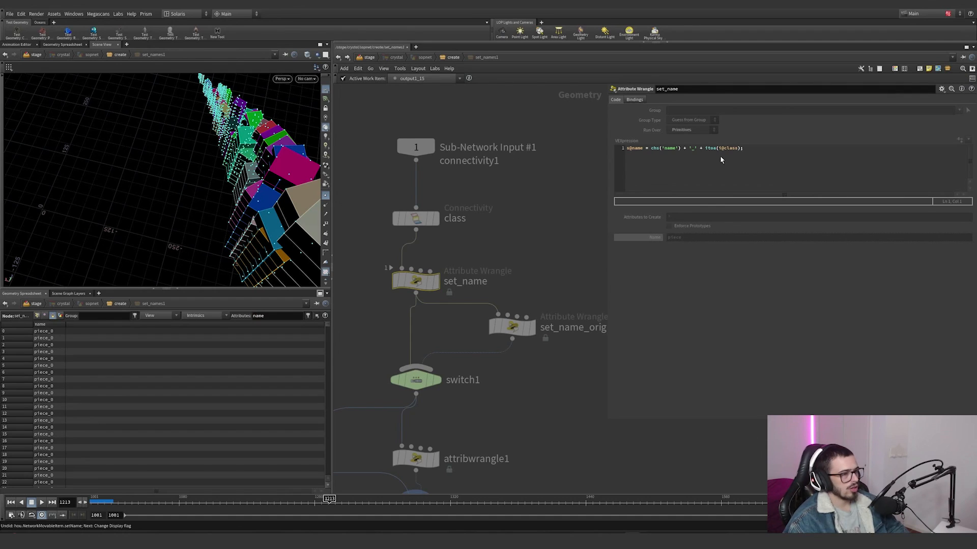
scroll(524, 239, "down", 3)
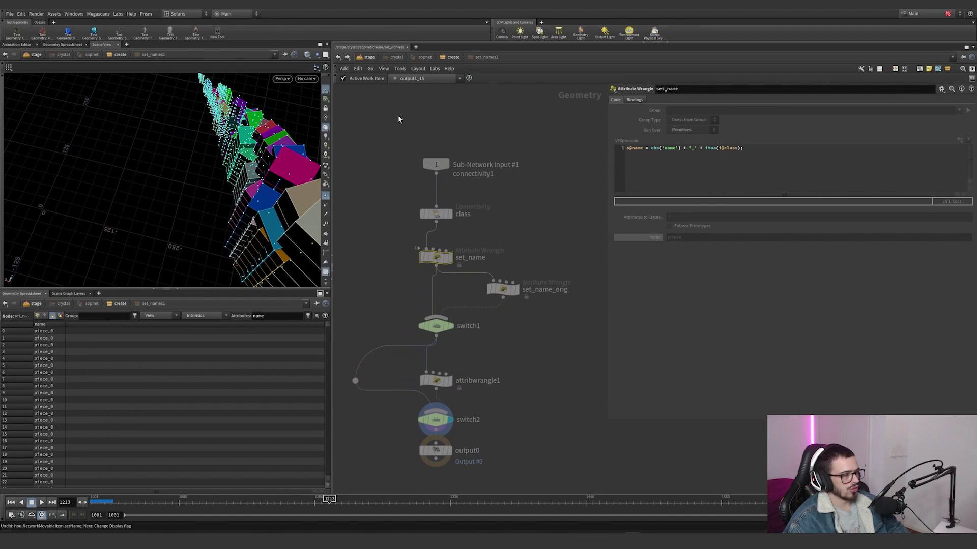
left_click(338, 58)
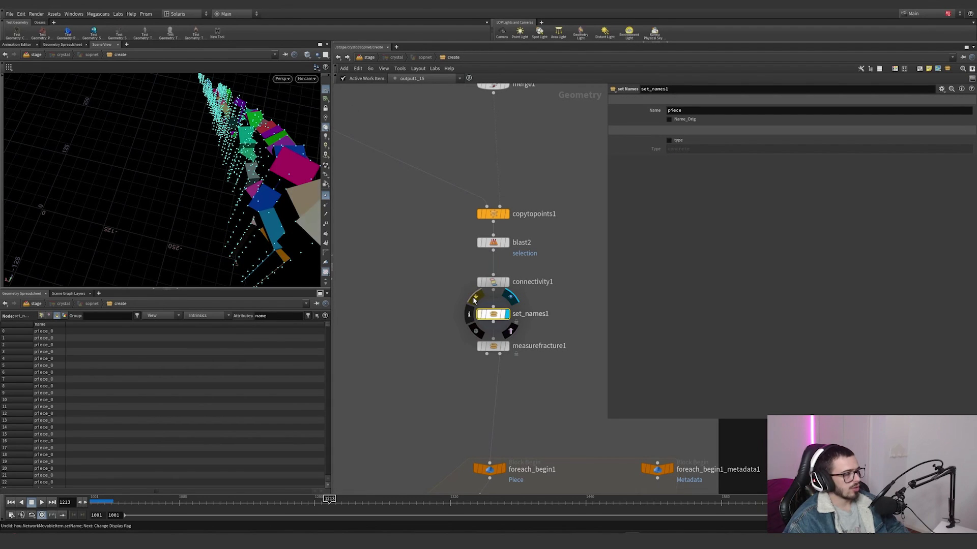
Step: Try "sdad" as the Name value in set_names1, and undo the change
left_click(685, 110)
type("sdad")
key("Return")
key("ctrl+z")
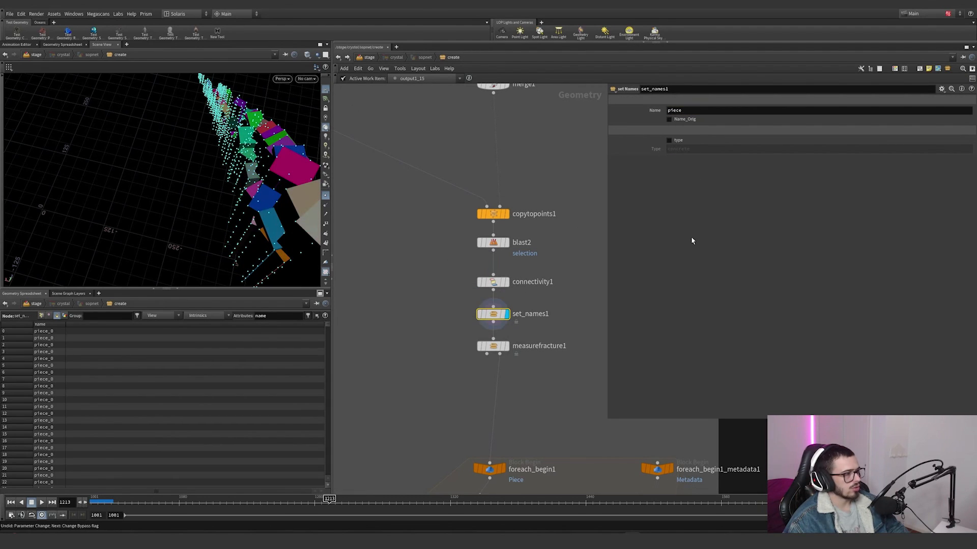
Step: Display measurefracture1 and examine its small pieces output and size threshold settings
left_click(508, 347)
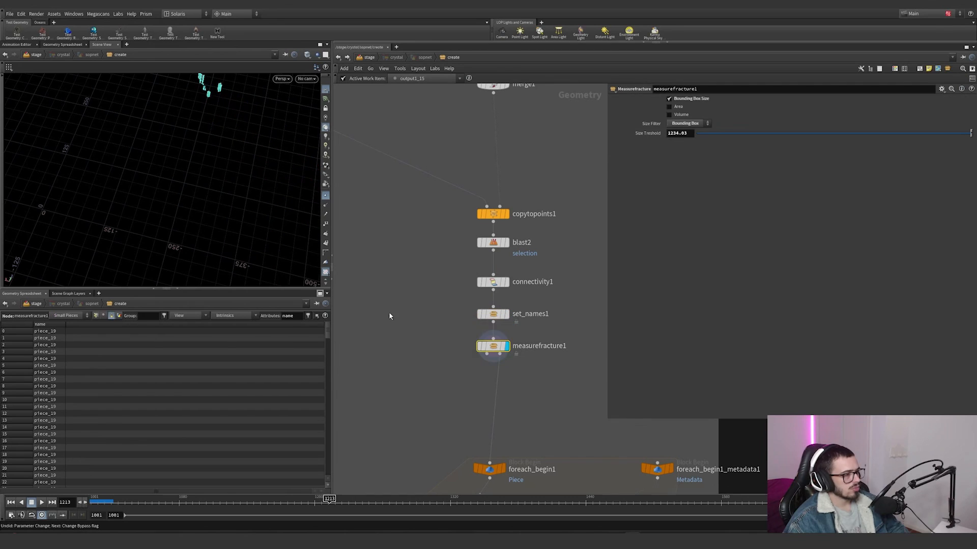
left_click_drag(262, 115, 231, 118, "alt")
right_click_drag(231, 118, 293, 117, "alt")
middle_click_drag(242, 97, 237, 164, "alt")
right_click_drag(237, 164, 144, 177, "alt")
Step: Display the single piece from foreach_begin1 and look over the nodes inside the for-each loop
middle_click_drag(513, 356, 488, 284)
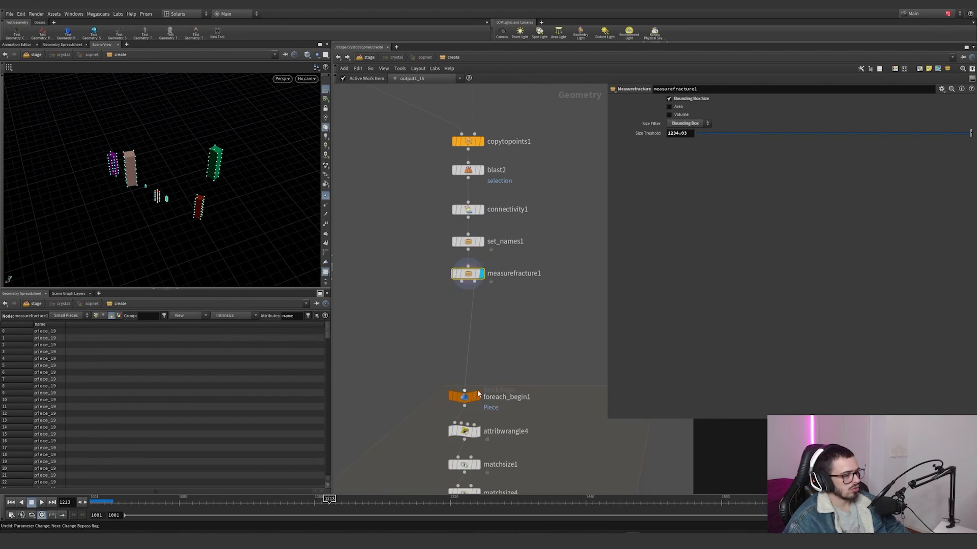
left_click(480, 400)
key("g")
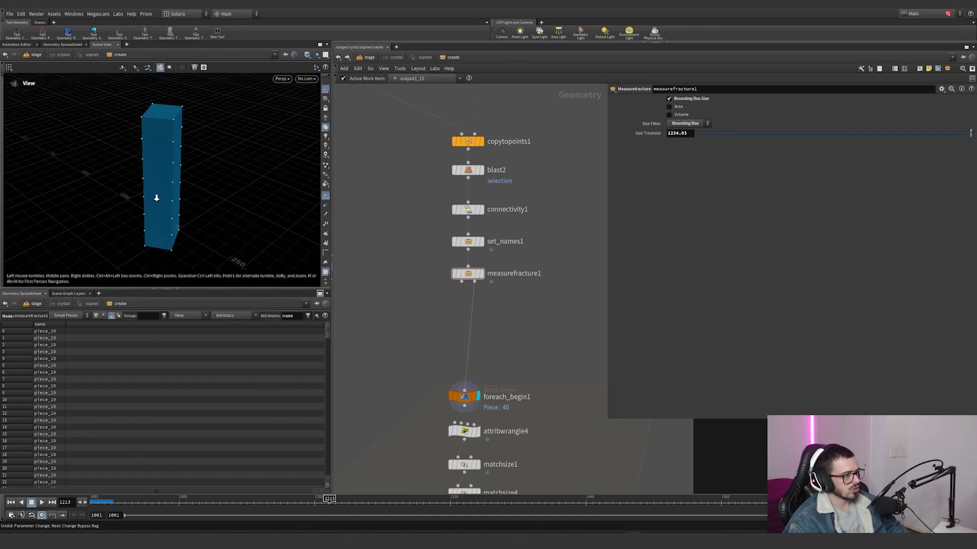
scroll(157, 196, "down", 3)
scroll(514, 323, "down", 8)
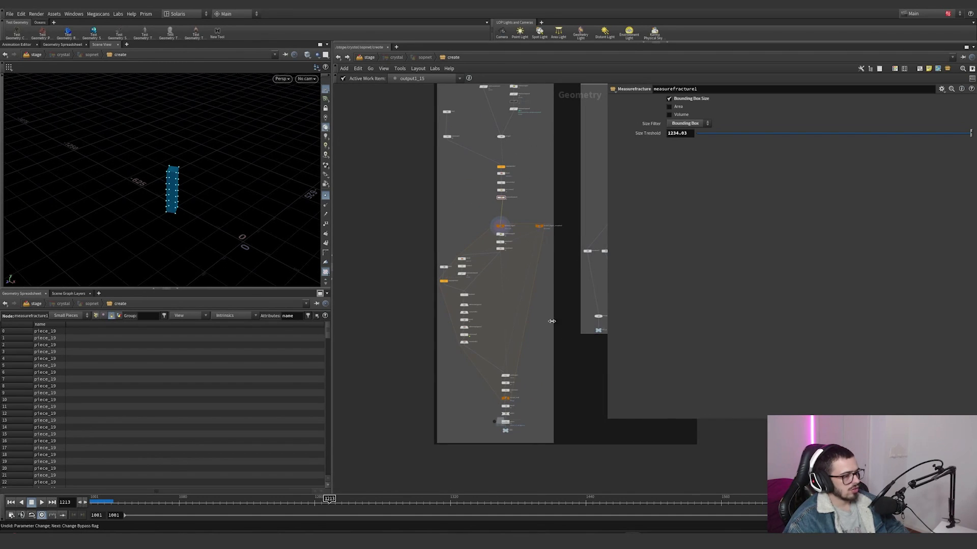
scroll(518, 224, "up", 6)
scroll(496, 240, "down", 4)
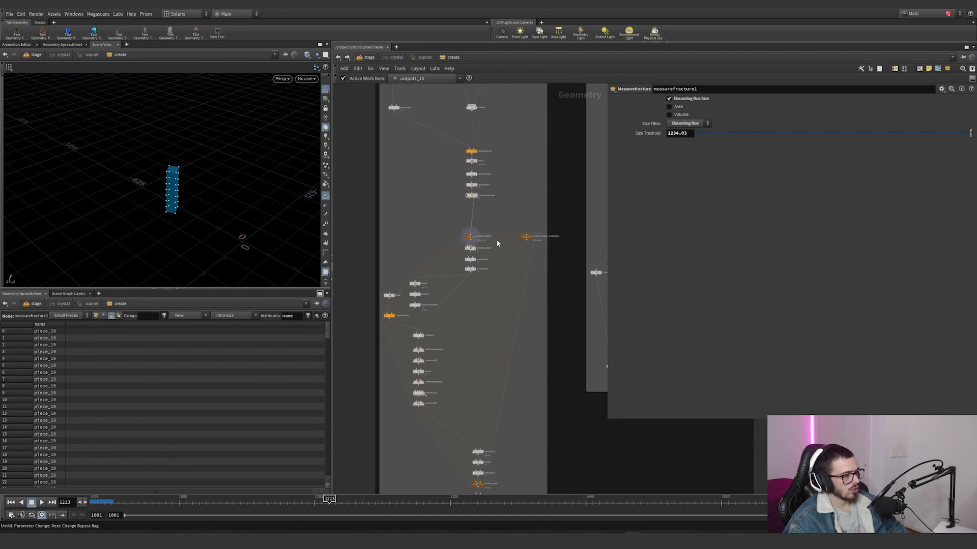
scroll(487, 240, "up", 5)
Step: Review attribwrangle4's height expression and the resulting detail attributes, and check the Stash Transform setting in matchsize1
left_click(457, 260)
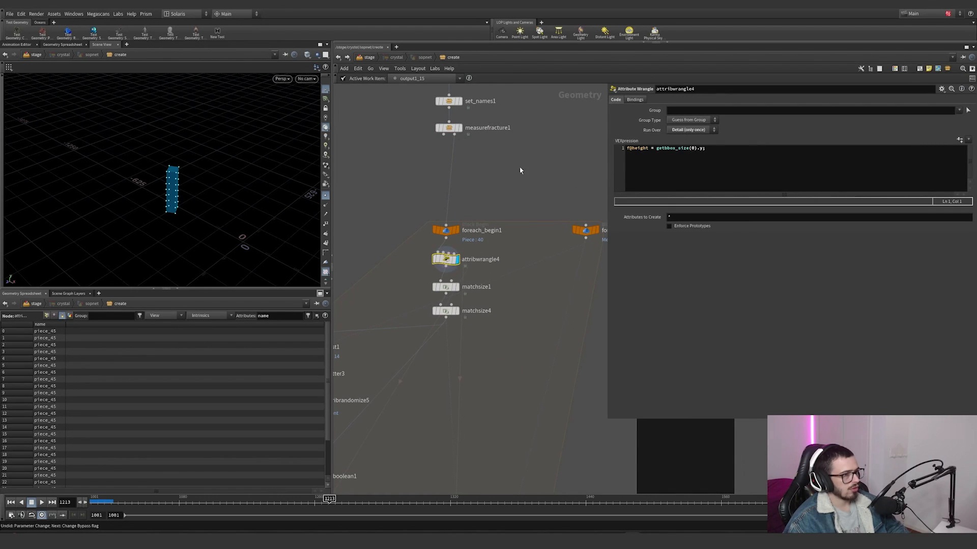
key("space+g")
left_click_drag(181, 197, 233, 157, "alt")
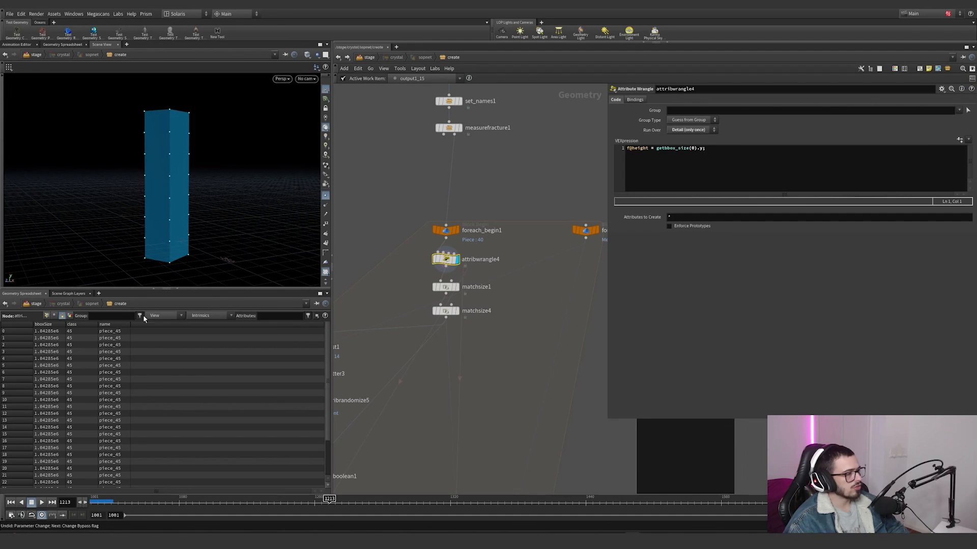
left_click(70, 316)
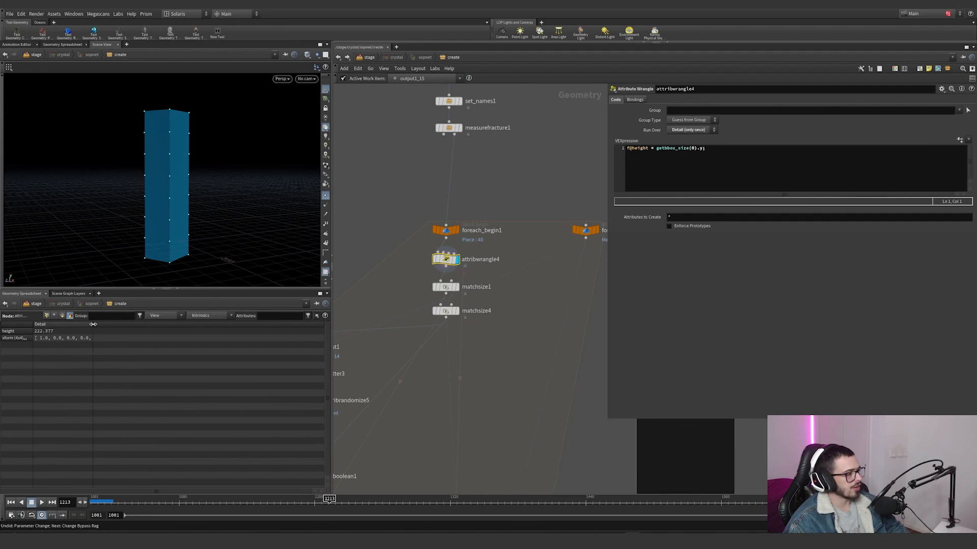
left_click(456, 287)
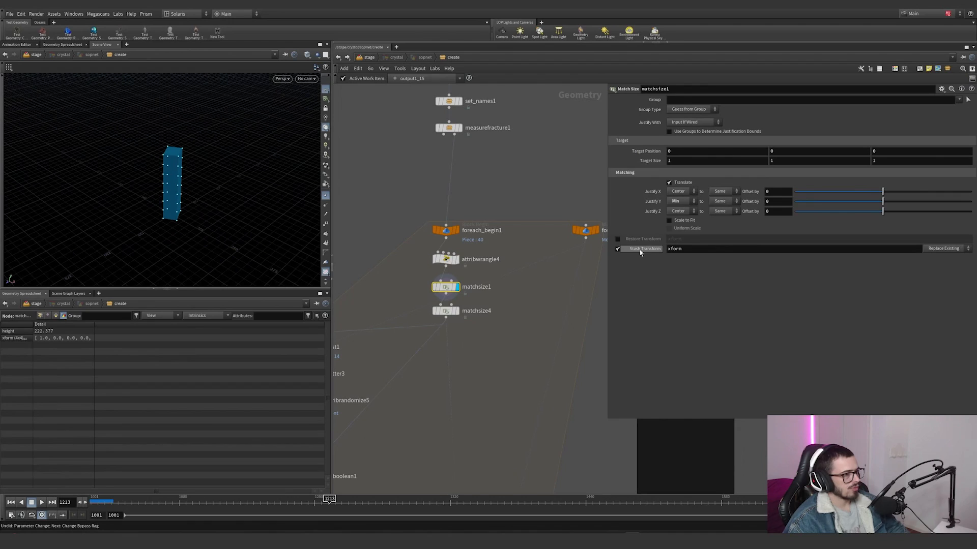
Step: Compare the piece with matchsize4 bypassed and active, and delete matchsize4 from the for-each loop
left_click(454, 311)
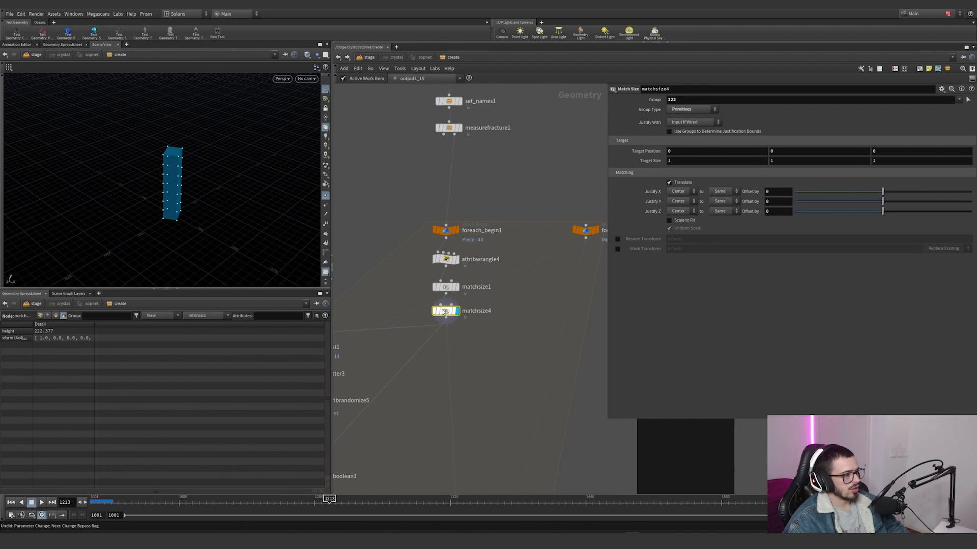
mouse_move(445, 312)
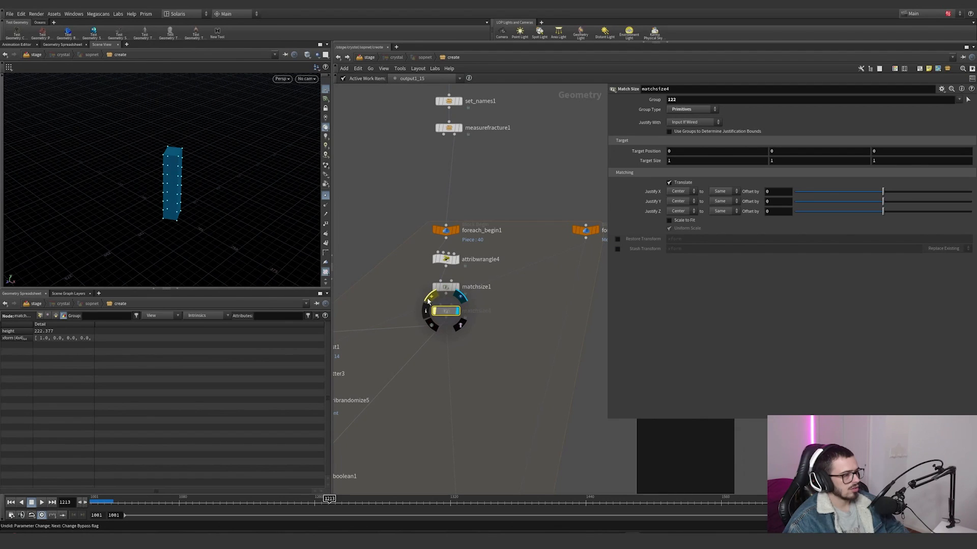
middle_click_drag(509, 331, 607, 296)
scroll(561, 291, "down", 2)
left_click(534, 269)
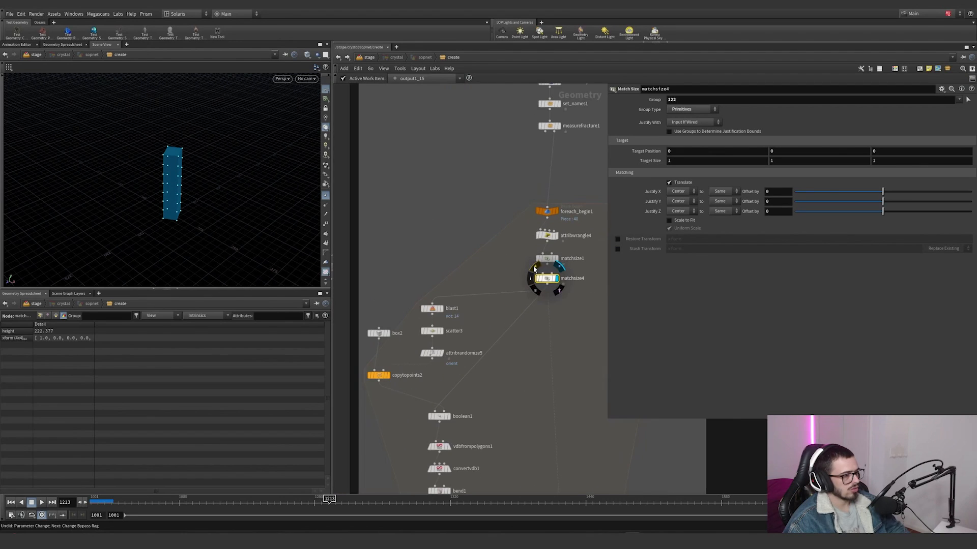
scroll(502, 310, "down", 3)
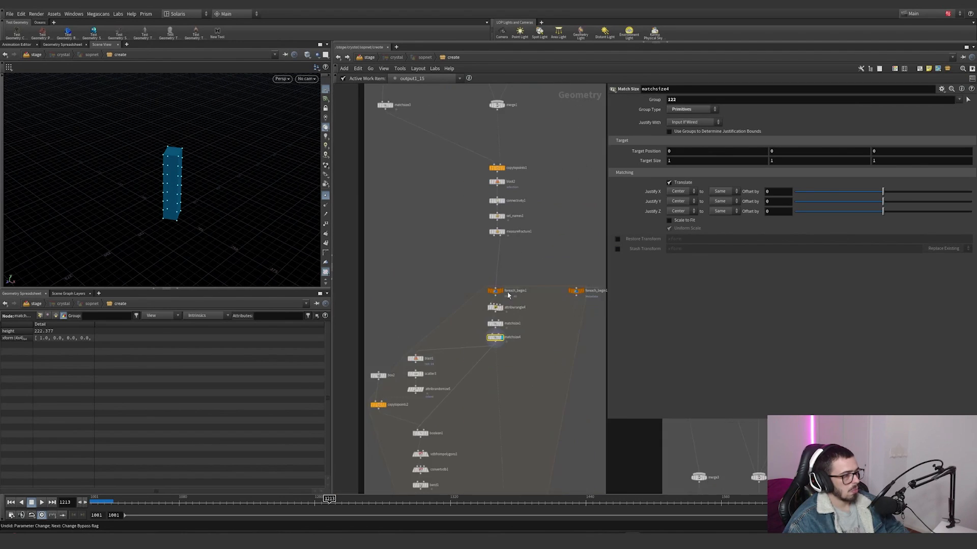
scroll(492, 321, "up", 3)
key("Delete")
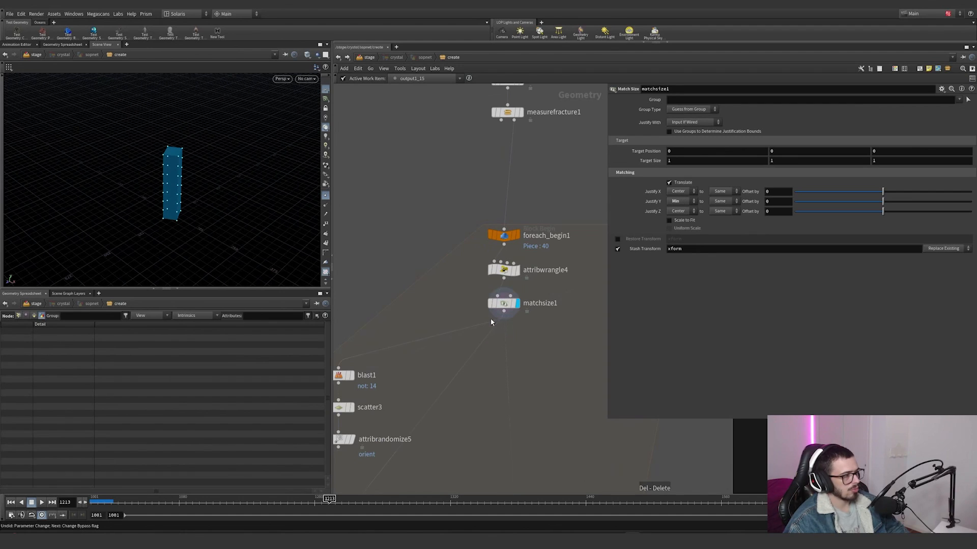
Step: Display blast1 and examine the face isolated from the piece by group 14
scroll(492, 321, "down", 3)
middle_click_drag(406, 372, 441, 319)
scroll(441, 319, "up", 4)
left_click(455, 281)
left_click(438, 281)
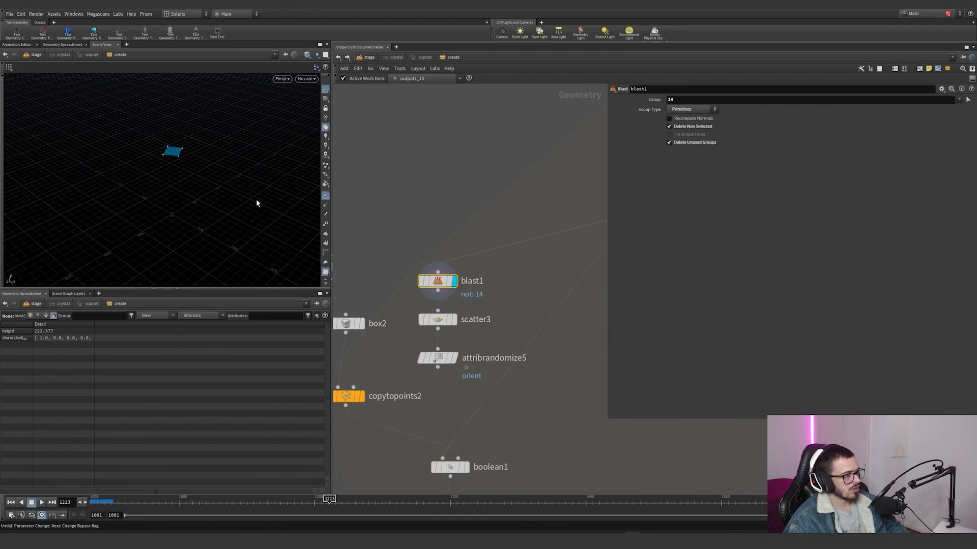
left_click_drag(178, 149, 202, 154, "alt")
right_click_drag(202, 153, 238, 143, "alt")
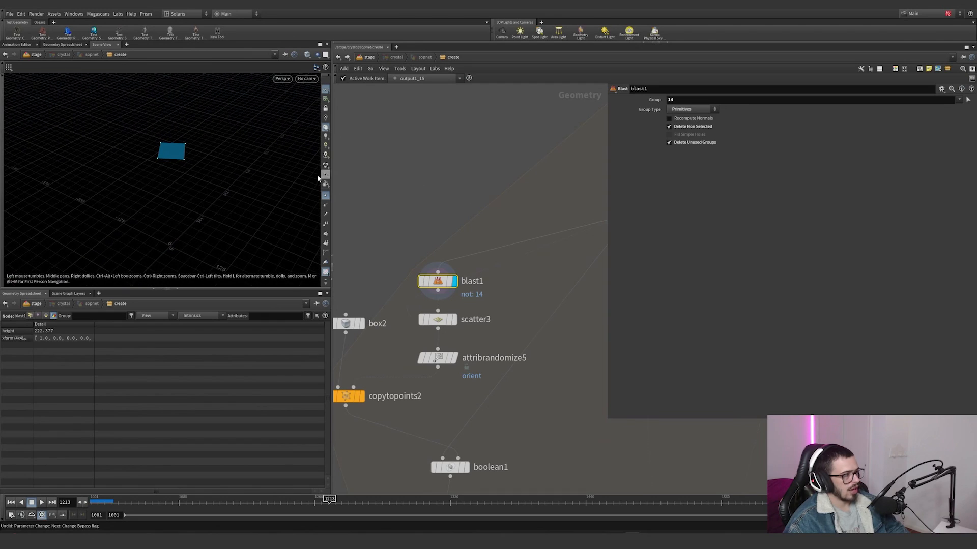
Step: Display scatter3 and attribrandomize5 in turn and review the orient randomization settings
scroll(446, 237, "down", 2)
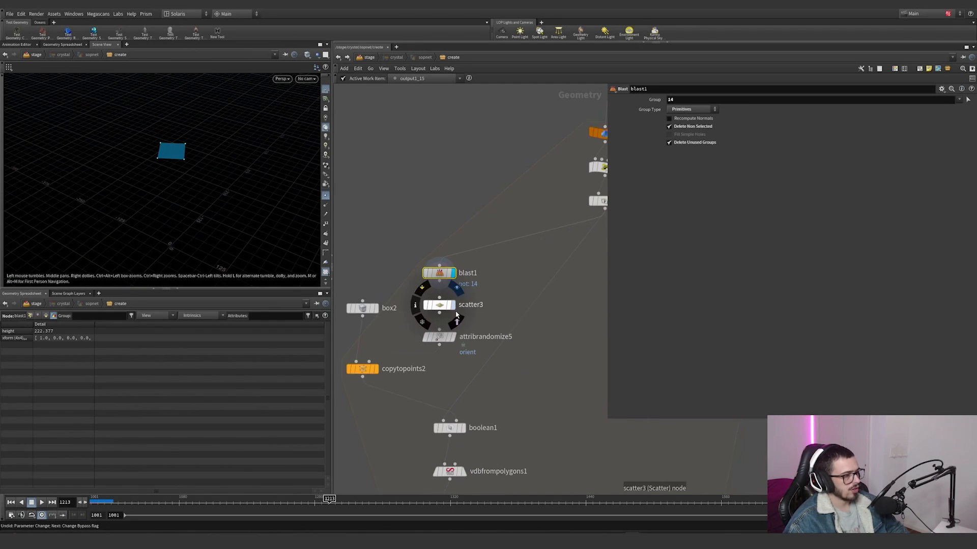
left_click(453, 306)
left_click(453, 337)
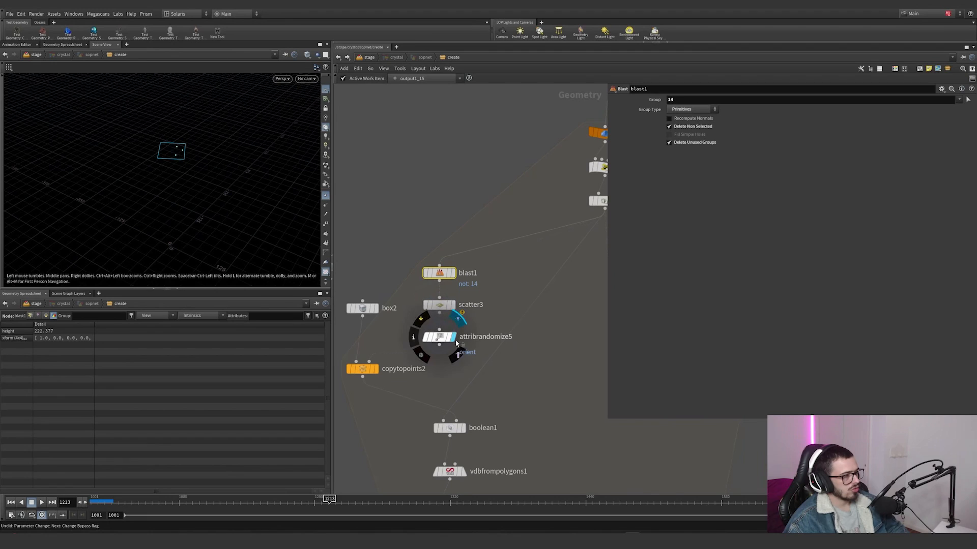
left_click(439, 337)
Step: Display copytopoints2 to examine the copied boxes' orientations, and check attribrandomize5's minimum and maximum values
left_click(377, 369)
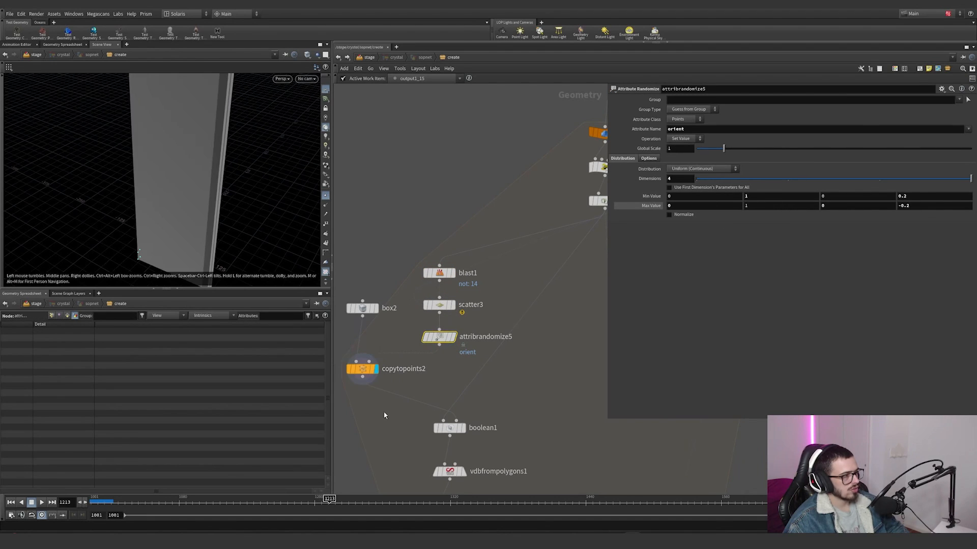
left_click(363, 369)
right_click_drag(199, 204, 104, 230, "alt")
left_click_drag(104, 230, 165, 212, "alt")
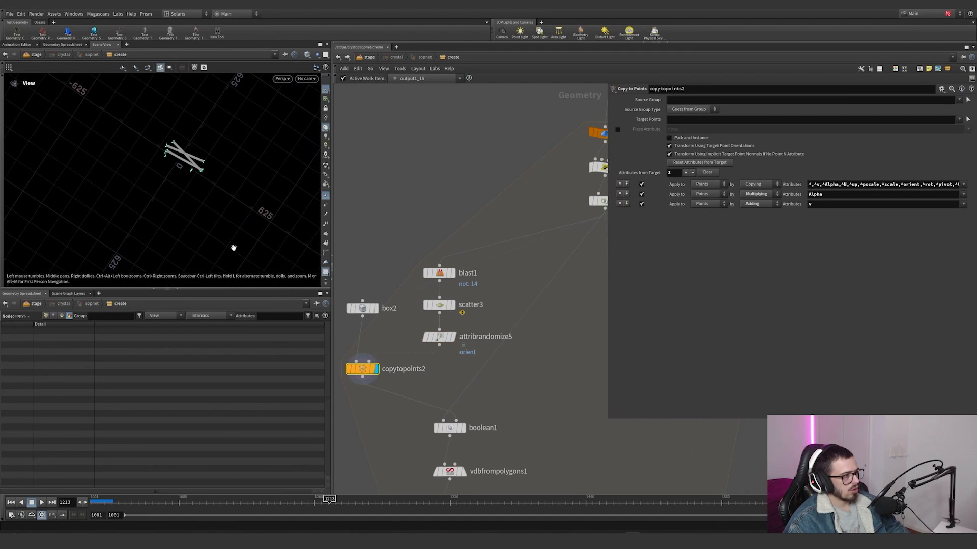
left_click(440, 337)
Step: Display matchsize1 and boolean1 in turn and examine the piece with the copied boxes subtracted
middle_click_drag(516, 355, 500, 302)
scroll(517, 300, "down", 2)
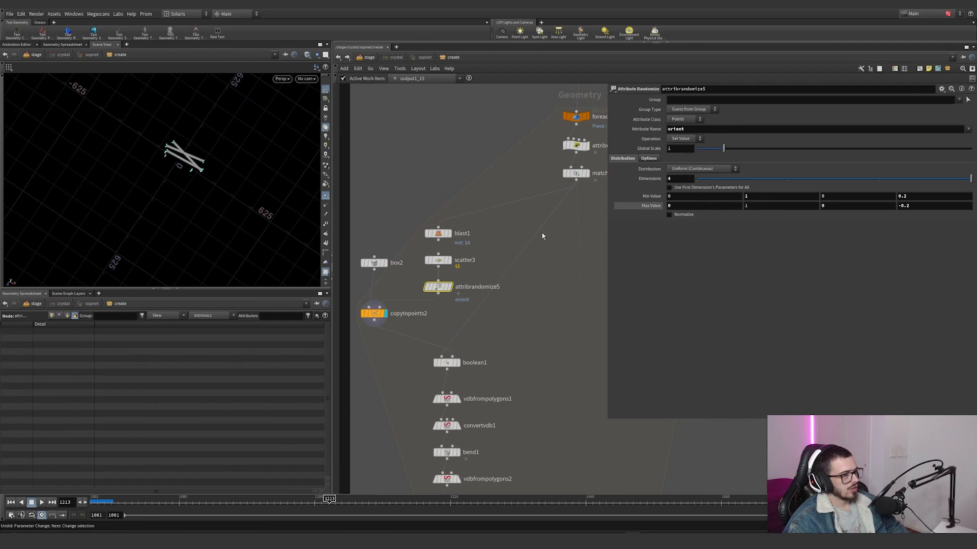
left_click(588, 174)
left_click(459, 364)
left_click(448, 362)
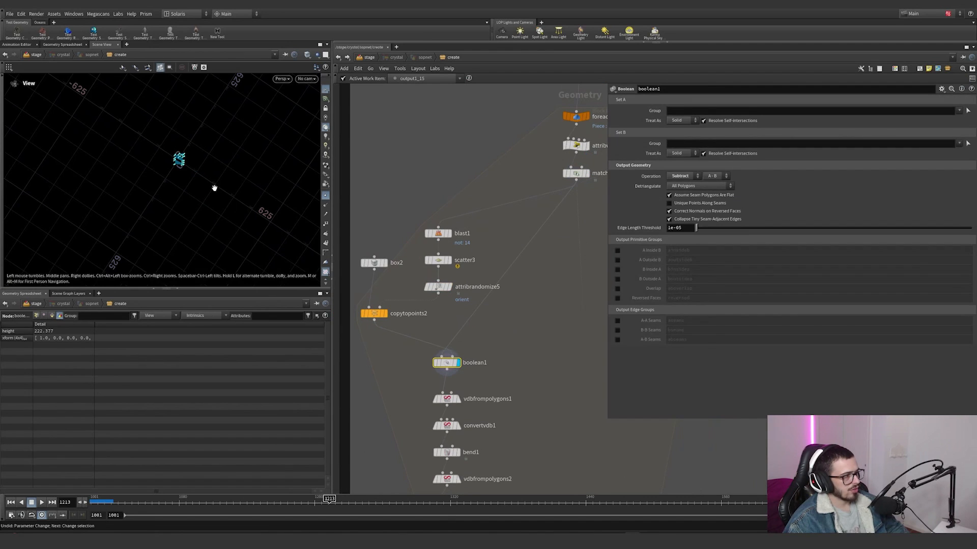
right_click_drag(213, 187, 232, 170, "alt")
left_click_drag(232, 170, 167, 225, "alt")
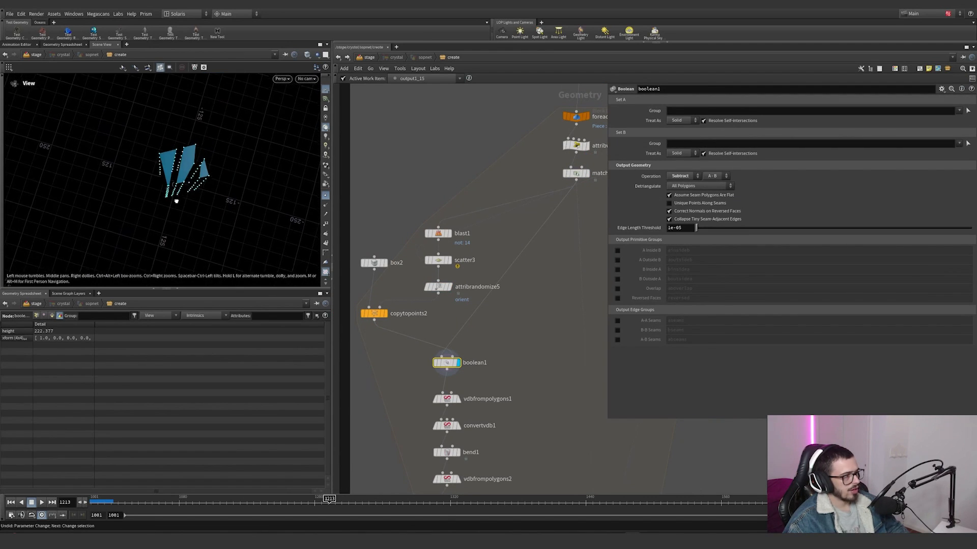
Step: Display vdbfrompolygons1 and convertvdb1 in turn and review their conversion settings
middle_click_drag(461, 405, 442, 335)
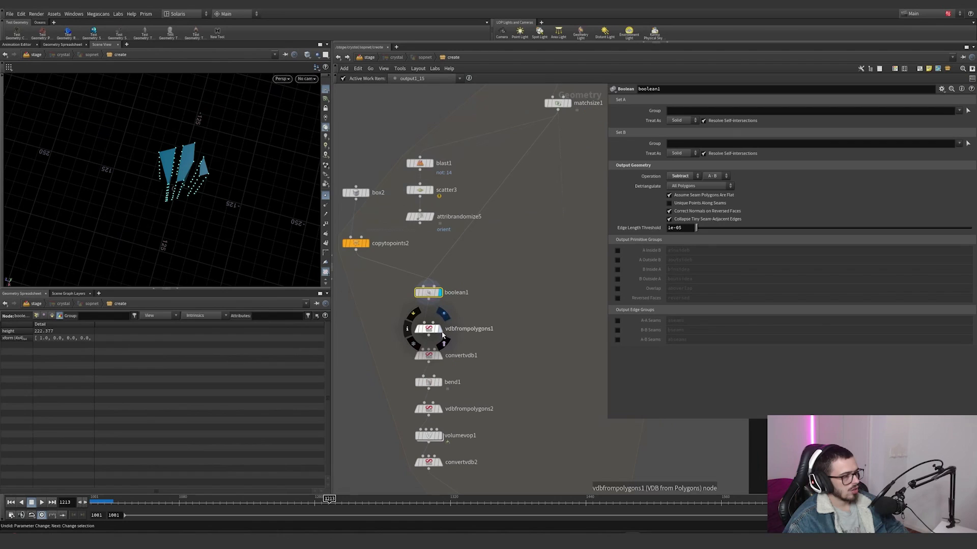
left_click(440, 330)
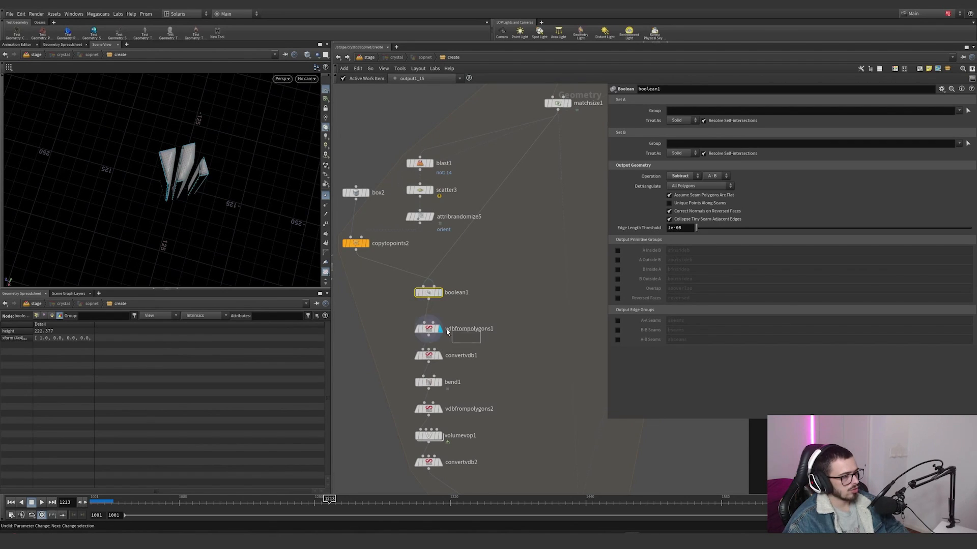
left_click(428, 329)
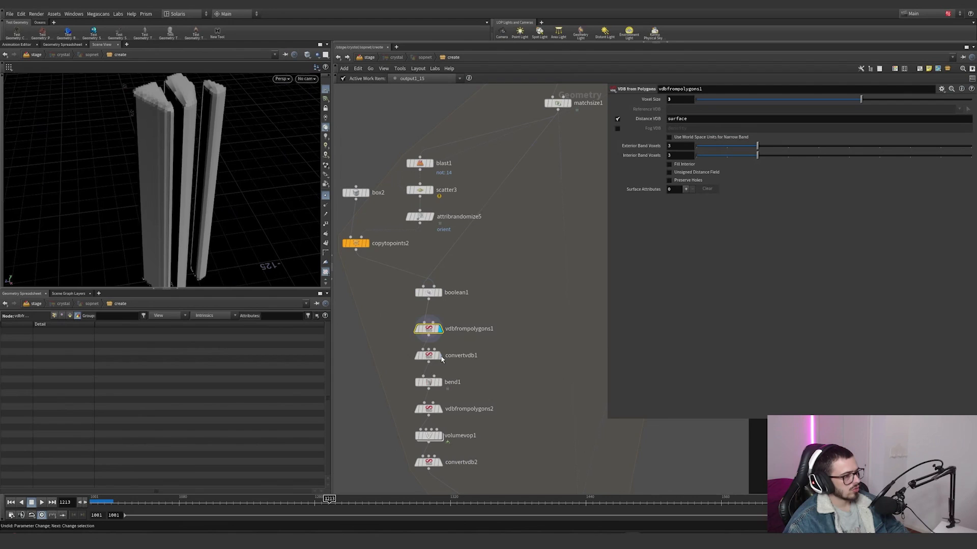
left_click(441, 359)
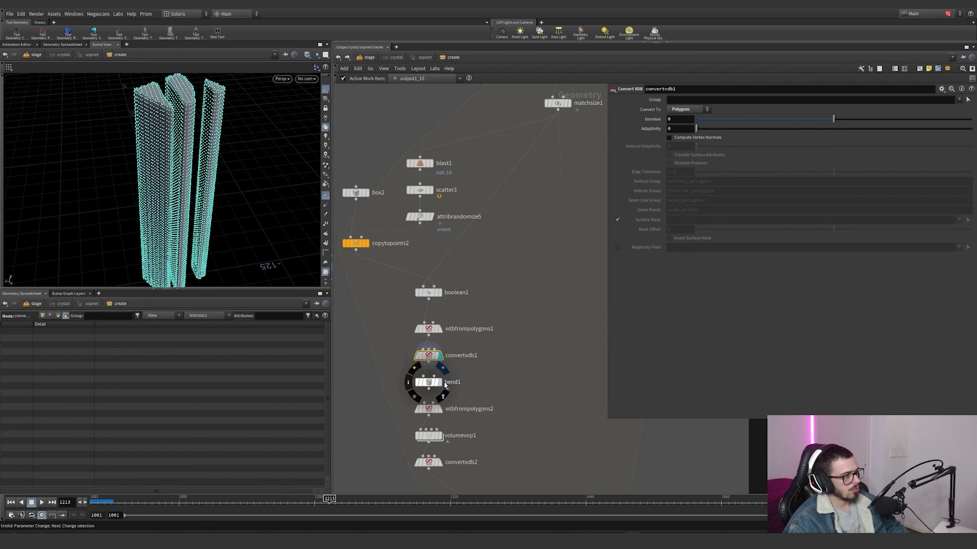
Step: Display bend1 with the point markers hidden, and trace its Capture Length expression back to attribwrangle4's height attribute
left_click(440, 383)
left_click(428, 382)
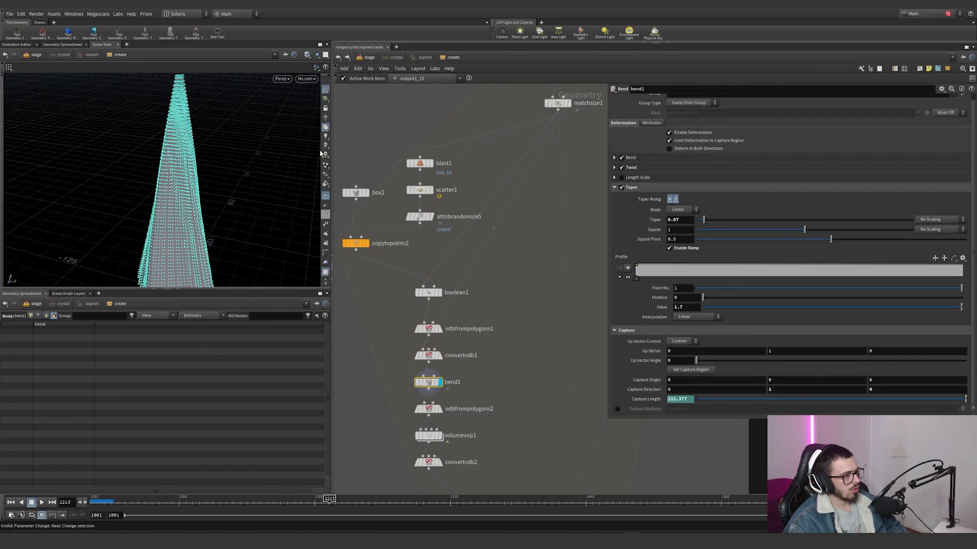
left_click(325, 199)
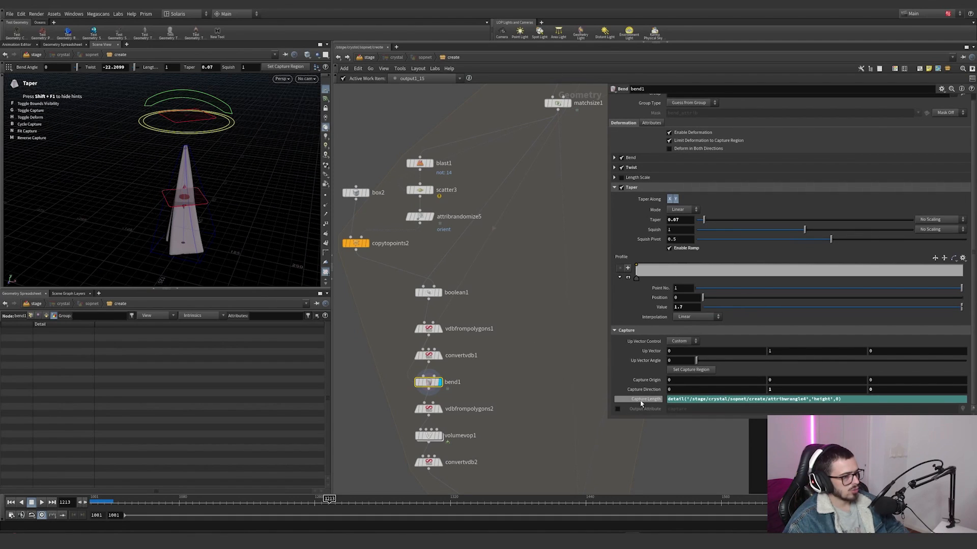
middle_click_drag(486, 255, 469, 340)
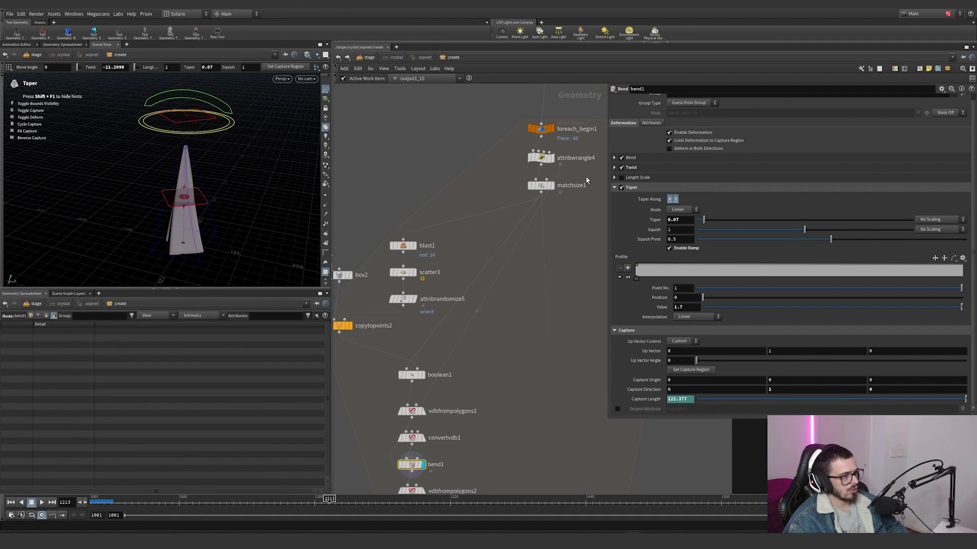
left_click(540, 158)
middle_click_drag(481, 407, 527, 324)
left_click(457, 382)
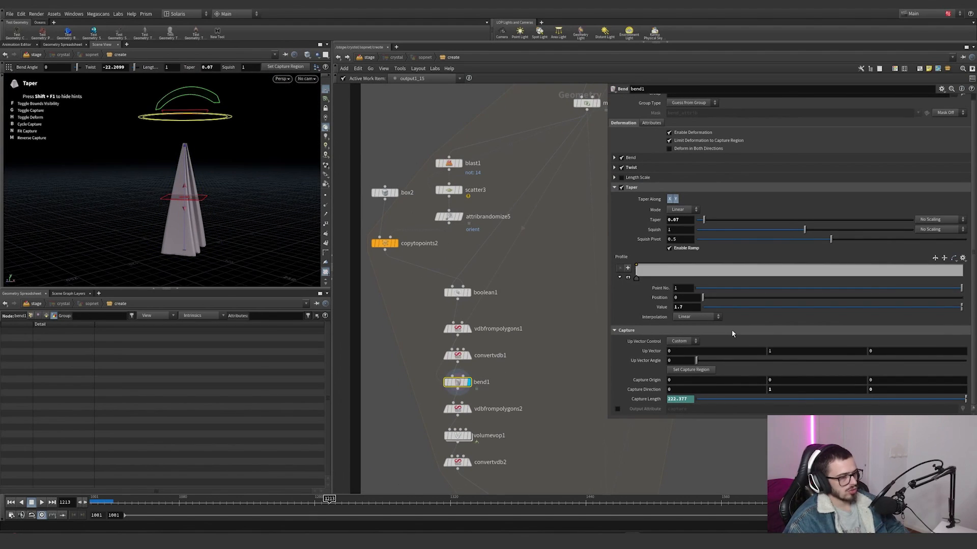
Step: Try a stronger twist on bend1, then undo the change
key("ctrl+z")
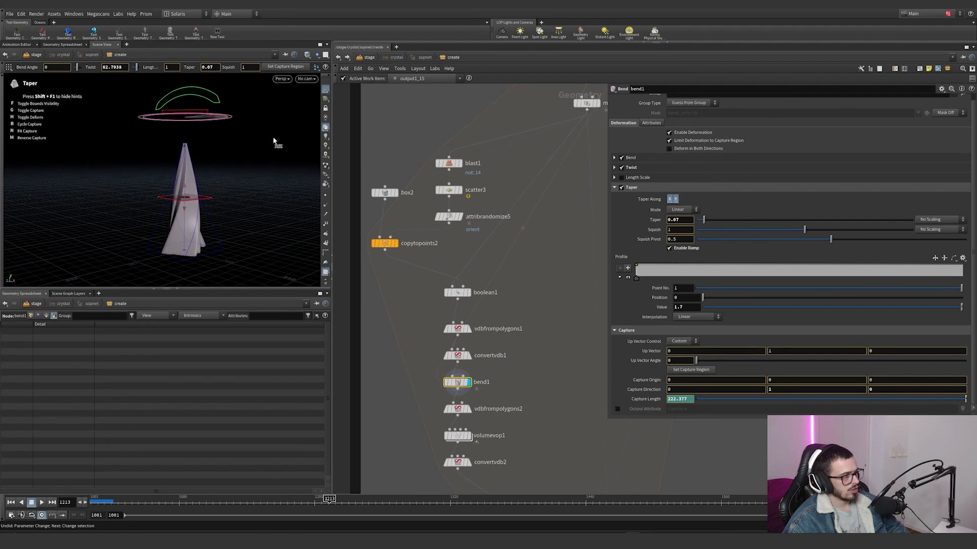
key("ctrl+z")
key("Escape")
left_click_drag(129, 187, 170, 213, "alt")
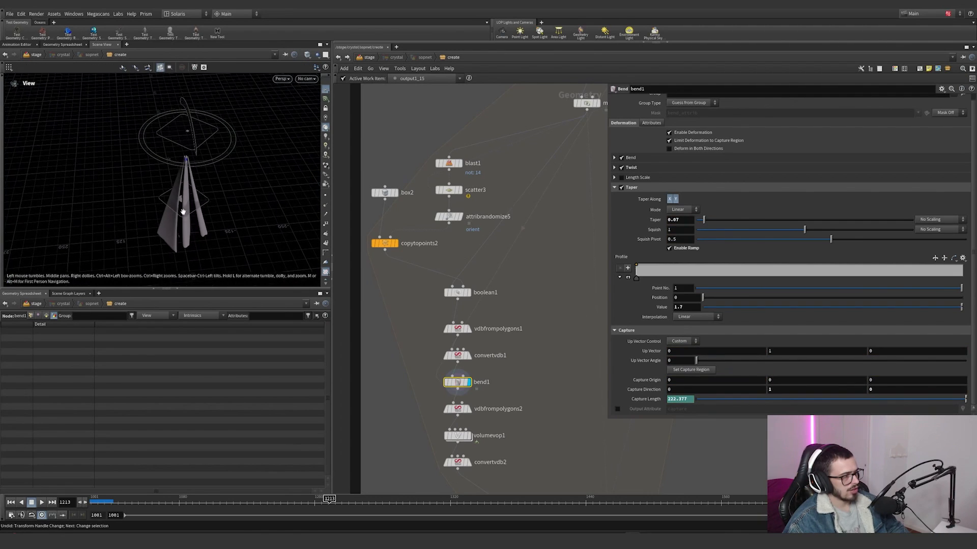
Step: Display vdbfrompolygons2 and volumevop1 in turn and examine the noisy crystal in an enlarged viewport
middle_click_drag(469, 414, 461, 348)
scroll(462, 348, "up", 1)
left_click(460, 345)
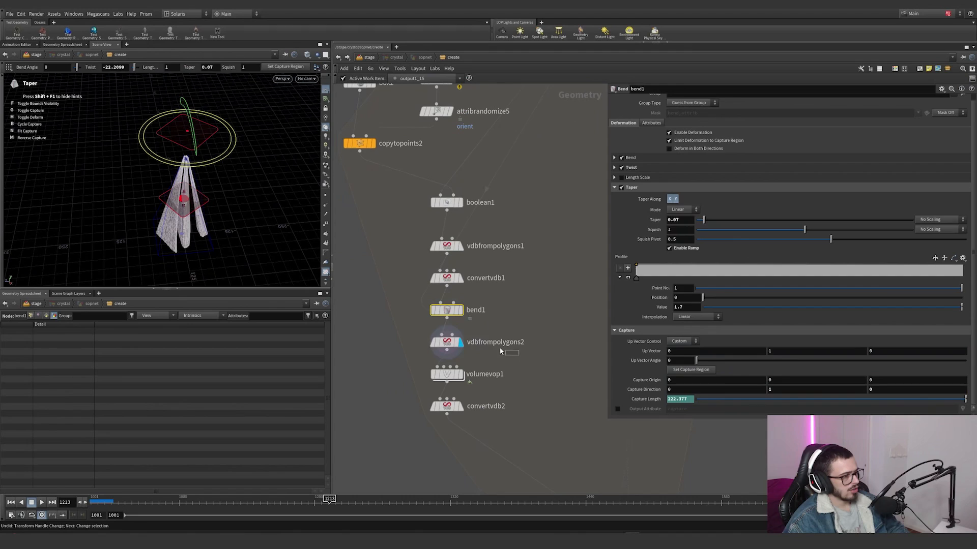
left_click(462, 376)
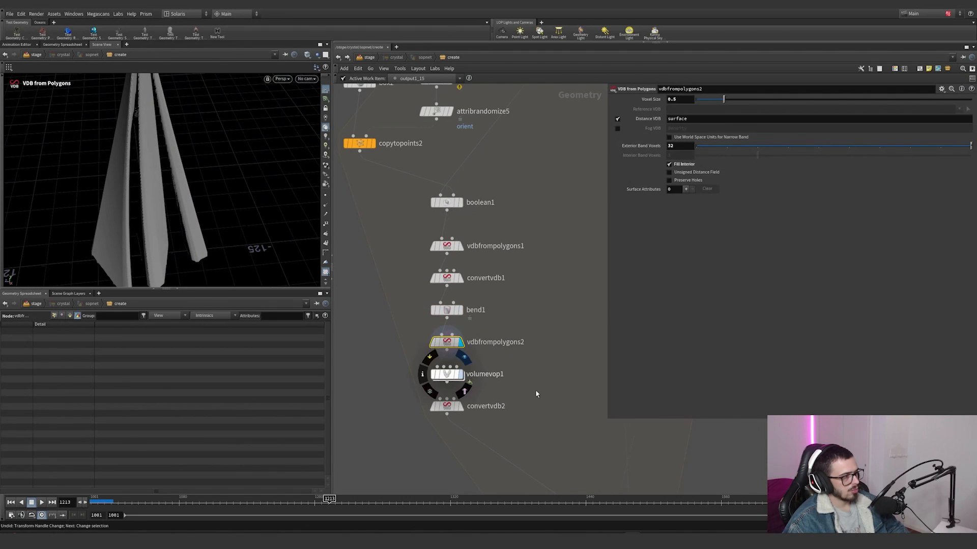
mouse_move(148, 188)
left_mouse_down("alt")
mouse_move(134, 161)
mouse_move(159, 188)
mouse_move(203, 153)
mouse_move(160, 192)
left_mouse_up("alt")
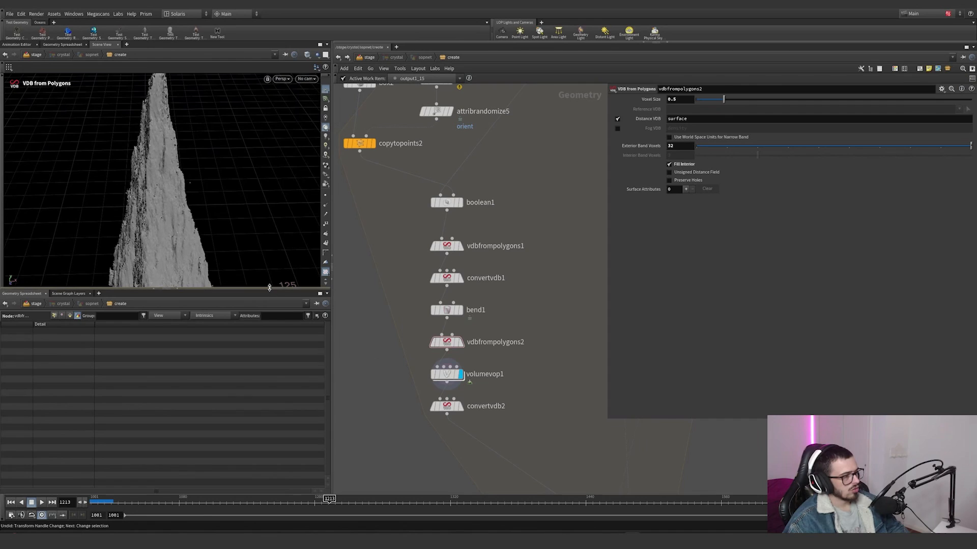
left_click_drag(269, 288, 269, 418)
Step: Inside volumevop1, move add1 above unifiednoise_static1 and show the noise node's settings
double_click(447, 375)
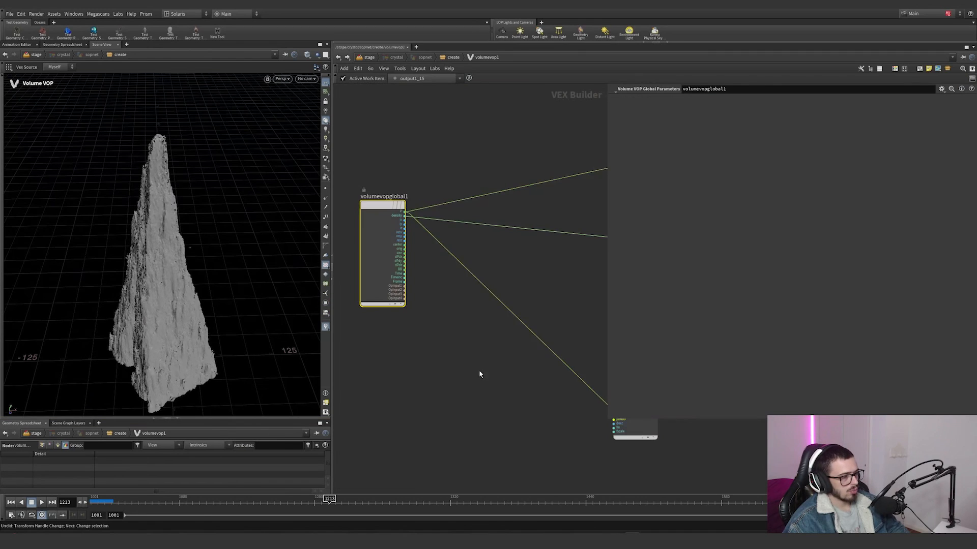
left_click_drag(454, 346, 439, 221)
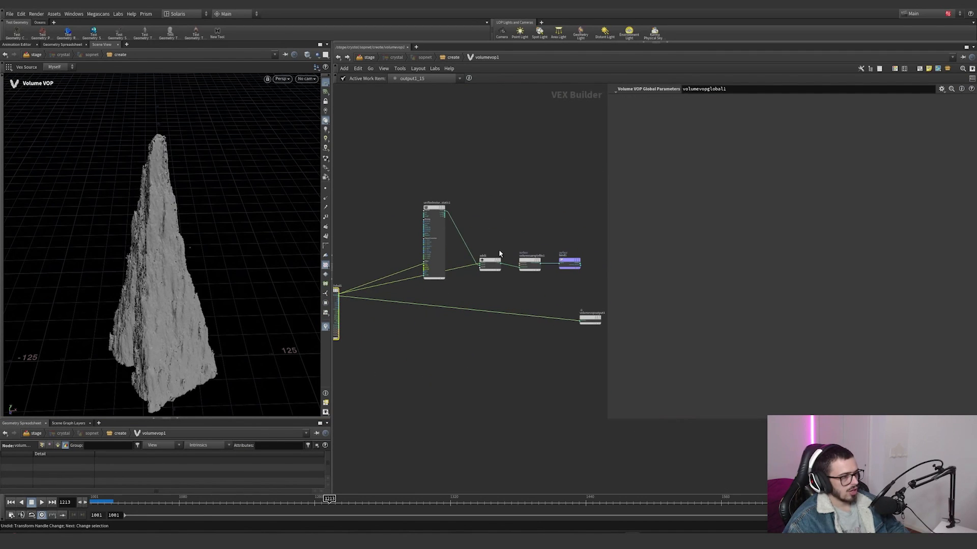
left_click_drag(494, 263, 430, 177)
scroll(438, 194, "up", 4)
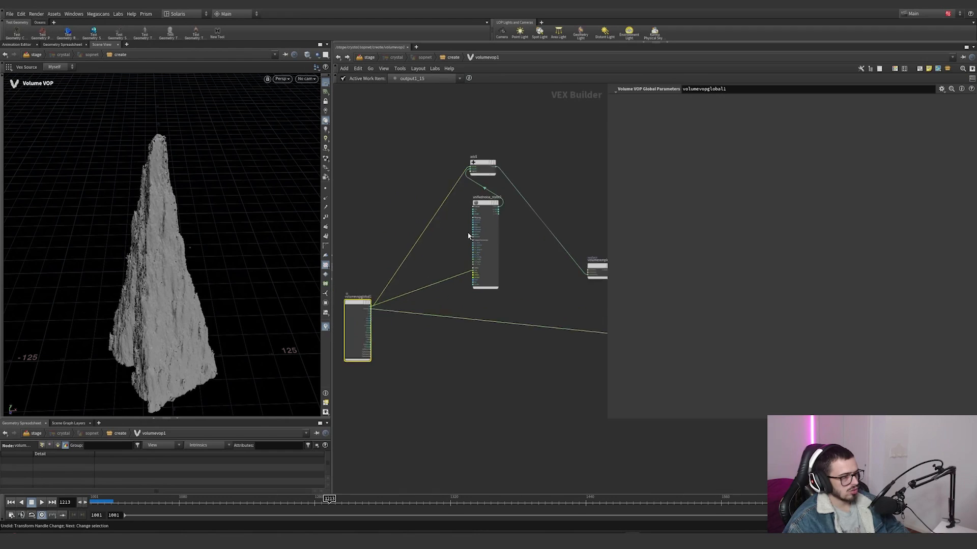
left_click_drag(491, 236, 469, 258)
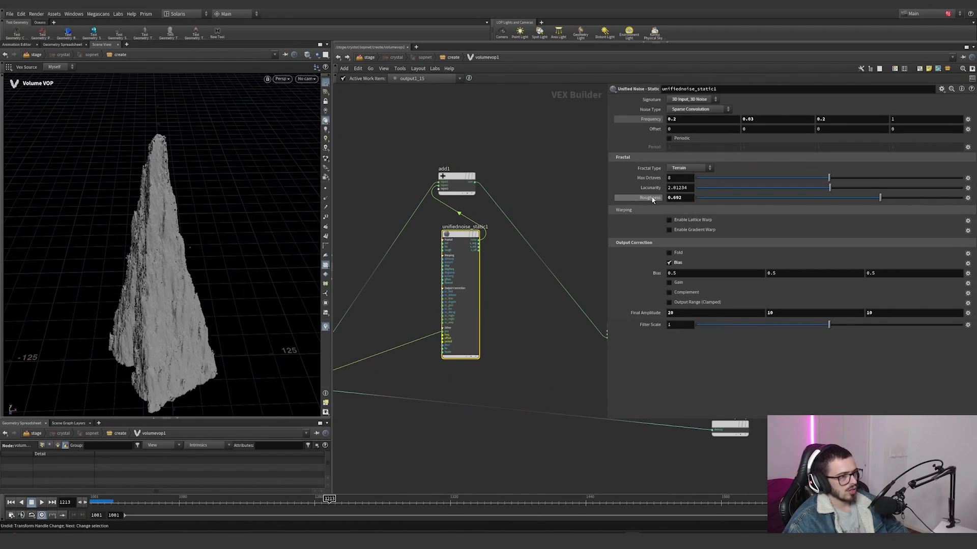
Step: Try unifiednoise_static1's Roughness at 6.692 and 0.7, undoing both changes
middle_click_drag(689, 196, 742, 186)
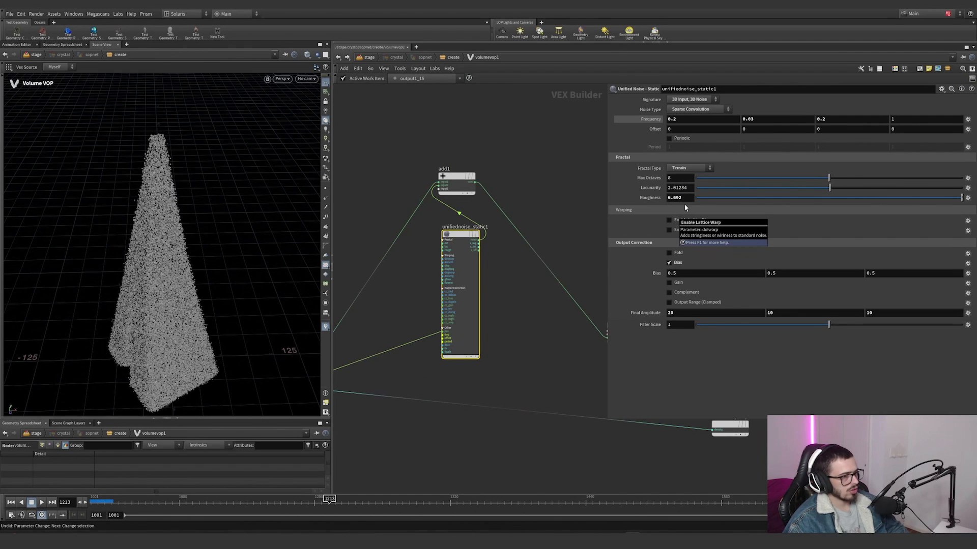
key("ctrl+z")
key("Escape")
right_click_drag(140, 276, 292, 233, "alt")
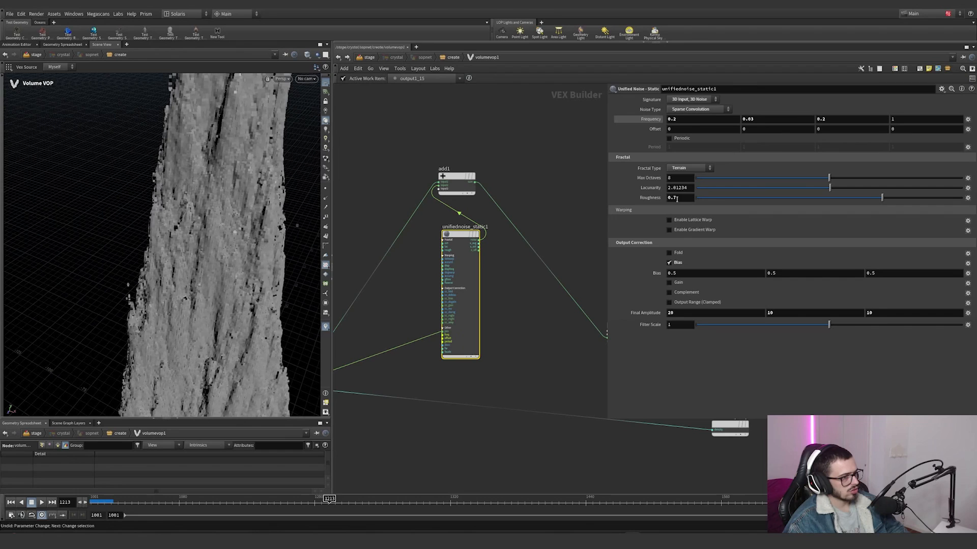
key("ctrl+z")
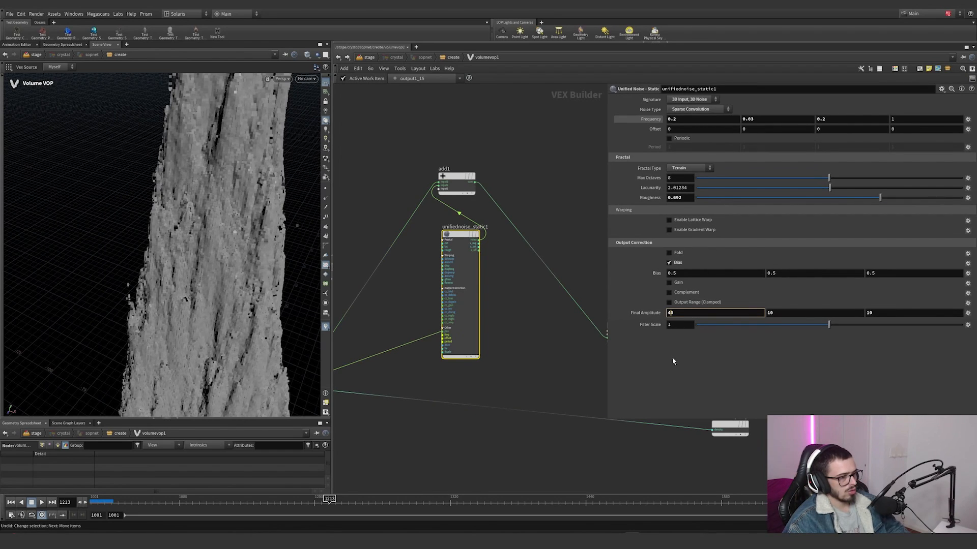
Step: Try a Final Amplitude X value of 40 on unifiednoise_static1, examine the crystal, and undo the change
left_click_drag(212, 274, 222, 250, "alt")
right_click_drag(222, 251, 192, 293, "alt")
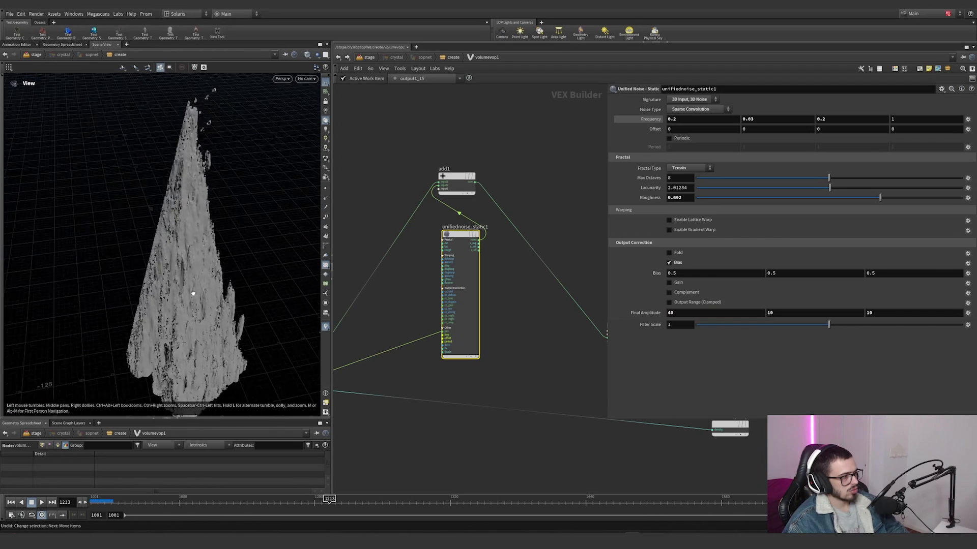
left_click_drag(192, 294, 194, 331, "alt")
key("ctrl+z")
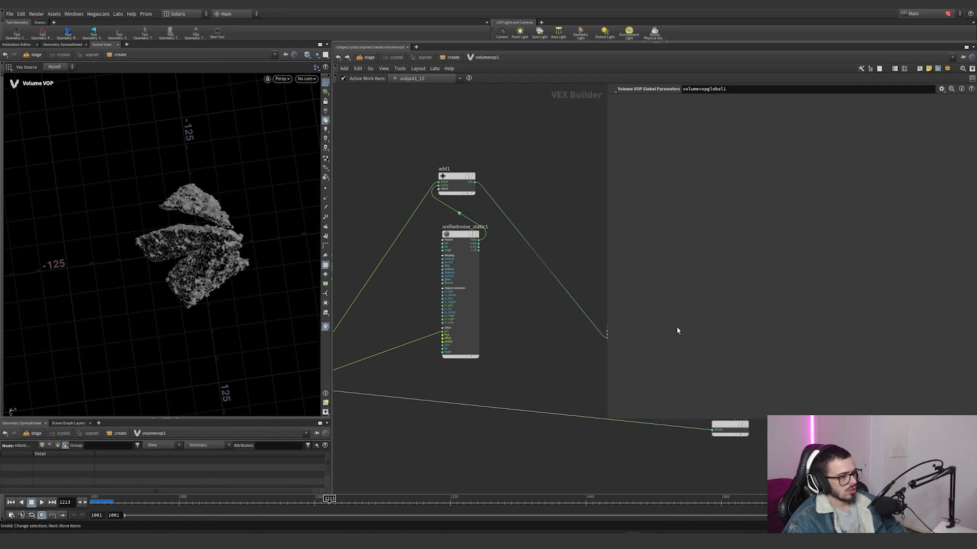
key("ctrl+y")
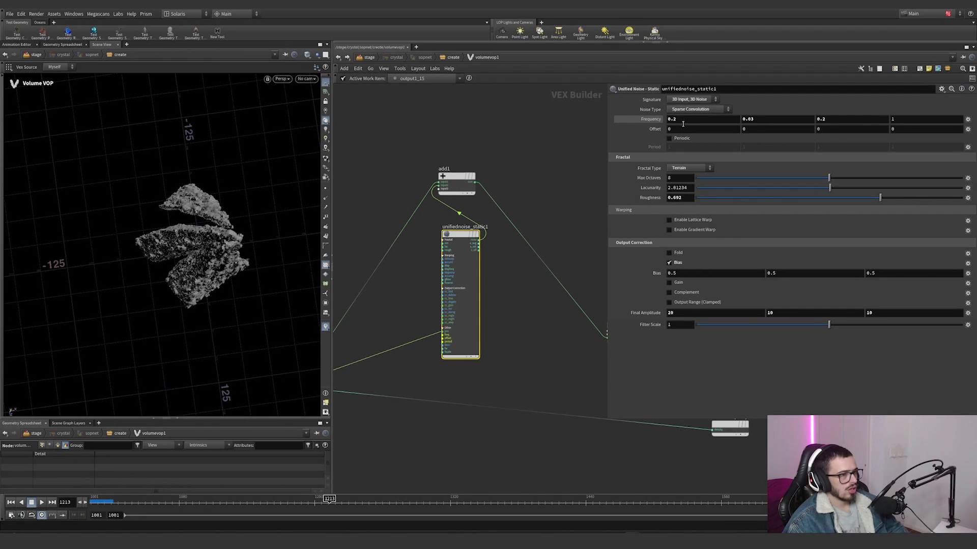
Step: Set unifiednoise_static1's Frequency Y value to 0.2 and examine the crystal's surface
left_click_drag(220, 277, 225, 133, "alt")
middle_click_drag(227, 279, 188, 213, "alt")
left_click_drag(237, 311, 203, 304, "alt")
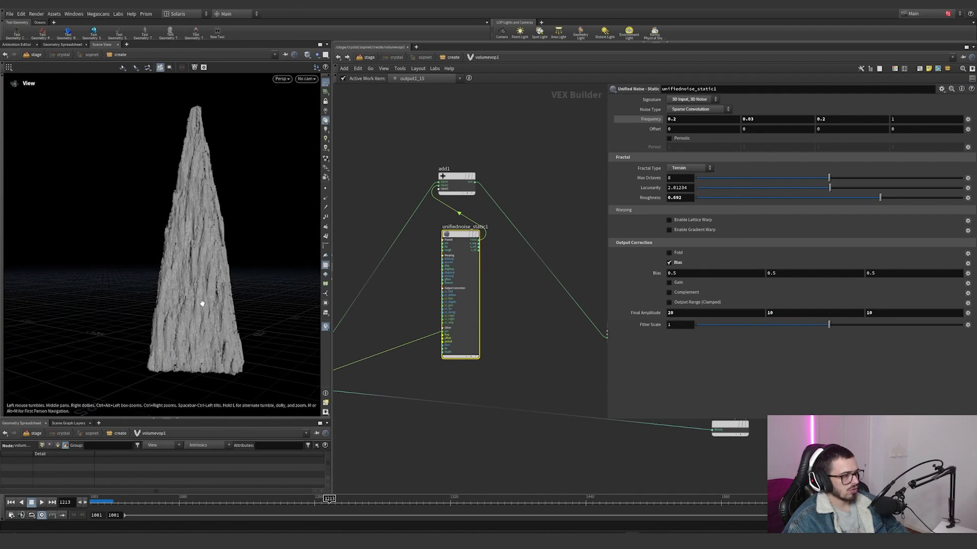
type("2")
key("Return")
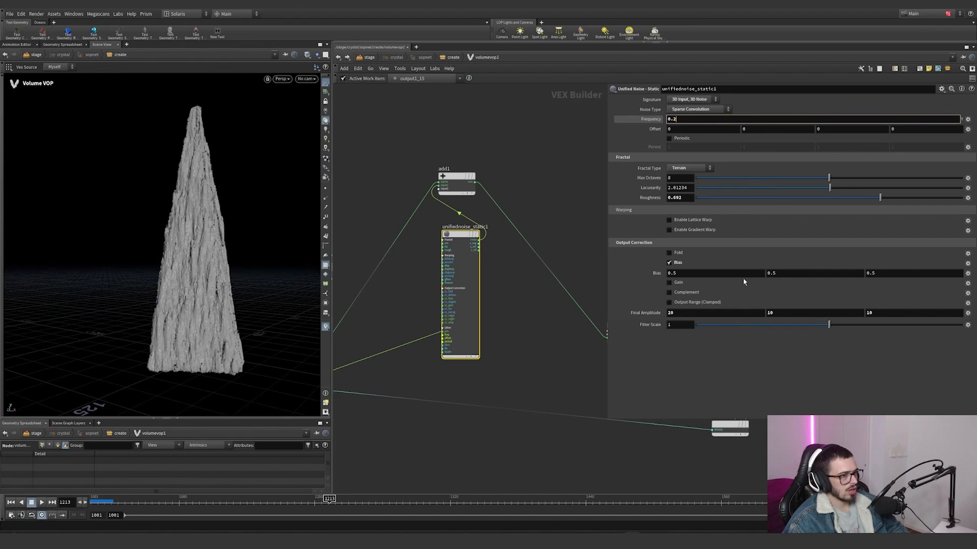
right_click_drag(203, 264, 262, 234, "alt")
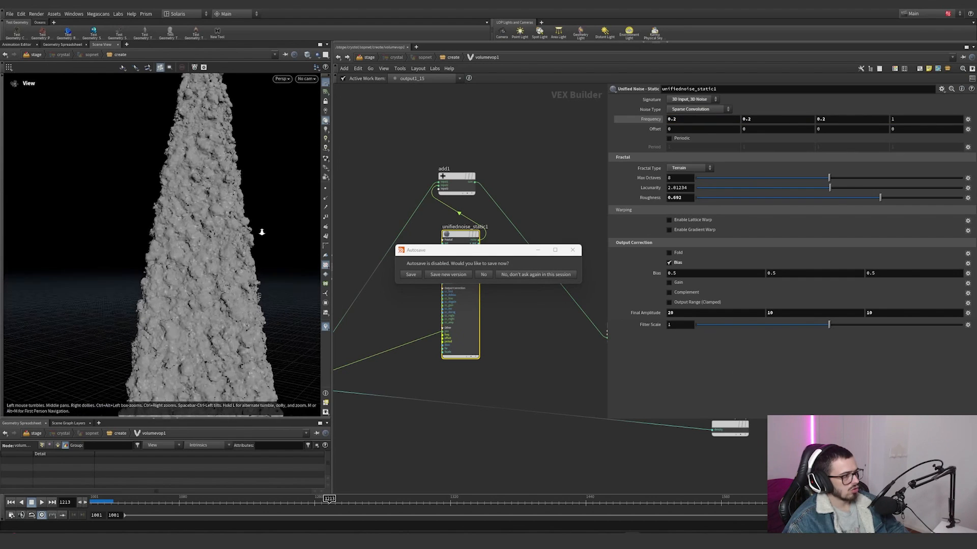
Step: Undo the last Frequency Y change on unifiednoise_static1, reselect the node and examine the whole crystal
left_click_drag(261, 233, 227, 257, "alt")
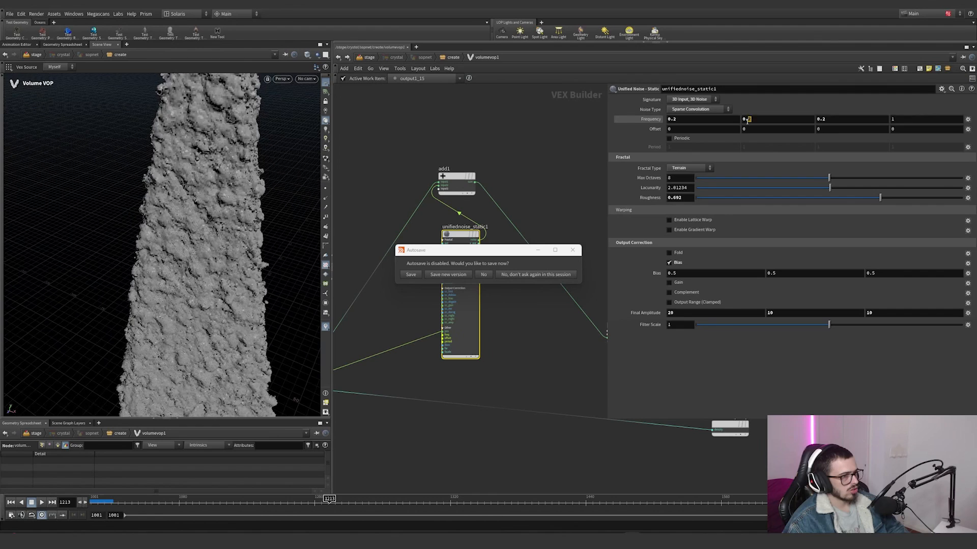
key("ctrl+z")
key("ctrl+z")
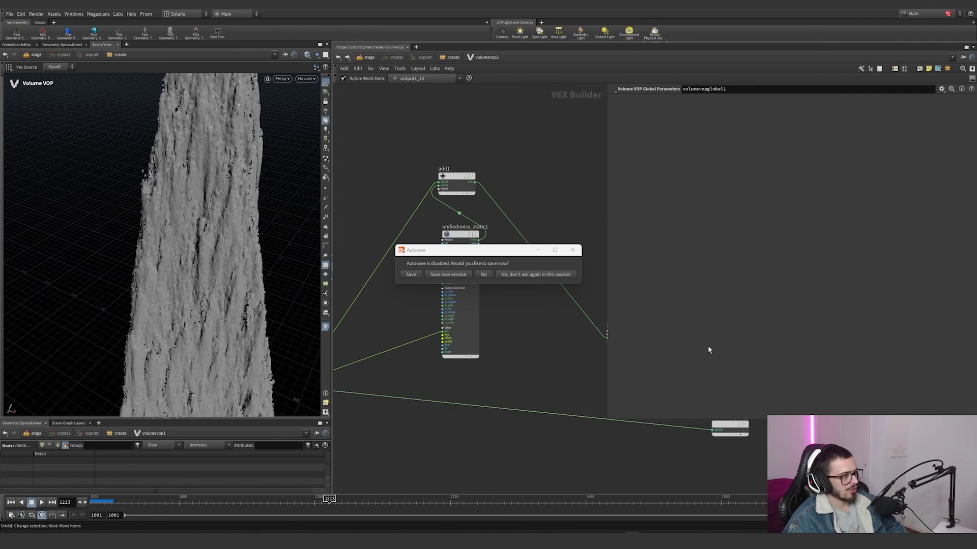
left_click(466, 317)
right_click_drag(272, 257, 160, 294, "alt")
left_click_drag(159, 294, 209, 246, "alt")
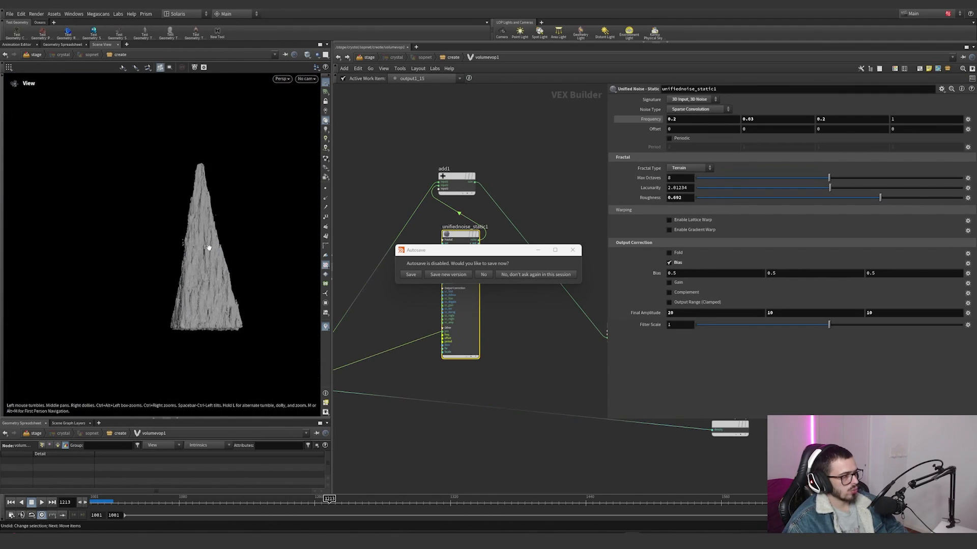
Step: Dismiss the autosave prompt and examine volumesamplefile1's Signature, Input and Primitive Name settings
left_click(573, 251)
scroll(597, 267, "down", 5)
middle_click_drag(601, 272, 521, 215)
scroll(522, 214, "up", 6)
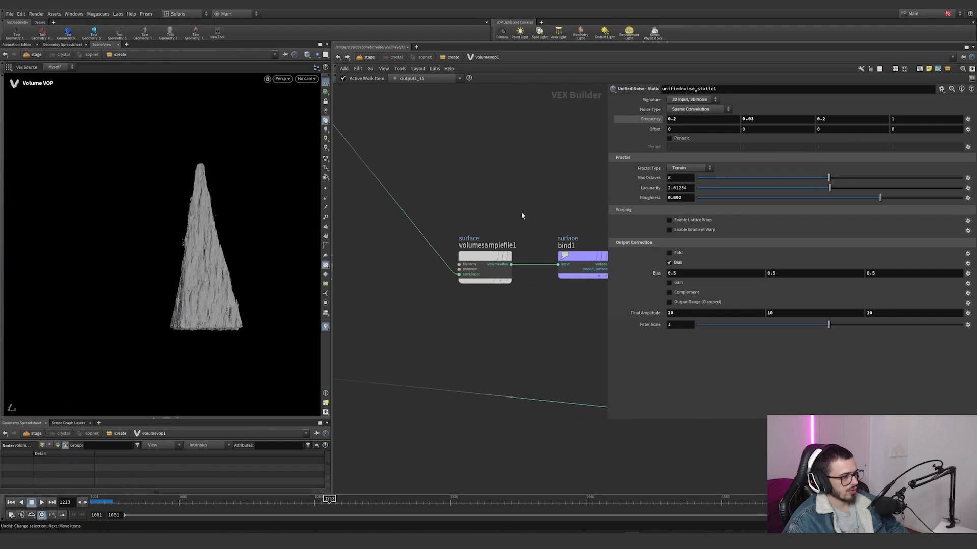
left_click(487, 259)
left_click_drag(436, 309, 512, 209)
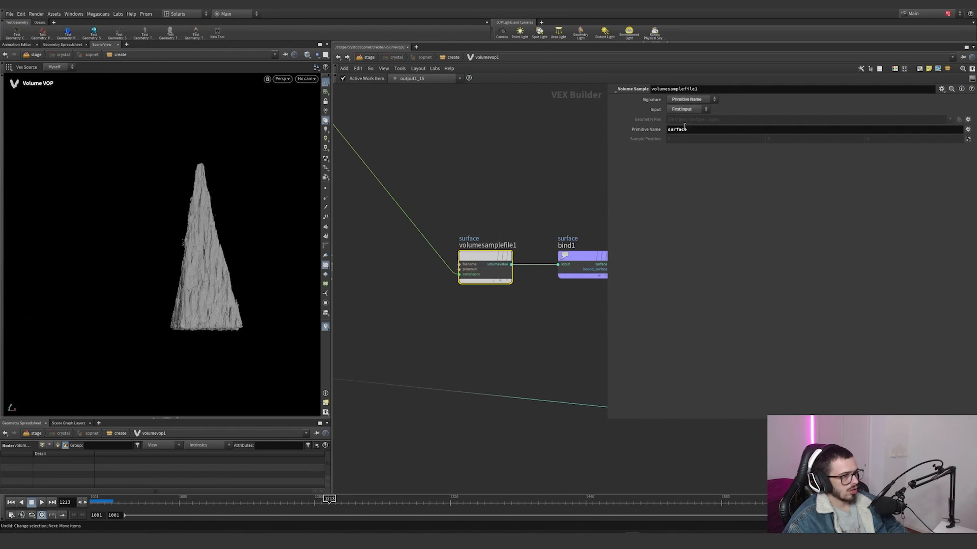
scroll(541, 163, "down", 2)
scroll(536, 187, "down", 3)
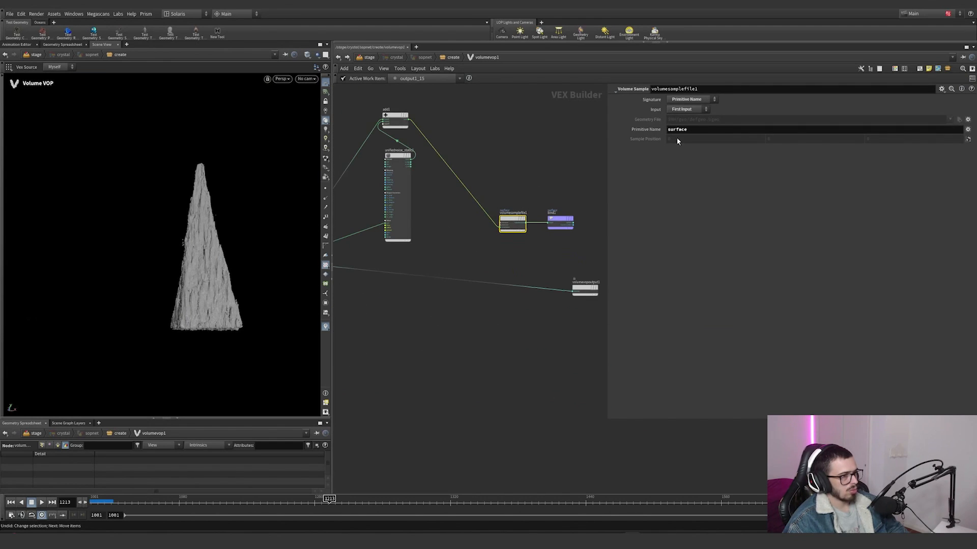
left_click_drag(694, 131, 577, 141)
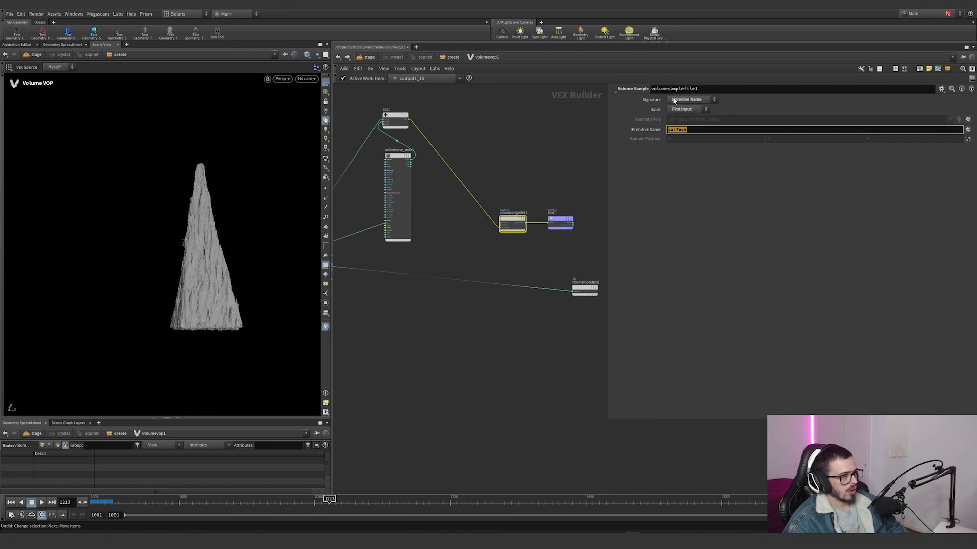
Step: Try to wire an output of the volume VOP globals node into volumesamplefile1
middle_click_drag(484, 241, 583, 220)
left_click_drag(382, 281, 600, 204)
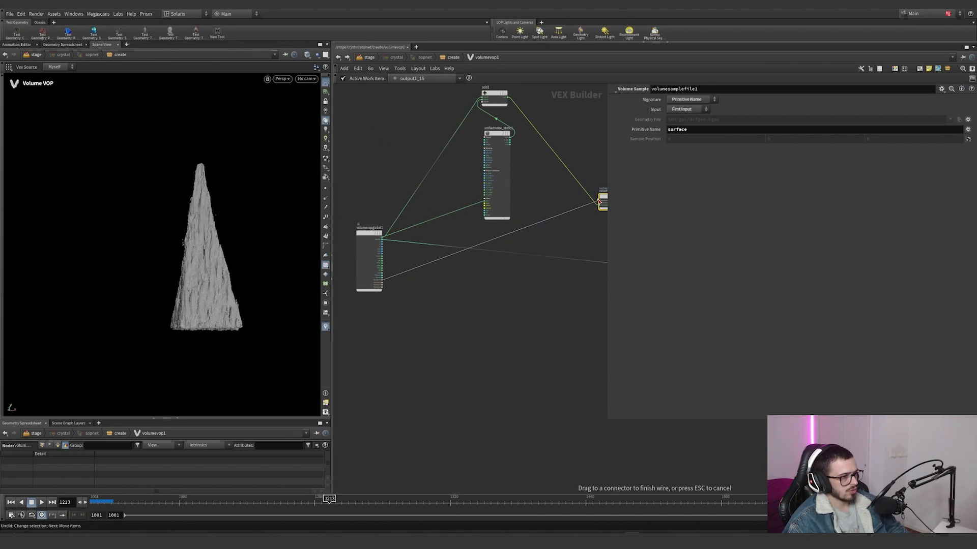
left_click_drag(477, 303, 479, 302)
Step: Show bind1's settings and examine the surface name it exports
middle_click_drag(572, 207, 484, 234)
left_click_drag(581, 188, 571, 242)
middle_click_drag(563, 258, 495, 282)
left_click_drag(549, 283, 484, 210)
scroll(535, 218, "up", 5)
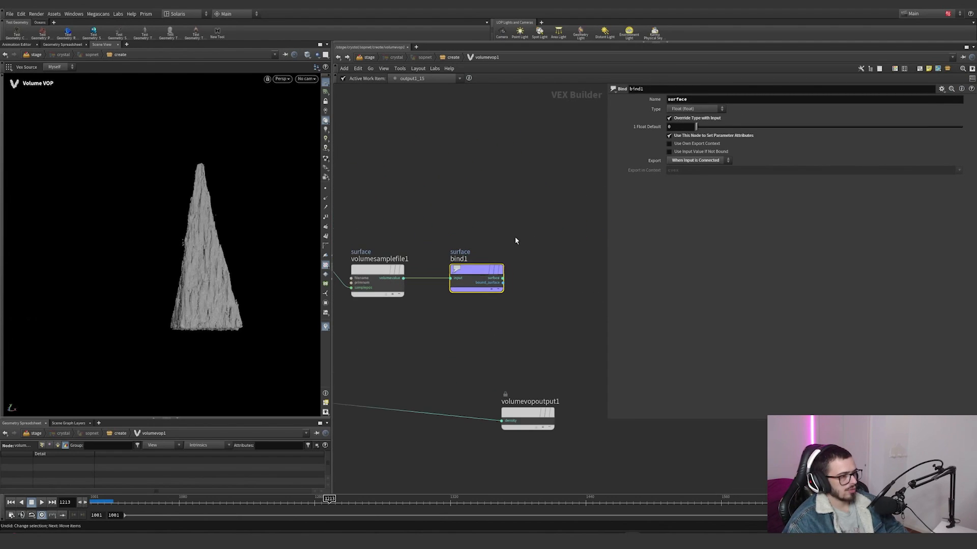
left_click_drag(429, 306, 430, 304)
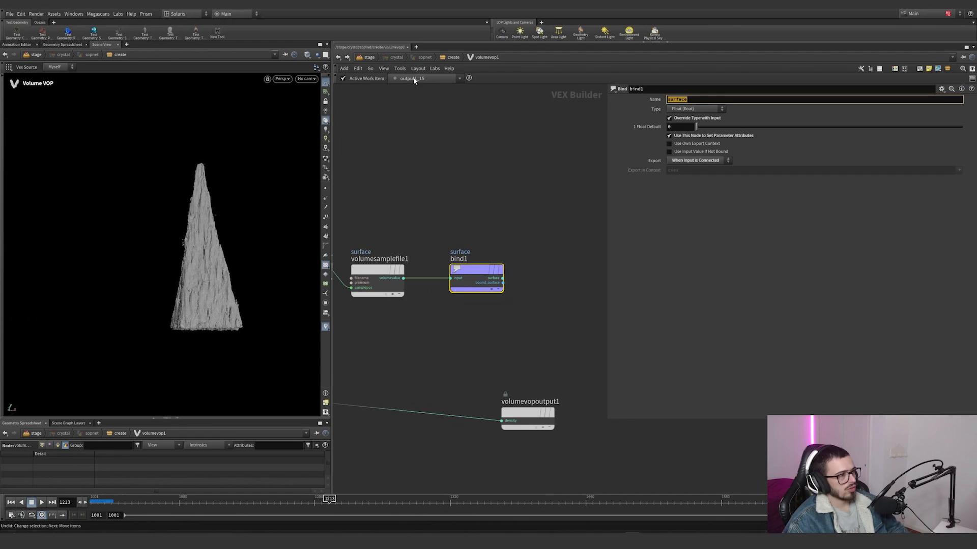
Step: Return to the create network and display convertvdb2 to examine the crystal's polygon surface up close
left_click(339, 56)
left_click(459, 406)
middle_click_drag(517, 335, 492, 237)
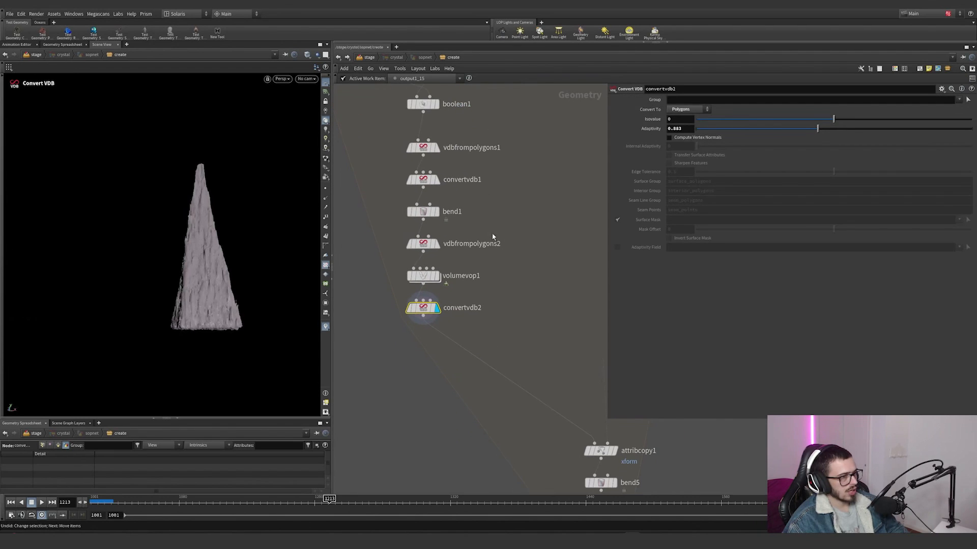
scroll(214, 247, "up", 6)
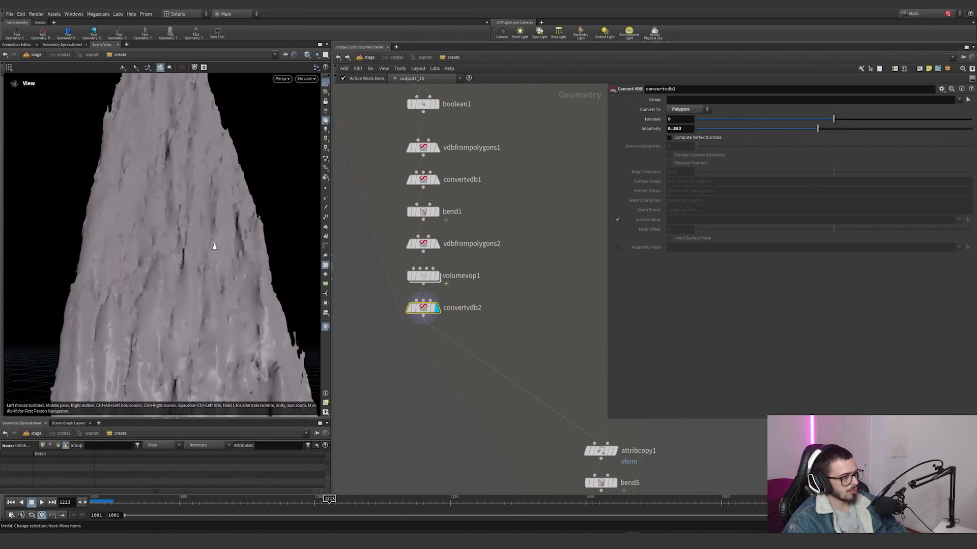
Step: Show the mesh wires on convertvdb2's result, examine the polygon density and briefly bypass the node
left_click(316, 67)
left_click(336, 131)
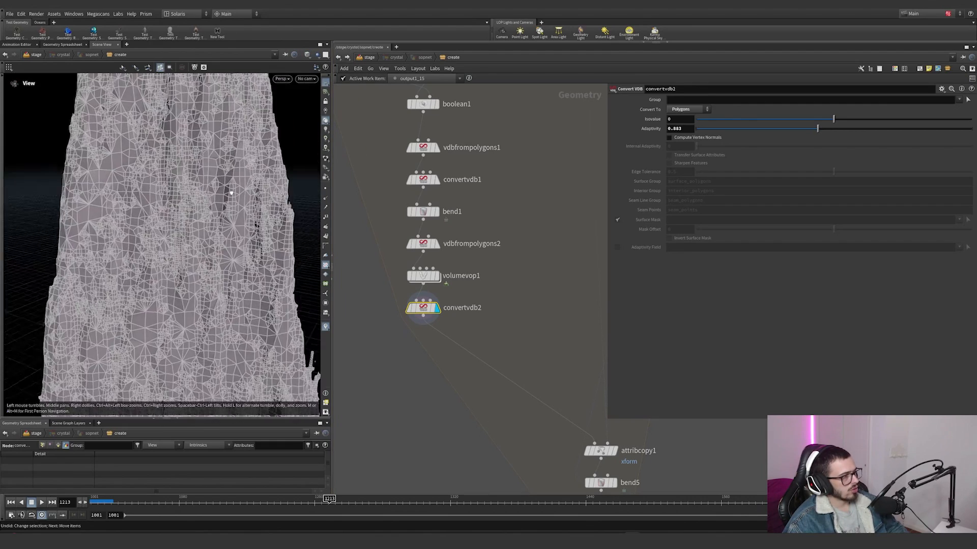
left_click_drag(231, 193, 222, 163, "alt")
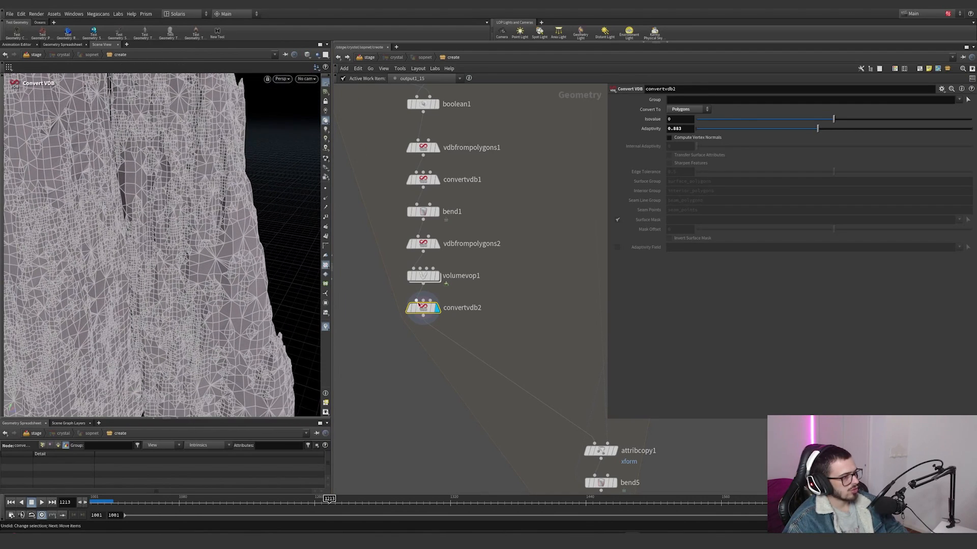
left_click(404, 291)
left_click(404, 291)
Step: Display matchsize1 and show its settings, including the Stash Transform attribute xform
middle_click_drag(518, 290, 488, 306)
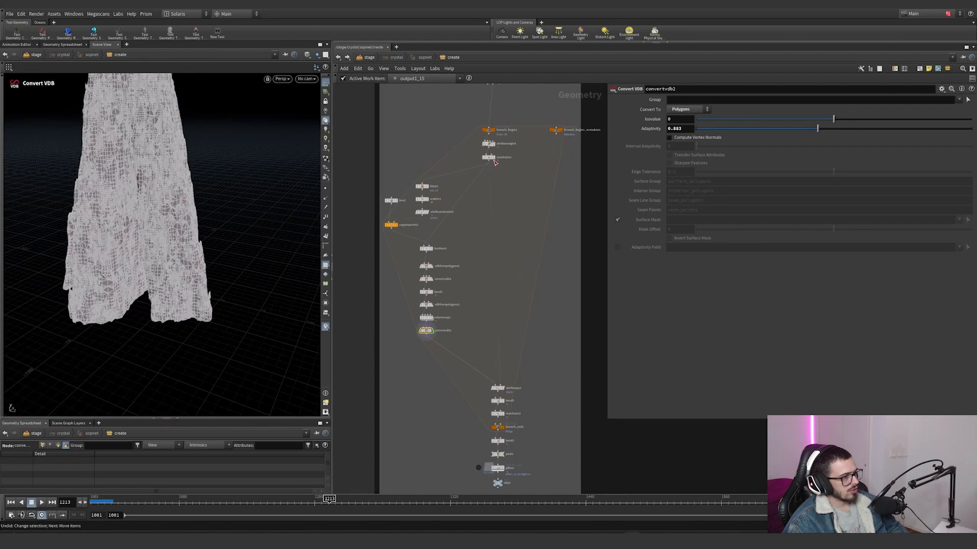
left_click(488, 158)
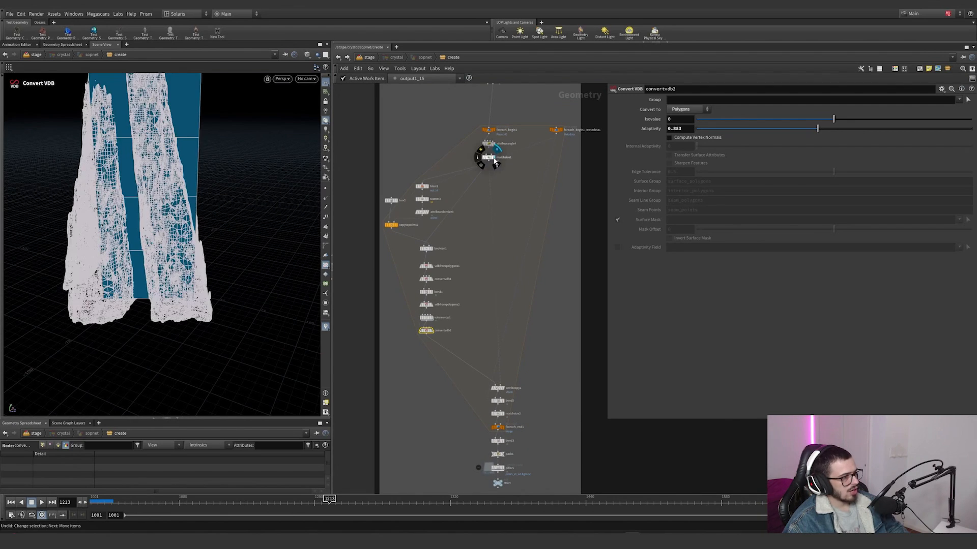
scroll(497, 318, "up", 5)
scroll(497, 318, "down", 7)
middle_click_drag(475, 144, 453, 175)
scroll(453, 175, "up", 5)
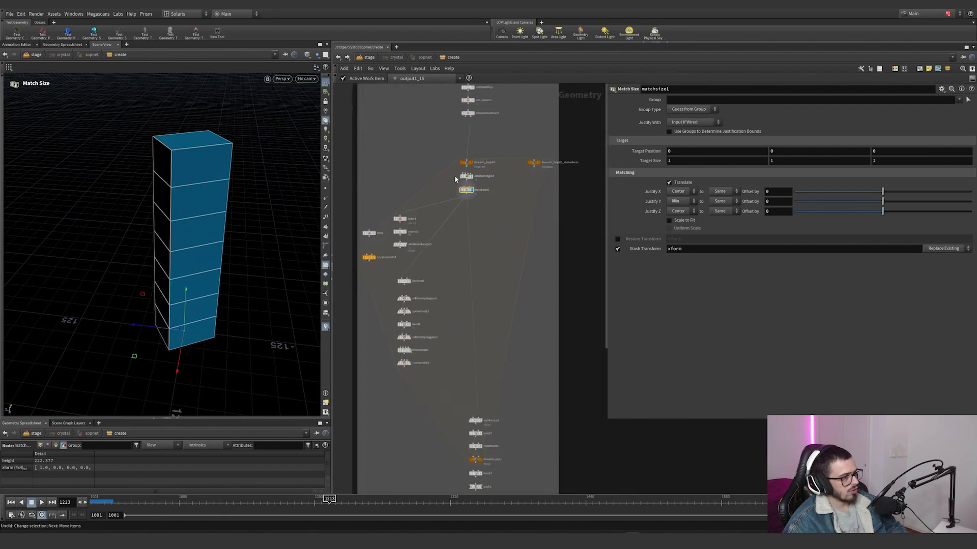
Step: Display attribcopy1 and examine its settings for copying the xform attribute onto the crystal
scroll(500, 306, "down", 2)
middle_click_drag(497, 325, 474, 258)
scroll(478, 438, "up", 3)
middle_click_drag(479, 439, 457, 362)
left_click(456, 361)
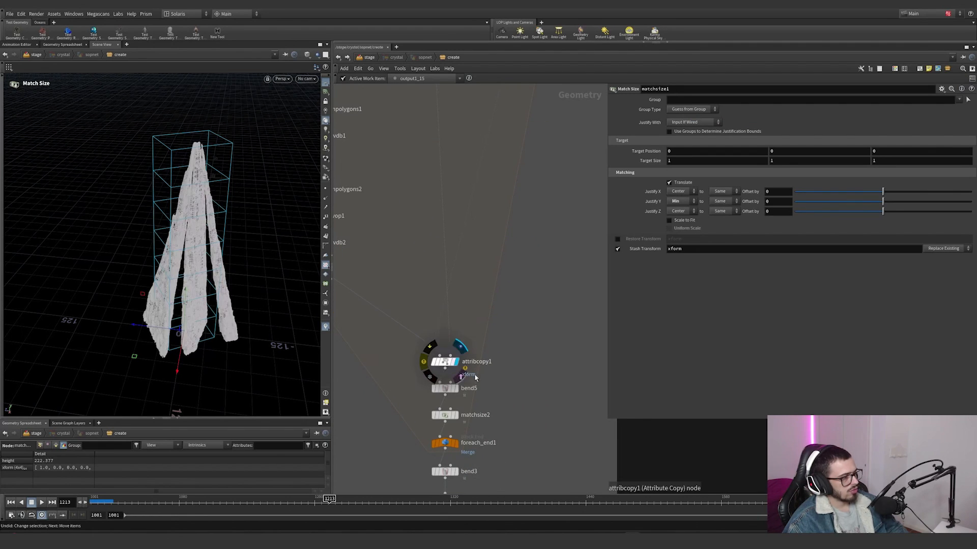
left_click(445, 362)
scroll(425, 163, "down", 4)
middle_click_drag(425, 163, 440, 278)
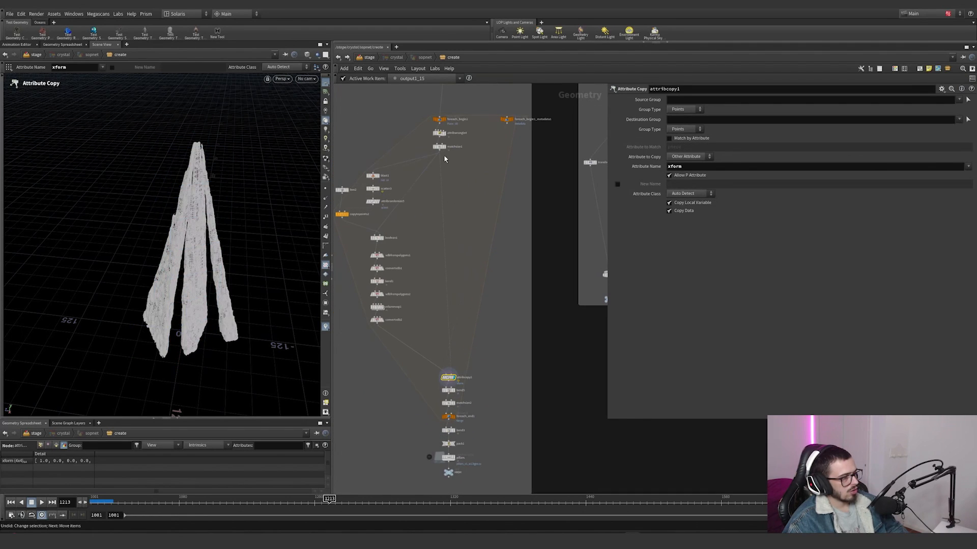
Step: Undo the last change and trace the network from foreach_begin1 and matchsize1 down to attribcopy1
left_click_drag(233, 287, 240, 323, "alt")
scroll(452, 339, "up", 3)
middle_click(447, 398)
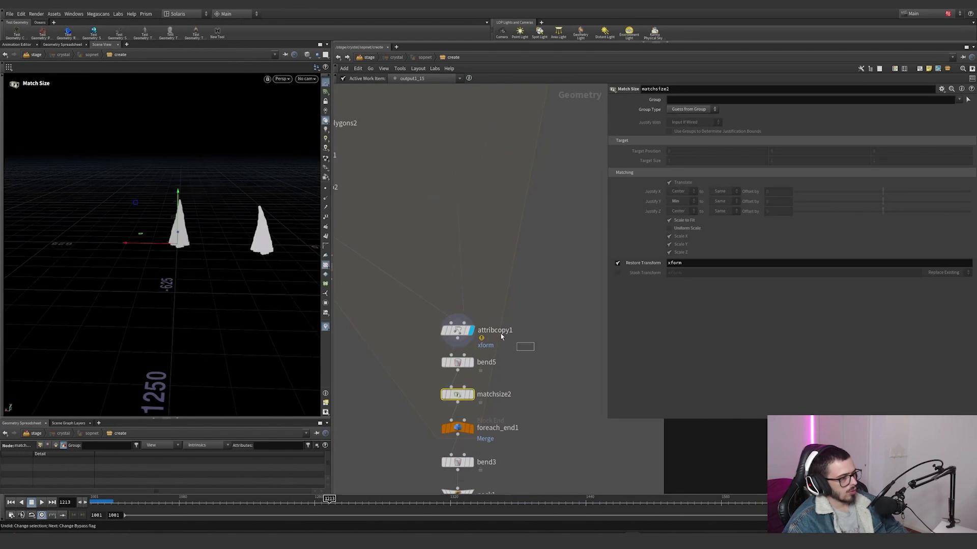
key("ctrl+z")
scroll(496, 363, "down", 2)
middle_click_drag(496, 364, 500, 409)
left_click_drag(494, 134, 458, 116)
left_click(511, 227)
middle_click_drag(510, 229, 478, 148)
scroll(465, 336, "up", 3)
left_click_drag(479, 388, 403, 352)
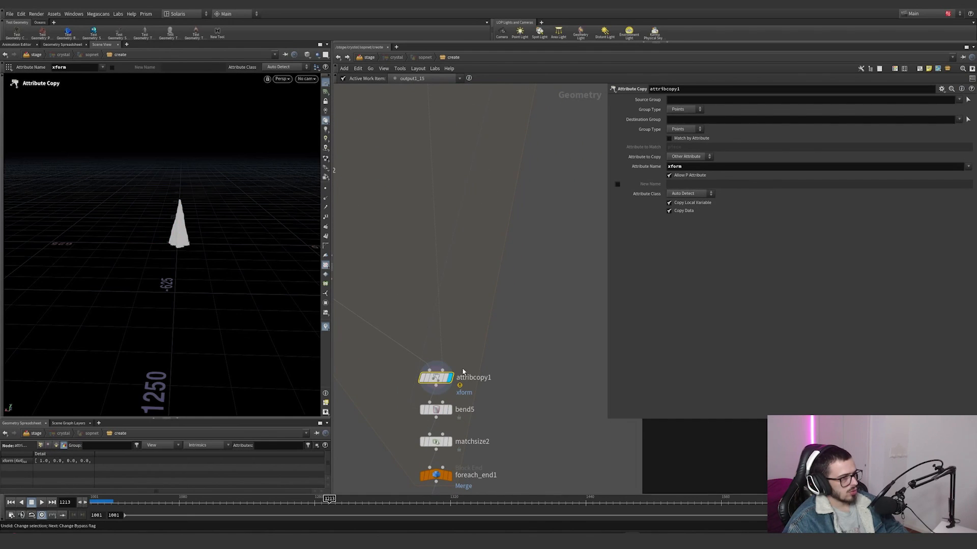
Step: Review attribcopy1's connections within the loop and examine its crystal output from several angles
left_click_drag(523, 396, 408, 364)
scroll(524, 336, "down", 3)
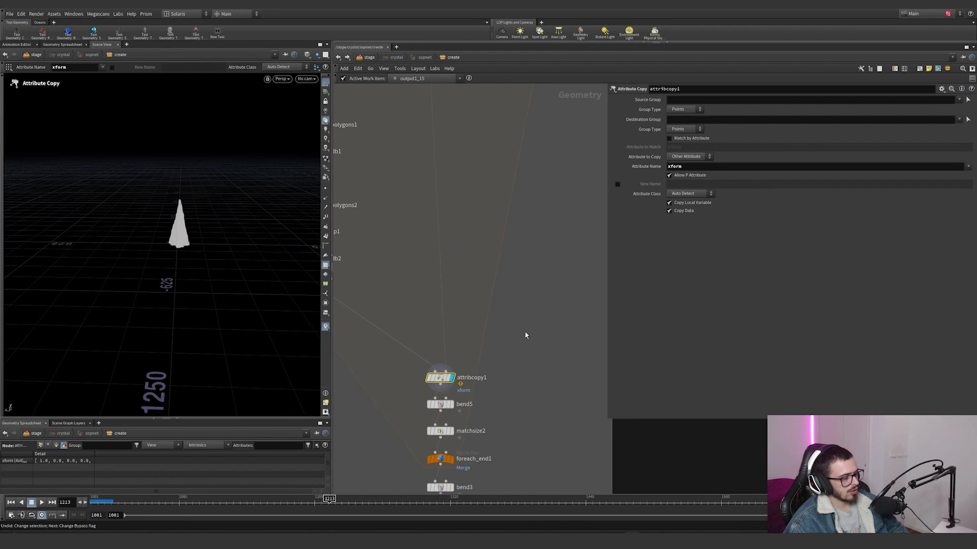
middle_click_drag(528, 337, 577, 379)
middle_click_drag(479, 277, 465, 219)
scroll(509, 382, "up", 3)
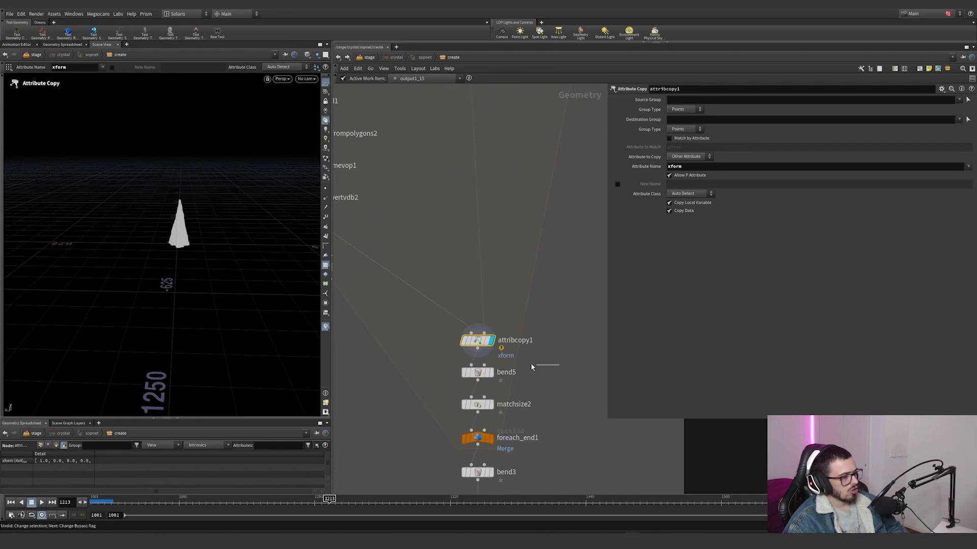
scroll(480, 277, "down", 5)
middle_click_drag(480, 276, 466, 392)
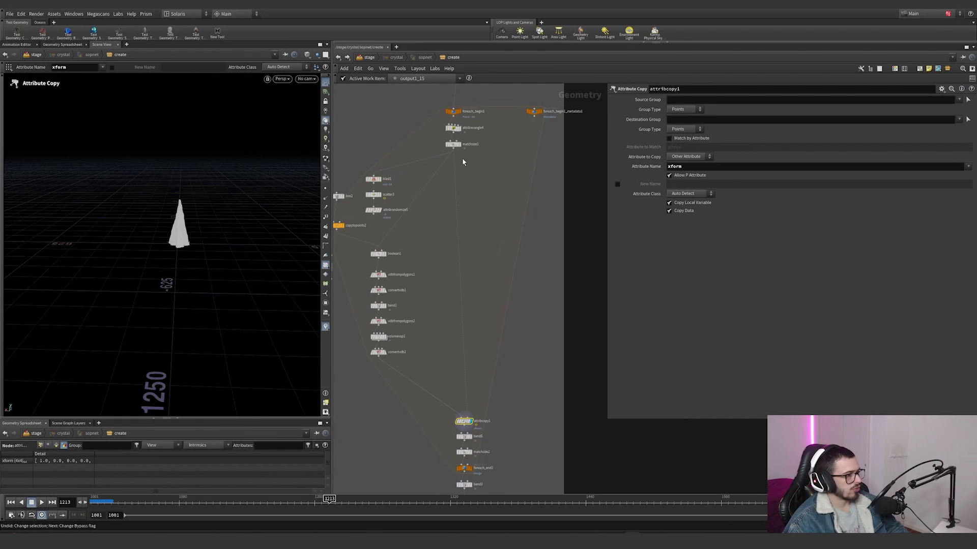
left_click_drag(182, 219, 181, 262, "alt")
right_click_drag(181, 262, 346, 172, "alt")
left_click_drag(346, 172, 306, 145, "alt")
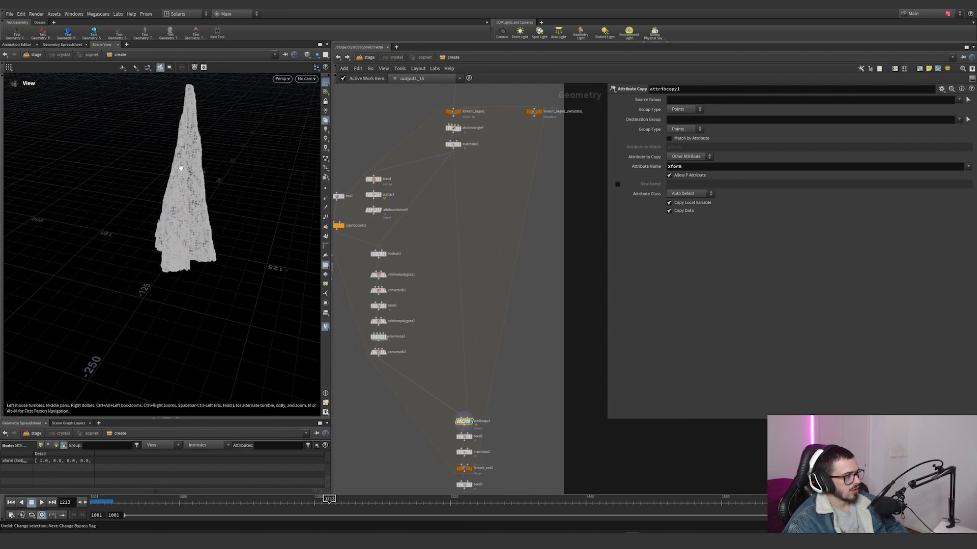
scroll(477, 373, "up", 4)
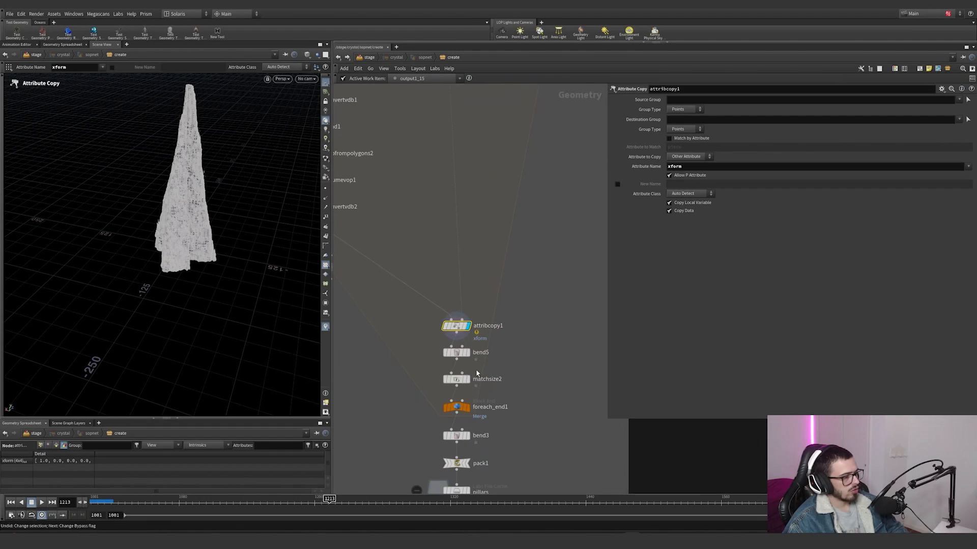
Step: Display bend5 with its settings and examine the bent and twisted crystal
left_click(468, 353)
left_click_drag(512, 364, 436, 342)
left_click_drag(180, 221, 196, 170, "alt")
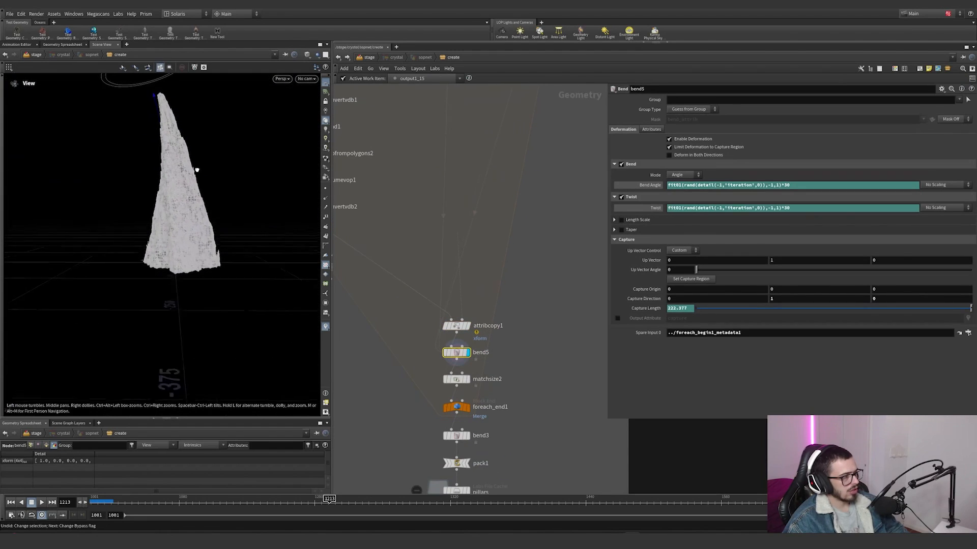
middle_click_drag(196, 173, 200, 241, "alt")
key("Return")
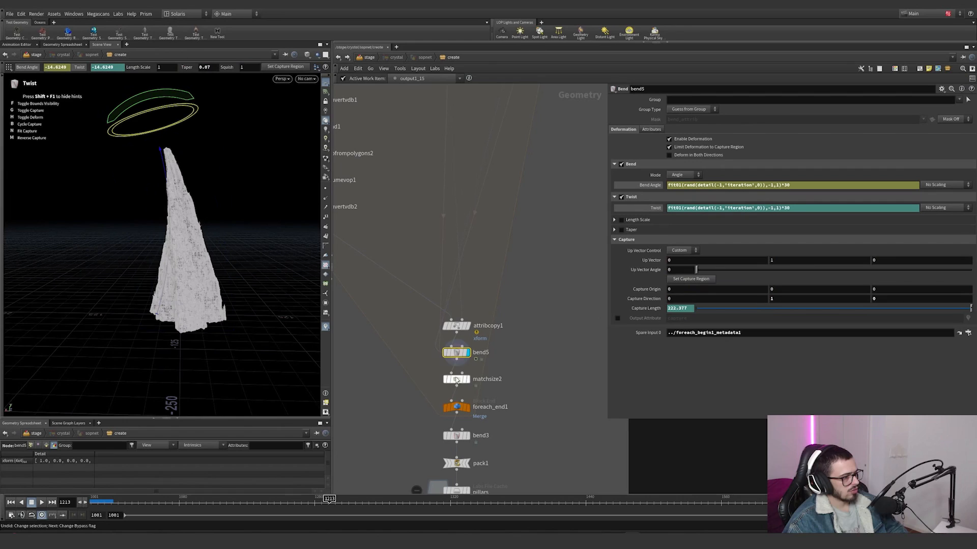
Step: Switch bend5's Twist and Bend Angle between values and expressions to examine the iteration-based randomization
left_click(654, 206)
left_click(650, 186)
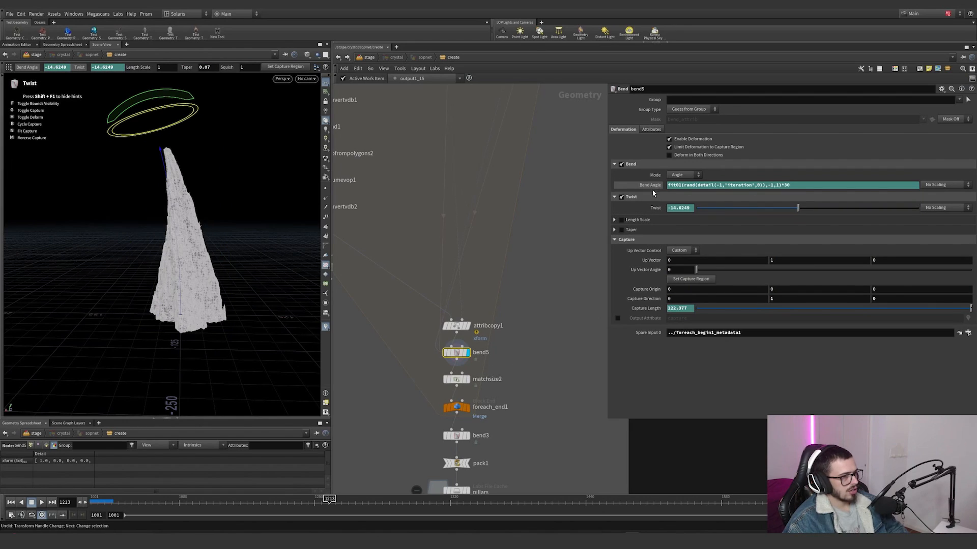
left_click(656, 209)
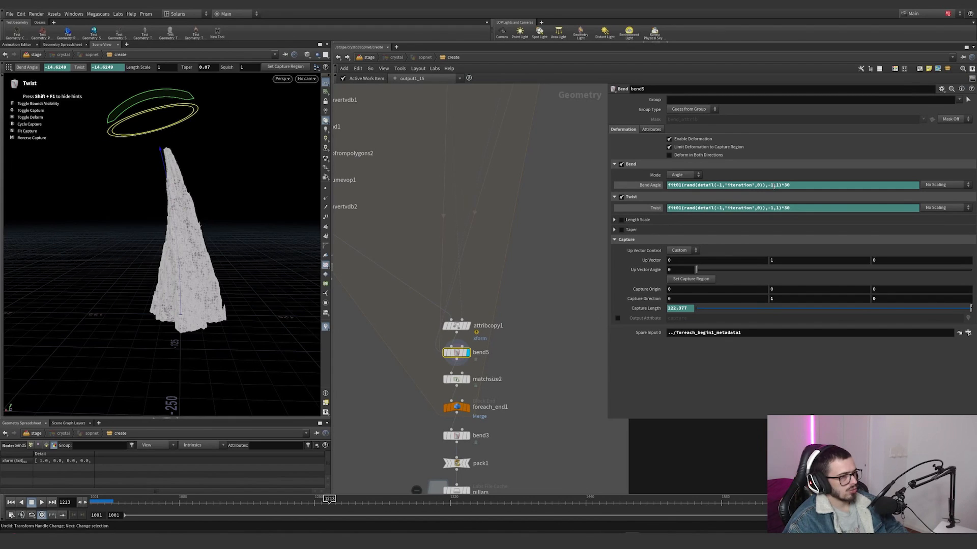
Step: Try a multiplier of 36 in bend5's Bend Angle expression and undo the change
left_click(791, 186)
key("BackSpace")
type("6")
key("Return")
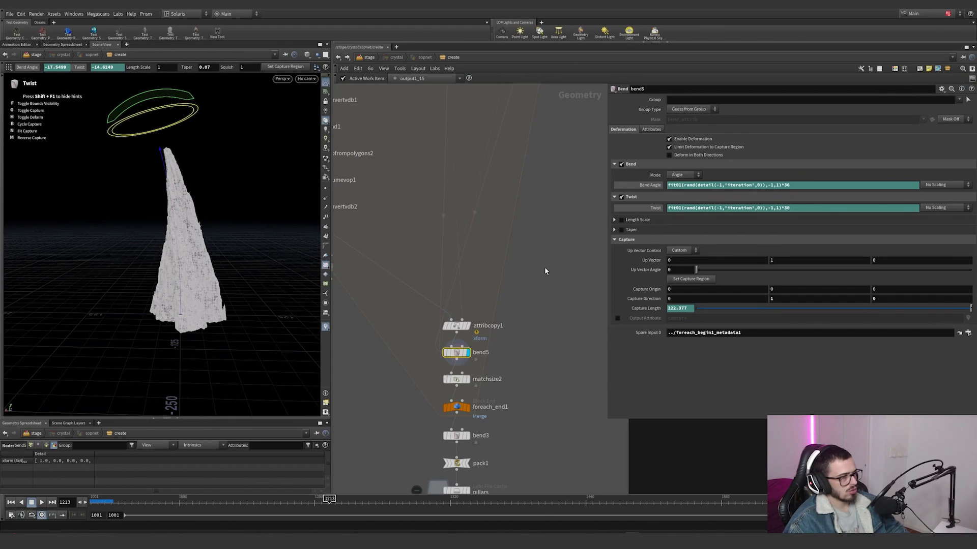
key("ctrl+z")
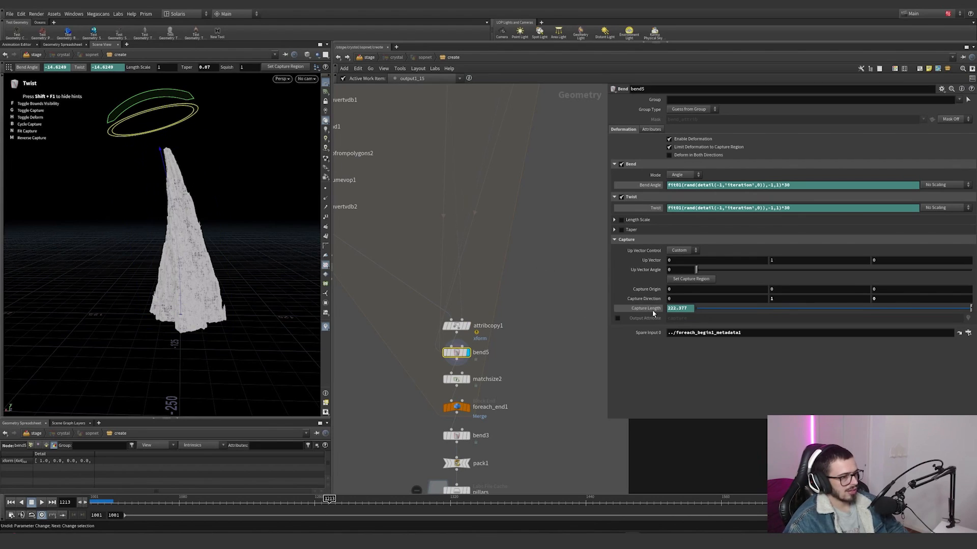
Step: Reveal bend5's Capture Length expression, which reads attribwrangle4's height, and look at the node's Add Spare Input option
type("detail('/stage/crystal/sopnet/create/attribwrangle4','height',0)")
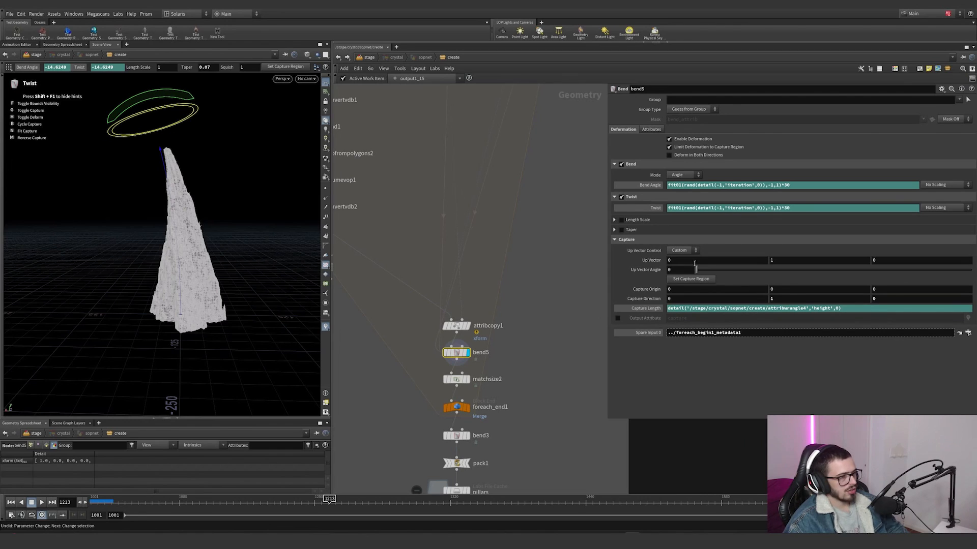
scroll(531, 305, "down", 4)
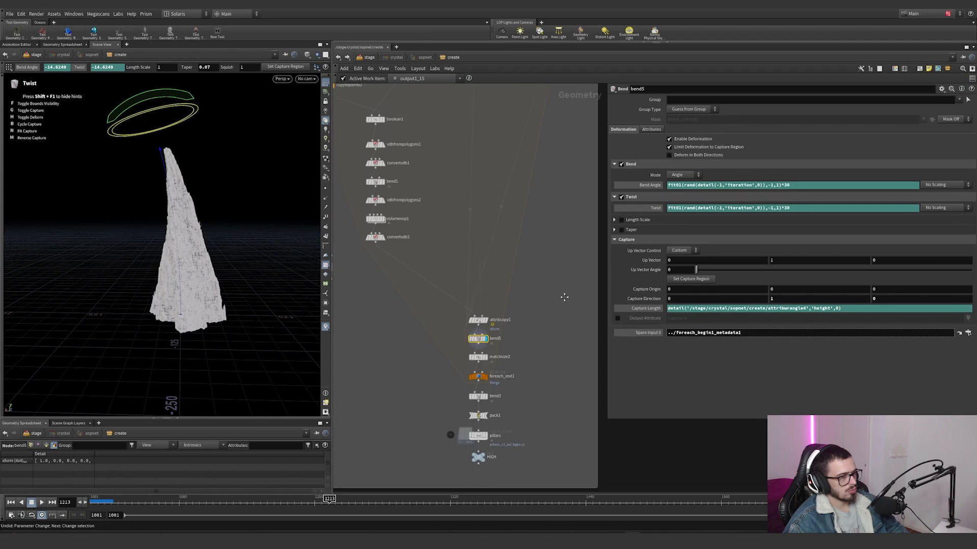
left_click(941, 89)
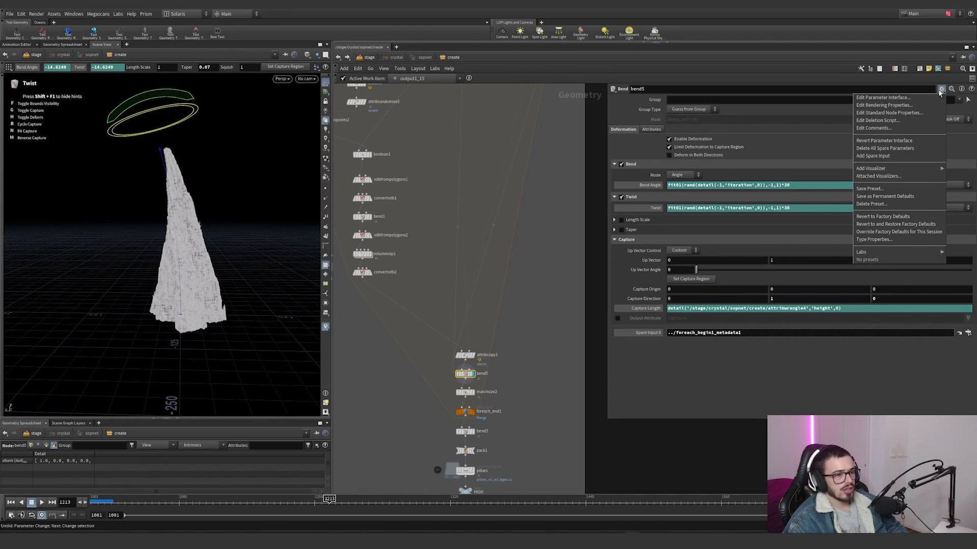
left_click(514, 227)
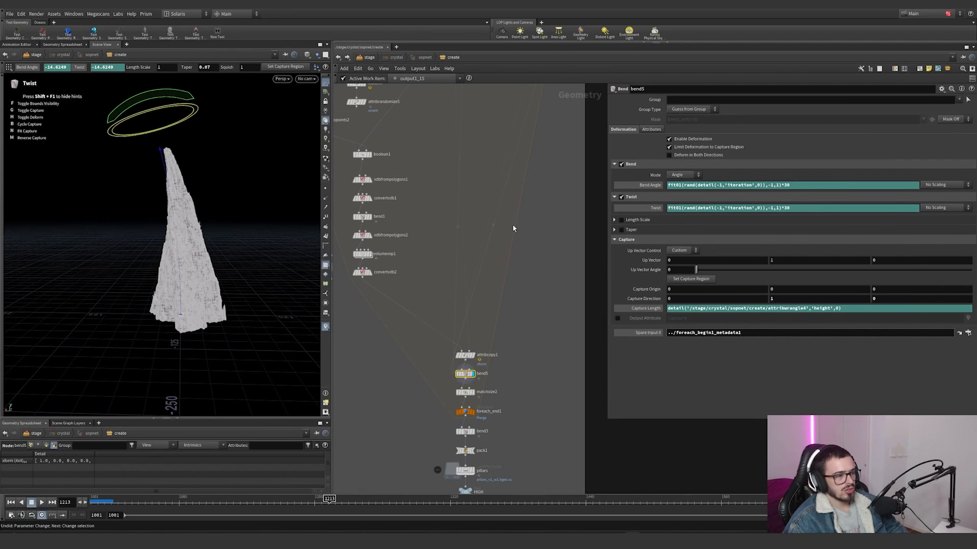
Step: Trace bend5's Spare Input 0 to the foreach_begin1_metadata1 node and highlight the -1 reference in its Twist expression
scroll(514, 227, "down", 5)
middle_click_drag(495, 136, 487, 178)
scroll(486, 173, "up", 4)
left_click_drag(540, 152, 686, 294)
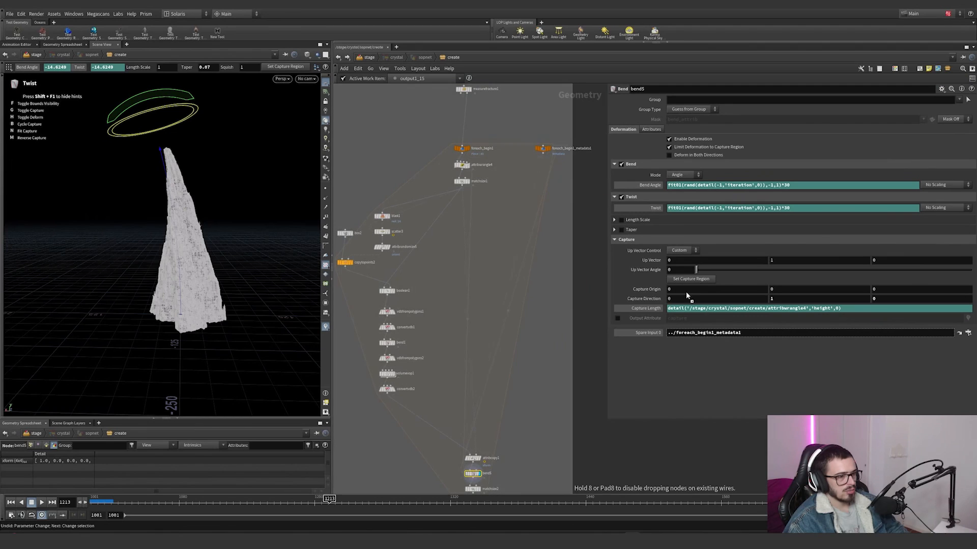
left_click_drag(705, 333, 705, 333)
middle_click_drag(492, 491, 483, 402)
scroll(483, 402, "up", 5)
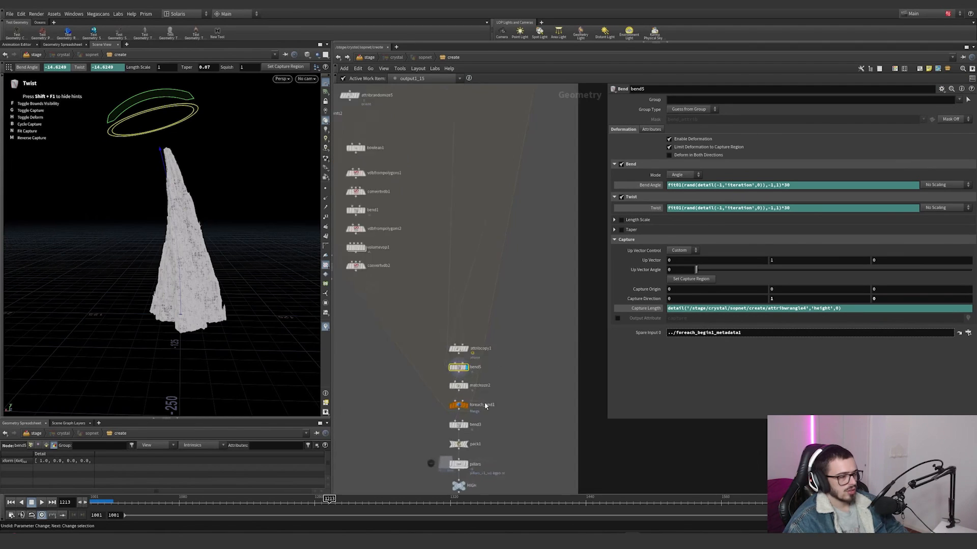
left_click(721, 208)
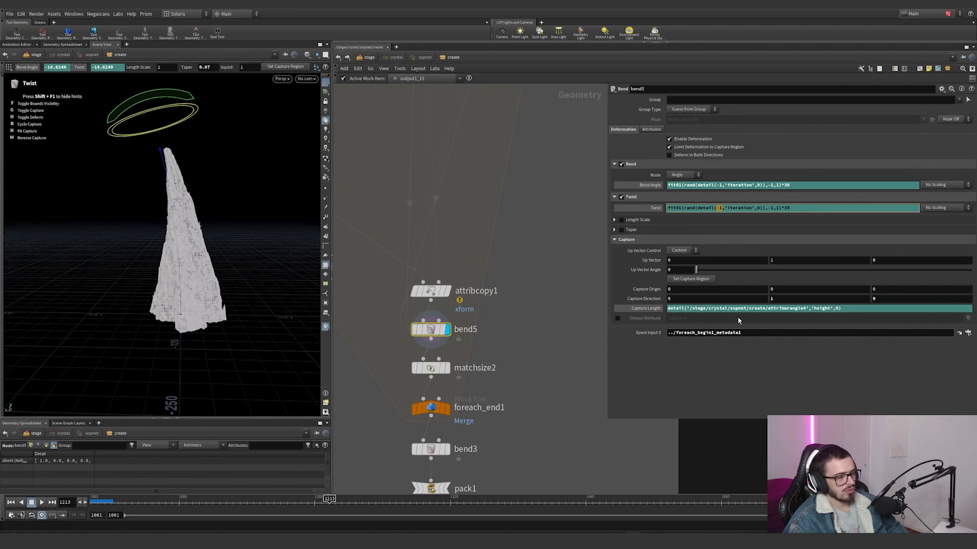
left_click_drag(746, 335, 619, 333)
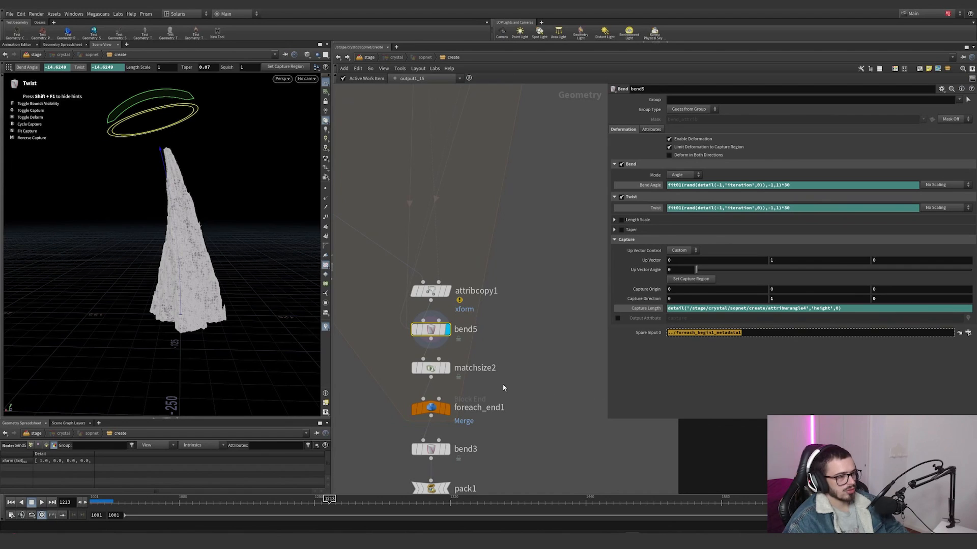
Step: Display matchsize2 with its xform Restore Transform setting and template attribwrangle4 to compare the finished crystal with its original box
middle_click_drag(503, 389, 525, 359)
left_click(470, 339)
scroll(185, 255, "down", 5)
left_click_drag(185, 255, 95, 297, "alt")
scroll(297, 274, "up", 5)
scroll(516, 266, "down", 6)
middle_click_drag(516, 130, 500, 305)
scroll(466, 204, "up", 5)
left_click(496, 213)
scroll(299, 209, "up", 4)
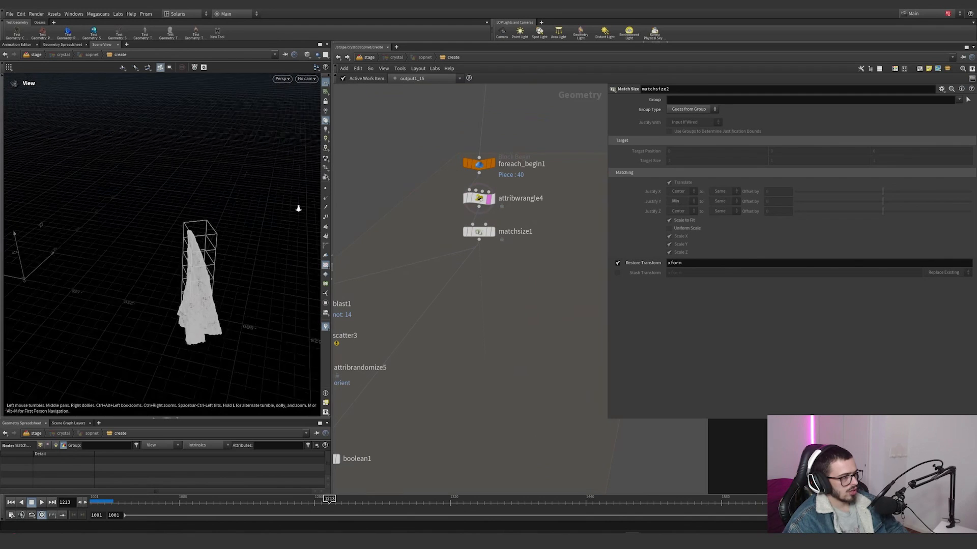
left_click_drag(299, 209, 170, 298, "alt")
key("f")
Step: Inspect bend3's overall bend and capture settings, and display the pillars file cache
scroll(504, 362, "down", 3)
middle_click_drag(535, 370, 515, 314)
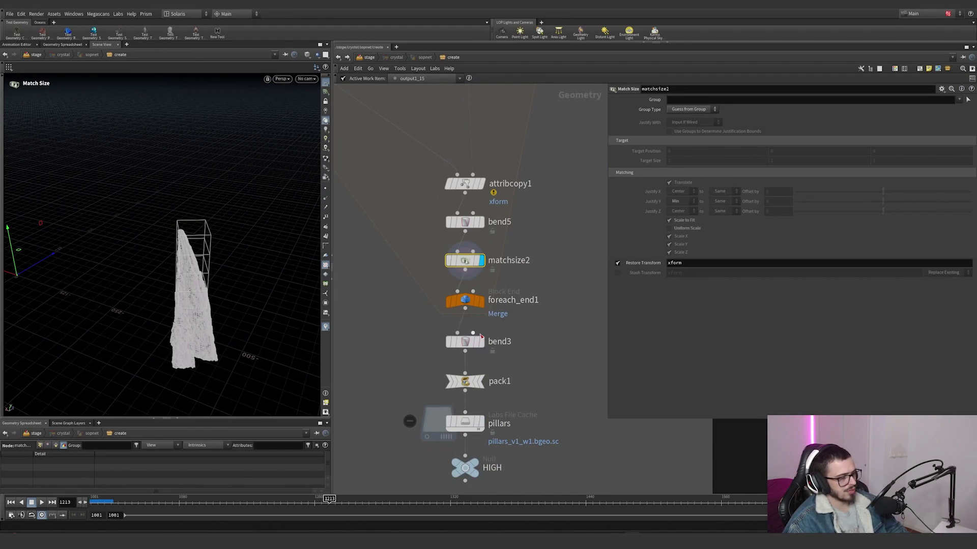
left_click(464, 342)
key("Escape")
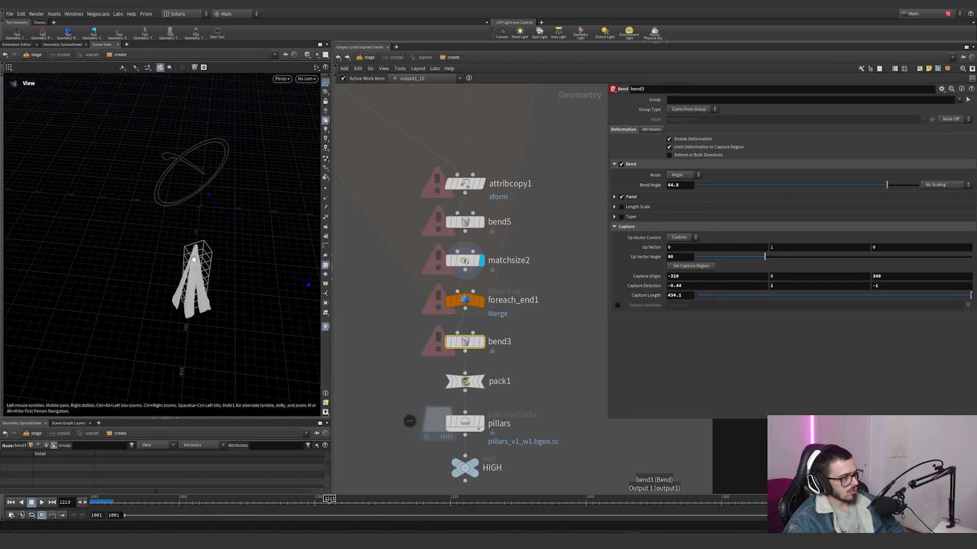
left_click_drag(109, 217, 121, 286, "alt")
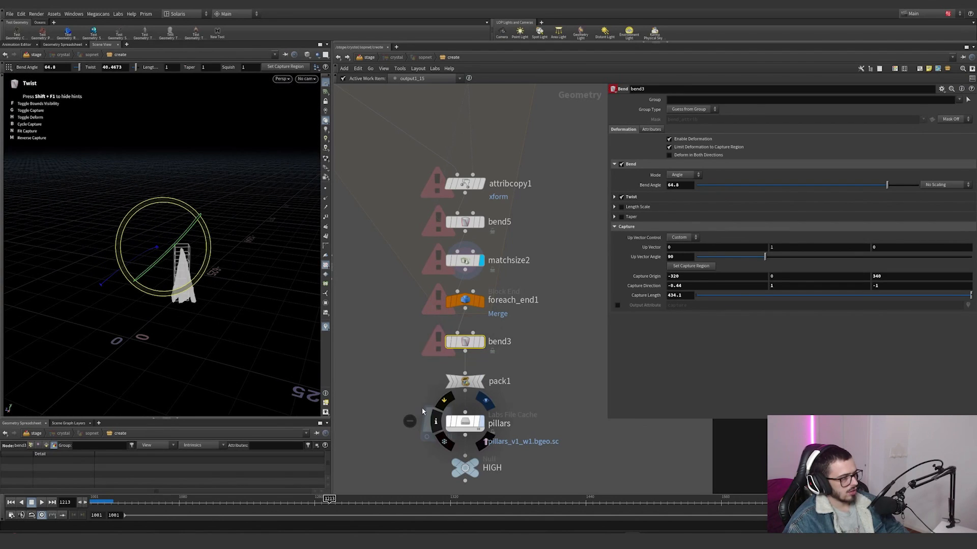
left_click_drag(199, 288, 185, 323, "alt")
Step: Template connectivity1's boxes and compare them with the cached pillars from several angles and up close
scroll(527, 298, "down", 8)
scroll(493, 217, "up", 5)
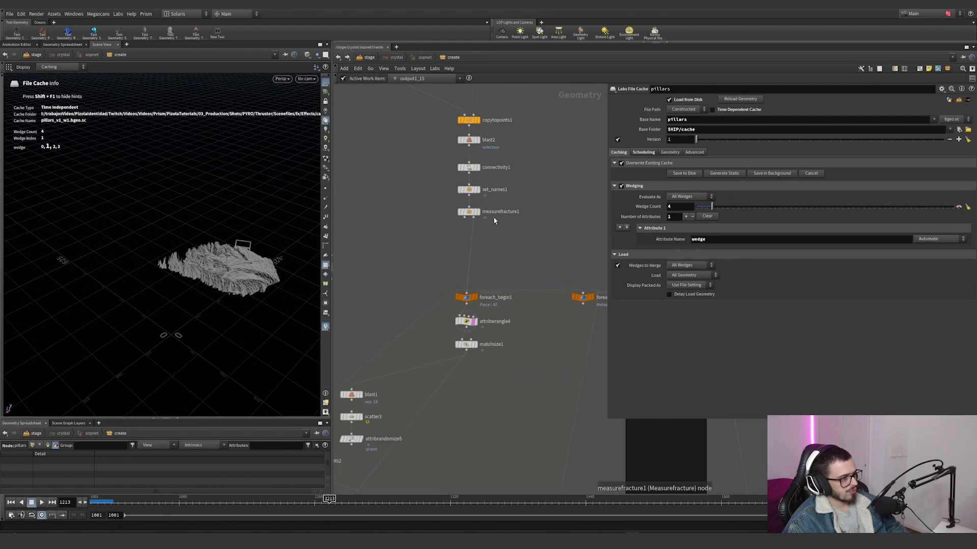
left_click(476, 167)
left_click_drag(228, 282, 203, 321, "alt")
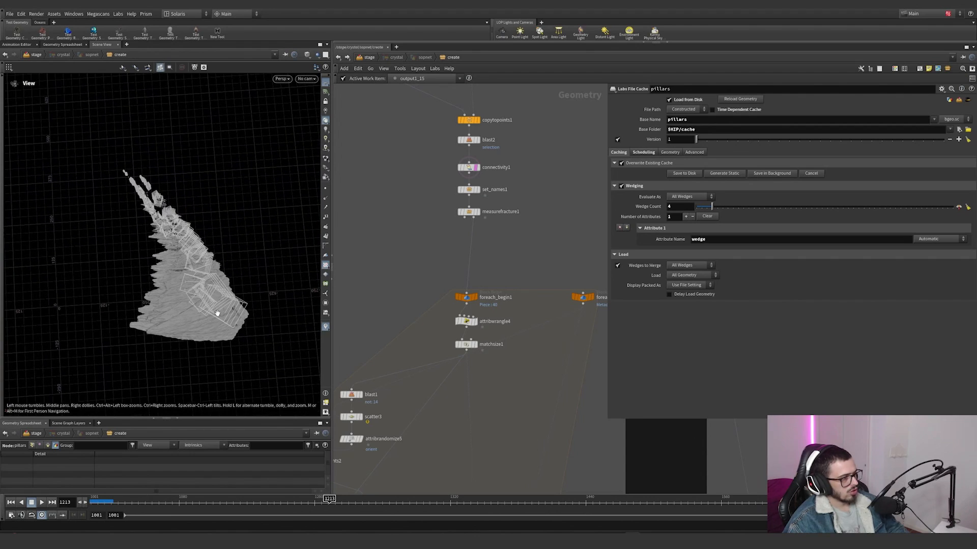
middle_click_drag(205, 271, 202, 232, "alt")
scroll(516, 388, "down", 5)
middle_click_drag(517, 388, 483, 310)
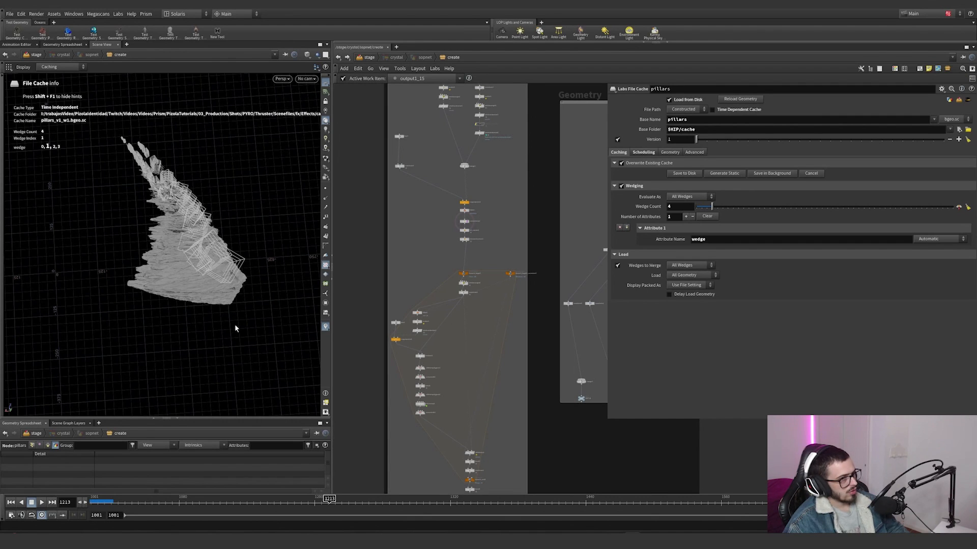
left_click_drag(200, 265, 226, 255, "alt")
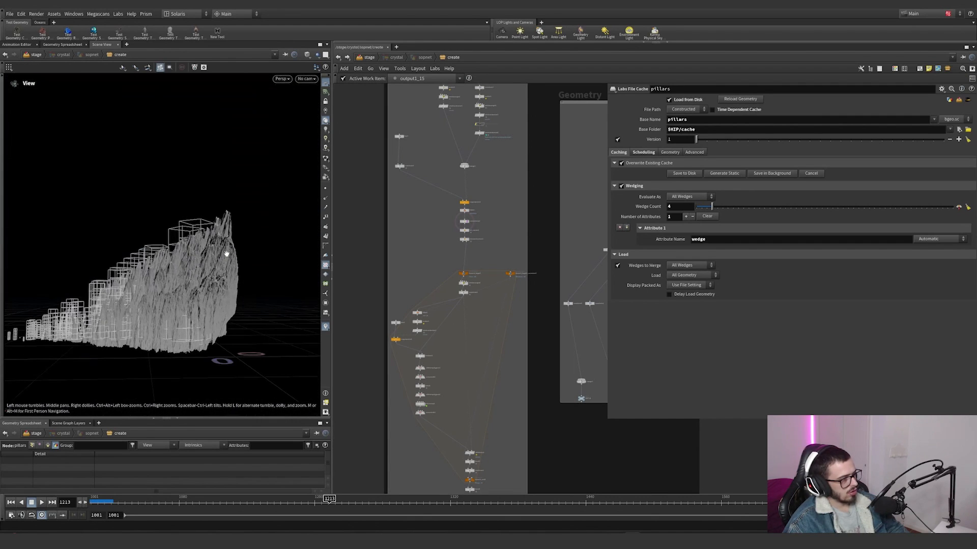
left_click_drag(223, 293, 229, 245, "alt")
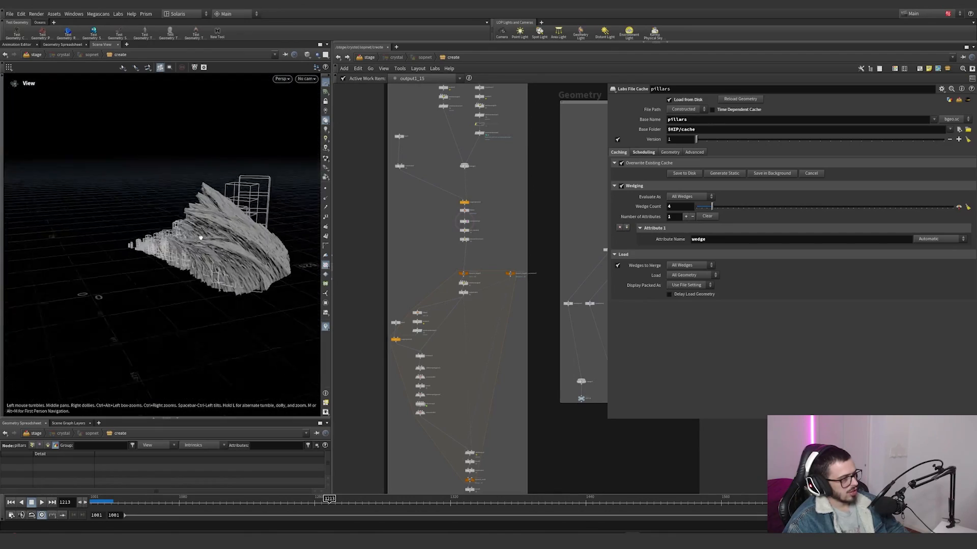
right_click_drag(229, 244, 368, 206, "alt")
left_click_drag(214, 208, 282, 209, "alt")
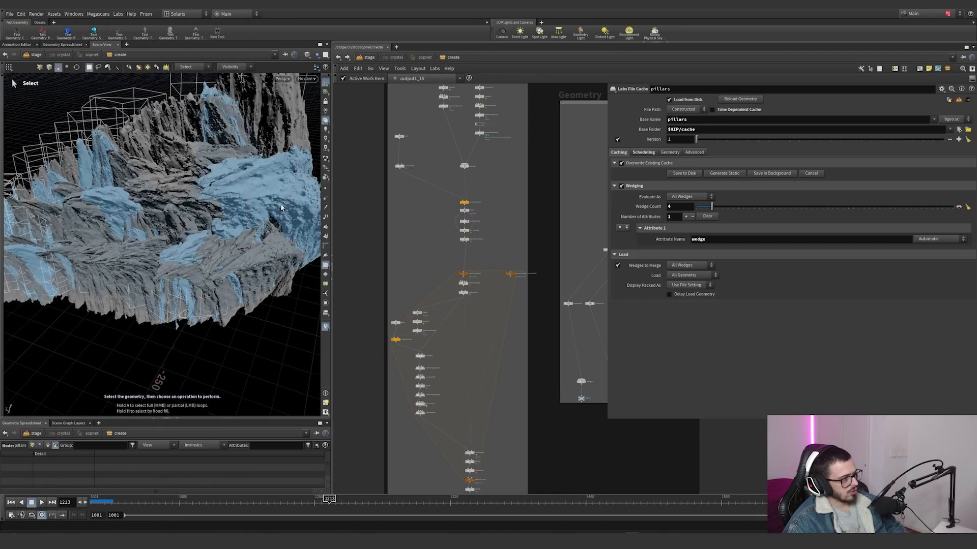
Step: Examine the pillars file cache's wedging settings and preview another wedge variation on the node
scroll(452, 379, "down", 4)
middle_click_drag(463, 434, 466, 270)
scroll(467, 266, "up", 10)
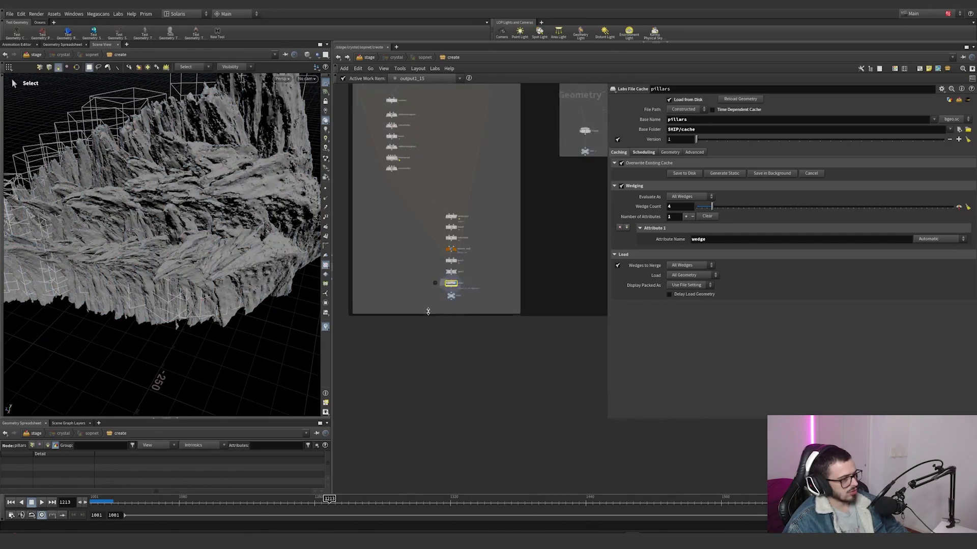
scroll(432, 320, "up", 3)
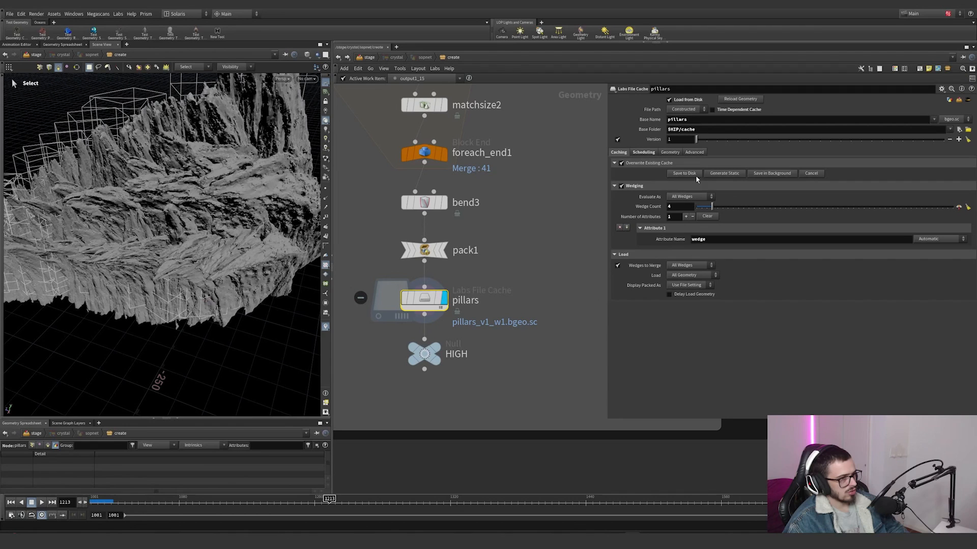
left_click(443, 305)
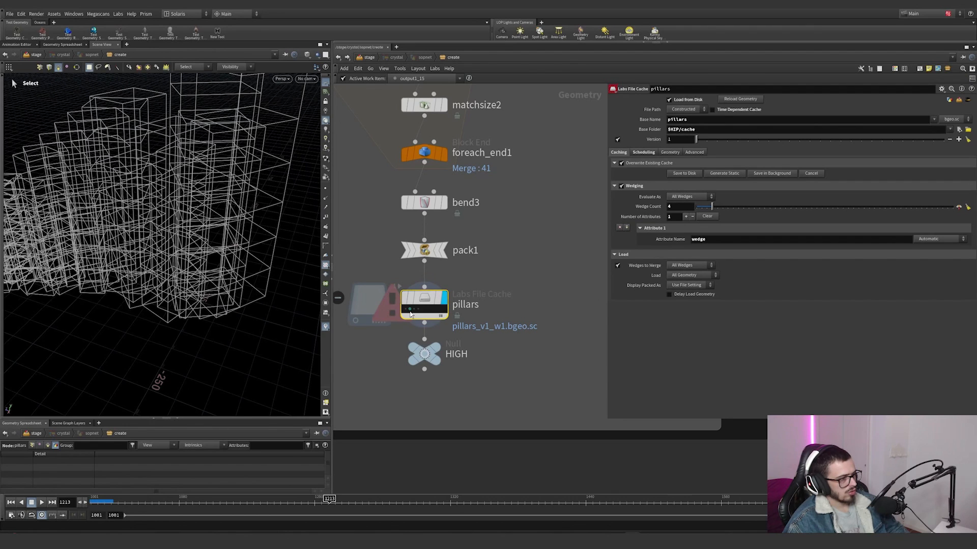
left_click(450, 331)
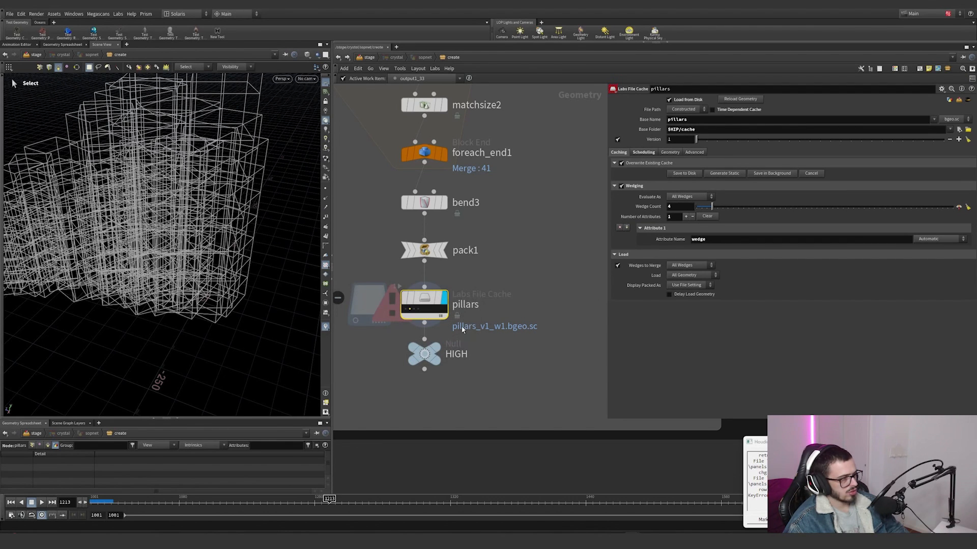
Step: Inspect blast2's point group and scatter1's wedge-driven Global Seed expression
scroll(520, 224, "down", 6)
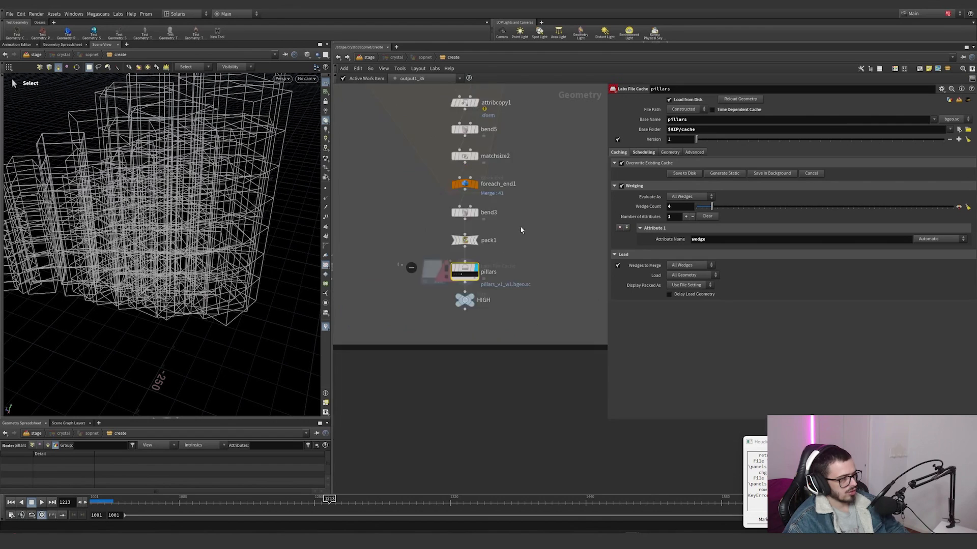
scroll(494, 192, "up", 5)
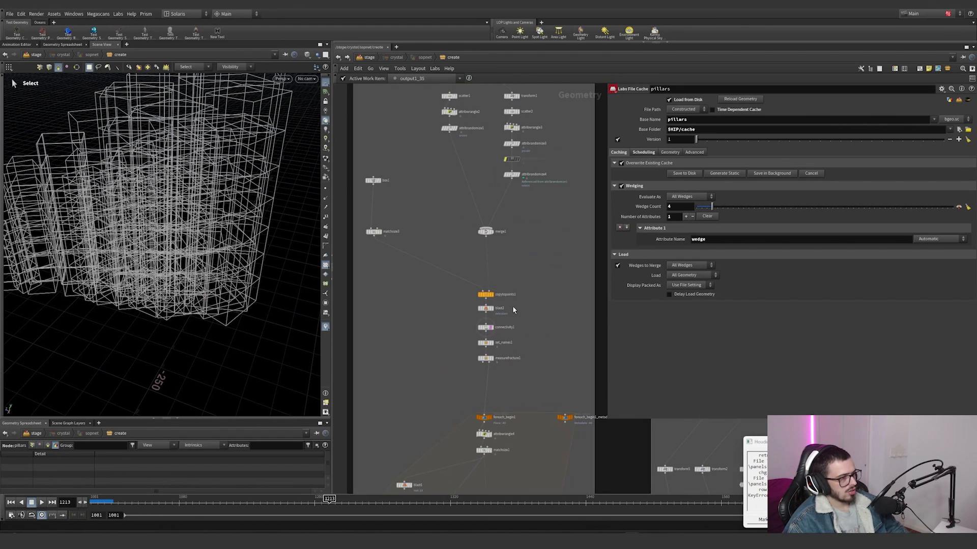
scroll(512, 306, "up", 3)
left_click(457, 307)
scroll(522, 298, "down", 6)
scroll(508, 274, "up", 1)
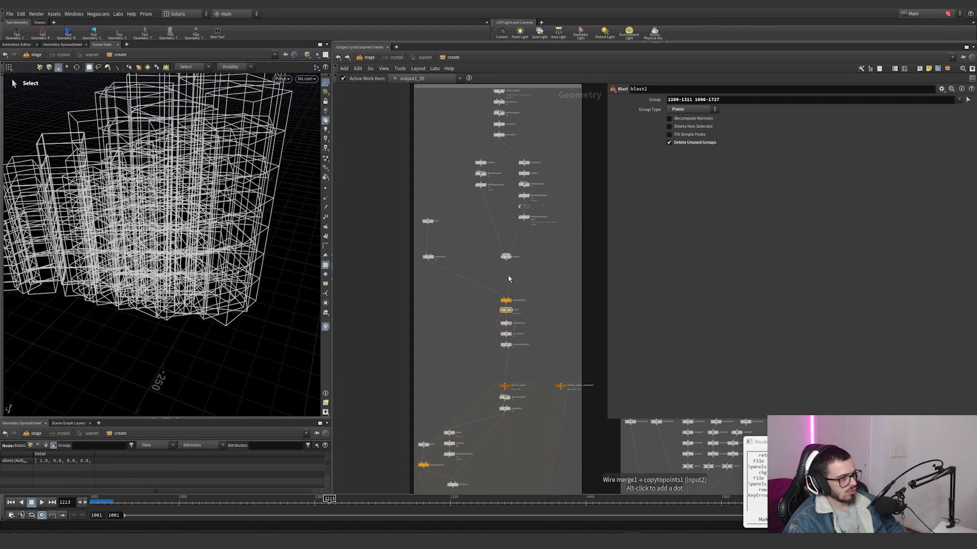
middle_click_drag(529, 282, 521, 350)
scroll(508, 184, "up", 4)
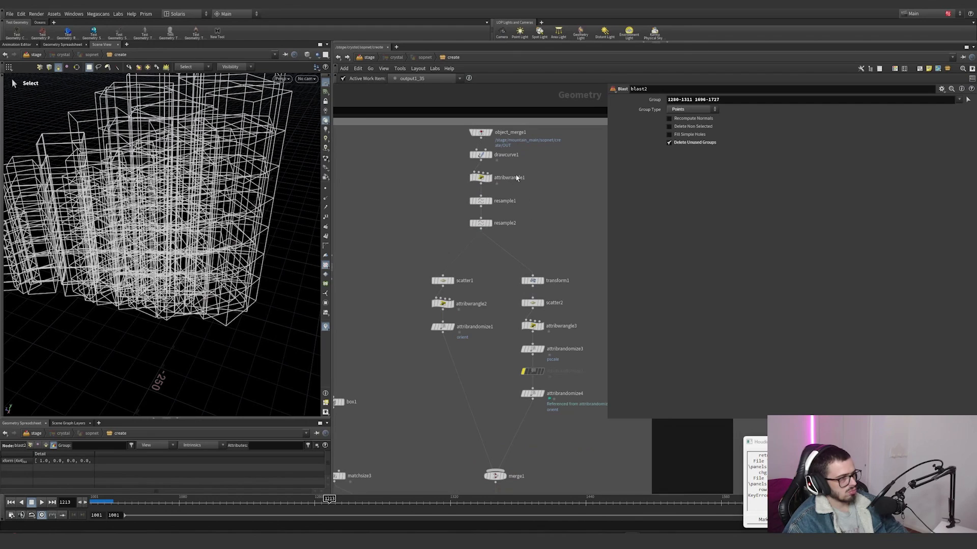
left_click(436, 283)
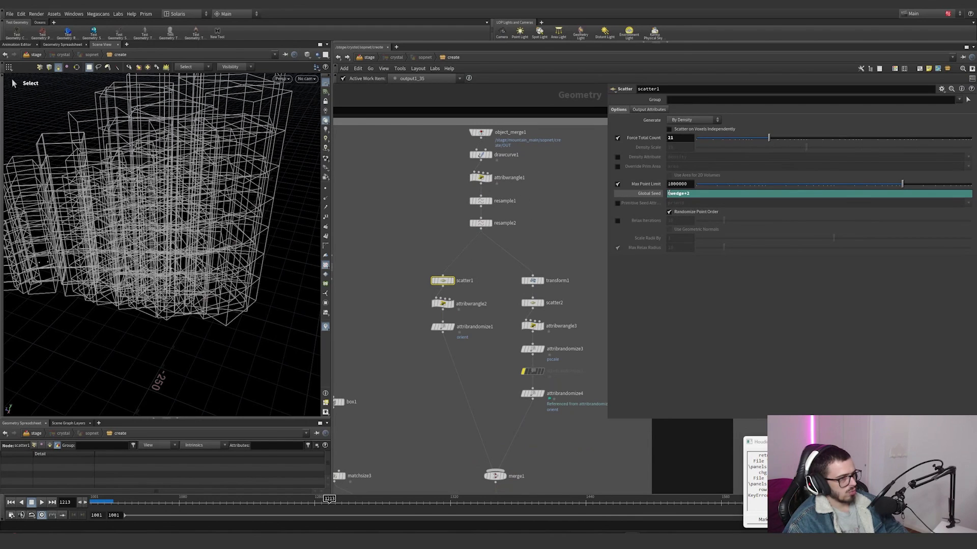
Step: Switch the pillars file cache to wedge 3 and examine the cached rock variation
scroll(546, 430, "down", 4)
middle_click_drag(549, 458, 473, 152)
scroll(452, 300, "up", 6)
left_click(451, 295)
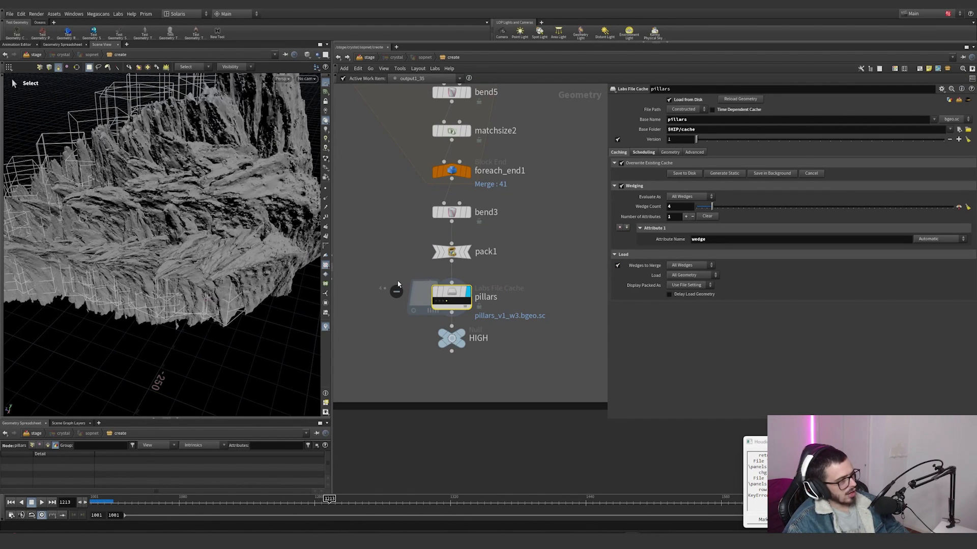
left_click_drag(247, 224, 242, 207, "alt")
scroll(242, 207, "down", 3)
Step: Inspect object_merge2's ../HIGH reference and display foreach_begin4 and unpack7 at the start of the post-process loop
scroll(408, 386, "down", 4)
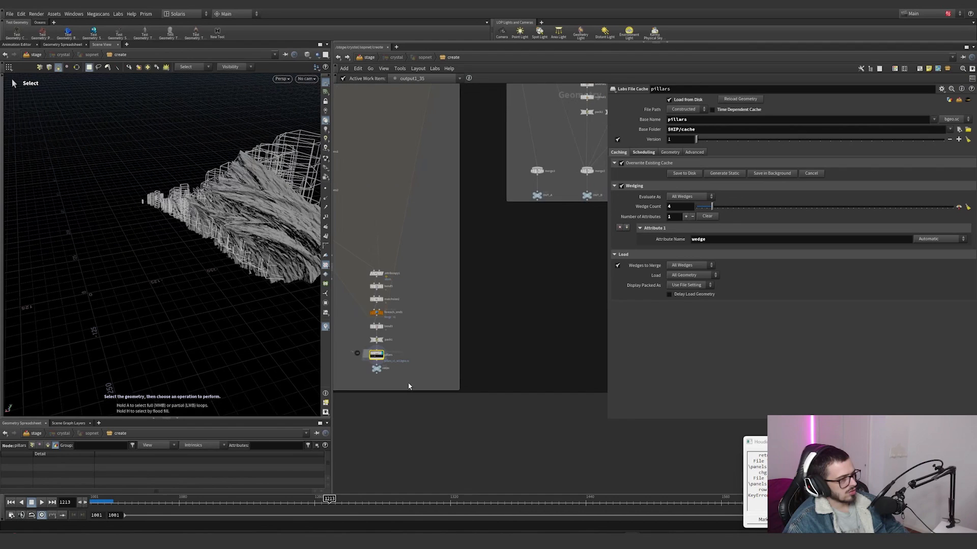
middle_click_drag(527, 279, 464, 442)
scroll(464, 443, "down", 3)
scroll(529, 206, "up", 5)
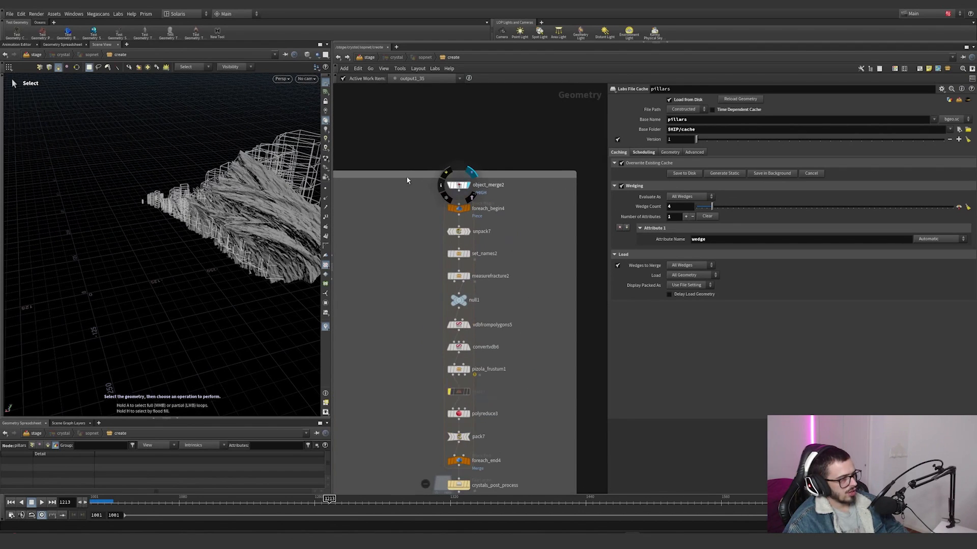
left_click(458, 185)
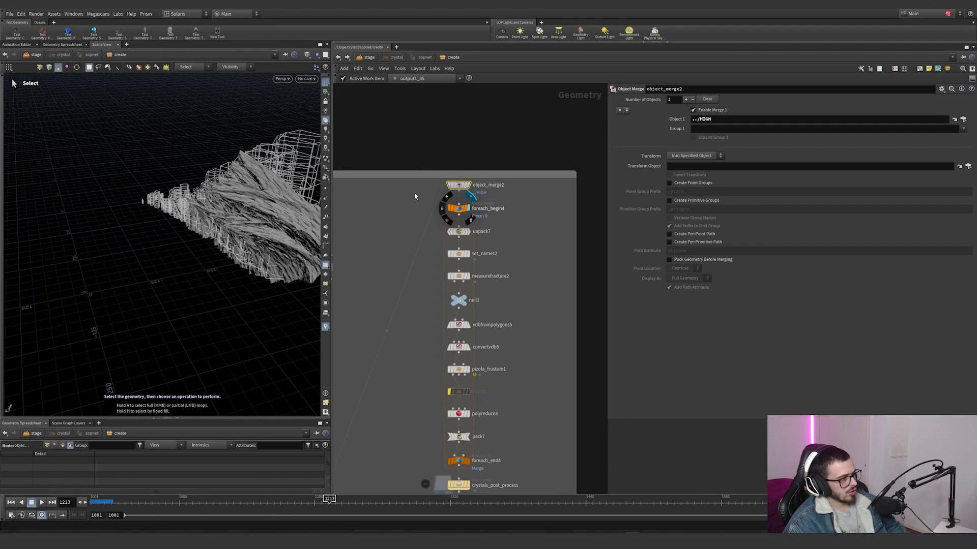
left_click(459, 209)
scroll(448, 230, "up", 3)
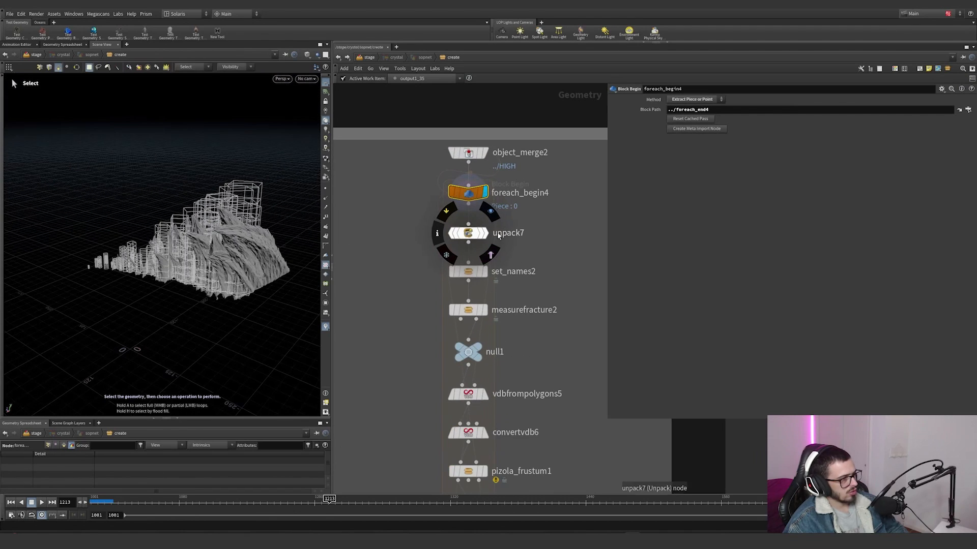
left_click_drag(412, 211, 534, 249)
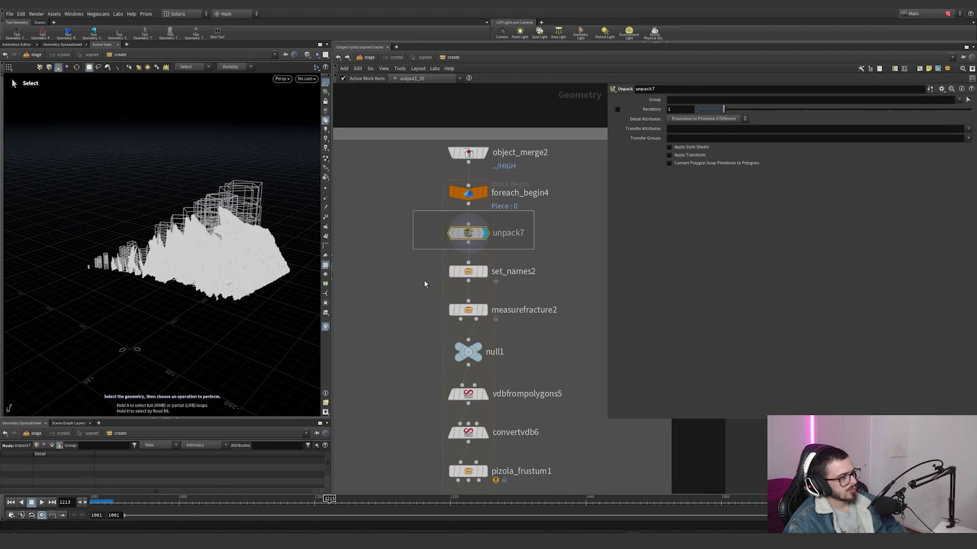
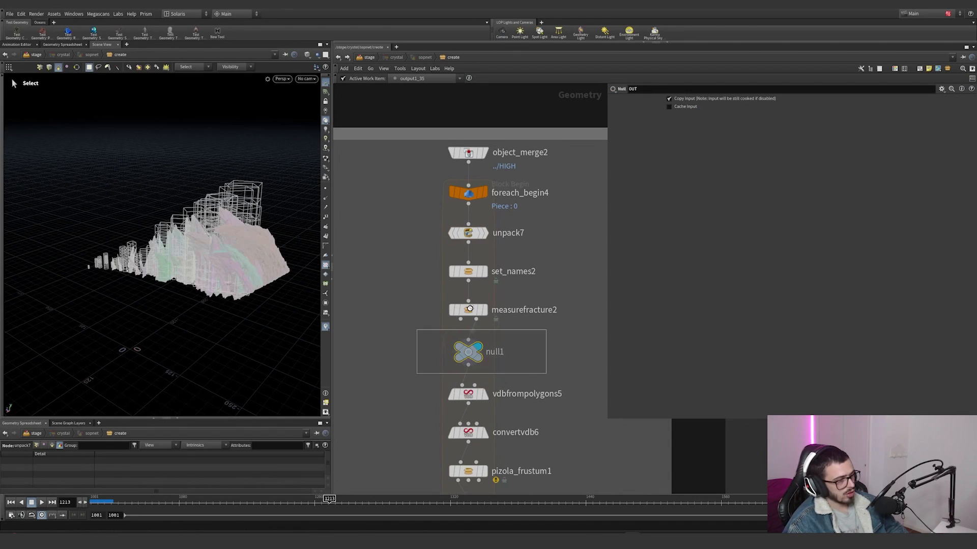
Step: Open measurefracture2's internal network and examine the bbox_size wrangle's bounding box code inside its for-each loop
scroll(476, 319, "up", 3)
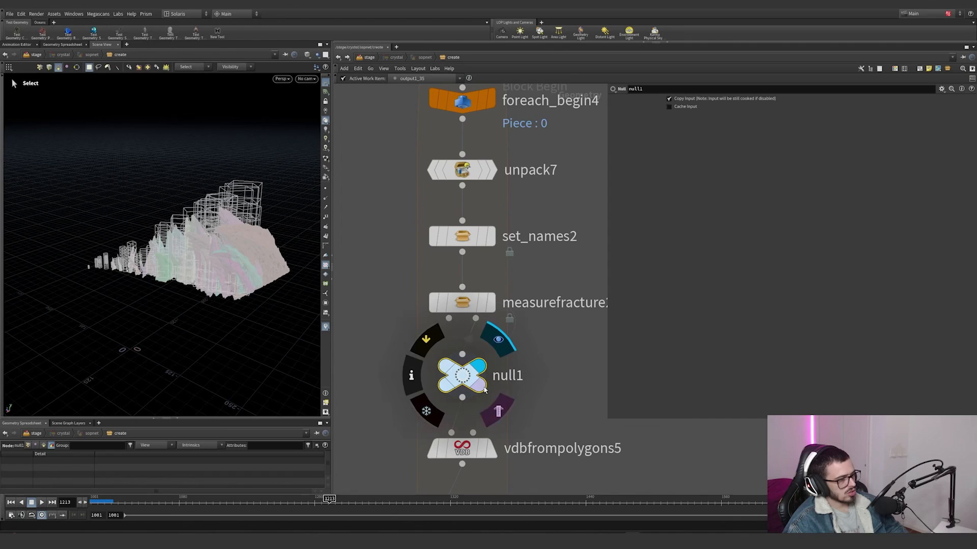
left_click(478, 309)
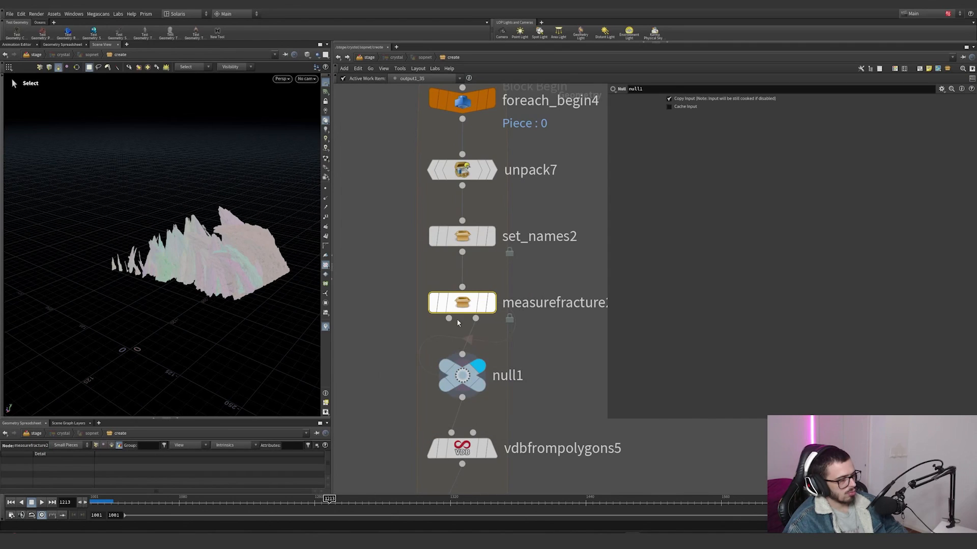
double_click(459, 305)
scroll(456, 261, "up", 5)
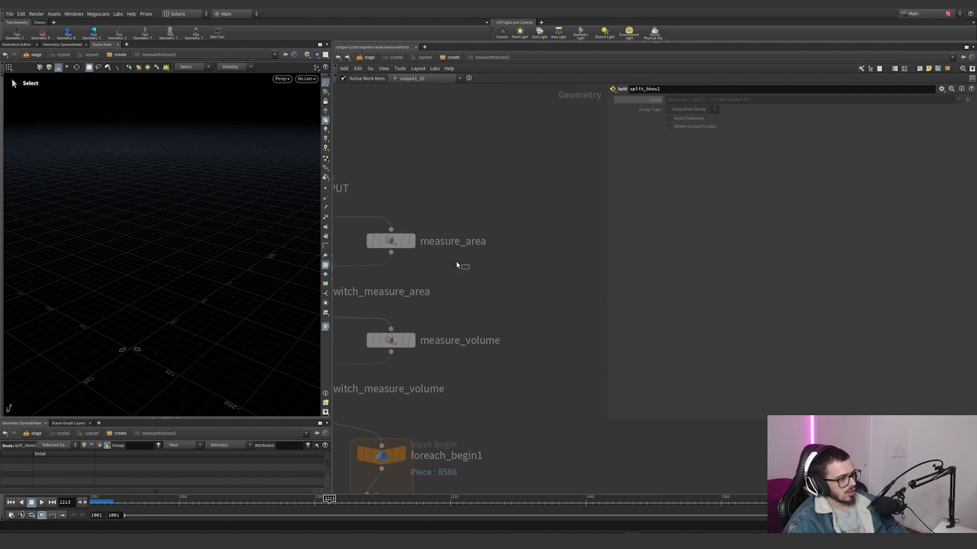
middle_click_drag(440, 468, 569, 264)
scroll(569, 329, "up", 2)
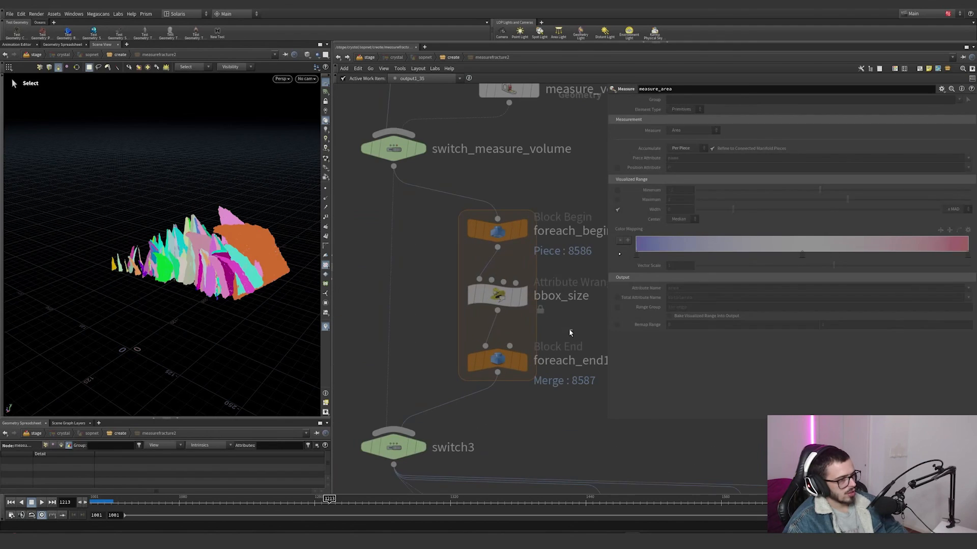
left_click_drag(568, 329, 479, 278)
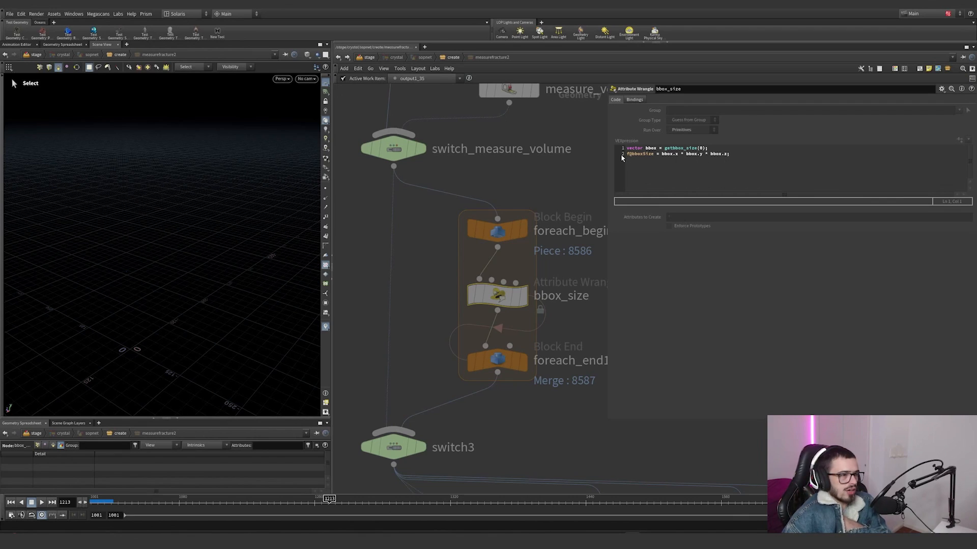
scroll(560, 257, "down", 5)
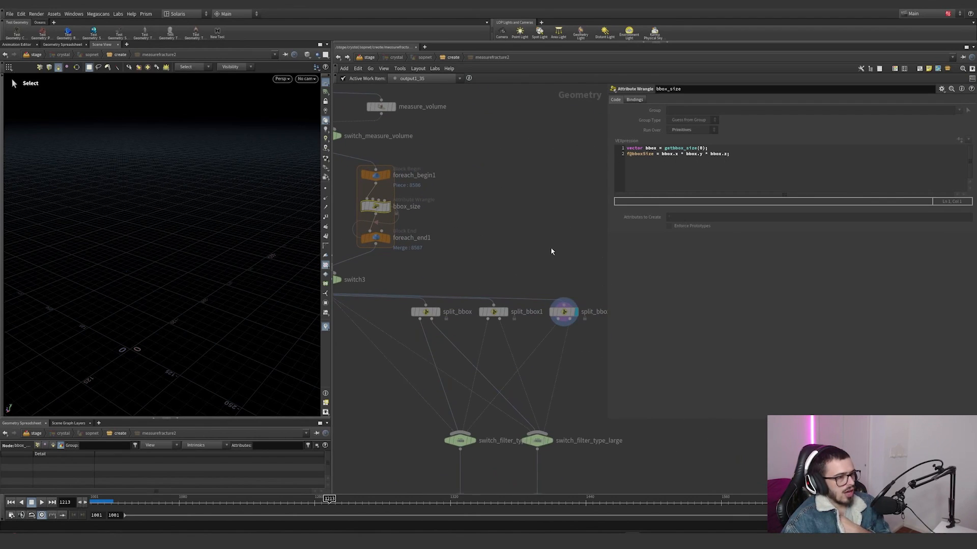
Step: Inspect the group expressions of split_bbox2 and split_bbox, and return to the create network with measurefracture2's settings
left_click(563, 312)
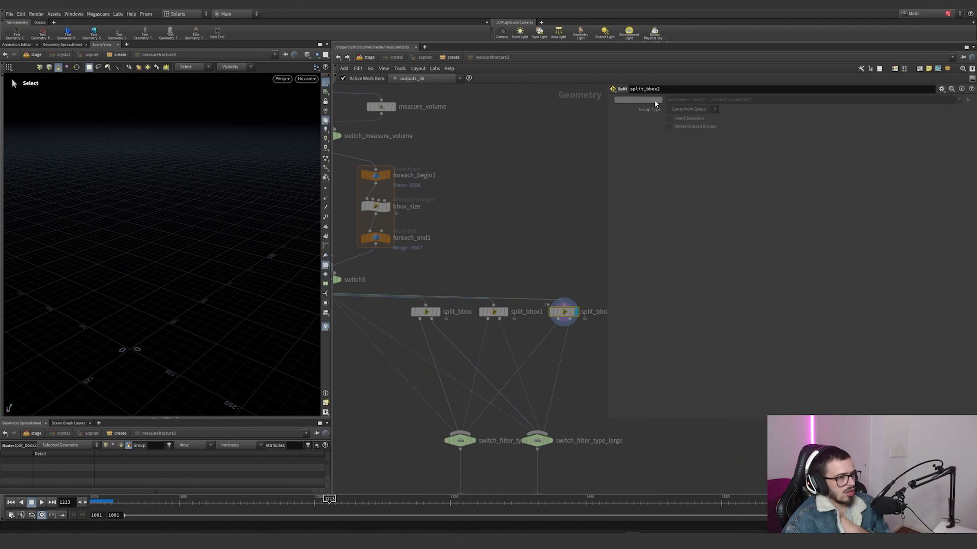
left_click_drag(531, 244, 464, 345)
left_click(425, 311)
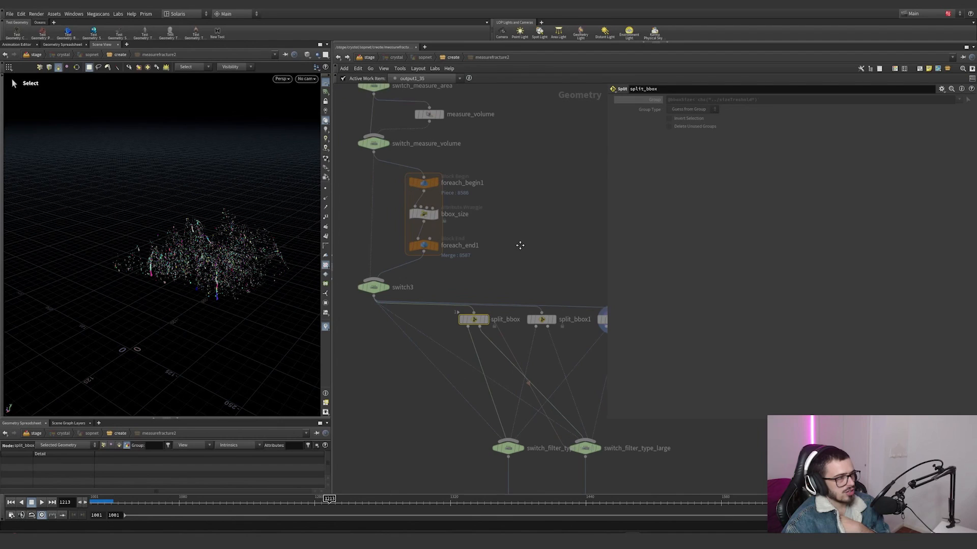
left_click(338, 58)
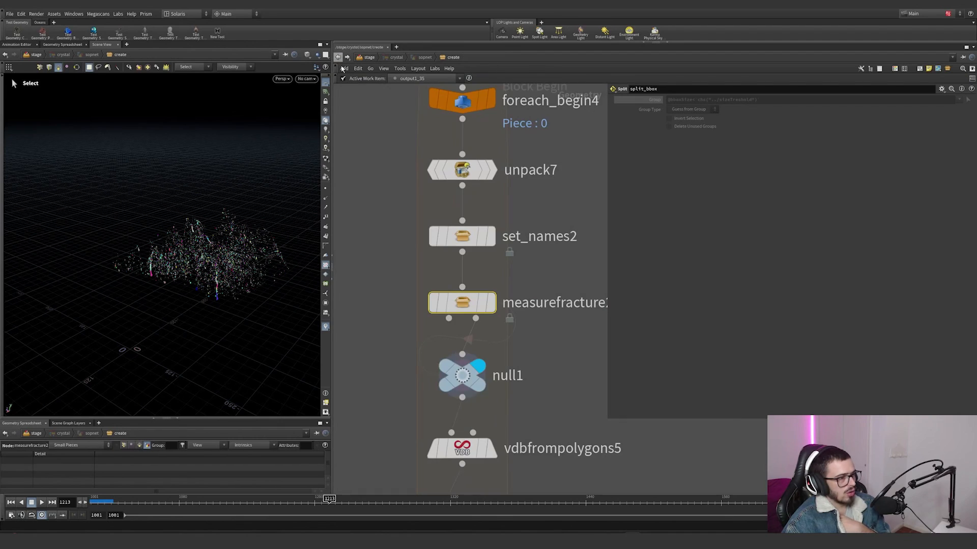
Step: Preview the small pieces from measurefracture2's first output on a temporary null, and delete that null
left_click(465, 368)
left_click_drag(464, 368, 437, 334, "alt")
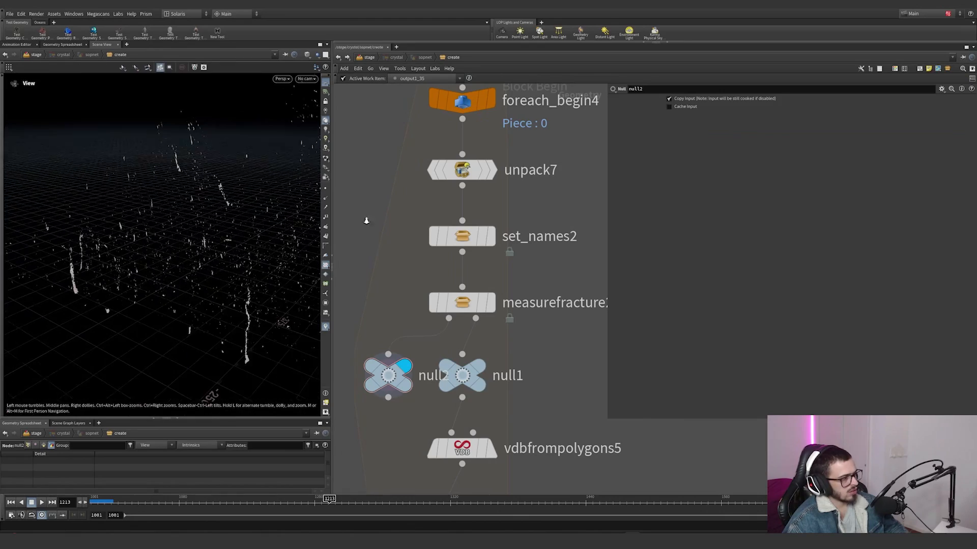
right_click_drag(367, 221, 322, 227)
right_click_drag(245, 204, 296, 194)
middle_click_drag(297, 194, 227, 182)
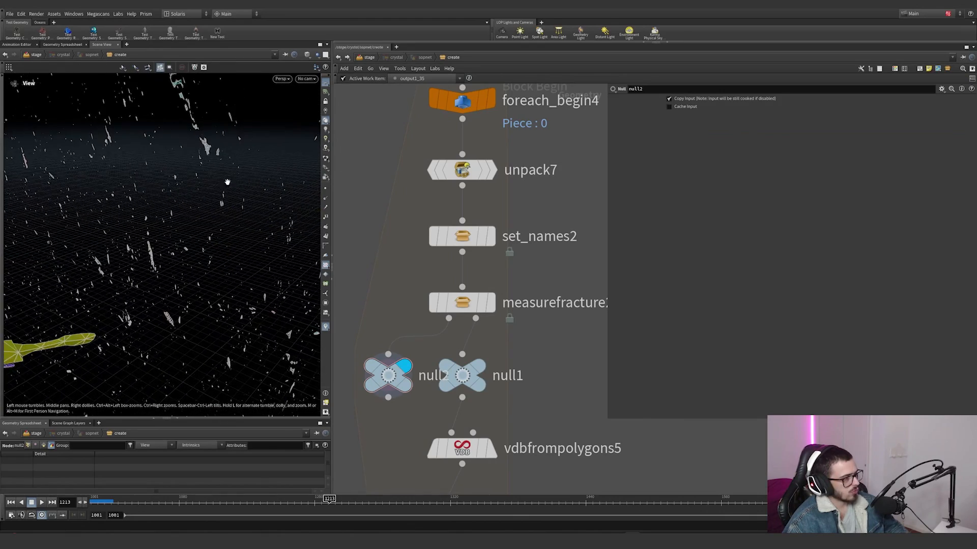
middle_click(387, 377)
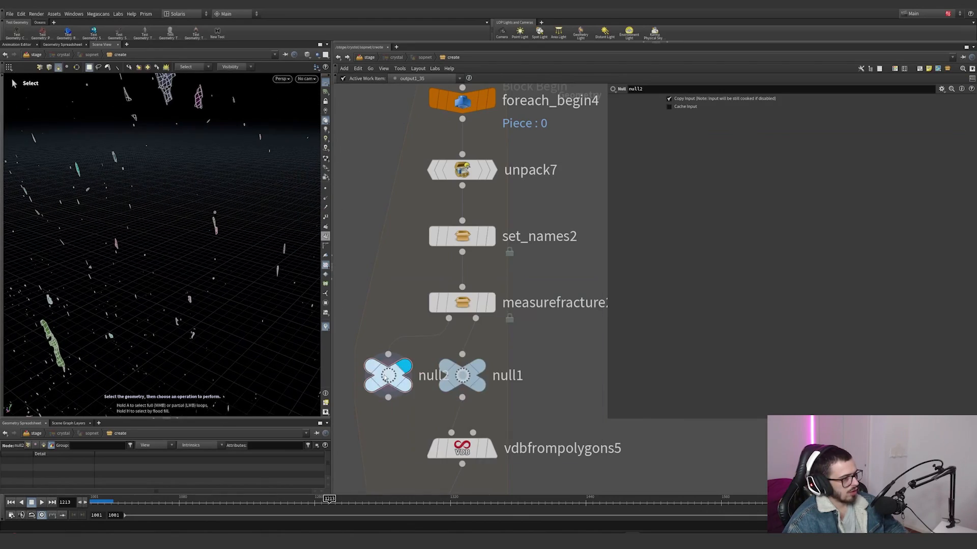
left_click(386, 378)
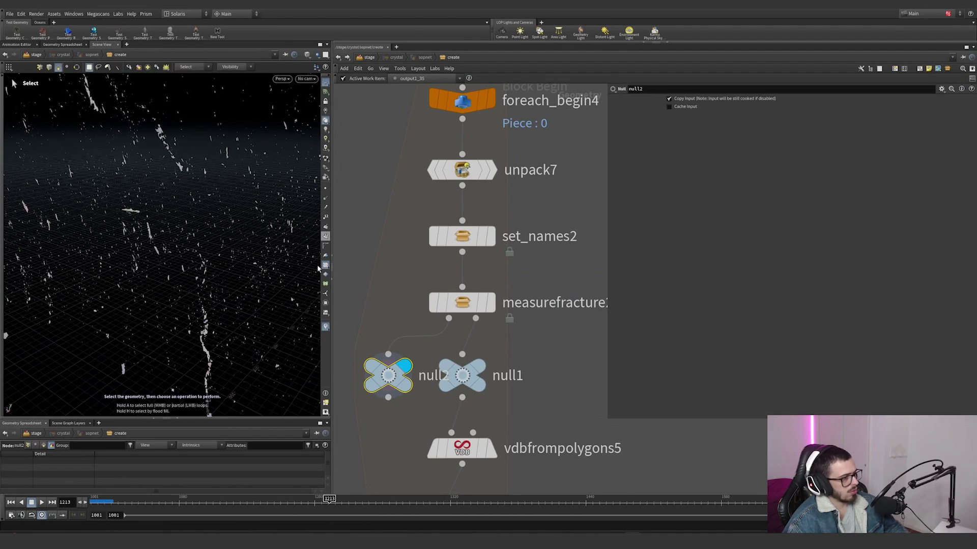
key("Delete")
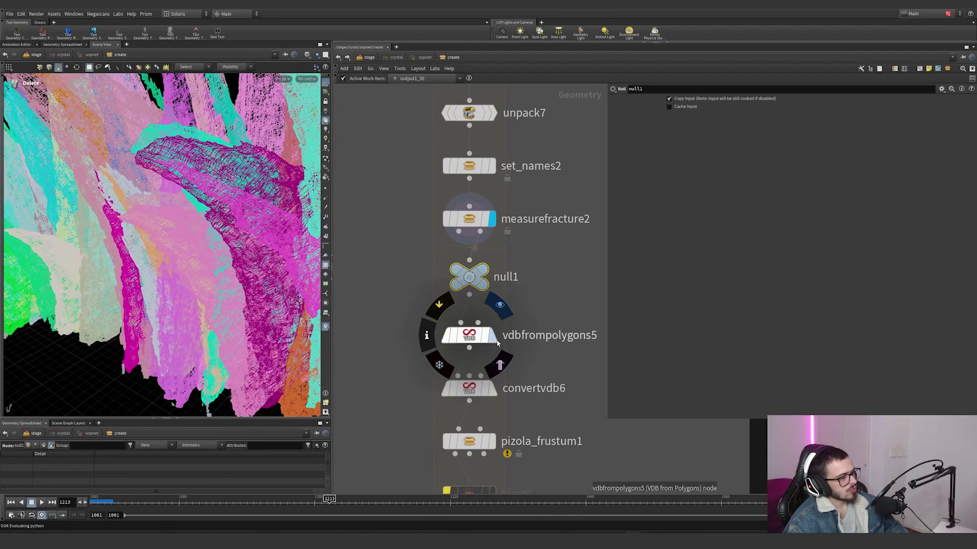
Step: Display vdbfrompolygons5 to examine the voxelised rocks, and compare them with the packed pieces at null1
left_click(494, 338)
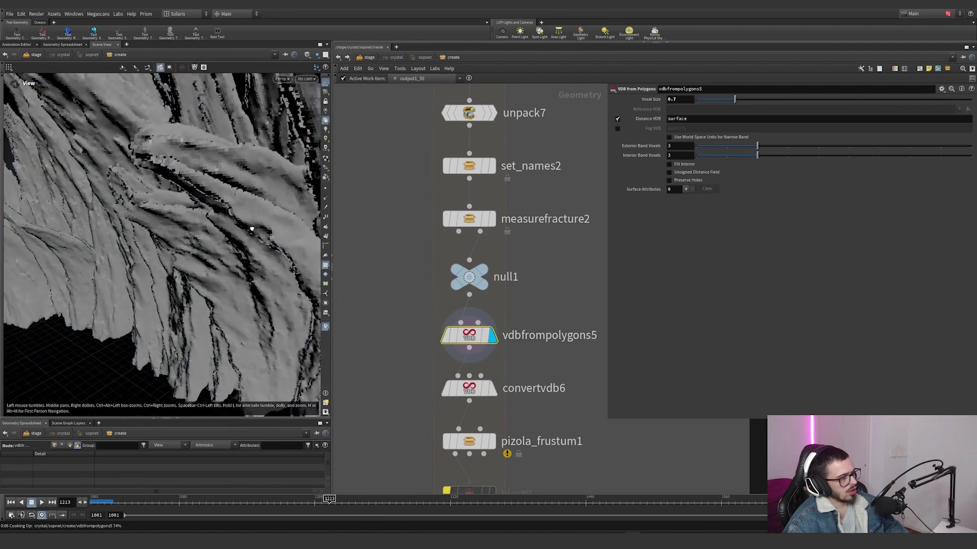
left_click_drag(252, 229, 117, 224)
left_click_drag(287, 277, 184, 273, "alt")
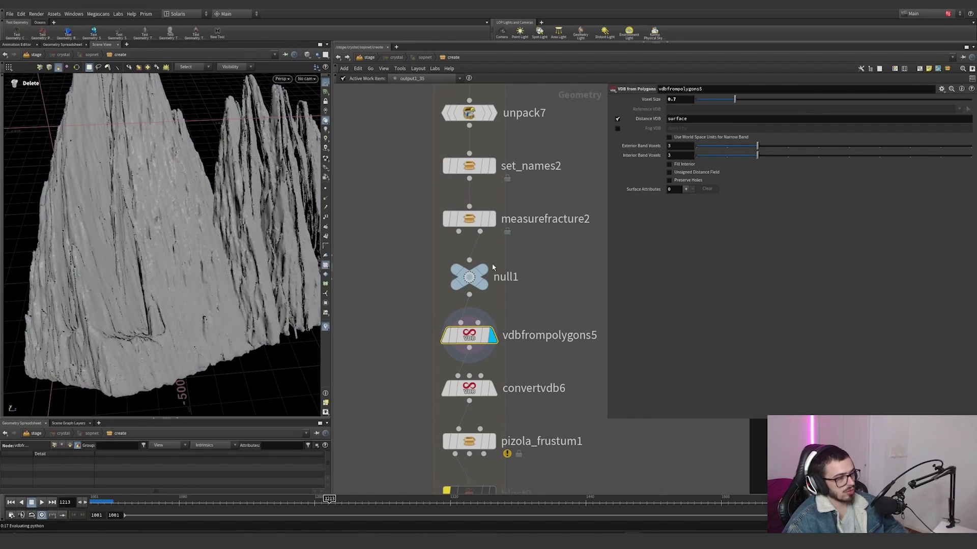
mouse_move(492, 267)
left_click(498, 249)
left_click(467, 276)
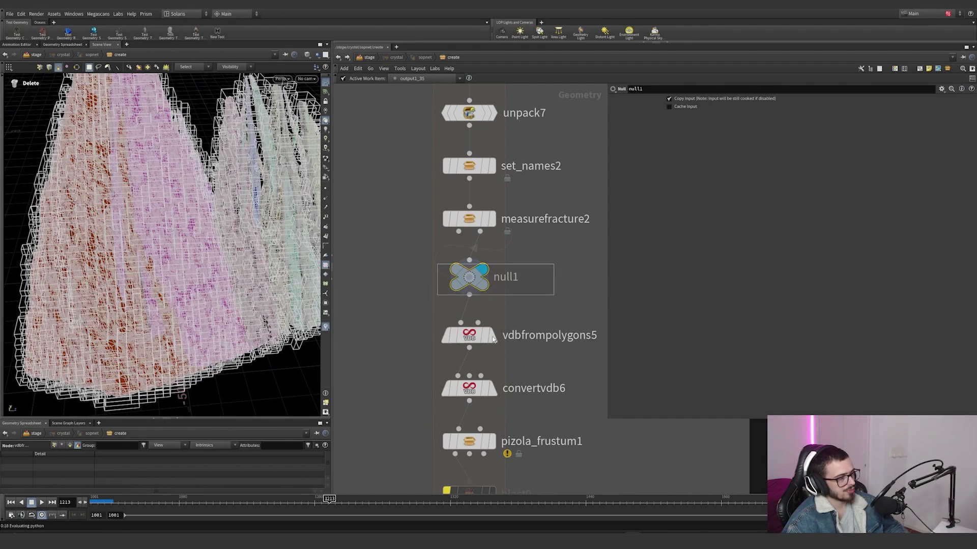
Step: Display convertvdb6, hide the wireframe overlay and examine the converted polygon surface and its conversion settings
mouse_move(493, 348)
left_click(493, 393)
left_click_drag(530, 414, 452, 393)
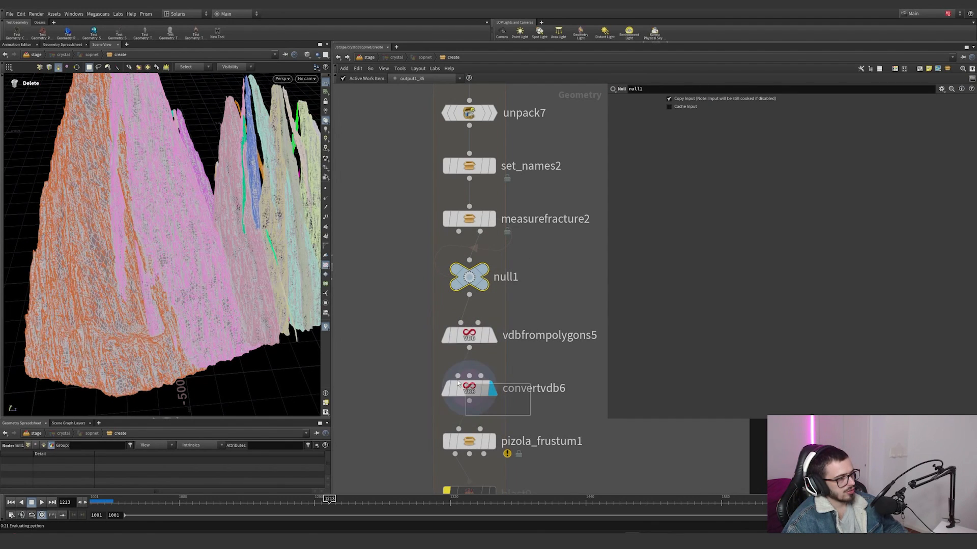
left_click_drag(204, 277, 222, 278, "alt")
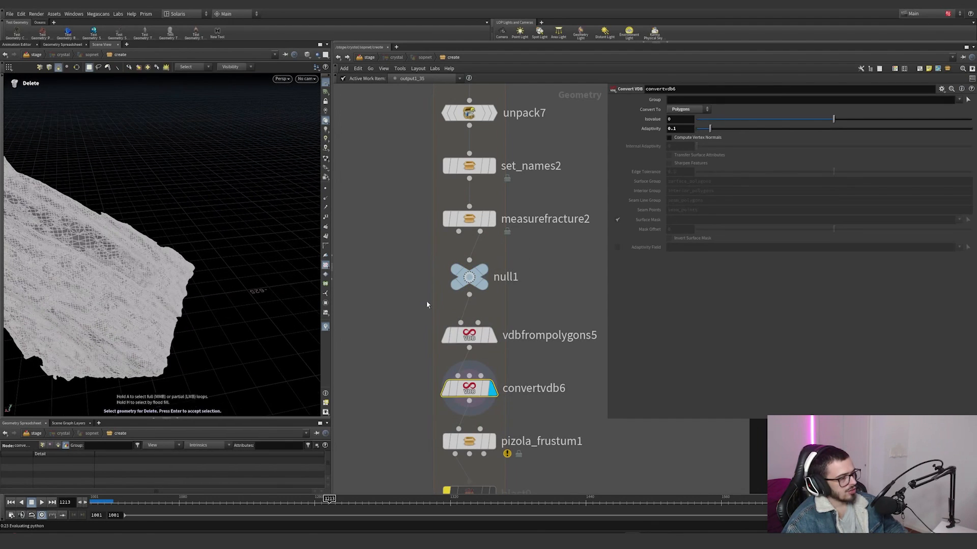
left_click_drag(278, 93, 304, 101, "alt")
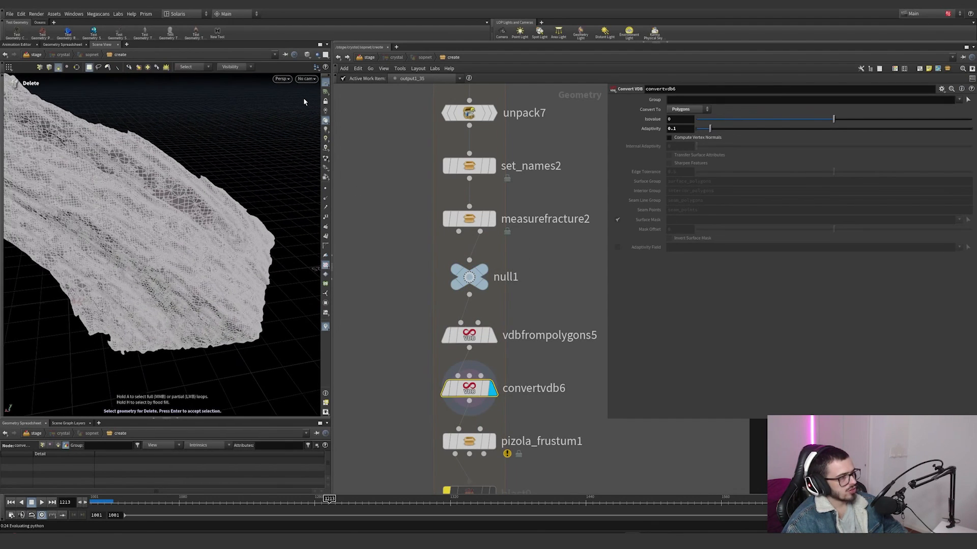
left_click(307, 56)
left_click(314, 130)
right_click_drag(168, 234, 146, 246, "alt")
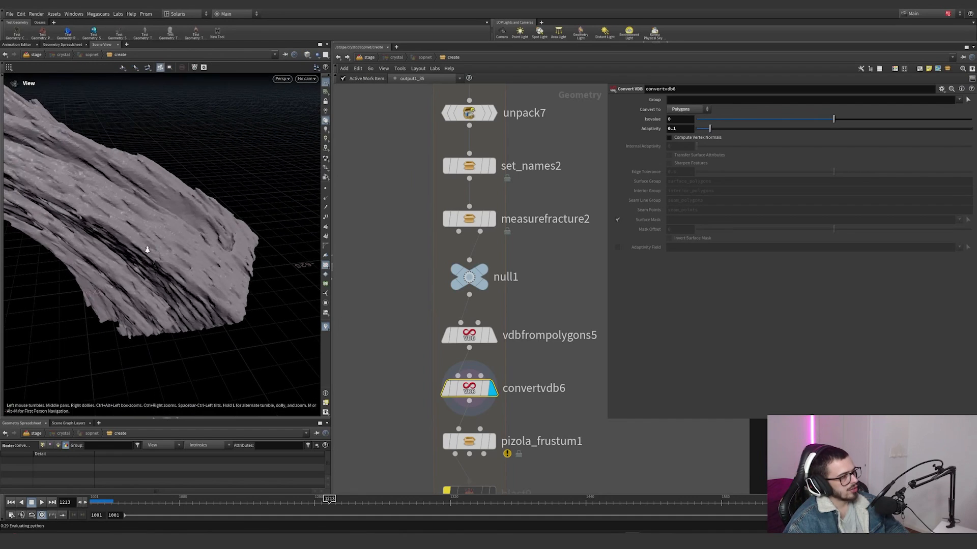
Step: Display pizola_frustum1 and examine its Cull Shape camera settings and the Dot Mask settings under Masks
mouse_move(550, 363)
middle_mouse_down()
mouse_move(552, 293)
mouse_move(565, 340)
mouse_move(570, 304)
middle_mouse_up()
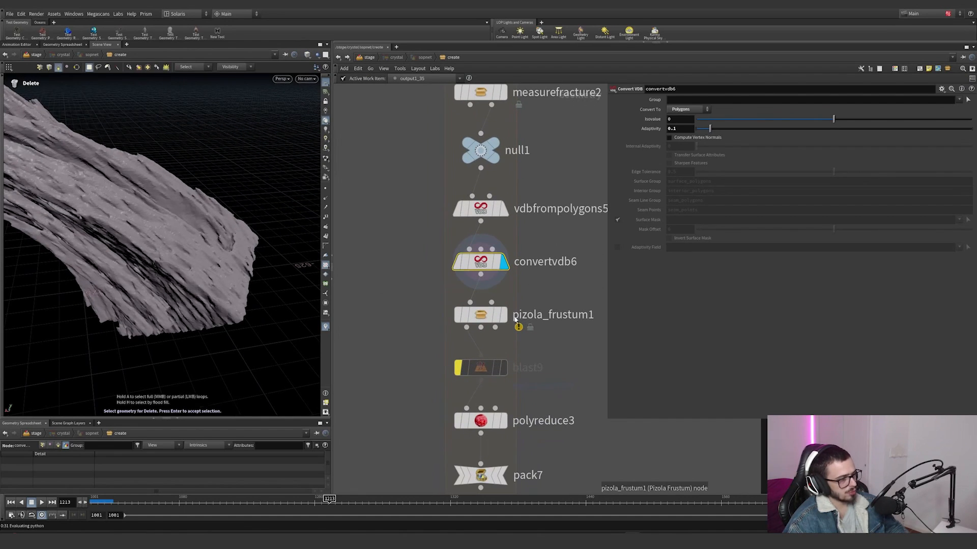
left_click(480, 314)
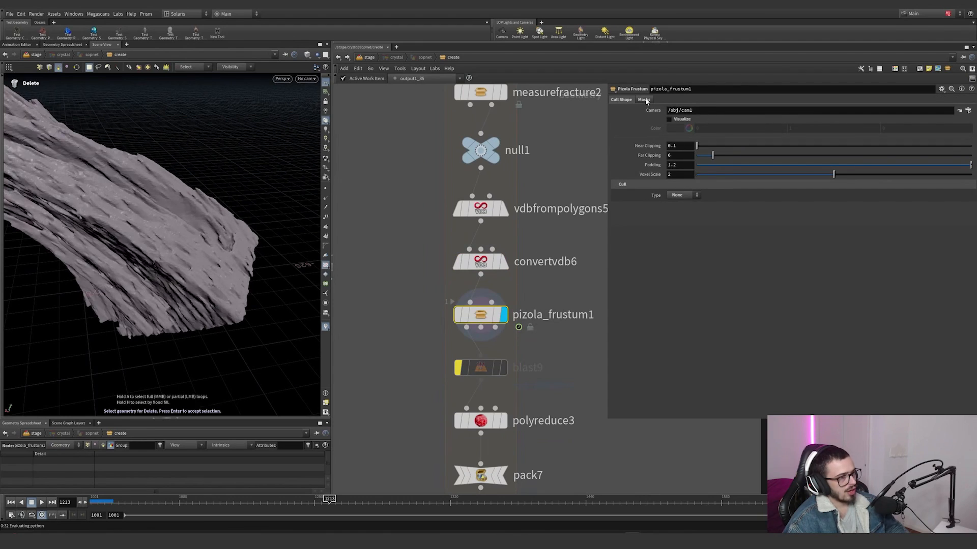
left_click(644, 100)
left_click(625, 100)
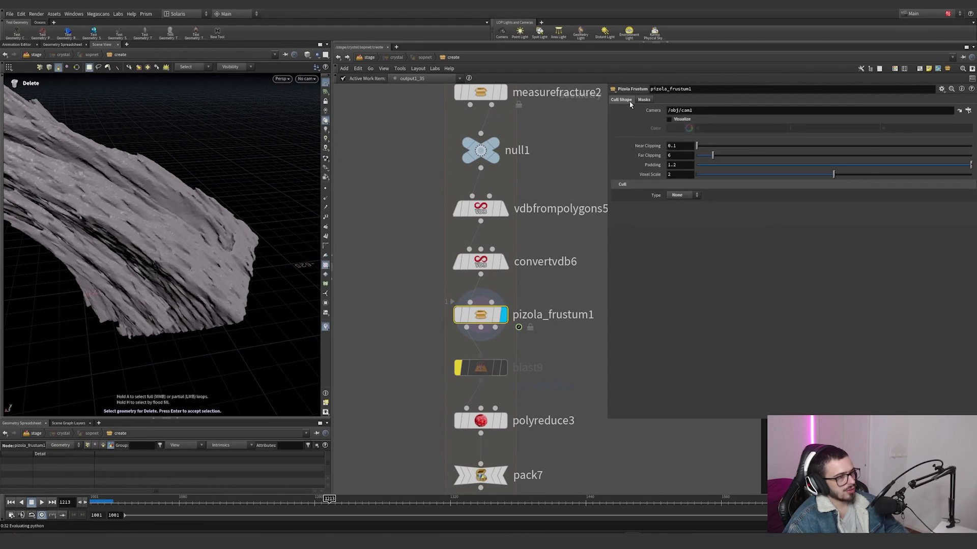
left_click(644, 100)
left_click(623, 102)
left_click(644, 99)
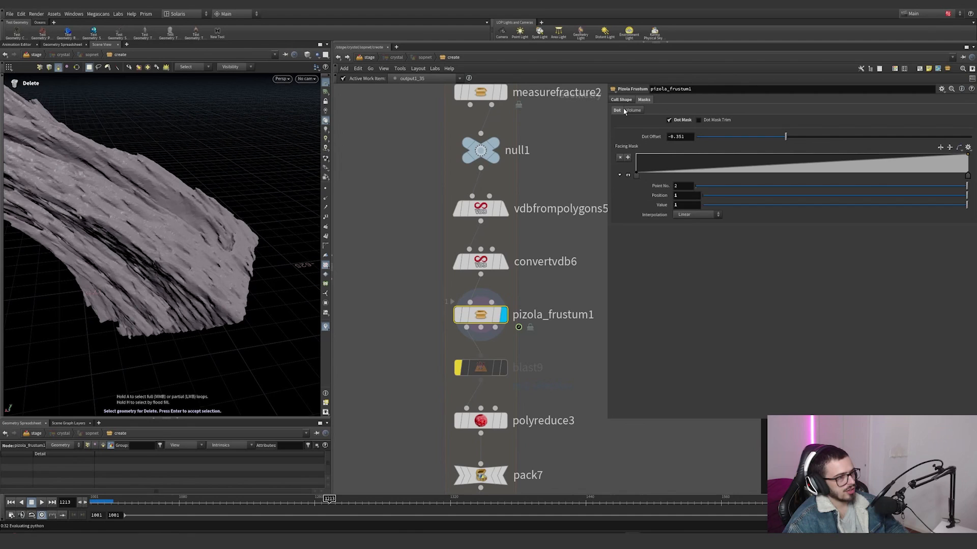
left_click(622, 101)
left_click(650, 101)
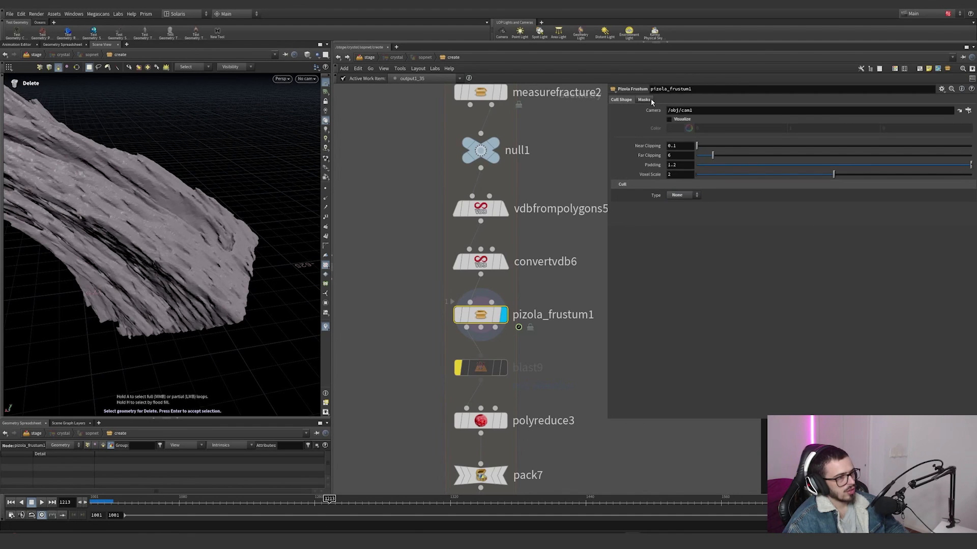
left_click(650, 100)
Step: Visualize pizola_frustum1's maskDot point attribute on the rocks in the viewport
right_click_drag(223, 208, 131, 233, "alt")
left_click_drag(131, 233, 279, 323)
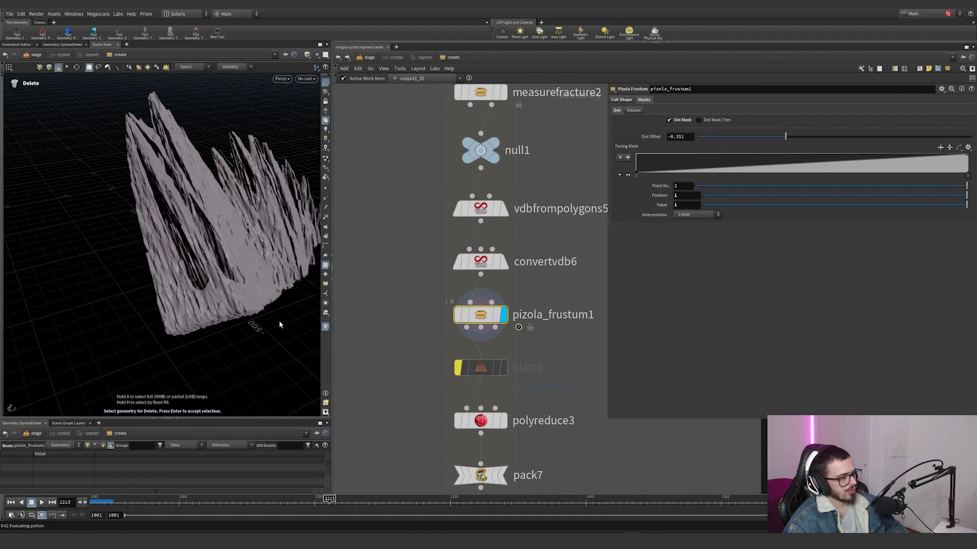
left_click(326, 327)
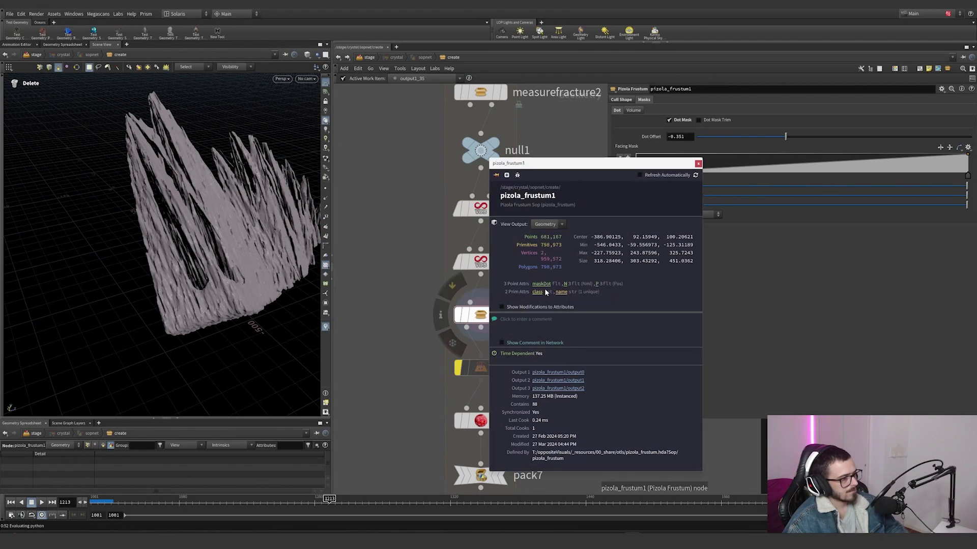
left_click(545, 287)
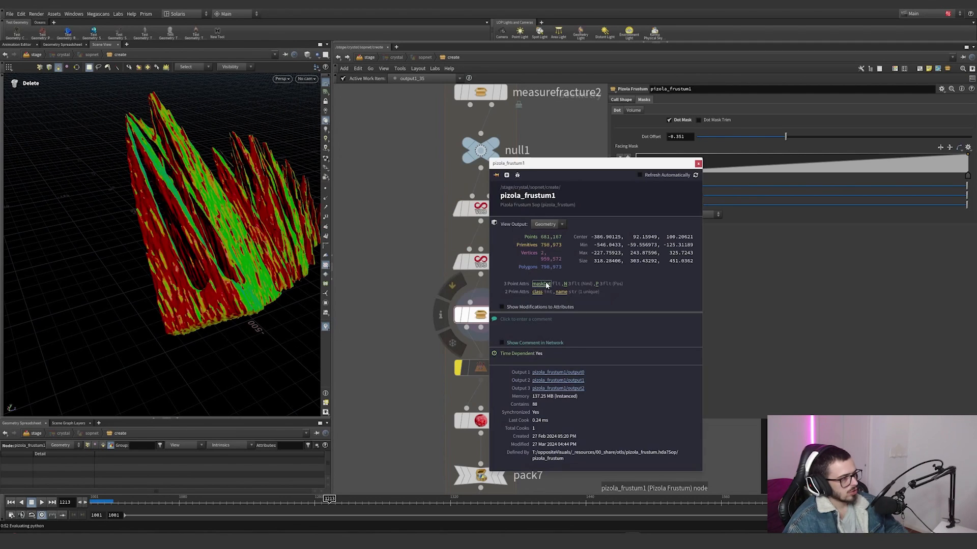
left_click(391, 336)
Step: Look through cam1, move the timeline to frame 1463 and examine the camera-facing mask from other angles
left_click_drag(250, 247, 280, 189, "alt")
left_click(308, 79)
left_click(312, 115)
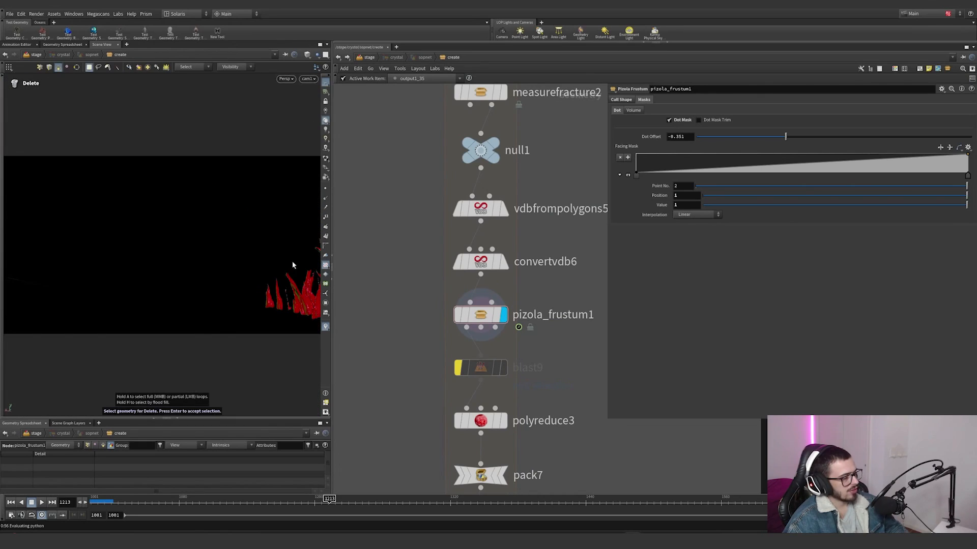
left_click(611, 500)
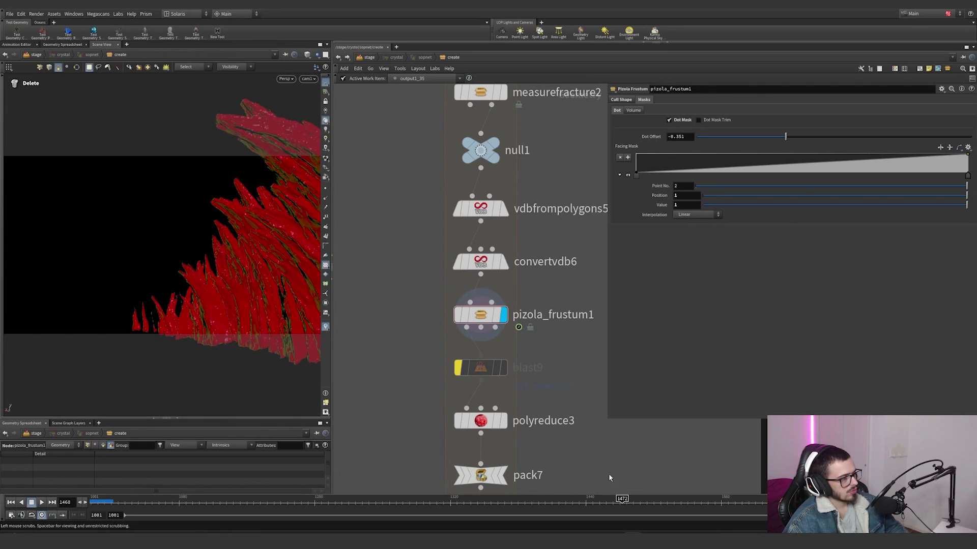
left_click_drag(244, 219, 382, 237, "alt")
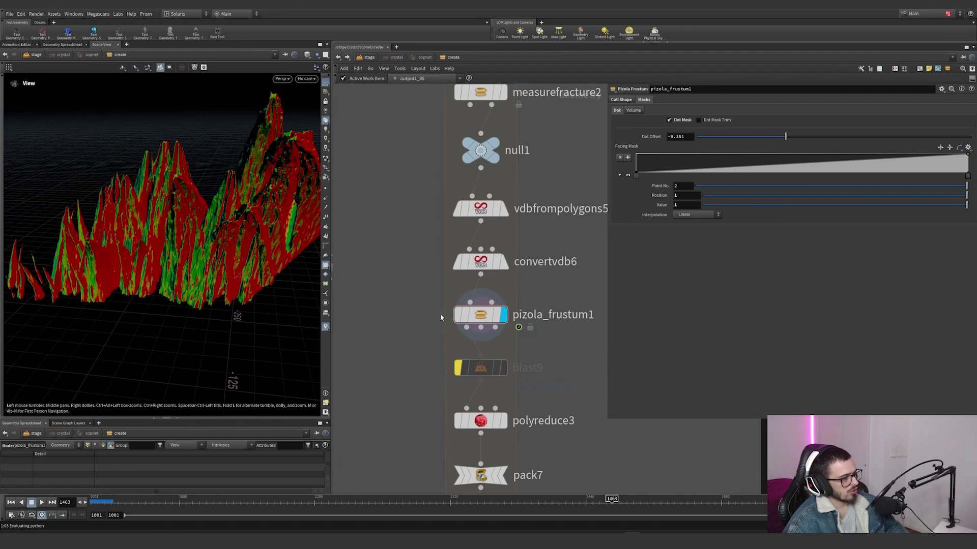
Step: Display polyreduce3 and examine its Percent To Keep and maskDot-driven Retain Density by Attribute settings on the rocks
middle_click_drag(449, 316, 437, 244)
mouse_move(487, 356)
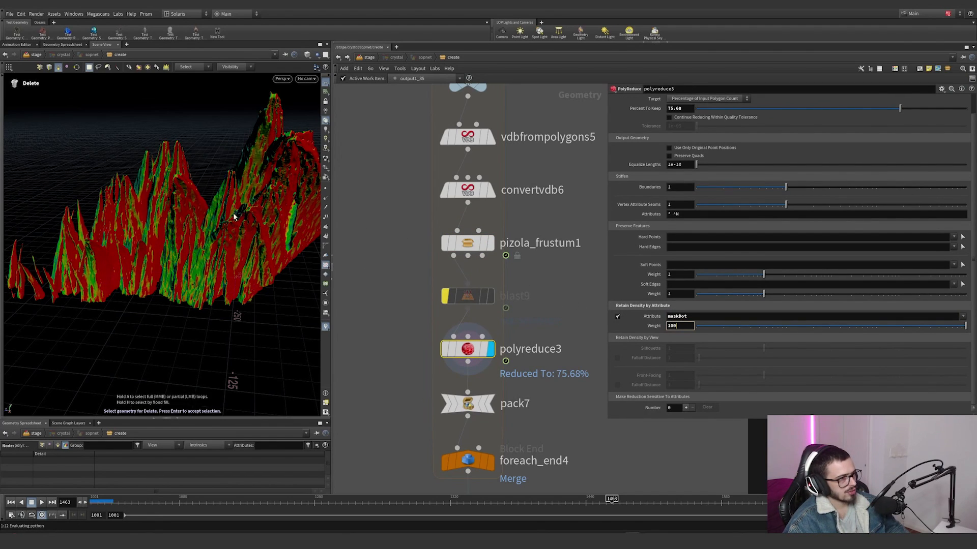
left_click_drag(283, 316, 200, 207, "alt")
scroll(168, 242, "up", 5)
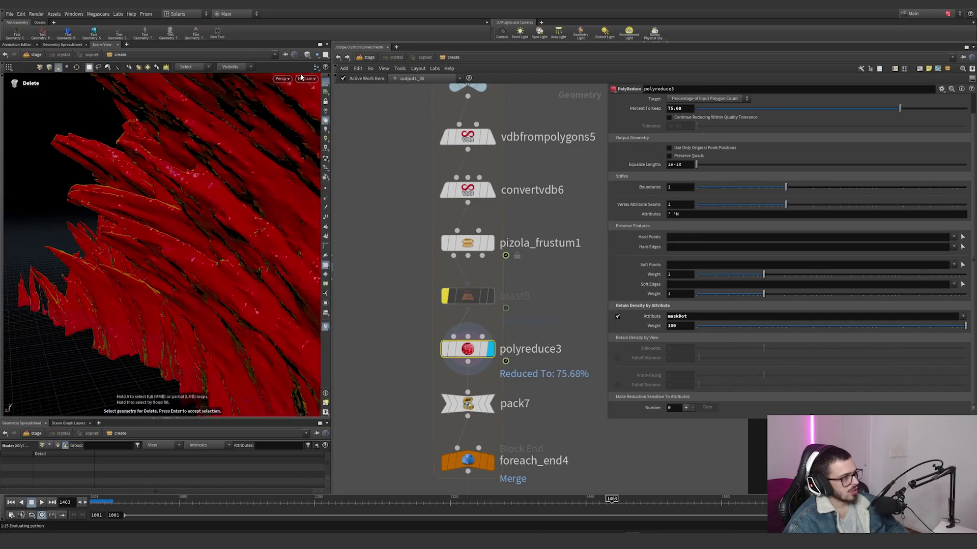
Step: Show the wireframe over the reduced rocks, inspect the density distribution and check the geometry info of blast9
left_click(307, 54)
left_click(319, 133)
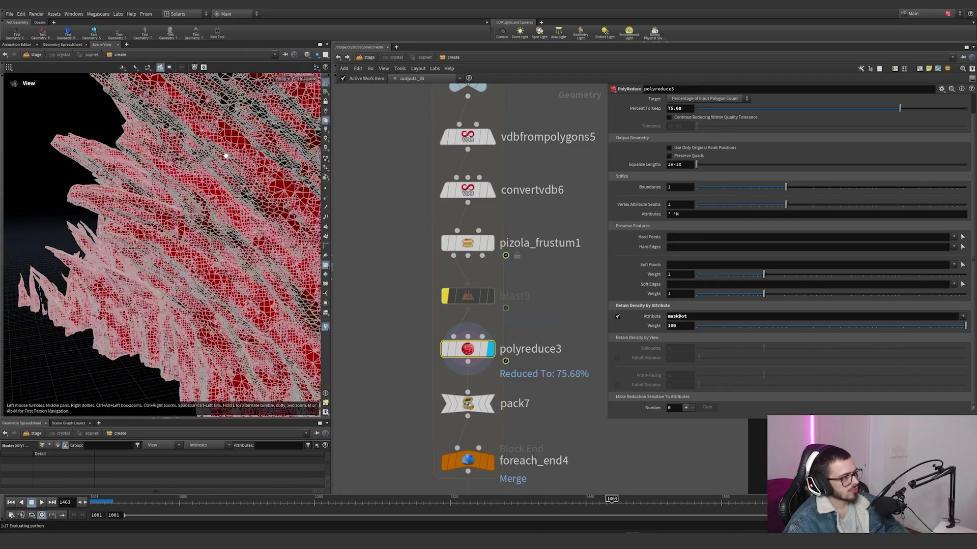
mouse_move(224, 154)
left_mouse_down("alt")
mouse_move(244, 162)
mouse_move(230, 178)
mouse_move(298, 178)
left_mouse_up("alt")
scroll(173, 173, "down", 4)
left_click_drag(153, 170, 94, 153, "alt")
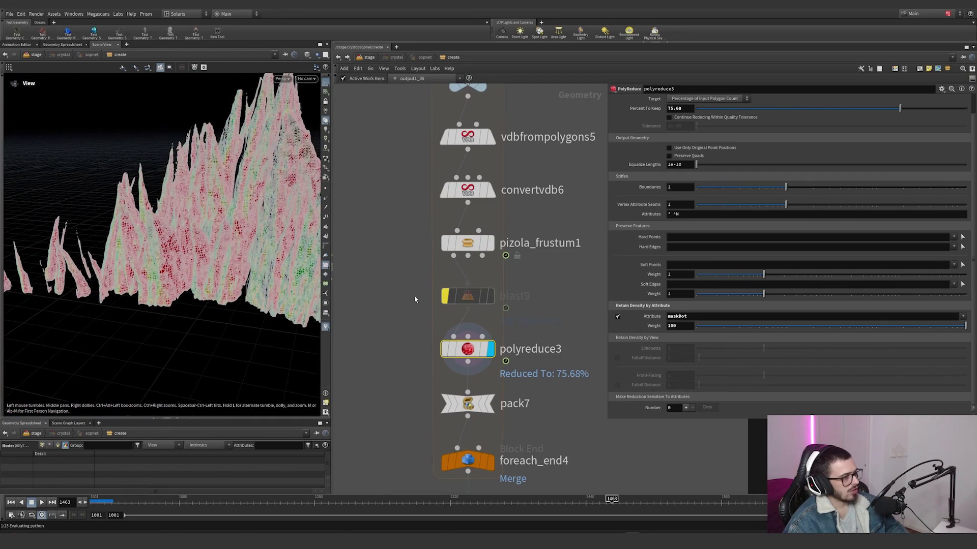
middle_click(468, 294)
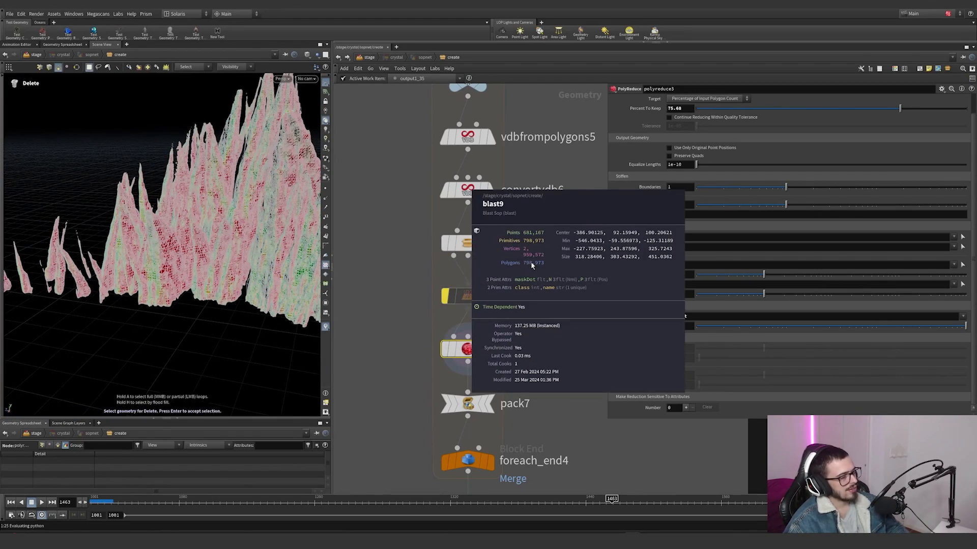
Step: Compare the geometry info of polyreduce3 with that of unpack7 at the start of the per-piece loop
middle_click(471, 349)
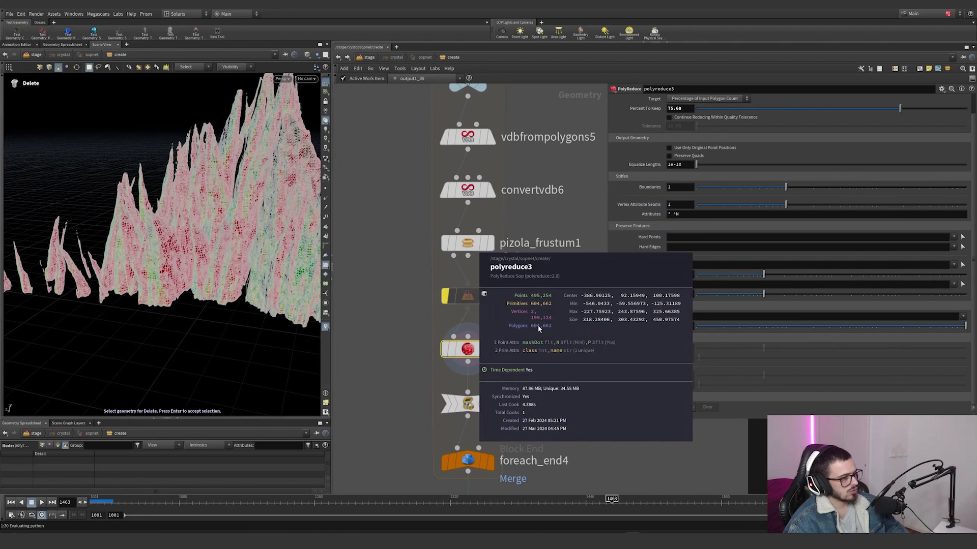
scroll(536, 326, "down", 3)
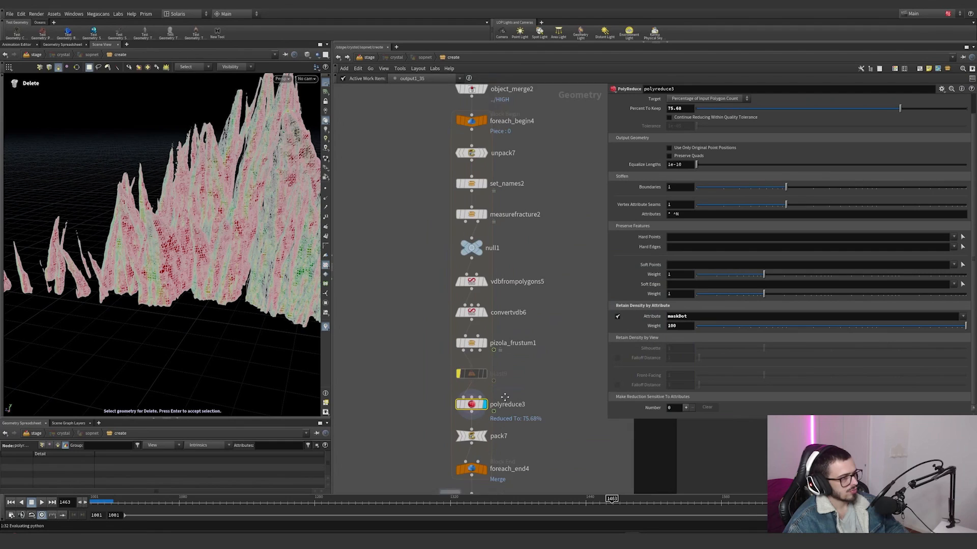
middle_click(469, 173)
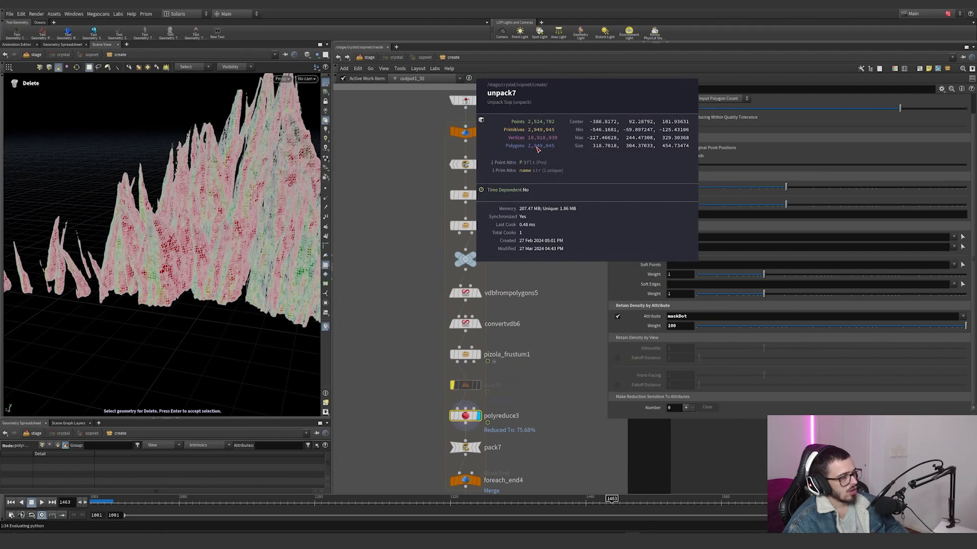
Step: Display the crystals_post_process file cache, check its caching settings and examine the complete cached rocks in the viewport
middle_click_drag(532, 379, 532, 212)
scroll(488, 325, "up", 2)
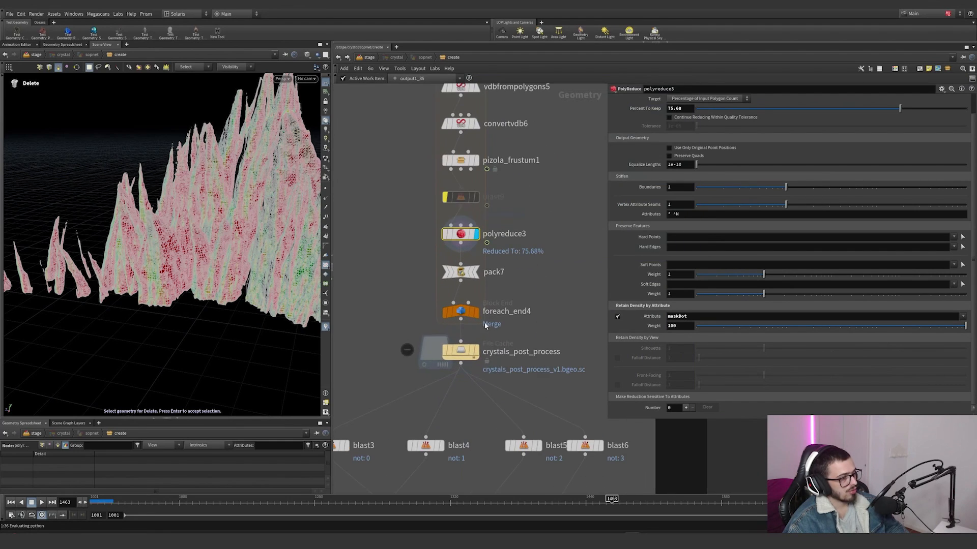
left_click(478, 352)
left_click(465, 351)
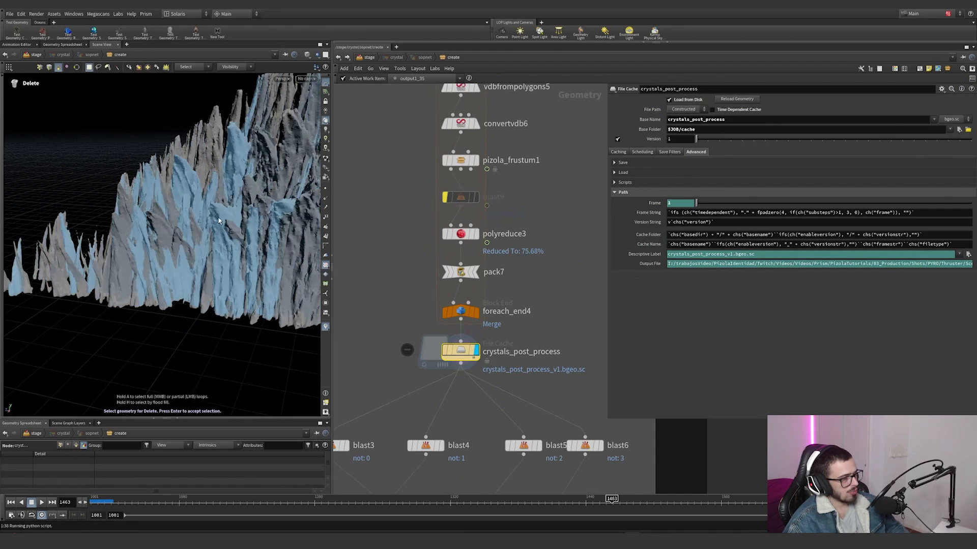
left_click(614, 153)
scroll(541, 290, "down", 4)
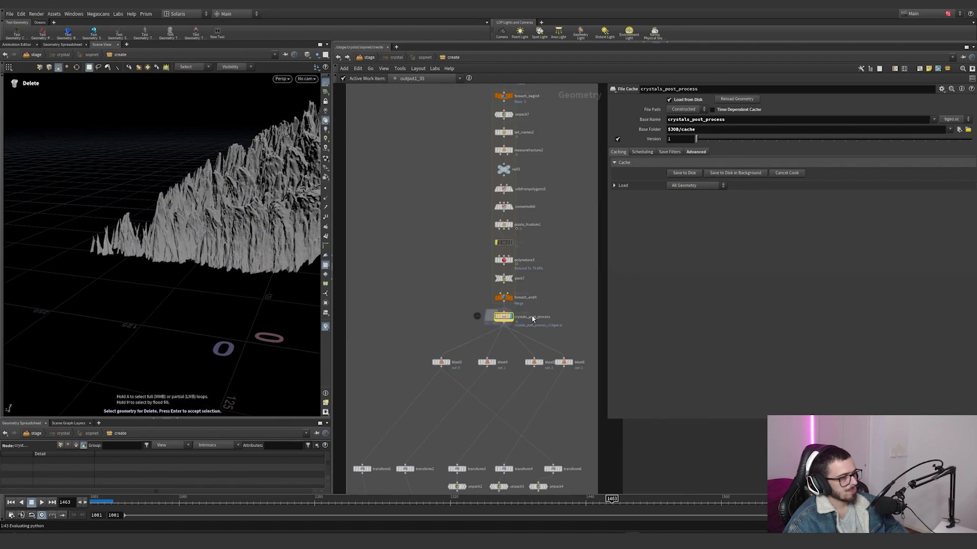
scroll(531, 325, "up", 3)
left_click_drag(565, 325, 454, 296)
middle_click_drag(216, 214, 143, 202, "alt")
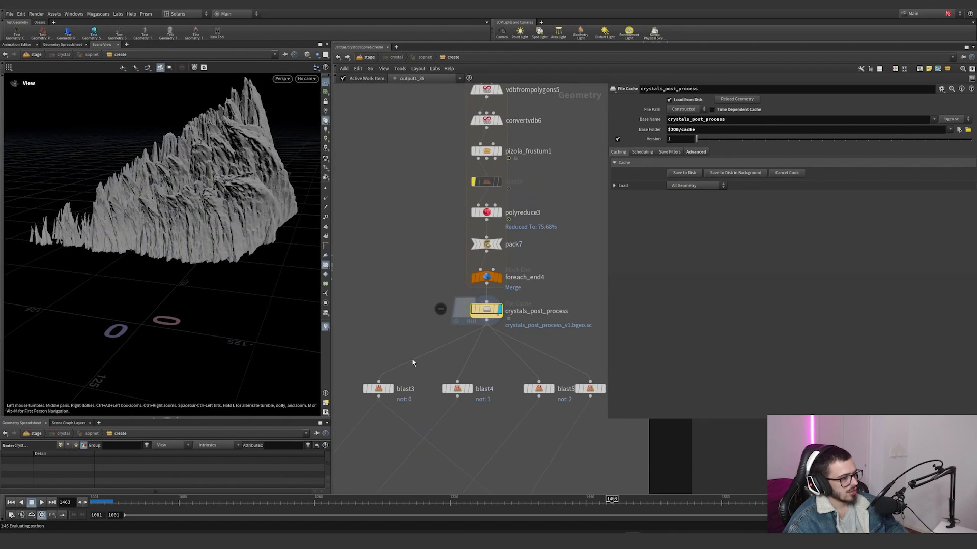
Step: Display blast3, blast4 and blast5 in turn to view the rock piece each one isolates
left_click(392, 389)
left_click_drag(426, 375, 352, 400)
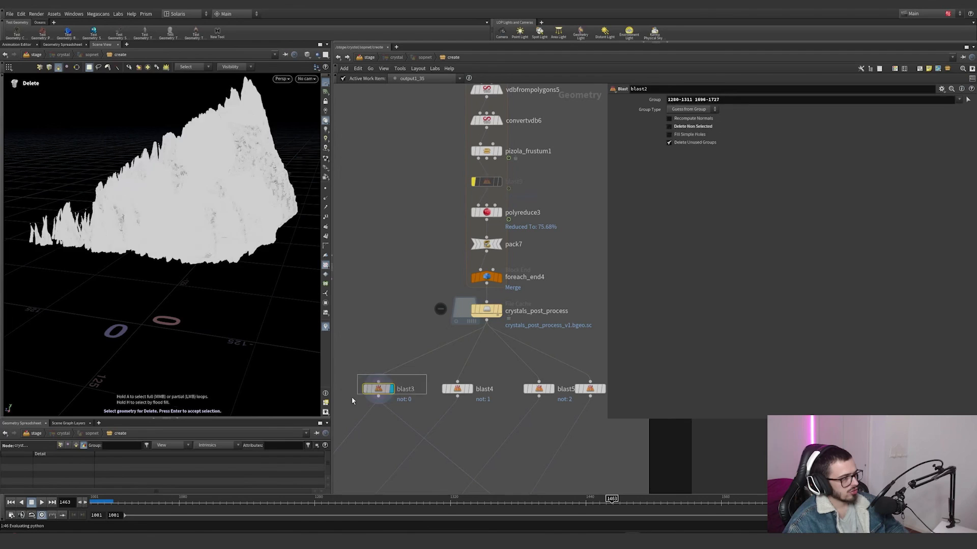
left_click(472, 392)
left_click(550, 389)
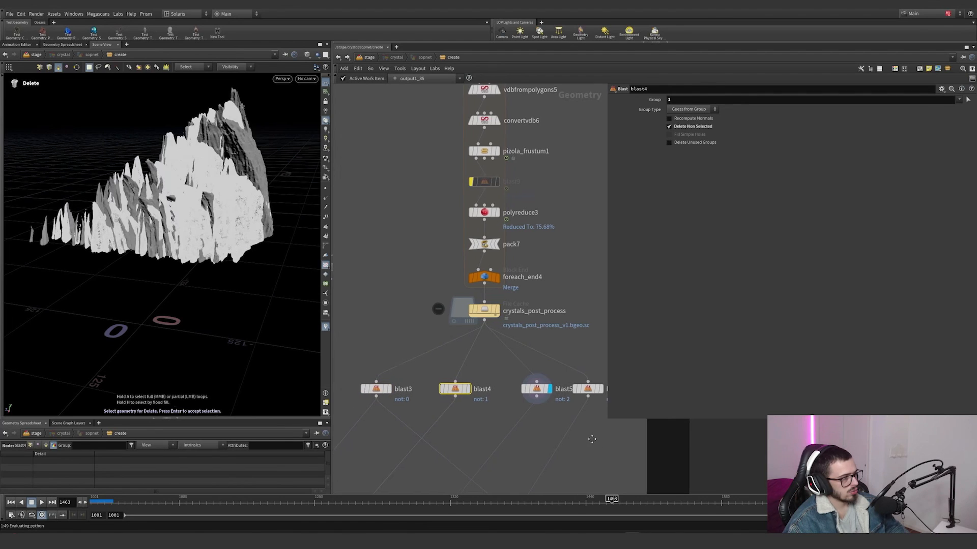
Step: Display transform3 below the blast nodes and examine its translate, rotate, negative scale and pivot settings
middle_click_drag(592, 439, 547, 201)
left_click(488, 374)
scroll(505, 432, "down", 3)
left_click(469, 275)
left_click(476, 276)
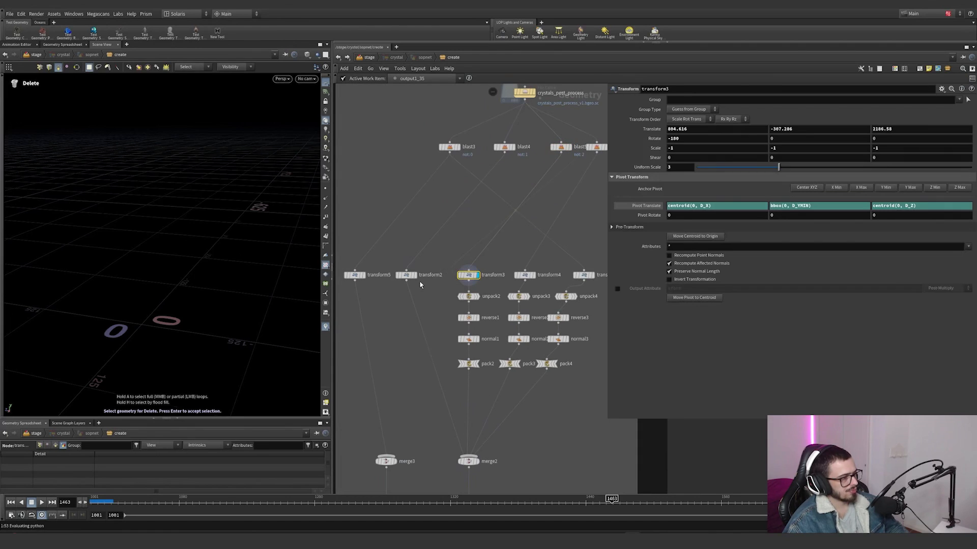
Step: Display unpack2 and reverse1 to inspect the reversed faces, relating them to transform3's negative scale values
scroll(464, 292, "up", 4)
left_click(492, 295)
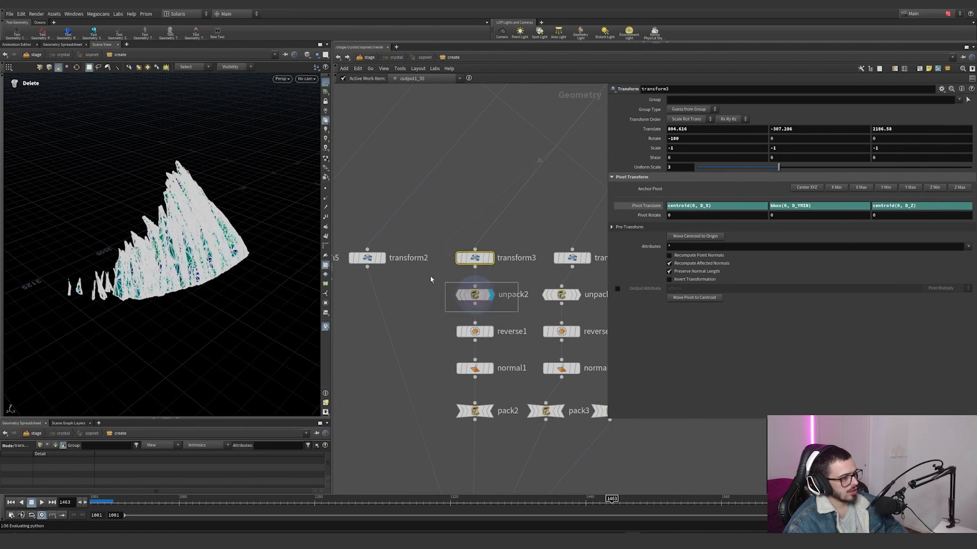
left_click(476, 295)
left_click(490, 331)
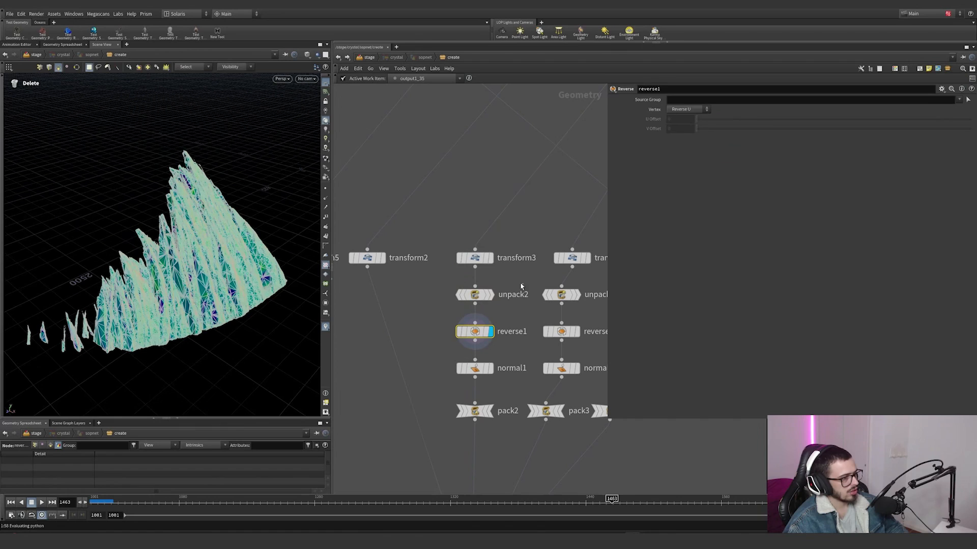
left_click(474, 258)
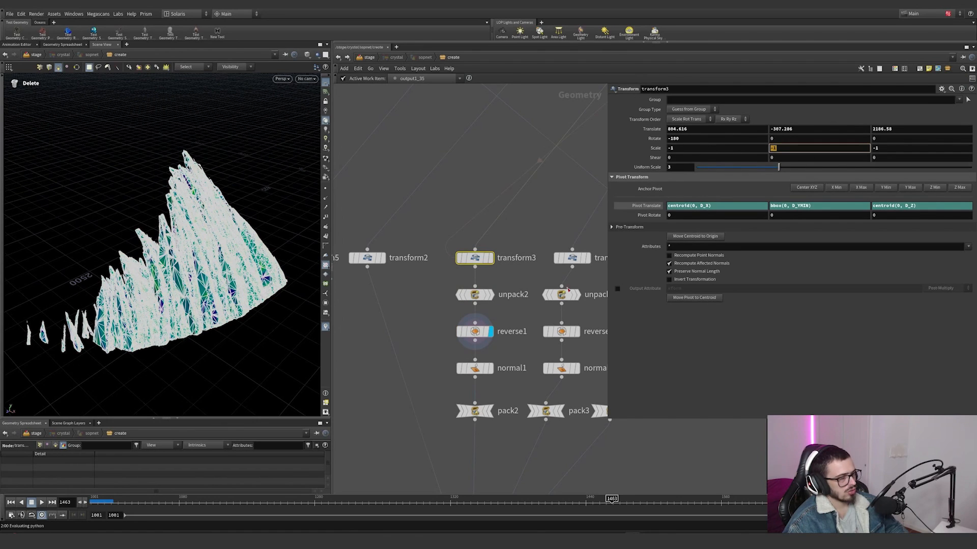
Step: Display normal1 and pack2 in turn and examine how normals are recomputed and the rock piece is repacked
left_click(491, 368)
left_click(475, 368)
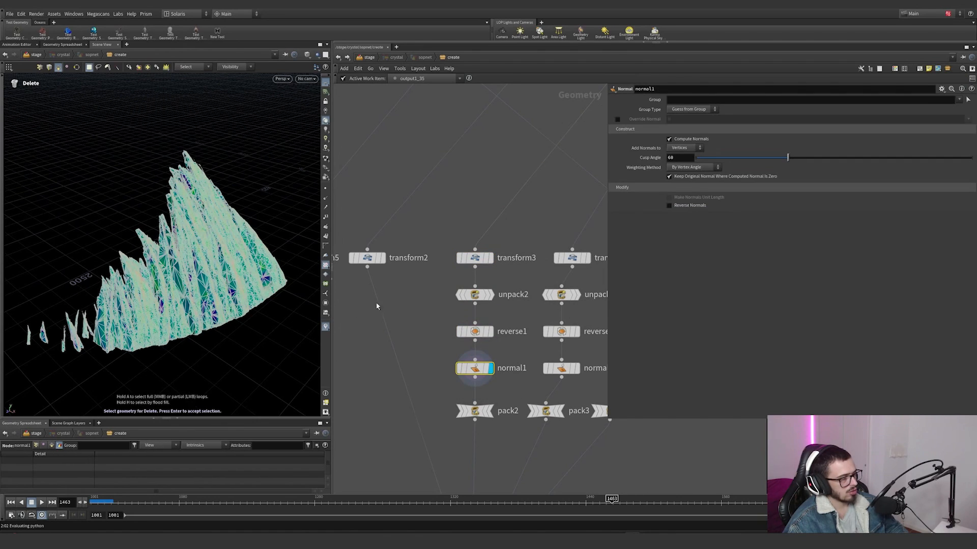
left_click(489, 411)
left_click(475, 411)
scroll(440, 351, "down", 3)
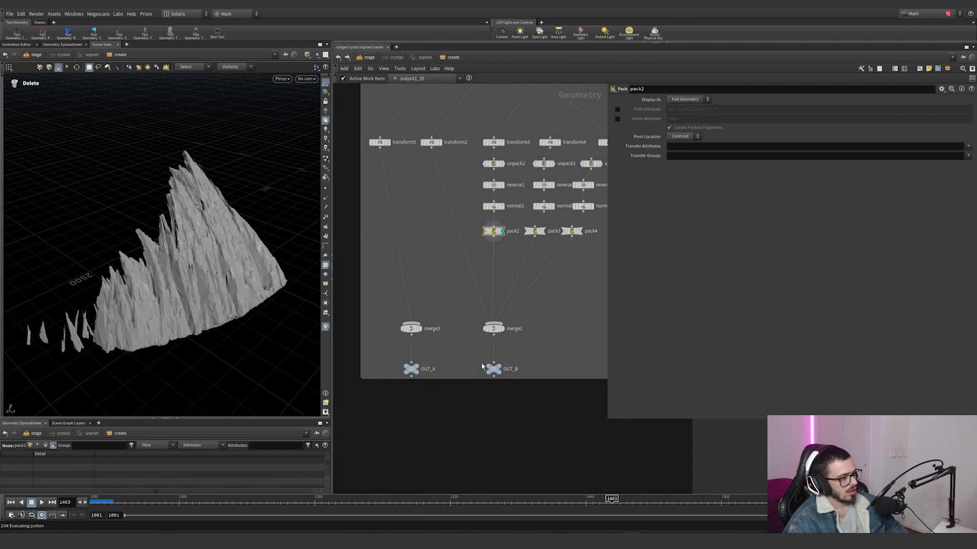
Step: Display the OUT_B output and view its rocks through cam1 at frame 1197
left_click(501, 373)
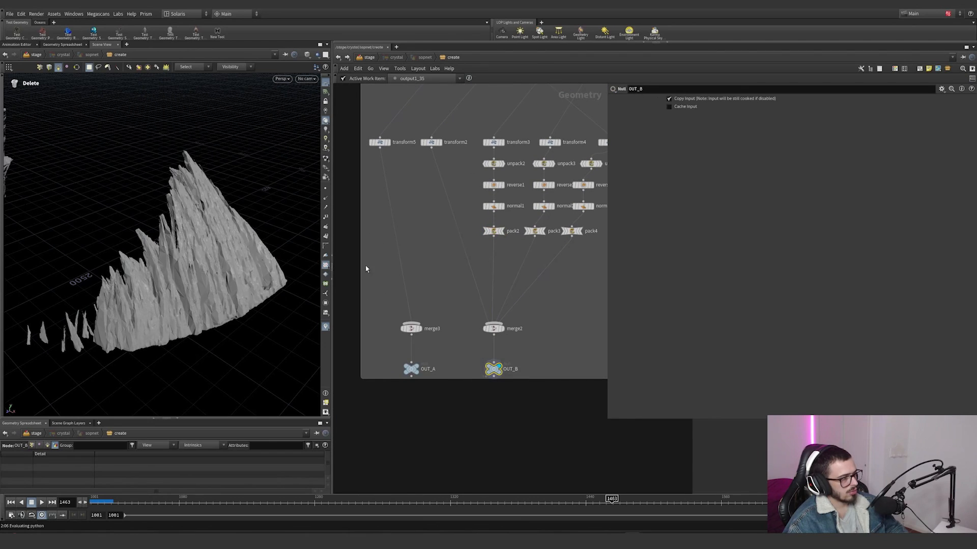
left_click(307, 79)
left_click(310, 120)
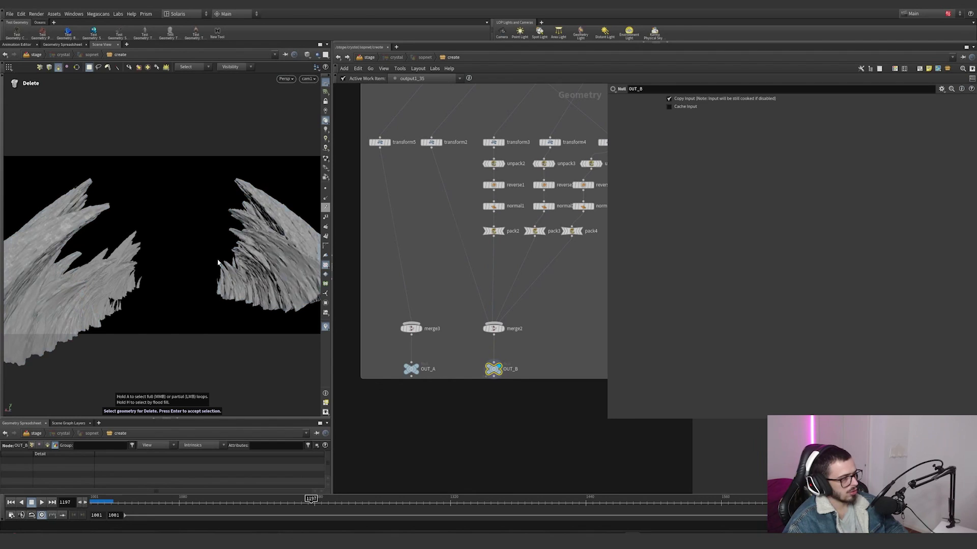
Step: Display the OUT_A output and move the timeline to frame 1471 to view its rocks through cam1
left_click(421, 358)
left_click_drag(449, 362, 374, 397)
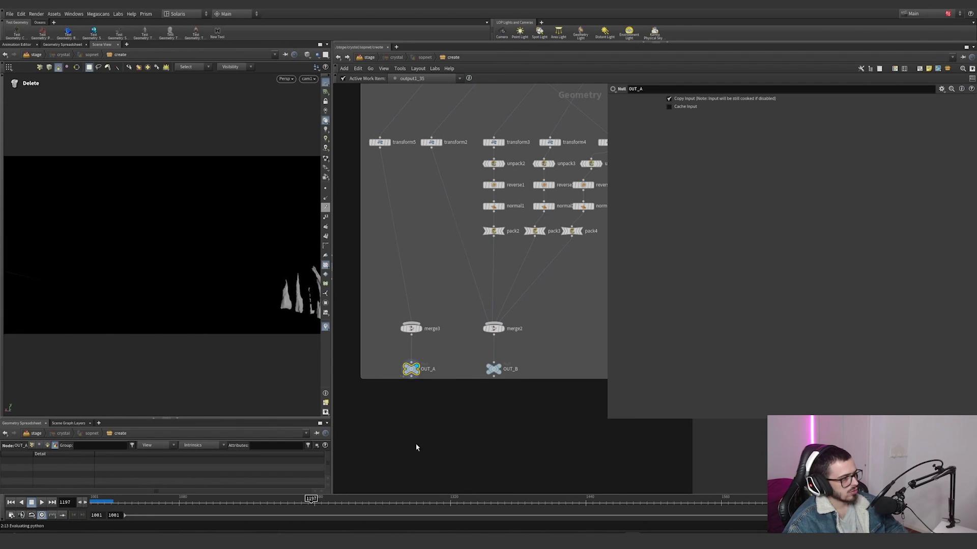
left_click_drag(349, 501, 621, 501)
Step: Review the network from the post-process cache through the blast and transform branches to OUT_A and OUT_B
scroll(514, 330, "down", 4)
middle_click_drag(513, 331, 477, 401)
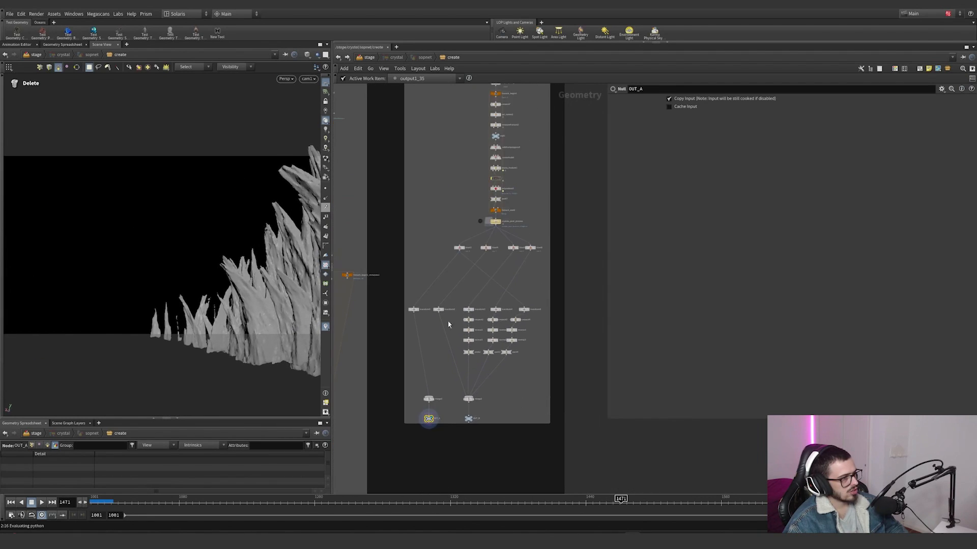
scroll(447, 323, "up", 4)
scroll(420, 368, "down", 1)
middle_click_drag(421, 368, 392, 303)
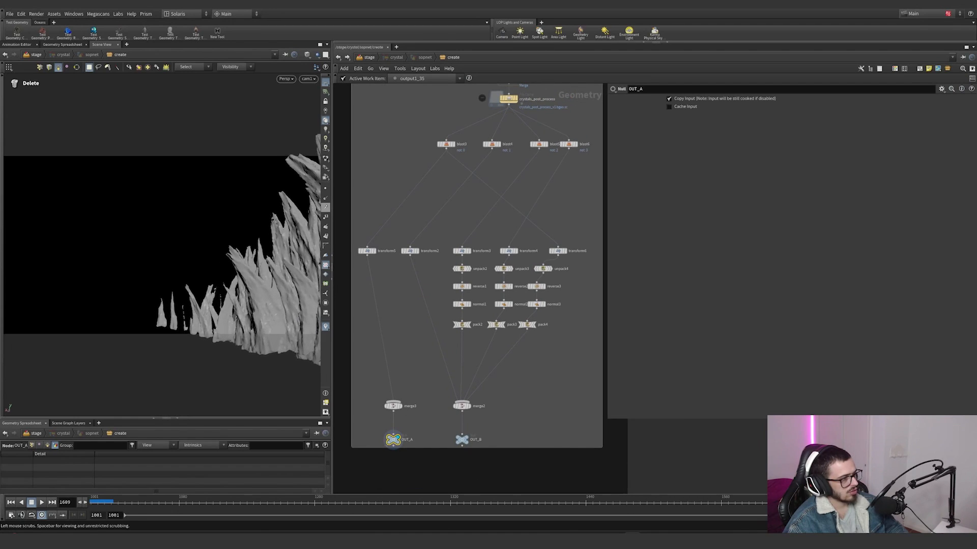
scroll(508, 344, "down", 2)
scroll(514, 351, "down", 4)
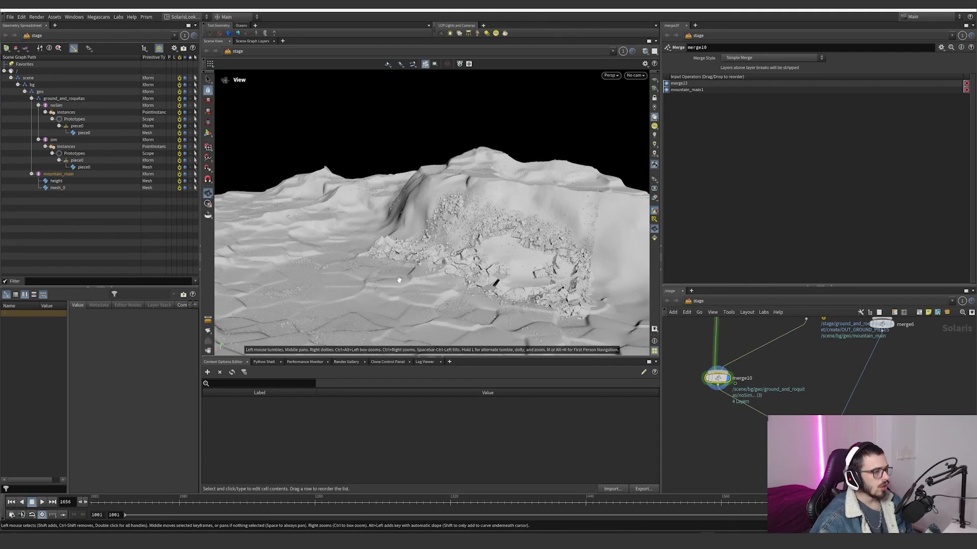
scroll(560, 224, "up", 10)
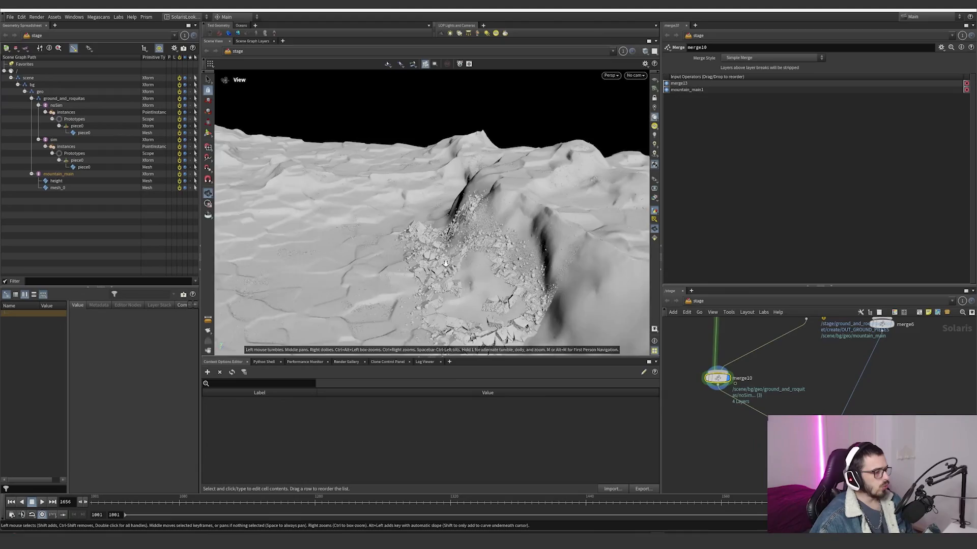
Step: Inspect the ground and scattered rocks of merge10 up close, plus the merge3 scene that includes the crystals
left_click_drag(559, 224, 620, 198)
scroll(601, 226, "up", 5)
left_click(655, 165)
left_click_drag(539, 239, 407, 213)
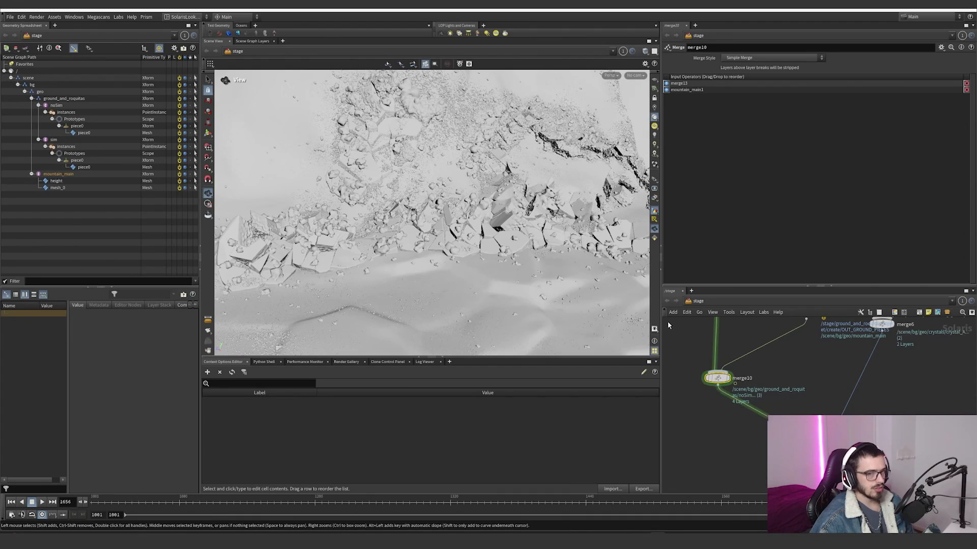
left_click_drag(550, 229, 509, 224)
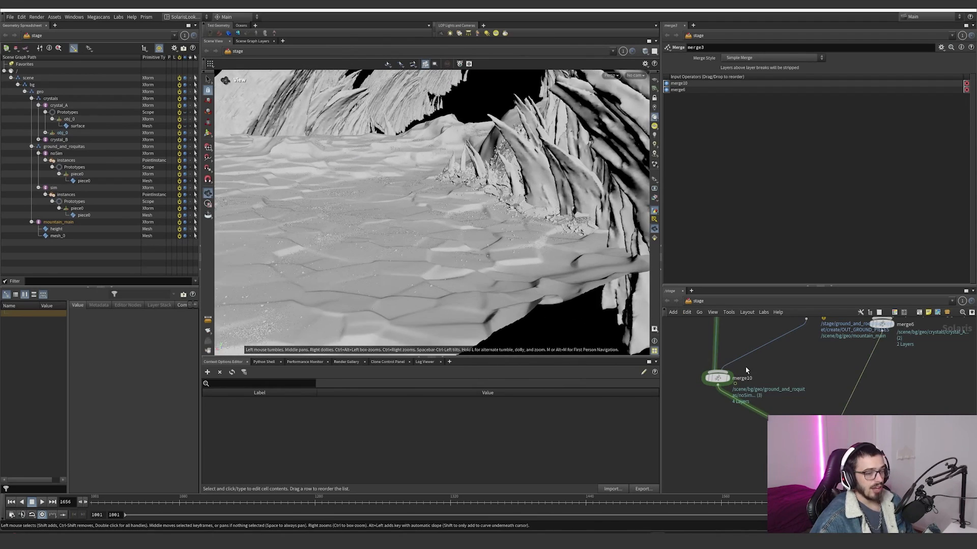
Step: Display the mountain_main1 SOP Import on the stage and examine its imported ground pieces
scroll(746, 370, "down", 5)
middle_click_drag(746, 370, 757, 405)
scroll(773, 388, "up", 4)
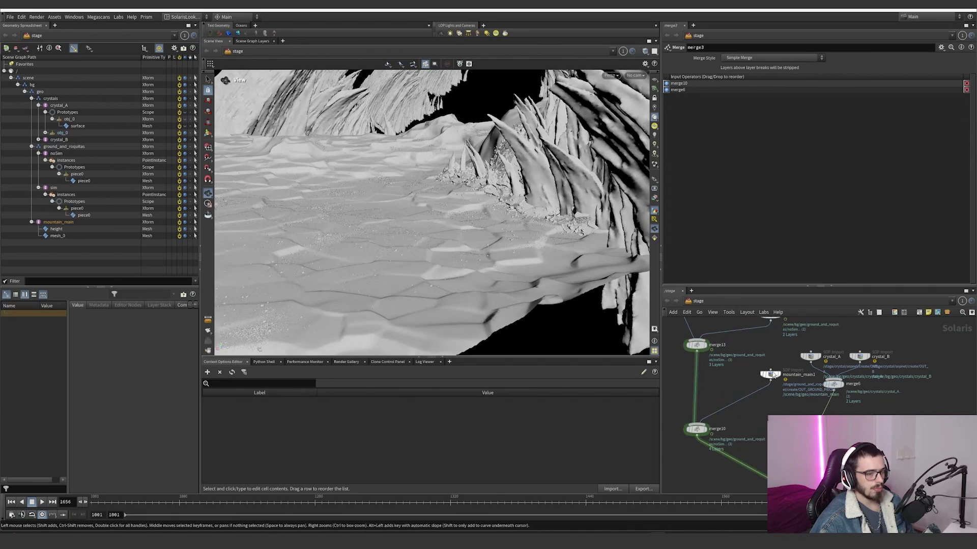
left_click(782, 364)
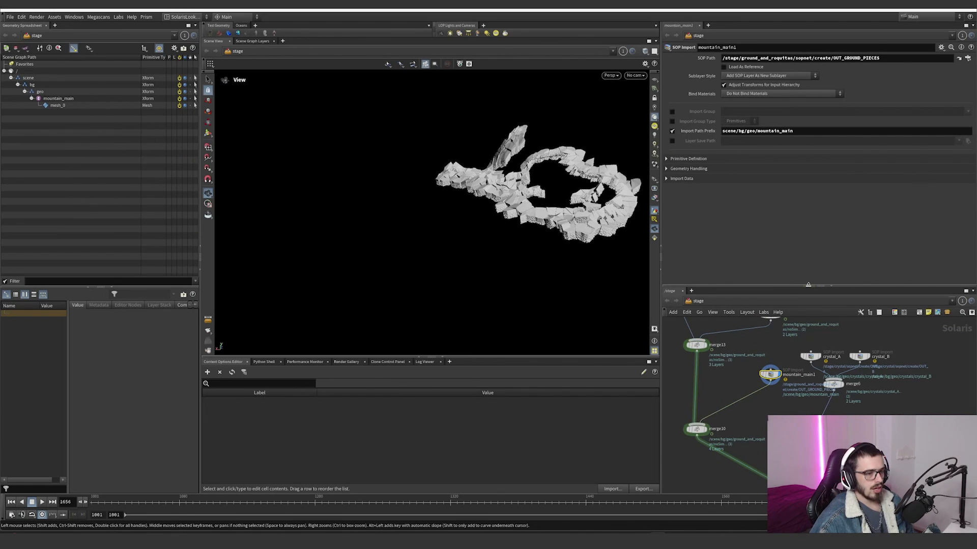
Step: Give the stage network the full pane height and show dependency links for selected nodes
left_click(808, 286)
left_click(712, 50)
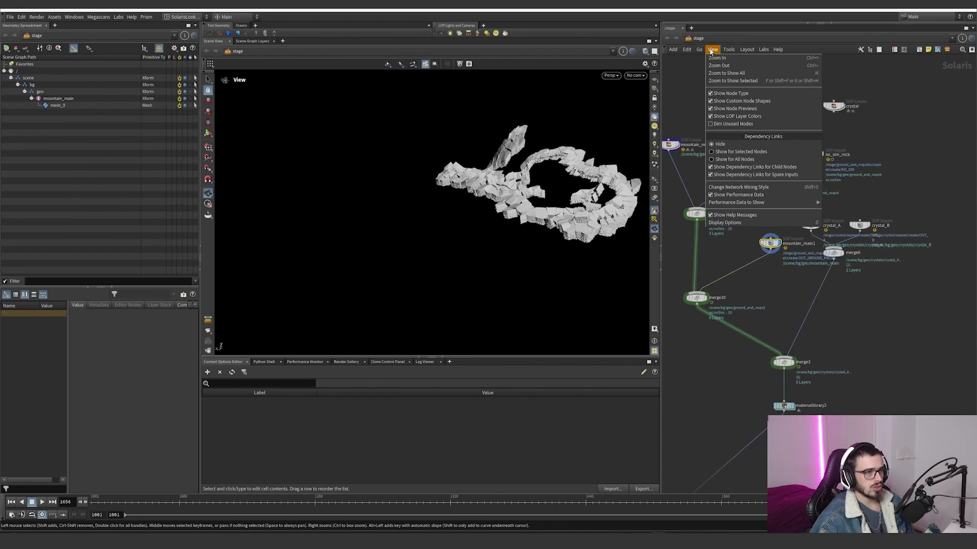
left_click(749, 152)
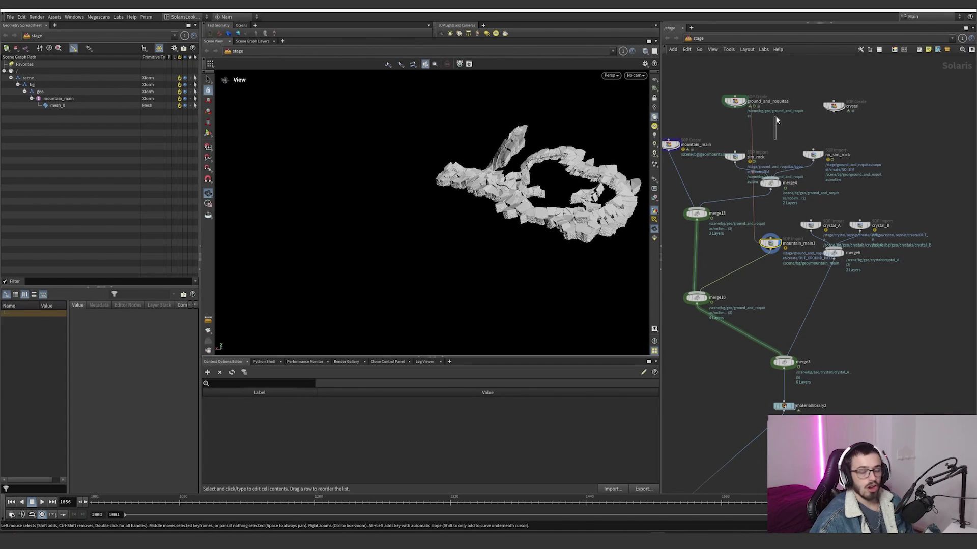
Step: Narrow the scene graph pane to widen the viewport, keeping the SolarisLookDev desktop
left_click(195, 18)
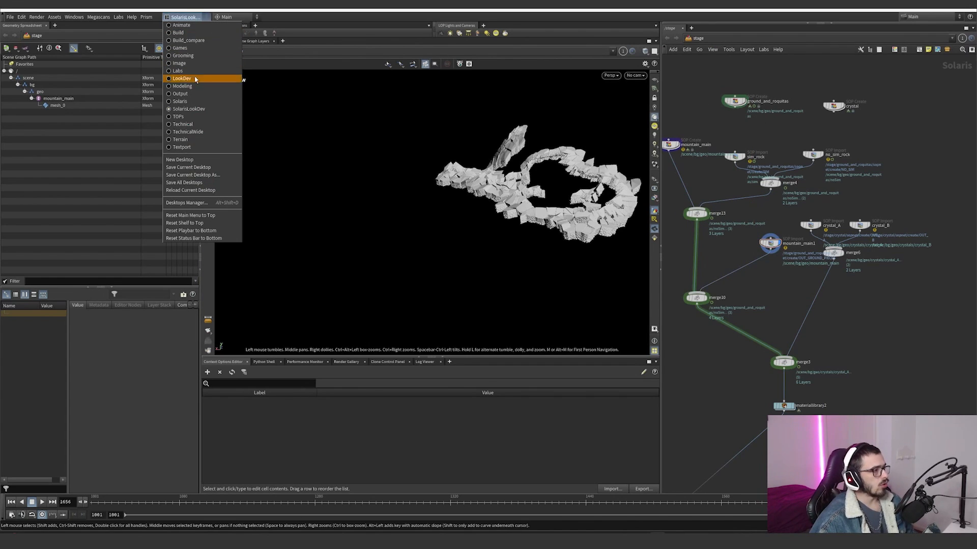
left_click(195, 18)
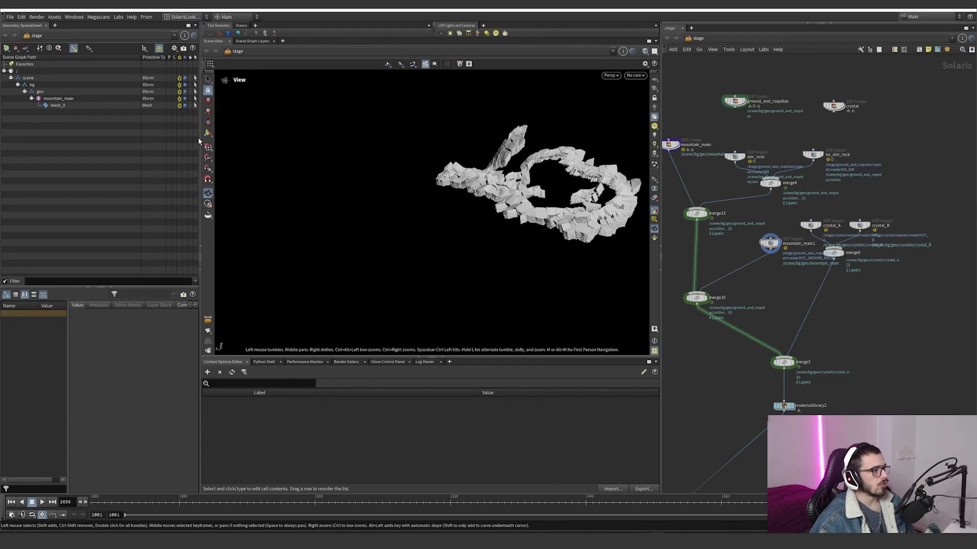
left_click_drag(200, 141, 155, 122)
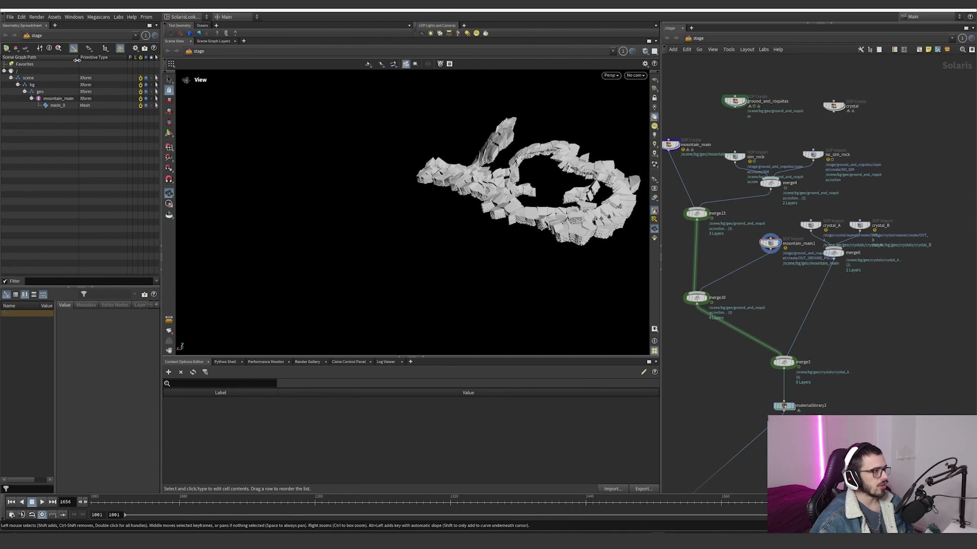
Step: Enter the ground_and_roquitas SOP Create node to open its internal geometry network
middle_click_drag(749, 118, 743, 193)
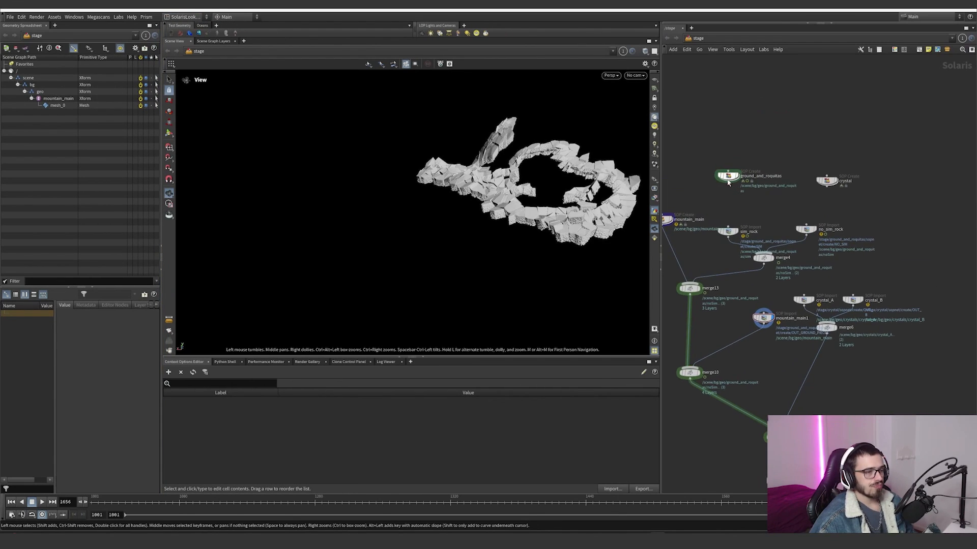
left_click(728, 179)
double_click(727, 177)
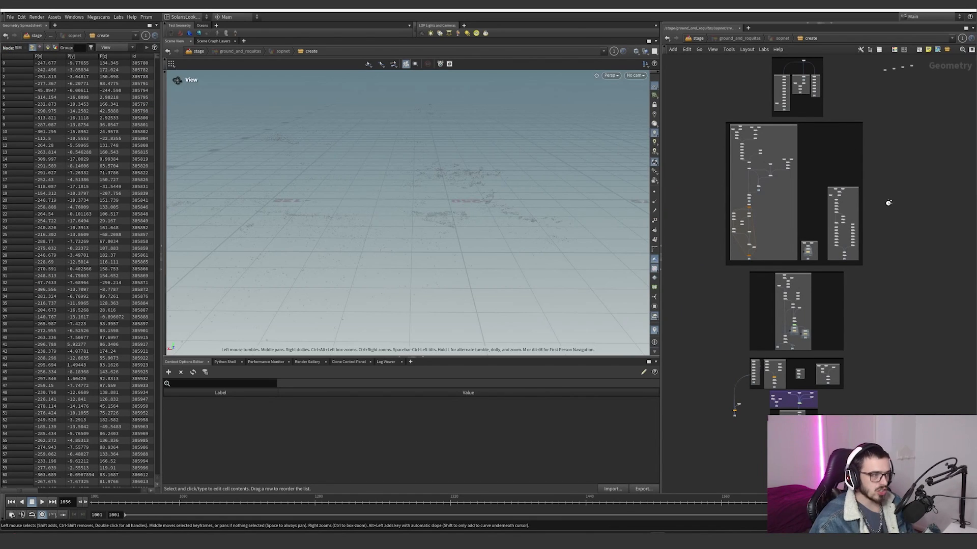
Step: Switch the viewport background to the dark color scheme in the display options
key("d")
left_click(540, 85)
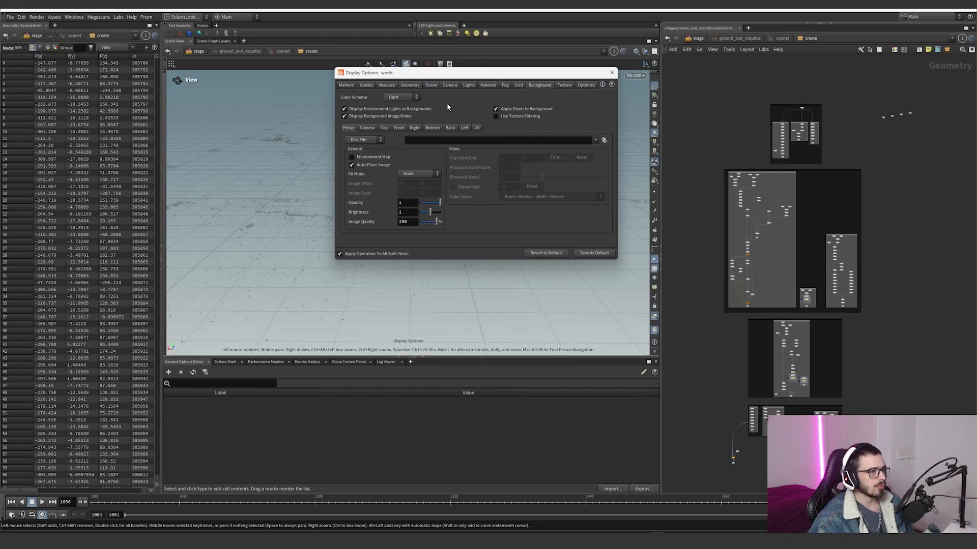
left_click(391, 112)
left_click(612, 74)
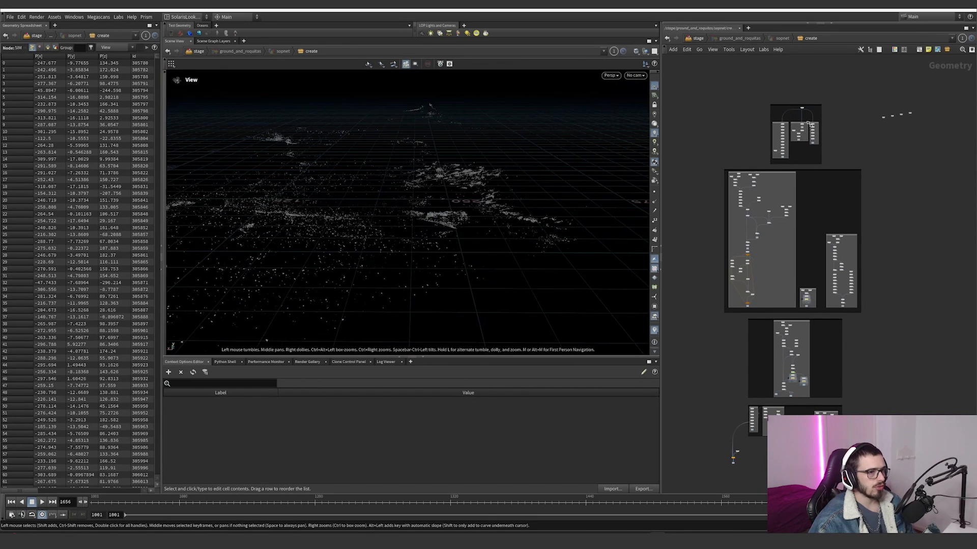
Step: Display the object_merge6 node, frame its imported crystal in the viewport and inspect it from several sides
scroll(811, 121, "up", 5)
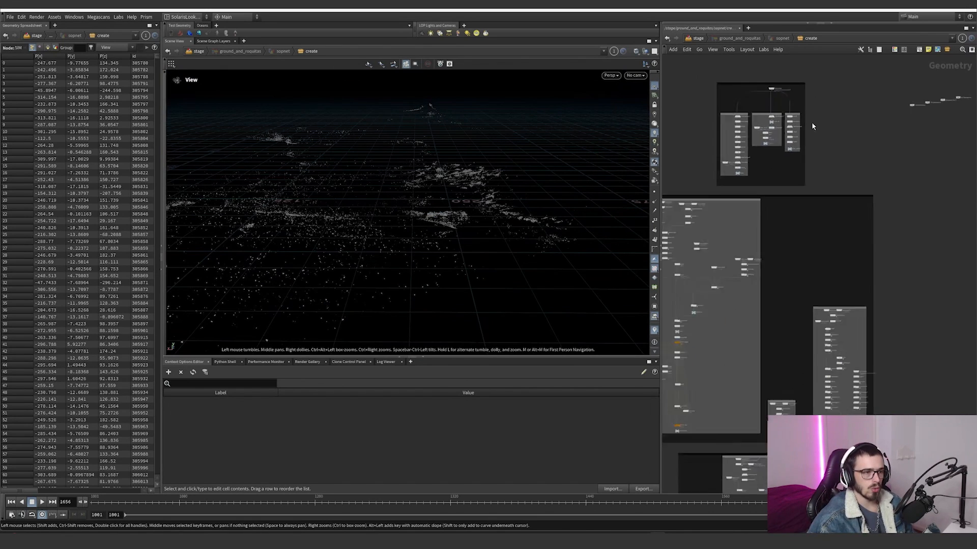
left_click(794, 102)
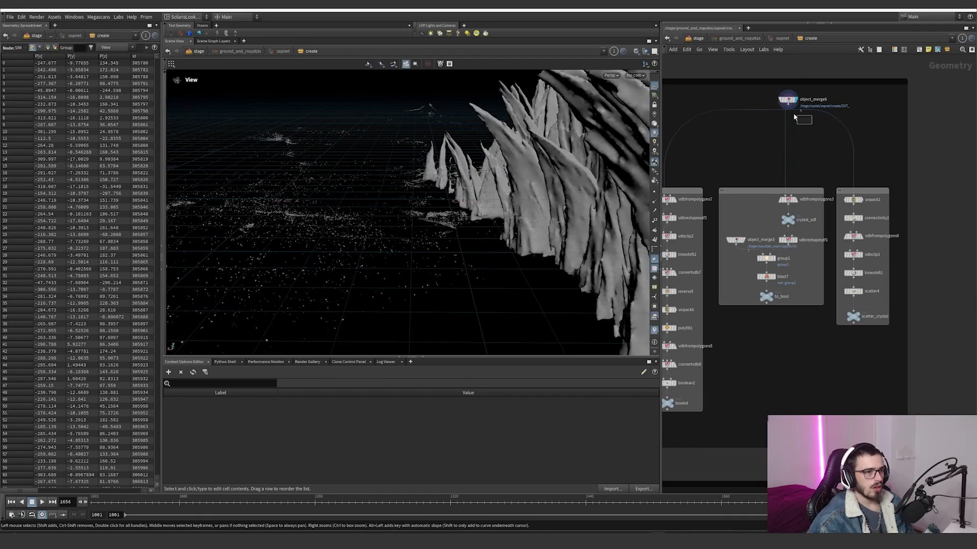
key("g")
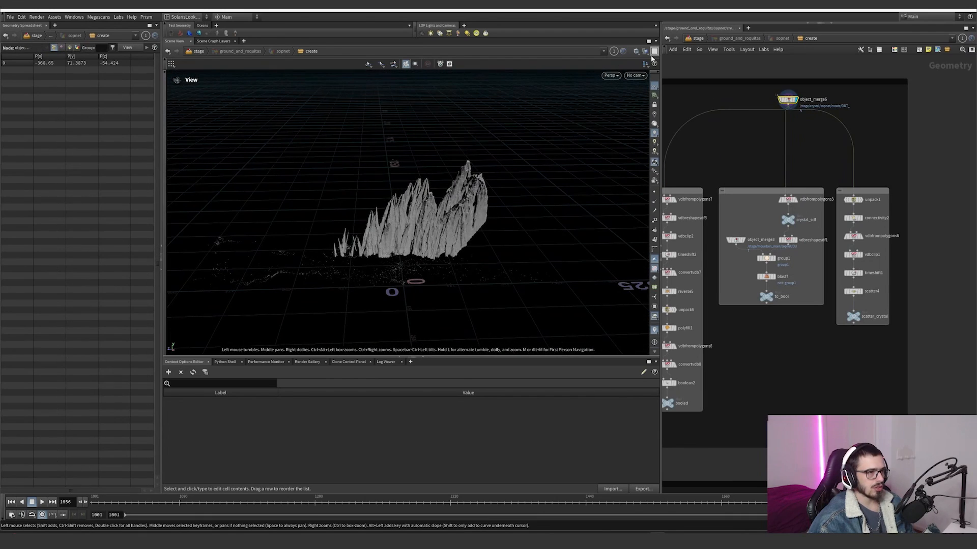
middle_click_drag(711, 157, 761, 155)
left_click_drag(492, 166, 440, 196)
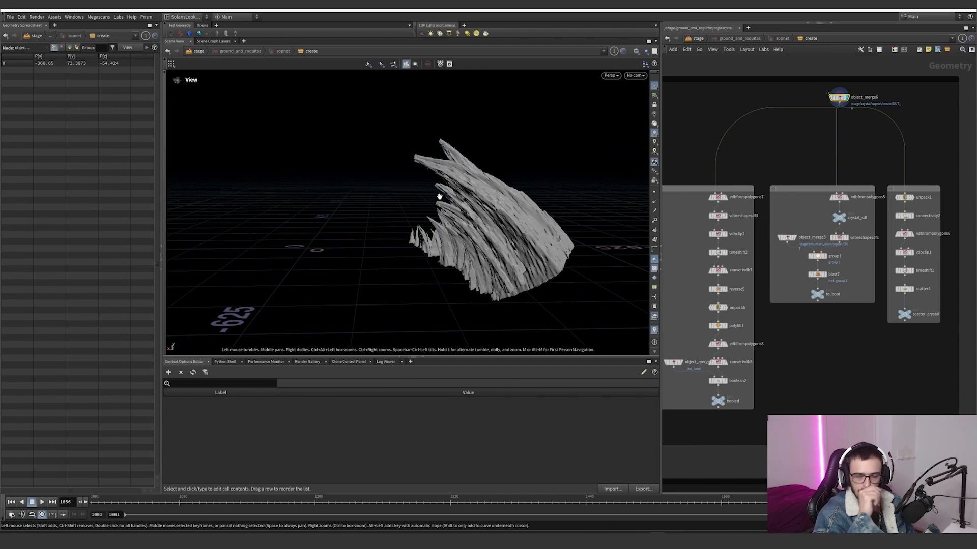
left_click_drag(495, 220, 492, 226)
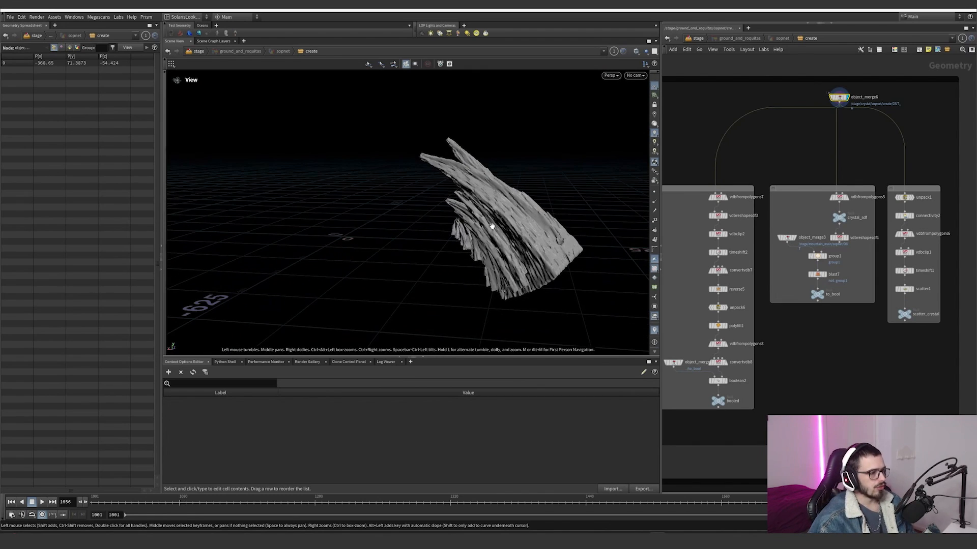
Step: Display the vdbfrompolygons7 node and show the parameter overlay in the network editor
middle_click_drag(788, 296, 821, 278)
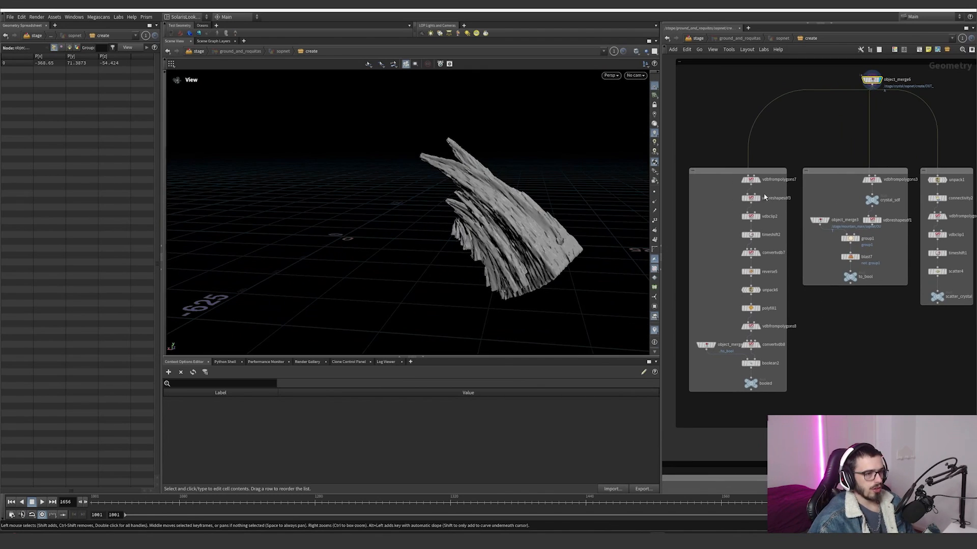
scroll(765, 197, "up", 3)
left_click(757, 175)
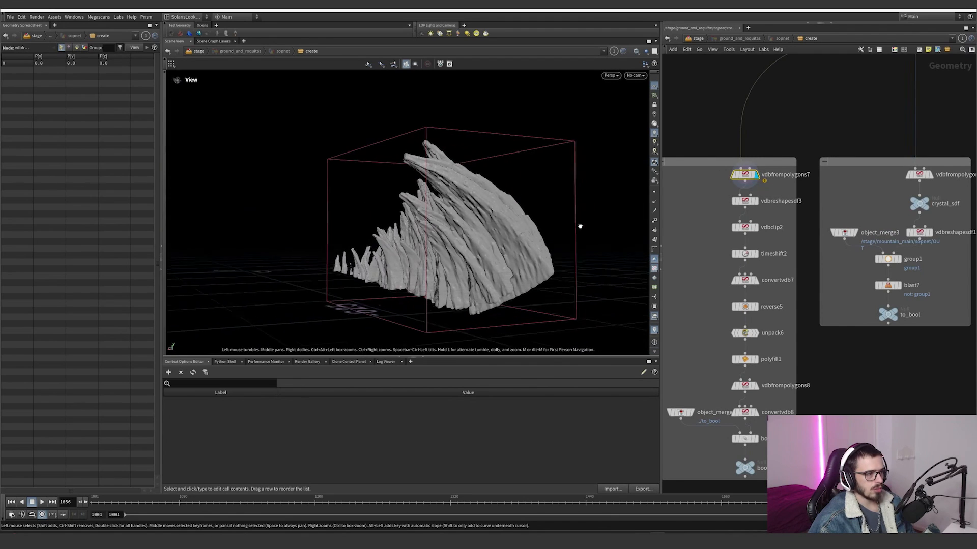
key("p")
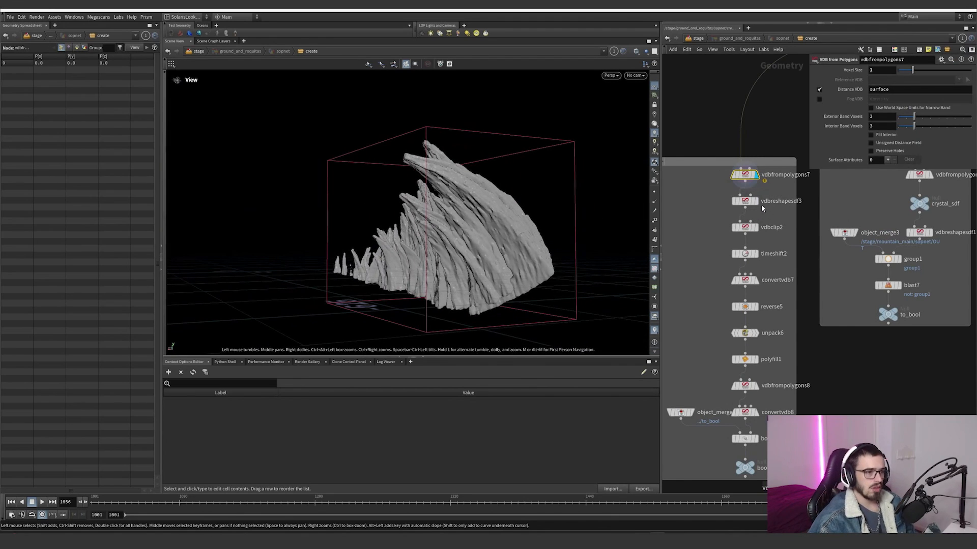
Step: Step the display through vdbreshapesdf3, vdbclip2 and timeshift2 to examine how the crystal volume is reshaped, clipped and frozen in time
left_click(731, 204)
left_click(756, 228)
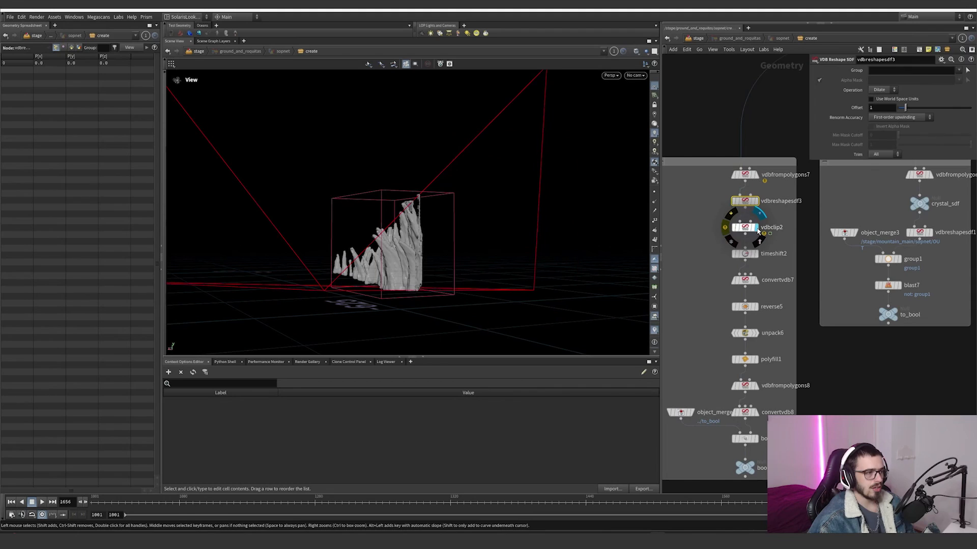
left_click_drag(356, 263, 774, 267, "alt")
left_click(757, 254)
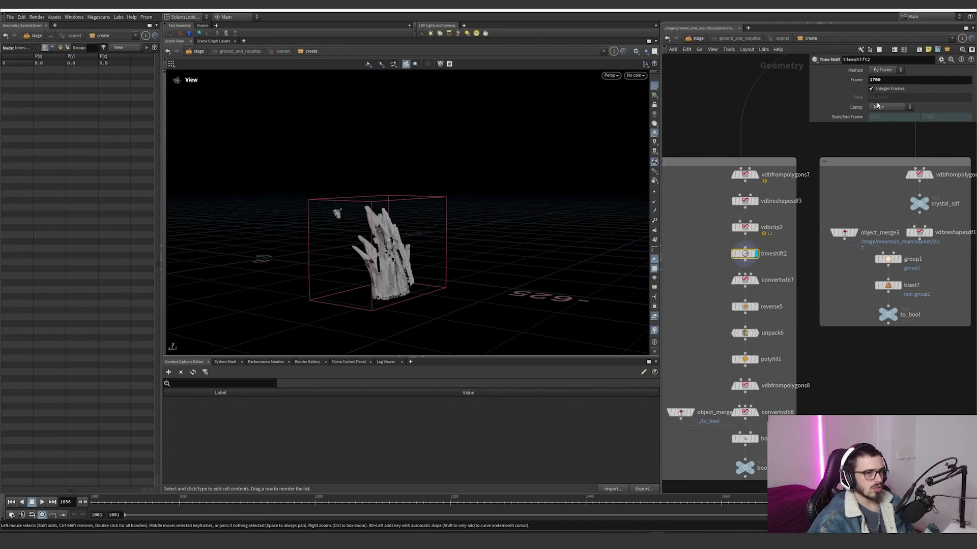
Step: Display convertvdb7 and reverse5, examining the clipped crystal's polygon faces and their orientation
left_click(757, 282)
left_click_drag(383, 254, 445, 276, "alt")
right_click_drag(445, 276, 626, 232, "alt")
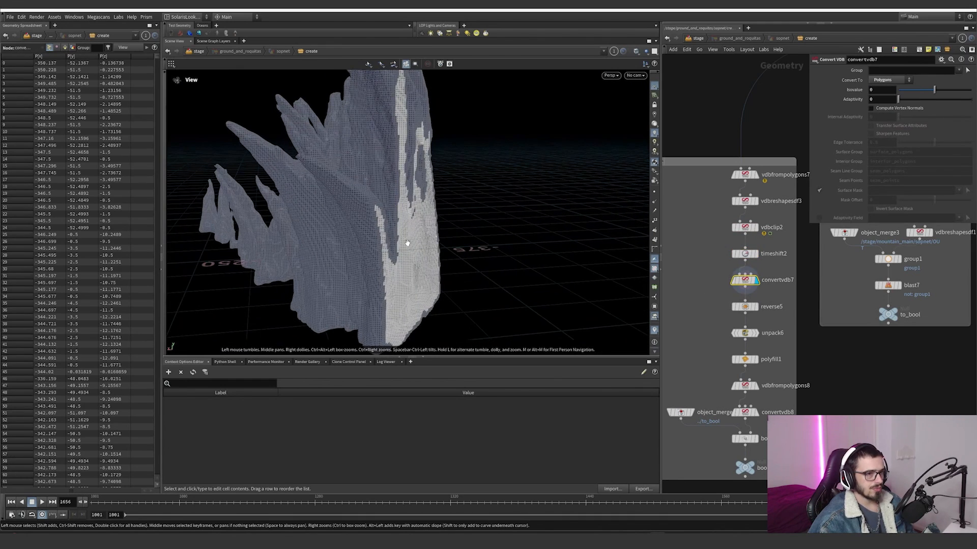
left_click(760, 313)
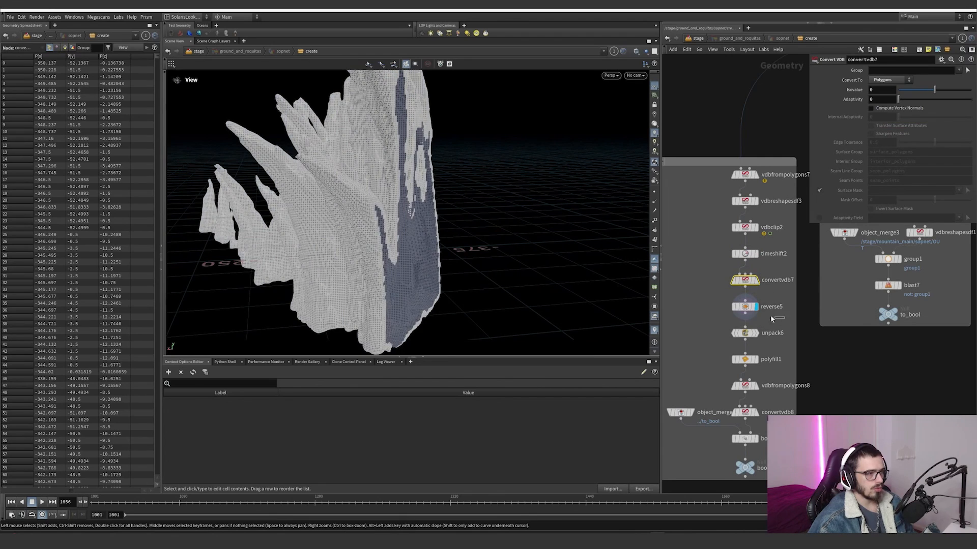
left_click_drag(457, 270, 416, 262)
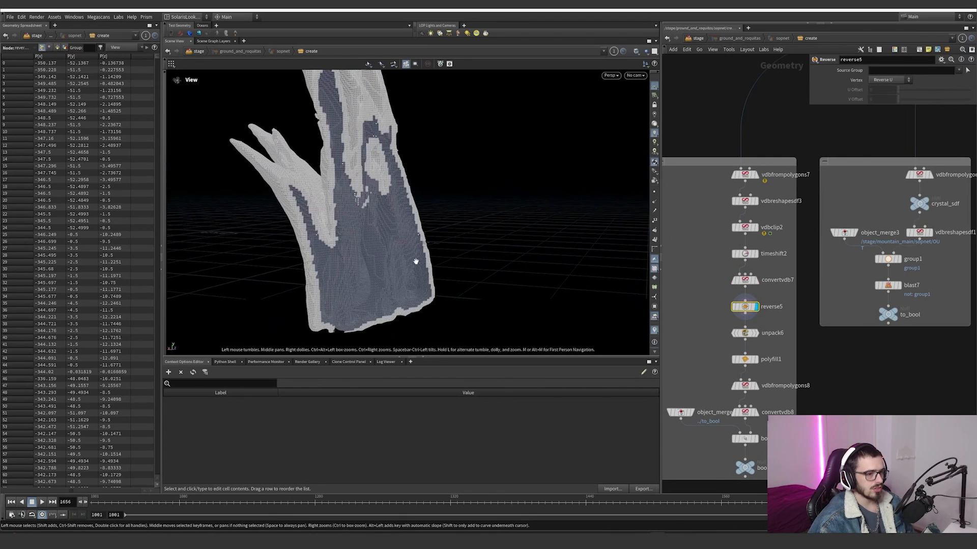
Step: Display the unpack6 node and check the node information of unpack6 and reverse5
left_click(747, 335)
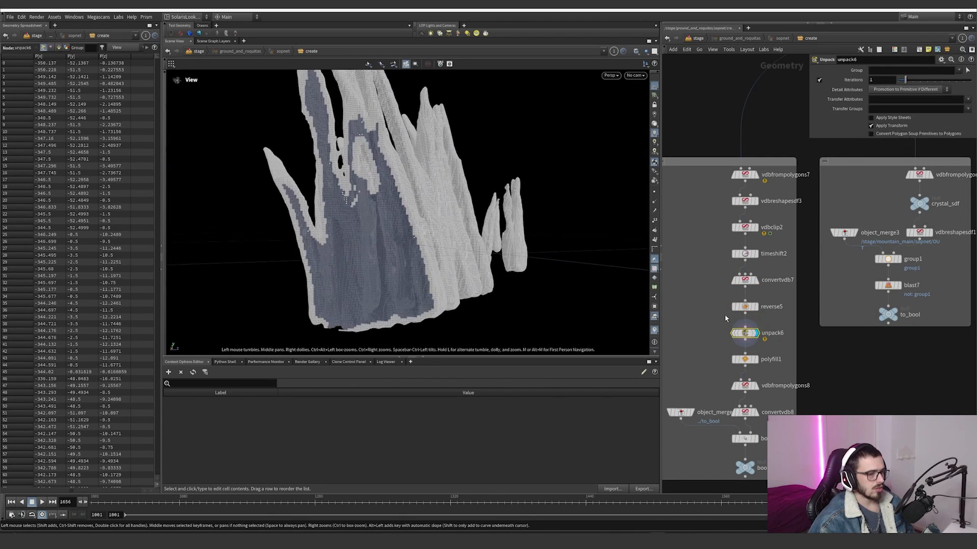
middle_click(746, 336)
middle_click(747, 336)
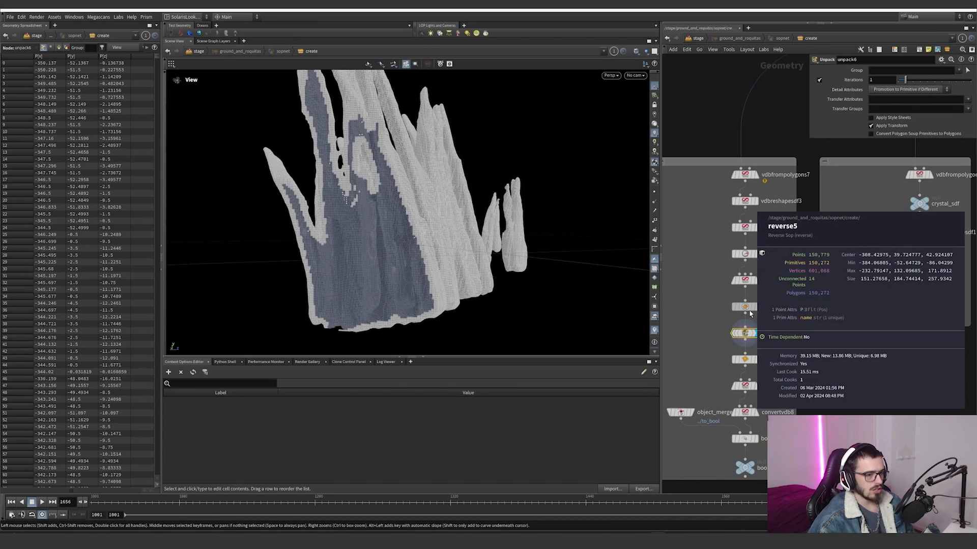
middle_click(746, 336)
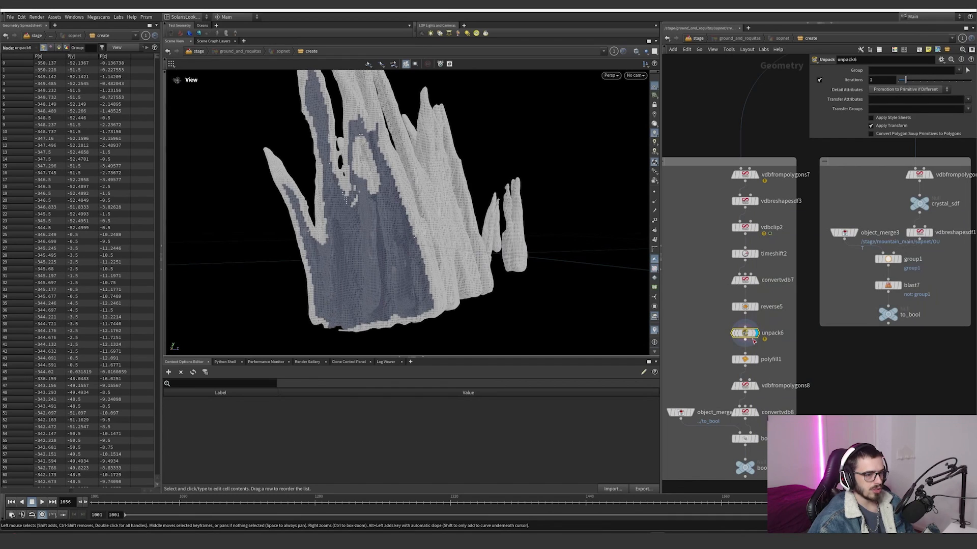
mouse_move(738, 325)
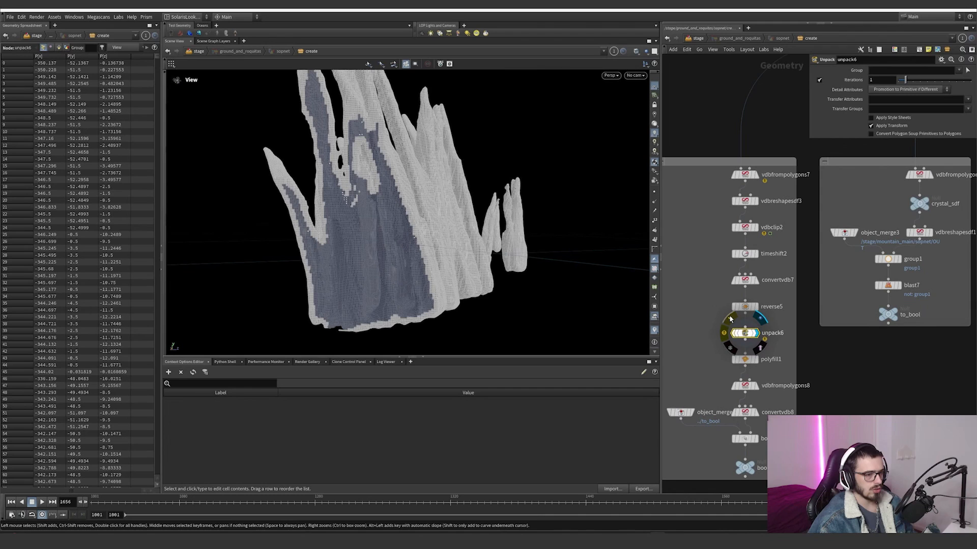
Step: Display the polyfill1 node and inspect how it caps the crystal's open cut side
left_click(757, 360)
left_click(747, 361)
left_click_drag(381, 229, 625, 296, "alt")
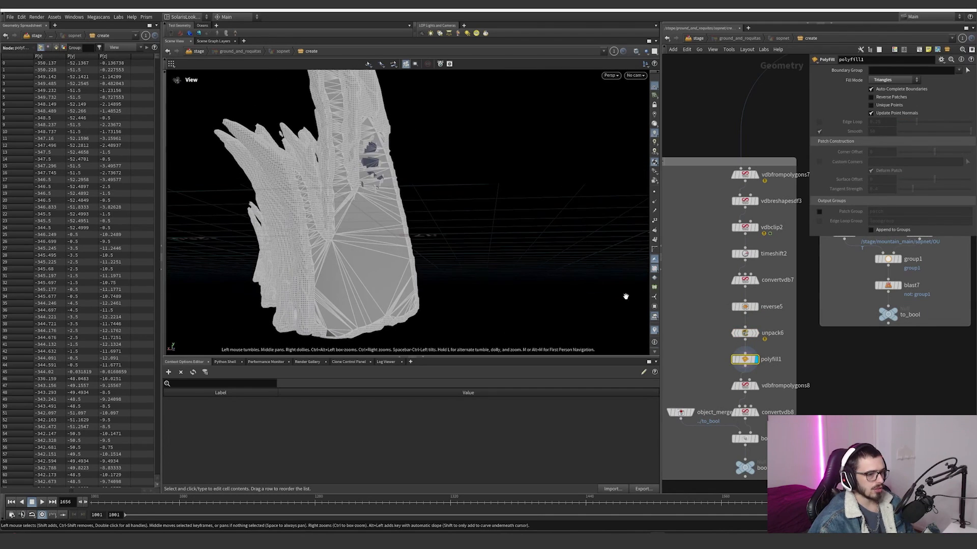
Step: Step the display through vdbfrompolygons8 and convertvdb8, then examine the rebuilt closed crystal mesh
left_click(757, 385)
left_click(745, 386)
left_click(758, 412)
left_click(745, 413)
scroll(224, 249, "down", 4)
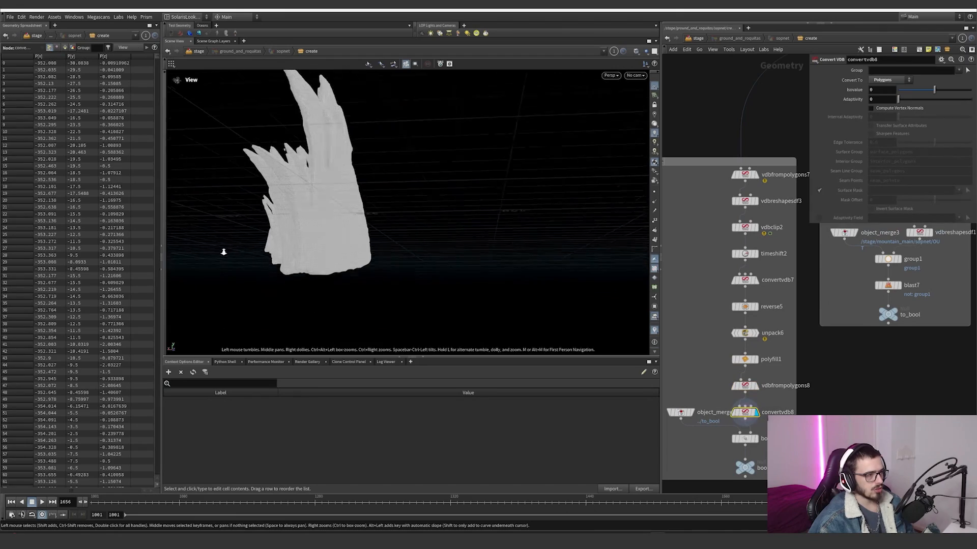
left_click_drag(222, 251, 425, 235, "alt")
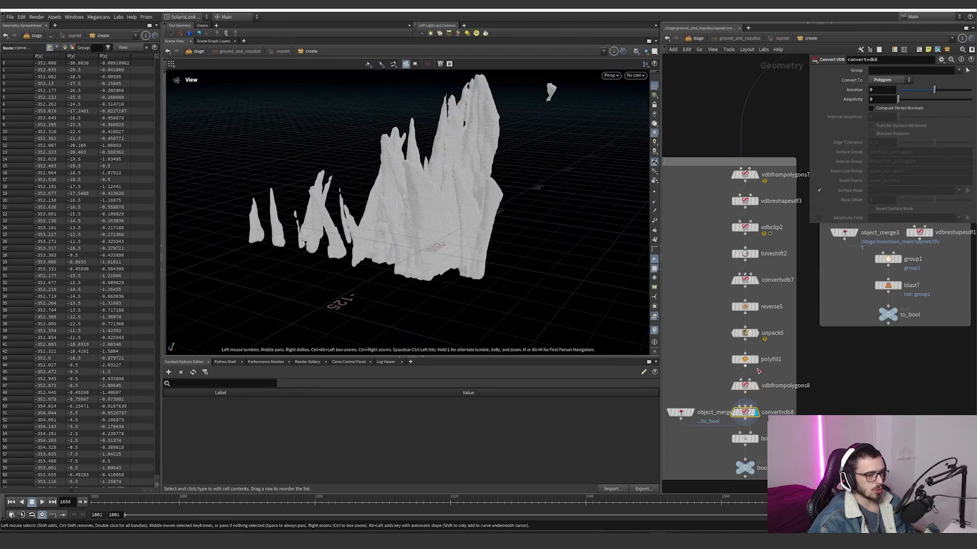
Step: Display the Object Merge that references ../to_bool and inspect its terrain piece
middle_click_drag(693, 419, 730, 376)
left_click(716, 371)
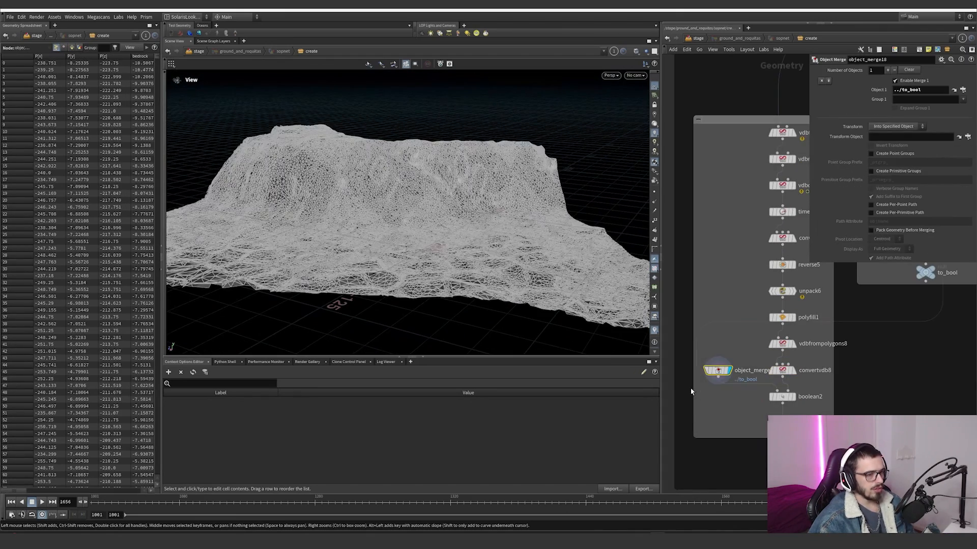
left_click_drag(490, 287, 368, 260, "alt")
Step: View the terrain piece through cam1, then orbit freely above it
left_click(634, 77)
left_click(642, 99)
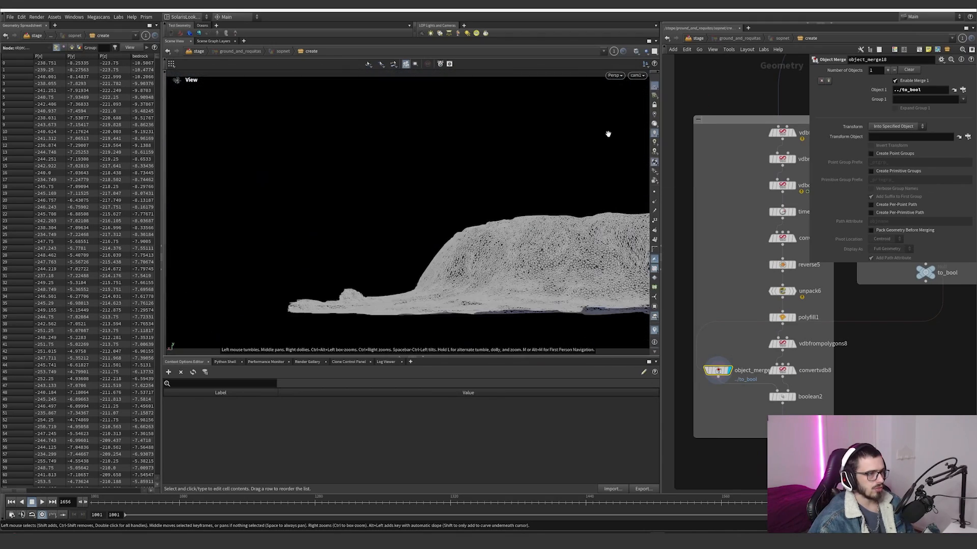
left_click_drag(458, 275, 450, 173)
Step: Widen the network editor pane around the crystal_sdf and to_bool branch
scroll(770, 338, "down", 6)
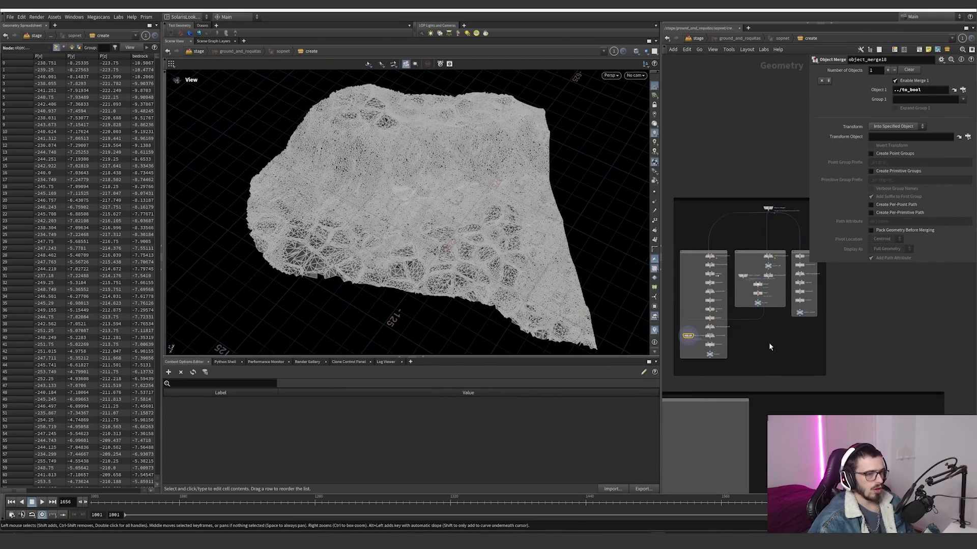
scroll(774, 332, "up", 4)
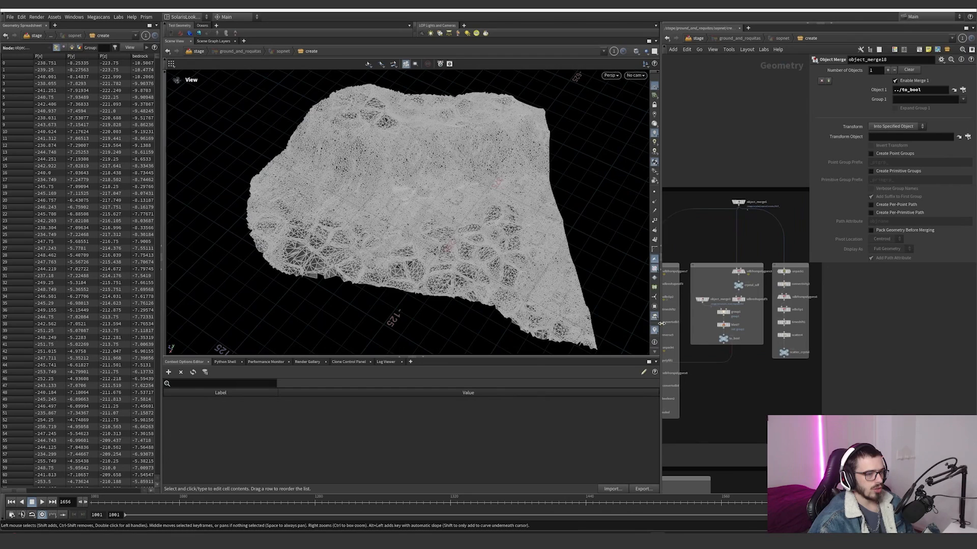
left_click_drag(660, 324, 566, 324)
scroll(676, 285, "up", 3)
Step: Display the vdbfrompolygons3 node above crystal_sdf and inspect its low-resolution crystal volume
left_click(703, 261)
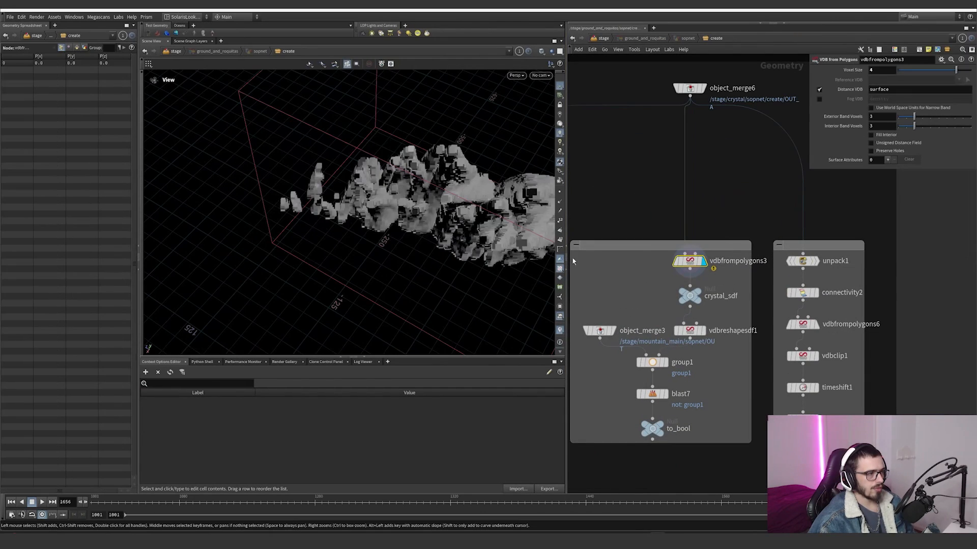
left_click_drag(473, 237, 483, 191)
middle_click_drag(669, 206, 661, 224)
right_click_drag(406, 224, 286, 254)
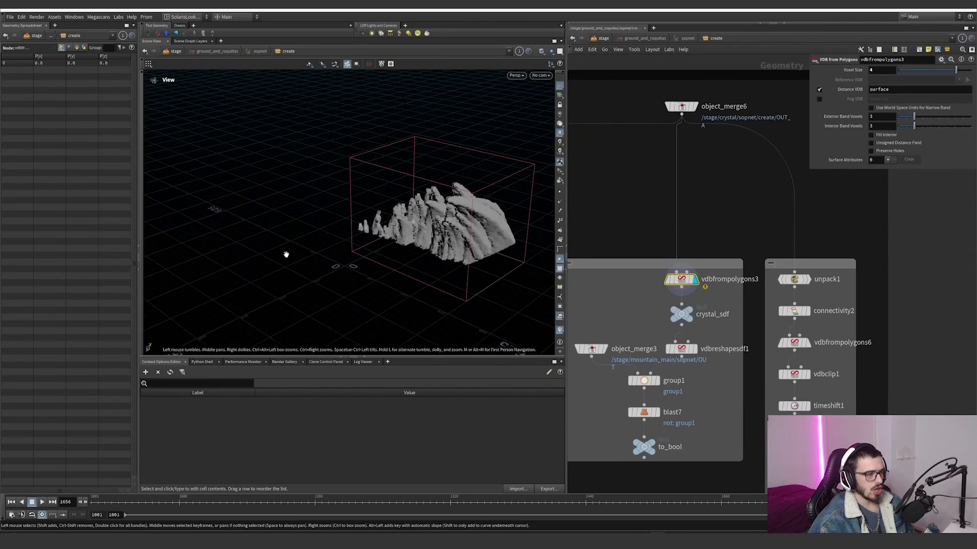
middle_click_drag(486, 227, 394, 232)
left_click_drag(394, 233, 349, 265)
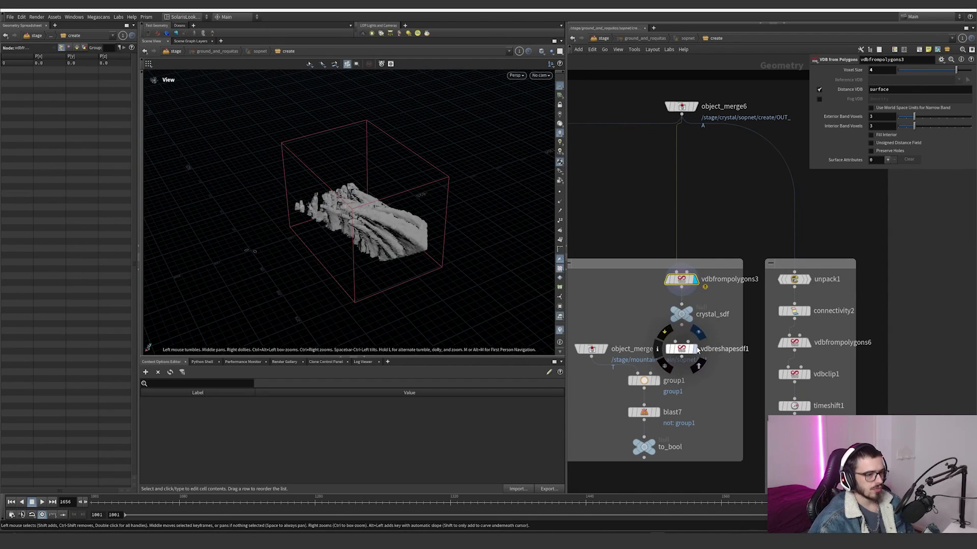
Step: Display the dilated crystal volume of vdbreshapesdf1, followed by the mountain terrain imported by object_merge3
left_click(697, 349)
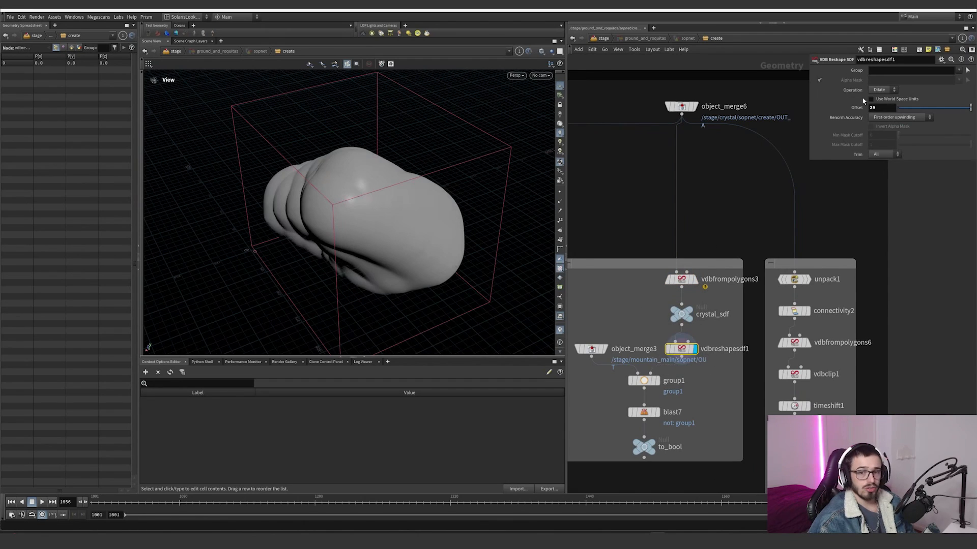
middle_click_drag(707, 255, 732, 226)
left_click(632, 304)
left_click_drag(315, 249, 267, 270)
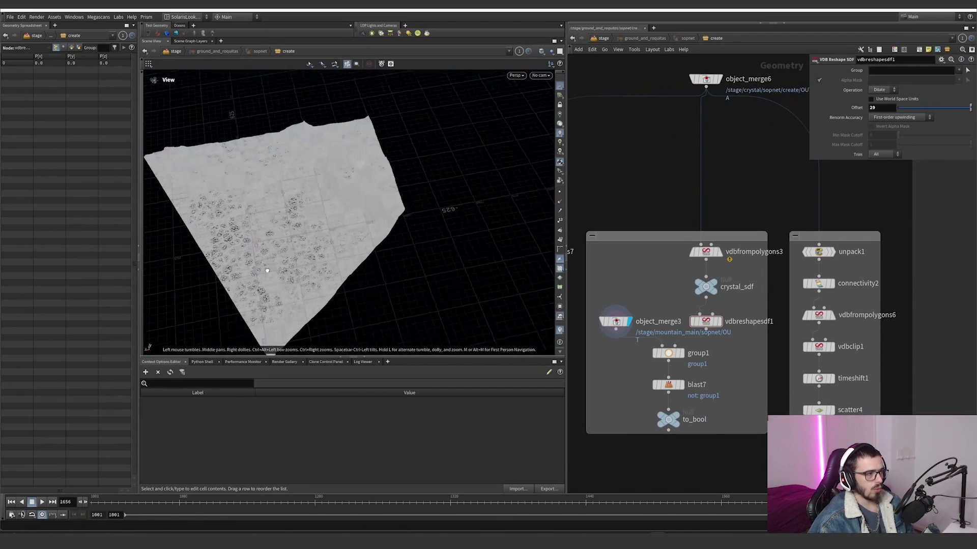
Step: Display group1 and blast7 to examine the terrain area isolated around the crystal, and select the to_bool null
left_click(668, 353)
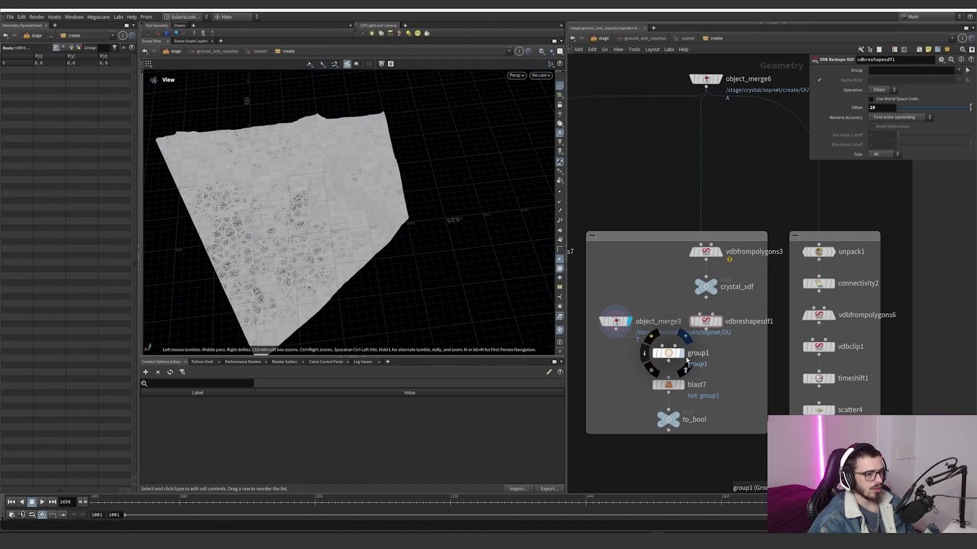
left_click(682, 386)
scroll(712, 381, "down", 4)
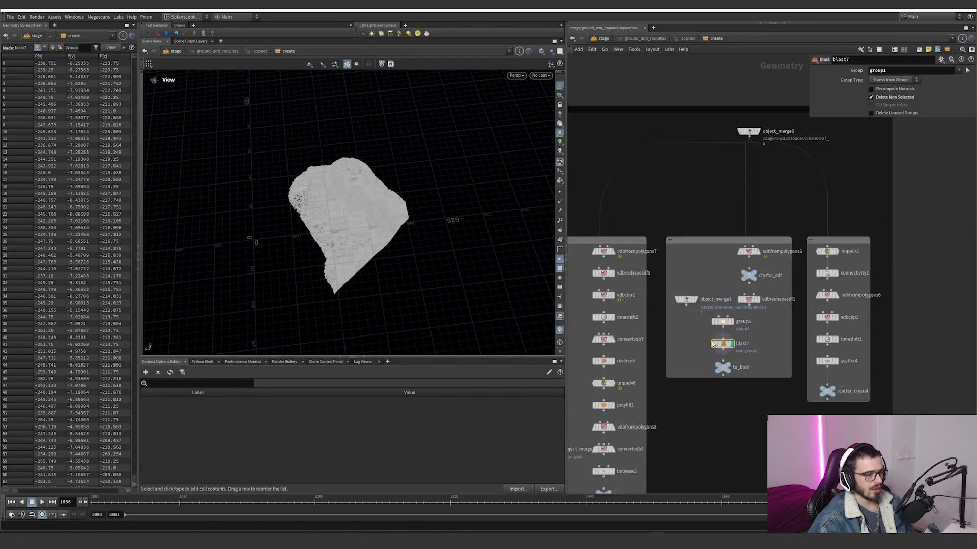
left_click_drag(713, 365, 713, 366)
Step: Display the boolean2 node and inspect up close the holes the crystal cuts into the terrain piece
scroll(646, 432, "up", 3)
mouse_move(645, 433)
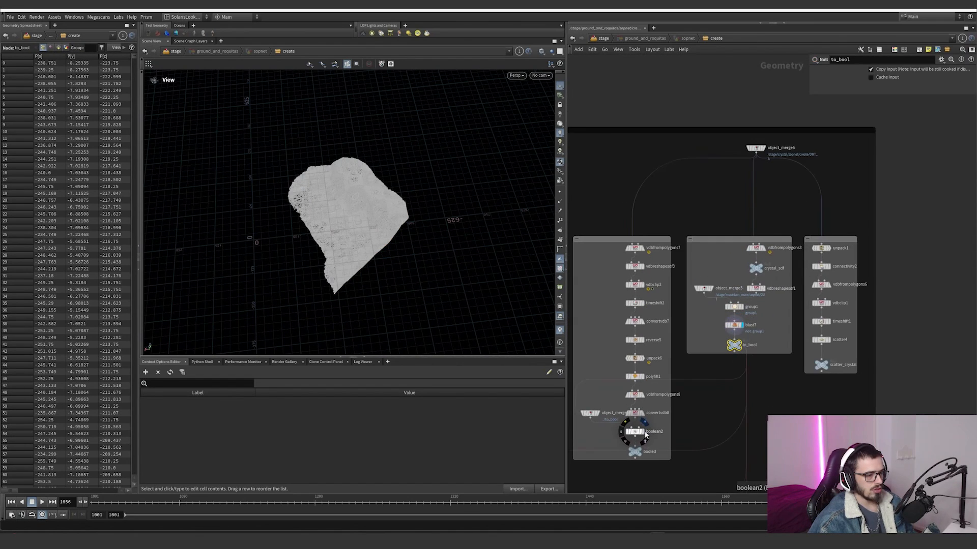
left_click(627, 433)
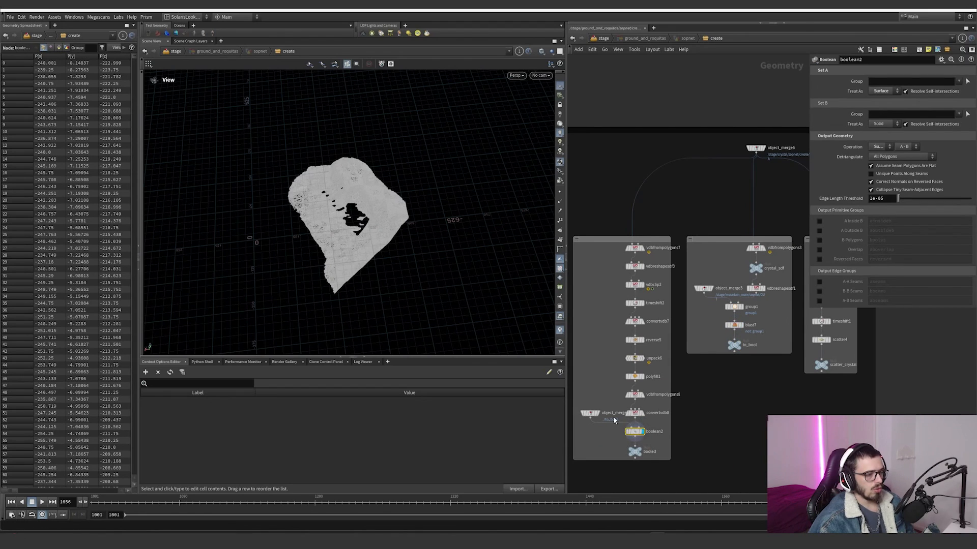
scroll(414, 218, "up", 5)
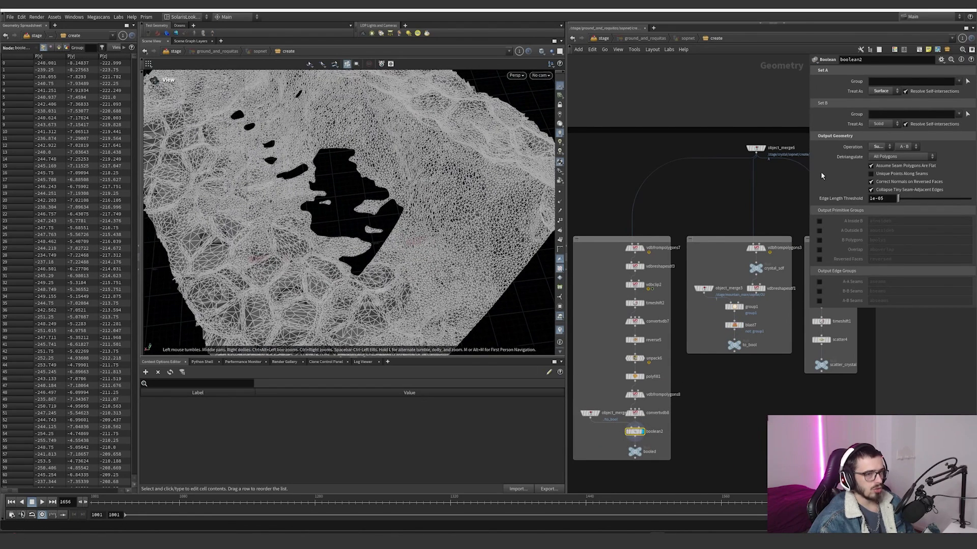
scroll(613, 434, "up", 2)
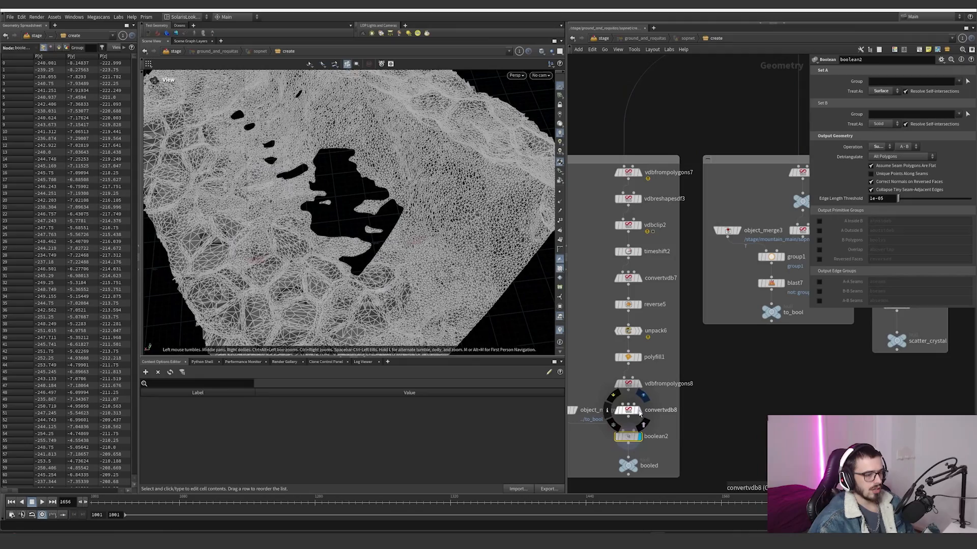
Step: Display the convertvdb8 crystal mesh, switch back to boolean2, and examine the cut holes in the terrain up close
left_click(639, 410)
scroll(383, 216, "up", 3)
scroll(383, 216, "down", 2)
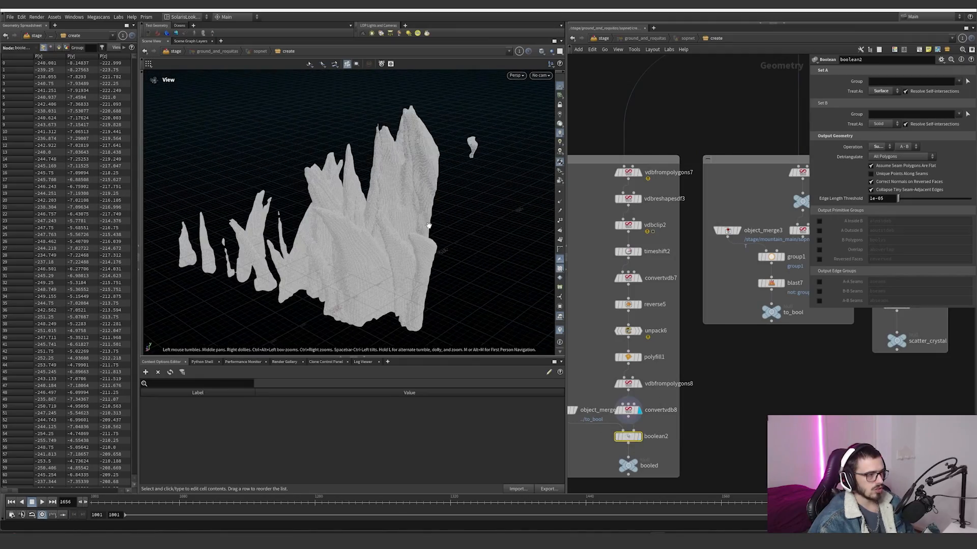
left_click(640, 436)
scroll(375, 315, "up", 1)
left_click_drag(374, 315, 481, 277, "alt")
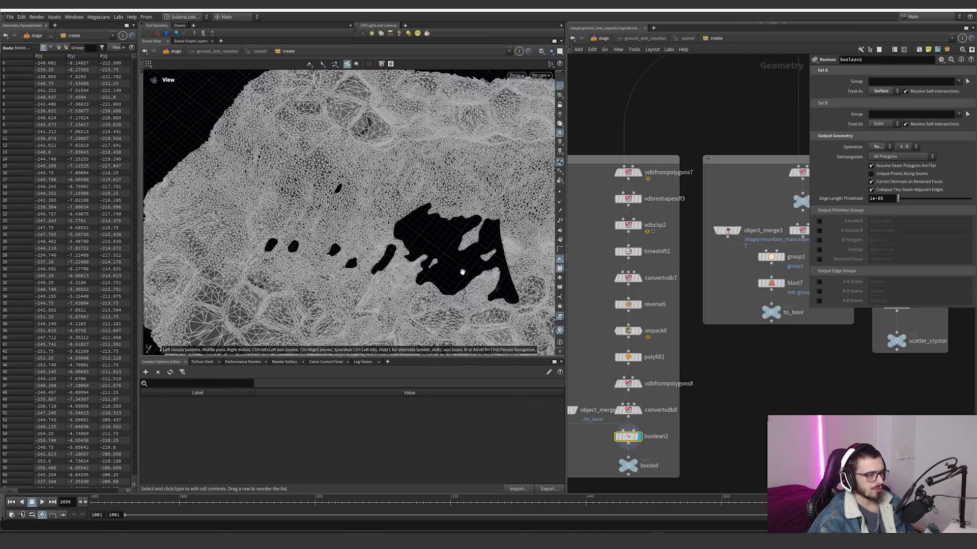
scroll(489, 254, "up", 4)
left_click_drag(514, 244, 401, 247, "alt")
Step: Select the booled null, display scatter_crystal, and inspect the points scattered inside the crystal
middle_click_drag(720, 426, 646, 391)
scroll(647, 391, "down", 3)
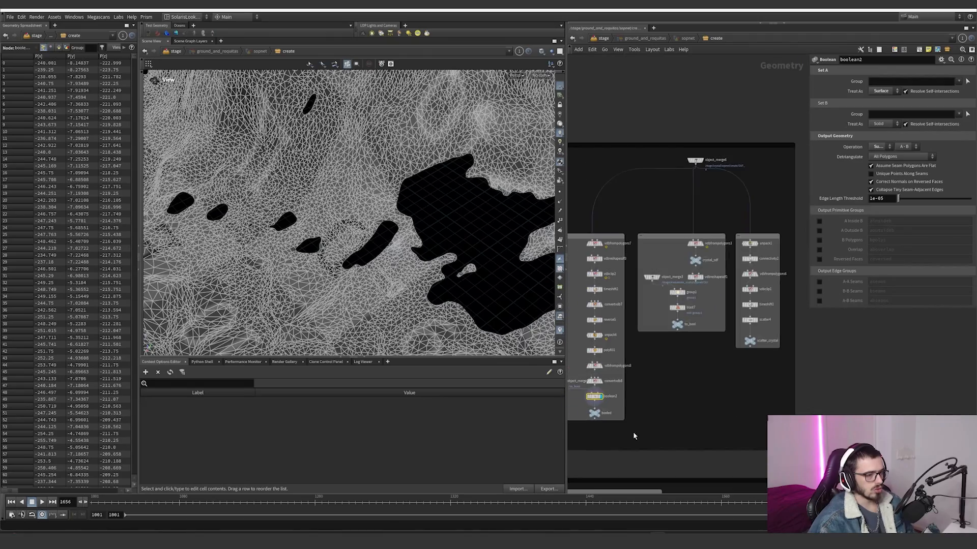
left_click(596, 414)
middle_click_drag(728, 338, 664, 371)
scroll(704, 301, "up", 3)
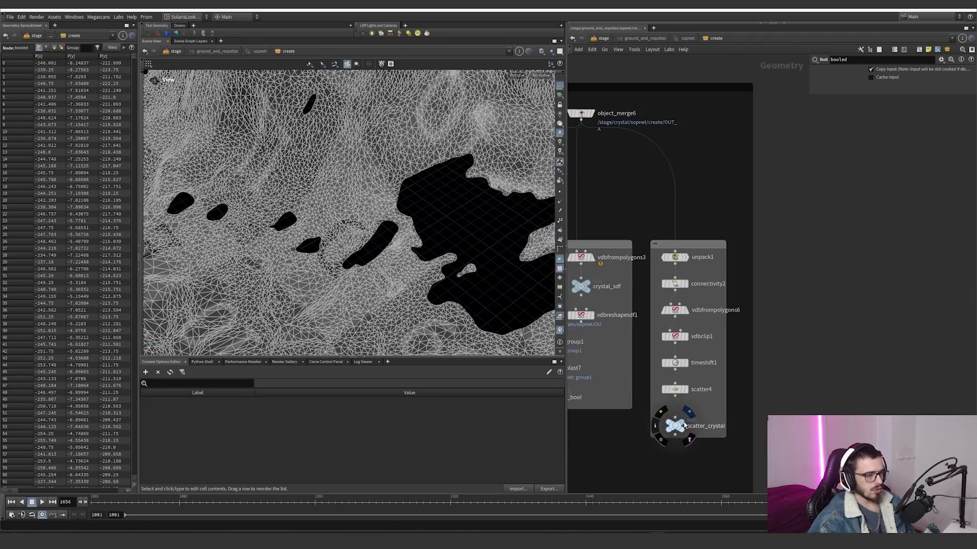
left_click(689, 413)
left_click_drag(710, 400, 658, 442)
left_click_drag(488, 332, 387, 249, "alt")
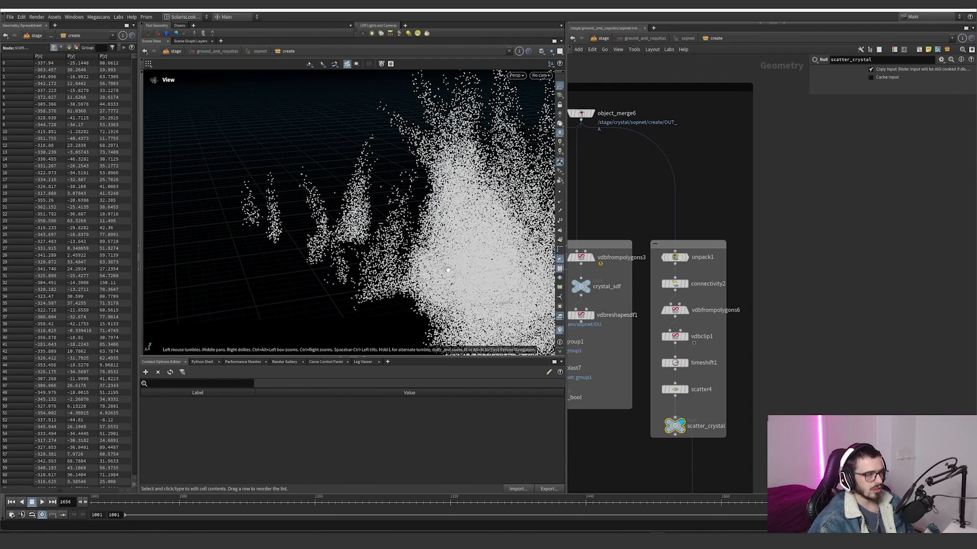
left_click_drag(448, 270, 285, 326, "alt")
scroll(735, 422, "down", 5)
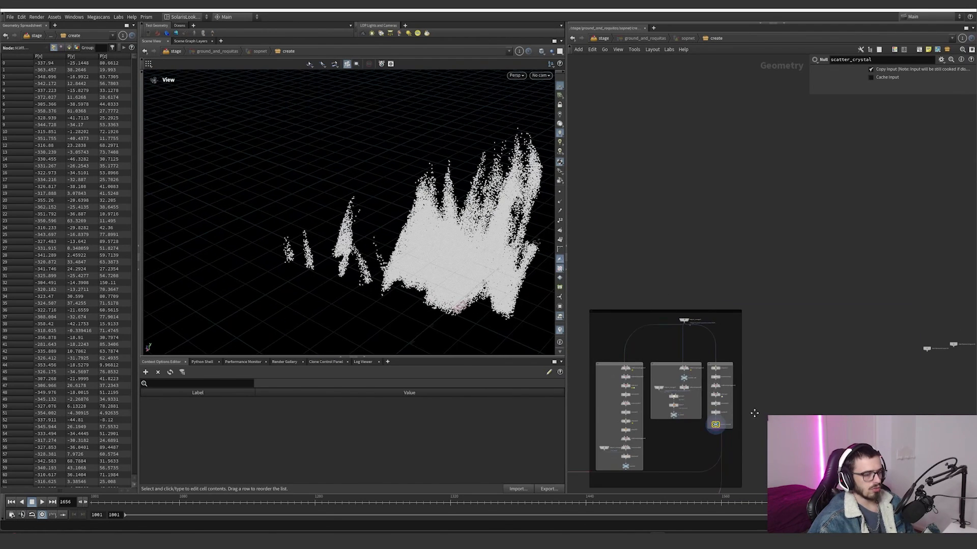
Step: In the fracture network, compare the merged booled terrain with the uncut to_bool terrain from object_merge21
middle_click_drag(754, 413, 908, 267)
scroll(708, 323, "up", 3)
scroll(628, 344, "up", 3)
middle_click_drag(638, 346, 675, 277)
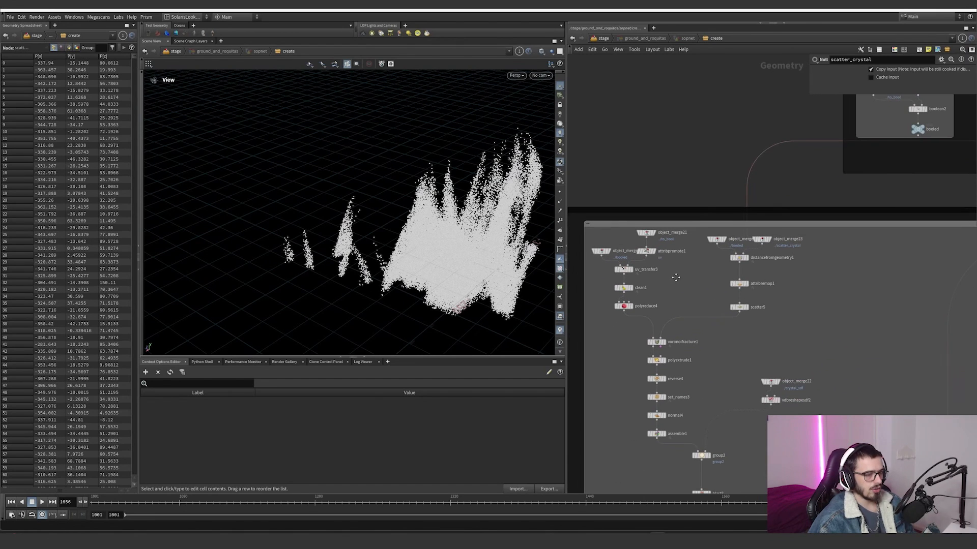
scroll(602, 298, "up", 3)
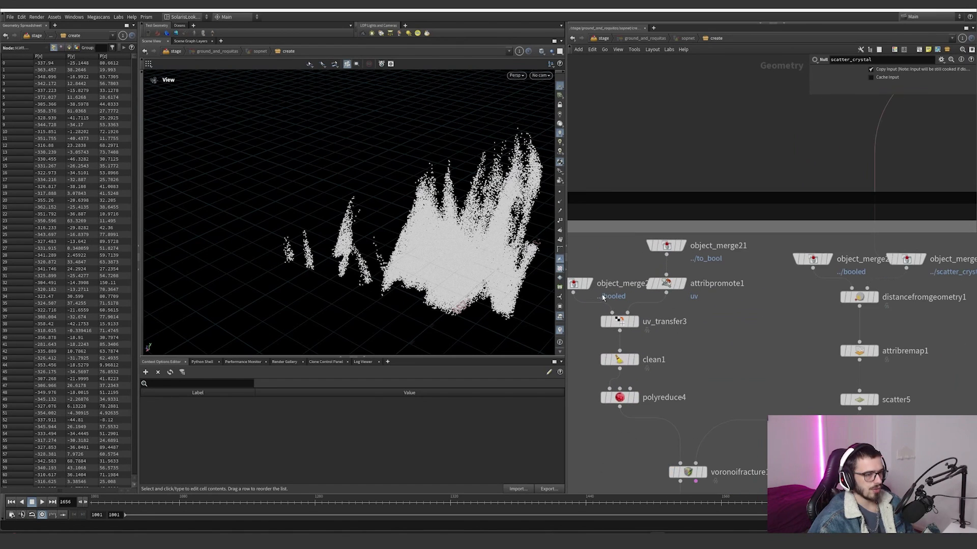
left_click(592, 283)
left_click_drag(468, 218, 489, 207)
right_click_drag(536, 229, 590, 277)
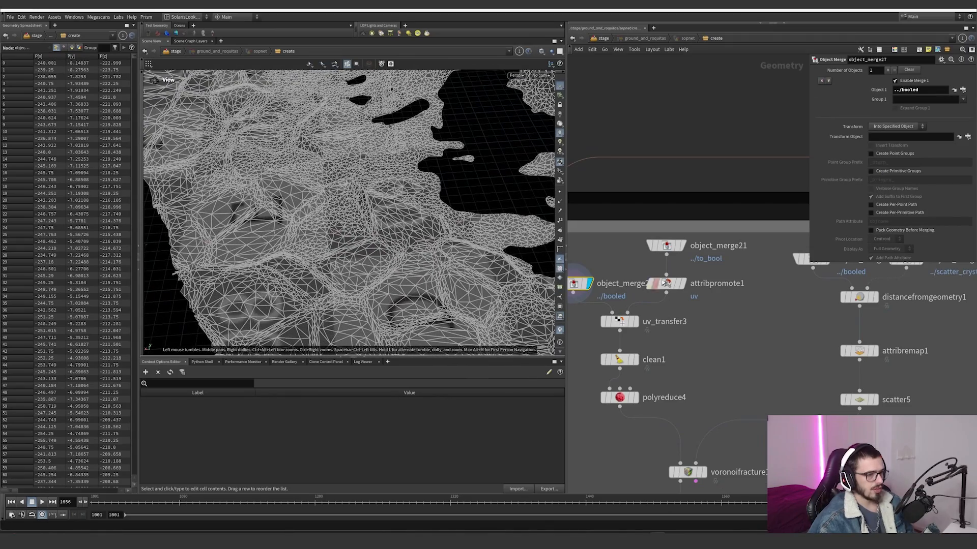
left_click(682, 247)
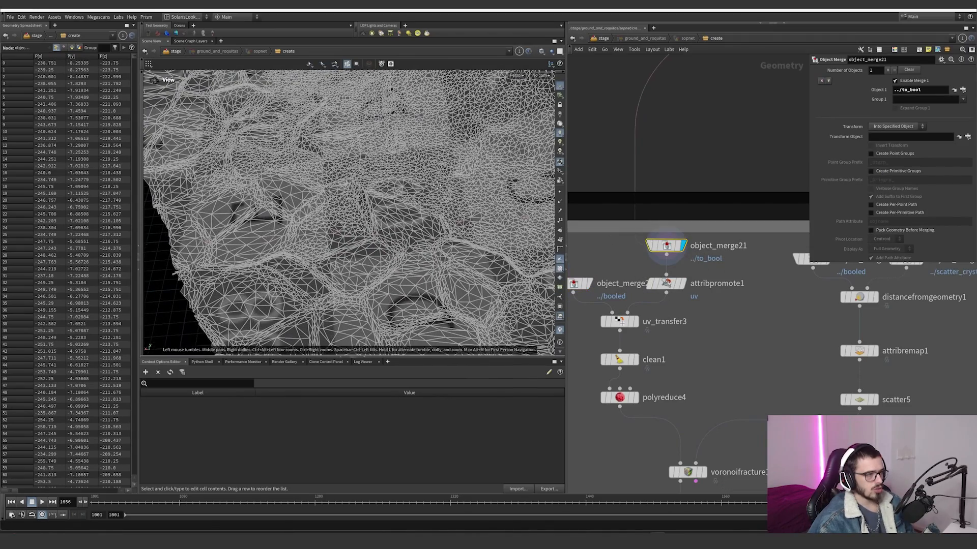
left_click(589, 284)
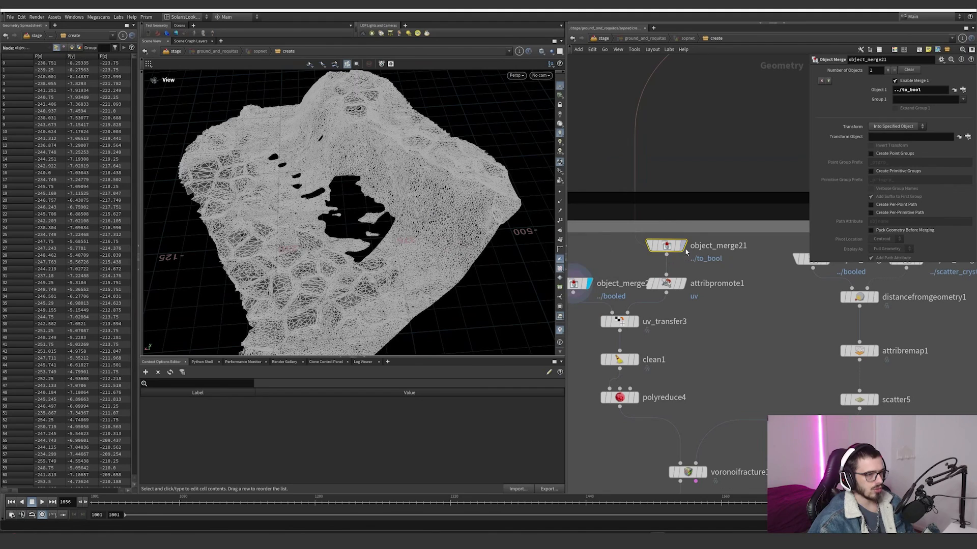
Step: Display attribpromote1 and set the viewport to Smooth Shaded to view the terrain's UV grid
left_click(683, 283)
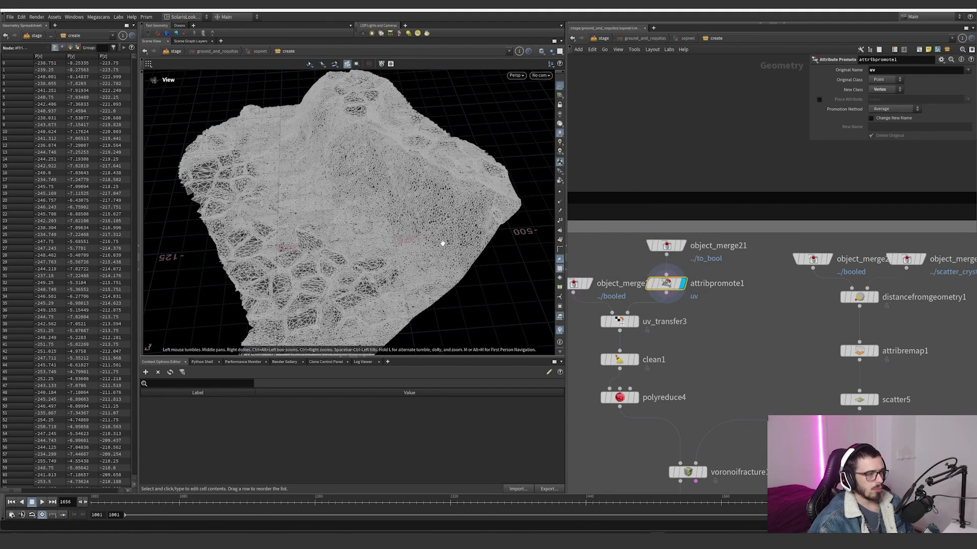
left_click(542, 51)
left_click(554, 138)
mouse_move(389, 207)
left_mouse_down()
mouse_move(408, 226)
mouse_move(465, 241)
left_mouse_up()
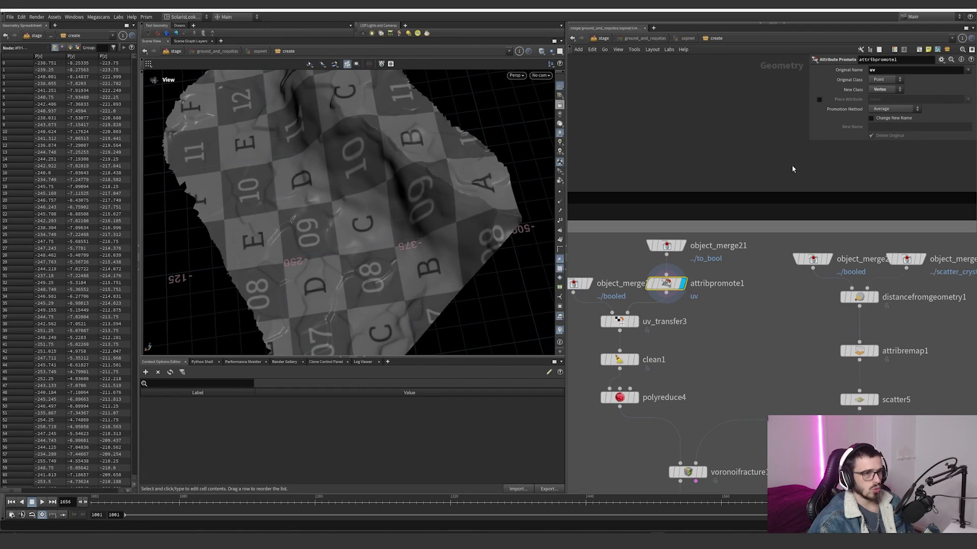
Step: Display the merged booled terrain and examine the UV grid along the edges of its holes
left_click(590, 283)
left_click_drag(612, 266, 570, 292)
right_click_drag(356, 244, 527, 210)
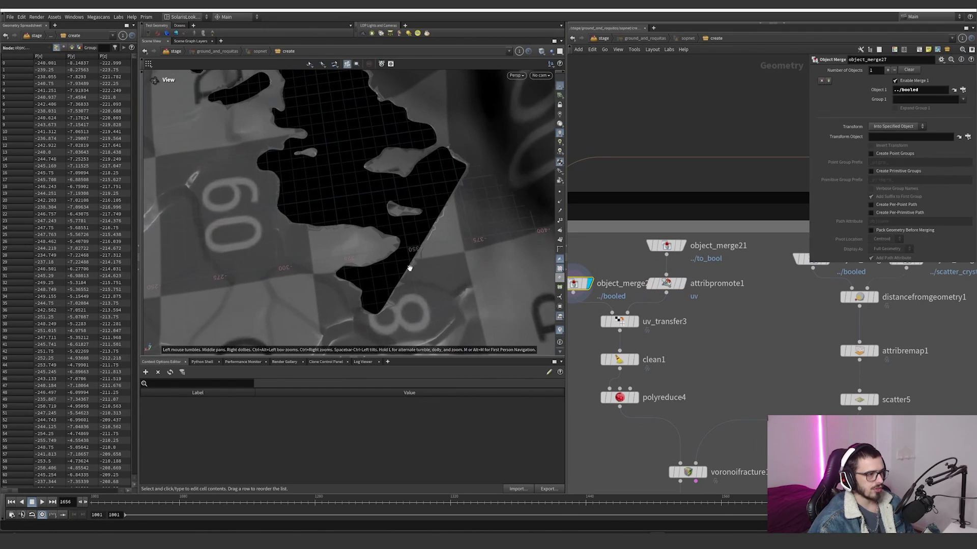
right_click_drag(407, 266, 458, 260)
left_click_drag(459, 260, 443, 277)
right_click_drag(422, 254, 395, 259)
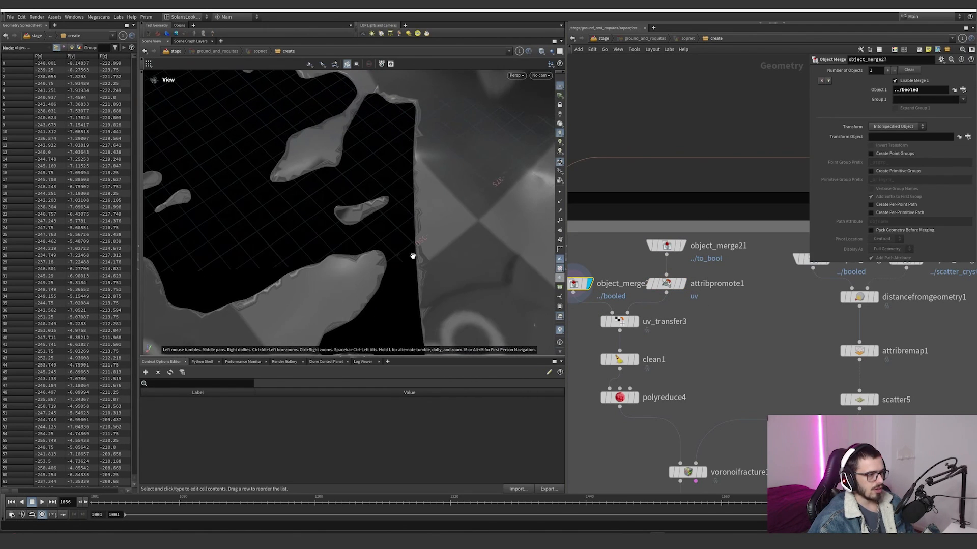
left_click_drag(412, 255, 421, 264)
Step: Display attribpromote1 and uv_transfer3 to compare the source UVs with those transferred onto the cut terrain
left_click(681, 284)
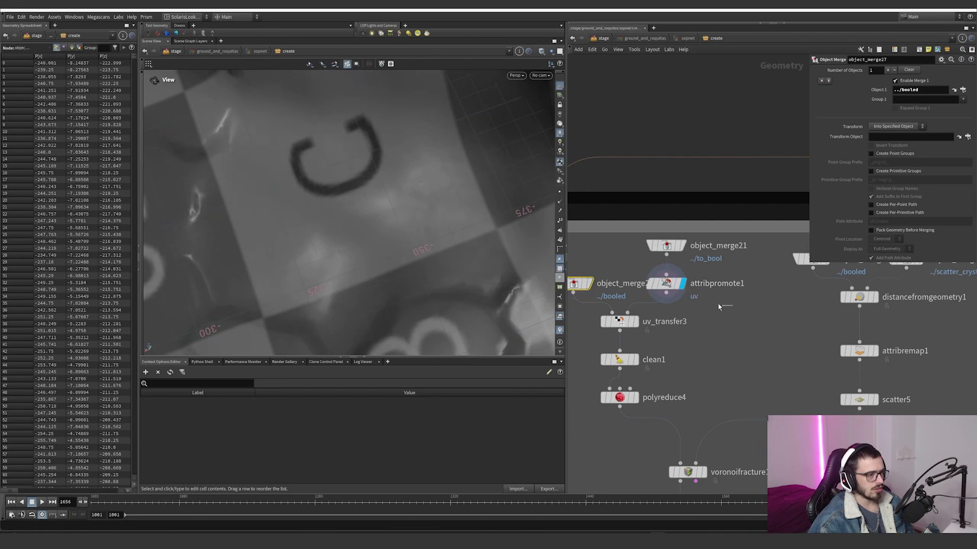
left_click(665, 284)
left_click(636, 325)
Step: Select uv_transfer3 and clean1 together and toggle their bypass on and off to compare the UVs
left_click_drag(711, 354, 582, 316)
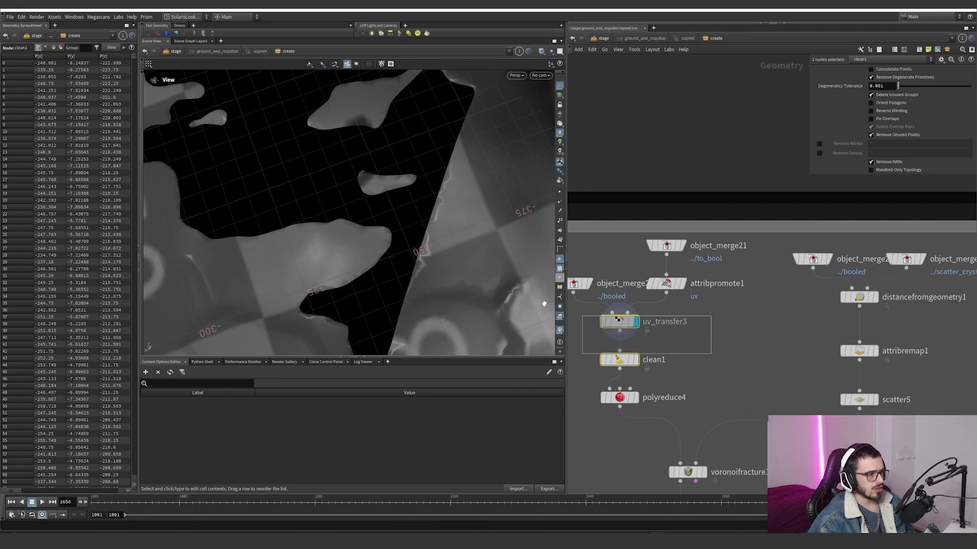
left_click(600, 308)
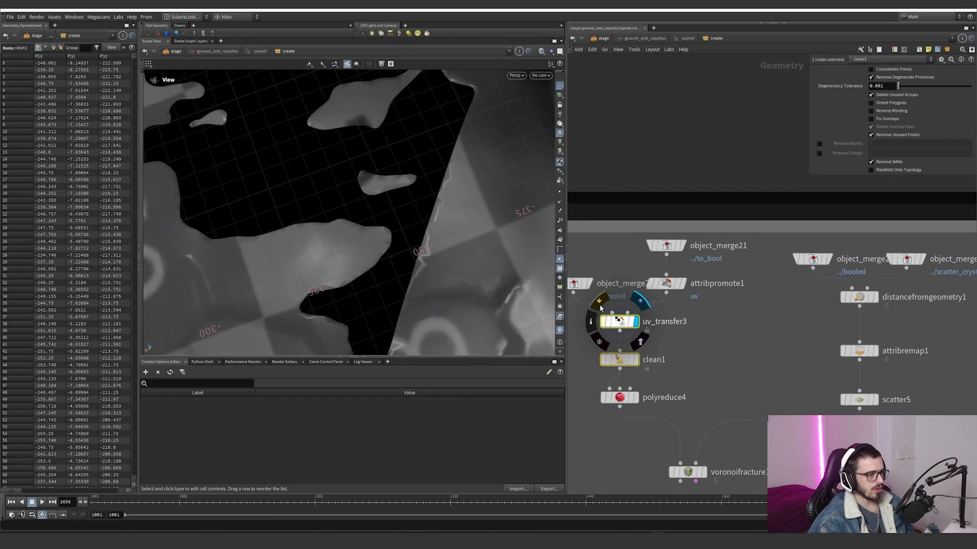
left_click(600, 309)
left_click(600, 309)
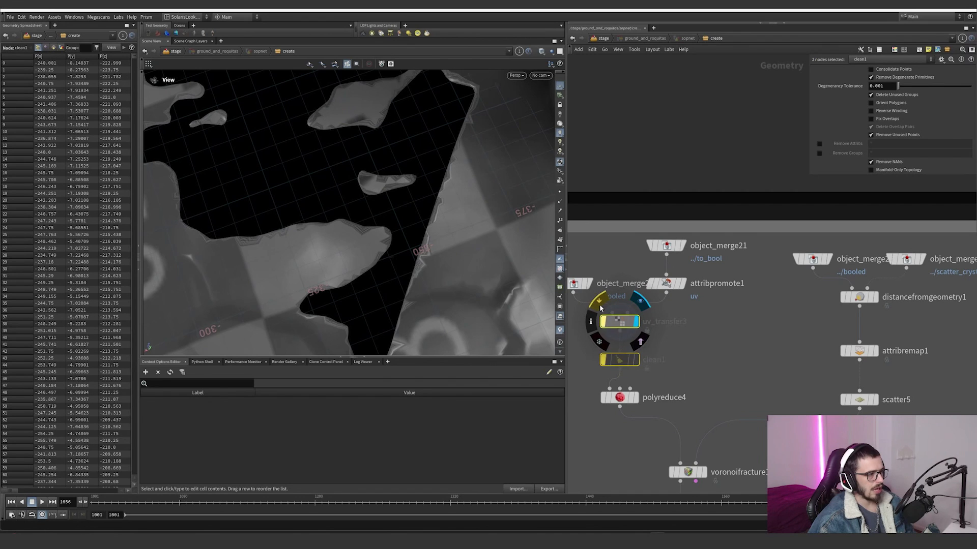
left_click(600, 308)
Step: Display the clean1 node and view the UV grid across the entire cut terrain
middle_click_drag(651, 366, 646, 335)
left_click(632, 329)
left_click(617, 330)
right_click_drag(365, 224, 228, 255)
middle_click_drag(228, 255, 263, 240)
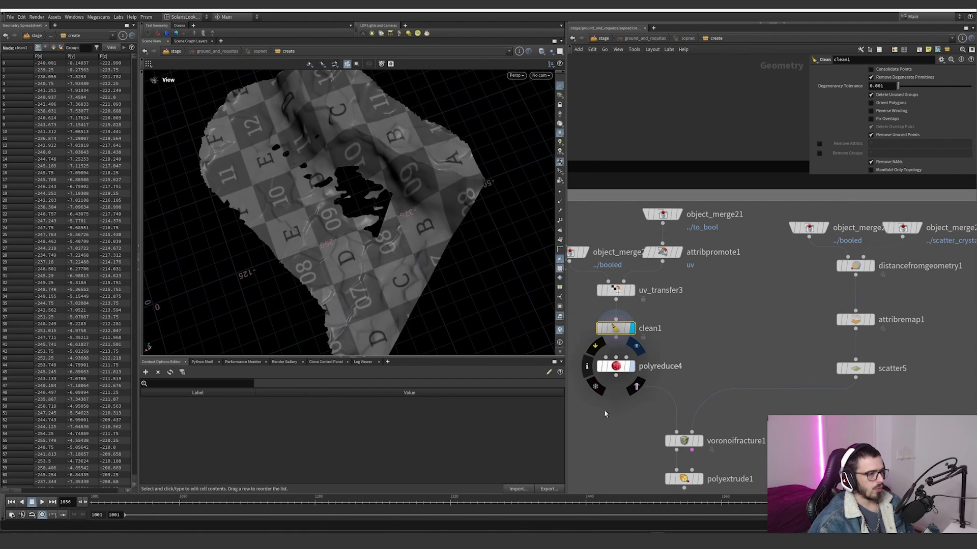
Step: Display polyreduce4 and set the viewport to Flat Wire Shaded to inspect the terrain reduced to 10 percent
left_click_drag(571, 408, 645, 356)
key("r")
left_click_drag(481, 316, 365, 243)
right_click_drag(364, 242, 503, 219)
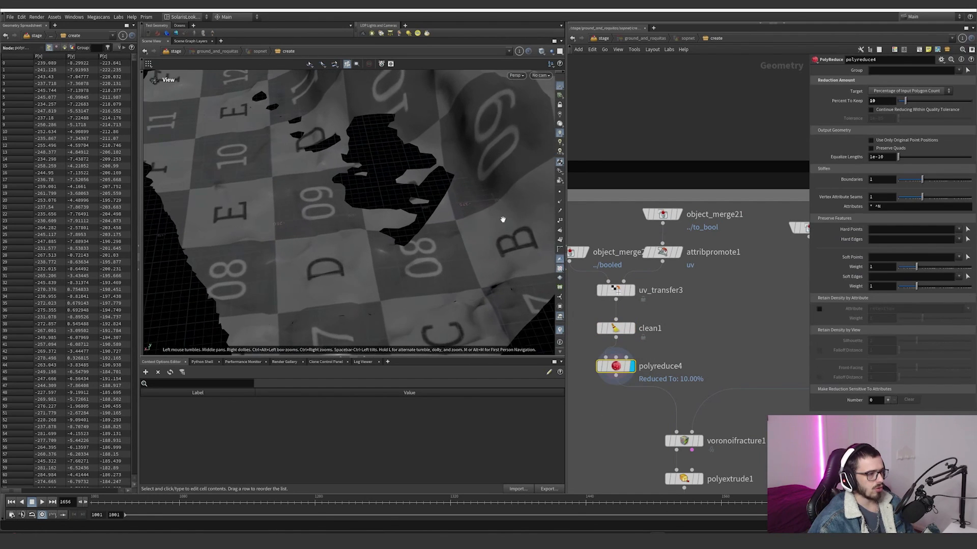
left_click_drag(503, 219, 536, 225)
left_click(543, 52)
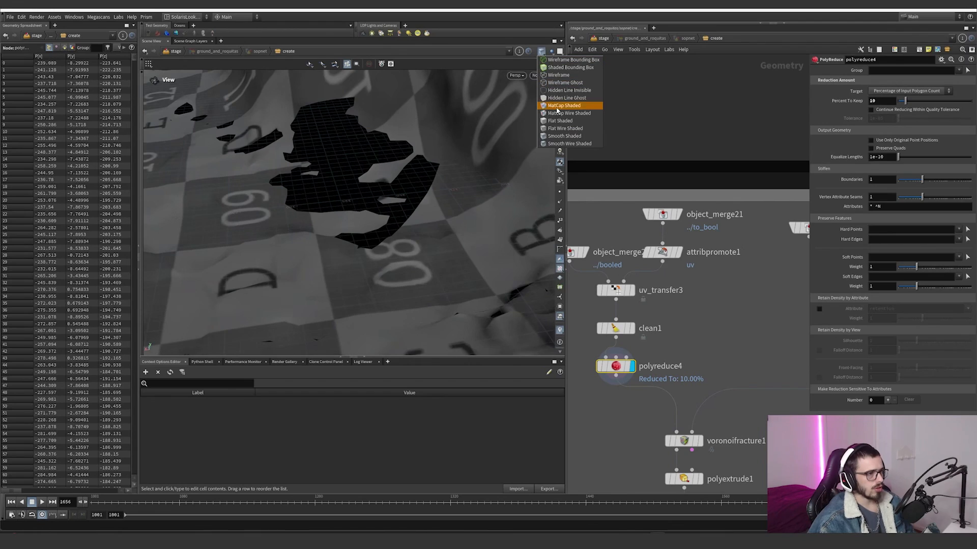
left_click(558, 130)
left_click_drag(473, 210, 429, 224)
right_click_drag(429, 224, 279, 285)
left_click_drag(278, 285, 362, 306)
Step: Display the merged booled terrain, the merged scatter_crystal points, and the distancefromgeometry1 node that combines them
middle_click_drag(700, 355, 600, 300)
scroll(600, 301, "down", 2)
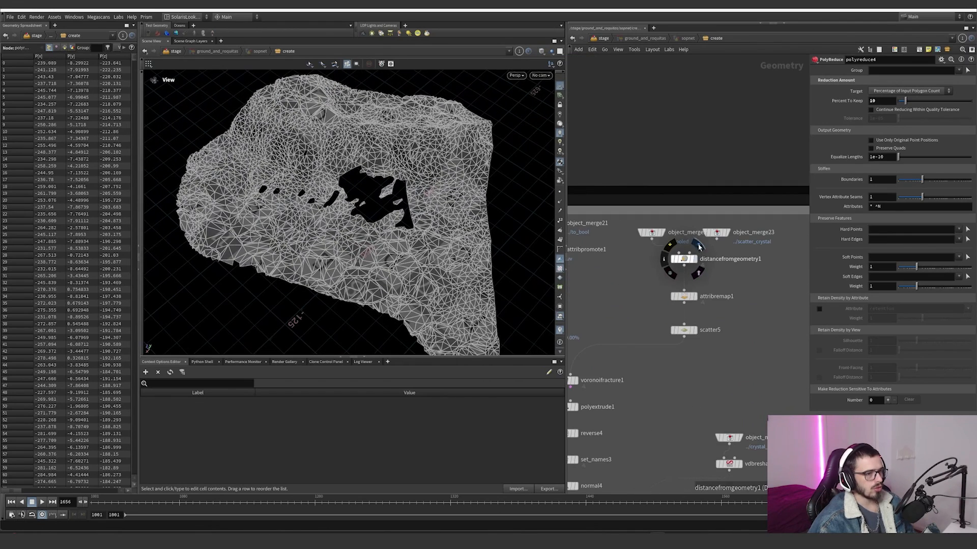
left_click(654, 233)
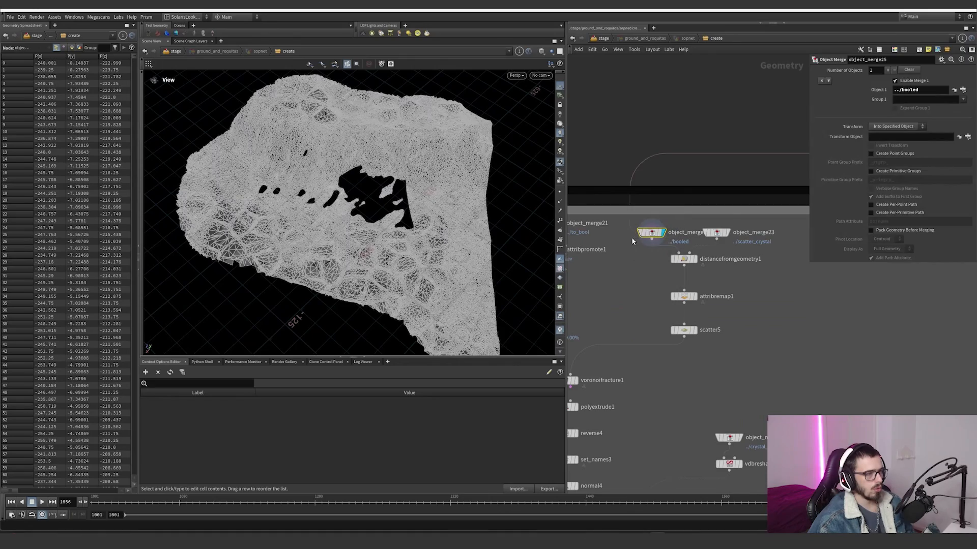
left_click(725, 233)
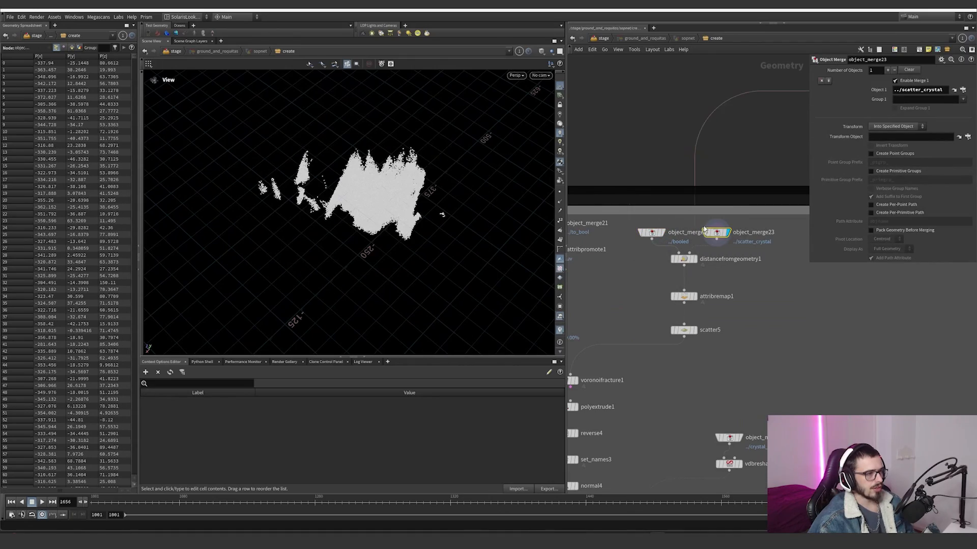
left_click(693, 259)
left_click_drag(402, 219, 596, 269)
Step: Display attribremap1 with the dist visualizer enabled and smooth shading to examine the distance falloff around the crystal holes
left_click(693, 296)
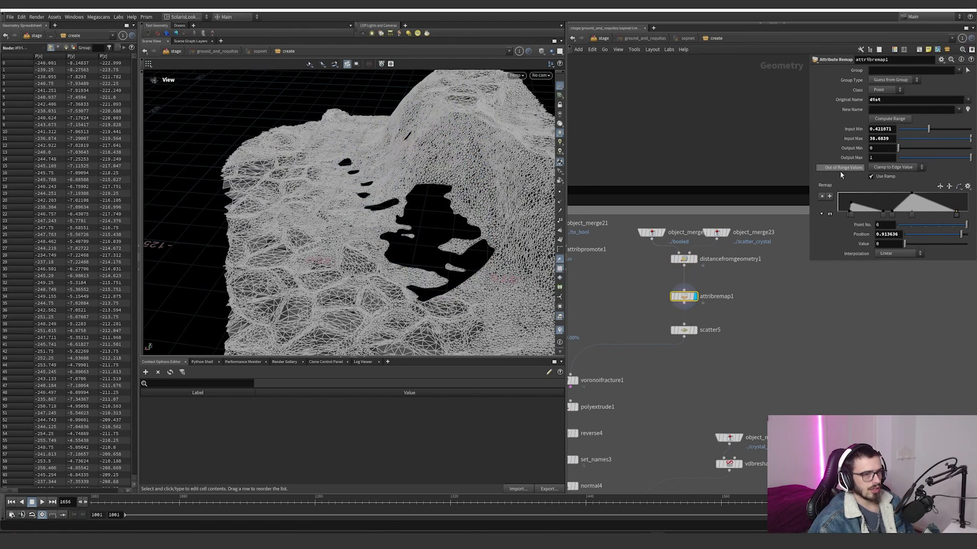
right_click(560, 332)
left_click(566, 213)
left_click_drag(438, 211, 434, 258)
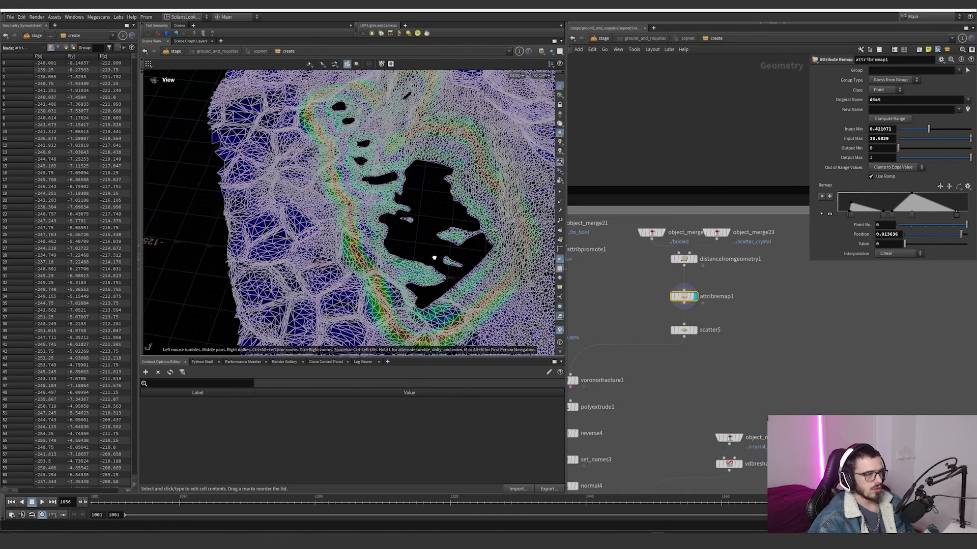
left_click(542, 53)
left_click(547, 60)
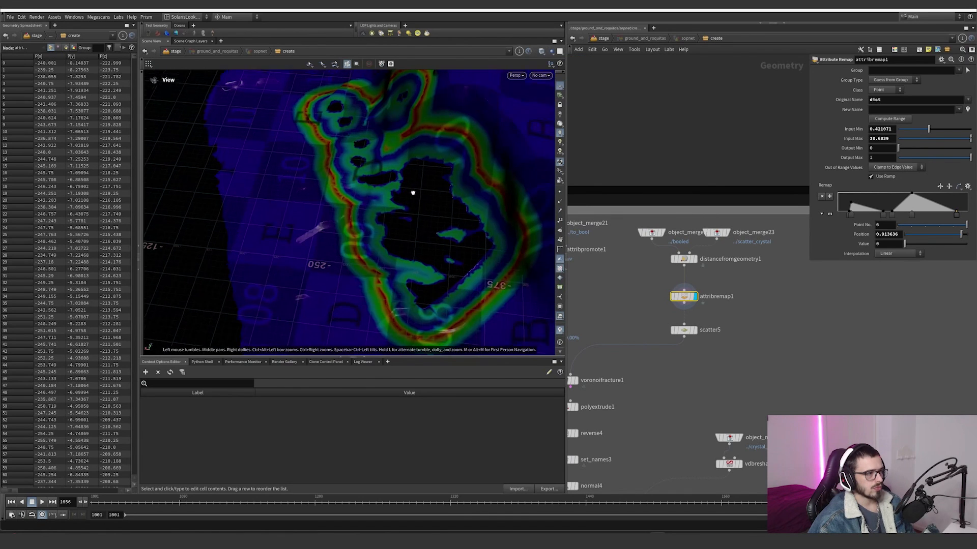
left_click_drag(412, 191, 416, 177)
Step: Display scatter5 and inspect the points distributed around the holes by the dist density attribute
left_click(694, 330)
left_click(684, 330)
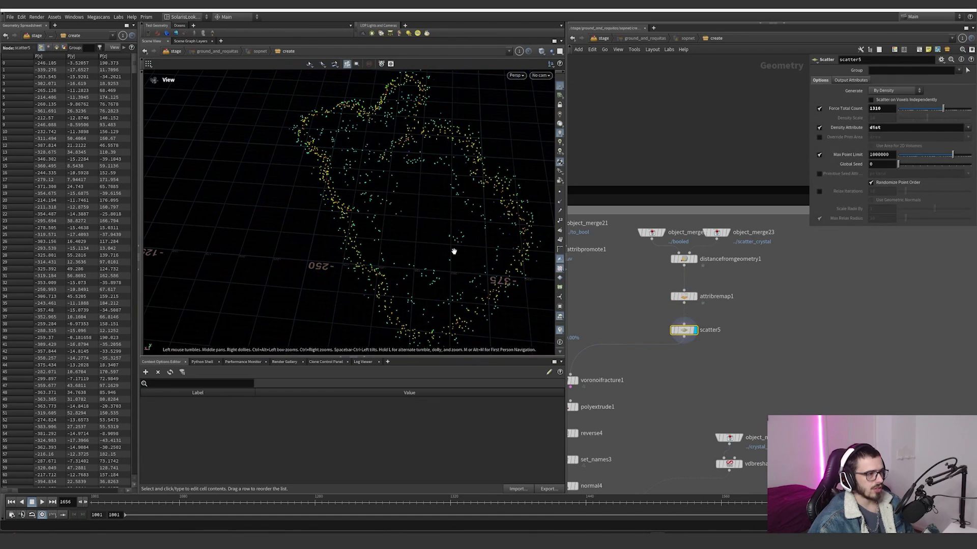
left_click_drag(453, 251, 361, 246)
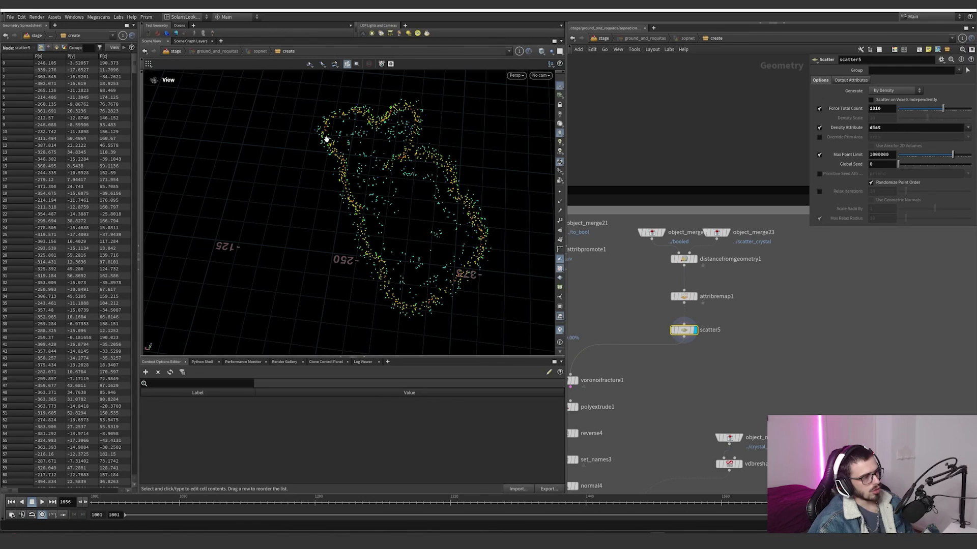
Step: Display the voronoifracture1 node to view the fractured terrain piece
middle_click_drag(664, 344, 751, 306)
scroll(665, 346, "up", 1)
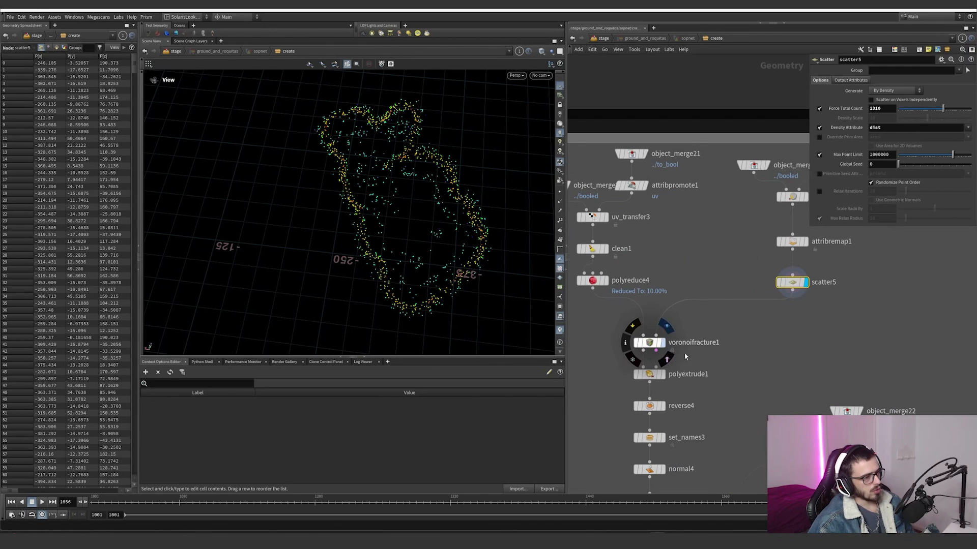
left_click(662, 342)
middle_click_drag(668, 377, 665, 346)
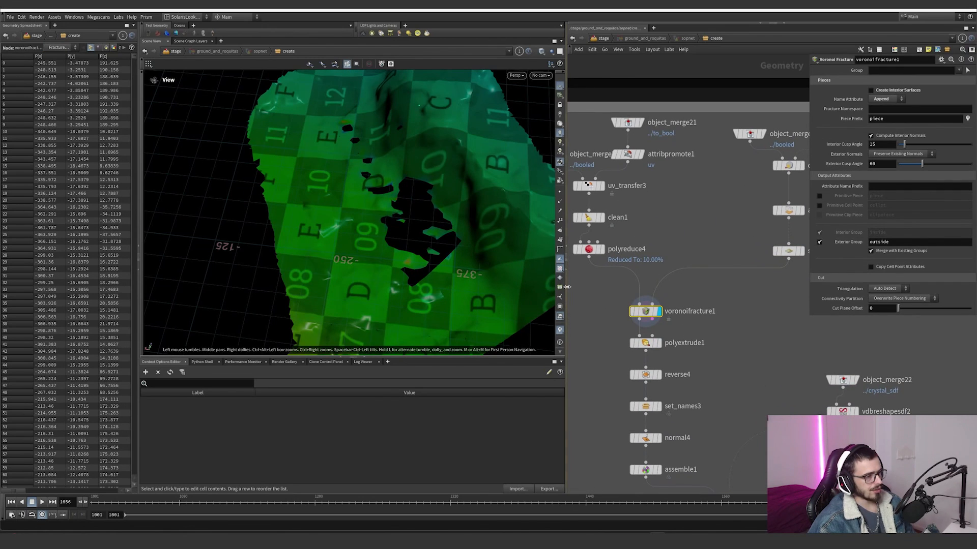
Step: Turn off the dist visualizer and open the node information for voronoifracture1
left_click(560, 313)
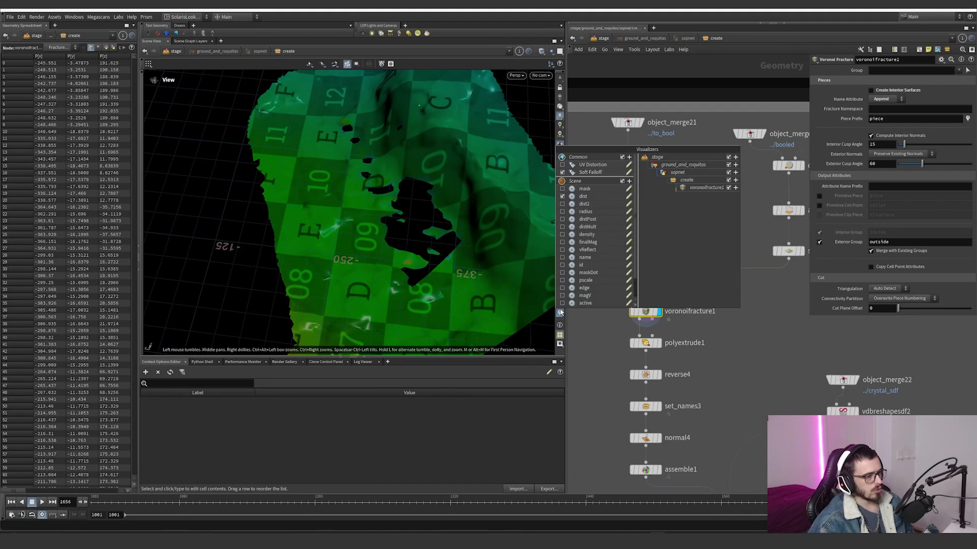
left_click(563, 196)
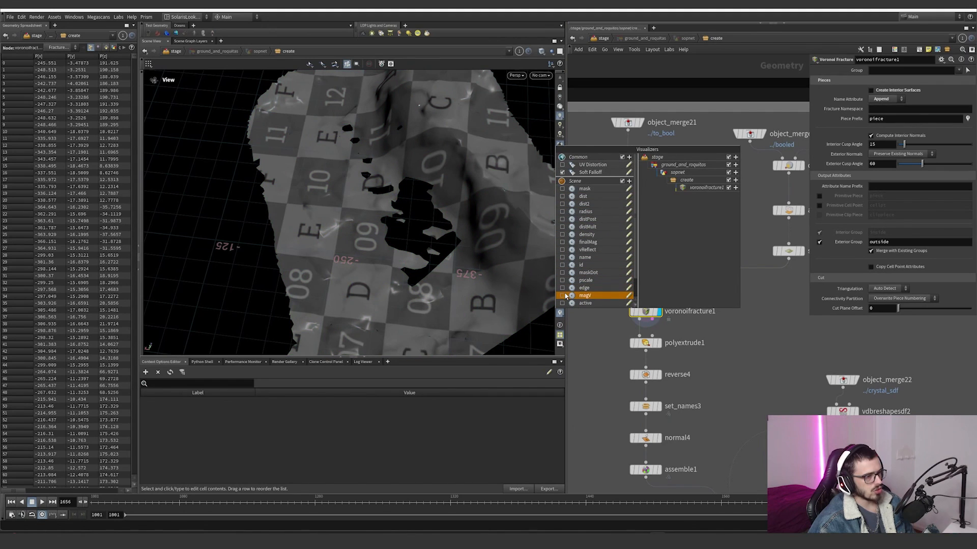
middle_click(647, 312)
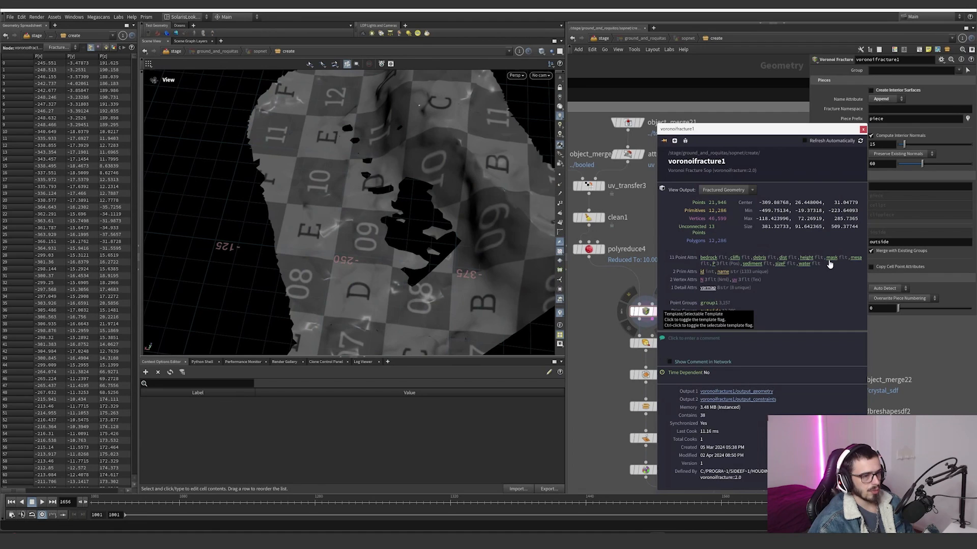
Step: Visualize the name attribute of voronoifracture1 and examine the coloured fracture pieces around the hole
left_click(724, 273)
left_click_drag(386, 272, 421, 207)
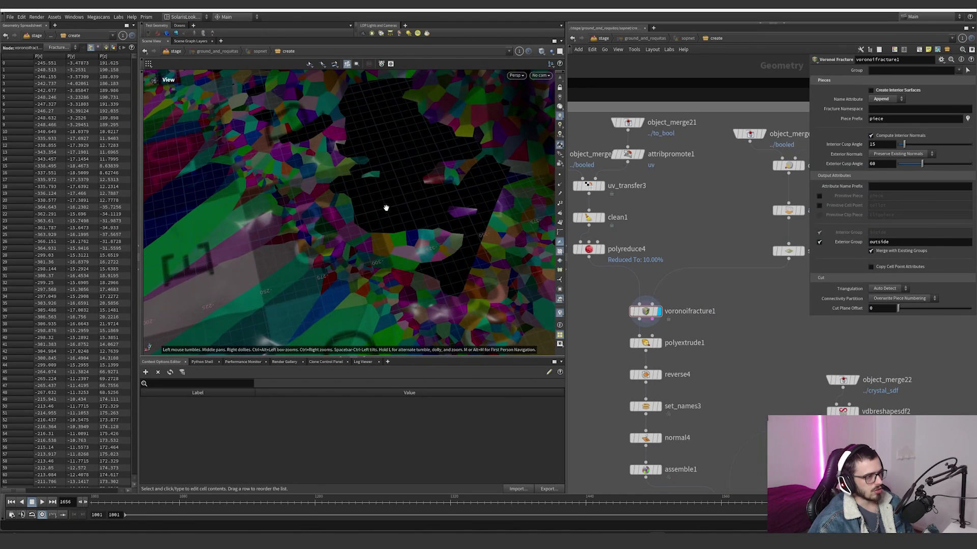
left_click_drag(459, 291, 432, 253)
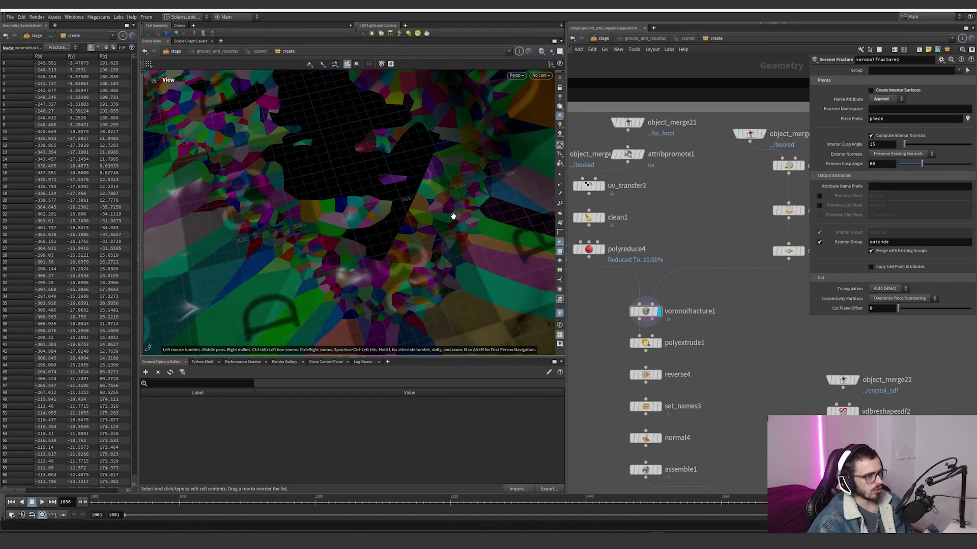
left_click_drag(453, 216, 356, 265)
Step: Display polyextrude1 and examine the downward thickness it gives the fractured pieces at the terrain edge
left_click(646, 342)
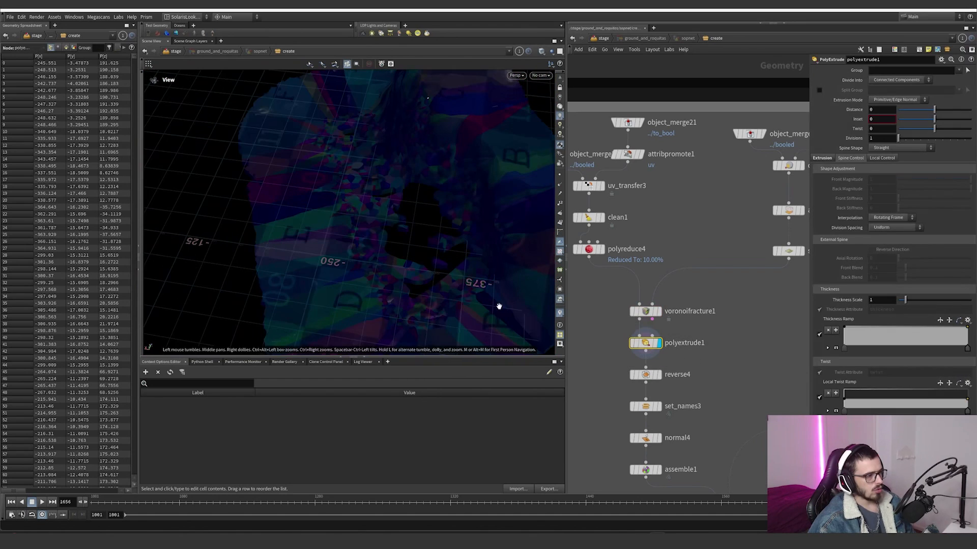
left_click_drag(498, 306, 478, 241)
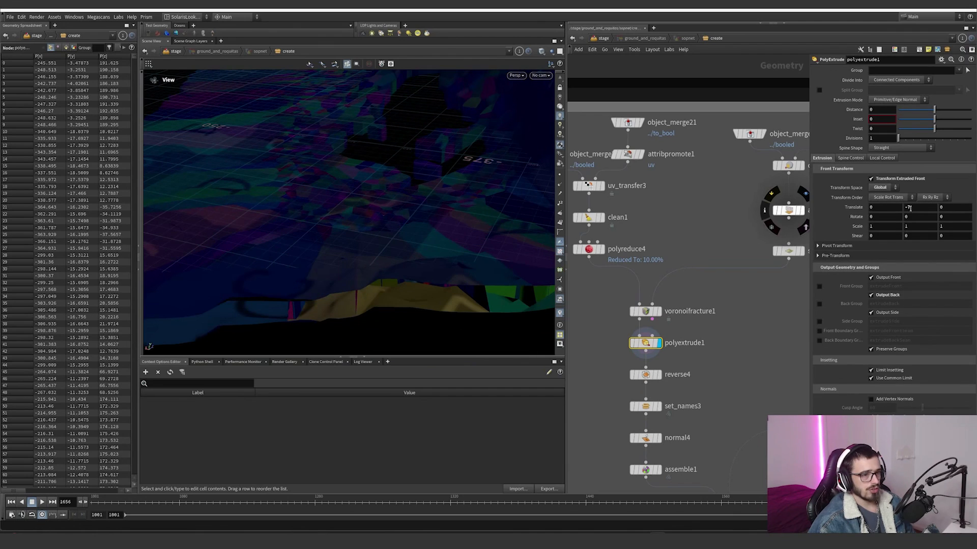
left_click_drag(471, 207, 510, 234)
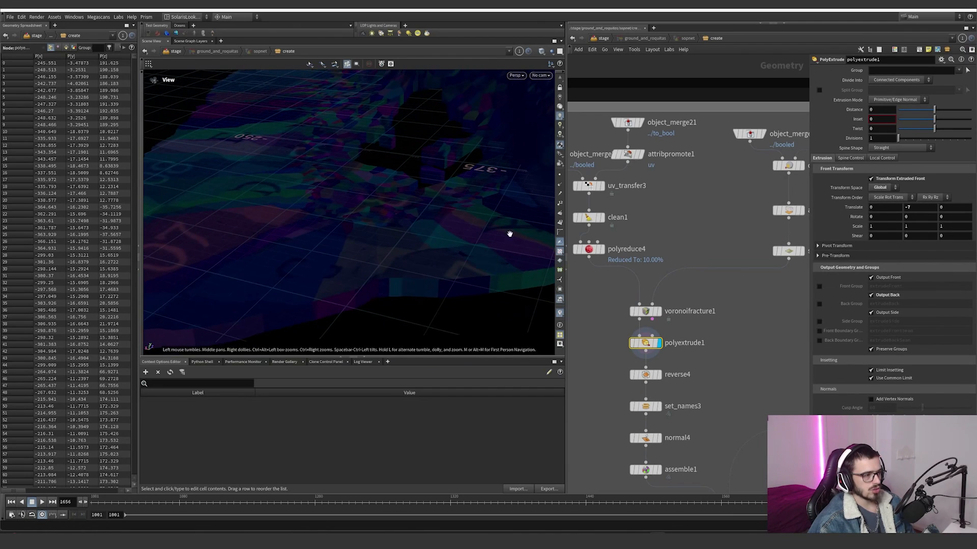
Step: Display reverse4, set_names3 and normal4 in sequence and inspect the shading of the extruded pieces
left_click(659, 374)
left_click(645, 375)
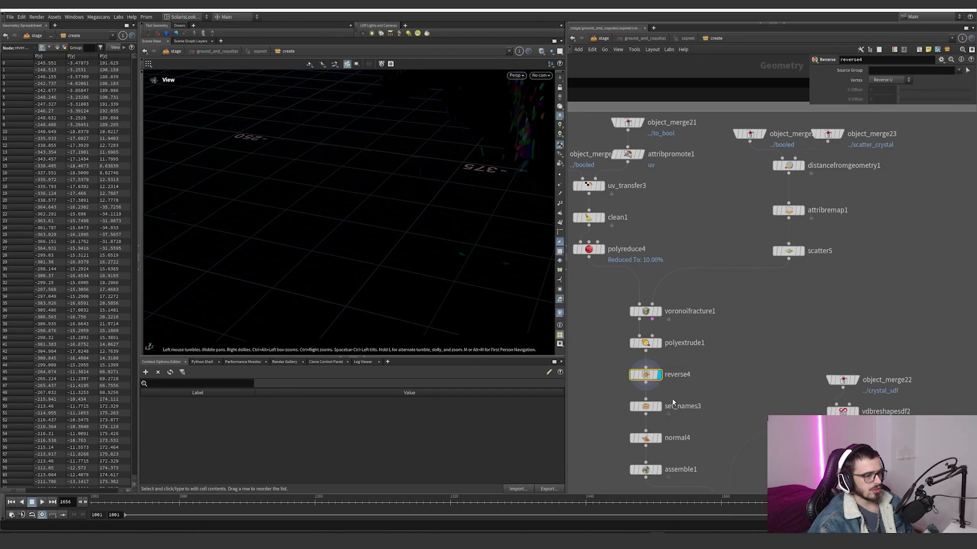
left_click(645, 406)
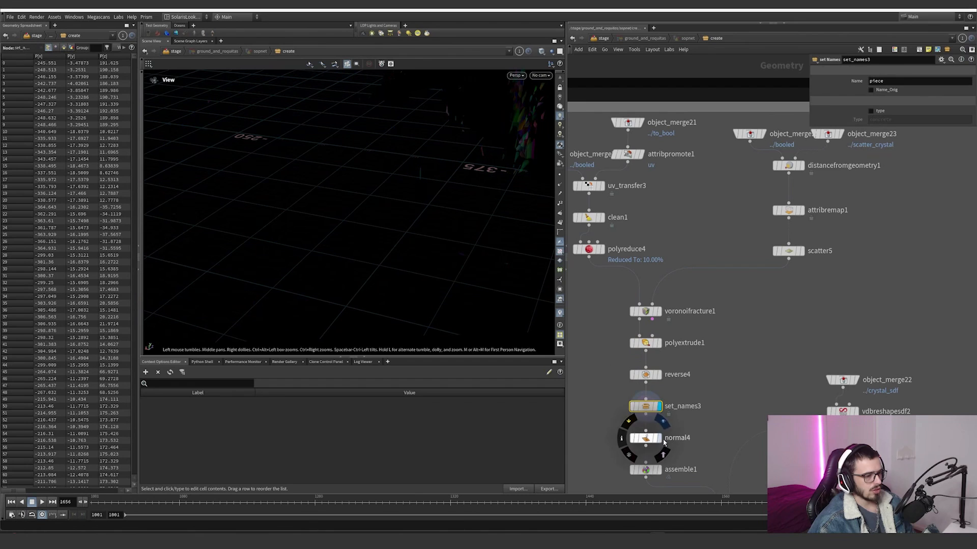
left_click(659, 438)
left_click(642, 437)
left_click_drag(407, 239, 389, 159)
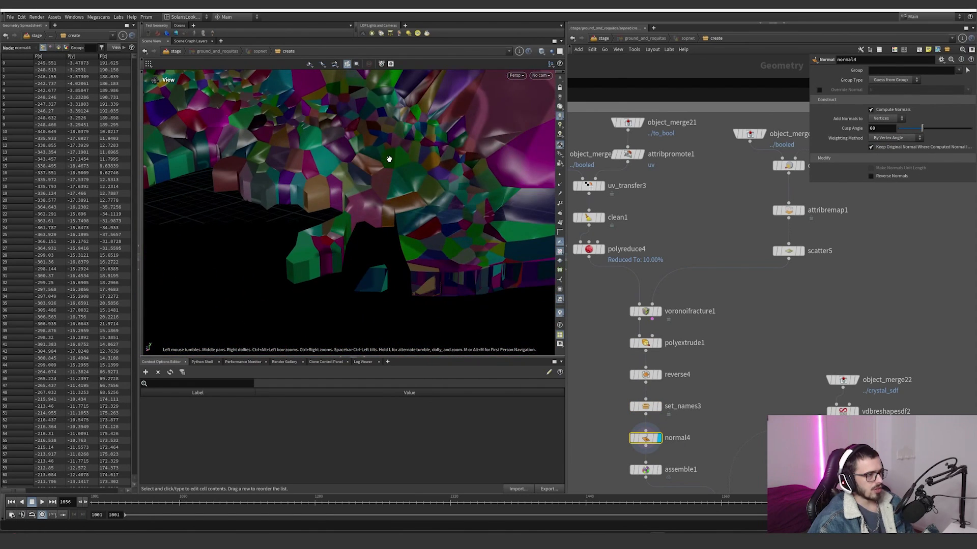
key("d")
left_click(431, 86)
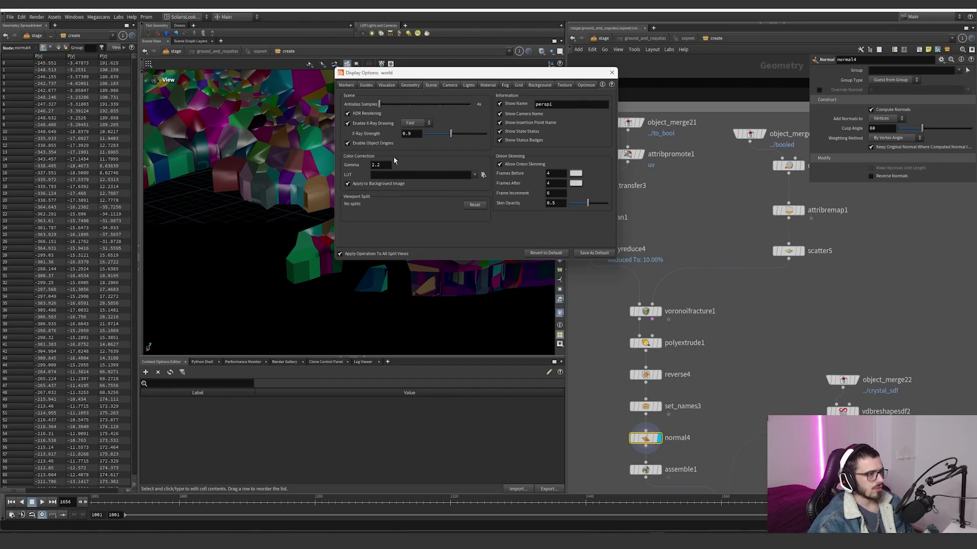
left_click(410, 85)
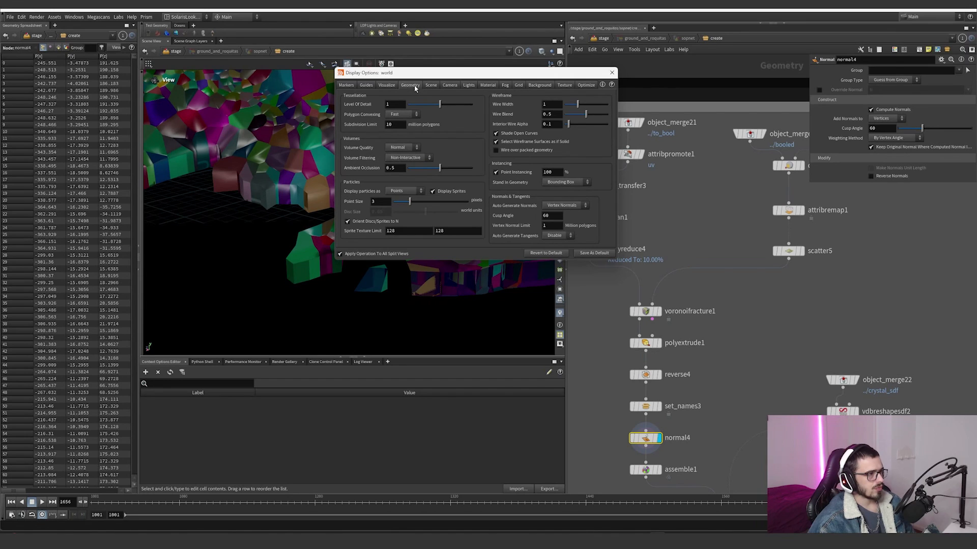
left_click(448, 85)
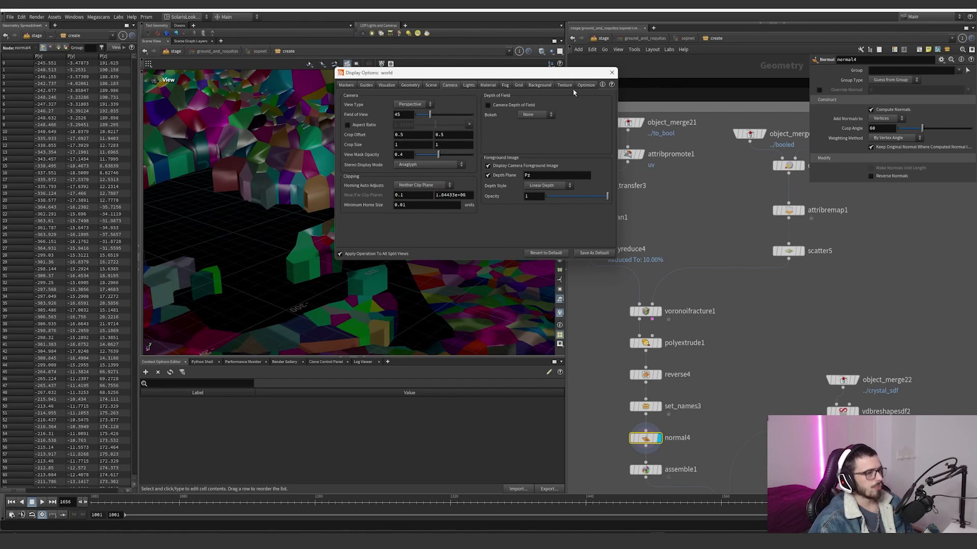
left_click(612, 73)
Step: Inspect the name-coloured extruded pieces around the crystal hole from several angles
right_click_drag(410, 164, 501, 146)
left_click_drag(502, 146, 397, 162)
right_click_drag(397, 161, 338, 176)
left_click_drag(338, 177, 345, 185)
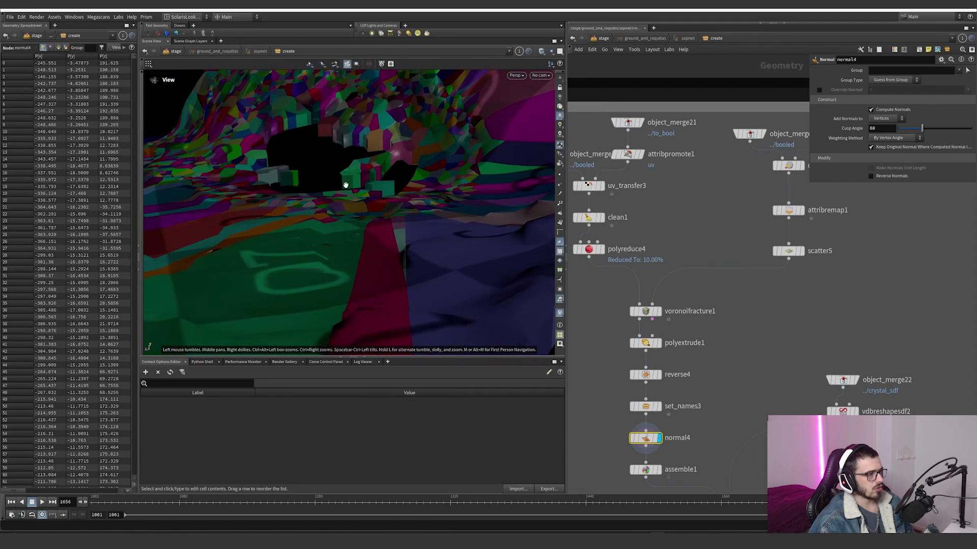
Step: Display assemble1 to view the fractured ground as packed pieces
middle_click_drag(715, 382, 692, 310)
left_click(636, 398)
left_click_drag(646, 450, 593, 395)
Step: Display object_merge22 with the crystal SDF and the dilated volume from vdbreshapesdf2
scroll(663, 352, "down", 6)
scroll(721, 343, "up", 7)
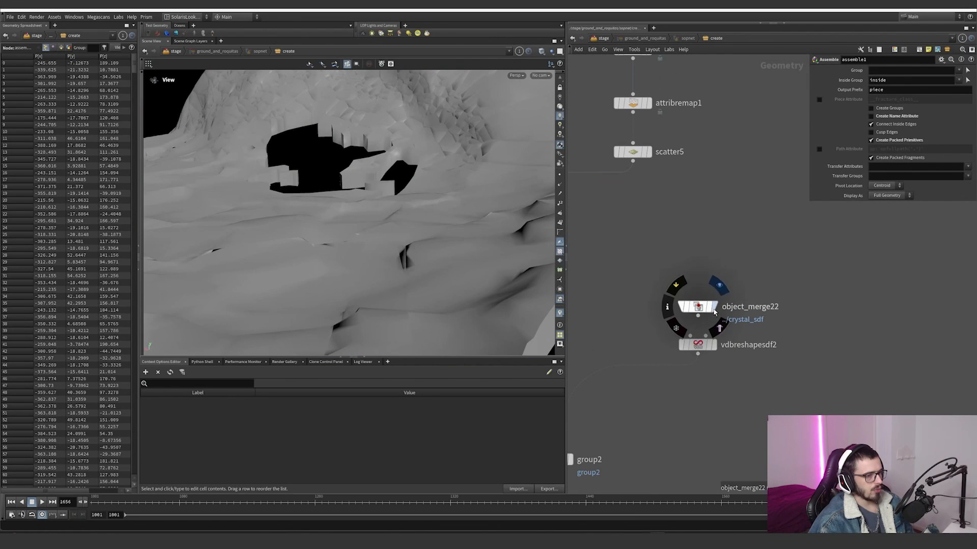
left_click(714, 307)
left_click_drag(732, 333, 627, 285)
left_click(713, 345)
left_click_drag(747, 369, 686, 337)
scroll(656, 390, "down", 4)
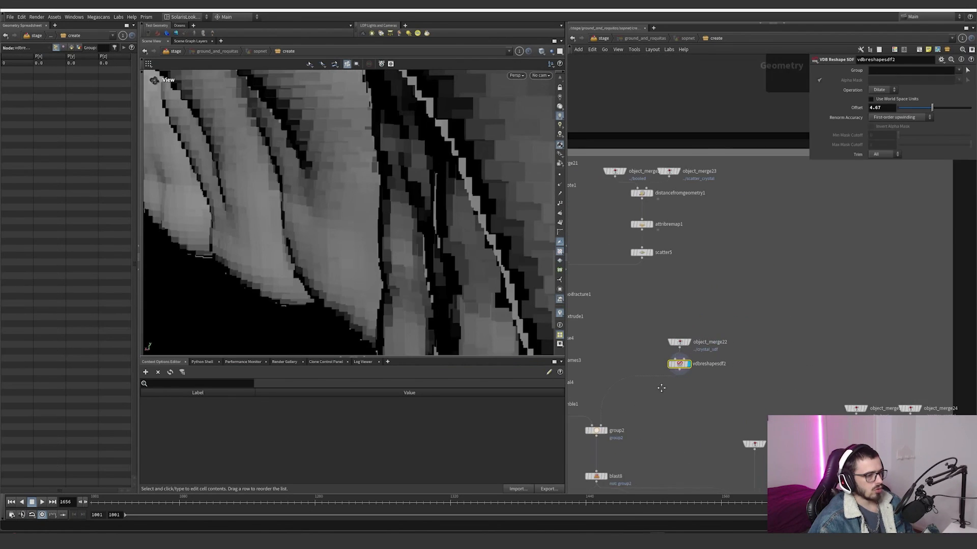
Step: Display group2 and examine which ground pieces the dilated crystal SDF selects around the hole
scroll(656, 394, "up", 2)
middle_click_drag(601, 441, 656, 414)
scroll(655, 412, "up", 1)
left_click(652, 410)
key("space+g")
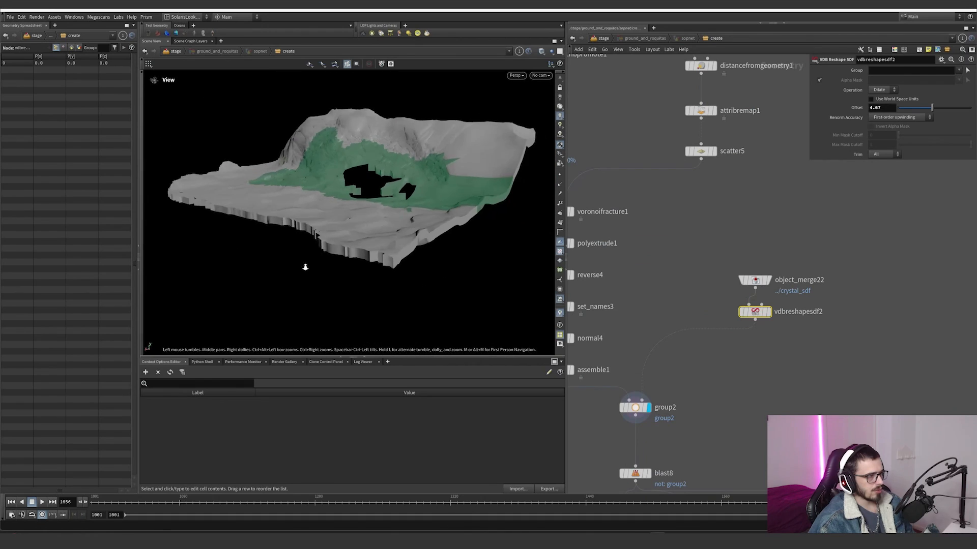
left_click_drag(305, 266, 324, 234)
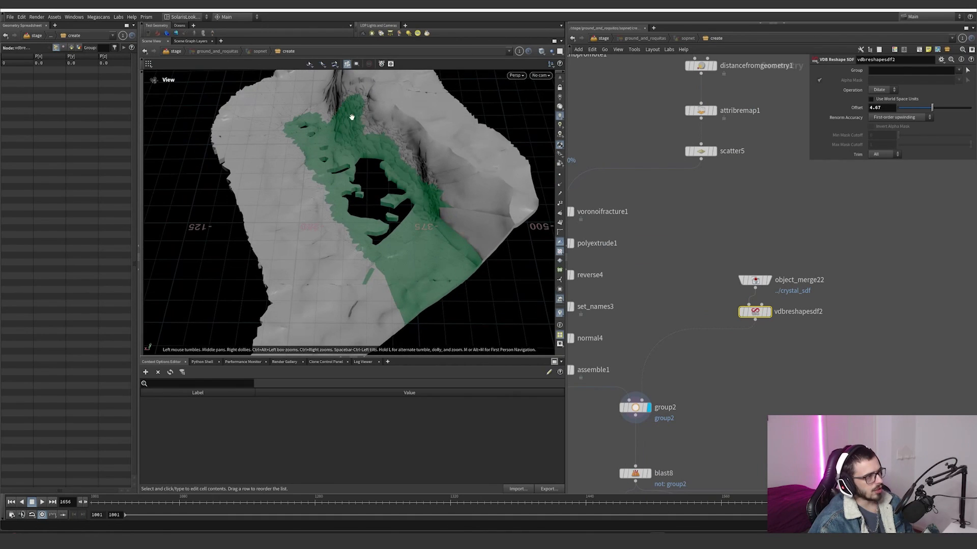
Step: Display blast8 and inspect the group2 pieces isolated around the crystal hole
middle_click_drag(725, 407, 716, 321)
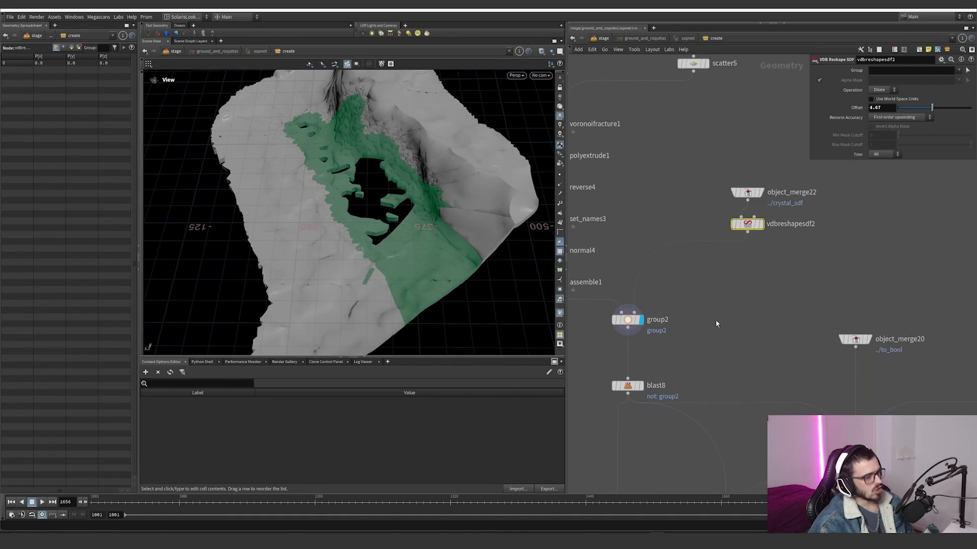
scroll(698, 340, "down", 3)
scroll(664, 376, "up", 2)
left_click(664, 365)
left_click_drag(684, 349, 600, 372)
left_click_drag(388, 249, 451, 223)
right_click_drag(452, 222, 535, 232)
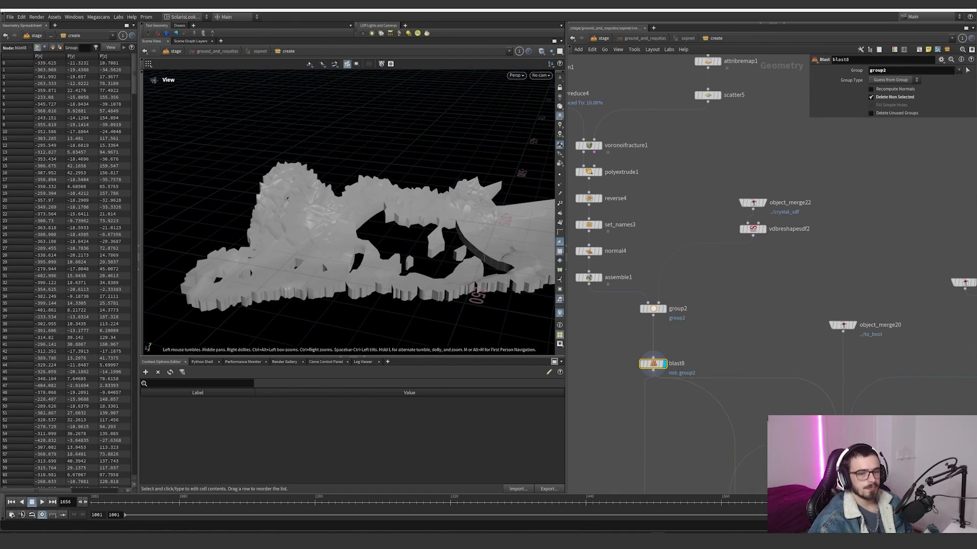
left_click_drag(407, 168, 440, 219)
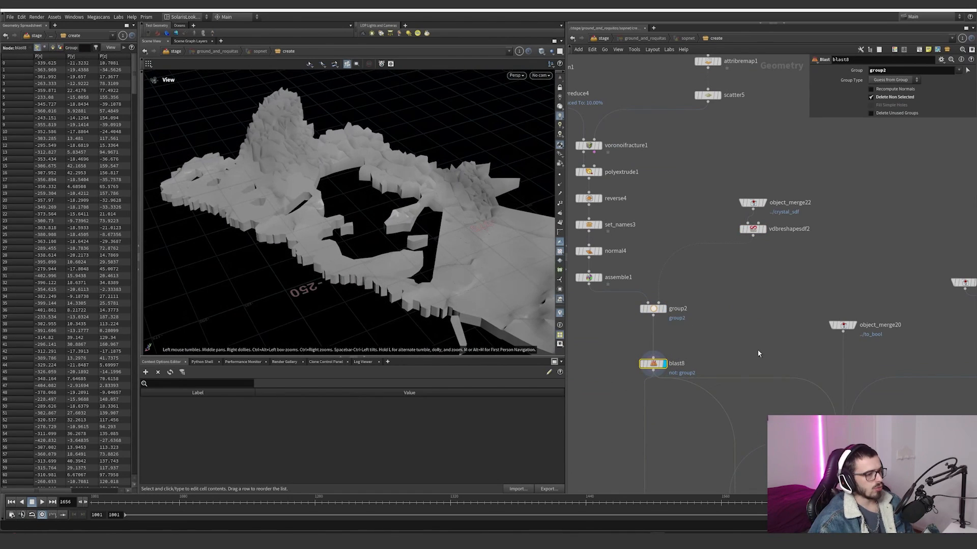
Step: Review the ../to_bool terrain merges, displaying object_merge20 and object_merge19 beside the point deform branch
scroll(758, 353, "down", 4)
middle_click_drag(767, 357, 605, 307)
scroll(791, 273, "up", 4)
left_click(678, 302)
scroll(722, 295, "down", 4)
scroll(647, 351, "up", 5)
left_click(661, 320)
scroll(692, 317, "down", 2)
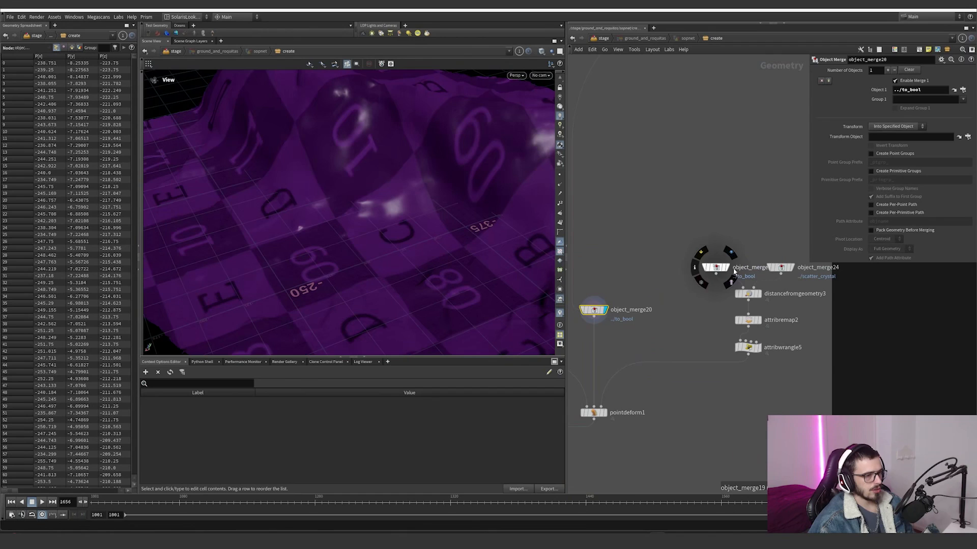
left_click(737, 257)
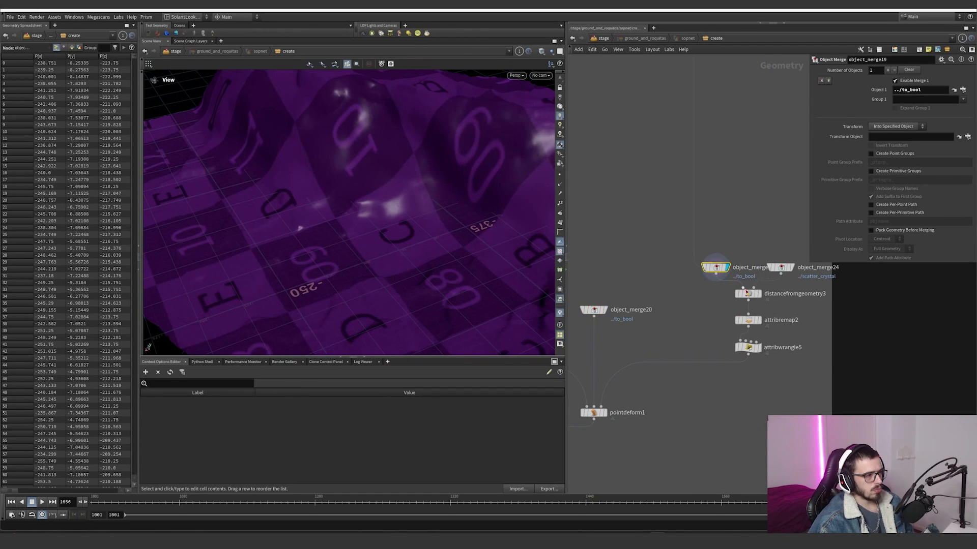
left_click(593, 310)
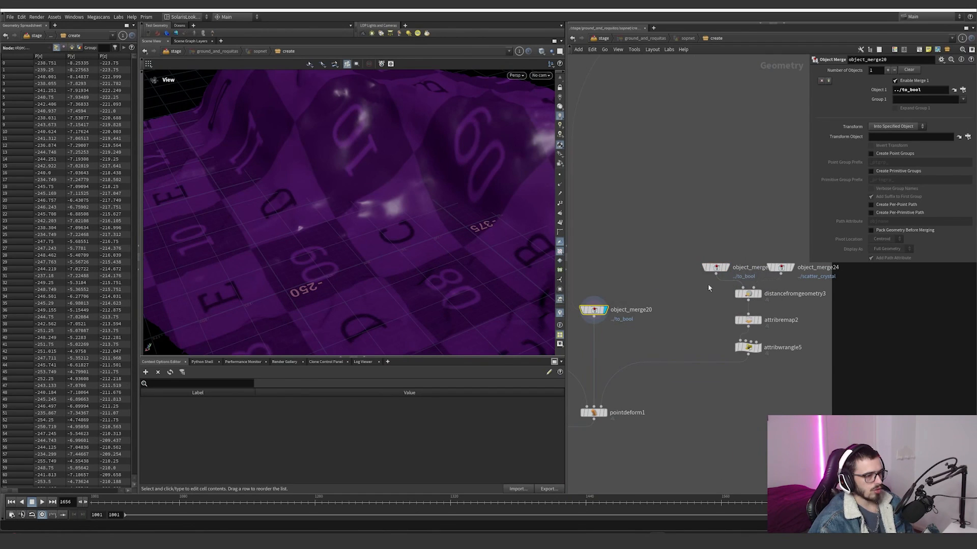
Step: Display distancefromgeometry3 to view the terrain with the scattered crystal points used for the dist attribute
left_click(759, 293)
left_click(748, 293)
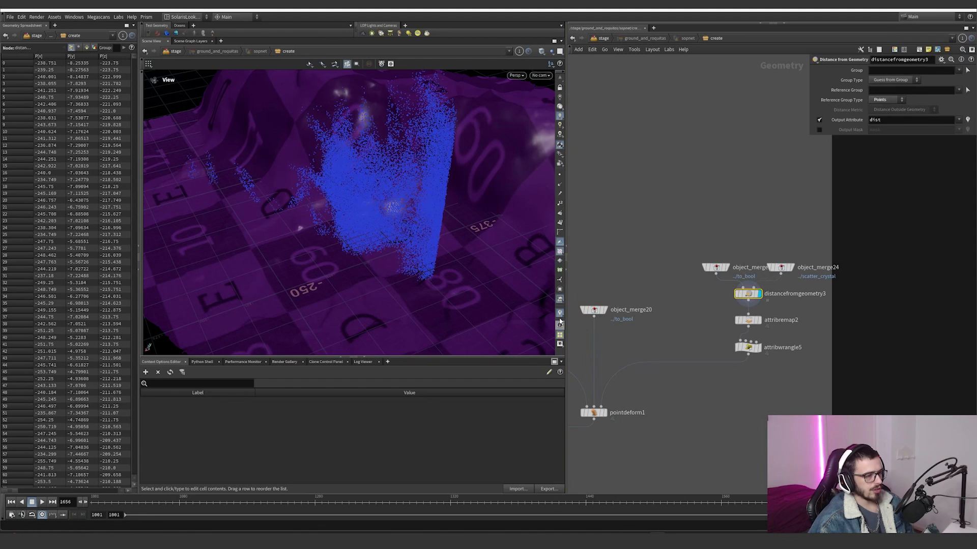
left_click(560, 315)
Step: Display attribremap2 and switch the viewport visualization from name to dist to show the falloff
left_click(759, 320)
left_click(748, 320)
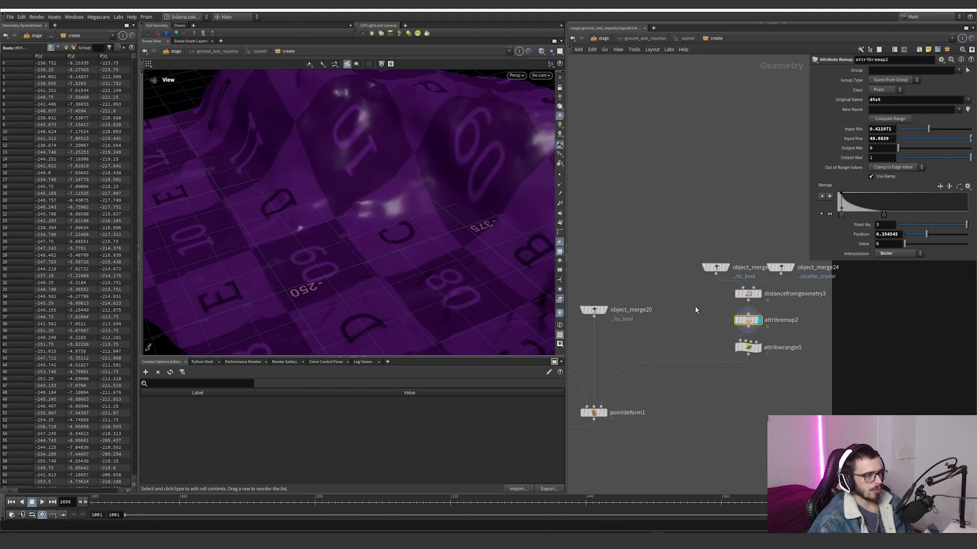
left_click(559, 317)
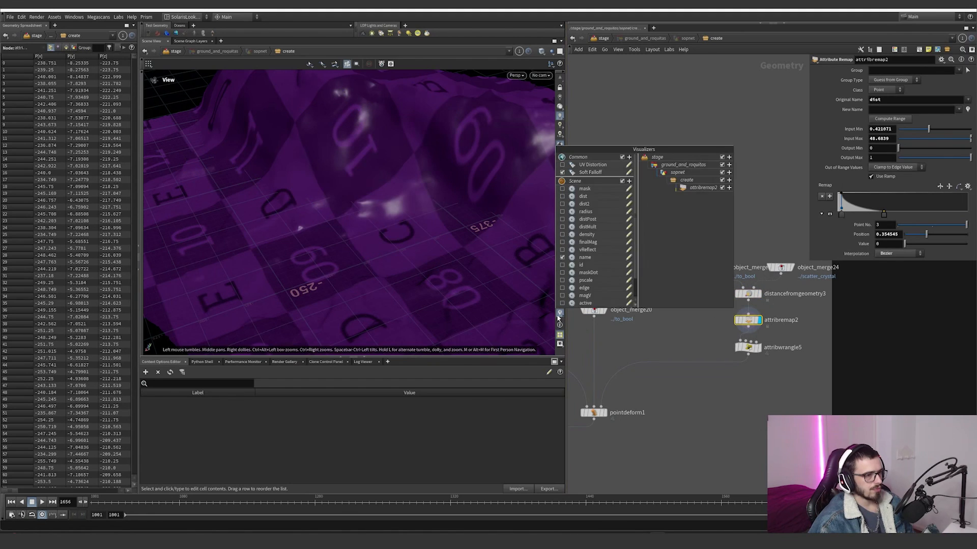
left_click(563, 260)
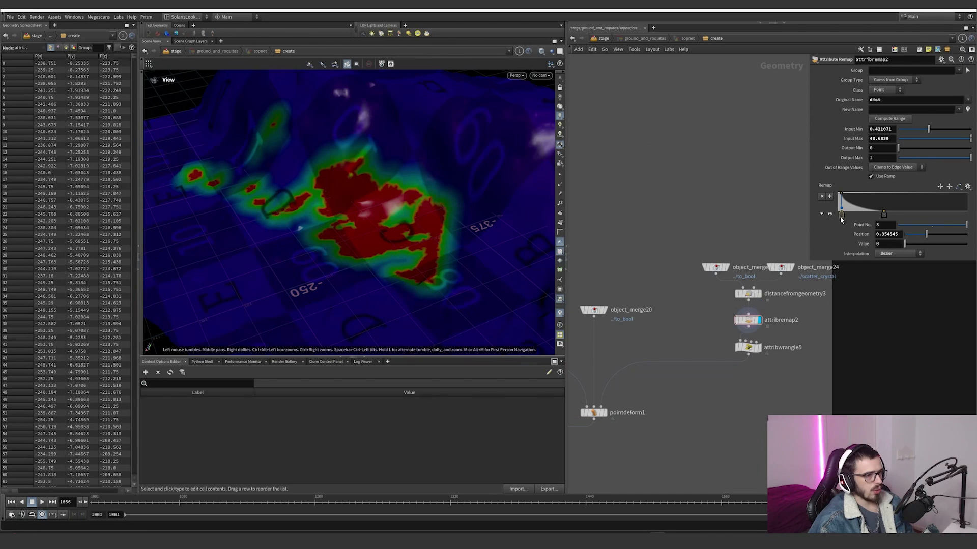
Step: Try moving the first control point of attribremap2's falloff ramp, then undo the change
mouse_move(840, 218)
left_mouse_down()
mouse_move(849, 218)
mouse_move(831, 219)
left_mouse_up()
key("ctrl+z")
left_click_drag(438, 235, 382, 222)
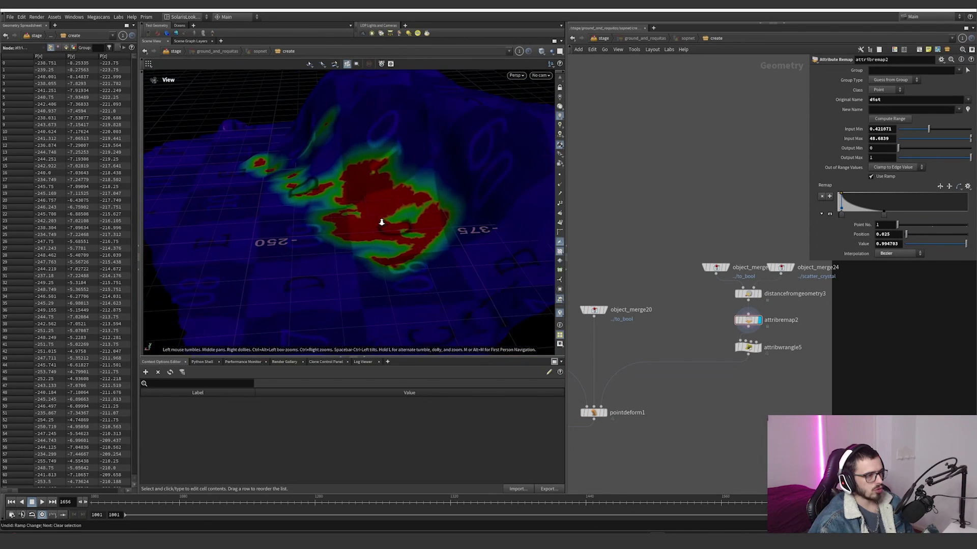
Step: Display attribwrangle5 and highlight the chf height term in its expression that raises the terrain by dist
left_click(758, 347)
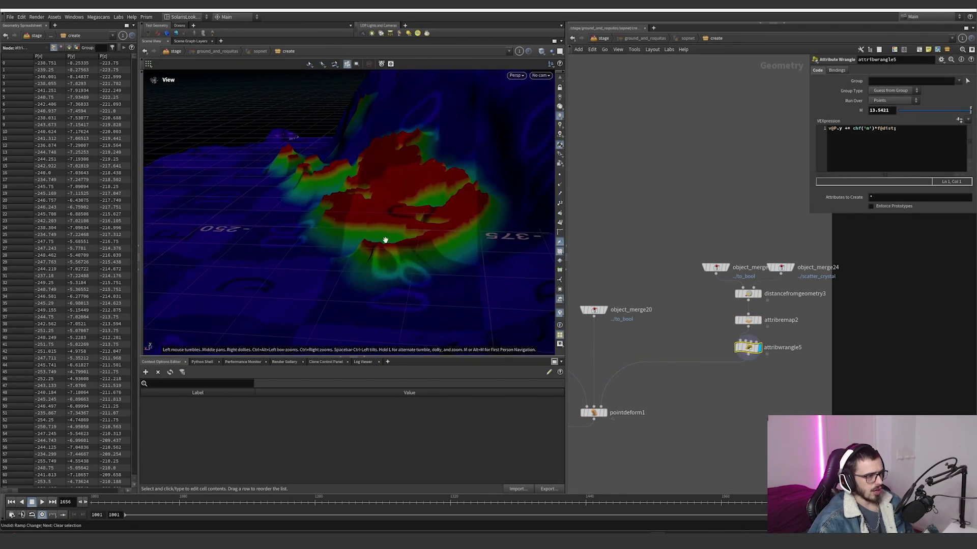
scroll(385, 240, "up", 4)
left_click_drag(909, 138, 859, 131)
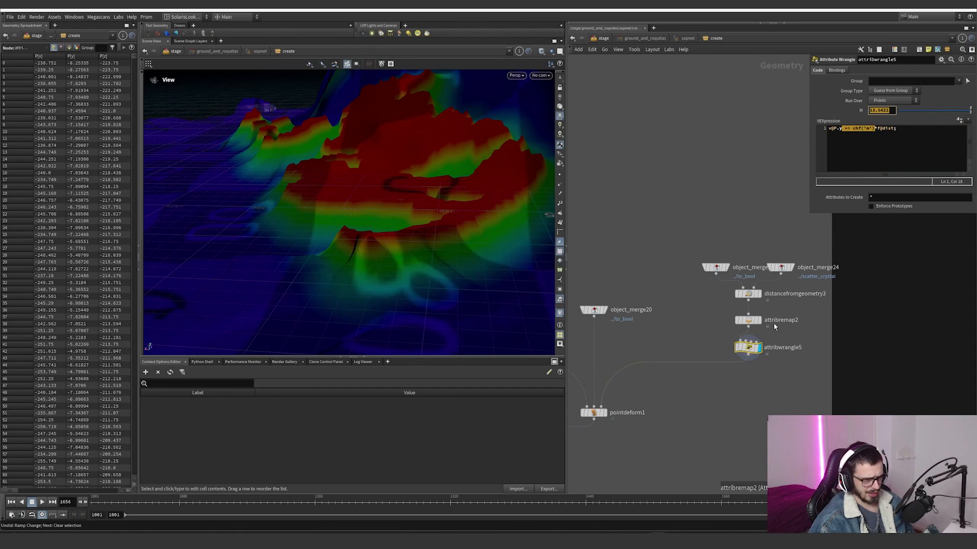
Step: Select attribremap2 to review its falloff ramp and display pointdeform1 to view the lifted pieces
middle_click_drag(774, 326, 822, 286)
left_click(806, 278)
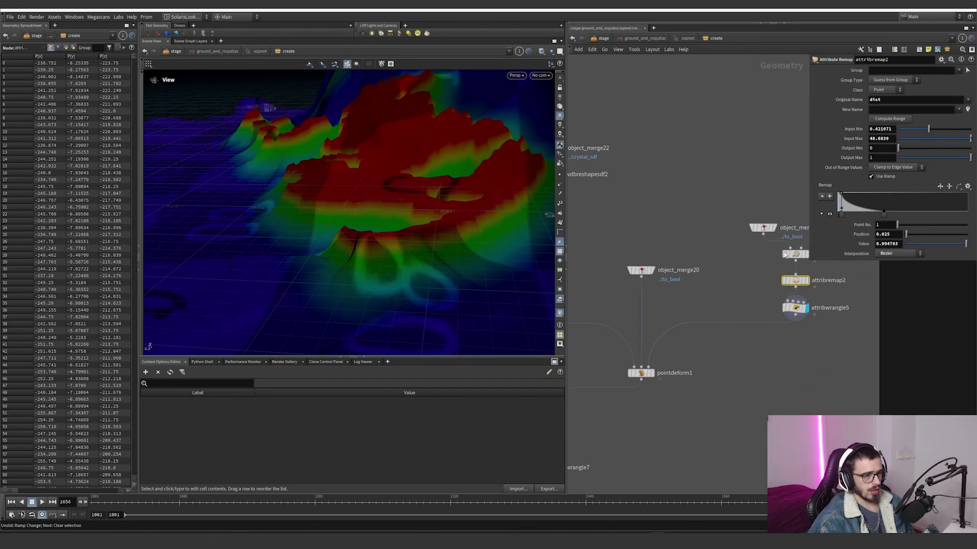
left_click(843, 209)
middle_click_drag(685, 338, 715, 343)
left_click(761, 346)
Step: Try a different H height multiplier on attribwrangle5 with pointdeform1 displayed, then undo it
left_click(808, 295)
middle_click_drag(877, 113, 906, 113)
key("ctrl+z")
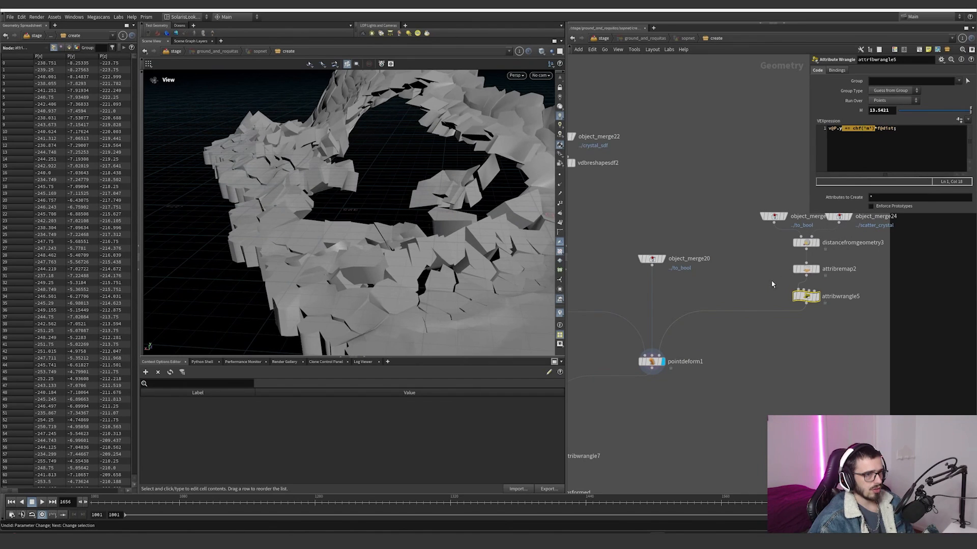
Step: Try widening attribremap2's falloff by moving the ramp's last control point, then undo the change
left_click(805, 269)
left_click_drag(884, 213, 919, 214)
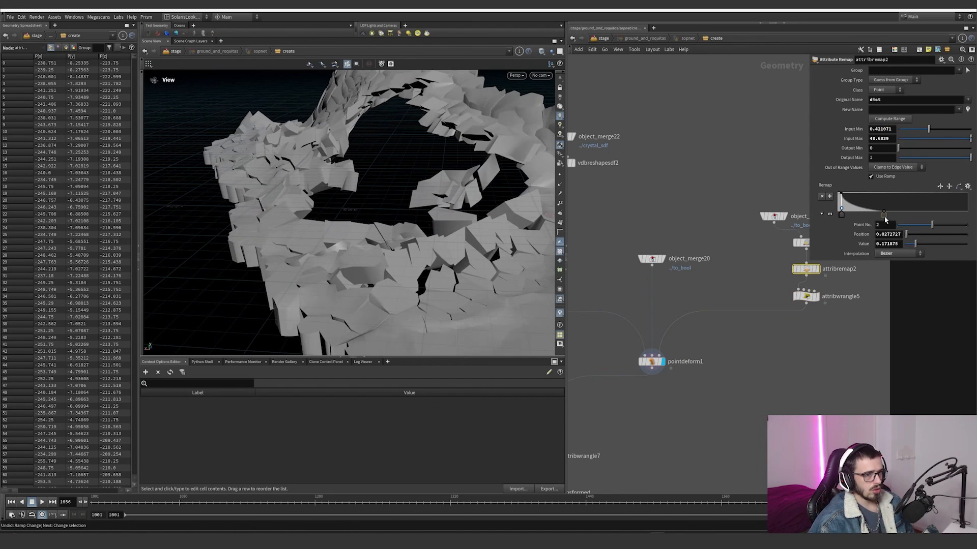
key("ctrl+z")
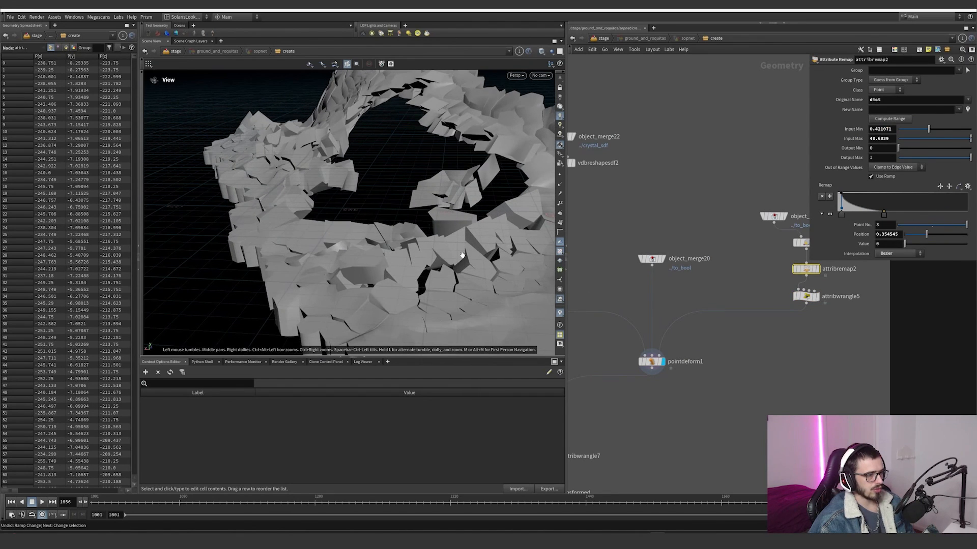
Step: Inspect the whole ring of pieces deformed by pointdeform1 and locate the blast8 branch feeding the wrangles
scroll(462, 256, "down", 5)
left_click_drag(463, 256, 402, 256)
middle_click_drag(655, 366, 754, 318)
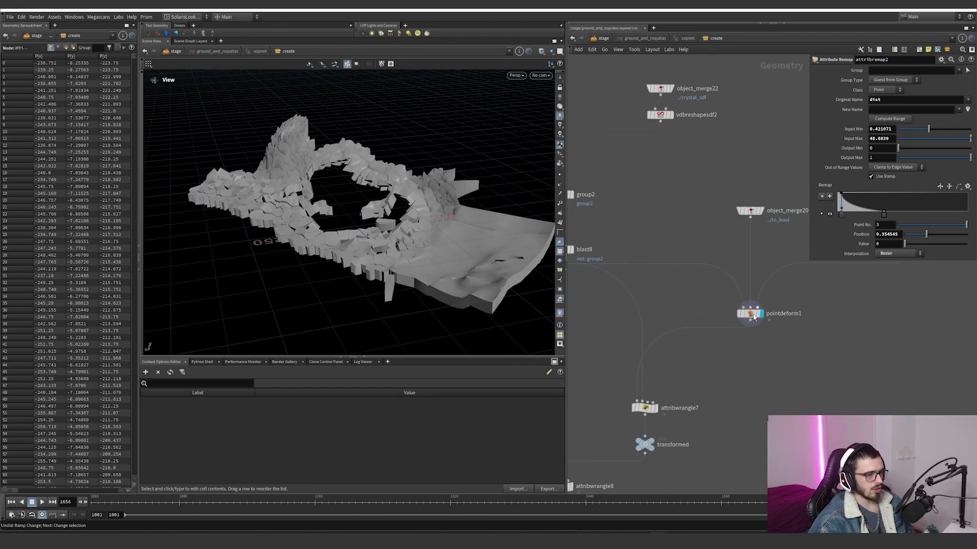
scroll(729, 347, "down", 5)
scroll(700, 349, "up", 4)
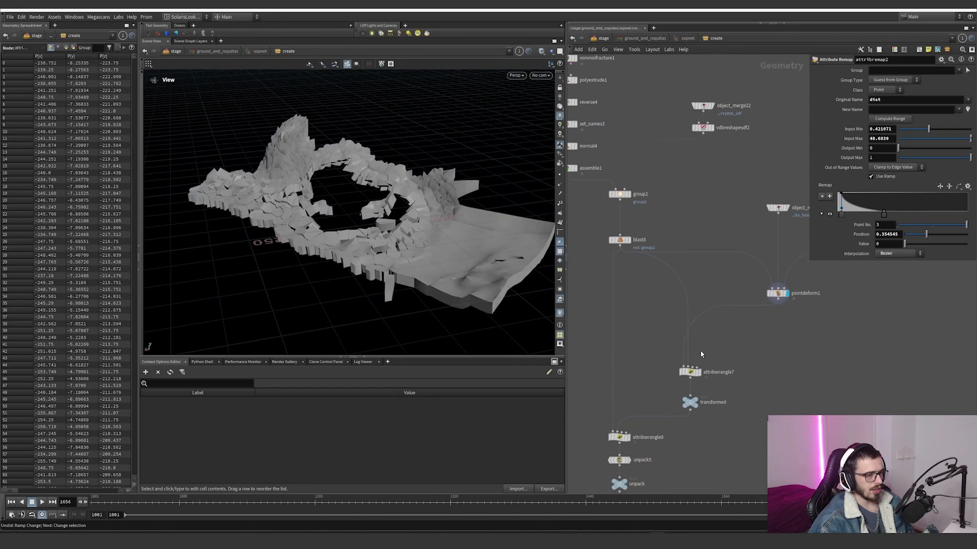
Step: Display blast8 followed by pointdeform1 to compare the ground pieces before and after the deformation
left_click(625, 239)
left_click(615, 238)
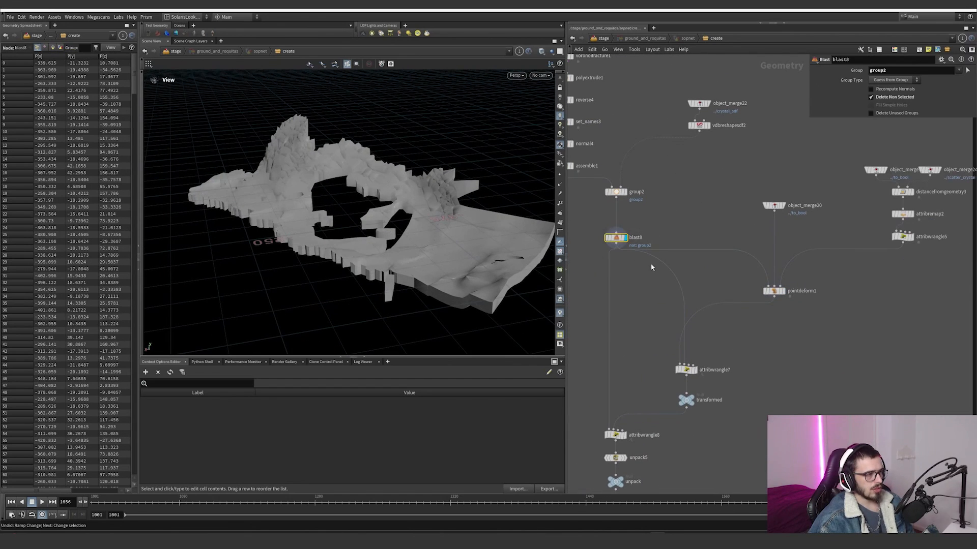
left_click(786, 298)
left_click(773, 291)
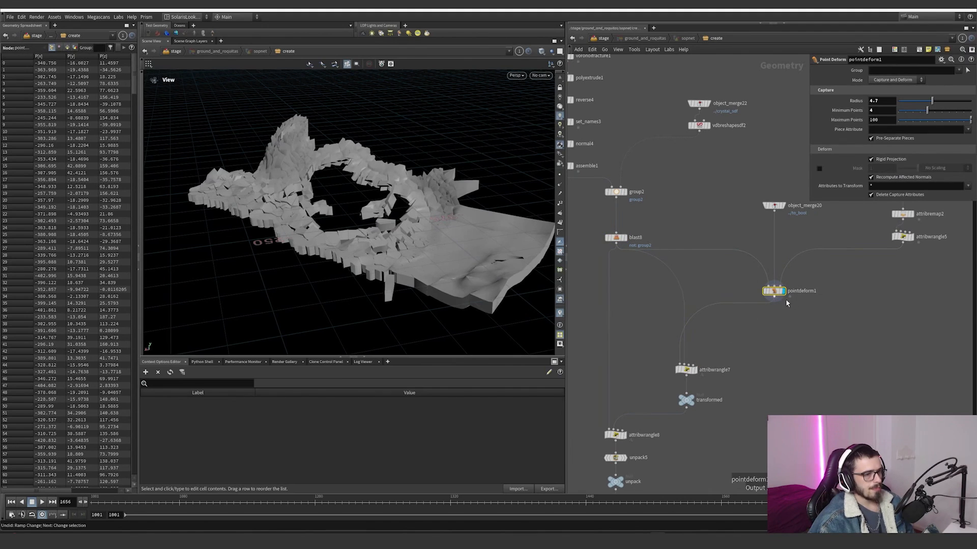
left_click_drag(813, 330, 746, 281)
Step: Display attribwrangle7 and review its code that removes points by distance from their rest position
left_click(695, 370)
left_click(686, 370)
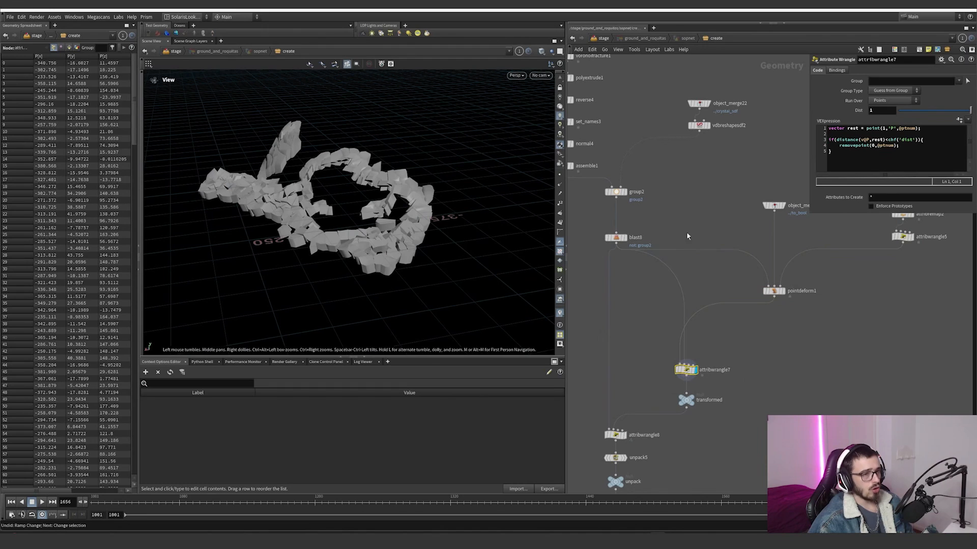
middle_click_drag(671, 228, 714, 254)
scroll(710, 244, "down", 1)
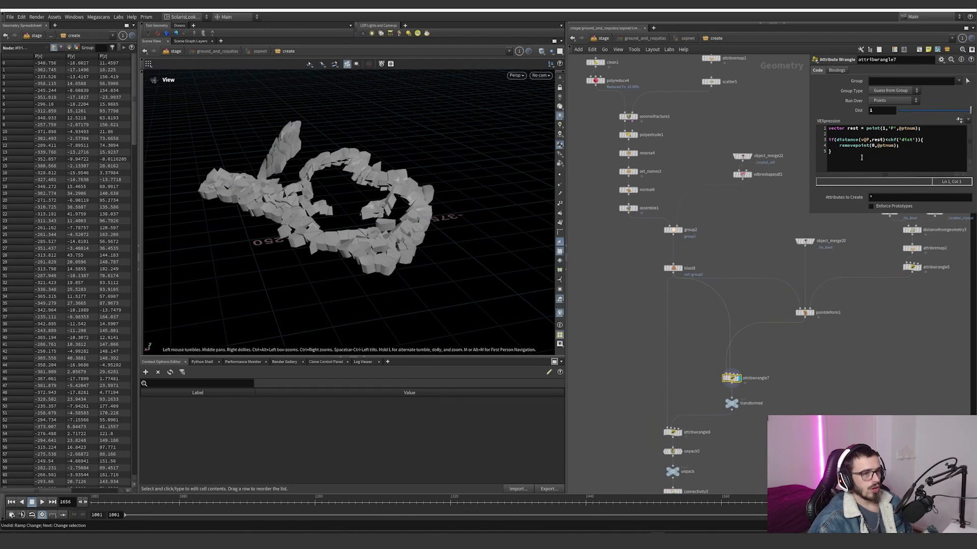
scroll(744, 355, "up", 2)
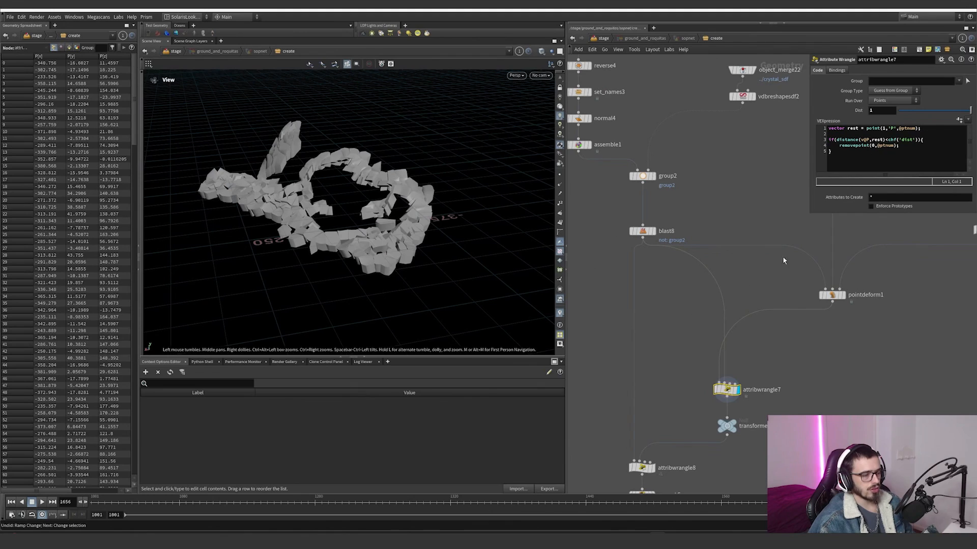
Step: Highlight the distance comparison in attribwrangle7's VEXpression and undo the accidental edit to it
left_click_drag(927, 130, 851, 140)
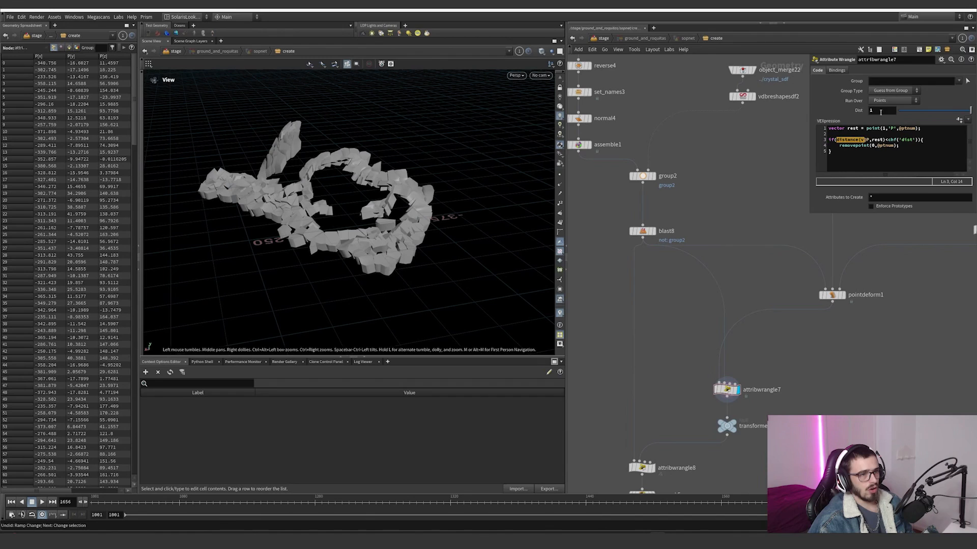
left_click(859, 140)
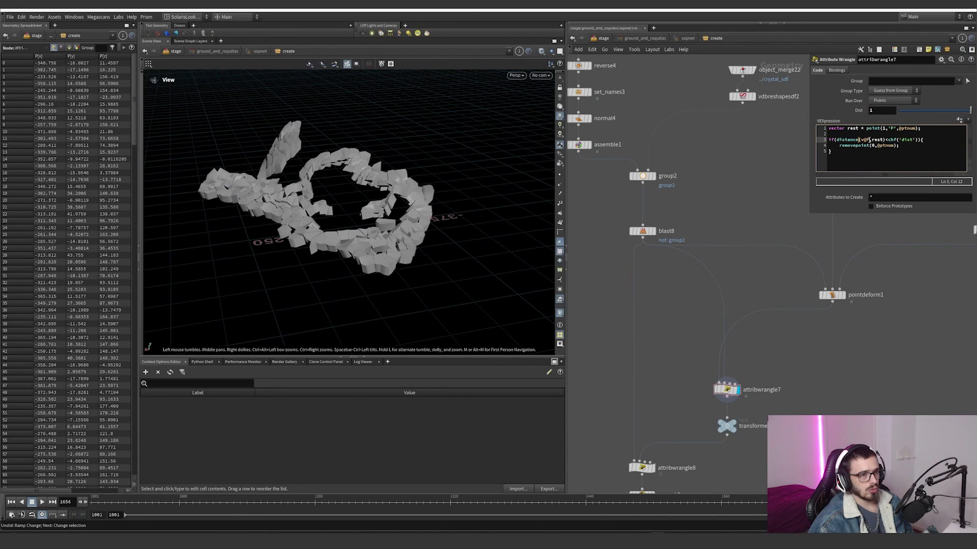
left_click_drag(871, 141, 876, 143)
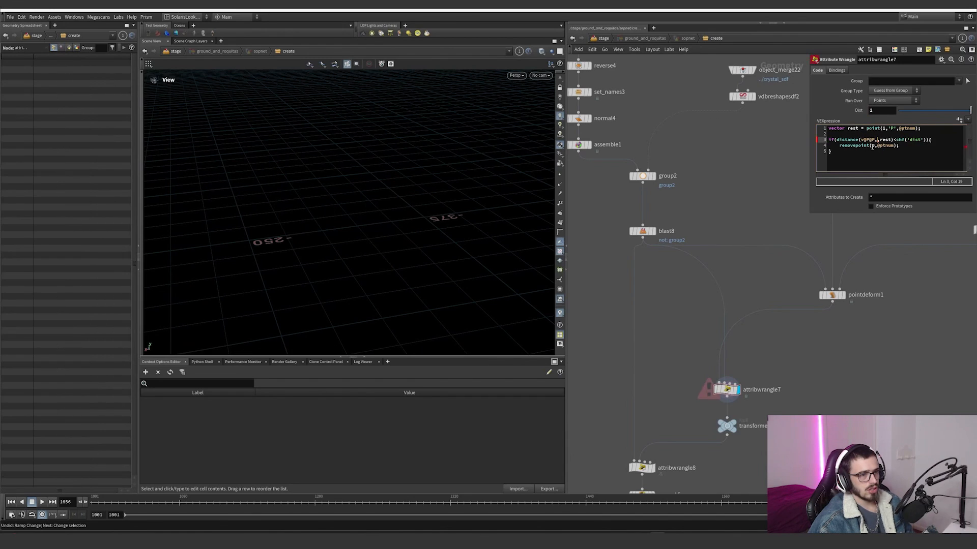
key("ctrl+z")
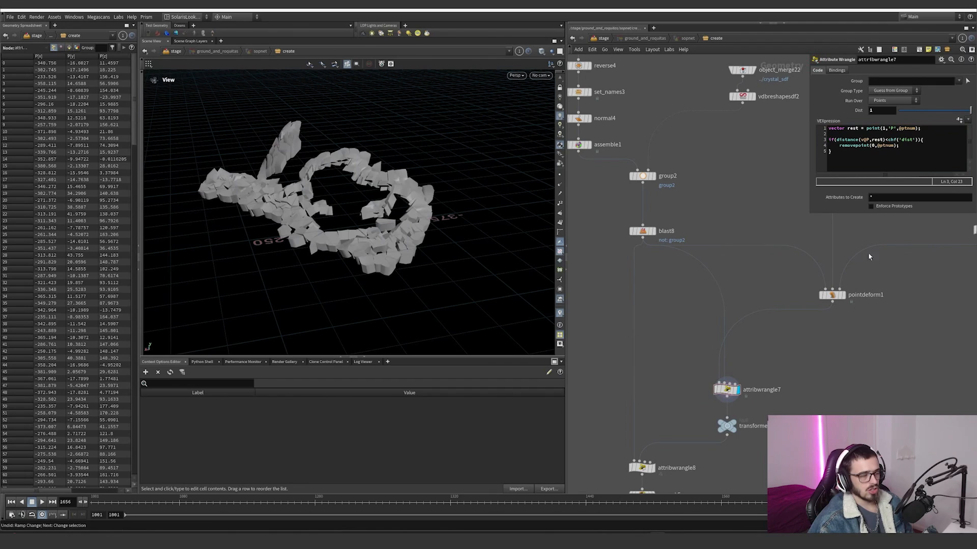
Step: Toggle the bypass of attribwrangle7 on and off to compare the filtered pieces with the full ground
middle_click_drag(788, 355, 781, 301)
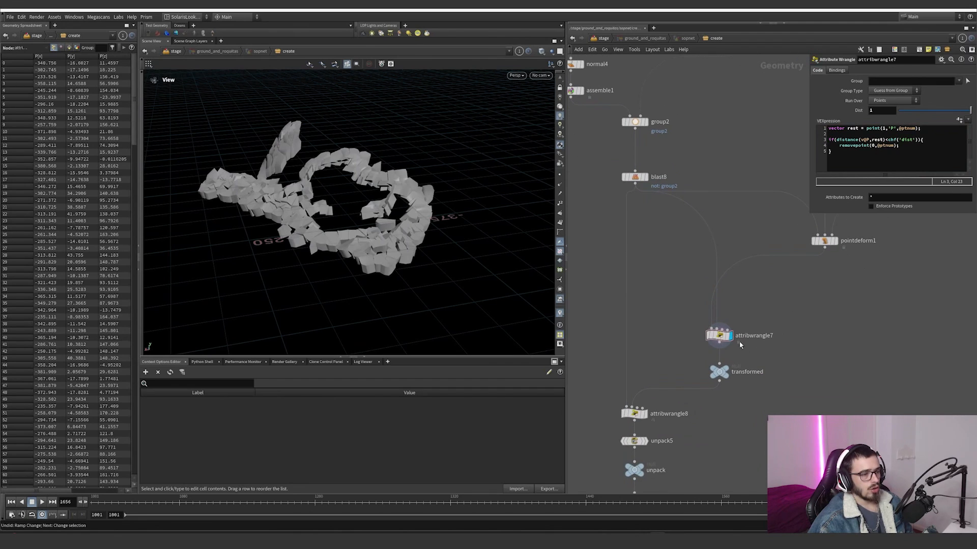
left_click(706, 325)
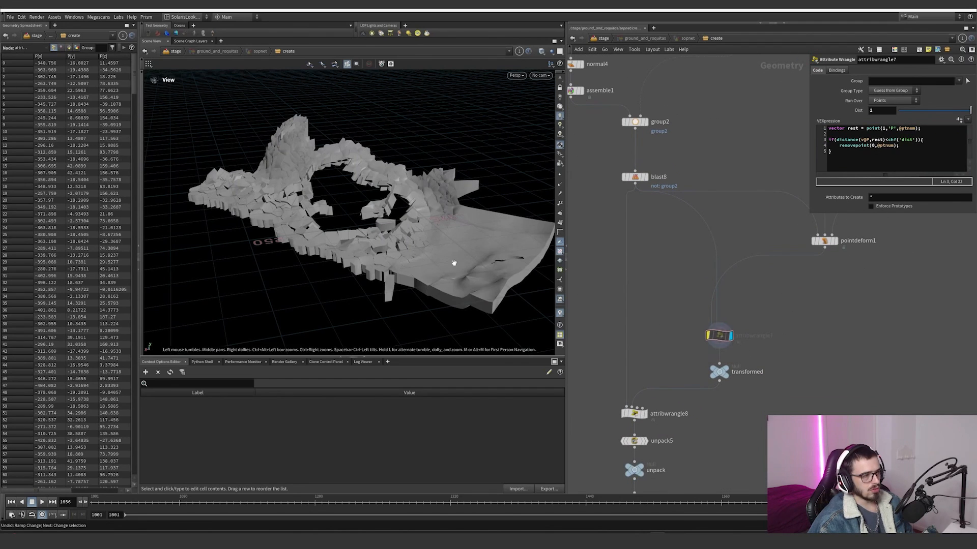
left_click(706, 324)
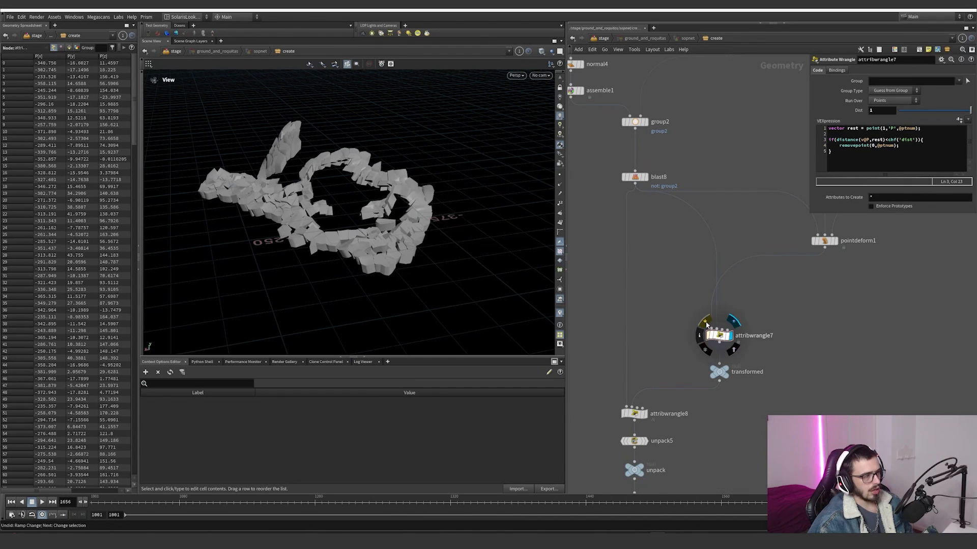
left_click(706, 325)
left_click(706, 325)
left_click(706, 324)
left_click(706, 325)
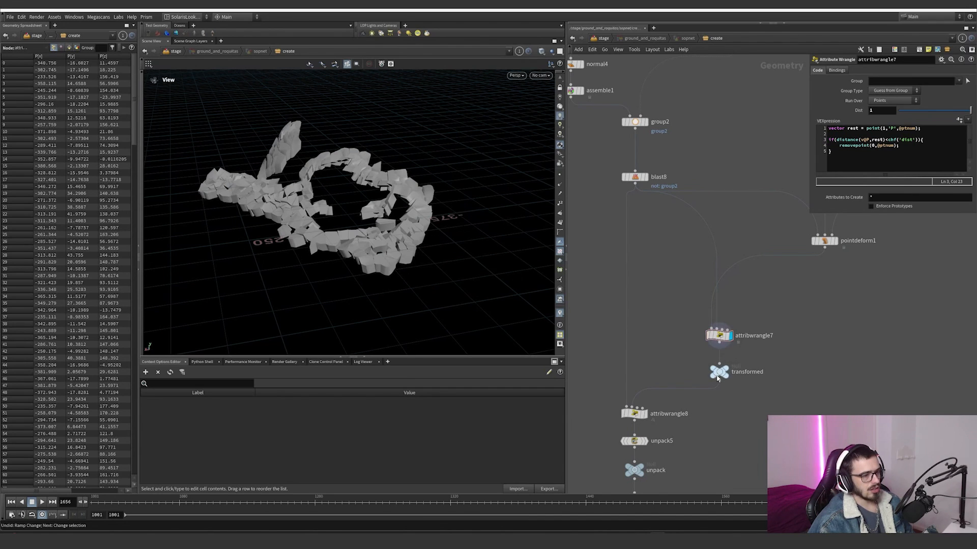
Step: Display the transformed null to inspect the moved pieces, and open attribwrangle8's code
left_click(719, 371)
left_click_drag(388, 259, 365, 230)
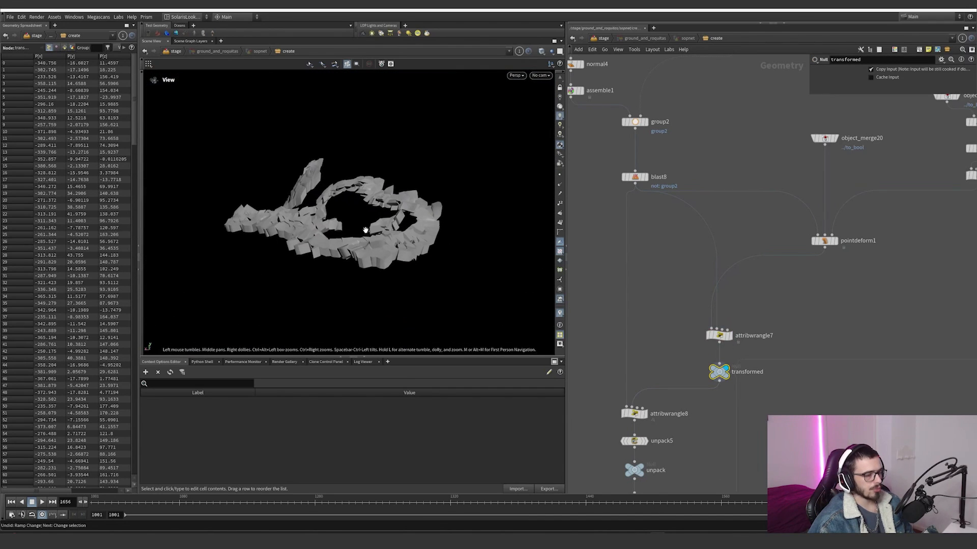
middle_click_drag(635, 334, 659, 299)
double_click(677, 380)
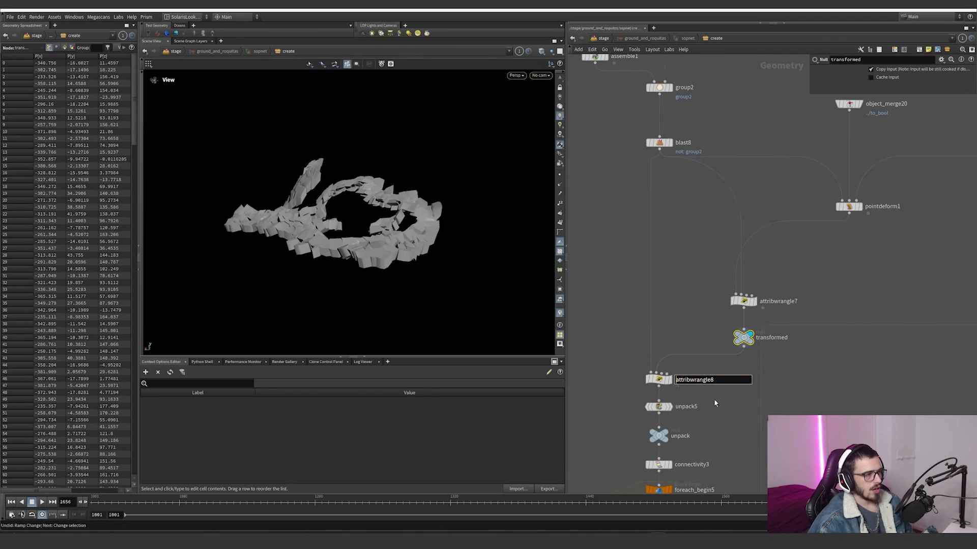
left_click(677, 382)
Step: Switch the display from blast8 to attribwrangle8 to inspect which undeformed pieces it keeps
left_click(671, 143)
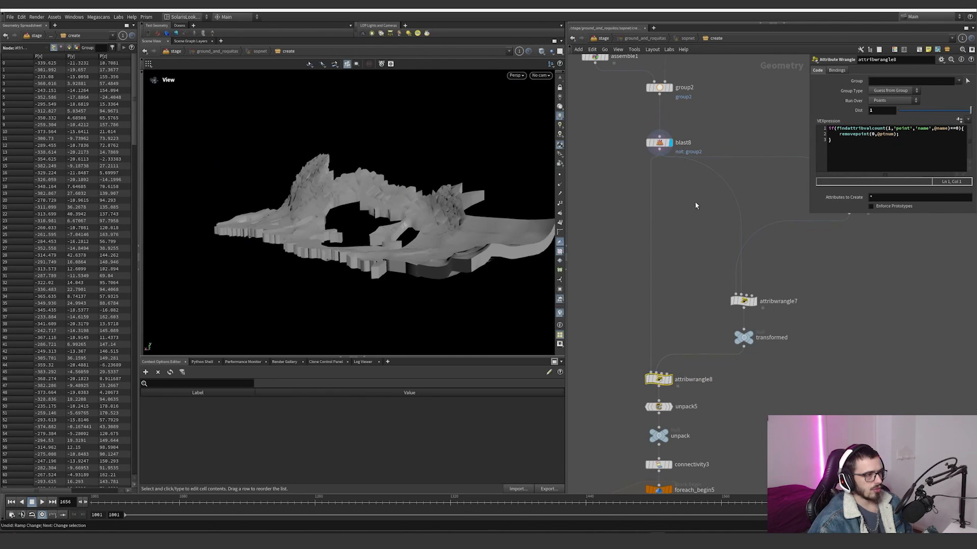
left_click(670, 380)
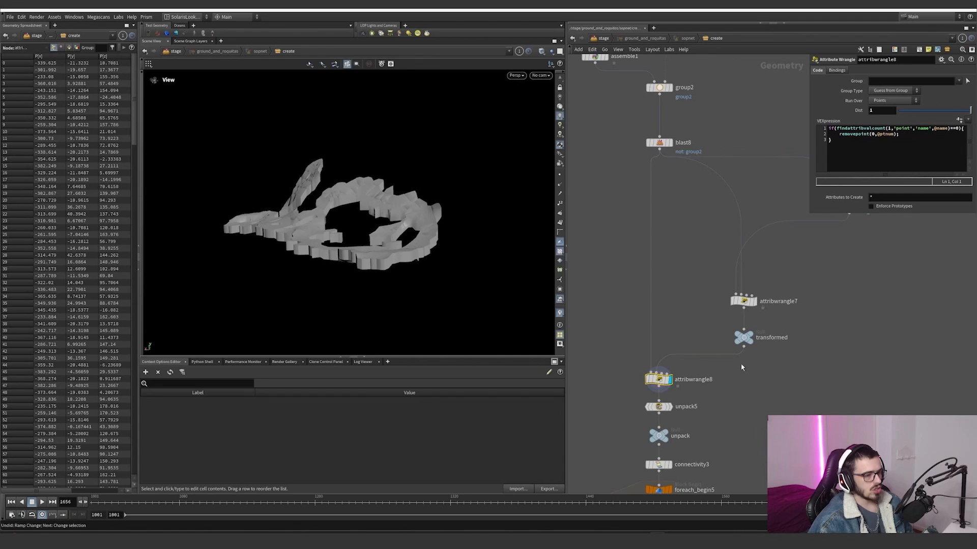
left_click_drag(410, 216, 452, 273)
middle_click_drag(691, 395, 685, 375)
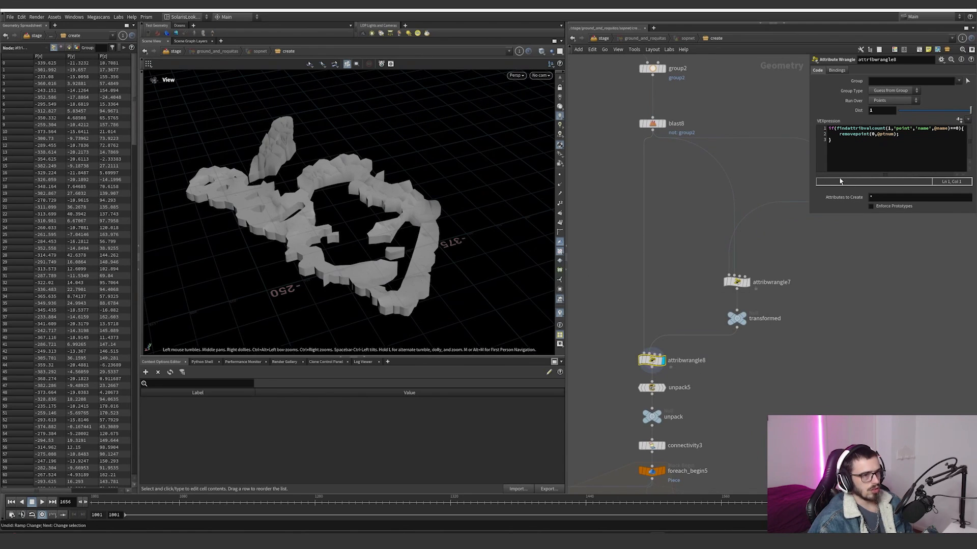
Step: Widen the parameter area, check attribwrangle7's code again, and highlight the name attribute in attribwrangle8's findattribvalcount condition
left_click_drag(810, 213, 743, 228)
left_click(735, 281)
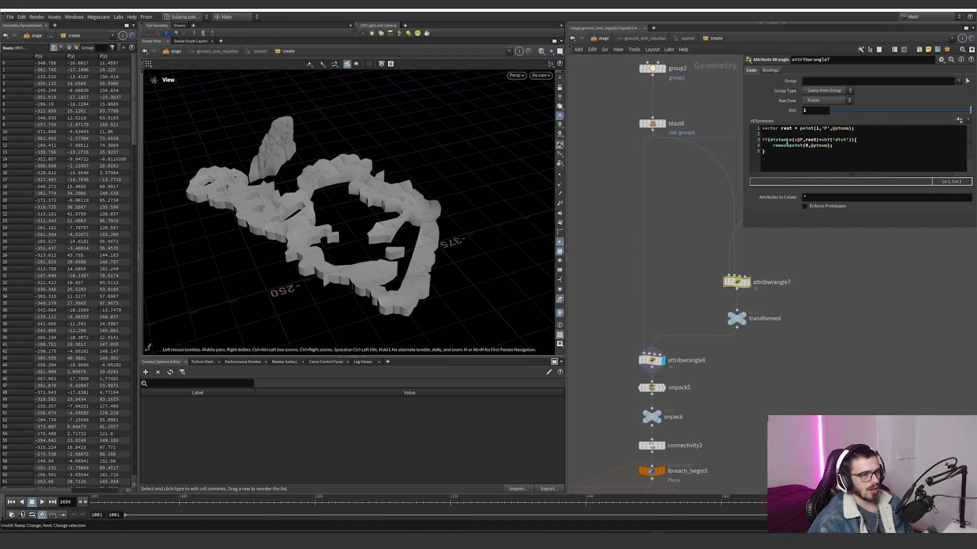
left_click(651, 360)
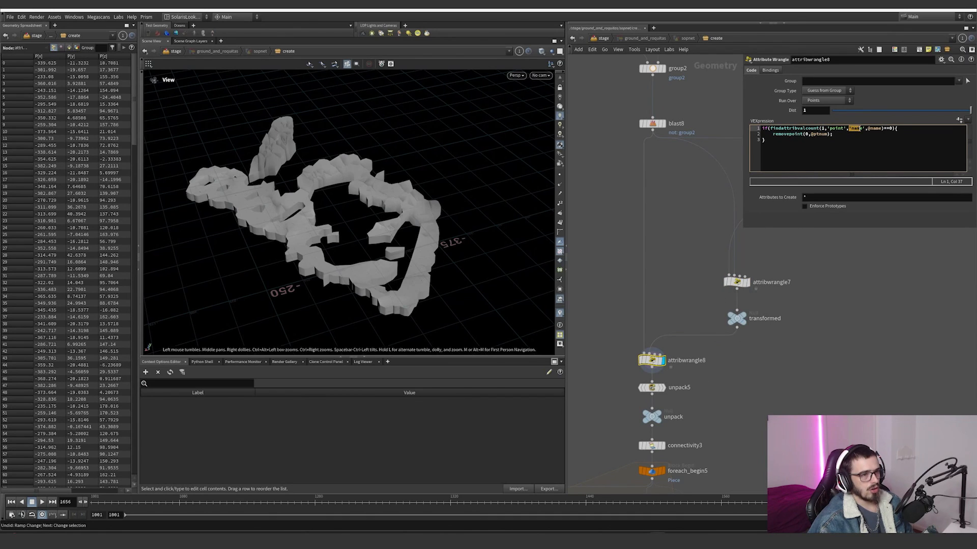
mouse_move(780, 346)
left_mouse_down()
mouse_move(748, 299)
mouse_move(771, 354)
left_mouse_up()
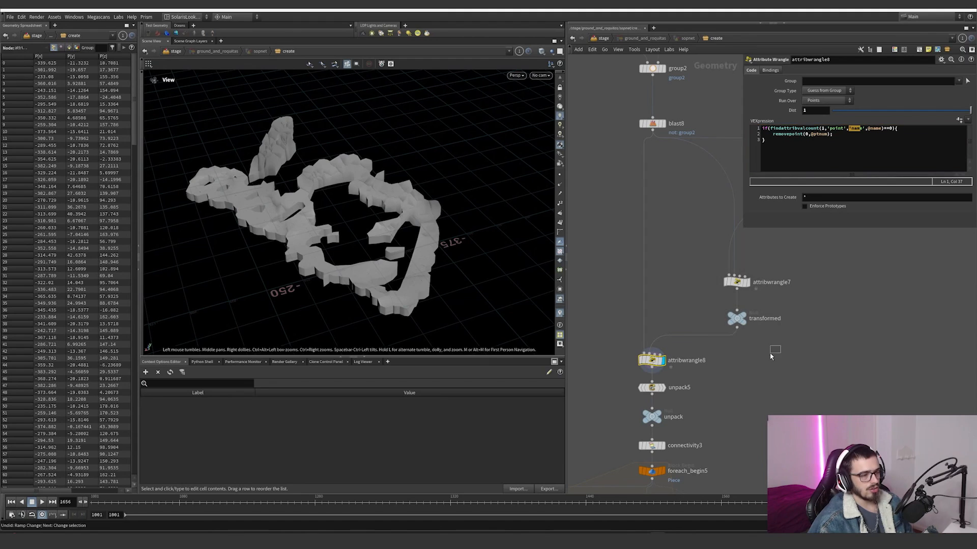
Step: Check blast8's settings and highlight the removepoint line in attribwrangle8's code
left_click_drag(685, 230, 640, 118)
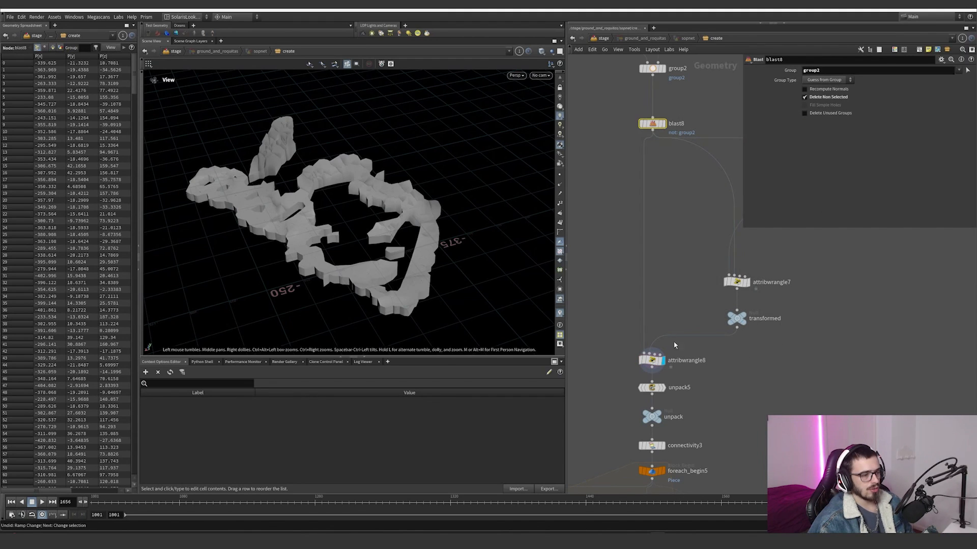
left_click(652, 360)
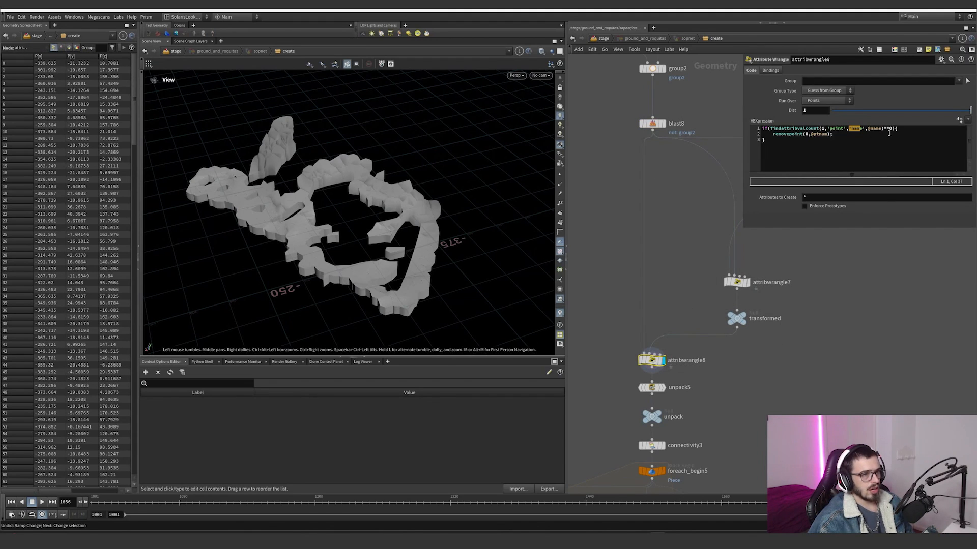
left_click_drag(833, 134, 768, 134)
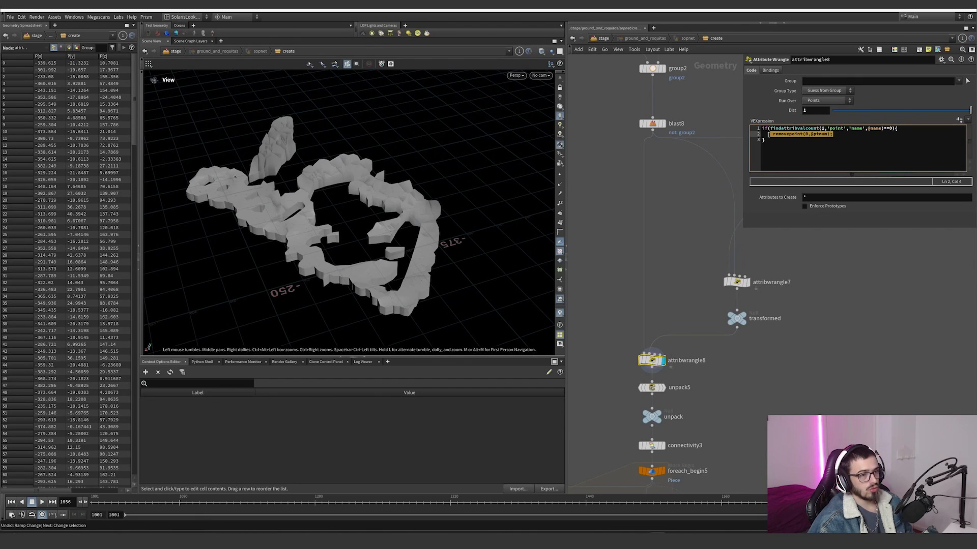
Step: Display blast8 followed by the transformed null to compare the two inputs of attribwrangle8
left_click(667, 110)
left_click_drag(701, 101, 623, 152)
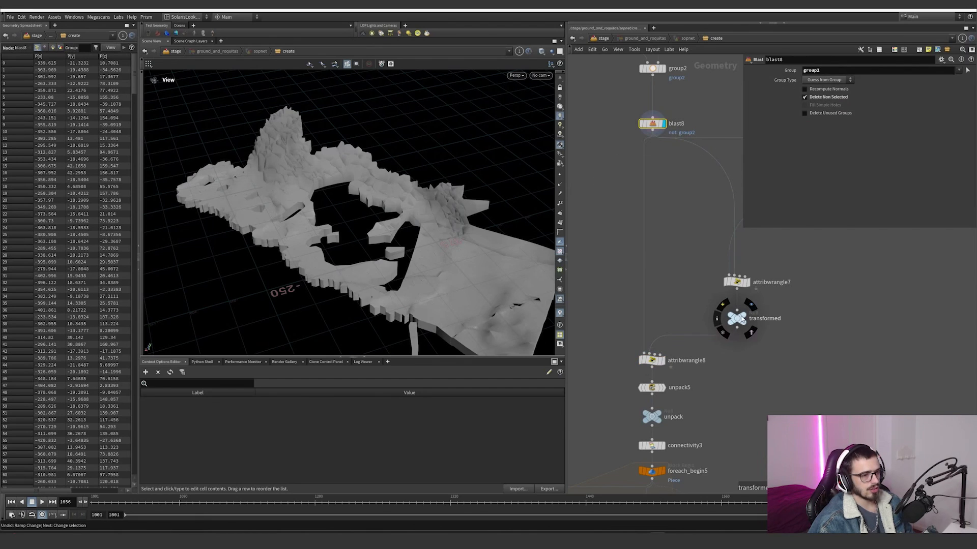
left_click(751, 304)
left_click(736, 318)
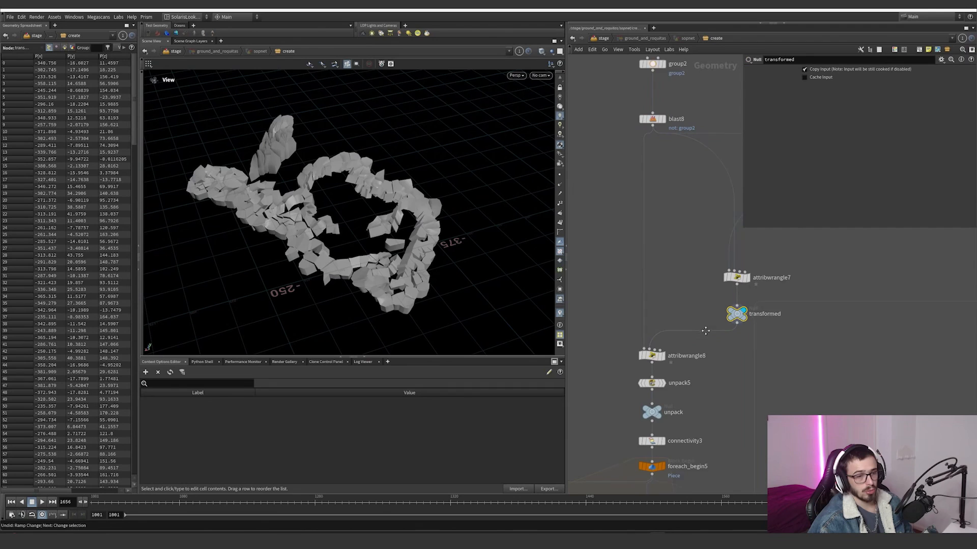
Step: Display unpack5 and inspect the unpacked ring of pieces up close
middle_click_drag(705, 343, 702, 275)
left_click(666, 333)
scroll(445, 280, "up", 3)
left_click_drag(444, 279, 389, 276, "alt")
left_click_drag(704, 345, 634, 322)
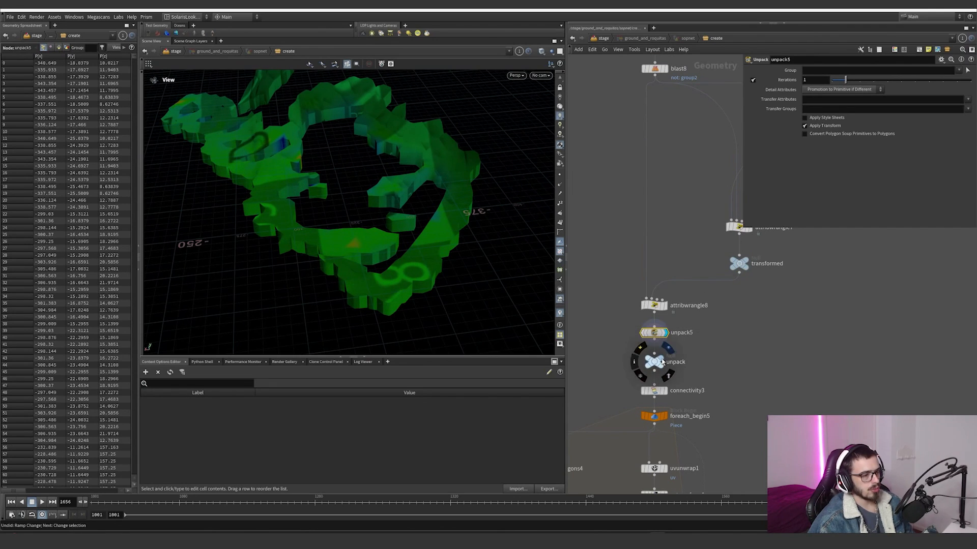
Step: Go from the unpack null to connectivity3, displaying it to review its primitive class attribute
left_click(644, 361)
scroll(668, 316, "down", 5)
middle_click_drag(638, 362, 750, 296)
scroll(715, 300, "up", 6)
left_click(716, 291)
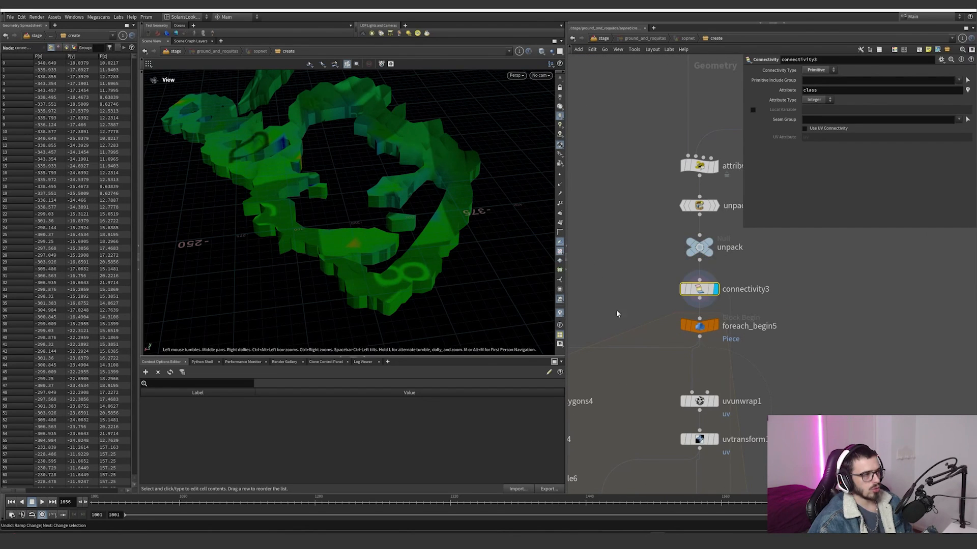
Step: Display foreach_begin5 to isolate a single piece, and look over the nodes inside the loop
left_click(714, 326)
middle_click_drag(743, 354, 766, 306)
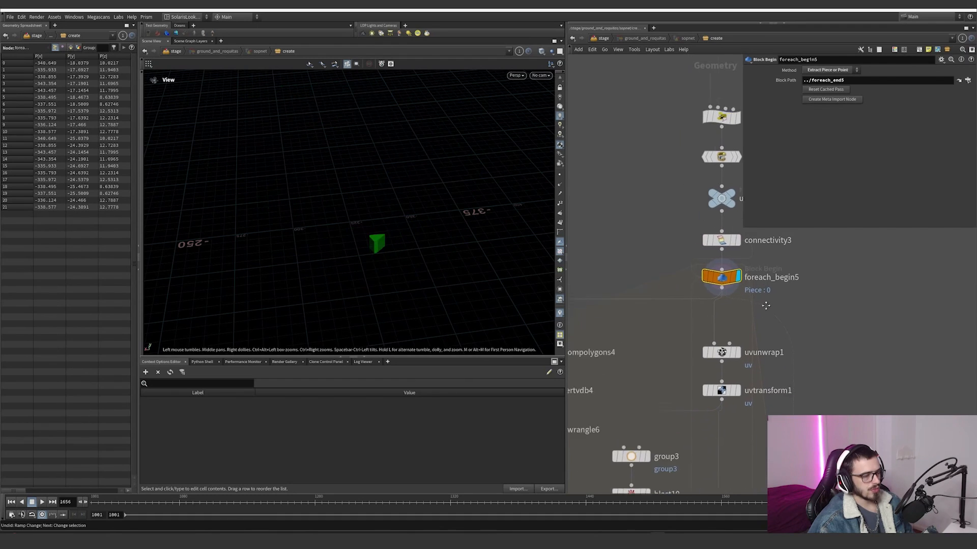
left_click_drag(765, 305, 778, 289)
scroll(778, 289, "down", 4)
scroll(805, 339, "down", 5)
middle_click_drag(797, 338, 729, 299)
scroll(744, 312, "up", 5)
scroll(693, 252, "up", 2)
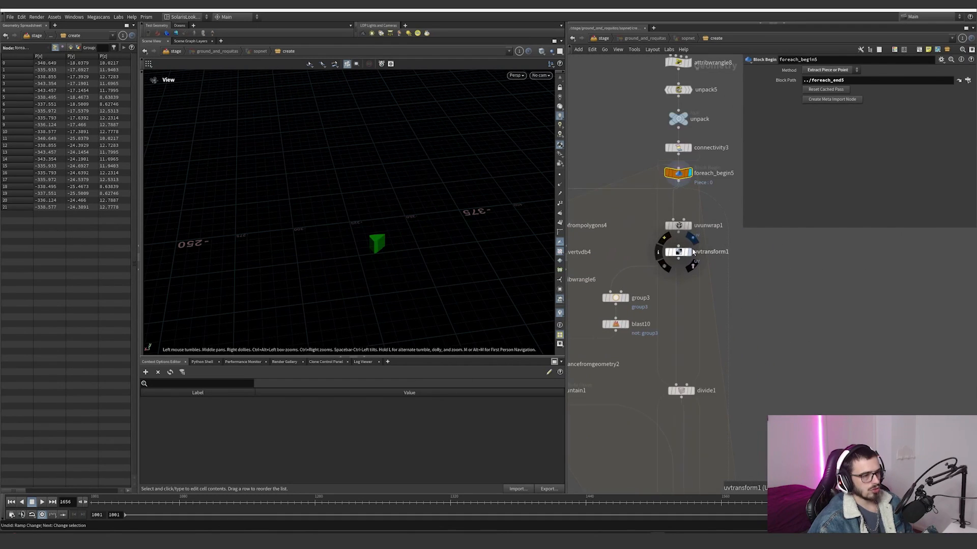
Step: Display vdbfrompolygons4 followed by convertvdb4 to inspect the single piece's conversion to VDB and back to polygons
middle_click_drag(591, 251, 672, 280)
scroll(655, 273, "up", 2)
left_click(630, 250)
scroll(403, 253, "up", 2)
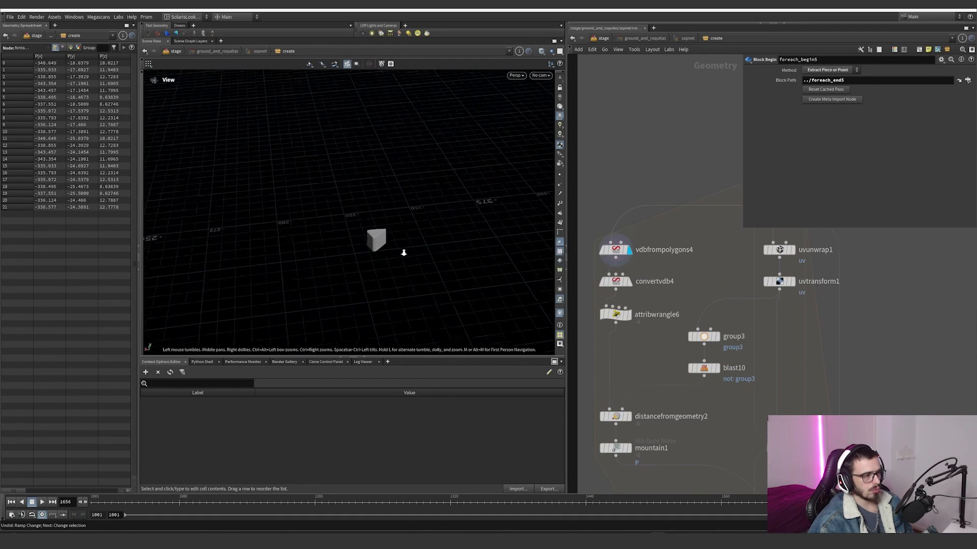
scroll(404, 253, "up", 3)
left_click(630, 281)
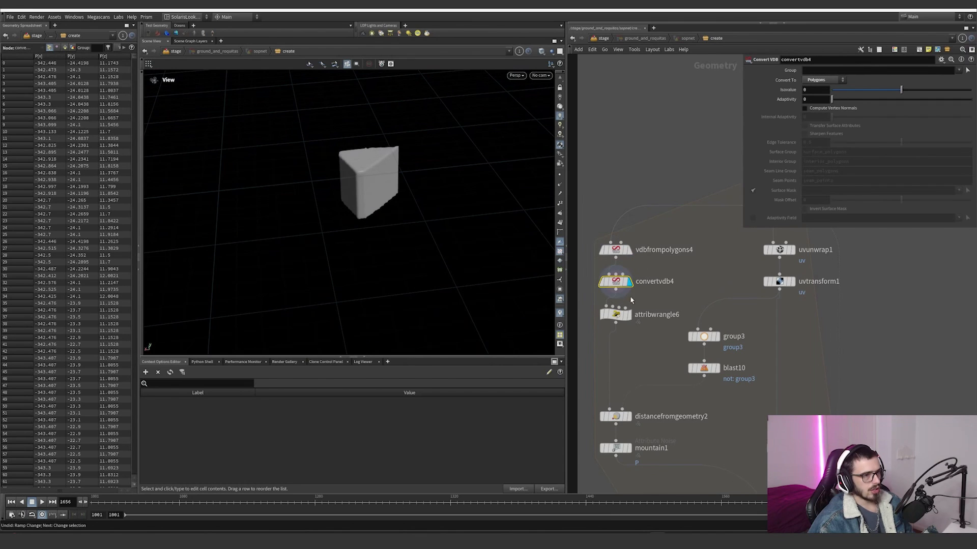
Step: Display attribwrangle6 to review its vertex uv attribute code and the resulting piece
left_click(629, 314)
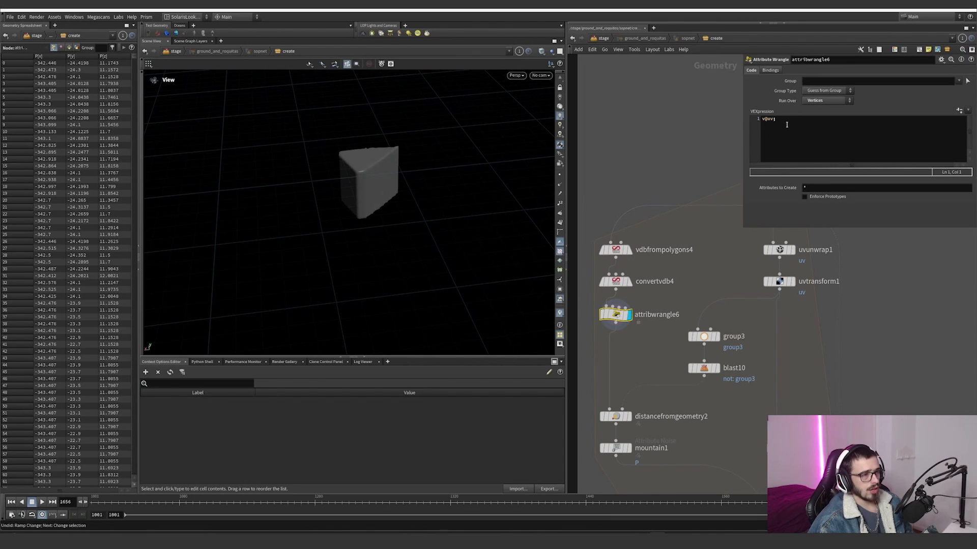
mouse_move(384, 183)
left_mouse_down()
mouse_move(539, 181)
mouse_move(399, 184)
left_mouse_up()
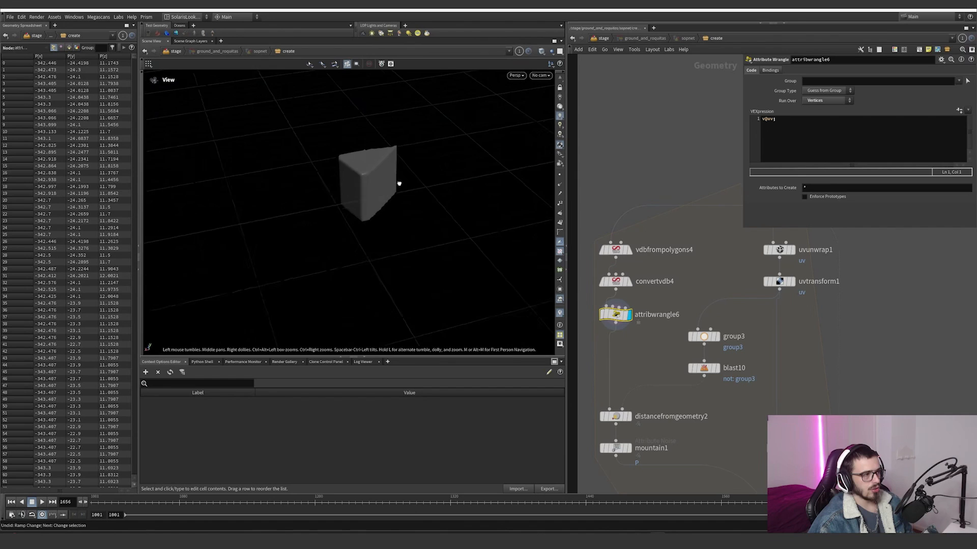
scroll(646, 357, "down", 2)
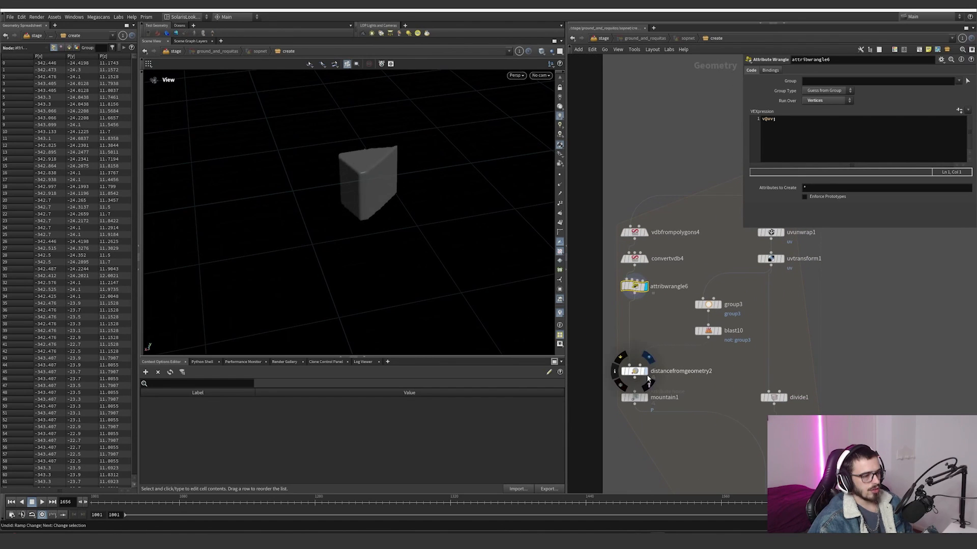
Step: Display distancefromgeometry2 and look over the distance gradient on the single ground piece
left_click(647, 374)
left_click_drag(377, 159, 342, 239)
left_click_drag(419, 199, 375, 196)
middle_click_drag(712, 255, 686, 279)
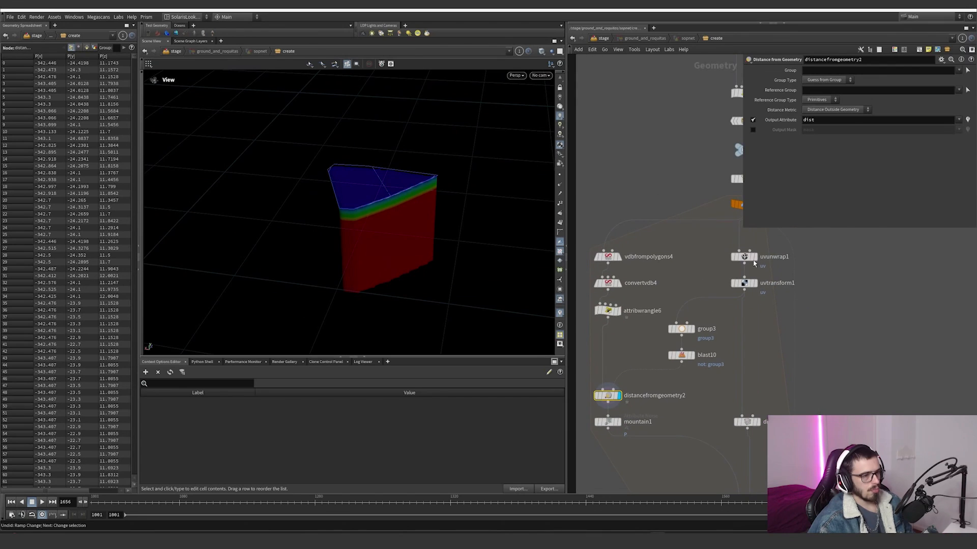
Step: Display uvunwrap1 and review its !outside group and the unwrapped UVs on the piece's sides
left_click(755, 256)
left_click(743, 257)
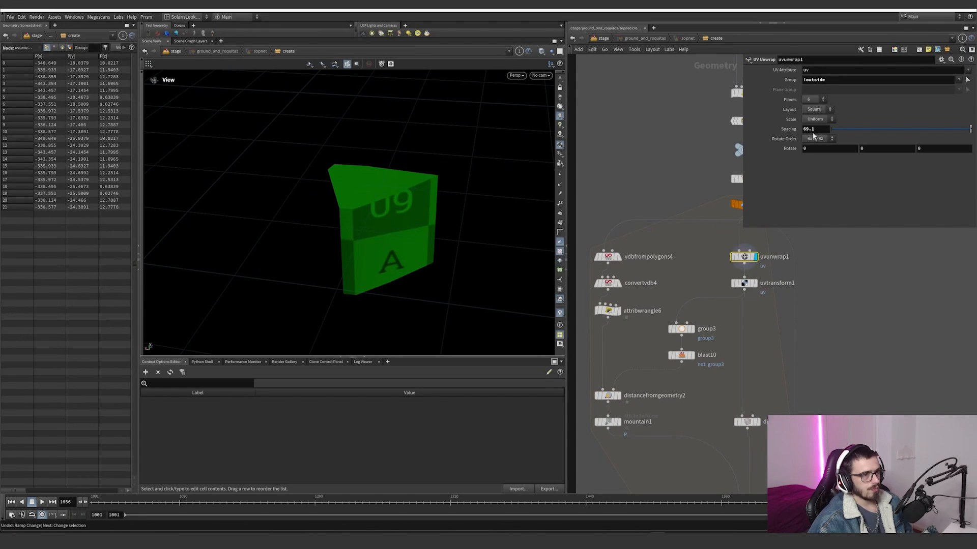
left_click_drag(508, 206, 426, 218)
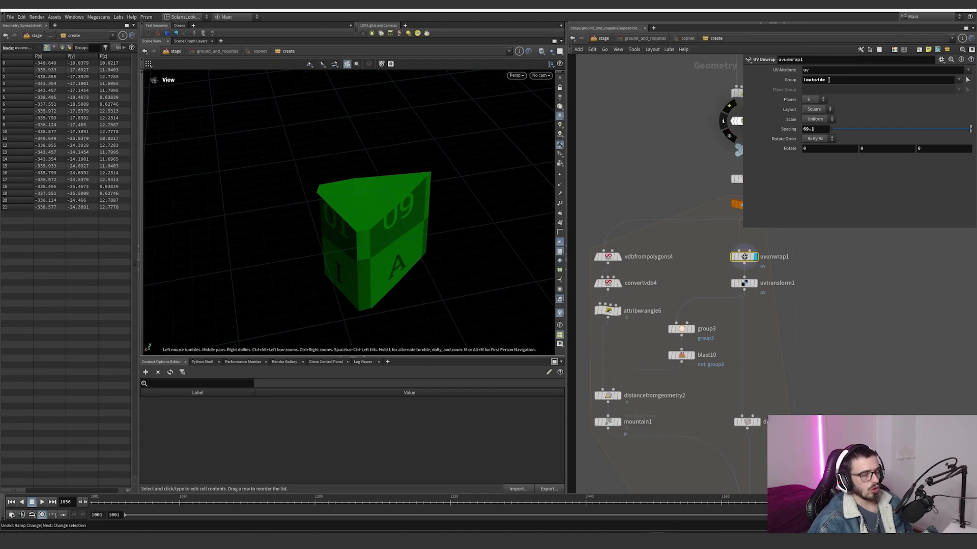
left_click_drag(403, 201, 321, 202)
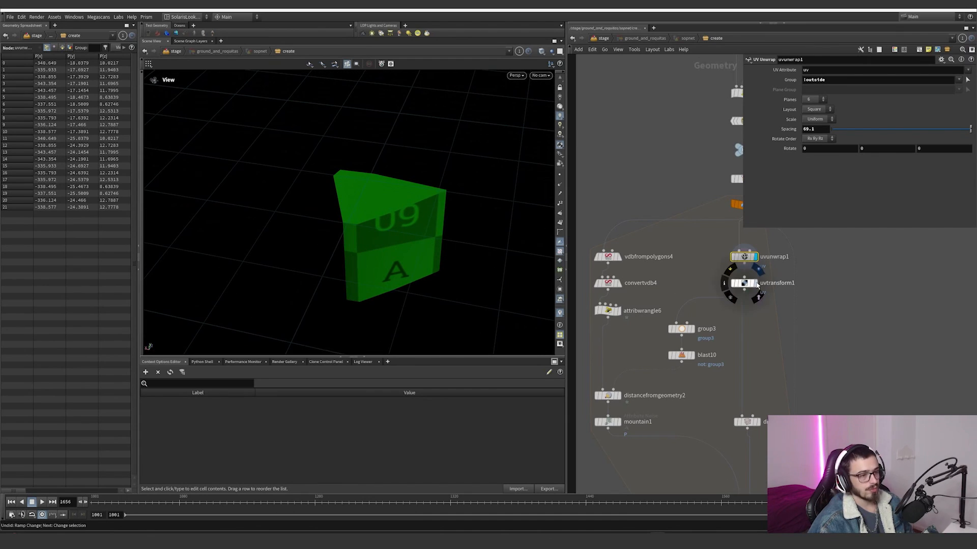
Step: Display uvtransform1 and inspect the piece's scaled UV islands in the UV viewport
left_click(754, 283)
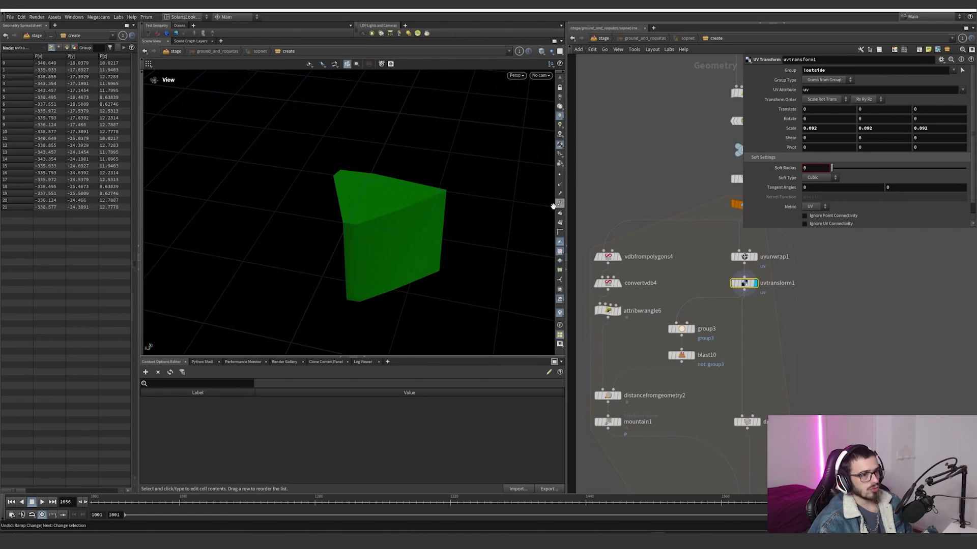
left_click_drag(553, 205, 384, 225)
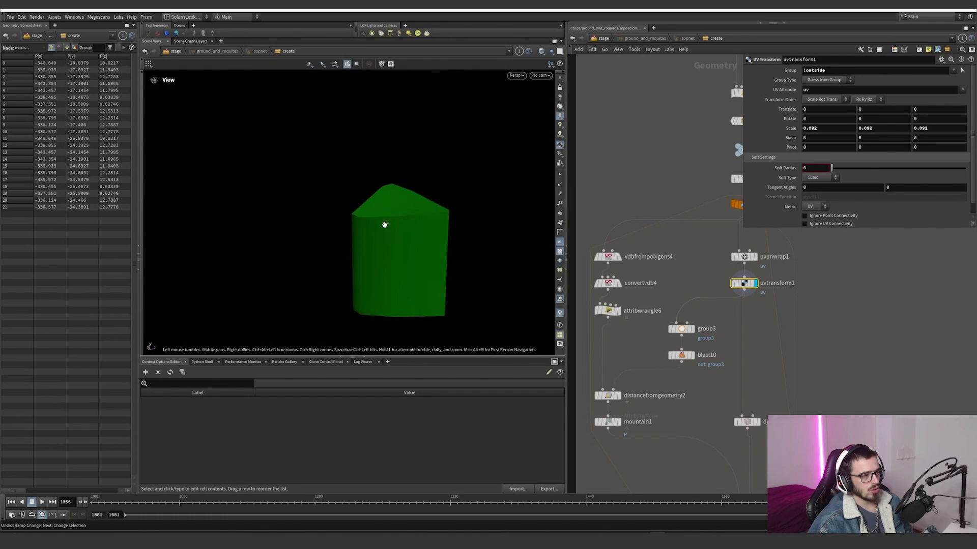
key("space+5")
mouse_move(426, 224)
right_mouse_down()
mouse_move(279, 264)
mouse_move(424, 240)
right_mouse_up()
middle_click_drag(304, 230, 477, 226)
right_click_drag(339, 255, 420, 231)
middle_click_drag(425, 216, 395, 239)
right_click_drag(265, 293, 458, 267)
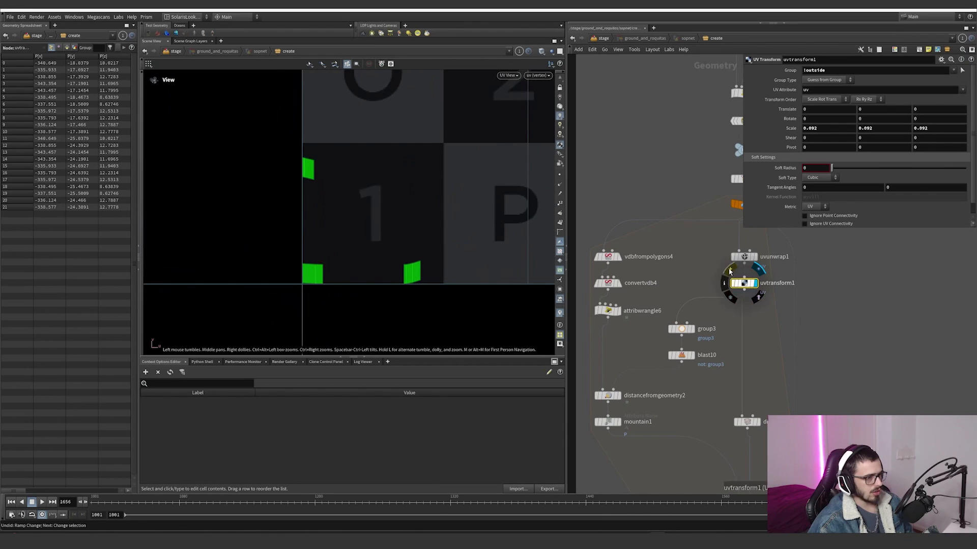
Step: Bypass uvtransform1 to compare the UV layout without its scaling, and re-enable it
left_click(731, 270)
right_click_drag(387, 257, 265, 275)
right_click_drag(432, 246, 500, 219)
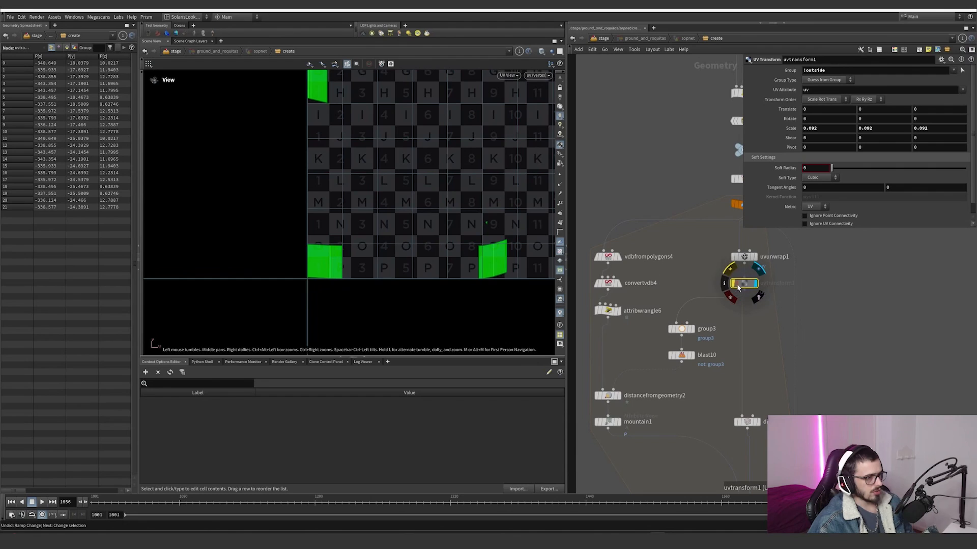
left_click(731, 270)
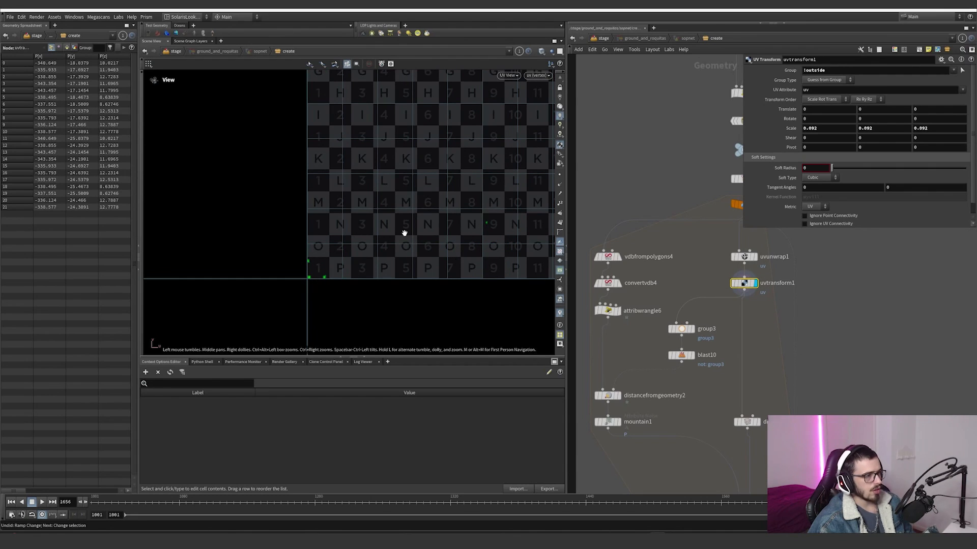
Step: Return to the perspective view and toggle uvtransform1's bypass to compare the UV grid size on the piece
key("space+1")
left_click_drag(410, 239, 460, 252)
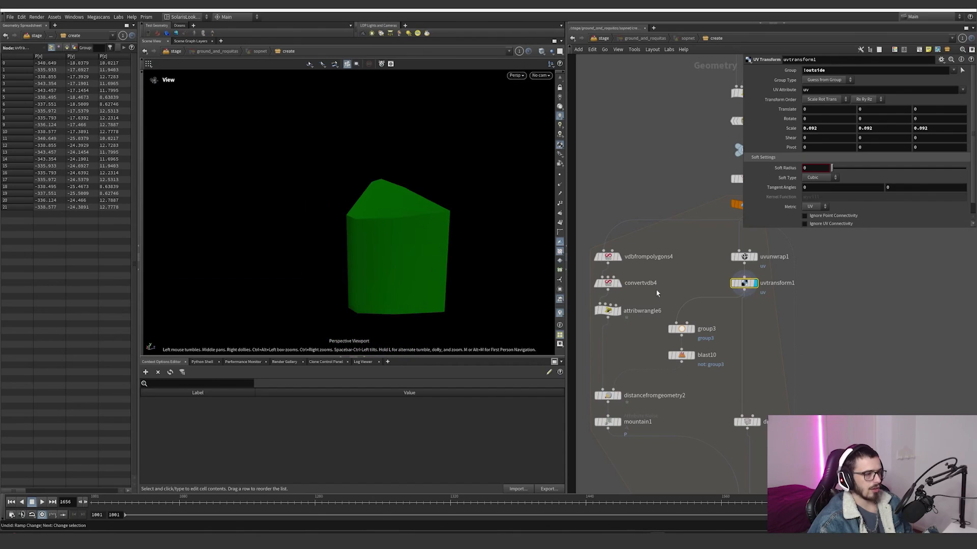
left_click(731, 270)
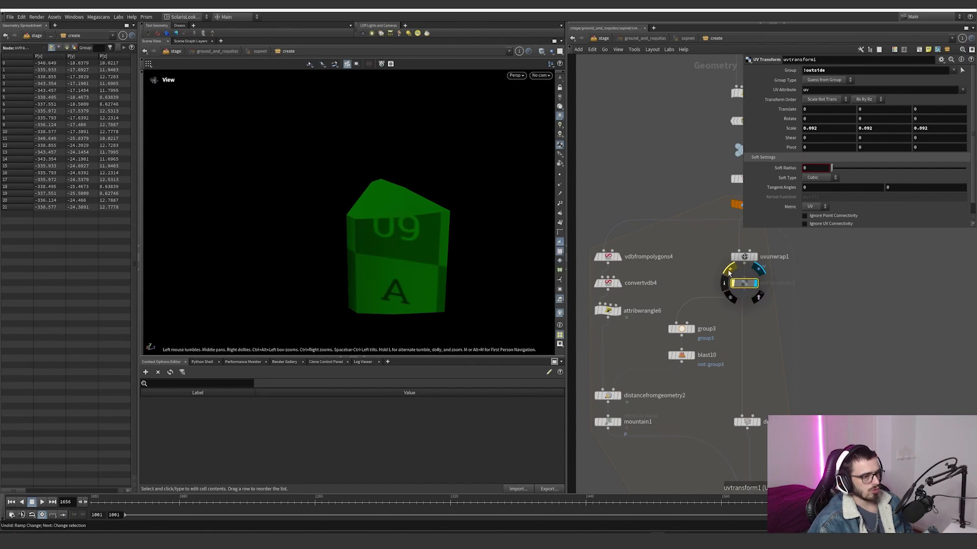
left_click(731, 270)
Step: Display group3 to review its normal-based top-face selection, followed by blast10, which isolates that face
left_click(694, 331)
left_click_drag(725, 348, 671, 320)
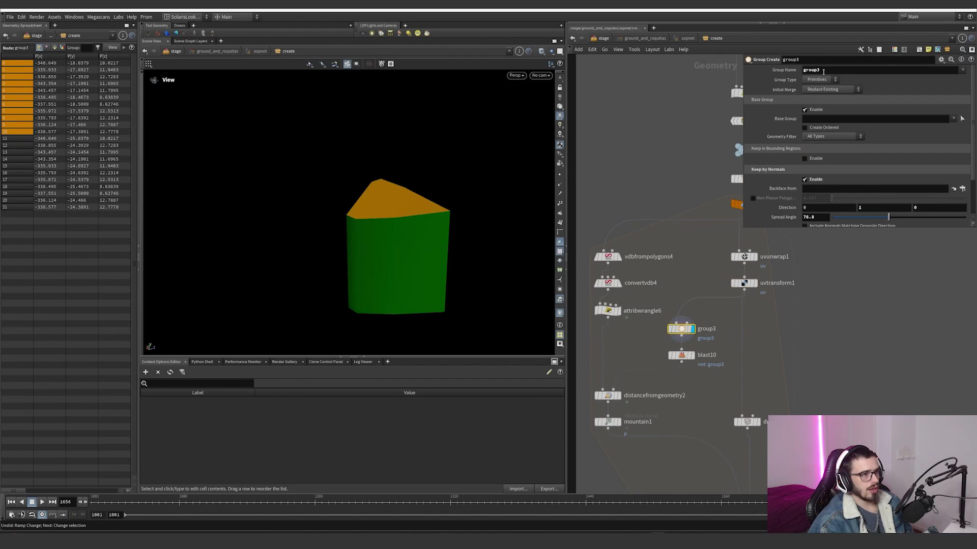
left_click_drag(384, 193, 391, 219)
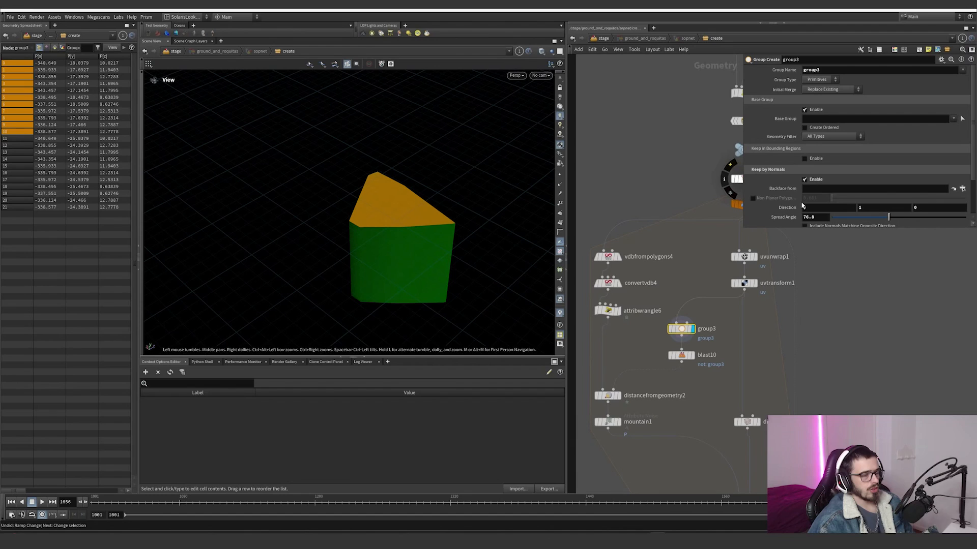
left_click(691, 356)
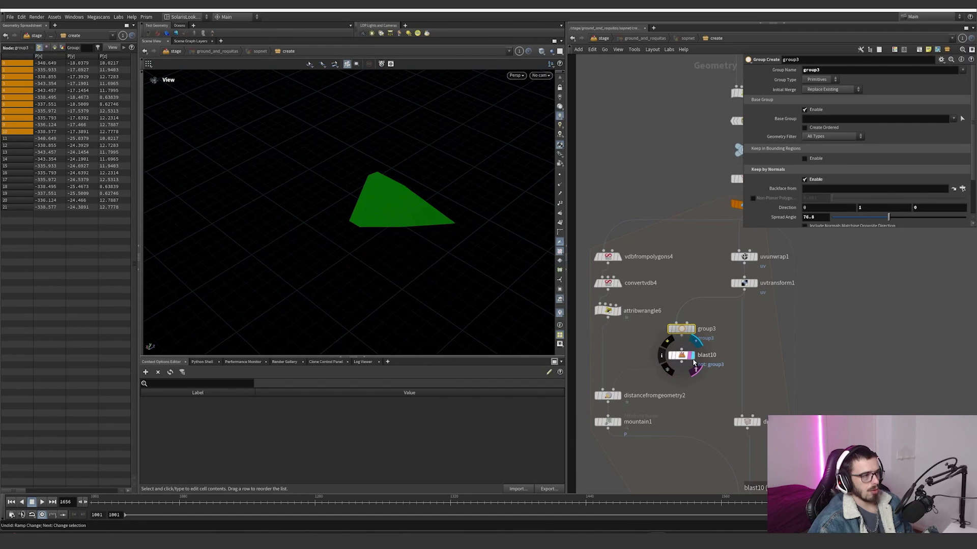
Step: Return to distancefromgeometry2 and examine the dist attribute running from the top face down the piece's sides
left_click(608, 395)
left_click(617, 395)
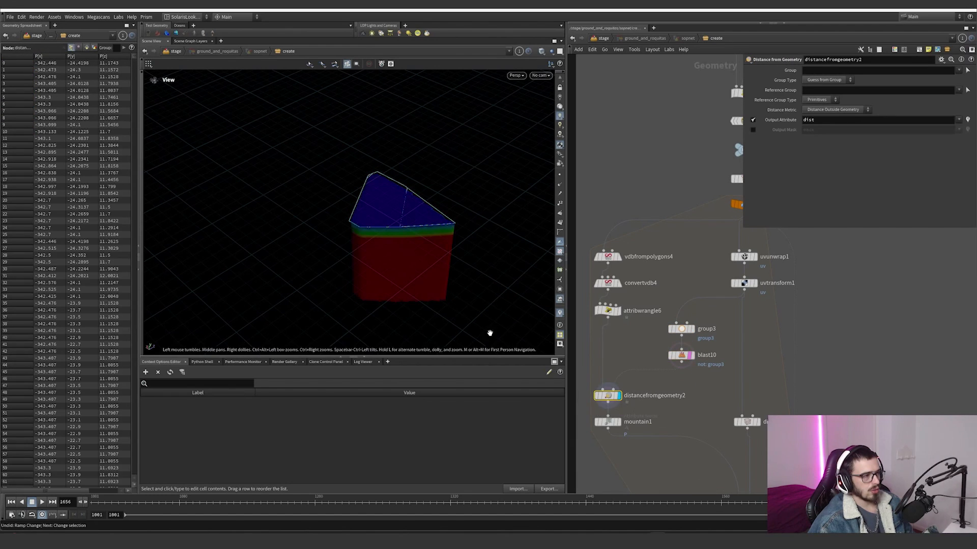
left_click_drag(490, 333, 494, 239)
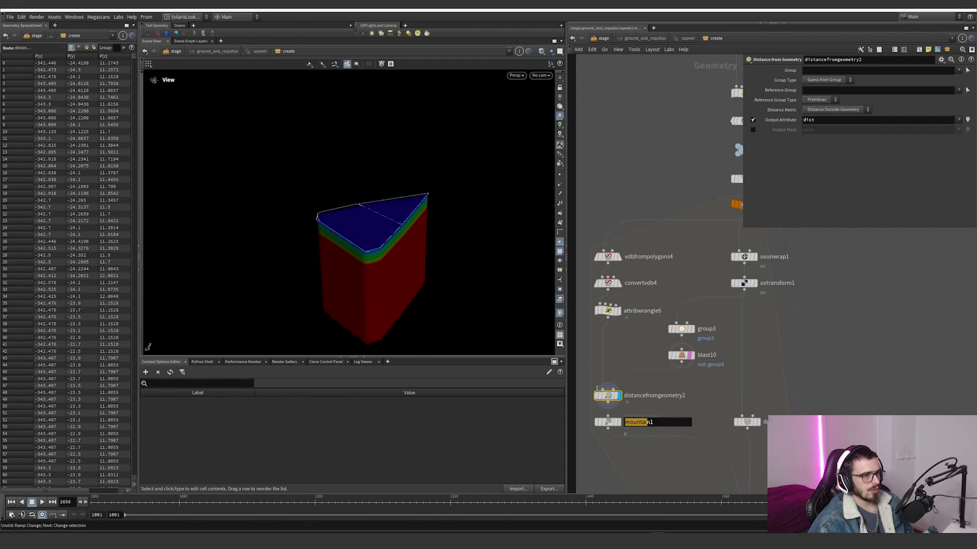
left_click_drag(359, 240, 423, 206)
middle_click_drag(423, 206, 445, 181)
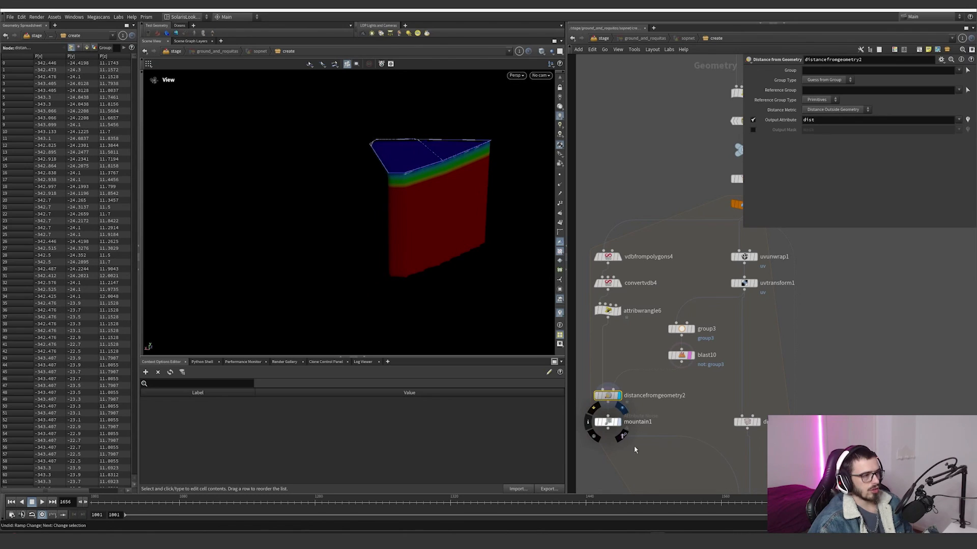
Step: Display mountain1 and review its dist blend attribute, noise amplitude, noise pattern and fractal settings
left_click(610, 422)
left_click_drag(433, 246, 437, 203)
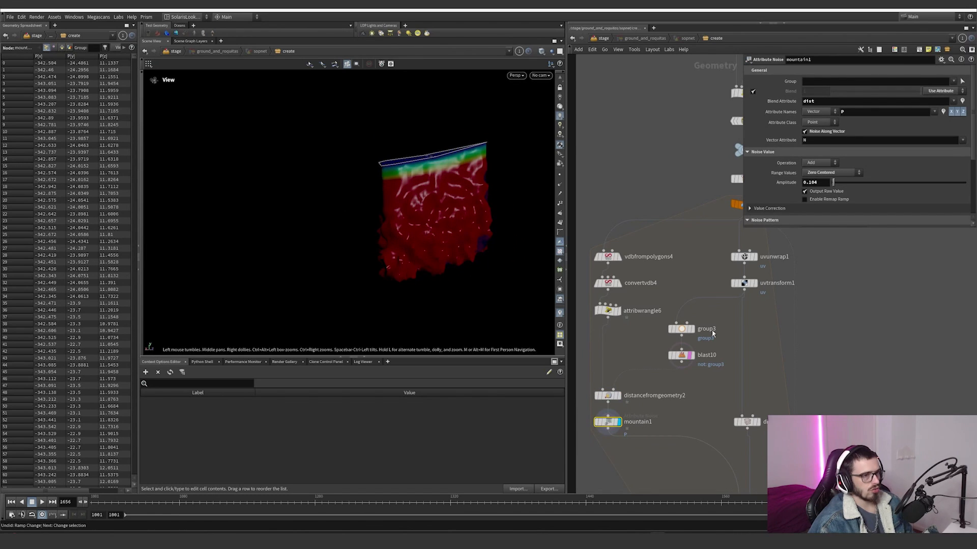
double_click(808, 101)
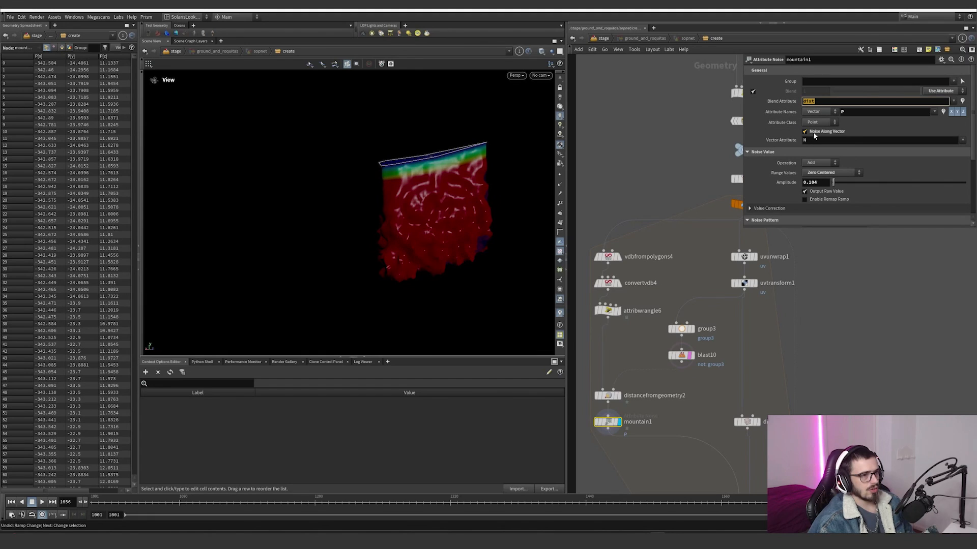
scroll(772, 170, "down", 3)
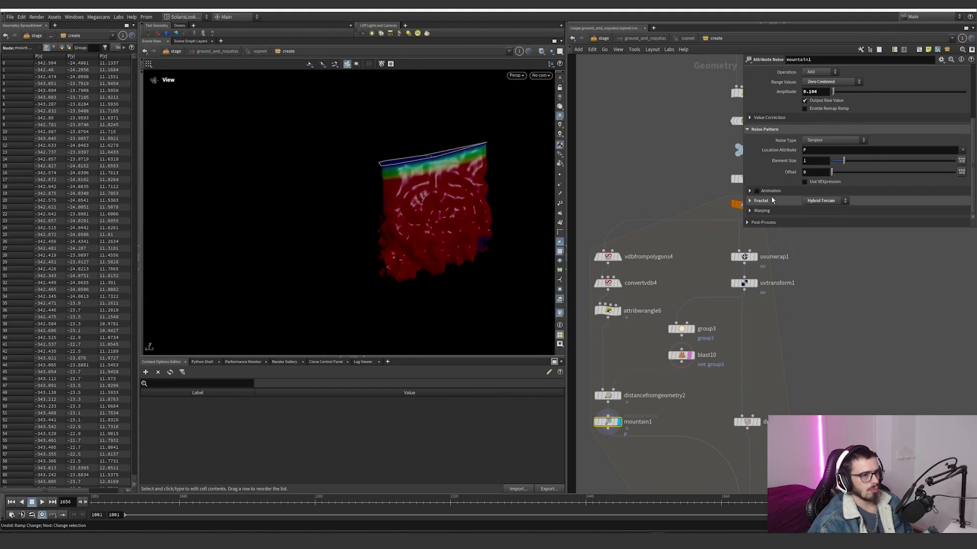
scroll(778, 203, "down", 2)
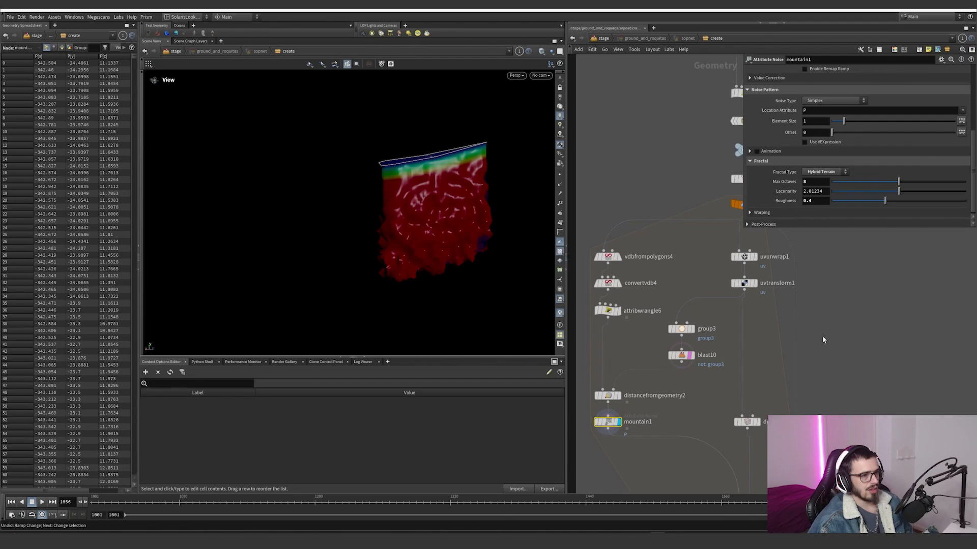
Step: Display divide1 with shaded wireframe and toggle its bypass to compare the bricked polygons with the undivided piece
middle_click_drag(824, 339, 741, 282)
left_click(671, 225)
middle_click_drag(681, 302, 681, 244)
left_click(675, 306)
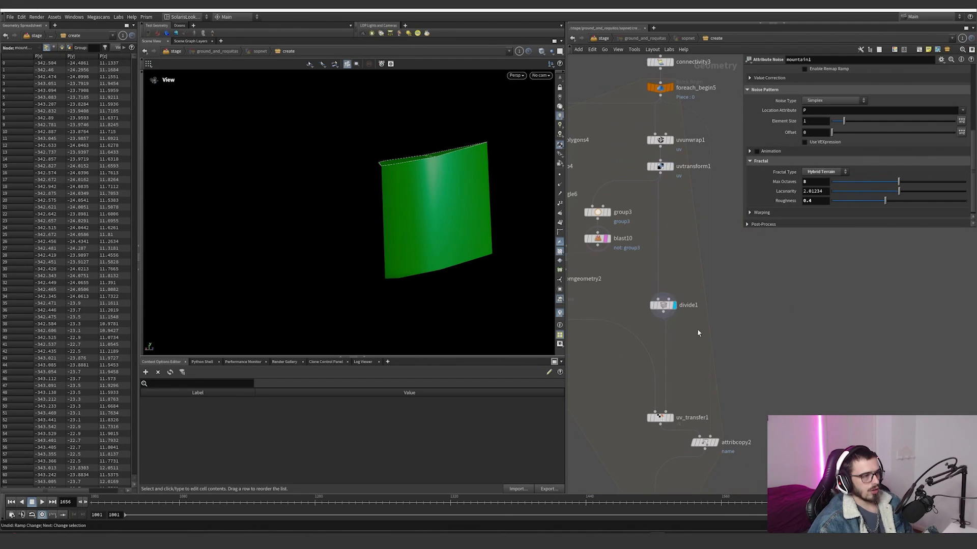
left_click(663, 306)
mouse_move(456, 161)
left_mouse_down()
mouse_move(503, 181)
mouse_move(470, 169)
left_mouse_up()
left_click(543, 55)
left_click(552, 129)
left_click(646, 292)
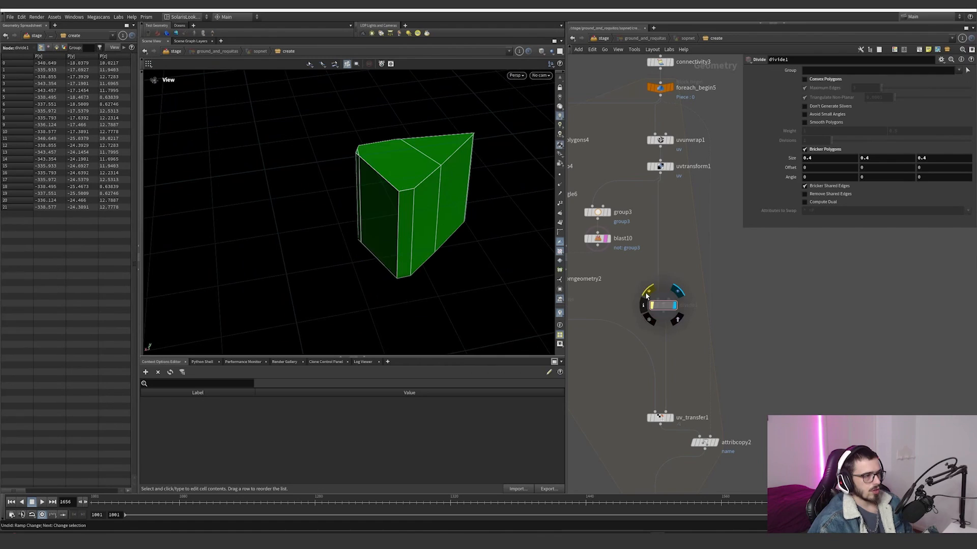
left_click(646, 292)
Step: Display uv_transfer1, turn off the wireframe shading, and inspect the noisy piece that receives the UVs
left_click(671, 417)
left_click_drag(684, 390, 634, 434)
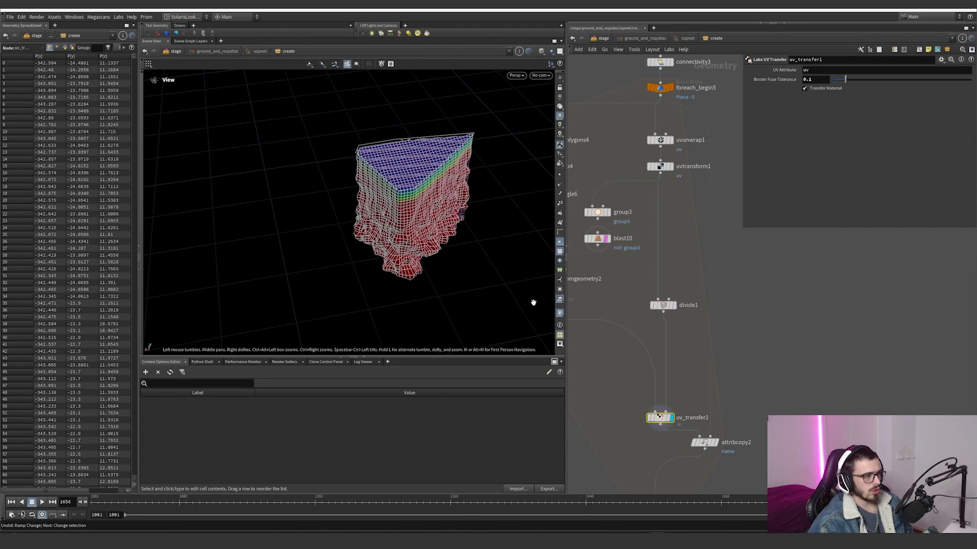
key("shift+w")
left_click_drag(454, 197, 421, 208)
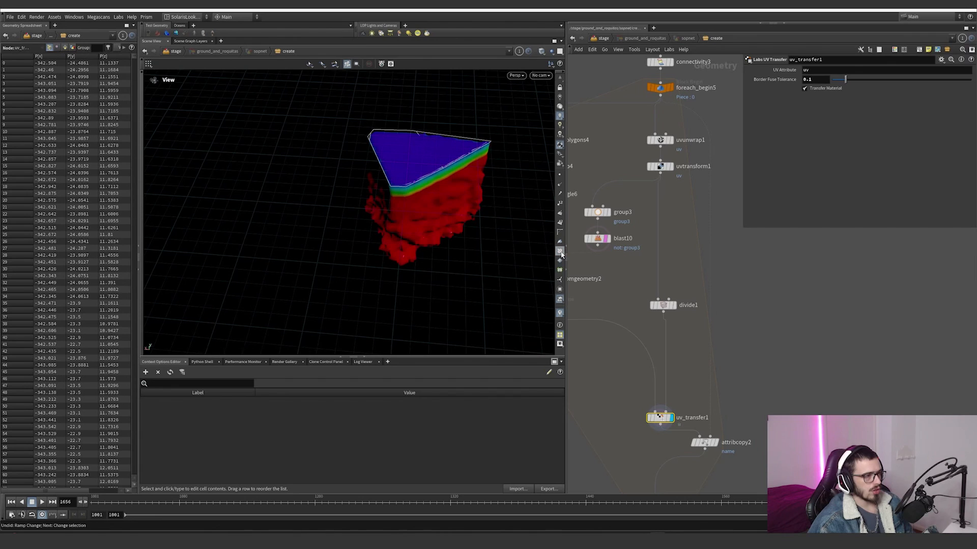
left_click_drag(423, 218, 515, 196)
middle_click_drag(671, 390, 647, 308)
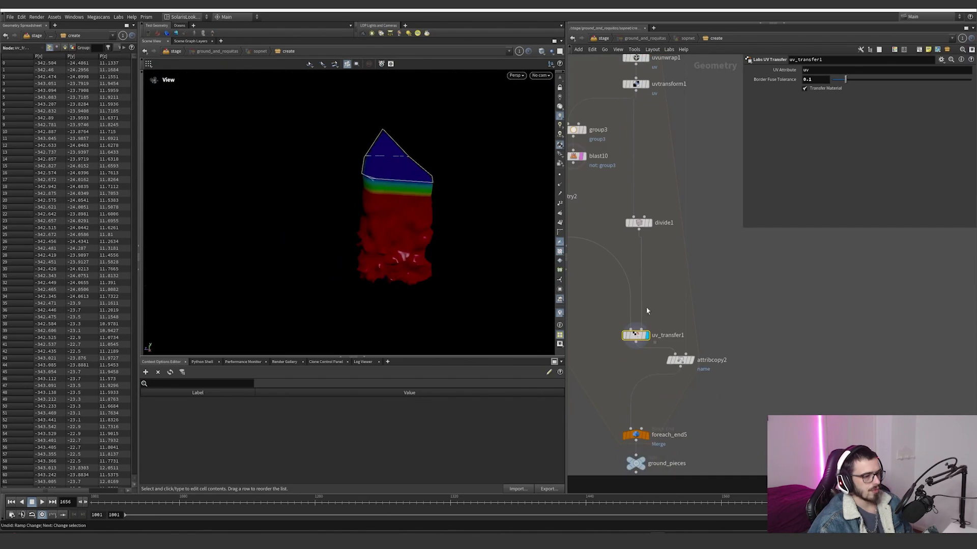
Step: Display attribcopy2 to review its copied name attribute, and trace the loop through foreach_end5 to the ground_pieces null
left_click(680, 360)
scroll(706, 283, "down", 5)
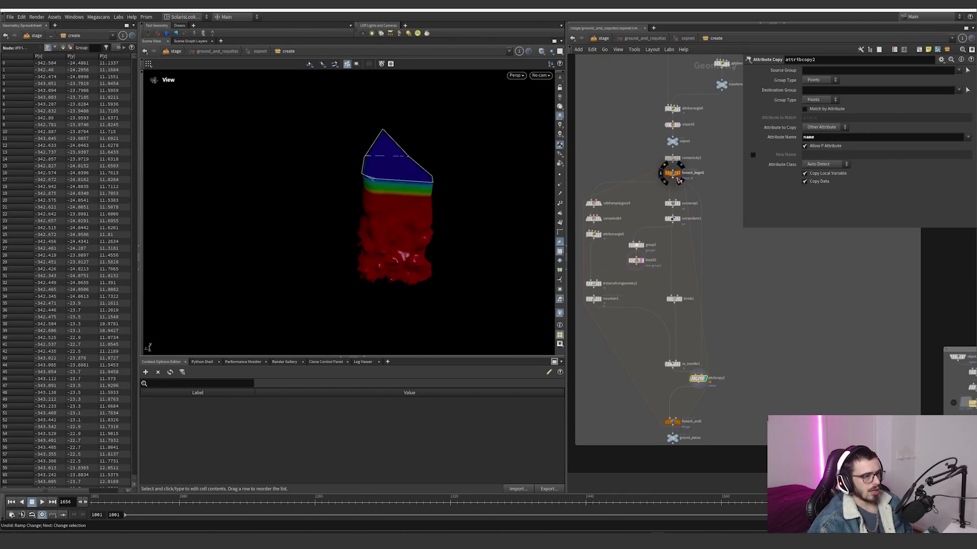
middle_click_drag(694, 399, 701, 344)
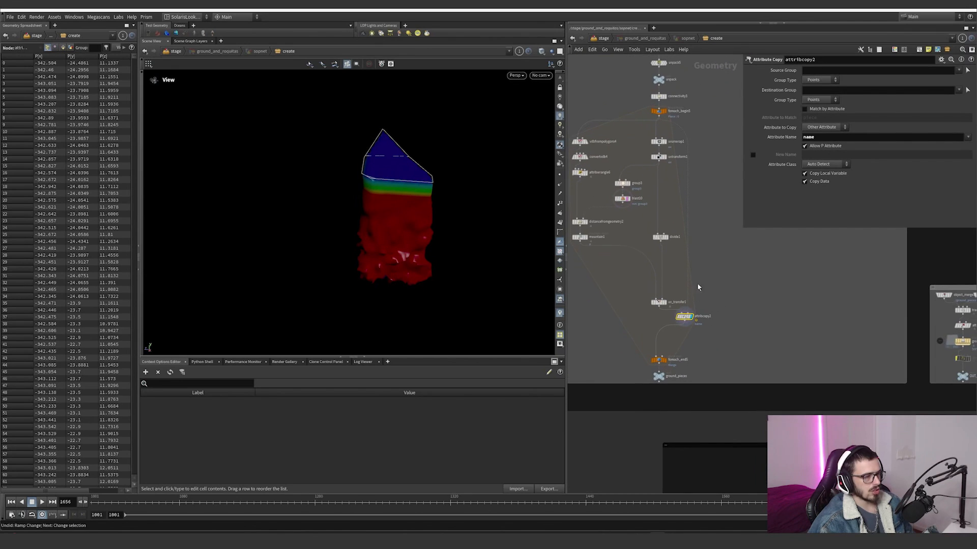
scroll(688, 388, "up", 3)
scroll(710, 379, "down", 3)
scroll(722, 328, "down", 2)
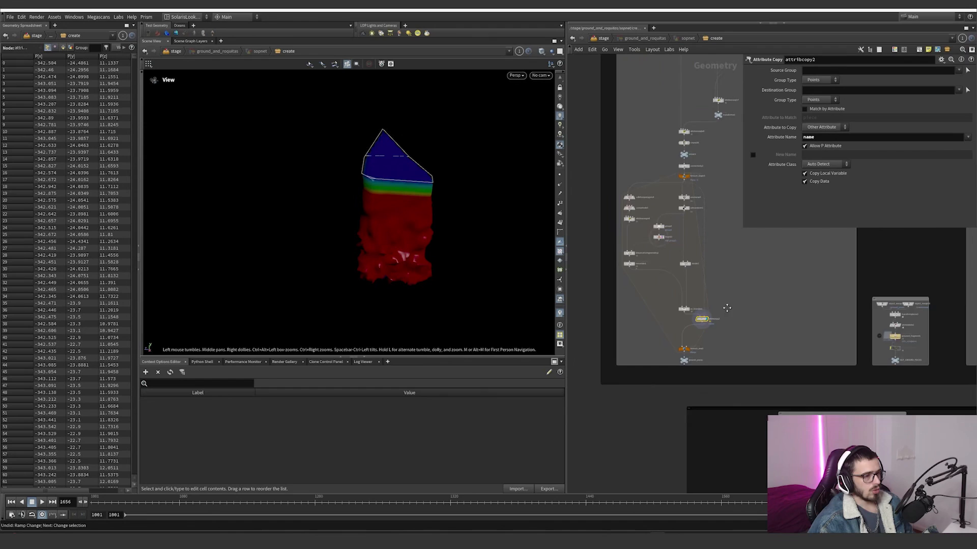
mouse_move(726, 307)
middle_mouse_down()
mouse_move(719, 359)
mouse_move(675, 383)
mouse_move(742, 316)
middle_mouse_up()
scroll(703, 381, "up", 3)
middle_click(683, 354)
scroll(682, 364, "down", 5)
scroll(685, 363, "up", 5)
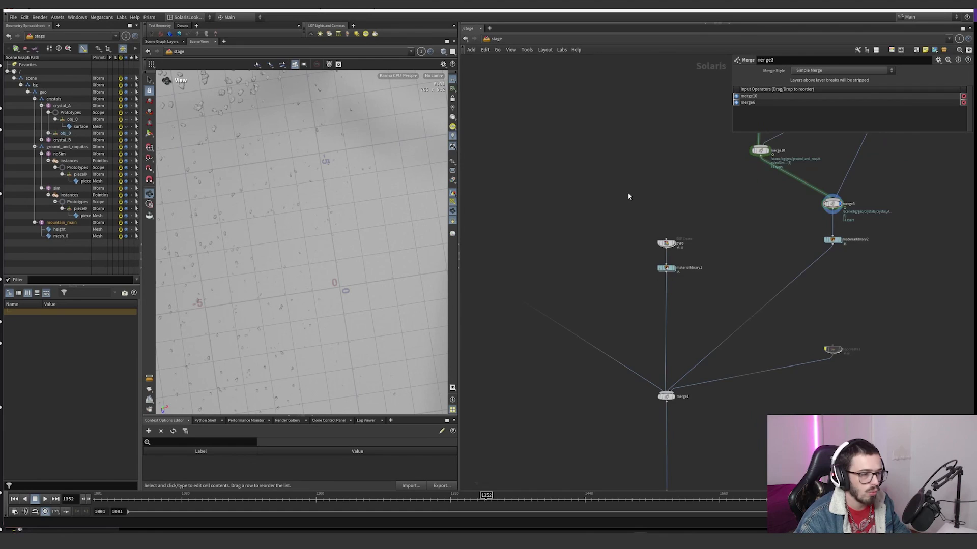
Step: Go to the pyro SOP Create node in the Solaris stage network and open it
scroll(695, 255, "down", 3)
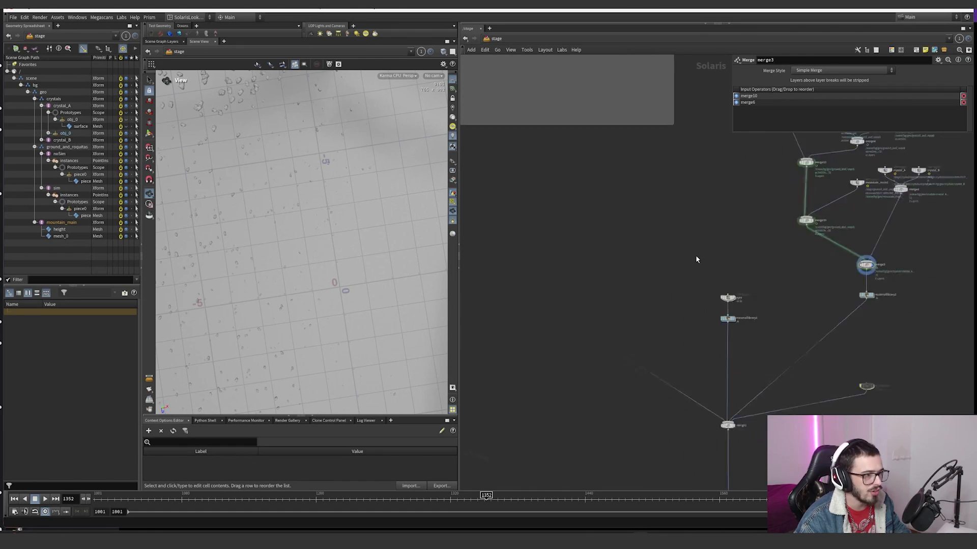
scroll(631, 255, "up", 6)
double_click(621, 256)
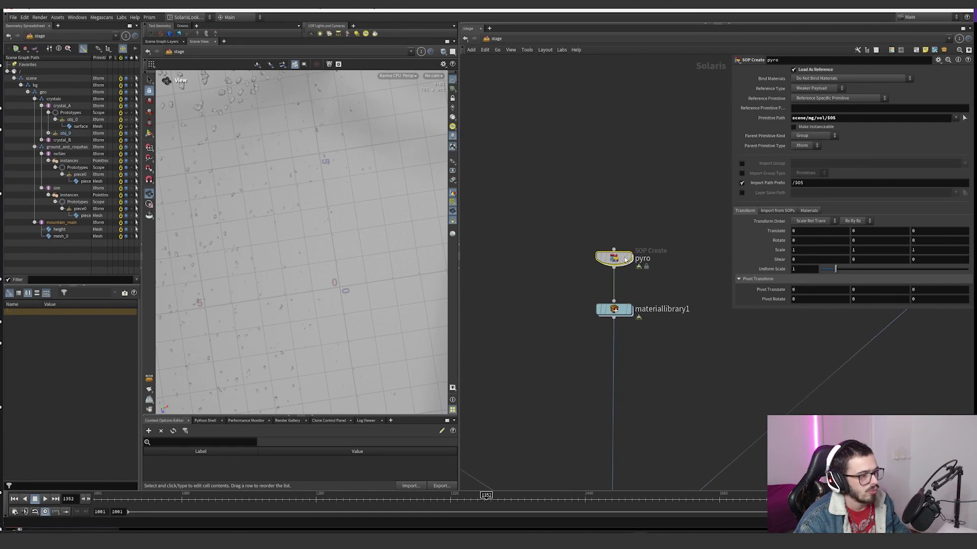
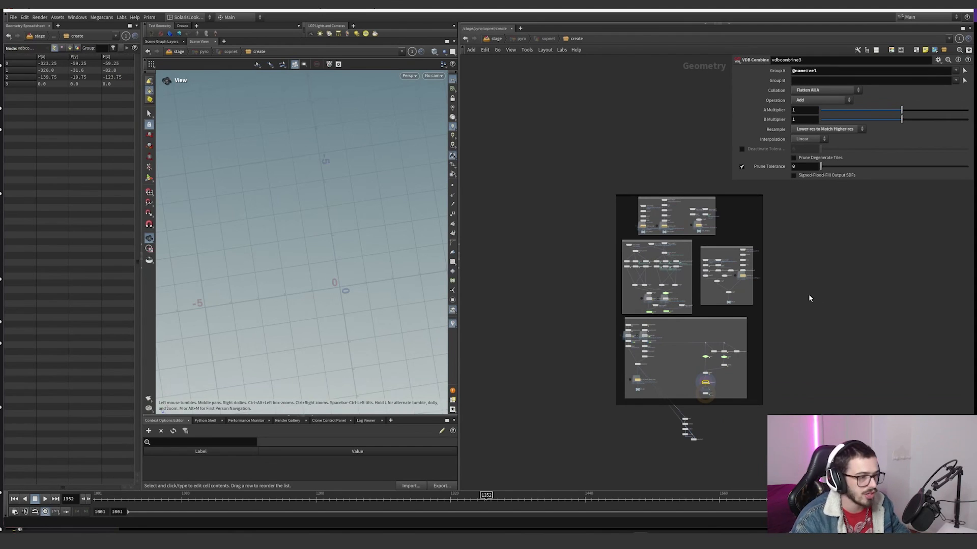
Step: Display object_merge1, the left thruster geometry in the uppermost network box, frame it and inspect it
scroll(709, 237, "up", 8)
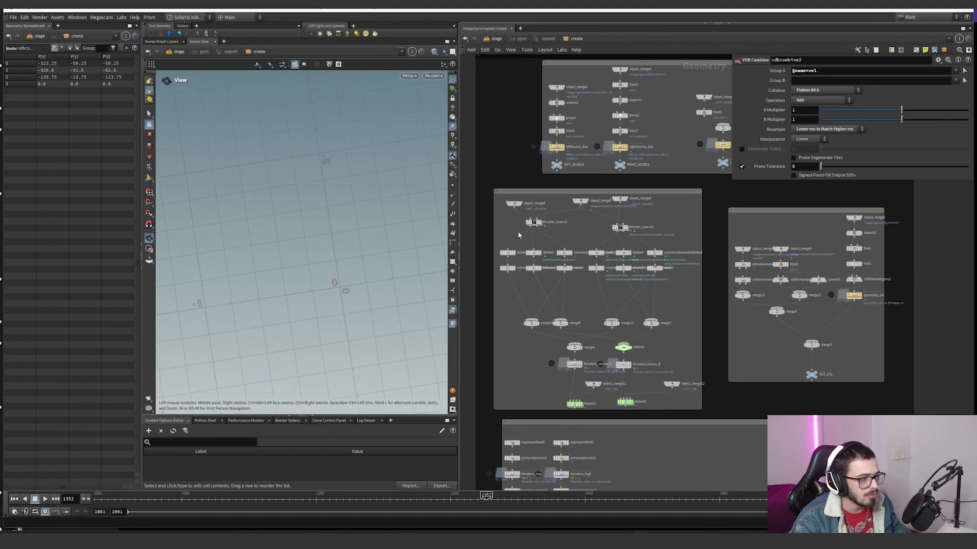
left_click_drag(508, 232, 541, 228)
scroll(515, 222, "down", 6)
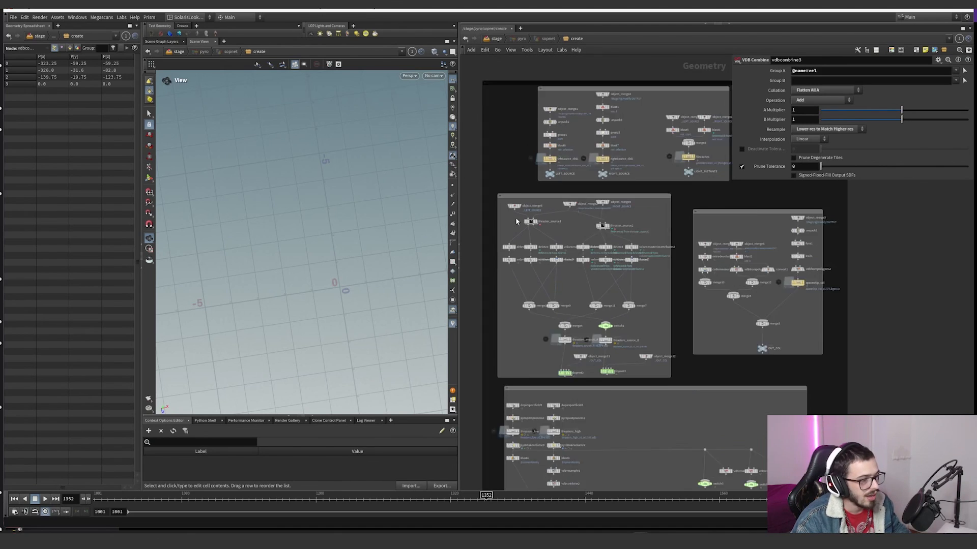
left_click_drag(714, 434, 799, 282)
middle_click_drag(747, 228, 772, 274)
scroll(611, 246, "up", 5)
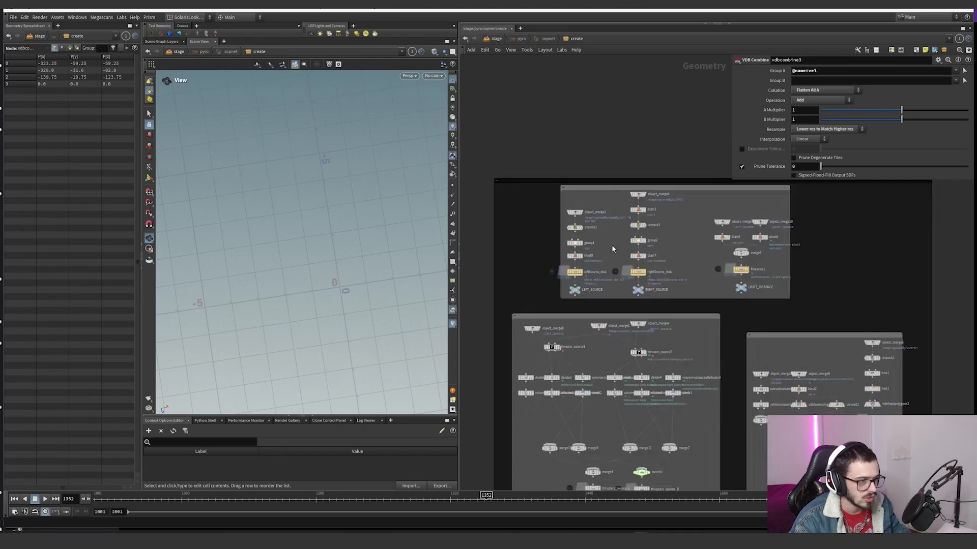
left_click(562, 188)
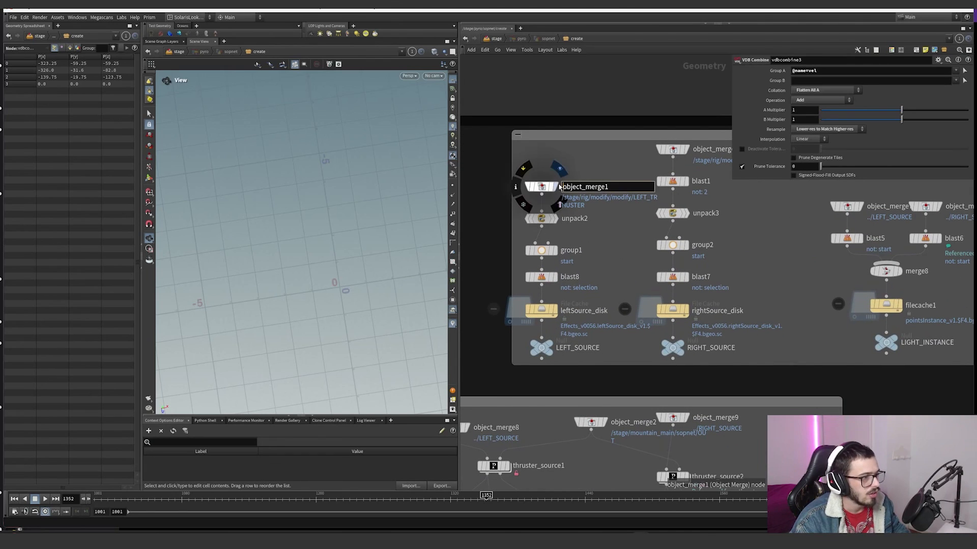
left_click(556, 187)
key("g")
left_click_drag(303, 174, 271, 210)
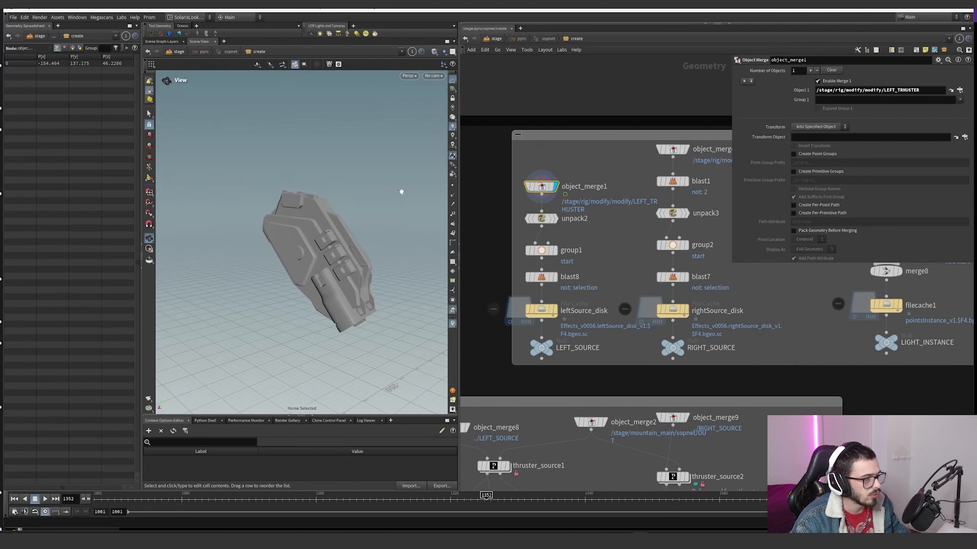
Step: Display unpack2, group1 and blast8 in turn to examine how the left thruster is reduced to its nozzle disks
left_click(556, 219)
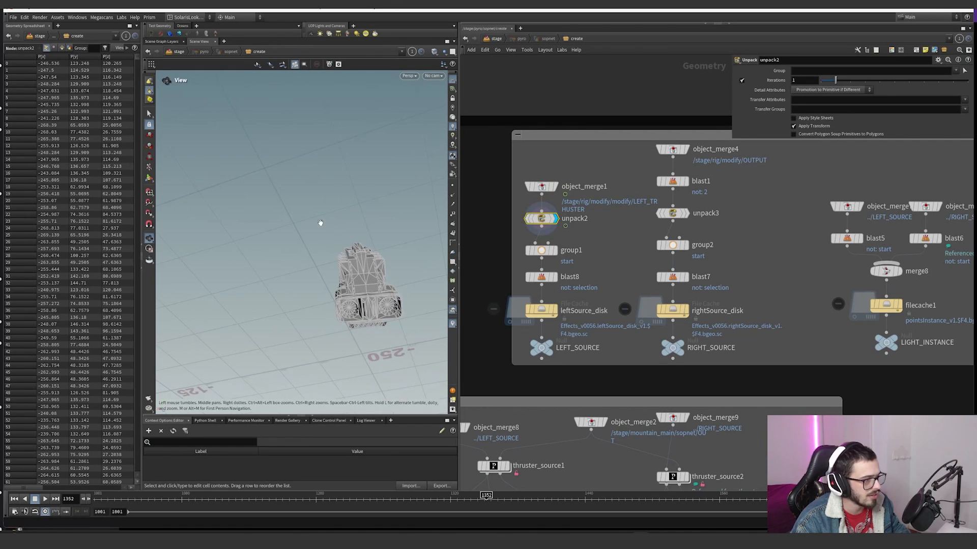
left_click(542, 251)
right_click_drag(423, 309, 452, 297)
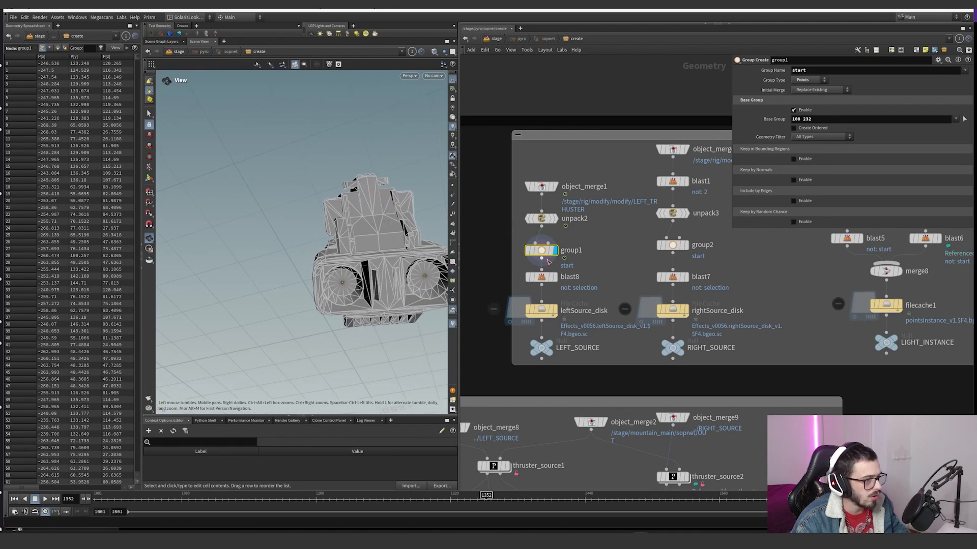
left_click(555, 276)
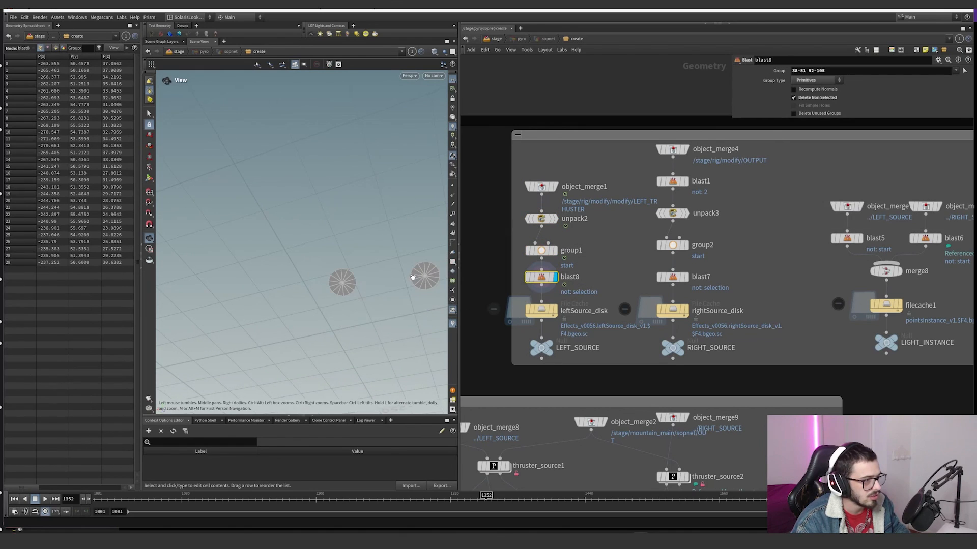
middle_click_drag(405, 264, 376, 262)
left_click_drag(334, 284, 287, 293)
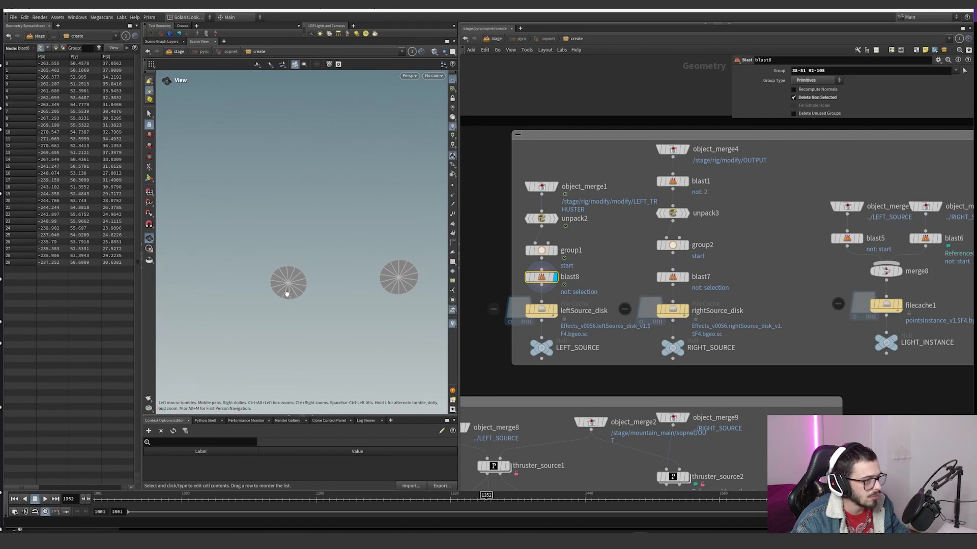
Step: Compare group1 with blast8, and toggle point normals on to examine the left thruster's disks from several angles
left_click(552, 249)
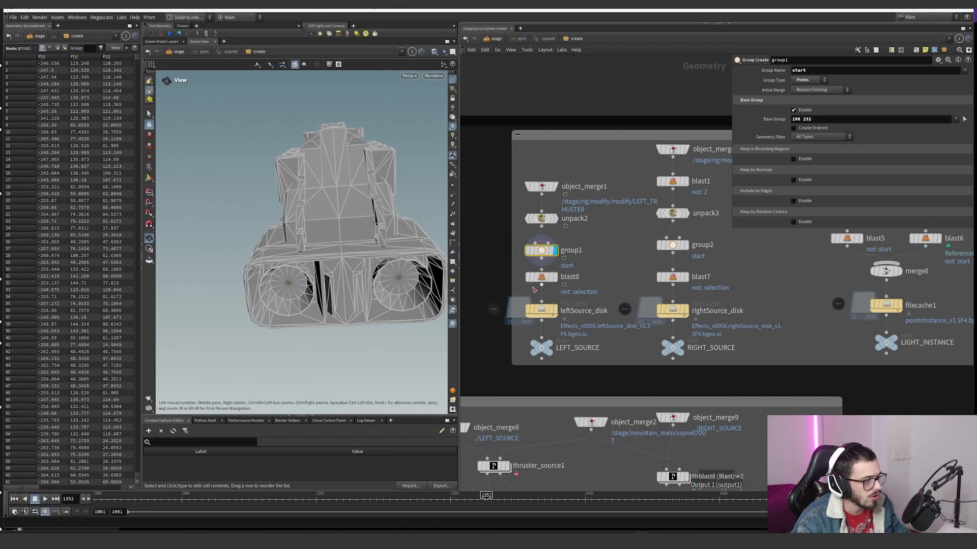
left_click(558, 279)
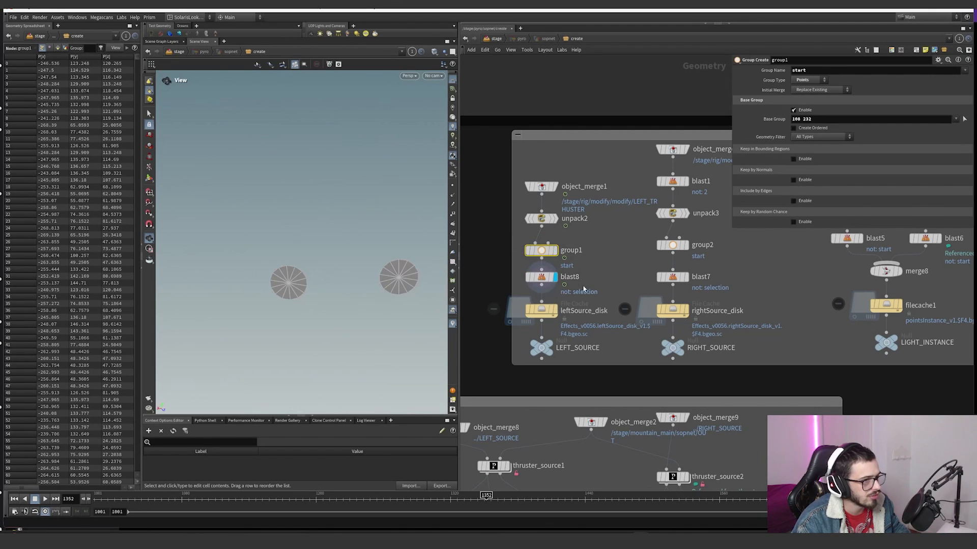
left_click(453, 199)
left_click_drag(410, 249, 412, 307)
right_click_drag(412, 308, 483, 346)
left_click_drag(394, 265, 384, 290)
right_click_drag(384, 289, 357, 255)
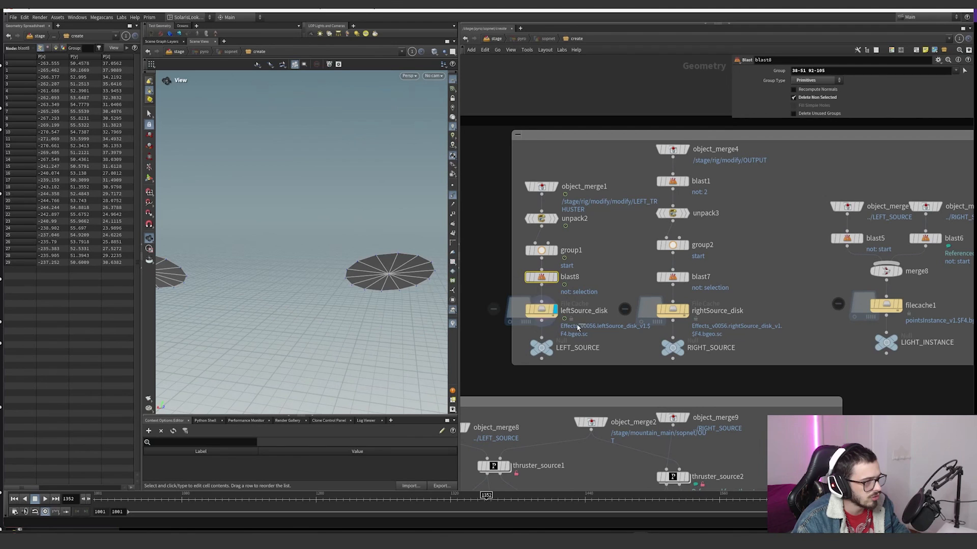
Step: Display the leftSource_disk and rightSource_disk file caches and frame the right disks to examine them
left_click(552, 312)
left_click(687, 310)
left_click(673, 310)
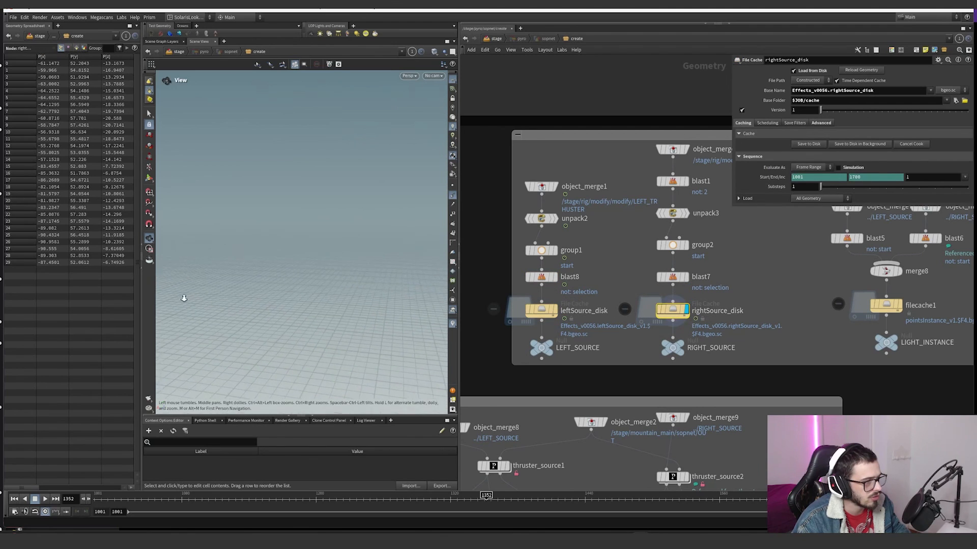
key("g")
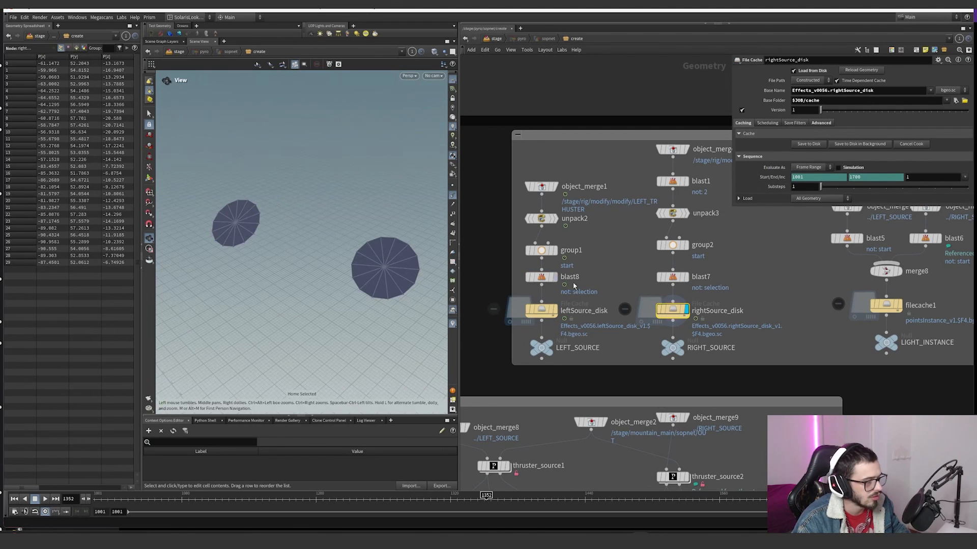
left_click(540, 310)
left_click(554, 310)
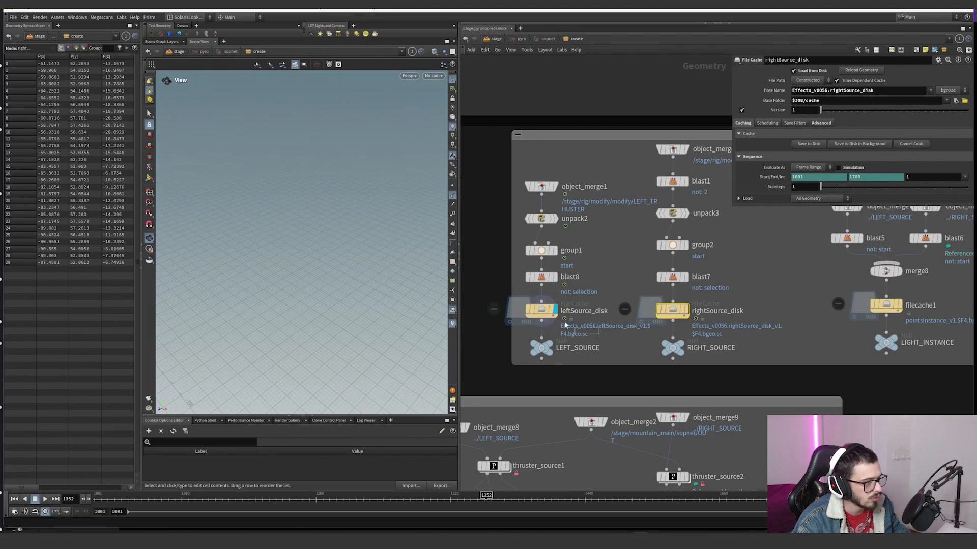
Step: Display filecache1 above LIGHT_INSTANCE and frame its cached light instance points
scroll(746, 324, "down", 2)
middle_click_drag(866, 318, 756, 320)
scroll(743, 307, "up", 1)
left_click(740, 311)
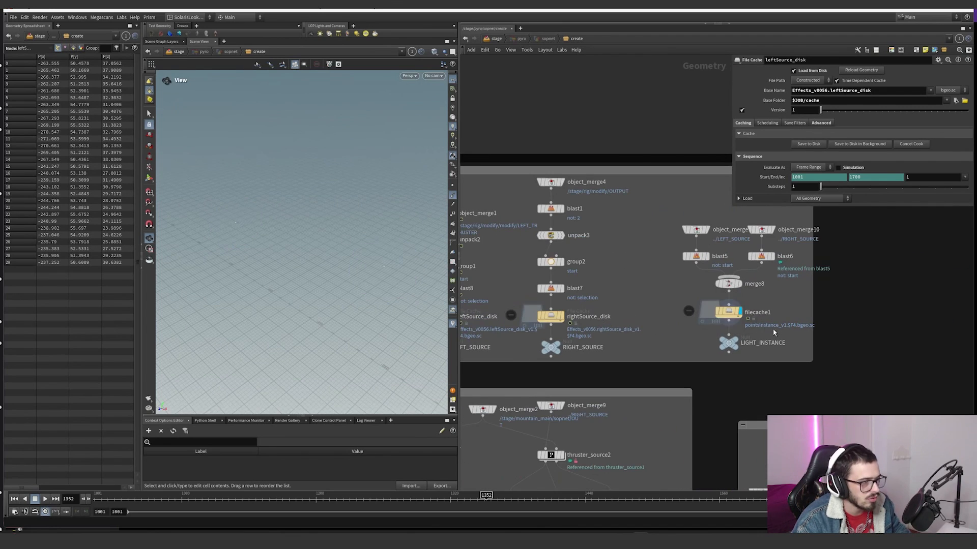
left_click(728, 312)
key("g")
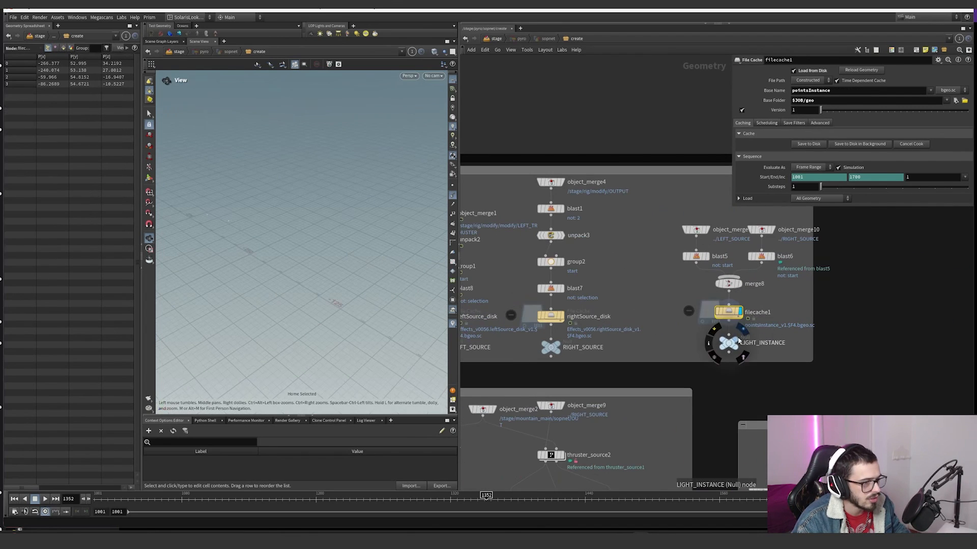
scroll(203, 321, "down", 2)
scroll(336, 285, "down", 5)
scroll(372, 289, "down", 3)
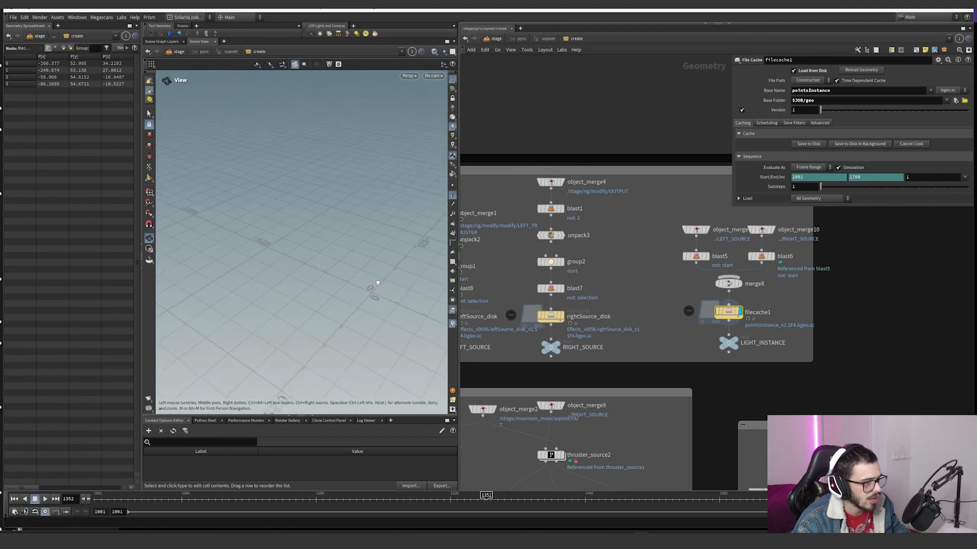
Step: Select the LIGHT_INSTANCE null and show dependency links for selected nodes in the network
left_click(728, 343)
left_click(510, 49)
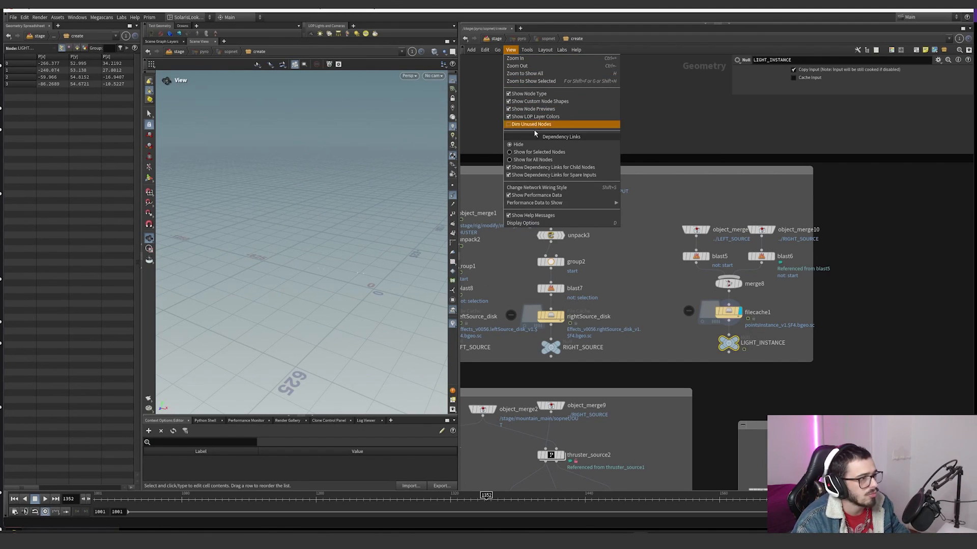
left_click(534, 153)
middle_click_drag(658, 305, 737, 260)
scroll(737, 260, "down", 3)
scroll(646, 327, "up", 1)
middle_click_drag(646, 327, 624, 298)
scroll(623, 298, "up", 1)
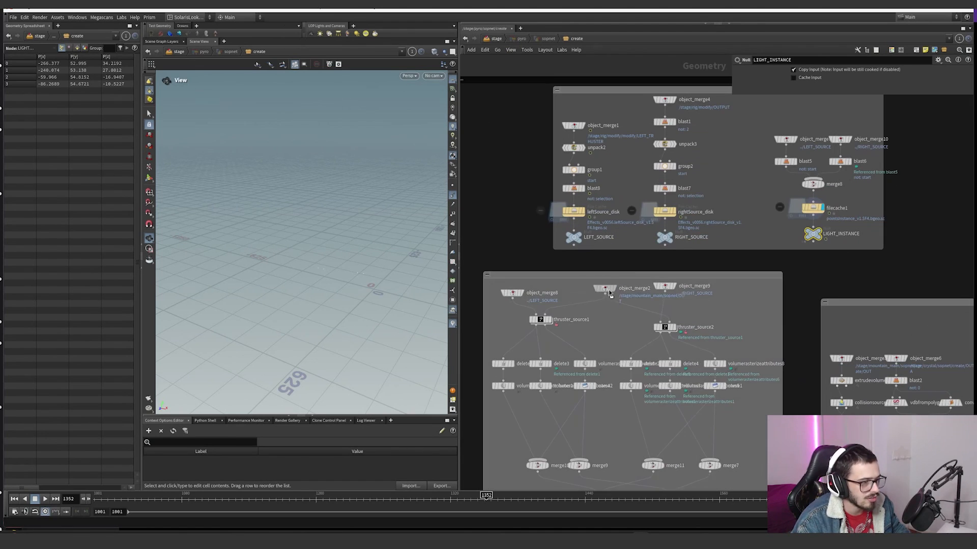
middle_click_drag(584, 329, 607, 246)
left_click_drag(626, 257, 669, 270)
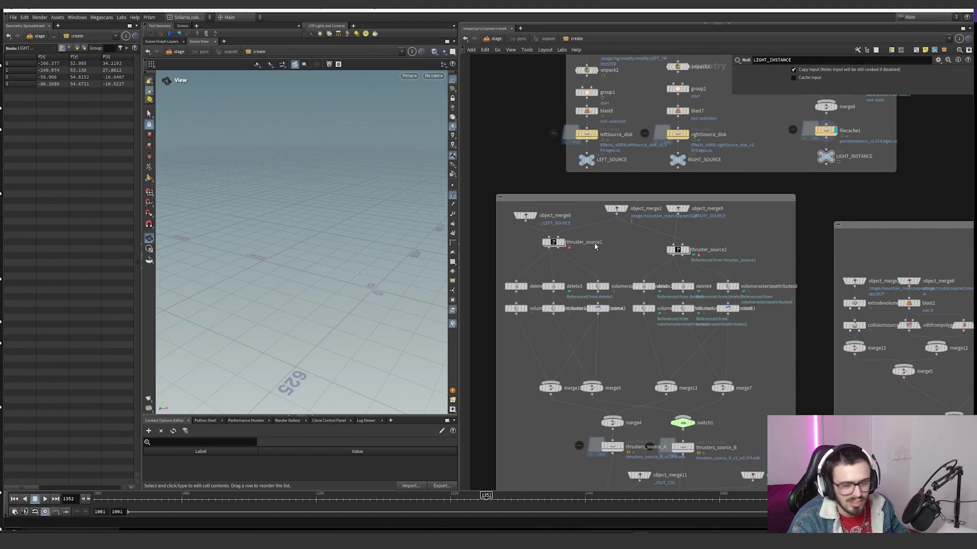
scroll(595, 247, "up", 3)
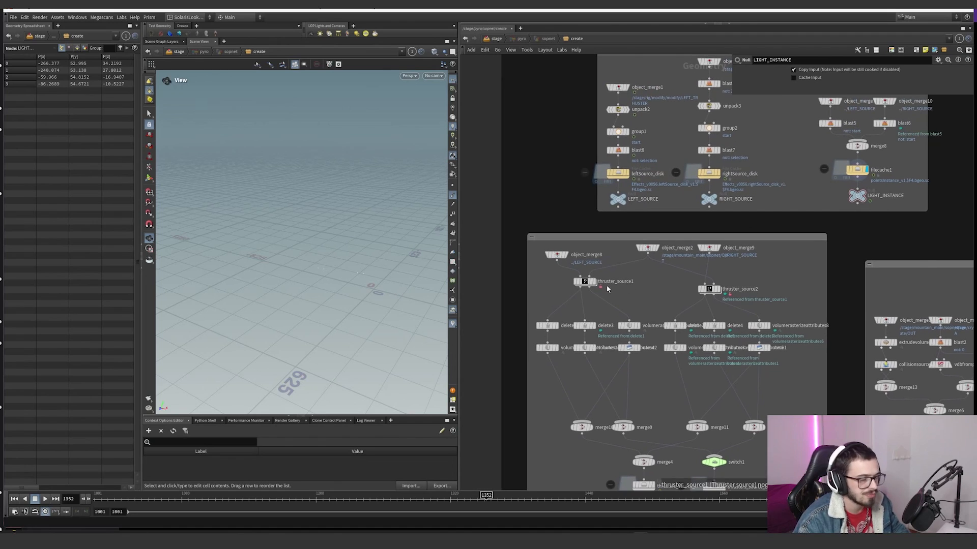
Step: Display object_merge8, which imports LEFT_SOURCE, and frame its disks for inspection
left_click(554, 253)
key("space+g")
left_click_drag(339, 266, 529, 262)
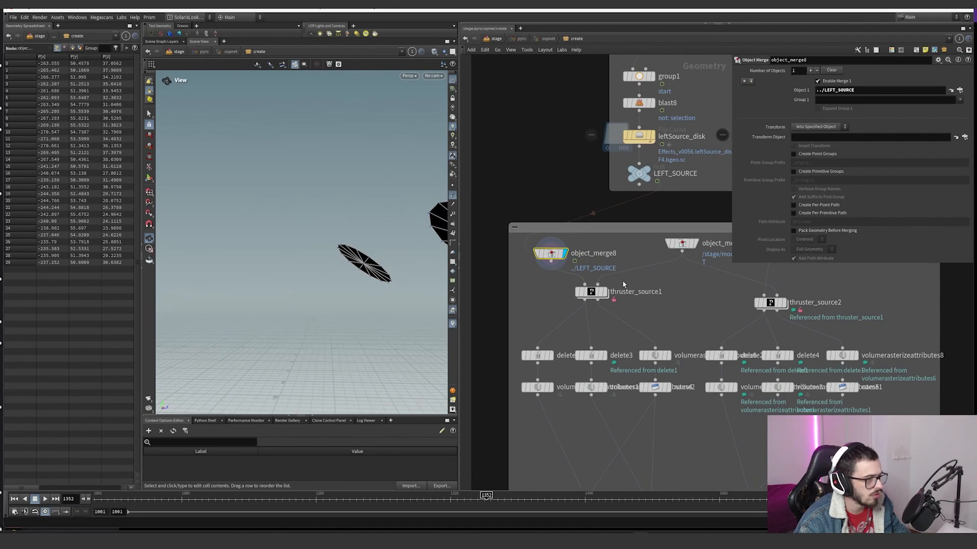
Step: Display object_merge2, which imports the mountain geometry, and frame the whole terrain
middle_click_drag(650, 269, 599, 288)
left_click(645, 264)
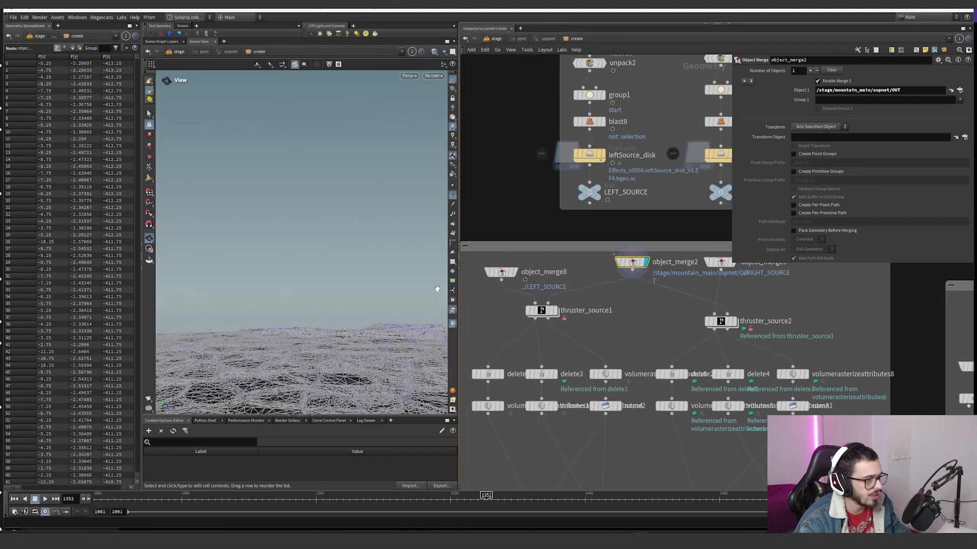
key("space+g")
scroll(280, 273, "up", 5)
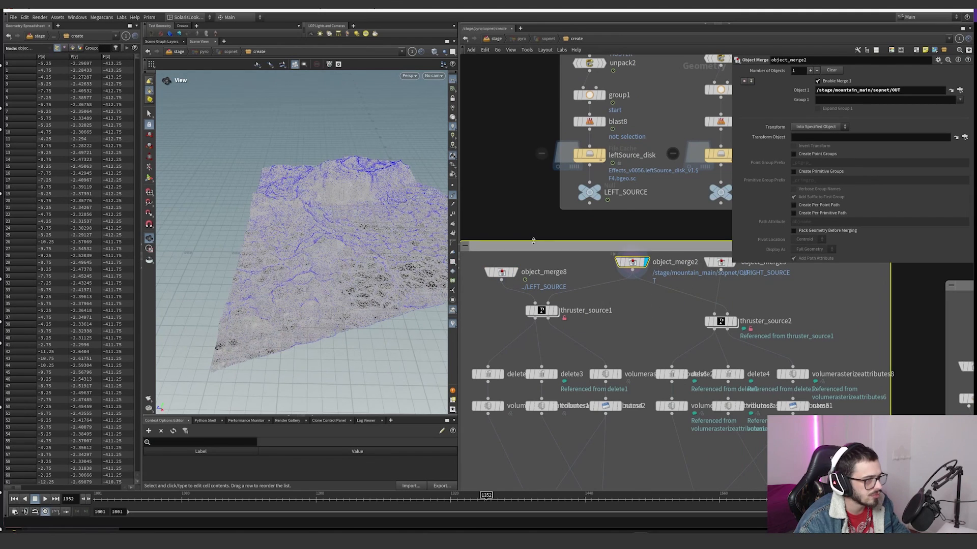
Step: Turn off the point normals and set the viewport shading to Flat Shaded
left_click(455, 195)
left_click_drag(356, 219, 303, 235)
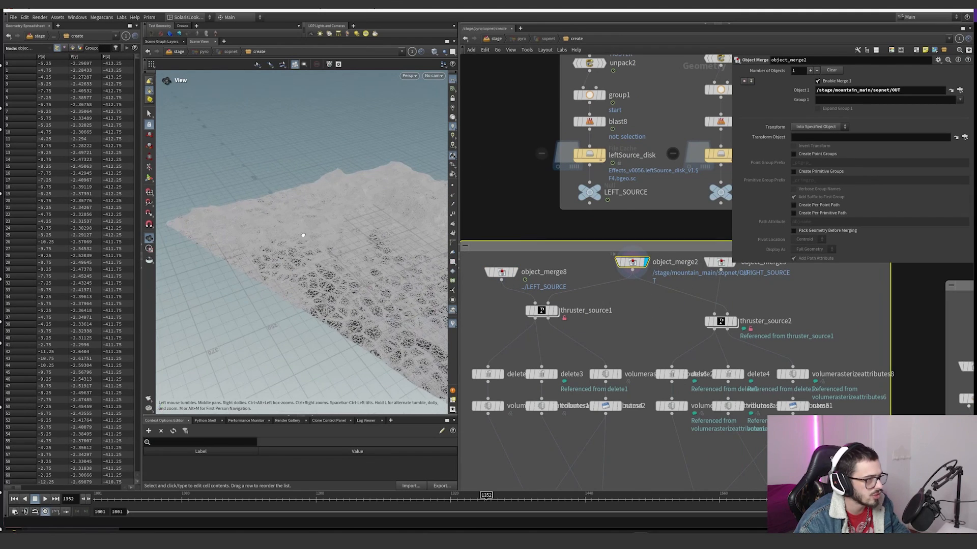
left_click(433, 52)
left_click(434, 52)
left_click(434, 52)
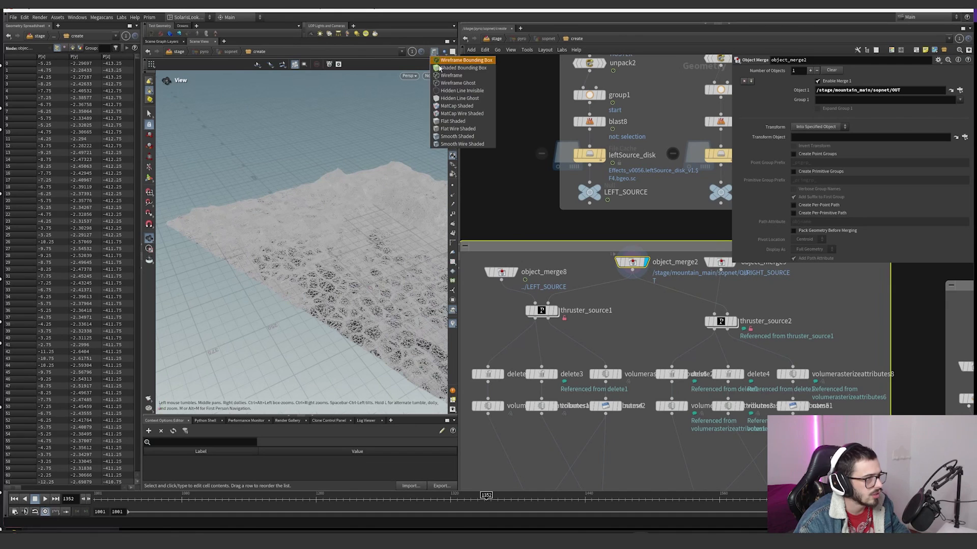
left_click(446, 122)
Step: Change the viewport background to black in the display options and close them
mouse_move(320, 248)
left_mouse_down()
mouse_move(306, 250)
mouse_move(299, 223)
left_mouse_up()
key("d")
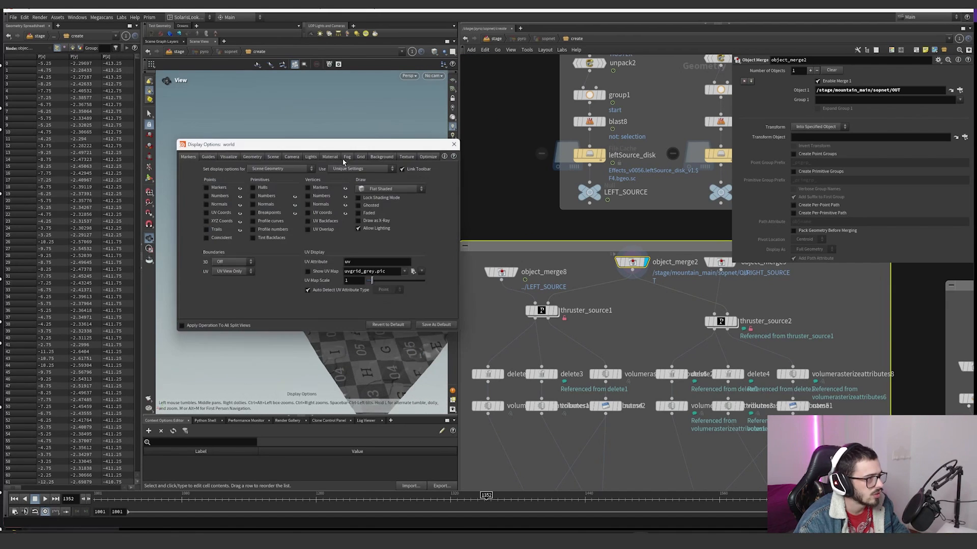
left_click(382, 157)
left_click(243, 184)
left_click(454, 144)
left_click_drag(409, 254, 334, 237)
Step: Template object_merge8 over the displayed terrain and move the timeline to frame 1306
left_click(519, 289)
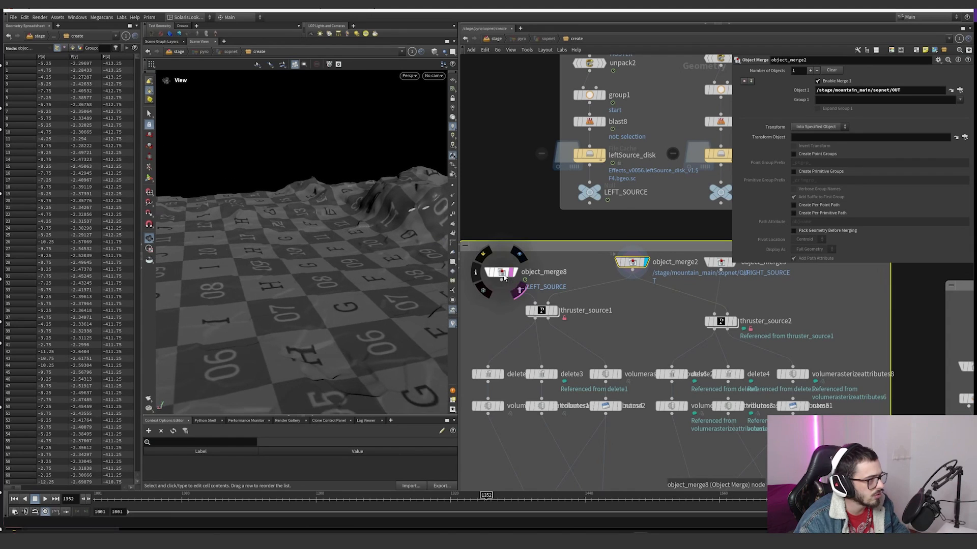
left_click_drag(395, 249, 368, 255)
right_click_drag(368, 255, 279, 365)
left_click_drag(328, 494, 263, 495)
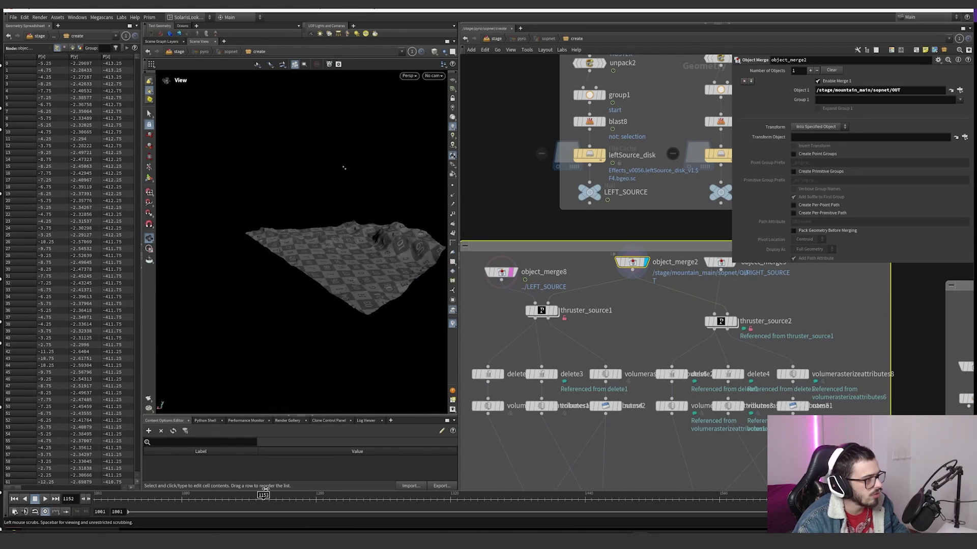
left_click_drag(434, 492, 436, 492)
left_click_drag(430, 240, 373, 260)
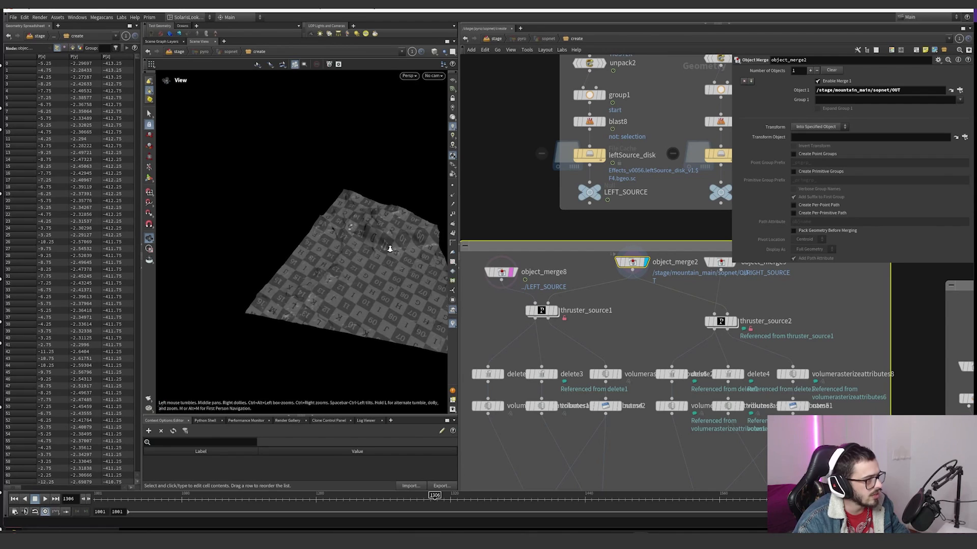
right_click_drag(389, 249, 460, 243)
left_click_drag(436, 232, 283, 231)
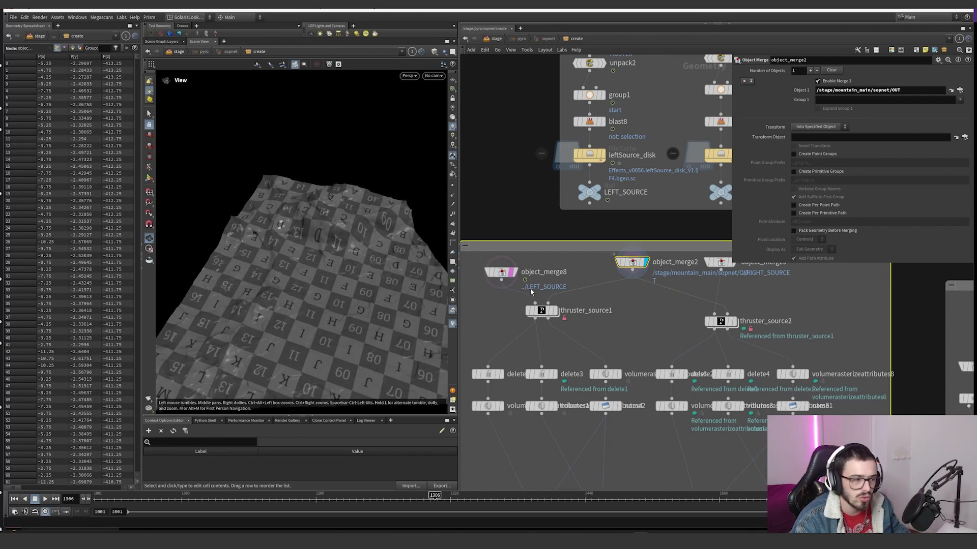
Step: Display thruster_source1 and template object_merge2 to view the emission area against the terrain
scroll(539, 305, "up", 3)
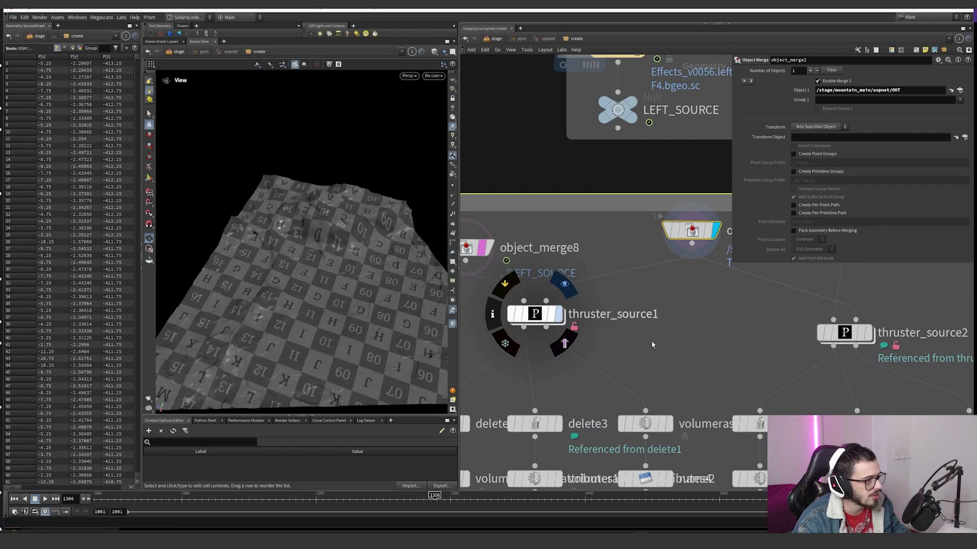
left_click(558, 314)
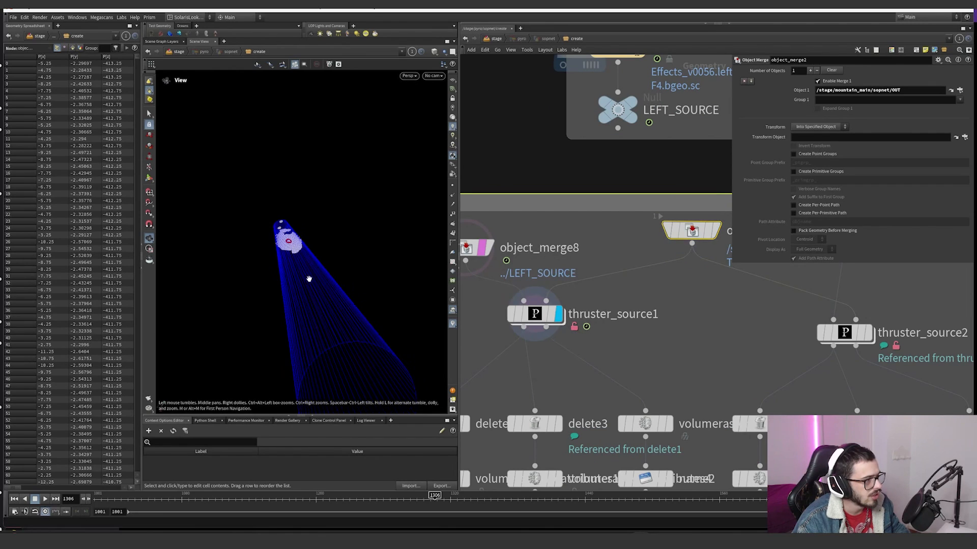
left_click_drag(308, 279, 268, 260)
left_click(722, 261)
scroll(268, 260, "up", 6)
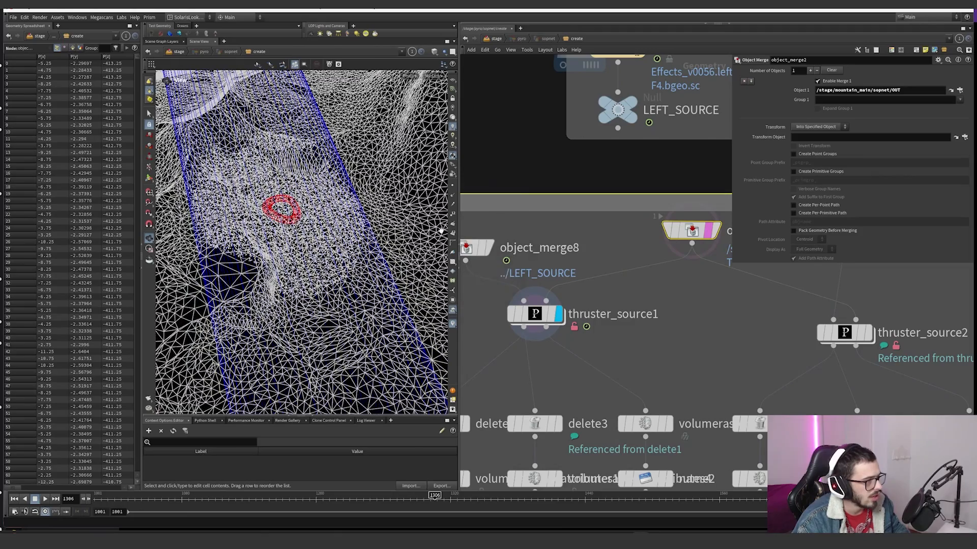
Step: Turn off the template display of object_merge2 and move the timeline to frame 1310
left_click(709, 237)
right_click_drag(425, 252, 422, 438)
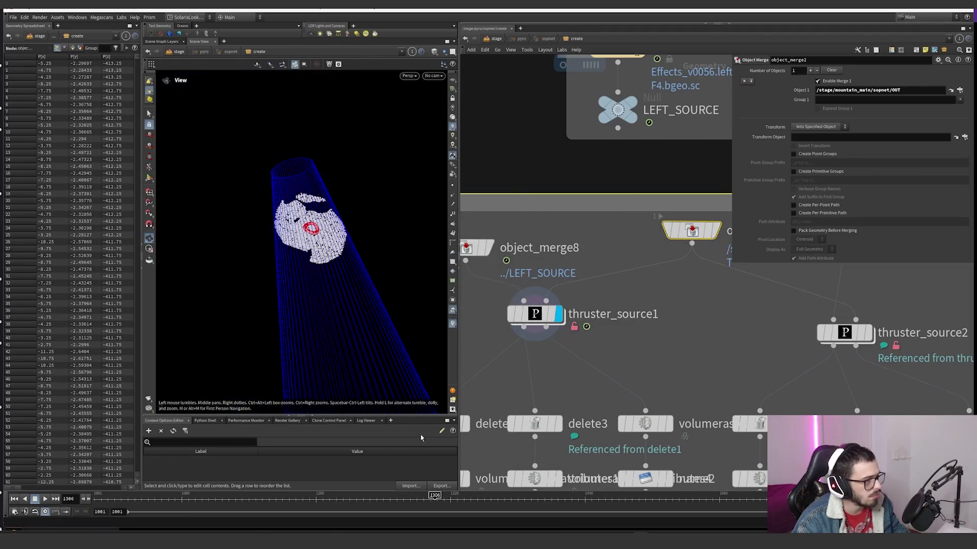
left_click_drag(424, 499, 540, 497)
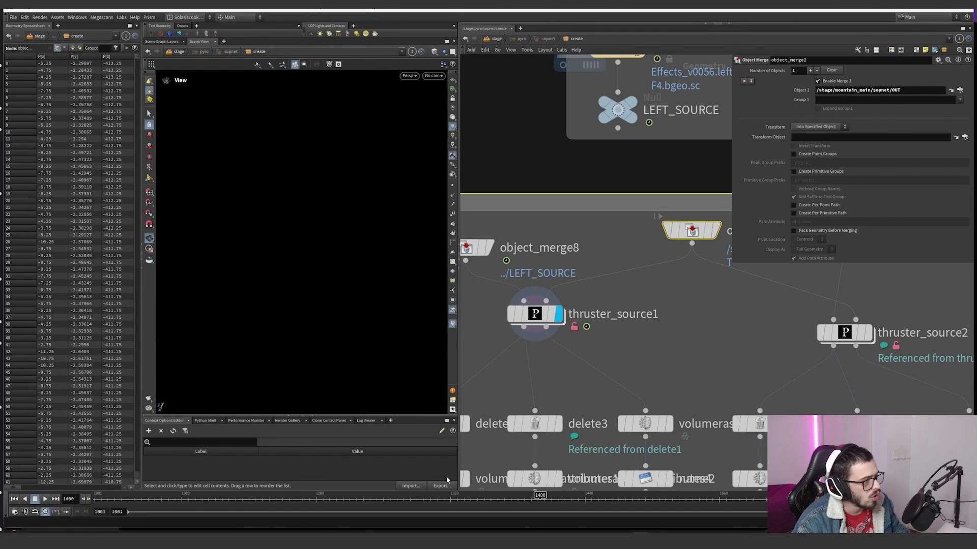
left_click_drag(447, 499, 439, 498)
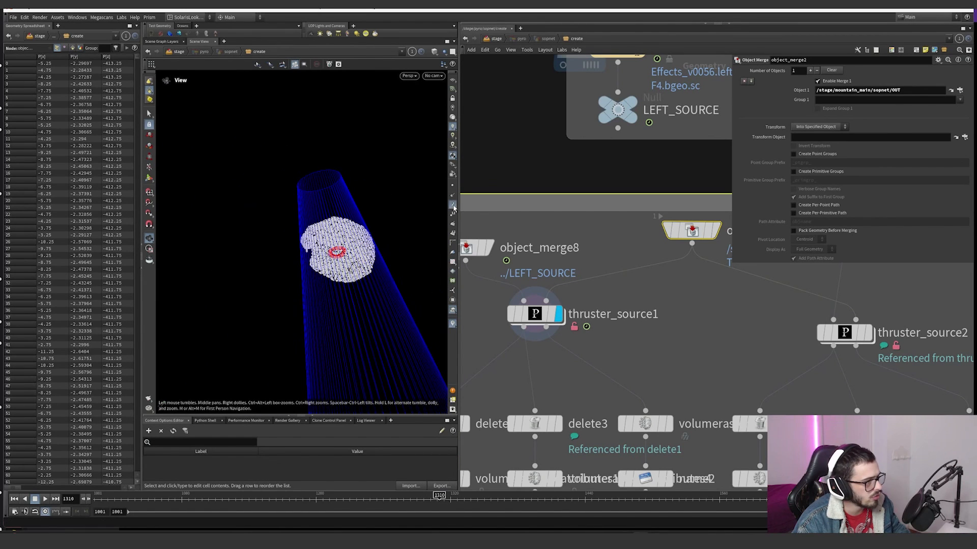
Step: Show the point trails on the thruster source points and adjust the guide scale in the display options
right_click_drag(363, 274, 402, 266)
key("d")
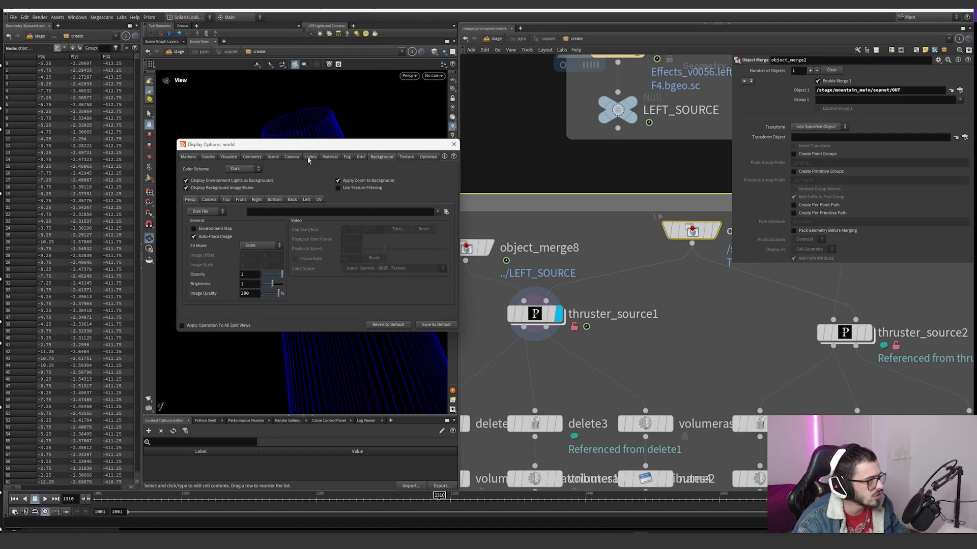
left_click(232, 158)
left_click(255, 158)
left_click(208, 157)
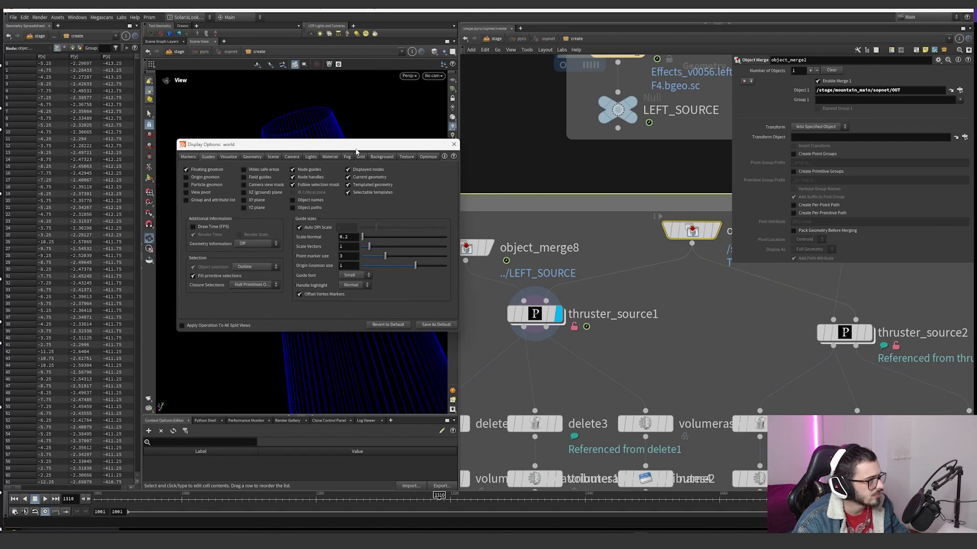
left_click_drag(219, 145, 478, 189)
mouse_move(605, 280)
middle_mouse_down()
mouse_move(635, 270)
mouse_move(596, 289)
middle_mouse_up()
left_click(712, 188)
left_click_drag(387, 331, 393, 413, "alt")
mouse_move(422, 495)
left_mouse_down()
mouse_move(396, 496)
mouse_move(566, 502)
mouse_move(440, 500)
left_mouse_up()
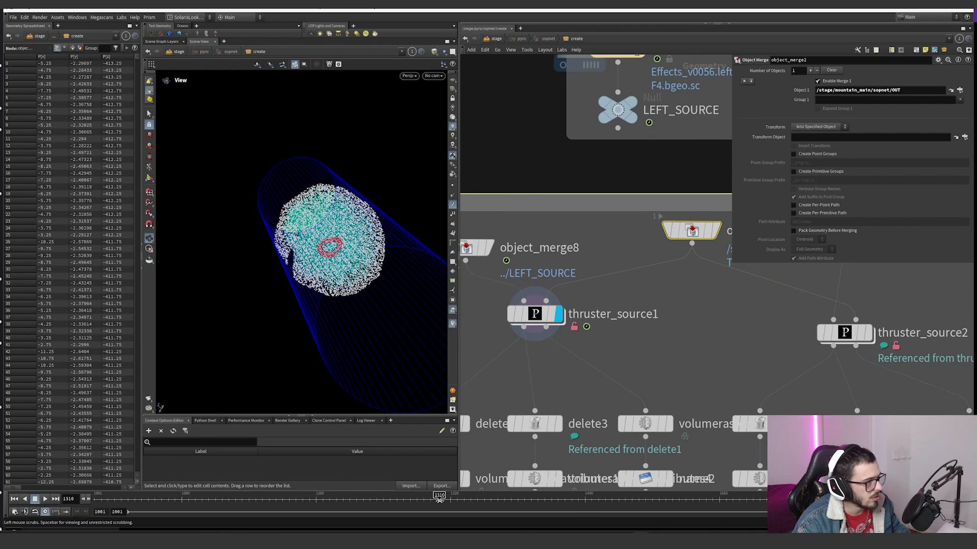
Step: Inspect the attributes of thruster_source1's impact zone output and preview the radius and finalMag visualizers on its points
middle_click(527, 332)
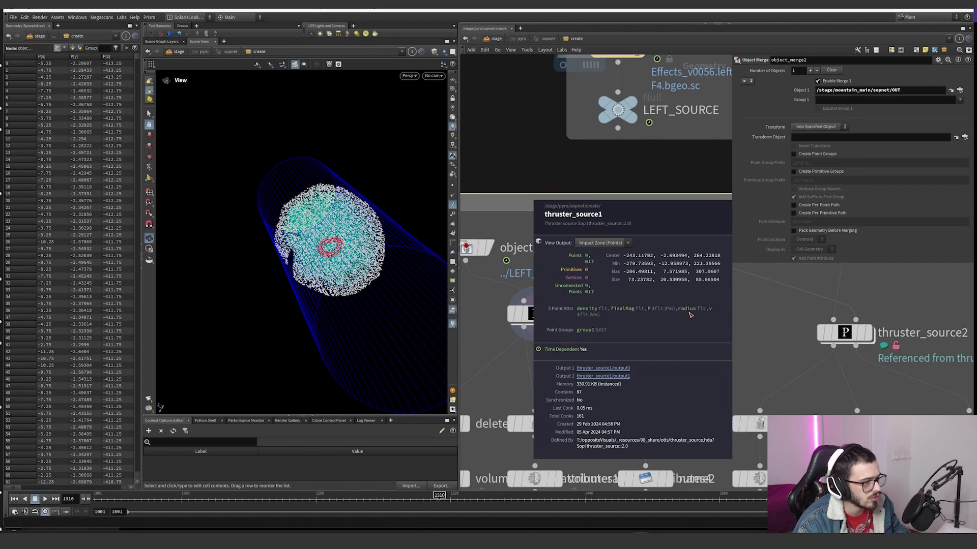
left_click(452, 324)
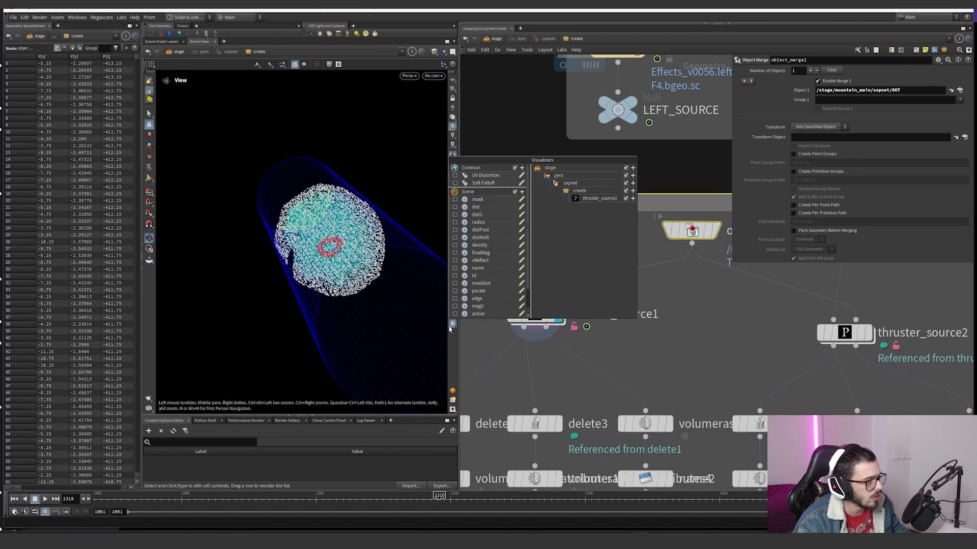
left_click(455, 223)
left_click(456, 223)
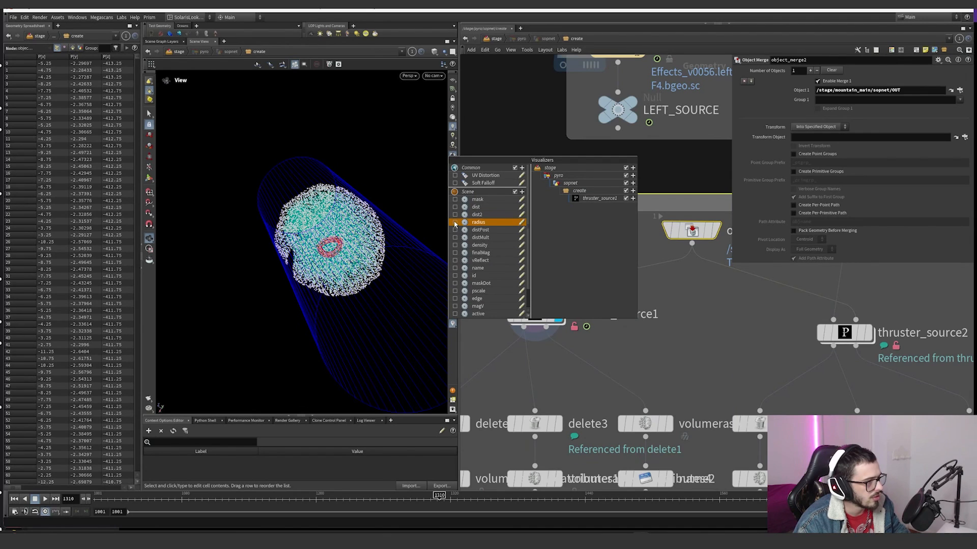
scroll(466, 302, "down", 1)
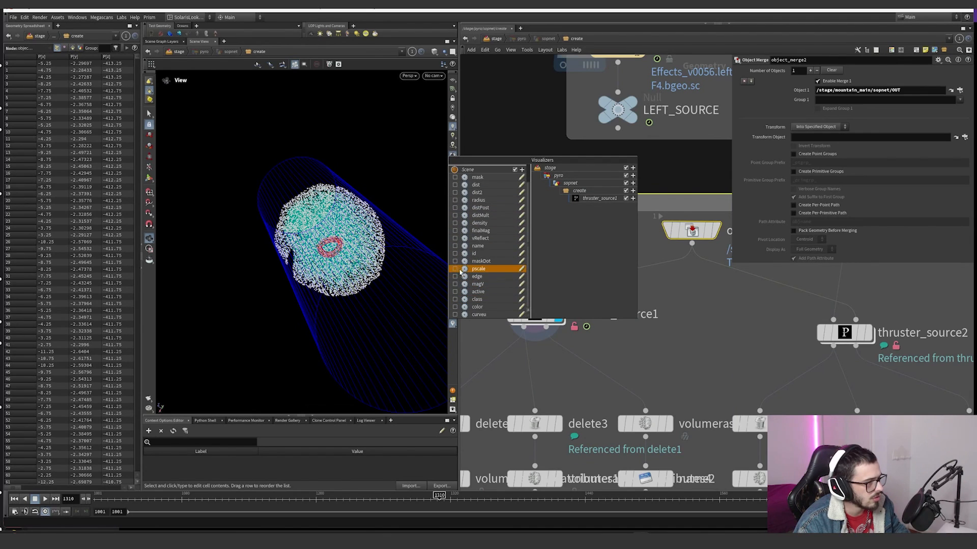
left_click(455, 231)
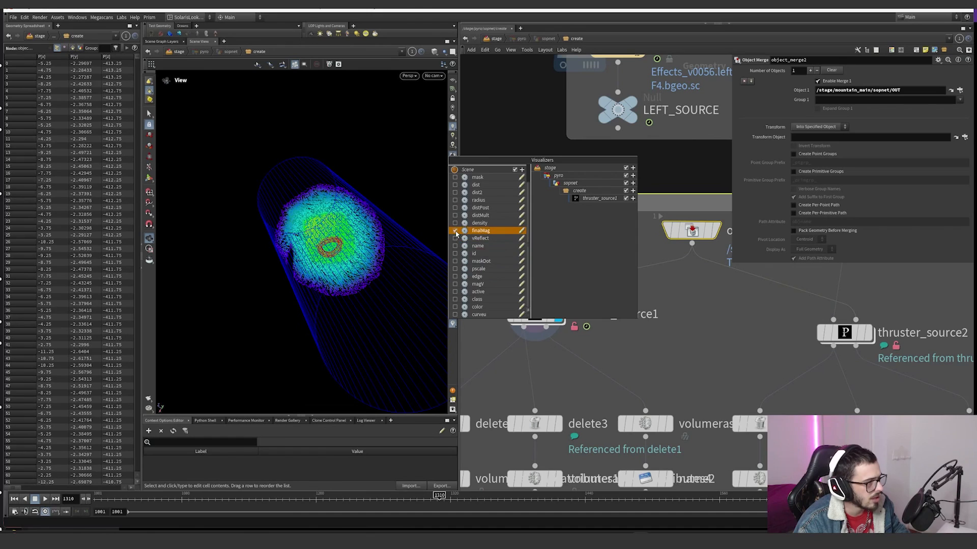
left_click(456, 232)
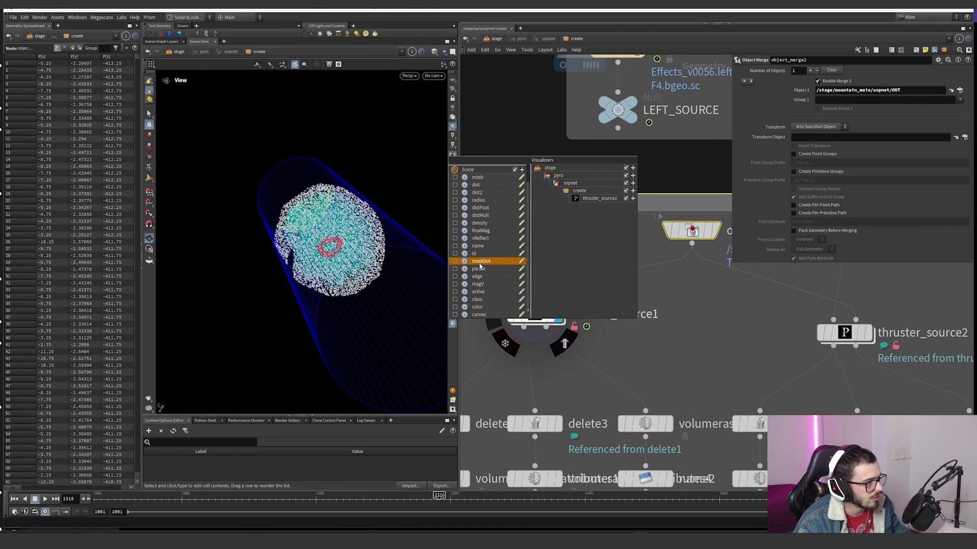
scroll(465, 205, "up", 1)
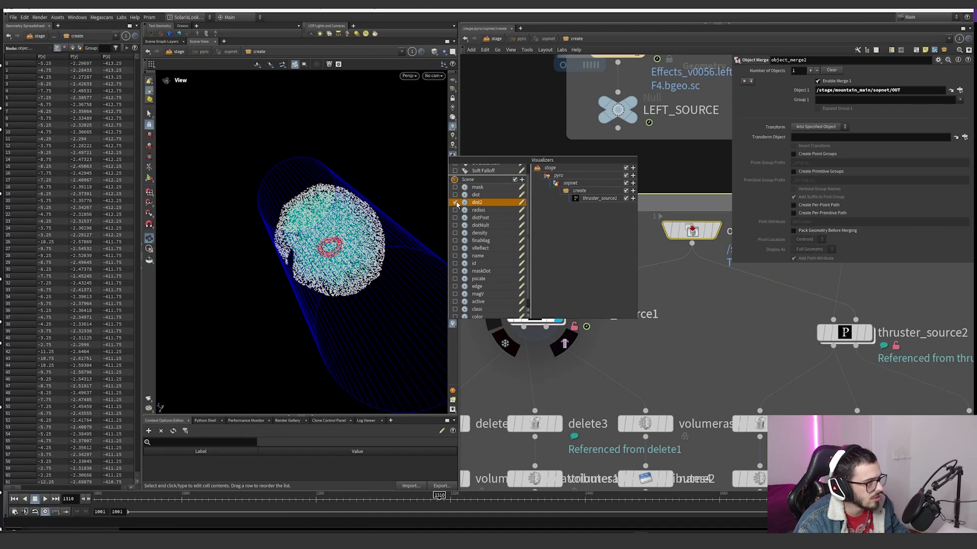
Step: Visualize the density attribute of thruster_source1's impact zone points and scrub the timeline to check it on other frames
middle_click(527, 330)
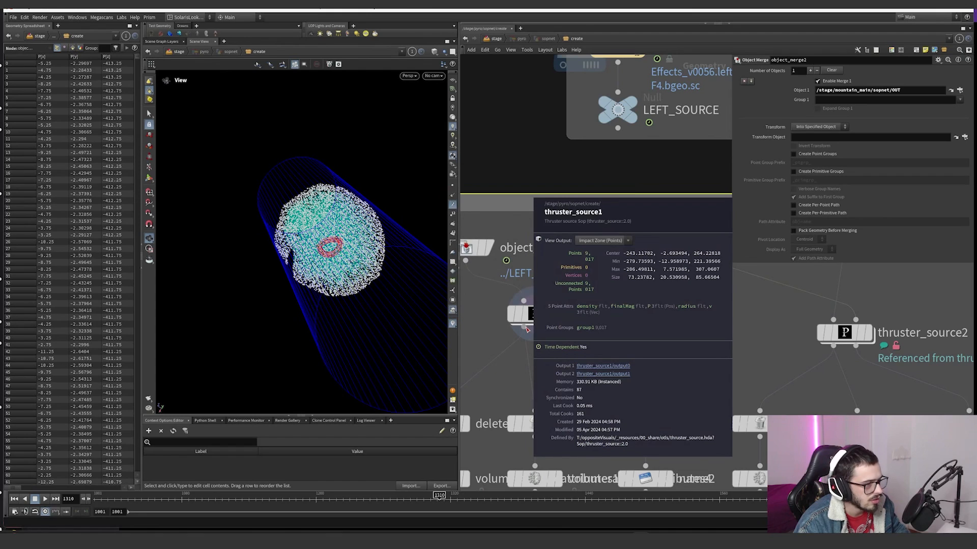
middle_click(525, 328)
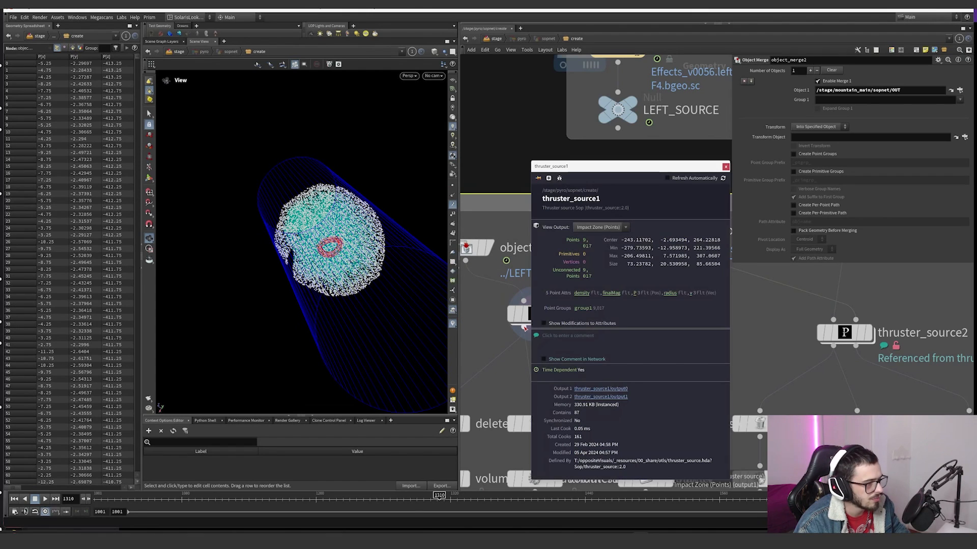
left_click(582, 295)
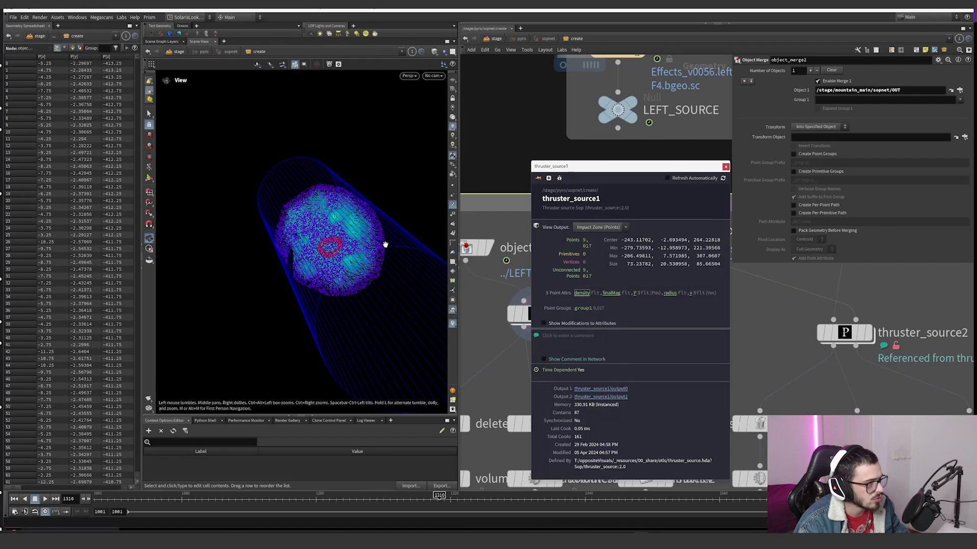
left_click_drag(358, 498, 479, 495)
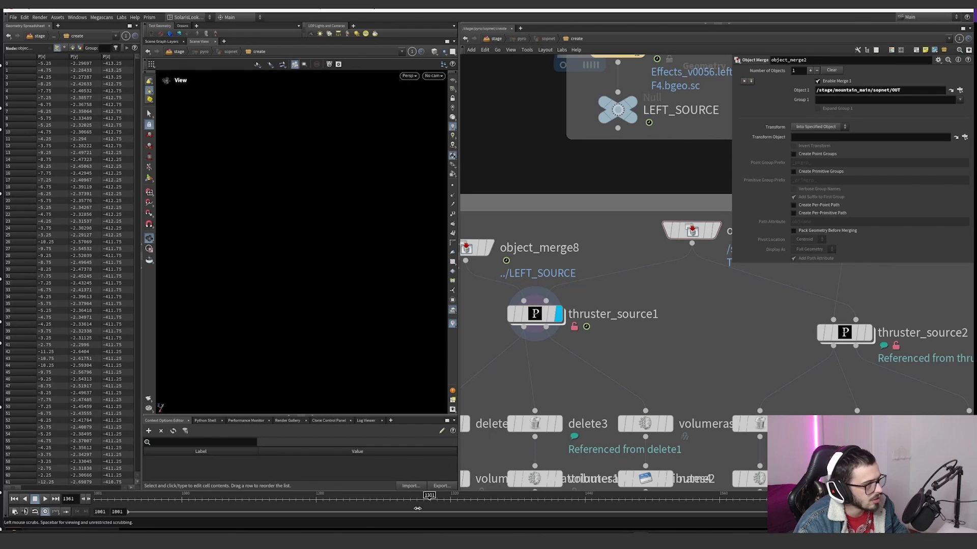
left_click_drag(417, 507, 437, 506)
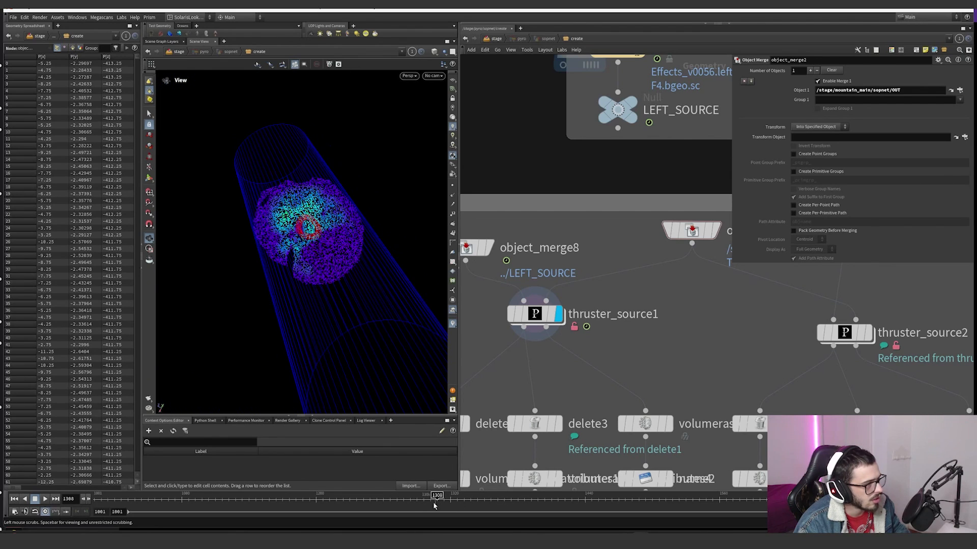
mouse_move(305, 216)
left_mouse_down()
mouse_move(283, 203)
mouse_move(295, 217)
left_mouse_up()
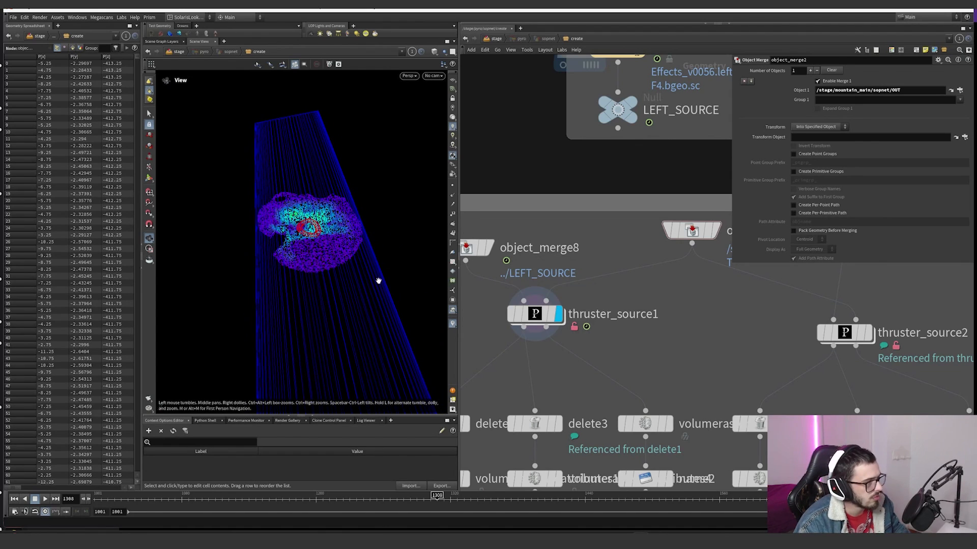
Step: Examine the thruster_source1 parameters, its LEFT_SOURCE input through object_merge8, and the usdprimpath piece attribute
left_click(539, 318)
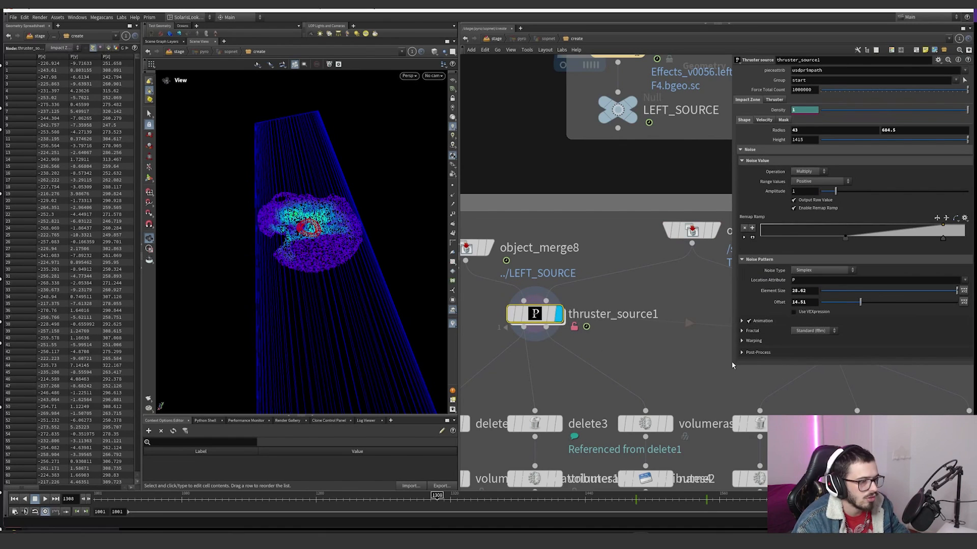
left_click_drag(706, 374, 639, 384)
scroll(614, 340, "down", 1)
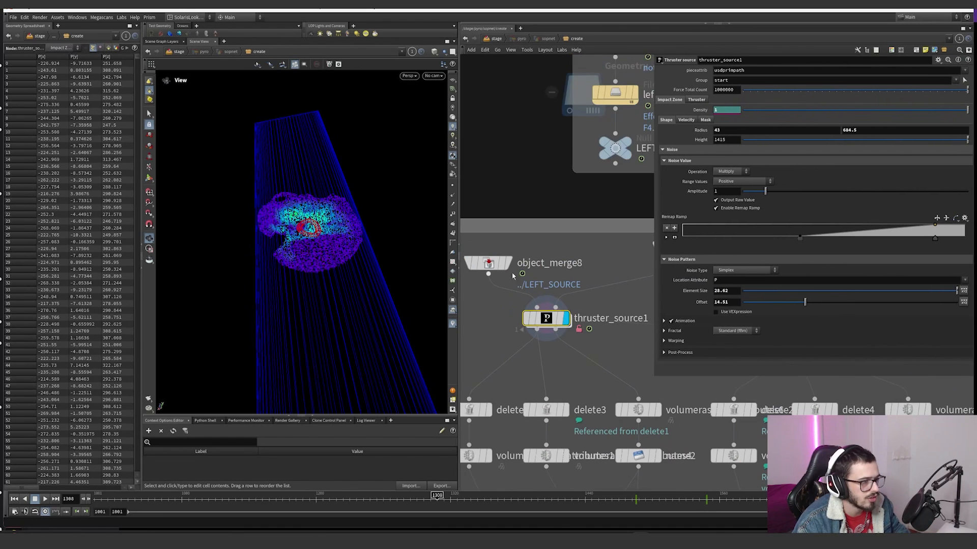
left_click_drag(552, 248, 487, 270)
middle_click_drag(645, 66, 602, 202)
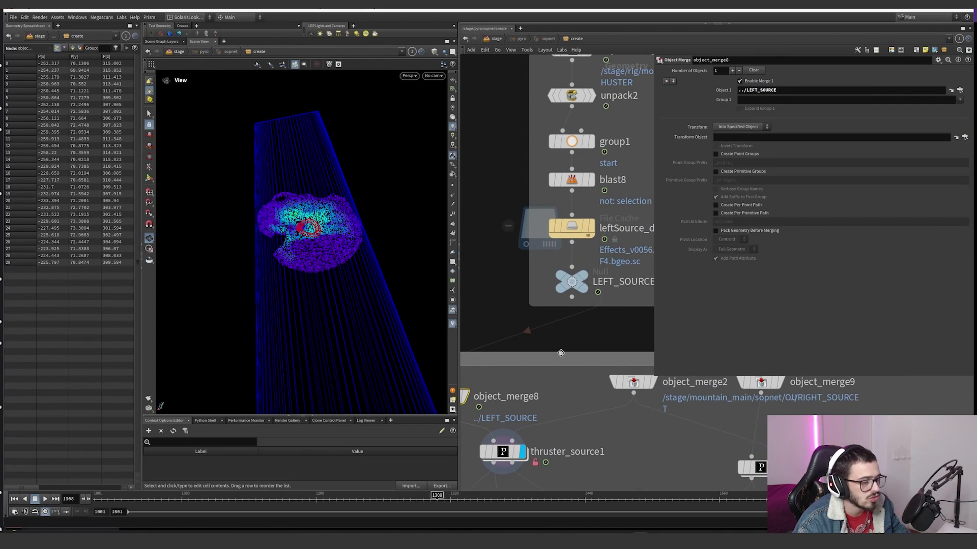
middle_click_drag(560, 353, 595, 293)
left_click(540, 391)
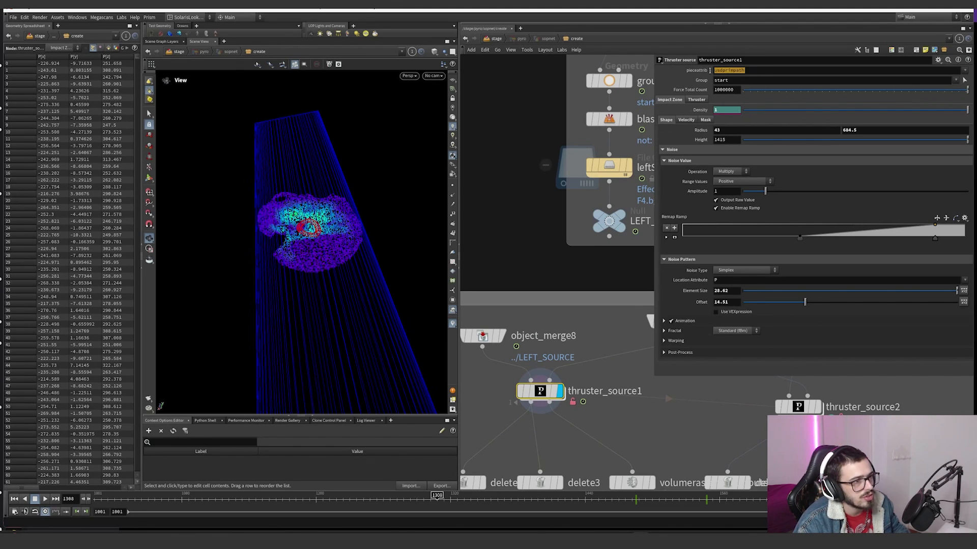
left_click(719, 69)
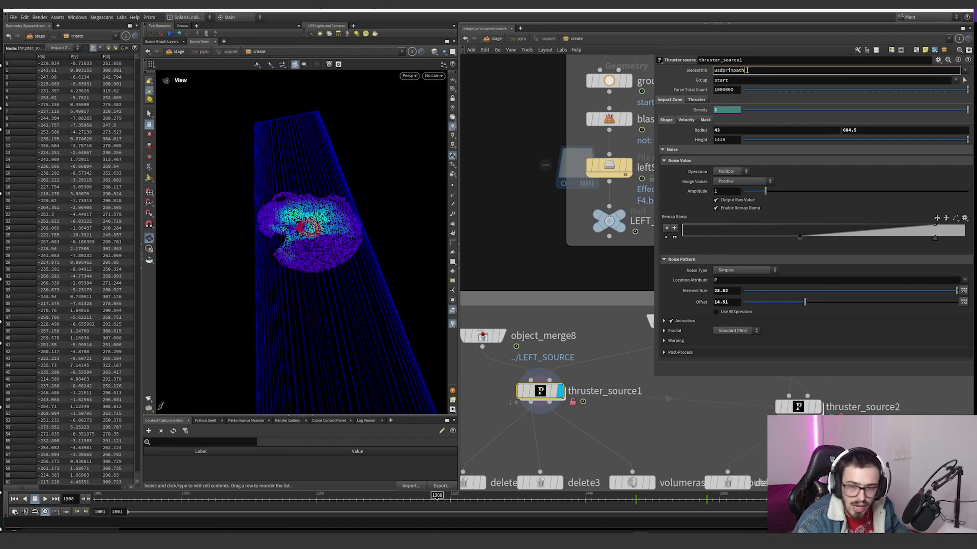
middle_click(484, 337)
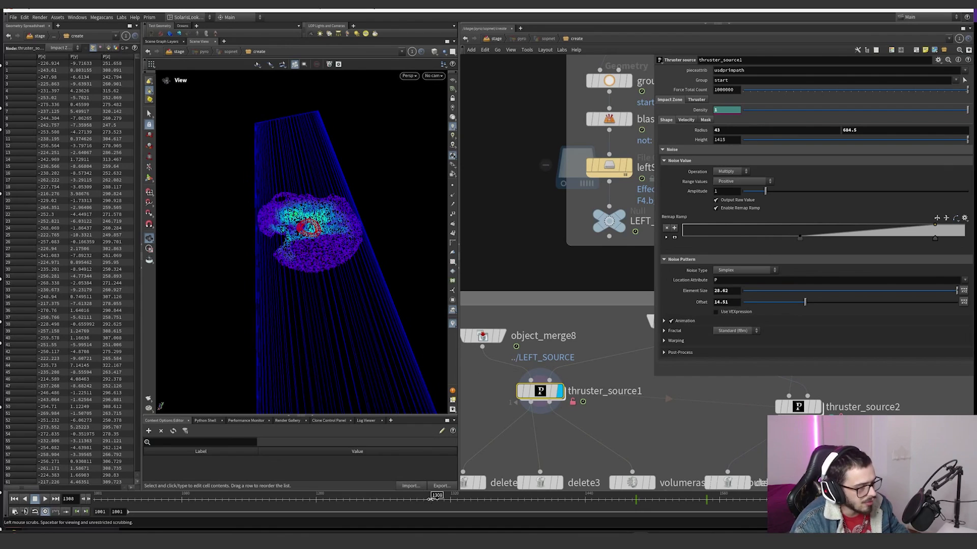
Step: Move the timeline about 100 frames ahead and frame the thruster source in the viewport
mouse_move(457, 496)
left_mouse_down()
mouse_move(689, 498)
mouse_move(448, 496)
left_mouse_up()
key("space+g")
left_click_drag(351, 214, 301, 260)
Step: Try different radius values for the impact zone shape of thruster_source1 and undo the changes
middle_click_drag(721, 129, 969, 131)
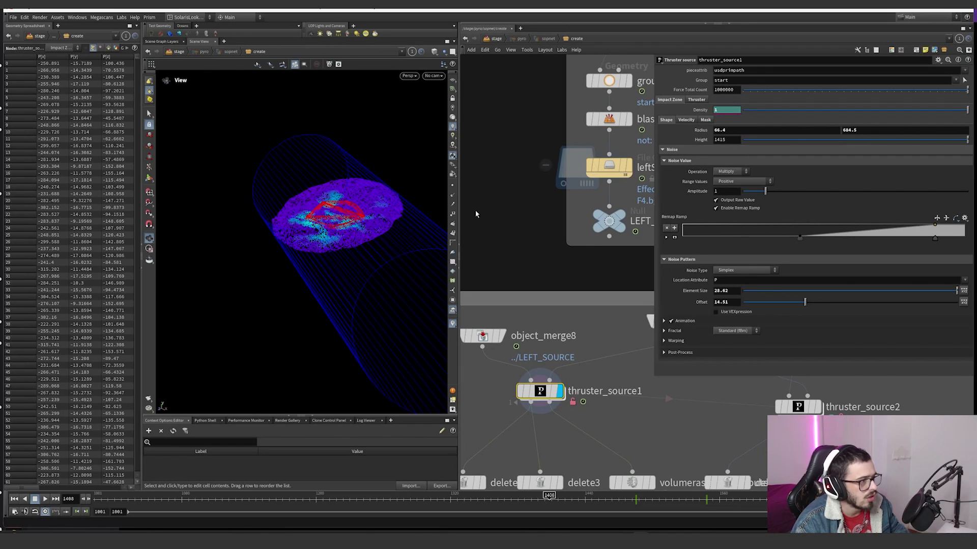
key("ctrl+z")
mouse_move(859, 131)
middle_mouse_down()
mouse_move(888, 122)
mouse_move(860, 131)
middle_mouse_up()
key("ctrl+z")
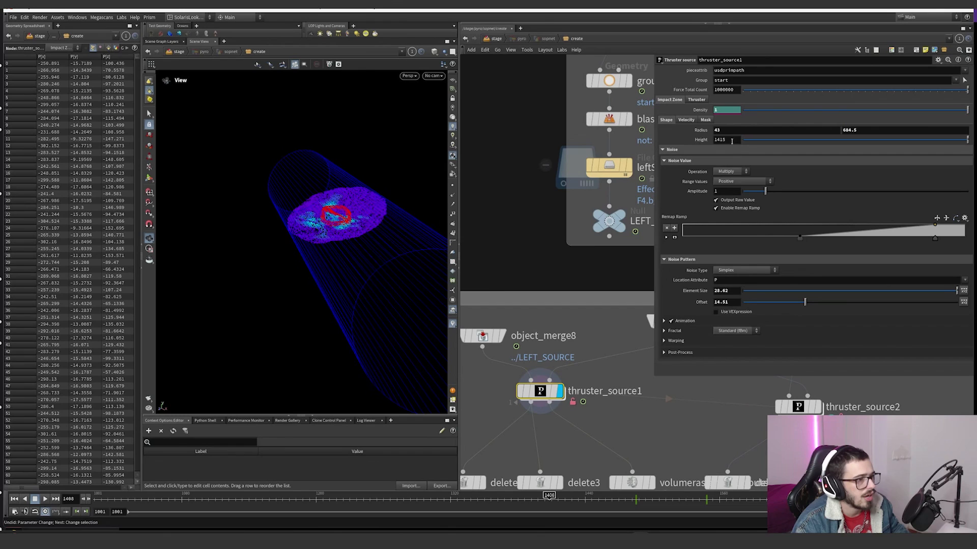
middle_click_drag(732, 141, 741, 131)
middle_click_drag(851, 131, 905, 131)
key("ctrl+z")
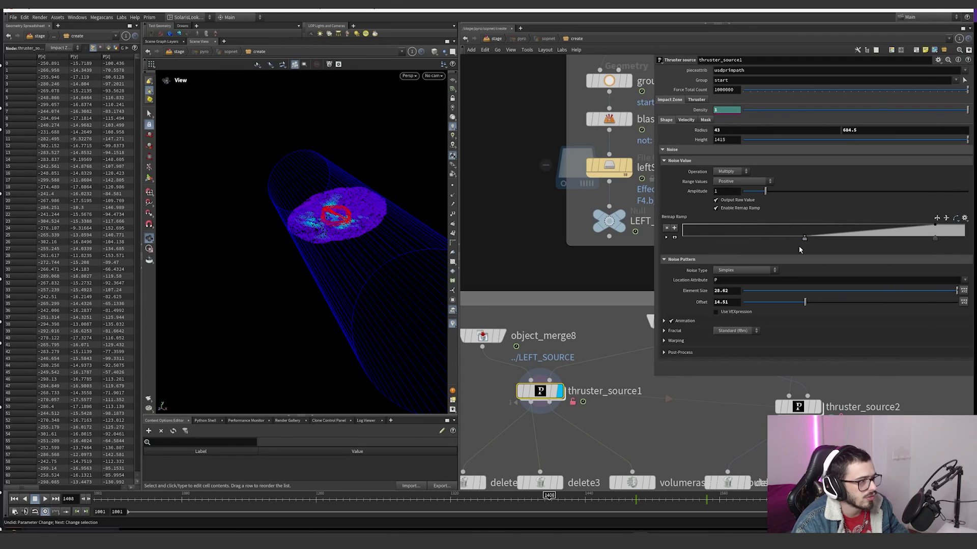
Step: Try moving both points of the noise remap ramp on thruster_source1 and undo the ramp changes
left_click_drag(800, 239, 776, 237)
key("ctrl+z")
left_click_drag(935, 239, 838, 237)
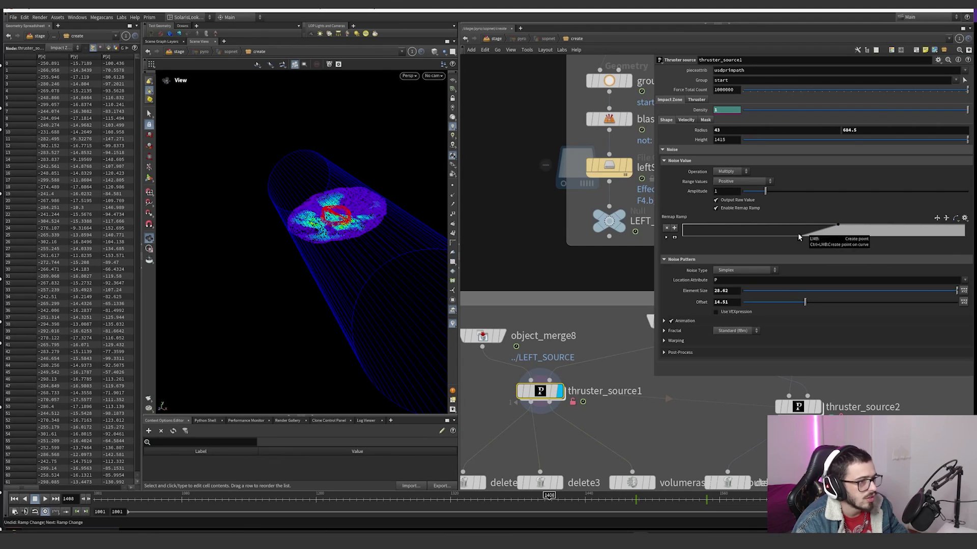
key("ctrl+z")
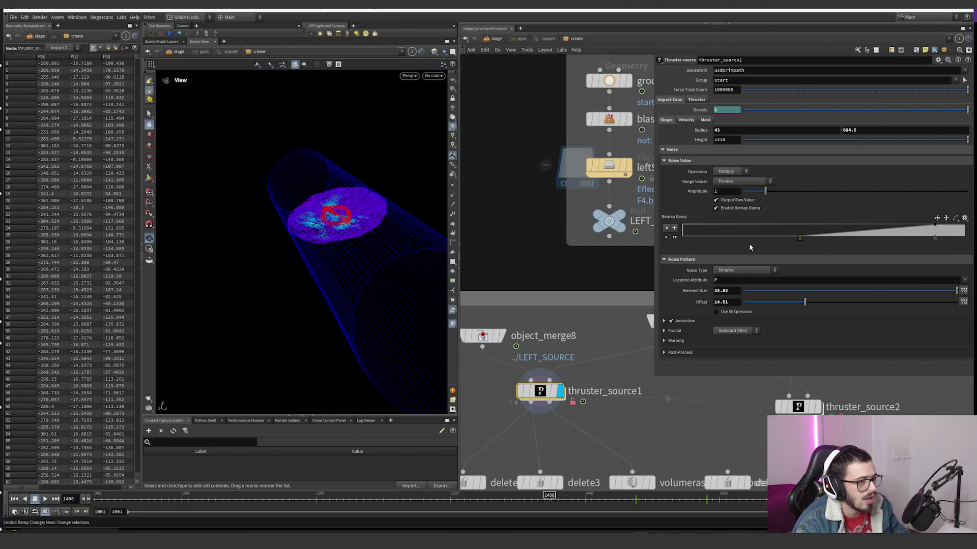
Step: View the impact zone's mask settings, return to its shape settings and collapse the Noise Value section
left_click(705, 120)
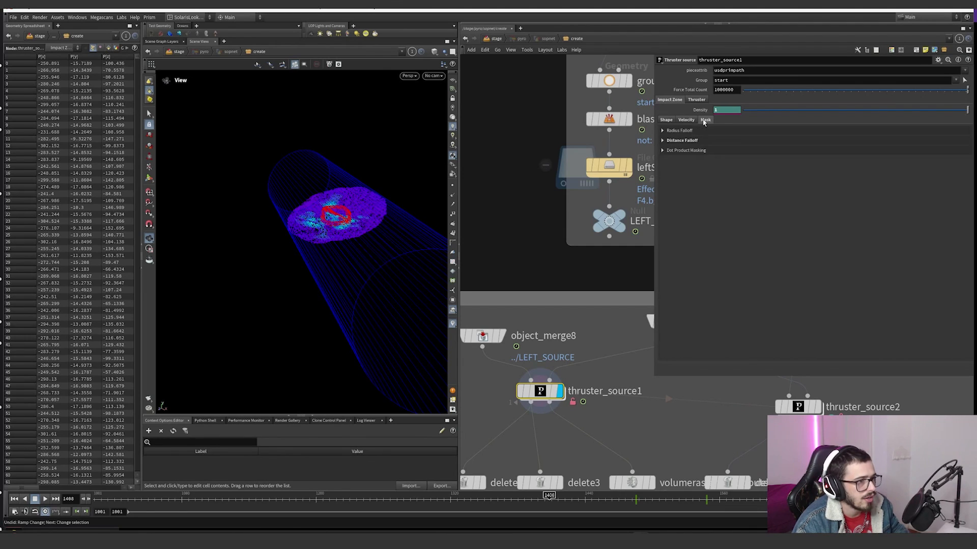
left_click(666, 120)
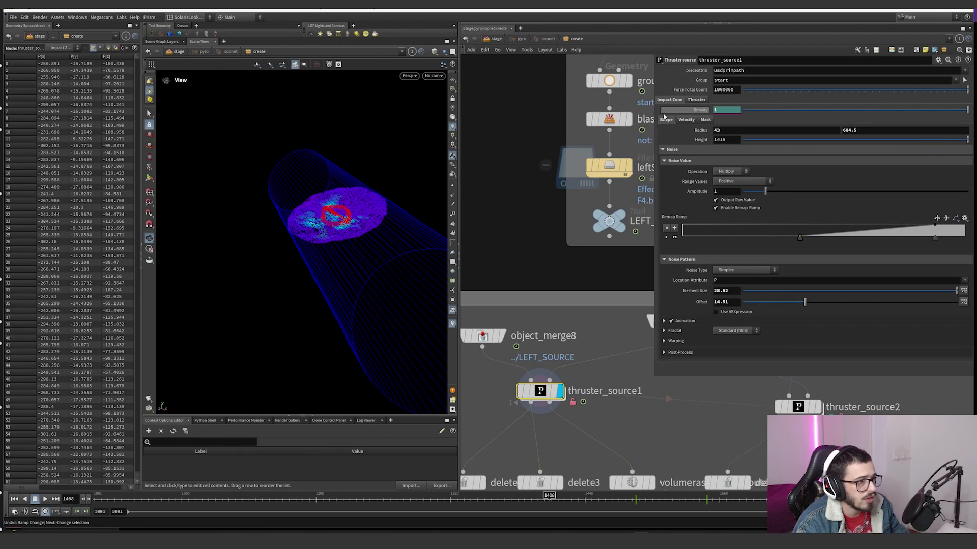
left_click(666, 161)
left_click(666, 161)
left_click(665, 160)
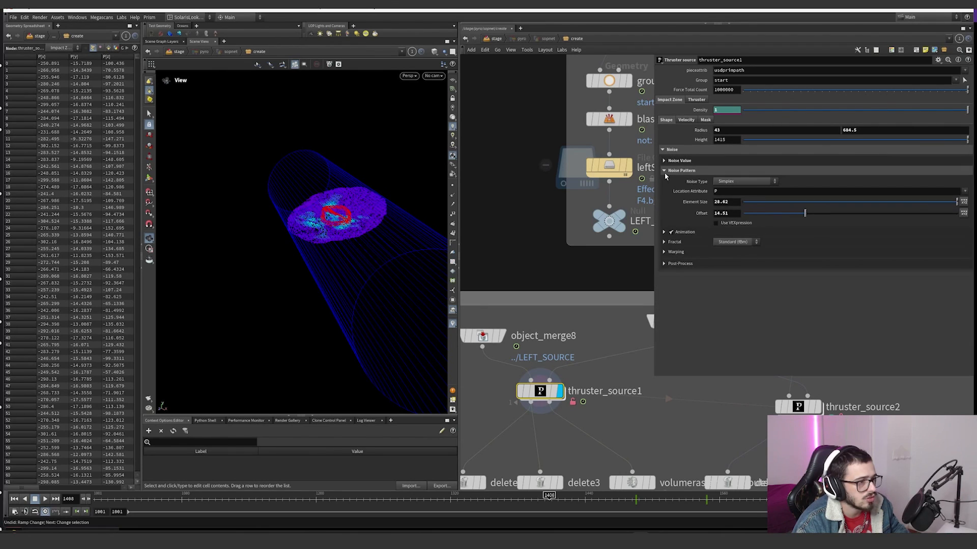
Step: Try different Element Size and Offset values for the impact zone's noise pattern and undo them
middle_click_drag(722, 202, 861, 183)
key("ctrl+z")
mouse_move(730, 212)
middle_mouse_down()
mouse_move(748, 201)
mouse_move(731, 214)
middle_mouse_up()
key("ctrl+z")
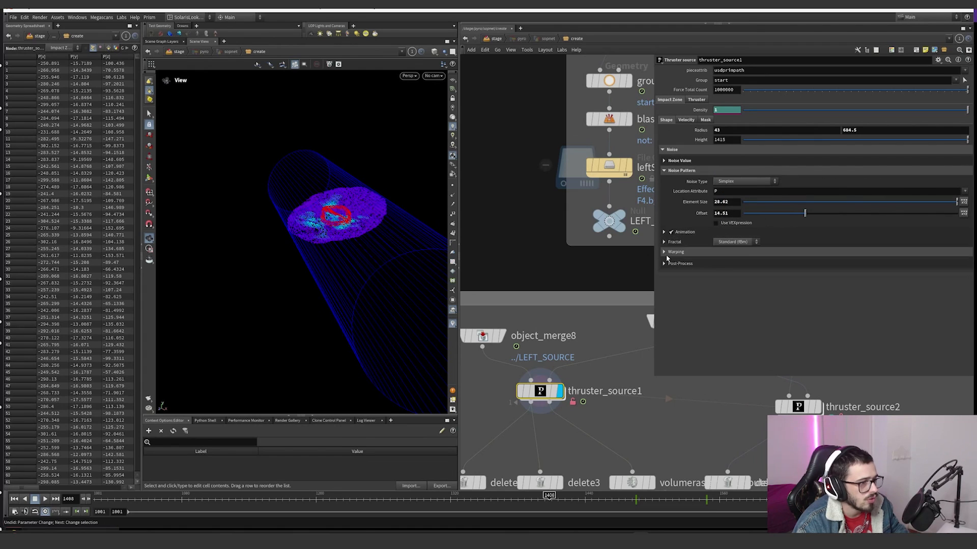
Step: Review the impact zone noise's Fractal, Warping, Animation and Post-Process settings, then collapse the Noise Pattern section
left_click(663, 242)
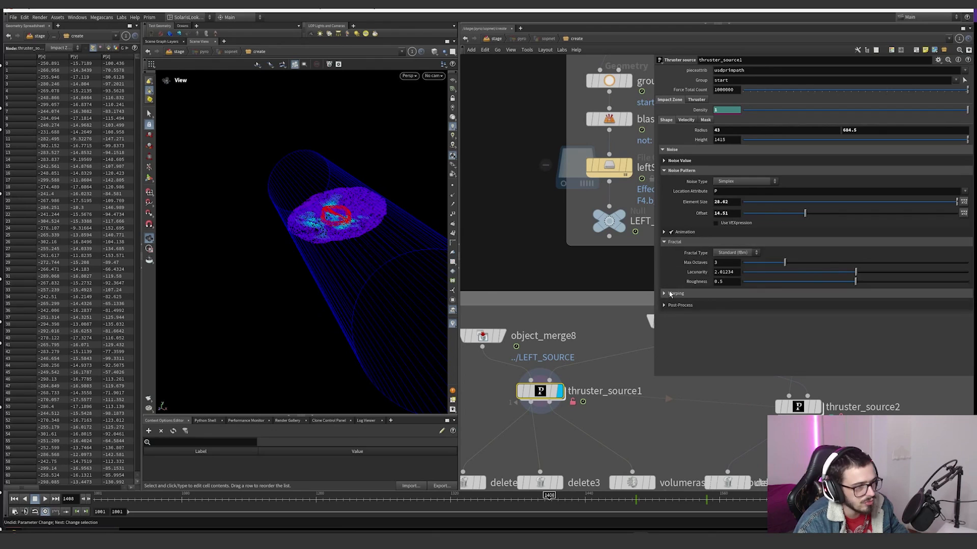
left_click(664, 294)
left_click(664, 232)
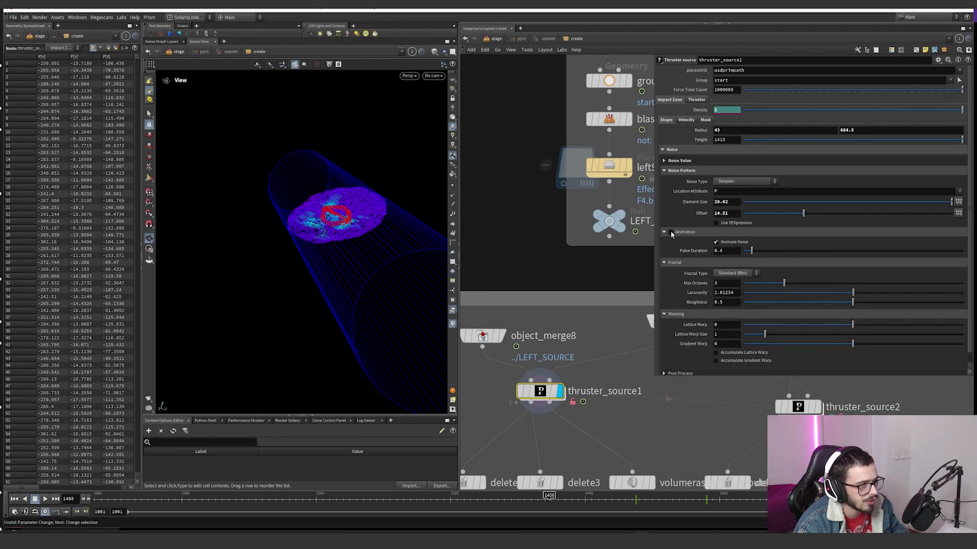
left_click(671, 233)
left_click(663, 232)
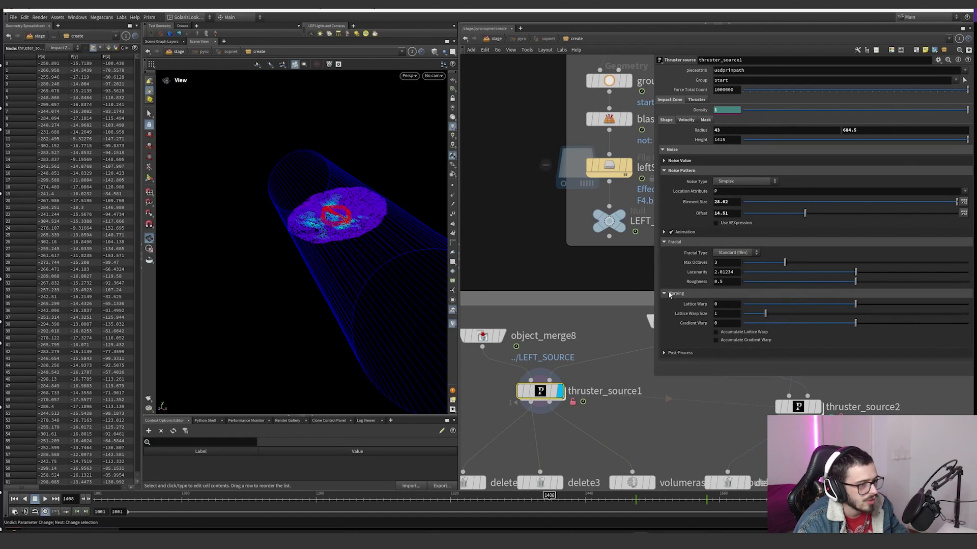
left_click(664, 294)
left_click(664, 241)
left_click(664, 264)
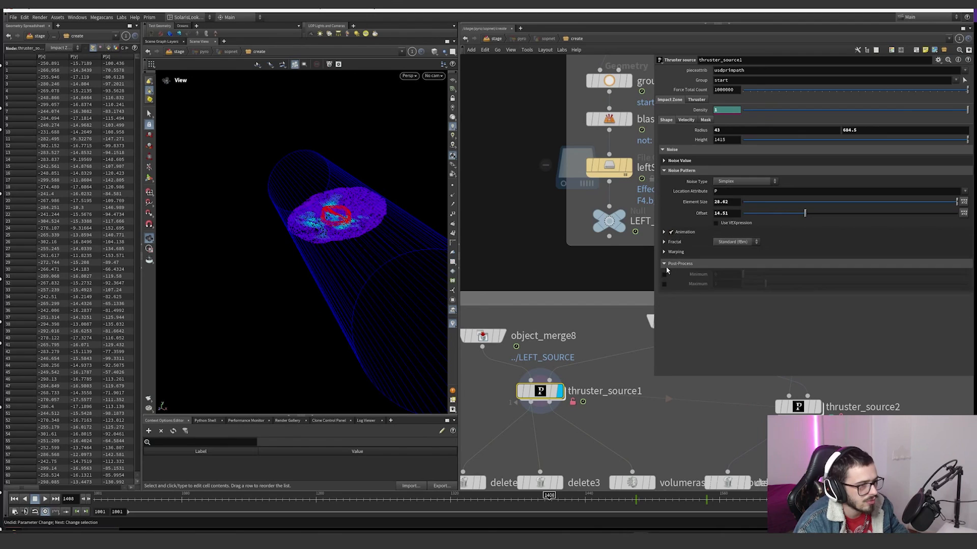
left_click(664, 264)
left_click(663, 170)
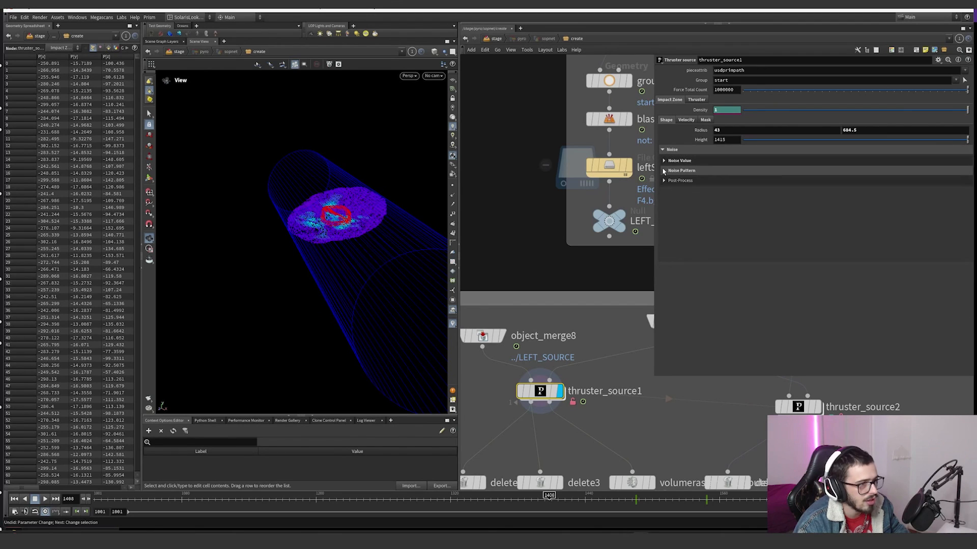
Step: Show the impact zone's velocity settings and point trails, and try curl noise on and off
left_click(684, 121)
left_click(722, 178)
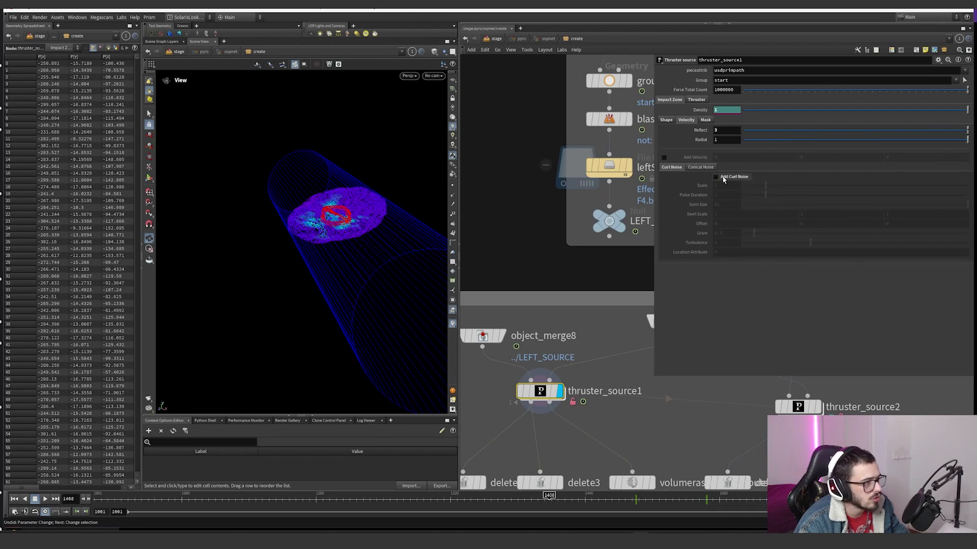
left_click(723, 179)
left_click(452, 205)
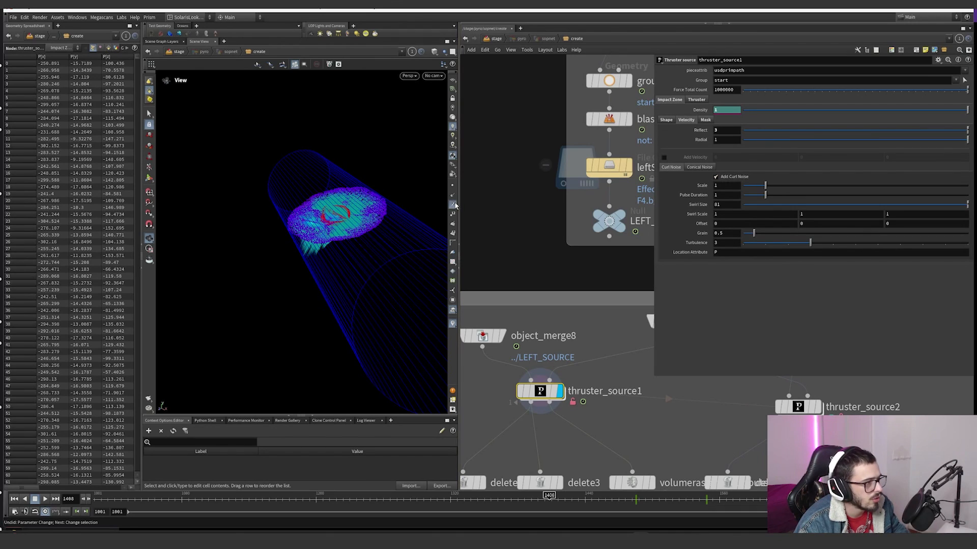
left_click(723, 178)
left_click(723, 178)
Step: Try enabling Conical Noise and Add Velocity for the impact zone's velocity, and revert both
left_click(709, 167)
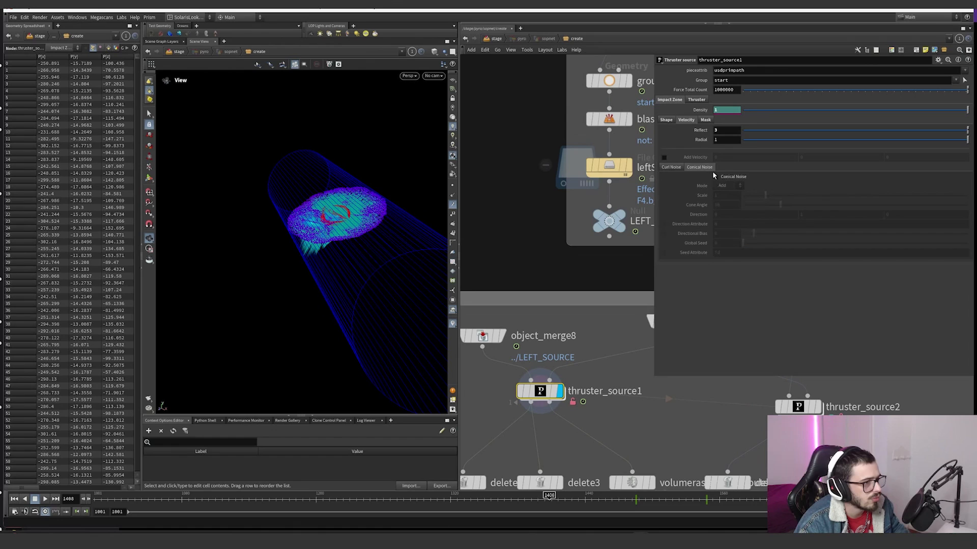
left_click(716, 177)
left_click(716, 177)
left_click(664, 157)
middle_click_drag(734, 157, 777, 159)
key("ctrl+z")
left_click(664, 157)
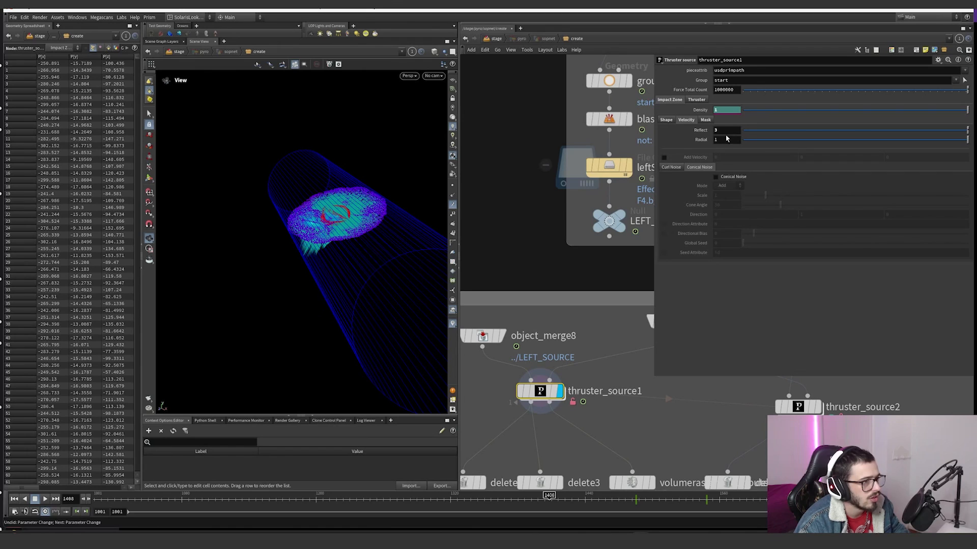
Step: Try different Reflect values for the impact zone's velocity and undo them
middle_click_drag(724, 130, 748, 132)
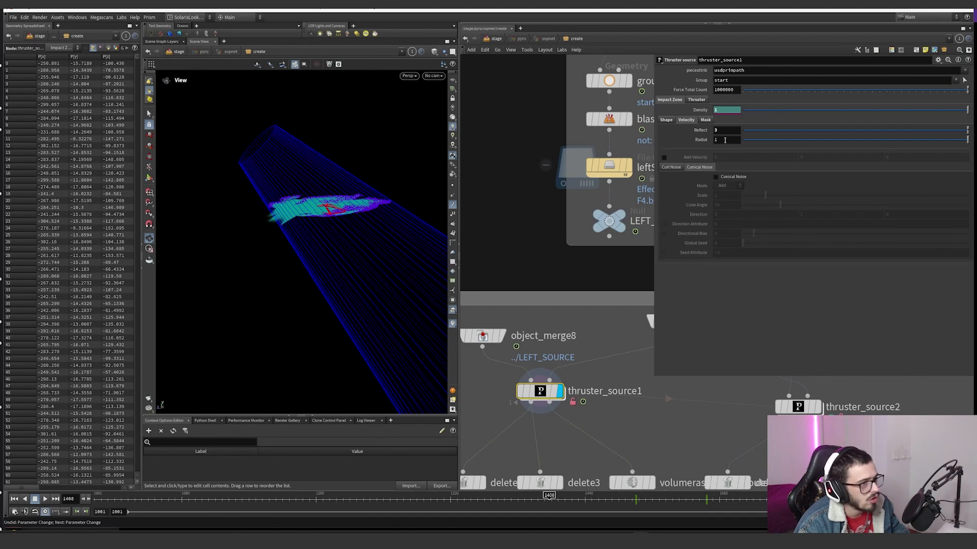
middle_click_drag(730, 131, 759, 133)
left_click_drag(357, 214, 351, 268)
mouse_move(728, 131)
middle_mouse_down()
mouse_move(769, 117)
mouse_move(841, 121)
middle_mouse_up()
key("ctrl+z")
key("ctrl+z")
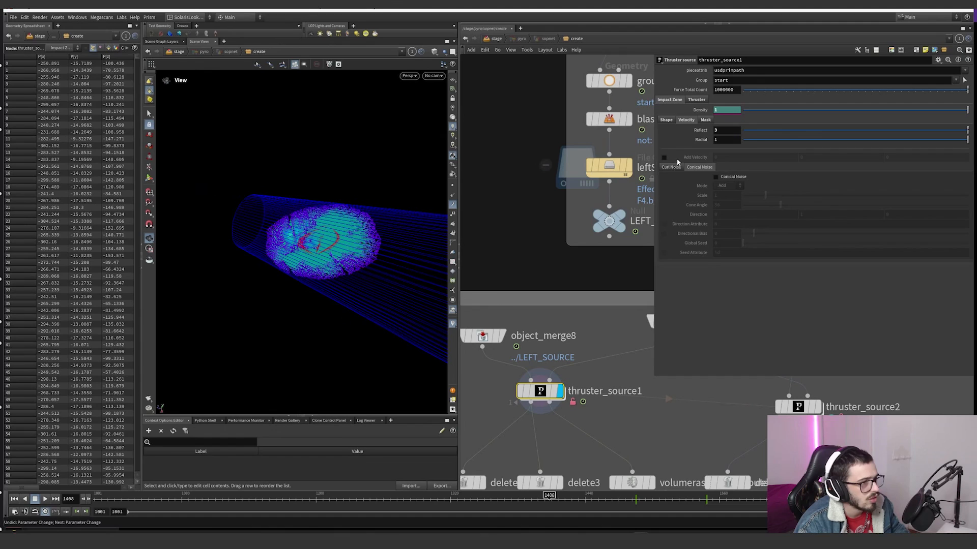
Step: Show the impact zone's mask settings and move the timeline to frame 1307
left_click(705, 120)
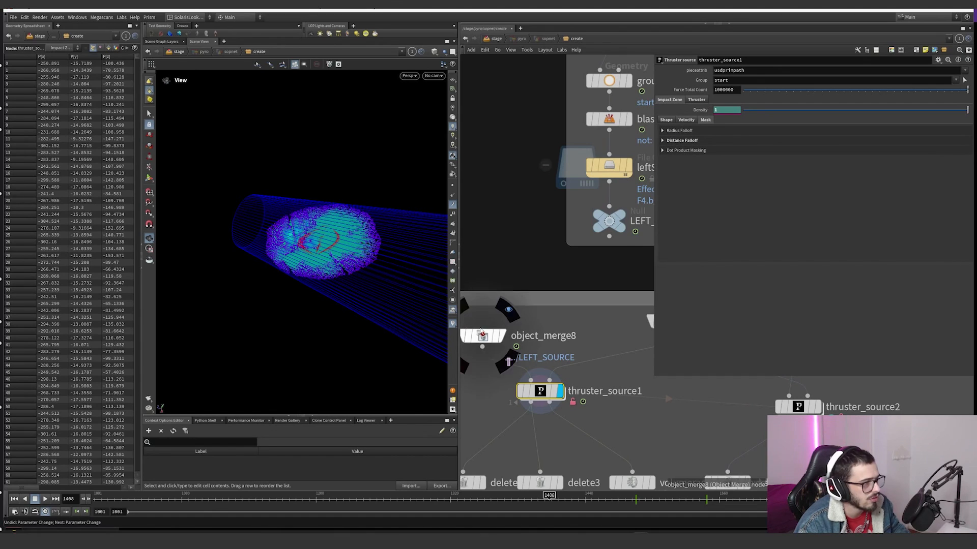
left_click_drag(353, 248, 360, 212)
left_click_drag(451, 499, 525, 496)
mouse_move(319, 221)
left_mouse_down()
mouse_move(307, 208)
mouse_move(297, 225)
mouse_move(313, 215)
left_mouse_up()
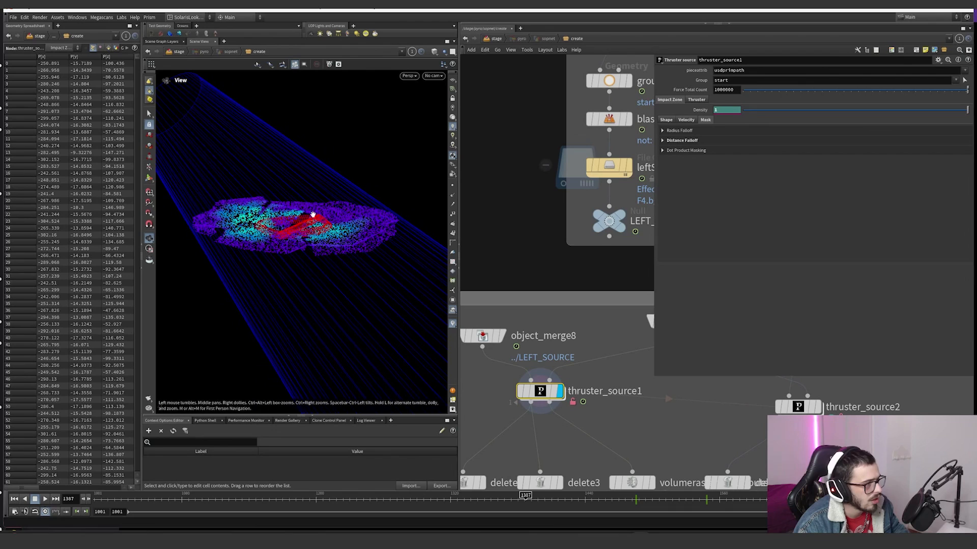
Step: Try moving the middle point of the Dot Product Masking ramp and undo the ramp changes
left_click(681, 151)
mouse_move(893, 190)
left_mouse_down()
mouse_move(802, 195)
mouse_move(901, 191)
mouse_move(878, 194)
mouse_move(888, 196)
left_mouse_up()
key("ctrl+z")
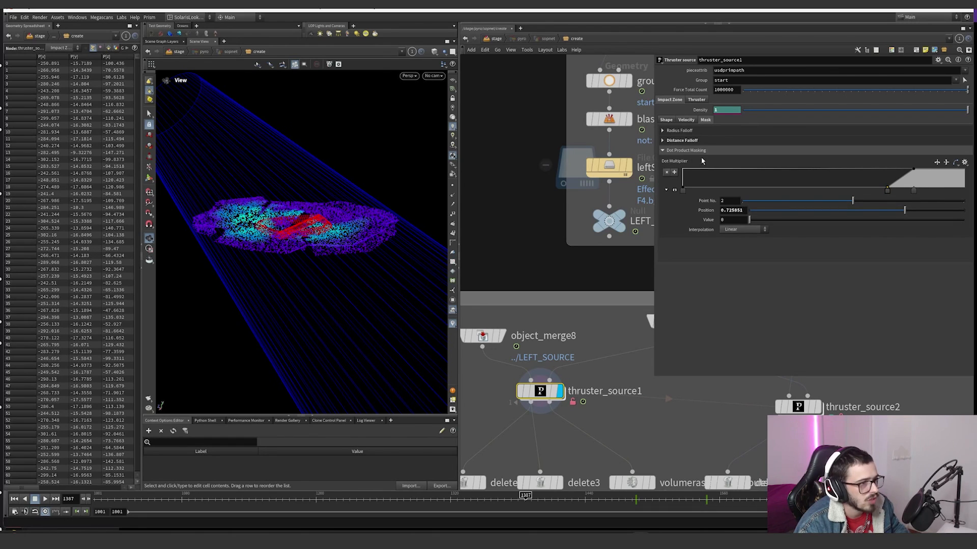
left_click_drag(886, 187, 688, 161)
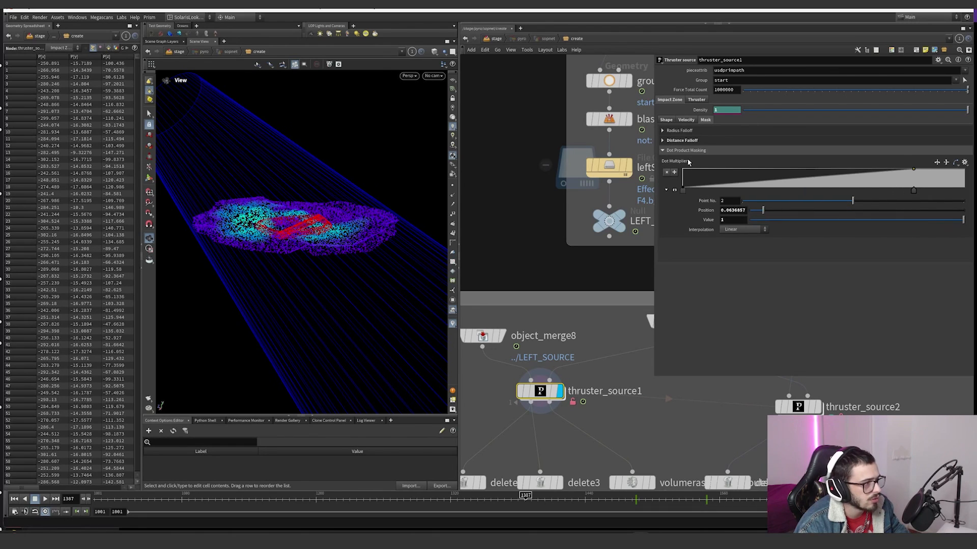
key("ctrl+z")
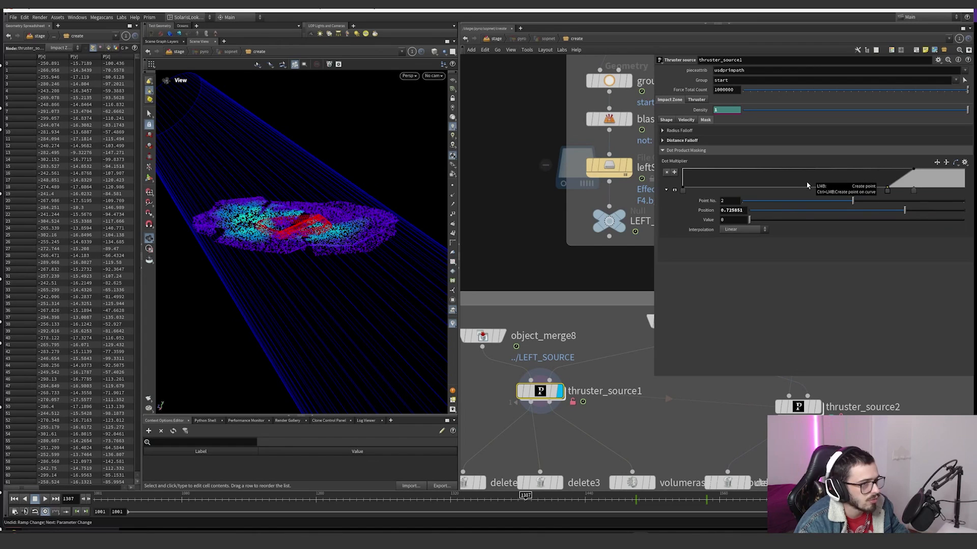
Step: Try shortening the Distance Falloff ramp by moving its end point inward, and undo the changes
left_click(682, 141)
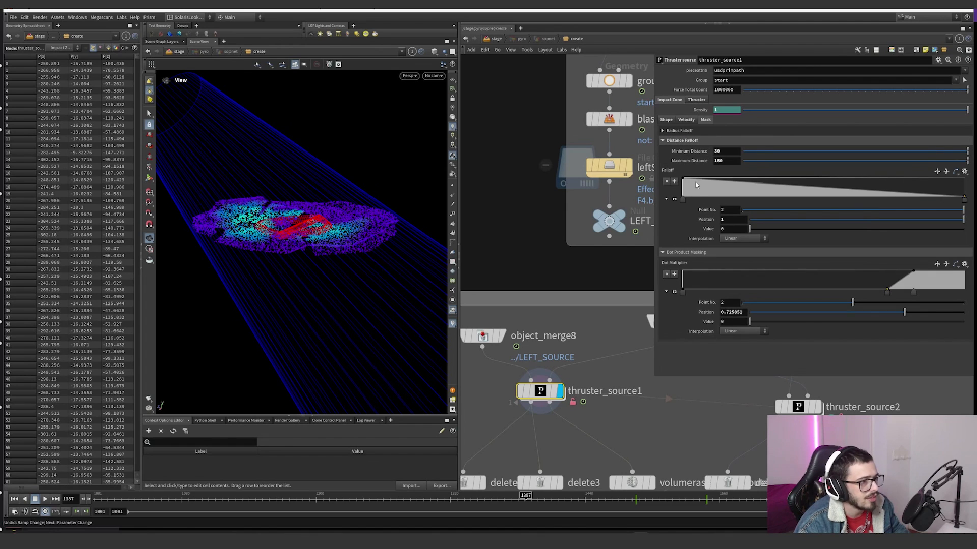
left_click_drag(964, 199, 830, 201)
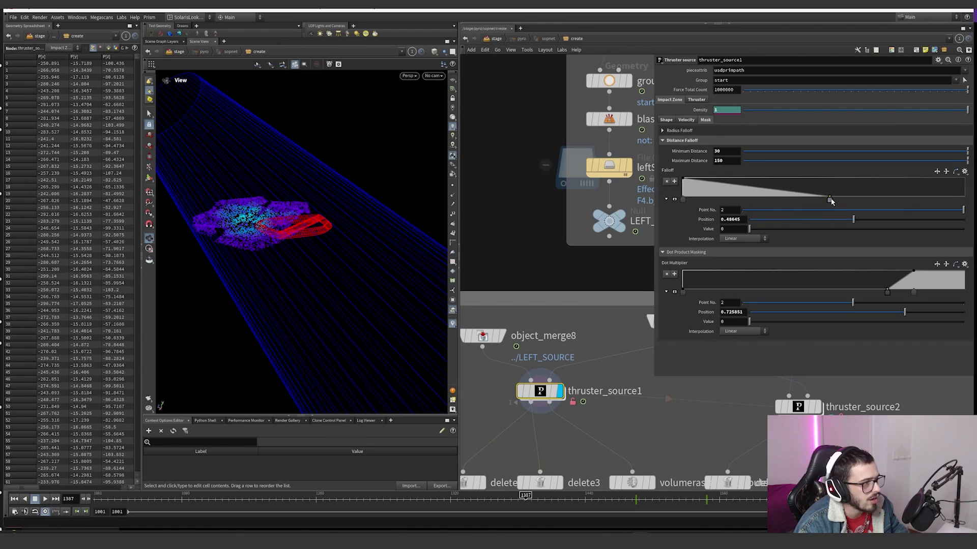
scroll(265, 238, "down", 3)
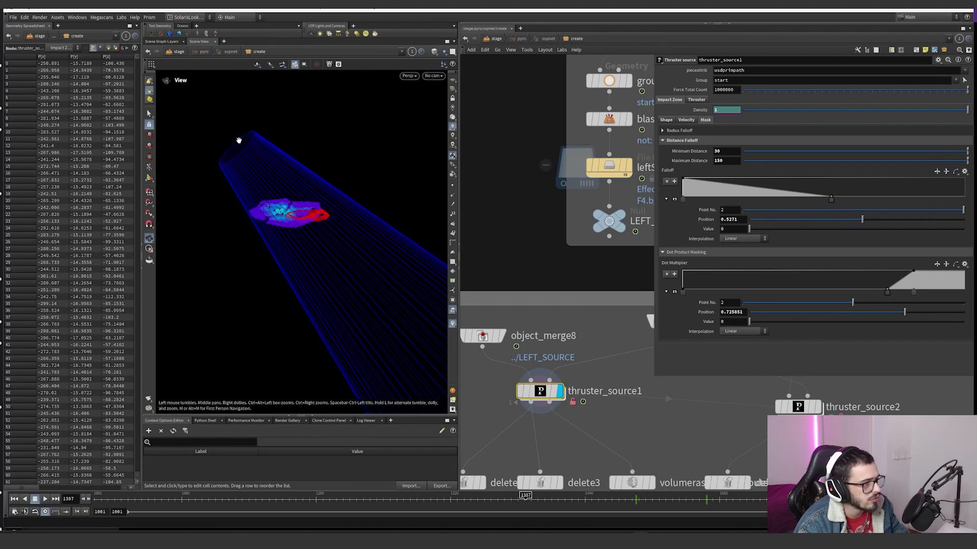
left_click(636, 247)
left_click_drag(213, 139, 230, 152)
left_click_drag(288, 189, 272, 175)
left_click_drag(831, 200, 805, 206)
key("ctrl+z")
key("ctrl+z")
key("ctrl+z")
key("ctrl+z")
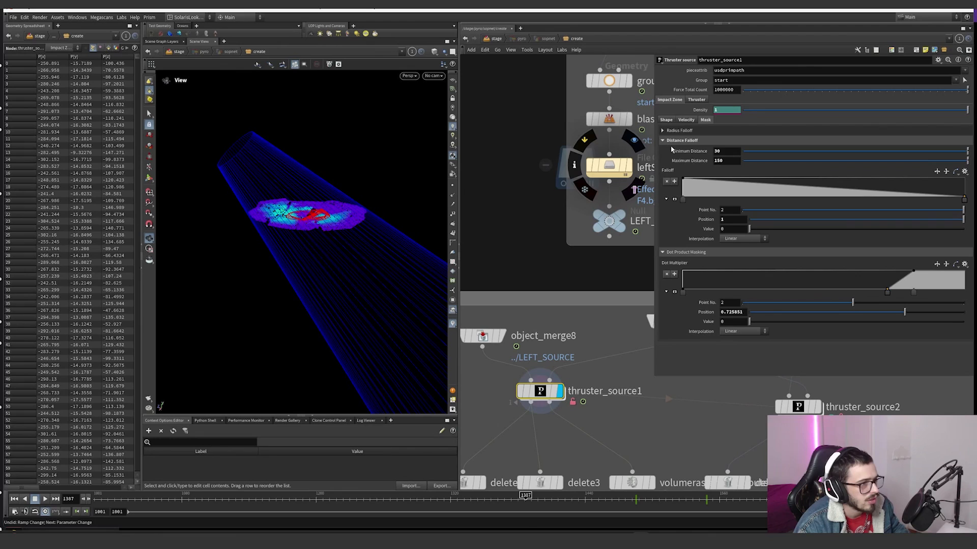
Step: Try a different Minimum Distance for the distance falloff, undo it and show the Radius Falloff ramp
middle_click_drag(728, 151, 829, 174)
key("ctrl+z")
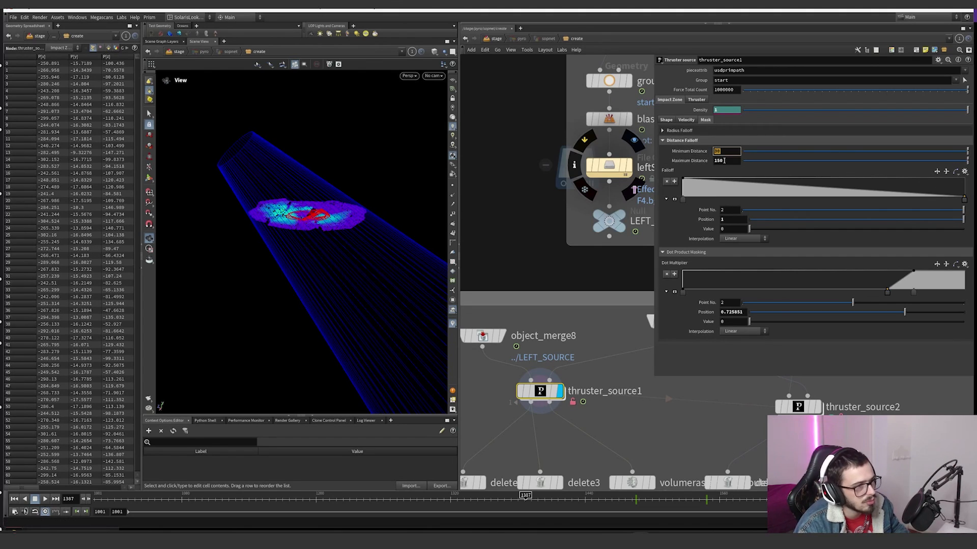
left_click(720, 131)
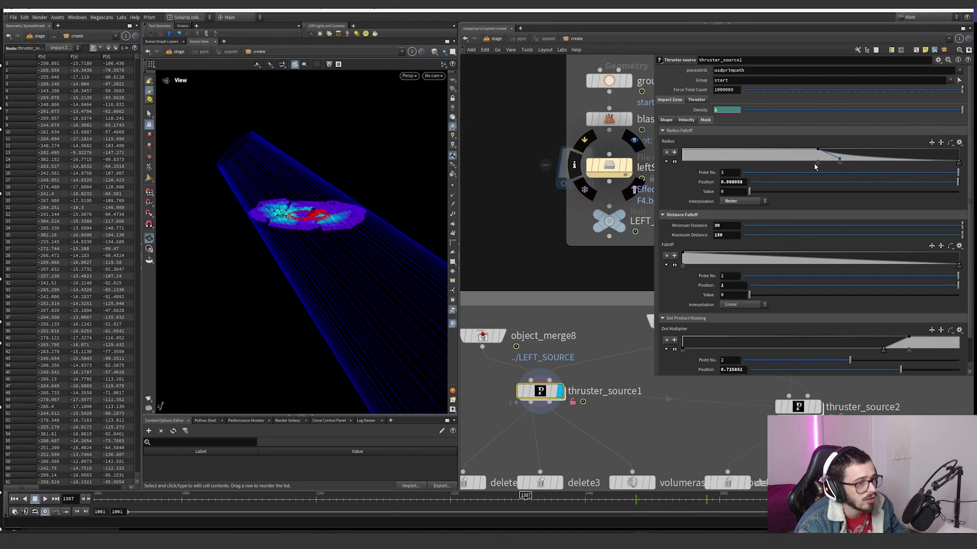
mouse_move(818, 164)
left_mouse_down()
mouse_move(801, 163)
mouse_move(920, 171)
mouse_move(762, 174)
mouse_move(883, 173)
mouse_move(760, 170)
mouse_move(895, 164)
mouse_move(758, 164)
mouse_move(860, 163)
mouse_move(817, 163)
left_mouse_up()
Step: Show the thruster's shape settings, try different Length values and undo them
left_click(698, 100)
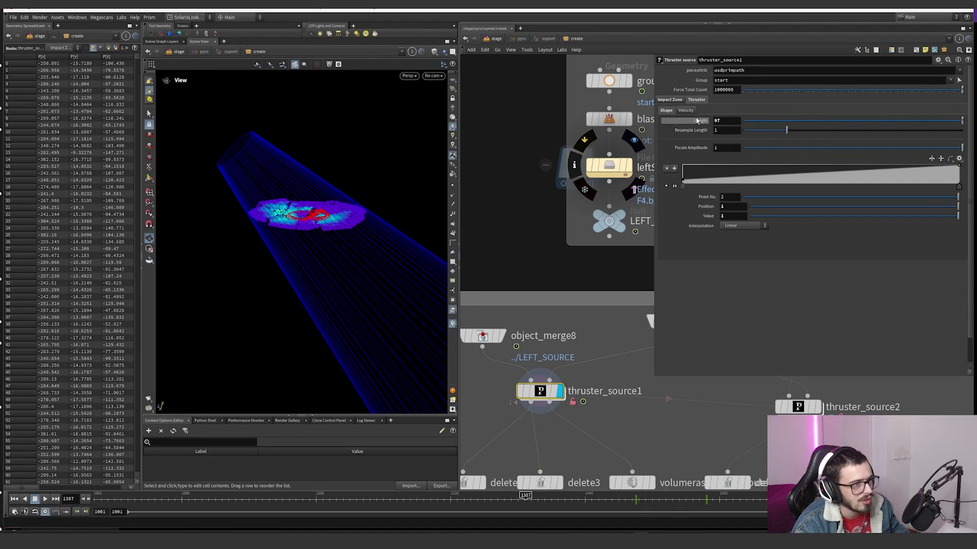
left_click_drag(394, 190, 365, 226)
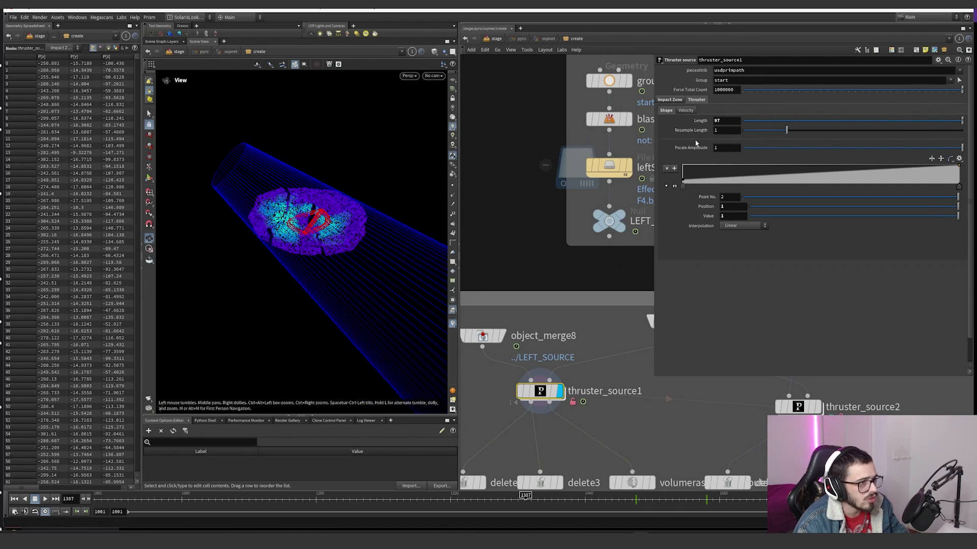
mouse_move(723, 120)
middle_mouse_down()
mouse_move(724, 106)
mouse_move(728, 123)
middle_mouse_up()
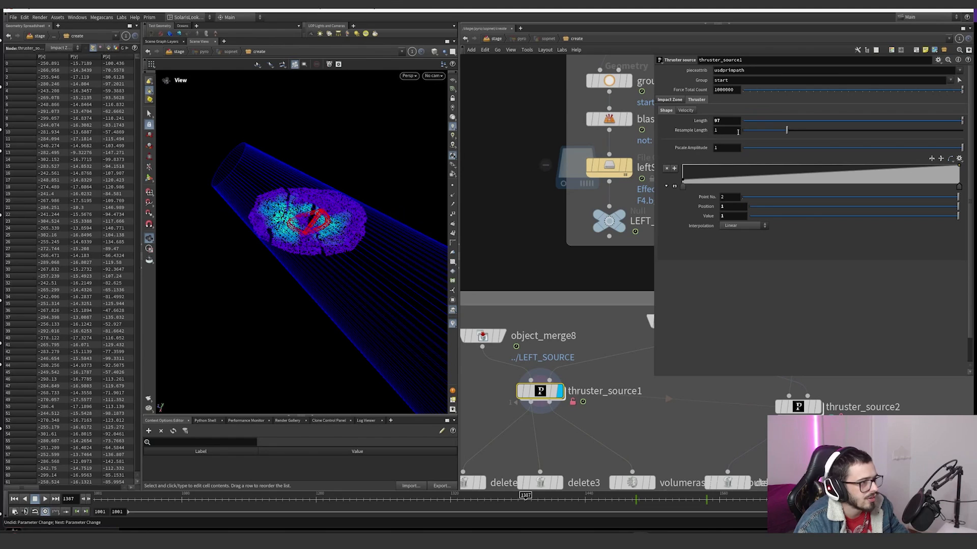
key("ctrl+z")
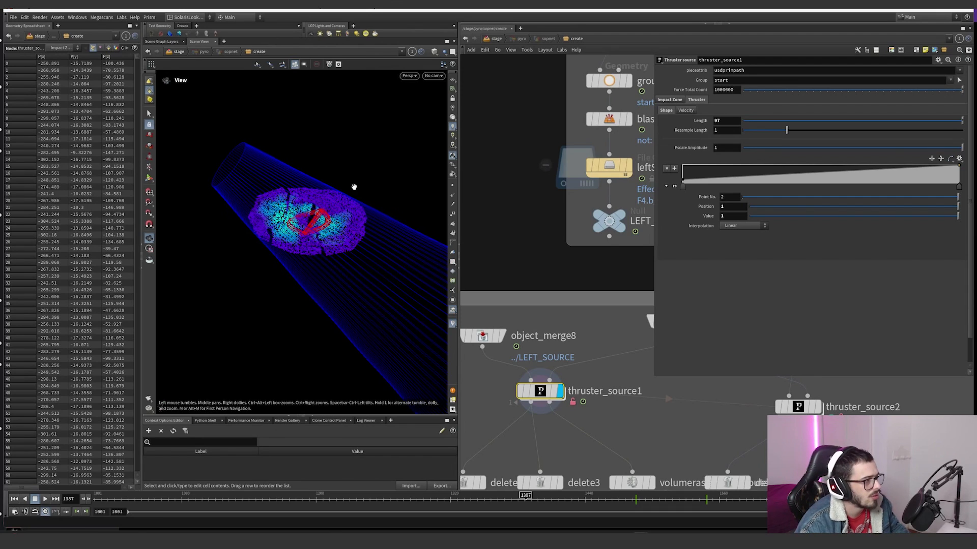
left_click_drag(356, 185, 355, 167)
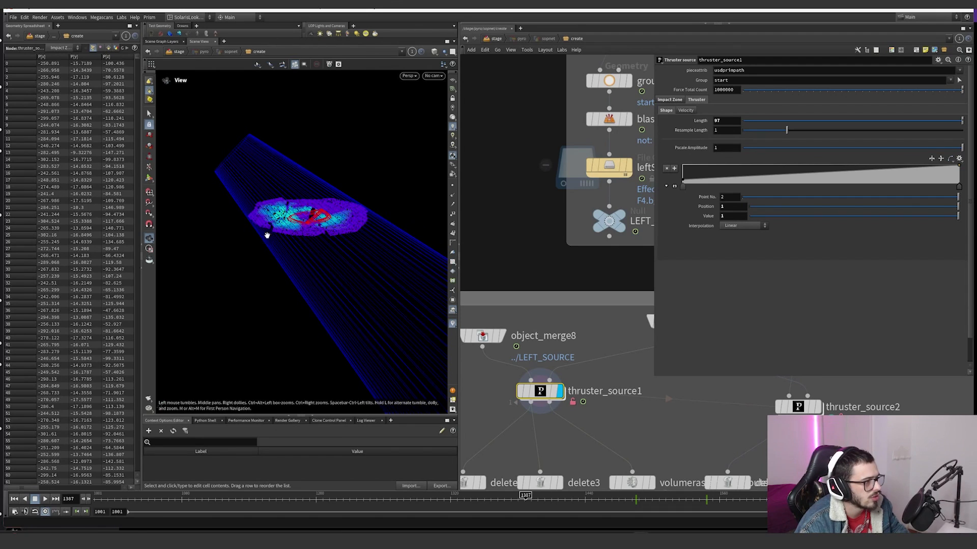
left_click_drag(282, 198, 343, 277)
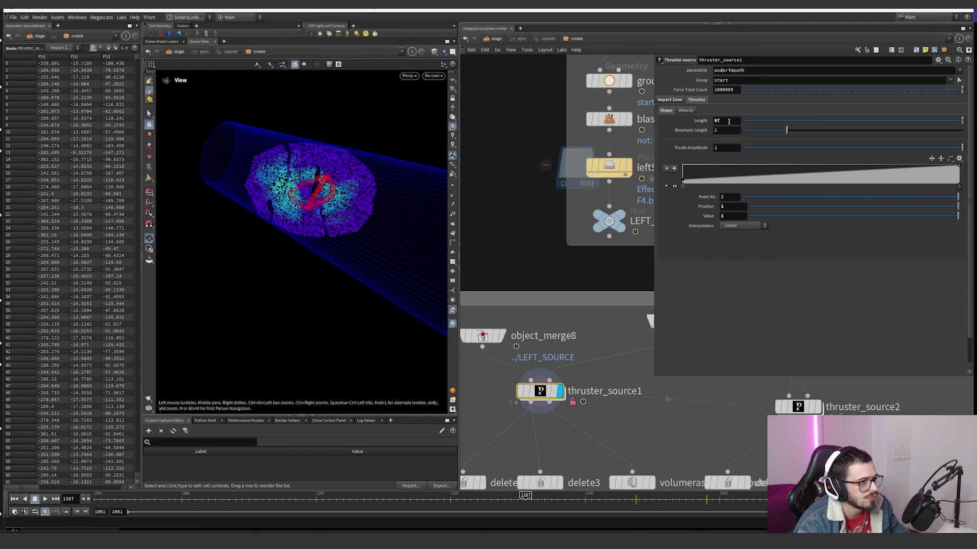
middle_click_drag(728, 121, 714, 150)
key("ctrl+z")
key("ctrl+z")
key("ctrl+z")
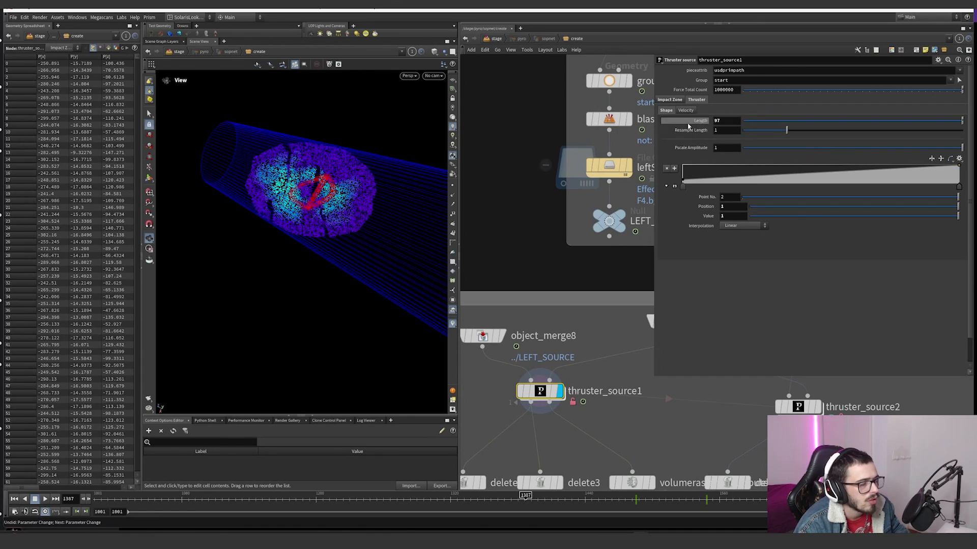
Step: View the node information of thruster_source1
scroll(731, 148, "down", 1)
middle_click_drag(530, 340, 537, 293)
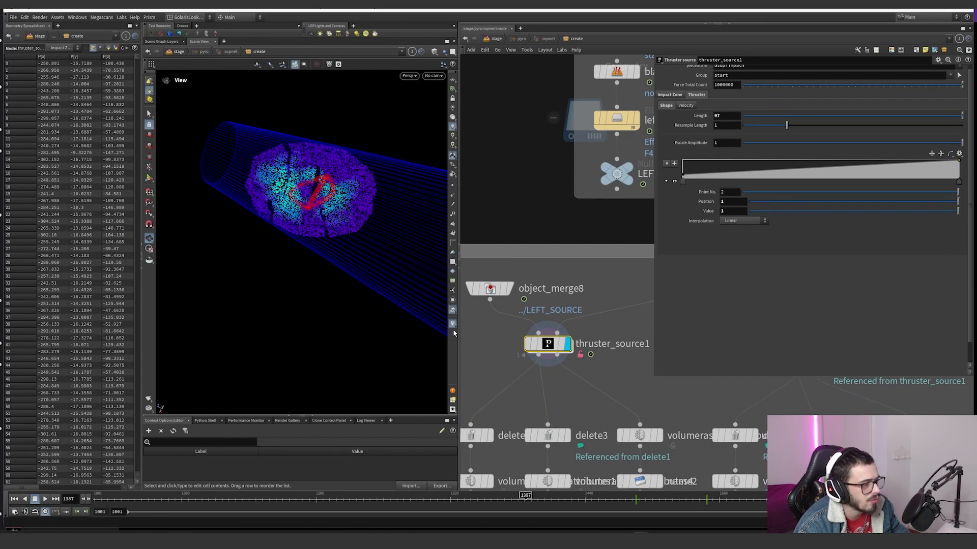
middle_click(537, 357)
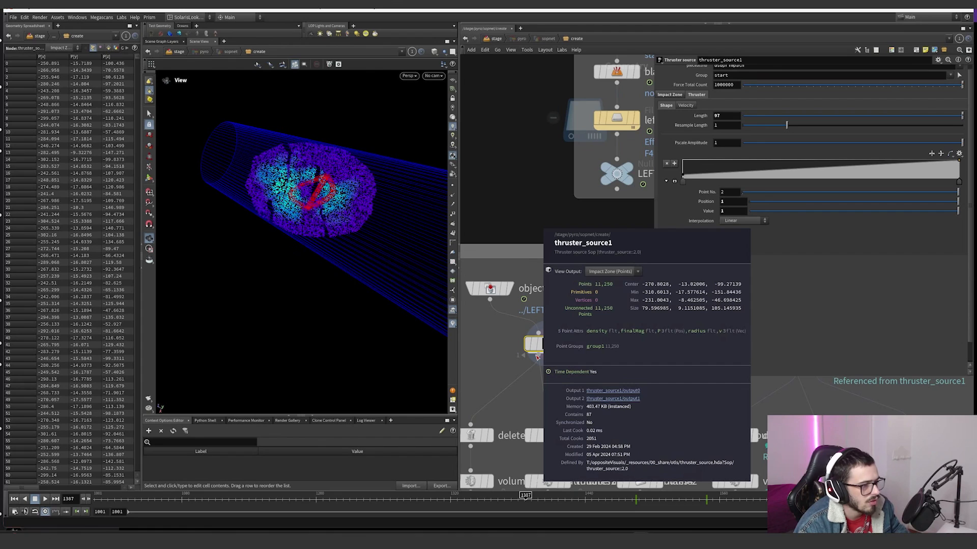
middle_click_drag(588, 363, 569, 345)
left_click(537, 337)
key("Tab")
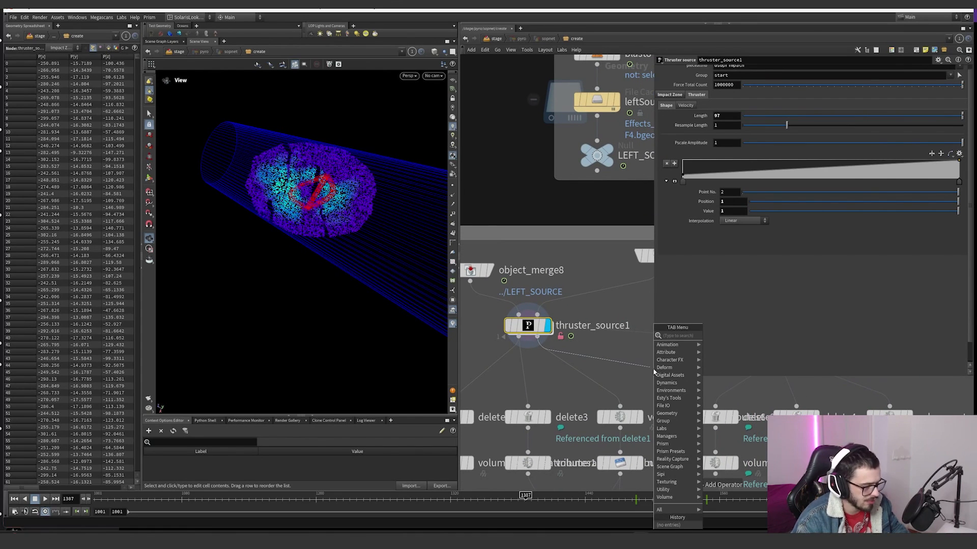
key("Escape")
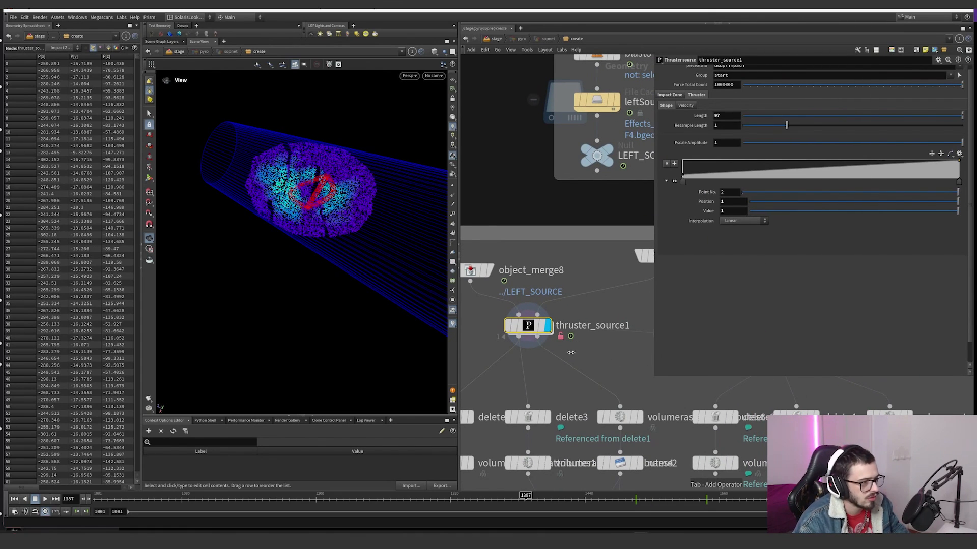
Step: Add a null to thruster_source1's second output, display it and select thruster_source1 again
scroll(486, 355, "down", 6)
middle_click_drag(495, 358, 582, 348)
left_click_drag(479, 361, 617, 346)
scroll(617, 346, "up", 3)
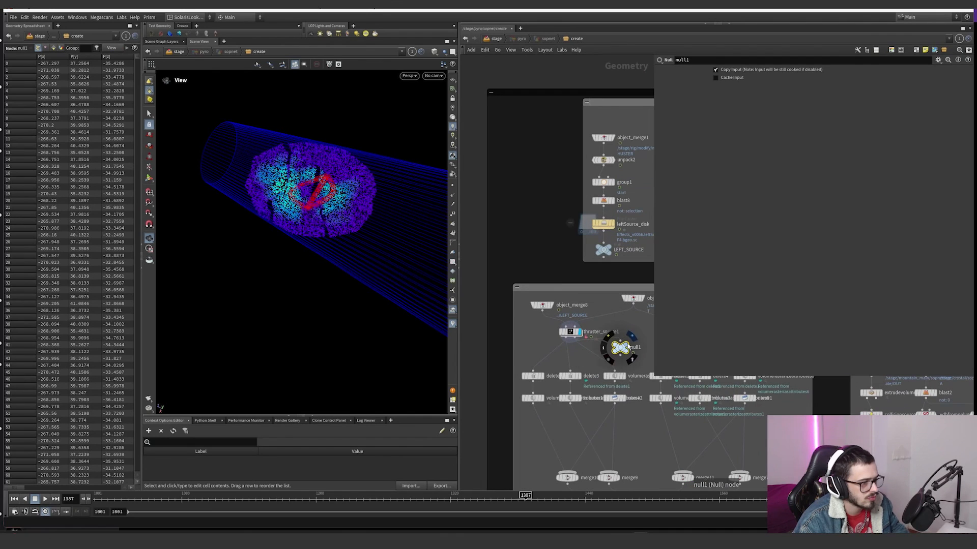
left_click(630, 347)
left_click(577, 331)
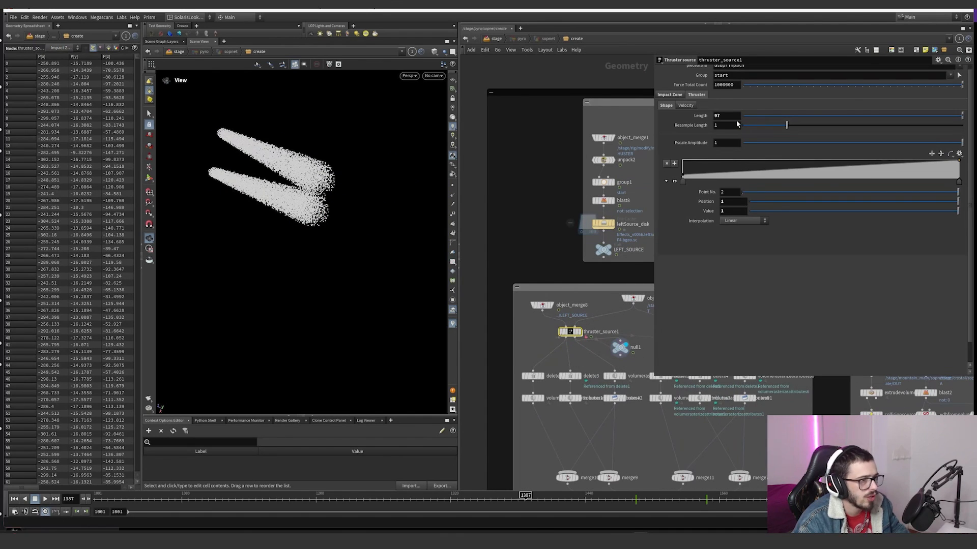
Step: Try another thruster Length and undo it, view null1's node information and visualize its pscale attribute
mouse_move(726, 115)
middle_mouse_down()
mouse_move(732, 99)
mouse_move(773, 107)
mouse_move(726, 116)
middle_mouse_up()
key("ctrl+z")
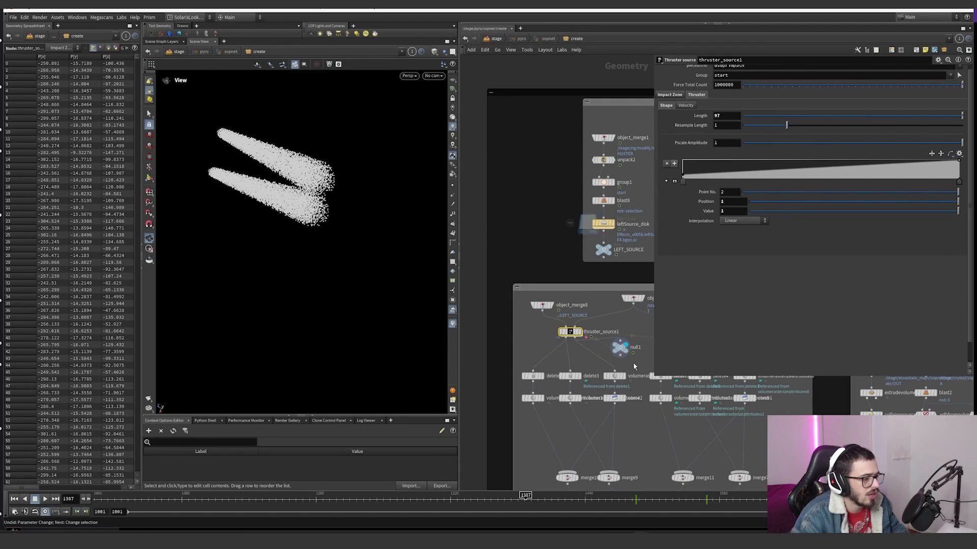
middle_click(621, 352)
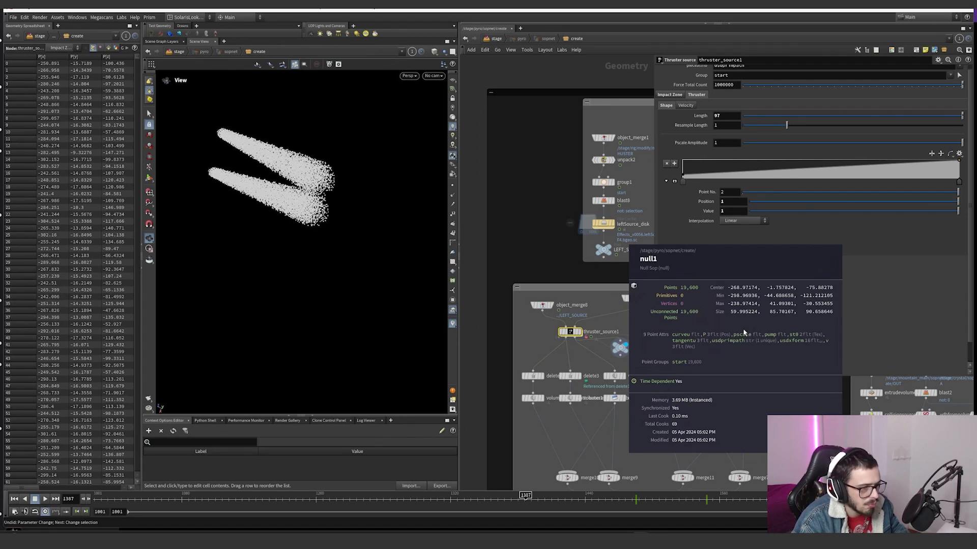
left_click(622, 353)
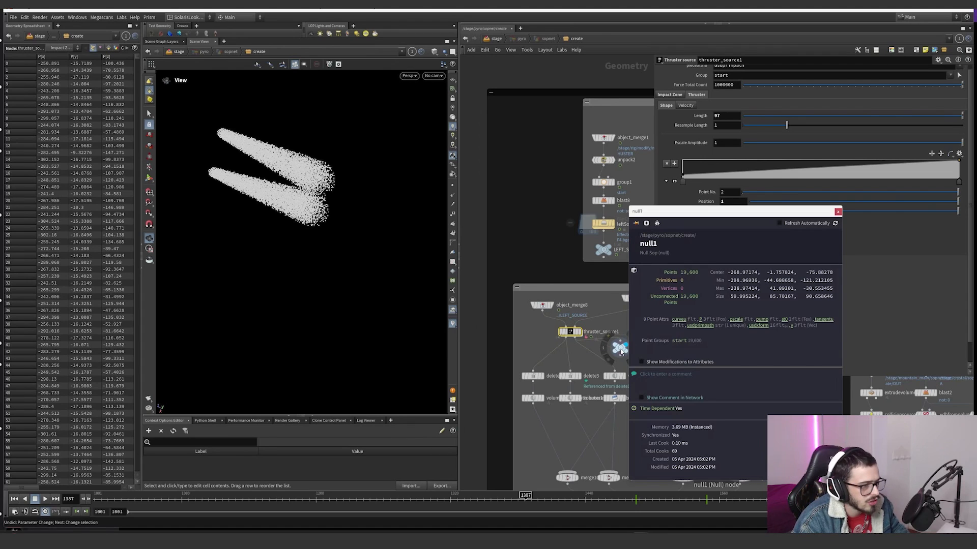
left_click(740, 321)
Step: Try changes to the pscale ramp, Pscale Amplitude and Resample Length, undoing each one
left_click_drag(696, 174, 767, 176)
key("ctrl+z")
key("ctrl+z")
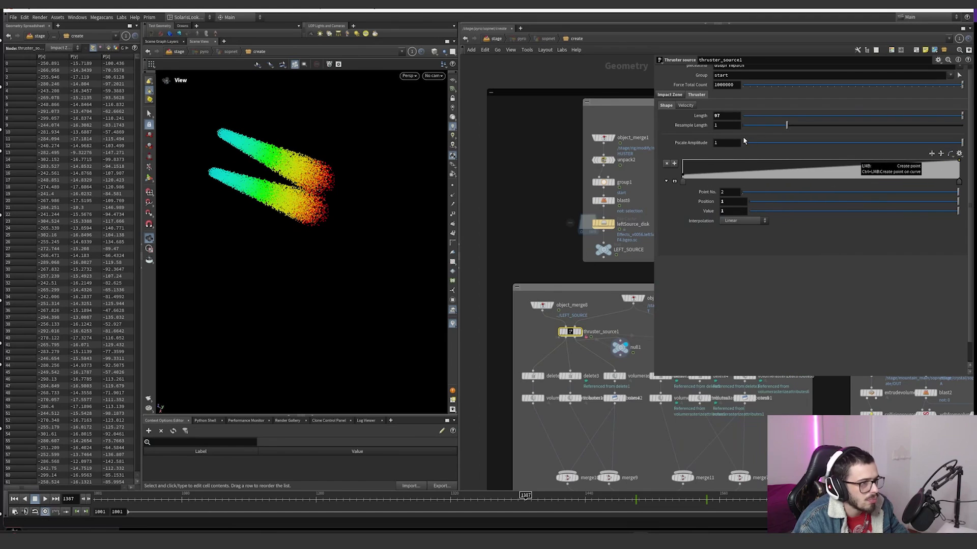
middle_click_drag(733, 143, 748, 132)
key("ctrl+z")
left_click_drag(785, 126, 772, 126)
key("ctrl+z")
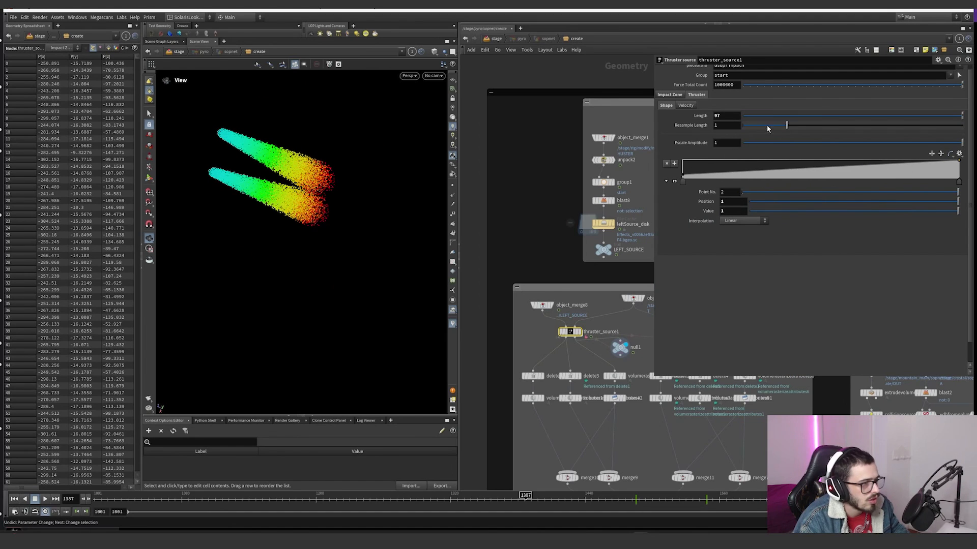
Step: Show the thruster's velocity settings with point trails displayed, try other curl noise Scale and Pulse Duration values and undo them
left_click(685, 106)
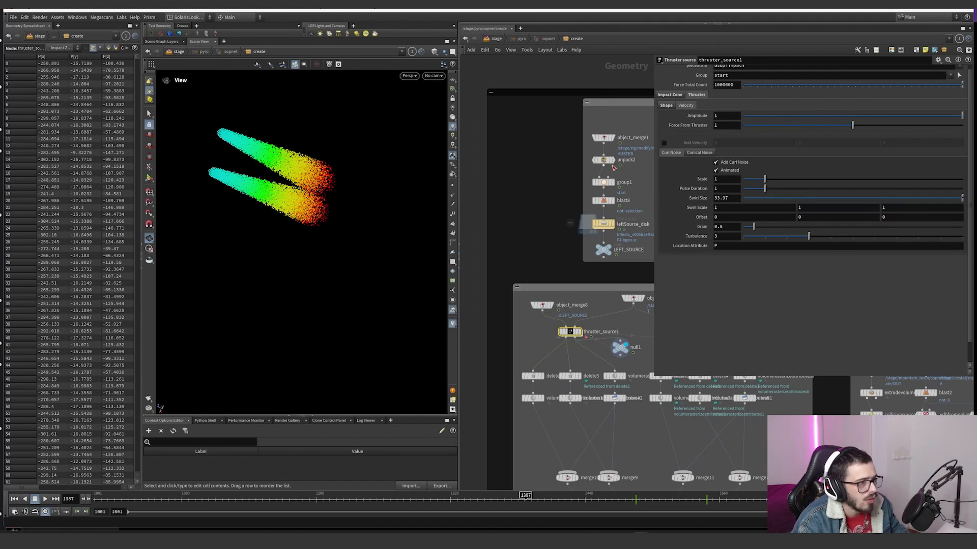
left_click(452, 205)
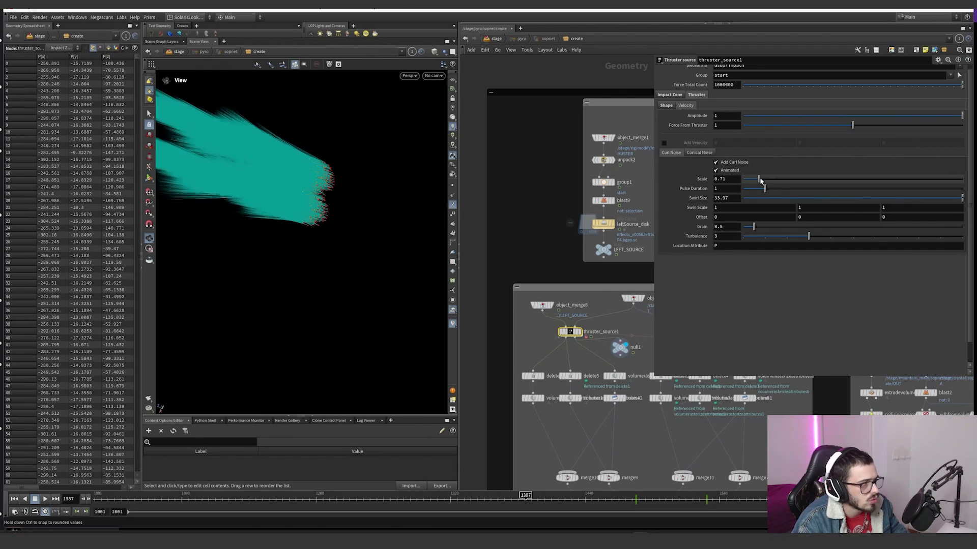
left_click_drag(764, 189, 742, 191)
key("ctrl+z")
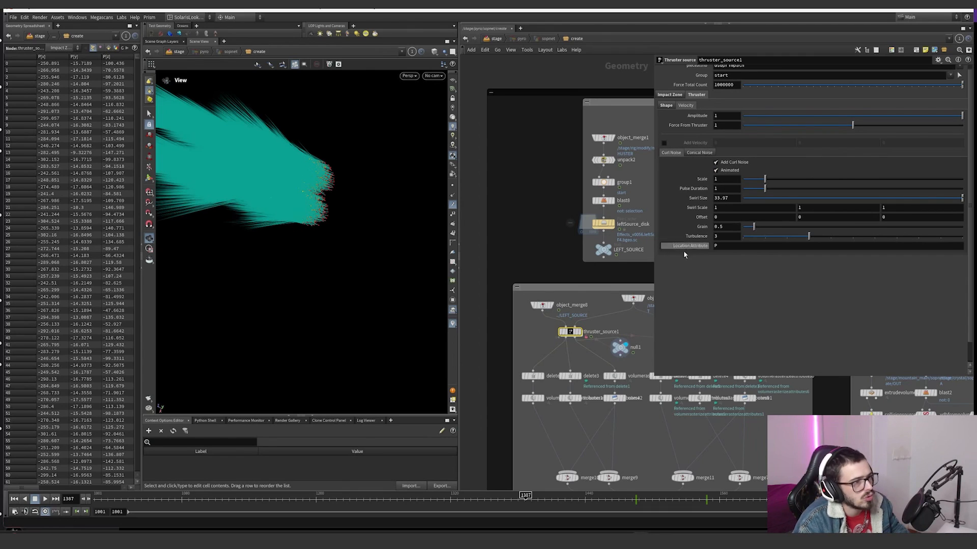
Step: Delete null1 from thruster_source1's second output and display thruster_source1
middle_click(623, 357)
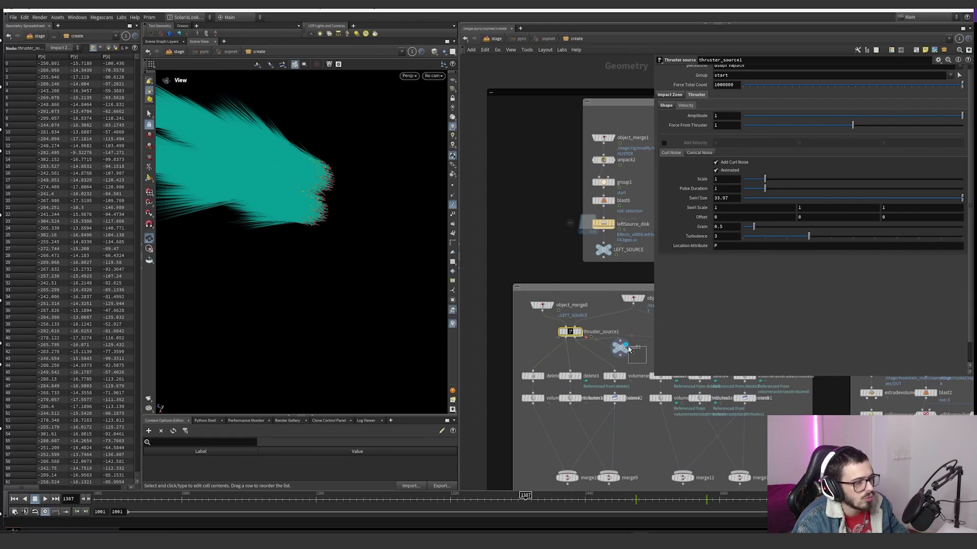
left_click(624, 347)
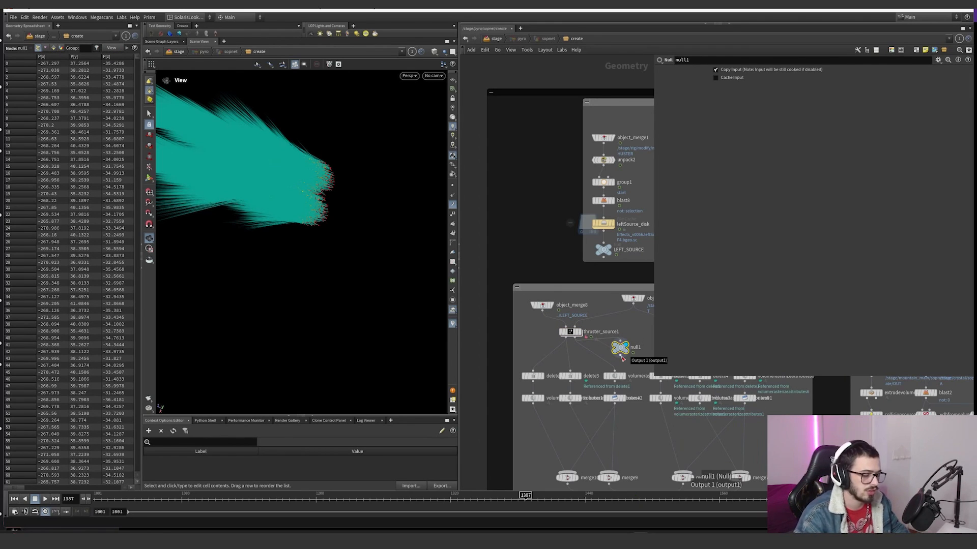
key("Delete")
left_click(570, 331)
Step: Select and display thruster_source2 and view its impact cone from different angles
scroll(550, 321, "down", 3)
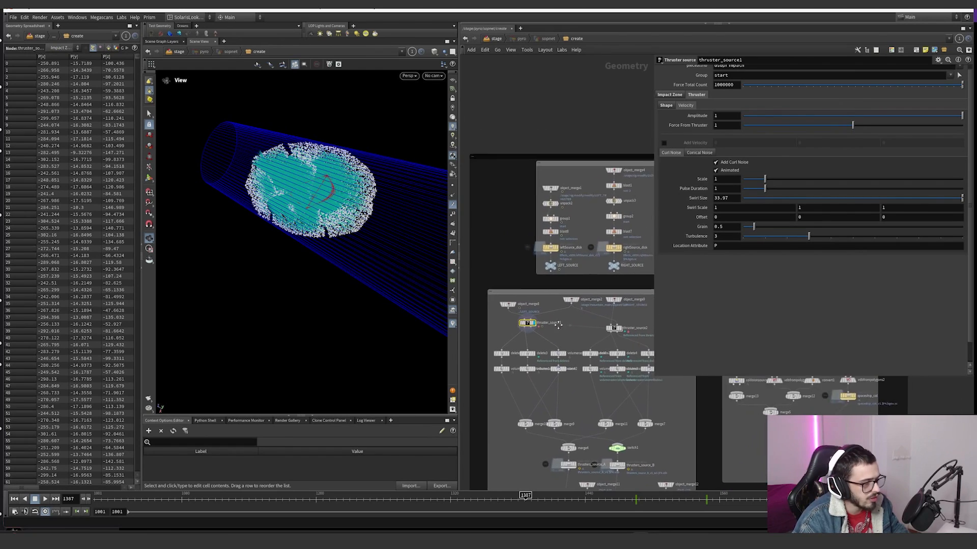
left_click(616, 323)
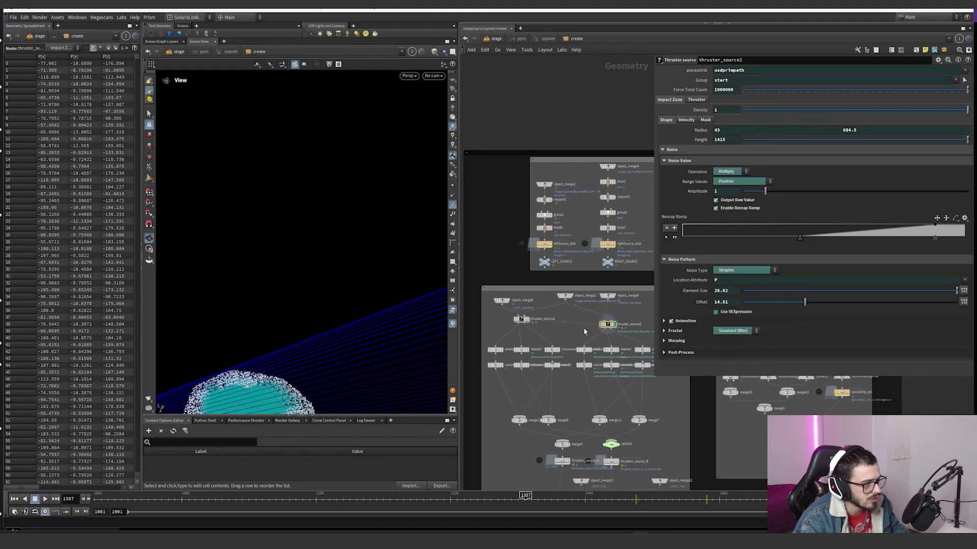
scroll(264, 331, "down", 2)
left_click_drag(264, 331, 322, 231, "alt")
scroll(327, 291, "down", 3)
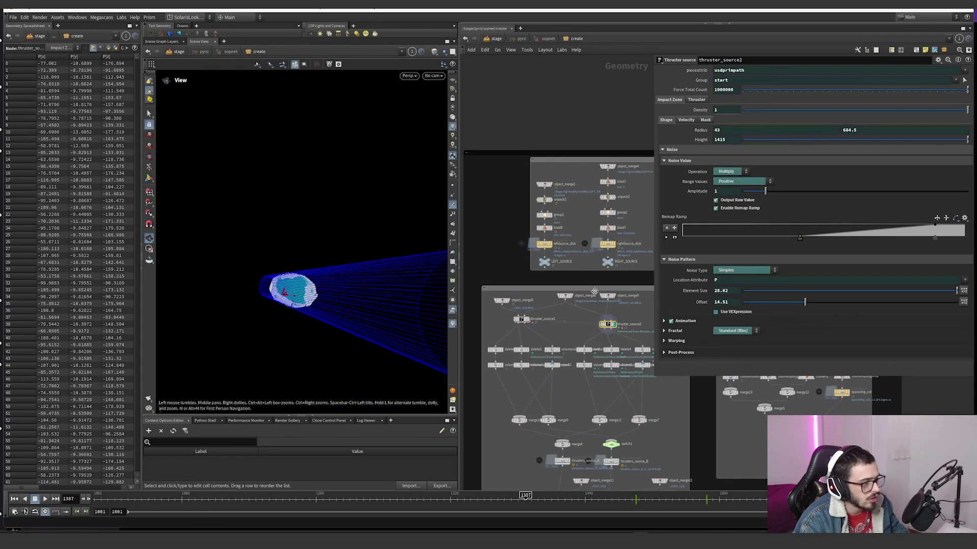
left_click_drag(442, 276, 340, 262)
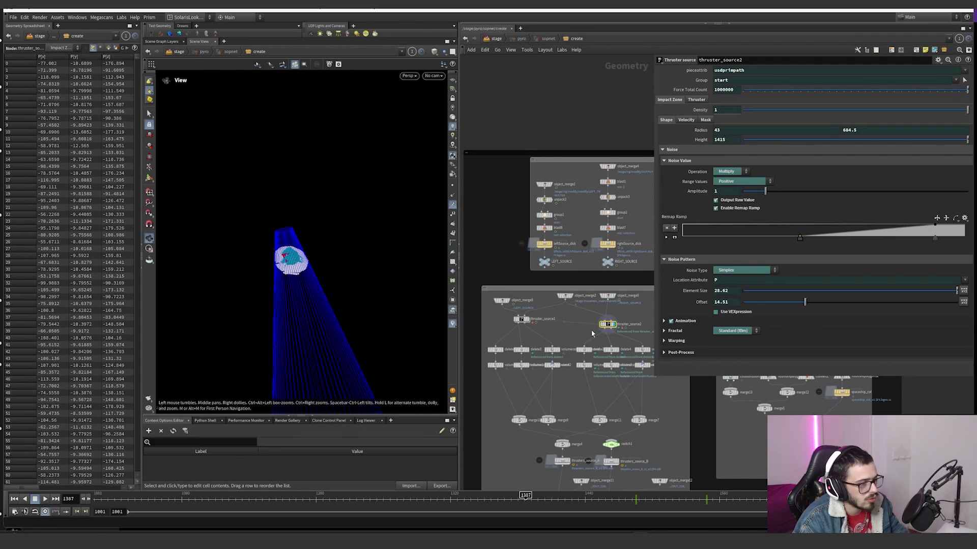
Step: Display thruster_source1 with object_merge2's terrain as a template and move the timeline to frame 1342
double_click(543, 319)
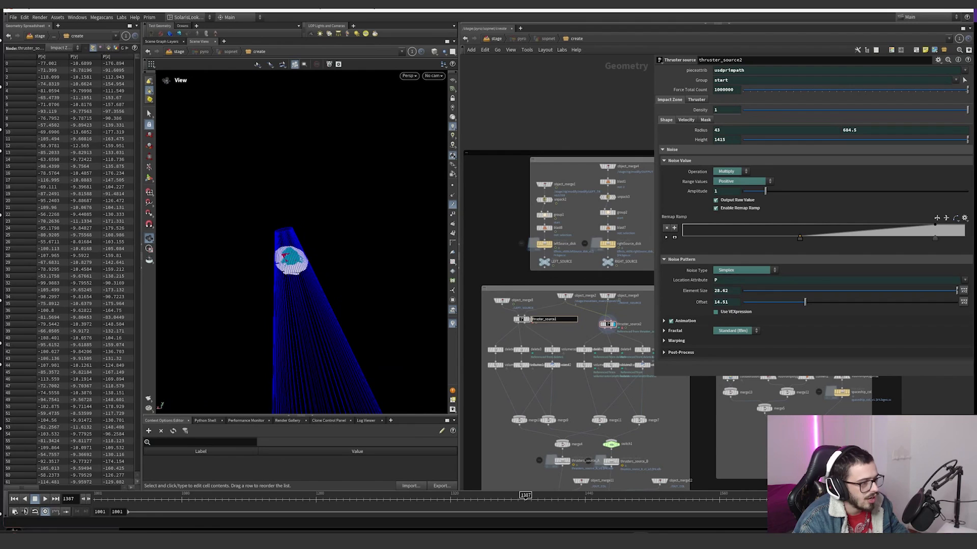
left_click(528, 319)
middle_click_drag(535, 370, 552, 351)
scroll(546, 350, "up", 2)
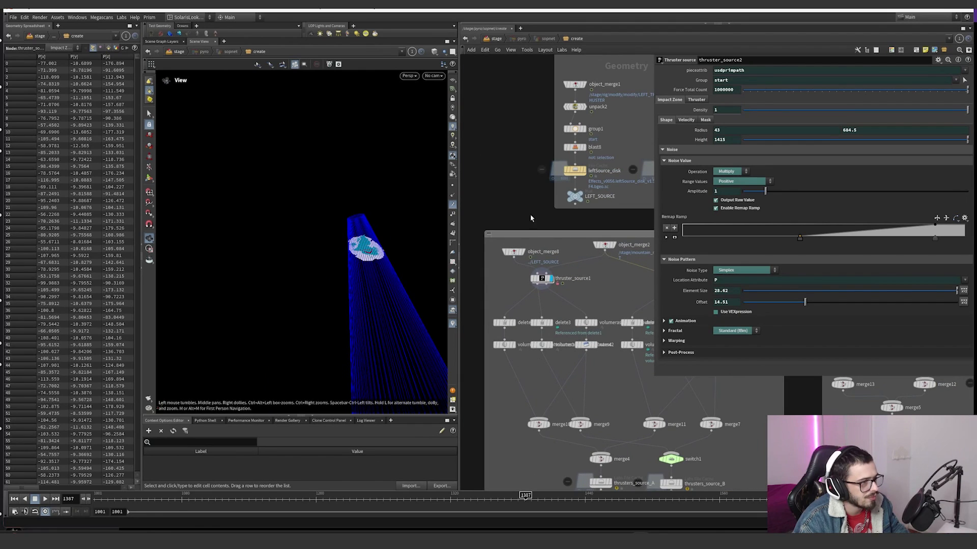
left_click(613, 250)
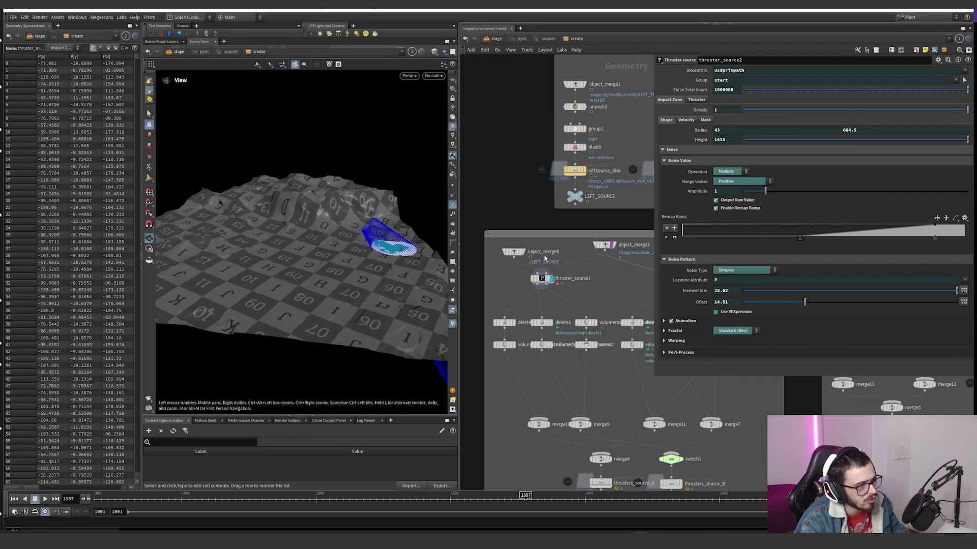
left_click_drag(391, 248, 410, 257)
mouse_move(470, 496)
left_mouse_down()
mouse_move(453, 498)
mouse_move(475, 498)
left_mouse_up()
Step: Go inside thruster_source1, display its INPUT null and frame the thruster disks in the viewport
double_click(561, 272)
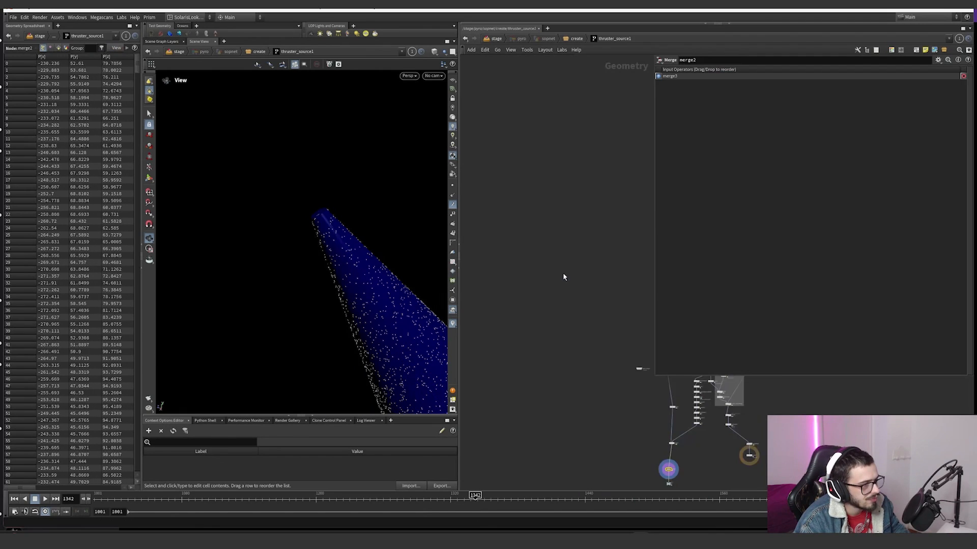
middle_click_drag(608, 243, 524, 280)
scroll(532, 163, "up", 12)
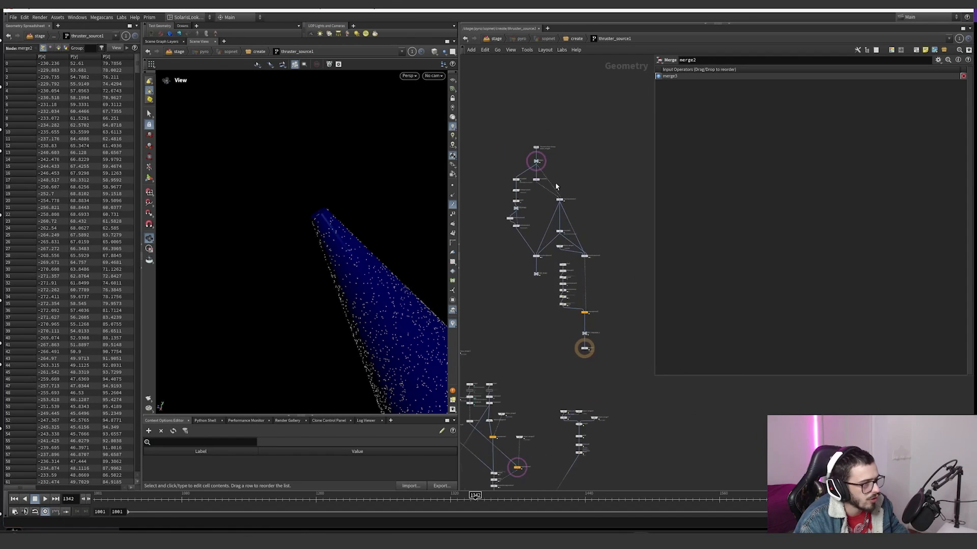
left_click(523, 188)
key("space+g")
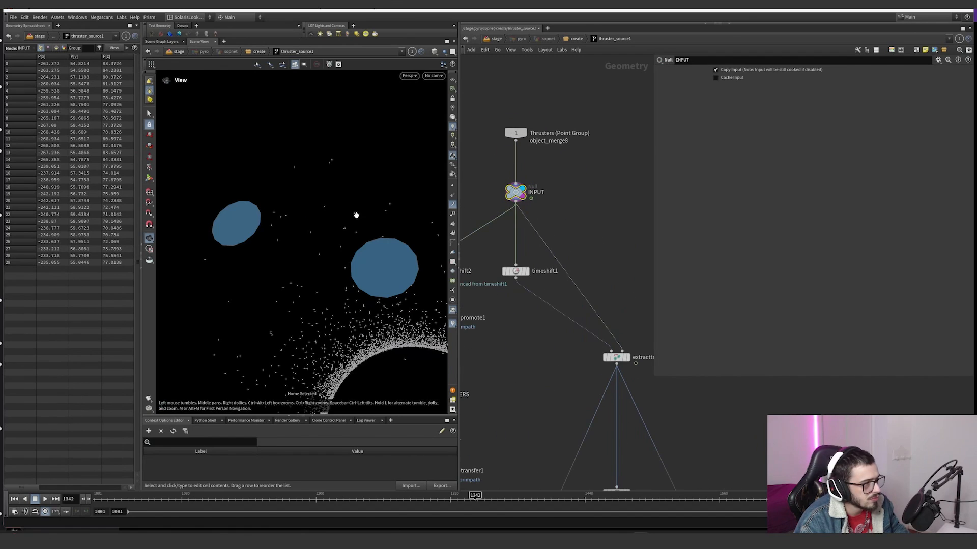
scroll(584, 242, "down", 4)
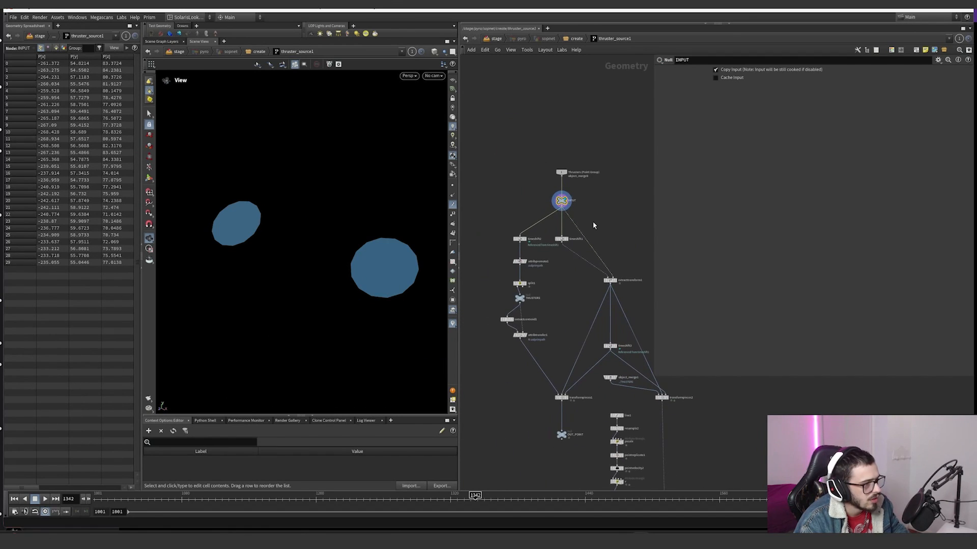
Step: Display timeshift1, frame its thruster disks and turn on the viewport's reference grid
scroll(564, 243, "up", 3)
left_click(575, 235)
left_click(563, 235)
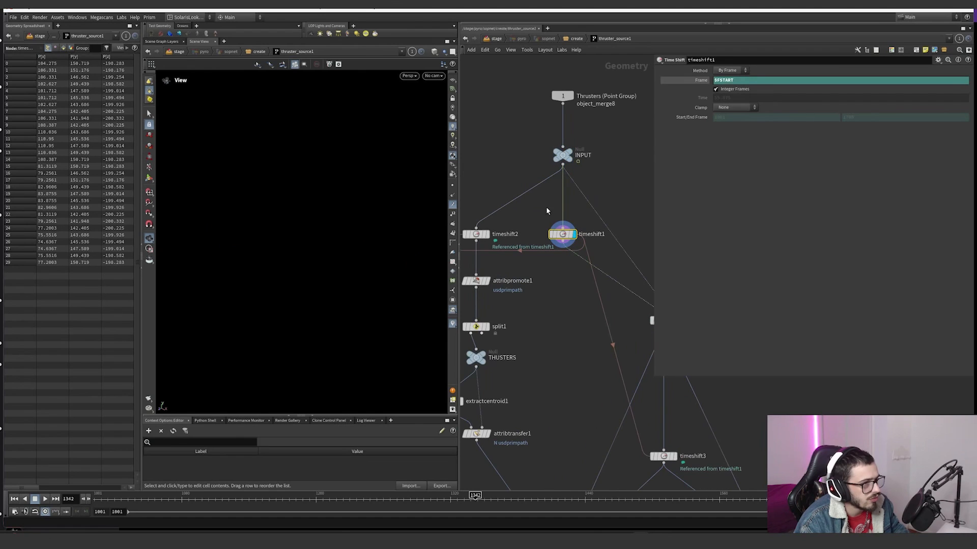
key("space+g")
left_click_drag(326, 232, 404, 124)
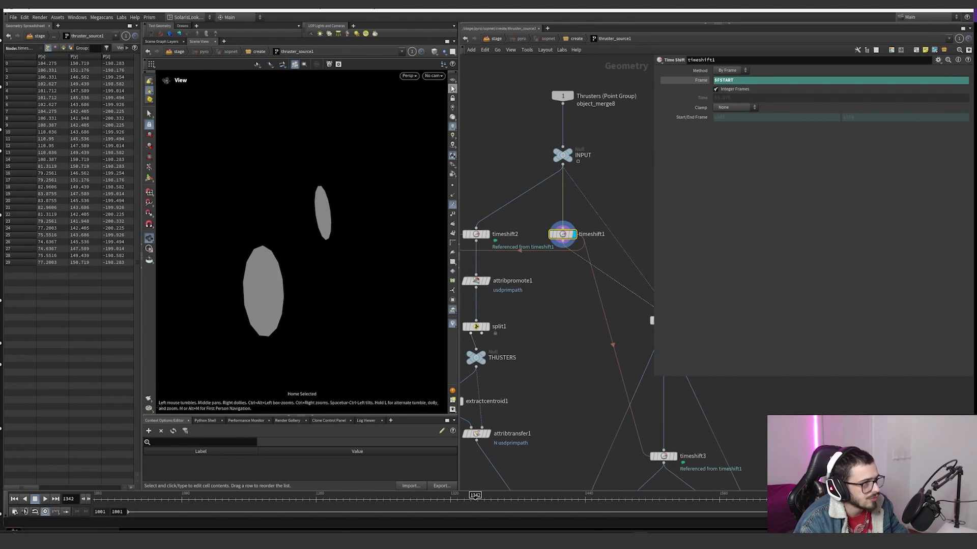
left_click(452, 80)
right_click_drag(333, 208, 217, 306)
Step: Display timeshift2, show its Frame parameter and examine the branches around it in the network
left_click(487, 235)
left_click_drag(463, 217, 507, 258)
left_click(697, 82)
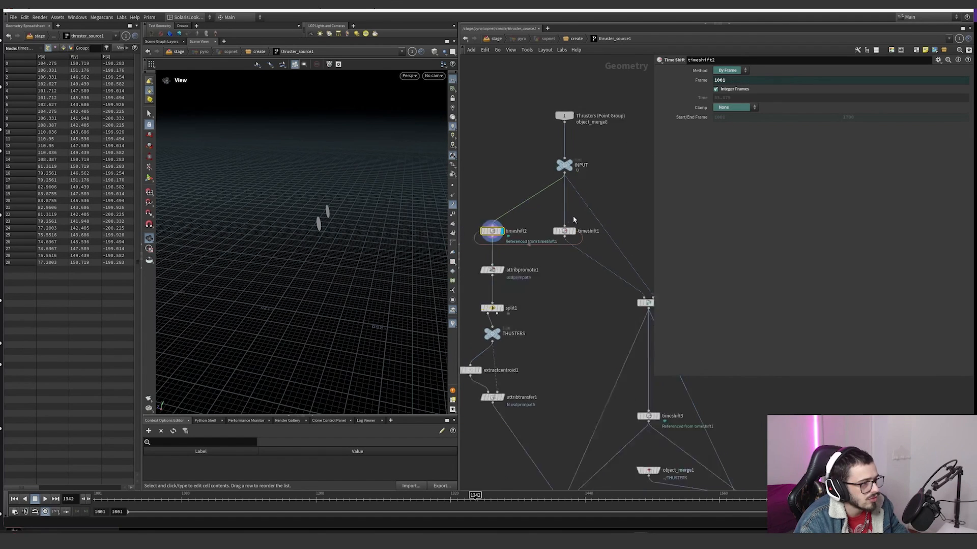
scroll(572, 218, "down", 4)
scroll(577, 227, "up", 3)
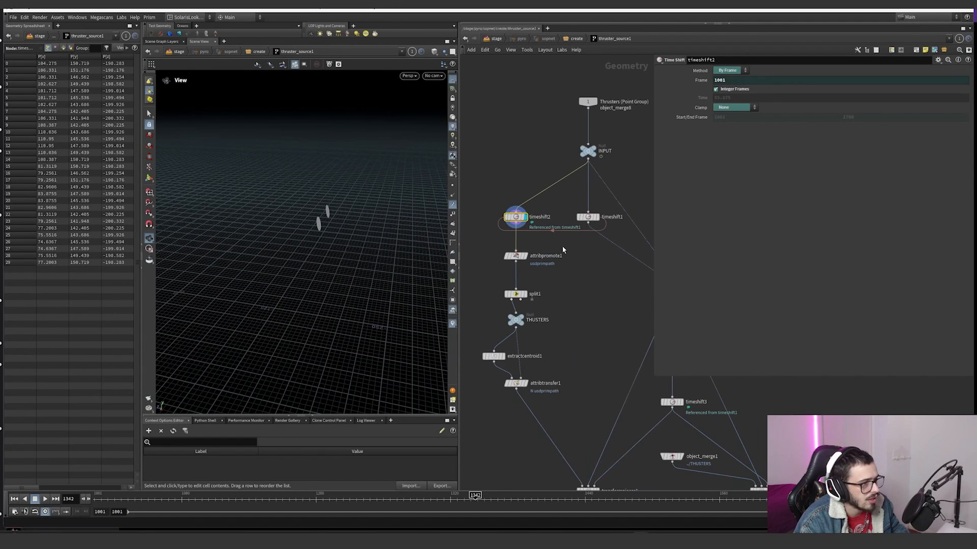
left_click_drag(562, 250, 514, 224)
scroll(514, 225, "down", 3)
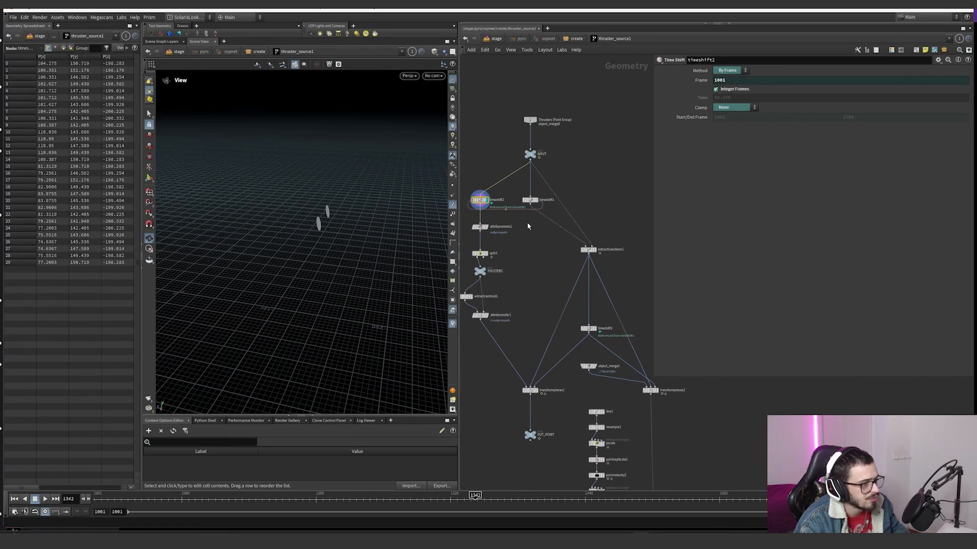
Step: Display extracttransform1, scrub the timeline to frame 1336 and examine its extracted point in the viewport
left_click(594, 249)
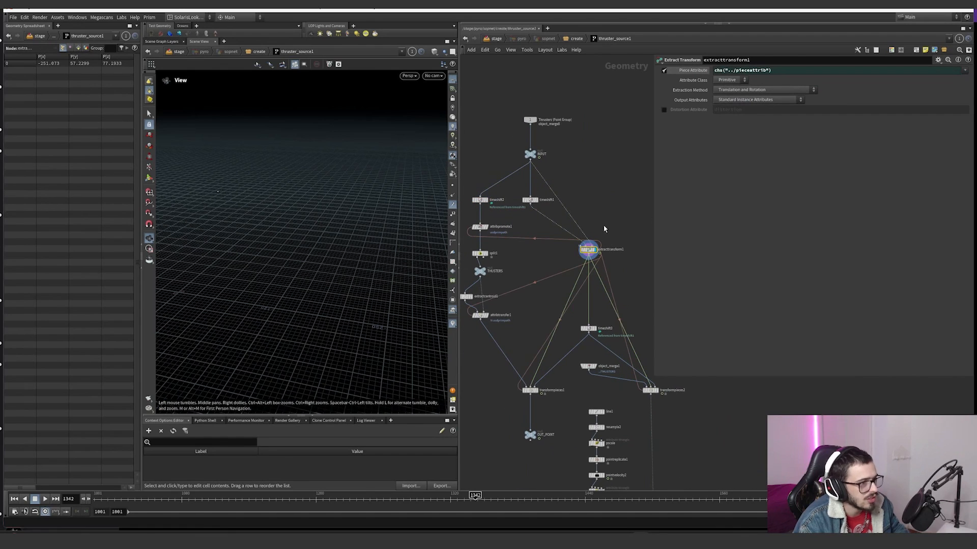
left_click_drag(325, 495, 468, 496)
scroll(268, 312, "down", 5)
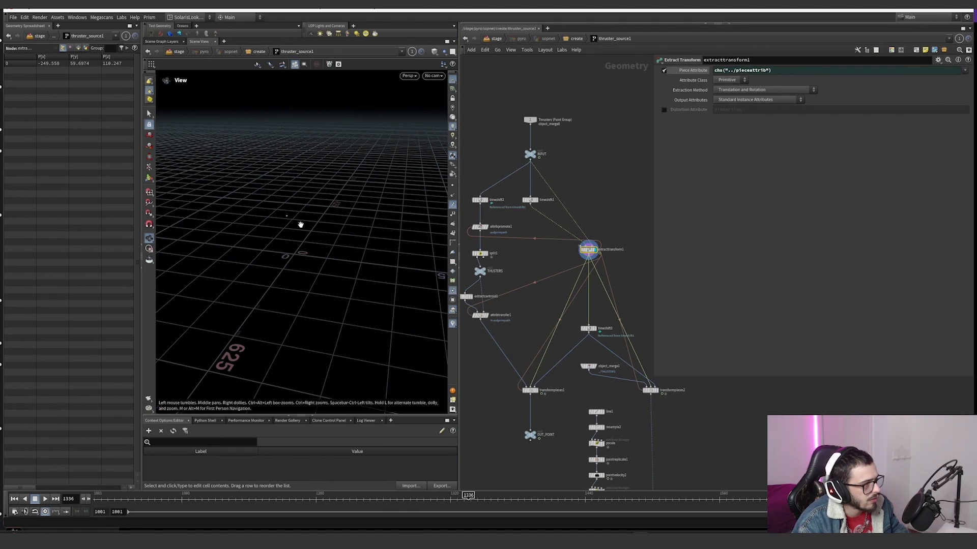
scroll(301, 225, "down", 10)
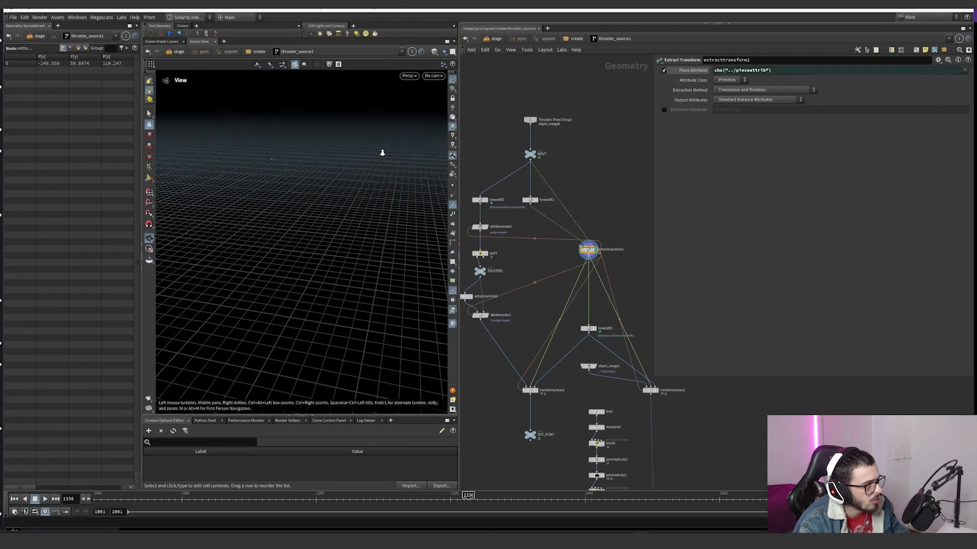
scroll(278, 160, "down", 8)
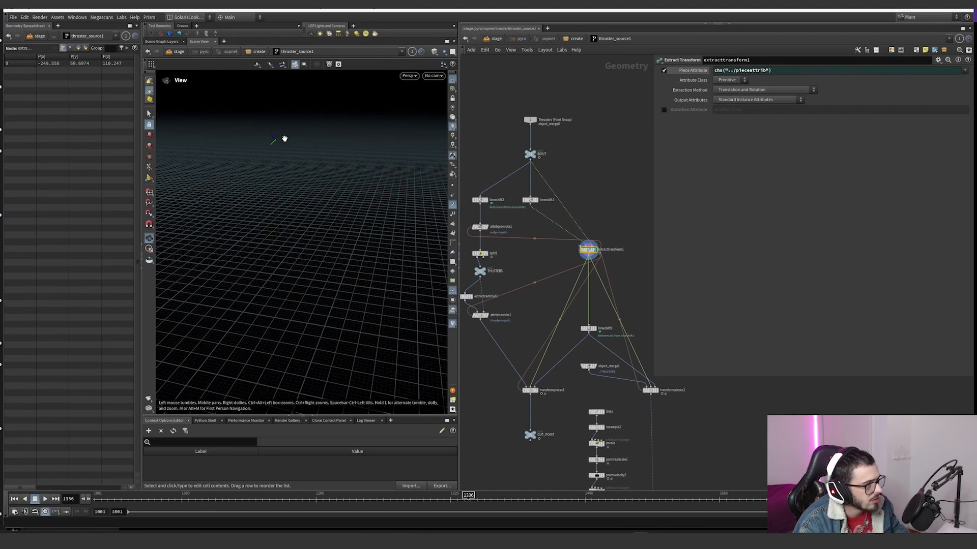
scroll(275, 140, "down", 8)
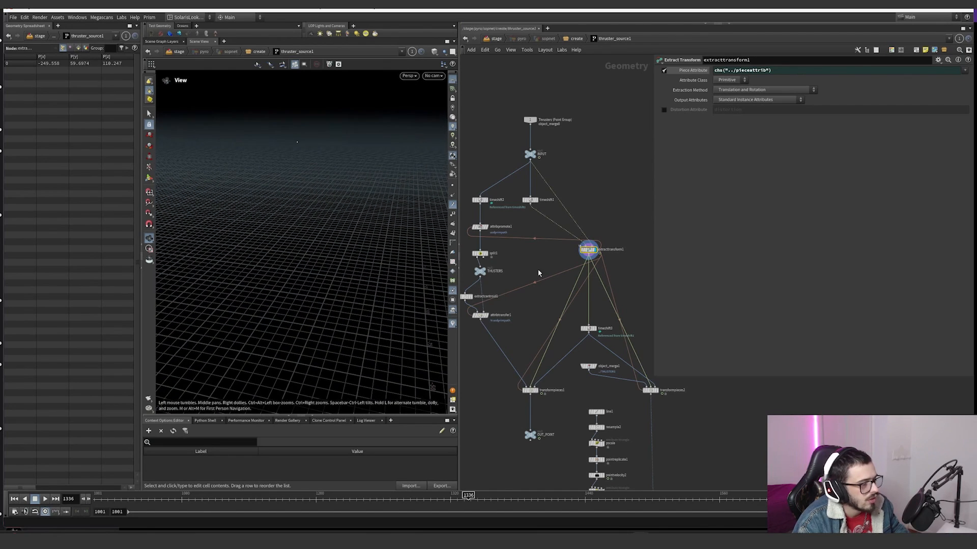
Step: Display timeshift2 and frame its disks, then show attribpromote1 and split1 in turn
left_click(487, 203)
key("g")
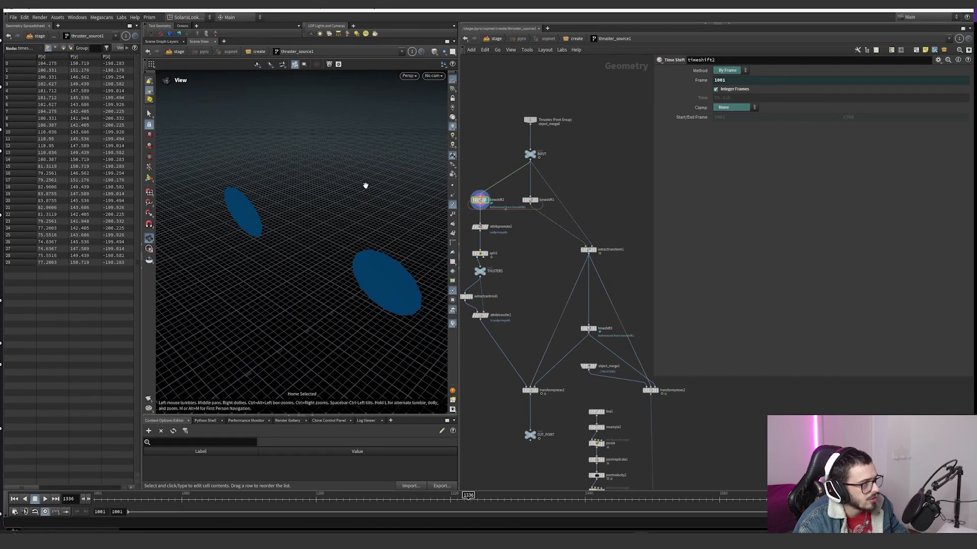
left_click(479, 228)
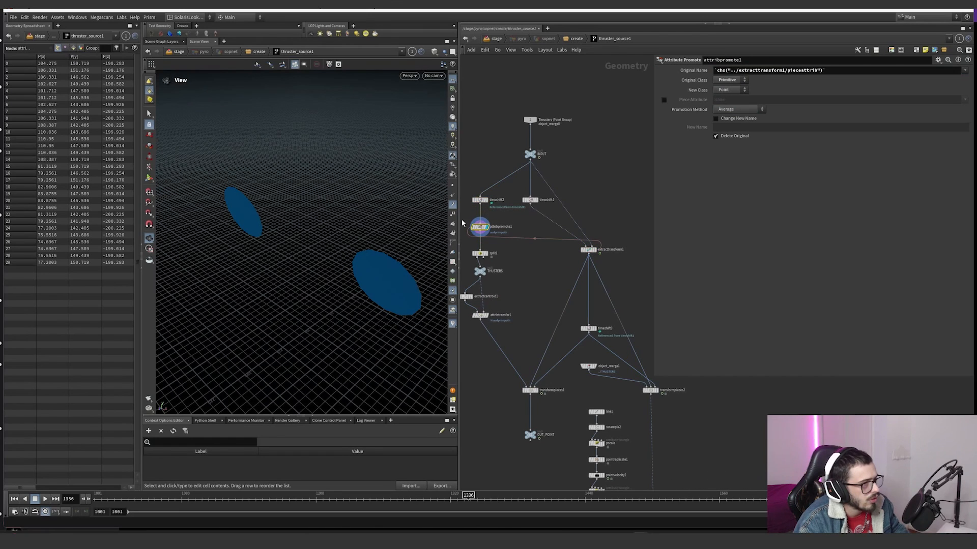
left_click(480, 253)
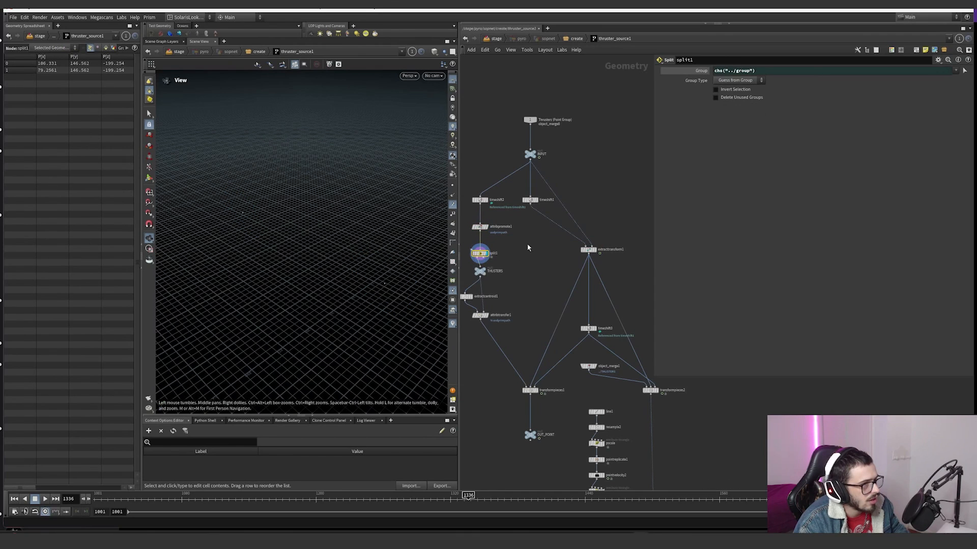
Step: Select the THUSTERS null and display extractcentroid1 below it
key("r")
left_click(482, 273)
left_click_drag(505, 282, 458, 266)
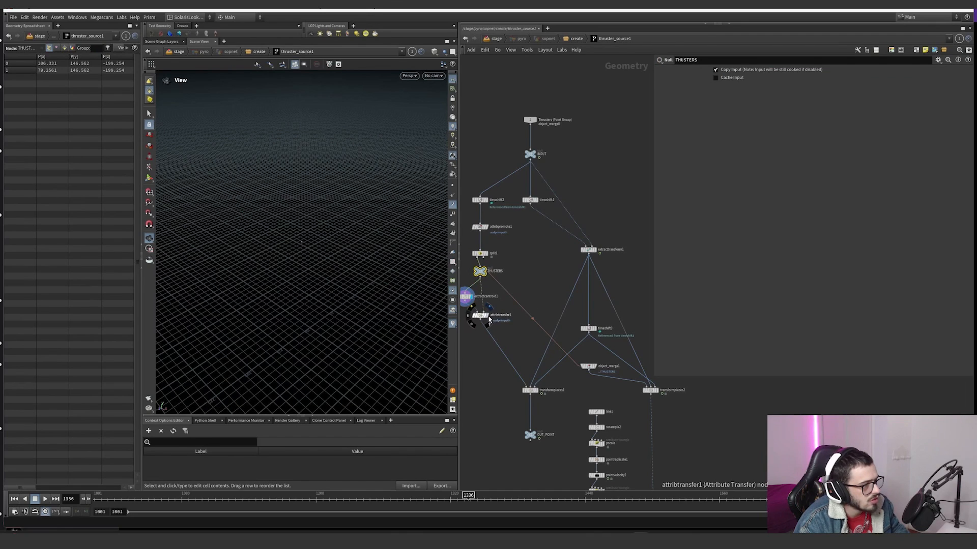
Step: Select extractcentroid1, then display attribtransfer1 and show the evaluated value of its Points attribute list
left_click(467, 296)
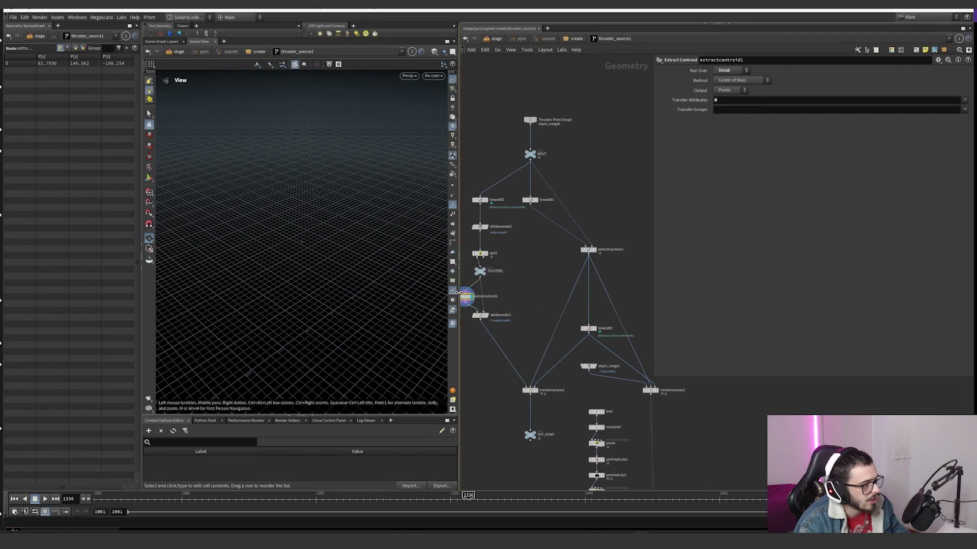
left_click(474, 313)
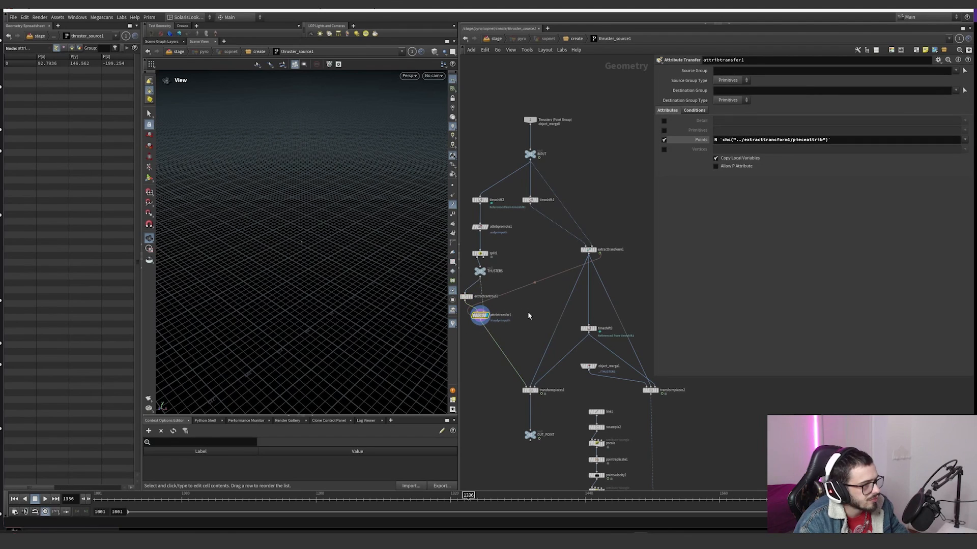
left_click_drag(511, 334, 472, 311)
left_click(706, 143)
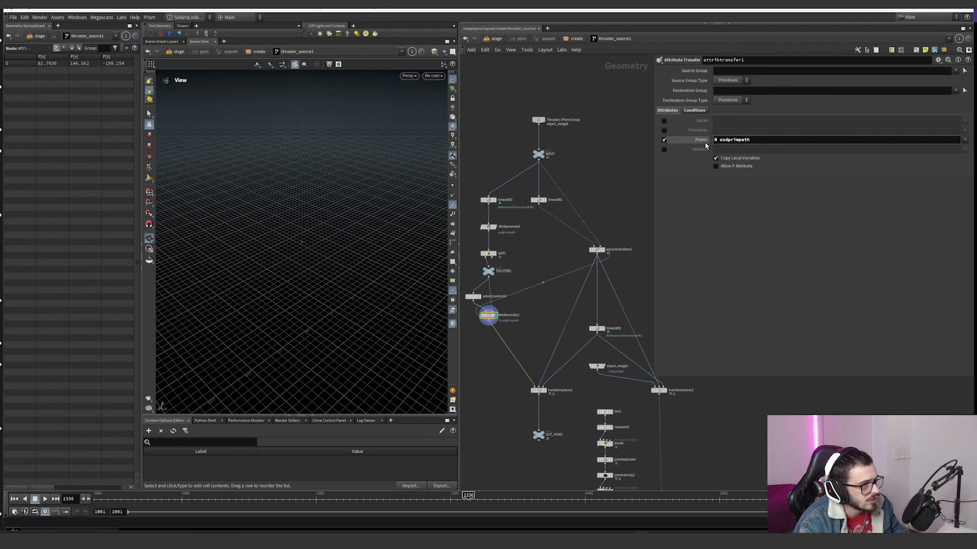
Step: Check extracttransform1's Piece Attribute, return to attribtransfer1 and undo the last node connection
left_click(596, 249)
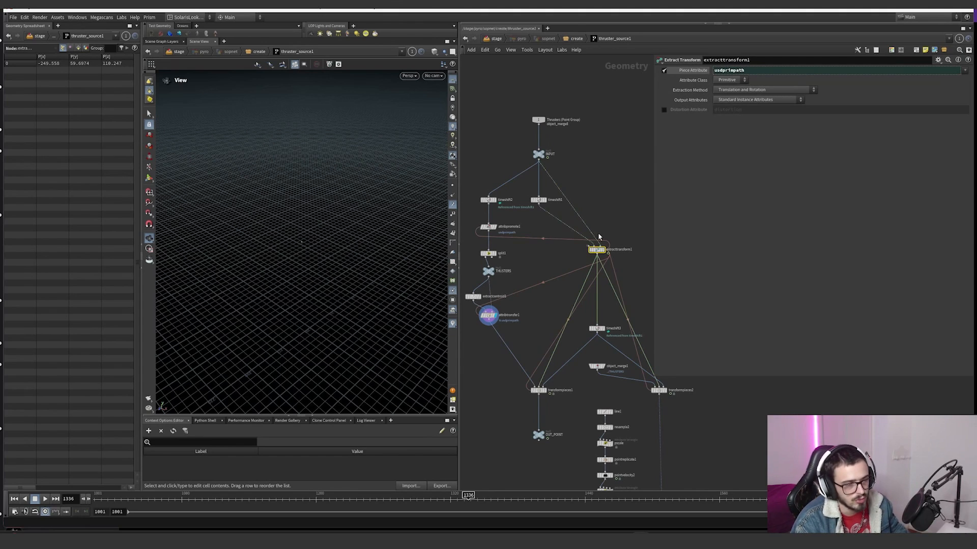
left_click_drag(628, 220, 610, 232)
left_click_drag(543, 300, 483, 341)
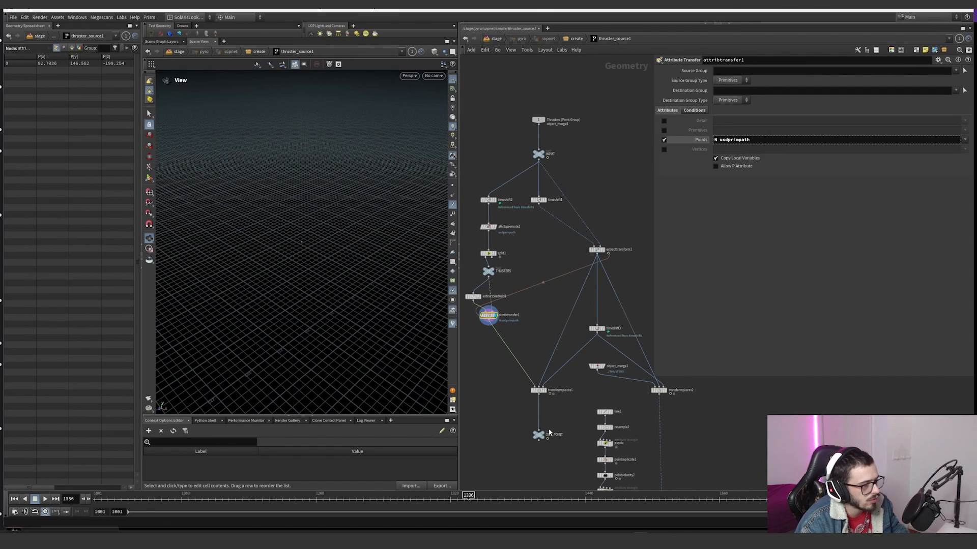
key("ctrl+z")
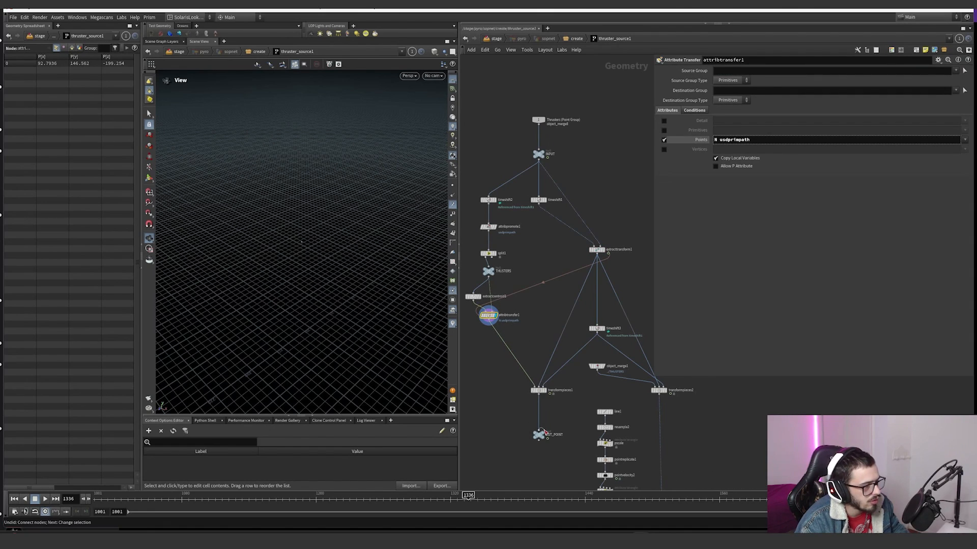
Step: Display the OUT_POINT null and examine which nodes across the network reference it
left_click(540, 434)
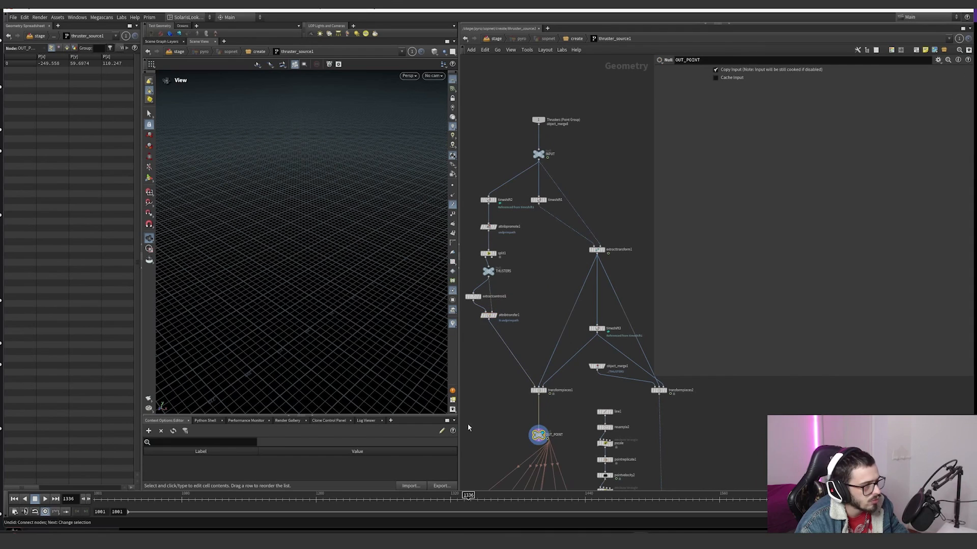
scroll(562, 413, "down", 4)
middle_click_drag(562, 413, 566, 204)
scroll(565, 218, "down", 3)
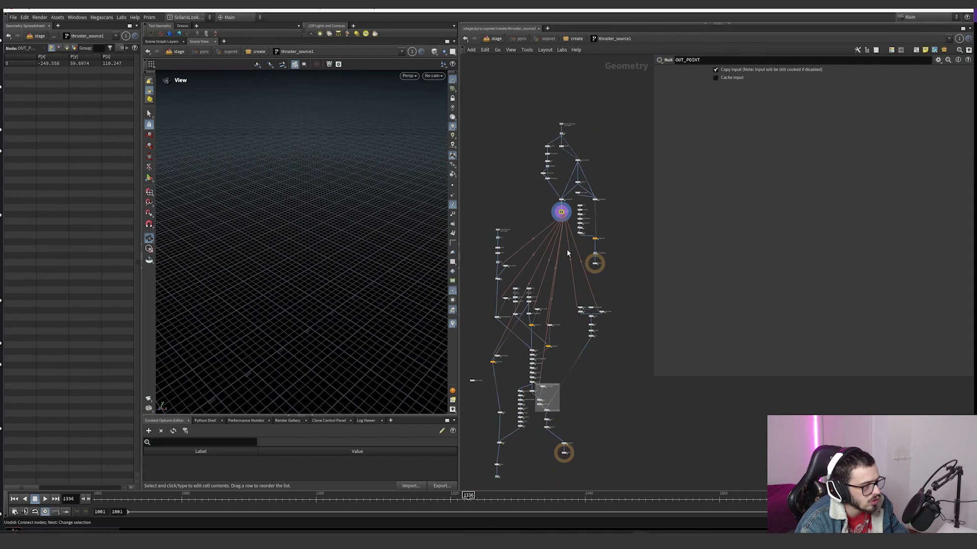
middle_click_drag(567, 253, 565, 336)
scroll(575, 326, "up", 3)
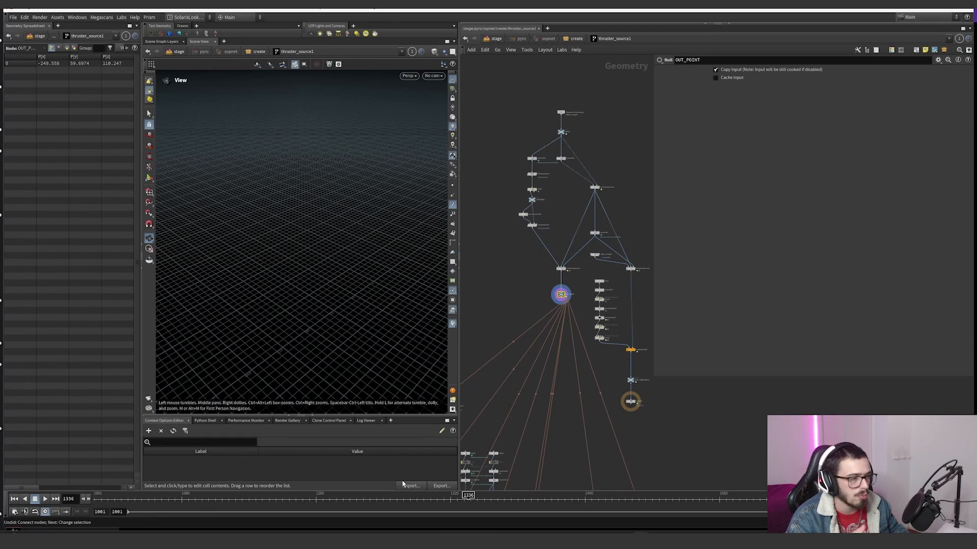
scroll(610, 275, "up", 5)
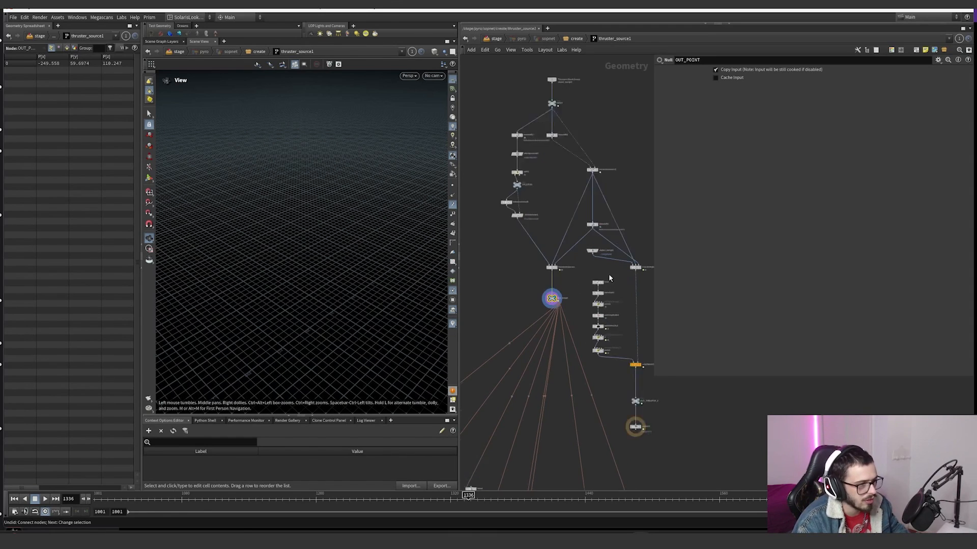
Step: Display transformpieces2, frame its points and orbit around them in the viewport
left_click(613, 275)
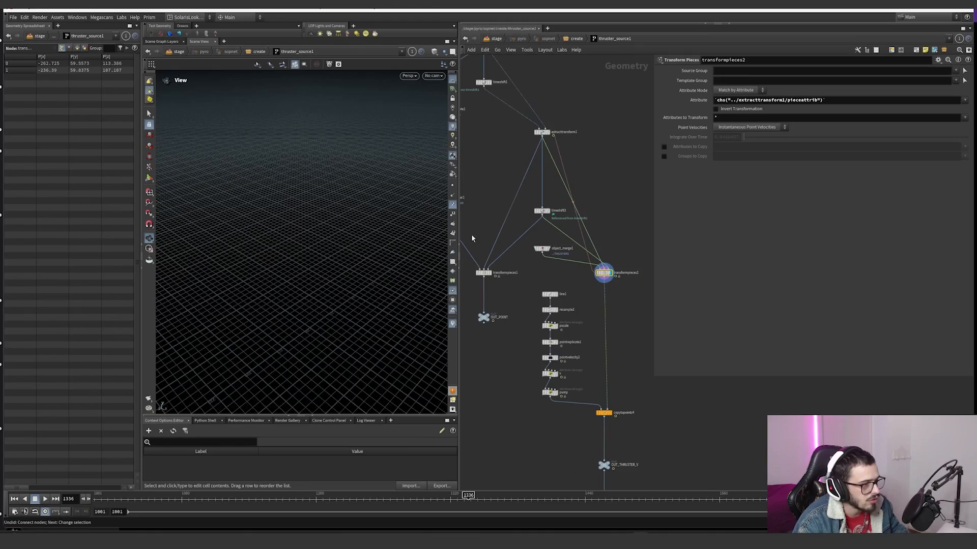
key("g")
right_click_drag(352, 241, 359, 264)
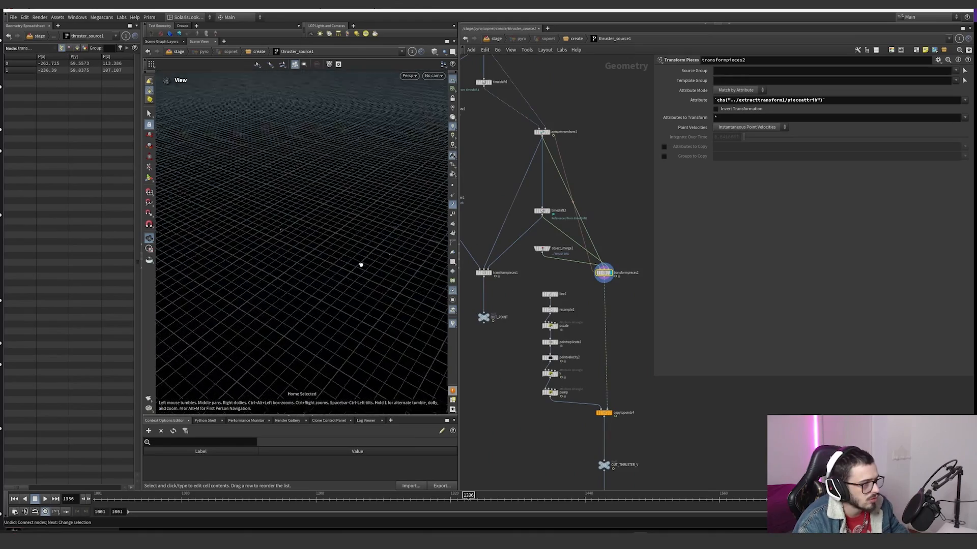
left_click_drag(360, 264, 371, 253)
right_click_drag(370, 253, 302, 280)
left_click_drag(382, 256, 350, 252)
Step: Display copytopoints4, select the OUT_THRUSTER_V null and examine the thruster cones and the branch feeding them
left_click(610, 412)
scroll(637, 360, "down", 5)
middle_click_drag(632, 419, 594, 337)
scroll(595, 338, "up", 6)
left_click_drag(607, 320, 493, 230)
scroll(614, 268, "down", 4)
middle_click_drag(614, 268, 614, 325)
scroll(568, 245, "up", 6)
scroll(571, 257, "down", 4)
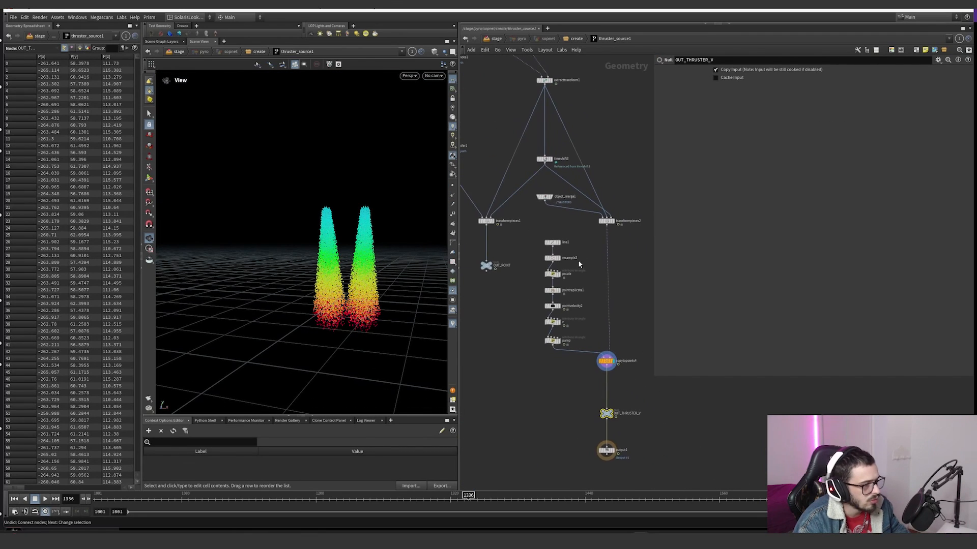
Step: Display and frame line1, then show resample2's parameters and its tangent and curve U attributes
scroll(569, 250, "up", 3)
left_click(553, 239)
key("g")
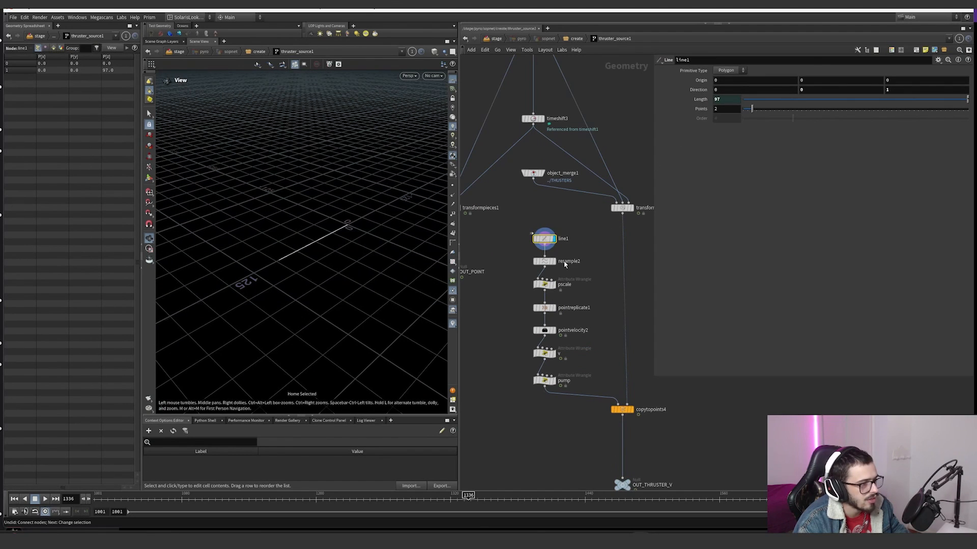
left_click(545, 261)
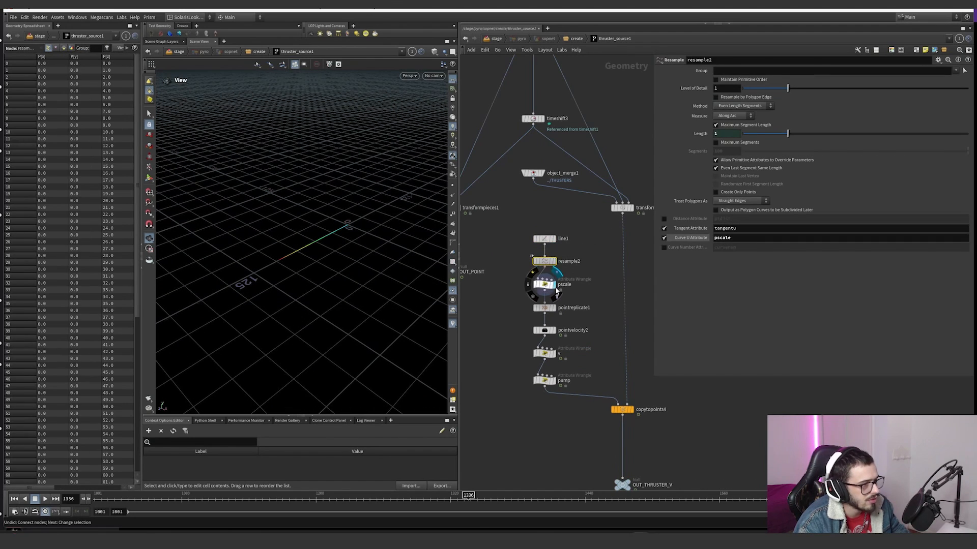
Step: Display the pscale wrangle and highlight its curveu and pscale ramp expressions
left_click(544, 284)
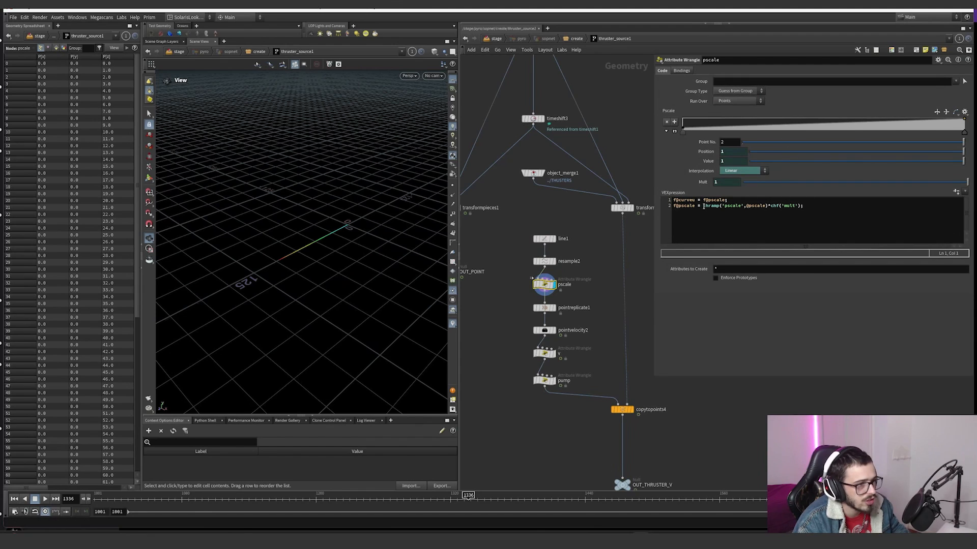
left_click(695, 201)
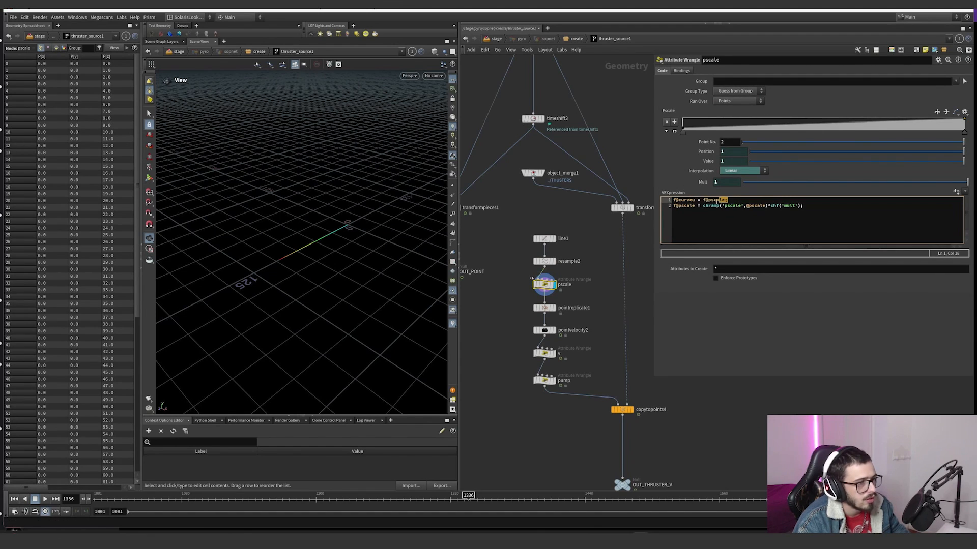
left_click_drag(718, 201, 781, 211)
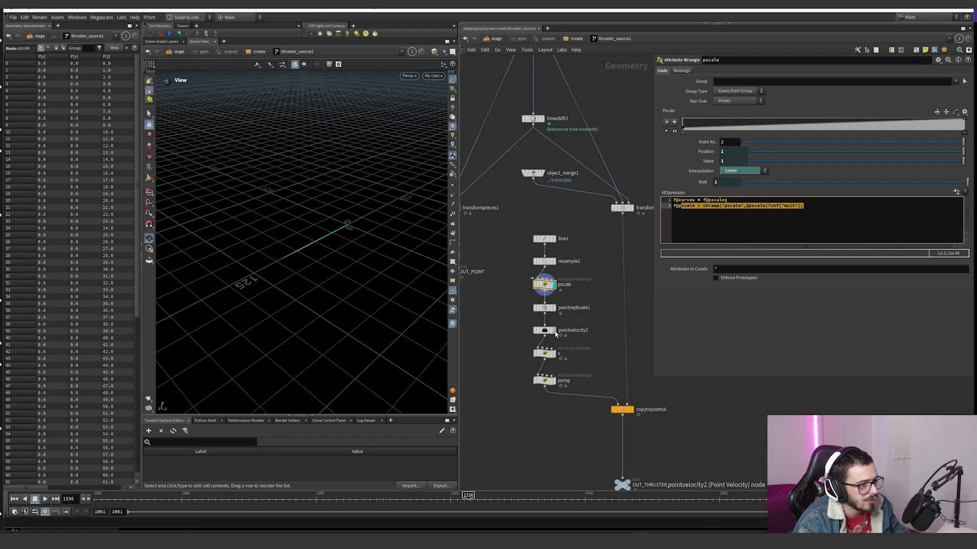
Step: Display pointreplicate1 and review its Shape and Attributes settings, then review pointvelocity2's Curl Noise and Conical Noise settings
left_click(554, 308)
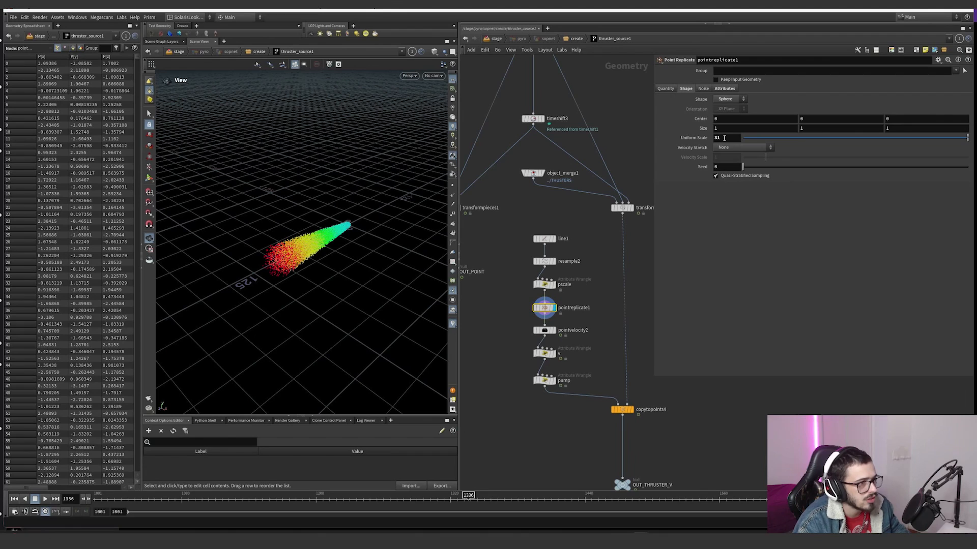
left_click(722, 89)
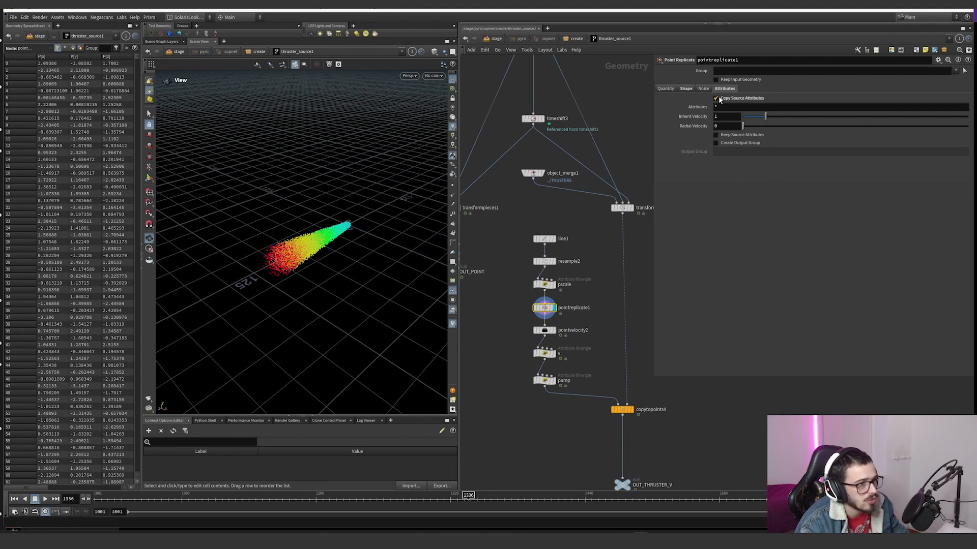
left_click(554, 331)
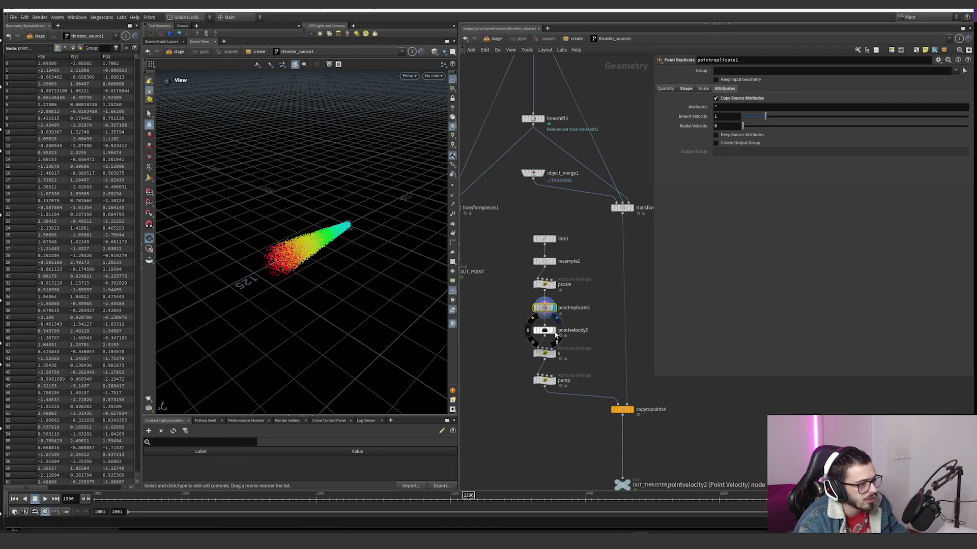
left_click(684, 97)
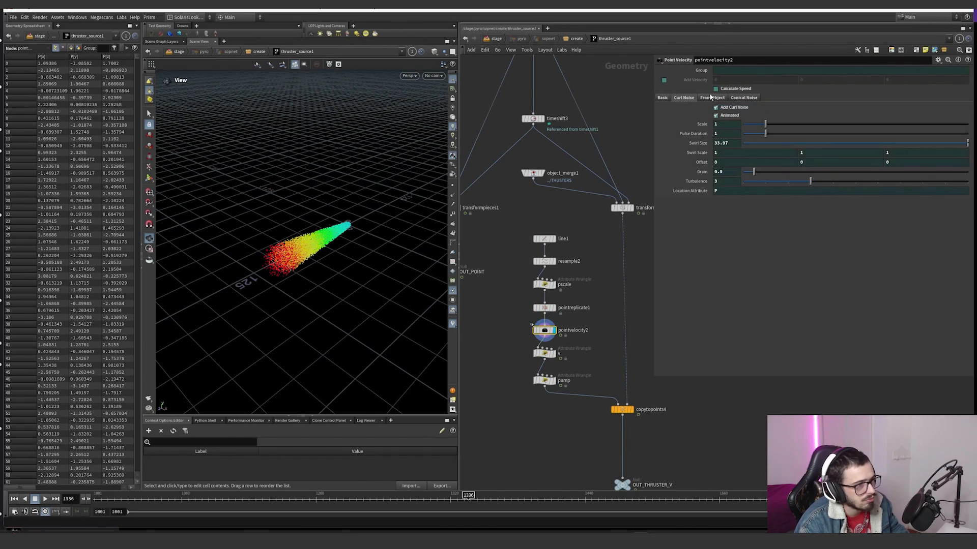
left_click(743, 98)
Step: Display the v wrangle and examine its velocity expressions, checking the tangentu attribute's origin in resample2
left_click(554, 353)
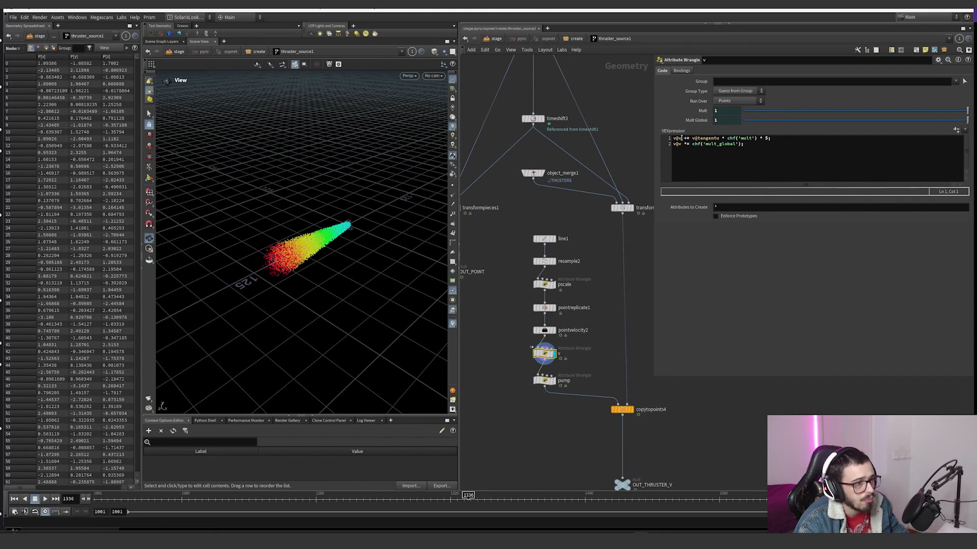
left_click_drag(692, 138, 717, 137)
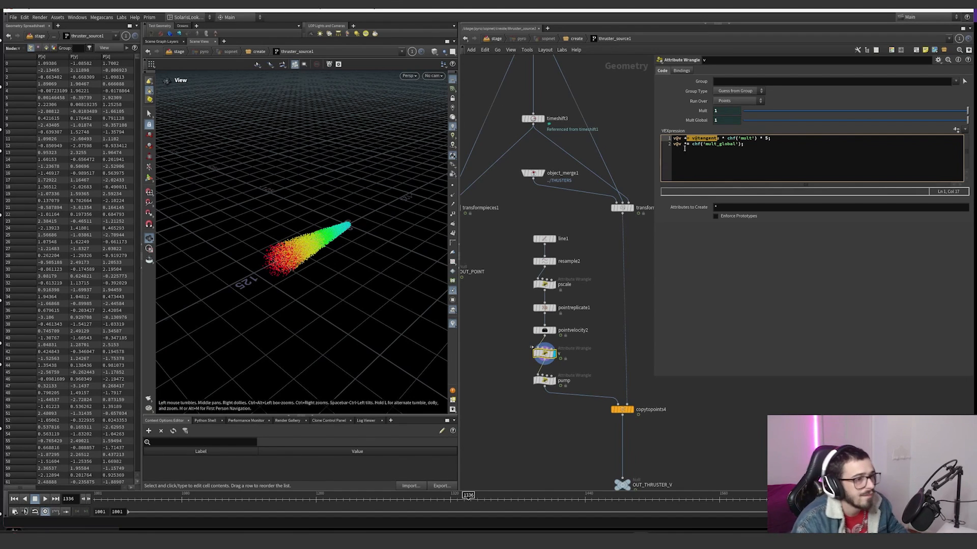
left_click(545, 261)
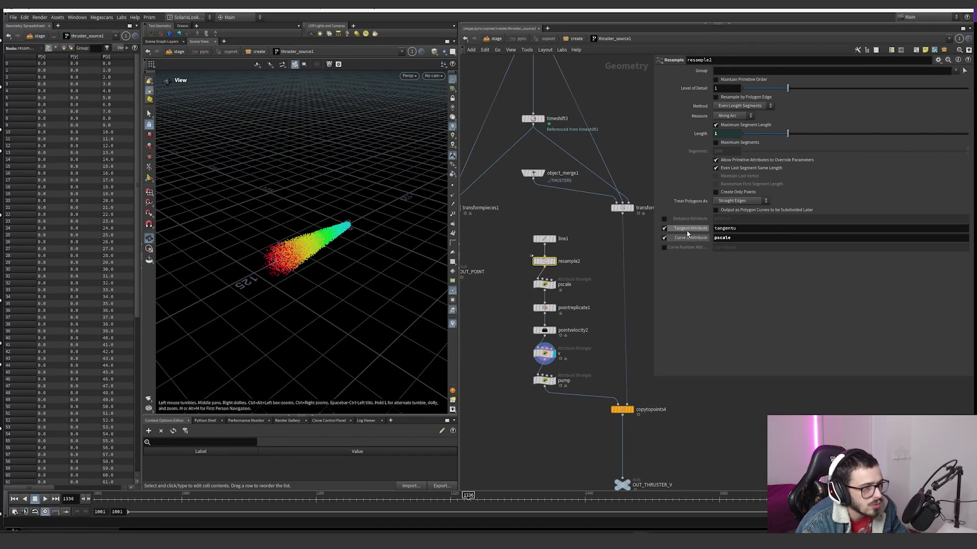
left_click(545, 352)
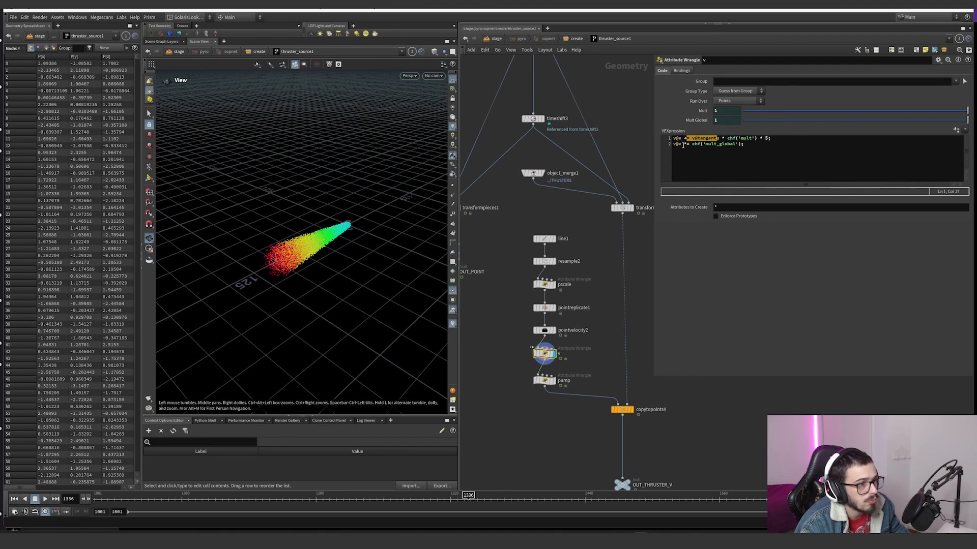
left_click(704, 144)
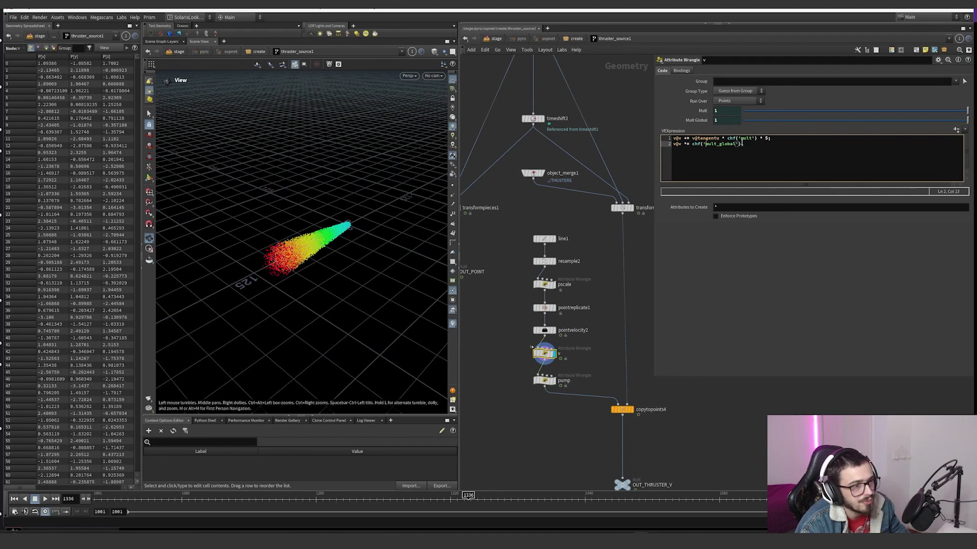
left_click_drag(760, 140, 699, 144)
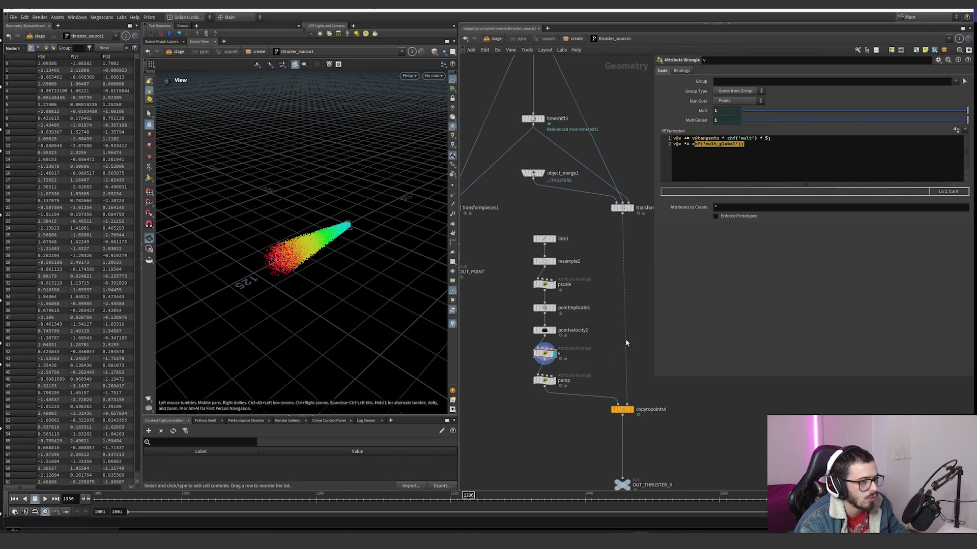
Step: Show the pump wrangle's expression, then display copytopoints4 and its attribute transfer settings
left_click(580, 375)
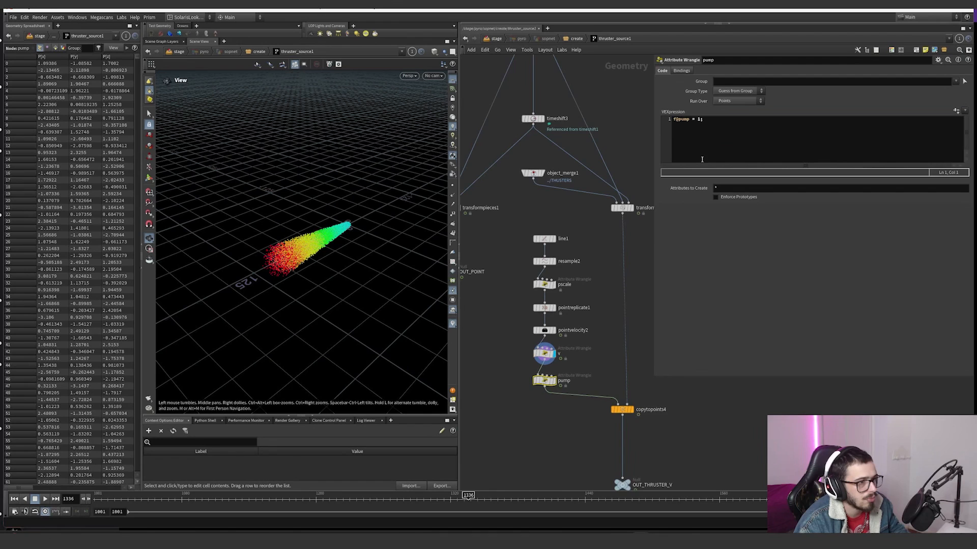
middle_click_drag(628, 349, 599, 308)
left_click(604, 368)
scroll(576, 352, "down", 5)
middle_click_drag(580, 382, 578, 313)
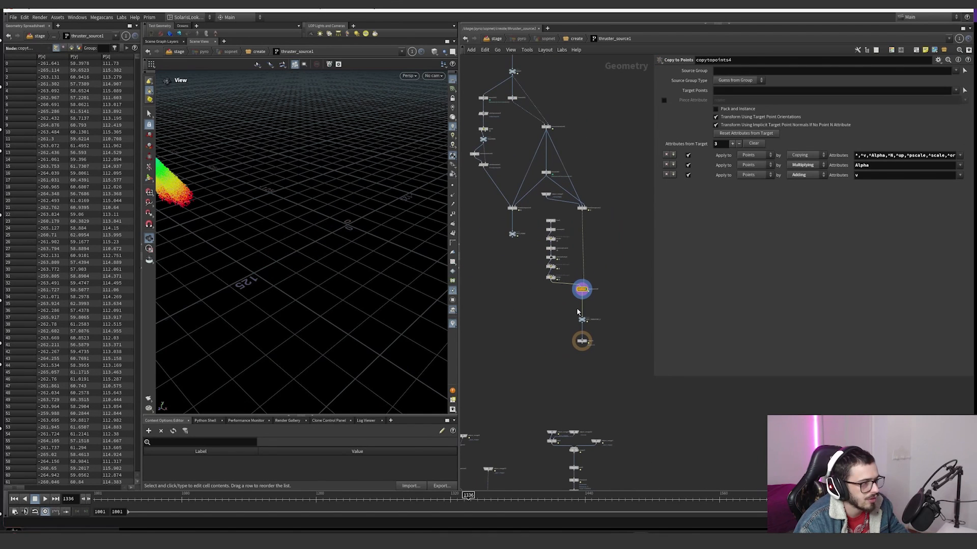
Step: Select the OUT_POINT null and follow its references to the collision branch of the network
scroll(238, 207, "down", 3)
middle_click_drag(237, 207, 371, 239)
scroll(558, 264, "down", 6)
scroll(569, 249, "up", 5)
left_click(585, 236)
middle_click_drag(546, 277, 558, 200)
scroll(497, 215, "up", 3)
Step: Display the terrain null, frame its geometry and hide the viewport's reference grid
left_click(500, 177)
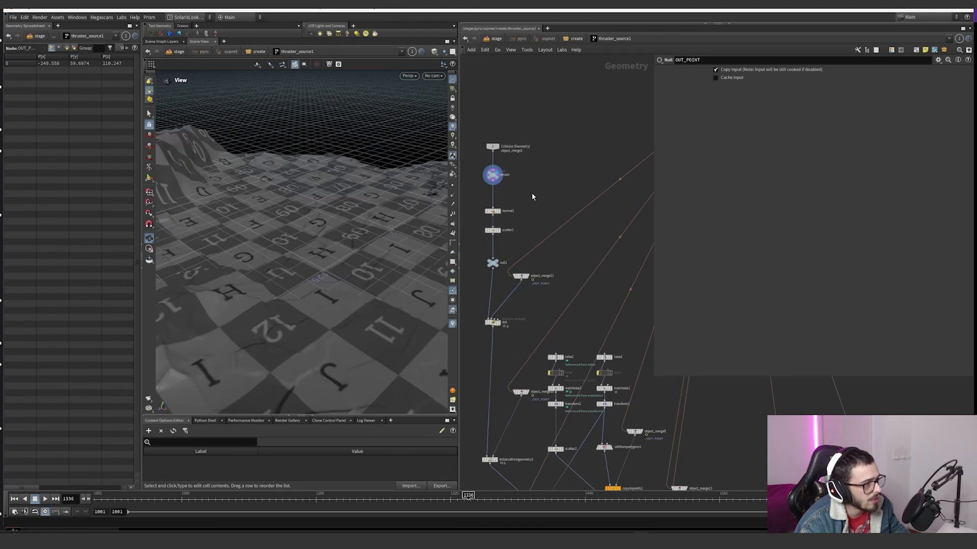
key("g")
left_click(452, 80)
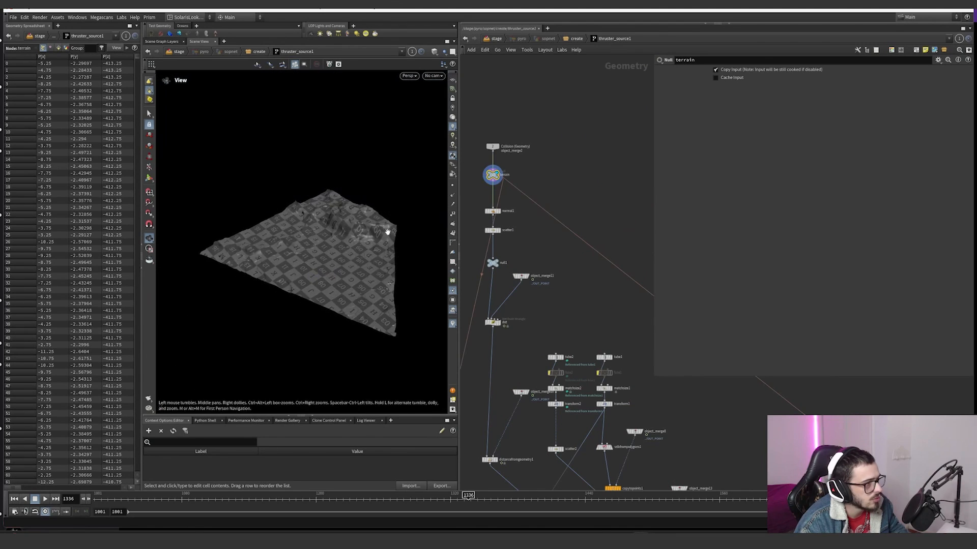
Step: Display and frame normal1, then show scatter1's parameters and inspect its scattered points on the terrain
scroll(385, 232, "up", 4)
middle_click_drag(506, 217, 517, 202)
scroll(517, 202, "up", 3)
left_click(506, 198)
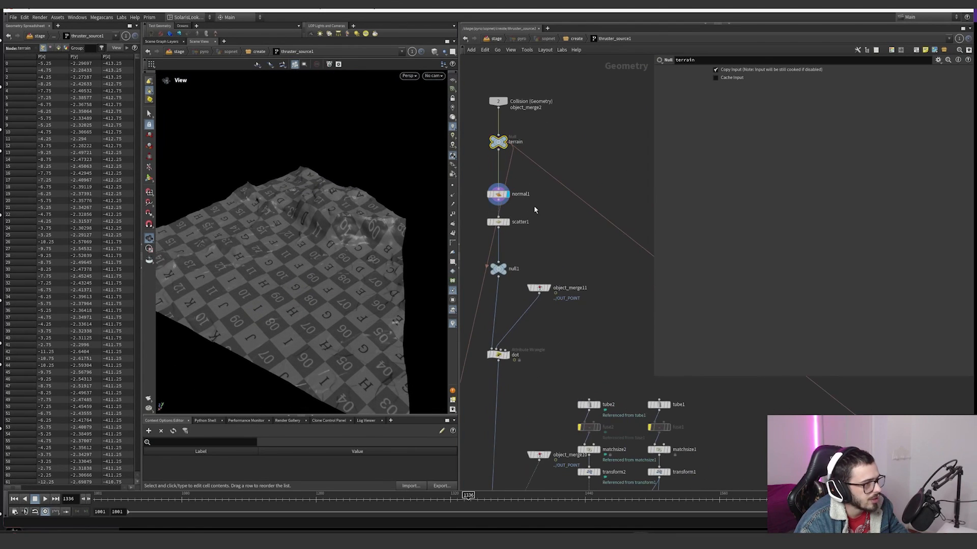
key("g")
left_click(507, 222)
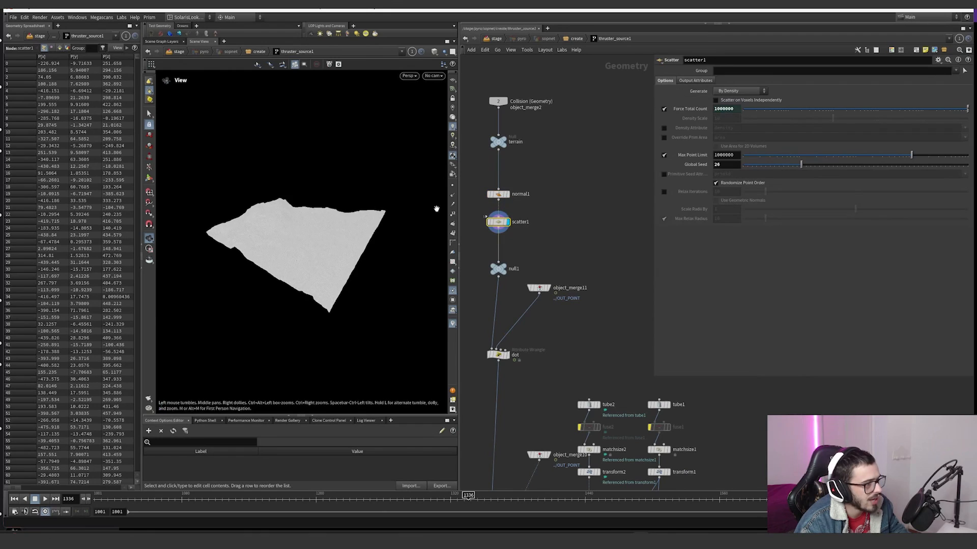
scroll(338, 253, "up", 5)
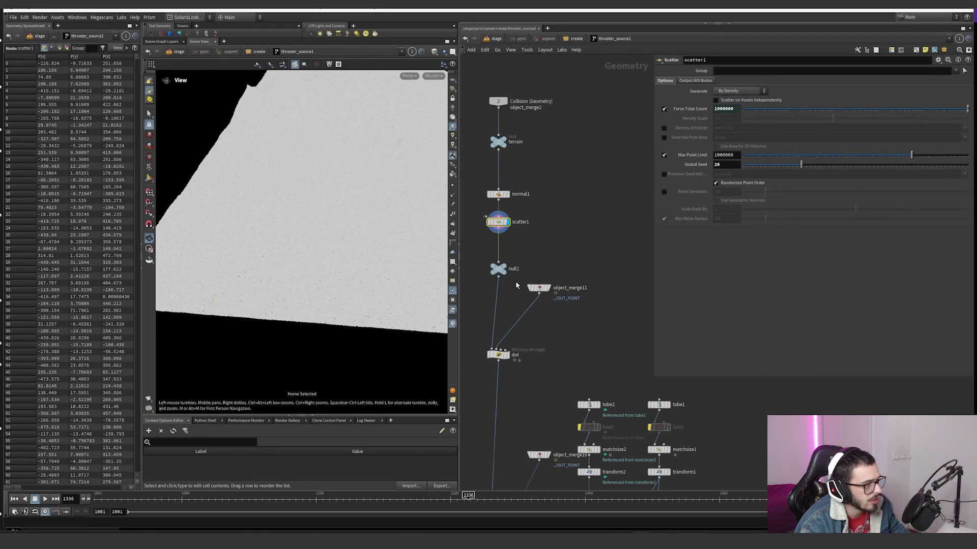
Step: Show the dot wrangle's expression and display the object_merge11 point that feeds its second input
left_click(498, 354)
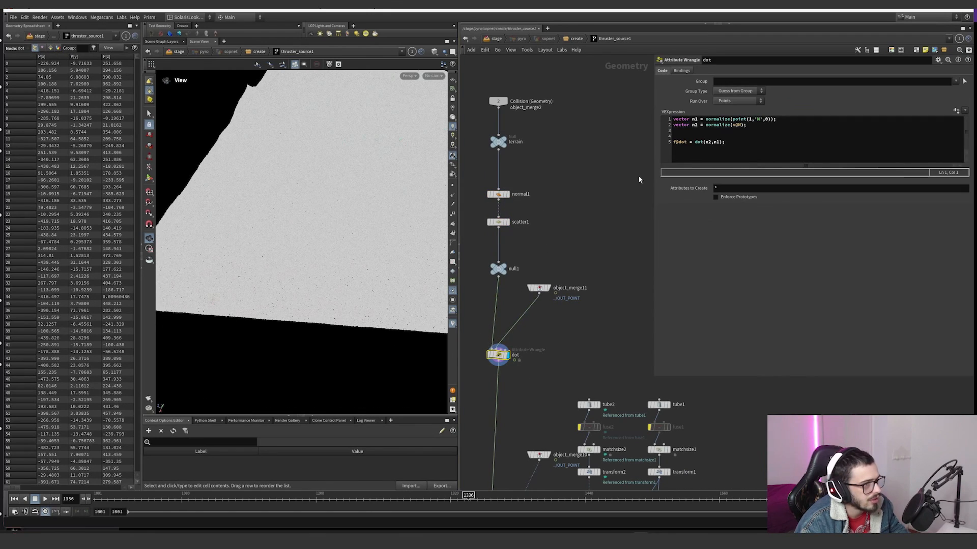
left_click(550, 288)
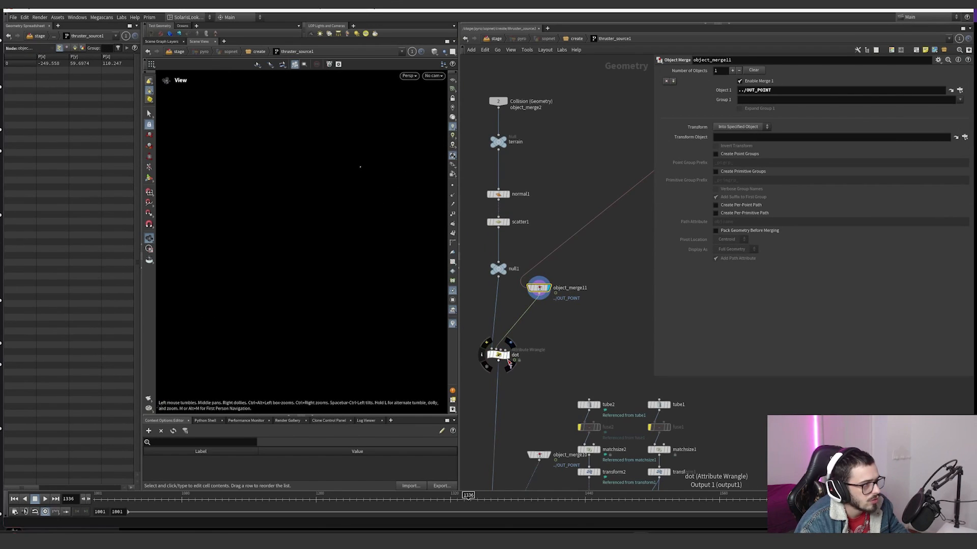
left_click(501, 355)
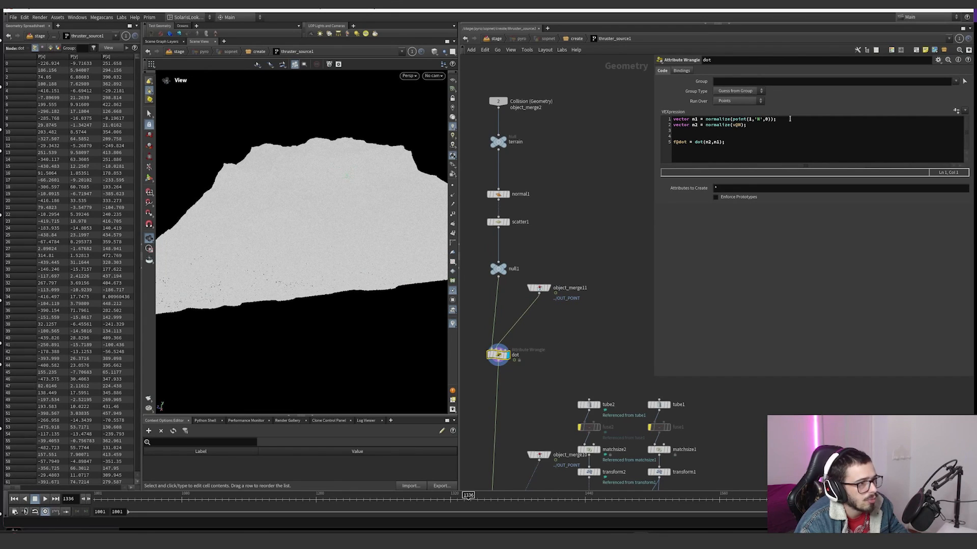
Step: Highlight the point normal lookup in the dot wrangle's code and relate it to the wrangle's null1 and object_merge11 inputs
left_click_drag(733, 119, 768, 120)
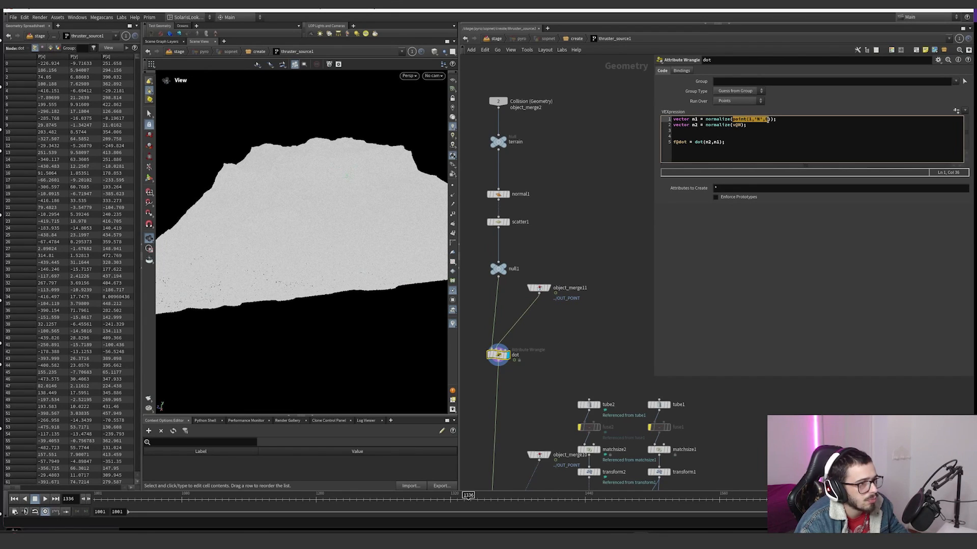
left_click_drag(583, 264, 511, 327)
left_click(498, 355)
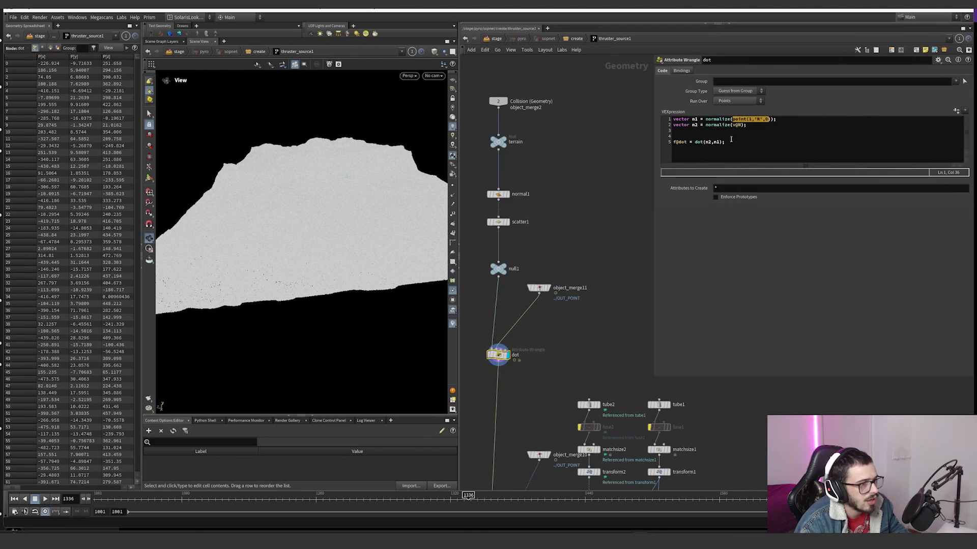
left_click(498, 269)
left_click(498, 355)
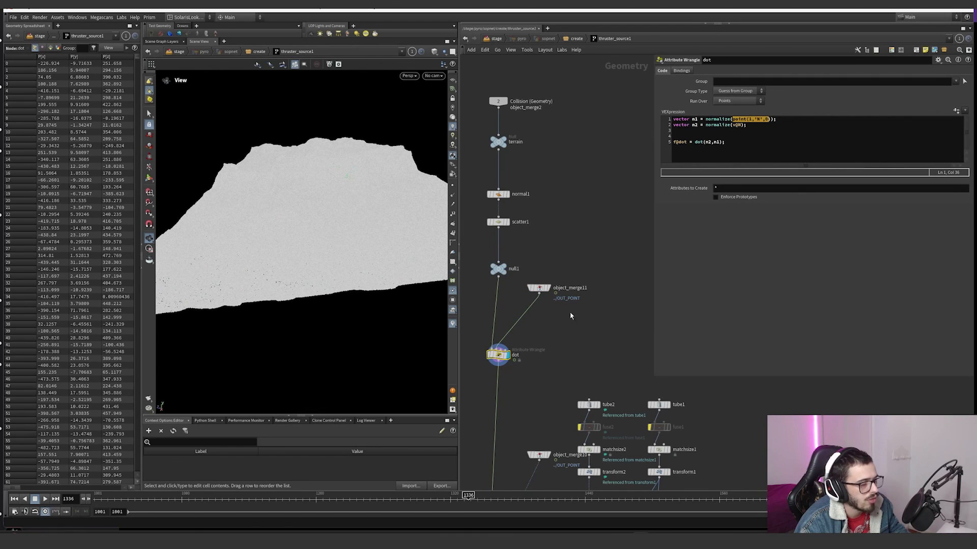
Step: Display and frame distancefromgeometry1, then turn on the dist visualizer for the terrain points
middle_click_drag(570, 314, 574, 164)
scroll(574, 164, "down", 1)
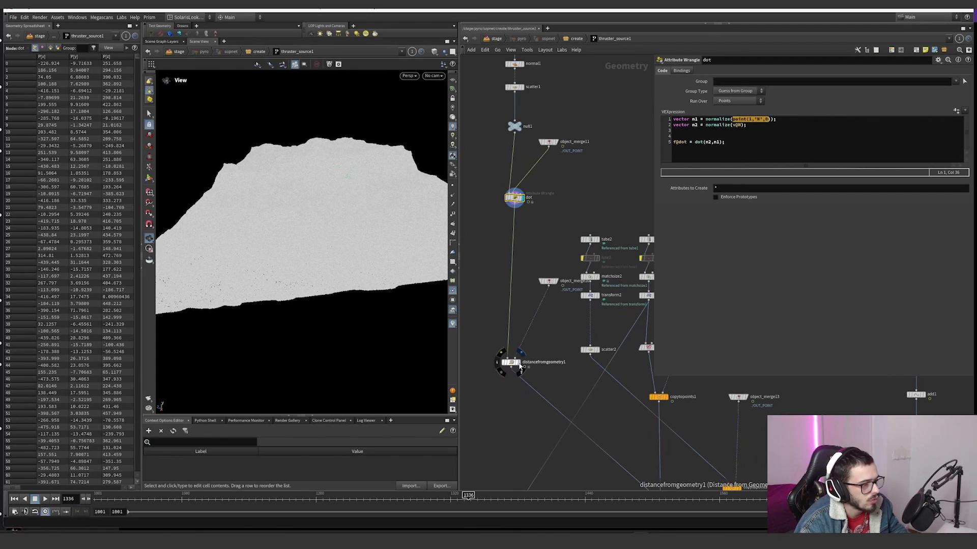
left_click(511, 362)
key("space+g")
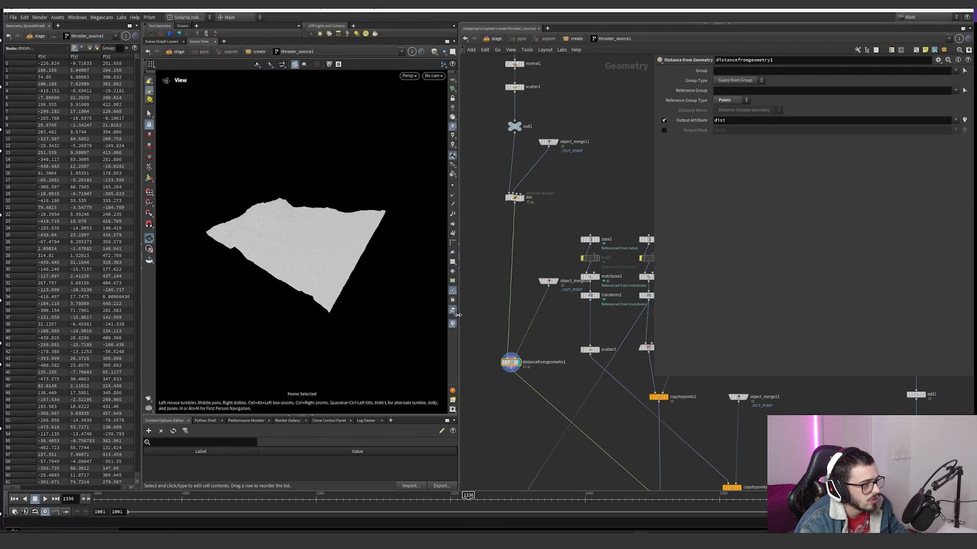
left_click(453, 325)
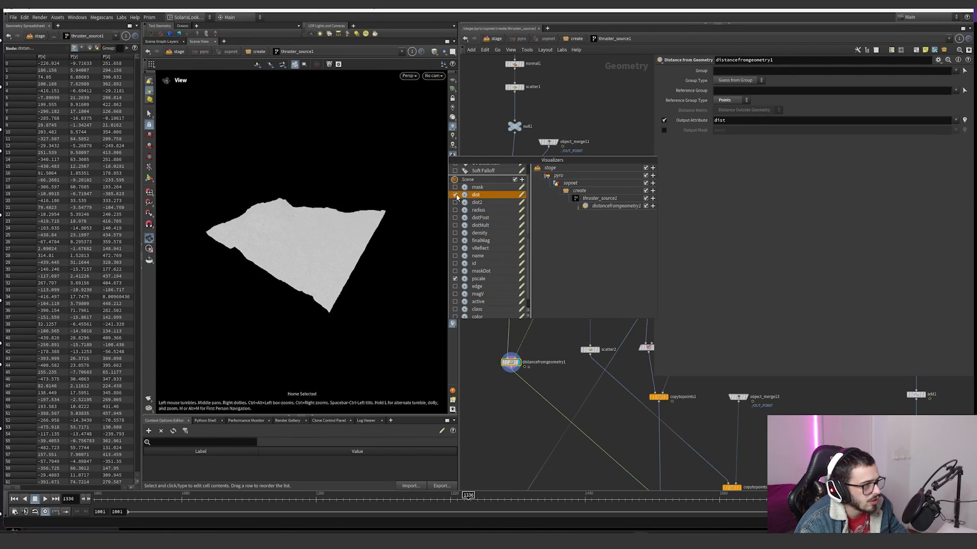
left_click(455, 195)
left_click_drag(316, 224, 421, 321)
left_click(452, 324)
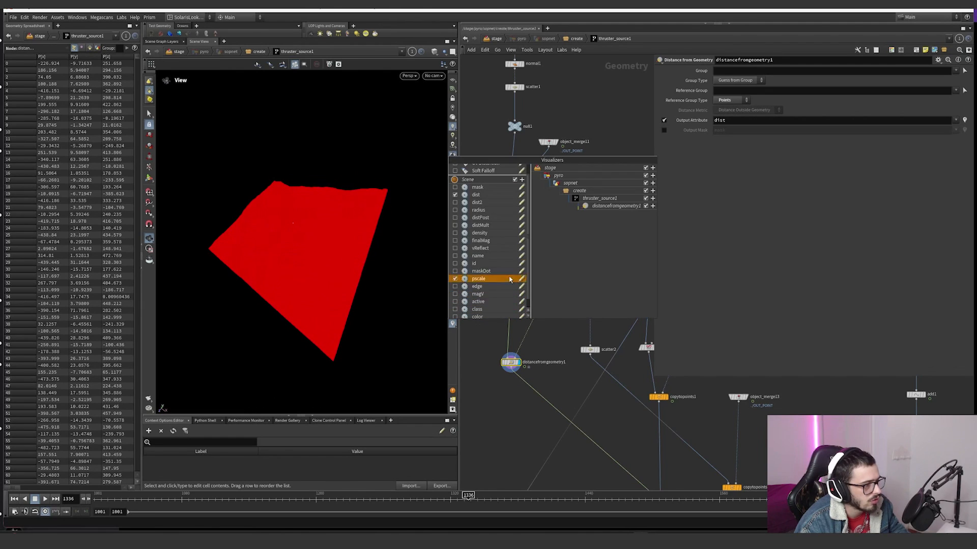
left_click(520, 282)
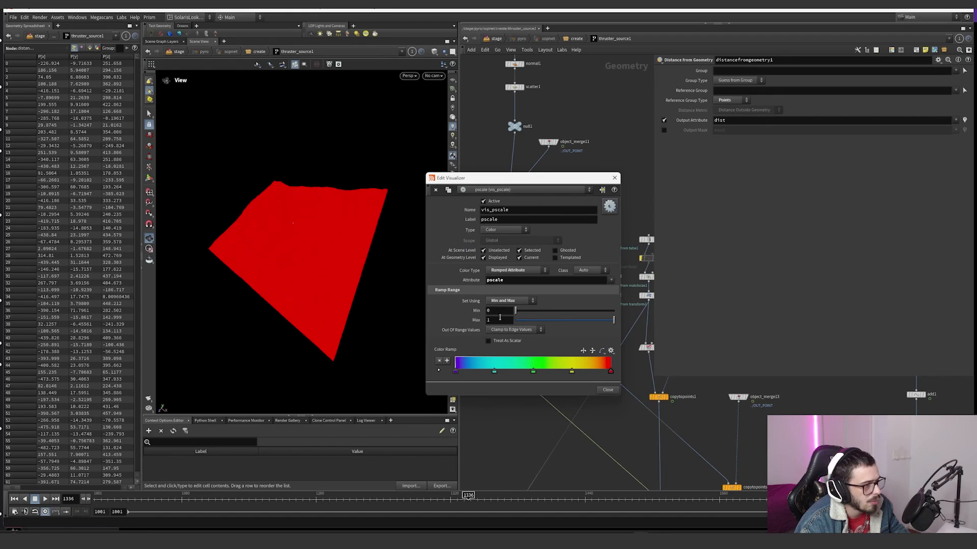
left_click(609, 207)
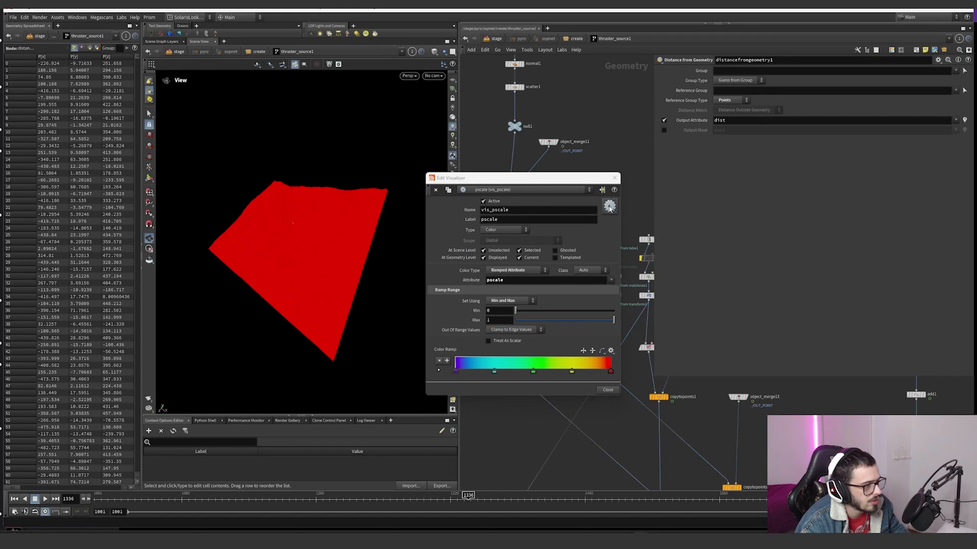
left_click(614, 178)
Step: Raise the dist visualizer's ramp maximum until its colours spread across the whole terrain
left_click(452, 325)
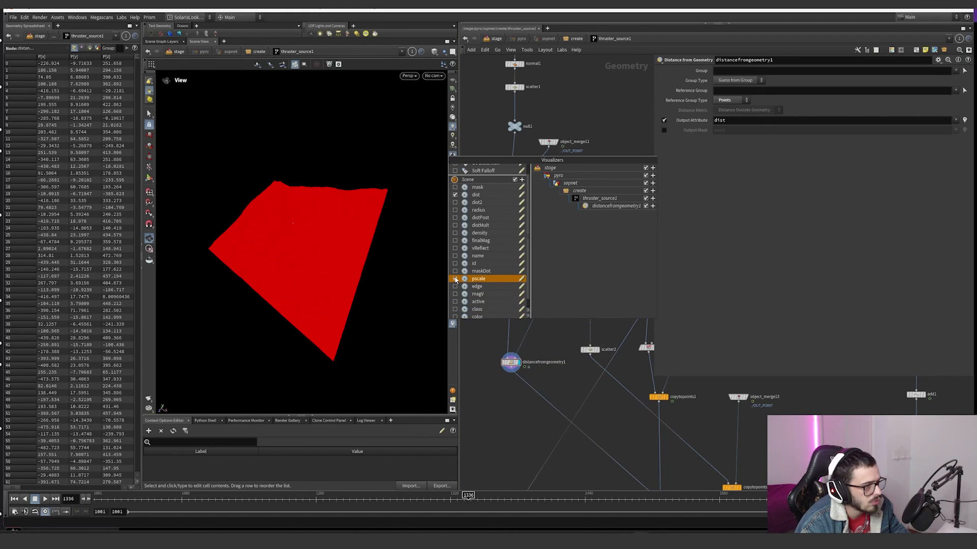
left_click(520, 196)
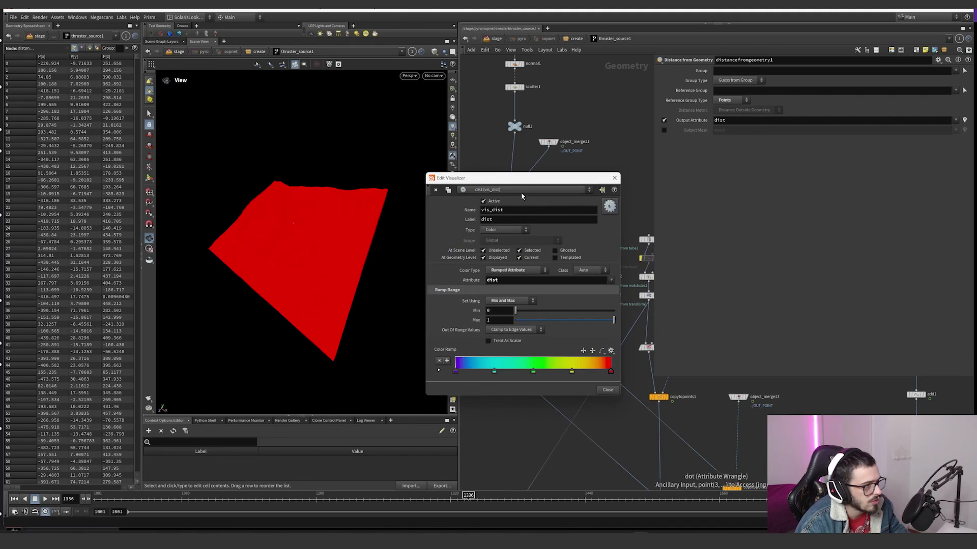
middle_click_drag(504, 320, 716, 291)
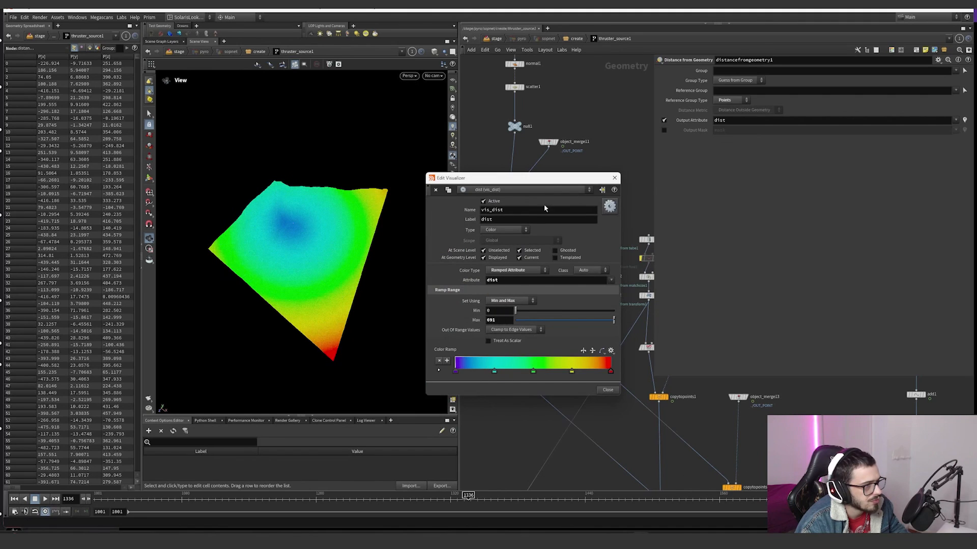
left_click(615, 178)
key("ctrl+z")
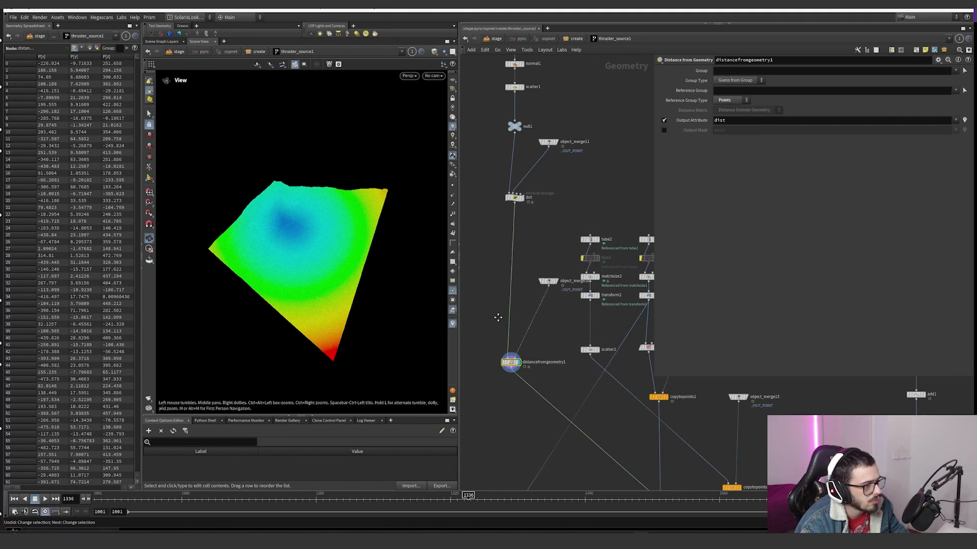
Step: Display tube2, show its parameters and inspect the cone's shape
middle_click_drag(498, 317, 488, 261)
scroll(560, 267, "down", 2)
scroll(553, 293, "up", 1)
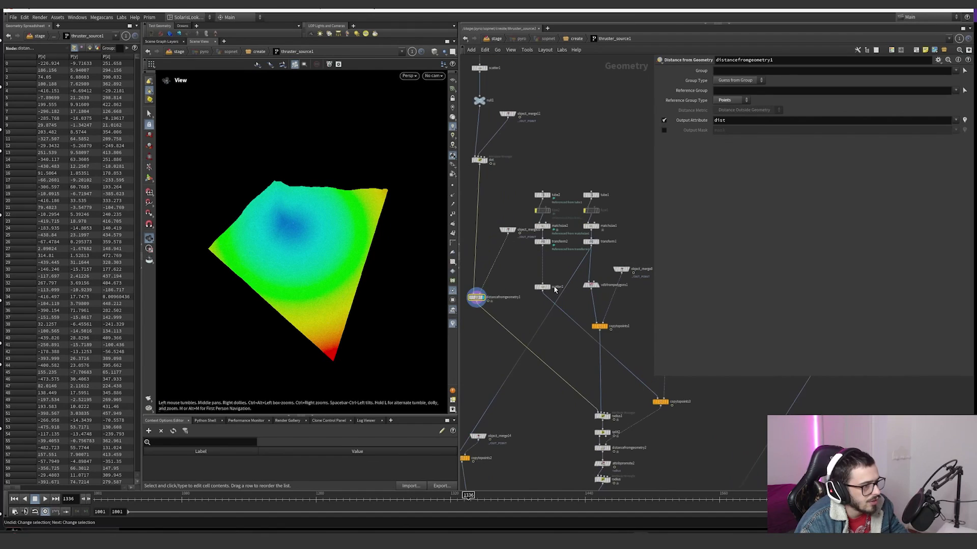
scroll(551, 200, "up", 2)
left_click(549, 195)
left_click(541, 195)
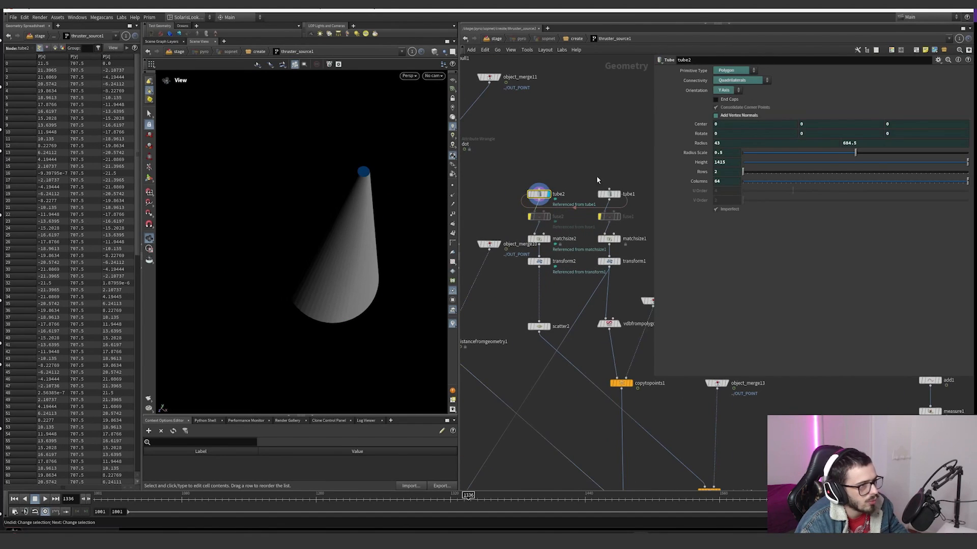
left_click_drag(345, 222, 357, 202)
middle_click_drag(347, 237, 346, 204)
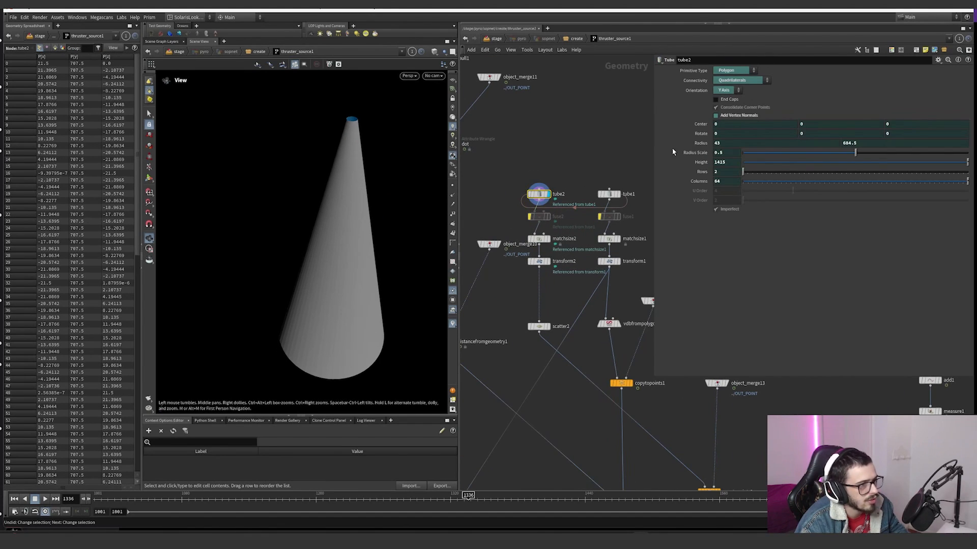
Step: Turn the viewport's reference grid back on and check the tube2 cone's placement against it
left_click(454, 83)
left_click_drag(357, 199, 361, 154)
scroll(379, 253, "down", 4)
left_click_drag(378, 237, 405, 249)
Step: Display matchsize2 and then transform2, inspecting how each repositions the cone relative to the origin
left_click(548, 240)
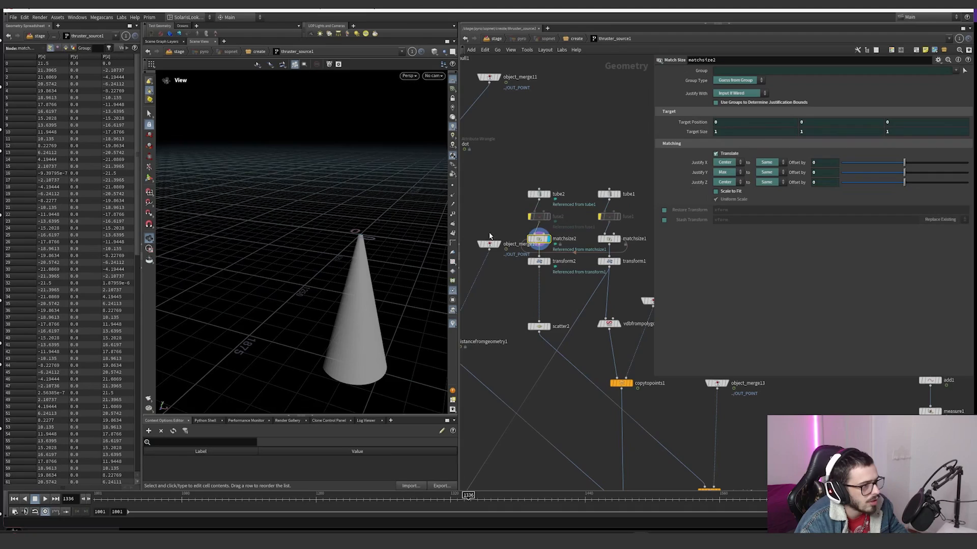
left_click_drag(379, 209, 456, 211)
scroll(364, 247, "up", 4)
left_click(549, 262)
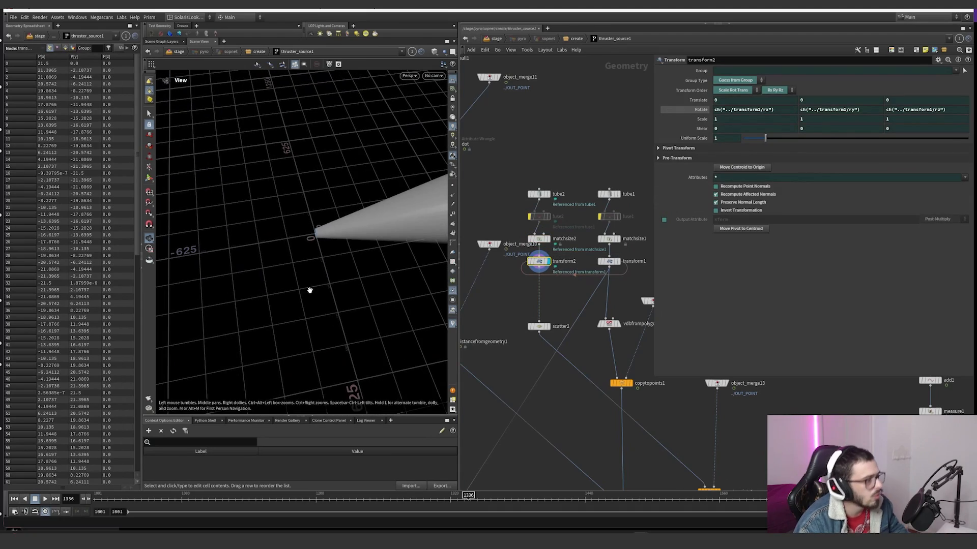
left_click_drag(287, 303, 261, 307)
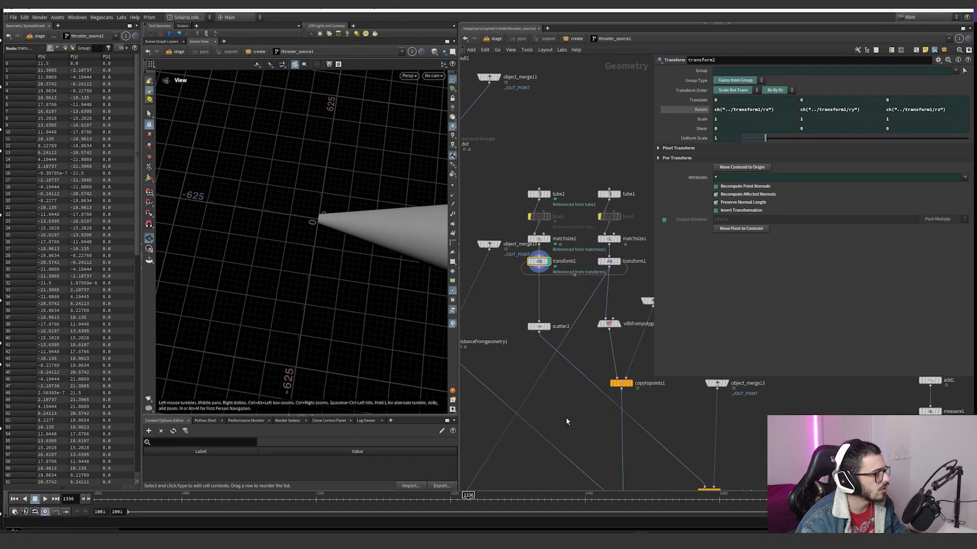
left_click_drag(410, 276, 331, 203)
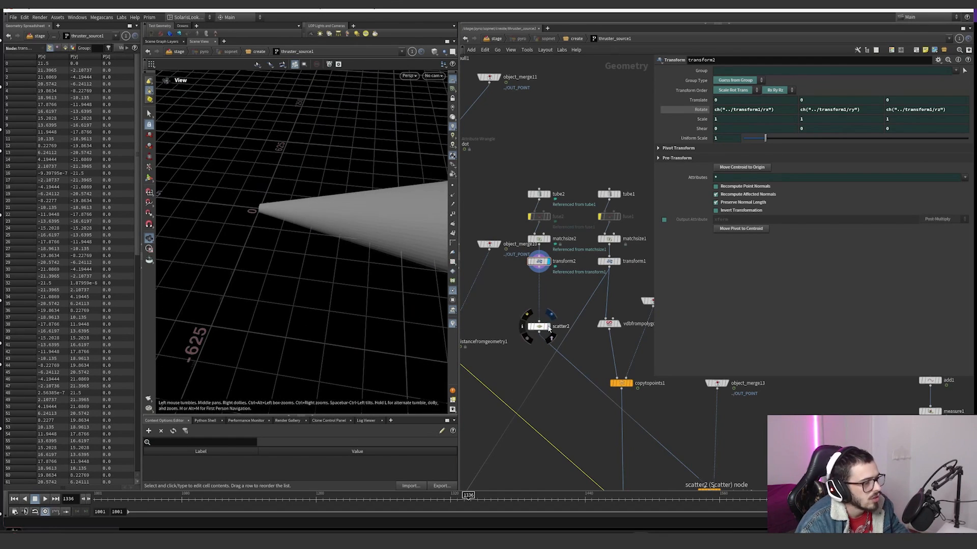
Step: Display scatter2's points on the cone, then the cone copied onto the thruster point by copytopoints3
left_click(549, 328)
left_click(539, 326)
scroll(498, 305, "down", 1)
middle_click_drag(640, 400, 565, 309)
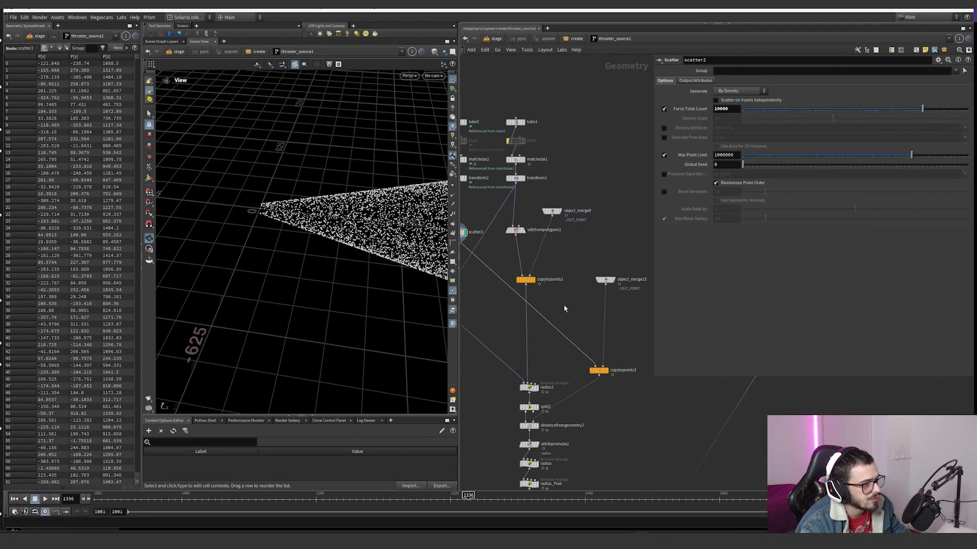
left_click(607, 371)
left_click(599, 371)
right_click_drag(295, 291, 173, 340)
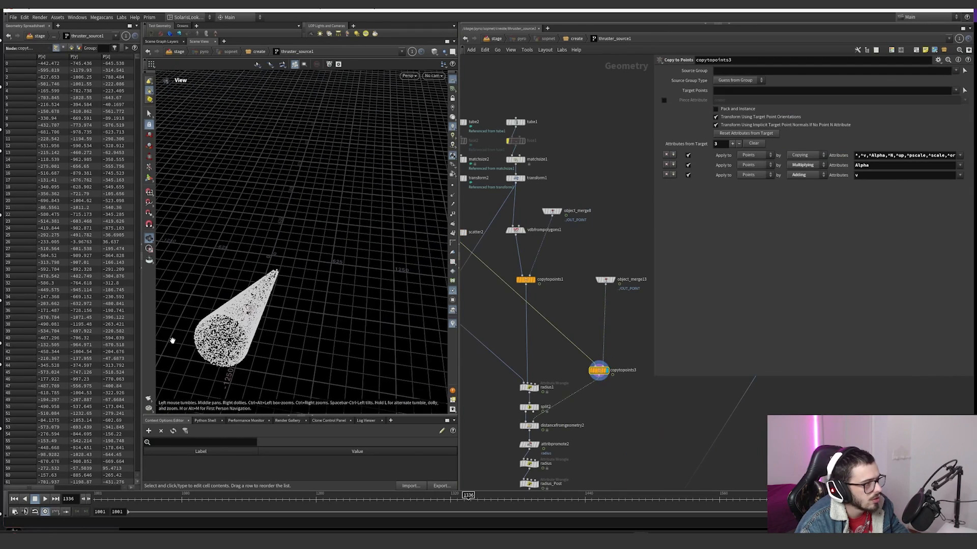
middle_click_drag(173, 340, 230, 274)
Step: Show object_merge13's parameters and move the timeline to frame 1365 to check the copied cone's motion
left_click(605, 279)
scroll(578, 239, "down", 5)
middle_click_drag(604, 184, 595, 241)
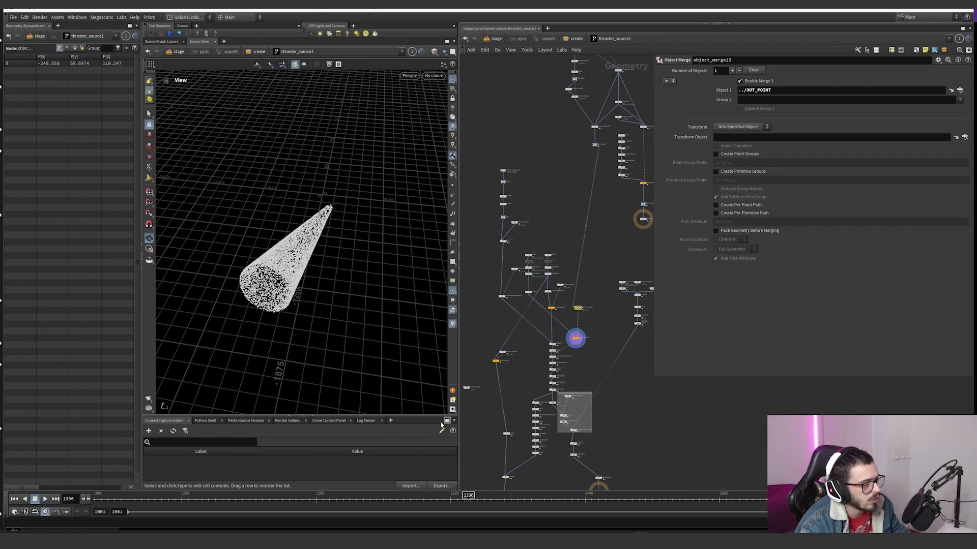
left_click_drag(371, 493, 501, 491)
scroll(571, 295, "up", 5)
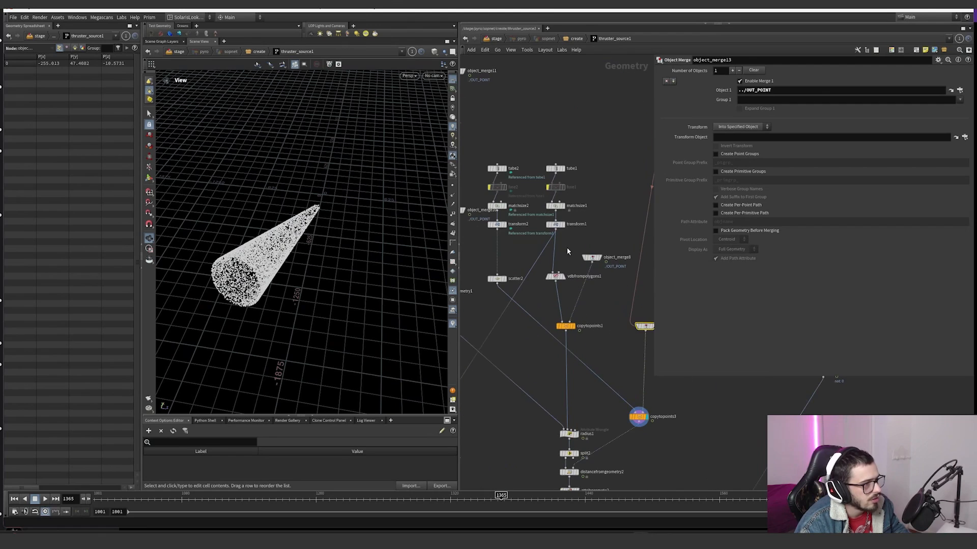
Step: Display vdbfrompolygons1, then display transform1 and view its whole cone, comparing it with transform2
left_click(562, 276)
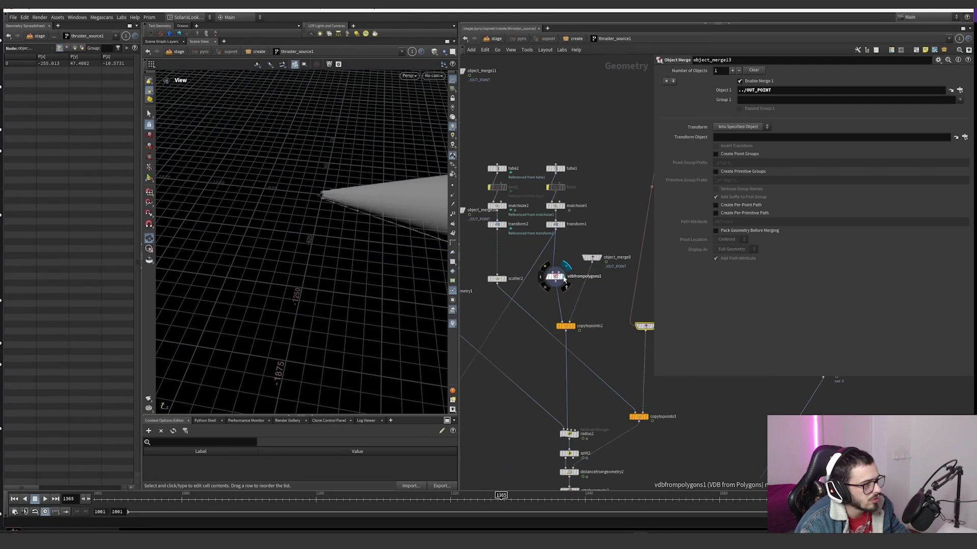
left_click(563, 225)
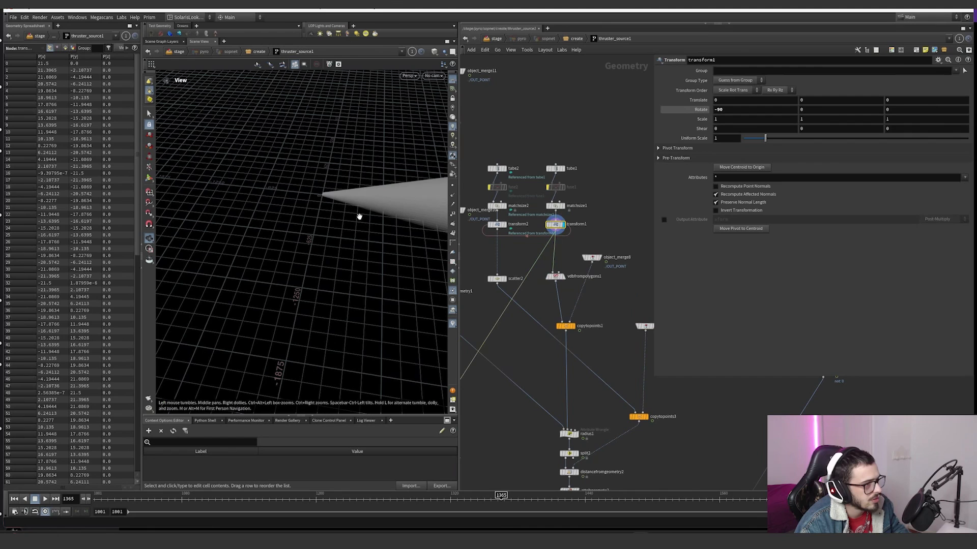
key("h")
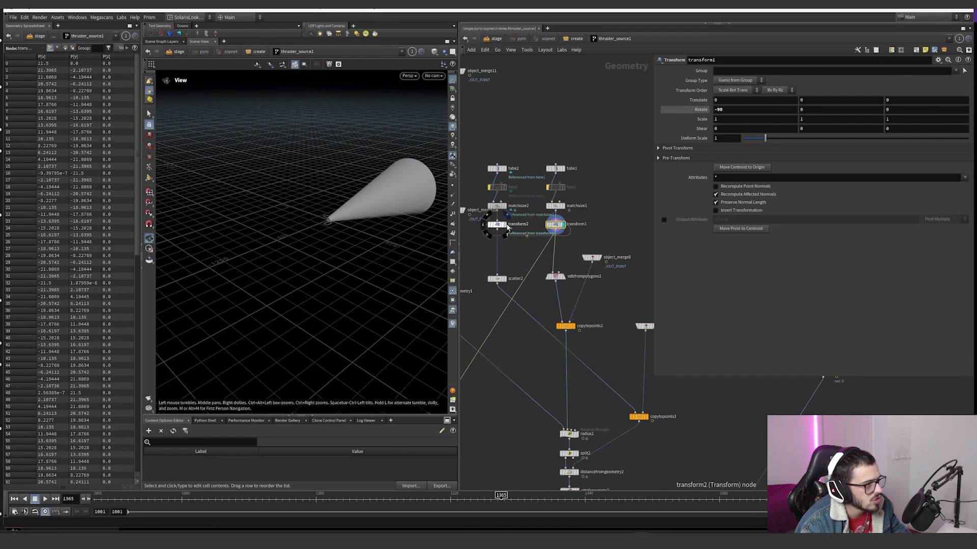
left_click(506, 226)
left_click(563, 224)
Step: Select the fuse, matchsize1 and transform1 nodes of the tube1 branch, then show scatter2's parameters
scroll(540, 236, "down", 3)
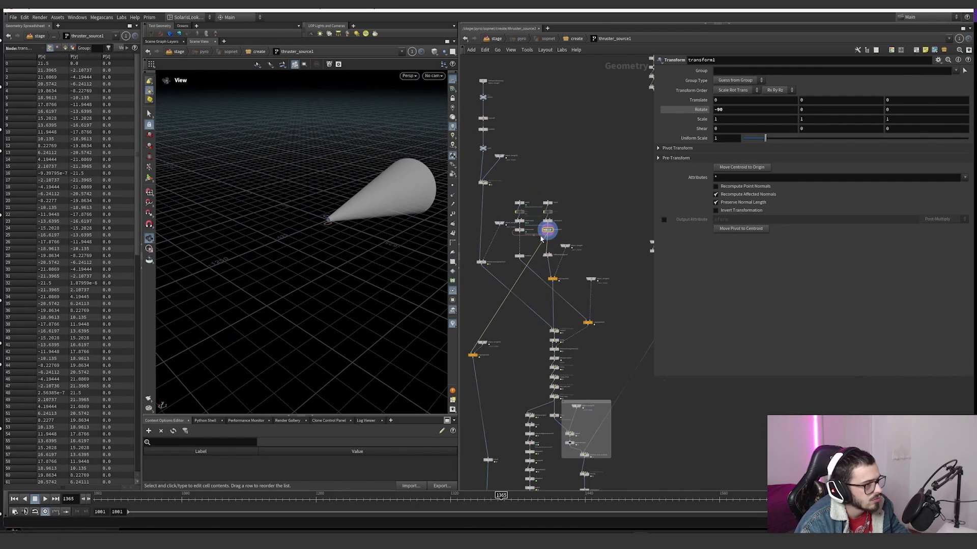
scroll(539, 231, "up", 4)
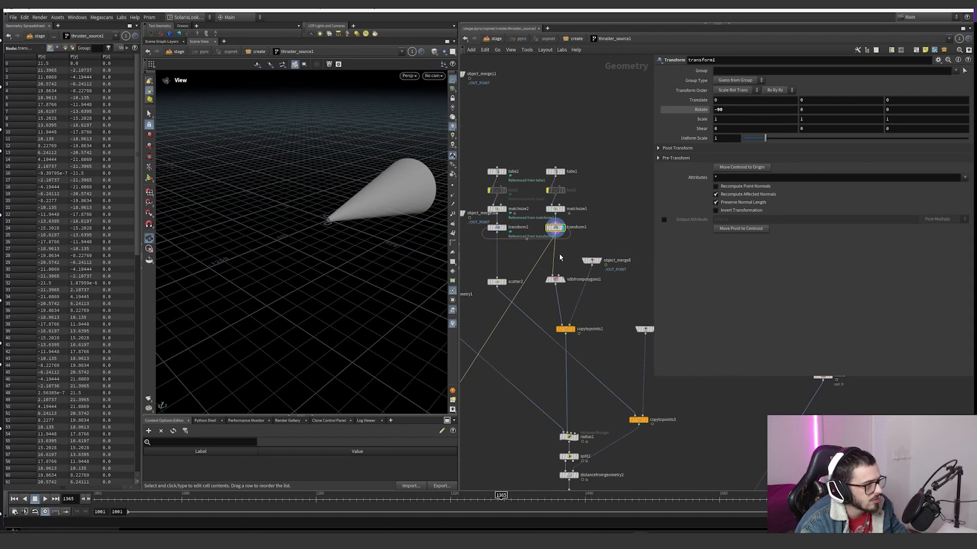
left_click_drag(571, 250, 544, 179)
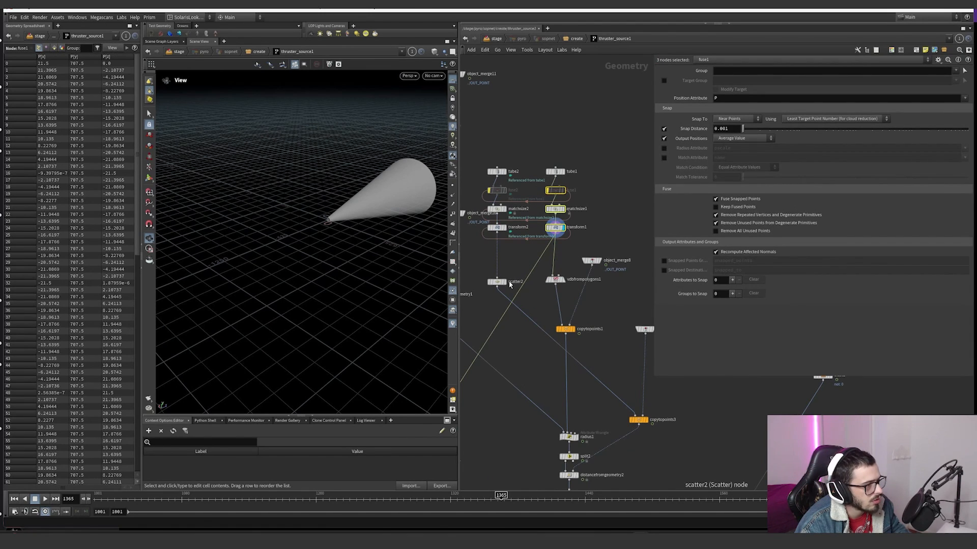
left_click(499, 281)
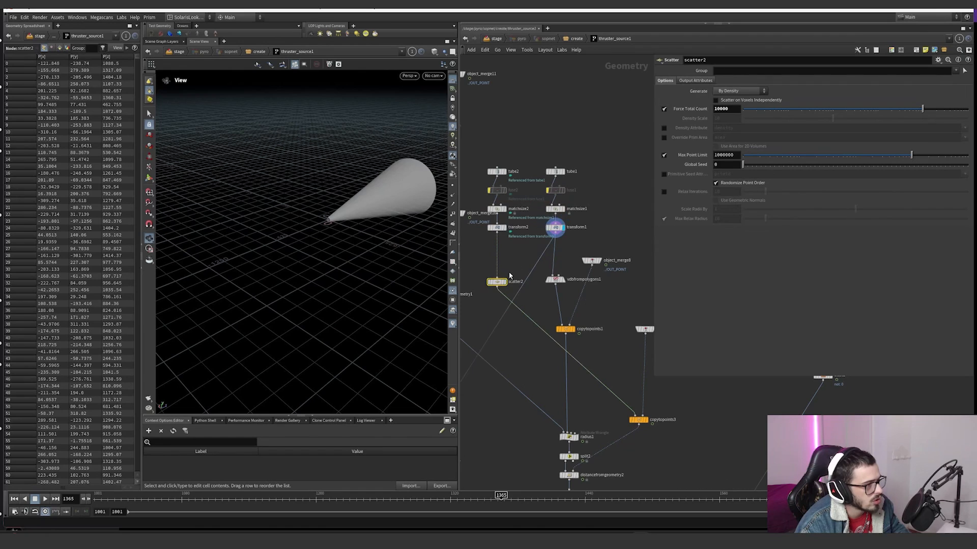
left_click(504, 282)
Step: Display vdbfrompolygons1 and show its voxel size and distance VDB parameters
left_click(562, 228)
left_click(562, 280)
left_click(555, 280)
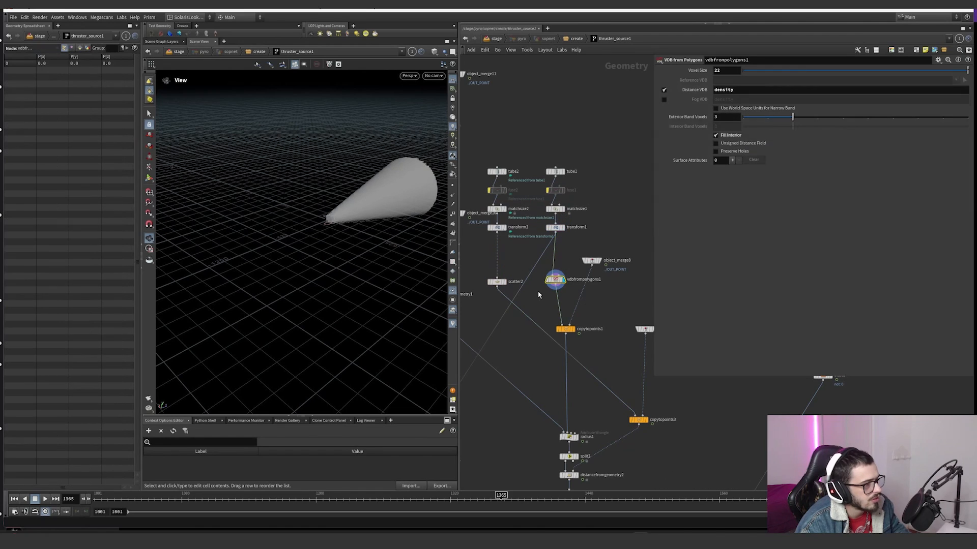
Step: Check vdbfrompolygons1's node information, then display copytopoints1 and compare its oriented cone with copytopoints3
middle_click(555, 280)
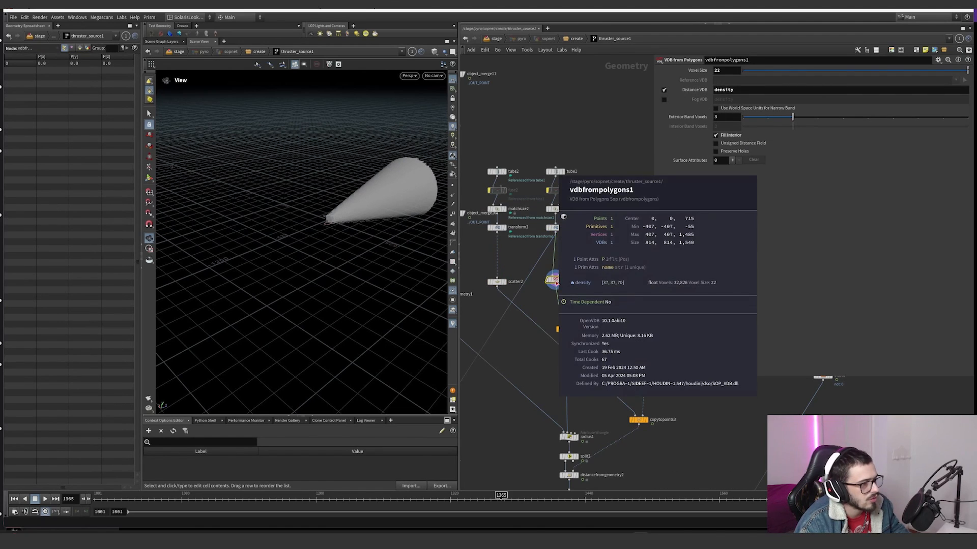
left_click(572, 330)
left_click(564, 329)
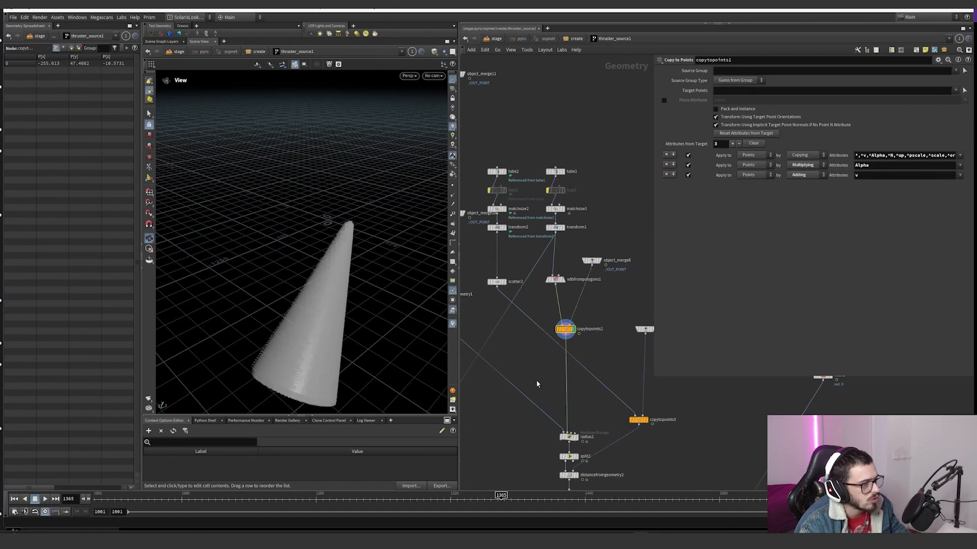
left_click(647, 421)
left_click(573, 330)
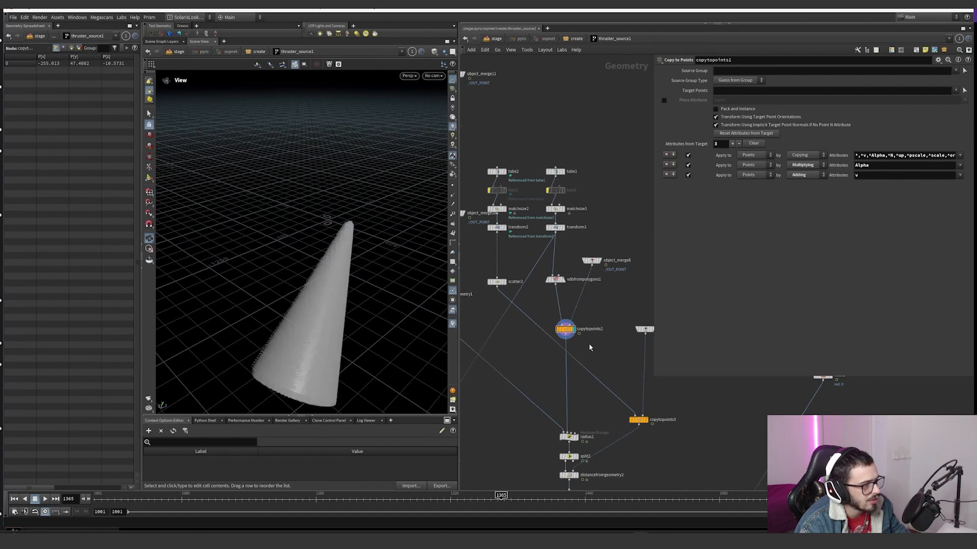
left_click(647, 420)
left_click(573, 329)
key("h")
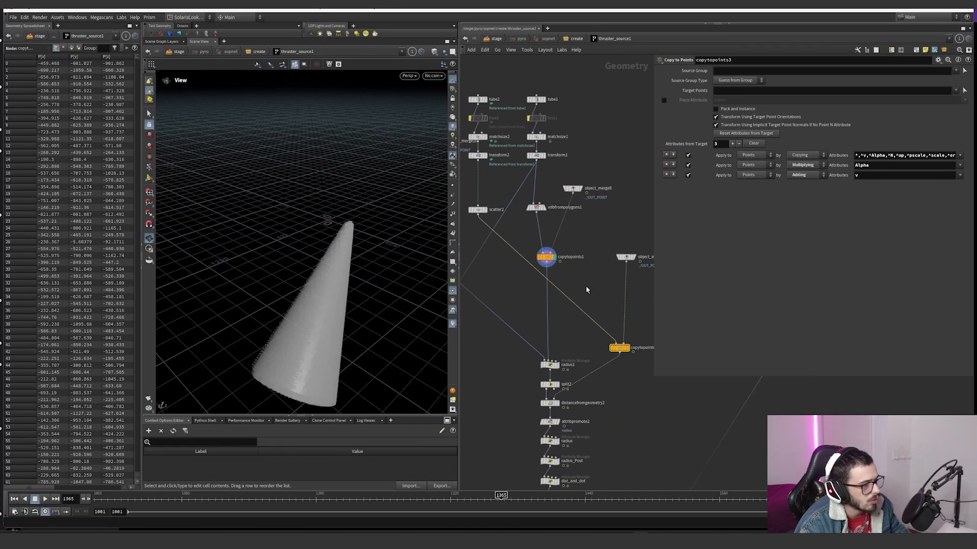
Step: Display distancefromgeometry1, then radius1, and examine the density sampling and the clamp's lower limit in its VEX expression
scroll(526, 266, "up", 4)
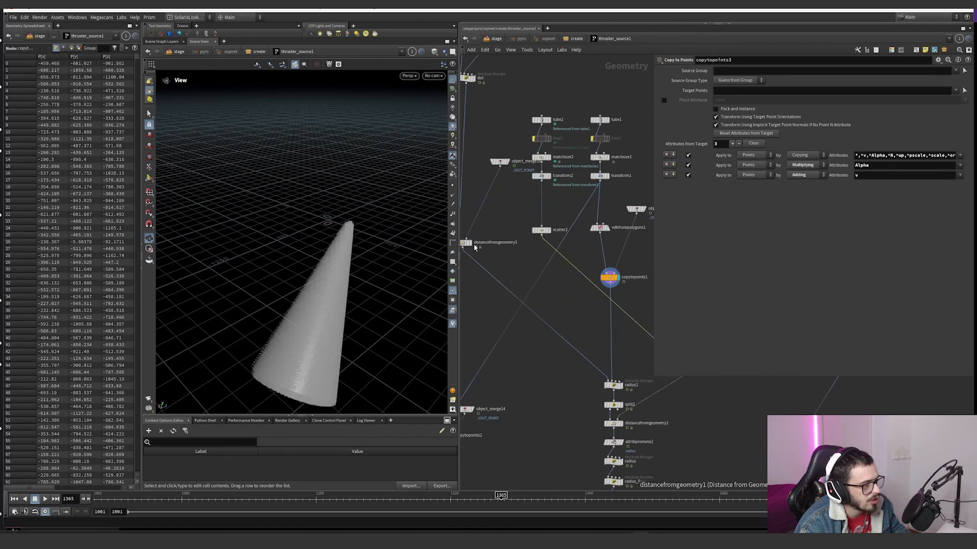
left_click(473, 246)
middle_click_drag(550, 307, 543, 281)
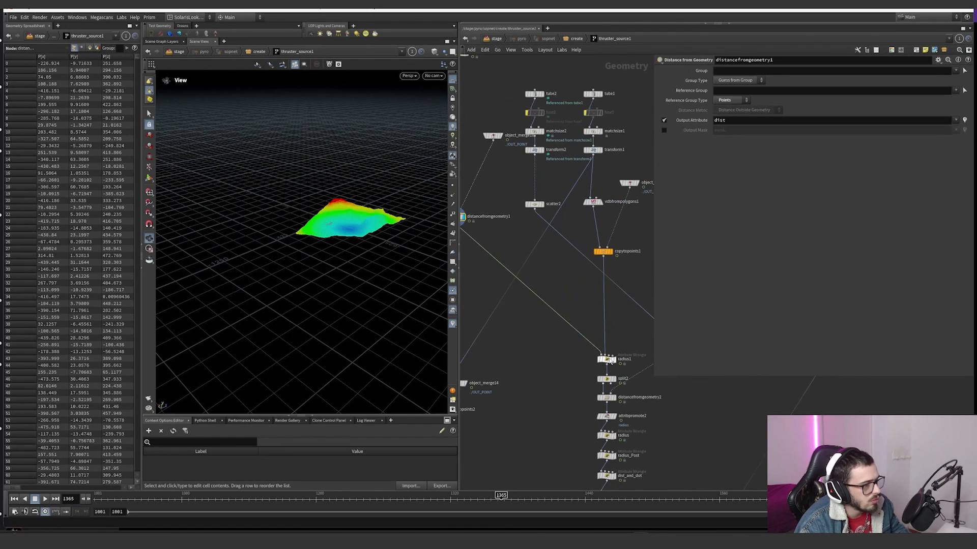
left_click(606, 359)
middle_click_drag(568, 359, 543, 374)
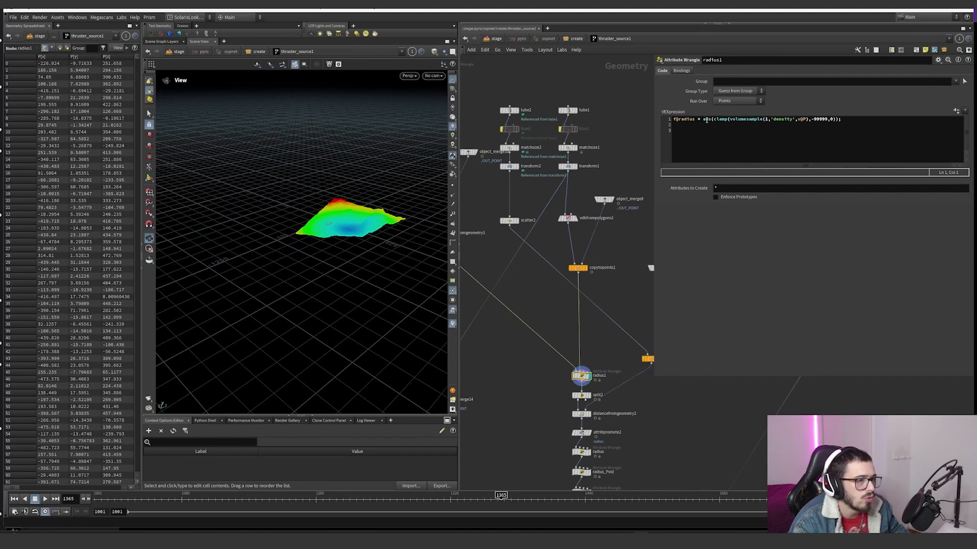
left_click(812, 120)
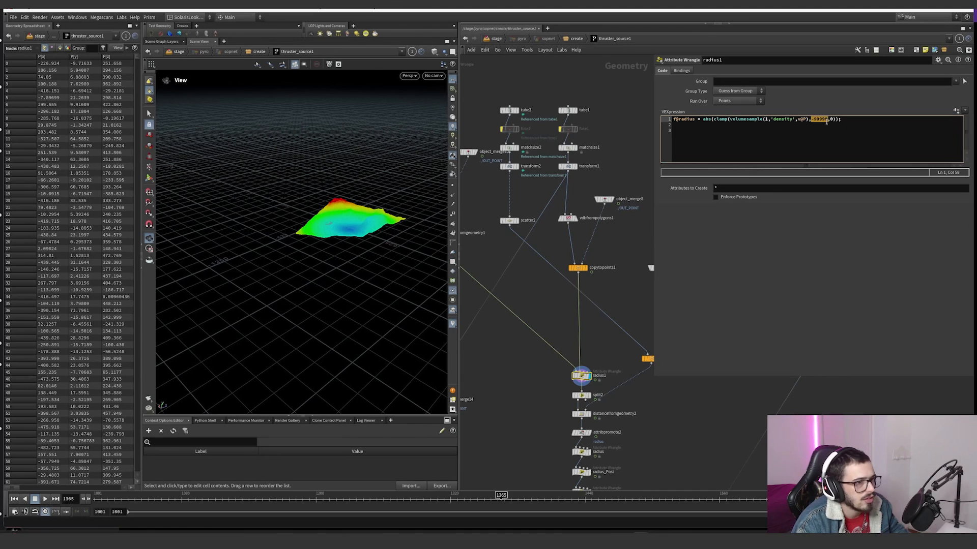
scroll(592, 386, "up", 5)
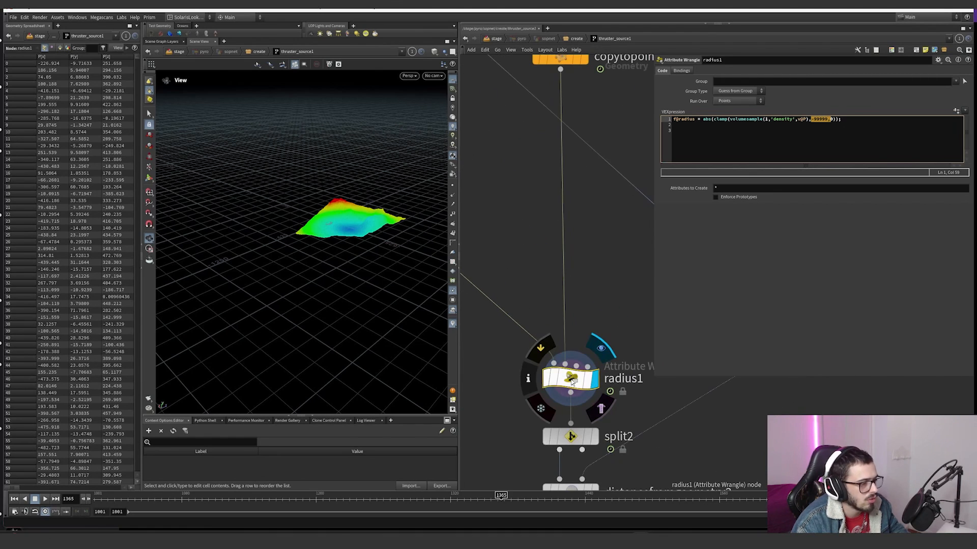
Step: Turn off the dist visualizer, turn on the radius visualizer, and inspect radius1's colouring where the cone meets the terrain
left_click(452, 324)
left_click(455, 194)
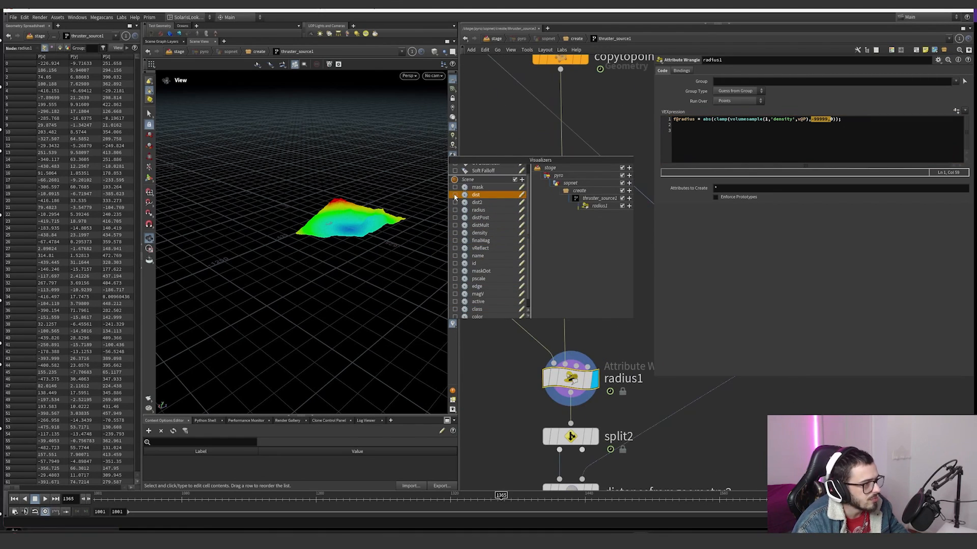
scroll(457, 275, "down", 1)
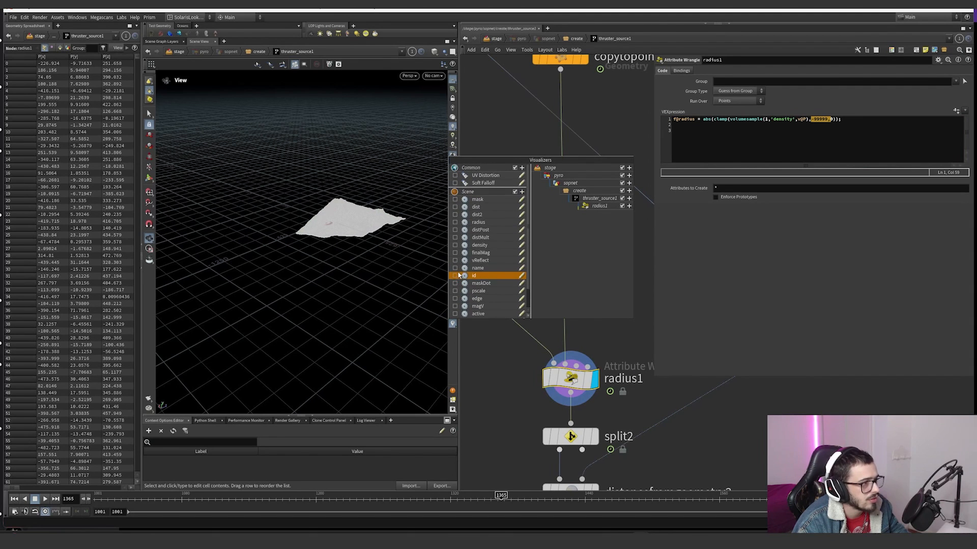
scroll(458, 224, "up", 1)
scroll(459, 267, "down", 1)
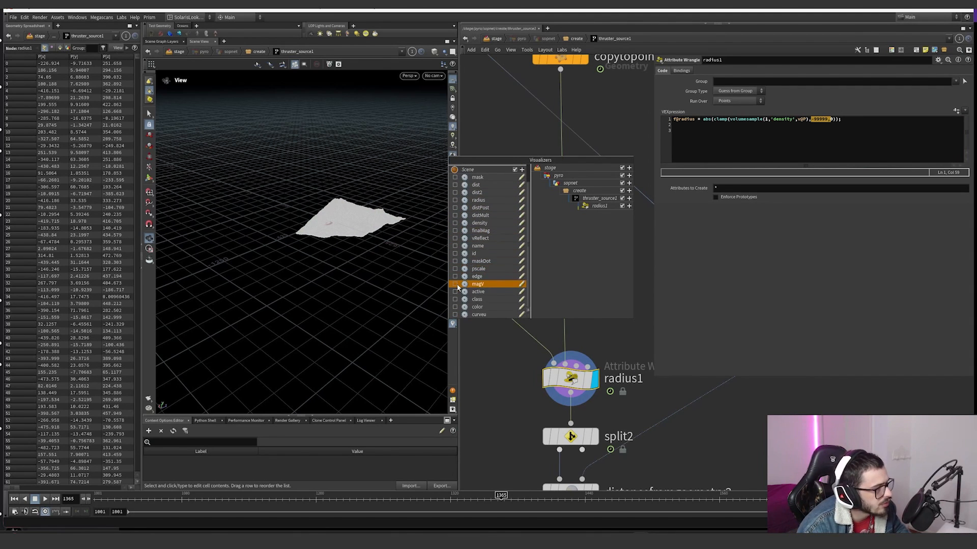
left_click(455, 285)
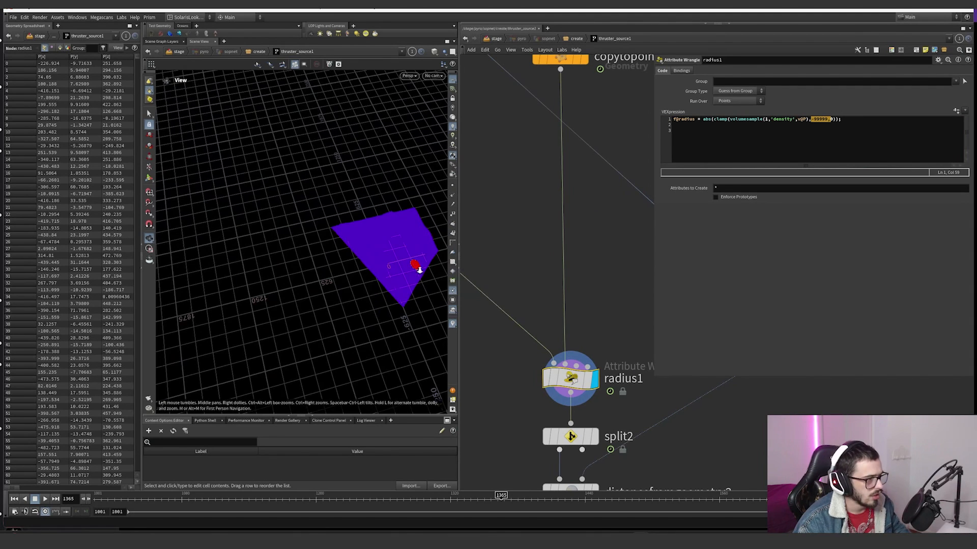
scroll(420, 268, "up", 8)
middle_click_drag(314, 266, 284, 266)
scroll(356, 258, "up", 5)
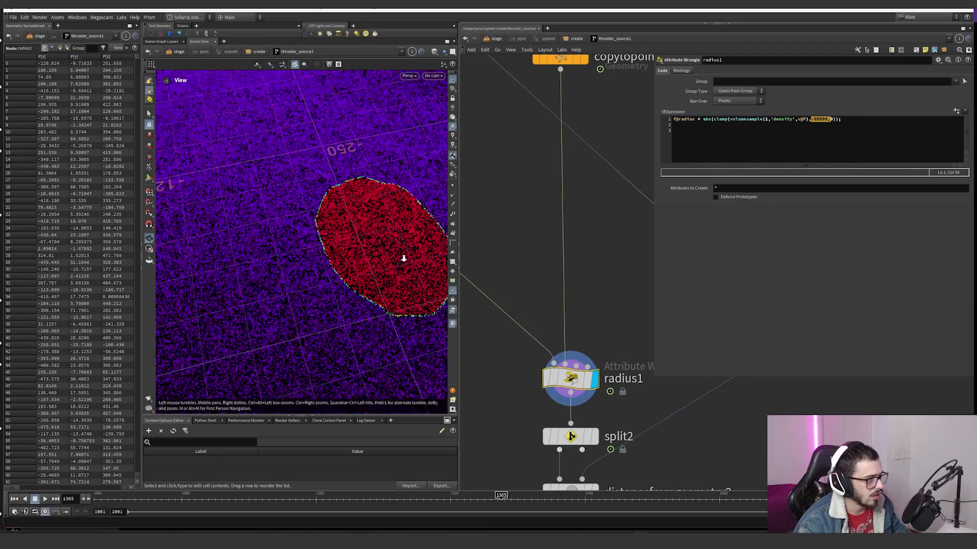
left_click_drag(401, 258, 450, 294)
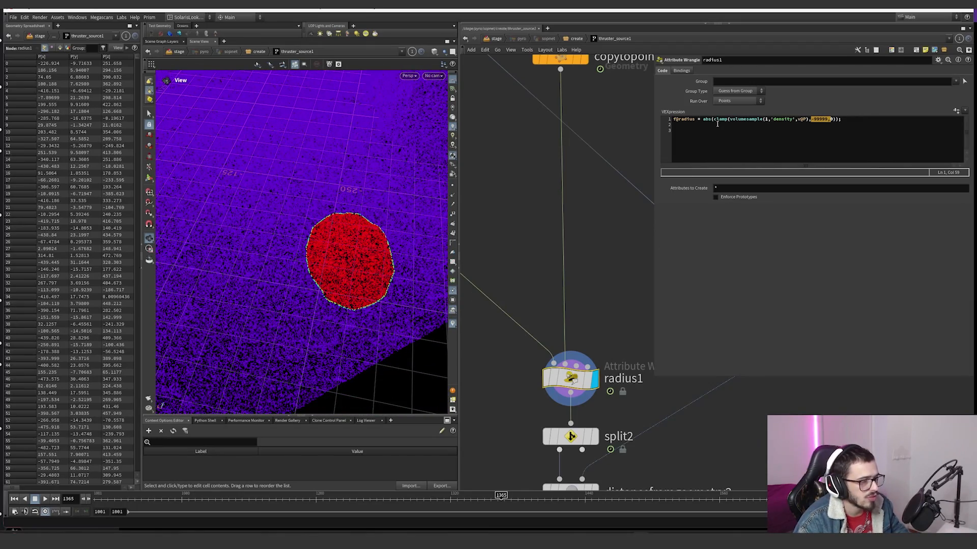
Step: Display the cone from copytopoints1, then return to radius1 to compare it with the masked terrain area
scroll(583, 272, "down", 5)
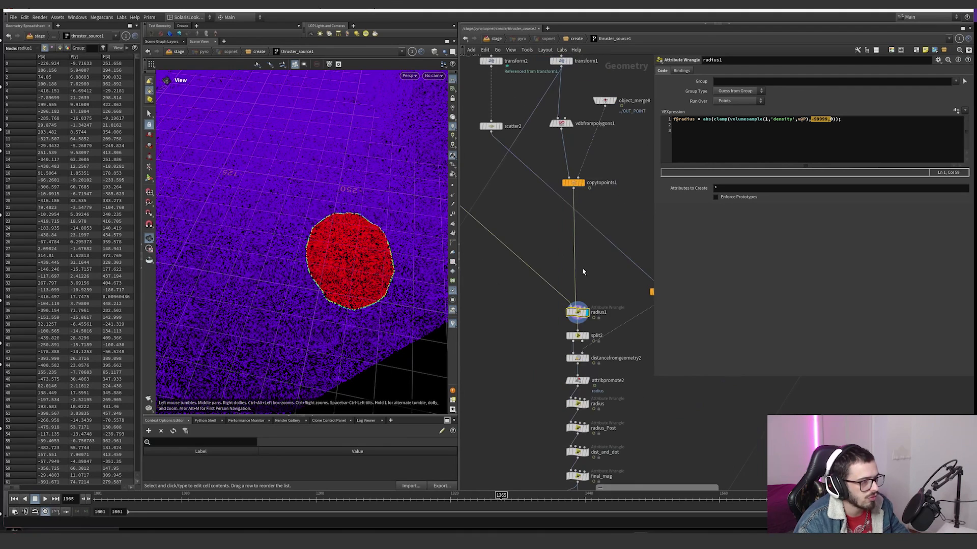
left_click(583, 184)
left_click(573, 183)
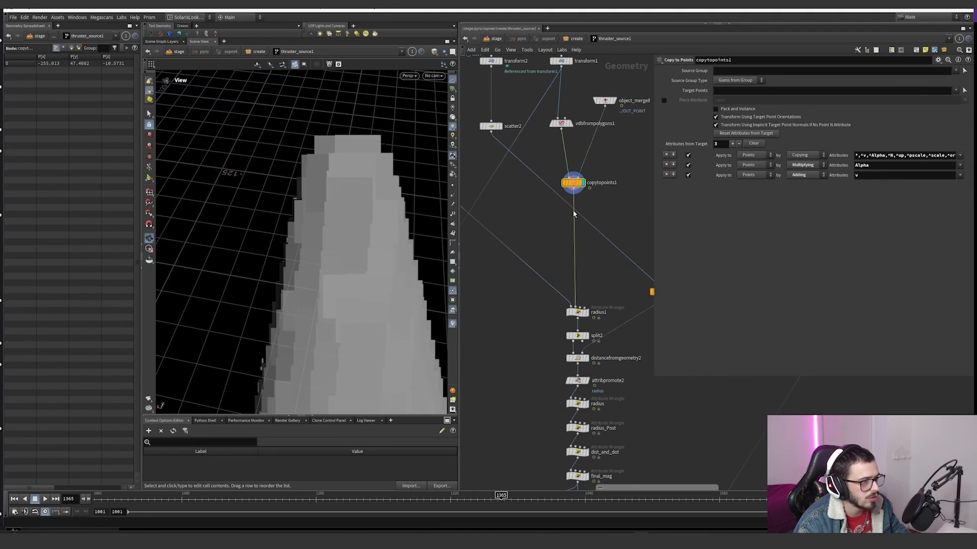
left_click(587, 313)
left_click_drag(375, 259, 377, 283)
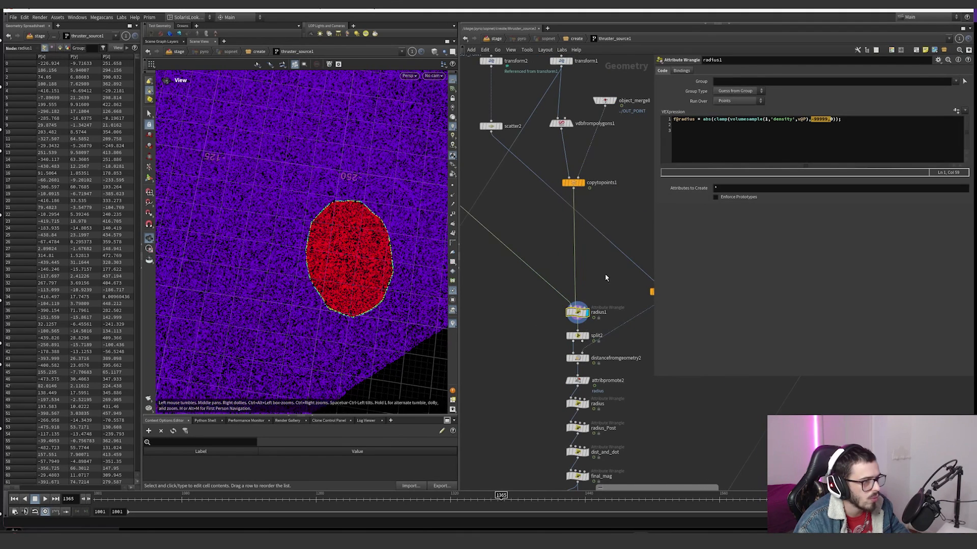
Step: Set the radius visualizer's ramp range to a minimum of 0 and a maximum of 1, and close its settings
middle_click_drag(605, 278, 592, 235)
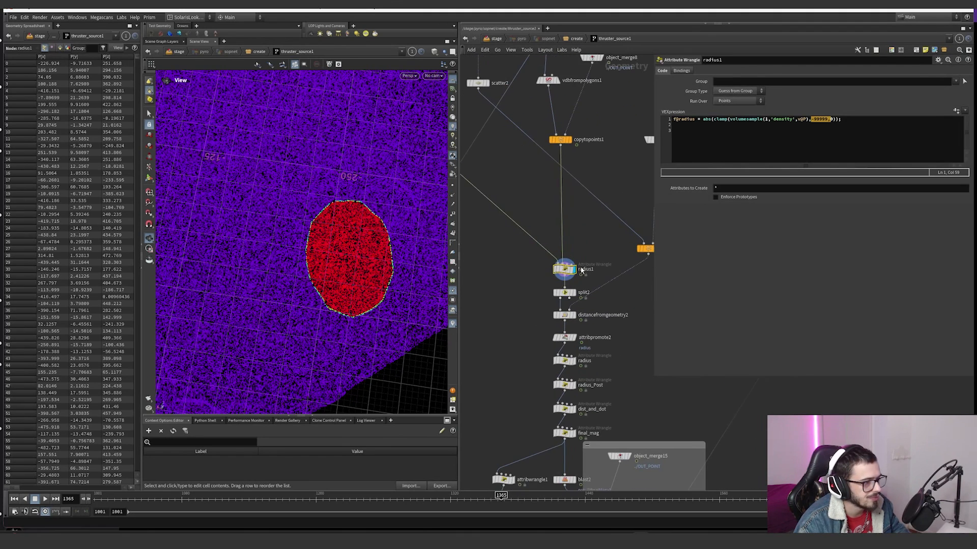
left_click(452, 324)
left_click(513, 204)
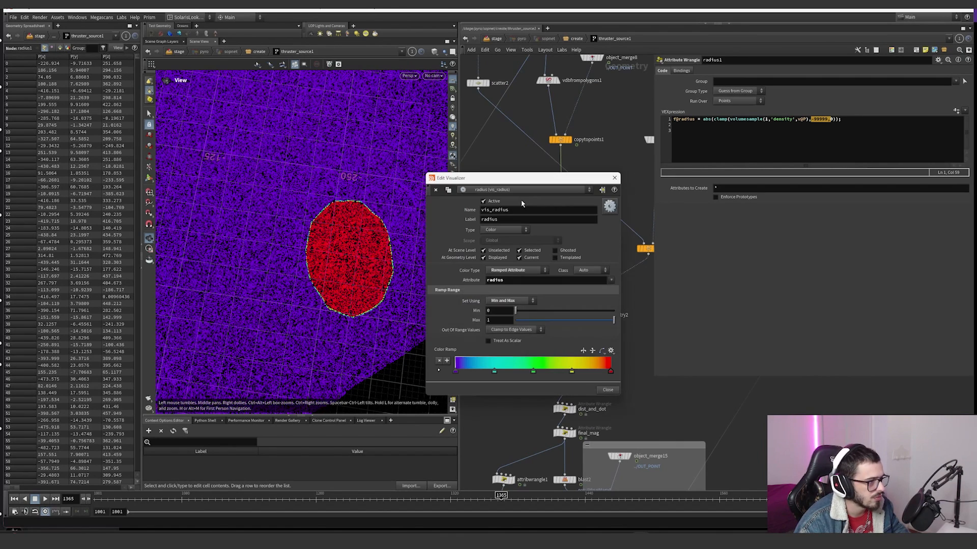
middle_click_drag(498, 319, 438, 300)
double_click(494, 311)
type("0")
key("Tab")
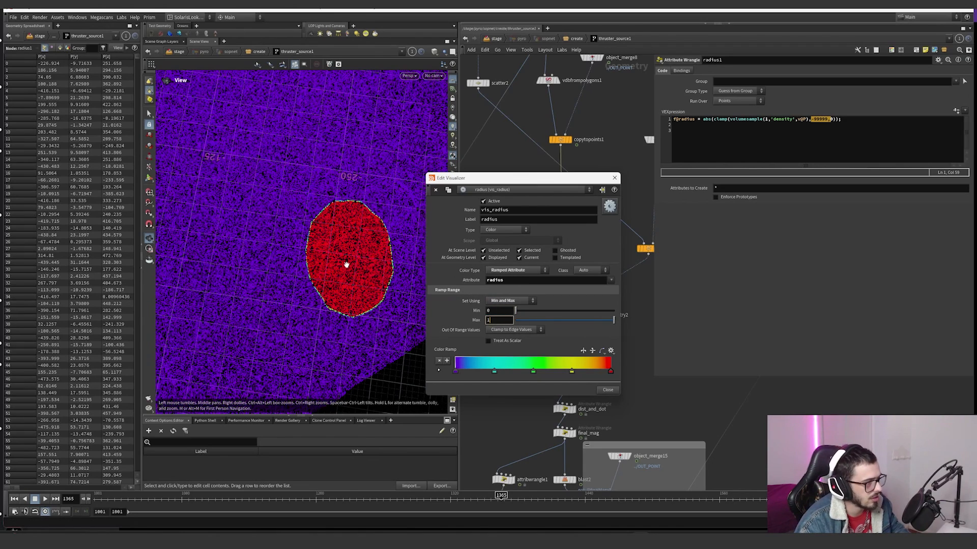
left_click(615, 178)
left_click(573, 293)
left_click(564, 293)
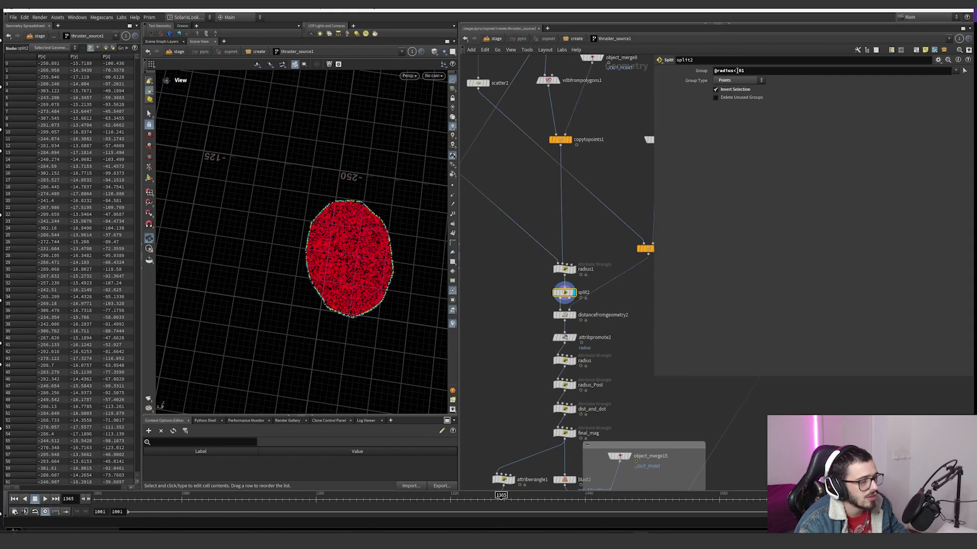
type("1")
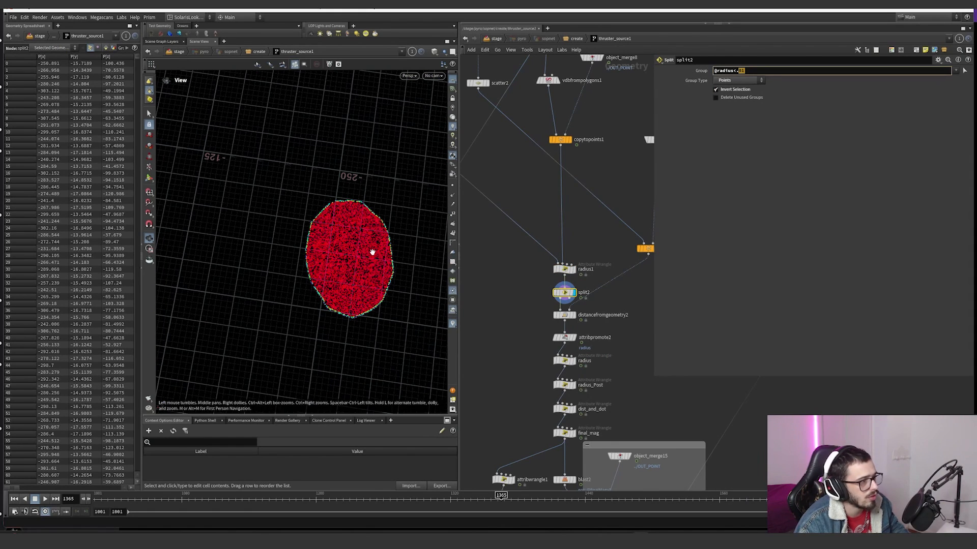
left_click_drag(375, 251, 360, 197)
Step: Display distancefromgeometry2 and check its mask output attribute against the scattered cone points feeding it from copytopoints3
left_click(574, 315)
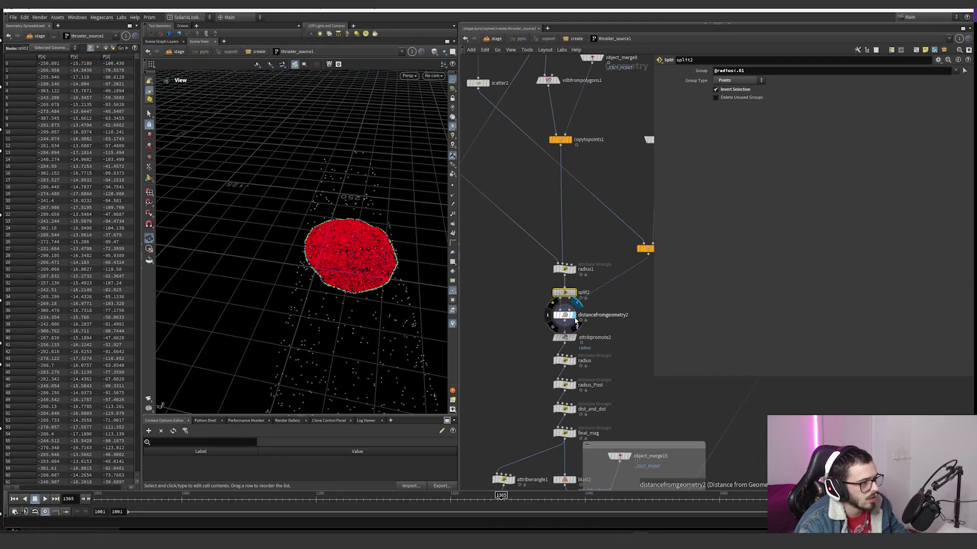
left_click(565, 316)
left_click_drag(336, 274, 438, 260)
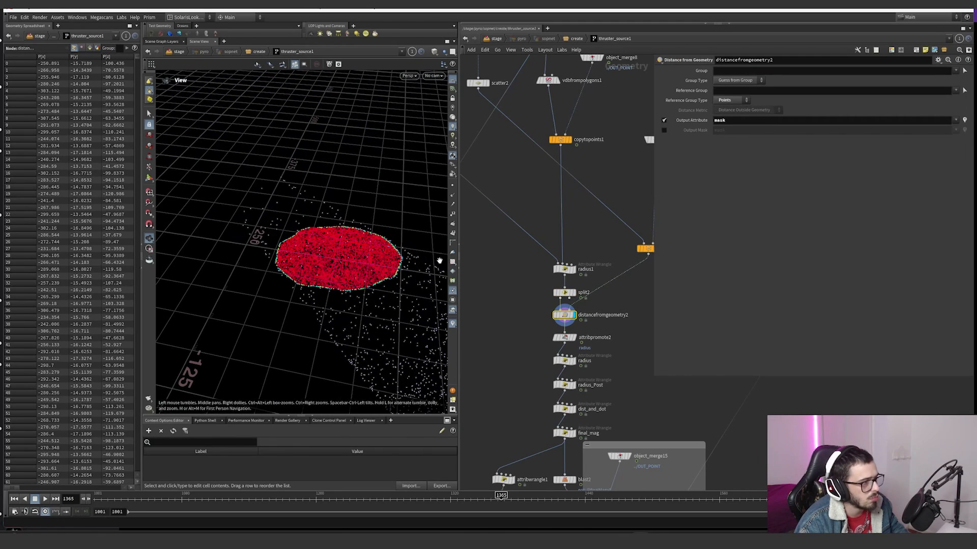
scroll(604, 276, "down", 4)
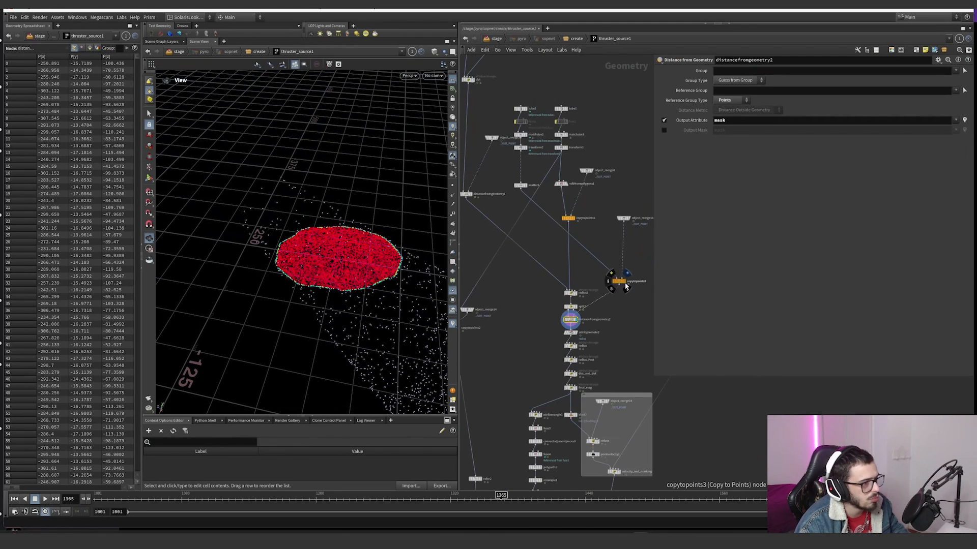
left_click(625, 285)
left_click(619, 282)
left_click(579, 322)
left_click(570, 320)
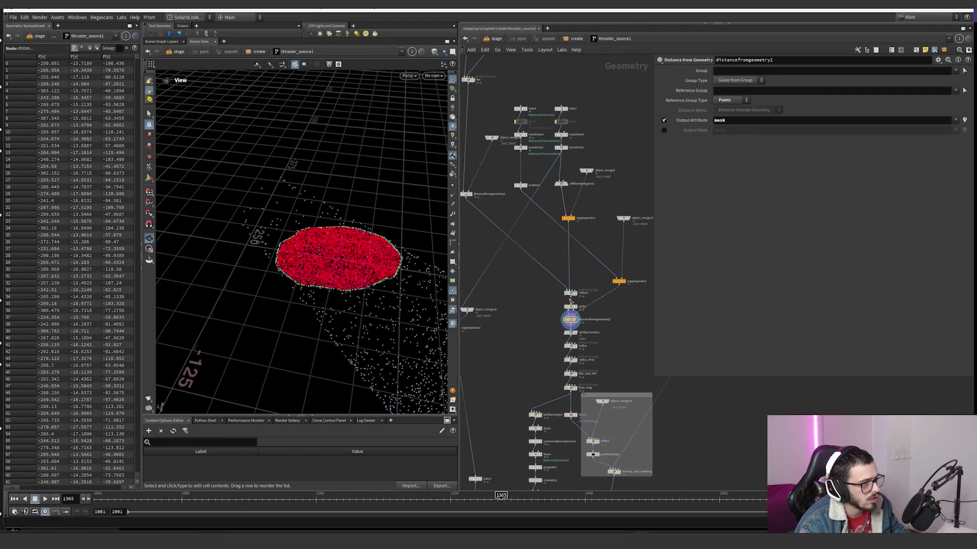
Step: Turn on the mask visualizer, raise its ramp range maximum to 38, and close its settings
left_click(452, 323)
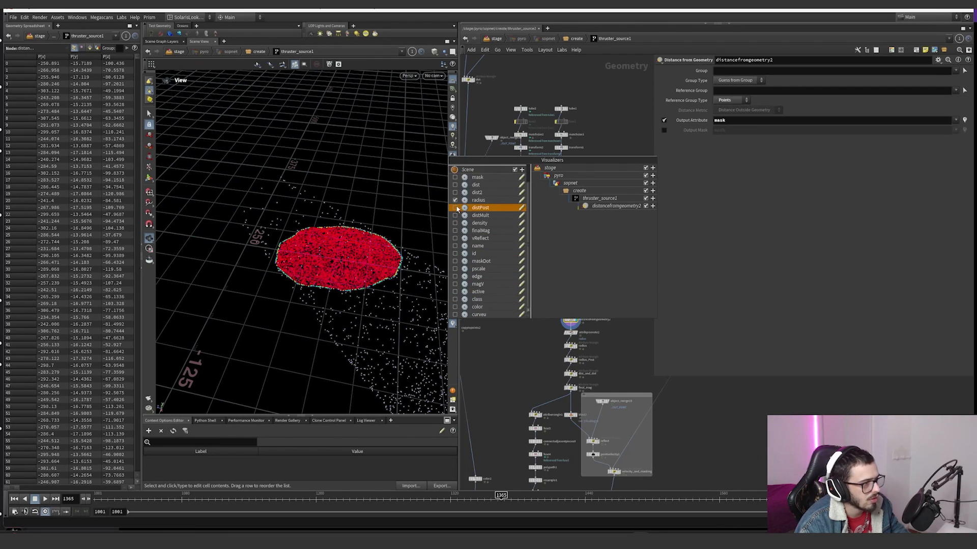
left_click(455, 177)
left_click(454, 177)
left_click(521, 177)
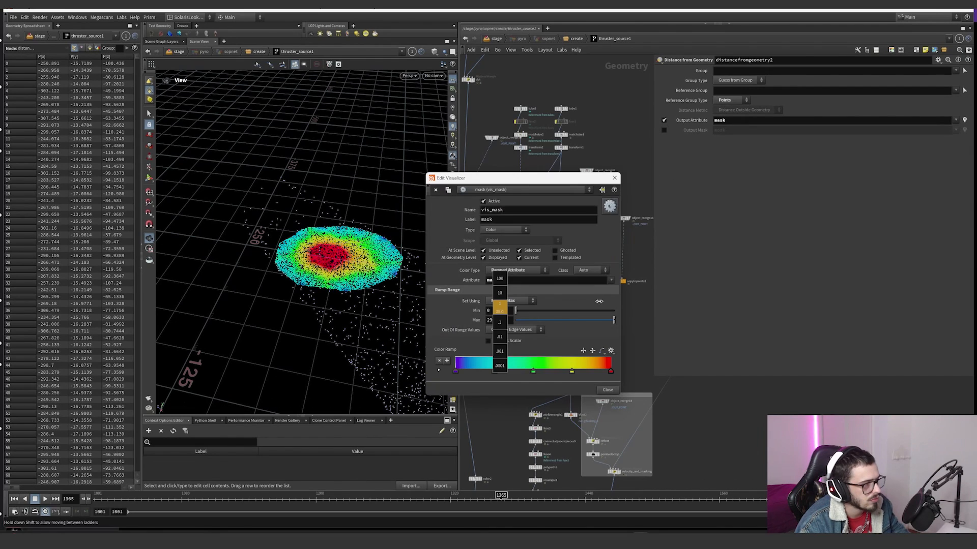
mouse_move(298, 282)
left_mouse_down()
mouse_move(301, 312)
mouse_move(292, 286)
left_mouse_up()
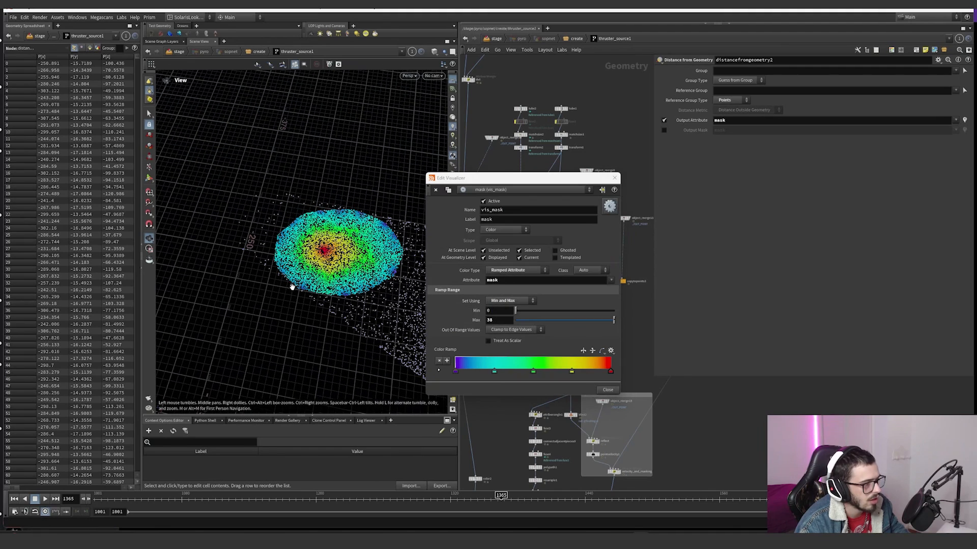
left_click(614, 178)
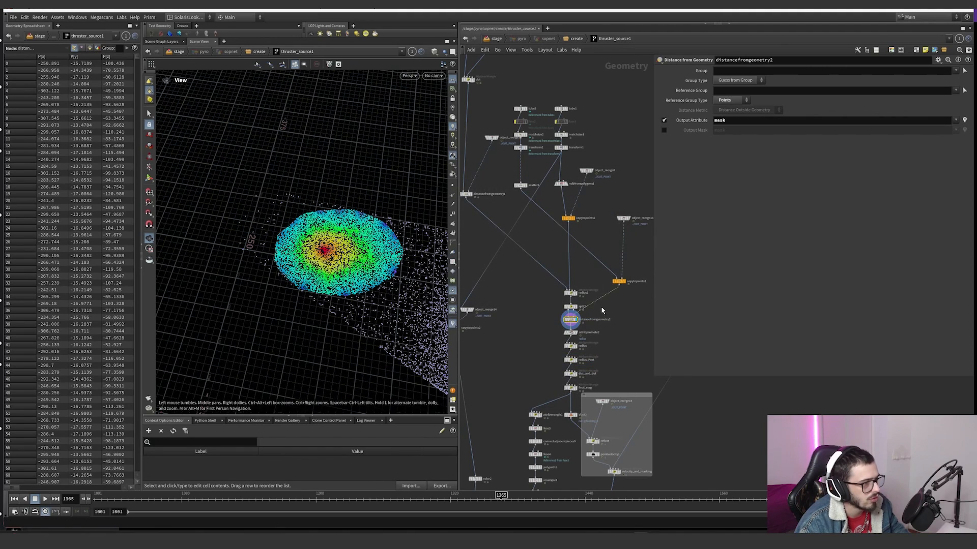
Step: Display attribpromote2 and show its parameters for promoting the maximum radius to the radiusMax detail attribute
scroll(601, 310, "up", 5)
left_click(565, 301)
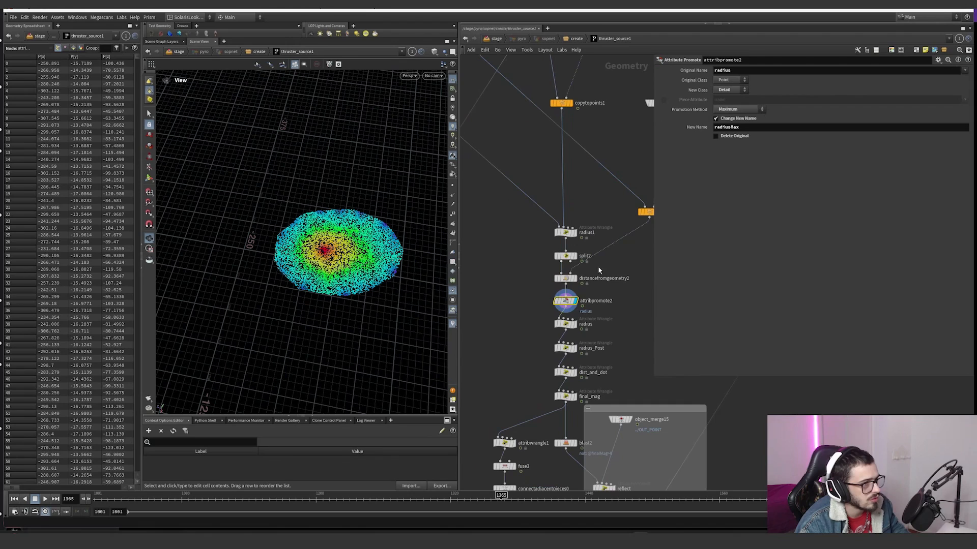
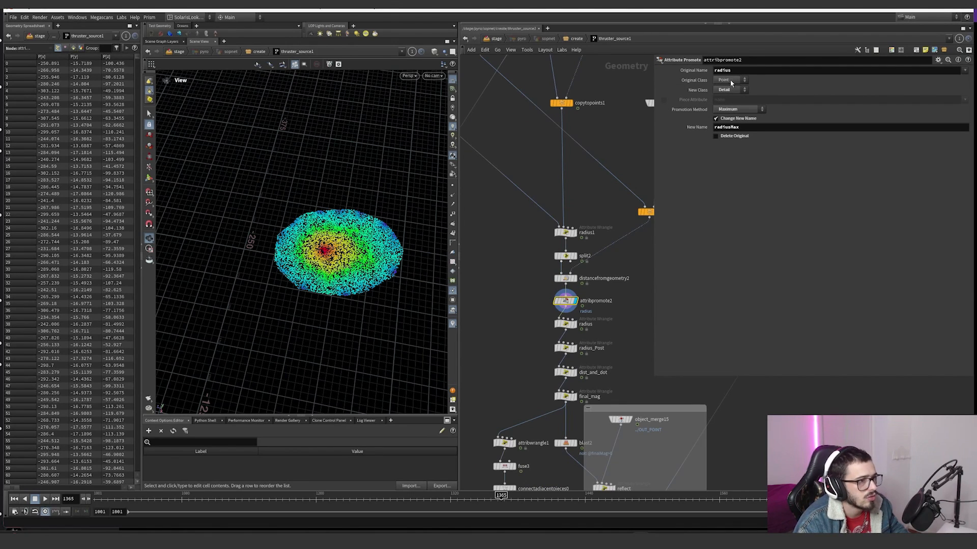
Step: Check attribpromote2's radiusMax value among the detail attributes in the geometry spreadsheet and dismiss the autosave prompt
left_click_drag(732, 72, 713, 75)
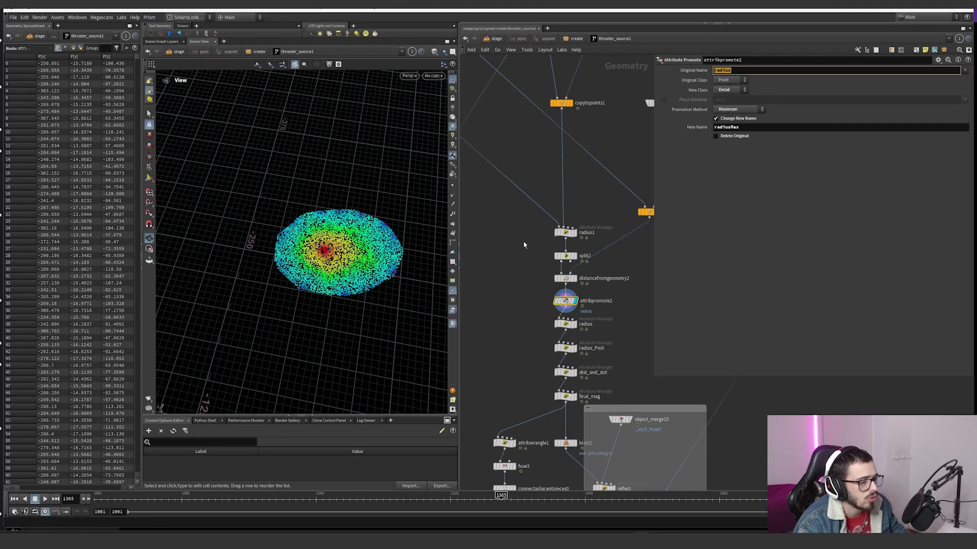
left_click(81, 48)
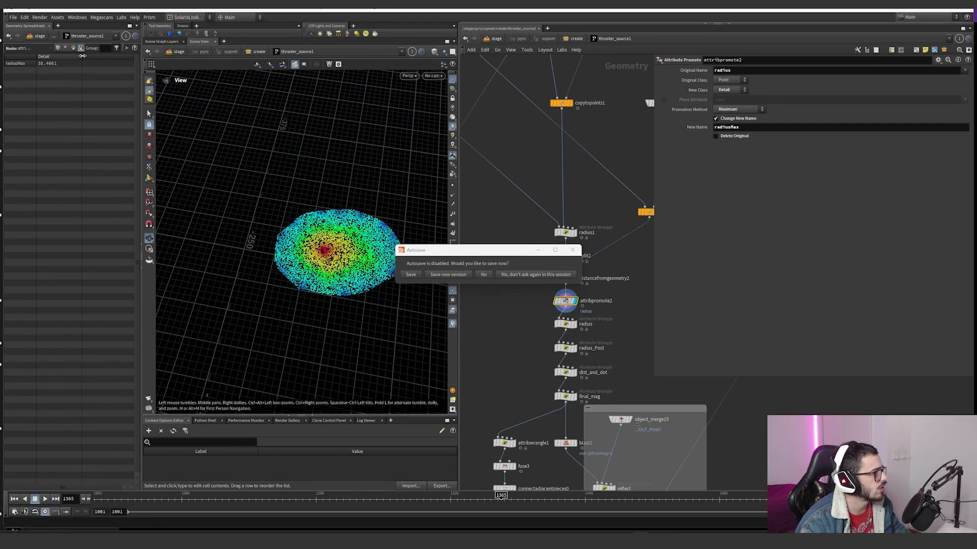
left_click(572, 249)
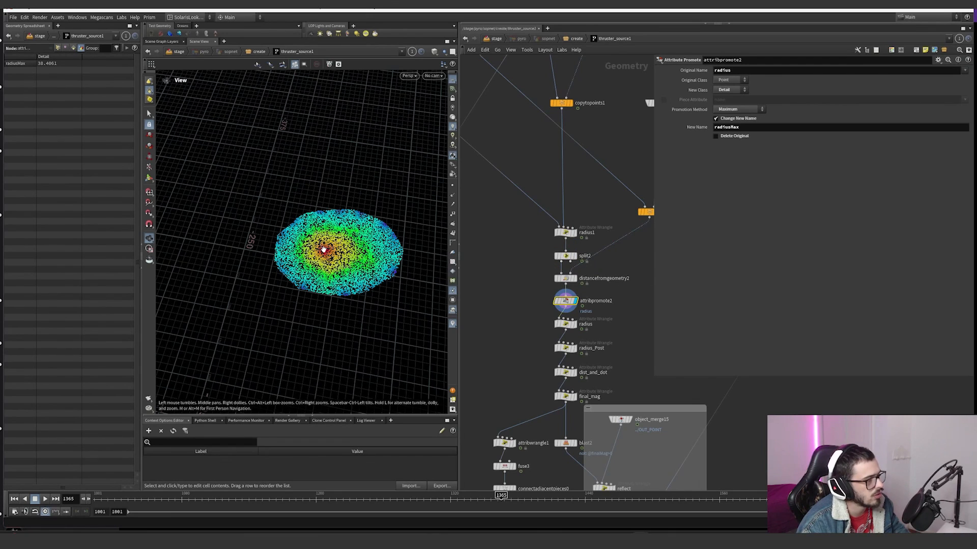
Step: Display the radius wrangle and examine its VEX line that fits f@radius from 0–rM to the inverted rM–0 range
left_click(577, 324)
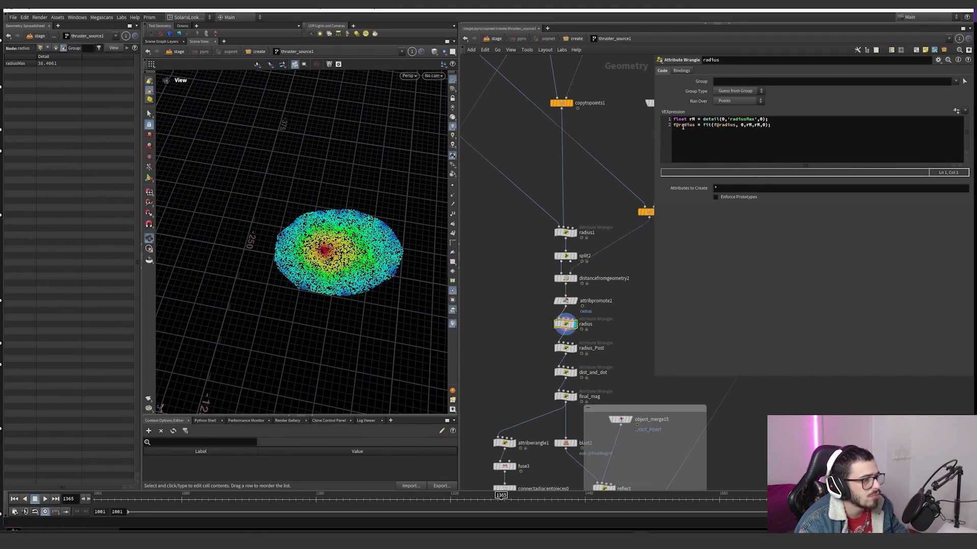
left_click(716, 126)
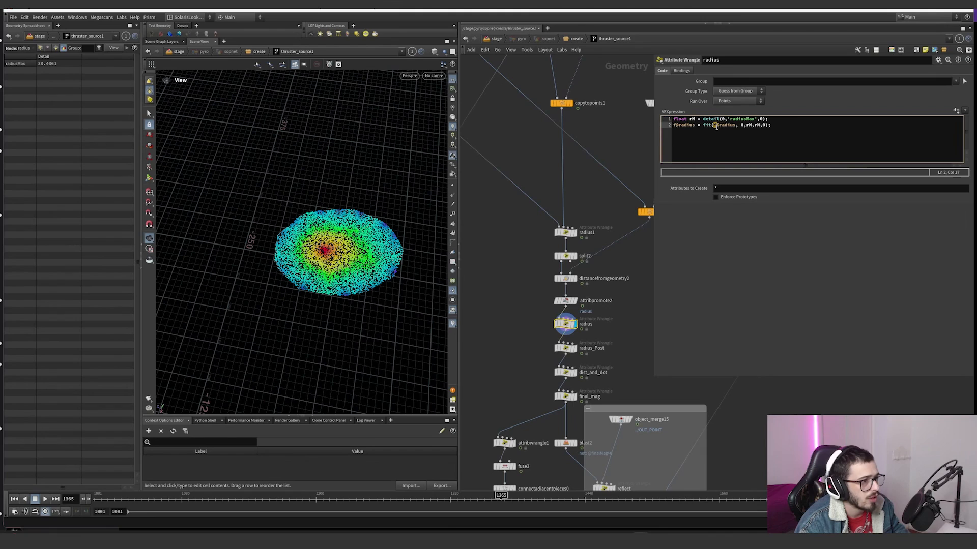
left_click(740, 126)
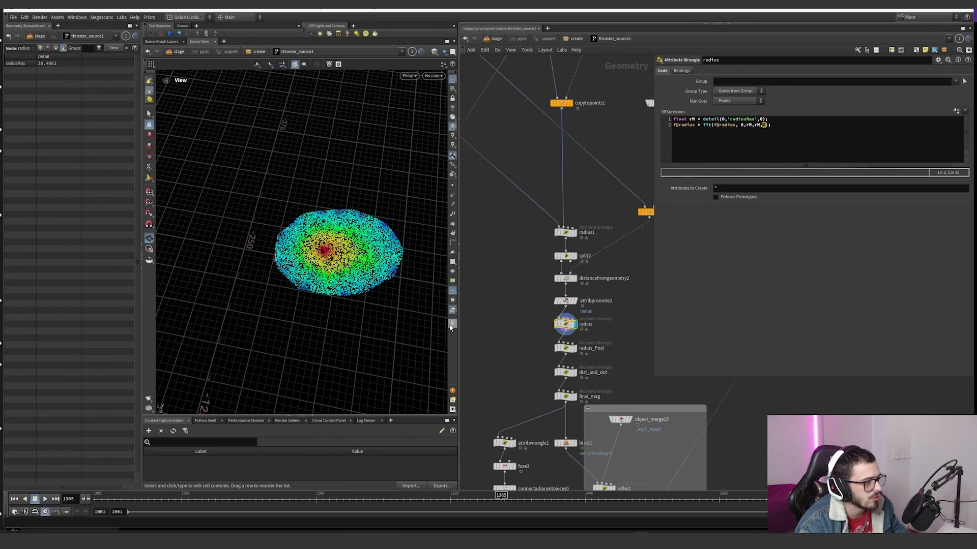
Step: Display attribpromote2 again and sort its point radius values in descending order in the geometry spreadsheet
left_click(452, 155)
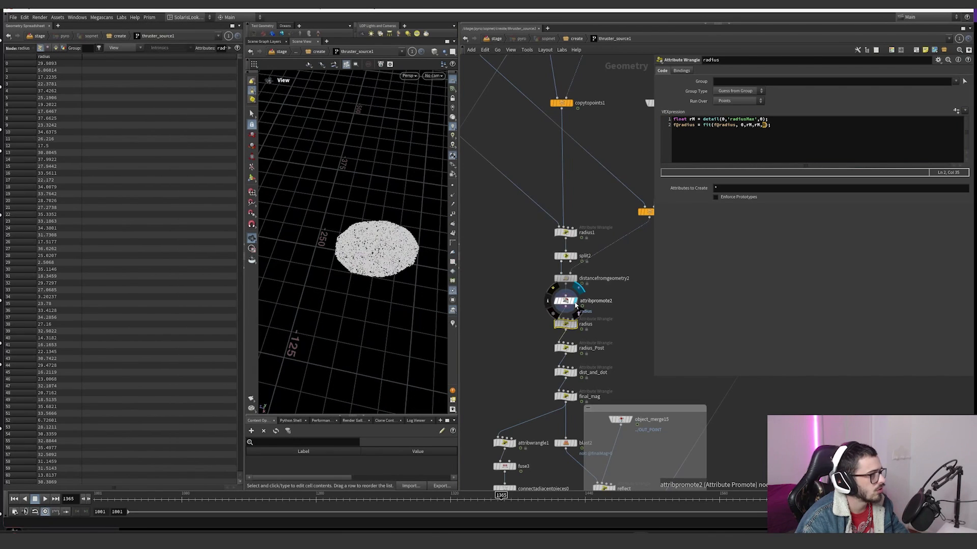
left_click(574, 303)
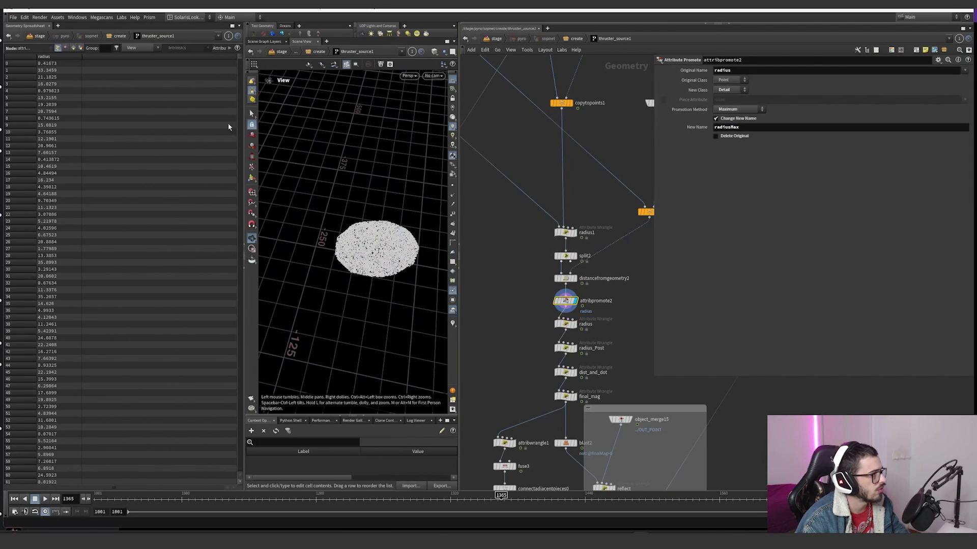
left_click(65, 57)
left_click(65, 57)
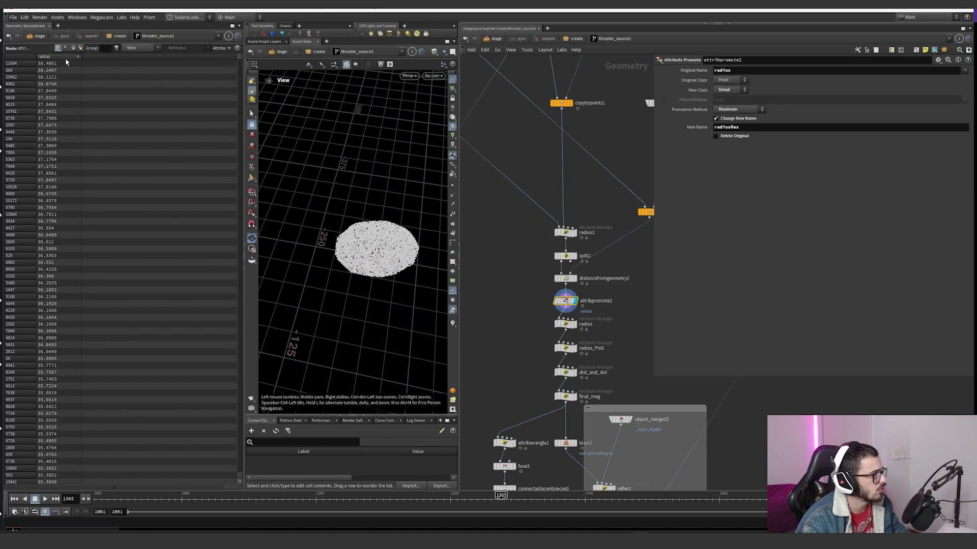
Step: Turn the viewport visualizers on, raise the radius visualizer's ramp range maximum to cover the full radius, and close its settings
left_click(453, 325)
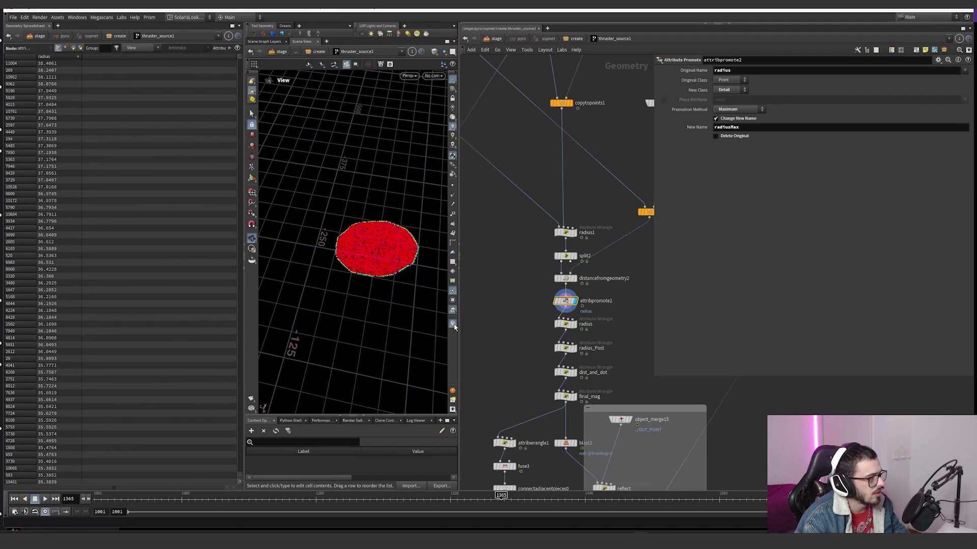
scroll(392, 257, "up", 3)
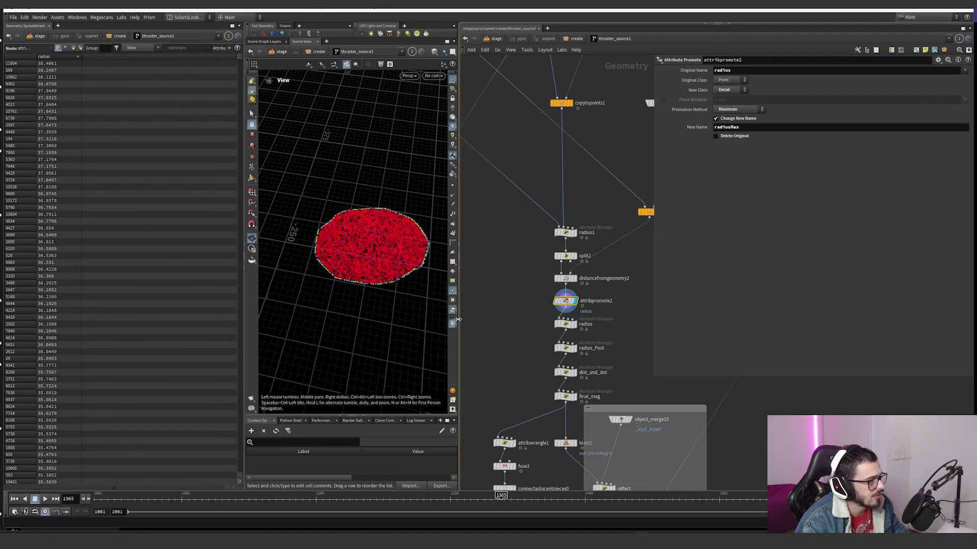
right_click(452, 324)
left_click(521, 200)
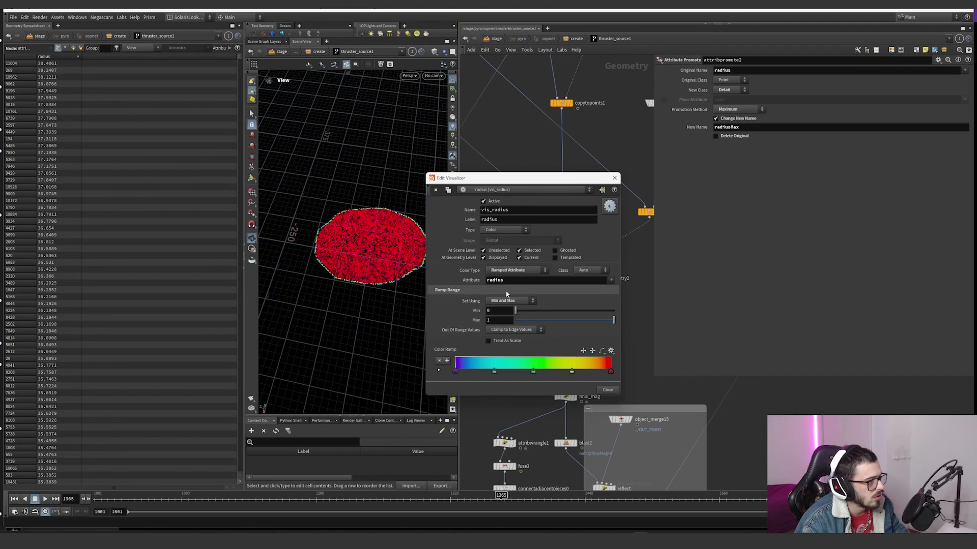
middle_click_drag(501, 321, 515, 306)
middle_click_drag(570, 307, 610, 307)
left_click(614, 178)
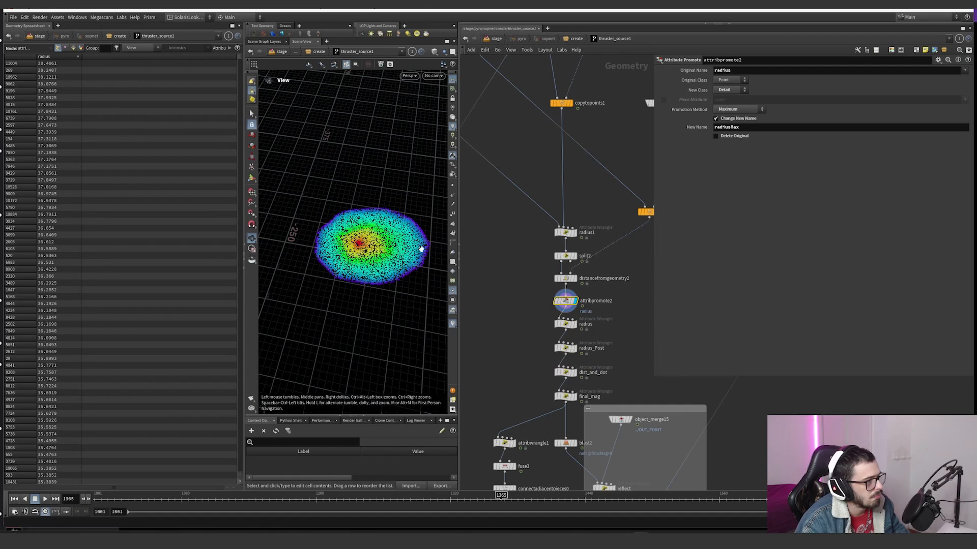
Step: Display the radius wrangle and compare its inverted color gradient and radius values with the fit expression
left_click_drag(407, 277, 384, 280)
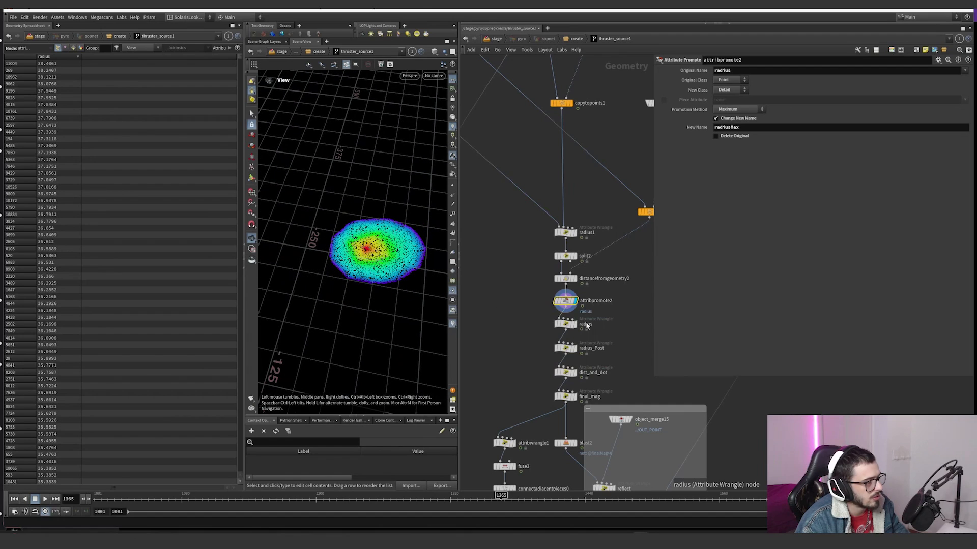
left_click(566, 323)
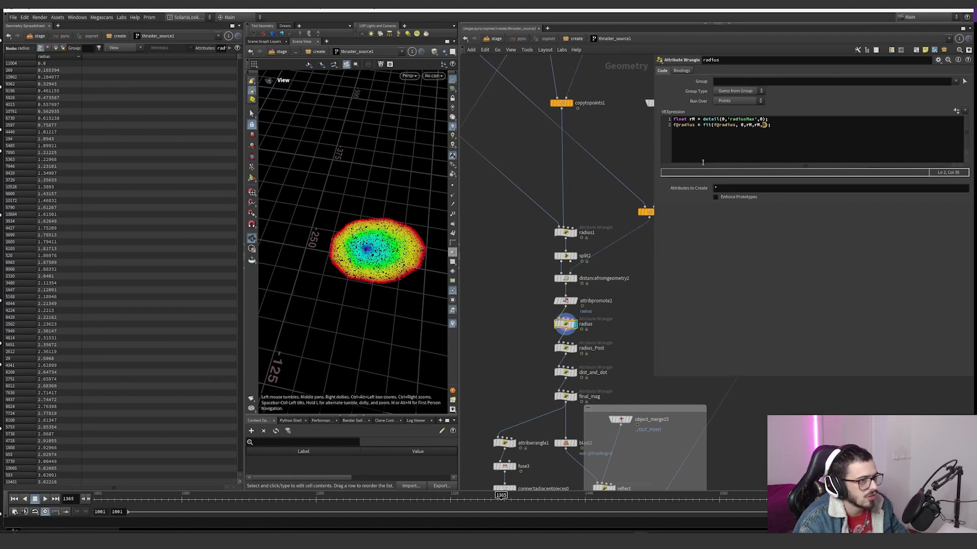
left_click(752, 125)
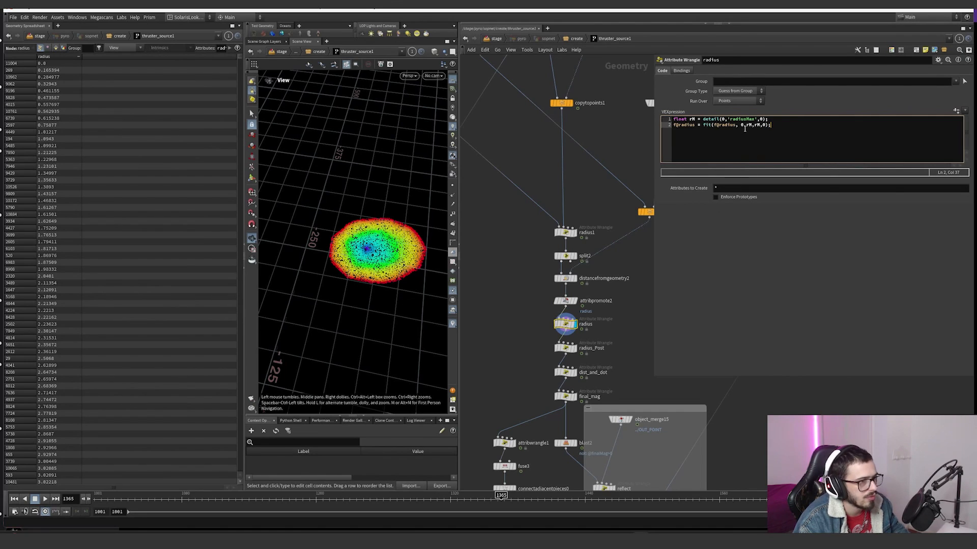
Step: Display radius_Post and examine point 2 of its Radius ramp together with the resulting points in the viewport
left_click(565, 348)
scroll(565, 348, "up", 3)
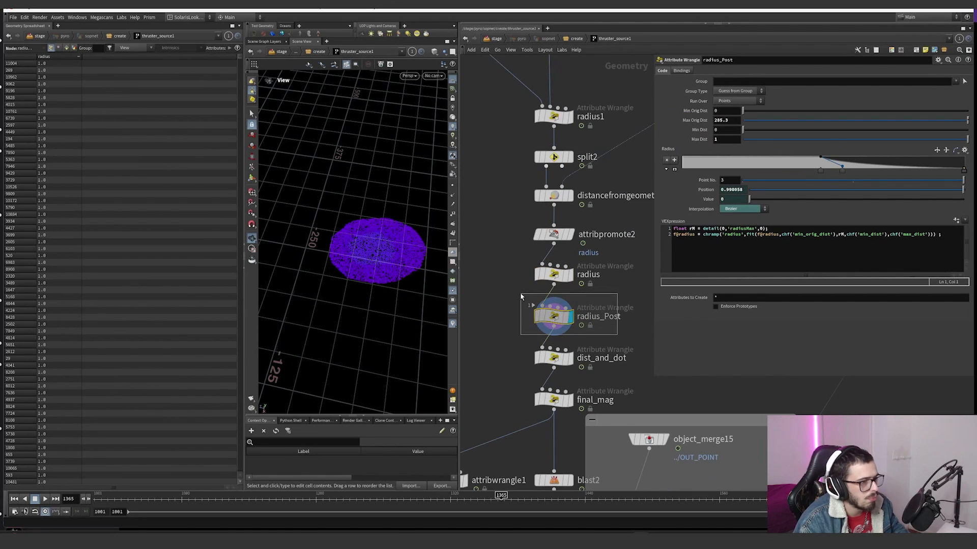
left_click(842, 167)
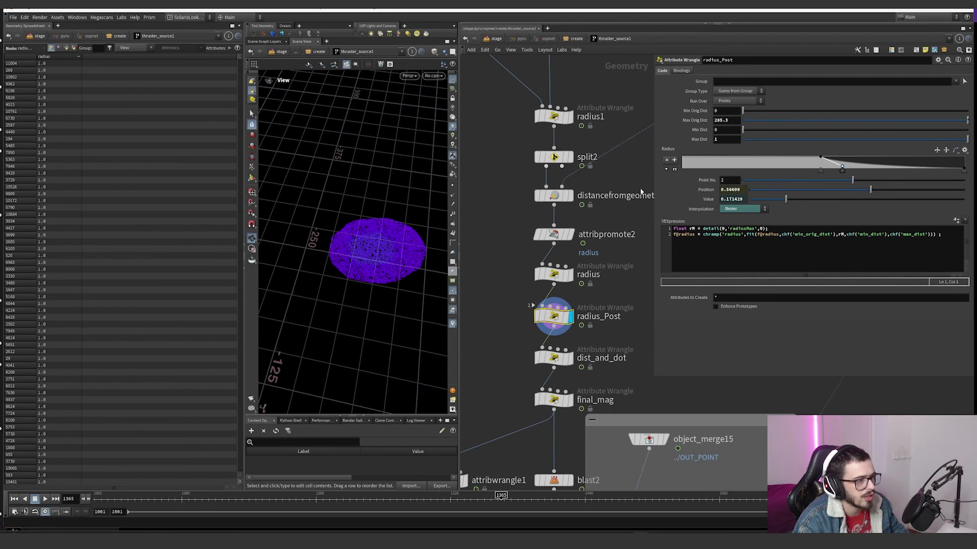
mouse_move(384, 250)
left_mouse_down()
mouse_move(380, 276)
mouse_move(382, 262)
left_mouse_up()
Step: Try different Max Orig Dist, Min Dist and Max Dist values on radius_Post and undo the changes
middle_click(726, 121)
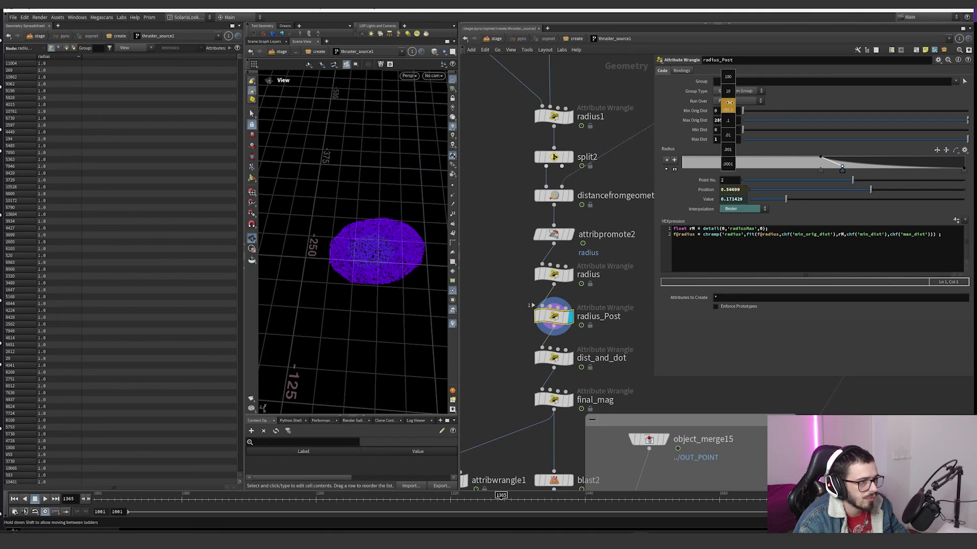
key("ctrl+z")
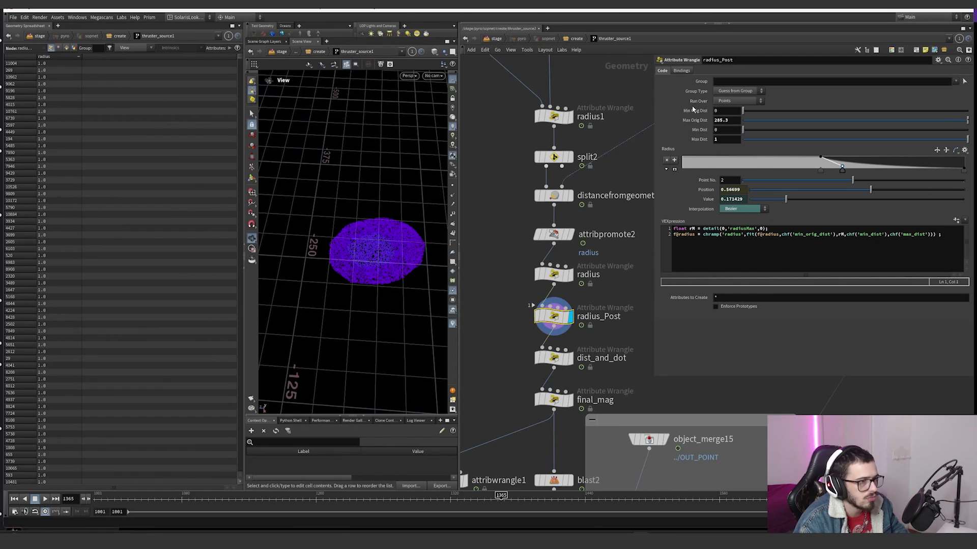
middle_click(726, 139)
key("ctrl+z")
key("ctrl+z")
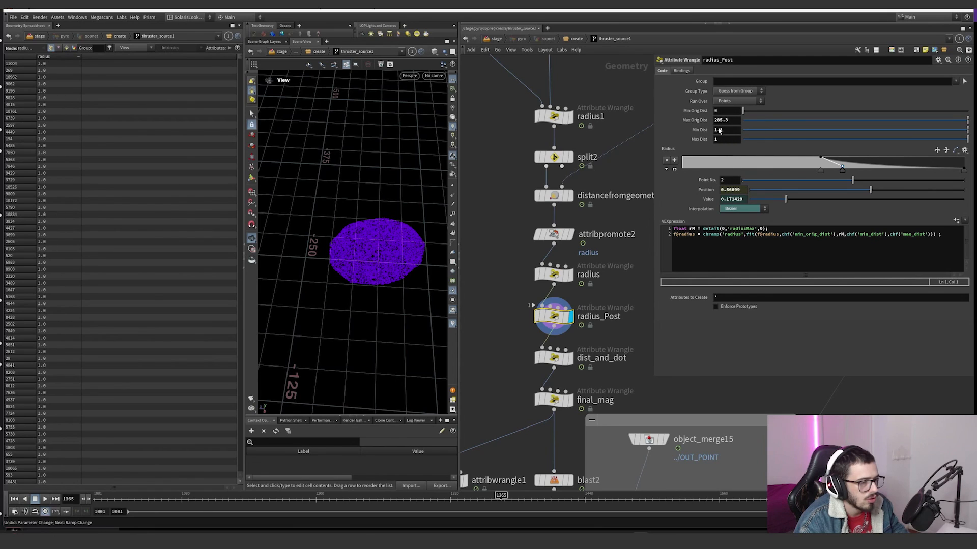
middle_click(719, 131, "ctrl")
middle_click(724, 140)
double_click(722, 120)
type("1")
key("Return")
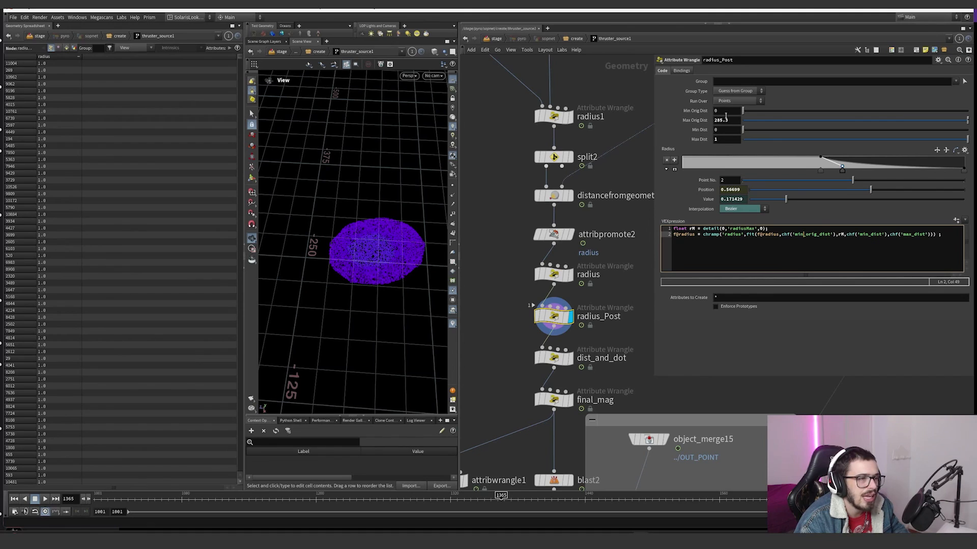
middle_click(695, 122, "ctrl")
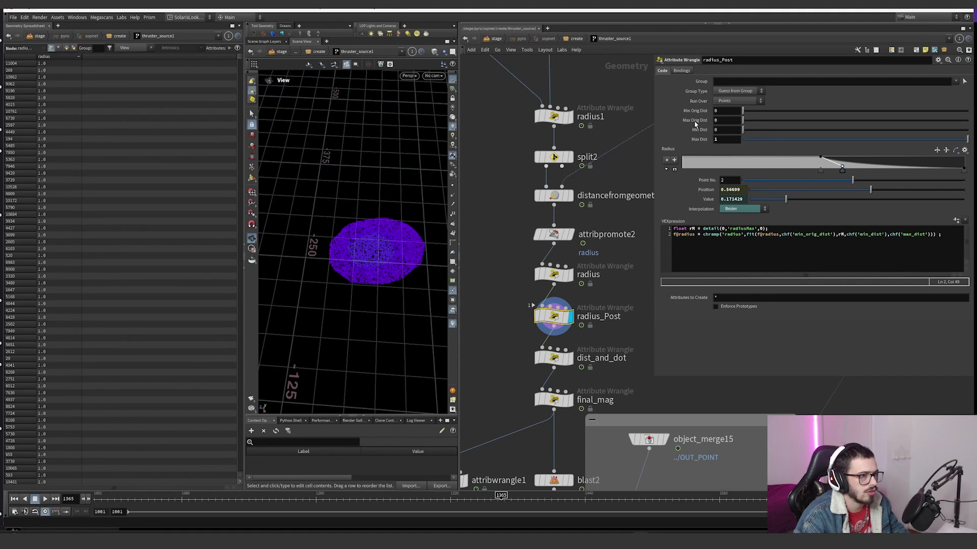
key("ctrl+z")
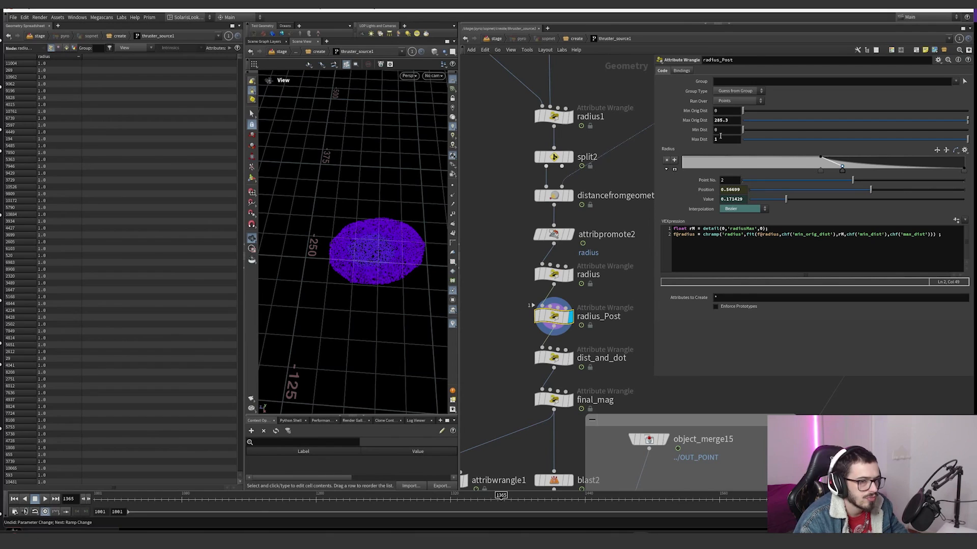
Step: Examine radius_Post's VEX code: the rM detail lookup, the chramp call, the f@radius input, min_orig_dist and the rM maximum
left_click(690, 228)
left_click_drag(703, 229, 749, 235)
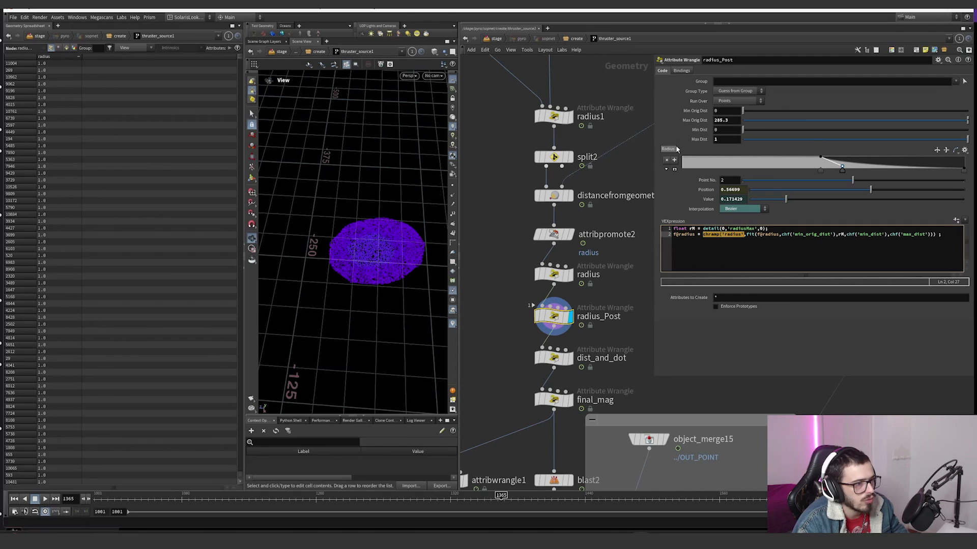
left_click(746, 235)
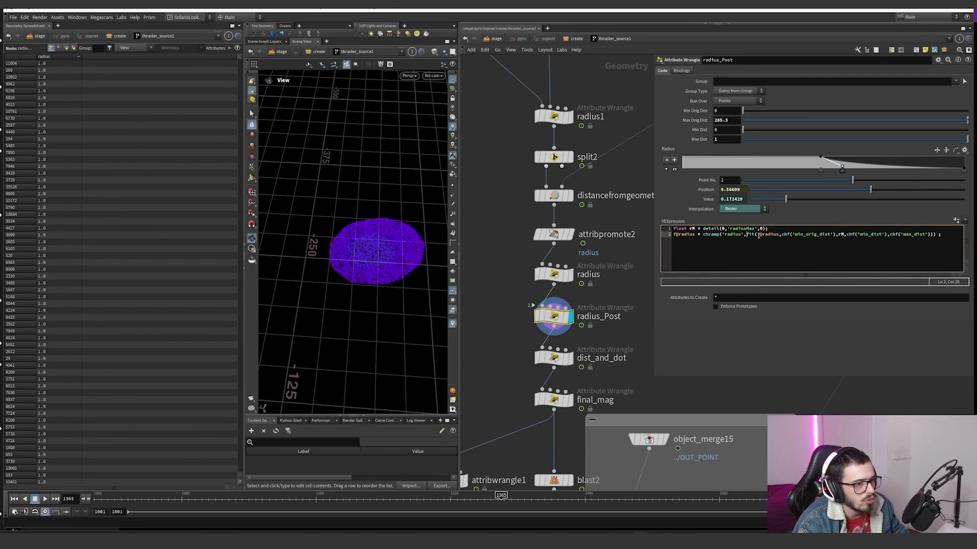
left_click_drag(757, 235, 779, 234)
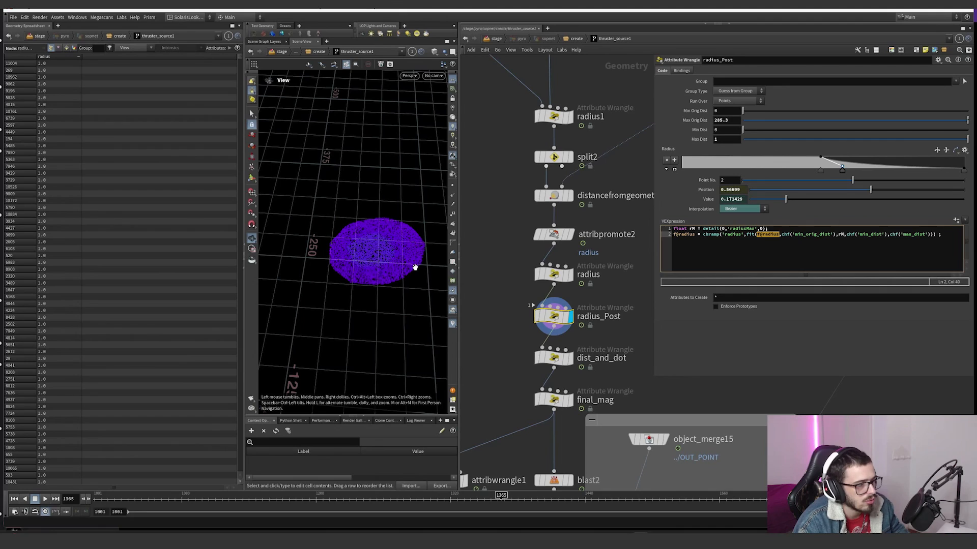
left_click(786, 235)
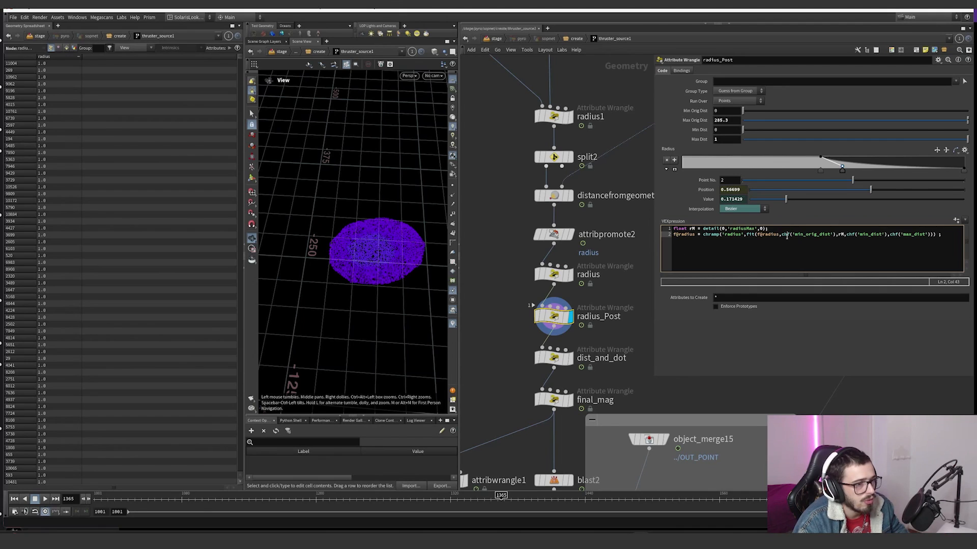
left_click_drag(781, 236, 833, 235)
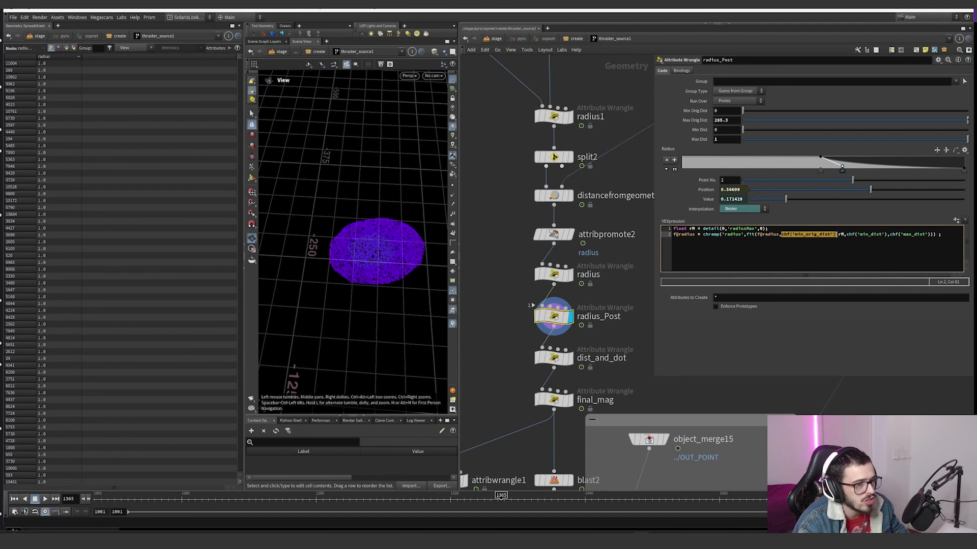
left_click(726, 110)
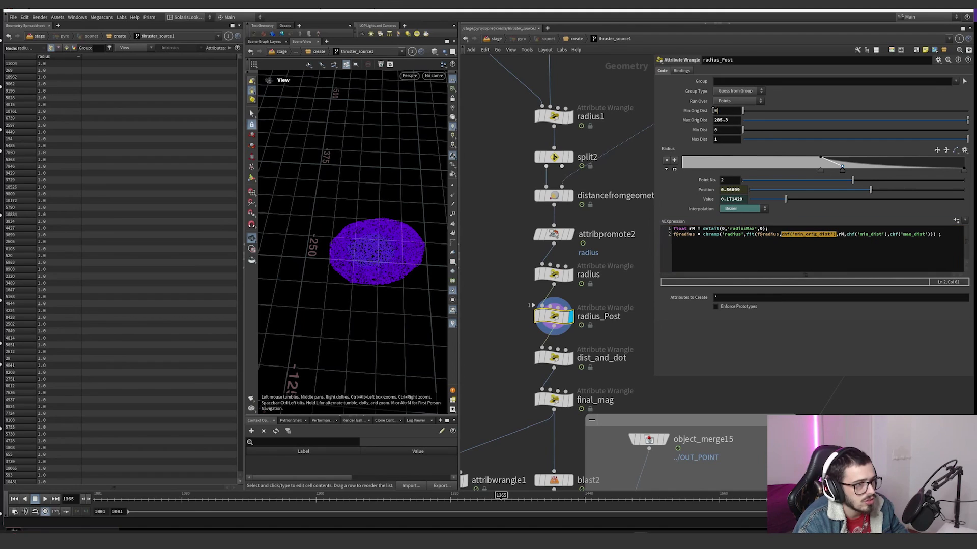
left_click(842, 235)
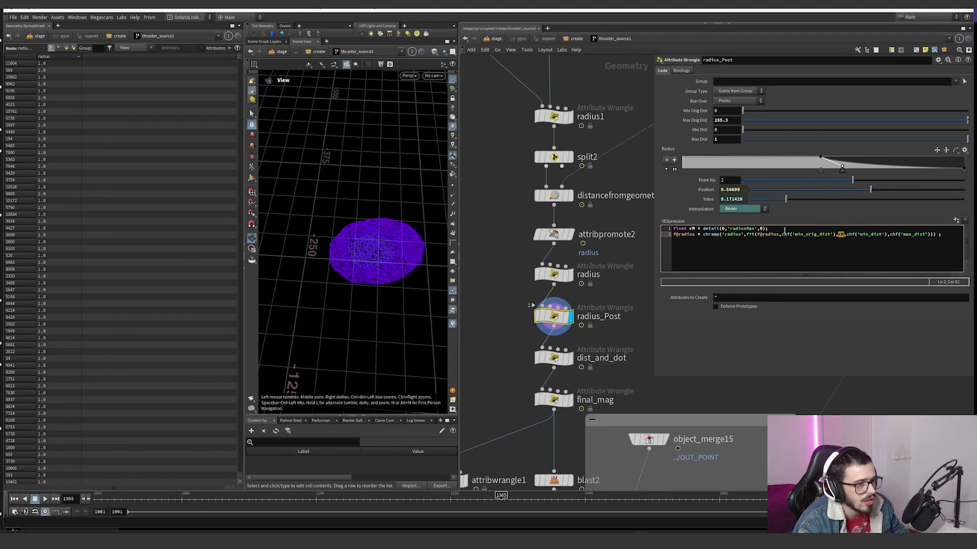
left_click_drag(784, 231, 670, 230)
left_click(802, 234)
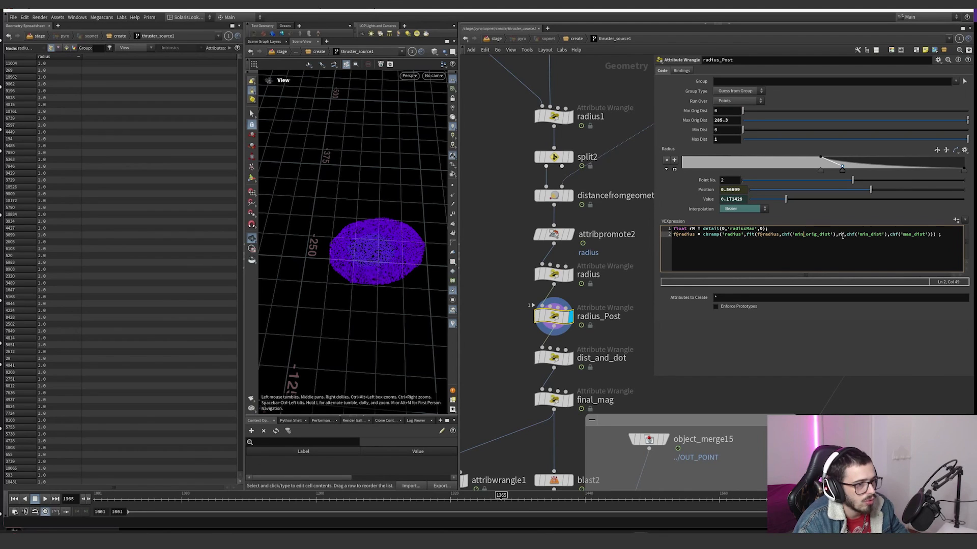
Step: Try replacing chf('min_orig_dist') with 0 in radius_Post's fit expression, test the Min Orig Dist parameter, and undo the replacement
left_click_drag(835, 235, 782, 236)
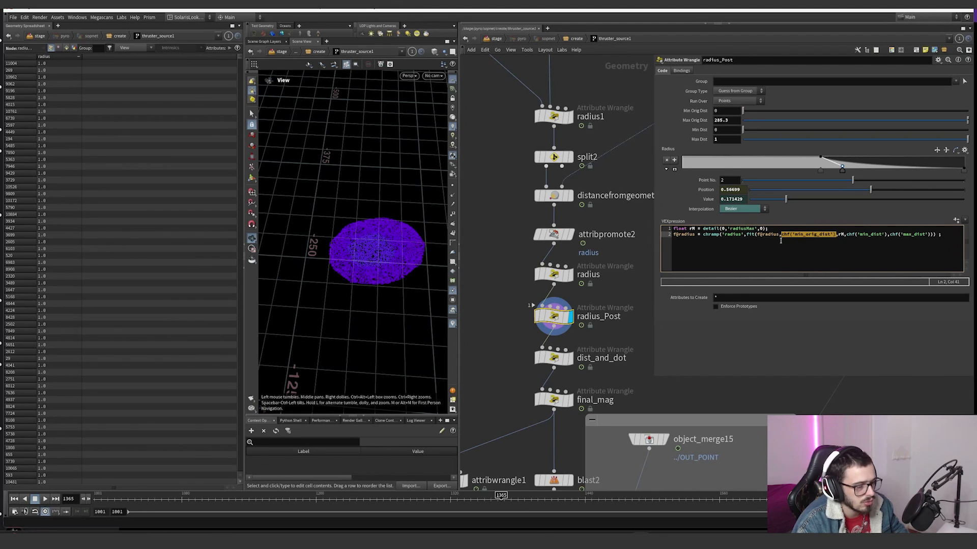
type("0")
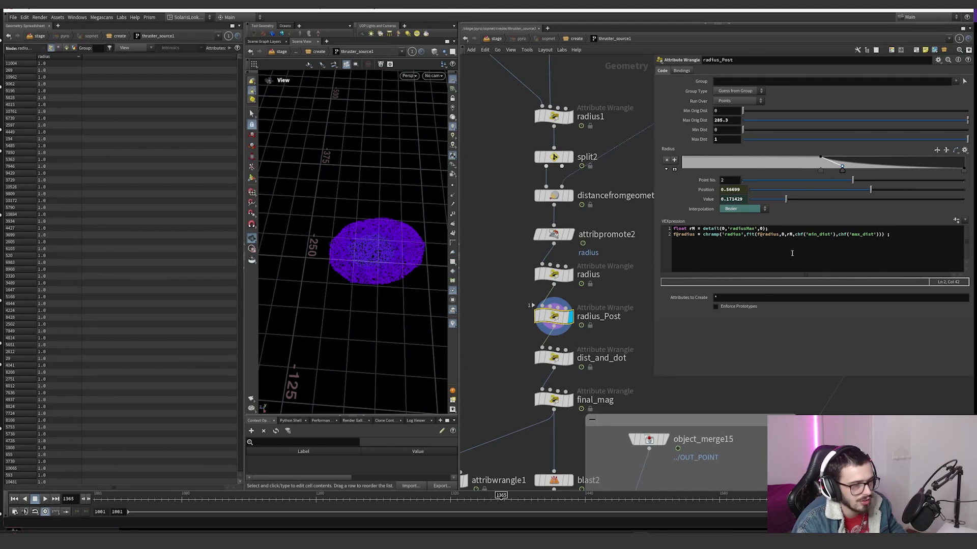
left_click_drag(743, 111, 855, 118)
left_click(796, 234)
key("ctrl+z")
left_click_drag(777, 118, 703, 112)
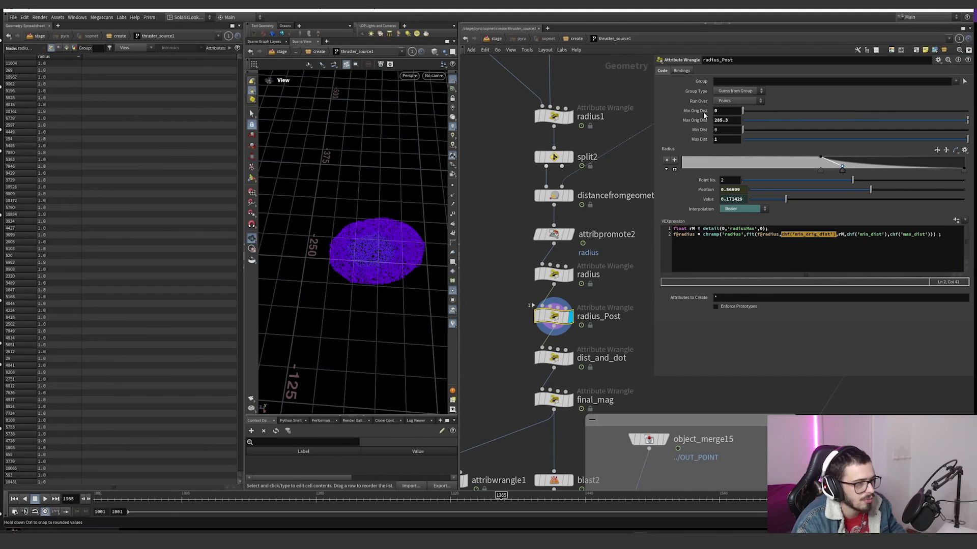
Step: Examine the rM, chf('min_dist') and chf('max_dist') arguments of radius_Post's fit expression together with its Max Dist parameter
left_click(833, 234)
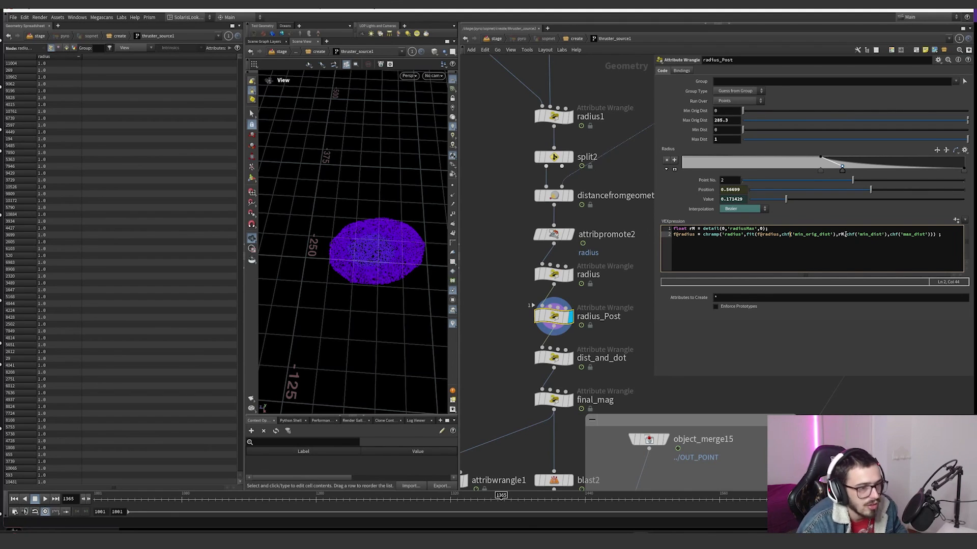
left_click_drag(846, 234, 935, 234)
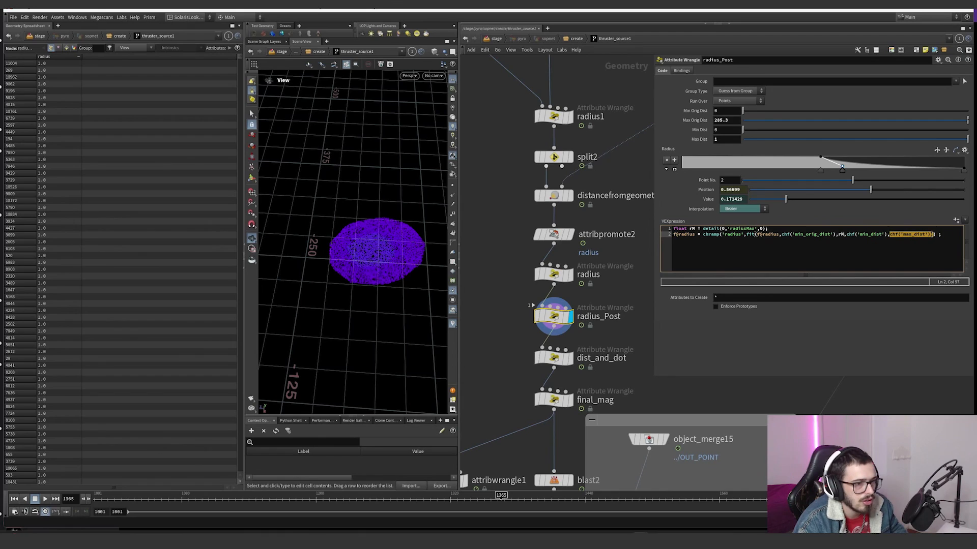
left_click(724, 139)
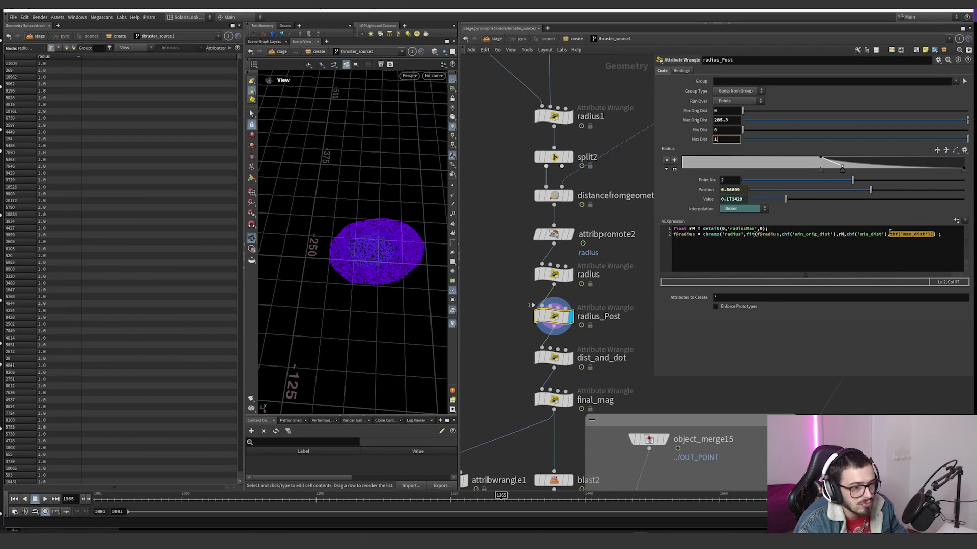
left_click_drag(944, 235, 676, 233)
left_click(792, 248)
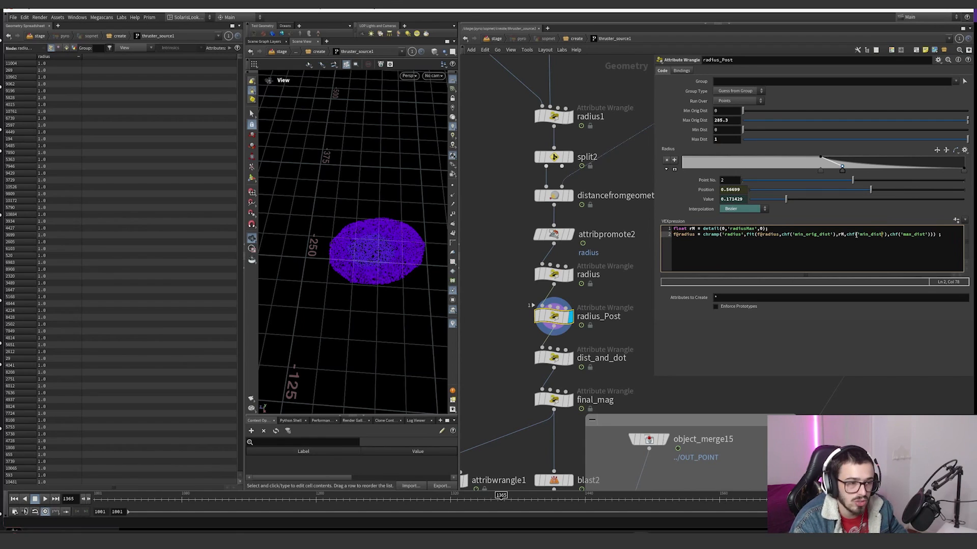
left_click_drag(849, 235, 930, 235)
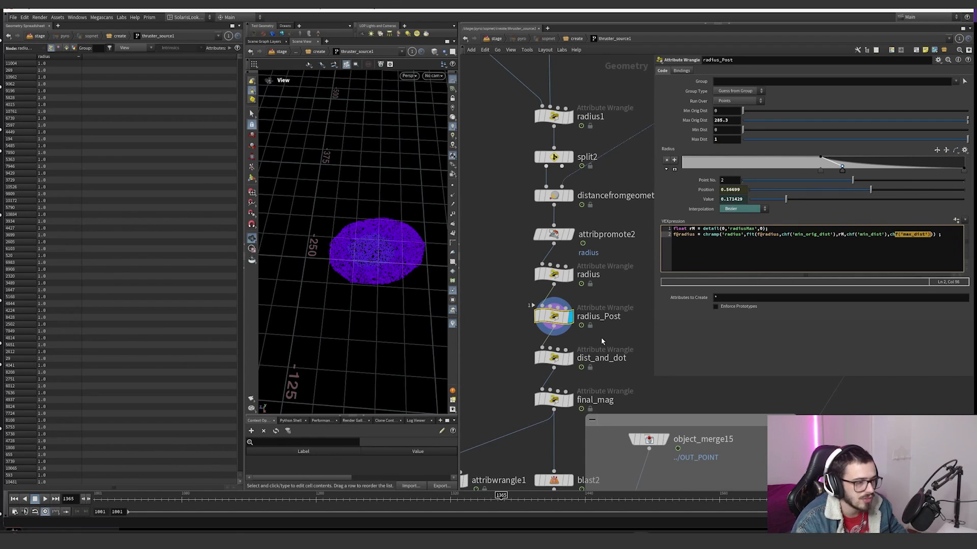
Step: Display dist_and_dot, widen its parameter pane, and visualize distPost instead of radius on the terrain points
left_click(601, 358)
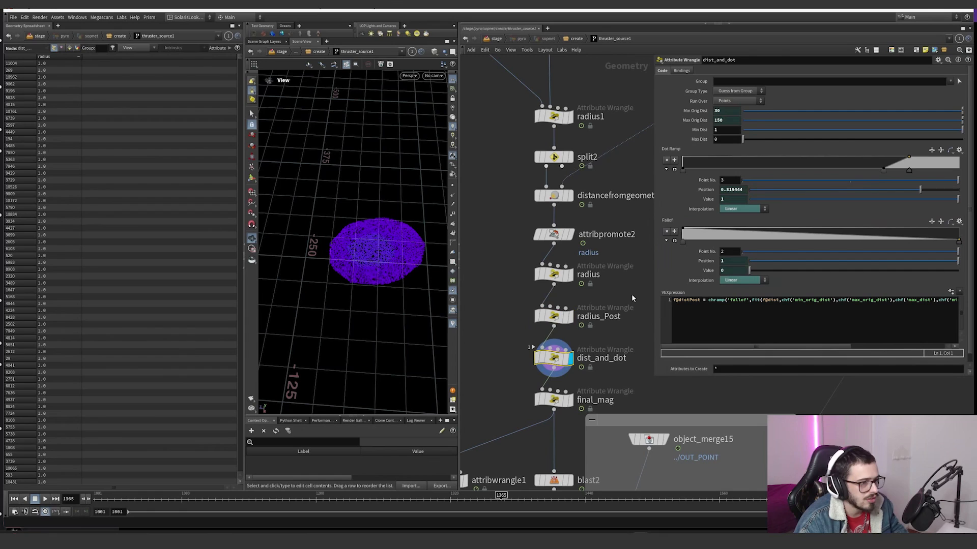
left_click_drag(655, 203, 490, 209)
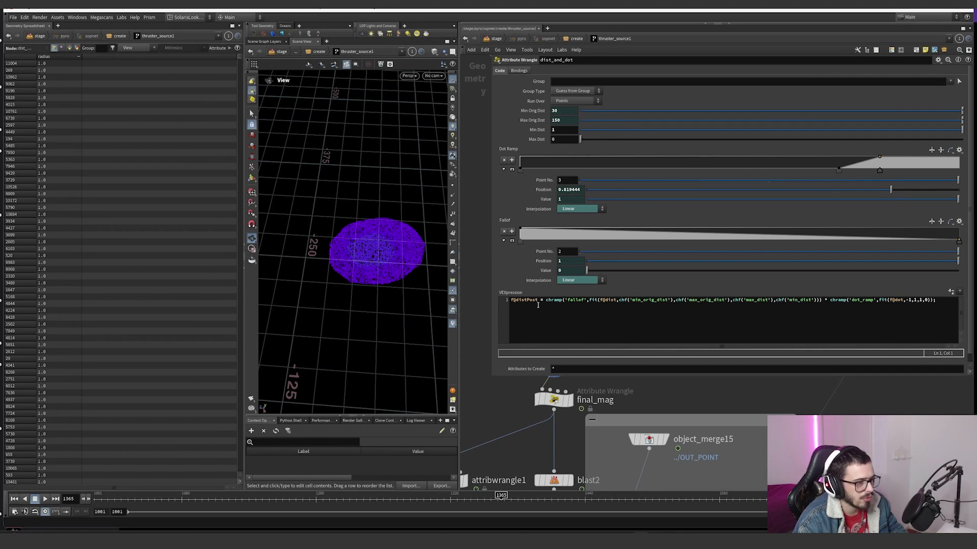
left_click(453, 323)
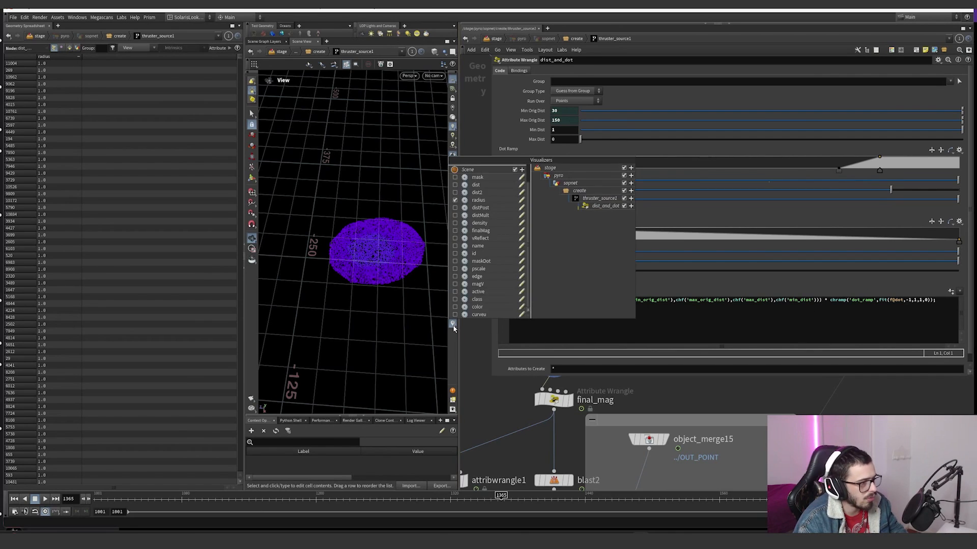
left_click(456, 200)
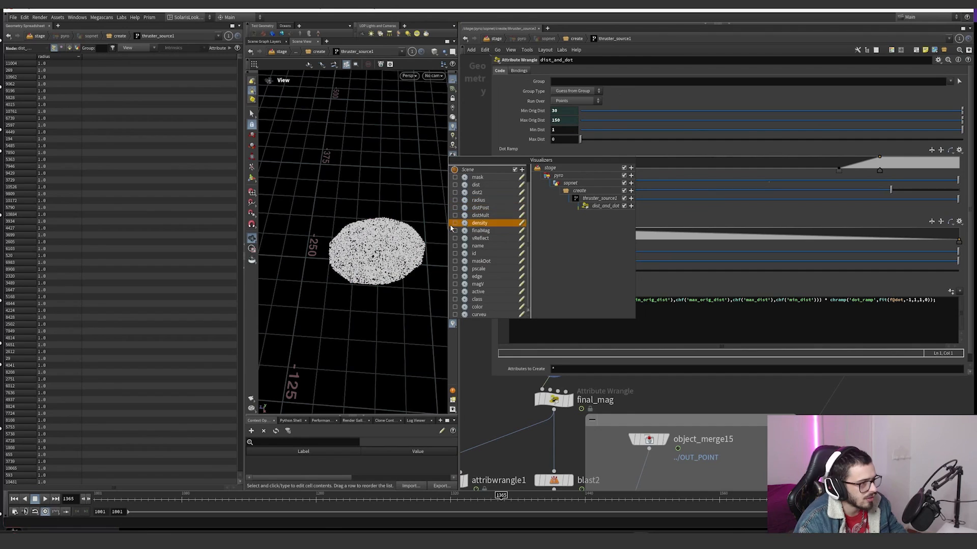
scroll(455, 269, "up", 1)
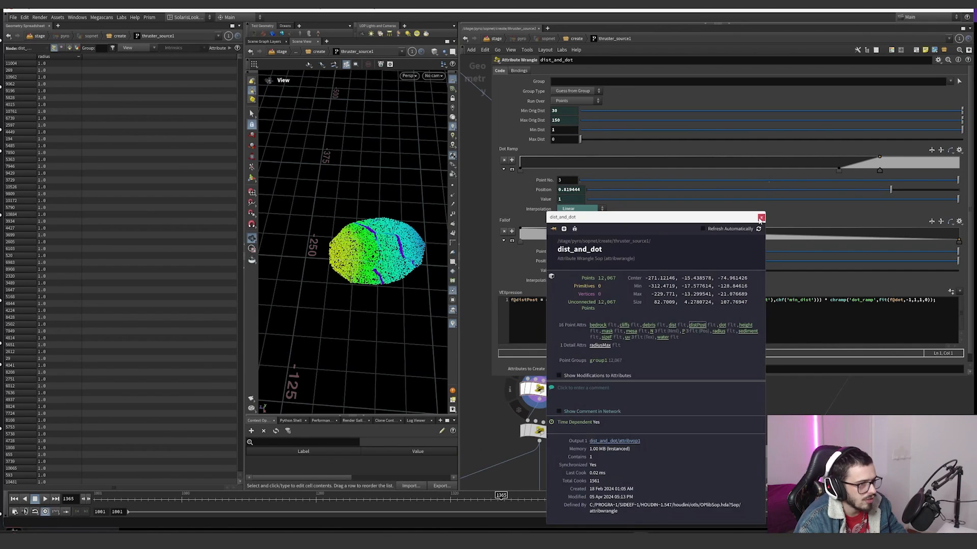
left_click(761, 217)
left_click_drag(366, 253, 367, 262)
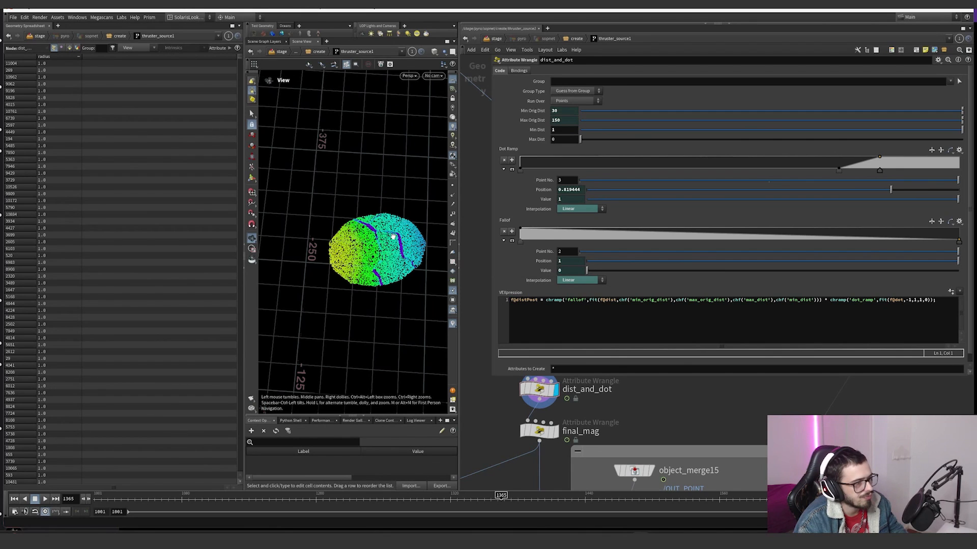
mouse_move(393, 237)
left_mouse_down()
mouse_move(380, 220)
mouse_move(380, 254)
mouse_move(387, 251)
left_mouse_up()
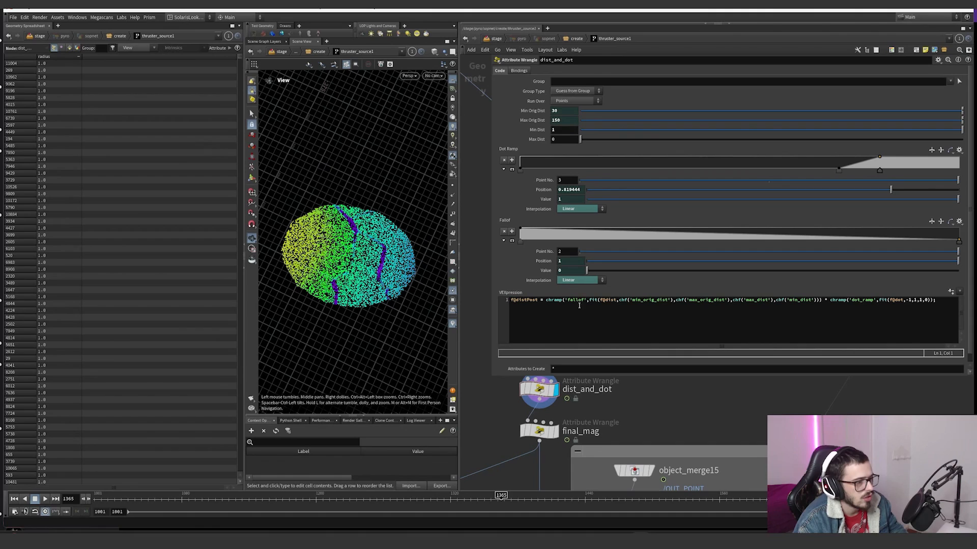
Step: Examine dist_and_dot's 'fallof' chramp, the fit of f@dist, and how its arguments relate to the Min Dist parameter
left_click_drag(546, 301, 585, 301)
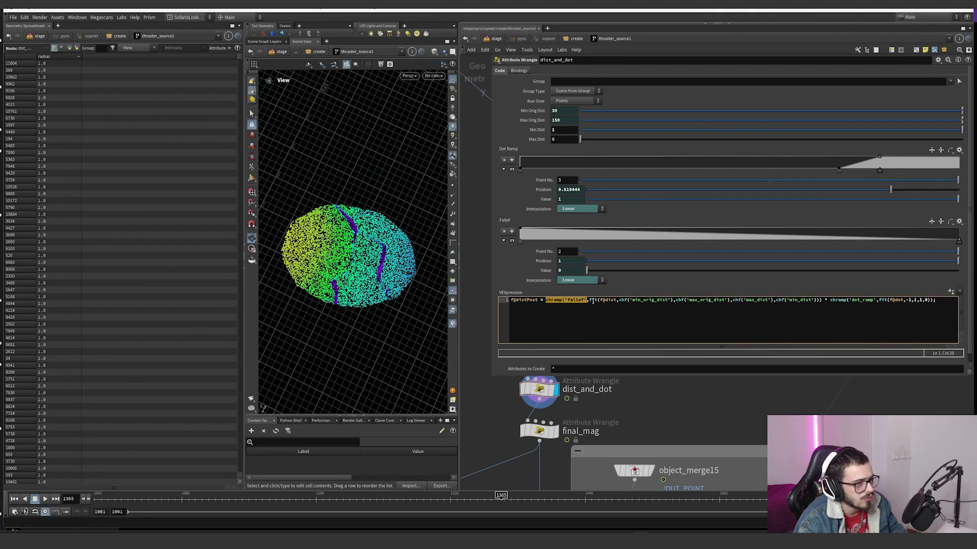
left_click_drag(590, 301, 809, 302)
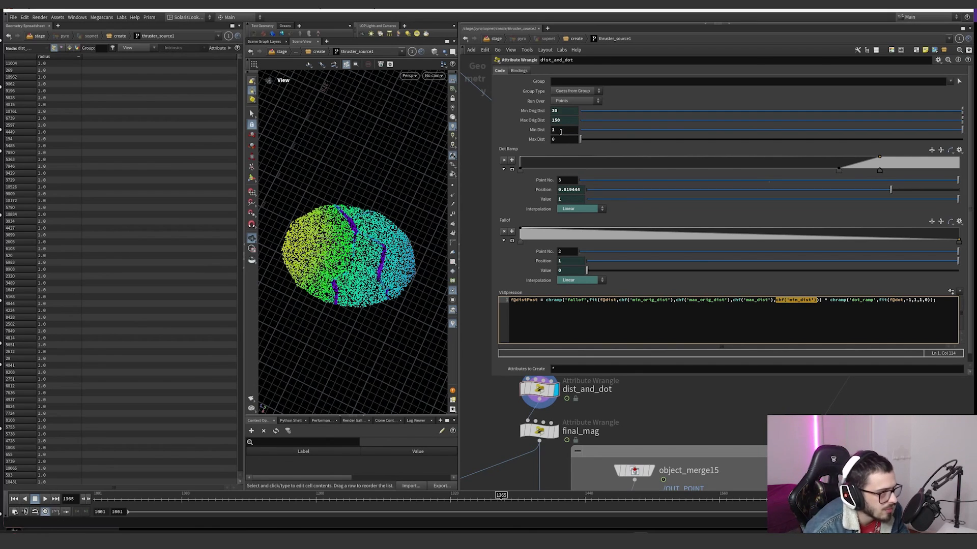
middle_click_drag(563, 132, 589, 133)
key("ctrl+z")
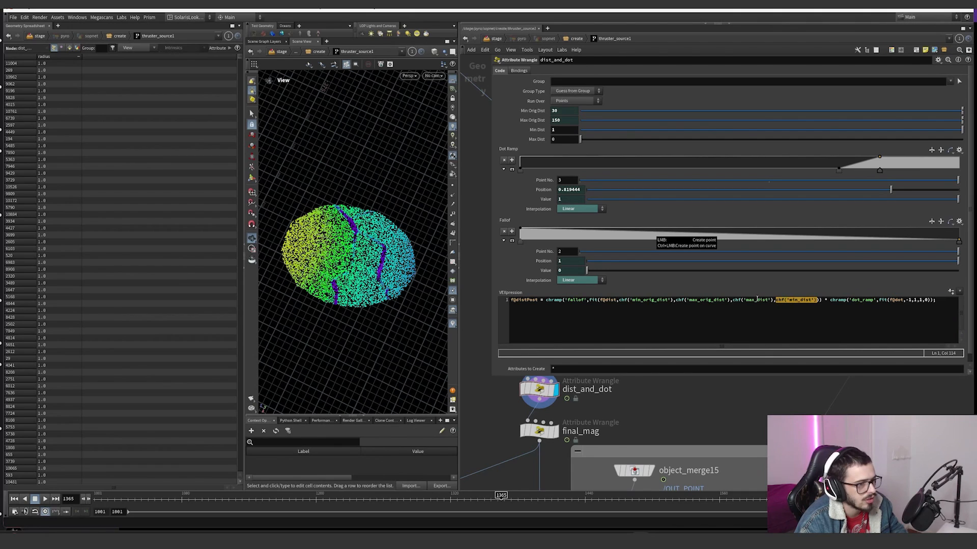
middle_click_drag(671, 400, 672, 466)
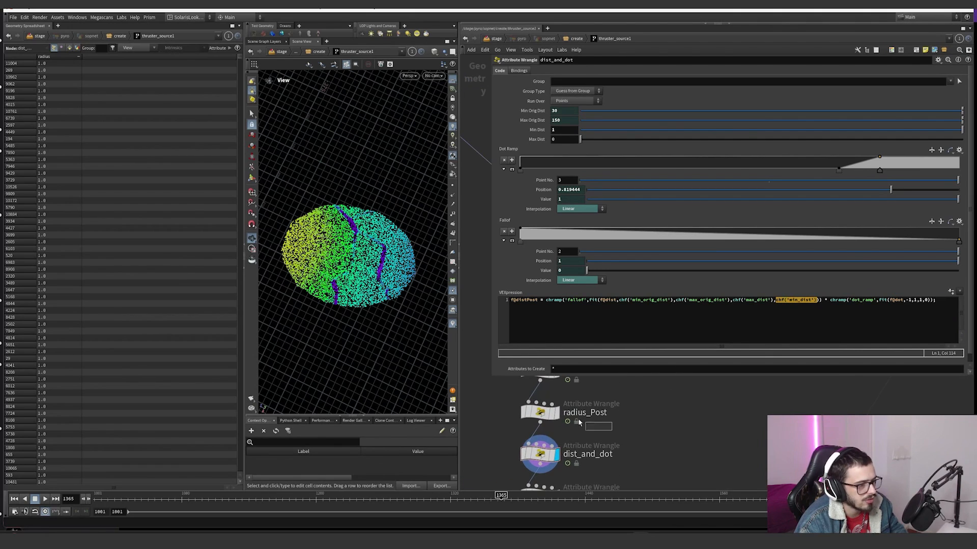
left_click(589, 420)
left_click(586, 452)
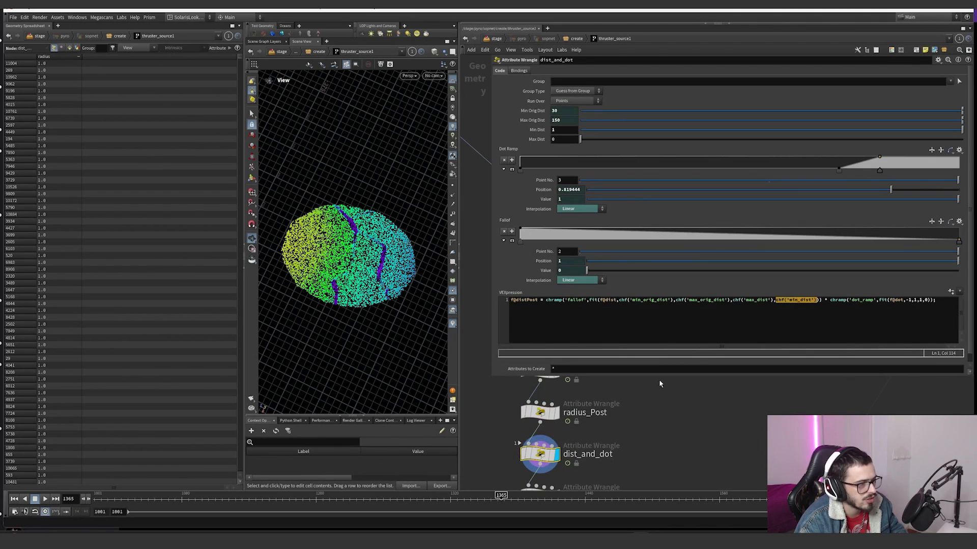
Step: Examine the multiplication by the dot_ramp term, its fit(f@dot,-1,1,1,0) range, and the effect on the sloped terrain points
left_click(826, 300)
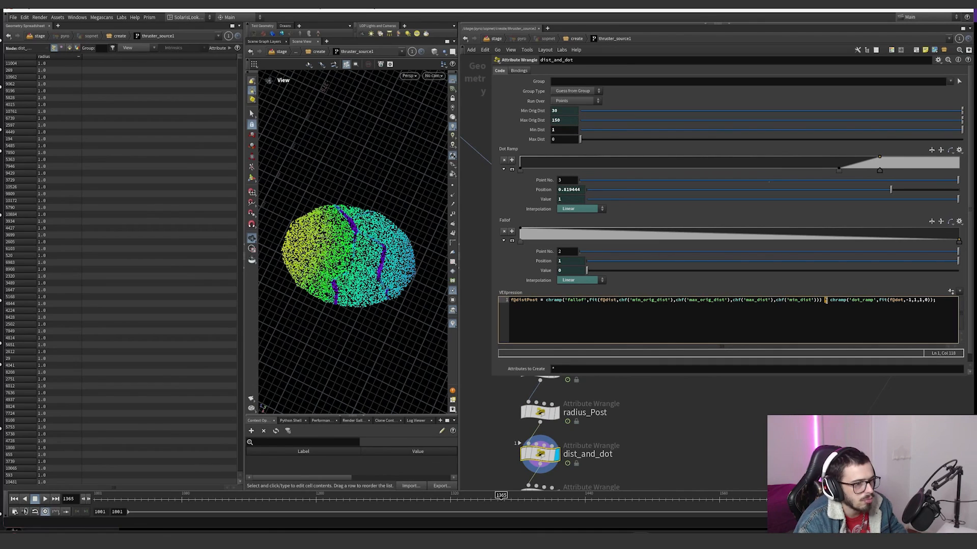
left_click(908, 300)
left_click(913, 300)
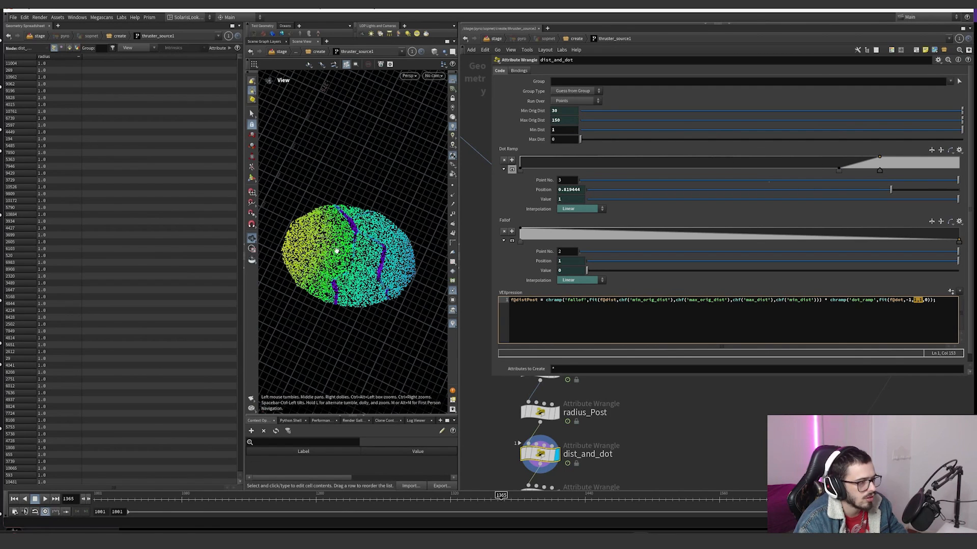
left_click_drag(359, 269, 392, 254)
right_click_drag(392, 254, 438, 242)
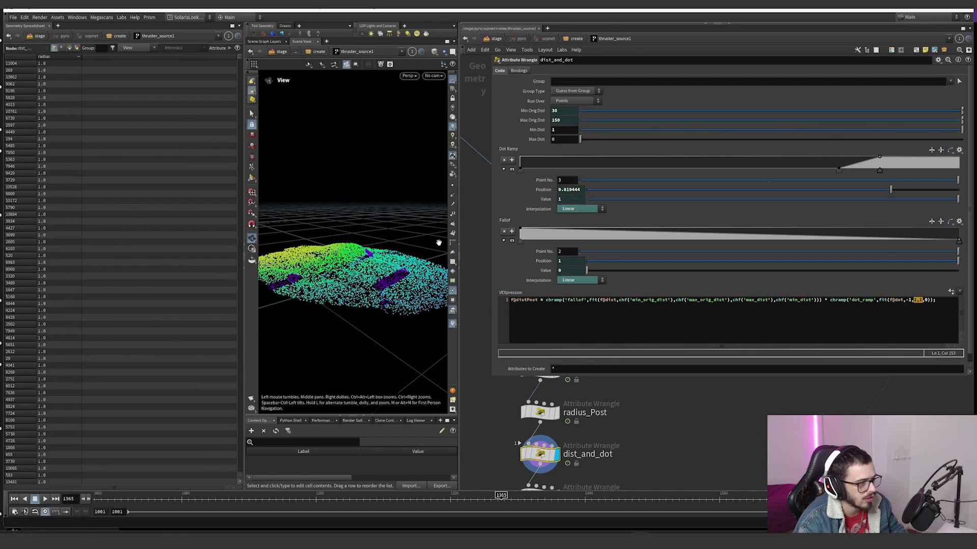
scroll(579, 398, "down", 3)
scroll(571, 456, "up", 3)
Step: Display final_mag and visualize finalMag instead of distPost
left_click(545, 448)
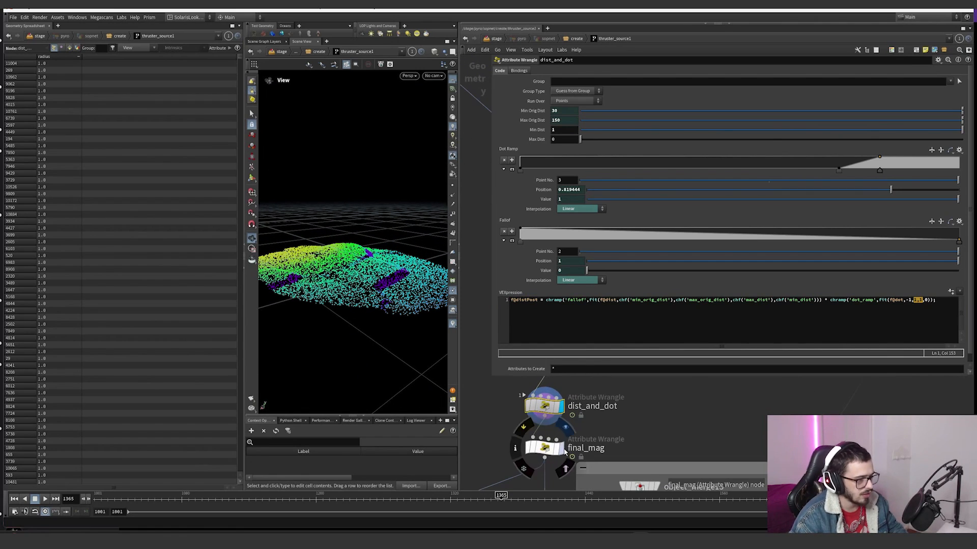
left_click(453, 324)
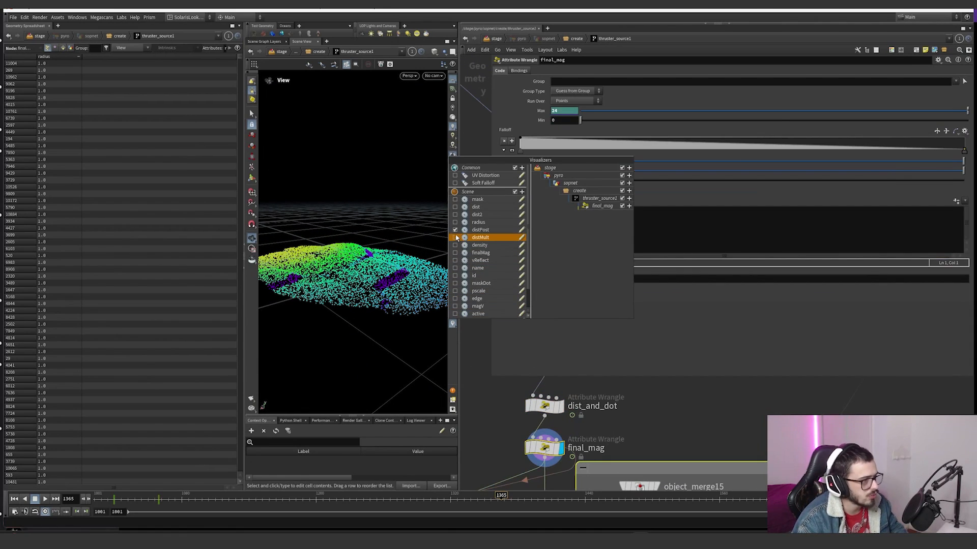
left_click(483, 230)
left_click(483, 252)
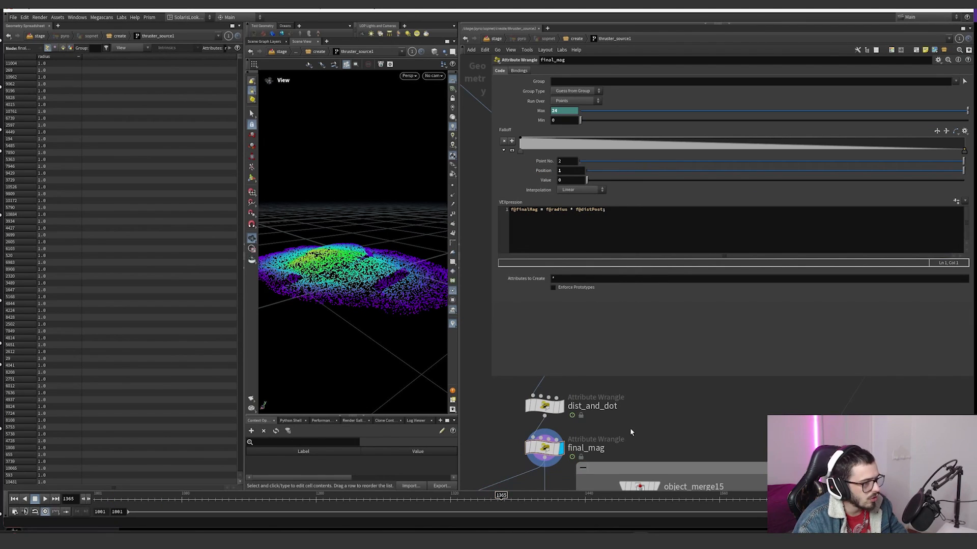
Step: Examine final_mag's f@radius * f@distPost expression, the resulting points in the viewport, and the upstream radius_Post wrangle
left_click_drag(537, 210, 606, 211)
left_click_drag(350, 258, 302, 334)
middle_click_drag(599, 412, 588, 453)
scroll(588, 453, "down", 2)
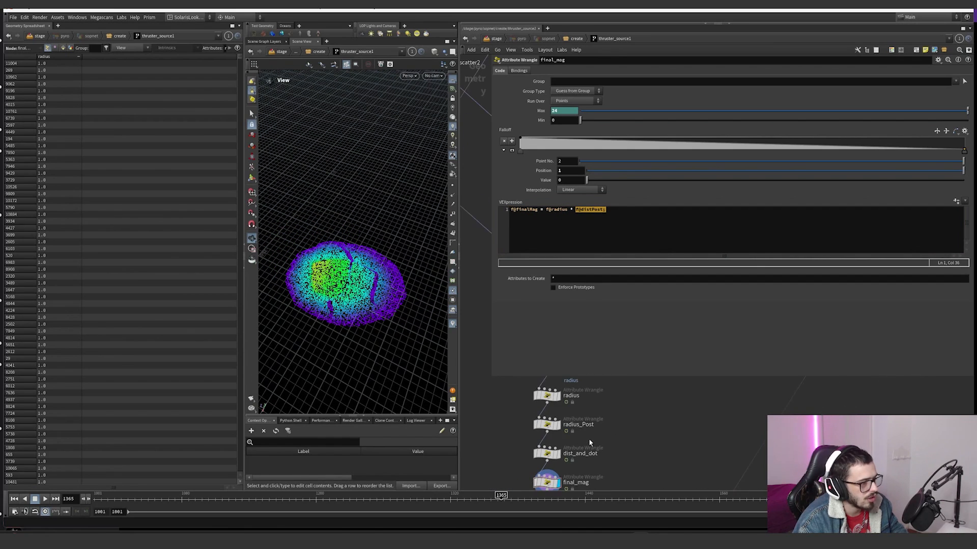
left_click_drag(590, 442, 538, 413)
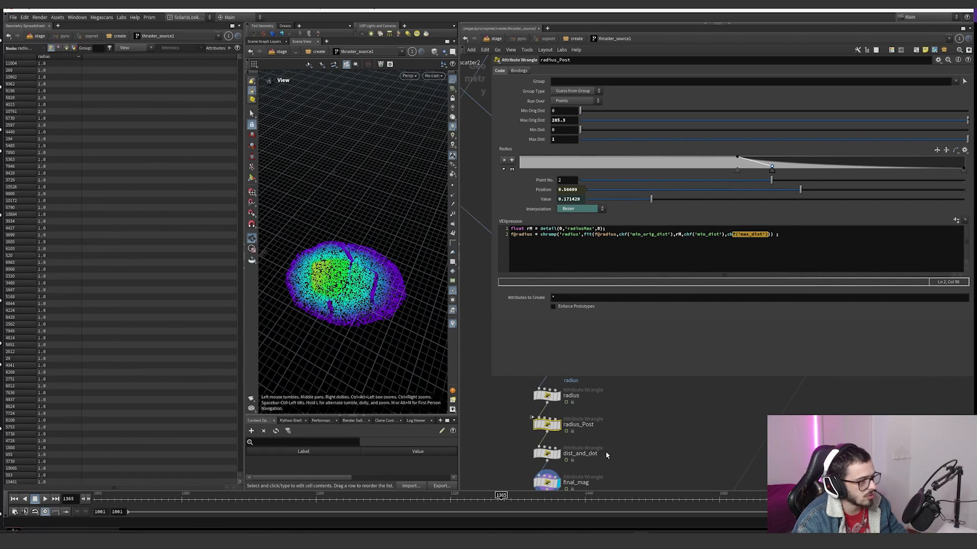
Step: Shrink the parameter pane to uncover the network and display blast2 below final_mag
middle_click_drag(607, 456, 590, 347)
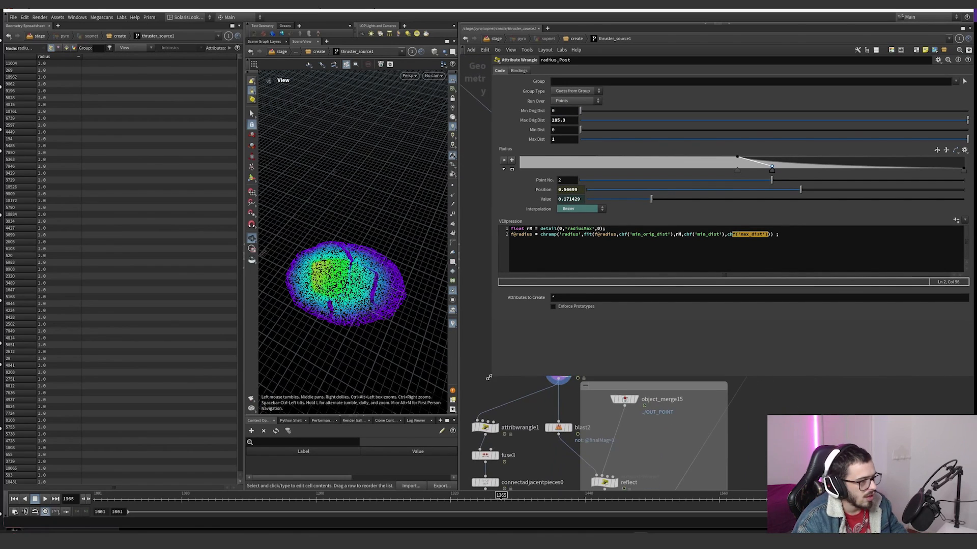
left_click_drag(489, 378, 666, 285)
scroll(635, 313, "down", 8)
middle_click_drag(614, 360, 586, 295)
scroll(573, 291, "up", 5)
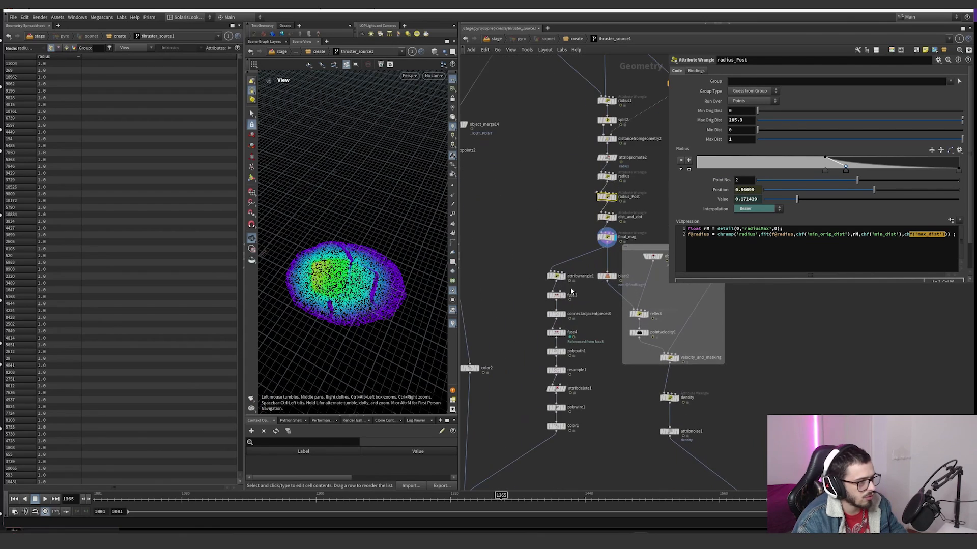
scroll(571, 291, "down", 2)
scroll(601, 303, "down", 2)
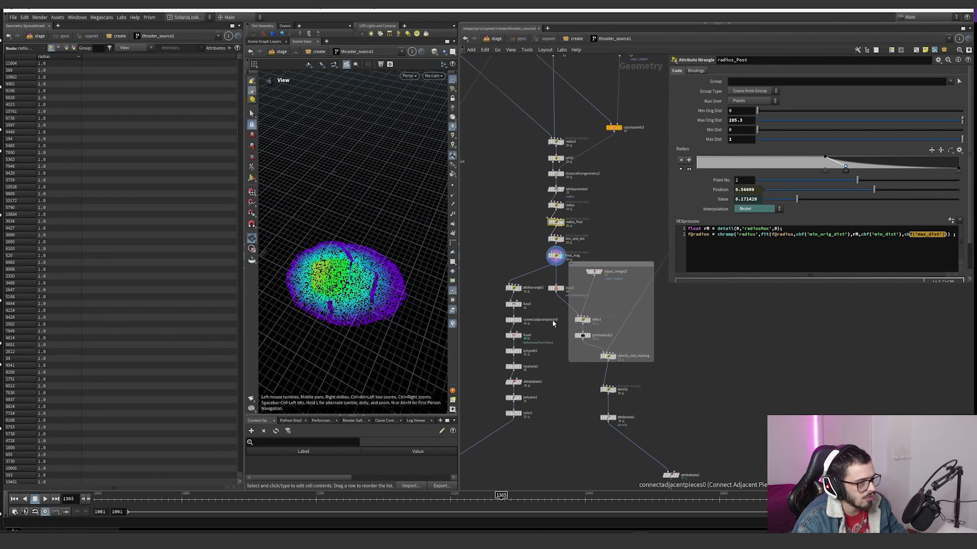
scroll(611, 308, "up", 2)
left_click(553, 284)
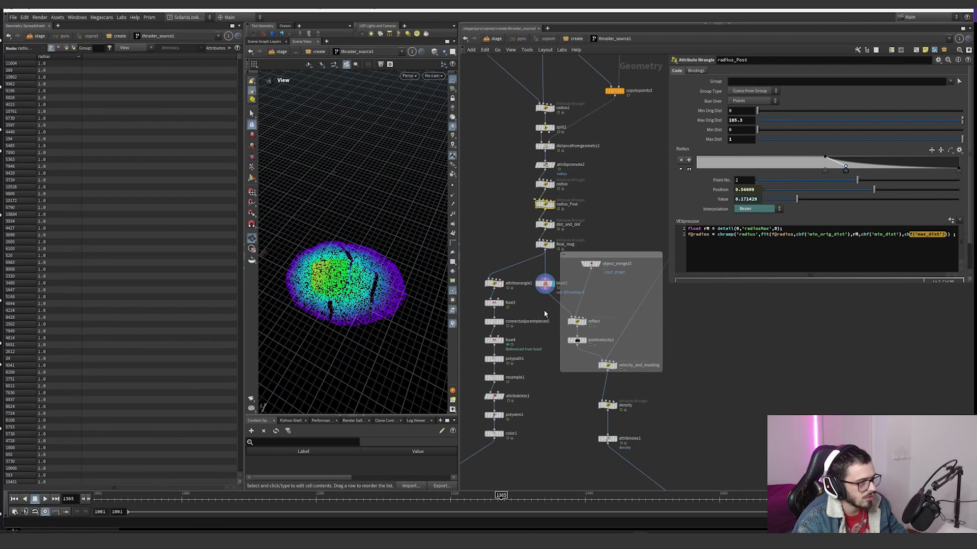
left_click(545, 284)
Step: Display the reflect wrangle and open its parameters
middle_click_drag(525, 335, 572, 328)
scroll(619, 328, "up", 2)
left_click(633, 315)
left_click(624, 314)
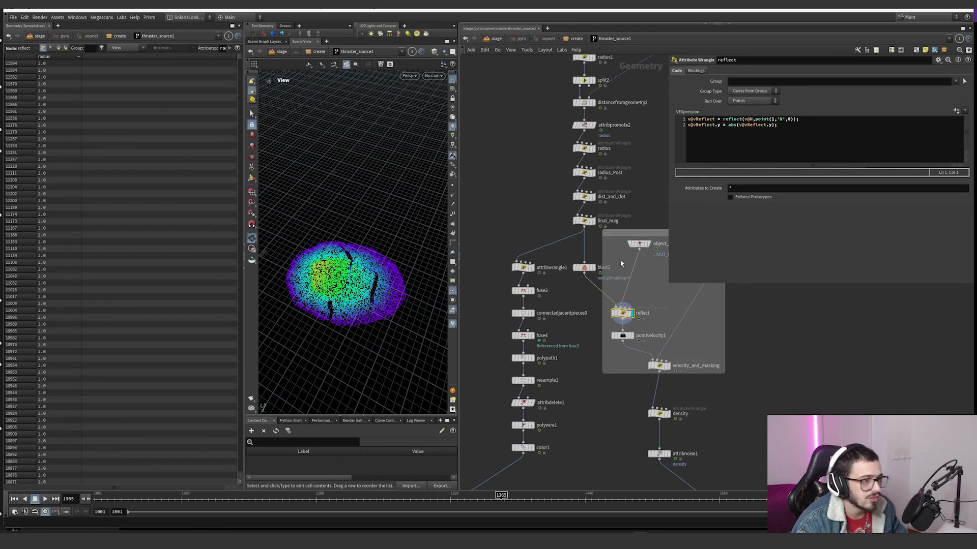
Step: Capture a side view of the points in Snipping Tool, sketch green incoming and reflected arrows on it, and minimize the window
left_click_drag(399, 308, 441, 288)
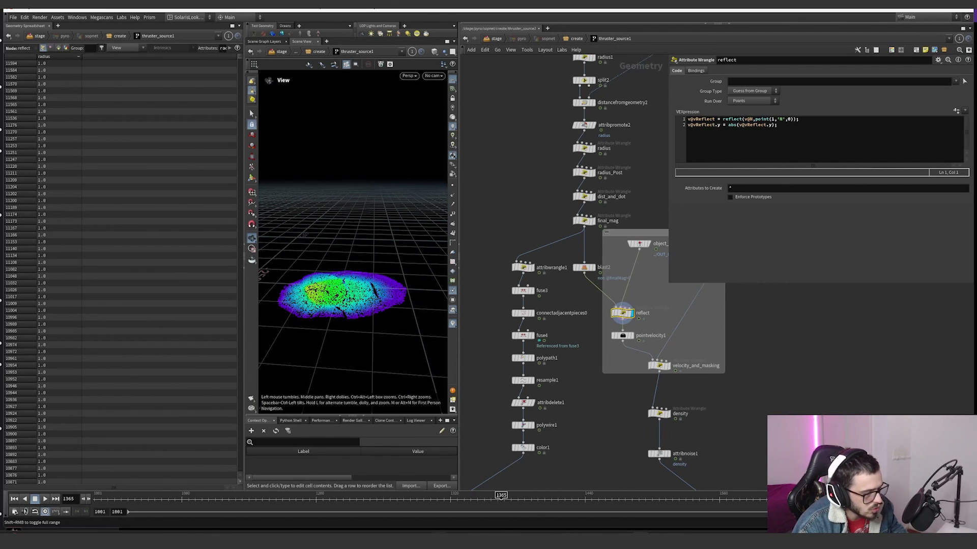
key("super+shift+s")
left_click_drag(260, 190, 465, 350)
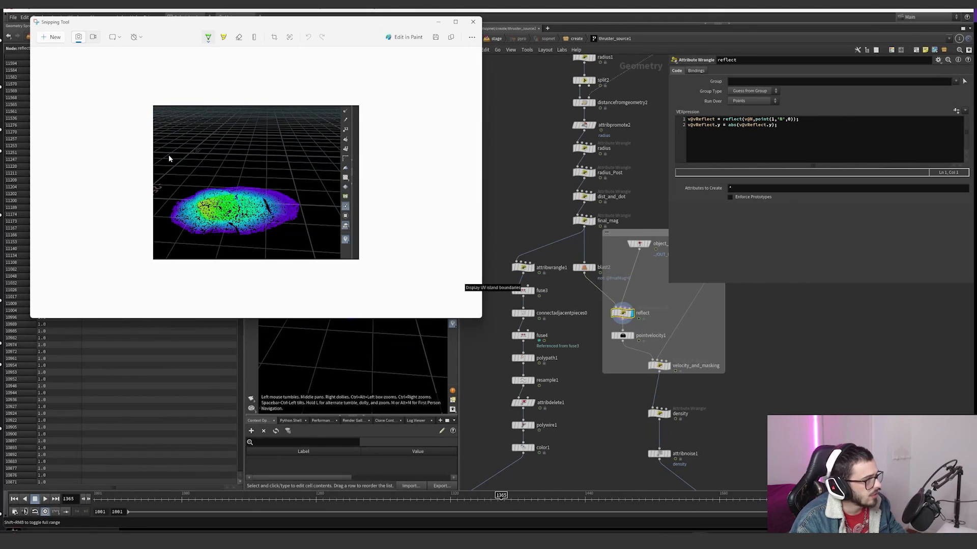
mouse_move(167, 151)
left_mouse_down()
mouse_move(208, 193)
mouse_move(322, 159)
mouse_move(306, 170)
mouse_move(288, 153)
left_mouse_up()
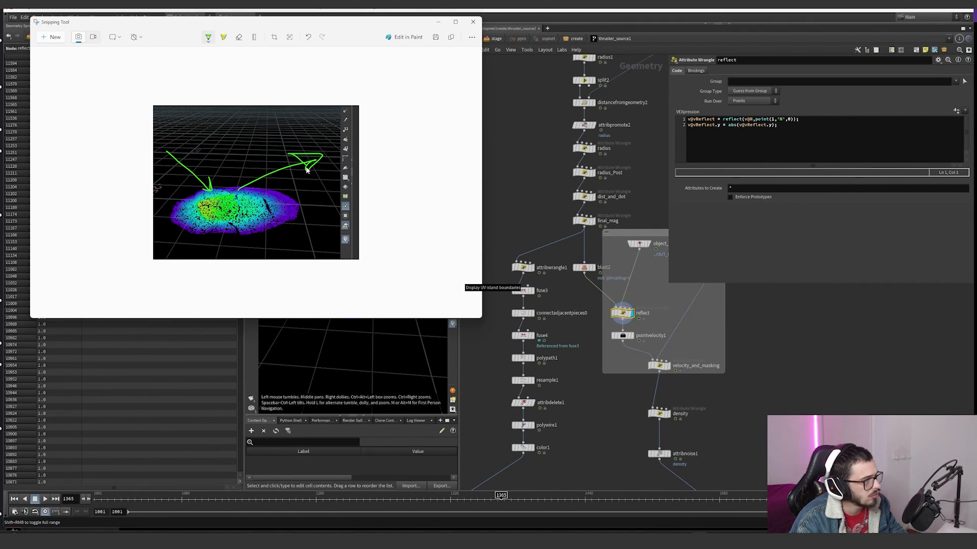
left_click(439, 24)
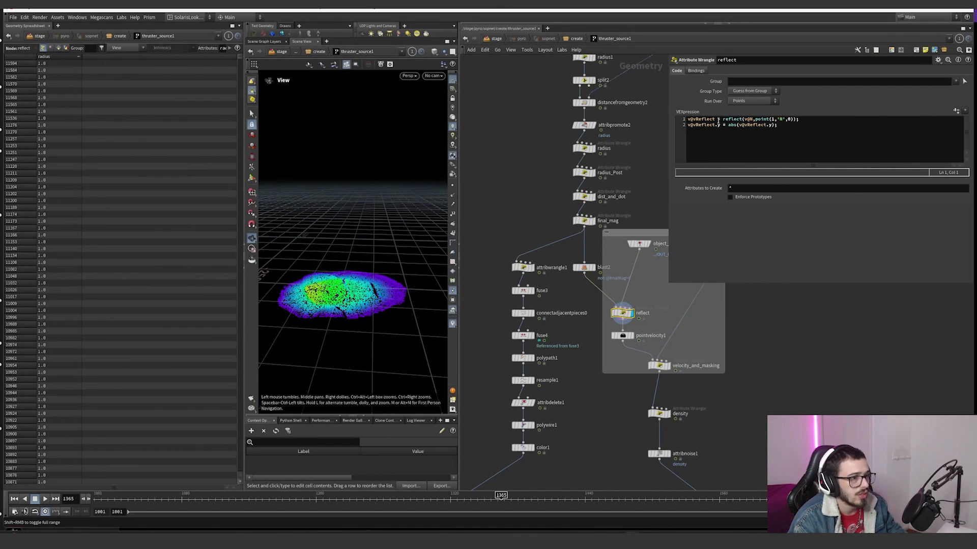
Step: Examine the reflect() call in the reflect wrangle and template object_merge15 to compare the source point with the terrain points
left_click_drag(722, 119, 754, 119)
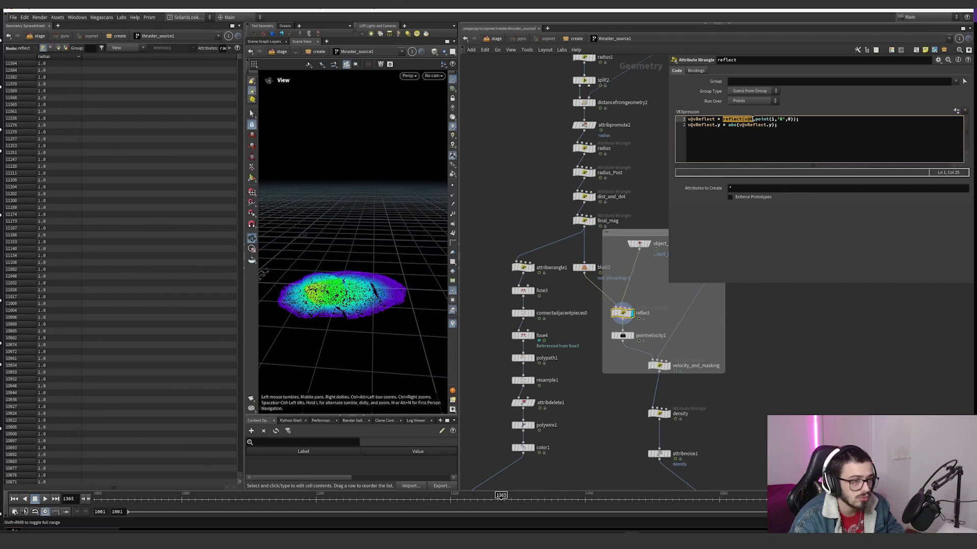
scroll(572, 271, "down", 5)
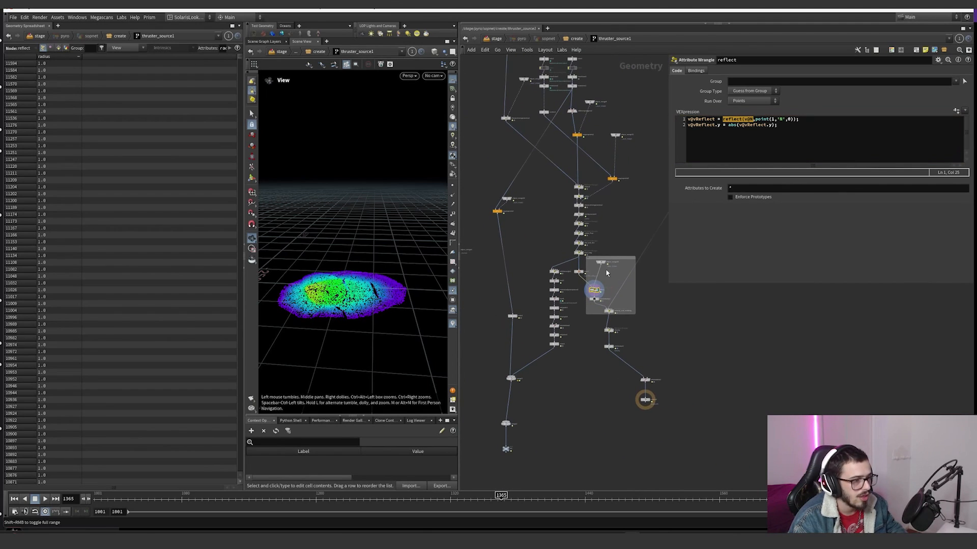
scroll(606, 270, "up", 5)
left_click(604, 264)
scroll(486, 217, "down", 3)
scroll(374, 202, "down", 6)
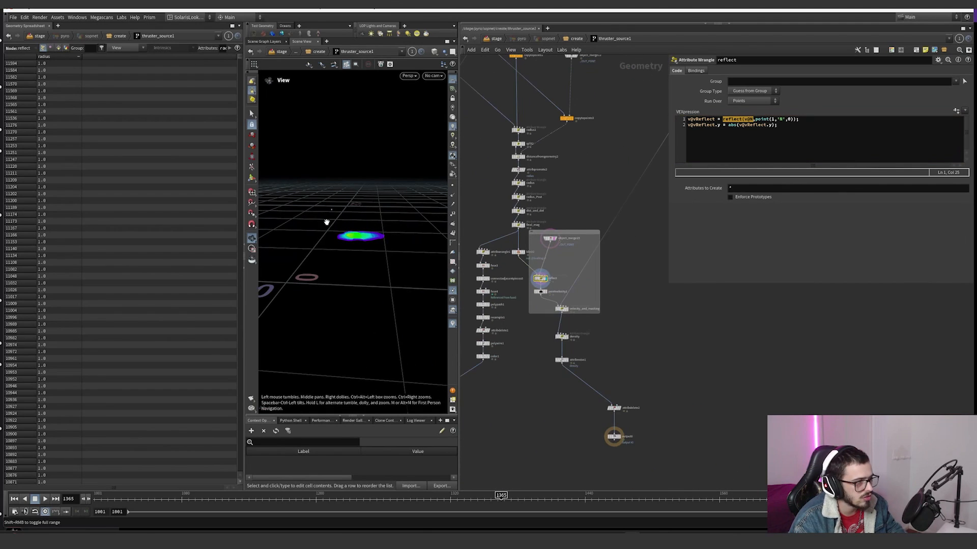
scroll(356, 214, "up", 6)
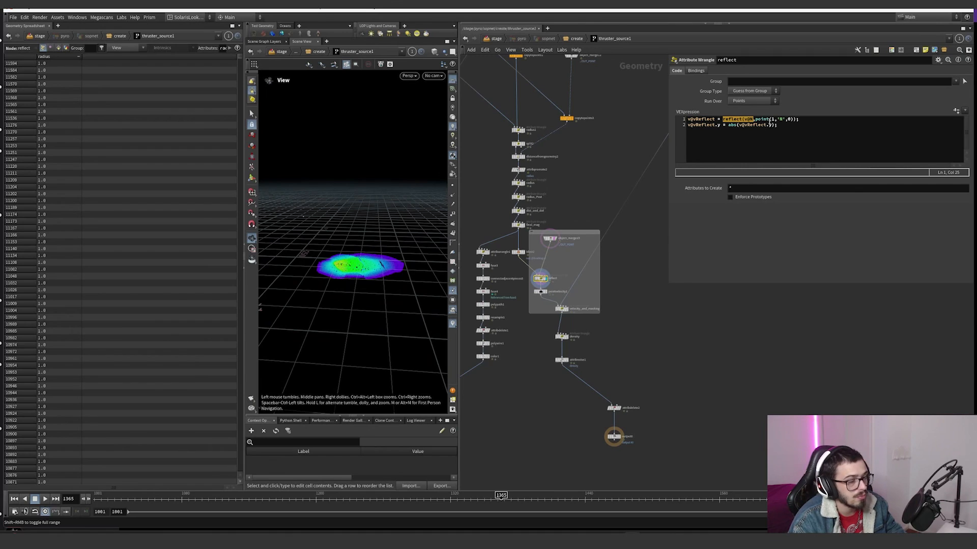
left_click_drag(365, 272, 363, 262)
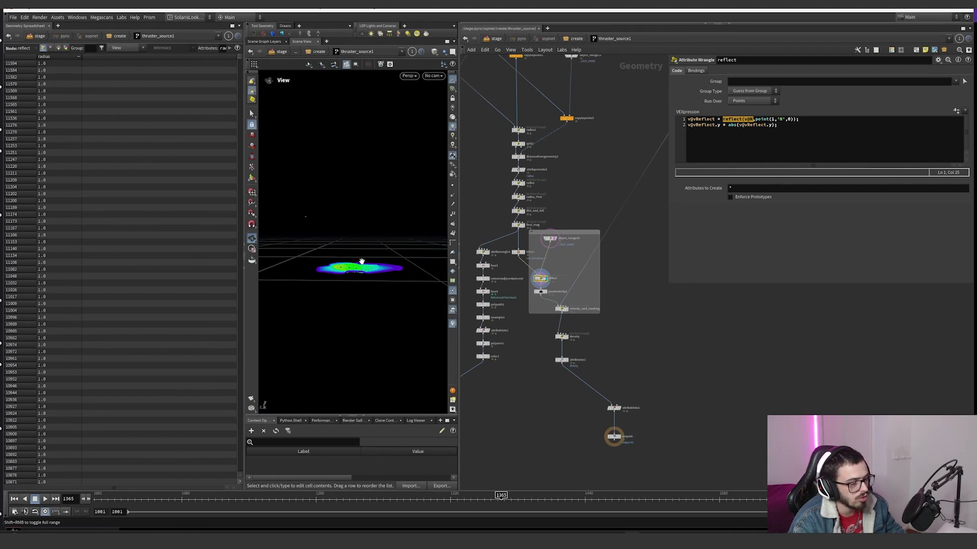
left_click(714, 125)
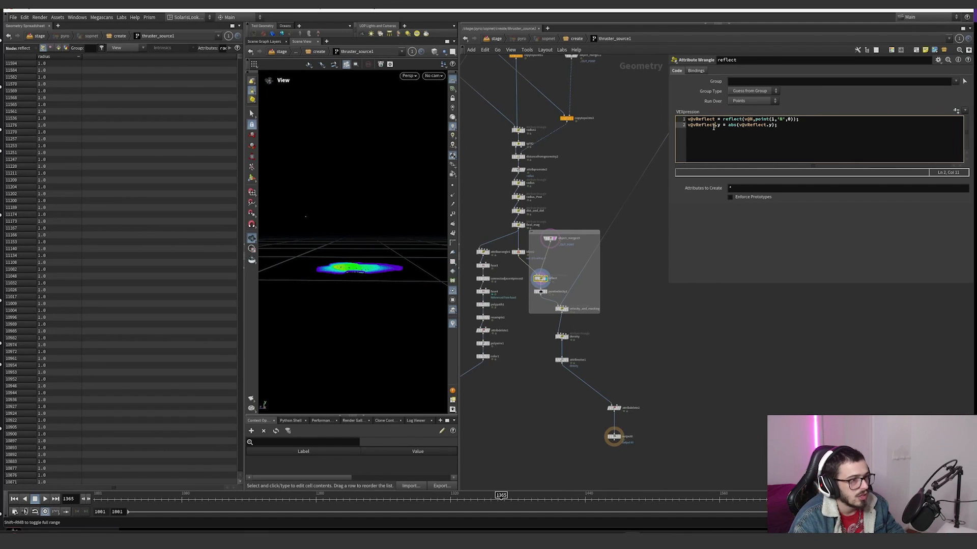
left_click_drag(686, 128, 779, 126)
left_click_drag(391, 261, 365, 265)
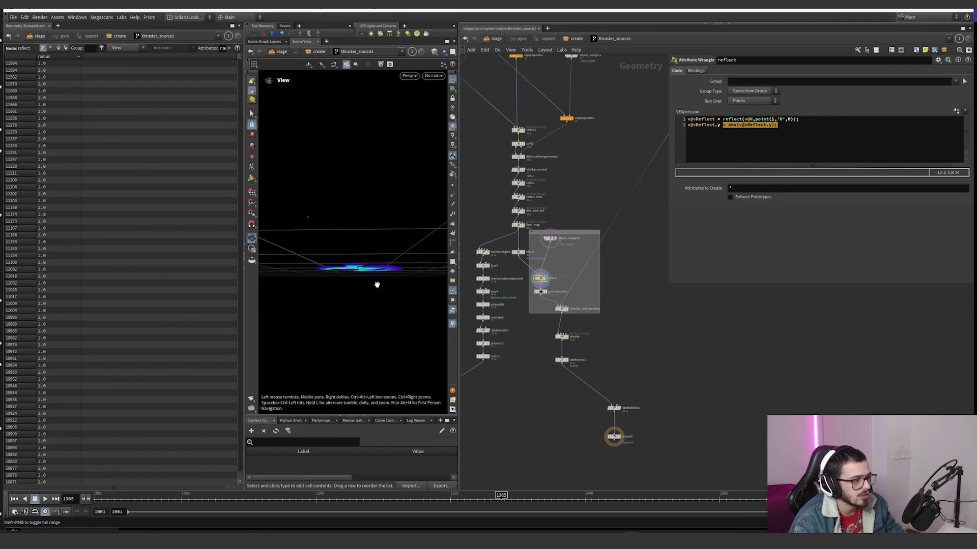
left_click_drag(369, 259, 358, 262)
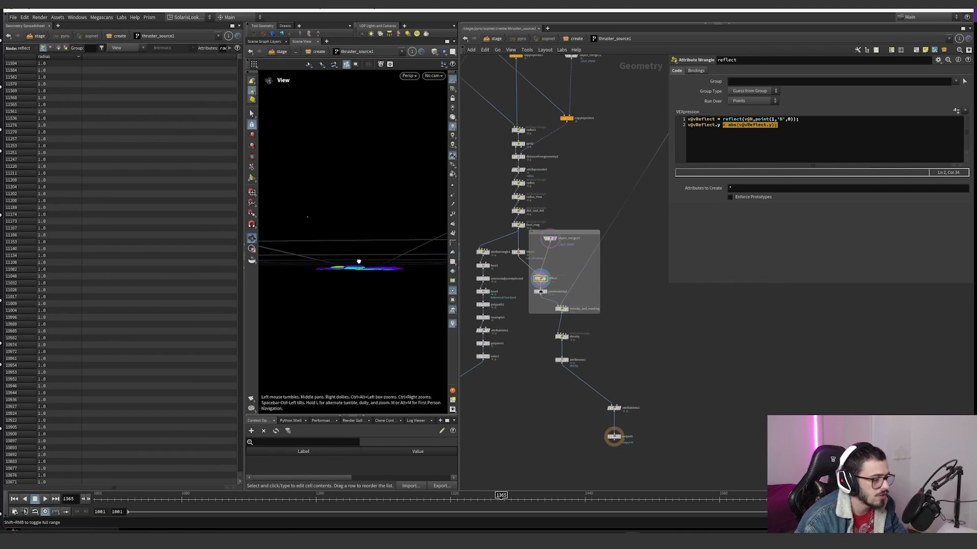
Step: Display pointvelocity1 with its parameters open and inspect the points' velocity vectors from above
scroll(533, 288, "up", 5)
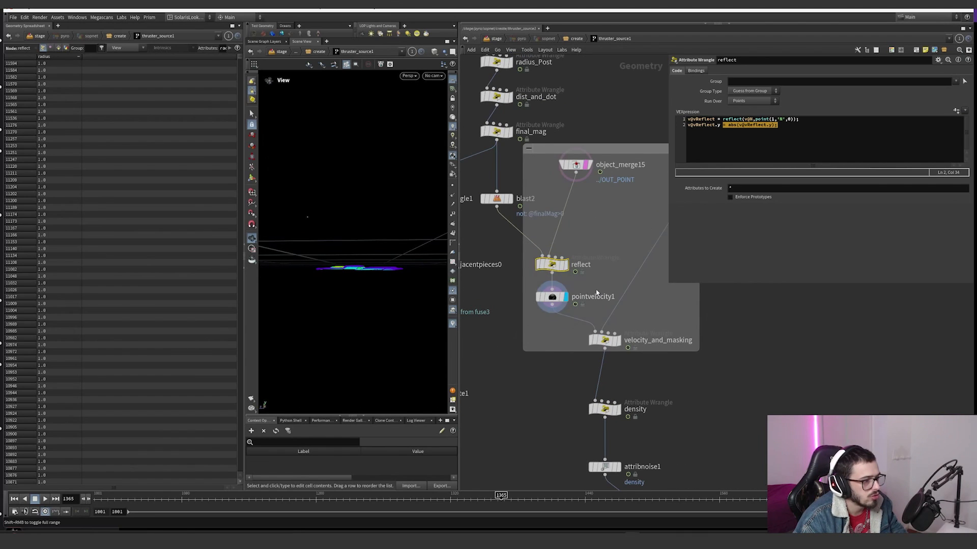
left_click(552, 297)
left_click_drag(369, 263, 386, 258)
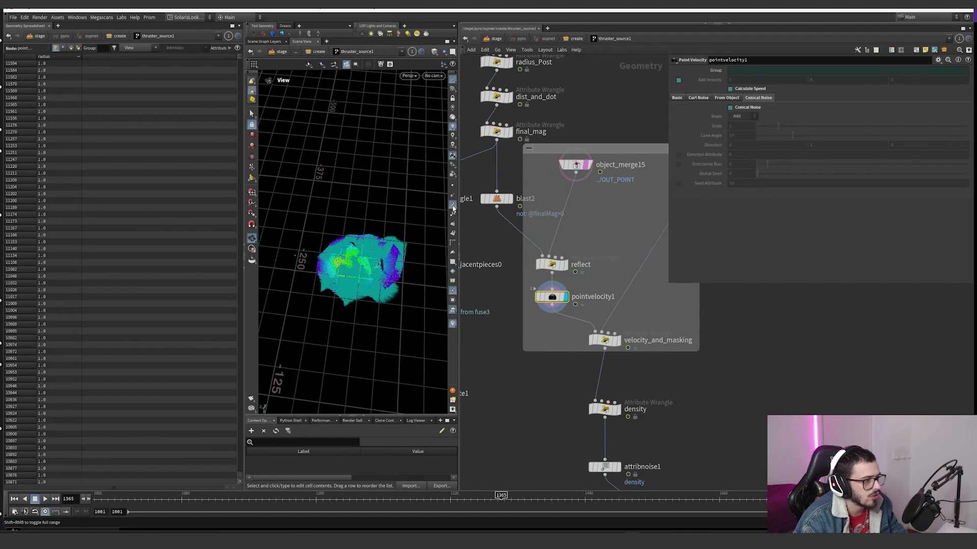
Step: Display the velocity_and_masking wrangle and trace its second input up to the ray and merge branch
left_click(608, 340)
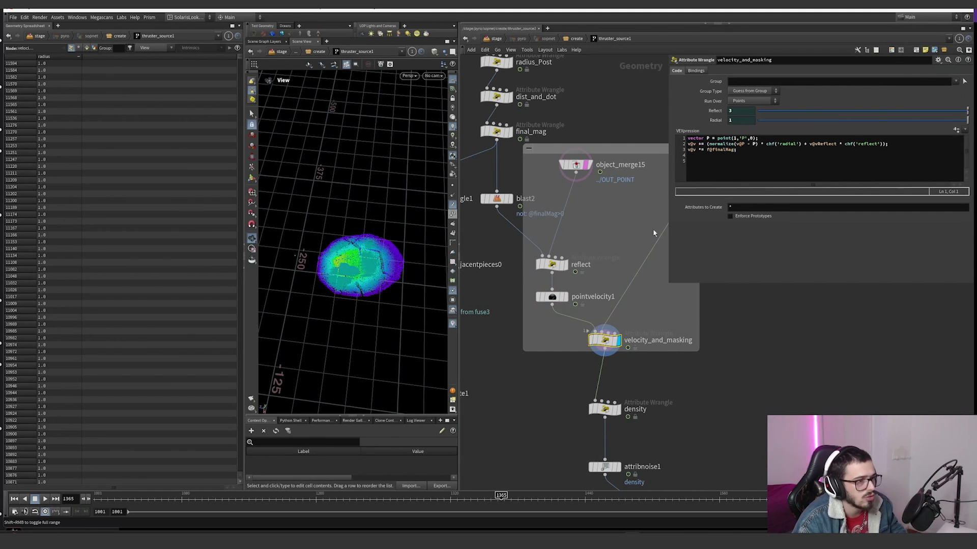
middle_click_drag(632, 253, 539, 271)
scroll(570, 253, "down", 6)
scroll(646, 152, "up", 3)
middle_click_drag(644, 72, 618, 207)
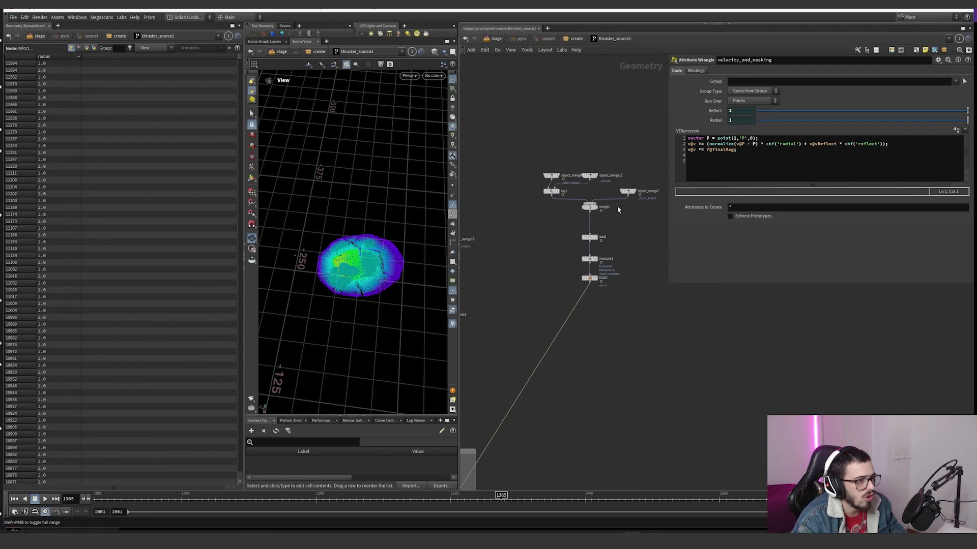
Step: Inspect ray1 and object_merge6, template ray1 and the terrain in object_merge12, and display merge1
mouse_move(601, 212)
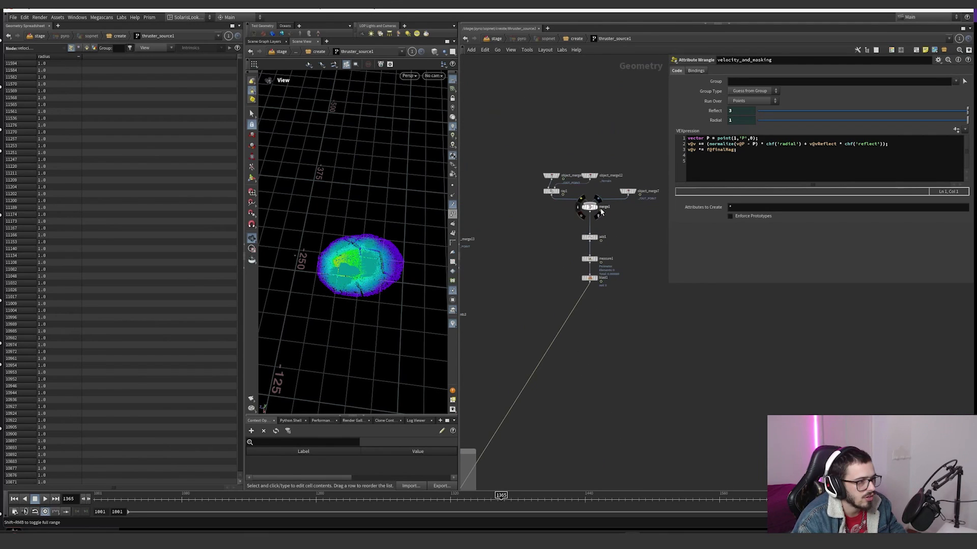
left_click(557, 194)
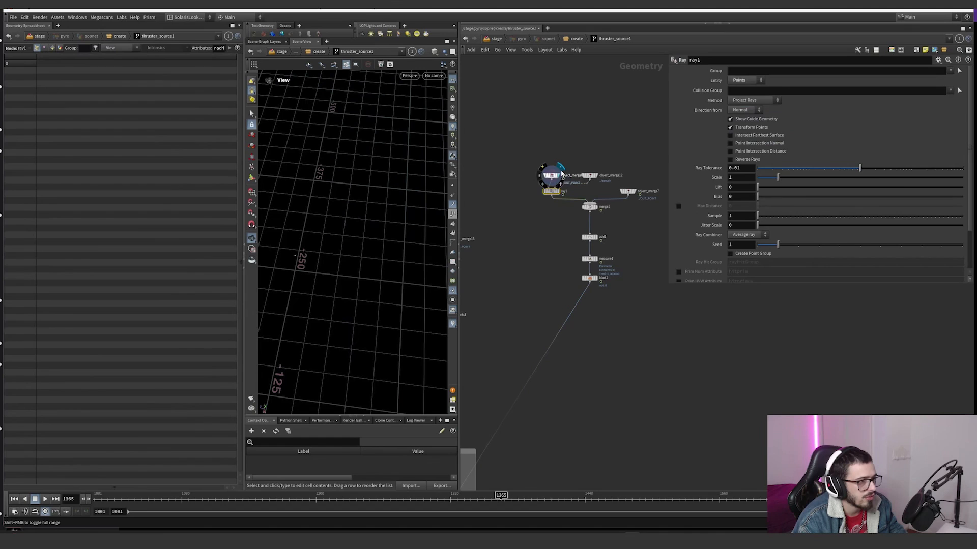
left_click(553, 176)
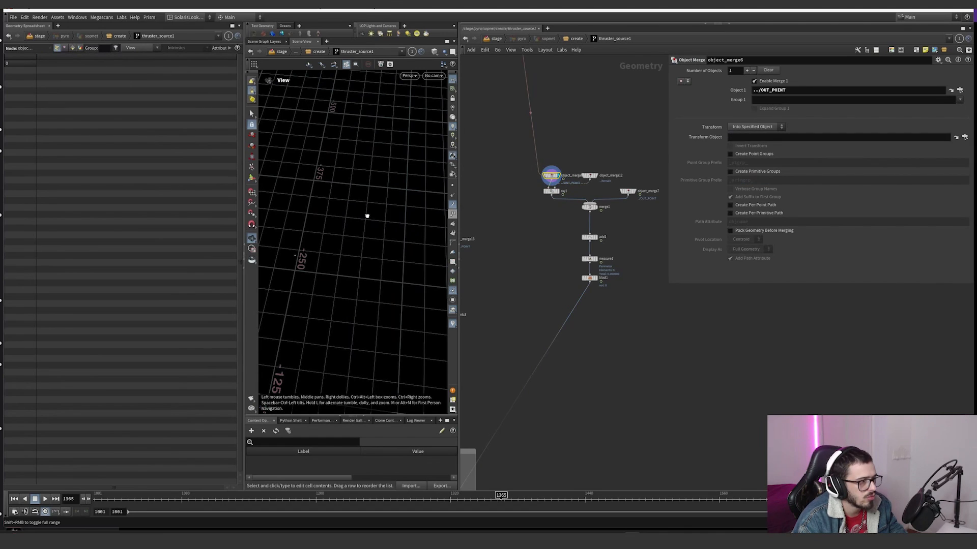
scroll(560, 189, "up", 3)
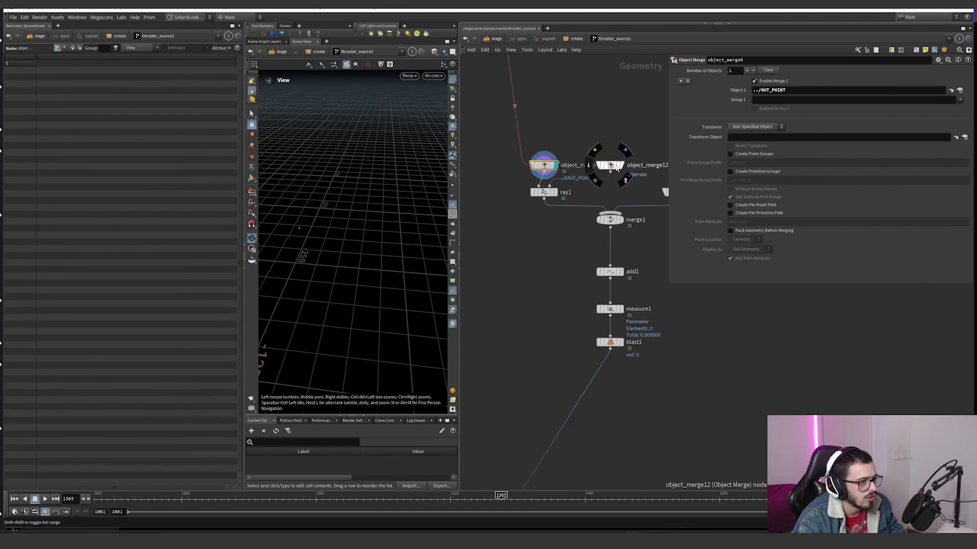
left_click(618, 169)
left_click(556, 193)
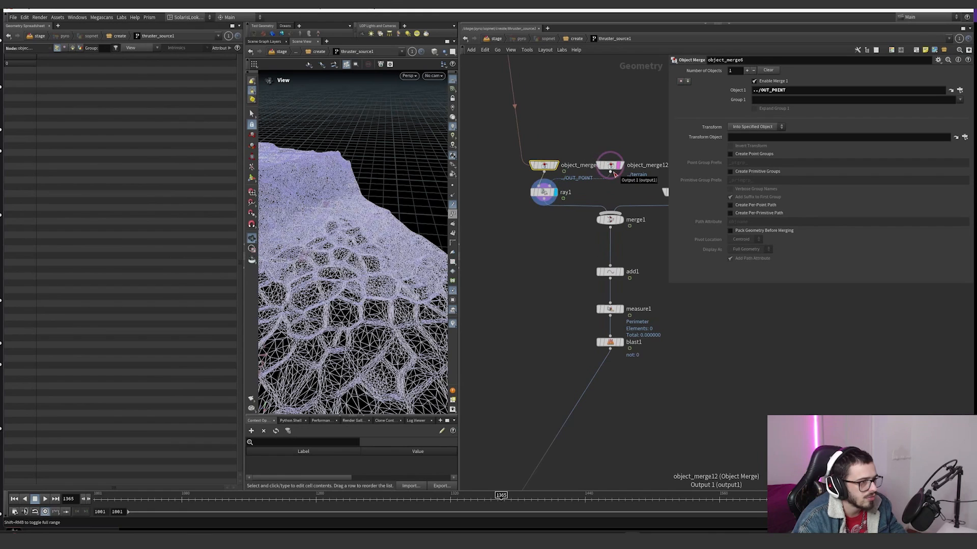
left_click(618, 220)
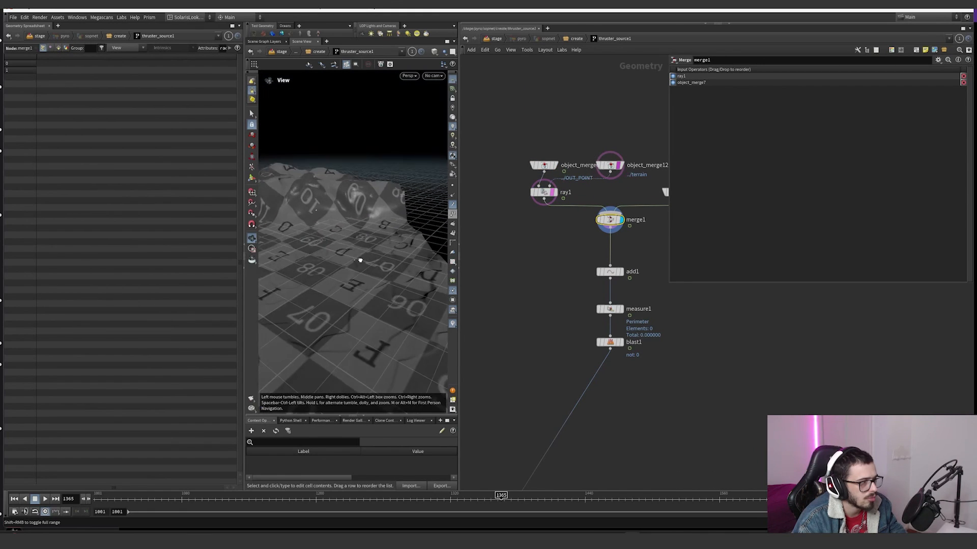
Step: Inspect the merged points over the terrain and display add1 to view the line between them
left_click_drag(360, 260, 358, 262)
left_click(453, 80)
middle_click_drag(627, 243, 619, 220)
left_click(581, 267)
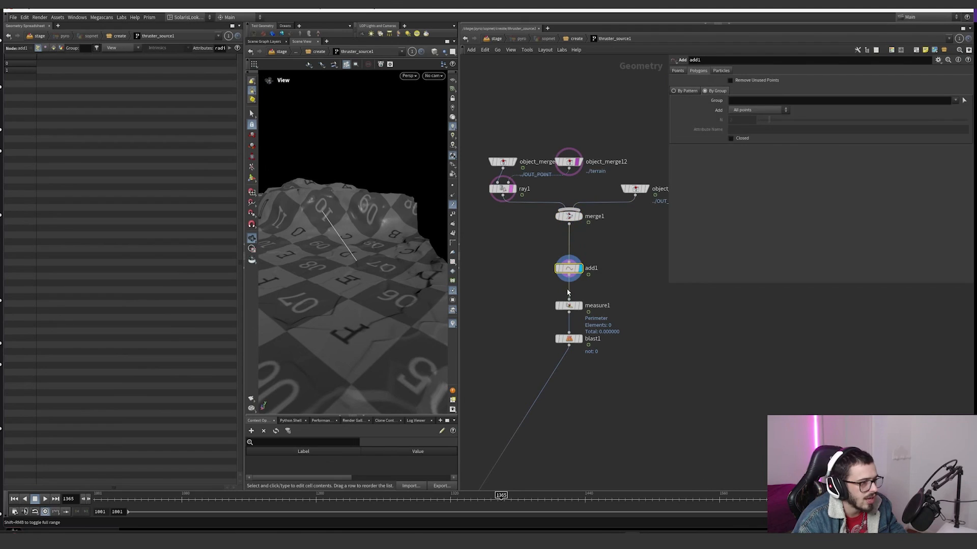
Step: Display measure1 and blast1 in turn and inspect measure1's Perimeter / Length settings
left_click(581, 305)
double_click(591, 339)
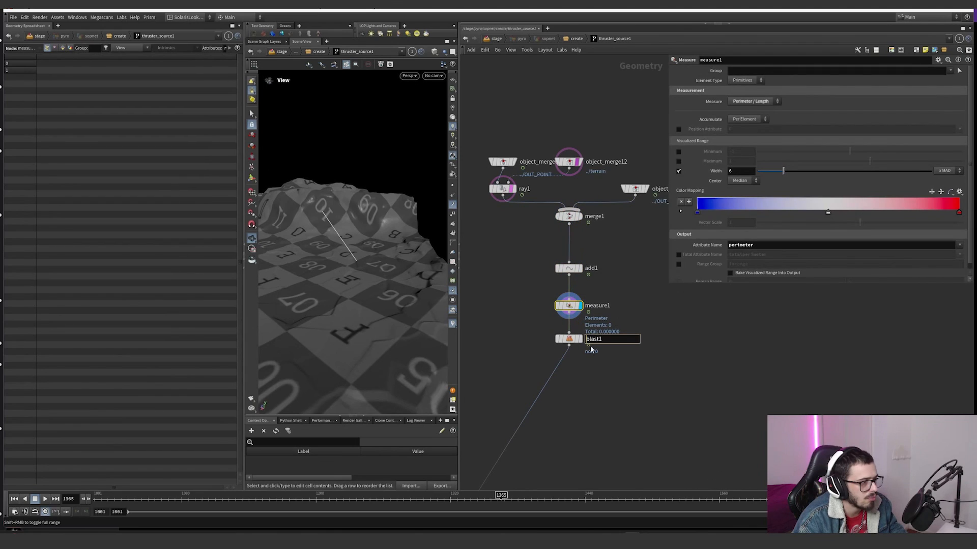
left_click(580, 339)
left_click(570, 306)
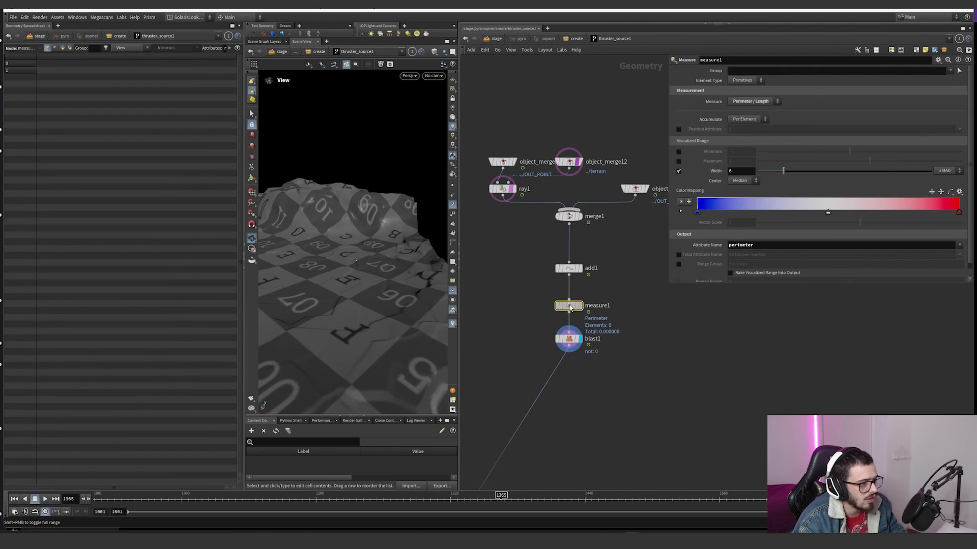
left_click_drag(570, 308, 570, 306)
Step: Follow blast1's output back down to velocity_and_masking, display that wrangle, and view its points on the terrain from above
left_click_drag(602, 357, 532, 318)
scroll(604, 382, "down", 3)
middle_click_drag(606, 388, 608, 284)
scroll(514, 422, "down", 3)
middle_click_drag(514, 421, 605, 282)
scroll(548, 347, "up", 5)
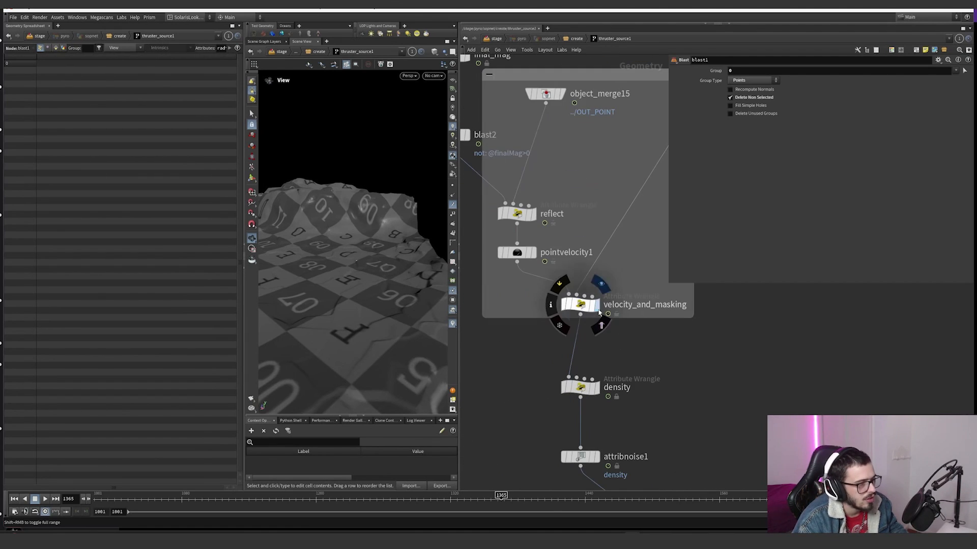
left_click(601, 287)
left_click_drag(613, 324, 544, 285)
left_click_drag(369, 240, 380, 292)
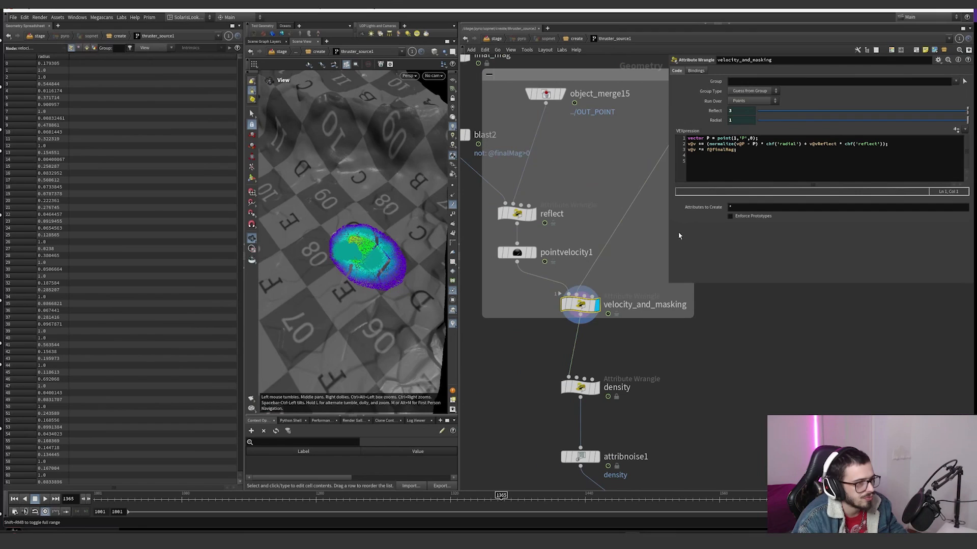
Step: Examine velocity_and_masking's point position lookup and its normalize(v@P - P) * chf('radial') term
left_click(720, 138)
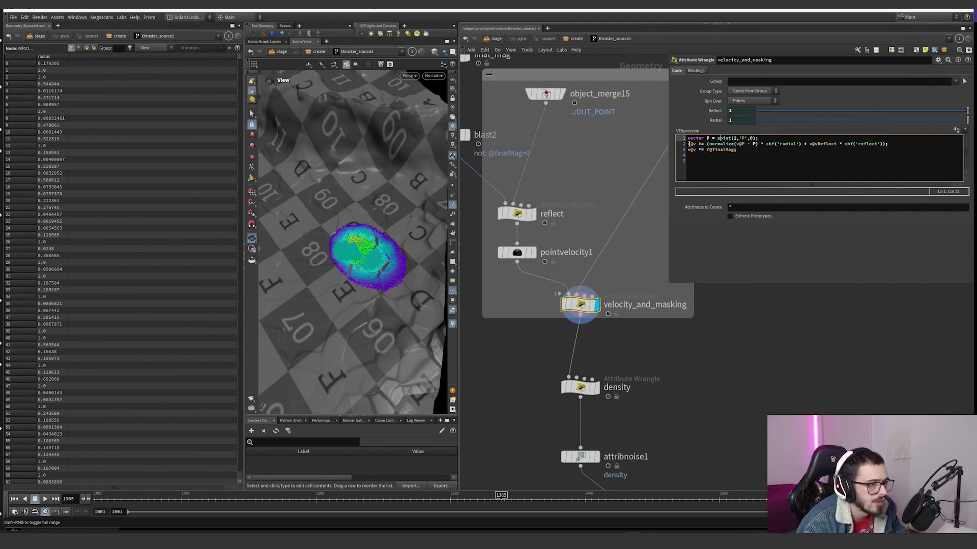
left_click(688, 144)
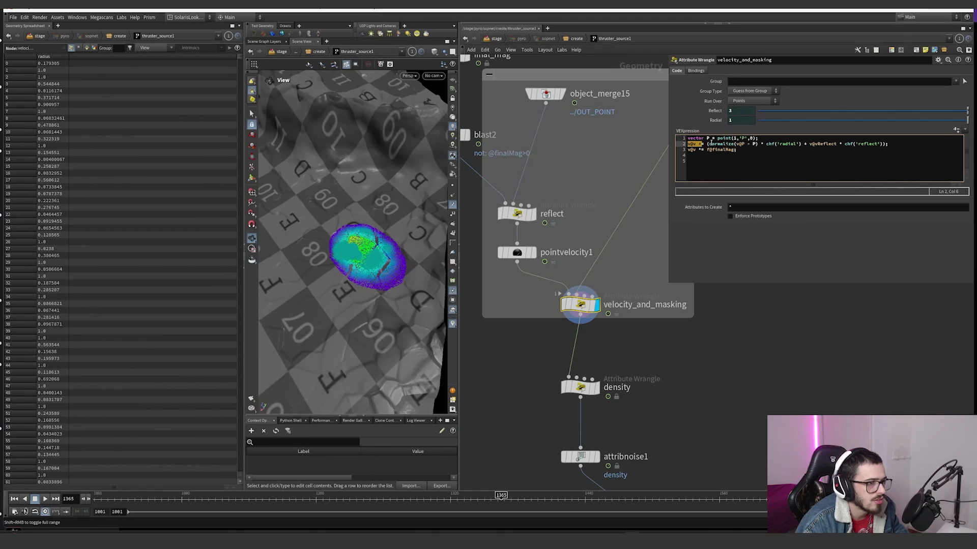
left_click_drag(711, 143, 741, 146)
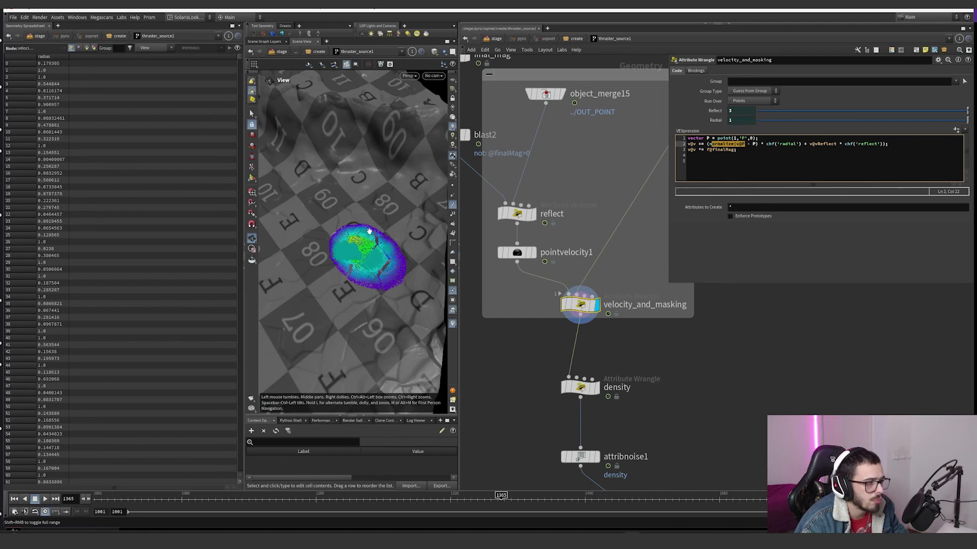
left_click(762, 145)
Step: Capture the top view of the points in Snipping Tool and sketch green arrows radiating outward across them
scroll(371, 275, "up", 2)
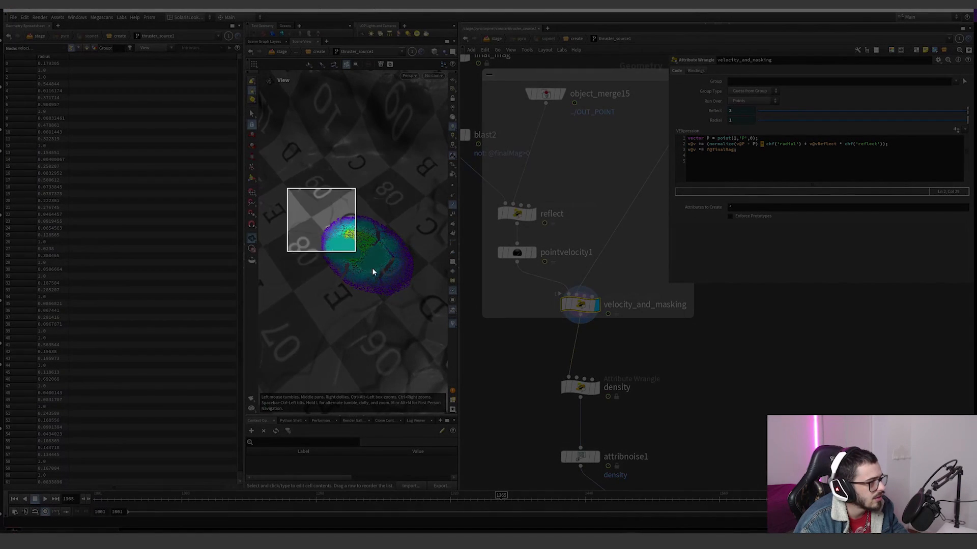
left_click_drag(373, 269, 434, 325)
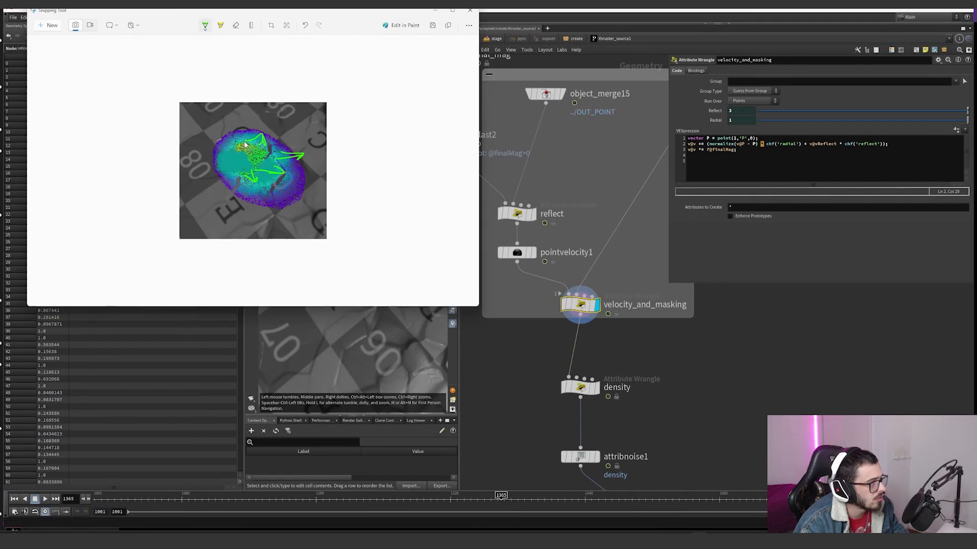
mouse_move(237, 150)
left_mouse_down()
mouse_move(217, 139)
mouse_move(224, 176)
left_mouse_up()
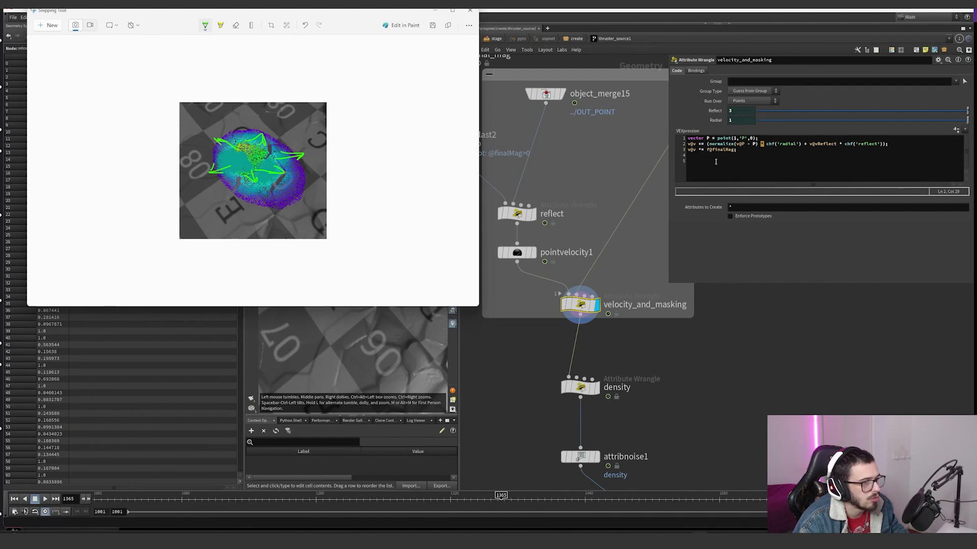
left_click_drag(286, 171, 319, 167)
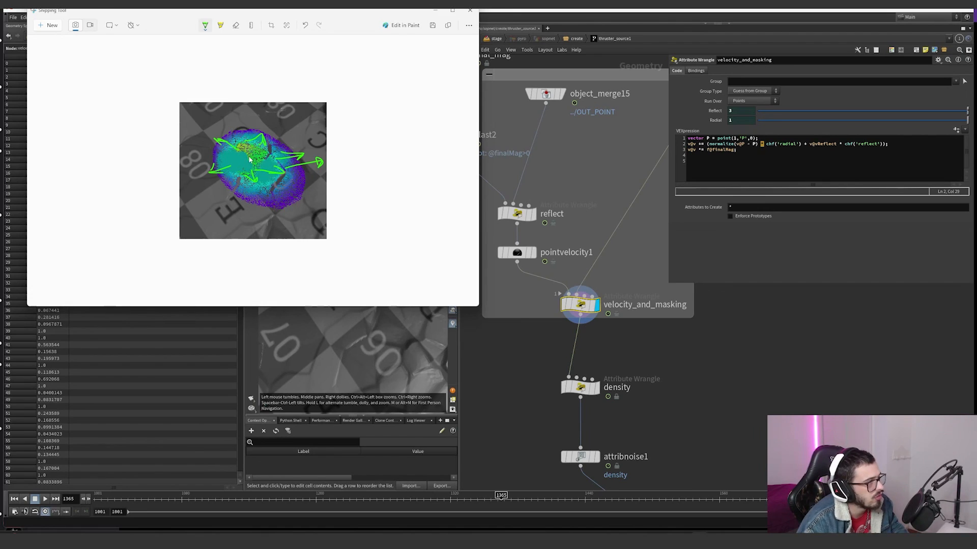
Step: Switch the pen to yellow, sketch arrows from the points' centre past their lower edge, undo the strokes above the points, and leave Snipping Tool
left_click(209, 27)
left_click(263, 83)
left_click_drag(256, 165, 288, 197)
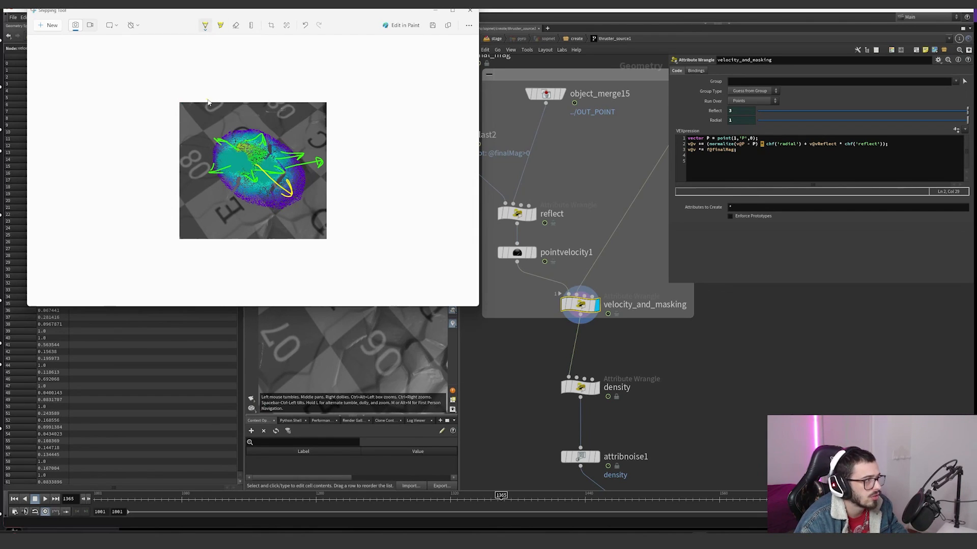
mouse_move(208, 102)
left_mouse_down()
mouse_move(238, 121)
mouse_move(233, 133)
left_mouse_up()
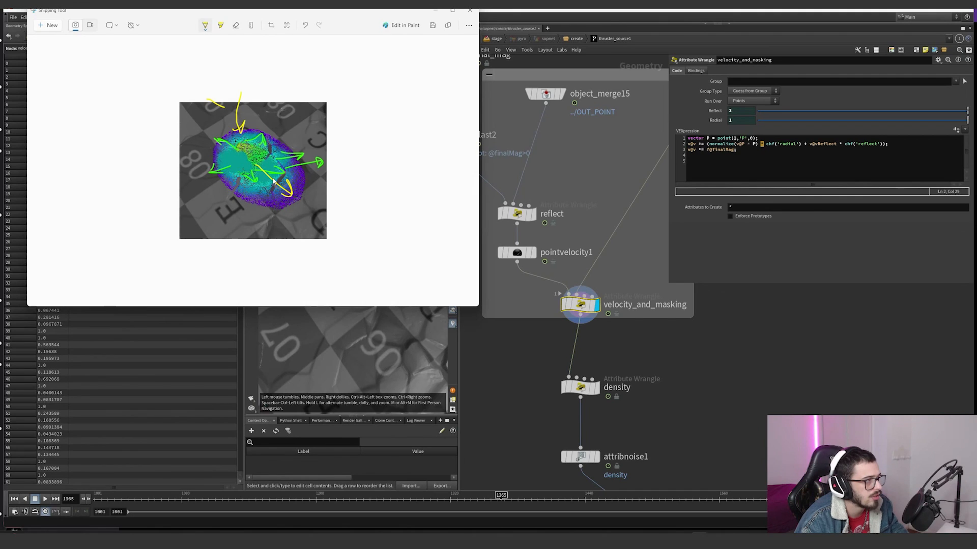
key("ctrl+z")
key("ctrl+z")
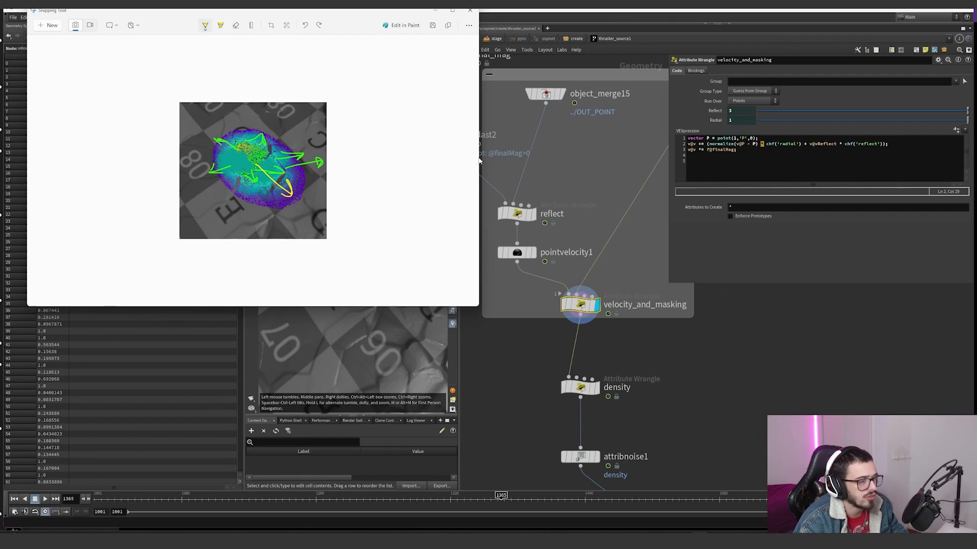
mouse_move(281, 182)
left_mouse_down()
mouse_move(331, 209)
mouse_move(354, 179)
left_mouse_up()
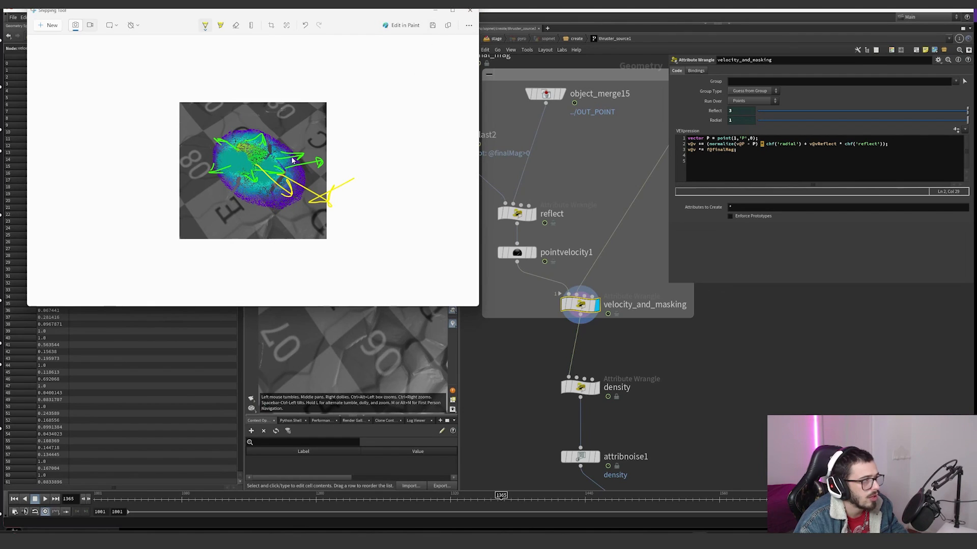
mouse_move(294, 176)
left_mouse_down()
mouse_move(312, 187)
mouse_move(290, 182)
mouse_move(248, 213)
mouse_move(320, 164)
mouse_move(288, 178)
mouse_move(237, 178)
left_mouse_up()
Step: Display the density wrangle below velocity_and_masking and open its parameters
middle_click_drag(608, 401, 582, 332)
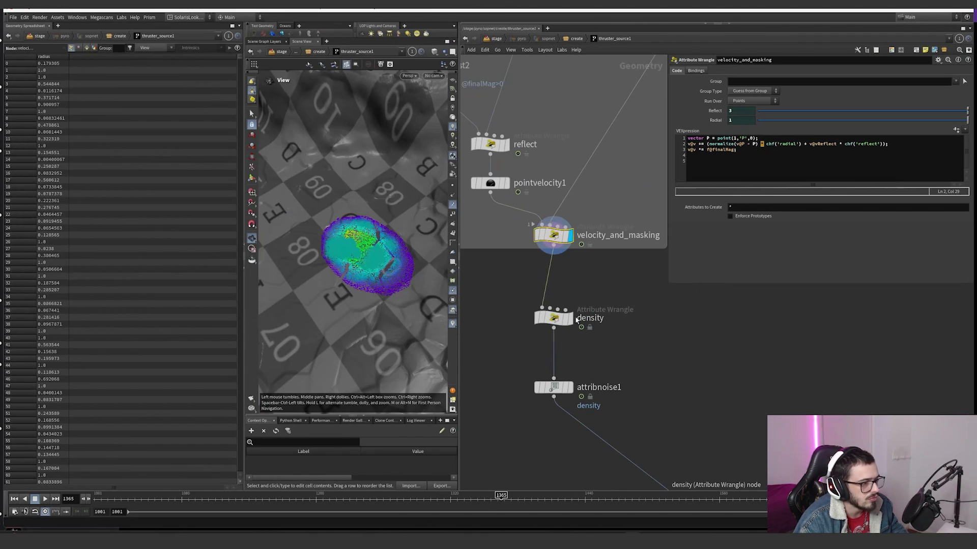
left_click(570, 319)
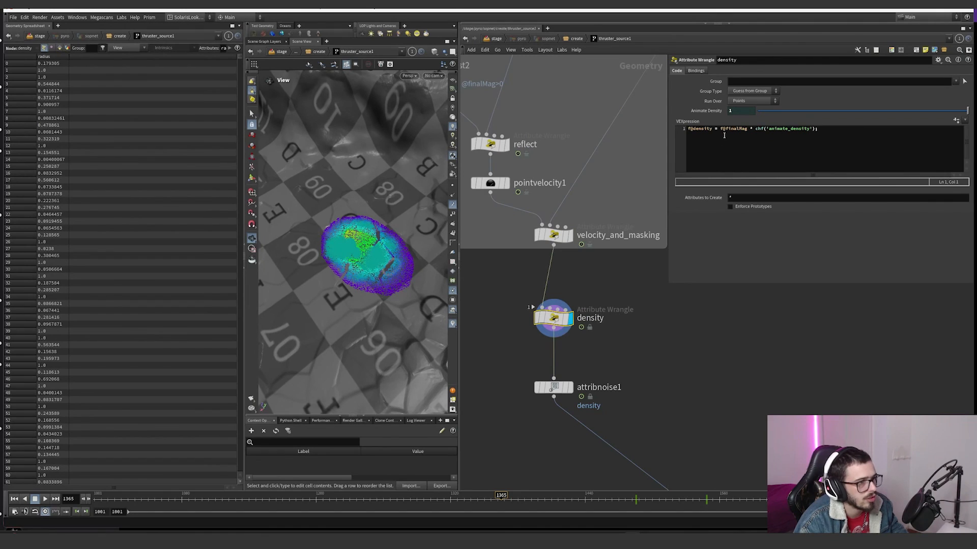
Step: Display attribnoise1 below the density wrangle and switch the active viewport visualizer from finalMag to density
left_click_drag(719, 129, 748, 129)
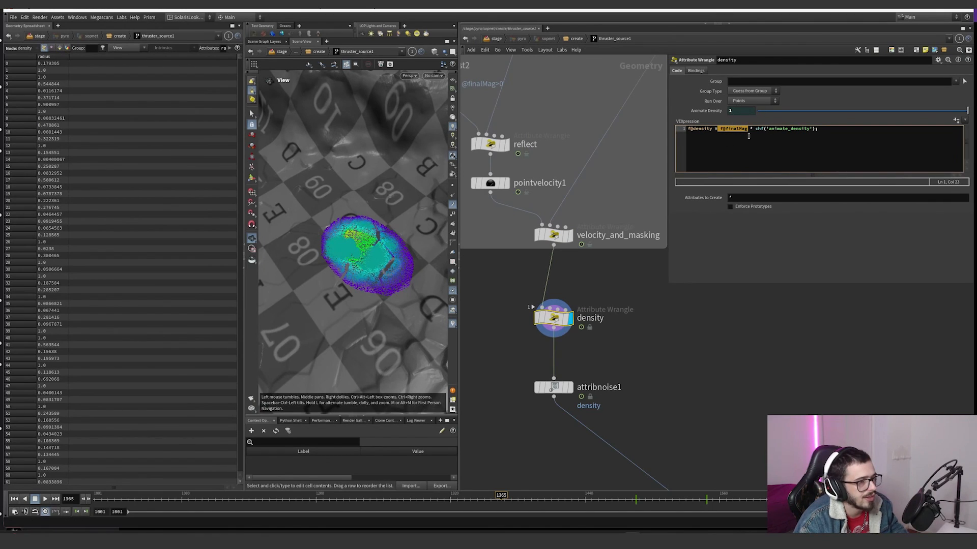
left_click(571, 388)
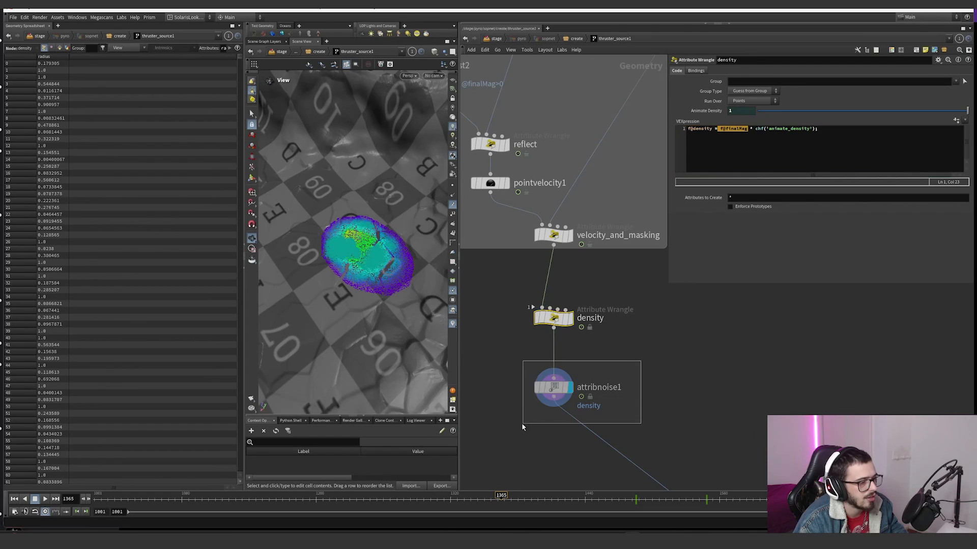
right_click(452, 325)
left_click(455, 254)
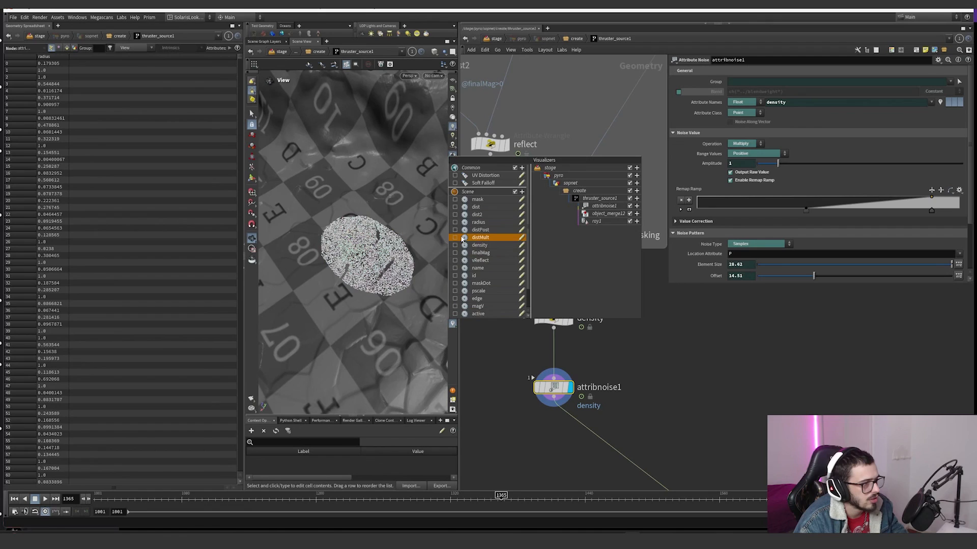
left_click(454, 245)
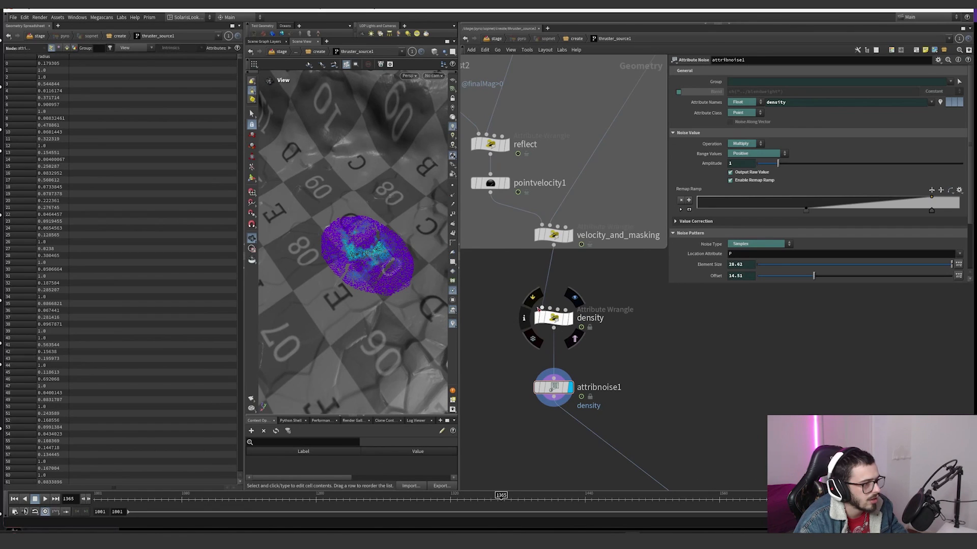
Step: Display attribdelete2 above output0 and examine which point attributes it keeps
left_click(529, 301)
left_click(529, 302)
left_click(529, 301)
left_click(529, 301)
left_click(529, 301)
left_click(529, 301)
scroll(534, 284, "down", 5)
scroll(591, 323, "up", 5)
left_click(592, 299)
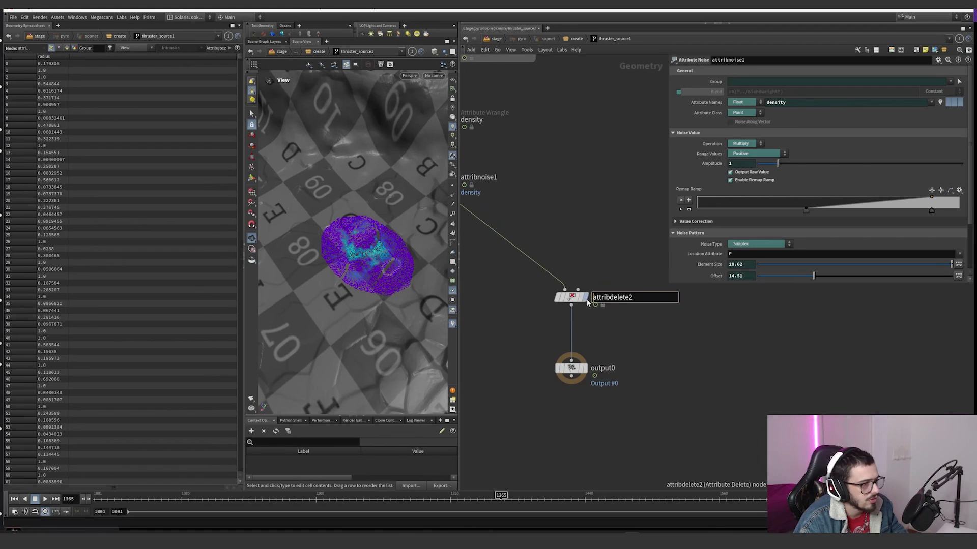
left_click(571, 297)
middle_click(570, 297)
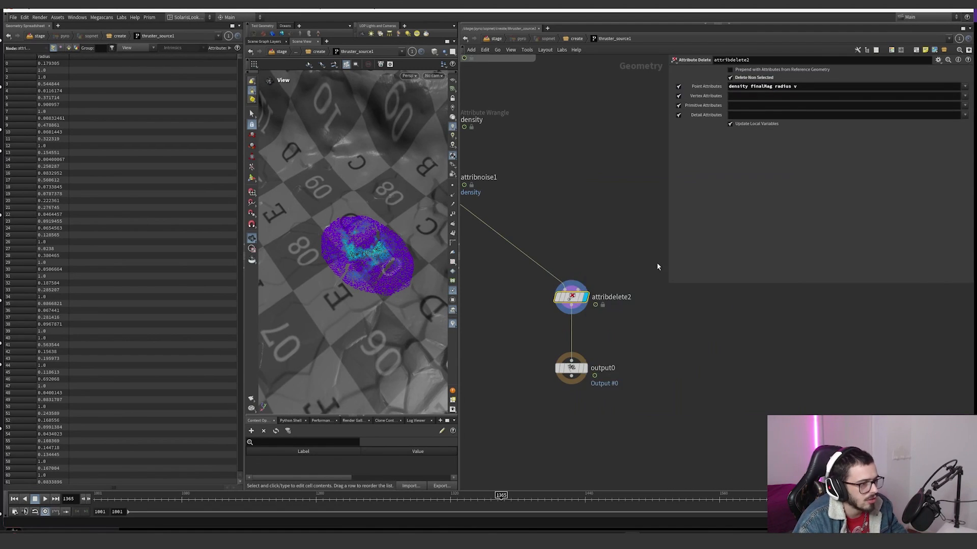
Step: Display copytopoints2 and the color2 node below it to examine the thruster guide cone
scroll(636, 265, "down", 5)
scroll(526, 173, "up", 3)
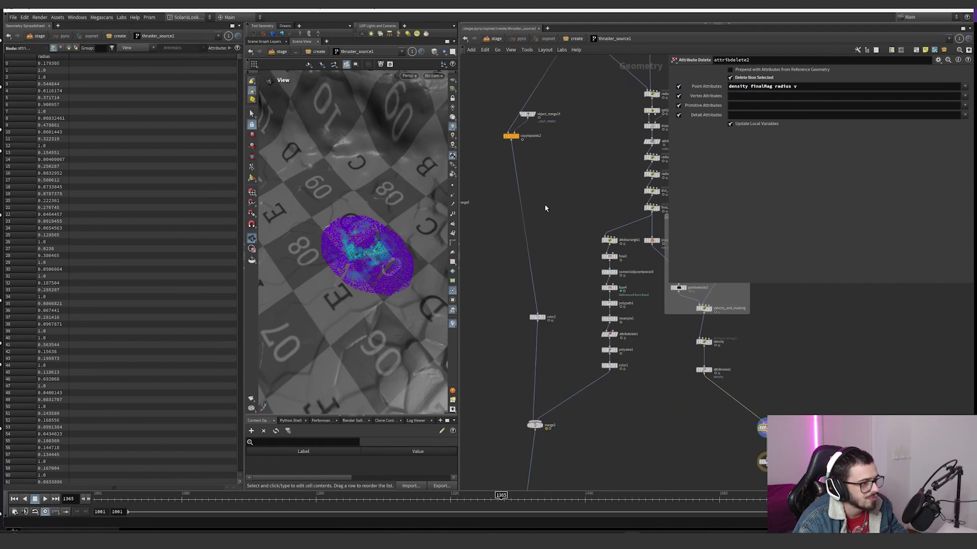
scroll(544, 204, "up", 3)
left_click(510, 147)
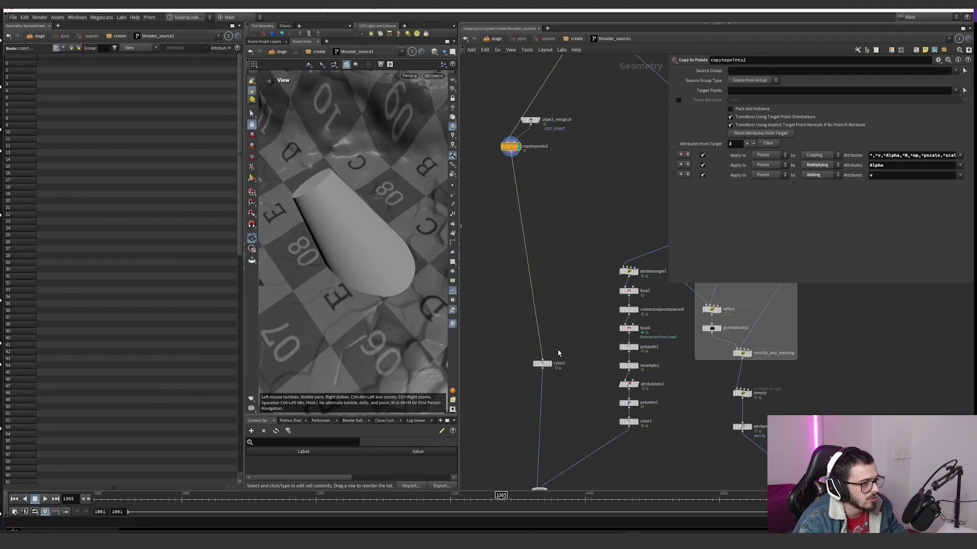
left_click(550, 365)
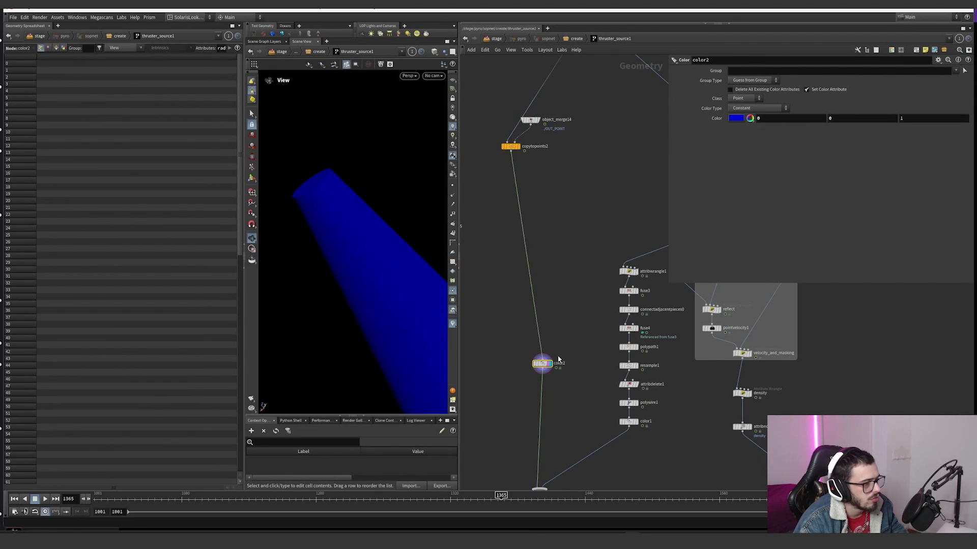
middle_click_drag(559, 360, 563, 285)
middle_click_drag(482, 286, 409, 301)
Step: Template-compare attribwrangle1's ring against the cone, undo the accidental parameter change, and examine its radius-based point removal code
left_click(569, 214)
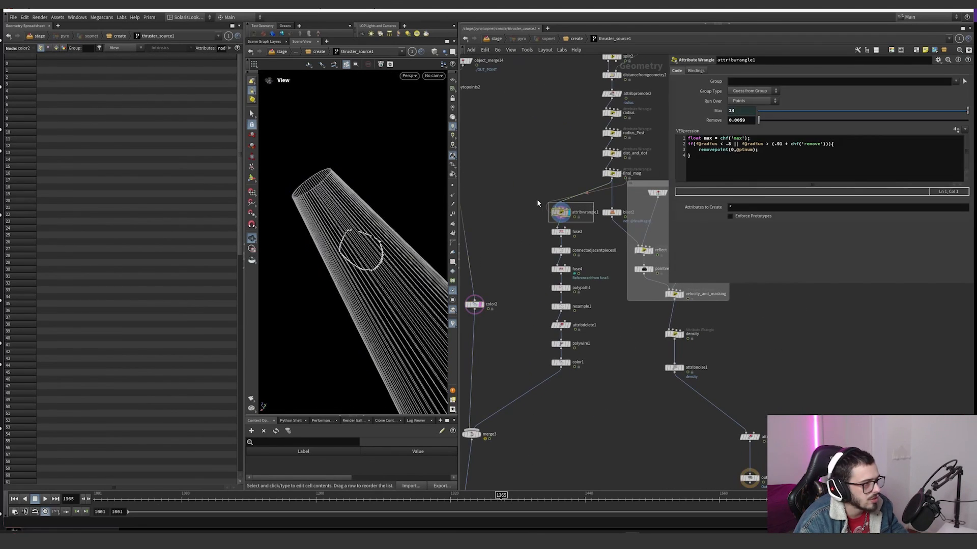
left_click_drag(431, 240, 410, 220)
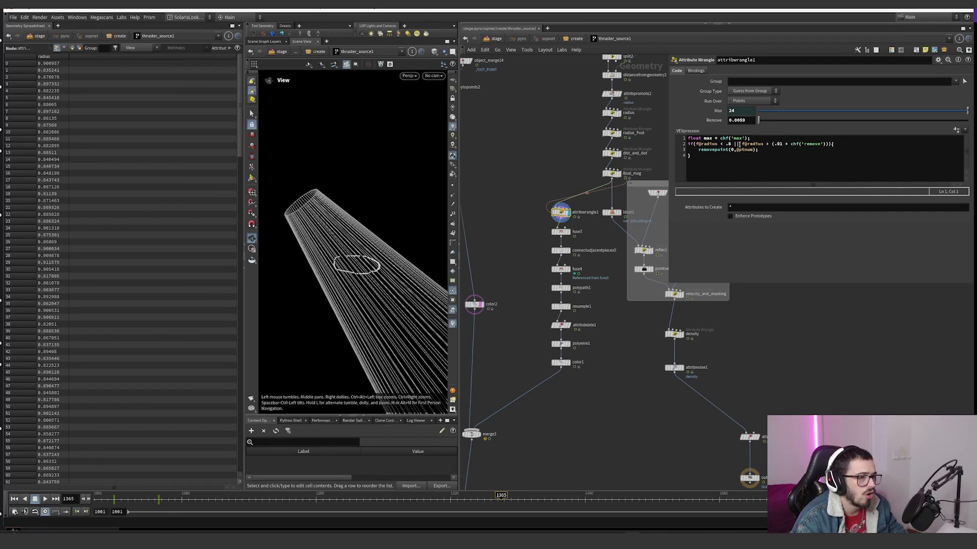
key("ctrl+z")
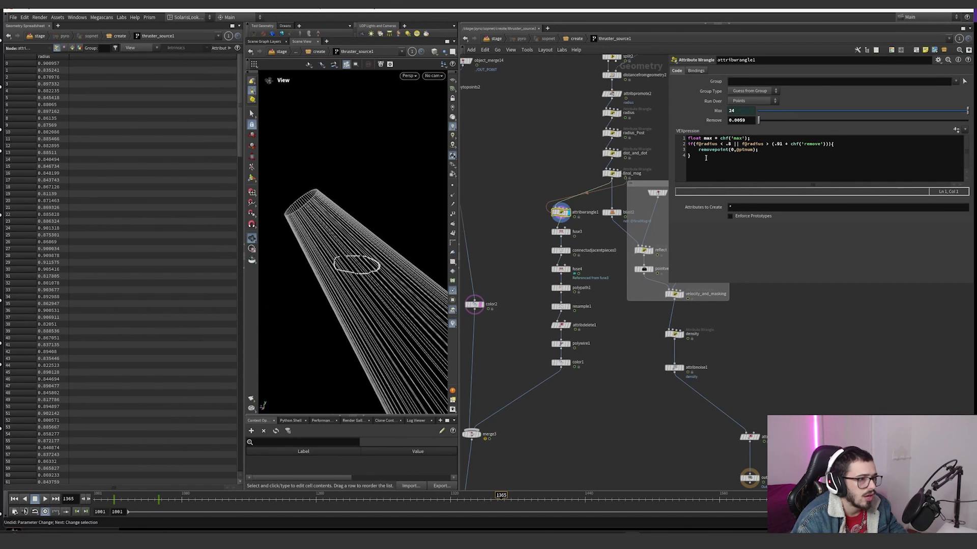
left_click_drag(715, 164, 680, 136)
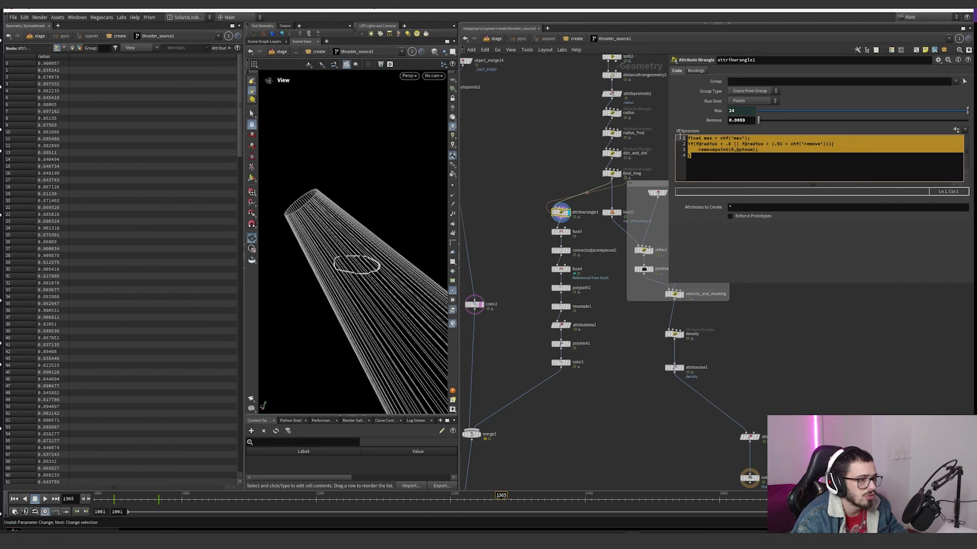
Step: Display each node of the impact guide chain in order, from fuse3 through the connection, resample and polywire nodes to color1
left_click(561, 232)
left_click_drag(345, 264, 383, 275)
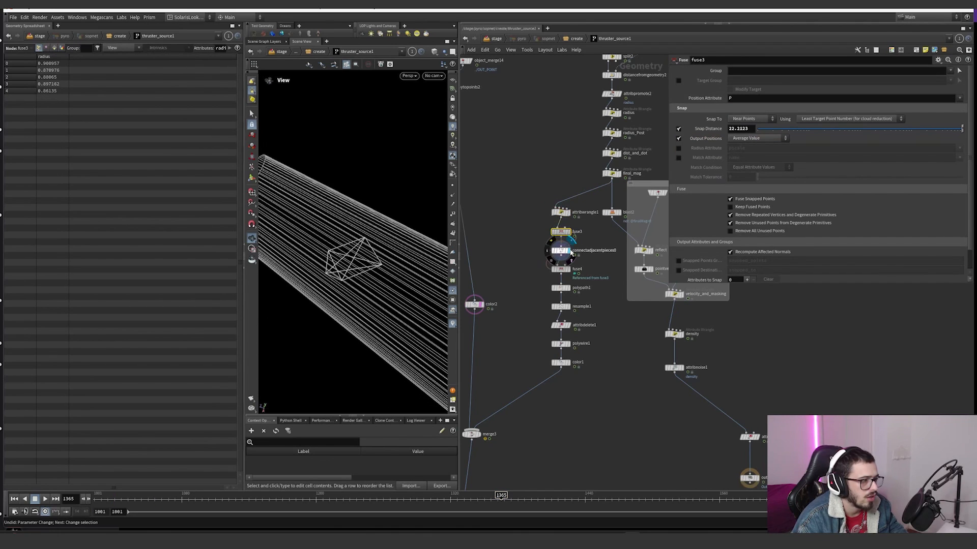
left_click(561, 250)
left_click(563, 270)
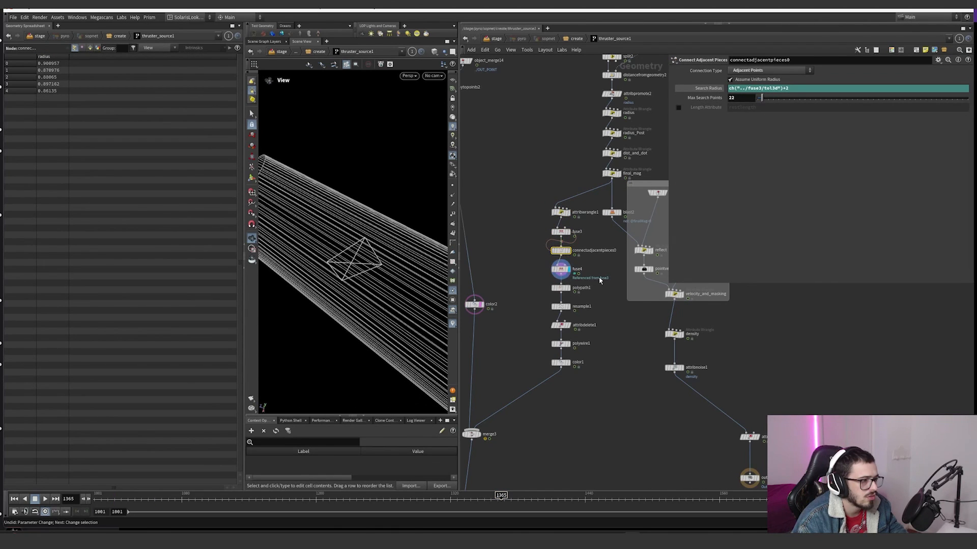
left_click(561, 288)
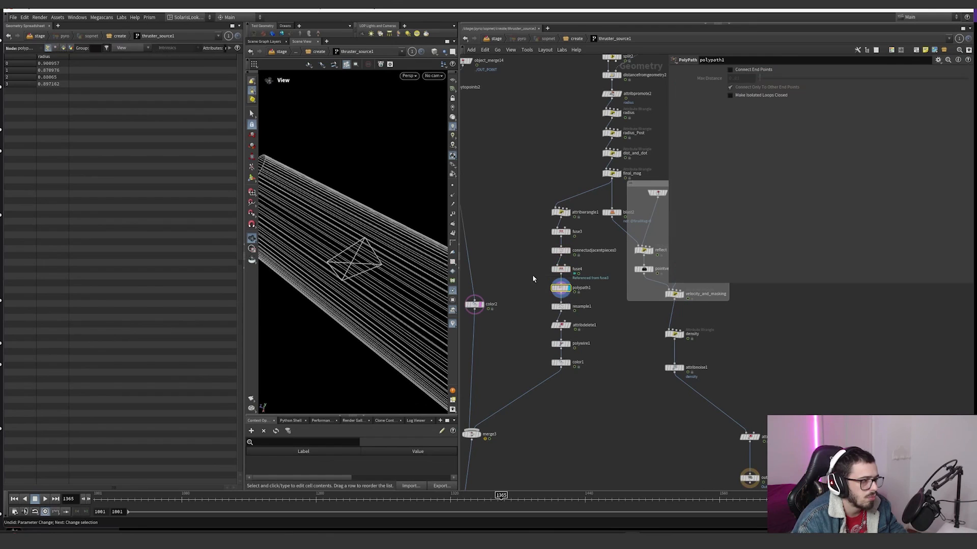
left_click(560, 307)
left_click(561, 326)
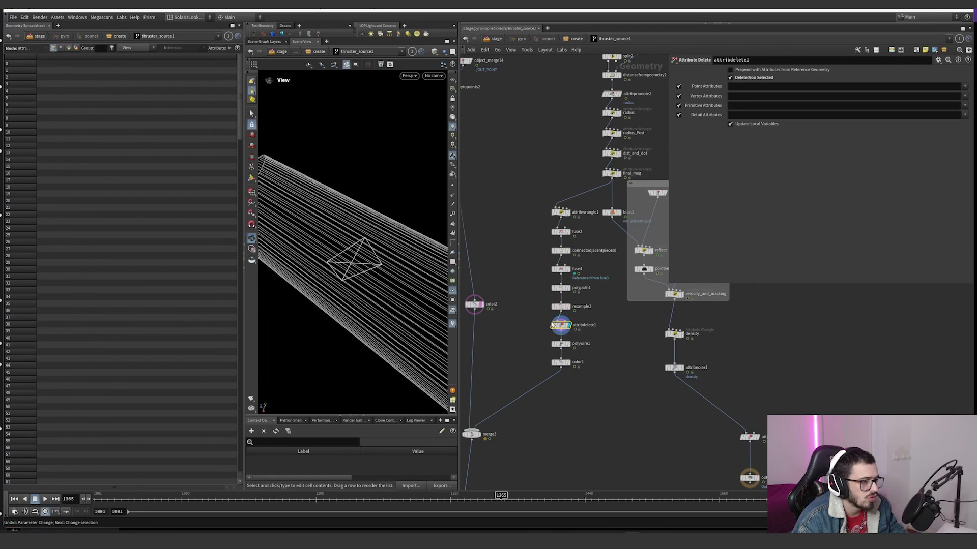
left_click(560, 346)
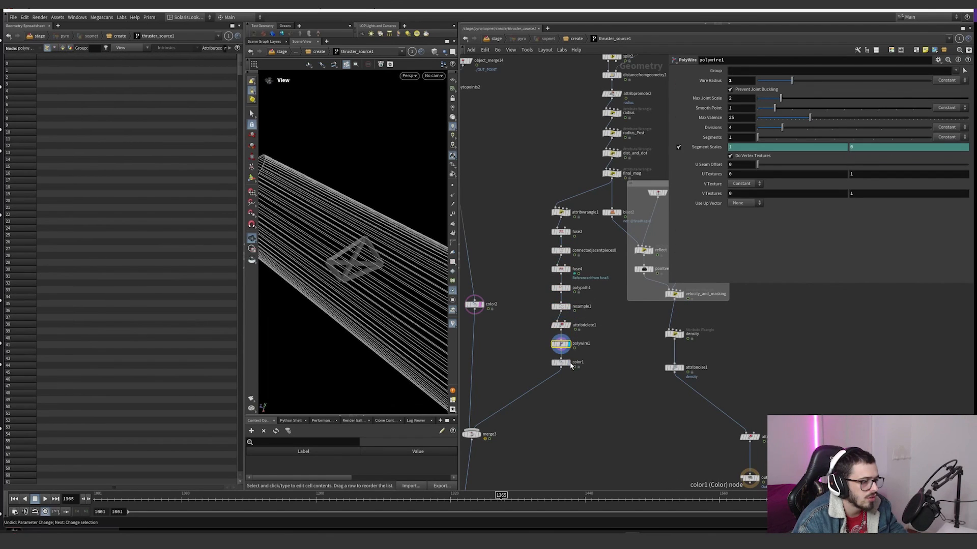
left_click(561, 362)
Step: Display merge3, which joins color2 and color1, and follow its output through merge2 to the null at the end
middle_click_drag(480, 438, 534, 389)
left_click(534, 387)
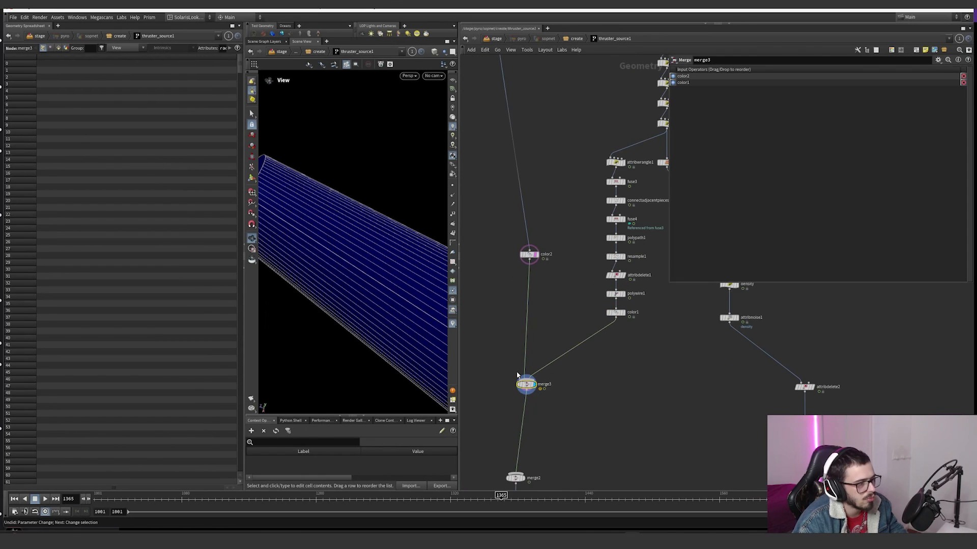
left_click_drag(534, 387, 523, 403)
middle_click_drag(541, 421, 556, 294)
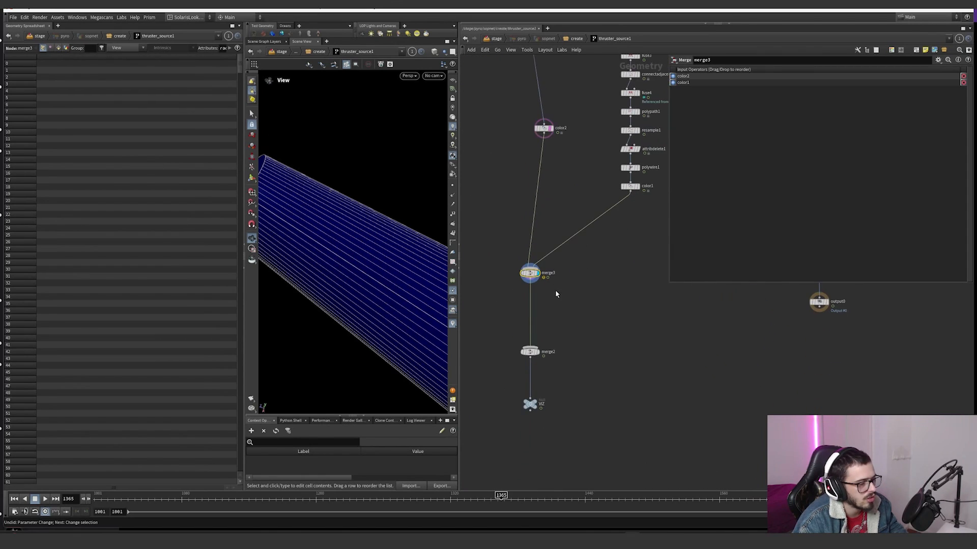
left_click(530, 403)
Step: Return to the create network, open thruster_source1's type properties, inspect the Guide Geometry entry, and close the dialog
left_click(567, 39)
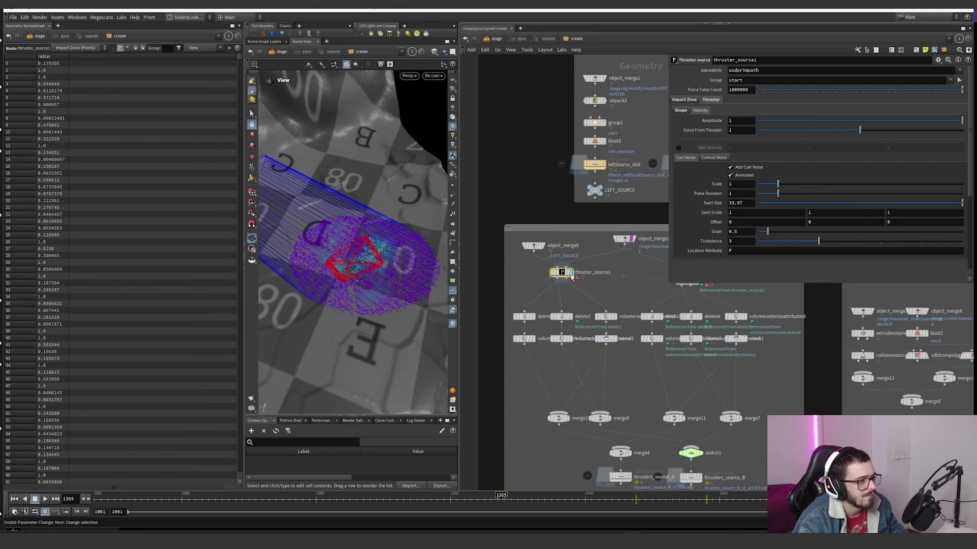
right_click(572, 277)
left_click(578, 450)
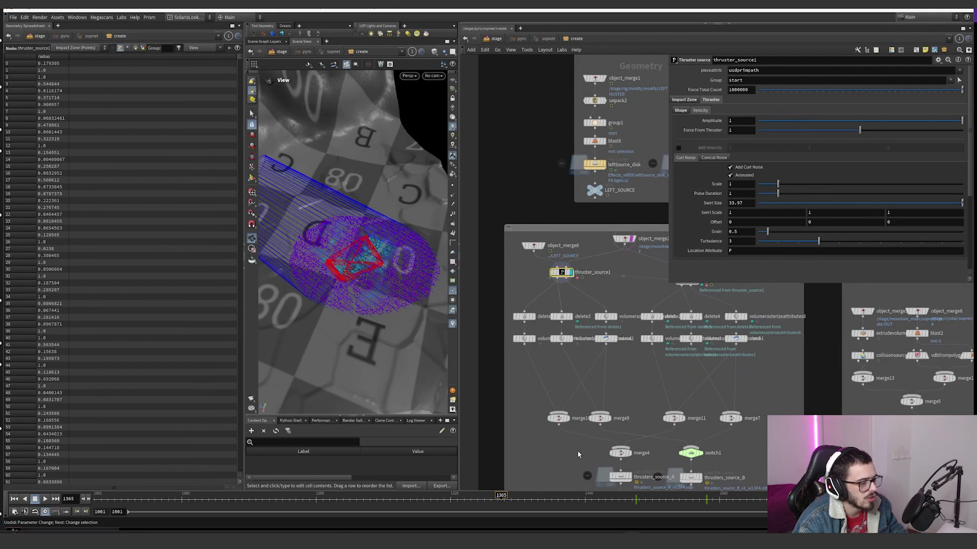
left_click(396, 295)
left_click(416, 295)
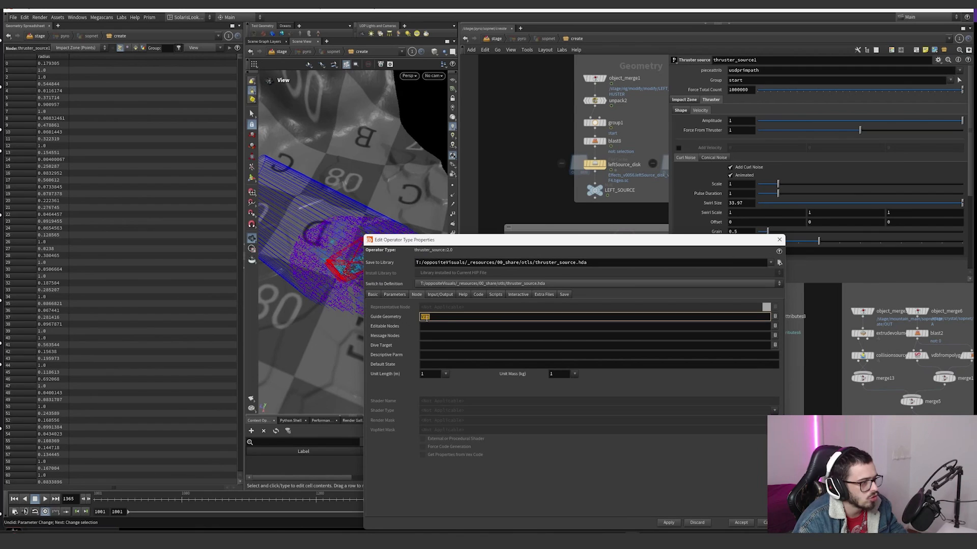
left_click(780, 240)
Step: Enter thruster_source1, go back up to the stage, re-enter the pyro network, and review the source guides on the terrain
double_click(561, 273)
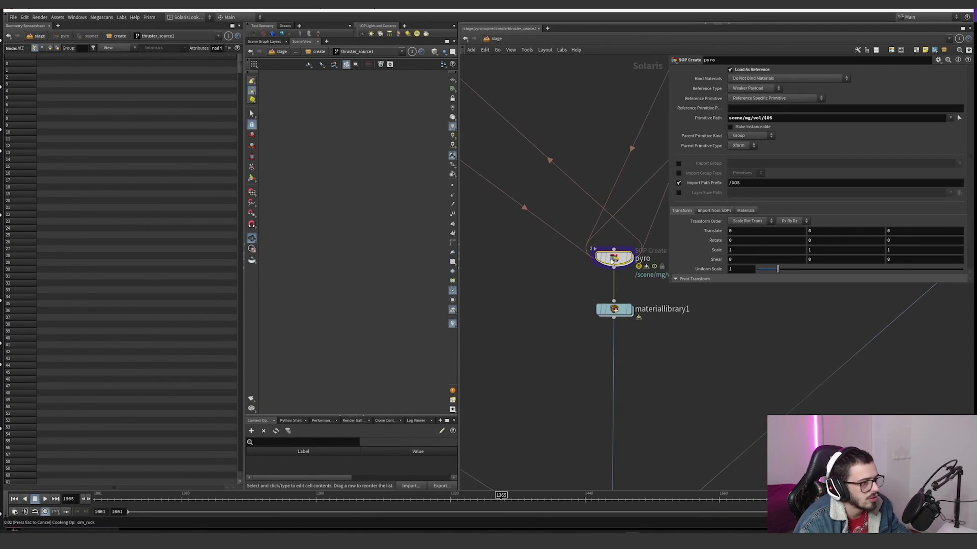
double_click(613, 259)
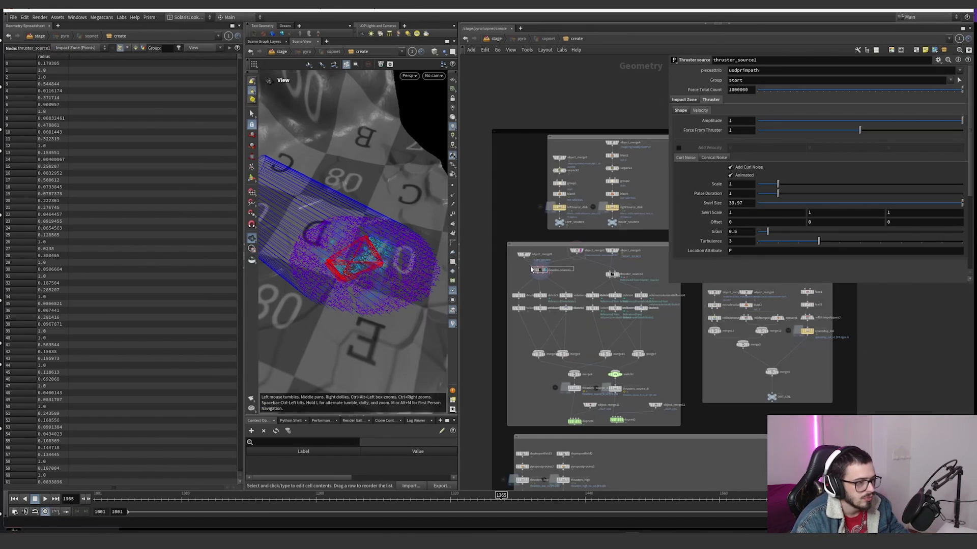
left_click_drag(356, 245, 336, 264)
key("h")
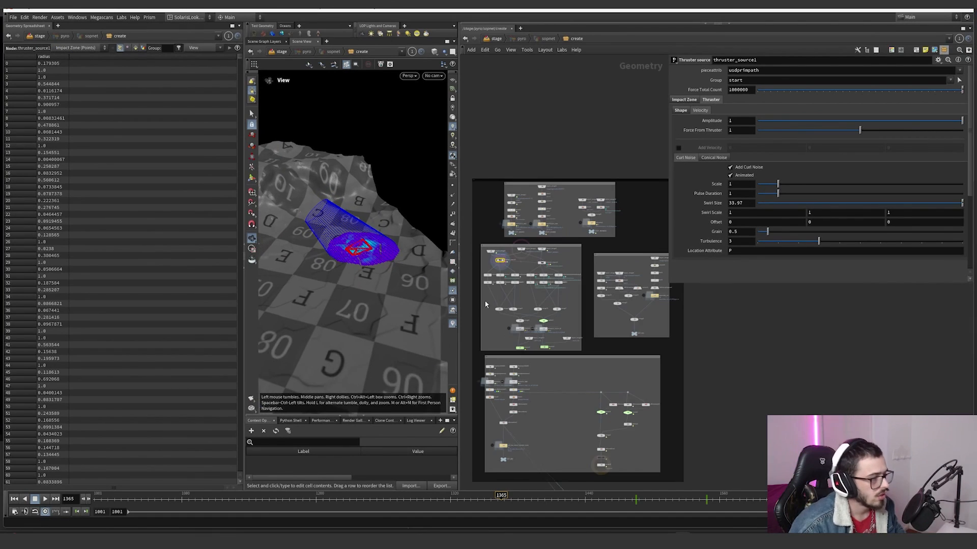
Step: Widen the network pane and display object_merge3, the mountain input of the collision network
left_click_drag(459, 311, 384, 312)
scroll(580, 327, "up", 4)
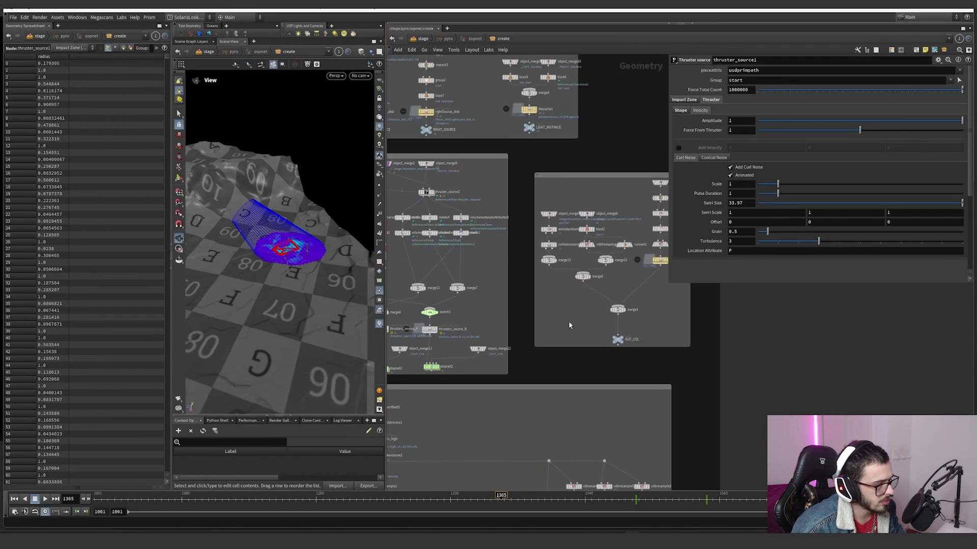
middle_click_drag(569, 321, 538, 334)
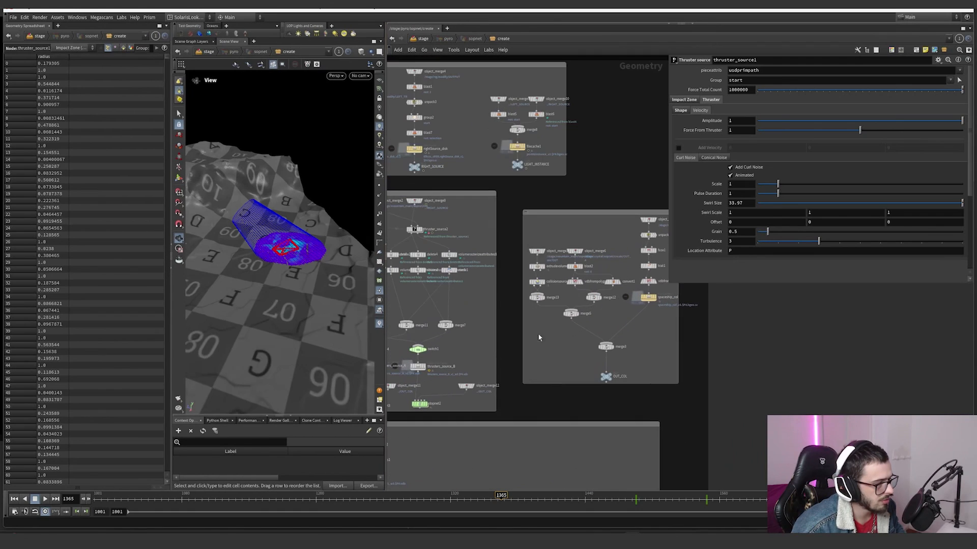
scroll(533, 258, "up", 2)
left_click(538, 249)
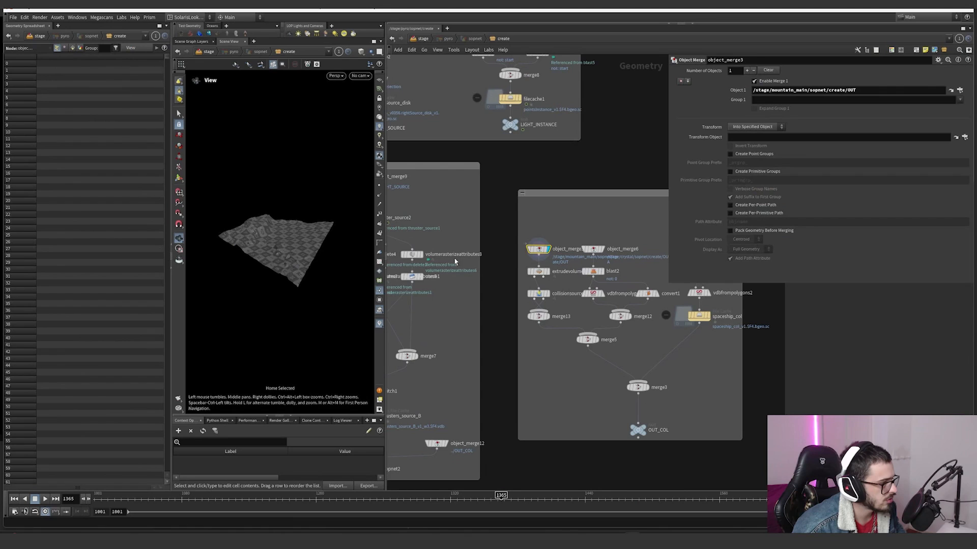
Step: Display extrudevolume, collisionsource1 and merge13 in turn, and examine the collision source's voxel size
scroll(550, 263, "up", 2)
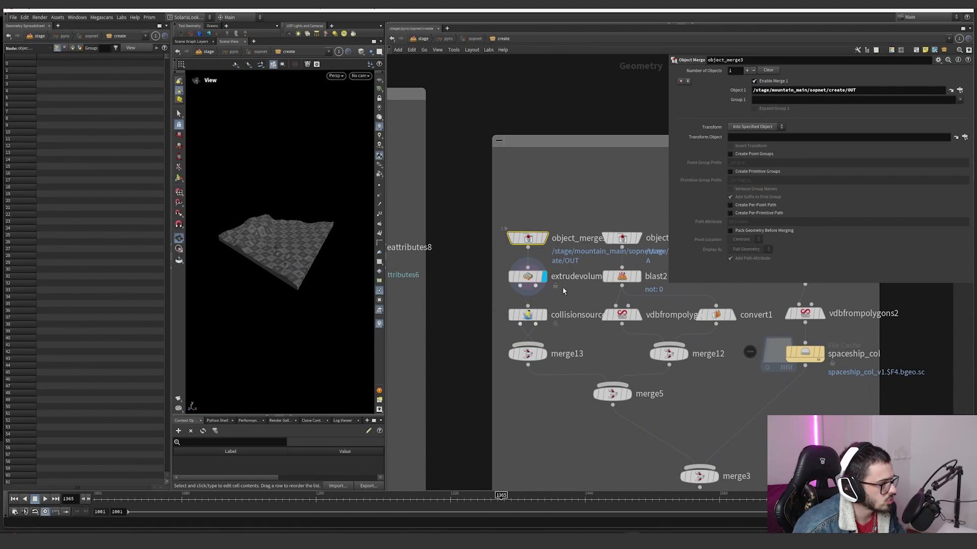
left_click(523, 308)
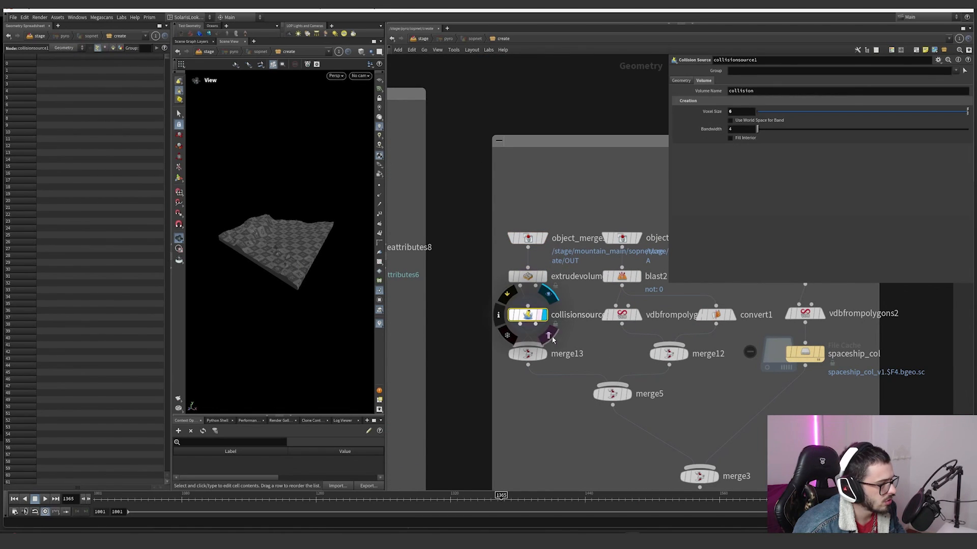
left_click_drag(743, 112, 706, 117)
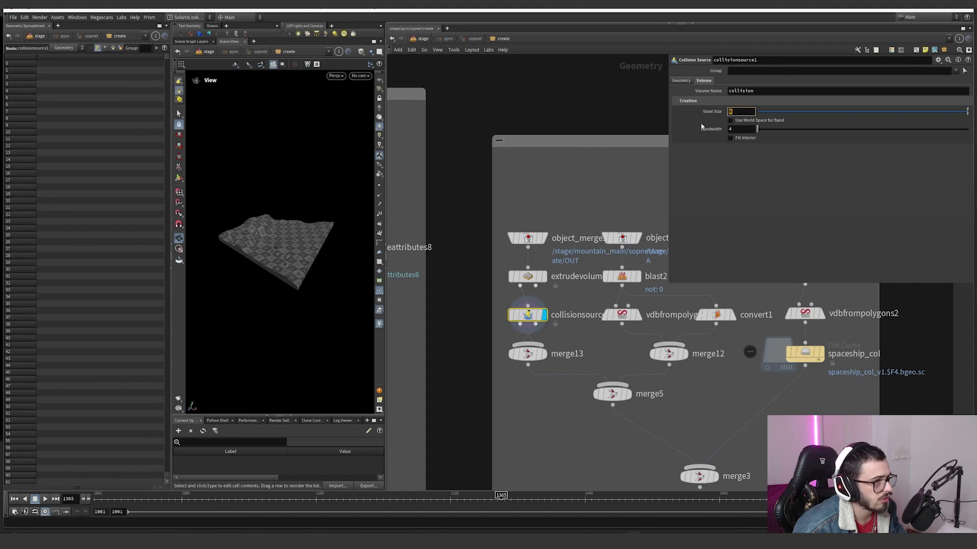
left_click(545, 354)
left_click_drag(305, 279, 271, 274)
Step: Display object_merge6 and the blast2 node below it to examine the crystal geometry used for collision
middle_click_drag(588, 351, 509, 336)
left_click(559, 223)
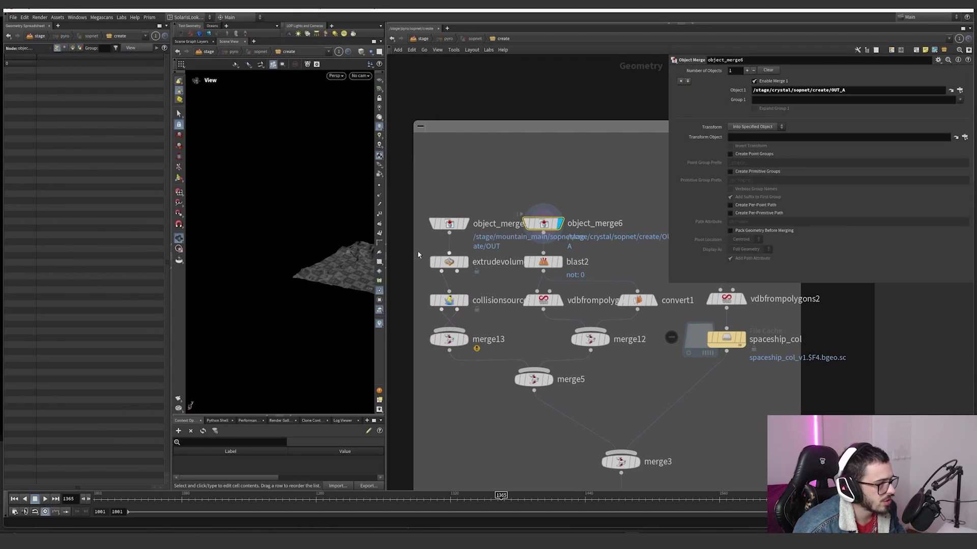
left_click(559, 261)
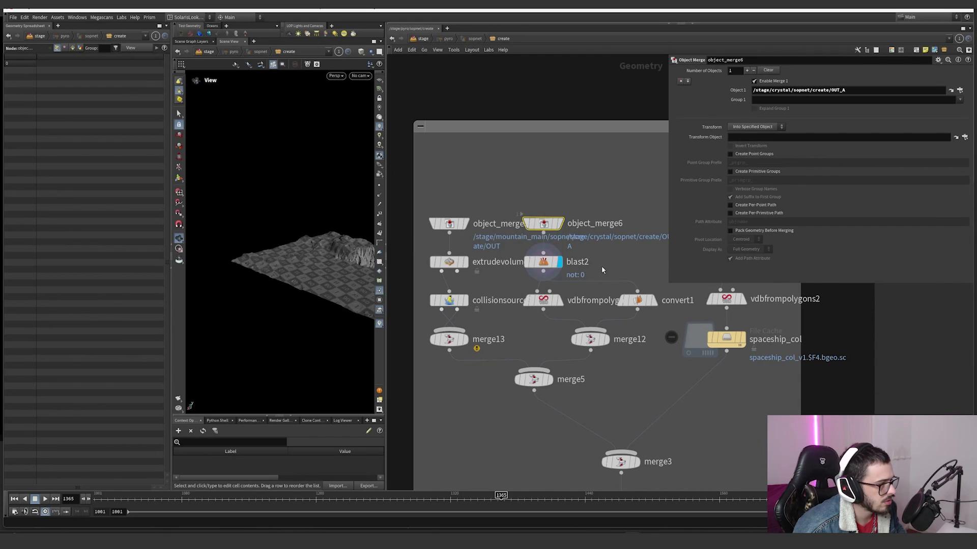
left_click_drag(287, 262, 334, 249)
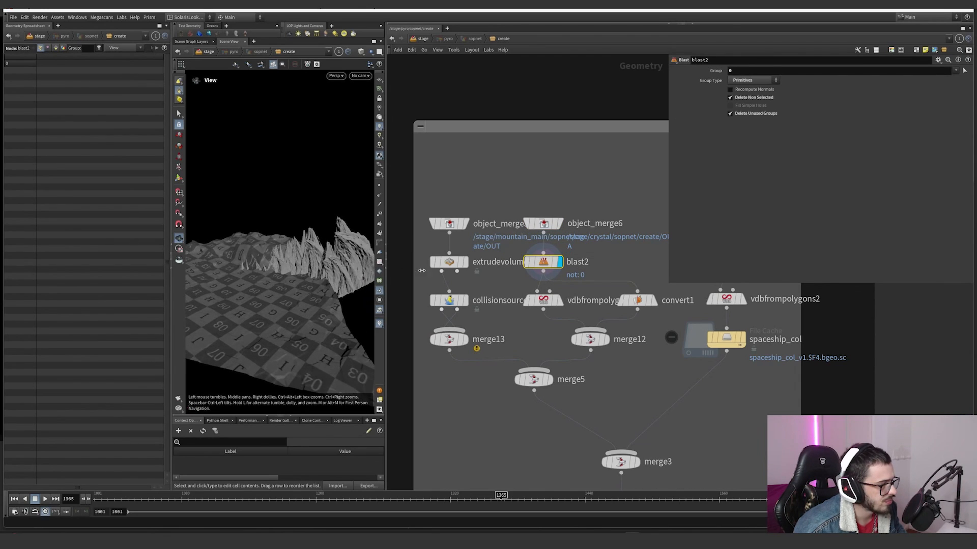
Step: Display the crystal branch's vdbfrompolygons3, convert1 and merge12 in turn, then display merge5, which combines the terrain and crystal collisions
left_click(560, 300)
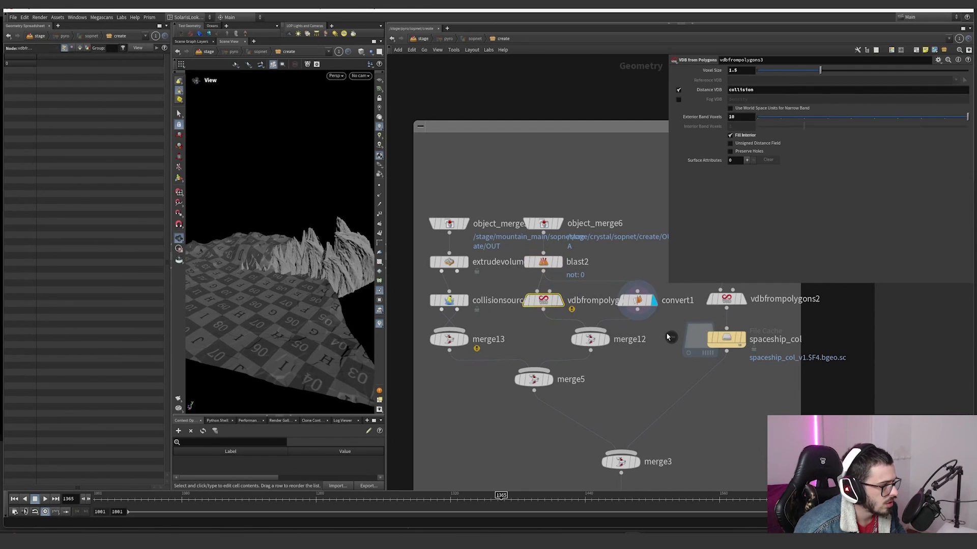
left_click(637, 301)
middle_click(637, 303)
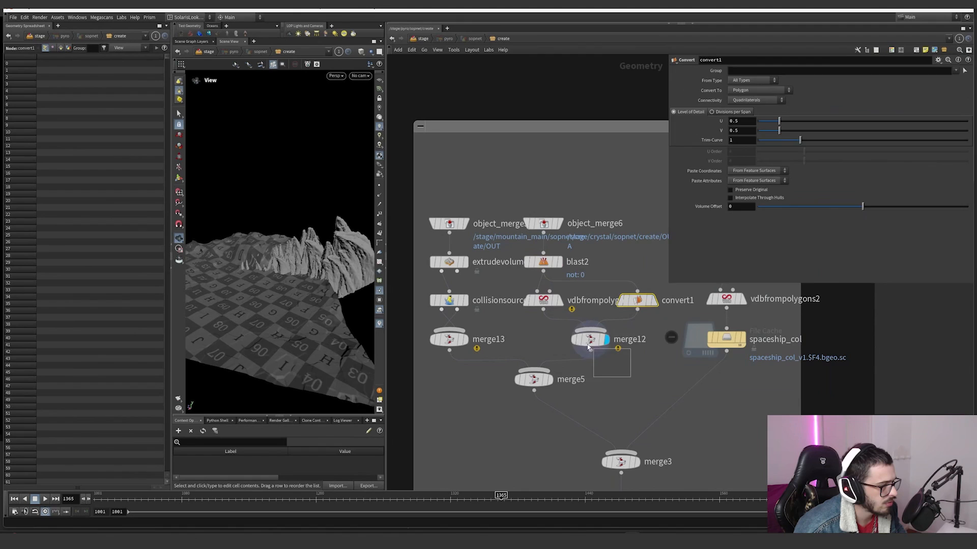
left_click(589, 341)
middle_click(590, 342)
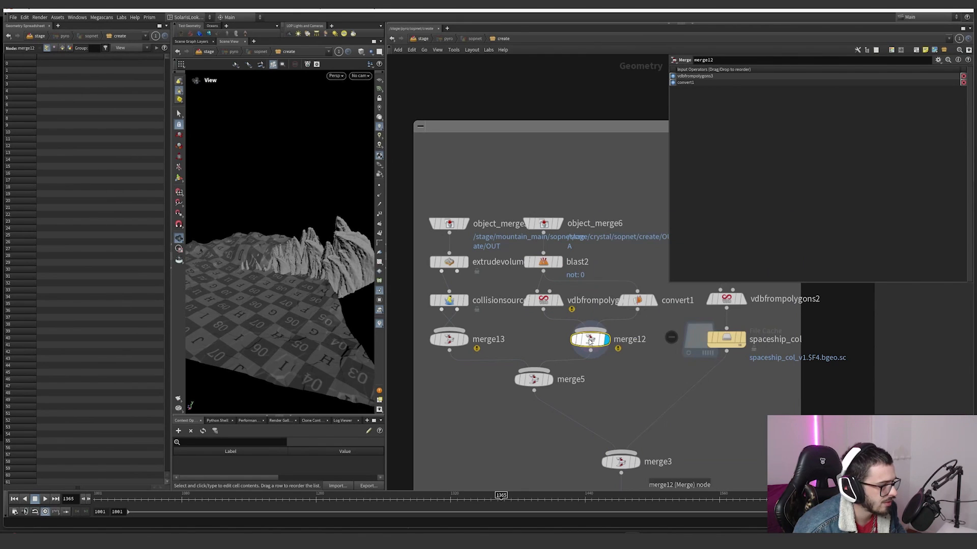
left_click(533, 379)
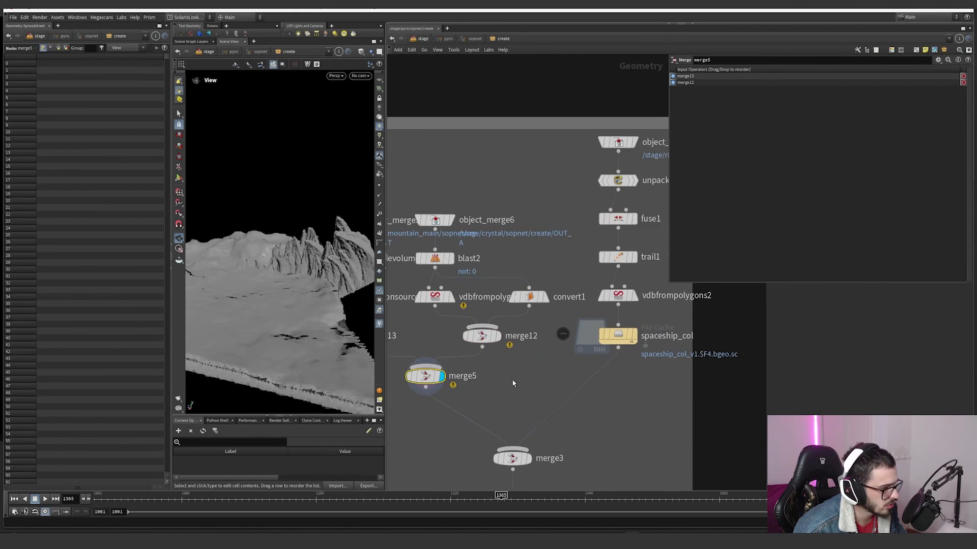
Step: Display the spaceship collision chain node by node from object_merge5 to spaceship_col, examining the velocity surface attribute on vdbfrompolygons2
left_click(617, 177)
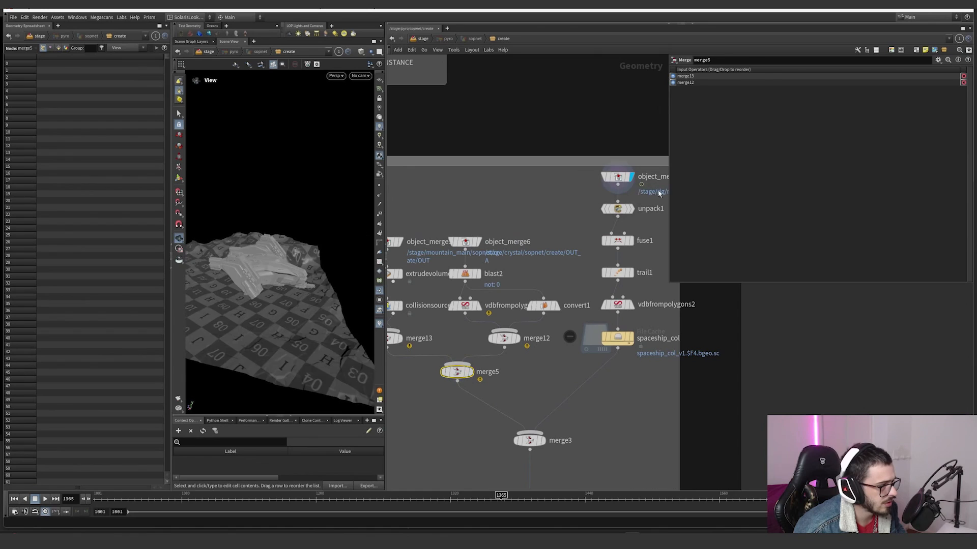
left_click(618, 209)
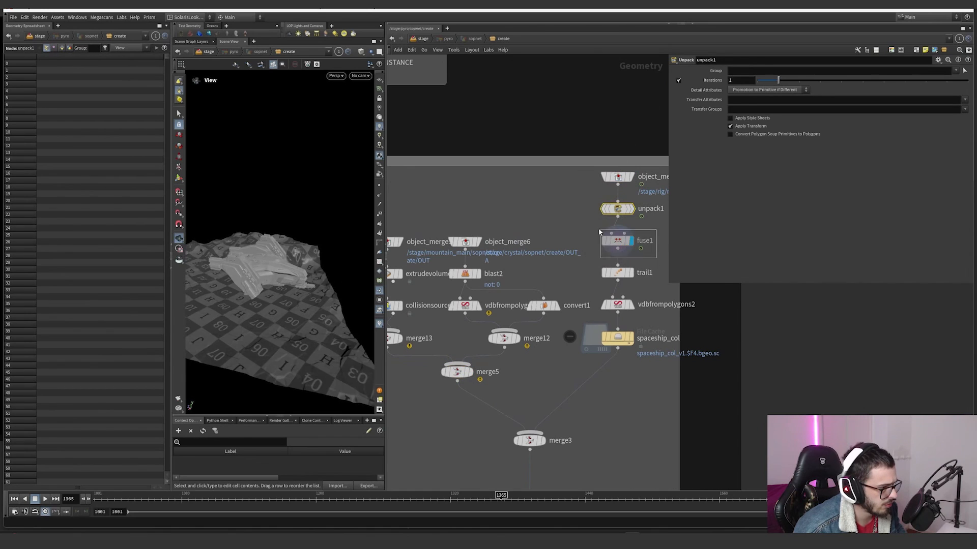
left_click(617, 241)
left_click(629, 277)
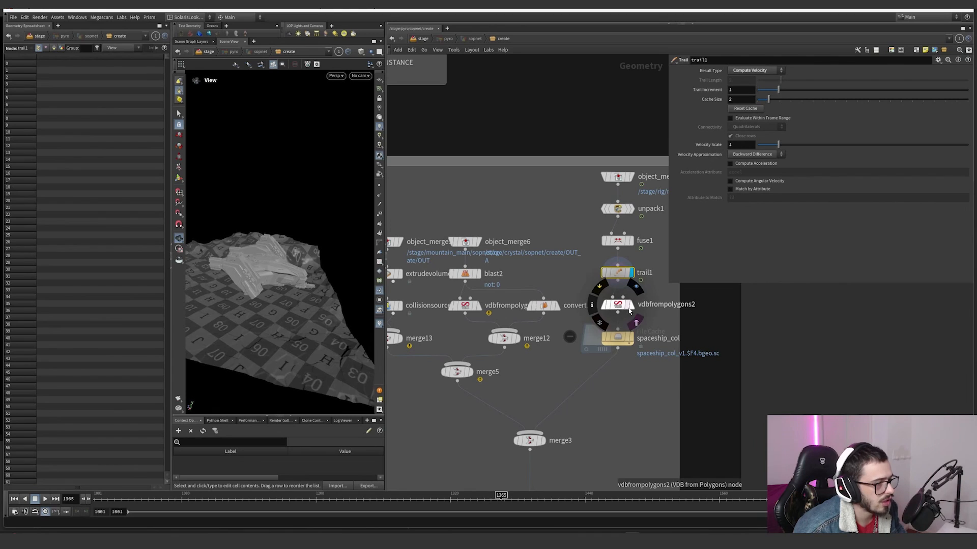
left_click(618, 305)
left_click_drag(775, 171, 740, 182)
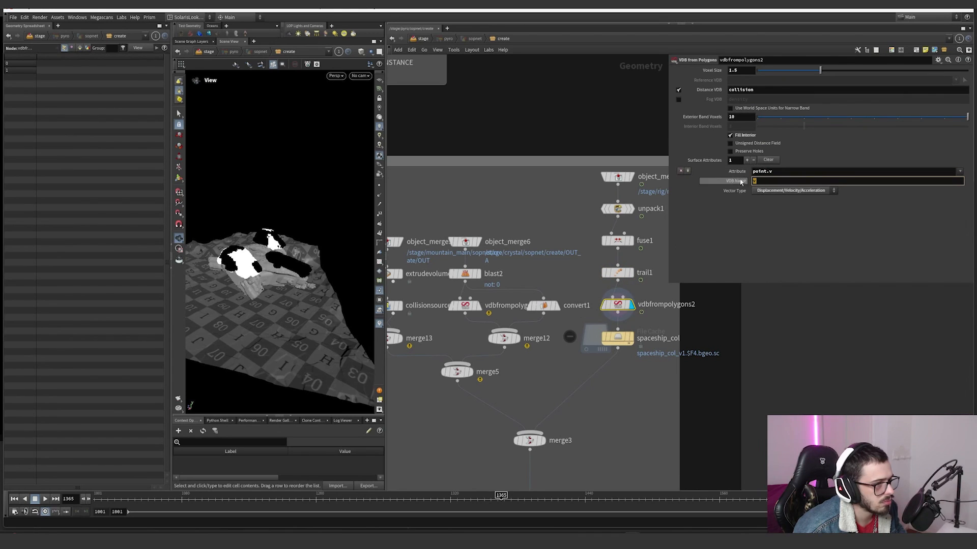
left_click(617, 338)
middle_click(618, 340)
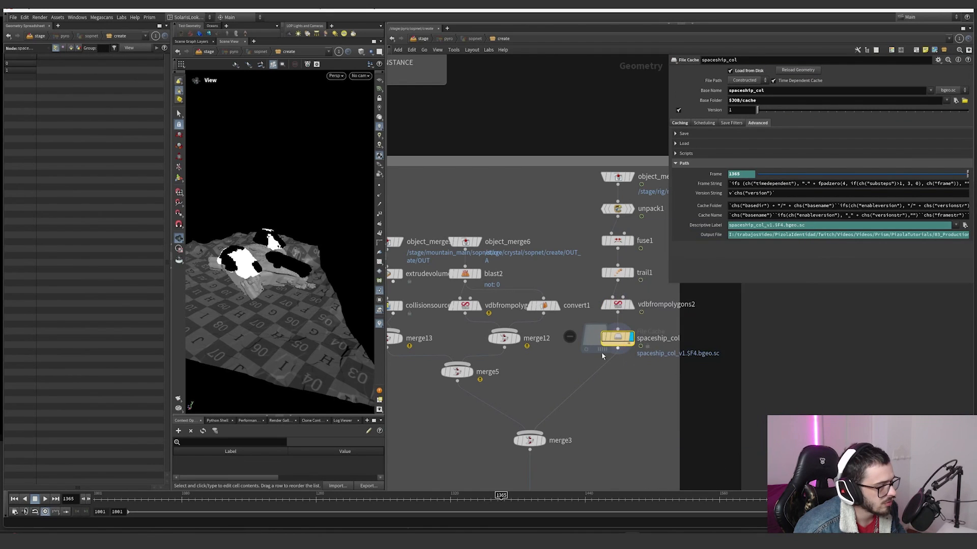
Step: Display merge3 to view the combined collision geometry from another angle, and select the OUT_COL output
middle_click_drag(552, 434, 594, 316)
left_click(566, 329)
scroll(488, 314, "down", 3)
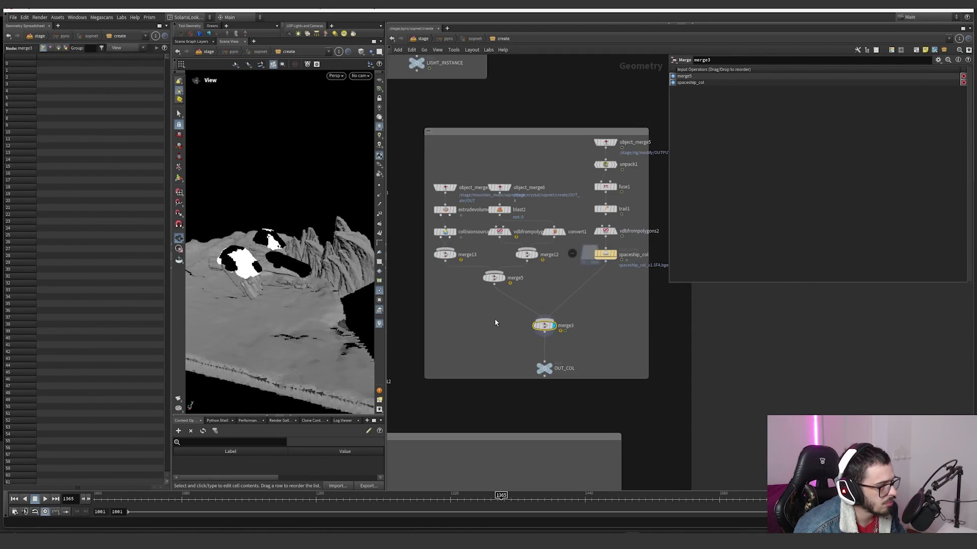
middle_click_drag(495, 321, 533, 321)
left_click_drag(301, 305, 275, 292)
left_click(580, 367)
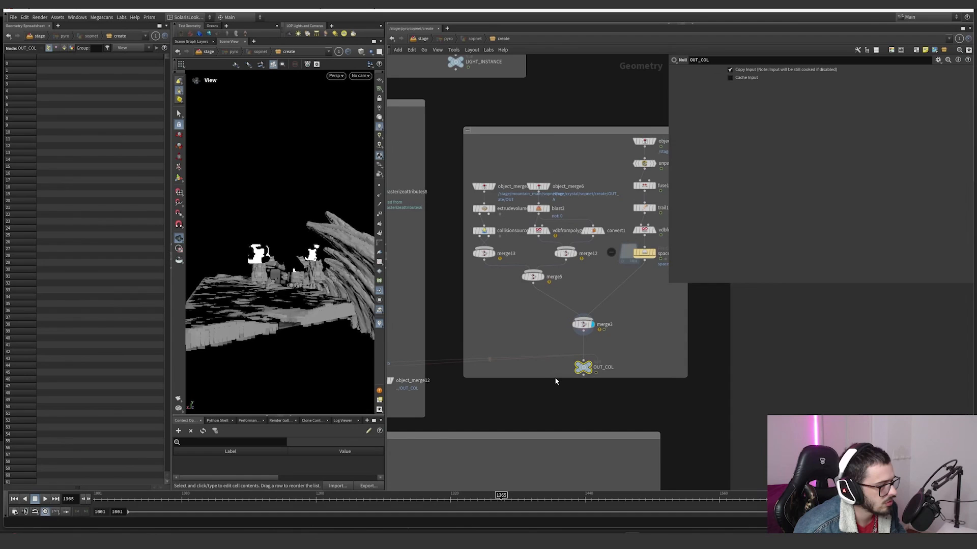
Step: Trace OUT_COL back to the thruster source network, display thruster_source1 and scrub the timeline to frame 1341
scroll(483, 351, "down", 3)
middle_click_drag(417, 326, 620, 291)
scroll(466, 215, "up", 5)
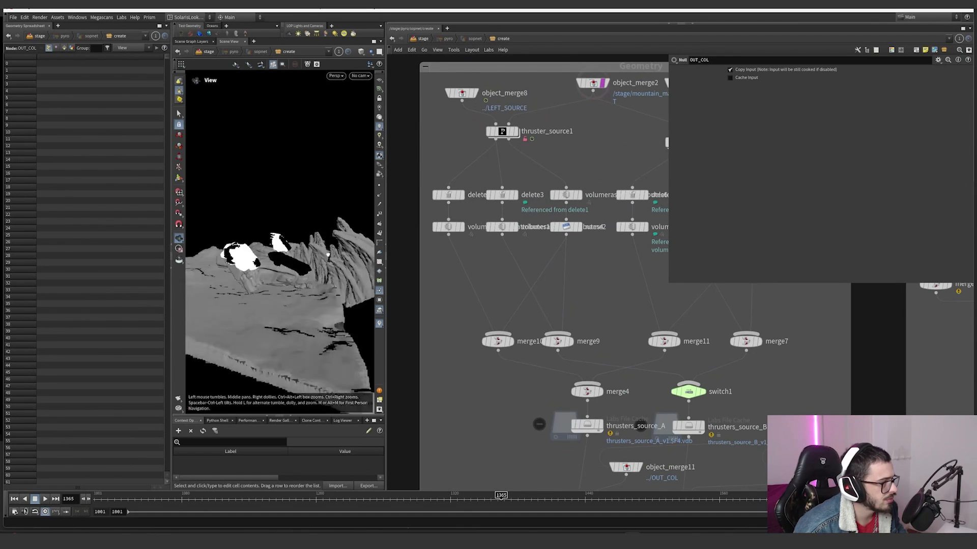
scroll(557, 253, "down", 5)
scroll(629, 254, "up", 5)
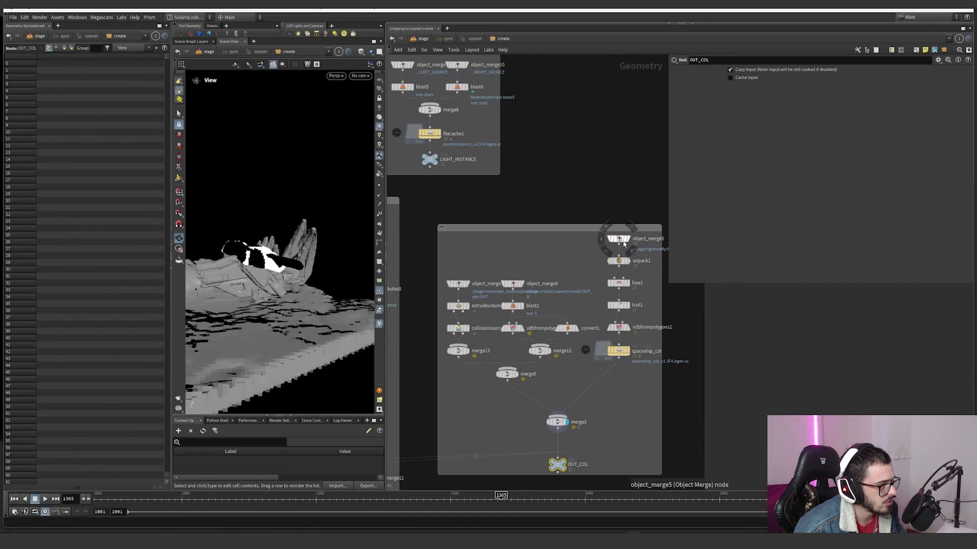
scroll(613, 237, "down", 3)
scroll(470, 256, "up", 3)
scroll(470, 256, "up", 2)
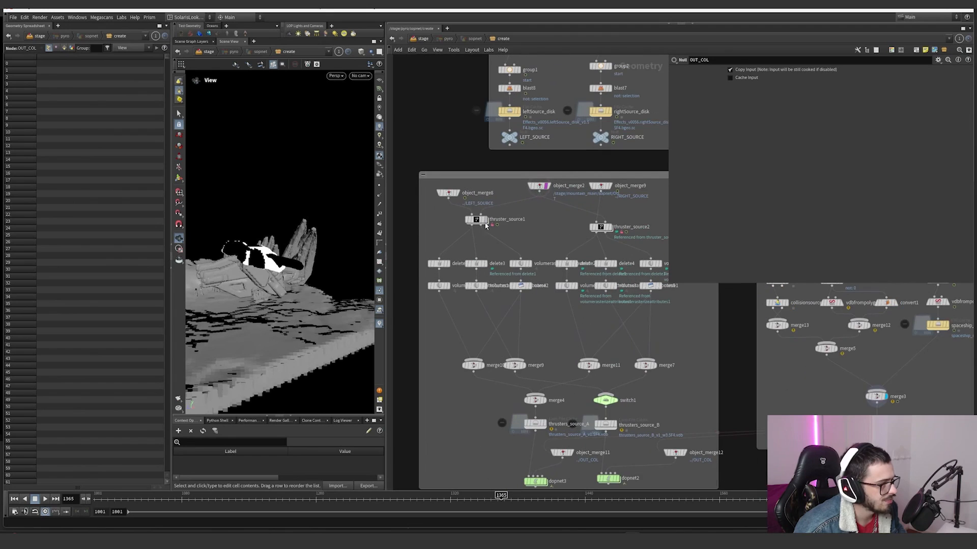
left_click(473, 219)
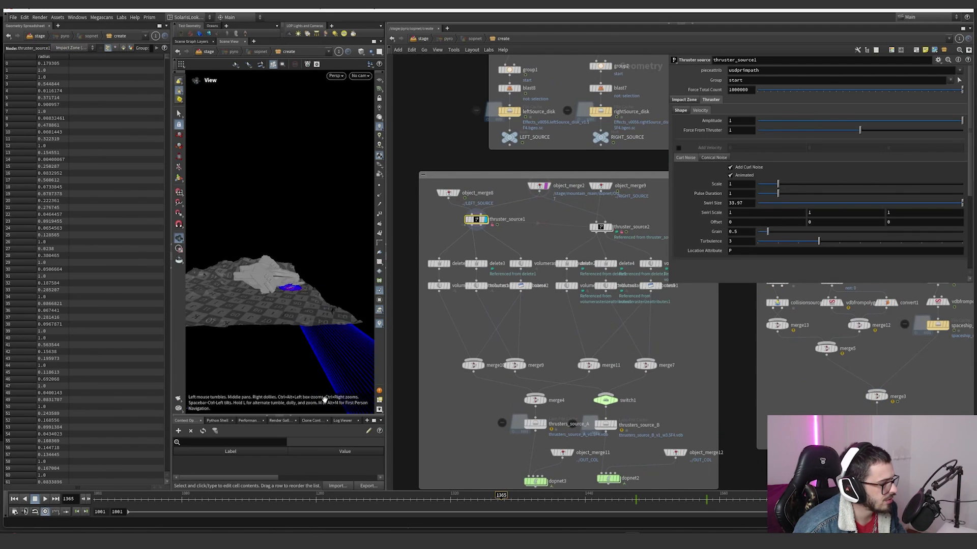
left_click_drag(235, 497, 474, 496)
Step: Display delete1 with its bounding box handles, examine the box over the terrain, and scrub to frame 1363
left_click(437, 265)
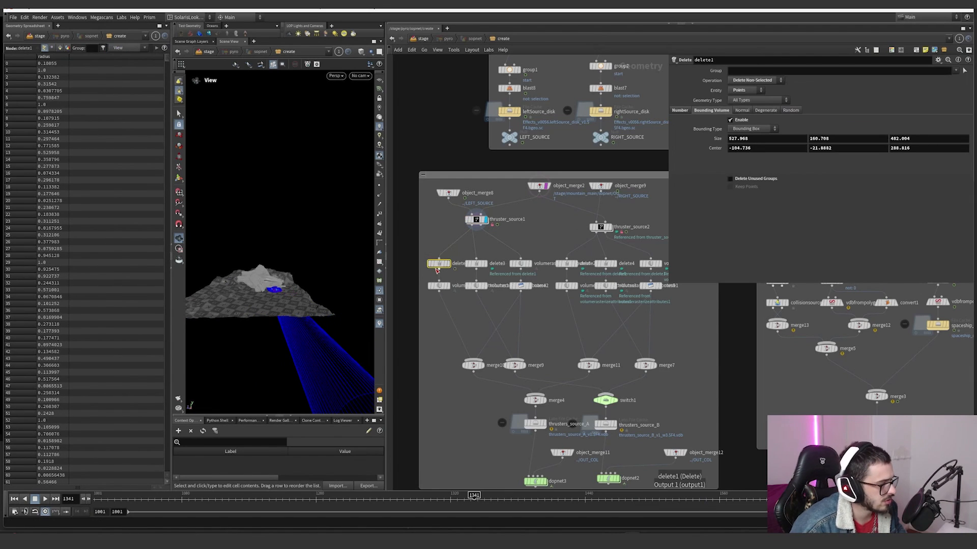
key("Return")
left_click_drag(323, 266, 414, 291)
left_click_drag(266, 277, 250, 248)
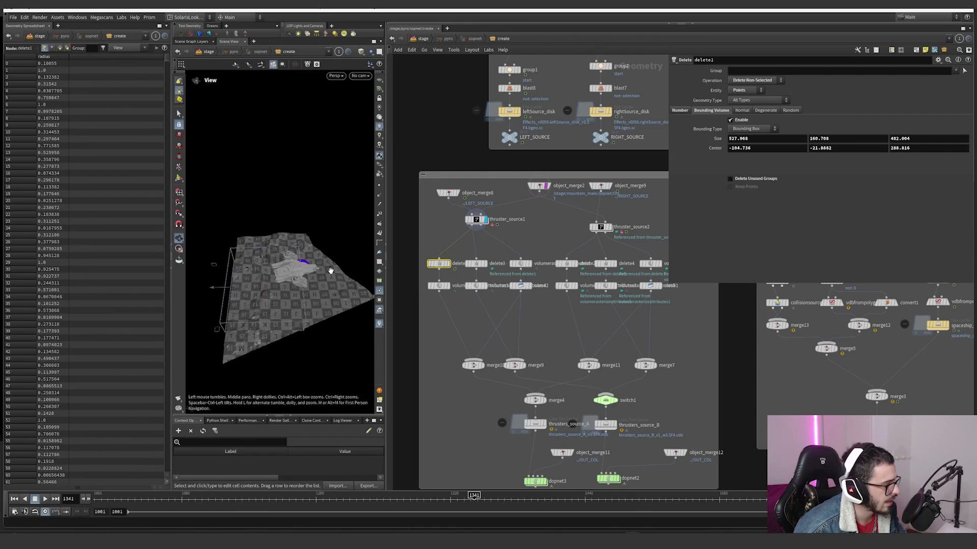
left_click_drag(329, 270, 328, 241, "alt")
middle_click_drag(440, 293, 469, 291)
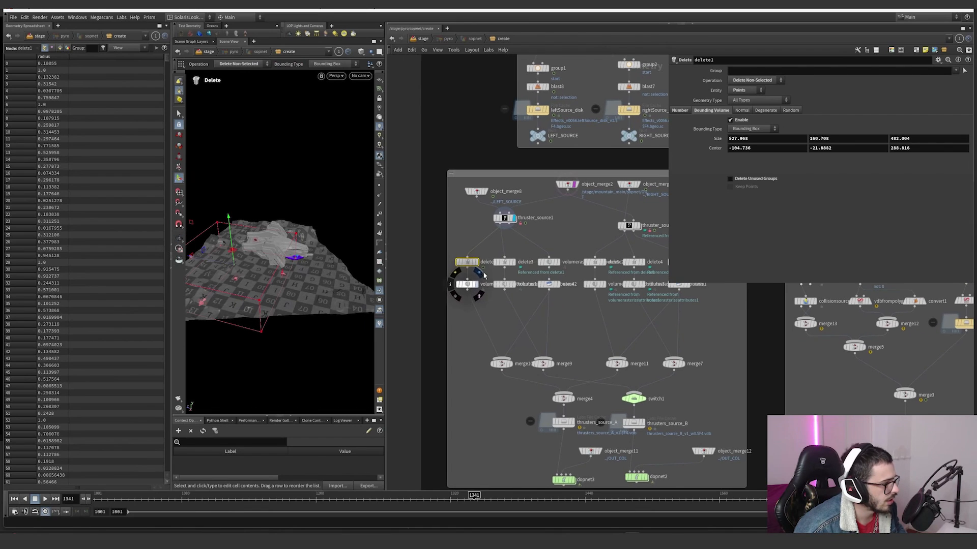
left_click(477, 261)
left_click_drag(326, 262, 310, 240, "alt")
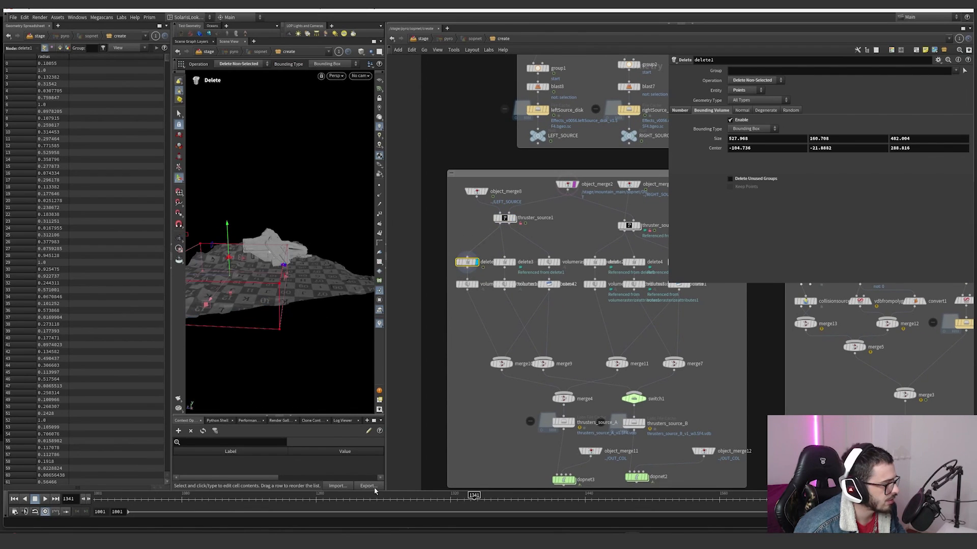
left_click_drag(372, 497, 319, 497)
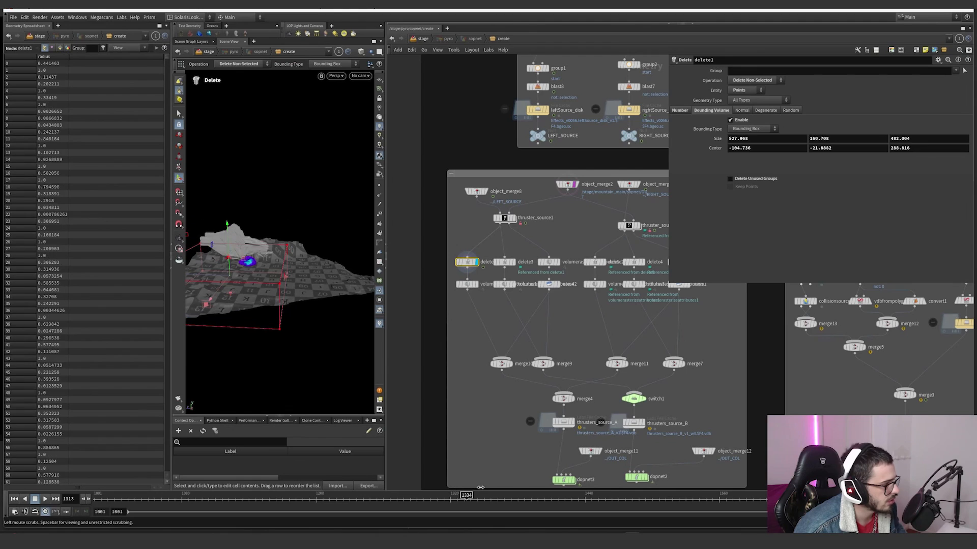
Step: Display name2 and volumerasterizeattributes1 while scrubbing the animation, stopping at frame 1311
left_click(550, 284)
left_click_drag(416, 502, 436, 499)
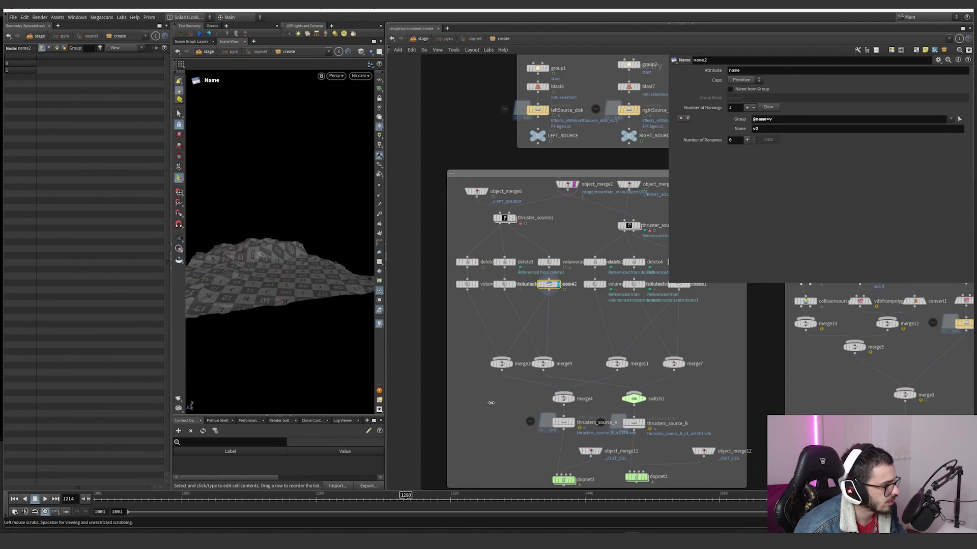
left_click_drag(345, 499, 501, 496)
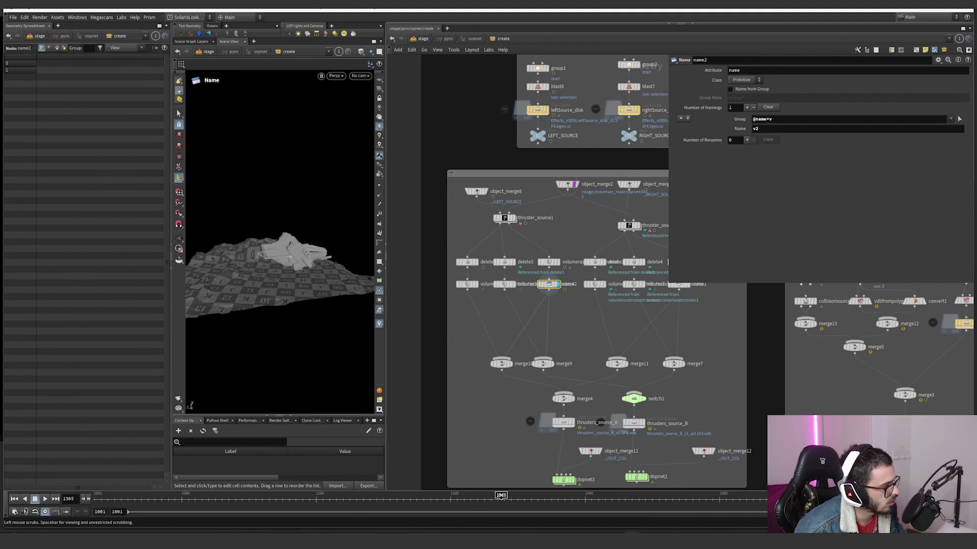
left_click(467, 285)
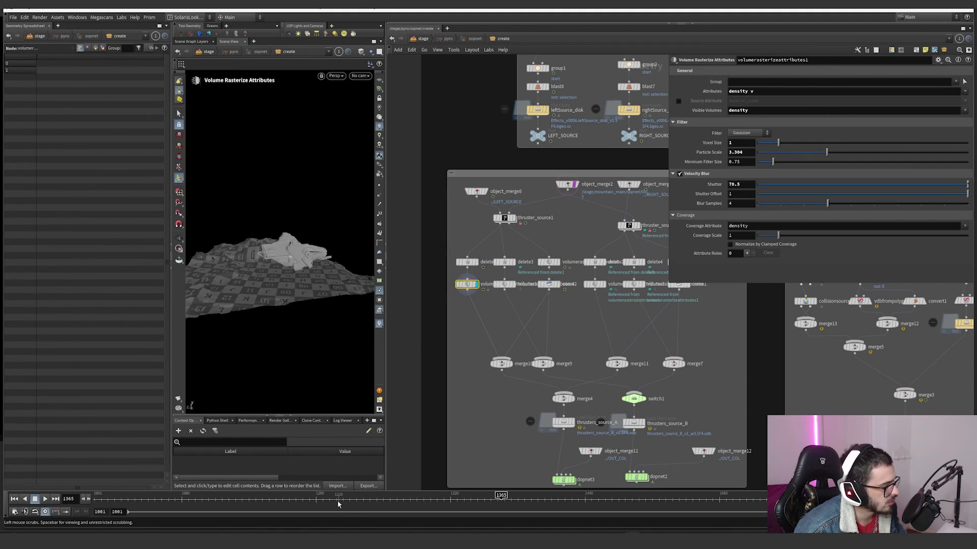
left_click_drag(337, 502, 201, 504)
left_click_drag(369, 503, 440, 501)
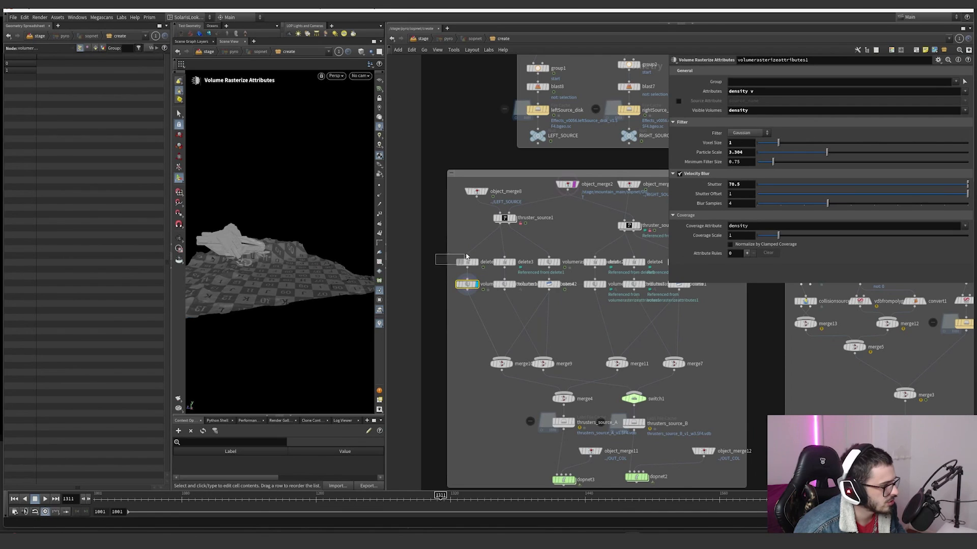
Step: Examine the Attributes and Visible Volumes of volumerasterizeattributes1, toggle Velocity Blur off and on, and collapse its settings
left_click(769, 92)
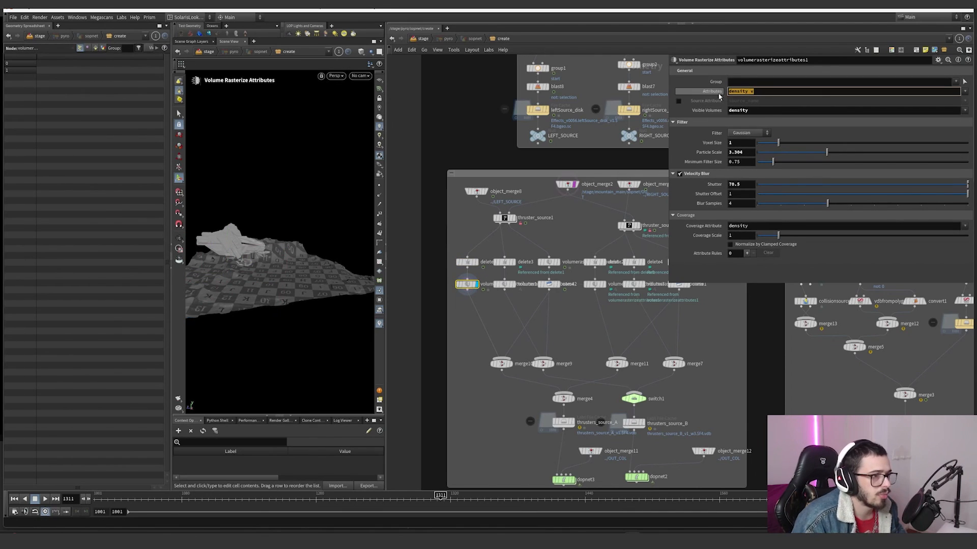
key("Tab")
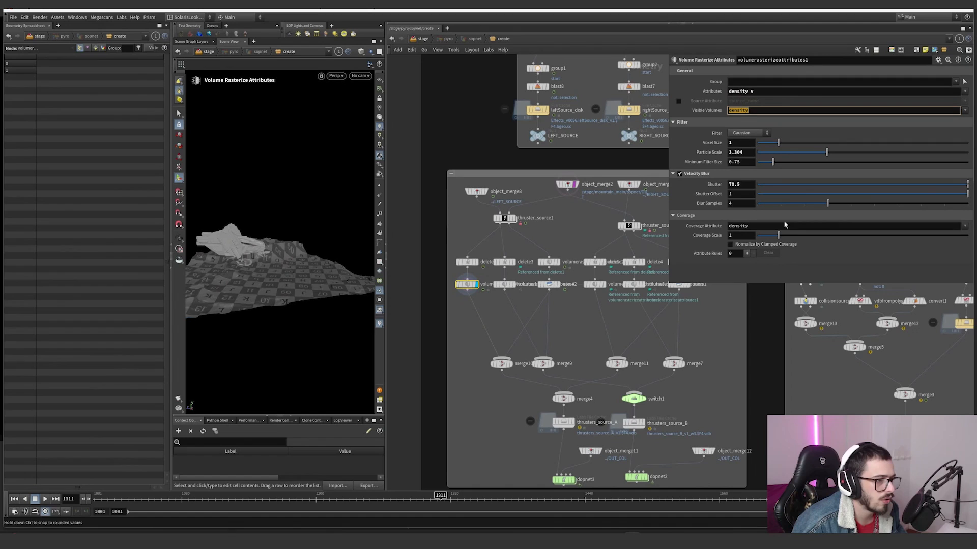
left_click(680, 175)
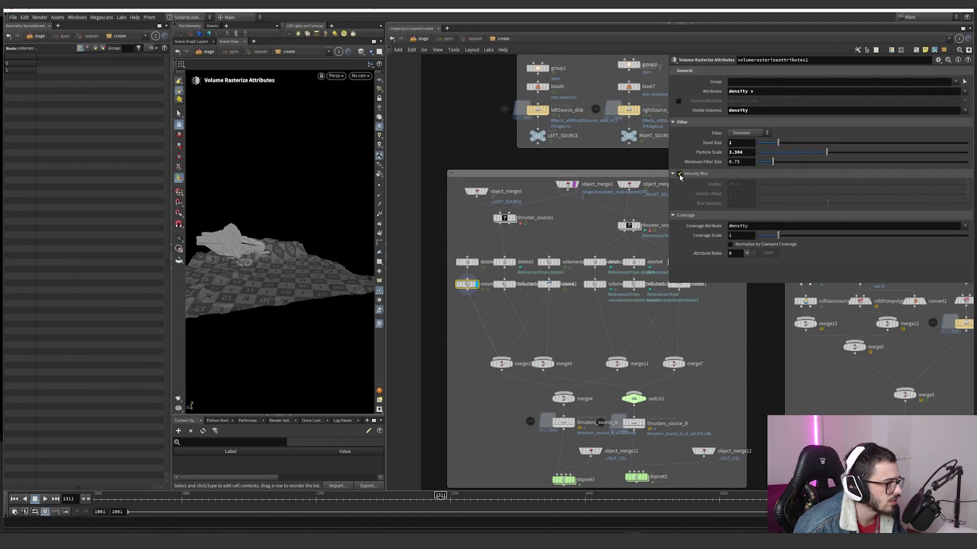
left_click(679, 174)
left_click(680, 174)
left_click(680, 175)
left_click(680, 175)
left_click(679, 174)
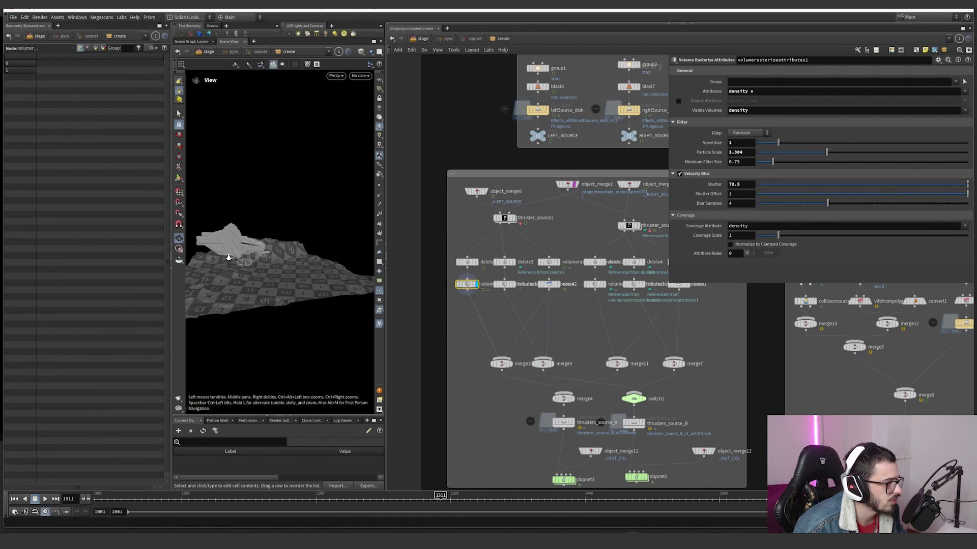
left_click(673, 174)
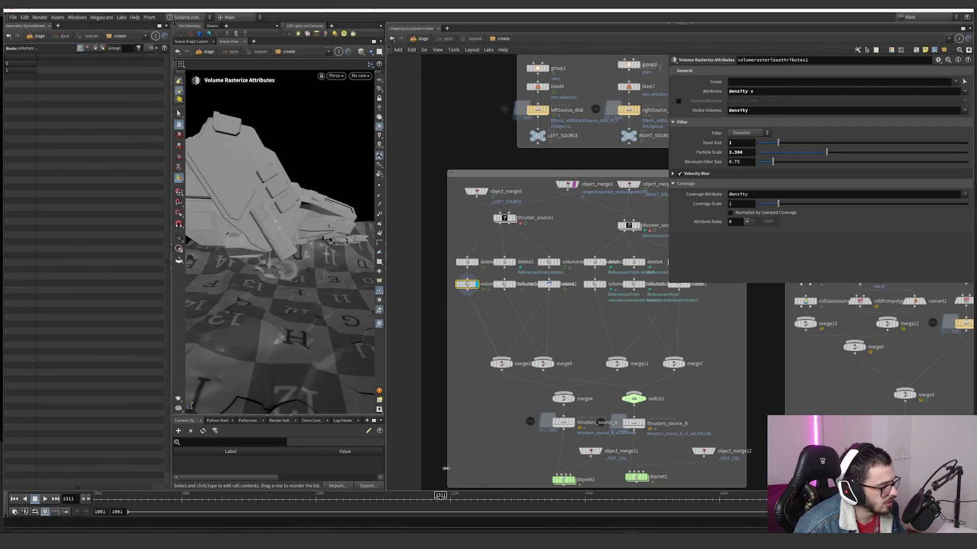
Step: Display volumerasterizeattributes4 to compare its velocity blur settings, and examine delete1's Number settings
left_click(505, 284)
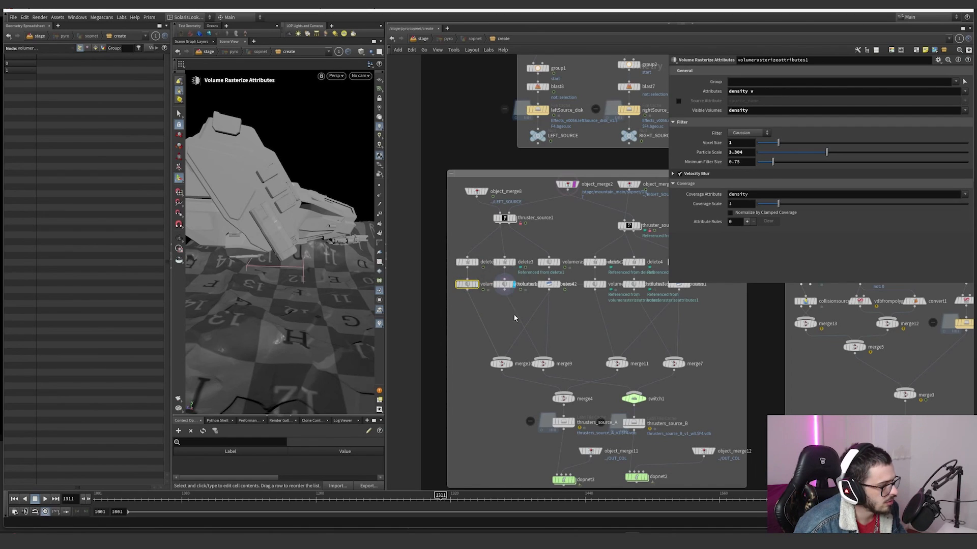
left_click(512, 263)
left_click(467, 262)
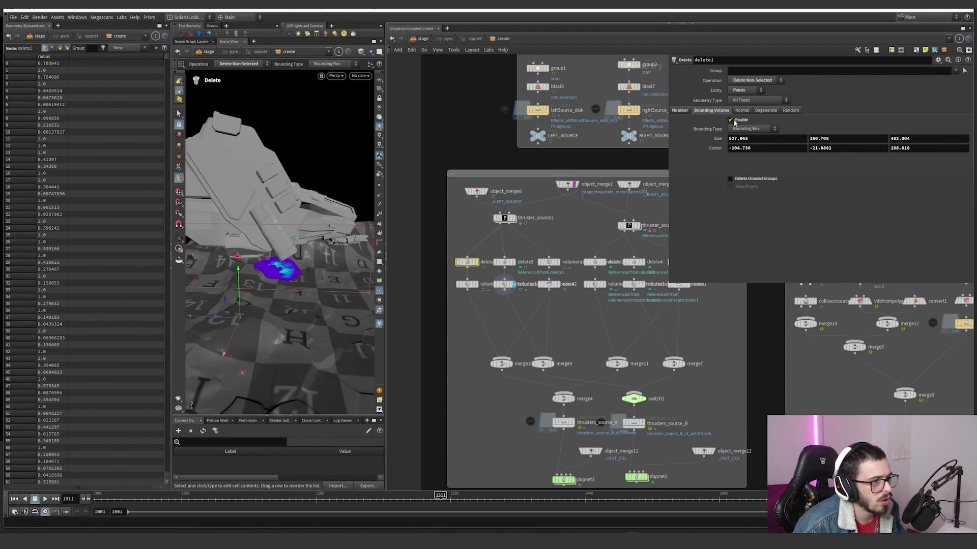
left_click(679, 111)
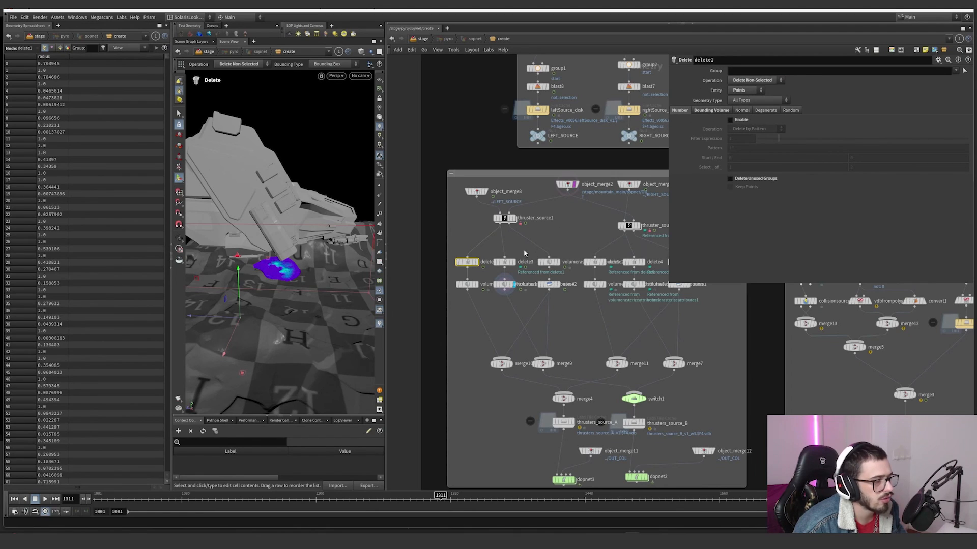
Step: Display delete3 and scrub to frame 1341 to see the points outside the bounding box, then display delete1 for comparison
left_click(504, 262)
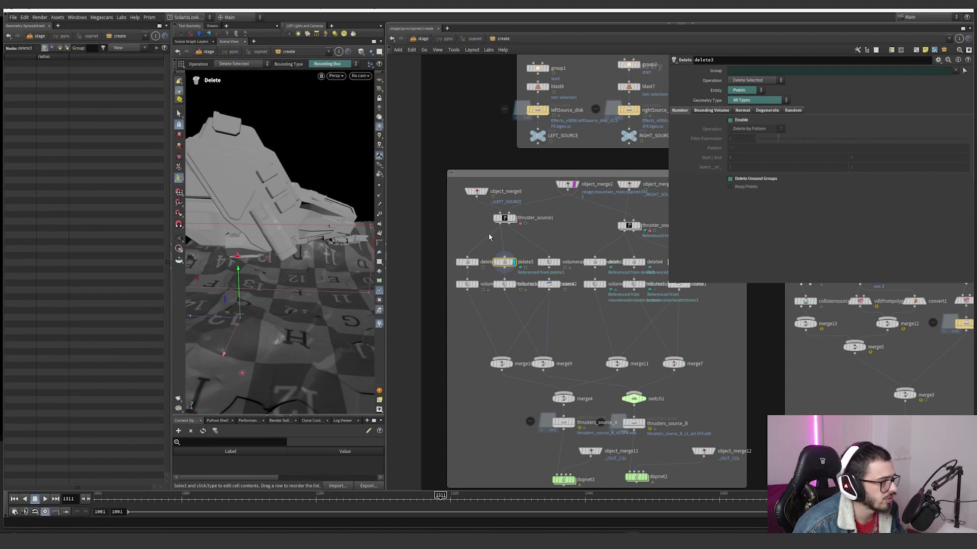
left_click_drag(311, 300, 276, 318, "alt")
scroll(277, 318, "down", 5)
left_click_drag(441, 497, 463, 494)
left_click_drag(322, 283, 326, 314, "alt")
mouse_move(460, 497)
left_mouse_down()
mouse_move(500, 497)
mouse_move(474, 496)
left_mouse_up()
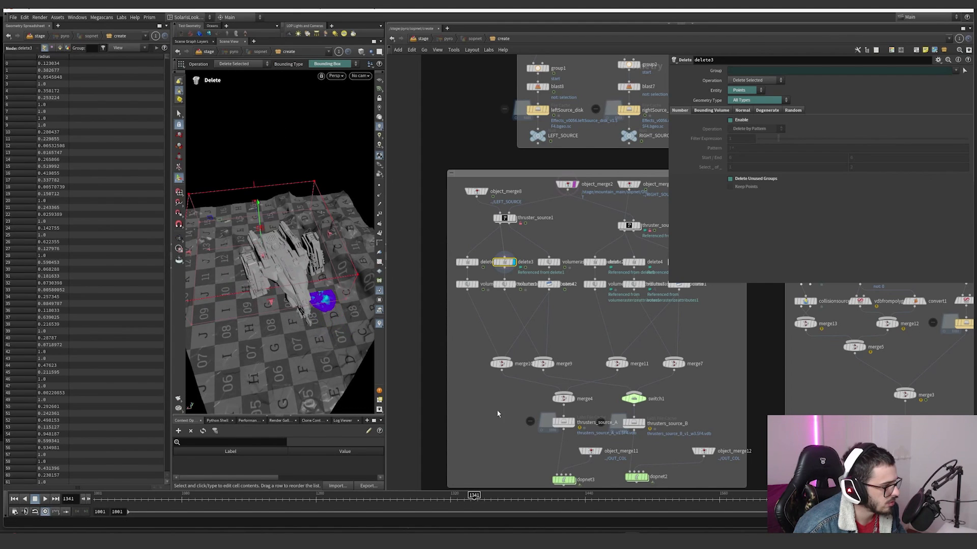
left_click(466, 262)
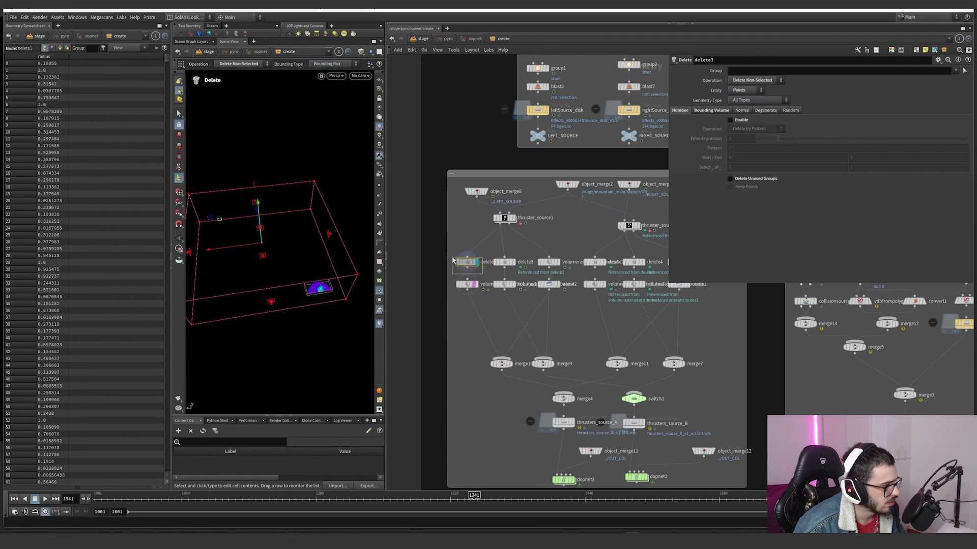
Step: Display delete3, merge10 and merge9 in turn to compare the left thruster's points with its merged volumes
left_click(518, 252)
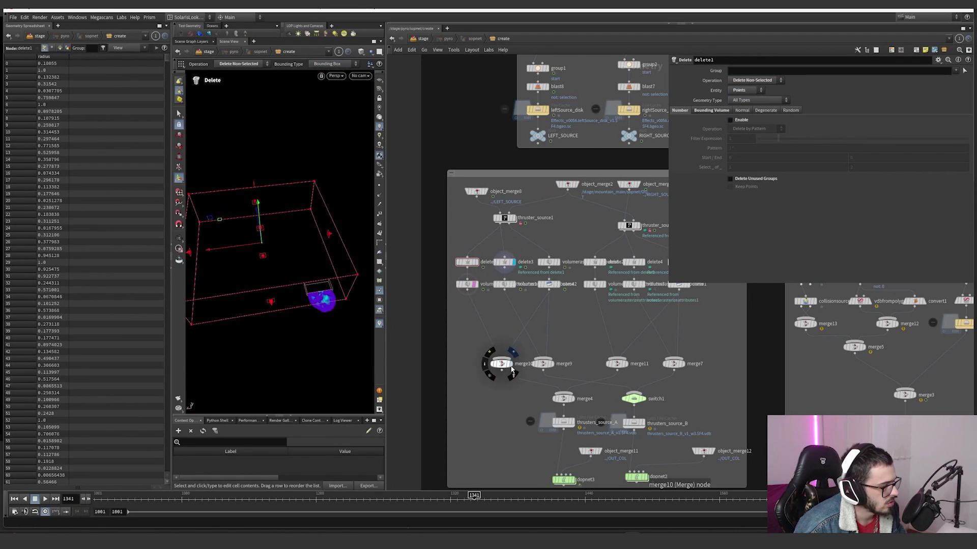
left_click(514, 353)
left_click_drag(476, 396, 516, 351)
left_click(545, 364)
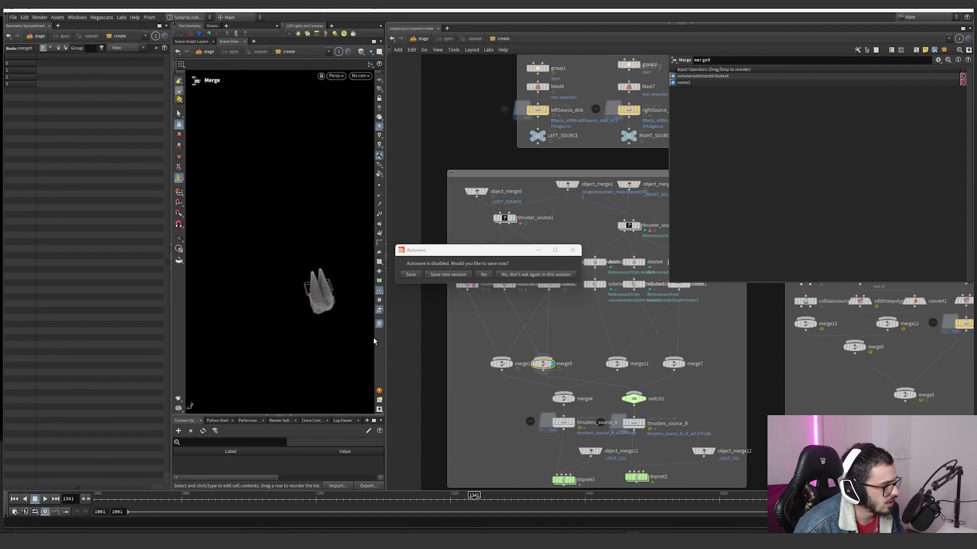
left_click_drag(338, 280, 349, 273, "alt")
middle_click_drag(531, 357, 515, 311)
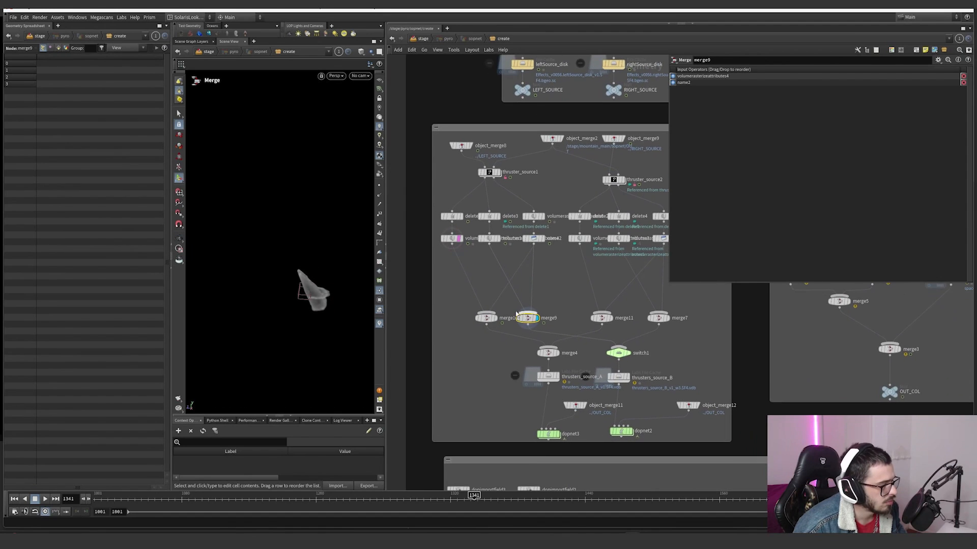
Step: Display merge4 and scrub to frame 1292 to inspect the merged volumes of both thrusters
left_click(554, 353)
key("Escape")
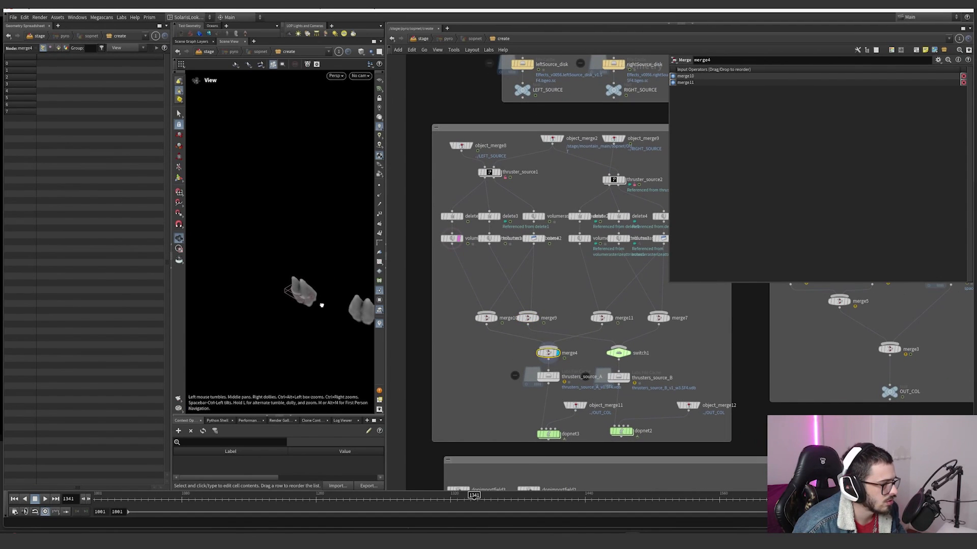
left_click_drag(322, 305, 334, 325, "alt")
left_click(423, 503)
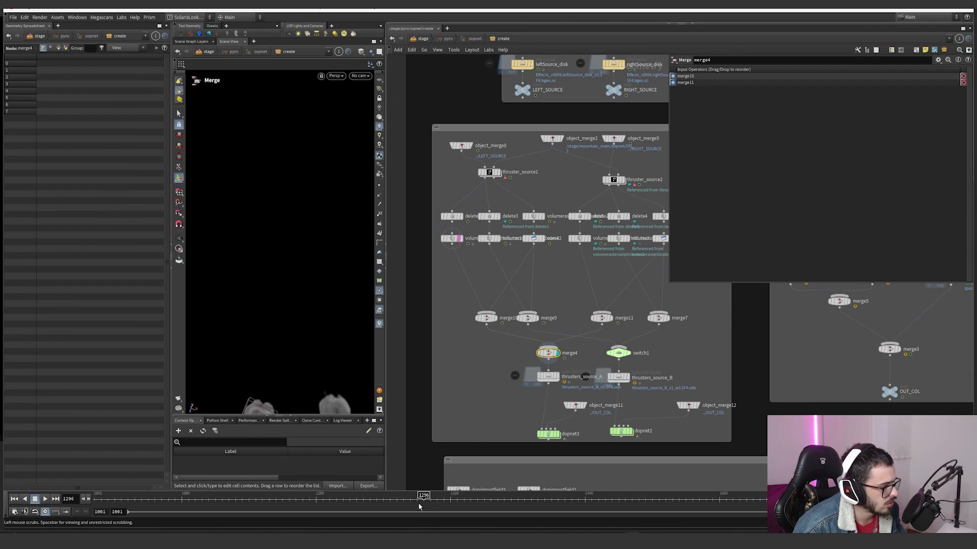
left_click_drag(419, 508, 418, 506)
left_click_drag(292, 329, 315, 301, "alt")
Step: Display the thrusters_source_A file cache and examine its base folder, frame range and substeps
left_click(558, 377)
left_click_drag(502, 393, 545, 377)
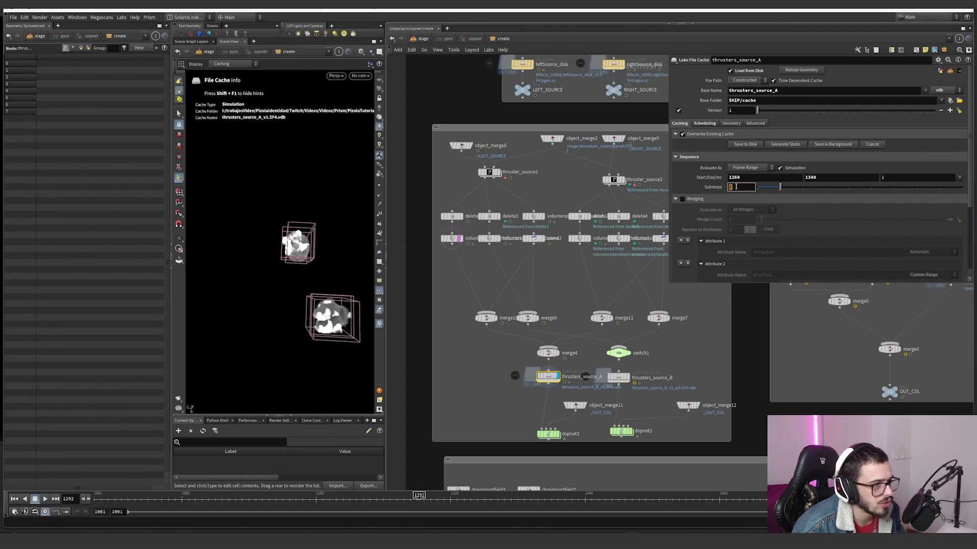
double_click(743, 101)
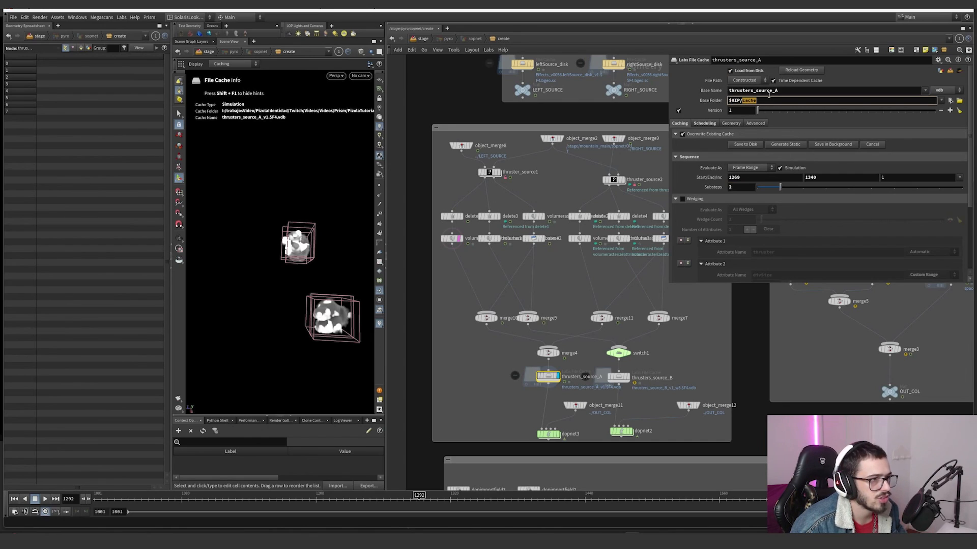
left_click_drag(598, 366, 534, 393)
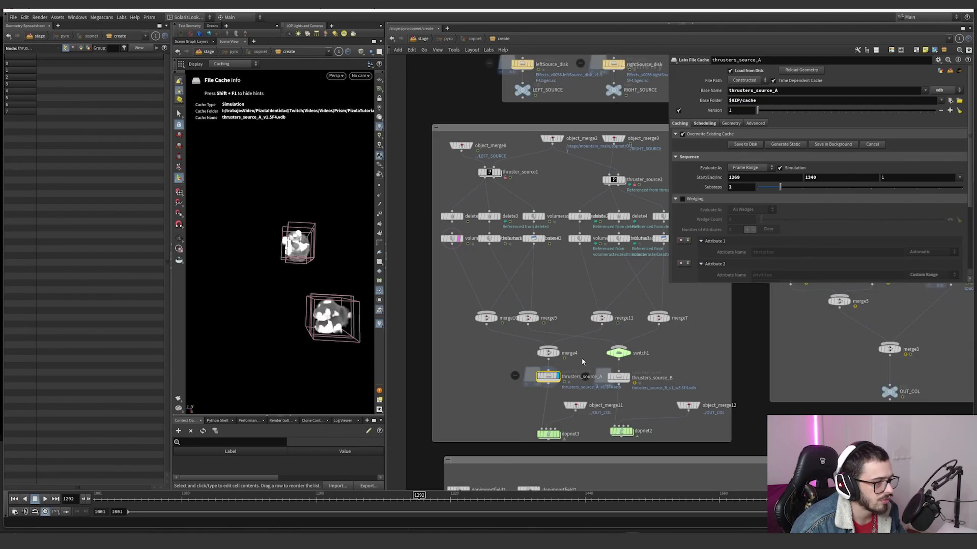
middle_click_drag(644, 399, 612, 351)
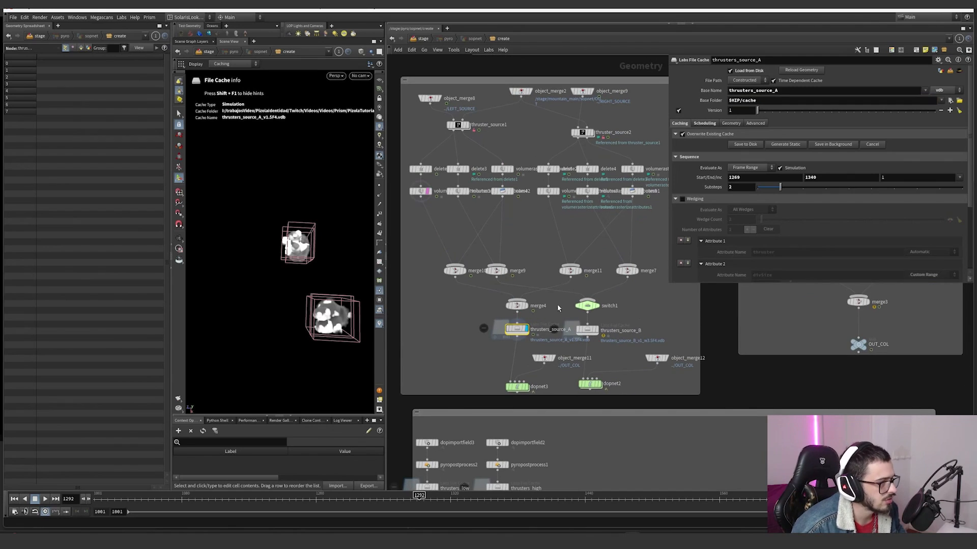
Step: Display switch1 to inspect the single thruster's volumes, and examine the thruster and divSize wedge attributes of thrusters_source_B
left_click(588, 305)
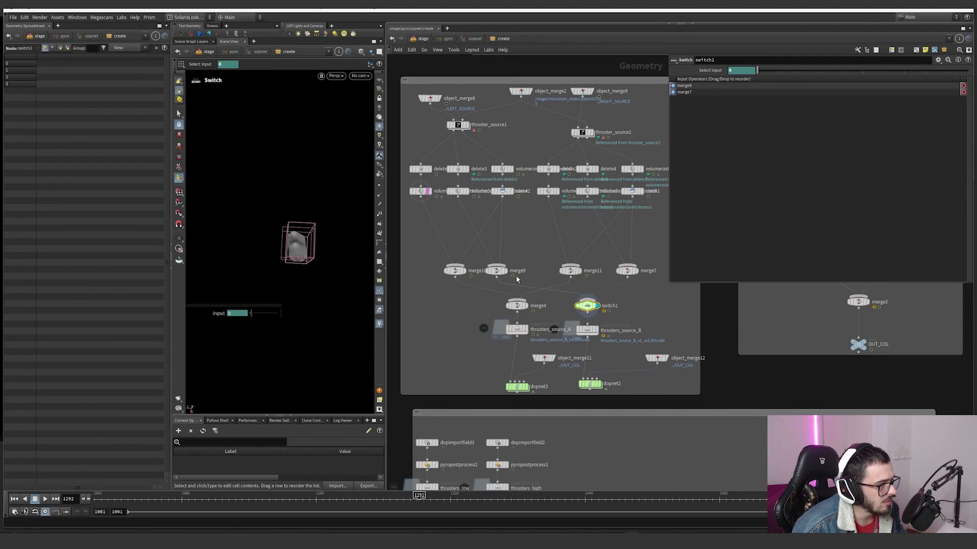
left_click_drag(286, 258, 271, 237, "alt")
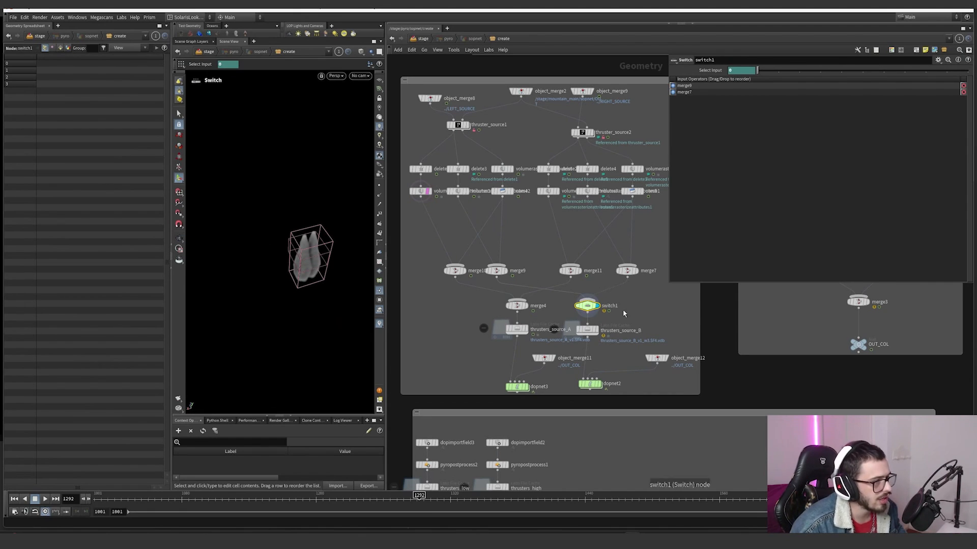
left_click(617, 340)
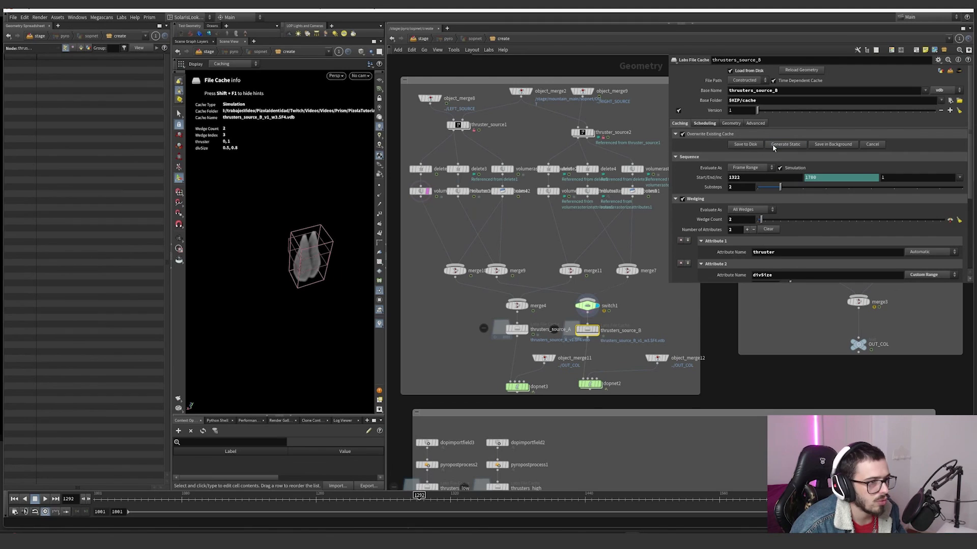
scroll(620, 339, "up", 5)
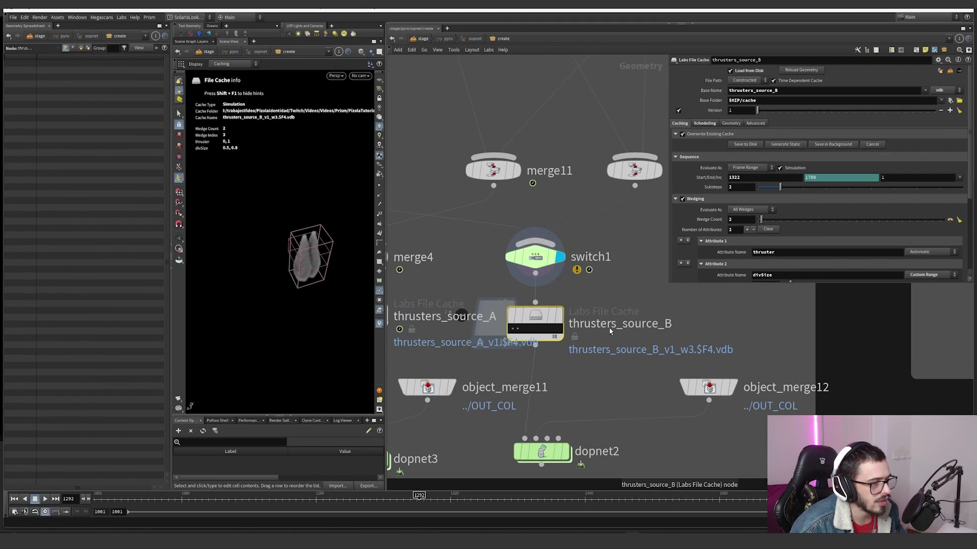
scroll(733, 214, "down", 2)
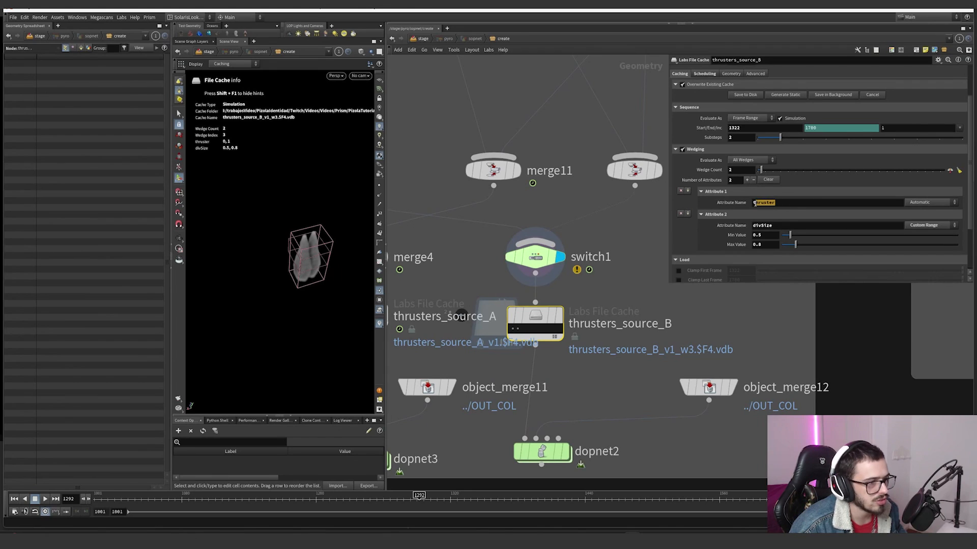
double_click(769, 225)
left_click(706, 193)
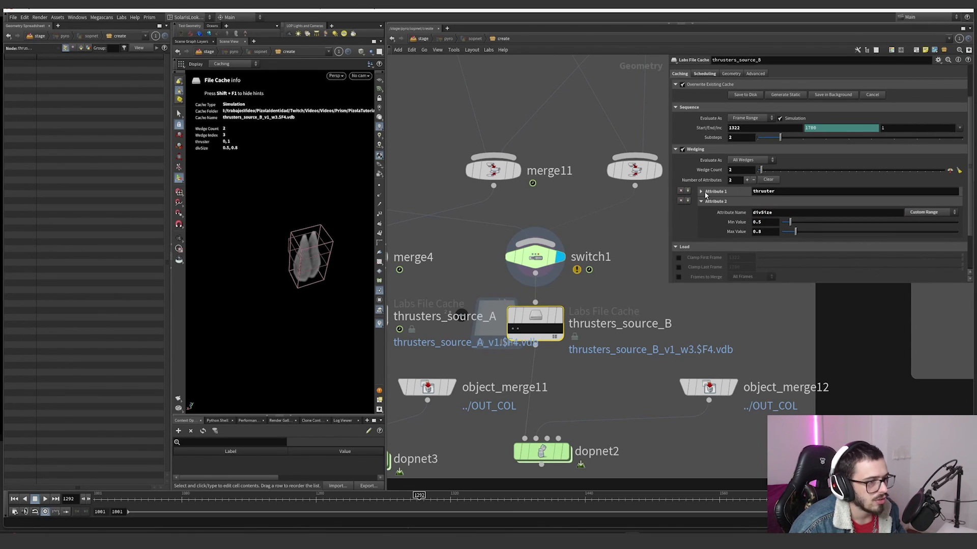
left_click(703, 192)
Step: Choose wedge 0 on thrusters_source_B and scrub to frame 1352 while looking through cam1
mouse_move(537, 326)
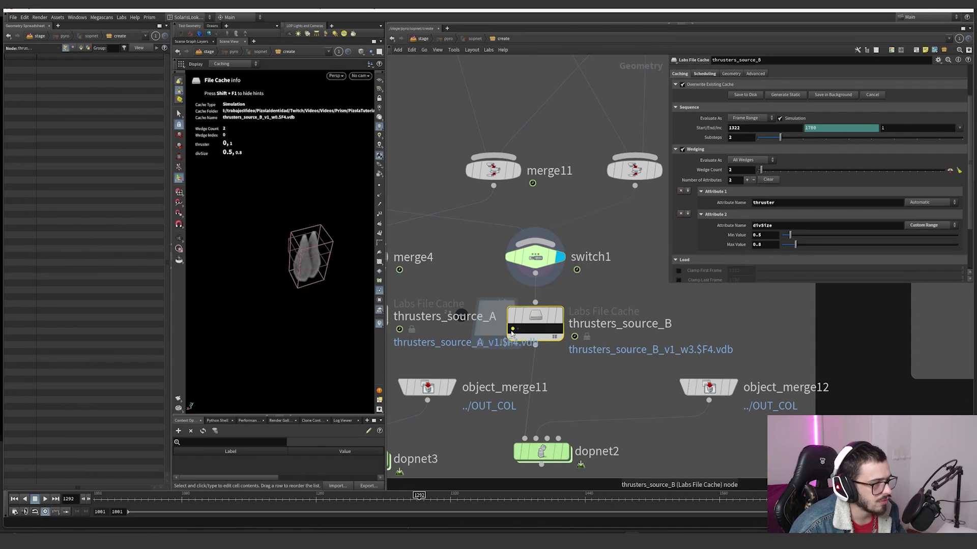
left_click(536, 256)
scroll(579, 239, "down", 3)
left_click(566, 286)
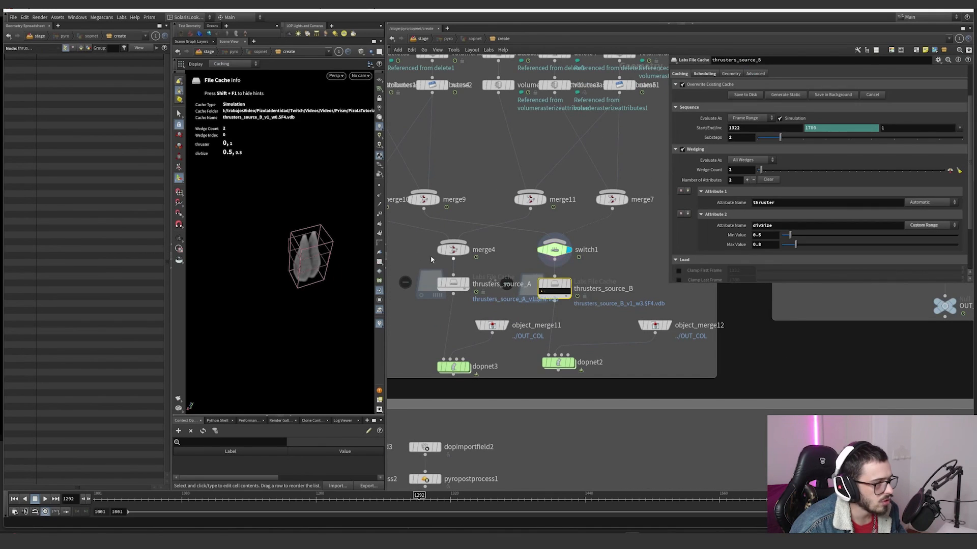
left_click(361, 76)
left_click(377, 111)
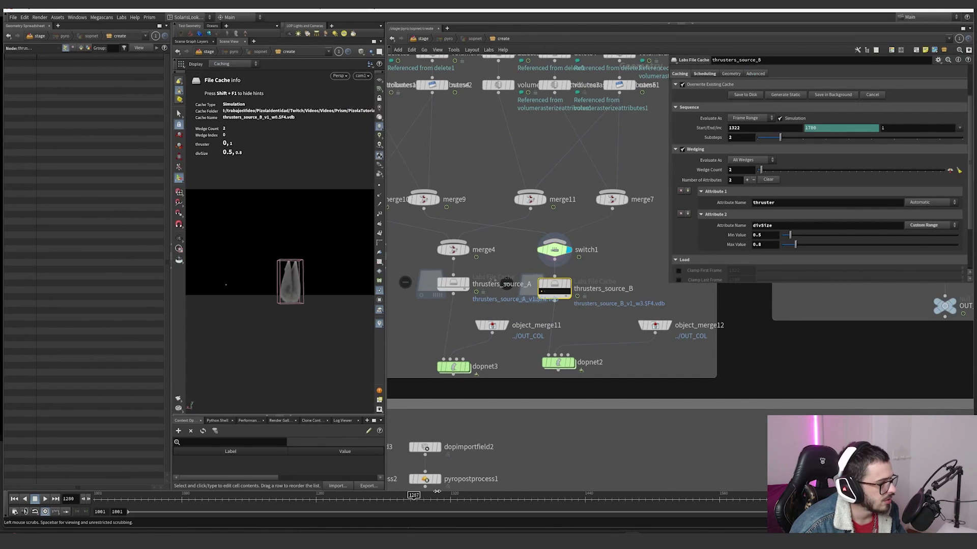
mouse_move(492, 490)
left_mouse_down()
mouse_move(515, 492)
mouse_move(487, 494)
left_mouse_up()
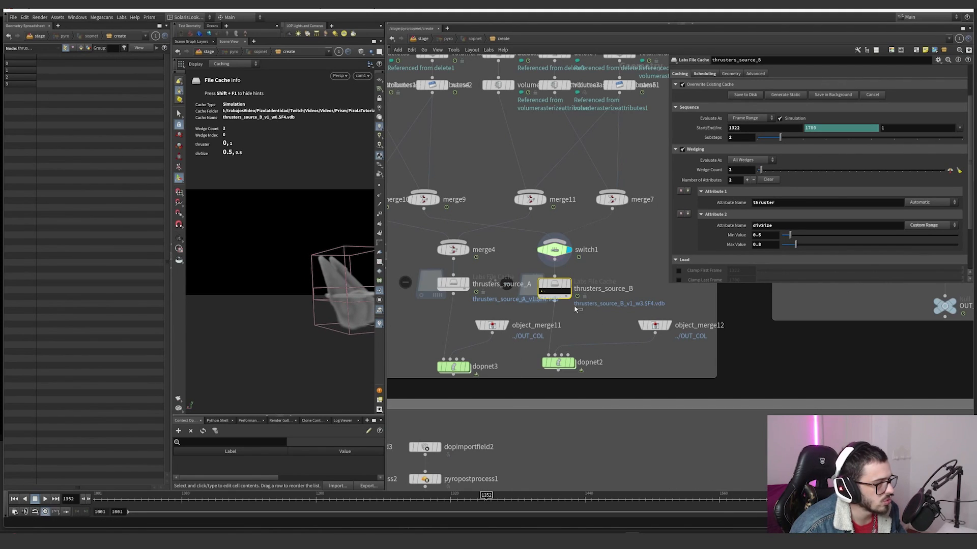
Step: Choose wedge 1 on thrusters_source_B, and examine the voxel size of smokeobject_sparse1 inside dopnet2 at frame 1322
left_click(545, 291)
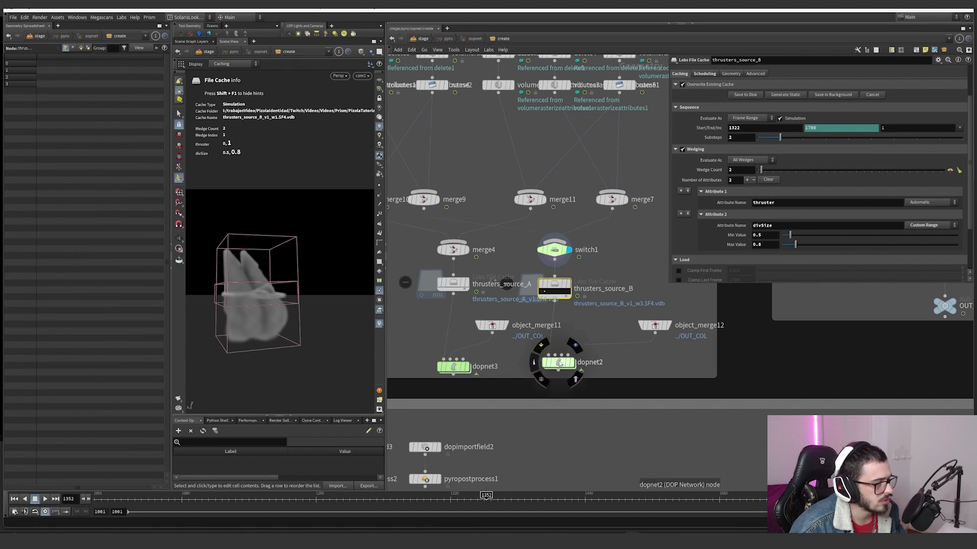
double_click(559, 361)
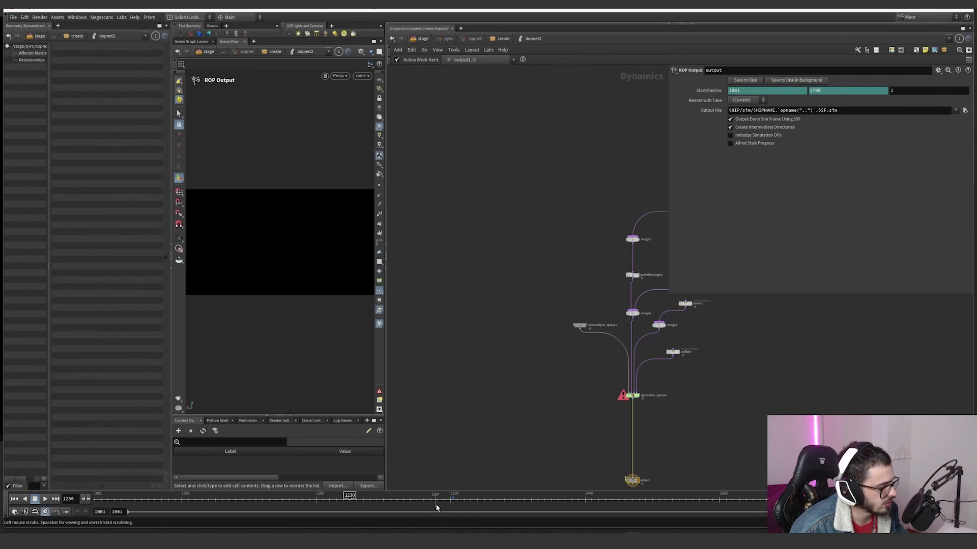
left_click(453, 499)
left_click(580, 325)
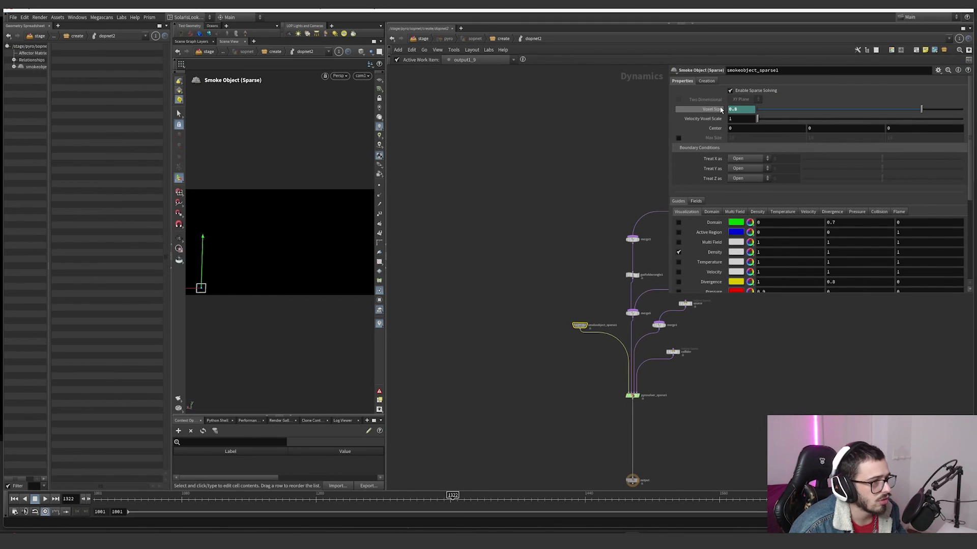
key("u")
Step: Inspect the node info of thrusters_source_B for its volumes' voxel sizes, and review its caching settings
left_click(558, 292)
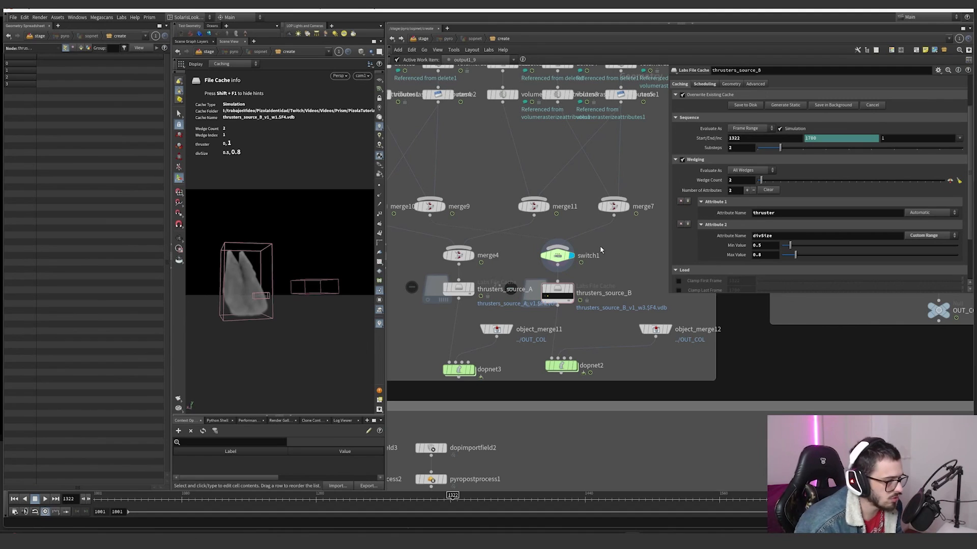
left_click(558, 296)
middle_click(558, 296)
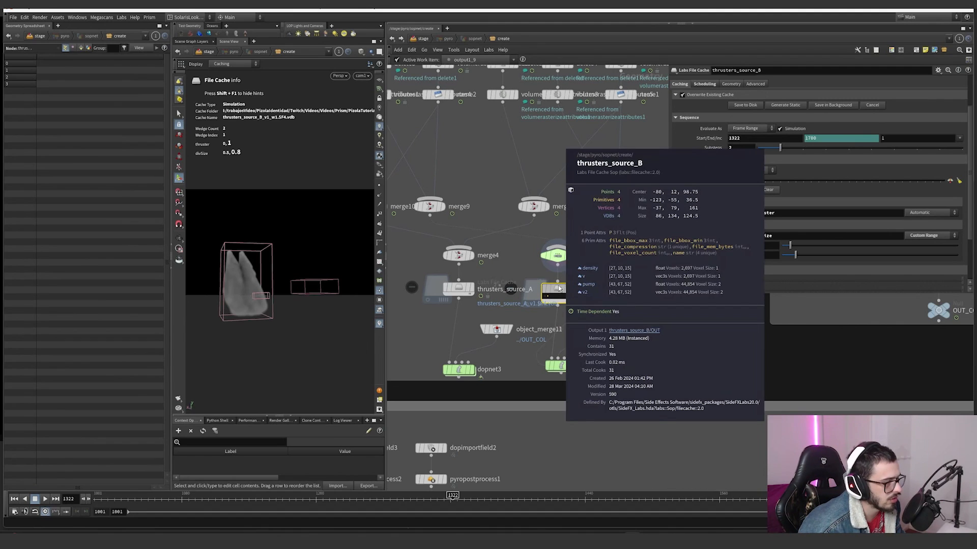
scroll(722, 163, "up", 2)
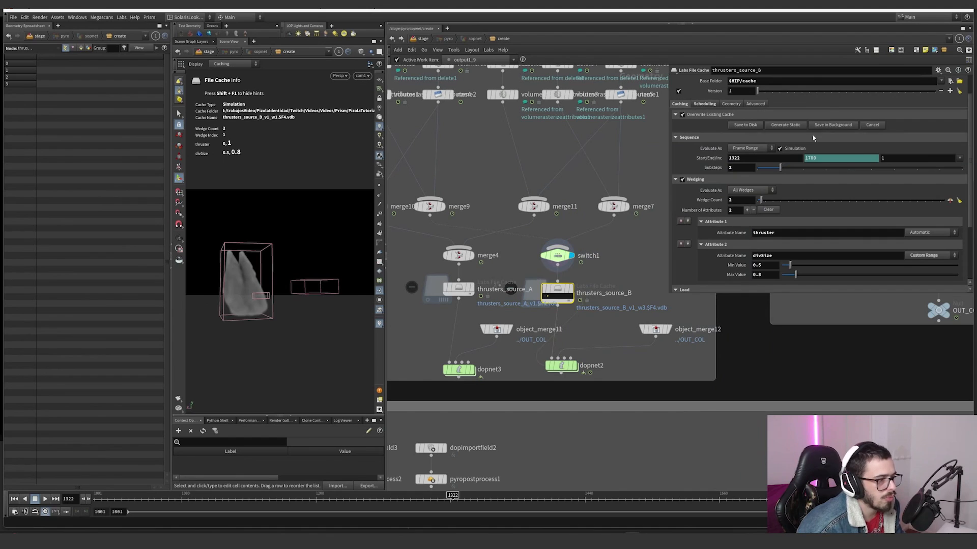
scroll(630, 248, "down", 3)
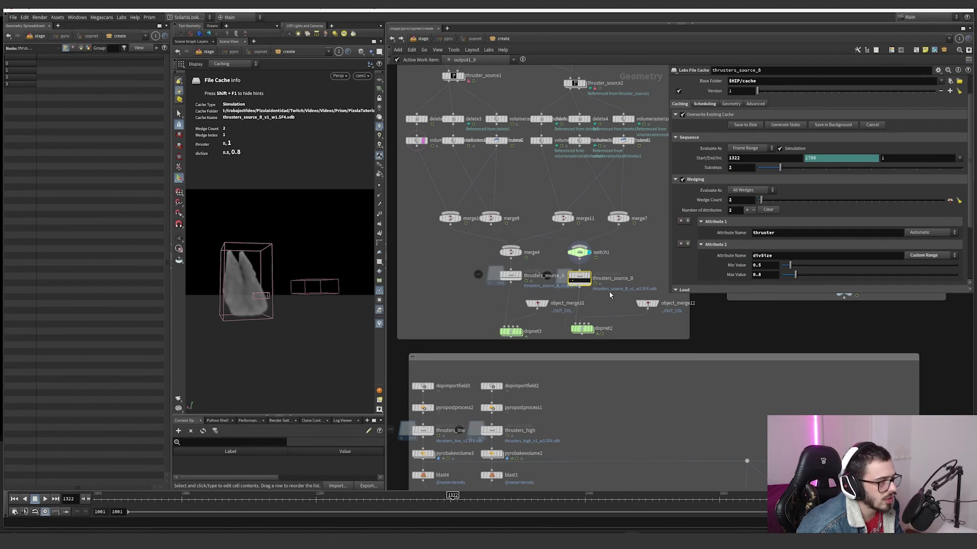
Step: Set the template flag on thrusters_source_B and scrub through the frames around 1322 to check the cached volumes
scroll(586, 292, "up", 3)
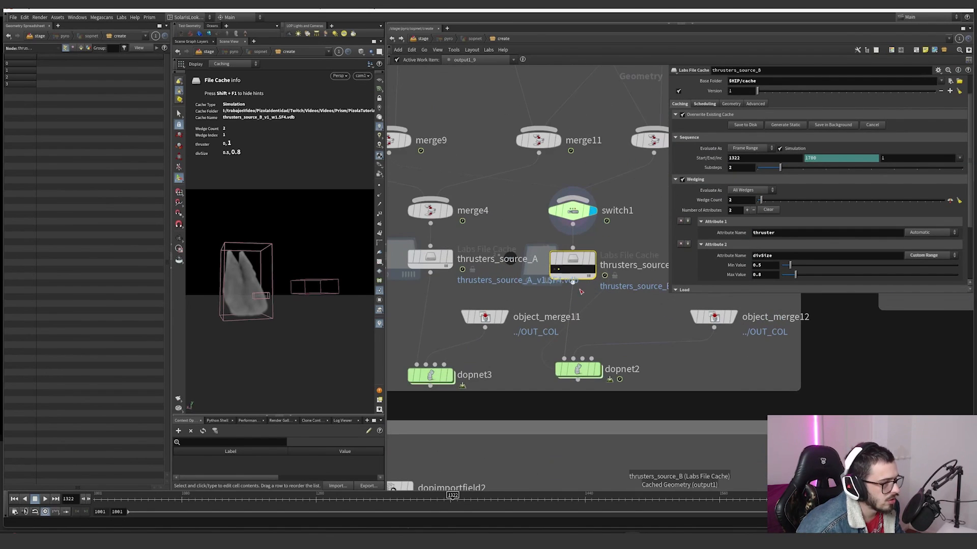
mouse_move(588, 260)
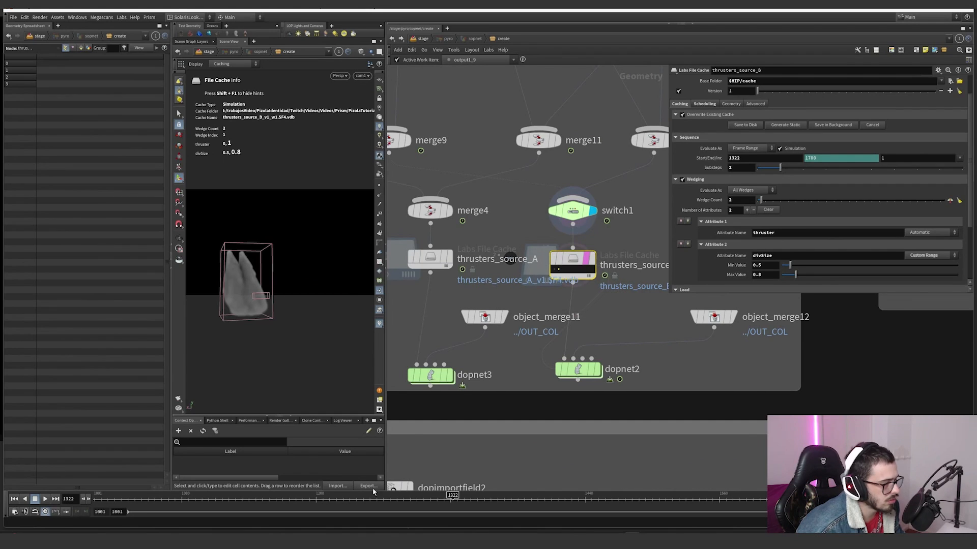
left_click_drag(370, 499, 465, 500)
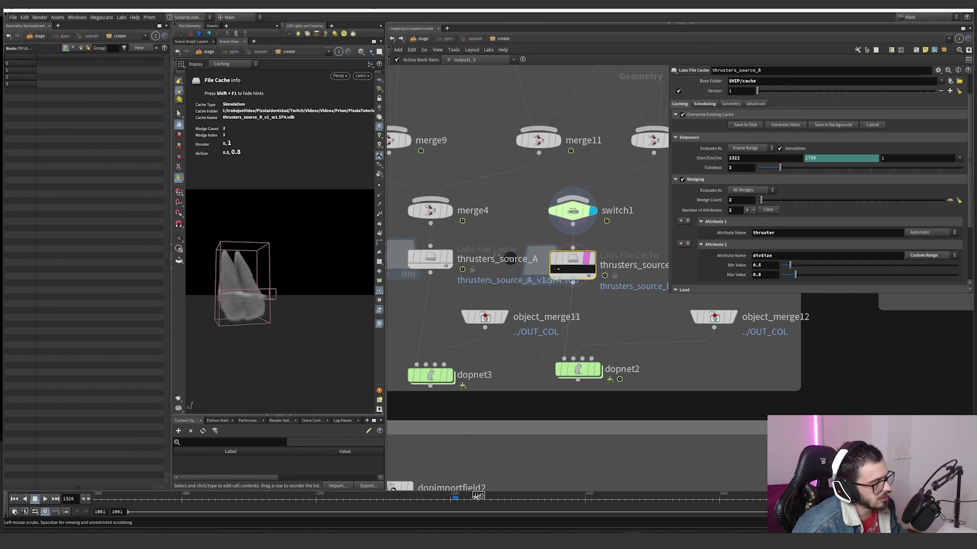
scroll(584, 267, "down", 5)
Step: Move dopnet3 level with dopnet2, and enter the dopnet2 network
middle_click_drag(585, 267, 544, 278)
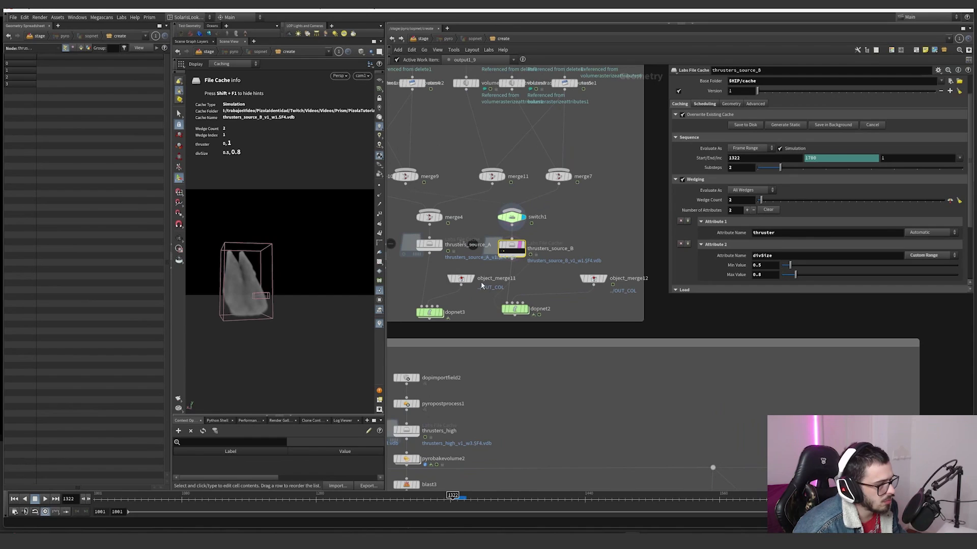
left_click_drag(432, 312, 432, 309)
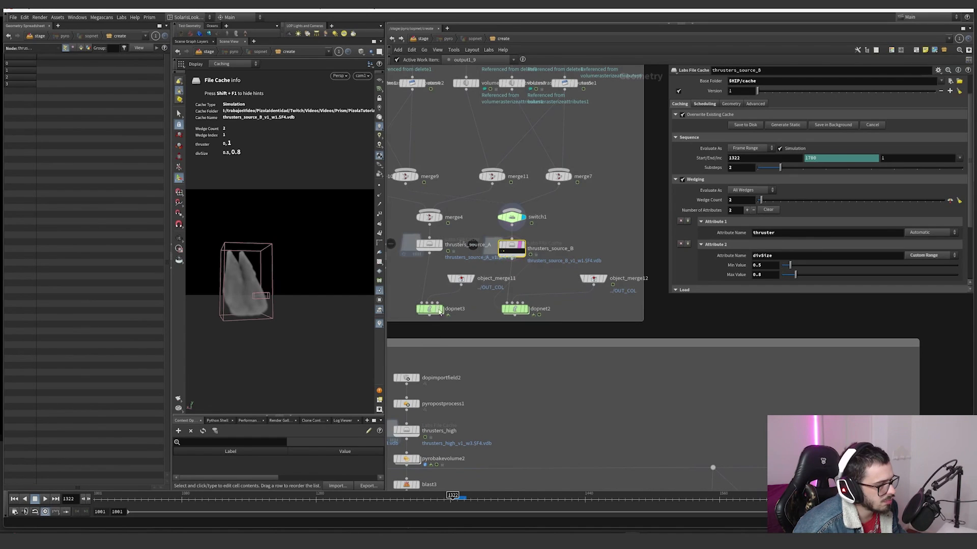
double_click(518, 310)
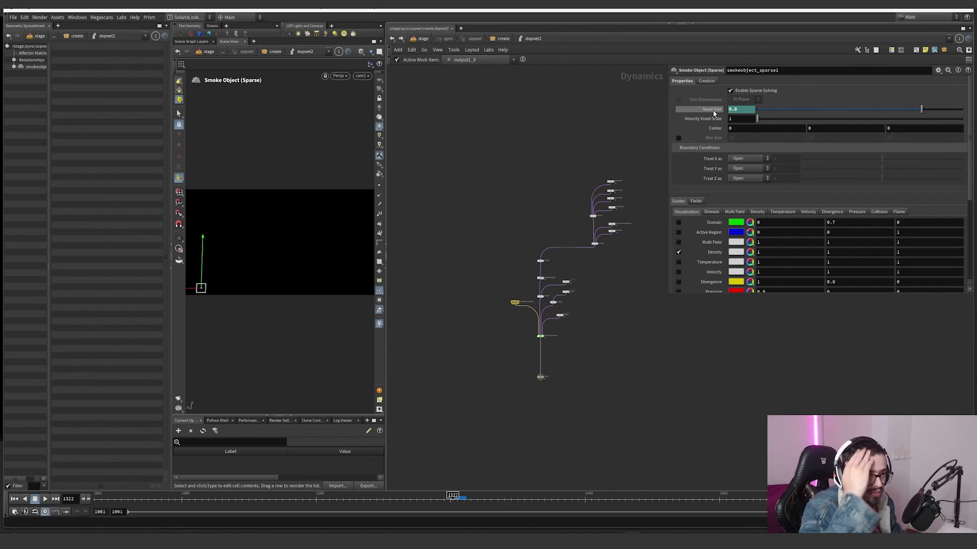
Step: Examine the guide settings of smokeobject_sparse1 and the solver's input nodes, and select the group of force nodes feeding merge3
scroll(554, 309, "up", 7)
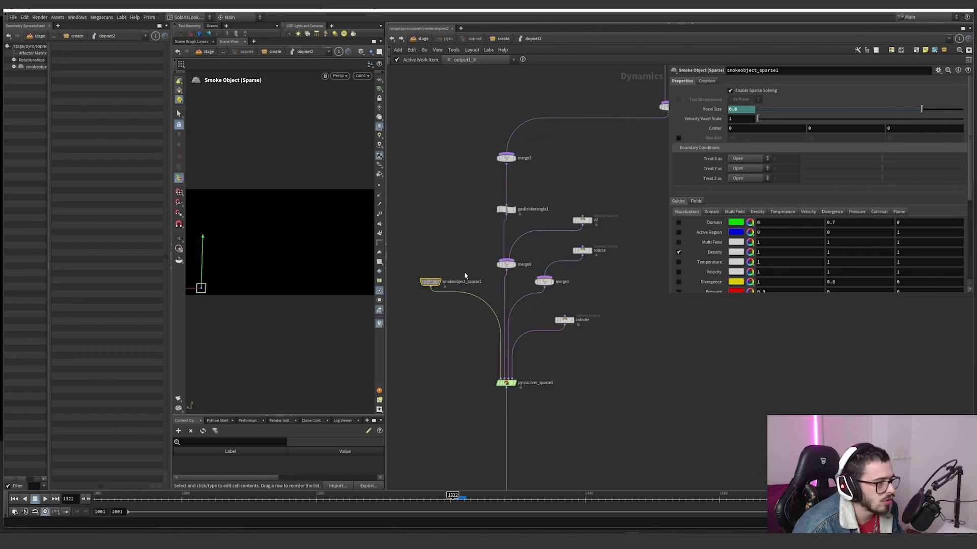
left_click_drag(471, 267, 407, 315)
scroll(712, 195, "down", 1)
scroll(712, 195, "down", 2)
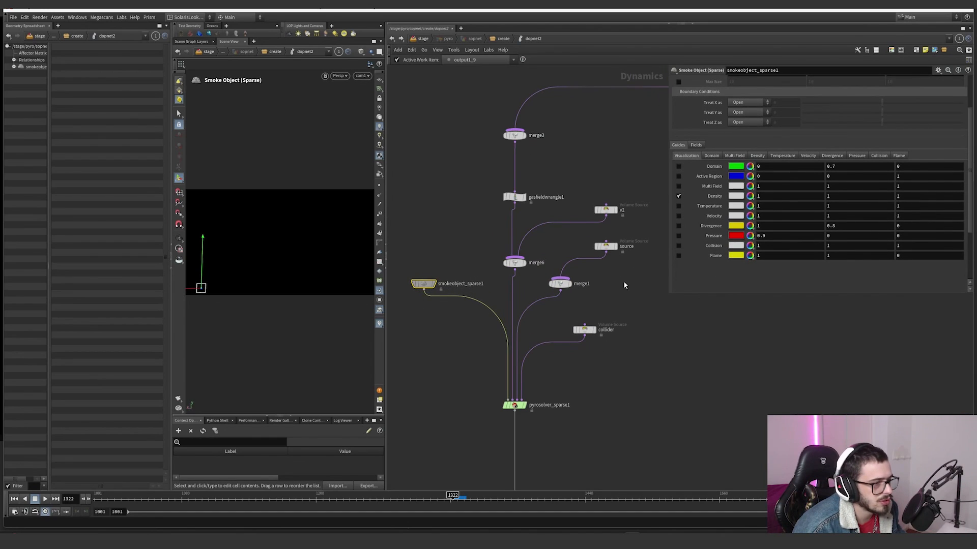
scroll(624, 281, "down", 6)
left_click_drag(627, 251, 576, 161)
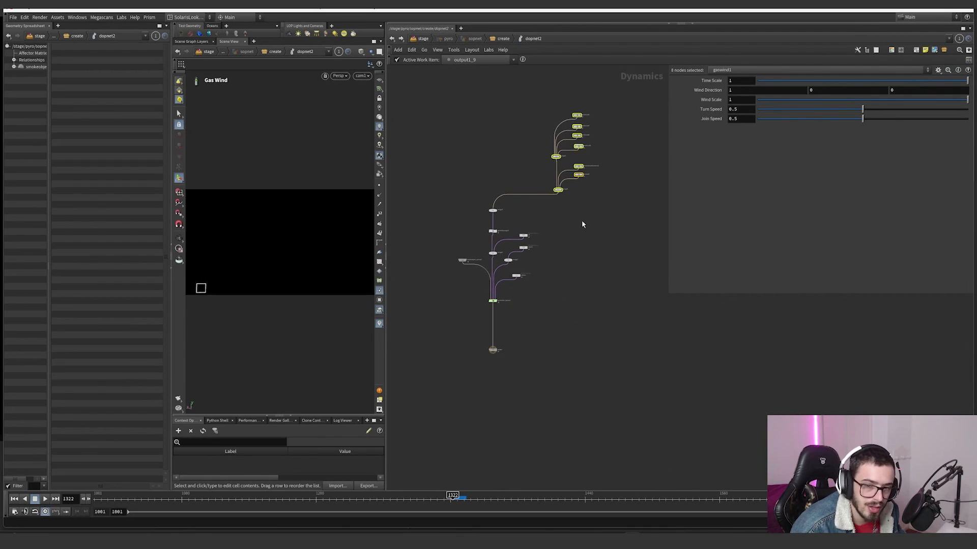
Step: Compare the SOP Path expressions and resolved paths of the v2 and source volume source nodes
scroll(505, 288, "up", 5)
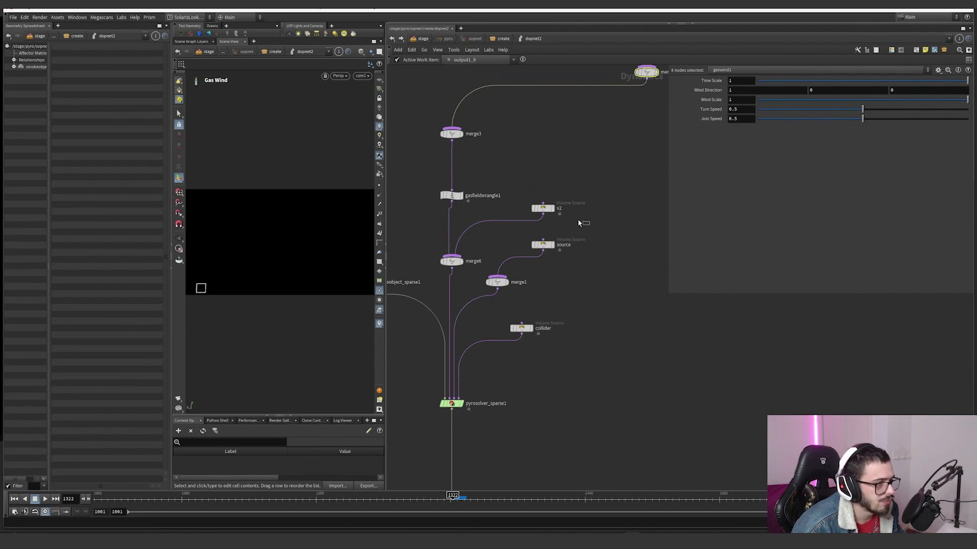
left_click(542, 208)
left_click(711, 113)
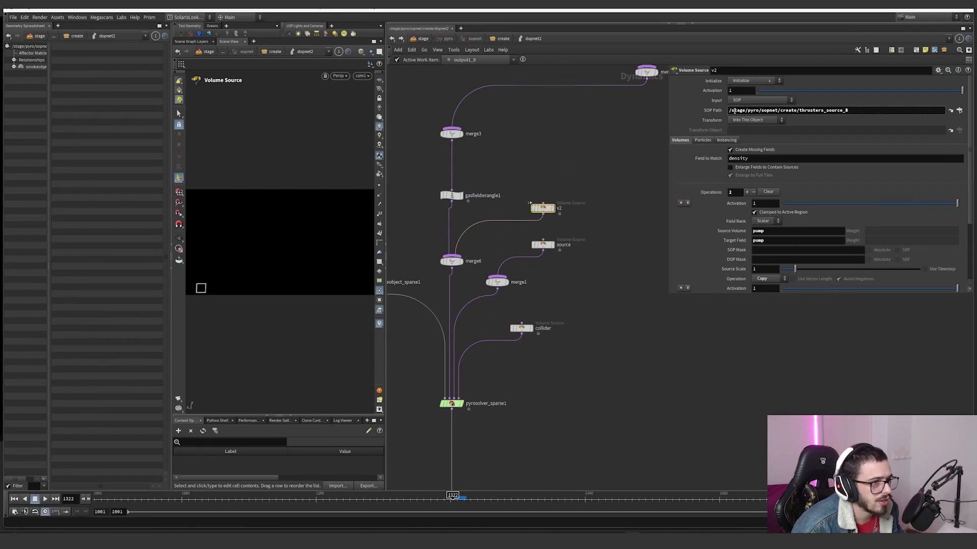
left_click_drag(799, 110, 848, 110)
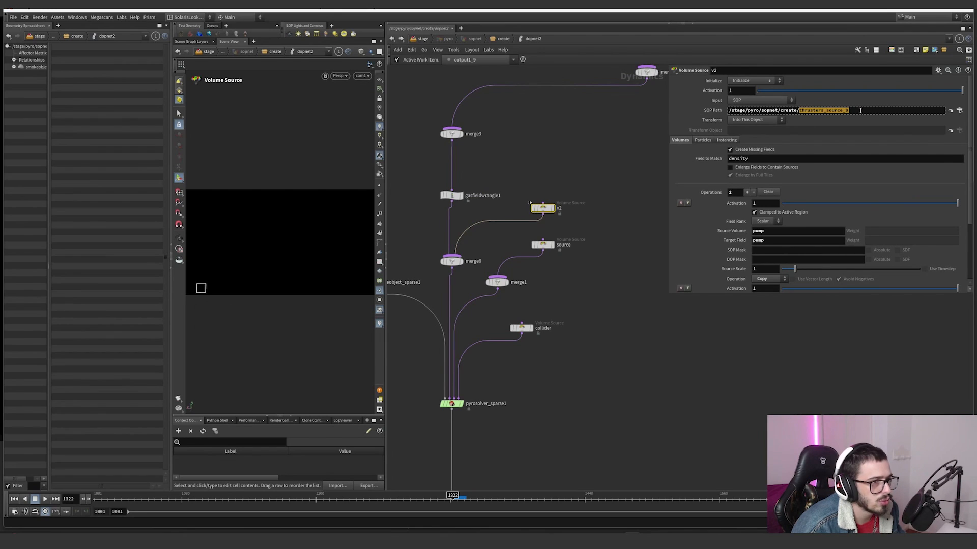
left_click(717, 112)
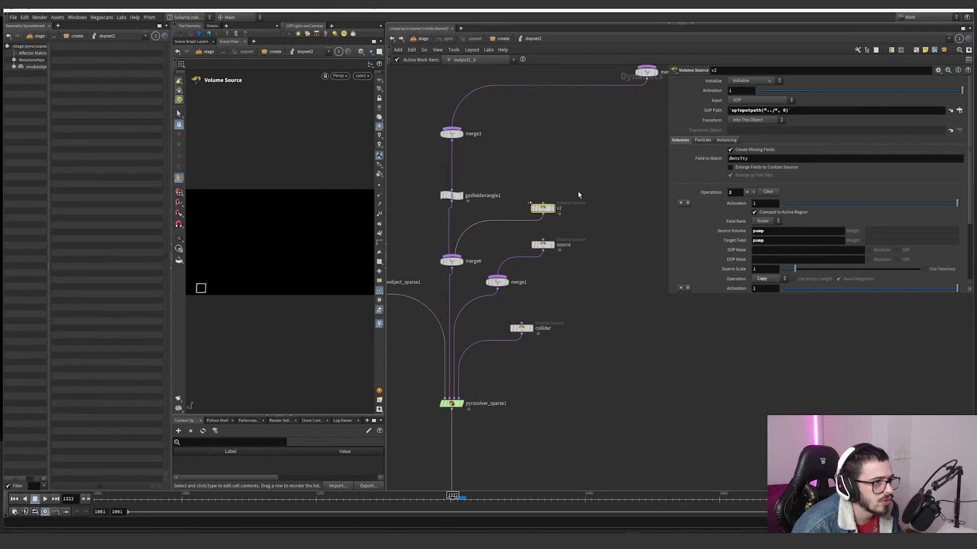
left_click(541, 245)
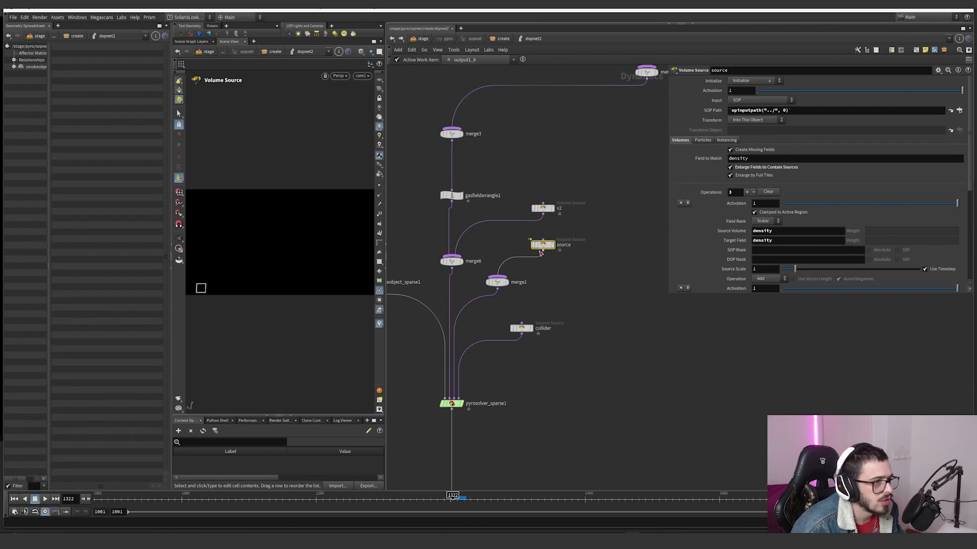
left_click(717, 110)
left_click(716, 110)
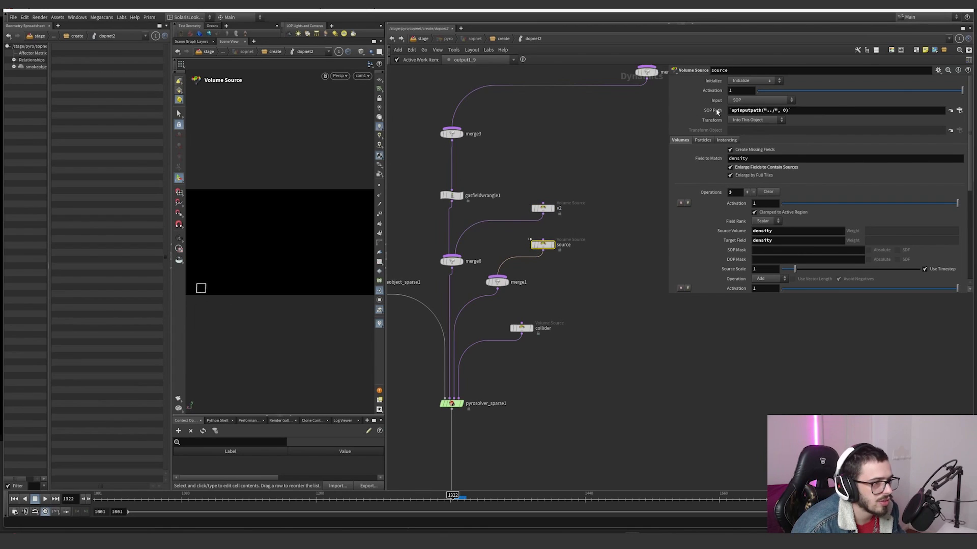
Step: Review the field operations of the v2 node, including the target field that its v2 volume feeds
left_click(539, 209)
scroll(712, 234, "down", 3)
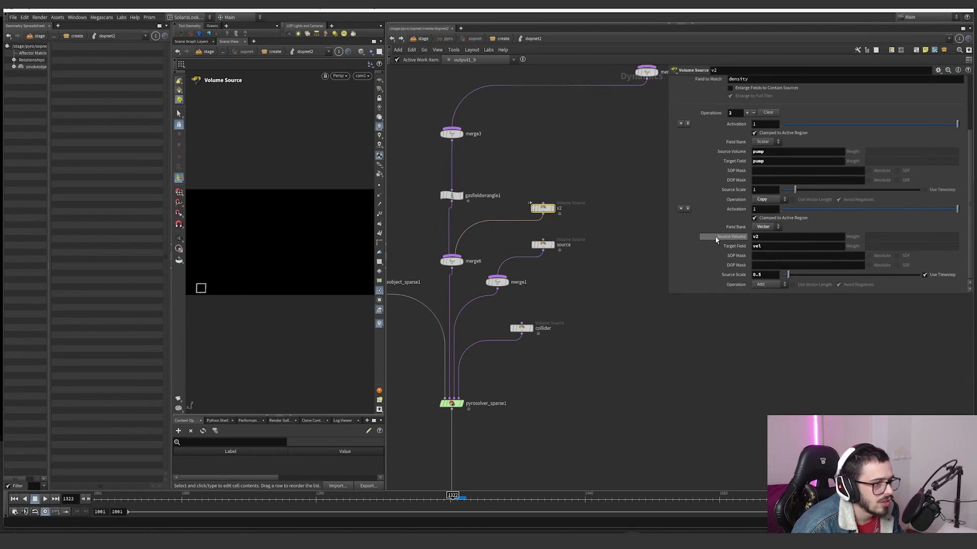
double_click(757, 247)
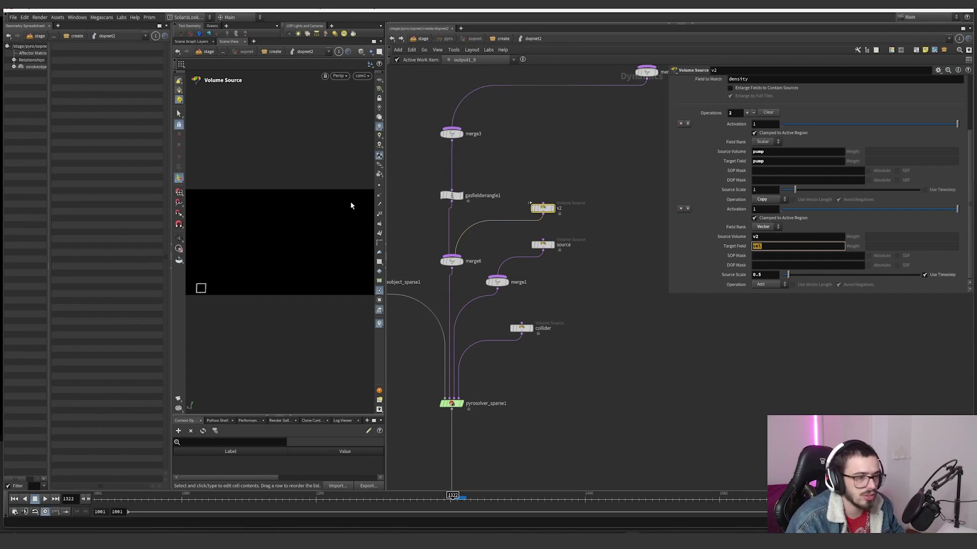
Step: Review the density, temperature and velocity operations and their source scales on the source node
left_click(542, 245)
scroll(727, 250, "up", 2)
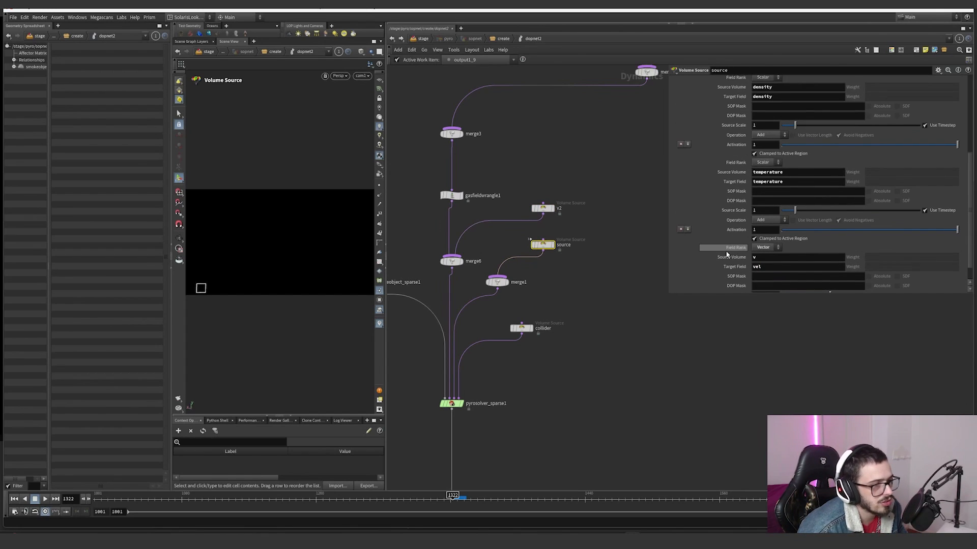
scroll(725, 252, "down", 3)
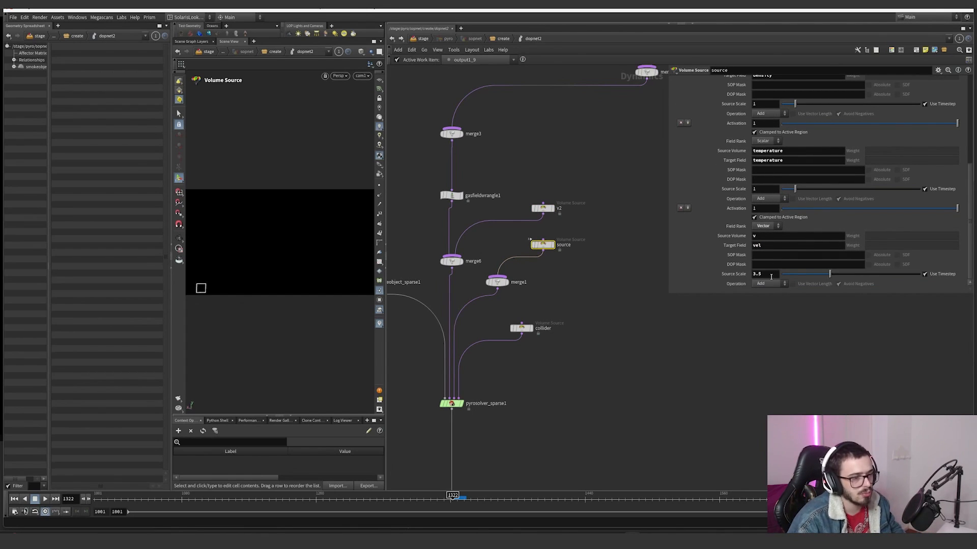
scroll(720, 232, "up", 5)
scroll(760, 151, "up", 2)
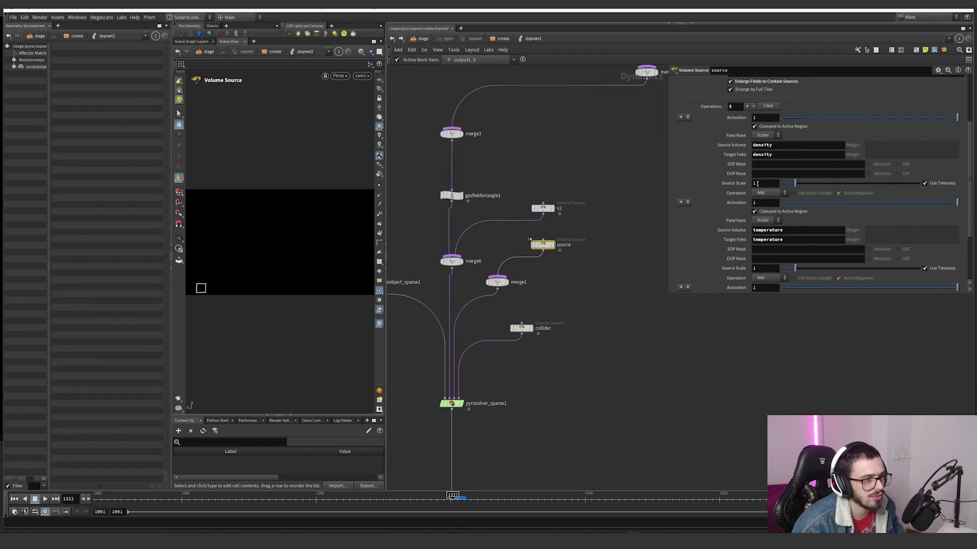
scroll(608, 250, "down", 2)
Step: Move the collider node into line below the source node
middle_click_drag(607, 252, 612, 243)
scroll(571, 271, "up", 1)
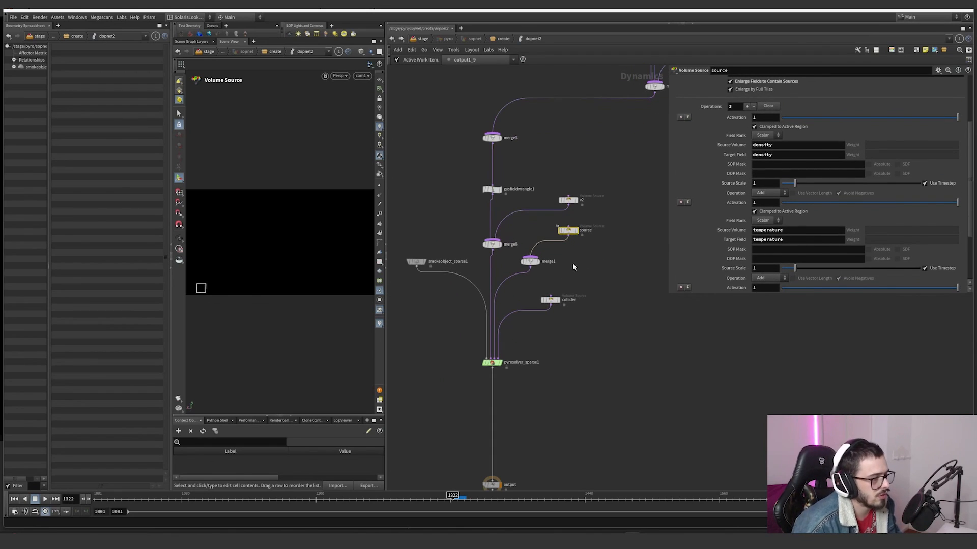
left_click_drag(553, 301, 571, 291)
left_click_drag(598, 312, 537, 279)
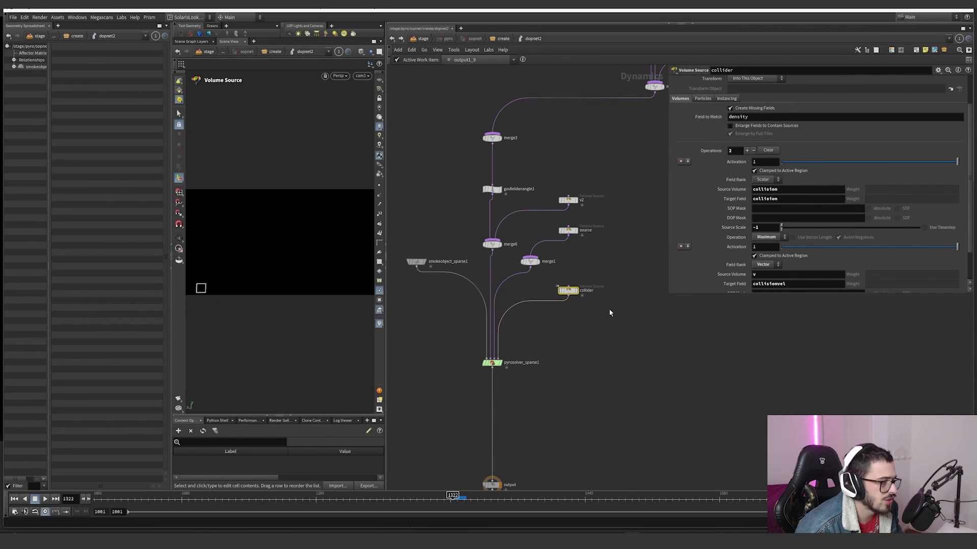
Step: Examine the collider's SOP path and its operations for the collision and collisionvel fields
scroll(708, 216, "up", 2)
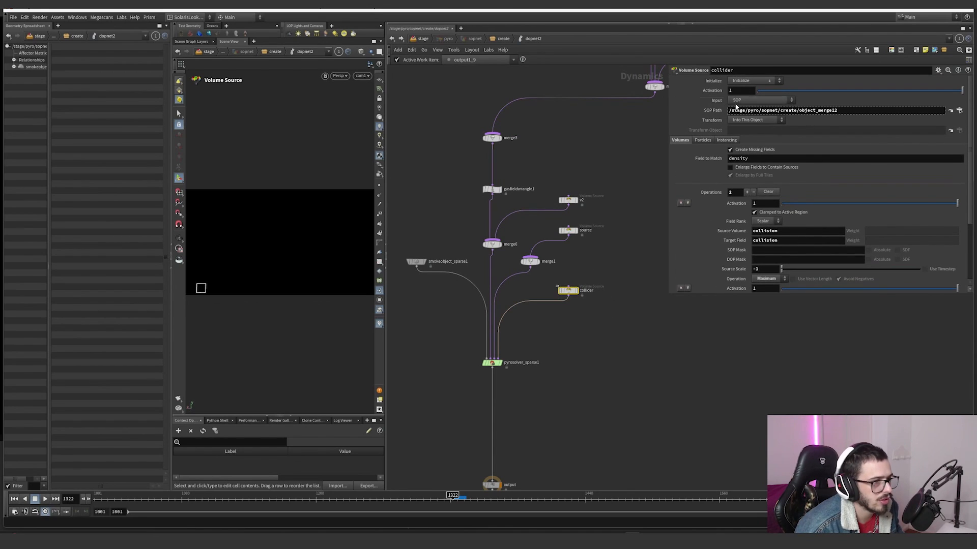
scroll(717, 153, "down", 3)
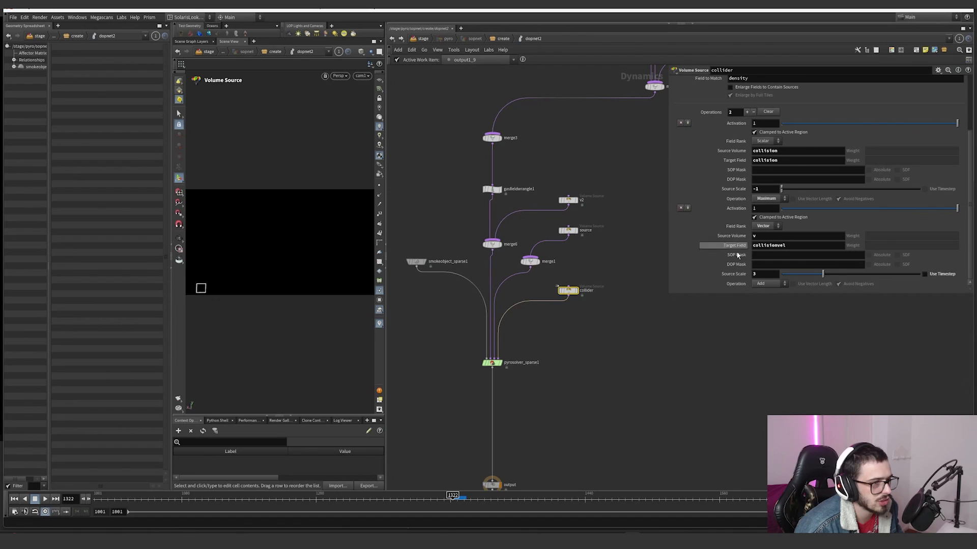
scroll(725, 231, "up", 3)
middle_click_drag(585, 246, 575, 320)
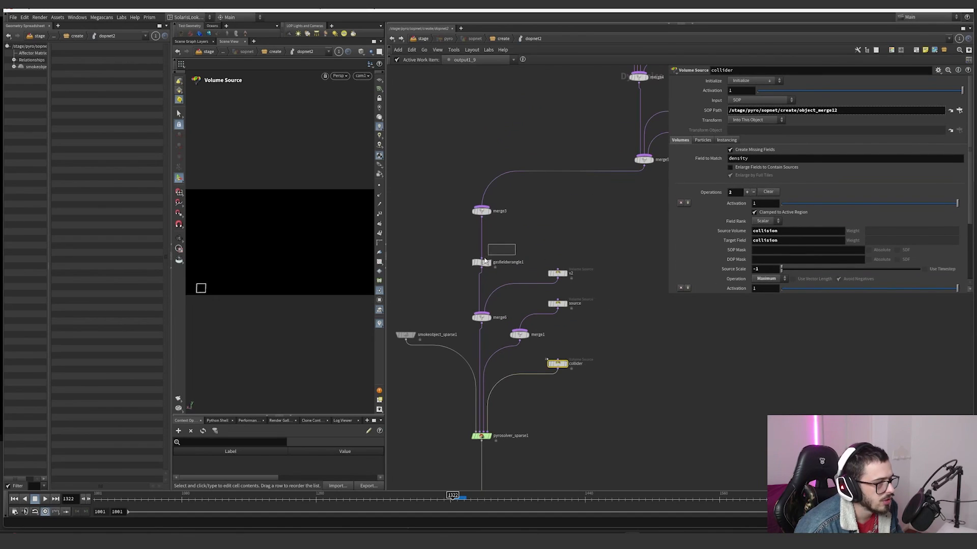
Step: Scrub the simulation to frame 1359, try an offset of about 0.290 on gasfieldwrangle1, and undo it
left_click(478, 263)
left_click_drag(459, 494, 478, 497)
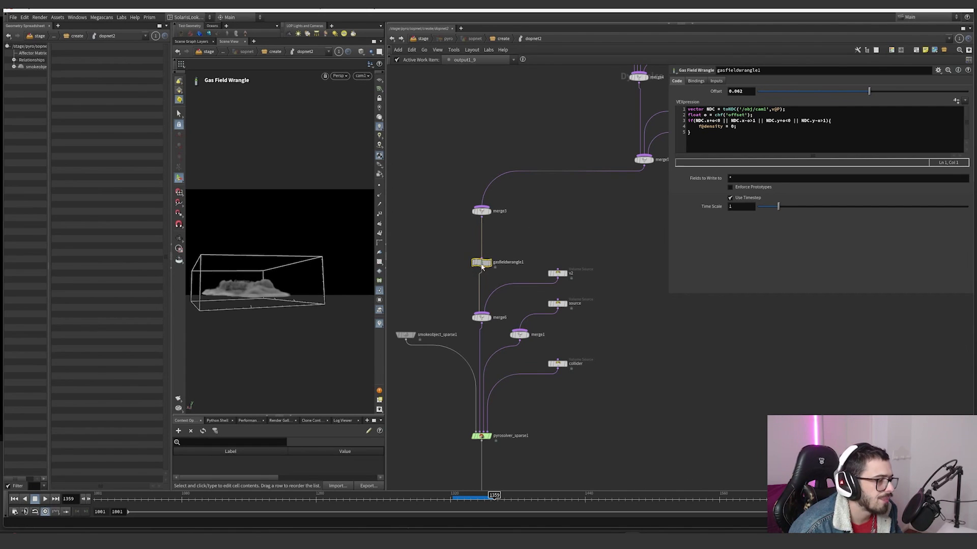
left_click_drag(488, 267, 487, 258)
mouse_move(870, 94)
left_mouse_down()
mouse_move(889, 94)
mouse_move(803, 94)
mouse_move(893, 88)
mouse_move(860, 94)
left_mouse_up()
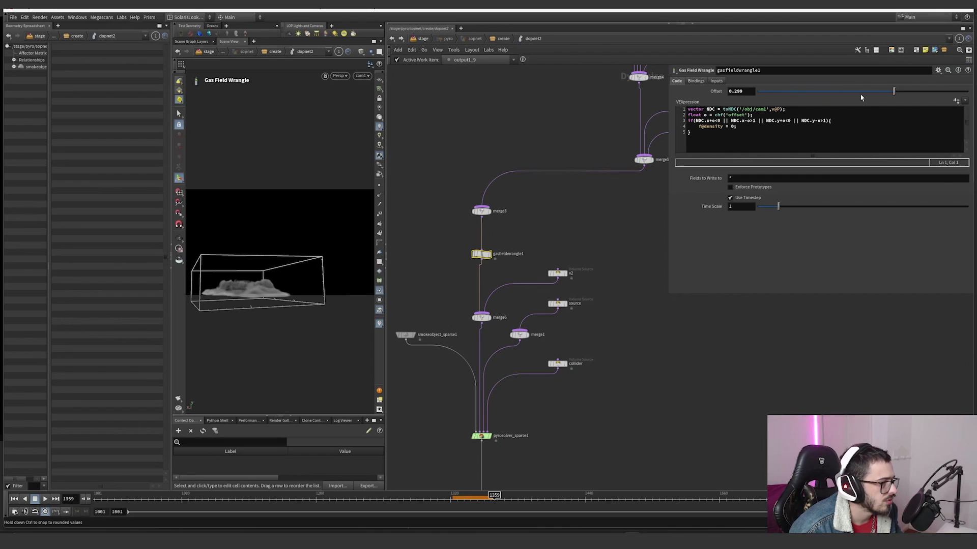
key("ctrl+z")
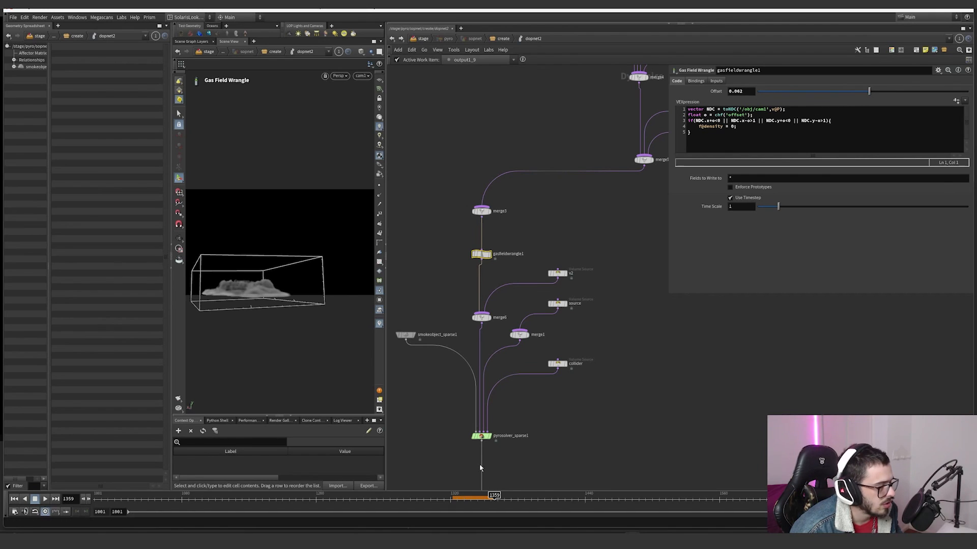
Step: Check the voxel size of smokeobject_sparse1 and scrub the simulation to frame 1407
left_click(405, 335)
scroll(720, 105, "up", 3)
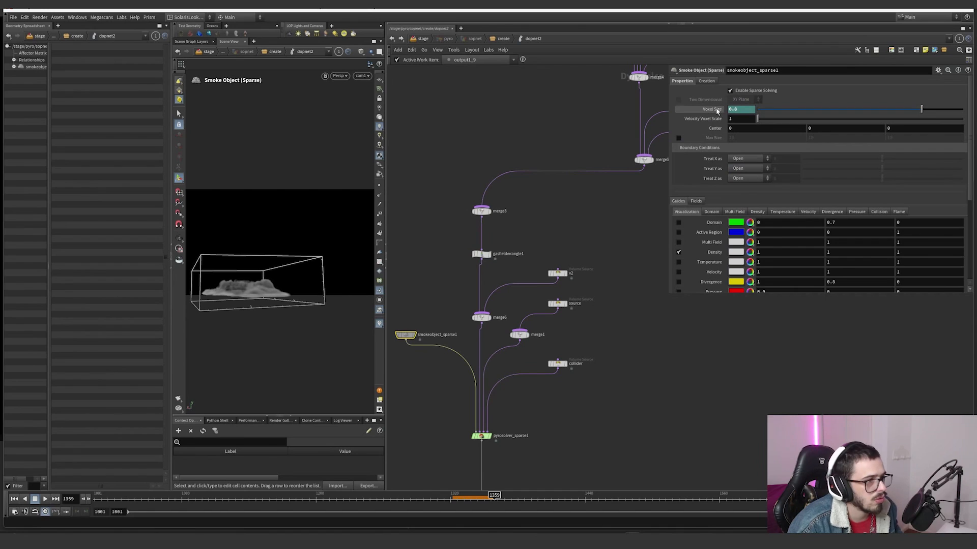
left_click_drag(450, 500, 549, 500)
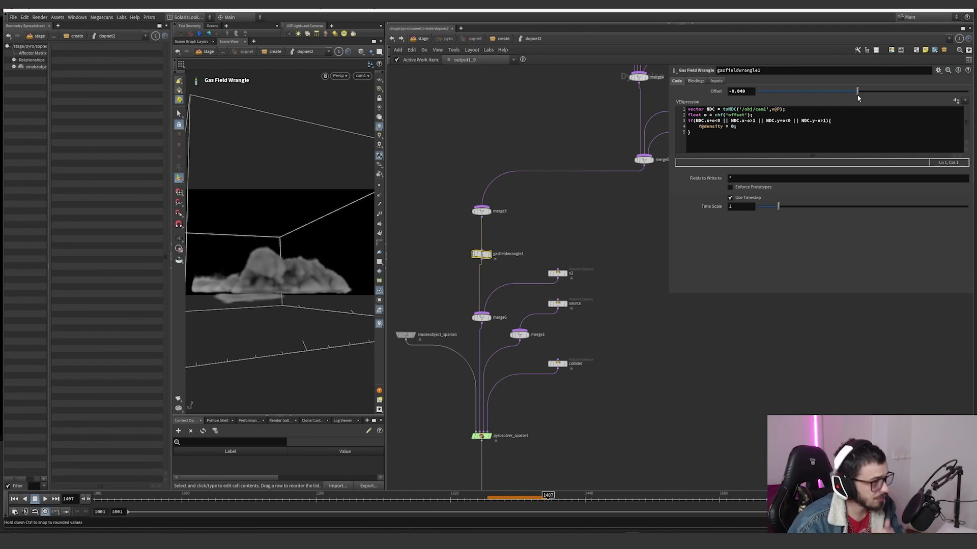
Step: Try offsets of about 0.002 and -0.158 on gasfieldwrangle1, and undo the recent offset changes and node moves
left_click_drag(857, 98, 863, 96)
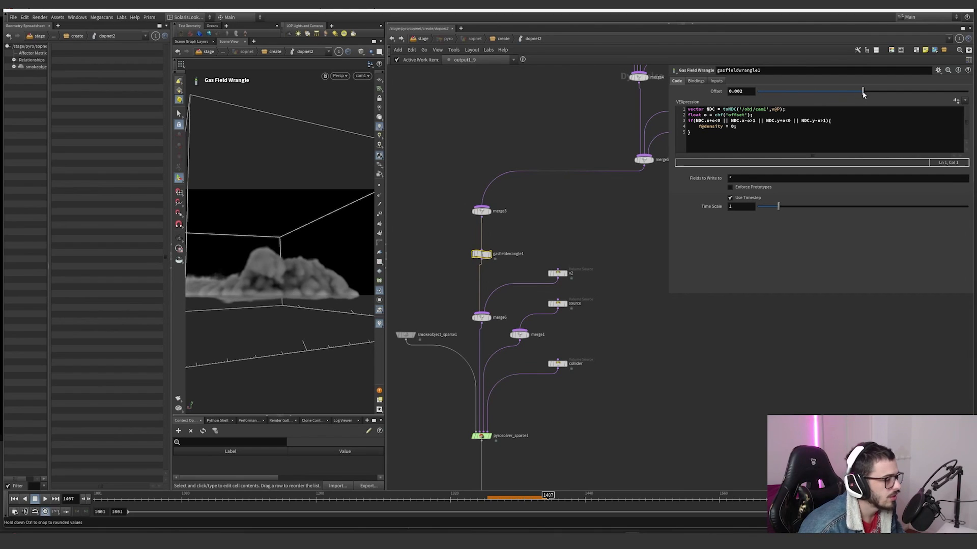
left_click_drag(864, 94, 846, 95)
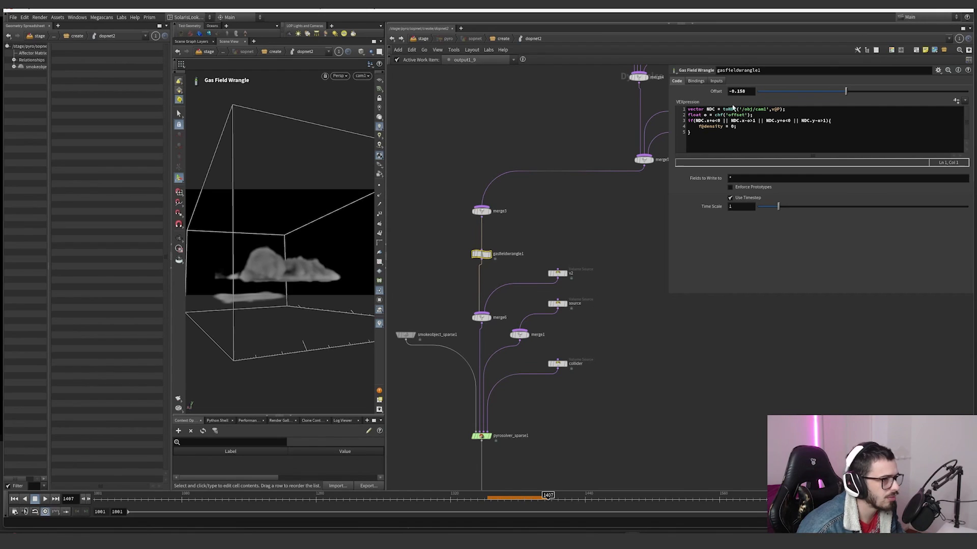
key("ctrl+z")
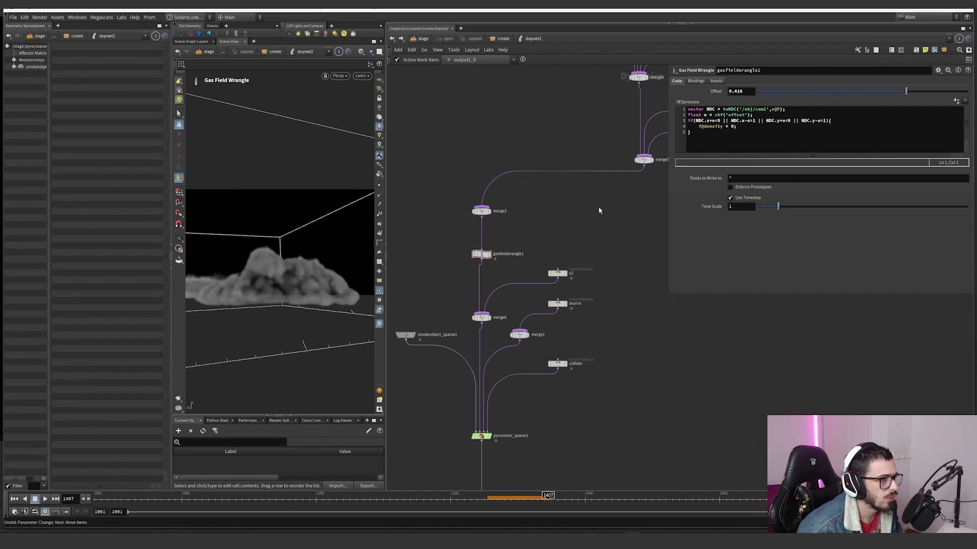
key("ctrl+z")
key("ctrl+z")
key("ctrl+z")
key("ctrl+z")
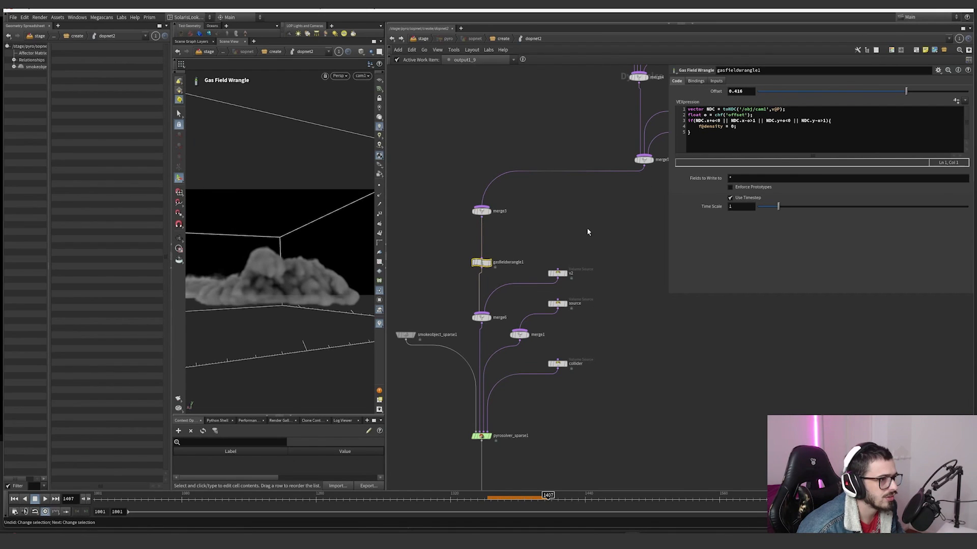
key("ctrl+z")
key("ctrl+z")
key("ctrl+z")
key("ctrl+z")
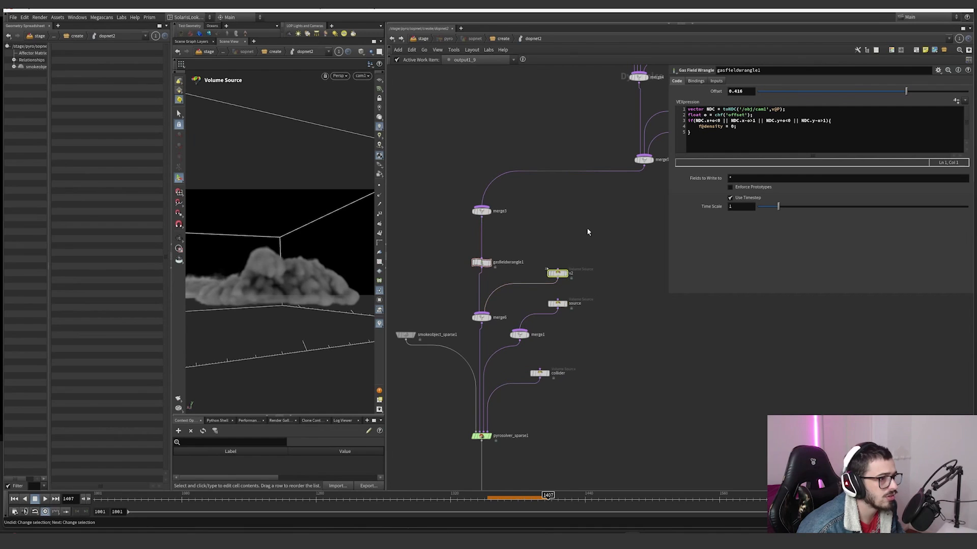
key("ctrl+z")
key("ctrl+z")
key("ctrl+z")
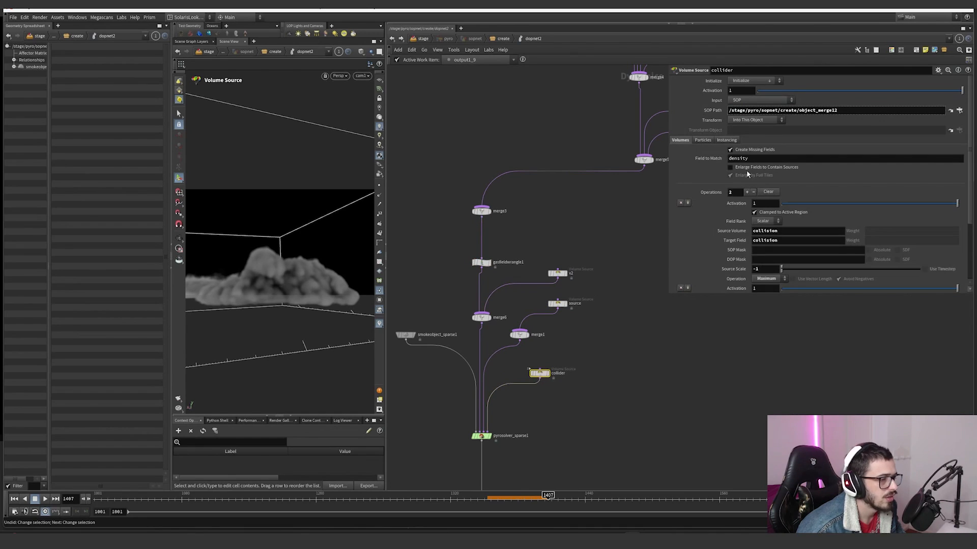
key("ctrl+z")
key("ctrl+z")
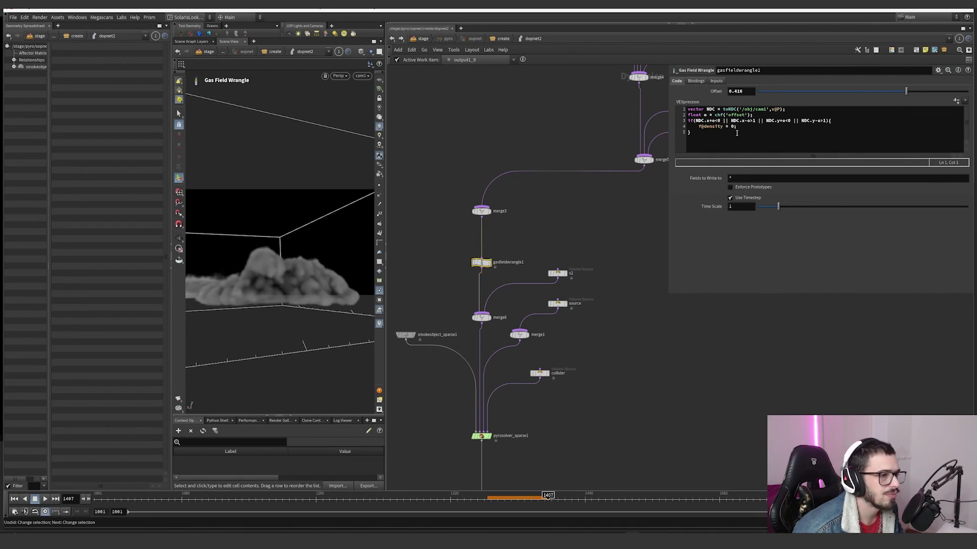
Step: Examine the wrangle's toNDC call with its /obj/cam1 camera path and v@P position, and the offset variable declaration
double_click(729, 109)
left_click_drag(737, 109, 769, 110)
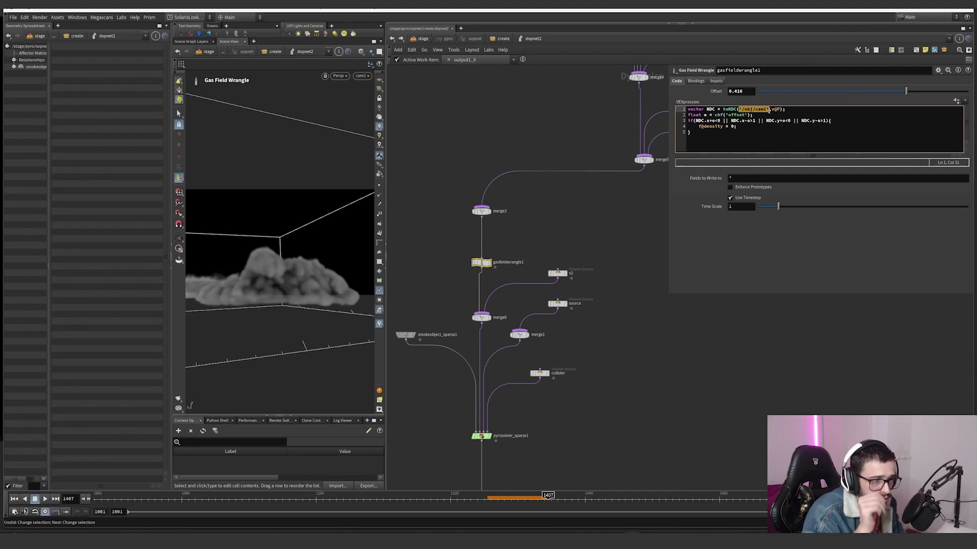
left_click_drag(771, 109, 783, 110)
double_click(708, 115)
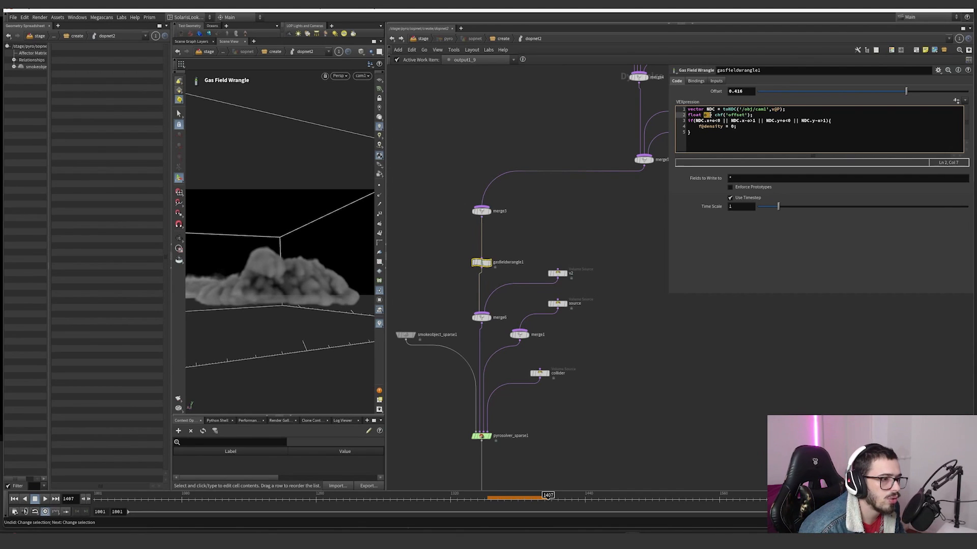
Step: Examine how the wrangle's if condition applies the offset to the NDC.x bounds at 0 and 1
left_click_drag(761, 116, 710, 121)
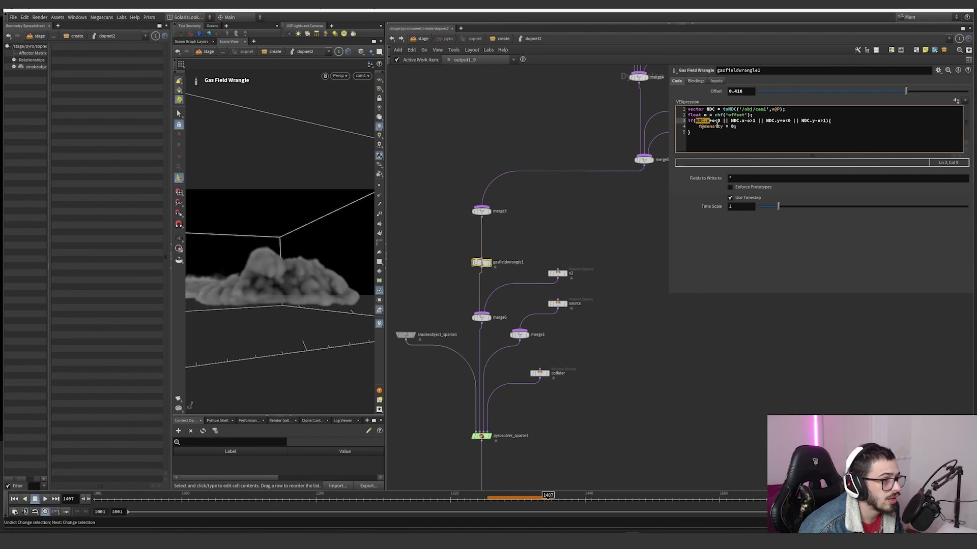
left_click(700, 121)
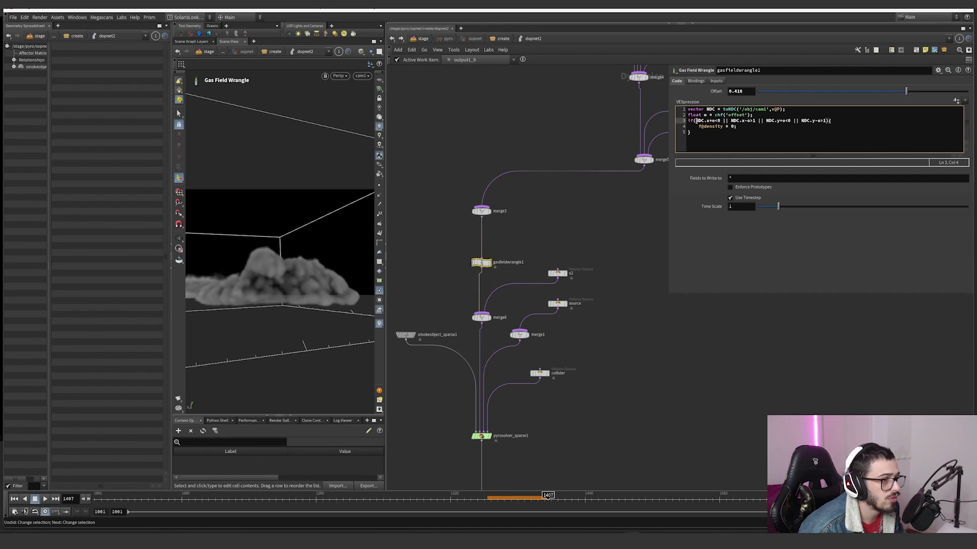
left_click_drag(695, 121, 710, 121)
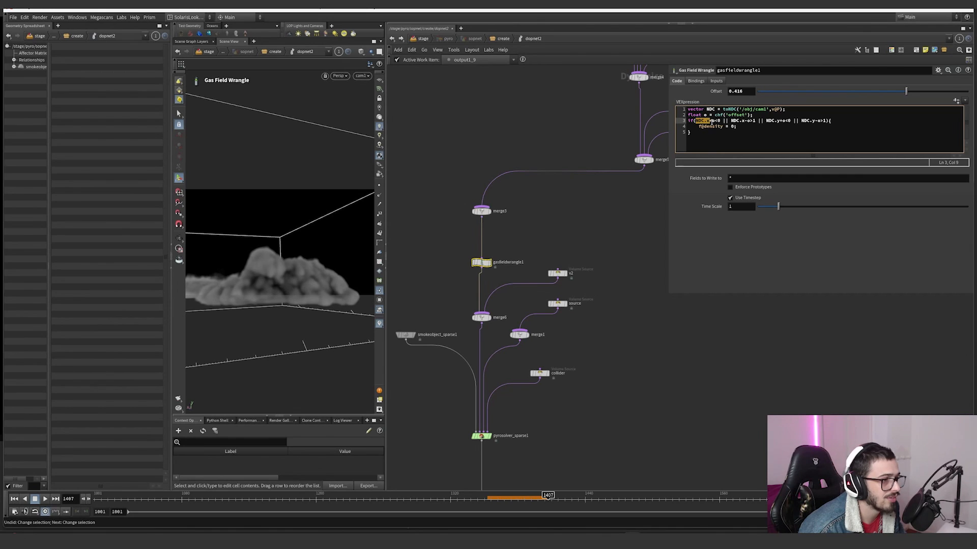
left_click(714, 121)
left_click(740, 91)
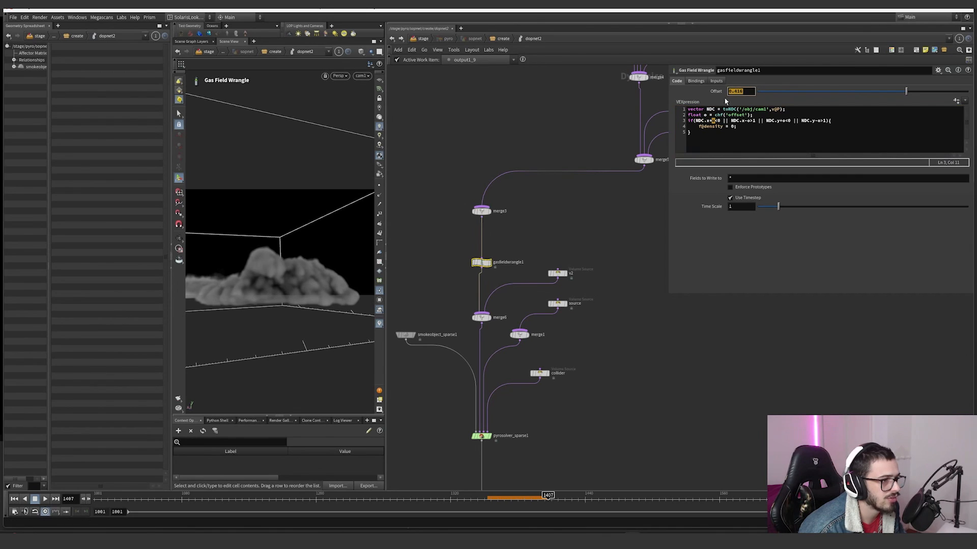
left_click(716, 121)
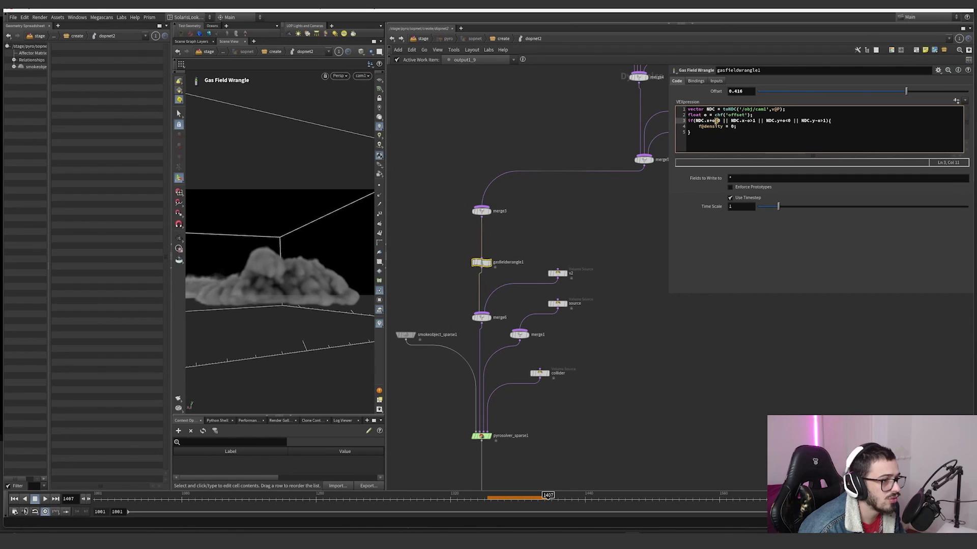
left_click(752, 121)
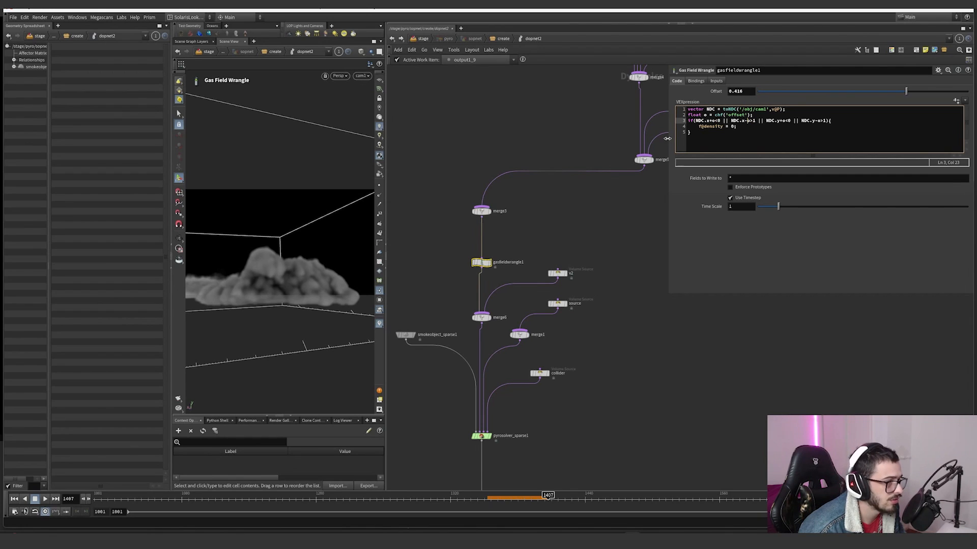
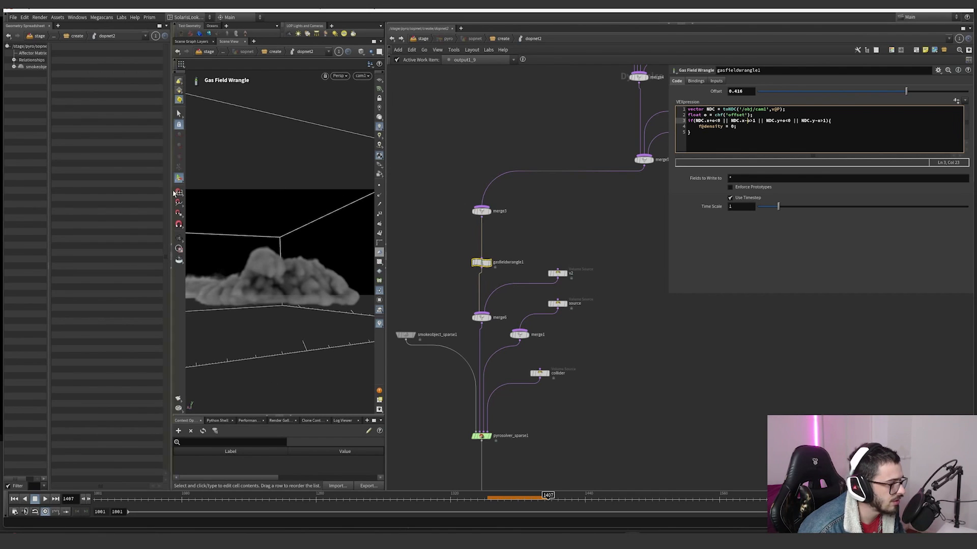
Step: Check the wrangle's f@density = 0 statement and look through the settings of the four Gas Disturb nodes feeding merge4
left_click_drag(745, 130, 699, 125)
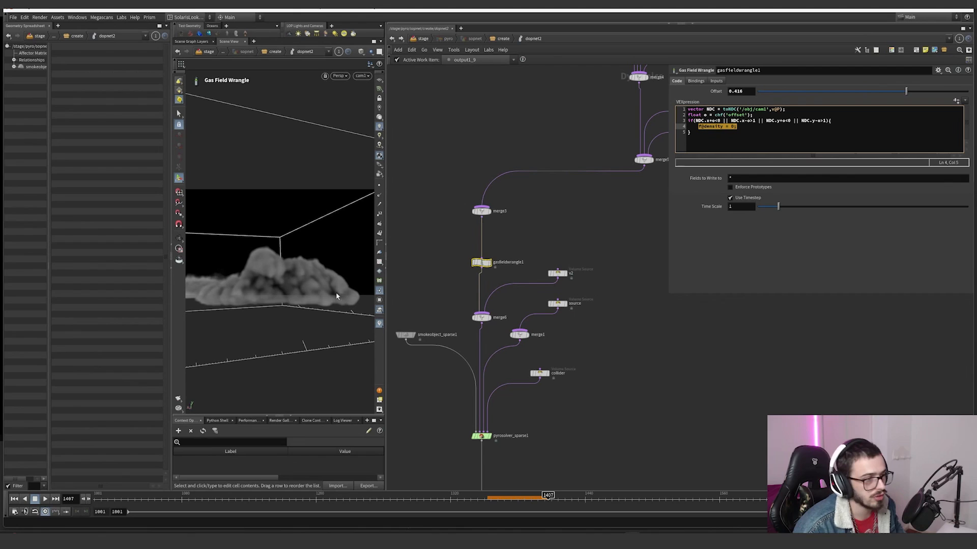
middle_click_drag(524, 240, 349, 426)
left_click(510, 162)
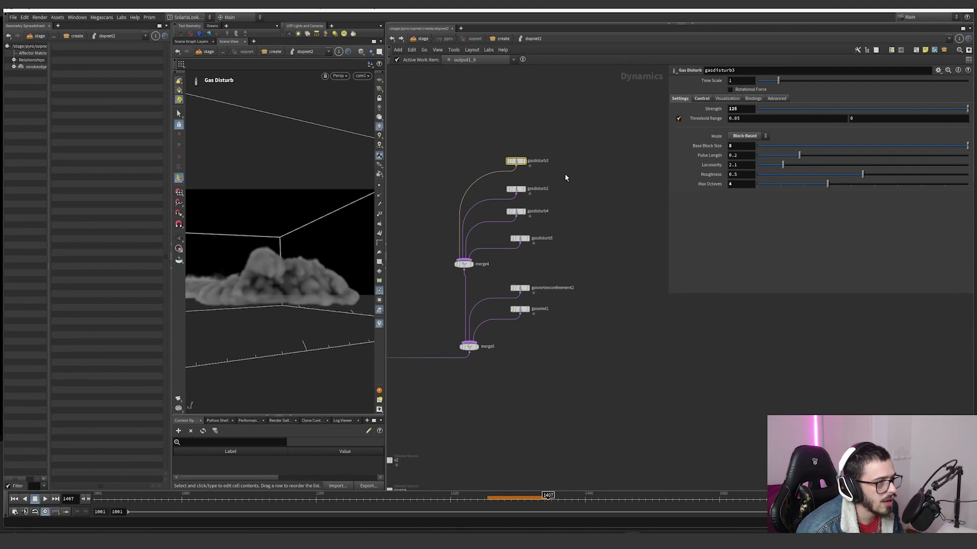
left_click(519, 189)
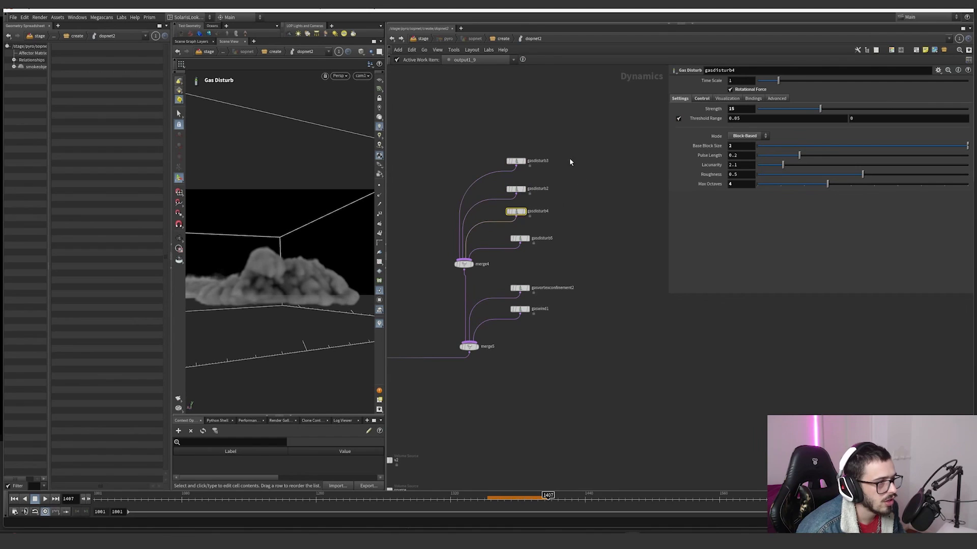
left_click(516, 161)
left_click(516, 189)
left_click(516, 211)
left_click(520, 238)
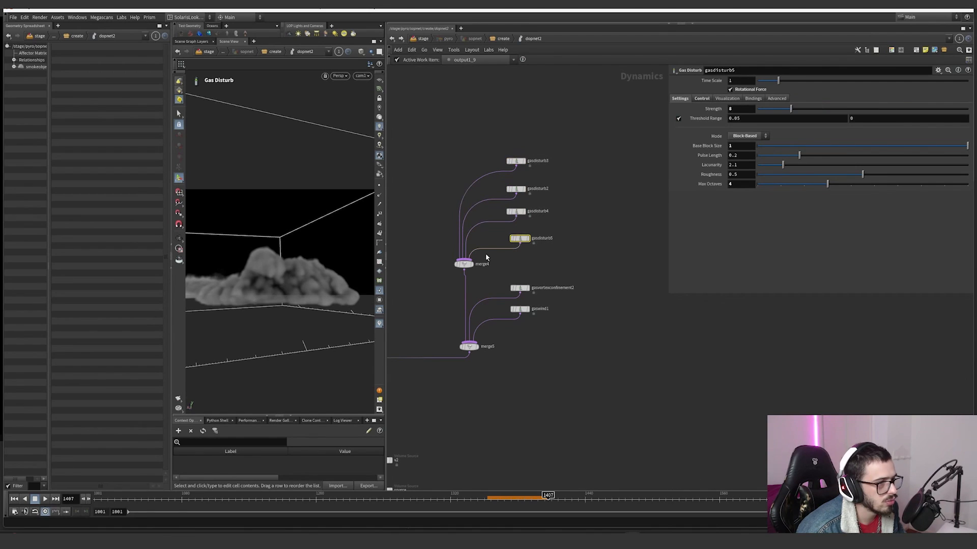
Step: Compare the strength and base block size of the Gas Disturb nodes from gasdisturb3 down to gasdisturb5
left_click_drag(572, 142, 498, 249)
left_click_drag(561, 129, 513, 166)
left_click_drag(556, 172, 514, 220)
left_click_drag(553, 231, 518, 245)
left_click(518, 161)
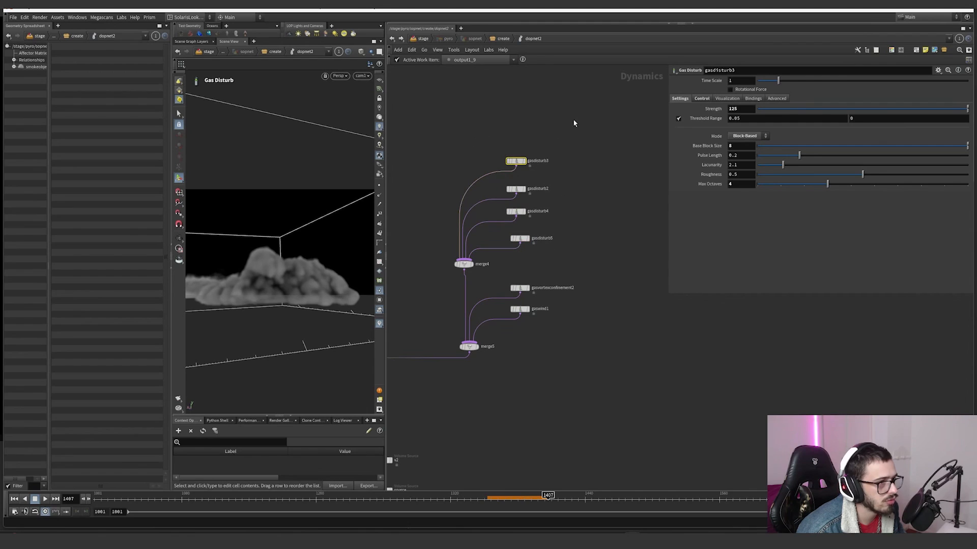
mouse_move(573, 120)
left_mouse_down()
mouse_move(506, 248)
mouse_move(550, 175)
mouse_move(517, 192)
mouse_move(490, 230)
mouse_move(497, 261)
left_mouse_up()
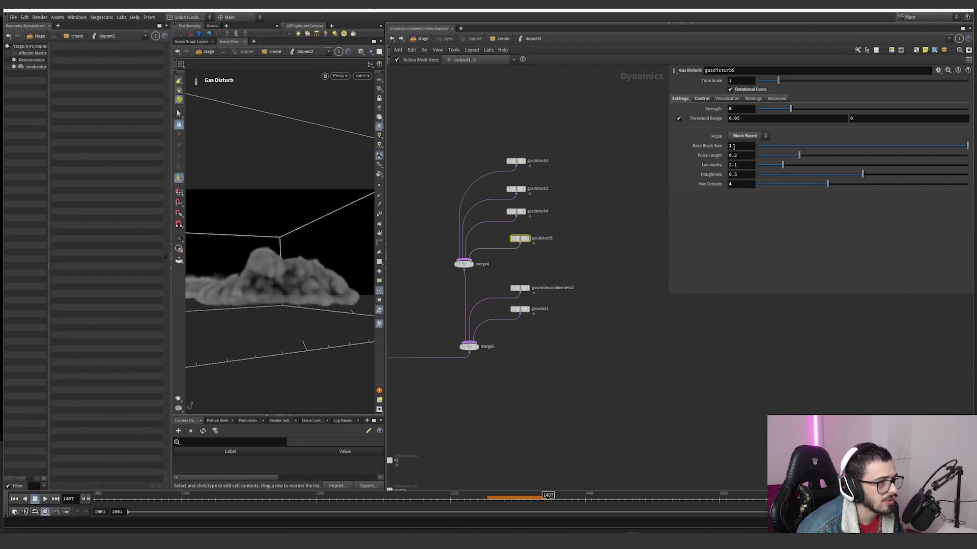
Step: Select all four Gas Disturb nodes and check their shared control field, control range and ramp
left_click_drag(563, 249, 477, 131)
left_click(702, 99)
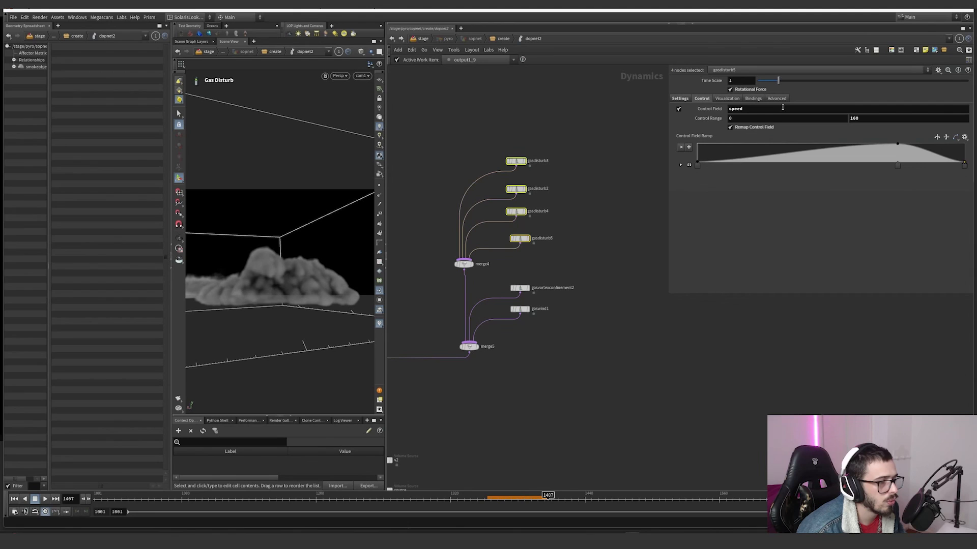
scroll(636, 166, "down", 5)
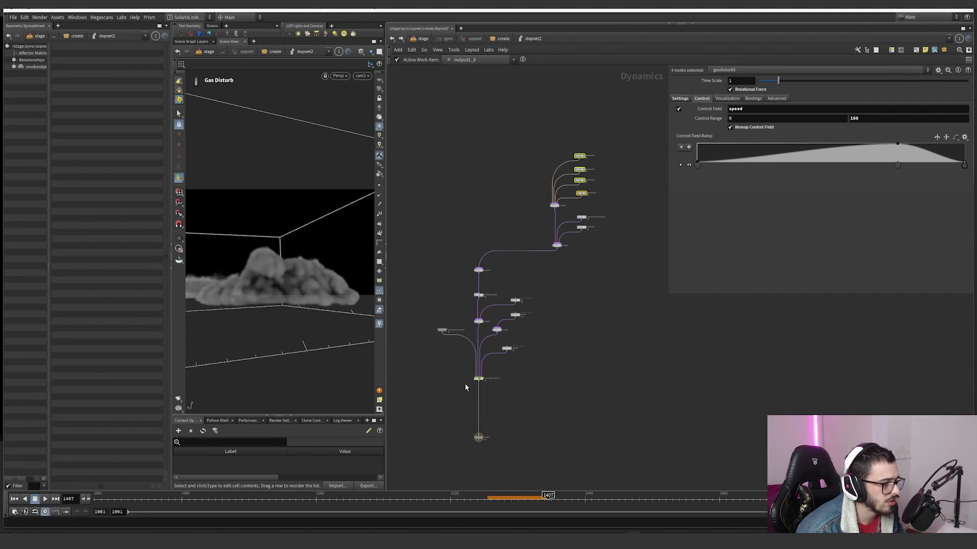
Step: Inspect the control field settings of gasvortexconfinement2 and the wind direction of gaswind1
scroll(598, 224, "up", 5)
left_click(539, 204)
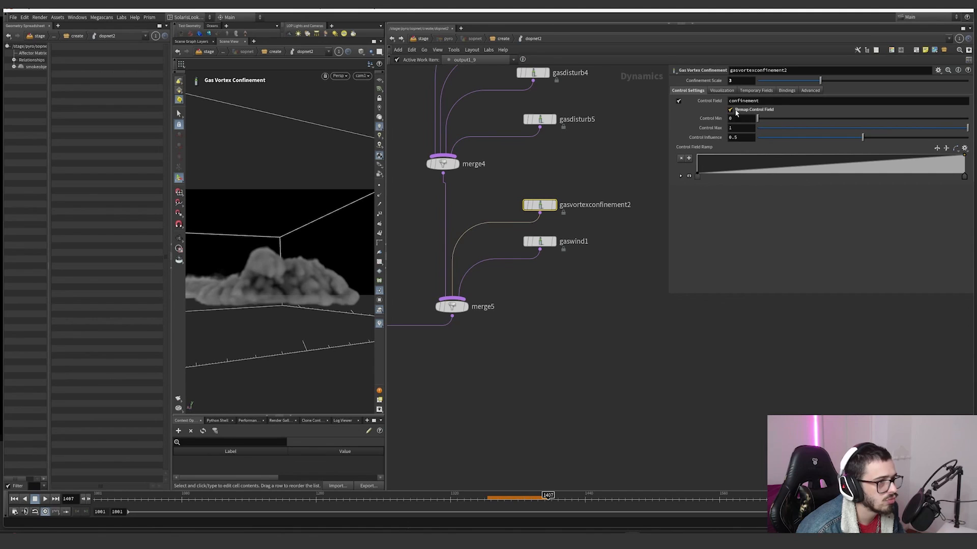
left_click(539, 241)
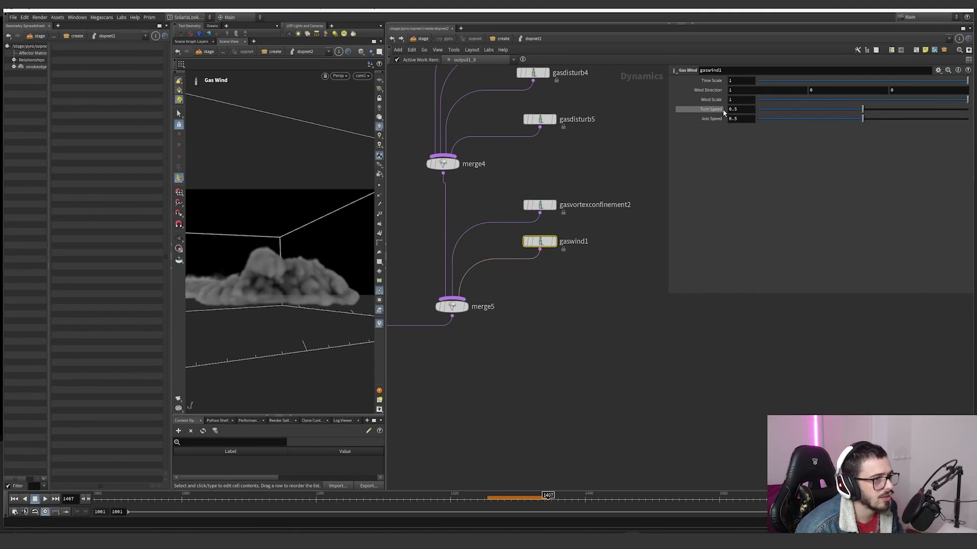
left_click(729, 91)
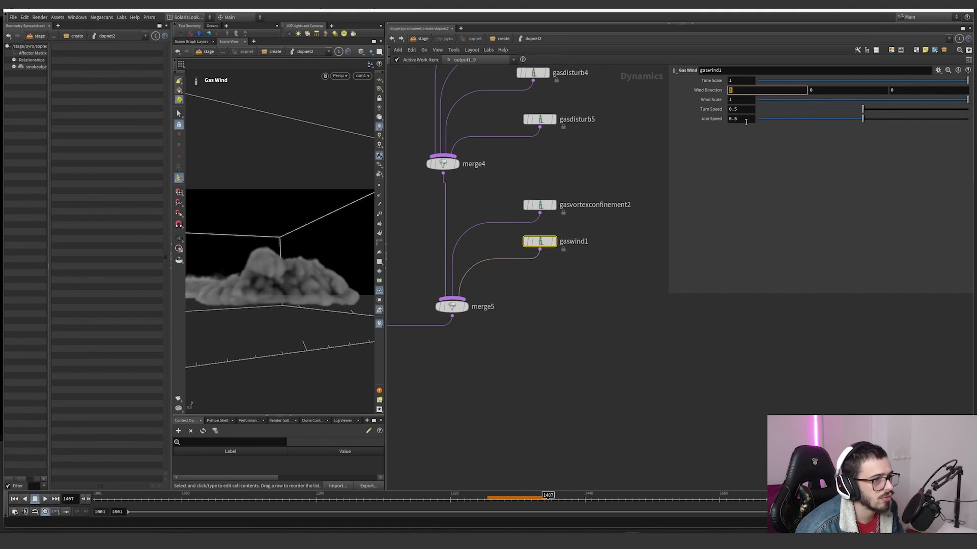
left_click(647, 239)
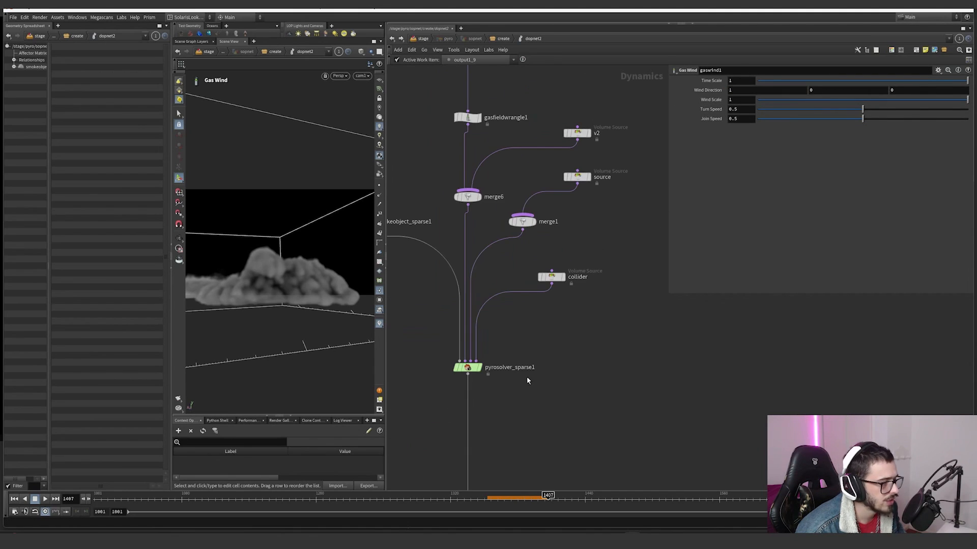
Step: Check the density-based gravity options on pyrosolver_sparse1, and briefly enable Disturbance to inspect its settings before disabling it again
left_click(469, 367)
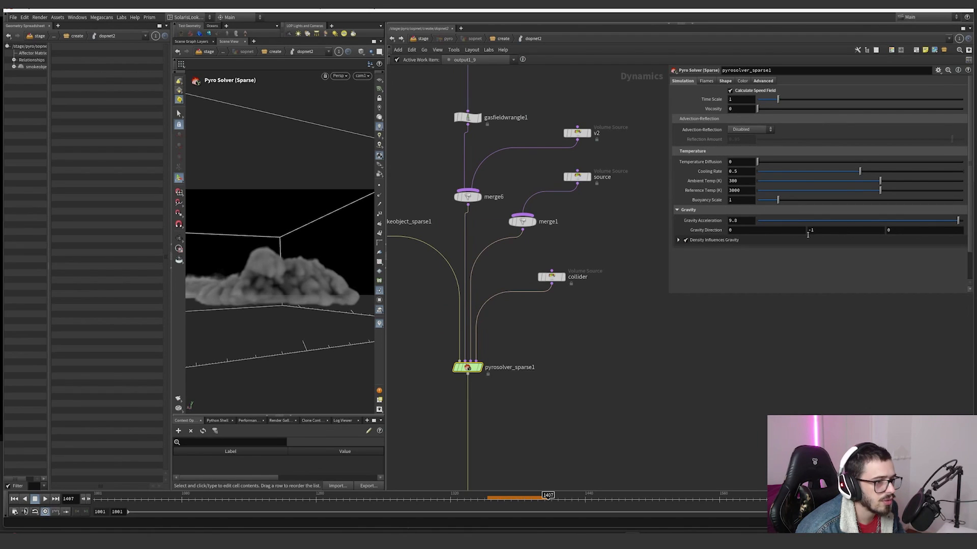
left_click(678, 240)
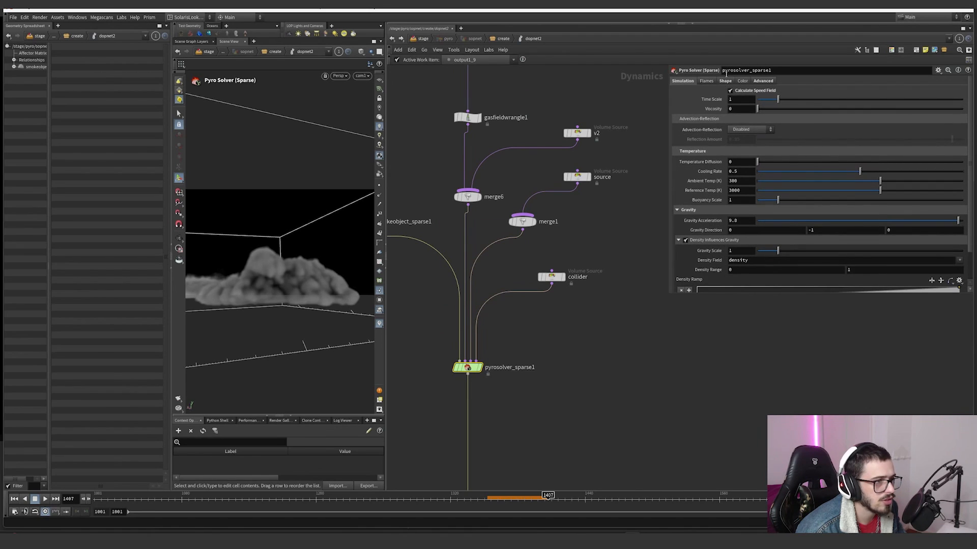
left_click(725, 80)
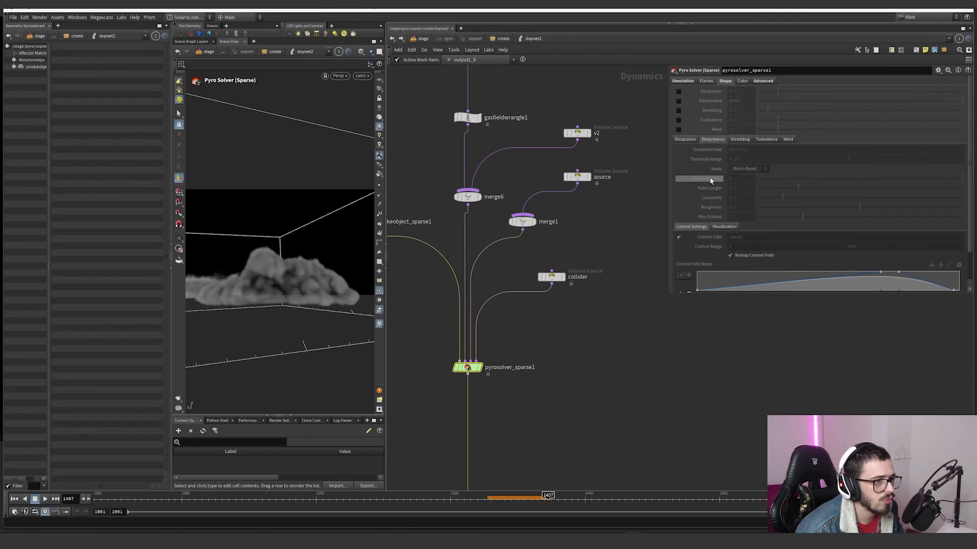
left_click(678, 102)
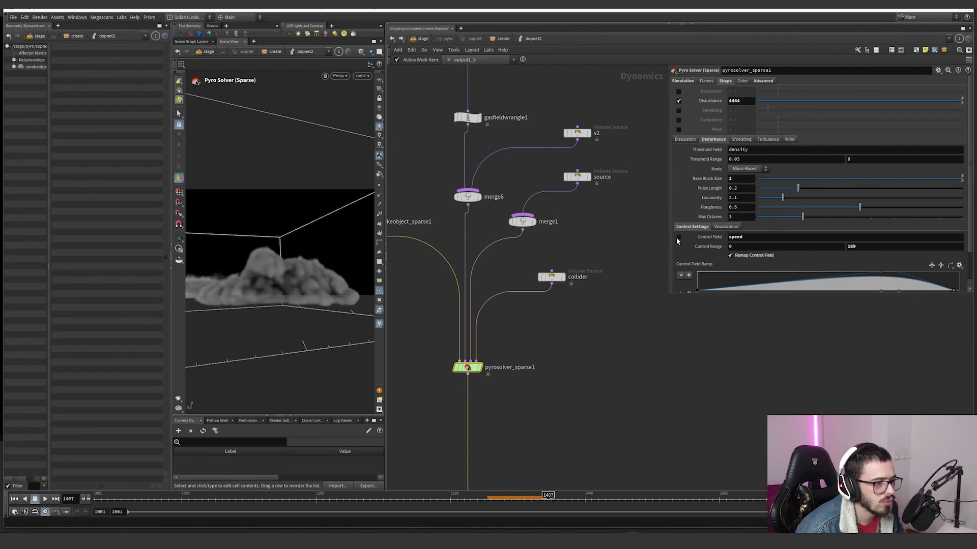
left_click(679, 101)
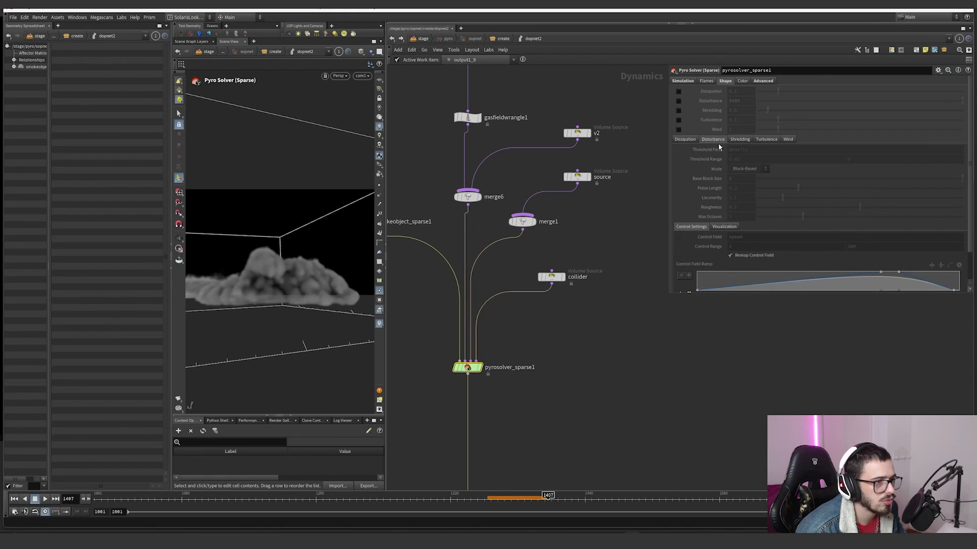
Step: Review the solver's advanced settings, covering the field advection scheme, value clamping and the resizing padding
left_click(762, 82)
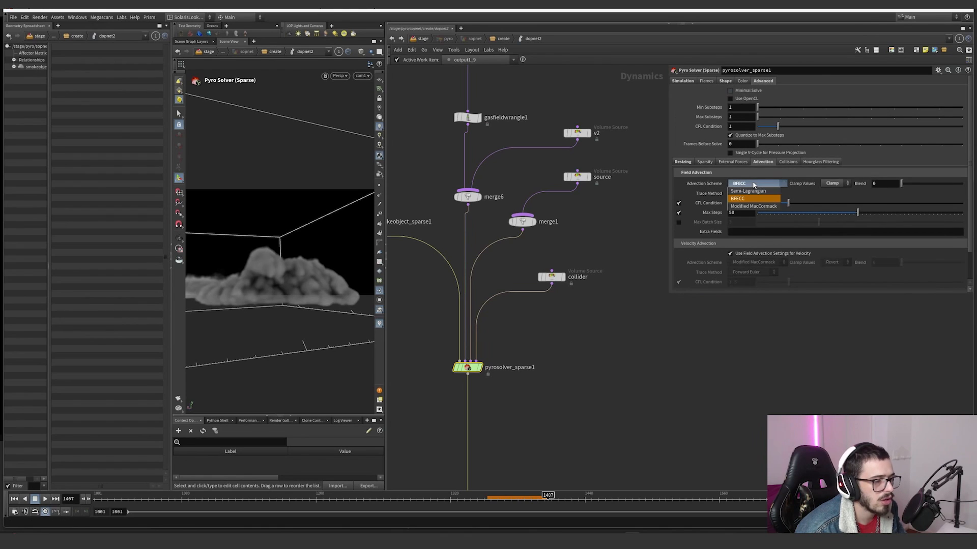
left_click(773, 185)
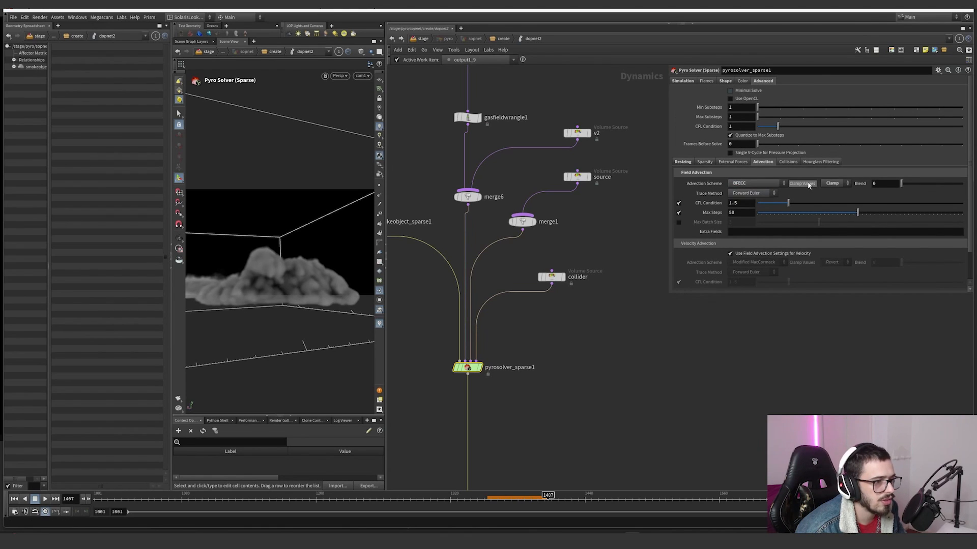
left_click(828, 189)
left_click(683, 161)
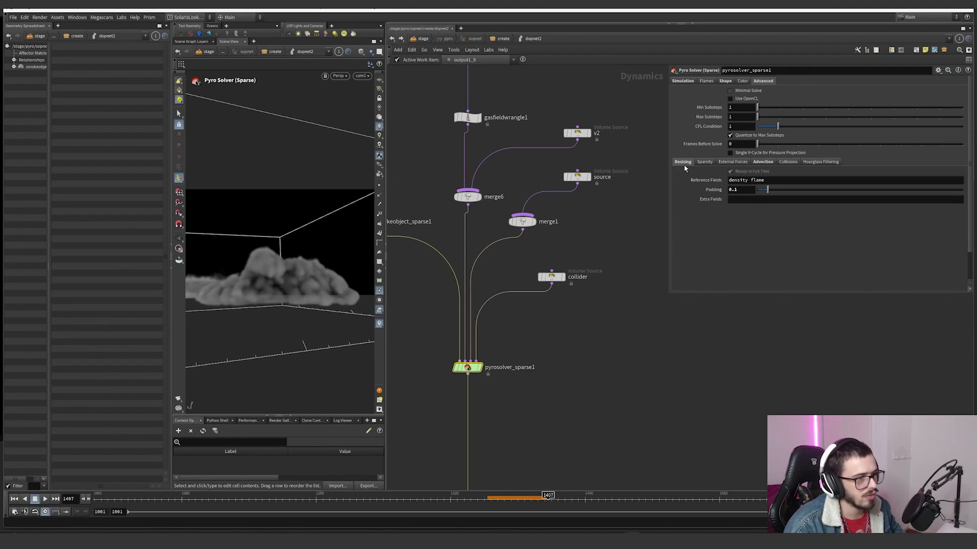
left_click(744, 190)
scroll(593, 204, "down", 3)
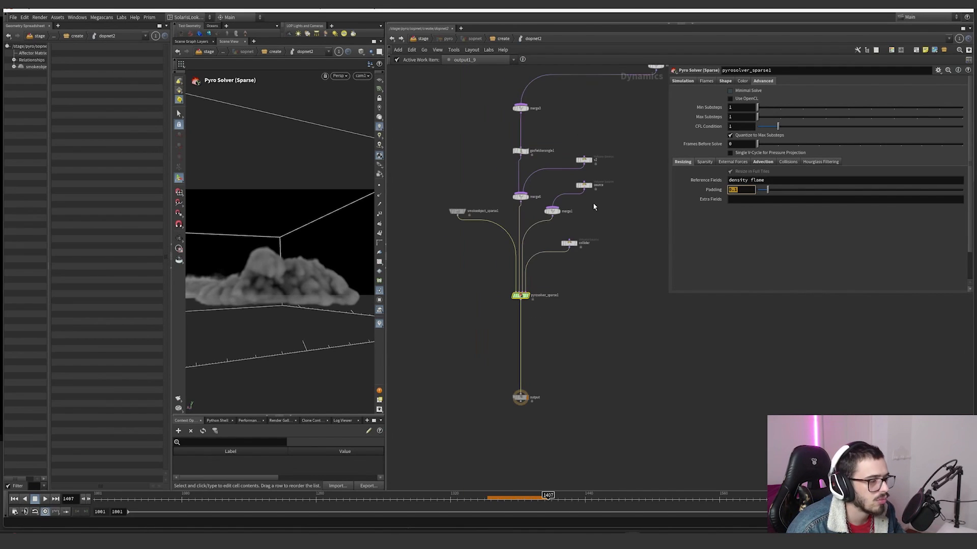
Step: Recheck the solver's simulation settings, the voxel size of smokeobject_sparse1 and the collider source across the DOP network
left_click(683, 82)
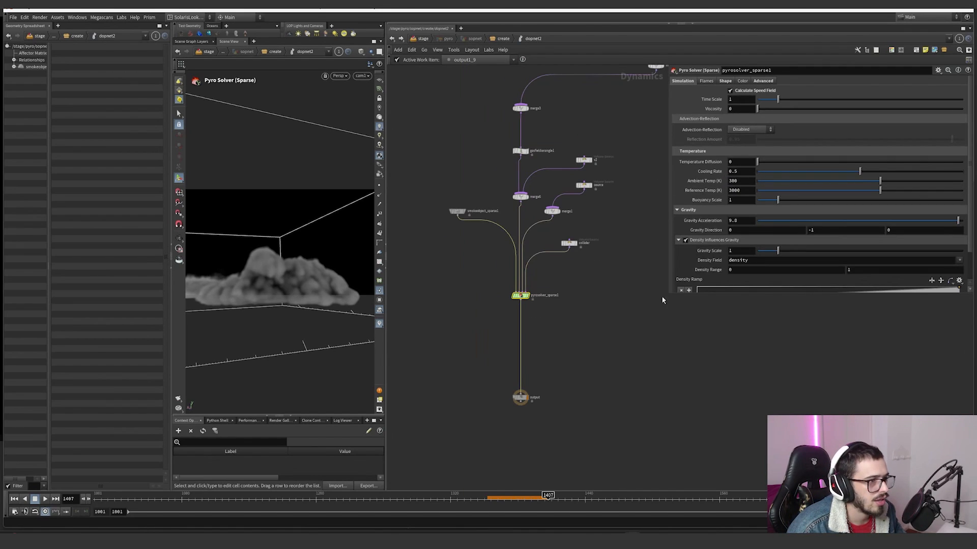
scroll(700, 246, "down", 1)
middle_click_drag(636, 293, 674, 309)
left_click_drag(547, 216, 463, 277)
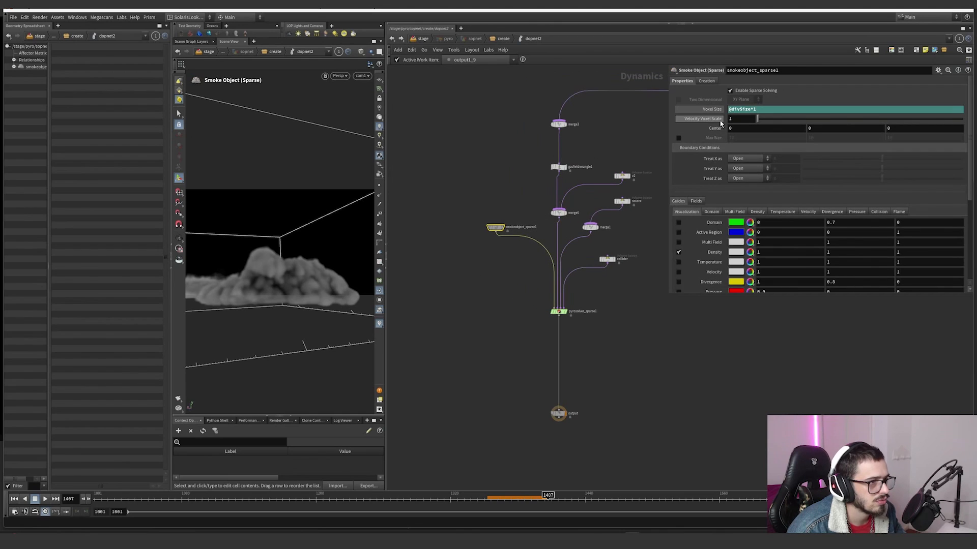
middle_click_drag(615, 267, 591, 305)
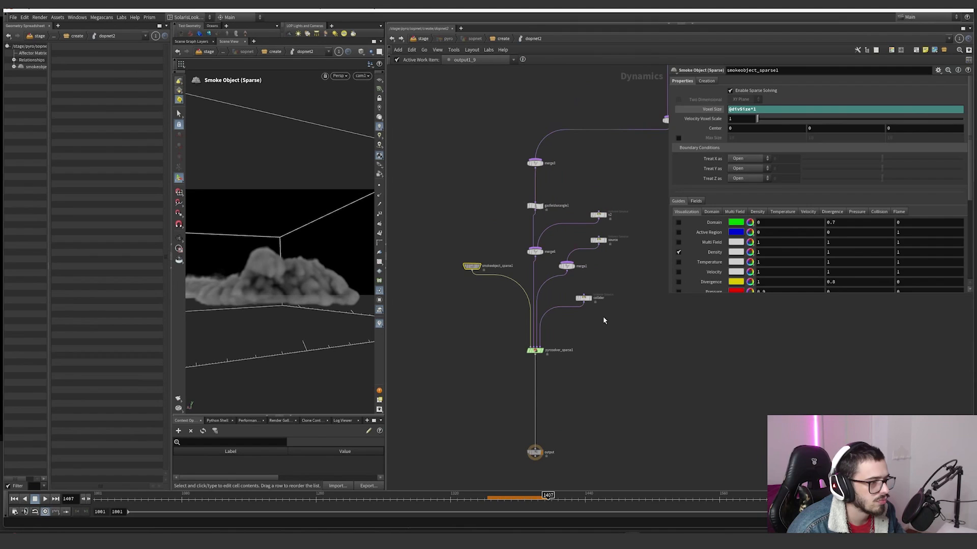
left_click(583, 298)
left_click(535, 350)
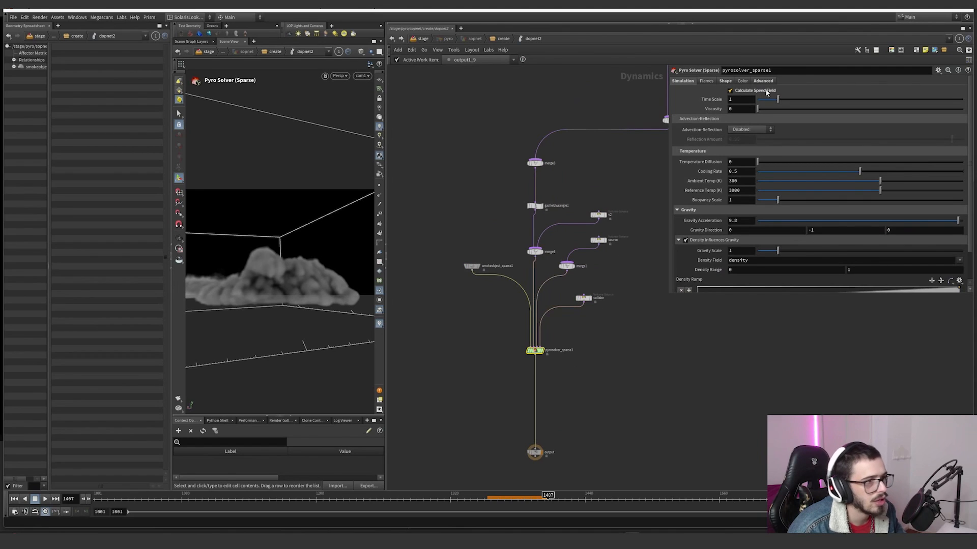
scroll(609, 371, "down", 5)
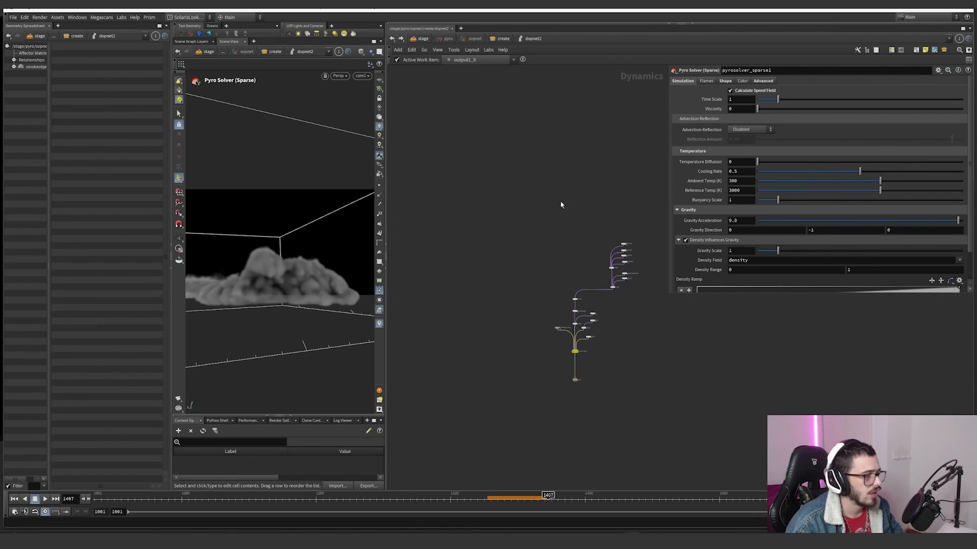
Step: Return to the stage, enter the pyro SOP Create network and locate the DOP import nodes below the thruster DOP networks
left_click(423, 39)
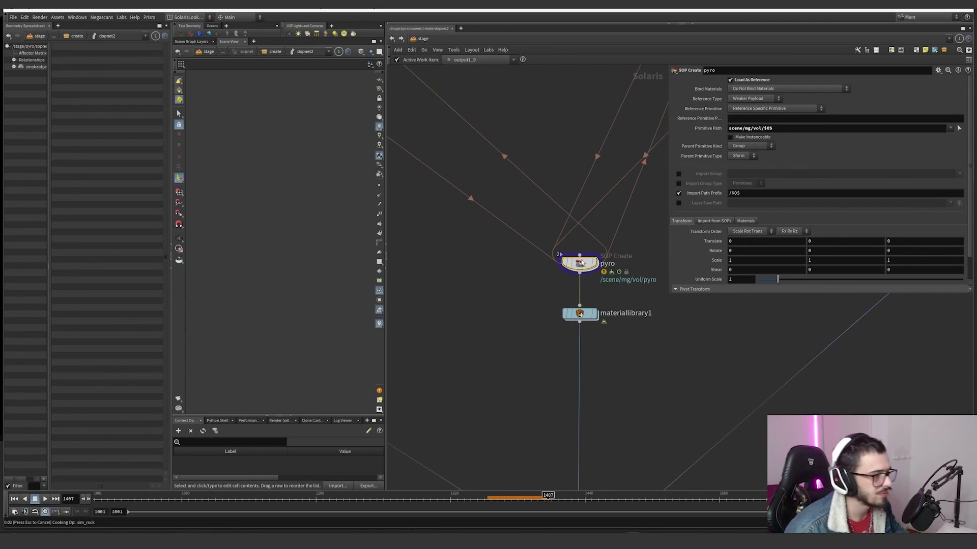
double_click(581, 263)
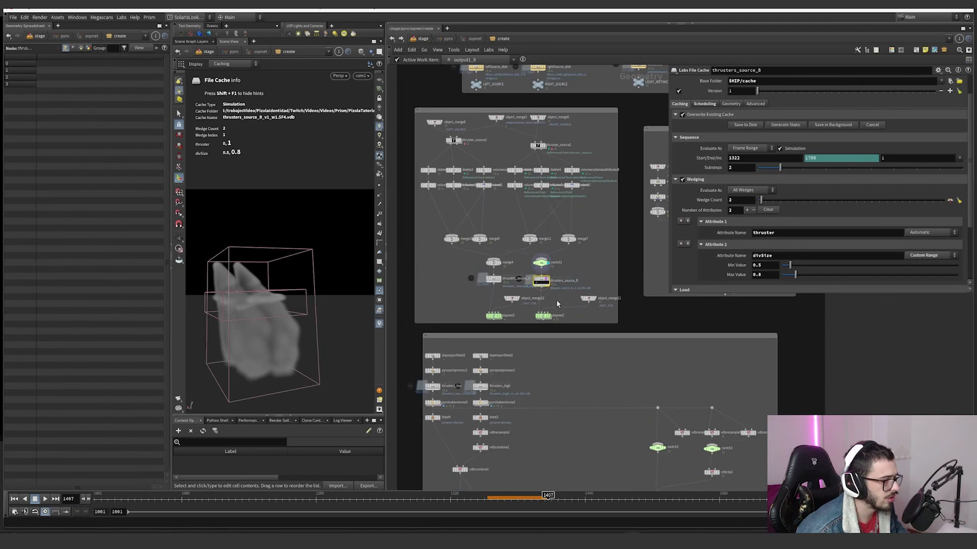
scroll(557, 300, "down", 3)
scroll(526, 179, "up", 2)
scroll(577, 228, "down", 2)
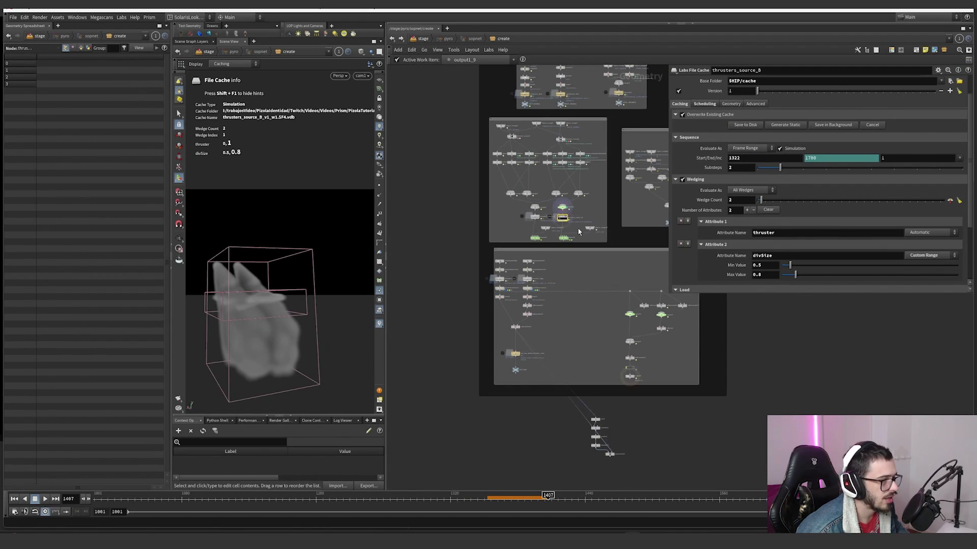
scroll(579, 241, "up", 3)
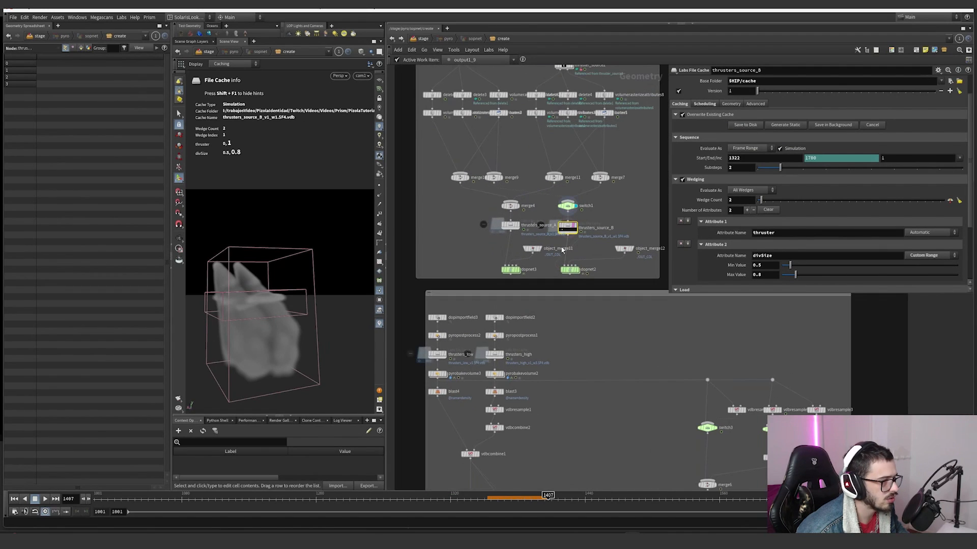
mouse_move(580, 264)
middle_mouse_down()
mouse_move(567, 211)
mouse_move(558, 264)
mouse_move(567, 257)
middle_mouse_up()
middle_click_drag(473, 293, 485, 289)
scroll(485, 289, "up", 2)
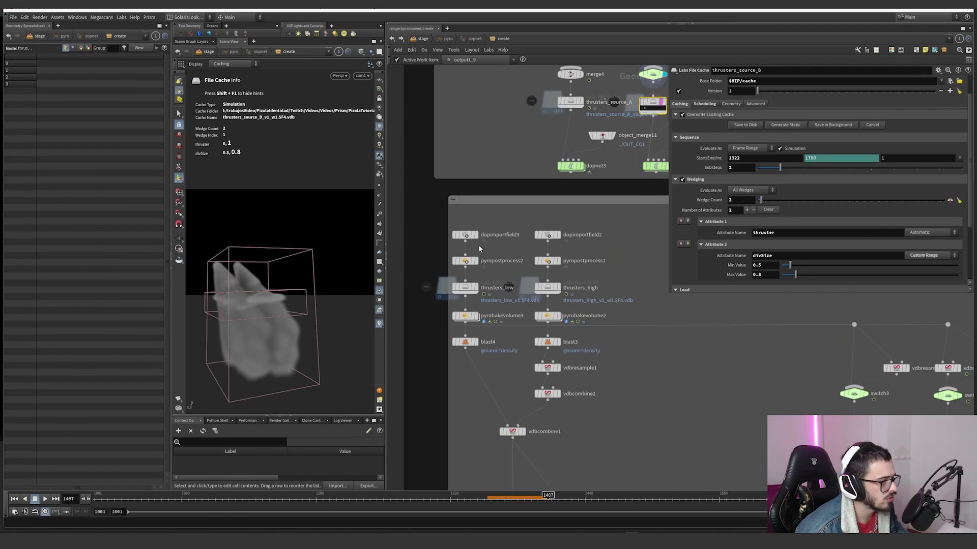
Step: Display the fields imported by dopimportfield3 and the thrusters_low file cache, orbiting around the cached smoke
left_click(475, 235)
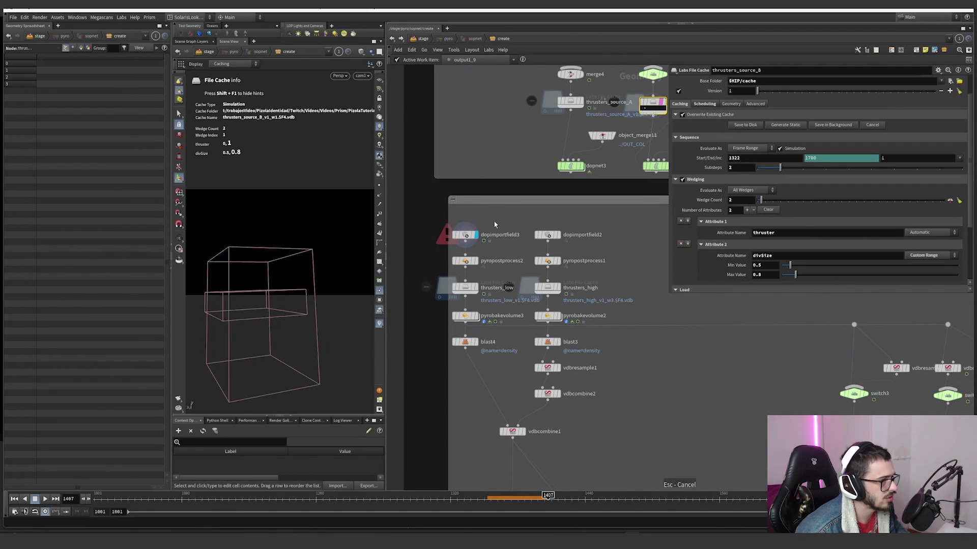
left_click(475, 288)
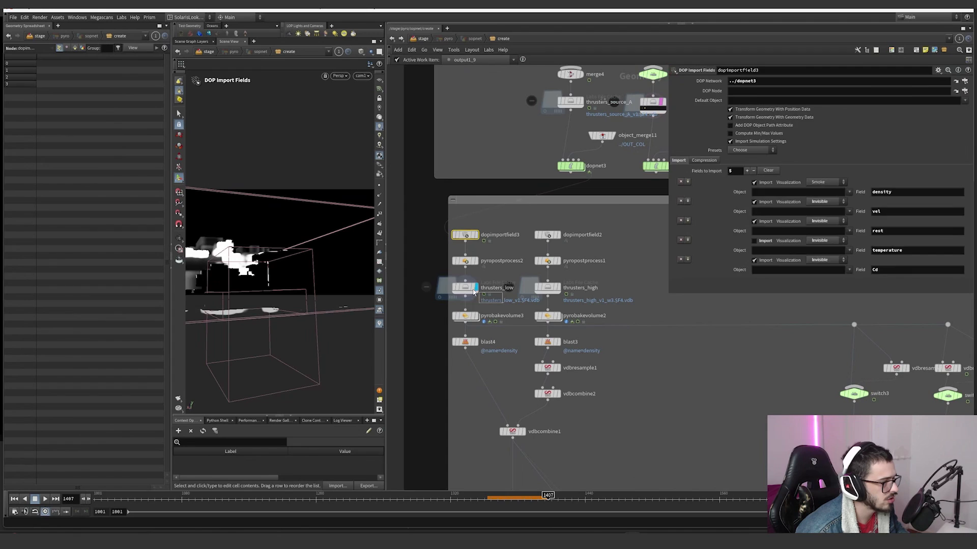
left_click_drag(305, 245, 278, 295, "alt")
Step: Display the pyrobakevolume3 result, scrub the timeline to frame 1400 and bring the VDB combine nodes below into view
left_click(476, 316)
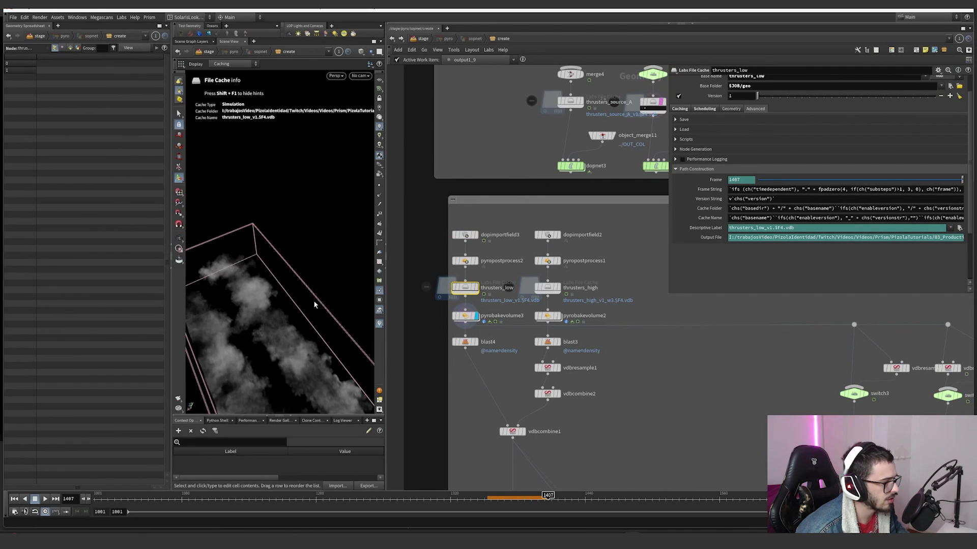
scroll(314, 304, "down", 3)
left_click_drag(318, 500, 540, 500)
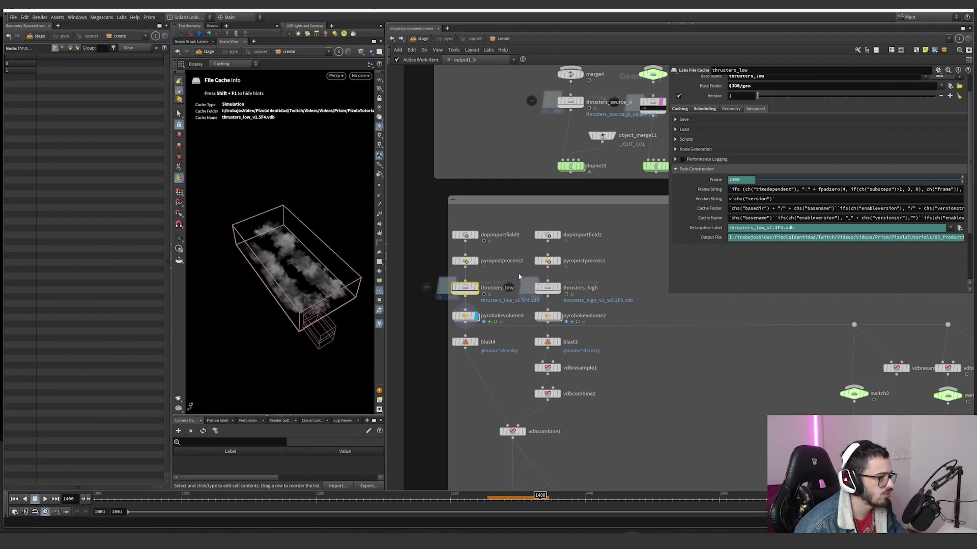
scroll(606, 351, "down", 1)
middle_click_drag(567, 407, 572, 334)
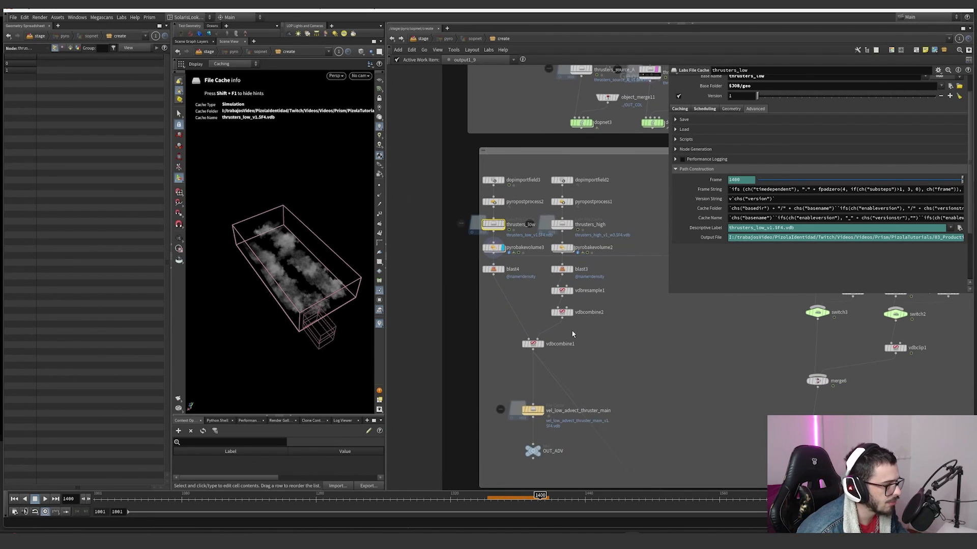
Step: Display the thrusters_high file cache and show its caching settings
scroll(564, 254, "up", 2)
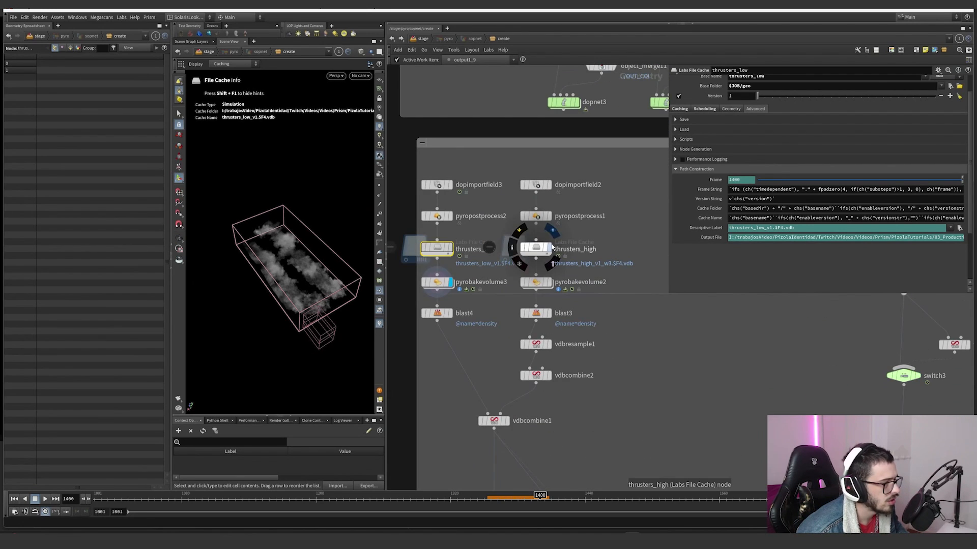
left_click(565, 253)
left_click(566, 253)
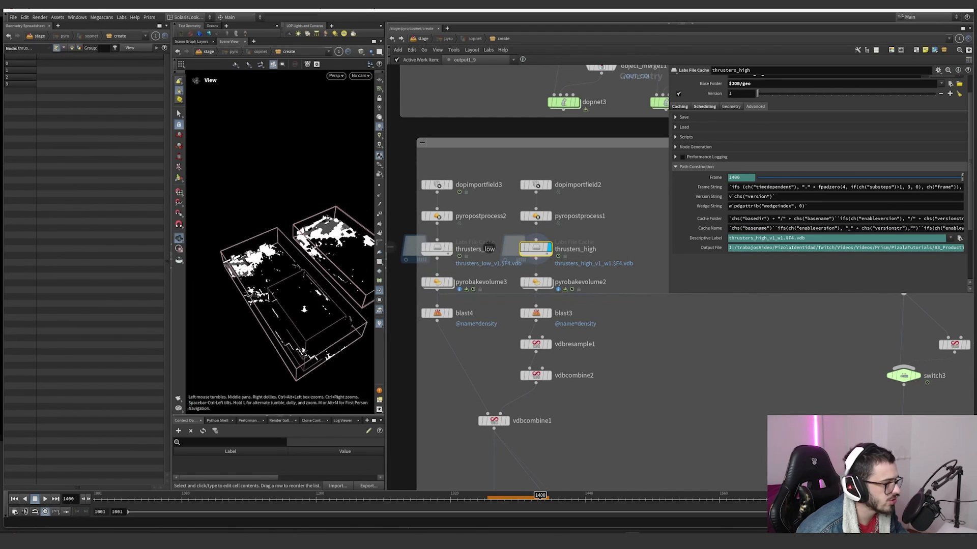
scroll(814, 178, "up", 2)
left_click(681, 133)
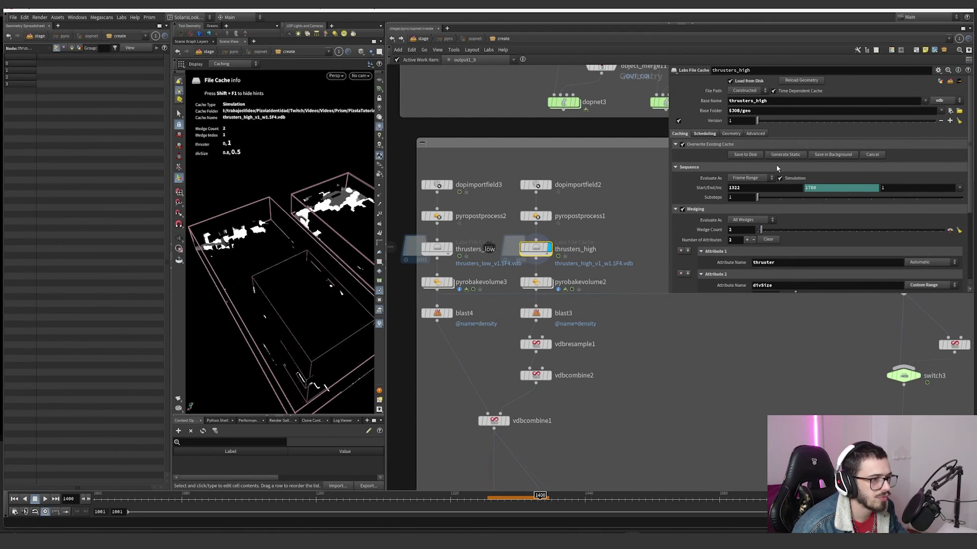
Step: Switch thrusters_high to its other wedge and review the thruster and divSize wedge attributes
scroll(536, 244, "up", 3)
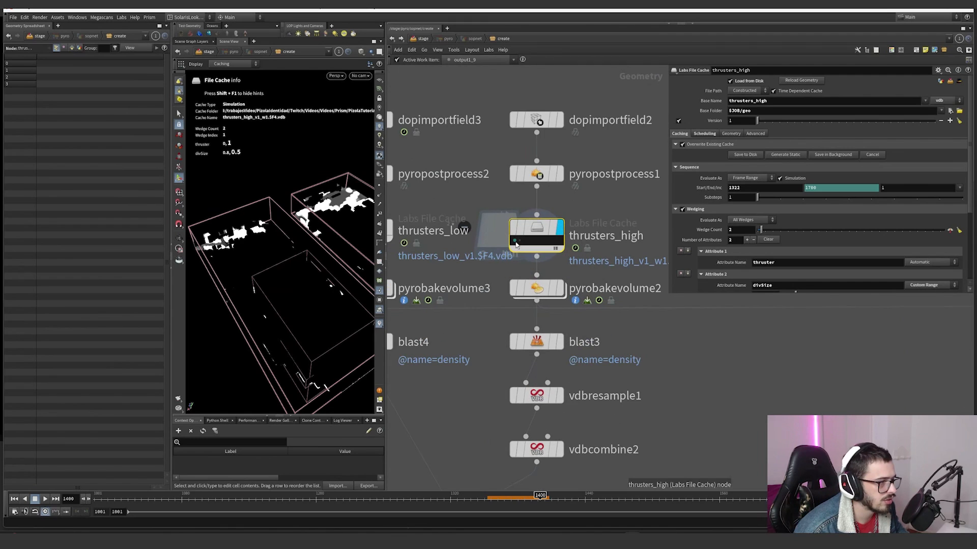
left_click(515, 242)
scroll(695, 259, "down", 1)
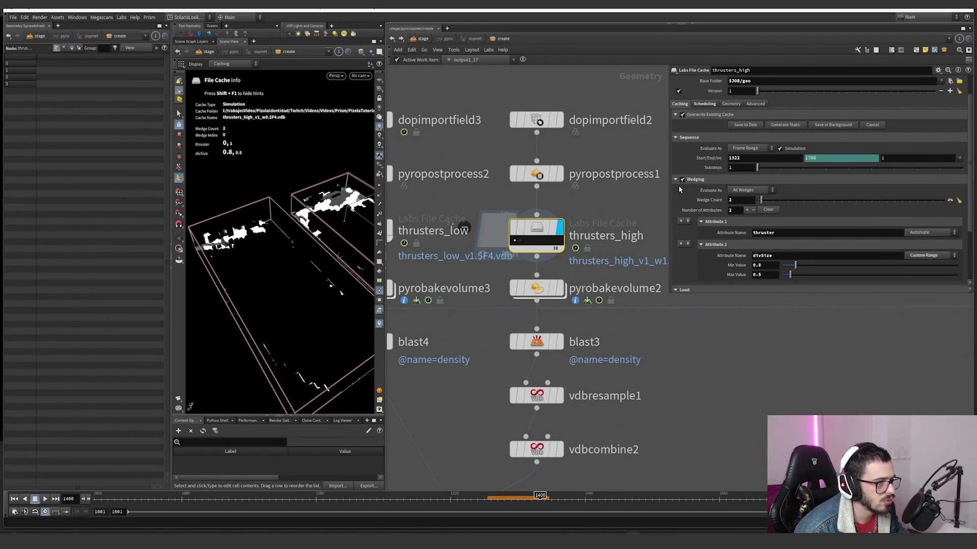
scroll(734, 238, "down", 3)
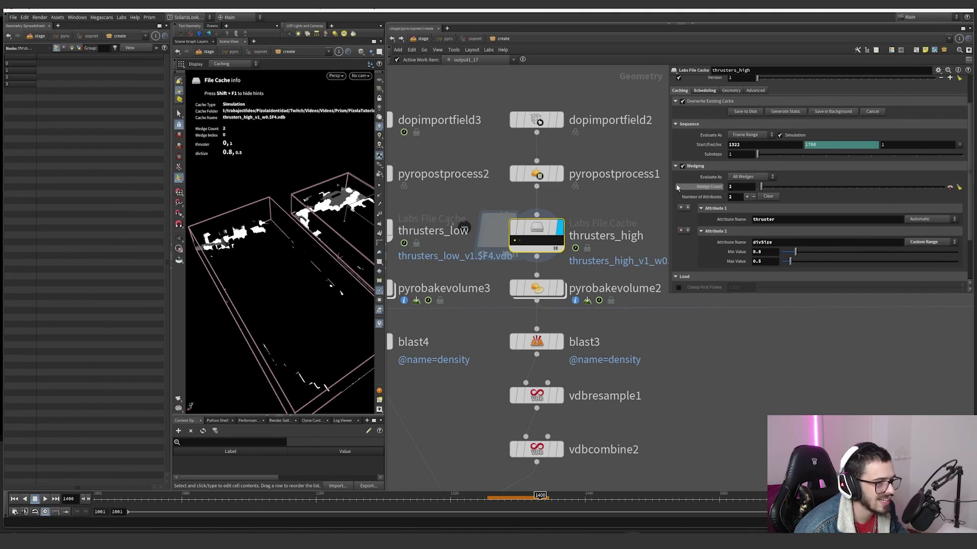
scroll(604, 144, "down", 6)
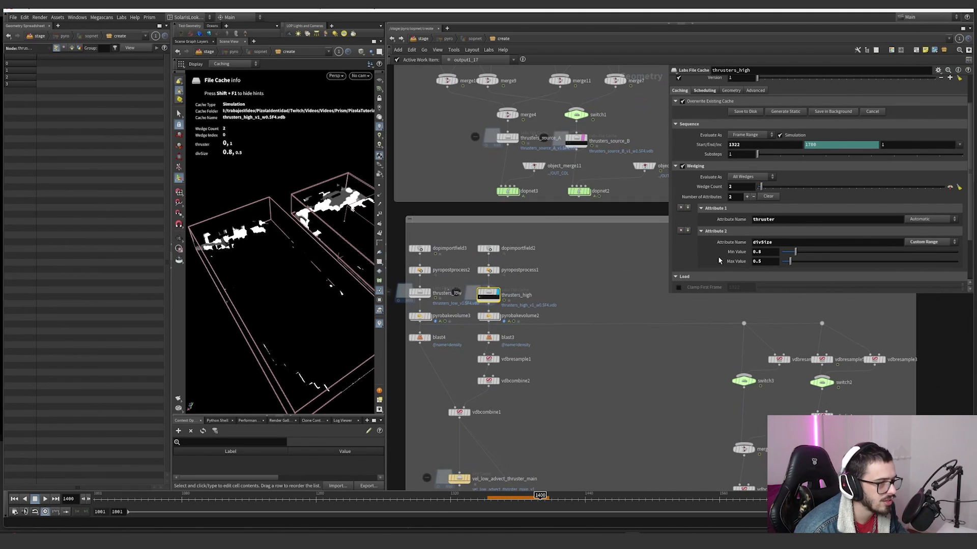
Step: Collapse the wedging settings of thrusters_high and turn off Wedges to Merge in its load options
left_click(676, 166)
left_click(679, 256)
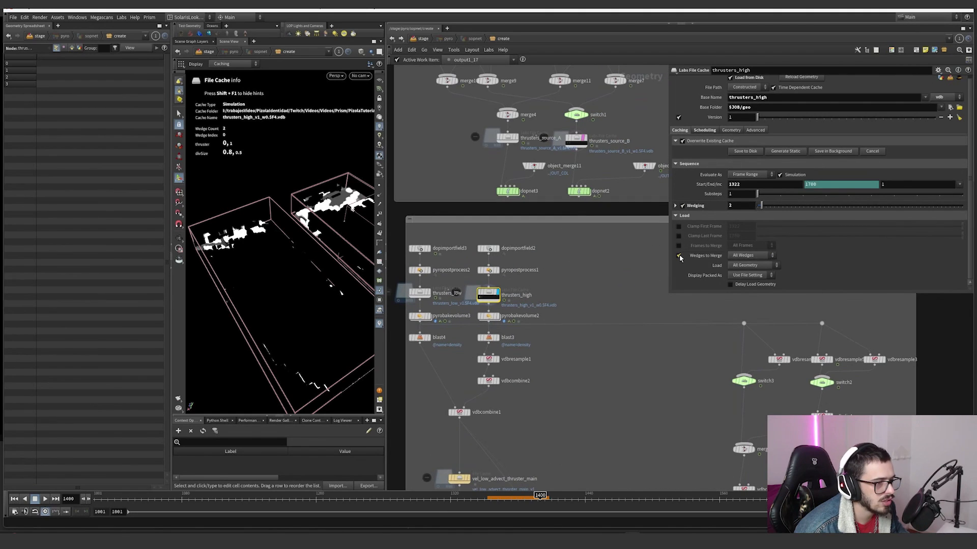
scroll(488, 294, "up", 2)
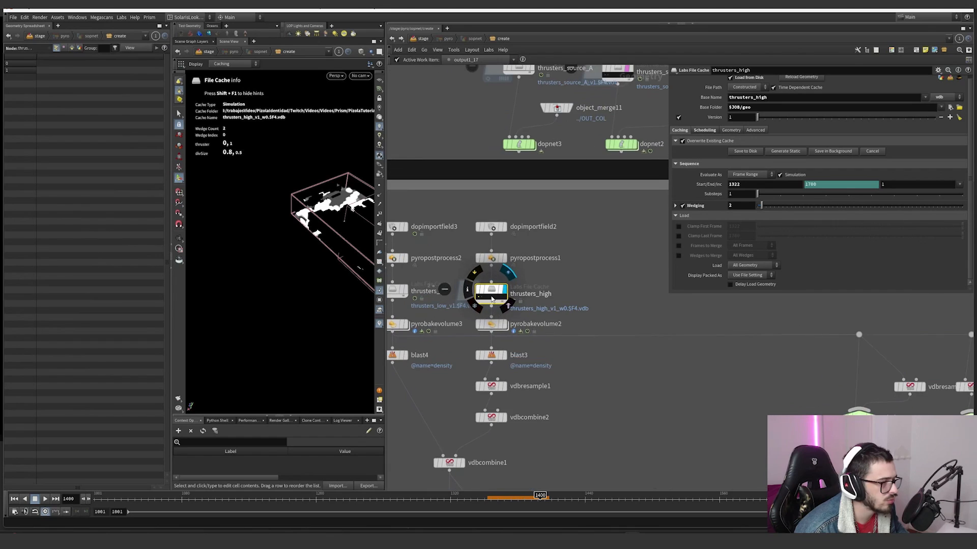
Step: Activate the other thrusters_high wedge and inspect the density voxel size in the node info
middle_click(490, 294)
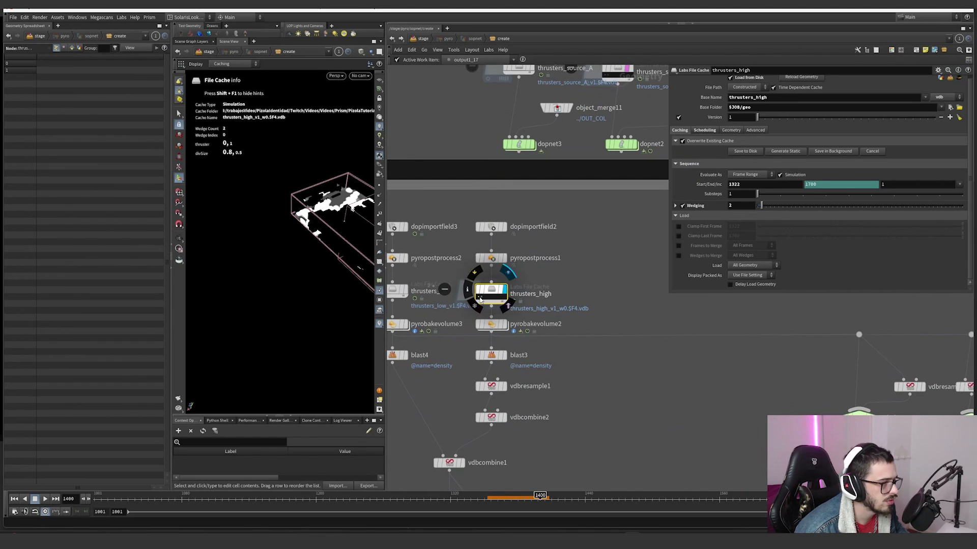
left_click(481, 297)
middle_click(491, 295)
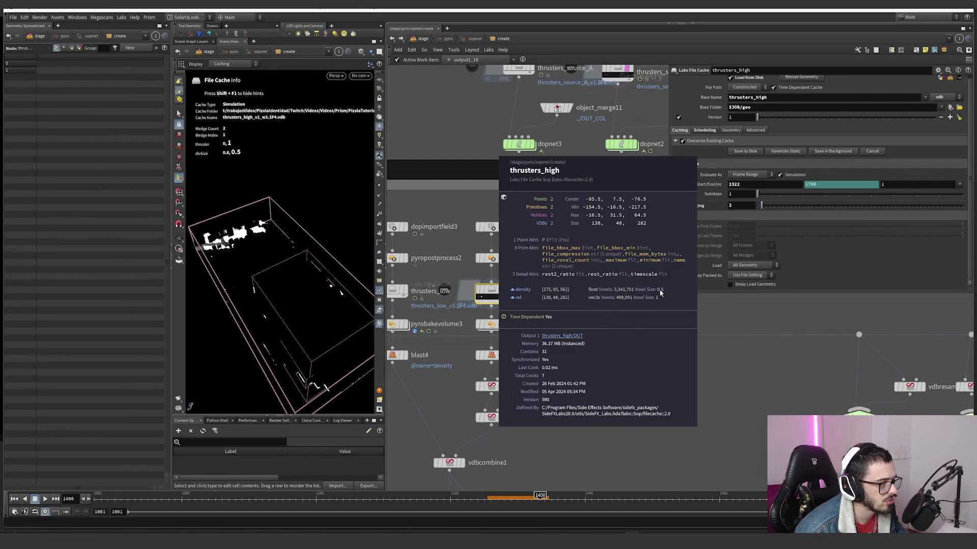
Step: Compare the divSize wedge range of thrusters_source_B with that of thrusters_high
scroll(660, 293, "down", 1)
middle_click_drag(637, 277, 536, 329)
left_click_drag(572, 196, 525, 165)
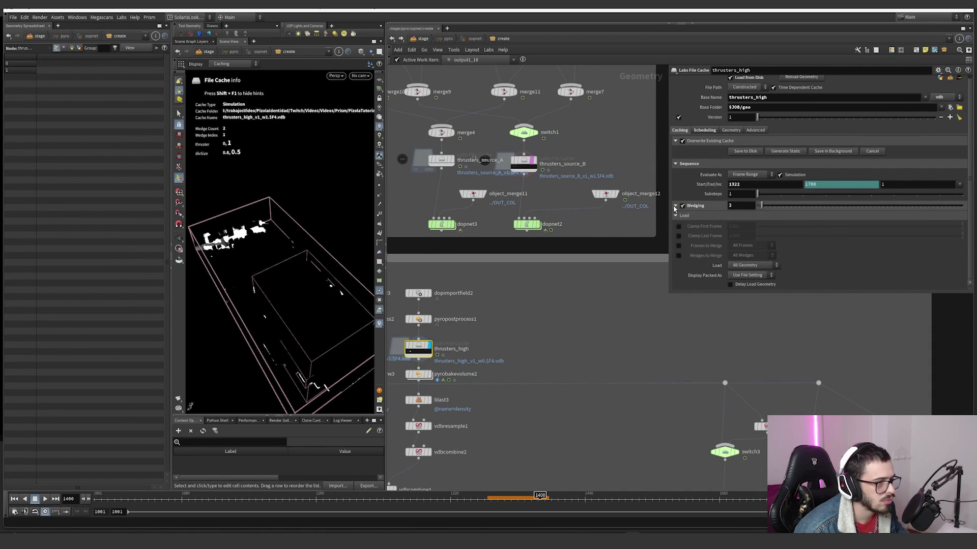
left_click(675, 205)
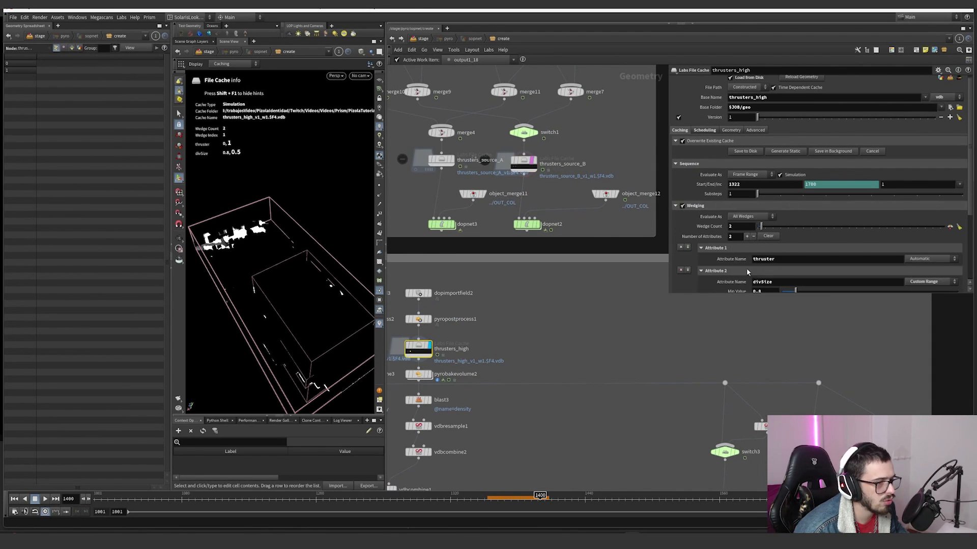
scroll(744, 266, "down", 5)
Step: Set the divSize wedge range on thrusters_source_B to a minimum of 0.8 and a maximum of 0.5
left_click_drag(574, 206, 531, 167)
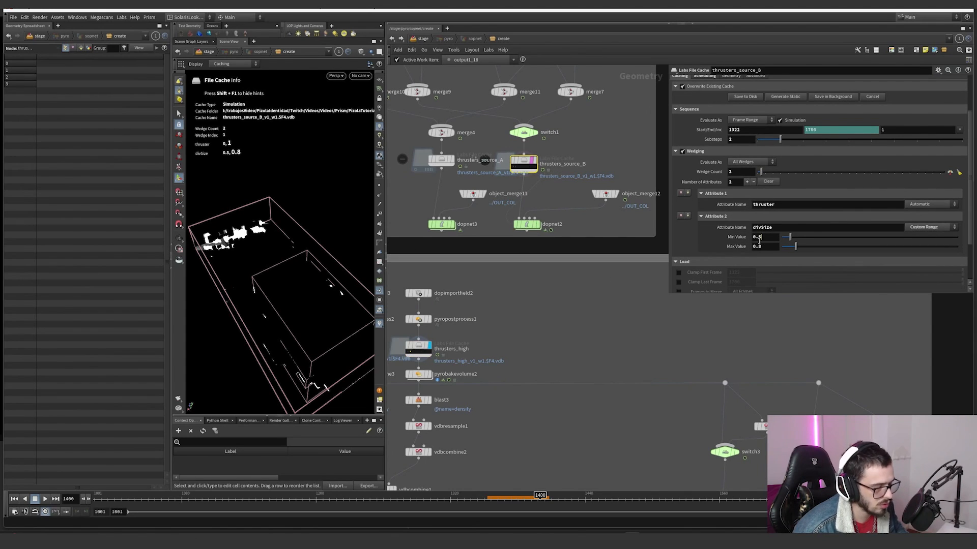
type("8")
left_click_drag(762, 246, 759, 247)
type("5")
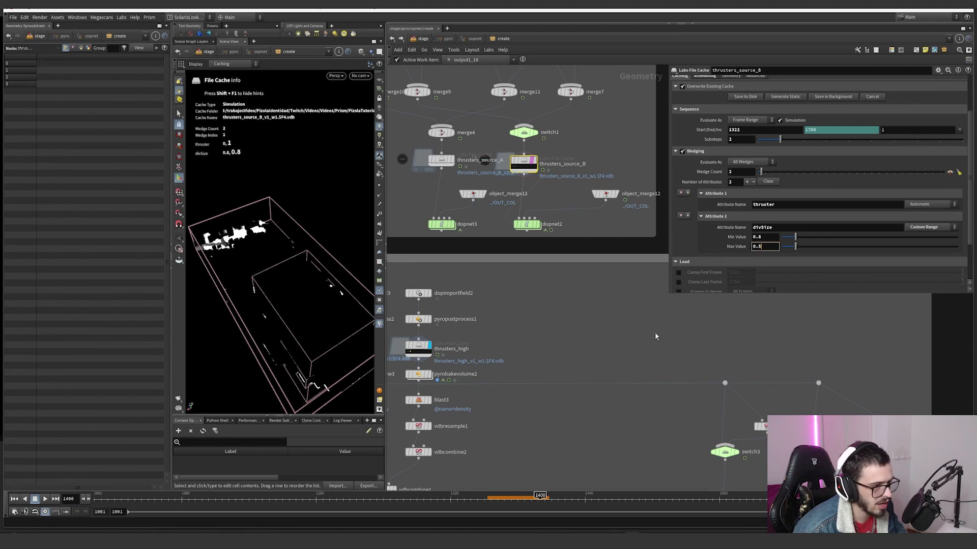
left_click(657, 336)
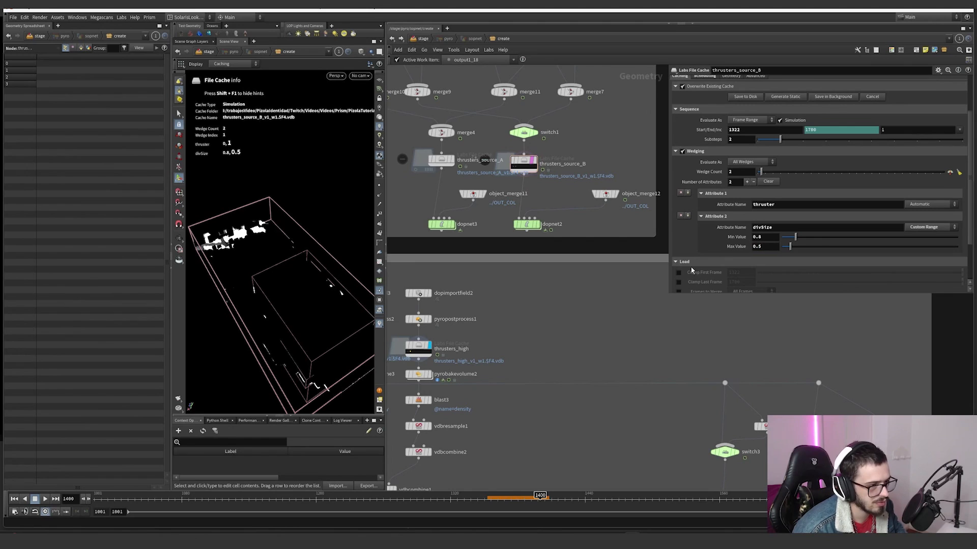
Step: Display the pyrobakevolume2 smoke and switch thrusters_high to its other wedge to compare the two thrusters
left_click(467, 357)
scroll(467, 359, "down", 1)
middle_click_drag(479, 353, 597, 280)
scroll(553, 307, "up", 2)
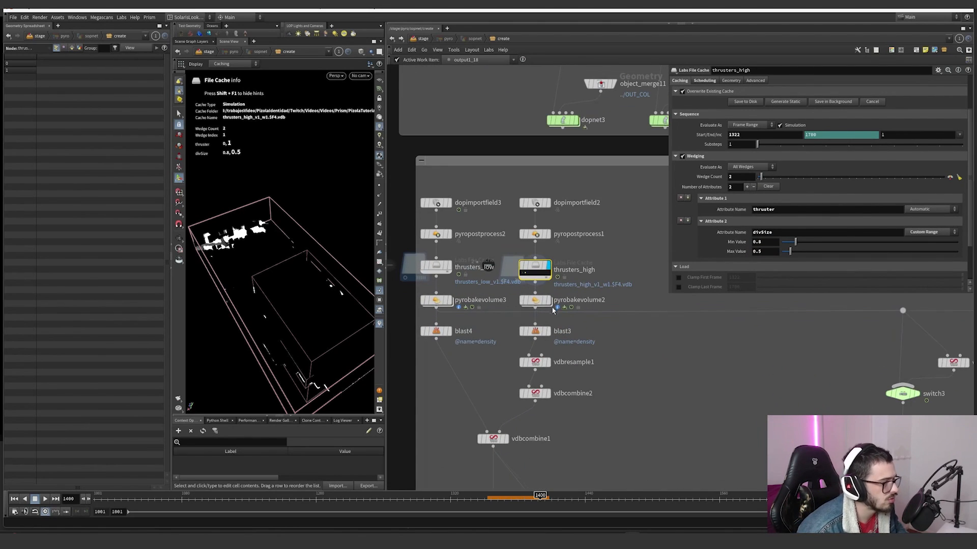
left_click(549, 301)
left_click_drag(357, 328, 309, 316, "alt")
left_click(523, 273)
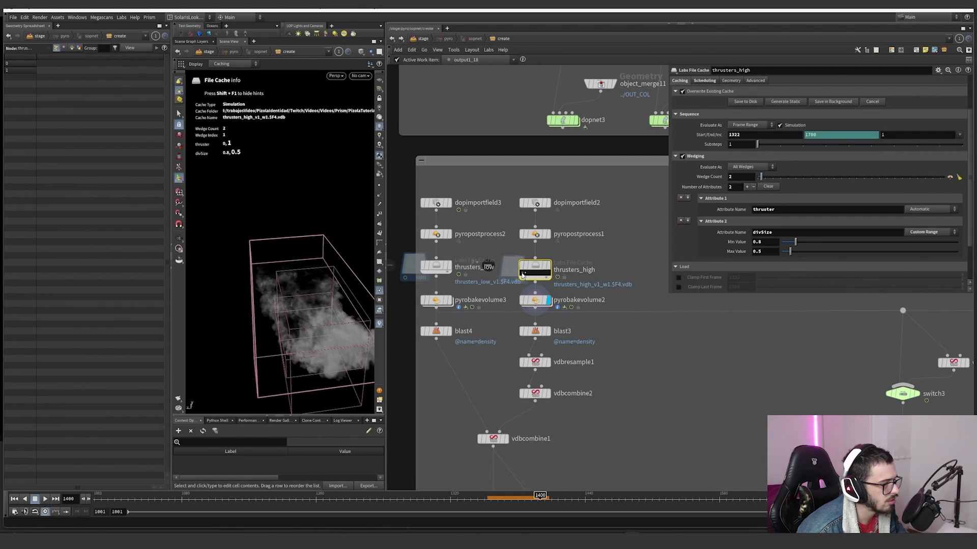
left_click_drag(360, 284, 205, 269, "alt")
left_click_drag(331, 271, 259, 273, "alt")
Step: Display blast3 and inspect its remaining volume, followed by the voxel size setting of vdbresample1
middle_click_drag(559, 338, 555, 304)
left_click(544, 298)
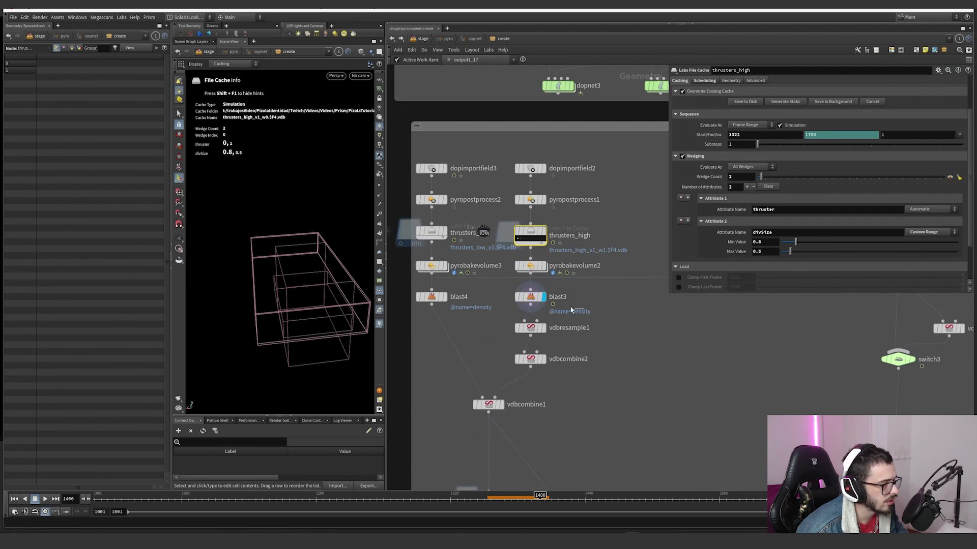
left_click(529, 298)
middle_click(554, 326)
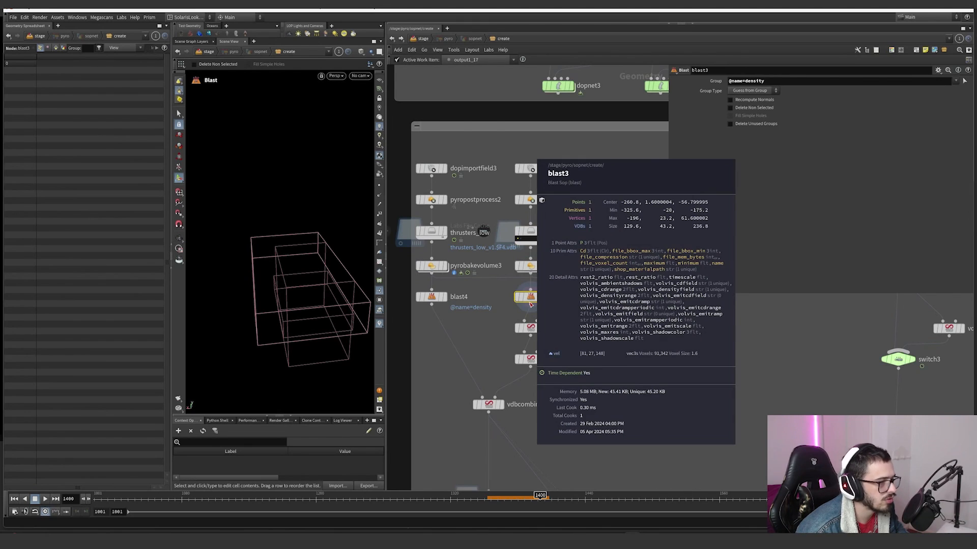
left_click(544, 328)
left_click(531, 329)
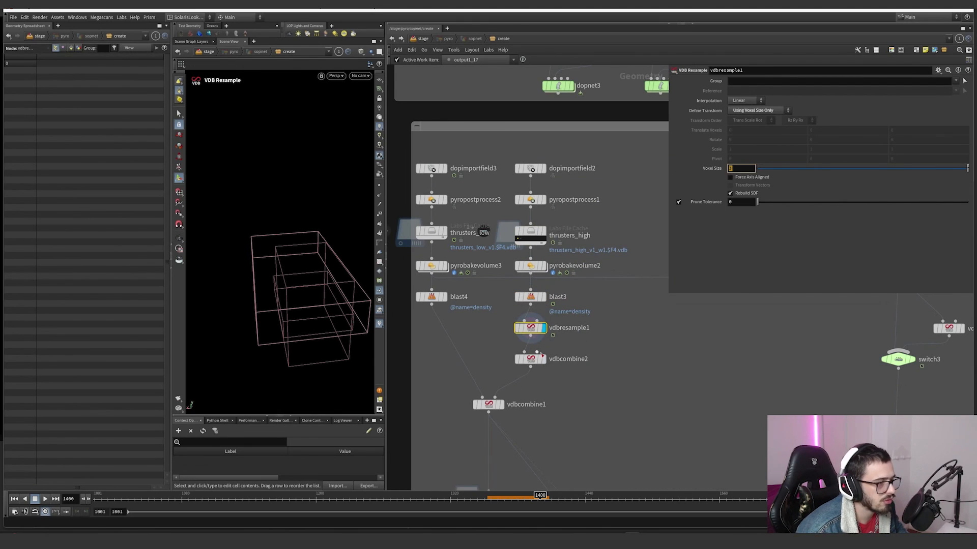
Step: Display vdbcombine1 to review its Maximum operation, and select the vel_low_advect_thruster_main cache to check its settings
left_click(502, 405)
left_click(489, 404)
middle_click_drag(533, 422, 535, 359)
left_click(507, 357)
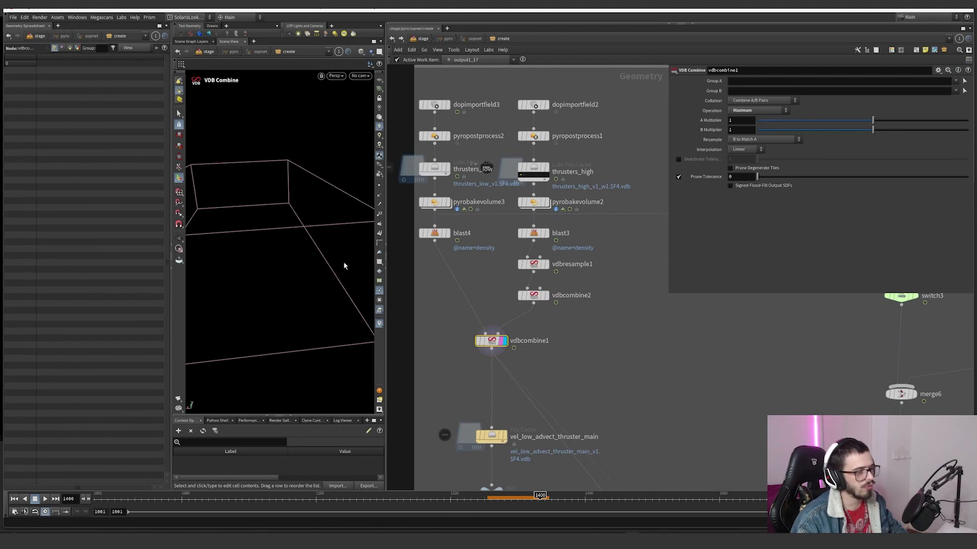
key("Escape")
left_click_drag(277, 222, 327, 268)
left_click(504, 438)
left_click(493, 438)
Step: Display the velocity trails of volumetrail1 below the network and scrub the timeline to frame 1456
scroll(519, 438, "down", 5)
middle_click_drag(567, 427, 519, 274)
scroll(558, 404, "up", 6)
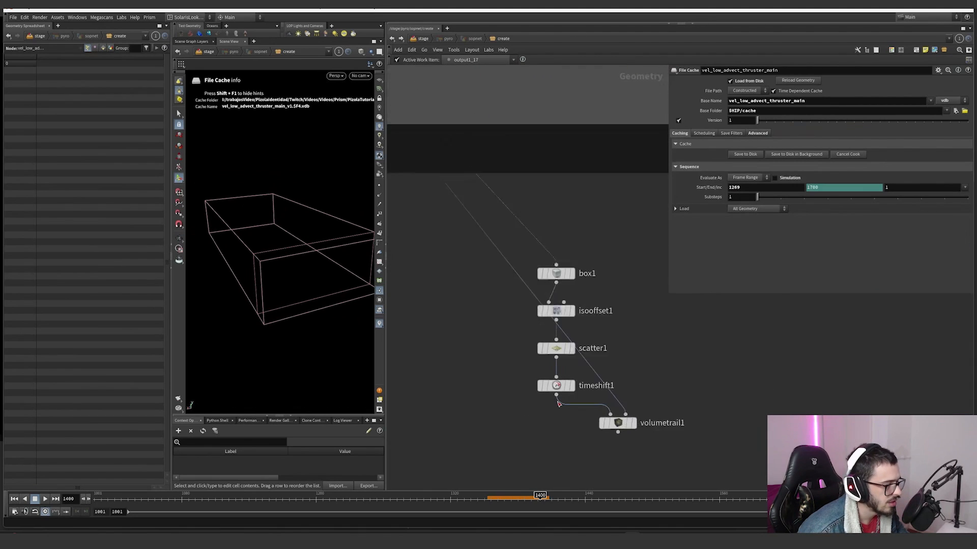
scroll(559, 404, "up", 1)
left_click(648, 426)
scroll(451, 323, "down", 4)
middle_click_drag(415, 228, 579, 312)
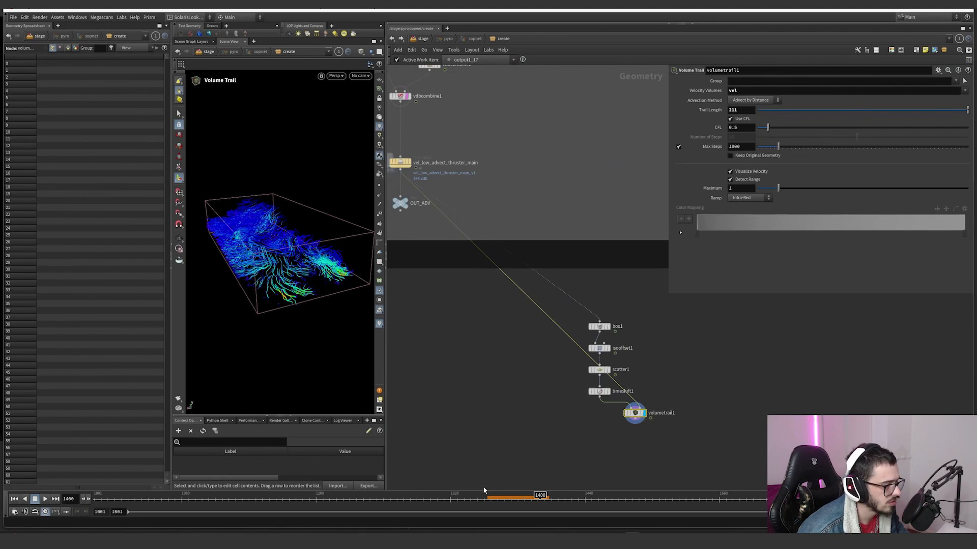
left_click_drag(492, 495, 602, 495)
Step: Display switch3 in the smoke output branch, review its inputs and look through the list of takes
scroll(625, 346, "down", 4)
middle_click_drag(661, 203, 585, 293)
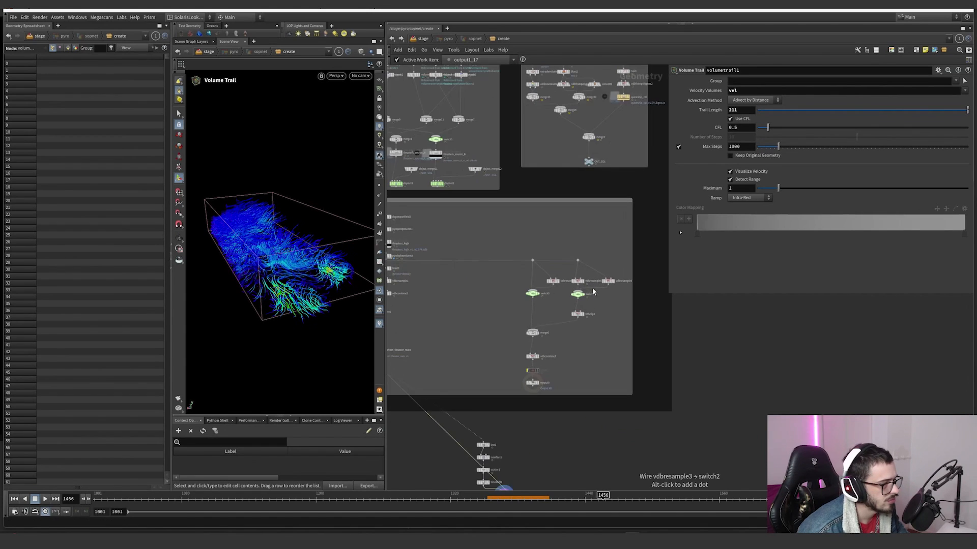
scroll(551, 305, "up", 5)
left_click(533, 288)
left_click_drag(562, 309, 501, 278)
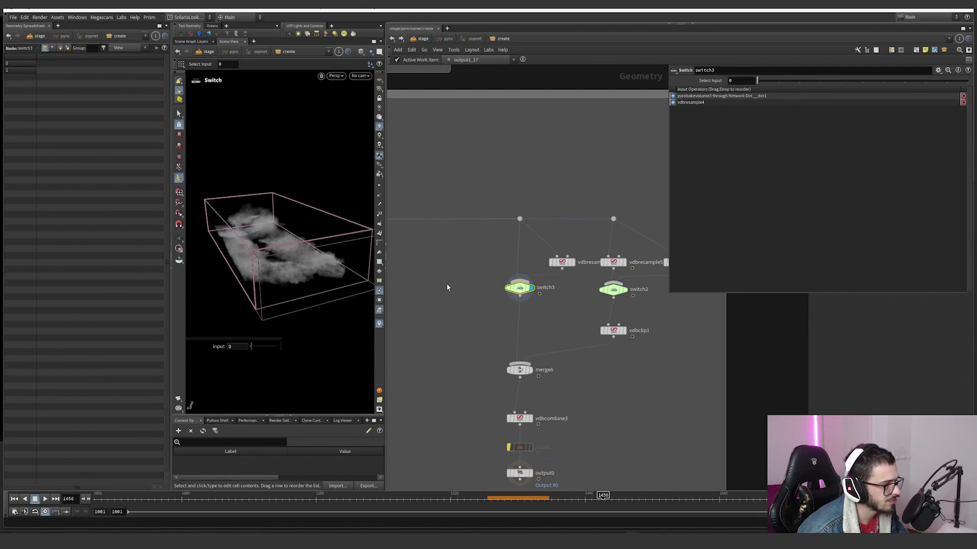
scroll(503, 275, "down", 3)
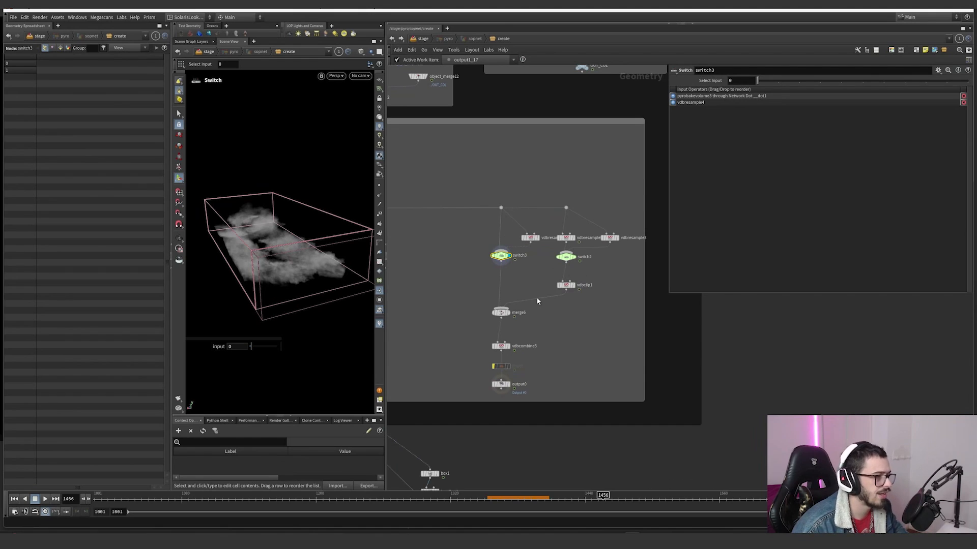
left_click(916, 16)
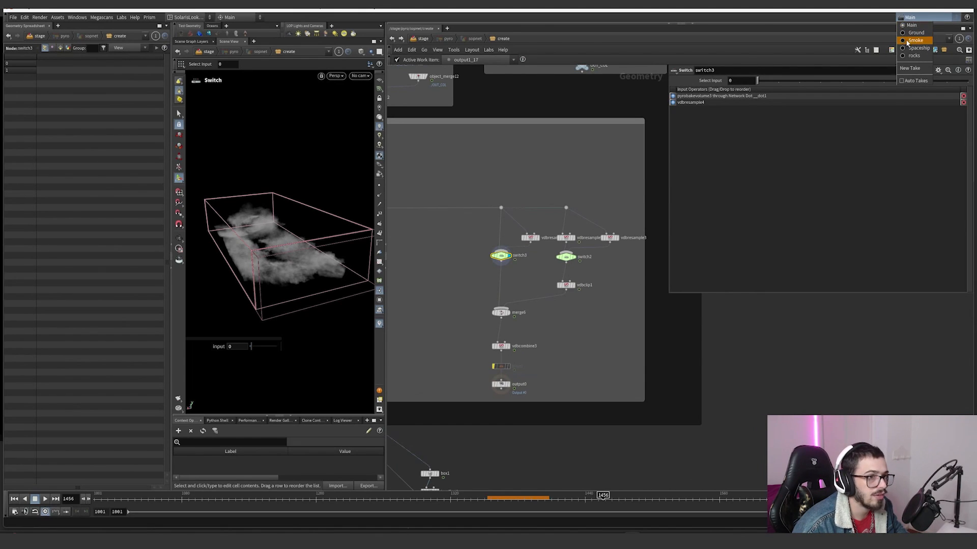
left_click(520, 269)
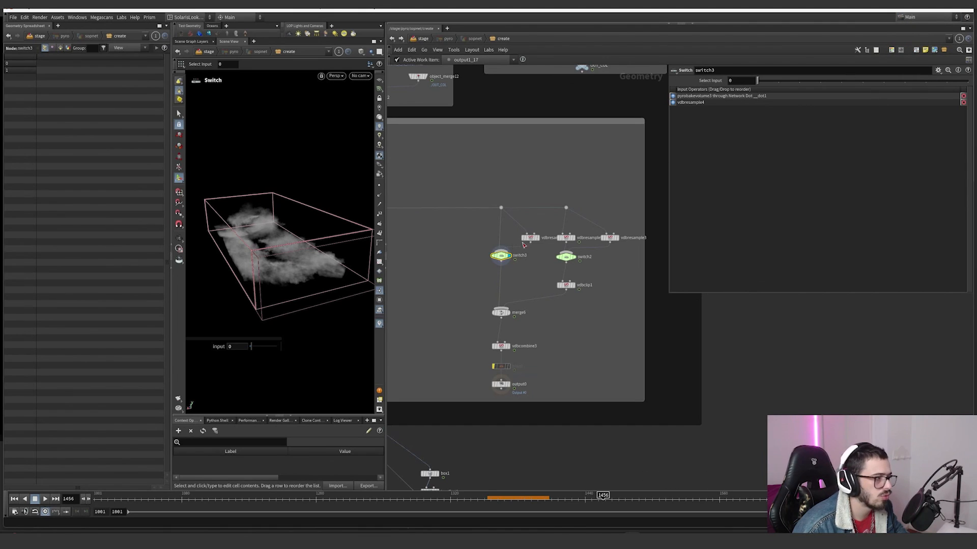
Step: Display vdbresample4 beside switch3 and check its voxel size setting
scroll(340, 239, "up", 2)
scroll(541, 243, "up", 3)
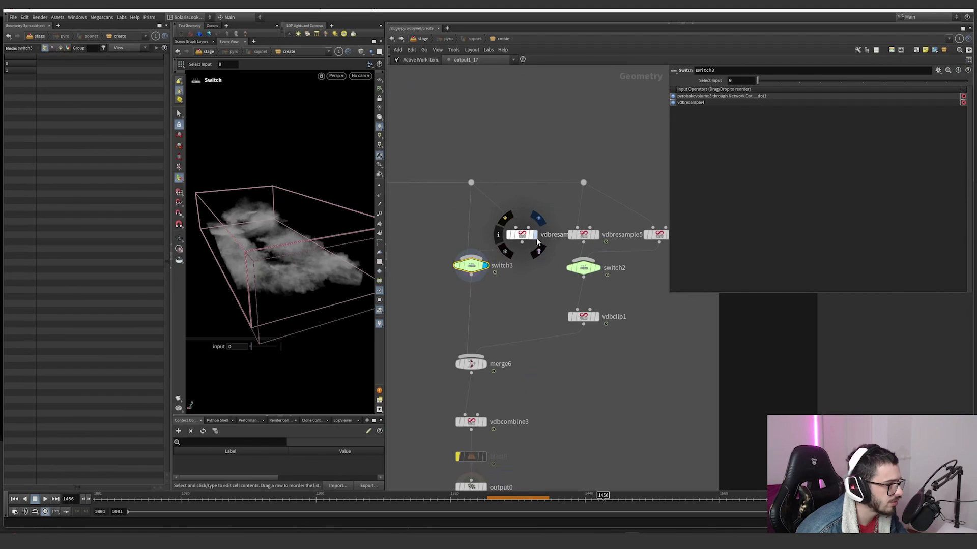
left_click_drag(506, 221, 507, 220)
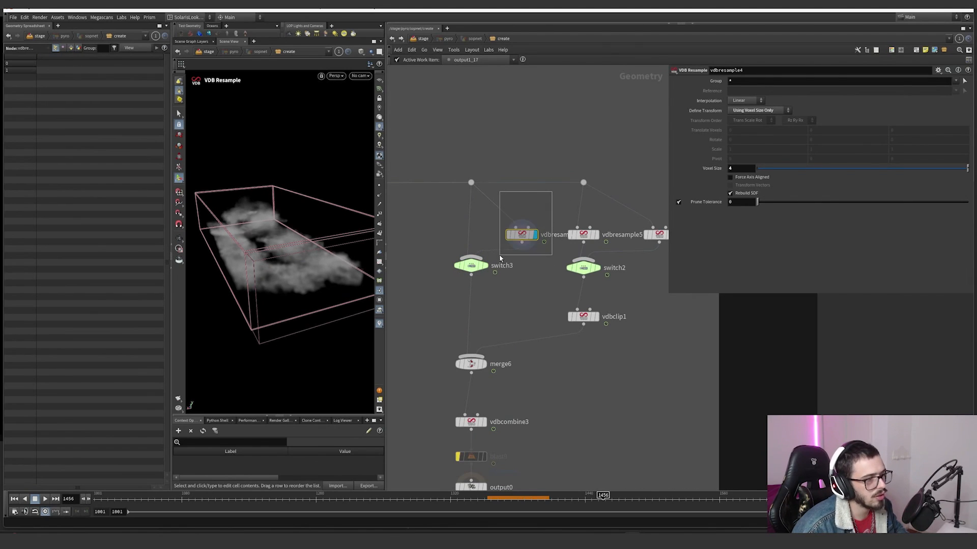
Step: Return the display to switch3 and recheck the available takes, keeping the Main take
mouse_move(489, 268)
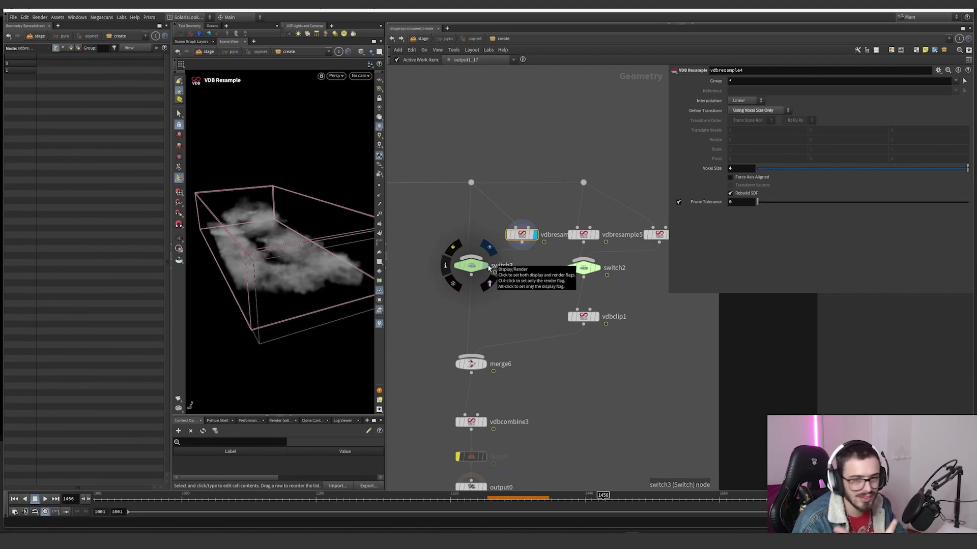
left_click(489, 268)
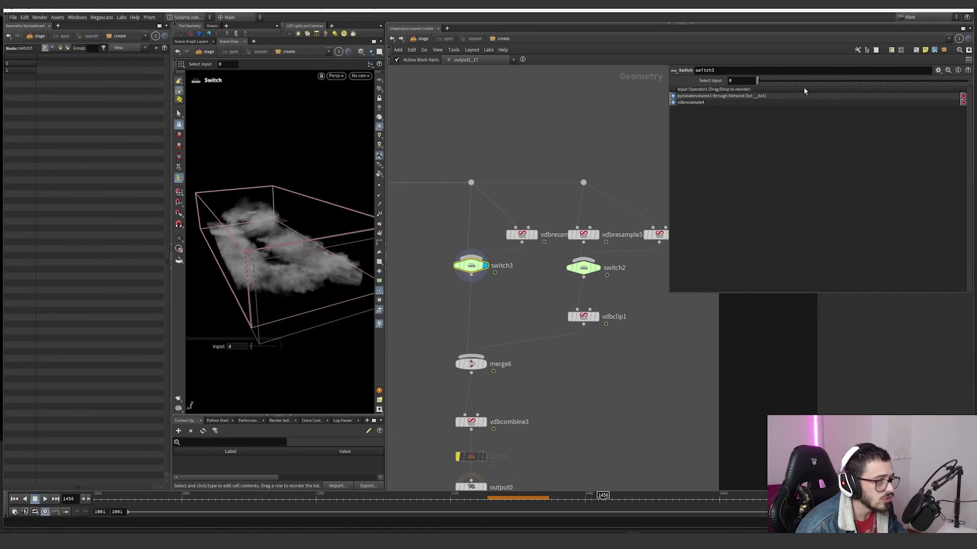
left_click(911, 17)
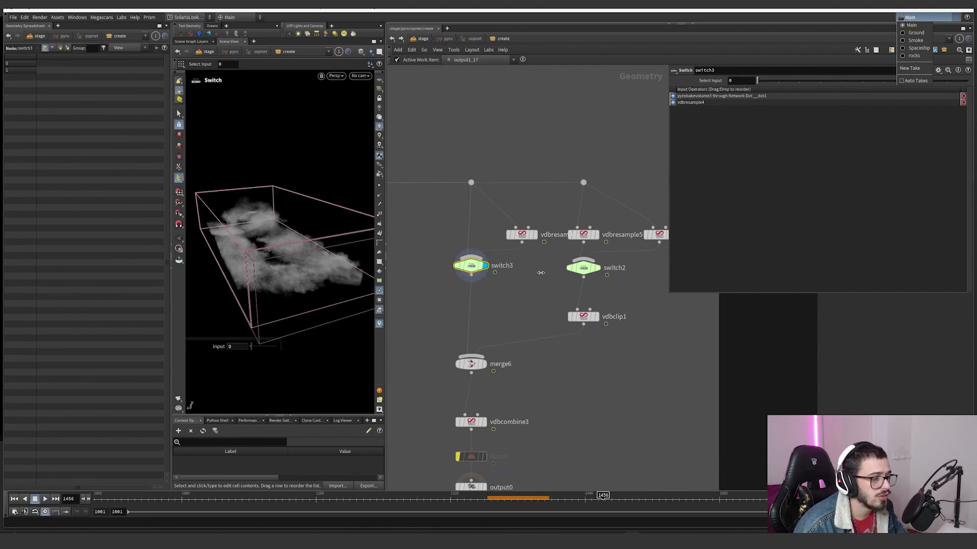
left_click(471, 267)
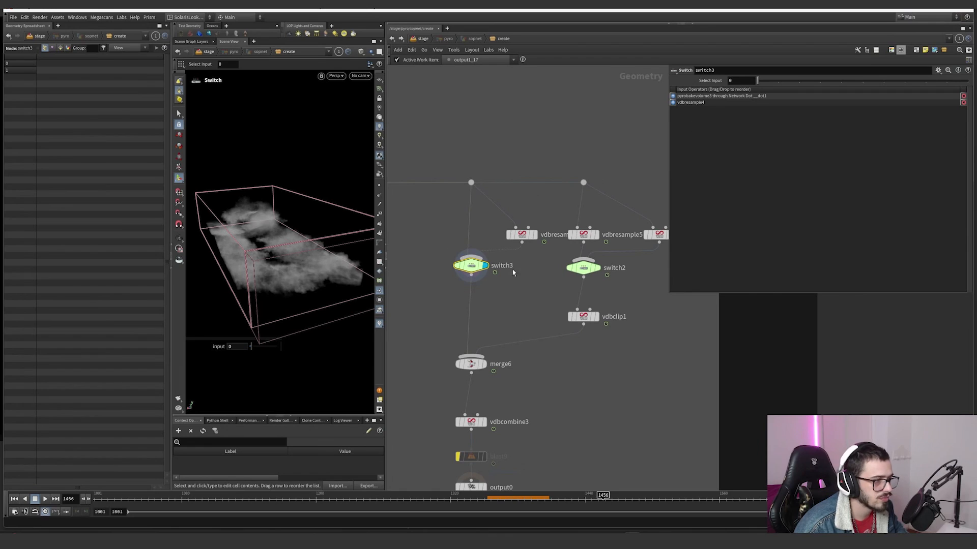
Step: Switch to the Ground take and check which input switch3 selects
left_click(910, 17)
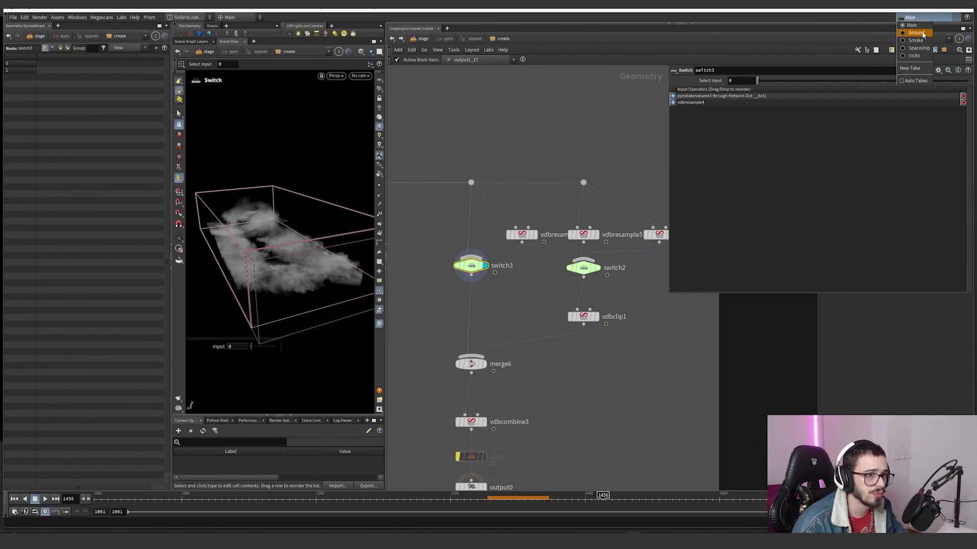
left_click(914, 41)
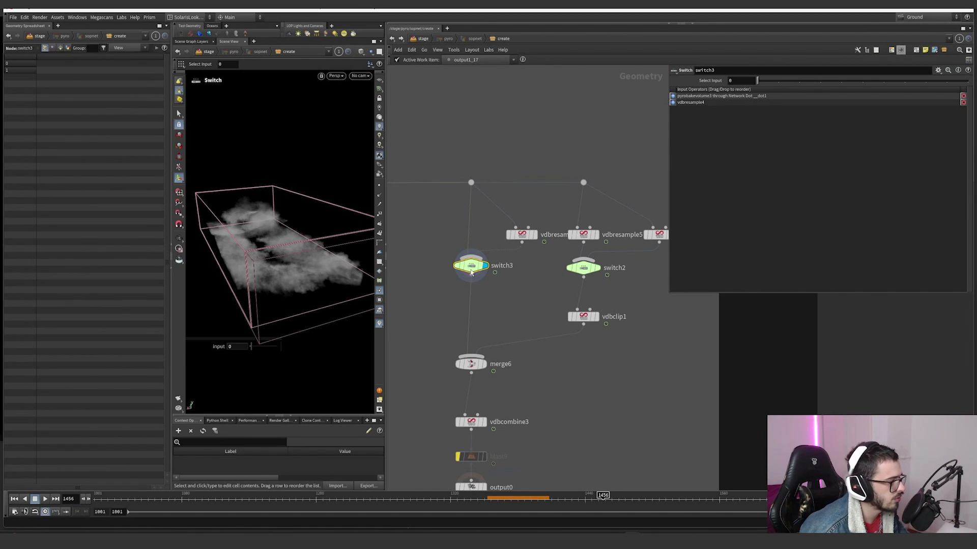
scroll(510, 272, "up", 5)
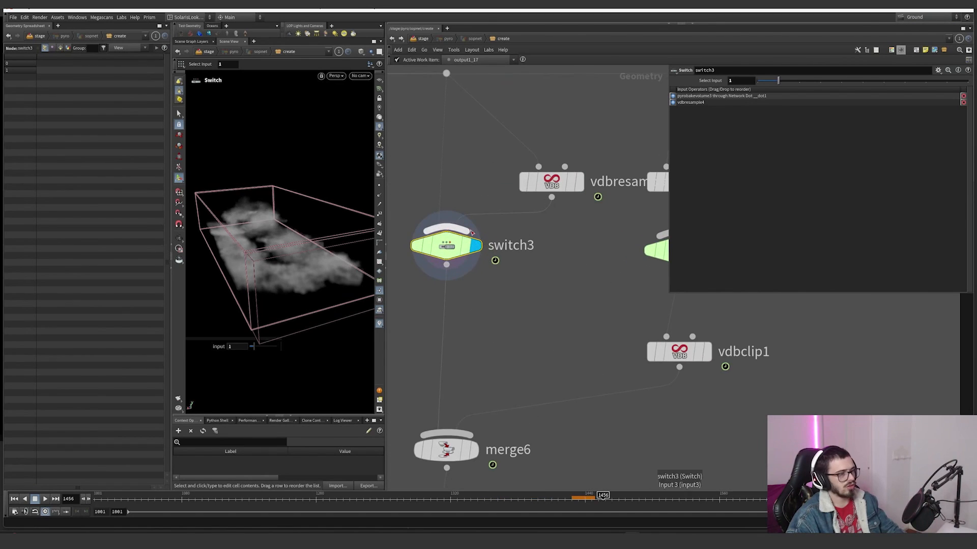
middle_click_drag(553, 321, 616, 348)
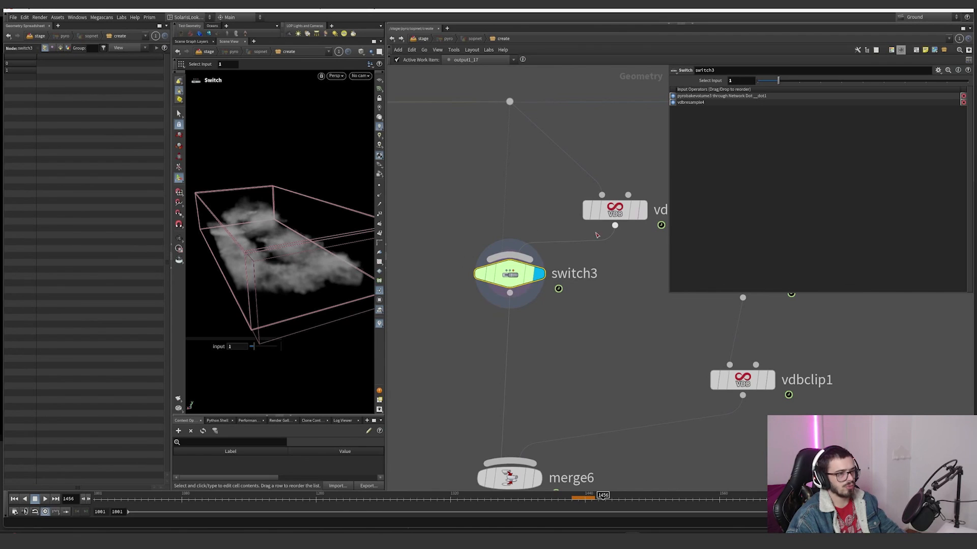
Step: Review the list of takes and return to the Main take
left_click(916, 17)
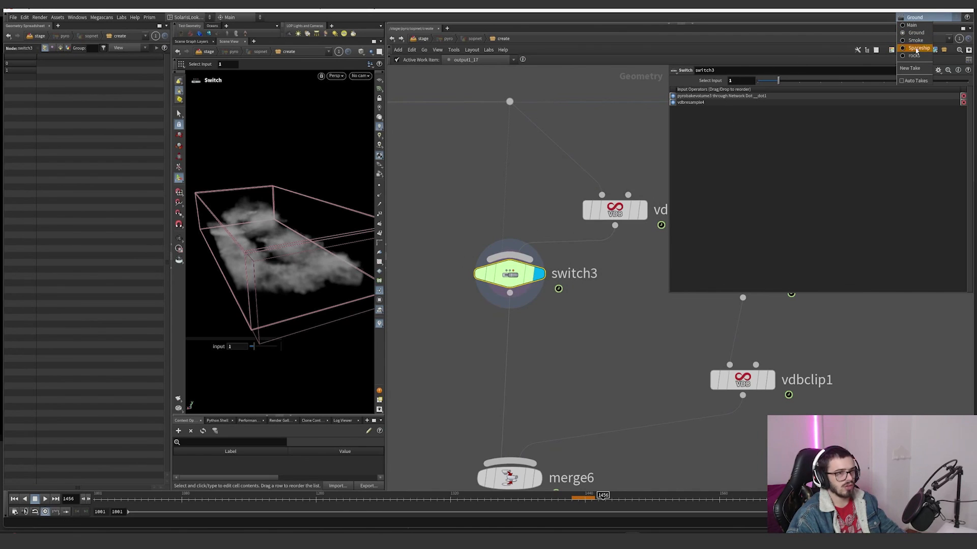
left_click(481, 268)
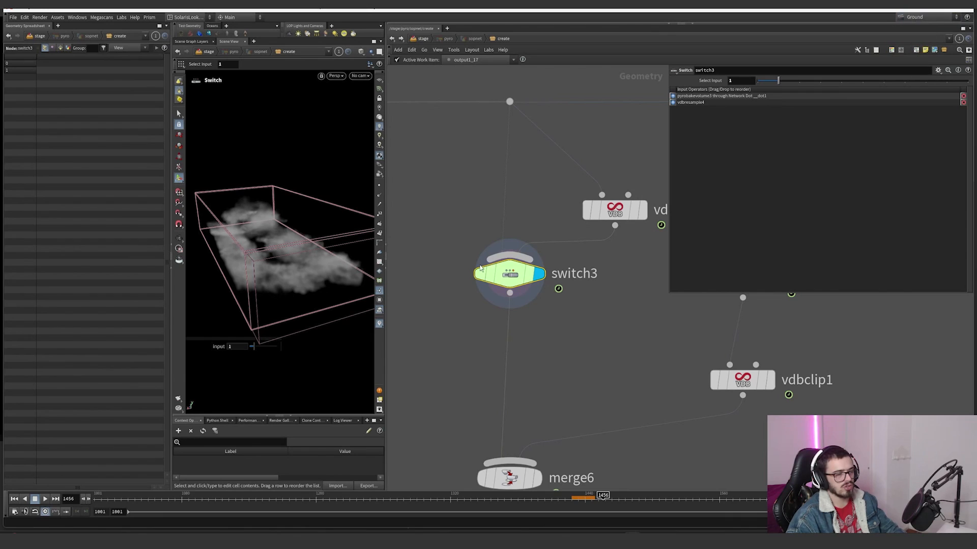
left_click(911, 18)
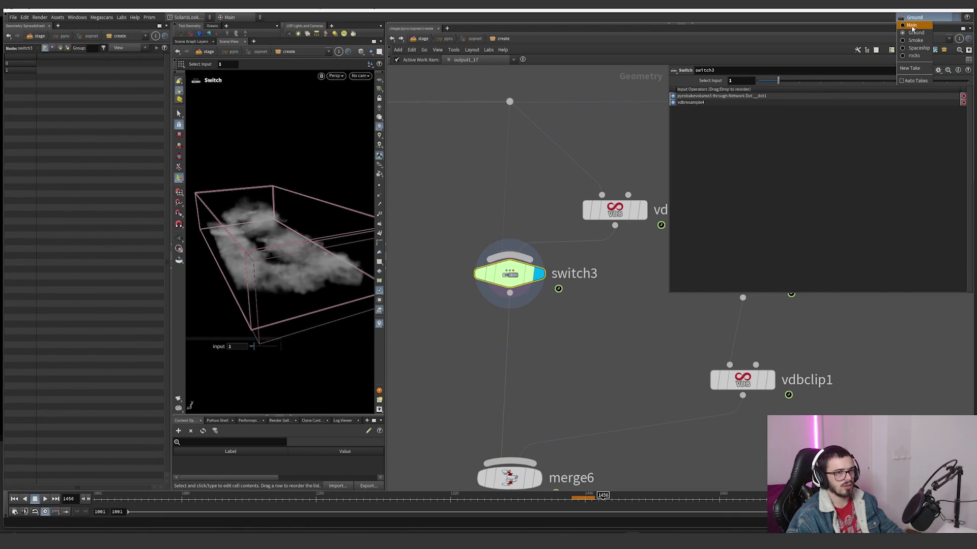
left_click(911, 26)
scroll(515, 265, "down", 5)
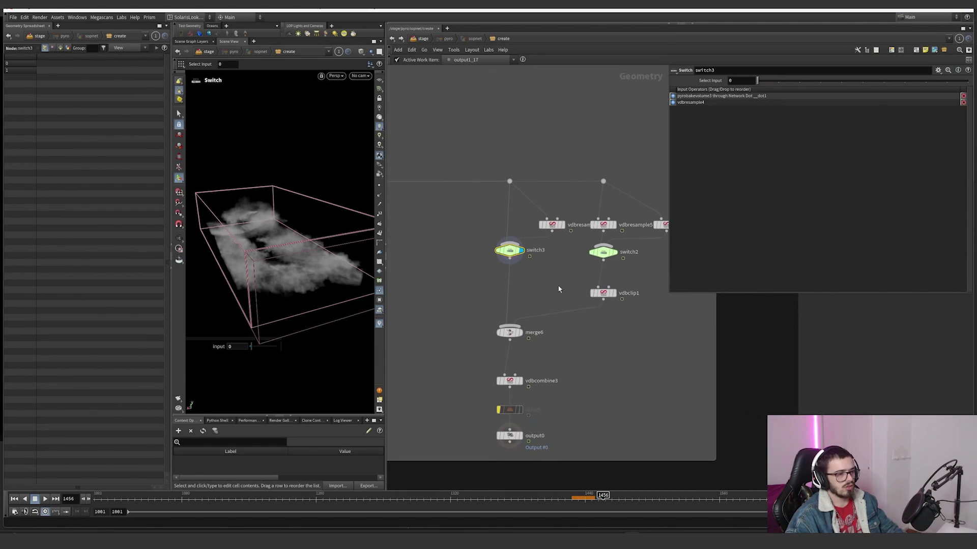
Step: Display vdbclip1 below switch2 and inspect the clipped smoke volume against the camera frustum
left_click(612, 243)
left_click(599, 292)
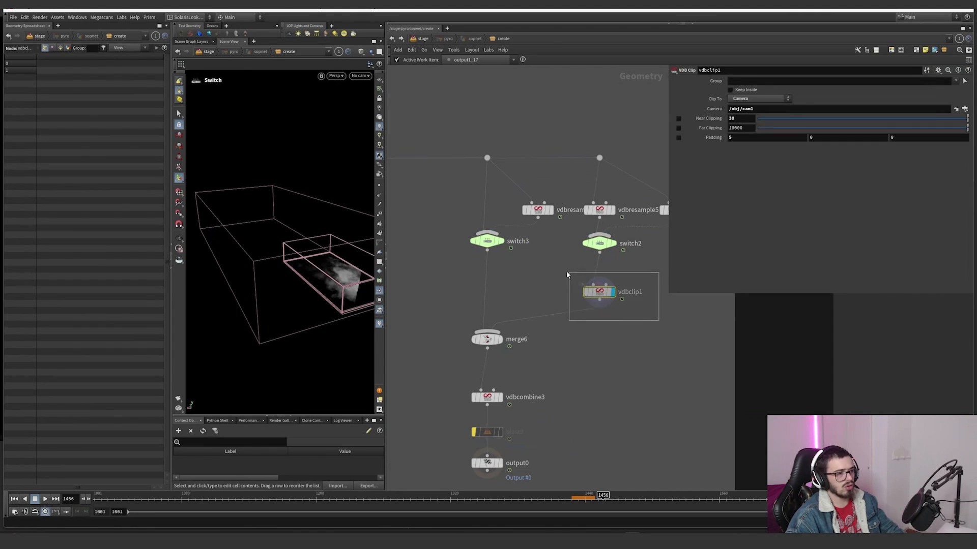
left_click(612, 291)
key("Escape")
left_click_drag(368, 264, 316, 286)
scroll(326, 274, "up", 4)
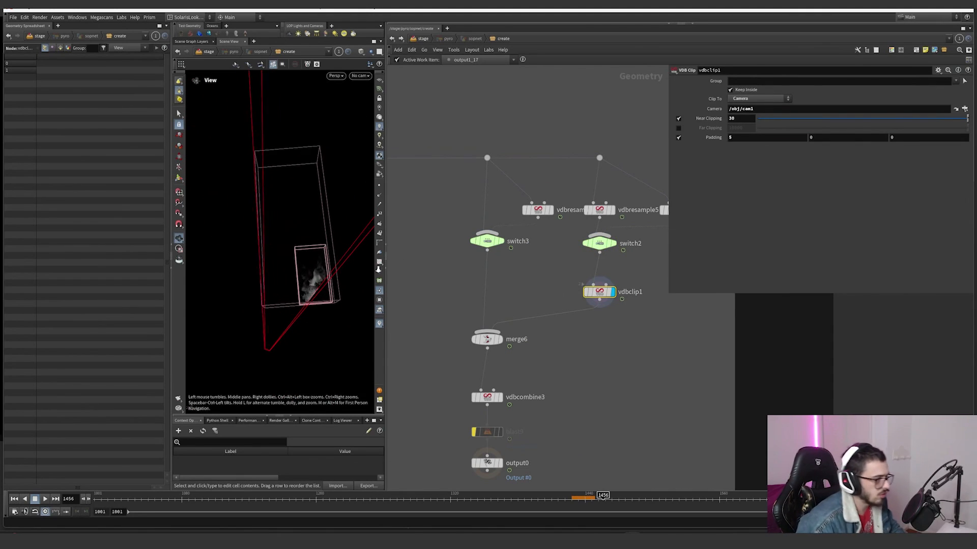
left_click_drag(543, 278, 543, 278)
left_click_drag(325, 267, 351, 295, "alt")
Step: Display merge6 and inspect the ground smoke and the clipped volume together
middle_click_drag(509, 343, 506, 300)
left_click(498, 295)
left_click_drag(541, 314, 448, 281)
left_click_drag(292, 252, 309, 283, "alt")
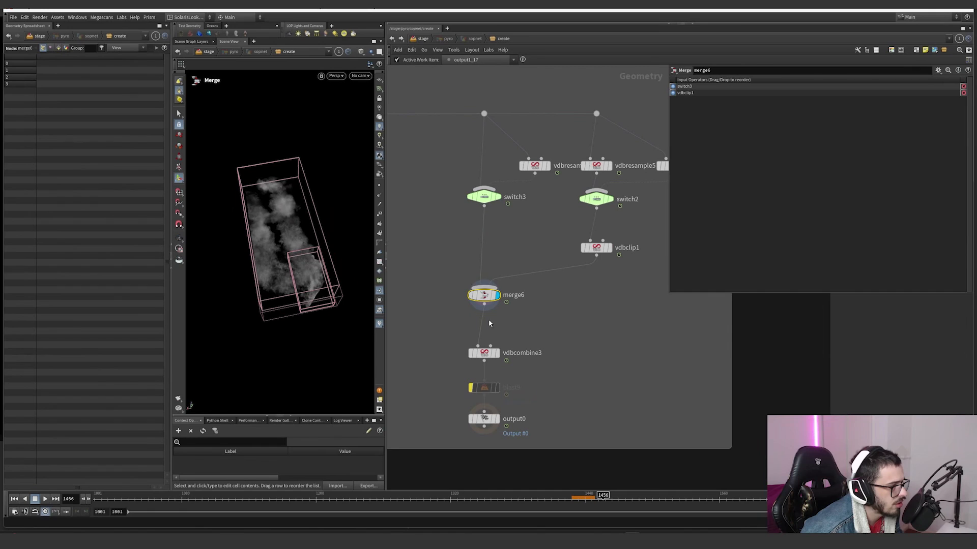
Step: Display vdbcombine3 and trace the merge6 inputs from switch3 and vdbclip1 that feed it
left_click(498, 354)
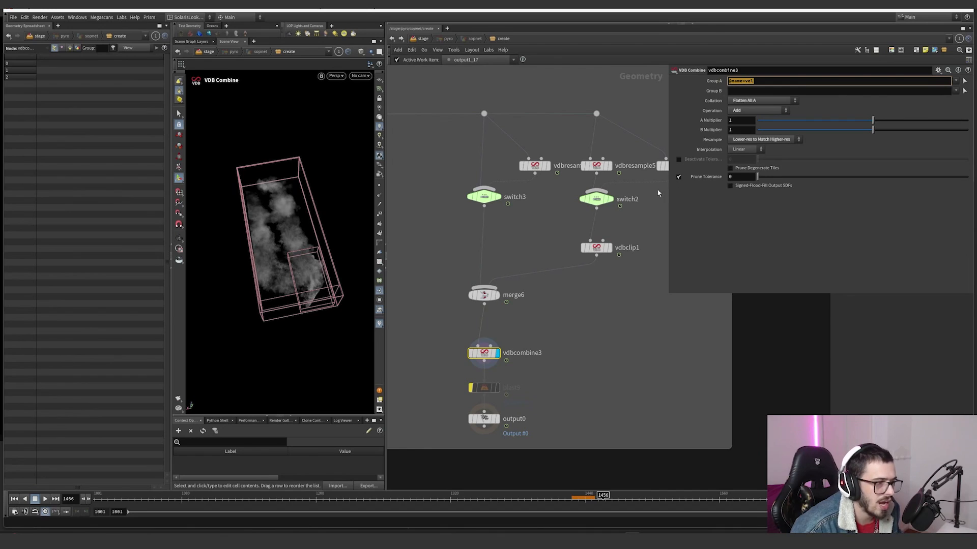
left_click(469, 344)
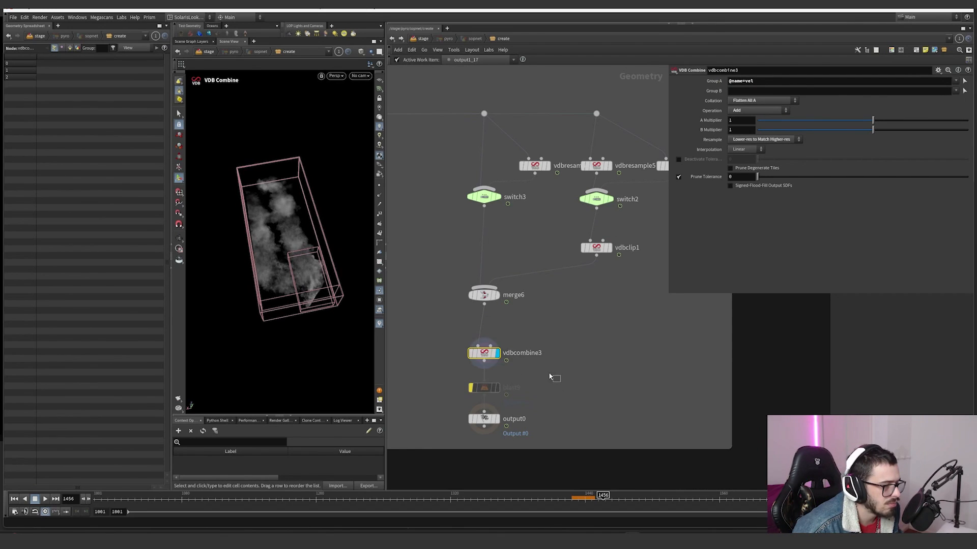
left_click(484, 295)
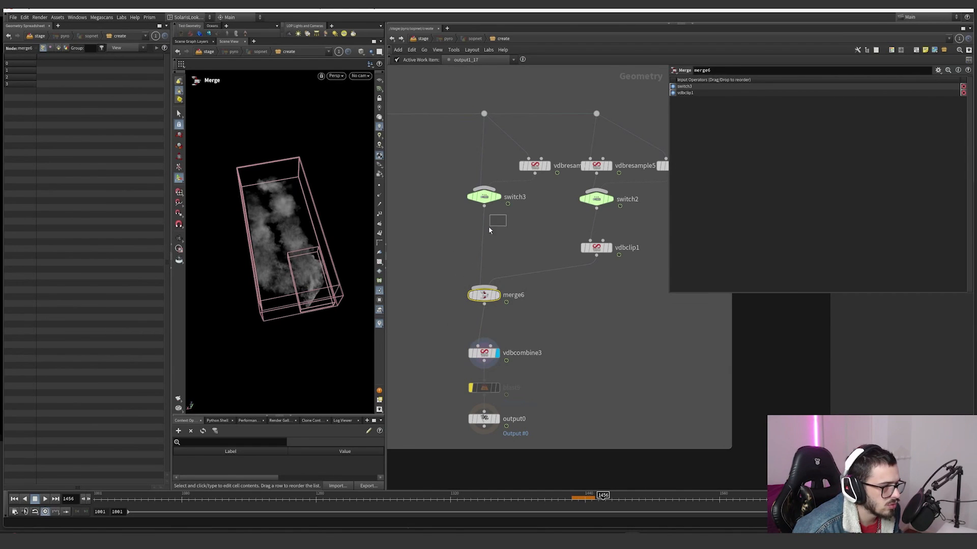
left_click_drag(462, 251, 462, 251)
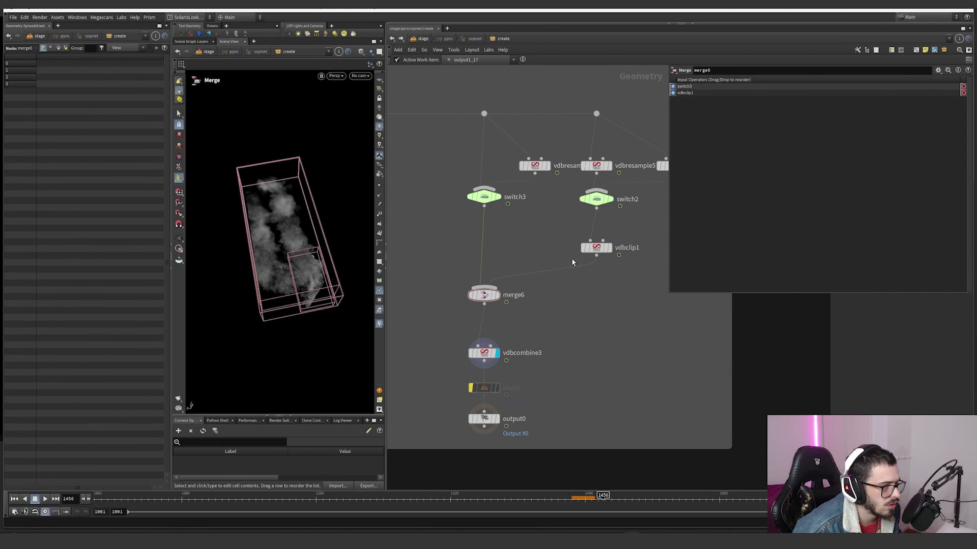
left_click_drag(574, 259, 526, 284)
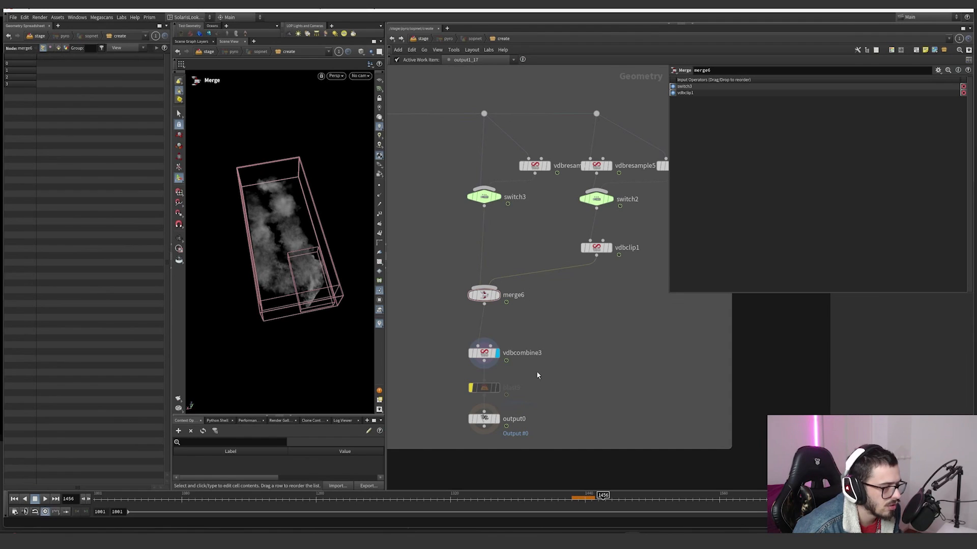
Step: Check vdbcombine3's combine settings and its node information for the density and vel volumes
left_click(483, 352)
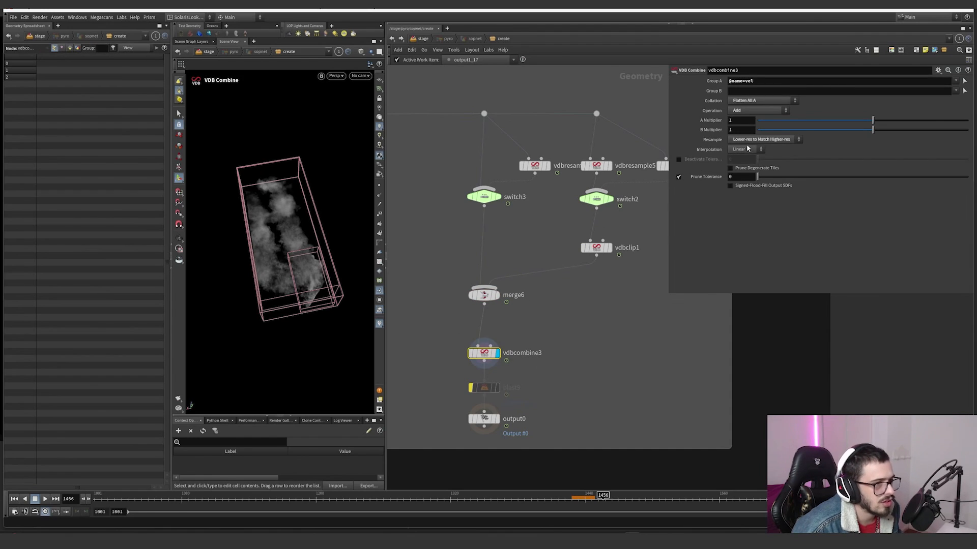
middle_click(488, 355)
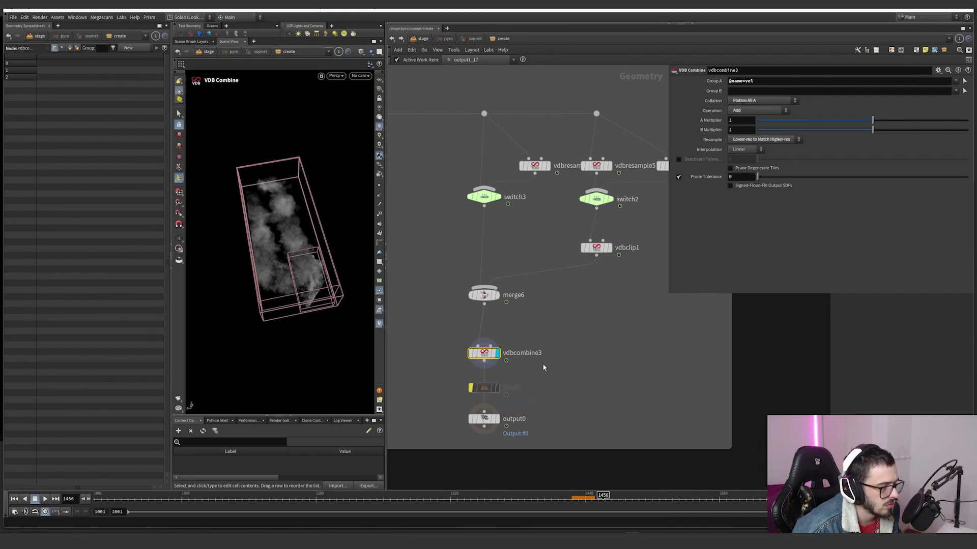
middle_click(492, 352)
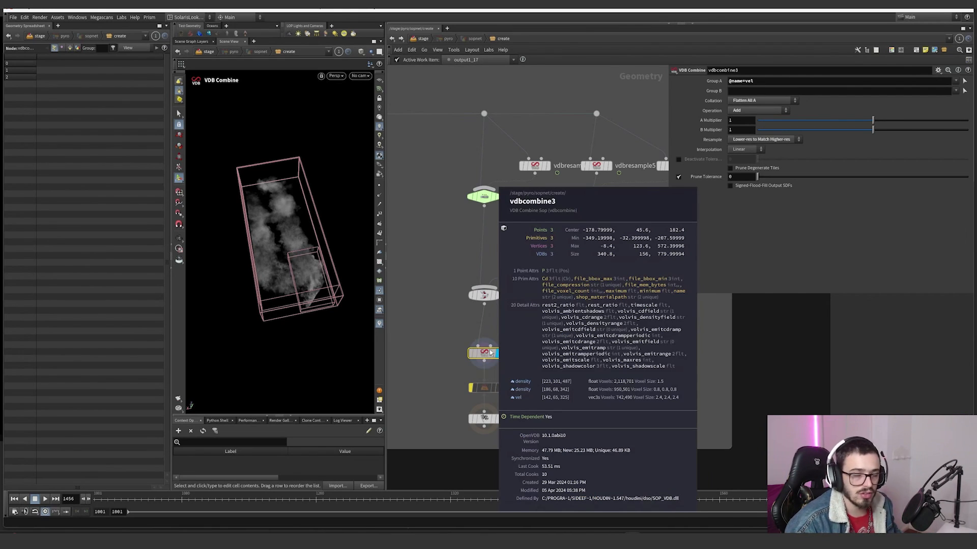
Step: Review the overall layout of the pyro network, from the source groups to the smoke output
scroll(559, 343, "down", 4)
middle_click_drag(542, 391, 584, 332)
scroll(584, 330, "down", 3)
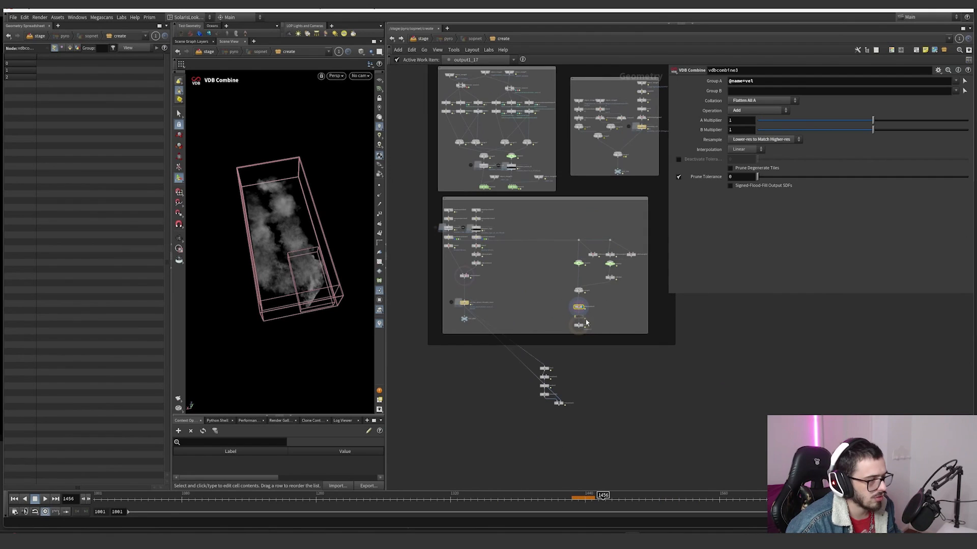
middle_click_drag(593, 386, 649, 477)
scroll(725, 366, "down", 2)
middle_click_drag(738, 382, 606, 349)
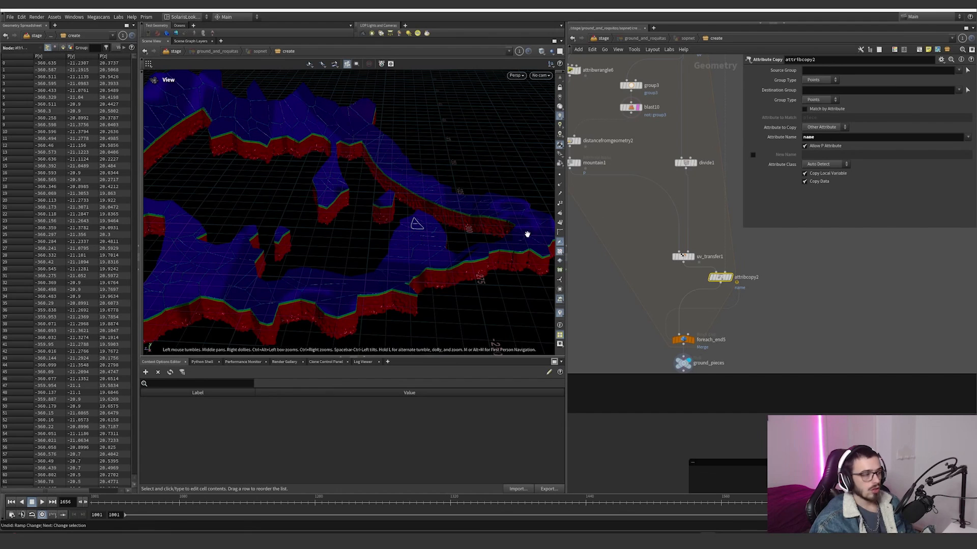
left_click_drag(523, 234, 388, 144)
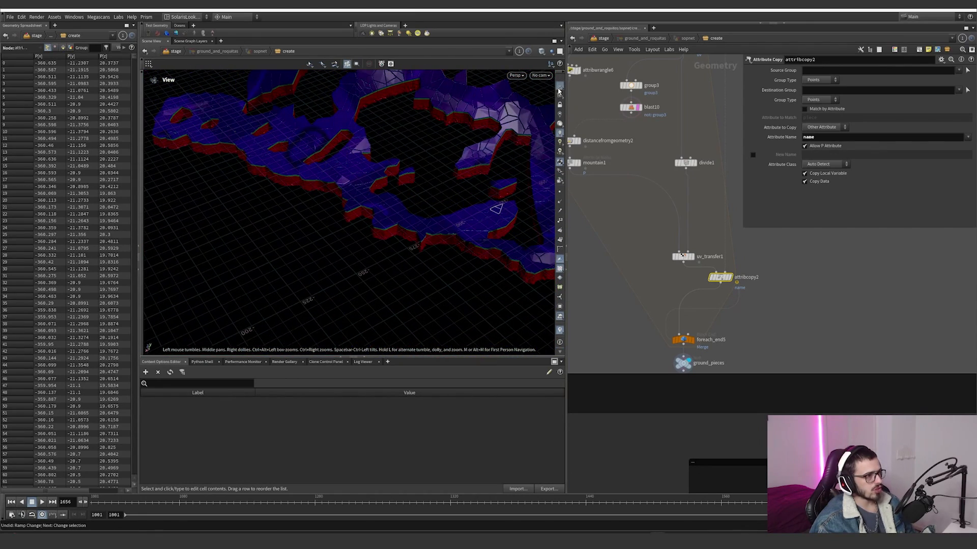
Step: In the ground network, hide the viewport's reference grid and select the ground_pieces null
left_click(559, 89)
scroll(723, 308, "down", 5)
middle_click_drag(757, 317, 695, 324)
scroll(646, 388, "down", 2)
scroll(630, 406, "up", 5)
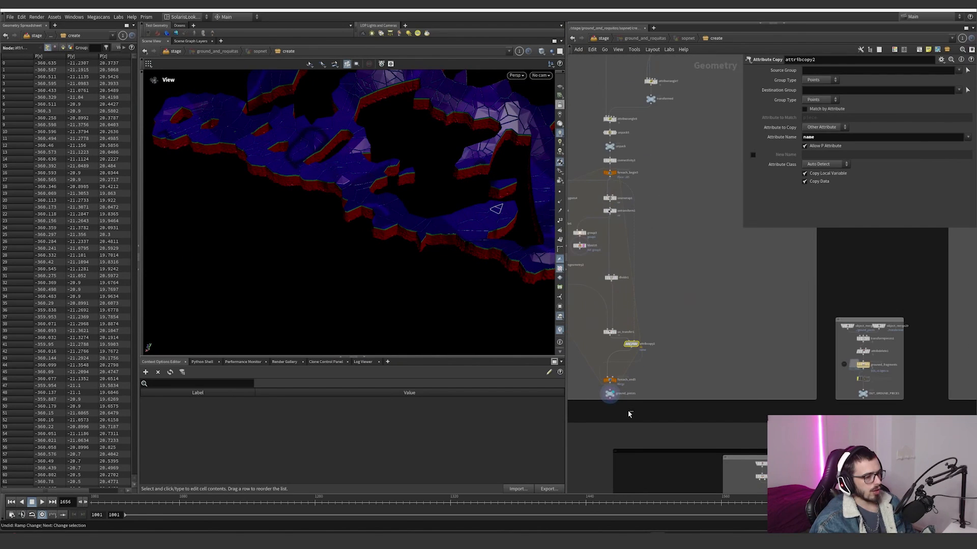
left_click(609, 393)
Step: Display the object merges above transformpieces1, ending on object_merge29, and inspect the transformed pieces
scroll(758, 353, "down", 3)
scroll(635, 325, "up", 6)
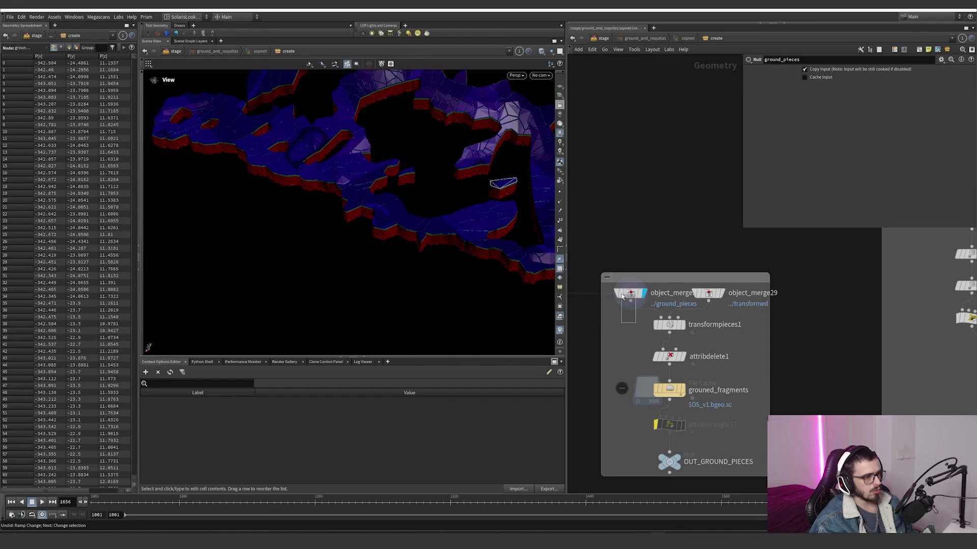
left_click(711, 294)
left_click(722, 294)
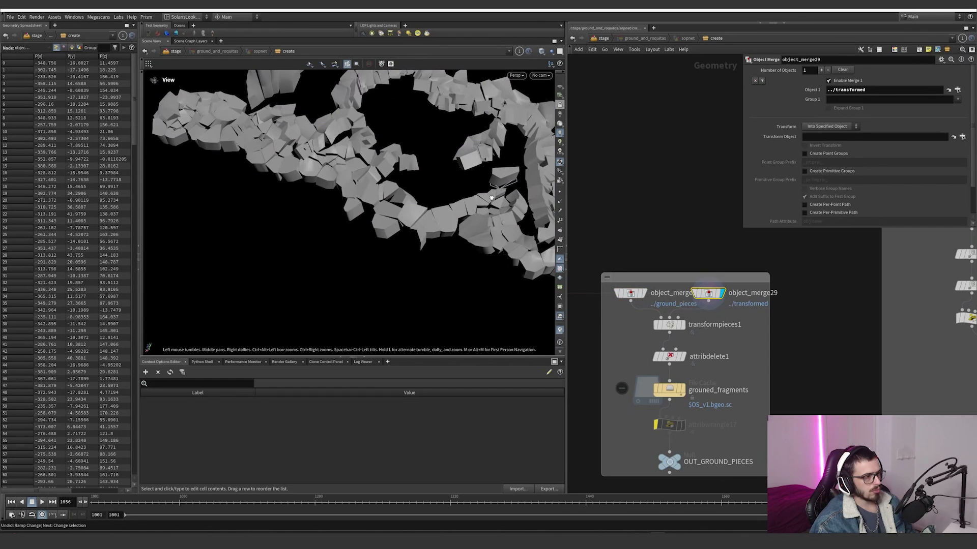
left_click_drag(491, 198, 362, 207)
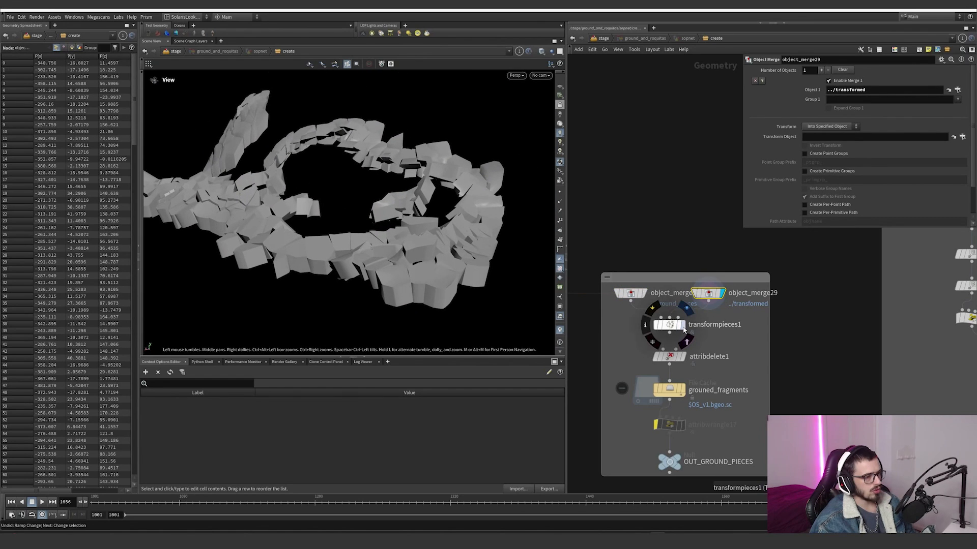
Step: Display transformpieces1 and inspect the detail of the transformed ground pieces up close
left_click(656, 322)
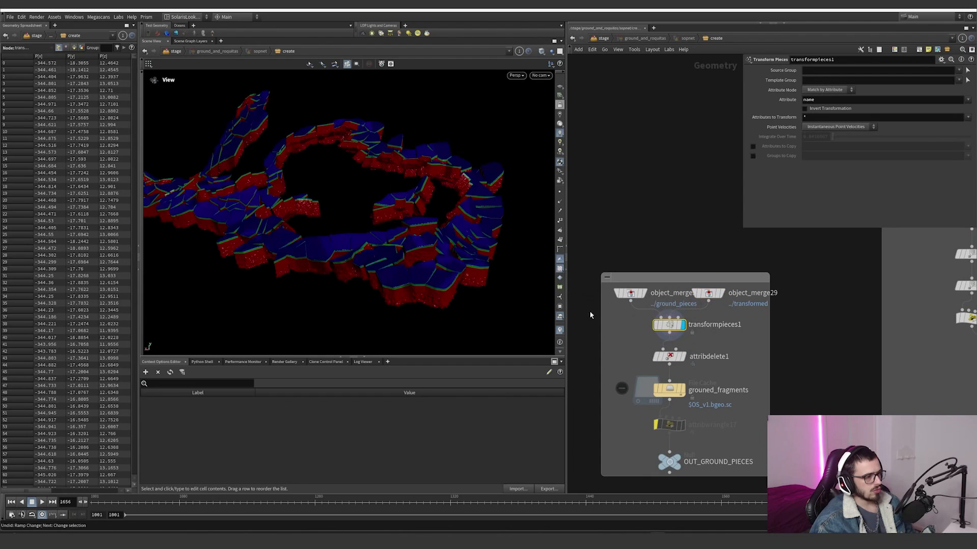
right_click_drag(458, 264, 573, 260)
left_click_drag(458, 239, 402, 224)
Step: Locate pointdeform1 upstream of the transformed null and overlay its geometry as a template
mouse_move(718, 300)
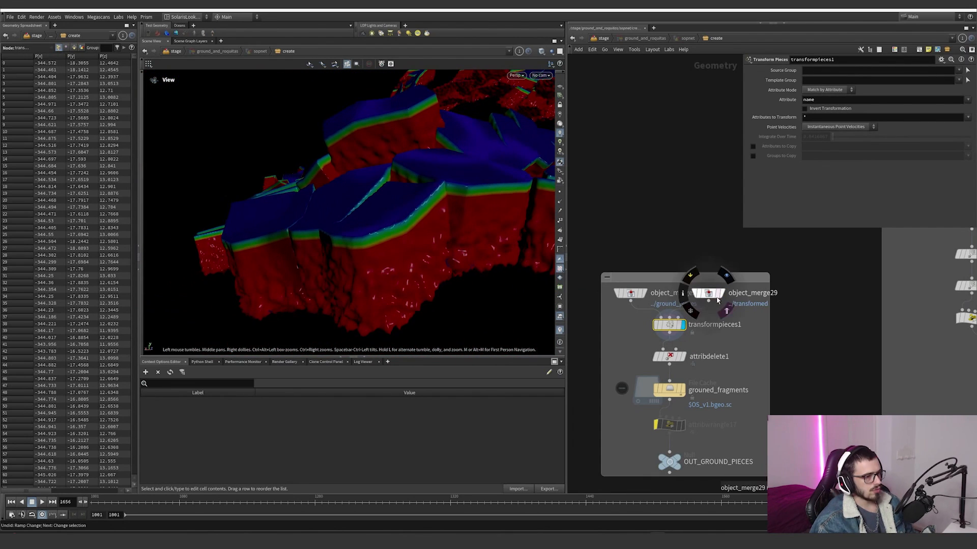
scroll(677, 206, "down", 6)
middle_click_drag(677, 206, 620, 15)
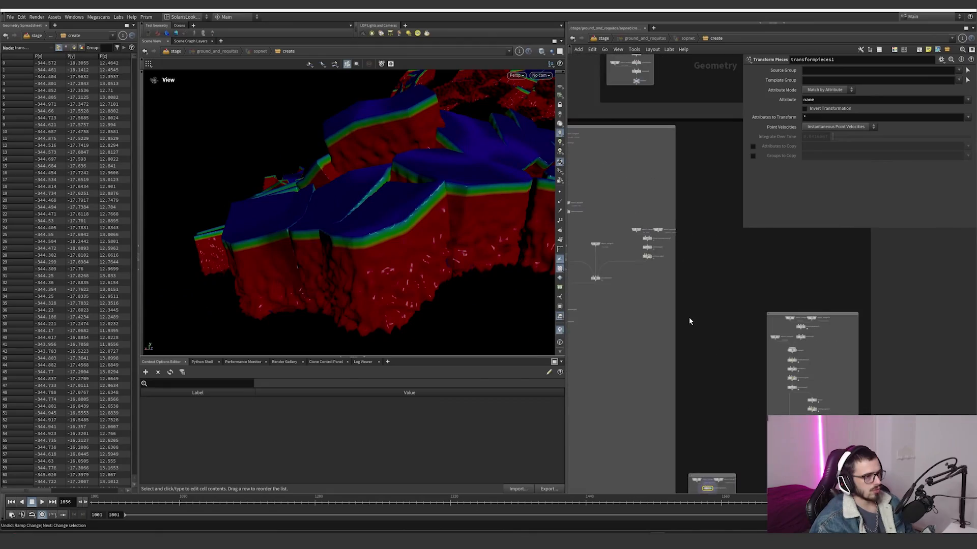
scroll(689, 317, "up", 2)
middle_click_drag(621, 271, 781, 298)
scroll(724, 291, "up", 3)
left_click(718, 290)
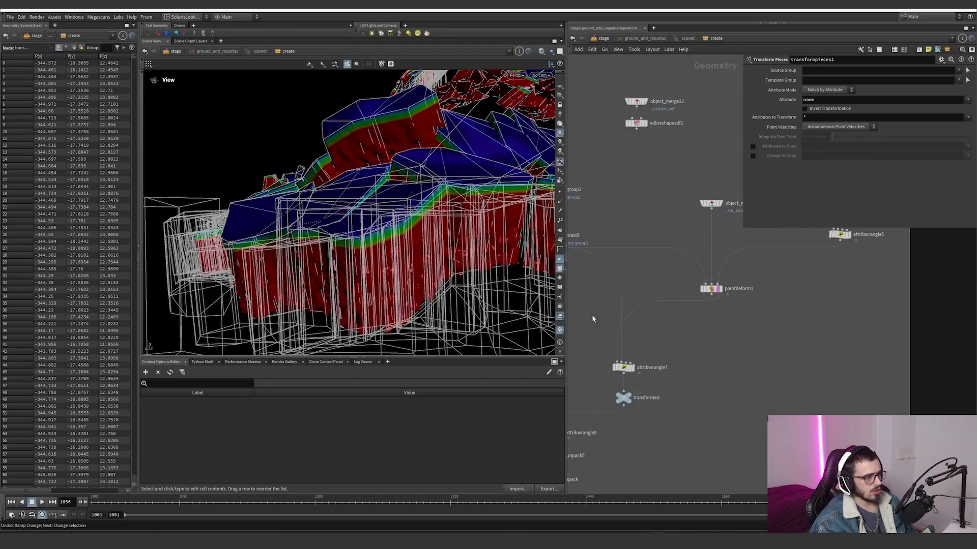
Step: Overlay attribwrangle7's geometry as a template and compare it with the detailed ground pieces
left_click_drag(438, 206, 378, 222)
scroll(620, 361, "up", 3)
left_click(635, 371)
scroll(379, 222, "down", 3)
scroll(856, 381, "down", 3)
scroll(664, 252, "down", 5)
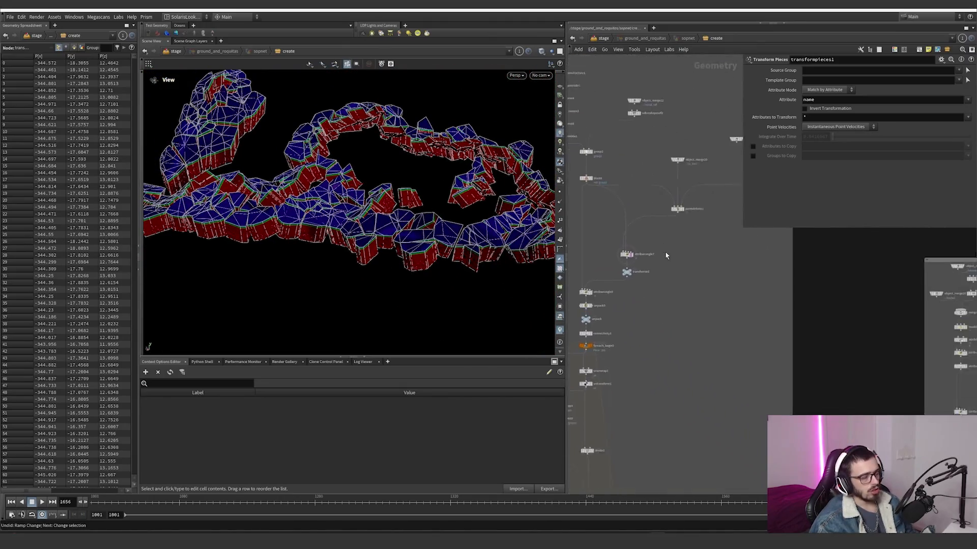
Step: Display attribdelete1 to check which attribute it removes, and select the OUT_GROUND_PIECES null
scroll(741, 374, "up", 4)
scroll(744, 345, "up", 3)
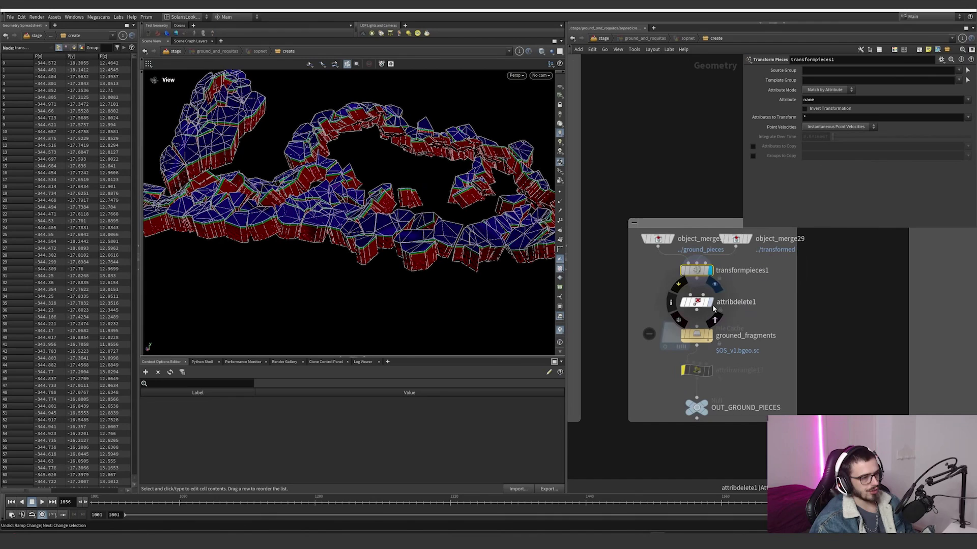
left_click(701, 305)
middle_click(698, 305)
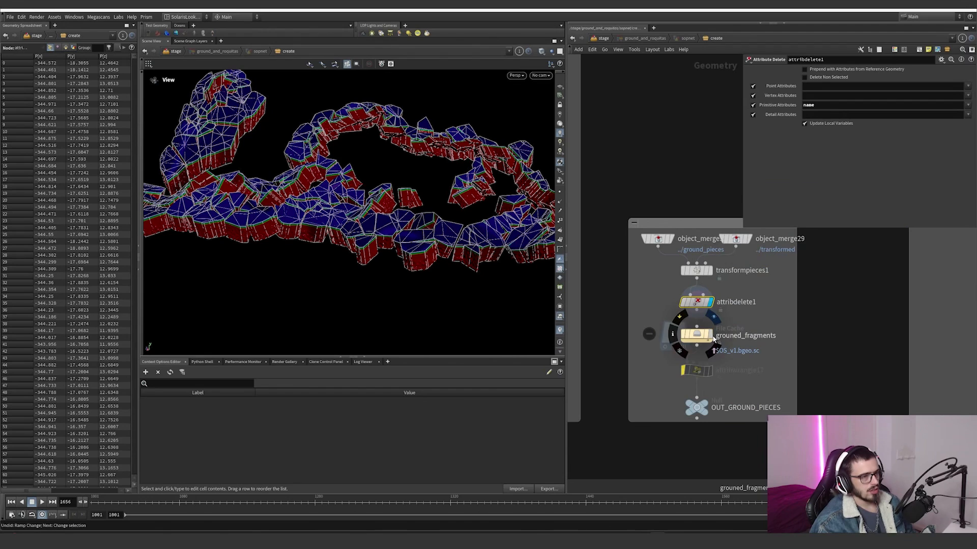
left_click(659, 328)
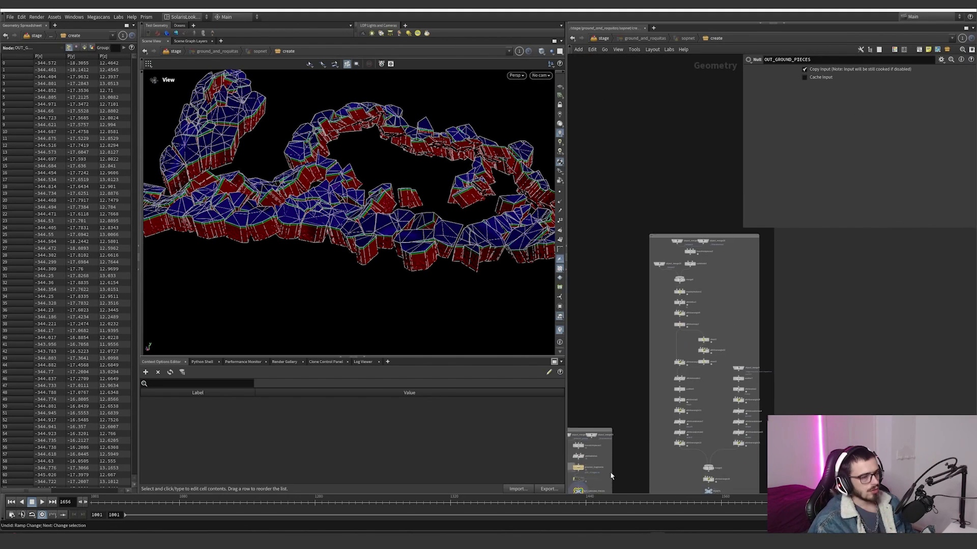
Step: Display the POINTS null at the end of the scatter group and inspect the scattered points
middle_click_drag(609, 472, 608, 473)
middle_click_drag(731, 316, 696, 233)
scroll(665, 423, "up", 5)
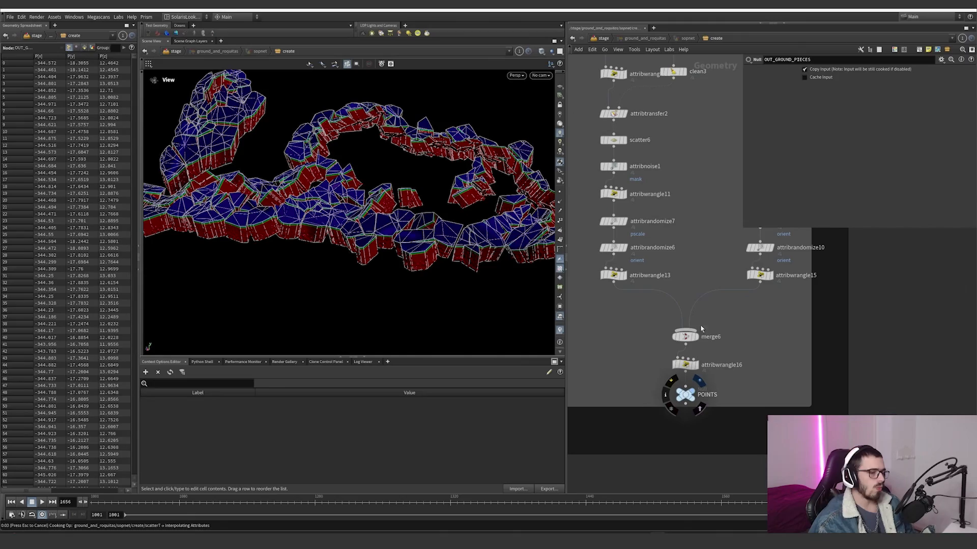
key("ctrl+z")
mouse_move(377, 230)
left_mouse_down()
mouse_move(378, 273)
mouse_move(379, 247)
left_mouse_up()
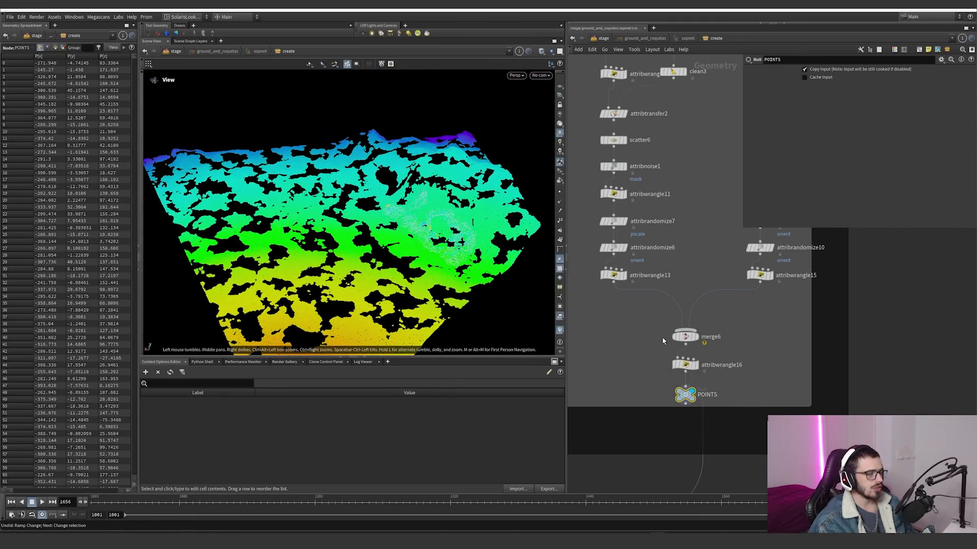
Step: Display the unpack object merge at the start of the scatter group, and inspect the pieces placed by transformpieces2
scroll(640, 331, "down", 4)
middle_click_drag(639, 331, 645, 440)
scroll(648, 192, "up", 5)
middle_click_drag(671, 179, 668, 243)
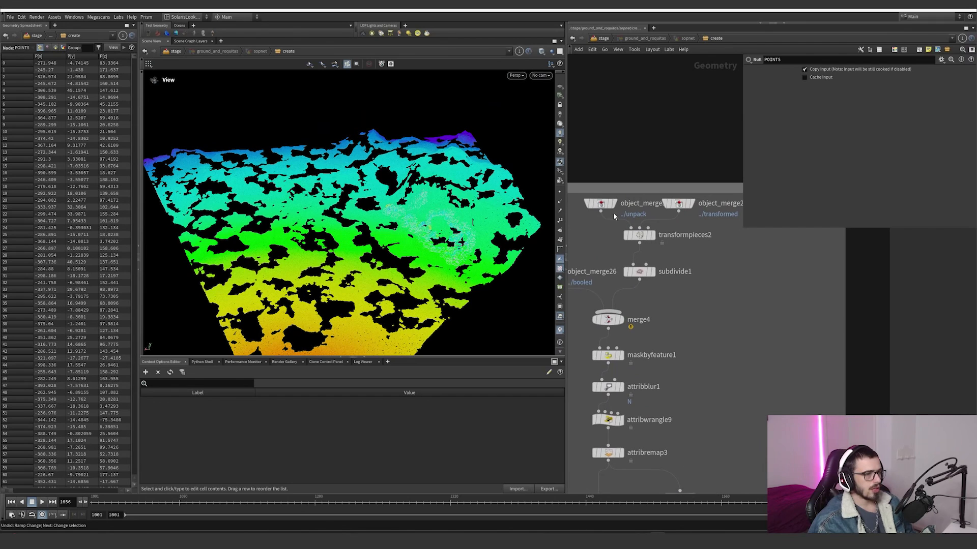
left_click(615, 204)
left_click(653, 235)
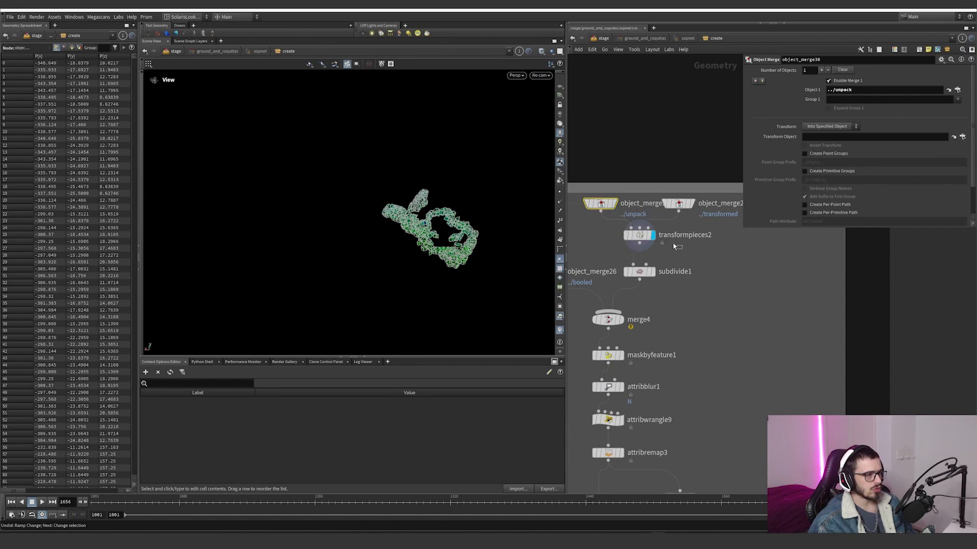
scroll(486, 219, "up", 10)
scroll(484, 207, "down", 5)
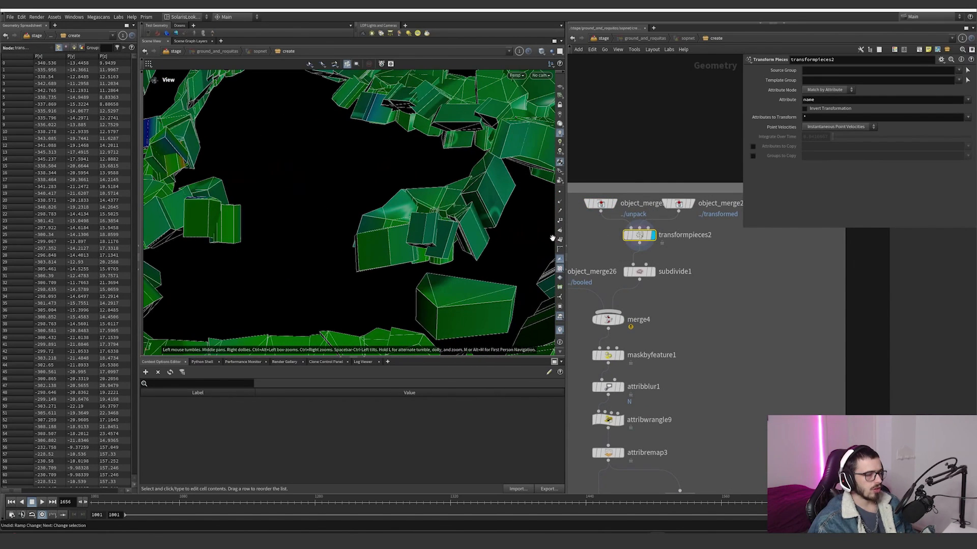
Step: Display subdivide1 and set the viewport shading to Flat Wire Shaded to inspect the subdivided ground pieces
left_click(653, 272)
left_click(642, 272)
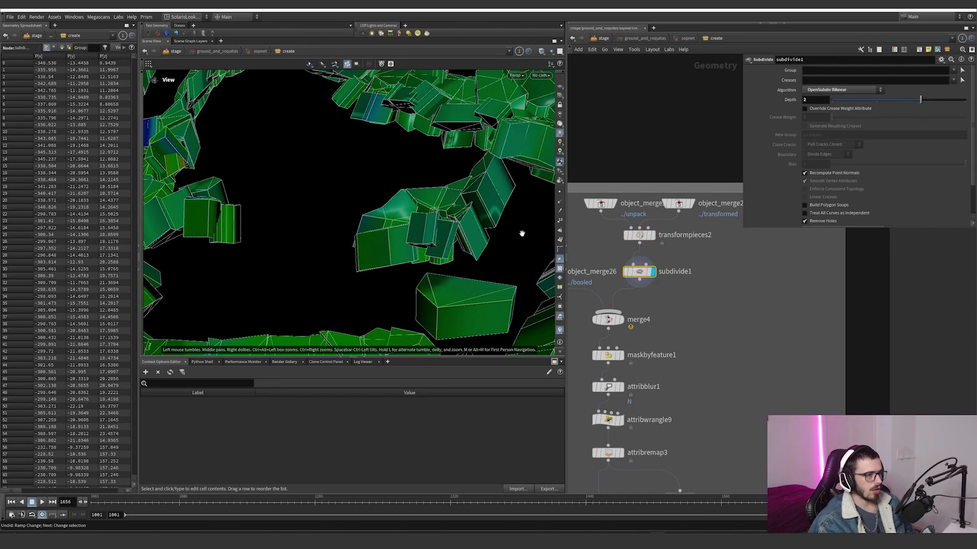
left_click_drag(523, 229, 397, 258)
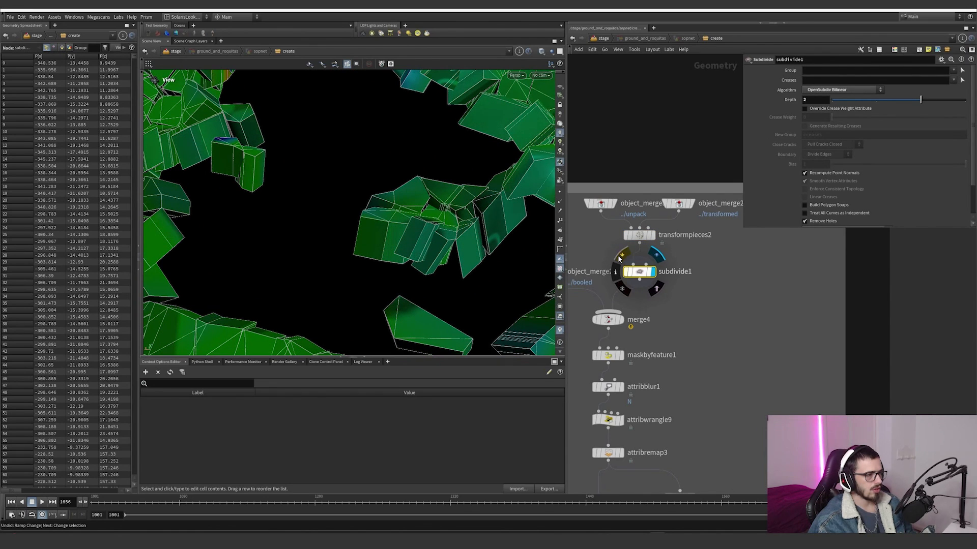
left_click(541, 51)
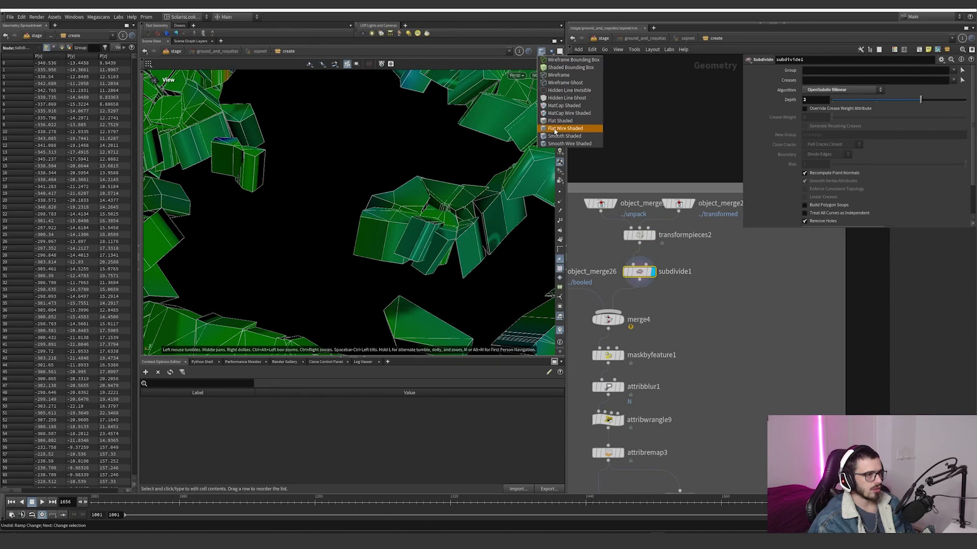
left_click(564, 130)
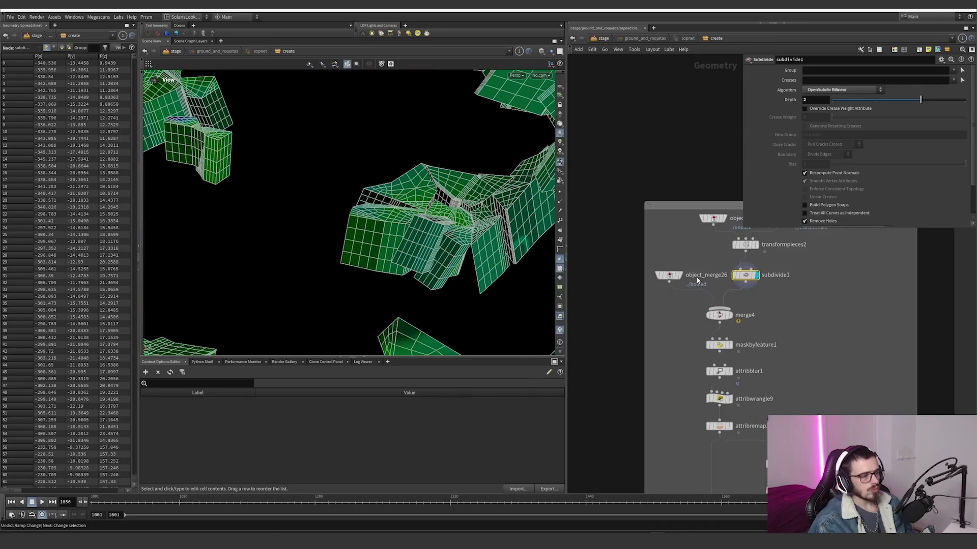
Step: Inspect the combined ground at merge4, and display maskbyfeature1 with the viewport shading set to Smooth Wire Shaded
left_click(733, 319)
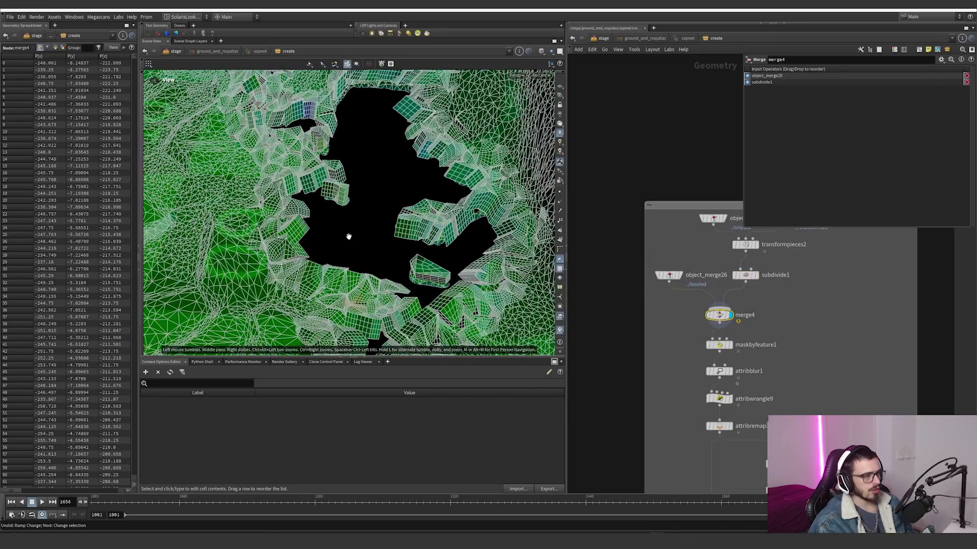
scroll(719, 316, "up", 5)
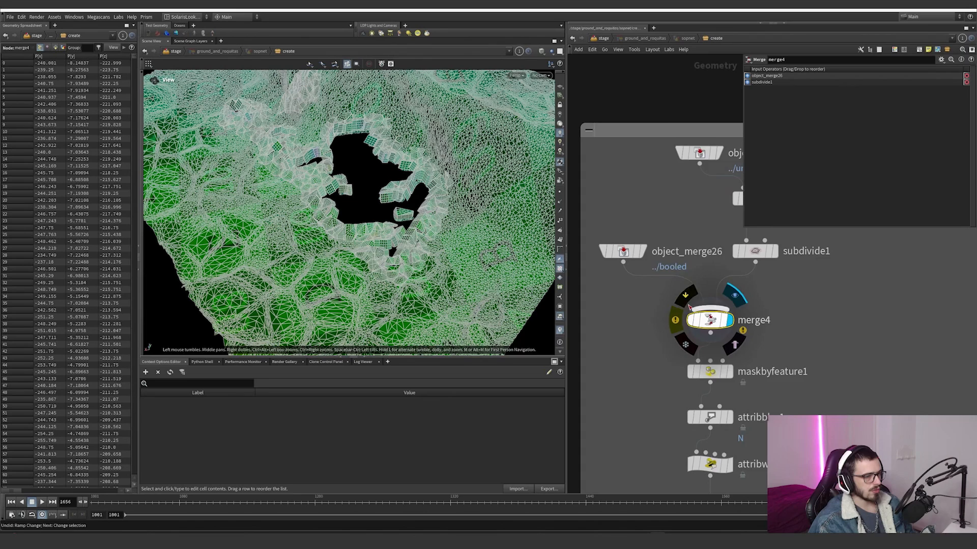
left_click(735, 381)
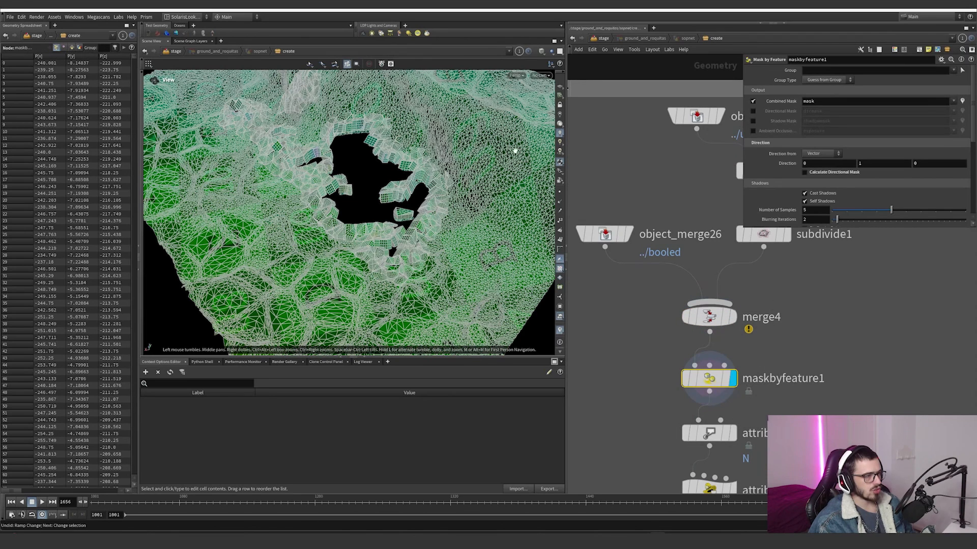
left_click(541, 51)
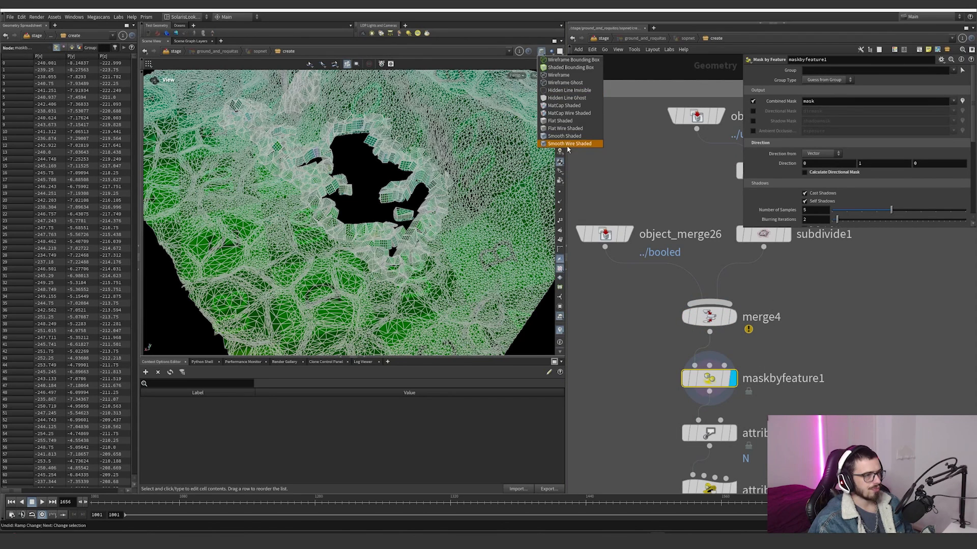
left_click(567, 145)
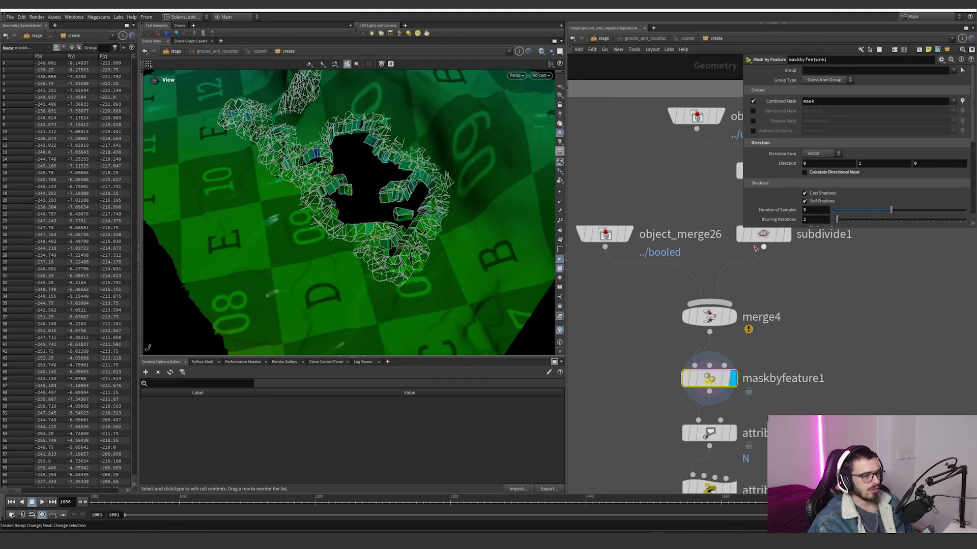
Step: Review maskbyfeature1's settings and enable the mask visualizer to examine the mask around the broken ground pieces
scroll(780, 178, "down", 4)
scroll(791, 175, "up", 3)
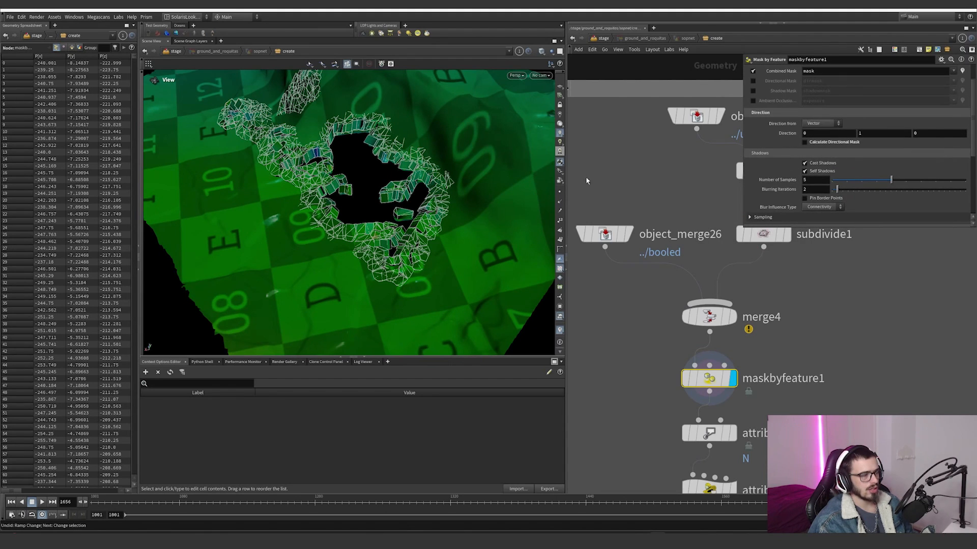
left_click(559, 331)
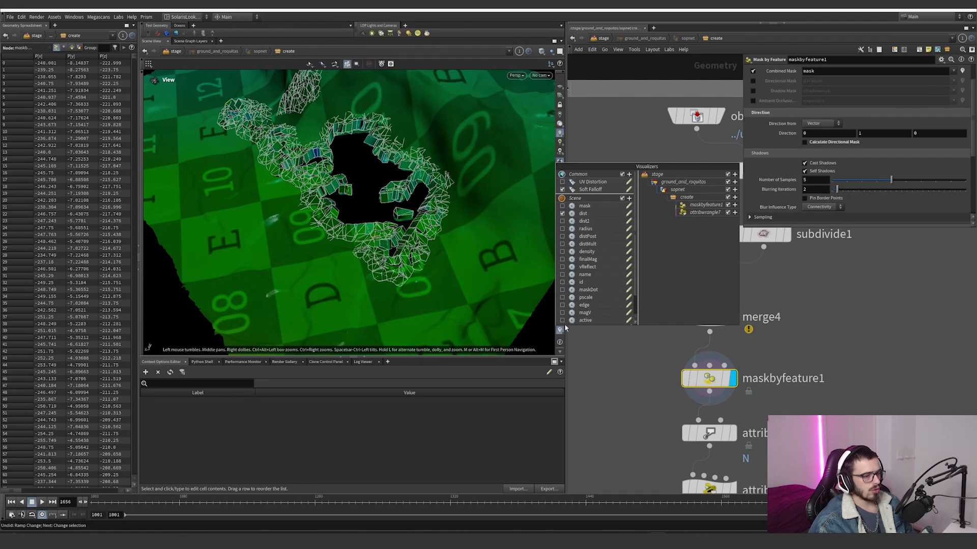
left_click(562, 206)
scroll(460, 275, "up", 5)
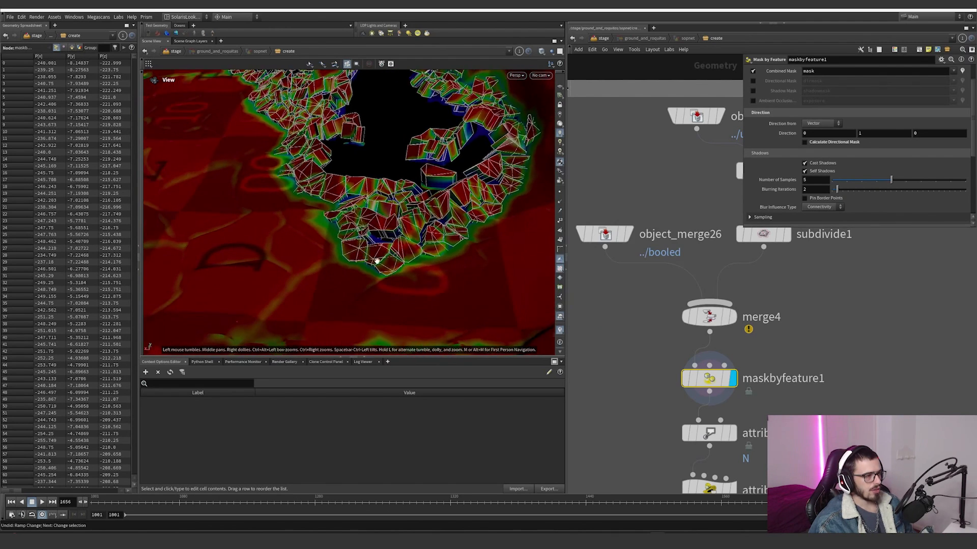
scroll(377, 261, "up", 3)
left_click_drag(382, 215, 368, 221)
middle_click_drag(368, 221, 366, 249)
left_click_drag(366, 249, 437, 244)
Step: Display attribblur1 and turn on point normals in the viewport to inspect the blurred N attribute
left_click(733, 433)
middle_click_drag(823, 404, 778, 275)
scroll(499, 243, "up", 4)
left_click_drag(498, 243, 458, 224)
scroll(458, 225, "up", 3)
left_click(559, 202)
left_click(631, 281)
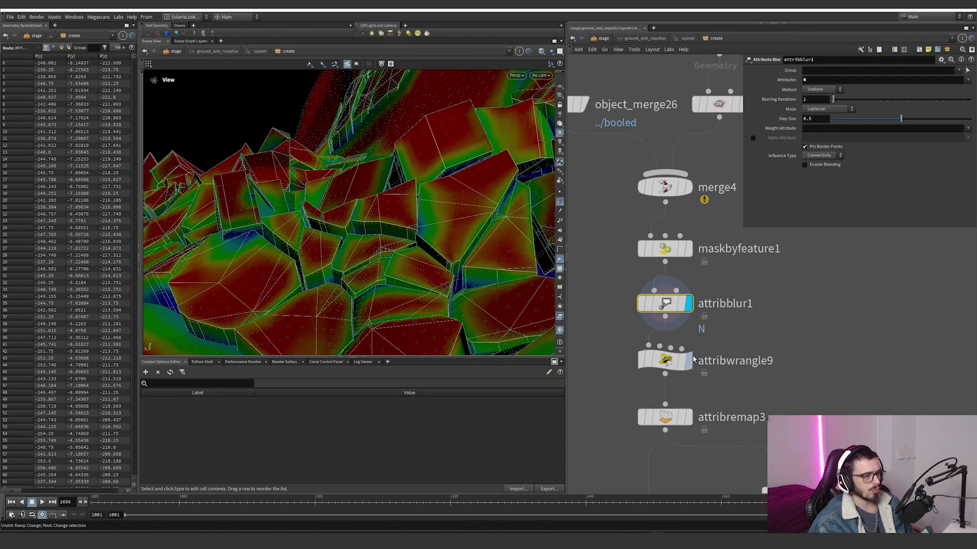
Step: Display attribwrangle9 and examine the point normals on the ground and its broken pieces from several angles
left_click(689, 360)
right_click_drag(433, 224, 298, 292)
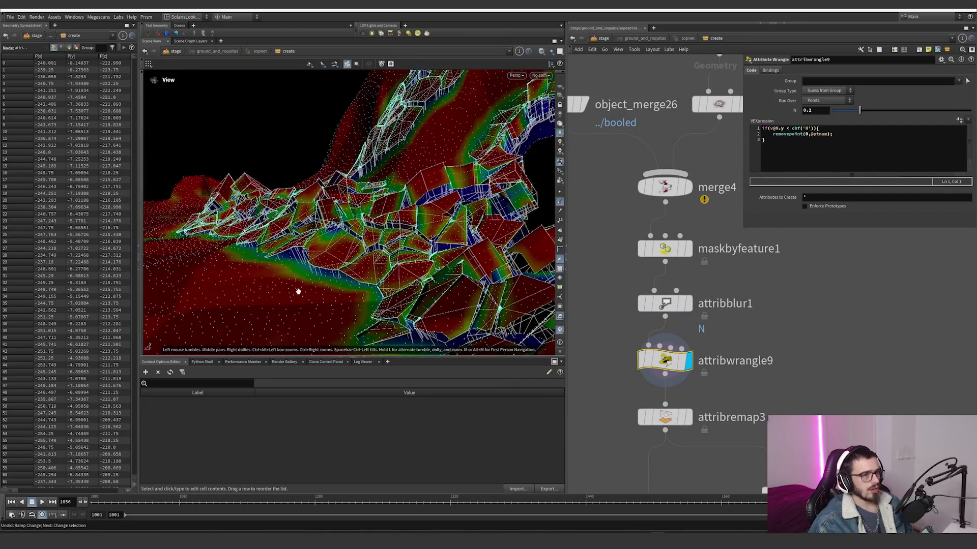
left_click_drag(409, 206, 399, 244)
right_click_drag(399, 244, 451, 242)
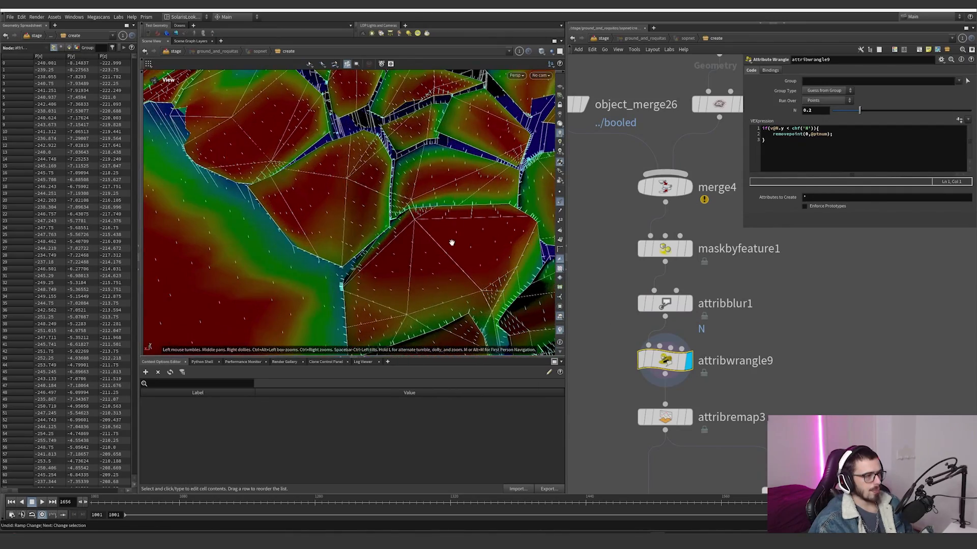
left_click_drag(452, 242, 458, 203)
right_click_drag(402, 223, 240, 292)
left_click_drag(240, 292, 402, 201)
left_click(484, 275)
left_click_drag(471, 209, 515, 198)
Step: Highlight the N.y condition in attribwrangle9's point-removal code and compare it with the ground geometry
left_click(784, 128)
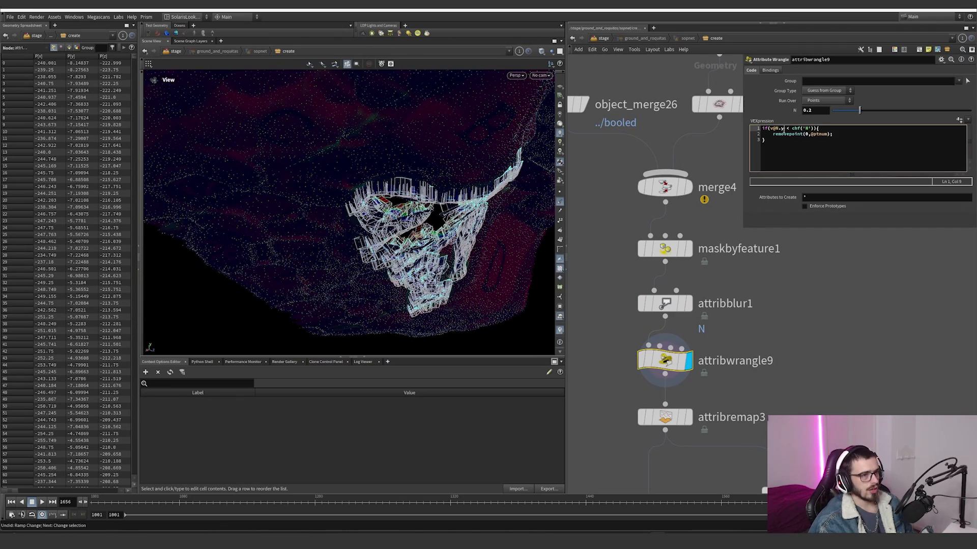
left_click_drag(430, 185, 474, 220)
left_click_drag(428, 183, 462, 234)
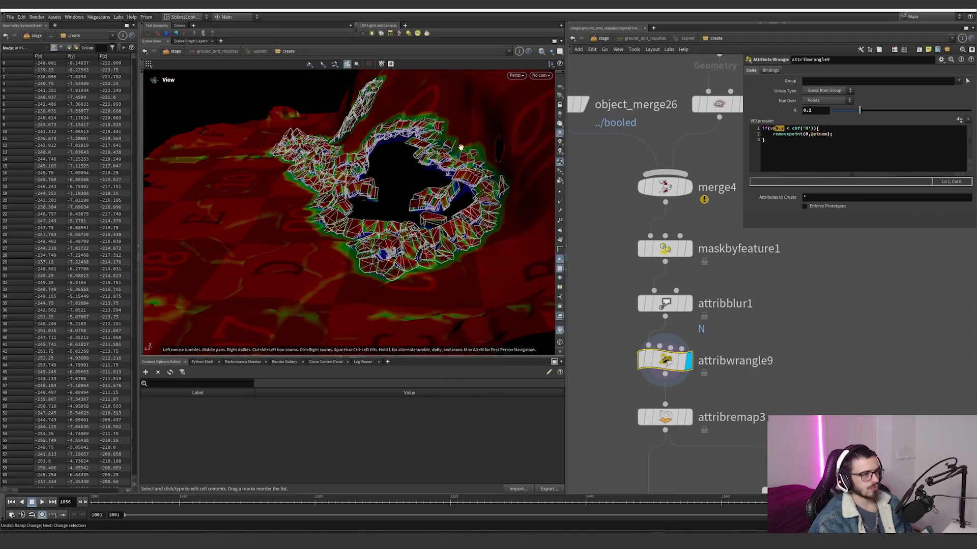
left_click_drag(461, 147, 506, 141)
scroll(510, 153, "up", 5)
scroll(486, 162, "down", 5)
middle_click_drag(732, 363, 731, 287)
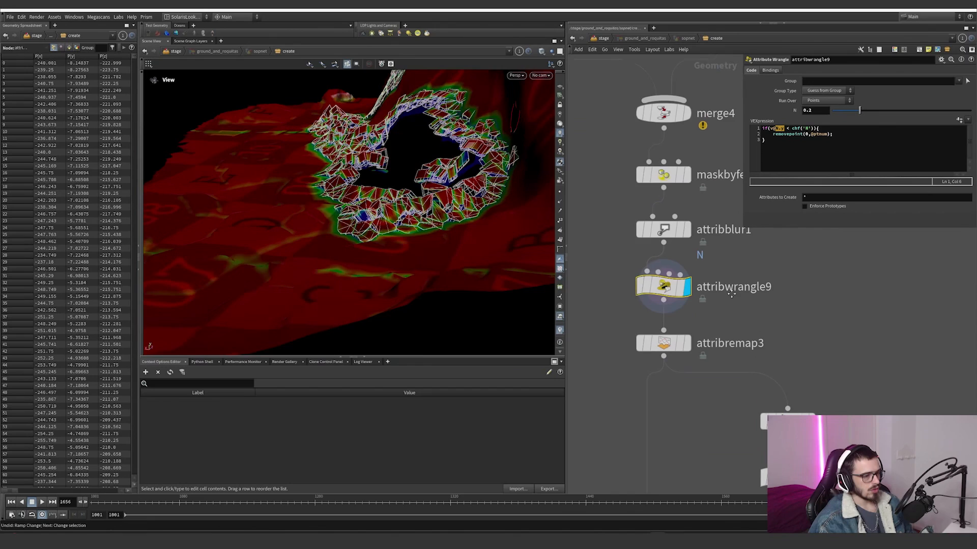
Step: Display attribremap3 and examine the remapped mask around the edges and cracks of the ground pieces
left_click(690, 340)
left_click_drag(730, 410, 631, 323)
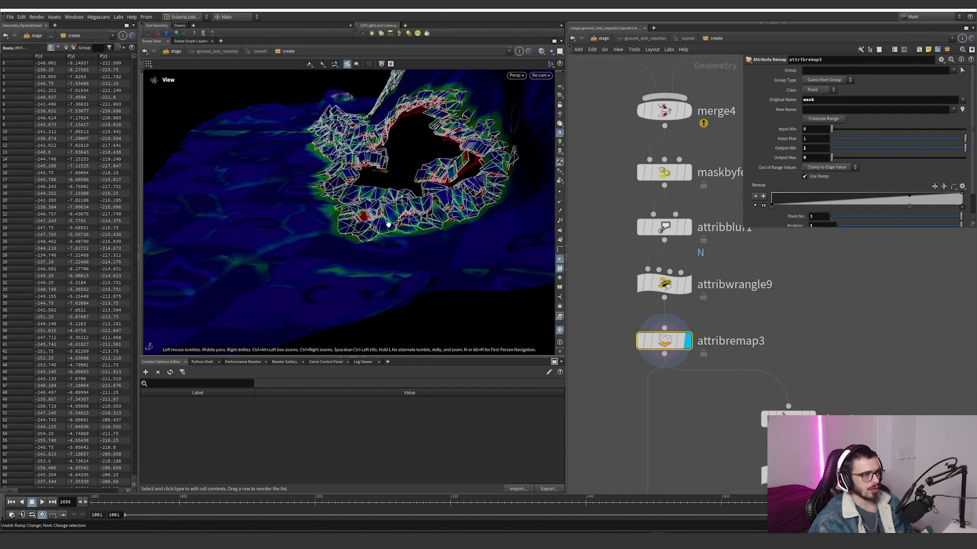
left_click_drag(388, 225, 498, 208)
scroll(449, 198, "up", 5)
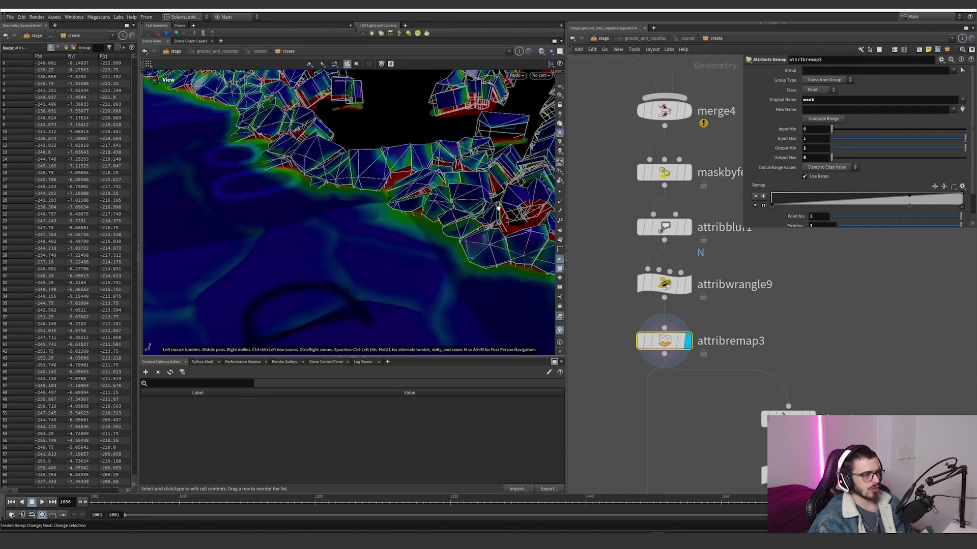
left_click_drag(498, 208, 491, 245)
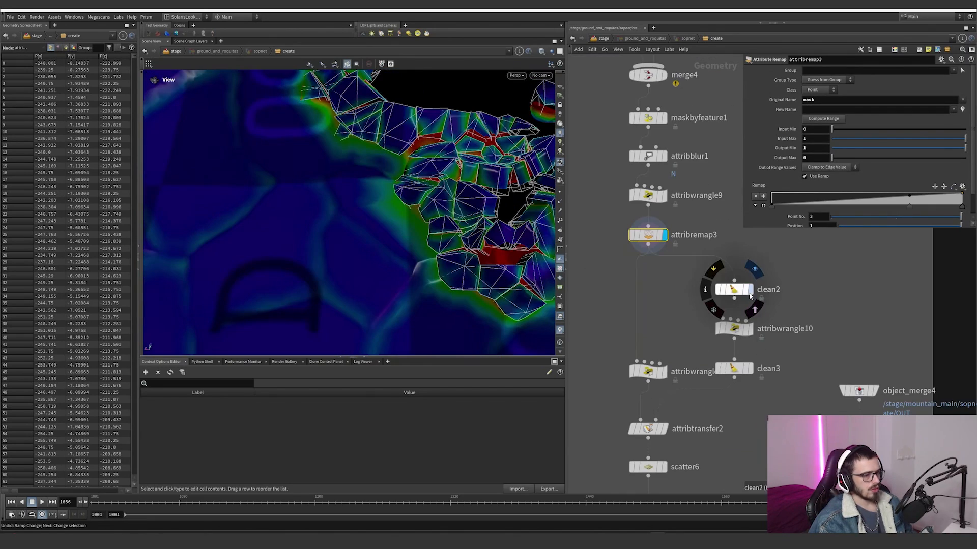
Step: Display clean2 and attribwrangle10 in turn, and inspect the geometry kept by the mask threshold
left_click(750, 293)
left_click_drag(800, 305, 726, 283)
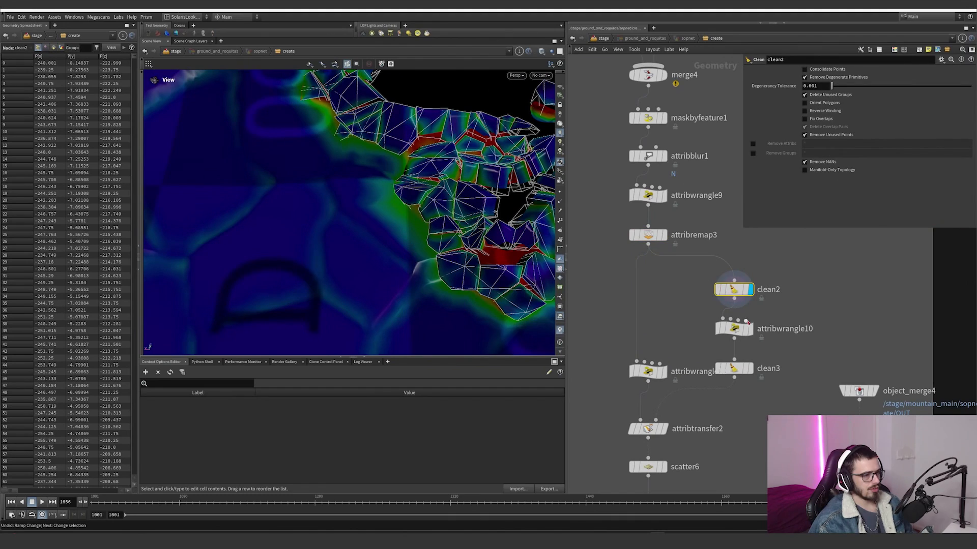
left_click(750, 329)
left_click_drag(768, 348, 682, 303)
middle_click_drag(432, 189, 320, 197)
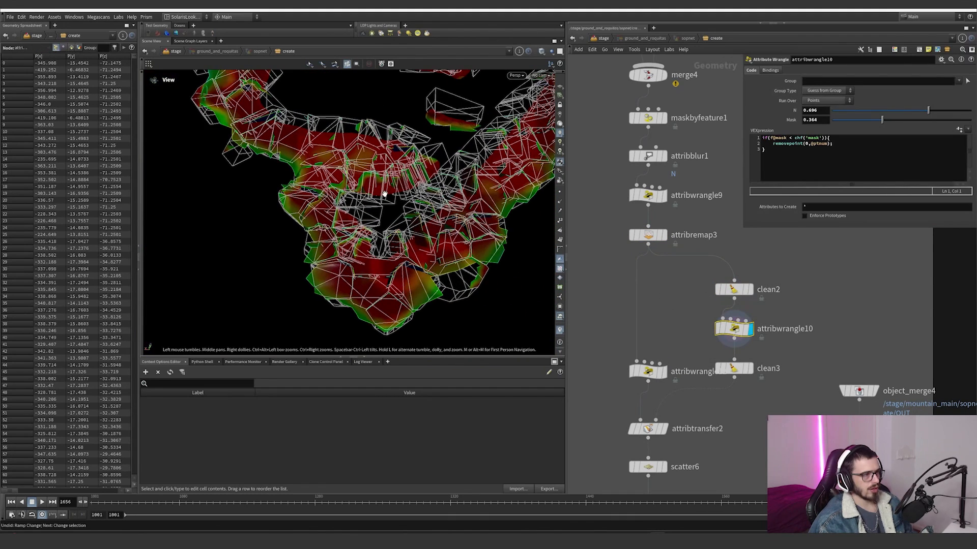
left_click_drag(385, 194, 500, 192)
right_click_drag(677, 193, 438, 188)
middle_click_drag(437, 188, 391, 263)
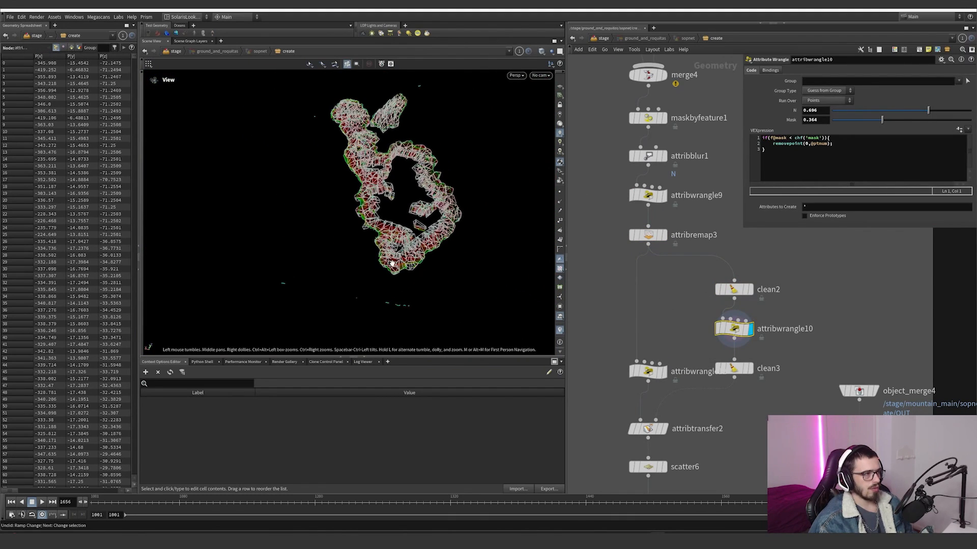
right_click_drag(391, 263, 558, 230)
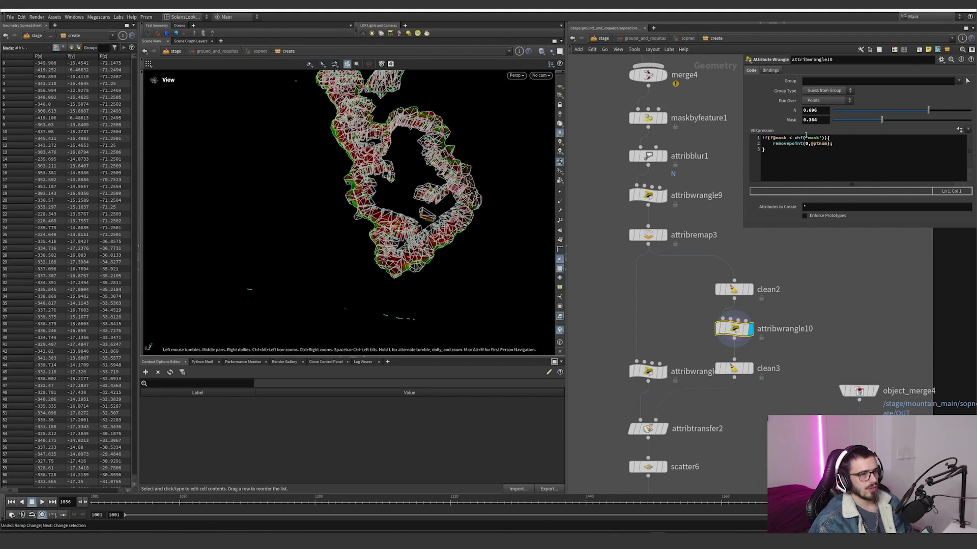
Step: Try other Mask thresholds in attribwrangle10, such as 0.088, and undo the changes
left_click_drag(886, 125, 940, 126)
key("ctrl+z")
key("ctrl+z")
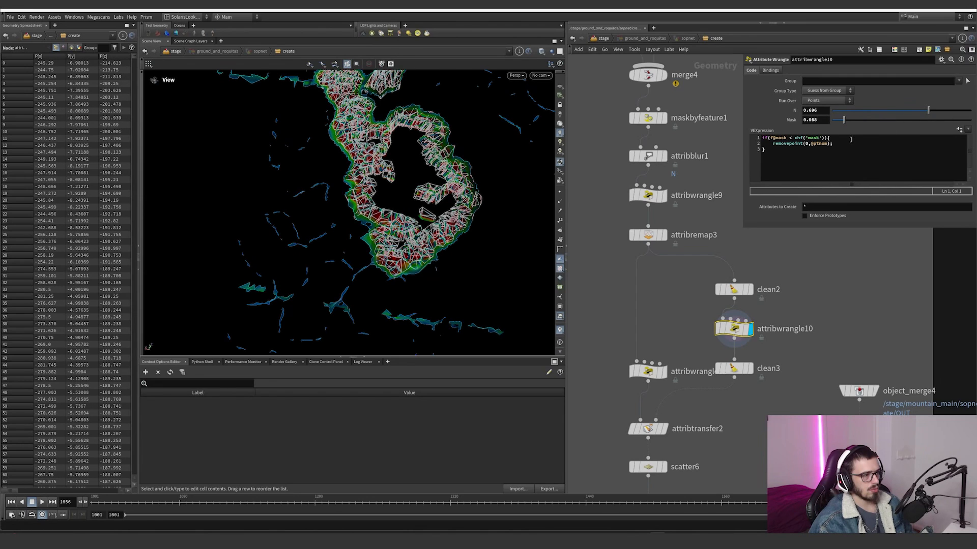
Step: Display clean3, and check the wrangle on the parallel branch that sets the mask attribute to 0
left_click(734, 368)
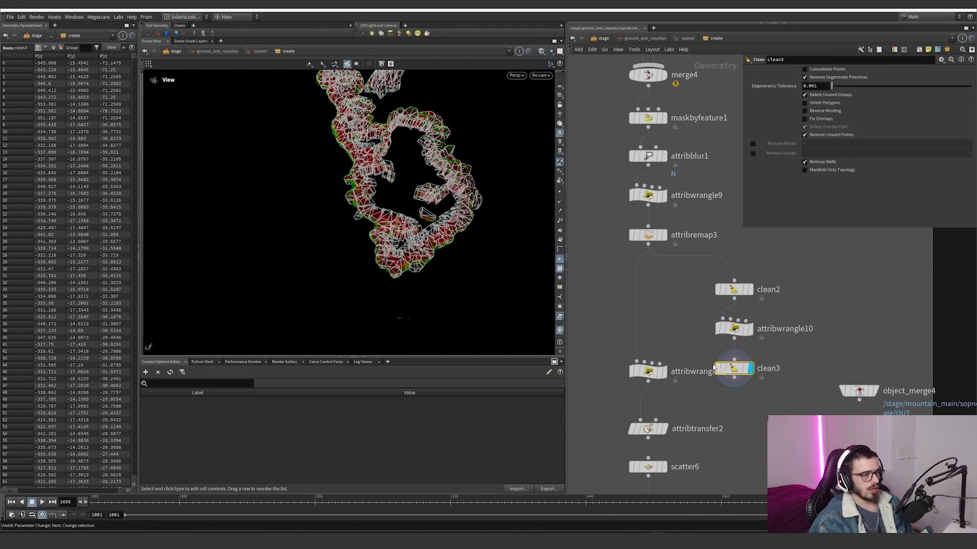
left_click(658, 364)
left_click(656, 363)
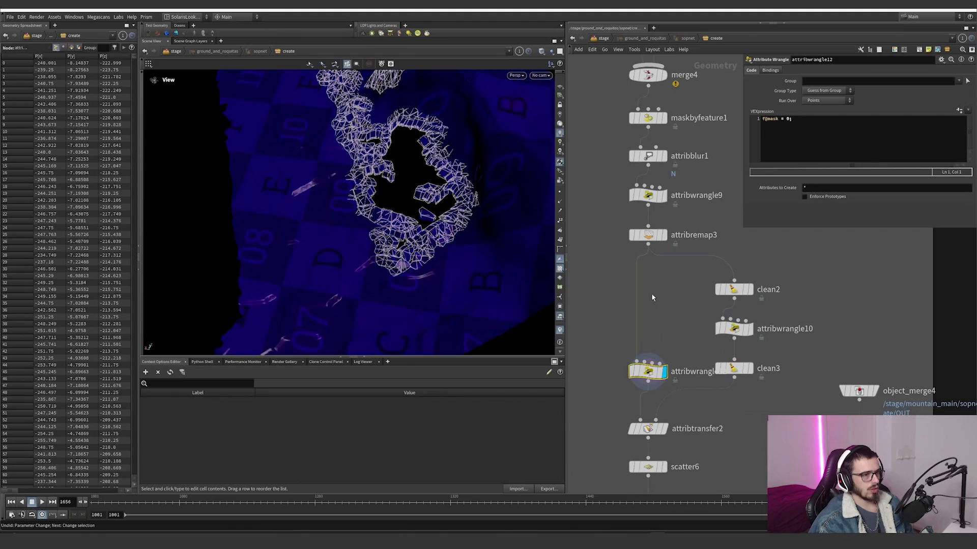
Step: Display attribtransfer2 and examine how the mask spreads from the broken pieces onto the surrounding ground
middle_click_drag(653, 298, 665, 210)
left_click(675, 342)
left_click_drag(718, 356, 594, 321)
left_click_drag(351, 244, 417, 257, "alt")
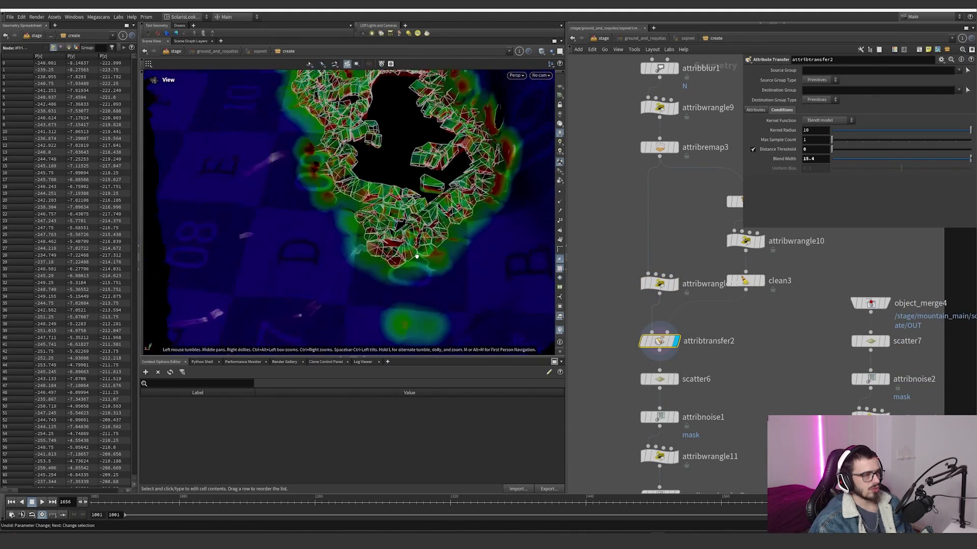
right_click_drag(417, 257, 448, 174, "alt")
middle_click_drag(351, 198, 379, 238, "alt")
left_click_drag(379, 237, 351, 199, "alt")
middle_click_drag(351, 199, 364, 285)
right_click_drag(364, 285, 288, 211)
middle_click_drag(288, 211, 277, 158)
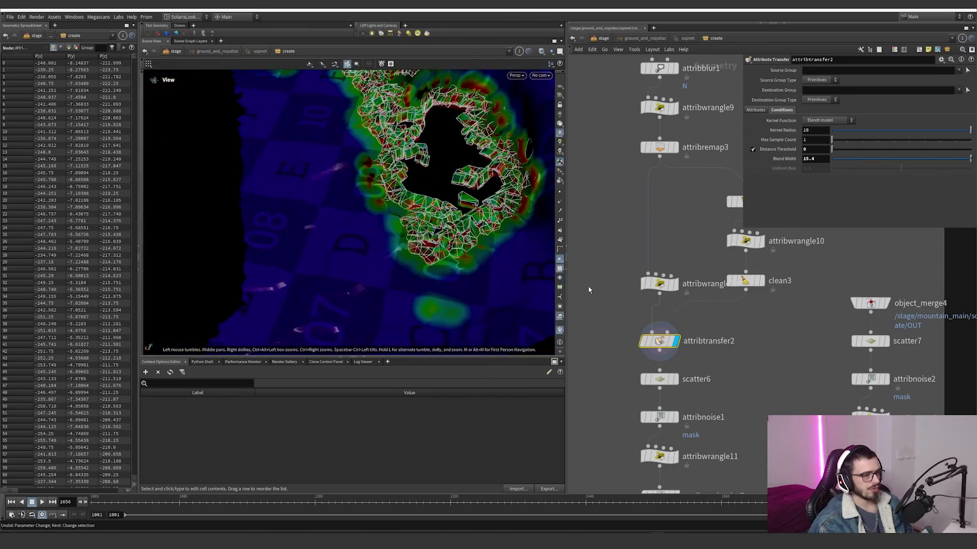
Step: Display scatter6 and attribnoise1 in turn, and review the scattered points and the noise settings multiplying the mask
left_click(675, 379)
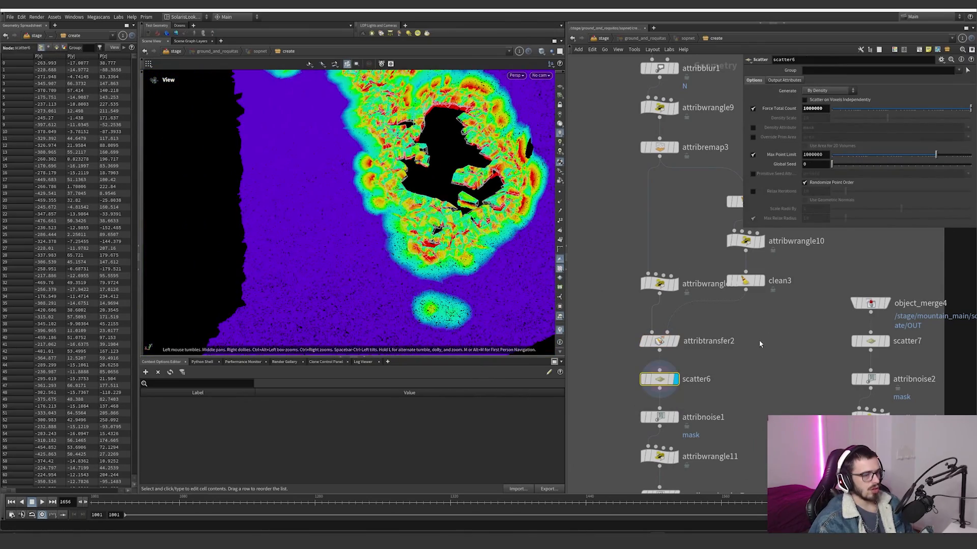
middle_click_drag(759, 339, 747, 276)
left_click(663, 354)
left_click(647, 353)
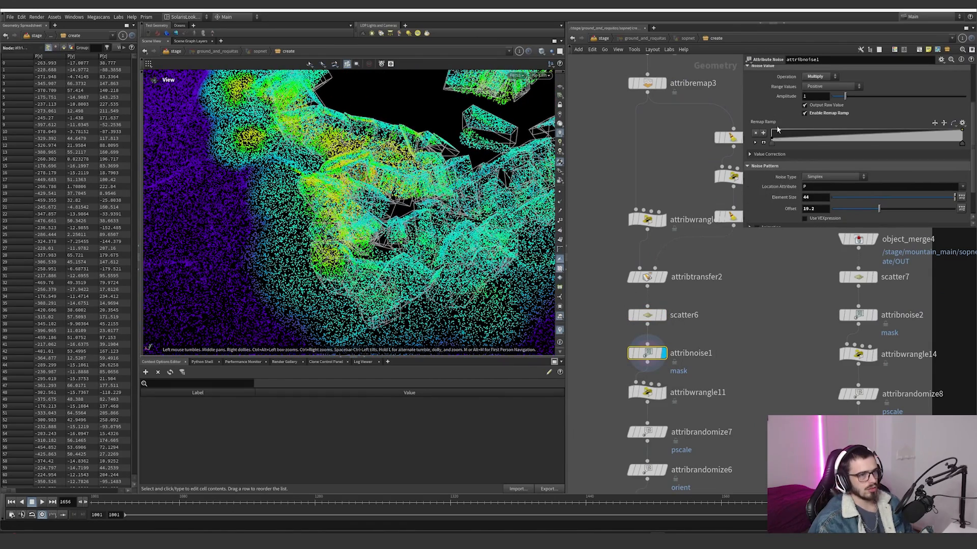
scroll(802, 132, "up", 3)
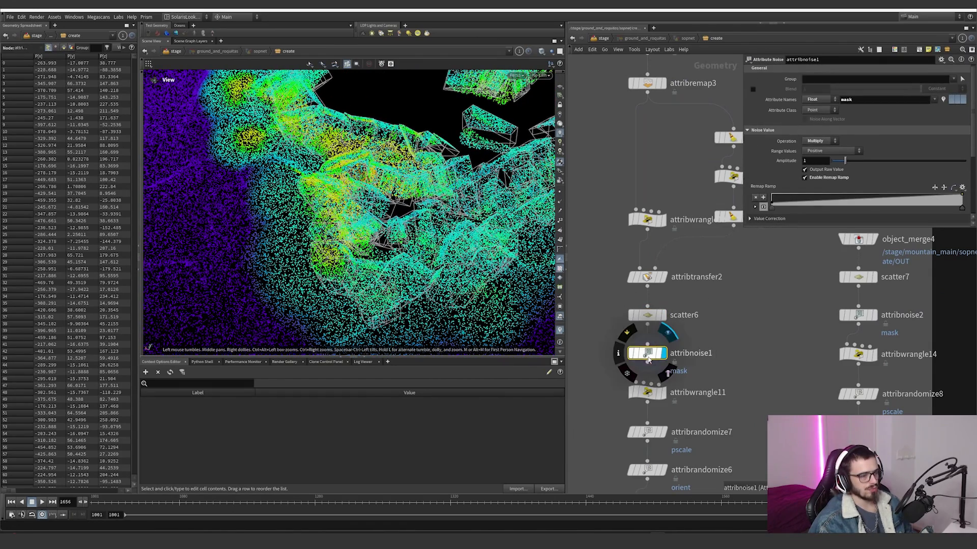
Step: Display attribwrangle11 and review its Pscale ramp, Mult parameter and the expression that derives pscale from the mask
middle_click_drag(616, 342, 615, 294)
left_click(661, 345)
left_click(645, 344)
right_click_drag(448, 219, 261, 255)
right_click_drag(502, 208, 366, 213)
left_click_drag(356, 206, 344, 224)
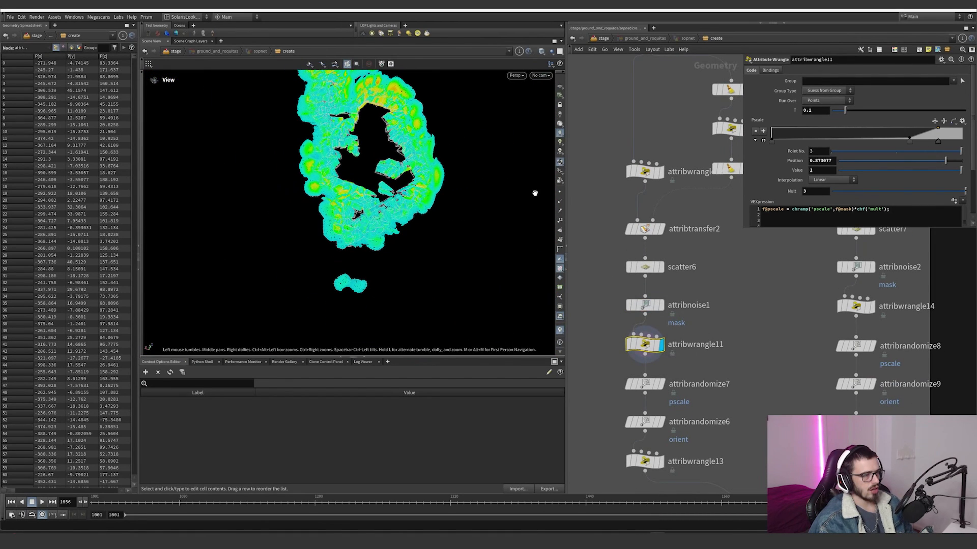
left_click_drag(743, 229, 699, 344)
left_click(720, 218)
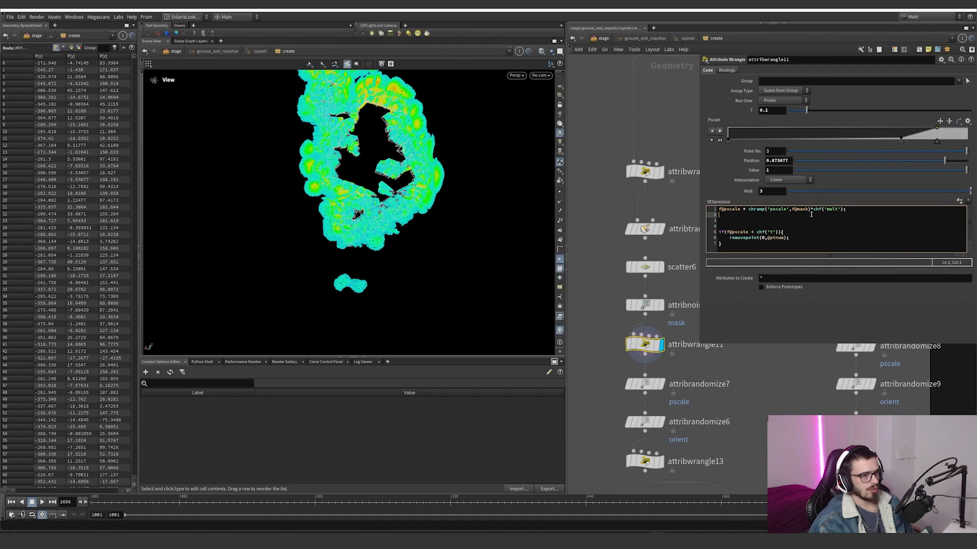
left_click(789, 209)
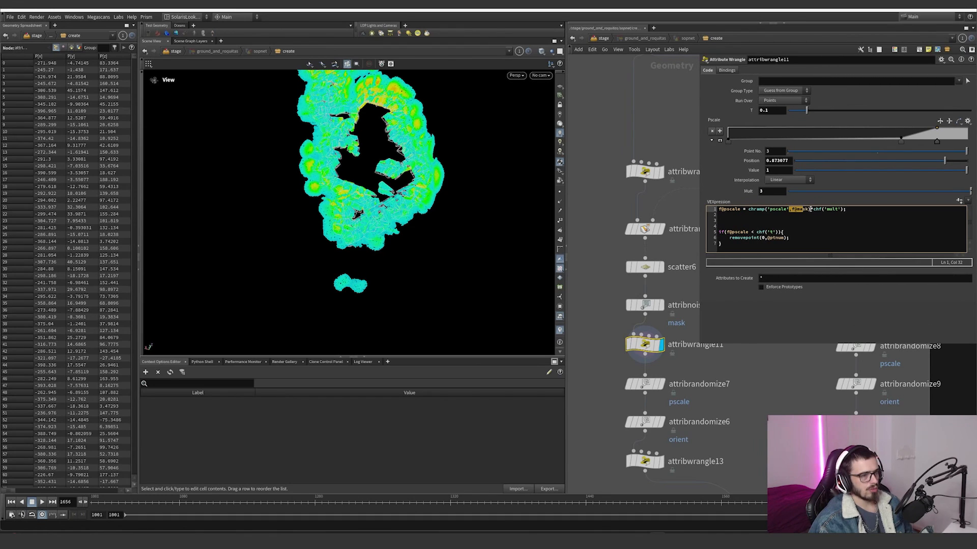
left_click(771, 192)
scroll(331, 222, "up", 8)
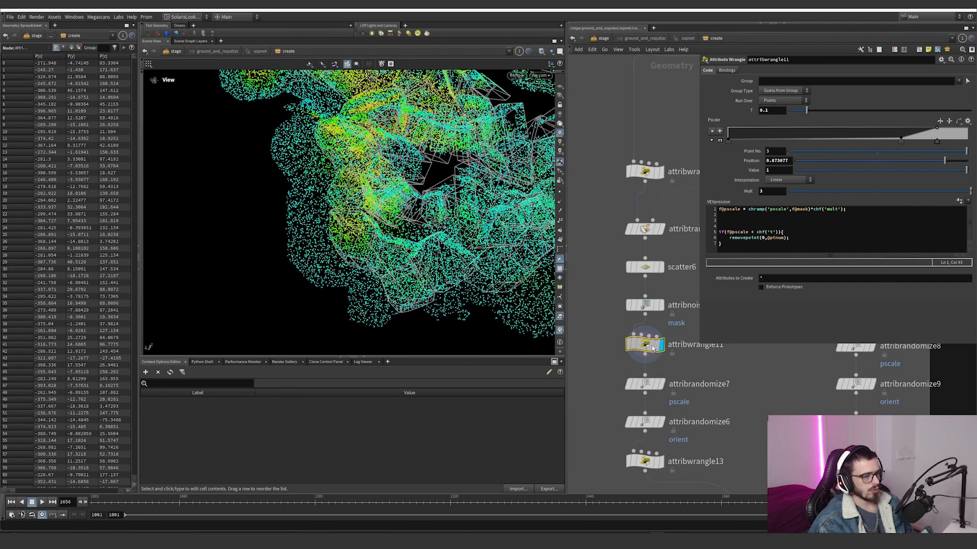
Step: Visualize the pscale attribute from attribwrangle11's node info, and inspect the coloured points around the broken ground
middle_click(653, 348)
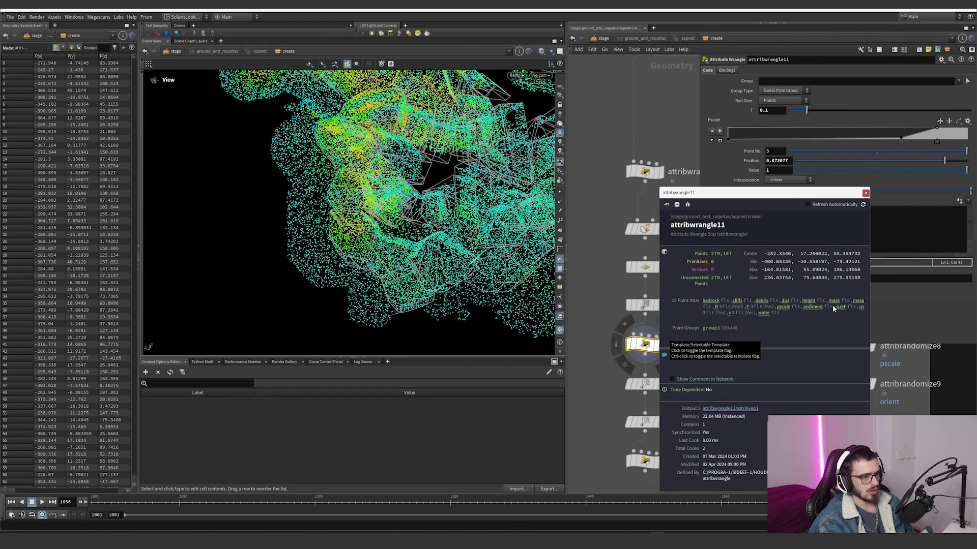
left_click(781, 307)
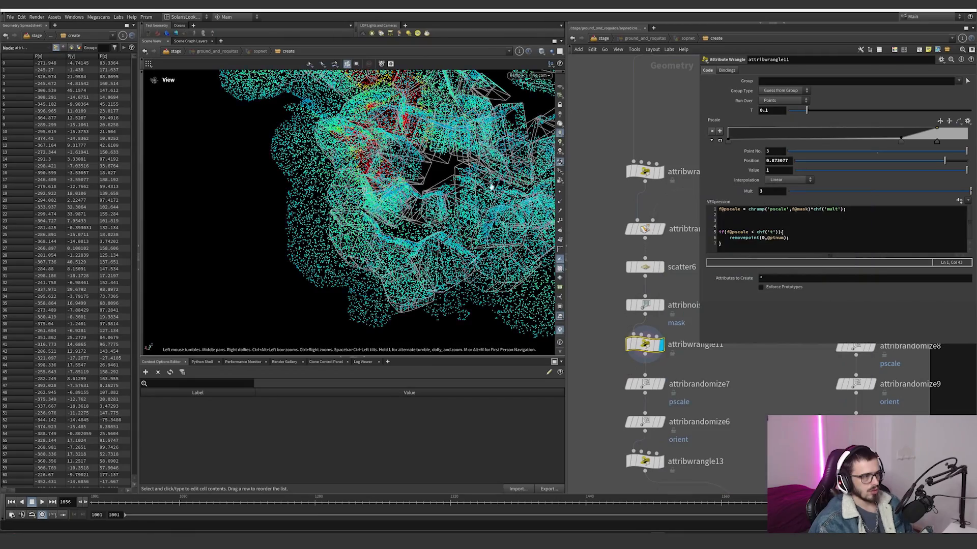
left_click_drag(490, 185, 389, 195)
middle_click_drag(397, 189, 449, 226)
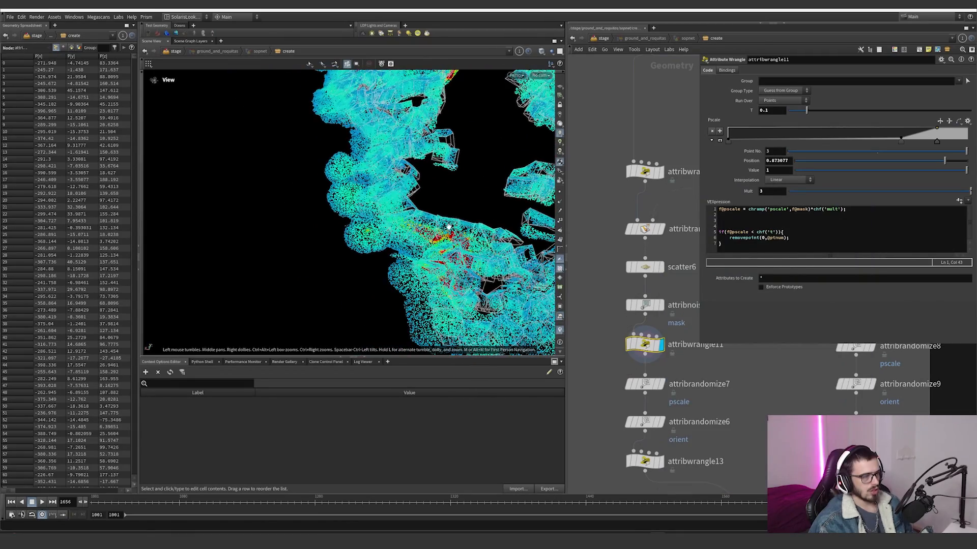
mouse_move(434, 218)
left_mouse_down()
mouse_move(439, 229)
mouse_move(441, 209)
left_mouse_up()
middle_click_drag(439, 178, 412, 244)
left_click_drag(412, 243, 501, 175)
middle_click_drag(437, 171, 497, 139)
left_click_drag(497, 140, 323, 222)
Step: Toggle the bypass on attribnoise1 repeatedly to compare the pscale distribution with and without noise
mouse_move(639, 303)
left_click(623, 287)
left_click(623, 287)
left_click(623, 287)
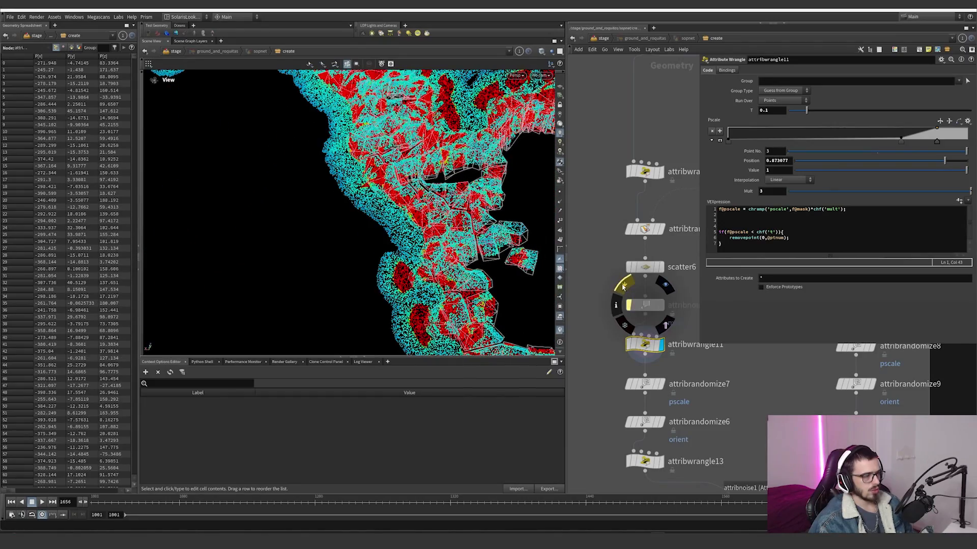
left_click(624, 287)
left_click(623, 287)
left_click(623, 287)
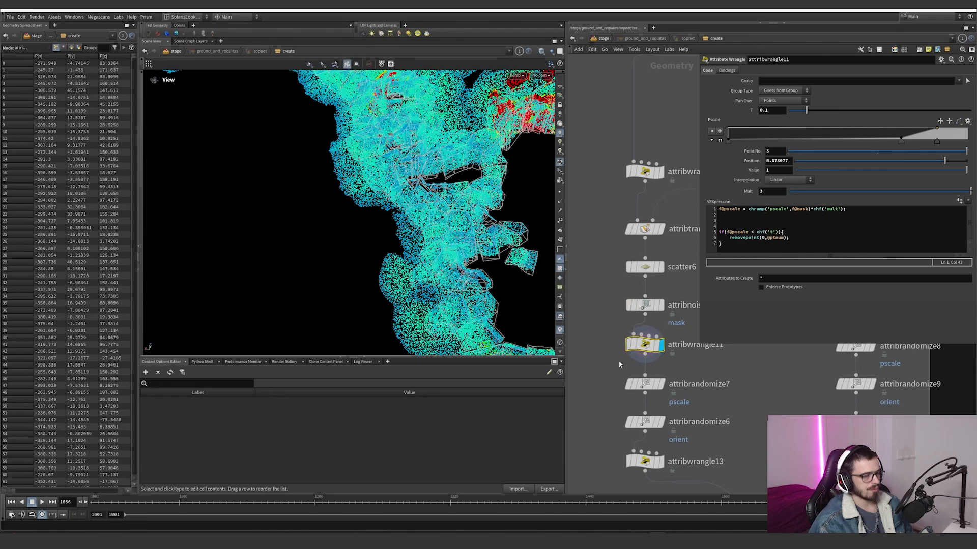
Step: Try moving point 2 of attribwrangle11's Pscale ramp to a position of about 0.2, and undo the change
left_click_drag(901, 144, 810, 139)
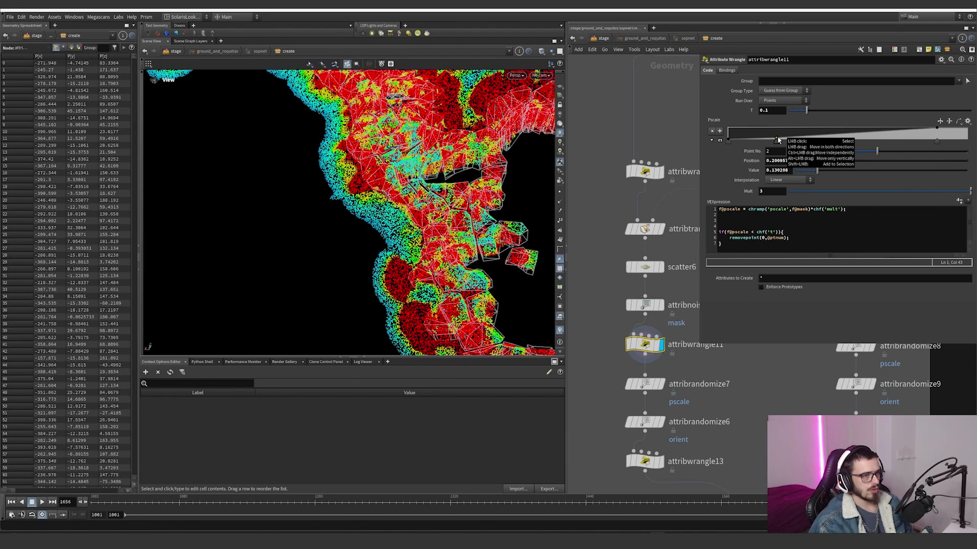
key("ctrl+z")
Step: Examine the T threshold condition that removes small points in attribwrangle11, and compare its points with those of attribnoise1
left_click_drag(793, 231, 719, 232)
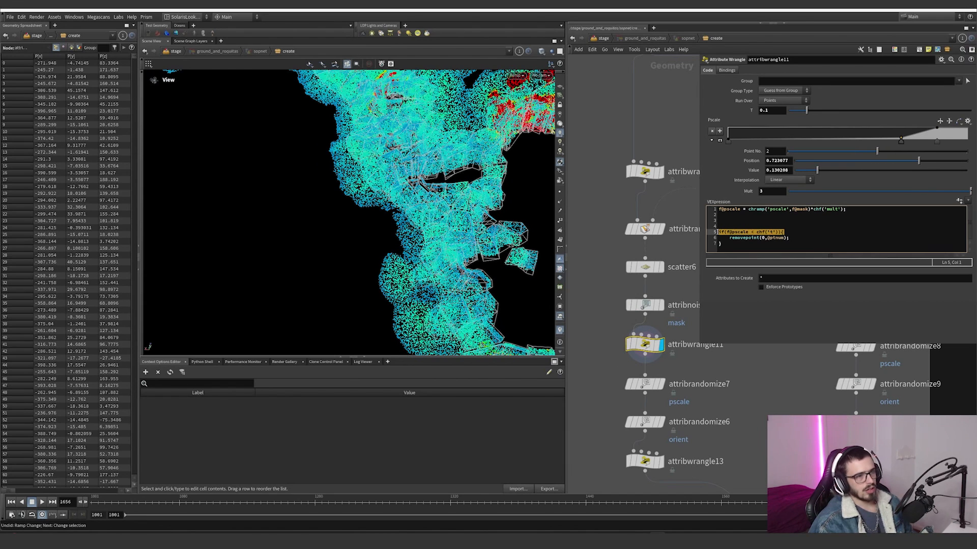
double_click(768, 110)
left_click(768, 110)
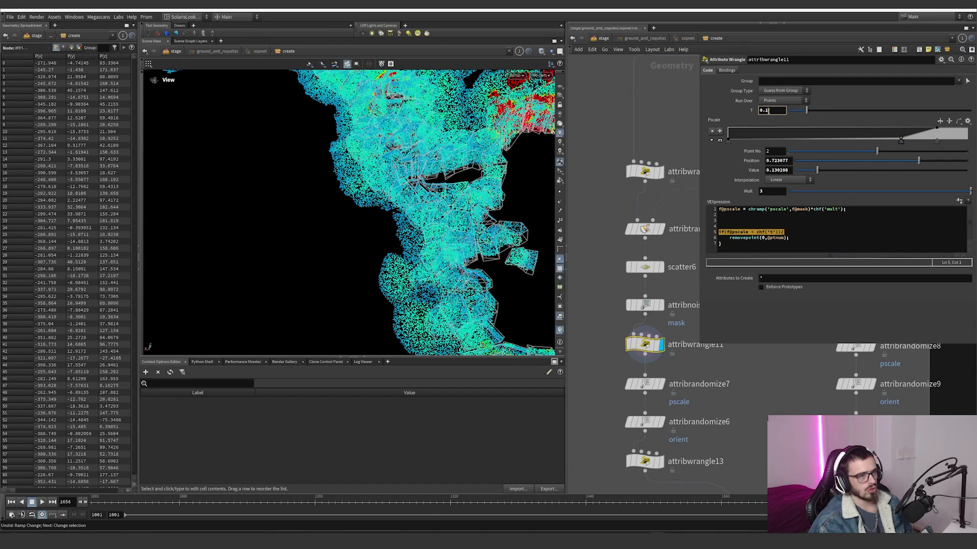
left_click(740, 248)
right_click_drag(325, 229, 224, 301)
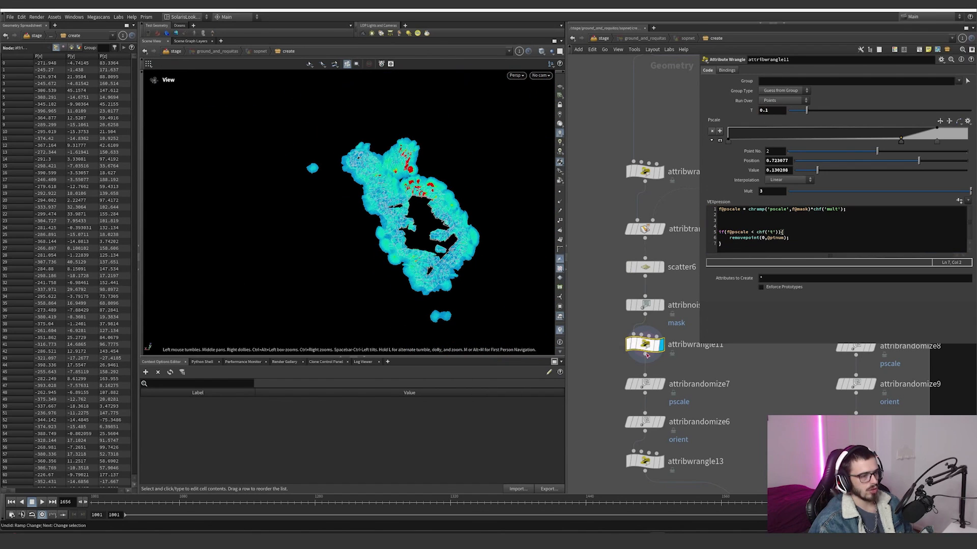
left_click(662, 305)
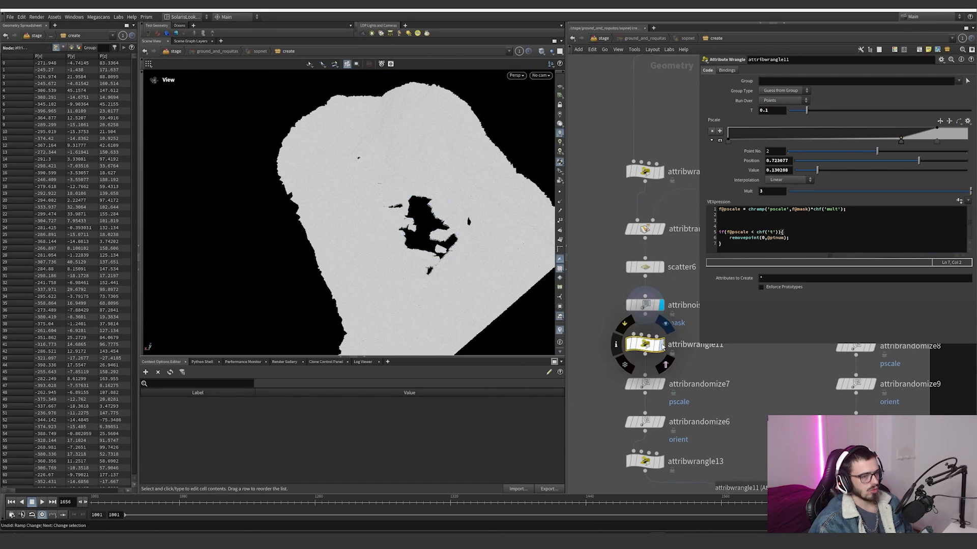
left_click(661, 344)
Step: Display attribrandomize7 and toggle its bypass to compare the added pscale variation on the scattered points
middle_click_drag(687, 387, 666, 349)
left_click(640, 346)
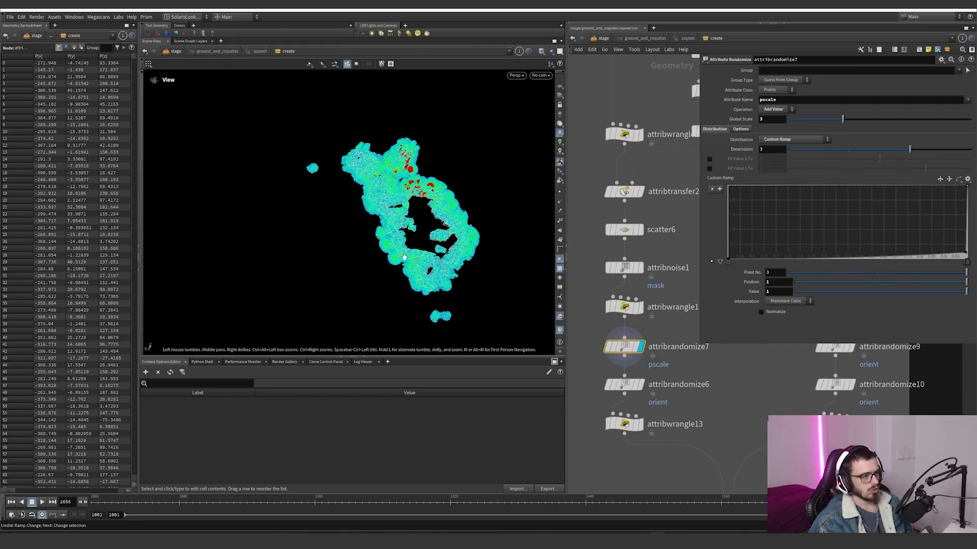
right_click_drag(402, 257, 618, 315)
left_click(602, 326)
left_click(602, 326)
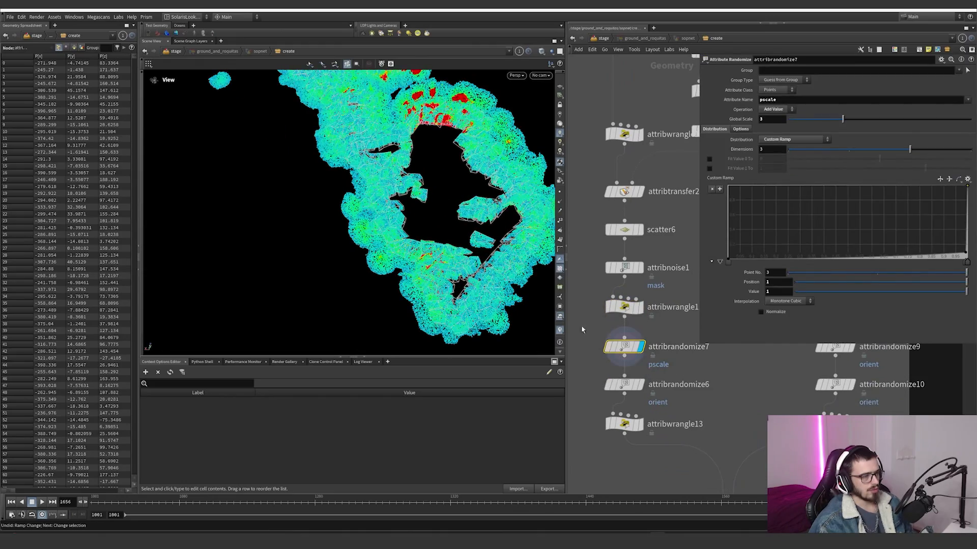
right_click_drag(438, 244, 321, 271)
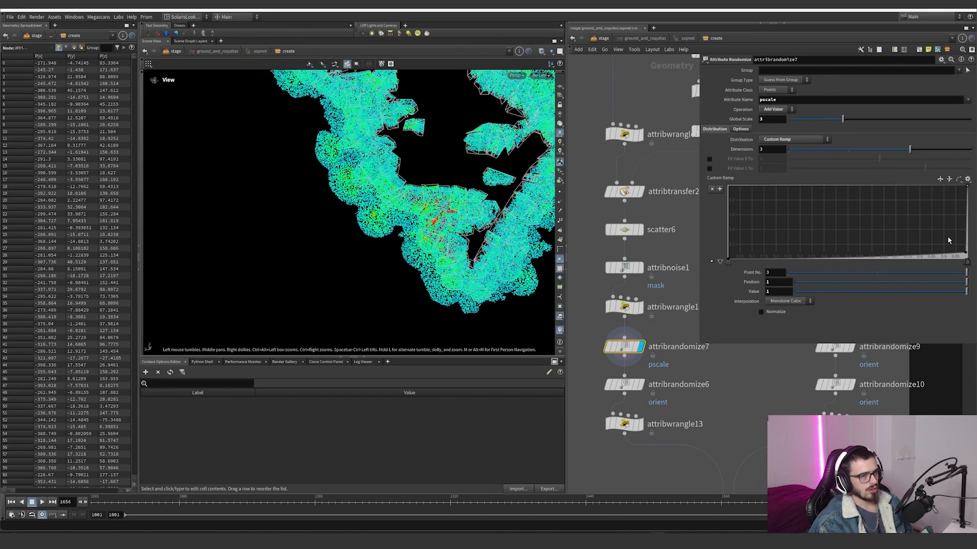
Step: Try setting the Dimensions of attribrandomize7 to 1, and undo the change
left_click(765, 120)
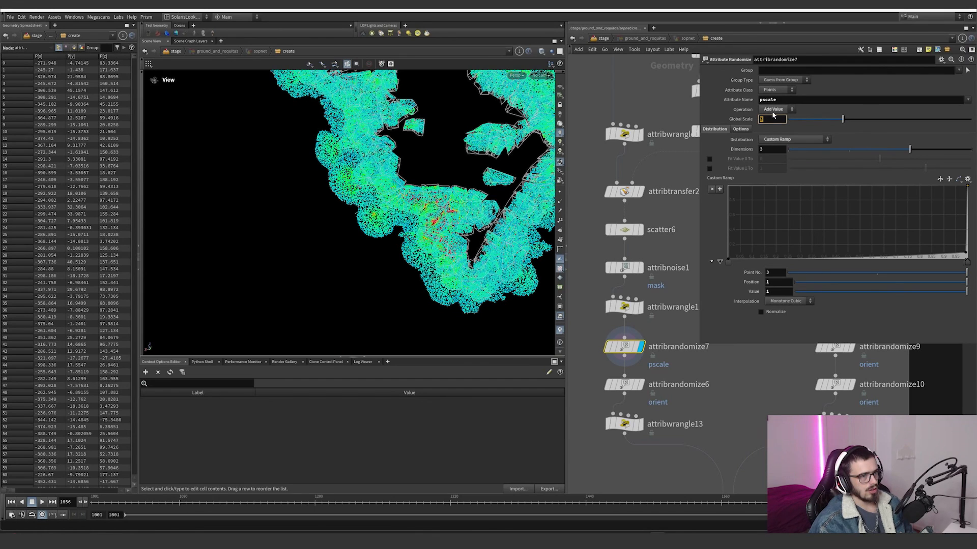
left_click_drag(789, 148, 791, 151)
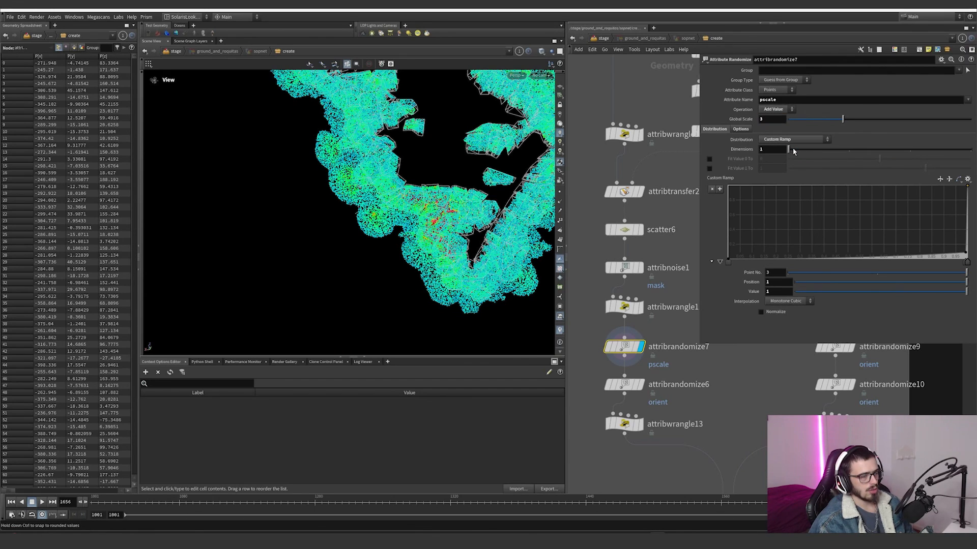
key("ctrl+z")
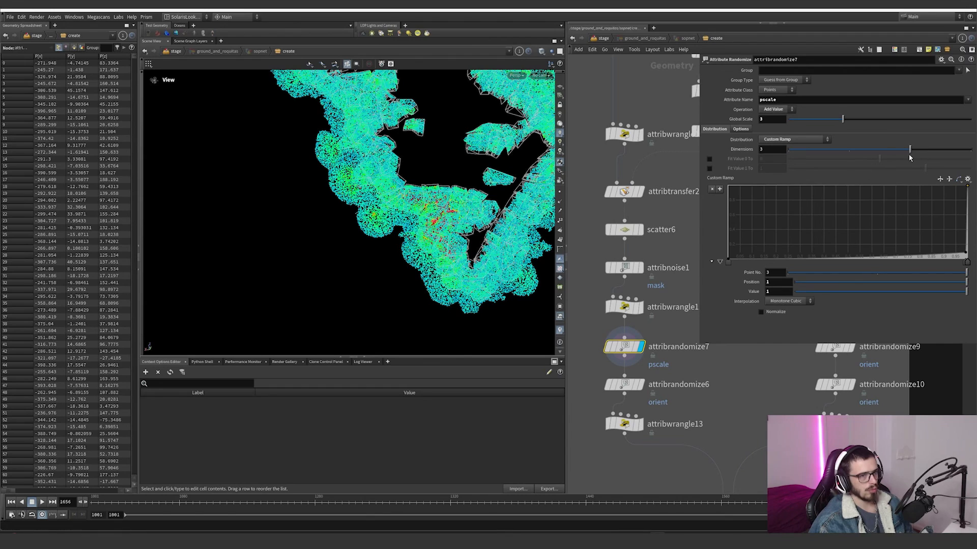
Step: Display attribrandomize6 with the pscale visualizer off, and compare the point orientation axes with the node bypassed and active
left_click(636, 385)
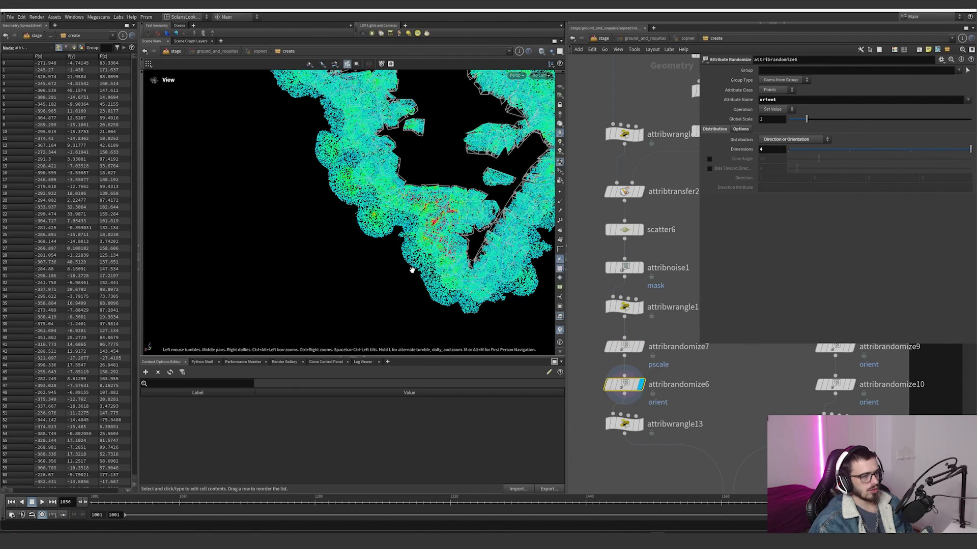
scroll(509, 285, "up", 5)
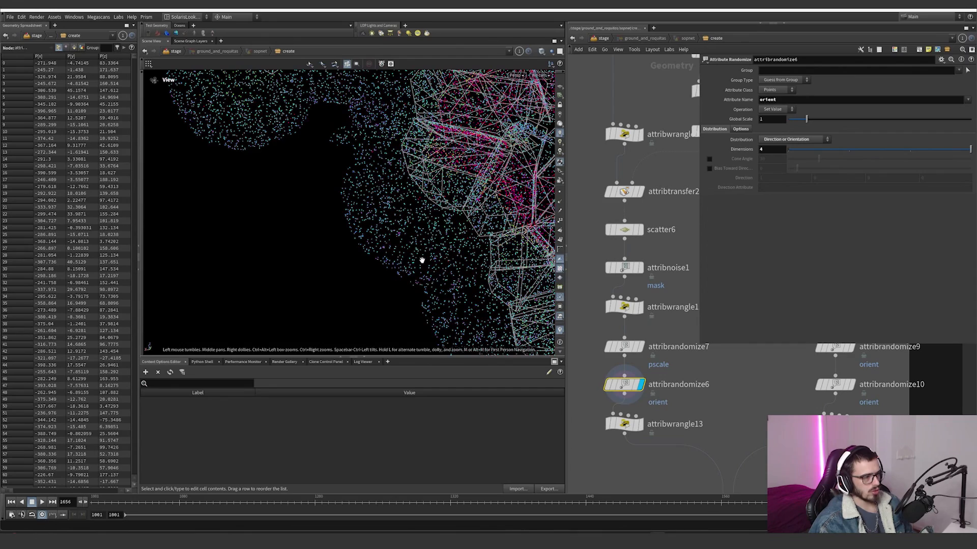
scroll(420, 262, "up", 6)
mouse_move(598, 365)
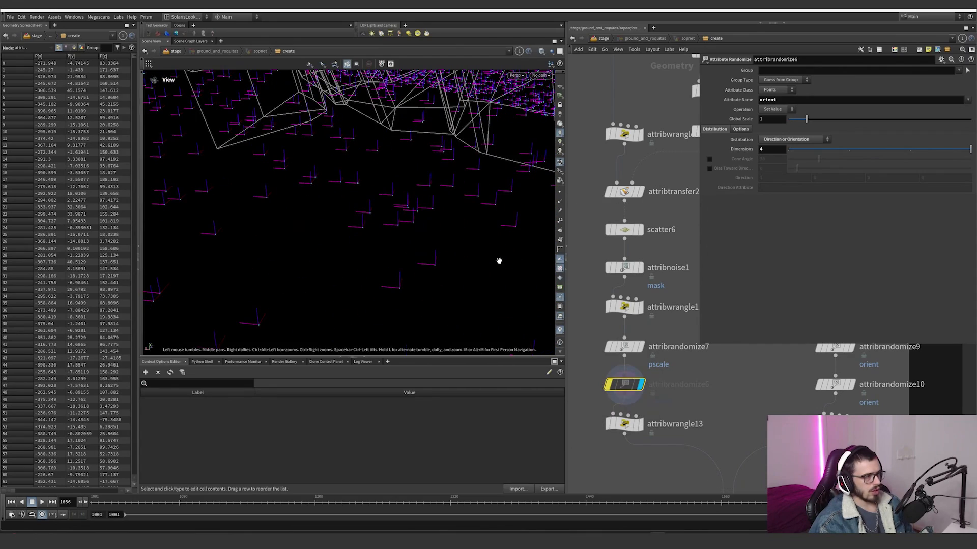
scroll(399, 203, "up", 3)
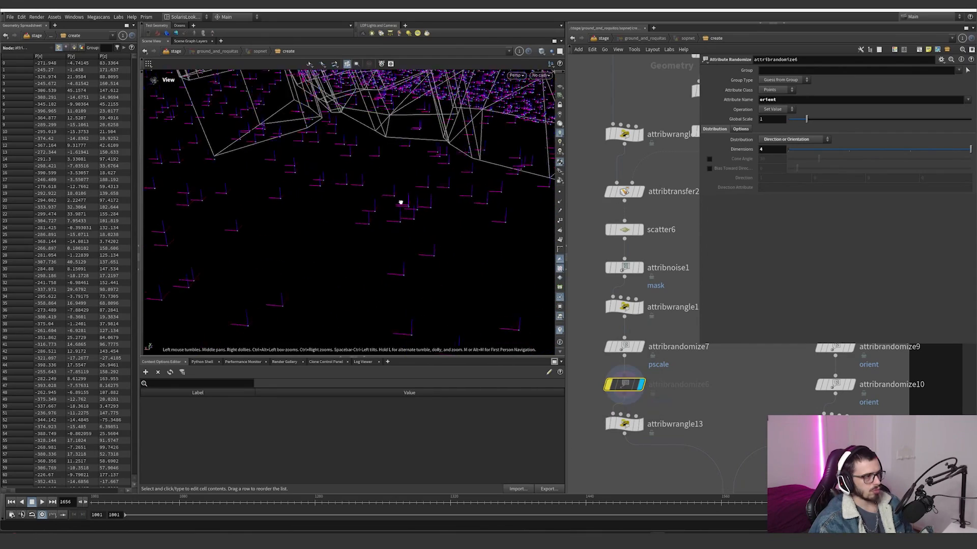
left_click(560, 330)
left_click(601, 366)
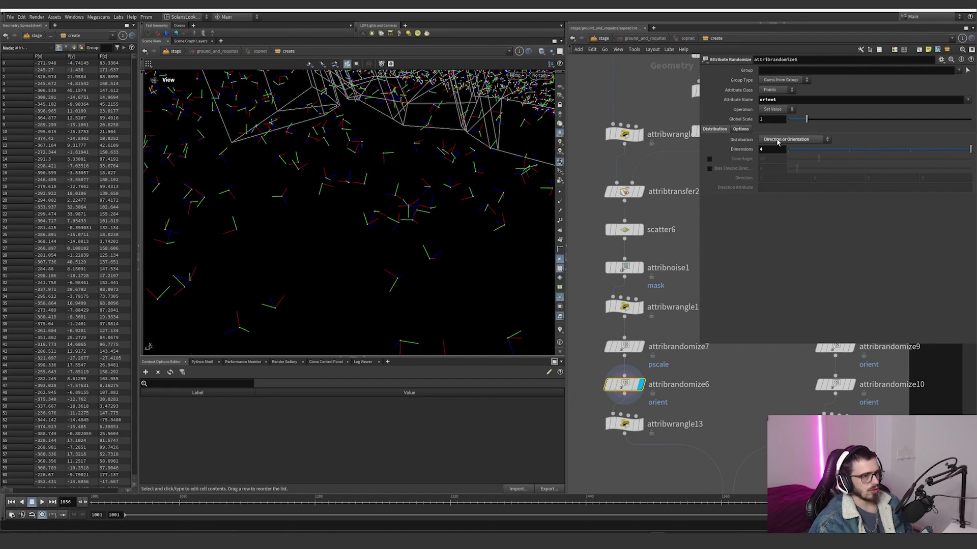
scroll(369, 203, "down", 3)
Step: Display attribwrangle13 and review its pcfind expression, which scales pscale by the number of neighbouring points
left_click(640, 424)
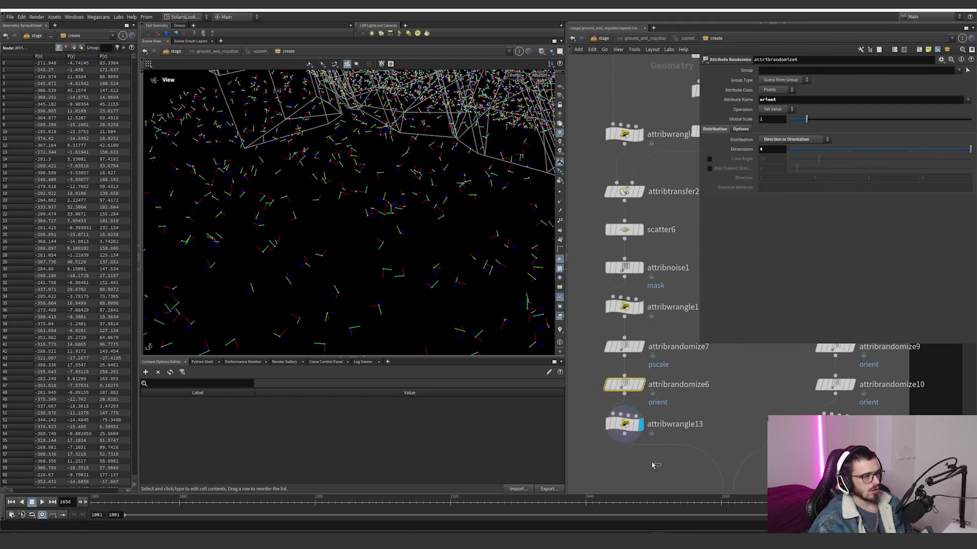
left_click(622, 425)
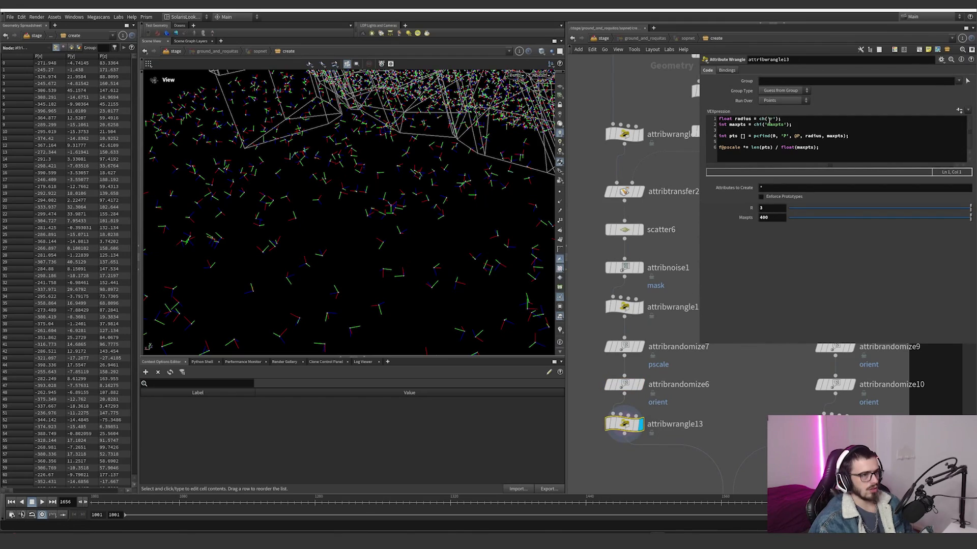
scroll(379, 209, "down", 5)
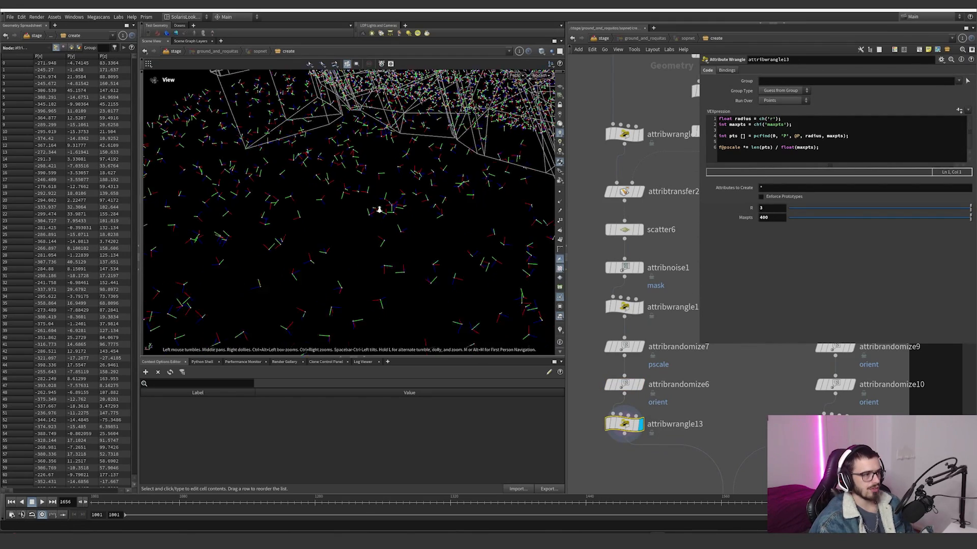
left_click_drag(367, 213, 425, 218)
scroll(432, 163, "down", 3)
scroll(462, 200, "up", 3)
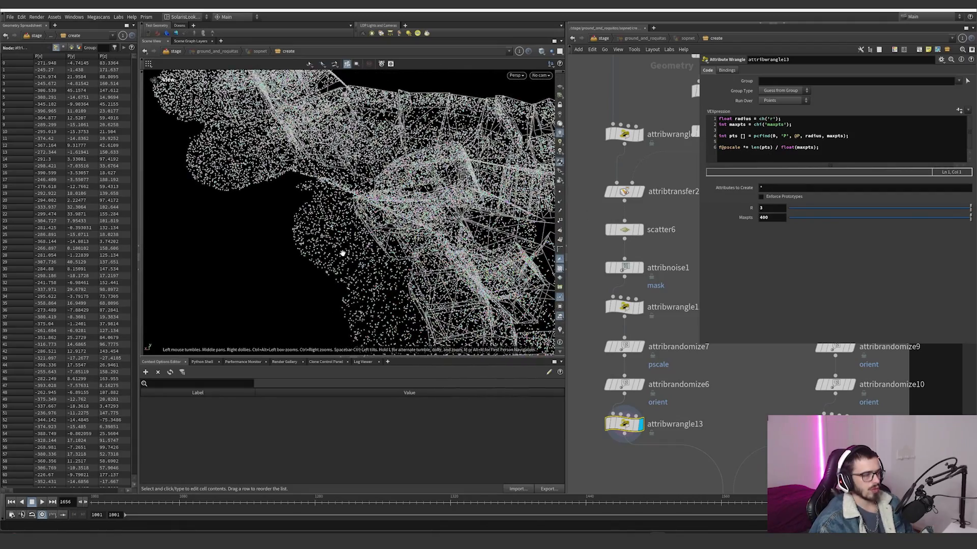
scroll(343, 253, "up", 4)
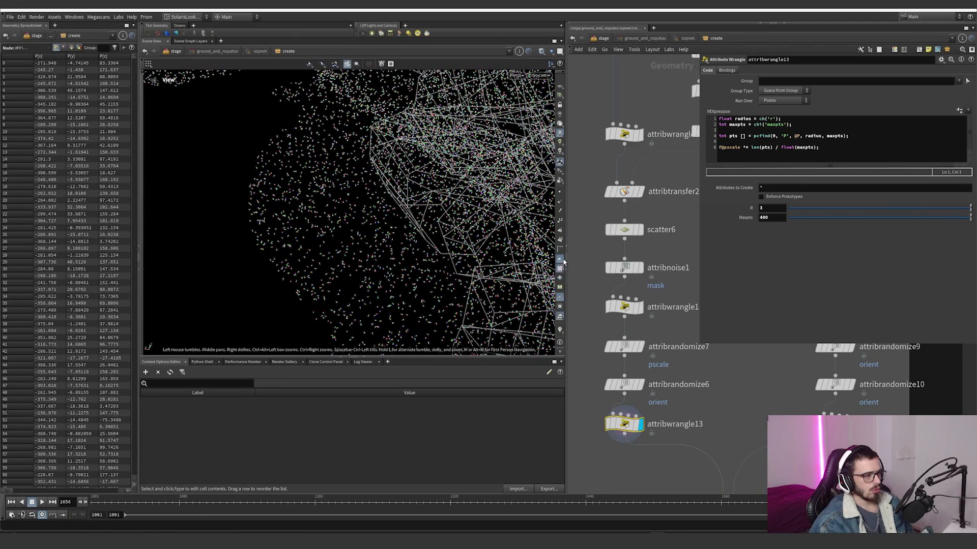
Step: Hide the point orientation axes and turn the pscale visualizer back on
left_click(560, 297)
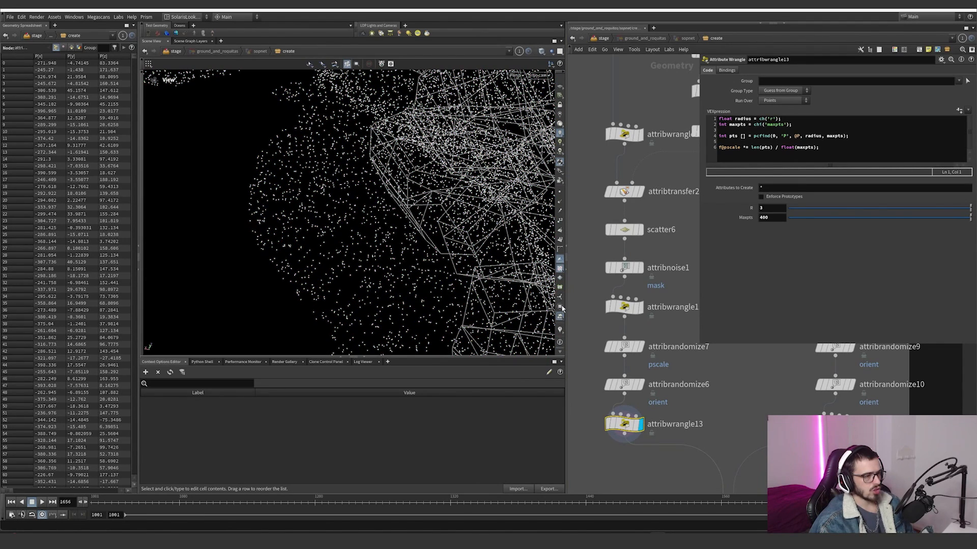
left_click(561, 330)
left_click_drag(530, 307, 570, 224)
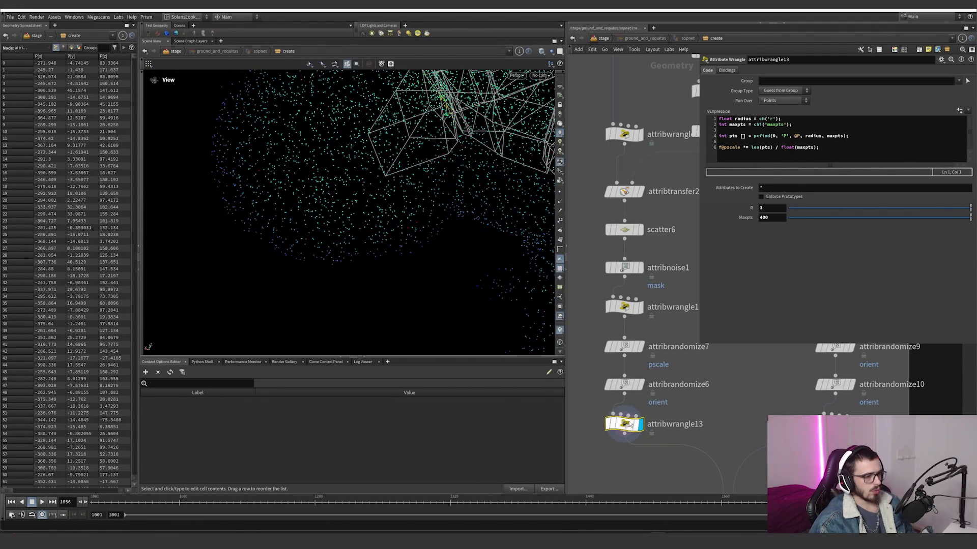
Step: Toggle the bypass on attribwrangle13 repeatedly to compare how it changes pscale across the whole scatter
left_click(601, 405)
right_click_drag(367, 190, 177, 351)
right_click_drag(437, 168, 366, 225)
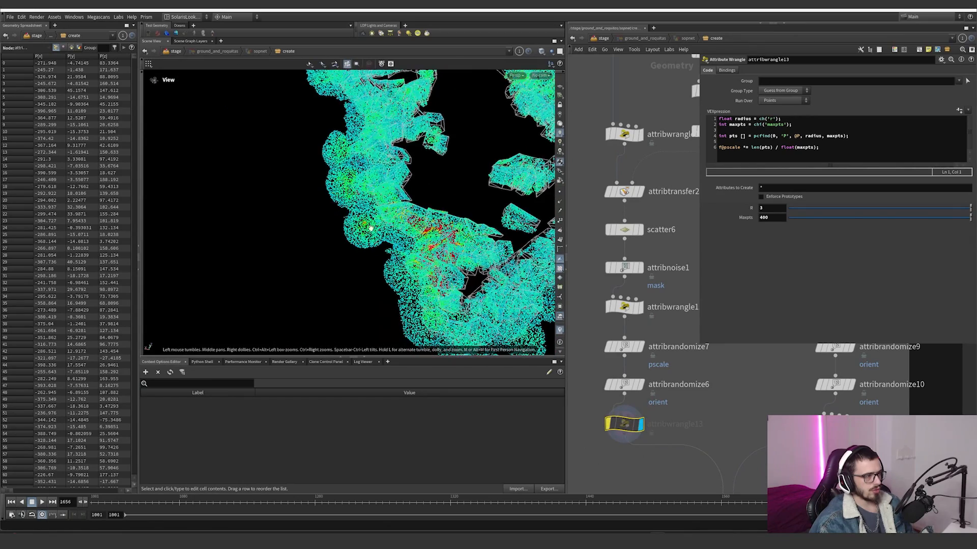
left_click_drag(367, 224, 446, 193)
left_click(605, 410)
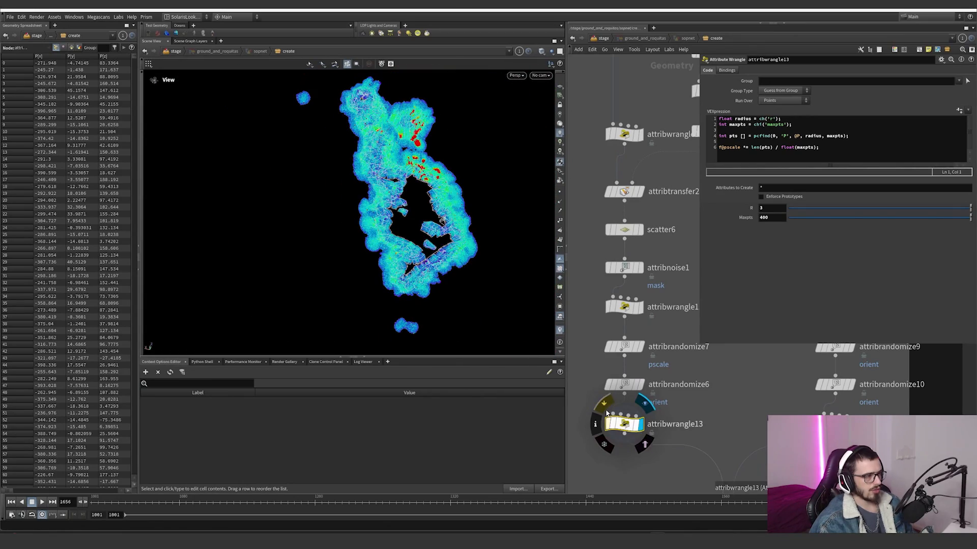
left_click(606, 410)
left_click(606, 410)
left_click(606, 411)
left_click(606, 411)
Step: Compare the scatter's pscale with attribwrangle13 bypassed and active, and try a different R radius before undoing it
left_click(606, 411)
left_click(606, 411)
left_click(605, 410)
left_click(606, 410)
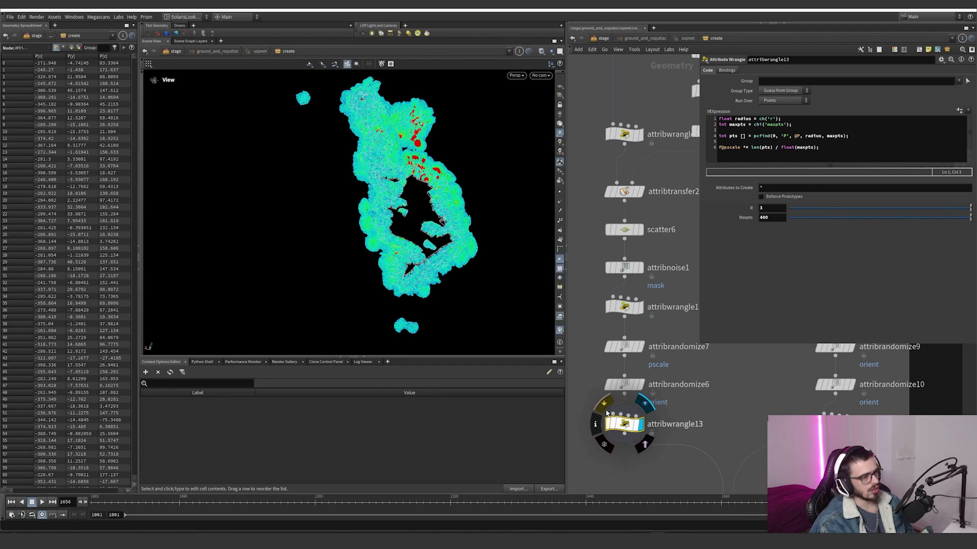
left_click(606, 410)
left_click(606, 411)
left_click(606, 410)
left_click(606, 410)
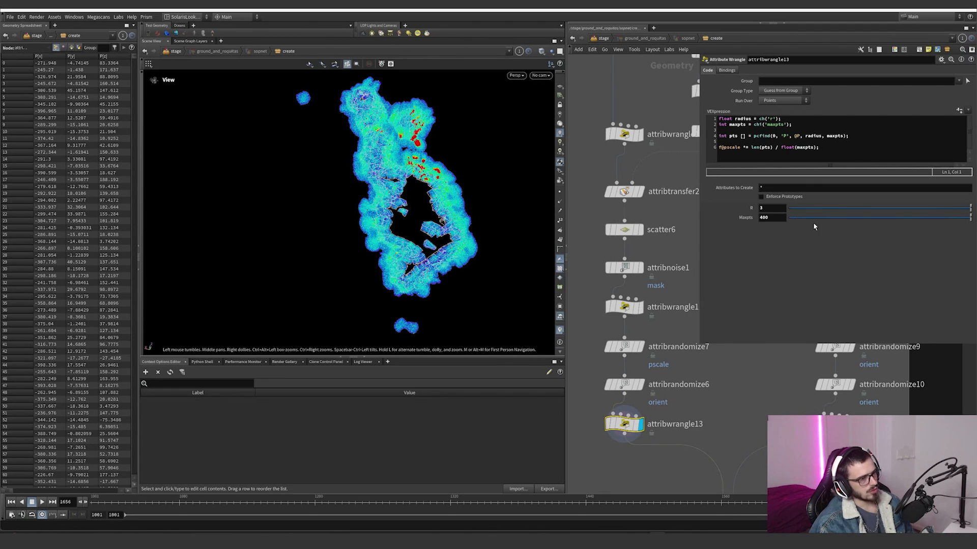
mouse_move(777, 208)
middle_mouse_down()
mouse_move(786, 196)
mouse_move(759, 197)
mouse_move(769, 197)
middle_mouse_up()
key("ctrl+z")
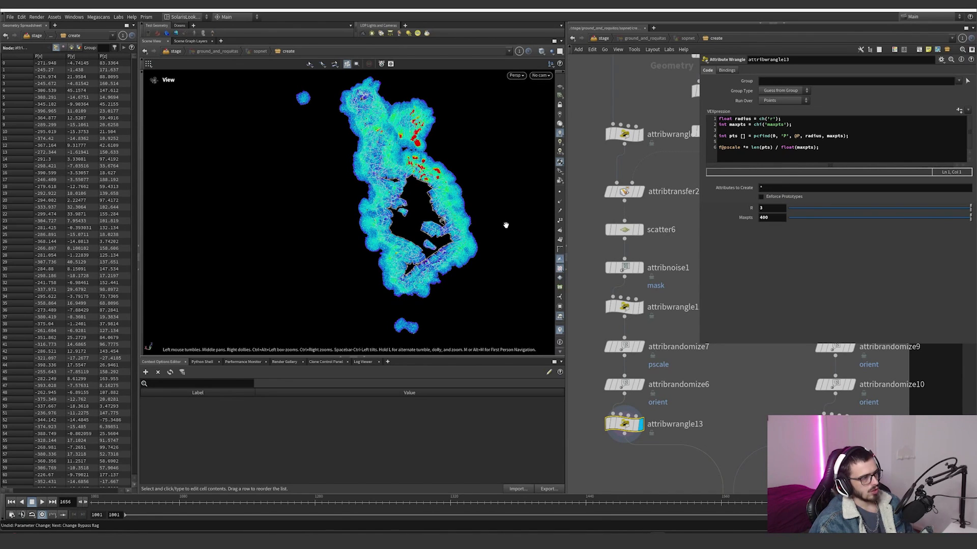
Step: Review attribwrangle13's VEX line by line: the radius and maxpts channels, the pcfind search, and the pscale multiplication by neighbour count over maxpts
left_click_drag(741, 118, 709, 117)
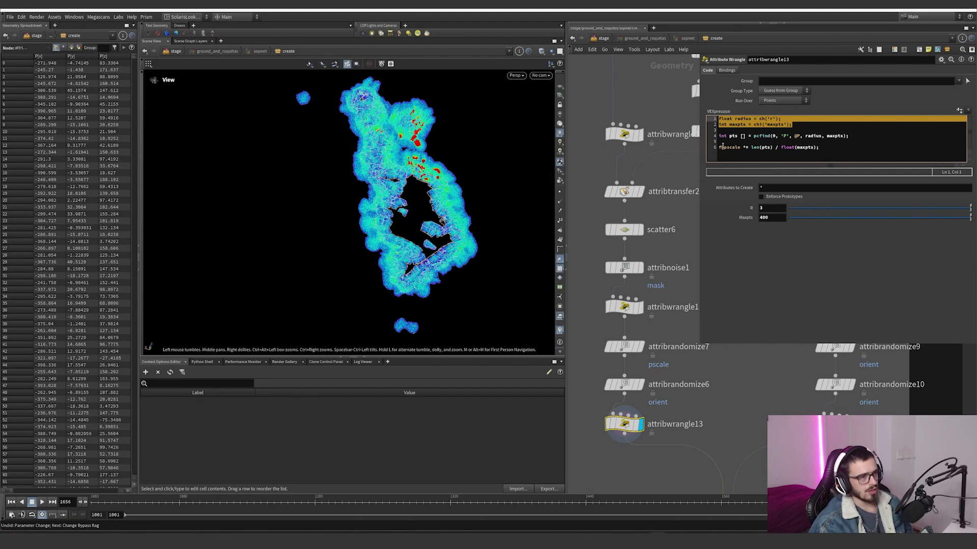
left_click_drag(720, 136, 762, 136)
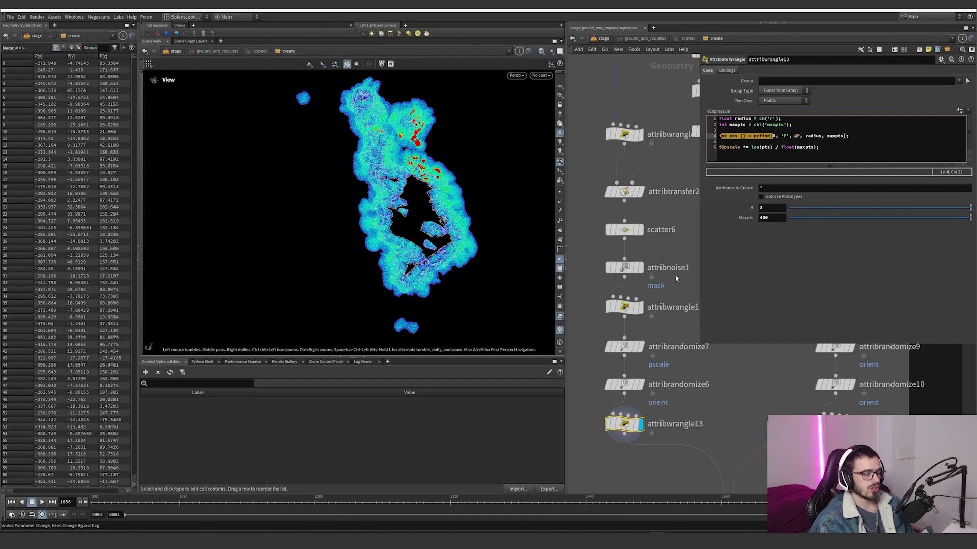
left_click(783, 136)
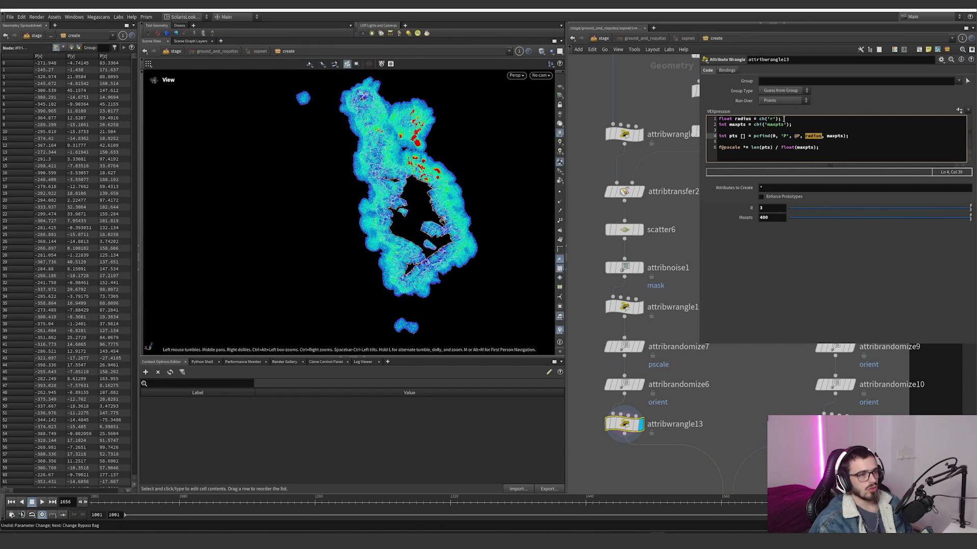
left_click_drag(827, 136, 842, 136)
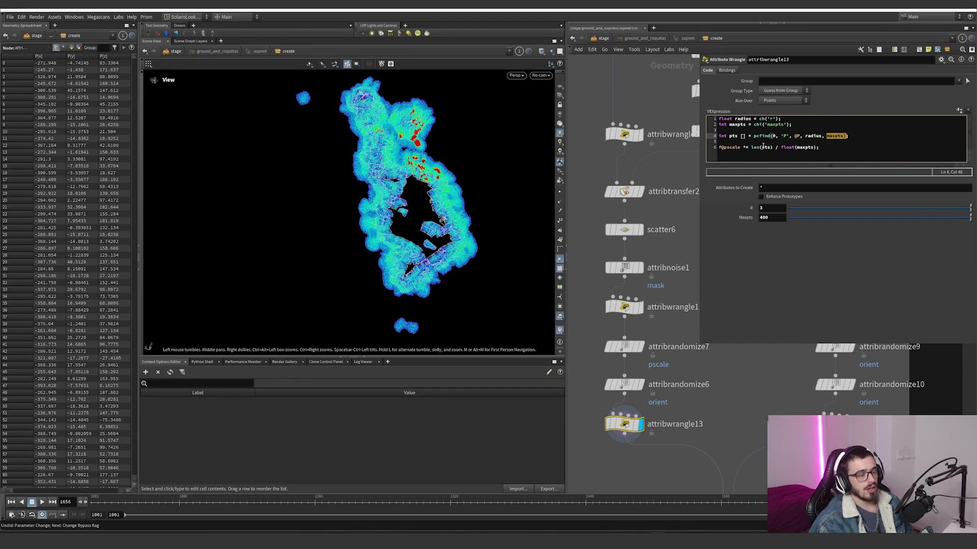
left_click_drag(725, 135, 822, 138)
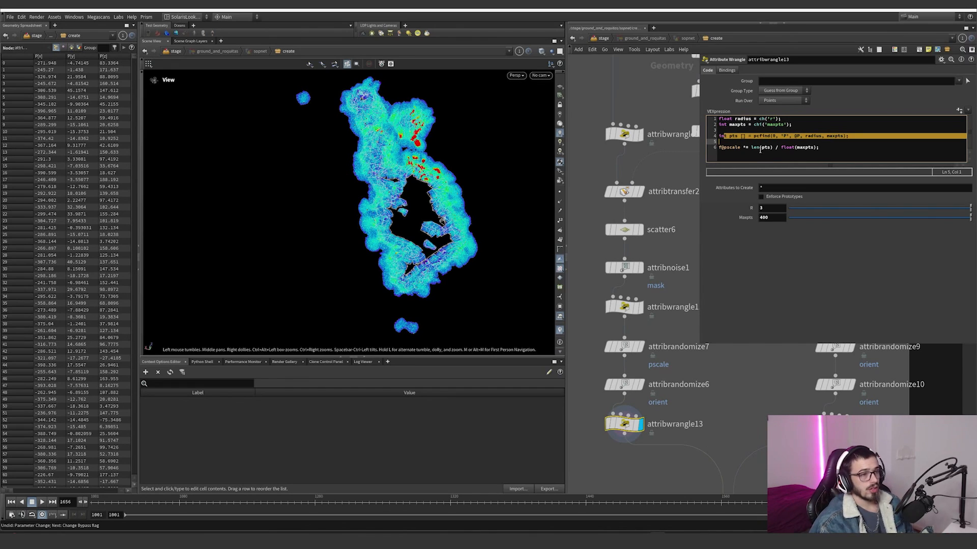
left_click(741, 148)
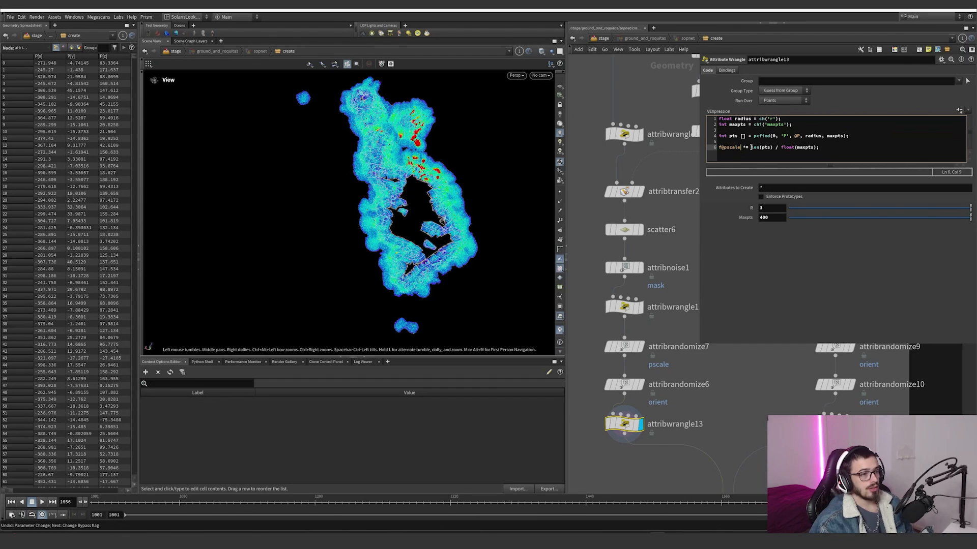
left_click_drag(750, 137, 816, 148)
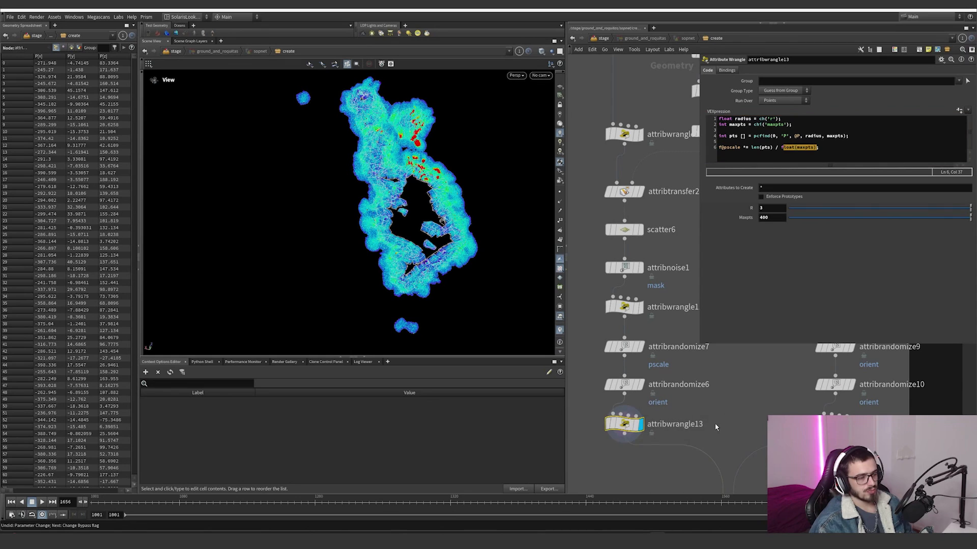
Step: Inspect object_merge4 at the start of the second scatter branch and display scatter7
scroll(716, 423, "down", 5)
scroll(676, 330, "up", 4)
middle_click_drag(674, 330, 644, 334)
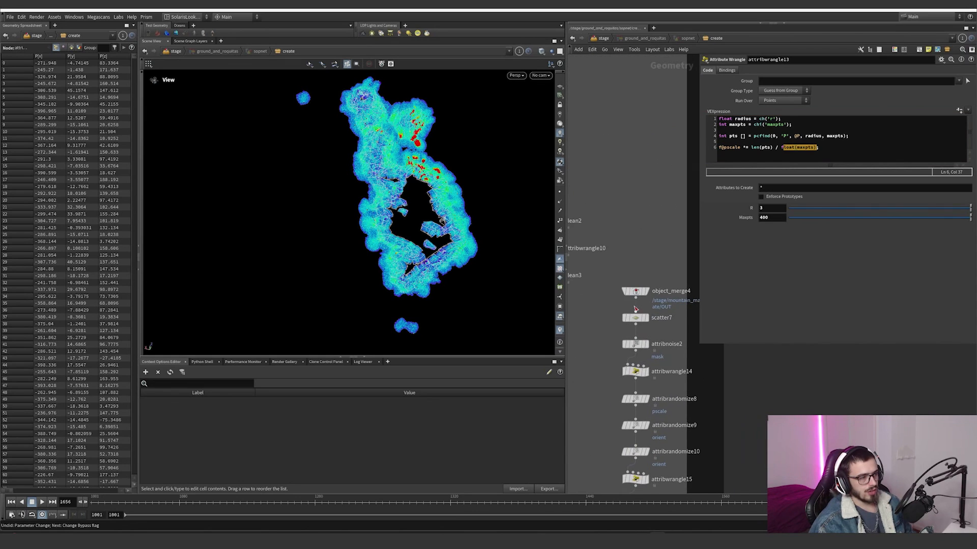
scroll(643, 325, "up", 2)
left_click(651, 275)
left_click(648, 320)
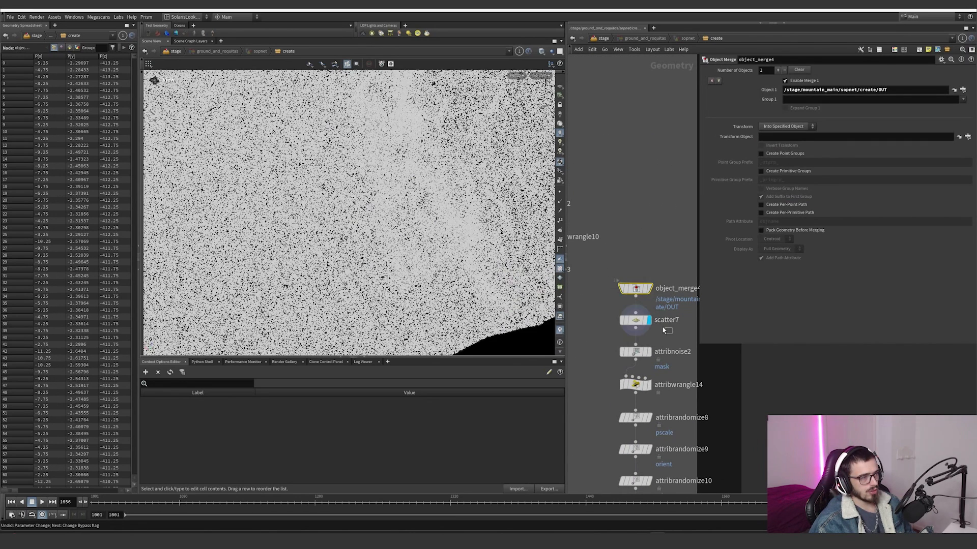
Step: Display attribnoise2 and turn on the mask visualizer to view its noise across the scattered points
left_click(647, 352)
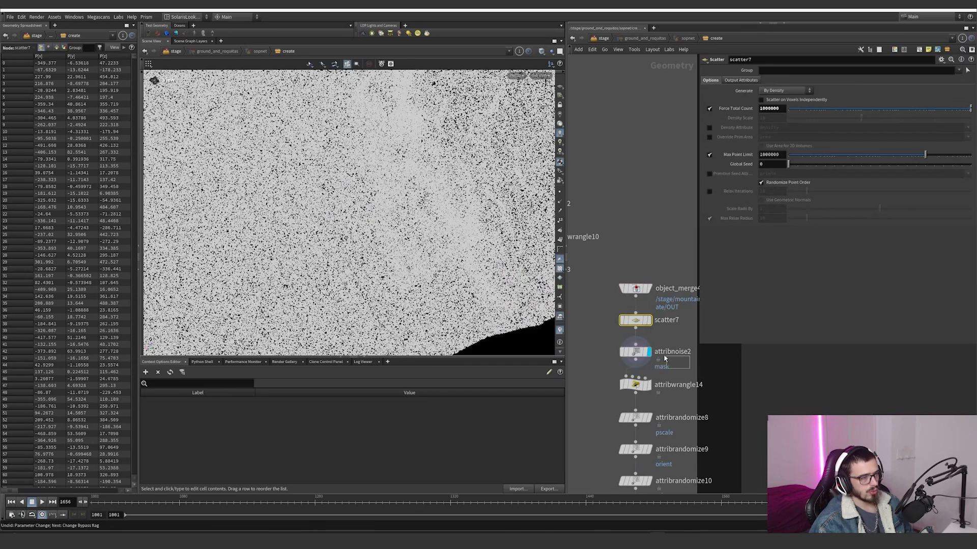
left_click(560, 342)
left_click(562, 205)
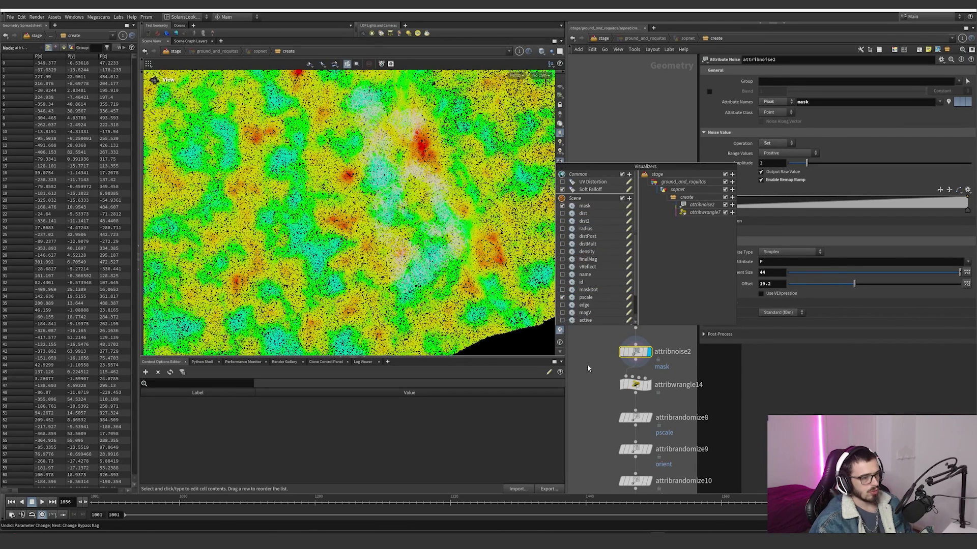
Step: Display attribwrangle14, try moving a middle point of its pscale ramp, and undo the ramp change
left_click(647, 385)
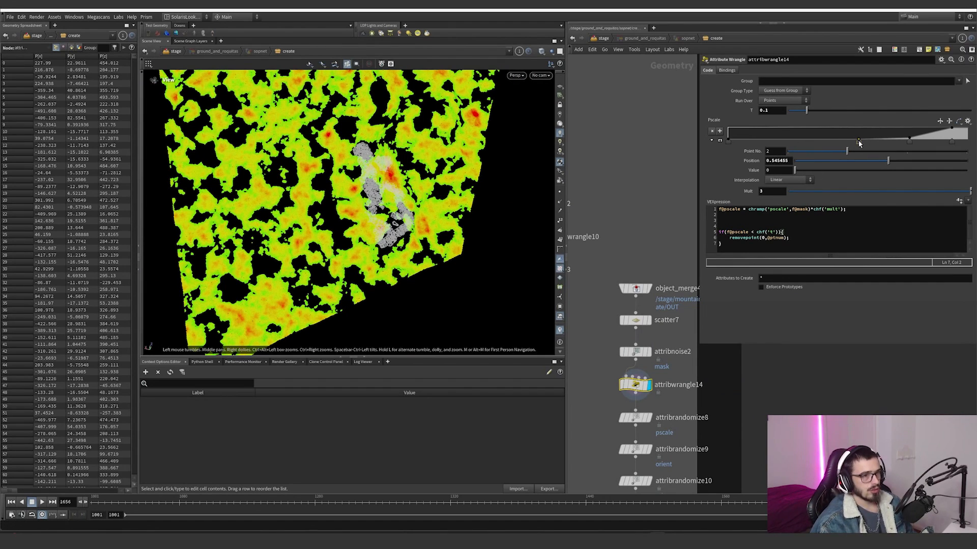
left_click_drag(859, 141, 848, 142)
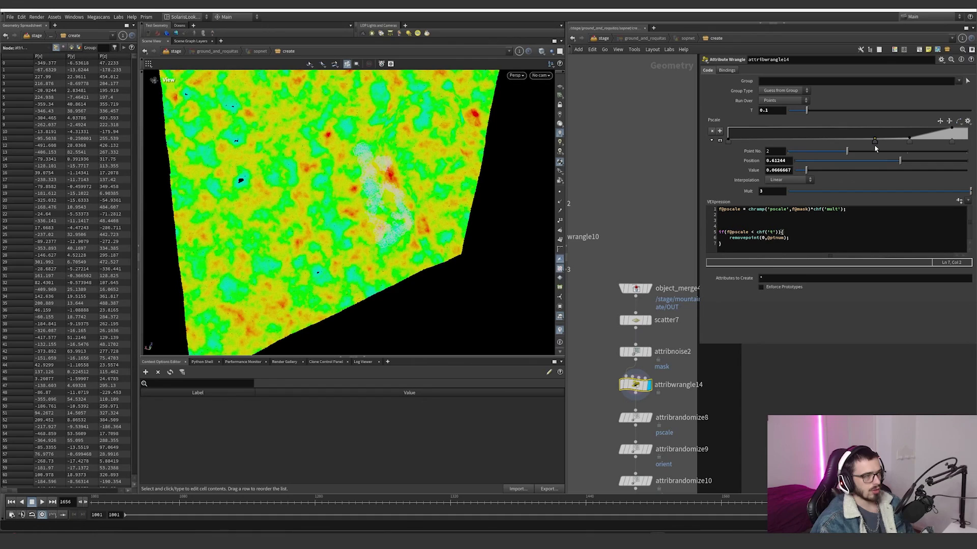
key("ctrl+z")
Step: Display attribrandomize8 and turn off the mask visualizer so only the pscale colouring shows
middle_click_drag(719, 385, 710, 317)
scroll(661, 335, "up", 2)
left_click(638, 350)
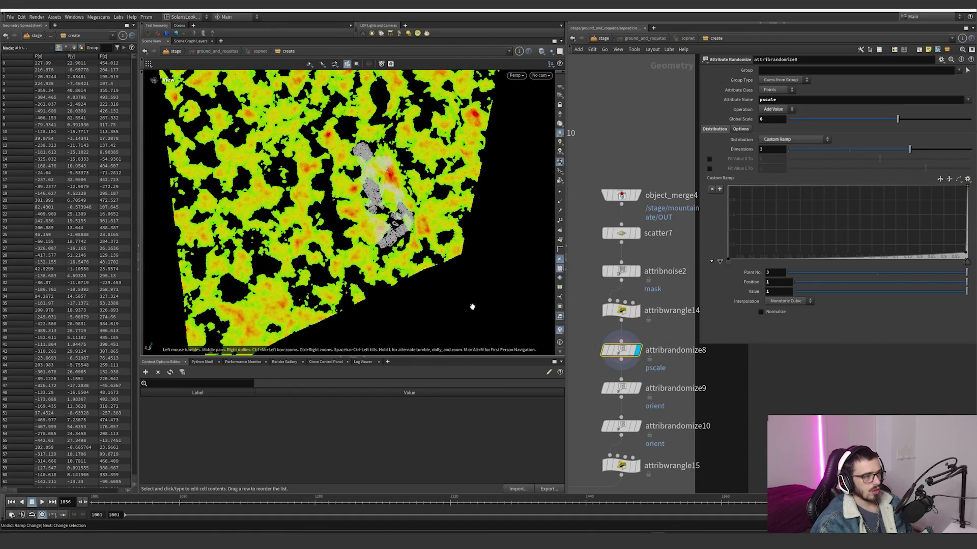
right_click_drag(360, 231, 521, 206)
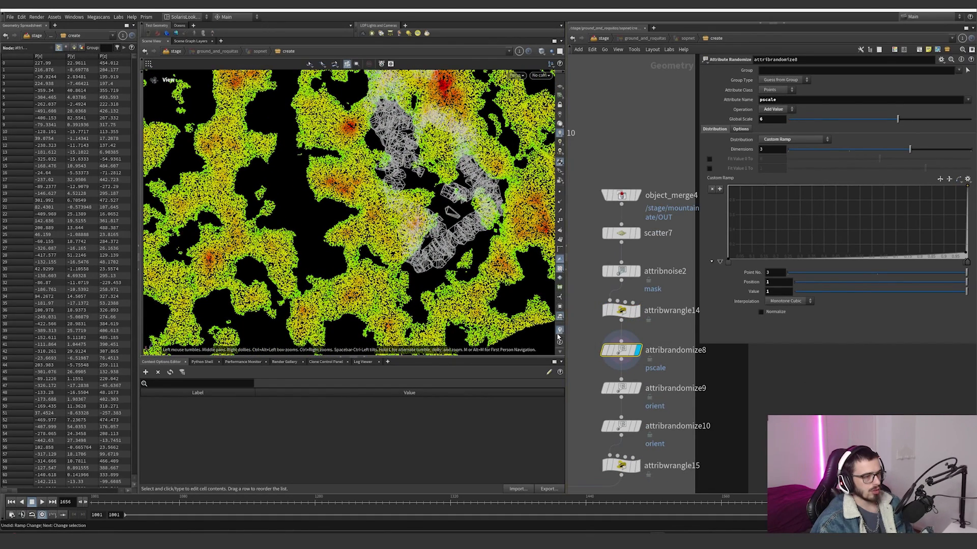
left_click(560, 330)
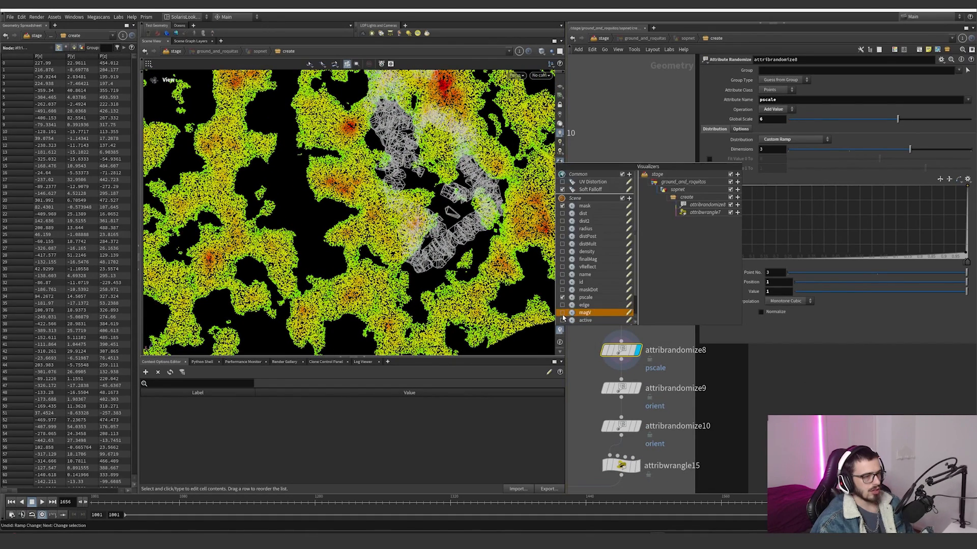
left_click(563, 206)
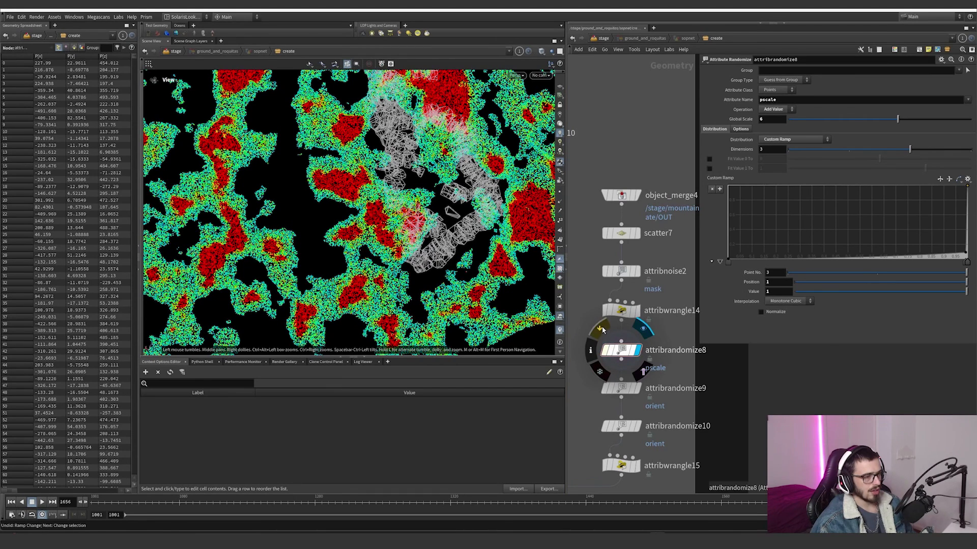
Step: Toggle the bypass on attribrandomize8 to compare the pscale with and without its added random values
left_click(602, 330)
left_click(602, 330)
left_click(601, 330)
left_click(602, 329)
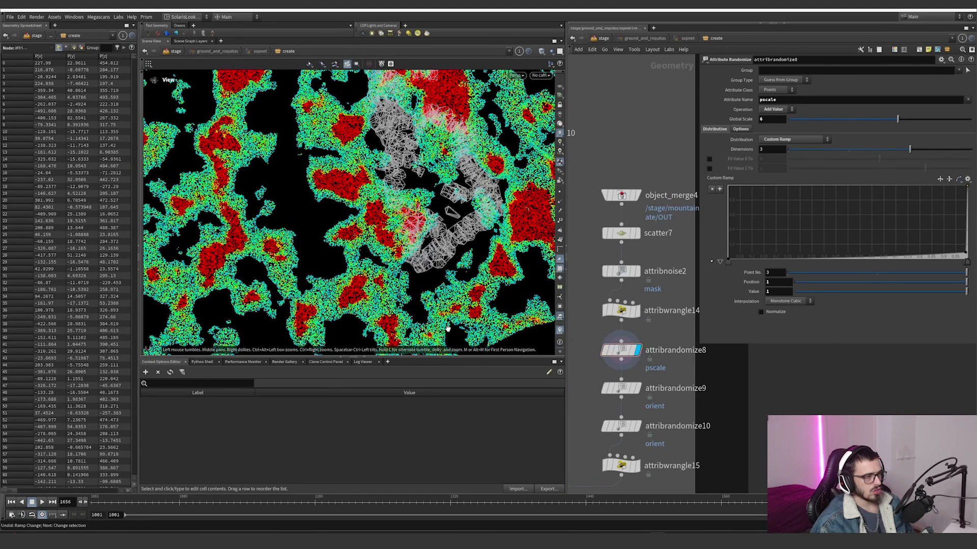
Step: Review attribrandomize9's orient settings, and display attribrandomize10 with the pscale visualizer off and the point orientation axes on
left_click(621, 388)
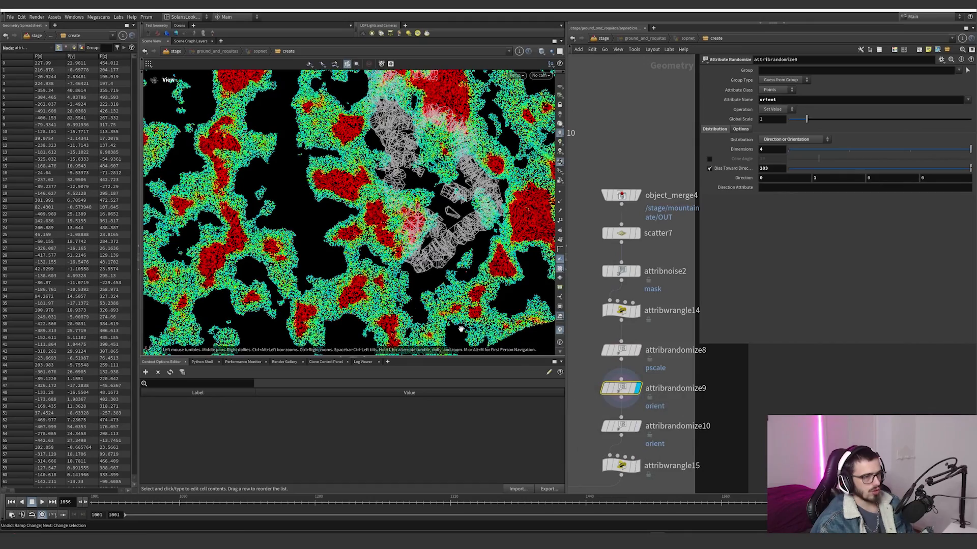
right_click_drag(351, 283, 529, 300)
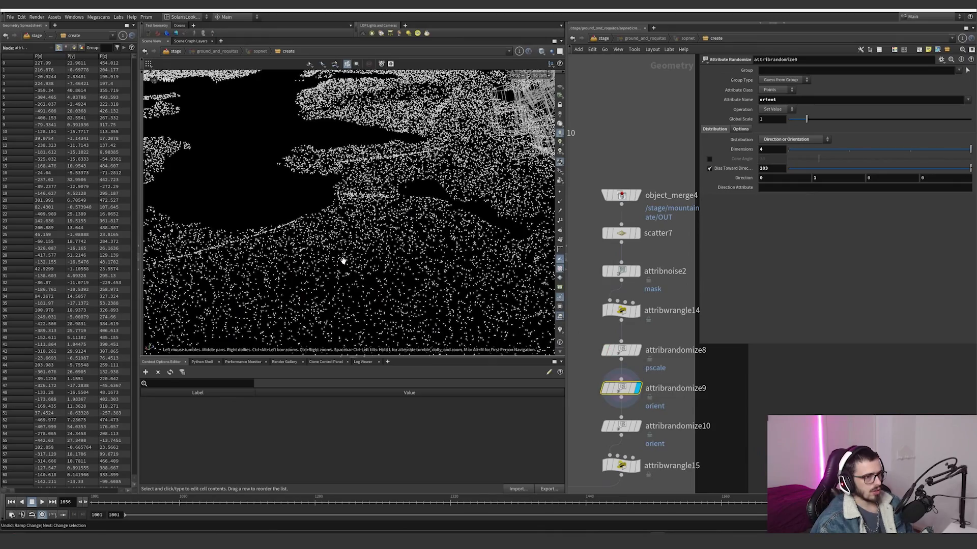
right_click_drag(342, 262, 527, 203)
left_click(637, 427)
Step: Toggle attribrandomize9's bypass to compare the point orientations, and set its Bias Toward Direction to 543
mouse_move(621, 388)
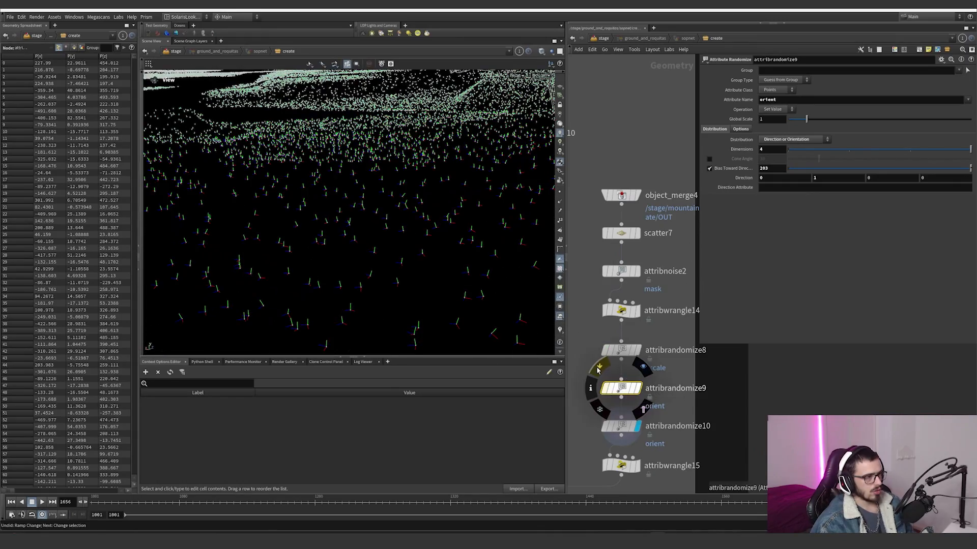
left_click(598, 370)
left_click(598, 370)
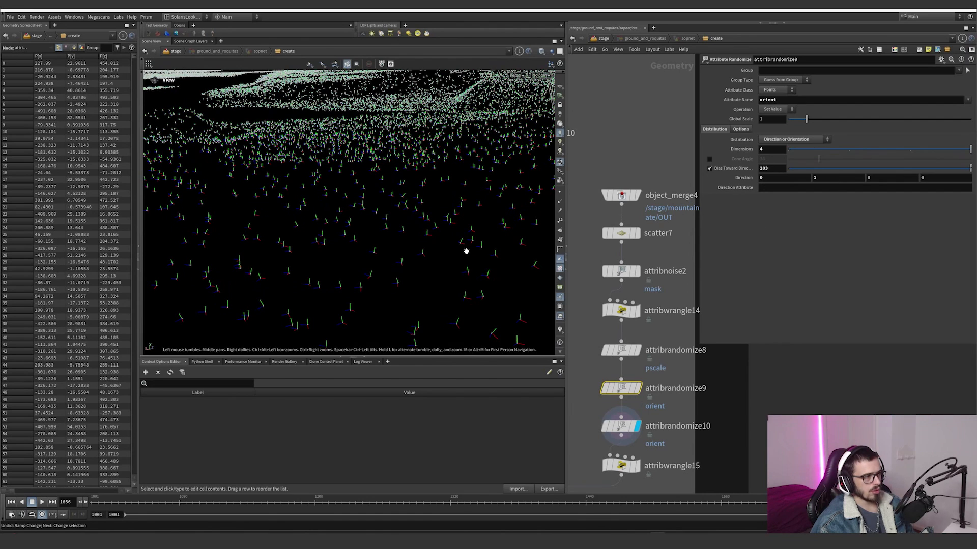
left_click_drag(465, 250, 441, 238)
middle_click_drag(779, 171, 912, 181)
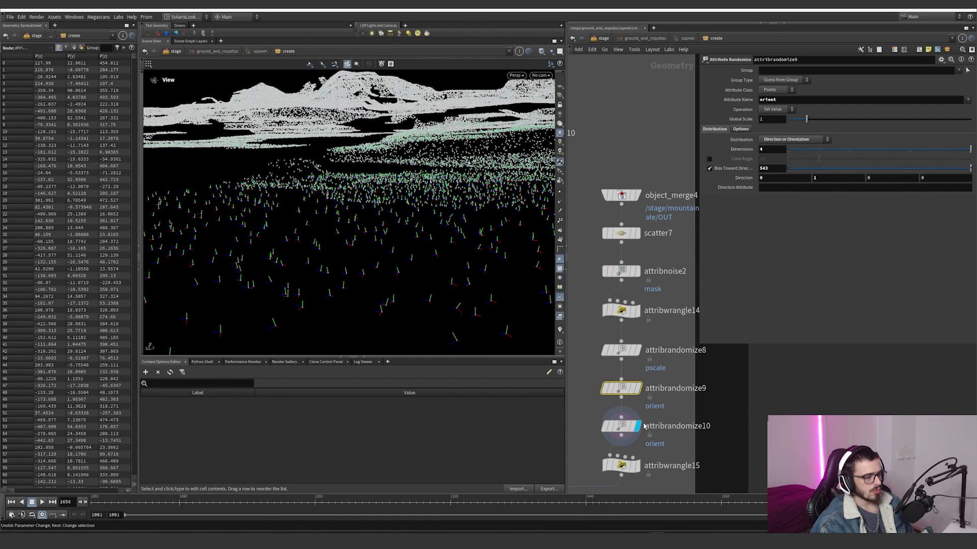
Step: Toggle the bypass on attribrandomize10 repeatedly to compare how its added orient values rotate the point axes
left_click(621, 427)
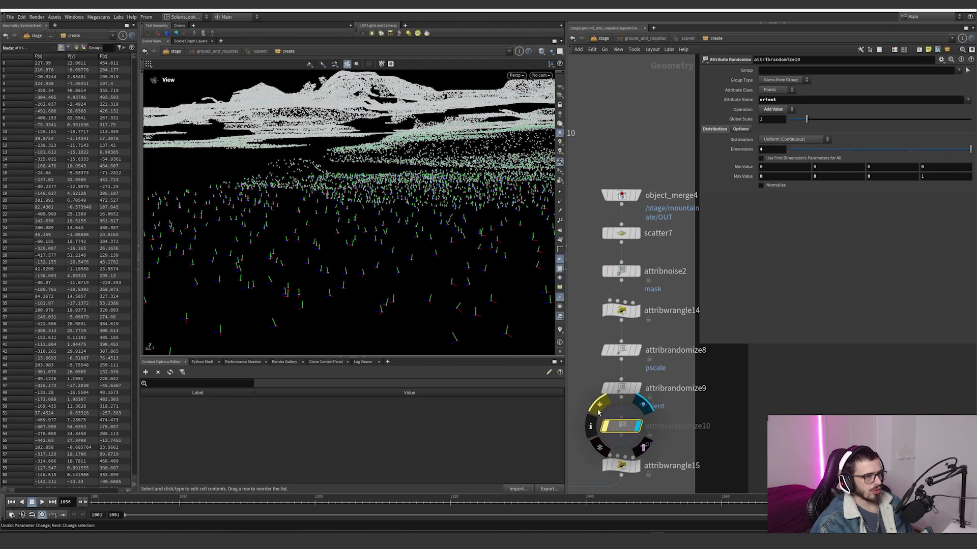
left_click(597, 411)
left_click(597, 411)
left_click(597, 411)
left_click(598, 411)
left_click(598, 411)
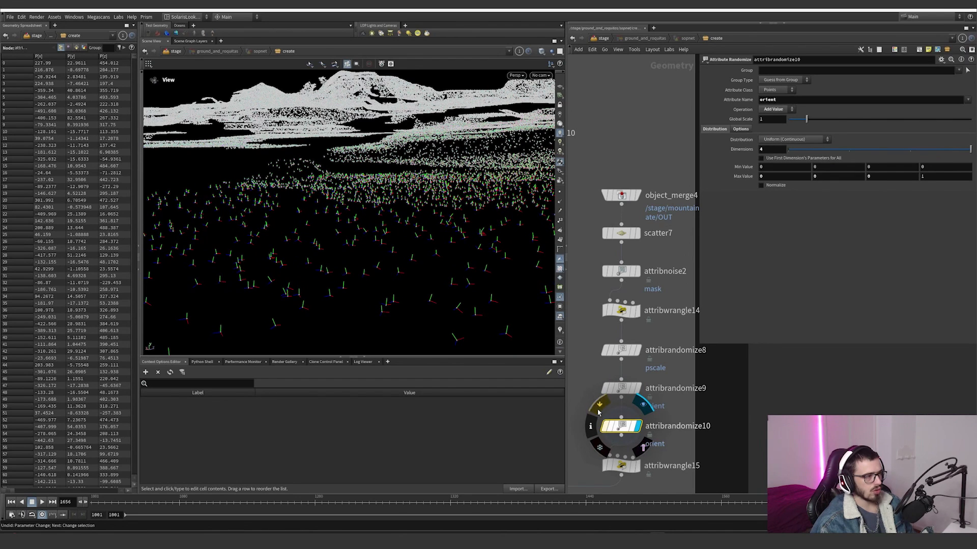
left_click(598, 412)
left_click(598, 412)
left_click(597, 412)
left_click_drag(452, 256, 437, 304)
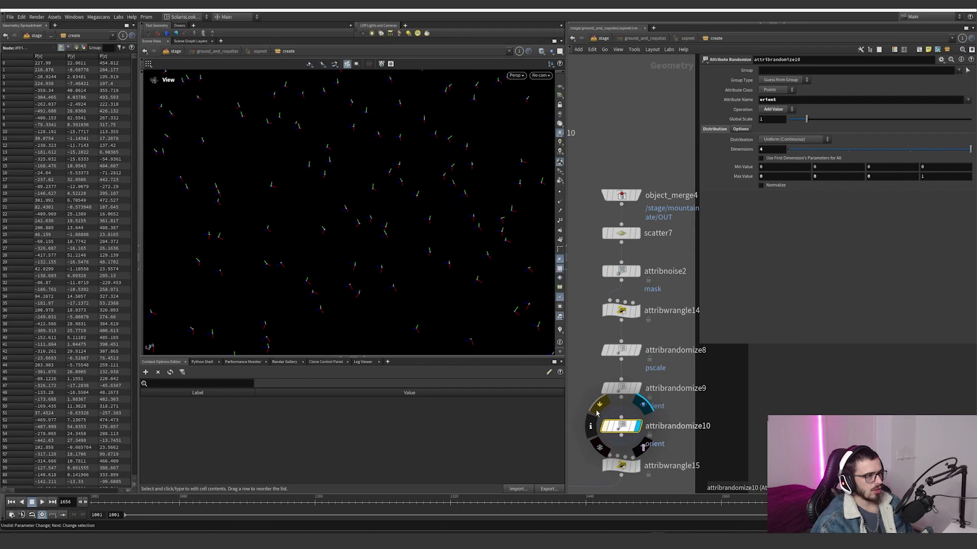
Step: Display attribwrangle15 at the end of the second branch and review its pcfind-based pscale expression
right_click_drag(379, 137, 404, 301)
mouse_move(379, 251)
right_mouse_down()
mouse_move(329, 290)
mouse_move(293, 271)
right_mouse_up()
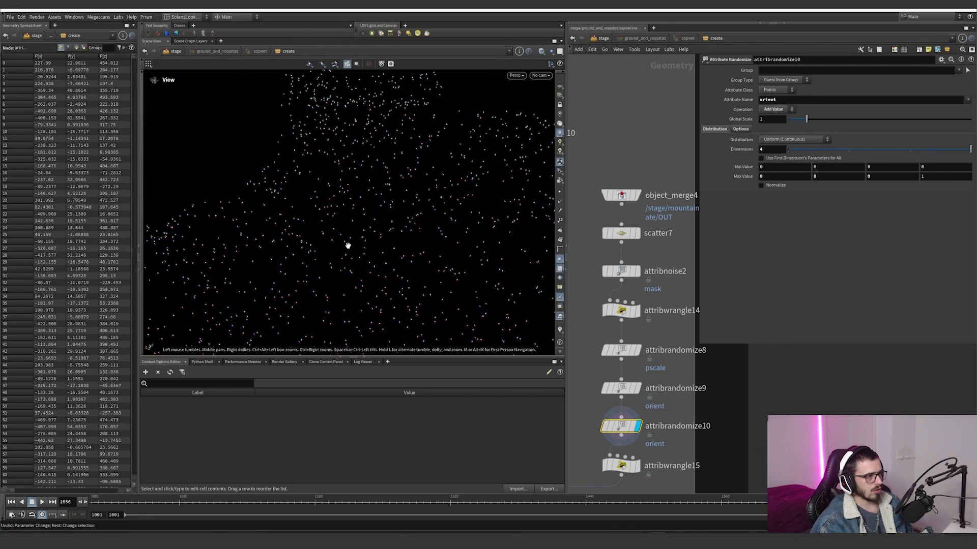
left_click_drag(347, 245, 379, 224)
middle_click_drag(665, 465, 683, 340)
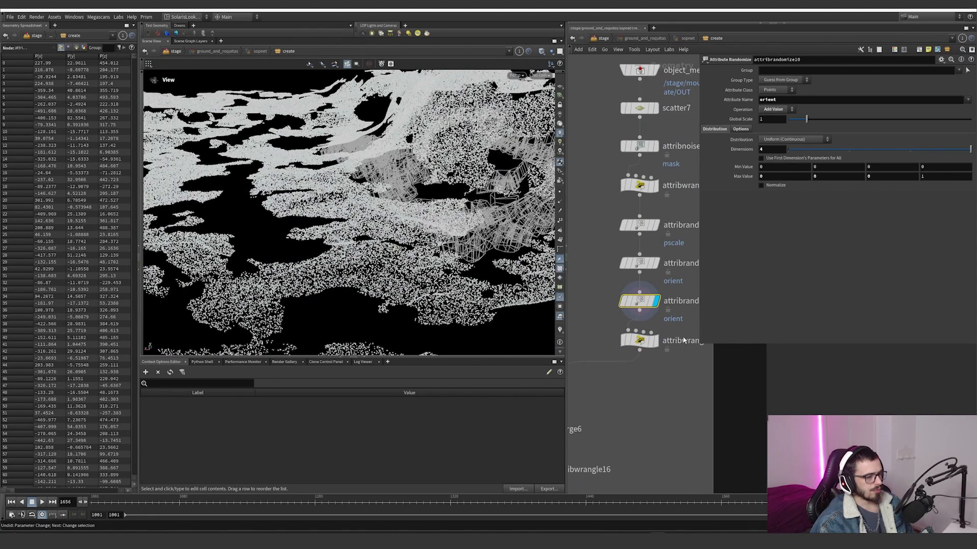
left_click(637, 339)
left_click(838, 158)
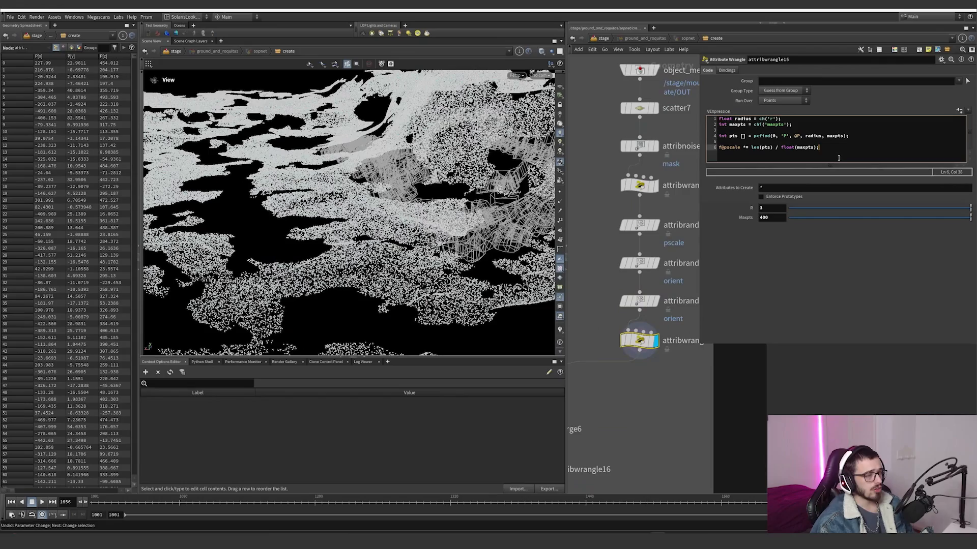
Step: Display merge6 and examine the two scatter branches combined from several angles around the ground
scroll(638, 389, "down", 5)
scroll(616, 406, "up", 5)
left_click(633, 368)
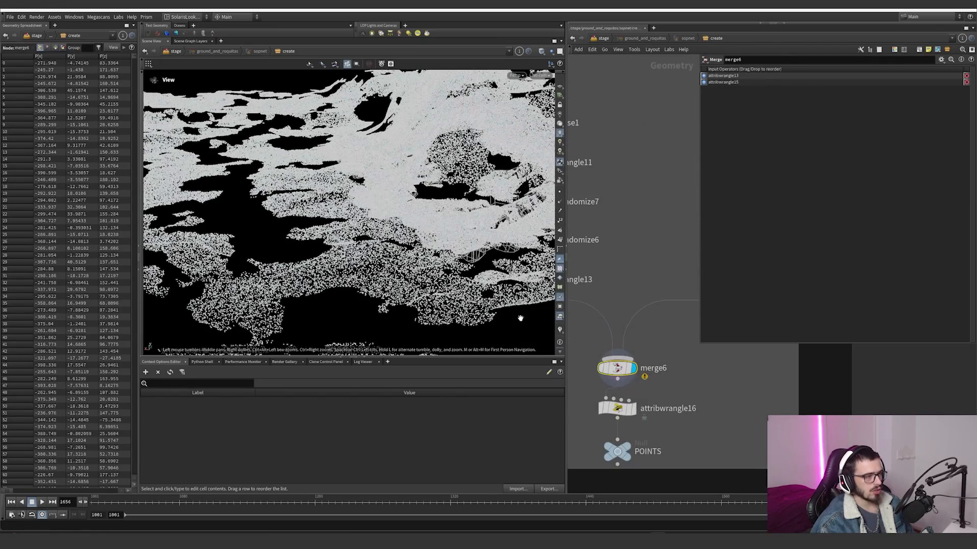
right_click_drag(370, 210, 344, 267)
left_click_drag(343, 267, 351, 325)
right_click_drag(351, 306, 336, 326)
left_click_drag(335, 305, 437, 254)
right_click_drag(438, 255, 542, 216)
Step: Display attribwrangle16 and review its expression that copies pscale into a size attribute
middle_click_drag(642, 415, 657, 353)
left_click(659, 349)
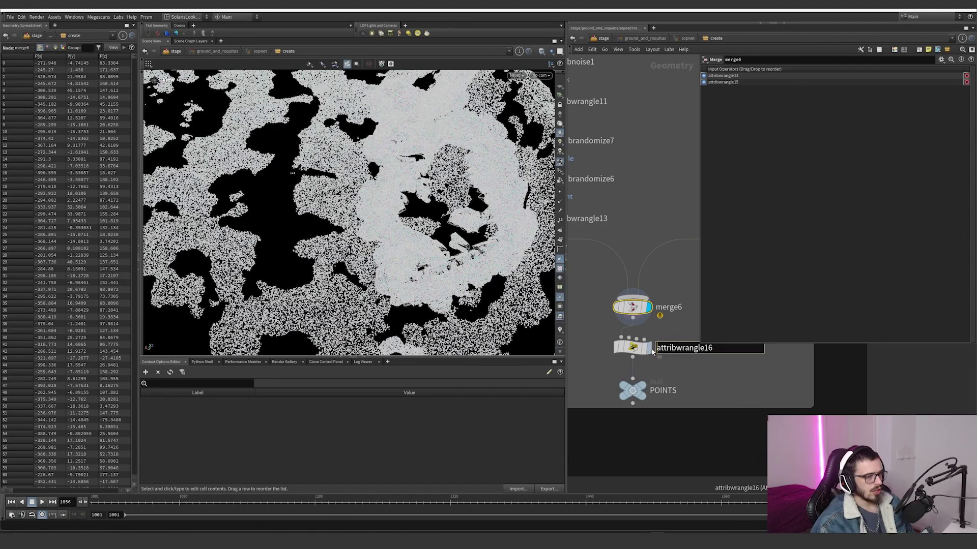
left_click(649, 347)
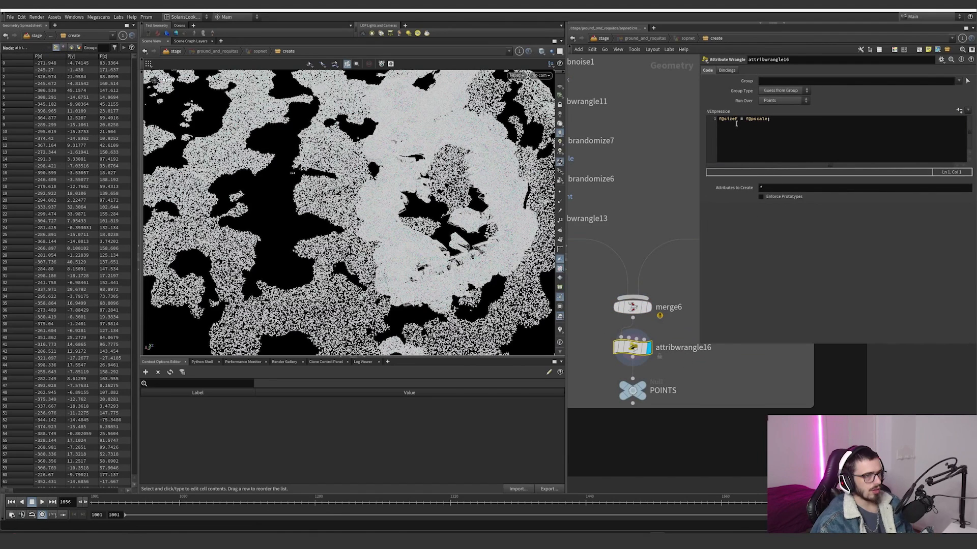
left_click_drag(736, 123, 722, 123)
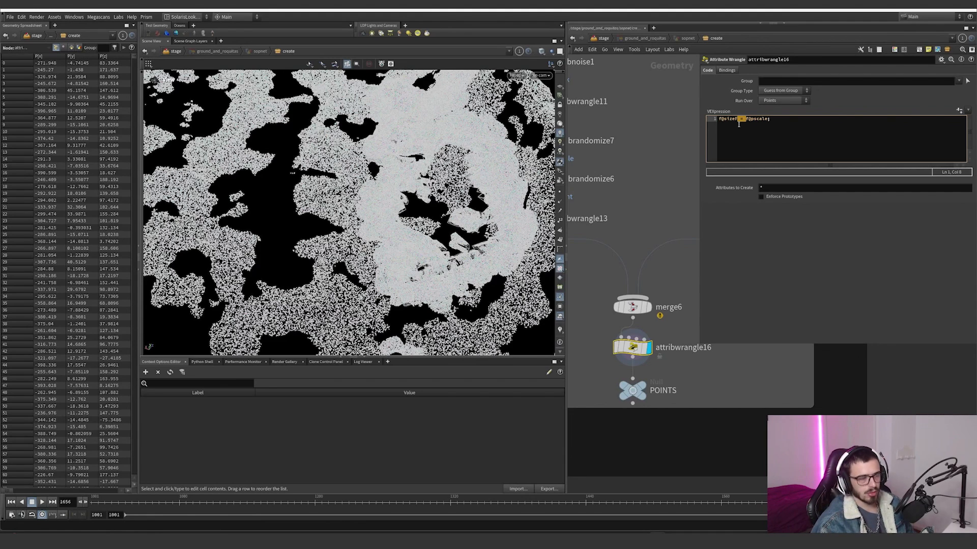
Step: Select the POINTS null that ends the scatter network, and widen the network editor around the next network box
scroll(684, 297, "down", 4)
left_click(660, 340)
scroll(666, 339, "down", 4)
middle_click_drag(585, 399, 585, 296)
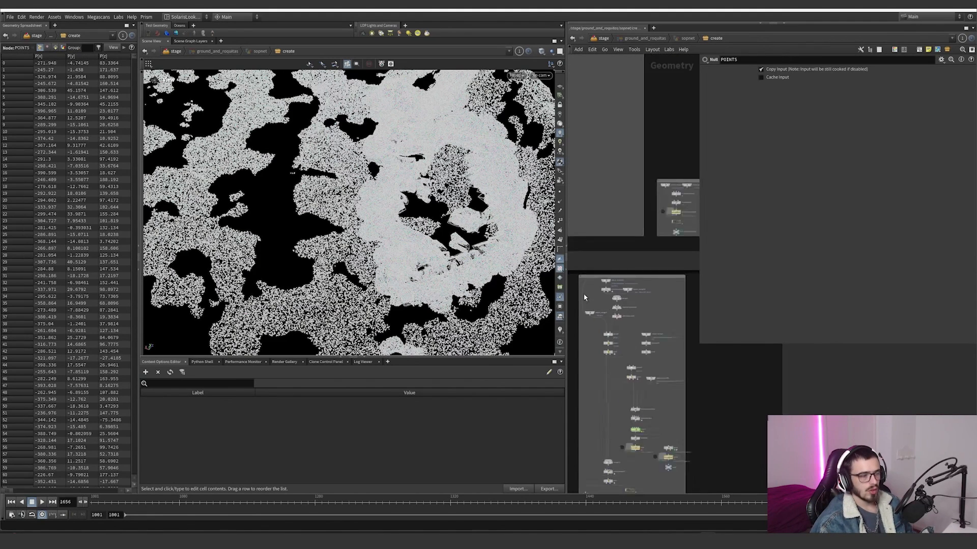
scroll(590, 295, "up", 5)
left_click_drag(566, 306, 500, 307)
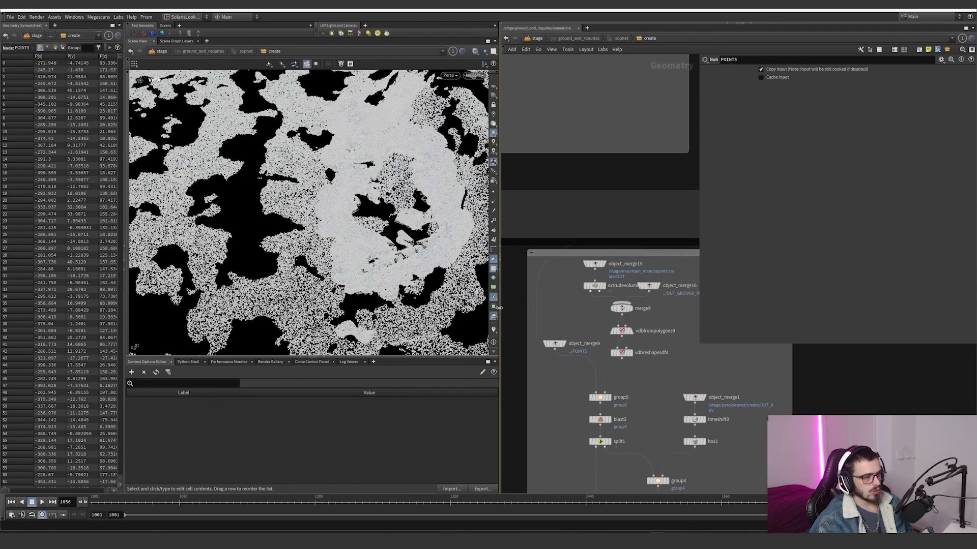
Step: Display group5 and examine its highlighted points around the ground pieces from several angles
mouse_move(628, 408)
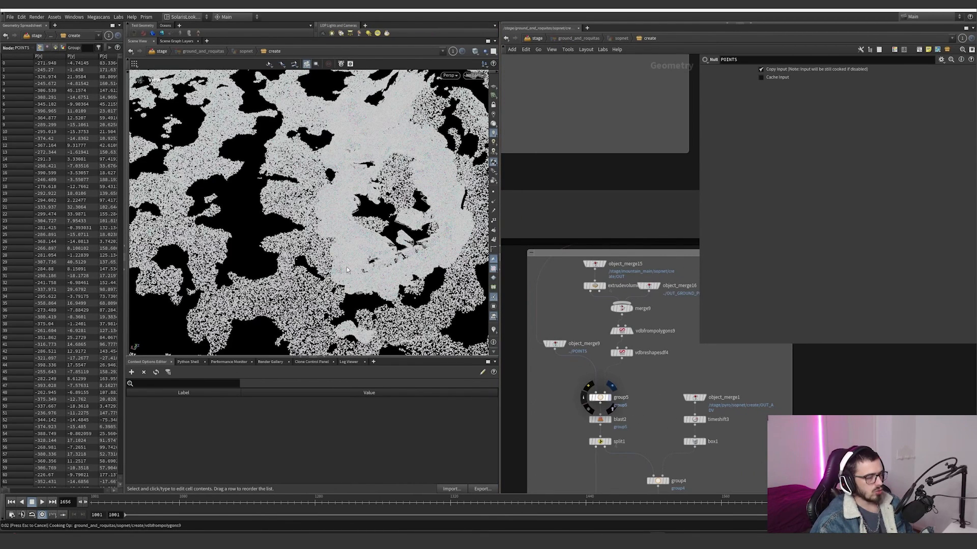
scroll(348, 223, "down", 4)
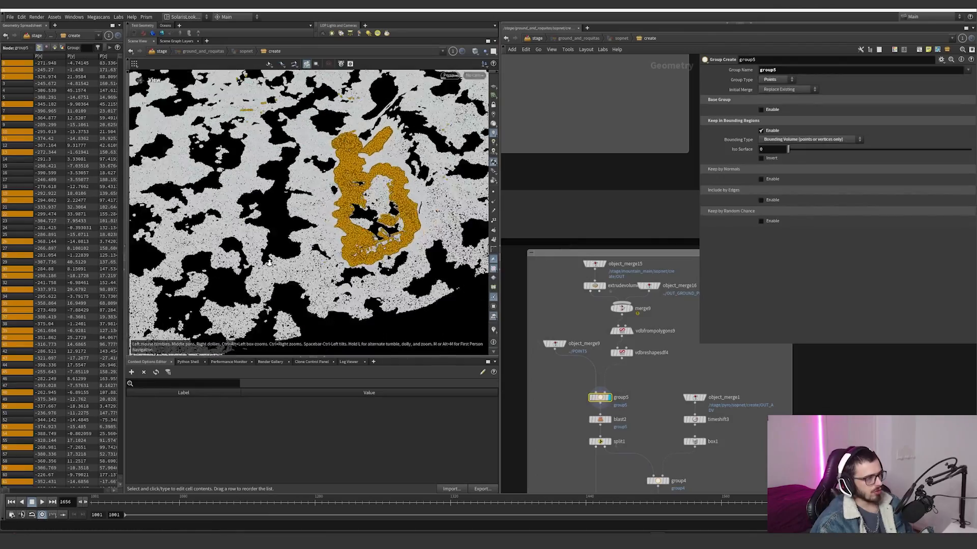
left_click_drag(348, 222, 315, 229)
right_click_drag(315, 230, 534, 235)
left_click_drag(351, 259, 351, 305)
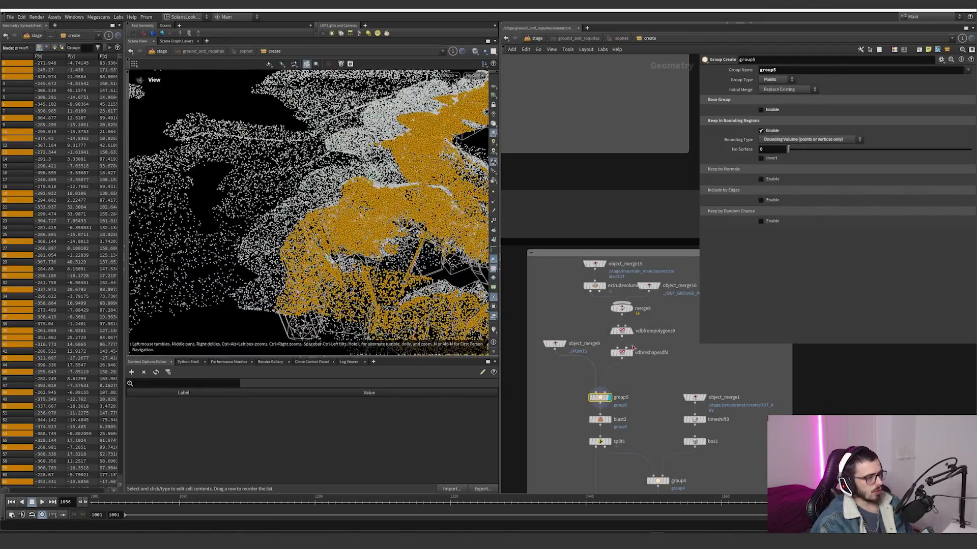
Step: Display merge9 and vdbreshapesdf4 to review the collision geometry and the eroded SDF built from it
scroll(635, 348, "up", 2)
left_click(630, 291)
left_click(615, 291)
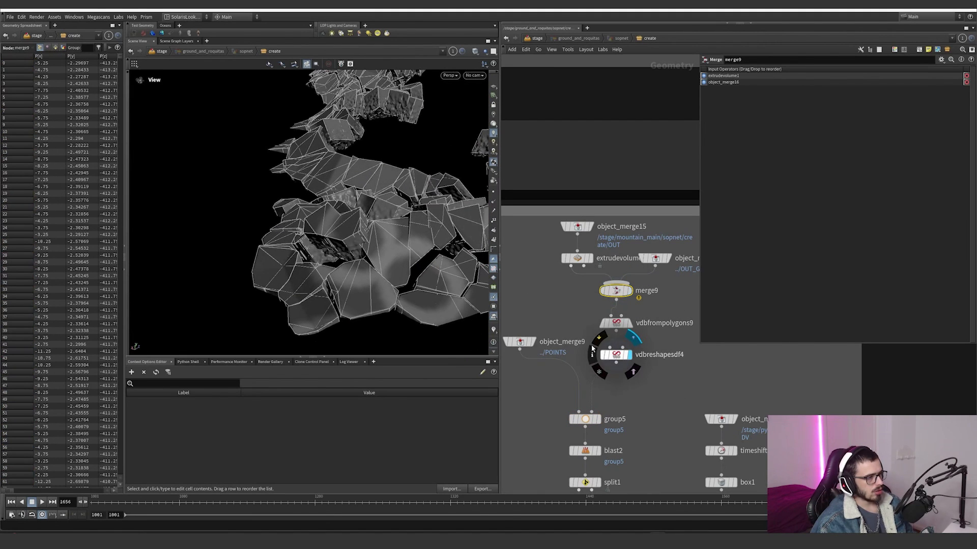
left_click(615, 354)
mouse_move(357, 270)
left_mouse_down()
mouse_move(414, 240)
mouse_move(388, 209)
mouse_move(382, 260)
mouse_move(340, 265)
left_mouse_up()
middle_click_drag(632, 407, 592, 407)
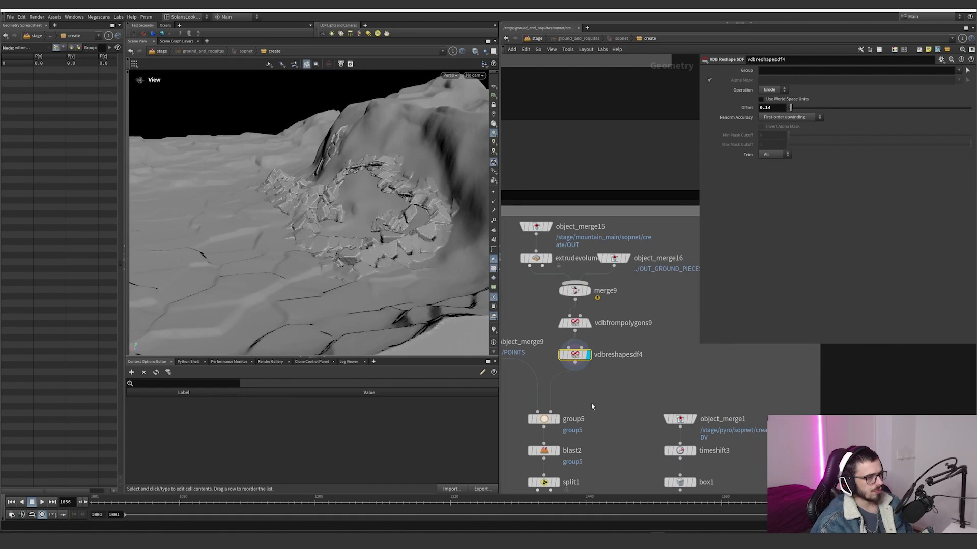
Step: Inspect object_merge16 and extrudevolume1 individually, and view their combined geometry at merge9
left_click(624, 259)
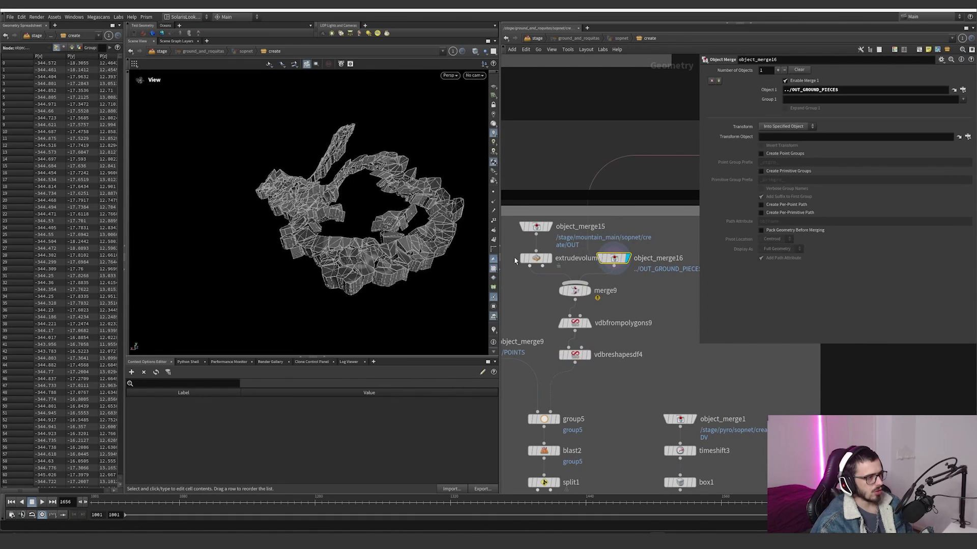
left_click(535, 258)
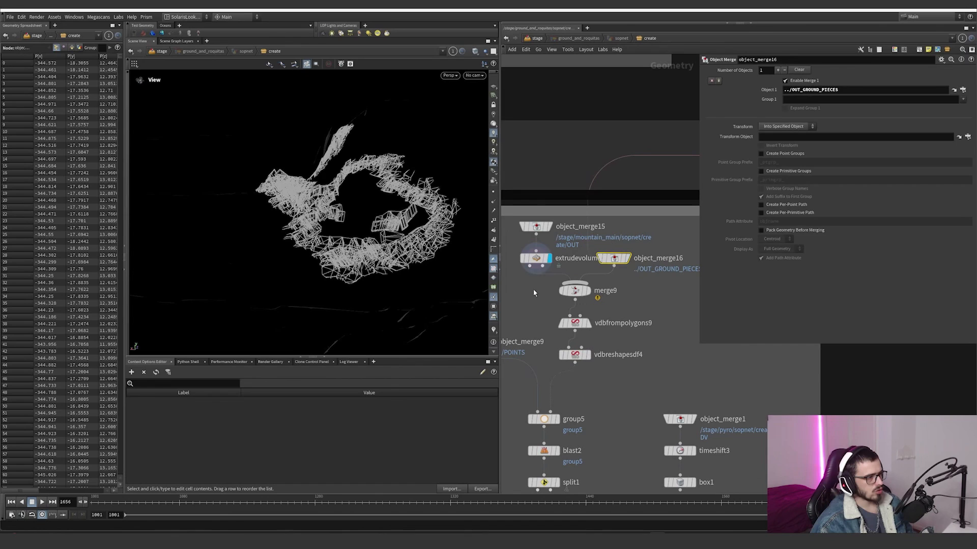
left_click(588, 290)
left_click(575, 290)
scroll(381, 285, "down", 5)
left_click_drag(381, 285, 368, 262)
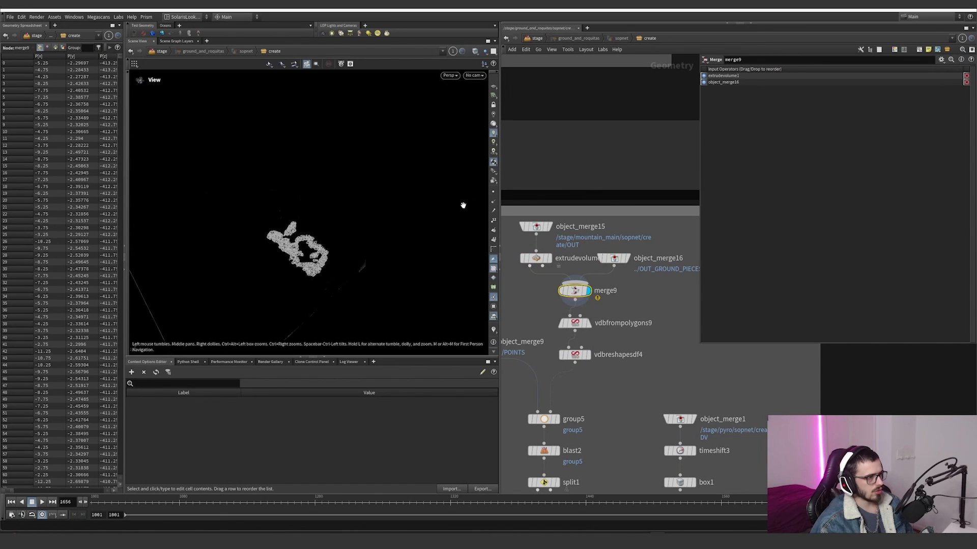
middle_click_drag(377, 262, 408, 240)
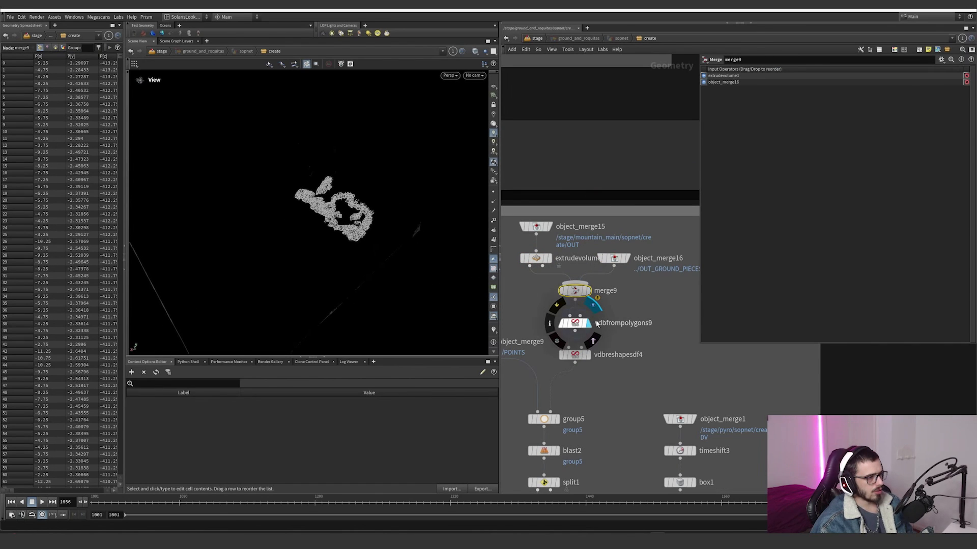
Step: Review the vdbfrompolygons9 settings and display group5 again to examine the points captured by the volume
left_click(573, 323)
left_click(588, 322)
left_click(558, 419)
middle_click_drag(623, 428, 675, 387)
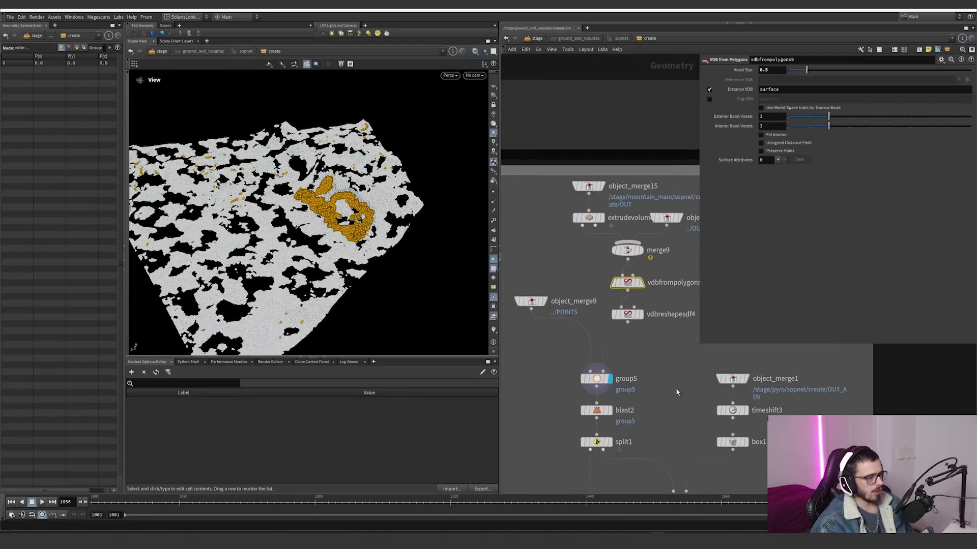
left_click_drag(377, 238, 359, 265)
right_click_drag(359, 255, 502, 214)
left_click_drag(501, 214, 379, 228)
Step: Display blast2 to view the points left after removing group5, and check the node info of group5
middle_click_drag(641, 379, 632, 315)
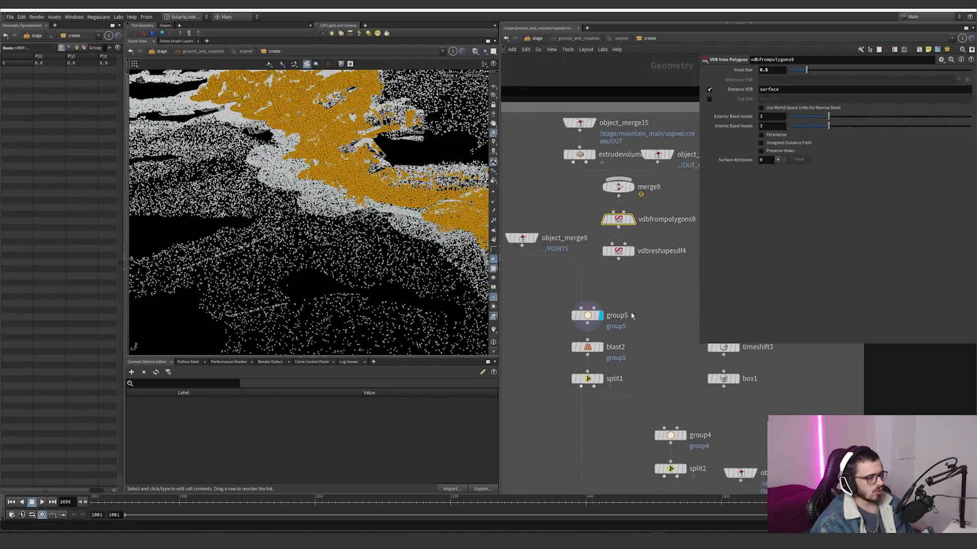
left_click(601, 347)
left_click(588, 346)
left_click_drag(370, 217, 575, 182)
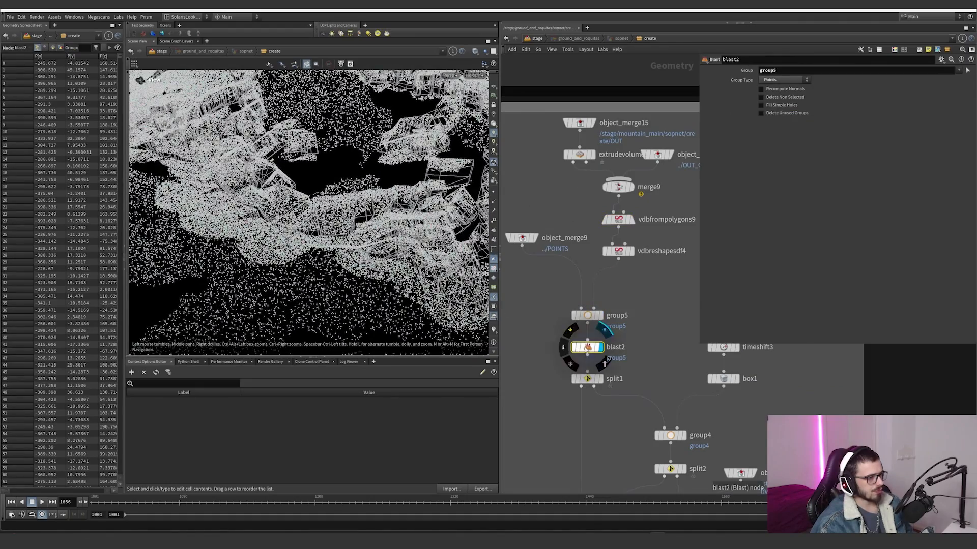
middle_click(586, 321)
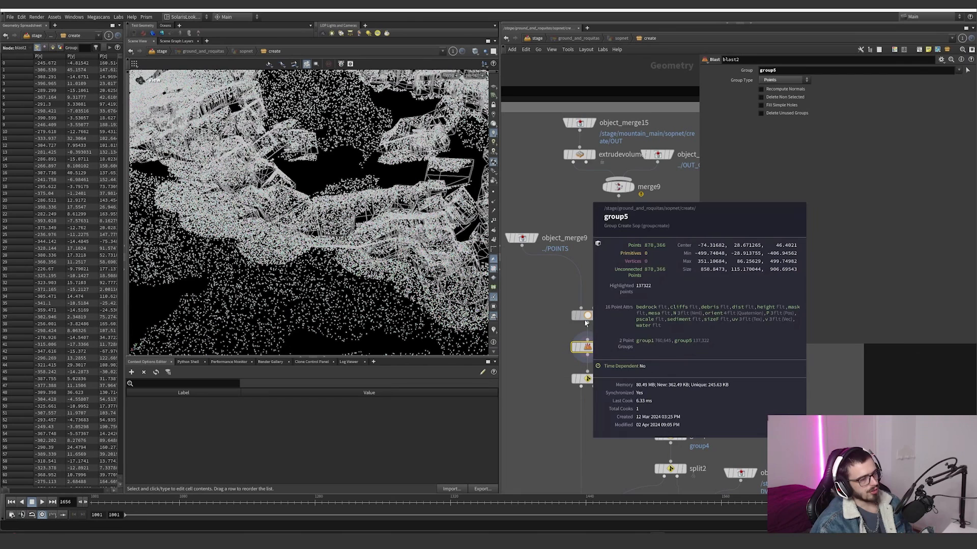
middle_click(583, 348)
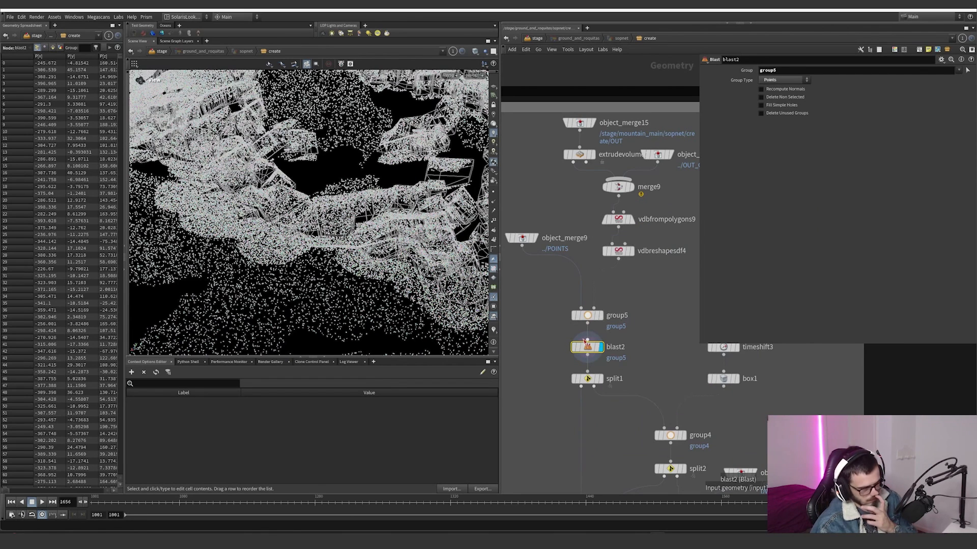
Step: Display split1 and examine the points separated by its pscale condition
scroll(611, 326, "down", 5)
scroll(585, 297, "up", 3)
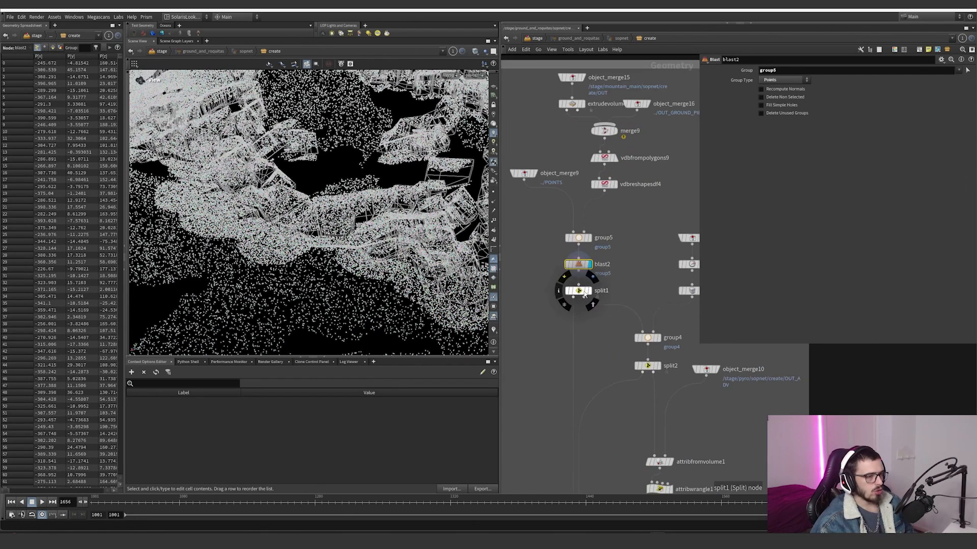
left_click(587, 293)
left_click(581, 293)
left_click_drag(153, 267, 408, 235)
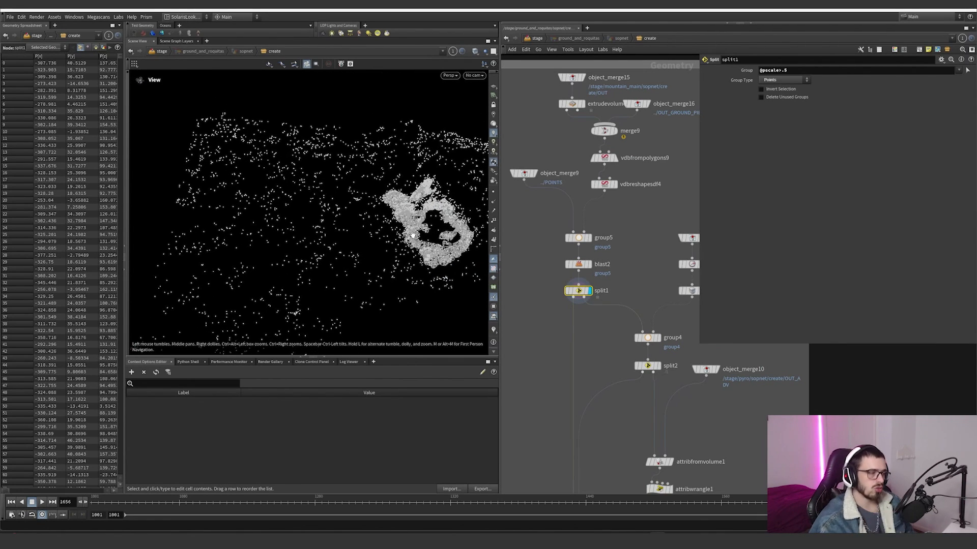
Step: Step through object_merge1, timeshift3 and box1 to review how the imported pyro volume becomes a bounding box
middle_click_drag(644, 293, 558, 282)
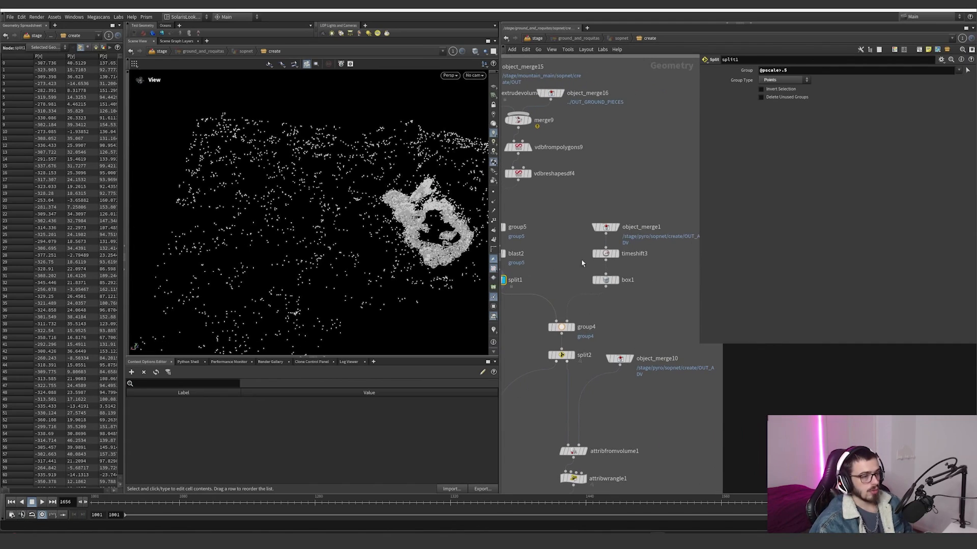
left_click(617, 228)
left_click(596, 229)
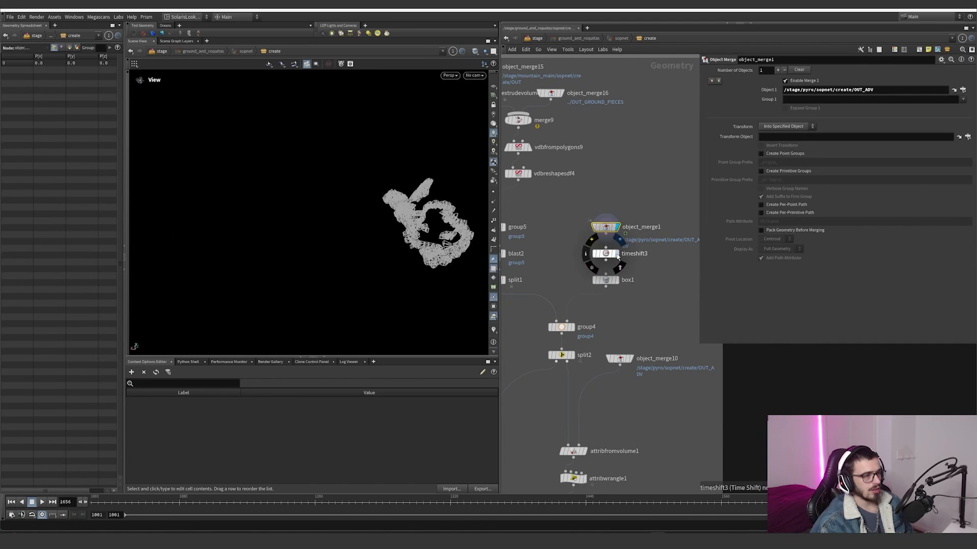
left_click(607, 254)
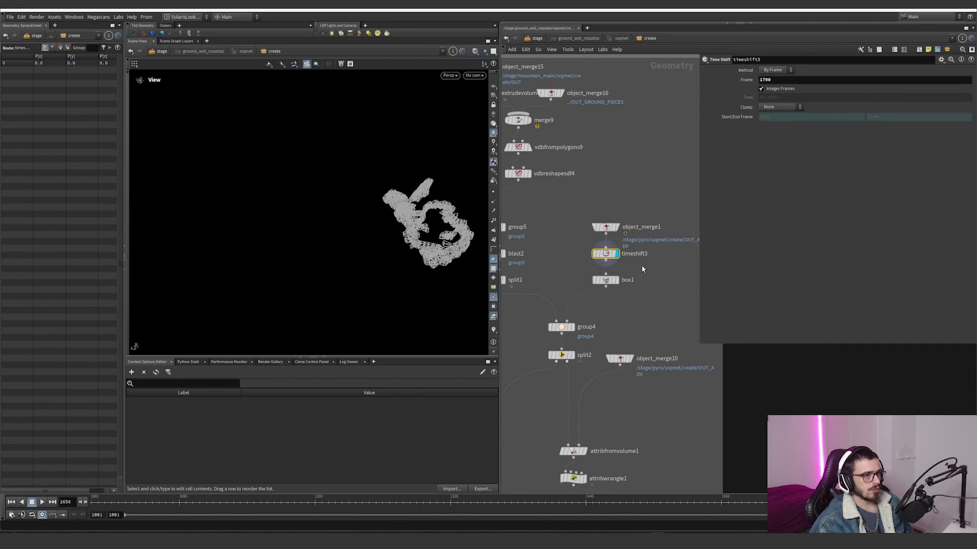
left_click(616, 280)
left_click(606, 280)
left_click_drag(333, 222, 387, 244)
middle_click_drag(639, 255, 596, 260)
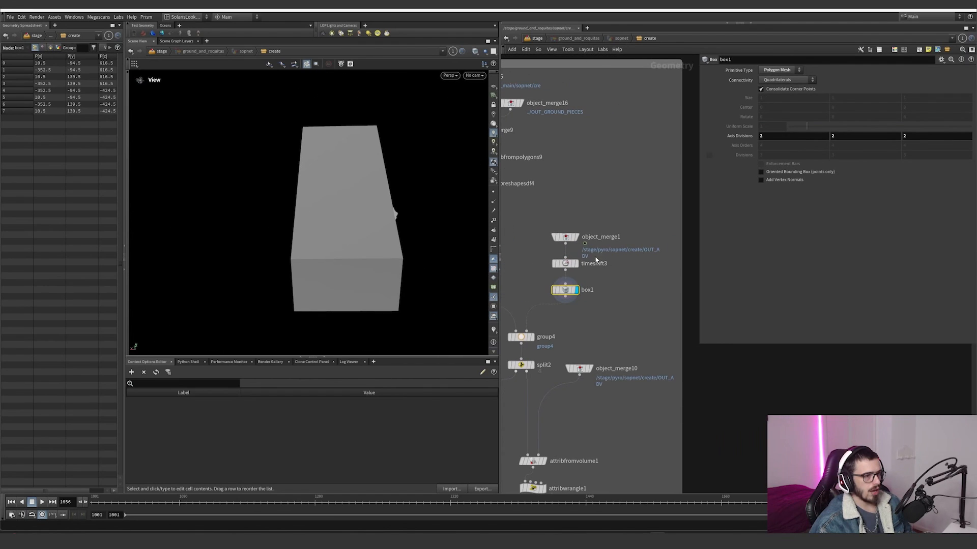
Step: Compare the object_merge1 source with the box1 output and view the box from another angle
left_click(576, 237)
left_click(565, 237)
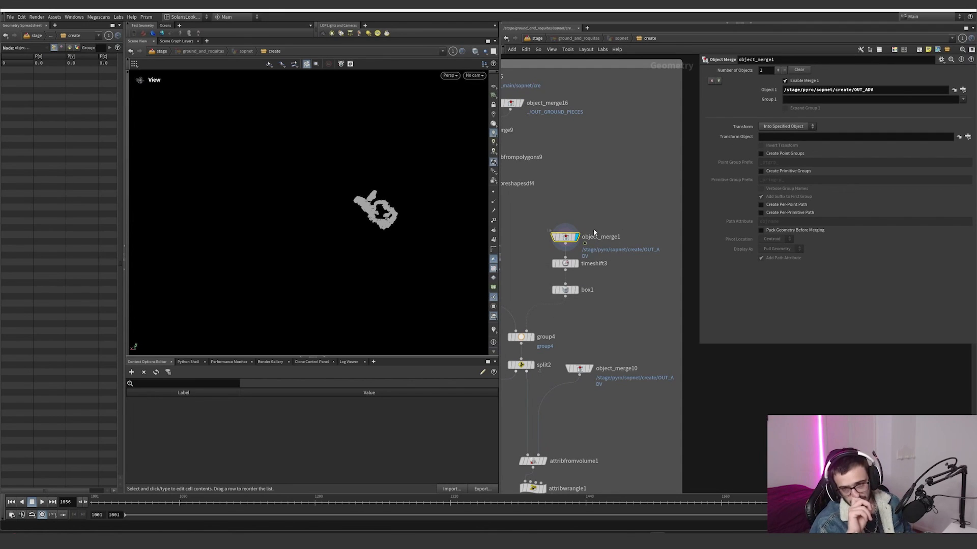
left_click(577, 289)
left_click(565, 290)
left_click_drag(325, 204, 446, 231)
scroll(560, 305, "up", 3)
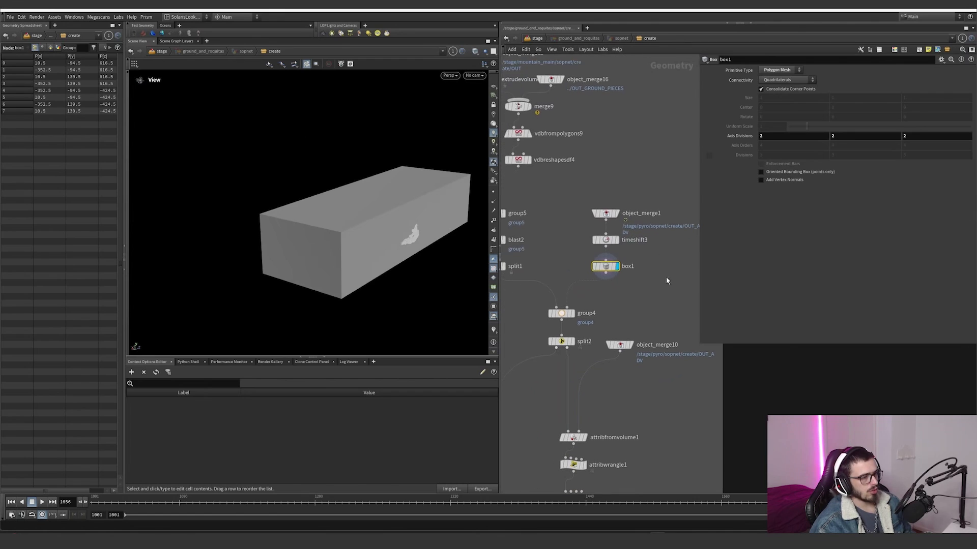
Step: Display group4 and examine which scatter points its bounding object captures
left_click(574, 310)
left_click(557, 310)
left_click_drag(353, 225, 394, 256)
scroll(611, 302, "down", 2)
middle_click_drag(611, 303, 604, 264)
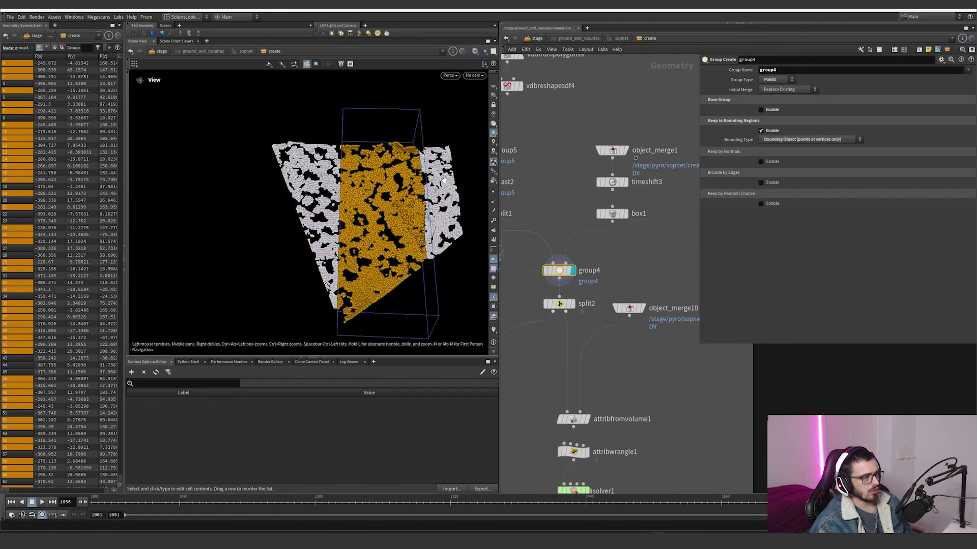
Step: Display split2 to view the points outside group4, and compare them with the output of split1
scroll(585, 275, "down", 3)
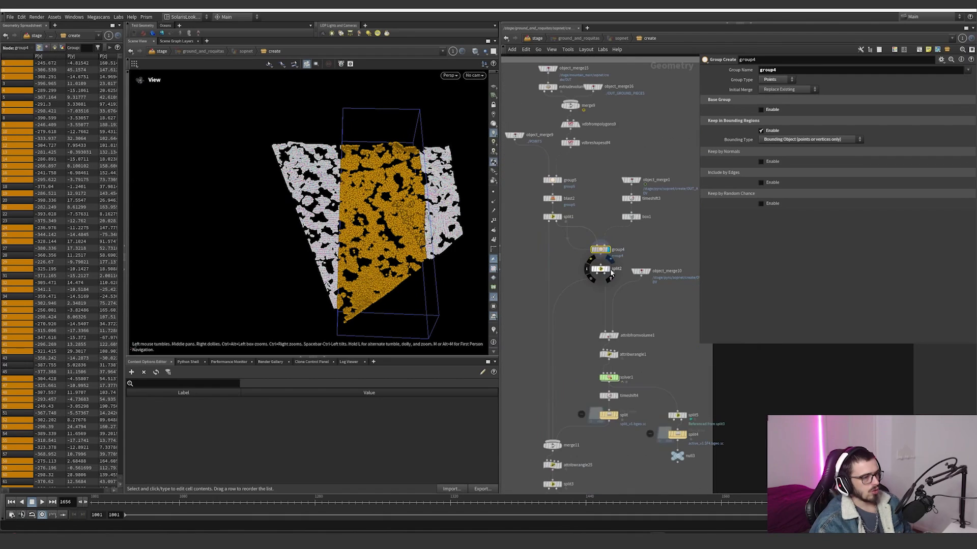
left_click(607, 269)
left_click_drag(618, 261, 618, 262)
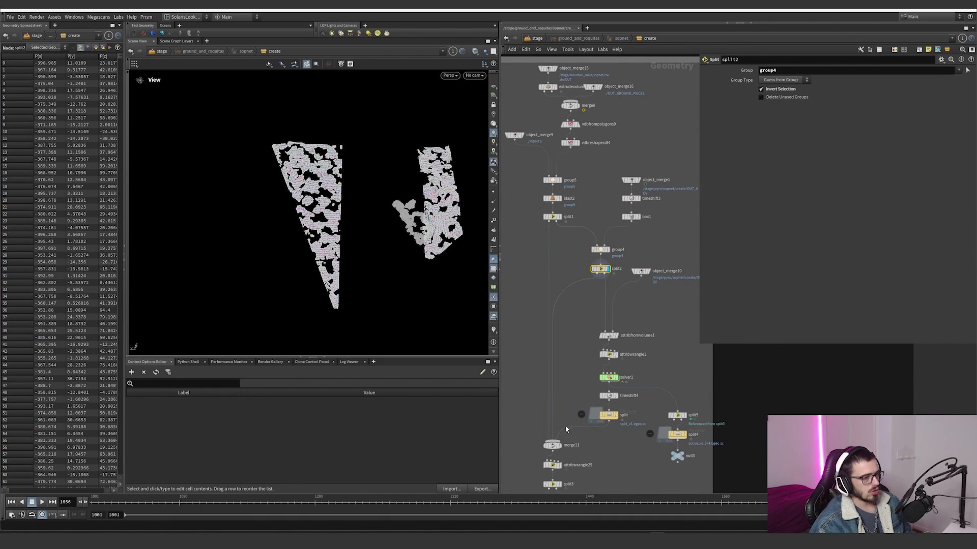
left_click(559, 217)
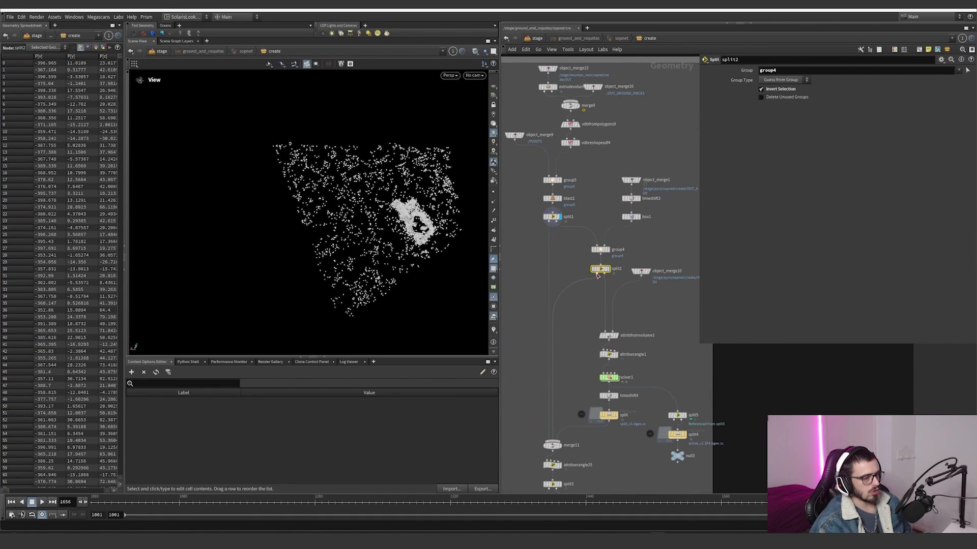
Step: Display object_merge10, review its pyro OUT_ADV source, and show the volume's bounds in the viewport
left_click(639, 272)
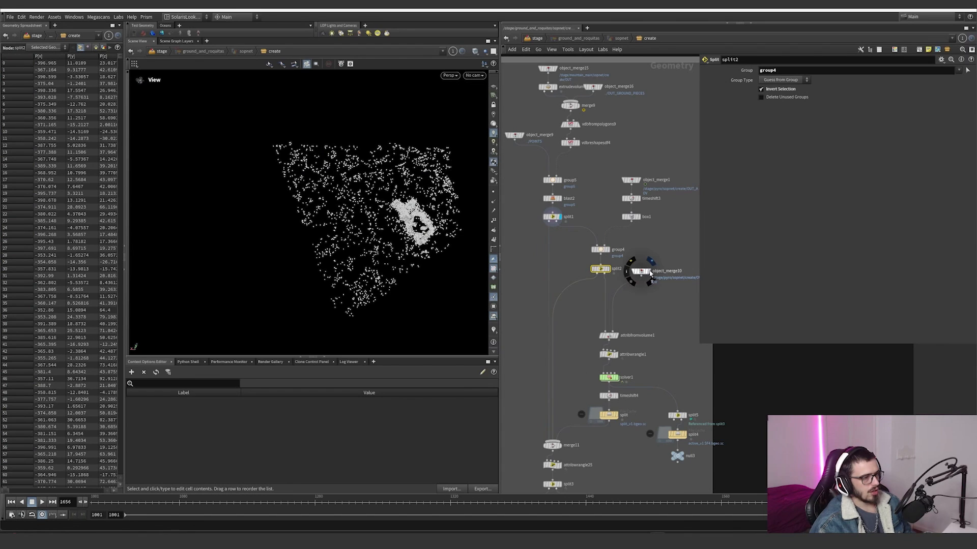
scroll(634, 275, "up", 3)
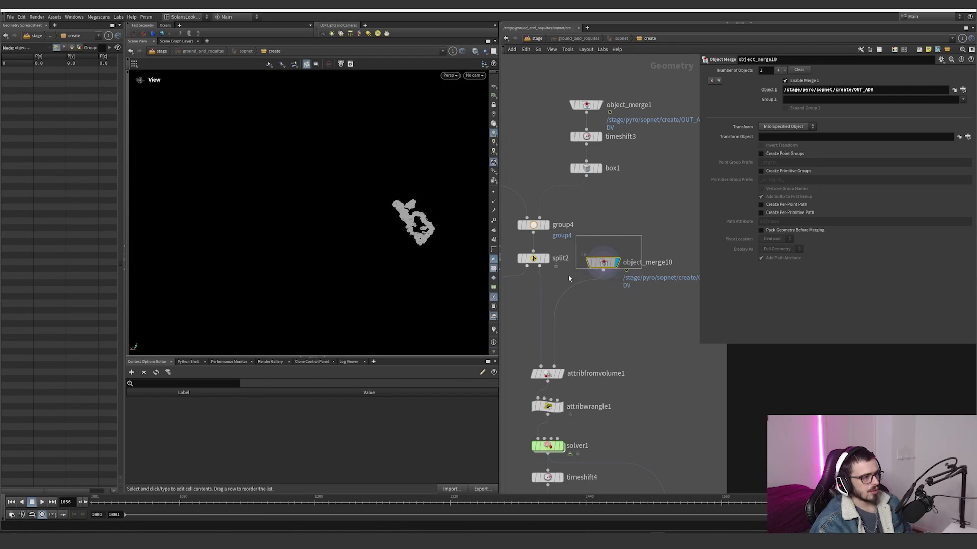
scroll(580, 280, "down", 4)
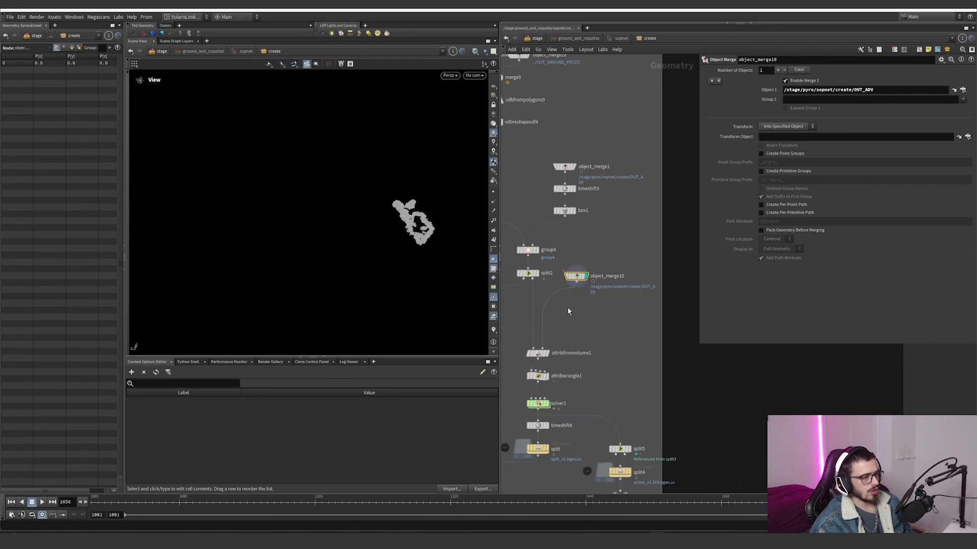
left_click(475, 52)
left_click(489, 123)
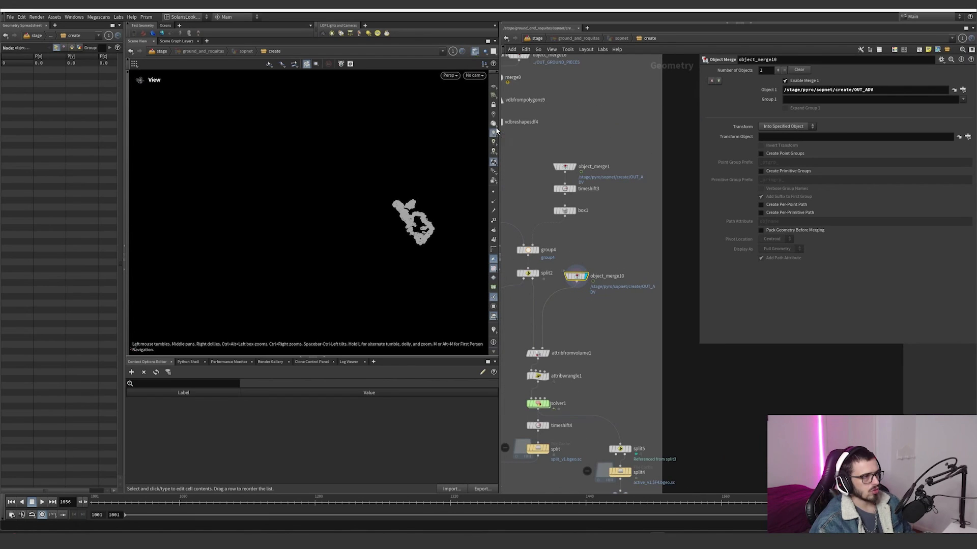
Step: Move the separate node chain from object_merge38 to volumetrail1 beside the current network box and display volumetrail1
scroll(610, 229, "down", 10)
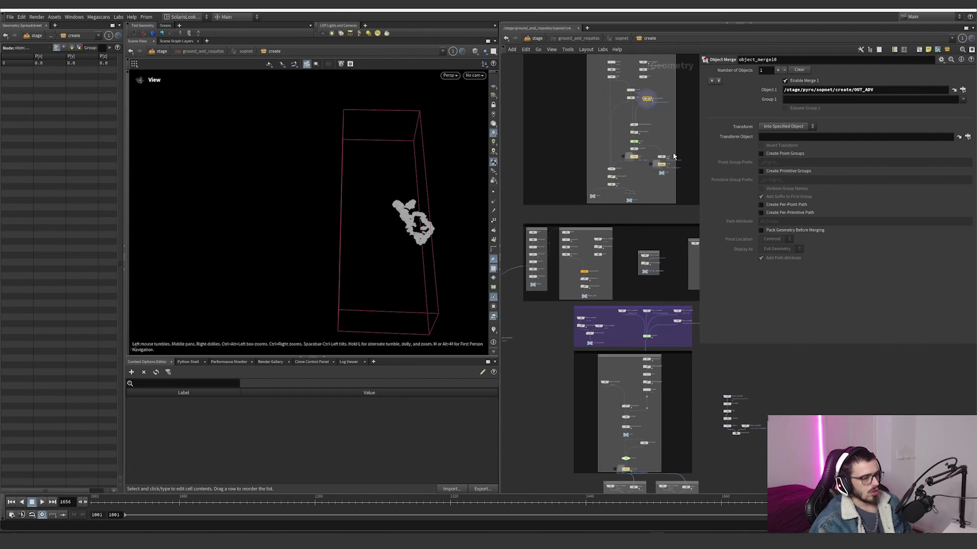
left_click_drag(763, 379, 725, 438)
scroll(732, 435, "down", 3)
middle_click_drag(728, 440, 690, 473)
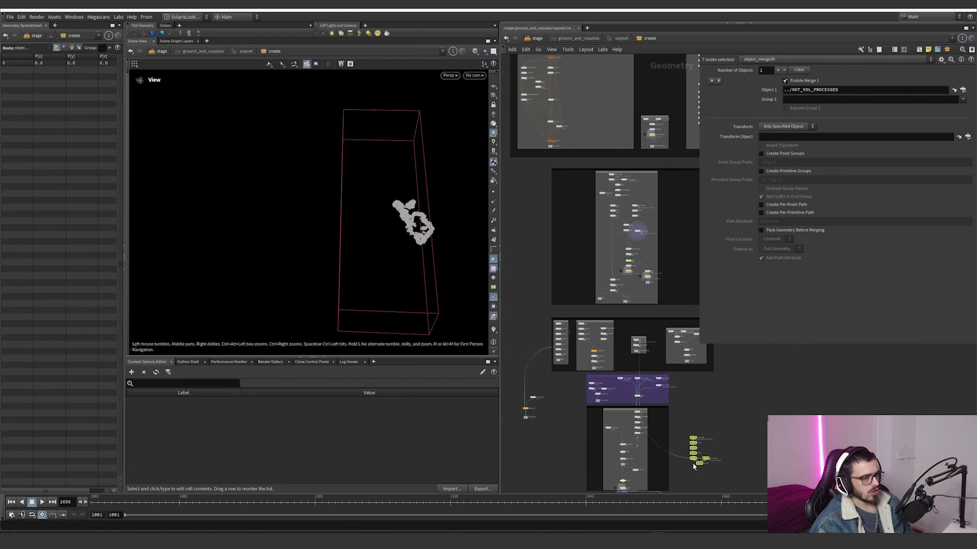
left_click_drag(698, 464, 674, 258)
scroll(671, 261, "up", 8)
middle_click_drag(670, 262, 604, 343)
left_click(627, 339)
left_click(634, 315)
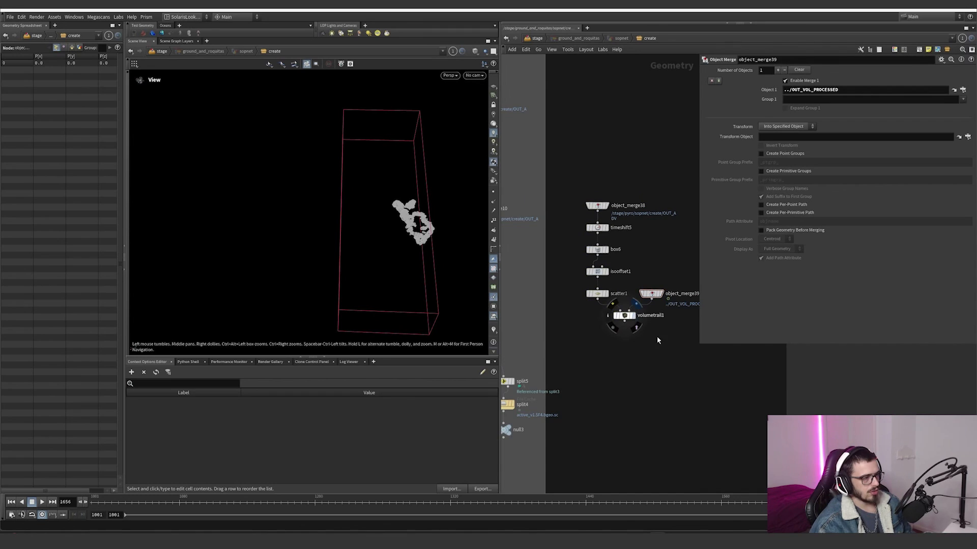
Step: Undo the wire cut and the recent connection and display changes around volumetrail1
scroll(643, 336, "down", 2)
key("y")
left_click_drag(632, 299, 570, 285)
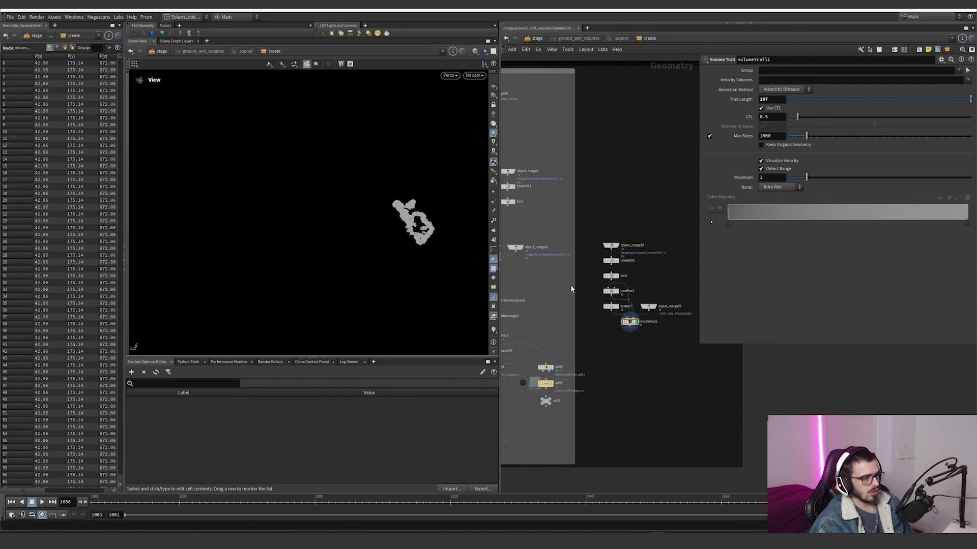
key("ctrl+z")
key("ctrl+z")
middle_click_drag(639, 315, 684, 339)
left_click_drag(678, 342, 559, 276)
left_click_drag(383, 209, 356, 203, "alt")
scroll(656, 341, "up", 3)
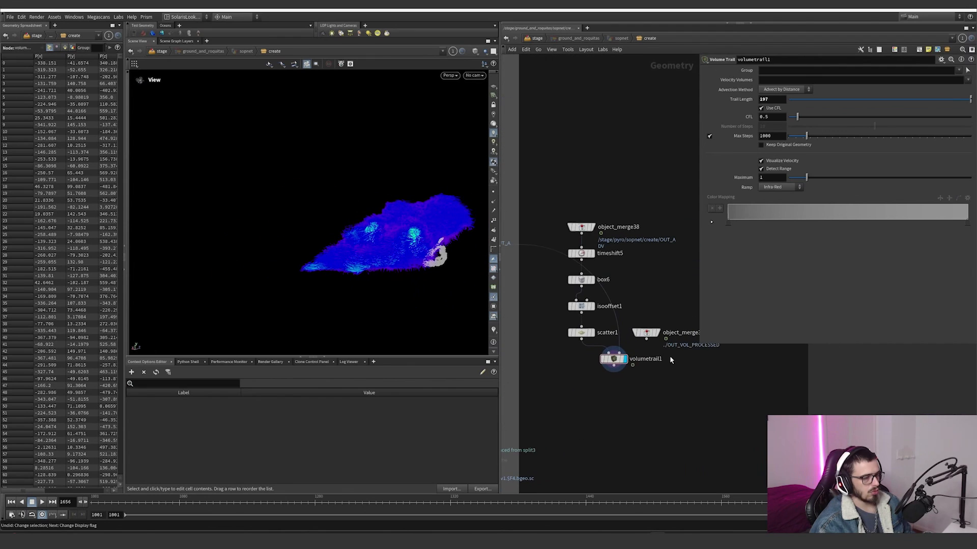
key("ctrl+z")
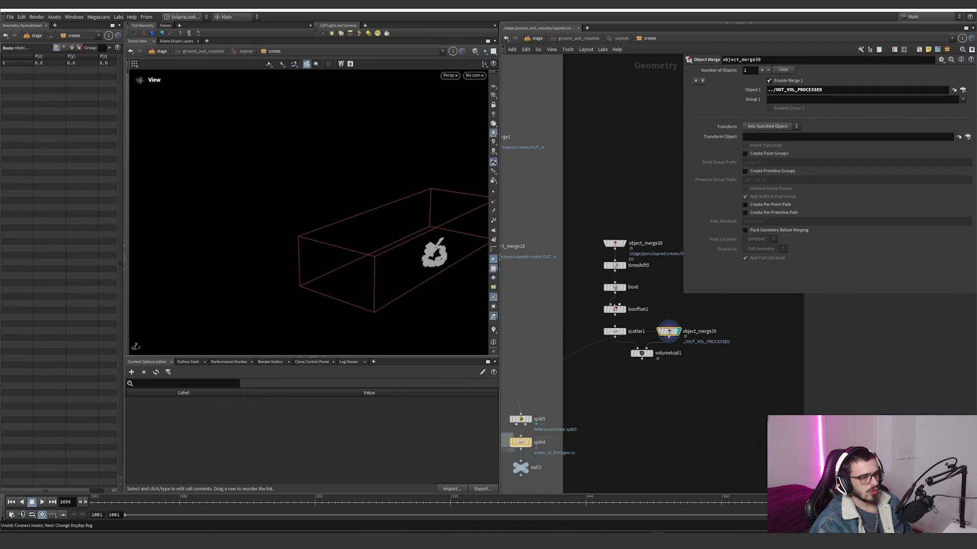
Step: Display box6, isooffset1, scatter1 and volumetrail1 in turn to examine how the velocity trails are built from the object_merge38 bounds
left_click(614, 243)
left_click(623, 287)
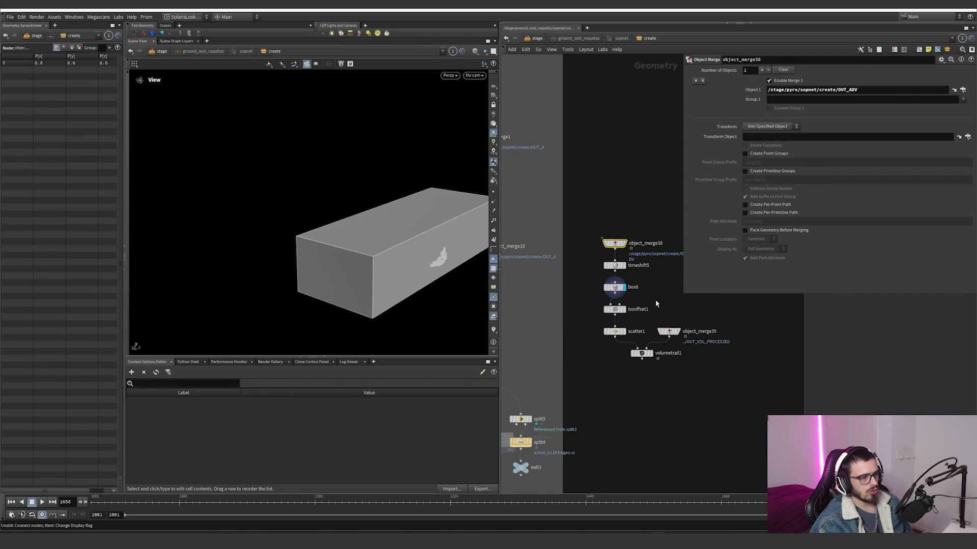
left_click(624, 310)
left_click(624, 332)
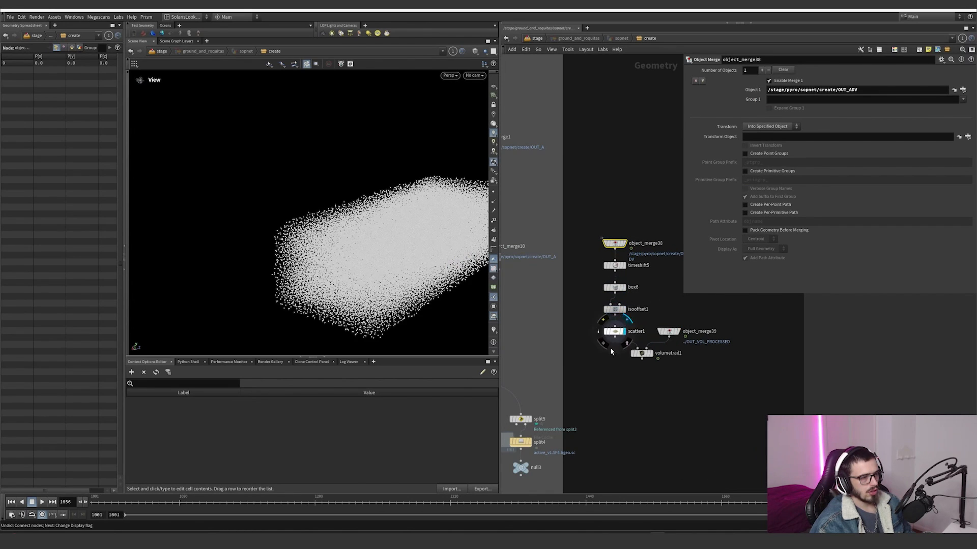
left_click(615, 332)
left_click(650, 353)
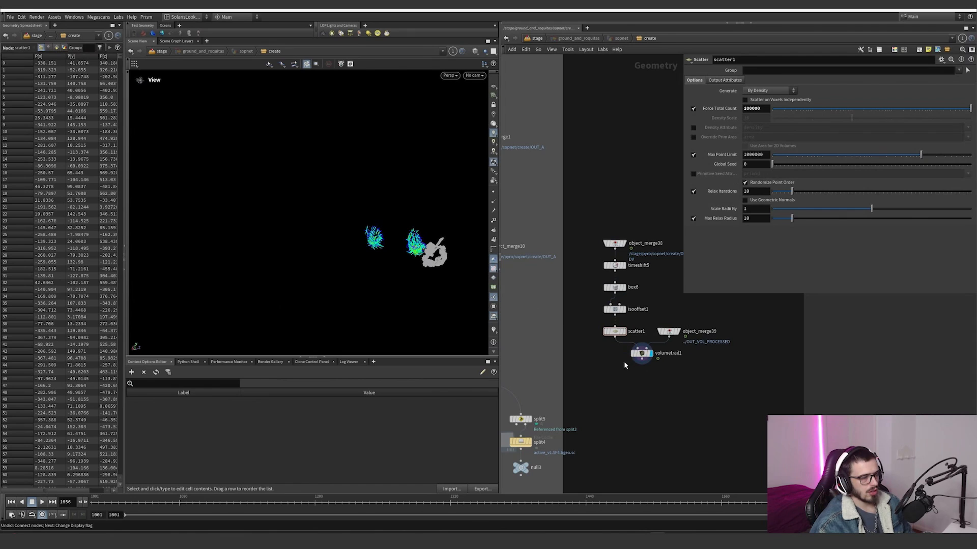
scroll(748, 431, "down", 2)
left_click(659, 365)
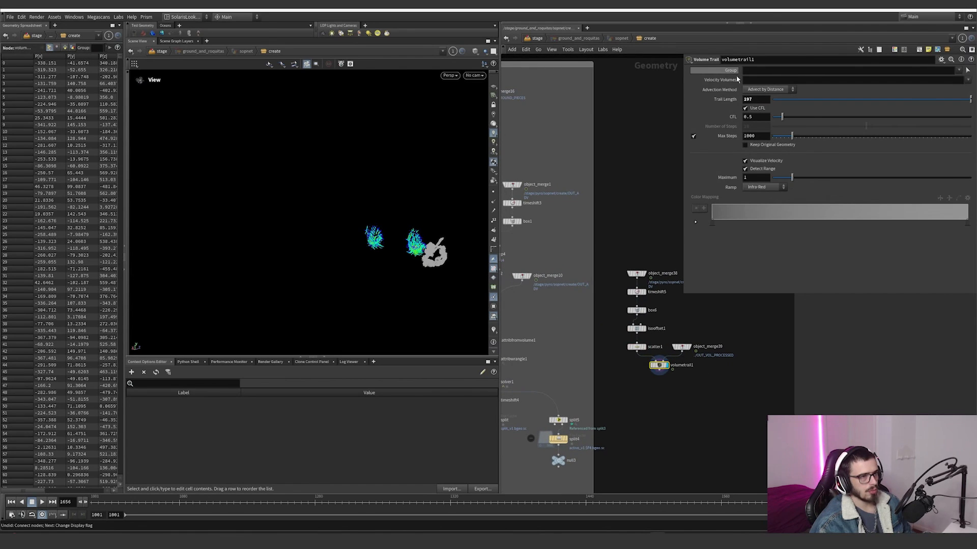
Step: Check the source of object_merge39, and display object_merge10 in the main network to view its pyro volume
left_click(681, 347)
middle_click_drag(663, 337, 742, 336)
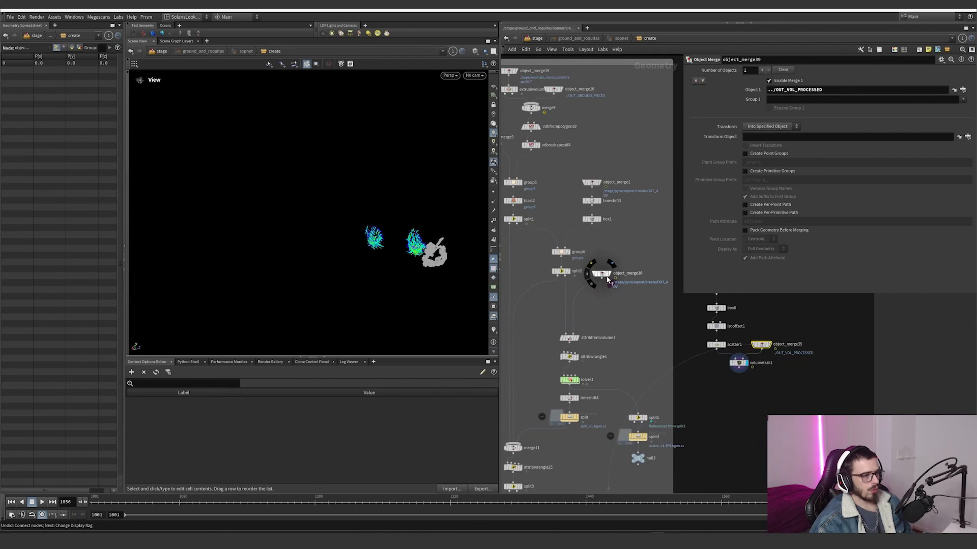
left_click(609, 274)
left_click_drag(618, 290, 566, 257)
scroll(581, 338, "up", 3)
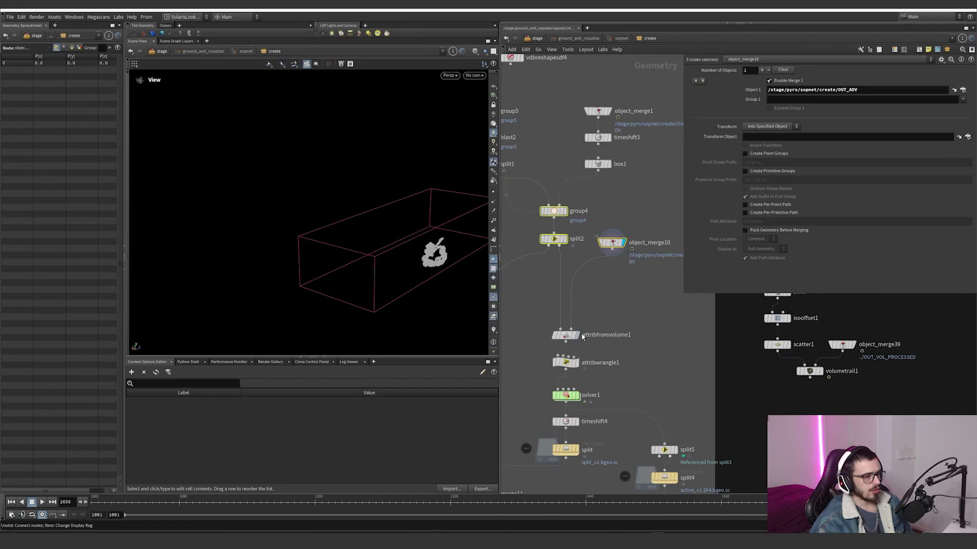
Step: Display attribfromvolume1 and inspect the ground points that receive the v attribute
left_click(577, 336)
left_click_drag(445, 188, 473, 249, "alt")
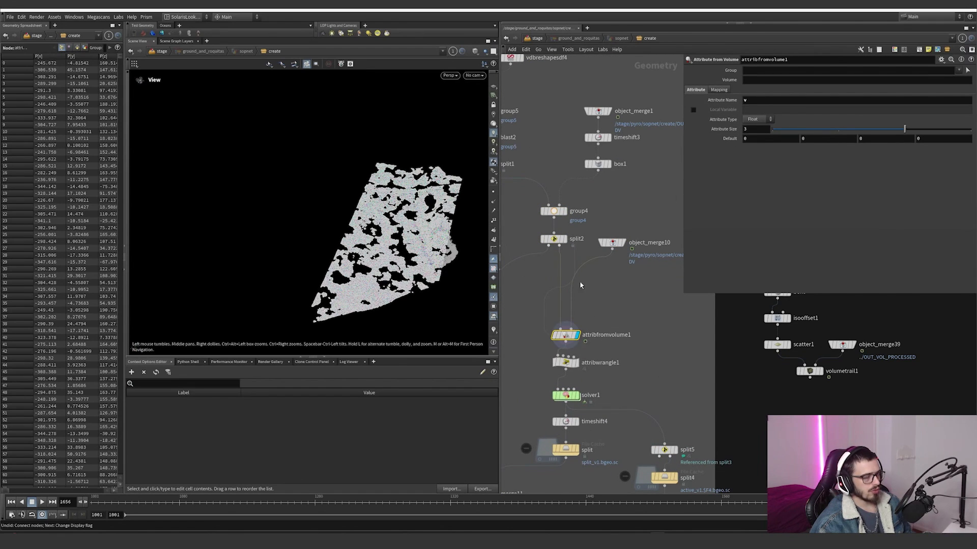
left_click_drag(408, 253, 422, 264)
scroll(422, 263, "up", 4)
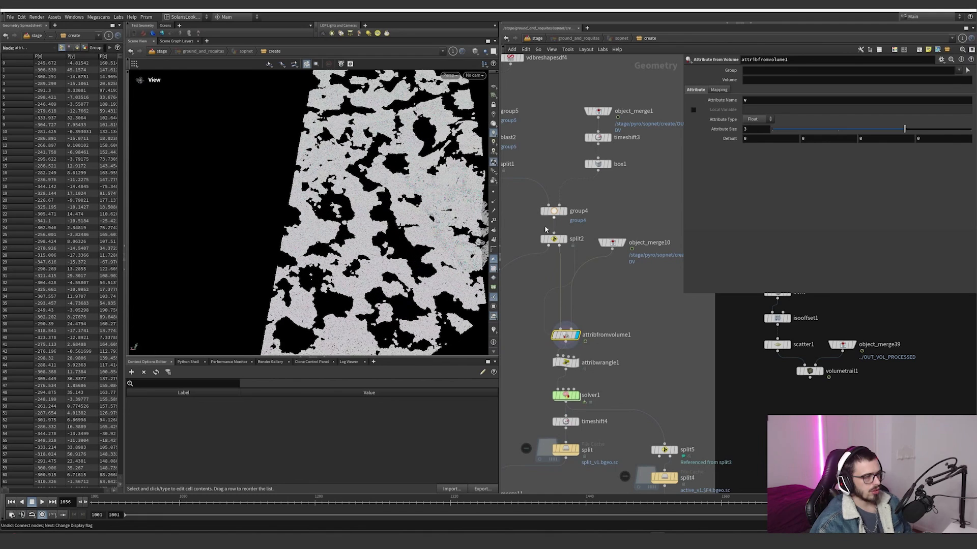
Step: Turn off the pscale visualizer, show the point velocity trails, and scrub the timeline to frame 1421
left_click(493, 331)
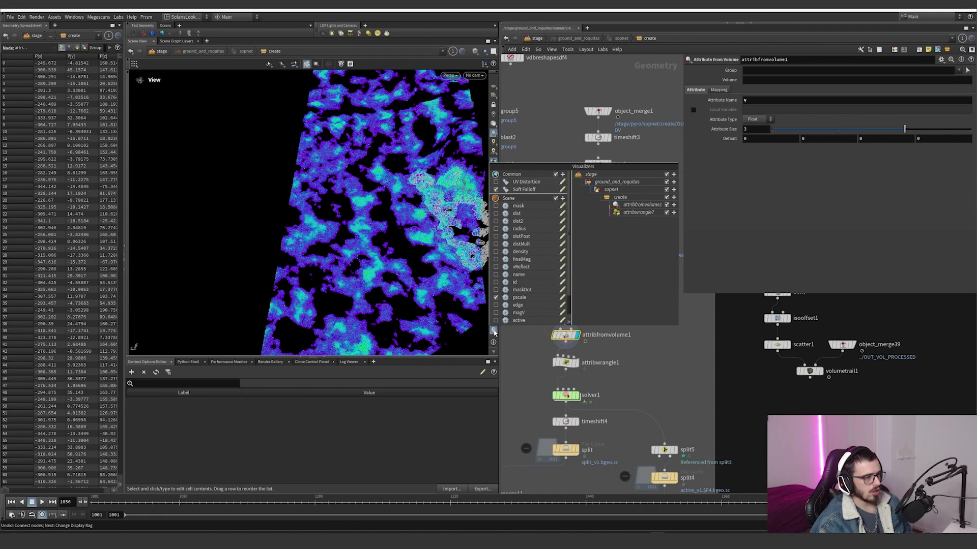
left_click(496, 297)
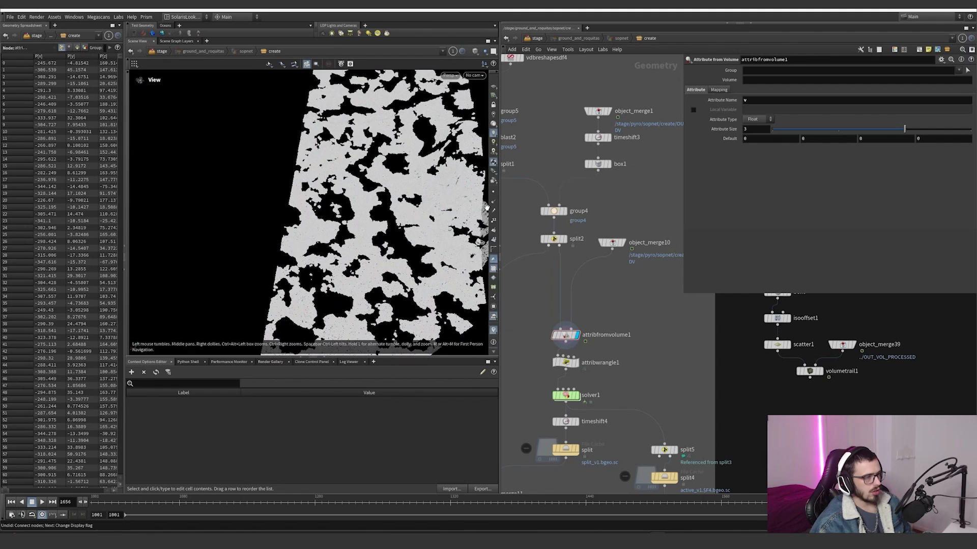
left_click(493, 213)
left_click_drag(348, 503, 567, 464)
Step: Display attribwrangle1 and review its VEX code for the fitted magV attribute, the Max parameter and the active initialization
middle_click_drag(575, 432, 579, 402)
left_click(581, 334)
left_click_drag(608, 345, 556, 314)
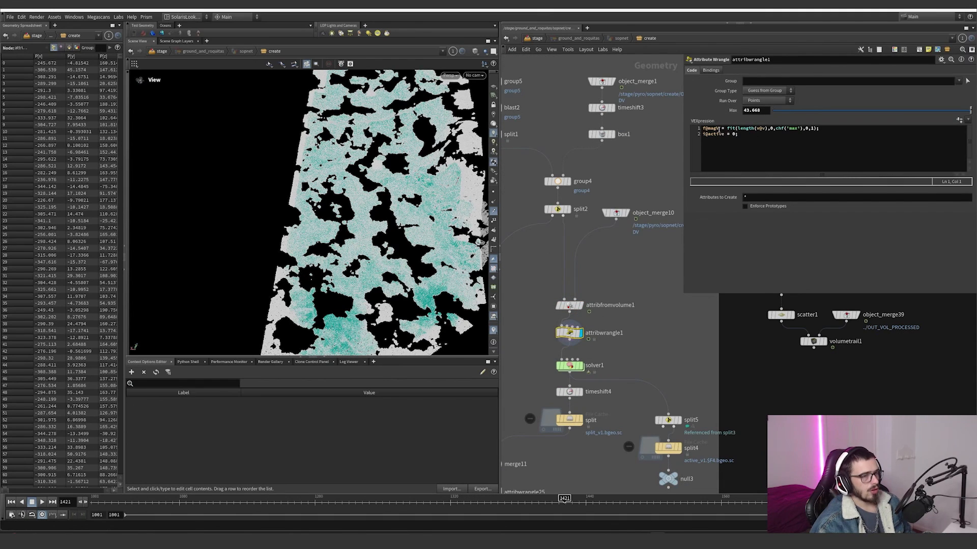
left_click_drag(727, 129, 752, 130)
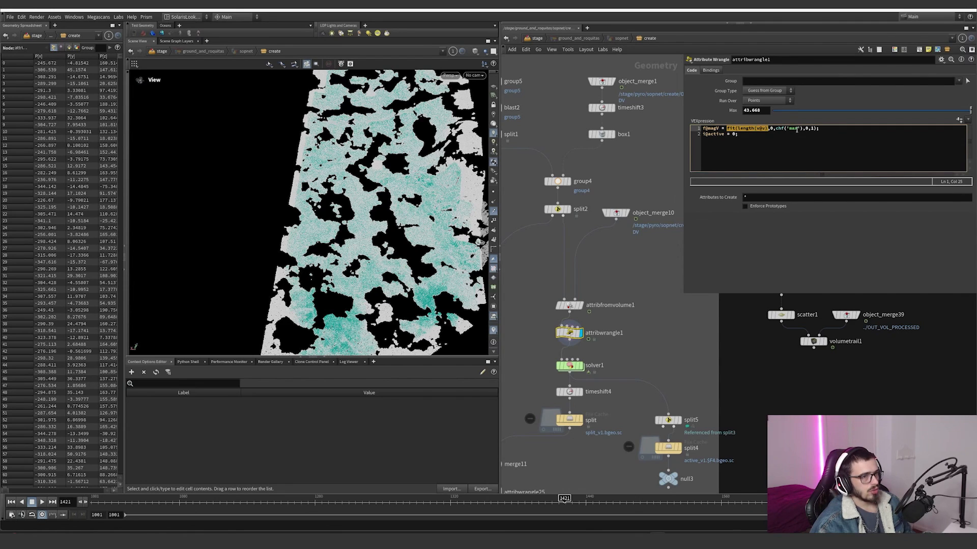
left_click(762, 109)
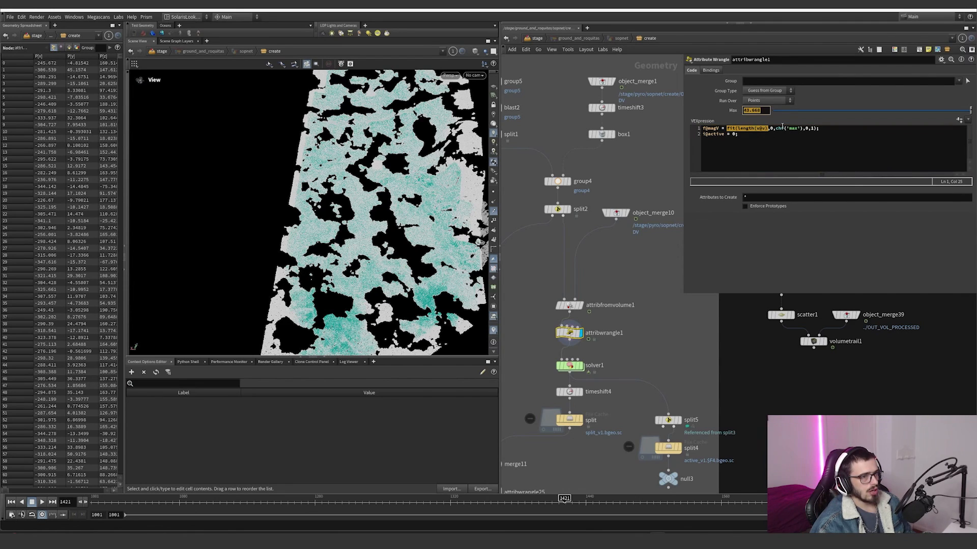
left_click_drag(754, 138, 710, 138)
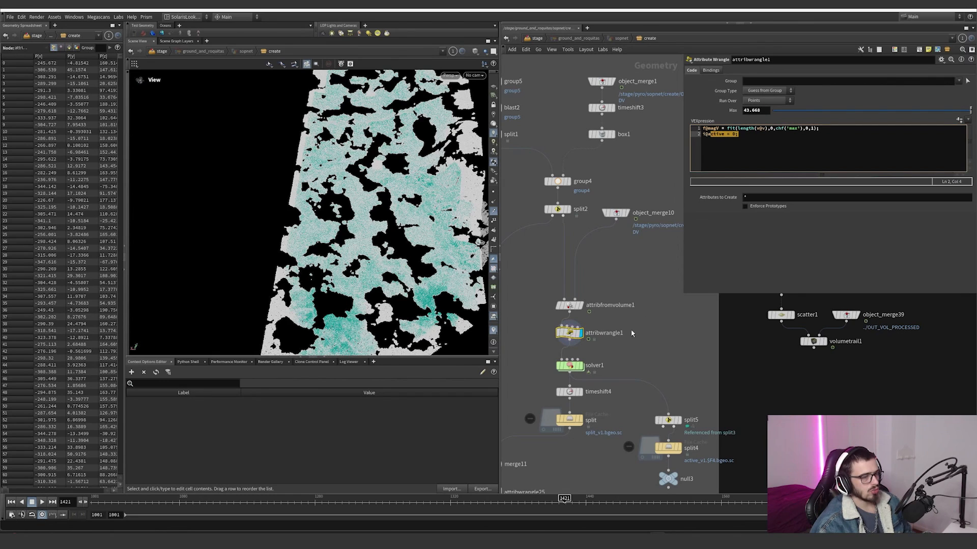
Step: Enable the magV visualizer and scrub through the timeline to watch velocity magnitude spread over the points, returning to the timeline's start
left_click(492, 331)
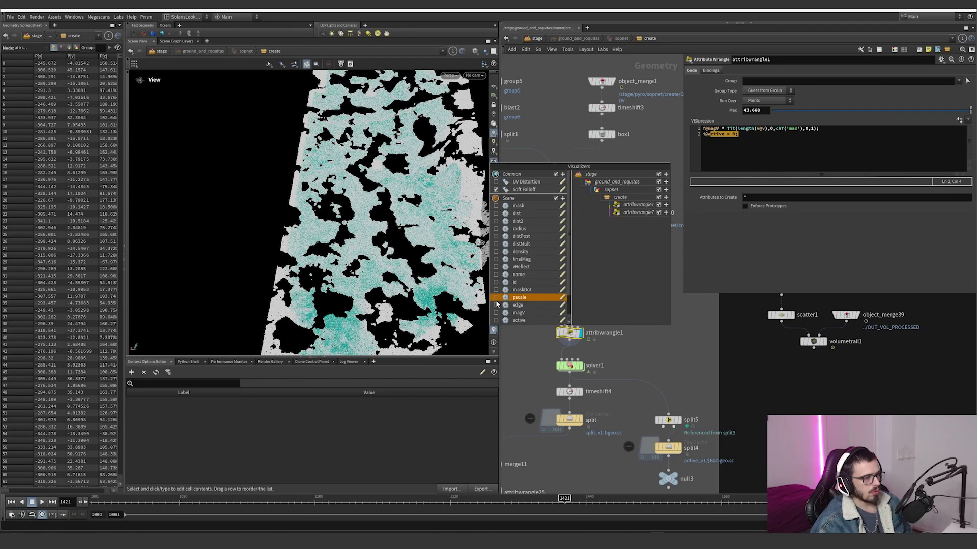
left_click(496, 312)
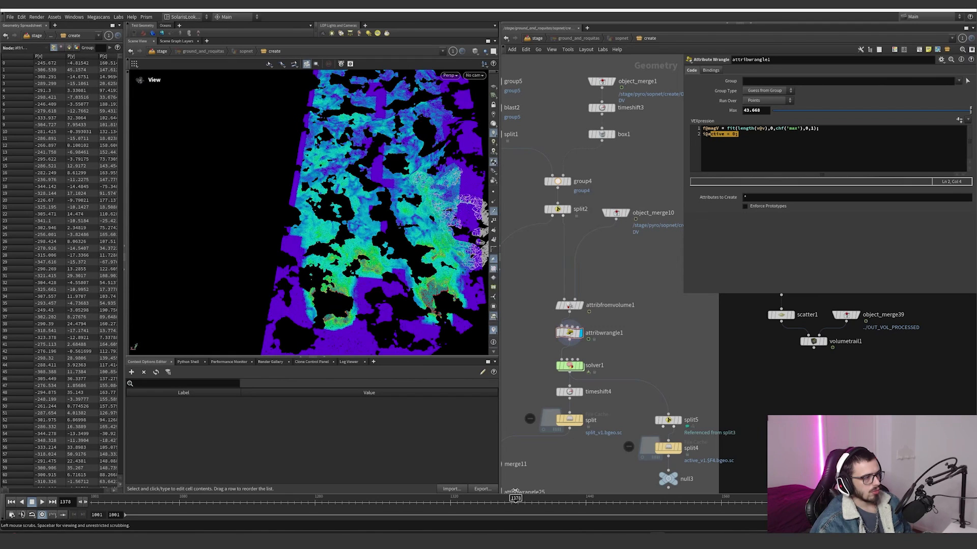
left_click_drag(402, 498, 883, 477)
middle_click_drag(615, 339, 631, 308)
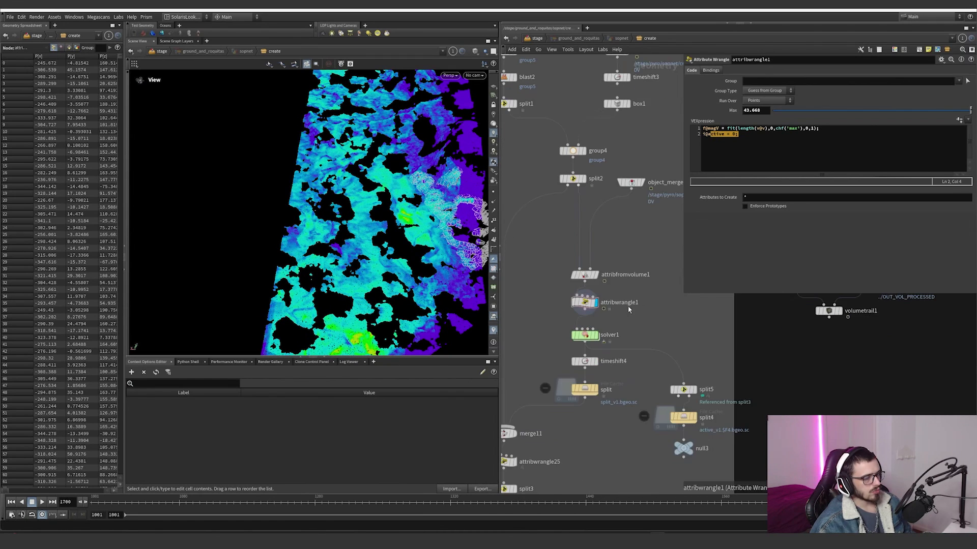
scroll(596, 339, "up", 3)
left_click(93, 502)
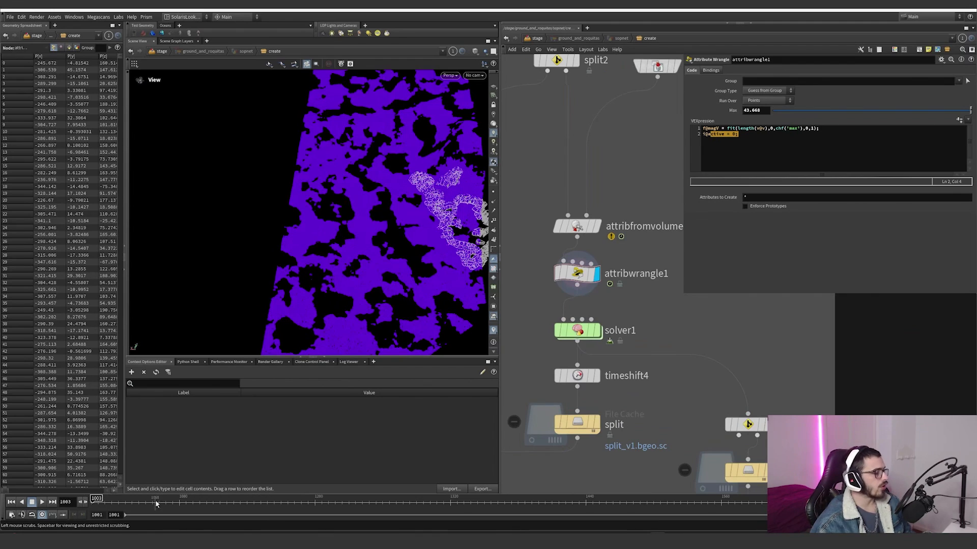
Step: Inspect solver1's settings, go to its start frame 1270, and play the simulation with solver1 displayed
double_click(591, 332)
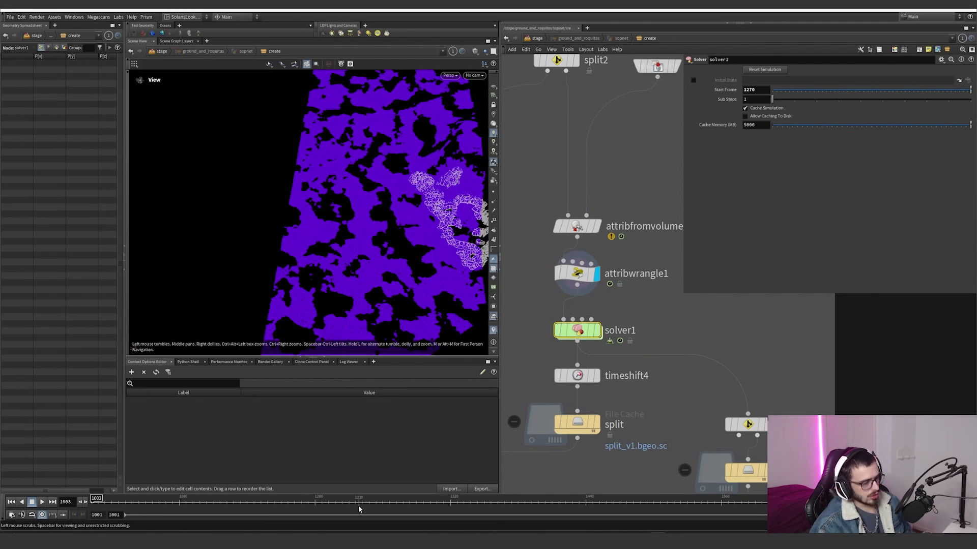
left_click(395, 507)
left_click(602, 306)
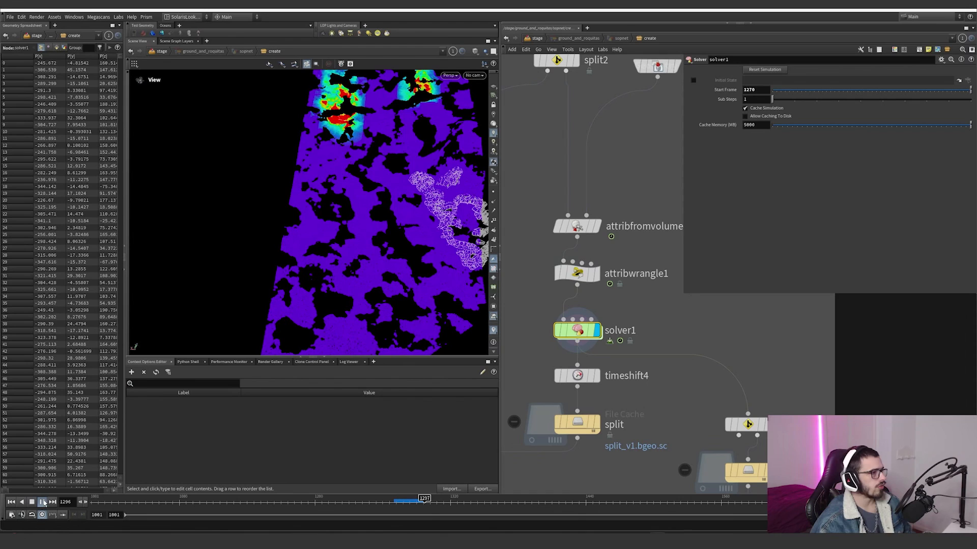
Step: Switch the viewport visualizer from magV to active for the solver1 points
left_click(494, 331)
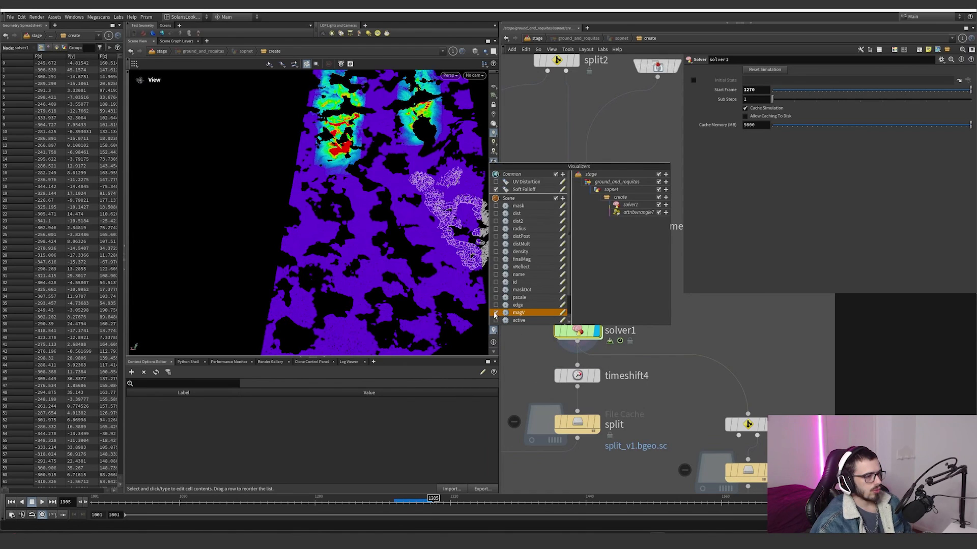
left_click(495, 313)
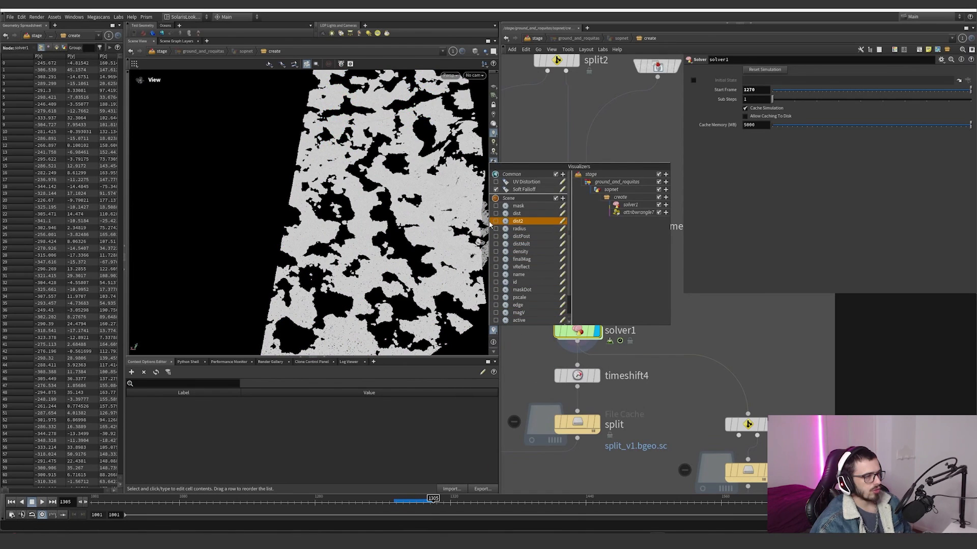
left_click(496, 321)
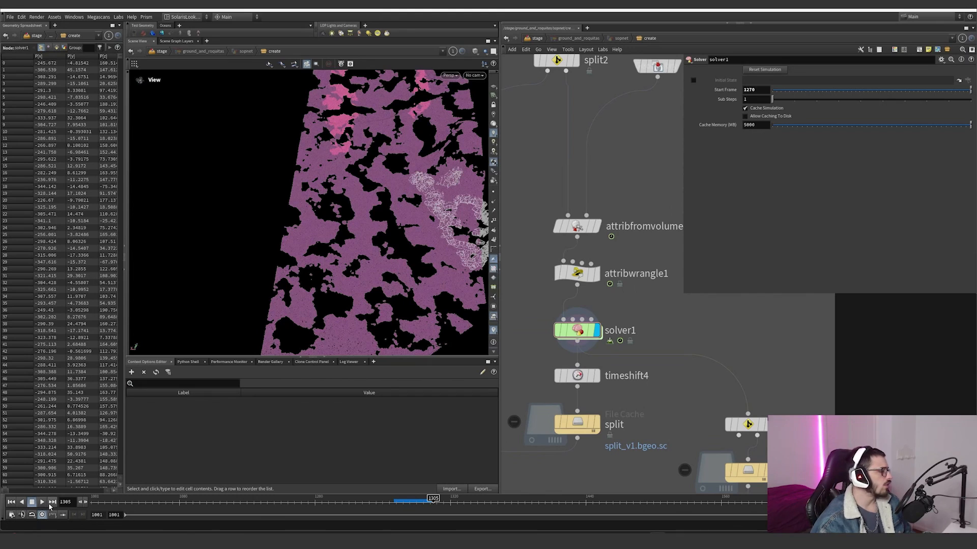
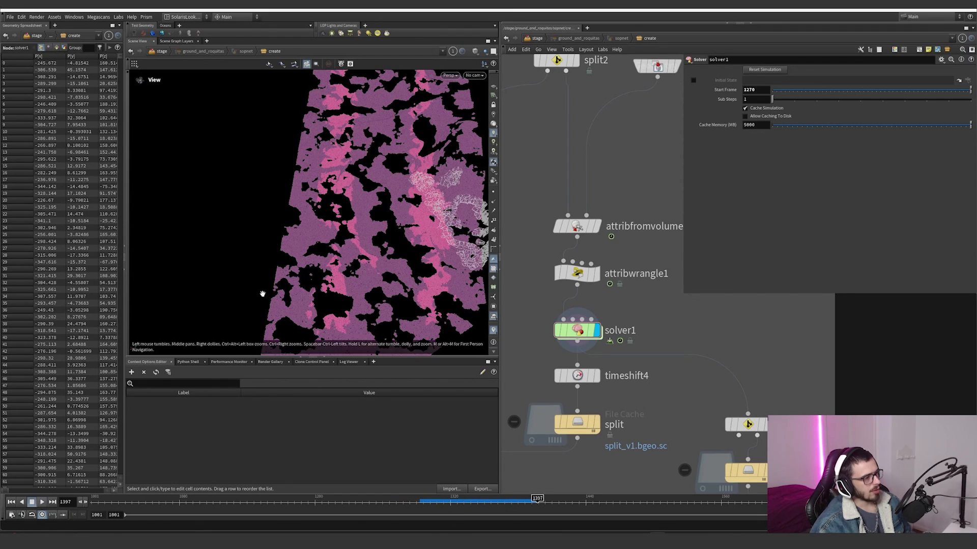
Step: Play solver1's simulation and scrub the timeline back to about frame 1357 to watch the active points spread
left_click(43, 502)
left_click(436, 501)
left_click_drag(437, 501, 494, 502)
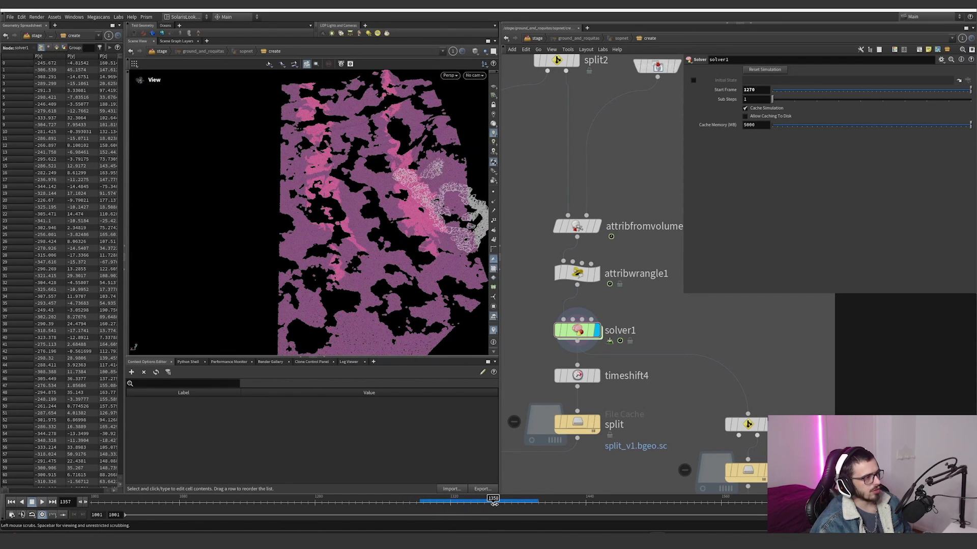
Step: Go inside solver1, inspect attribcopy1's Attribute Name setting, and display the Input_1 geometry
double_click(580, 332)
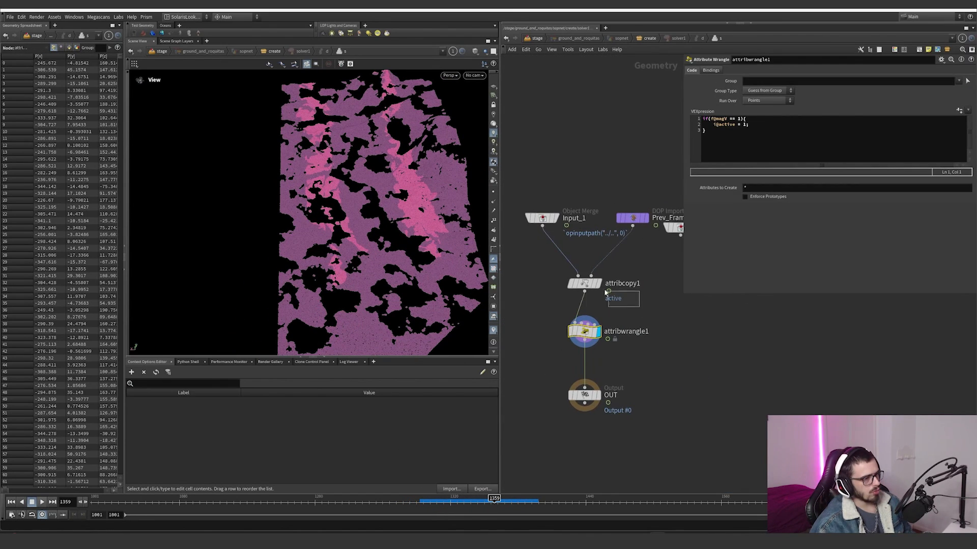
left_click(604, 290)
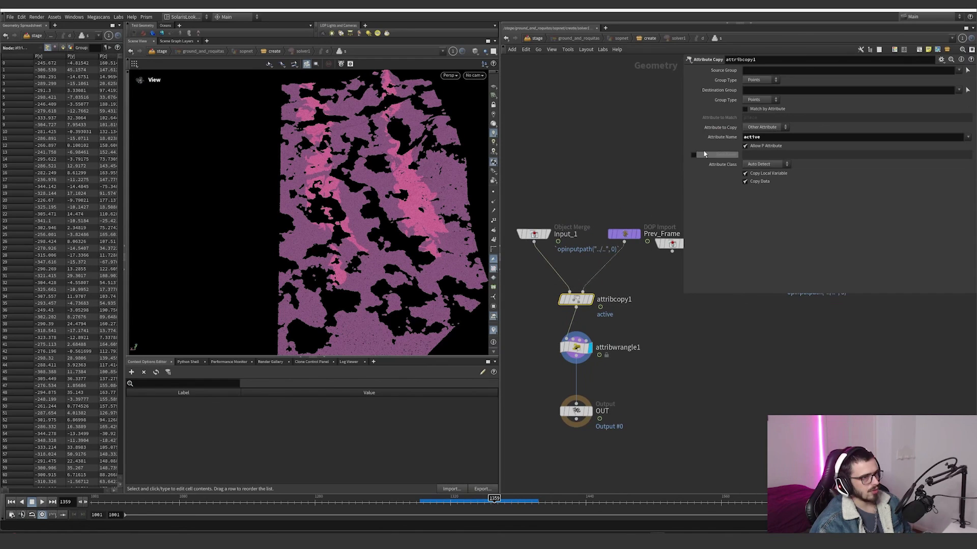
double_click(764, 136)
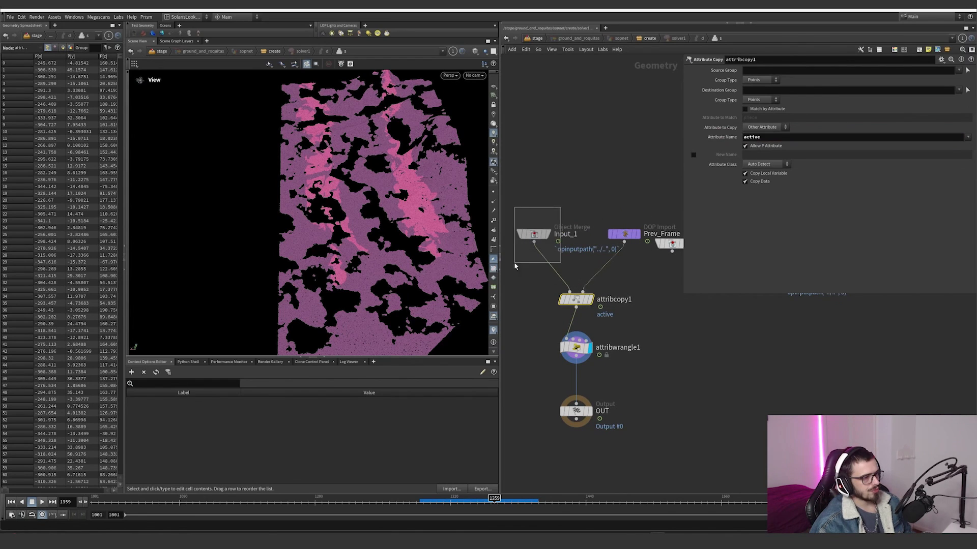
left_click(533, 235)
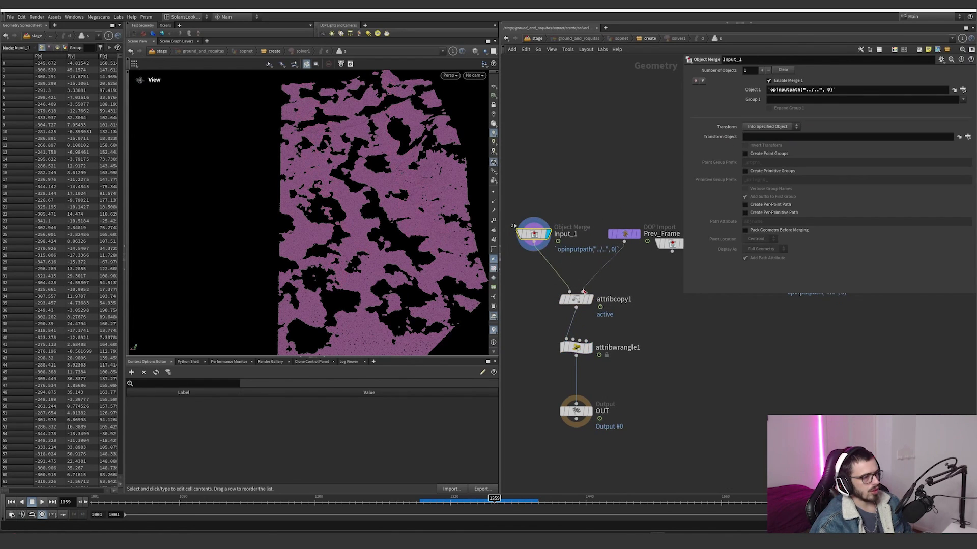
Step: Display the attribwrangle1 inside solver1 and review its VEX condition on magV that sets the active attribute
left_click(576, 347)
left_click(730, 119)
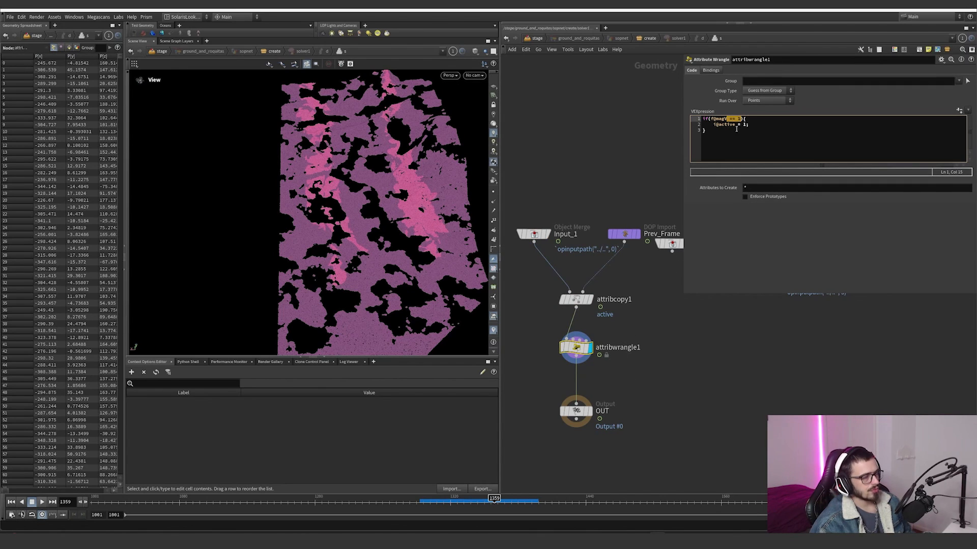
mouse_move(718, 131)
left_mouse_down()
mouse_move(702, 122)
mouse_move(720, 133)
left_mouse_up()
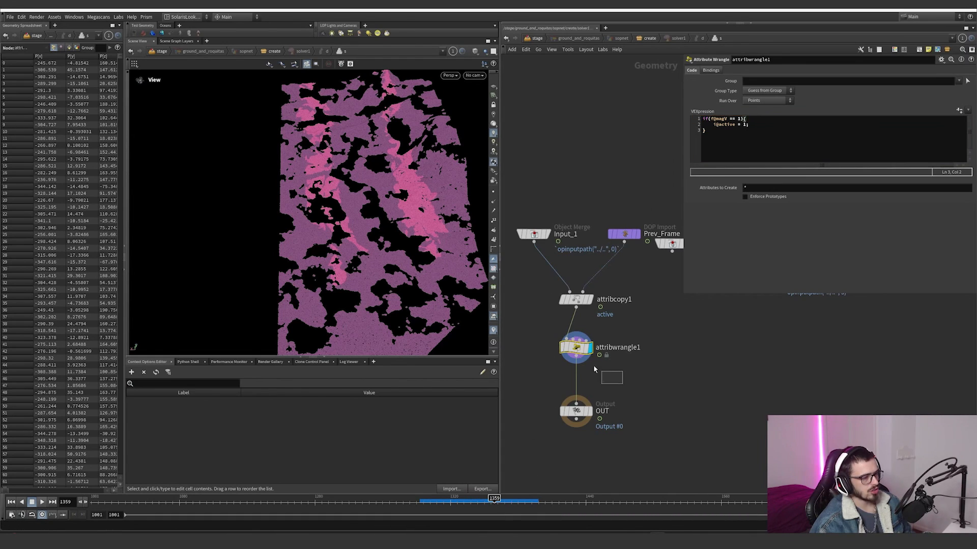
left_click_drag(745, 145, 584, 73)
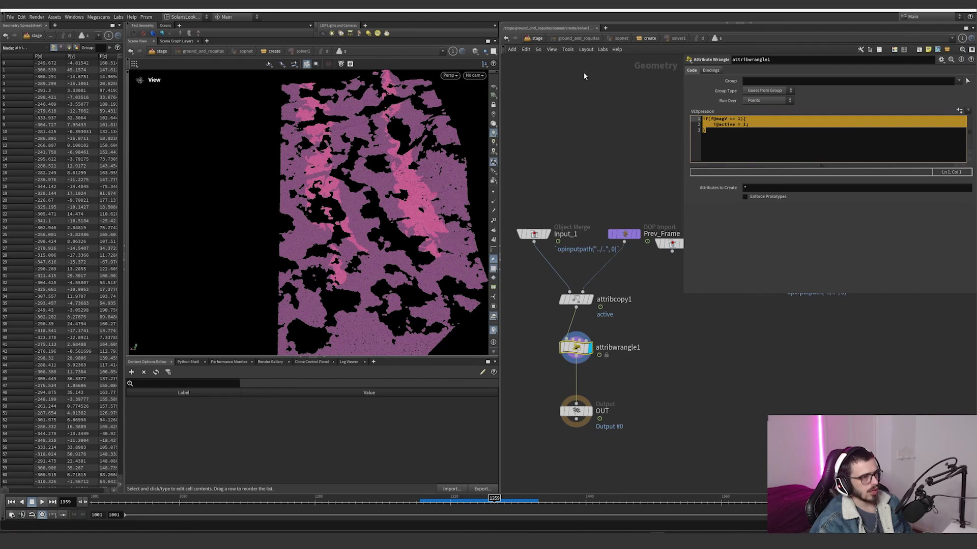
Step: Return to the create network, cancel timeshift4's cooking, and display the split file cache
left_click(505, 38)
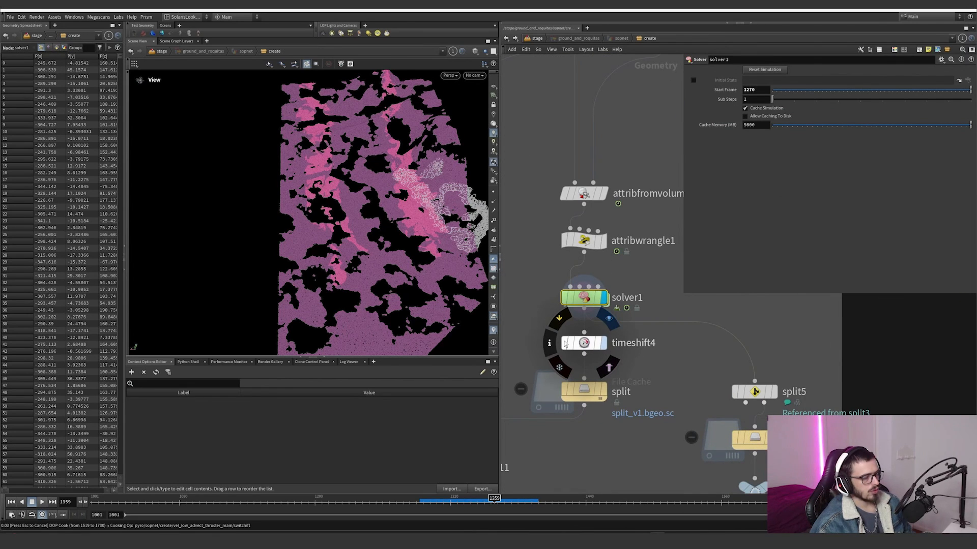
key("Escape")
left_click(605, 393)
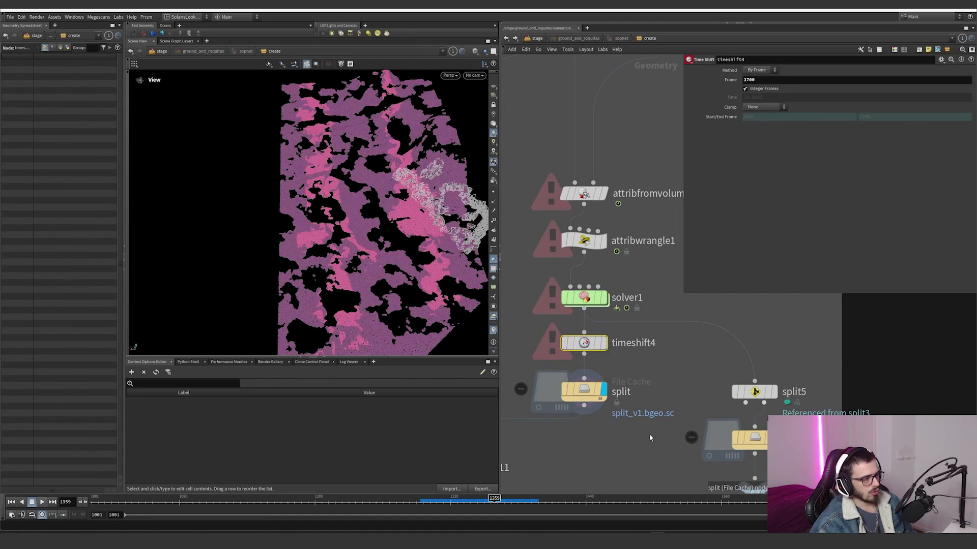
middle_click_drag(626, 426, 663, 383)
scroll(663, 383, "down", 4)
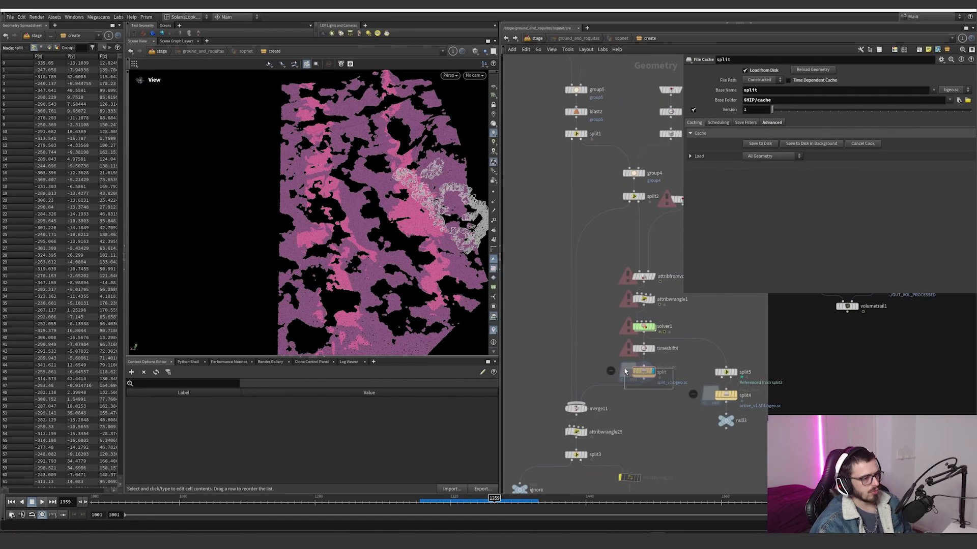
left_click_drag(624, 369, 624, 369)
Step: Display merge11 and attribwrangle25 in turn, reviewing the merged inputs and the VEX line that assigns the id attribute
left_click(585, 408)
left_click_drag(605, 417, 559, 396)
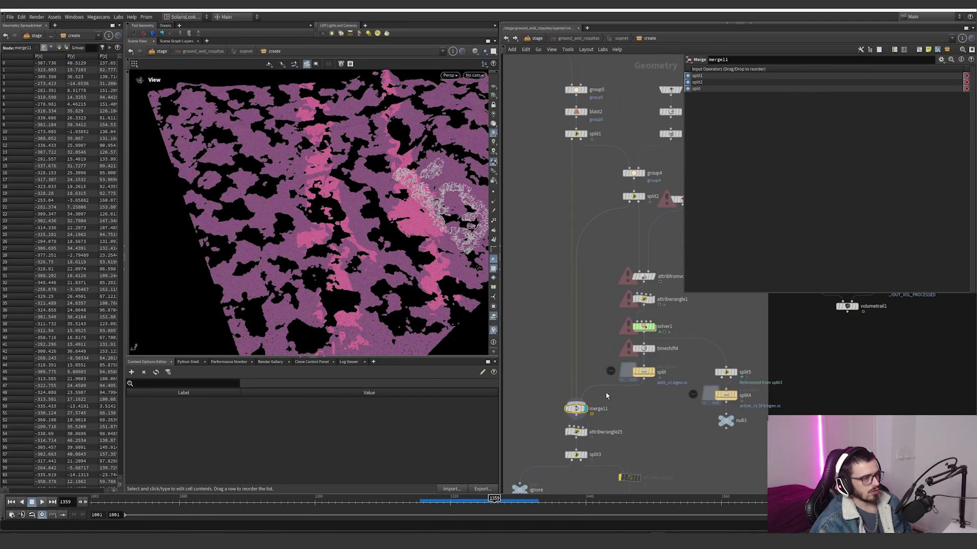
middle_click_drag(606, 396, 587, 319)
scroll(605, 349, "up", 2)
mouse_move(592, 322)
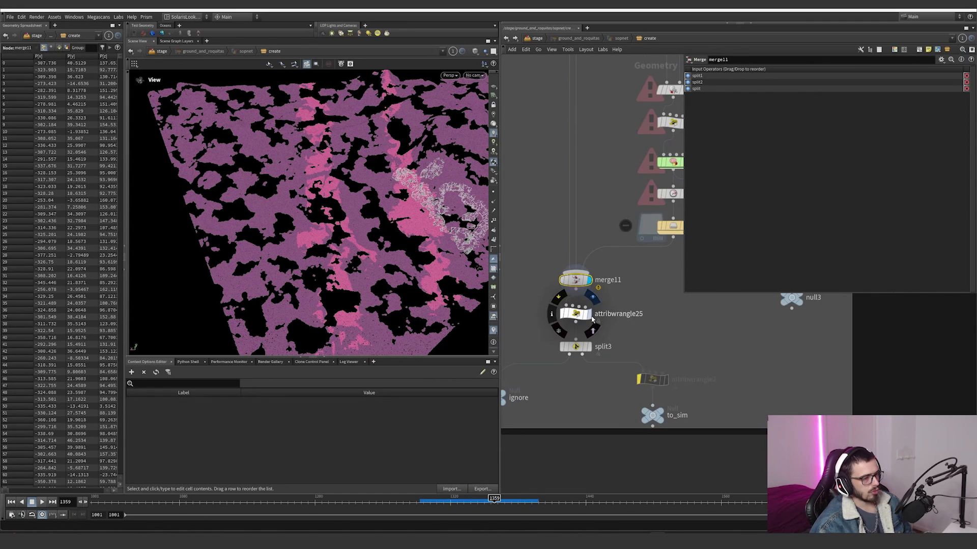
left_click(575, 313)
left_click(744, 121)
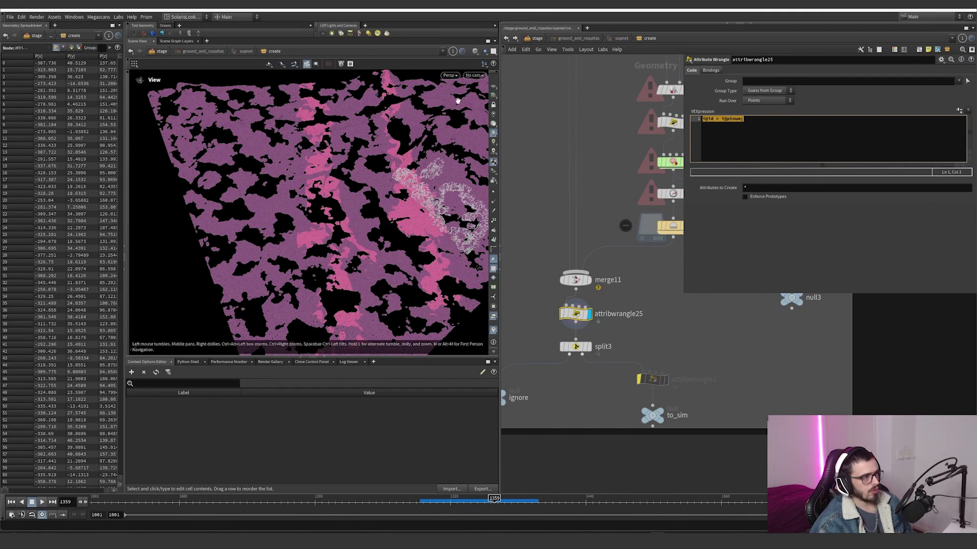
middle_click_drag(597, 344, 626, 318)
left_click(617, 319)
left_click(604, 320)
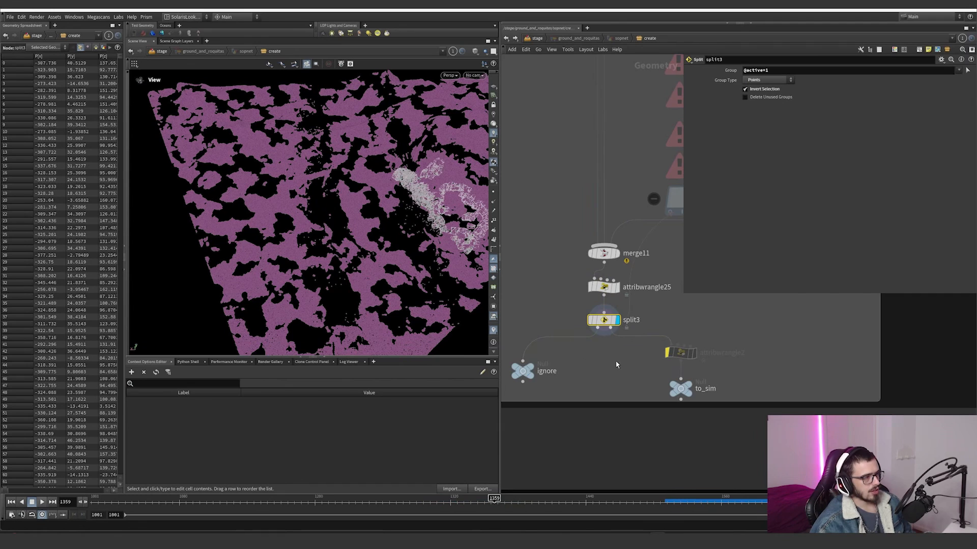
middle_click_drag(616, 364, 577, 368)
scroll(709, 352, "down", 4)
scroll(671, 366, "up", 4)
left_click(694, 373)
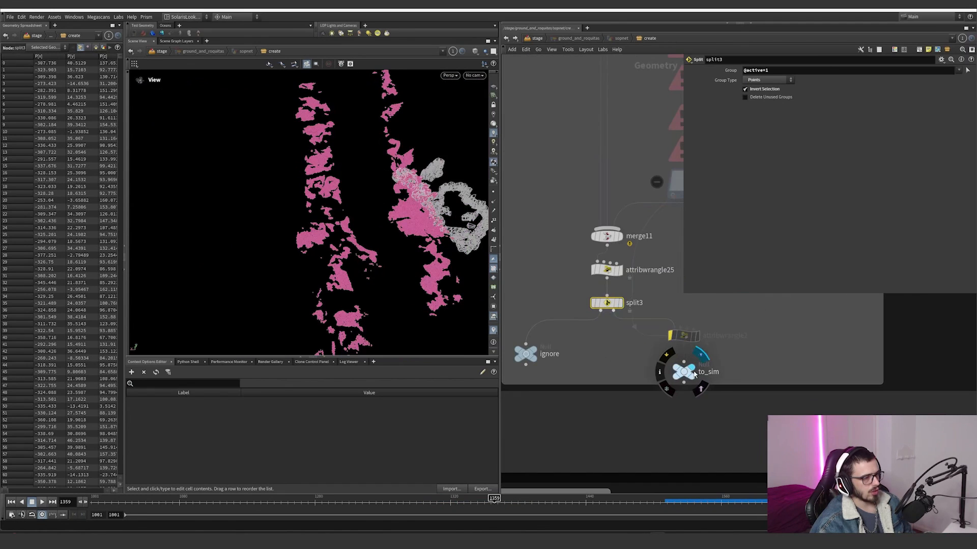
Step: Inspect the split4 file cache, scrub its active points back to frame 1222, and select null3
middle_click_drag(756, 340, 626, 409)
scroll(627, 407, "down", 2)
scroll(693, 337, "up", 1)
middle_click_drag(697, 313, 655, 340)
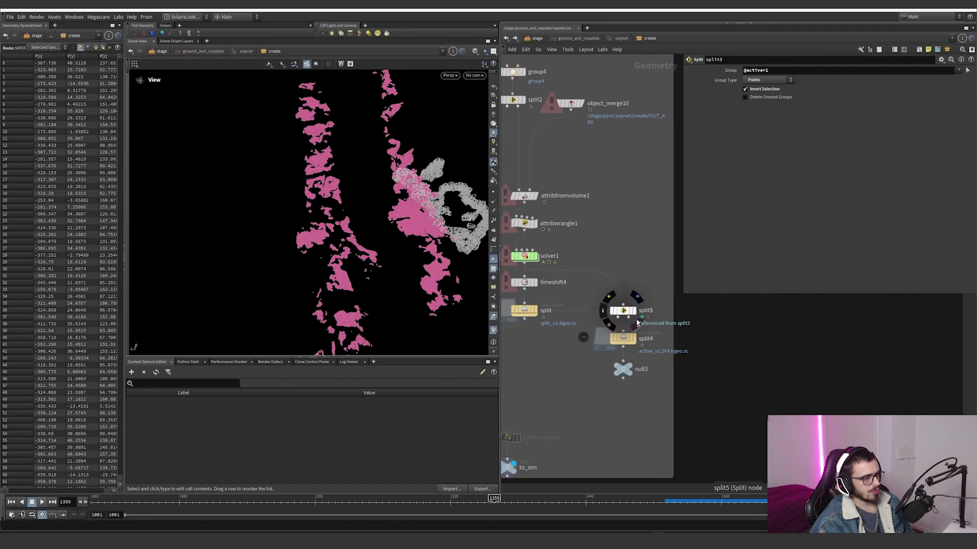
left_click(634, 338)
left_click(623, 340)
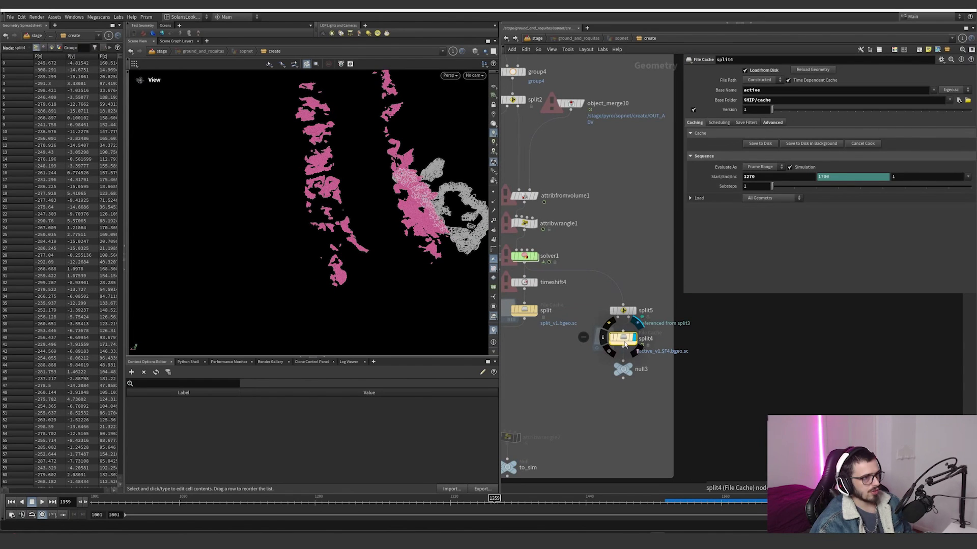
left_click_drag(509, 503, 339, 503)
left_click(623, 370)
Step: Go to the rock-building nodes and inspect box3, uvunwrap3 and subdivide2 in turn
scroll(622, 401, "down", 7)
middle_click_drag(623, 408, 647, 331)
middle_click_drag(623, 372, 612, 219)
scroll(612, 220, "up", 6)
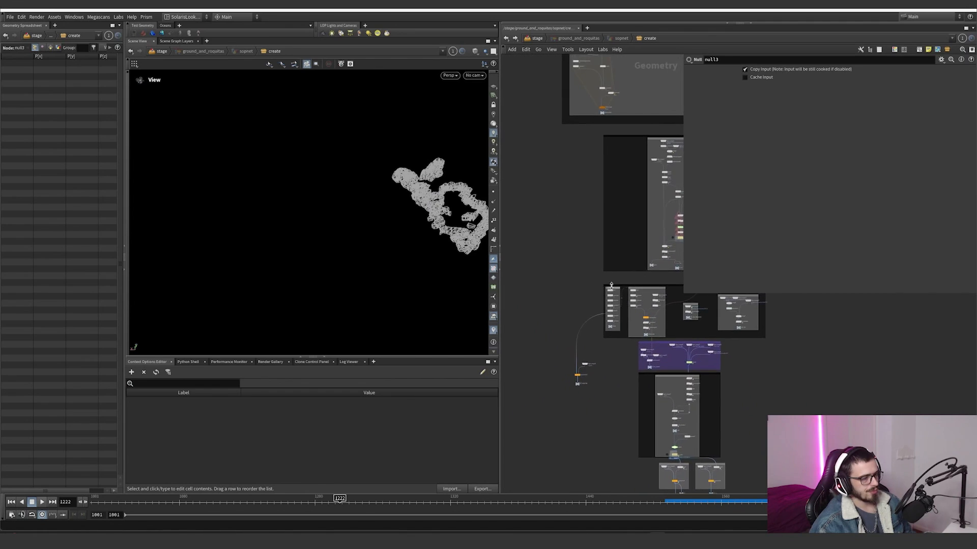
left_click(568, 234)
left_click(584, 273)
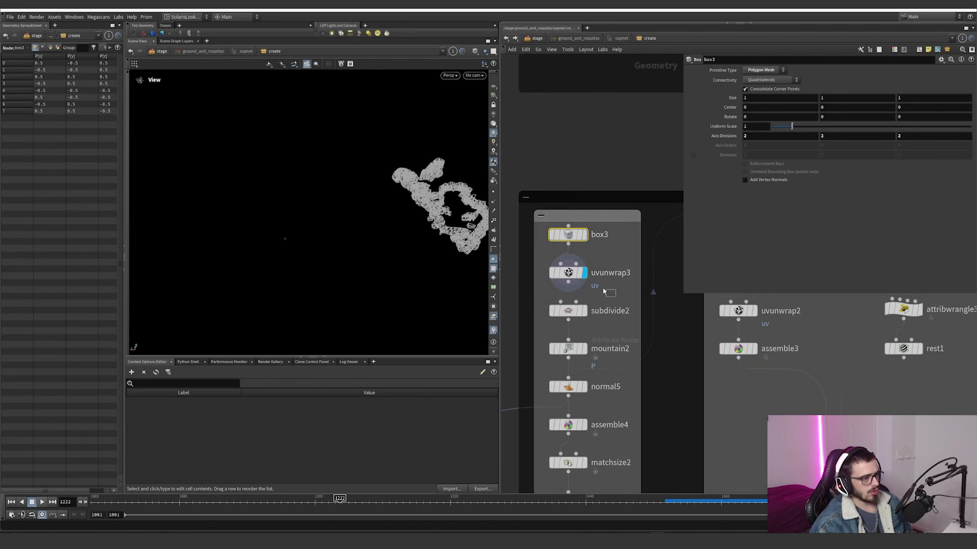
left_click(585, 310)
left_click(572, 312)
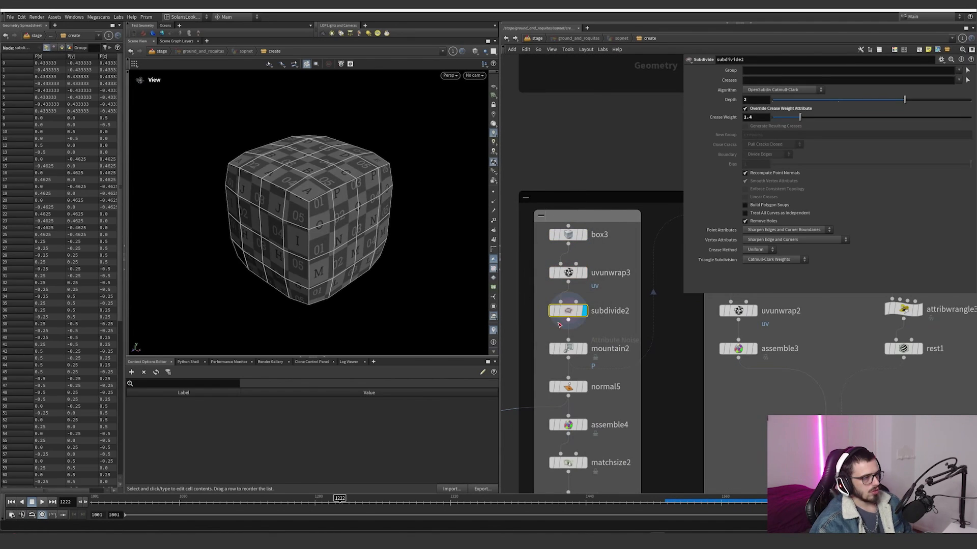
Step: Display mountain2, normal5 and assemble4 in turn to follow how the rock is deformed, given normals and packed
left_click(585, 349)
left_click(572, 349)
left_click(582, 390)
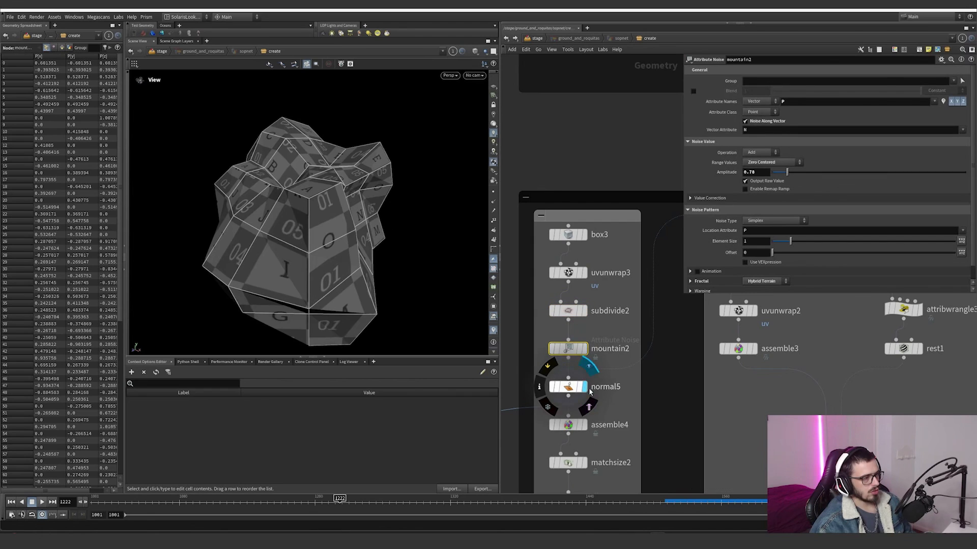
left_click(572, 387)
left_click(584, 425)
left_click(618, 426)
middle_click_drag(620, 428, 618, 360)
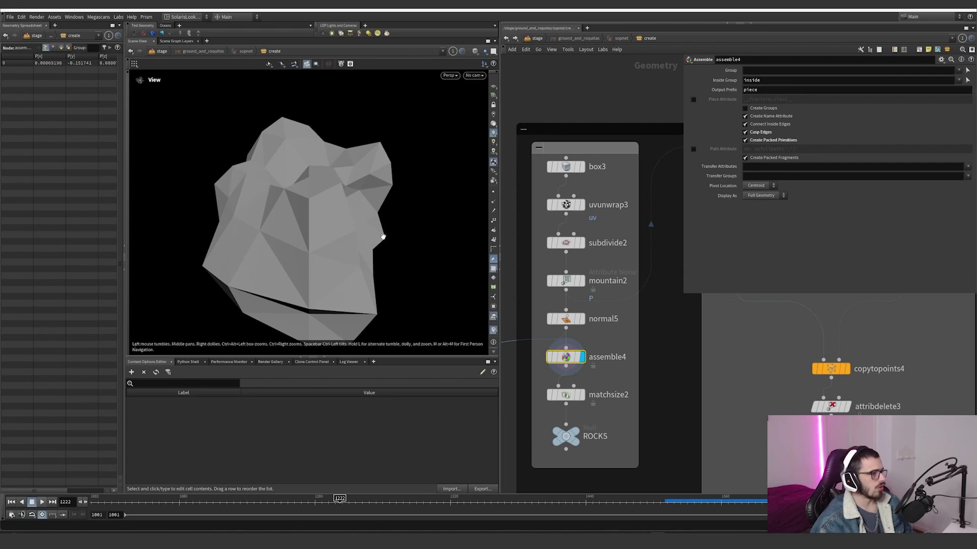
left_click_drag(383, 236, 356, 153)
Step: Display matchsize2 and turn on the viewport reference grid to examine the rock's position at the origin
left_click(583, 395)
left_click_drag(614, 412, 559, 390)
scroll(383, 268, "down", 5)
left_click(492, 87)
middle_click_drag(446, 295, 370, 245)
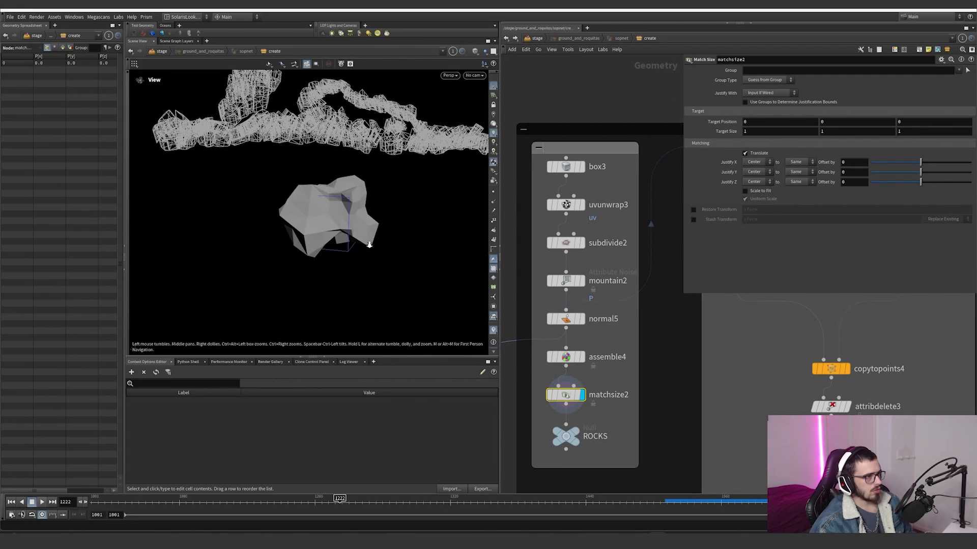
right_click_drag(369, 245, 341, 224)
left_click_drag(341, 224, 429, 301)
right_click_drag(429, 301, 342, 248)
left_click_drag(342, 248, 370, 194)
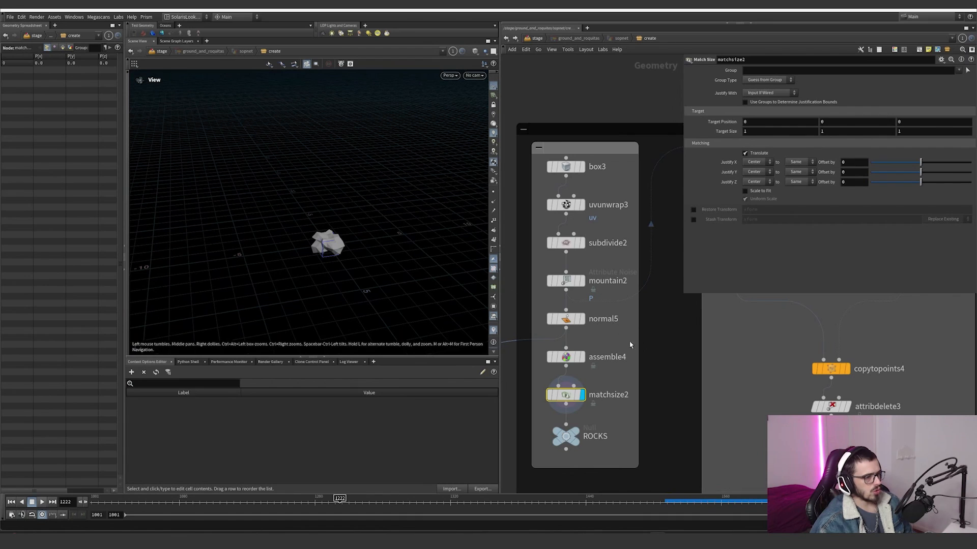
Step: Display box4 and matchsize1 in turn to examine the low-resolution proxy box and how it sits on the ground
scroll(630, 345, "down", 5)
middle_click_drag(630, 345, 569, 352)
scroll(643, 305, "up", 3)
left_click(613, 251)
left_click_drag(643, 276, 598, 263)
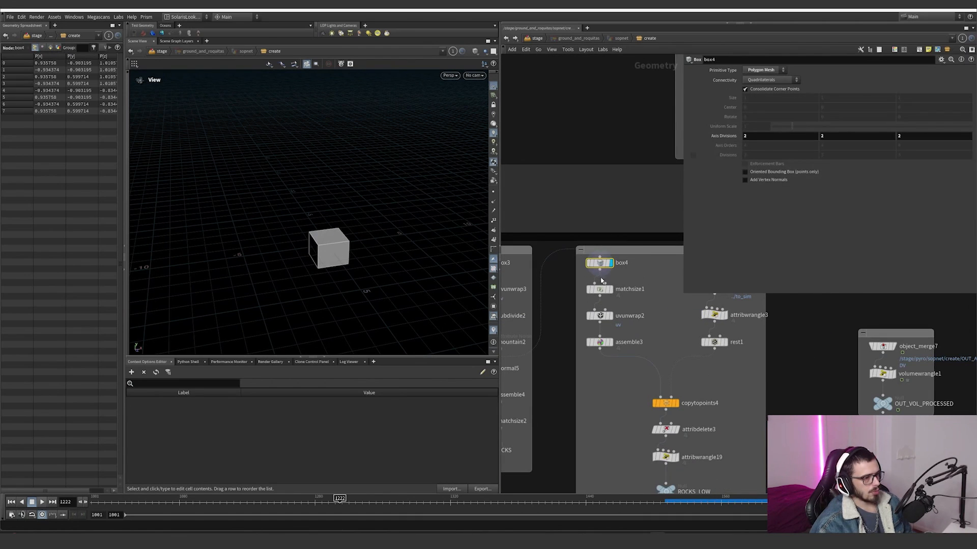
left_click(610, 290)
left_click_drag(642, 308, 598, 288)
left_click_drag(334, 256, 349, 241)
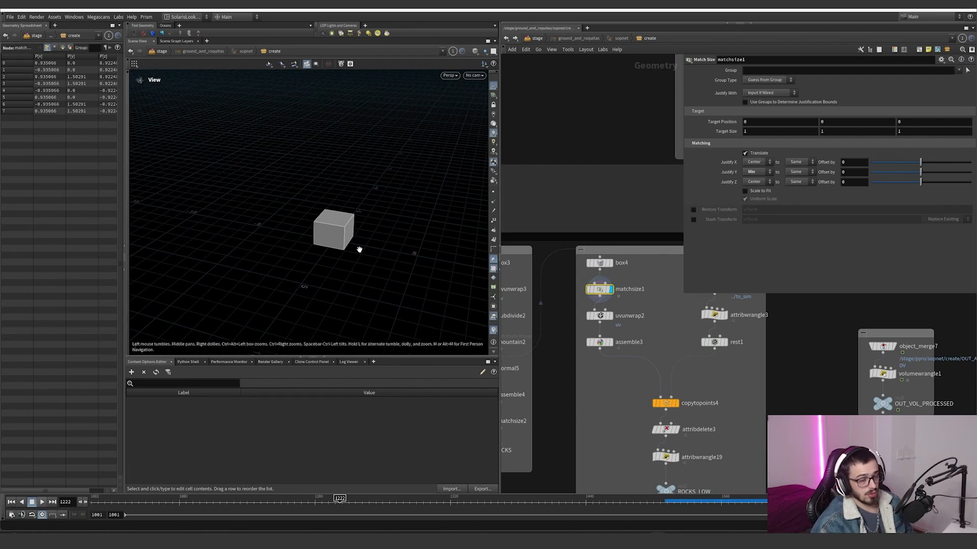
Step: Display uvunwrap2 and assemble3 in turn to inspect the proxy box's UVs and packing settings
left_click(610, 315)
left_click(600, 315)
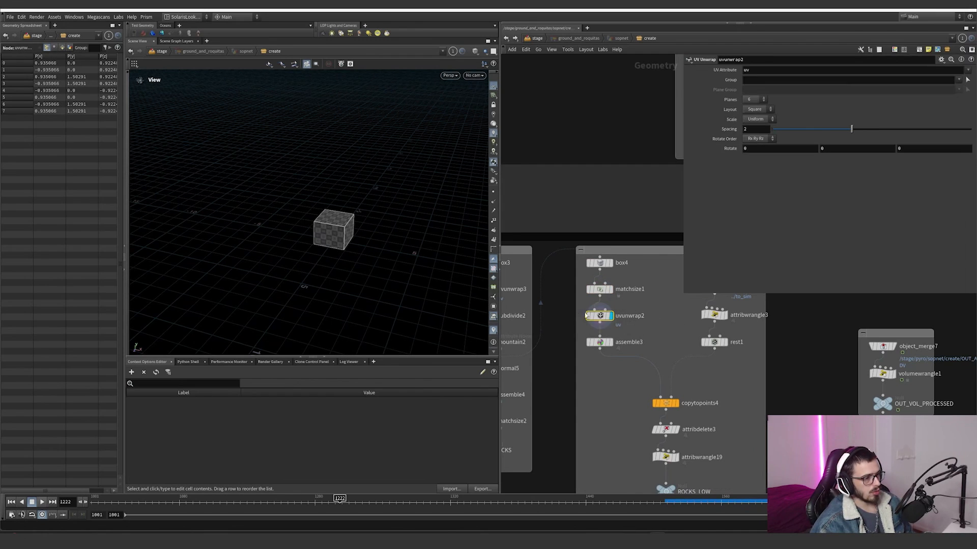
left_click(611, 342)
left_click(598, 342)
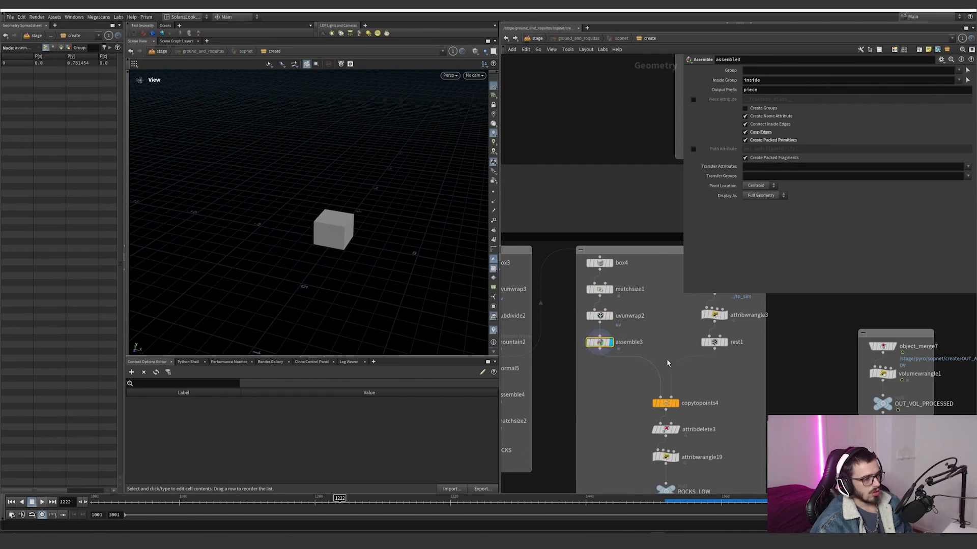
Step: Display object_merge34 and frame the points it brings in from ../to_sim
middle_click_drag(667, 363, 553, 352)
left_click(610, 276)
left_click(598, 275)
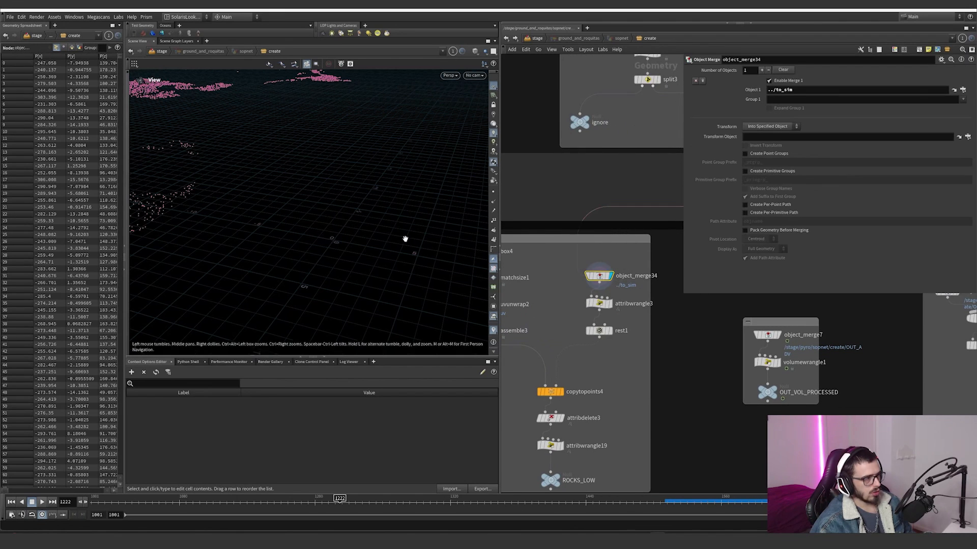
right_click_drag(406, 238, 181, 238)
right_click_drag(453, 250, 270, 252)
scroll(608, 306, "up", 3)
Step: Display attribwrangle3, trace its object_merge34 input back to to_sim, and review its pscale2 VEX line
left_click(612, 301)
left_click(599, 301)
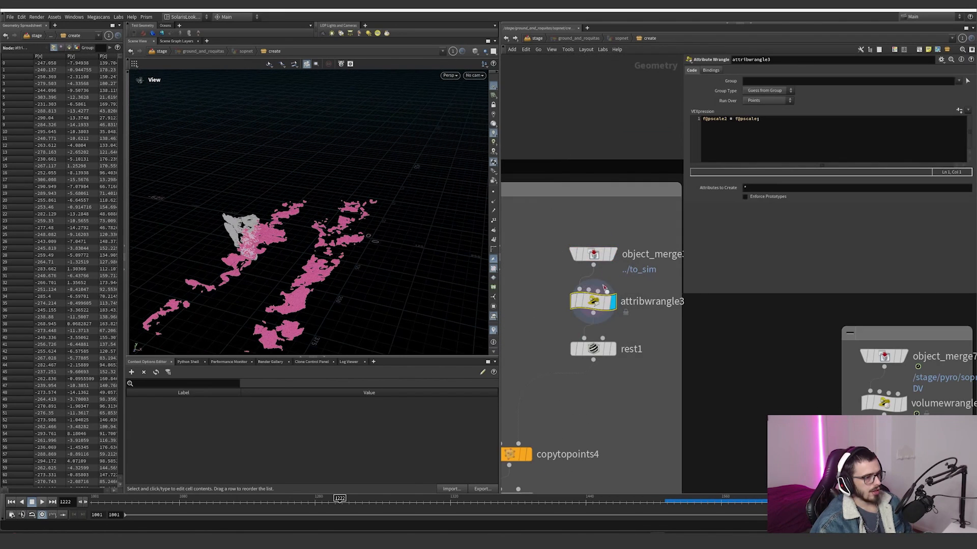
scroll(623, 292, "down", 5)
left_click(616, 284)
middle_click_drag(648, 286, 591, 313)
scroll(569, 310, "up", 3)
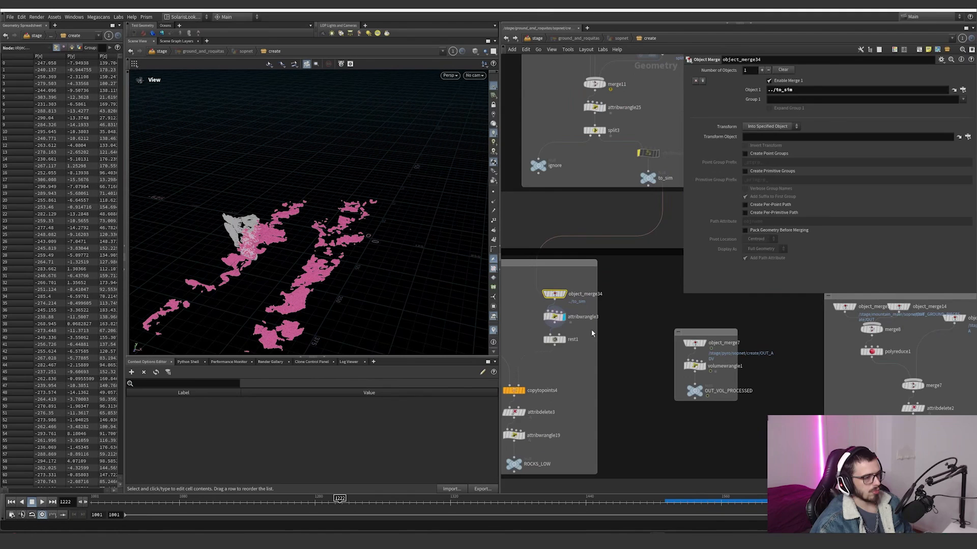
left_click(554, 312)
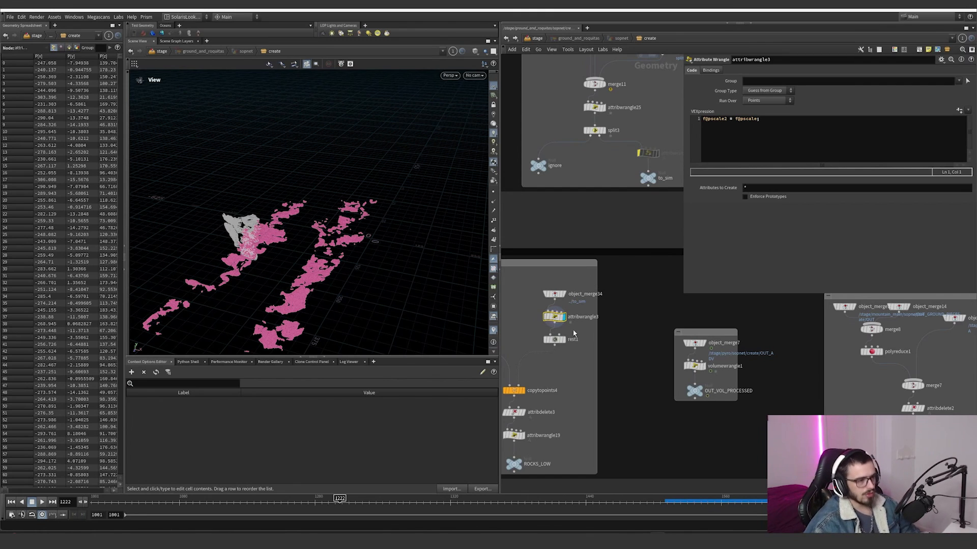
Step: Inspect rest1's rest attribute settings and display copytopoints4 to see the proxy boxes copied onto the points
left_click(563, 343)
left_click_drag(584, 367, 536, 334)
middle_click_drag(558, 370, 626, 352)
scroll(591, 380, "up", 3)
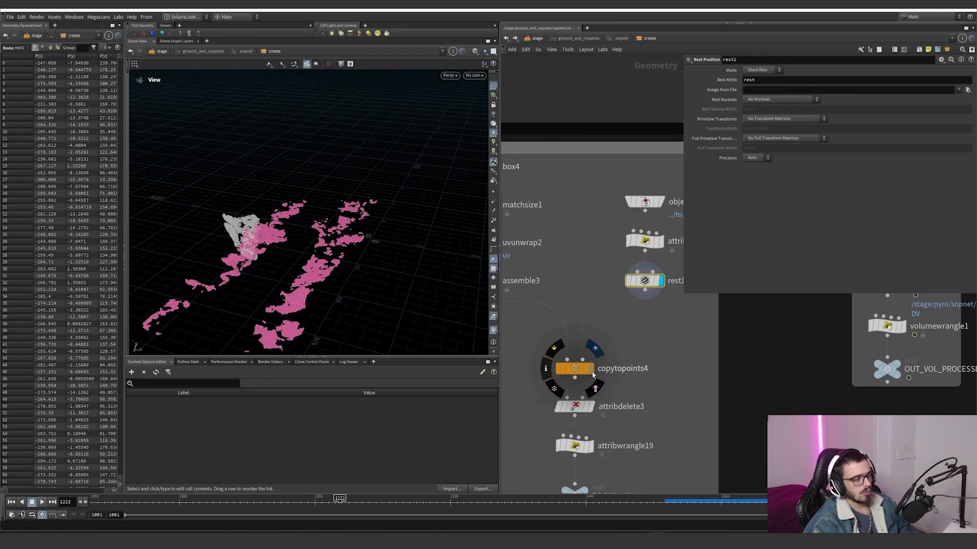
left_click(592, 372)
left_click(576, 370)
scroll(286, 289, "up", 8)
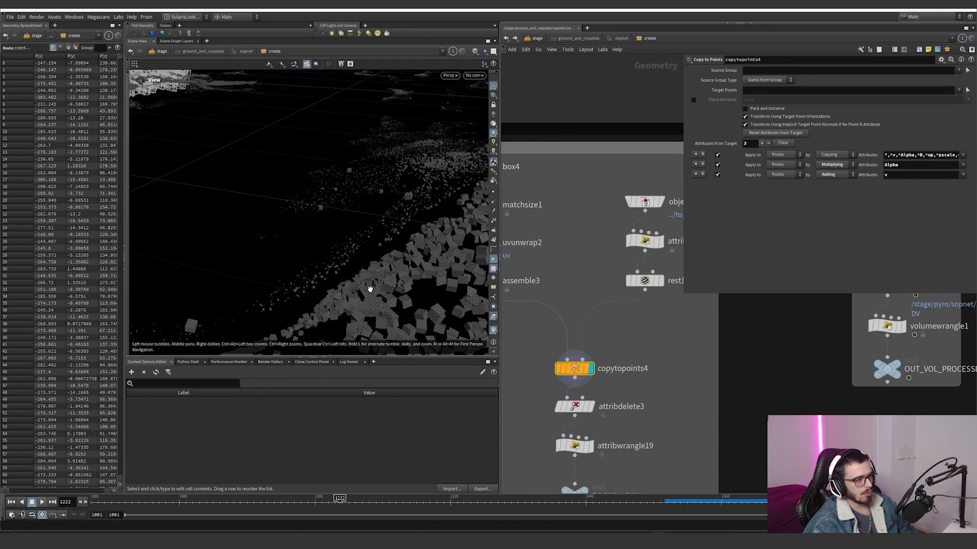
Step: Orbit around the proxy boxes displayed by copytopoints4 to examine how they are scattered and sized
left_click_drag(369, 289, 427, 280)
scroll(662, 313, "down", 5)
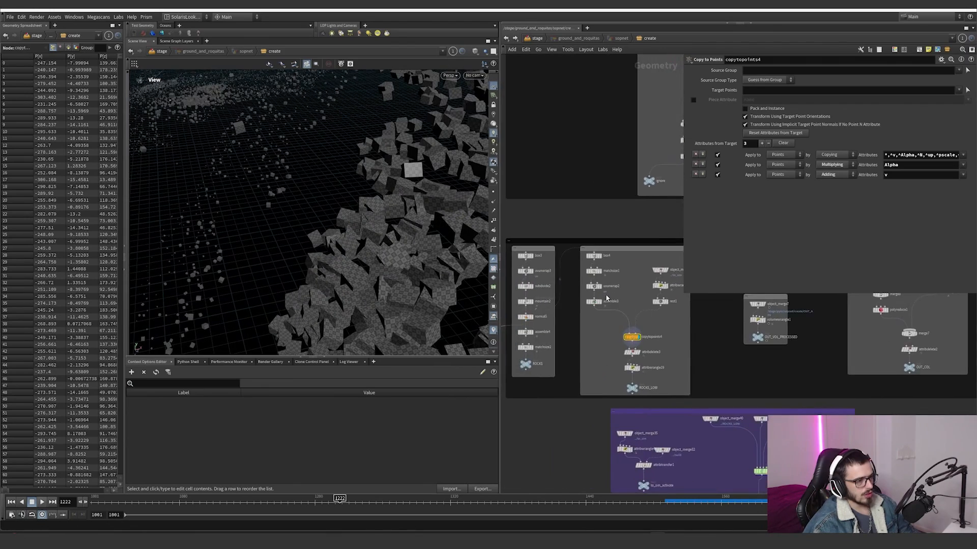
scroll(607, 298, "up", 5)
left_click(556, 217)
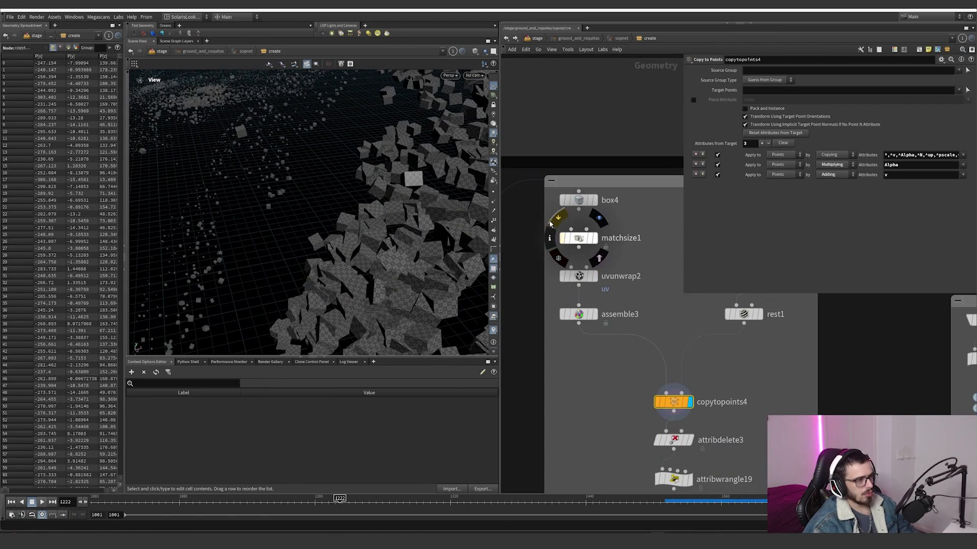
middle_click_drag(331, 214, 473, 264)
right_click_drag(473, 264, 432, 175)
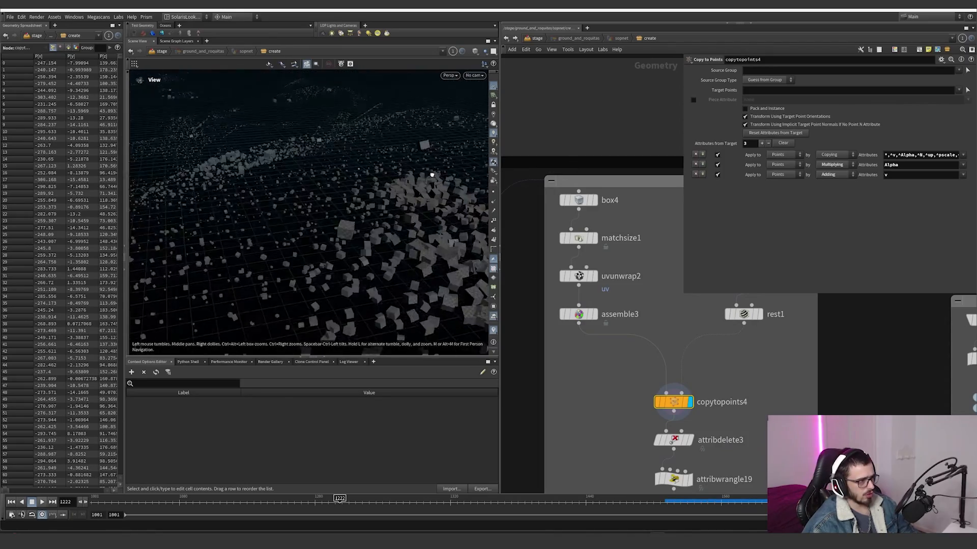
left_click_drag(432, 175, 386, 227)
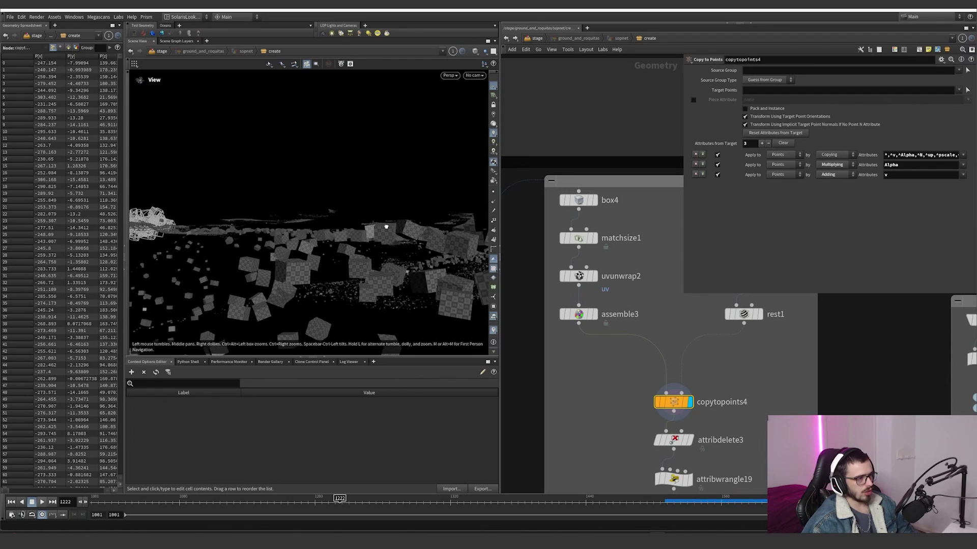
scroll(657, 376, "down", 10)
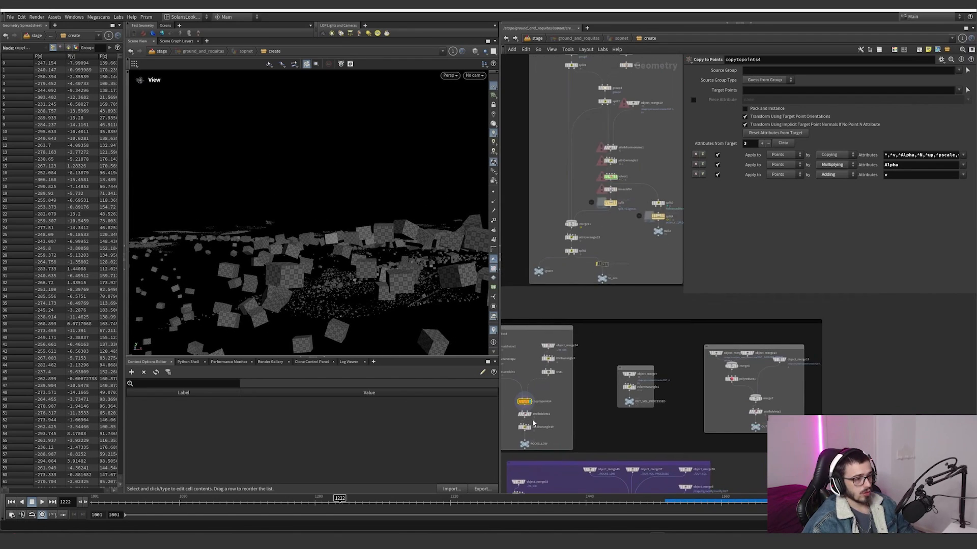
Step: Template the mountain_main object merge and object_merge14 in the collision group to view the ground with the boxes
scroll(623, 231, "up", 4)
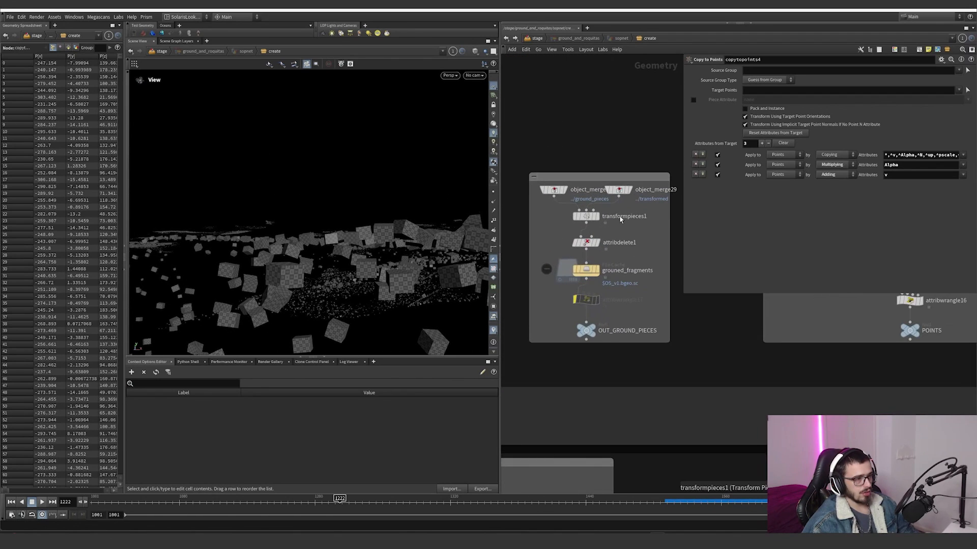
scroll(610, 230, "down", 9)
scroll(605, 324, "up", 6)
scroll(608, 325, "down", 1)
scroll(609, 330, "down", 3)
middle_click_drag(609, 330, 636, 374)
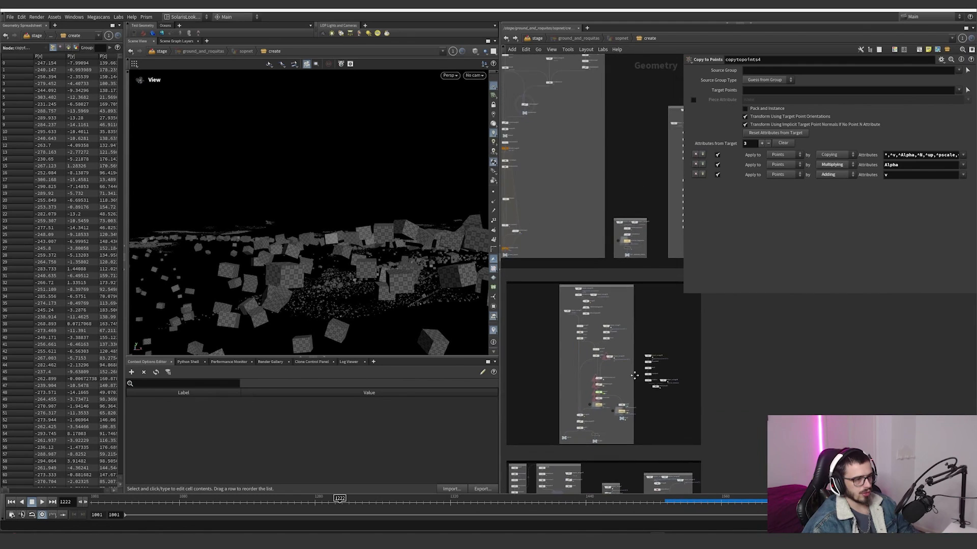
middle_click_drag(661, 483, 618, 384)
scroll(619, 392, "up", 9)
left_click(561, 345)
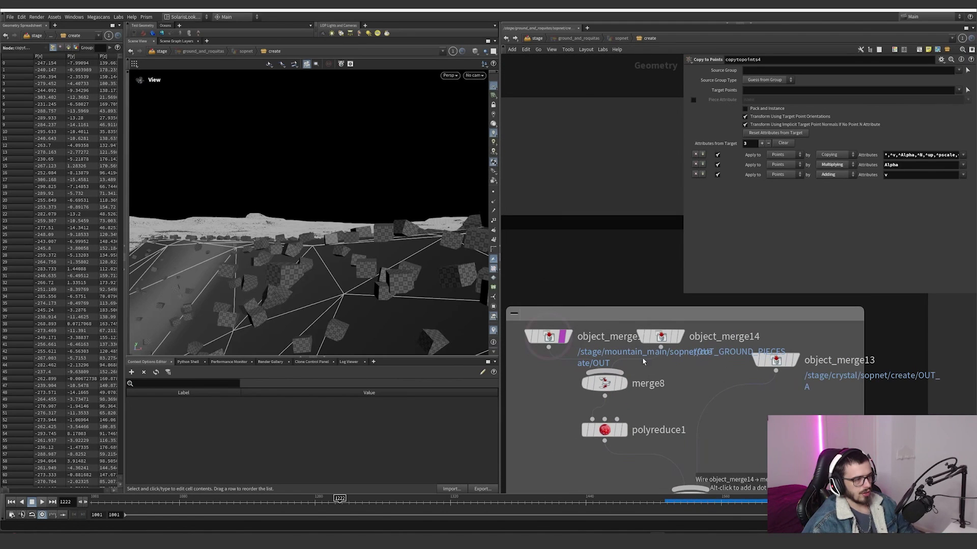
left_click_drag(420, 273, 401, 264, "alt")
Step: Display attribdelete3 and attribwrangle19 in turn to review the attribute filter and the i@active VEX line
scroll(575, 246, "down", 6)
middle_click_drag(577, 249, 667, 327)
scroll(623, 320, "up", 4)
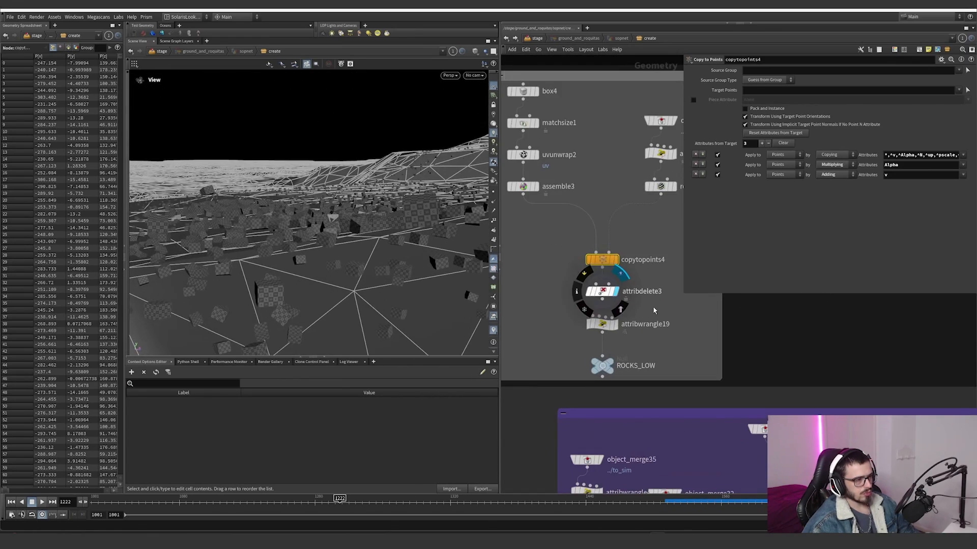
left_click(616, 291)
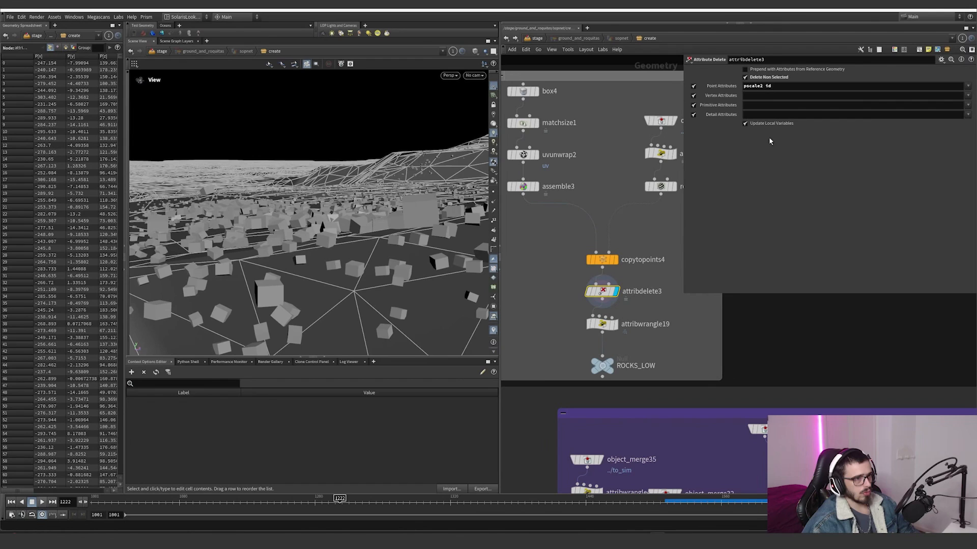
left_click(614, 324)
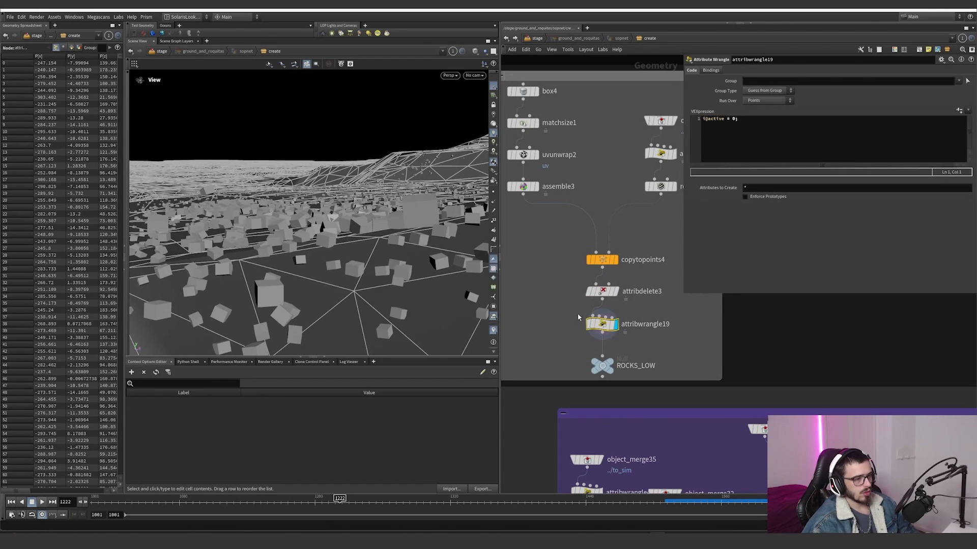
Step: Display object_merge7, which imports /stage/pyro/sopnet/create/OUT_ADV, and orbit out to view the whole ground
scroll(679, 340, "down", 7)
middle_click_drag(682, 341, 615, 344)
middle_click_drag(668, 320, 617, 322)
scroll(616, 322, "up", 7)
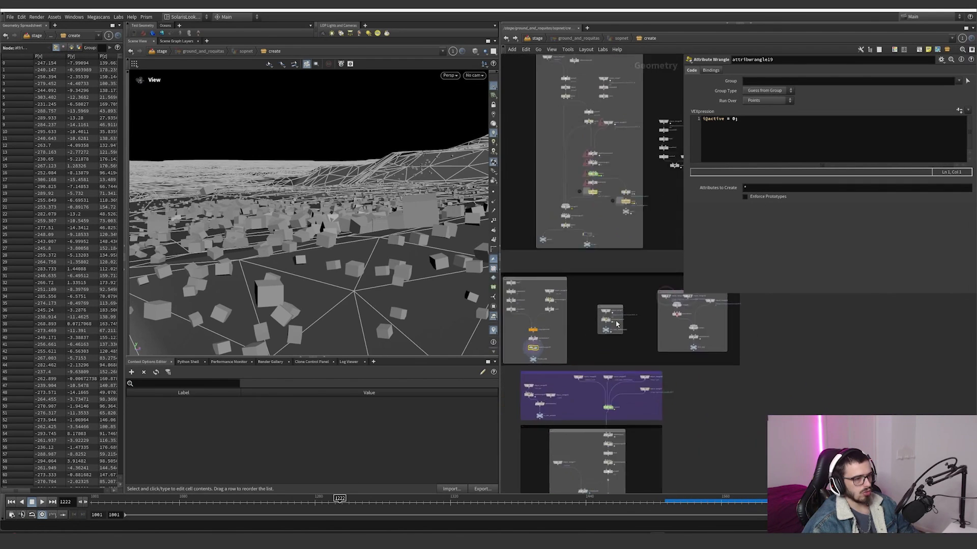
left_click(584, 281)
scroll(630, 308, "down", 6)
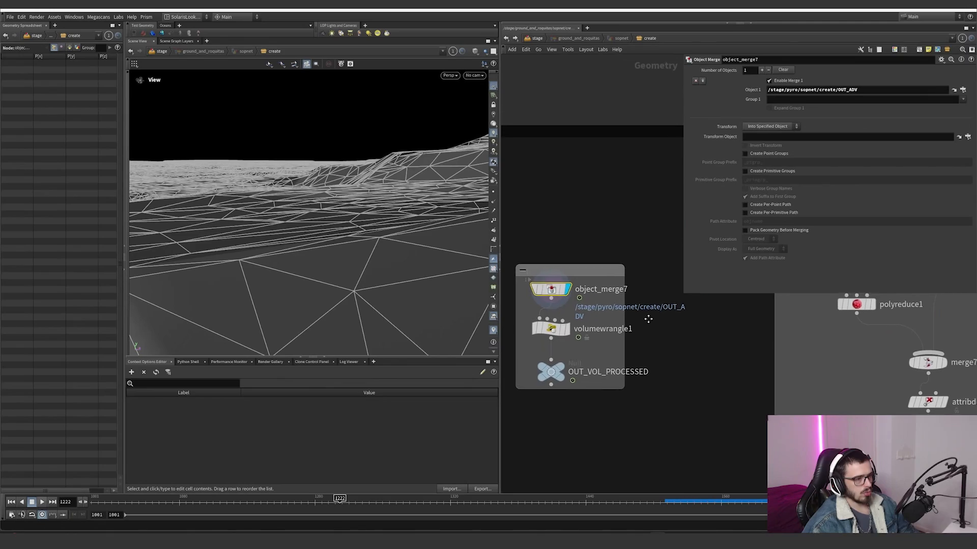
scroll(630, 307, "up", 6)
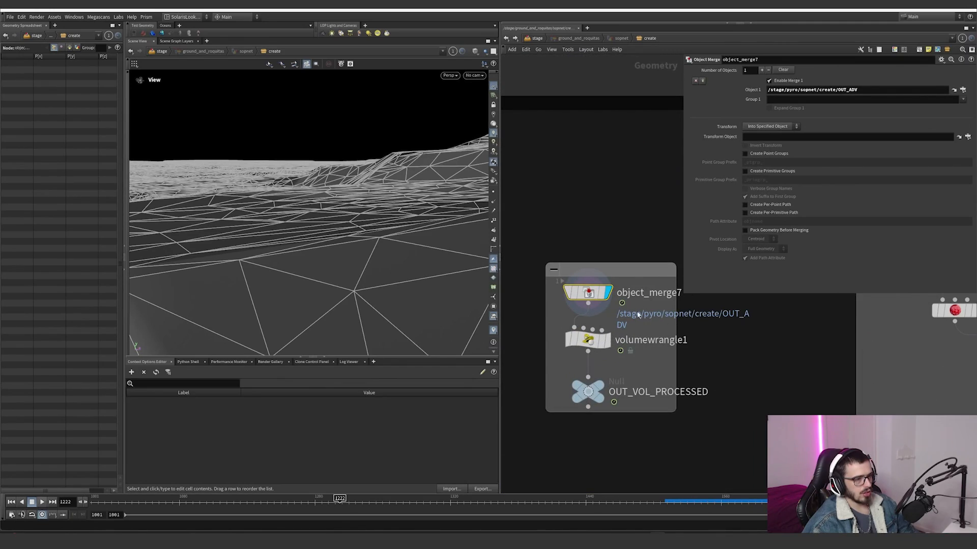
right_click_drag(386, 173, 210, 293)
left_click_drag(360, 192, 183, 281)
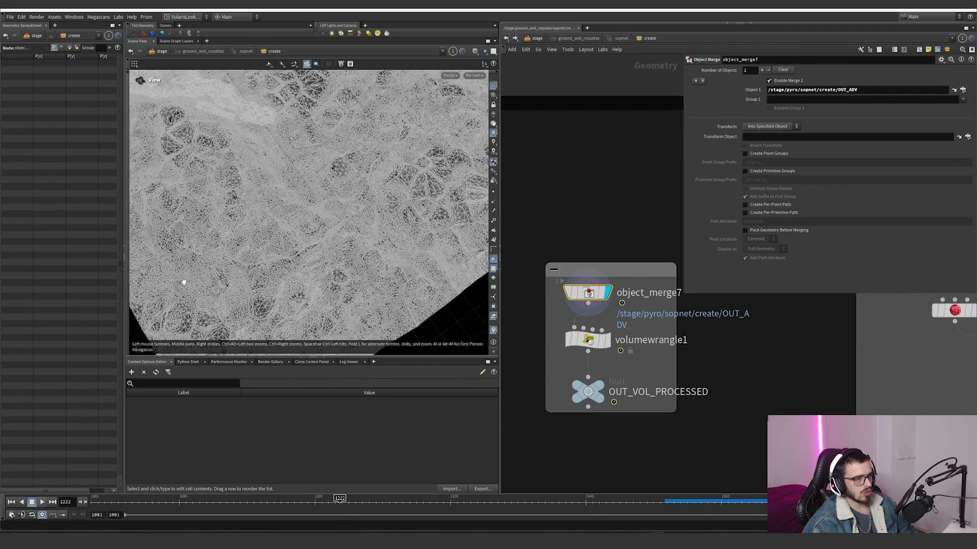
Step: Display volumewrangle1 and examine the velocity ramp and the chramp expression in its VEX code
left_click(600, 340)
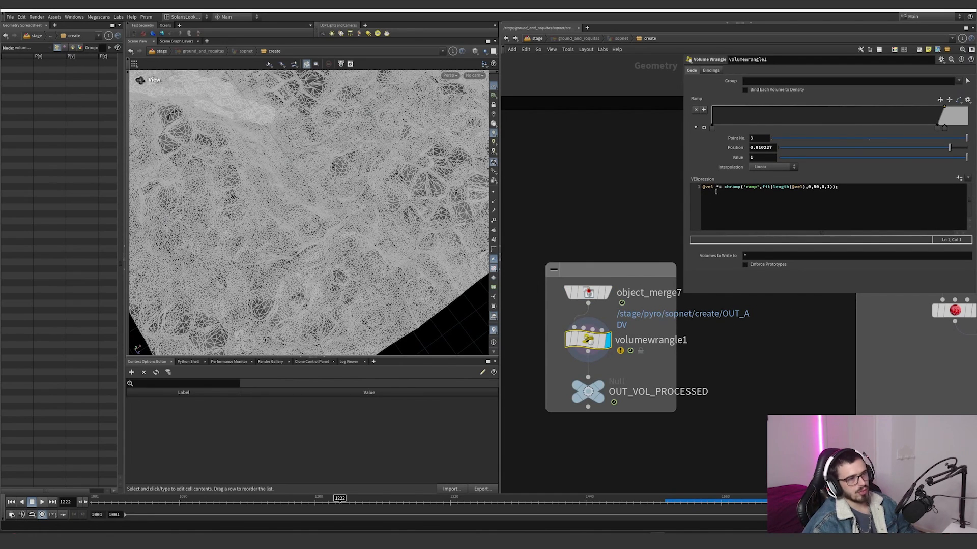
left_click(743, 187)
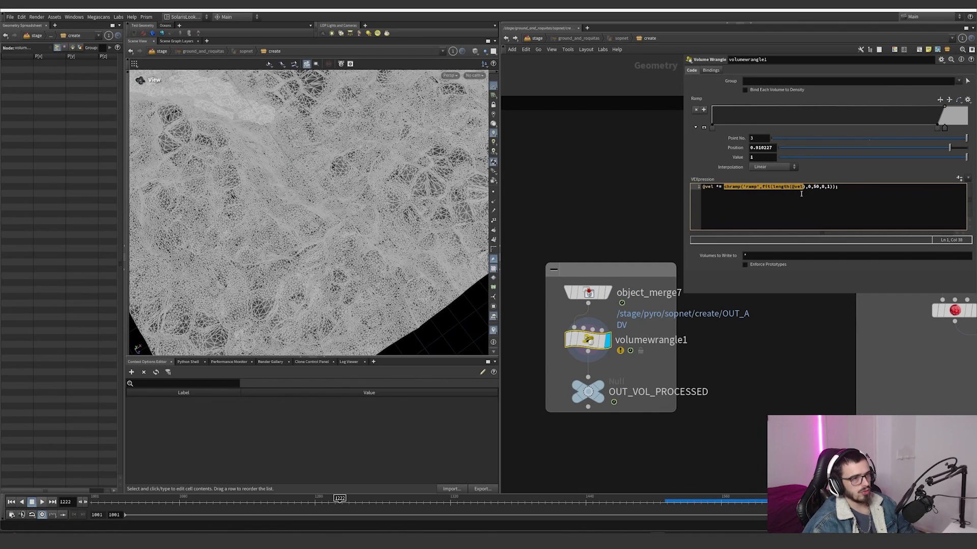
scroll(570, 328, "down", 10)
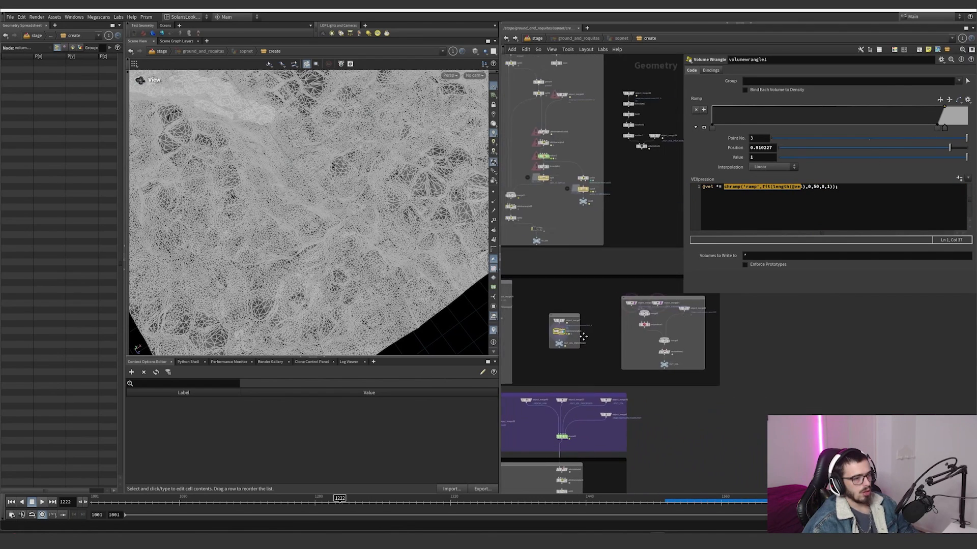
Step: Display volumetrail1 to visualise the processed velocity and scrub the timeline to frame 1426
scroll(600, 288, "up", 4)
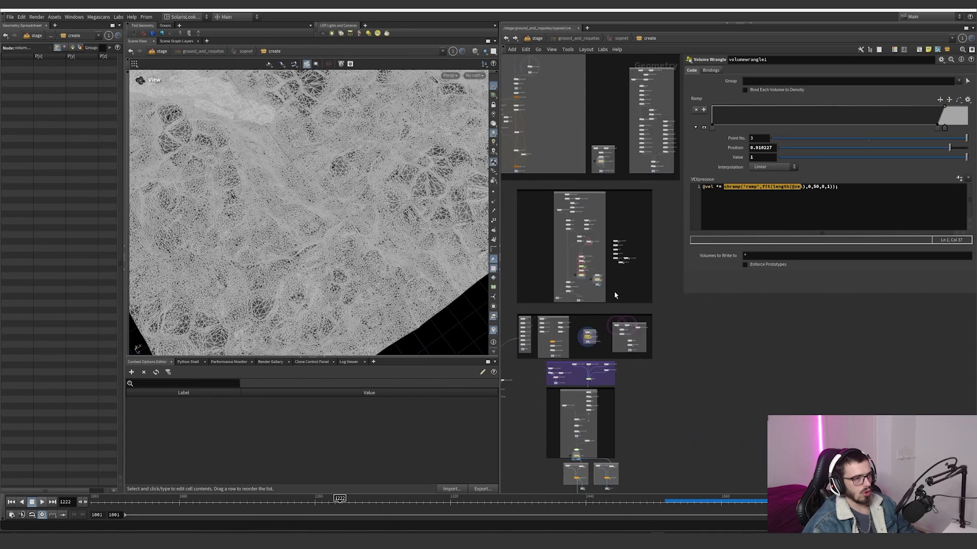
double_click(639, 198)
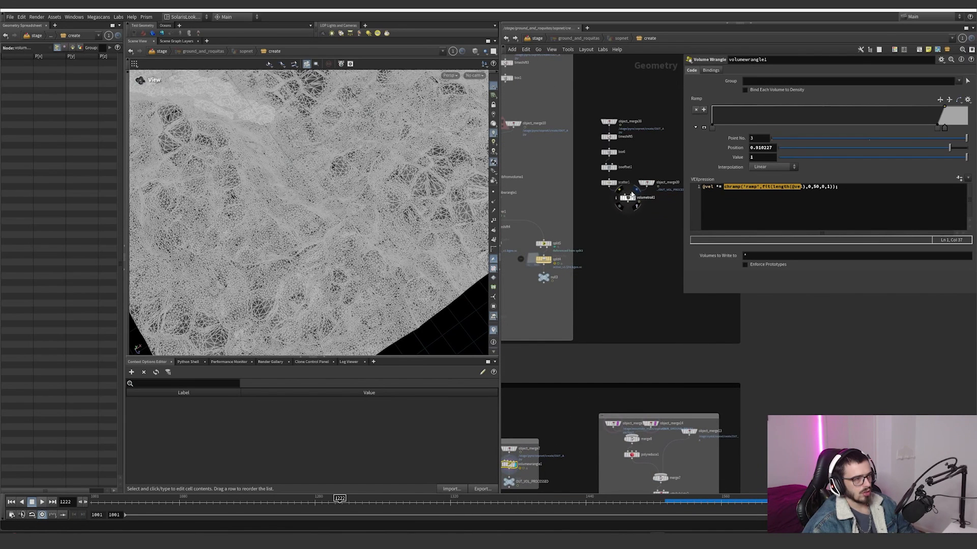
left_click(627, 198)
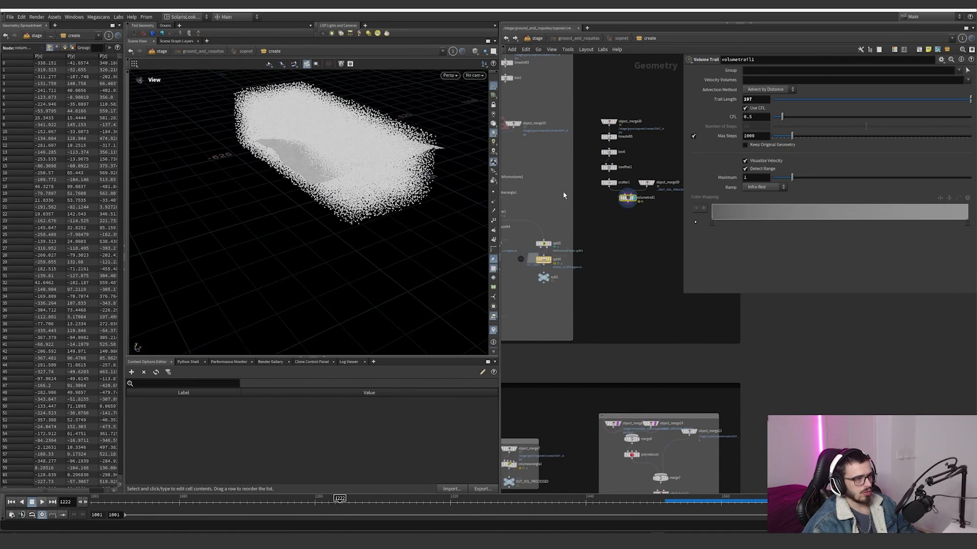
scroll(620, 250, "down", 3)
left_click(549, 501)
left_click_drag(432, 123, 399, 158)
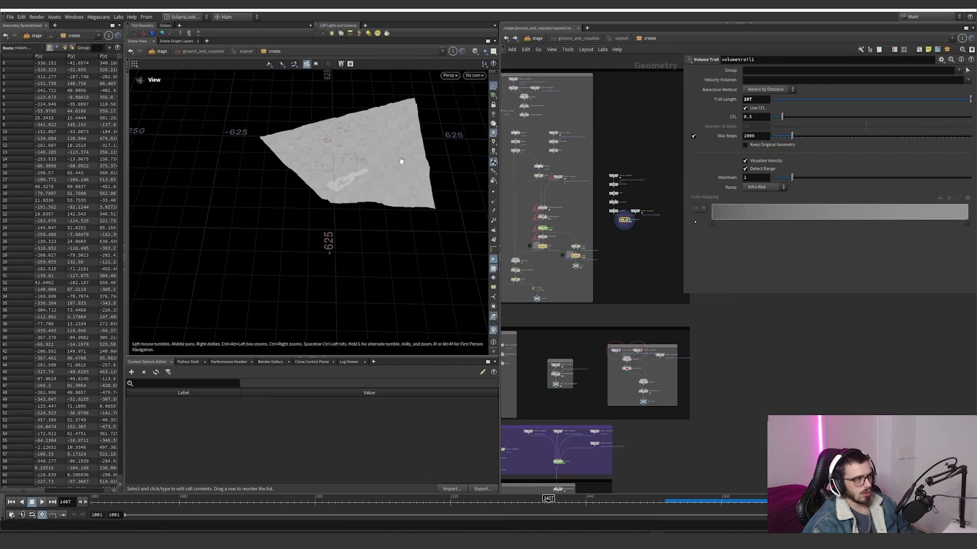
left_click(732, 502)
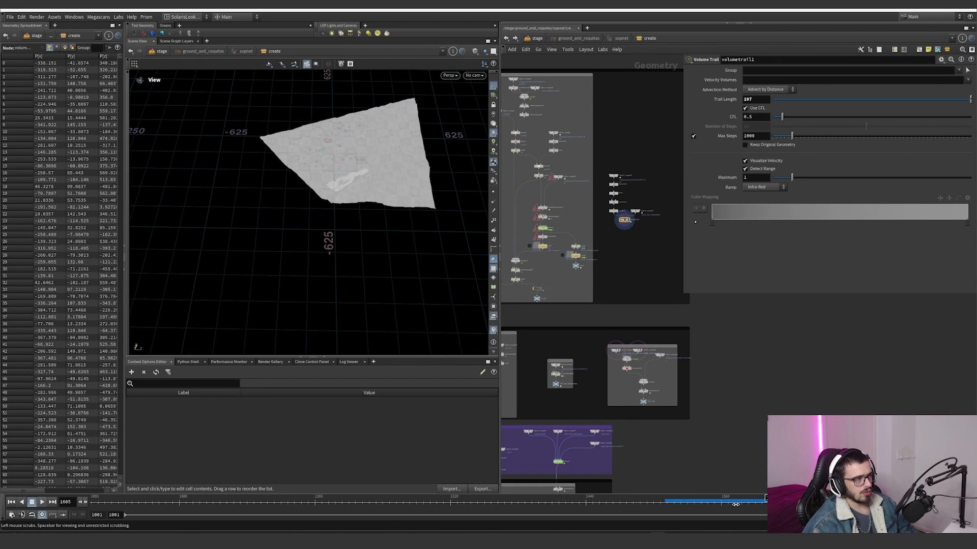
left_click_drag(643, 505, 570, 504)
Step: Frame the velocity trails over the ground and switch the viewport shading to a mode without wireframe
left_click_drag(334, 175, 366, 185)
right_click_drag(367, 186, 428, 189)
left_click_drag(428, 190, 369, 202)
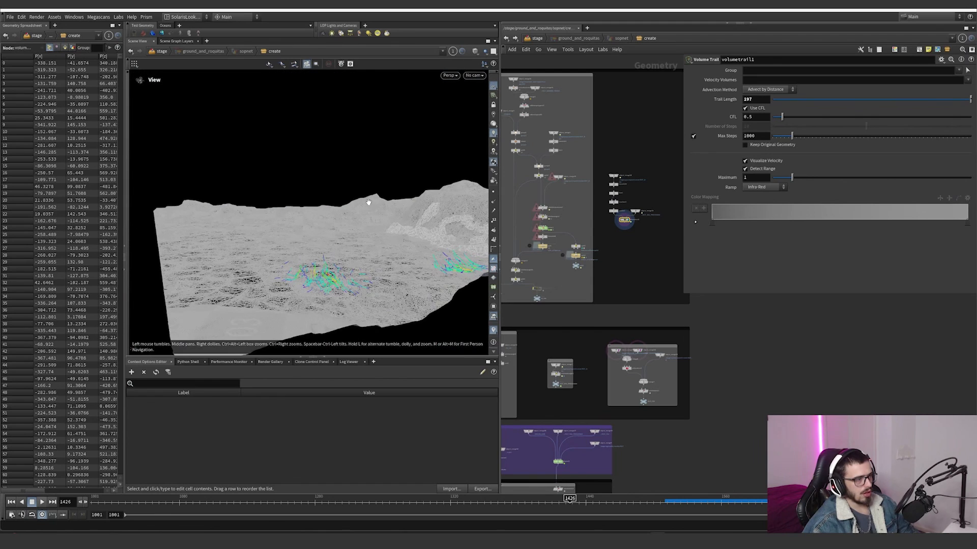
left_click(477, 68)
left_click(503, 134)
scroll(630, 291, "down", 5)
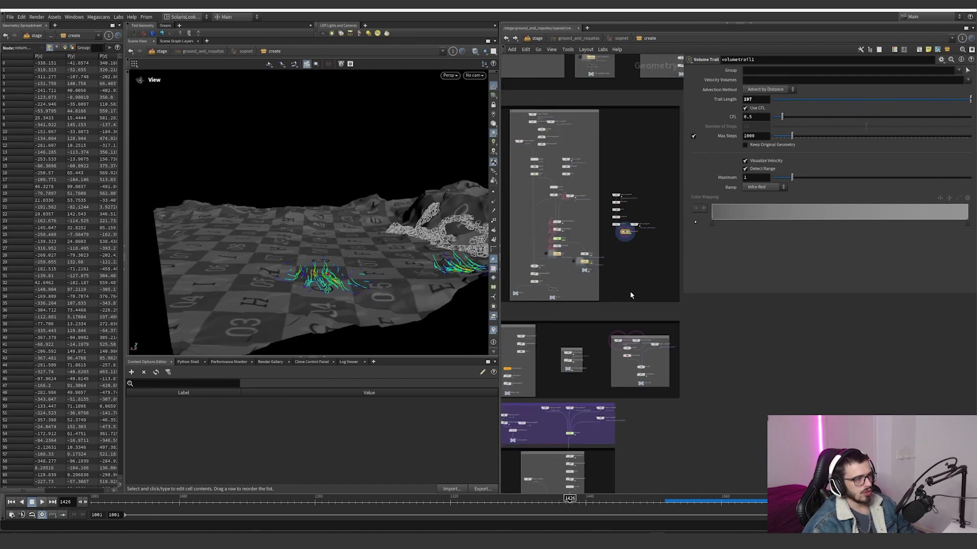
scroll(619, 312, "up", 3)
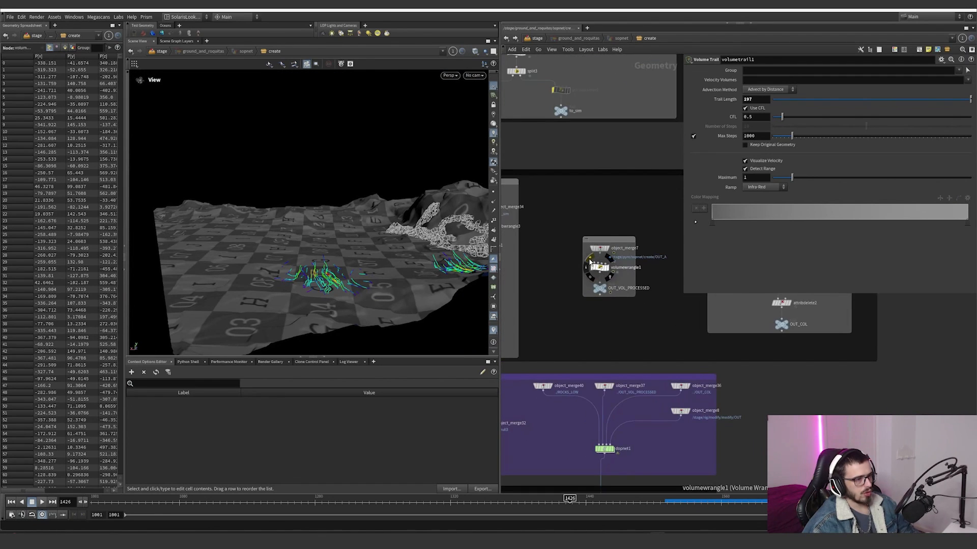
left_click(590, 261)
left_click(590, 261)
left_click_drag(555, 272, 614, 264)
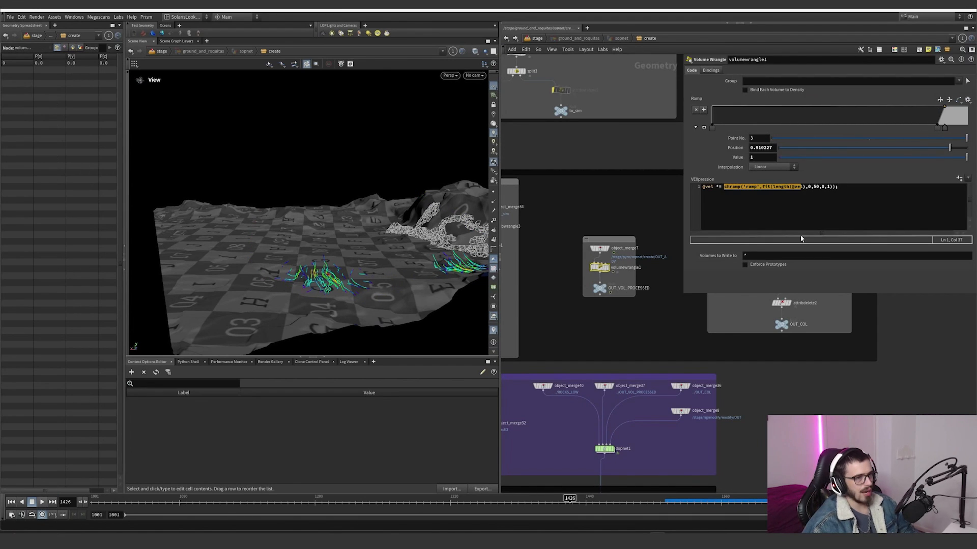
left_click_drag(448, 269, 266, 253)
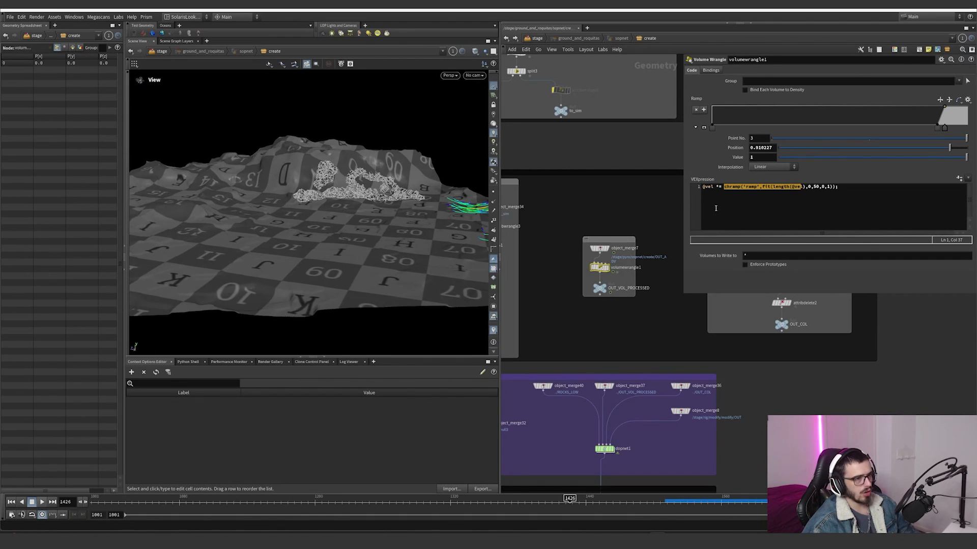
left_click(724, 187)
Step: Remove the template flags from the two ground object merges and template polyreduce1 instead
middle_click_drag(642, 302, 594, 375)
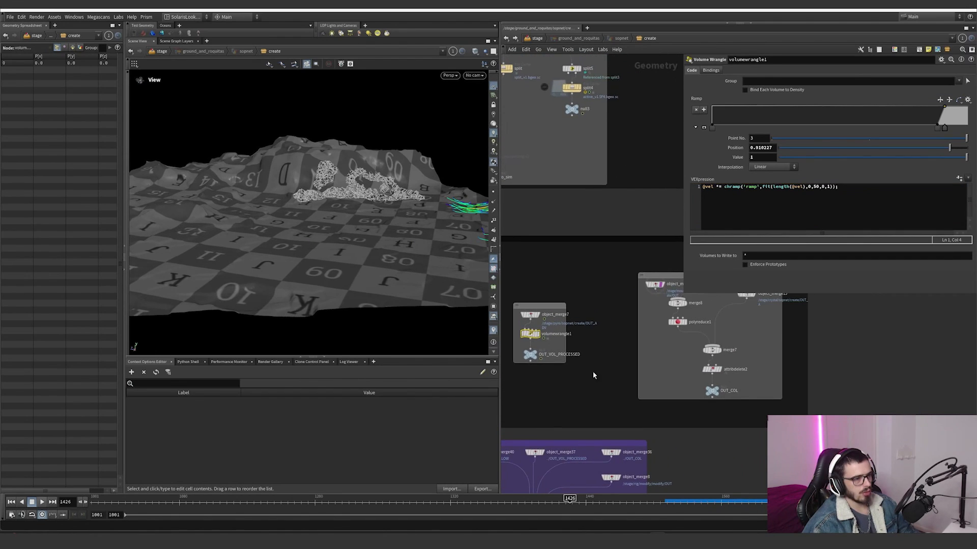
middle_click_drag(601, 340, 538, 375)
scroll(631, 345, "up", 3)
middle_click_drag(654, 342, 632, 333)
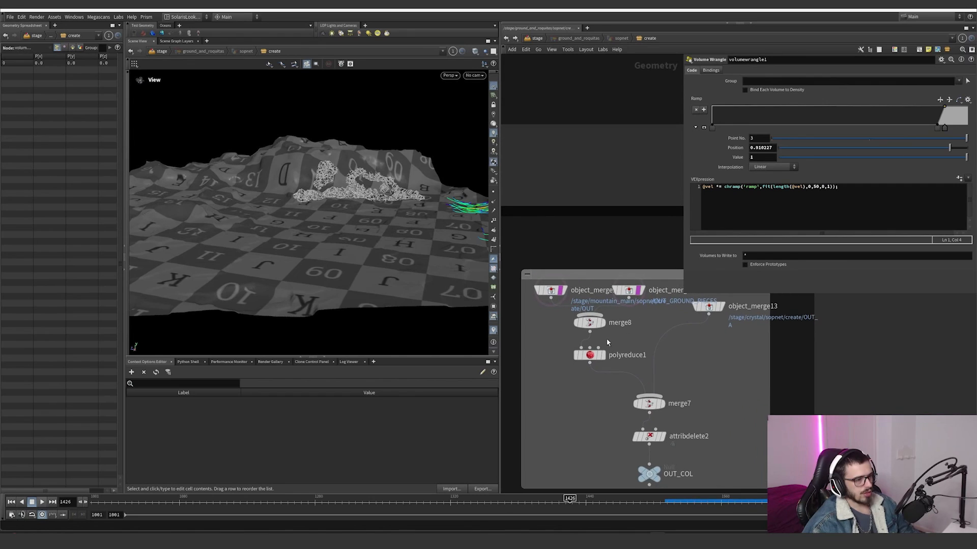
left_click(560, 291)
left_click(639, 291)
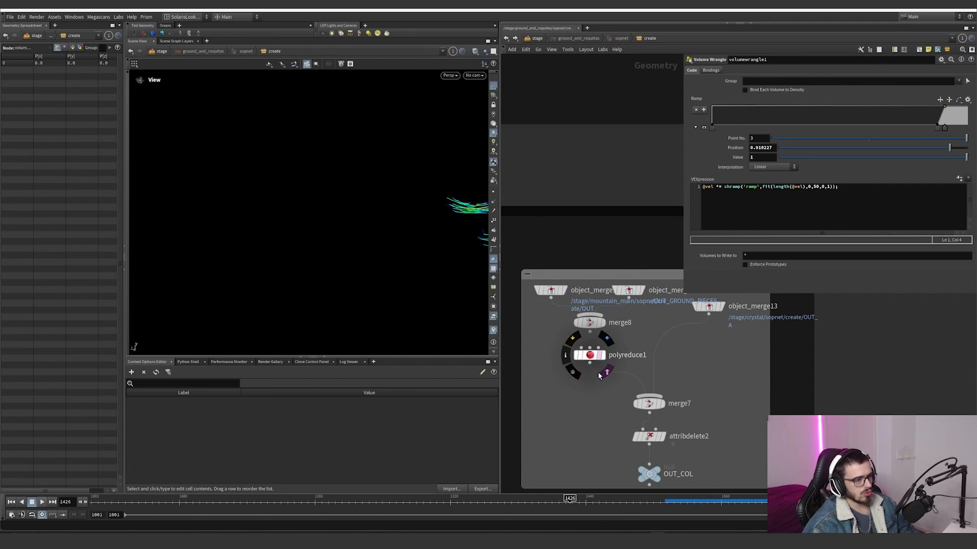
left_click(601, 344)
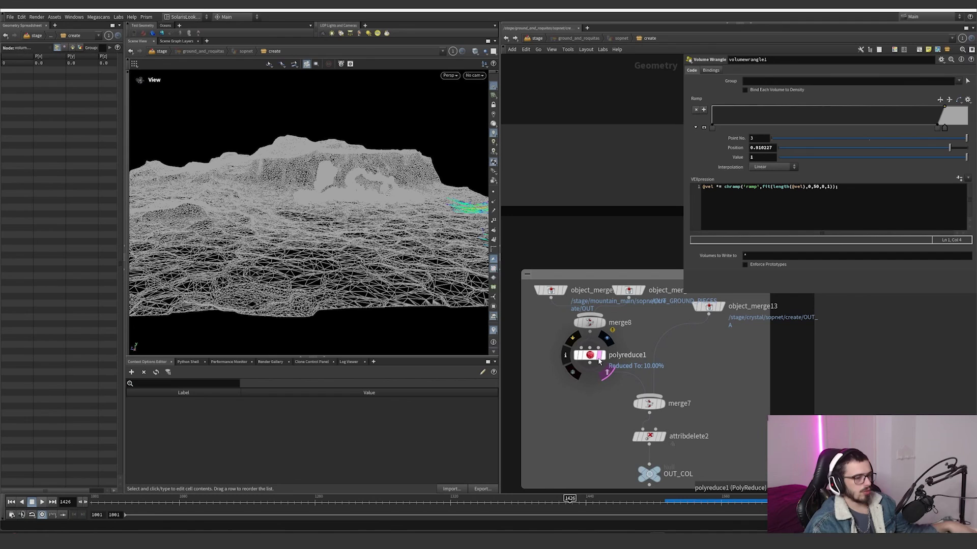
Step: Orbit and zoom around the templated polyreduce1 output to examine the reduced ground pieces alongside the velocity trails
left_click_drag(351, 216, 295, 193)
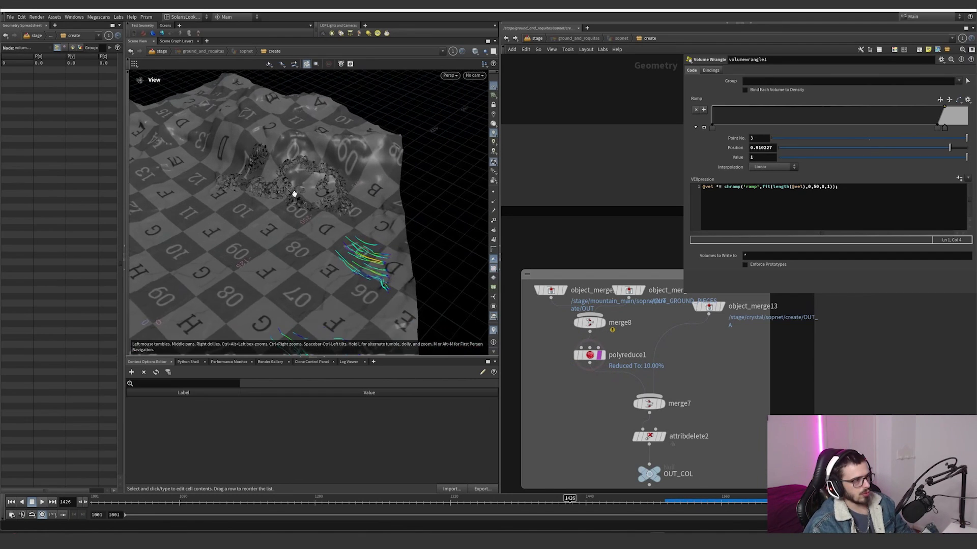
right_click_drag(295, 194, 379, 205)
left_click_drag(380, 205, 344, 216)
right_click_drag(344, 216, 366, 203)
left_click_drag(367, 203, 353, 233)
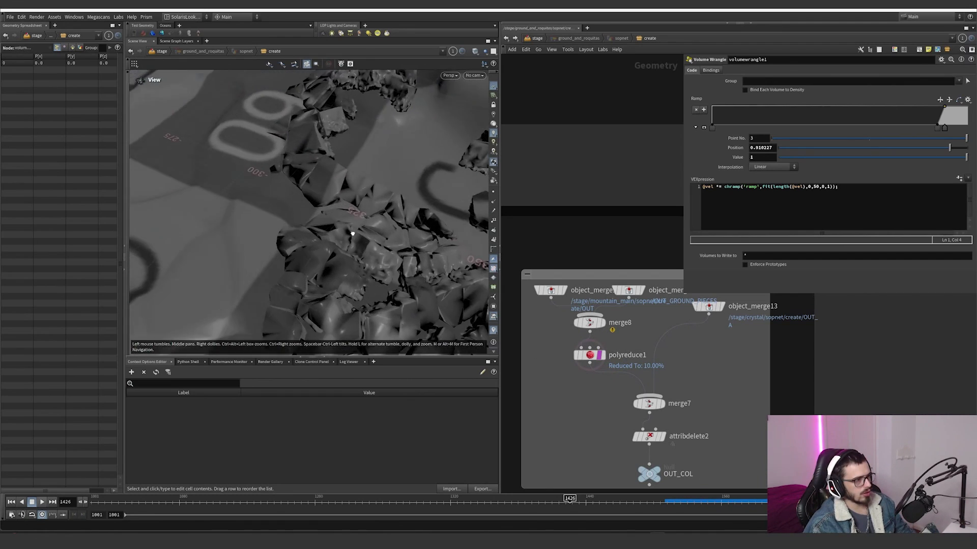
right_click_drag(353, 234, 283, 225)
middle_click_drag(283, 225, 372, 164)
left_click_drag(371, 163, 375, 133)
scroll(683, 344, "down", 3)
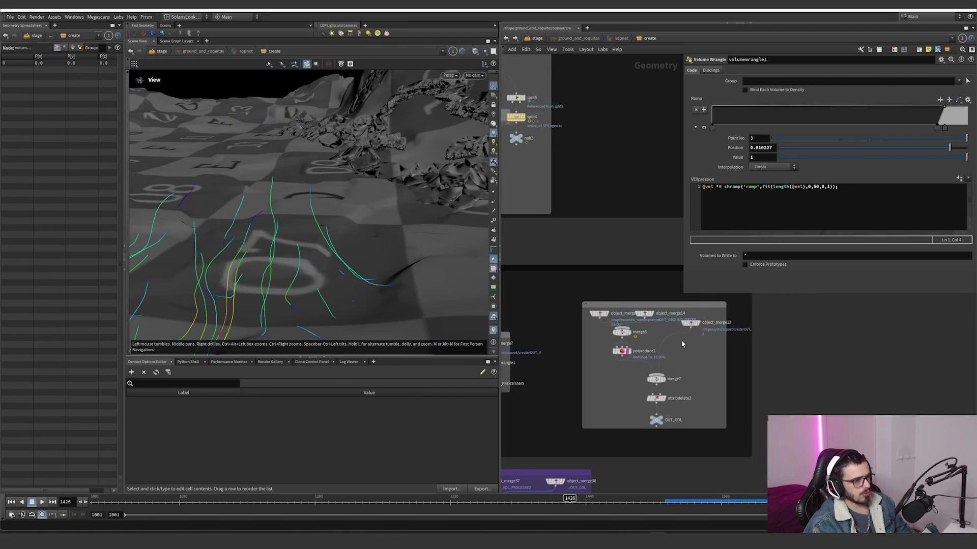
Step: Template merge7 in the collision network and remove the template flag from polyreduce1
scroll(727, 337, "up", 5)
middle_click_drag(663, 375, 686, 324)
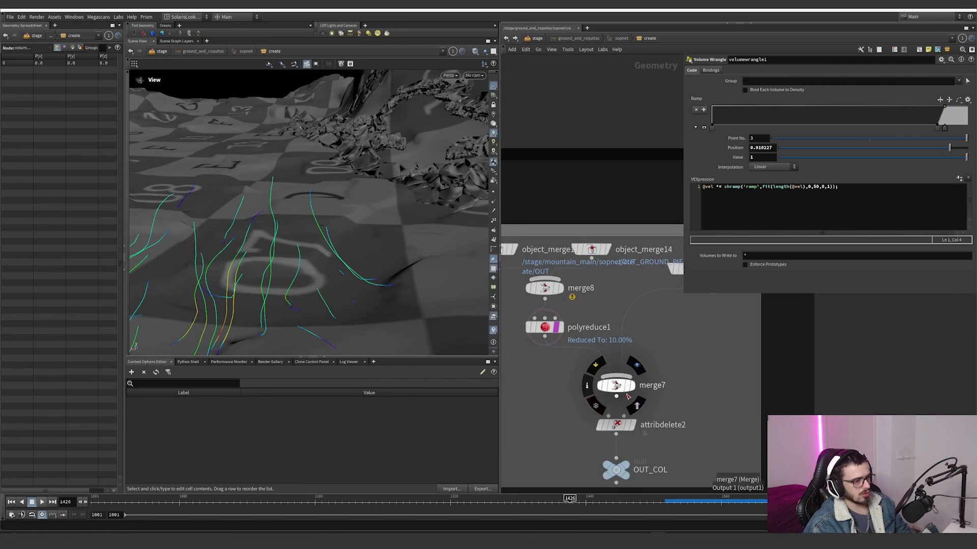
left_click(637, 406)
left_click(565, 349)
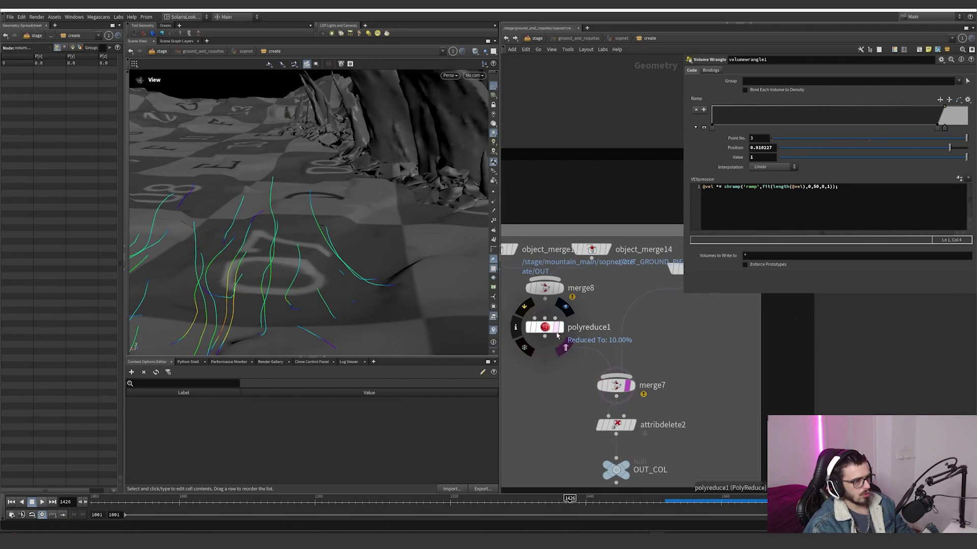
Step: Orbit around the templated merge7 output to examine the combined ground and rock collision geometry from several angles
right_click_drag(443, 222, 394, 236)
middle_click(618, 388)
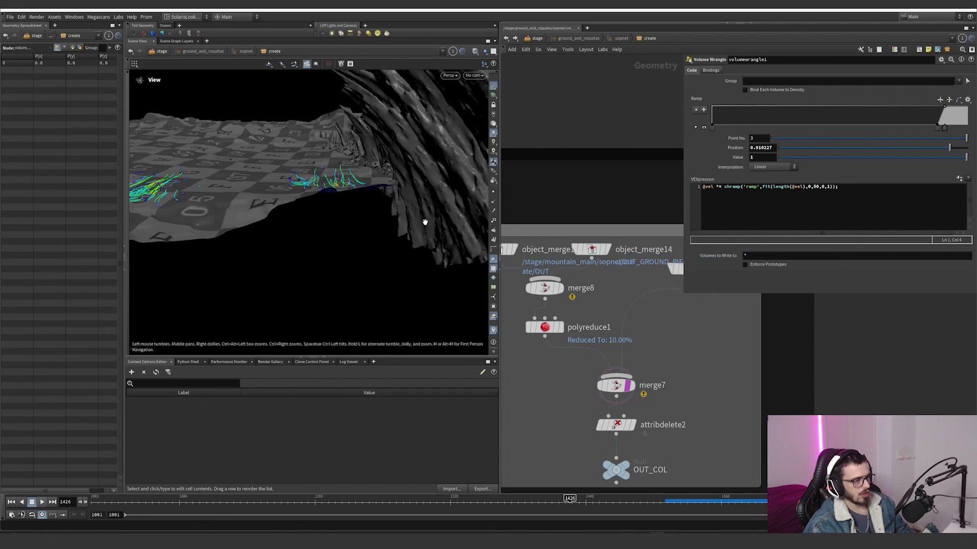
left_click_drag(425, 218, 469, 226)
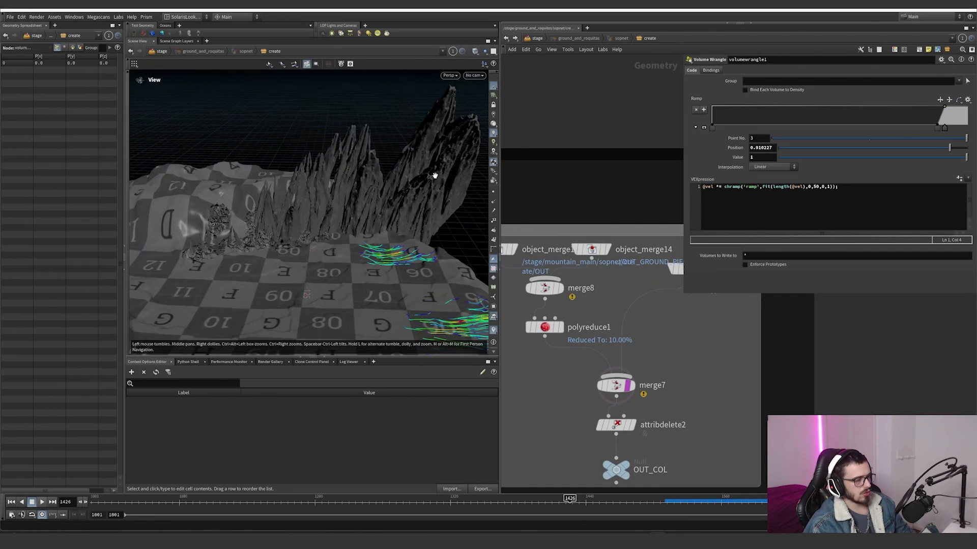
left_click_drag(435, 175, 341, 197)
scroll(340, 196, "down", 3)
middle_click_drag(665, 348, 639, 358)
middle_click(664, 285)
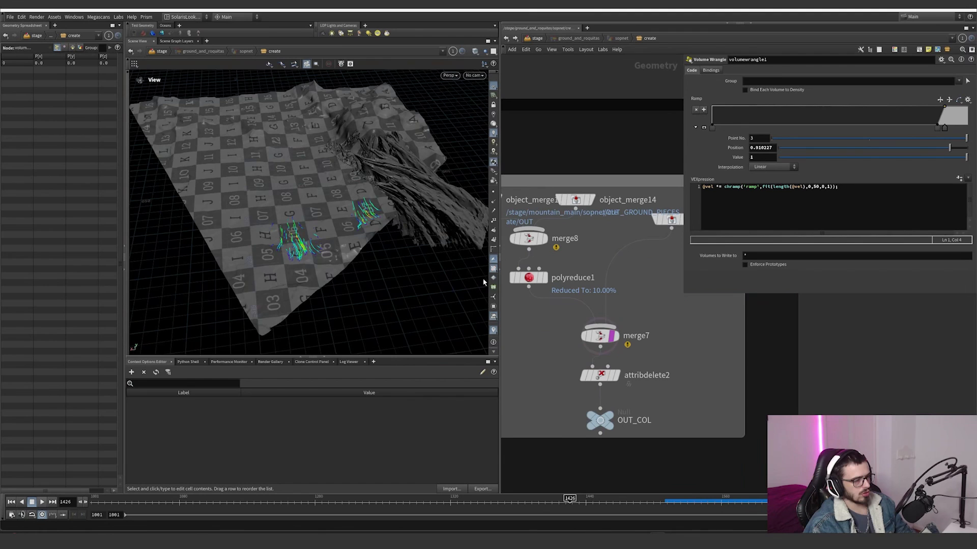
left_click_drag(313, 250, 383, 255)
scroll(611, 377, "up", 1)
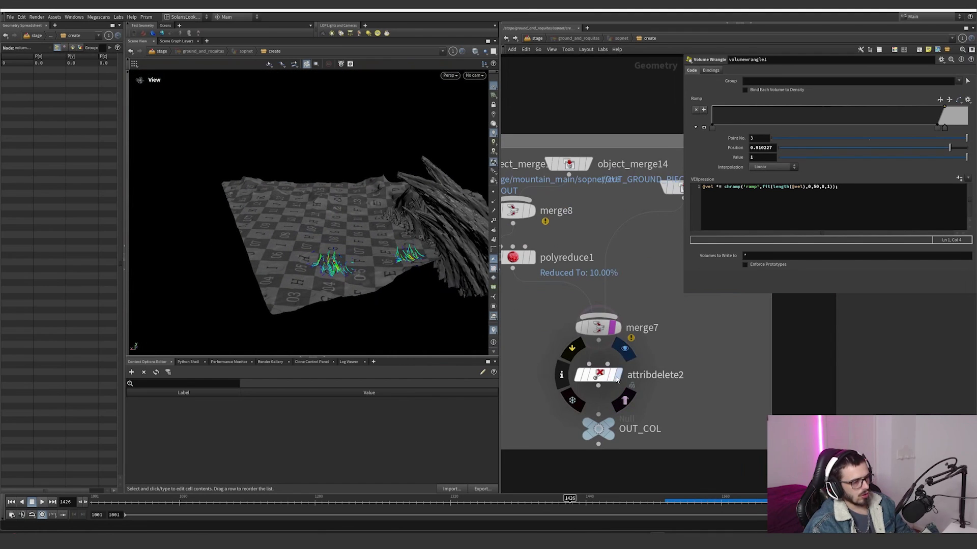
Step: Display attribdelete2 above OUT_COL and check its node information for the remaining attributes
left_click(617, 376)
middle_click_drag(671, 332, 628, 367)
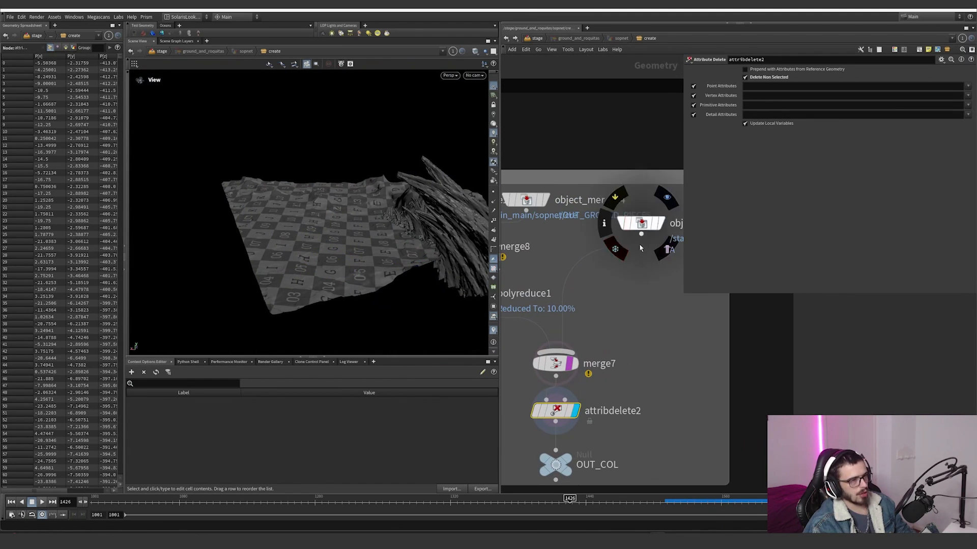
middle_click_drag(617, 431, 635, 356)
middle_click(577, 335)
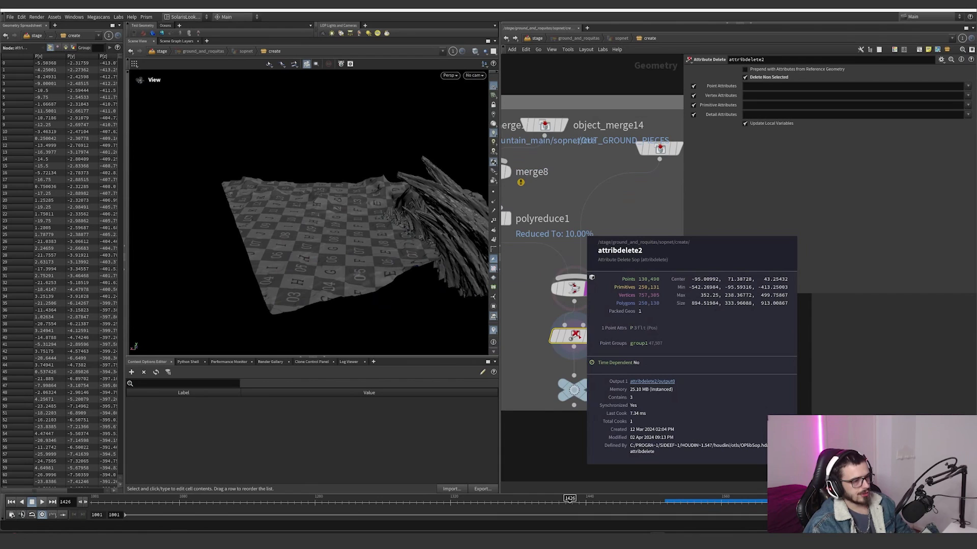
middle_click(577, 336)
Step: In the activation network, display object_merge35 and attribwrangle4 and examine the wrangle's active attribute expression
scroll(577, 335, "down", 6)
middle_click_drag(590, 372, 681, 325)
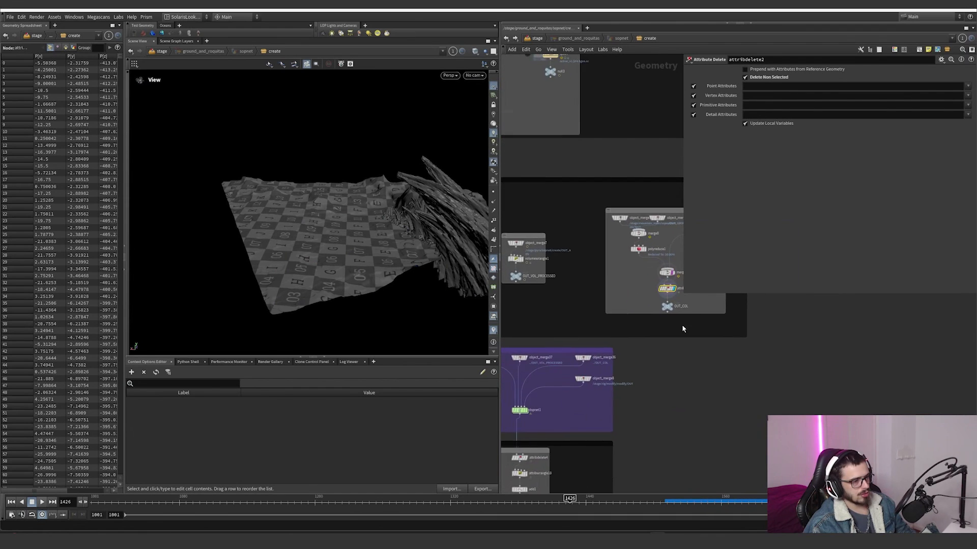
scroll(682, 325, "down", 1)
middle_click_drag(608, 386, 801, 324)
scroll(603, 302, "up", 8)
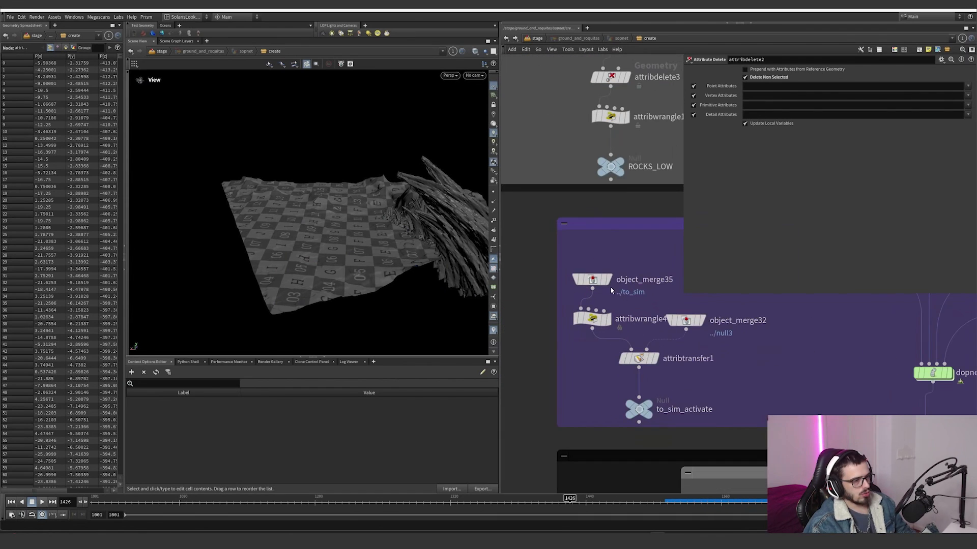
left_click(609, 280)
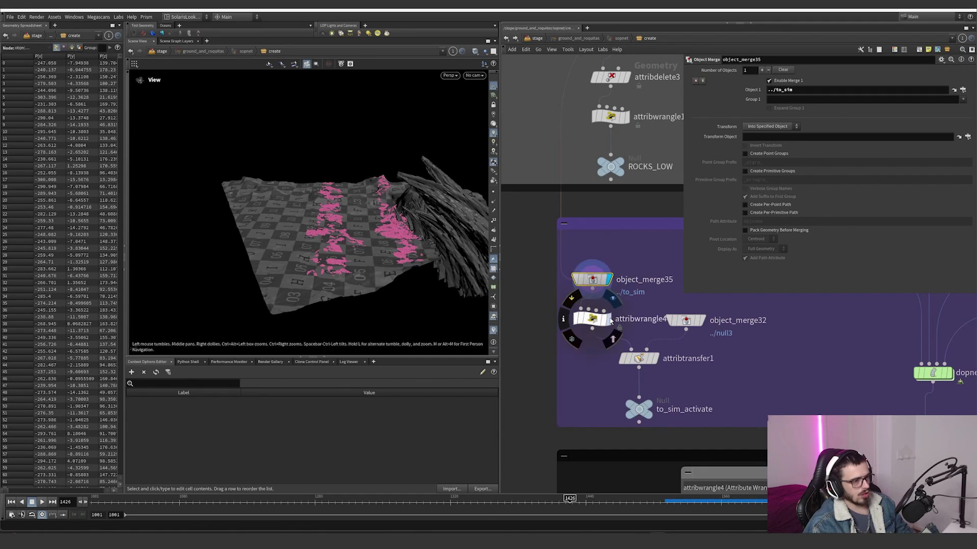
left_click(591, 319)
left_click_drag(748, 121, 695, 124)
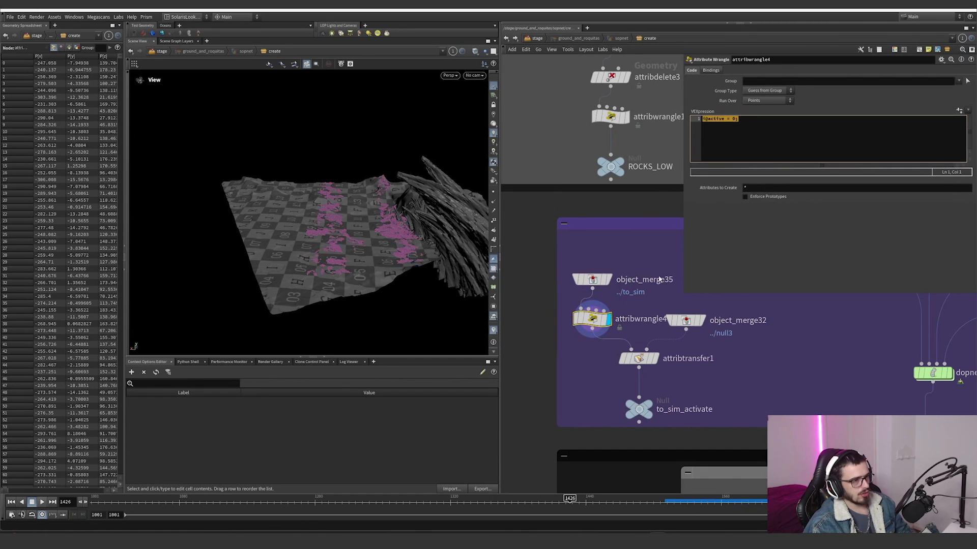
left_click(609, 280)
Step: Display attribtransfer1, view the pieces from above and scrub the timeline to frame 1386
left_click(656, 358)
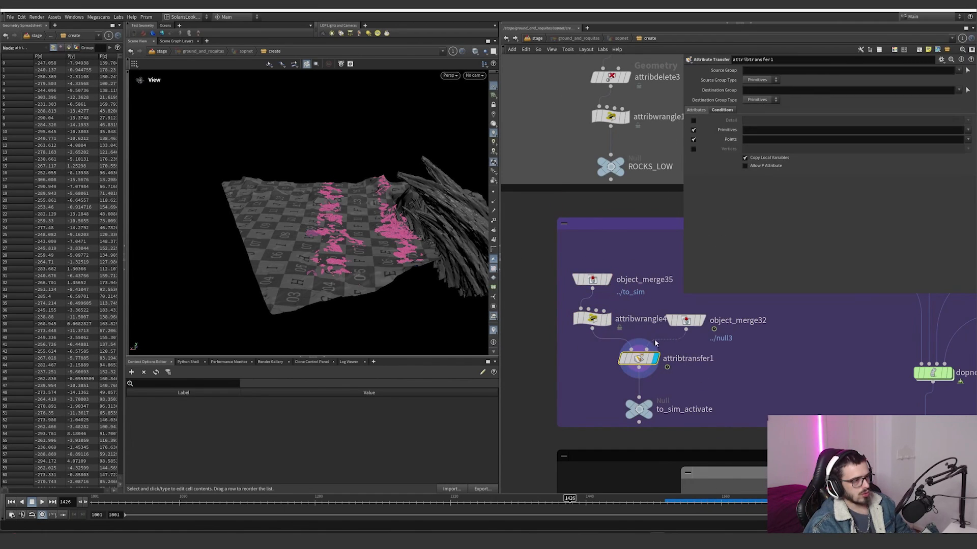
left_click_drag(363, 219, 368, 261, "alt")
left_click_drag(316, 501, 525, 500)
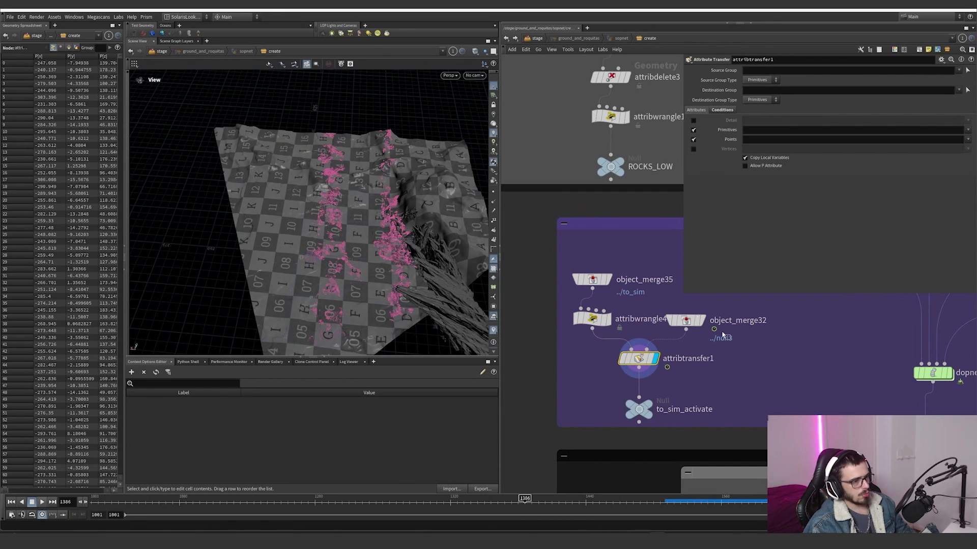
Step: Display object_merge32, trace it to its source null3 and scrub the timeline to frame 1432 to examine the activation
left_click(689, 322)
scroll(631, 307, "down", 4)
middle_click_drag(631, 307, 451, 485)
middle_click_drag(647, 99, 591, 211)
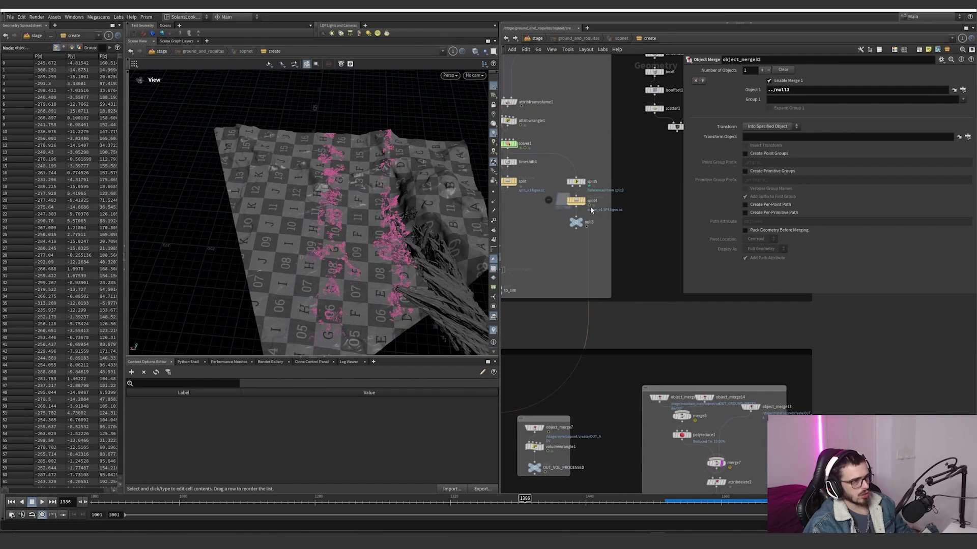
left_click(576, 222)
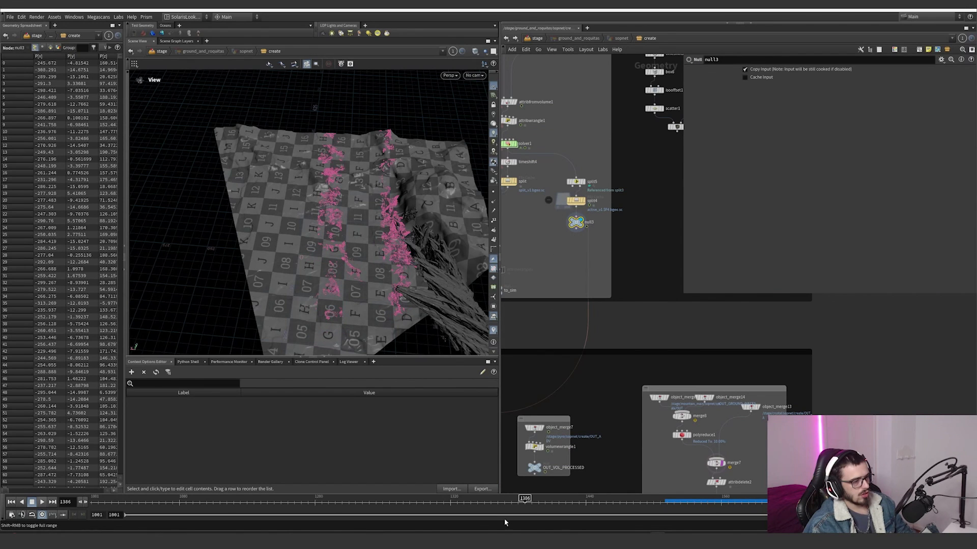
left_click(408, 501)
left_click_drag(408, 504, 577, 501)
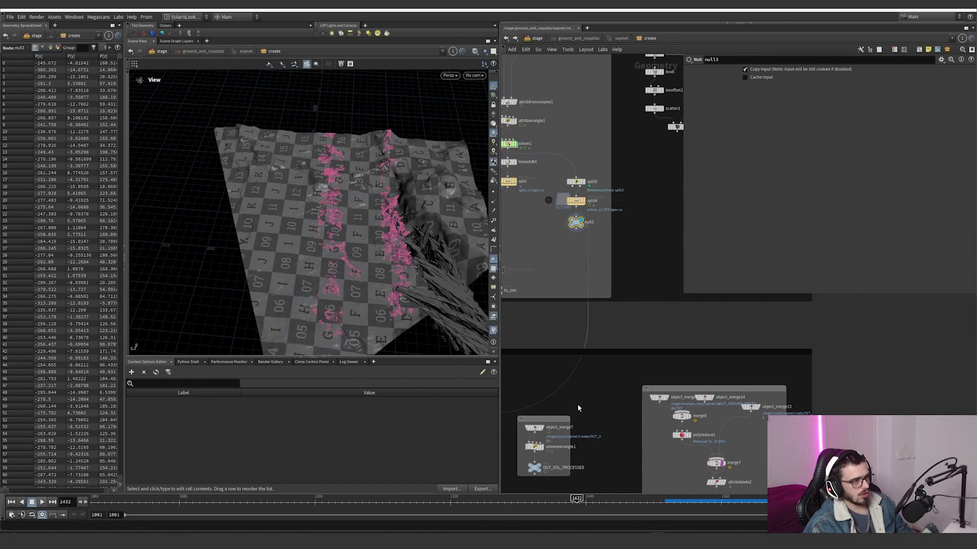
Step: Return to the activation network, display attribtransfer1 and to_sim_activate, and scrub the timeline to frame 1459
middle_click_drag(564, 281, 599, 232)
middle_click_drag(592, 339, 595, 76)
middle_click_drag(610, 479, 609, 316)
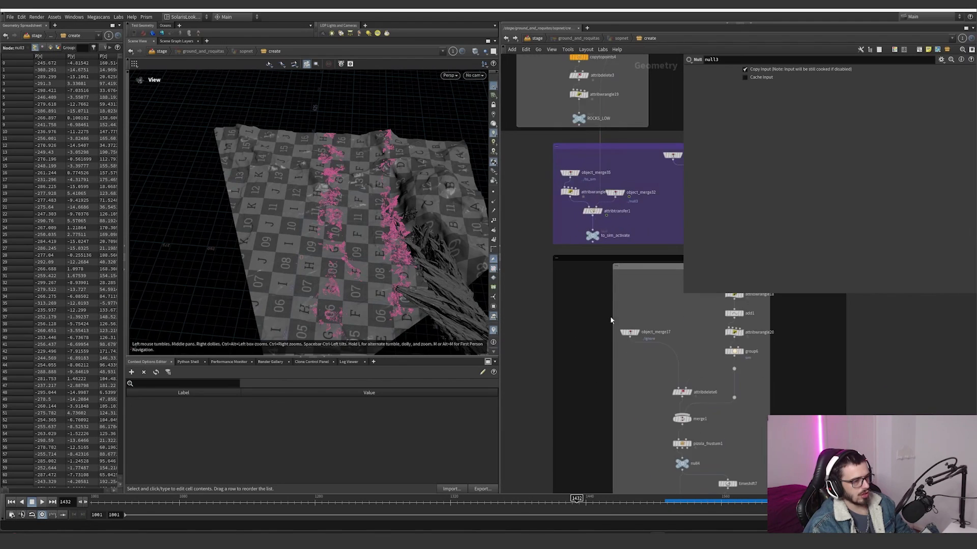
scroll(596, 219, "up", 2)
left_click(599, 209)
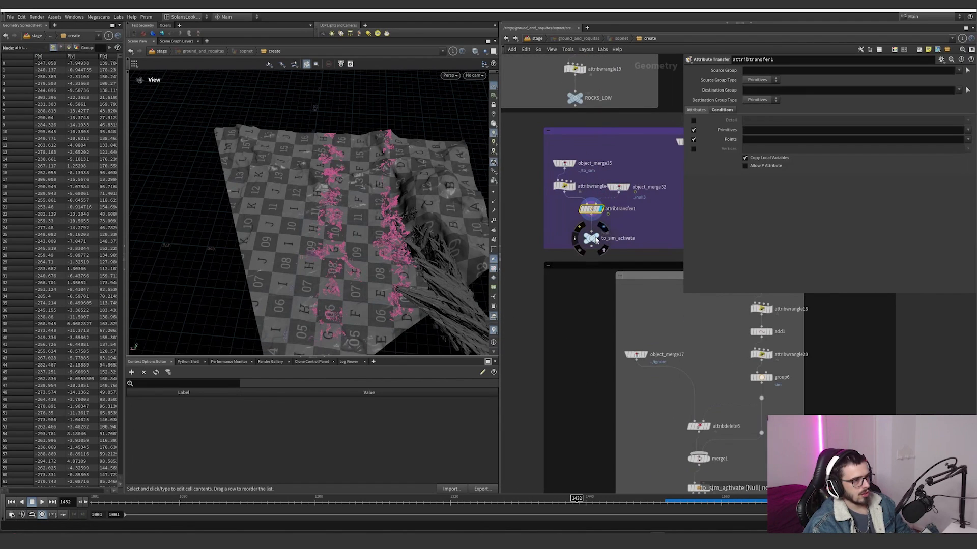
left_click(591, 239)
left_click_drag(531, 503, 607, 503)
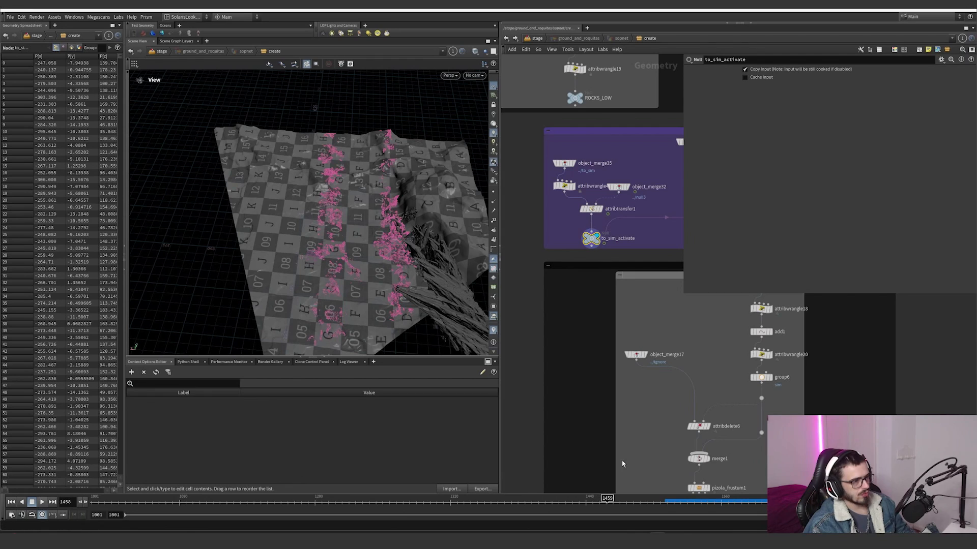
Step: Display object_merge40, which feeds ROCKS_LOW into dopnet1, to examine the low-resolution rocks on their own
scroll(613, 382, "down", 2)
middle_click_drag(600, 358, 517, 422)
middle_click_drag(662, 299, 601, 337)
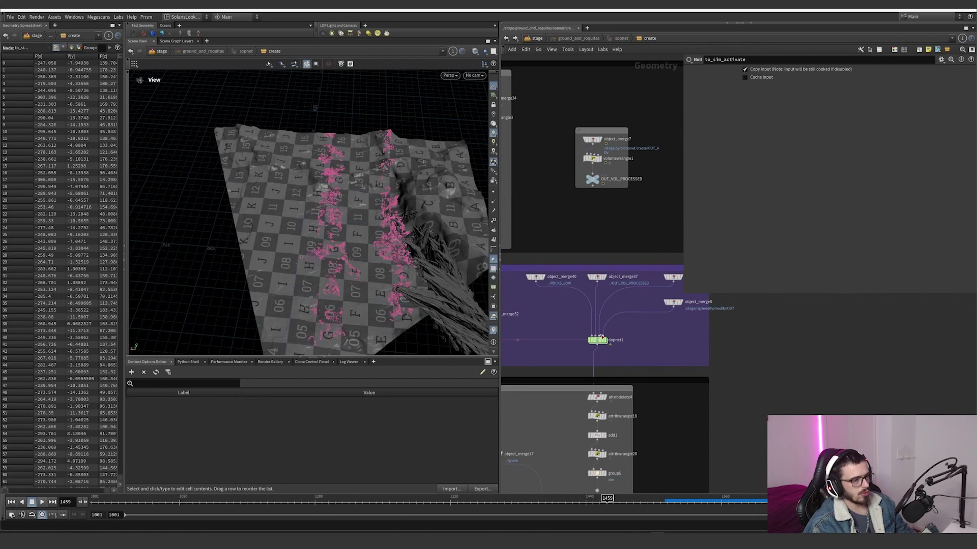
scroll(554, 297, "up", 3)
left_click(519, 264)
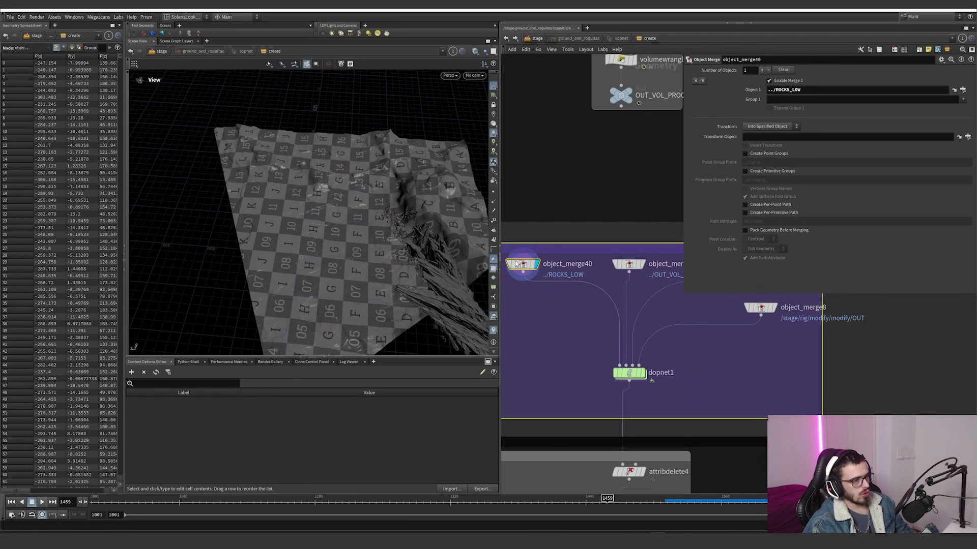
middle_click_drag(627, 279, 571, 293)
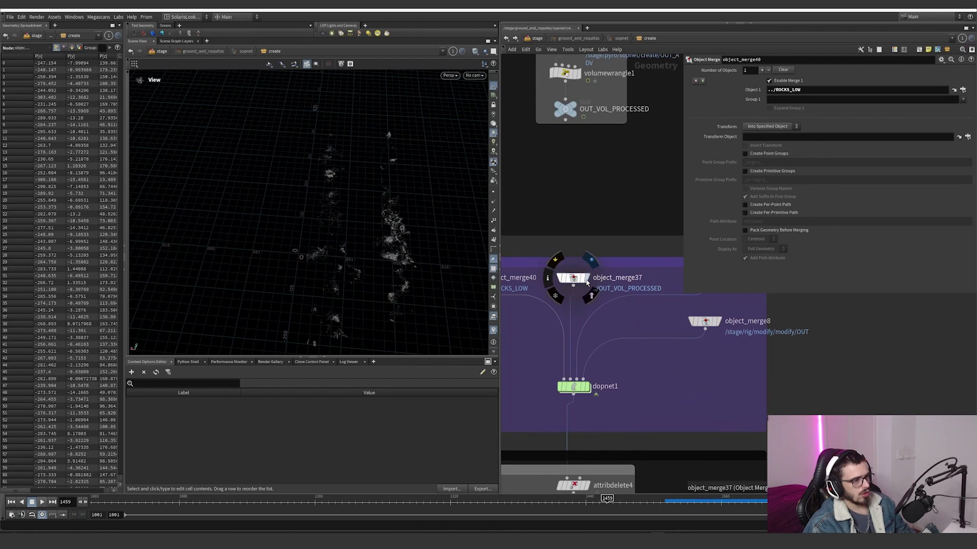
Step: Display object_merge37 with the processed velocity volume and set the viewport shading to Flat Wire Shaded
left_click(587, 278)
left_click(476, 53)
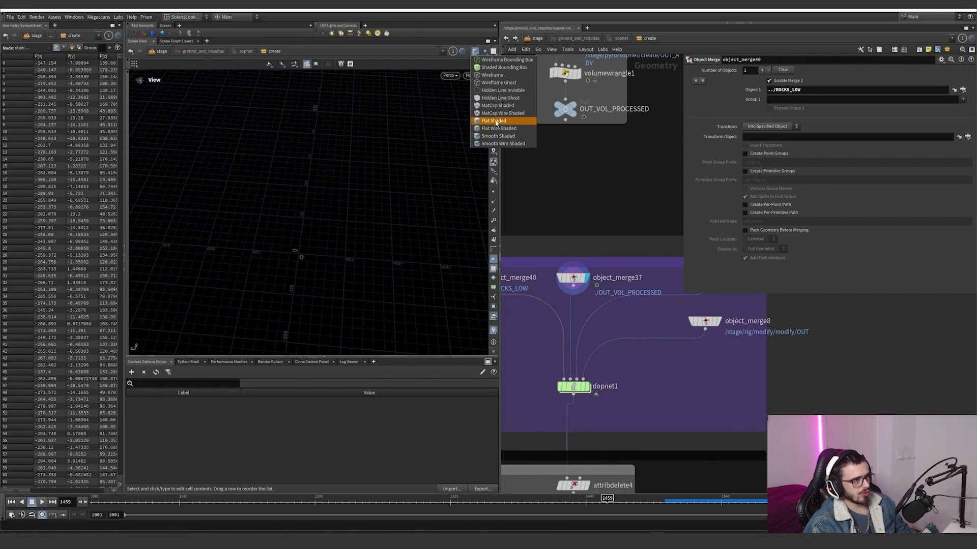
left_click(498, 128)
Step: Display the OUT_COL merge object_merge36 and the rig merge object_merge8, then frame the ship and check object_merge8's node information
middle_click_drag(627, 325, 536, 336)
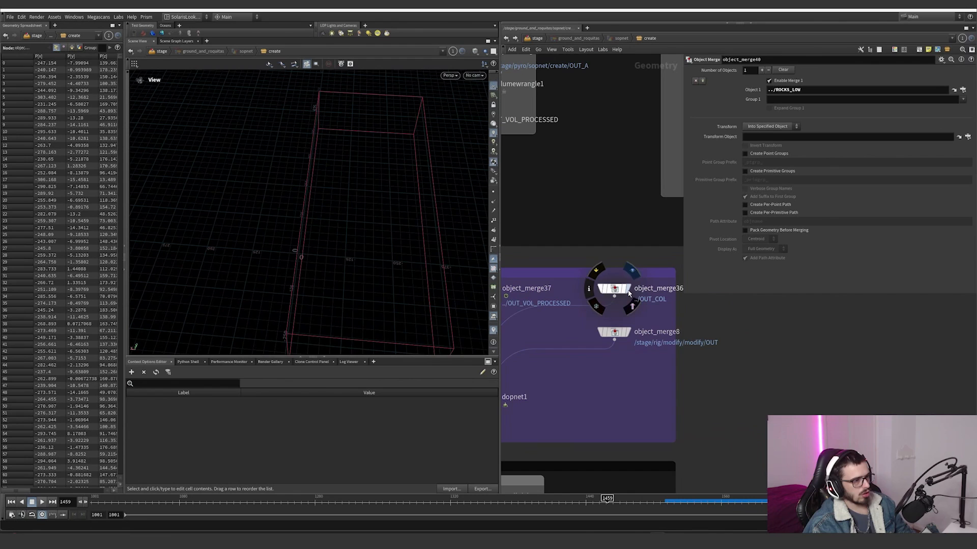
left_click(627, 289)
left_click(629, 332)
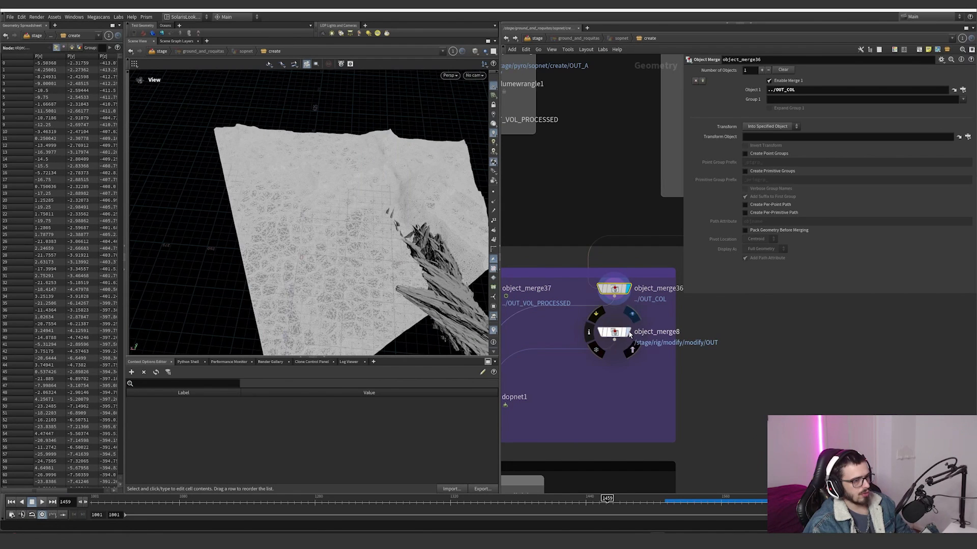
left_click_drag(375, 259, 402, 242)
key("f")
middle_click_drag(560, 366, 592, 354)
middle_click(670, 317)
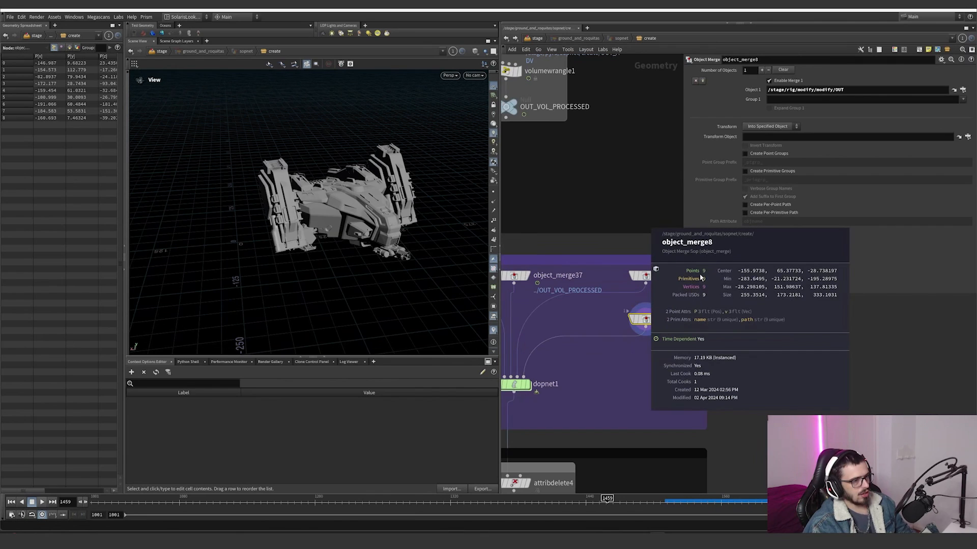
Step: Scrub the timeline back to frame 1270 and enter the dopnet1 simulation network
scroll(558, 380, "down", 3)
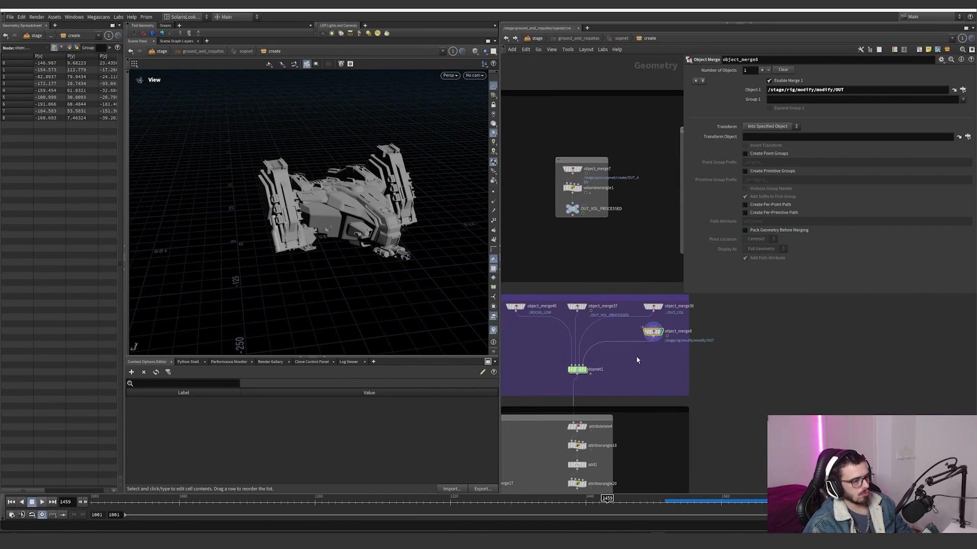
left_click_drag(440, 511, 394, 516)
scroll(740, 328, "up", 3)
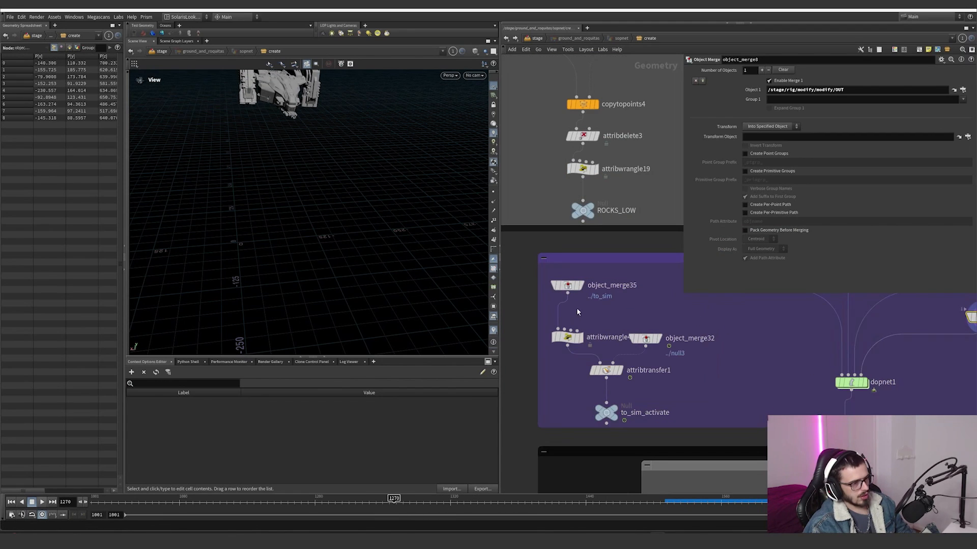
scroll(701, 328, "down", 3)
left_click(672, 372)
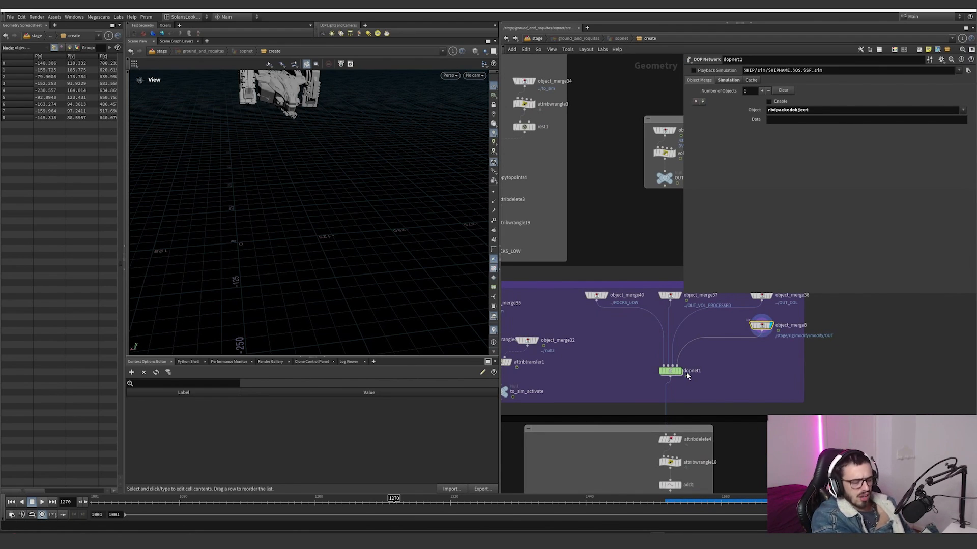
double_click(686, 371)
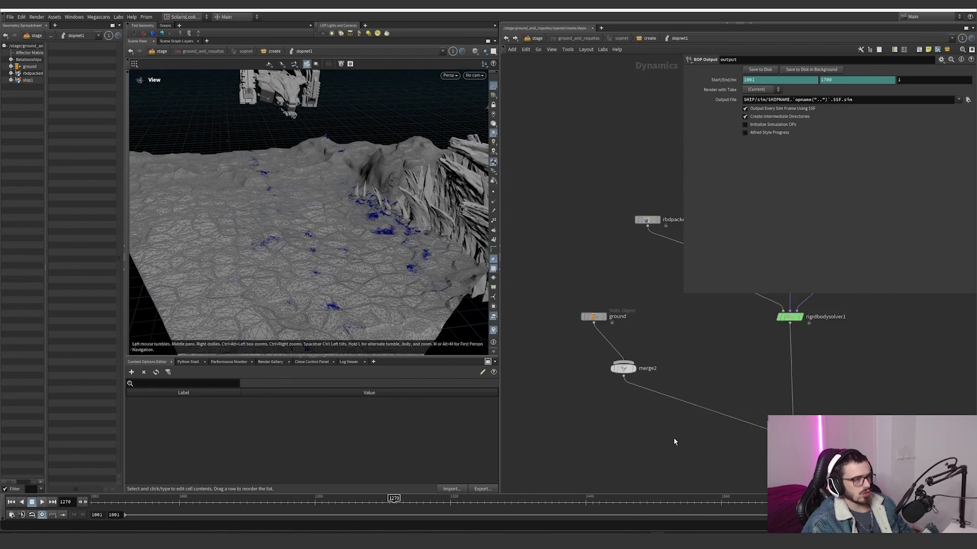
Step: Select the ground static object, show its SOP Path as the evaluated path and orbit to examine the collision ground
left_click(570, 293)
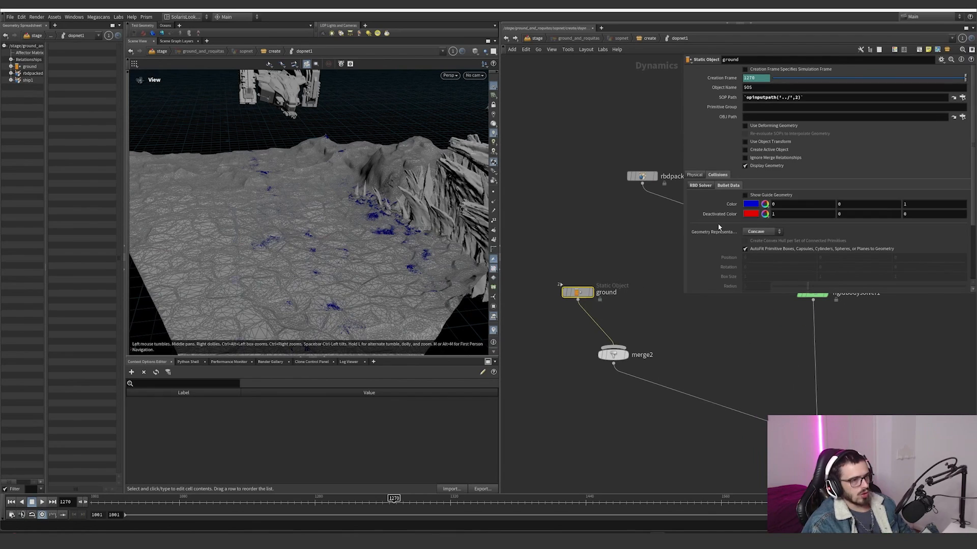
left_click(728, 99)
left_click(728, 99)
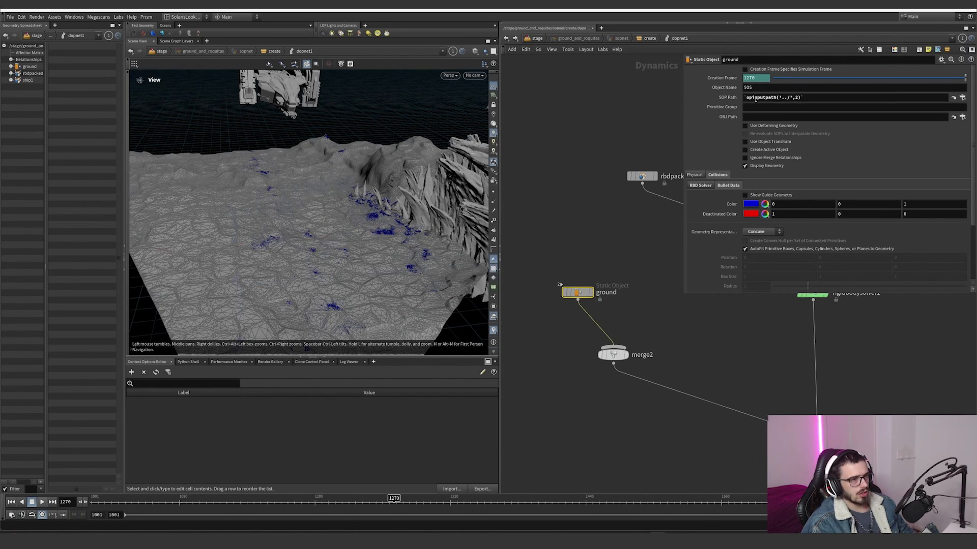
left_click(736, 100)
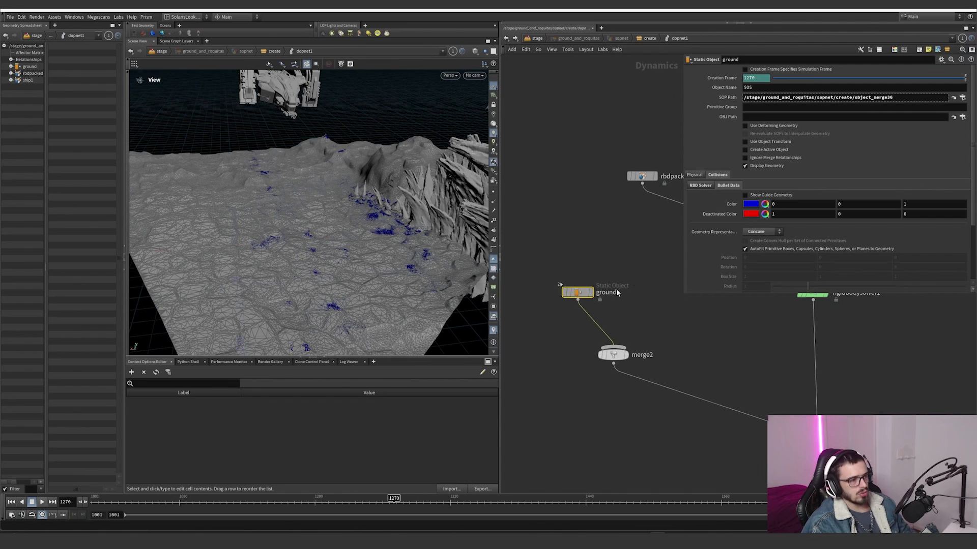
mouse_move(417, 212)
left_mouse_down()
mouse_move(409, 198)
mouse_move(427, 201)
left_mouse_up()
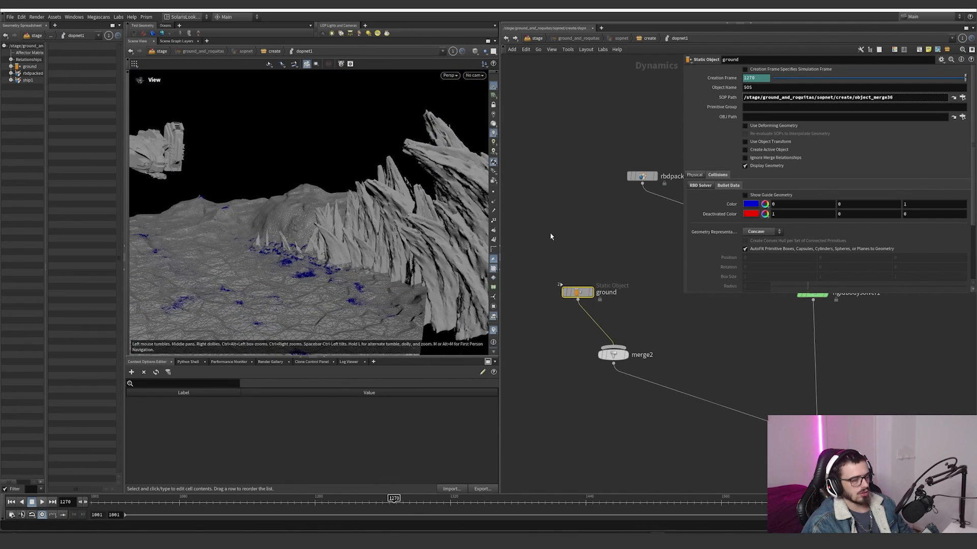
Step: Select the rbdpackedobject node, show its Bullet Data settings and toggle Show Guide Geometry off and on to identify the rock collision guides
scroll(676, 315, "down", 2)
left_click_drag(356, 214, 374, 205)
scroll(649, 296, "down", 1)
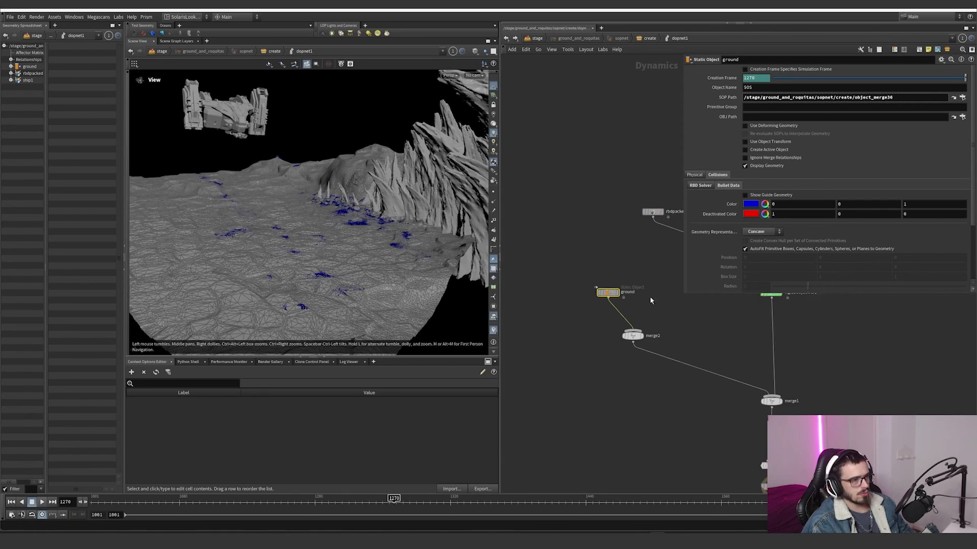
middle_click_drag(649, 296, 523, 345)
left_click(527, 262)
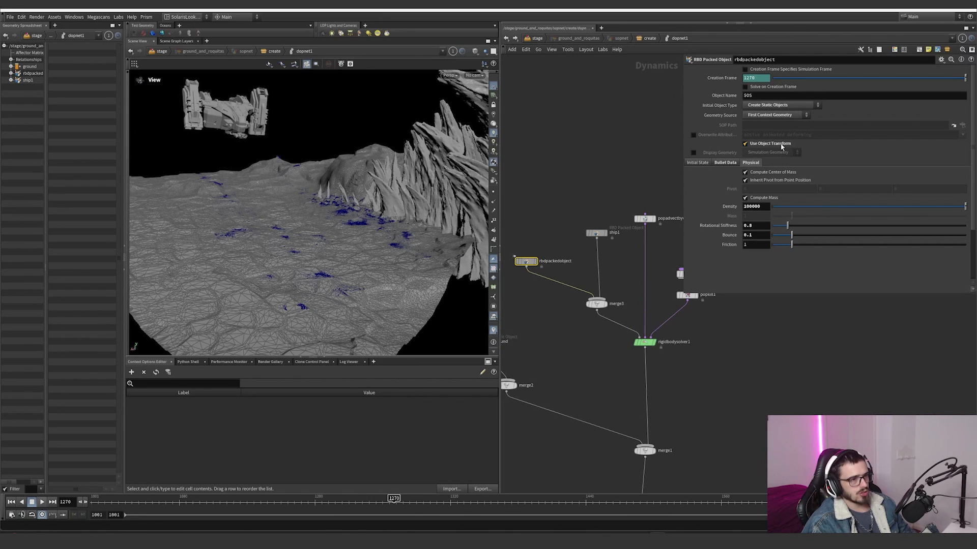
left_click(727, 163)
left_click(747, 170)
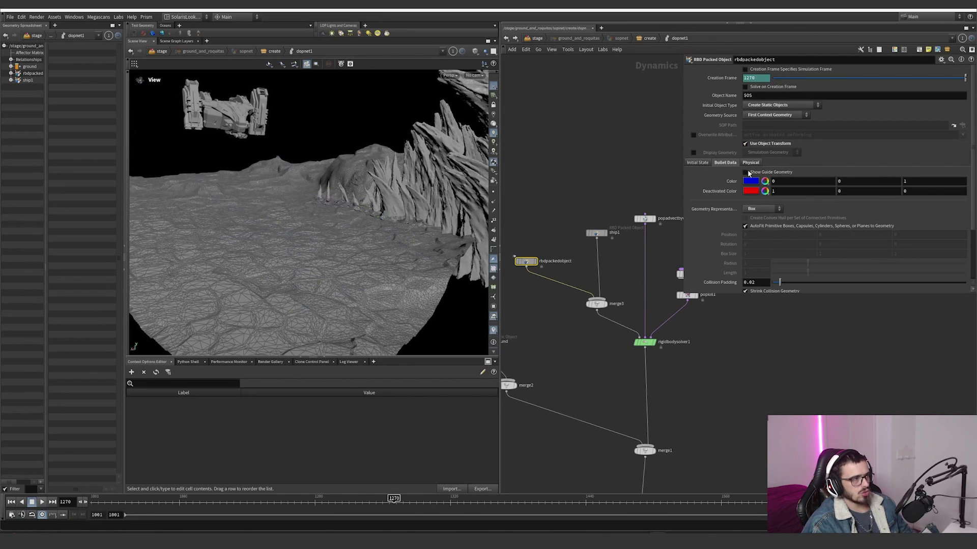
left_click(747, 171)
left_click(746, 171)
left_click(747, 170)
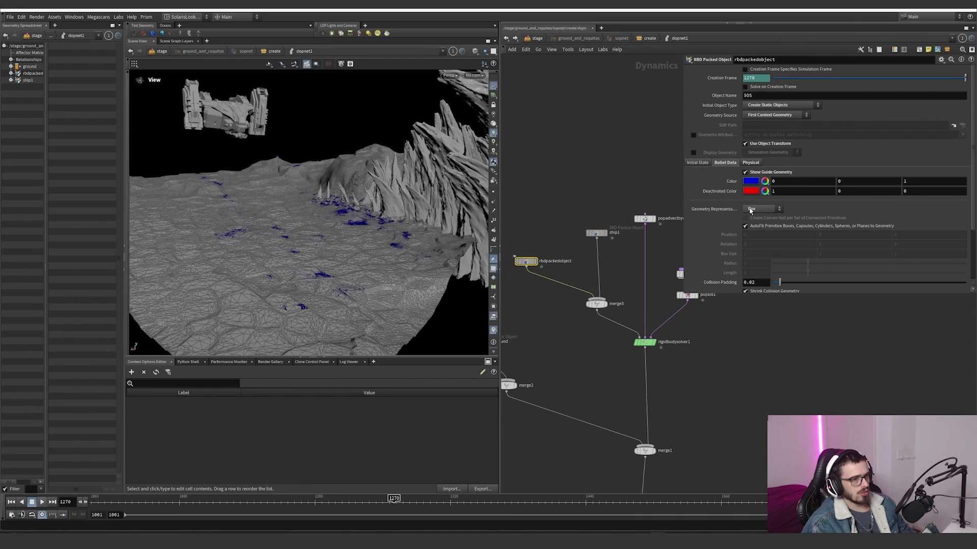
Step: Inspect the rock collision guides up close and review rbdpackedobject's geometry representation, collision padding, shrink and sleeping settings
right_click_drag(328, 262, 239, 300, "alt")
scroll(710, 243, "down", 4)
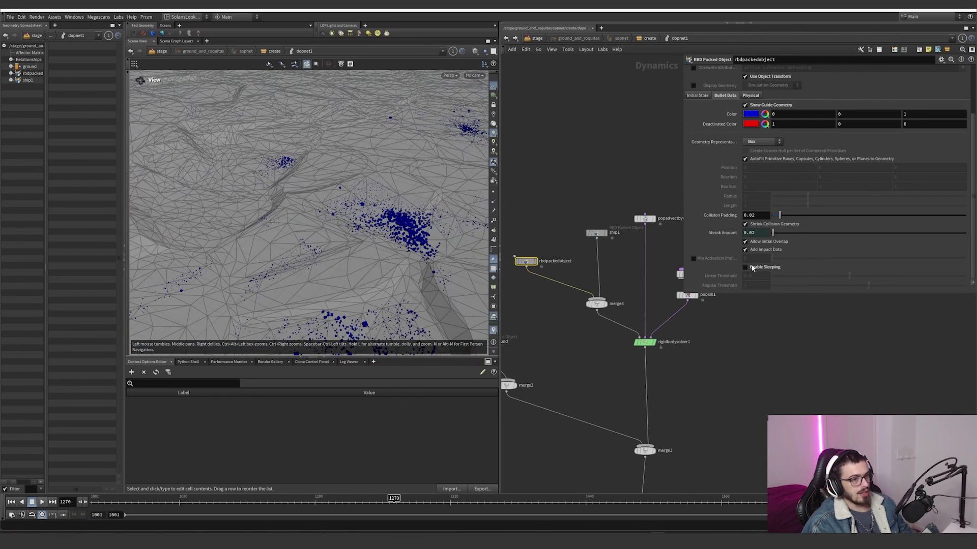
middle_click_drag(639, 247, 596, 277)
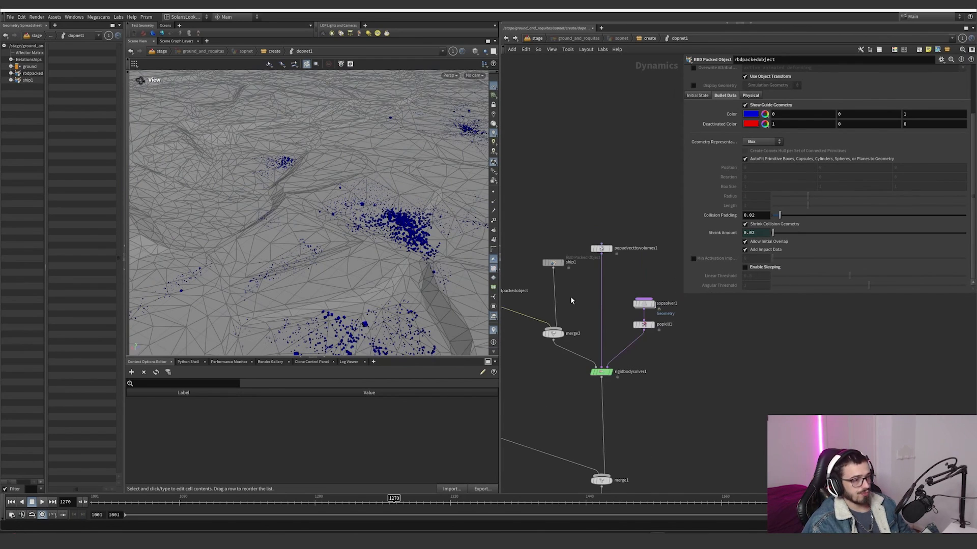
scroll(715, 233, "up", 4)
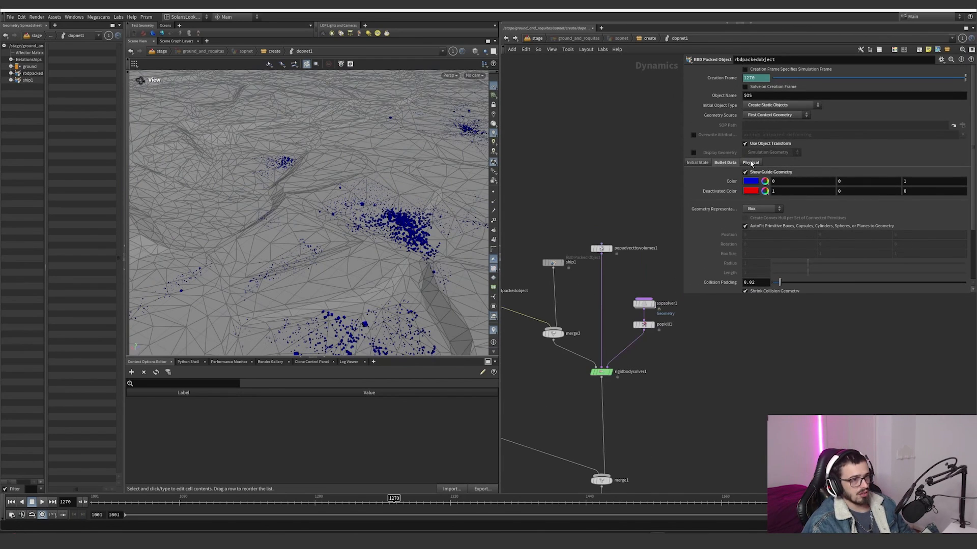
Step: Examine the ground, scattered rocks and ship together from several angles
left_click_drag(402, 247, 440, 236, "alt")
right_click_drag(439, 235, 510, 202, "alt")
middle_click_drag(416, 229, 367, 252, "alt")
right_click_drag(366, 252, 30, 313, "alt")
left_click_drag(270, 166, 282, 205, "alt")
right_click_drag(282, 205, 218, 245, "alt")
left_click_drag(218, 244, 355, 212, "alt")
scroll(571, 275, "up", 2)
Step: Select the ship1 packed object and review its Physical and Bullet Data settings
left_click(554, 260)
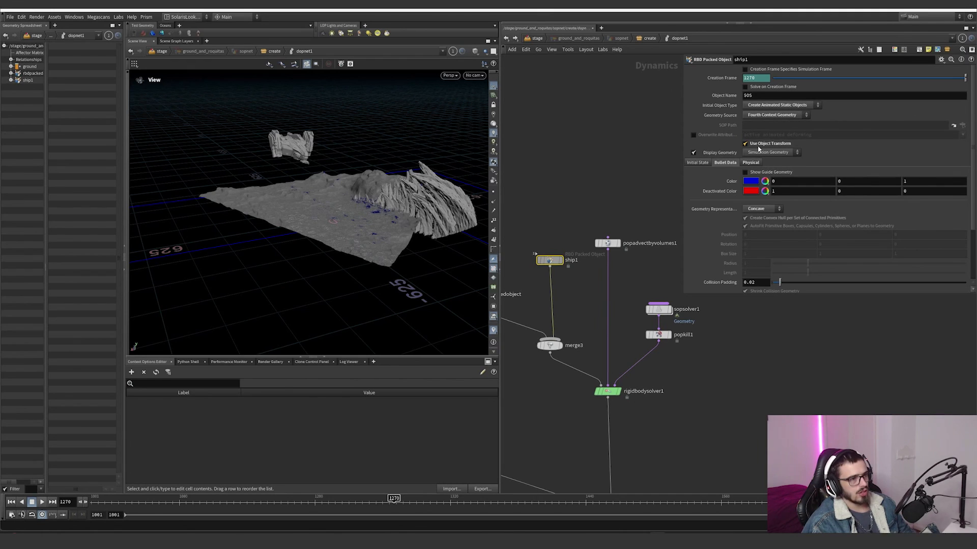
left_click(750, 163)
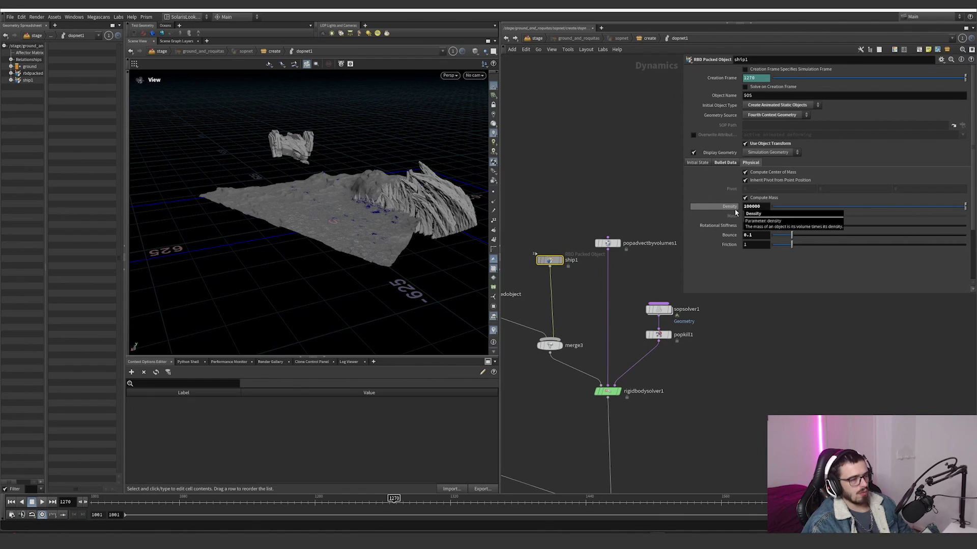
left_click(726, 163)
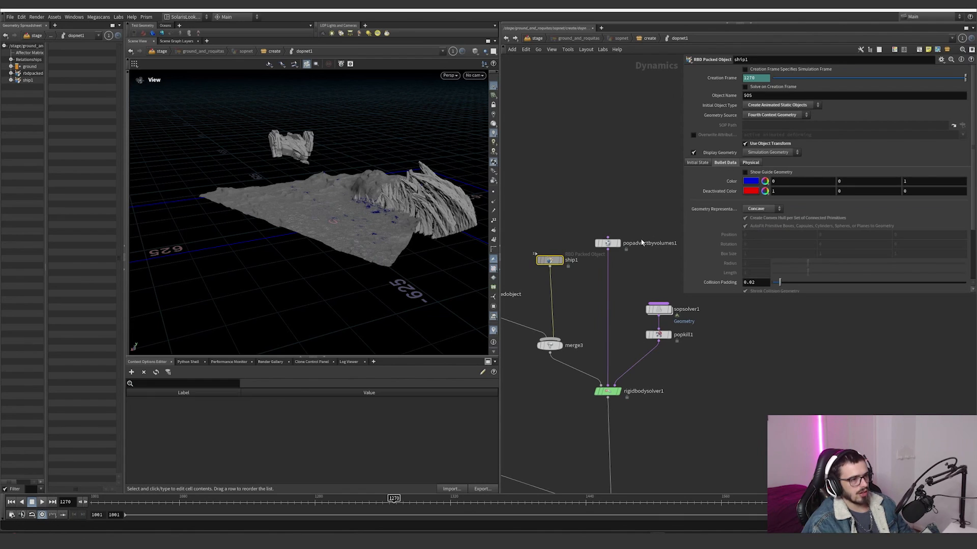
middle_click_drag(580, 336, 653, 297)
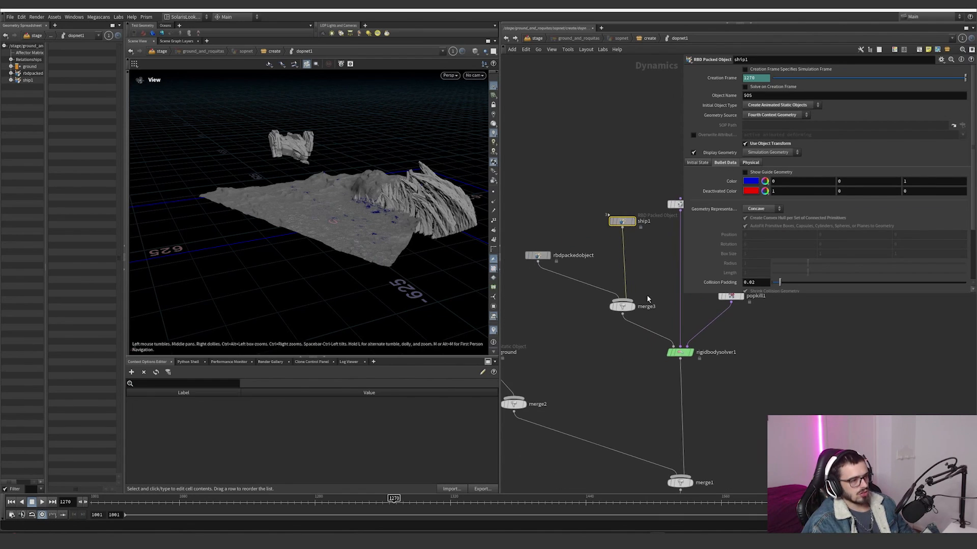
Step: Bypass rbdpackedobject, scrub to frame 1334 and toggle ship1's display geometry to check the animated ship collider alone
left_click(527, 256)
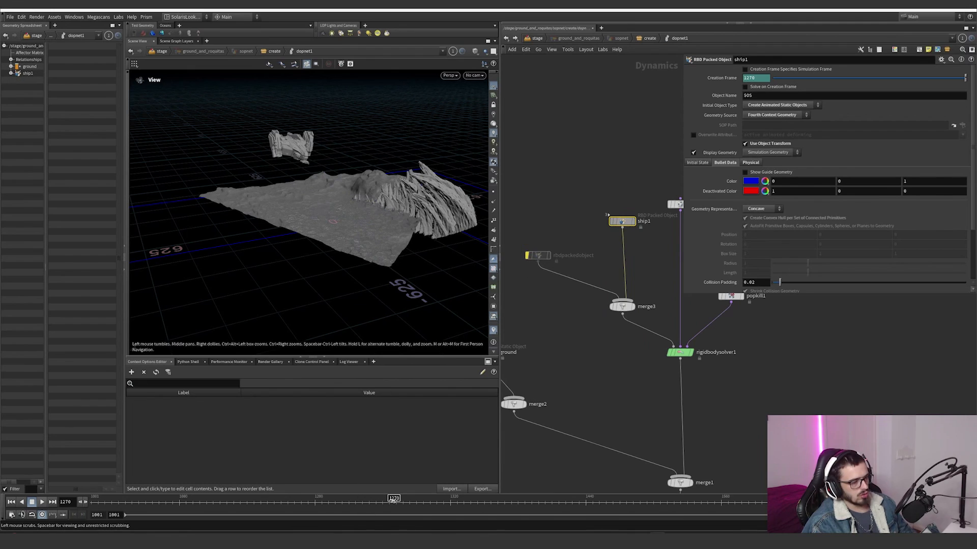
left_click_drag(407, 501, 466, 505)
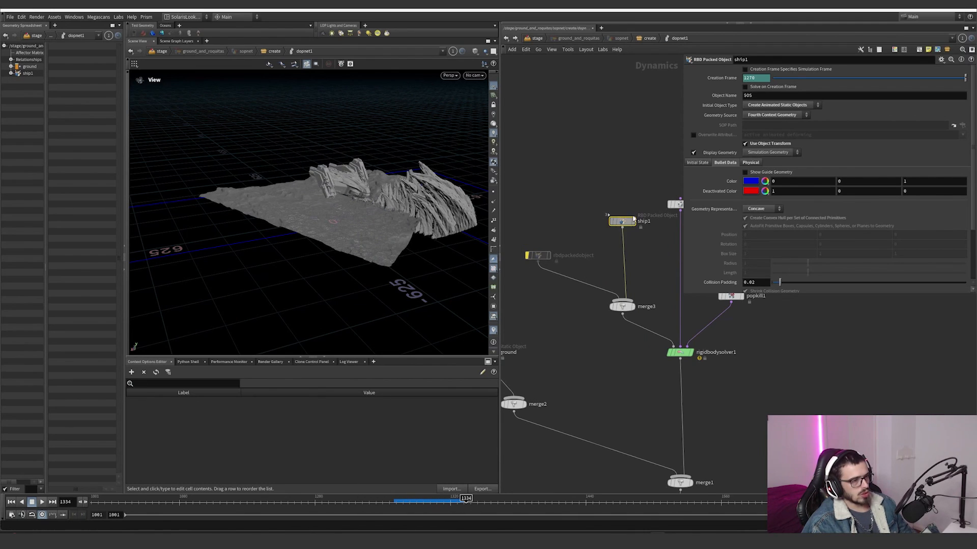
left_click(693, 153)
left_click(694, 153)
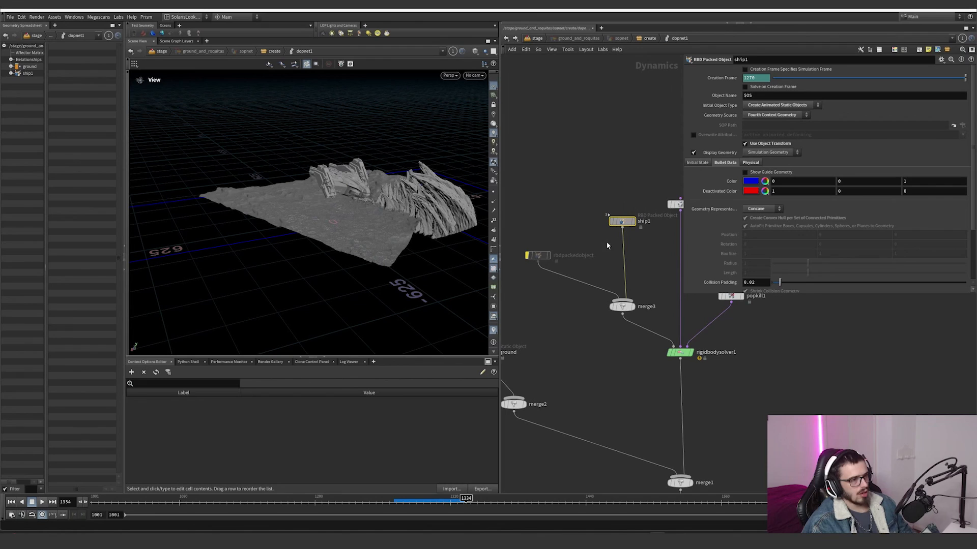
Step: Scrub back to frame 1270 and re-enable the bypassed rbdpackedobject node
middle_click_drag(570, 318, 624, 297)
left_click_drag(616, 304, 534, 361)
middle_click_drag(659, 268, 581, 311)
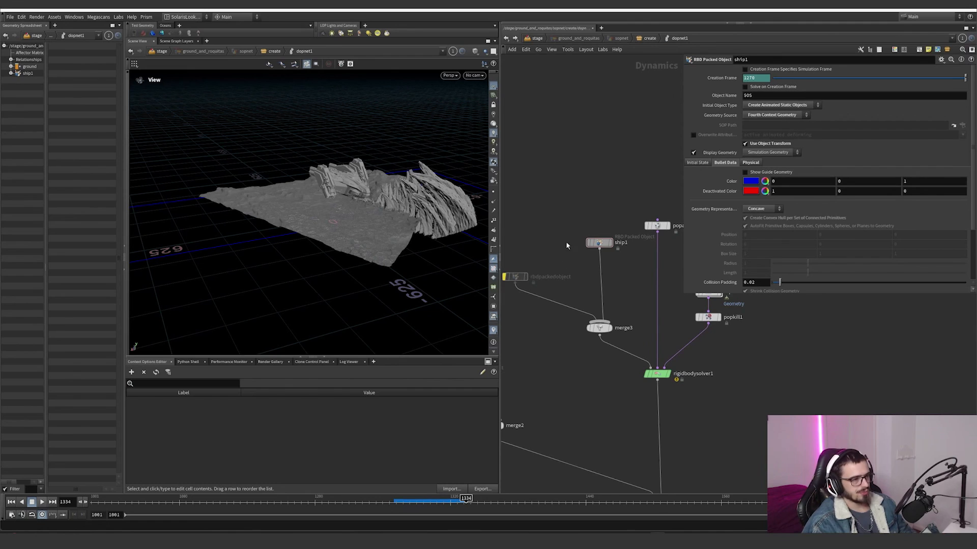
middle_click_drag(566, 242, 608, 258)
left_click_drag(595, 270, 517, 335)
left_click_drag(399, 505, 394, 507)
mouse_move(547, 283)
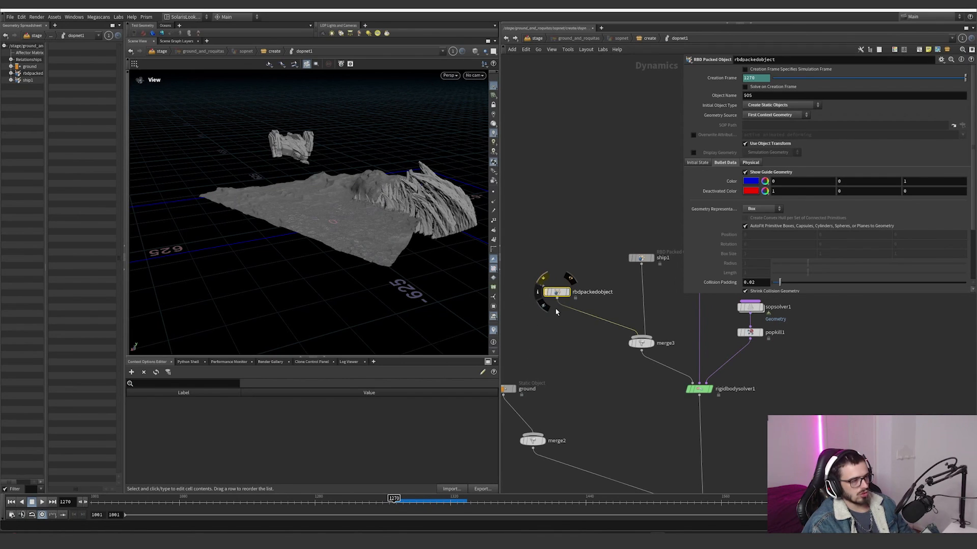
Step: Select popadvectbyvolumes1 to review its OUT_ADV velocity source and force settings, and move the timeline to frame 1319 with simulation disabled
middle_click_drag(632, 203, 524, 284)
scroll(591, 331, "up", 4)
left_click_drag(596, 330, 562, 281)
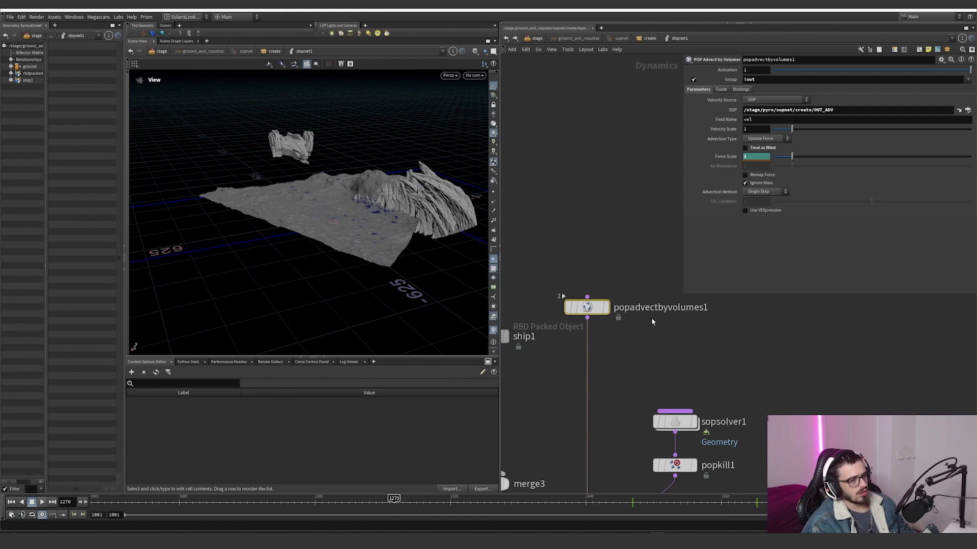
middle_click_drag(649, 249, 638, 204)
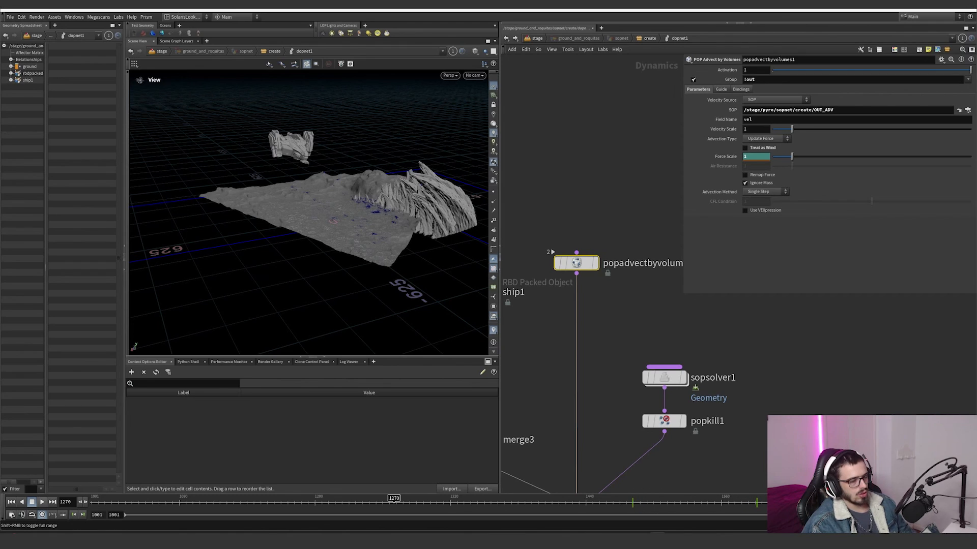
left_click_drag(661, 502, 449, 504)
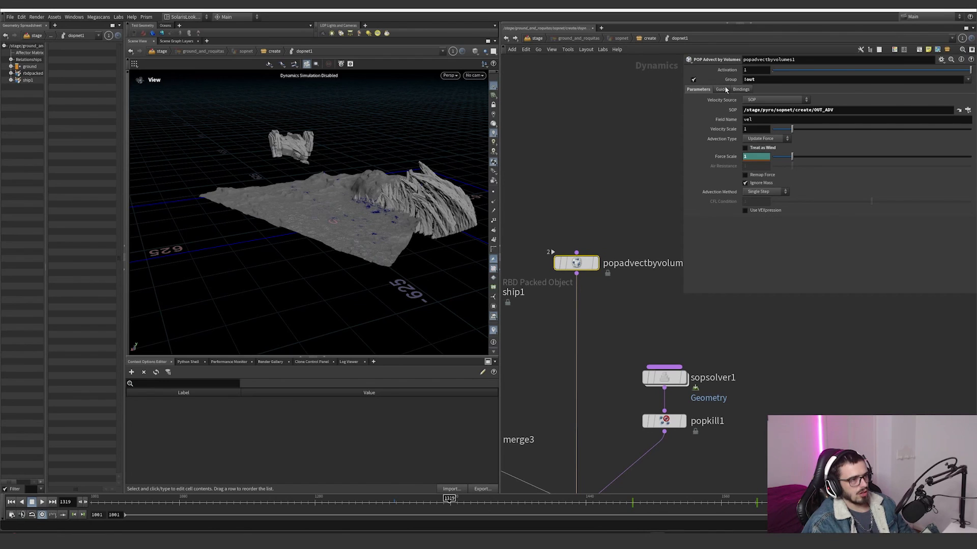
Step: Highlight the !out group on popadvectbyvolumes1 and toggle the group restriction off and on
scroll(631, 215, "down", 5)
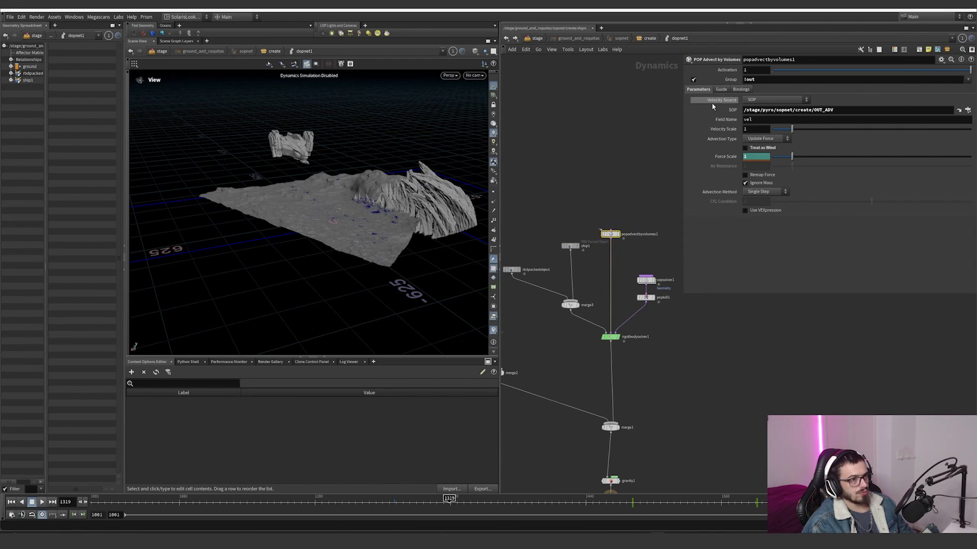
double_click(758, 78)
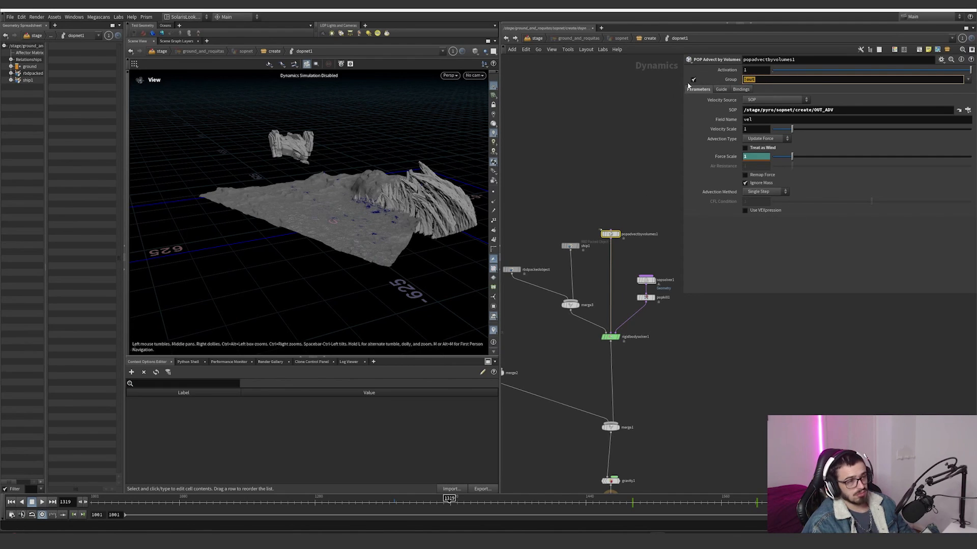
left_click(694, 80)
left_click(693, 80)
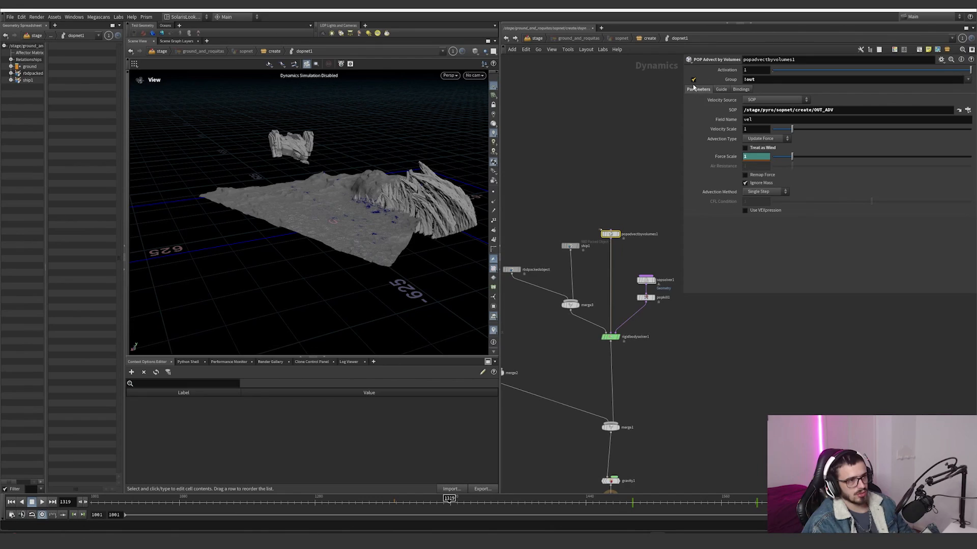
Step: Select popkill1 and examine its kill bounding box in relation to the ground from several angles
scroll(630, 245, "up", 3)
left_click_drag(360, 211, 310, 233)
right_click_drag(310, 233, 464, 192)
left_click_drag(464, 191, 405, 176)
scroll(633, 295, "down", 3)
middle_click_drag(634, 294, 591, 301)
scroll(631, 326, "down", 4)
middle_click_drag(635, 341, 673, 328)
right_click_drag(414, 218, 235, 280)
left_click_drag(235, 280, 305, 192)
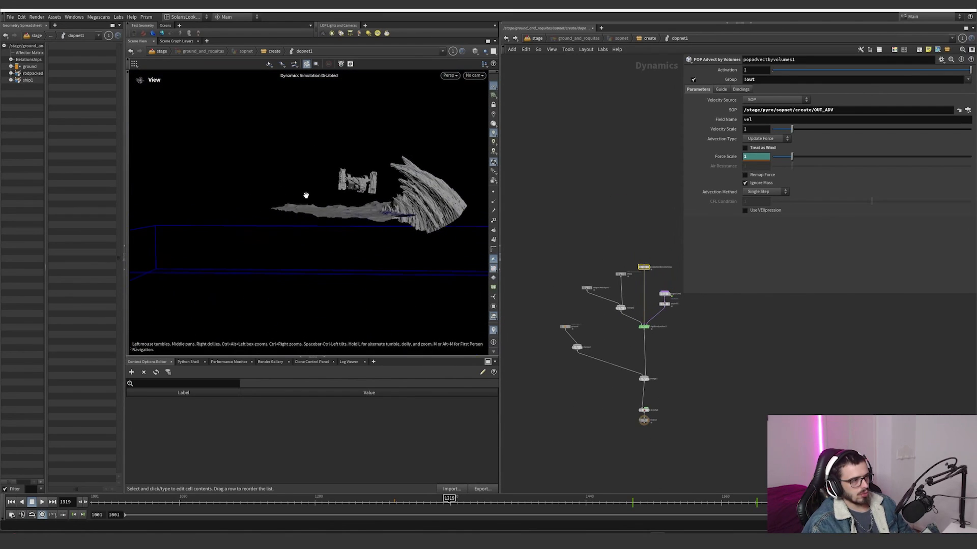
left_click(664, 304)
left_click_drag(447, 233, 374, 201)
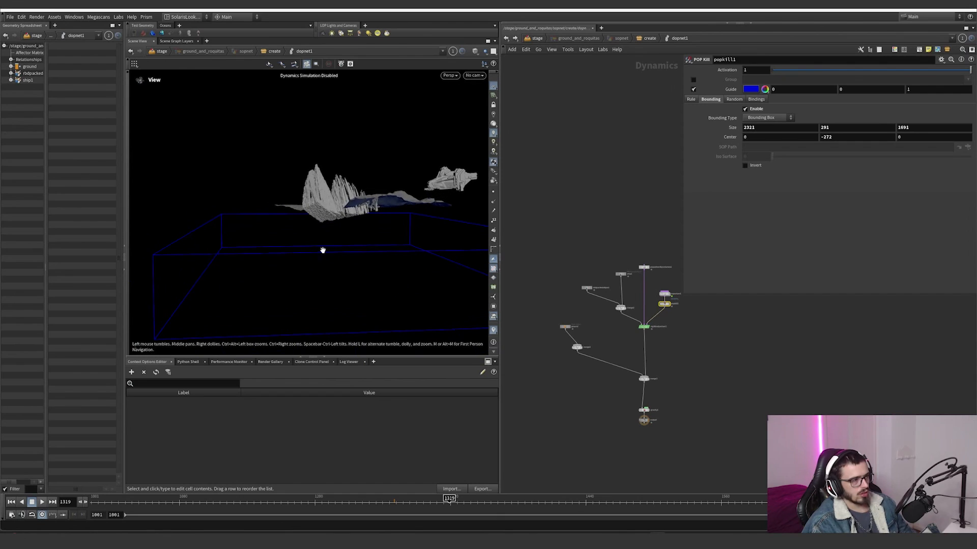
Step: Enter the sopsolver1 network and display object_merge1, which brings in to_sim_activate, to examine the activation points
scroll(682, 310, "up", 5)
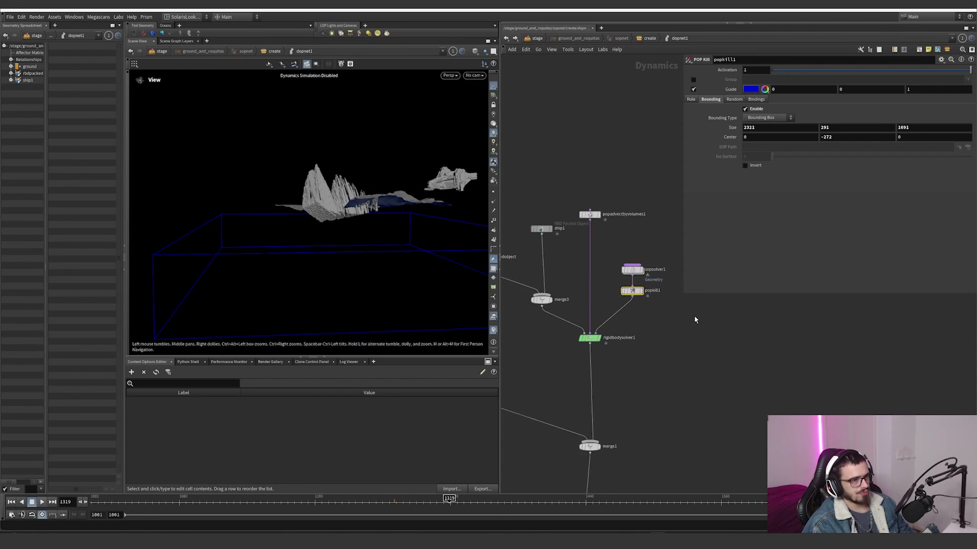
double_click(617, 255)
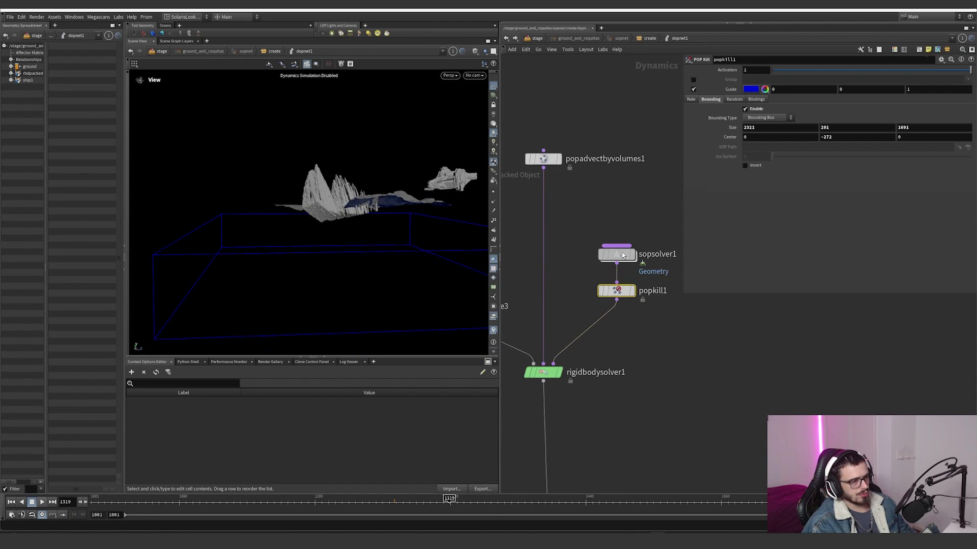
left_click(622, 264)
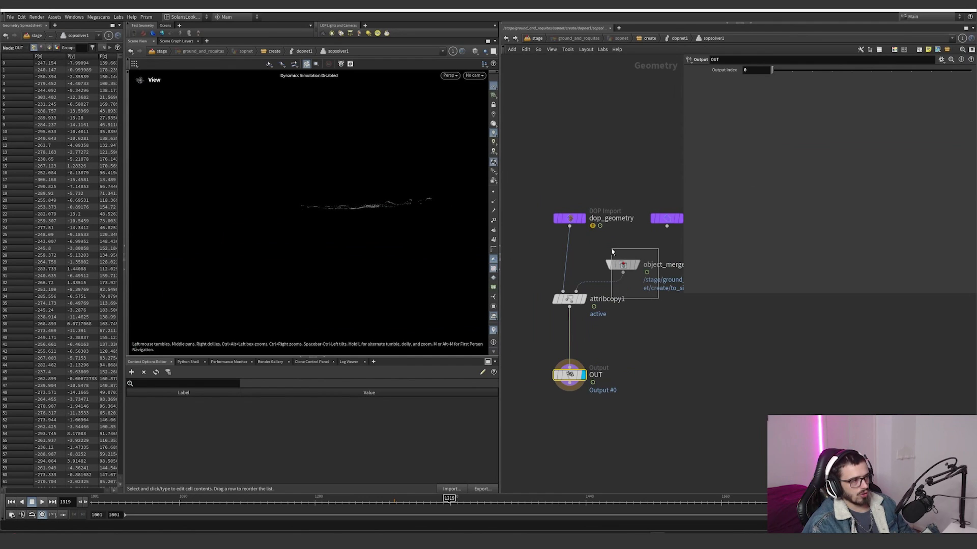
left_click_drag(923, 92, 736, 116)
left_click(637, 265)
left_click_drag(338, 196, 391, 276)
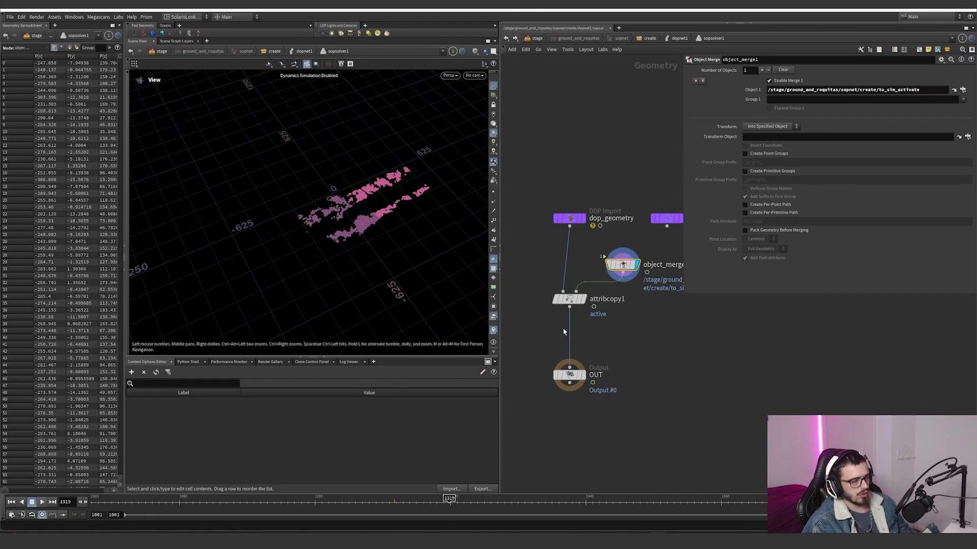
left_click(584, 299)
left_click_drag(613, 327, 522, 287)
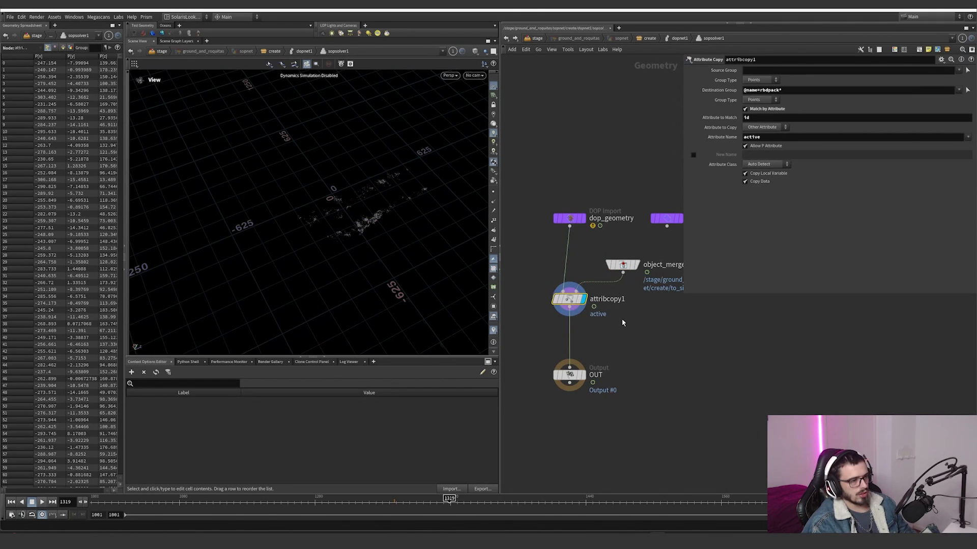
double_click(746, 118)
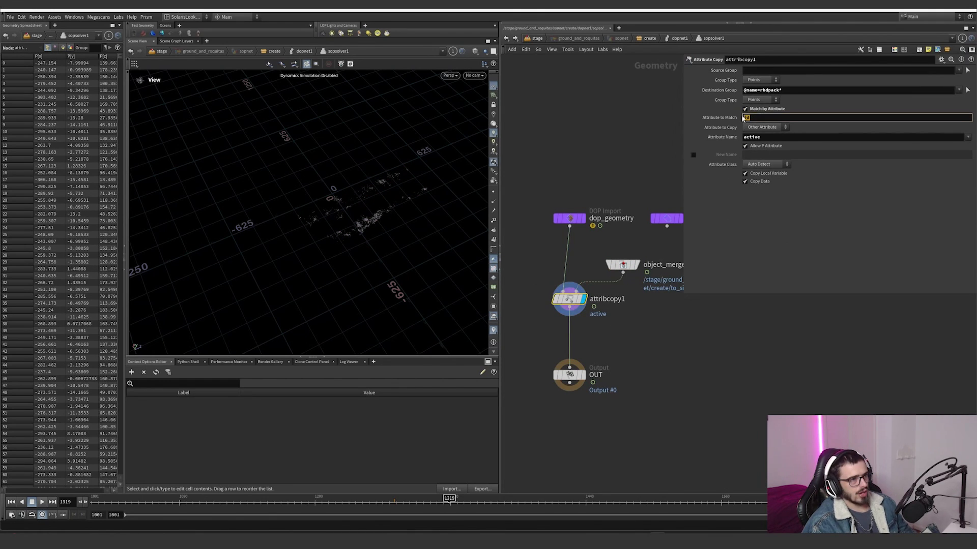
mouse_move(790, 91)
left_mouse_down()
mouse_move(743, 92)
mouse_move(789, 90)
mouse_move(772, 89)
left_mouse_up()
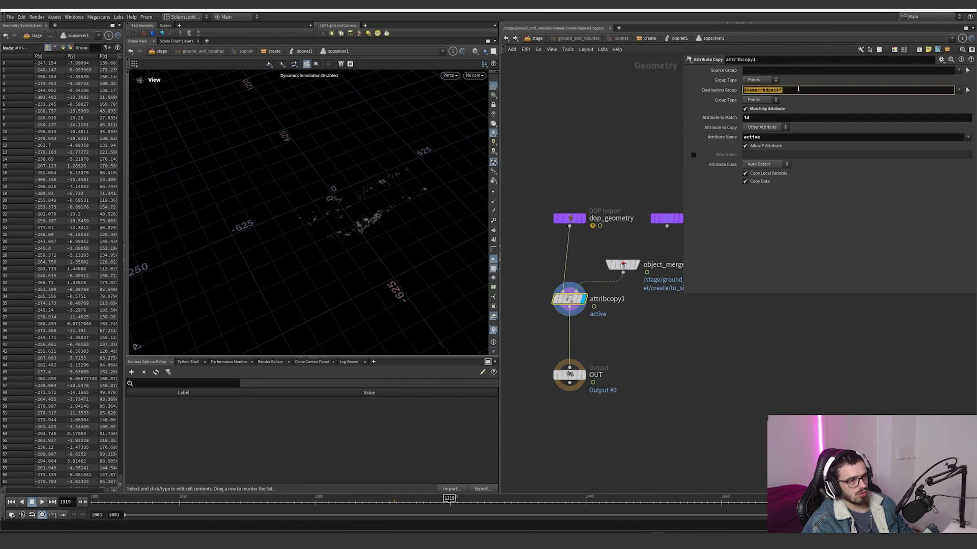
left_click_drag(763, 139, 742, 139)
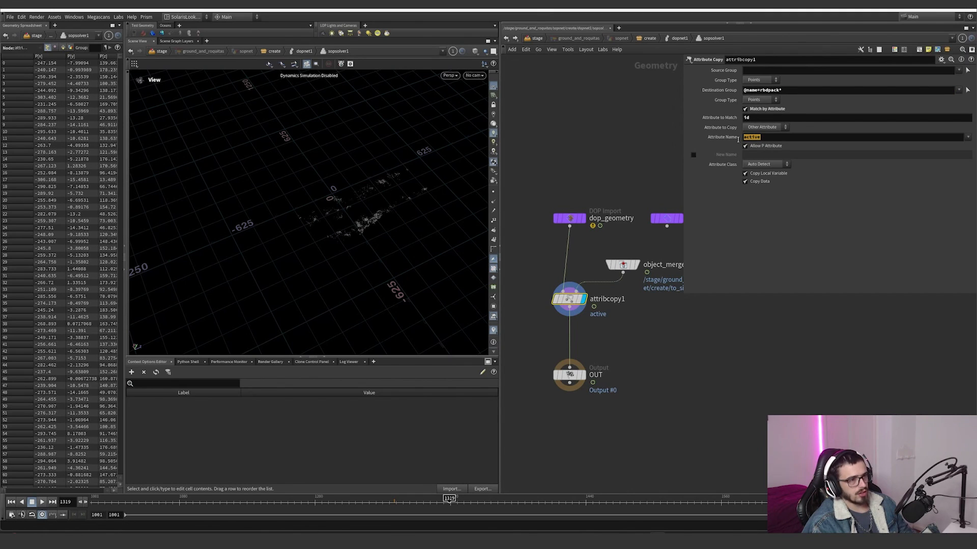
Step: Return to dopnet1, select rbdpackedobject and highlight the rbdpack part of its node name
left_click(507, 39)
scroll(561, 218, "down", 4)
middle_click_drag(561, 218, 660, 228)
left_click(555, 234)
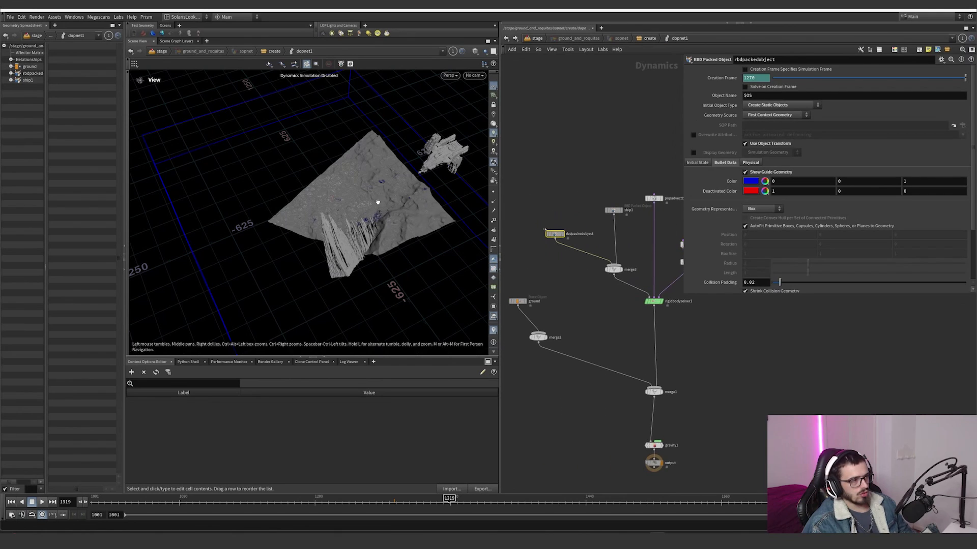
left_click_drag(378, 203, 405, 198)
scroll(591, 234, "up", 4)
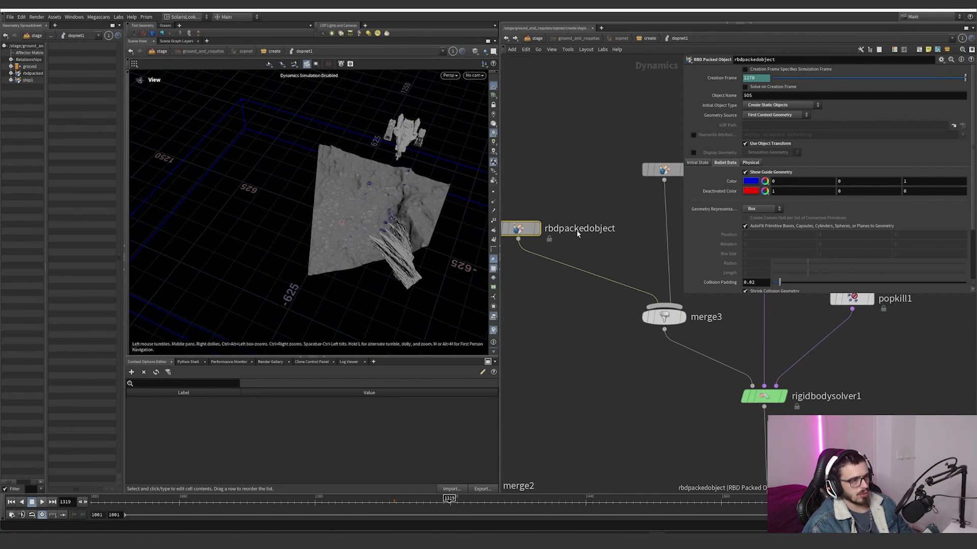
double_click(577, 230)
left_click_drag(546, 230, 580, 234)
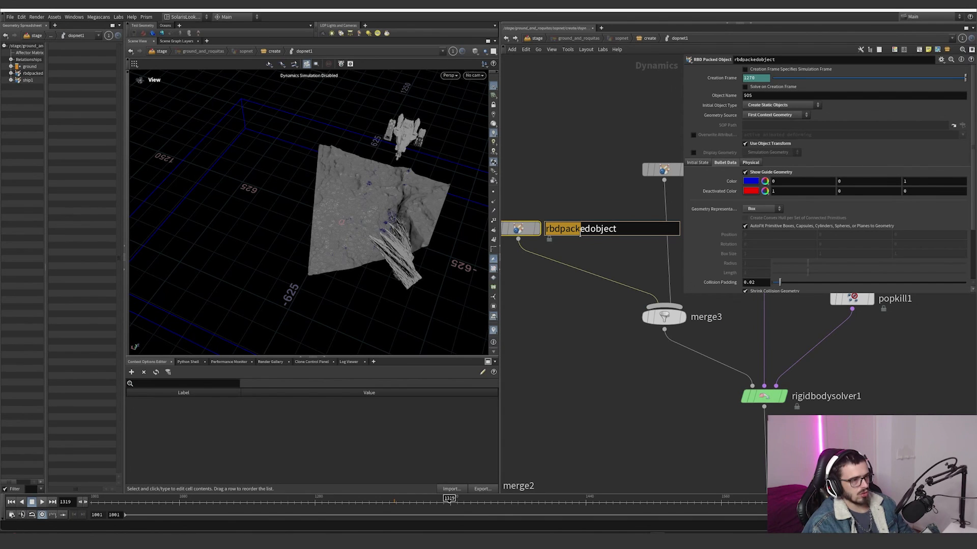
Step: Select gravity1 and highlight its Y force value
scroll(629, 245, "down", 5)
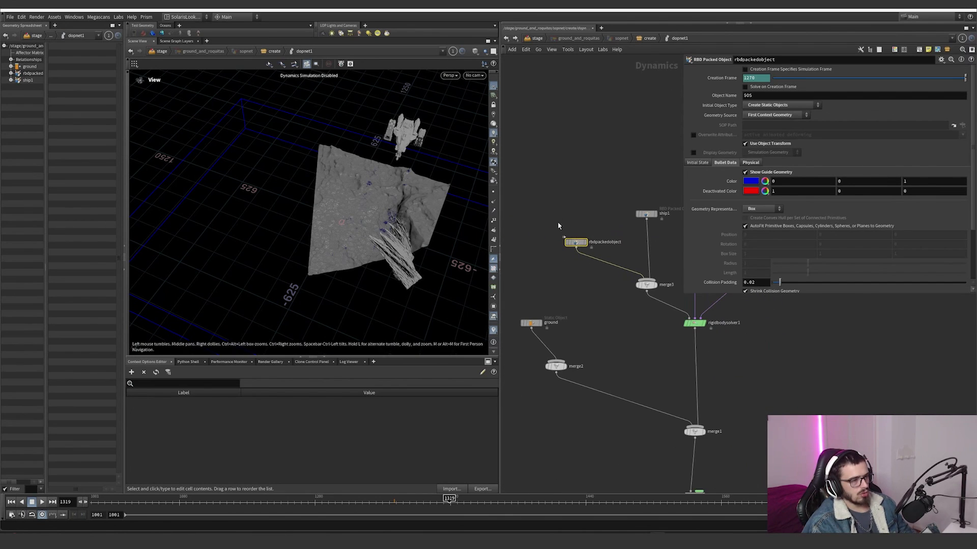
middle_click_drag(600, 320, 599, 273)
left_click_drag(396, 262, 395, 185)
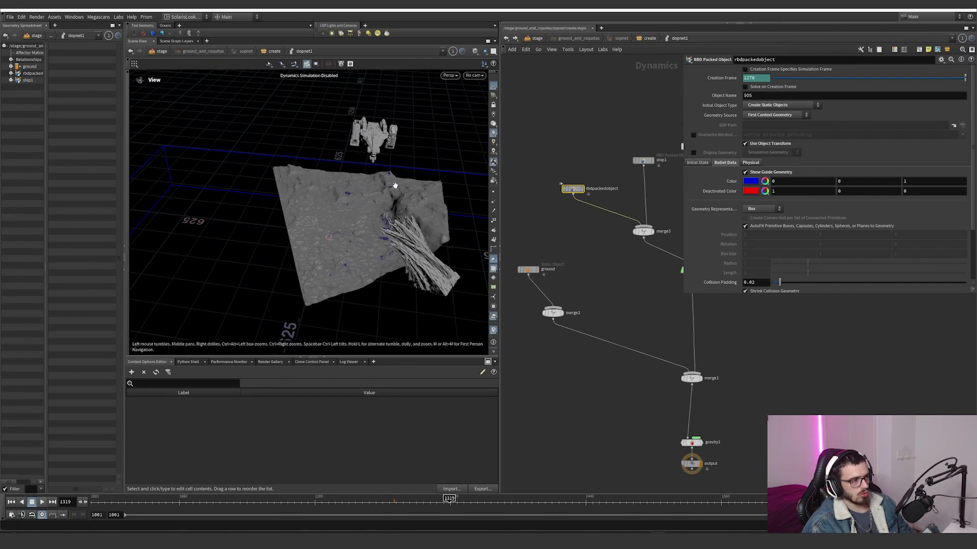
scroll(596, 325, "down", 3)
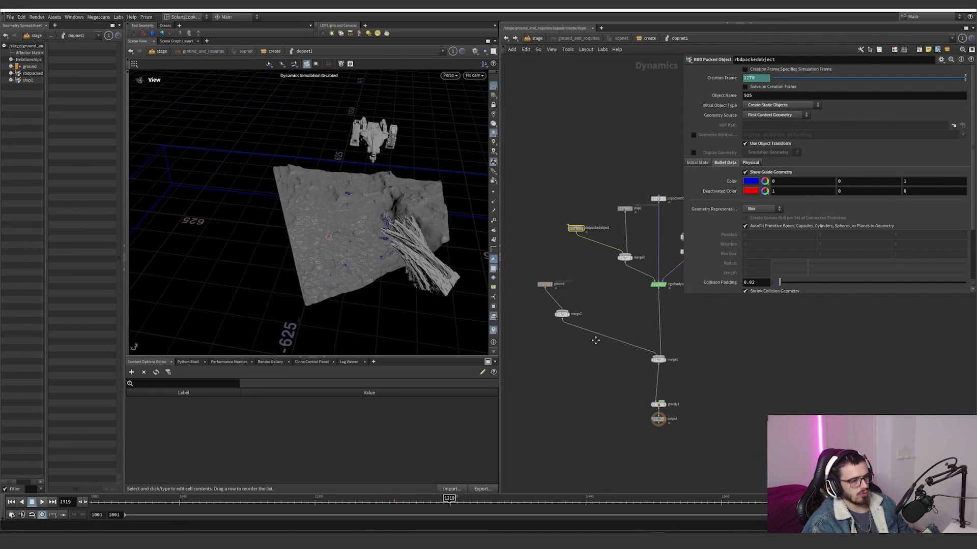
middle_click_drag(689, 398, 624, 363)
left_click_drag(621, 354, 583, 374)
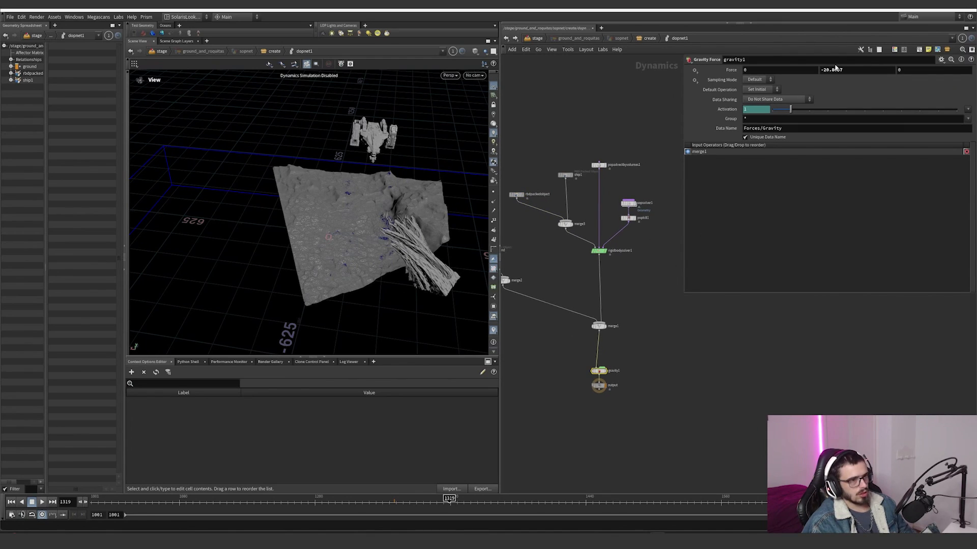
left_click_drag(821, 70, 818, 71)
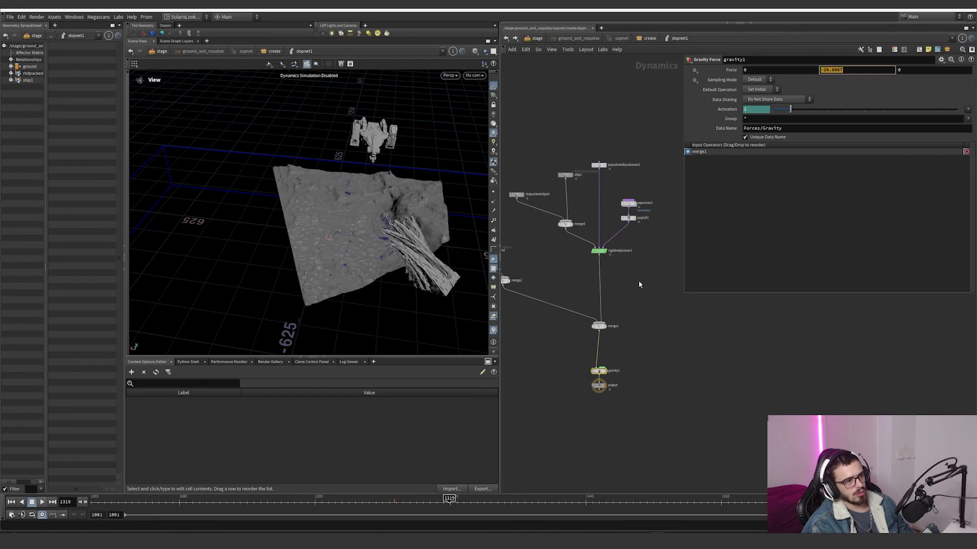
Step: Select rigidbodysolver1 and review its substeps, constraint solver and sticky collision settings
scroll(639, 285, "down", 2)
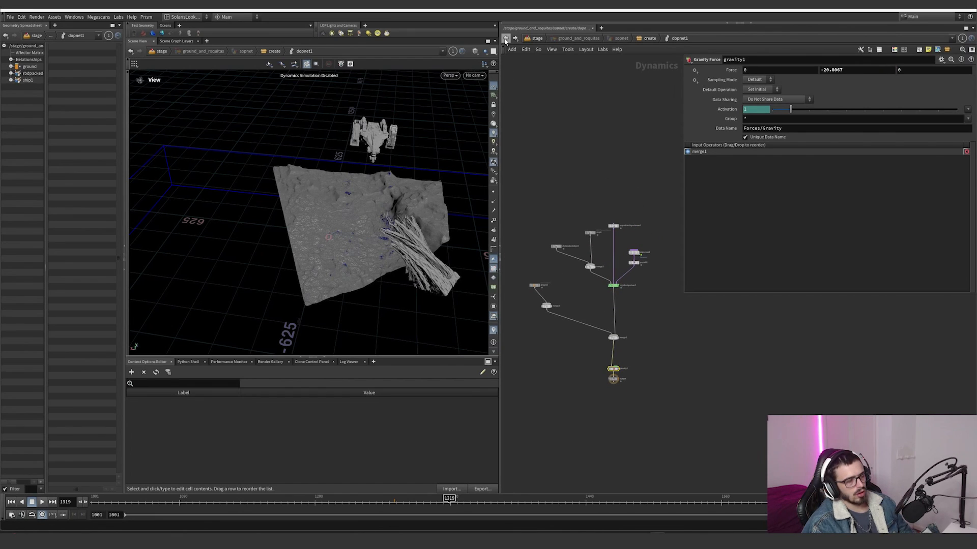
scroll(610, 295, "up", 3)
left_click(622, 275)
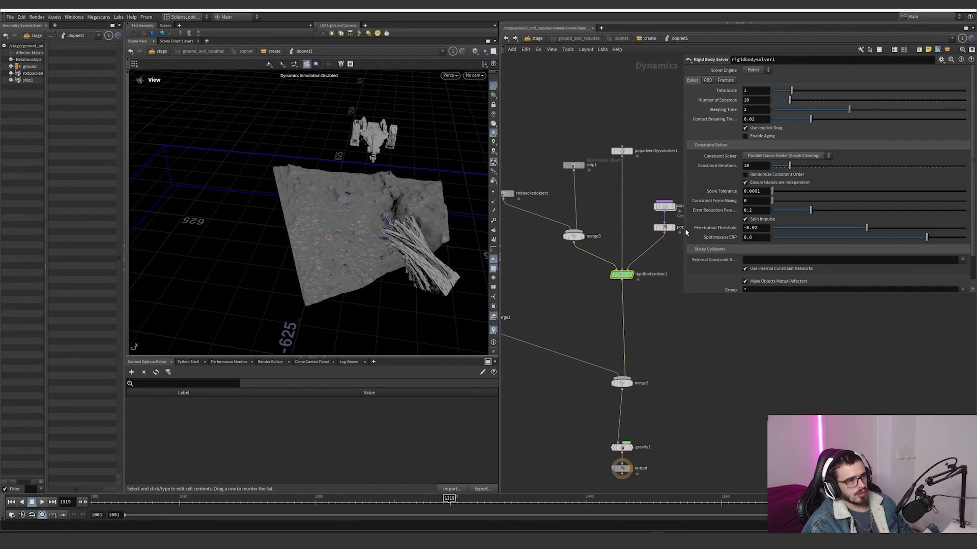
scroll(713, 210, "down", 2)
scroll(651, 331, "down", 3)
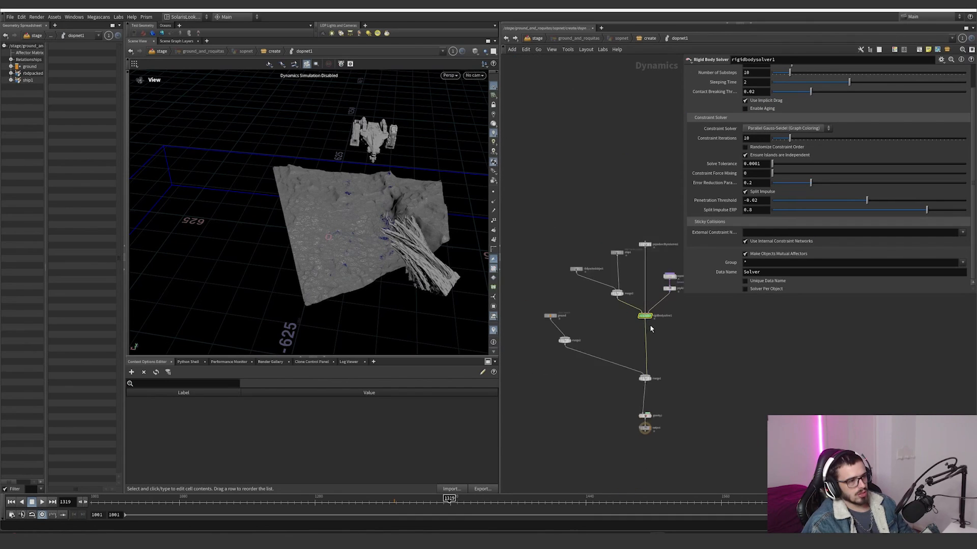
scroll(650, 328, "up", 1)
Step: Return to the create network, display dopnet1 and examine the simulated rocks up close
left_click(509, 39)
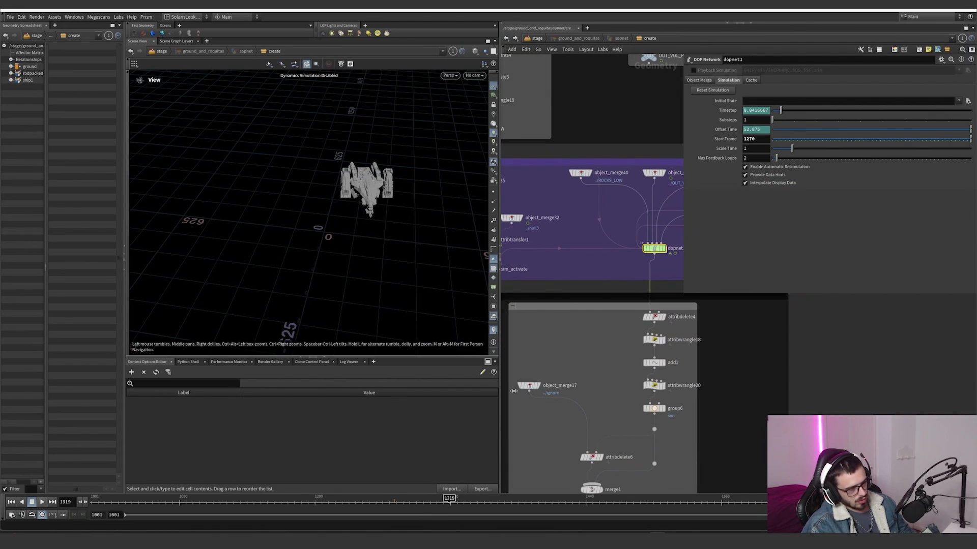
left_click(664, 249)
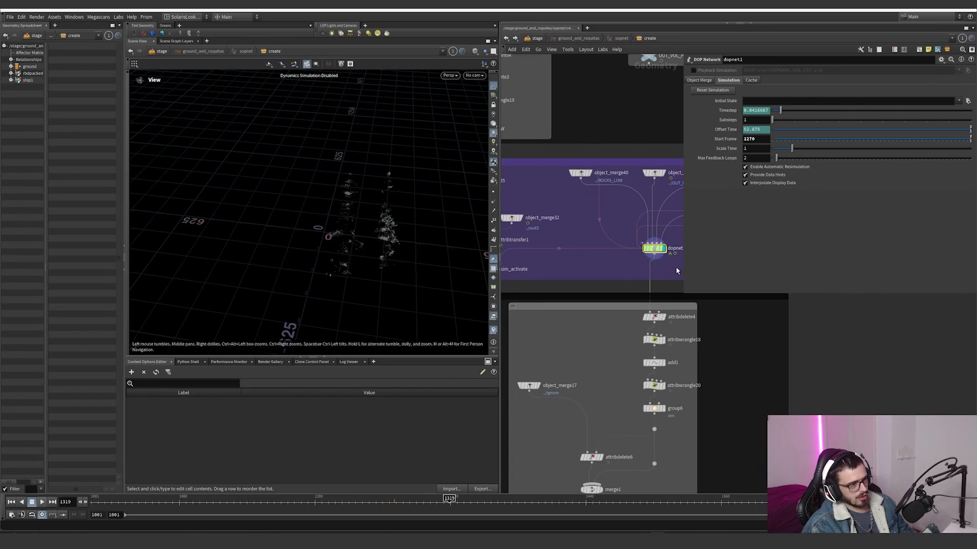
right_click_drag(497, 248, 431, 159)
left_click_drag(431, 159, 452, 198)
scroll(655, 332, "up", 3)
Step: Display attribdelete4 and highlight names in its point attributes list, orient pscale2 v id
left_click(652, 309)
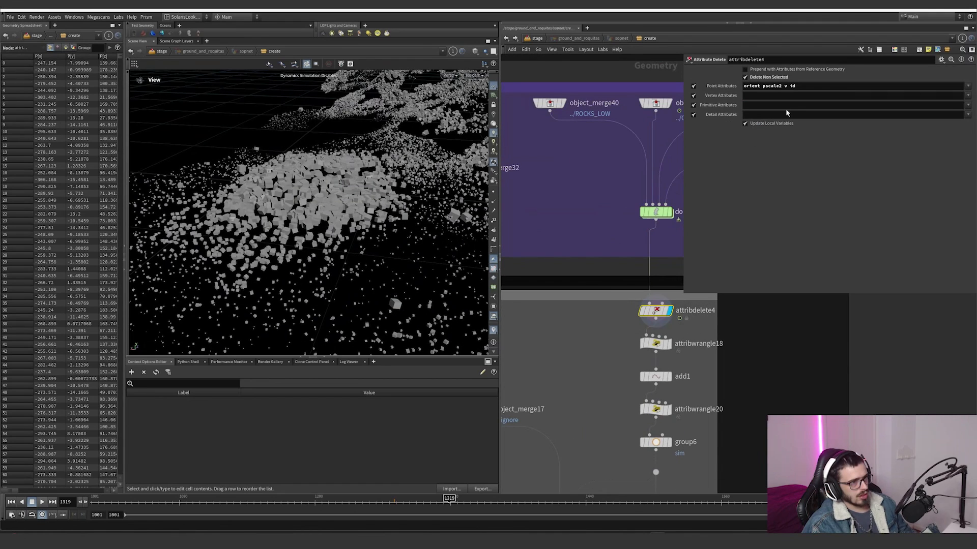
double_click(751, 86)
mouse_move(784, 86)
left_mouse_down()
mouse_move(766, 87)
mouse_move(786, 90)
left_mouse_up()
left_click(791, 87)
left_click(655, 344)
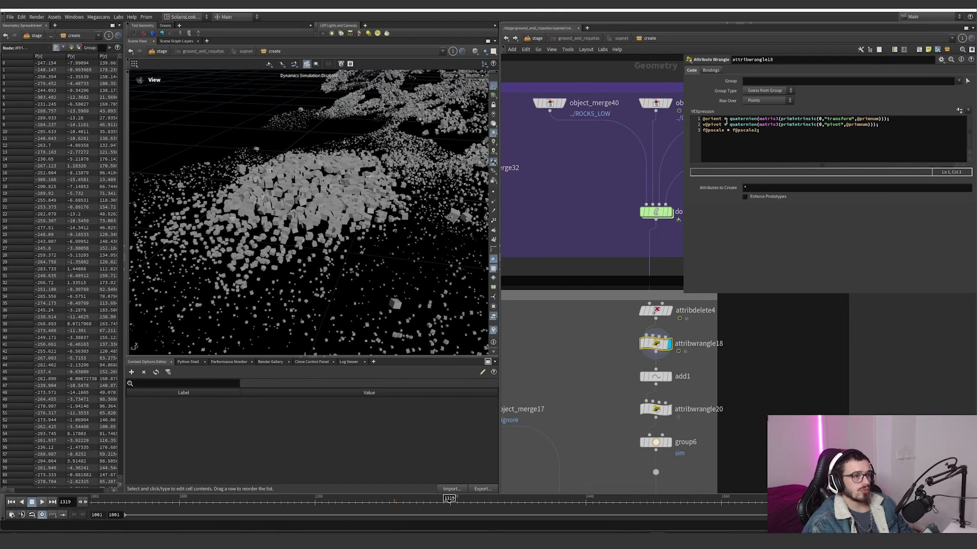
left_click_drag(703, 120, 850, 120)
left_click(783, 119)
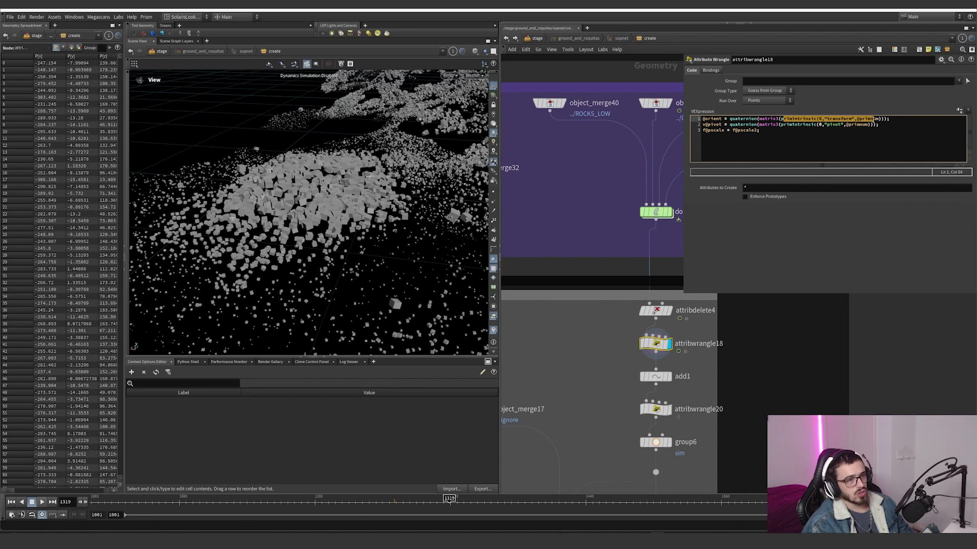
left_click(735, 124)
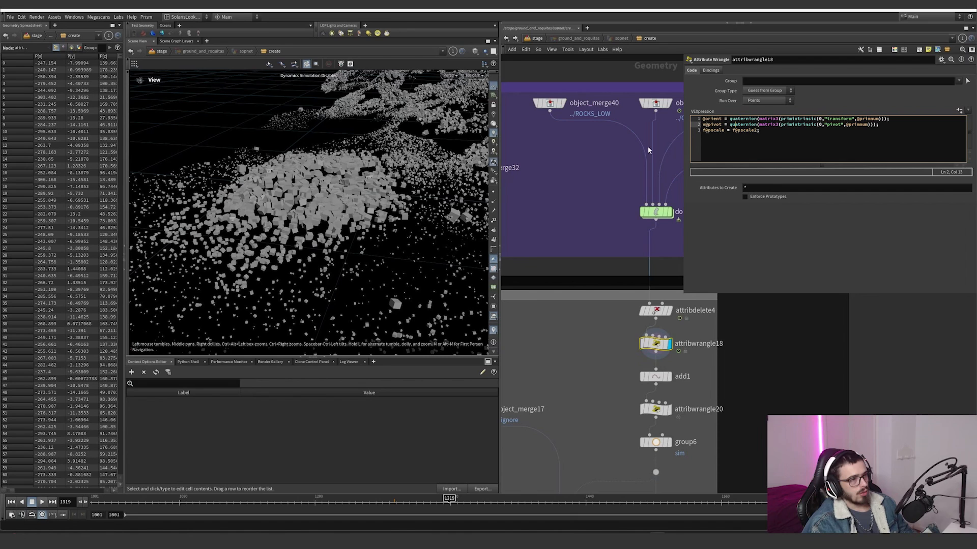
scroll(388, 184, "up", 6)
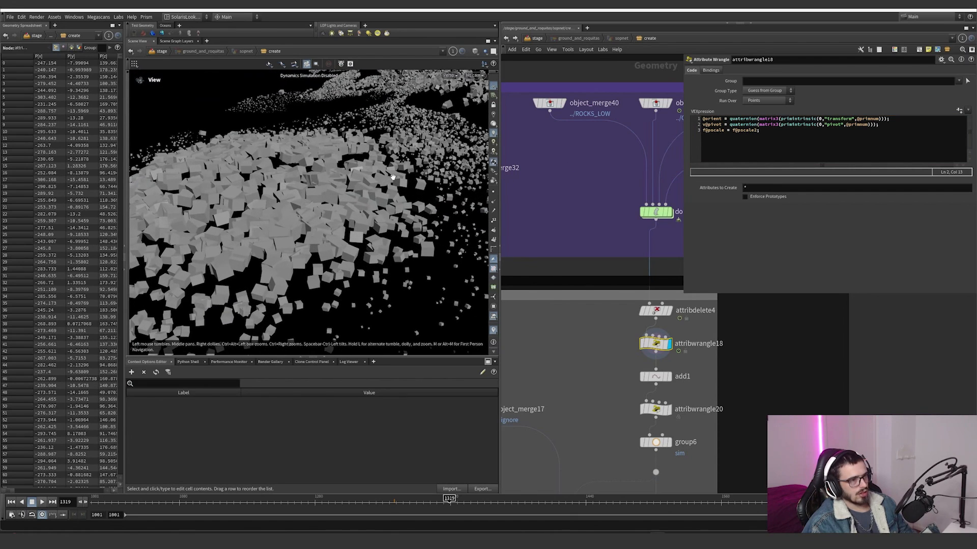
left_click_drag(824, 119, 853, 119)
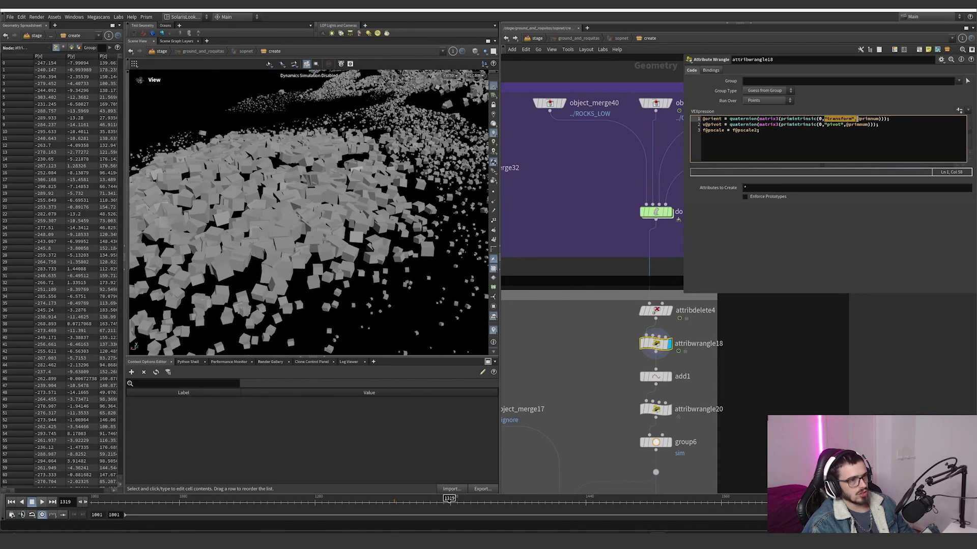
left_click_drag(721, 119, 702, 119)
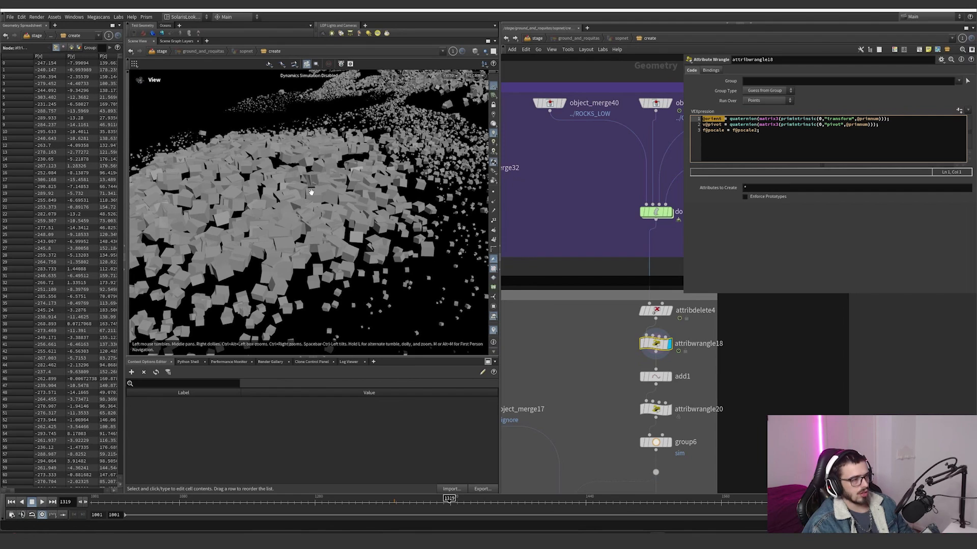
scroll(311, 192, "up", 8)
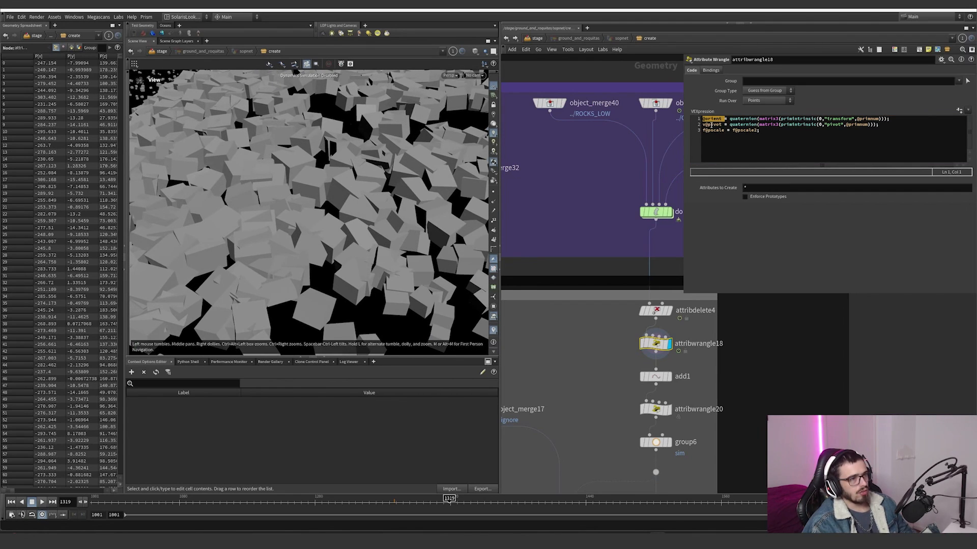
Step: Highlight the "pivot" intrinsic and the v@pivot attribute on the second line of the wrangle code
left_click(711, 124)
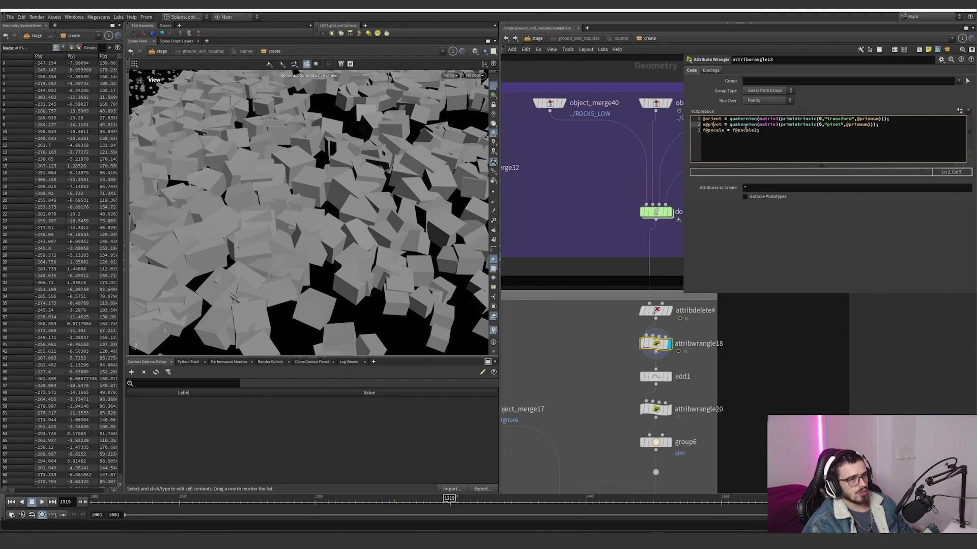
left_click_drag(828, 128, 844, 125)
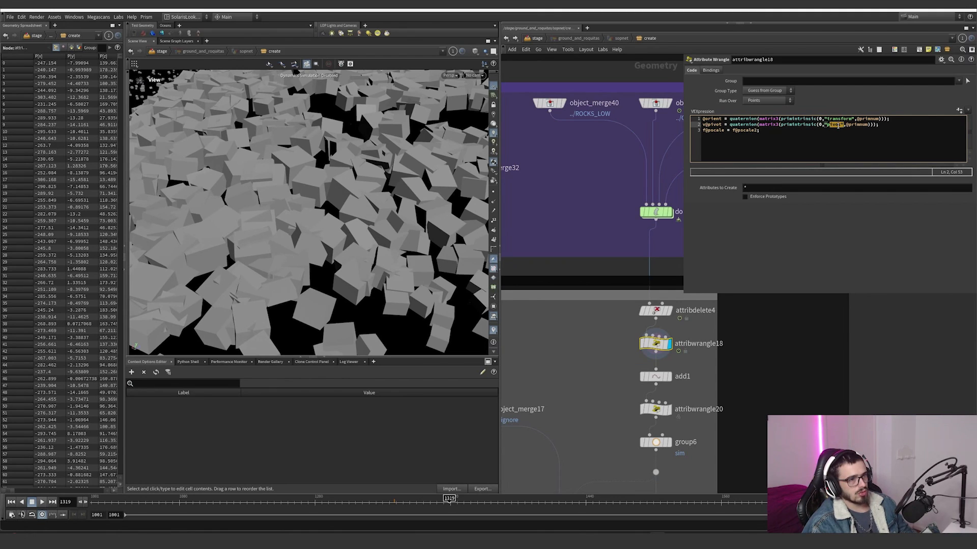
left_click_drag(730, 124, 694, 126)
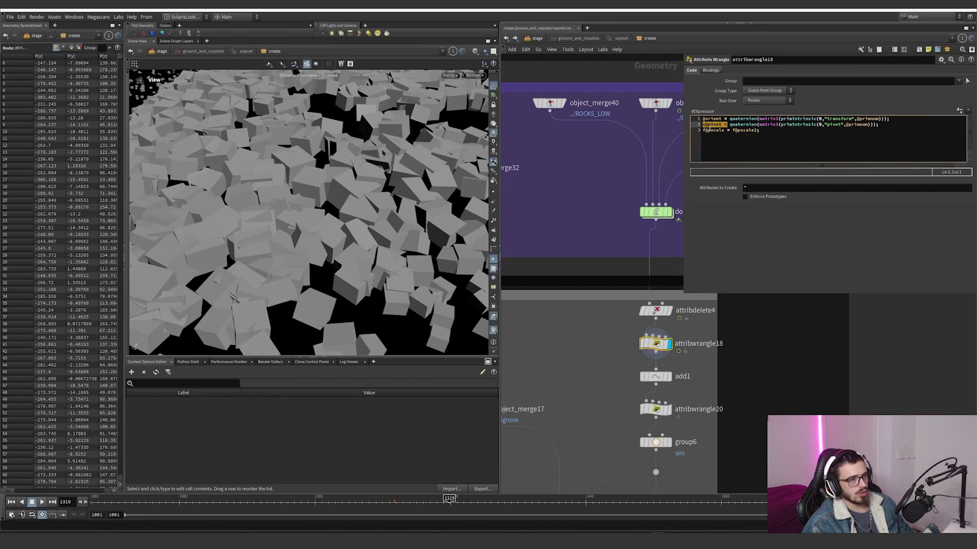
Step: Display add1 and turn on the orientation axes for its points in the viewport
left_click(670, 377)
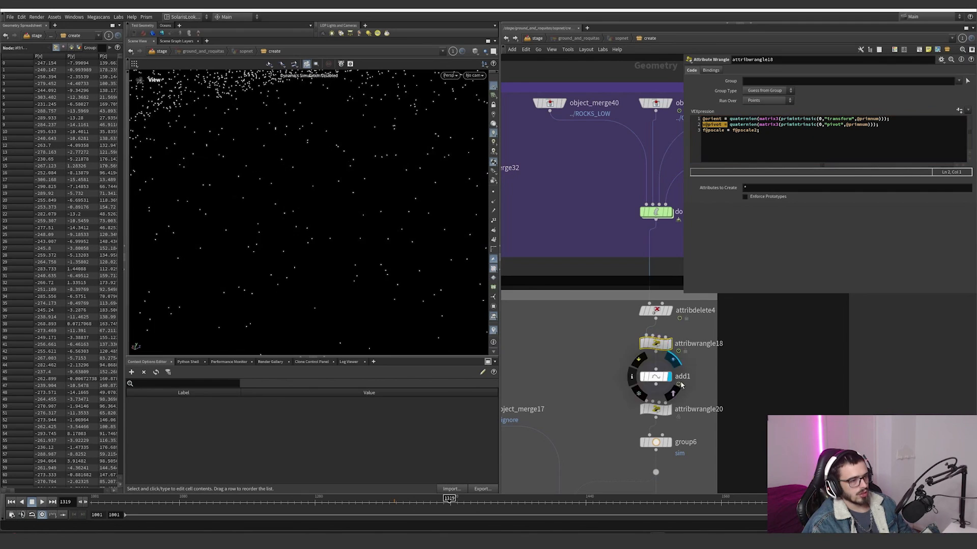
left_click(493, 312)
scroll(662, 342, "down", 4)
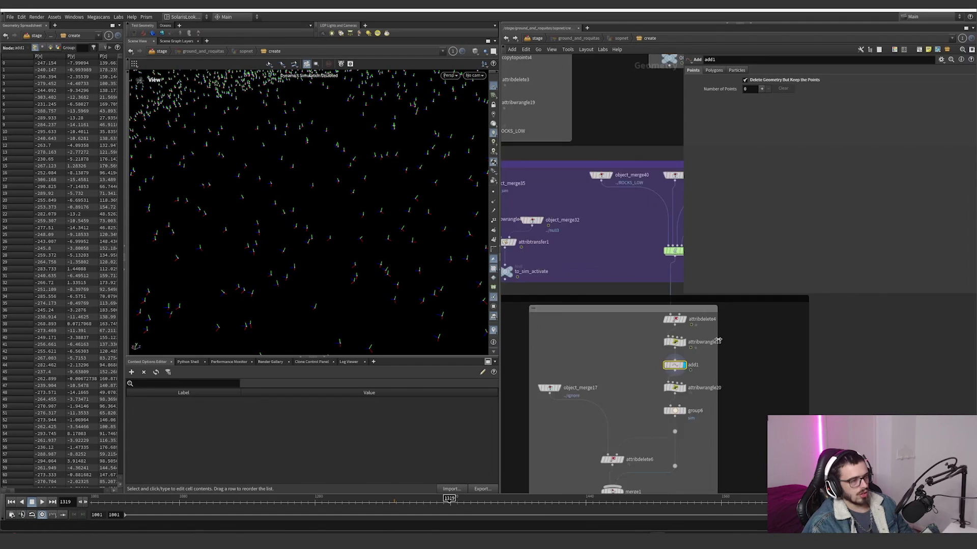
Step: Compare the rock geometry at attribdelete4 with the oriented points at add1
scroll(662, 342, "up", 3)
left_click(638, 379)
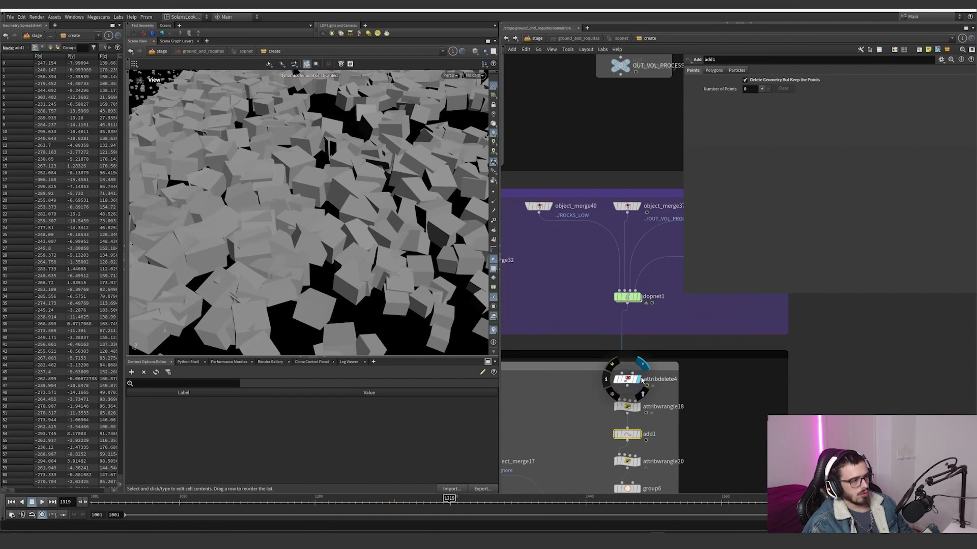
left_click(639, 434)
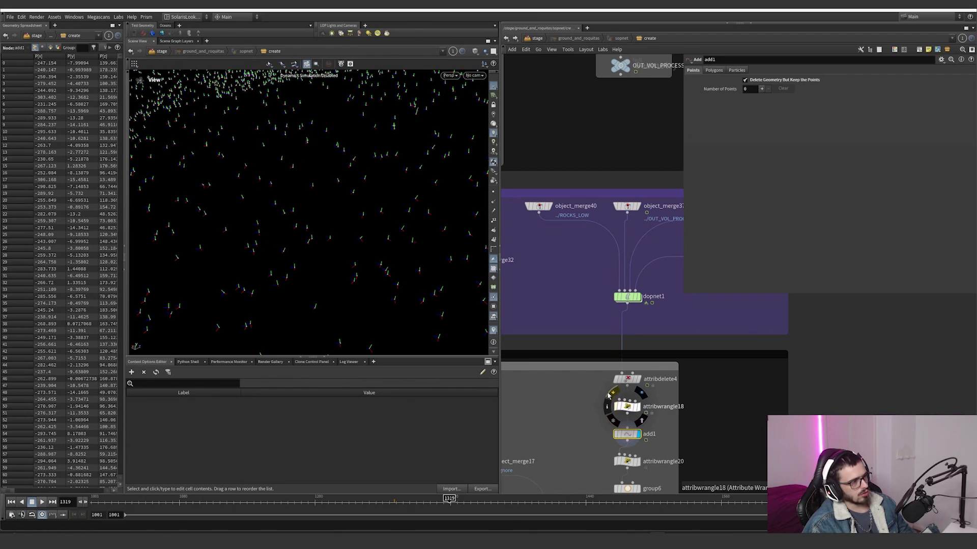
scroll(631, 428, "down", 4)
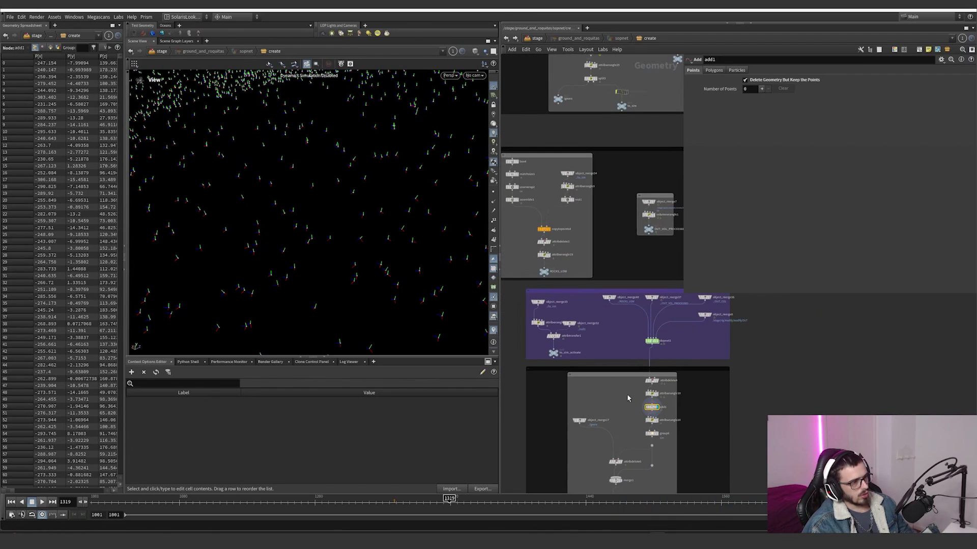
Step: Duplicate add1 beside the original, display the copy and wire its input to the orange copytopoints4 node
left_click_drag(649, 406, 625, 405, "alt")
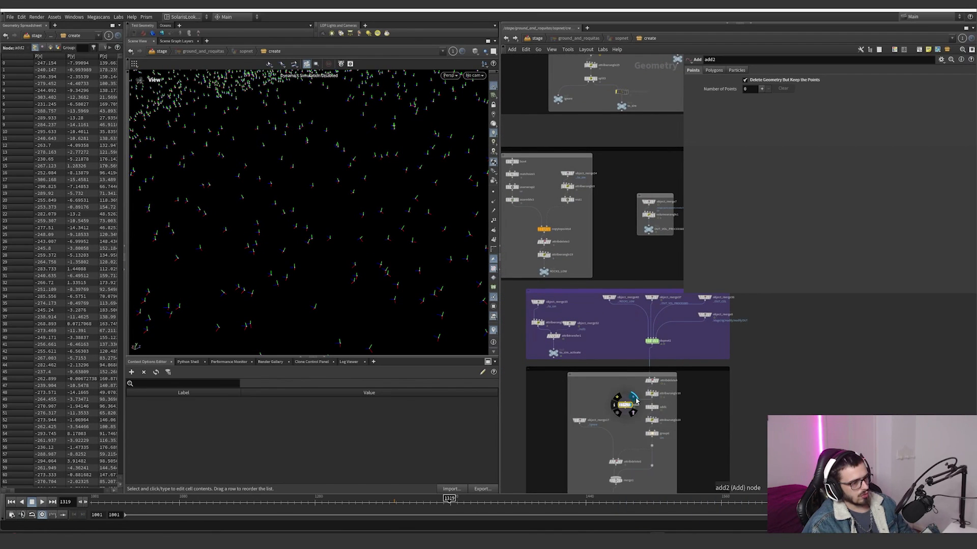
left_click(624, 399)
left_click(545, 234)
scroll(624, 411, "up", 4)
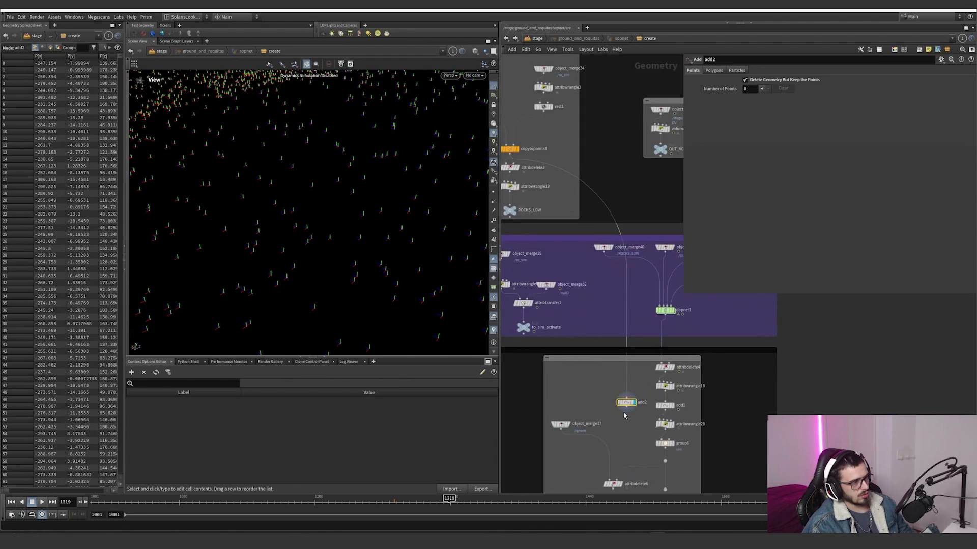
Step: Rewire add2 to the output of object_merge40 and display object_merge40
scroll(610, 375, "down", 2)
scroll(588, 223, "up", 1)
middle_click_drag(587, 222, 538, 284)
scroll(567, 305, "down", 3)
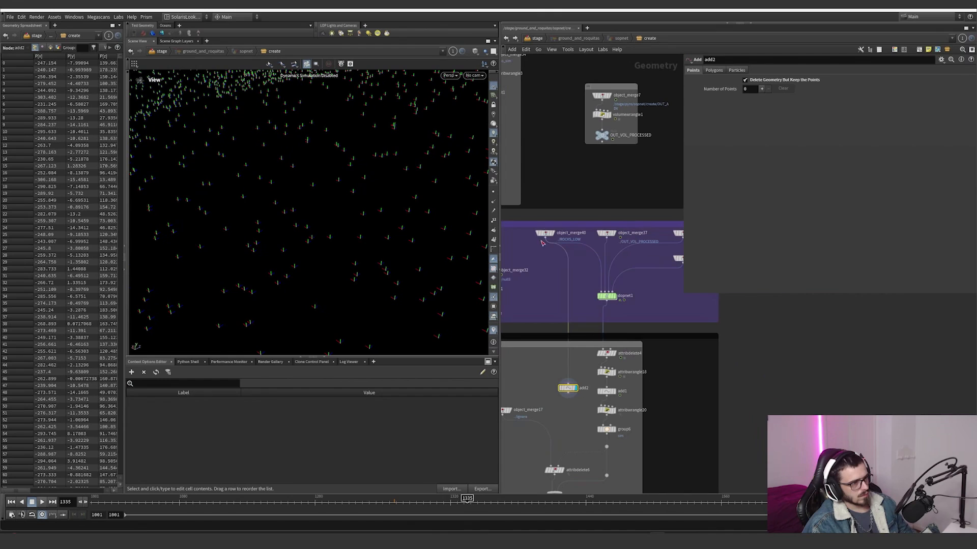
left_click(553, 233)
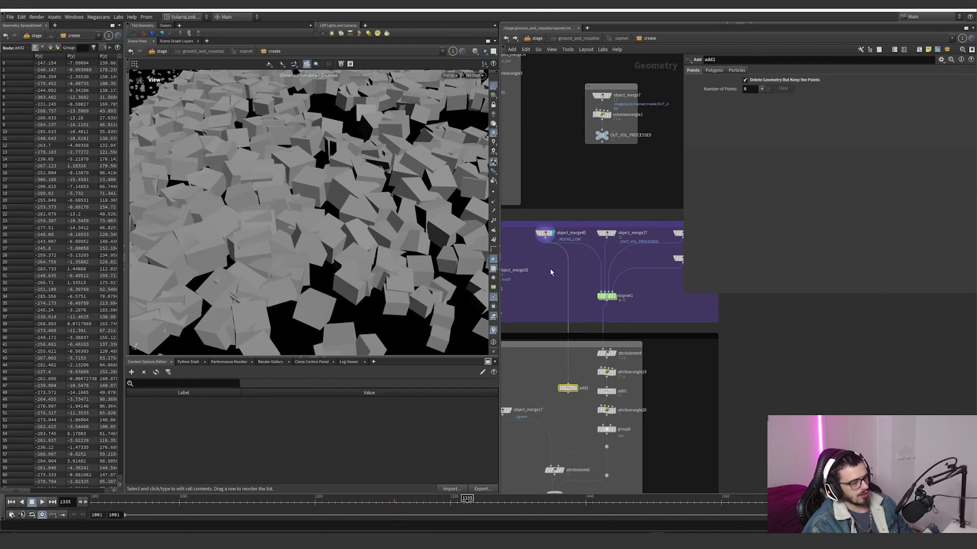
Step: Display add2 to examine the point orientations coming from object_merge40
scroll(564, 379, "up", 2)
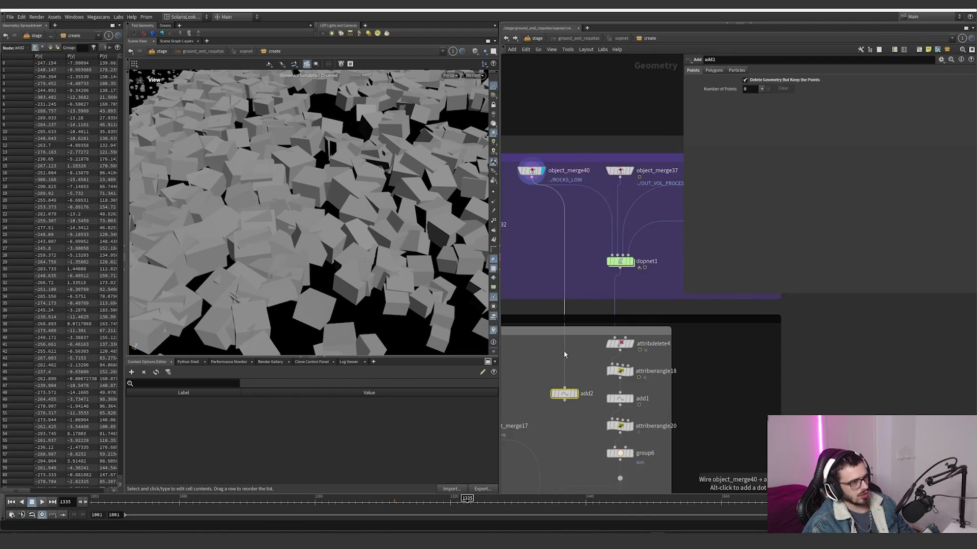
scroll(565, 355, "down", 3)
scroll(569, 372, "up", 1)
left_click(572, 374)
scroll(549, 306, "down", 1)
middle_click_drag(558, 309, 605, 333)
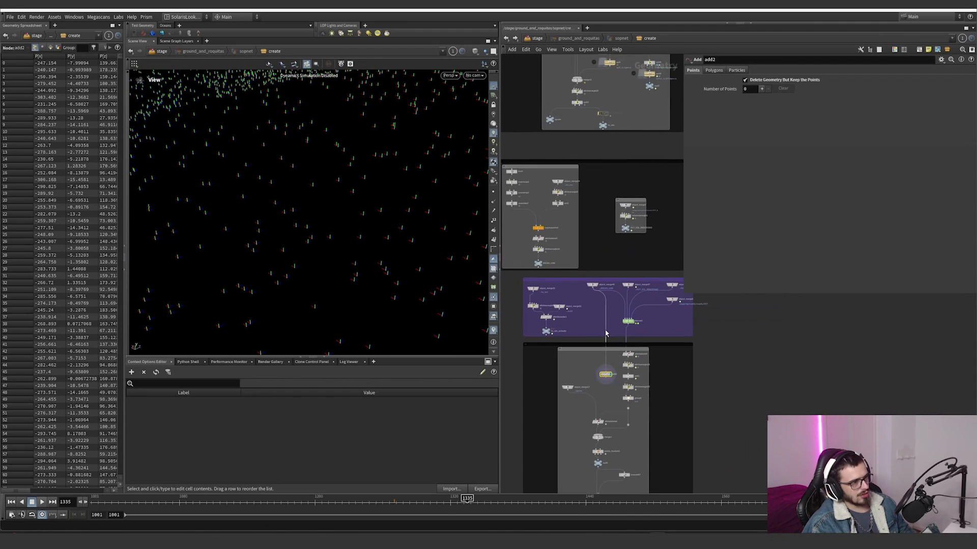
Step: Rewire add2 to attribwrangle18's output, examine its oriented points and bring up the wrangle's code
left_click_drag(605, 333, 555, 218)
scroll(619, 375, "up", 5)
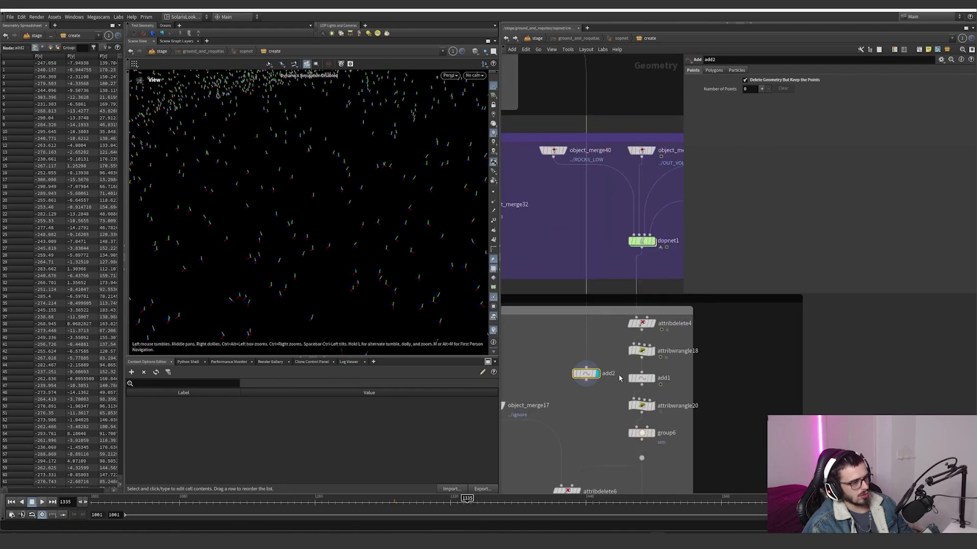
left_click_drag(580, 365, 575, 405)
left_click_drag(405, 284, 397, 235)
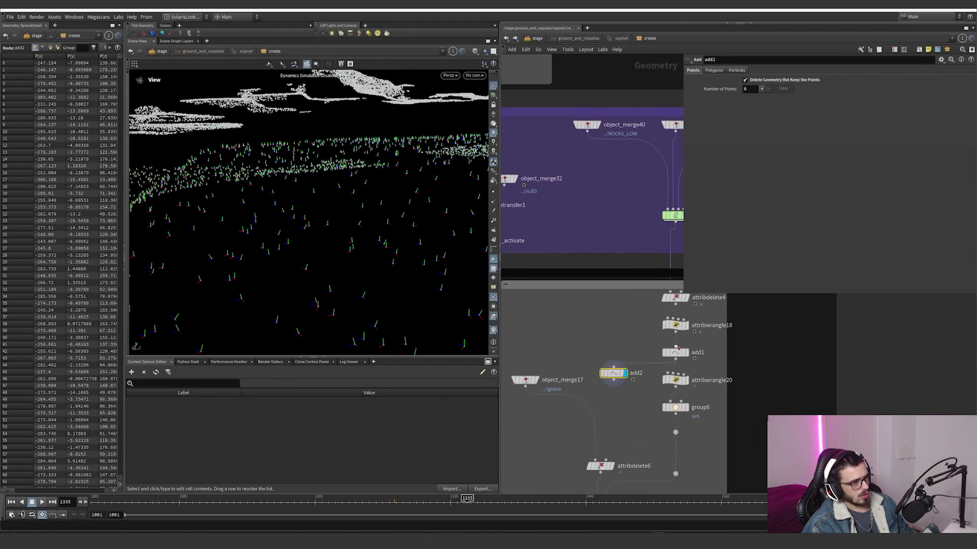
left_click(675, 325)
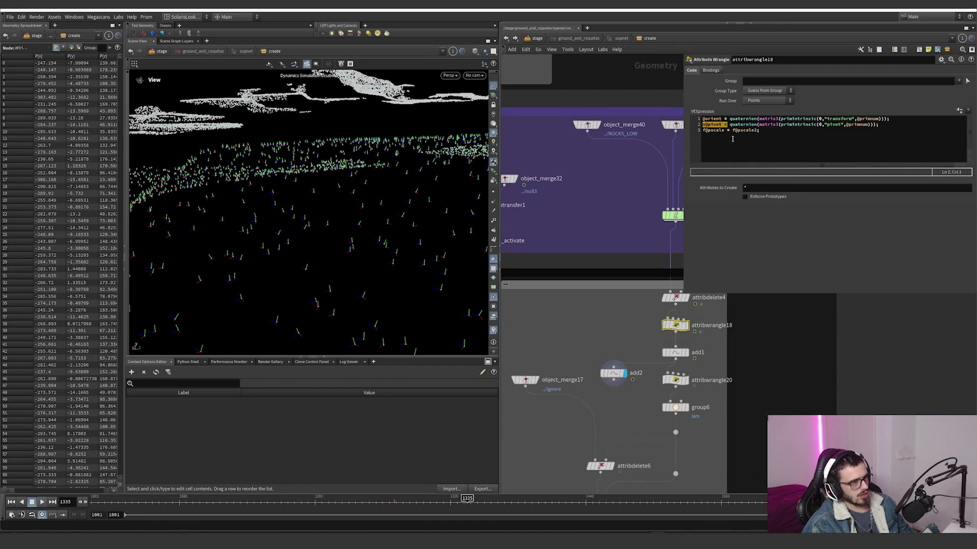
Step: Examine the pscale2 multiplication in attribwrangle18 and compare it with the code of attribwrangle20 while displaying that node
left_click_drag(760, 131, 730, 132)
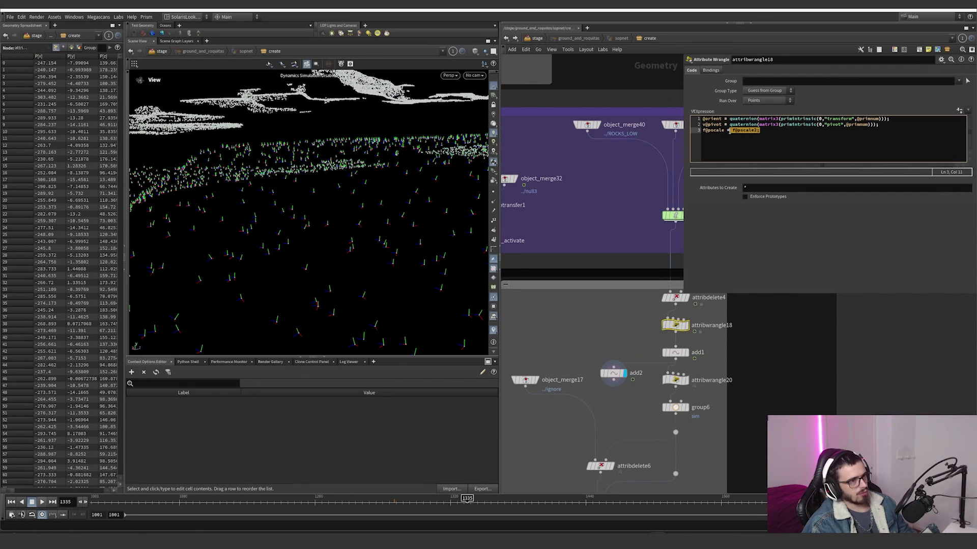
scroll(668, 380, "up", 3)
left_click(669, 381)
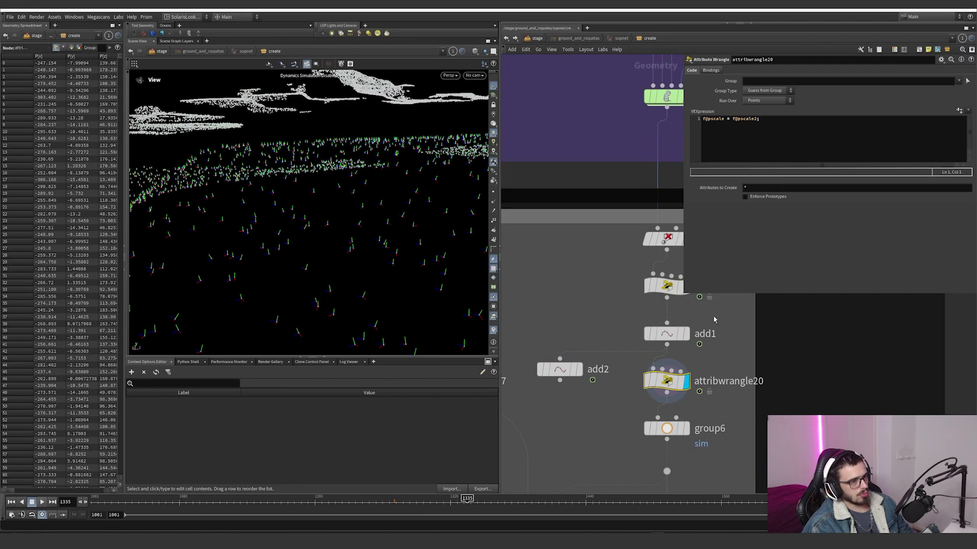
left_click(666, 289)
middle_click_drag(725, 358, 712, 328)
left_click(655, 353)
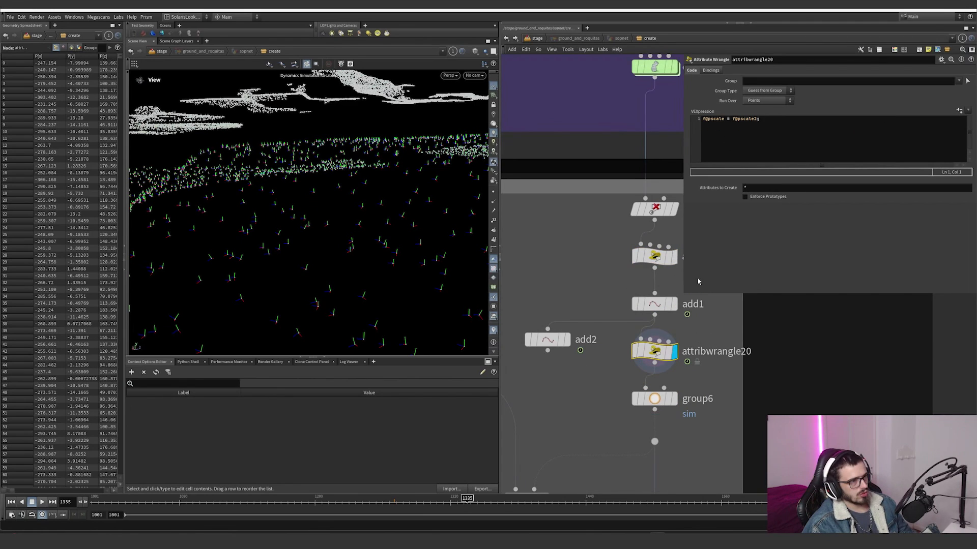
left_click(644, 258)
left_click(657, 358)
Step: Display group6 and examine the points it places in the sim group
left_click(674, 398)
left_click(662, 400)
left_click_drag(178, 328, 290, 259)
scroll(290, 260, "down", 4)
scroll(670, 422, "down", 6)
middle_click_drag(623, 436, 620, 339)
scroll(619, 339, "up", 2)
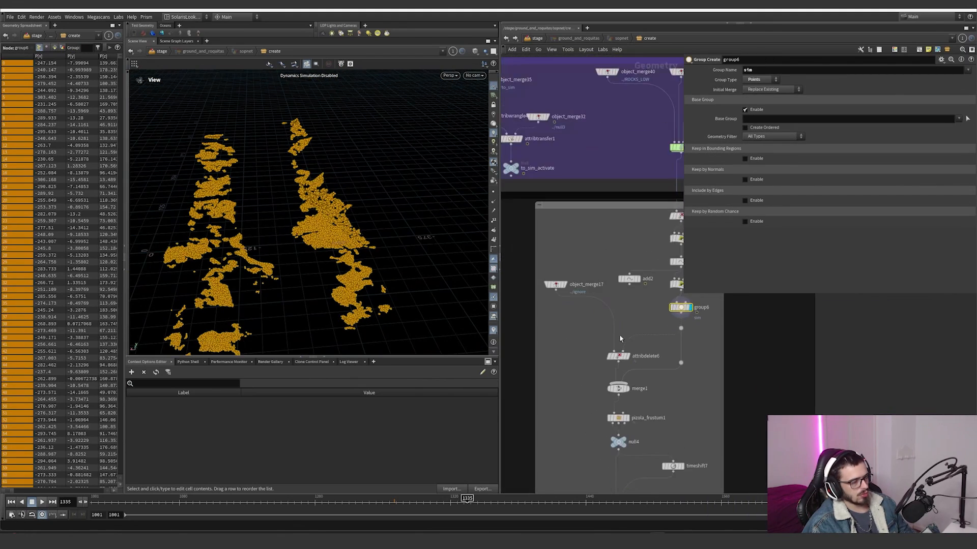
Step: Display object_merge17 and examine the ../ignore rock points it brings in
scroll(605, 328, "up", 2)
left_click(550, 267)
left_click(535, 267)
left_click_drag(370, 275, 436, 239)
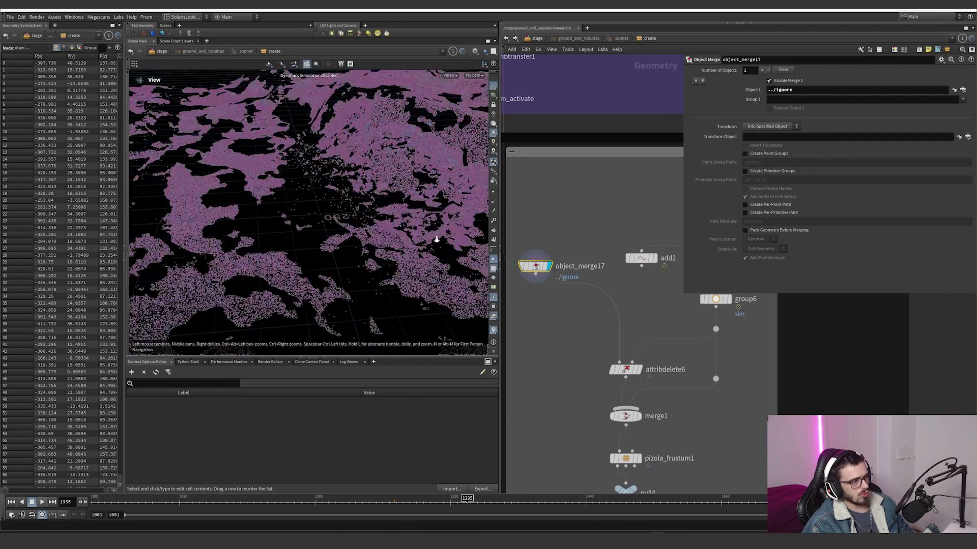
Step: Display attribdelete6 and the merge1 node below it to examine the ignored and simulated points together
left_click(638, 370)
left_click(624, 370)
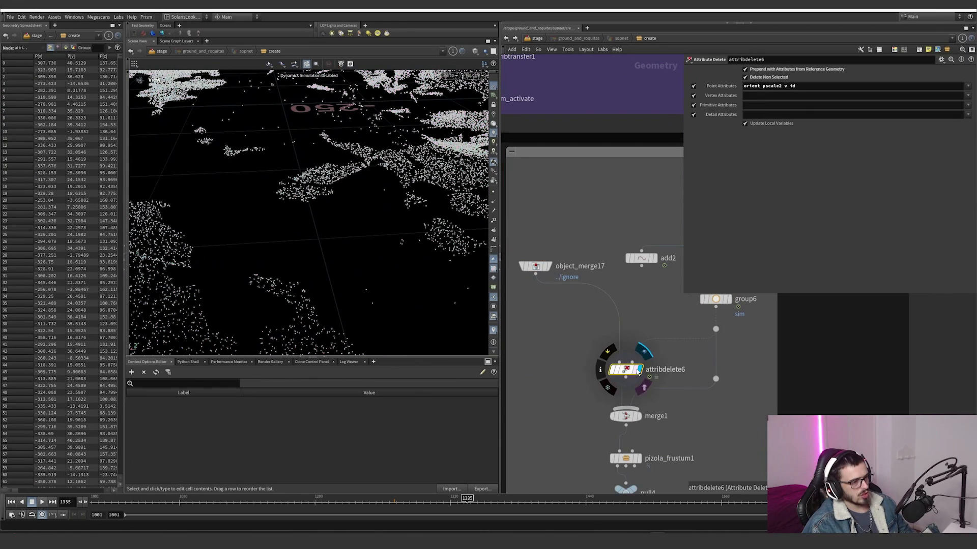
scroll(641, 397, "up", 2)
left_click(638, 425)
left_click(622, 425)
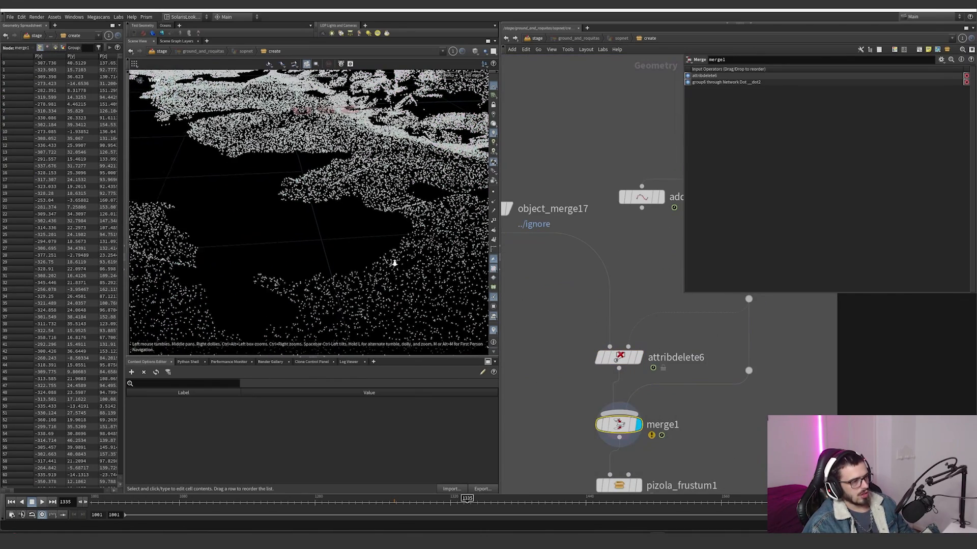
scroll(681, 447, "down", 2)
Step: Examine the point attributes kept by attribdelete6 and read its node information
left_click(600, 353)
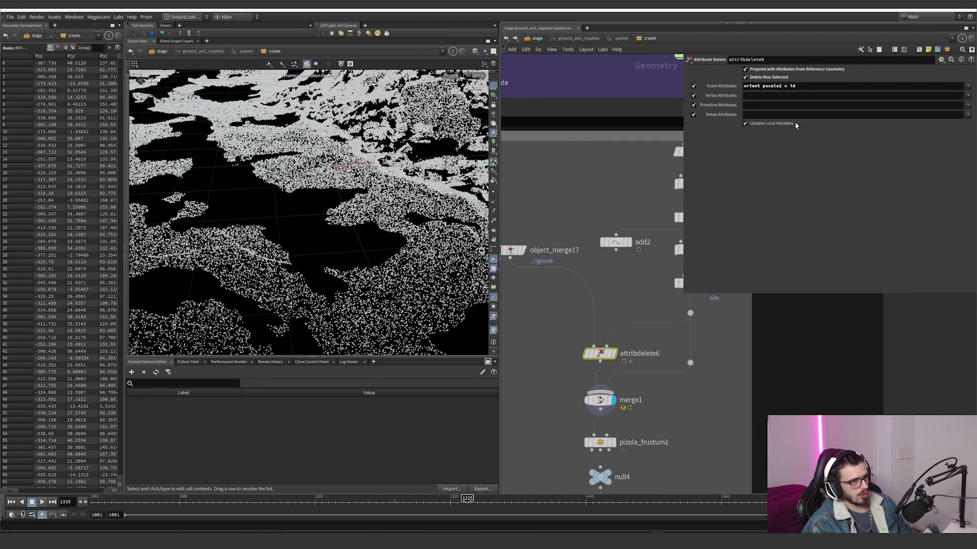
left_click_drag(797, 86, 738, 86)
middle_click(607, 359)
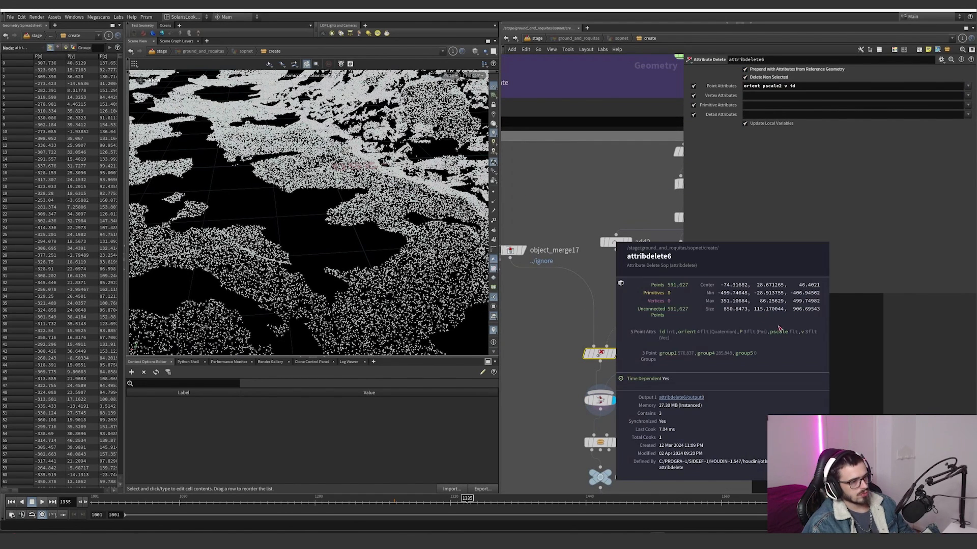
middle_click_drag(656, 417, 661, 366)
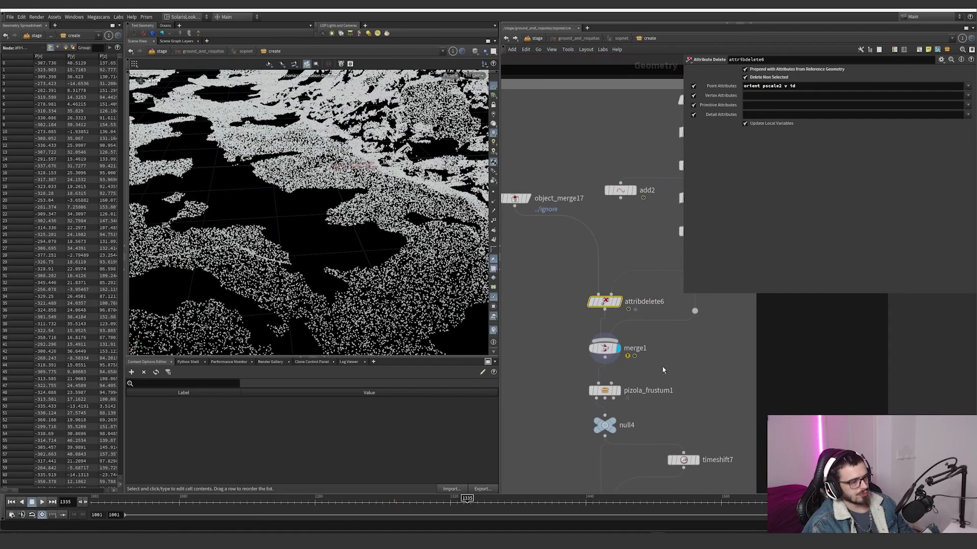
Step: Display pizola_frustum1 and scrub the timeline to frame 1362 to examine the camera-culled points
left_click(619, 392)
left_click_drag(447, 201, 486, 234)
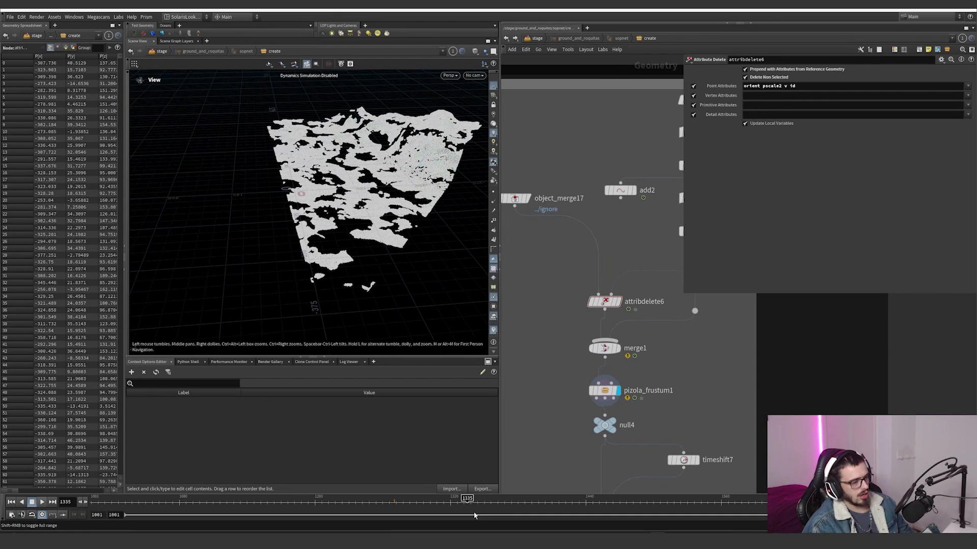
left_click_drag(430, 500, 497, 502)
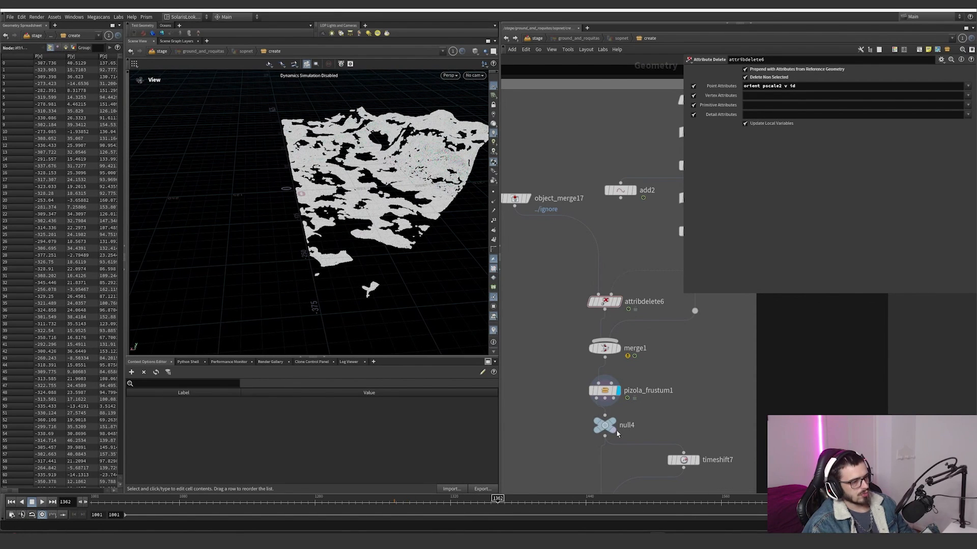
Step: Read the node information of merge1 and display null4 beneath pizola_frustum1
middle_click(607, 429)
scroll(602, 401, "down", 2)
middle_click_drag(602, 392, 604, 396)
middle_click(606, 362)
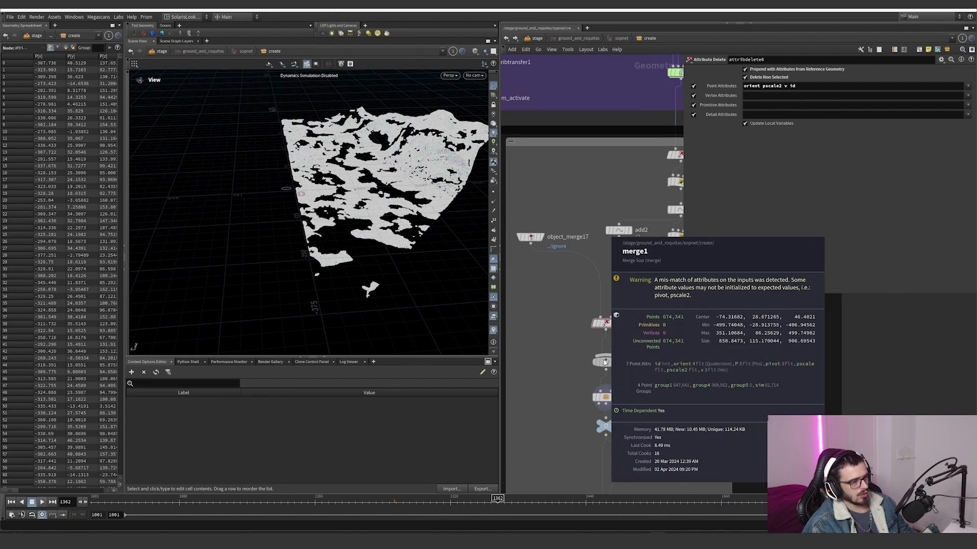
middle_click_drag(658, 381, 661, 358)
scroll(640, 413, "up", 2)
middle_click_drag(640, 414, 647, 367)
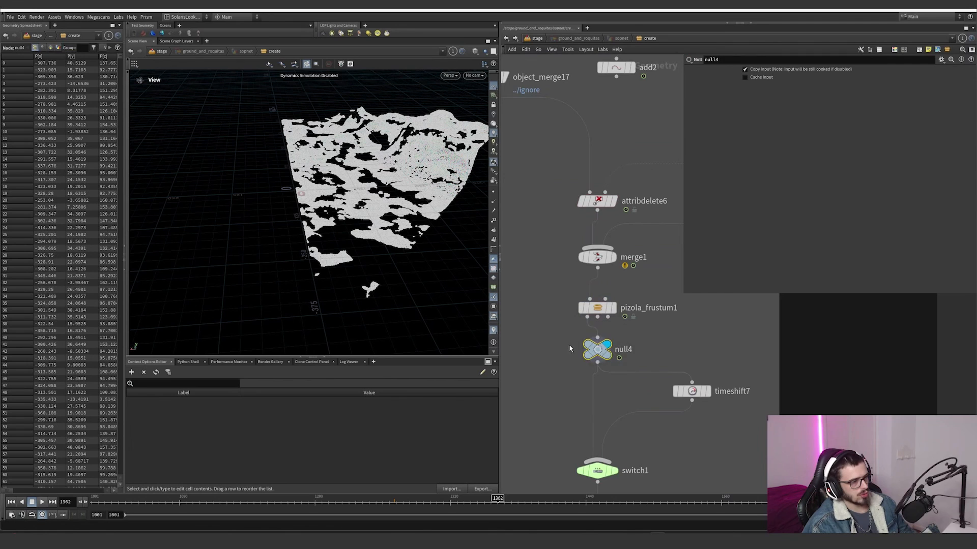
Step: Display switch1 and scrub the timeline to frame 1481 to examine its output
middle_click_drag(569, 344, 574, 259)
left_click(603, 385)
left_click_drag(435, 500, 631, 502)
middle_click_drag(667, 361, 592, 452)
scroll(592, 452, "down", 2)
scroll(628, 303, "down", 4)
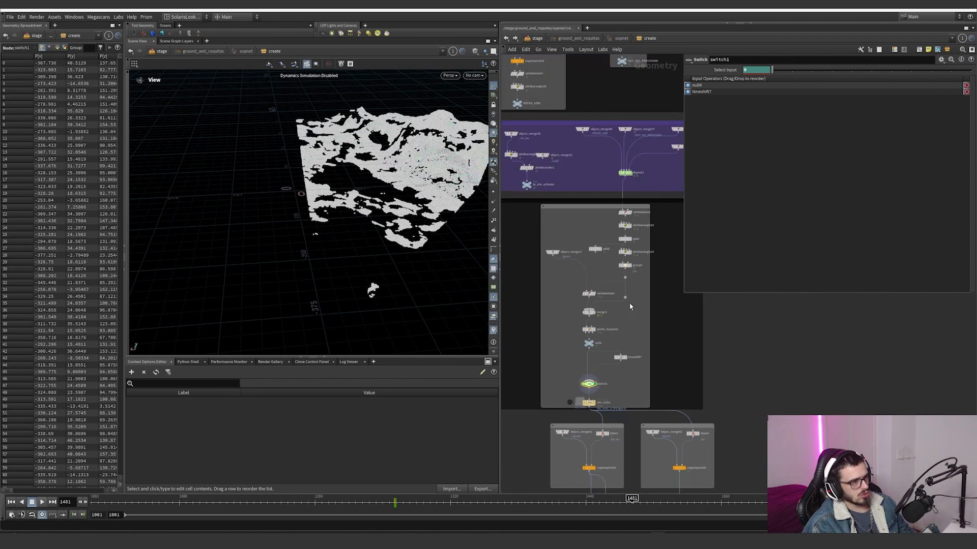
Step: Display the sim_rocks file cache and scrub the cached simulation through to frame 1529
middle_click_drag(612, 368, 613, 319)
scroll(598, 348, "up", 5)
left_click(590, 359)
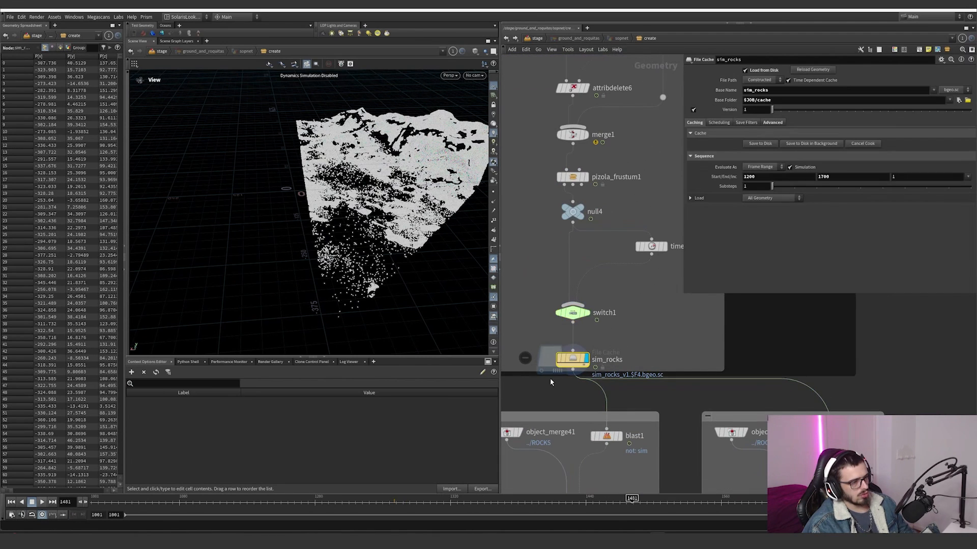
left_click(396, 501)
left_click_drag(396, 499, 454, 499)
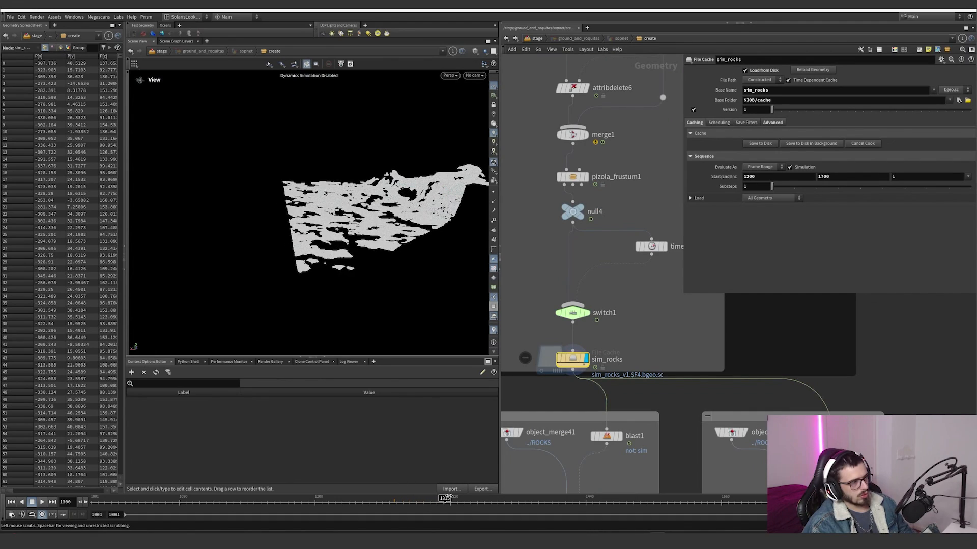
left_click_drag(420, 178, 359, 202)
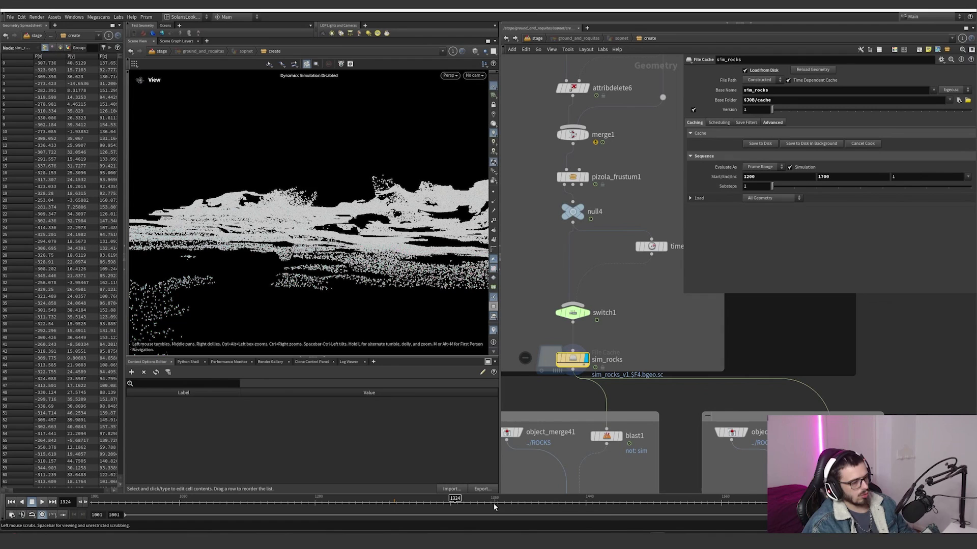
left_click_drag(494, 506, 686, 501)
Step: Look through cam1 and scrub the cached rocks to frame 1339
left_click(474, 75)
left_click(481, 110)
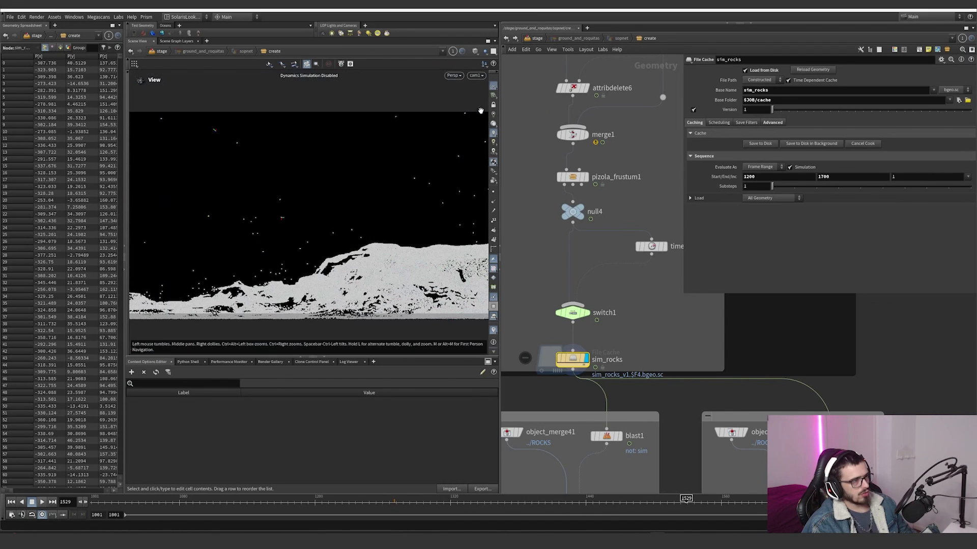
left_click_drag(441, 501, 472, 501)
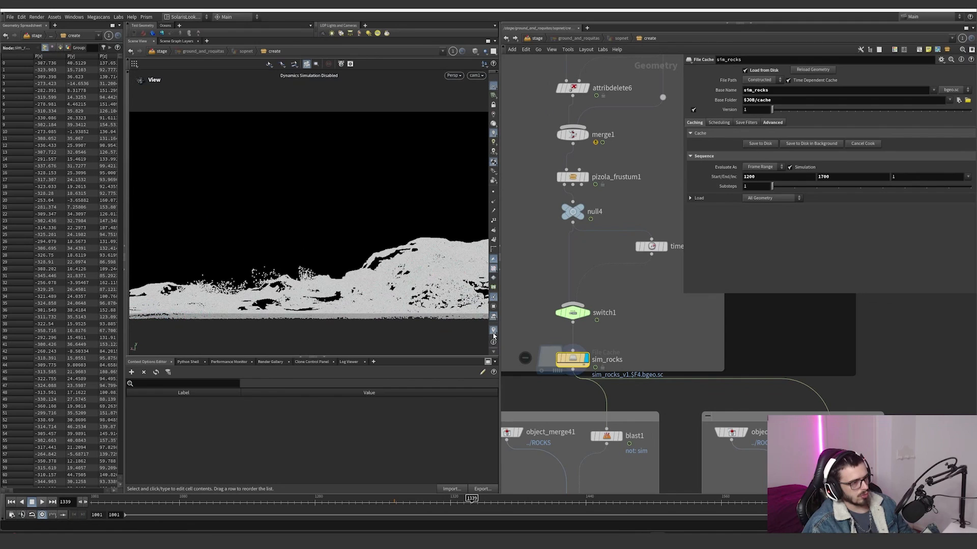
Step: Color the sim_rocks points with a viewport attribute visualizer, check the node information and scrub to frame 1454
left_click(493, 330)
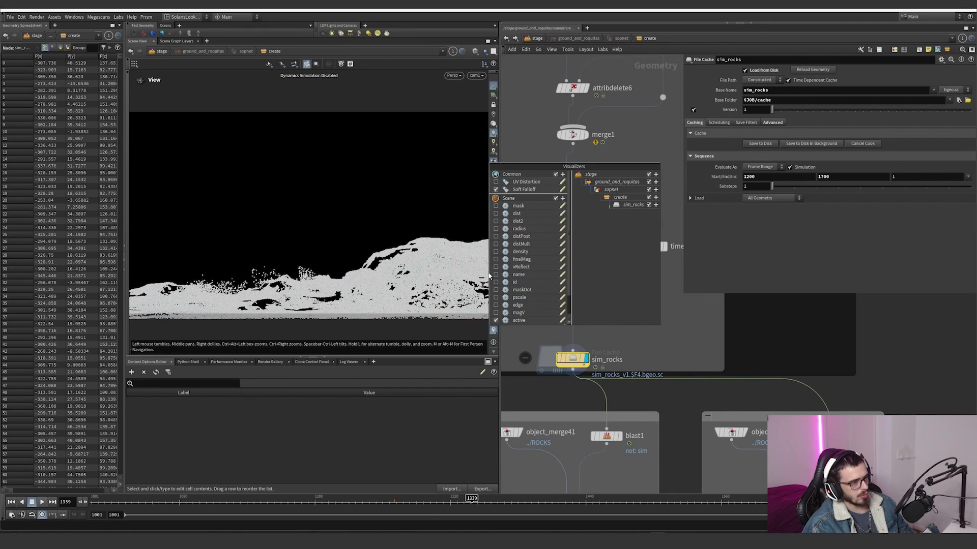
middle_click(577, 357)
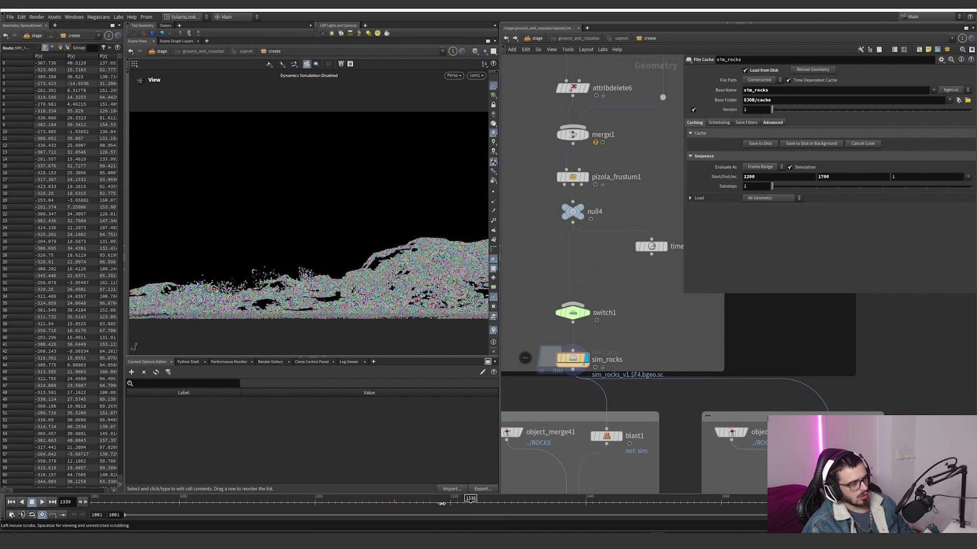
left_click_drag(439, 500, 611, 481)
Step: Show object_merge36's collision geometry as a template behind the rock points and scrub to frame 1434
scroll(669, 325, "down", 5)
middle_click_drag(670, 324, 565, 465)
scroll(630, 270, "up", 4)
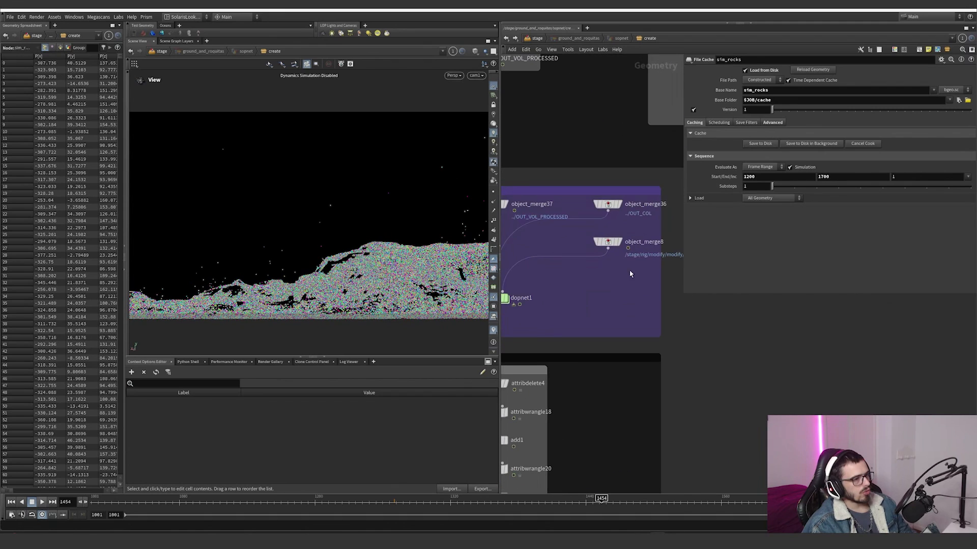
left_click(624, 217)
middle_click_drag(658, 392, 697, 300)
scroll(697, 299, "down", 2)
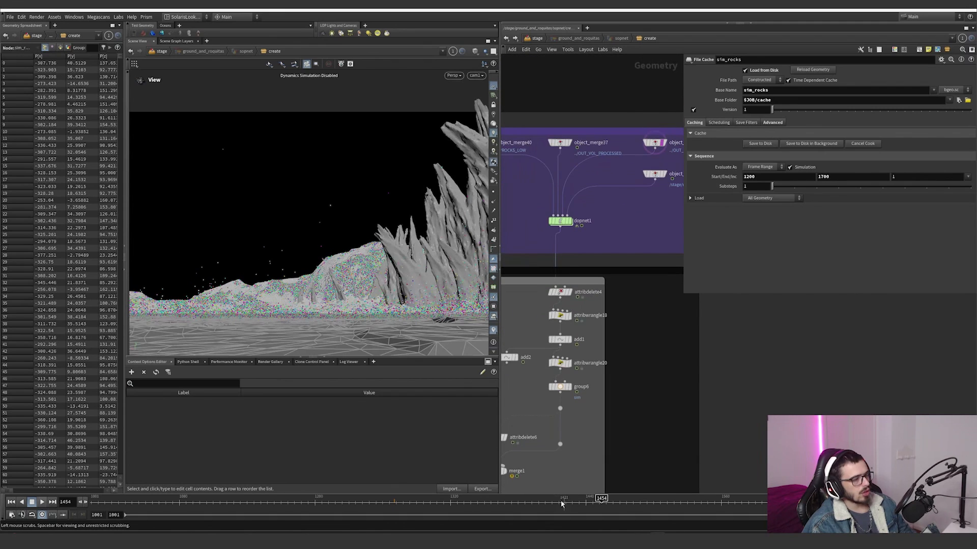
left_click_drag(518, 505, 579, 503)
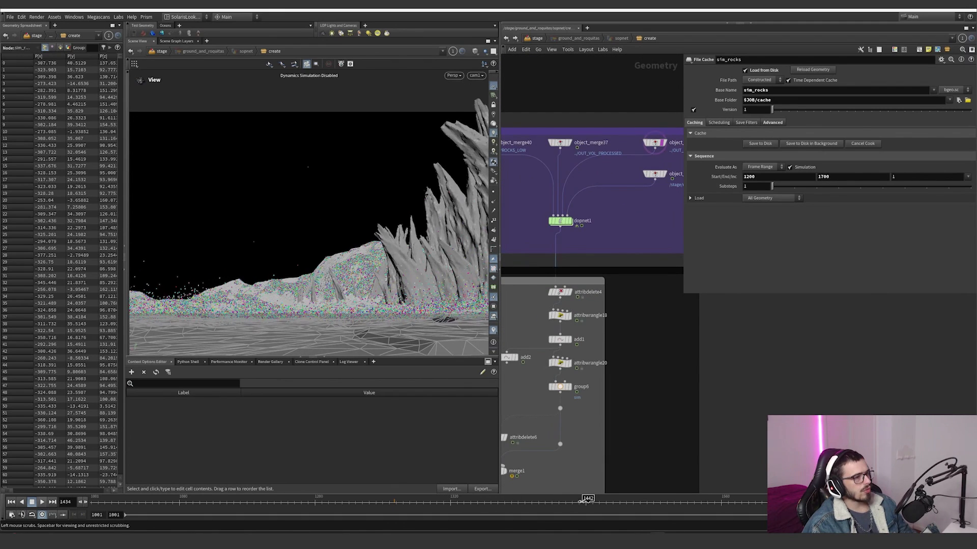
Step: Show object_merge8's ship as a template as well and scrub the simulation to frame 1394
left_click(662, 181)
left_click_drag(368, 502, 635, 469)
middle_click_drag(633, 393, 639, 300)
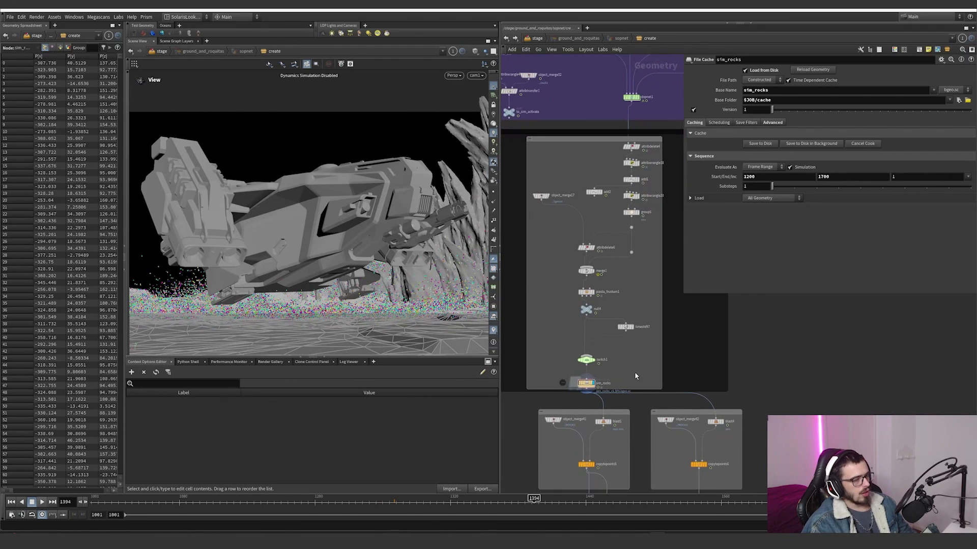
scroll(635, 376, "up", 2)
scroll(639, 300, "down", 2)
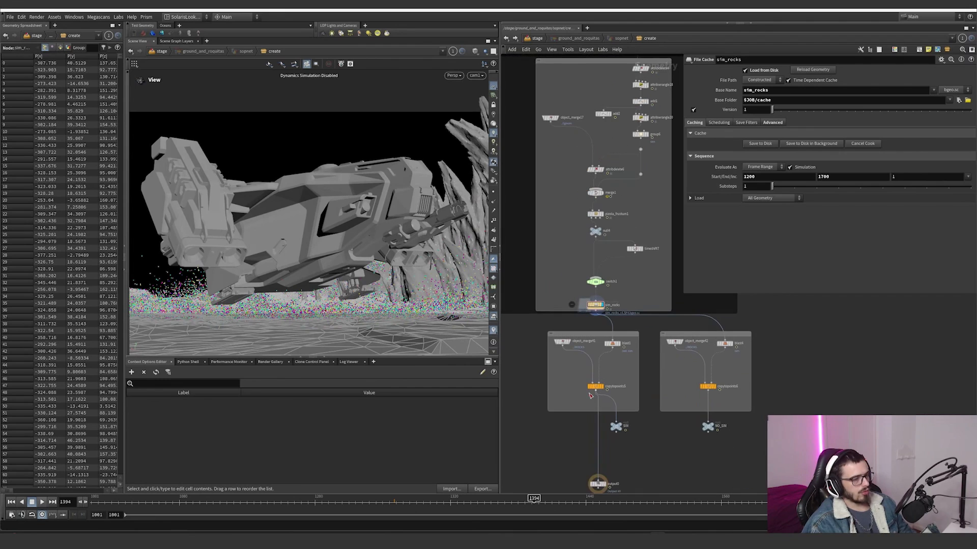
Step: Display blast1 to isolate the sim group points and examine them around the ship at frame 1352
scroll(590, 395, "up", 2)
left_click(623, 320)
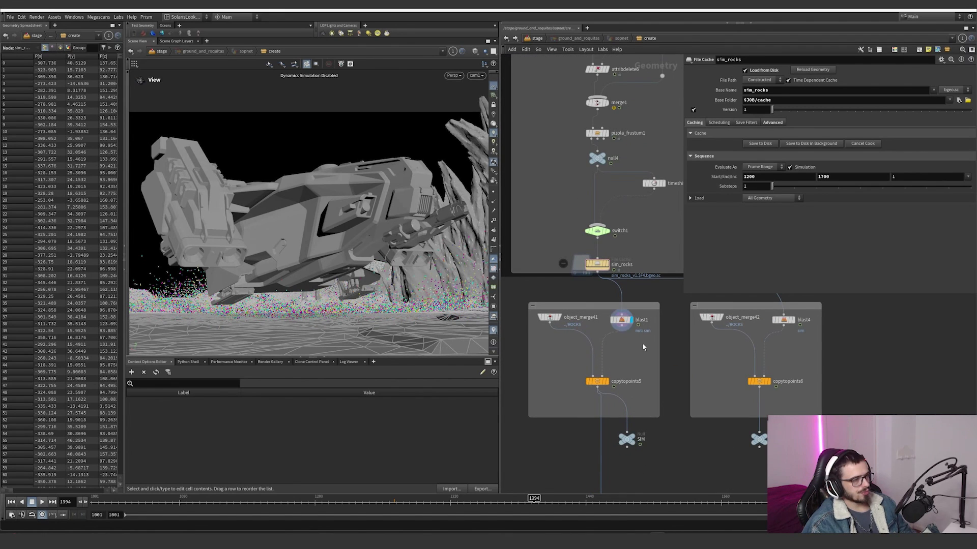
left_click_drag(382, 295, 375, 241)
scroll(348, 278, "down", 5)
left_click(485, 502)
scroll(598, 381, "up", 5)
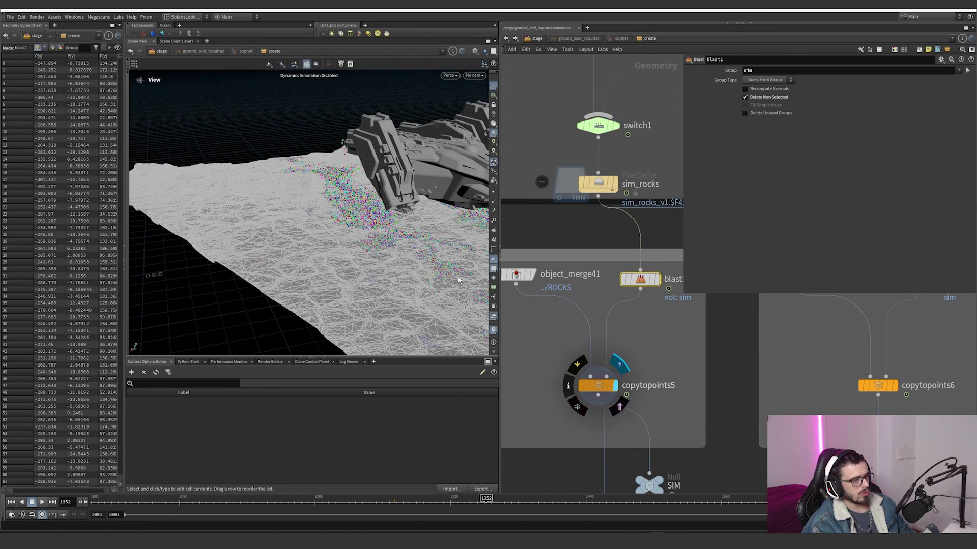
Step: Display copytopoints5 and examine the rocks copied onto the simulated points
left_click(597, 386)
scroll(429, 218, "up", 8)
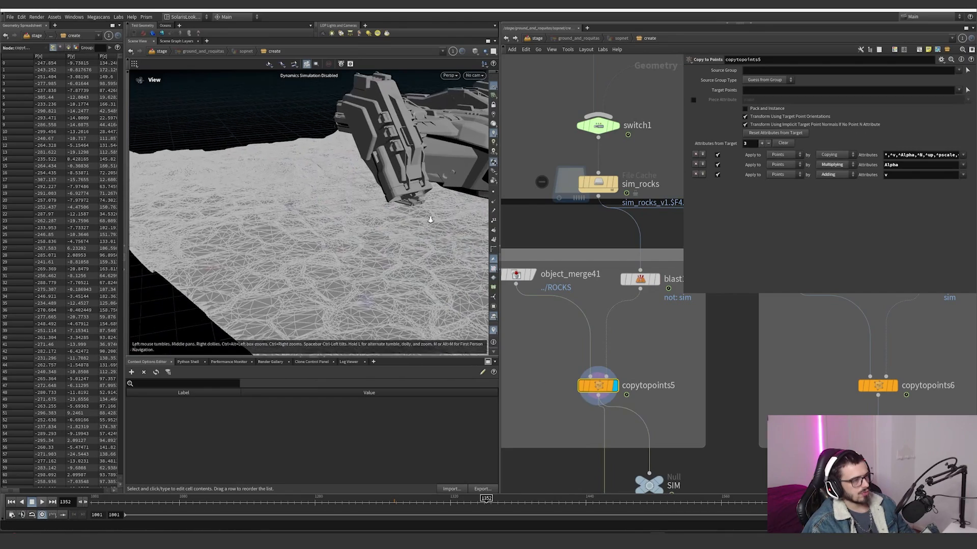
left_click_drag(429, 219, 265, 300)
Step: Display copytopoints6 and examine the non-simulated rocks scattered over the ground from several angles
mouse_move(877, 385)
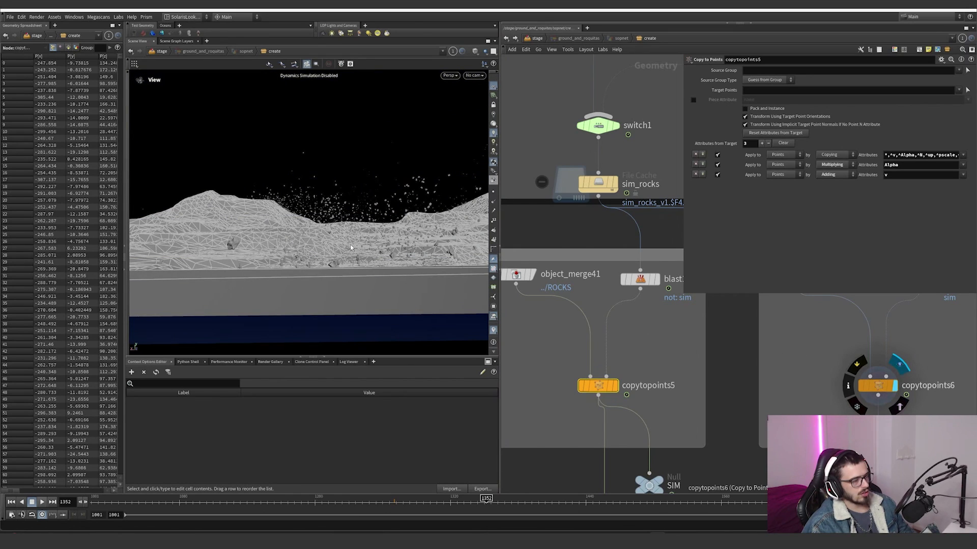
mouse_move(351, 248)
left_mouse_down()
mouse_move(380, 258)
mouse_move(349, 293)
mouse_move(311, 307)
left_mouse_up()
right_click_drag(310, 307, 532, 242)
left_click_drag(399, 220, 390, 159)
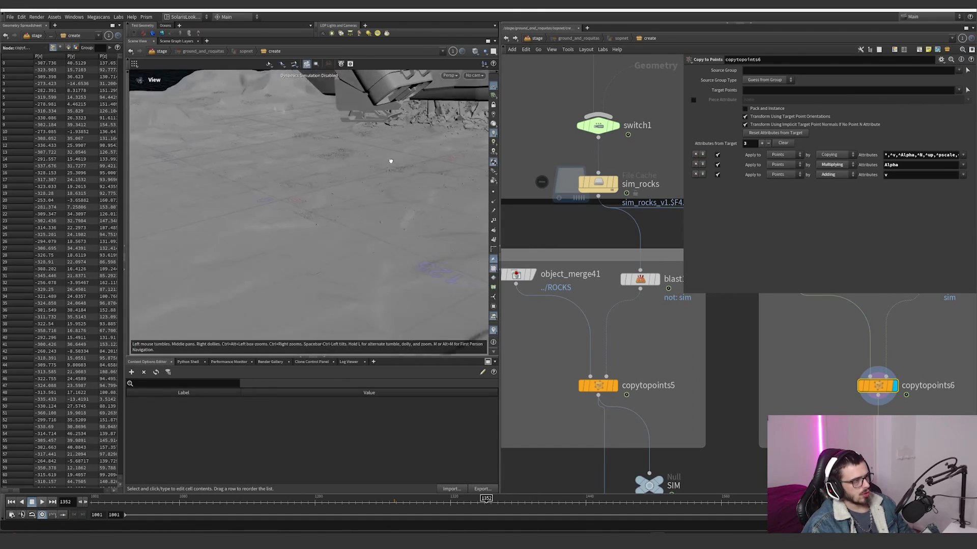
right_click_drag(390, 160, 458, 149)
middle_click_drag(331, 179, 320, 199)
right_click_drag(320, 198, 405, 173)
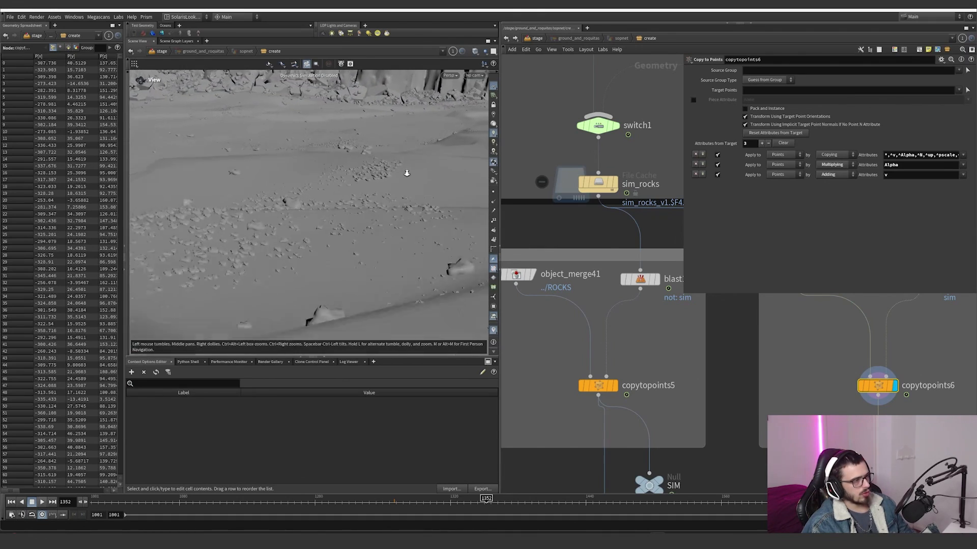
middle_click_drag(406, 173, 299, 205)
left_click_drag(299, 205, 301, 207)
Step: Return to the stage network and display the sim_rock SOP Import to examine its path settings and instanced rocks
scroll(687, 392, "down", 8)
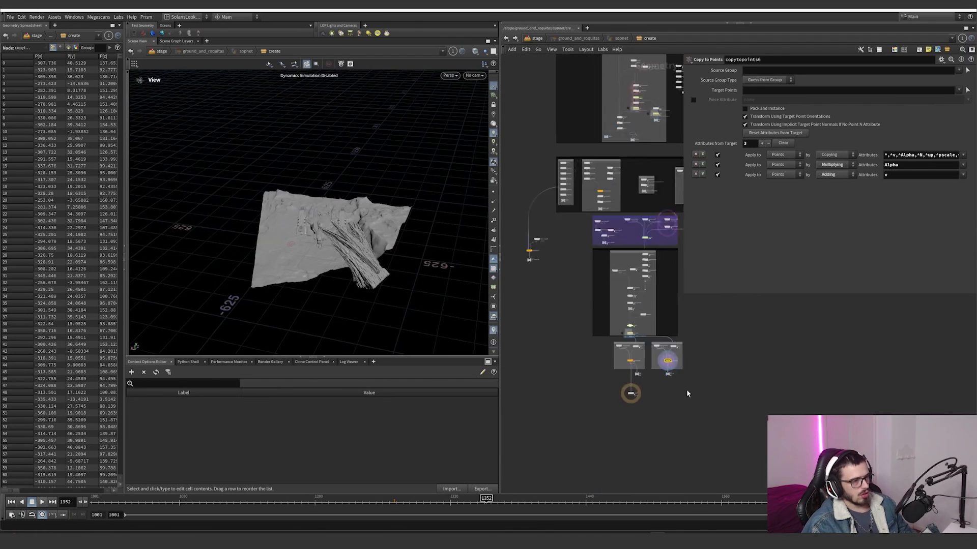
middle_click_drag(686, 387, 614, 403)
left_click(536, 40)
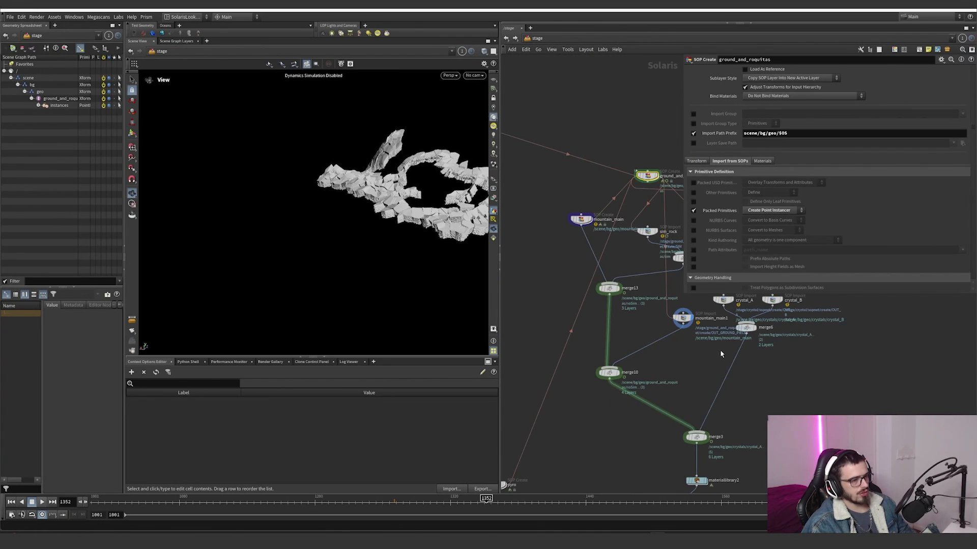
scroll(652, 356, "up", 4)
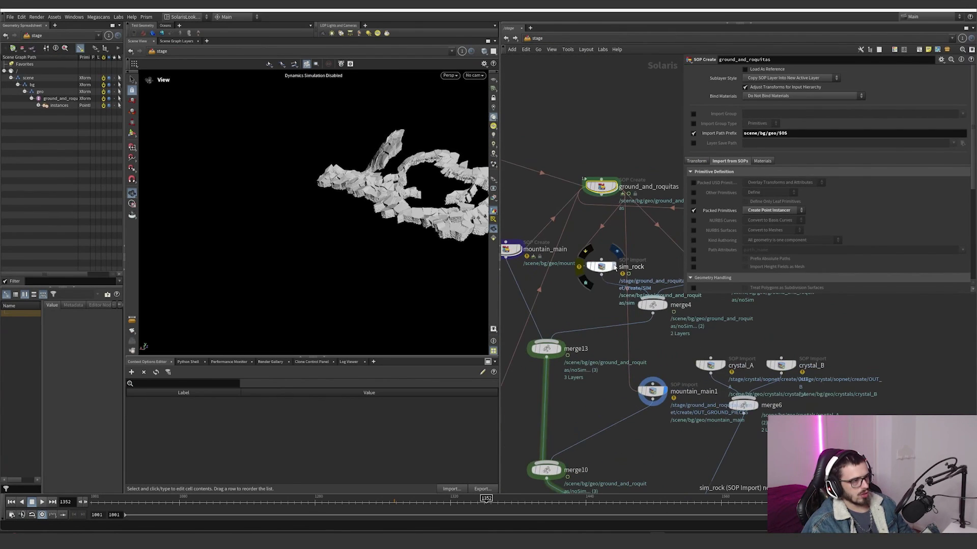
left_click(585, 281)
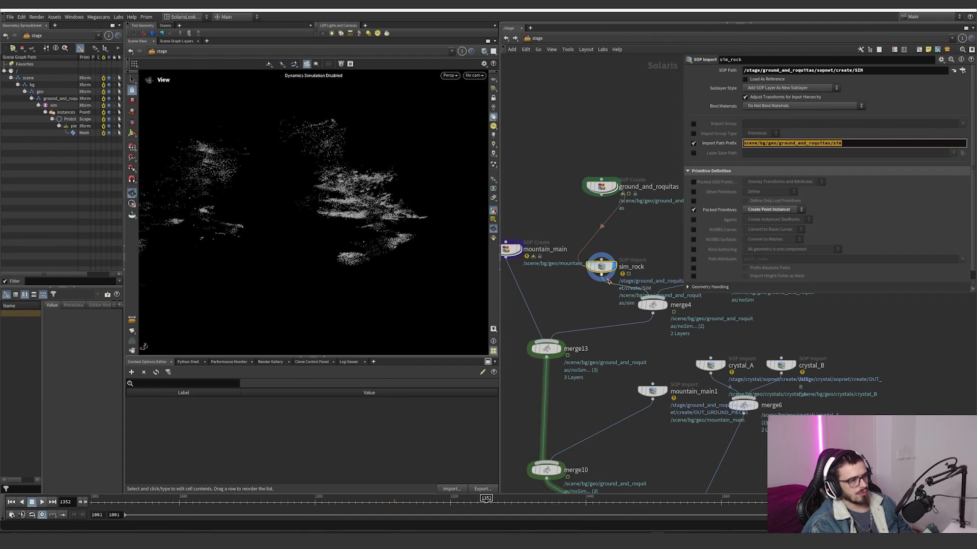
Step: Select sim_rock's instances primitive in the scene graph, and display the no_sim_rock SOP Import to examine its instanced rocks and path settings
left_click(62, 114)
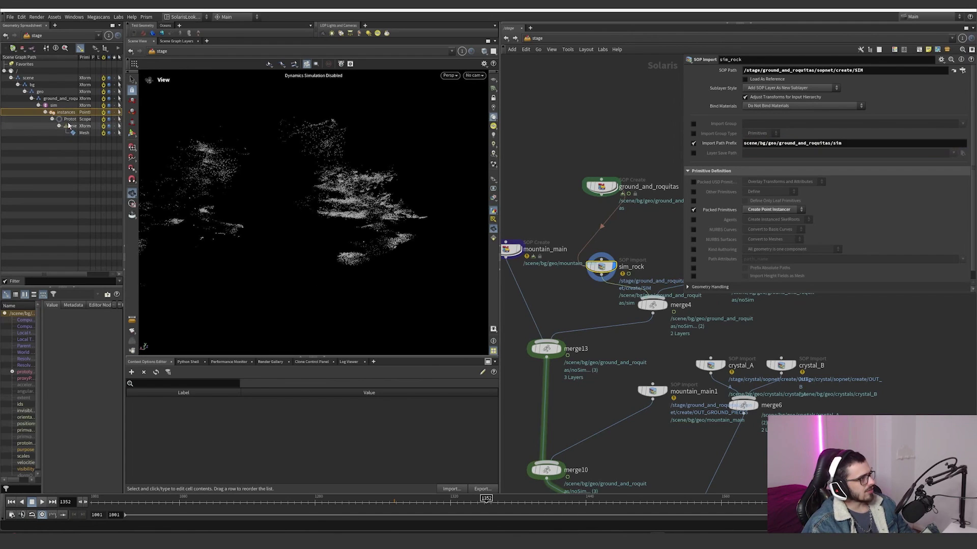
middle_click_drag(633, 262, 560, 275)
middle_click_drag(660, 306, 605, 304)
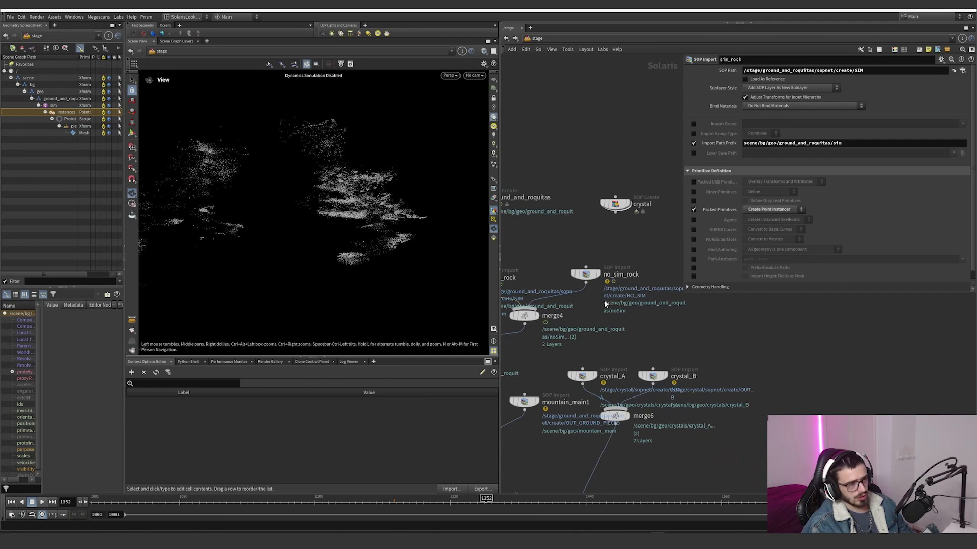
left_click(596, 270)
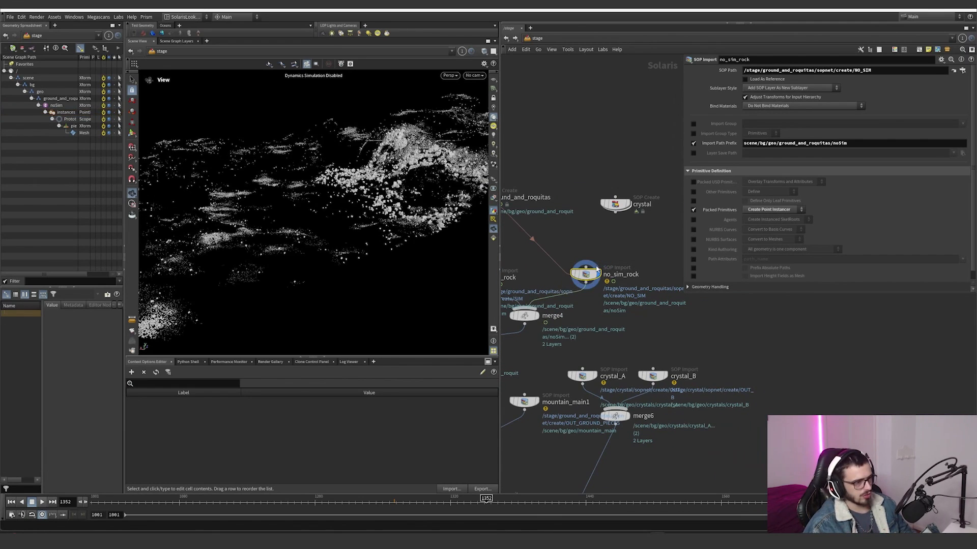
Step: Display the mountain_main1 SOP Import to examine the ground pieces geometry and its import path
scroll(621, 311, "down", 4)
middle_click_drag(630, 314, 643, 266)
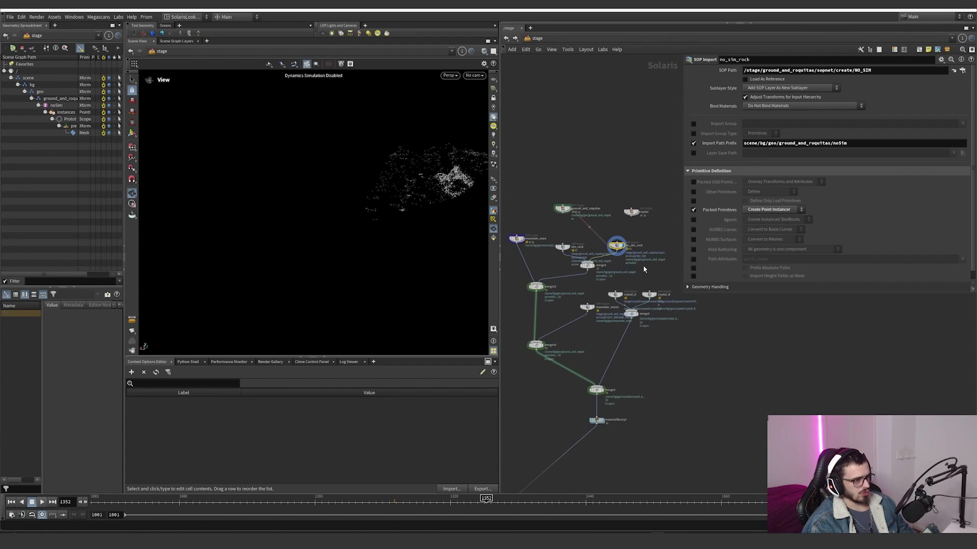
scroll(628, 354, "up", 2)
middle_click_drag(568, 301, 589, 278)
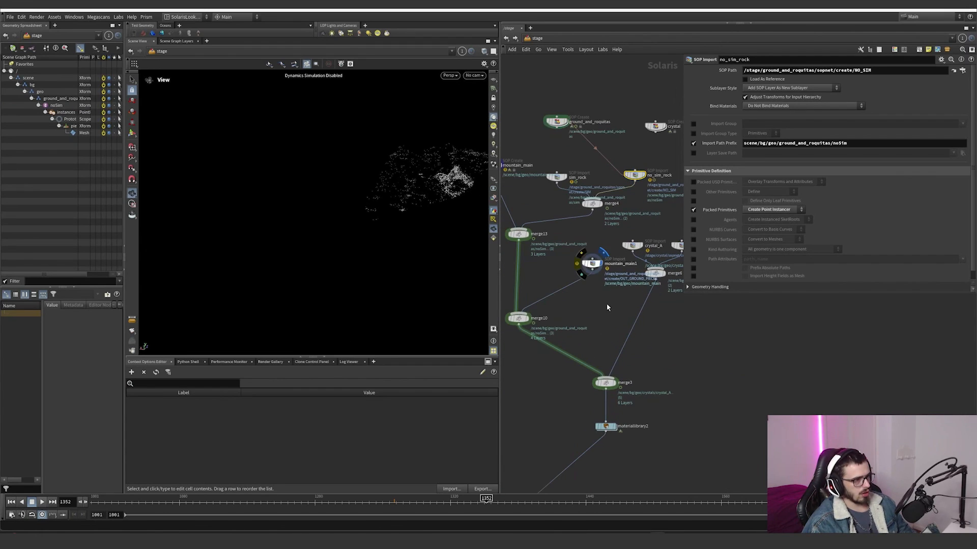
Step: Display merge3 and examine the combined mountains, rocks and crystals along with the node tree feeding it
left_click(605, 383)
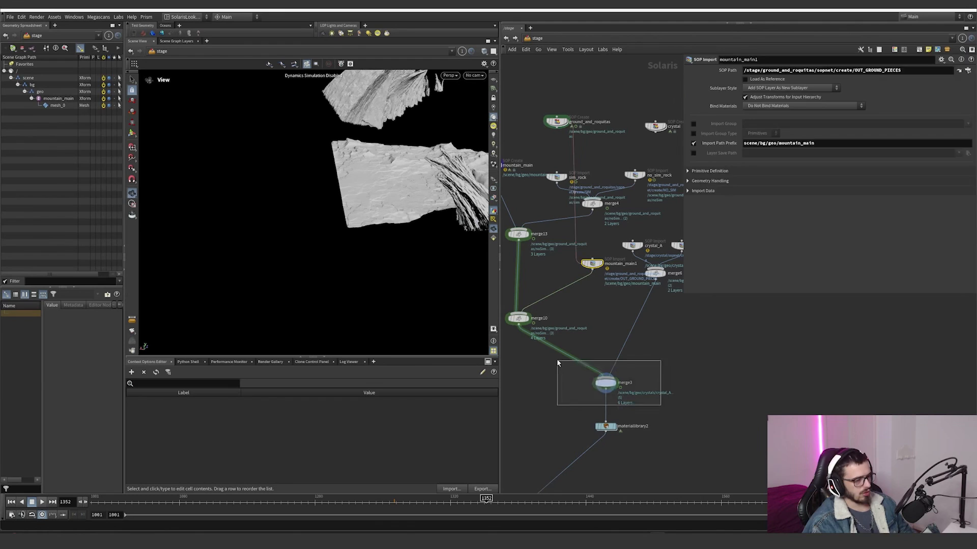
left_click_drag(379, 189, 401, 189)
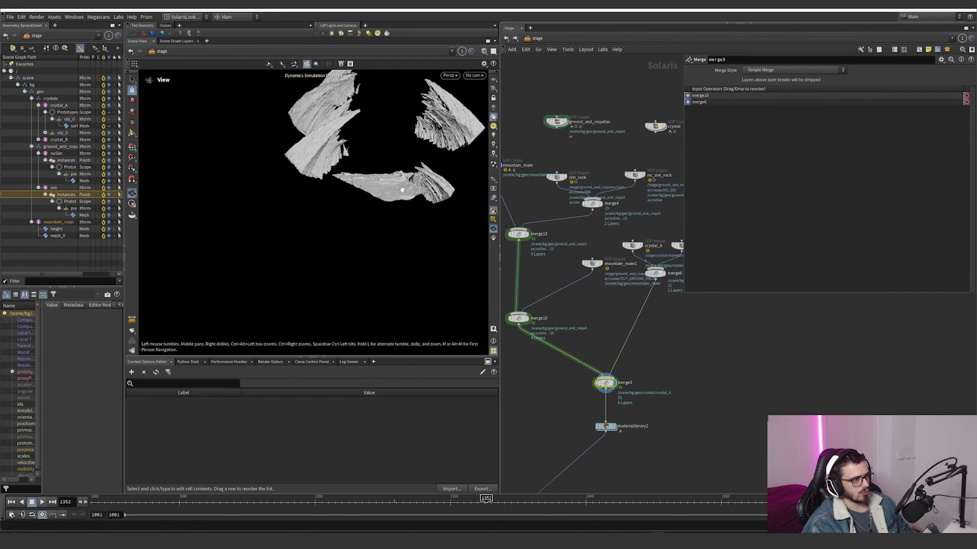
scroll(661, 368, "down", 4)
middle_click_drag(680, 386, 726, 362)
scroll(636, 383, "up", 1)
scroll(640, 383, "down", 1)
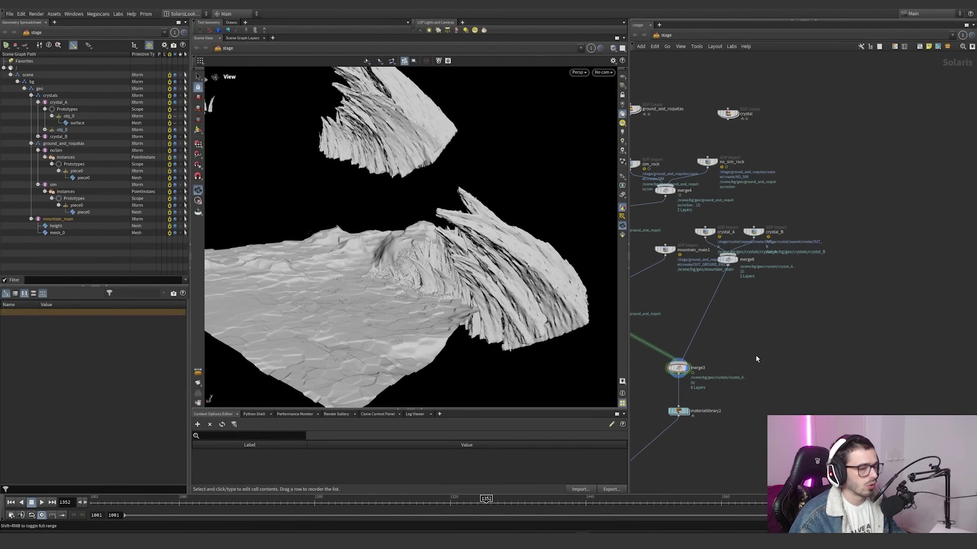
middle_click_drag(756, 359, 793, 351)
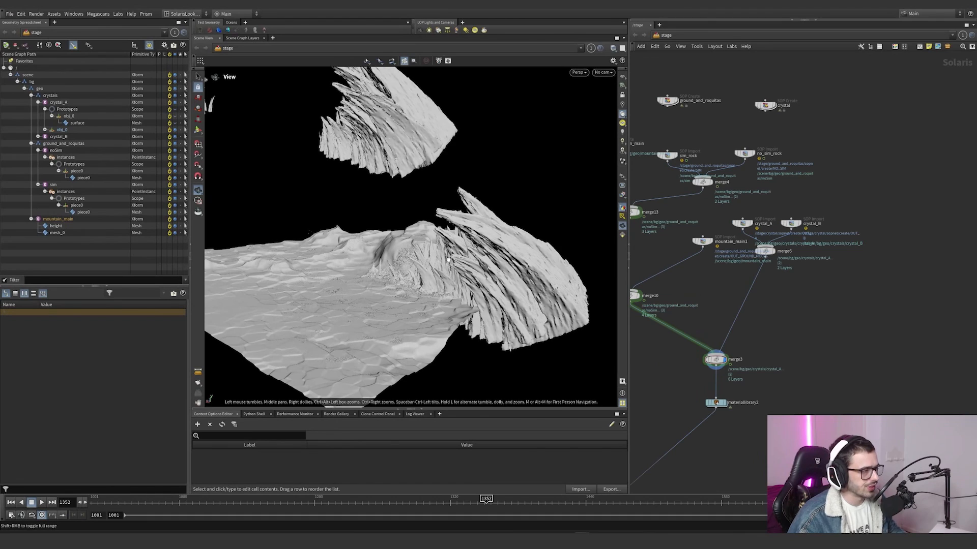
left_click_drag(529, 249, 407, 247)
middle_click_drag(807, 336, 863, 318)
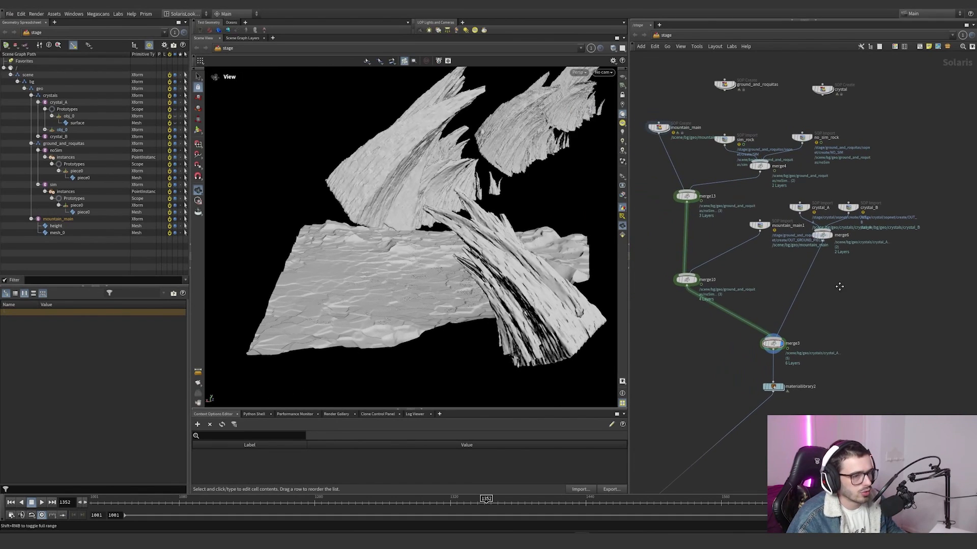
middle_click_drag(837, 286, 811, 329)
middle_click_drag(749, 326, 811, 331)
left_click_drag(662, 164, 661, 230)
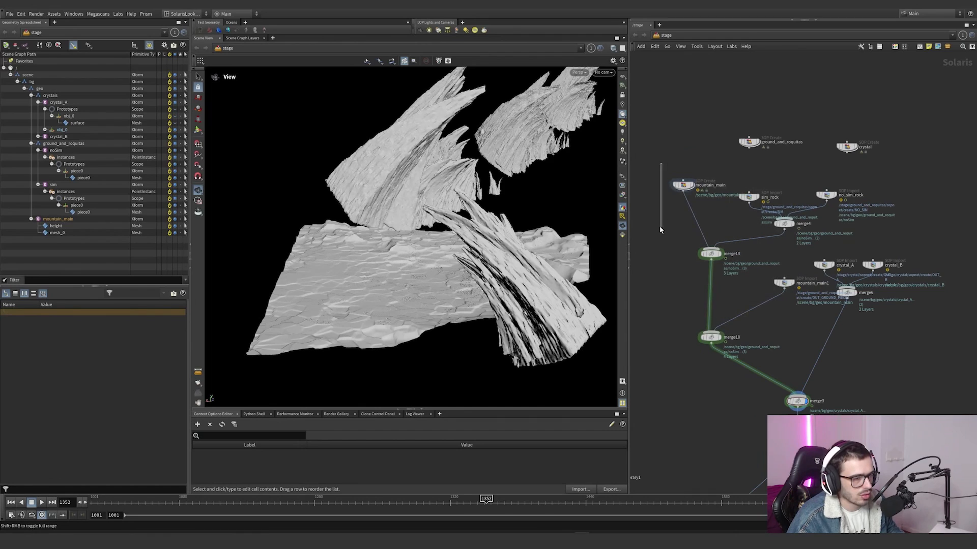
middle_click_drag(837, 338, 797, 291)
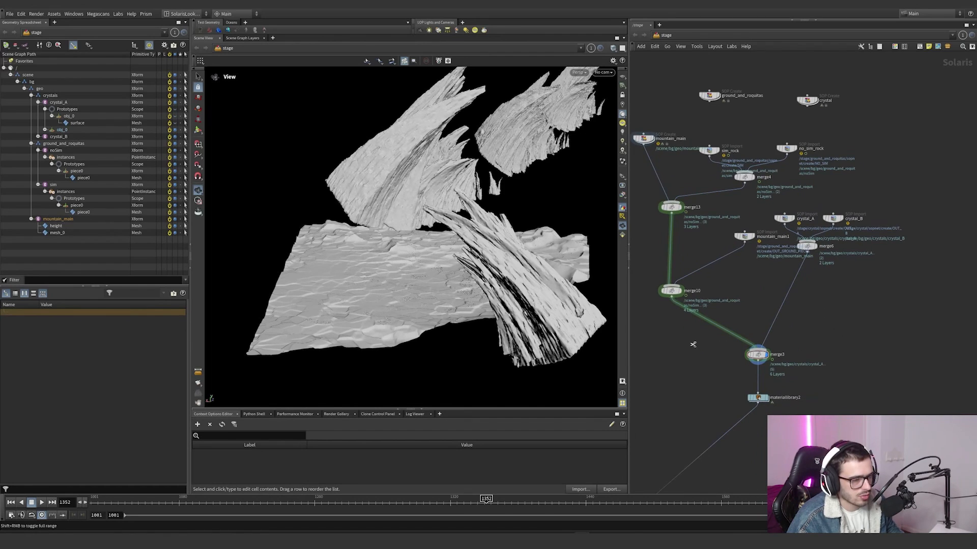
Step: Disconnect merge10 from merge3 to isolate the crystals, display materiallibrary2 and render it in the viewport with Karma CPU
left_click_drag(693, 345, 743, 322)
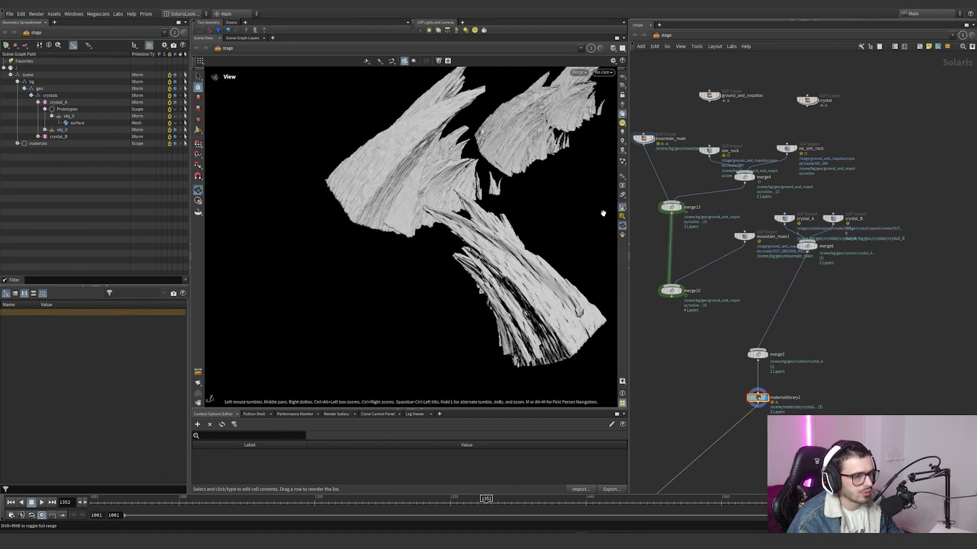
key("shift+r")
left_click_drag(524, 263, 517, 278)
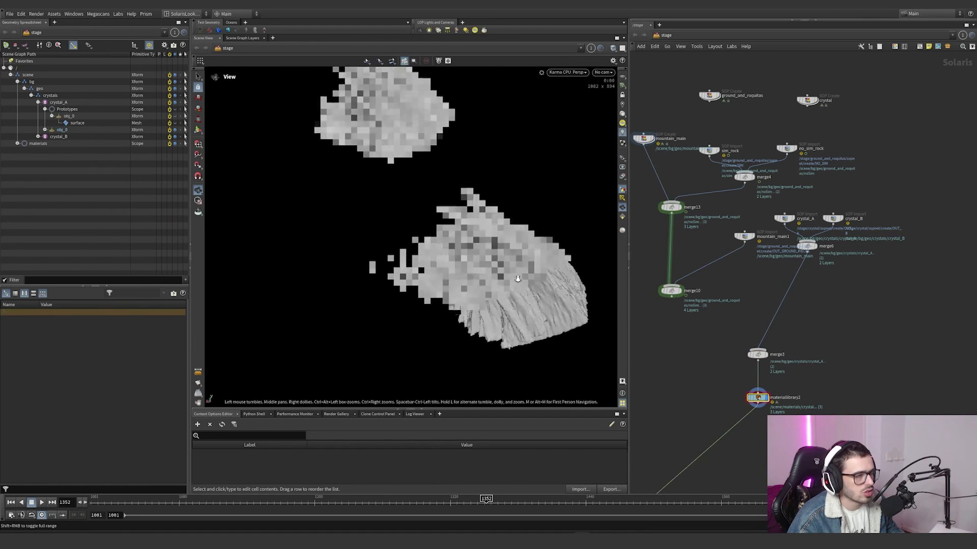
right_click_drag(517, 278, 541, 273)
left_click_drag(541, 273, 529, 230)
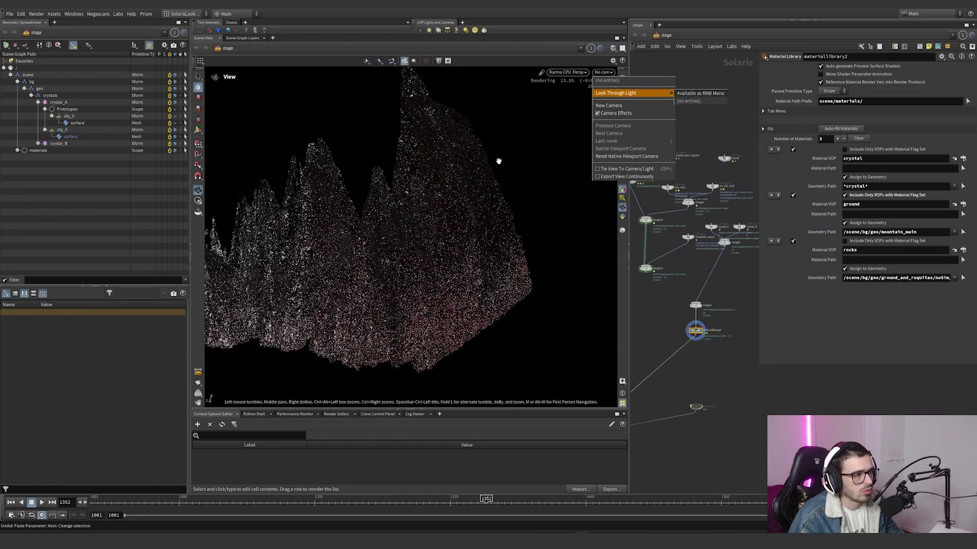
Step: Examine the Karma-rendered crystal material on the crystal formations from several angles and distances
left_click(497, 159)
right_click_drag(417, 142, 470, 174)
middle_click_drag(469, 174, 494, 231)
left_click_drag(494, 231, 414, 209)
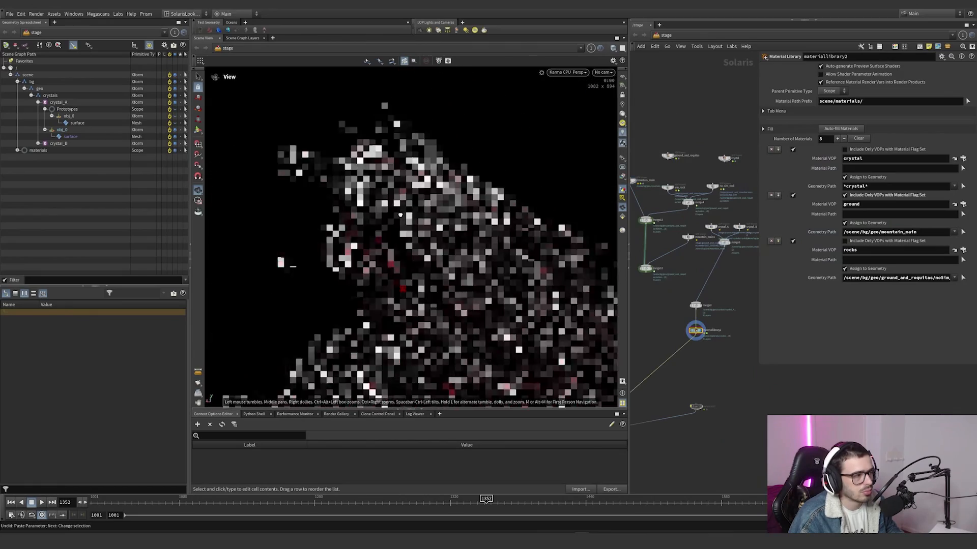
right_click_drag(415, 209, 288, 368)
left_click_drag(288, 368, 476, 284)
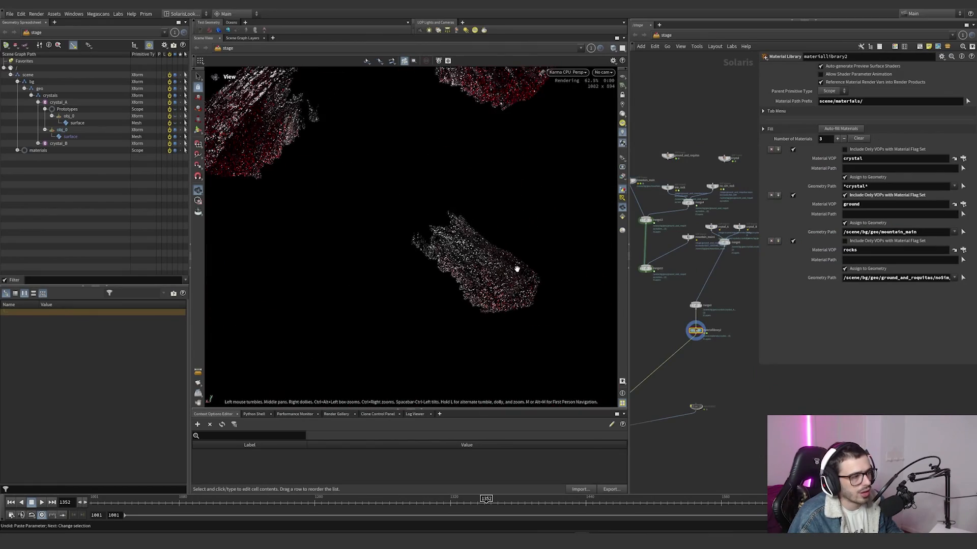
right_click_drag(517, 268, 445, 275)
right_click_drag(504, 152, 554, 134)
scroll(727, 350, "down", 3)
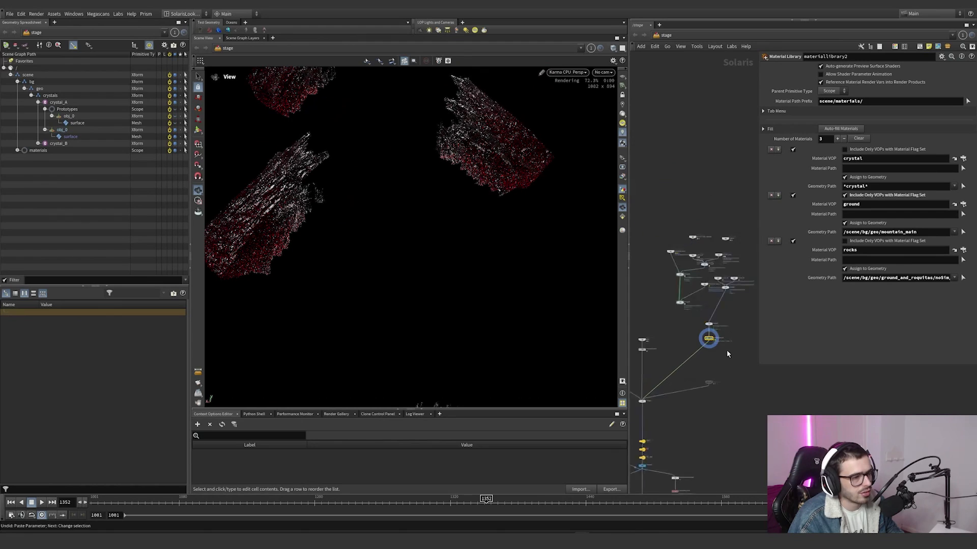
Step: Copy the HDRI dome light to just after materiallibrary2, set its intensity to 1 and display it to light the crystals
scroll(727, 350, "up", 1)
middle_click_drag(650, 440, 682, 403)
middle_click_drag(719, 326, 678, 344)
scroll(677, 344, "up", 1)
middle_click_drag(660, 433, 717, 392)
scroll(663, 420, "up", 1)
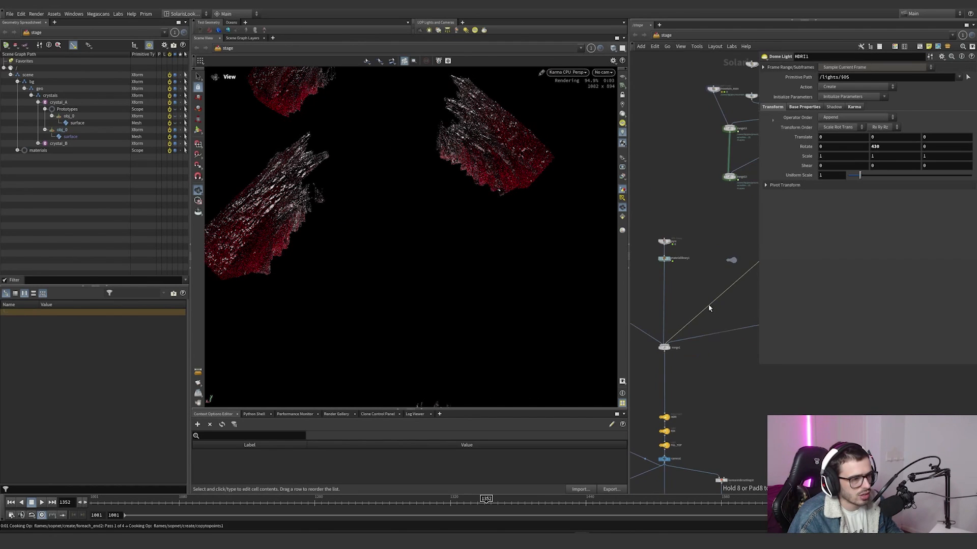
middle_click_drag(705, 325, 672, 340)
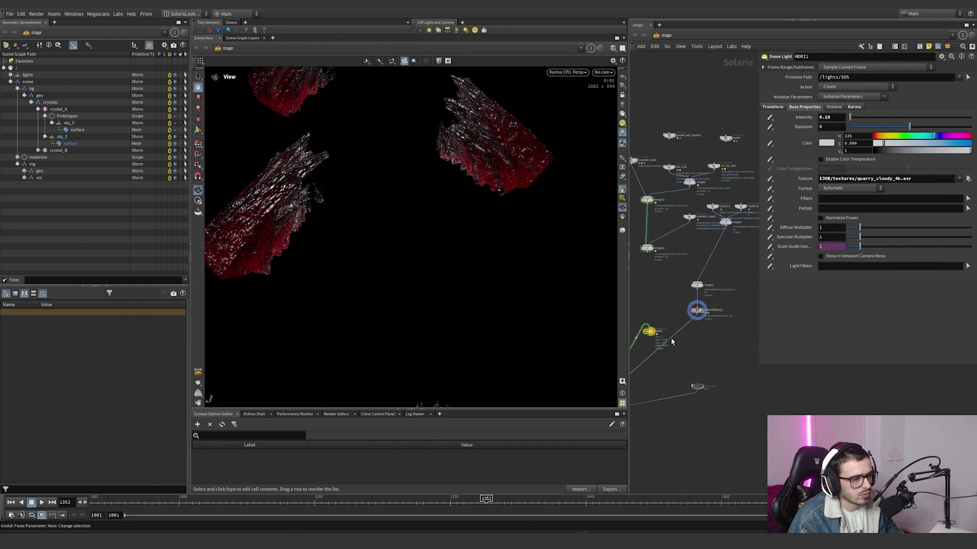
scroll(671, 341, "up", 2)
left_click_drag(641, 329, 703, 321)
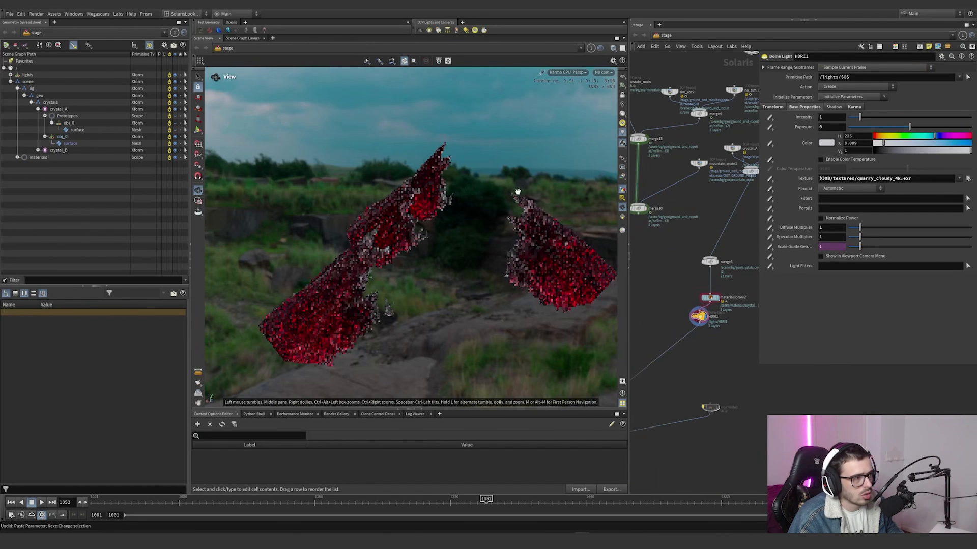
middle_click_drag(684, 238, 442, 254)
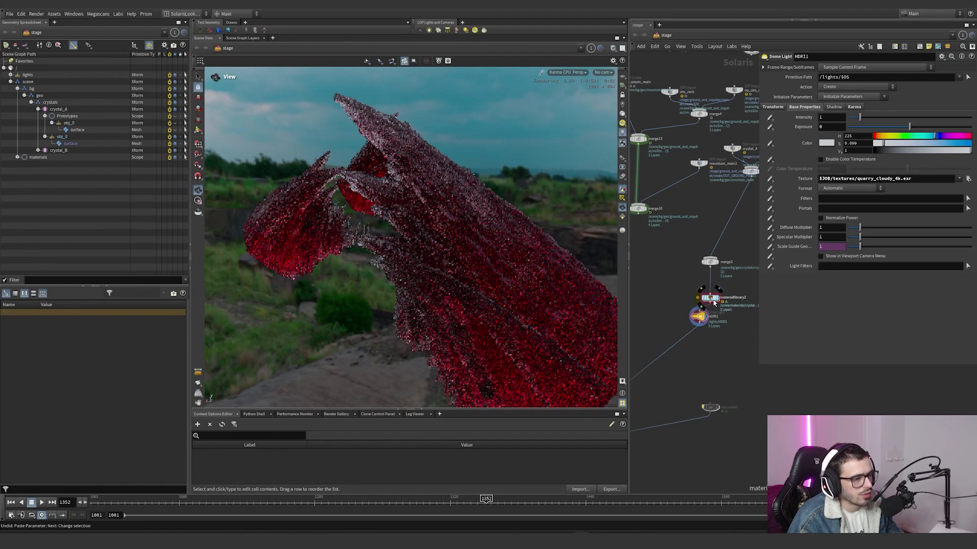
Step: Open the crystal material inside materiallibrary2 and shrink the parameter overlay to make room for its shader network
double_click(712, 299)
middle_click_drag(664, 306, 612, 312)
double_click(693, 279)
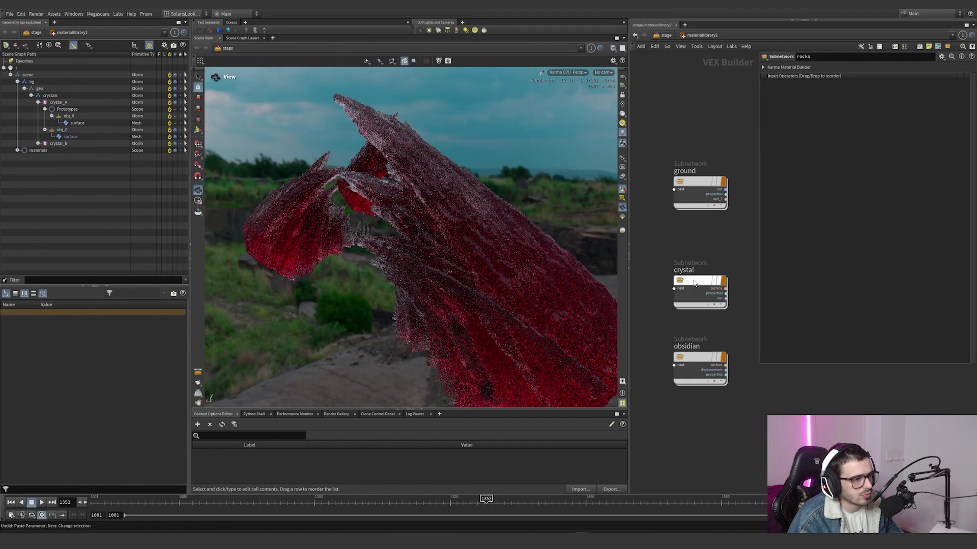
scroll(693, 279, "down", 5)
middle_click_drag(693, 279, 669, 295)
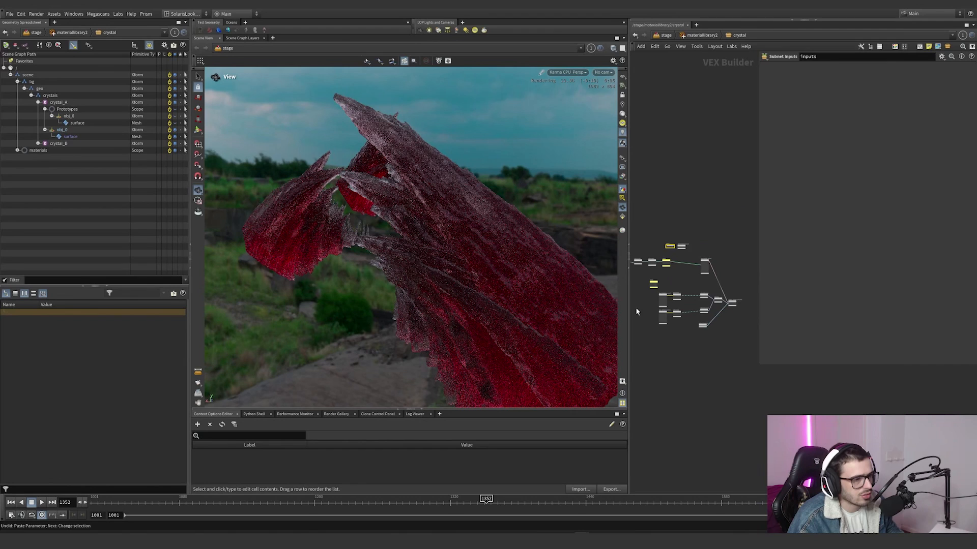
scroll(636, 308, "up", 3)
left_click_drag(758, 363, 842, 249)
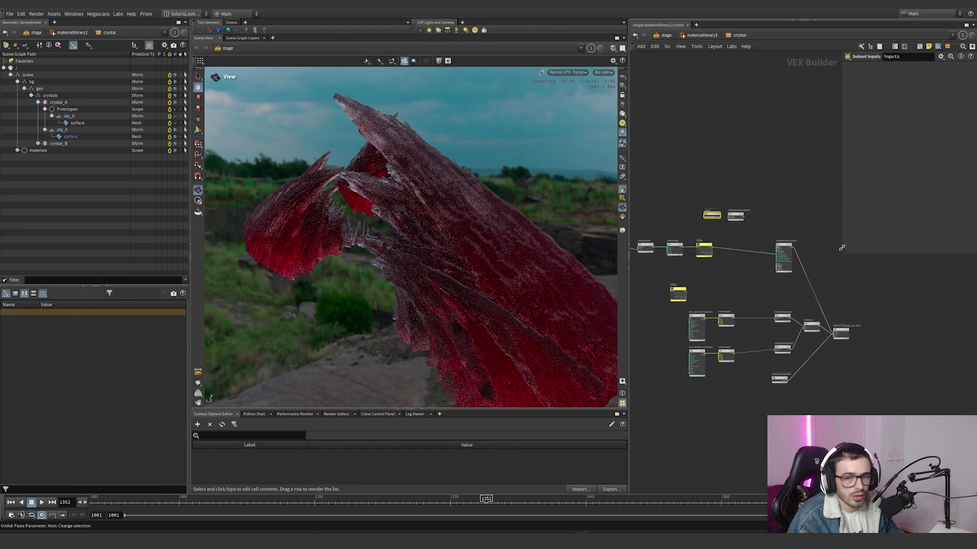
scroll(651, 249, "up", 3)
middle_click_drag(651, 250, 763, 259)
Step: Examine the position, multiply, 3D noise, remap and ramp1 nodes that drive the crystal's transmission colour
left_click_drag(676, 221, 641, 275)
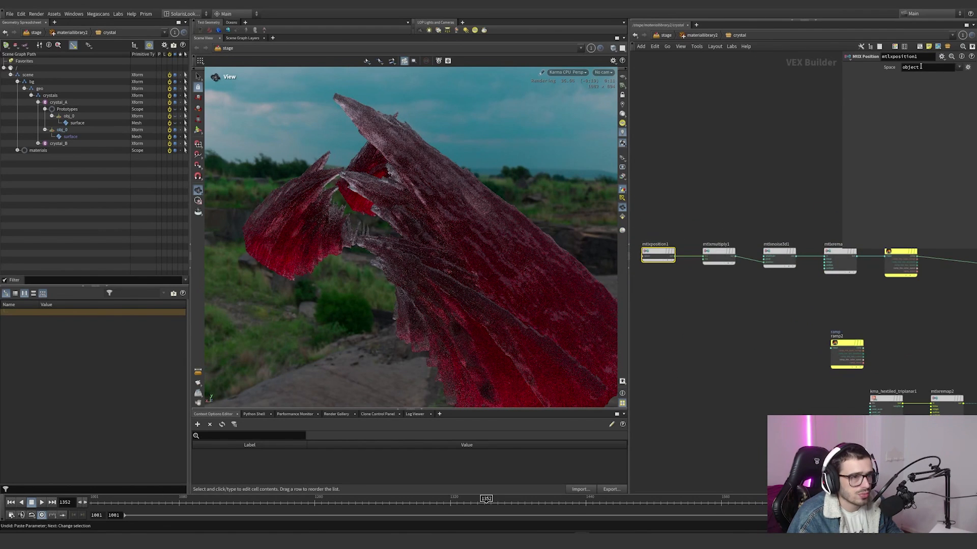
left_click_drag(685, 294, 685, 293)
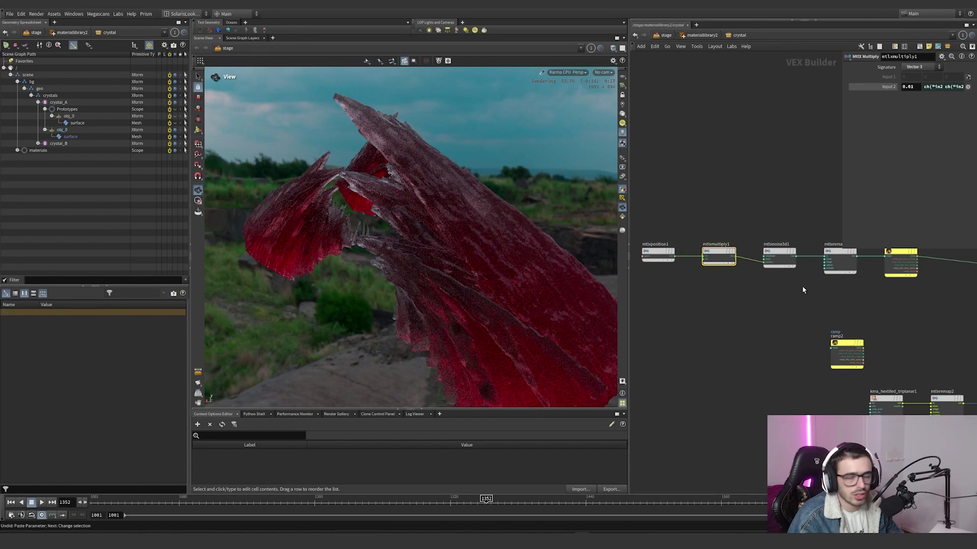
middle_click_drag(822, 300, 770, 307)
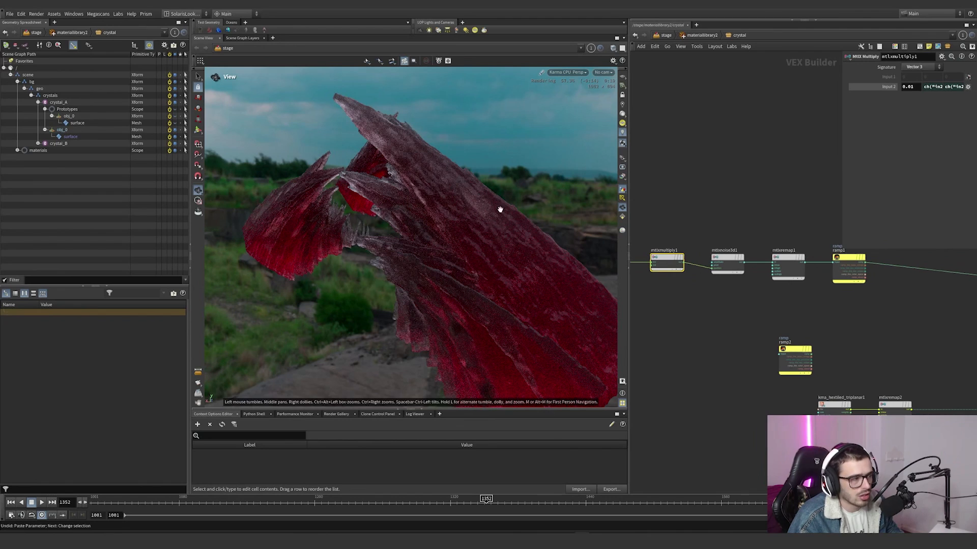
left_click(729, 262)
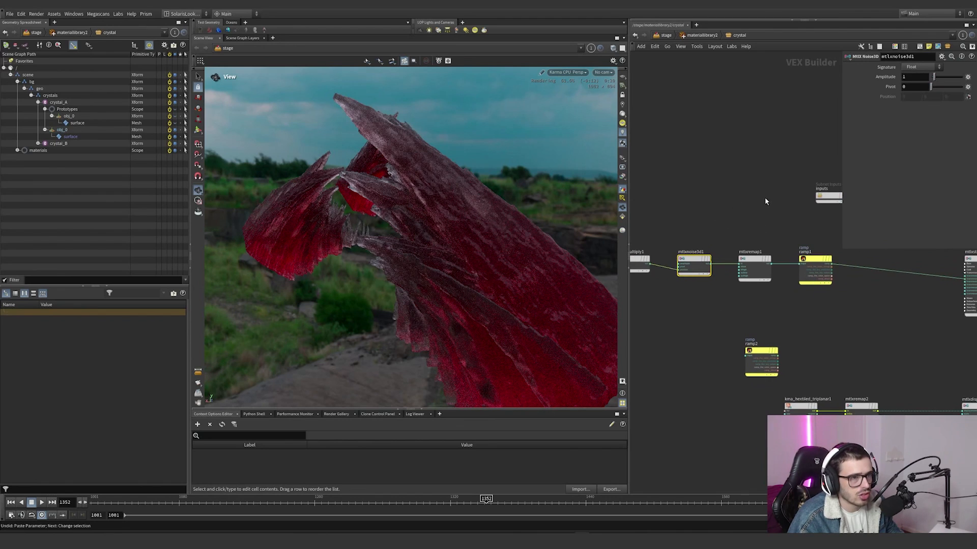
left_click_drag(757, 265, 758, 266)
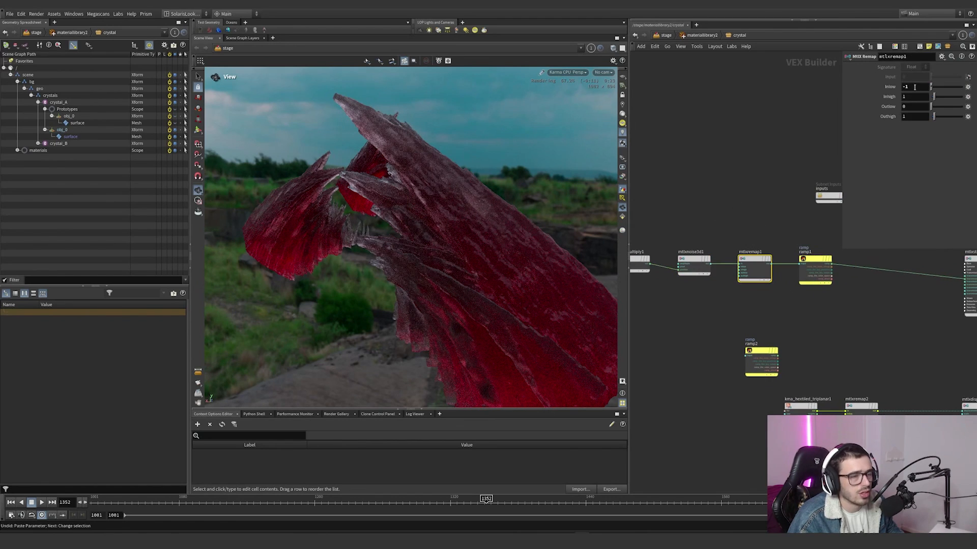
middle_click_drag(839, 314, 766, 314)
left_click(743, 269)
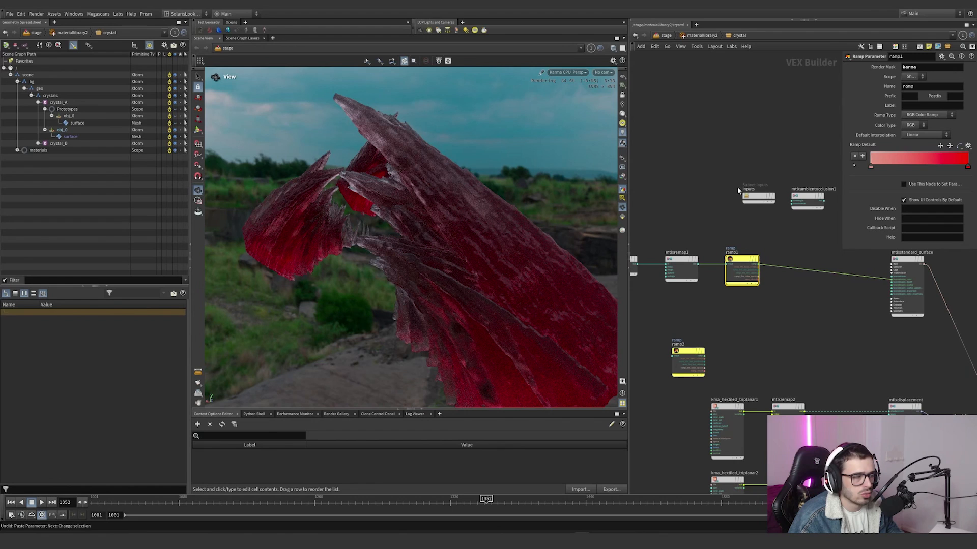
Step: Inspect the mtlxstandard_surface settings of the crystal shader, and disconnect the mtlxmix1 displacement from Material_Outputs_and_AOVs
middle_click_drag(832, 320, 778, 275)
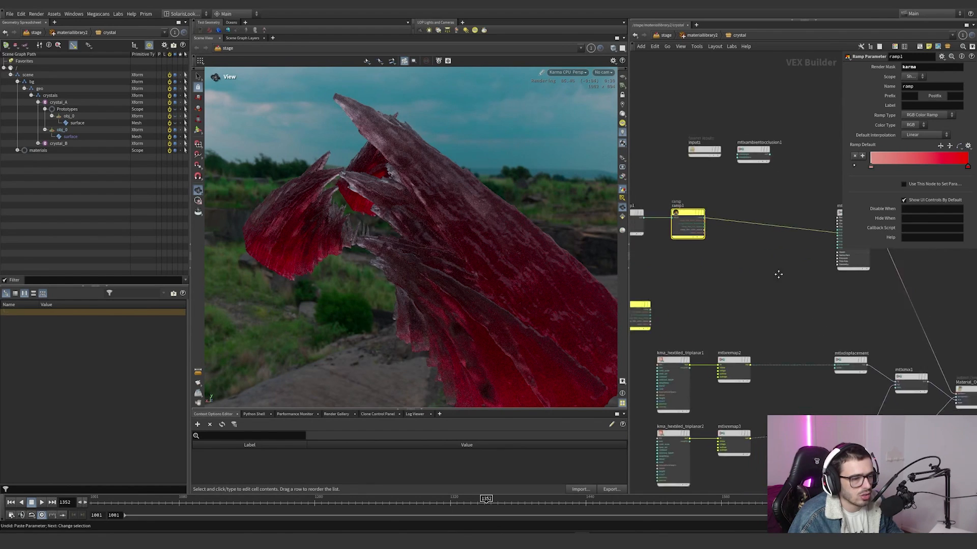
scroll(767, 269, "down", 3)
scroll(777, 255, "up", 5)
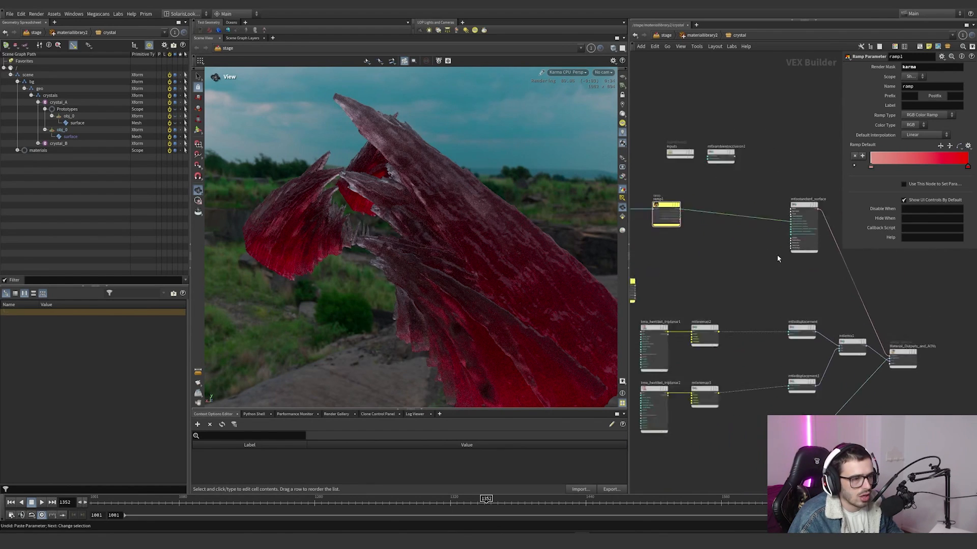
left_click(782, 184)
middle_click_drag(785, 163, 732, 99)
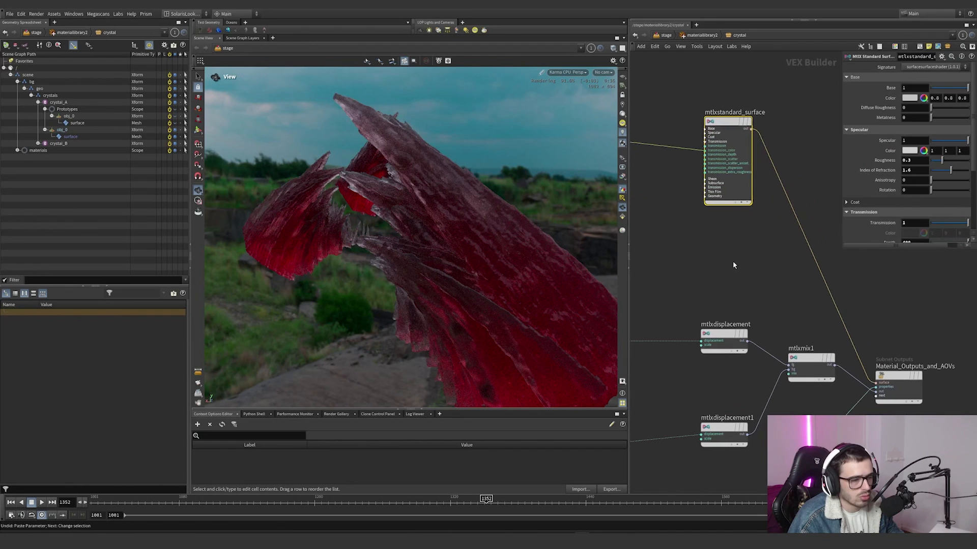
left_click_drag(851, 365, 844, 382)
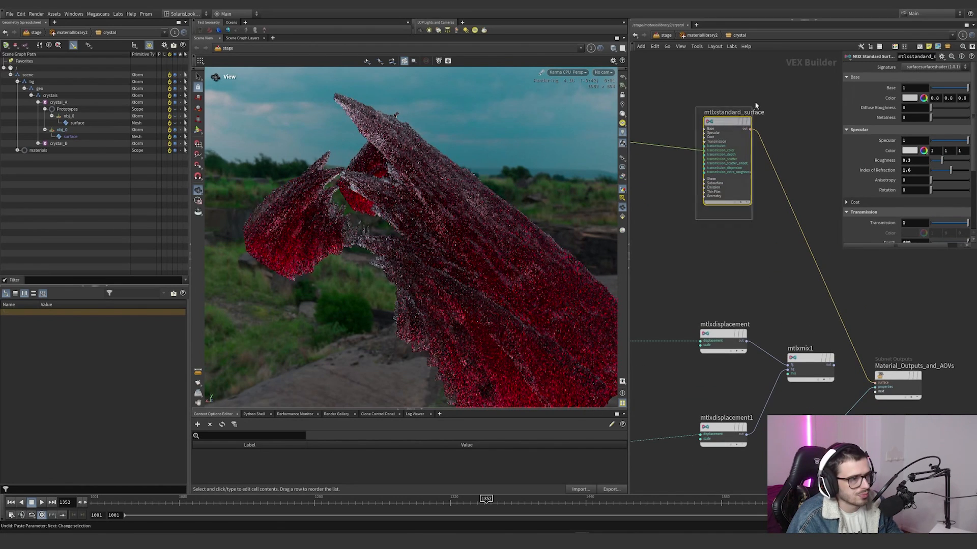
Step: Set mtlxstandard_surface's transmission to 0 and reroute the ramp1 output from transmission_color to base_color
left_click_drag(846, 249, 735, 320)
scroll(650, 261, "up", 5)
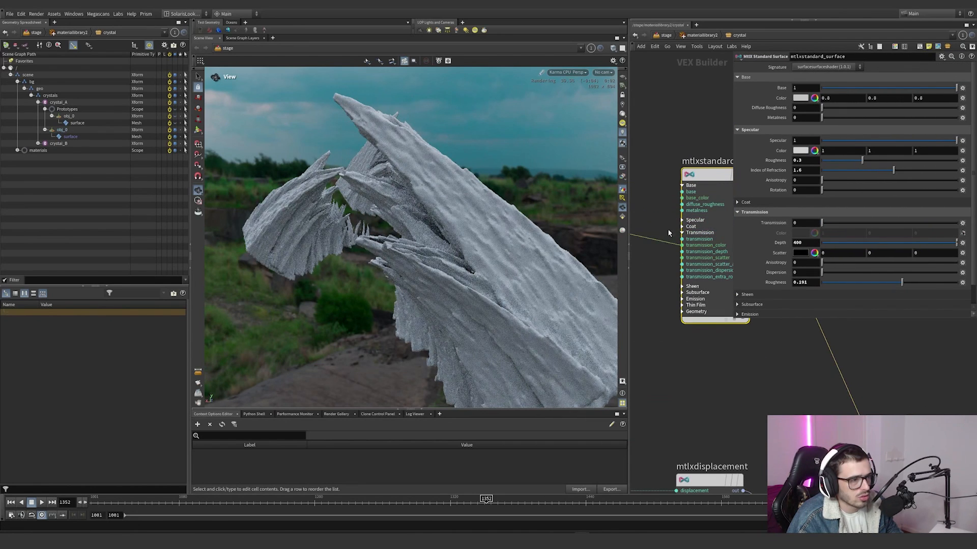
left_click_drag(683, 203, 682, 198)
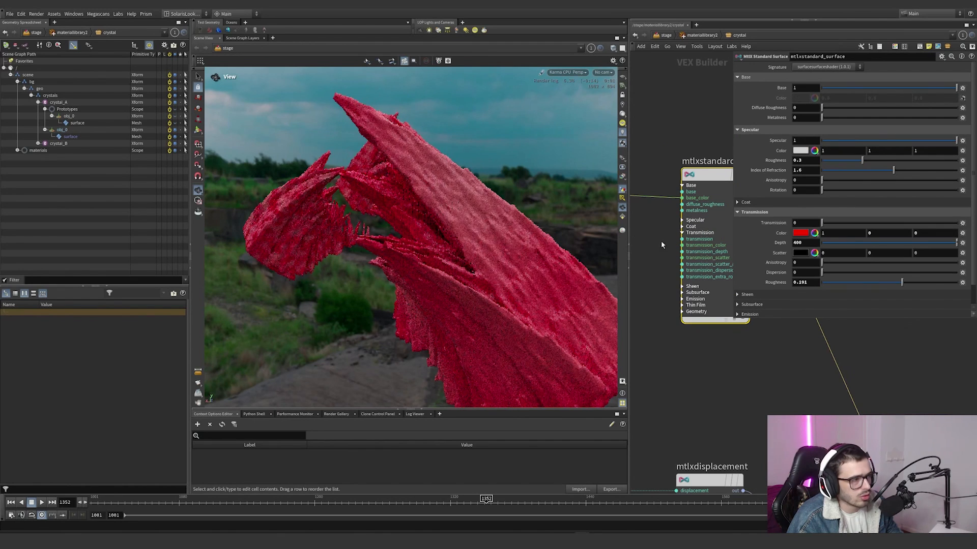
Step: Change the first colour of ramp1's default ramp to pure green to show the noise pattern on the crystals
left_click_drag(497, 252, 504, 254)
scroll(637, 285, "down", 3)
middle_click_drag(637, 285, 804, 329)
scroll(739, 313, "down", 2)
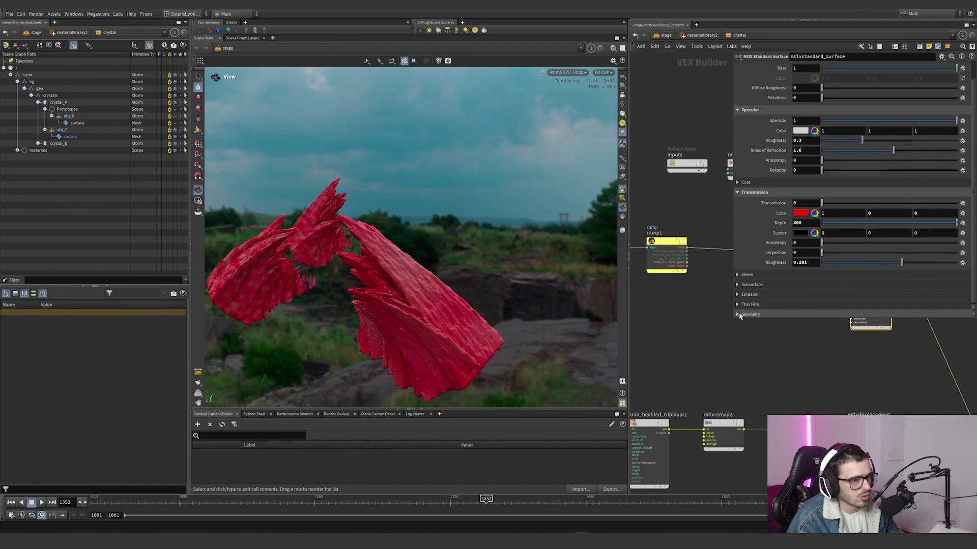
scroll(704, 312, "down", 3)
left_click(683, 272)
left_click(762, 167)
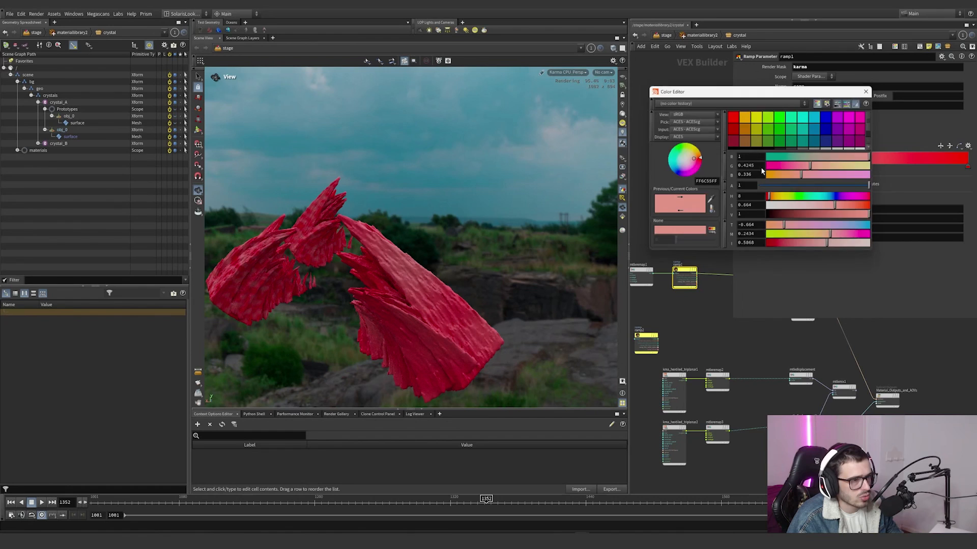
left_click(779, 118)
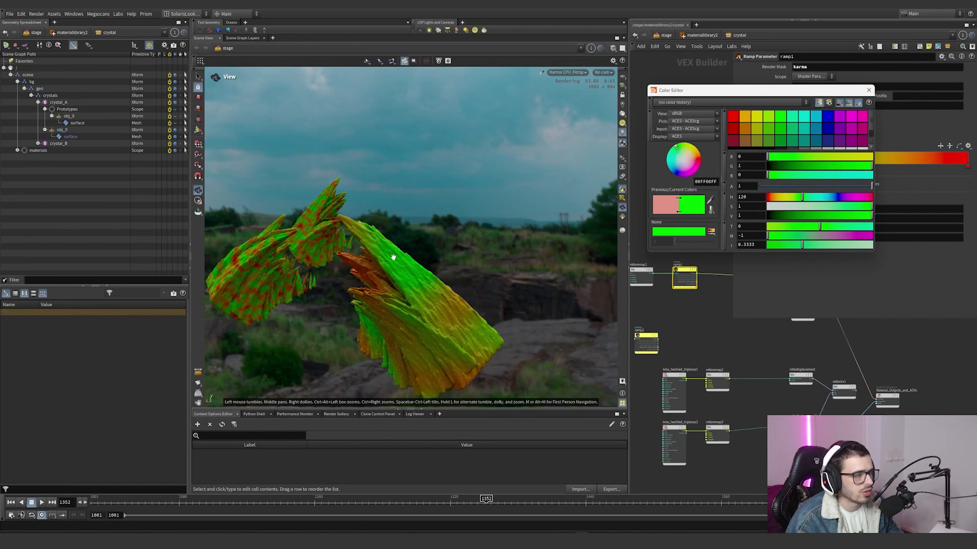
left_click_drag(393, 257, 401, 253)
left_click(869, 91)
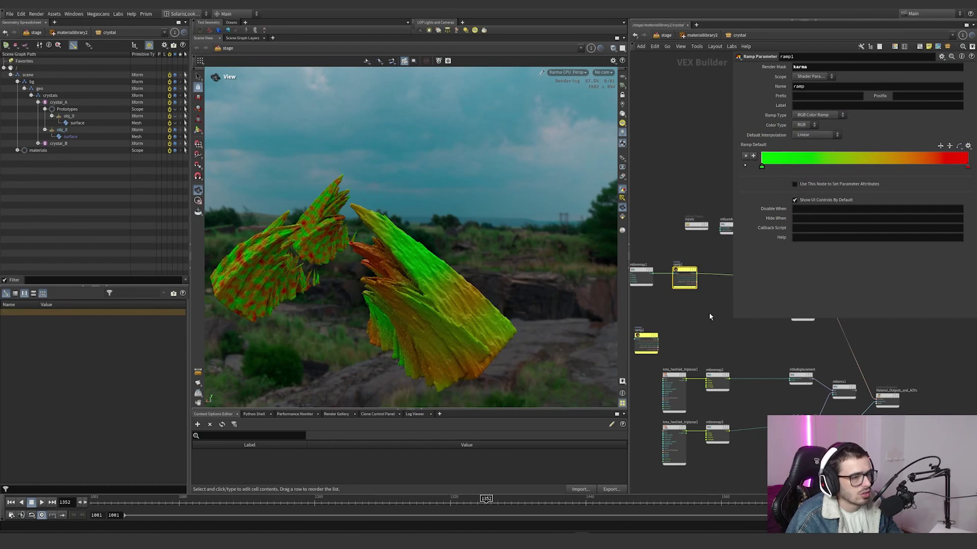
Step: Enlarge the network area, frame the whole crystal shader network and show the settings of kma_hextiled_triplanar1
middle_click_drag(665, 301, 665, 243)
scroll(689, 295, "down", 2)
middle_click_drag(726, 291, 673, 278)
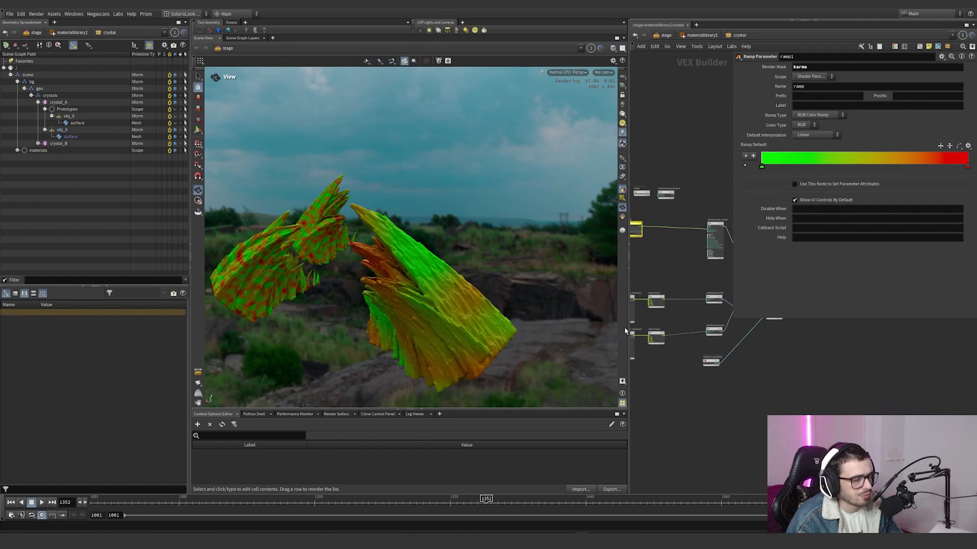
left_click_drag(624, 327, 453, 311)
key("h")
left_click(534, 312)
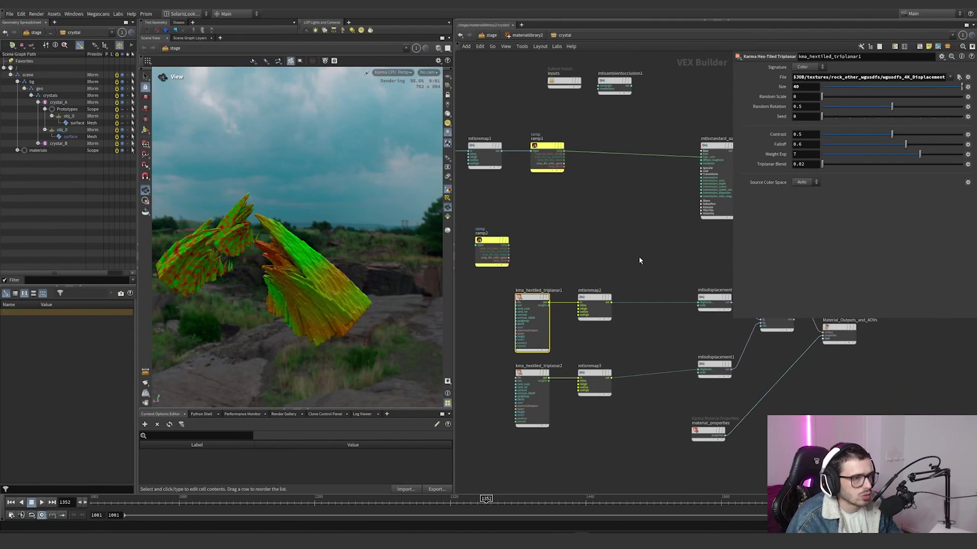
Step: Connect mtlxremap2 to the base_color input of mtlxstandard_surface and inspect the first displacement texture up close on the crystal
scroll(639, 258, "down", 1)
middle_click_drag(639, 257, 601, 259)
mouse_move(548, 172)
left_mouse_down()
mouse_move(590, 281)
mouse_move(583, 297)
left_mouse_up()
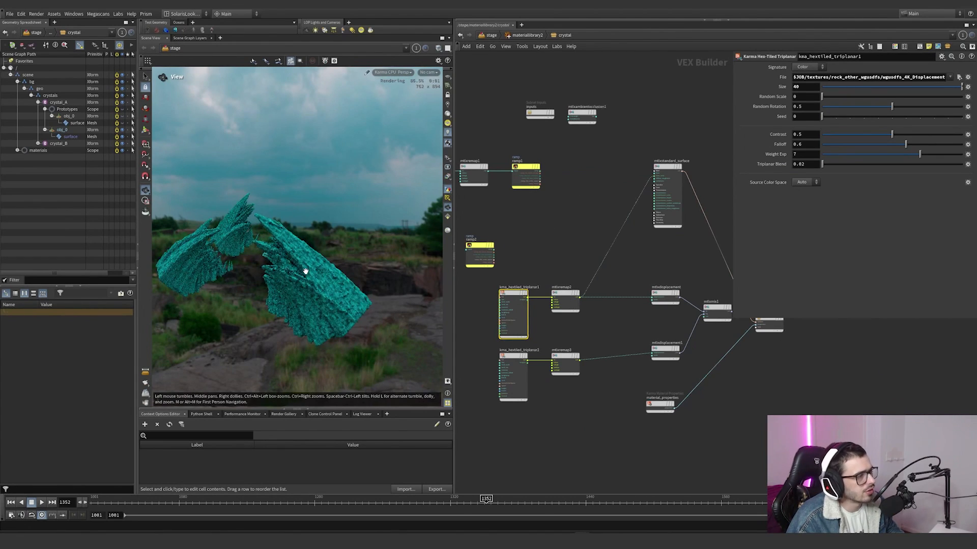
right_click_drag(305, 271, 367, 249)
left_click_drag(370, 242, 420, 254)
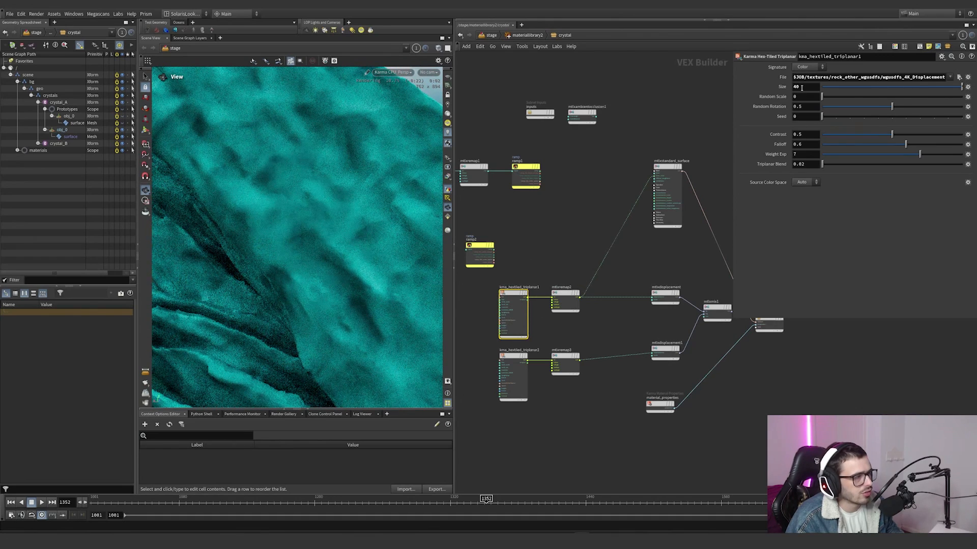
Step: Review the mtlxstandard_surface parameters and the signature setting of kma_hextiled_triplanar1
left_click(667, 203)
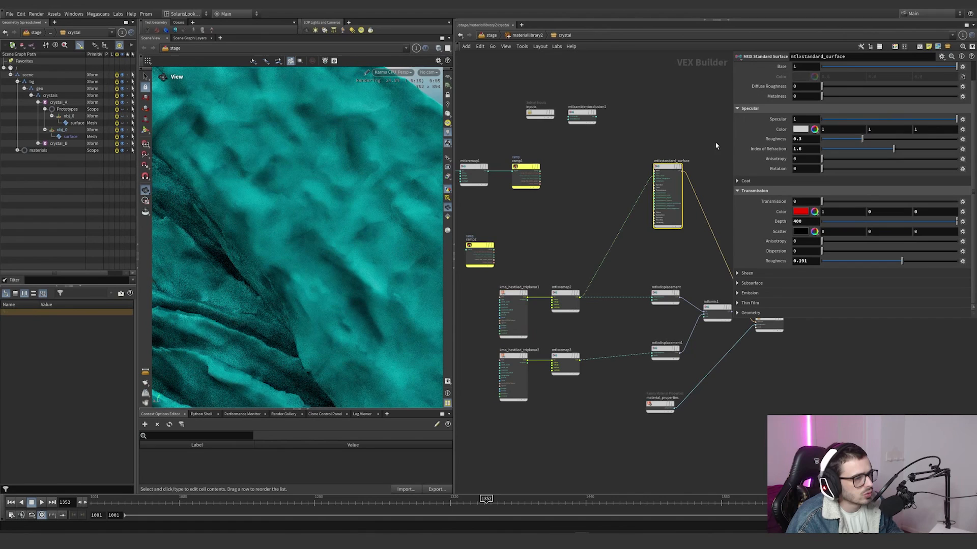
scroll(768, 162, "up", 1)
scroll(774, 170, "down", 1)
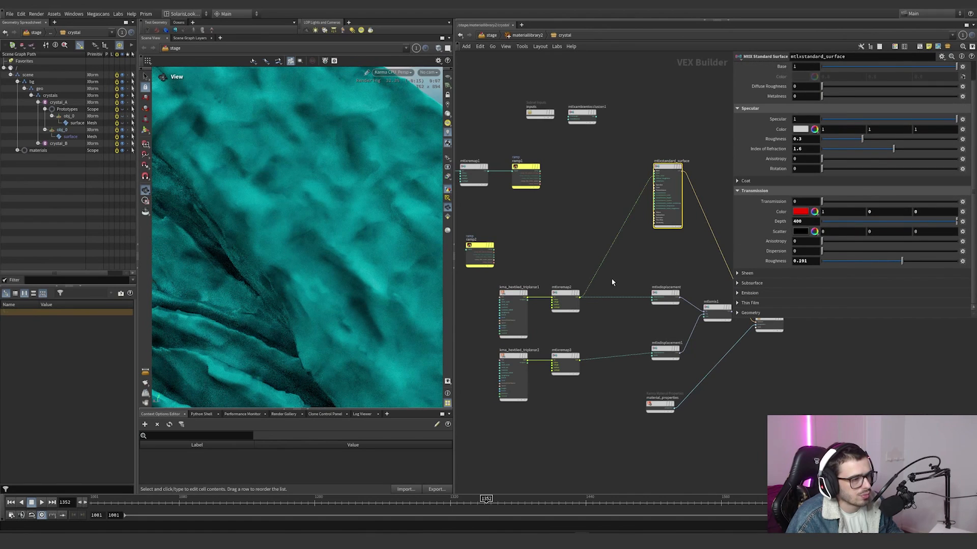
scroll(580, 285, "up", 5)
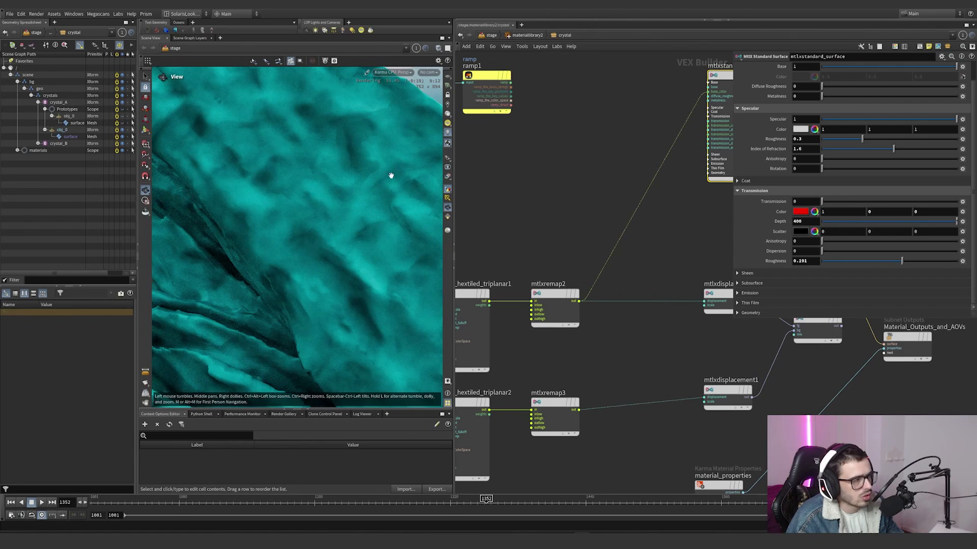
left_click(486, 336)
left_click(809, 67)
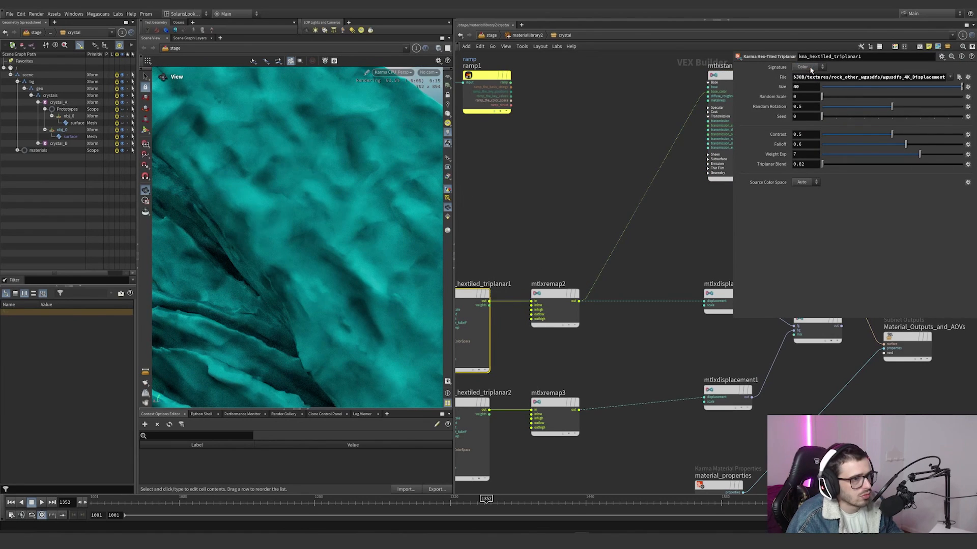
Step: Feed mtlxremap3 into the base_color input in place of mtlxremap2 to preview the second displacement texture
scroll(585, 209, "down", 3)
scroll(584, 203, "up", 1)
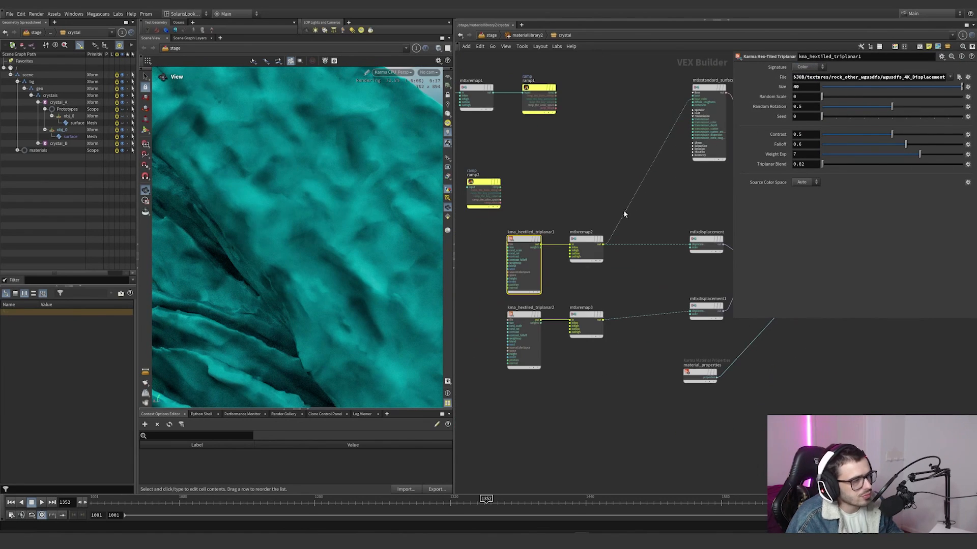
left_click(602, 320)
left_click(612, 320)
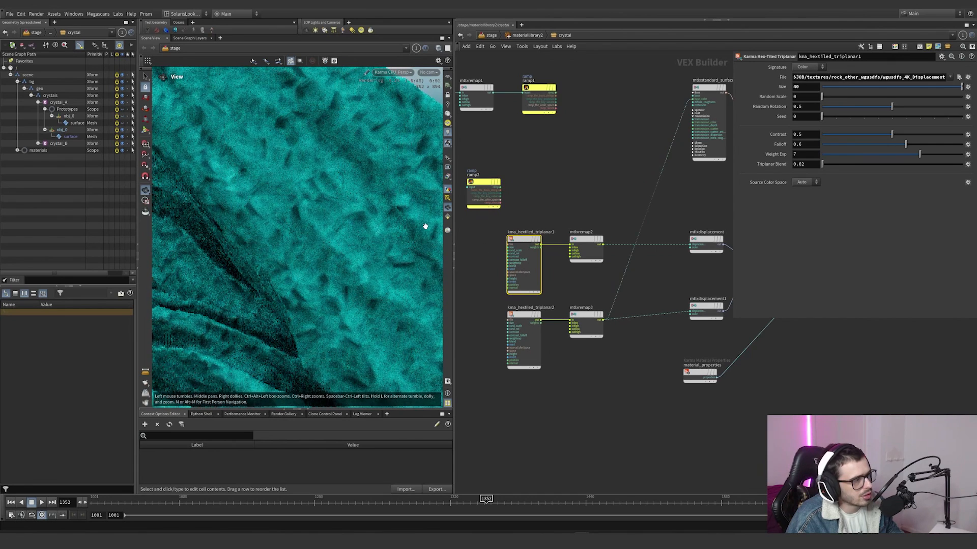
Step: Compare the texture file and size settings of kma_hextiled_triplanar2 and kma_hextiled_triplanar1, widening the parameter overlay to read the full path
left_click(524, 333)
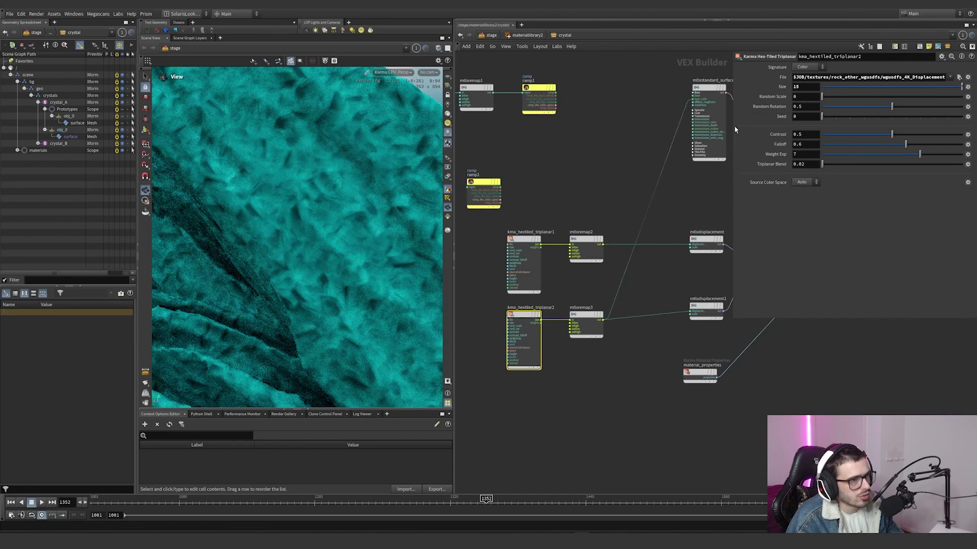
left_click_drag(732, 128, 599, 137)
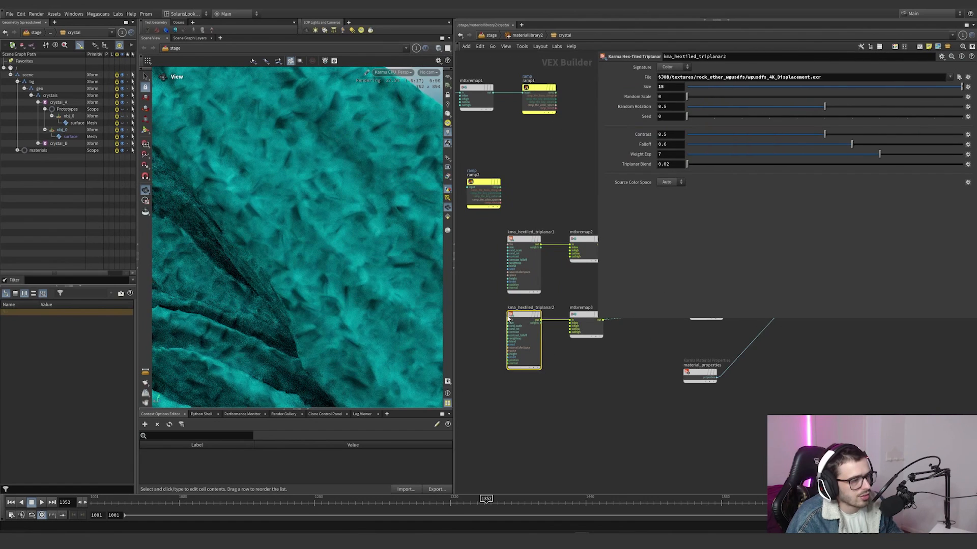
left_click(517, 277)
Step: Shrink the parameter overlay, disconnect mtlxremap3 from base_color and connect mtlxmix1 to Material_Outputs_and_AOVs as displacement
left_click_drag(596, 319, 778, 244)
middle_click_drag(705, 266, 630, 277)
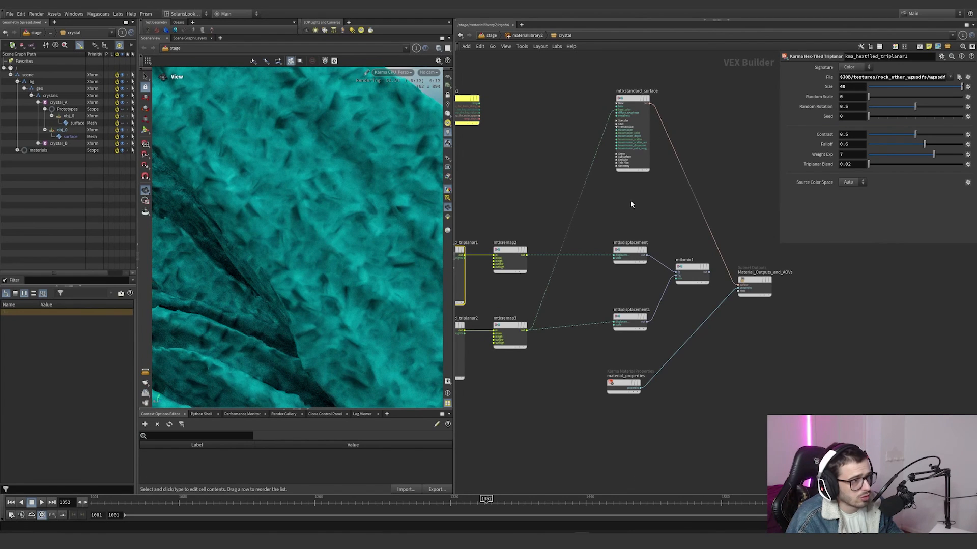
left_click_drag(619, 202, 571, 171)
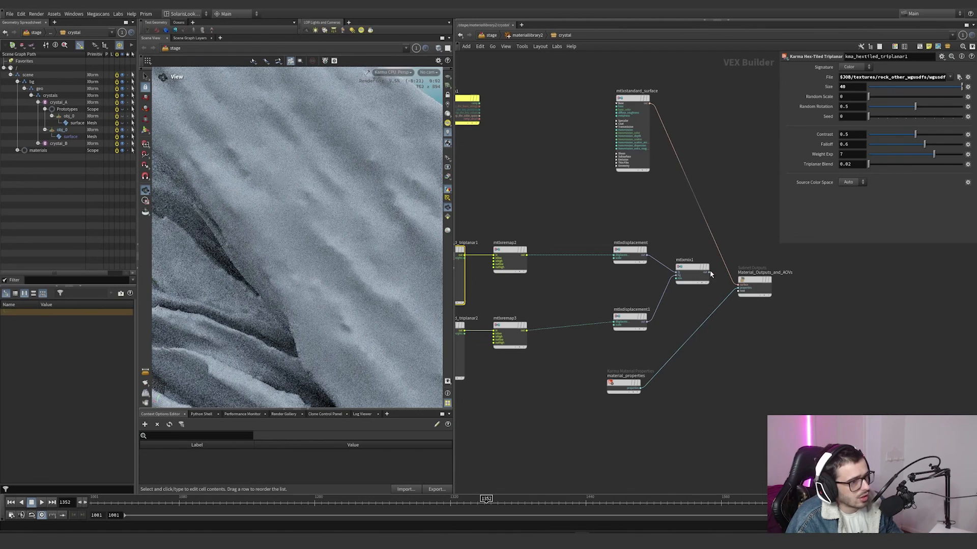
left_click_drag(706, 271, 737, 290)
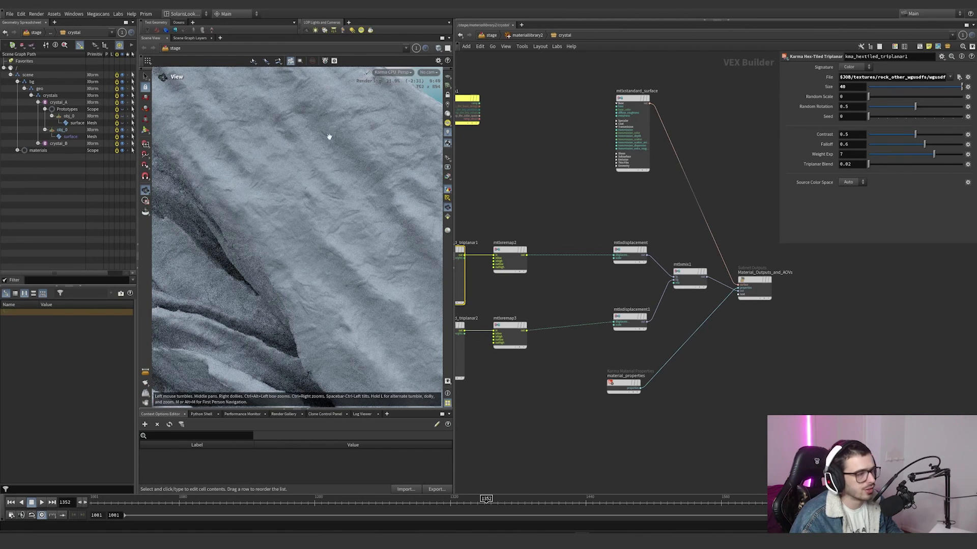
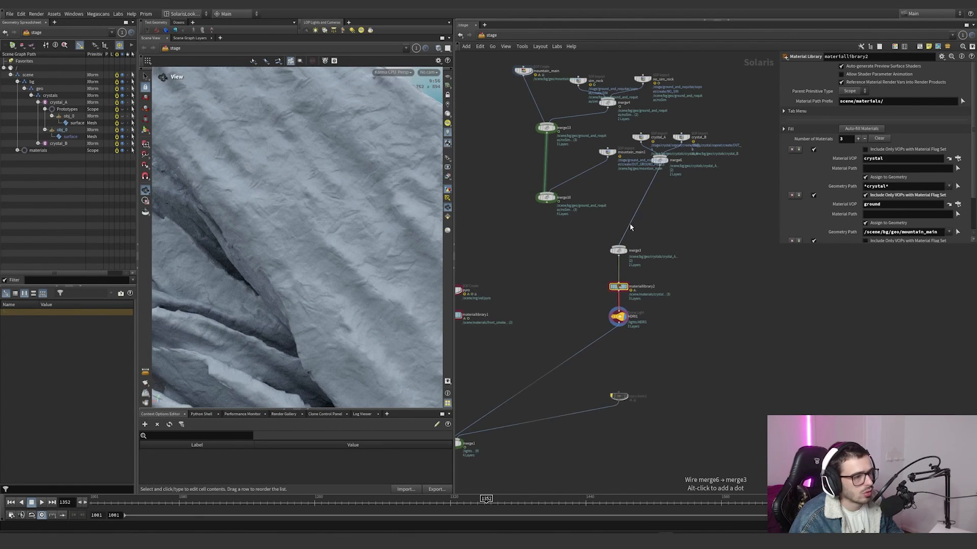
Step: Leave the crystal material and look over the ground material's node network in materiallibrary2
left_click_drag(630, 223, 608, 170)
key("i")
left_click(615, 175)
key("i")
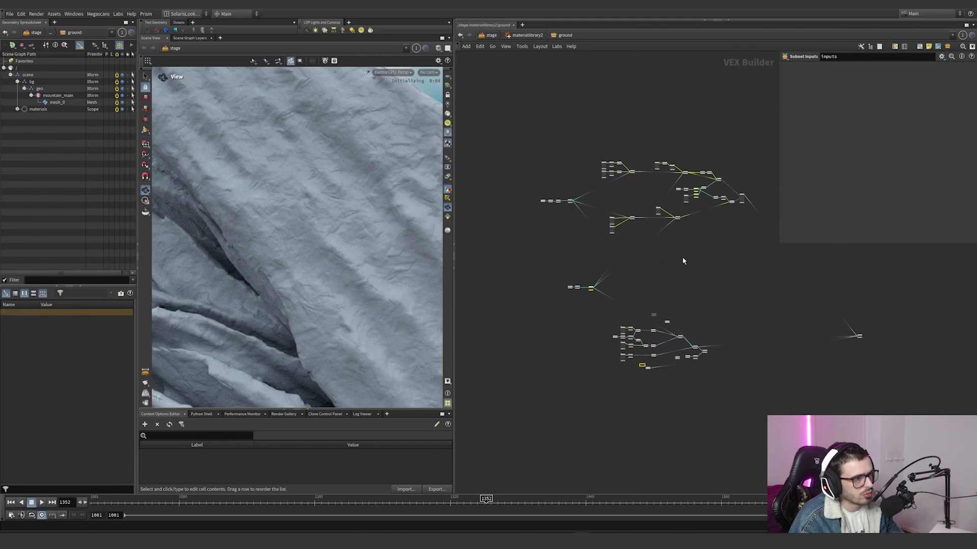
middle_click_drag(792, 338, 671, 337)
scroll(670, 338, "up", 4)
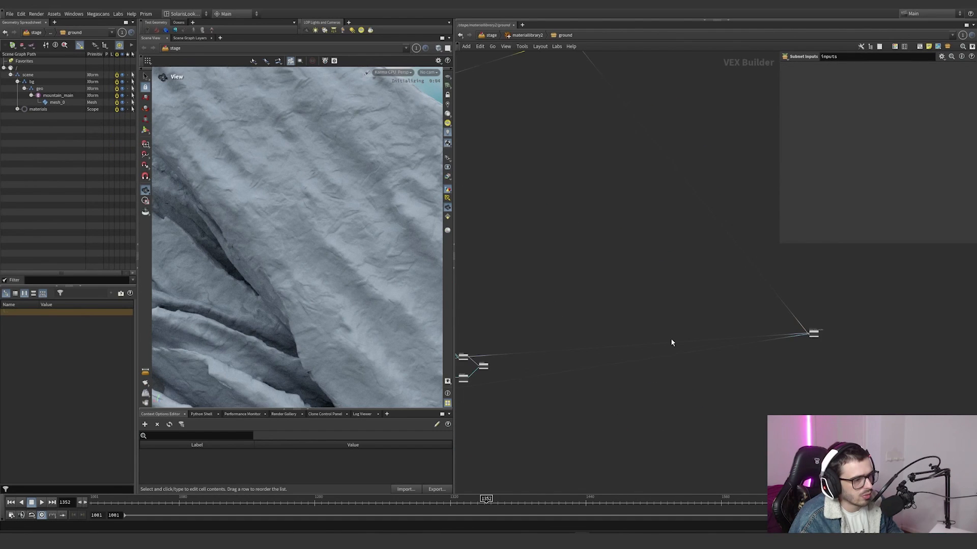
Step: Return to the stage network, display merge3, and frame the mountain_main terrain in the viewport
key("u")
key("u")
left_click_drag(620, 225, 539, 111)
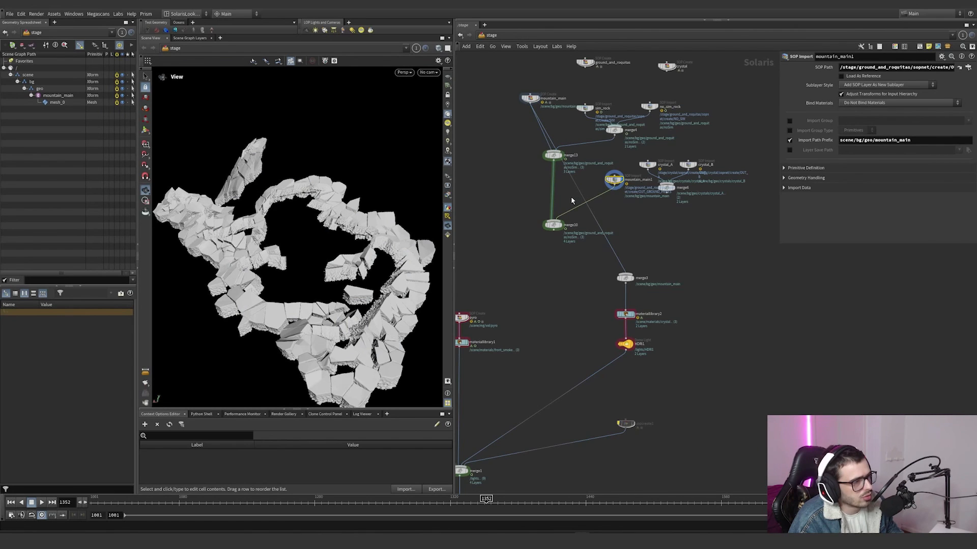
left_click(631, 278)
key("h")
left_click_drag(282, 253, 302, 256)
right_click_drag(303, 256, 377, 210)
scroll(639, 314, "up", 2)
scroll(639, 316, "up", 2)
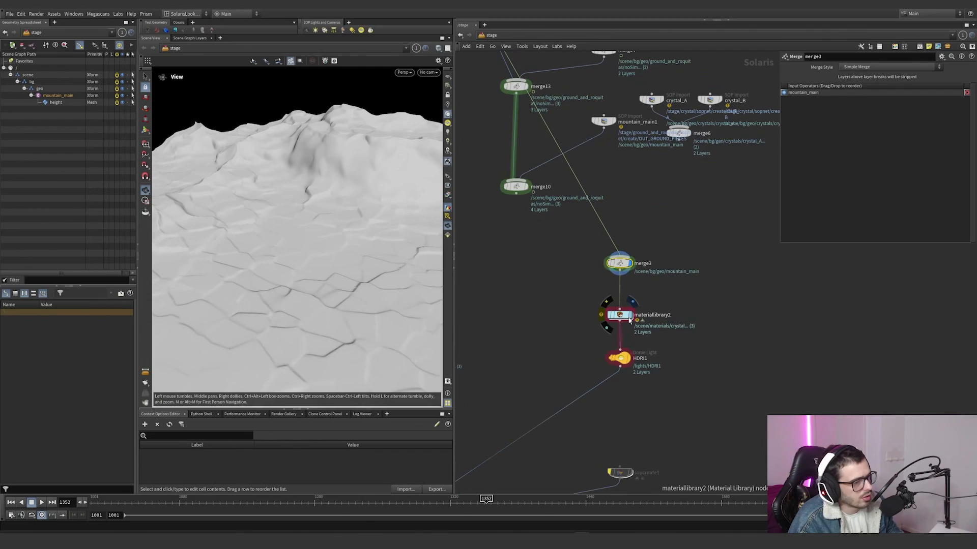
Step: Display materiallibrary2 and render a view looking down on the terrain with Karma CPU
left_click(631, 316)
left_click_drag(374, 260, 313, 240)
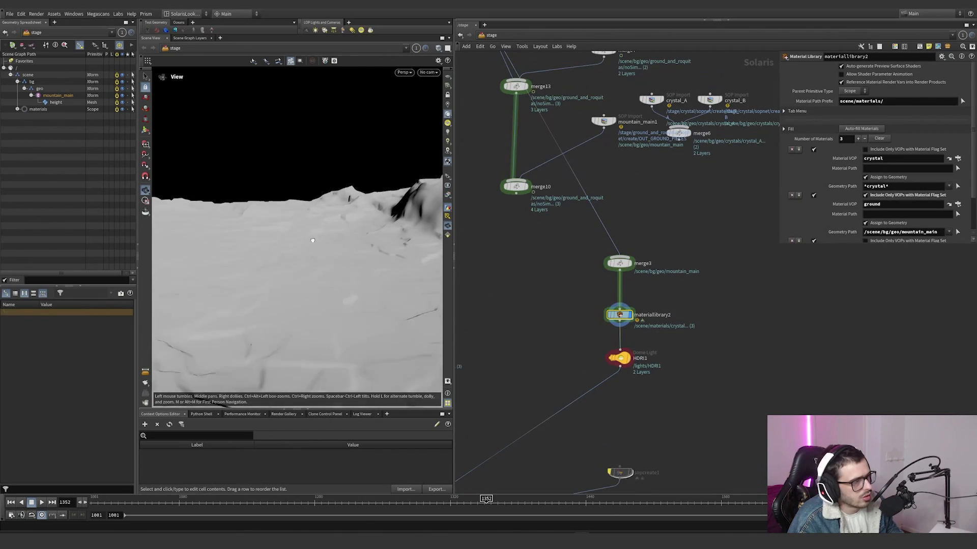
left_click(404, 72)
left_click(422, 109)
left_click_drag(385, 248, 363, 288)
right_click_drag(356, 260, 481, 197)
left_click_drag(315, 96, 280, 118)
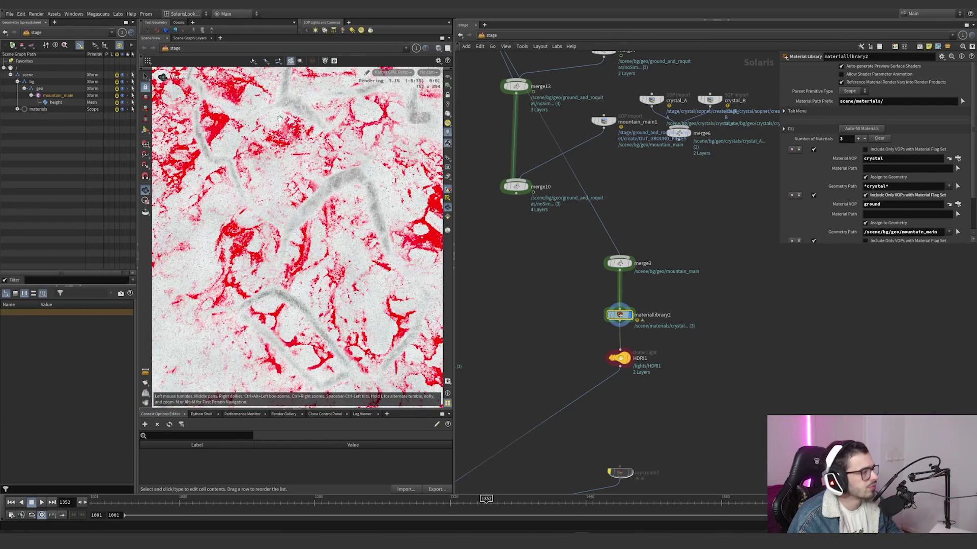
left_click(393, 72)
left_click(401, 113)
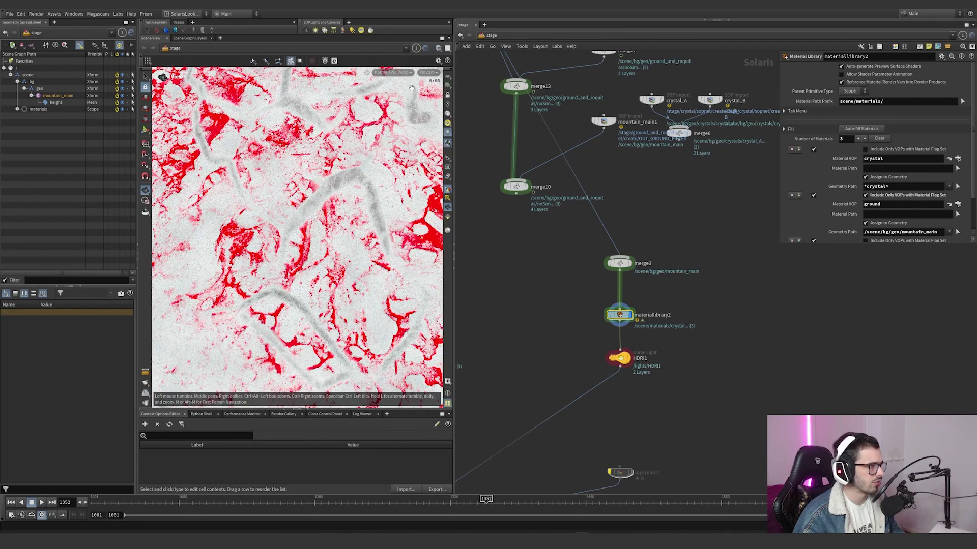
left_click(396, 72)
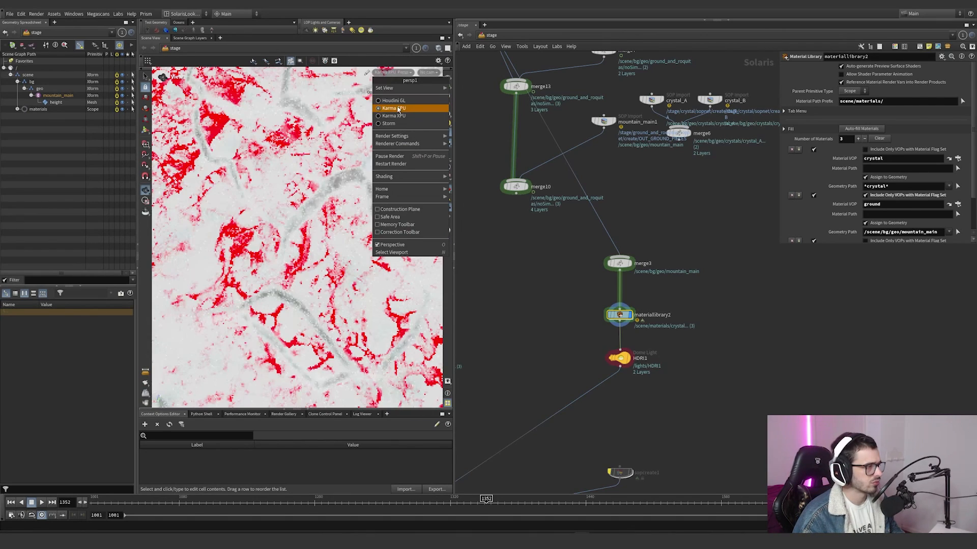
left_click(399, 111)
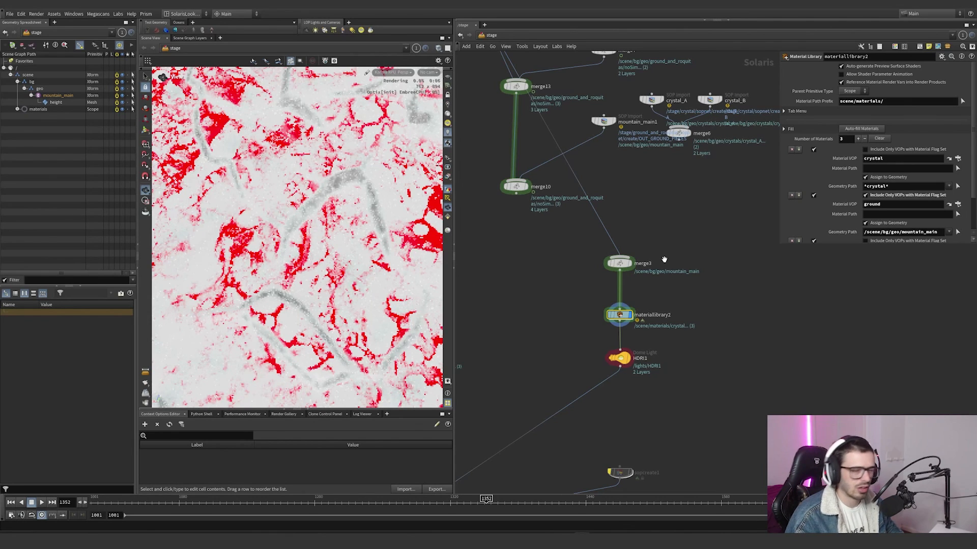
Step: Open the ground material inside materiallibrary2 and select its kma_hextiled_triplanar4 texture node
double_click(621, 314)
double_click(615, 181)
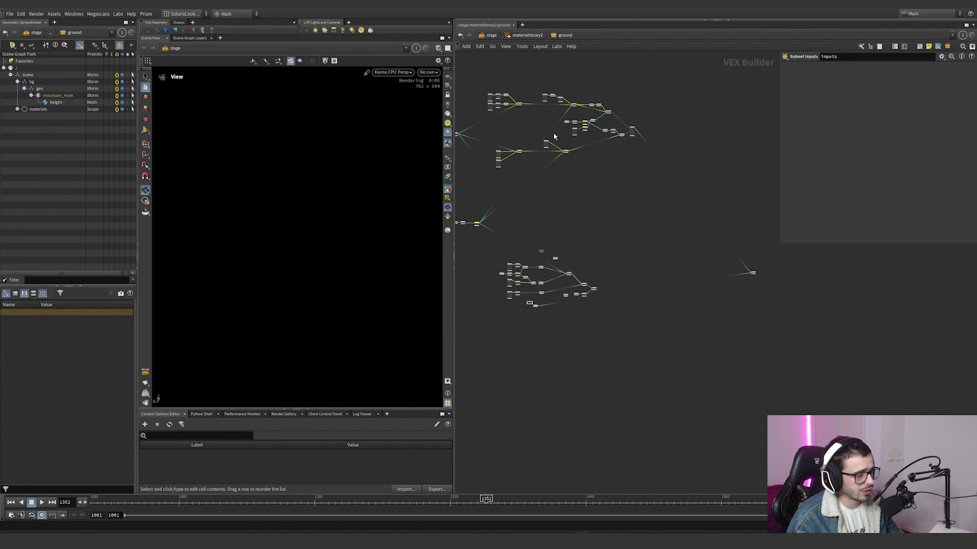
middle_click_drag(554, 137, 700, 229)
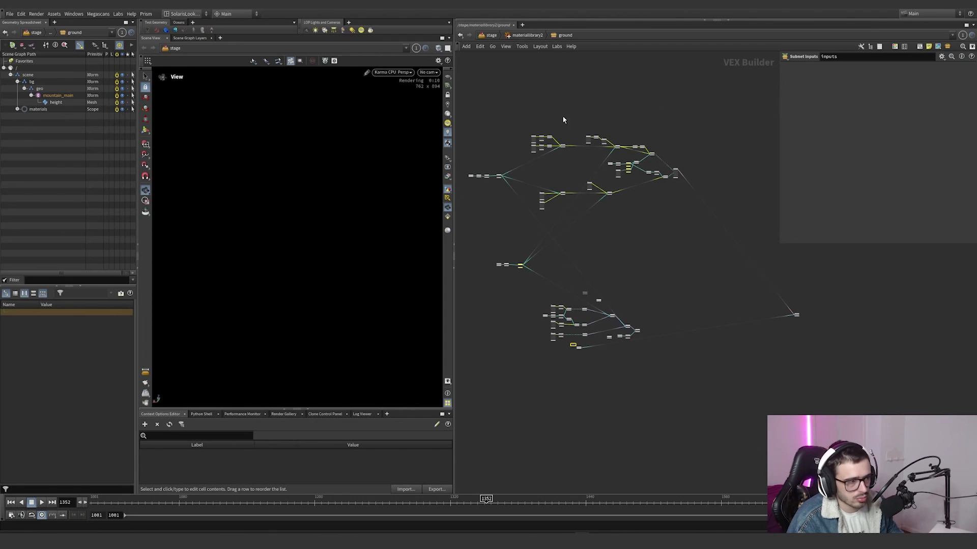
left_click_drag(573, 154, 573, 155)
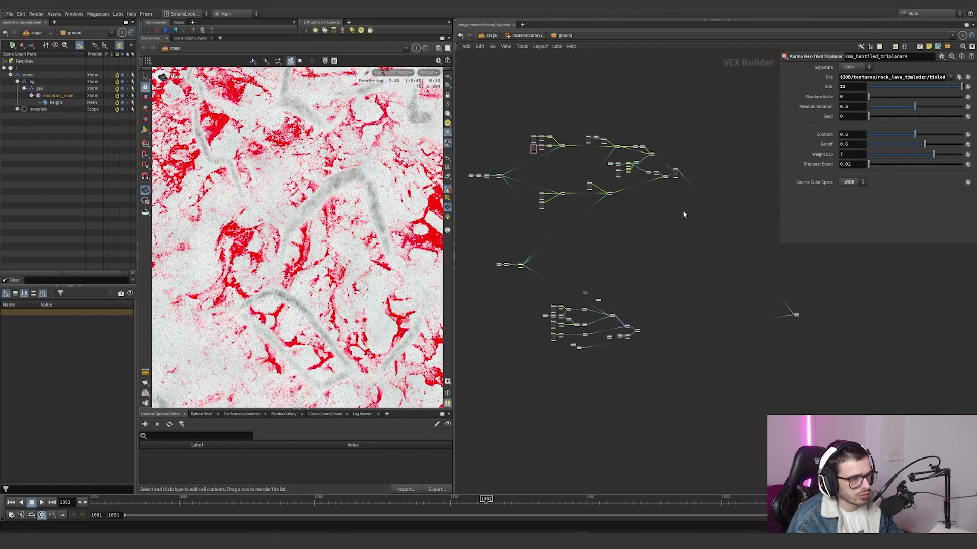
Step: Add an MtlX Standard Surface node to the ground material network
key("Tab")
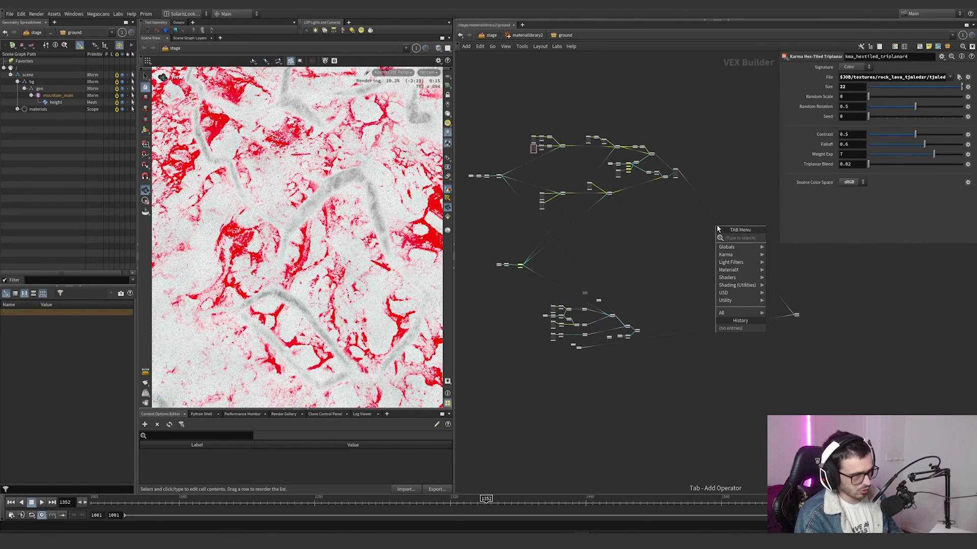
type("standa")
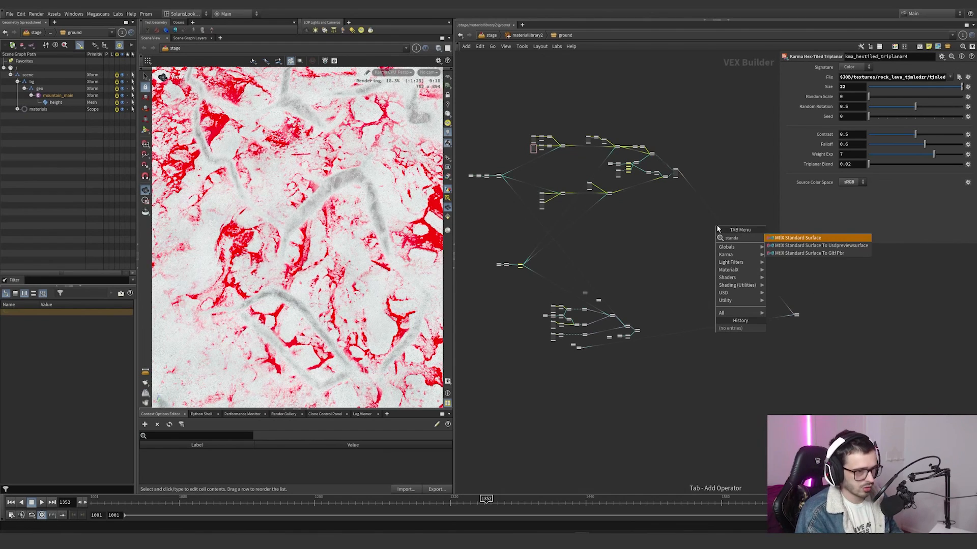
key("Return")
left_click(687, 265)
Step: Connect the new standard surface to the material outputs node in place of the existing shader
scroll(704, 313, "up", 3)
key("y")
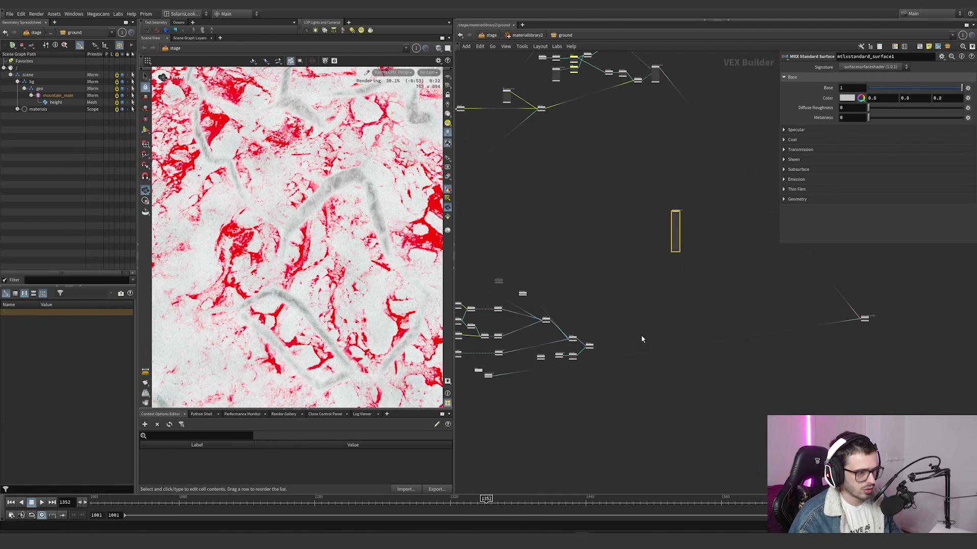
middle_click_drag(680, 221, 690, 277)
scroll(690, 276, "up", 2)
left_click_drag(690, 276, 664, 177)
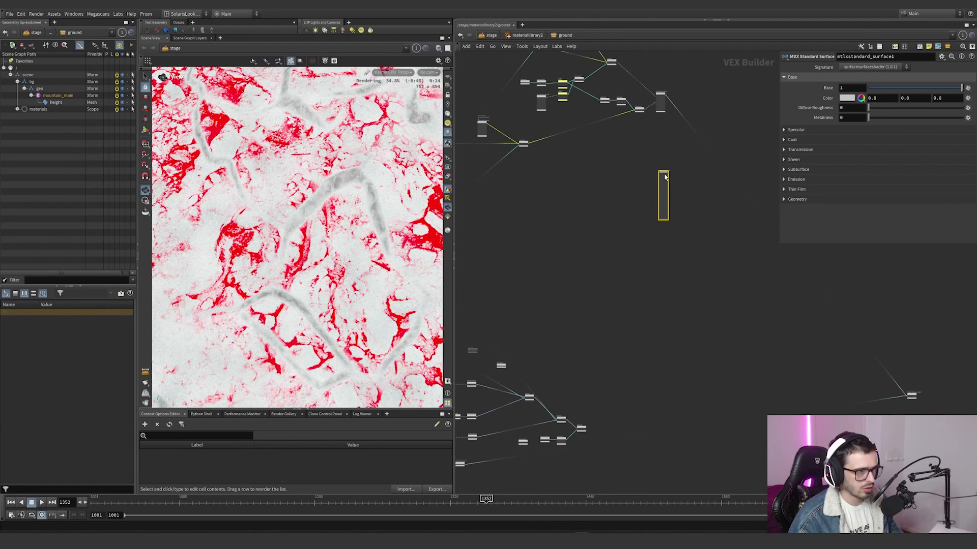
left_click_drag(676, 119, 665, 179)
scroll(642, 173, "up", 8)
Step: Wire the first rock texture branch's mtlxmultiply3 into the standard surface's base_color and move the shader above the texture nodes
left_click(707, 189)
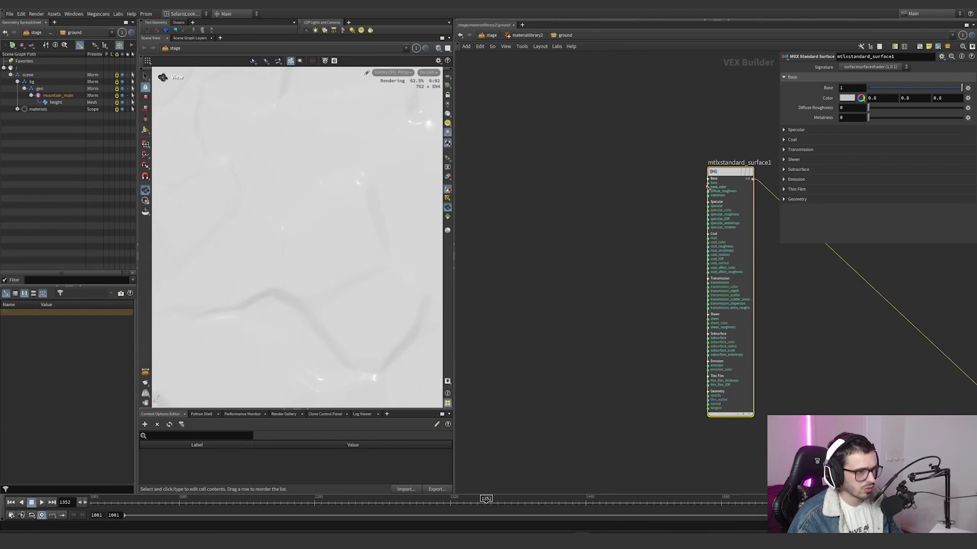
scroll(685, 213, "down", 10)
scroll(605, 138, "up", 8)
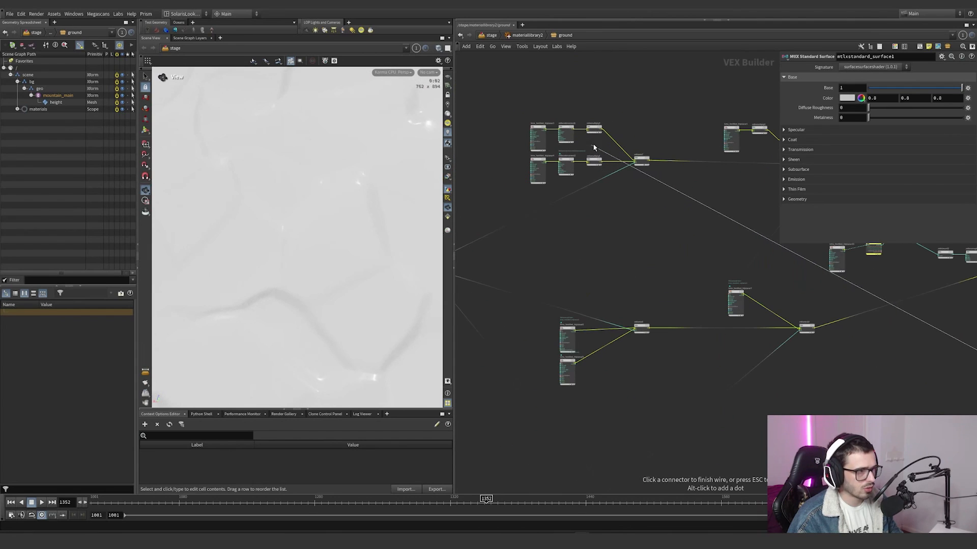
left_click(604, 135)
scroll(604, 133, "down", 7)
middle_click_drag(601, 92, 617, 137)
scroll(617, 137, "up", 4)
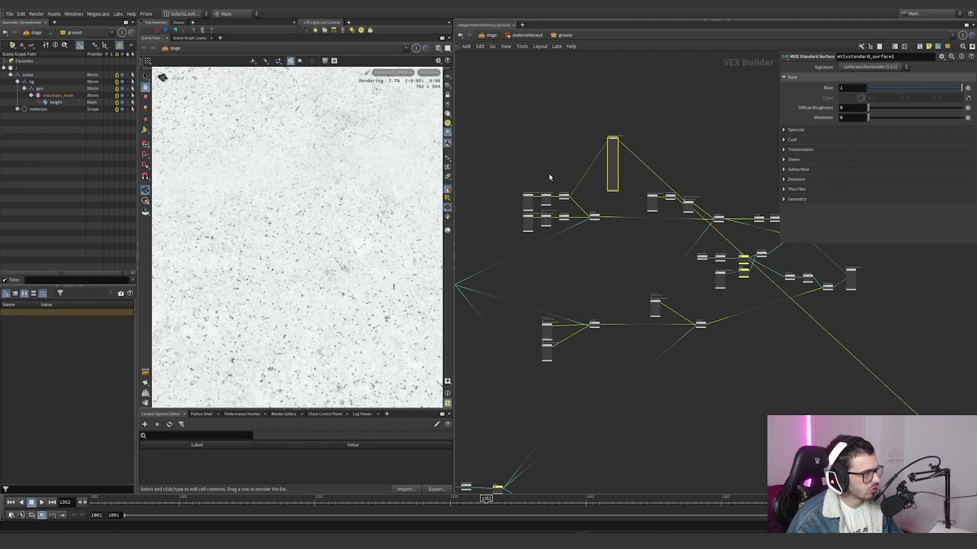
Step: Show dependency links for selected nodes and select the kma_hextiled_triplanar3 texture node
left_click(506, 47)
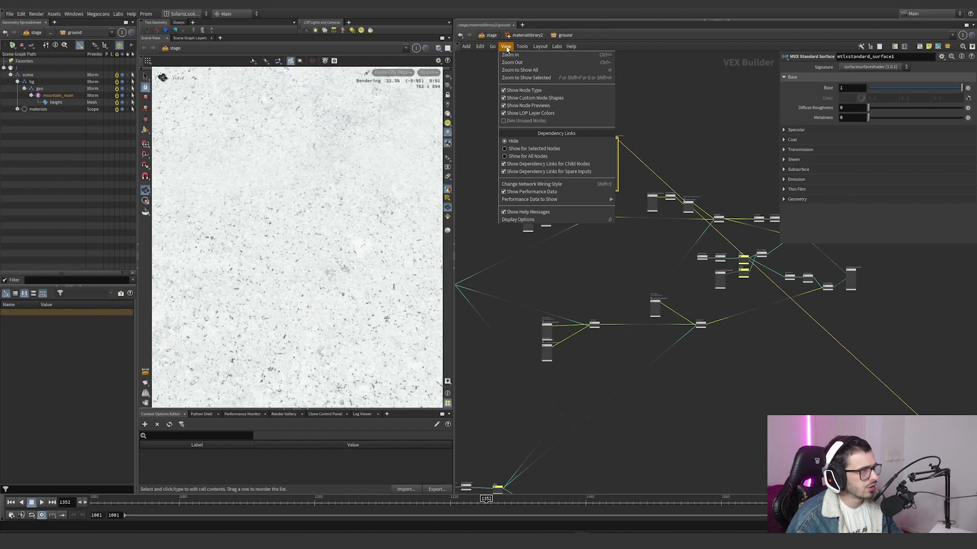
left_click(513, 150)
left_click(527, 203)
scroll(602, 266, "down", 3)
middle_click_drag(602, 266, 578, 154)
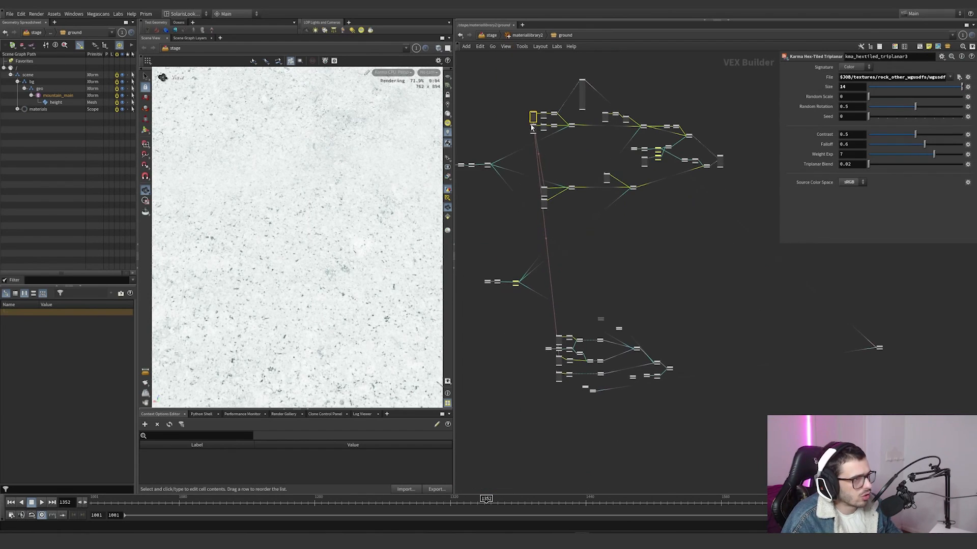
Step: Trace the dependency links between the hex-tiled triplanar texture nodes and the rest of the ground network
left_click_drag(533, 117, 484, 135)
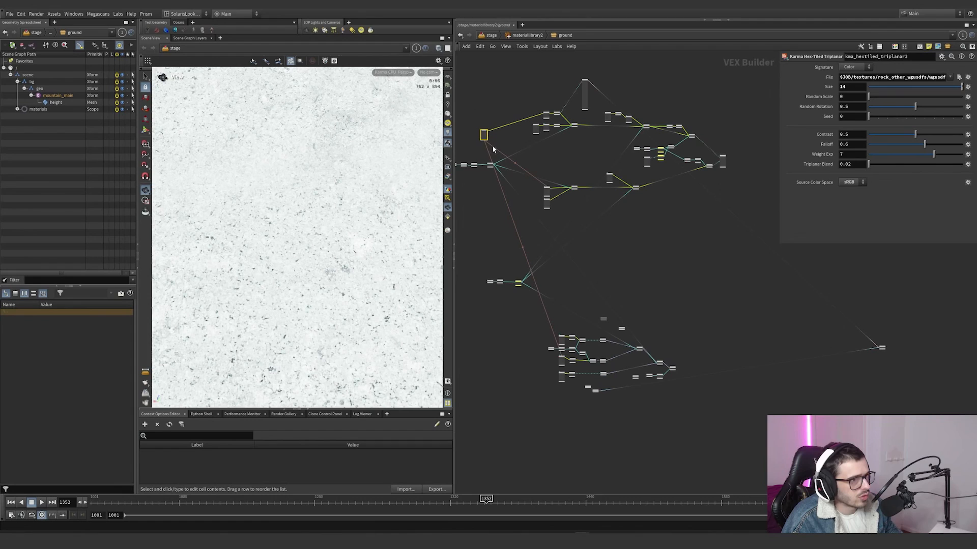
left_click(548, 190)
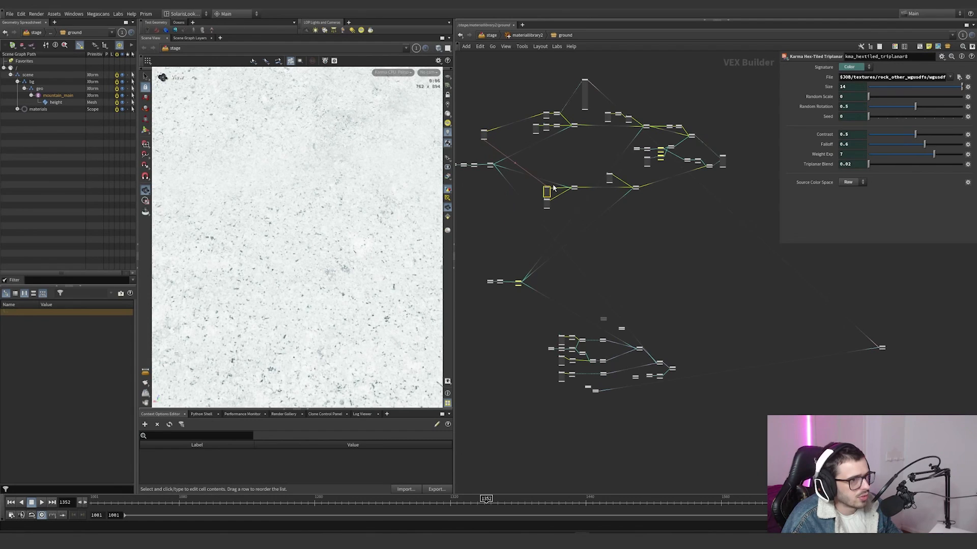
left_click(484, 135)
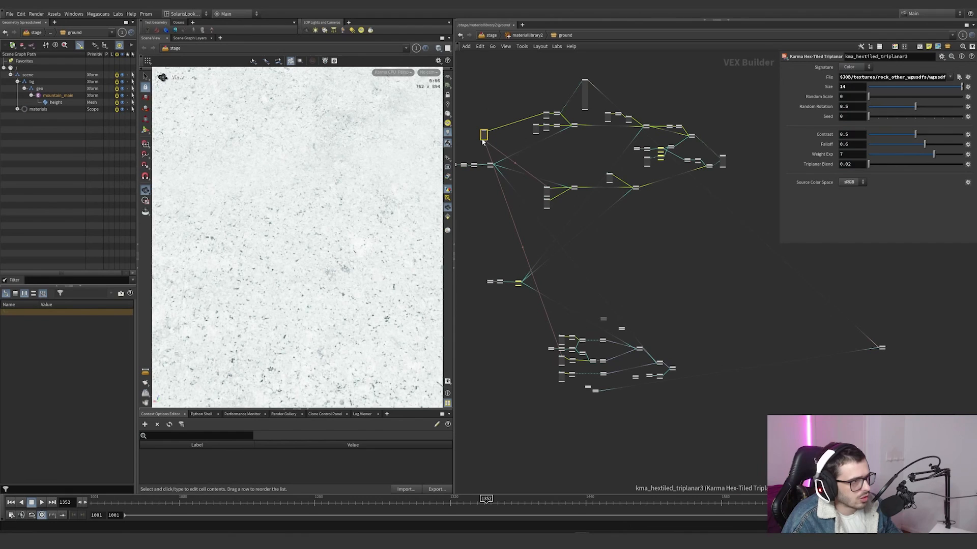
left_click_drag(486, 137, 537, 114)
left_click(536, 130)
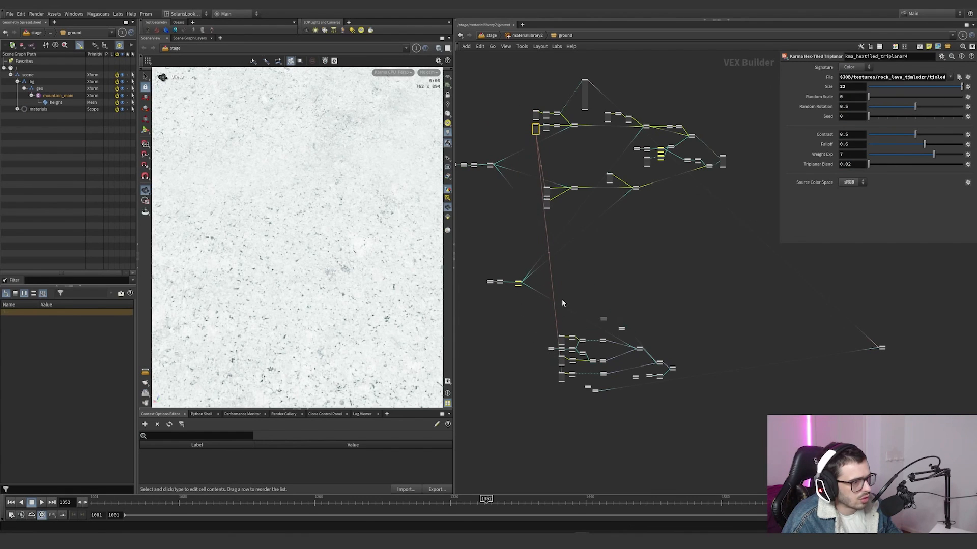
middle_click_drag(599, 140, 612, 163)
left_click(620, 141)
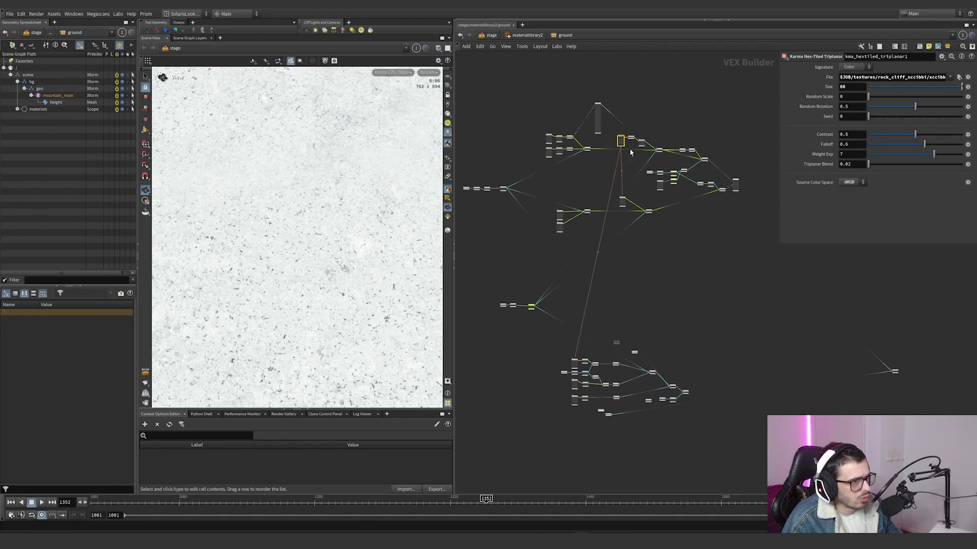
left_click(660, 185)
left_click_drag(529, 116, 763, 417)
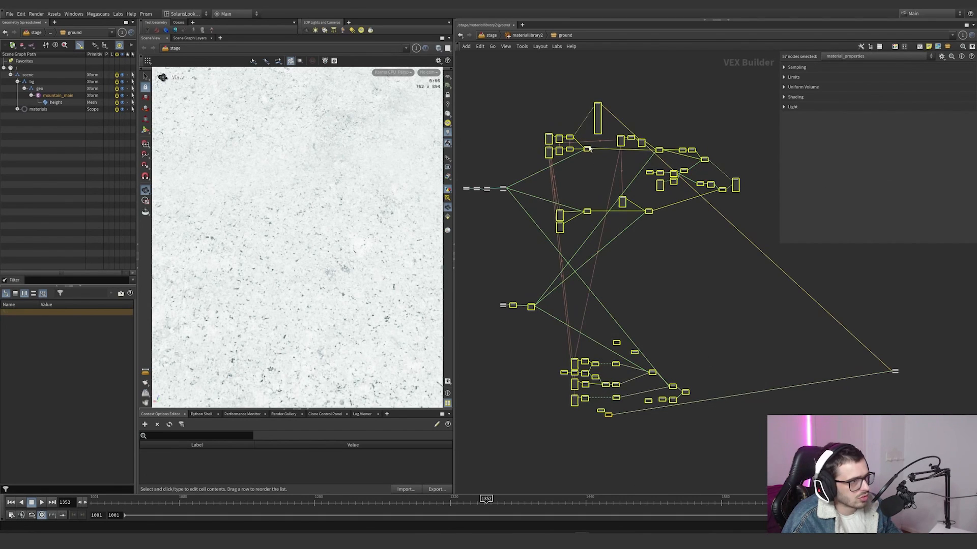
Step: Examine the two color texture branches with their color correct and multiply nodes, and the mtlxmix7 that combines them
scroll(564, 147, "up", 8)
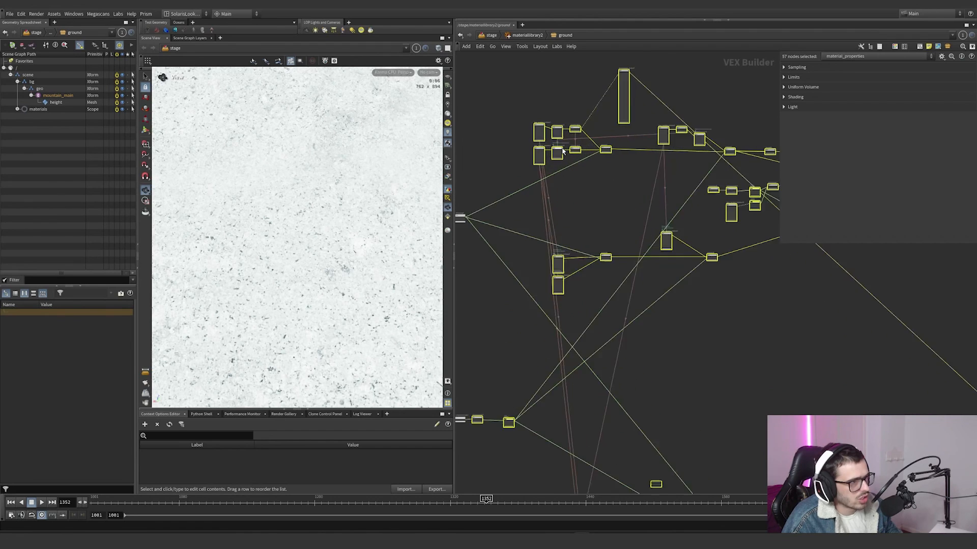
left_click(624, 248)
scroll(625, 255, "down", 2)
scroll(585, 216, "up", 2)
left_click_drag(597, 205, 598, 198)
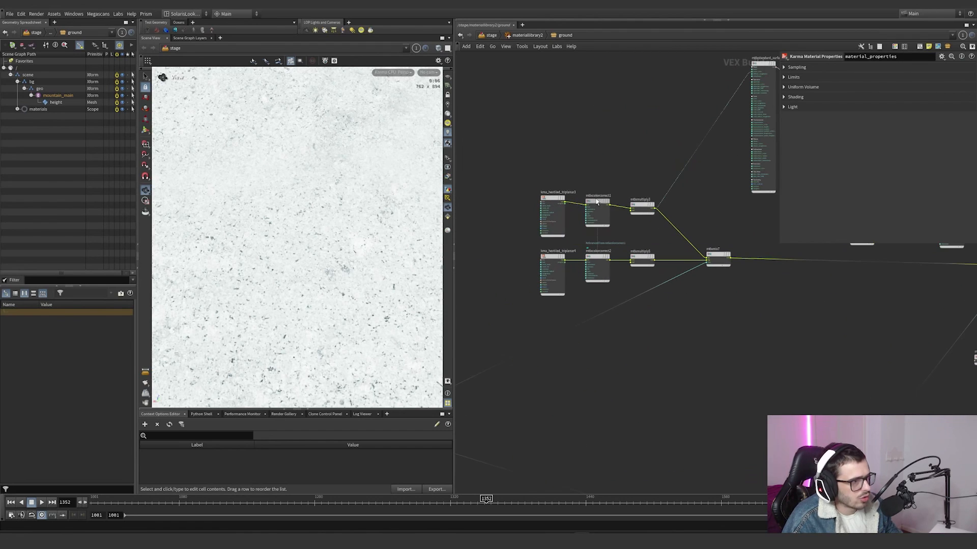
left_click_drag(680, 172, 511, 323)
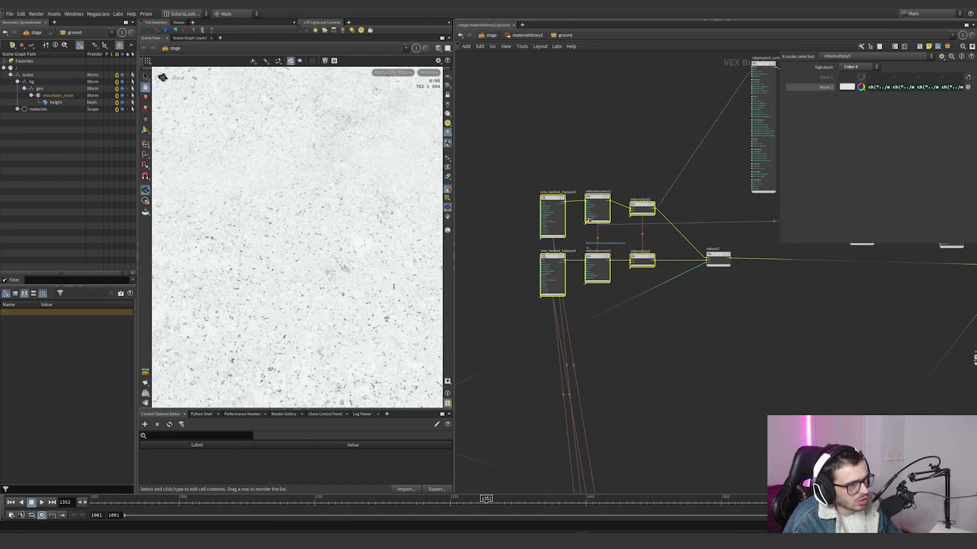
mouse_move(741, 289)
left_mouse_down()
mouse_move(689, 239)
mouse_move(696, 232)
left_mouse_up()
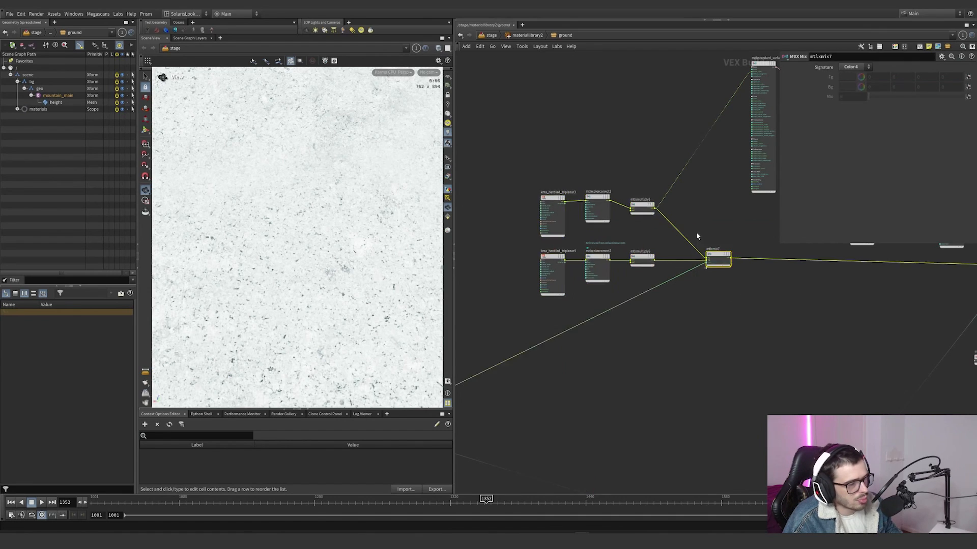
Step: Preview the lava rock texture branch by wiring mtlxmultiply5 into the standard surface's base_color
scroll(696, 232, "down", 3)
scroll(680, 220, "up", 4)
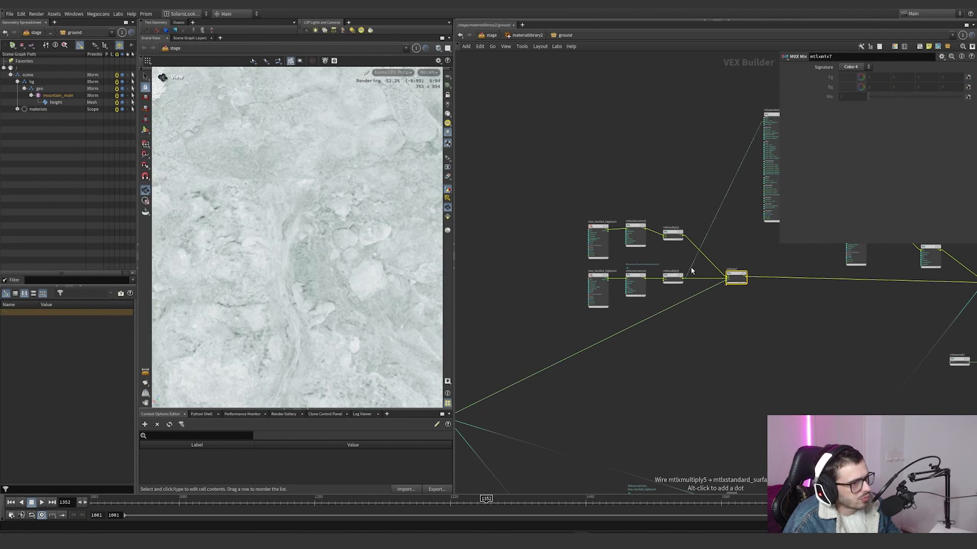
left_click(690, 271)
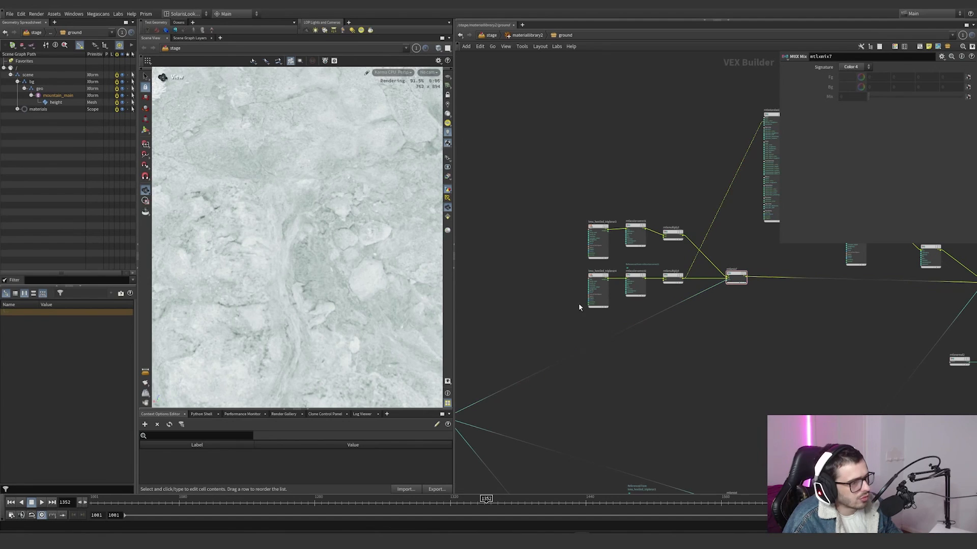
Step: Check the mtlxmultiply3 and kma_hextiled_triplanar4 settings, and wire mtlxmix7 into the standard surface's base_color
left_click_drag(614, 277, 617, 274)
left_click(672, 233)
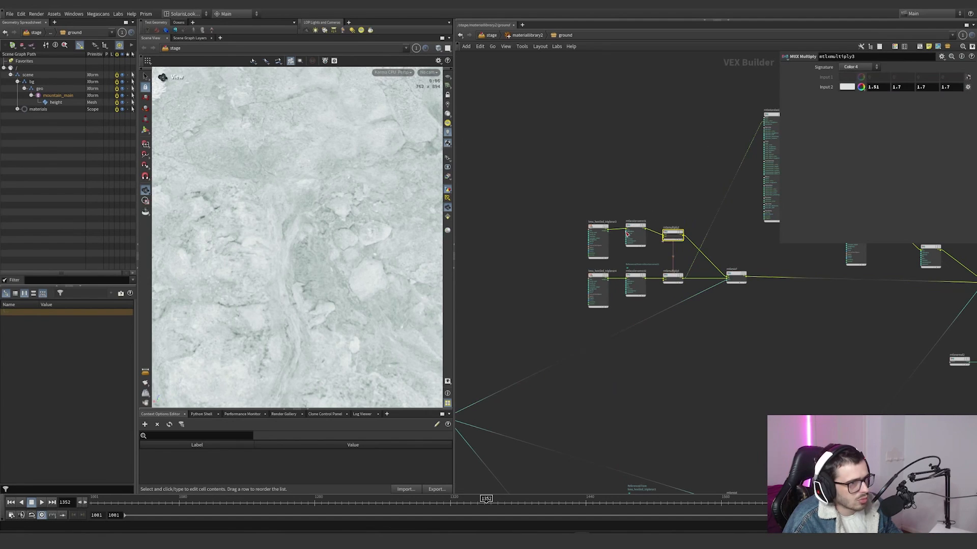
left_click(598, 289)
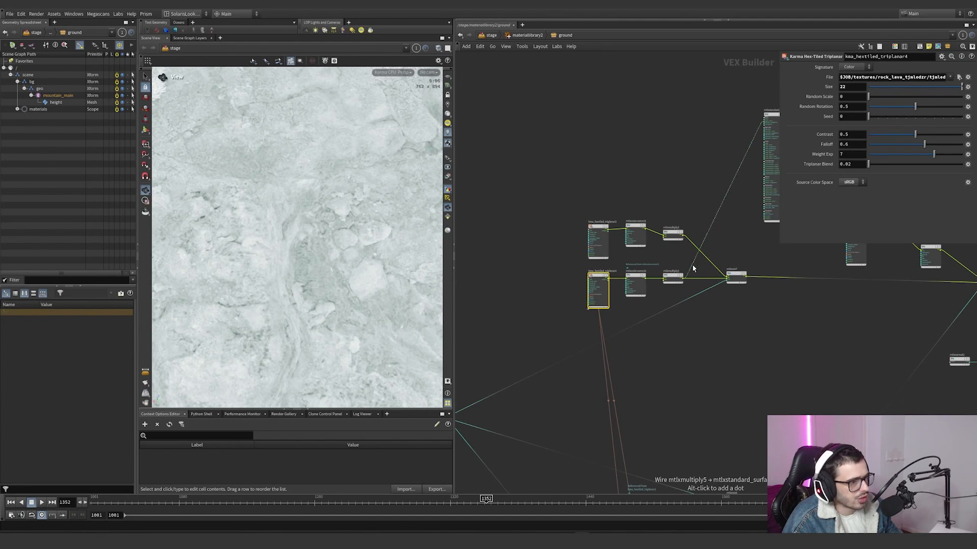
left_click_drag(693, 269, 751, 278)
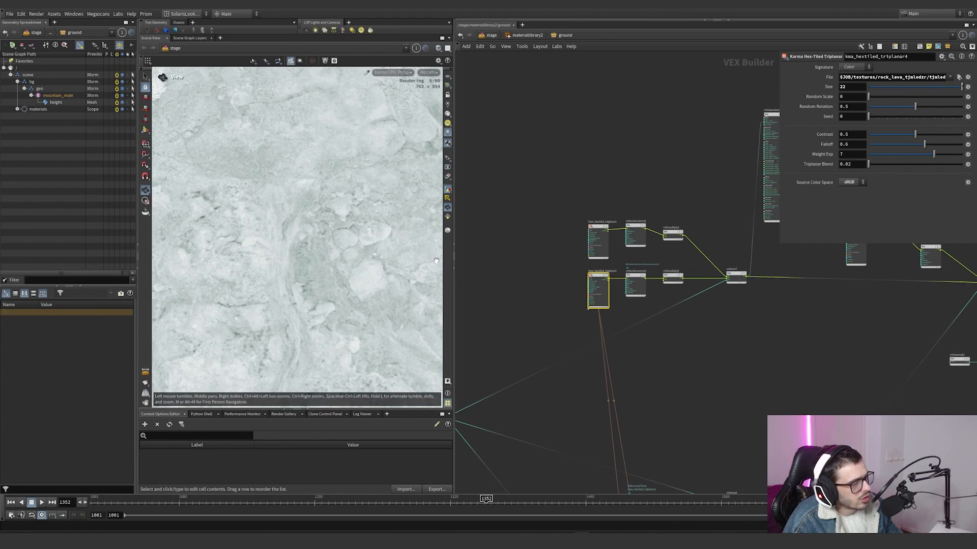
Step: Inspect the mtlxmix7 result at different distances, and preview the noise mask by wiring mtlxremap5 into the standard surface's base_color
scroll(351, 248, "down", 10)
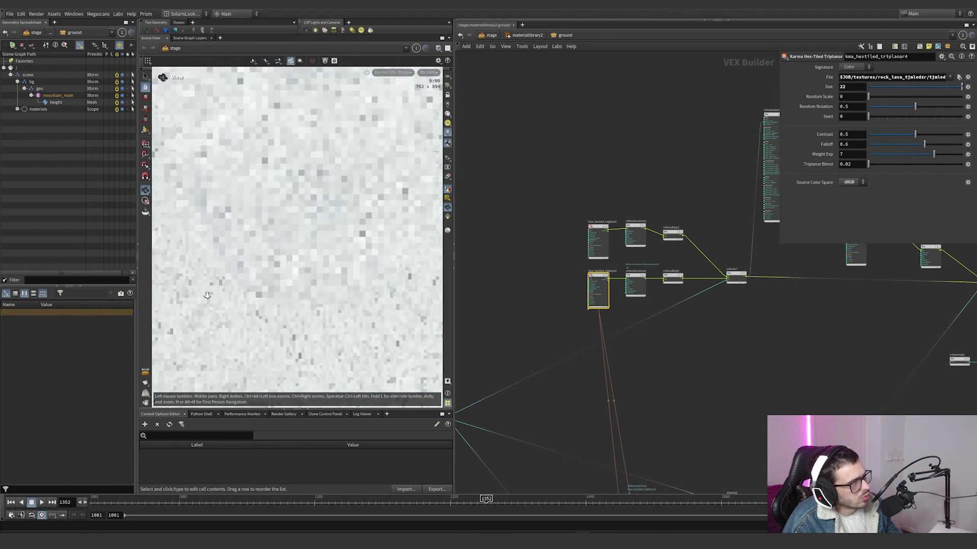
scroll(352, 248, "up", 8)
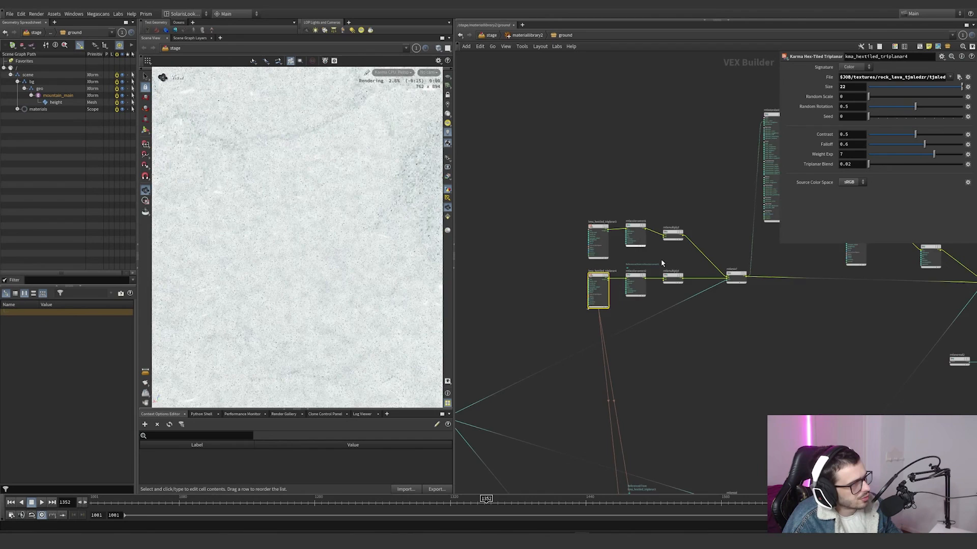
scroll(727, 285, "down", 2)
scroll(732, 280, "up", 2)
left_click_drag(744, 263, 741, 259)
scroll(738, 269, "down", 4)
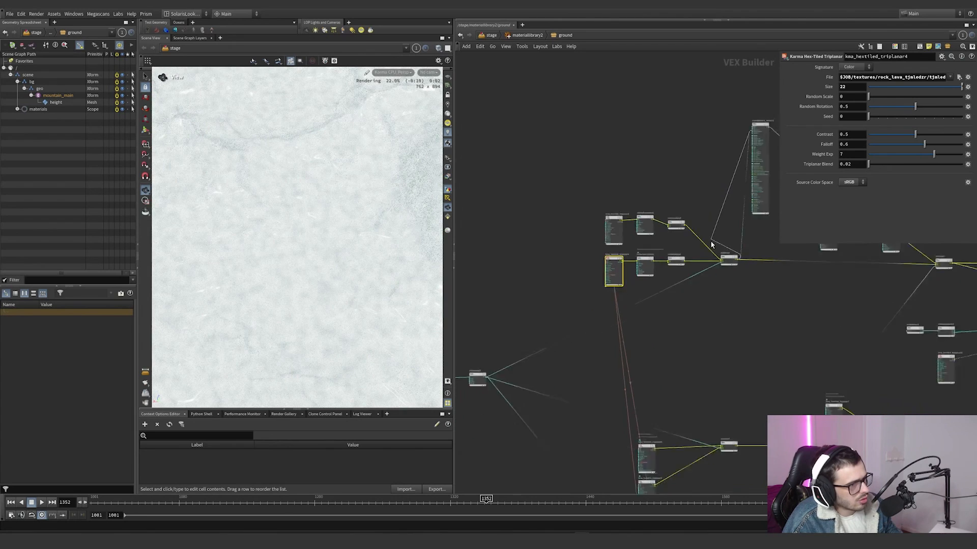
scroll(642, 281, "up", 6)
left_click(634, 279)
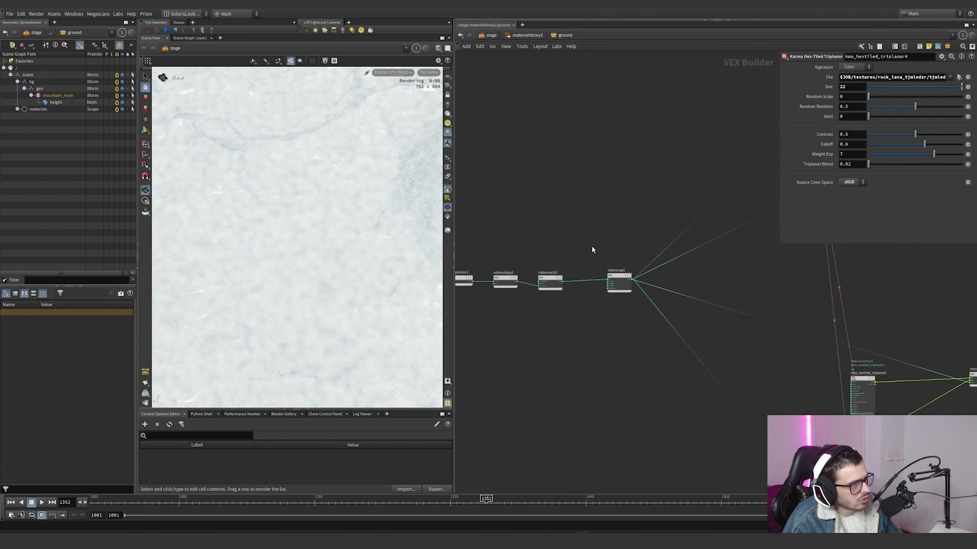
Step: Examine the noise mask chain that feeds mtlxremap5, checking the mtlxposition2 and mtlxnoise3d1 settings
middle_click_drag(591, 245, 684, 240)
scroll(559, 273, "up", 3)
left_click(635, 288)
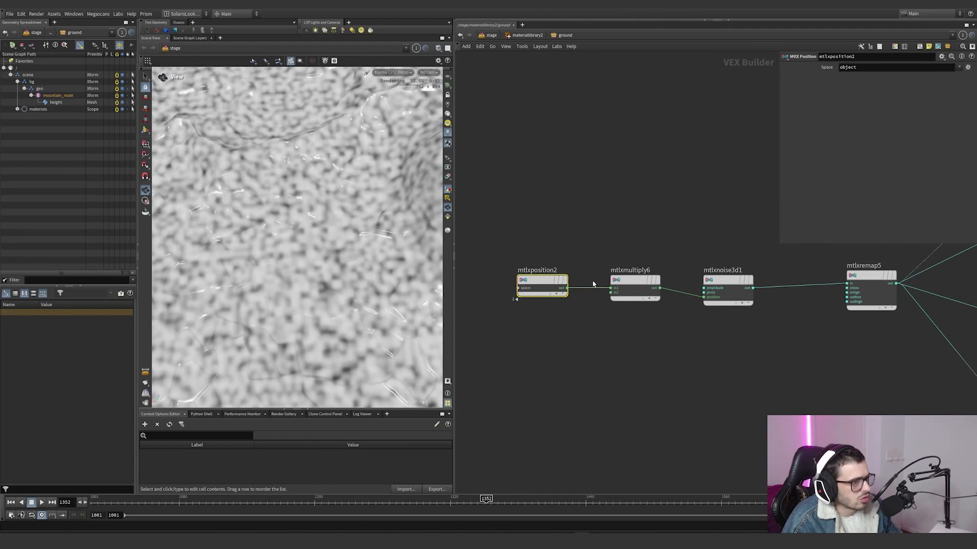
left_click(725, 283)
scroll(703, 242, "down", 8)
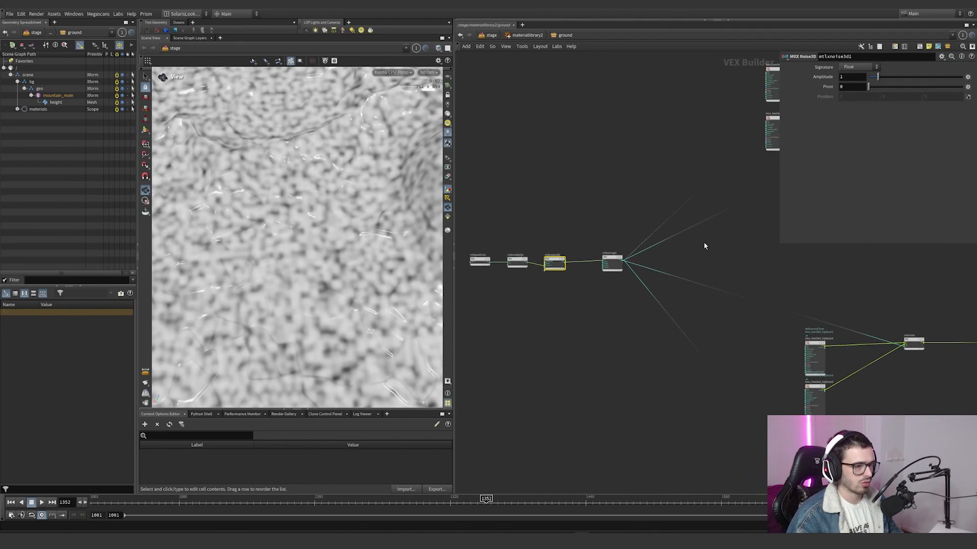
Step: Move the preview standard surface beside the third color texture branch and wire that branch's color correct node into base_color
middle_click_drag(637, 295, 589, 291)
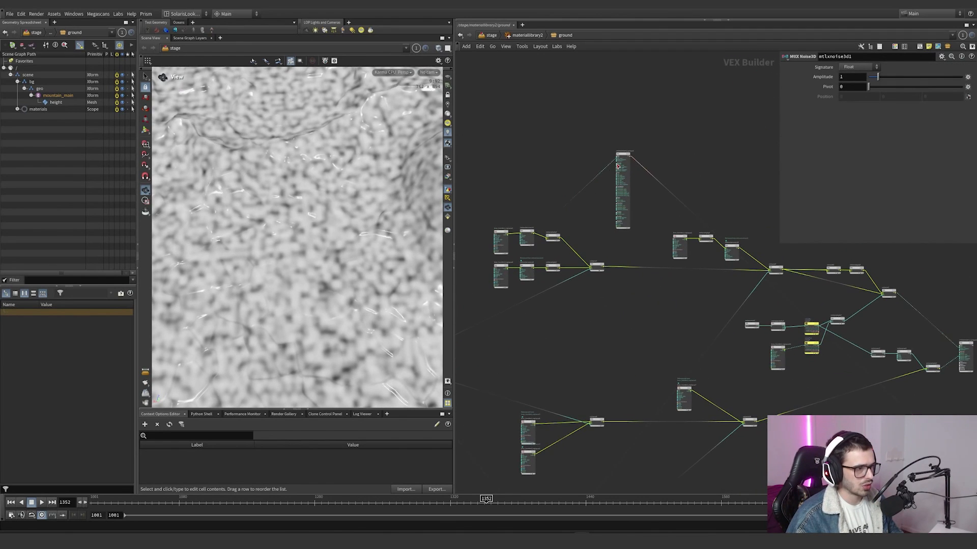
left_click_drag(576, 196, 743, 228)
scroll(751, 238, "up", 5)
left_click(726, 268)
scroll(750, 268, "down", 8)
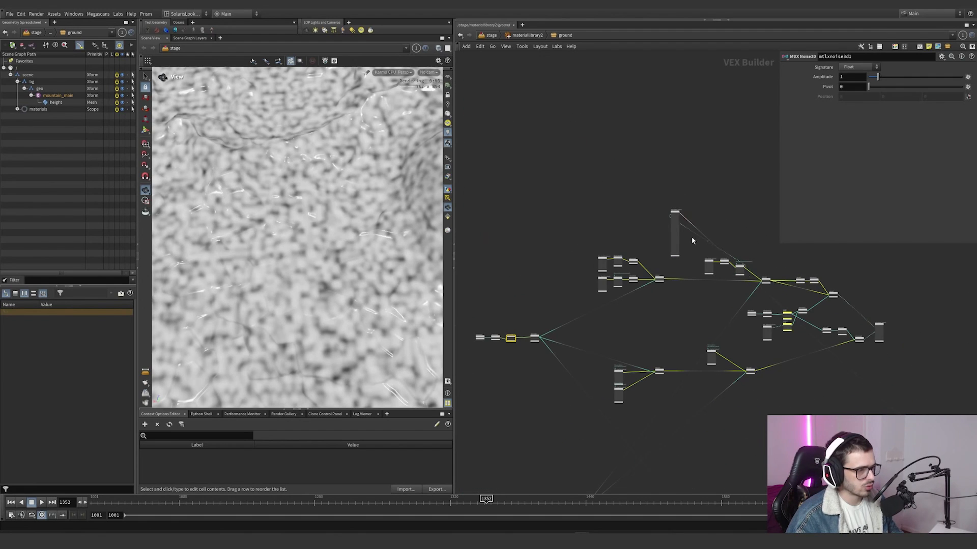
left_click_drag(675, 234, 770, 242)
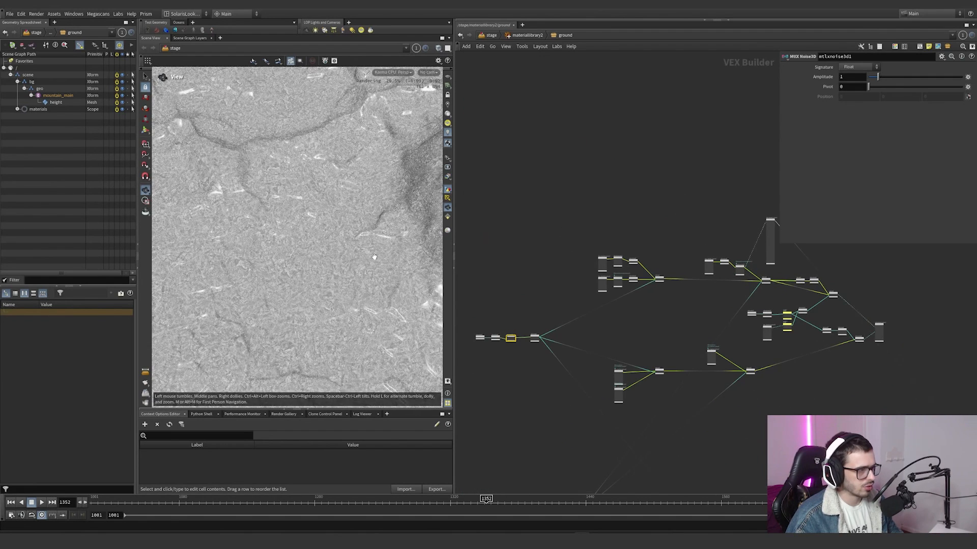
scroll(706, 283, "up", 3)
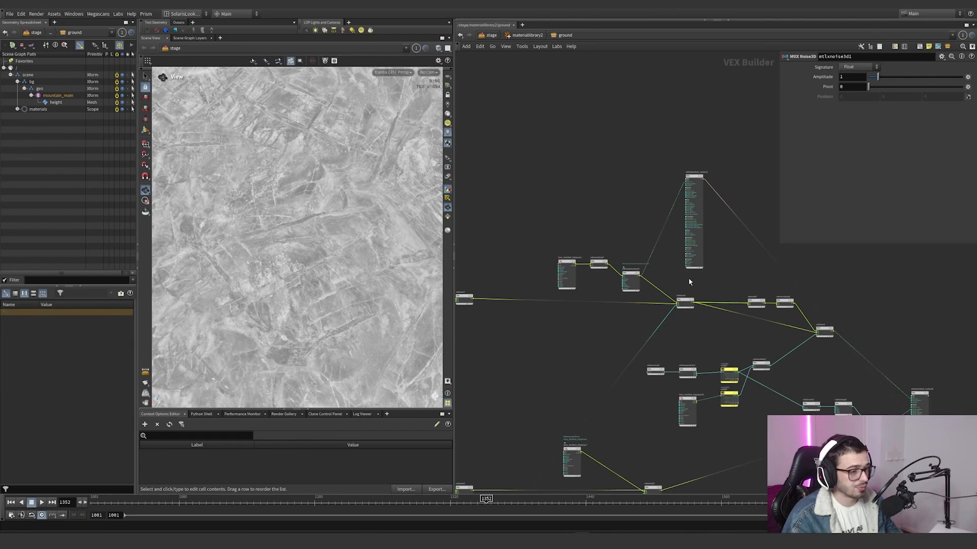
Step: Preview the slope mask by wiring the ramp1 output into the standard surface's base_color
left_click_drag(653, 258, 634, 317)
scroll(663, 226, "down", 3)
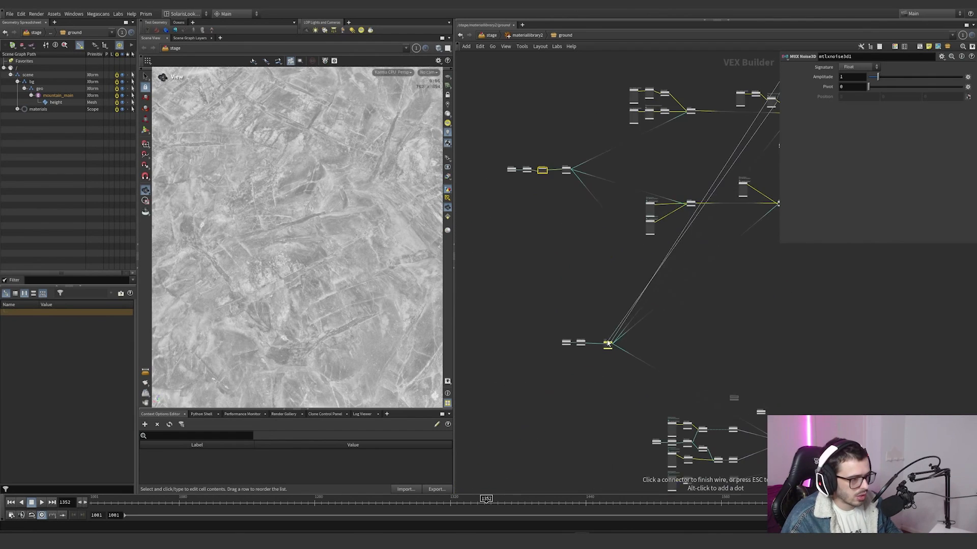
scroll(620, 344, "up", 5)
left_click(621, 344)
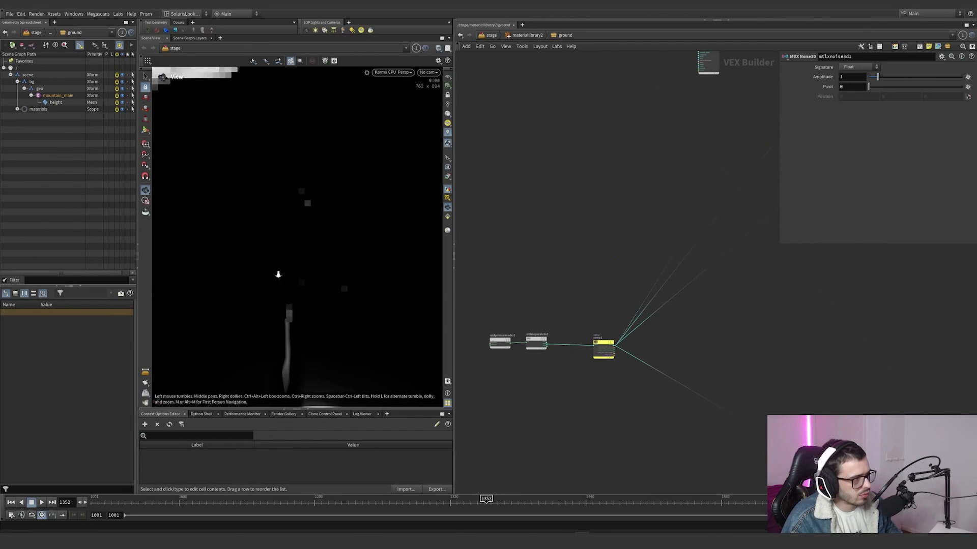
Step: Check the settings of usdprimvarreader1, mtlxseparate3v2 and ramp1, and inspect the slope mask on the large rock
left_click(500, 342)
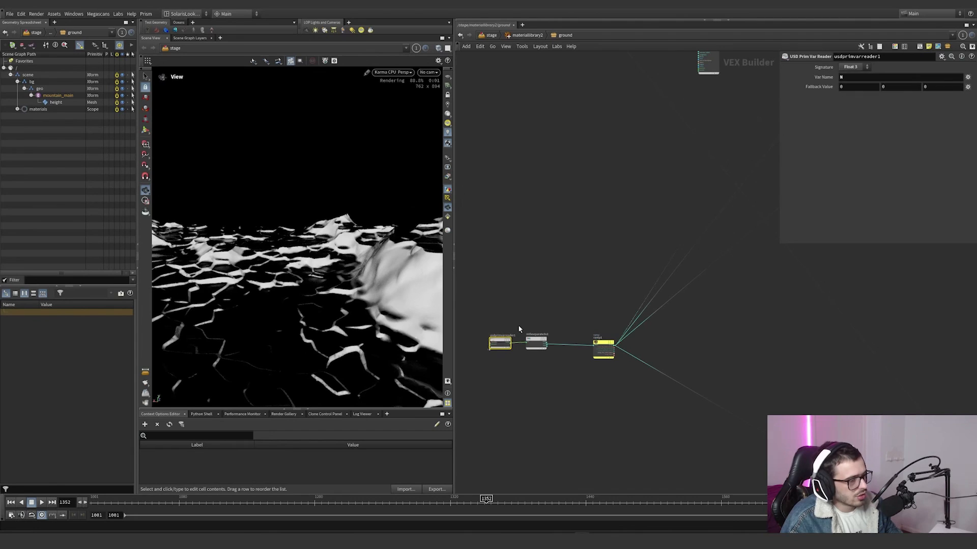
left_click(536, 342)
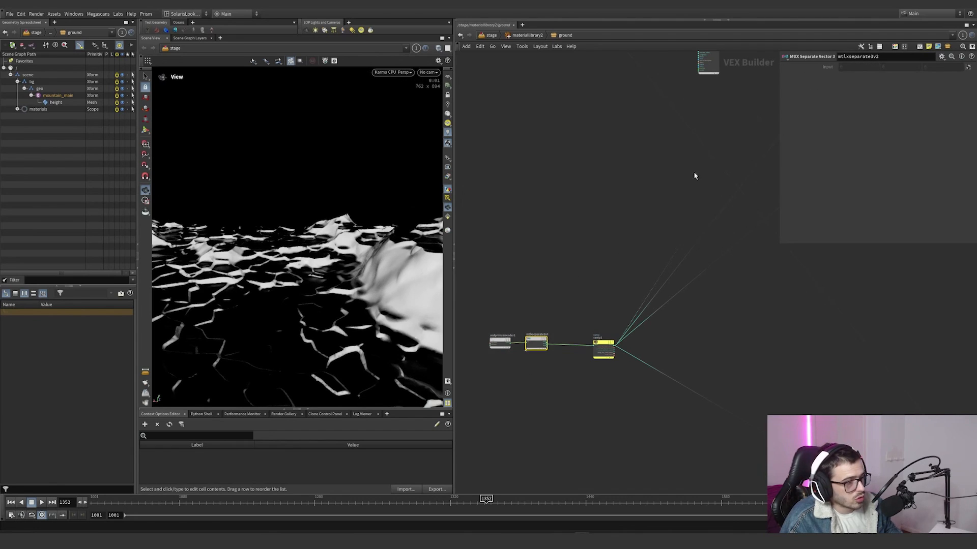
scroll(560, 356, "up", 5)
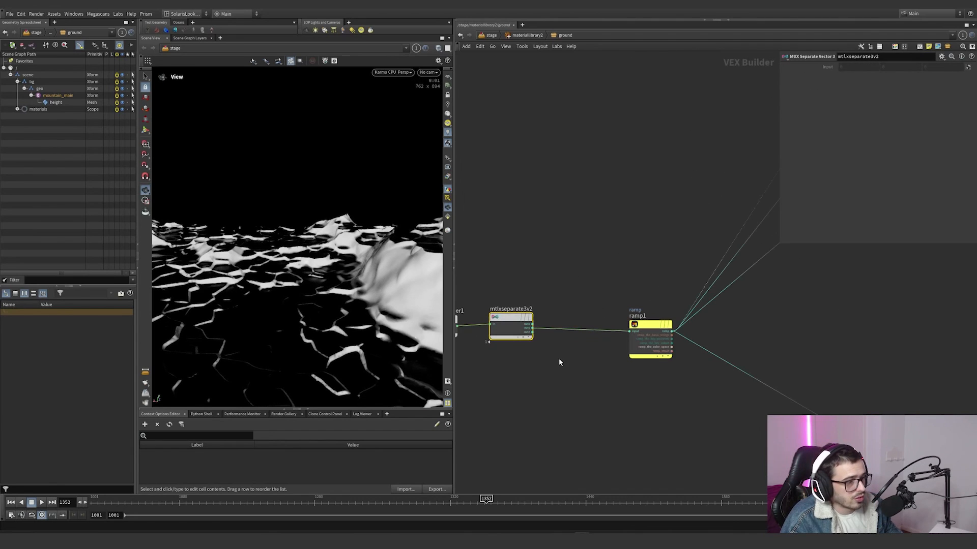
left_click(645, 337)
scroll(740, 210, "down", 2)
middle_click_drag(740, 209, 636, 229)
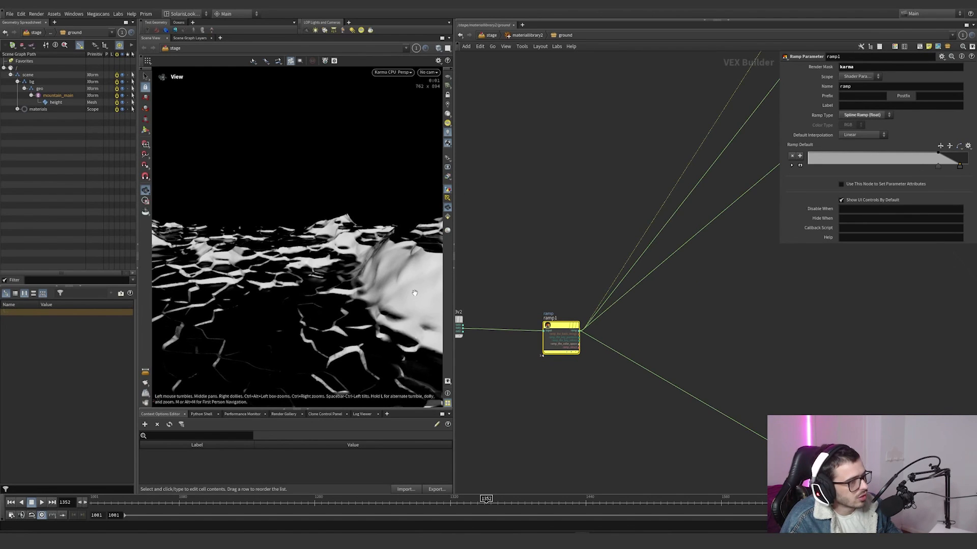
left_click_drag(416, 293, 363, 297)
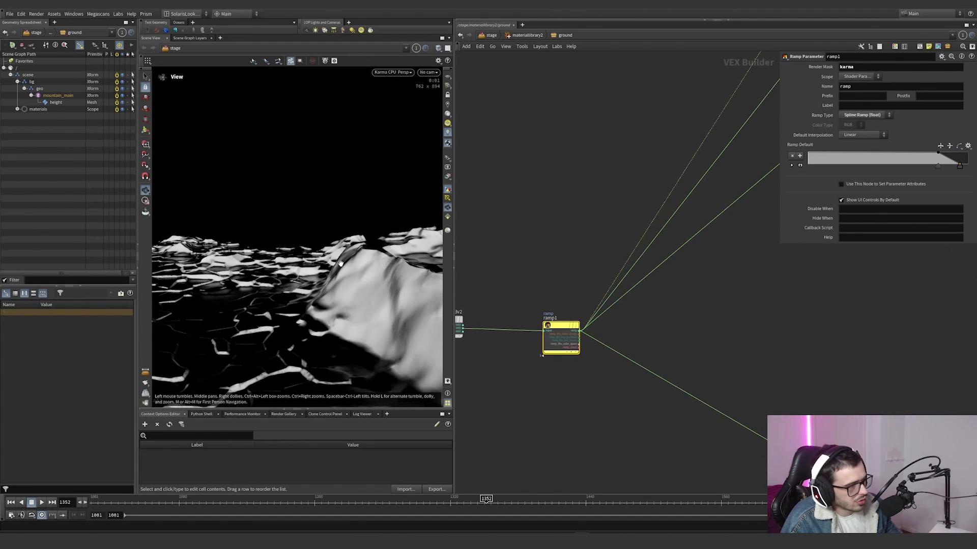
Step: Wire the mix that combines the third texture branch using ramp1 into base_color, and view the result across the rock and ground
scroll(648, 226, "down", 7)
middle_click_drag(753, 122, 627, 231)
scroll(694, 212, "up", 2)
scroll(710, 172, "up", 3)
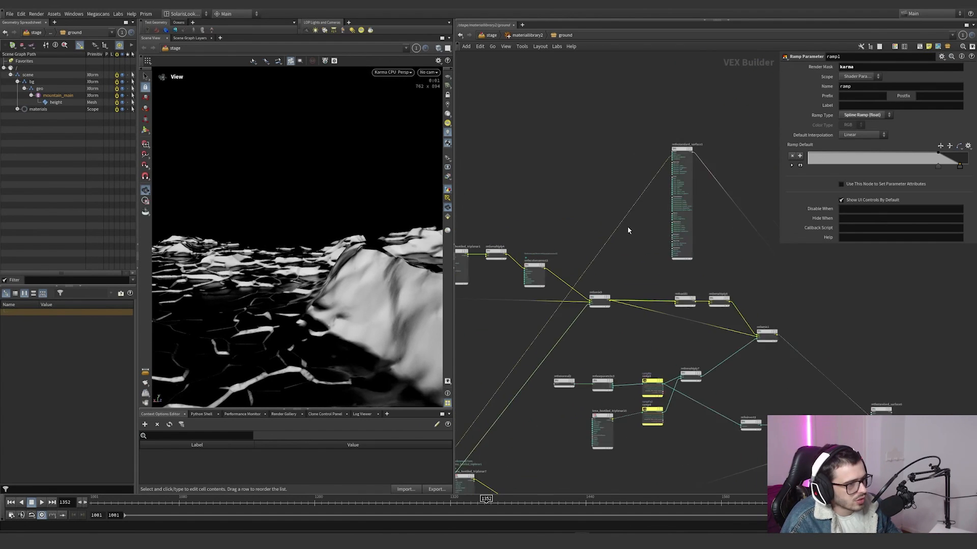
scroll(627, 229, "up", 2)
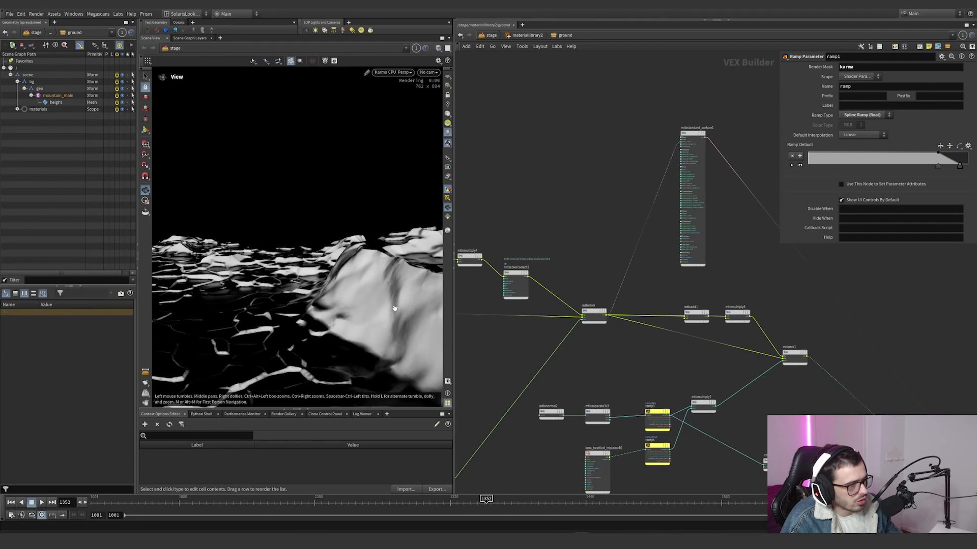
right_click_drag(360, 305, 237, 336)
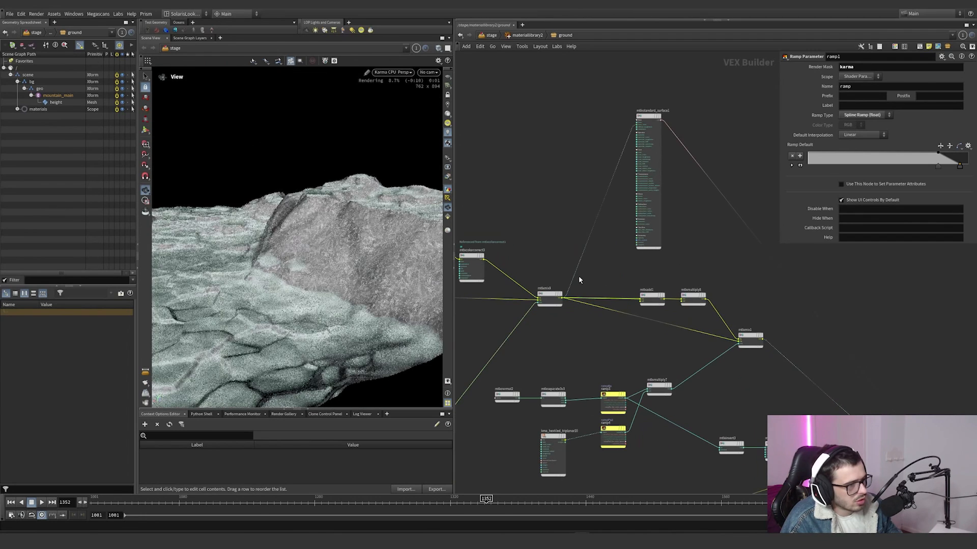
Step: Check the mtlxadd1 settings and preview the tint by wiring mtlxadd1 and then mtlxmultiply8 into the standard surface's base_color
left_click_drag(575, 277, 670, 303)
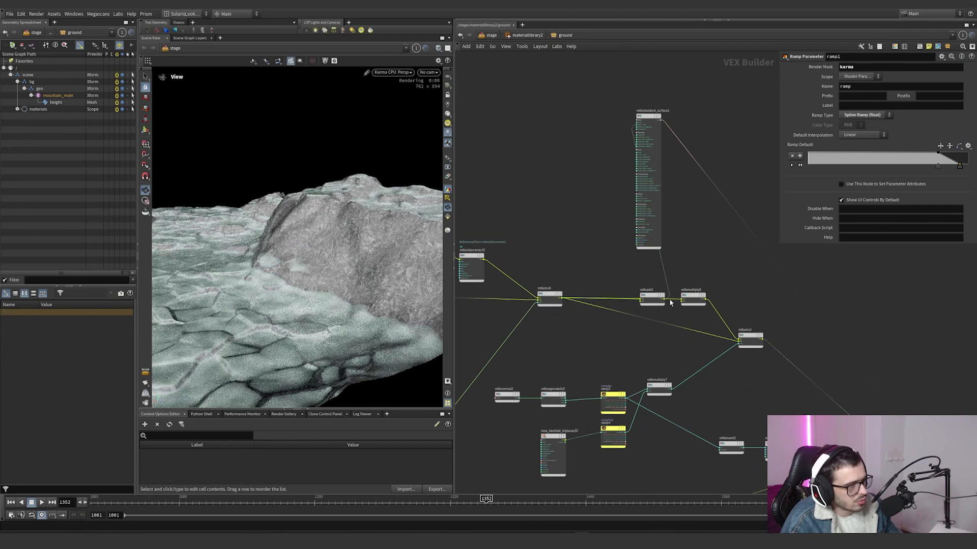
left_click(653, 297)
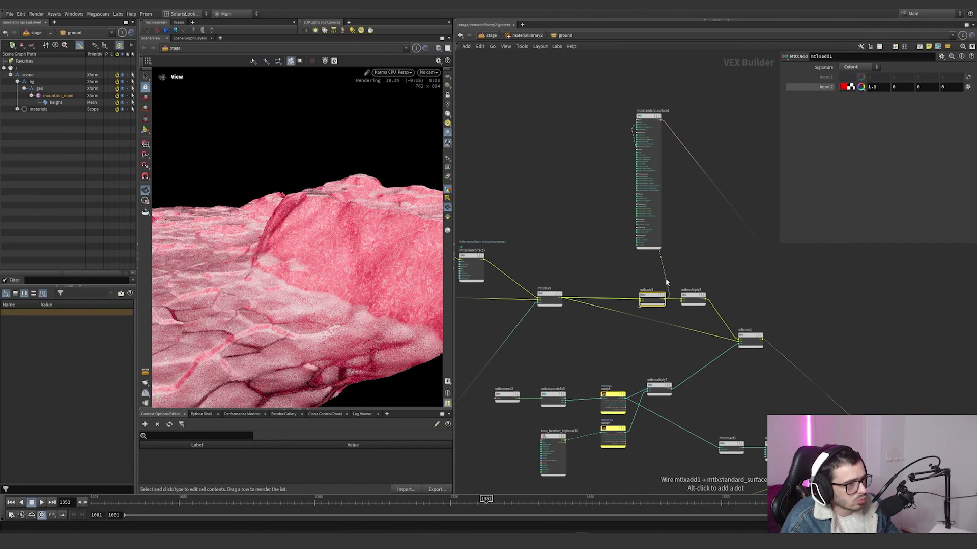
left_click_drag(667, 281, 711, 299)
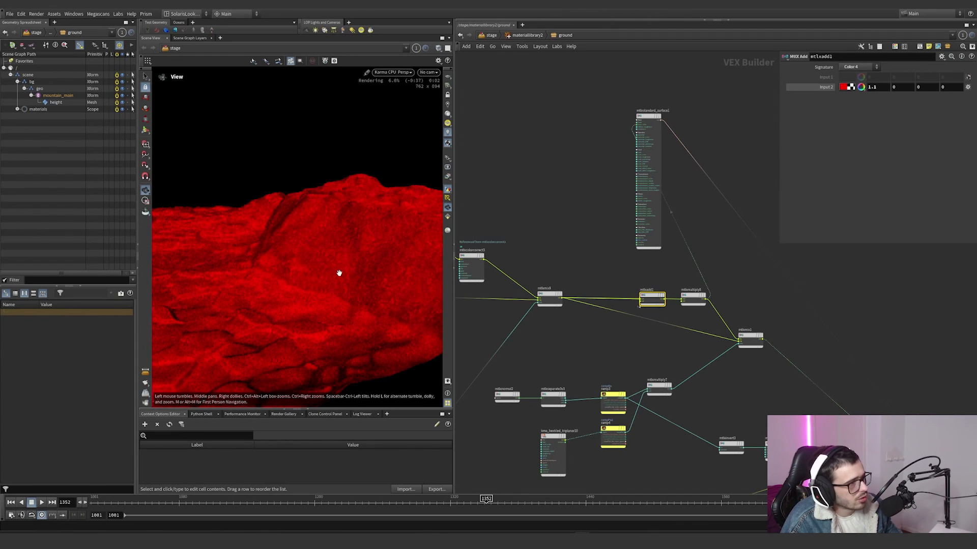
left_click_drag(338, 272, 414, 246)
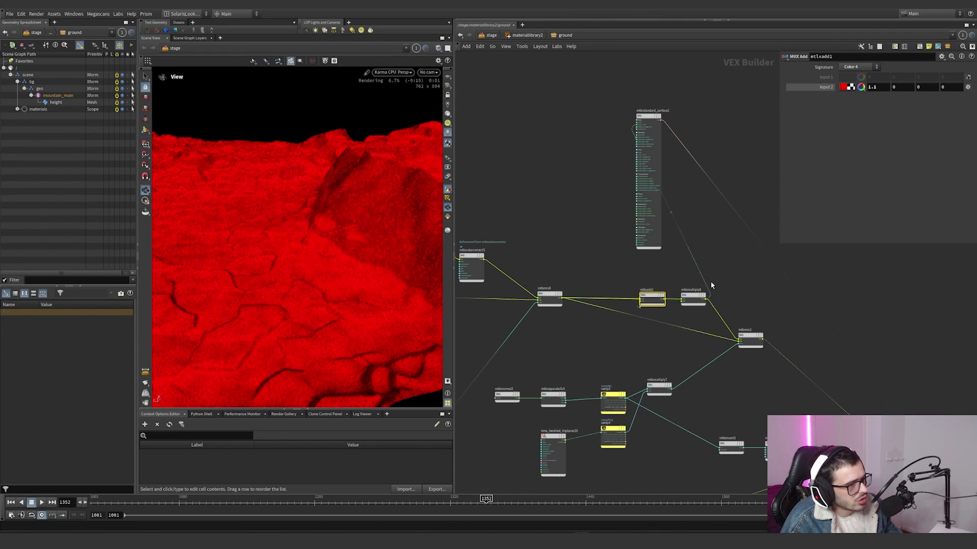
Step: Preview the combined mask by wiring mtlxmultiply7 into the standard surface's base_color
left_click_drag(708, 284, 681, 389)
middle_click_drag(692, 393, 742, 333)
scroll(740, 332, "up", 2)
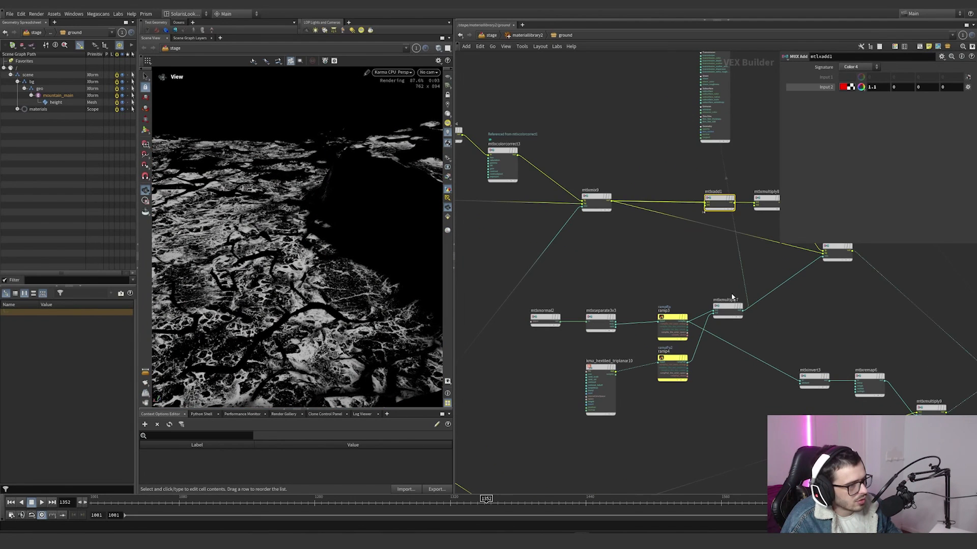
Step: Review the ramp1 settings, preview ramp3 and ramp4 one after the other through base_color, and check the ramp4 settings
scroll(649, 306, "down", 5)
middle_click_drag(651, 302, 757, 260)
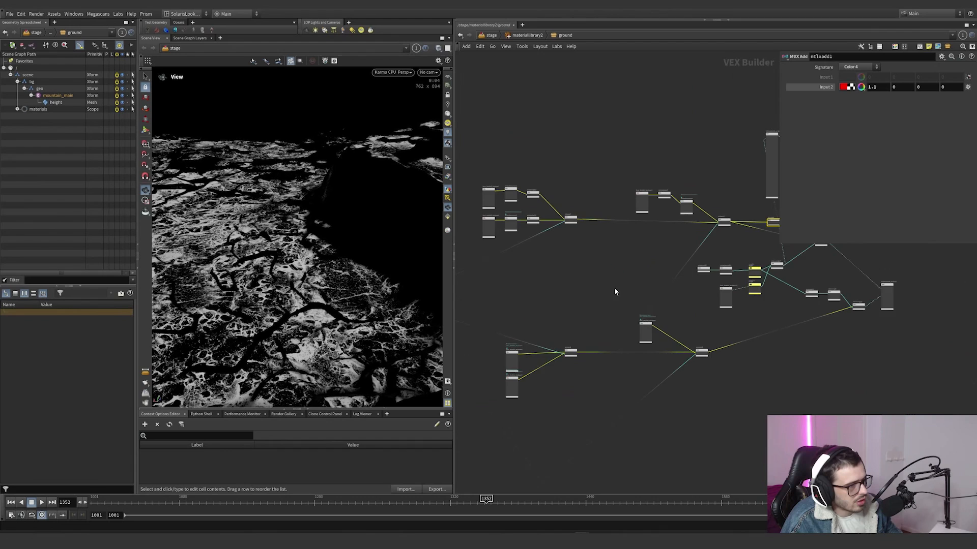
scroll(615, 288, "down", 2)
middle_click_drag(615, 288, 737, 257)
left_click_drag(649, 396, 614, 465)
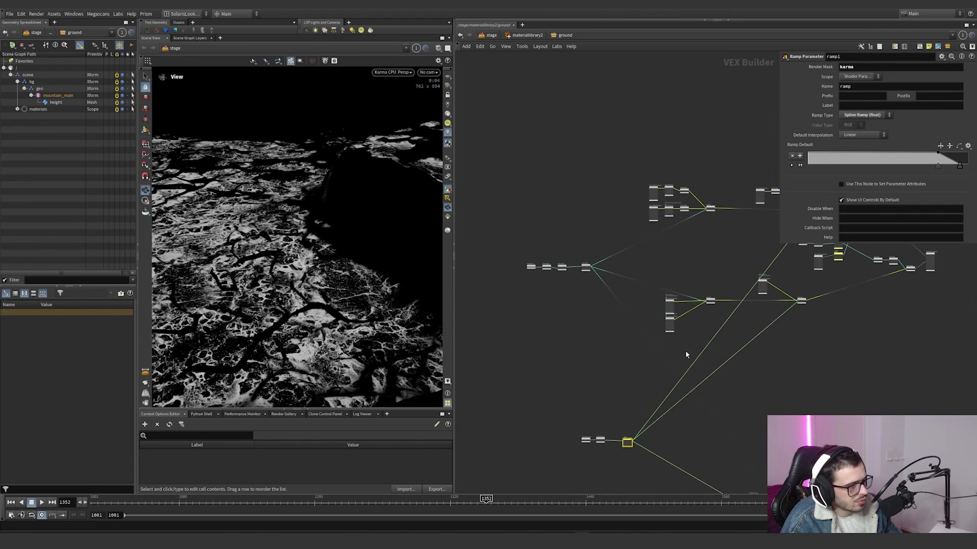
scroll(744, 301, "up", 5)
middle_click_drag(838, 245, 636, 270)
scroll(636, 270, "up", 2)
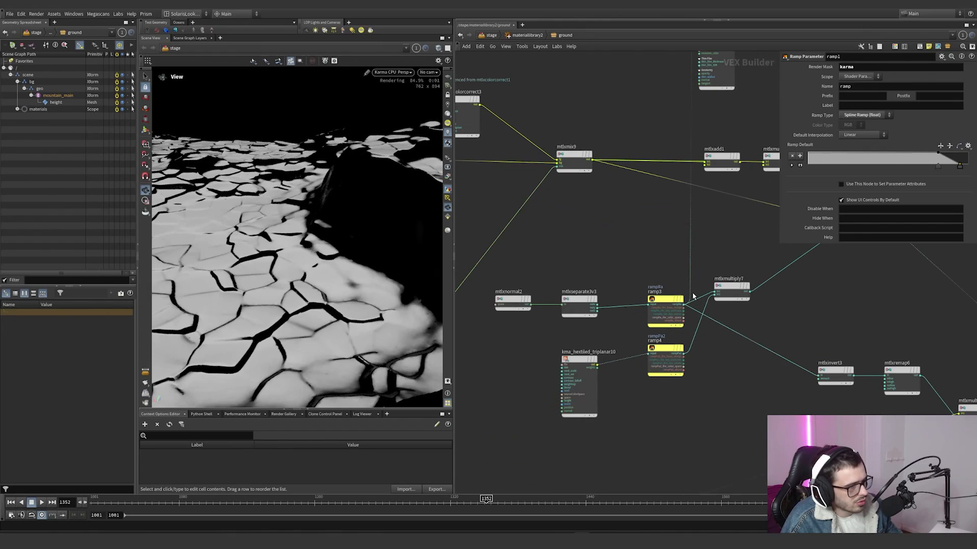
left_click_drag(692, 295, 687, 353)
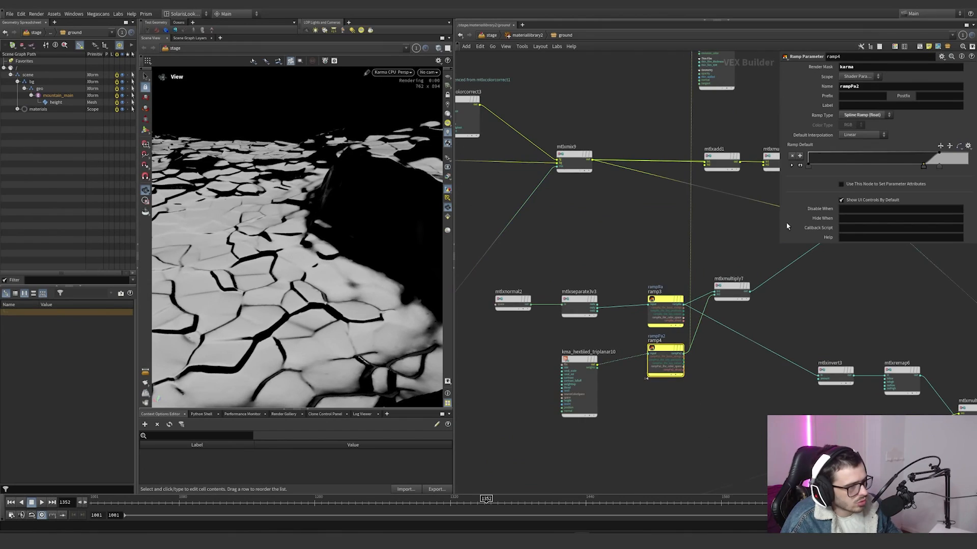
Step: Return the preview to mtlxmultiply7, and wire mtlxmix1 into base_color to show the masked red tint over the ground
left_click_drag(690, 275, 756, 292)
middle_click_drag(796, 284, 660, 344)
left_click_drag(615, 319, 746, 279)
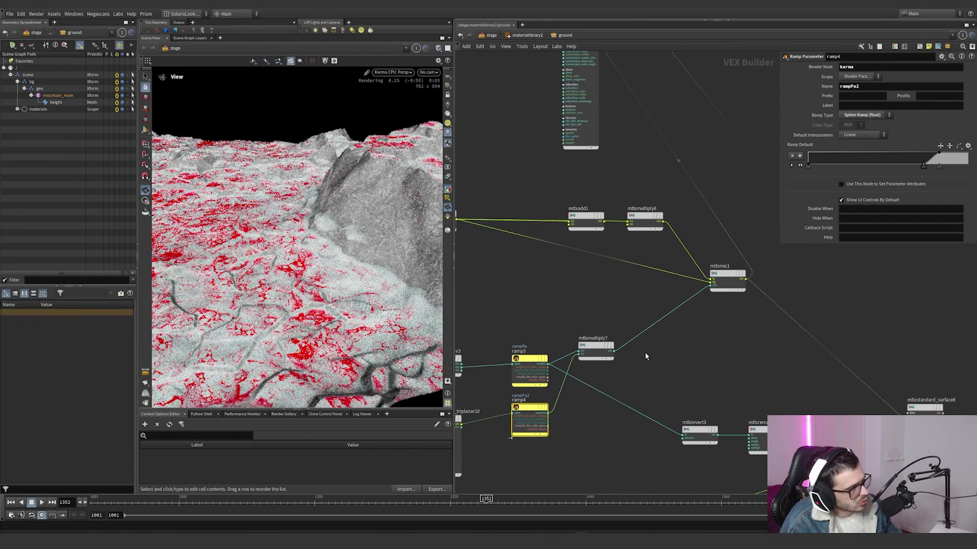
Step: Move the preview standard surface beside mtlxstandard_surface6, and wire mtlxinvert3 into its base_color to preview the inverted mask
scroll(641, 326, "down", 3)
scroll(611, 263, "down", 3)
left_click_drag(586, 190, 723, 241)
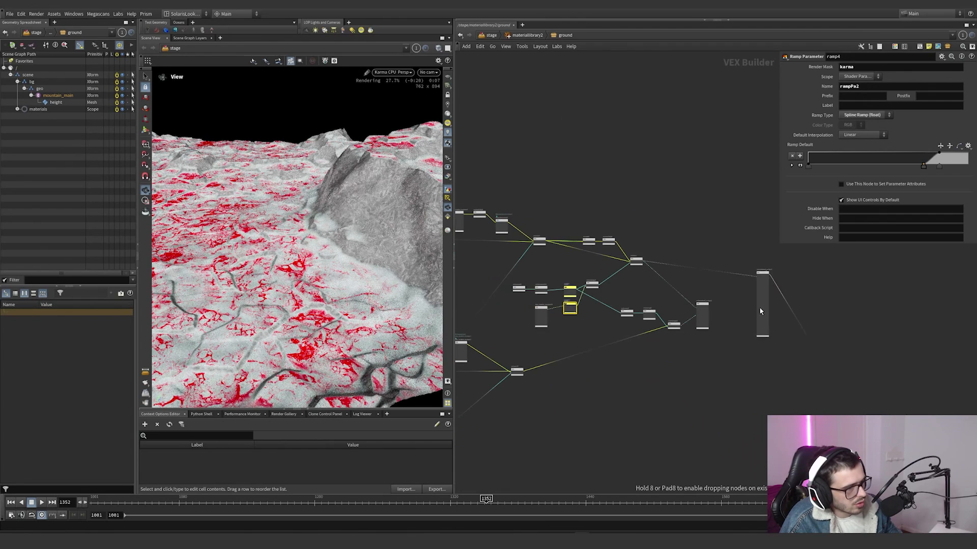
scroll(735, 327, "up", 5)
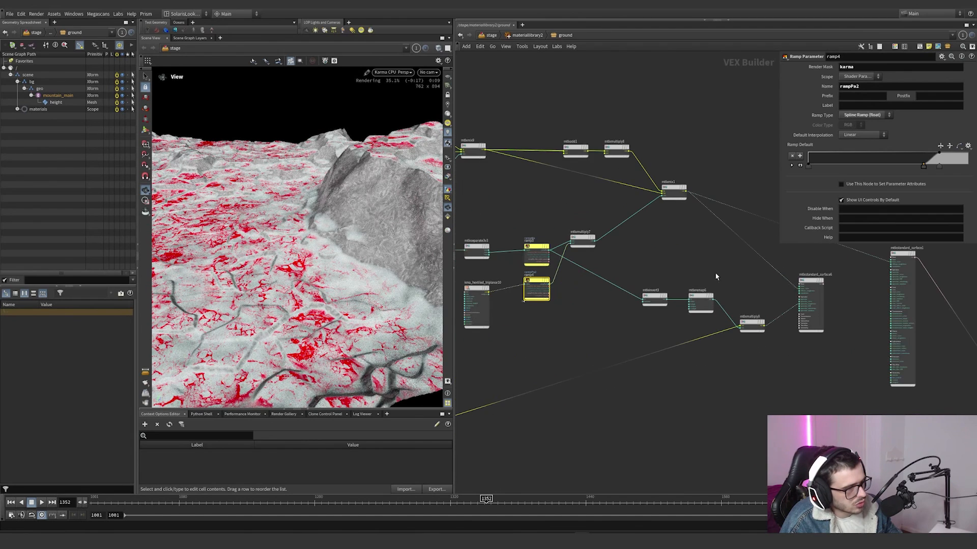
left_click_drag(715, 275, 638, 320)
left_click(654, 300)
mouse_move(747, 267)
middle_mouse_down()
mouse_move(705, 275)
mouse_move(743, 270)
middle_mouse_up()
left_click_drag(727, 209, 664, 302)
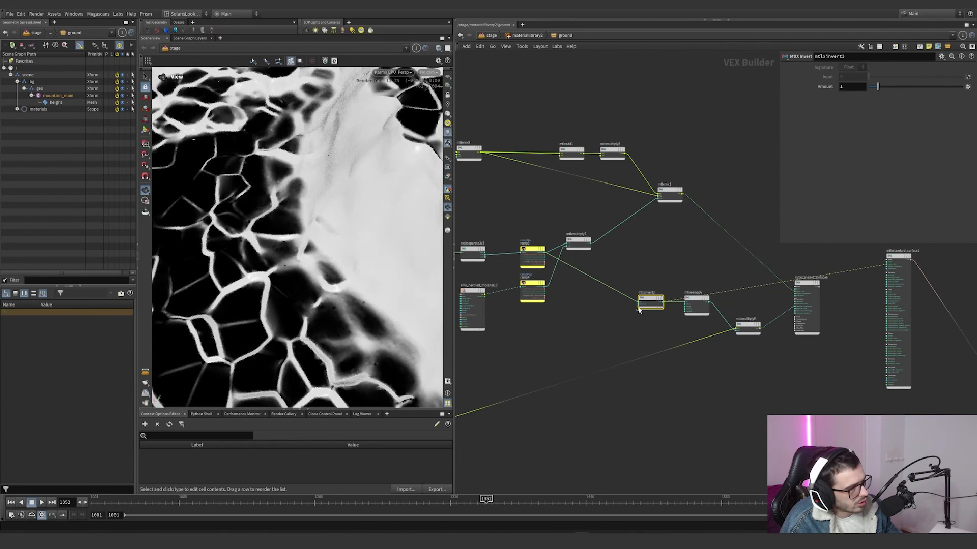
Step: Preview the roughness result by wiring mtlxmultiply9 into the preview standard surface's base_color, and inspect it on the rock
scroll(729, 304, "up", 3)
left_click_drag(712, 285, 788, 346)
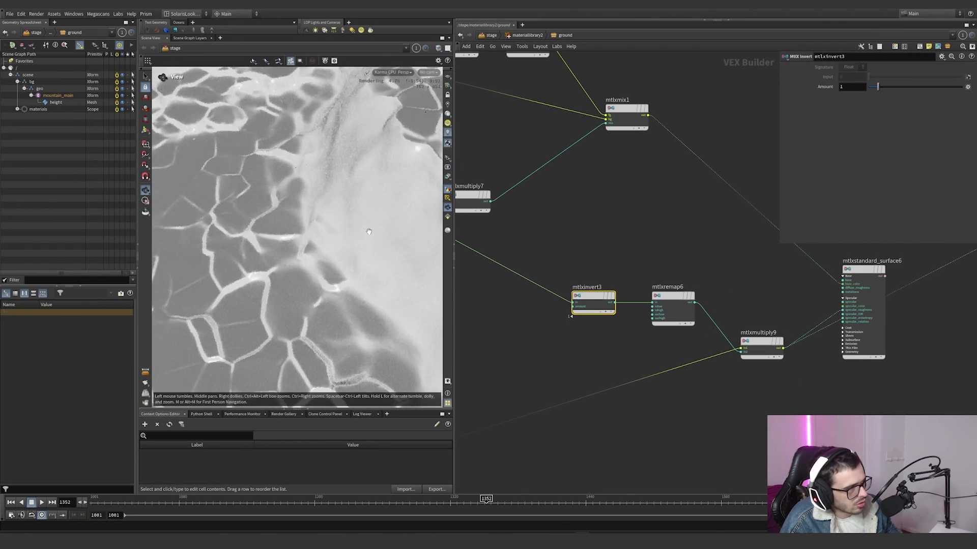
scroll(740, 403, "down", 4)
scroll(739, 404, "up", 5)
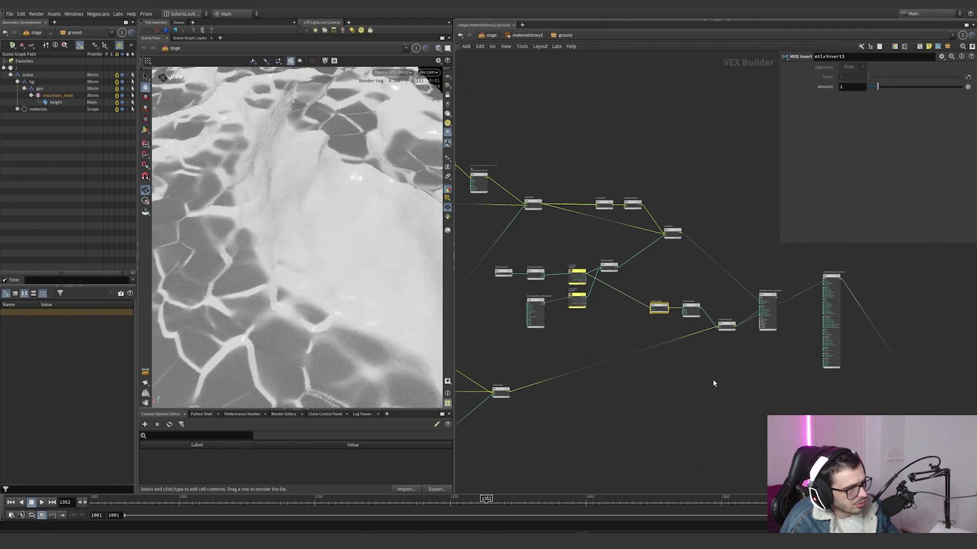
Step: Try feeding mtlxinvert3 from mtlxmultiply7 instead of ramp3, and undo the connection
scroll(700, 361, "down", 4)
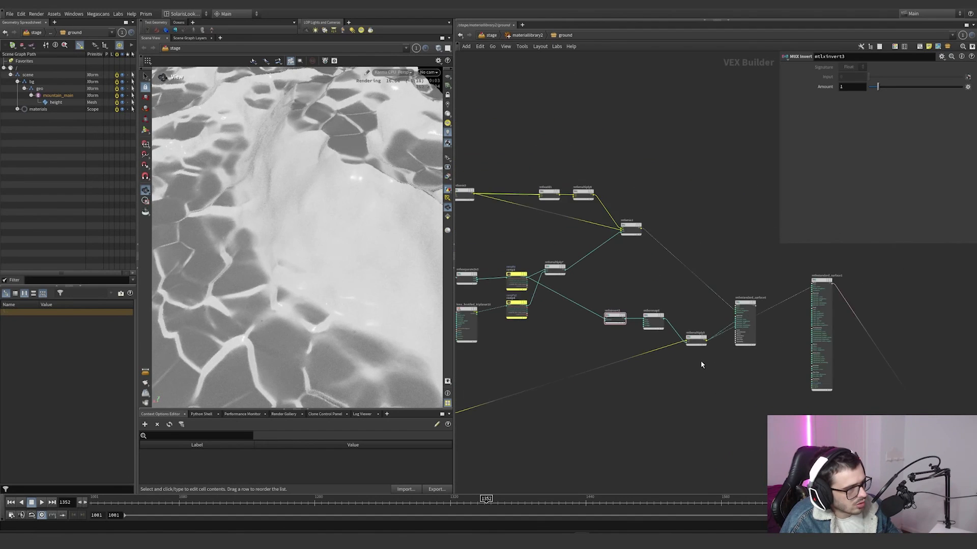
scroll(575, 304, "up", 3)
left_click_drag(620, 324, 569, 257)
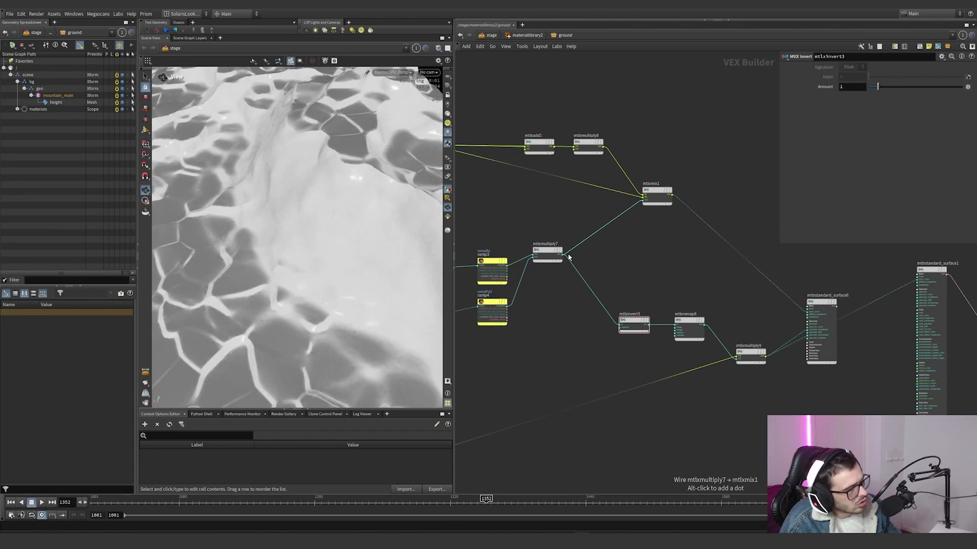
key("ctrl+z")
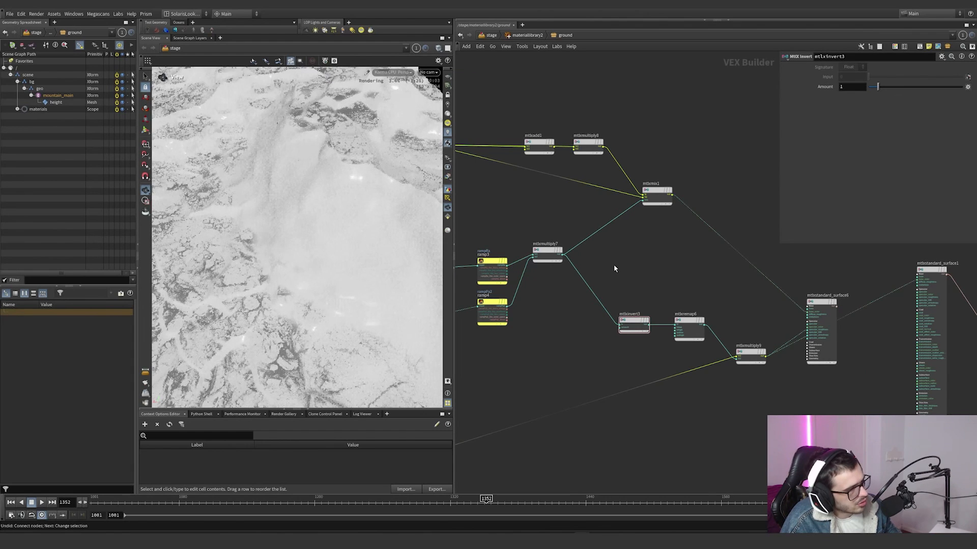
Step: Move the preview standard surface down beside the displacement branch of the ground network
middle_click_drag(737, 303, 638, 288)
middle_click_drag(786, 291, 722, 310)
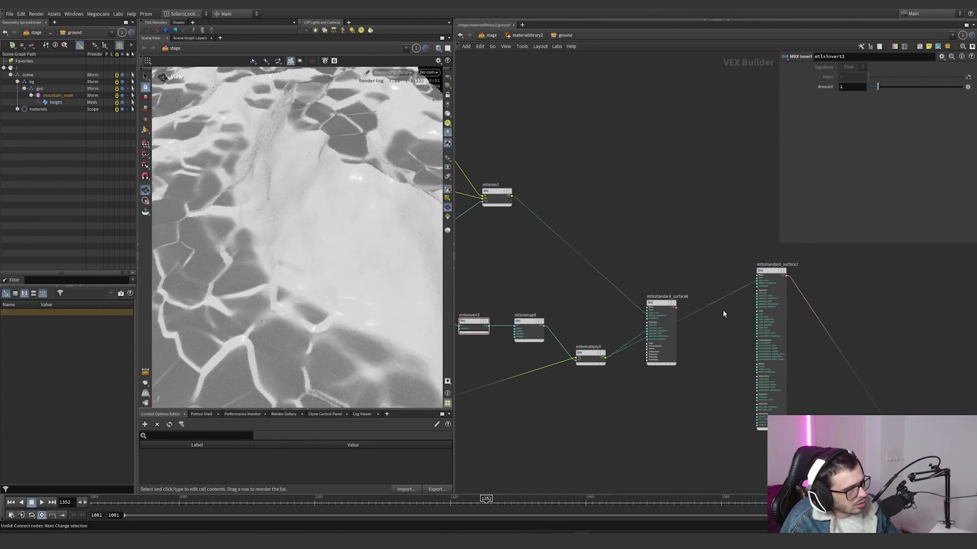
left_click_drag(768, 282, 721, 392)
scroll(697, 301, "down", 5)
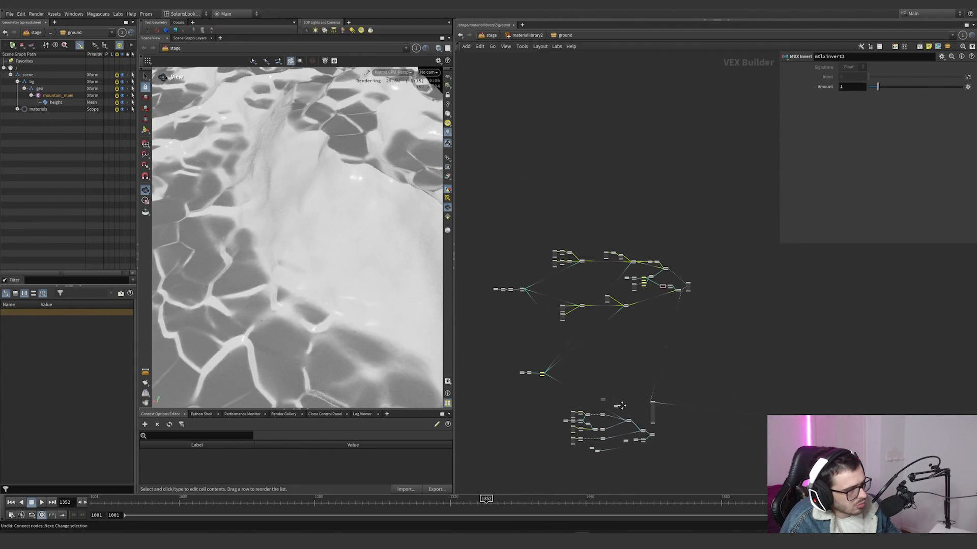
Step: Wire mtlxremap2 into the preview surface's base_color, and inspect the position-based height mask on the ground
scroll(692, 311, "up", 5)
left_click_drag(757, 305, 608, 330)
middle_click_drag(566, 297, 656, 288)
scroll(644, 298, "up", 3)
left_click_drag(733, 281, 568, 313)
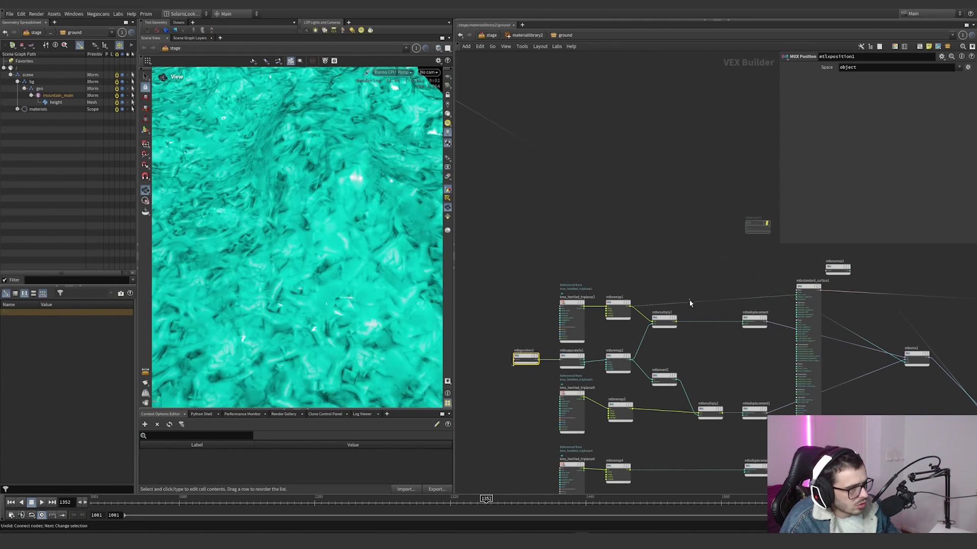
left_click_drag(689, 299, 636, 360)
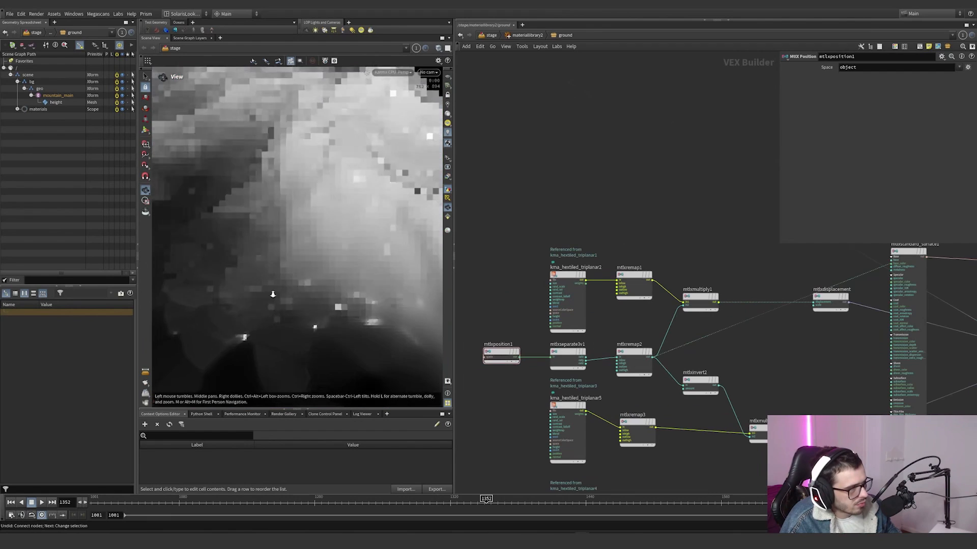
left_click_drag(272, 294, 259, 270)
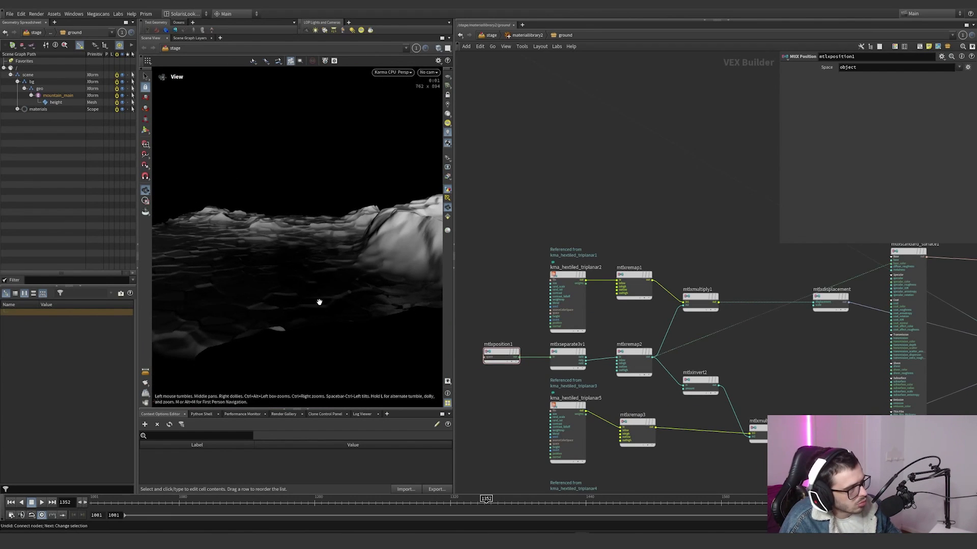
Step: Preview mtlxmultiply1 and mtlxmultiply2 one after the other through base_color, and inspect each masked displacement texture on the ground
key("ctrl+z")
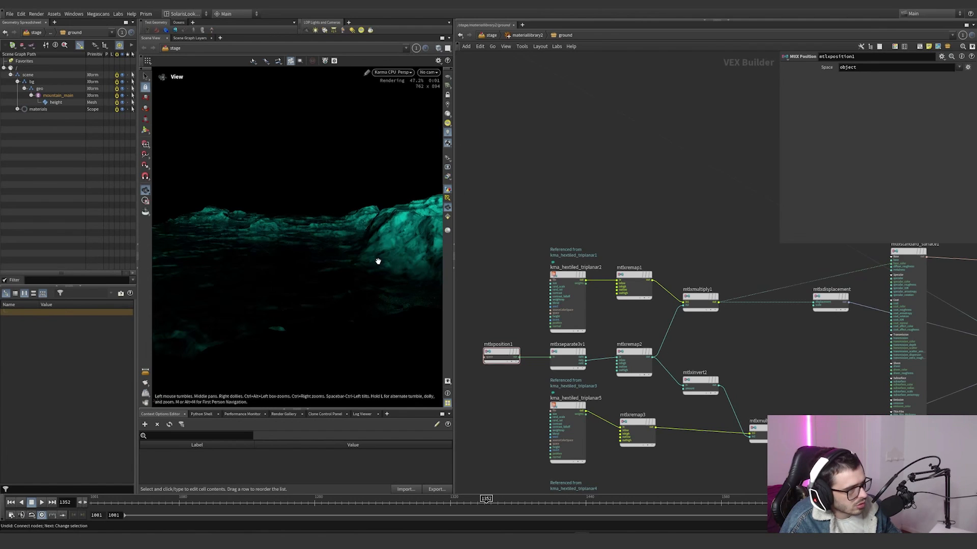
left_click_drag(377, 261, 370, 236)
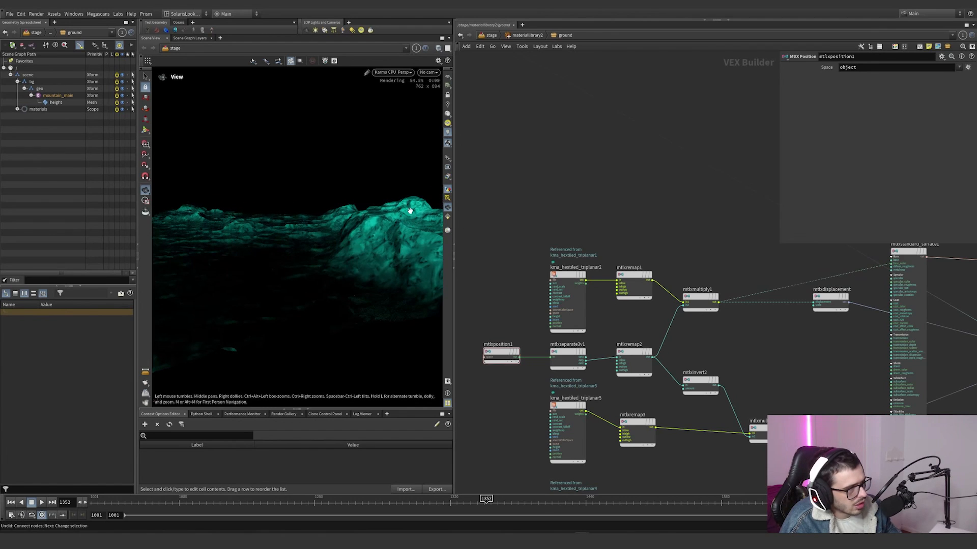
middle_click_drag(763, 330, 723, 321)
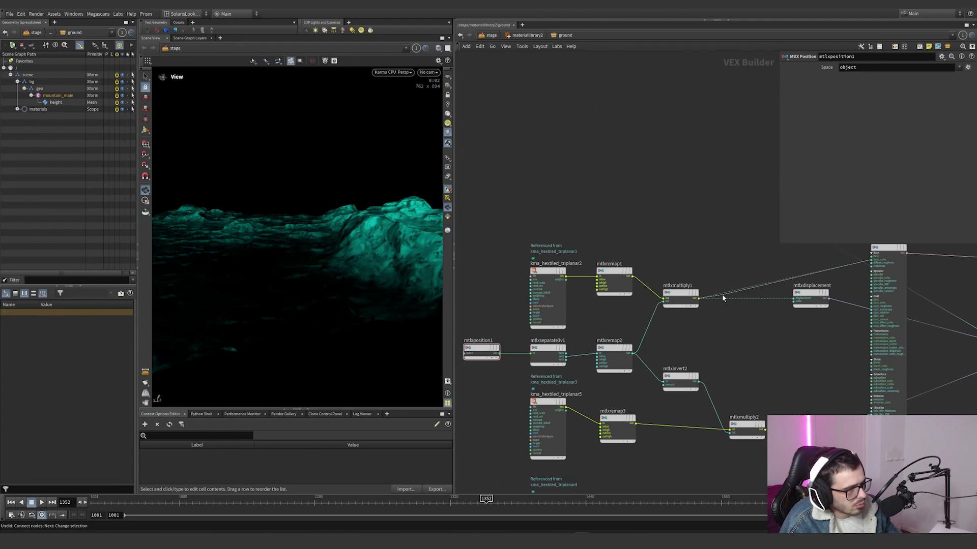
left_click(722, 295)
middle_click_drag(744, 371, 712, 294)
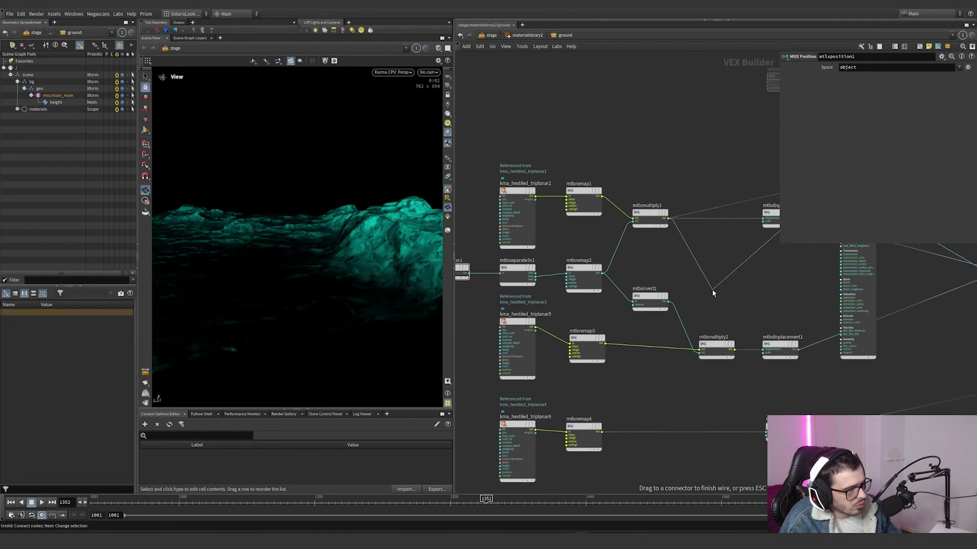
left_click(737, 348)
right_click_drag(313, 303, 397, 293)
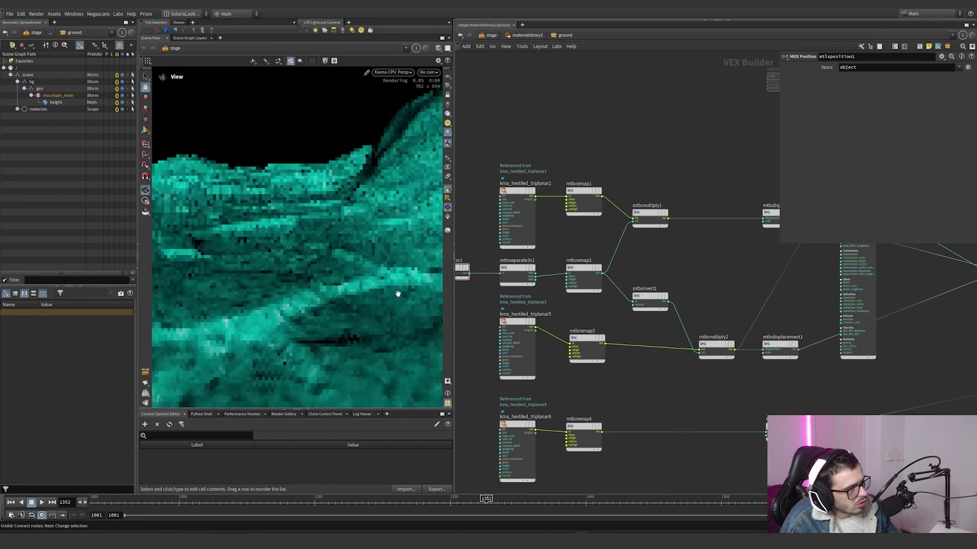
Step: Wire mtlxremap4 into the preview surface's base_color, and inspect the small-scale displacement texture up close
left_click(747, 334)
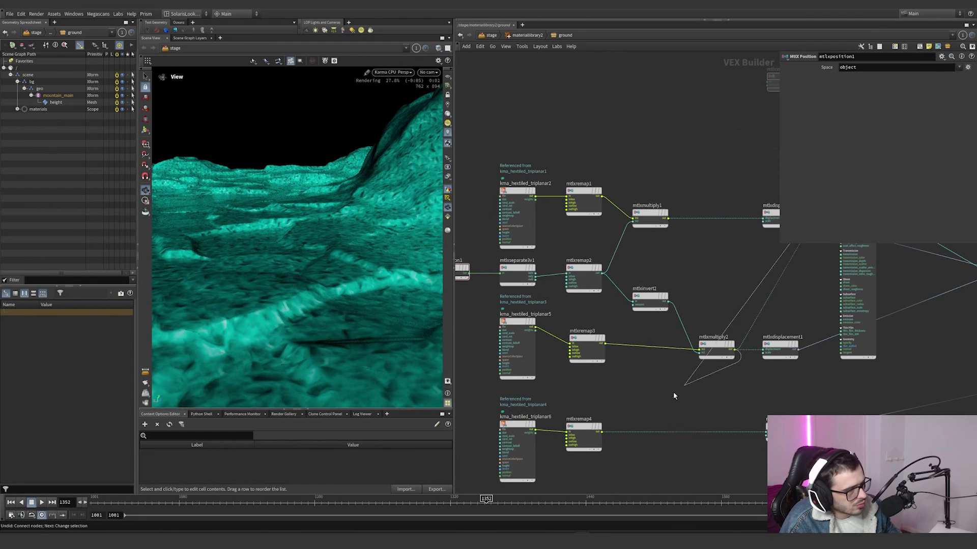
left_click(606, 433)
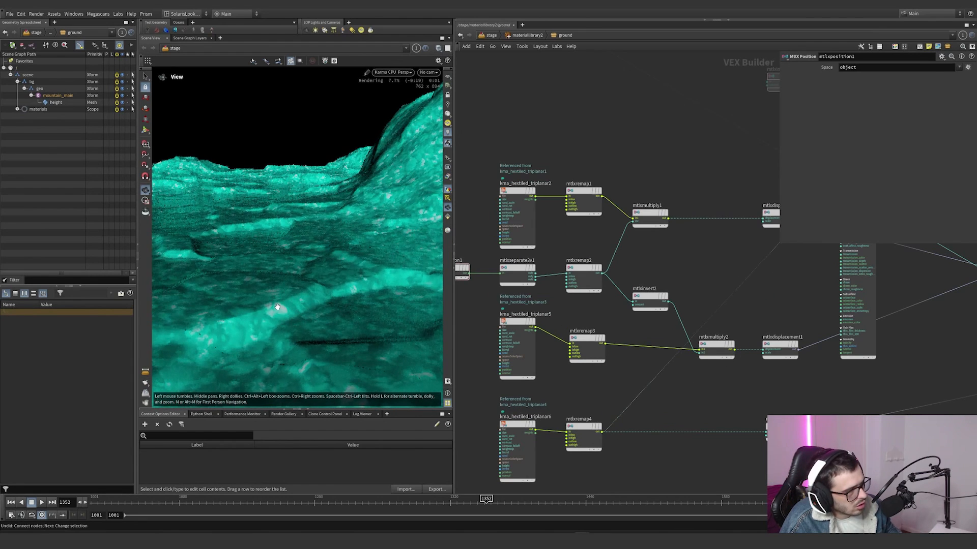
left_click_drag(278, 307, 288, 323)
right_click_drag(289, 319, 253, 326)
Step: Check the remap ranges of mtlxremap3, mtlxremap1 and mtlxremap4 one after the other
scroll(622, 367, "down", 3)
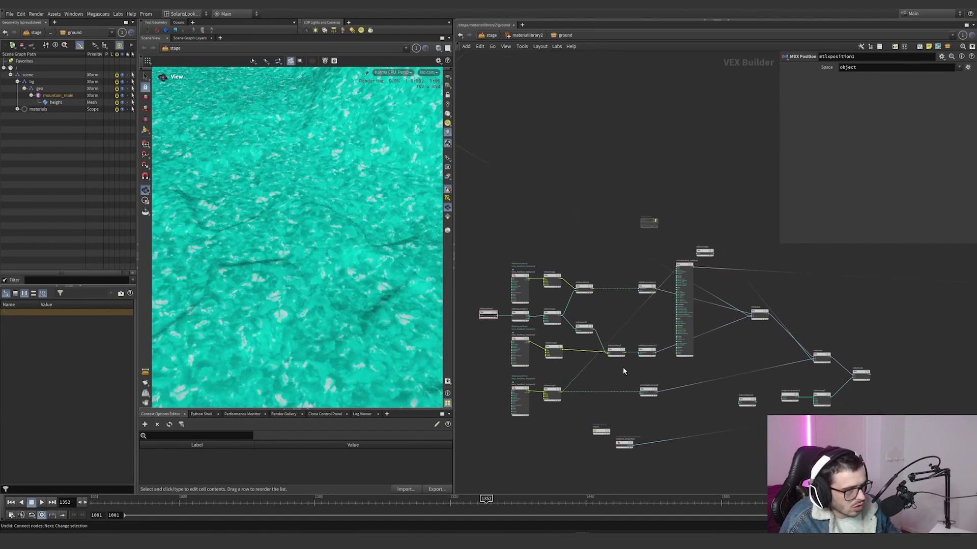
scroll(613, 371, "down", 2)
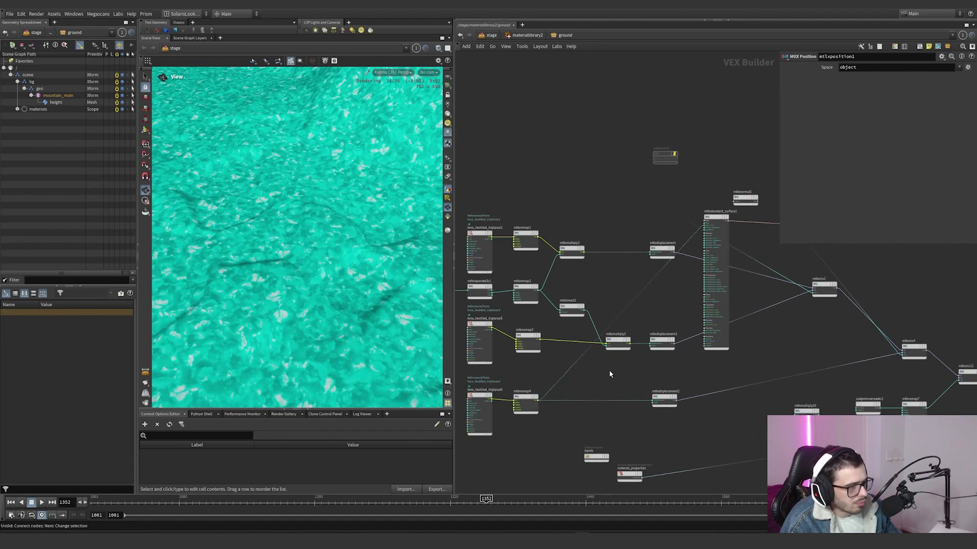
left_click(528, 342)
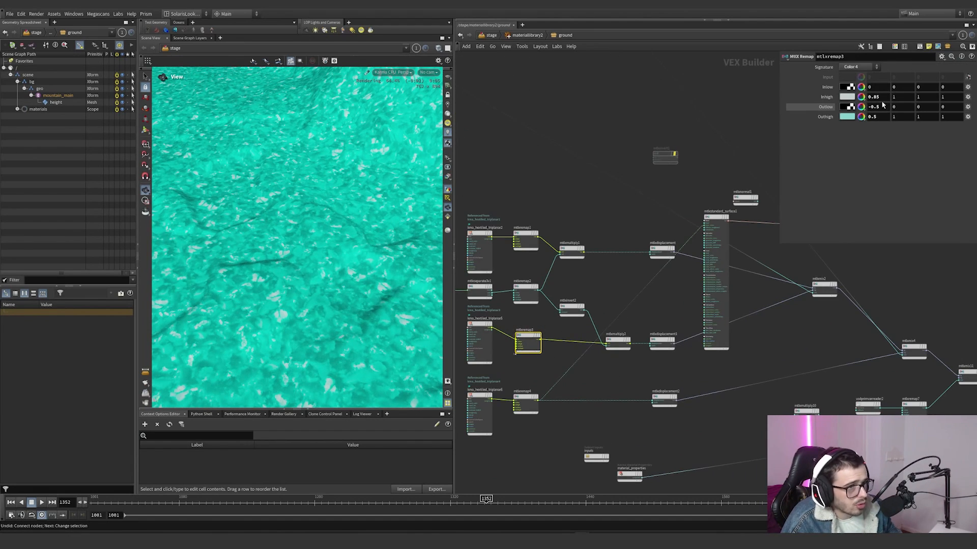
left_click(526, 240)
left_click(525, 402)
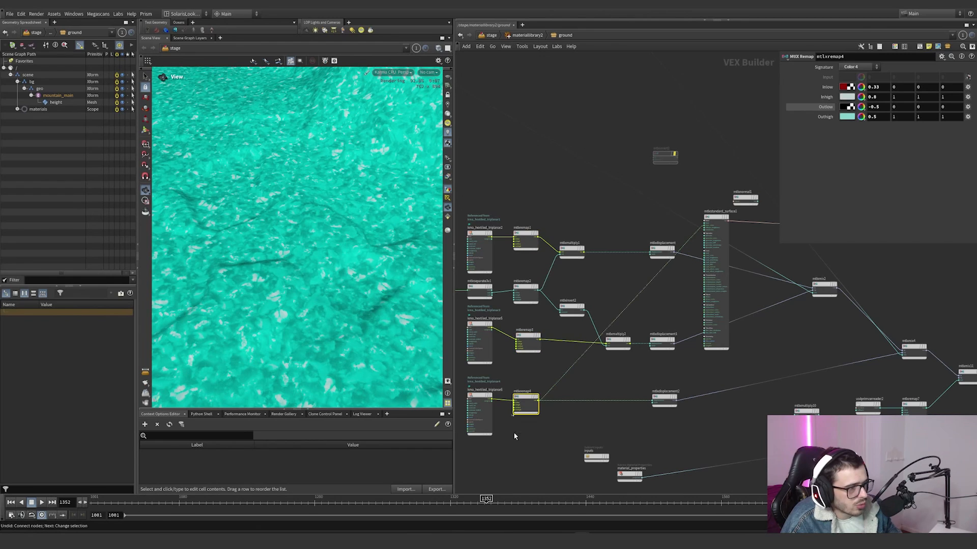
Step: Compare the scale settings of the displacement nodes, from mtlxdisplacement through mtlxdisplacement2
left_click(661, 252)
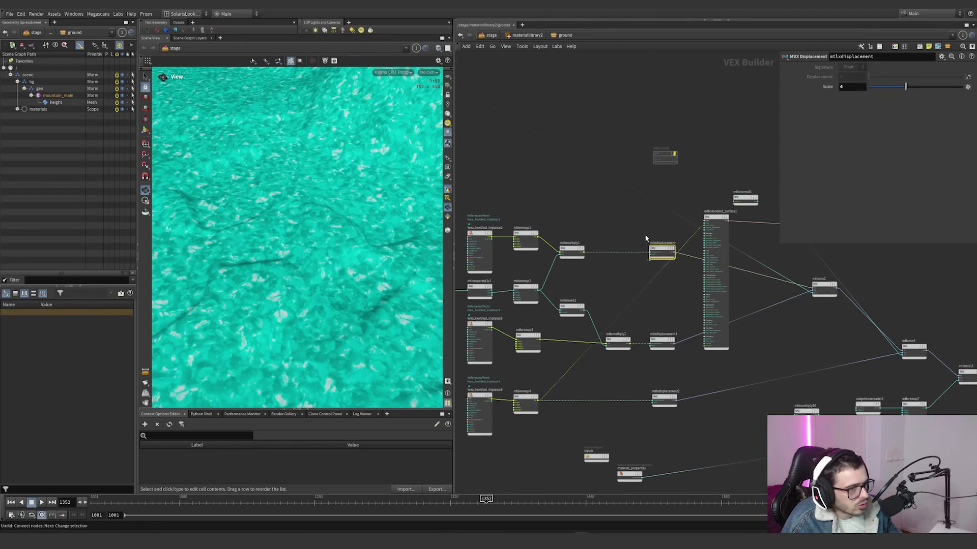
left_click_drag(669, 331, 662, 422)
middle_click_drag(695, 423, 657, 423)
left_click_drag(657, 422, 602, 366)
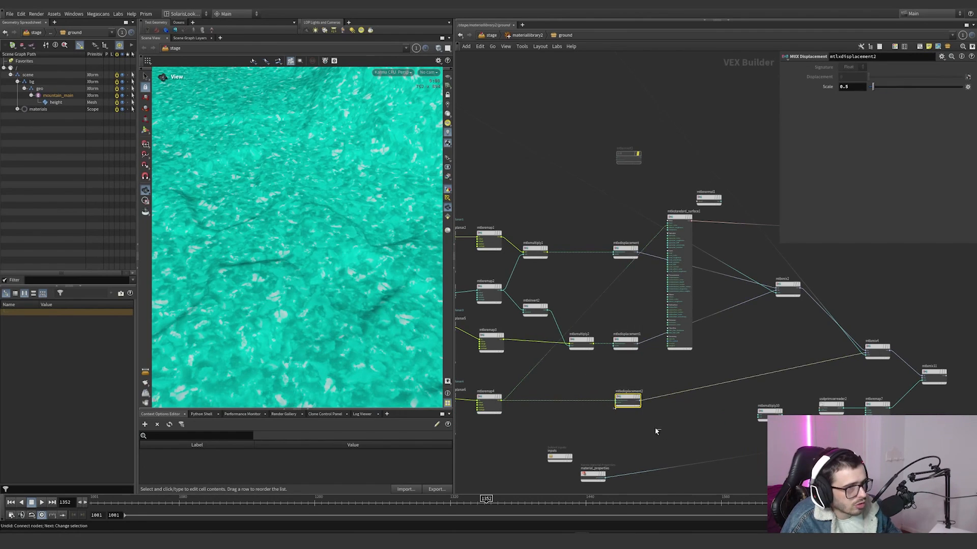
left_click_drag(592, 321, 593, 321)
left_click(617, 248)
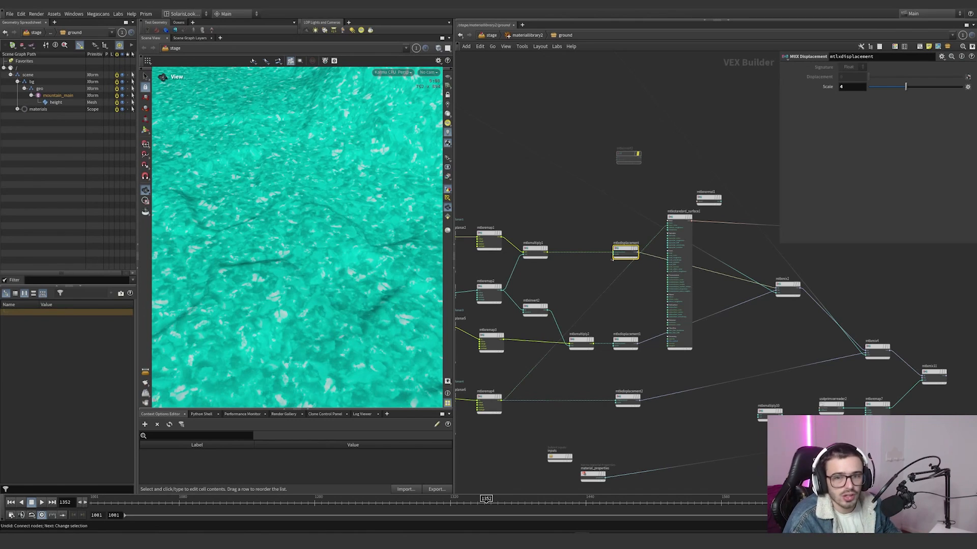
Step: Move the preview standard surface past the displacement mixes, and wire the shared crack mask into its base_color
scroll(621, 289, "down", 5)
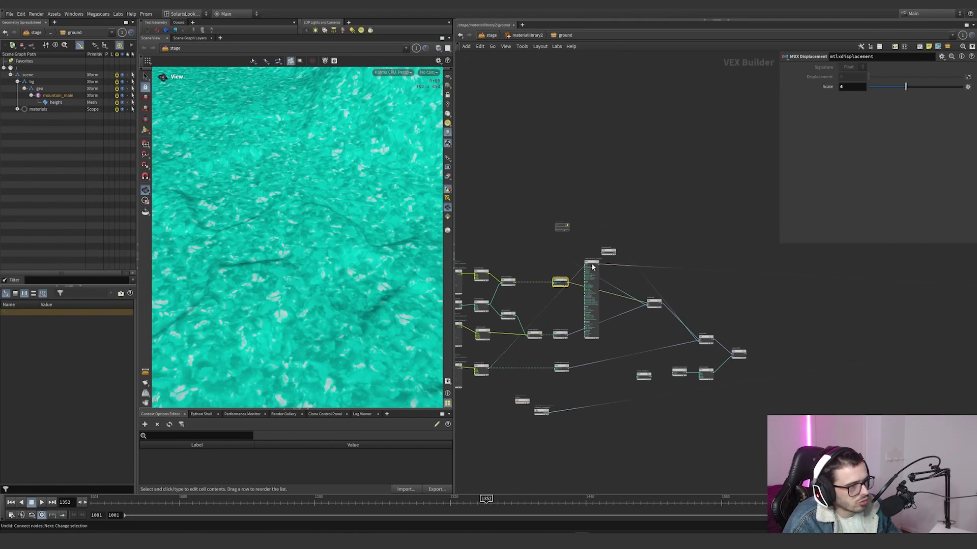
left_click_drag(588, 260, 727, 257)
scroll(673, 319, "down", 8)
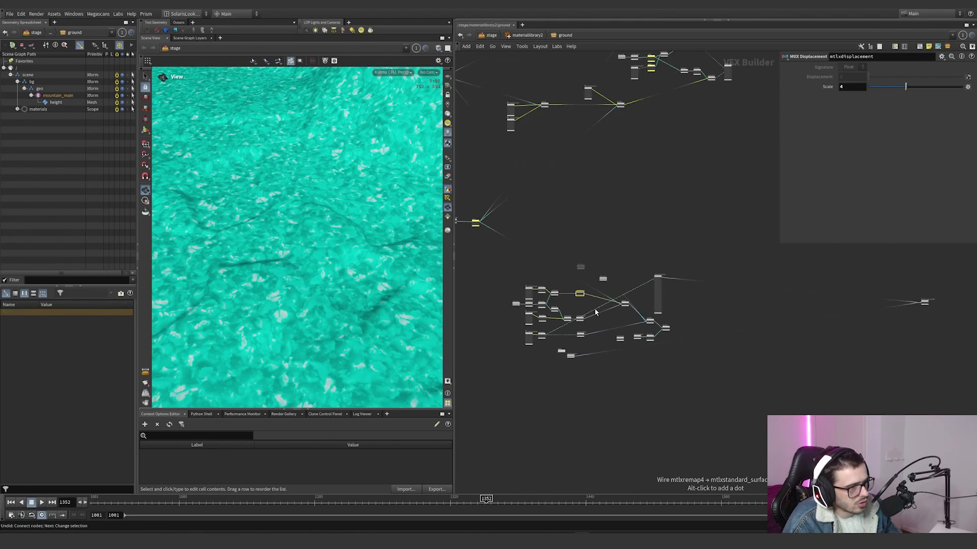
left_click_drag(618, 308, 497, 334)
scroll(617, 281, "up", 3)
scroll(547, 240, "down", 6)
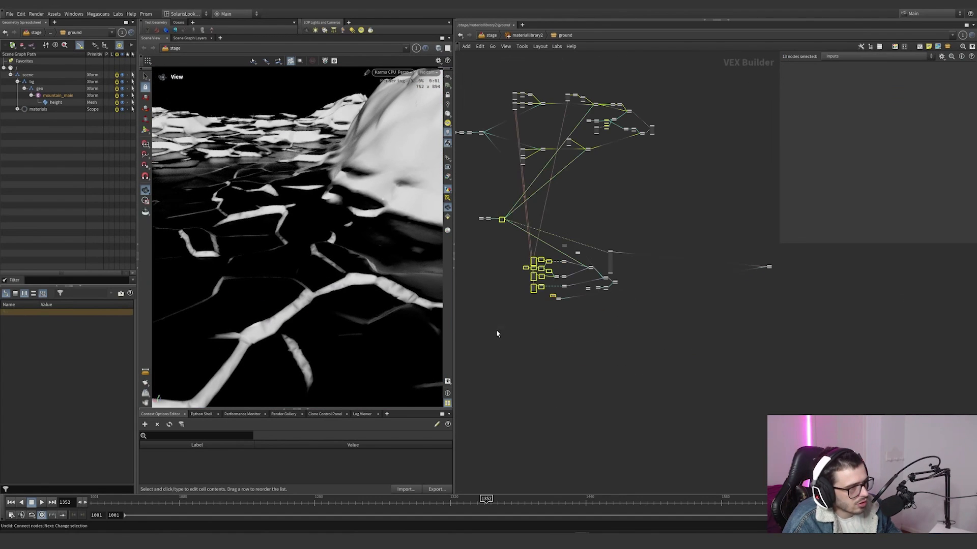
Step: Select all nodes and then separate node groups to trace how the shared masks feed the texture and displacement branches
key("ctrl+a")
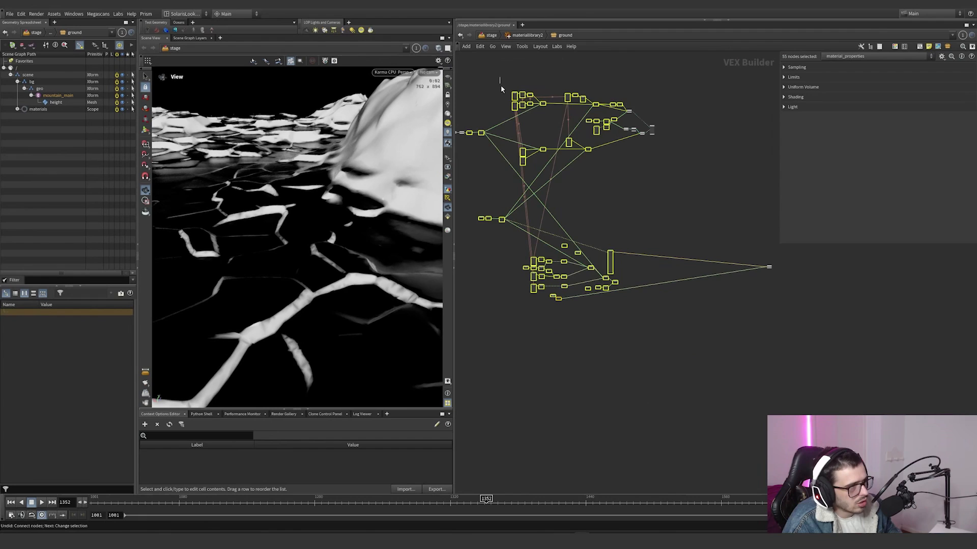
left_click_drag(501, 89, 636, 174)
left_click_drag(497, 76, 643, 116)
left_click_drag(519, 242, 607, 281)
Step: Switch the preview surface's base_color input to mtlxremap7 to show the remapped primvar mask
scroll(618, 244, "up", 5)
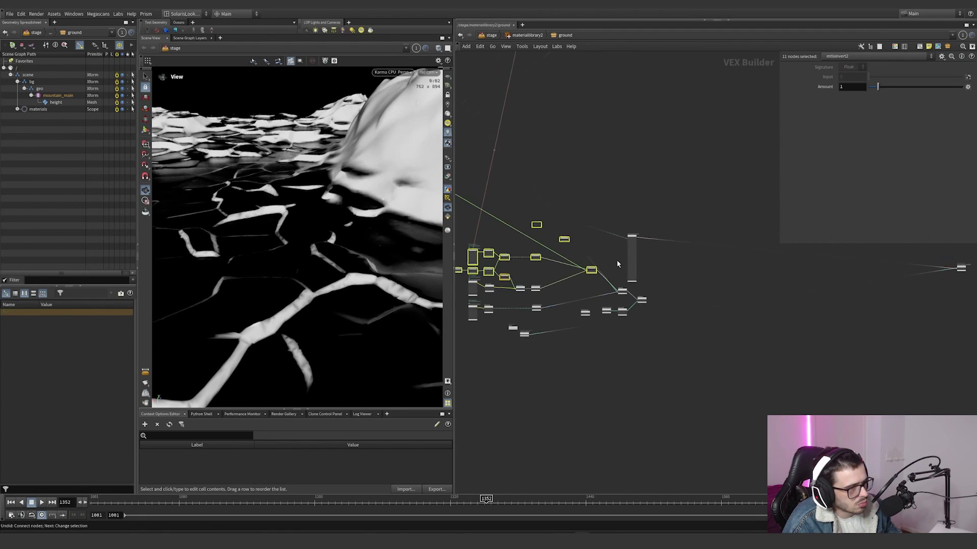
scroll(661, 239, "up", 3)
left_click_drag(673, 234, 662, 360)
scroll(649, 349, "up", 5)
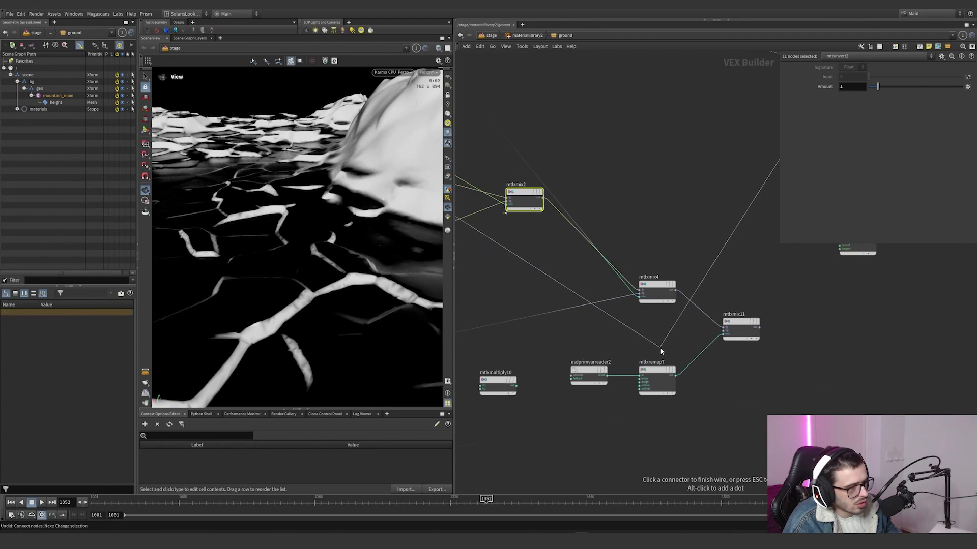
Step: Check the settings of usdprimvarreader2 and mtlxremap7, and inspect the mask across the ground from several angles
left_click(589, 374)
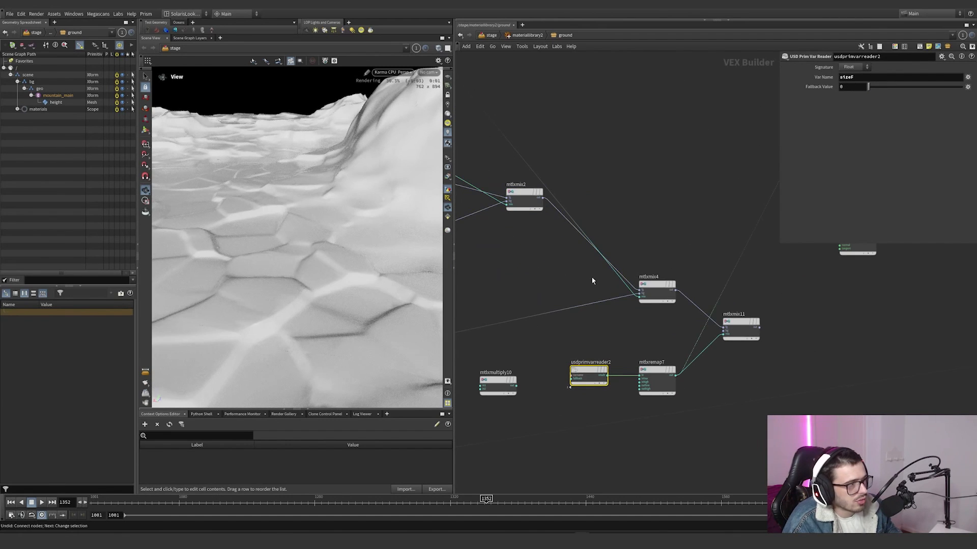
left_click(656, 377)
scroll(661, 356, "down", 5)
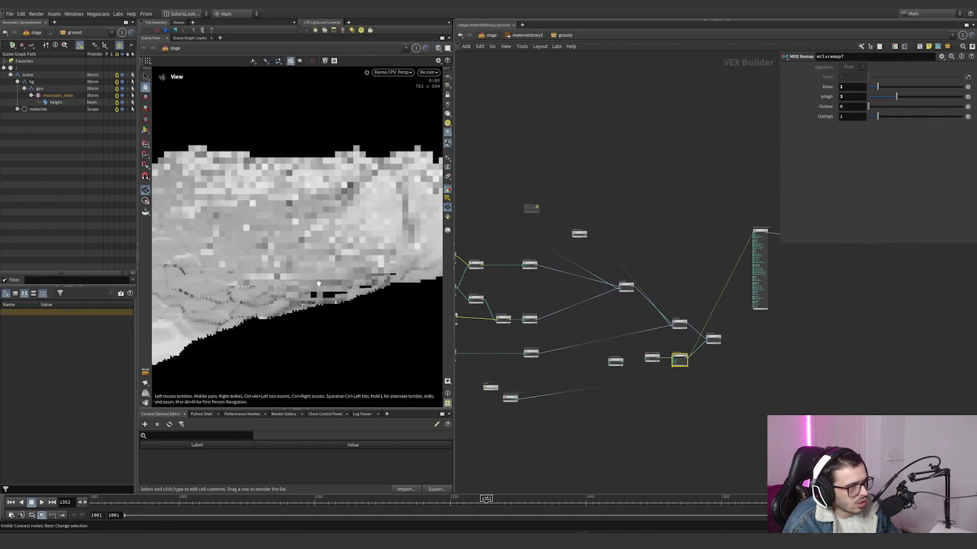
scroll(700, 376, "up", 5)
left_click_drag(386, 224, 385, 262)
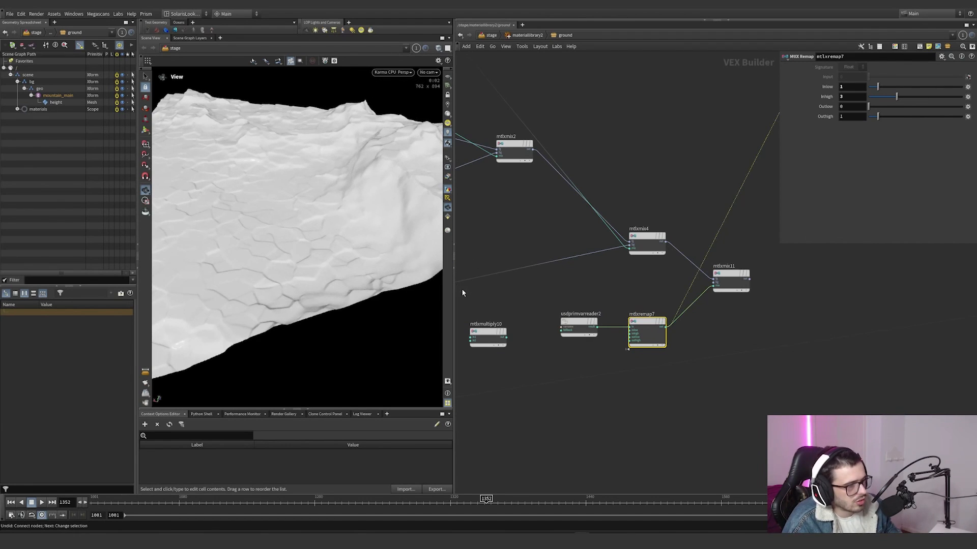
left_click_drag(339, 213, 357, 222)
Step: Select usdprimvarreader2 and mtlxremap7 together and toggle their bypass
left_click_drag(673, 287, 581, 339)
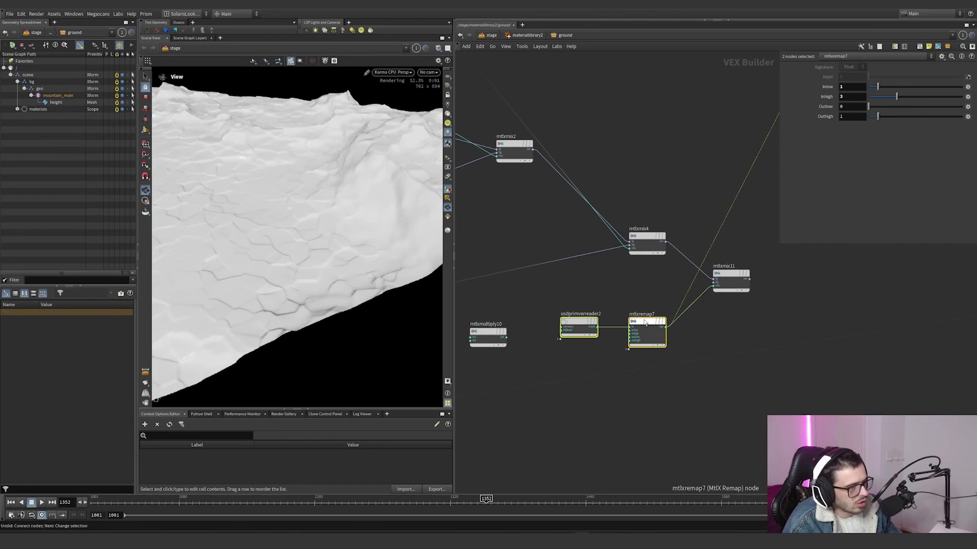
left_click(666, 305)
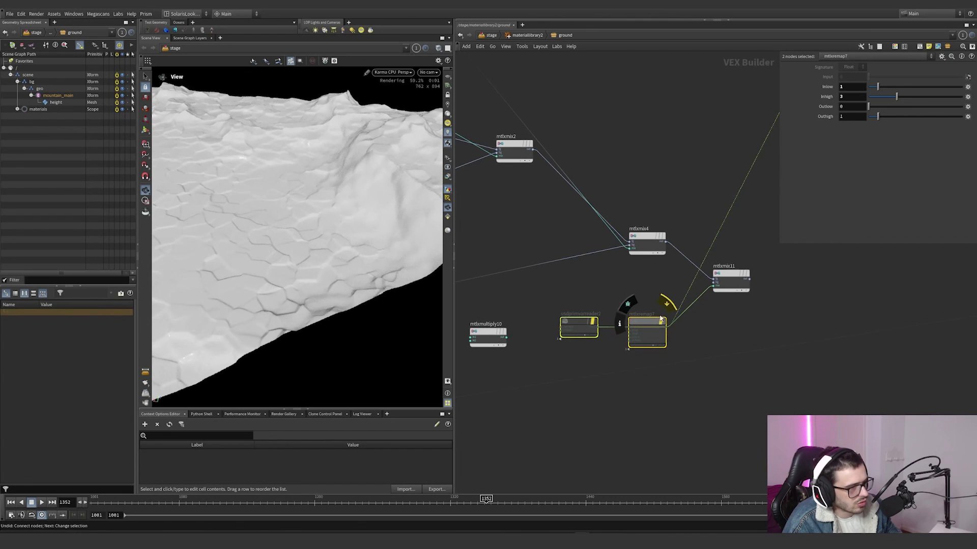
scroll(677, 289, "down", 5)
Step: Examine how the displacement mixes and the preview standard surface connect to the material's output node
middle_click_drag(676, 292, 628, 325)
scroll(627, 324, "up", 4)
scroll(653, 314, "down", 5)
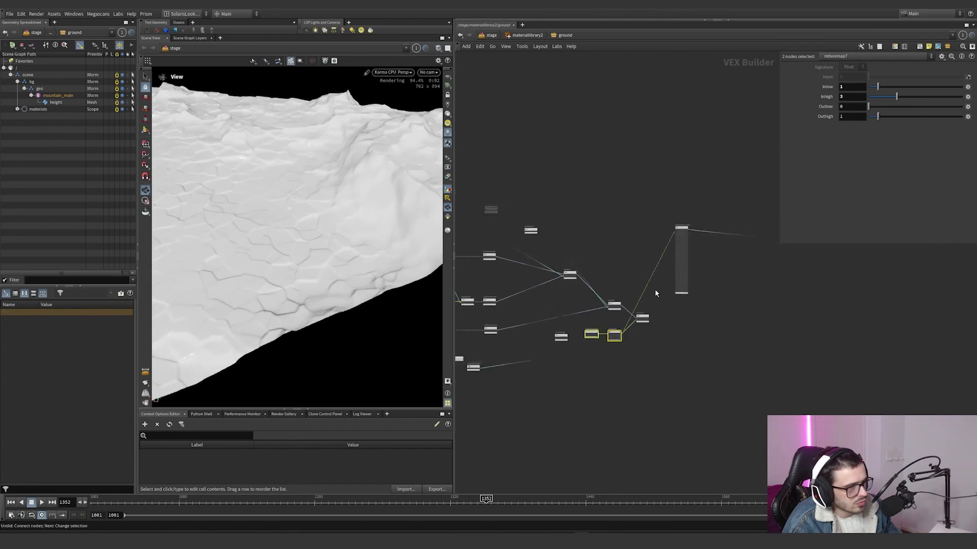
scroll(656, 292, "down", 4)
scroll(709, 238, "down", 4)
middle_click_drag(709, 238, 641, 292)
scroll(767, 320, "up", 8)
middle_click_drag(581, 278, 727, 279)
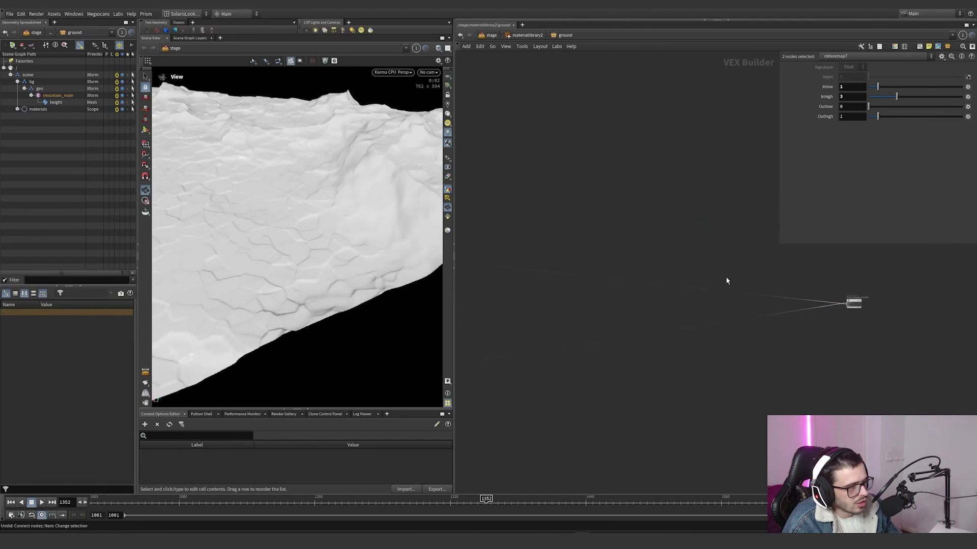
scroll(727, 281, "down", 5)
scroll(557, 204, "up", 1)
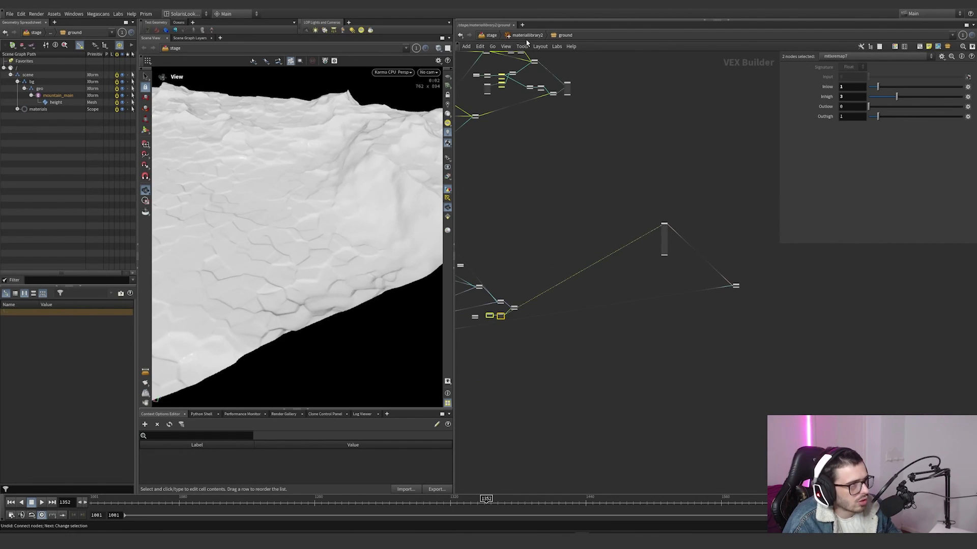
Step: Return to the stage network, review materiallibrary2's material assignments, and check which material subnetworks it contains
left_click(508, 37)
left_click(493, 37)
scroll(606, 236, "down", 3)
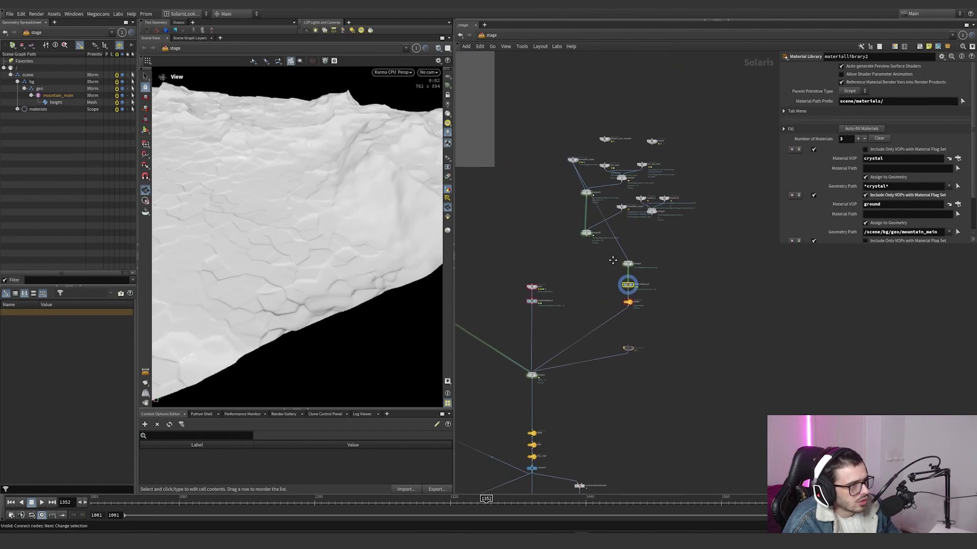
scroll(619, 235, "up", 3)
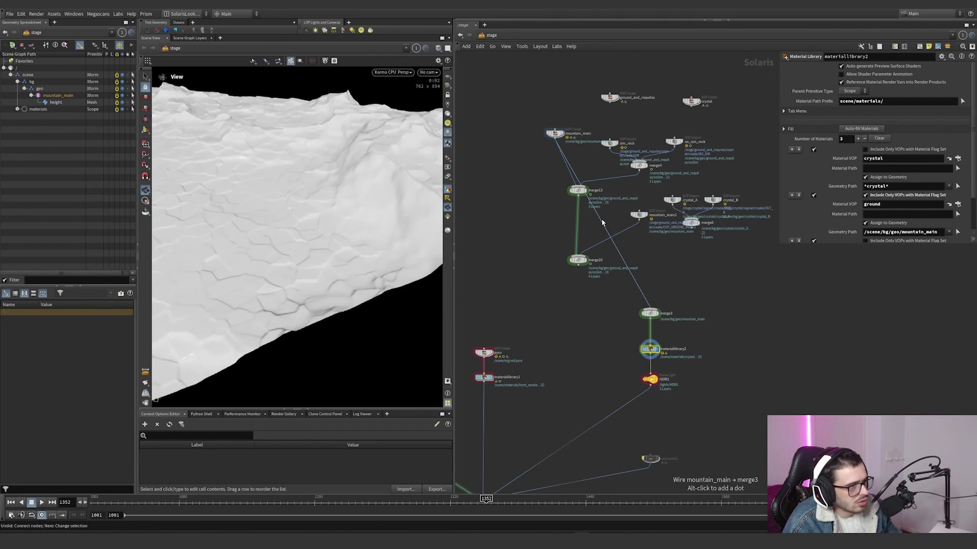
scroll(825, 217, "down", 2)
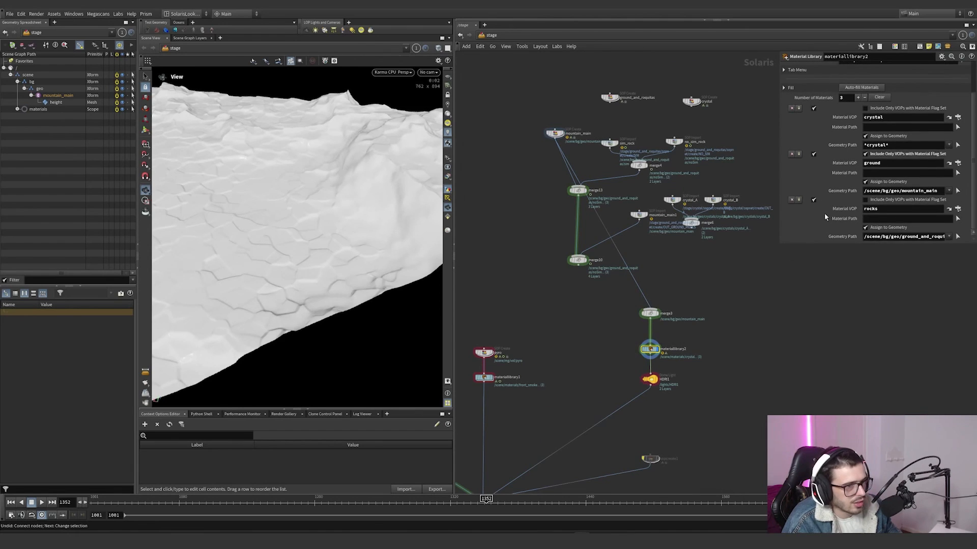
double_click(650, 350)
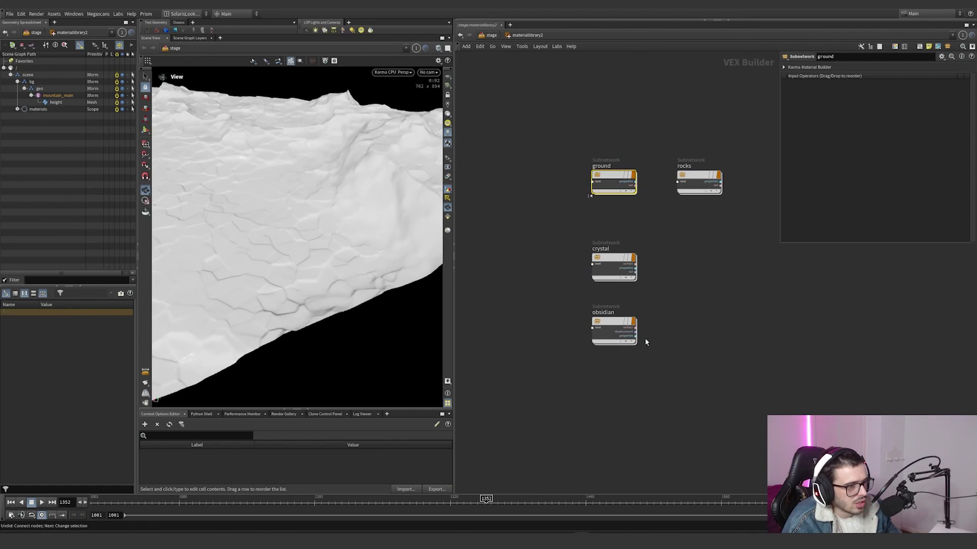
left_click(487, 37)
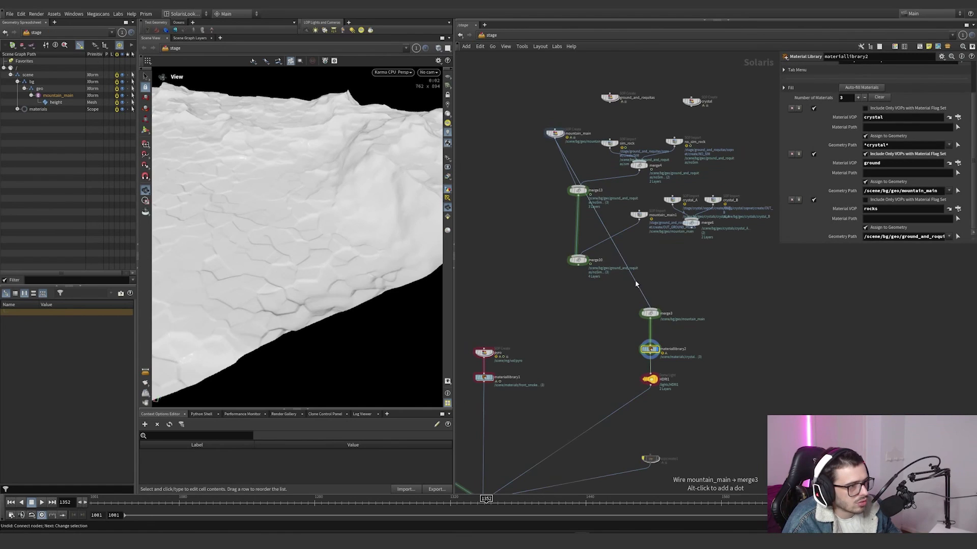
Step: Rewire merge3's input from mountain_main to the simulated rocks import and frame the scattered rocks up close
left_click_drag(625, 175, 610, 149)
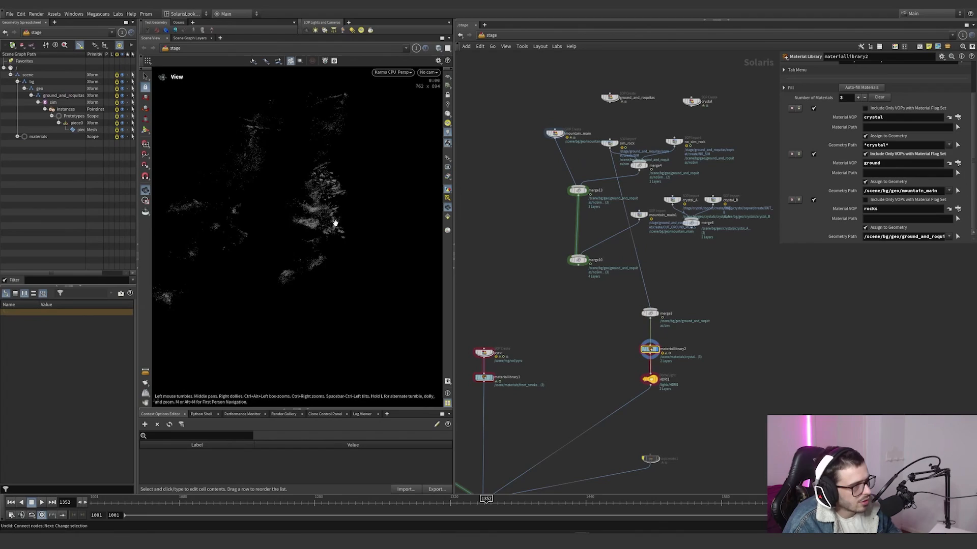
right_click_drag(334, 220, 385, 327)
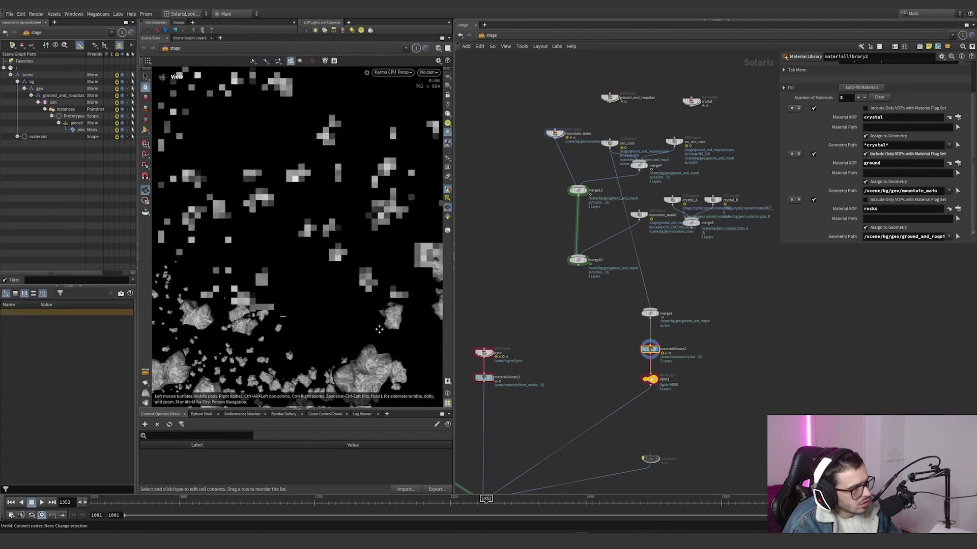
right_click_drag(377, 204, 379, 327)
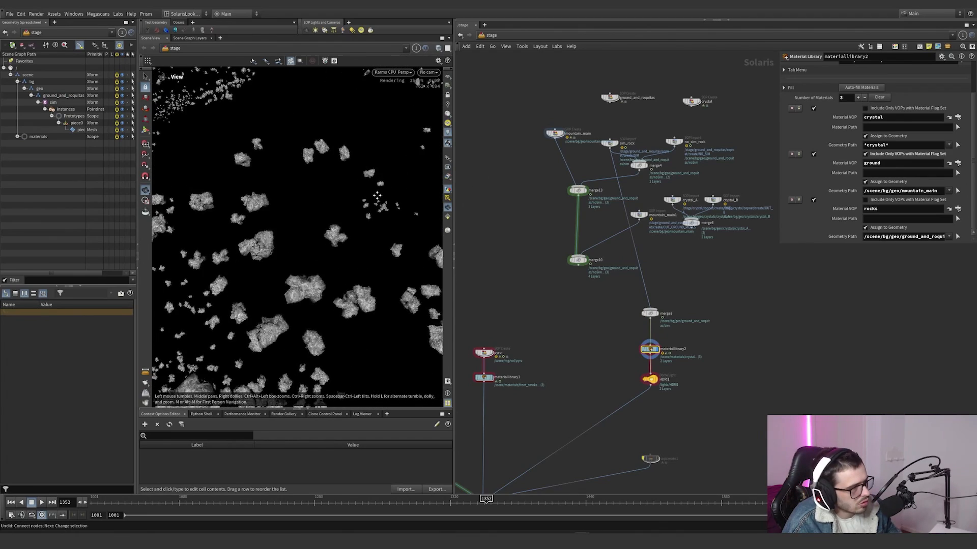
Step: Open the rocks material in materiallibrary2 and check the settings of mtlxmultiply4 and mtlxcolorcorrect1
double_click(652, 351)
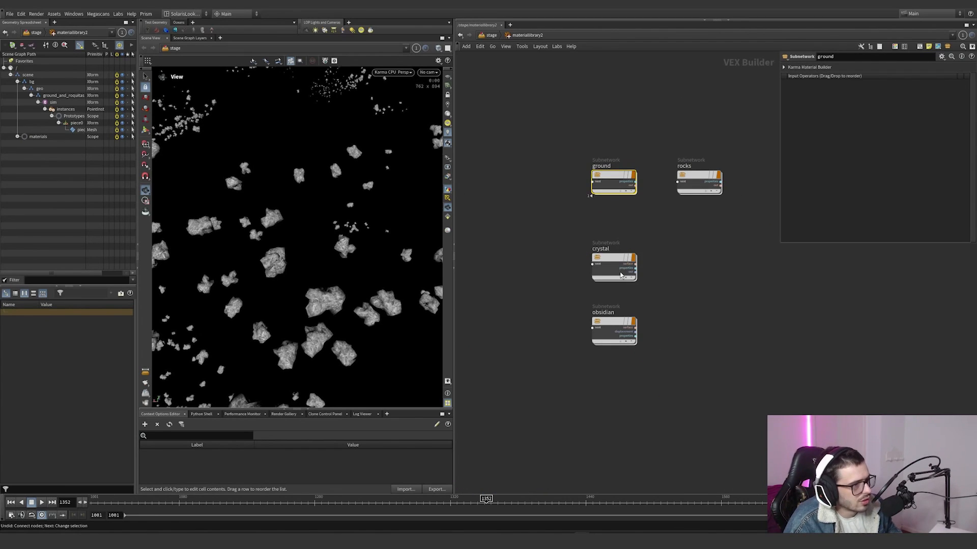
double_click(686, 177)
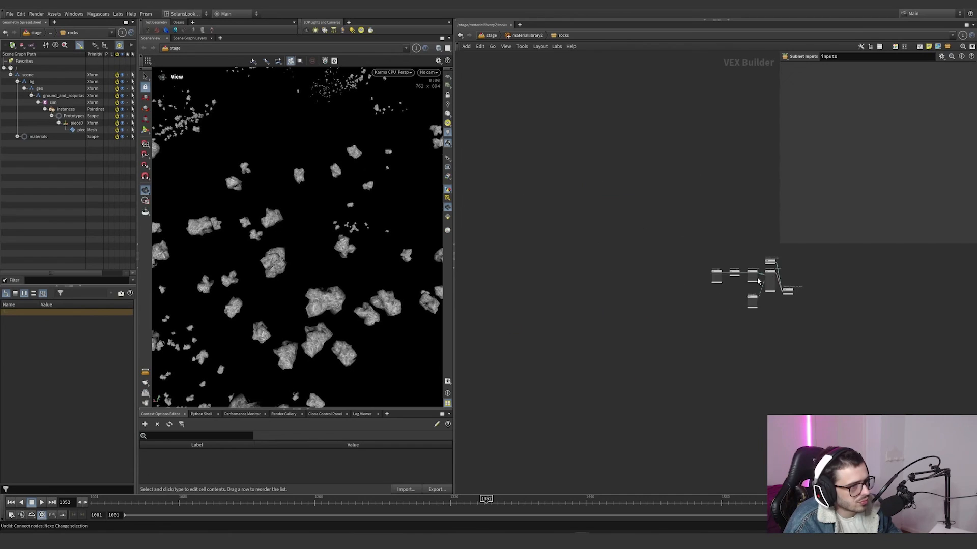
left_click(533, 267)
left_click(575, 243)
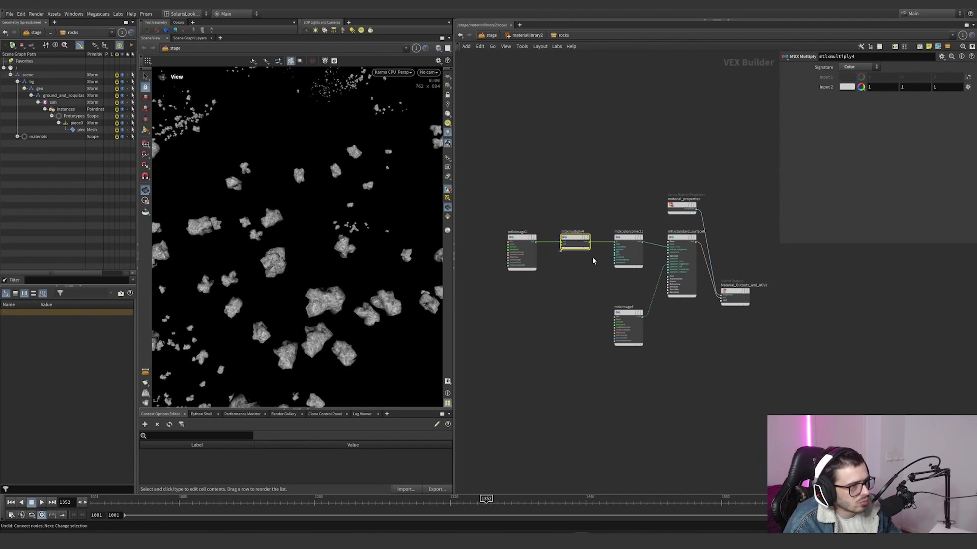
left_click(629, 244)
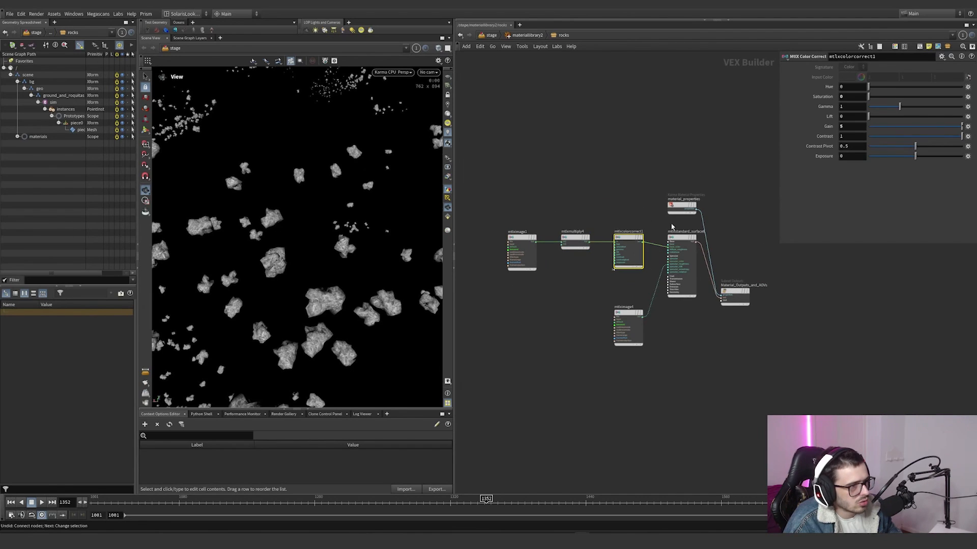
Step: Move the mtlximage4 roughness texture node to just beneath the color texture node
left_click(631, 313)
left_click_drag(630, 313, 538, 299)
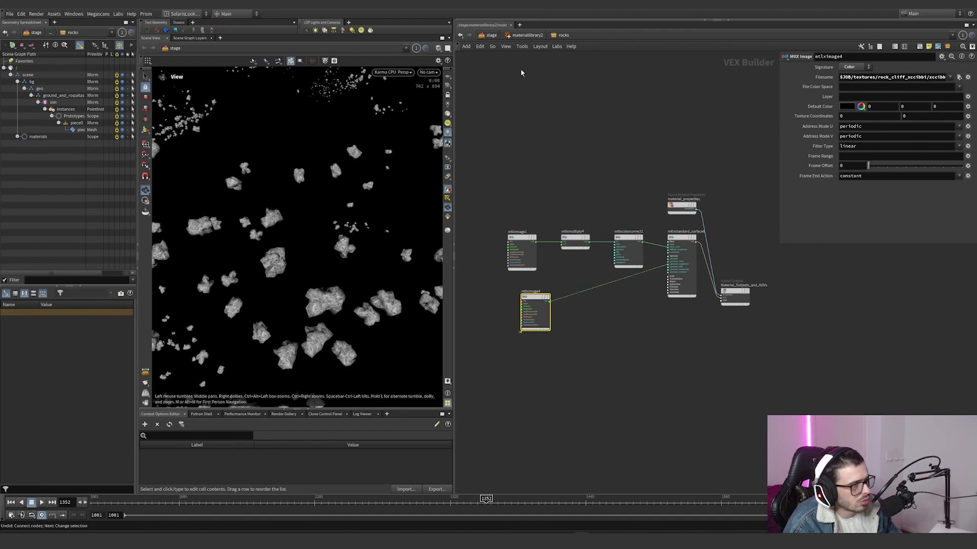
Step: Back in the stage network, enlarge materiallibrary2's parameters and check the geometry paths assigned to crystal, ground and rocks
key("u")
key("u")
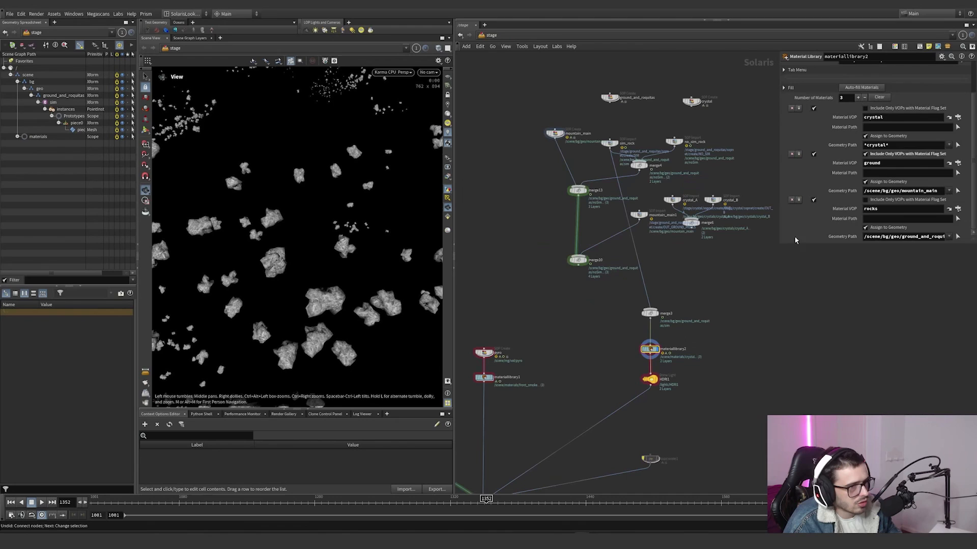
left_click_drag(780, 243, 671, 305)
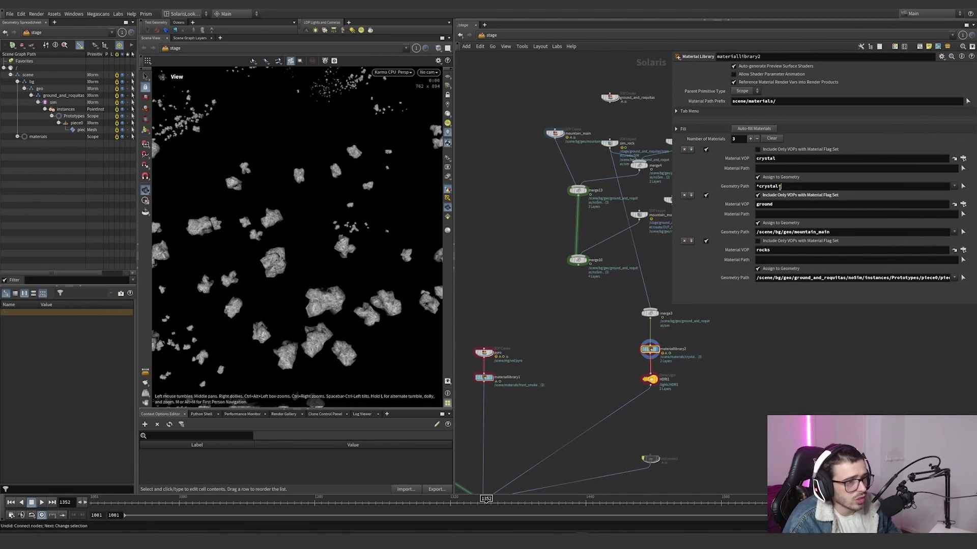
double_click(779, 187)
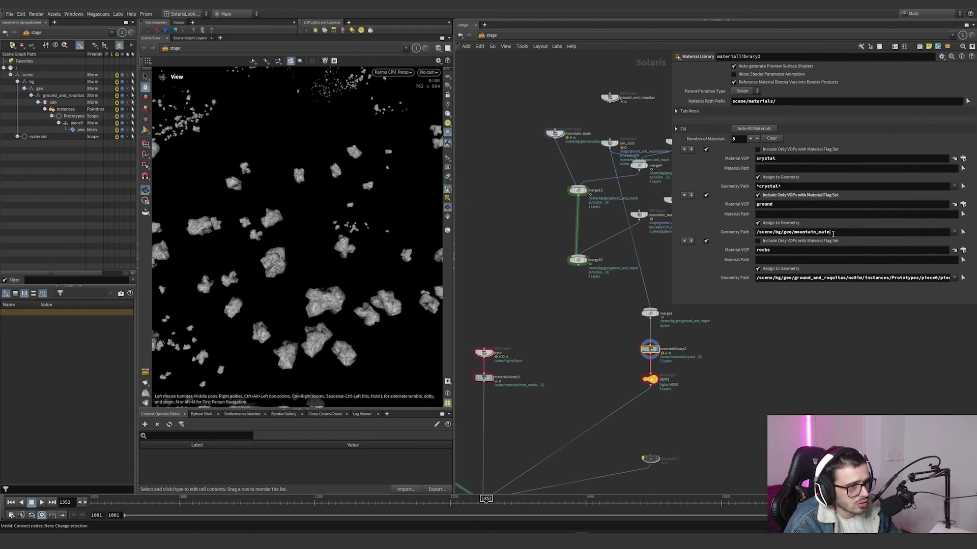
left_click_drag(778, 204, 743, 204)
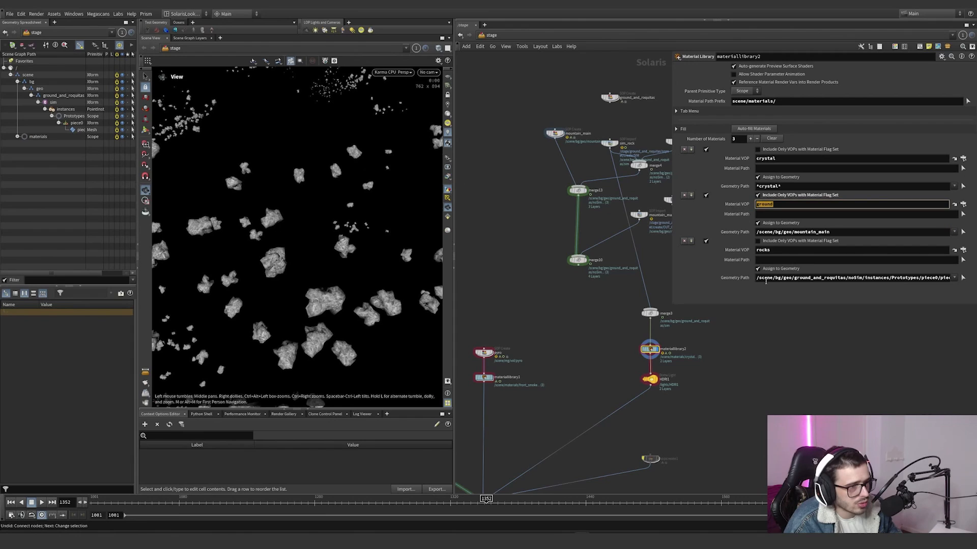
left_click_drag(758, 278, 954, 277)
left_click(869, 277)
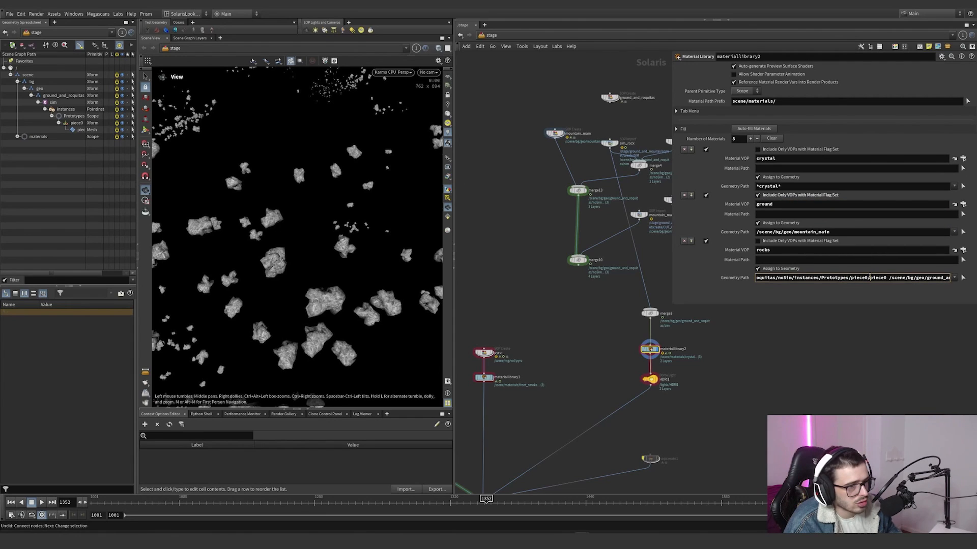
double_click(774, 249)
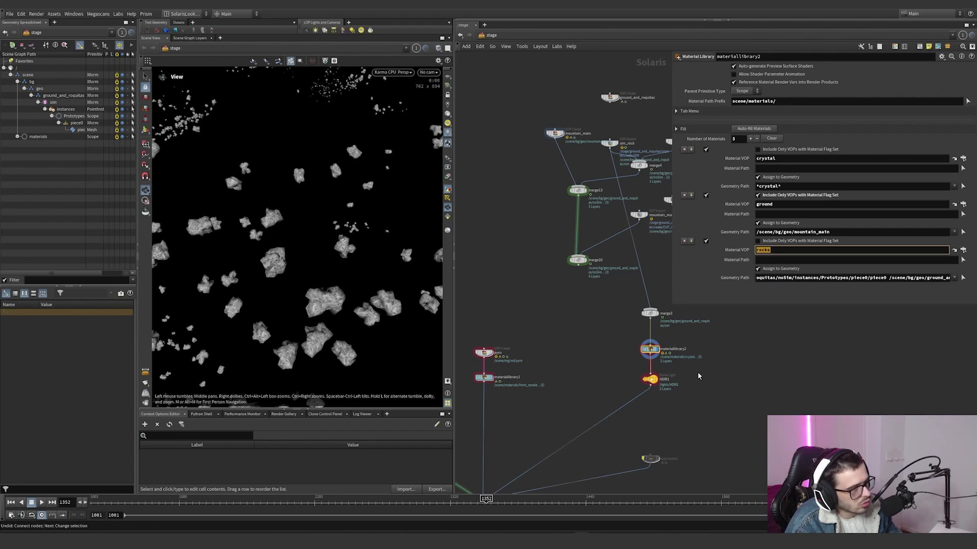
Step: Reopen the rocks material and examine its complete node network alongside mtlximage4's roughness texture path
double_click(647, 356)
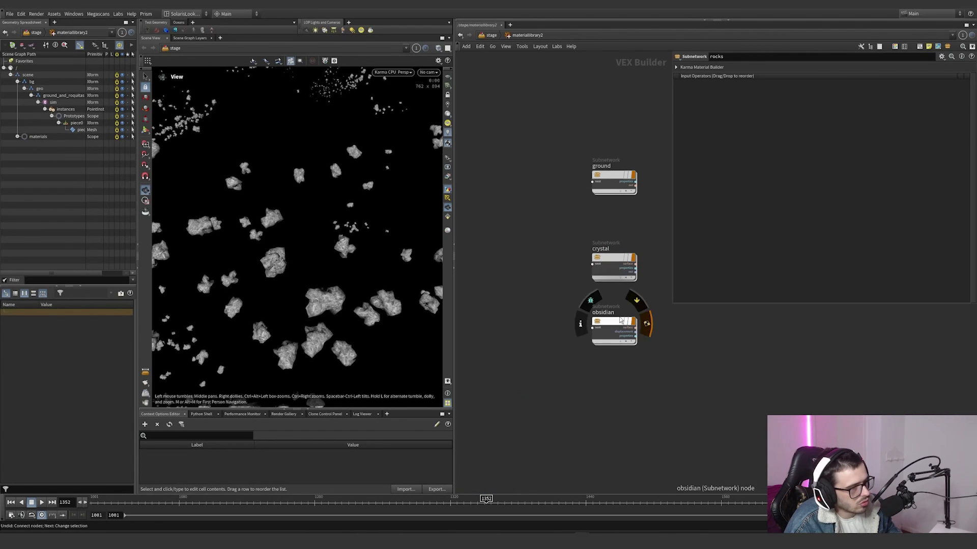
left_click(609, 176)
scroll(612, 243, "down", 4)
double_click(650, 212)
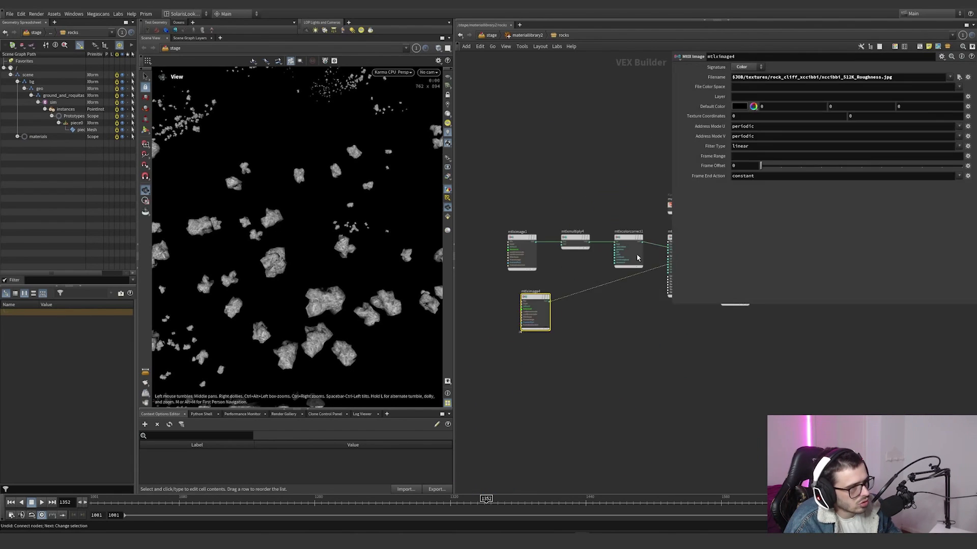
scroll(628, 305, "down", 15)
middle_click_drag(512, 360, 741, 346)
scroll(757, 379, "up", 8)
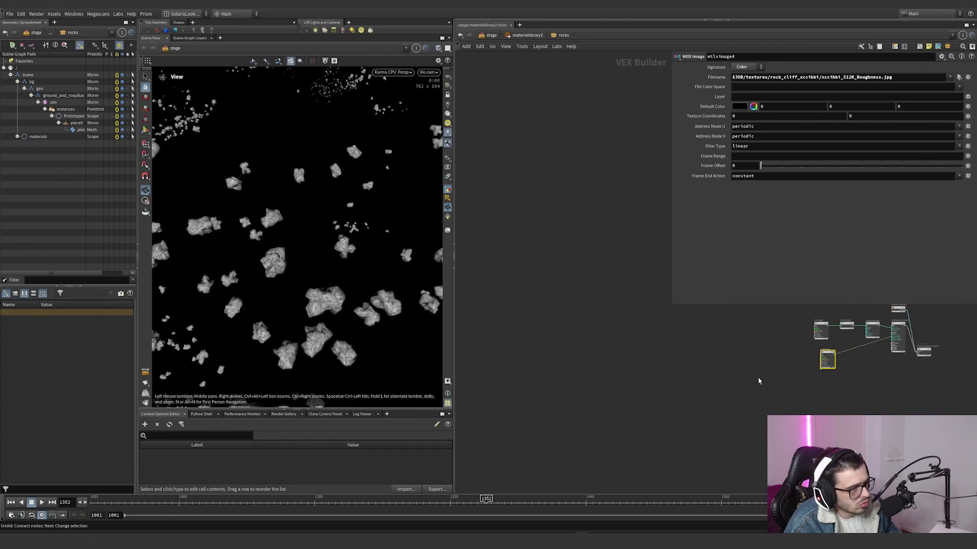
middle_click_drag(758, 380, 535, 411)
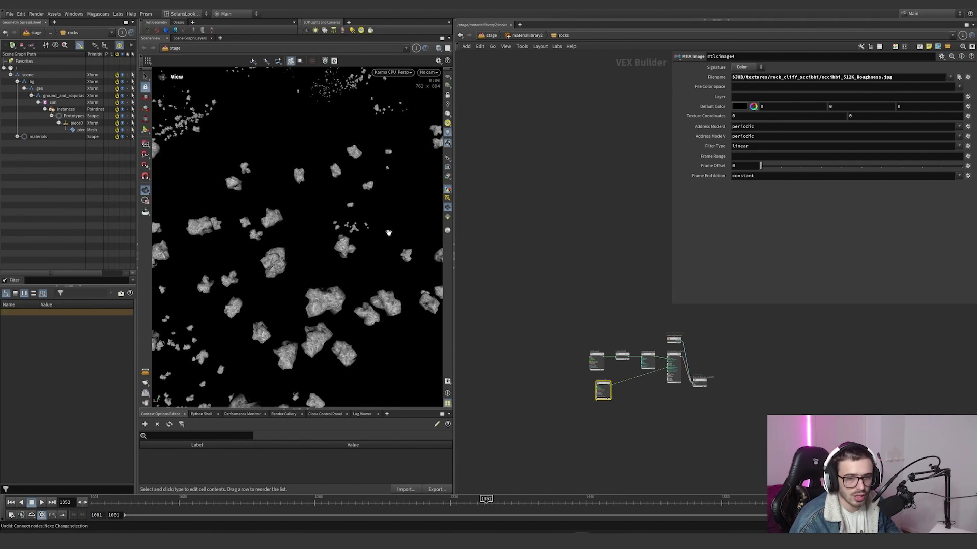
Step: Return to the stage network and connect merge10 and the crystal merge into merge3 to bring back the full environment
left_click(573, 250)
key("u")
key("u")
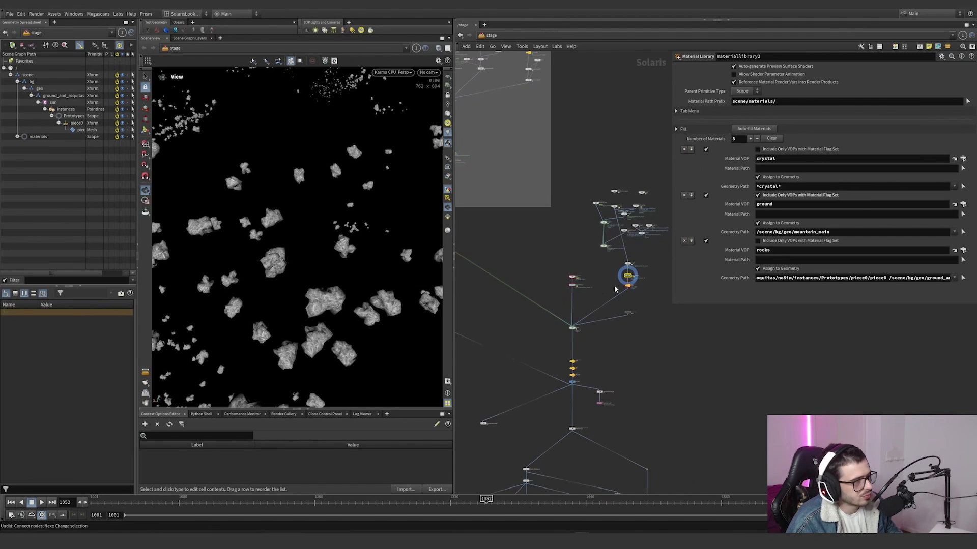
scroll(630, 277, "up", 5)
left_click_drag(602, 219, 548, 210)
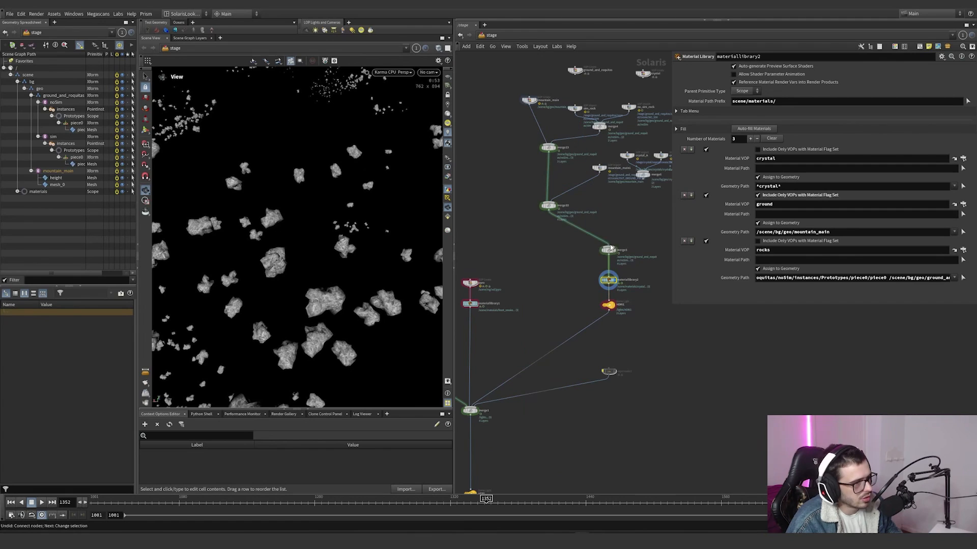
left_click(608, 246)
left_click(642, 178)
Step: Display the scene from the HDRI dome light node downstream of merge1
scroll(581, 278, "down", 3)
middle_click_drag(508, 392, 590, 298)
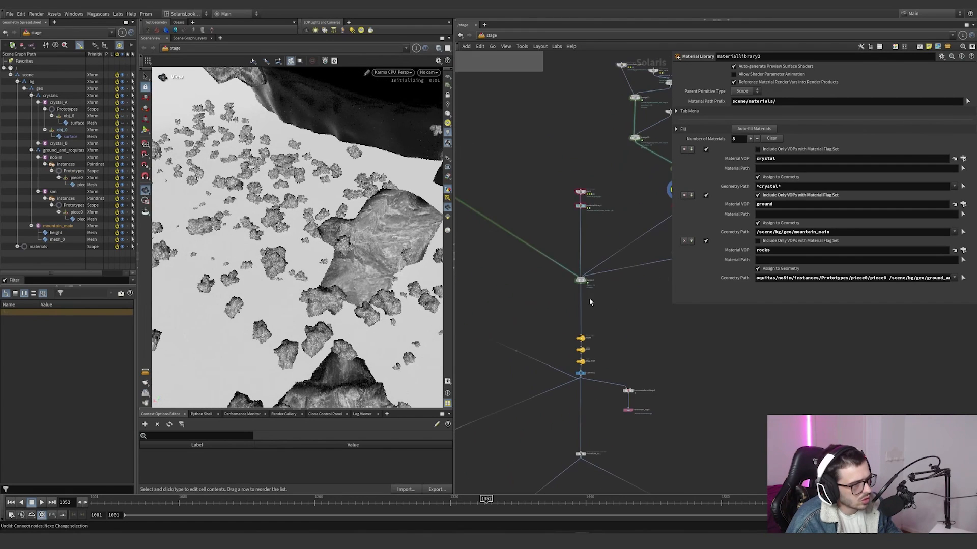
scroll(588, 350, "up", 6)
key("Escape")
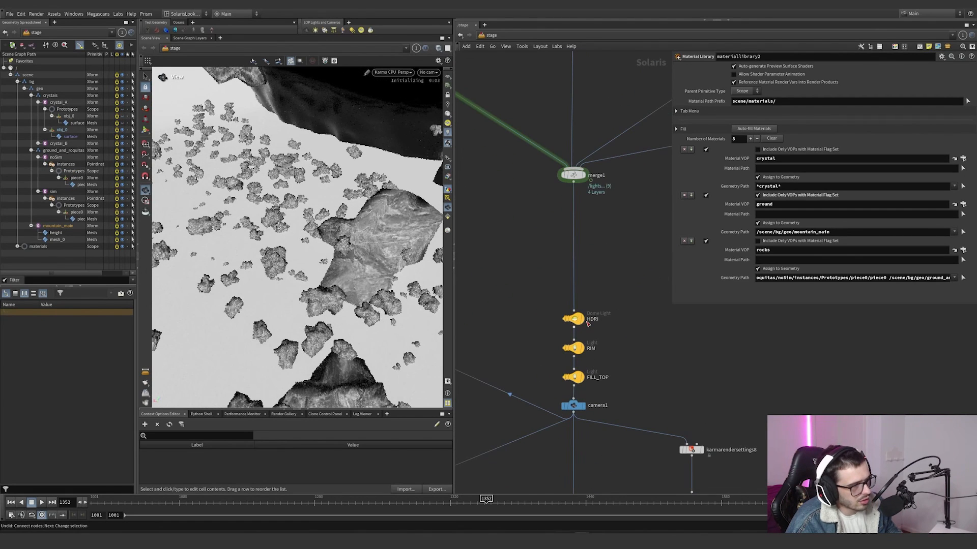
left_click(582, 319)
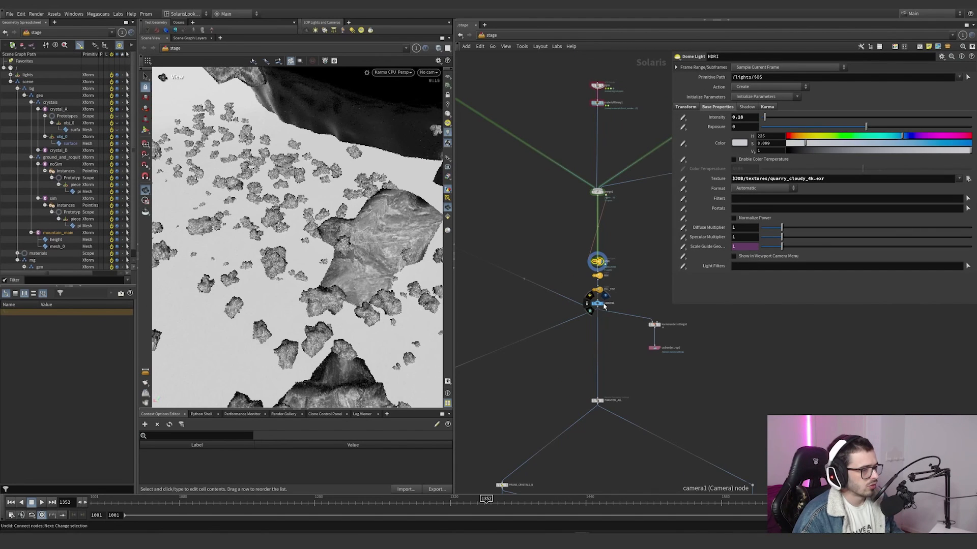
Step: Open the ground material in materiallibrary2 and look over its whole node network
left_click(603, 304)
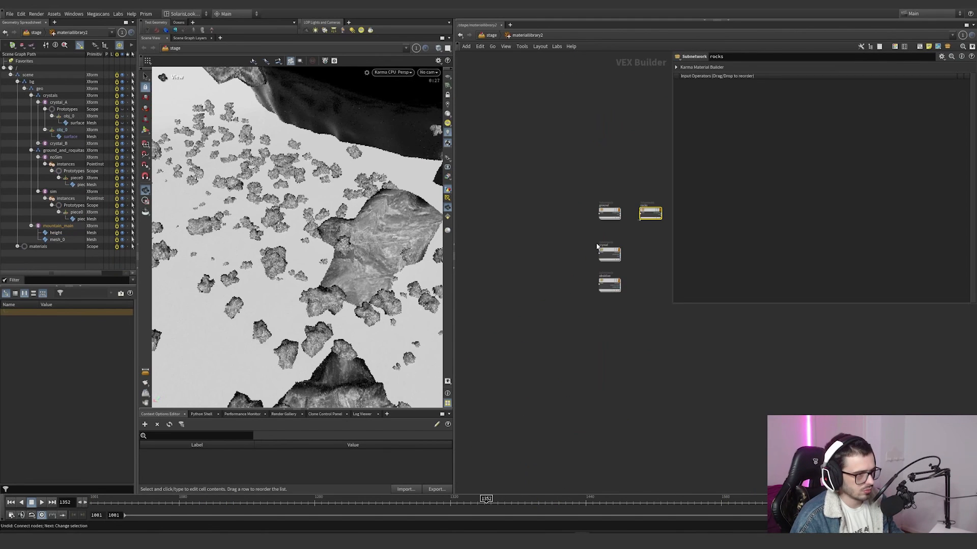
middle_click_drag(554, 255, 519, 272)
scroll(601, 233, "up", 3)
double_click(563, 230)
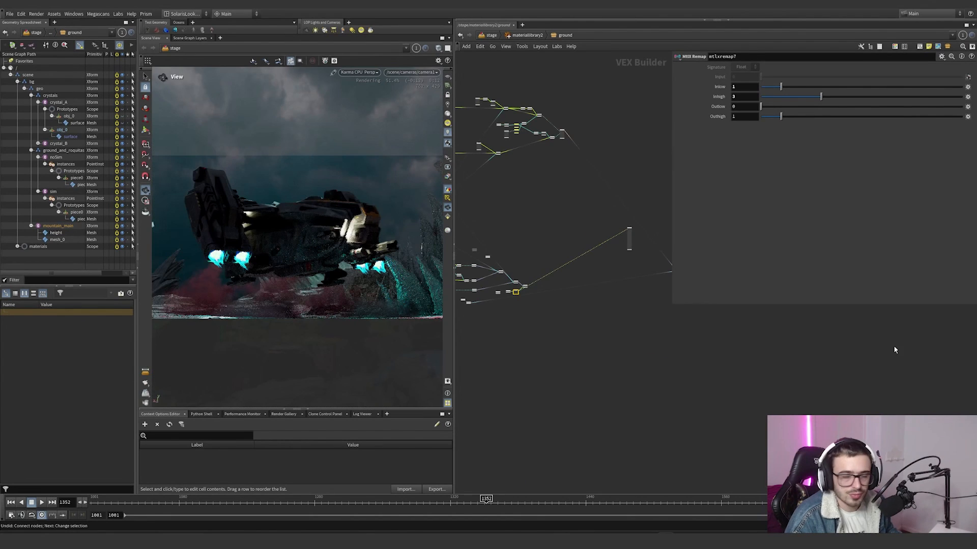
scroll(562, 257, "down", 4)
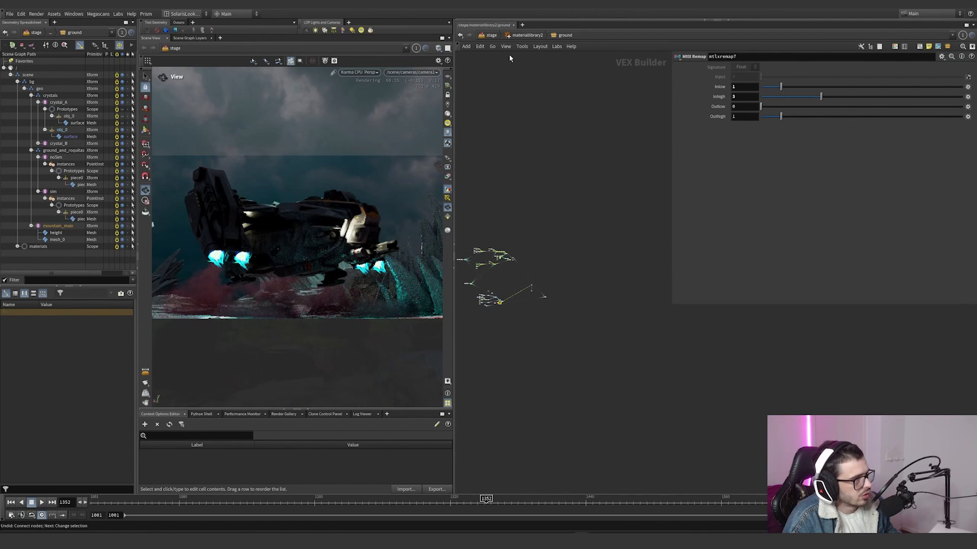
Step: Open the crystal material in materiallibrary2 and connect ramp1 to the transmission_color input of mtlxstandard_surface
left_click(527, 35)
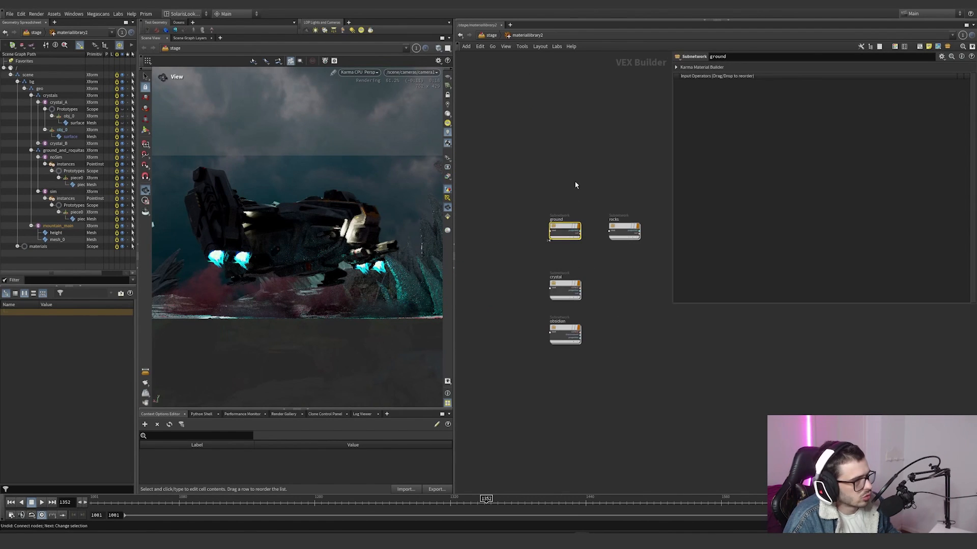
double_click(564, 289)
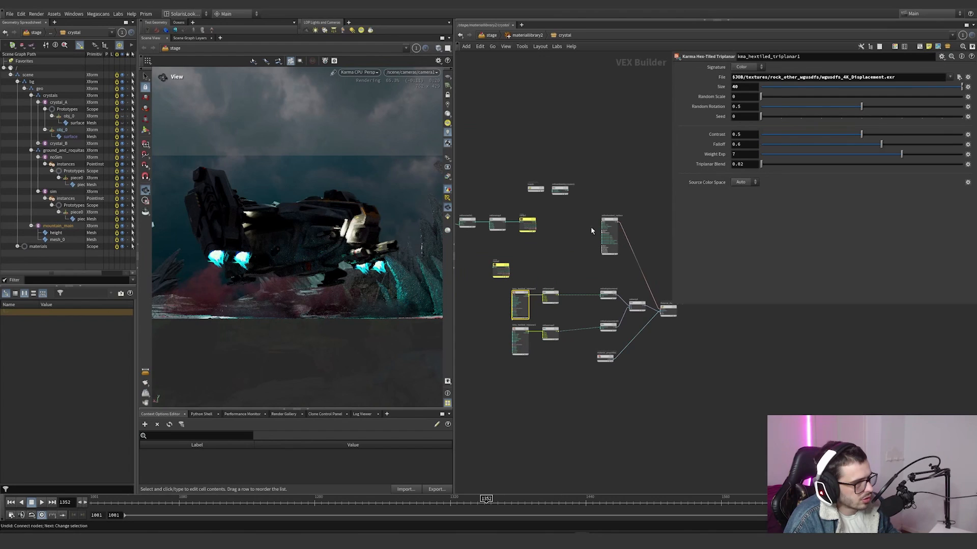
scroll(591, 226, "up", 3)
left_click(524, 220)
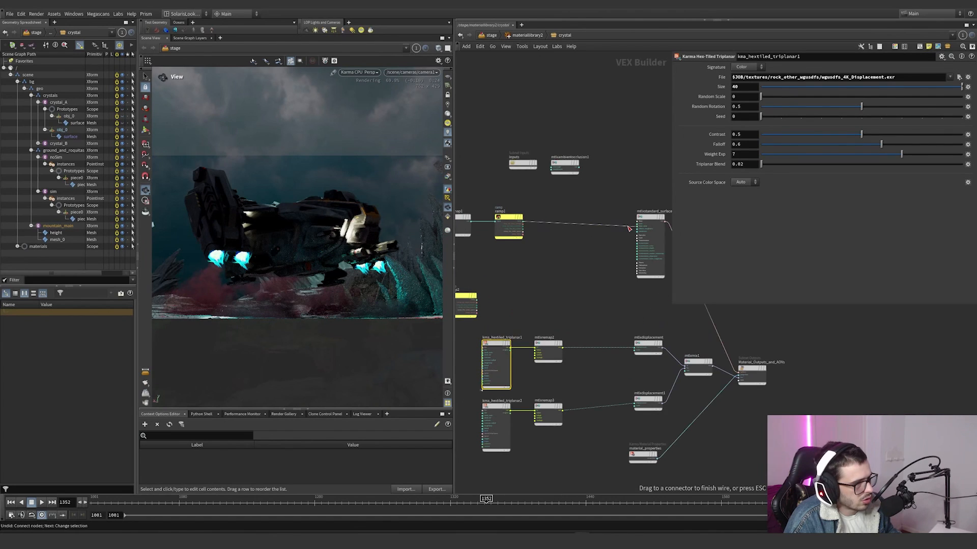
scroll(629, 229, "up", 5)
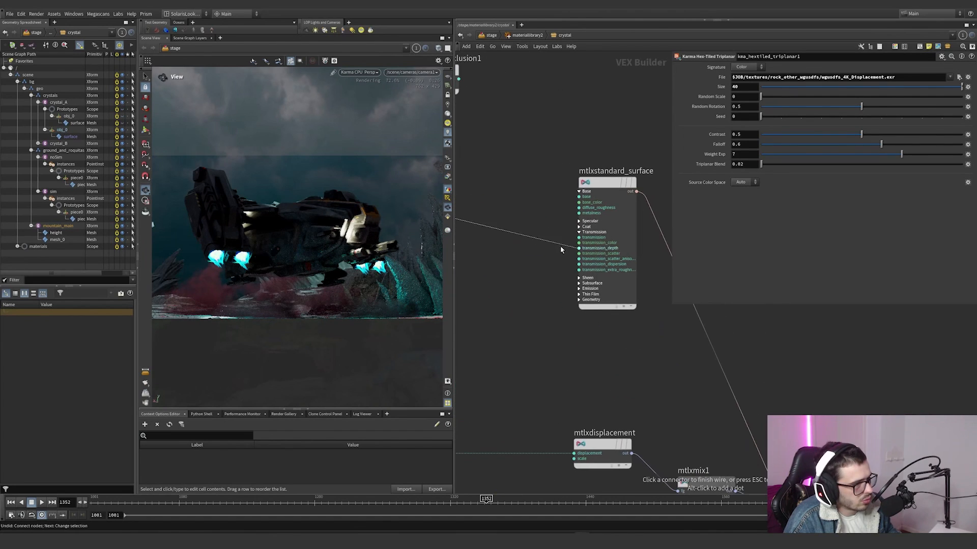
left_click(578, 242)
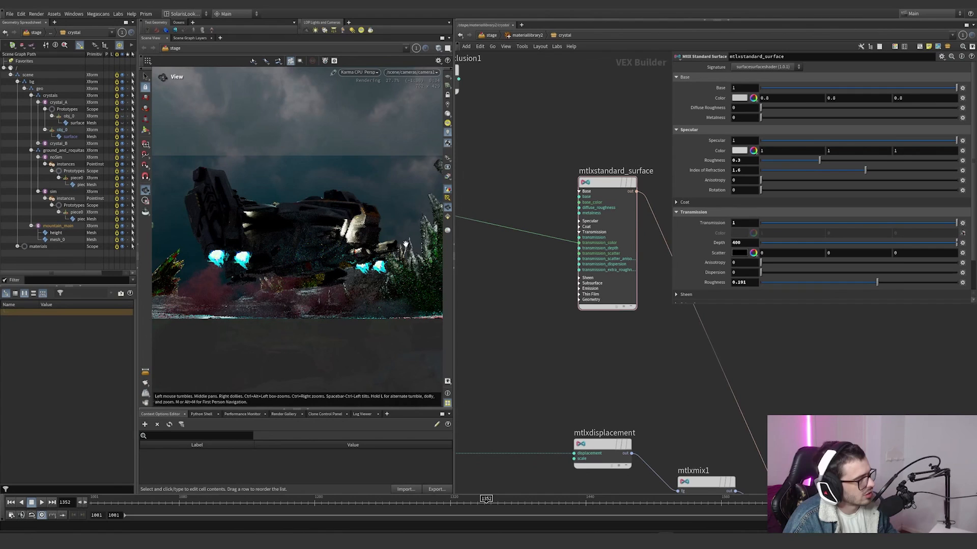
Step: Return to the stage network and inspect the HDRI dome light's intensity and other base properties
scroll(492, 255, "down", 4)
scroll(493, 244, "down", 2)
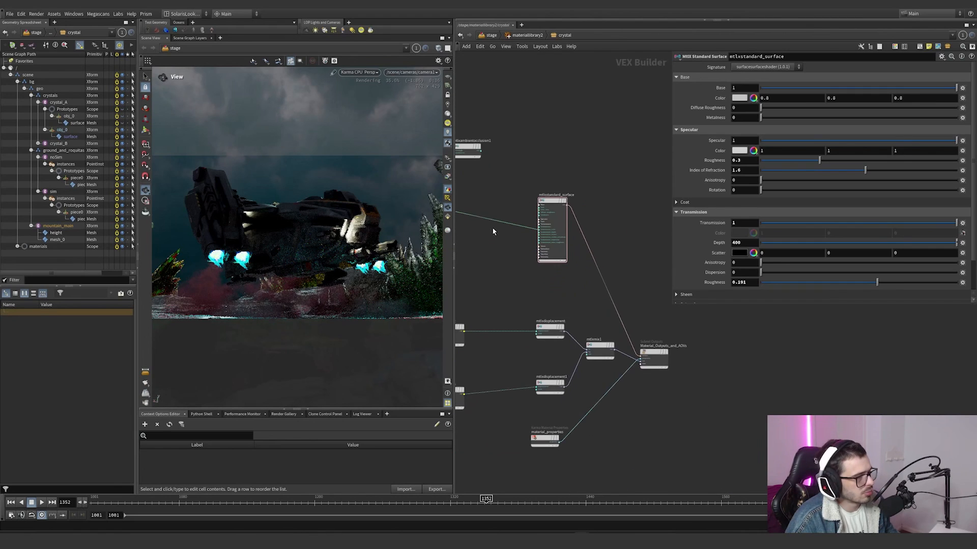
left_click(494, 36)
scroll(542, 331, "up", 5)
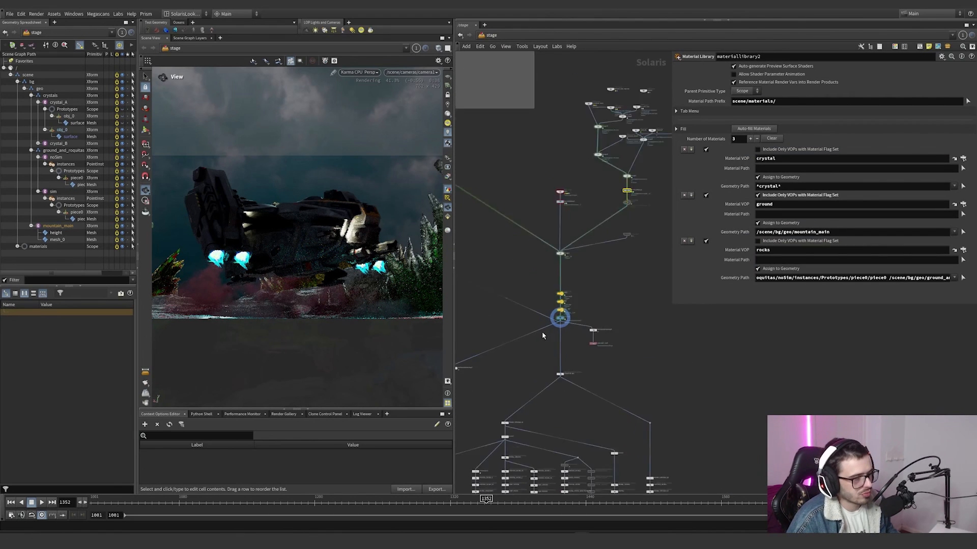
left_click(580, 253)
left_click(447, 177)
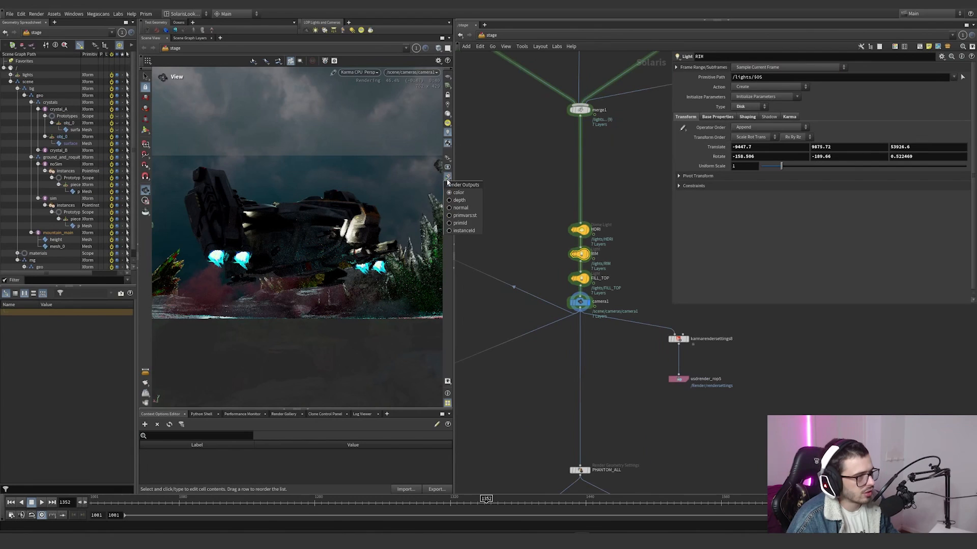
left_click(580, 230)
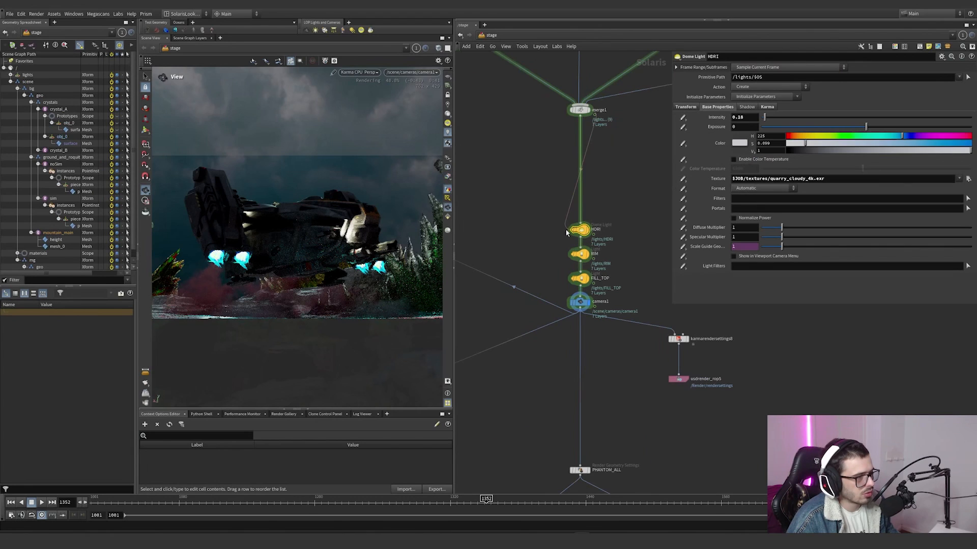
left_click(745, 118)
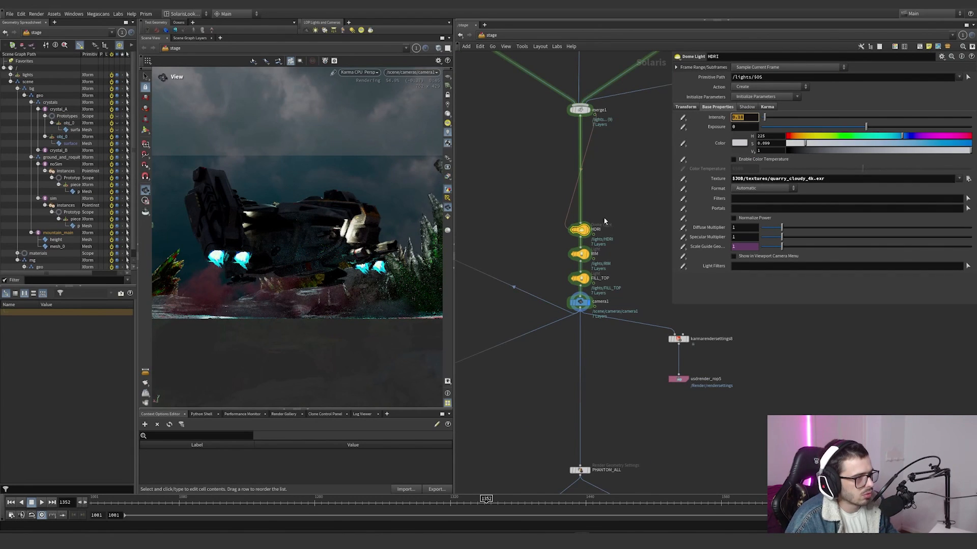
Step: Inspect the placement of the RIM and FILL_TOP lights around the scene, and return the viewport to camera1
scroll(604, 221, "down", 3)
scroll(594, 243, "up", 3)
left_click(583, 272)
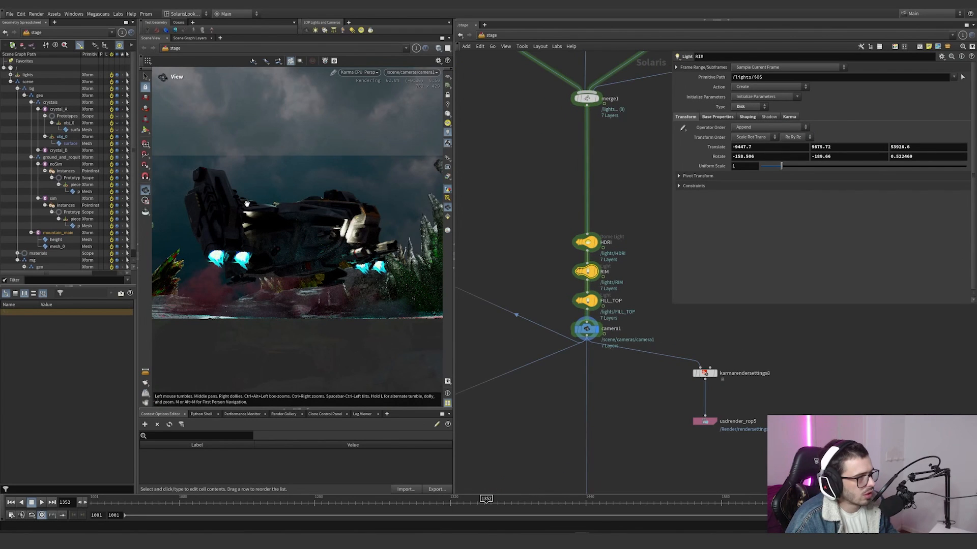
left_click_drag(293, 233, 274, 247)
key("Return")
middle_click_drag(273, 246, 345, 239, "alt")
key("Return")
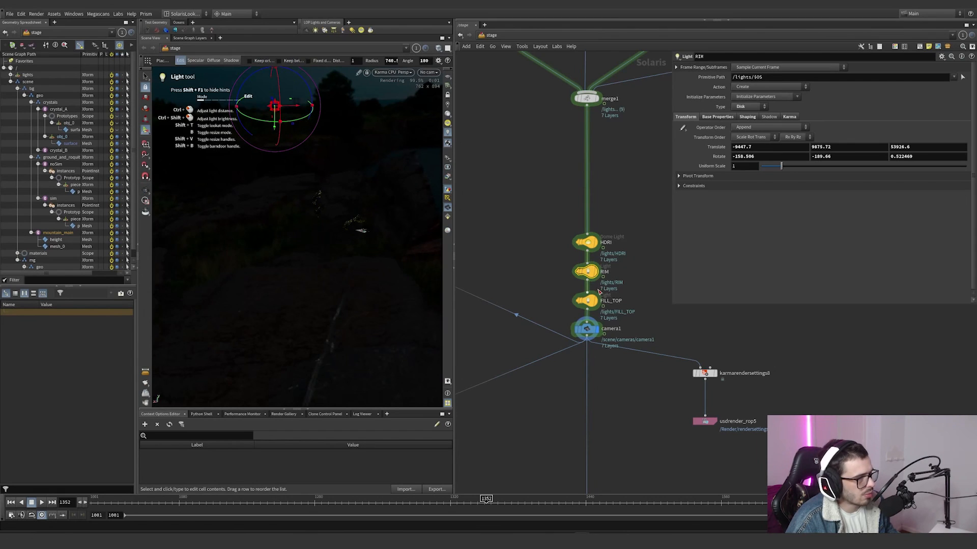
left_click(588, 301)
left_click_drag(360, 203, 400, 250, "alt")
left_click(425, 74)
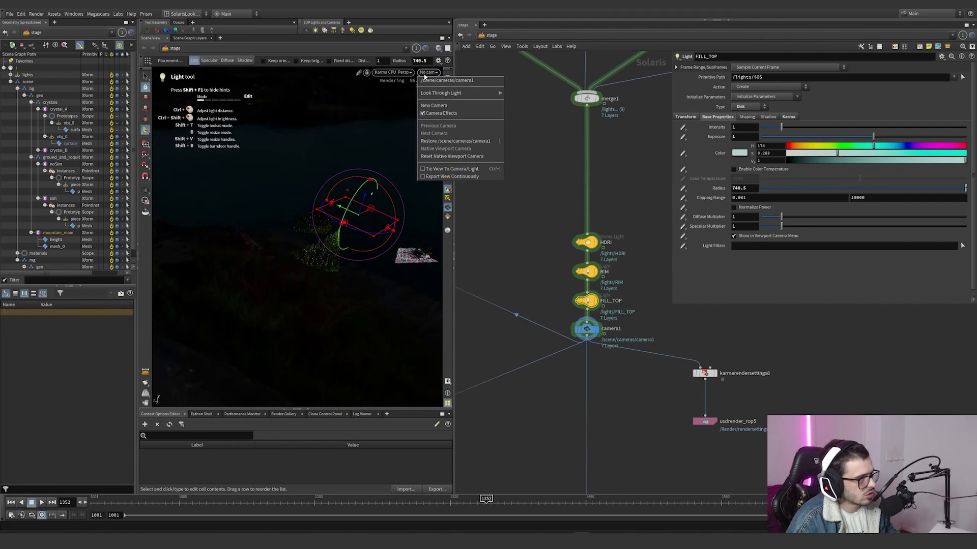
left_click(443, 81)
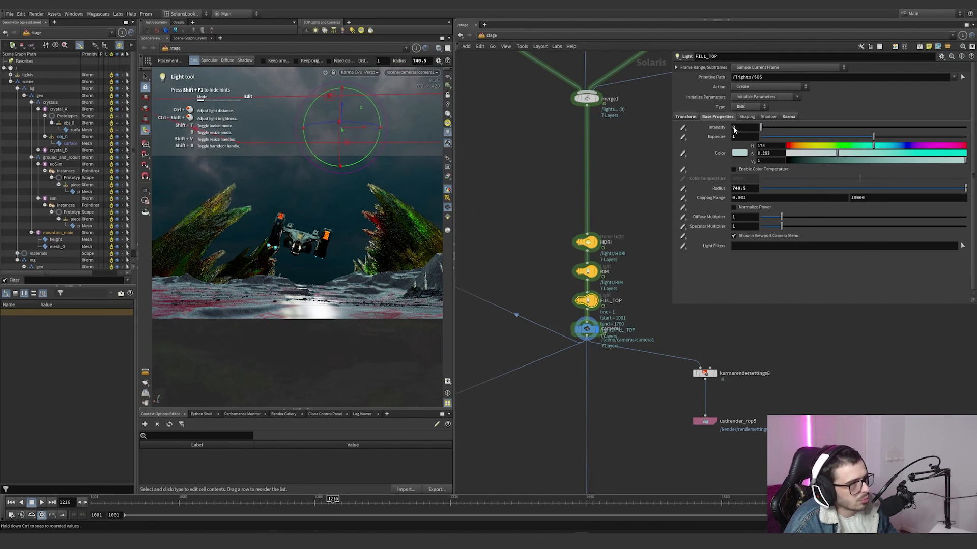
Step: Undo the FILL_TOP light's intensity change and try the RIM light with its intensity at 0
key("ctrl+z")
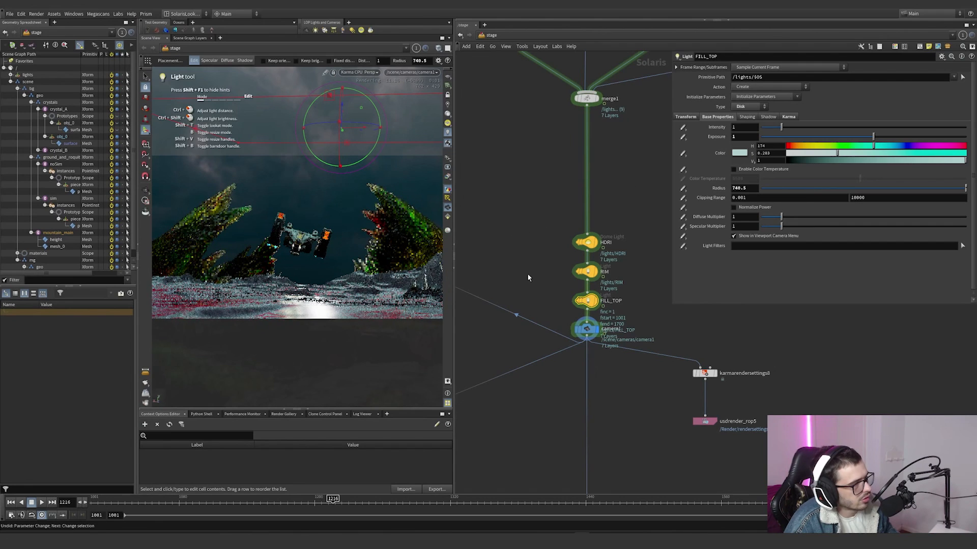
left_click(586, 271)
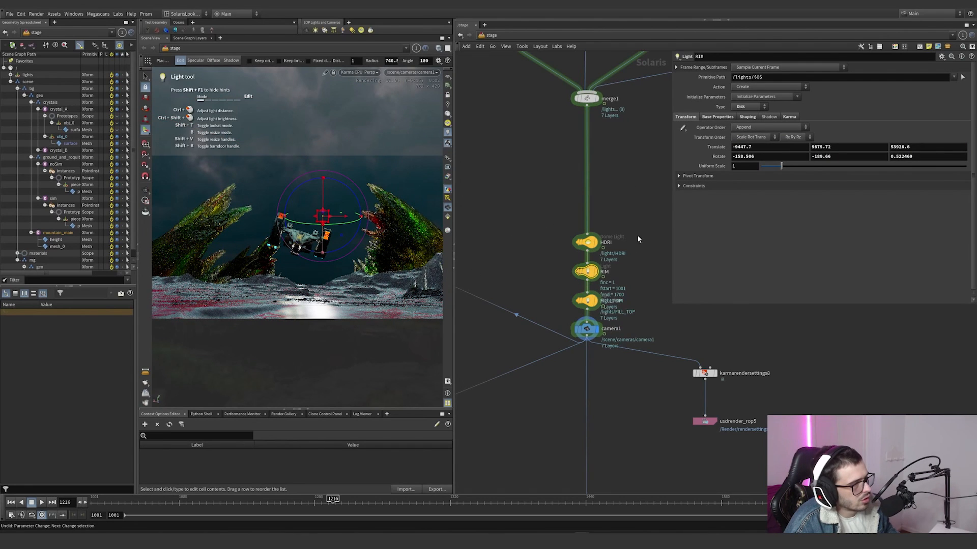
left_click(706, 117)
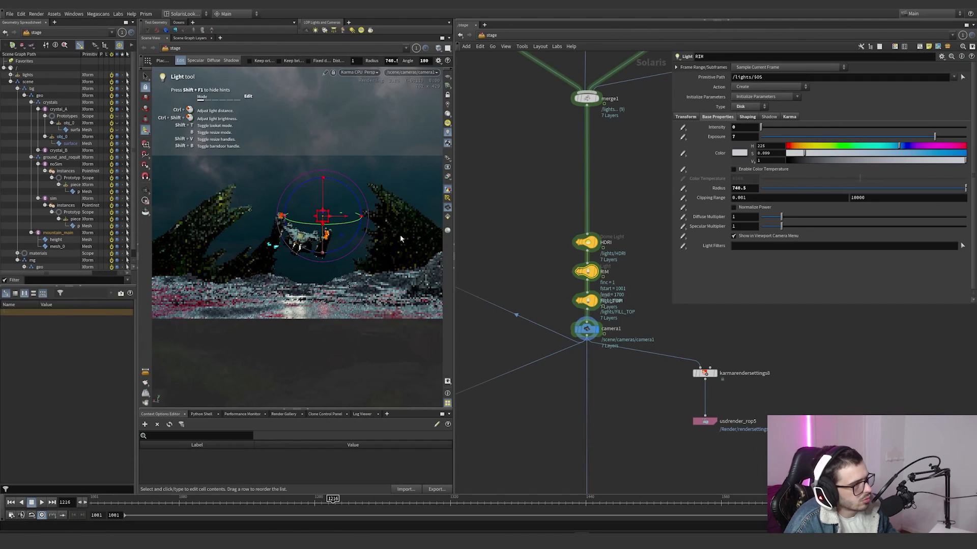
Step: Display the scene from the PHANTOM_ALL render geometry settings node and examine its Render Visibility setting
scroll(554, 352, "down", 8)
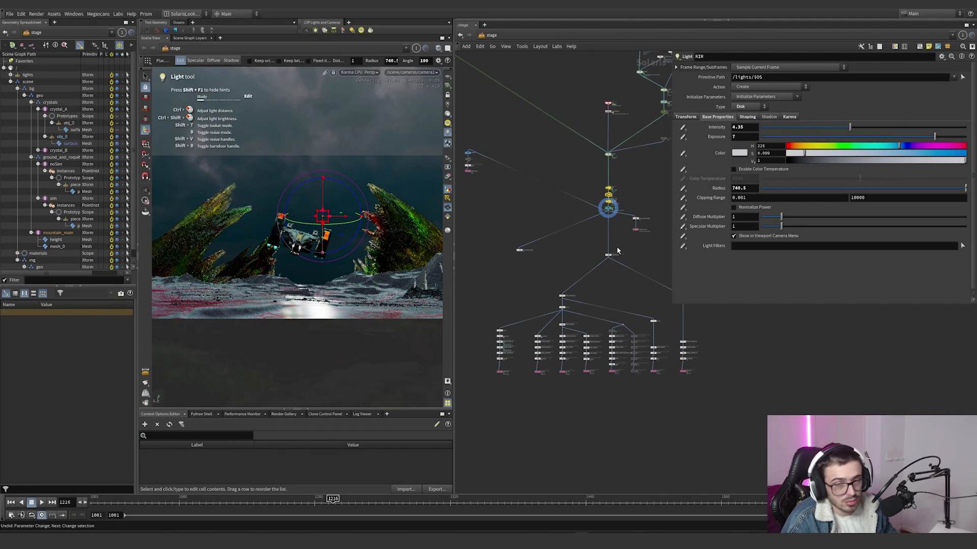
scroll(615, 254, "up", 8)
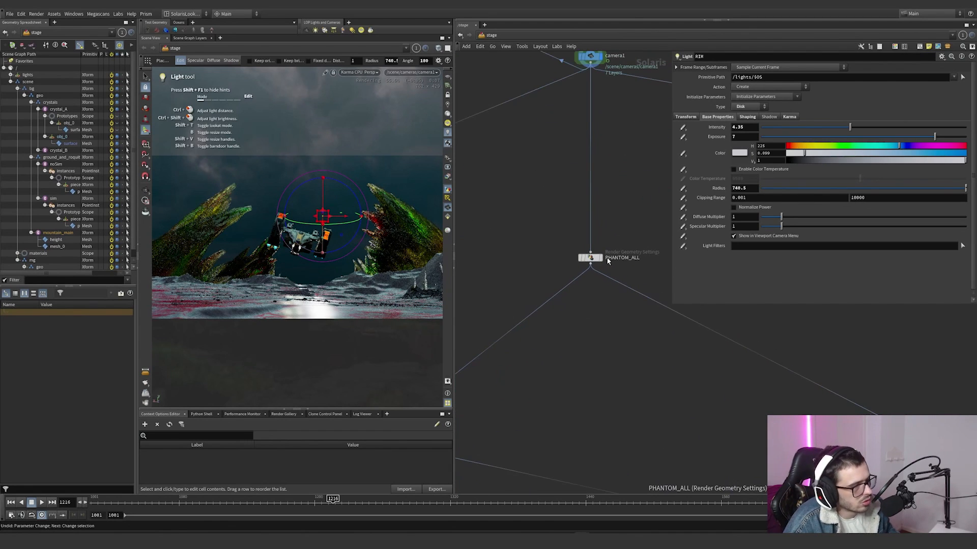
scroll(618, 204, "down", 7)
scroll(613, 214, "up", 8)
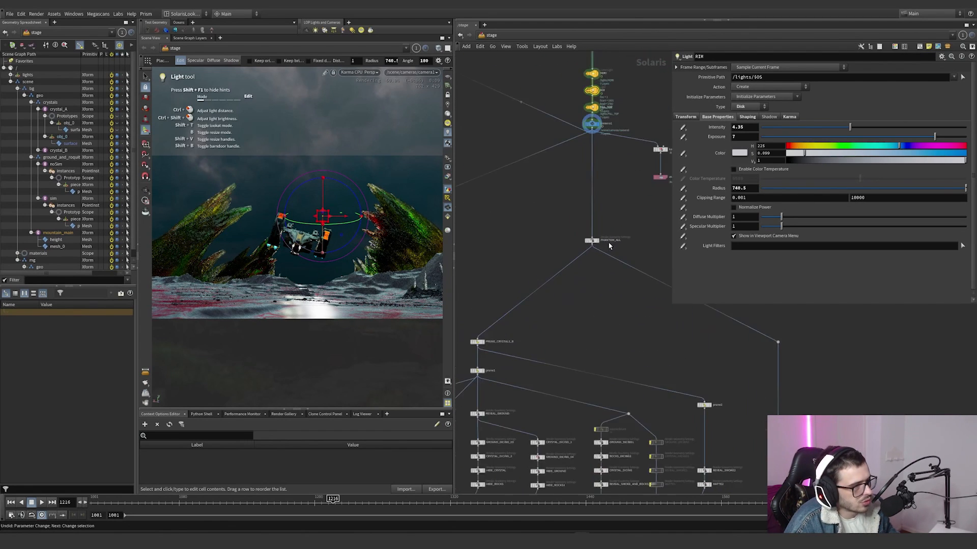
left_click_drag(639, 206, 541, 270)
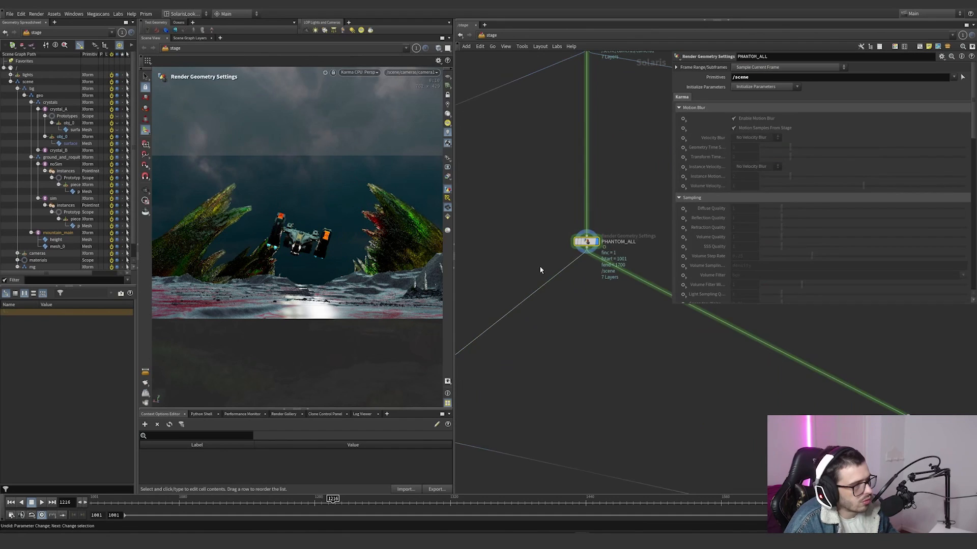
scroll(553, 305, "down", 5)
scroll(756, 201, "down", 15)
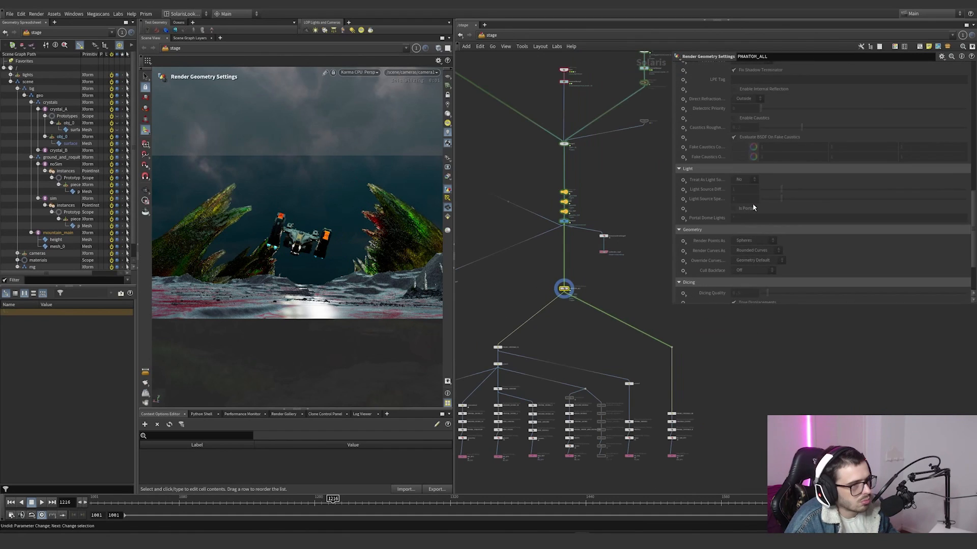
scroll(720, 195, "up", 1)
left_click(771, 131)
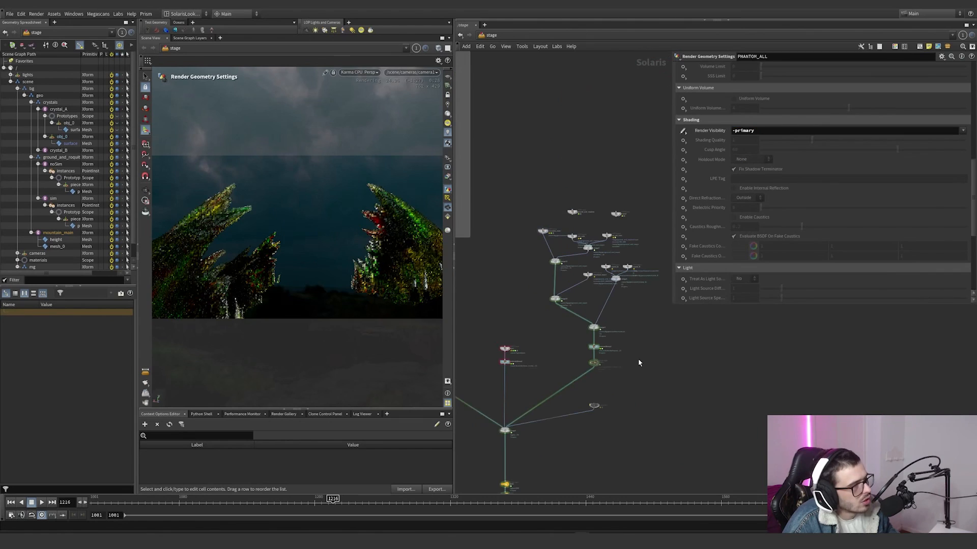
Step: Collapse the scene hierarchy in the scene graph tree while PHANTOM_ALL stays displayed
middle_click_drag(637, 330, 643, 230)
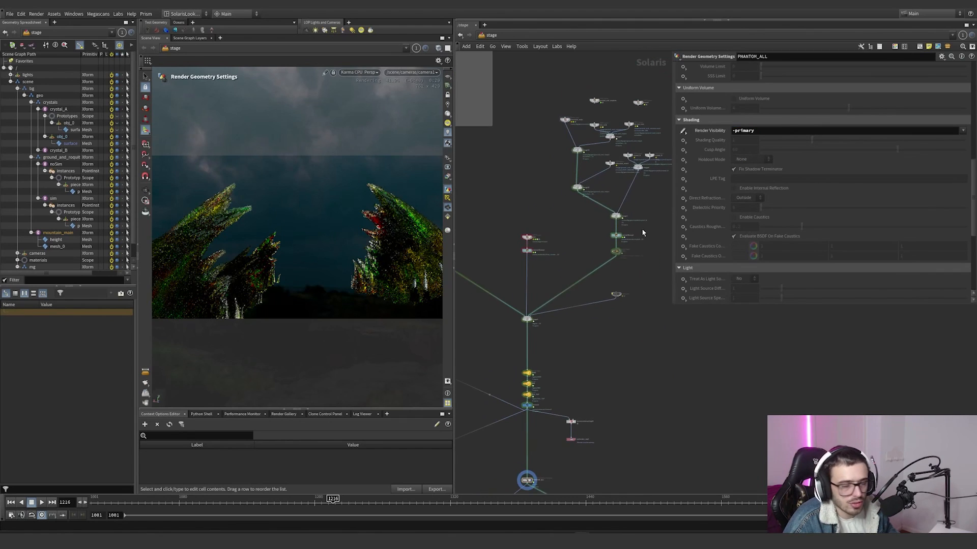
middle_click_drag(583, 306, 592, 248)
left_click(553, 327)
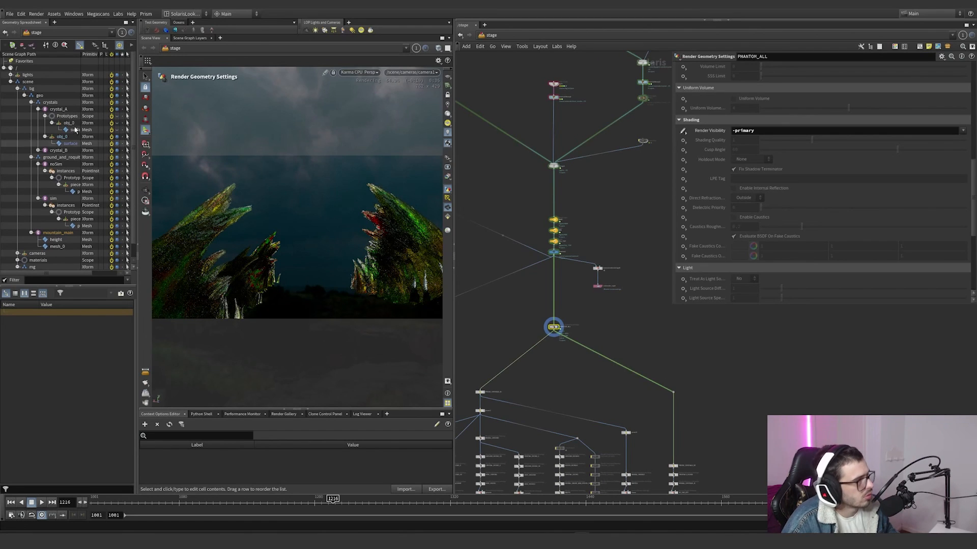
left_click(11, 82)
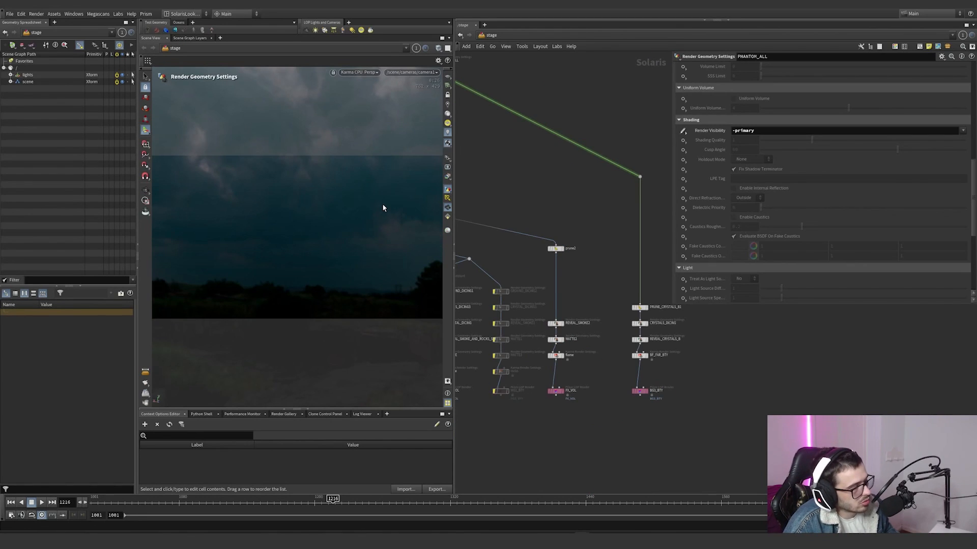
Step: Look over the render pass branches below PHANTOM_ALL, including the crystals branch ending in BG3_BTY
scroll(540, 182, "down", 4)
middle_click_drag(512, 151, 569, 204)
scroll(569, 205, "up", 4)
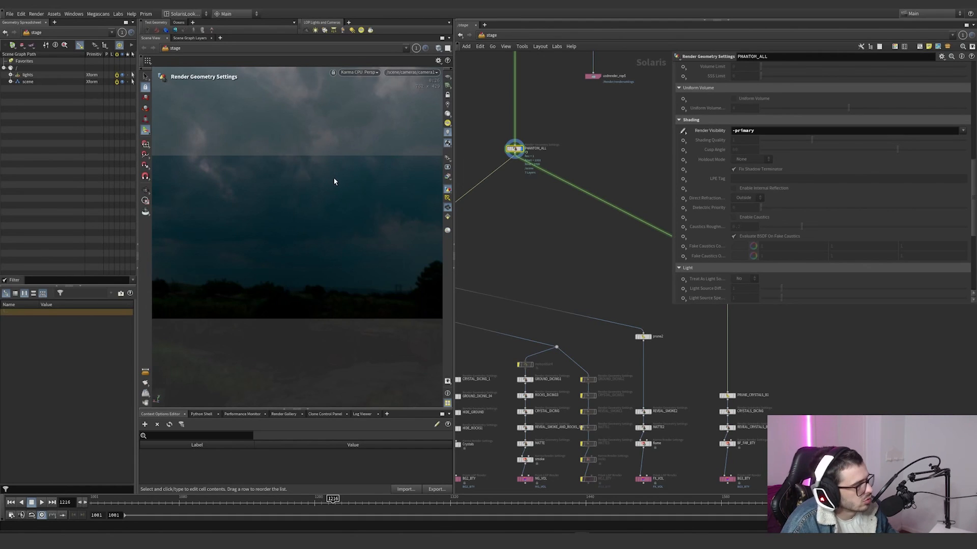
scroll(615, 231, "down", 4)
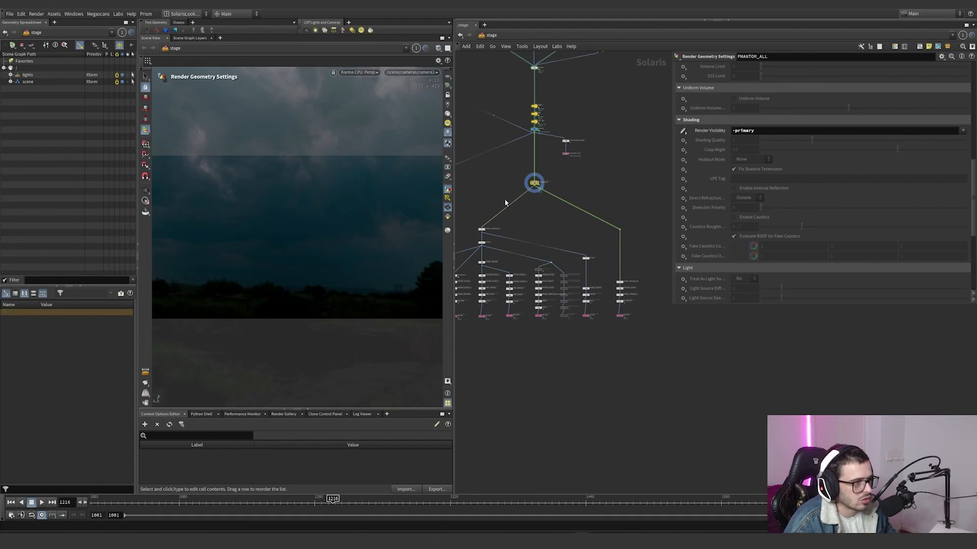
scroll(630, 283, "up", 6)
scroll(615, 288, "down", 2)
scroll(619, 377, "up", 2)
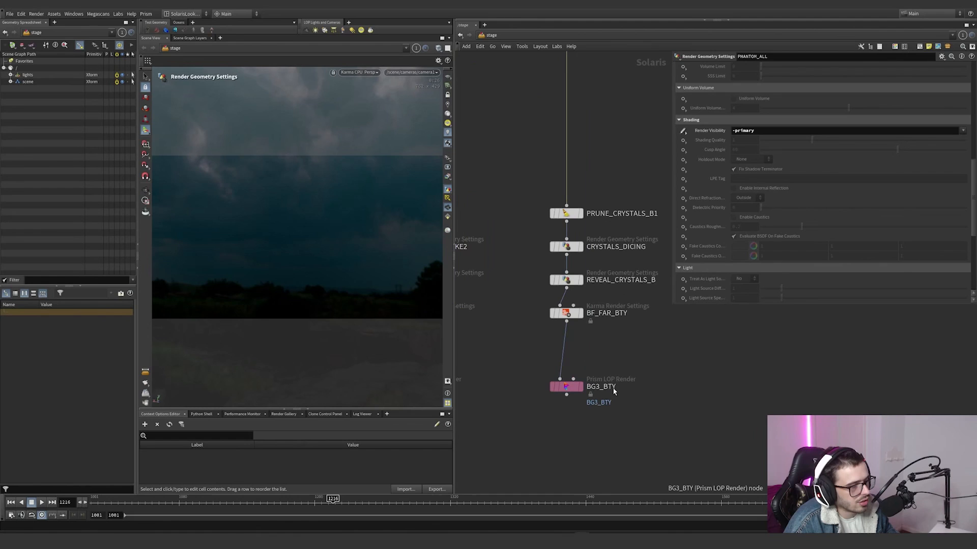
scroll(611, 344, "down", 4)
scroll(611, 363, "up", 3)
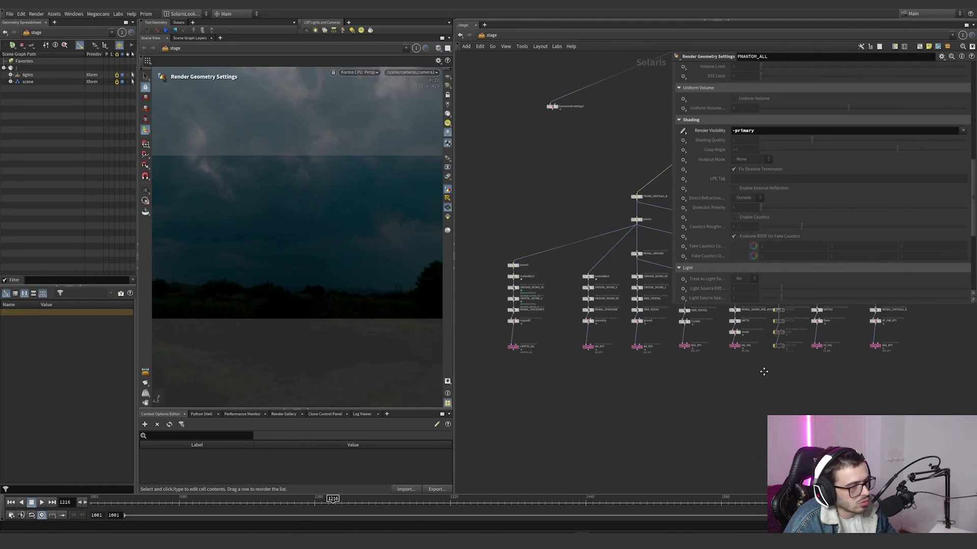
middle_click_drag(573, 304, 590, 349)
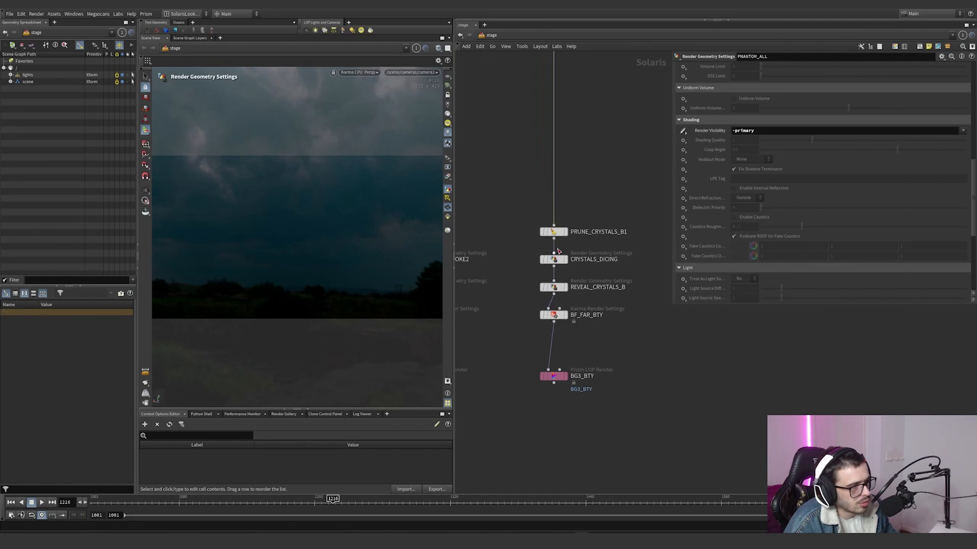
Step: Display the stage from PRUNE_CRYSTALS_B1, examining its pruned primitive pattern and the Dicing Quality setting on CRYSTALS_DICING
left_click(565, 233)
left_click_drag(612, 246, 517, 208)
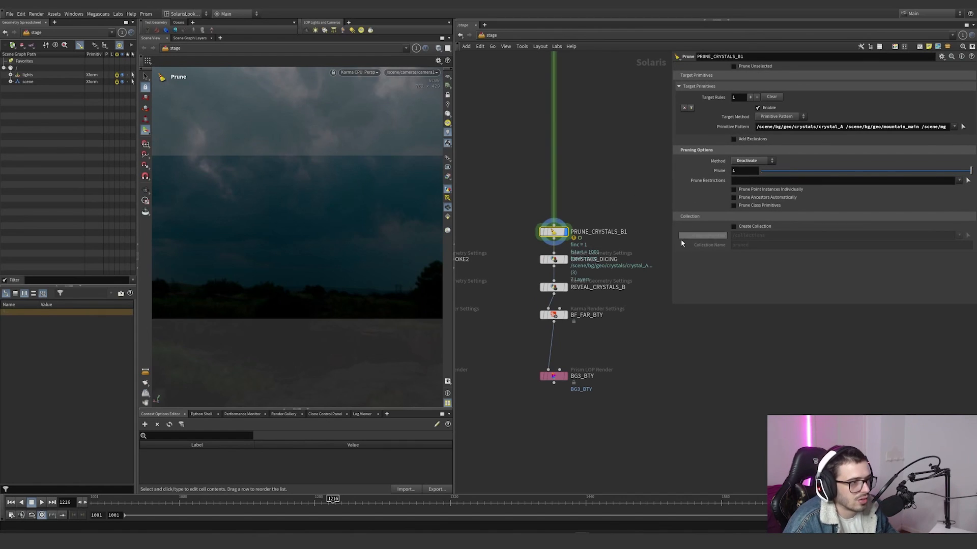
mouse_move(568, 238)
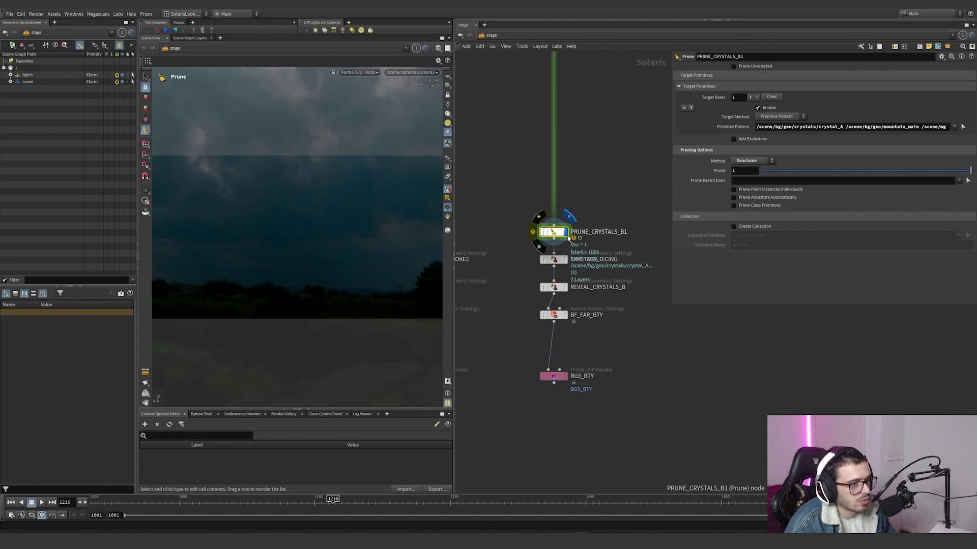
left_click(554, 260)
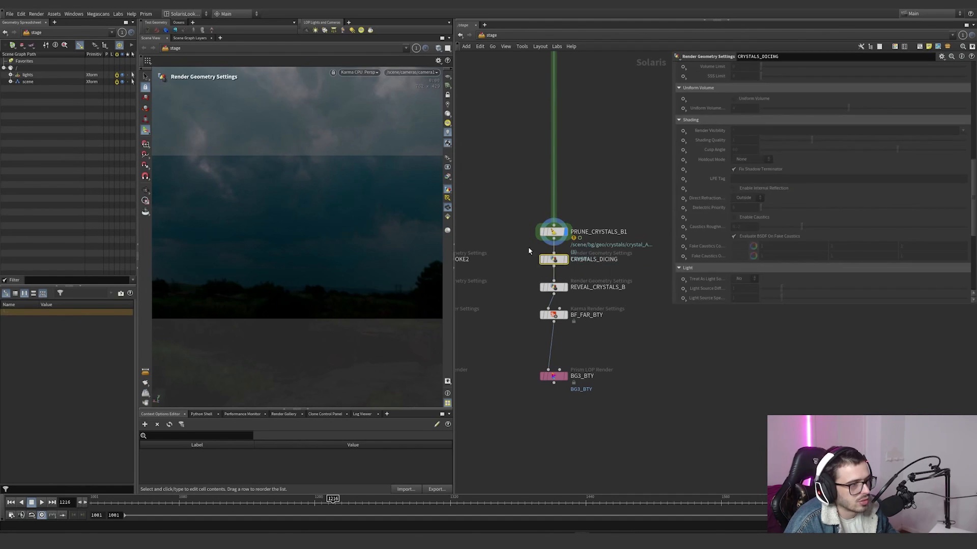
scroll(720, 219, "down", 5)
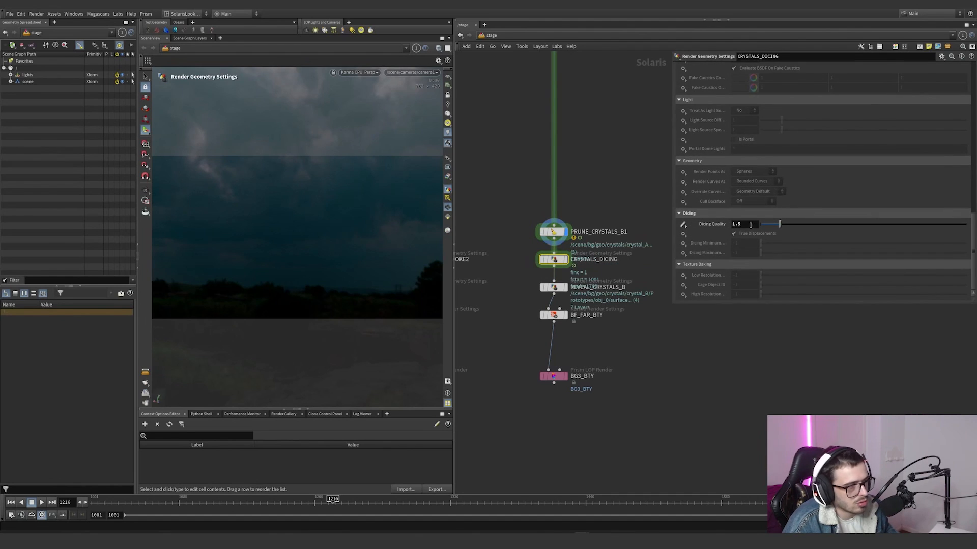
Step: Set the Dicing Quality on CRYSTALS_DICING to 1.5
left_click(746, 224)
type("1.5")
key("Return")
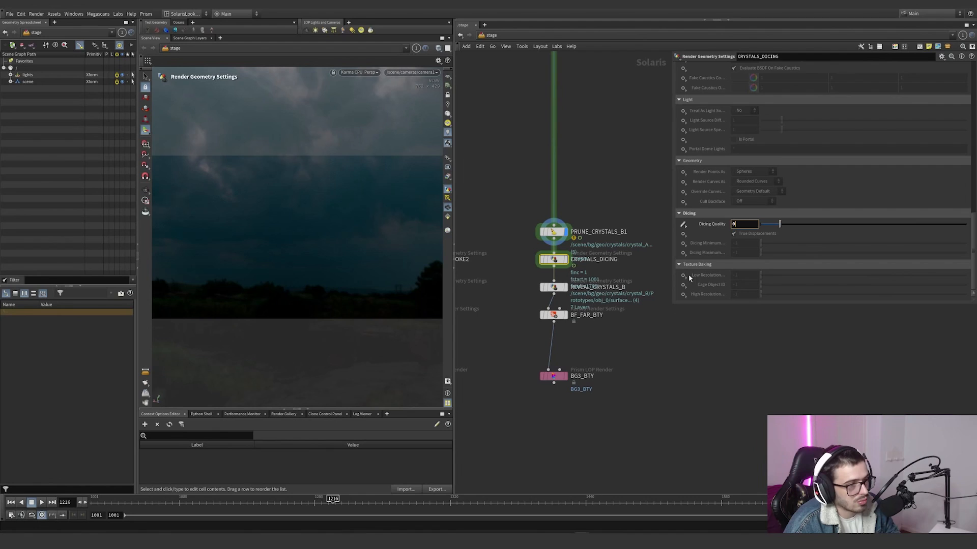
Step: Compare the Render Visibility and target primitives of REVEAL_CRYSTALS_B with CRYSTALS_DICING, and display the stage from REVEAL_CRYSTALS_B
left_click(554, 287)
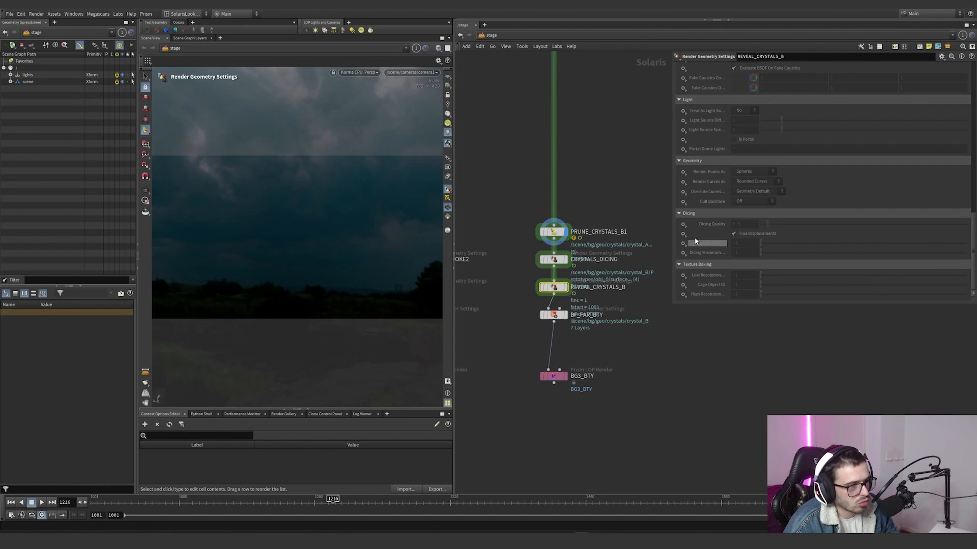
scroll(704, 233, "up", 5)
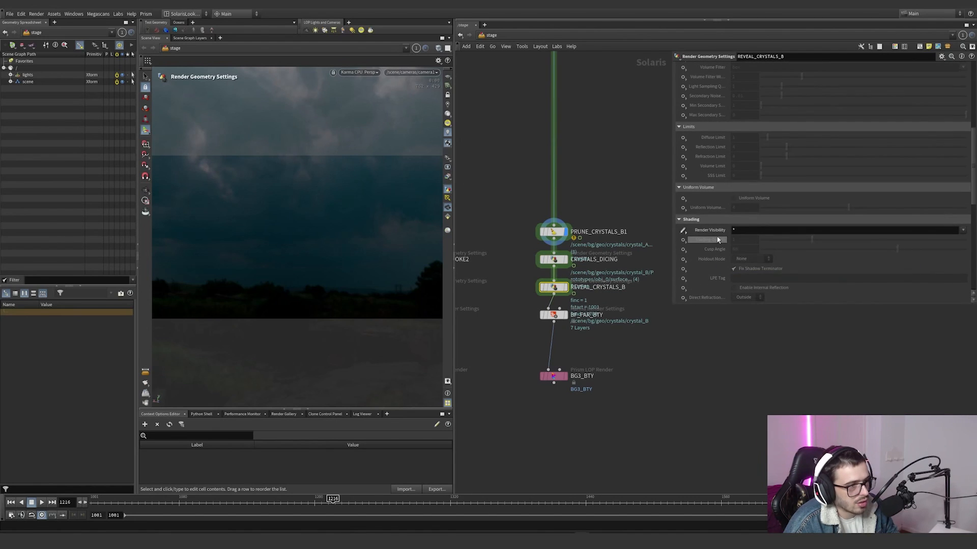
scroll(726, 260, "up", 1)
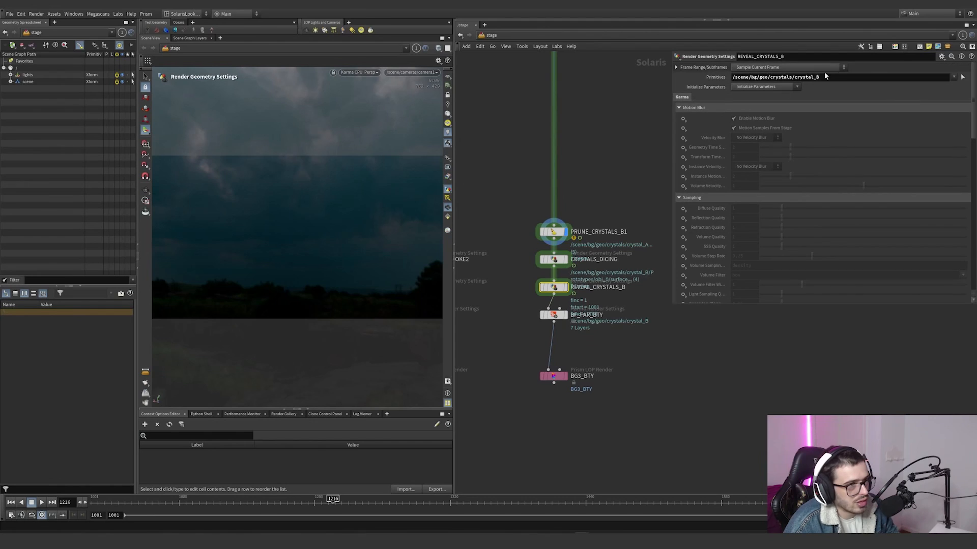
left_click(554, 259)
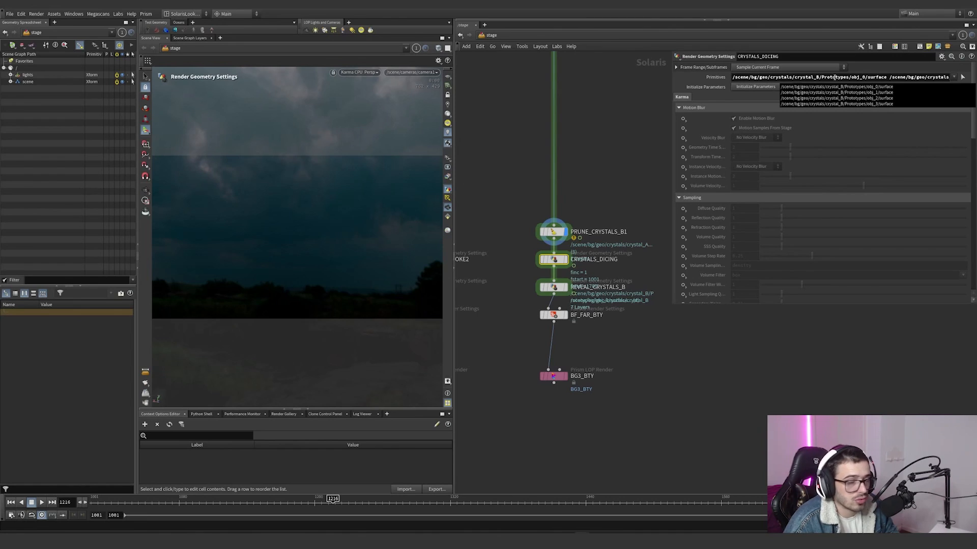
left_click(554, 287)
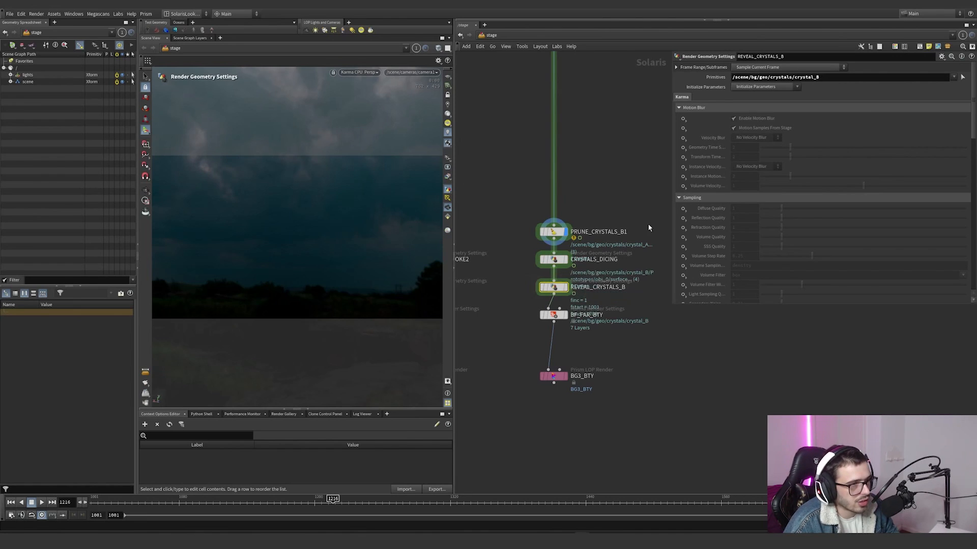
left_click(564, 287)
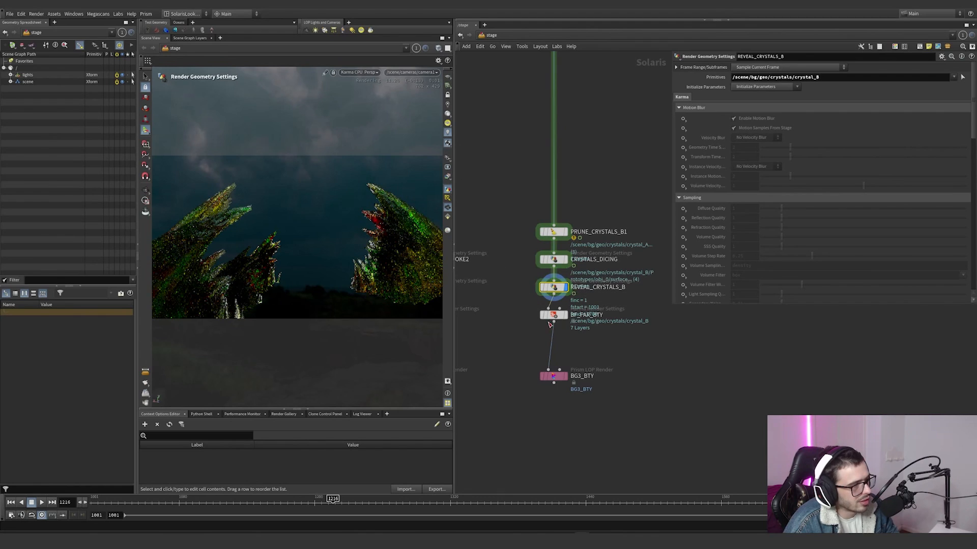
Step: Display the stage from BF_FAR_BTY and review its ray limits, camera effects, advanced sampling and Path Traced Samples
mouse_move(530, 312)
left_click(564, 315)
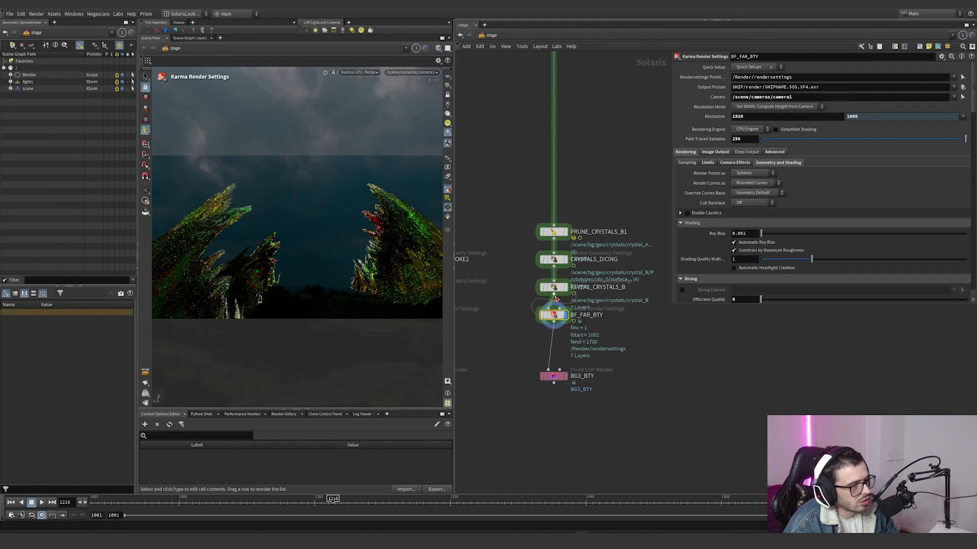
scroll(734, 166, "down", 2)
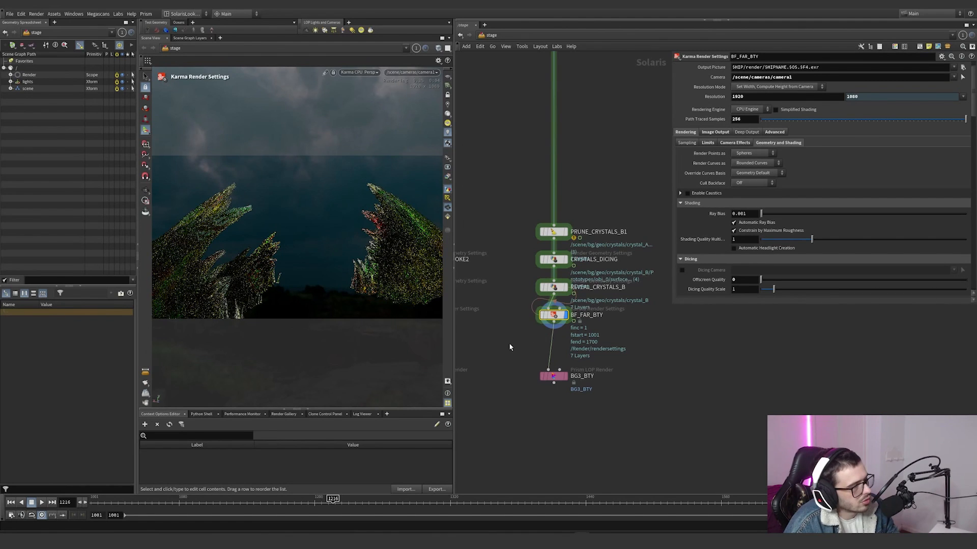
left_click(708, 144)
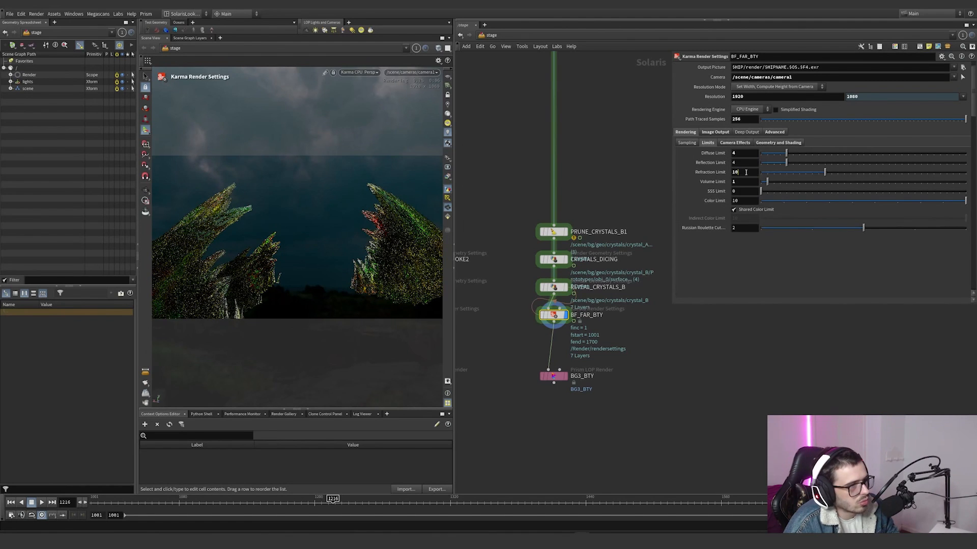
left_click(734, 143)
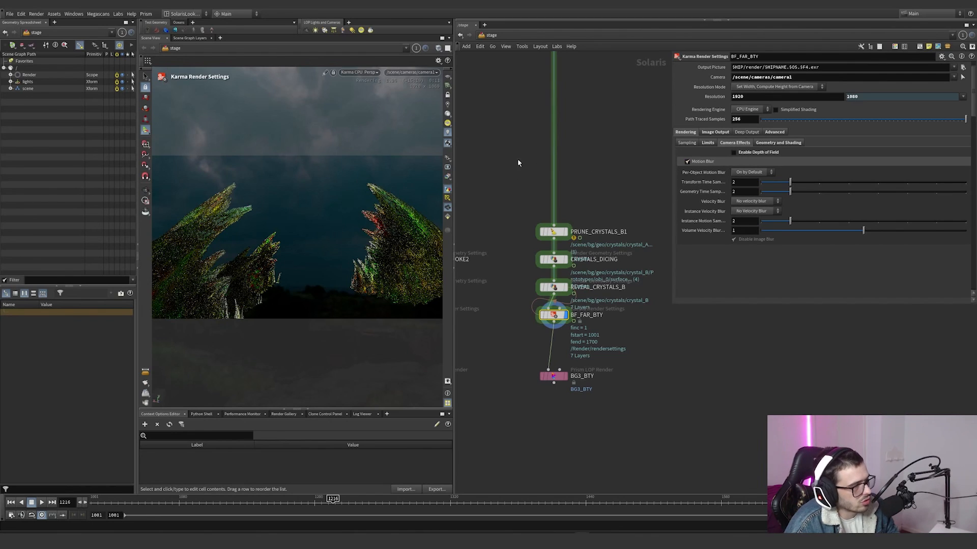
left_click(775, 144)
left_click(774, 132)
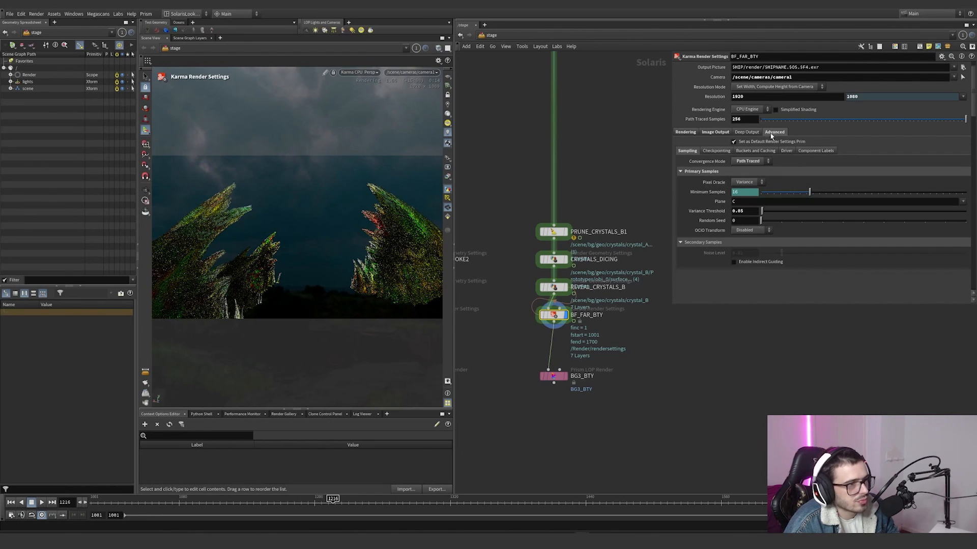
double_click(742, 118)
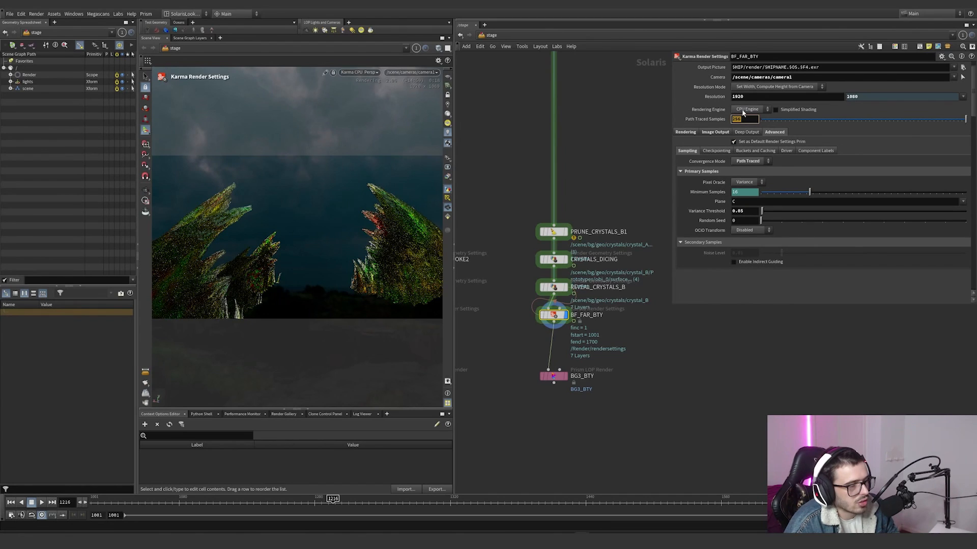
Step: Review the render vars enabled on BF_FAR_BTY, from the beauty and reflection passes through depth, normals and the CryptoMaterial extra var
left_click(715, 132)
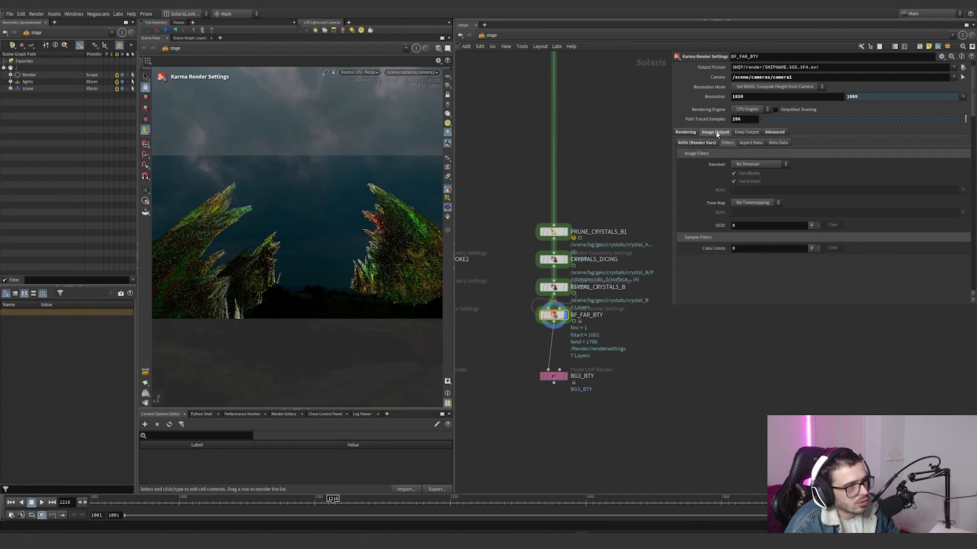
left_click(695, 143)
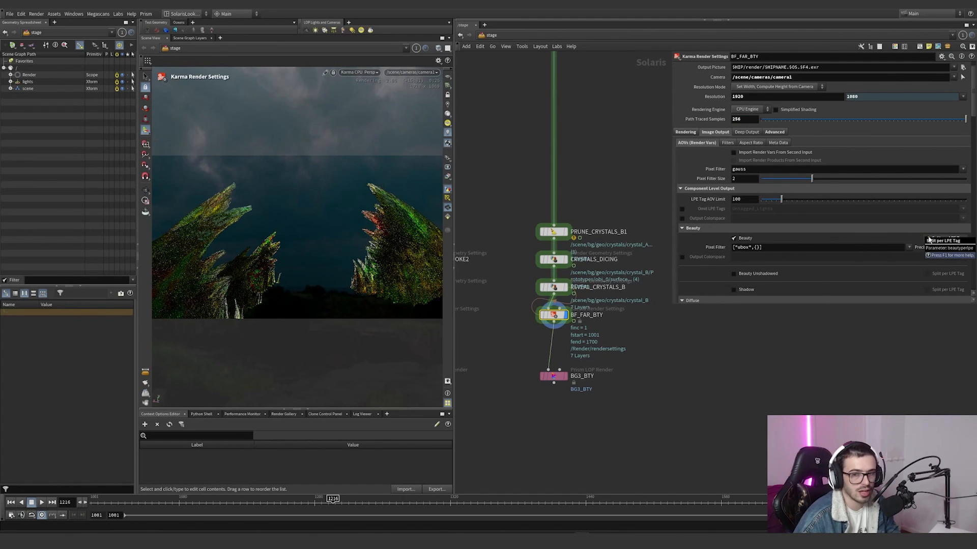
scroll(725, 218, "down", 10)
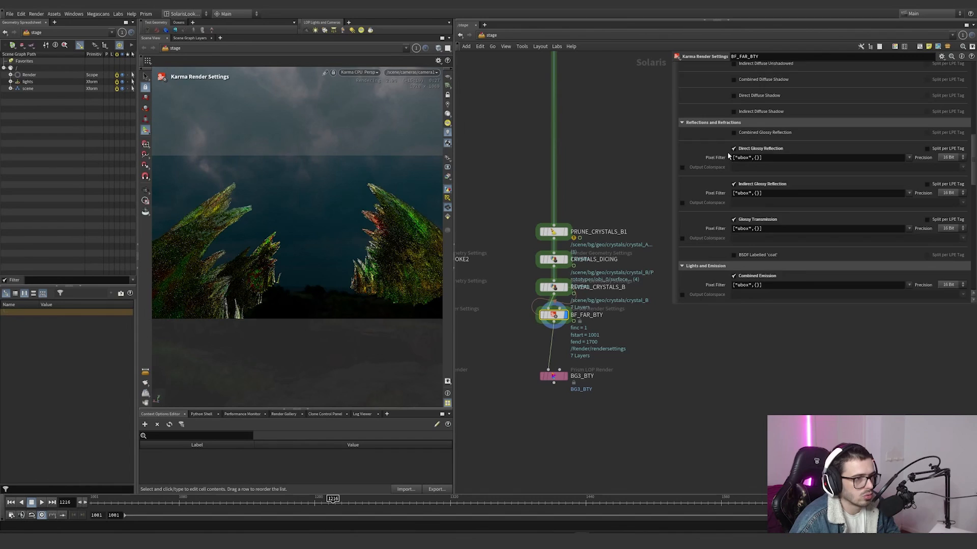
scroll(729, 156, "down", 1)
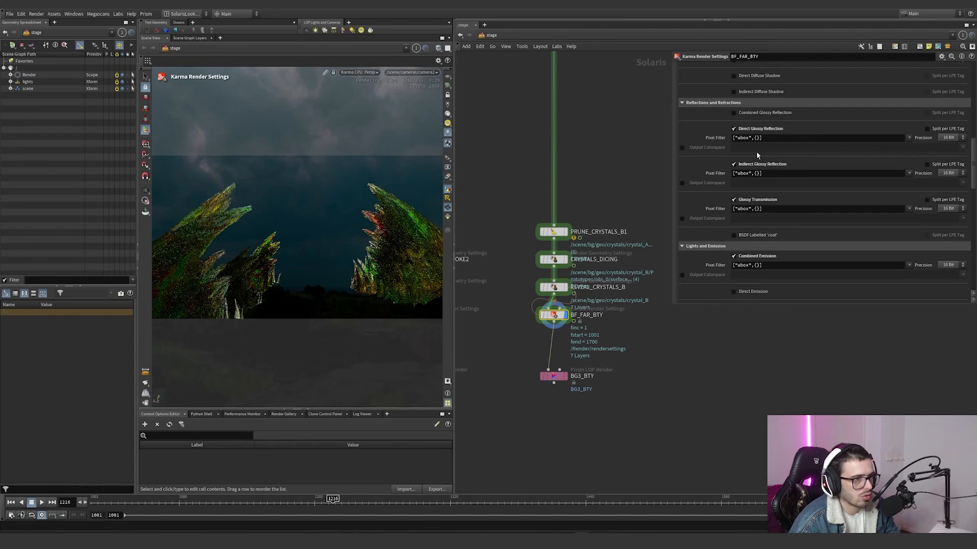
scroll(726, 242, "down", 8)
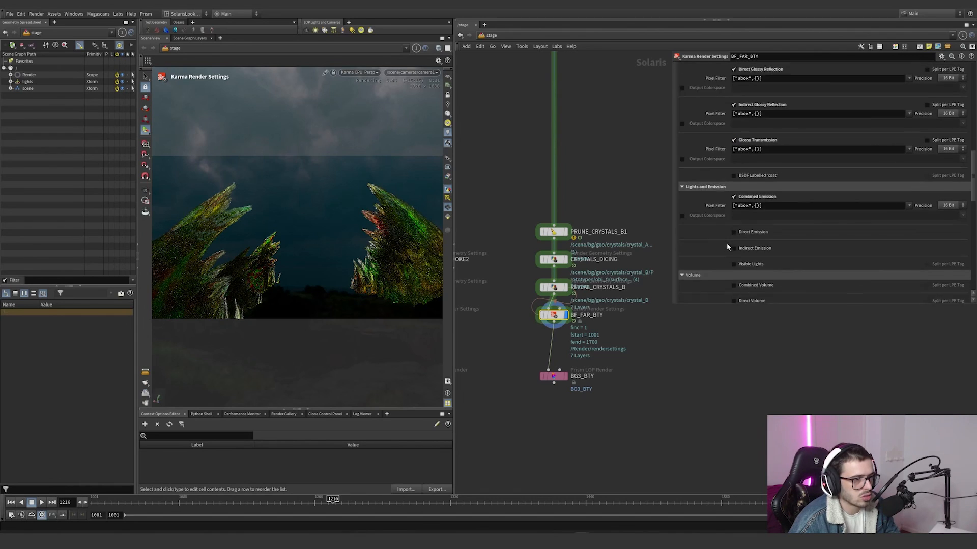
scroll(716, 229, "down", 7)
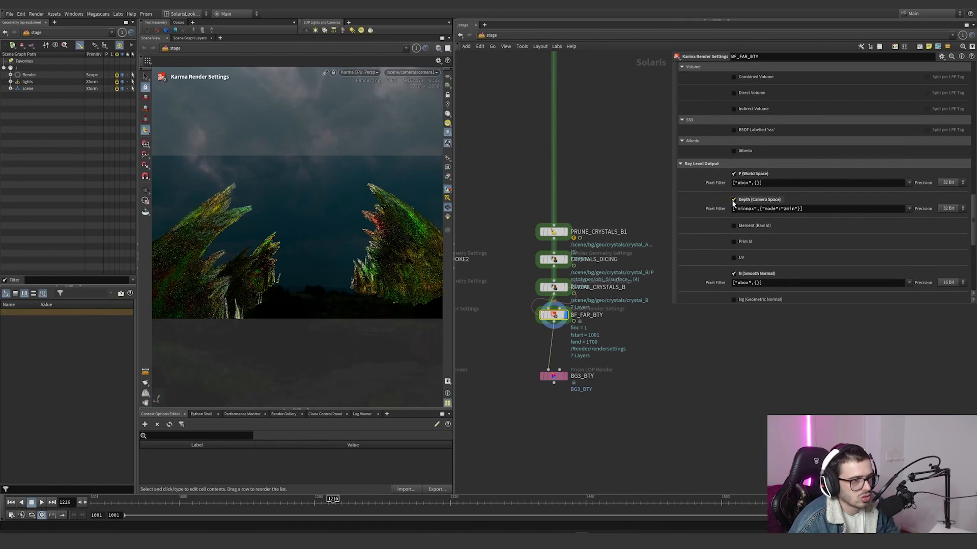
scroll(725, 213, "down", 8)
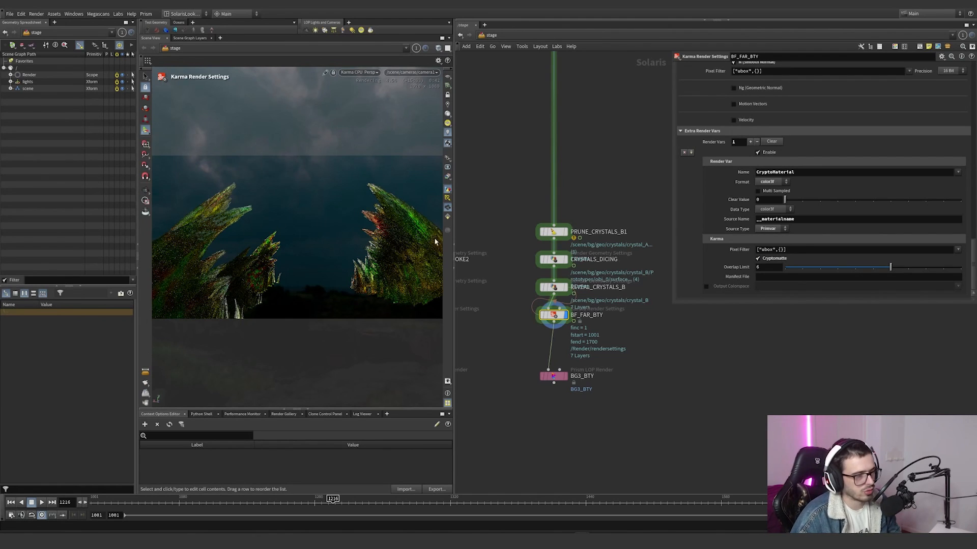
Step: Find PRUNE_CRYSTALS_B above the ground and crystal branches and examine its primitive pattern and pruning method
scroll(584, 316, "down", 6)
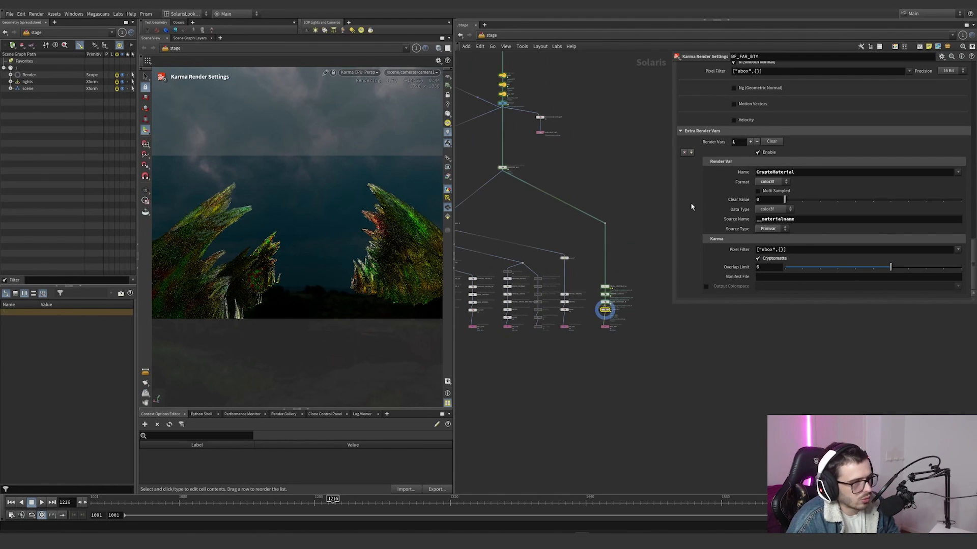
scroll(691, 207, "up", 2)
scroll(572, 273, "up", 5)
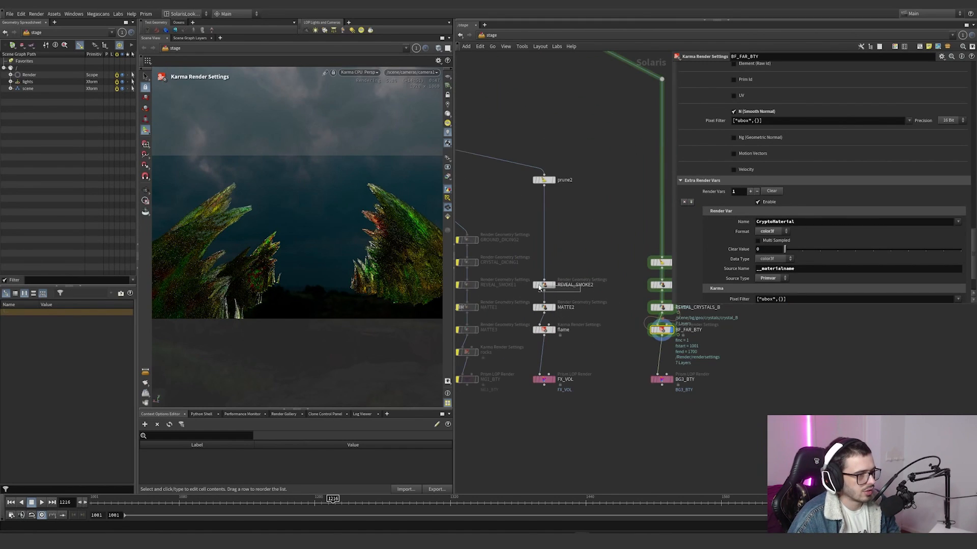
left_click(579, 269)
scroll(585, 267, "down", 1)
middle_click_drag(597, 262, 618, 258)
scroll(618, 258, "down", 2)
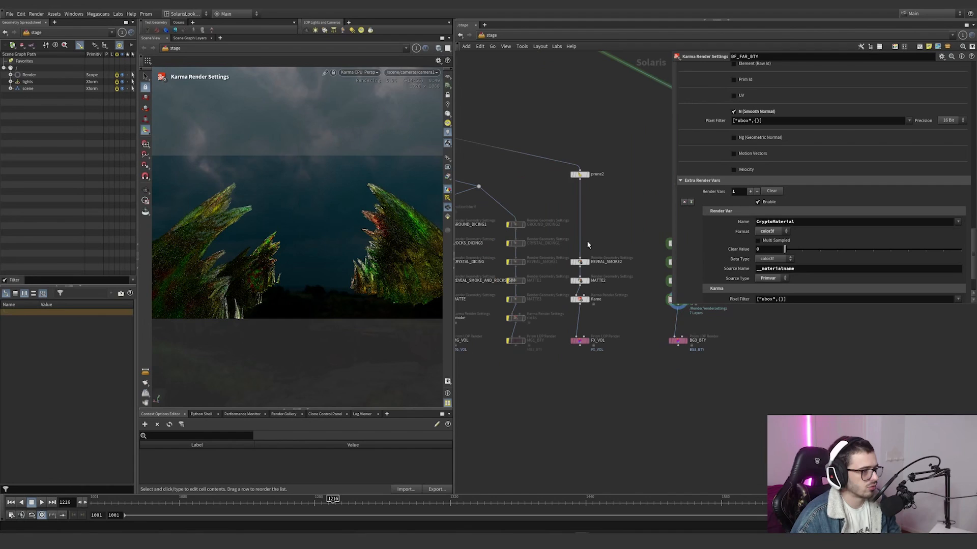
scroll(611, 240, "down", 2)
scroll(539, 187, "up", 5)
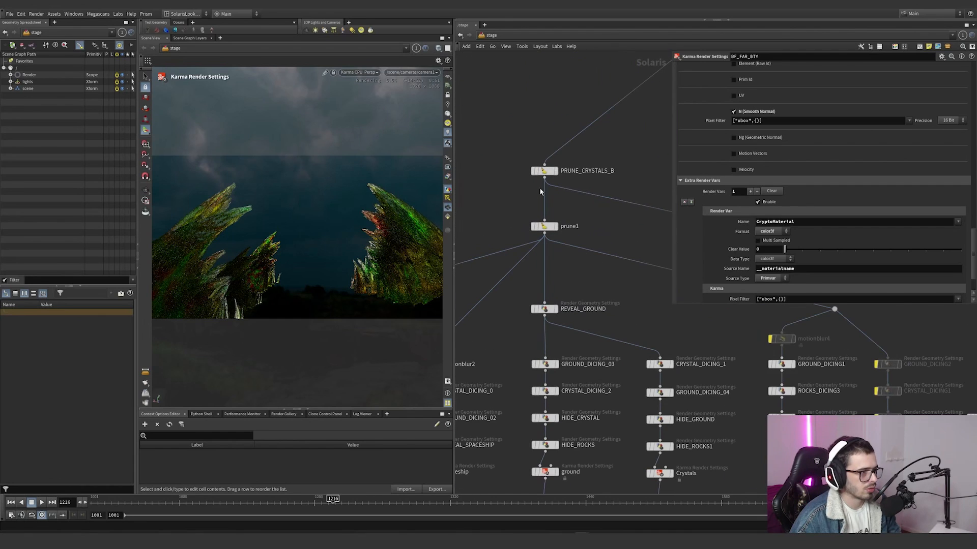
left_click(540, 172)
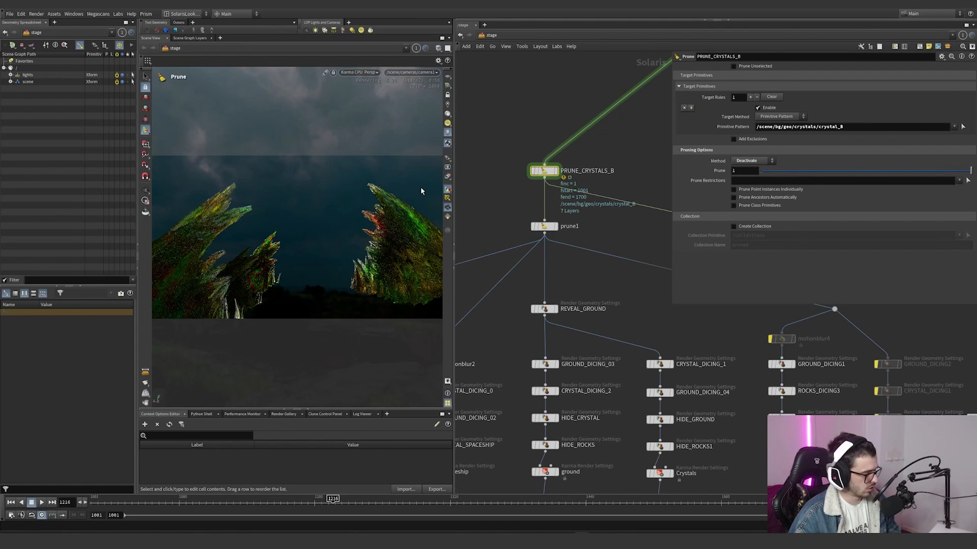
Step: Display the stage from prune2 at frame 1391 and examine its primitive pattern and Prune Unselected option
scroll(570, 216, "down", 3)
scroll(611, 209, "up", 3)
left_click_drag(628, 211, 558, 267)
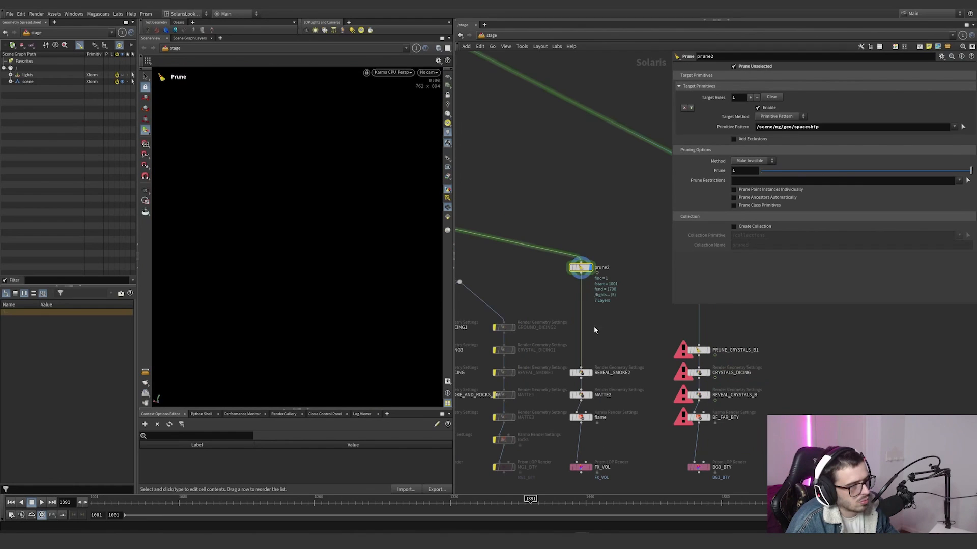
mouse_move(627, 239)
left_mouse_down()
mouse_move(549, 302)
mouse_move(559, 301)
left_mouse_up()
middle_click_drag(563, 299, 567, 297)
scroll(585, 267, "down", 3)
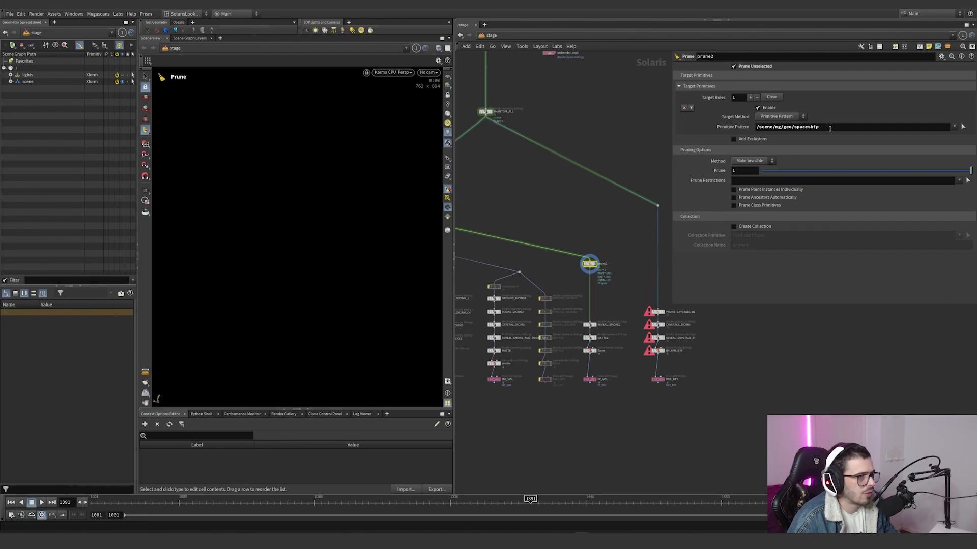
left_click_drag(830, 128, 756, 137)
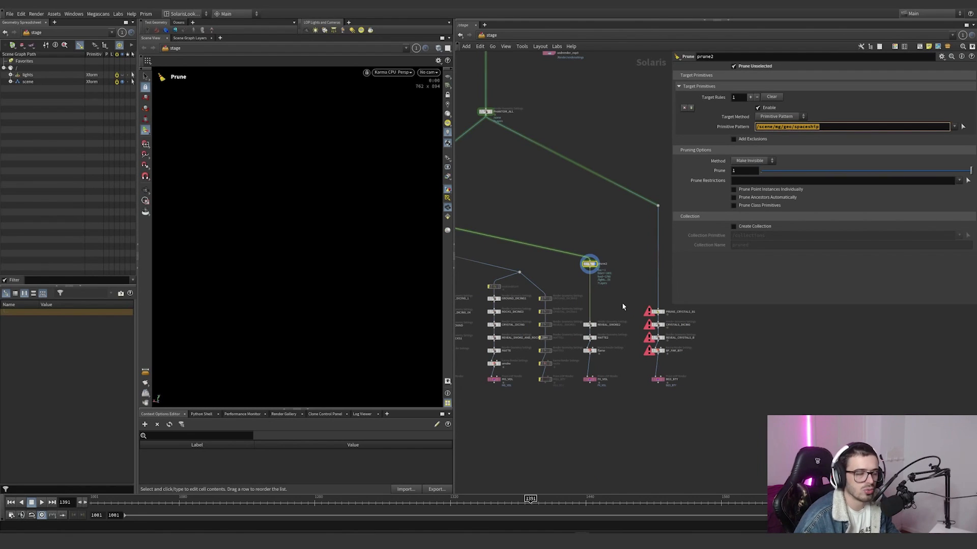
Step: Display the flames branch from REVEAL_SMOKE2 and from MATTE2 at frame 1492, examining the primitives each node targets
scroll(602, 330, "up", 5)
left_click(585, 319)
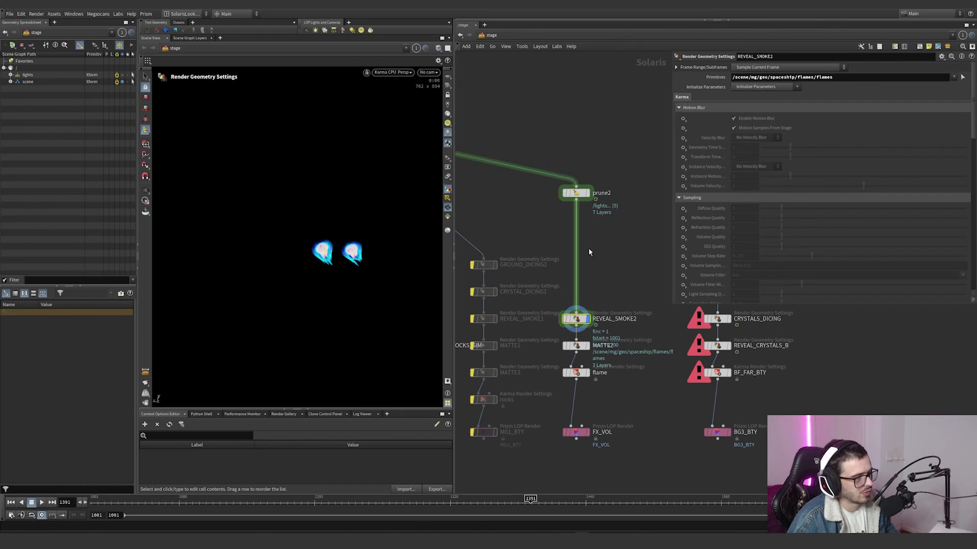
left_click(576, 193)
left_click(586, 346)
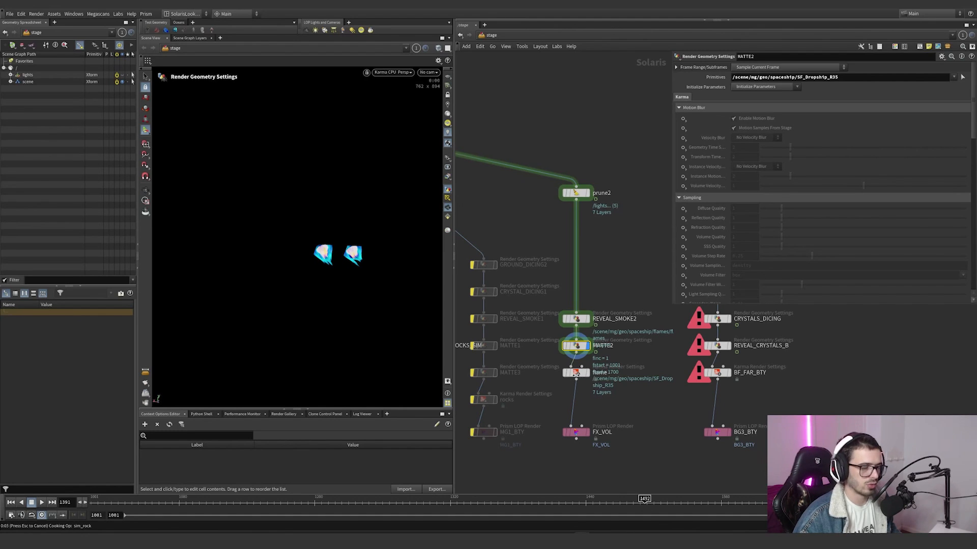
Step: Display the flame render settings, reviewing their limits, render vars and sampling, and inspect the output settings of the FX_VOL render node
left_click(578, 374)
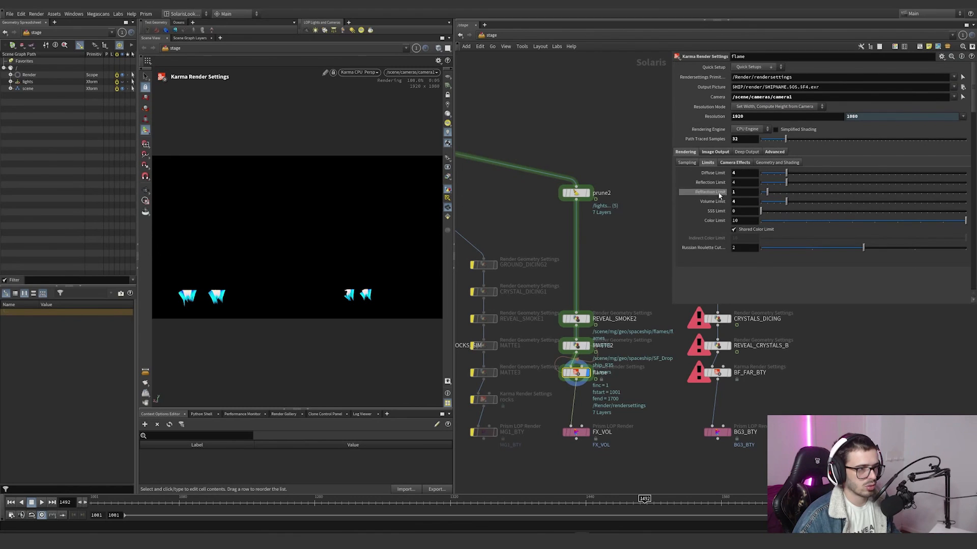
left_click(708, 152)
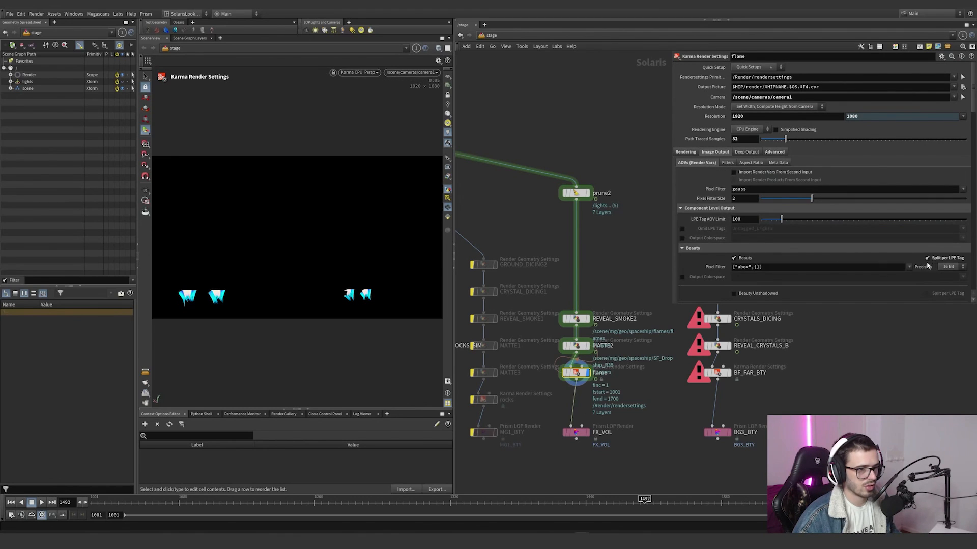
left_click(778, 152)
left_click(685, 152)
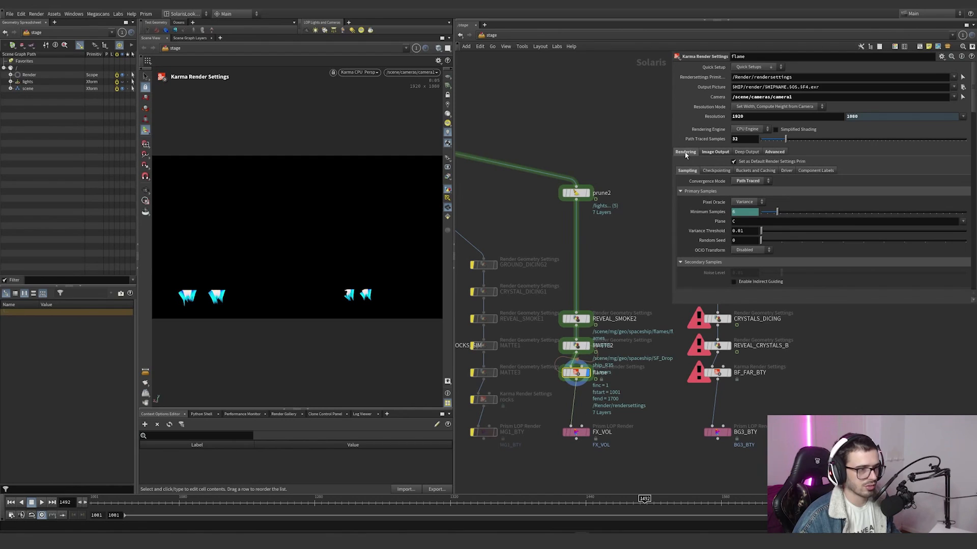
left_click(706, 163)
scroll(620, 239, "down", 3)
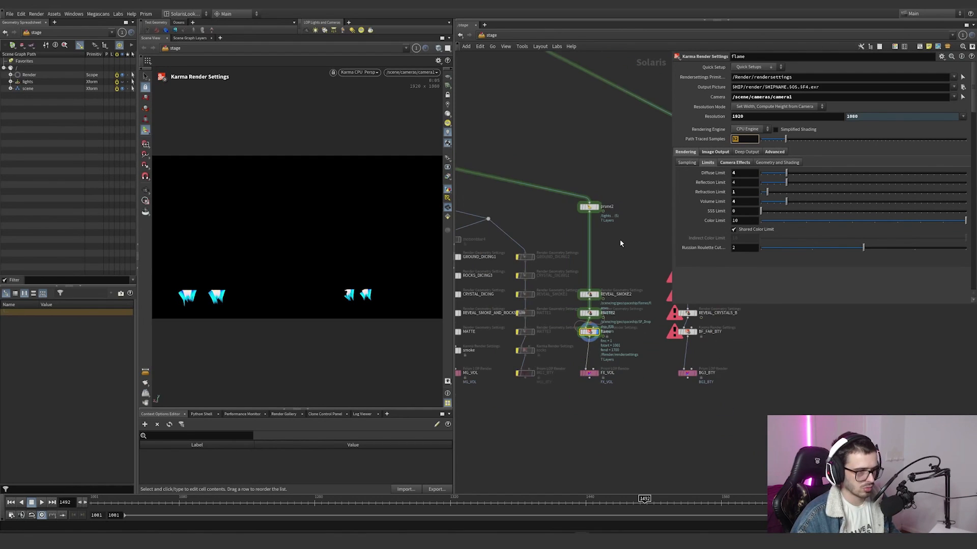
left_click(589, 372)
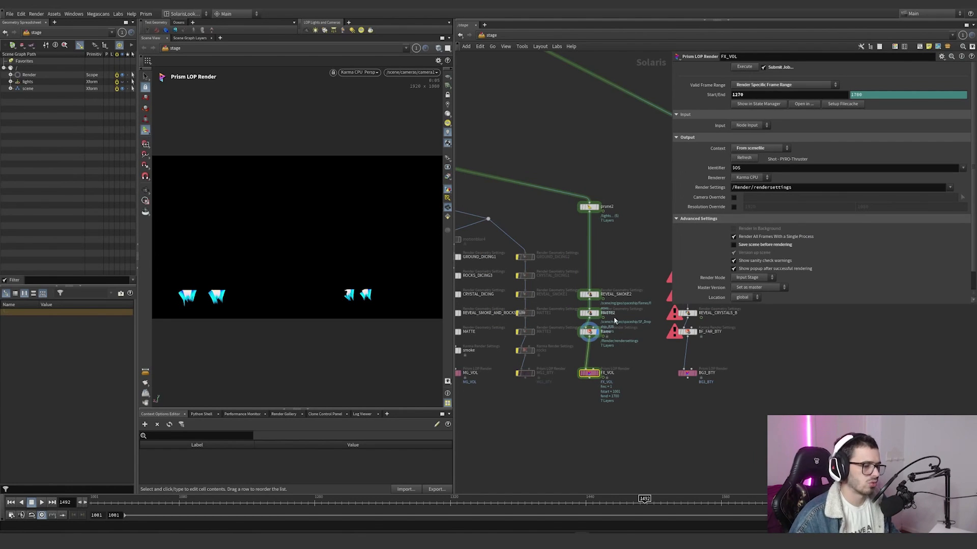
Step: Examine the primitive patterns and pruning options of PRUNE_CRYSTALS_B, prune1 and prune2
scroll(614, 320, "down", 4)
scroll(569, 224, "up", 4)
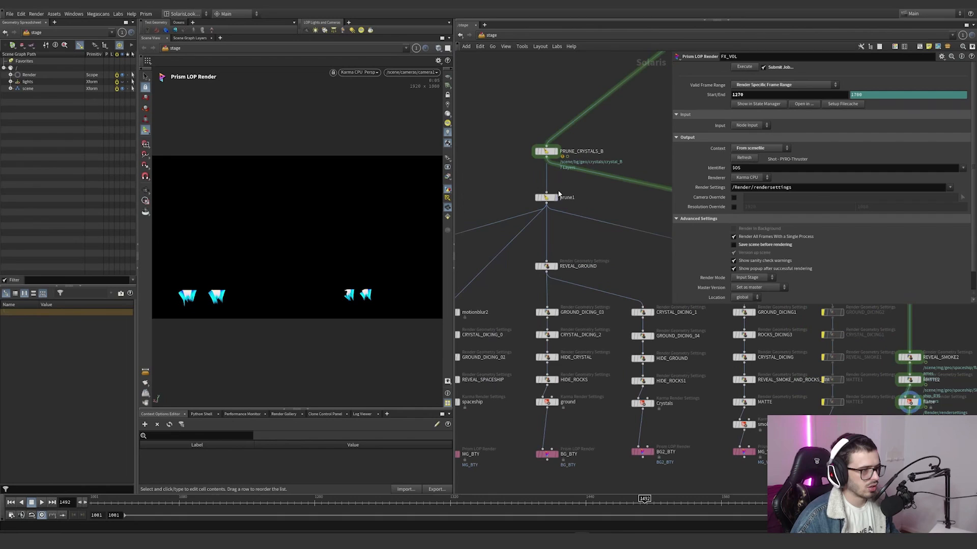
left_click(544, 151)
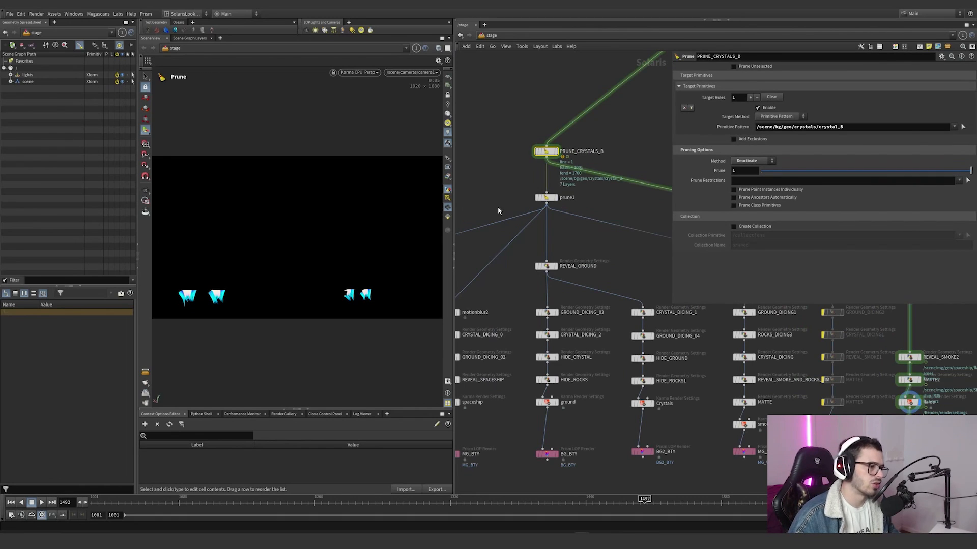
left_click(545, 198)
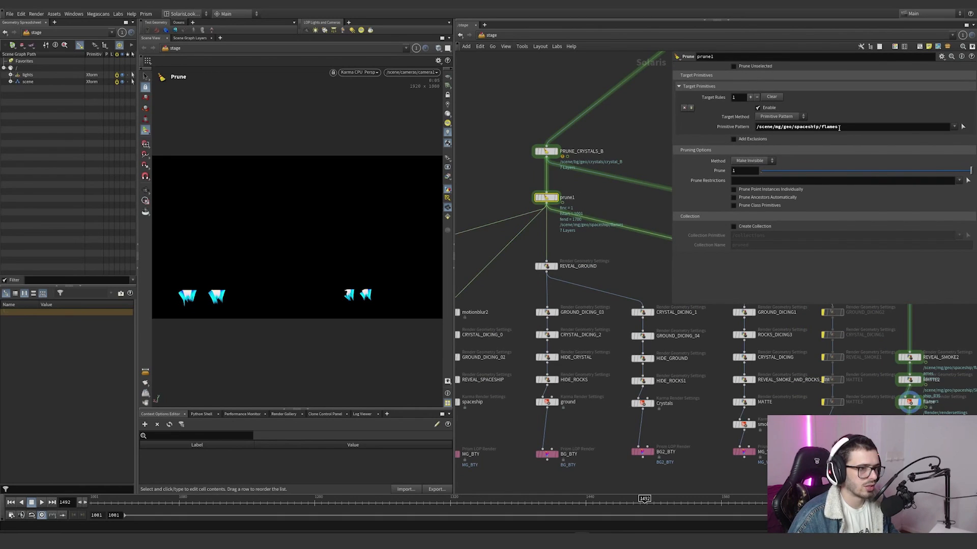
scroll(646, 194, "down", 5)
left_click(640, 212)
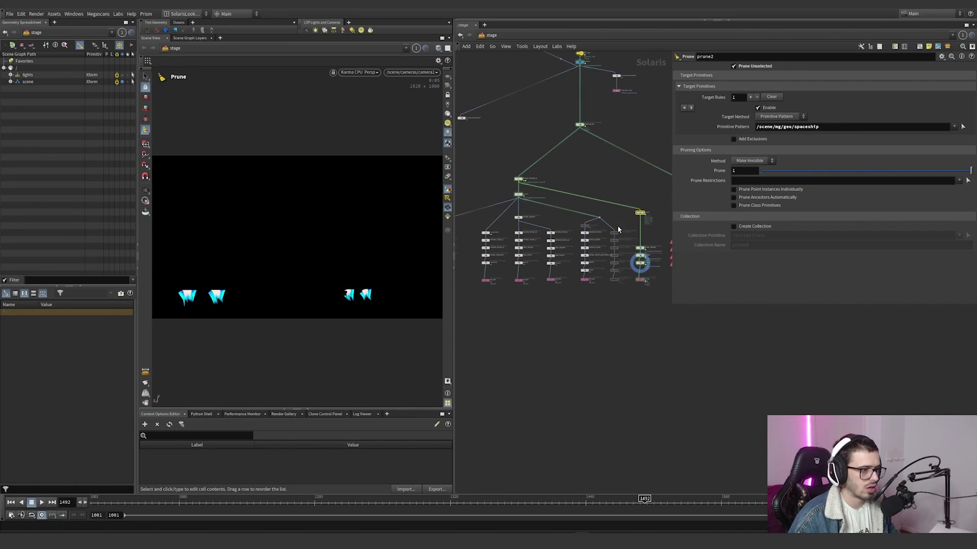
left_click(518, 195)
Step: Display the stage from cryptoAll and examine prune3's primitive pattern and motionblur3's computed motion settings
middle_click_drag(510, 194, 577, 199)
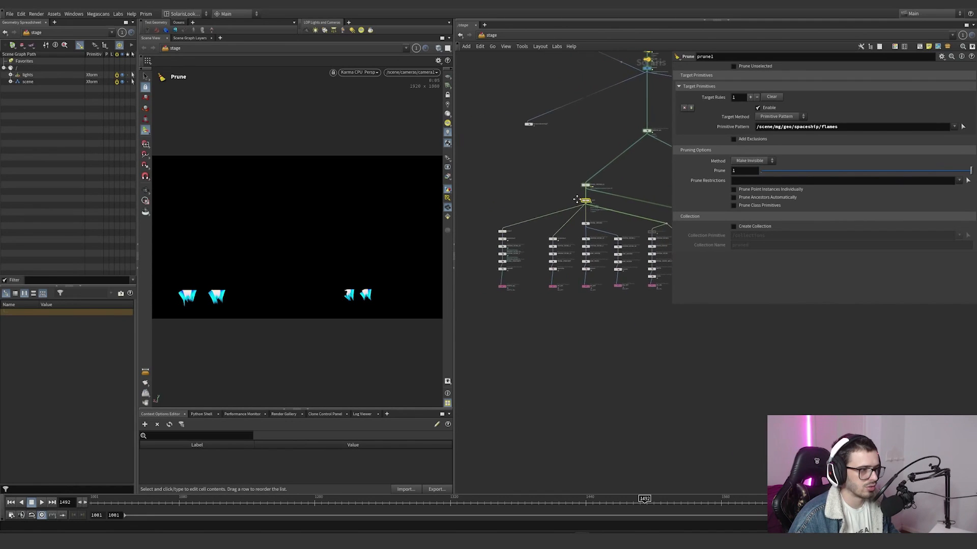
scroll(550, 289, "up", 5)
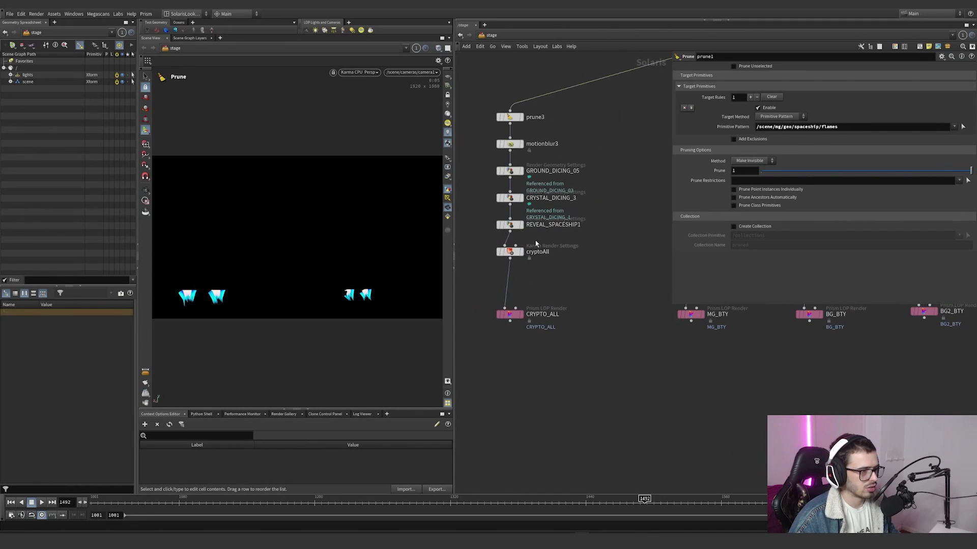
left_click_drag(558, 114, 501, 262)
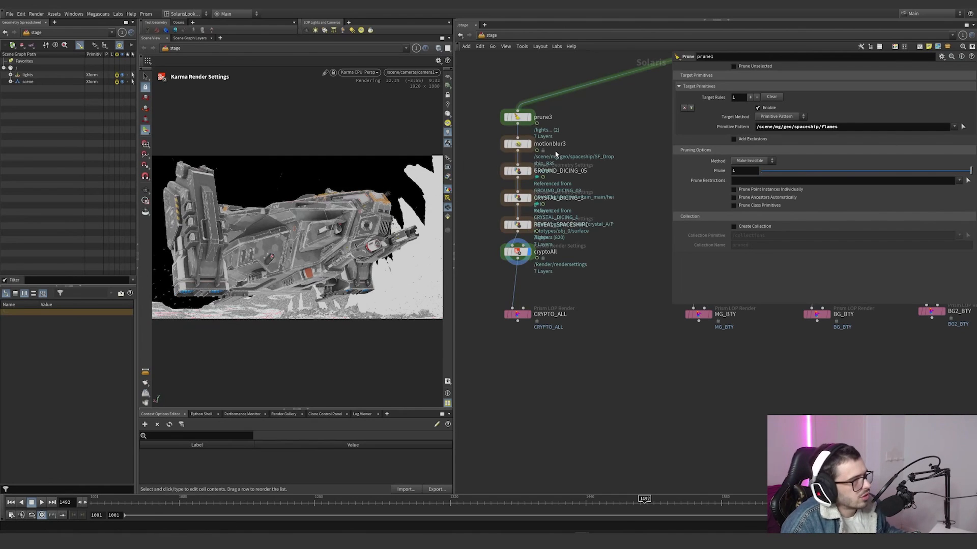
left_click(518, 117)
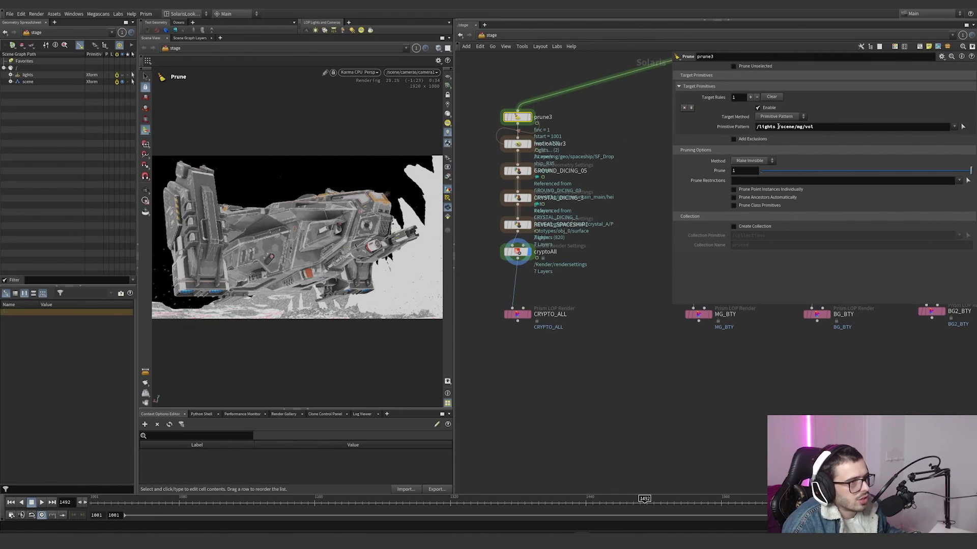
mouse_move(778, 127)
left_mouse_down()
mouse_move(826, 125)
mouse_move(756, 127)
mouse_move(776, 127)
left_mouse_up()
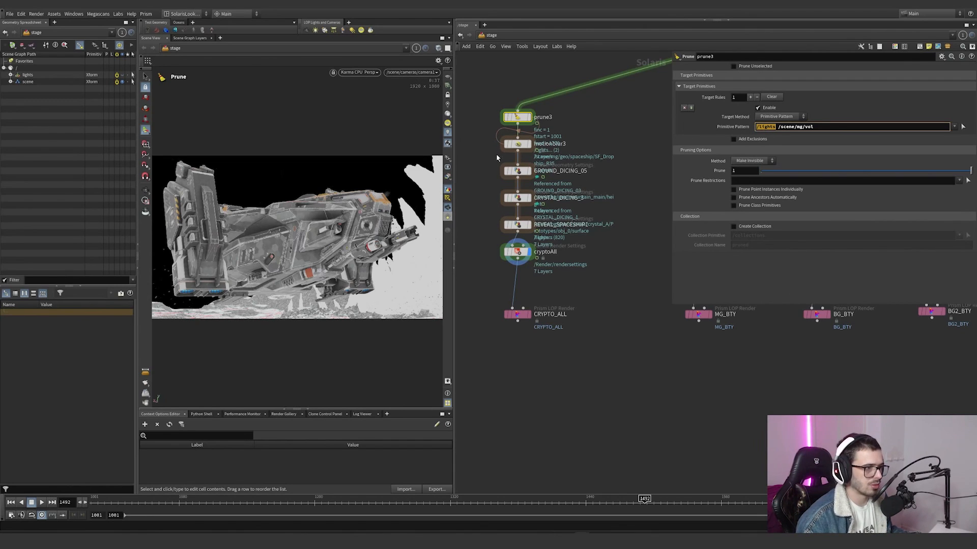
left_click(518, 144)
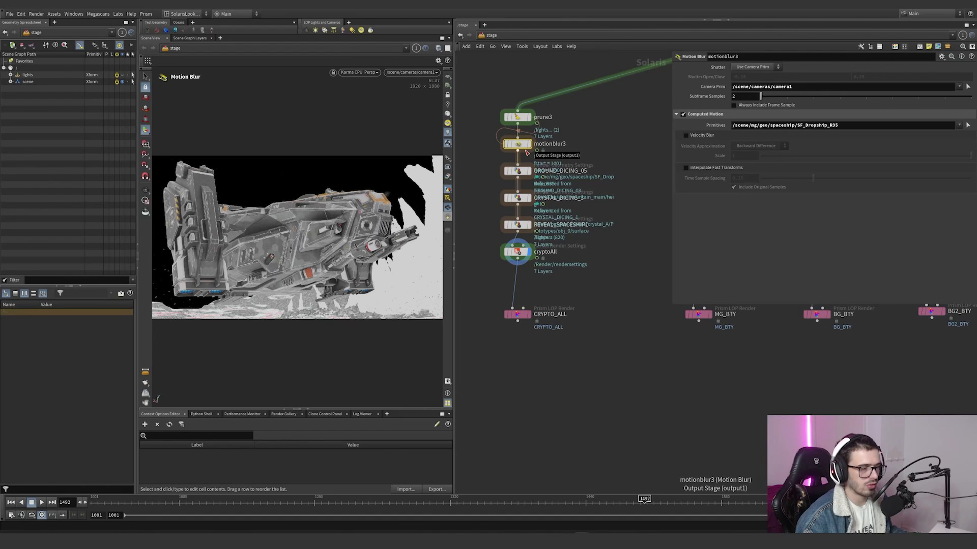
Step: Examine the target primitives of GROUND_DICING_05 in the CRYPTO_ALL branch and reveal its Dicing Quality expression
scroll(525, 148, "down", 10)
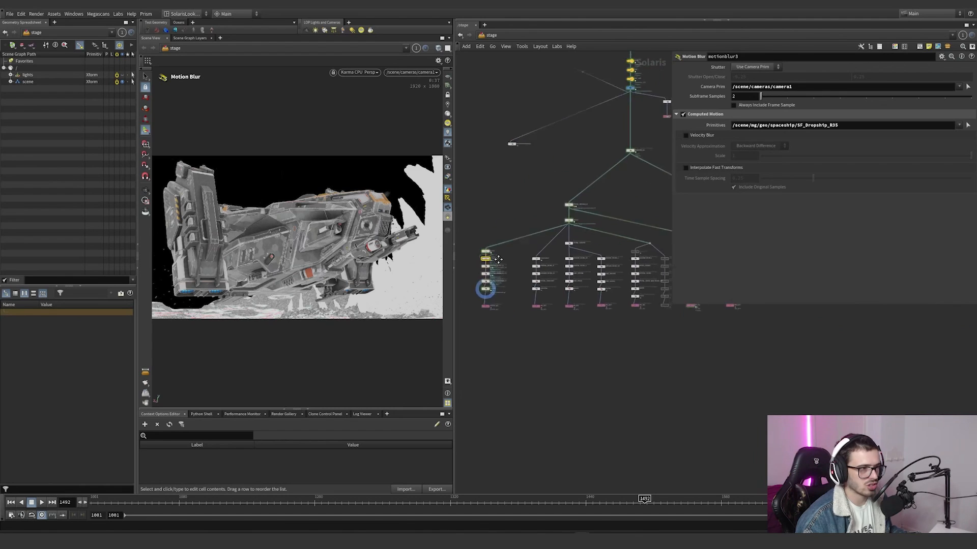
scroll(520, 270, "up", 5)
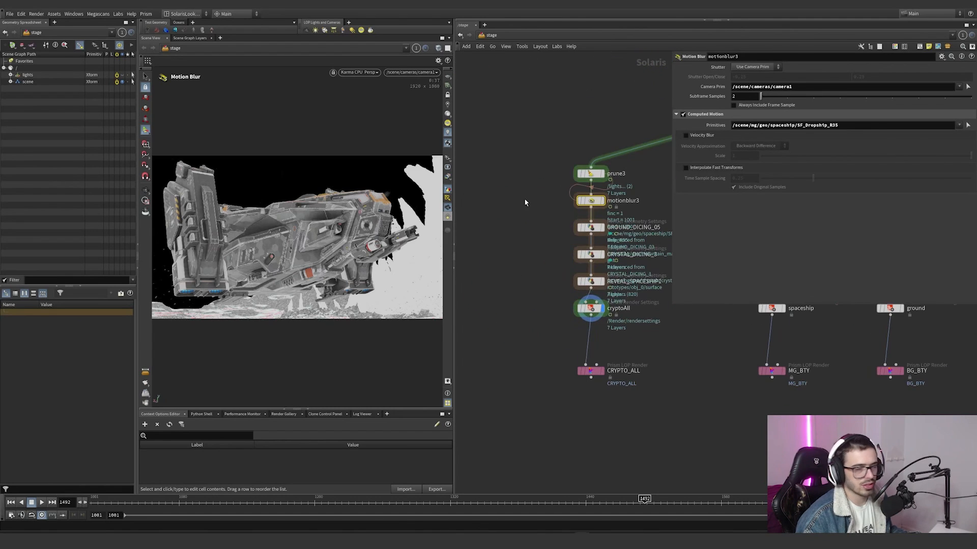
middle_click_drag(650, 189, 596, 203)
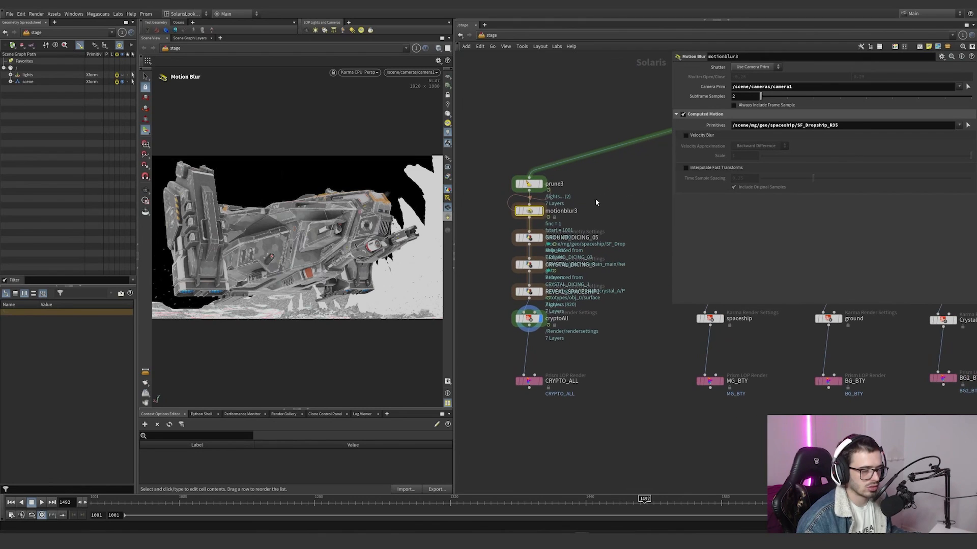
left_click_drag(618, 196, 491, 244)
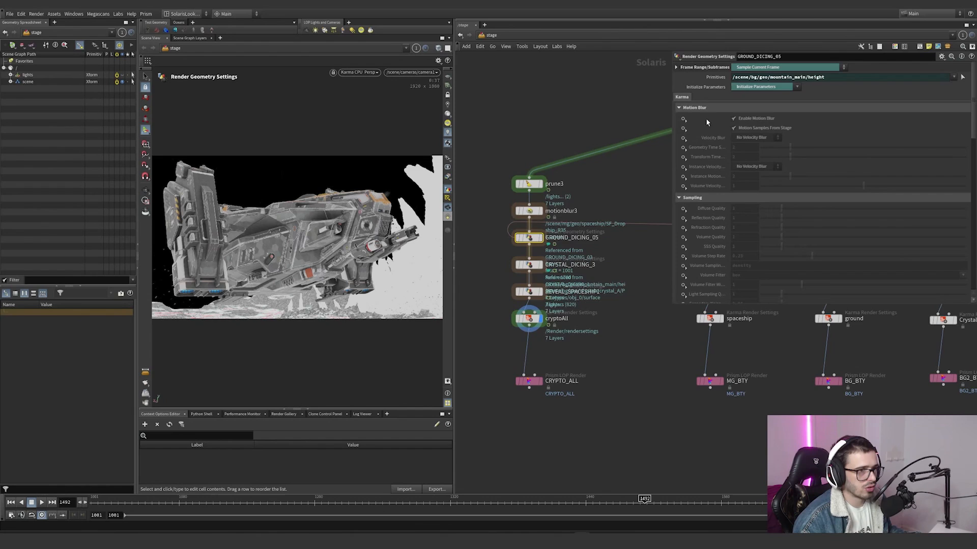
scroll(614, 201, "down", 5)
middle_click_drag(614, 204, 522, 223)
scroll(601, 263, "up", 5)
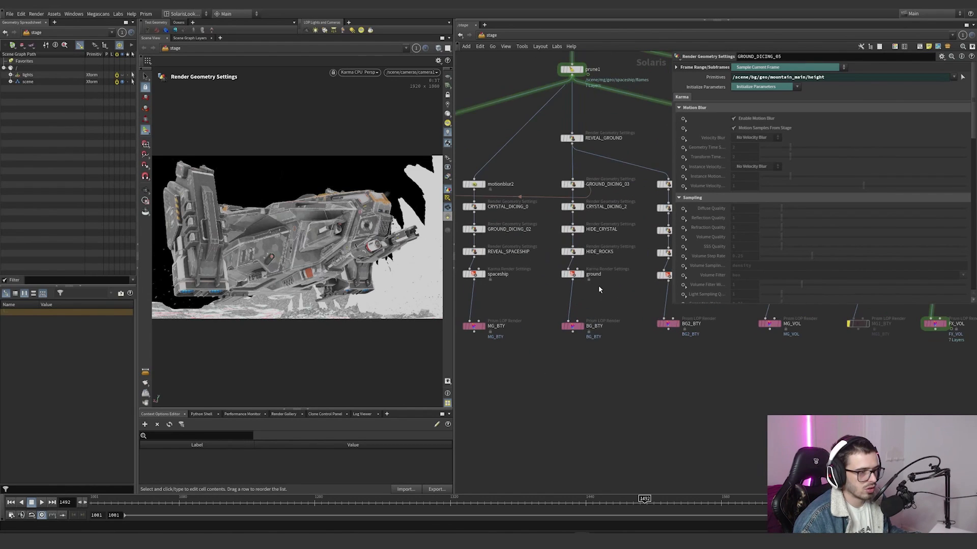
scroll(606, 288, "down", 5)
mouse_move(520, 268)
left_mouse_down()
mouse_move(492, 263)
mouse_move(511, 273)
mouse_move(509, 256)
left_mouse_up()
scroll(749, 221, "down", 10)
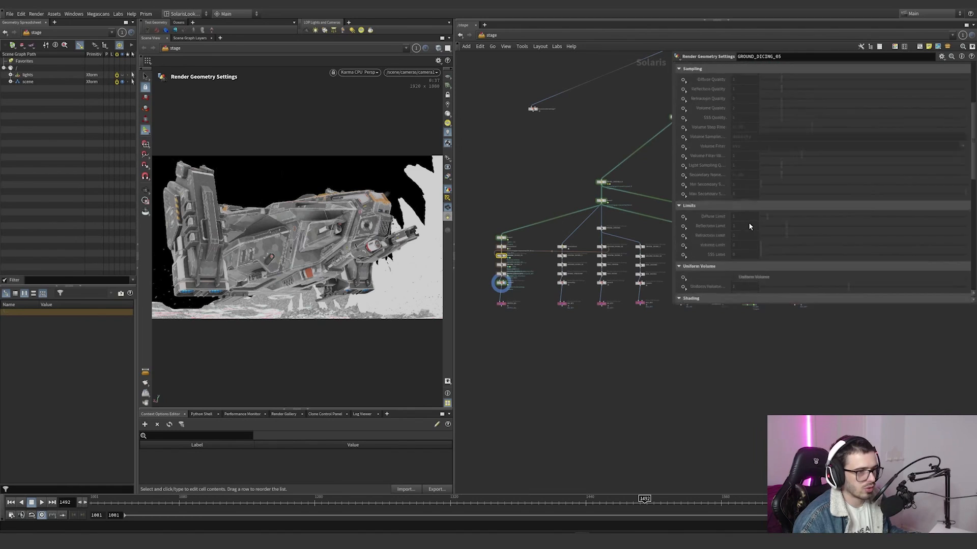
left_click(713, 224)
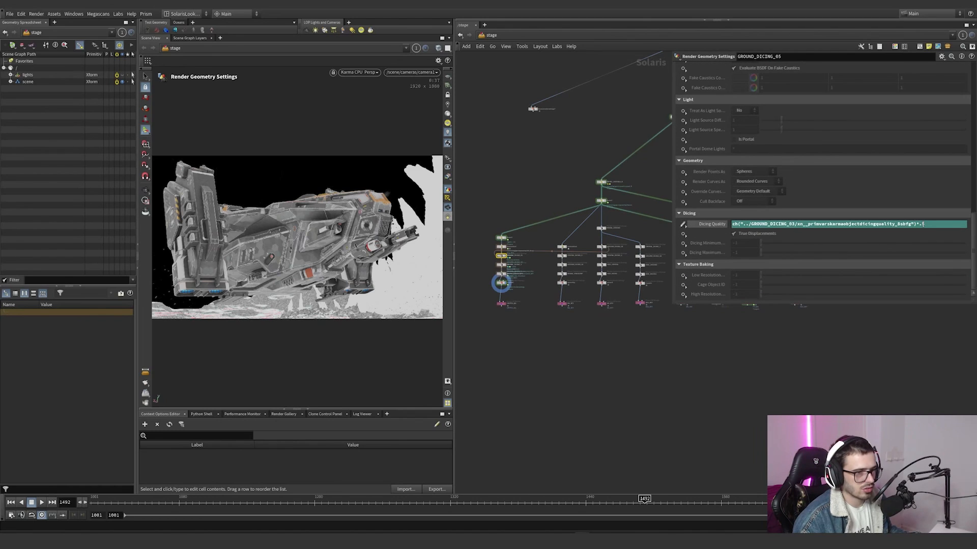
Step: Examine CRYSTAL_DICING_3's Dicing Quality expression, compare it with the neighbouring branches and switch the parameter to its evaluated value
scroll(488, 265, "up", 3)
left_click(508, 264)
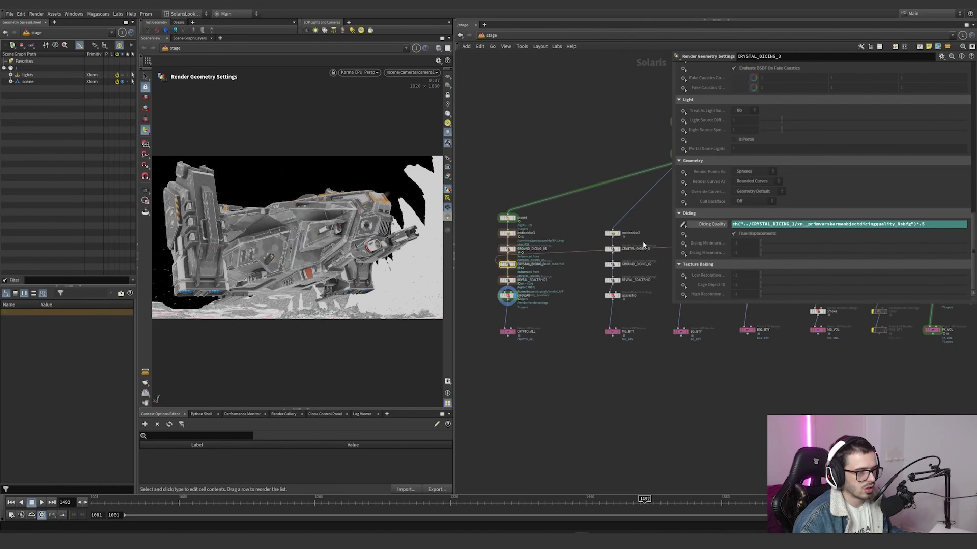
scroll(563, 278, "down", 2)
middle_click_drag(562, 278, 506, 290)
scroll(631, 275, "up", 1)
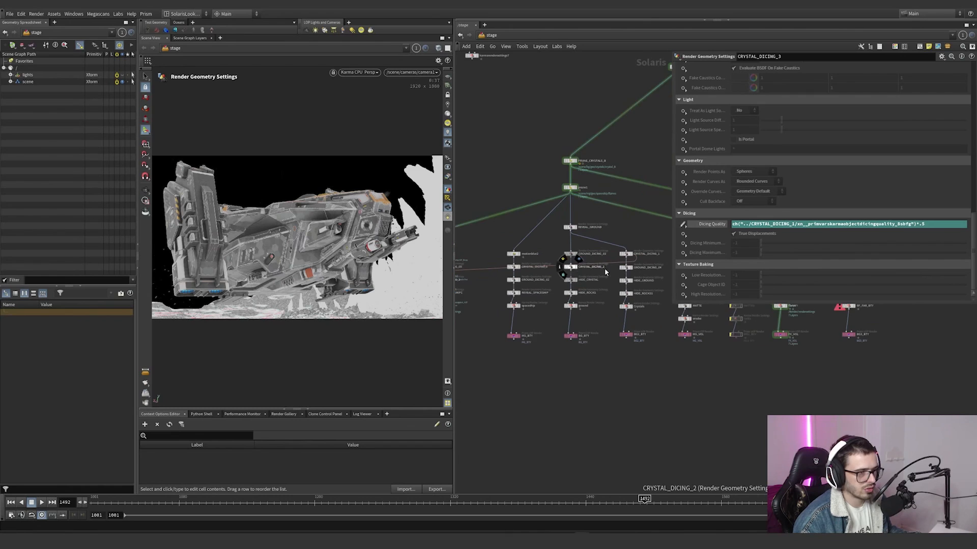
middle_click_drag(606, 272, 719, 269)
left_click(713, 223)
scroll(563, 280, "up", 2)
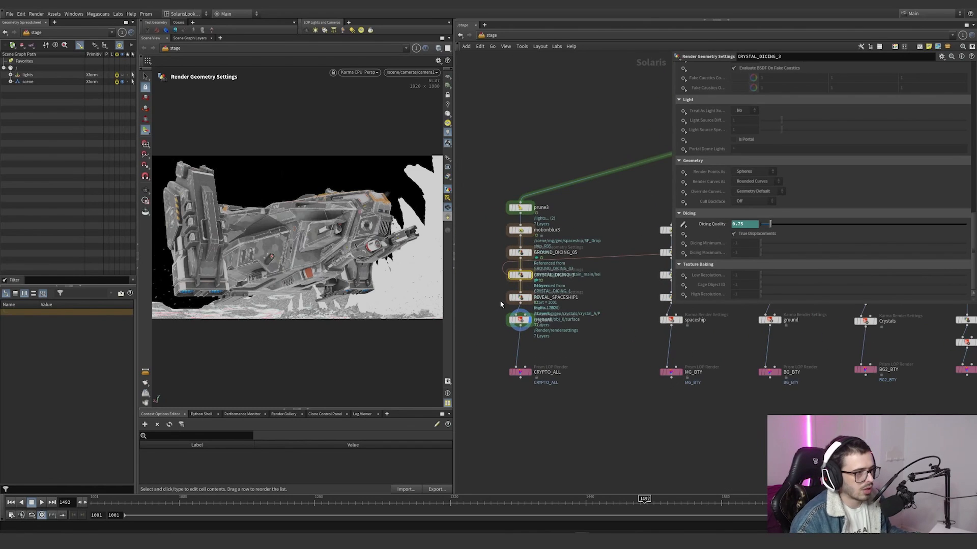
Step: Examine the primitives and Render Visibility setting of REVEAL_SPACESHIP1
left_click(534, 297)
scroll(714, 191, "up", 5)
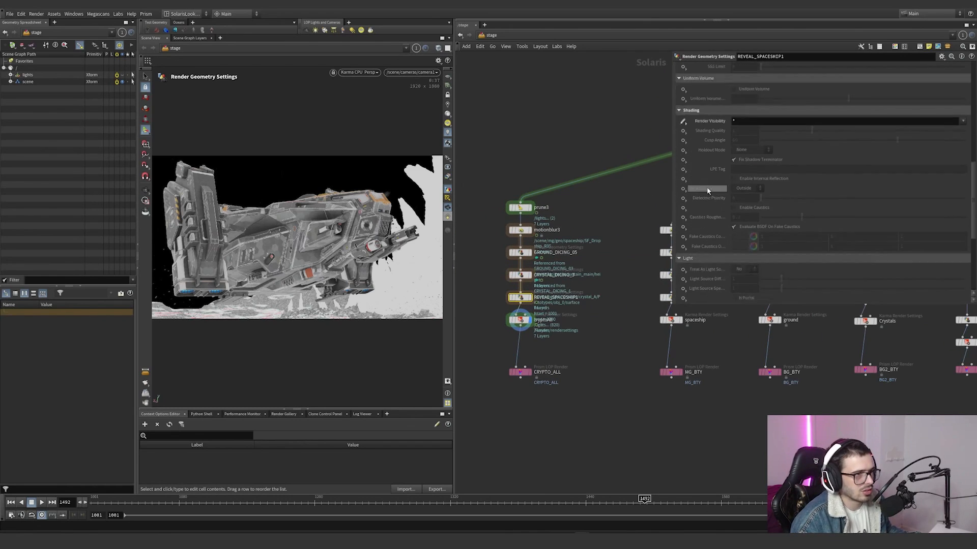
scroll(714, 190, "up", 5)
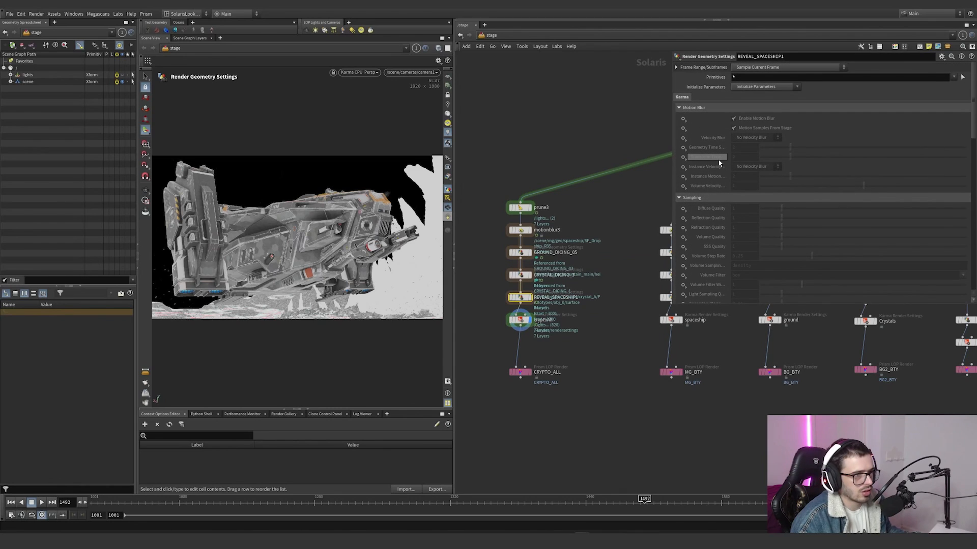
scroll(533, 332, "up", 3)
Step: Open the cryptoAll render settings and view the CryptoMaterial, CryptoObject, depth, N and P render outputs in the viewport
left_click(519, 319)
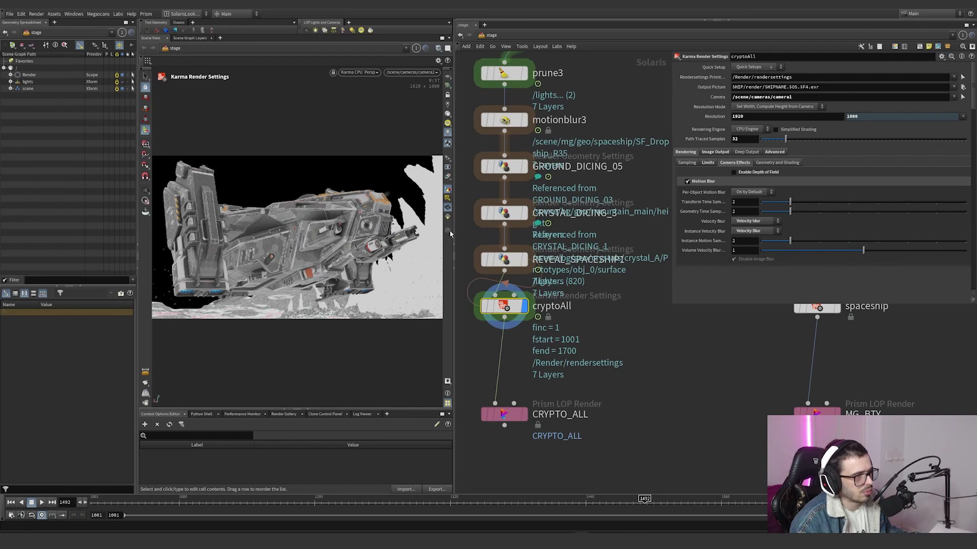
left_click(447, 208)
left_click(461, 200)
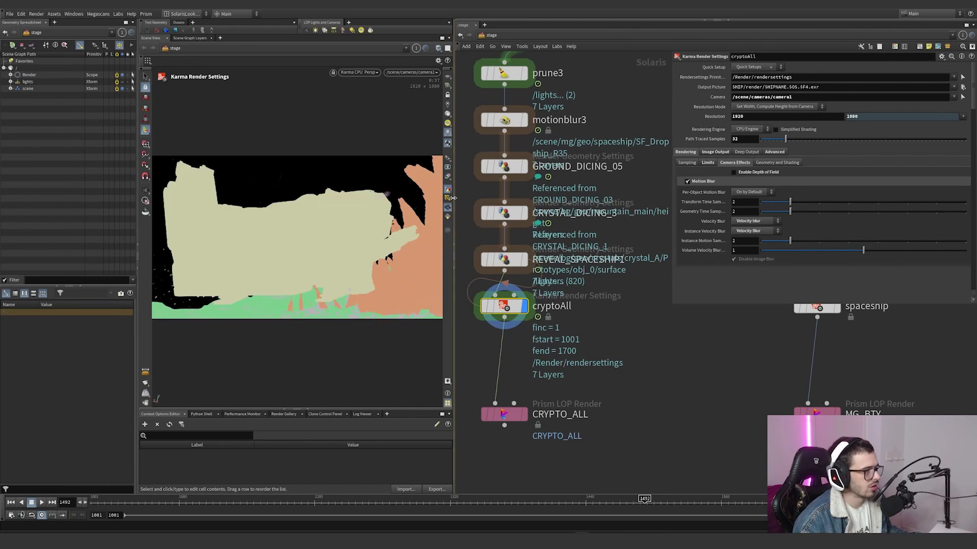
left_click(455, 209)
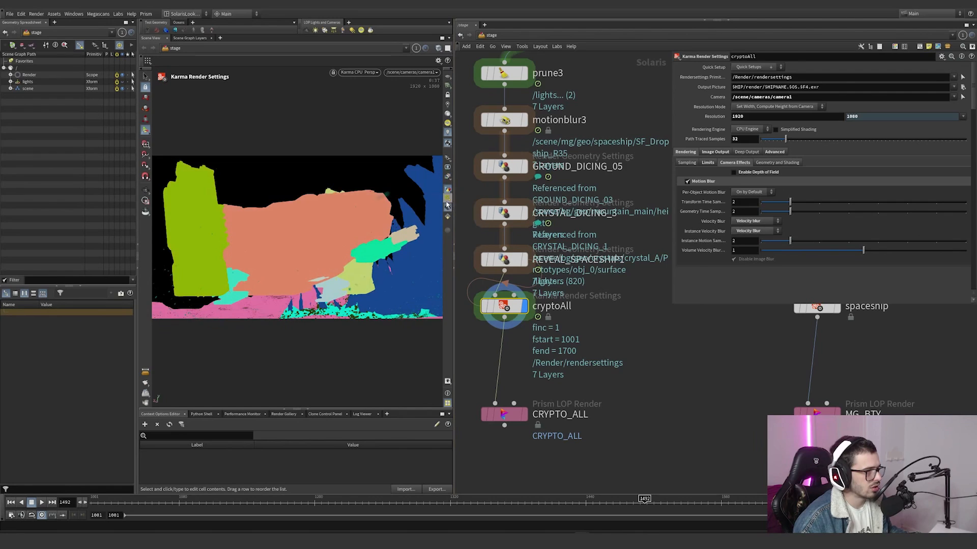
left_click(447, 177)
left_click(449, 216)
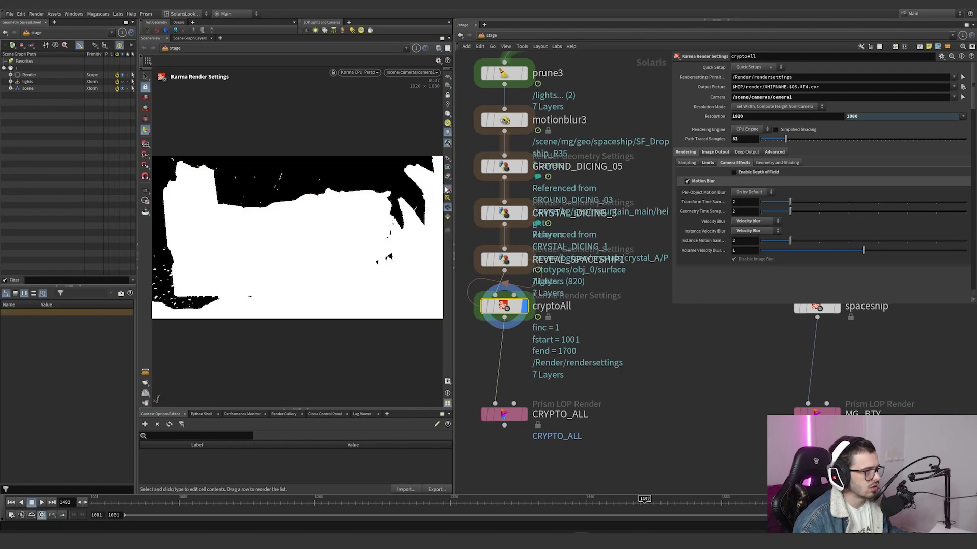
left_click(448, 176)
left_click(454, 223)
left_click(447, 176)
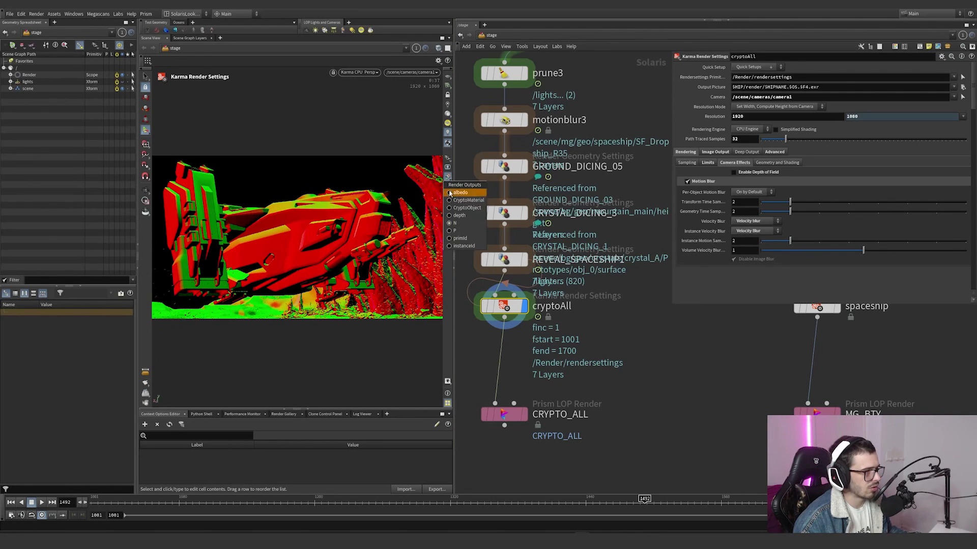
left_click(454, 231)
left_click(447, 178)
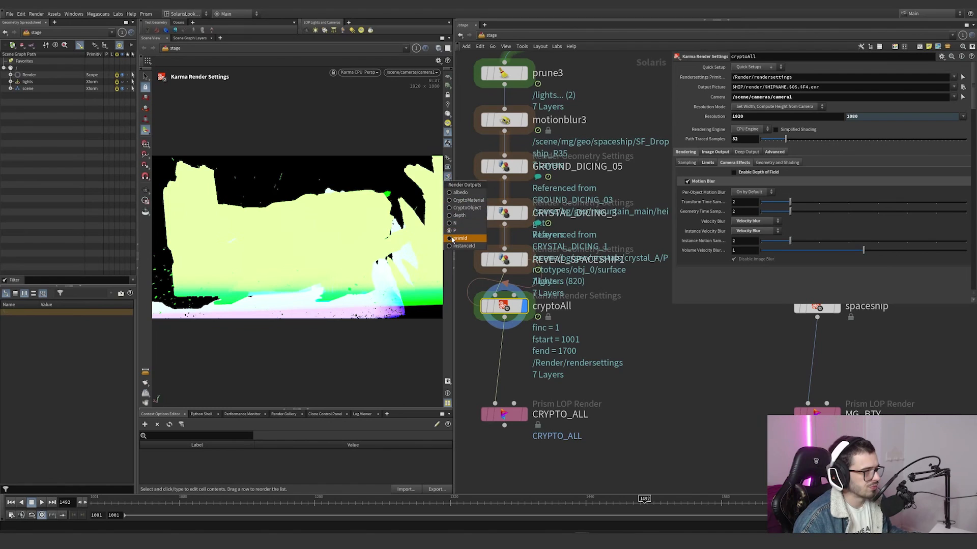
left_click(650, 321)
Step: Display the stage from the spaceship render settings and examine motionblur2's camera and computed motion primitives
scroll(650, 321, "down", 6)
scroll(554, 323, "up", 6)
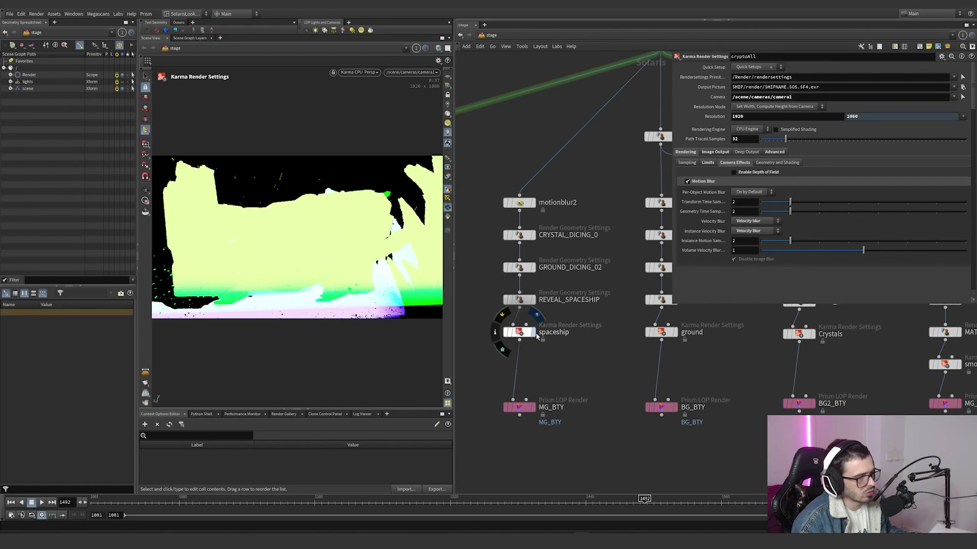
left_click(536, 333)
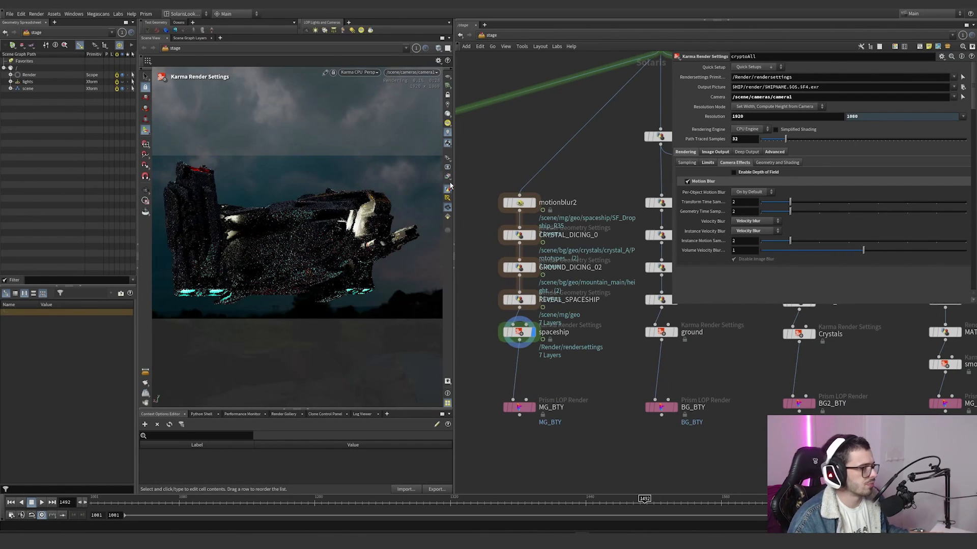
left_click(559, 203)
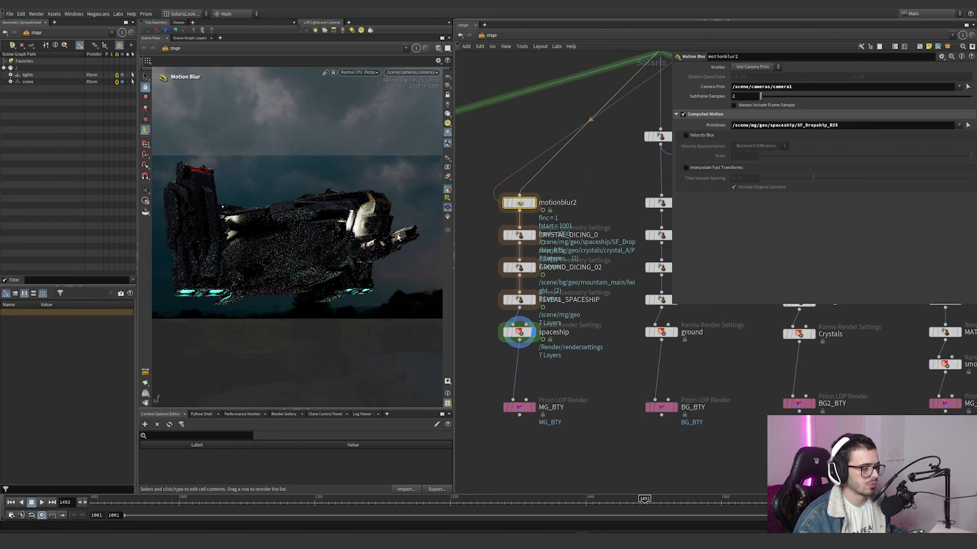
Step: Examine the dicing settings of CRYSTAL_DICING_0 and GROUND_DICING_02 in the spaceship branch
left_click(524, 235)
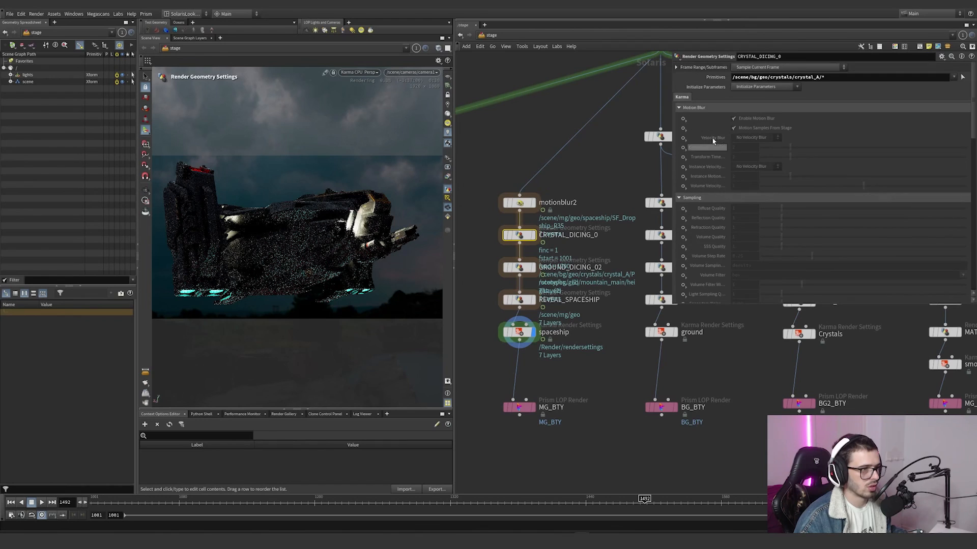
scroll(703, 231, "down", 8)
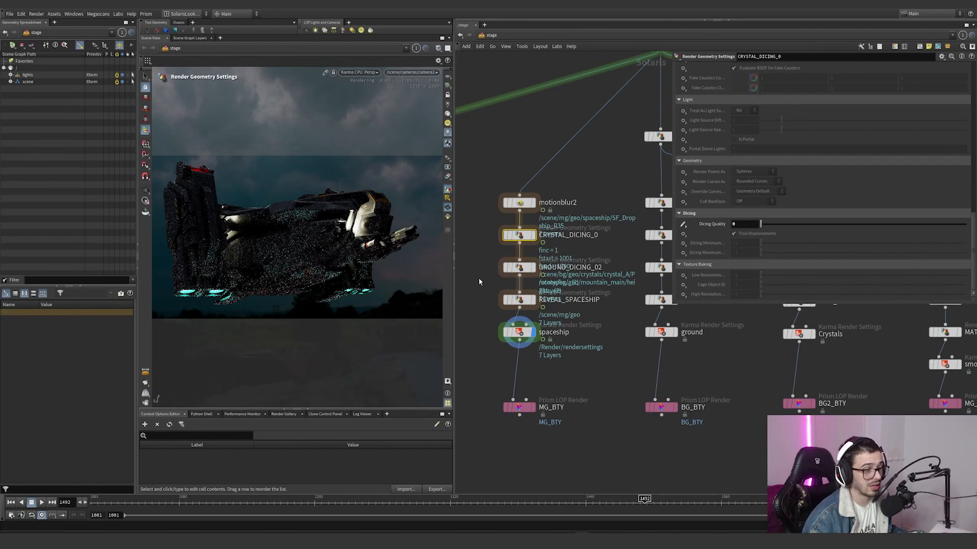
left_click_drag(487, 276, 586, 254)
scroll(719, 232, "up", 5)
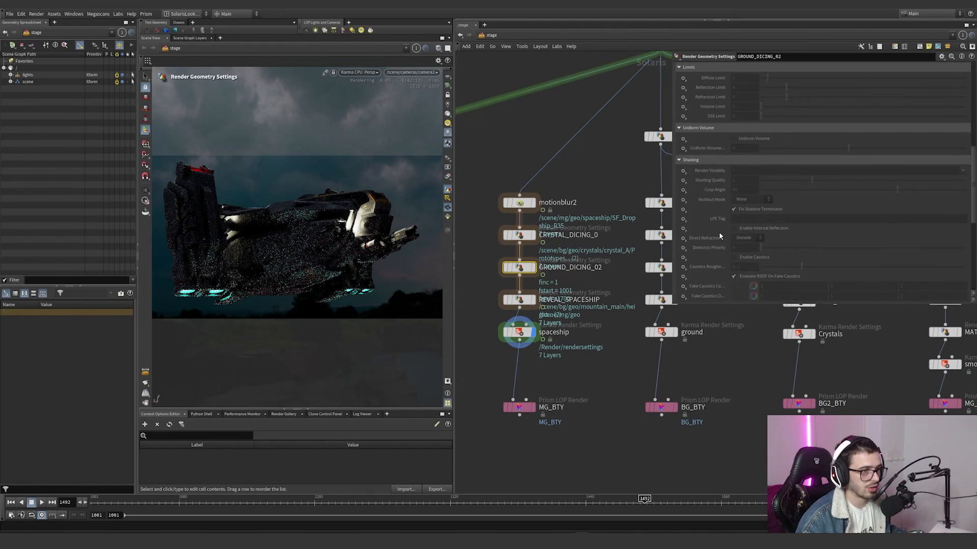
scroll(712, 244, "down", 5)
Step: Examine the Render Visibility setting of REVEAL_SPACESHIP
left_click_drag(493, 311, 610, 284)
scroll(704, 246, "down", 10)
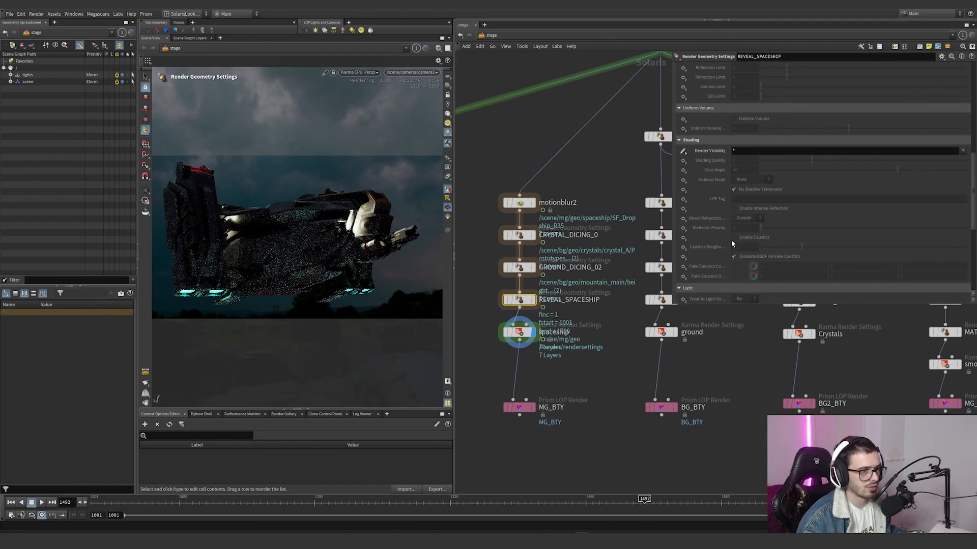
Step: Examine which primitives path REVEAL_SPACESHIP targets and its Render Visibility setting
scroll(699, 240, "up", 3)
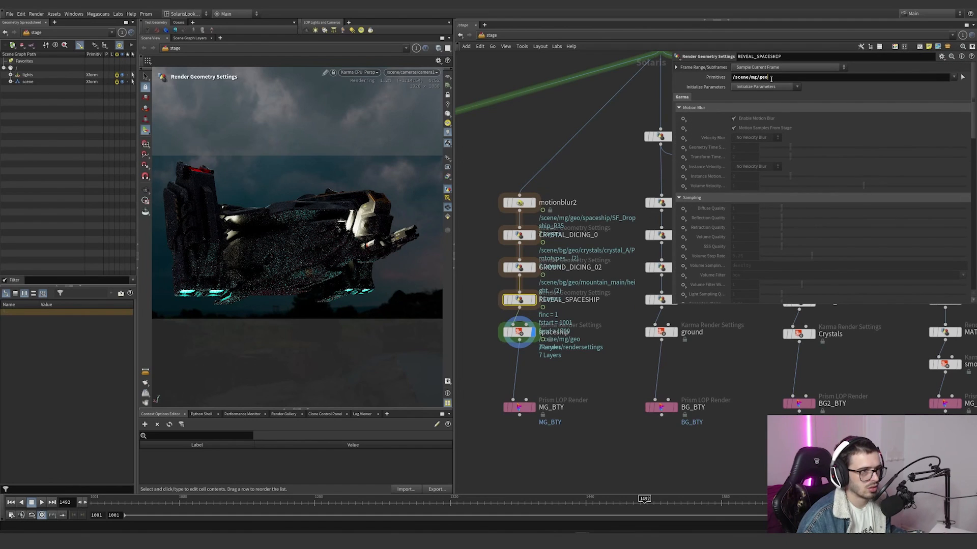
left_click(737, 77)
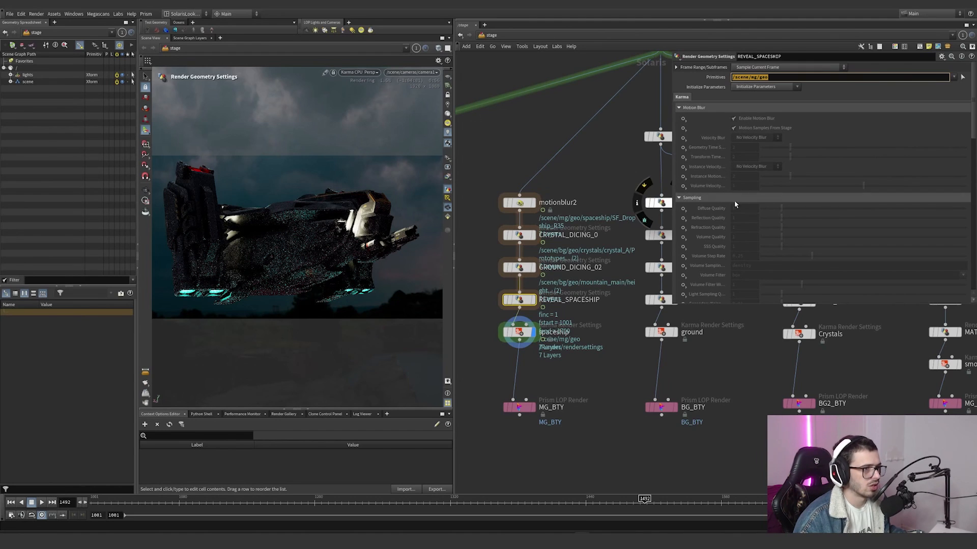
scroll(759, 218, "down", 6)
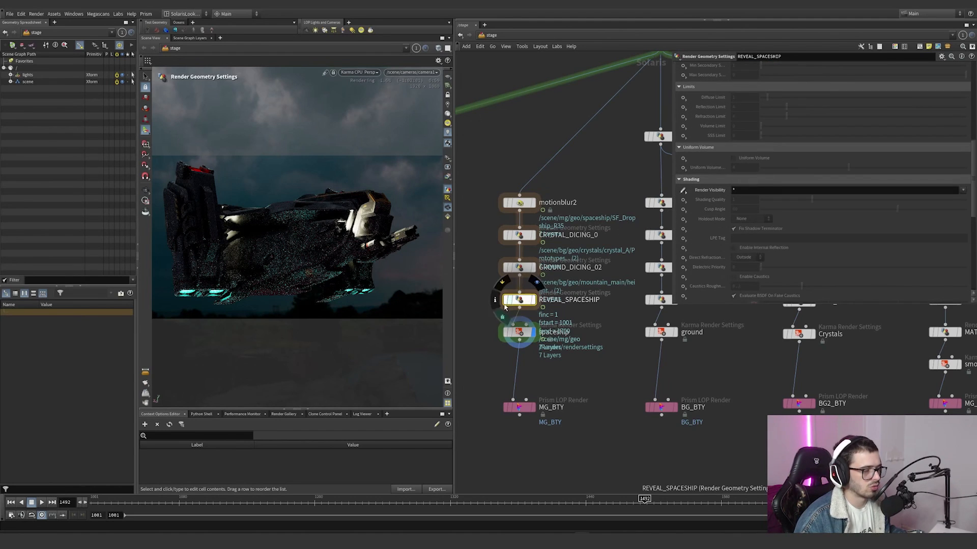
Step: Examine the Camera Effects motion blur settings of the spaceship render settings and the output settings of the MG_BTY Prism render node
left_click(519, 332)
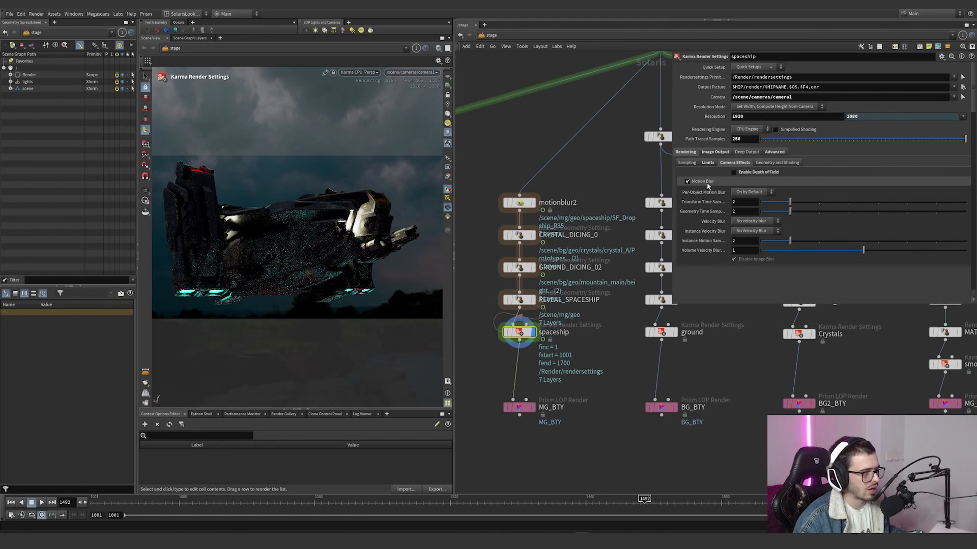
left_click(529, 406)
scroll(580, 325, "down", 6)
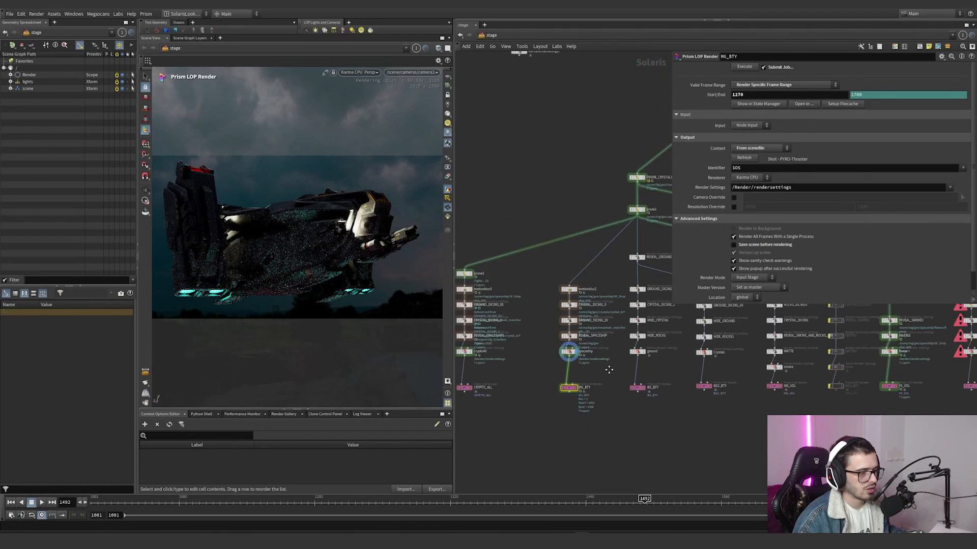
left_click_drag(612, 367, 560, 359)
scroll(559, 354, "up", 5)
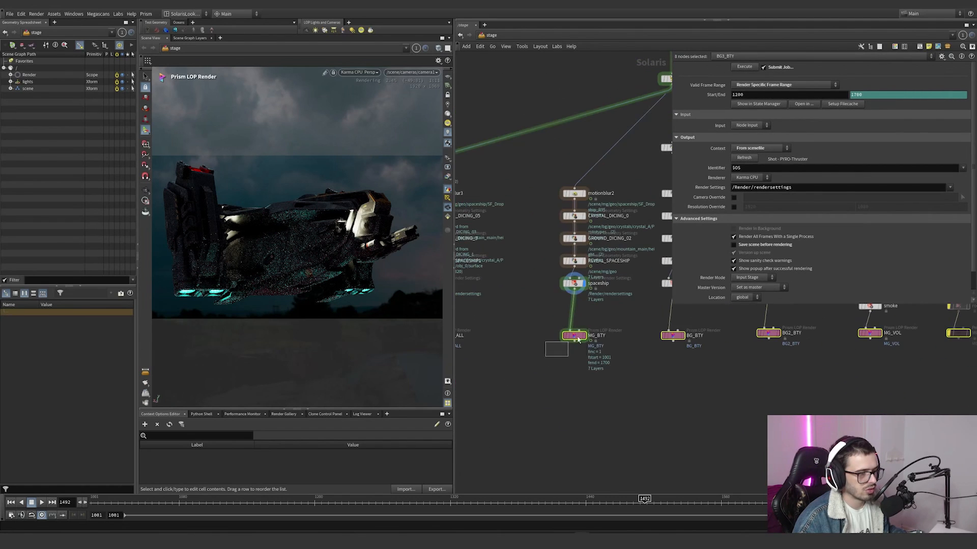
left_click(574, 336)
Step: Place a USD Render ROP node beside MG_BTY as an alternative render node, and delete it again
key("Tab")
type("rop")
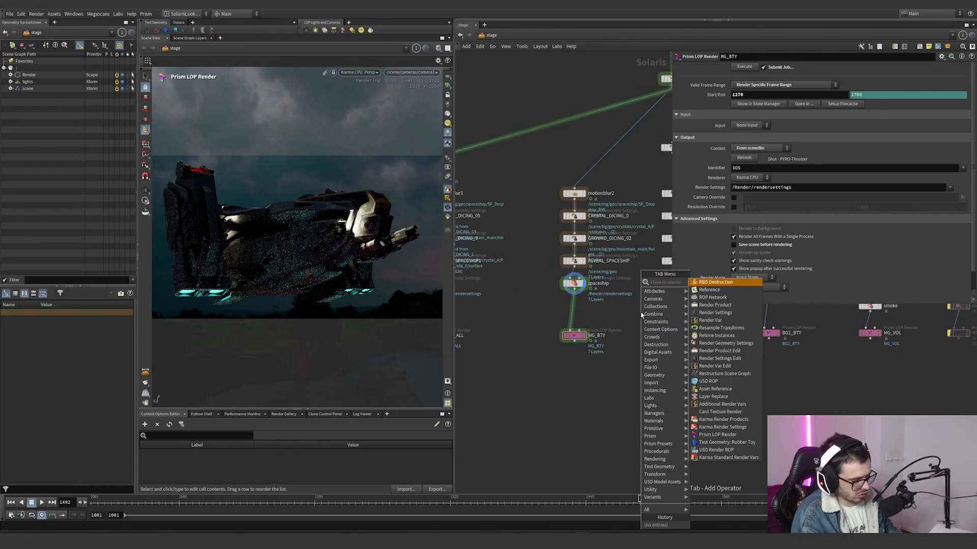
key("Down")
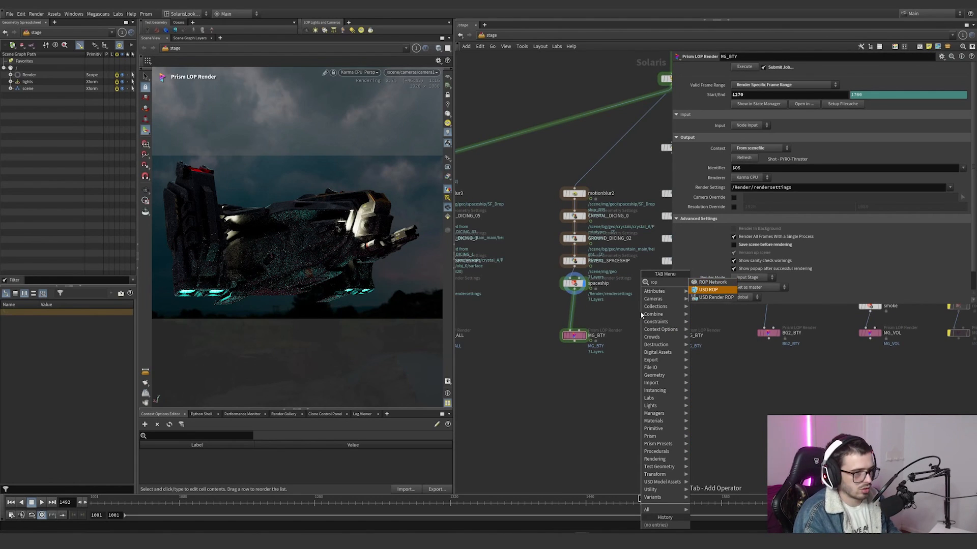
key("Down")
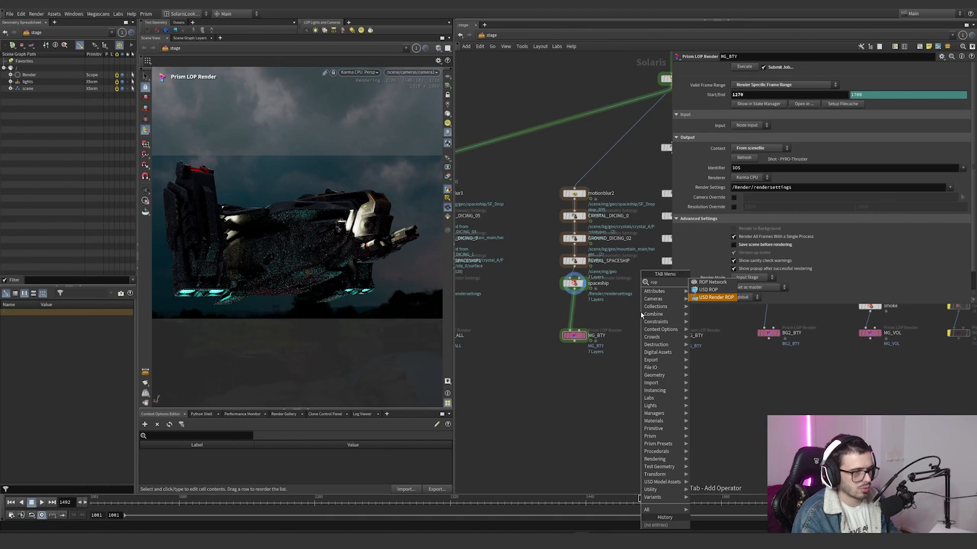
key("Return")
left_click(626, 321)
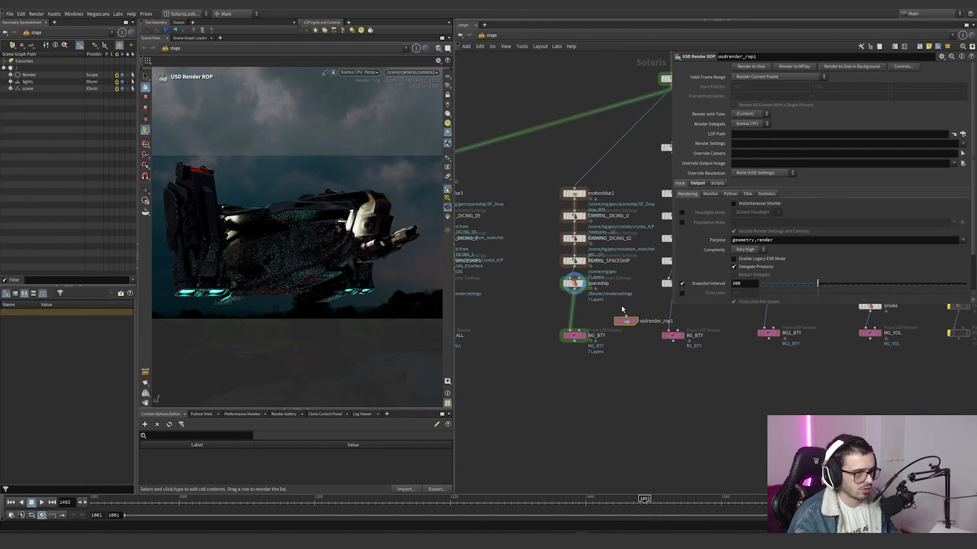
key("Delete")
left_click_drag(626, 320, 519, 376)
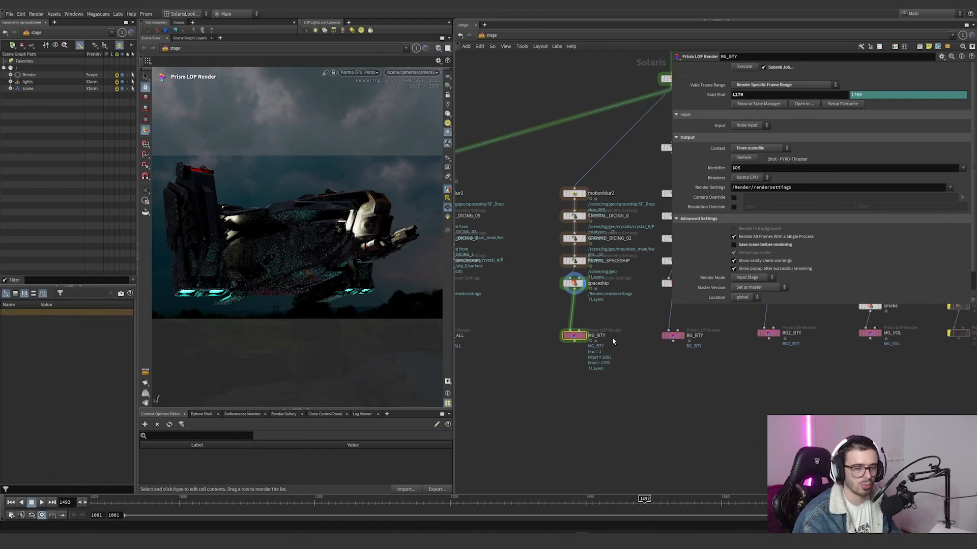
Step: Examine the Dicing Quality of GROUND_DICING_03 and CRYSTAL_DICING_2 in the ground branch below REVEAL_GROUND
middle_click_drag(615, 317, 526, 348)
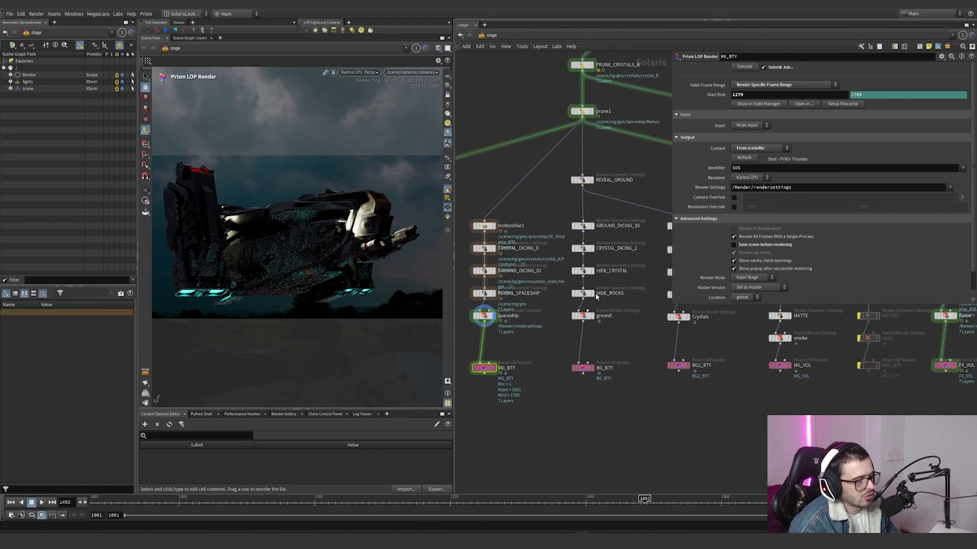
left_click(585, 226)
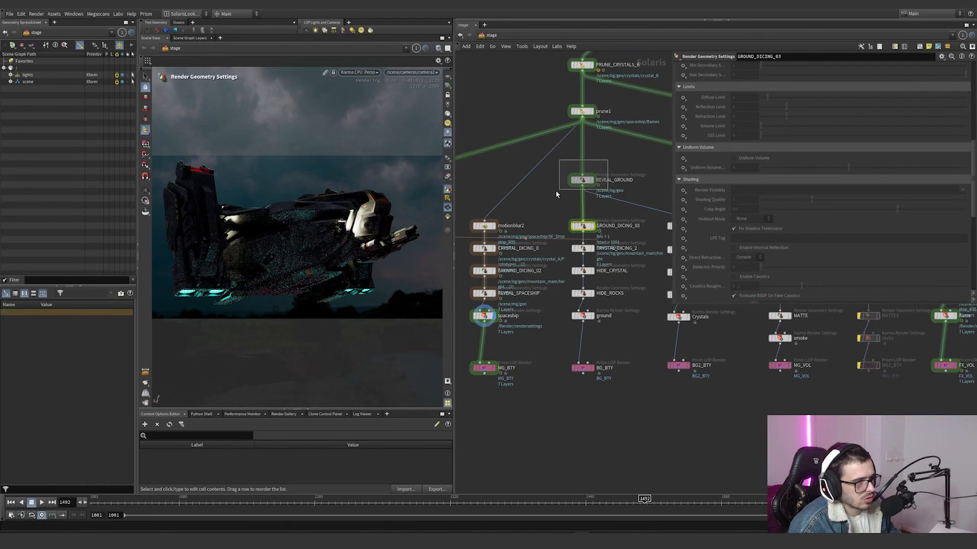
left_click(582, 181)
left_click(618, 226)
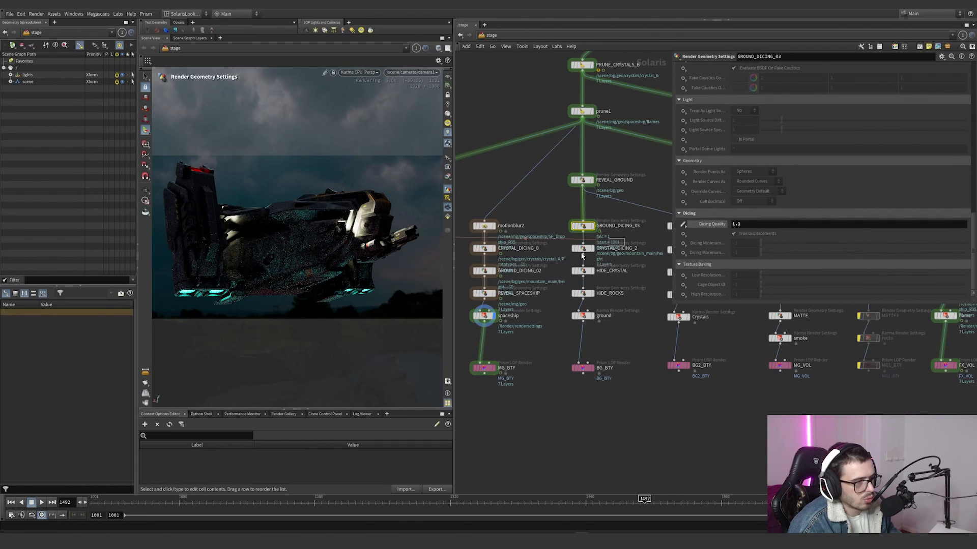
left_click(613, 248)
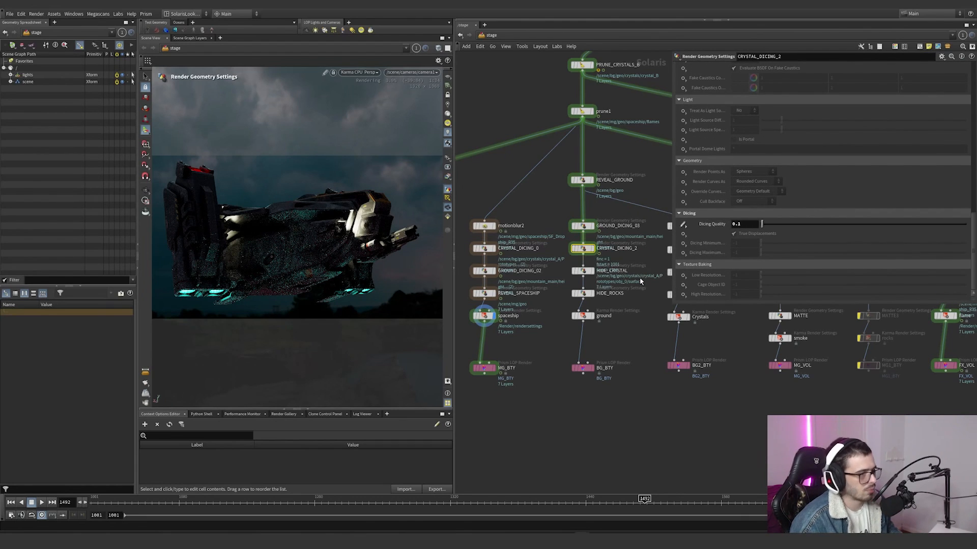
Step: Examine the primitives targeted by HIDE_CRYSTAL and HIDE_ROCKS in the ground branch
left_click(627, 273)
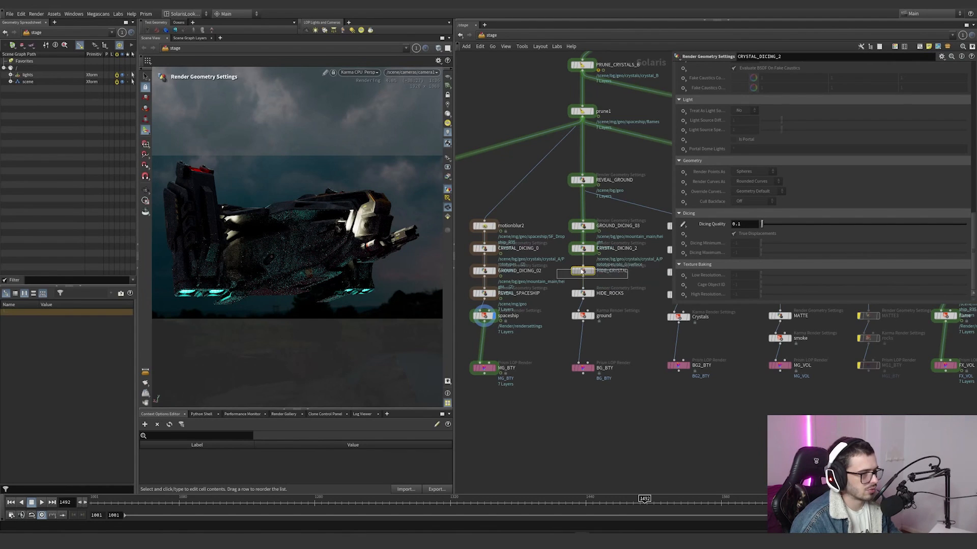
scroll(720, 239, "up", 2)
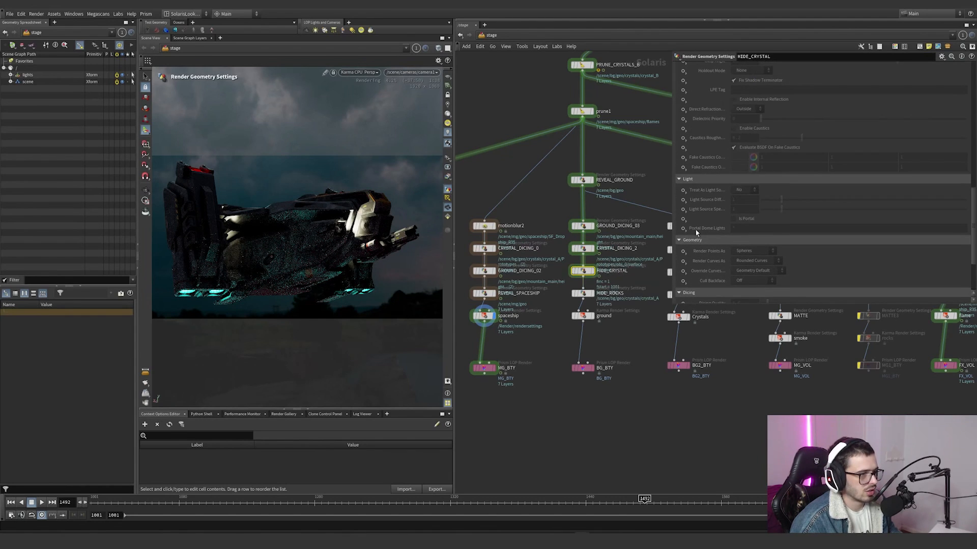
scroll(717, 229, "up", 8)
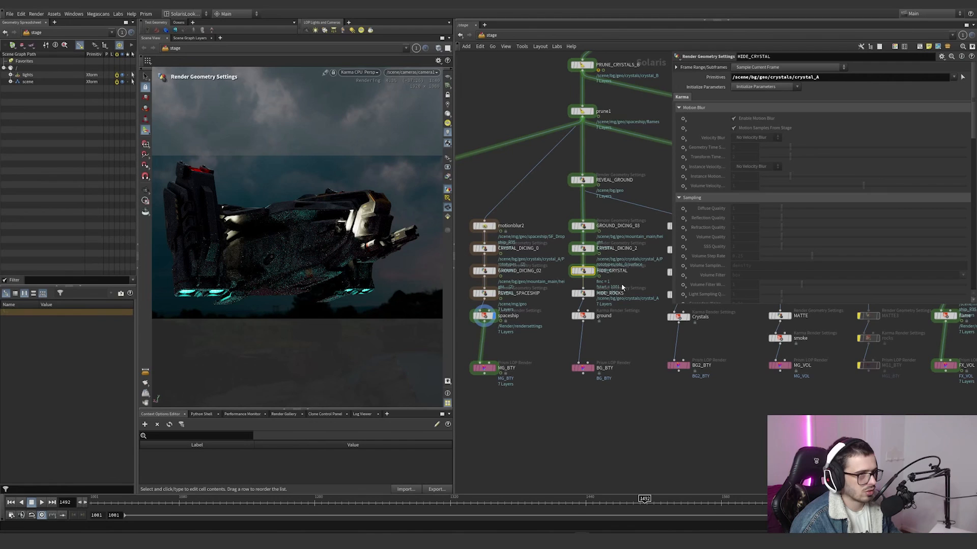
left_click(584, 294)
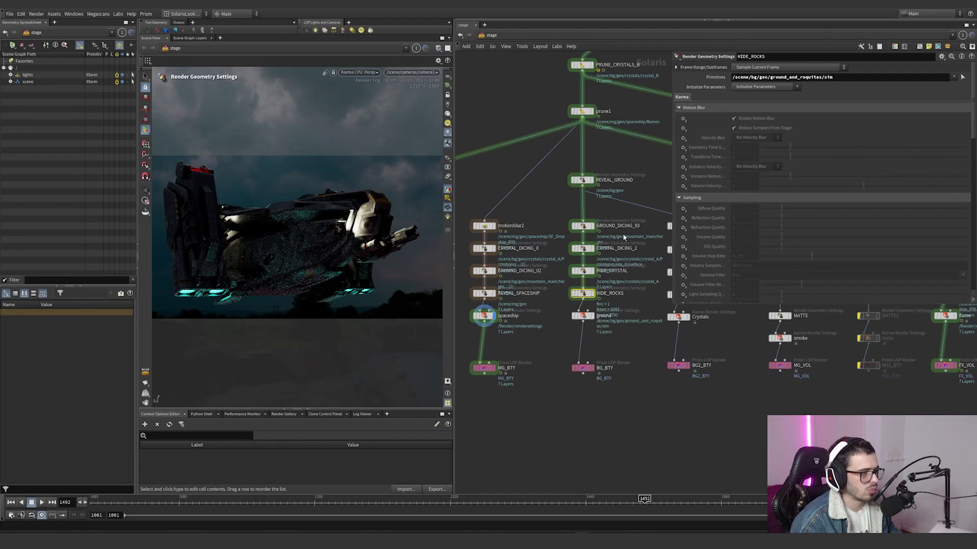
Step: Examine the Dicing Quality of CRYSTAL_DICING_1 and GROUND_DICING_04 in the Crystals branch
scroll(644, 290, "down", 3)
middle_click_drag(648, 295, 583, 293)
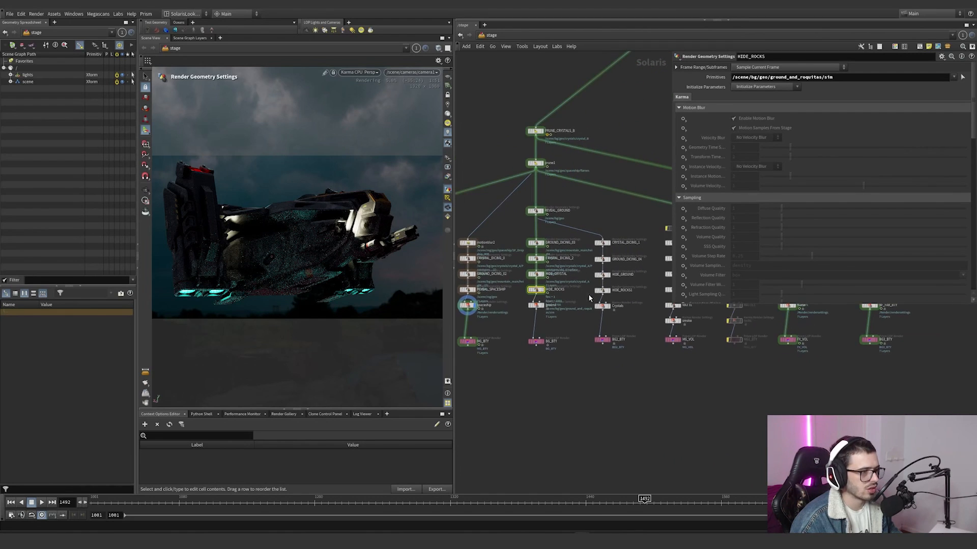
scroll(588, 294, "up", 3)
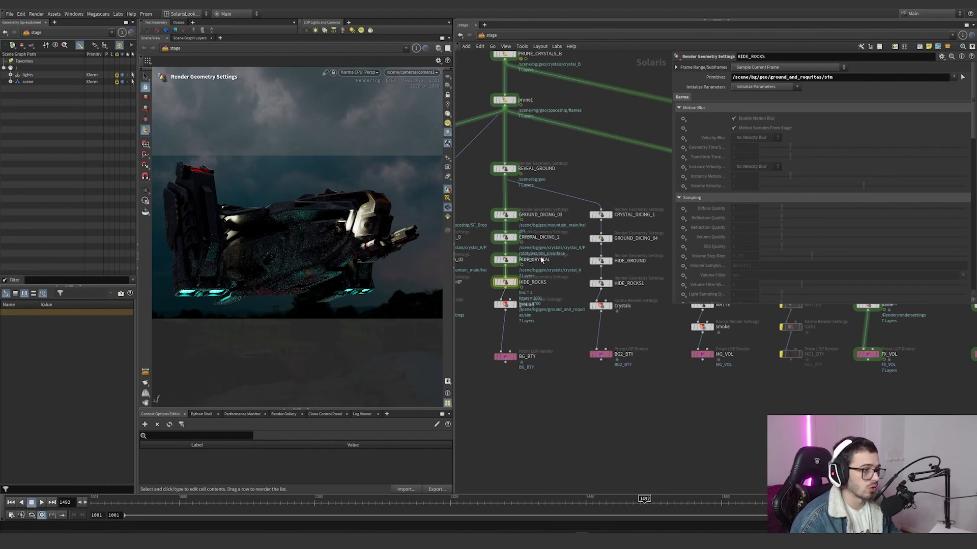
middle_click_drag(614, 232, 554, 232)
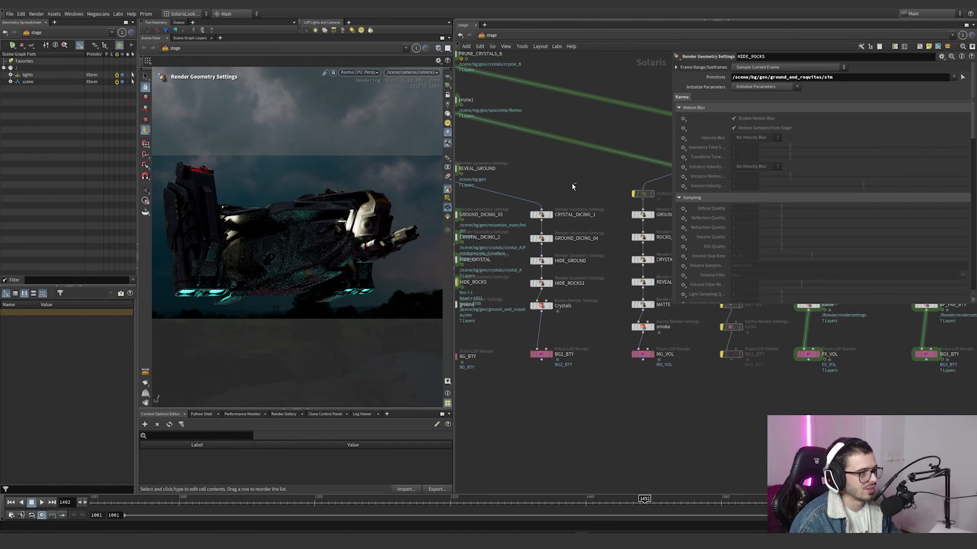
left_click(540, 214)
scroll(734, 200, "down", 5)
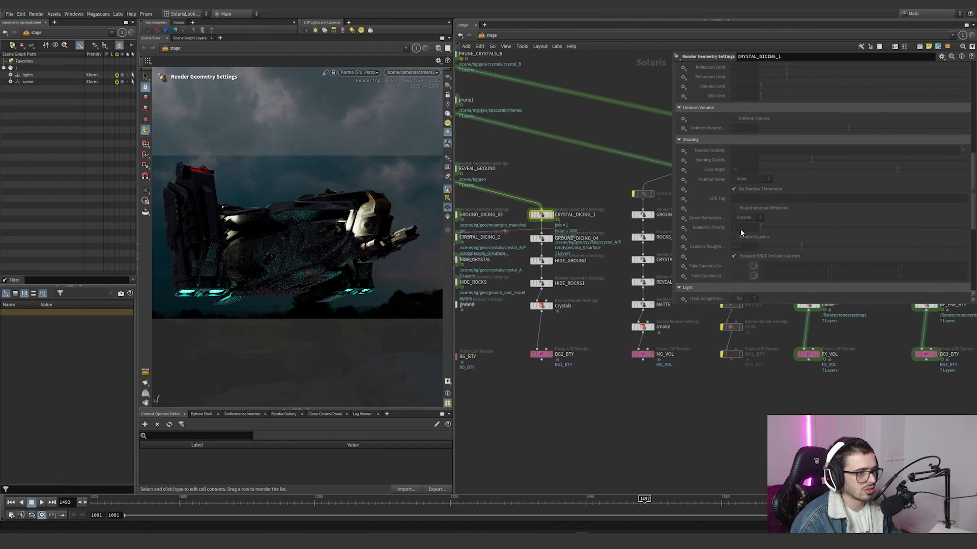
scroll(737, 228, "down", 6)
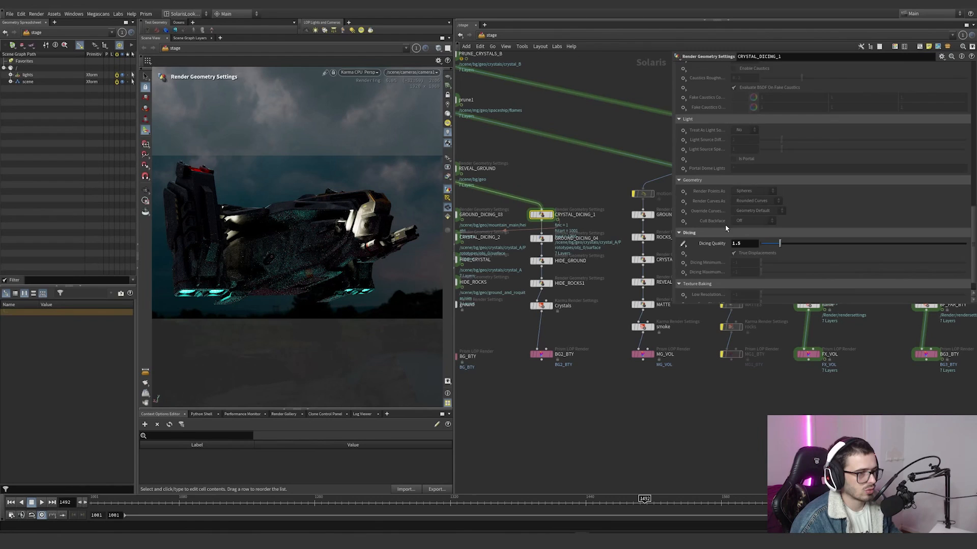
scroll(726, 228, "down", 1)
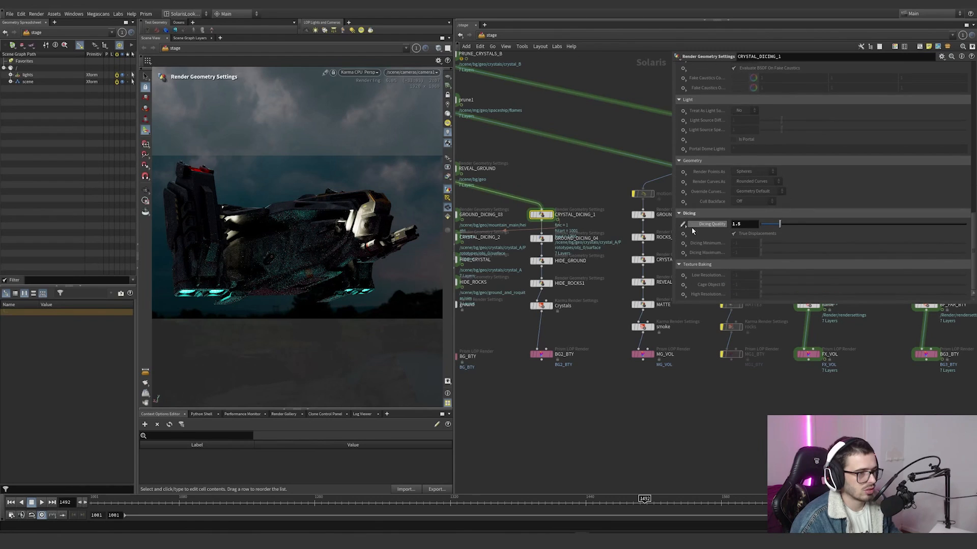
left_click(532, 238)
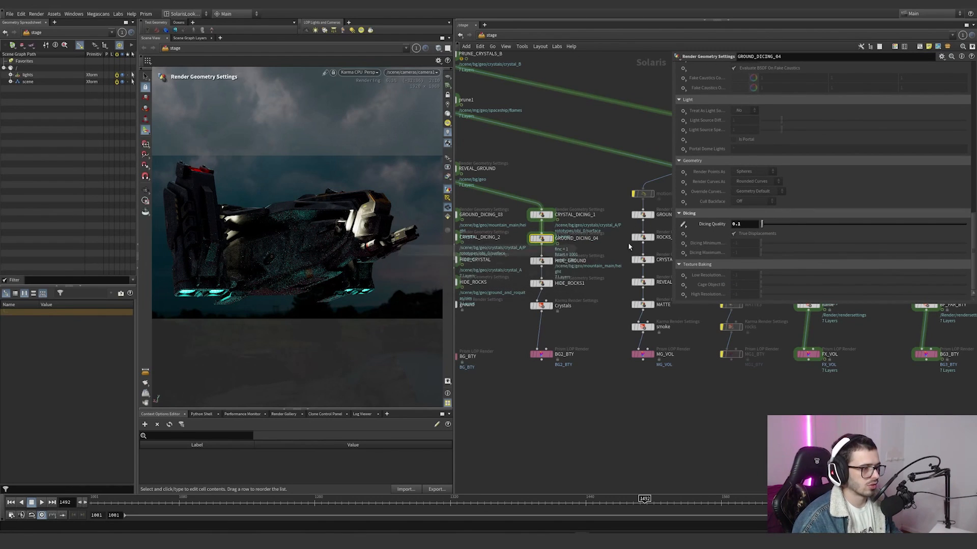
Step: Examine the Render Visibility of HIDE_GROUND and HIDE_ROCKS1 in the Crystals branch, and the primitives HIDE_ROCKS1 targets
middle_click_drag(468, 246, 512, 238)
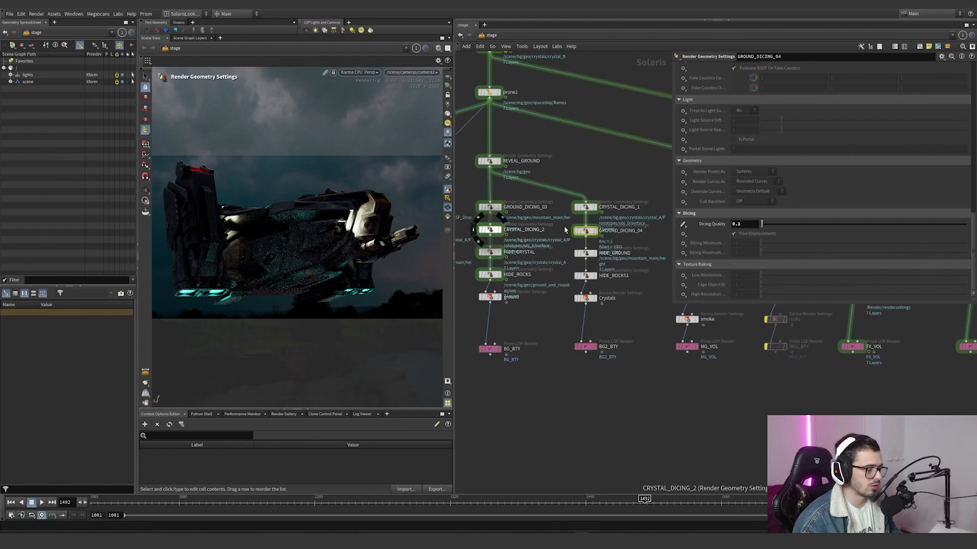
left_click(613, 252)
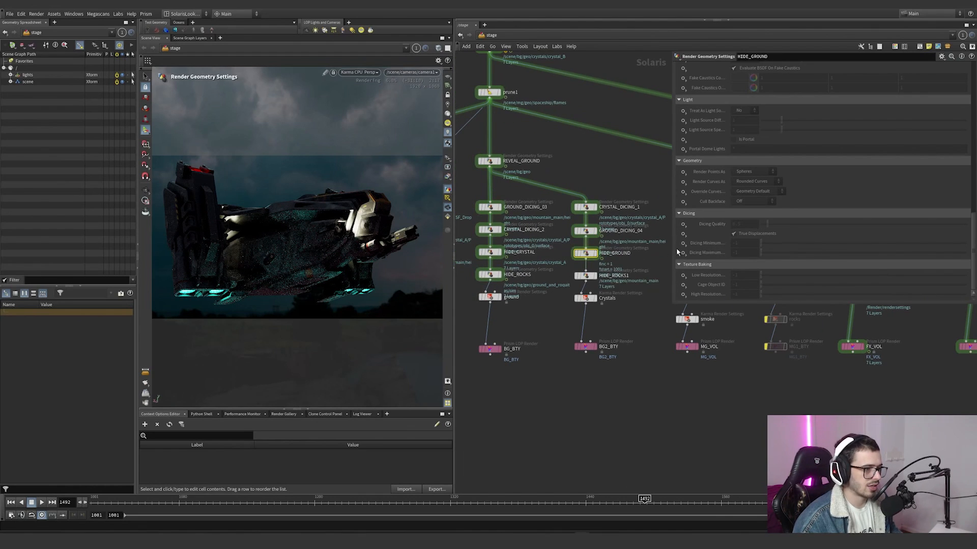
scroll(707, 239, "up", 5)
left_click(762, 155)
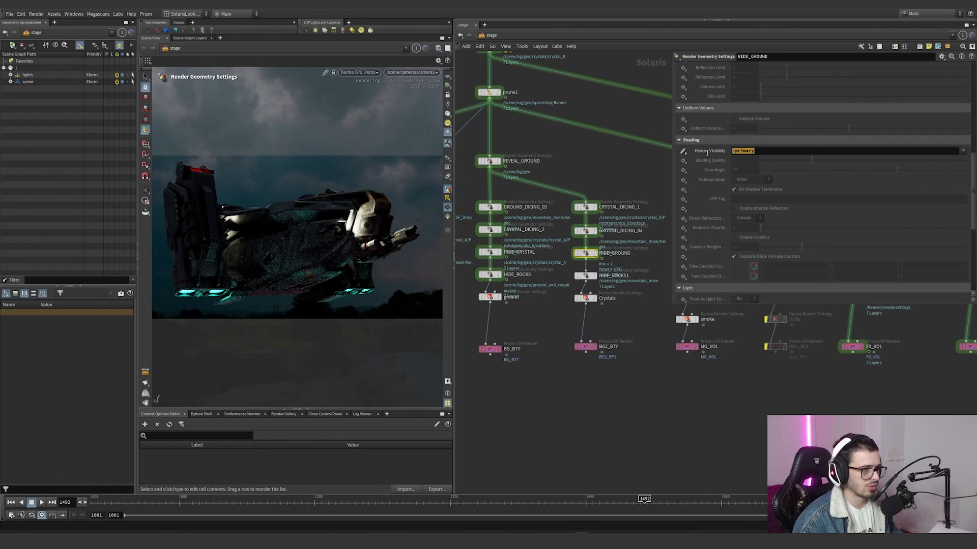
left_click(616, 277)
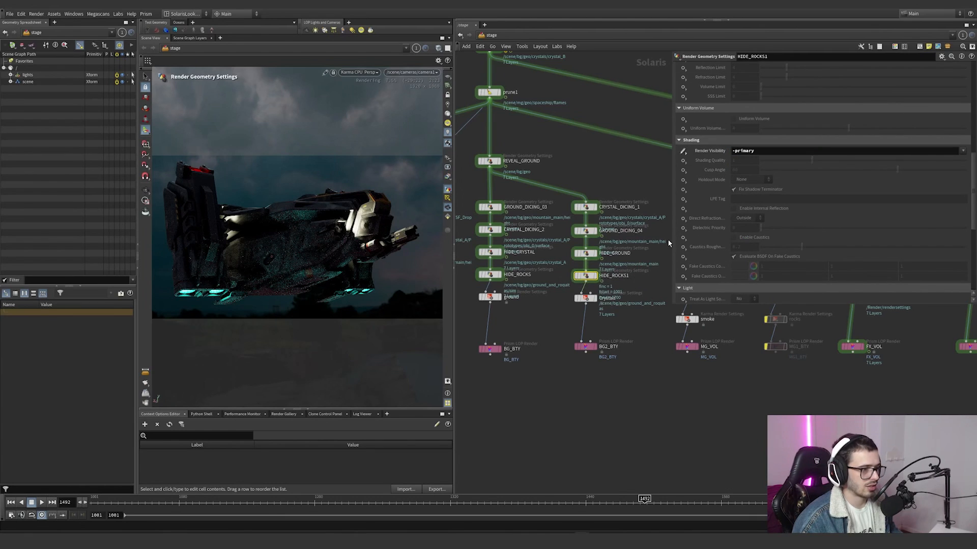
scroll(707, 239, "up", 8)
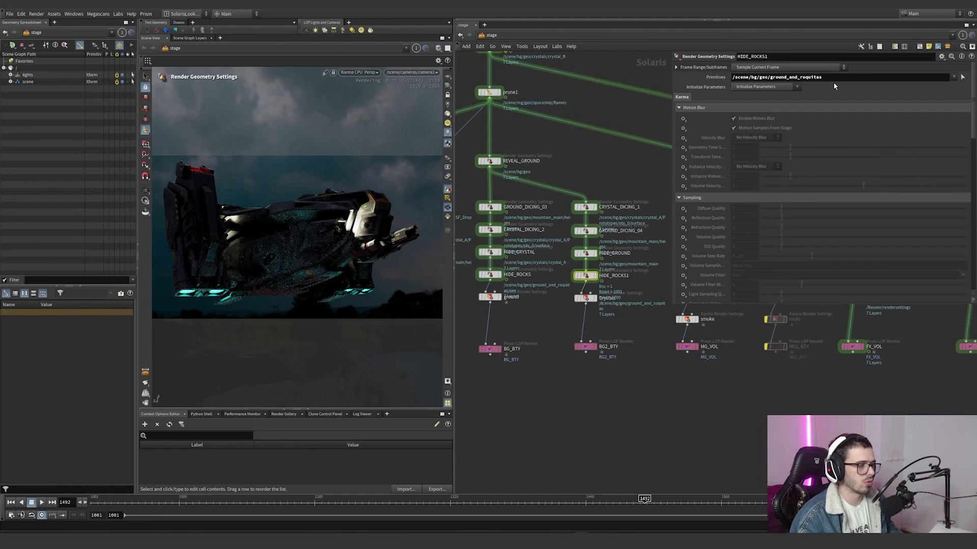
Step: Examine the primitives and sampling settings of GROUND_DICING1 in the smoke branch
middle_click_drag(630, 178, 501, 176)
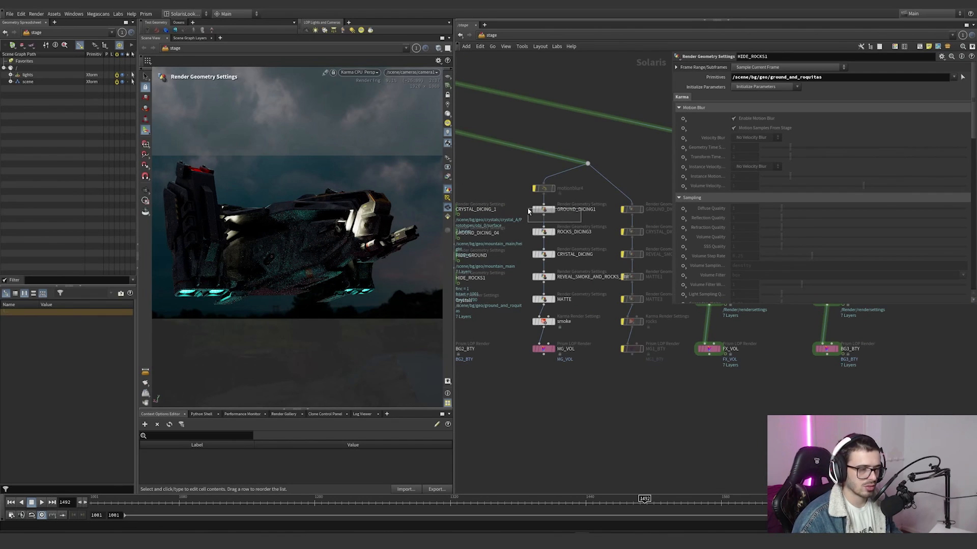
left_click(544, 209)
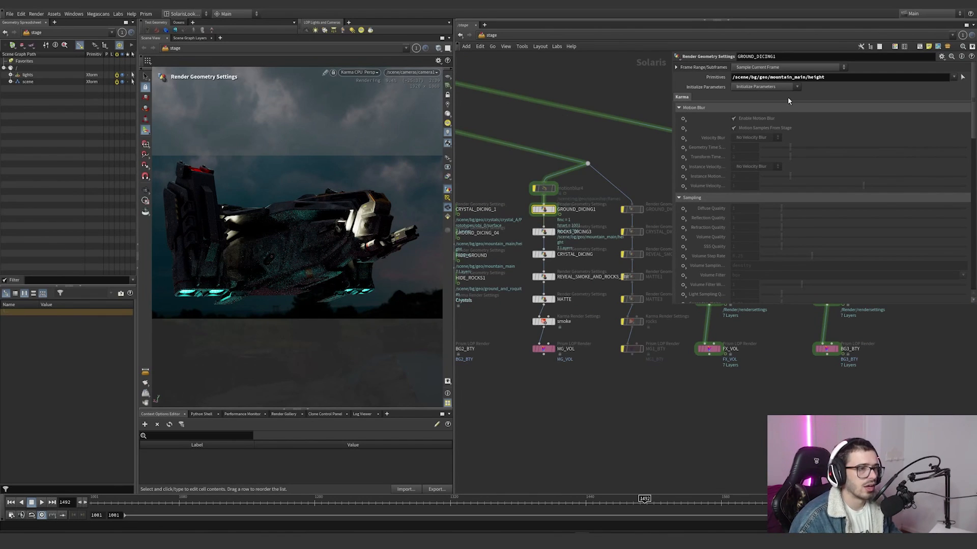
scroll(761, 153, "down", 10)
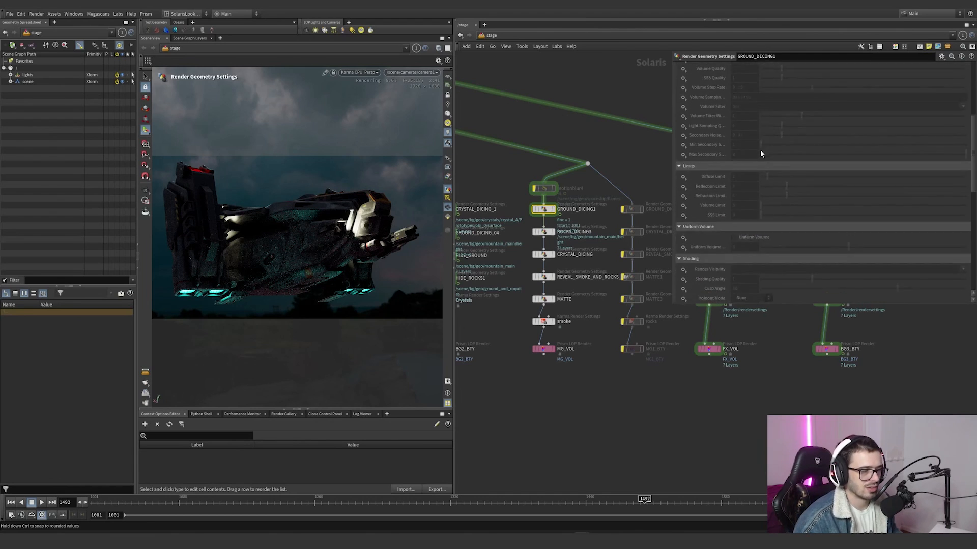
scroll(733, 170, "up", 12)
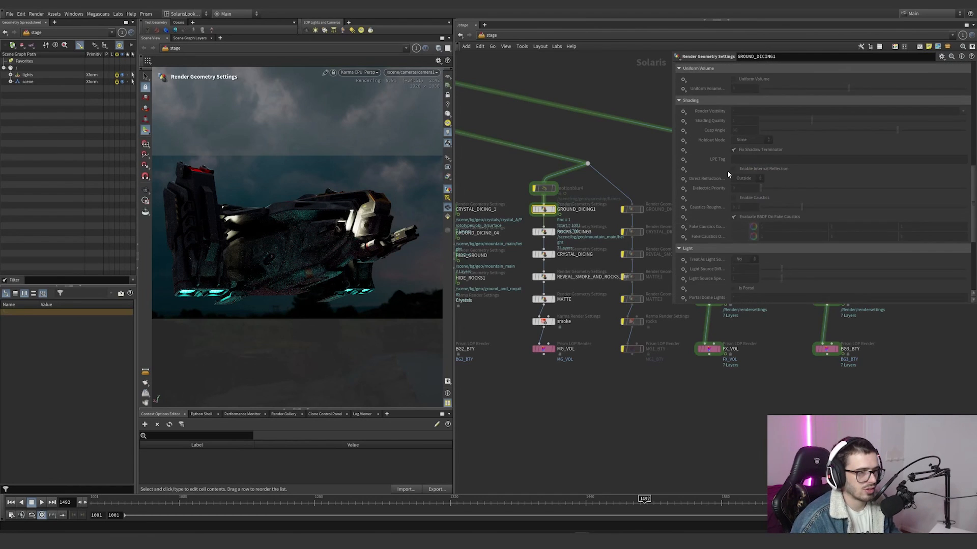
Step: Examine the primitives and Dicing Quality of ROCKS_DICING3 and the Dicing Quality of CRYSTAL_DICING in the smoke branch
left_click(543, 232)
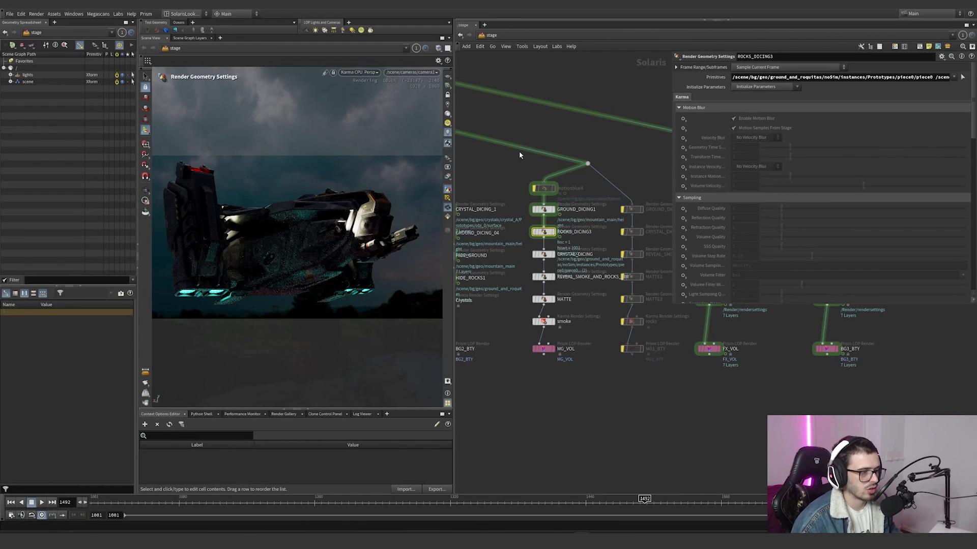
middle_click_drag(521, 155, 532, 179)
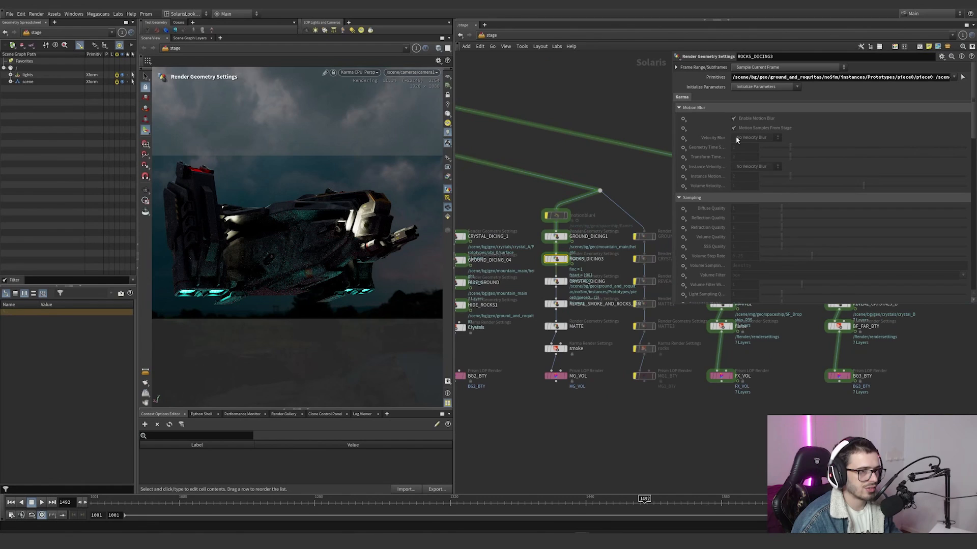
left_click_drag(837, 77, 897, 78)
left_click(835, 77)
left_click_drag(824, 78, 957, 78)
scroll(773, 208, "down", 10)
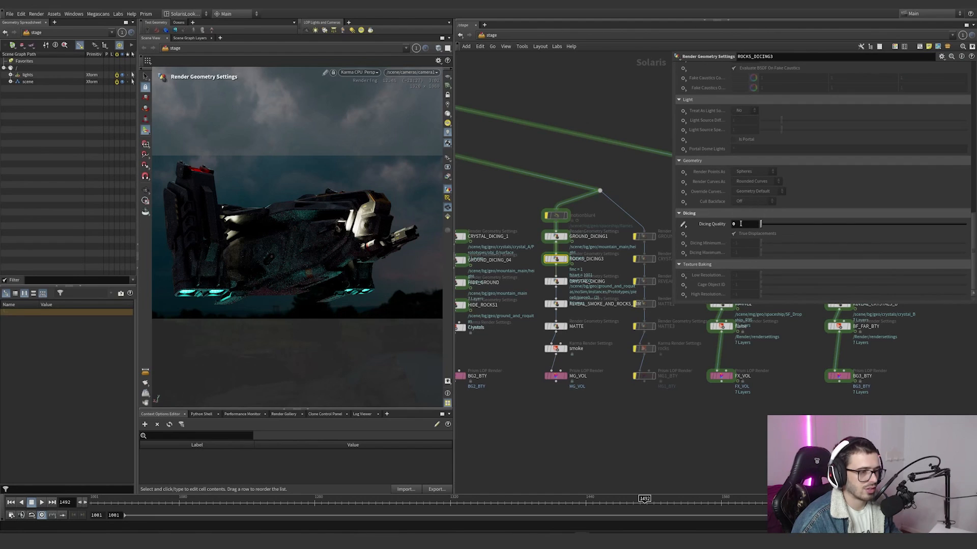
left_click(557, 281)
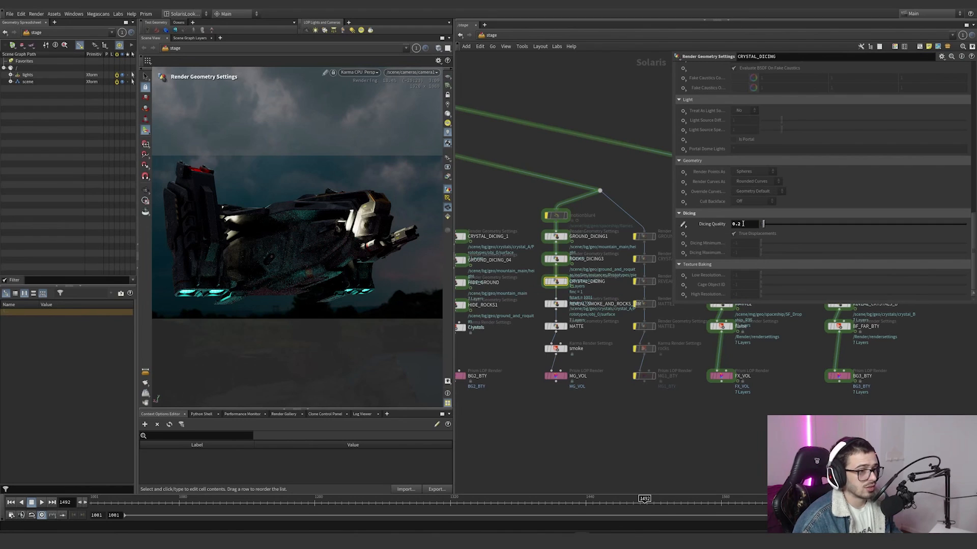
left_click_drag(743, 224, 719, 225)
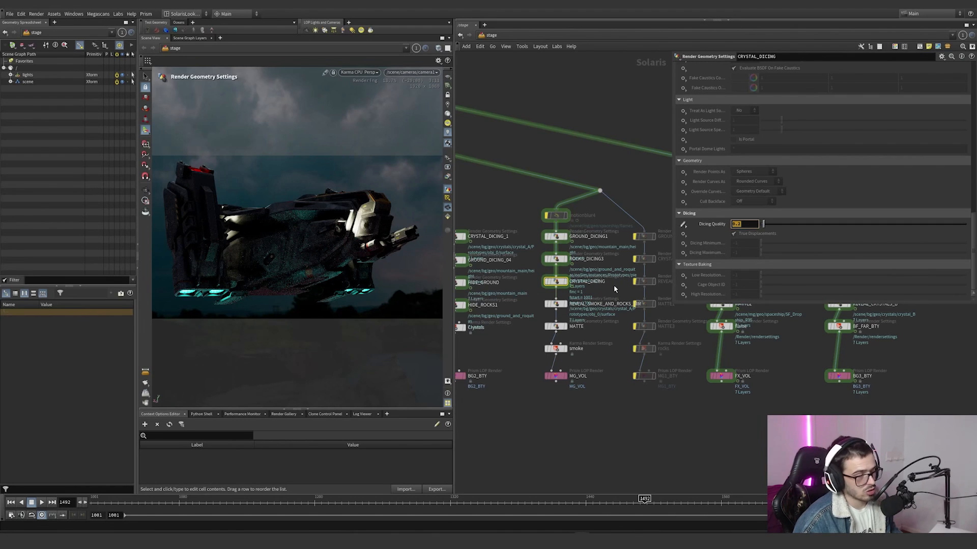
Step: Examine the Render Visibility of REVEAL_SMOKE_AND_ROCKS_SIM and the volume and rock simulation primitives it targets
left_click_drag(609, 292, 540, 305)
scroll(915, 269, "up", 5)
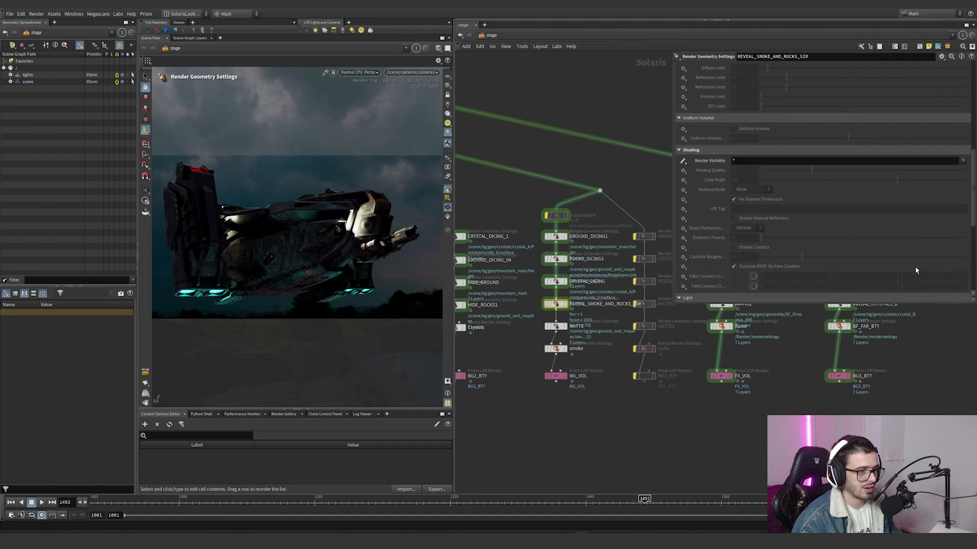
scroll(917, 266, "up", 10)
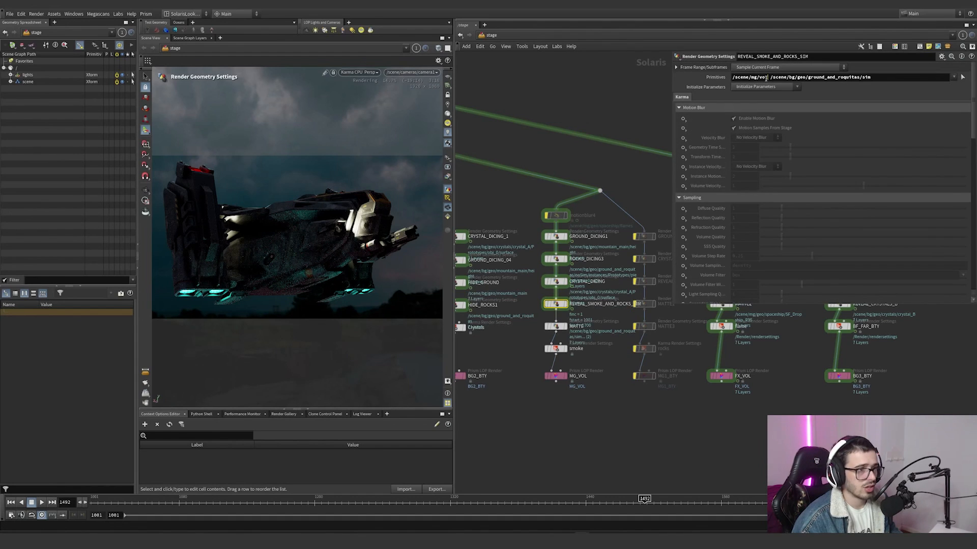
left_click_drag(766, 78, 753, 78)
left_click_drag(874, 78, 770, 79)
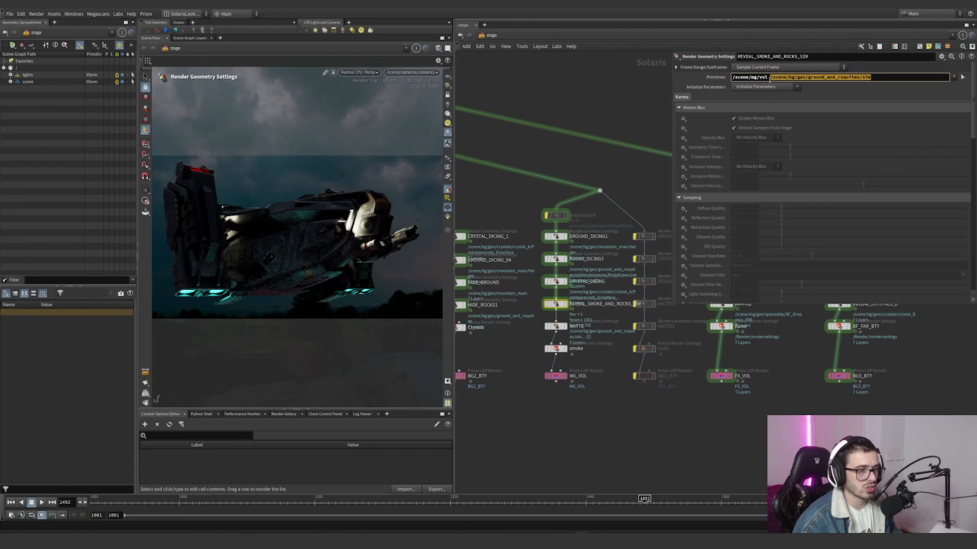
scroll(597, 257, "down", 5)
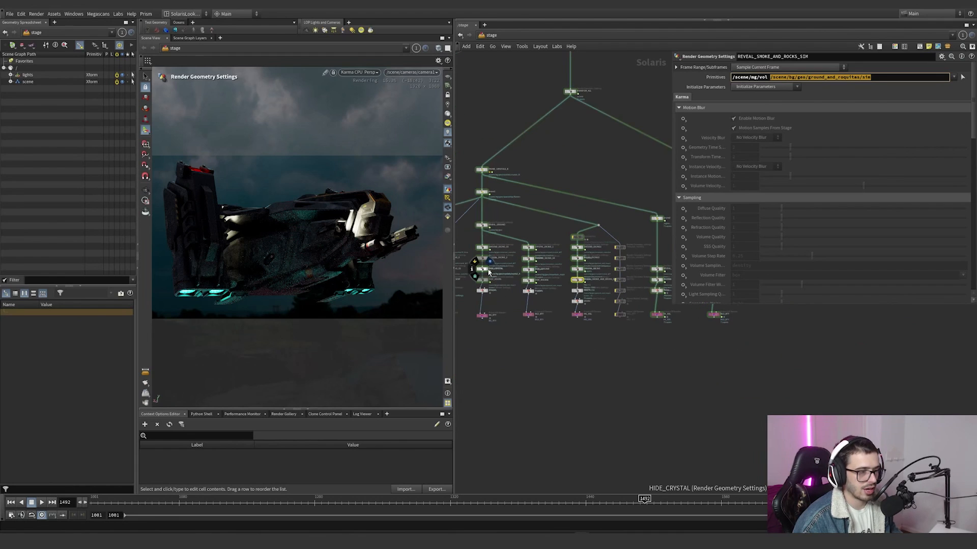
scroll(585, 298, "up", 5)
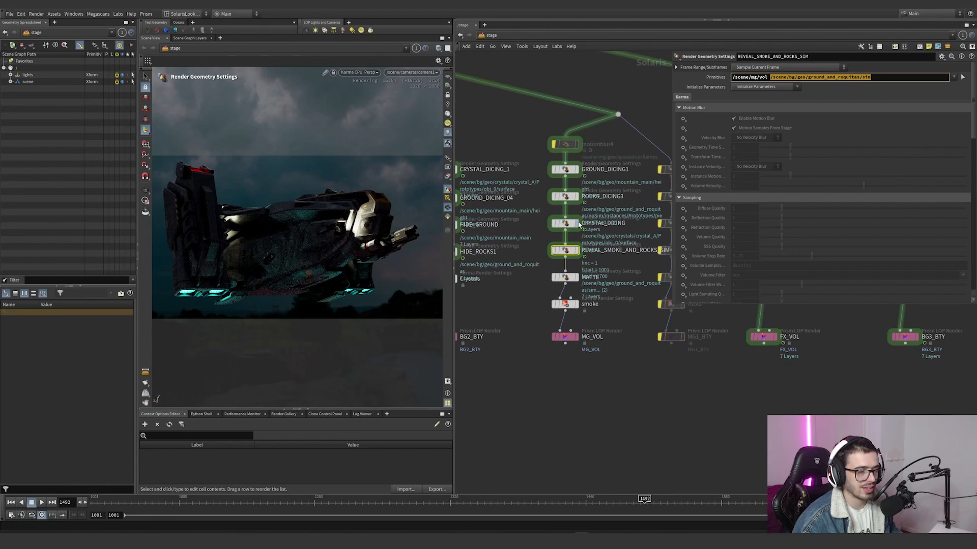
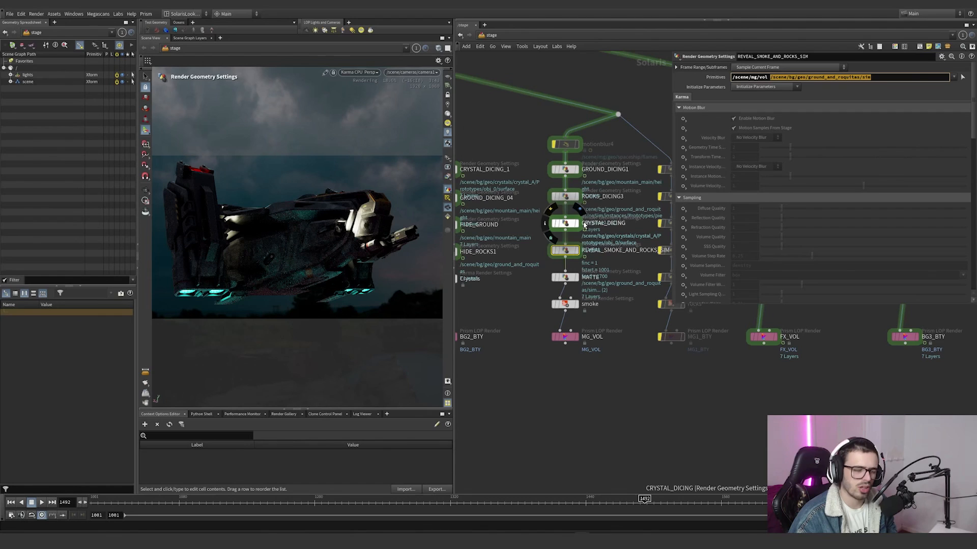
Step: Examine the primitives targeted by MATTE in the smoke branch and preview the smoke render settings node in the viewport
left_click(565, 277)
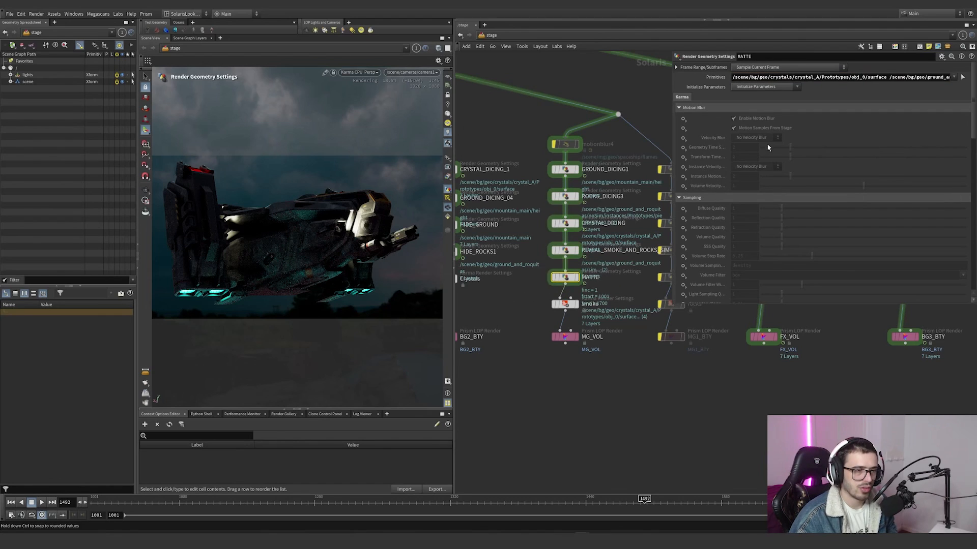
left_click_drag(739, 77, 928, 78)
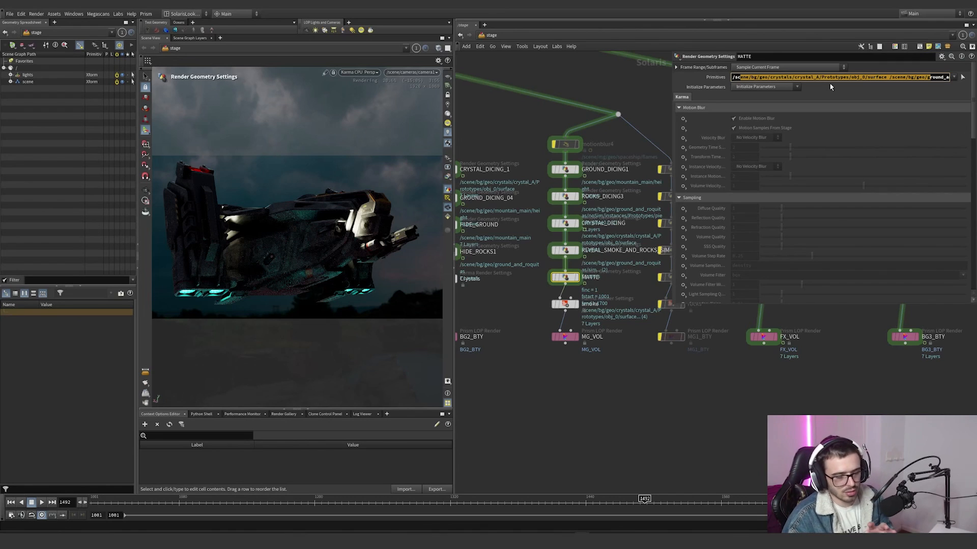
left_click(579, 308)
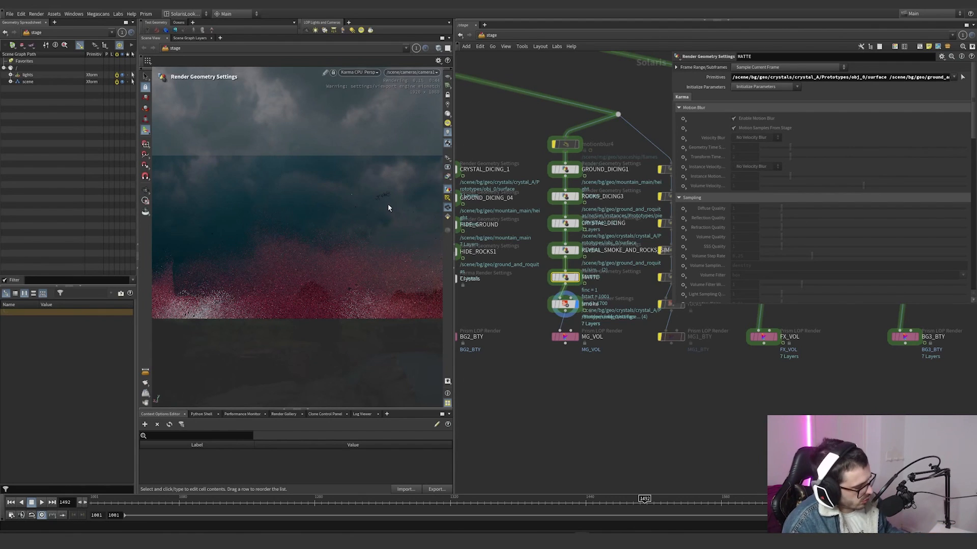
Step: Turn off the display of environment lights as backgrounds in the viewport's display options
key("d")
left_click(294, 140)
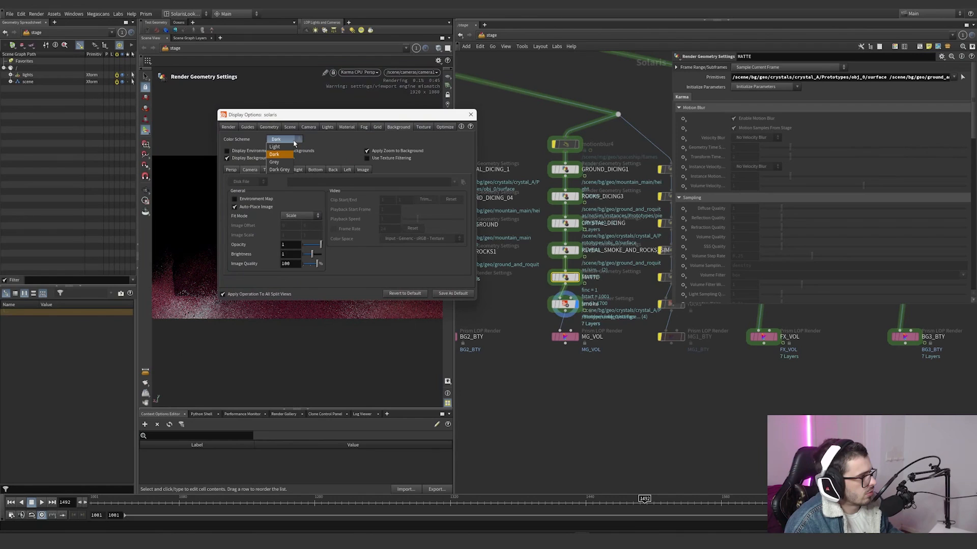
left_click(470, 115)
left_click(471, 115)
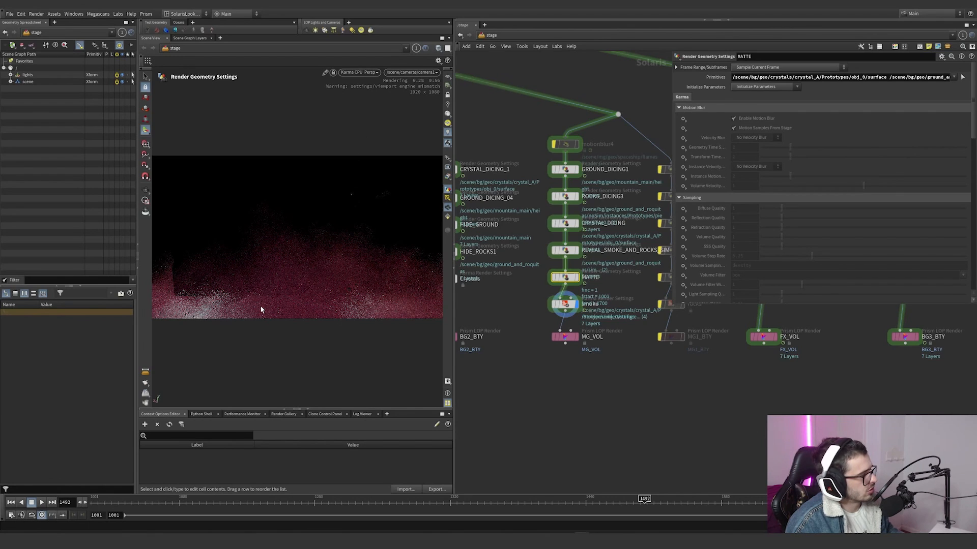
scroll(649, 242, "down", 10)
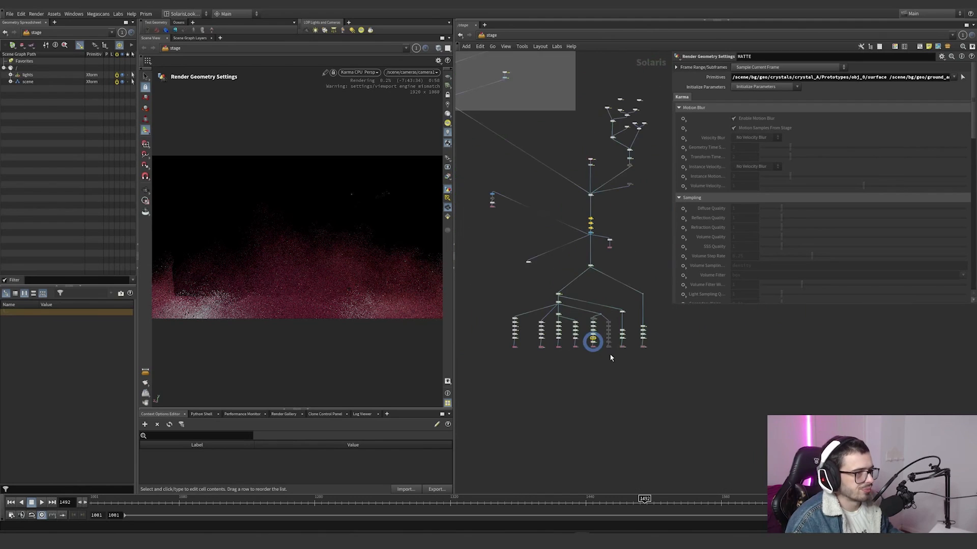
middle_click_drag(608, 312, 627, 359)
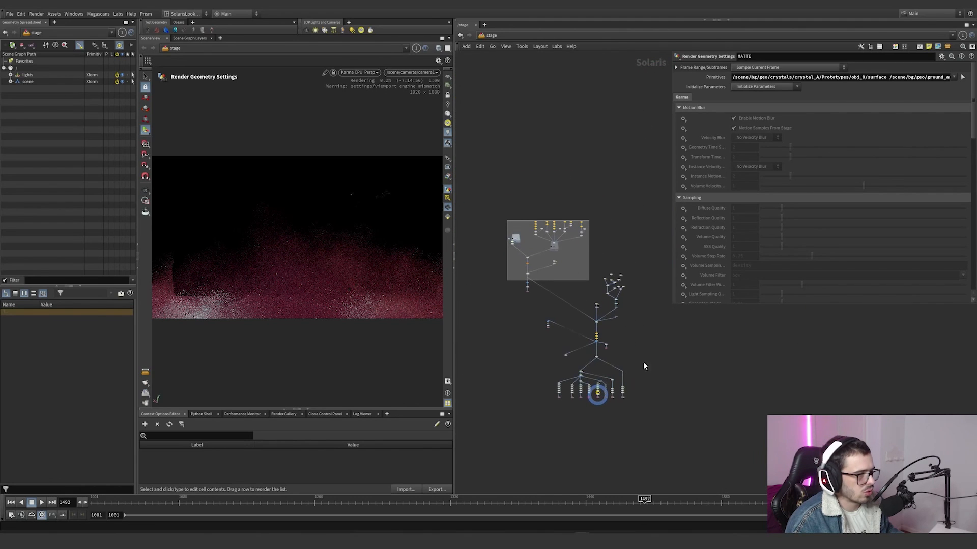
left_click_drag(642, 195, 547, 383)
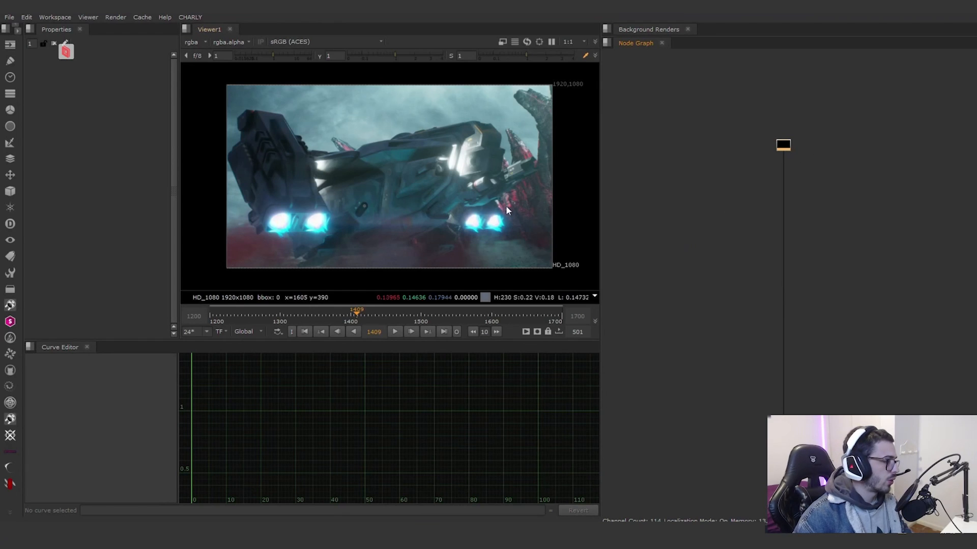
Step: Switch to Nuke, go to frame 1523 and view the overcast puresky image at the start of the sky branch
left_click_drag(351, 318, 437, 315)
key("1")
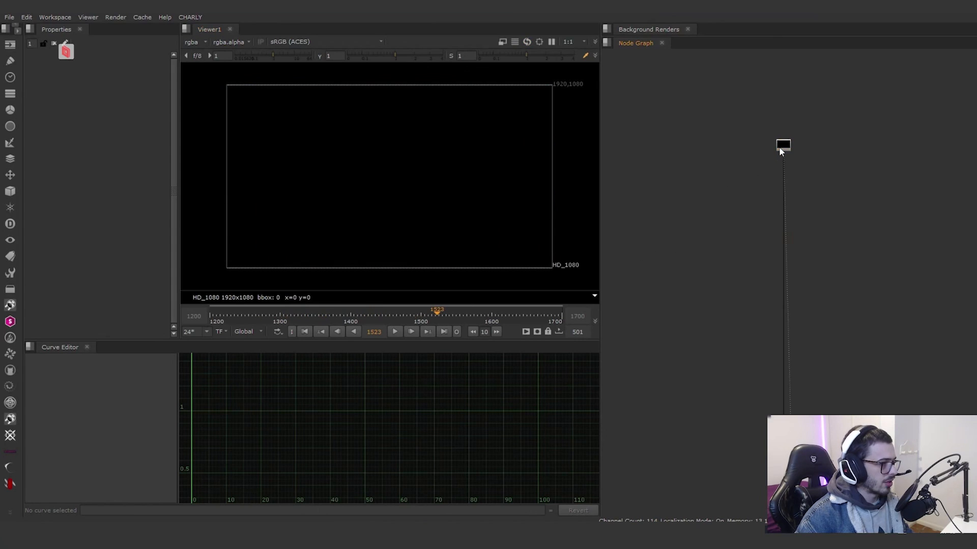
scroll(753, 203, "down", 5)
middle_click_drag(728, 331, 817, 219)
scroll(755, 220, "up", 4)
scroll(755, 224, "up", 3)
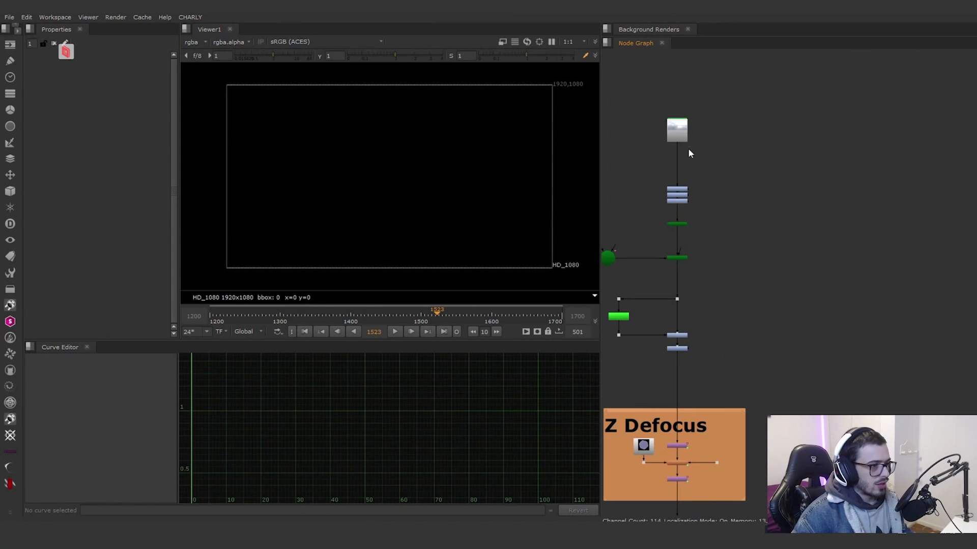
left_click(677, 131)
key("1")
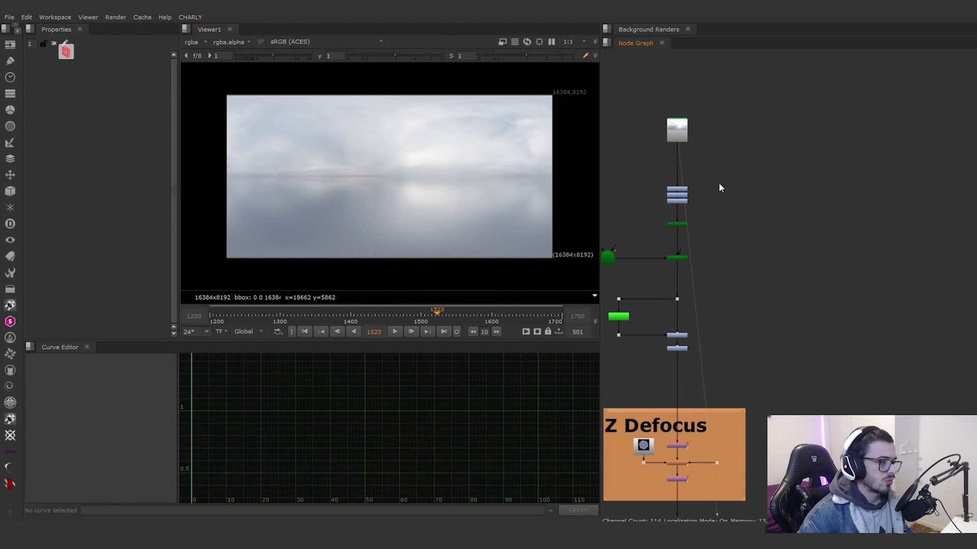
Step: View the sky image after the ColorCorrect2, Grade7 and Grade9 nodes
scroll(667, 236, "up", 3)
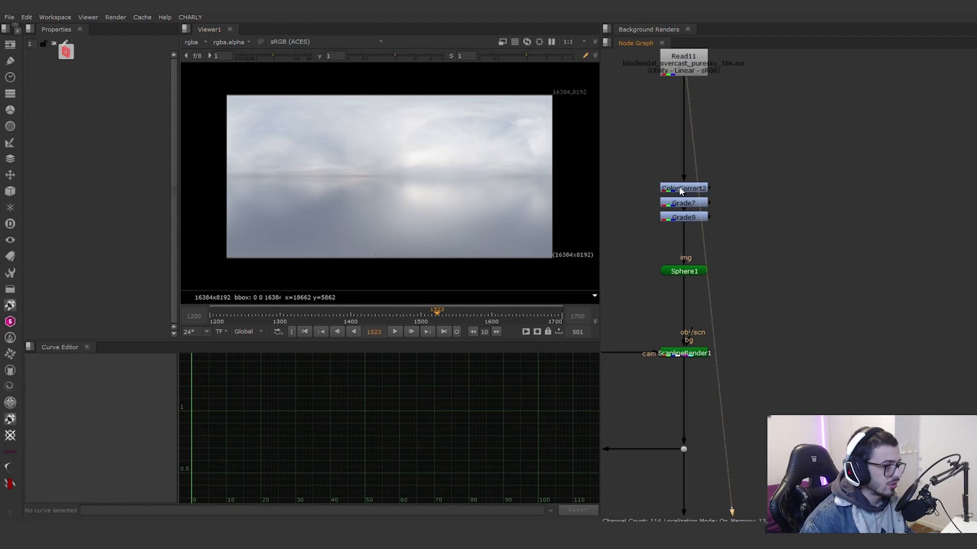
left_click(692, 216)
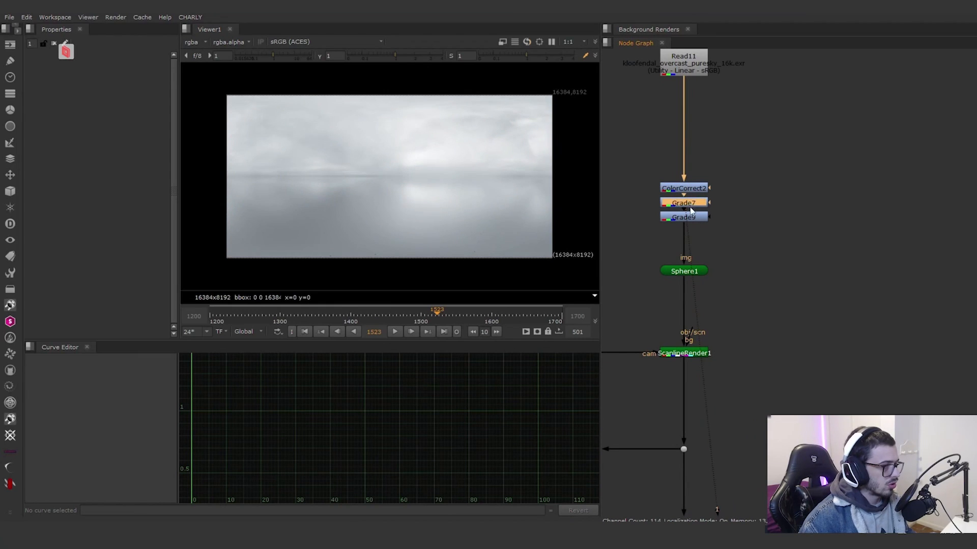
key("1")
Step: View Sphere1 with the graded sky mapped onto it in 3D and examine it from another angle
left_click(690, 273)
key("1")
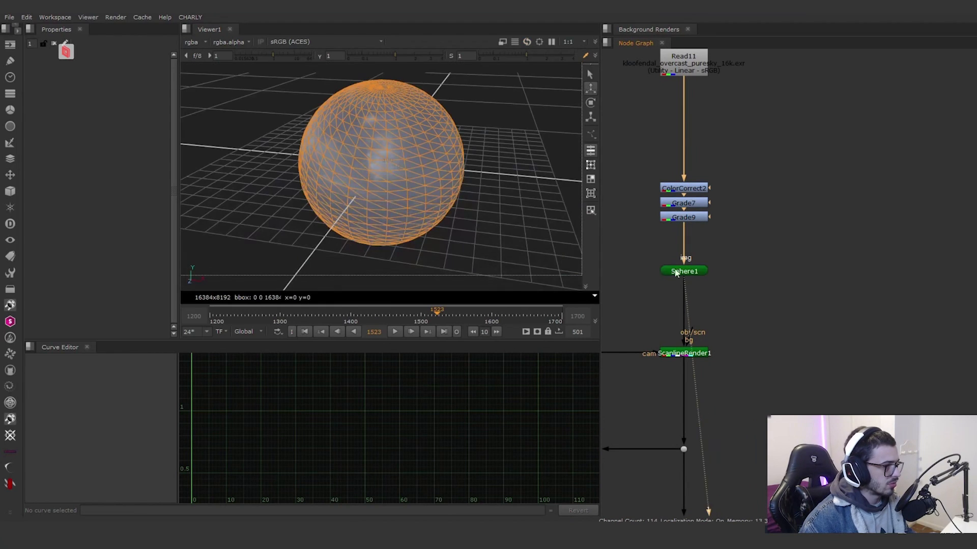
key("Tab")
key("Tab")
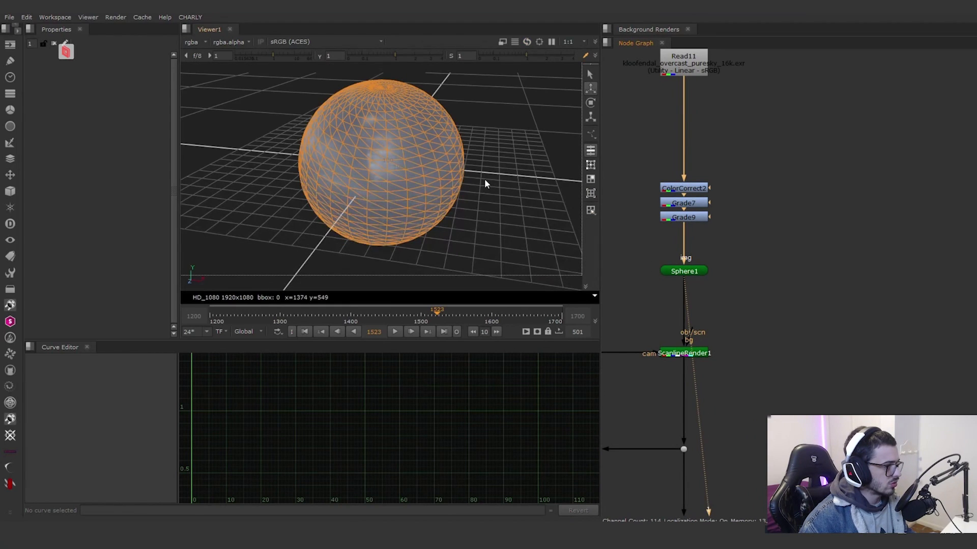
right_click_drag(484, 180, 366, 155, "alt")
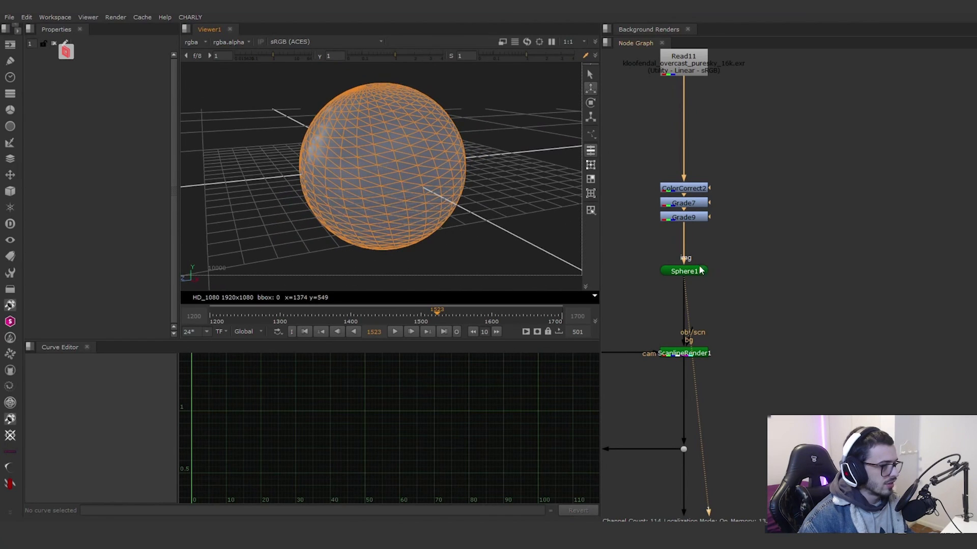
left_click(697, 270)
Step: View the ScanlineRender1 output in 2D and examine the transform settings of Sphere1
middle_click_drag(677, 356, 762, 298)
left_click(765, 298)
key("1")
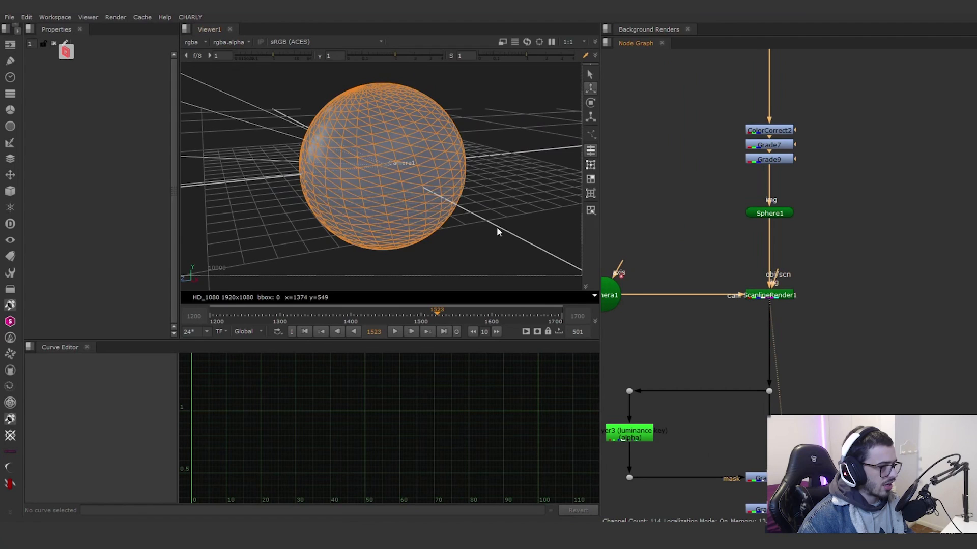
key("Tab")
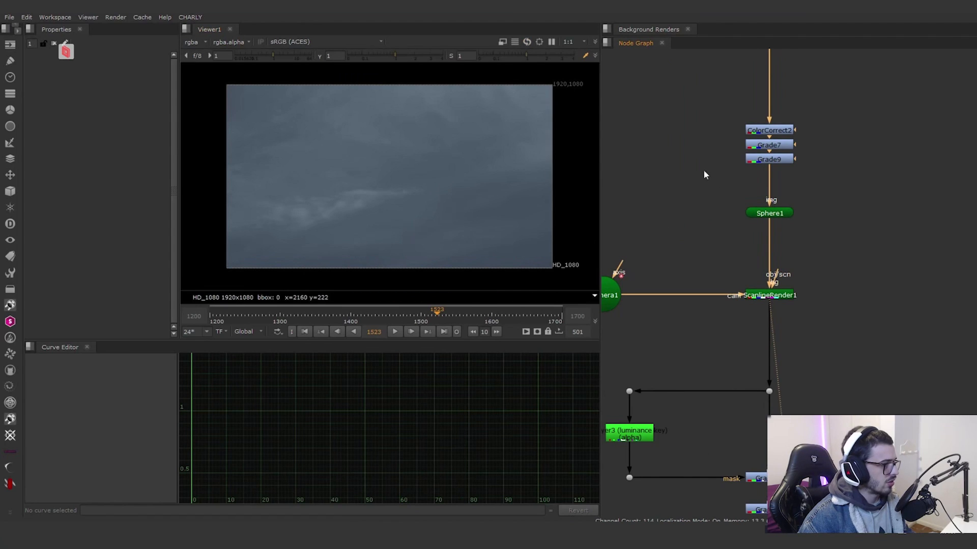
middle_click_drag(710, 240, 748, 219)
double_click(799, 193)
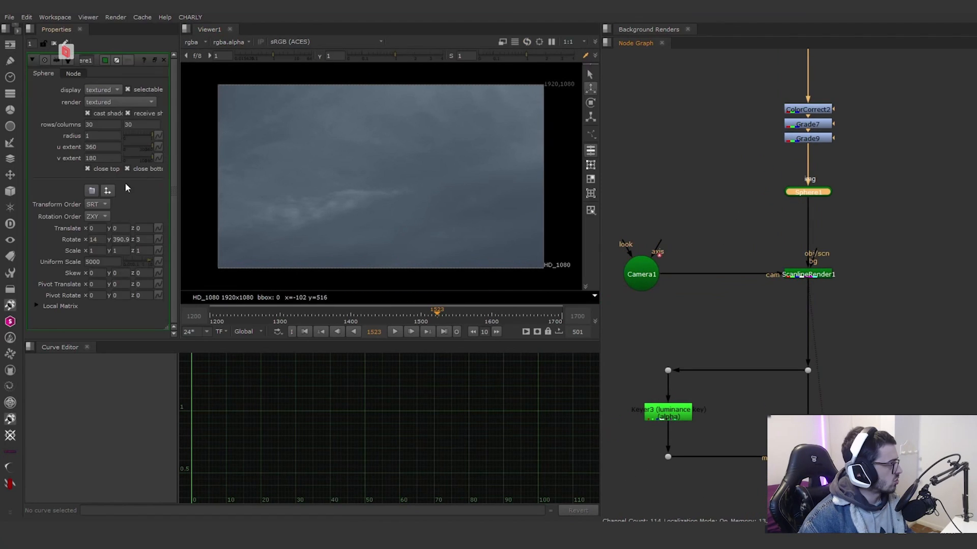
Step: Compare the Keyer3 luminance key output with the masked Grade10 result
key("1")
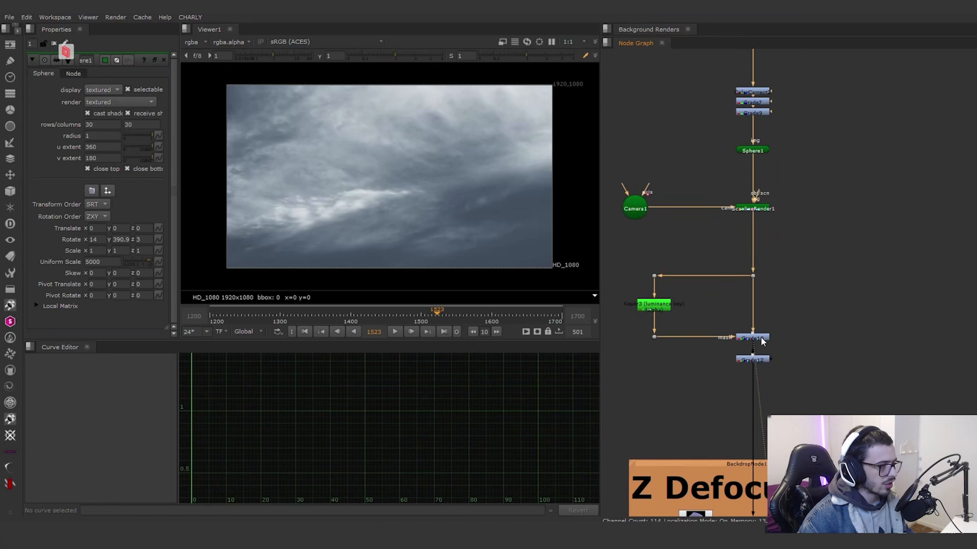
left_click(661, 307)
key("1")
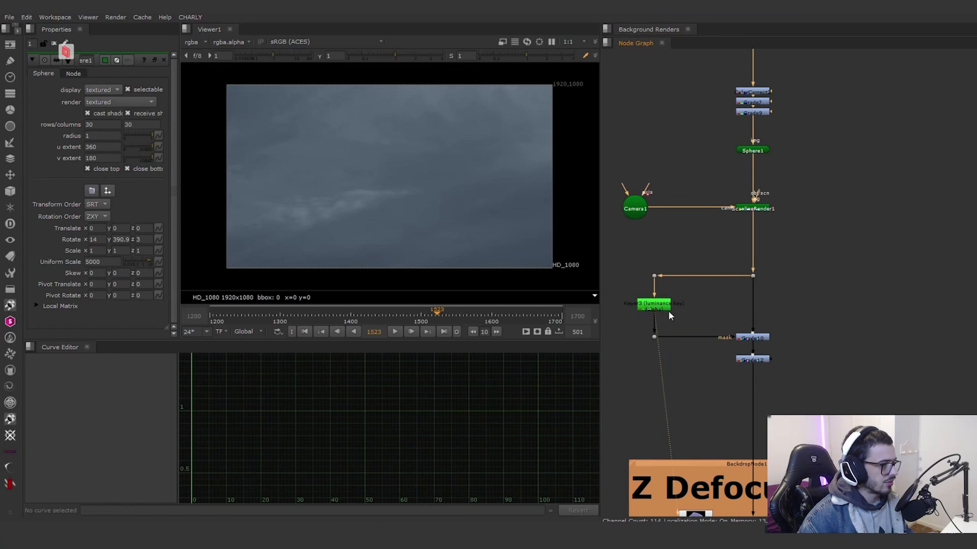
scroll(731, 347, "up", 1)
left_click(755, 338)
key("1")
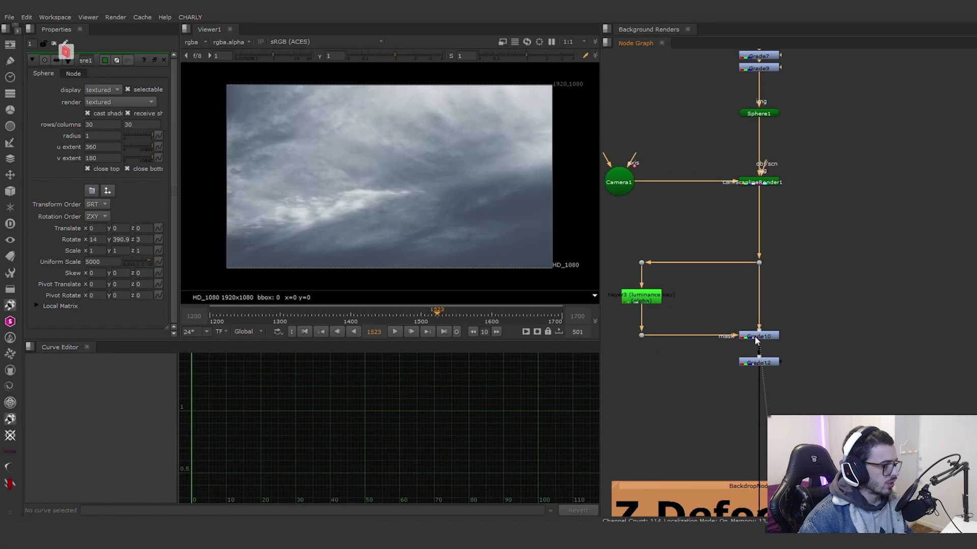
Step: Toggle Grade10 off and on to compare its effect on the sky, and view the Grade12 result
left_click(755, 337)
key("d")
key("d")
key("d")
key("d")
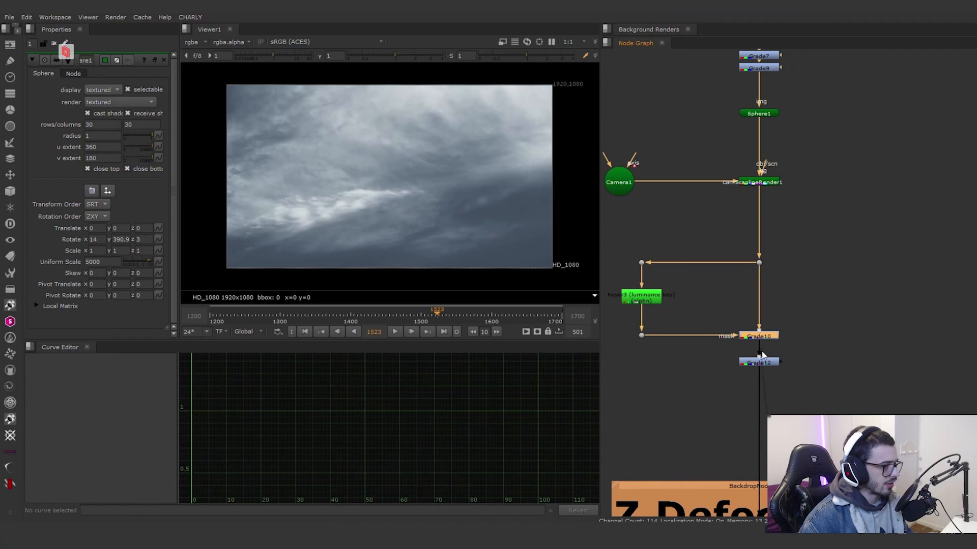
left_click(758, 363)
key("1")
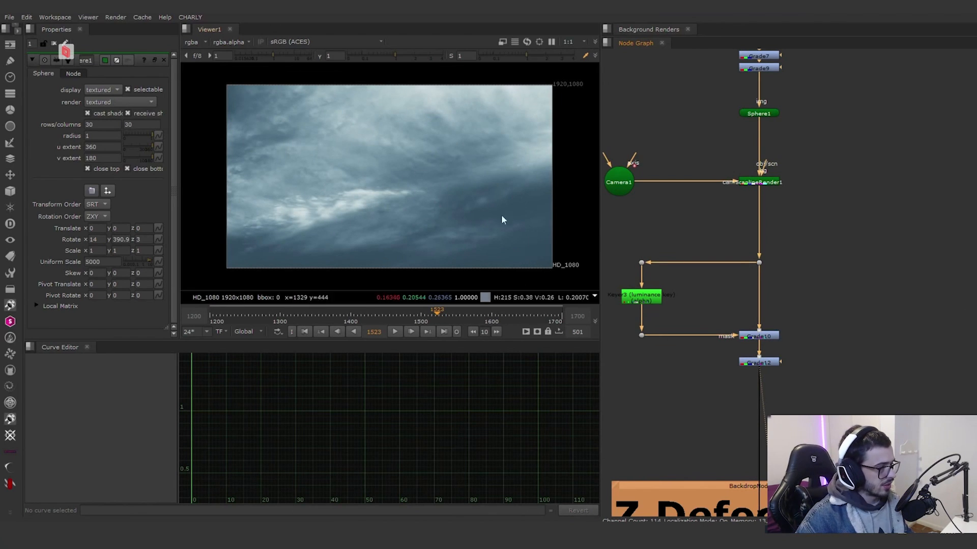
Step: View the first crop node in the Z Defocus group and examine its box settings
middle_click_drag(839, 323, 798, 241)
scroll(802, 238, "down", 3)
scroll(759, 268, "up", 3)
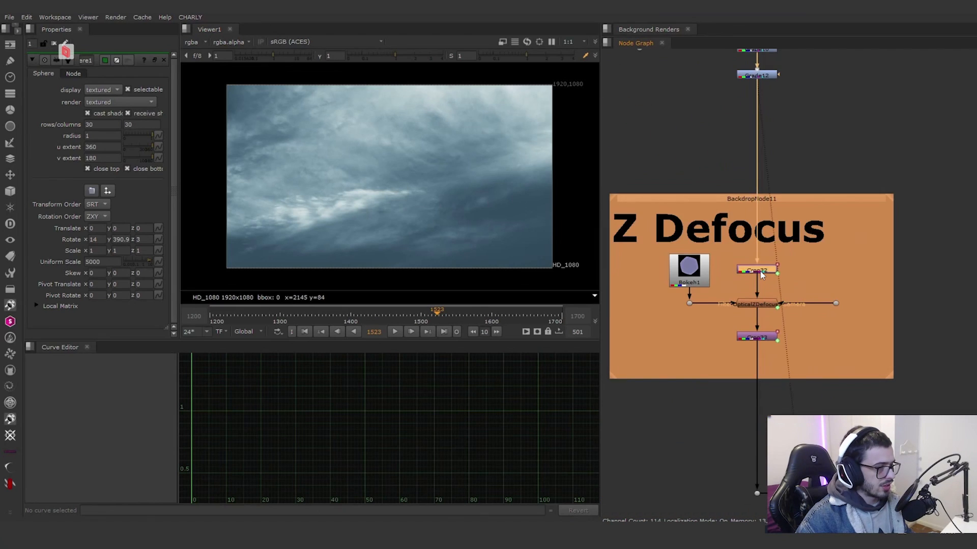
left_click(762, 271)
key("1")
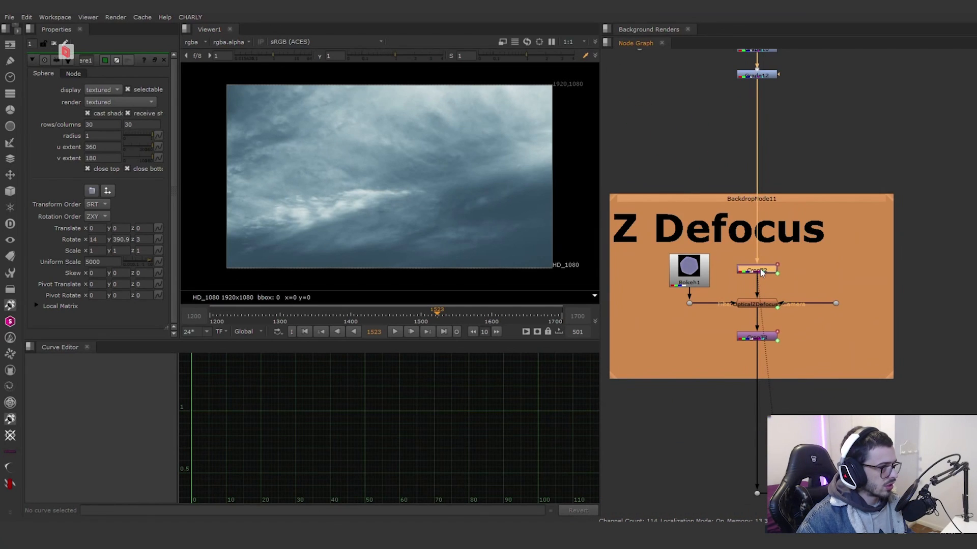
double_click(762, 271)
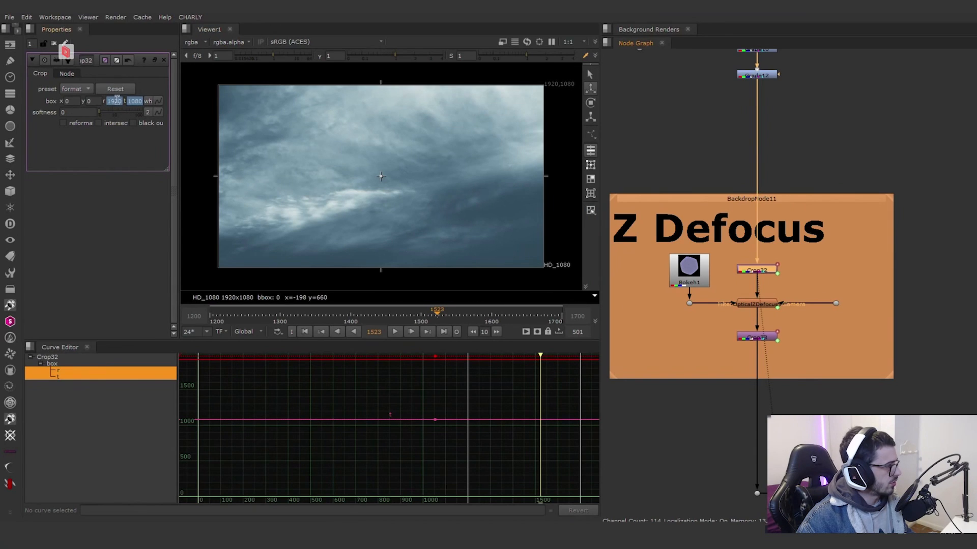
Step: Compare the sky with OpticalZDefocus disabled and enabled, and check the output of the second crop in the Z Defocus group
left_click(745, 306)
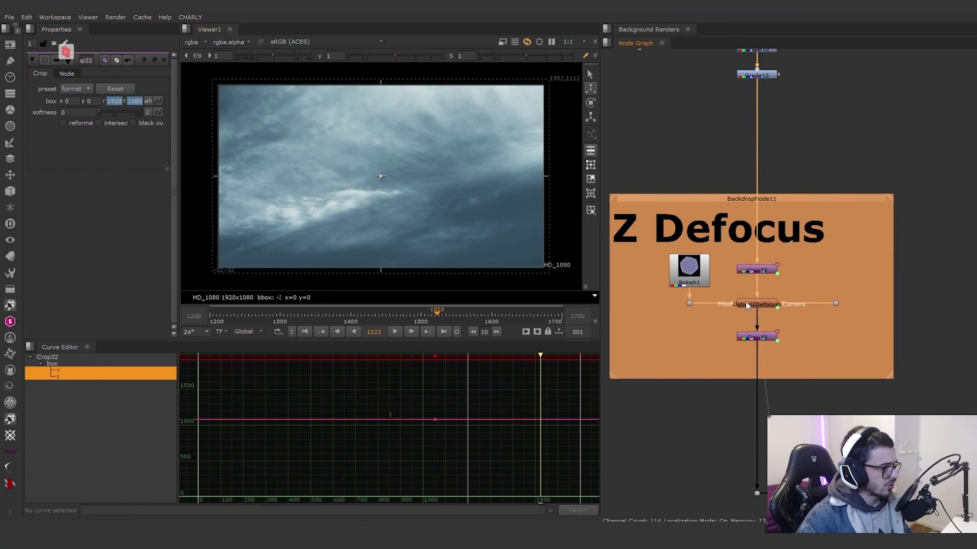
scroll(343, 207, "up", 5)
key("d")
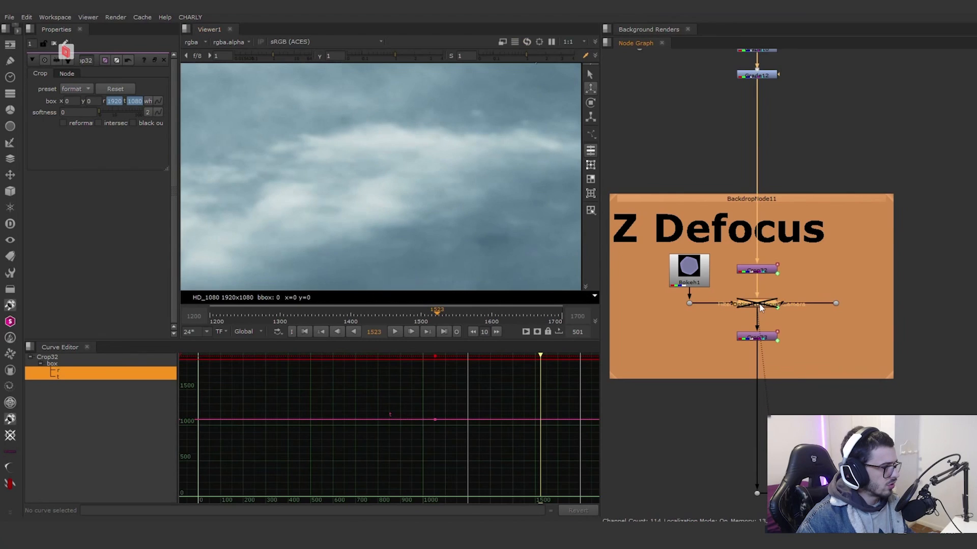
key("d")
left_click(768, 338)
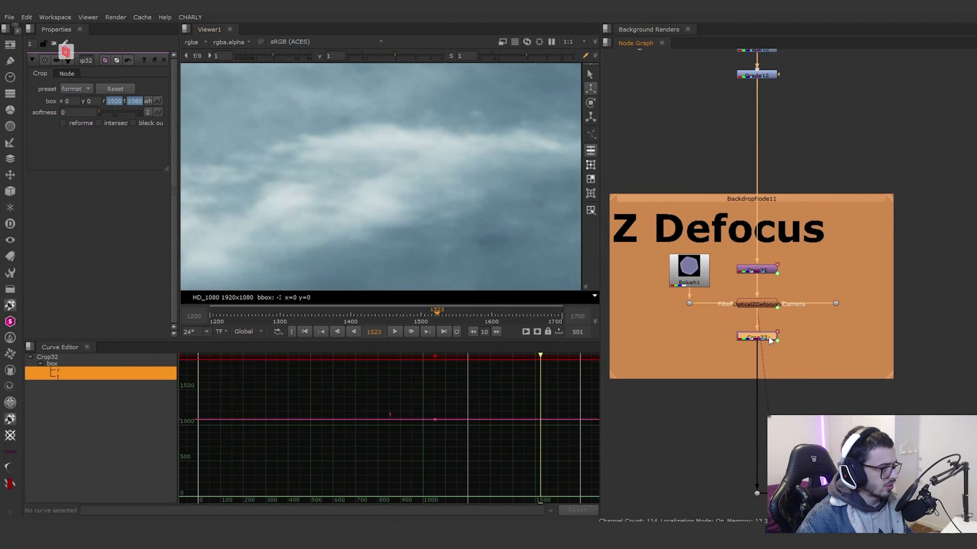
scroll(464, 213, "down", 5)
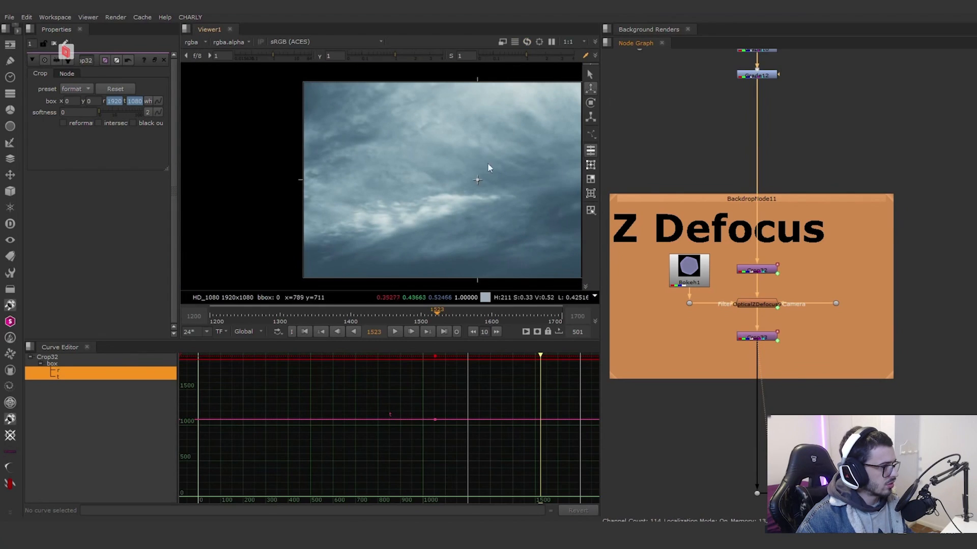
middle_click_drag(492, 169, 326, 157)
scroll(868, 338, "down", 10)
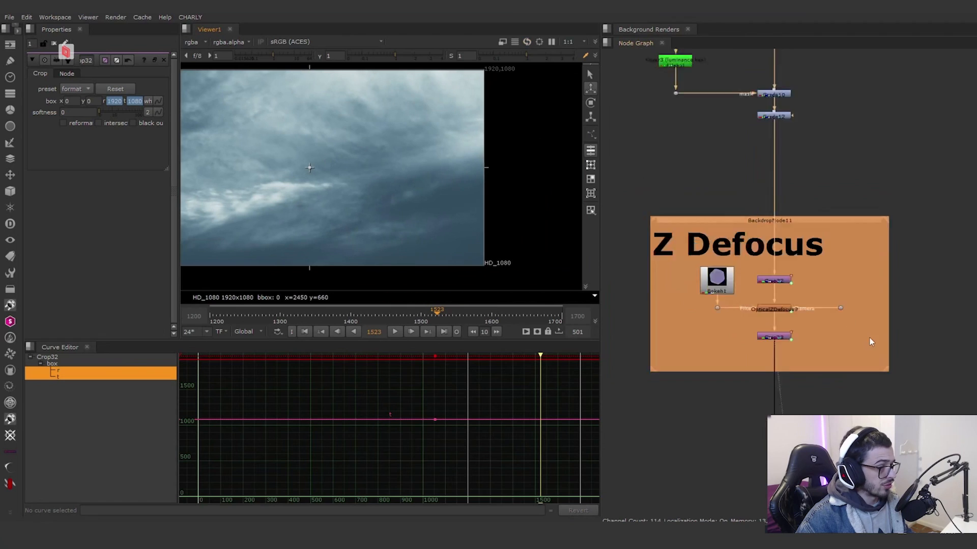
Step: View the output of the merge node where the sky branch meets the fin element
middle_click_drag(869, 338, 835, 310)
scroll(785, 310, "up", 7)
left_click(863, 290)
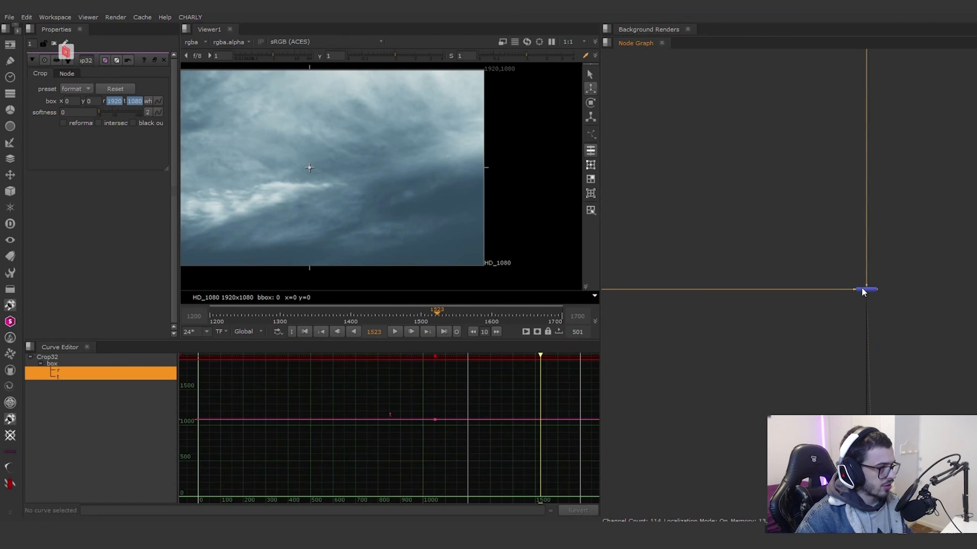
scroll(336, 164, "down", 3)
scroll(826, 337, "down", 2)
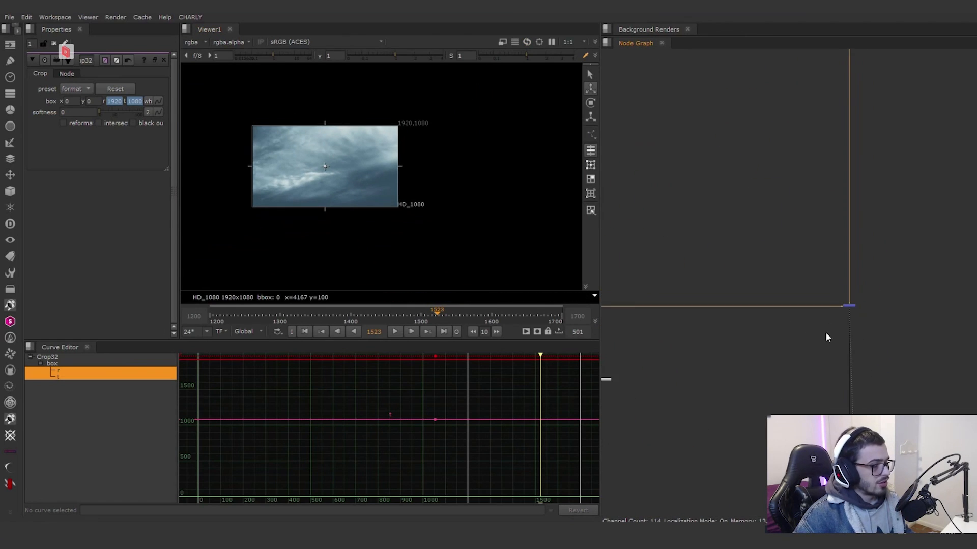
scroll(826, 337, "down", 3)
scroll(825, 300, "up", 3)
left_click(841, 237)
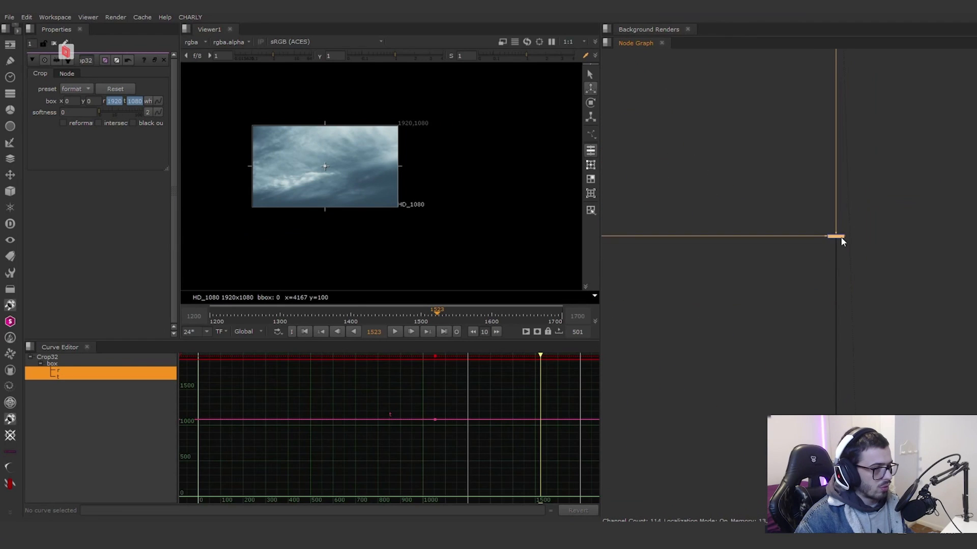
scroll(308, 182, "up", 5)
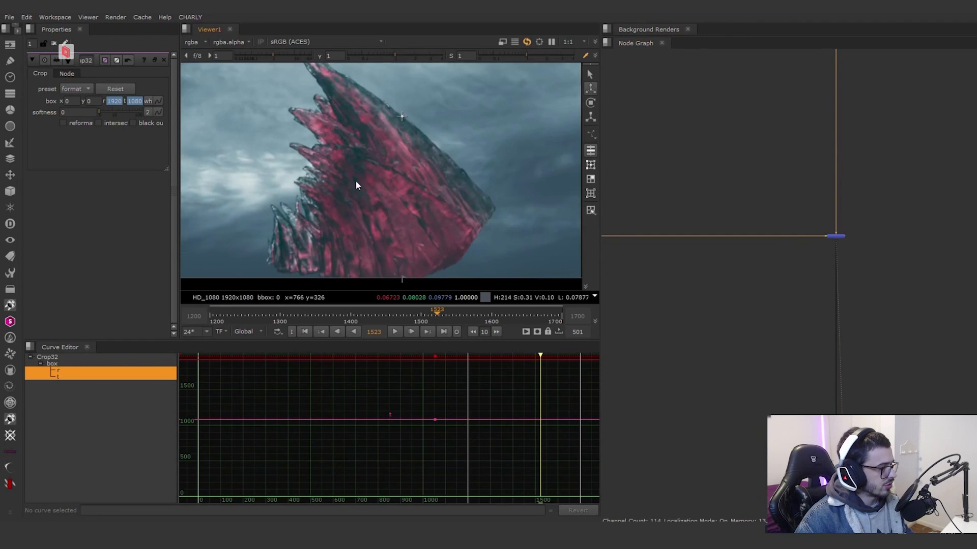
Step: View the Read3 beauty render at the start of the fin branch and look over the nodes below it
scroll(651, 238, "down", 2)
middle_click_drag(761, 262, 855, 204)
scroll(850, 203, "up", 2)
scroll(820, 222, "up", 2)
left_click(815, 220)
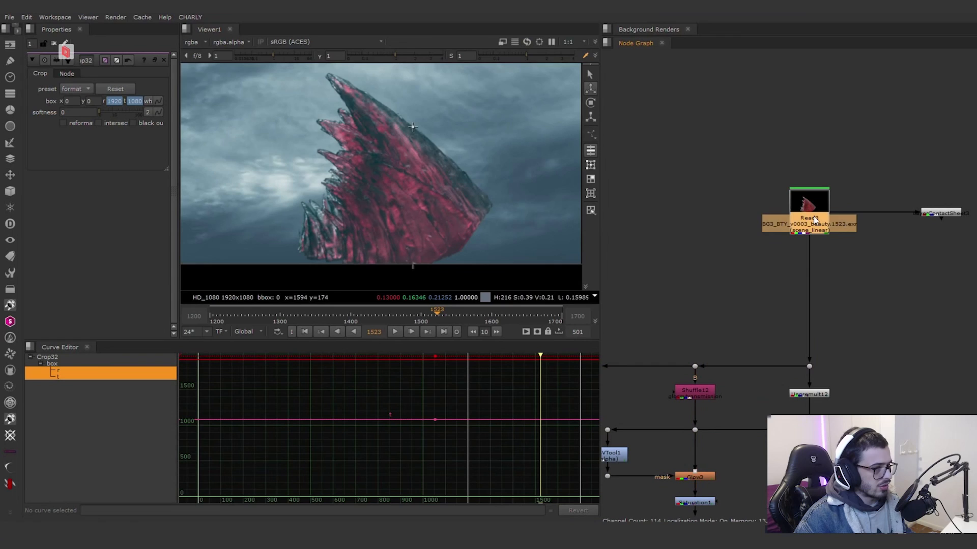
key("1")
left_click(842, 326)
scroll(825, 290, "down", 5)
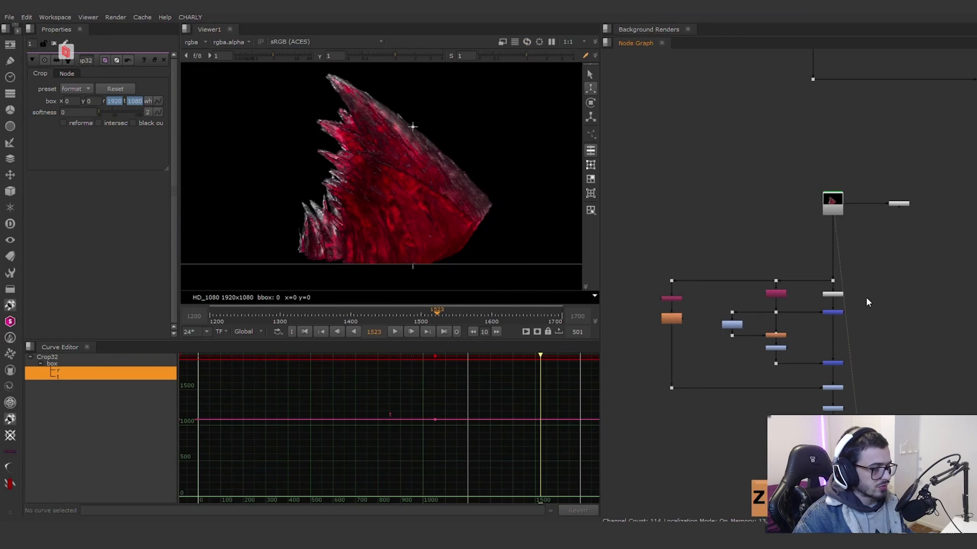
Step: View the Unpremult12 node output and inspect the fin's edge pixels up close
scroll(805, 260, "up", 5)
left_click(809, 259)
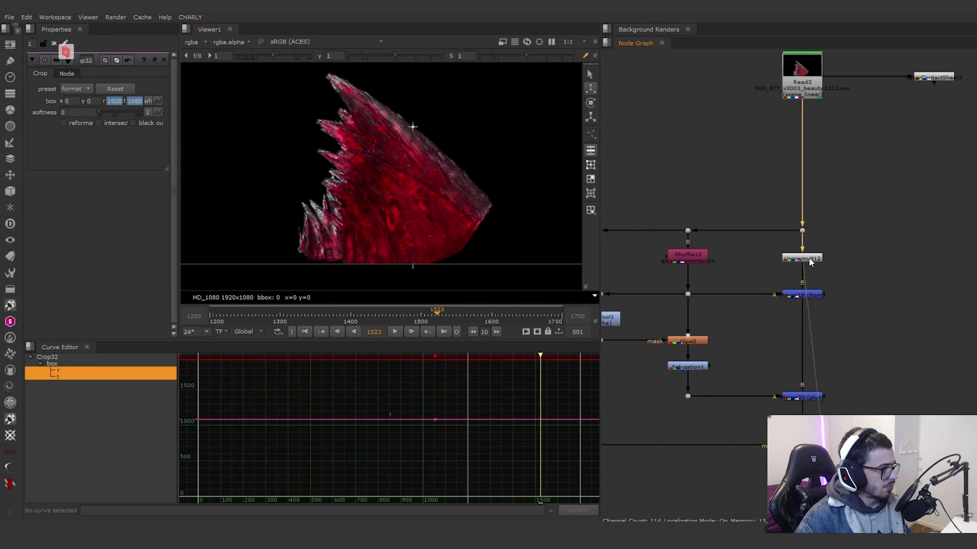
scroll(435, 132, "up", 6)
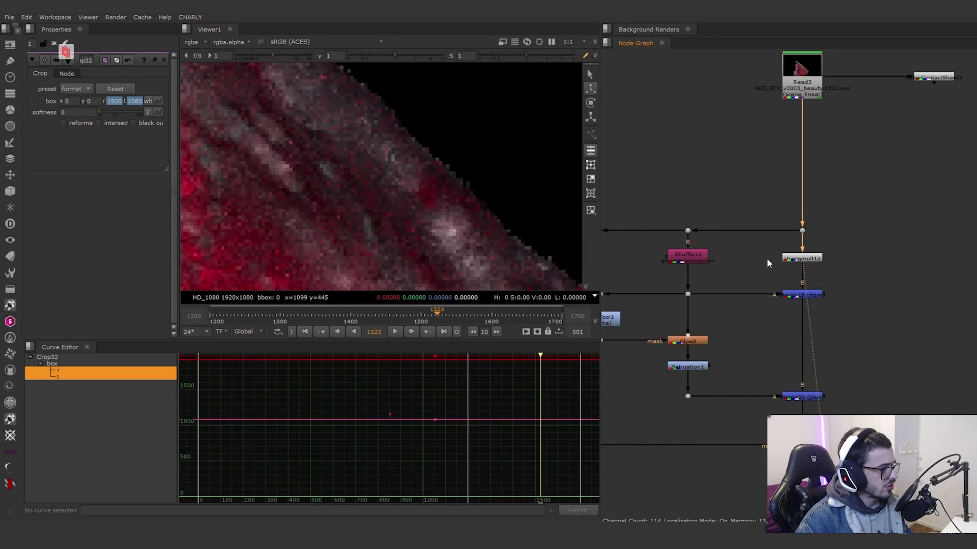
scroll(767, 258, "down", 2)
scroll(483, 195, "down", 5)
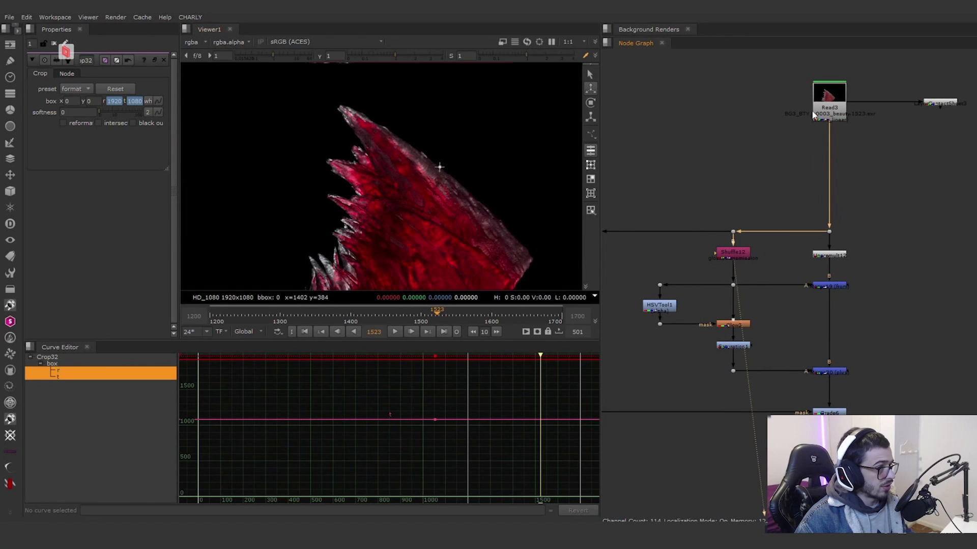
Step: Compare the Read3 beauty render with the glossy transmission pass extracted by Shuffle12
left_click(830, 108)
key("1")
left_click(738, 254)
key("1")
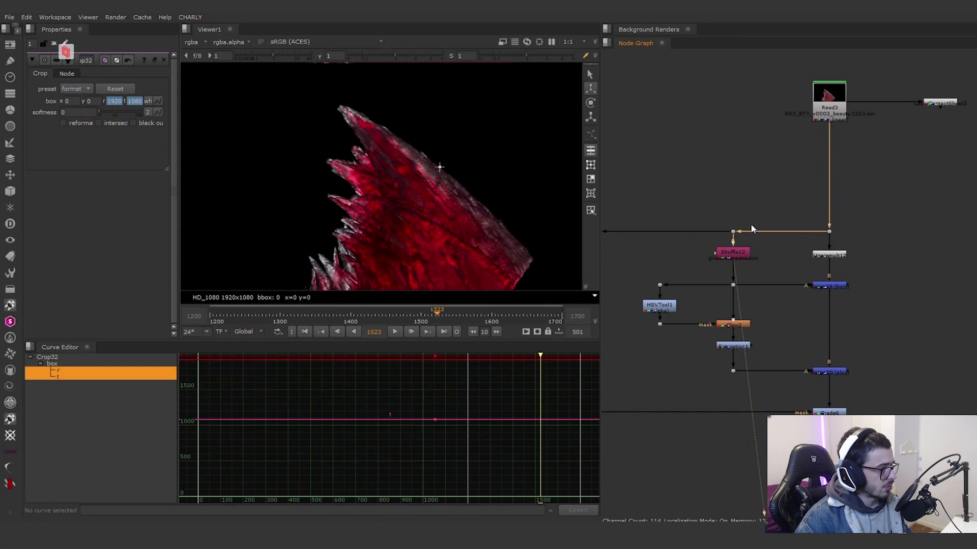
Step: View the Merge19 (from) output, open its settings, and compare it with the Shuffle12 pass
middle_click_drag(778, 296, 764, 287)
left_click(811, 281)
key("1")
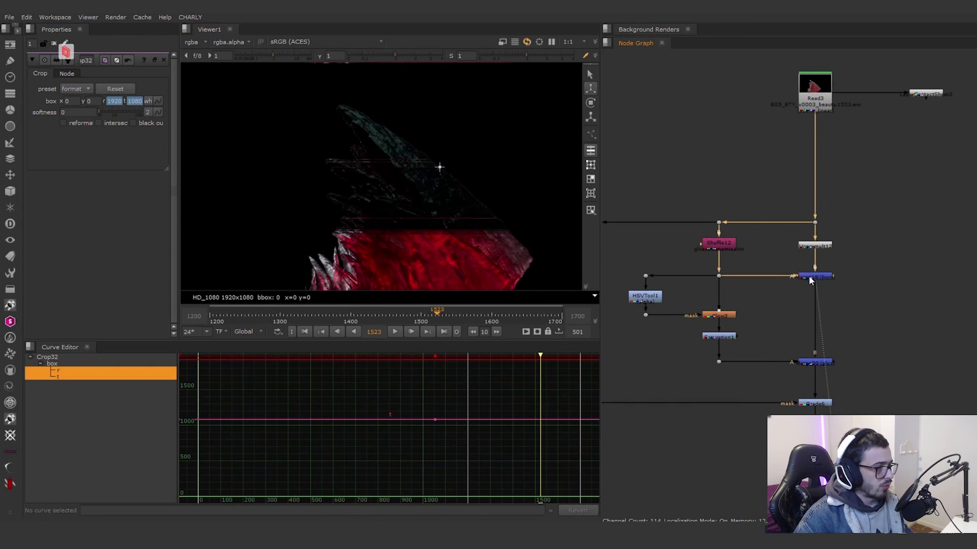
scroll(815, 279, "up", 2)
double_click(816, 277)
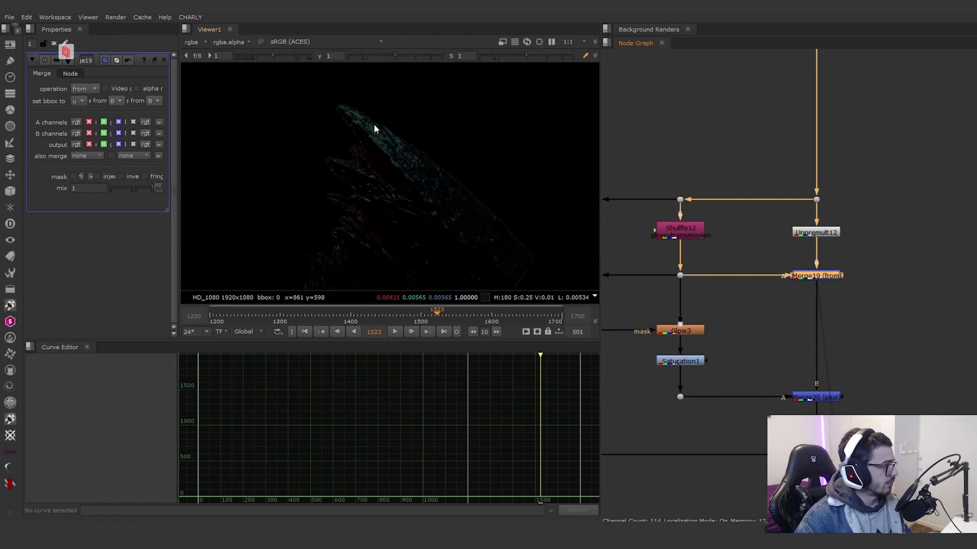
left_click(692, 235)
key("1")
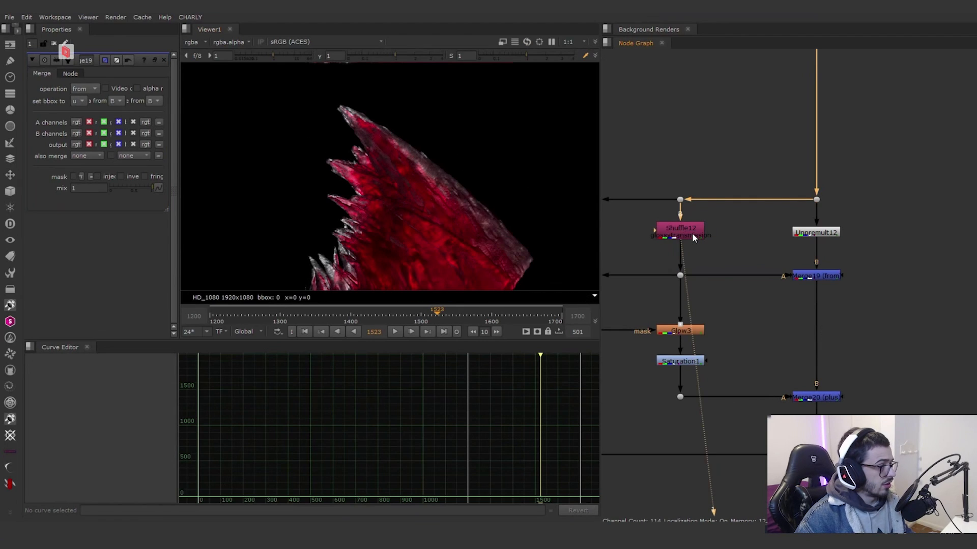
middle_click_drag(721, 244, 792, 209)
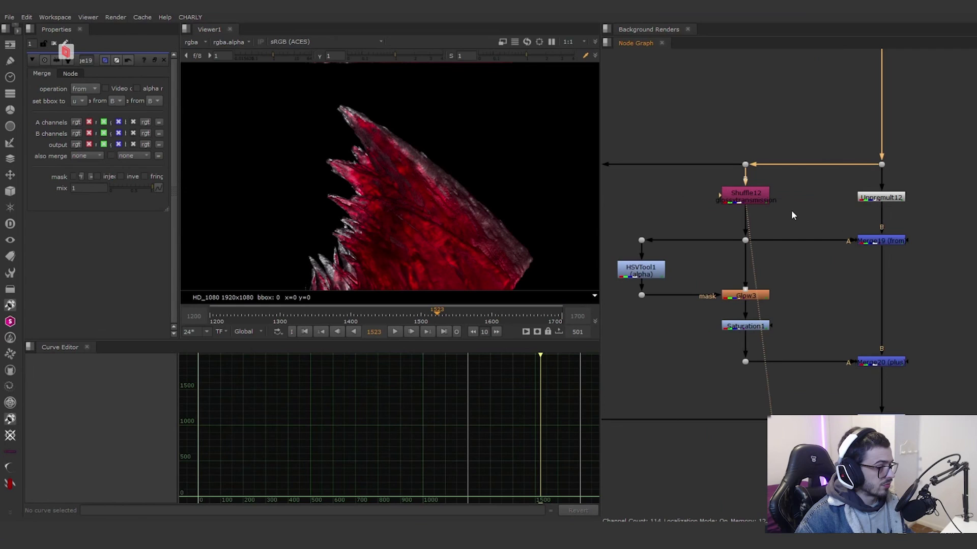
Step: View the HSVTool1 output and its alpha matte, and open its settings
left_click(652, 271)
key("1")
double_click(653, 271)
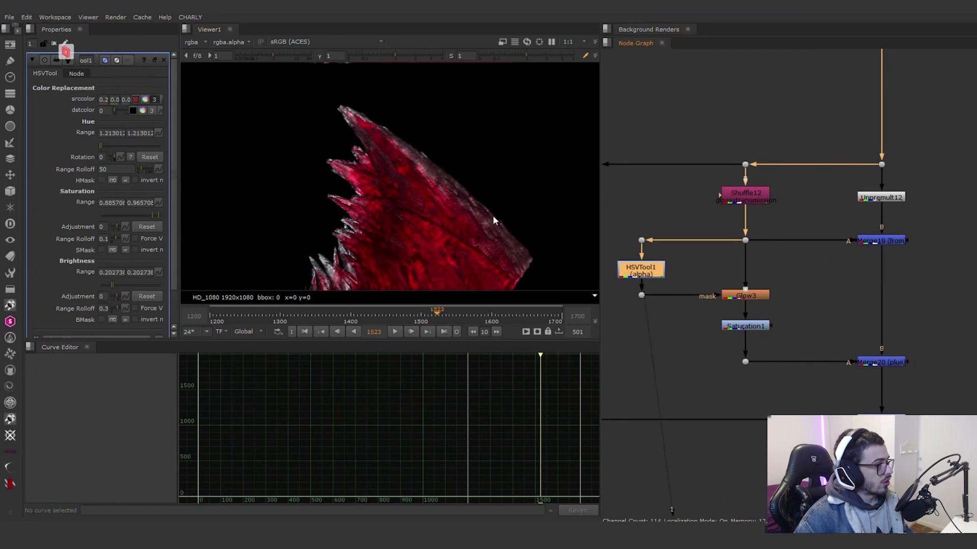
key("d")
key("d")
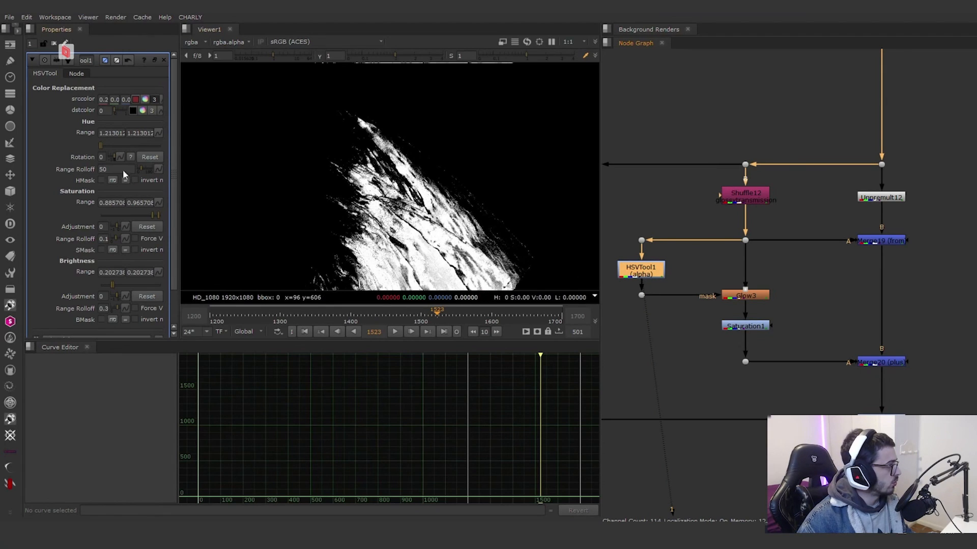
Step: View the Glow3 result on the transmission pass and check the HSVTool1 mask feeding it
left_click(742, 294)
key("1")
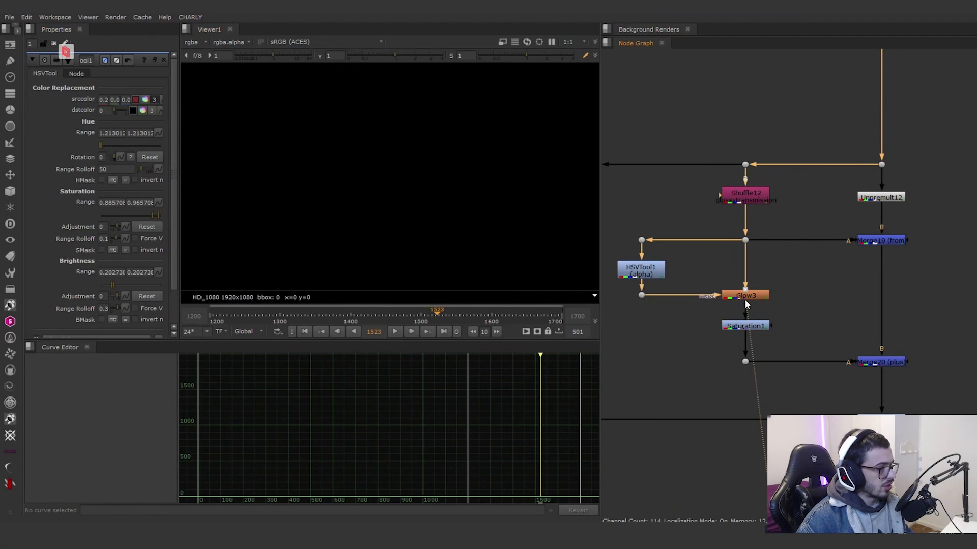
left_click(749, 296)
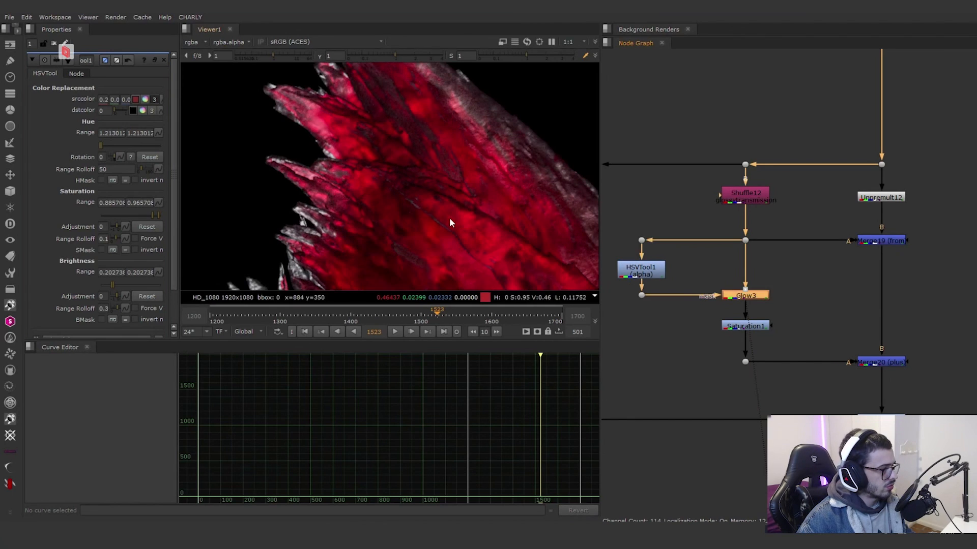
left_click(650, 272)
key("d")
Step: Toggle Saturation1 off and on to compare its effect on the glowing transmission pass
key("d")
middle_click_drag(814, 310, 755, 280)
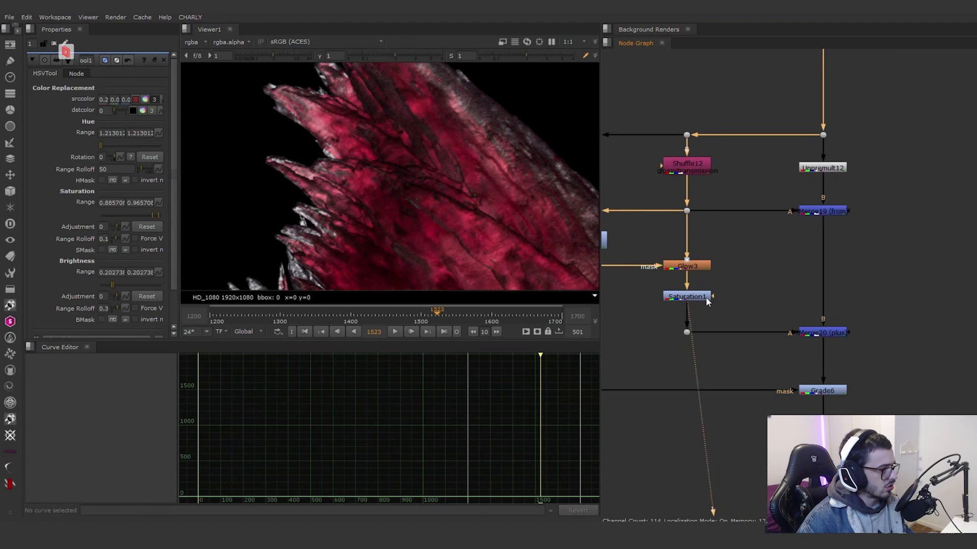
left_click(706, 298)
key("d")
Step: Toggle Merge20 (plus), and the Glow3 and Saturation1 pair, off and on to compare the recombined fin
key("d")
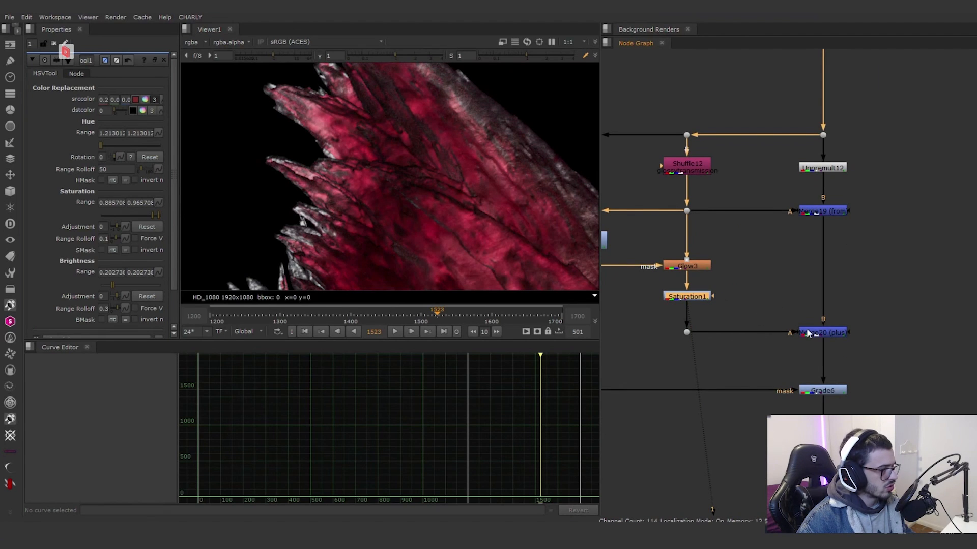
left_click(813, 333)
key("d")
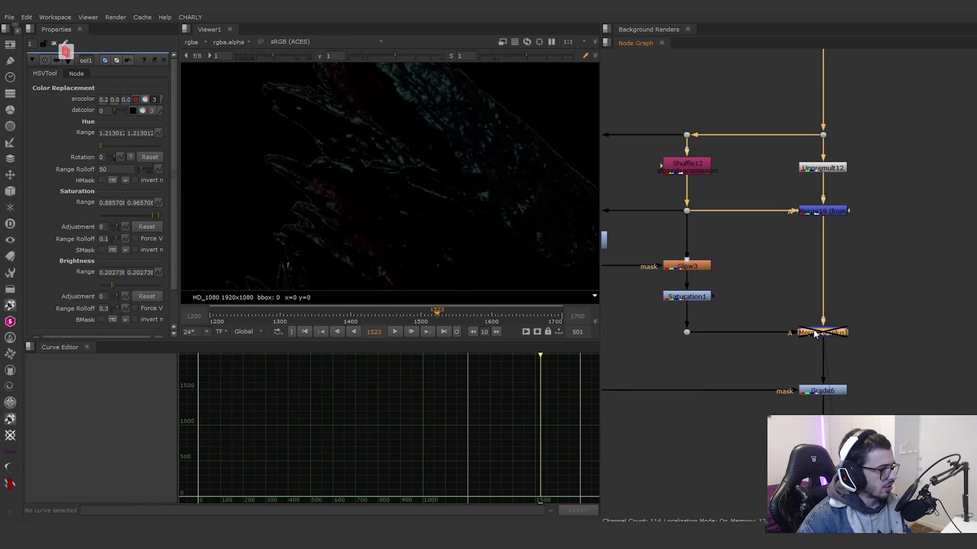
key("d")
left_click(700, 270)
left_click_drag(745, 312, 642, 234)
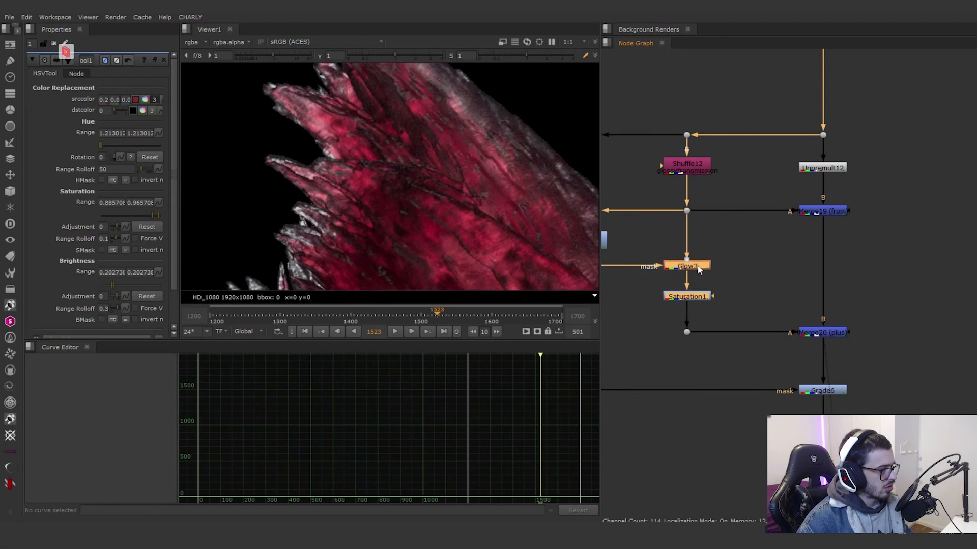
key("d")
key("d")
Step: View the mask pass from the shuffle node above Blur2, and compare it with the Blur2 output
scroll(788, 239, "down", 5)
scroll(791, 292, "up", 3)
middle_click_drag(774, 286, 916, 314)
left_click(677, 188)
key("1")
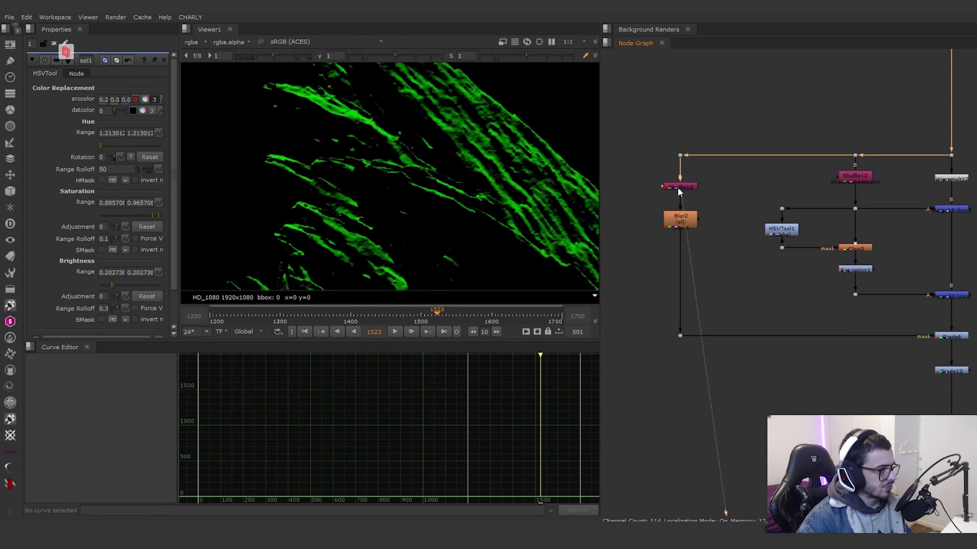
left_click(692, 227)
key("1")
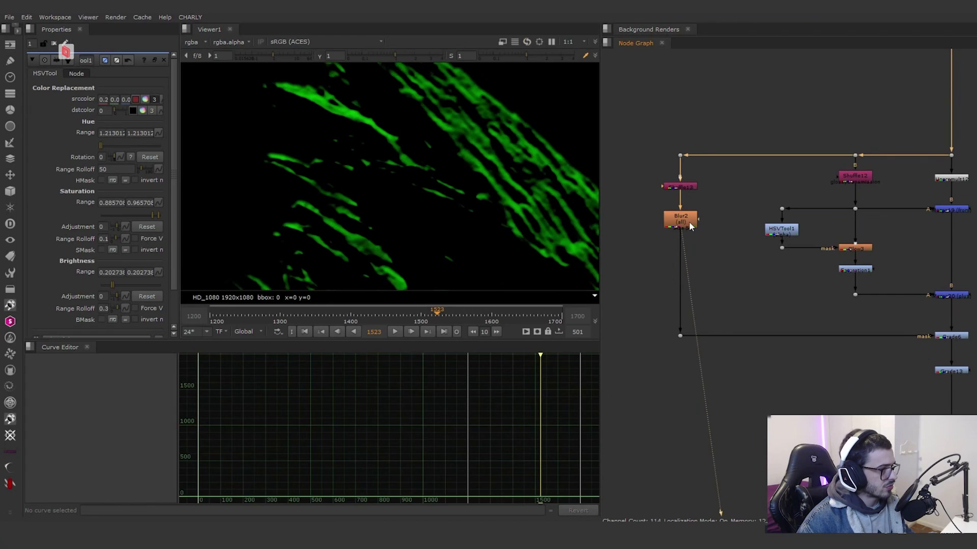
scroll(498, 193, "down", 2)
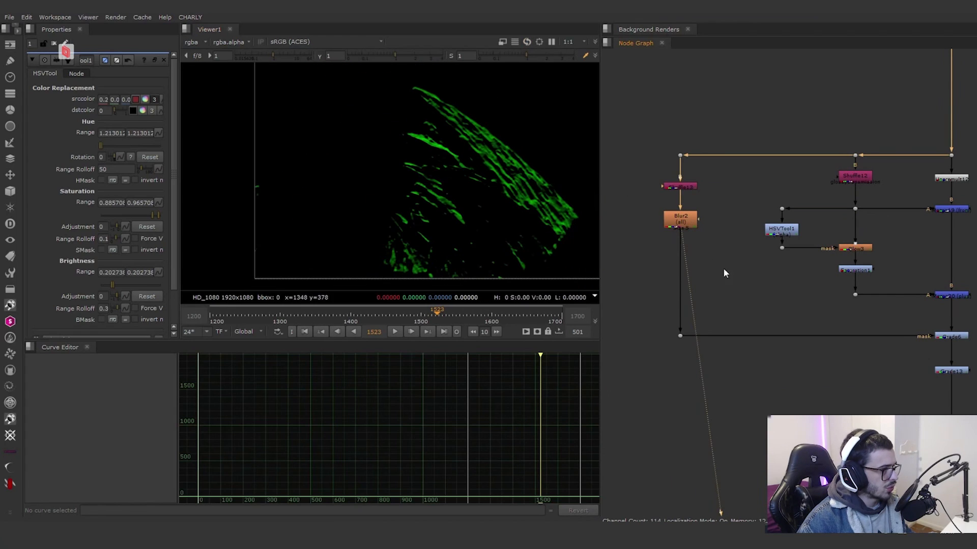
Step: View the masked Grade6 result and toggle the node off and on to compare its effect on the fin
middle_click_drag(789, 295, 691, 258)
left_click(848, 299)
key("1")
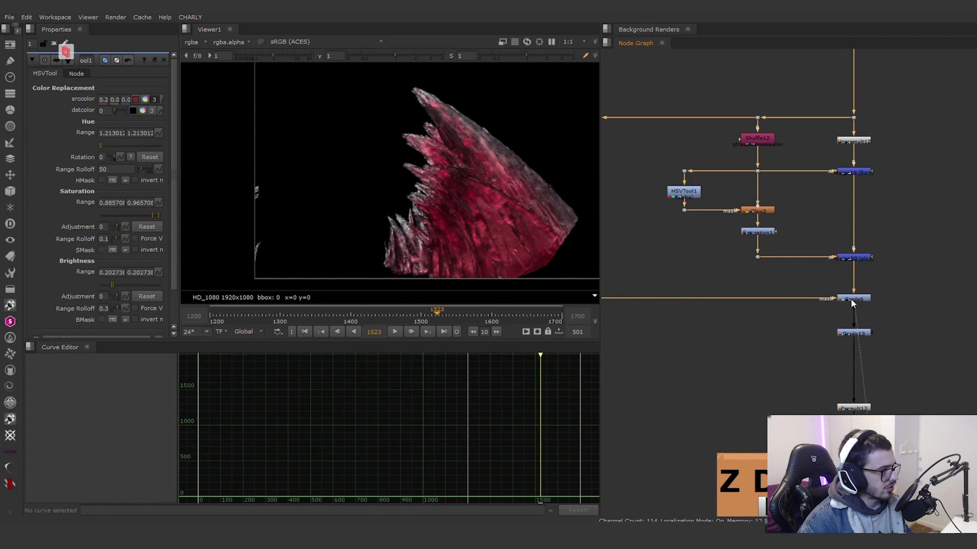
scroll(851, 299, "up", 3)
key("d")
key("d")
key("d")
key("d")
key("d")
key("d")
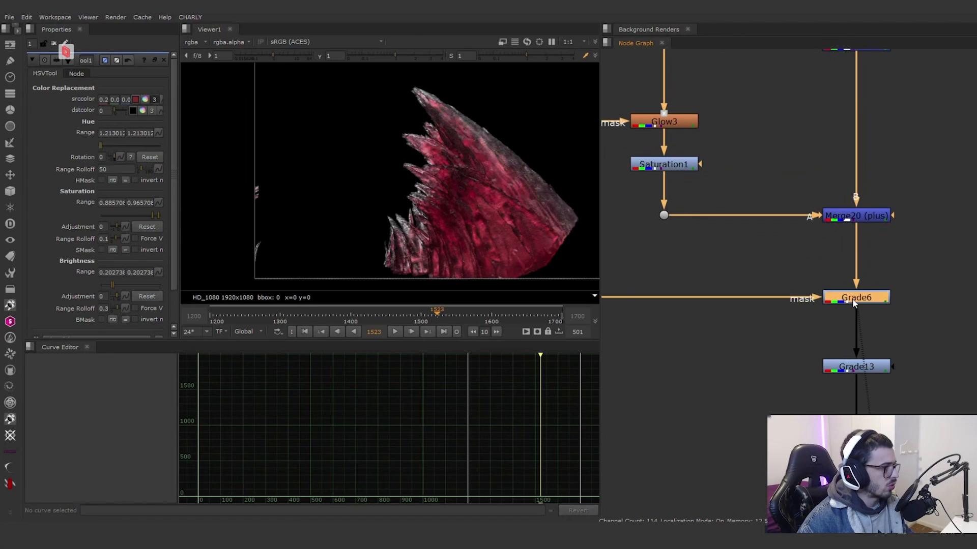
Step: Compare the Grade13 output with the Premult13 result on the fin
scroll(855, 304, "down", 3)
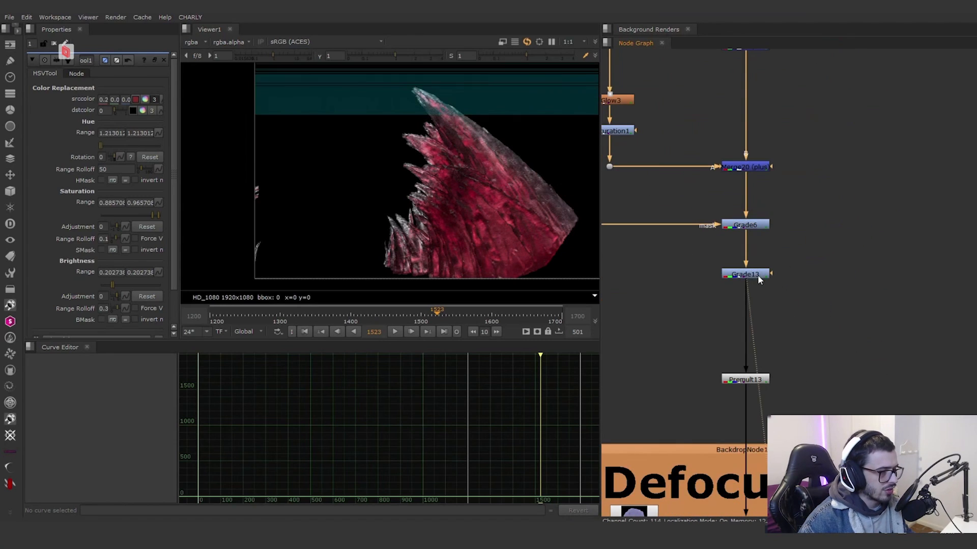
scroll(804, 303, "down", 5)
scroll(796, 285, "up", 10)
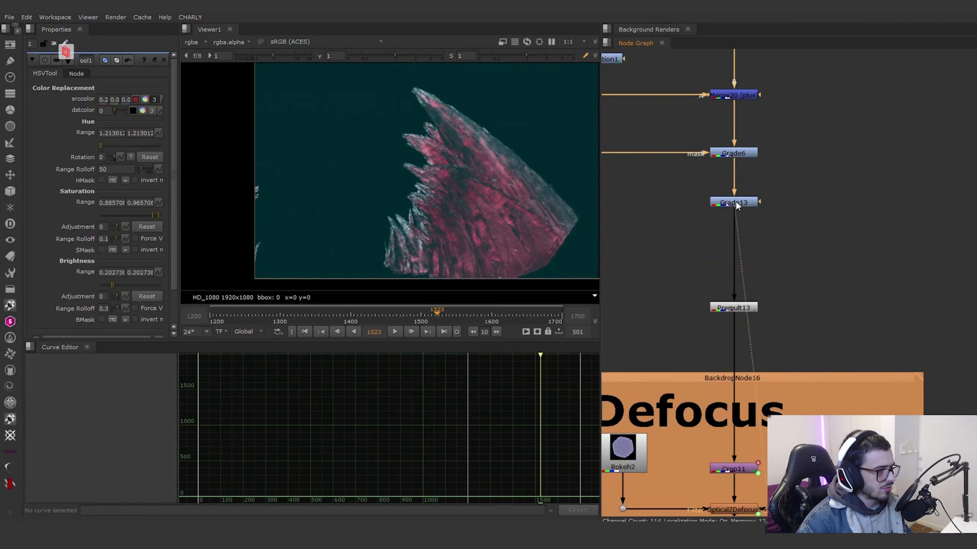
middle_click_drag(736, 270, 775, 288)
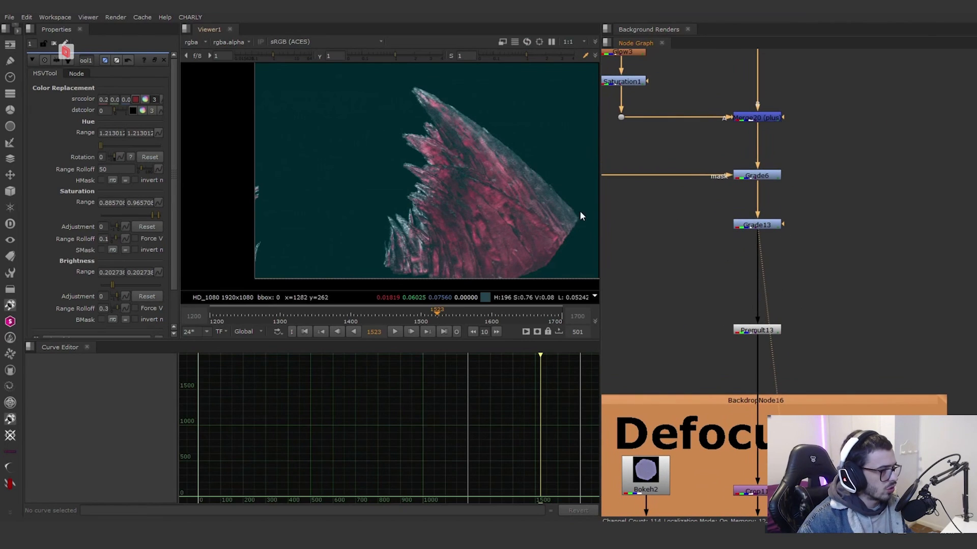
key("1")
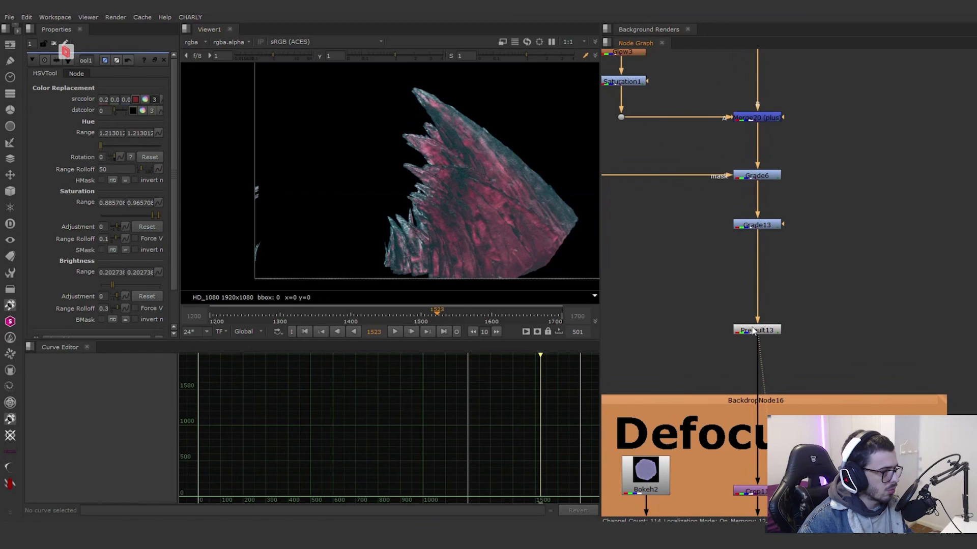
scroll(816, 285, "down", 5)
scroll(819, 377, "up", 4)
scroll(835, 299, "down", 4)
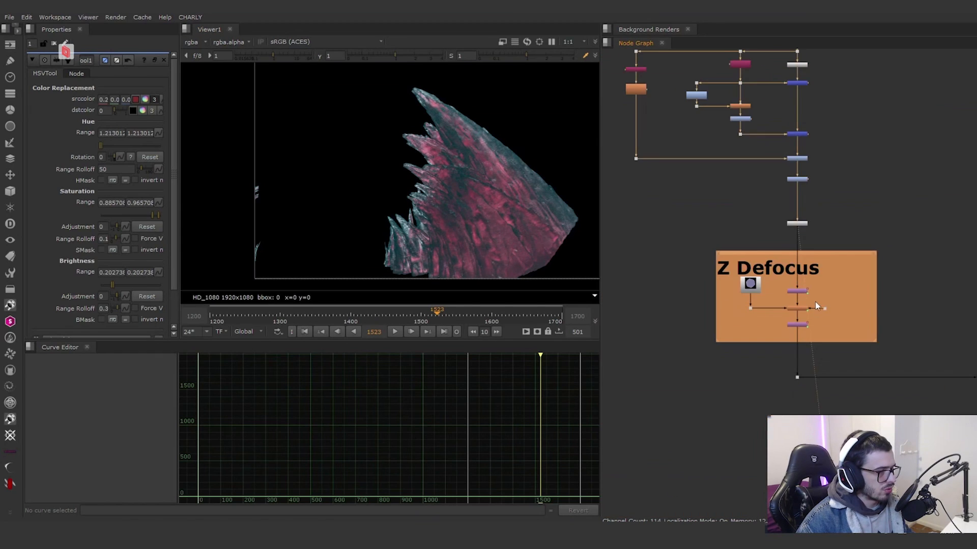
Step: View the bokeh kernel image from the na_Bokeh_Kernels1 node in the Kernel group
left_click_drag(850, 234, 707, 355)
scroll(813, 377, "down", 10)
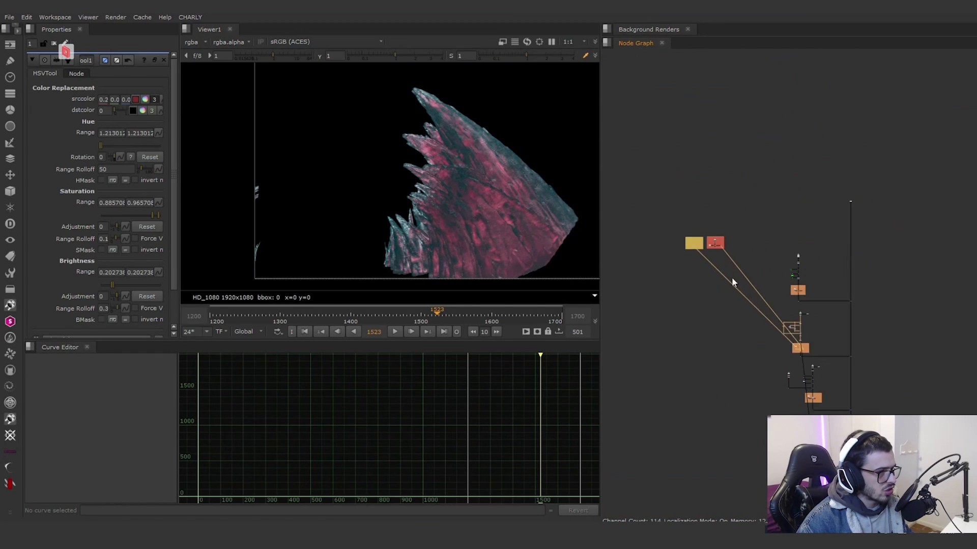
scroll(714, 261, "up", 2)
middle_click_drag(705, 236, 711, 273)
scroll(711, 271, "up", 5)
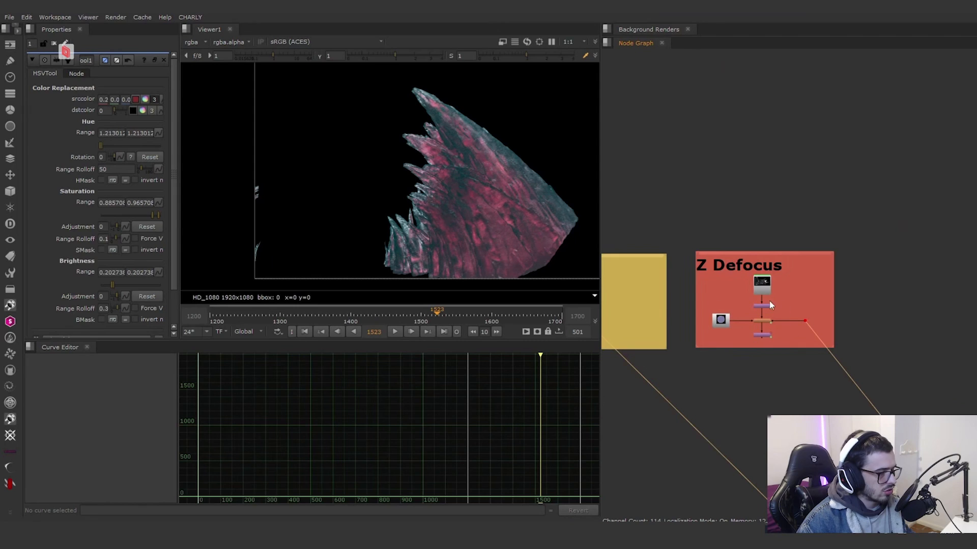
scroll(769, 301, "up", 3)
scroll(814, 301, "down", 2)
middle_click_drag(814, 301, 820, 249)
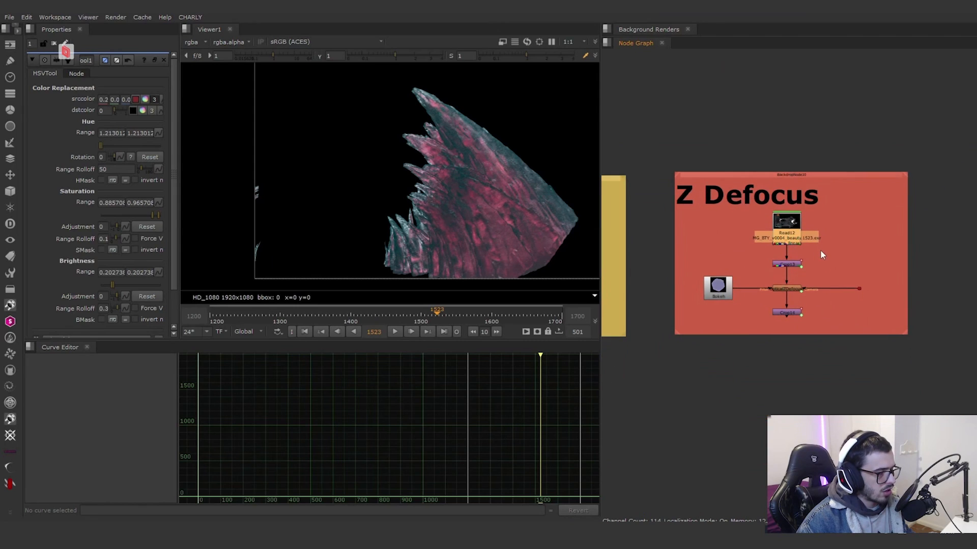
scroll(897, 180, "down", 2)
scroll(785, 307, "down", 4)
scroll(723, 301, "up", 3)
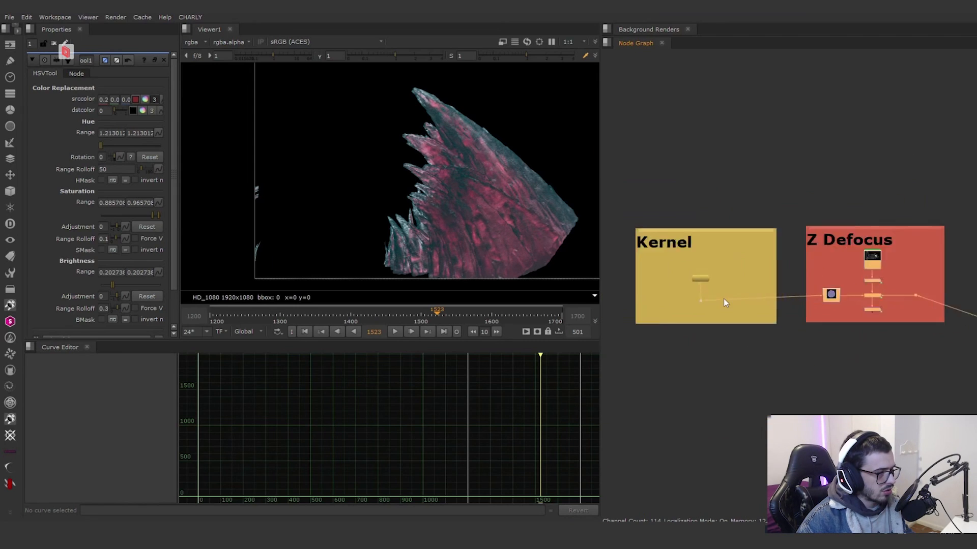
scroll(723, 302, "up", 3)
left_click(687, 280)
key("1")
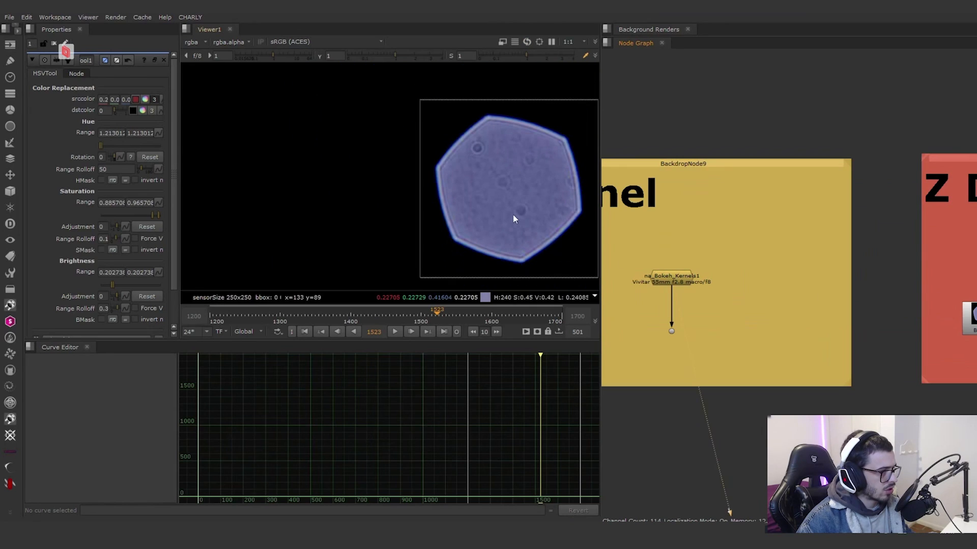
middle_click_drag(514, 219, 434, 206)
Step: View the Read12 beauty render, and toggle the red Z Defocus group's optical defocus node off and on to compare the blur up close
middle_click_drag(886, 249, 625, 222)
left_click(815, 223)
key("1")
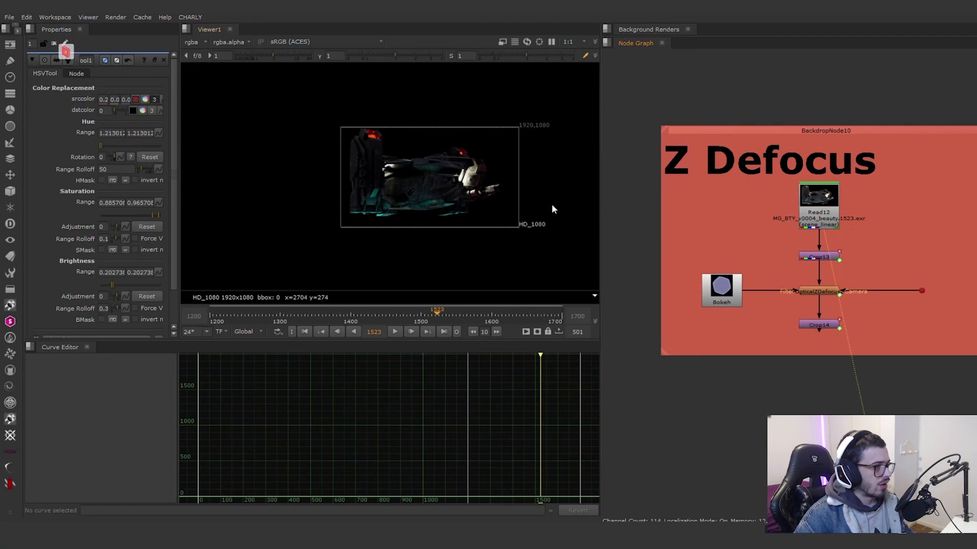
left_click(823, 293)
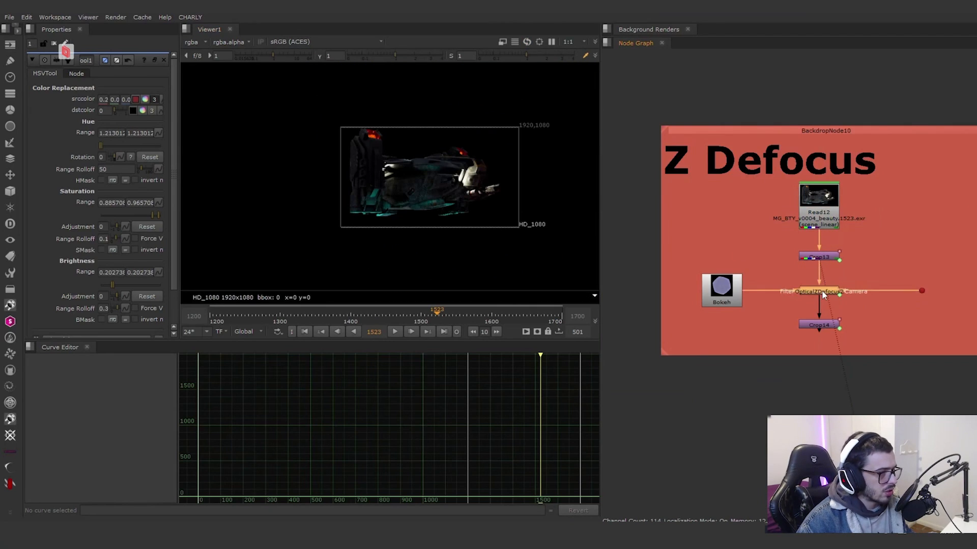
key("1")
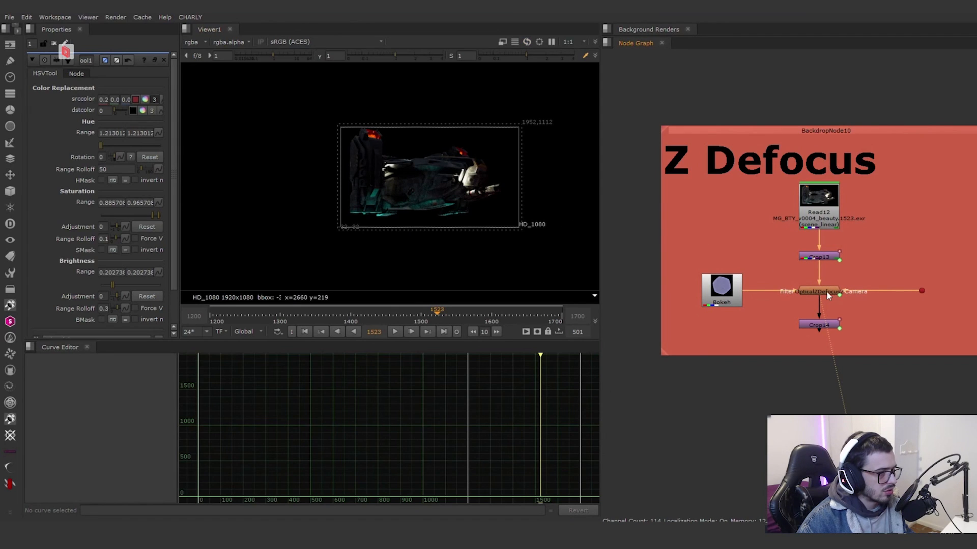
key("d")
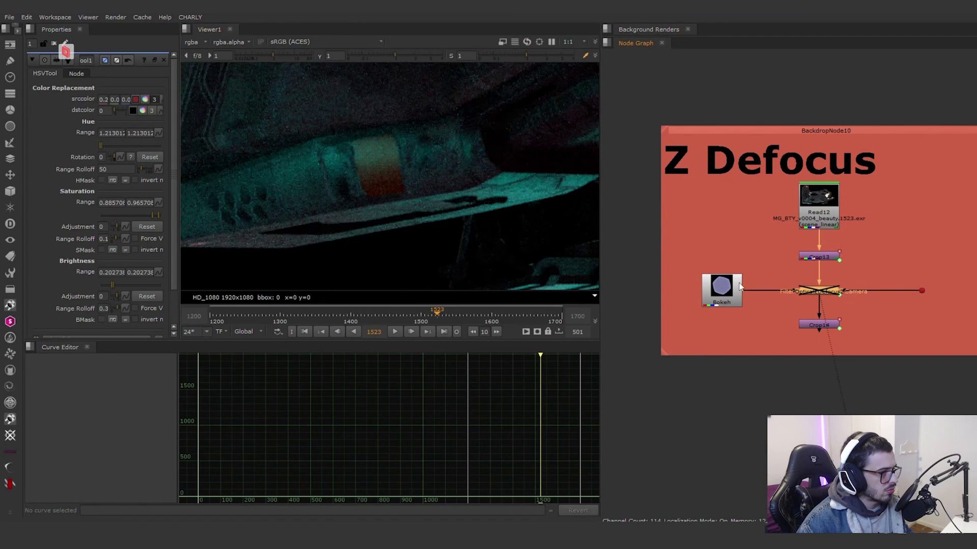
middle_click_drag(478, 242, 365, 173)
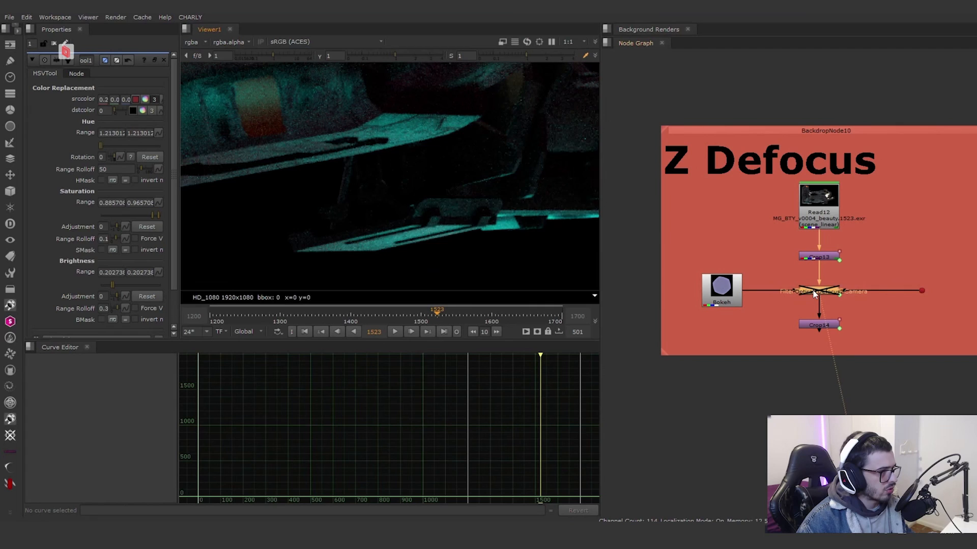
key("d")
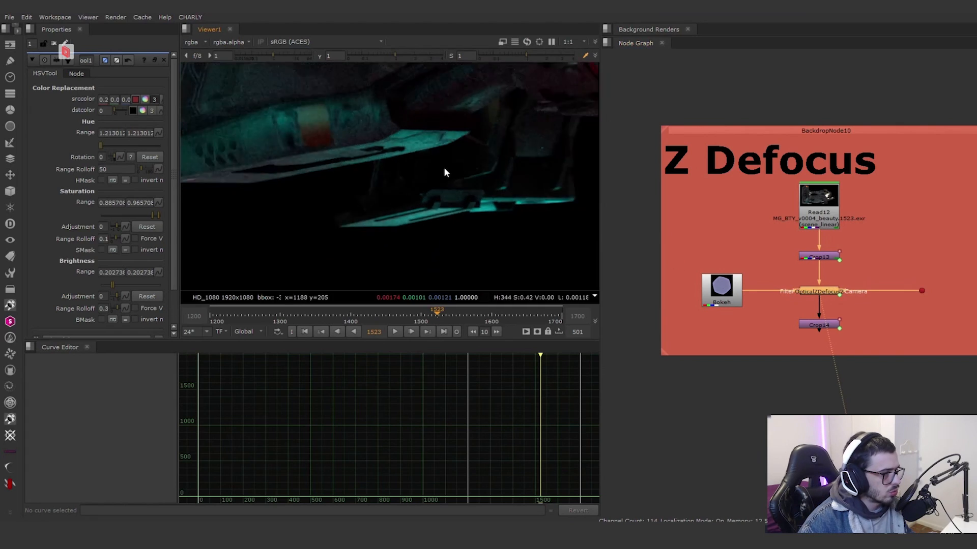
scroll(445, 172, "down", 5)
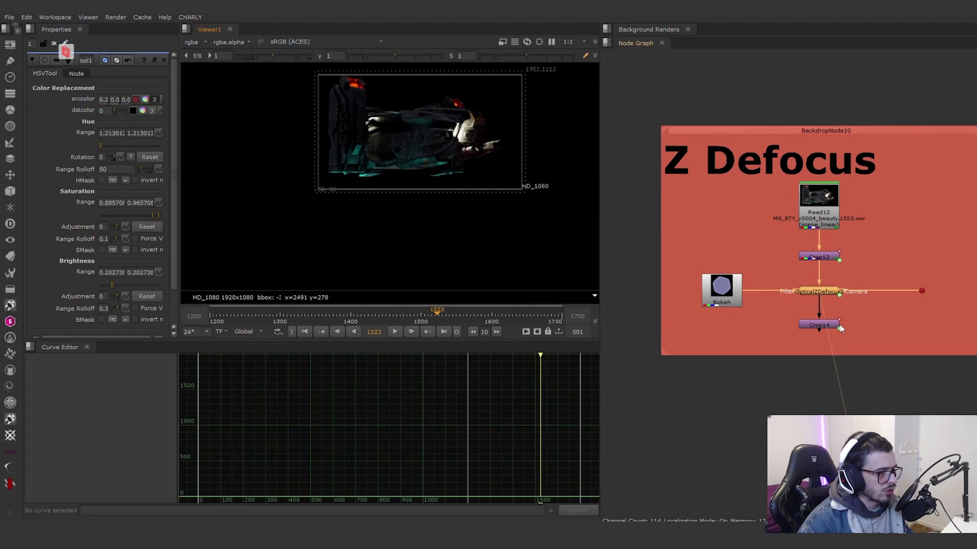
Step: Return to the sky branch and open the OpticalZDefocus9 settings to examine its depth of field controls
scroll(905, 348, "down", 7)
middle_click_drag(865, 348, 758, 291)
scroll(757, 286, "down", 5)
middle_click_drag(896, 380, 702, 208)
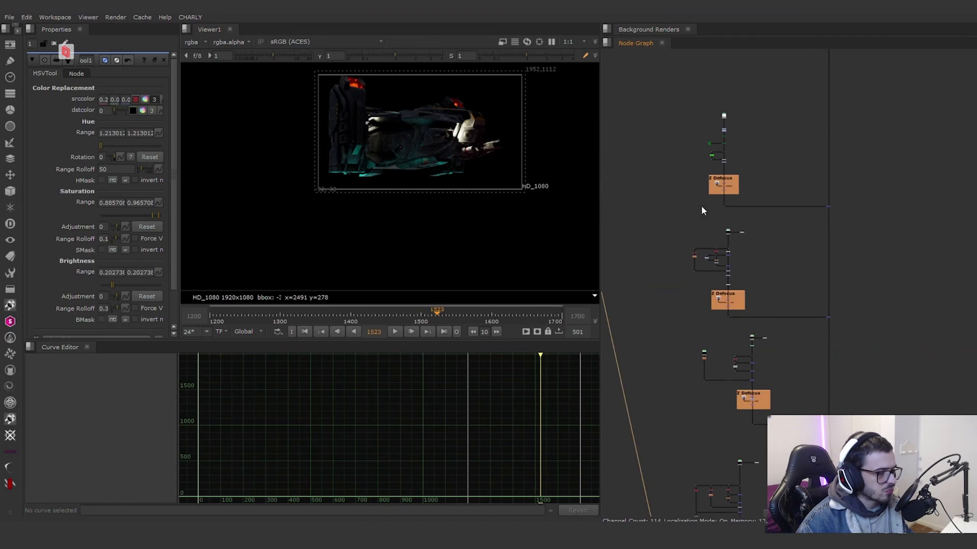
middle_click_drag(850, 457, 887, 435)
middle_click_drag(845, 339, 829, 403)
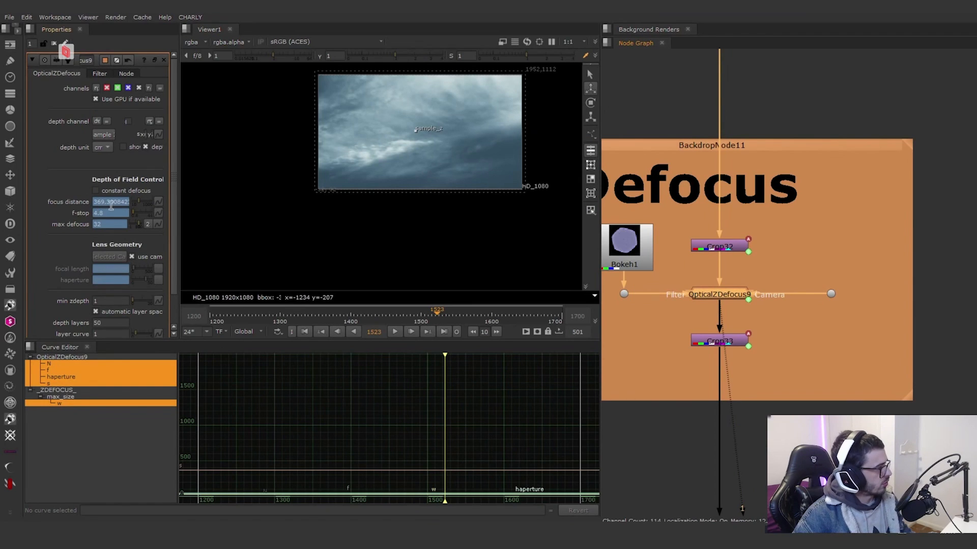
scroll(724, 299, "down", 5)
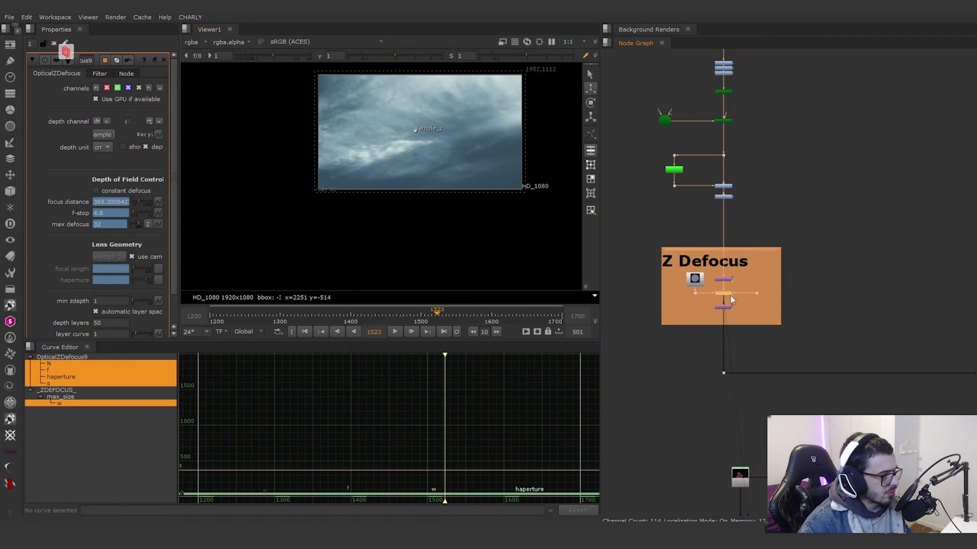
Step: View the fin's Z Defocus output, and check the main merges that add the fin and the rocky ground over the sky
scroll(743, 221, "down", 4)
scroll(820, 278, "down", 4)
scroll(791, 264, "up", 10)
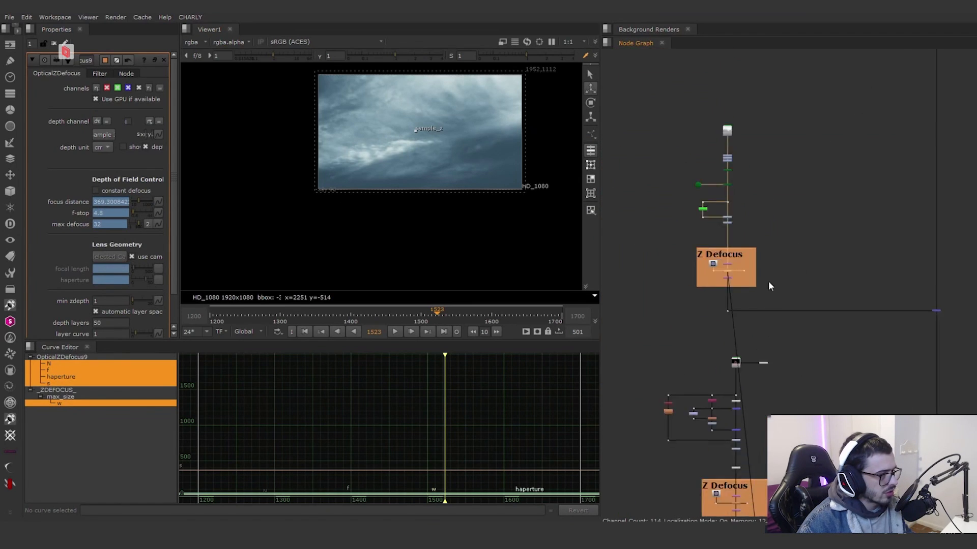
left_click(709, 318)
key("1")
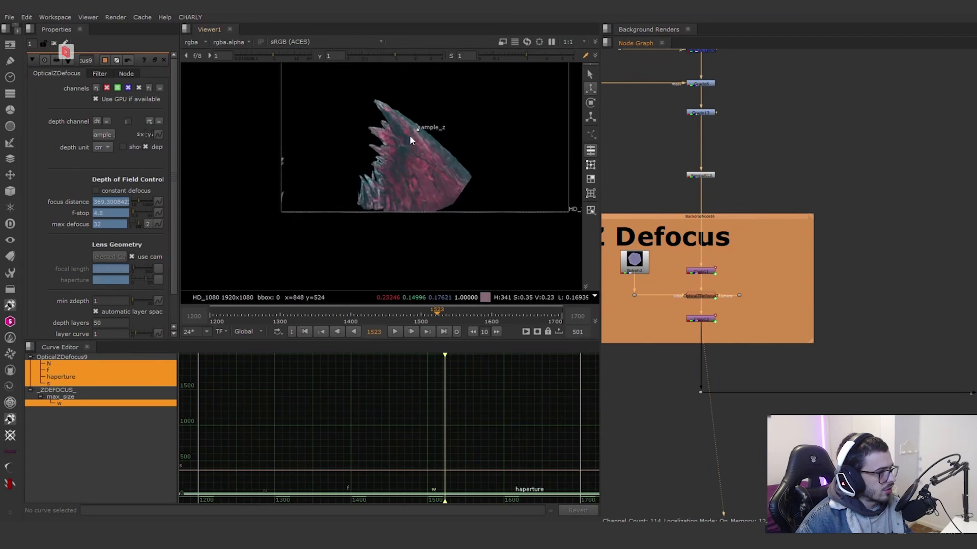
scroll(845, 266, "down", 6)
scroll(804, 266, "up", 5)
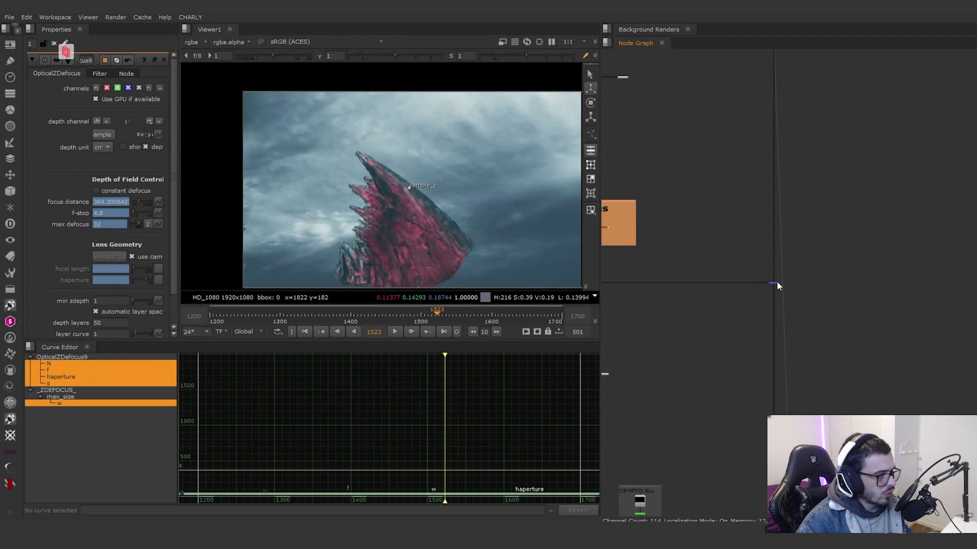
middle_click_drag(706, 280, 901, 345)
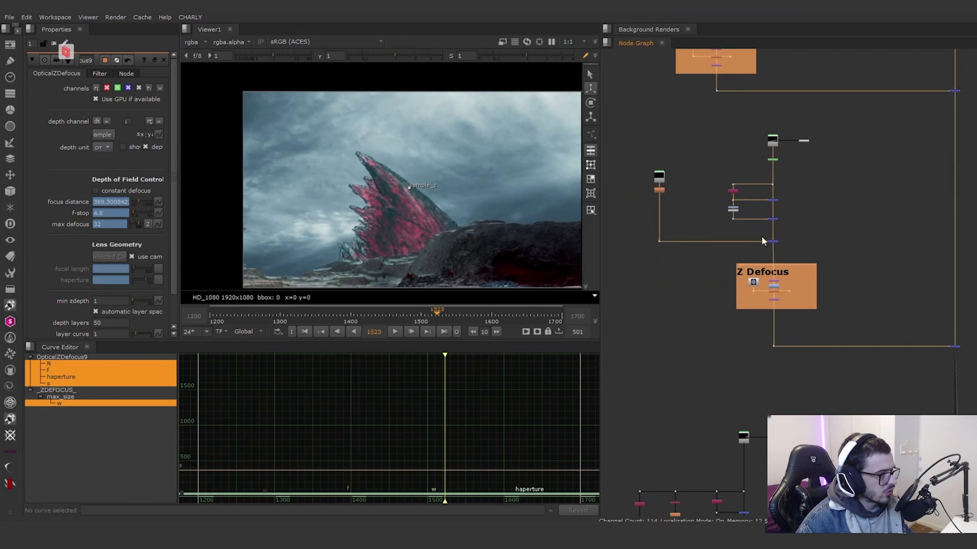
Step: View the rocky ground's RotoPaint1 output and inspect the life and source settings of its clone strokes
scroll(771, 176, "up", 6)
left_click(777, 138)
key("1")
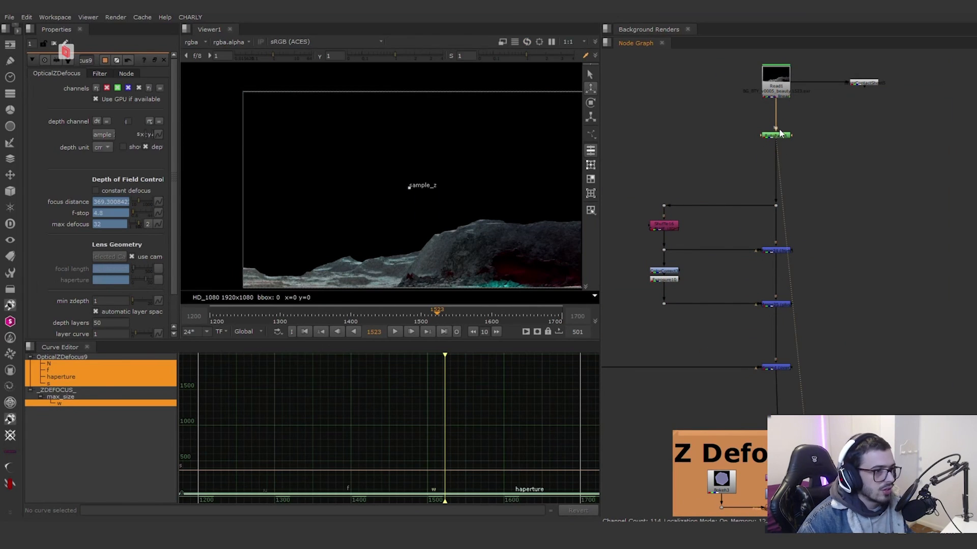
double_click(777, 135)
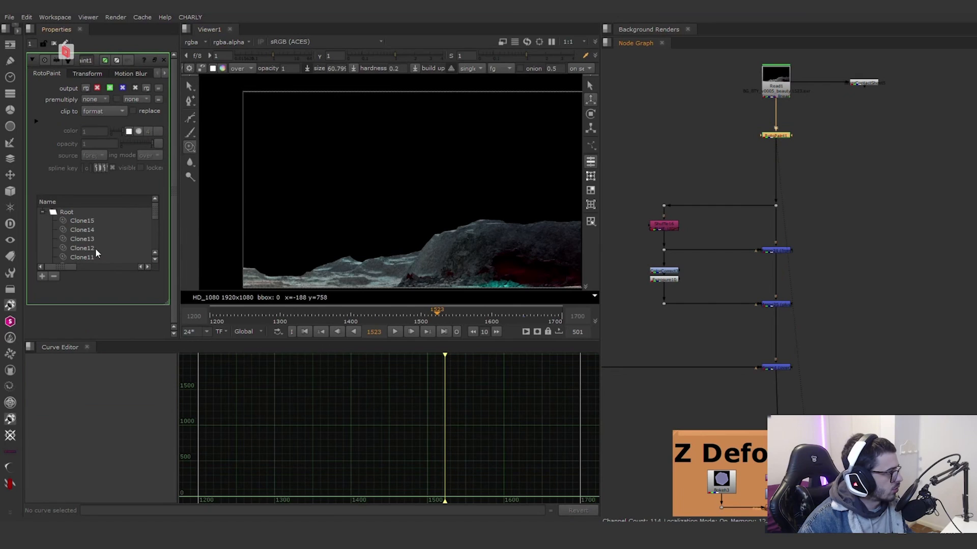
left_click_drag(79, 267, 123, 265)
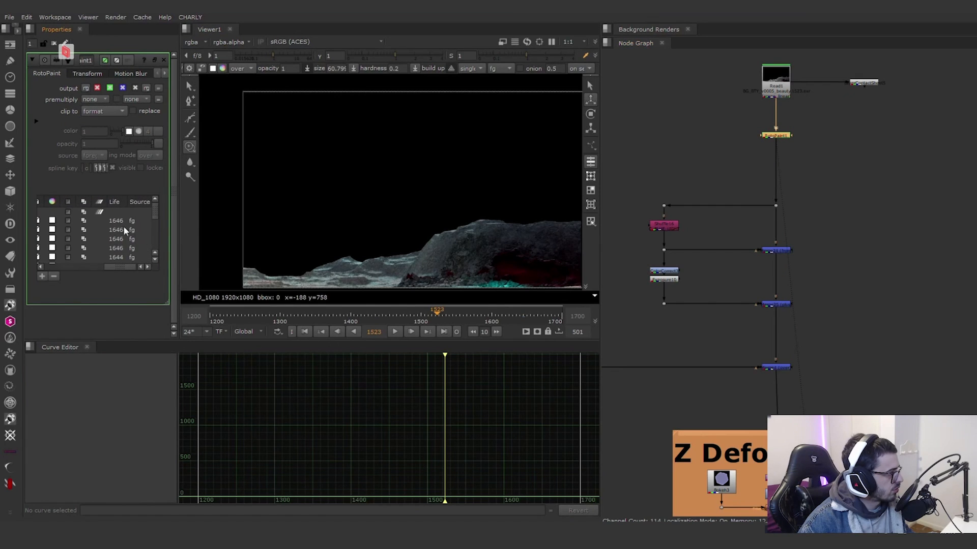
scroll(688, 227, "up", 4)
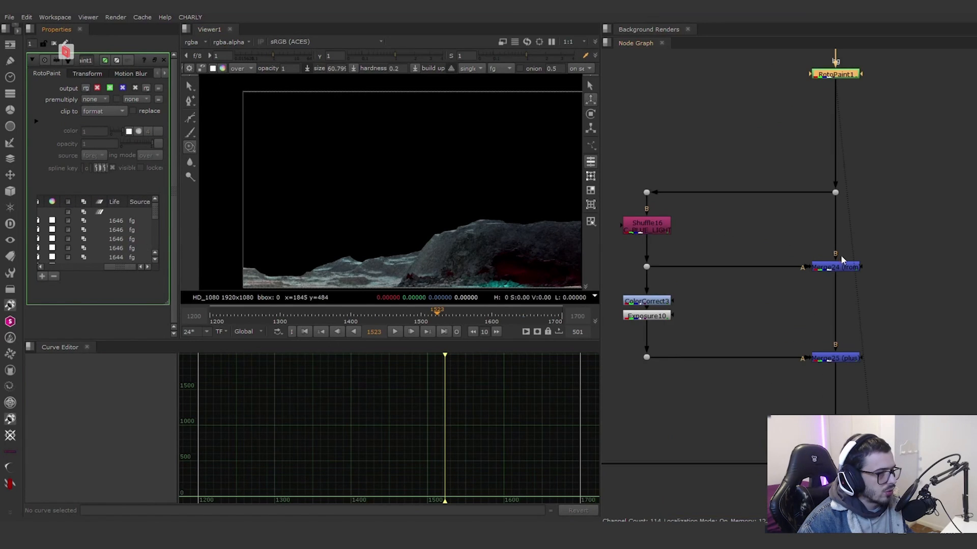
Step: Compare the Shuffle16 blue light pass with the Merge24 (from) result that subtracts it from the ground
left_click(838, 269)
key("1")
left_click(656, 227)
key("1")
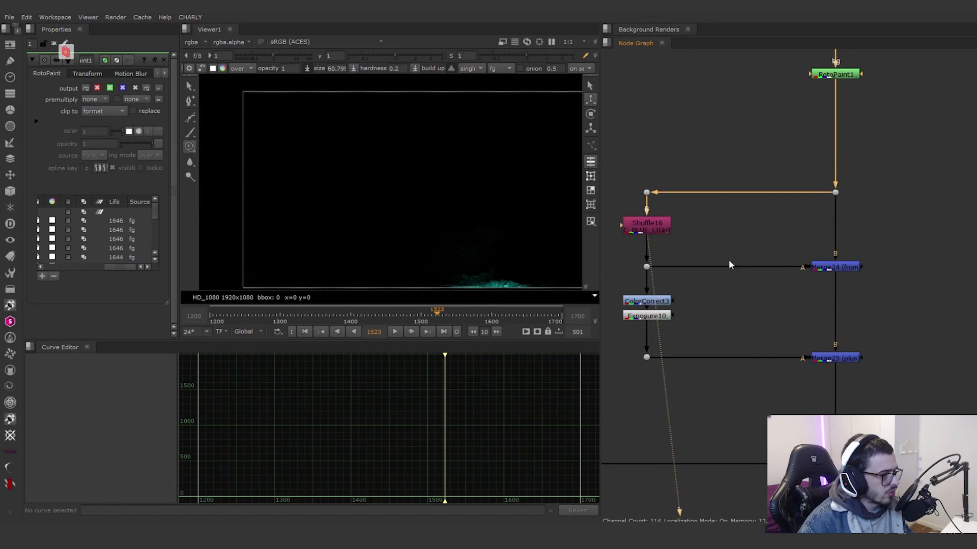
left_click(827, 268)
key("1")
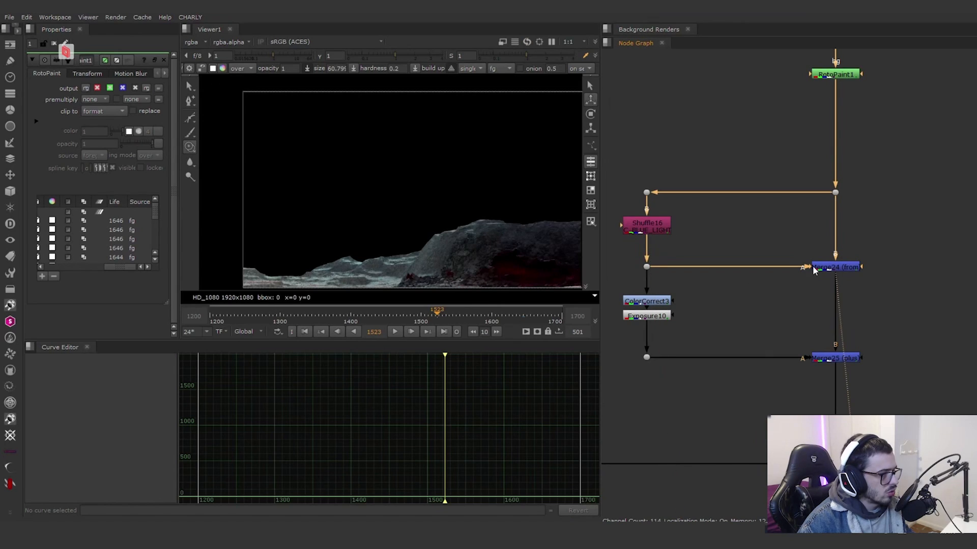
Step: View the blue light pass after ColorCorrect3 and Exposure10, and check it at frame 1615
left_click(646, 301)
left_click(646, 316)
key("1")
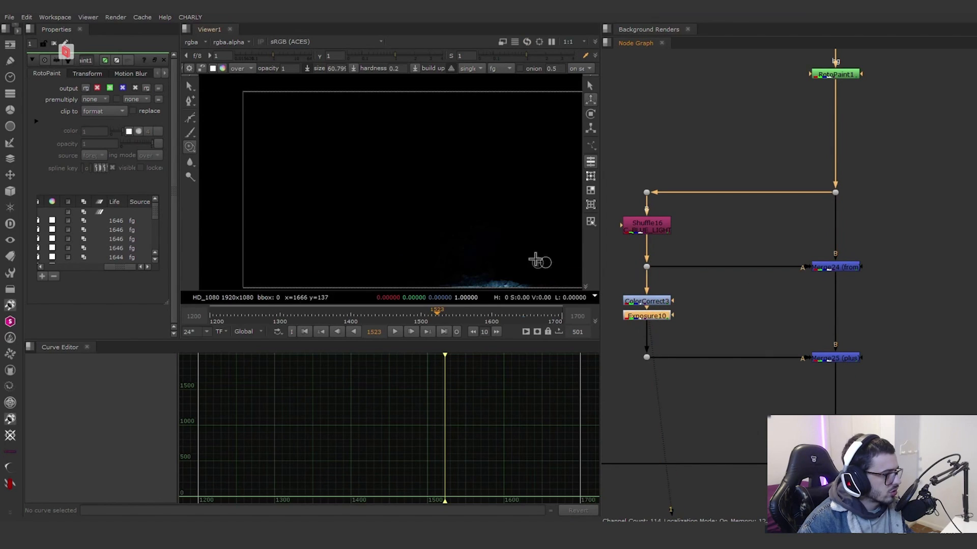
left_click(502, 319)
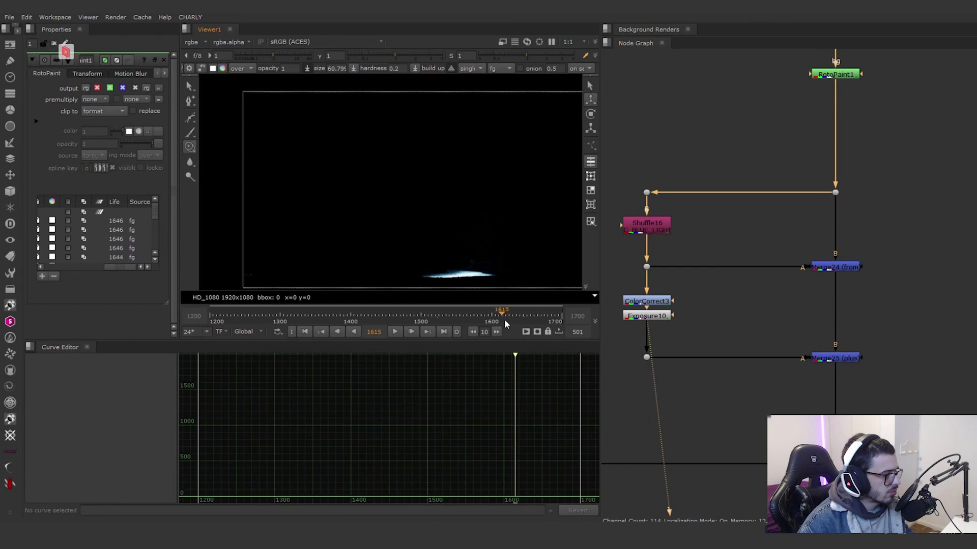
left_click(653, 315)
key("1")
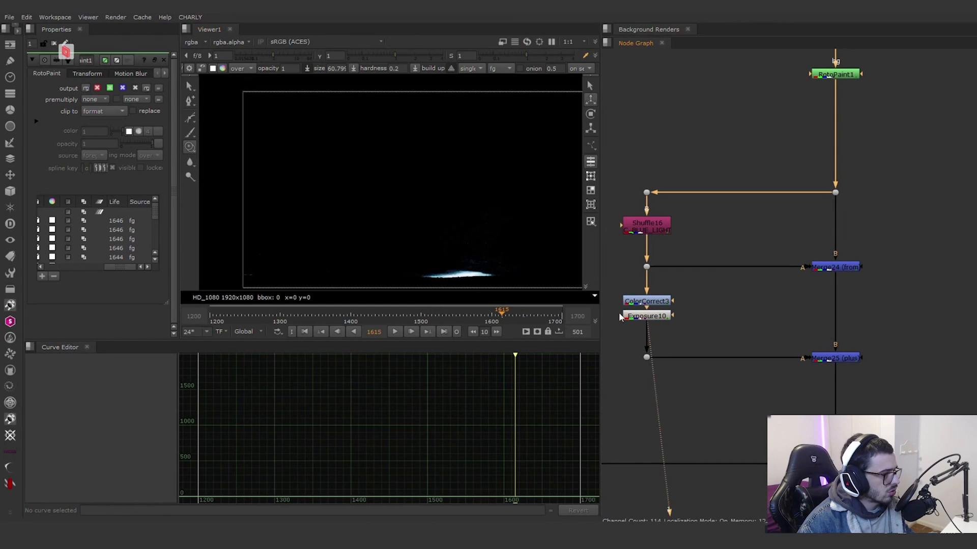
Step: Go to frame 1562 and compare the original Shuffle16 blue light with the graded Exposure10 output
left_click(464, 319)
left_click(651, 314)
key("1")
left_click(664, 262)
left_click(658, 223)
key("1")
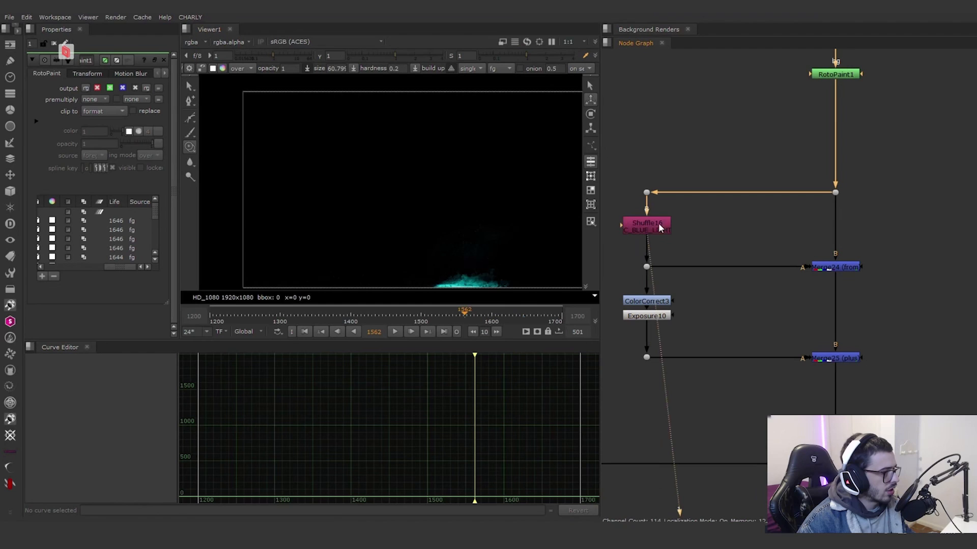
left_click(657, 317)
scroll(477, 286, "up", 3)
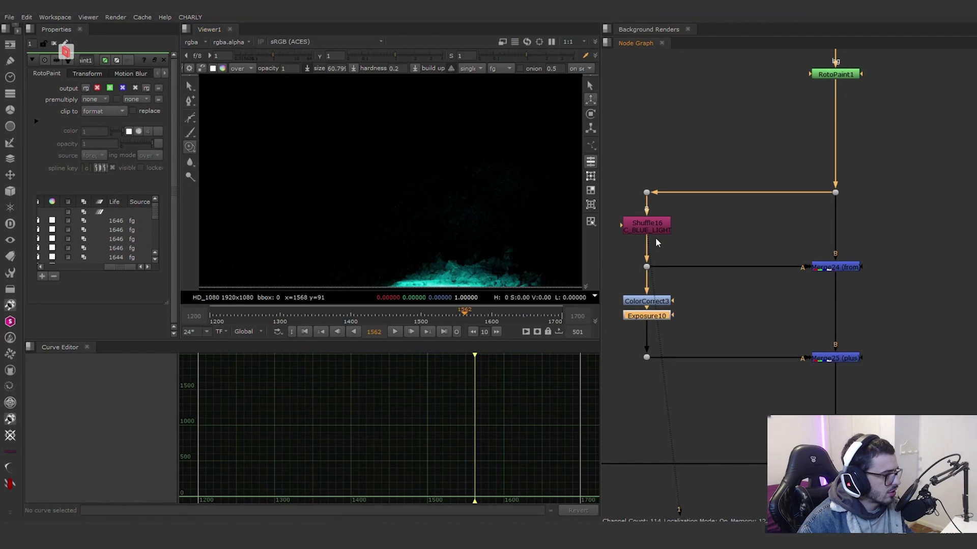
left_click(664, 316)
key("1")
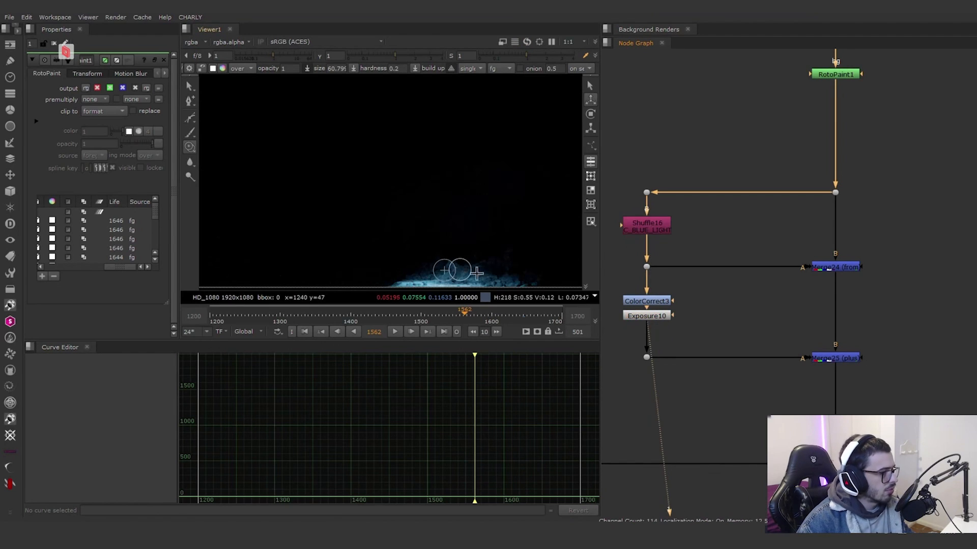
Step: View Merge25 (plus), toggle ColorCorrect3 and Exposure10 off and on to compare the light, and view Merge4 (over)
left_click(844, 358)
key("1")
left_click_drag(722, 326, 637, 298)
key("d")
key("d")
middle_click_drag(783, 336, 730, 255)
left_click(776, 385)
key("1")
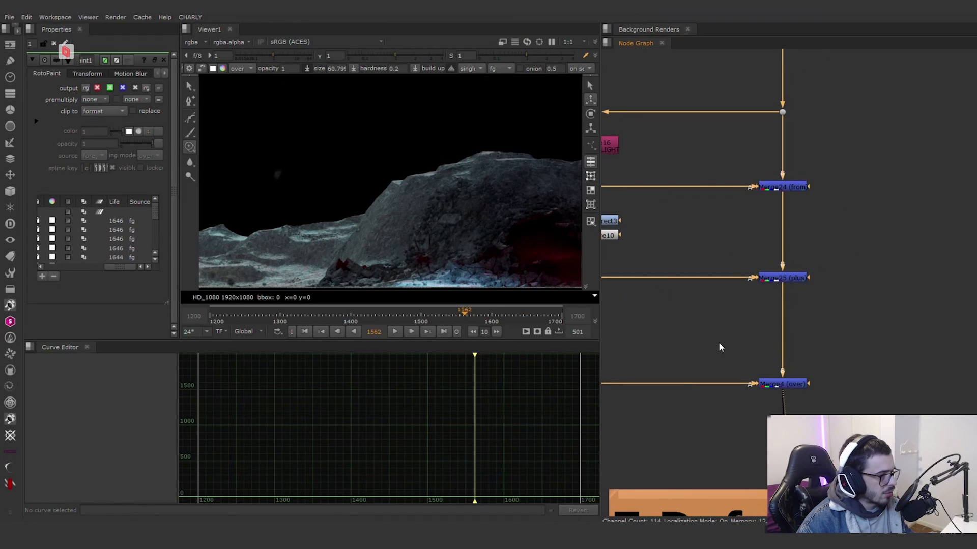
Step: View the Read4 MG1 beauty element above Defocus1 and scrub the timeline to frame 1654 to examine it
scroll(717, 333, "down", 5)
middle_click_drag(753, 313, 916, 349)
scroll(737, 245, "up", 6)
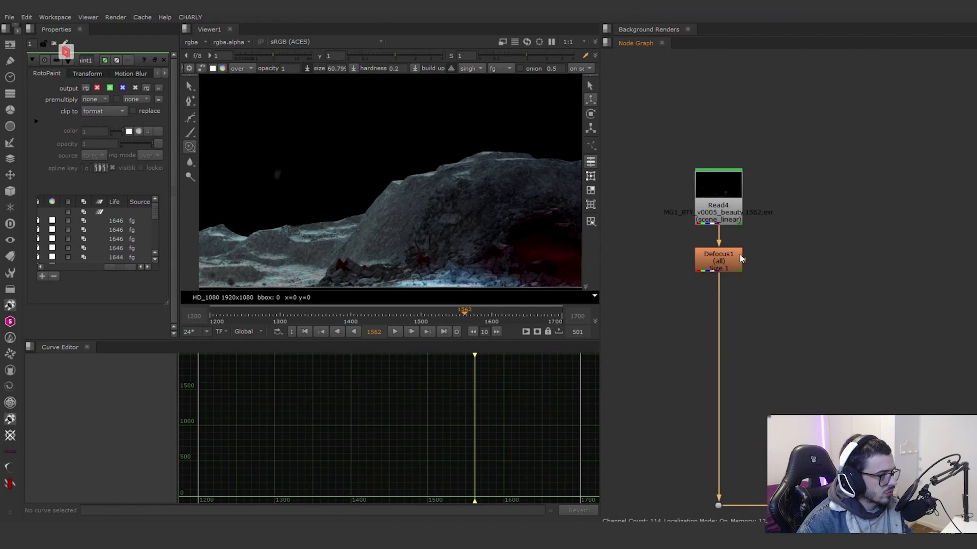
left_click(710, 203)
key("1")
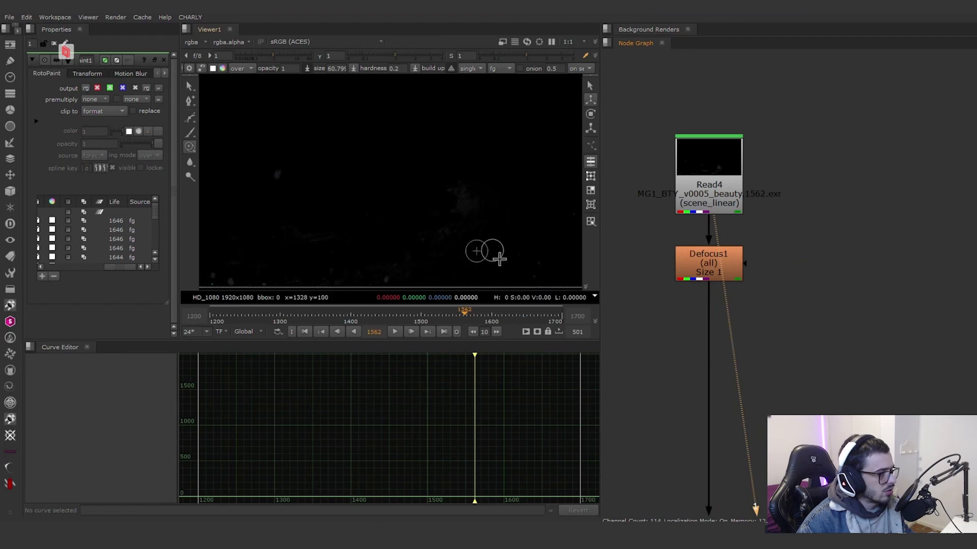
left_click_drag(323, 314, 529, 318)
scroll(786, 204, "down", 8)
scroll(781, 303, "up", 7)
Step: View the Merge4 (over) result at frame 1654 and locate the ground's Z Defocus group below it
left_click(777, 294)
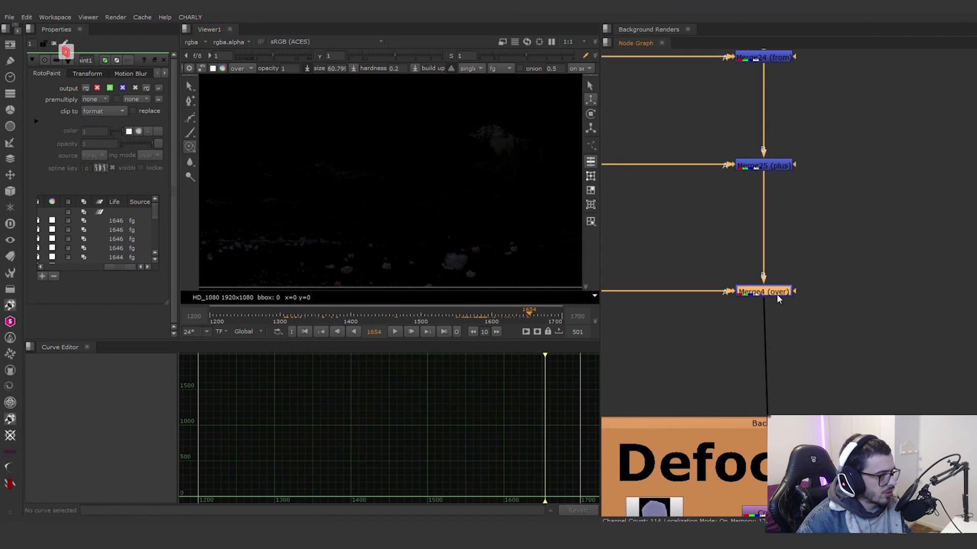
key("1")
scroll(813, 331, "down", 4)
middle_click_drag(813, 332, 774, 257)
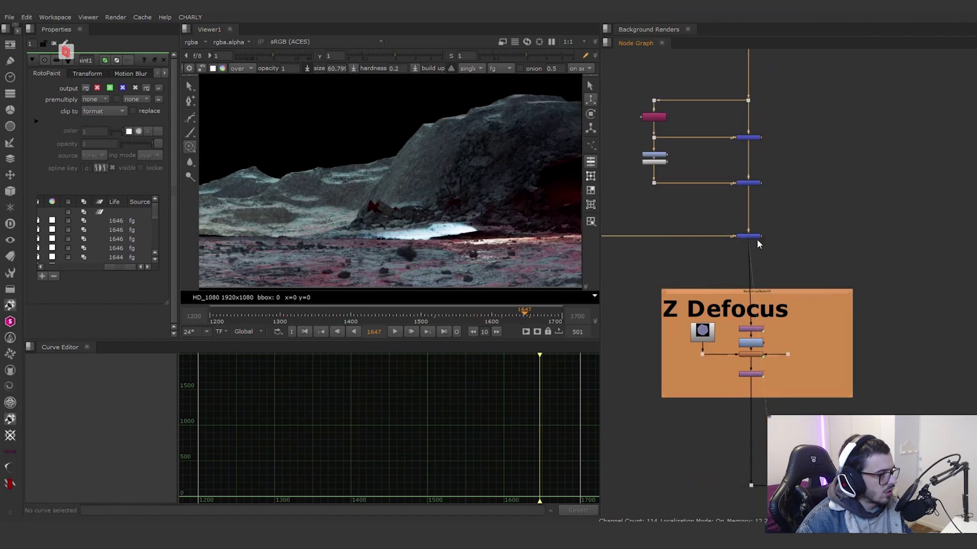
Step: View the OpticalZDefocus10 output inside the ground's Z Defocus group at frame 1647
middle_click_drag(749, 357, 736, 312)
scroll(737, 311, "up", 4)
left_click(746, 305)
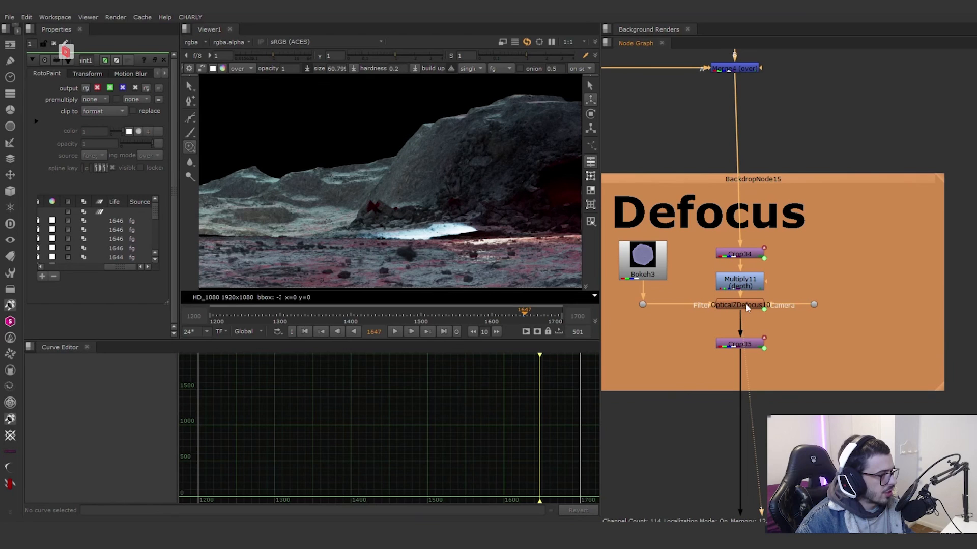
key("1")
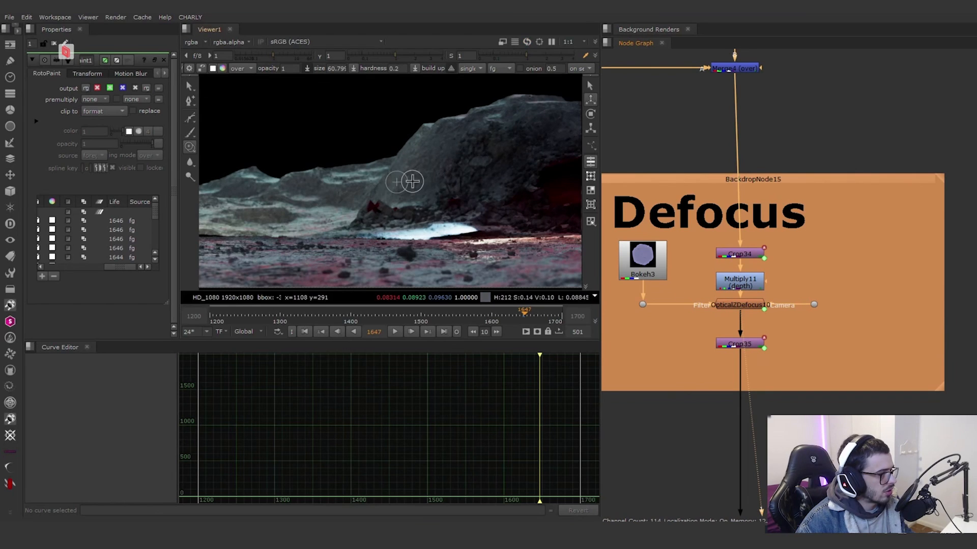
Step: View the successive main-pipe merges that combine the ground and the crystals with the sky and fin
scroll(768, 326, "down", 13)
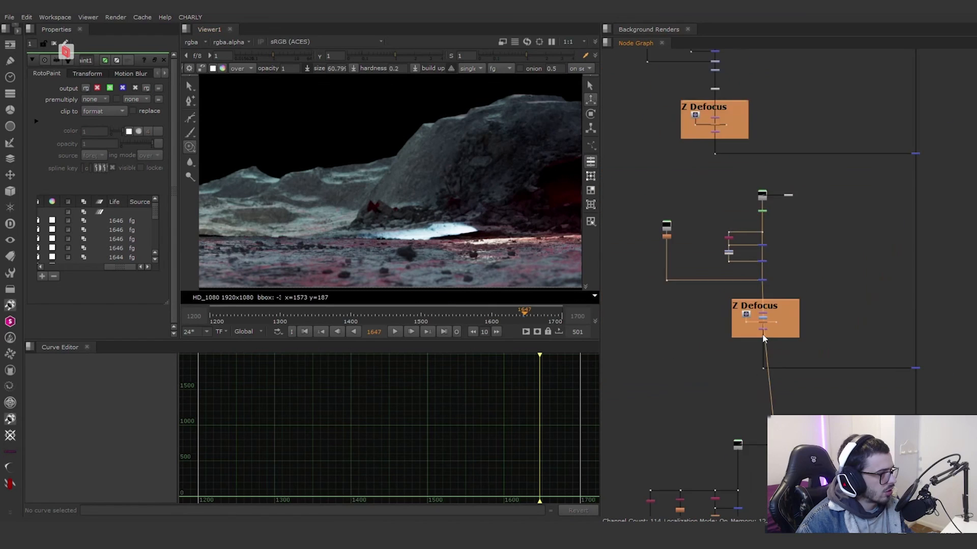
scroll(801, 359, "up", 8)
left_click(801, 273)
key("1")
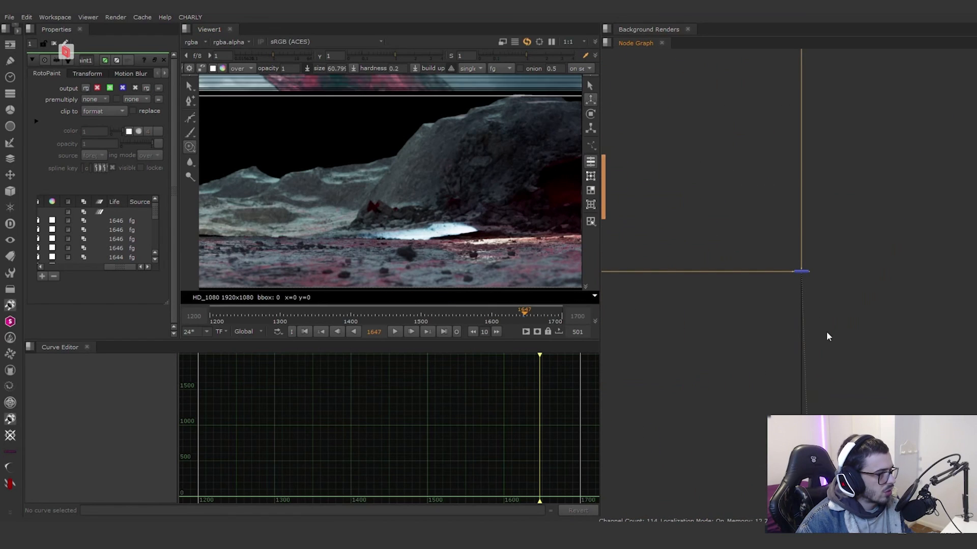
scroll(826, 334, "down", 8)
scroll(847, 351, "up", 8)
scroll(847, 347, "up", 1)
left_click_drag(898, 334, 802, 275)
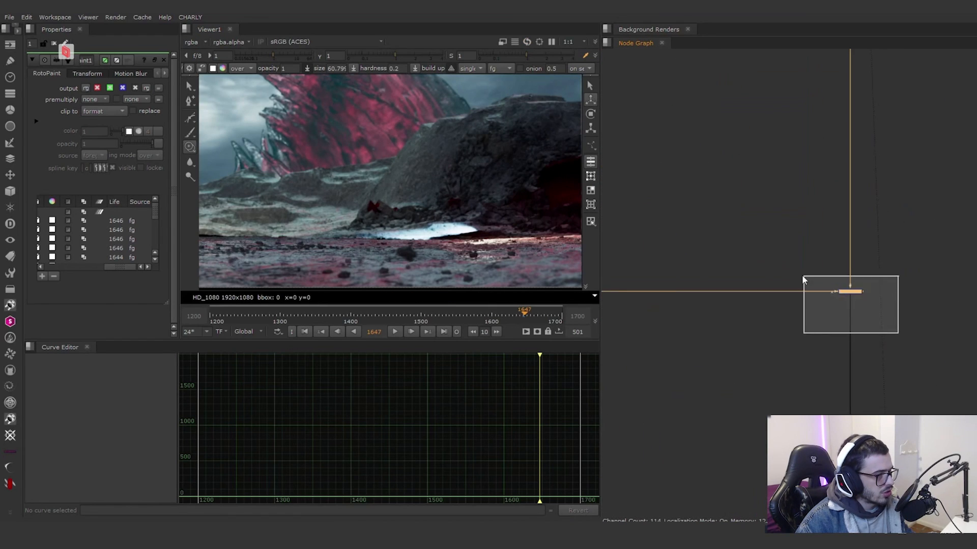
key("1")
Step: View Merge27 (plus) in the crystal branch and compare it with the cryptomatte output of the CRYPTO ALL group
scroll(820, 304, "down", 8)
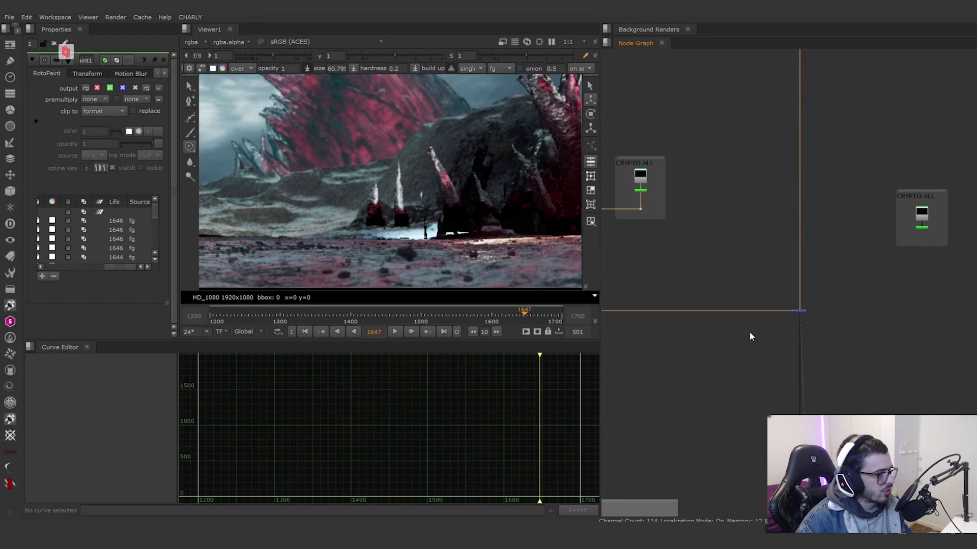
scroll(750, 334, "up", 5)
scroll(688, 297, "up", 5)
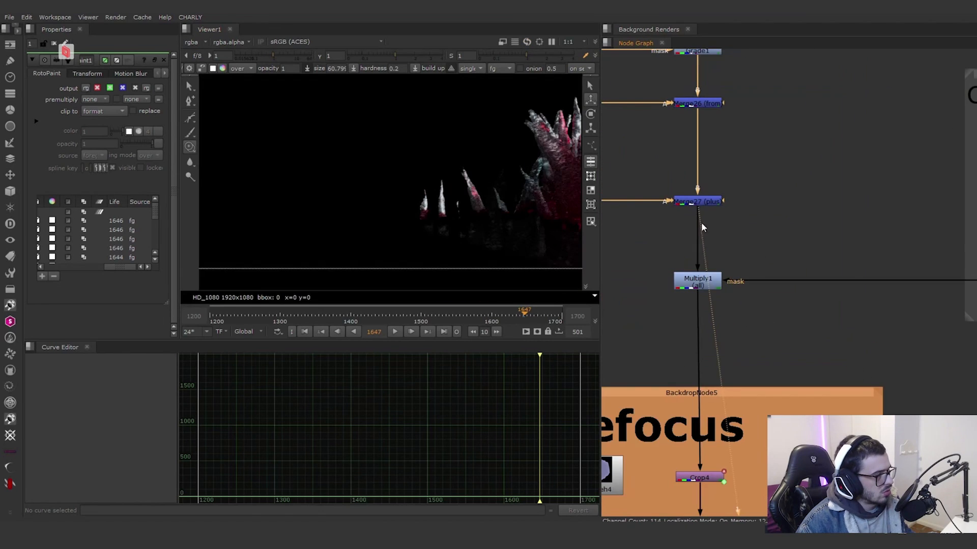
scroll(702, 232, "down", 4)
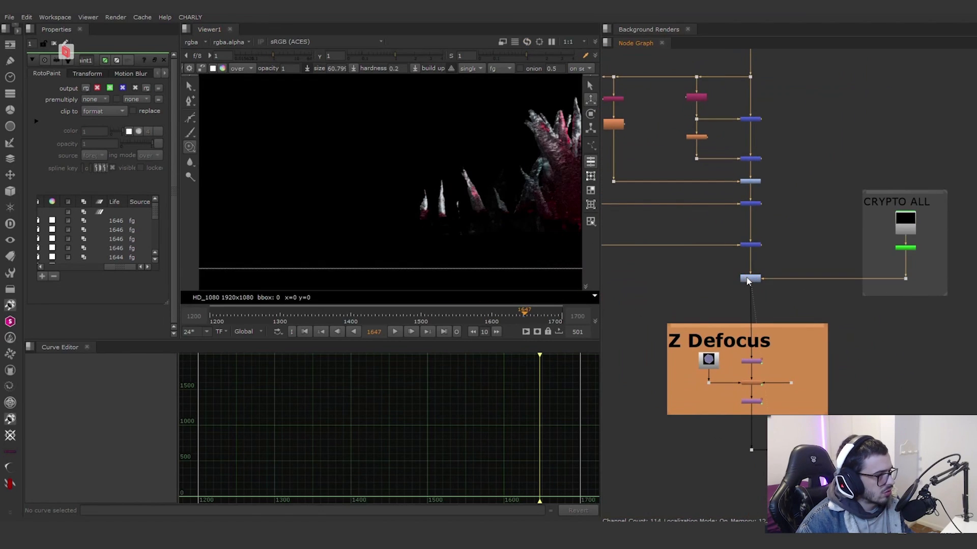
left_click(751, 245)
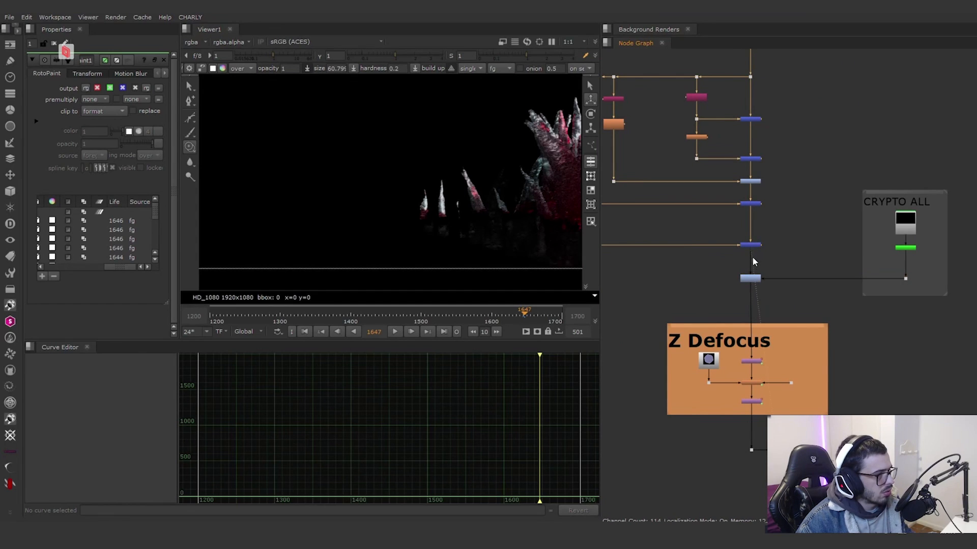
left_click(901, 247)
key("1")
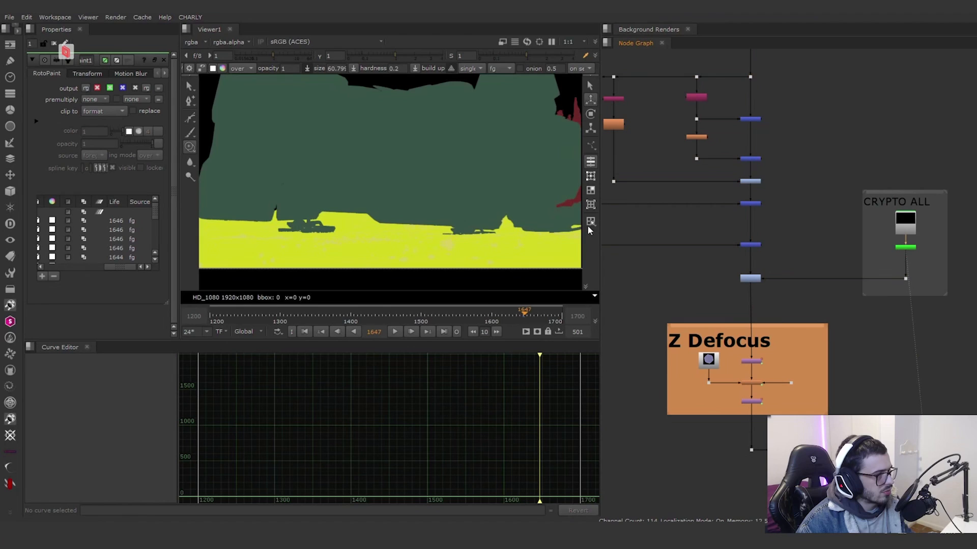
left_click(746, 244)
key("1")
Step: View the Read2 beauty element of the crystals and examine the spikes up close
scroll(768, 141, "up", 1)
middle_click_drag(768, 140, 829, 265)
scroll(813, 243, "down", 2)
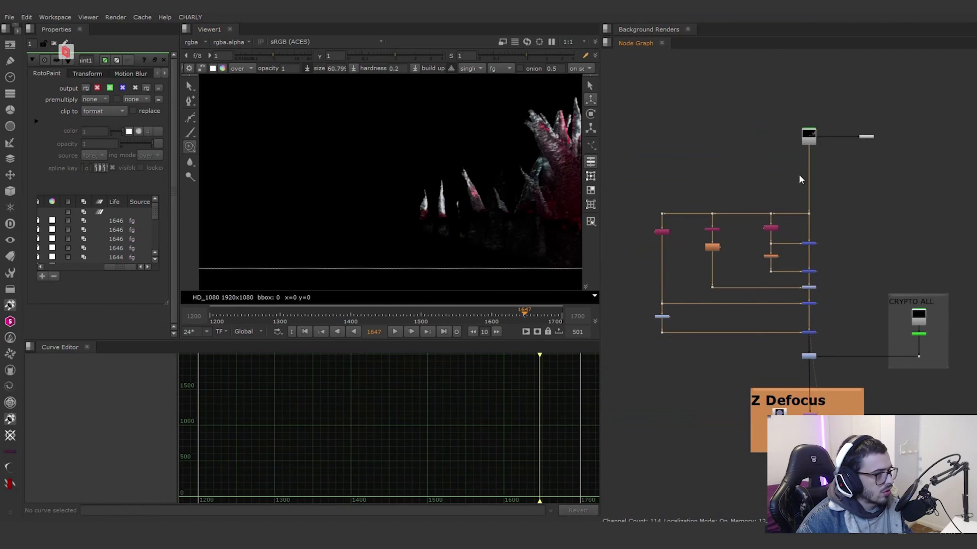
scroll(812, 139, "up", 1)
left_click(812, 139)
key("1")
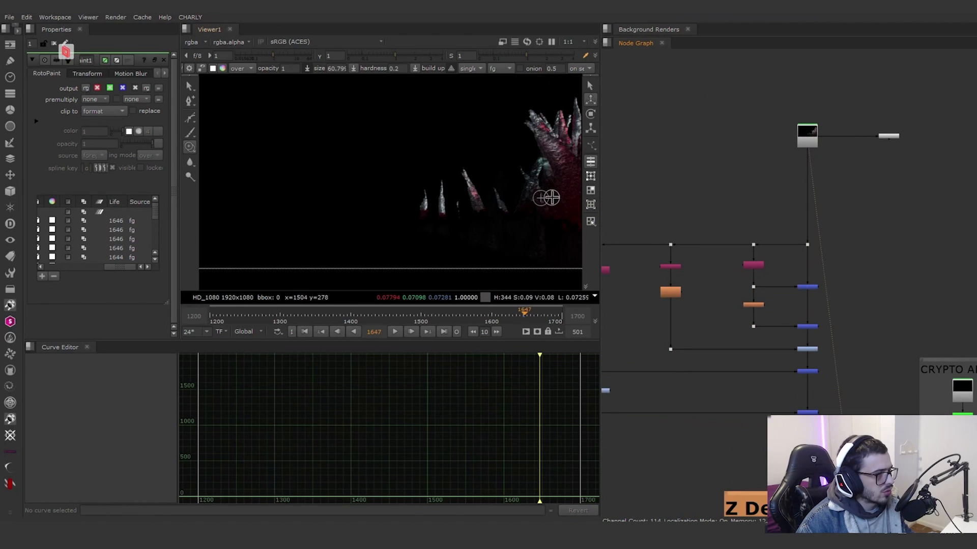
scroll(545, 198, "up", 2)
scroll(773, 270, "up", 4)
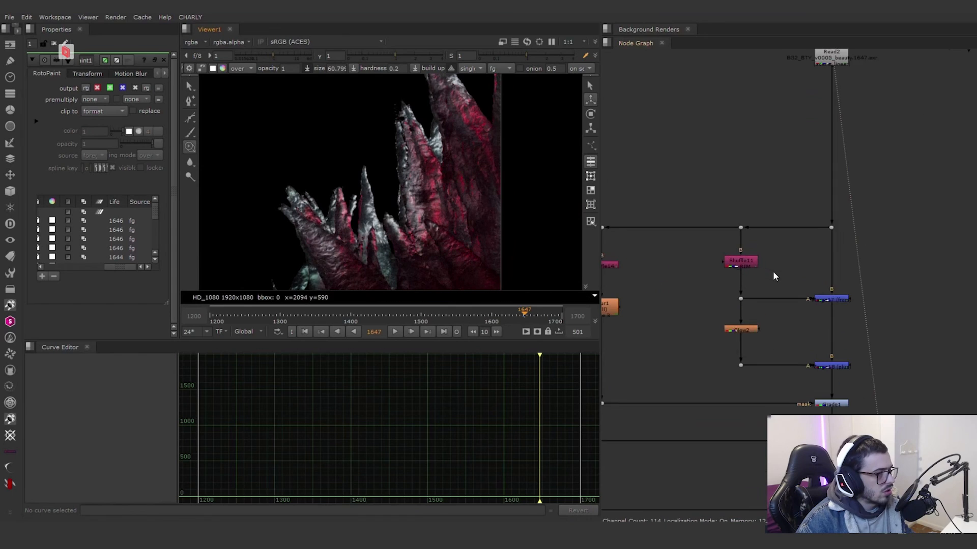
Step: View the Shuffle11 rim light, the from-merge that subtracts it, the Glow2 output and Merge18 (plus)
left_click(741, 261)
key("1")
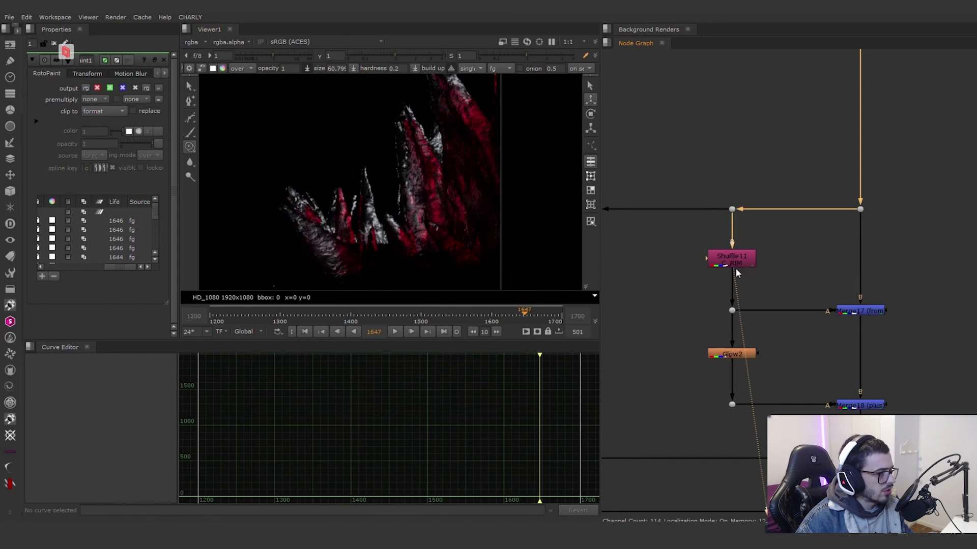
middle_click_drag(761, 274, 746, 238)
left_click(835, 276)
key("1")
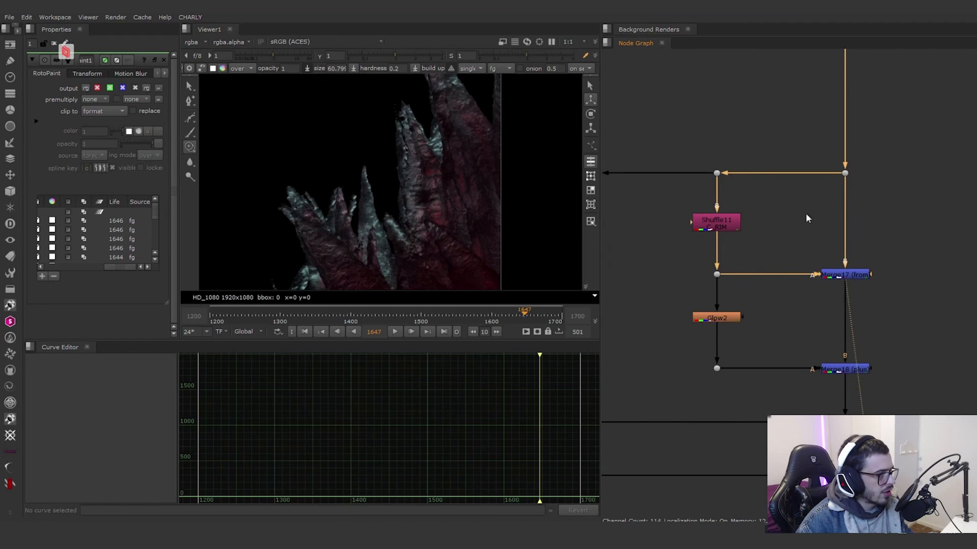
left_click(732, 319)
key("1")
left_click(833, 372)
key("1")
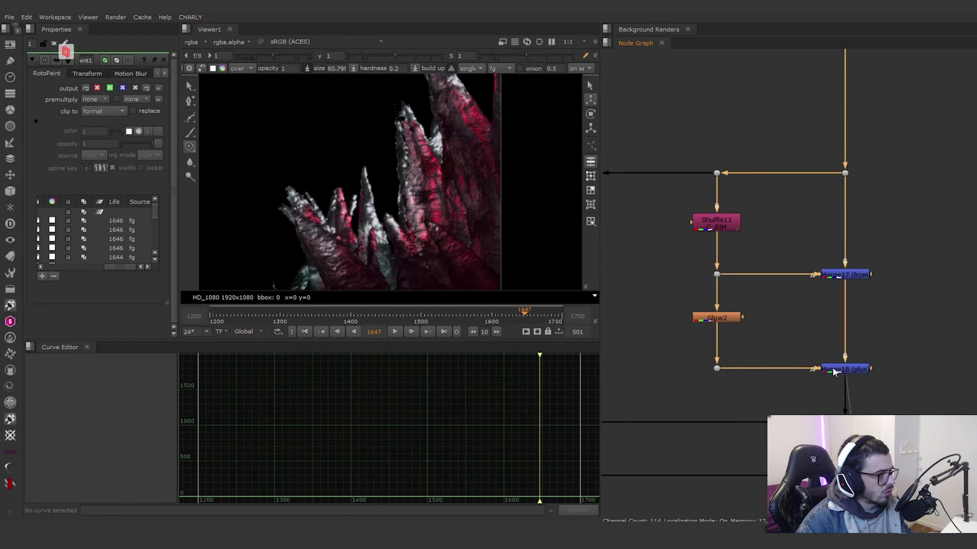
Step: View the Blur1 matte on the neighbouring shuffle branch and the Grade1 result it masks
scroll(780, 392, "down", 4)
middle_click_drag(780, 392, 813, 371)
scroll(696, 311, "up", 3)
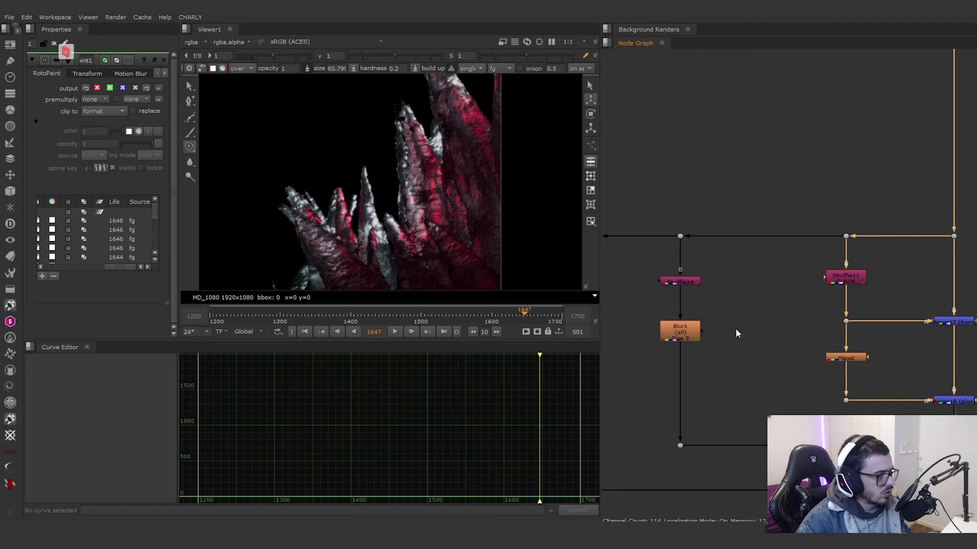
middle_click_drag(735, 328, 725, 293)
scroll(725, 294, "down", 3)
left_click(690, 265)
key("1")
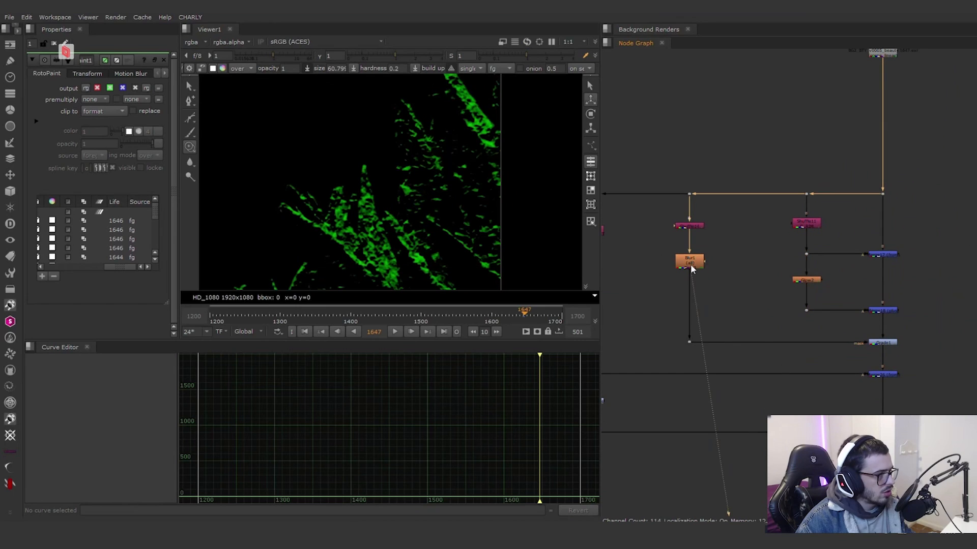
scroll(724, 226, "right", 2)
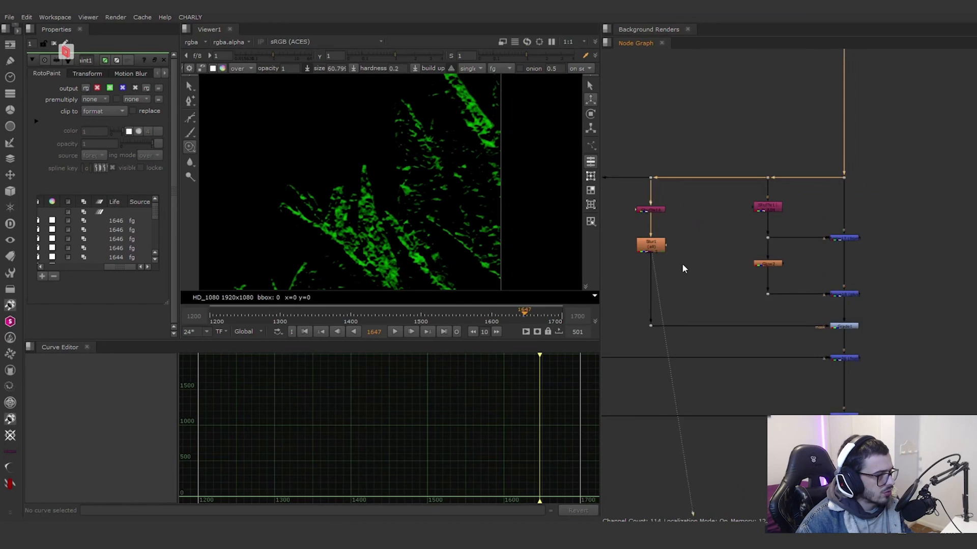
left_click(823, 315)
key("1")
scroll(772, 327, "down", 2)
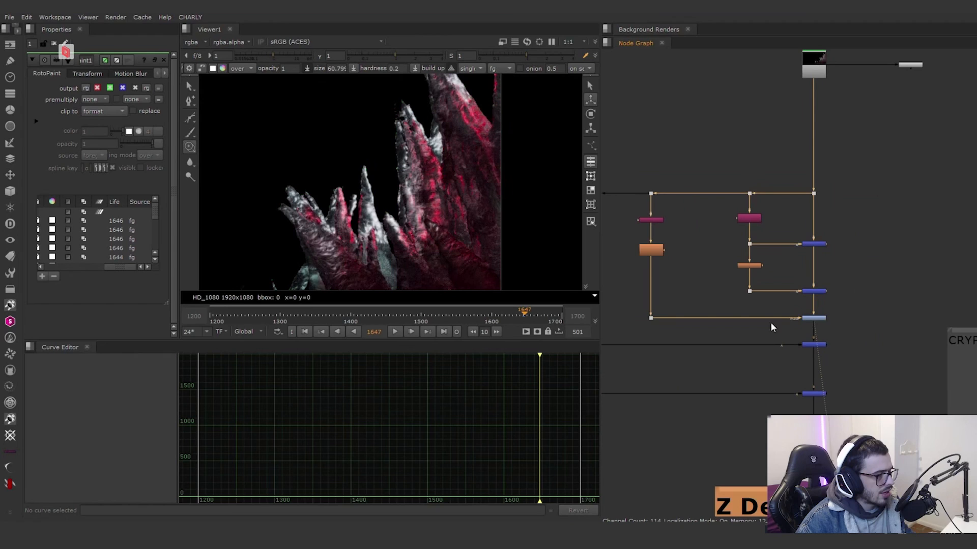
Step: View the outermost shuffled light of the crystals, go to frame 1493 and view the Merge26 (from) result
middle_click_drag(605, 258, 707, 248)
scroll(697, 246, "up", 1)
left_click(667, 214)
key("1")
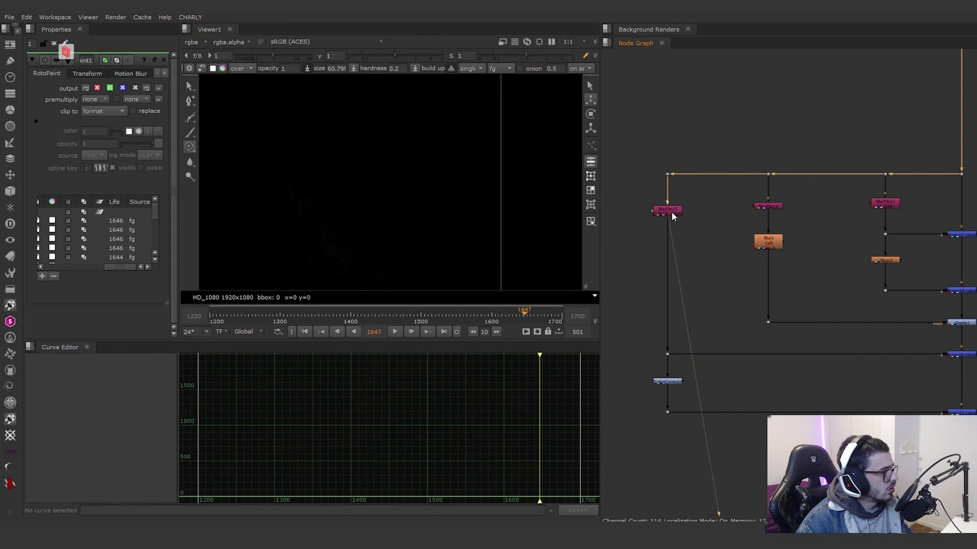
scroll(674, 216, "down", 1)
scroll(497, 194, "down", 4)
left_click_drag(435, 317, 416, 317)
scroll(719, 305, "up", 2)
left_click(925, 302)
key("1")
left_click(860, 349)
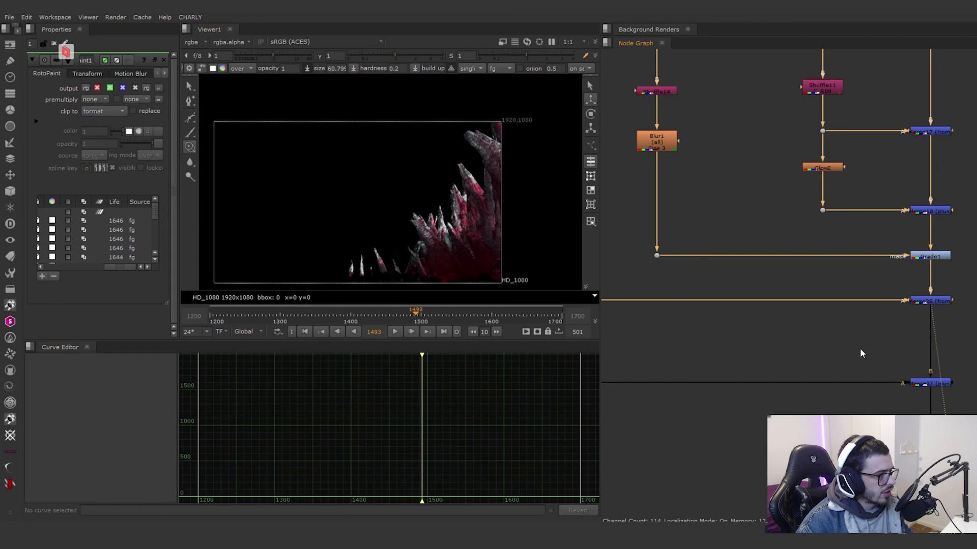
Step: View Merge27 (plus), toggle the correction node on the branch feeding it, and locate Multiply1 above Z Defocus
scroll(860, 349, "down", 1)
middle_click_drag(860, 349, 840, 322)
left_click(891, 350)
key("1")
left_click(719, 325)
scroll(718, 324, "down", 1)
middle_click_drag(719, 323, 606, 245)
left_click(718, 317)
key("d")
scroll(853, 332, "down", 1)
scroll(733, 296, "up", 1)
left_click(733, 296)
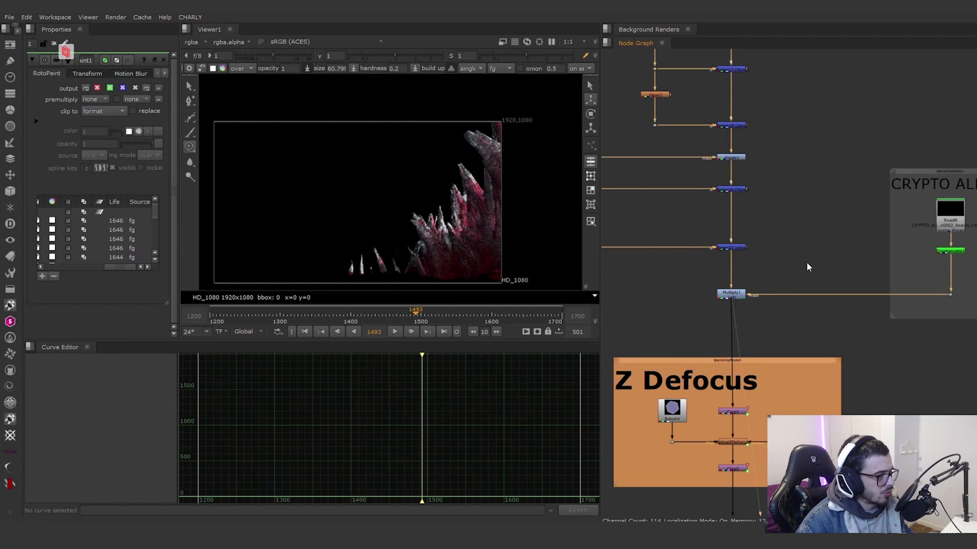
Step: View the CRYPTO ALL matte, compare it with the Multiply1 output, and inspect Multiply1's settings
left_click(950, 251)
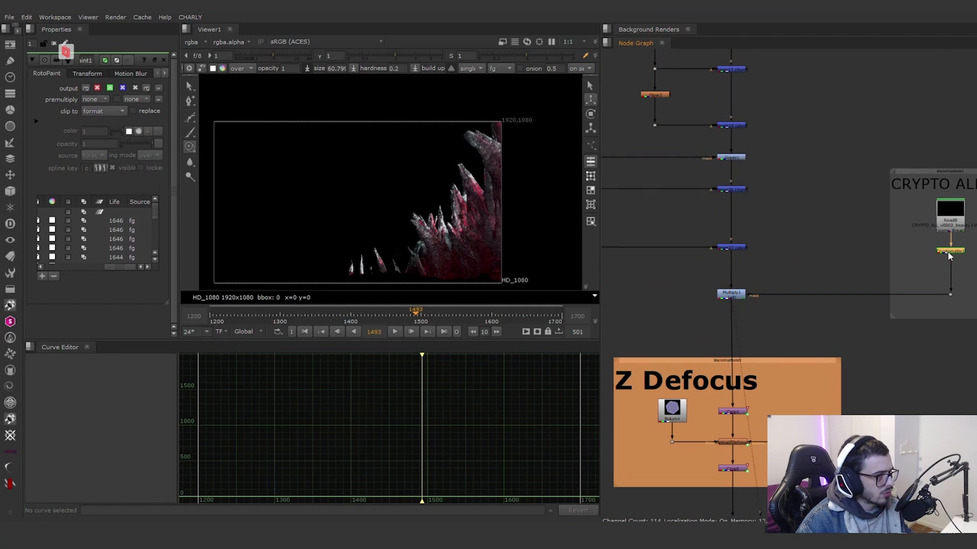
key("1")
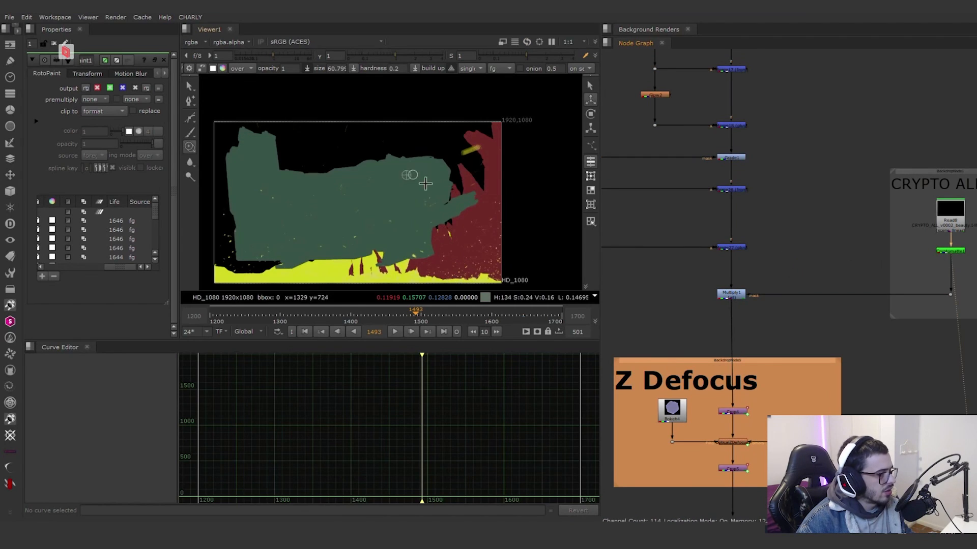
left_click(735, 295)
key("1")
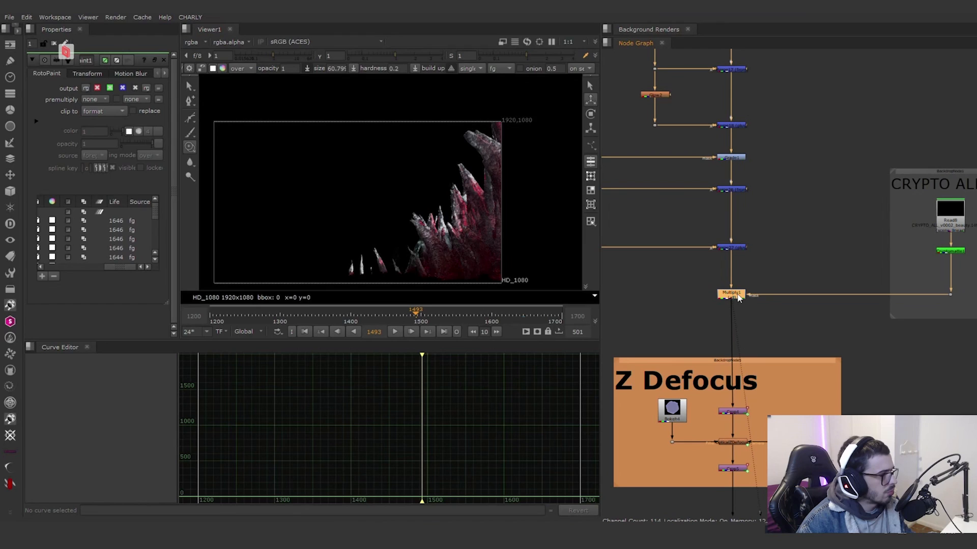
double_click(738, 296)
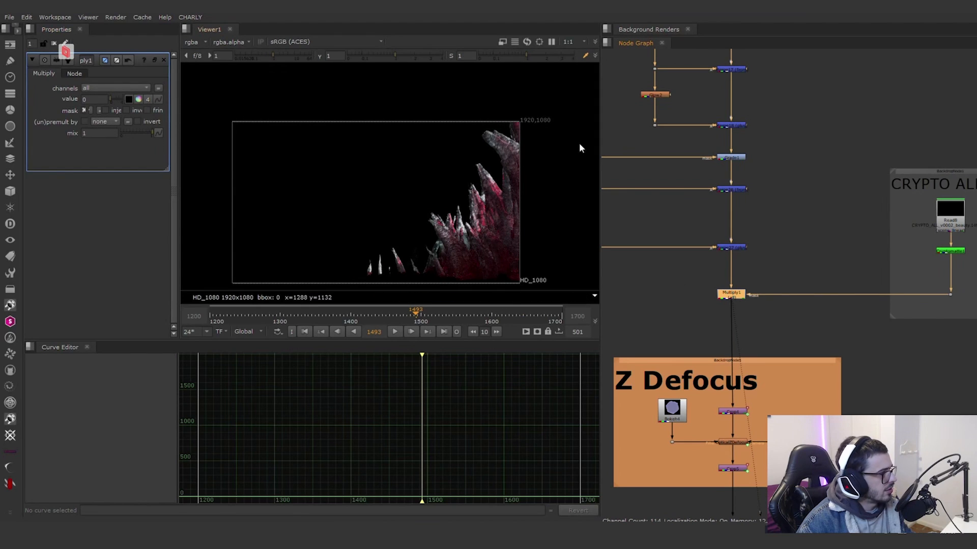
scroll(859, 278, "up", 2)
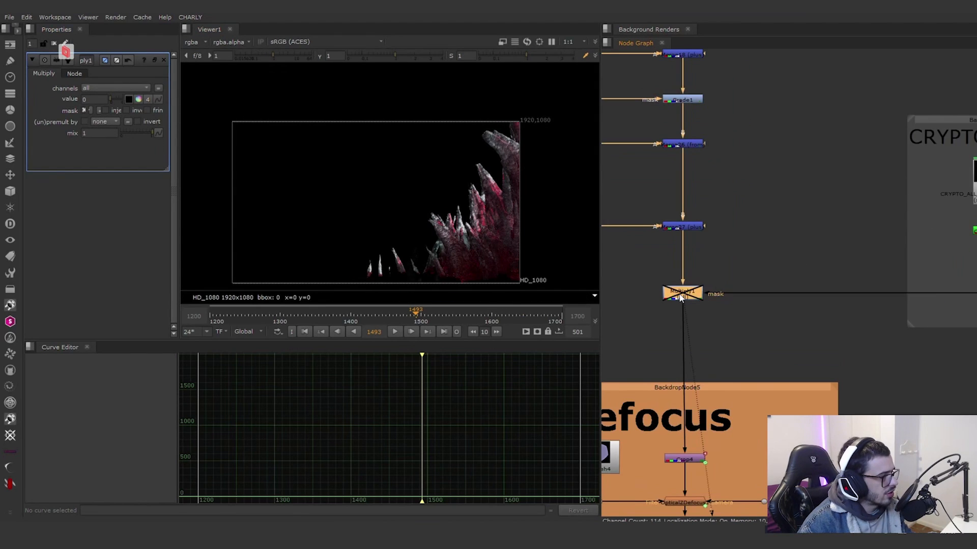
Step: View the crystals' optical defocus output in BackdropNode5 and the Merge1 (over) result in the main pipe
scroll(748, 333, "down", 4)
middle_click_drag(747, 334, 761, 274)
scroll(729, 376, "up", 5)
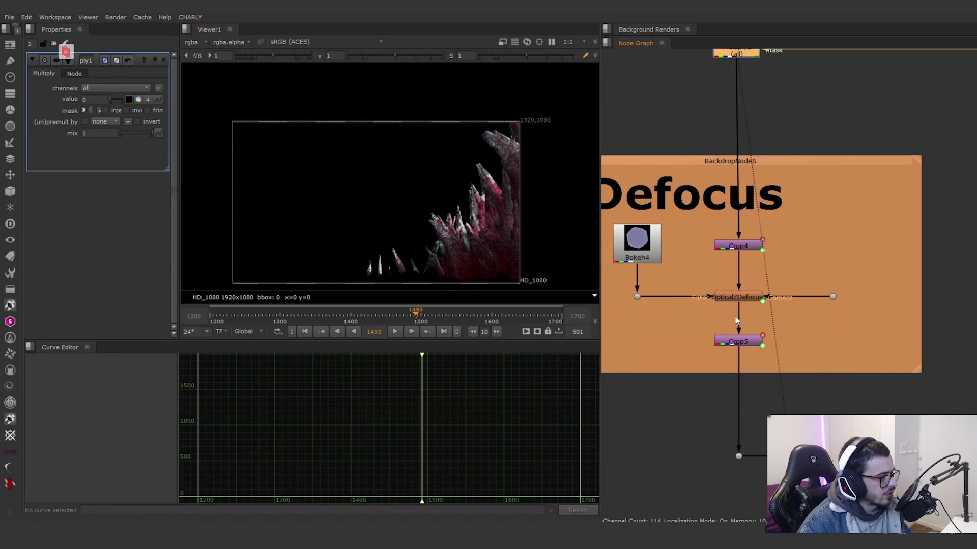
left_click(746, 299)
key("1")
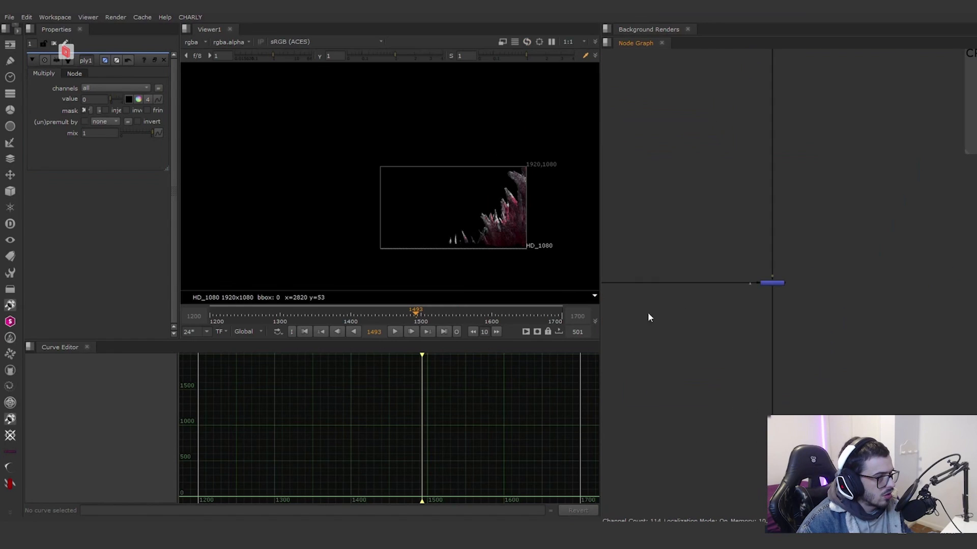
left_click(761, 280)
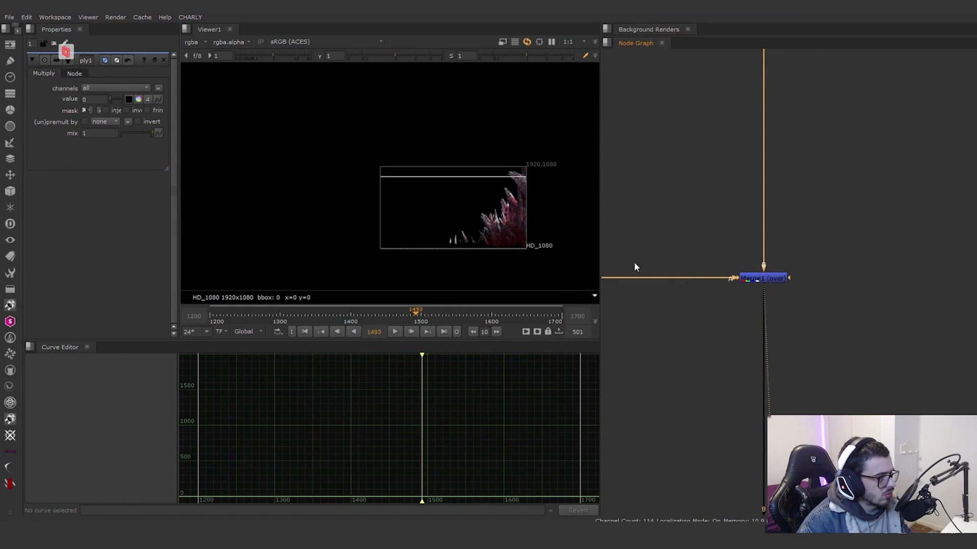
Step: Compare Crop4 with the OpticalZDefocus1 output on the crystals at frame 1478 and toggle Multiply12 (depth)
scroll(502, 246, "up", 5)
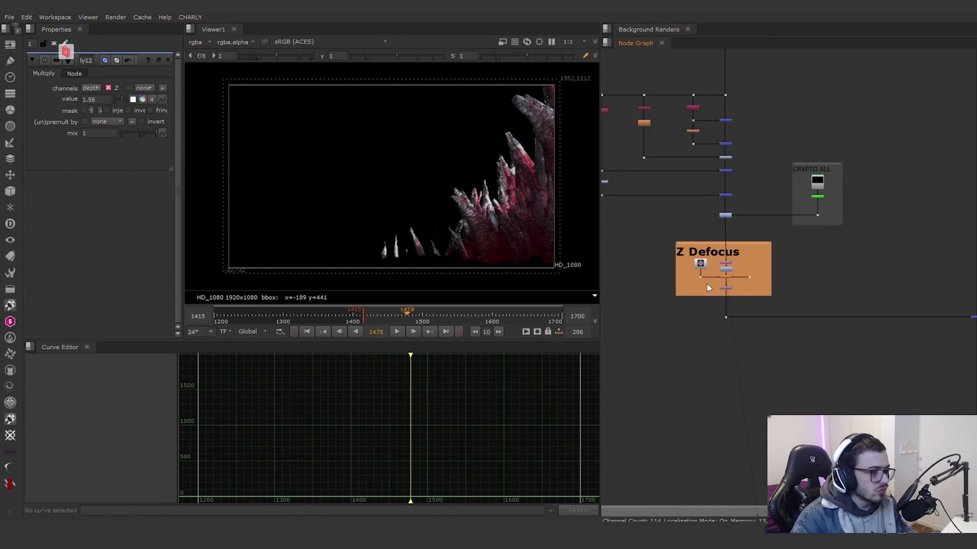
scroll(712, 274, "up", 4)
left_click(754, 229)
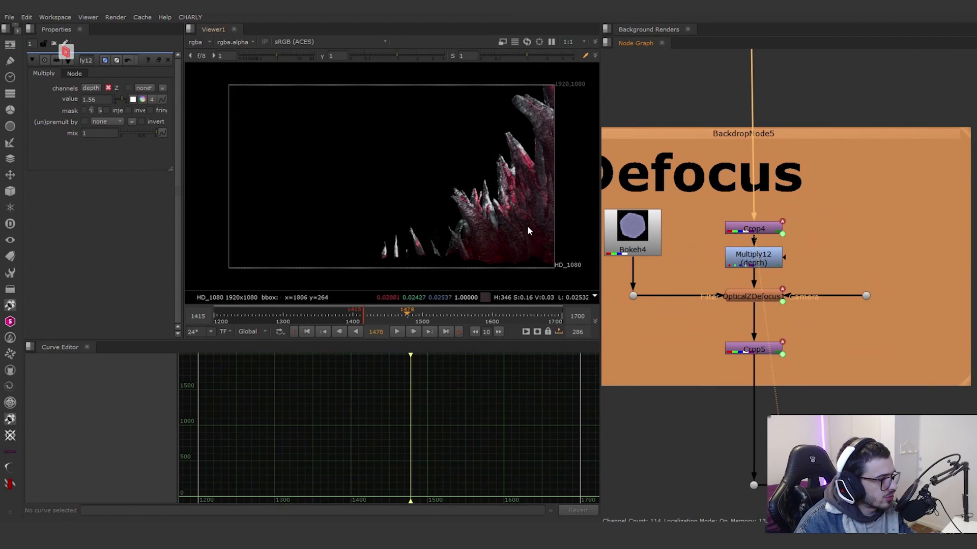
scroll(529, 225, "up", 3)
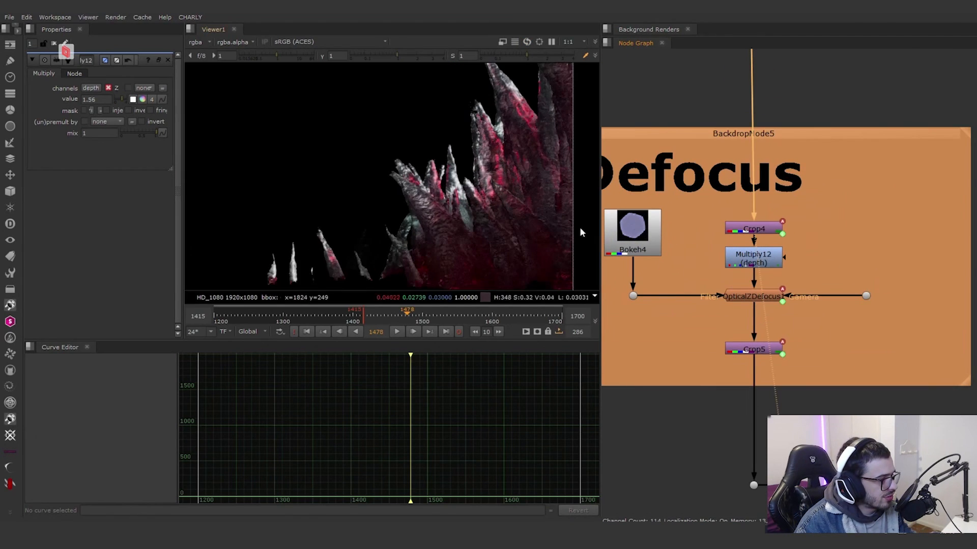
left_click(764, 262)
key("d")
Step: Toggle Multiply12 (depth) to compare its effect on the crystals' defocus up close, and view the Crop5 output
key("d")
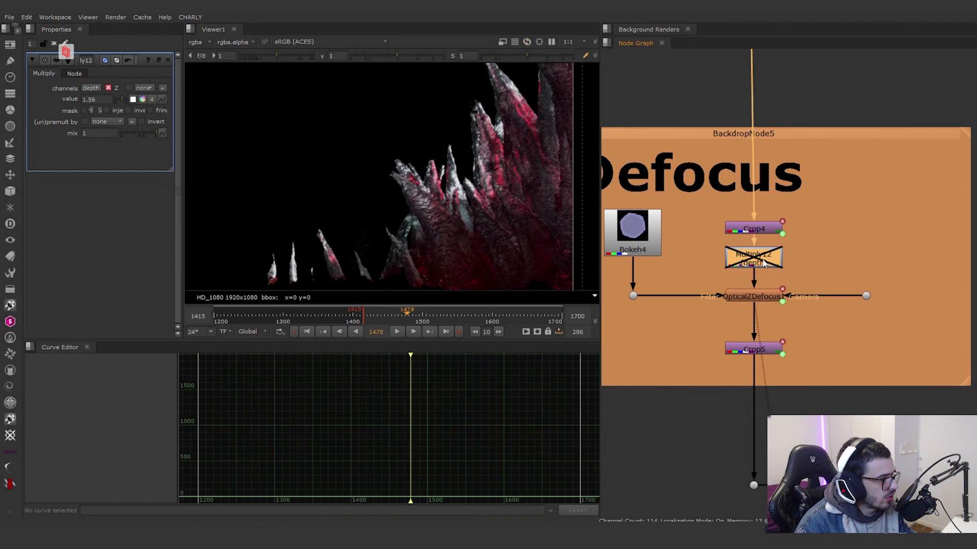
key("d")
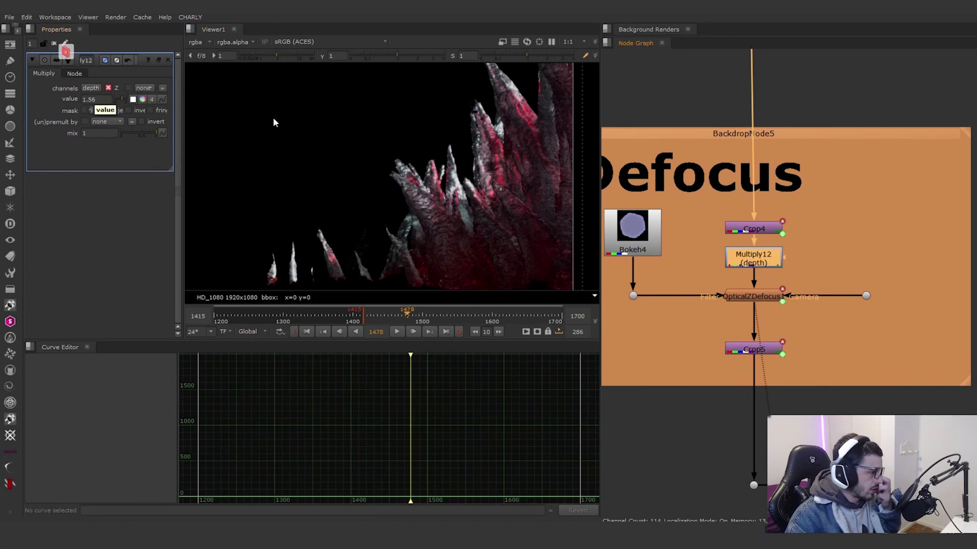
scroll(453, 227, "up", 3)
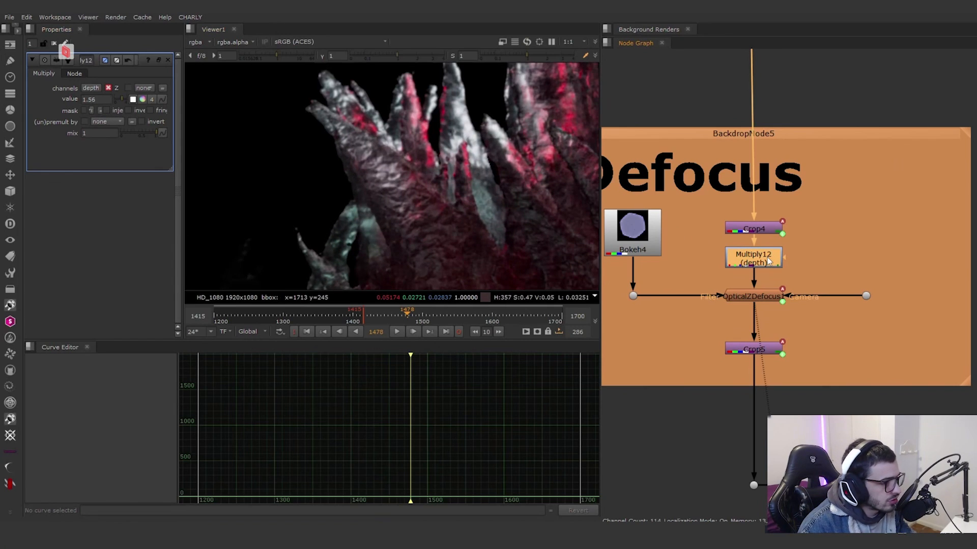
key("d")
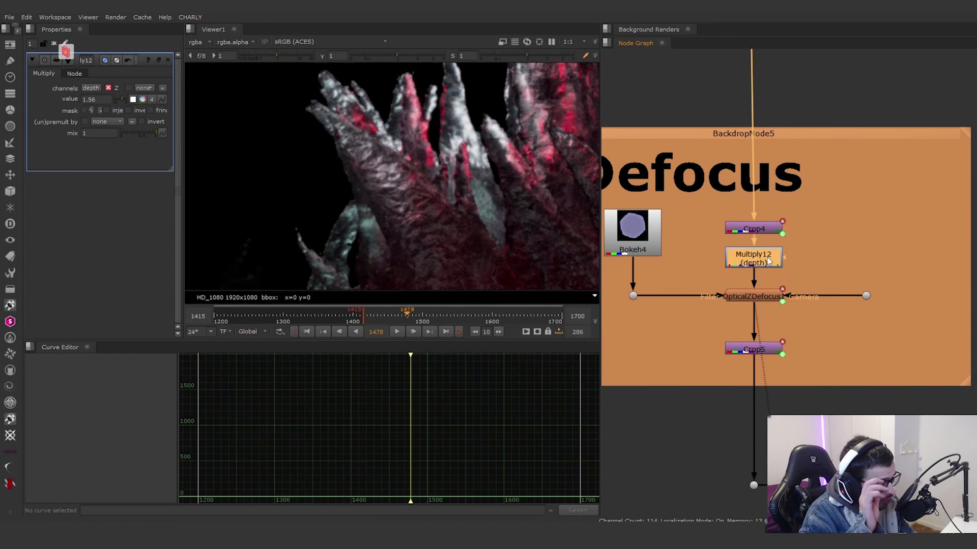
key("d")
scroll(855, 258, "down", 3)
scroll(795, 313, "up", 2)
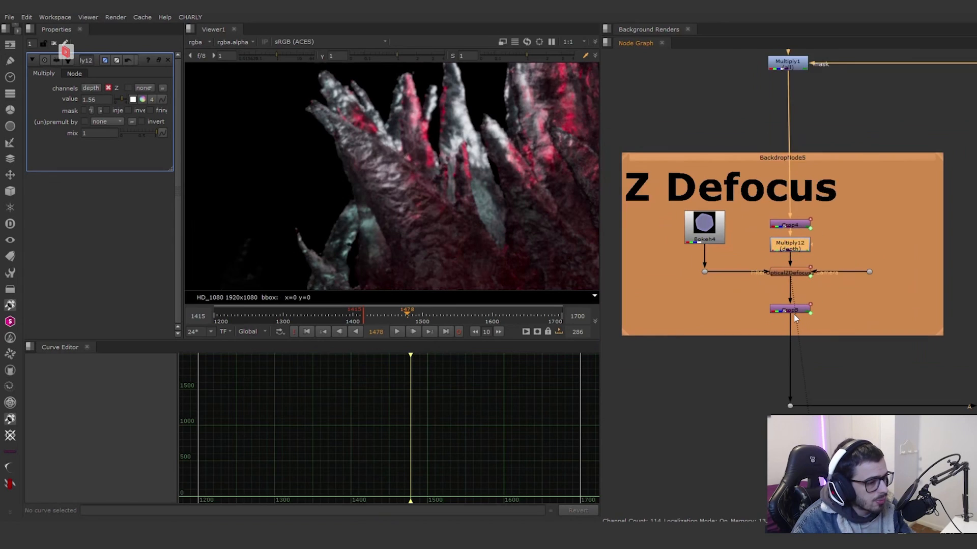
left_click(794, 310)
key("1")
scroll(540, 235, "down", 5)
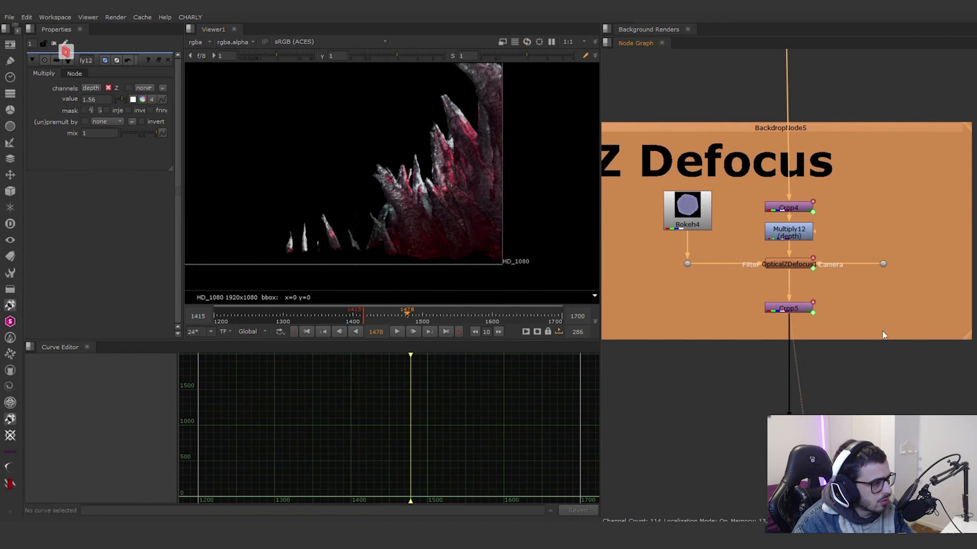
Step: View the merge node that brings the defocused crystals into the main pipe
scroll(882, 330, "down", 5)
scroll(730, 280, "down", 2)
middle_click_drag(914, 295, 863, 286)
scroll(863, 286, "up", 3)
left_click(828, 274)
key("1")
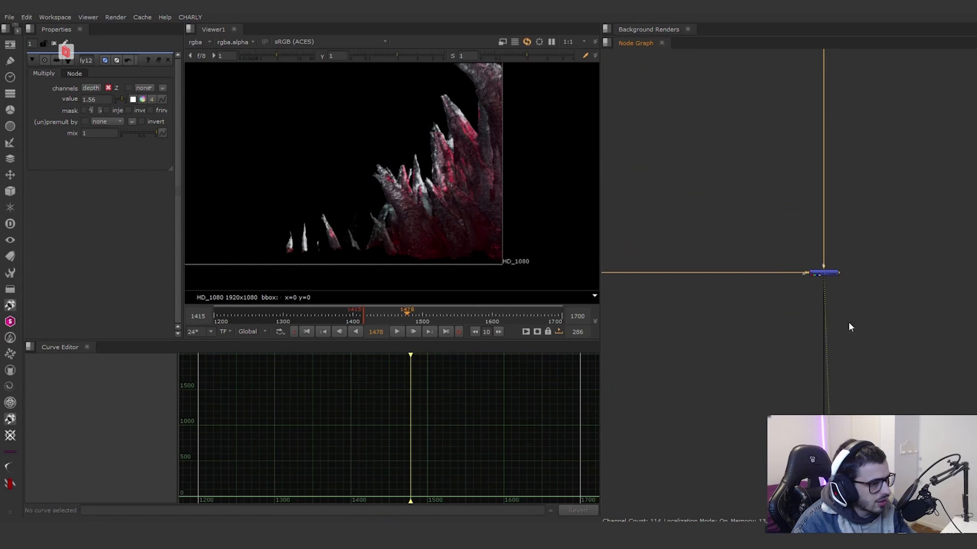
Step: Follow the main pipe further down and view the merge that adds the ship to the environment
scroll(860, 346, "down", 3)
middle_click_drag(860, 340, 859, 221)
scroll(855, 249, "down", 4)
middle_click_drag(858, 407, 824, 165)
middle_click_drag(829, 371, 811, 296)
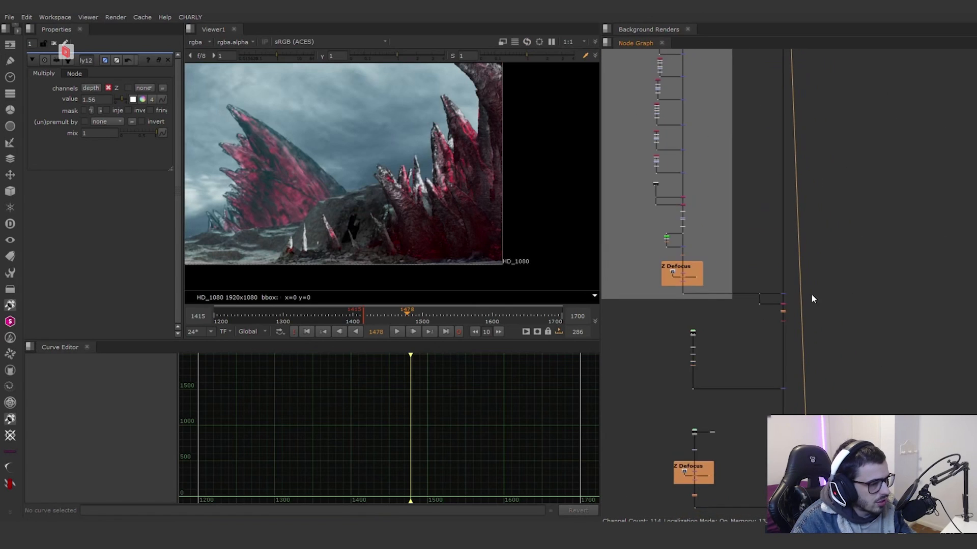
scroll(788, 333, "up", 6)
left_click_drag(776, 319, 690, 270)
left_click(709, 275)
Step: Find the Read5 beauty render in the SHIP backdrop and view its LayerContactSheet6
scroll(709, 275, "down", 5)
middle_click_drag(762, 300, 885, 392)
scroll(785, 286, "down", 2)
scroll(779, 275, "down", 3)
middle_click_drag(778, 214, 765, 286)
scroll(766, 289, "up", 5)
scroll(740, 168, "up", 2)
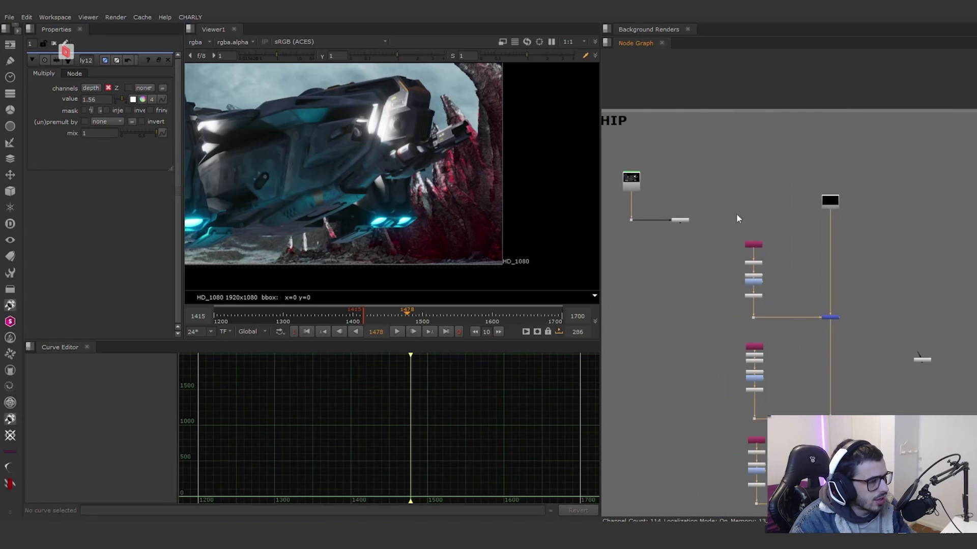
scroll(683, 223, "up", 2)
middle_click_drag(641, 187, 731, 210)
scroll(750, 237, "up", 5)
scroll(838, 248, "down", 2)
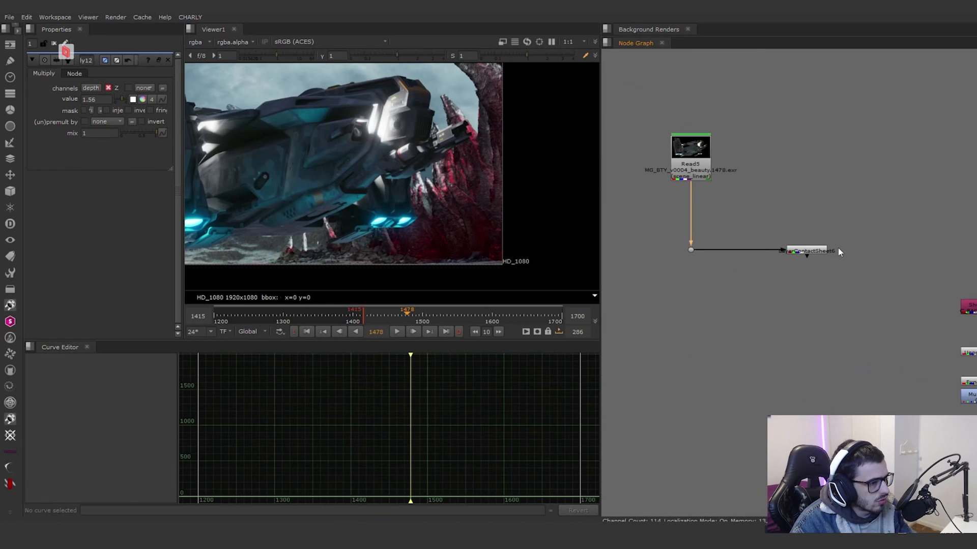
middle_click_drag(815, 252, 770, 254)
left_click(771, 253)
key("1")
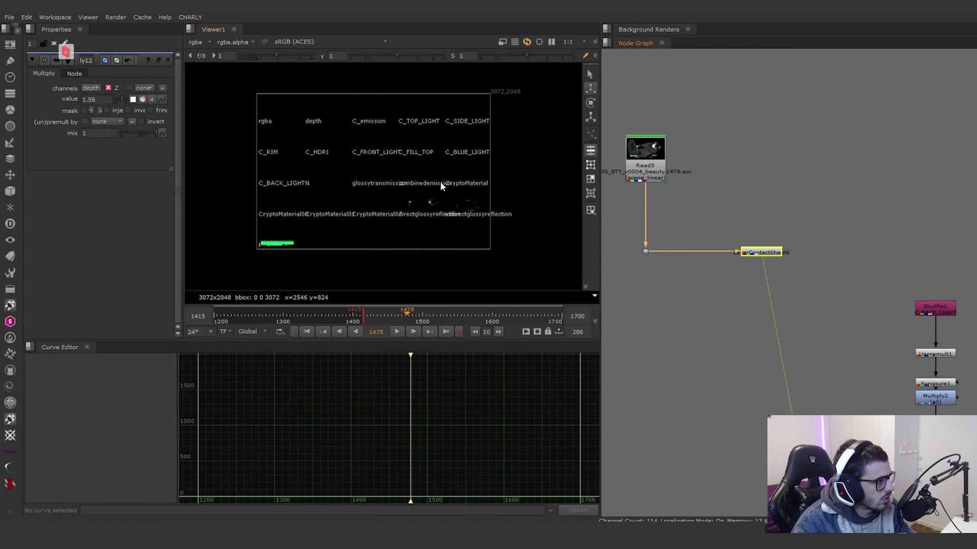
Step: Examine the ship's render passes up close in the contact sheet
scroll(400, 152, "up", 2)
left_click(402, 152)
middle_click_drag(466, 154, 405, 163)
scroll(463, 183, "down", 2)
Step: View the Constant_Inicial node at the start of the ship's main pipe
scroll(808, 269, "down", 2)
middle_click_drag(962, 302, 787, 246)
scroll(796, 189, "up", 3)
left_click(810, 178)
key("1")
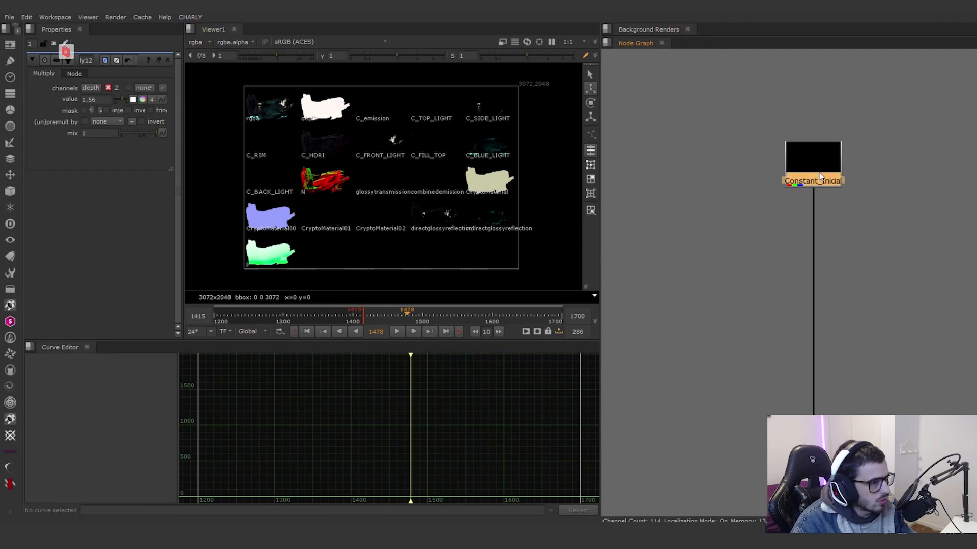
Step: View Merge8 (plus), which adds the Shuffle1 C_BACK_LIGHT branch onto Constant_Inicial
left_click(842, 288)
scroll(843, 287, "down", 4)
middle_click_drag(841, 281, 812, 249)
scroll(753, 254, "up", 3)
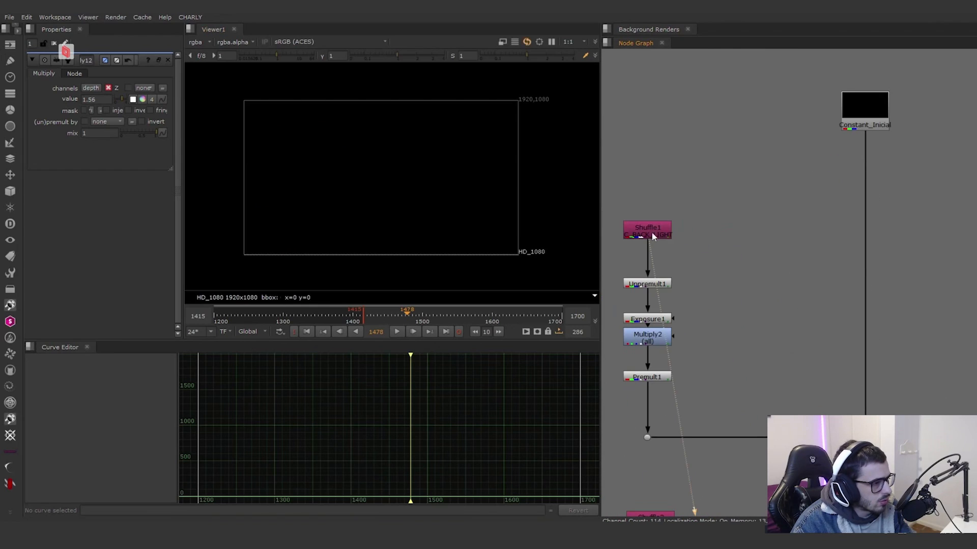
middle_click_drag(745, 313, 736, 282)
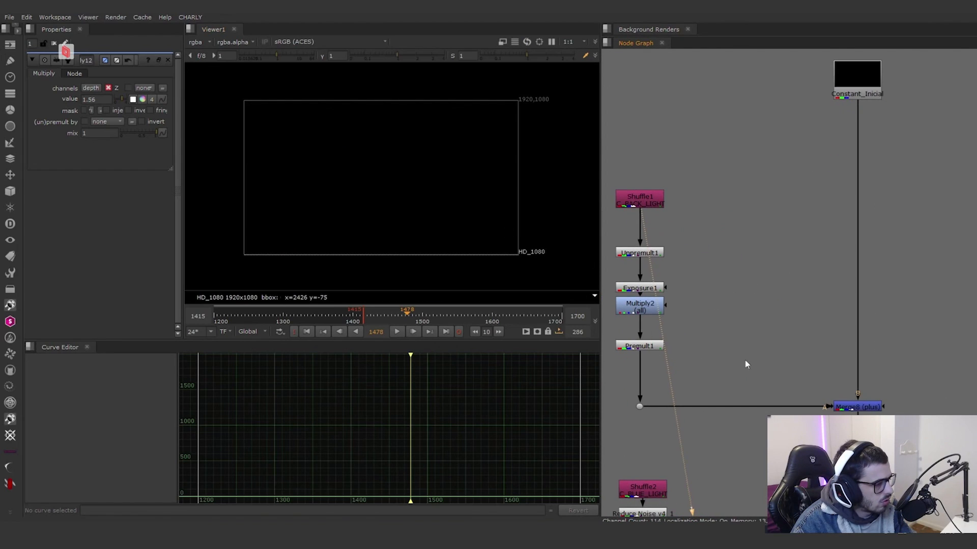
left_click(867, 407)
key("1")
scroll(758, 418, "down", 2)
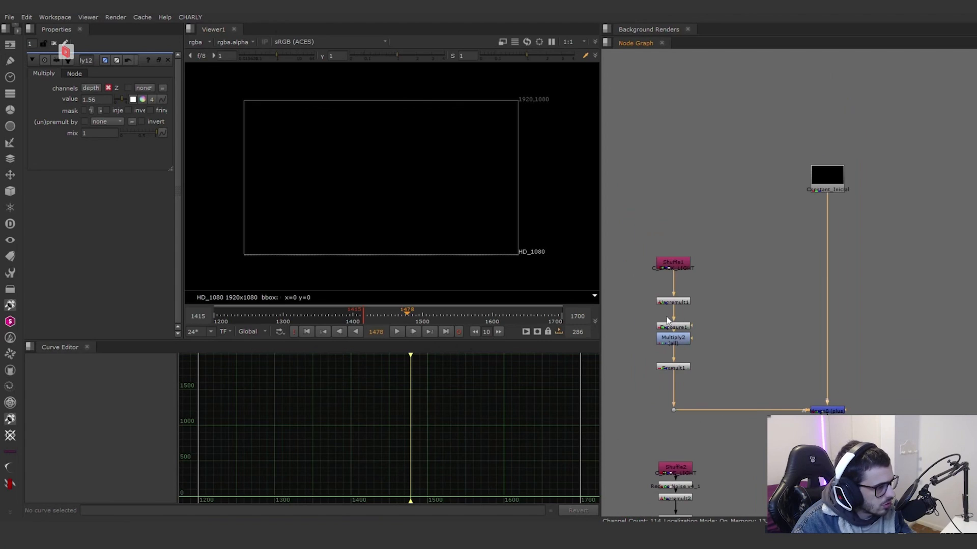
Step: Inspect Exposure1 and open the settings of Multiply2 on the C_BACK_LIGHT branch
scroll(680, 300, "up", 4)
left_click(677, 337)
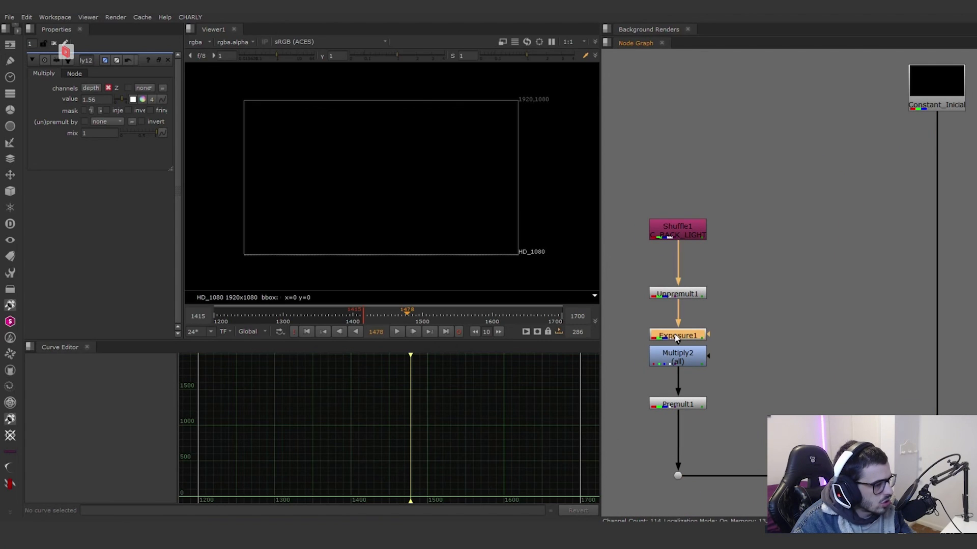
left_click(677, 359)
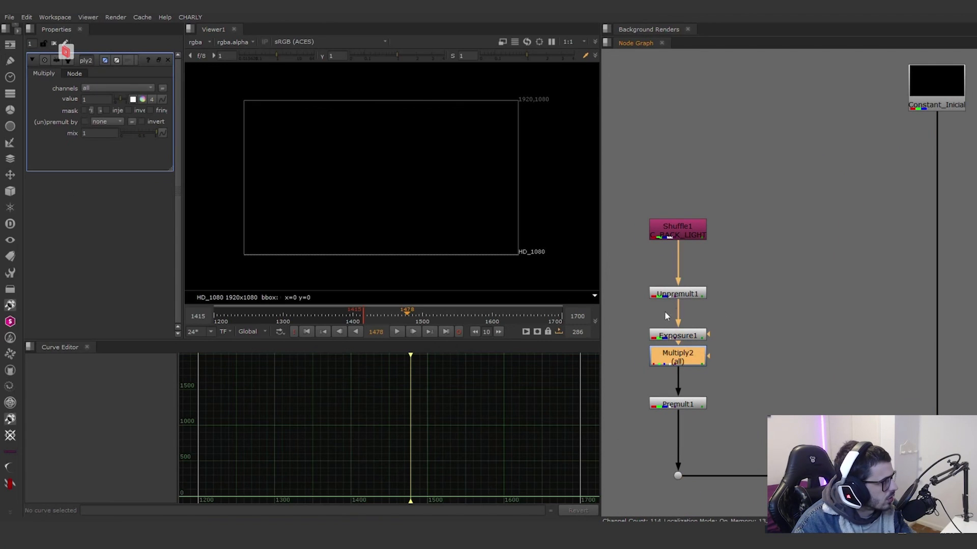
Step: View Merge9 (plus), which adds the Shuffle2 C_BLUE_LIGHT branch to the ship
scroll(718, 319, "down", 5)
middle_click_drag(789, 350, 735, 253)
scroll(702, 324, "up", 3)
middle_click_drag(696, 397, 766, 313)
left_click(792, 328)
scroll(725, 252, "up", 3)
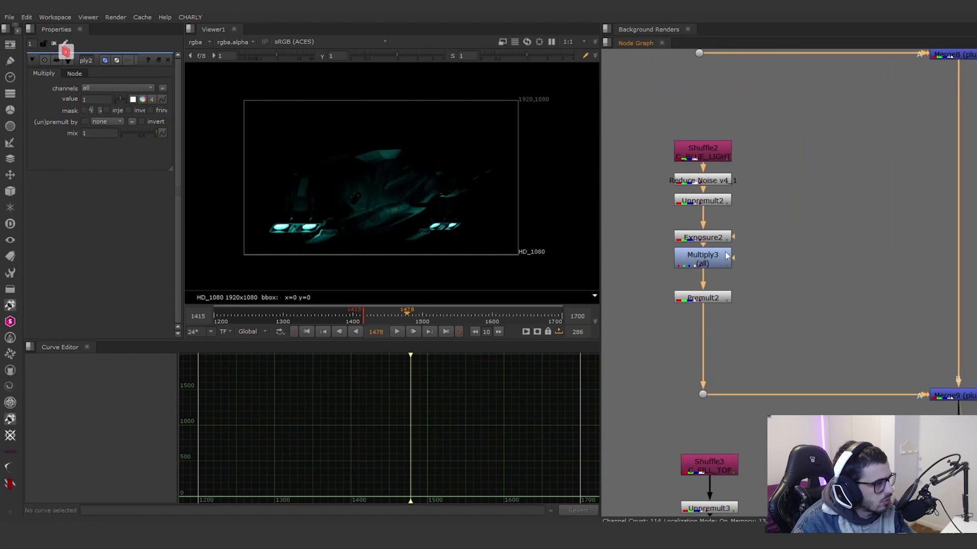
Step: Toggle Exposure2 and Multiply3 on the C_BLUE_LIGHT branch and inspect the settings of both nodes
left_click_drag(774, 280, 662, 219)
key("d")
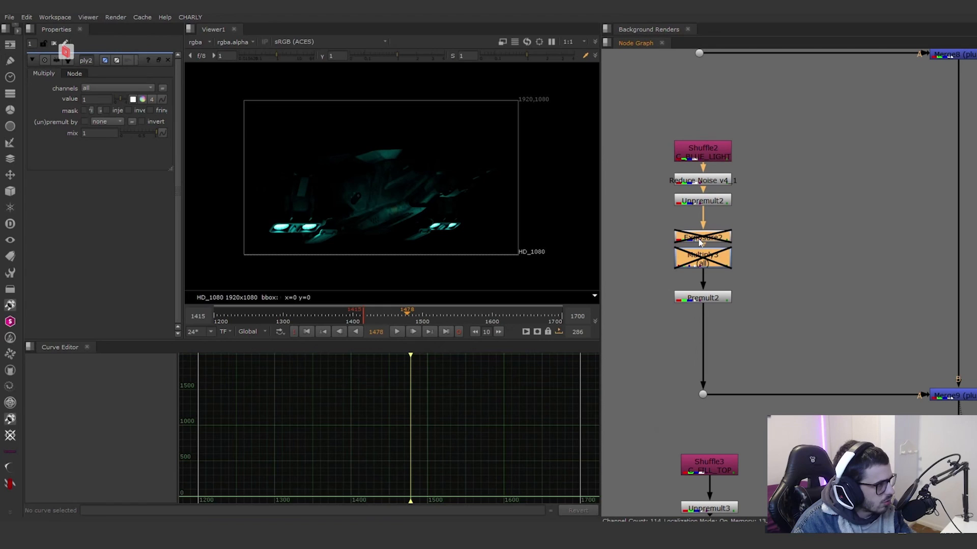
key("d")
double_click(700, 239)
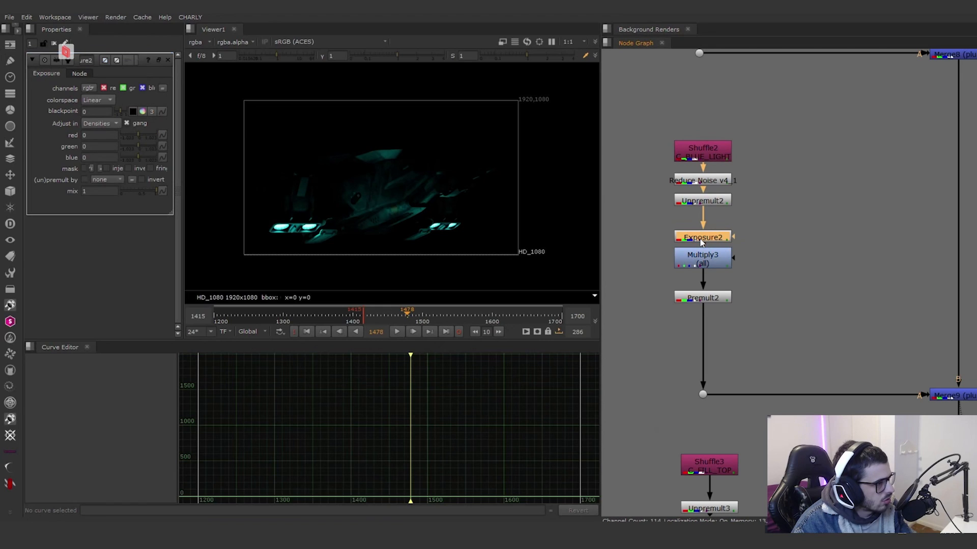
double_click(706, 254)
left_click_drag(778, 280, 696, 246)
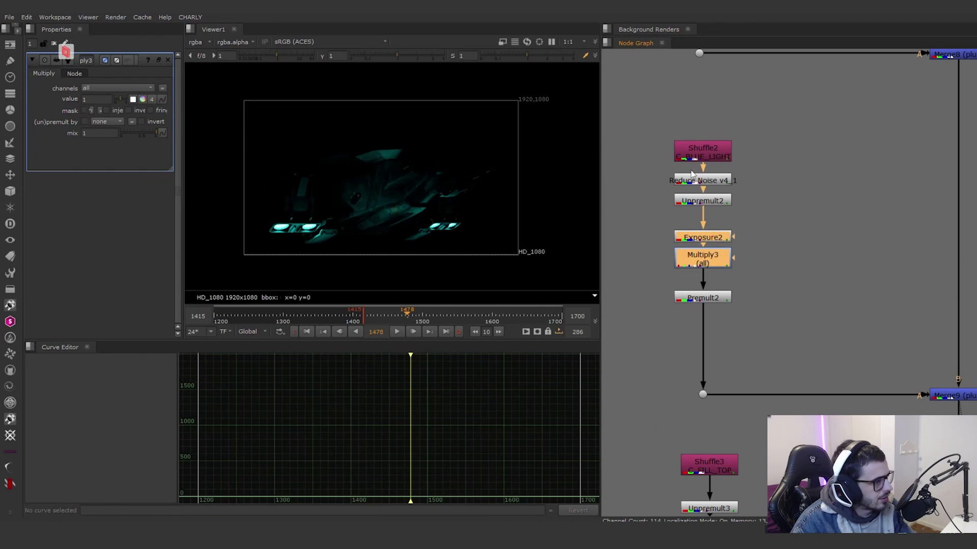
Step: Compare the ship detail with and without Reduce Noise v4_1, and open the denoiser's settings
scroll(407, 206, "up", 5)
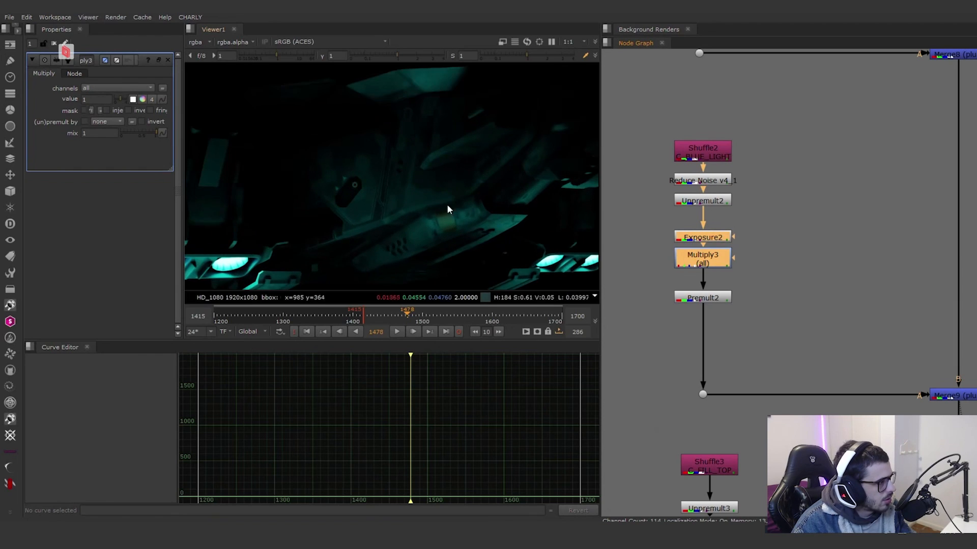
left_click(693, 182)
key("d")
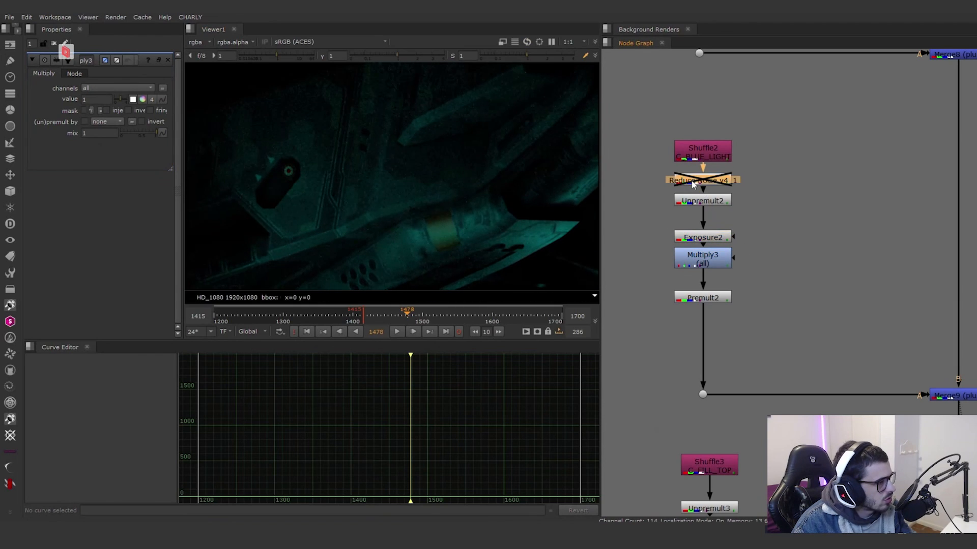
double_click(693, 183)
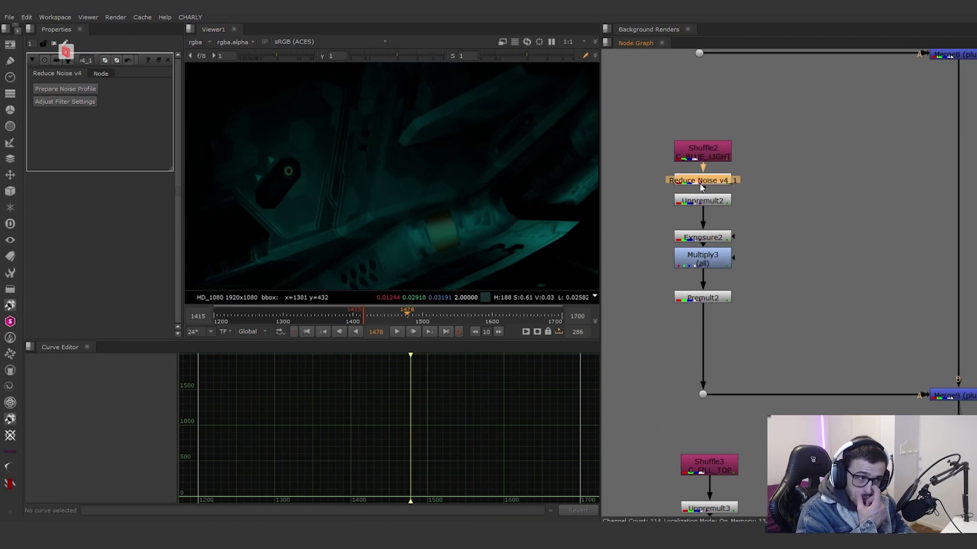
Step: Look over the C_BLUE_LIGHT nodes and the series of light branches feeding the ship's main pipe, returning to Merge9 (plus)
left_click_drag(777, 204, 652, 277)
left_click_drag(662, 215, 752, 193)
left_click_drag(784, 280, 789, 207)
scroll(764, 316, "down", 6)
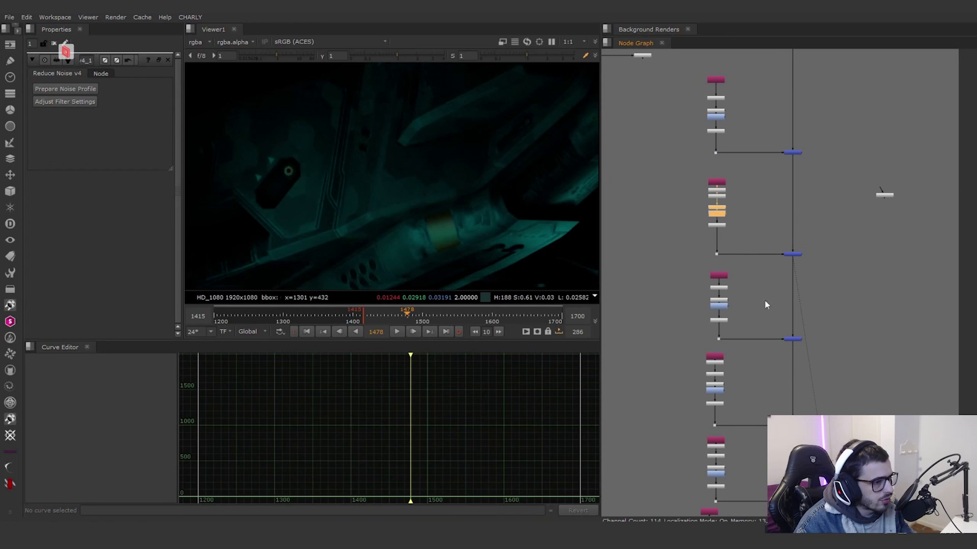
scroll(800, 242, "down", 9)
middle_click_drag(796, 283, 721, 204)
scroll(778, 303, "up", 4)
scroll(717, 375, "down", 3)
scroll(715, 312, "up", 8)
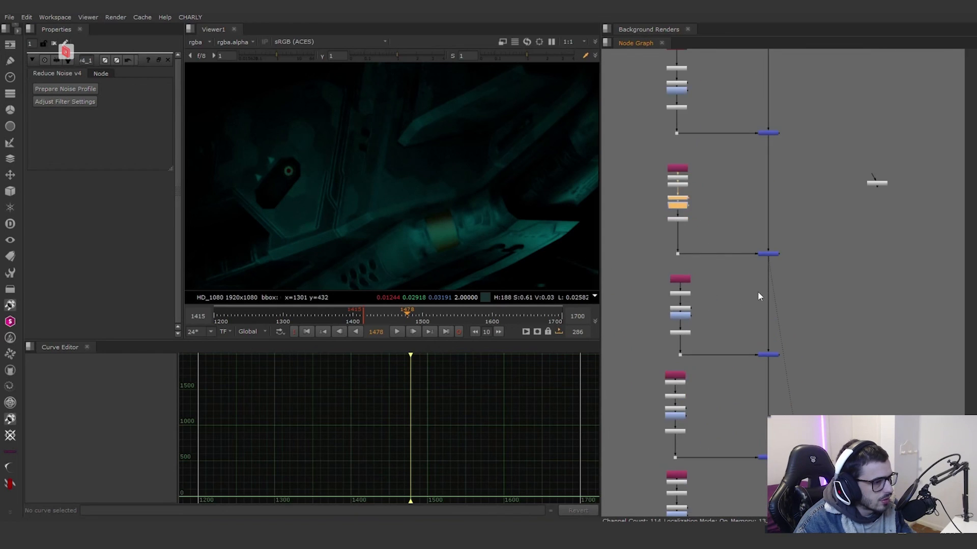
scroll(781, 289, "down", 8)
scroll(788, 279, "down", 4)
middle_click_drag(785, 281, 772, 328)
left_click_drag(720, 275, 710, 214)
scroll(774, 336, "up", 12)
left_click(783, 261)
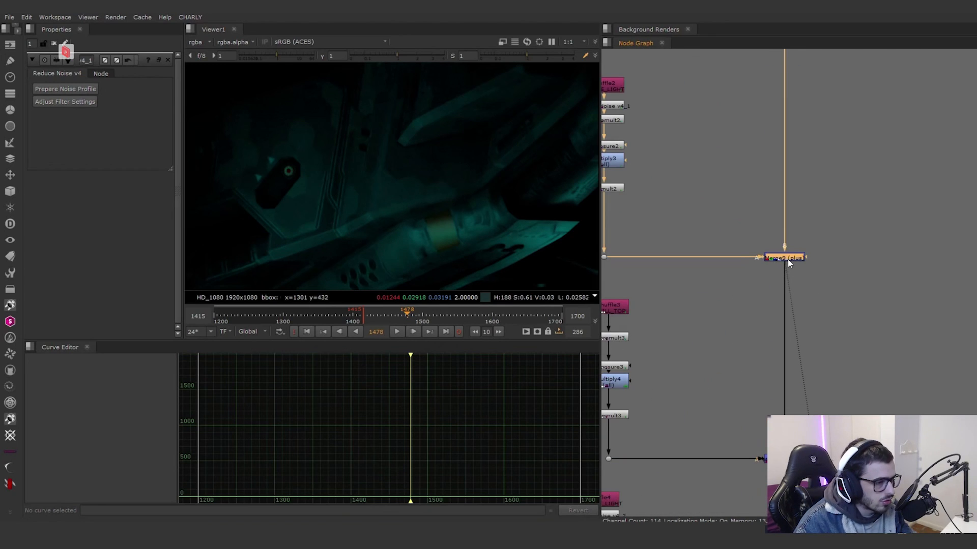
Step: View the whole ship at the merge that adds the Shuffle3 C_FILL_TOP branch
scroll(660, 281, "down", 5)
middle_click_drag(661, 280, 704, 243)
scroll(752, 337, "up", 4)
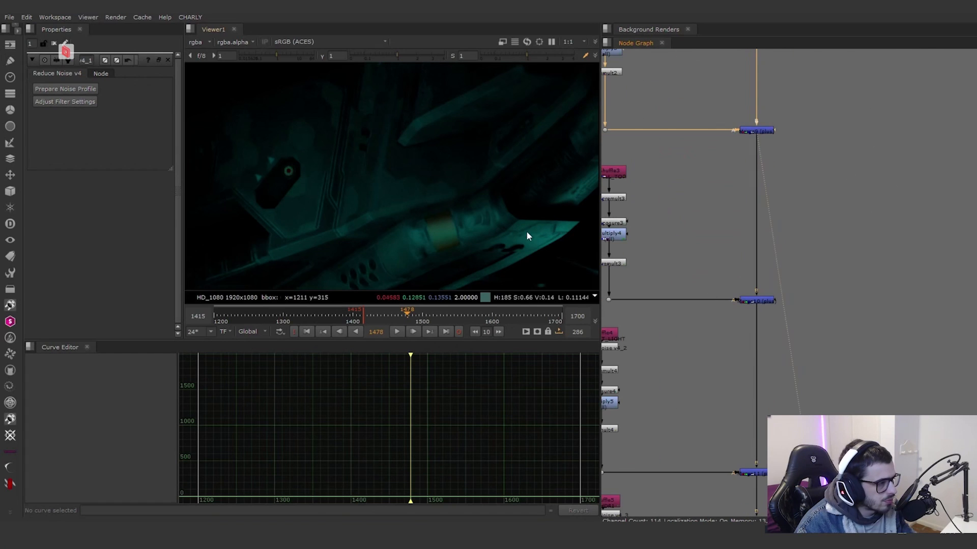
scroll(525, 230, "down", 7)
middle_click_drag(524, 230, 490, 217)
left_click(763, 302)
key("1")
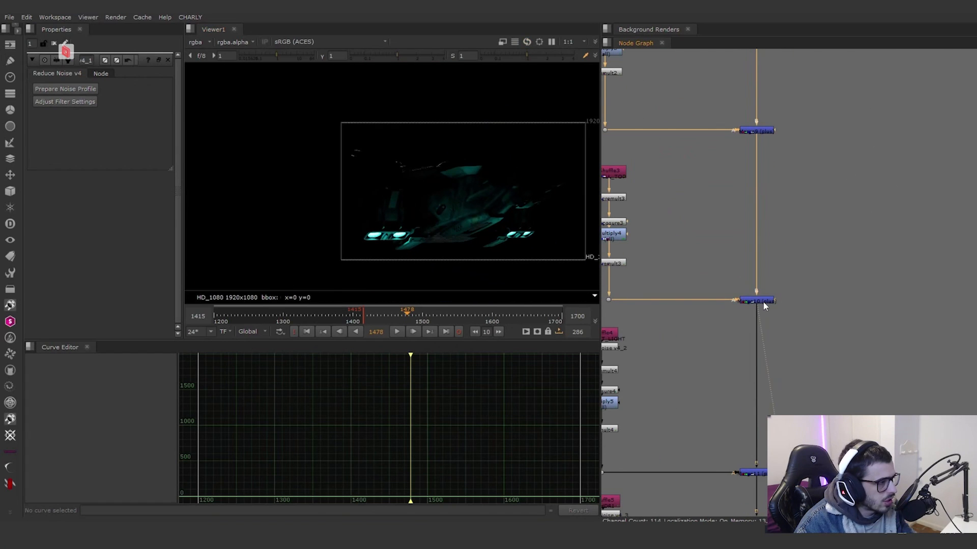
Step: Examine the fill light's effect on the ship up close and check Exposure3 and Multiply4 on the Shuffle3 branch
middle_click_drag(702, 317, 783, 301)
scroll(537, 243, "up", 6)
scroll(279, 217, "up", 3)
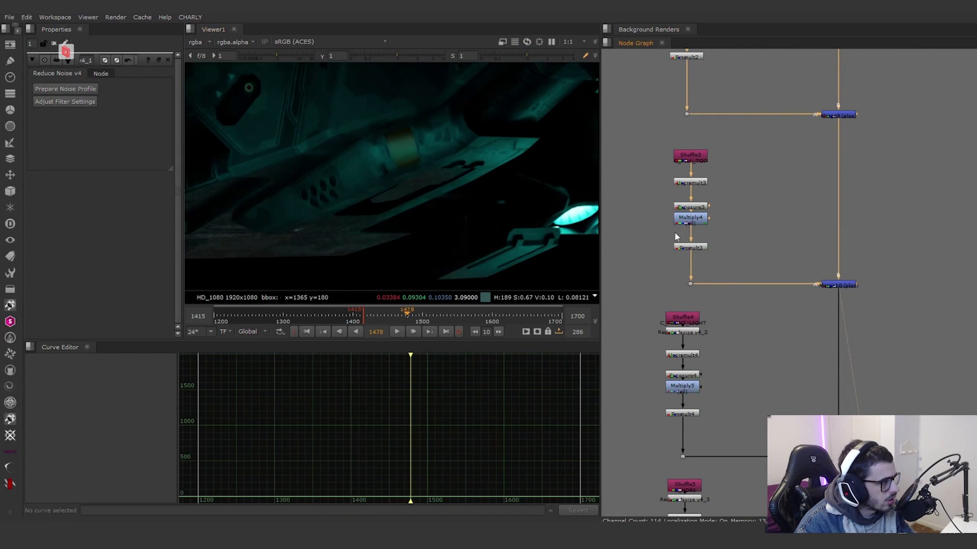
left_click(699, 219)
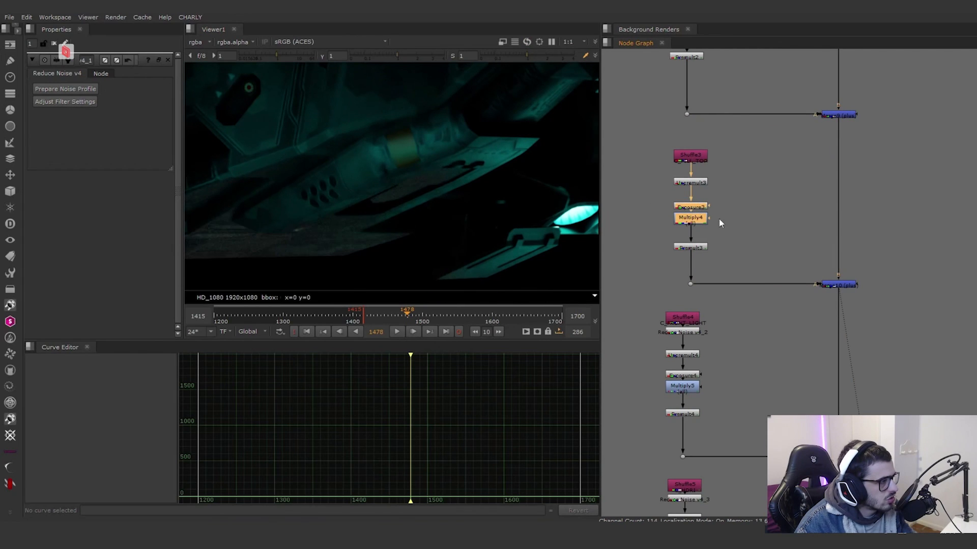
Step: View the merge that adds the Shuffle4 branch and examine its light on the front of the ship
scroll(758, 242, "down", 3)
middle_click_drag(792, 377, 738, 303)
scroll(737, 303, "up", 2)
left_click(764, 293)
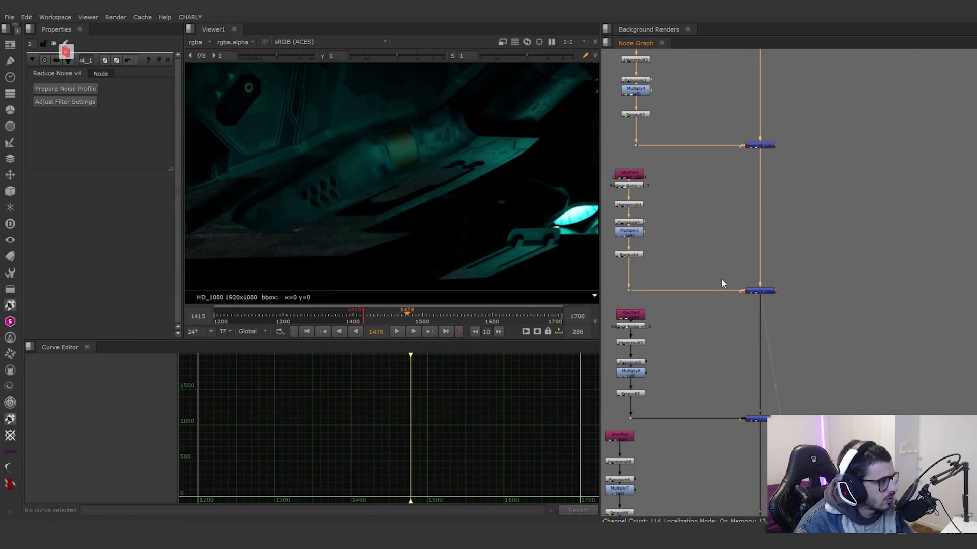
scroll(454, 193, "down", 3)
scroll(554, 161, "up", 4)
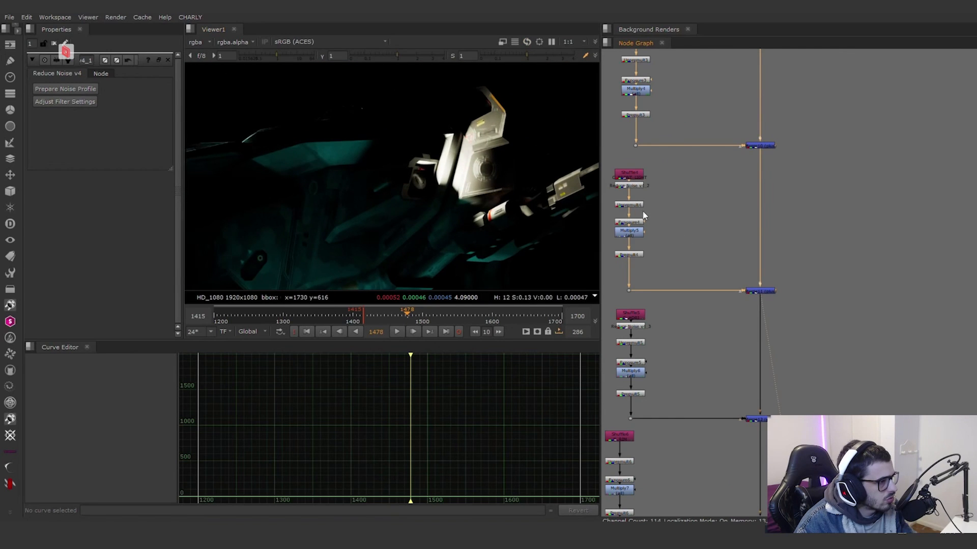
Step: Toggle the Reduce Noise node, then the exposure node and Multiply5, on the Shuffle4 branch to compare their effect
left_click(630, 185)
key("d")
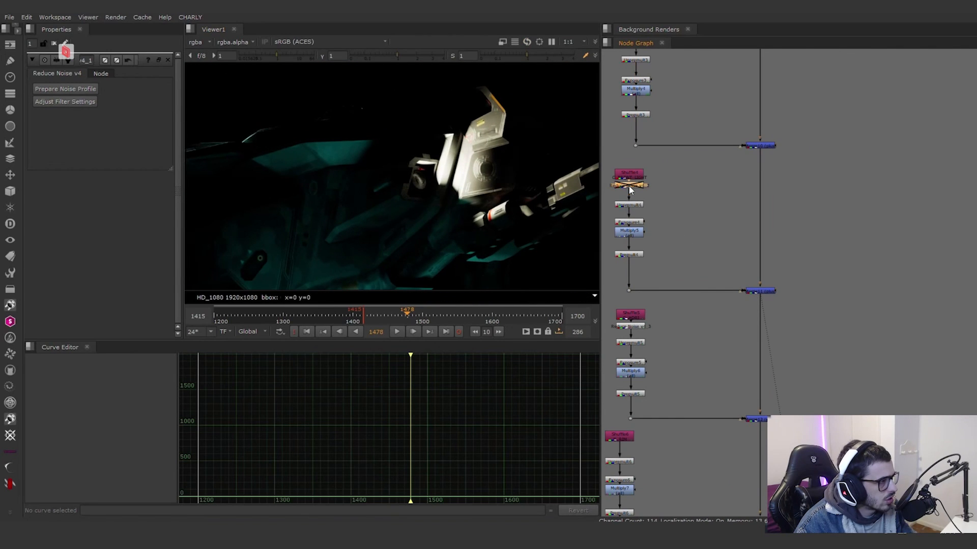
key("d")
left_click_drag(652, 230, 621, 220)
key("d")
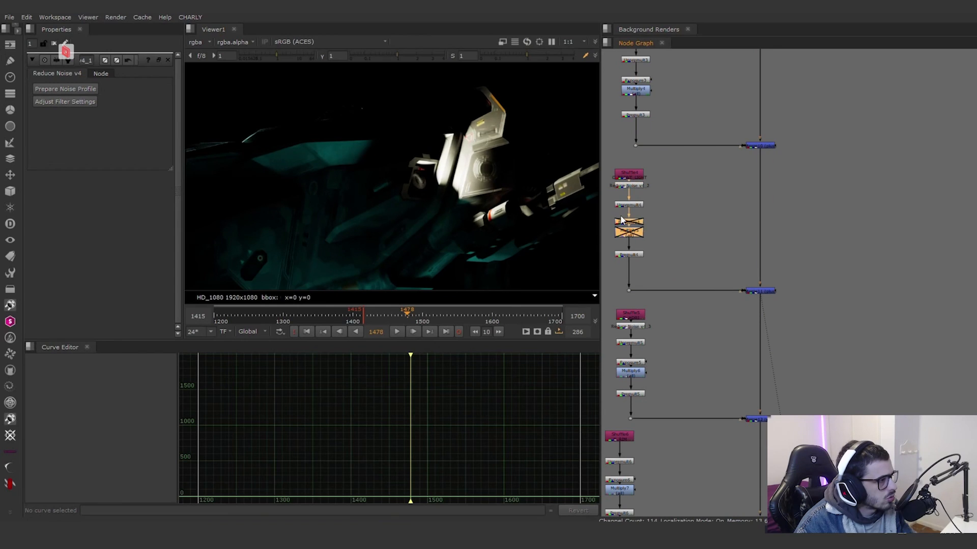
Step: View the merge that adds the Shuffle5 branch to the ship
scroll(705, 197, "down", 3)
scroll(740, 313, "up", 5)
left_click(740, 311)
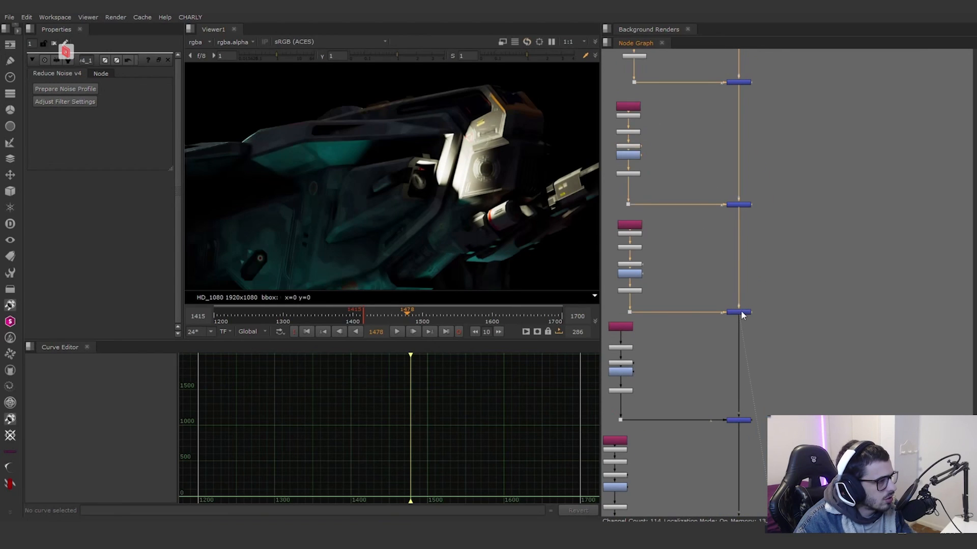
Step: Check the exposure and multiply nodes, then the Reduce Noise node, on the ship's Shuffle5 branch
middle_click_drag(712, 276, 753, 286)
left_click_drag(752, 286, 686, 254)
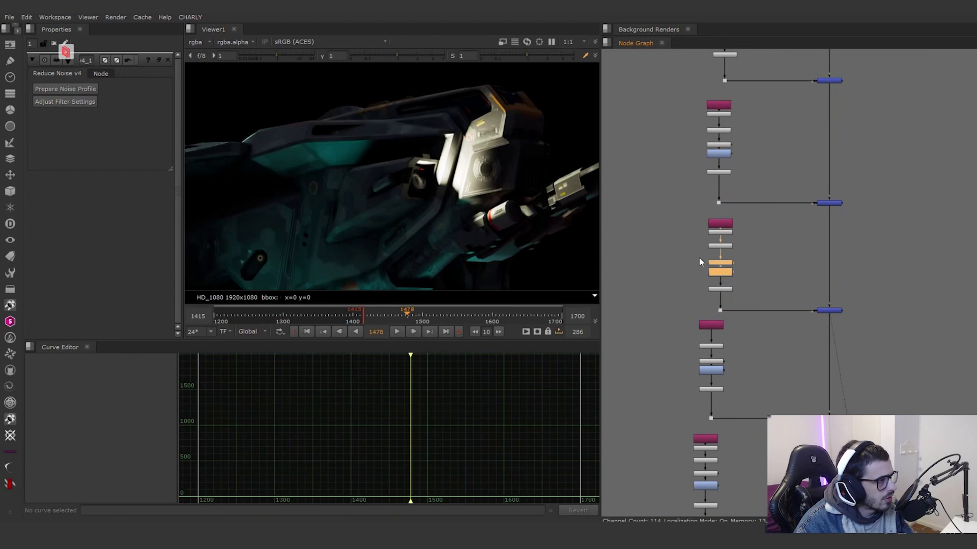
scroll(699, 258, "up", 3)
left_click(731, 218)
scroll(731, 217, "down", 5)
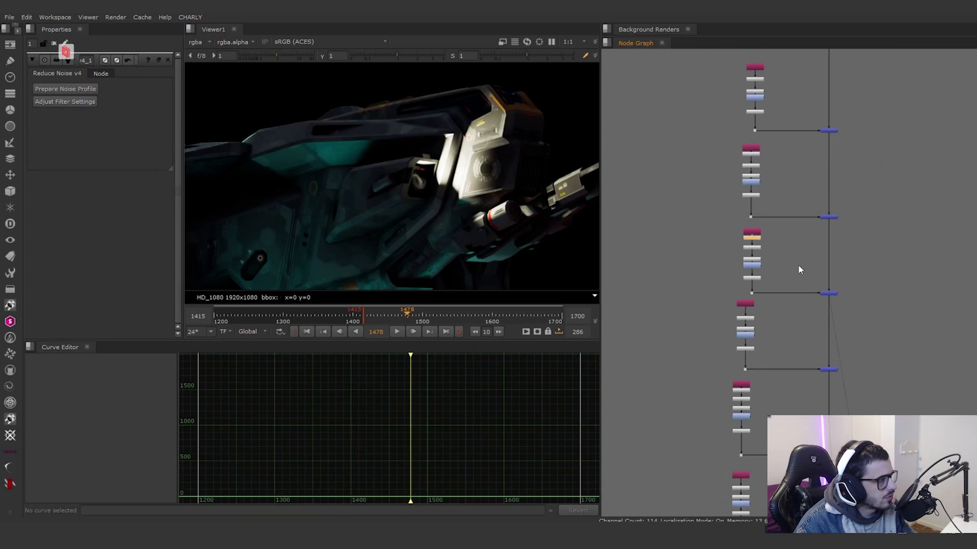
Step: View the next merges down the ship's light chain to see what each added light contributes
left_click(757, 278)
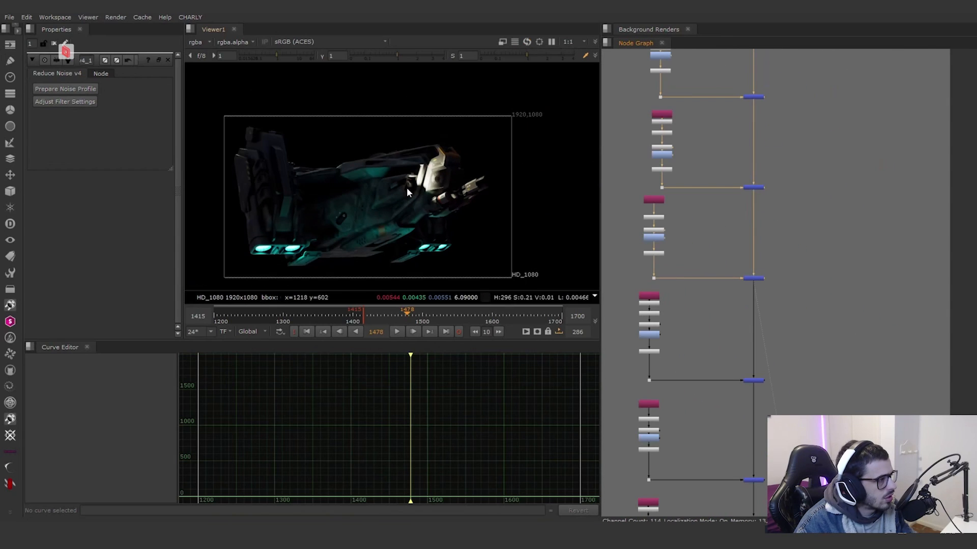
left_click(753, 381)
scroll(672, 341, "up", 3)
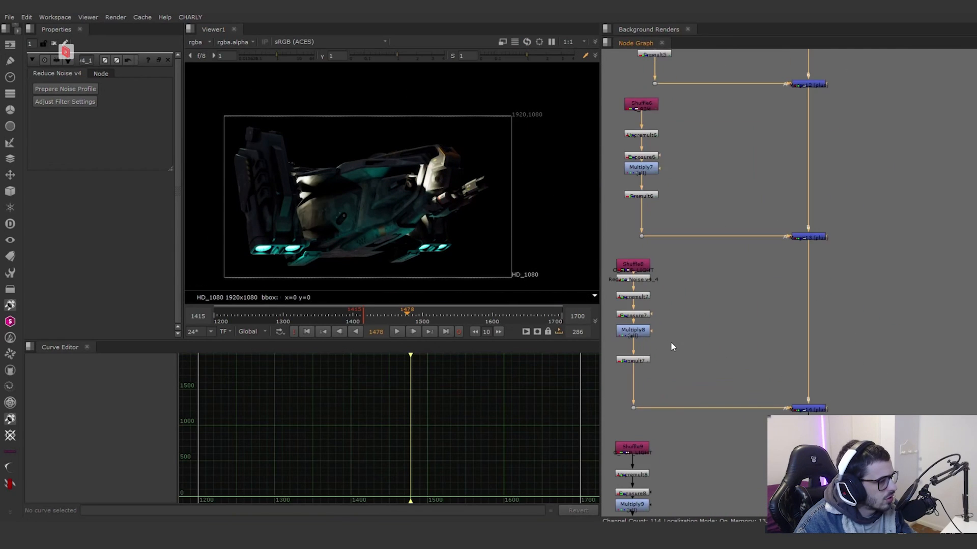
Step: Toggle Exposure7 and Multiply8 off and on to compare their effect on the ship's light
left_click_drag(671, 342, 611, 309)
key("d")
key("d")
key("d")
key("d")
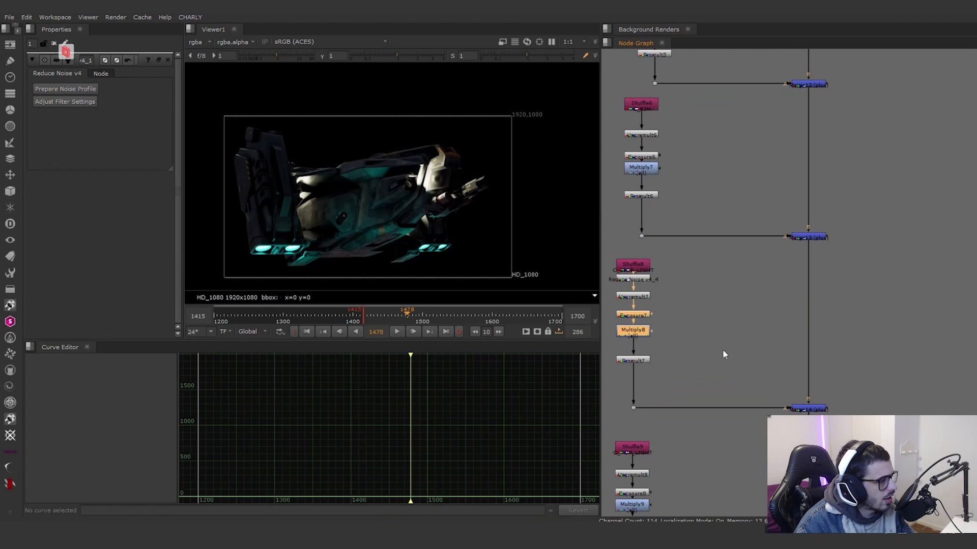
Step: View the last light merges down to Merge16, which adds the Shuffle10 emission branch
scroll(723, 349, "down", 4)
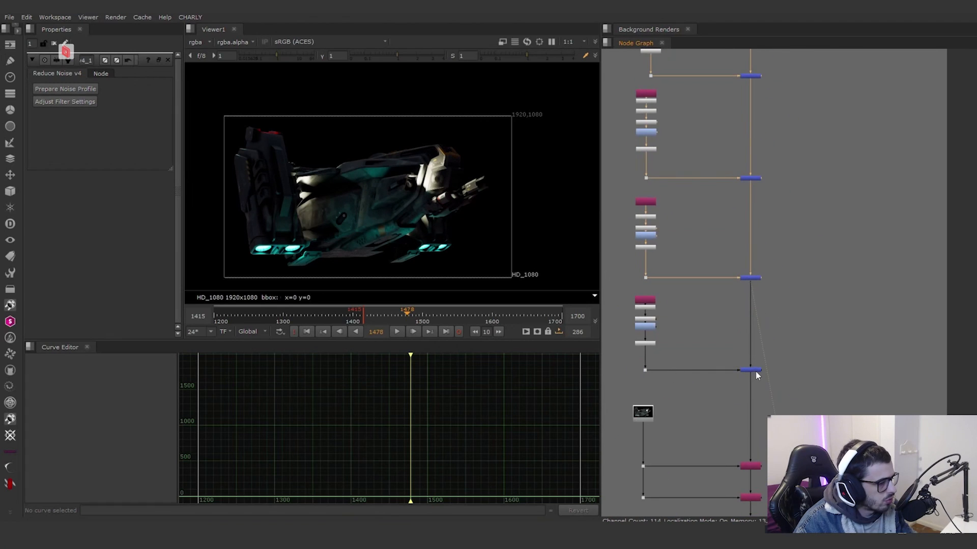
middle_click_drag(778, 403, 793, 313)
scroll(693, 278, "up", 3)
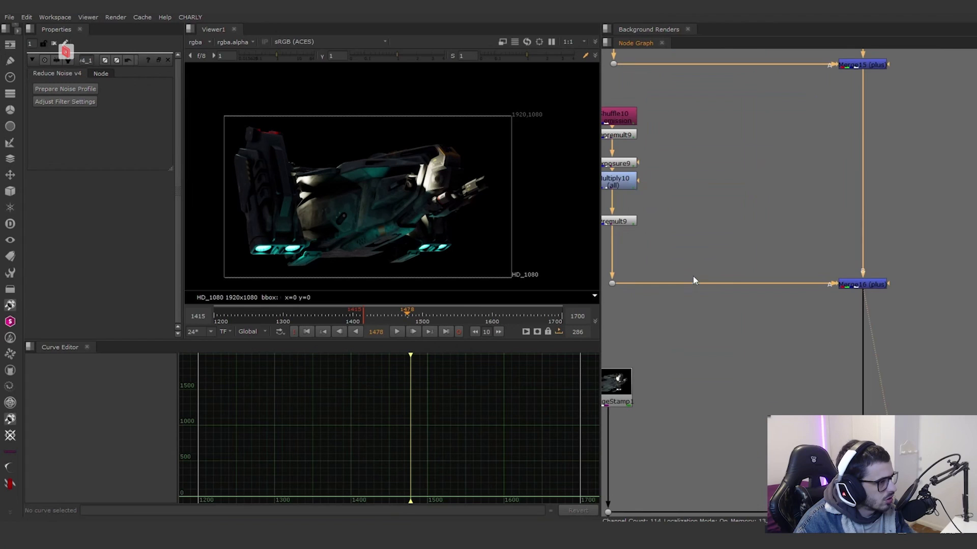
Step: View the PostageStamp1 node below the light merges, then the ship alpha output by Copy1
scroll(754, 300, "down", 3)
middle_click_drag(753, 269, 713, 178)
scroll(690, 263, "up", 2)
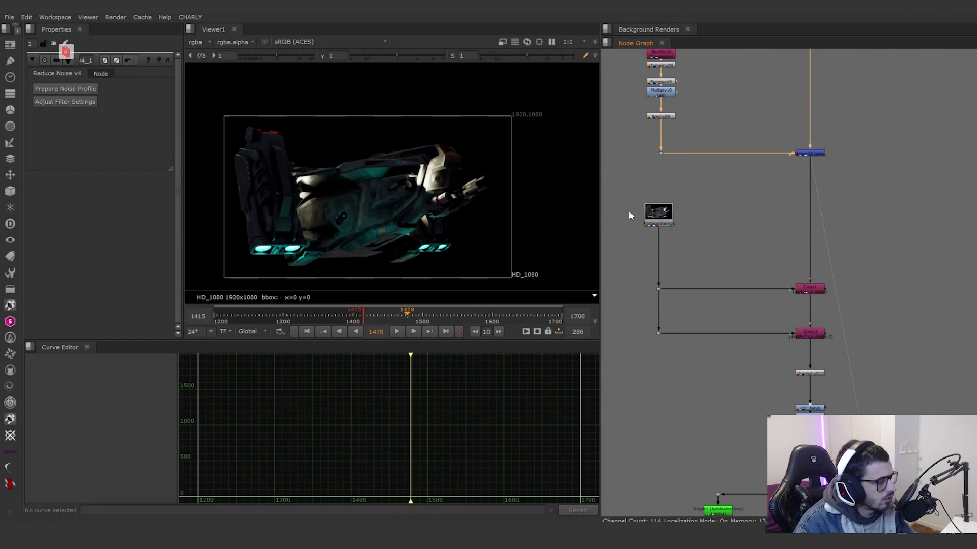
scroll(646, 218, "up", 2)
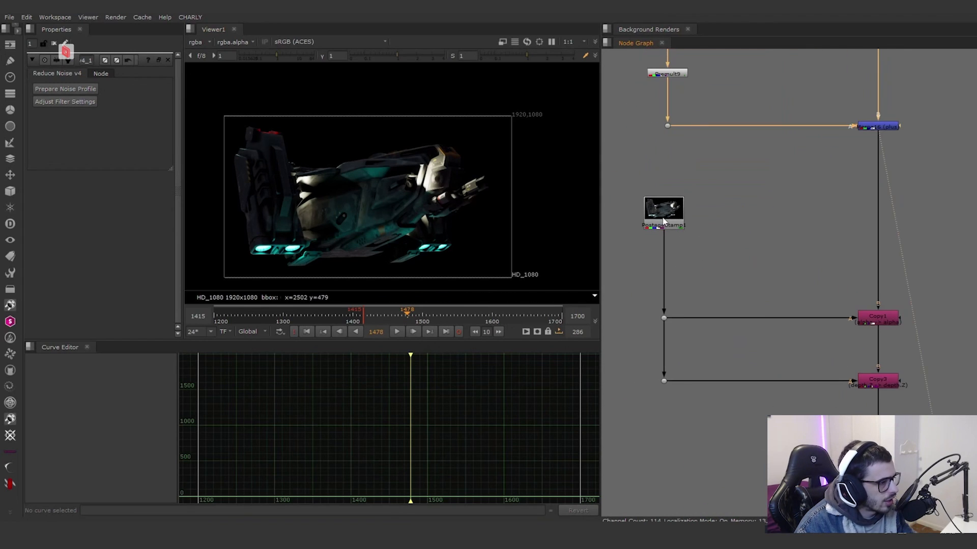
left_click(664, 221)
key("1")
middle_click_drag(822, 309, 763, 264)
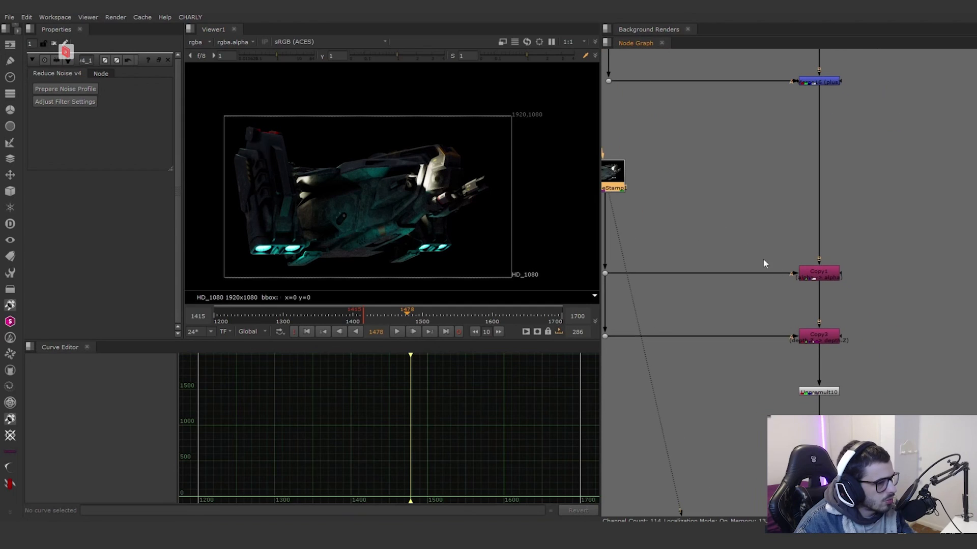
left_click(820, 274)
key("1")
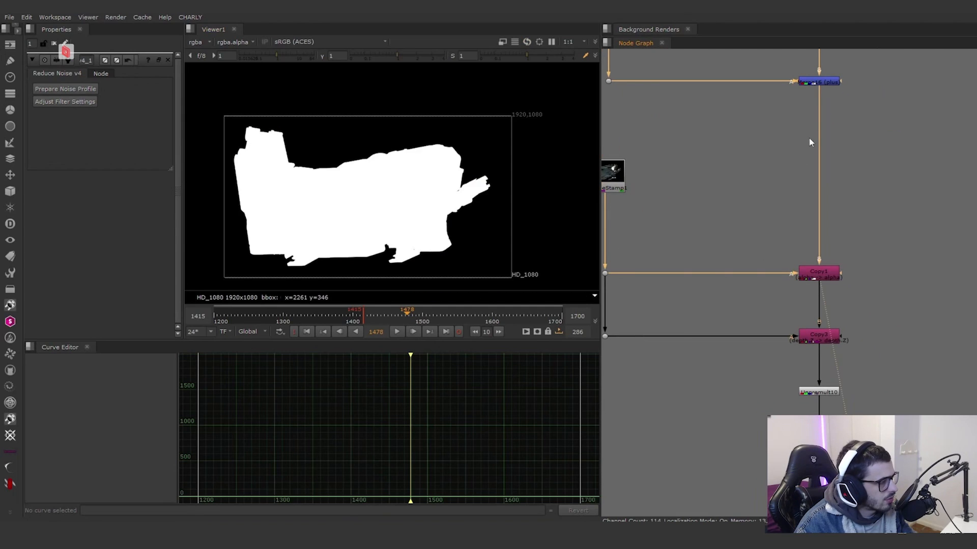
Step: Compare the alpha edges of Merge16 and Copy1 up close along the ship's silhouette
left_click(822, 92)
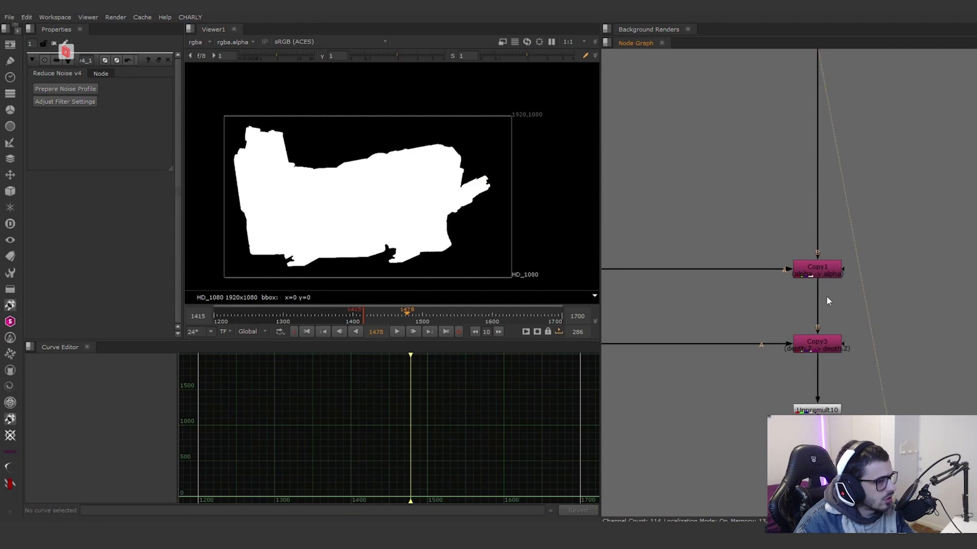
scroll(828, 297, "up", 2)
scroll(467, 191, "up", 4)
scroll(518, 146, "up", 3)
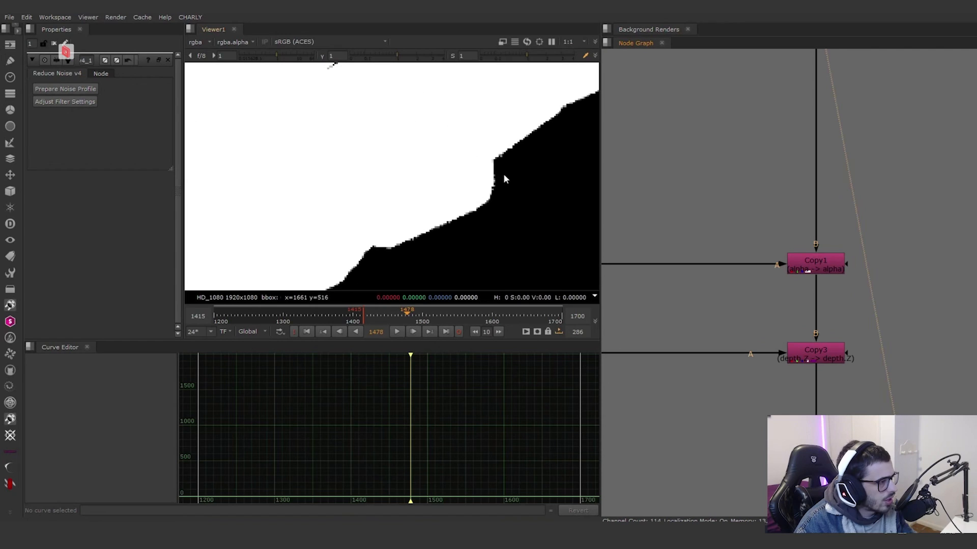
left_click(797, 261)
scroll(784, 237, "down", 3)
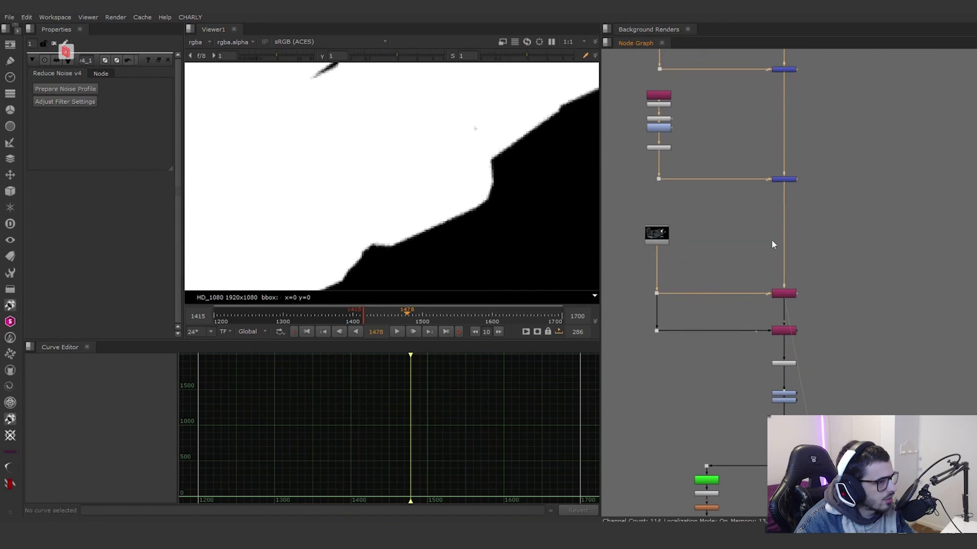
scroll(784, 176, "up", 3)
left_click(784, 175)
key("1")
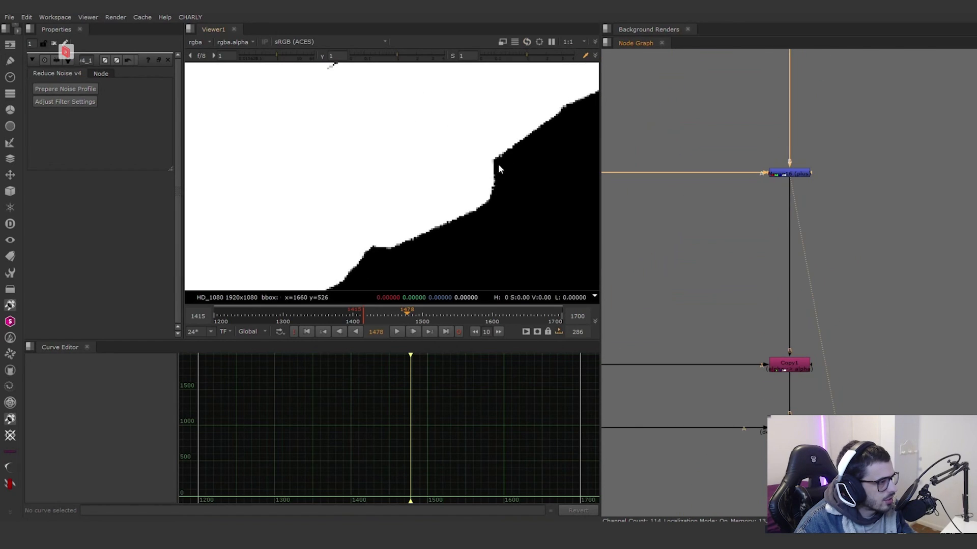
left_click(785, 362)
key("1")
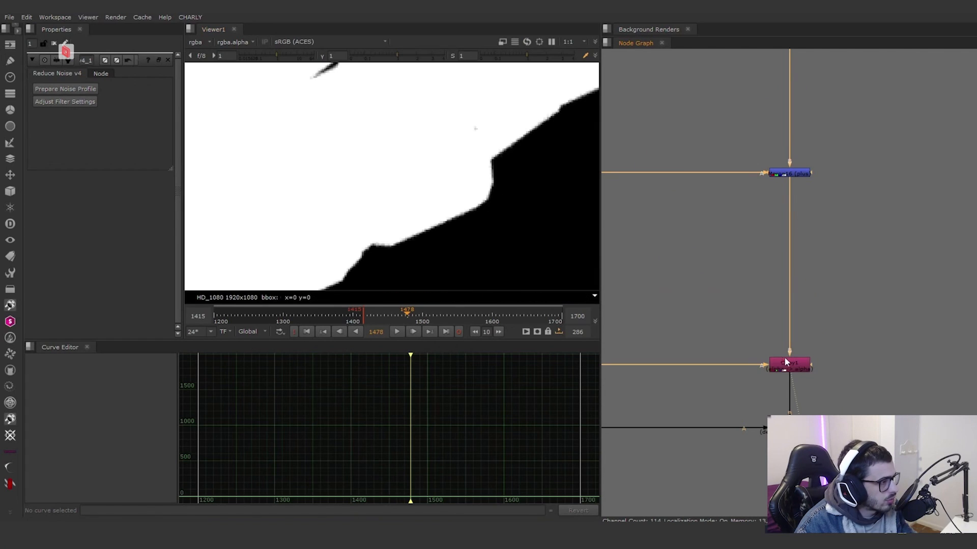
Step: View Copy3, which copies the depth channel, and switch the viewer from alpha back to colour
scroll(468, 159, "down", 6)
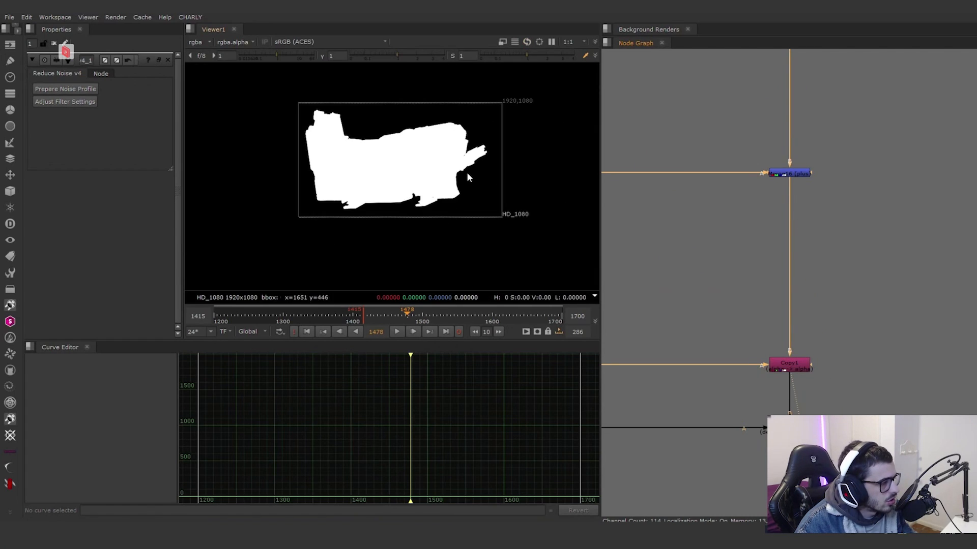
scroll(466, 172, "up", 4)
middle_click_drag(734, 346, 783, 281)
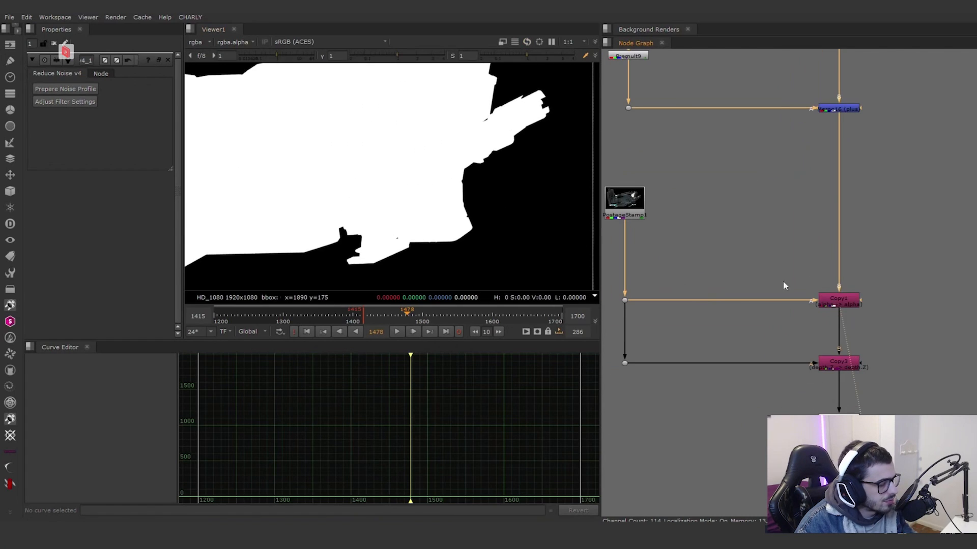
left_click(835, 367)
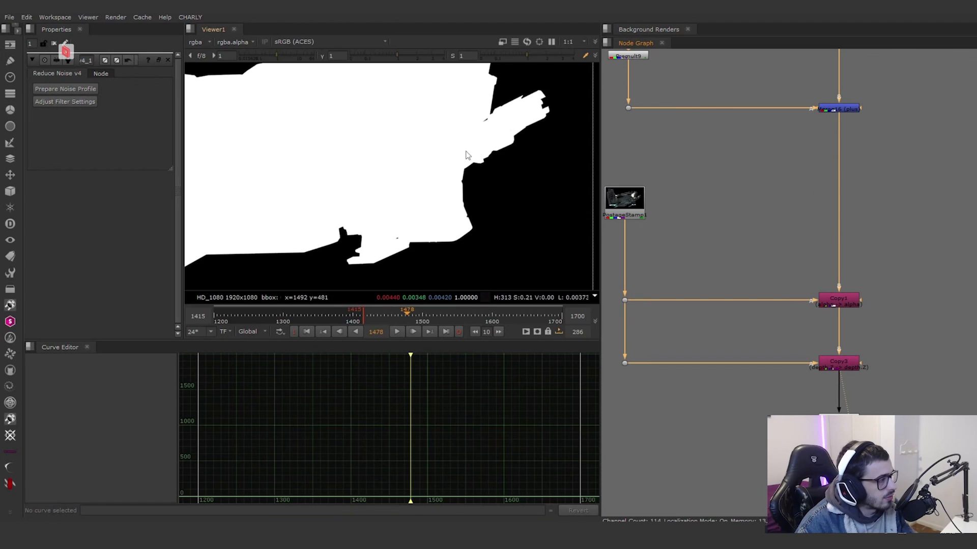
scroll(504, 159, "down", 1)
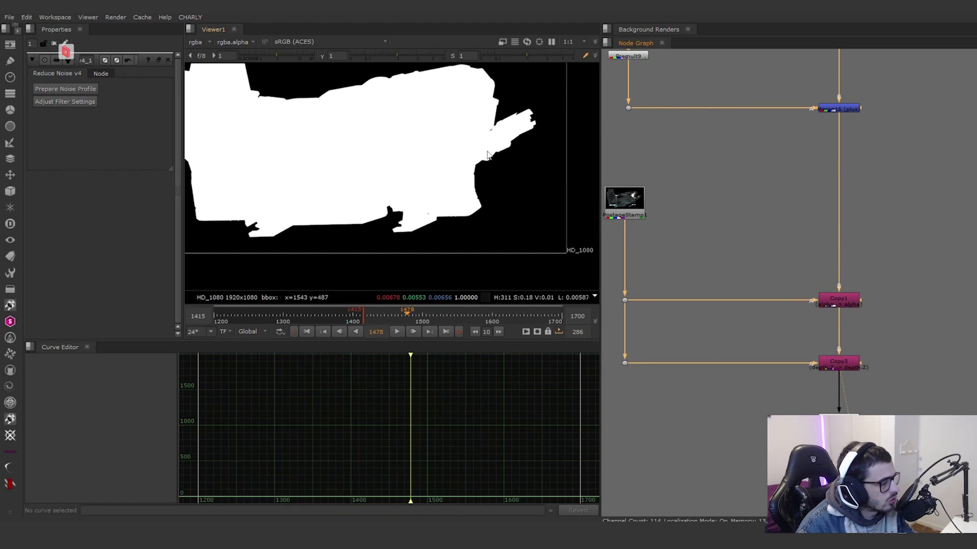
key("a")
Step: View Unpremult10, CC_NAVE, ColorCorrect1 and Premult10 in turn to follow the ship's color correction
middle_click_drag(850, 428, 798, 343)
scroll(798, 343, "up", 1)
left_click(798, 334, "ctrl+shift")
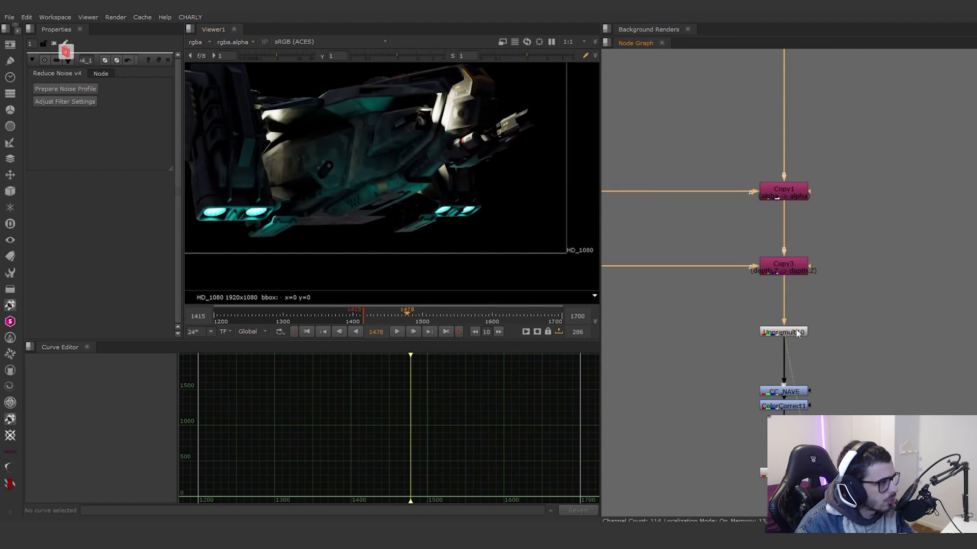
scroll(789, 400, "up", 1)
left_click(788, 395, "ctrl+shift")
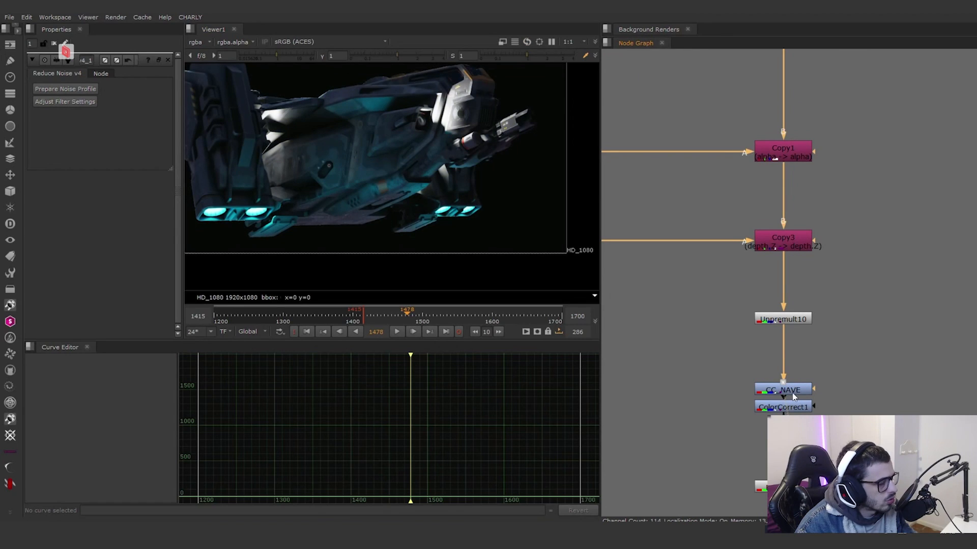
left_click(798, 407, "ctrl+shift")
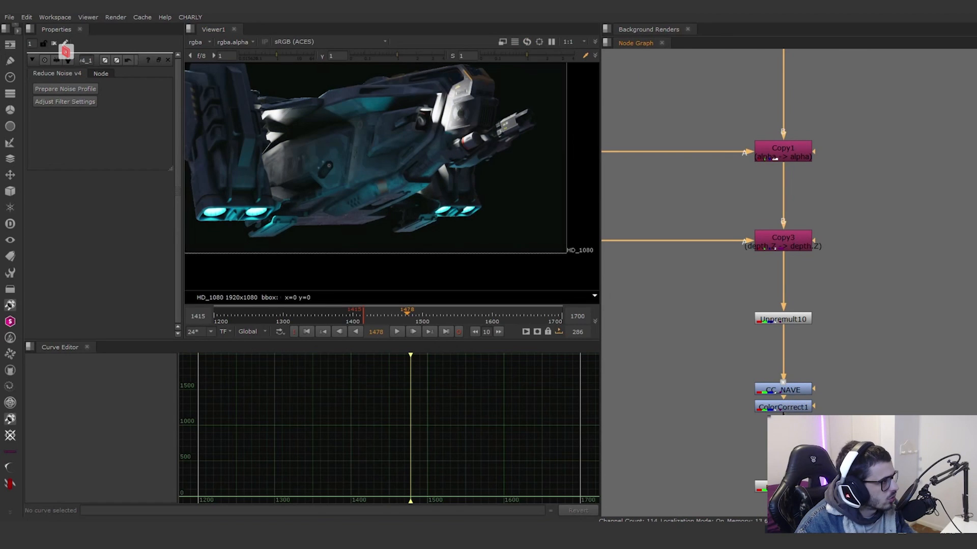
middle_click_drag(819, 459, 811, 369)
left_click(789, 402, "ctrl+shift")
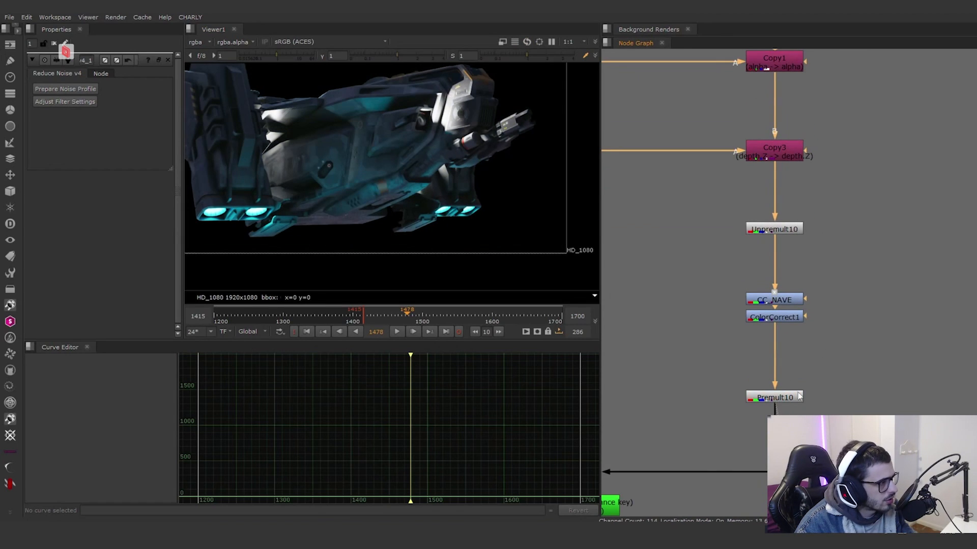
Step: Examine the ship's engine lights up close, then inspect the alpha of the Keyer1 luminance key
scroll(481, 223, "up", 5)
scroll(813, 368, "down", 5)
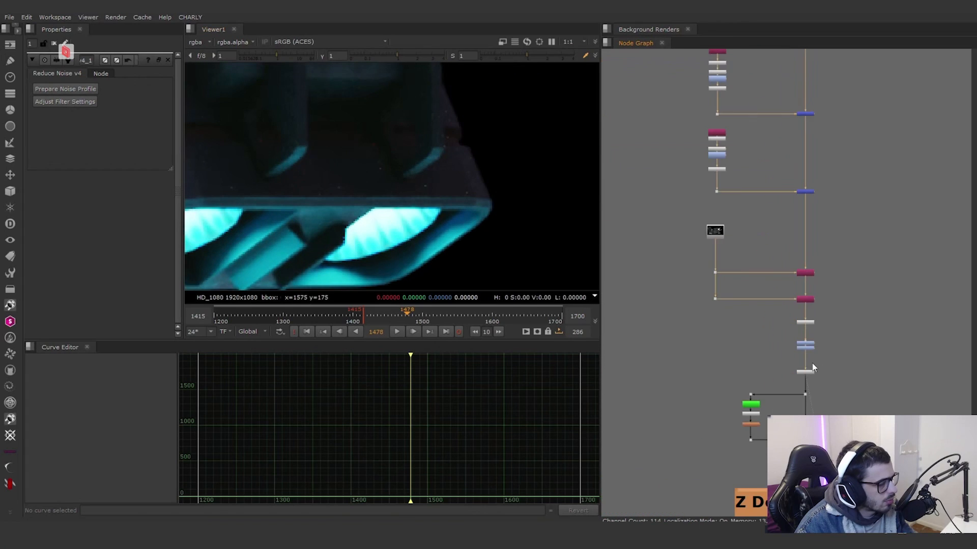
middle_click_drag(812, 367, 787, 277)
scroll(737, 272, "up", 5)
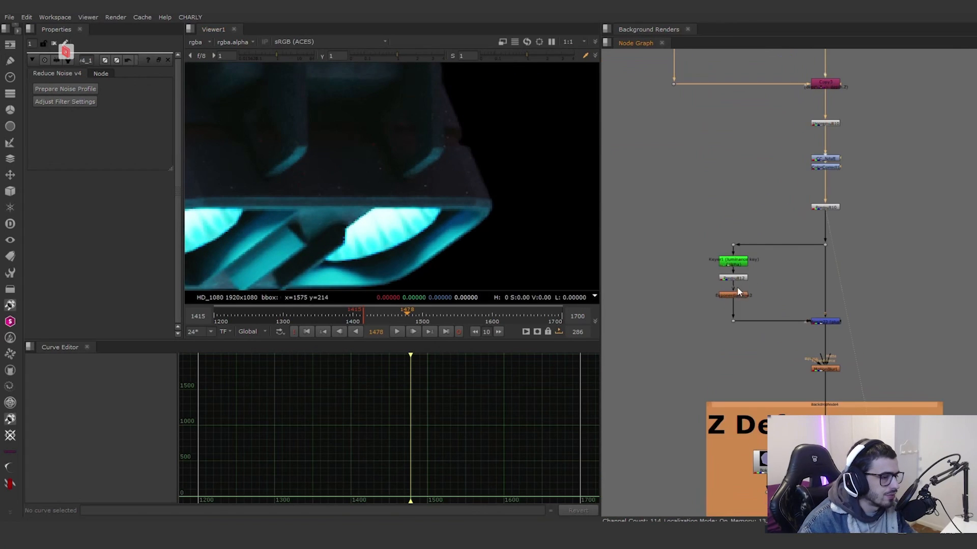
scroll(441, 191, "down", 6)
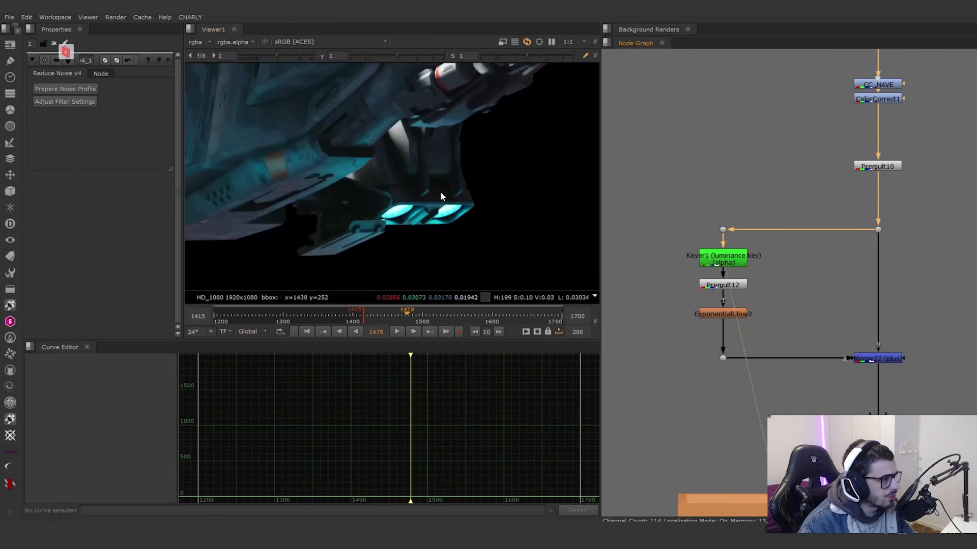
key("a")
scroll(732, 289, "up", 3)
Step: View Premult12 in colour to examine the ship highlights isolated by the luminance key
left_click(732, 289)
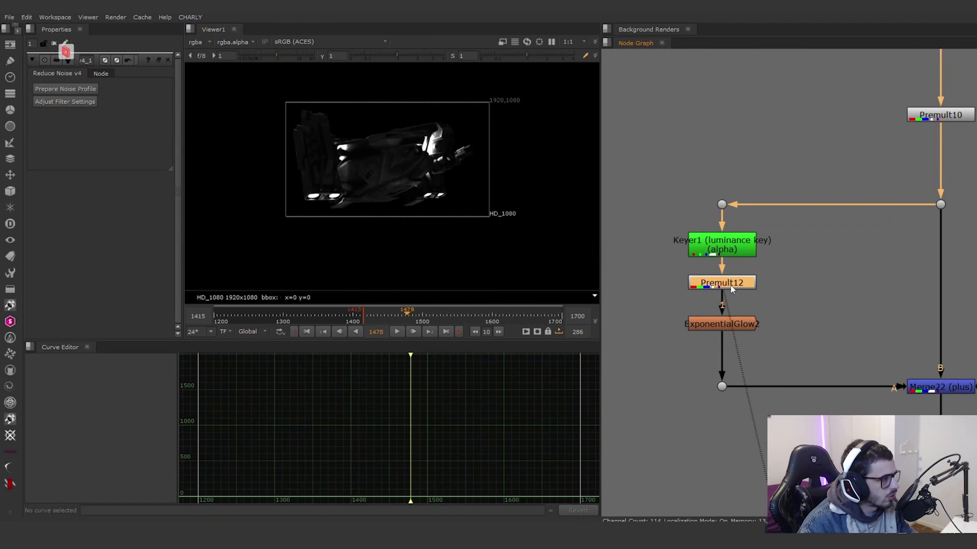
key("1")
key("a")
scroll(440, 164, "up", 3)
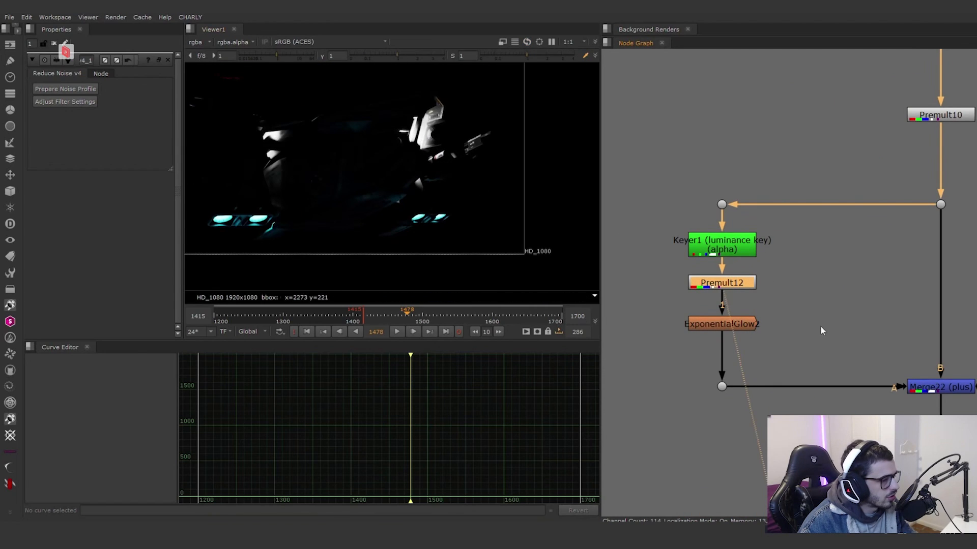
Step: View ExponentialGlow2 on the keyed highlights, then Merge22, which adds the glow over the ship
left_click(721, 324)
key("1")
middle_click_drag(947, 393, 827, 348)
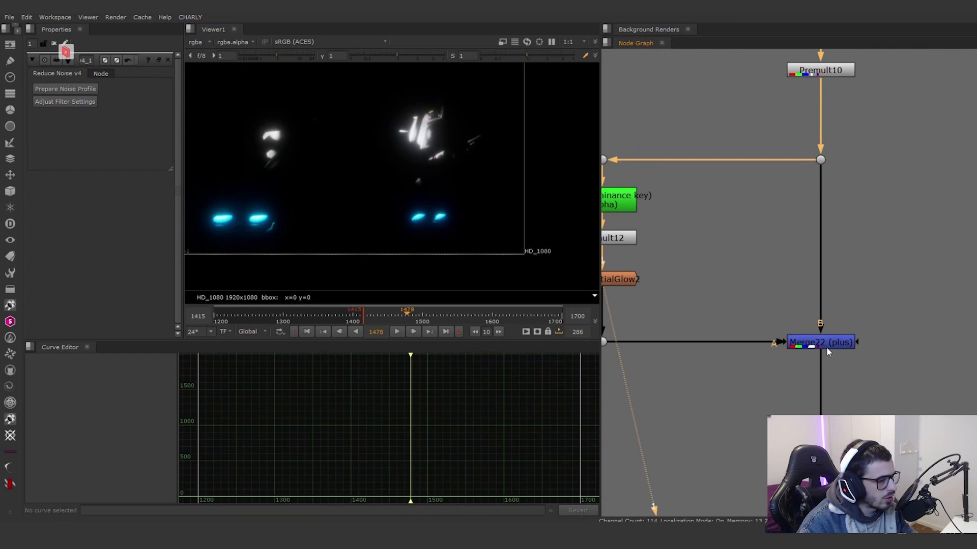
left_click(827, 348)
key("1")
Step: View MotionBlur1 and disable it to compare its effect up close on the front of the ship
middle_click_drag(876, 391, 833, 319)
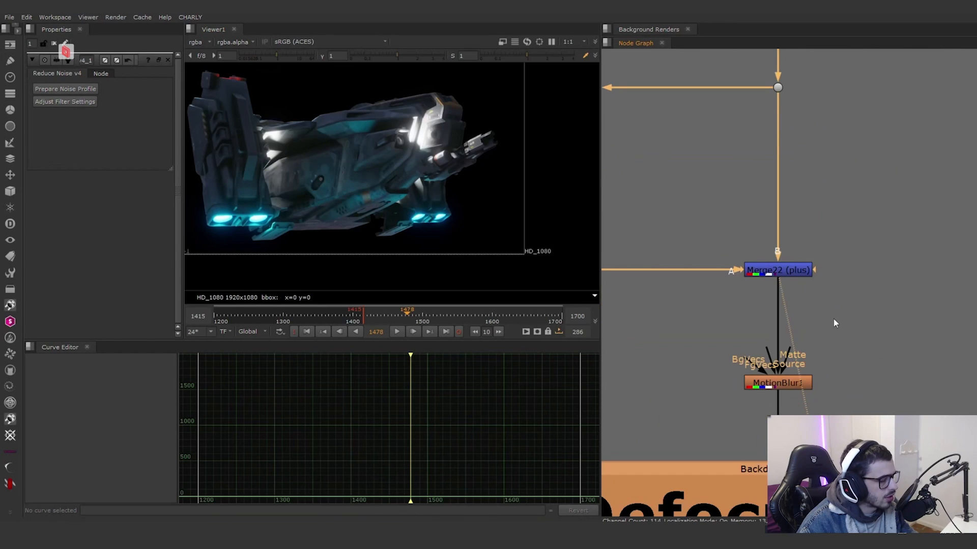
left_click(800, 384)
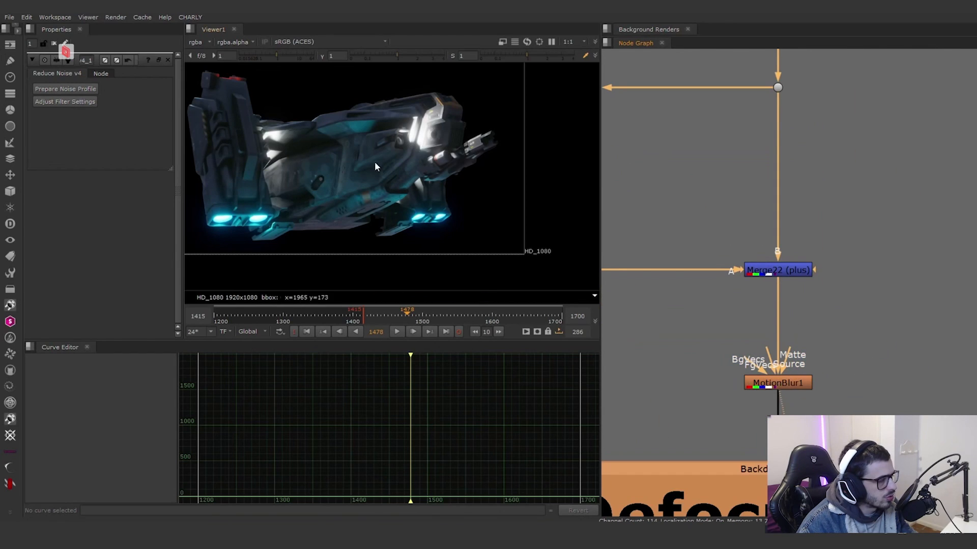
middle_click_drag(827, 392, 819, 362)
scroll(325, 167, "up", 5)
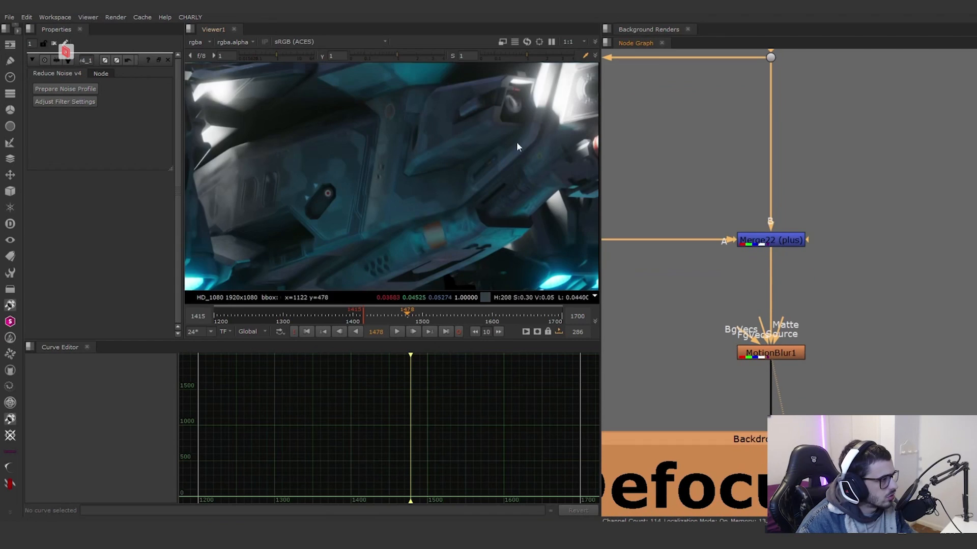
middle_click_drag(517, 148, 384, 239)
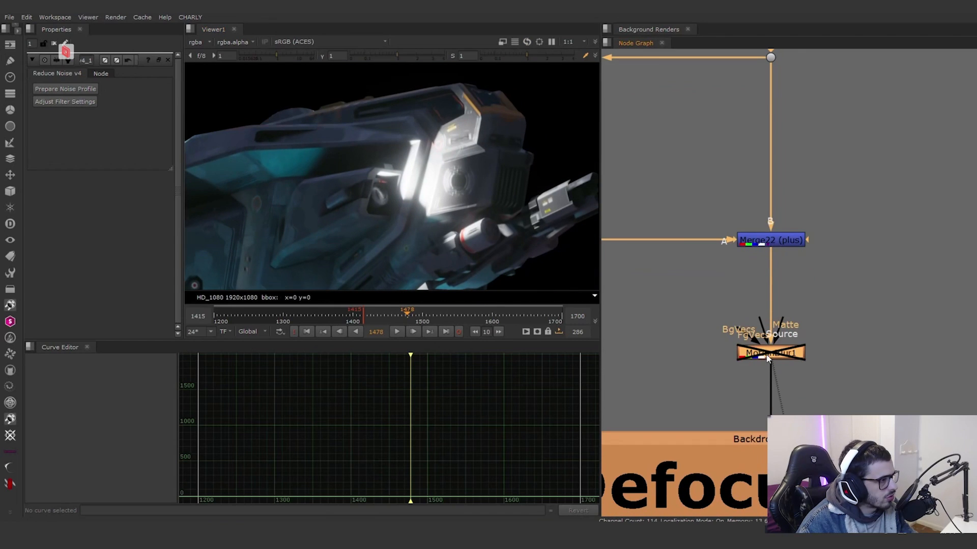
key("d")
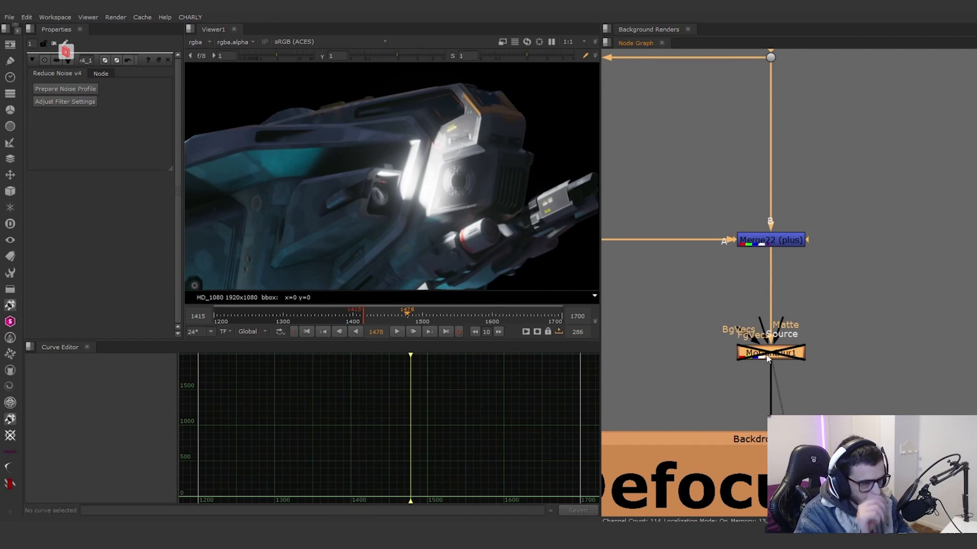
Step: Re-enable MotionBlur1, then view OpticalZDefocus4 and toggle it off and on to compare its effect on the underside of the ship
key("d")
scroll(767, 359, "down", 5)
middle_click_drag(768, 359, 764, 240)
scroll(757, 351, "up", 4)
left_click(798, 308)
key("1")
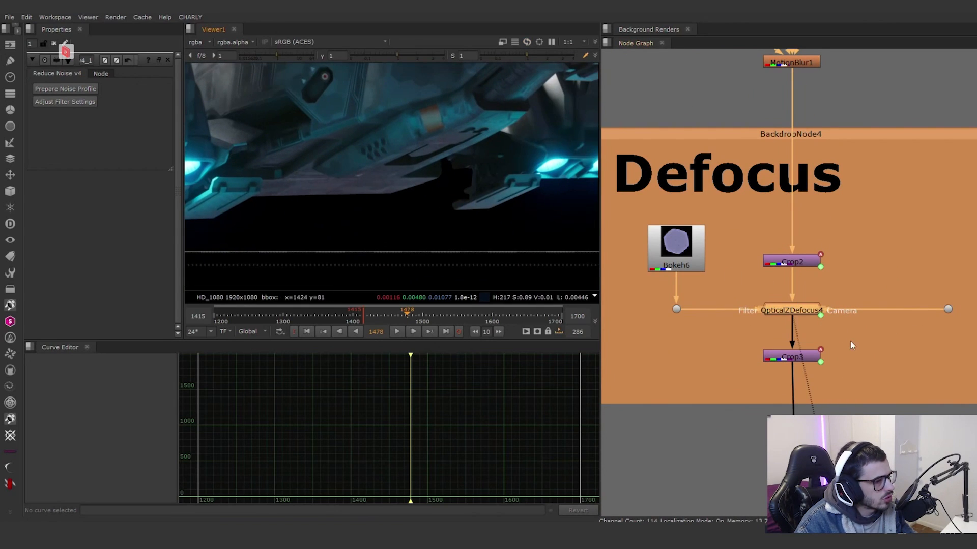
key("d")
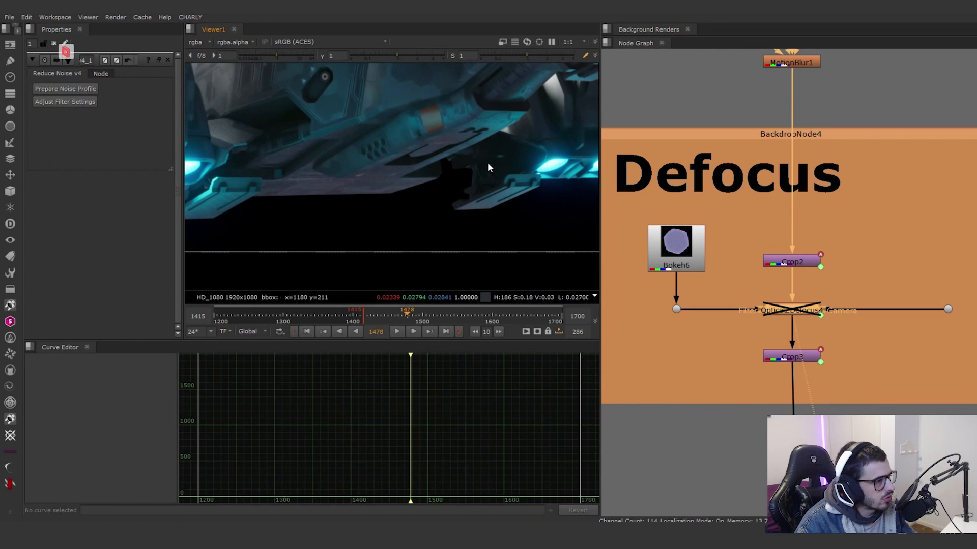
key("d")
key("f")
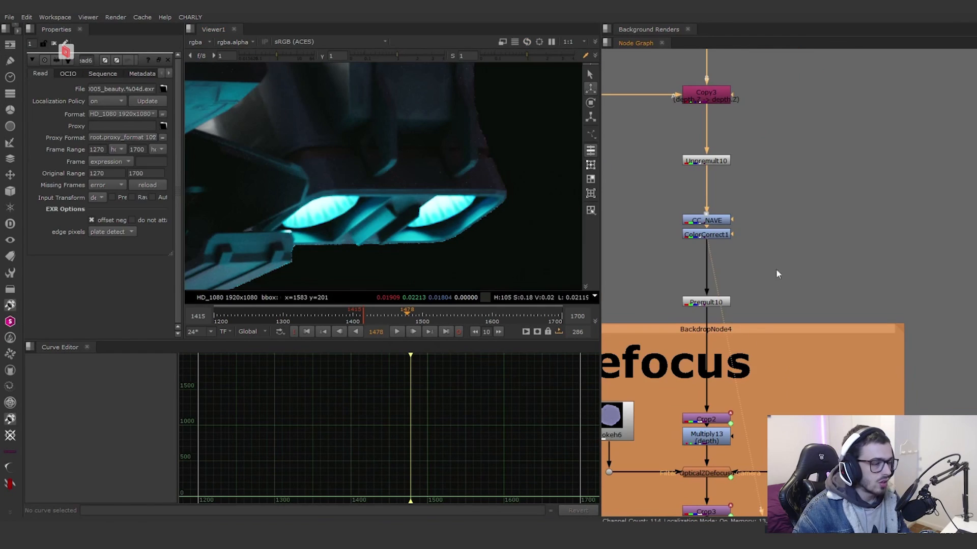
Step: View Premult10 to examine the ship's rear engines up close, then view the Z Defocus output at Crop3
middle_click_drag(776, 273, 802, 232)
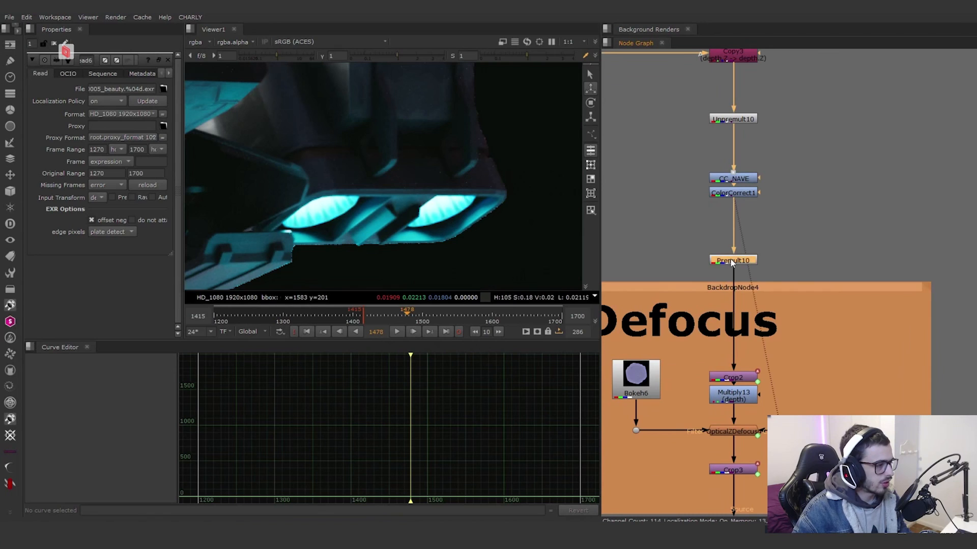
mouse_move(436, 212)
middle_mouse_down()
mouse_move(471, 234)
mouse_move(450, 220)
middle_mouse_up()
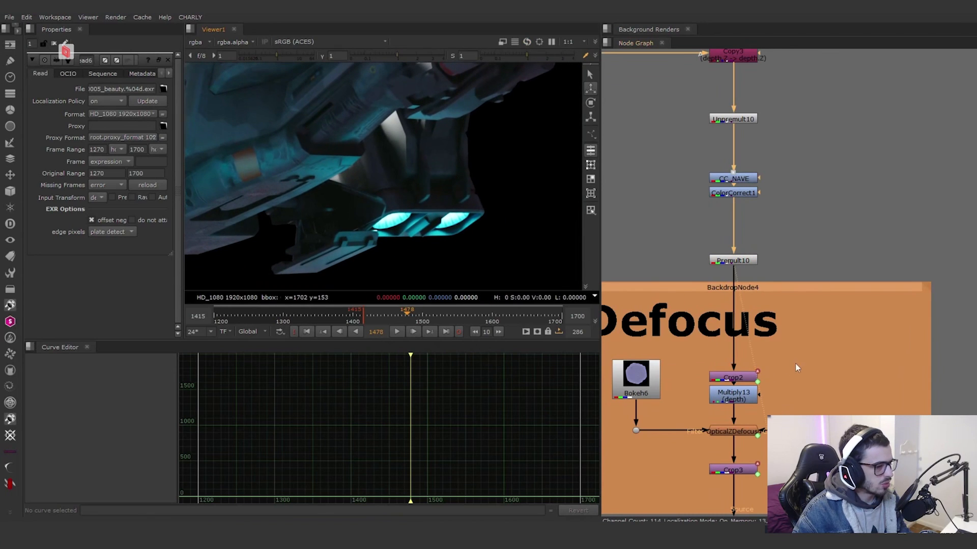
scroll(795, 363, "down", 2)
middle_click_drag(795, 364, 811, 270)
scroll(771, 356, "up", 1)
left_click(774, 351)
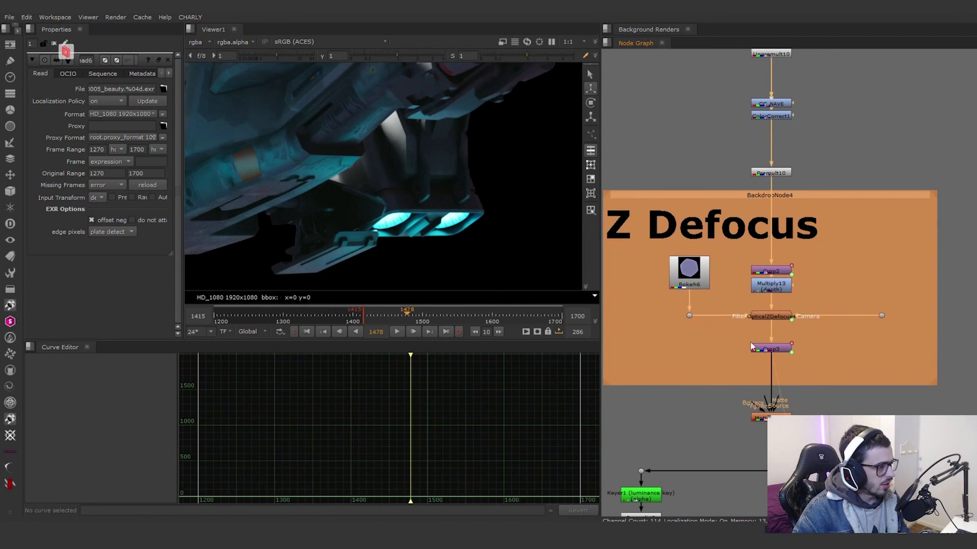
scroll(784, 290, "up", 2)
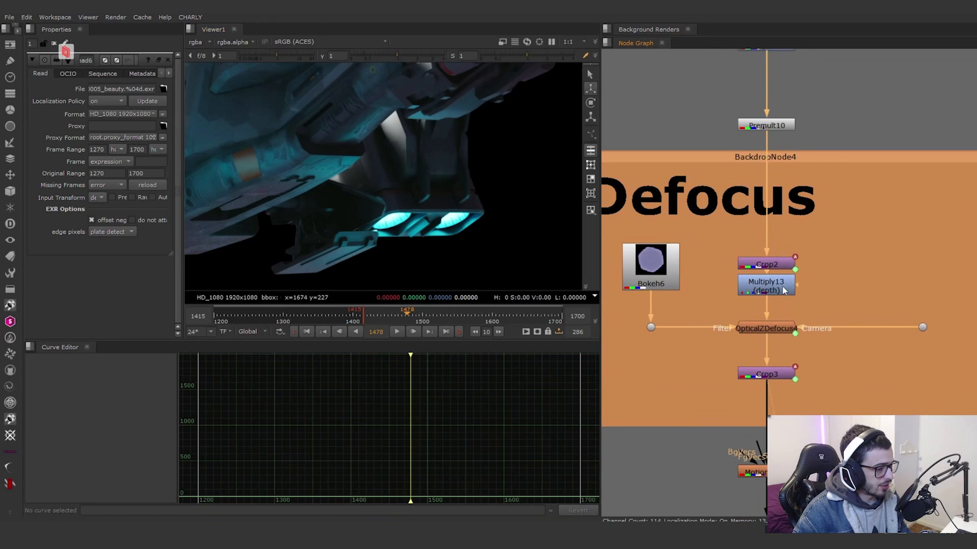
Step: View MotionBlur1, then Merge22, and examine the glow on the ship's engine lights
middle_click_drag(824, 307, 827, 226)
scroll(828, 294, "down", 1)
left_click(763, 276)
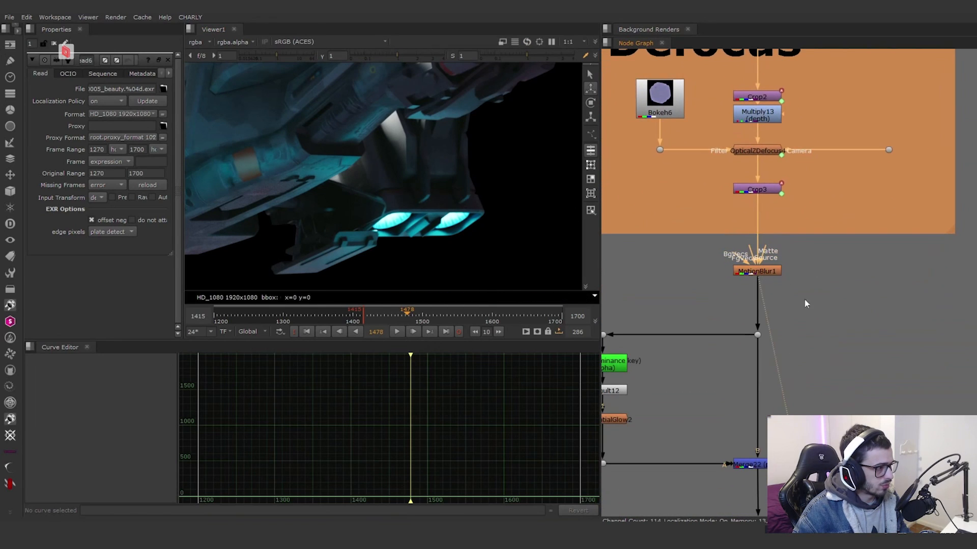
middle_click_drag(741, 284, 791, 177)
key("d")
scroll(443, 220, "down", 5)
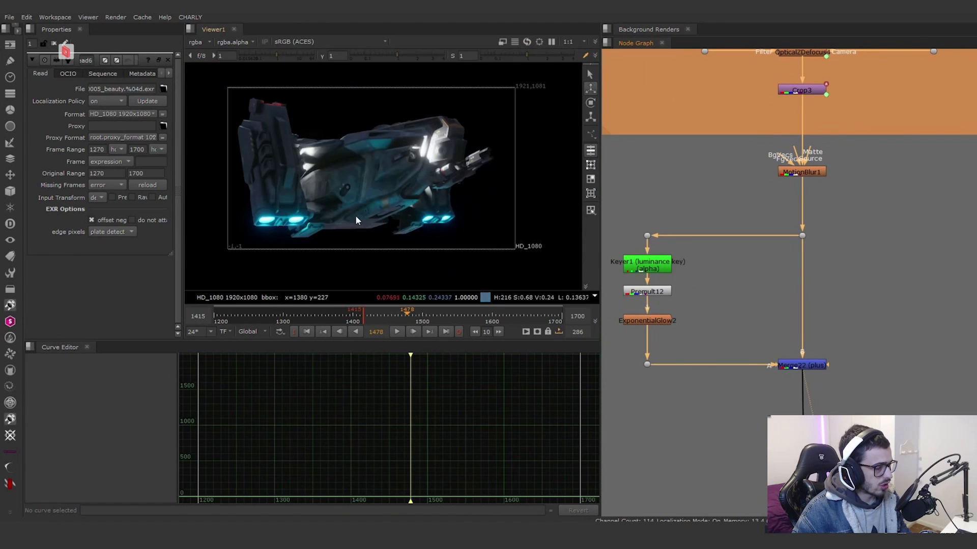
scroll(303, 220, "up", 5)
middle_click_drag(325, 239, 425, 200)
Step: View Merge5 to examine the ship composited over the rocky environment
middle_click_drag(798, 433, 804, 265)
left_click(804, 266)
key("1")
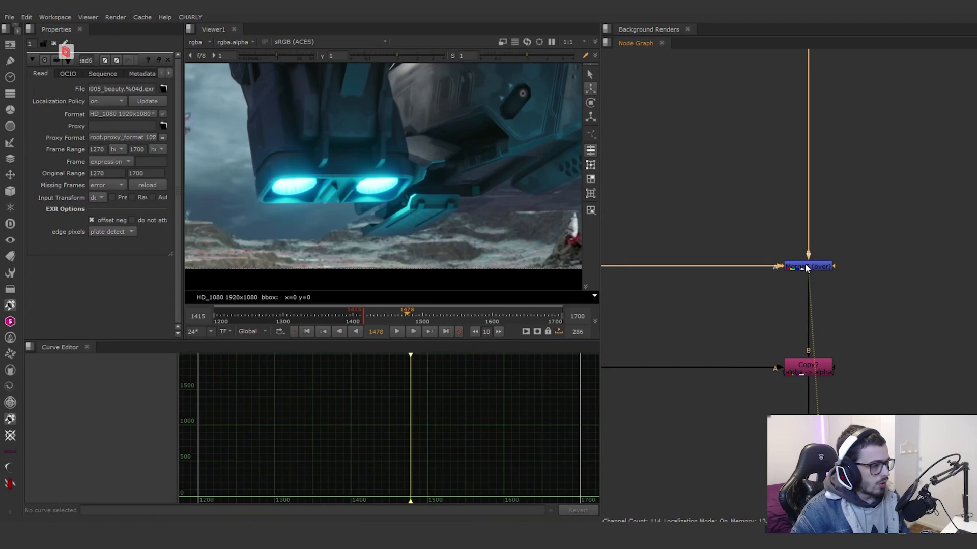
scroll(864, 306, "down", 2)
middle_click_drag(884, 310, 899, 302)
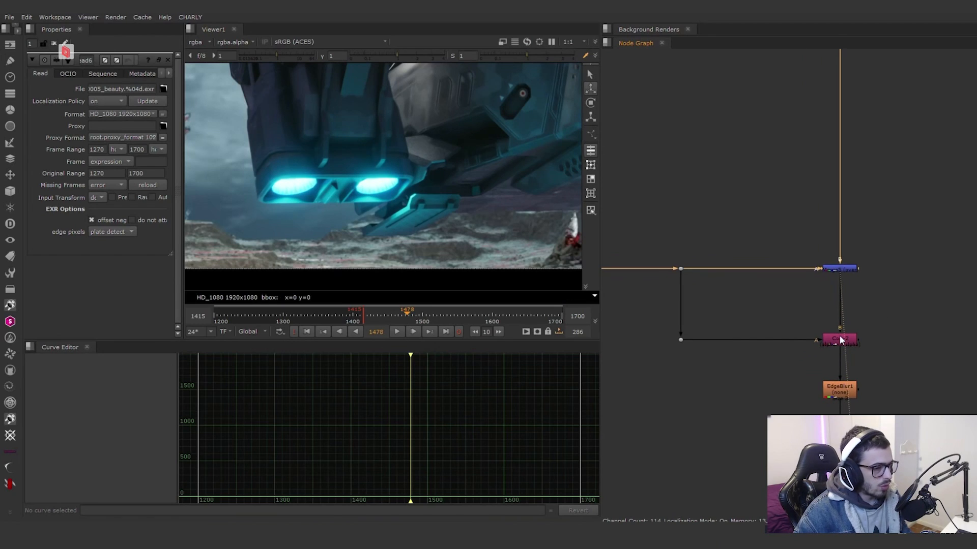
Step: Compare the alpha at Copy2, Merge5 and EdgeBlur1, then return the viewer to colour
left_click(840, 341)
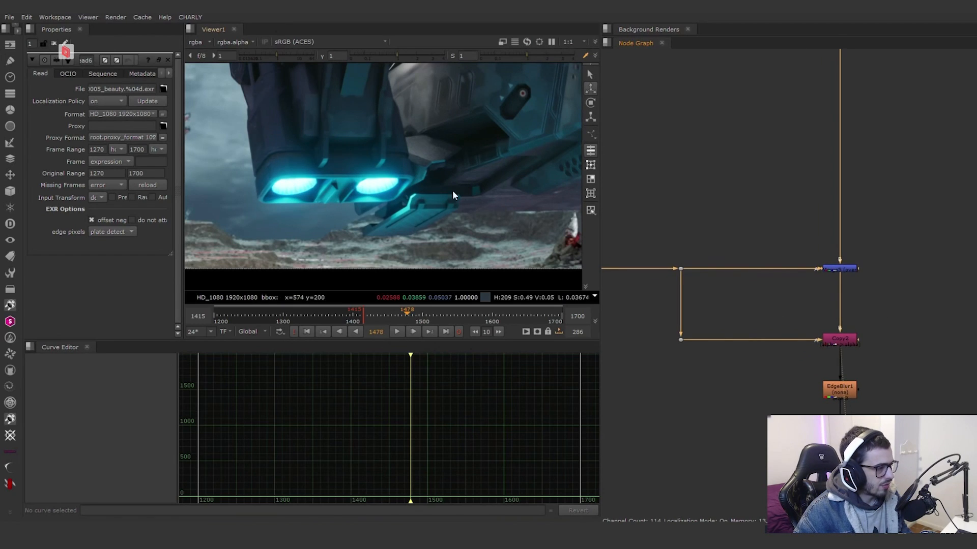
key("a")
left_click(840, 267)
key("1")
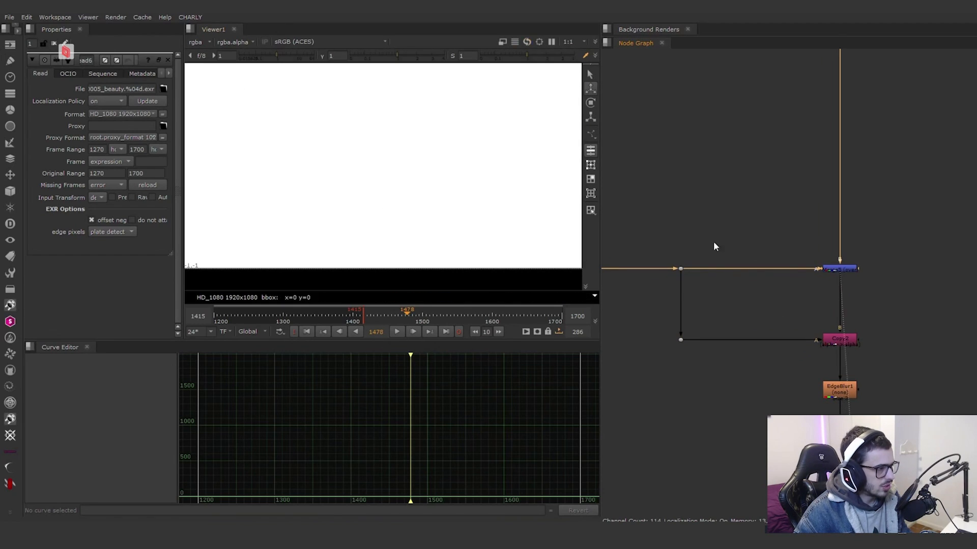
left_click(840, 390)
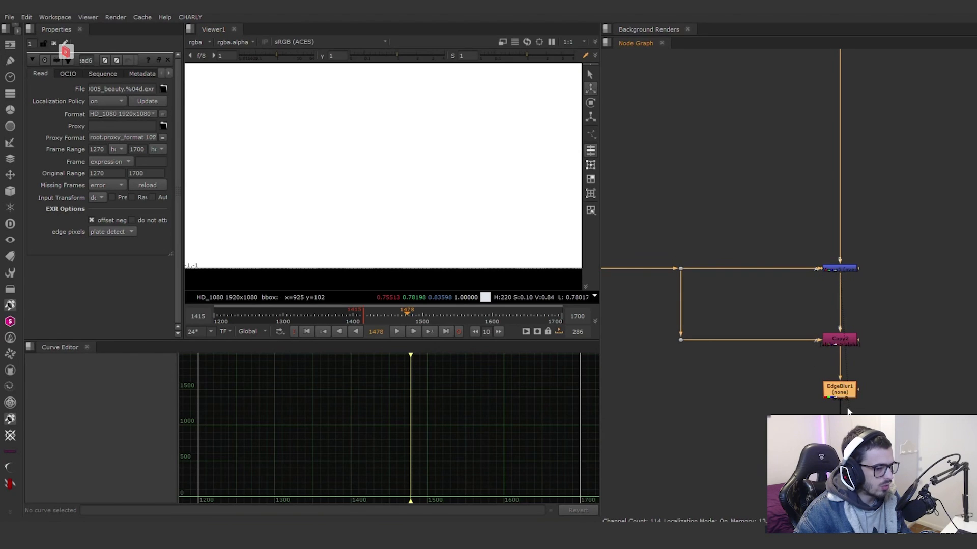
key("1")
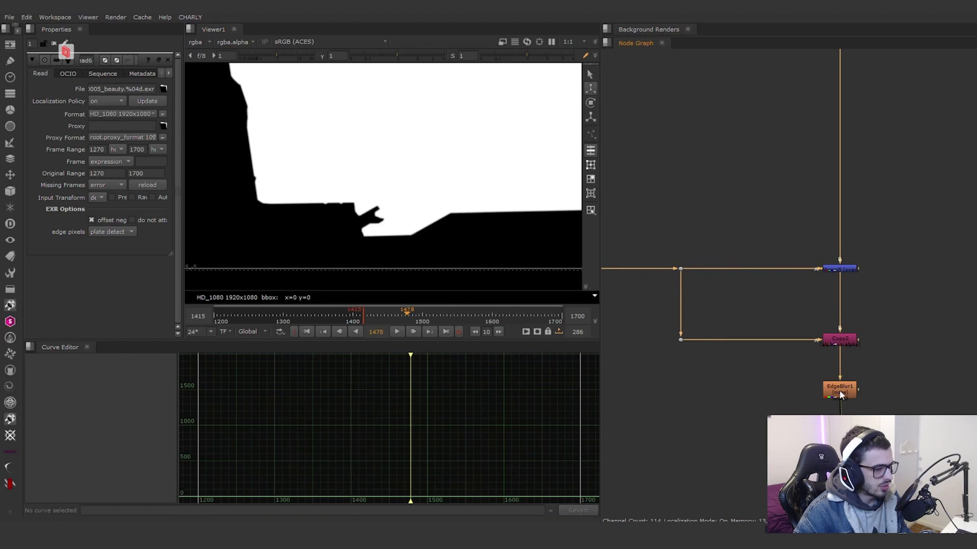
key("a")
Step: Toggle EdgeBlur1 off and on to compare the ship's edges up close around the engine light
scroll(331, 178, "up", 3)
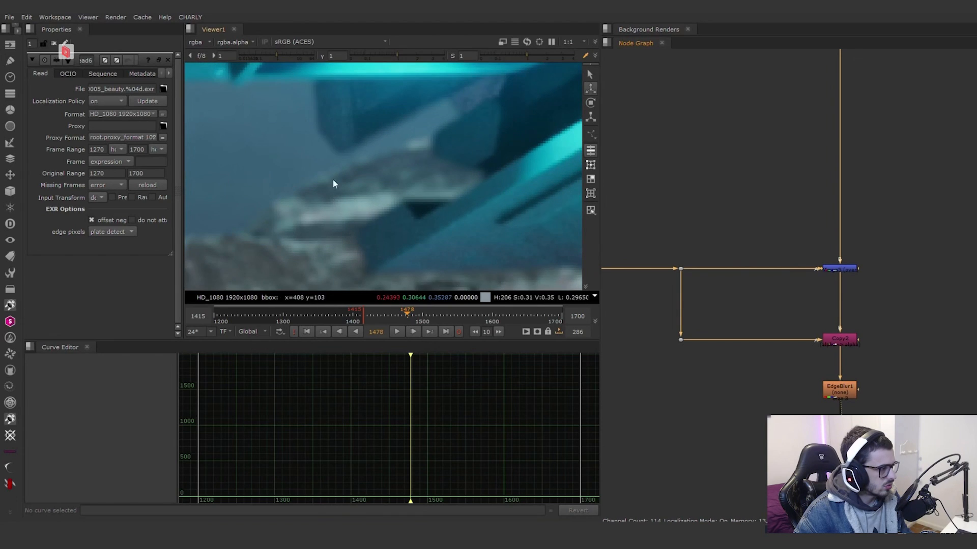
scroll(445, 249, "up", 2)
scroll(563, 174, "up", 3)
scroll(518, 187, "up", 2)
scroll(838, 389, "up", 2)
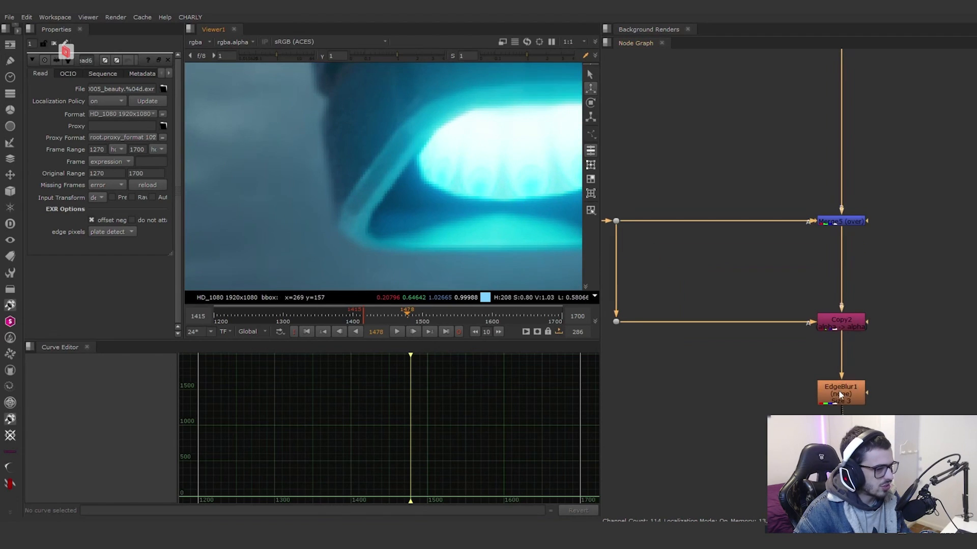
key("d")
key("d")
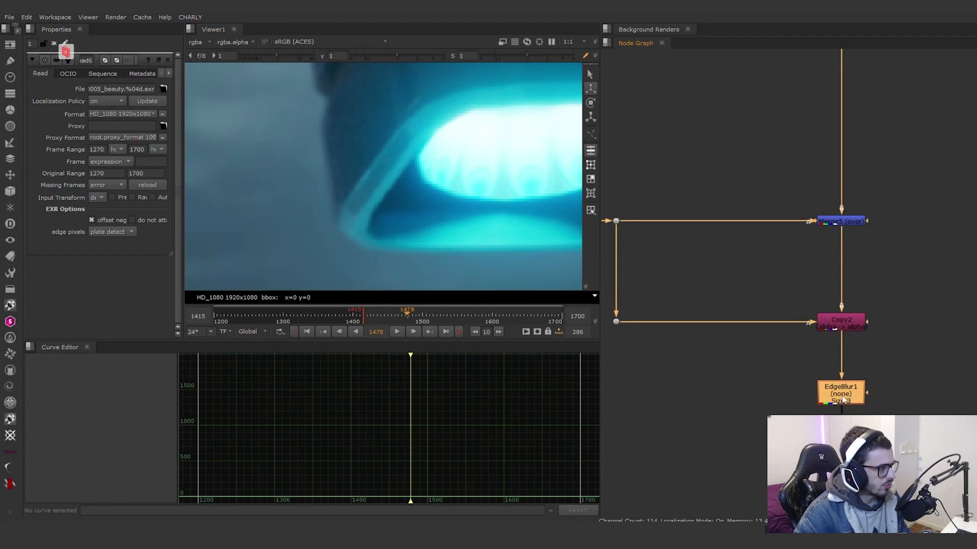
Step: Examine the edge-blurred outline of the ship and its far engine against the red rocks
scroll(469, 190, "down", 5)
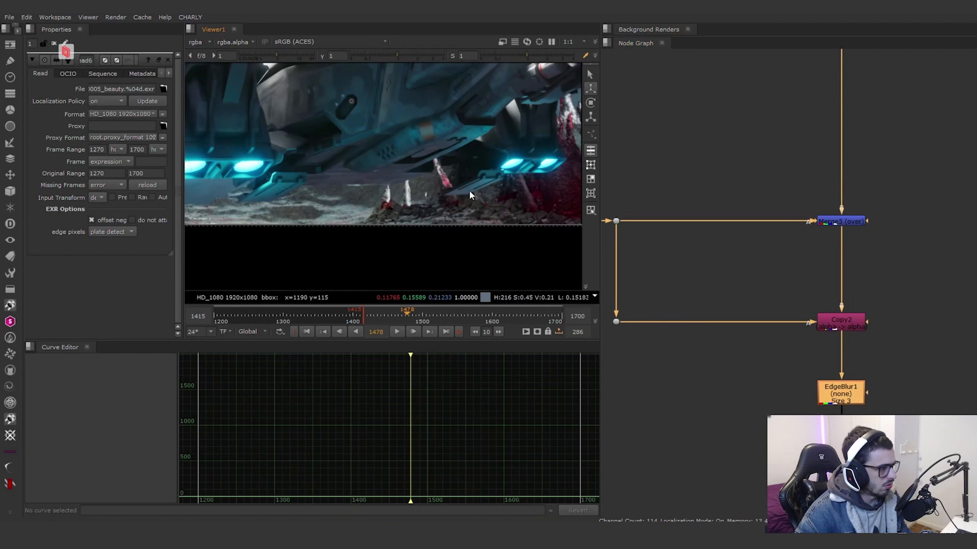
scroll(408, 197, "up", 6)
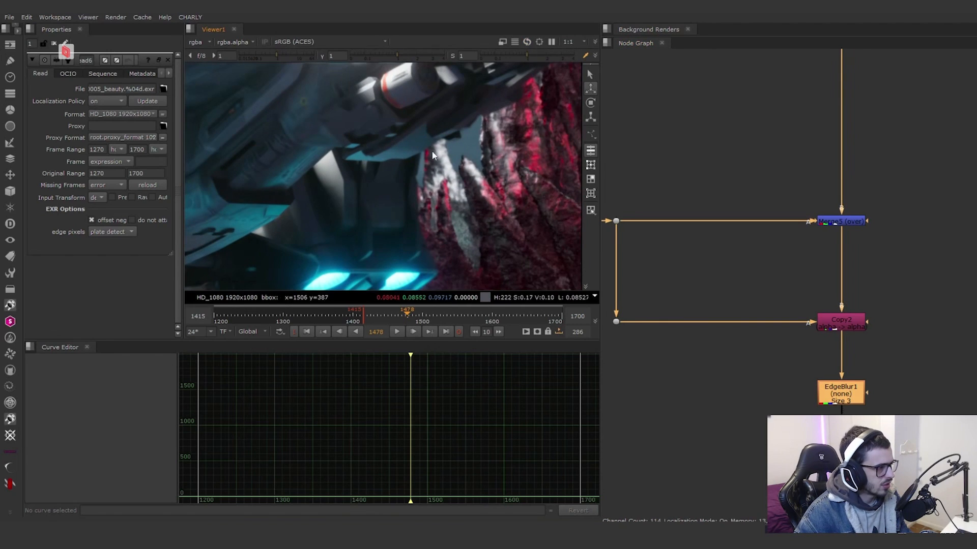
scroll(397, 223, "up", 3)
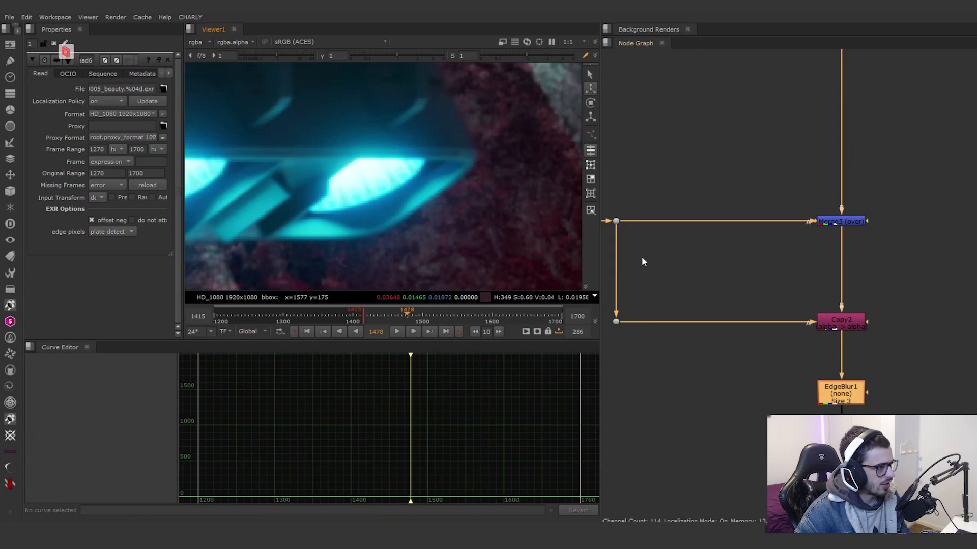
scroll(719, 244, "down", 2)
scroll(730, 282, "up", 3)
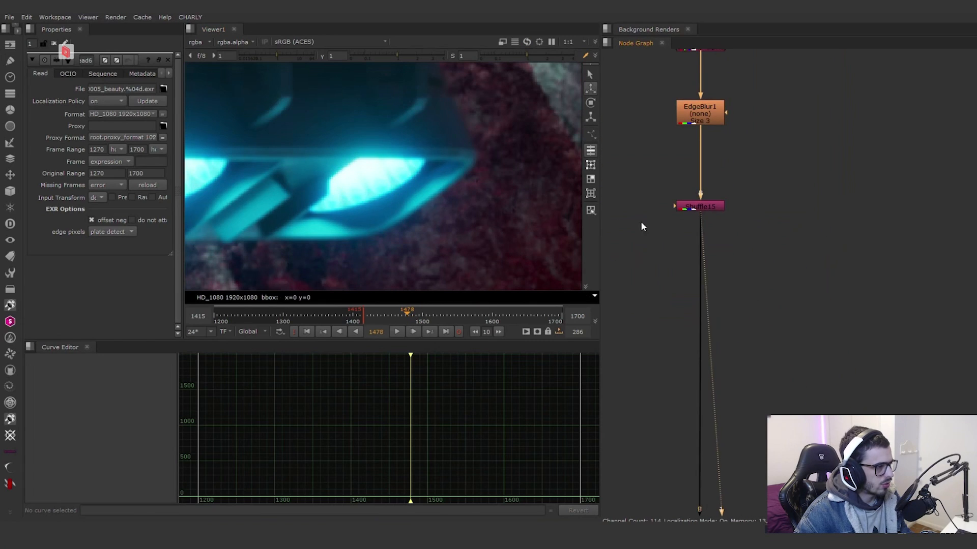
Step: View Shuffle15 over the ship and environment composite and open its properties to review the channel routing
scroll(541, 201, "down", 3)
scroll(542, 200, "down", 3)
double_click(690, 207)
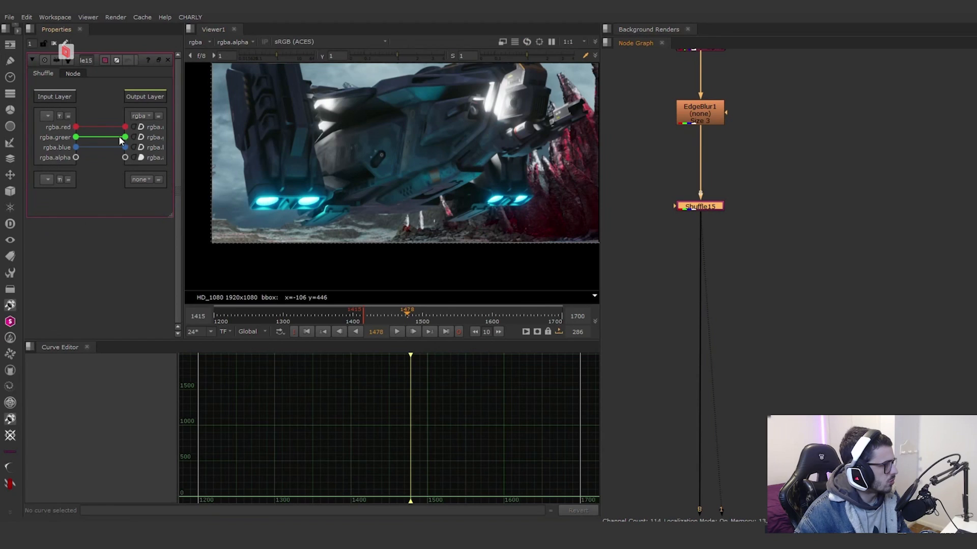
scroll(712, 209, "down", 1)
middle_click_drag(714, 208, 773, 202)
key("d")
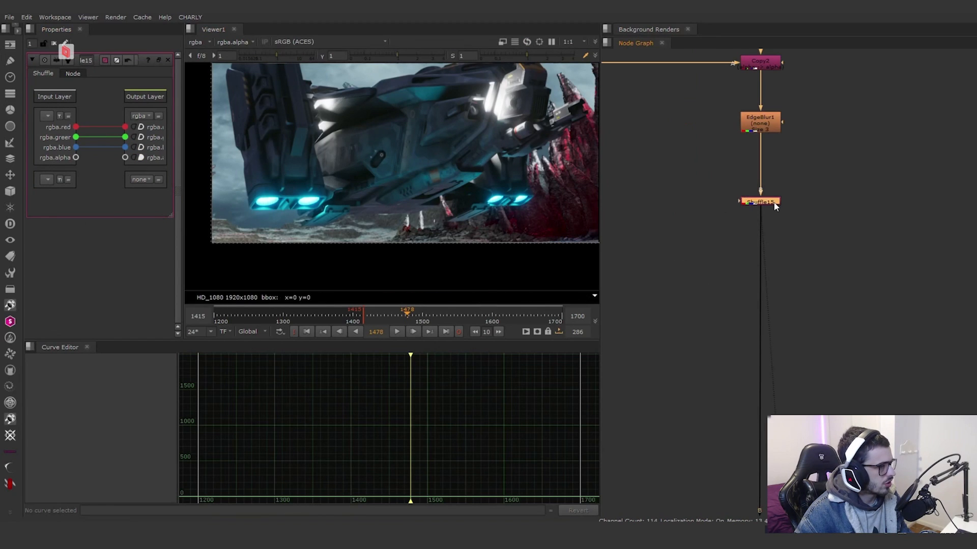
Step: View Read7, the FX_VOL beauty render of the ship's thruster flames
scroll(819, 295, "down", 5)
middle_click_drag(741, 424, 816, 295)
scroll(659, 200, "up", 6)
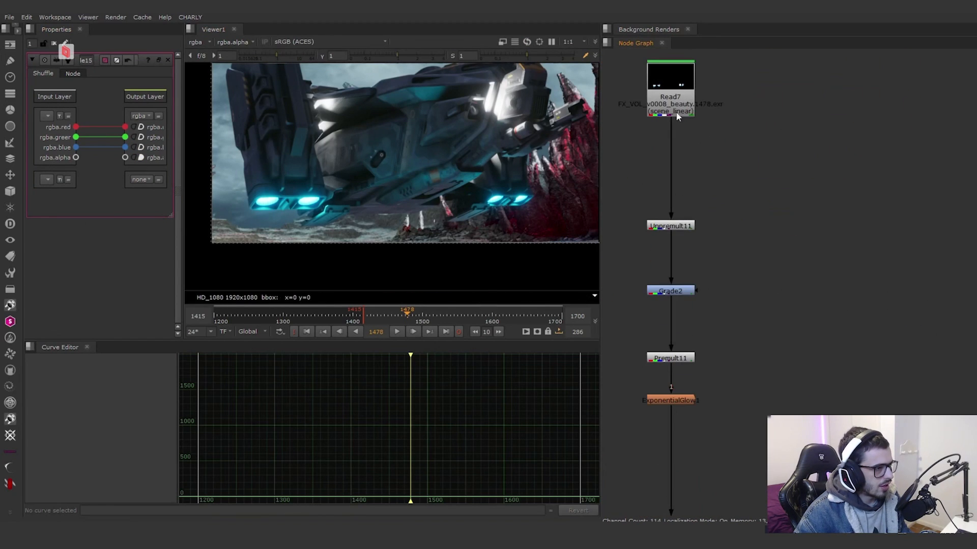
left_click(676, 105)
key("1")
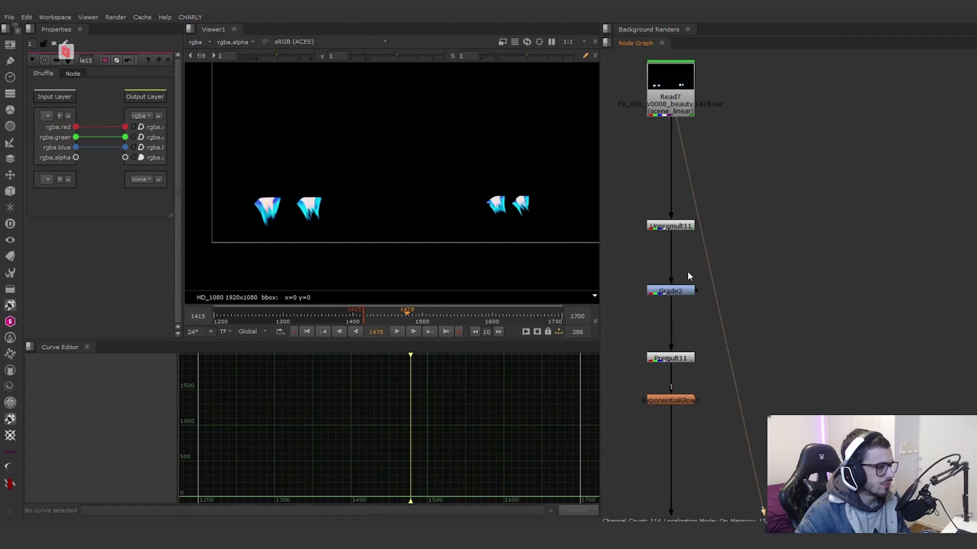
Step: View the thruster flames through Grade2, Premult11 and the exponential glow at the end of the branch
left_click(685, 294)
key("1")
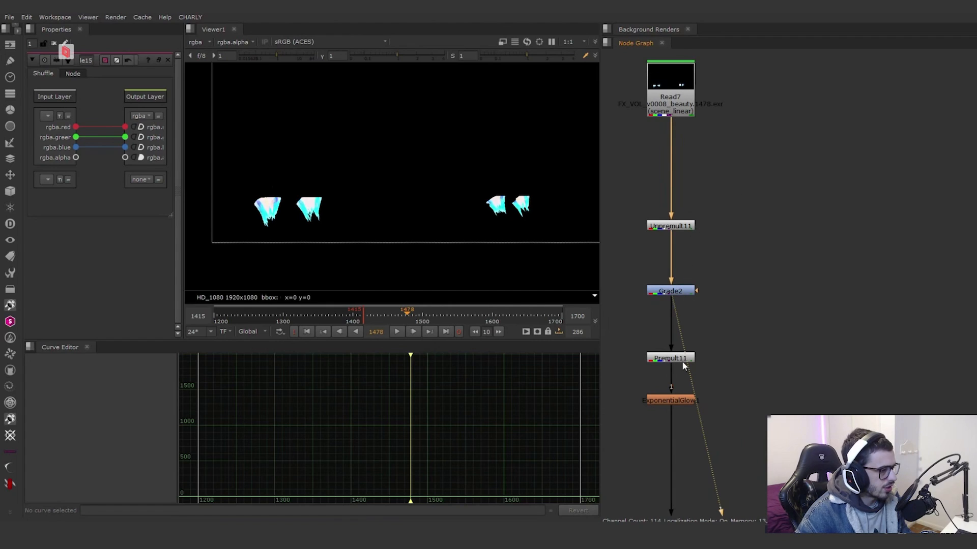
key("1")
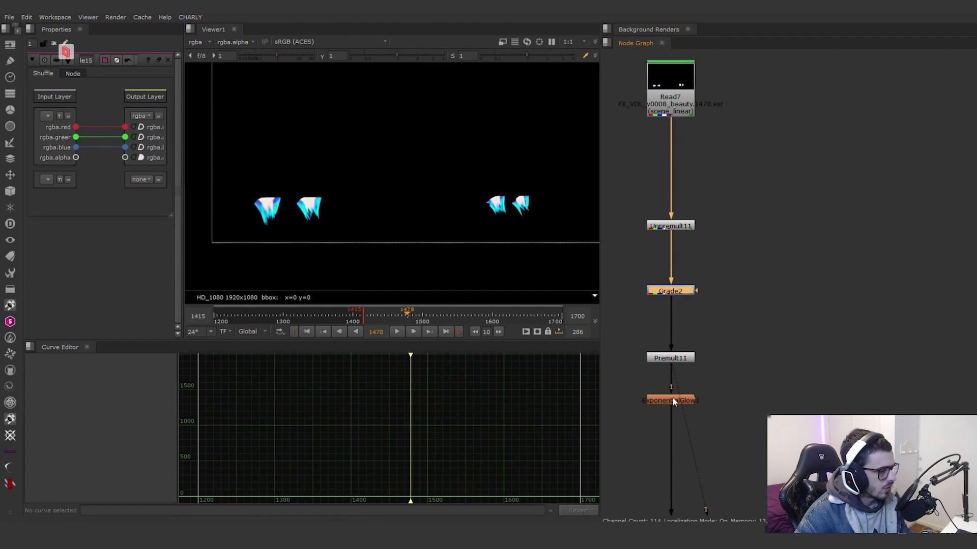
left_click(672, 400)
key("1")
key("f")
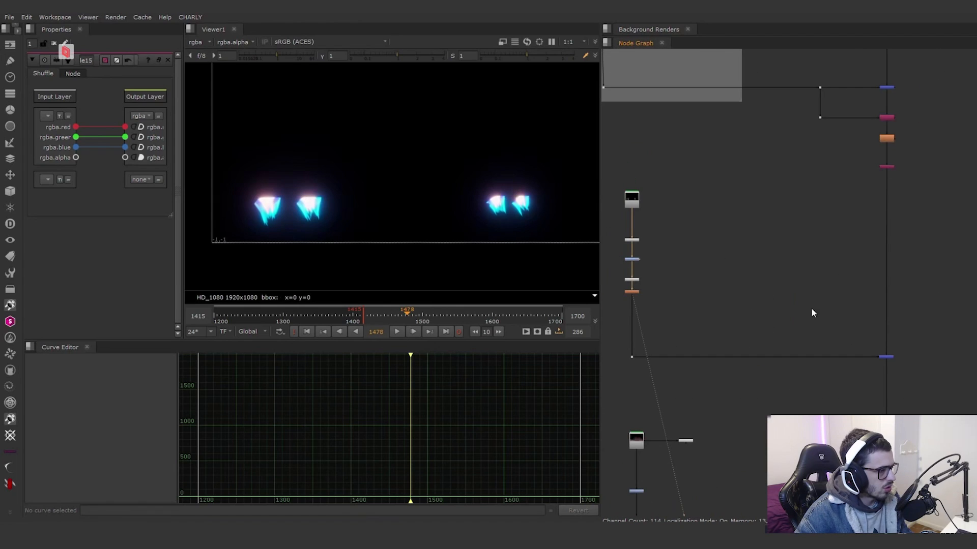
Step: View the merge that adds the glowing thruster flames to the ship composite
scroll(811, 307, "up", 3)
left_click(692, 308)
key("1")
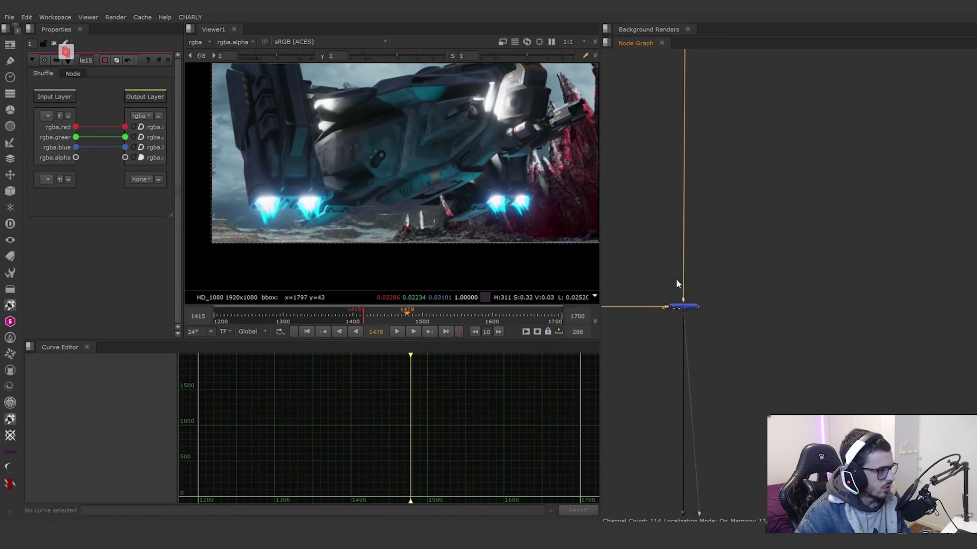
Step: View the following merge, which adds the reddish ground fog over the ship composite
scroll(716, 302, "down", 5)
scroll(716, 361, "down", 3)
middle_click_drag(697, 379, 813, 309)
scroll(725, 382, "up", 5)
scroll(793, 235, "down", 3)
middle_click_drag(879, 322, 911, 319)
scroll(861, 330, "up", 3)
left_click(859, 321)
key("1")
Step: Examine the fog volume branch from Read6 through its grade and Z Defocus down to Defocus3
left_click(717, 269)
scroll(717, 269, "down", 1)
scroll(721, 249, "up", 4)
scroll(737, 257, "down", 1)
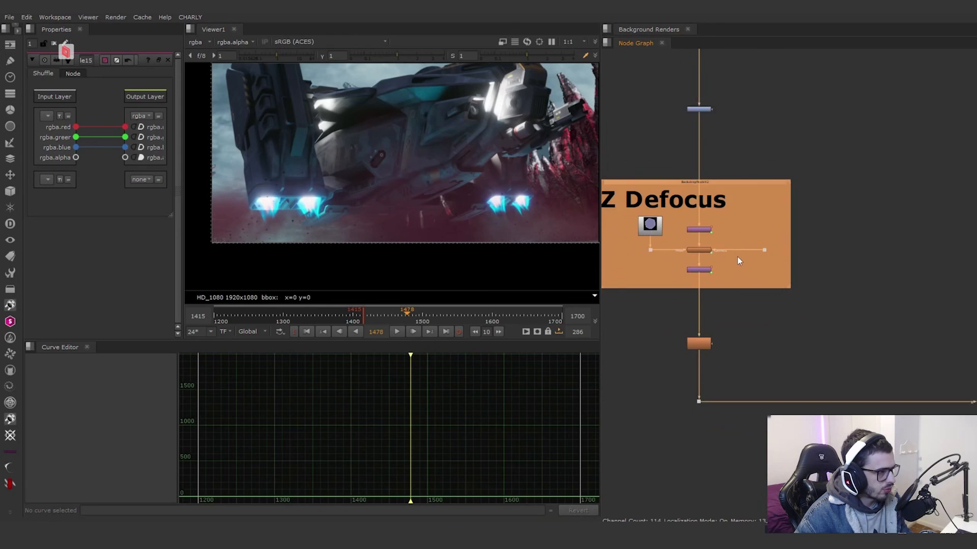
scroll(737, 256, "down", 3)
scroll(713, 174, "up", 5)
left_click(715, 167)
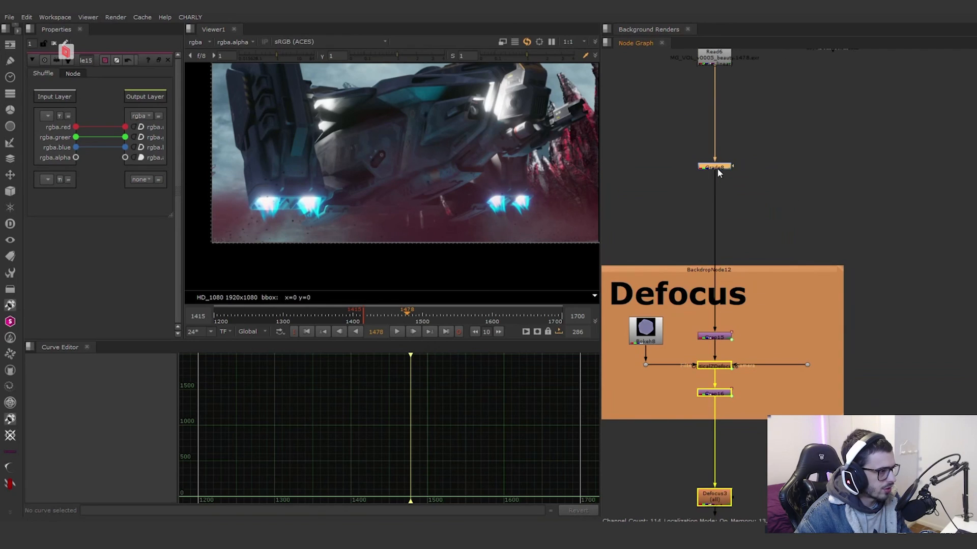
middle_click_drag(779, 245, 752, 145)
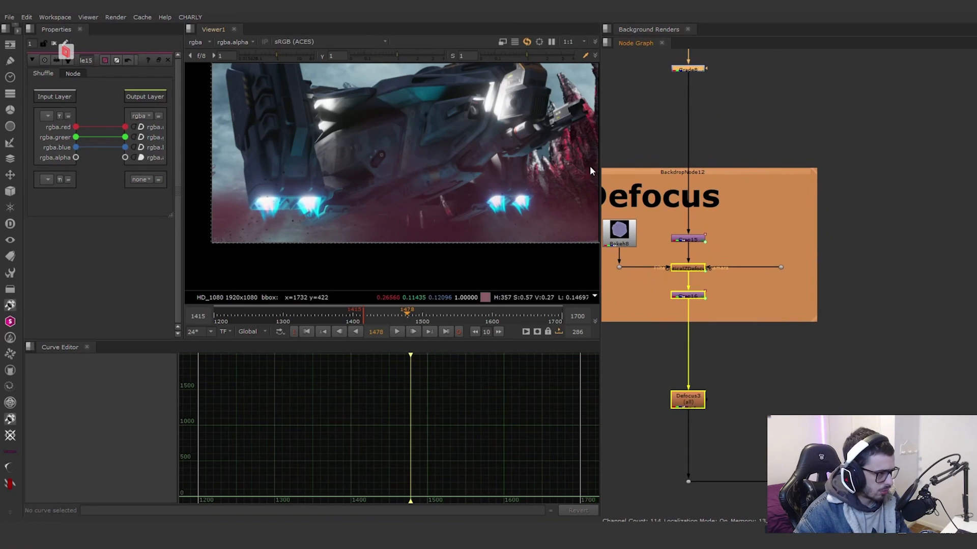
middle_click_drag(737, 338, 716, 284)
Step: Toggle Defocus3 to compare its effect on the fog, and open its properties to review the defocus settings
scroll(717, 285, "down", 1)
left_click_drag(735, 311, 656, 346)
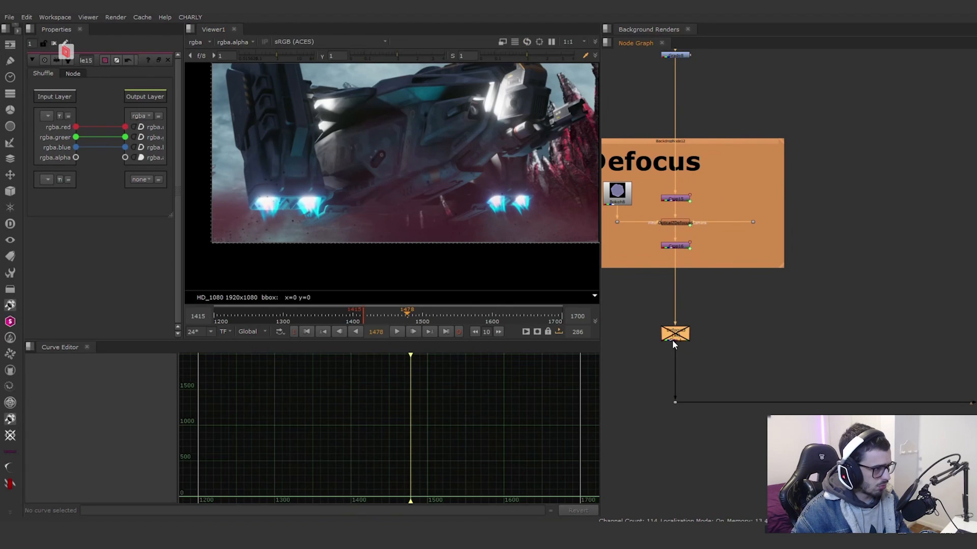
key("d")
scroll(665, 272, "up", 3)
middle_click_drag(665, 272, 668, 204)
double_click(744, 250)
Step: View Dissolve2, where the distortion branch with Copy4, IDistort1 and the blurred roto mask joins the composite
scroll(885, 286, "down", 3)
scroll(714, 344, "up", 3)
middle_click_drag(714, 344, 740, 196)
left_click(871, 401)
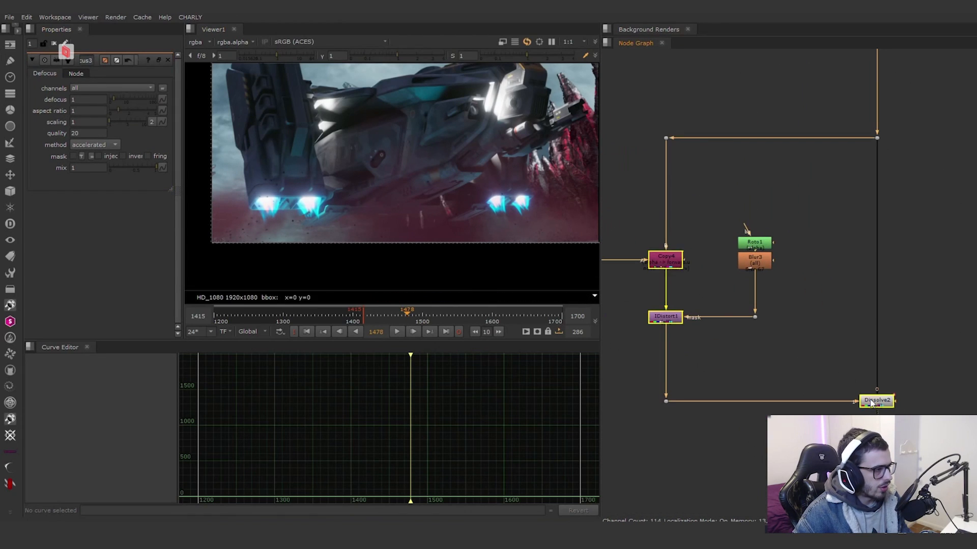
Step: View the Noise1 output that feeds the heat distortion branch, with the viewer framed closely on the ship's thrusters
scroll(273, 218, "up", 6)
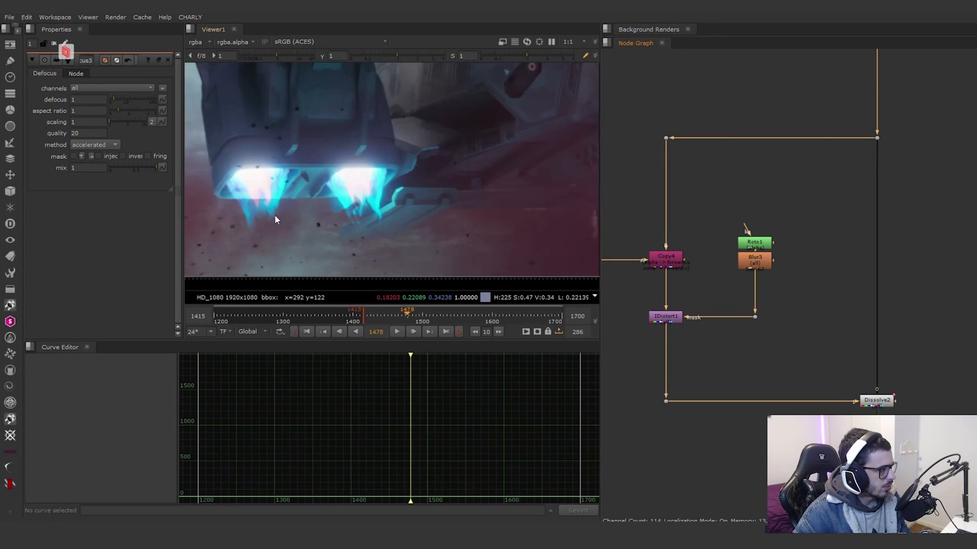
middle_click_drag(843, 333, 934, 360)
middle_click_drag(782, 307, 710, 334)
scroll(787, 307, "down", 7)
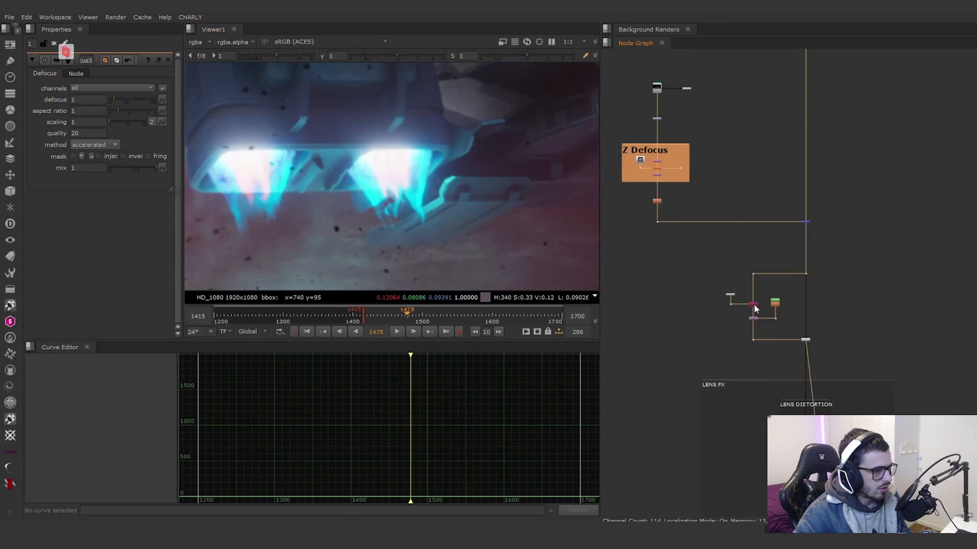
scroll(745, 310, "up", 8)
left_click(698, 236)
key("1")
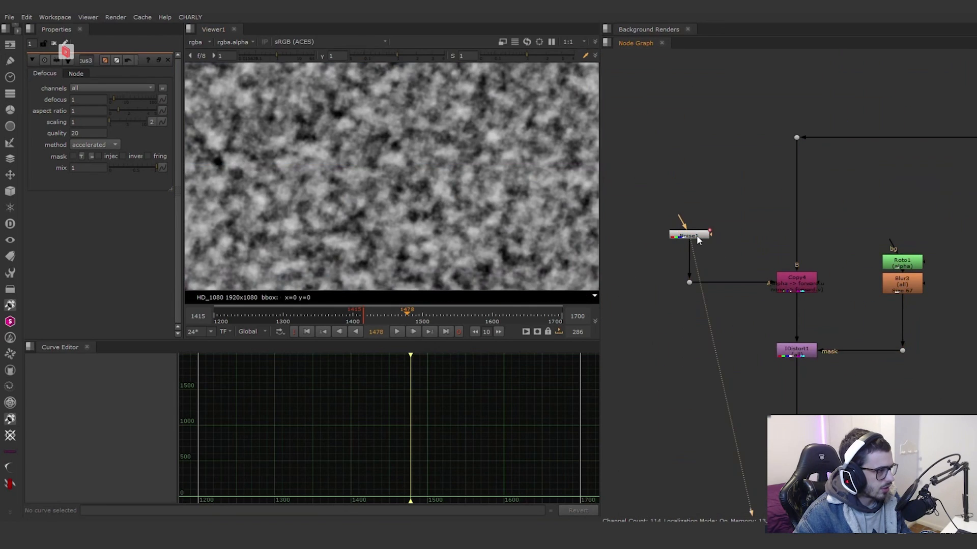
Step: View Copy4 and open its properties wide enough to read the channel routing from the noise alpha into the forward channels
left_click(801, 284)
key("1")
double_click(784, 286)
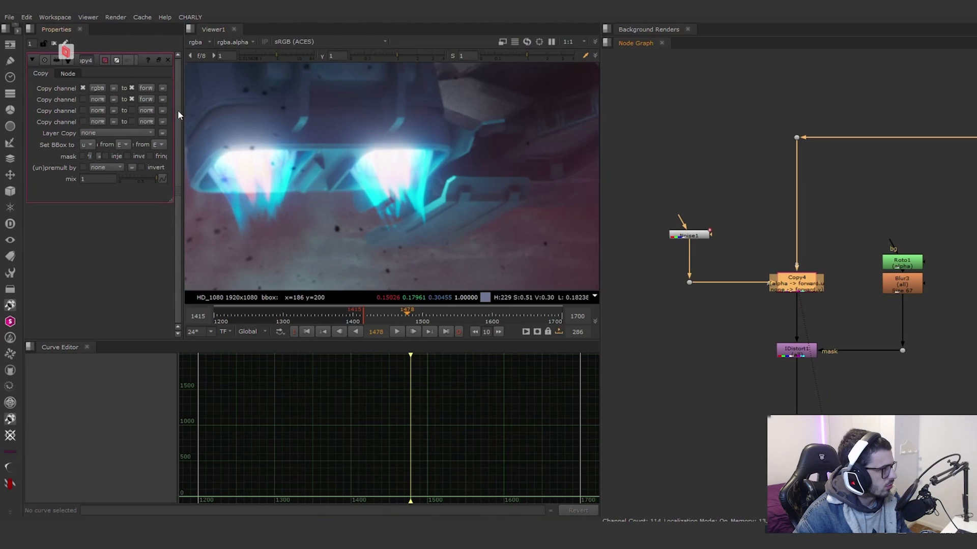
left_click_drag(185, 117, 280, 120)
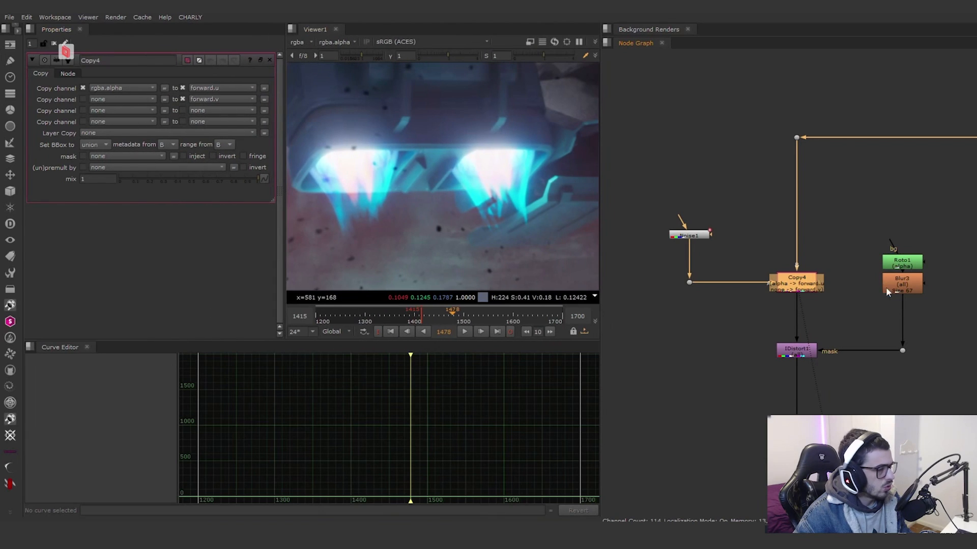
Step: View IDistort1 to examine the distortion on the thruster flames, limited by the blurred Roto1 mask
scroll(887, 289, "down", 3)
middle_click_drag(886, 289, 750, 248)
scroll(703, 258, "up", 4)
left_click(669, 298)
key("1")
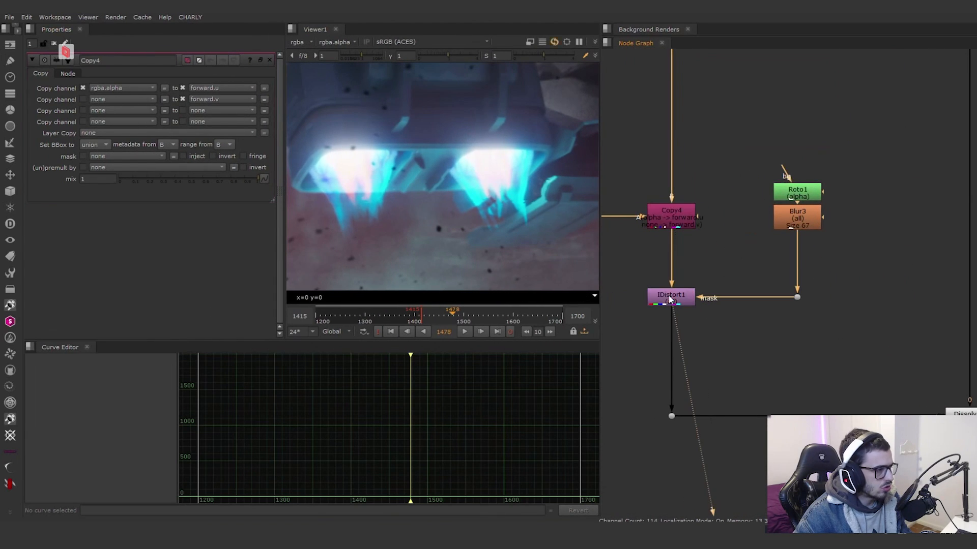
Step: Toggle Dissolve2 off and on to compare the heat distortion around the thrusters, and open its properties to review the animated which value
middle_click_drag(794, 318, 658, 266)
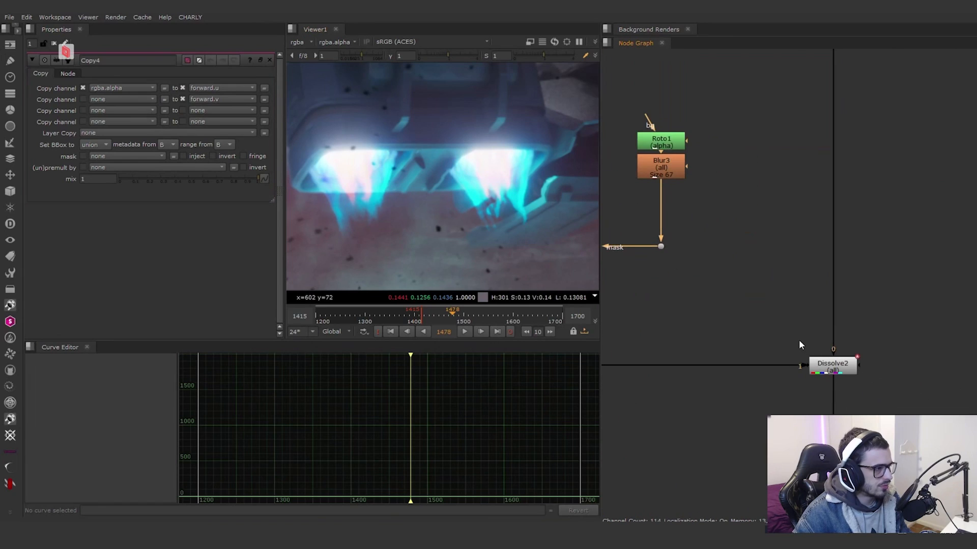
scroll(794, 338, "down", 4)
middle_click_drag(811, 330, 843, 287)
scroll(842, 288, "up", 5)
left_click(848, 338)
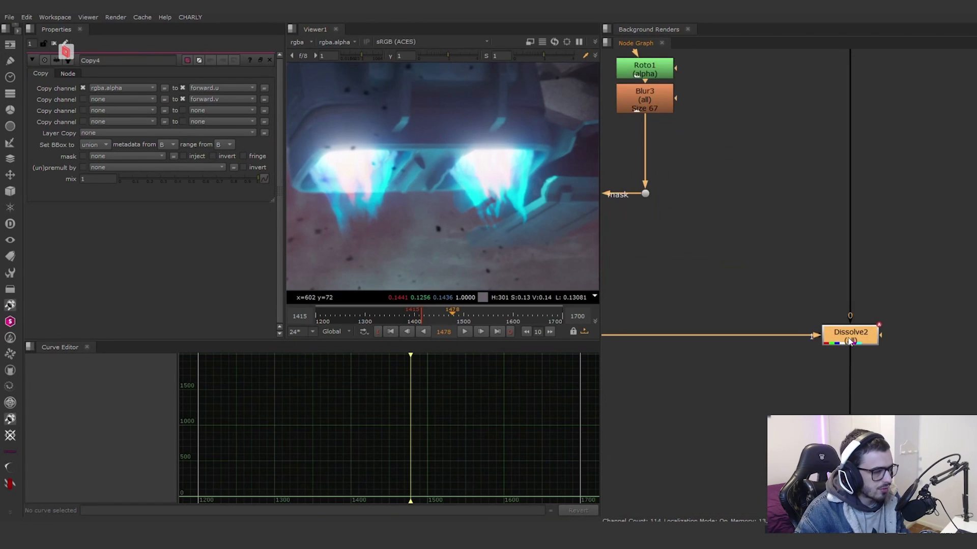
key("d")
key("d")
key("d")
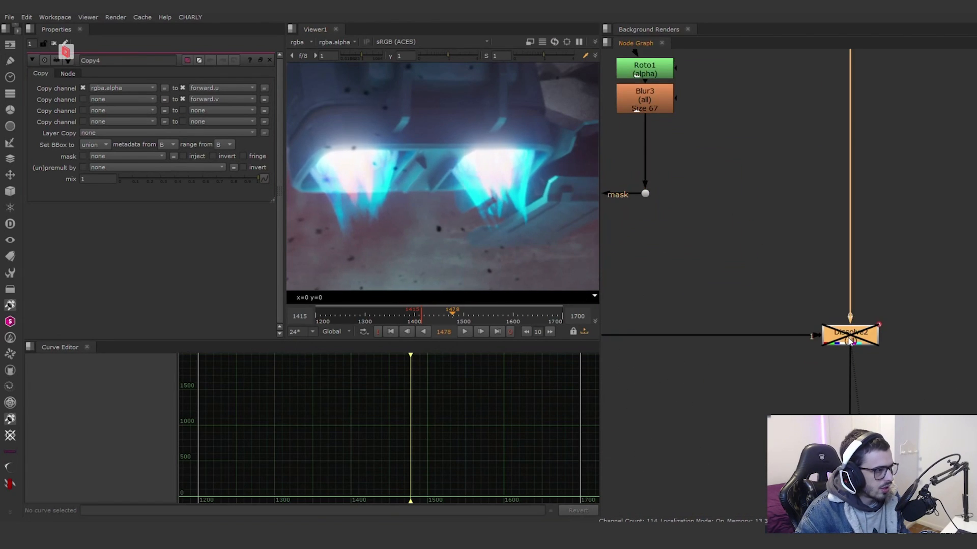
key("d")
scroll(806, 261, "down", 5)
double_click(813, 256)
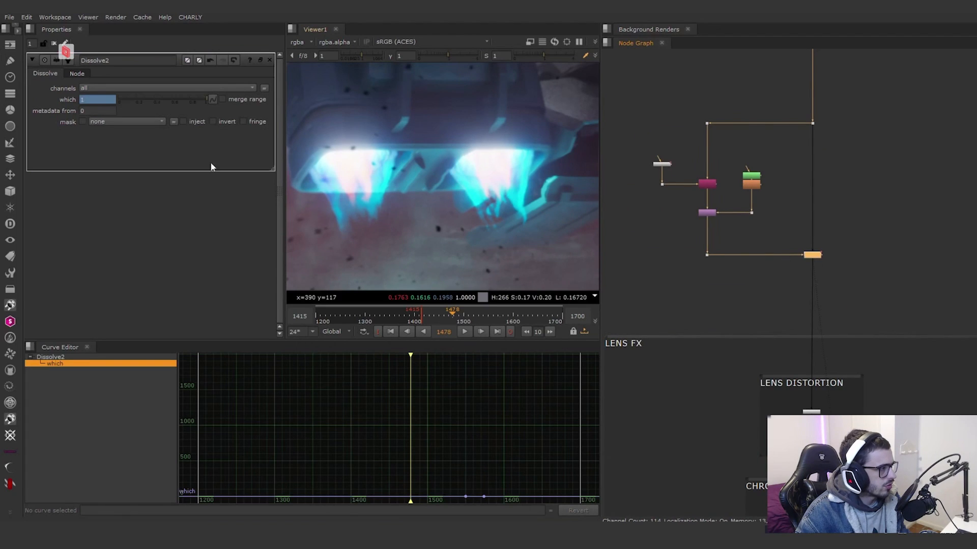
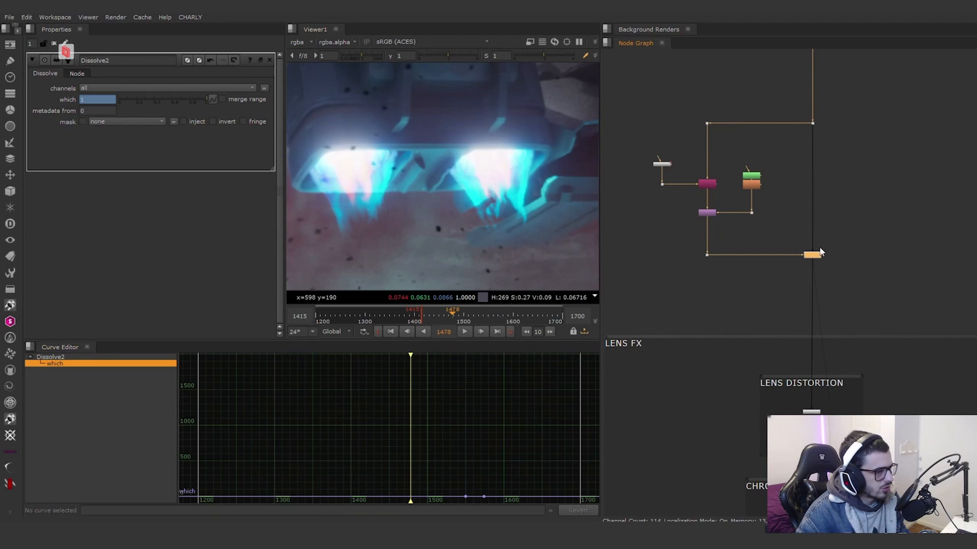
Step: View BlackOutside1 and LensDistortion1 in turn to examine the lens distortion across the whole frame
scroll(820, 252, "up", 5)
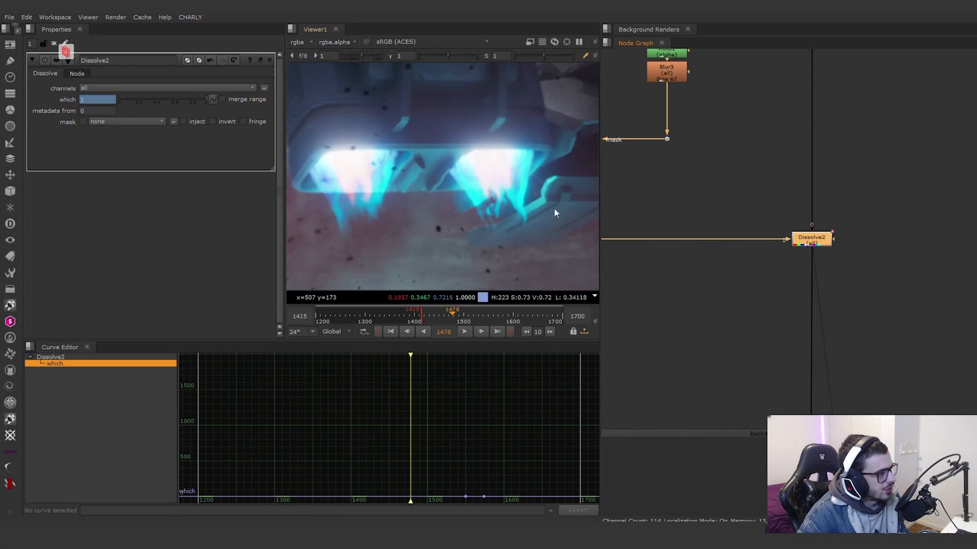
scroll(809, 293, "down", 5)
scroll(810, 406, "up", 3)
middle_click_drag(810, 407, 811, 310)
left_click(811, 311)
key("1")
scroll(469, 205, "down", 5)
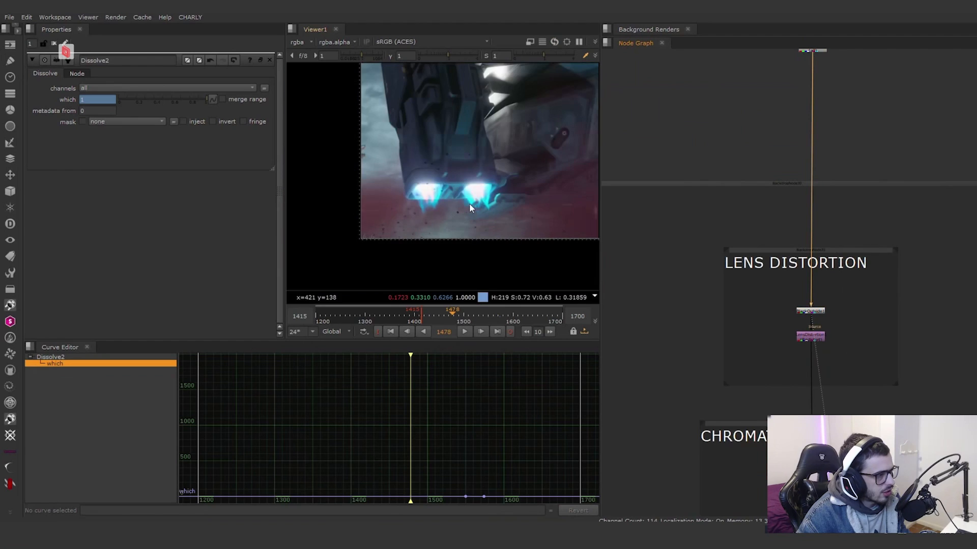
scroll(314, 264, "down", 3)
scroll(820, 313, "up", 4)
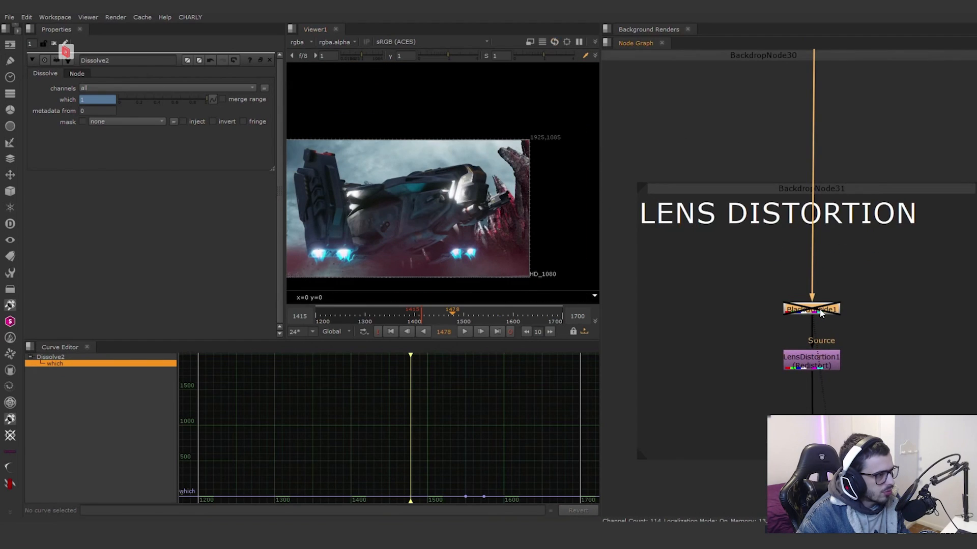
left_click(817, 366)
key("1")
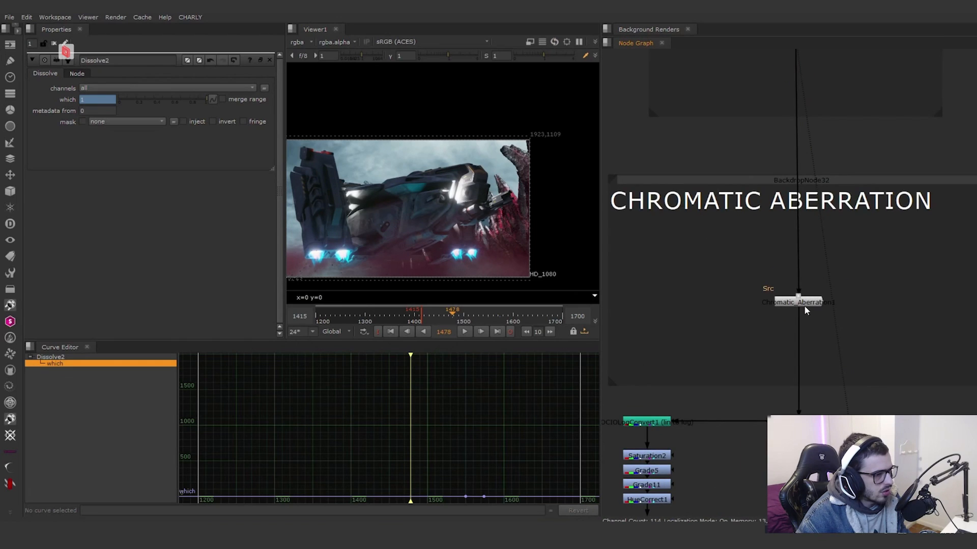
Step: View Chromatic_Aberration1 and examine the colour fringing on the rocks near the frame's edge up close
left_click(807, 304)
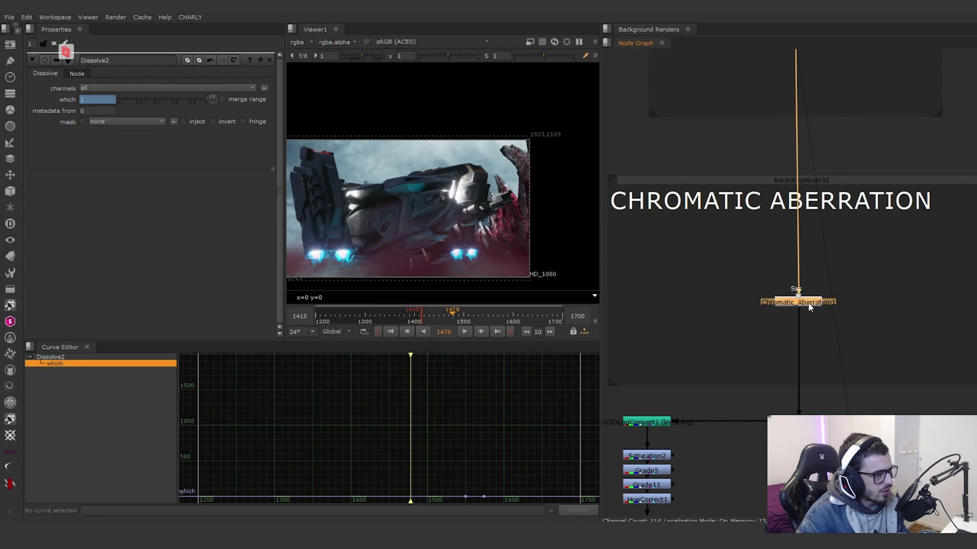
key("1")
left_click(766, 294)
scroll(515, 202, "up", 5)
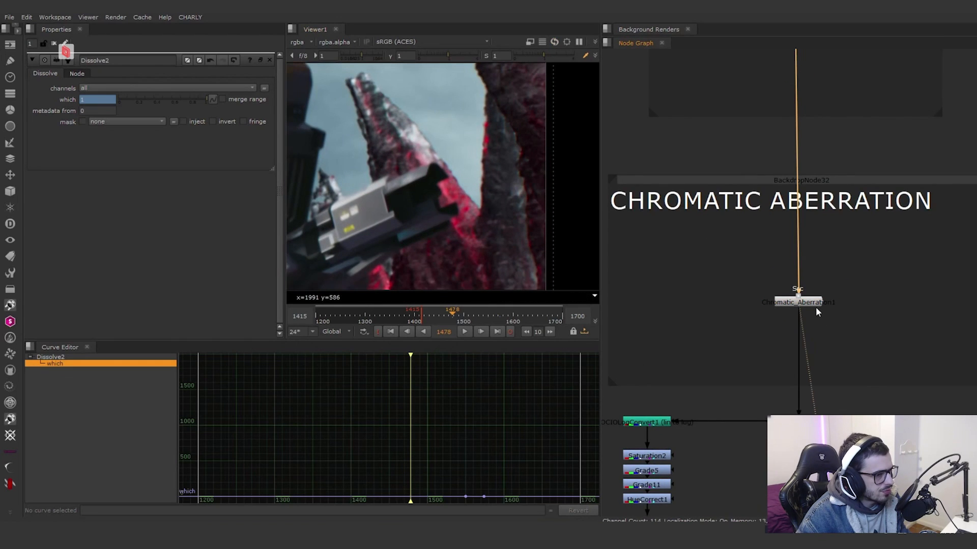
left_click(814, 305)
Step: View Dissolve1, where the colour correction branch is blended back into the main pipe
scroll(831, 344, "down", 3)
middle_click_drag(832, 345, 809, 222)
scroll(796, 336, "up", 3)
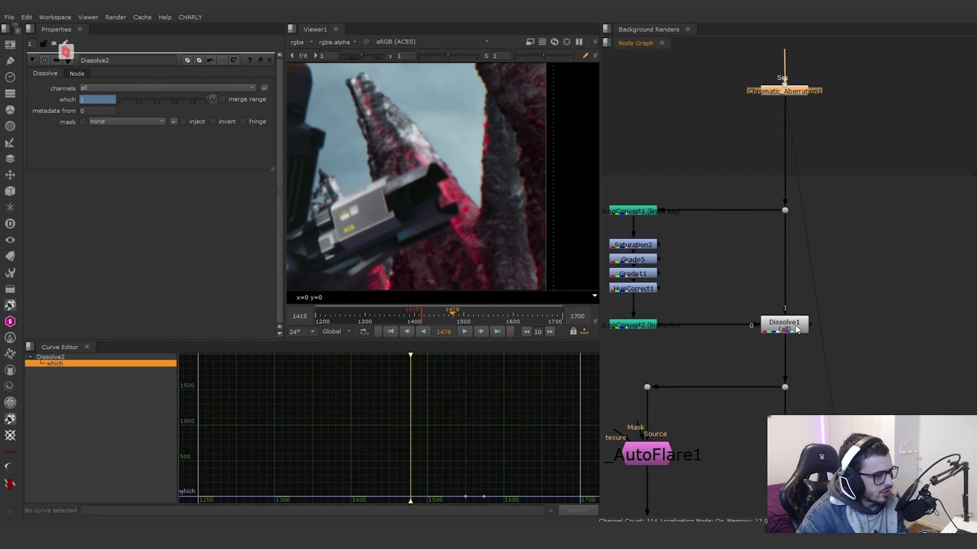
left_click(796, 326)
key("1")
middle_click_drag(626, 262, 679, 263)
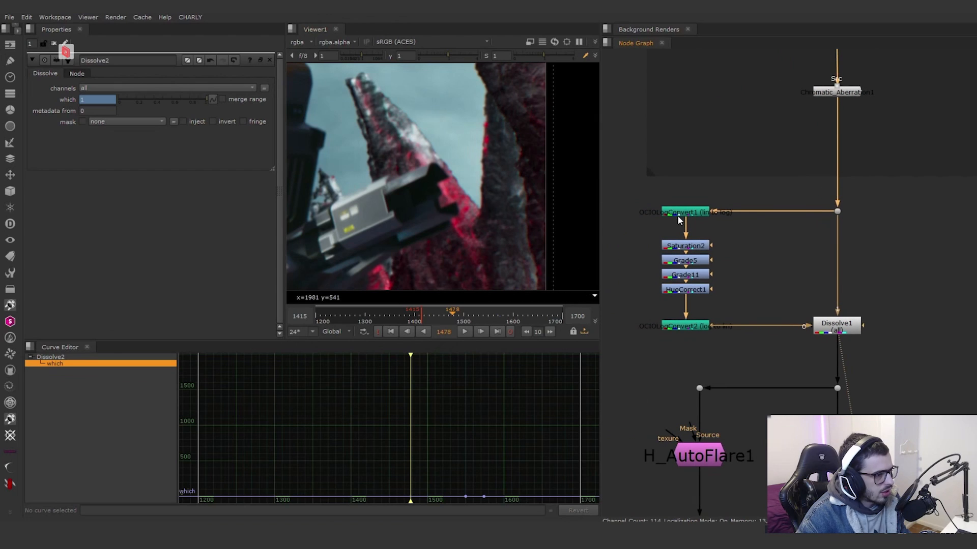
Step: View OCIOLogConvert1, HueCorrect1, OCIOLogConvert2 and Dissolve1 in turn to follow the colour correction done in log space
left_click(677, 214)
key("1")
scroll(407, 202, "down", 5)
middle_click_drag(406, 202, 579, 191)
left_click(684, 292)
key("1")
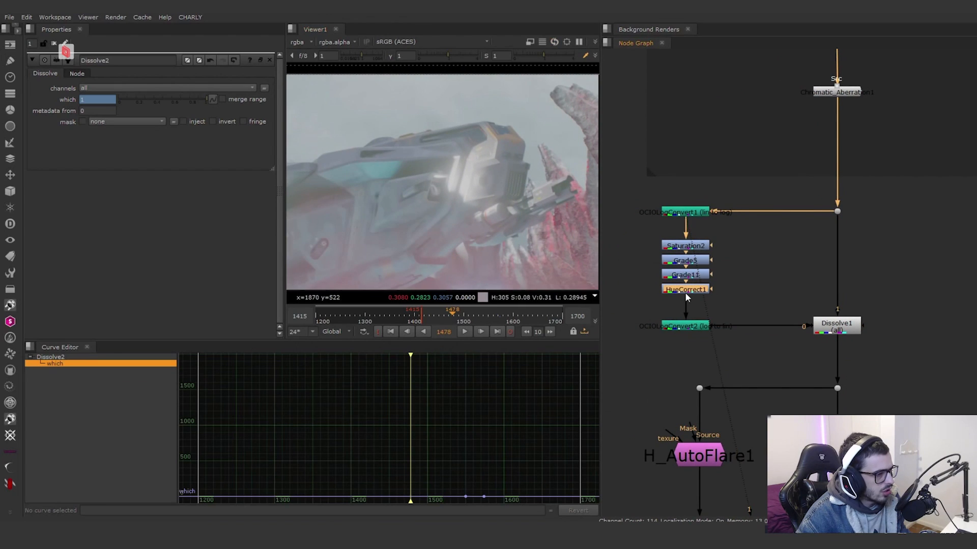
scroll(524, 245, "down", 3)
left_click(682, 328)
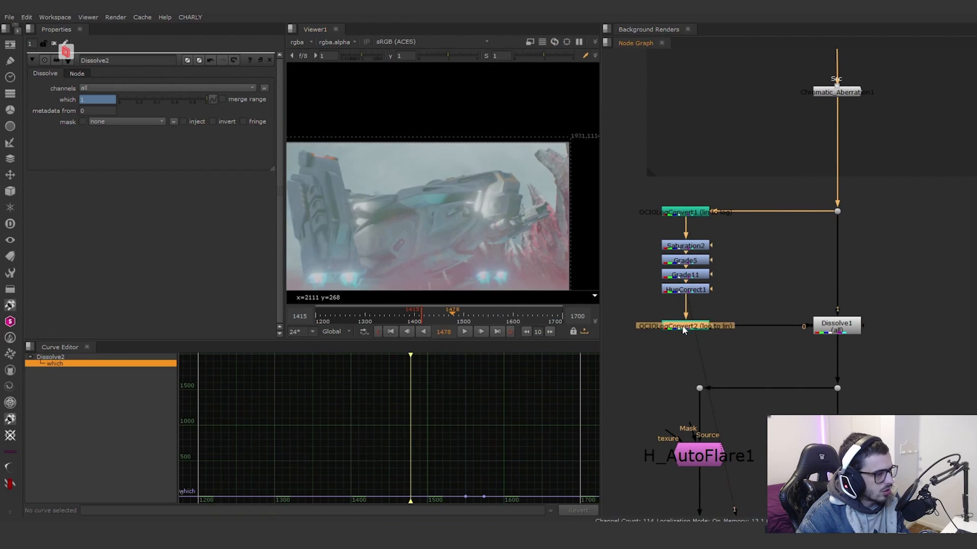
left_click(833, 330)
key("1")
Step: Toggle OCIOLogConvert1 and OCIOLogConvert2 off and on together to show their role around the grading nodes
left_click(804, 354)
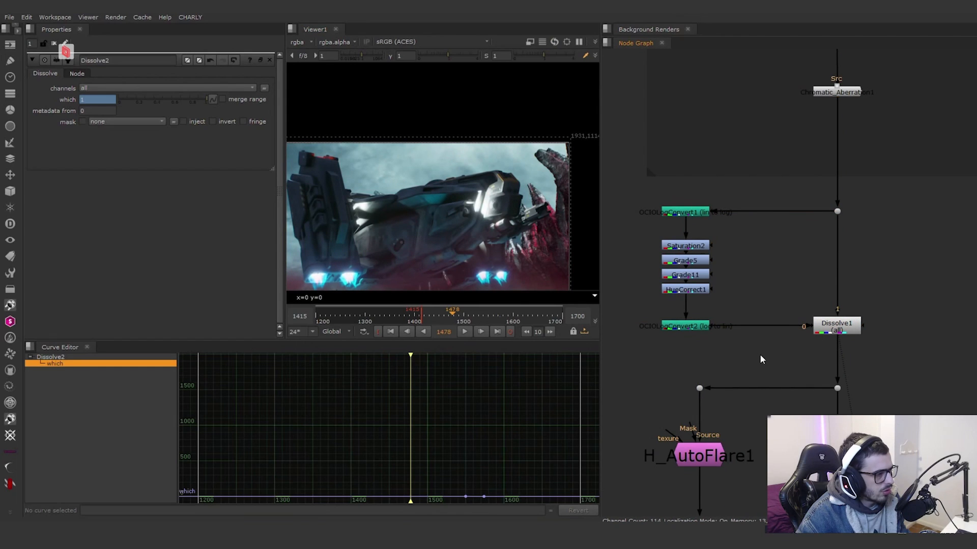
left_click(681, 326)
left_click(687, 214)
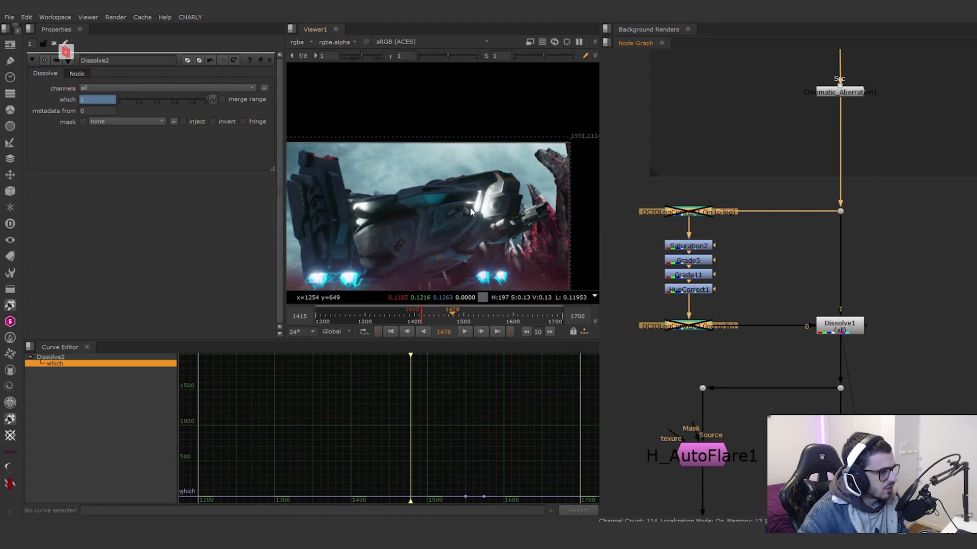
key("d")
Step: Open Dissolve1's properties, try the which value at 0 to compare the blended branches, and undo the change
double_click(842, 326)
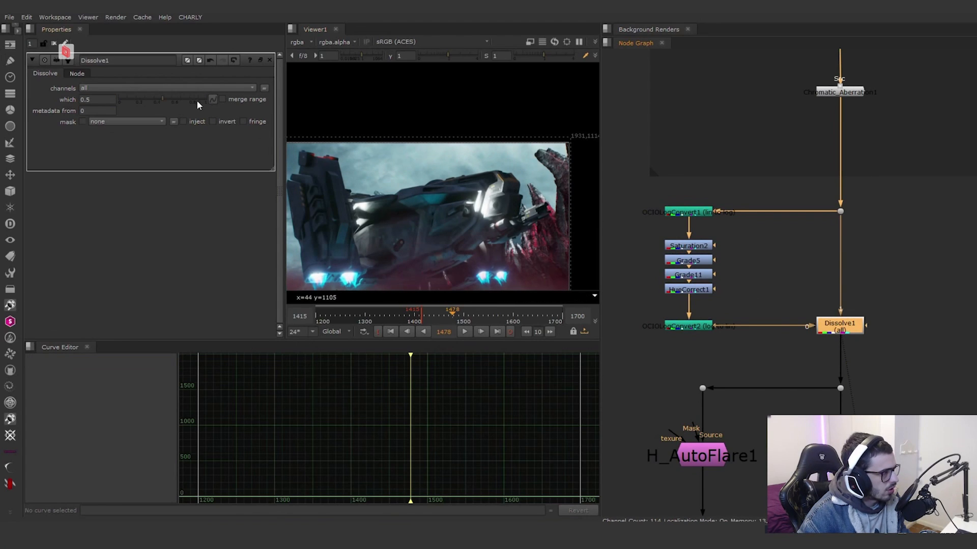
left_click(132, 99)
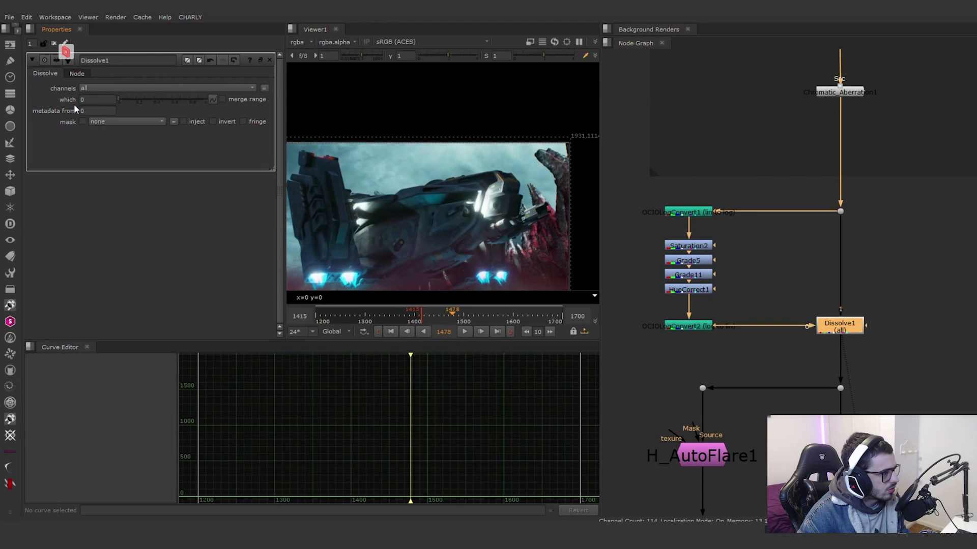
left_click_drag(75, 104, 274, 129)
key("ctrl+z")
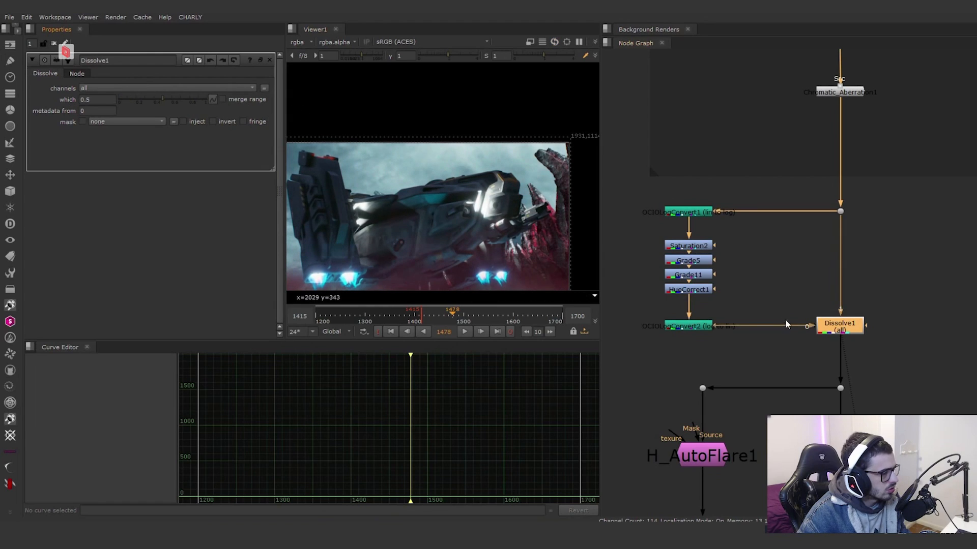
Step: View H_AutoFlare1 below the colour correction branch to examine the generated flare streaks on their own
scroll(786, 322, "down", 3)
middle_click_drag(796, 402, 769, 309)
scroll(742, 300, "up", 3)
left_click(699, 295)
key("1")
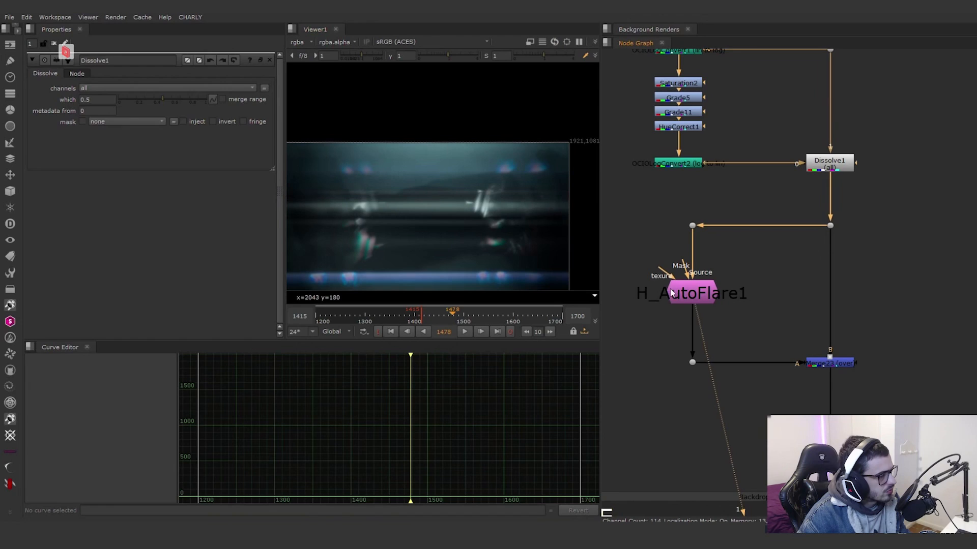
Step: Open H_AutoFlare1's properties to review the flare element gains, try a different Ring1 gain and undo it
double_click(691, 293)
scroll(31, 205, "down", 6)
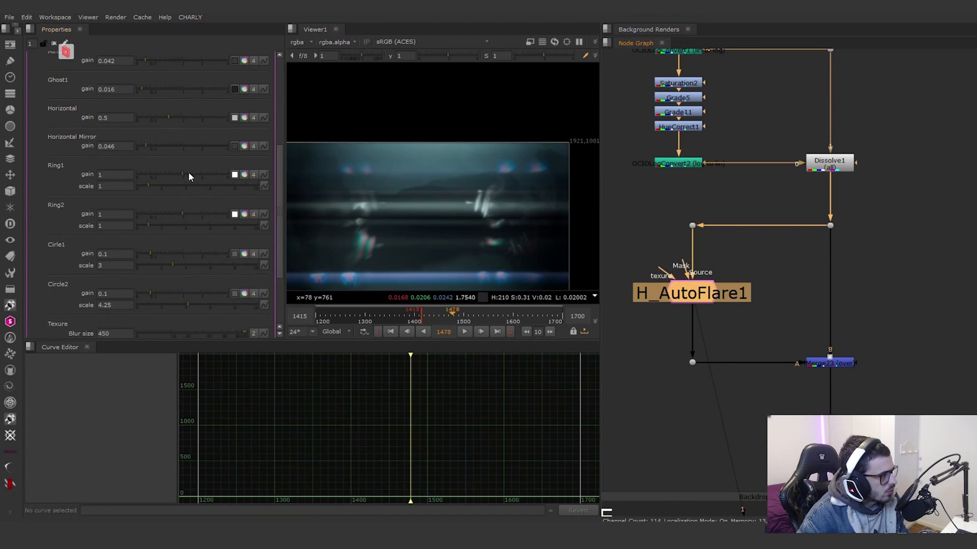
left_click_drag(189, 173, 221, 173)
key("ctrl+z")
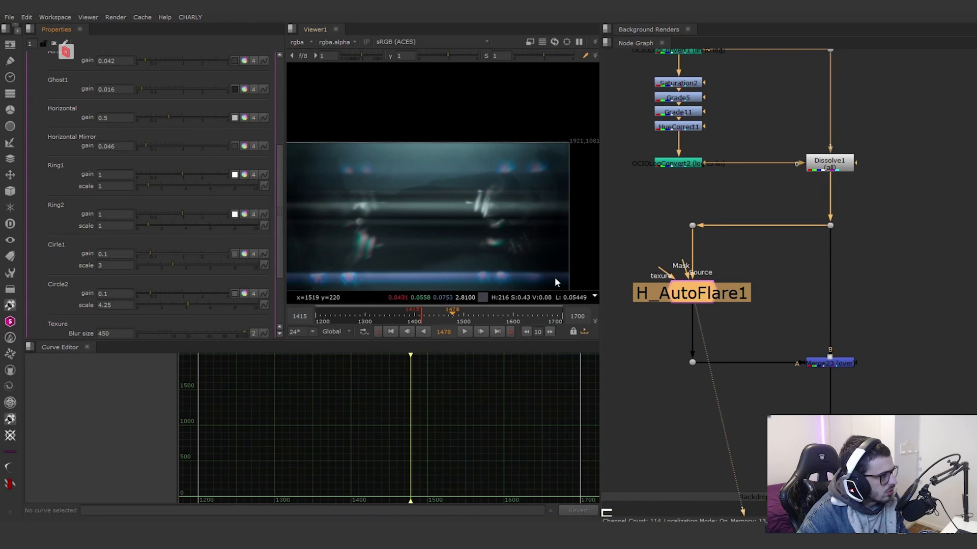
Step: View Merge23 and open its properties to check the operation and mix that apply the flare over the shot
left_click(837, 363)
key("1")
double_click(837, 363)
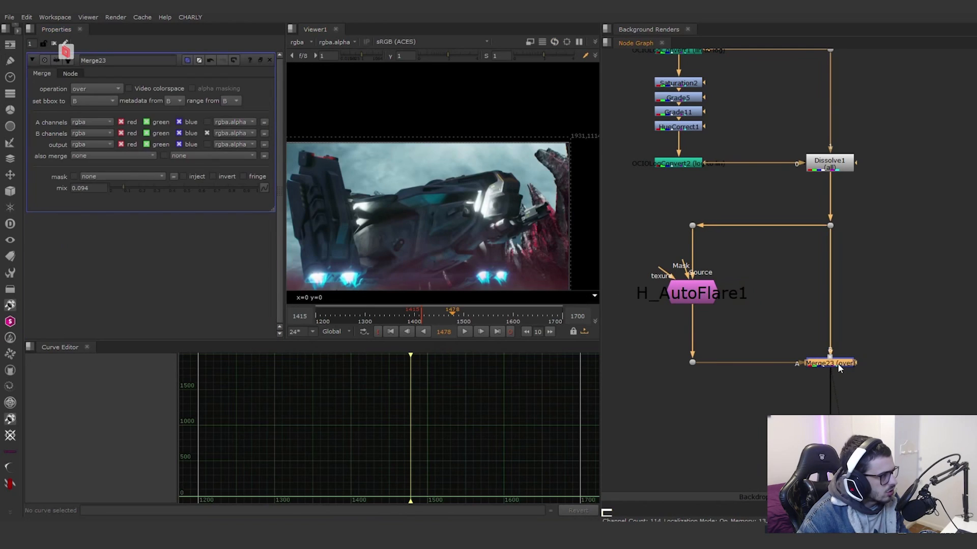
Step: View Grade3 in the vignette group, open Radial1's properties, and view Grade4 to examine the vignette mask
scroll(692, 352, "down", 5)
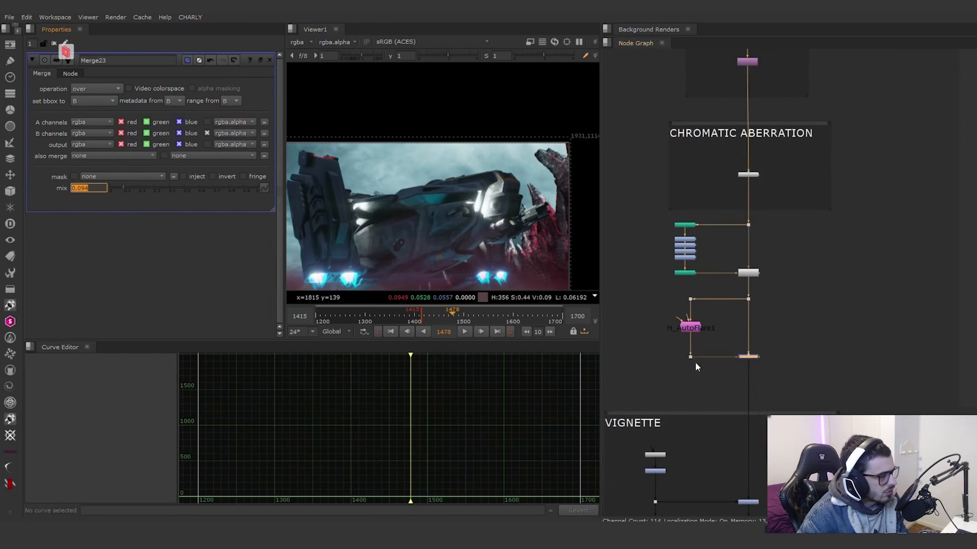
middle_click_drag(686, 482, 712, 317)
scroll(712, 317, "up", 4)
left_click(830, 351)
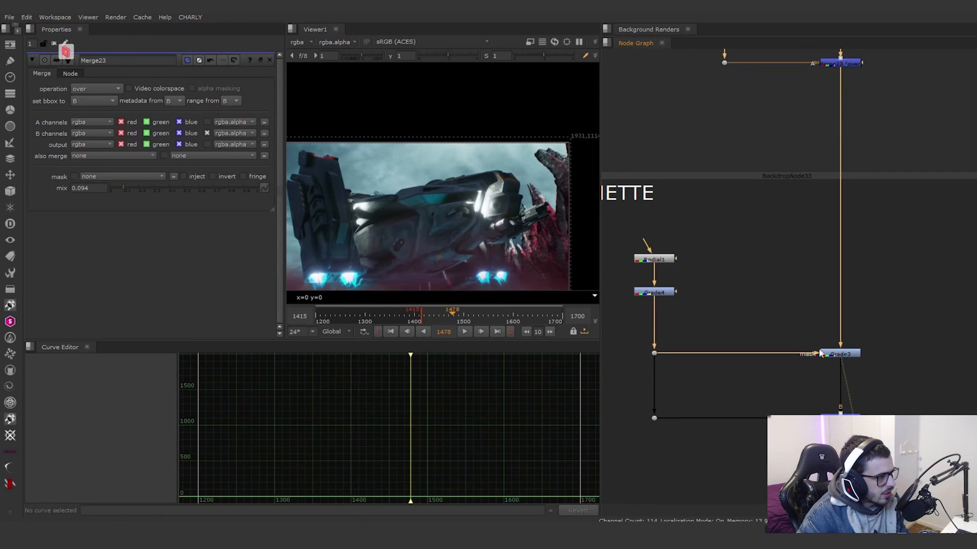
double_click(660, 260)
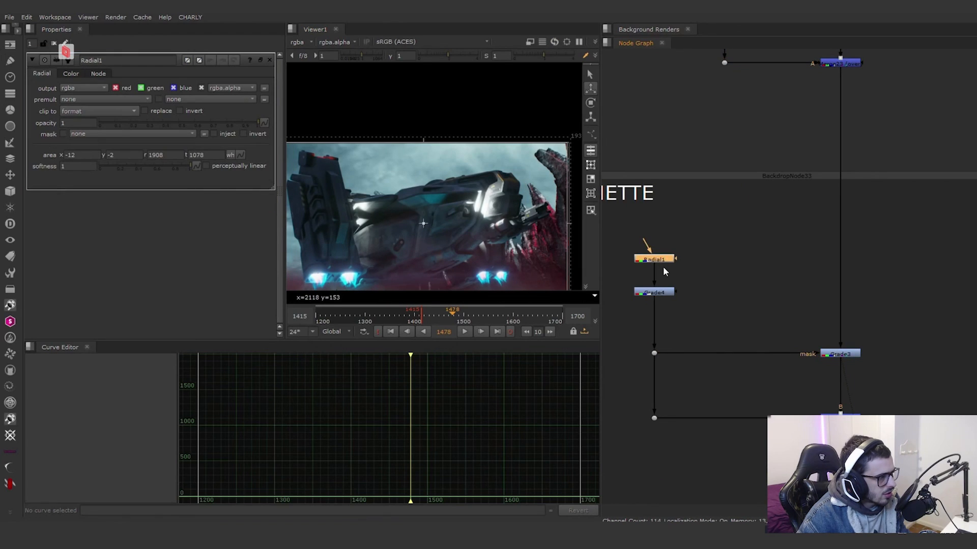
left_click(655, 293)
key("1")
Step: View Grade3 with it toggled off and on to compare the darkened edges, and open its properties
left_click(841, 356)
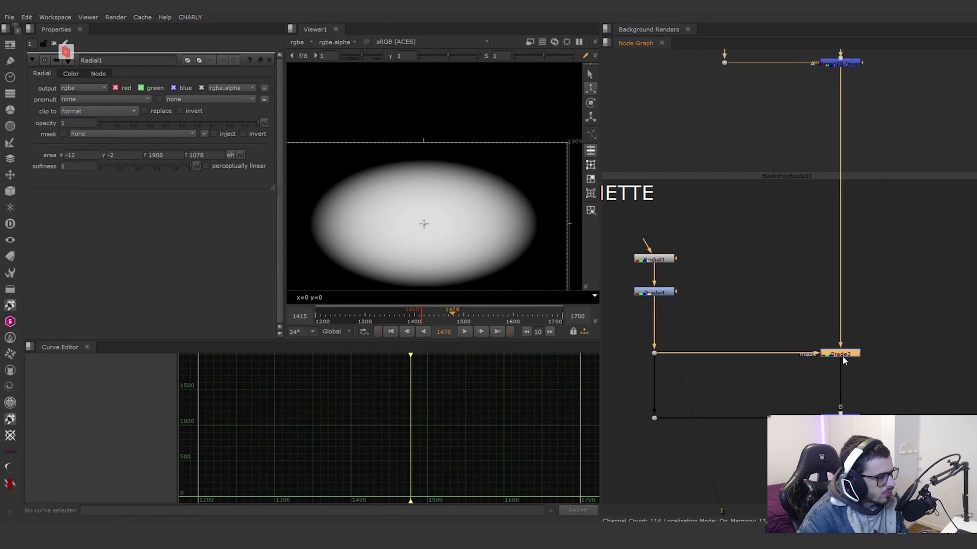
key("1")
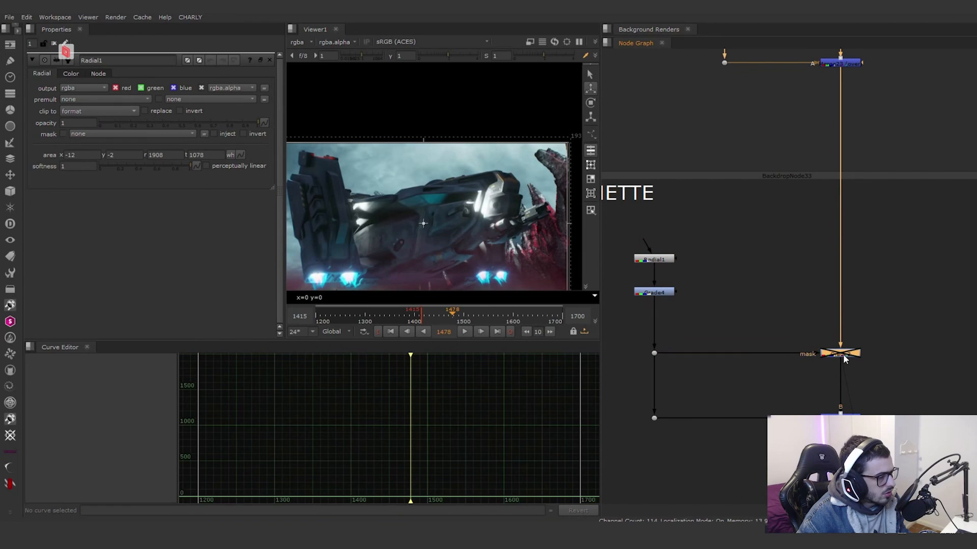
double_click(841, 355)
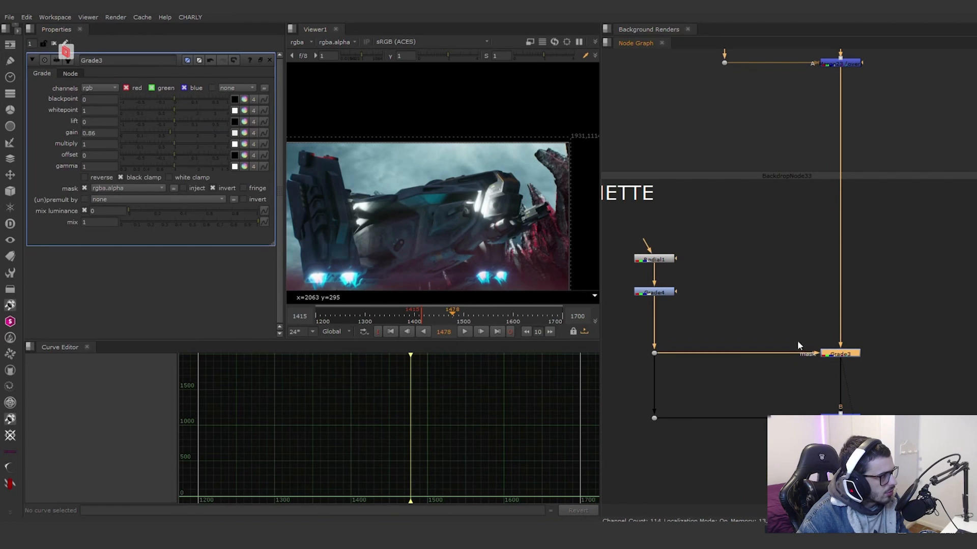
Step: View Merge76, compare it with the Grade4 mask, and open its properties to review the overlay operation and mix
middle_click_drag(797, 340, 735, 232)
left_click(770, 296)
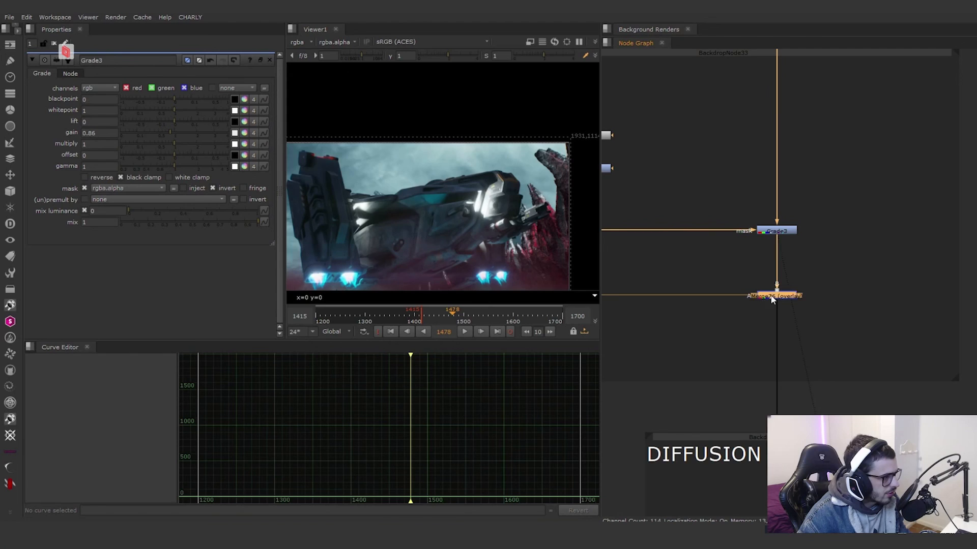
scroll(453, 212, "down", 3)
scroll(718, 288, "down", 2)
middle_click_drag(719, 291, 798, 285)
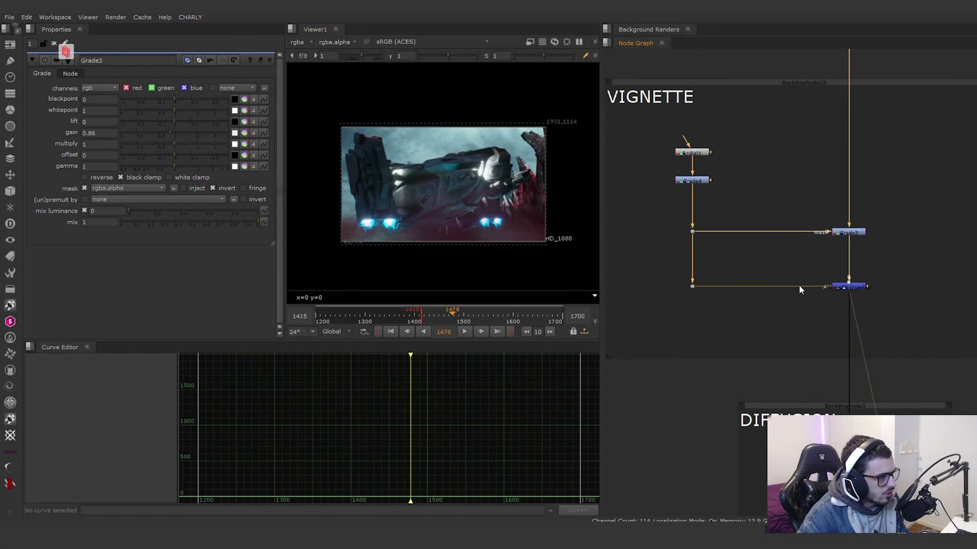
scroll(847, 288, "up", 2)
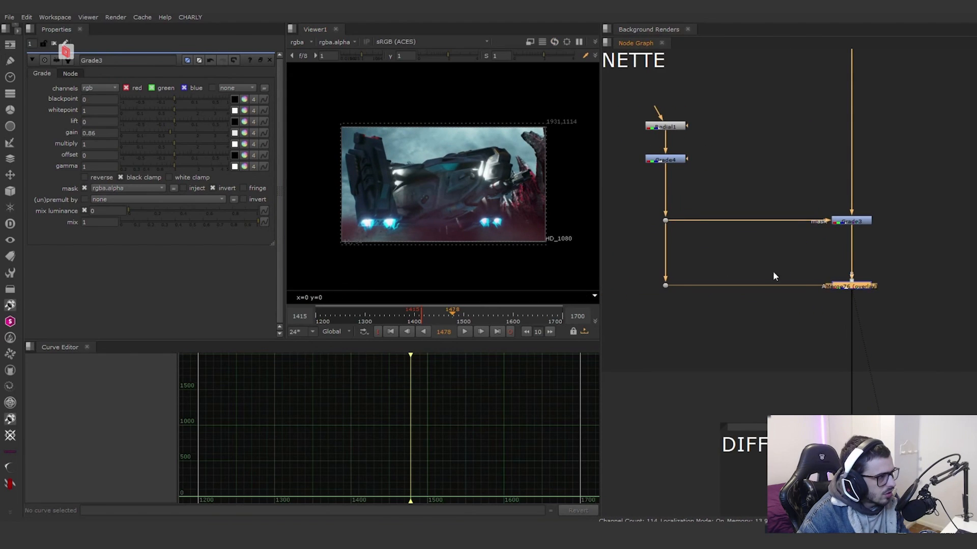
left_click(673, 162)
key("1")
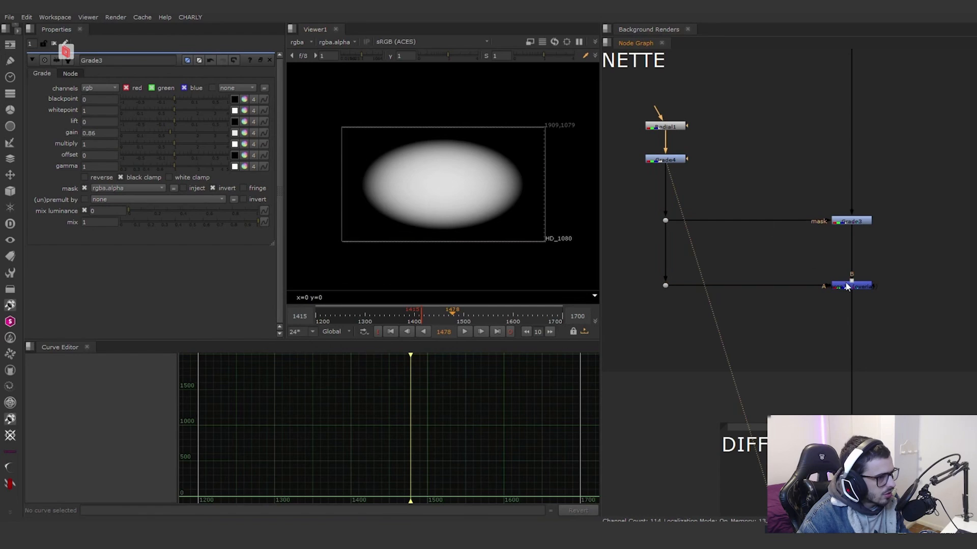
left_click(847, 287)
key("1")
double_click(846, 287)
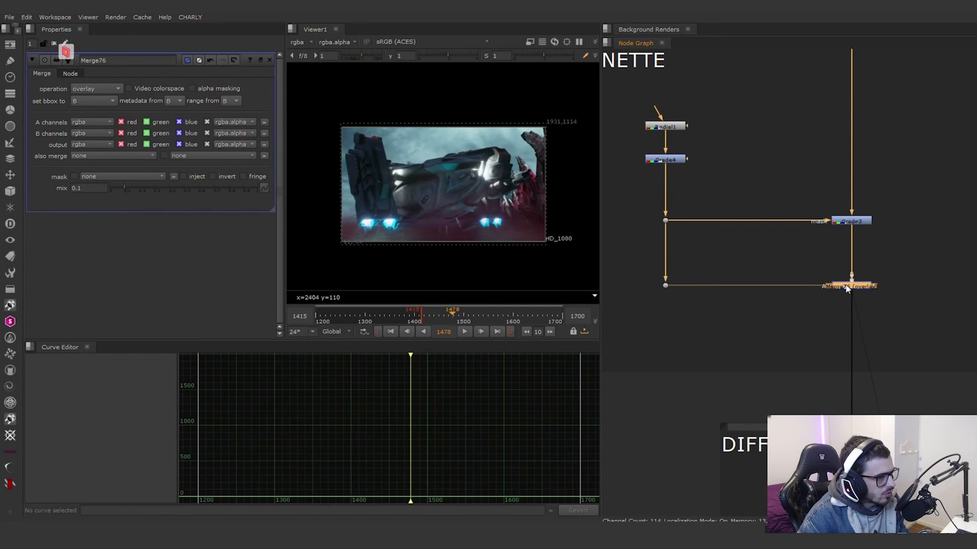
Step: View CJ_Diffusion1 and toggle it off and on to compare the softening around the ship's bright lights up close
scroll(795, 316, "down", 5)
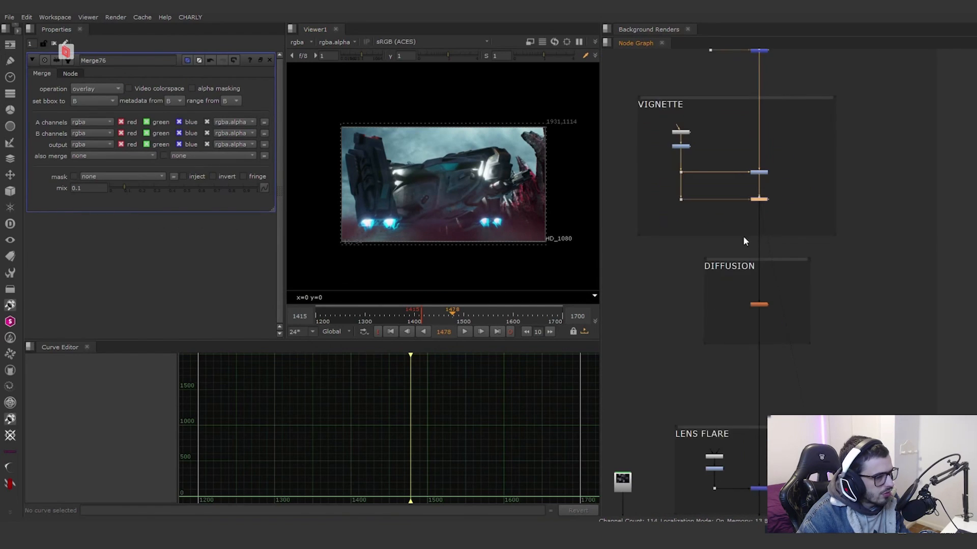
scroll(742, 236, "up", 5)
left_click(746, 266)
key("1")
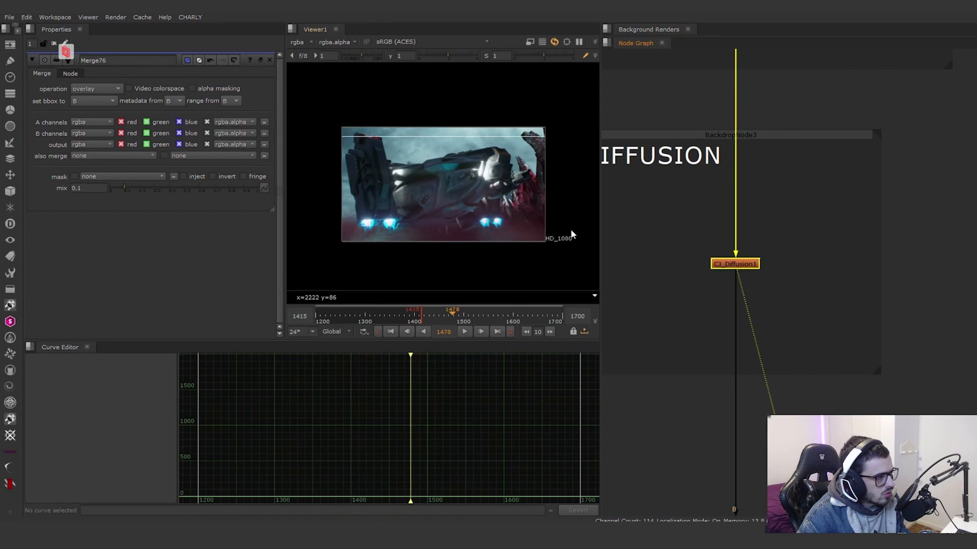
scroll(487, 157, "up", 6)
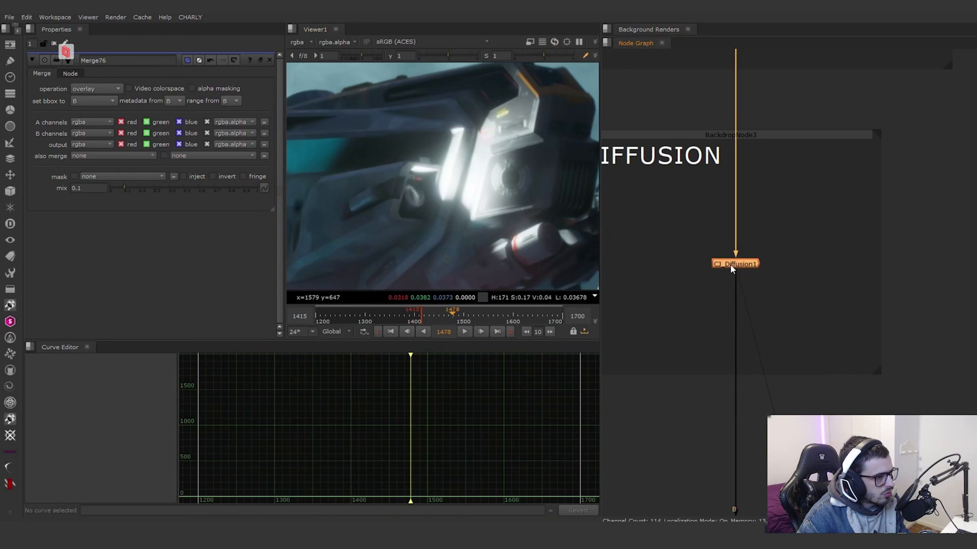
key("d")
key("d")
key("d")
key("d")
key("d")
key("d")
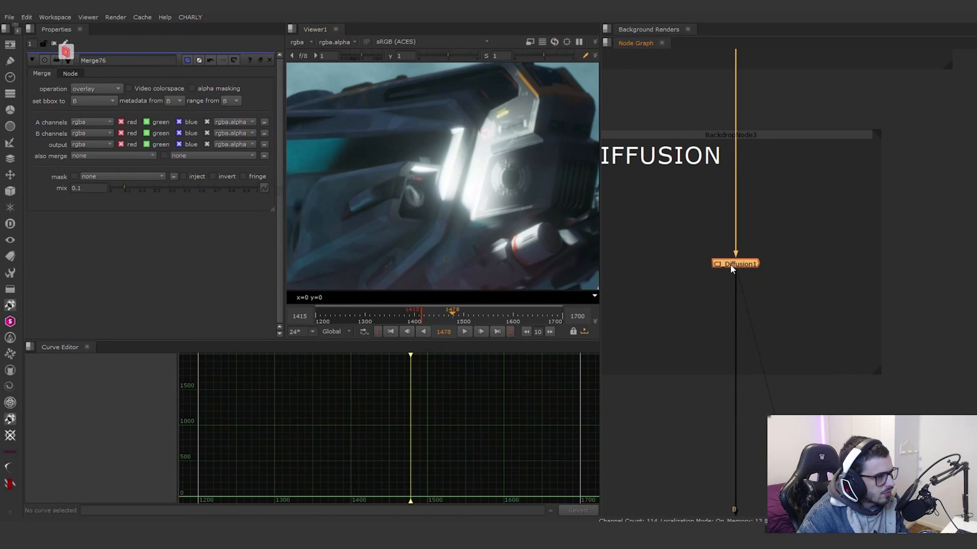
Step: Open CJ_Diffusion1's properties to review the diffusion size and intensity
double_click(731, 265)
middle_click_drag(779, 228, 819, 267)
left_click_drag(839, 275, 696, 341)
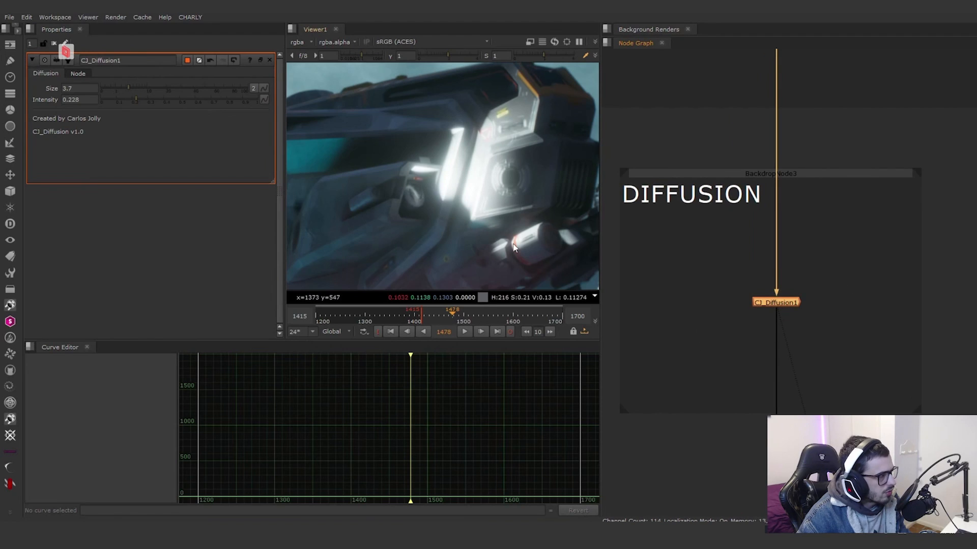
Step: View the merge node in the LENS FLARE section that adds the flare to the main pipe
scroll(487, 201, "down", 3)
middle_click_drag(460, 197, 584, 157)
middle_click_drag(410, 196, 484, 185)
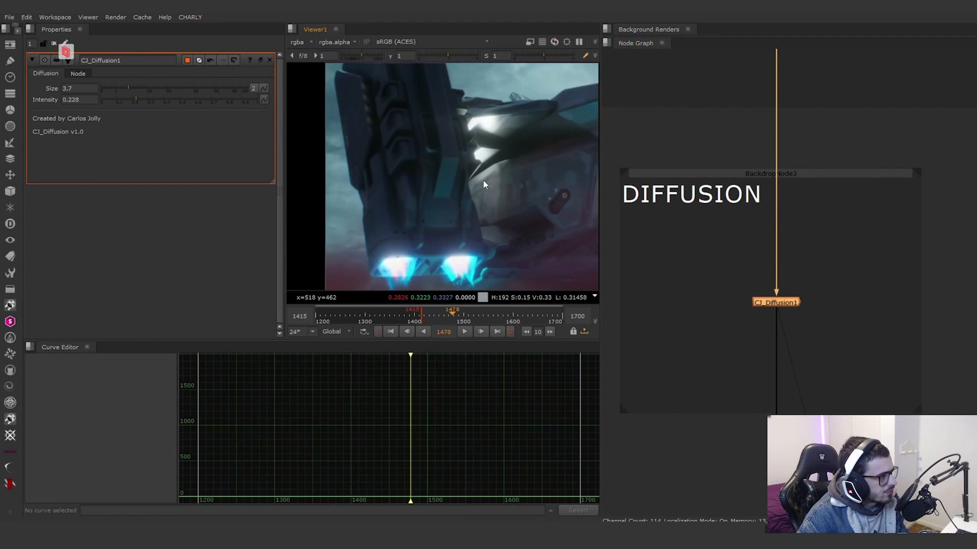
scroll(738, 173, "down", 5)
middle_click_drag(756, 297, 750, 251)
scroll(752, 280, "up", 4)
left_click(764, 336)
key("1")
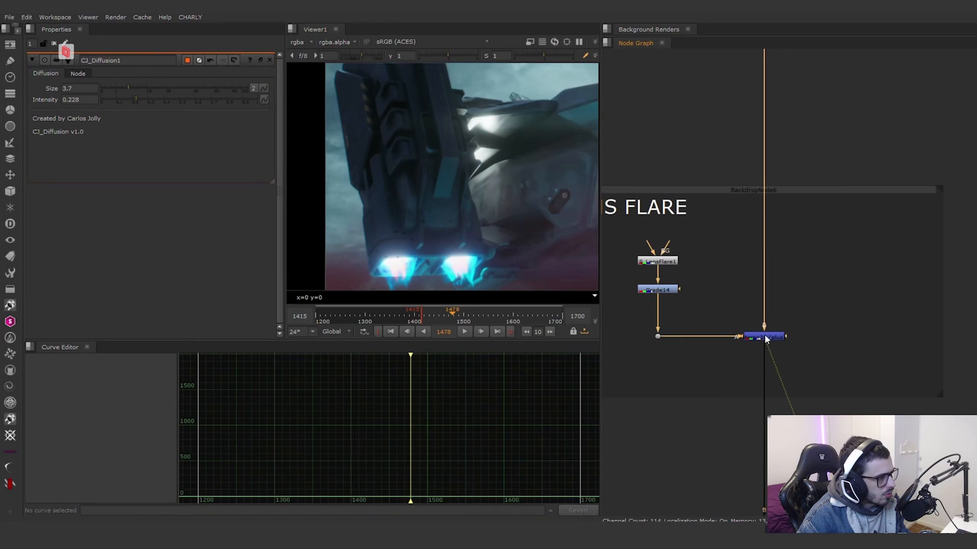
Step: Toggle the lens flare merge off and on to compare its effect across the full ship frame
scroll(489, 216, "down", 3)
middle_click_drag(488, 216, 354, 203)
key("d")
key("d")
key("d")
key("d")
key("d")
key("d")
key("d")
key("d")
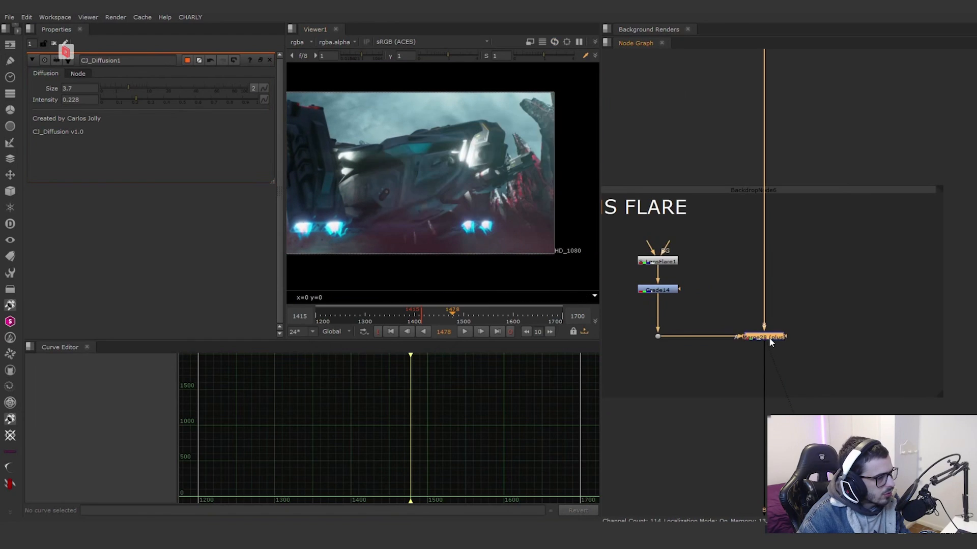
Step: Open S_LensFlare1's properties to review its scale, hotspot, pivot and ray settings
double_click(658, 262)
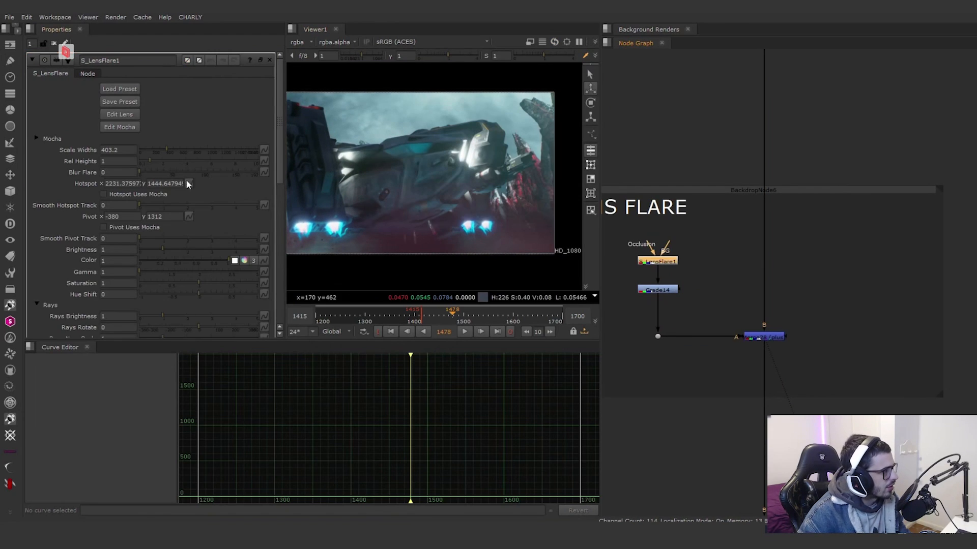
scroll(50, 209, "down", 8)
scroll(93, 91, "up", 9)
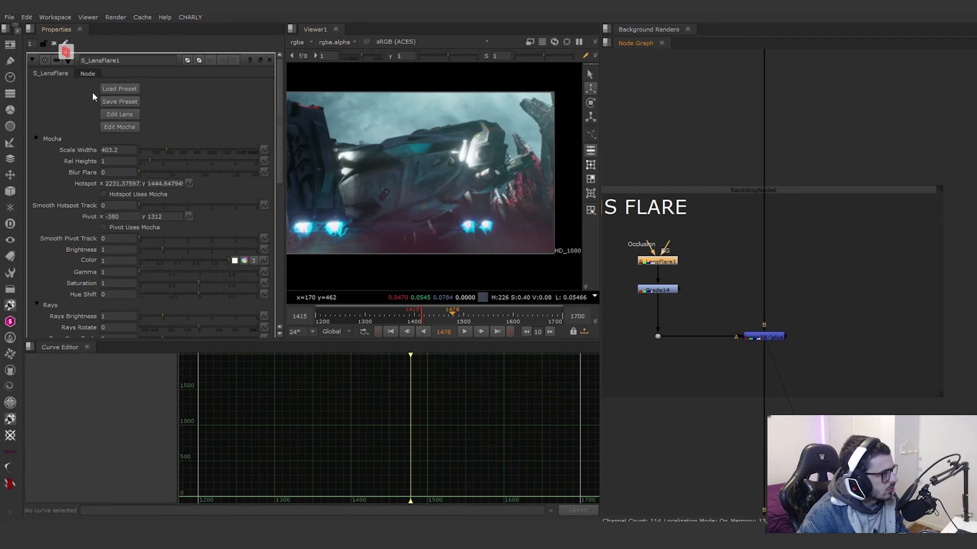
mouse_move(162, 152)
left_mouse_down()
mouse_move(148, 150)
mouse_move(182, 154)
left_mouse_up()
left_click_drag(266, 146, 222, 149)
key("ctrl+z")
Step: View Read13, the lens dirt image below the LENS FLARE section
scroll(736, 341, "down", 4)
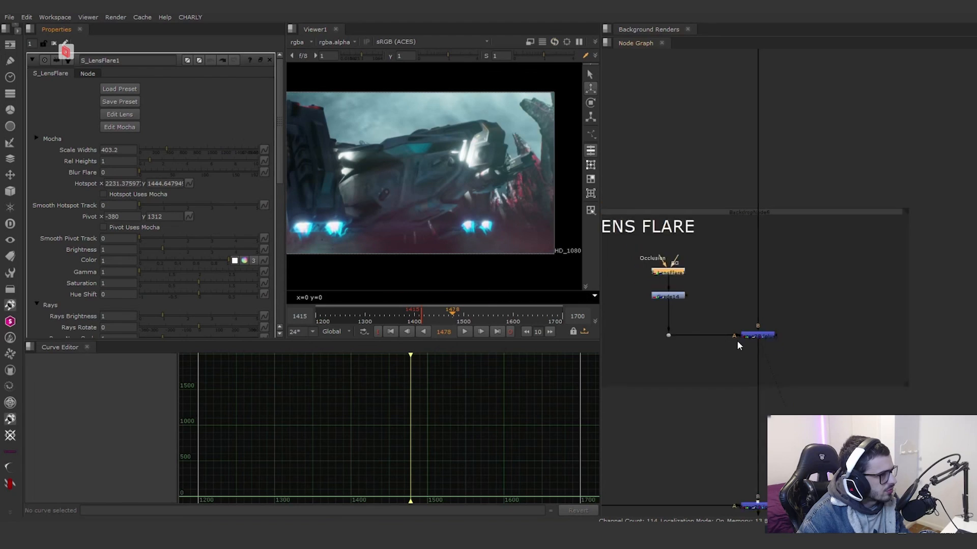
middle_click_drag(771, 359, 759, 319)
scroll(759, 319, "down", 1)
middle_click_drag(701, 366, 765, 289)
scroll(694, 246, "up", 4)
left_click(660, 203)
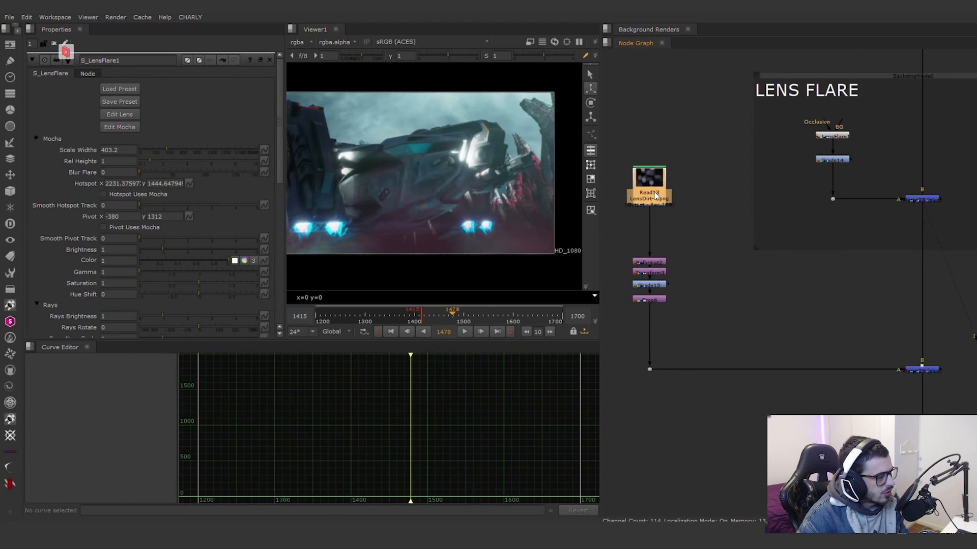
key("1")
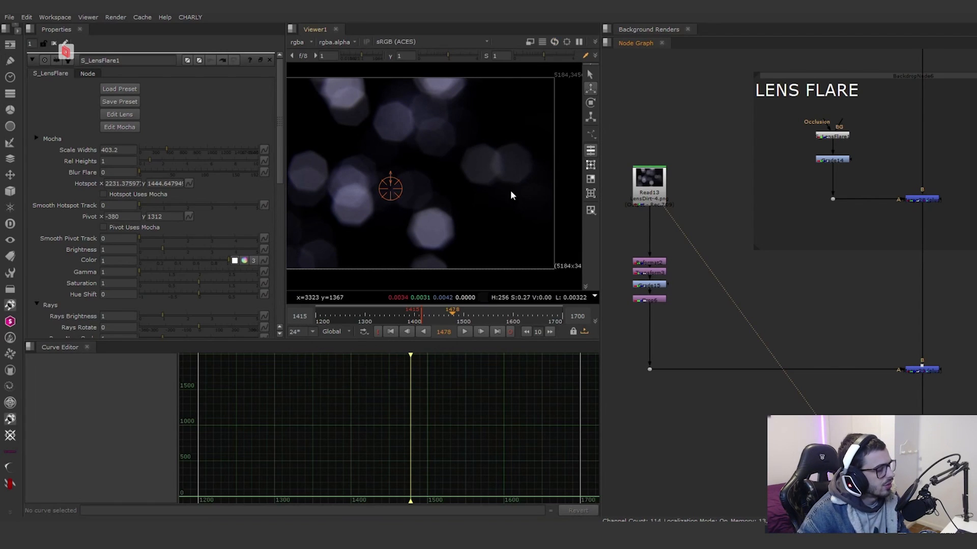
Step: Compare the lens flare merge with the processed lens dirt, and view Merge29 with its properties open to review the operation and mix
left_click(923, 200)
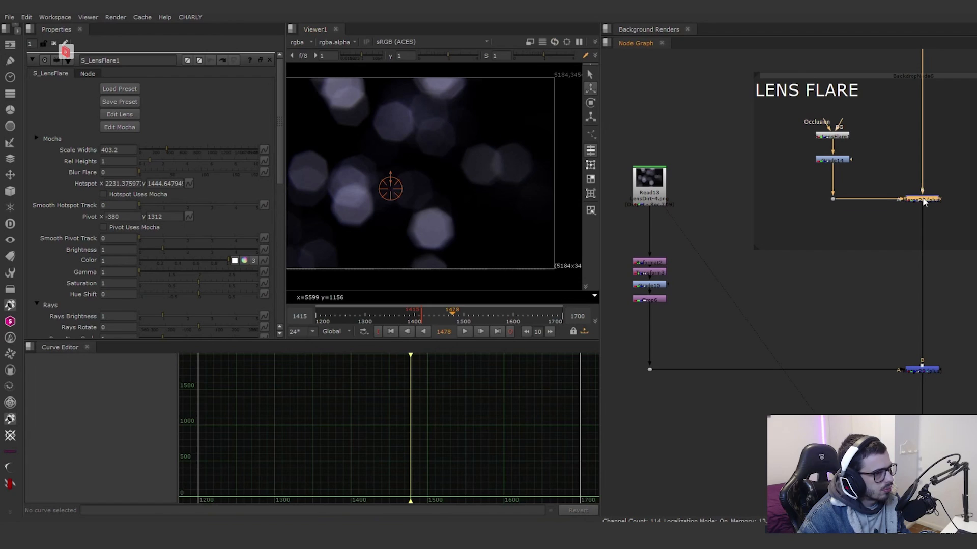
key("1")
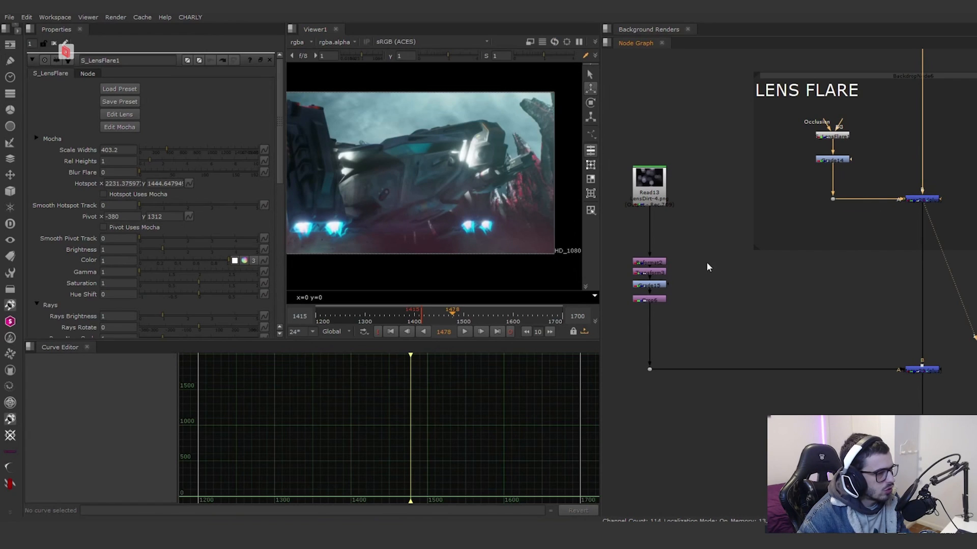
left_click(655, 300)
key("1")
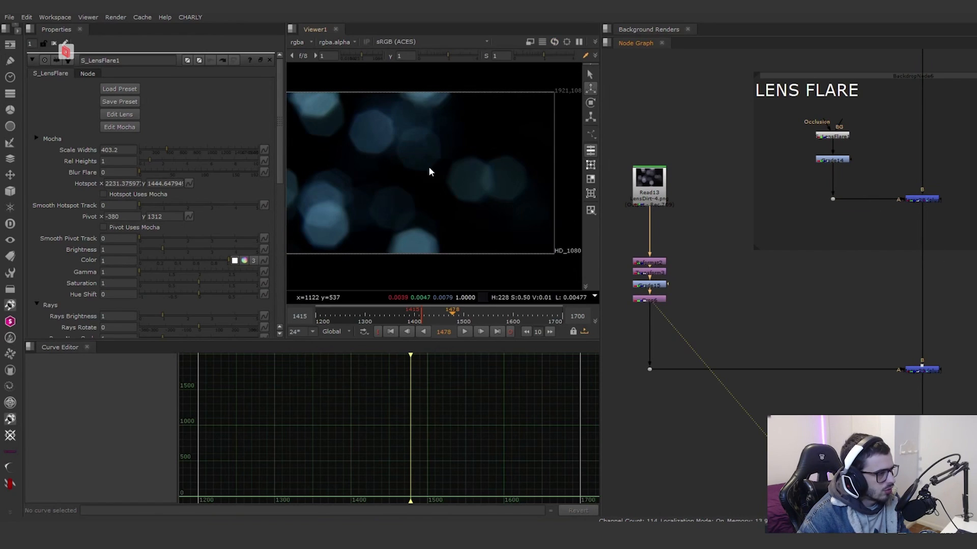
left_click(931, 373)
key("1")
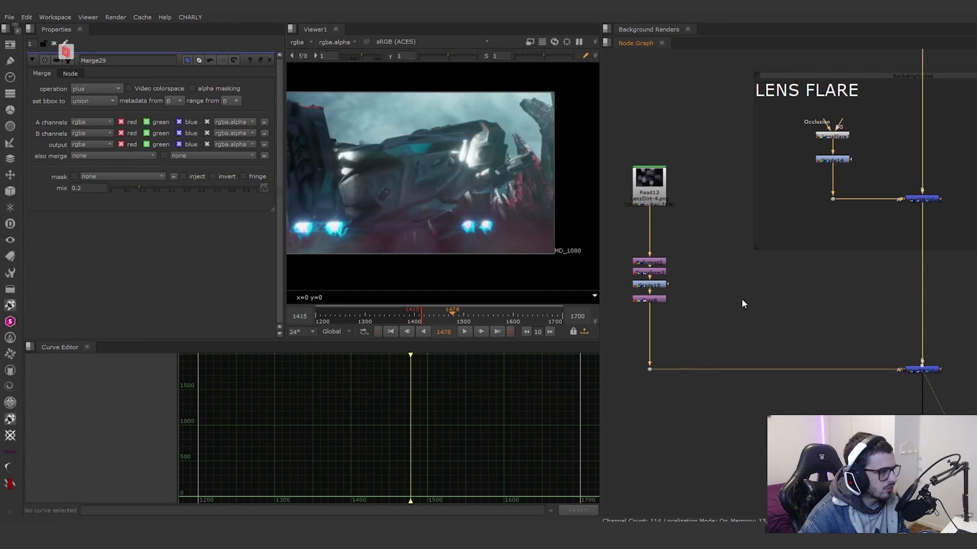
Step: In the GRAIN section, review Shuffle7's channel routing and compare the image up close with LumaGrain toggled off and on
scroll(843, 329, "down", 4)
middle_click_drag(881, 364, 768, 205)
scroll(772, 289, "up", 6)
scroll(466, 205, "up", 5)
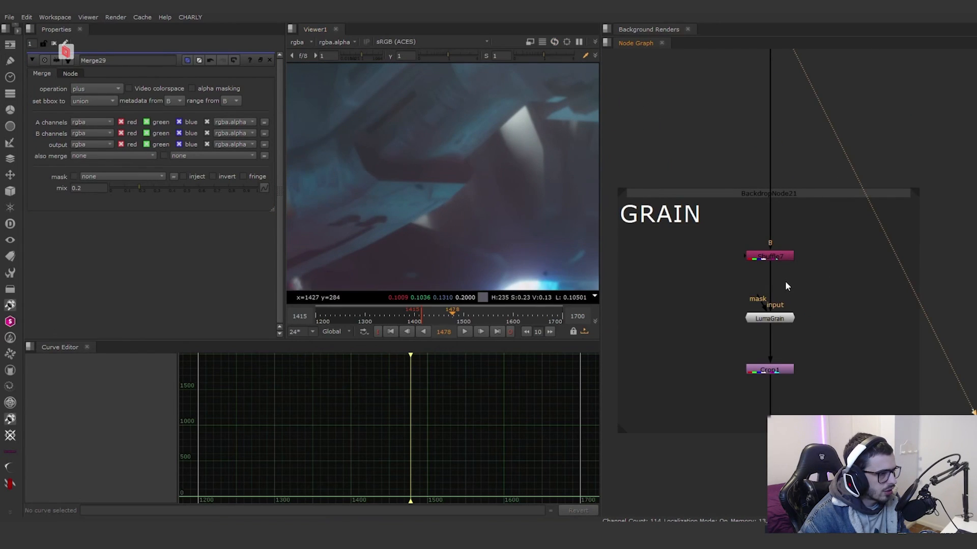
left_click(779, 257)
left_click(770, 319)
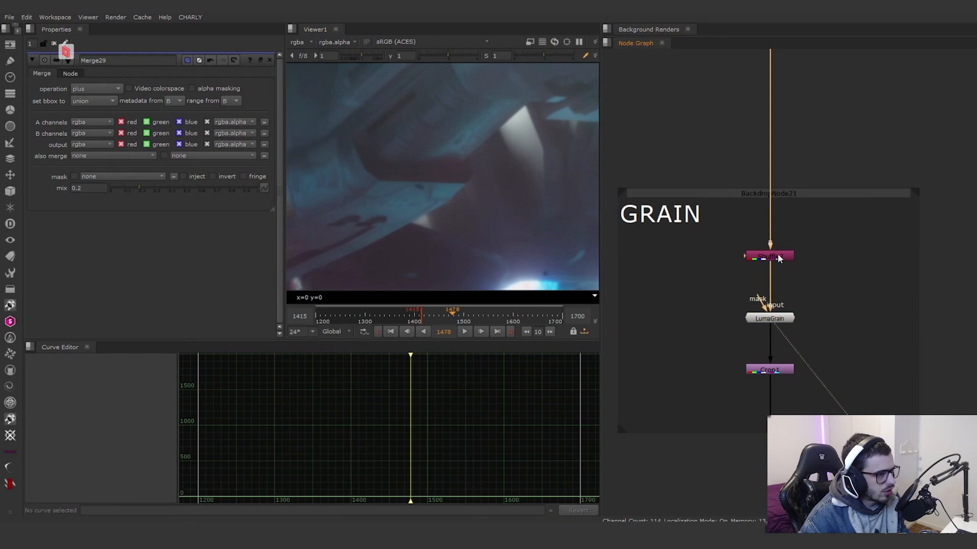
double_click(779, 256)
left_click(773, 319)
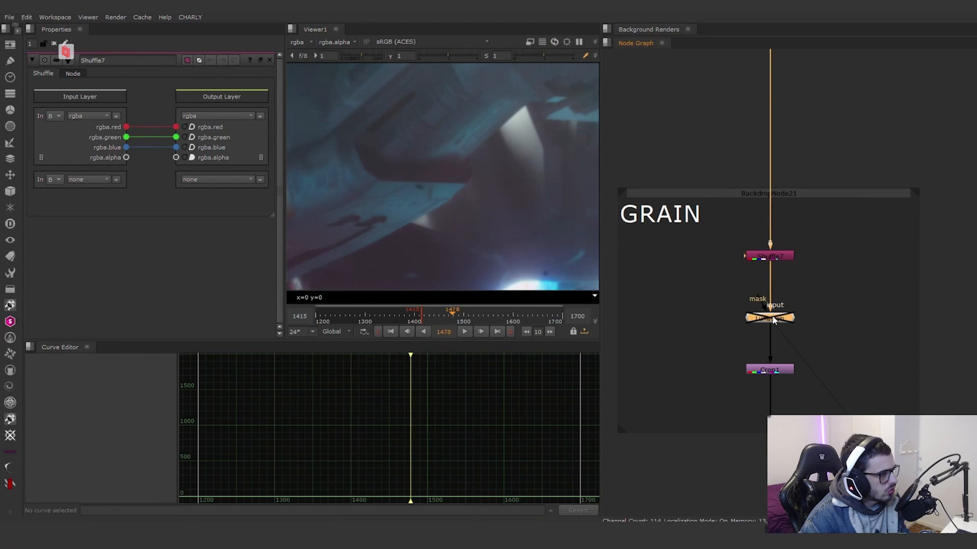
Step: View Crop1 and toggle it off and on to compare the image at the frame edge
middle_click_drag(786, 364, 758, 312)
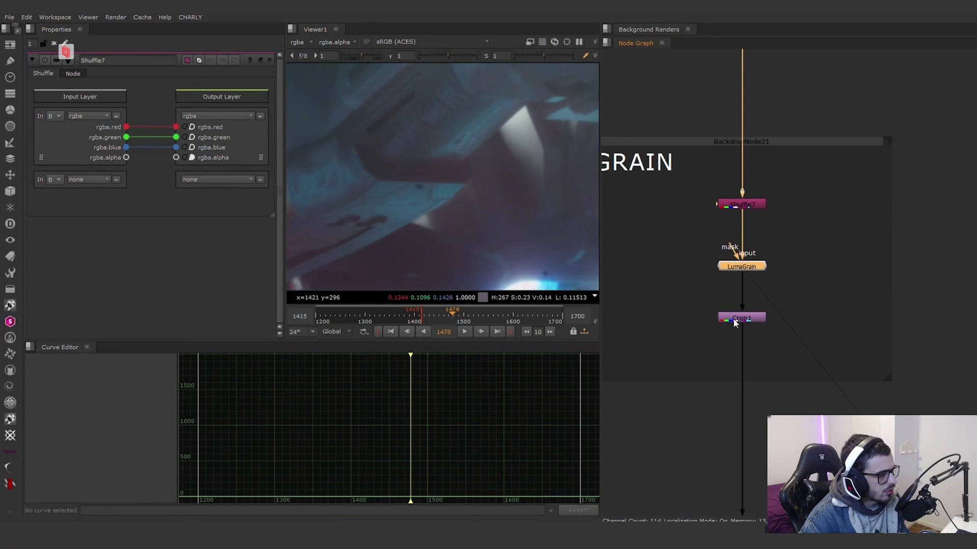
left_click(733, 319)
key("1")
left_click(742, 318)
key("d")
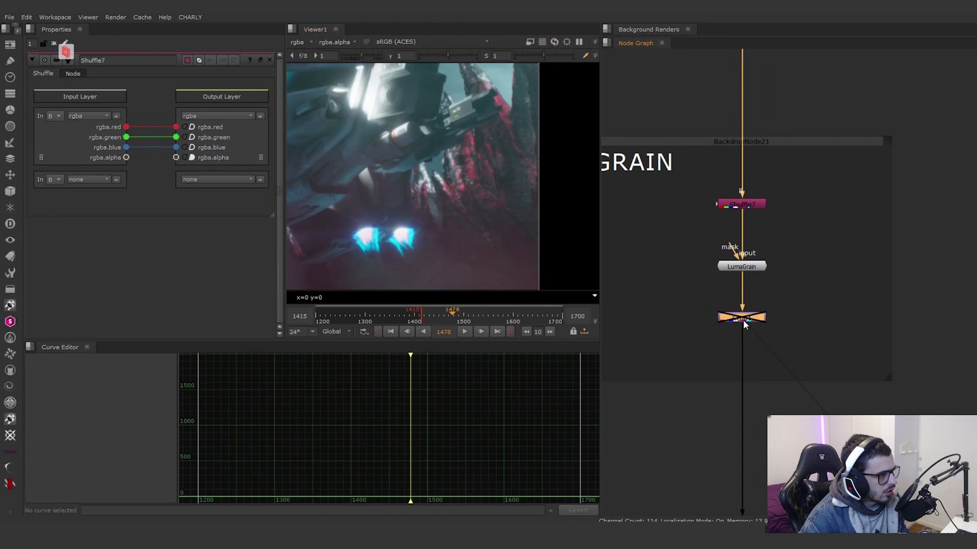
Step: View the full frame through Write1 and open its properties to review the EXR file path, datatype, compression and output transform
scroll(774, 284, "down", 5)
middle_click_drag(786, 258, 778, 190)
scroll(760, 365, "up", 7)
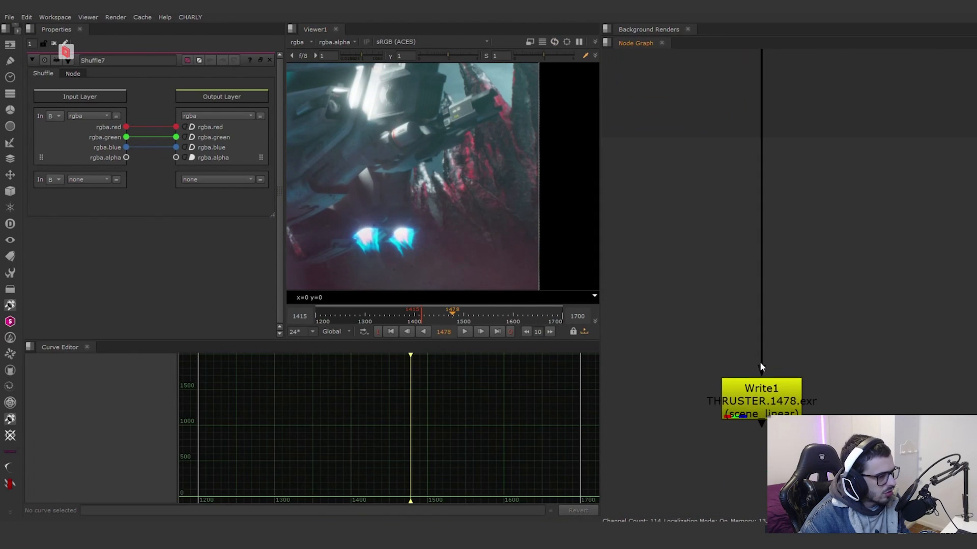
left_click(764, 389)
key("1")
scroll(455, 227, "down", 5)
mouse_move(382, 214)
middle_mouse_down()
mouse_move(526, 218)
mouse_move(394, 227)
middle_mouse_up()
double_click(784, 410)
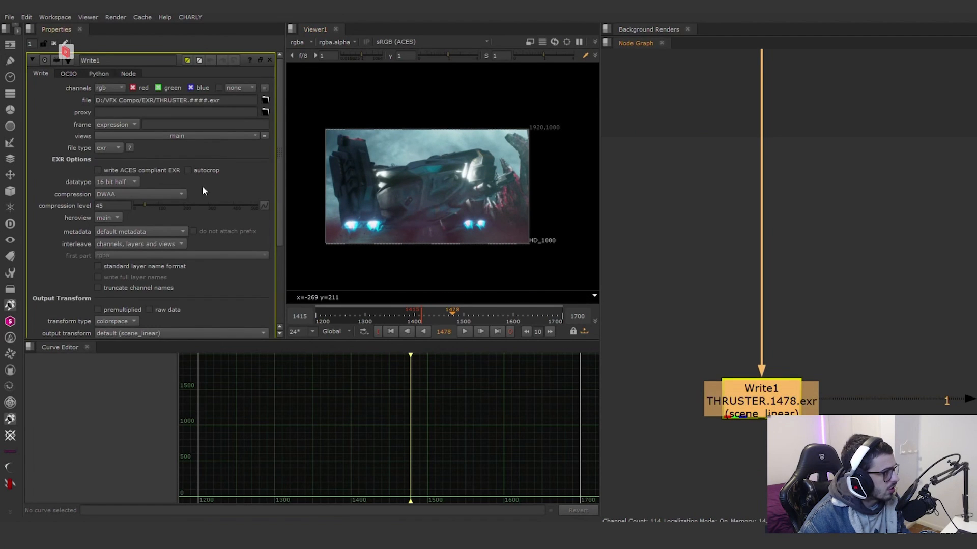
scroll(65, 141, "down", 5)
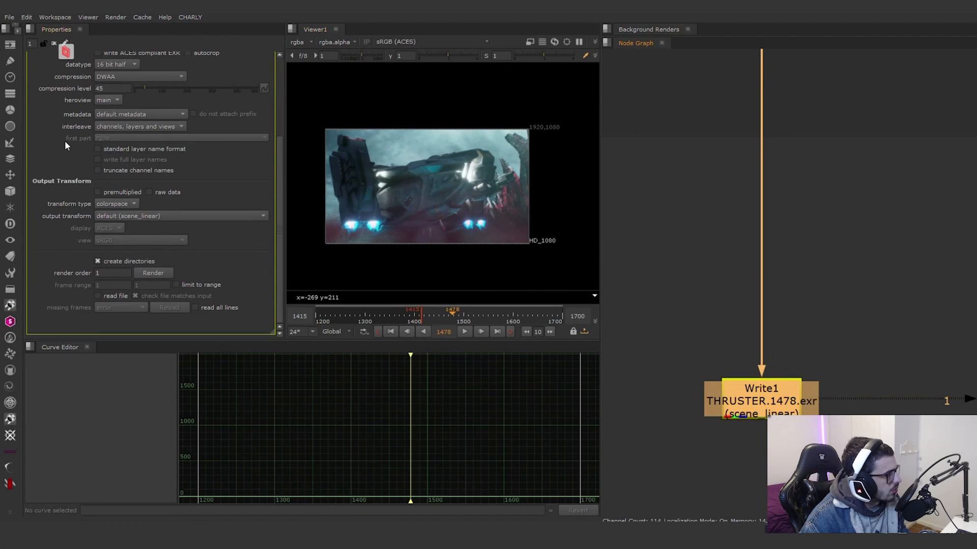